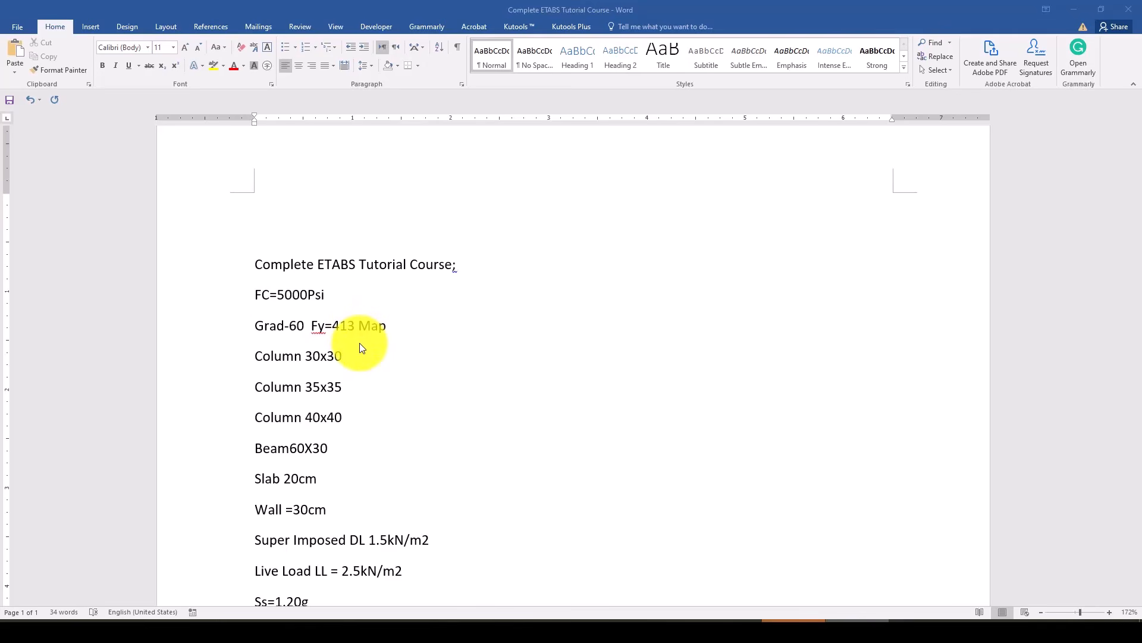
- Skim the design data list and switch to AutoCAD to examine the column, beam and core wall layout in Plan-Layout.dwg
scroll(378, 401, "down", 2)
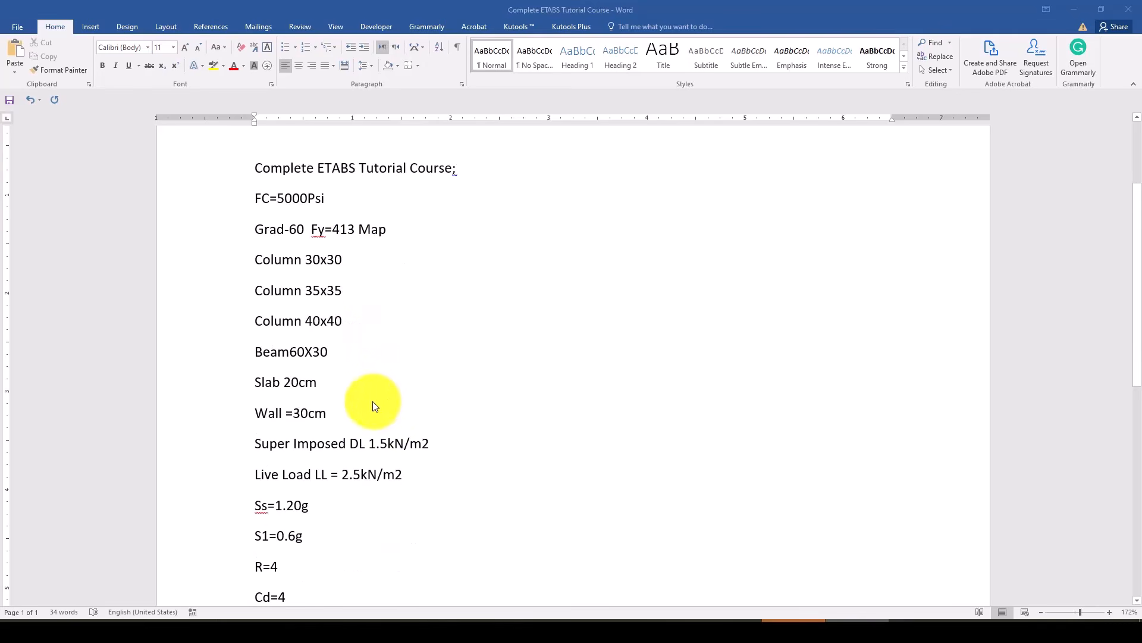
scroll(357, 423, "up", 2)
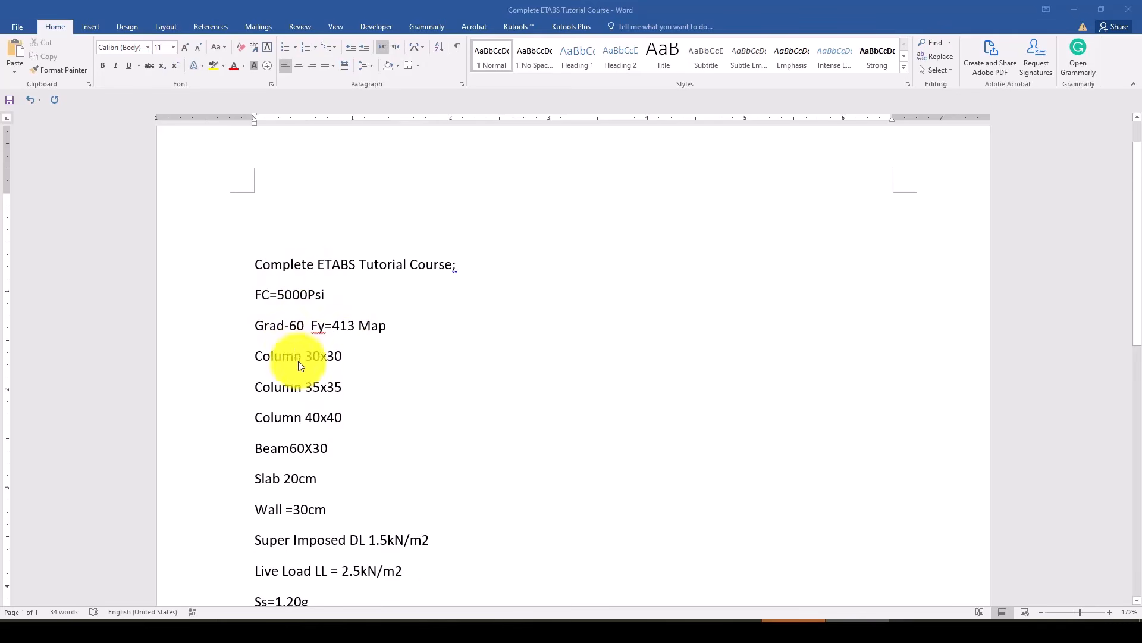
left_click(523, 600)
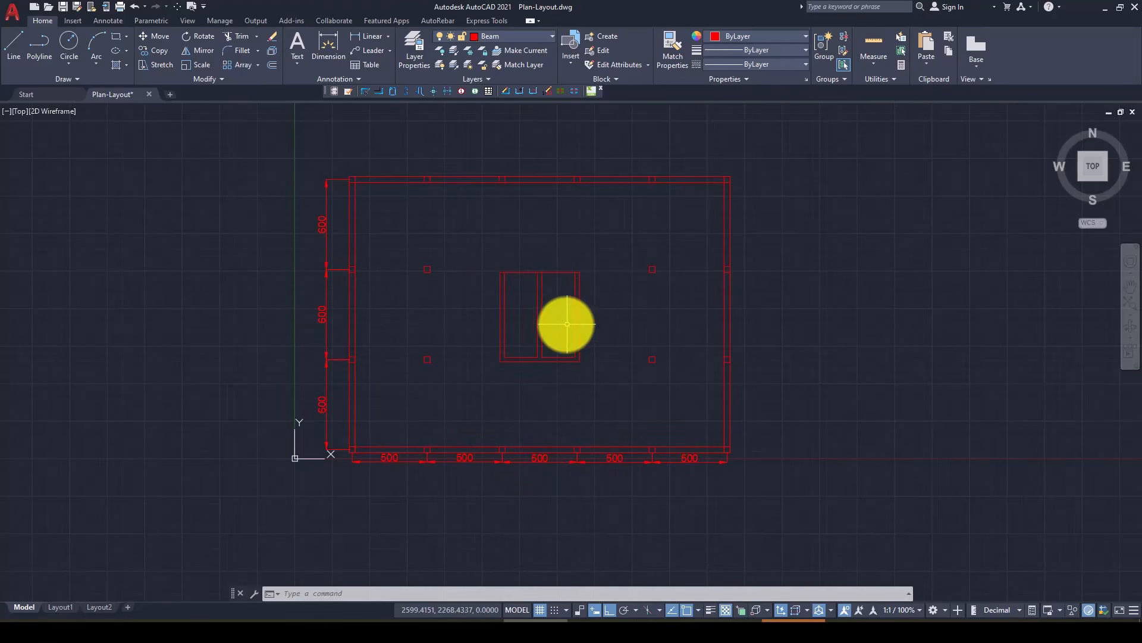
scroll(531, 322, "up", 2)
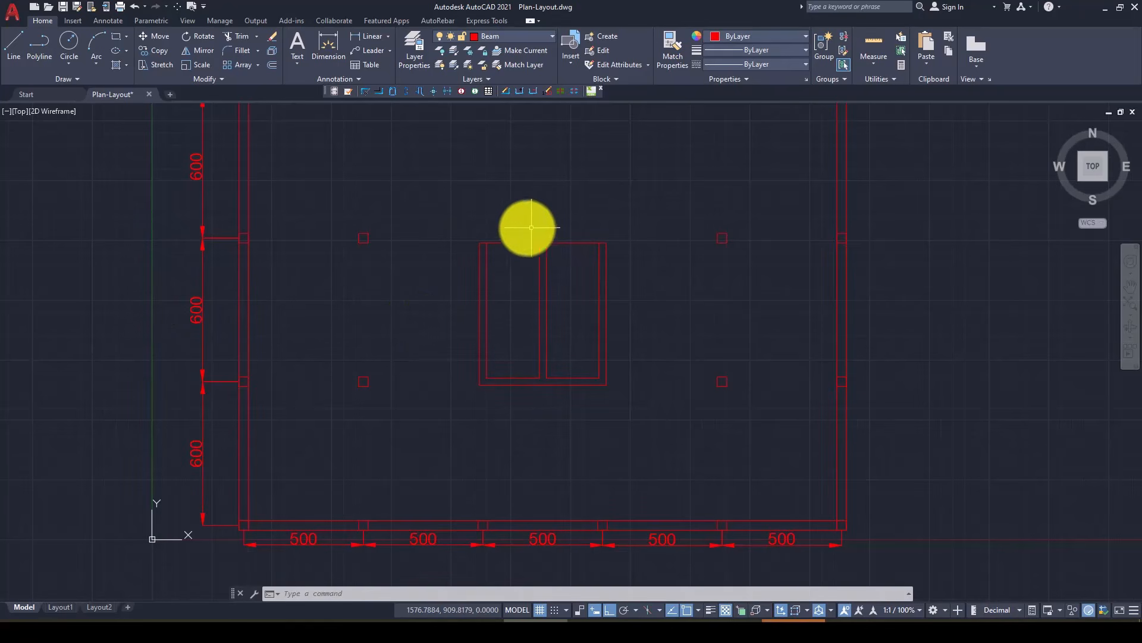
left_click(510, 243)
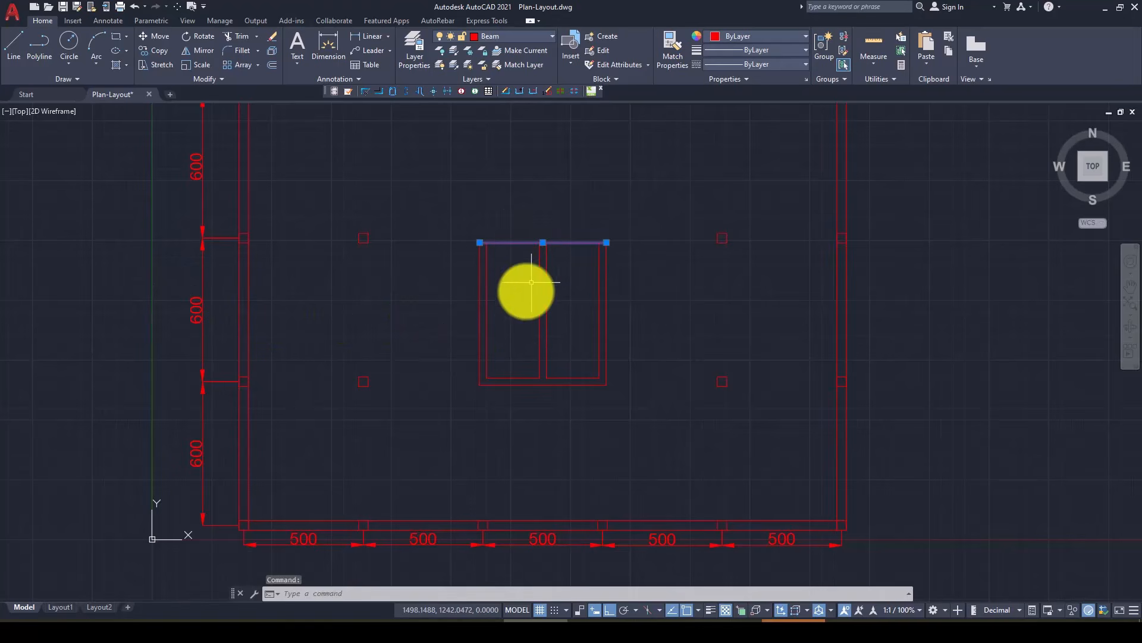
scroll(489, 333, "down", 4)
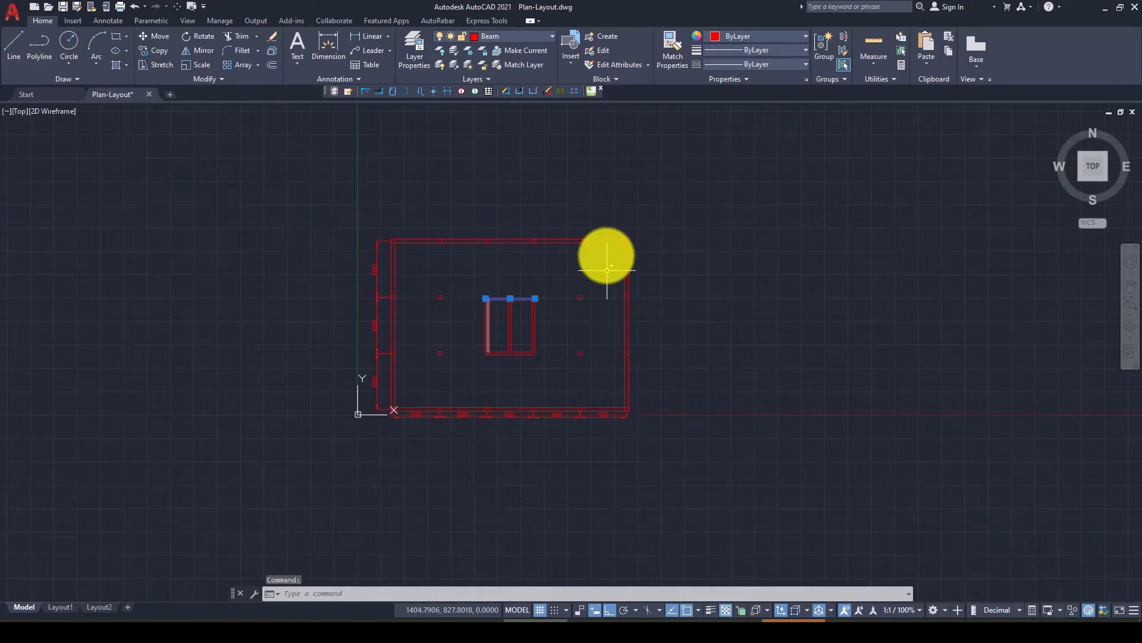
scroll(472, 426, "up", 2)
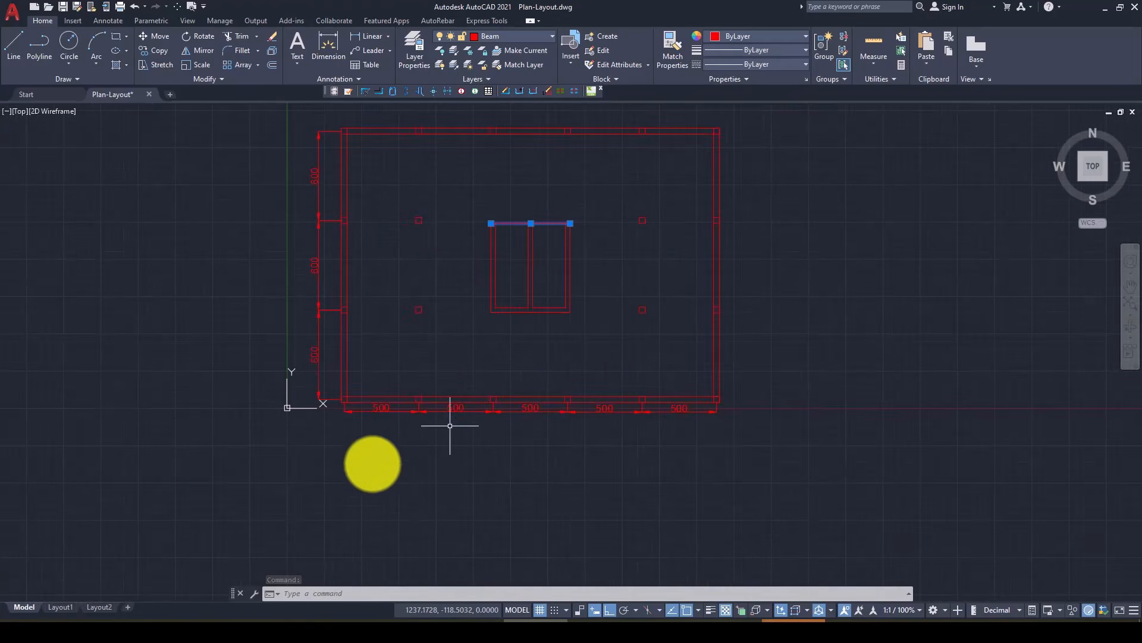
scroll(364, 476, "down", 2)
scroll(362, 408, "up", 2)
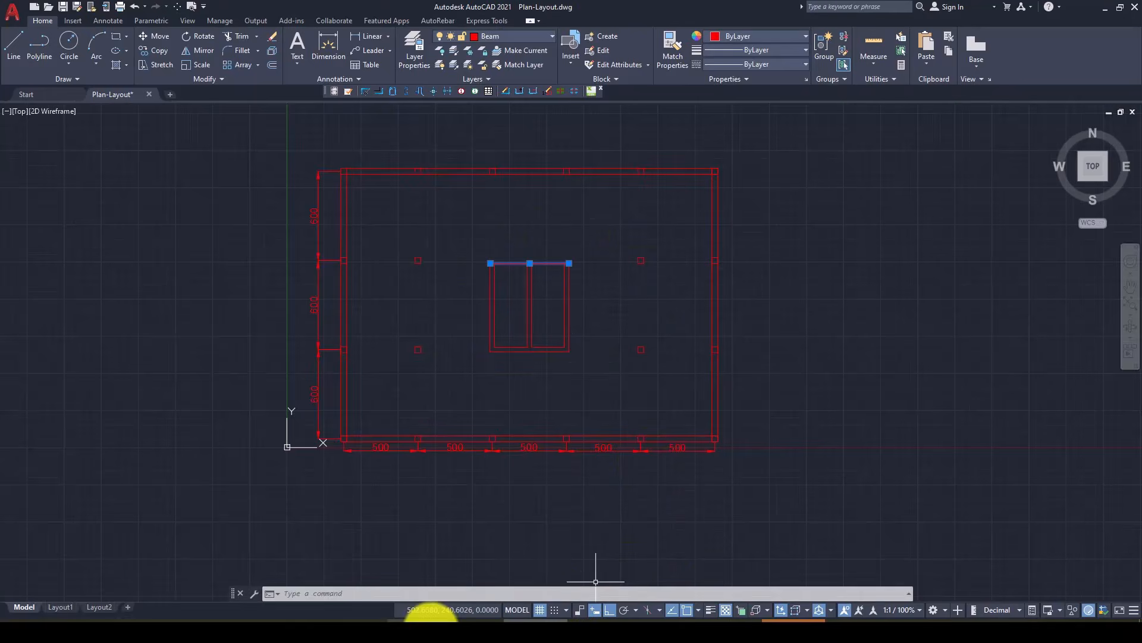
- Switch back to the Word design data and review the concrete strength and reinforcement grade lines
left_click(419, 621)
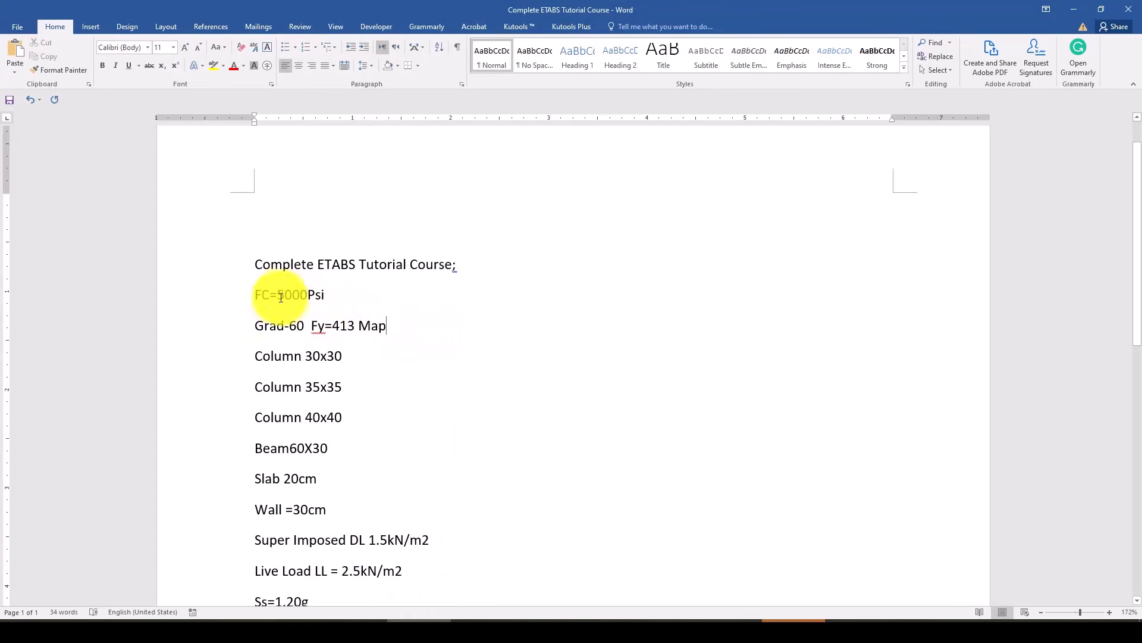
left_click_drag(265, 293, 325, 299)
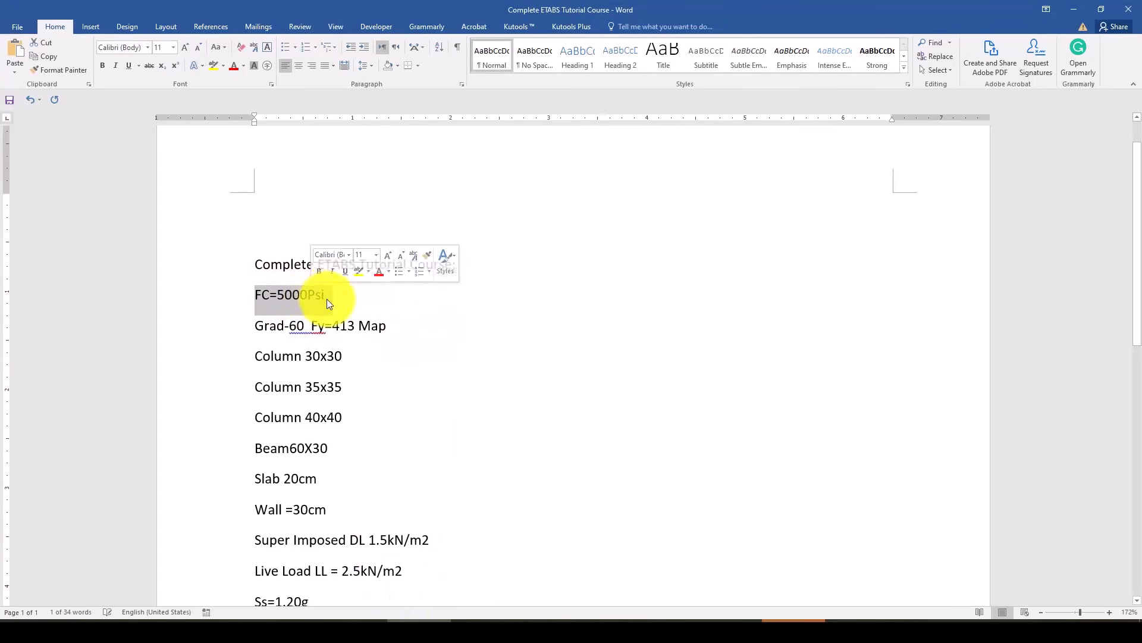
left_click(314, 295)
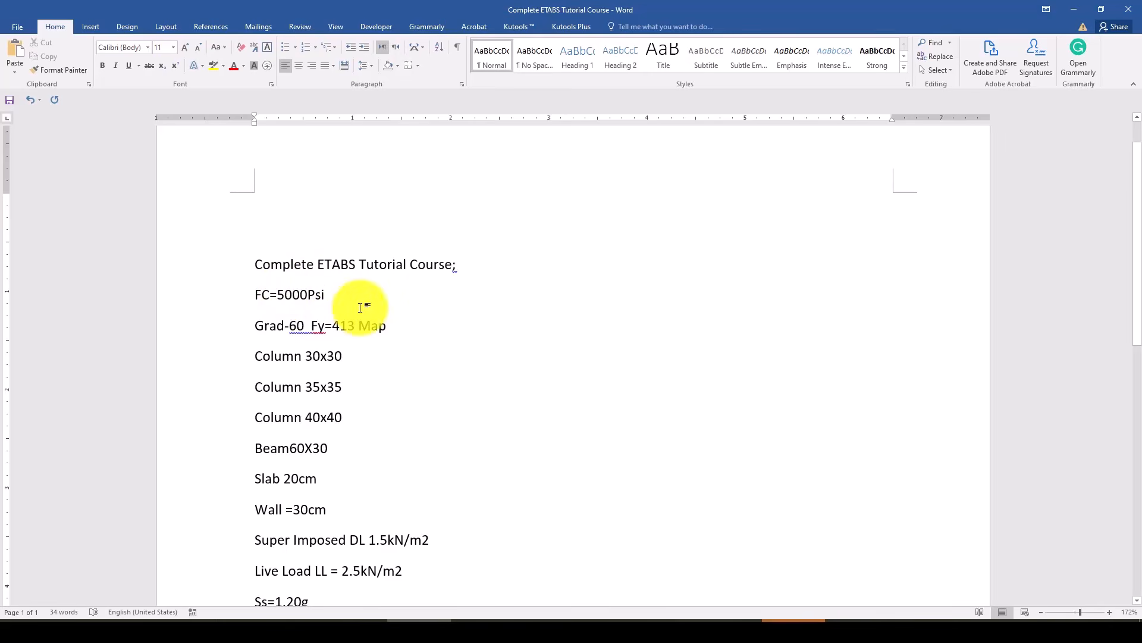
left_click(255, 325)
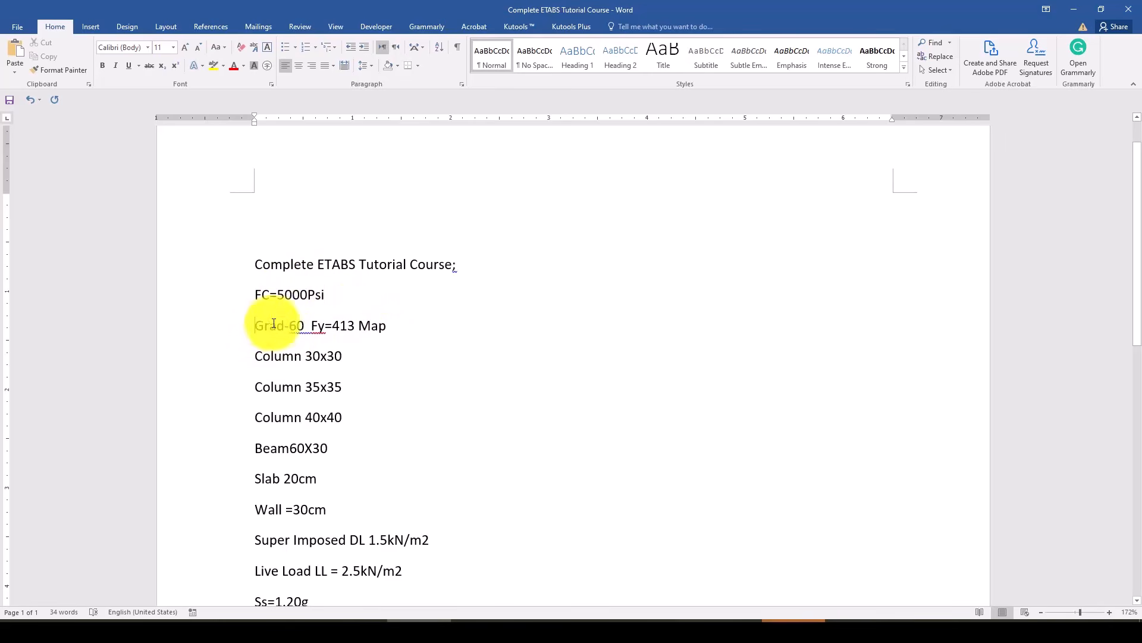
left_click_drag(274, 323, 290, 322)
left_click(326, 325)
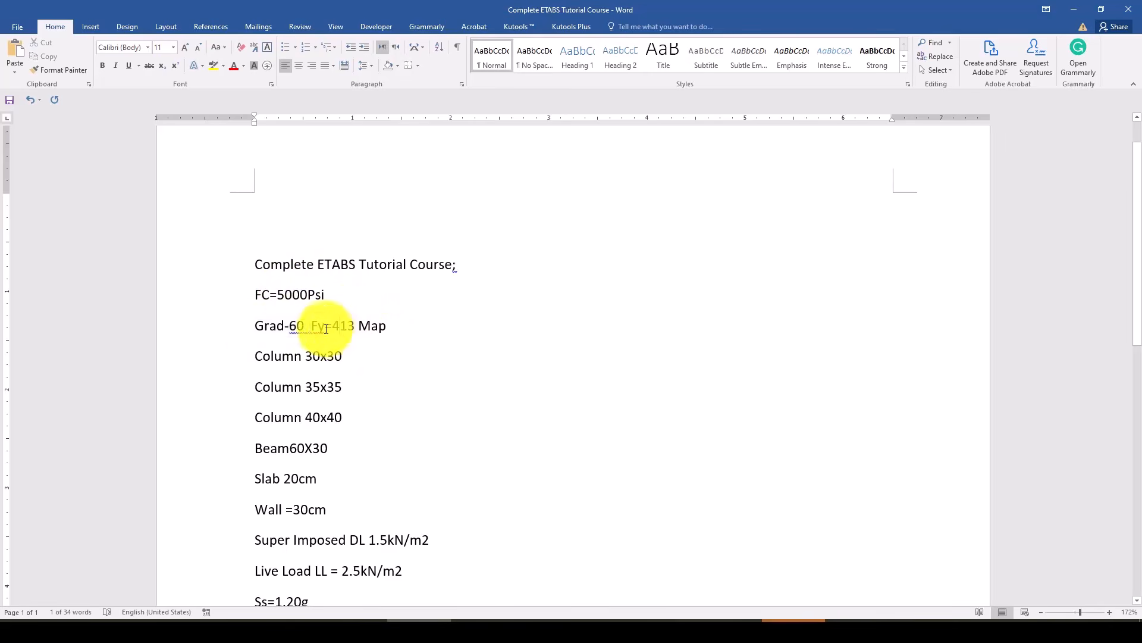
left_click_drag(331, 325, 386, 325)
left_click(351, 363)
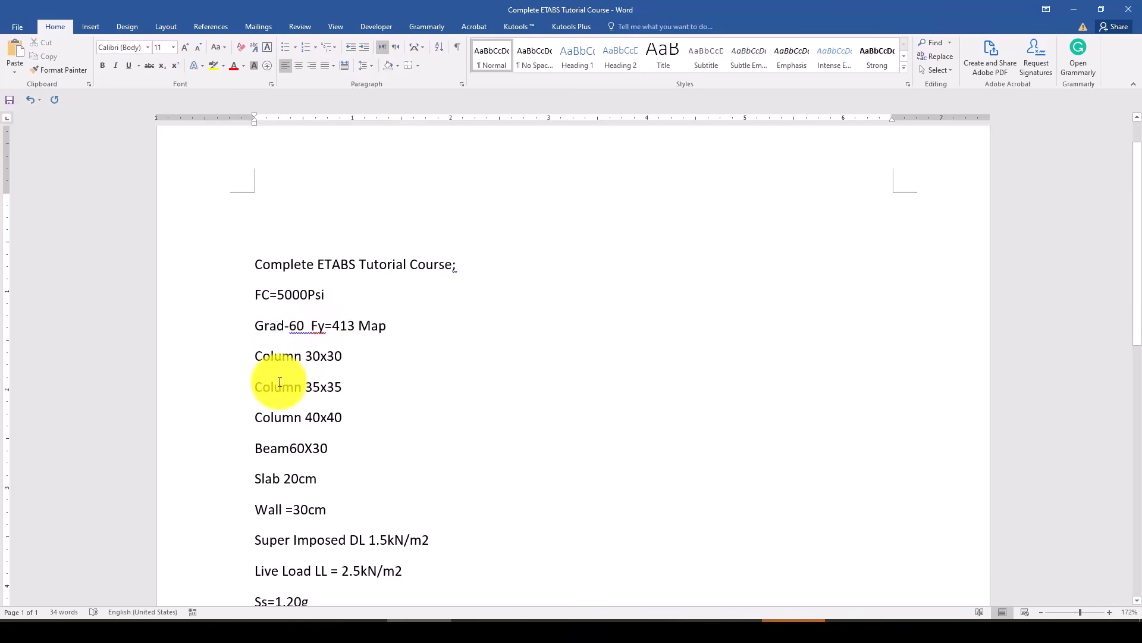
- Review the three column section sizes in the design data list
scroll(281, 381, "down", 3)
left_click_drag(347, 322, 257, 319)
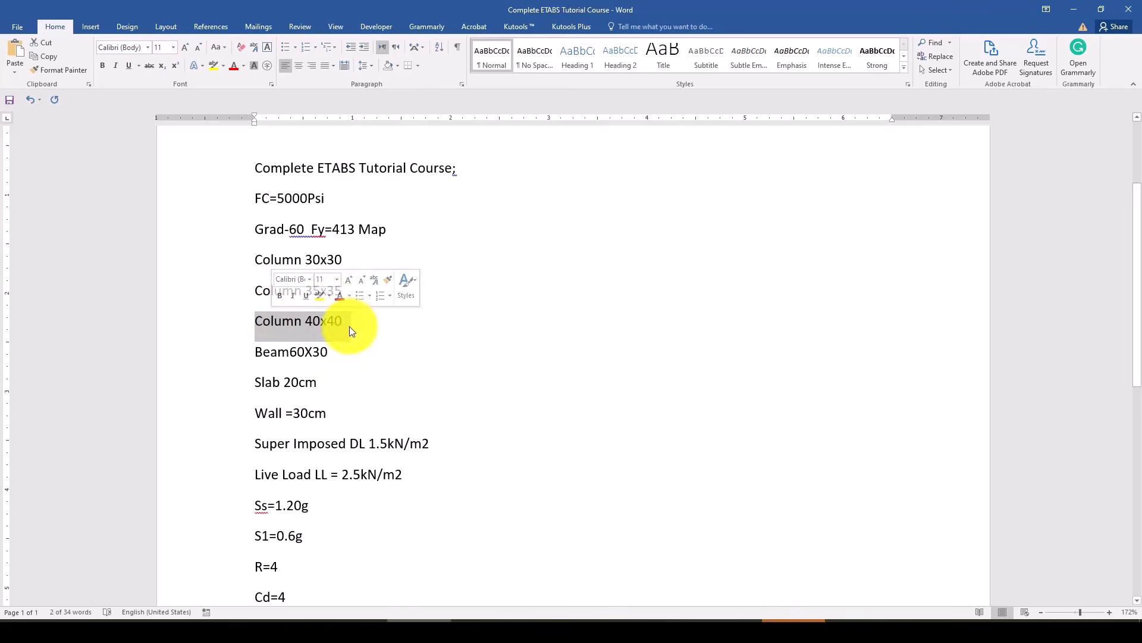
left_click(321, 320)
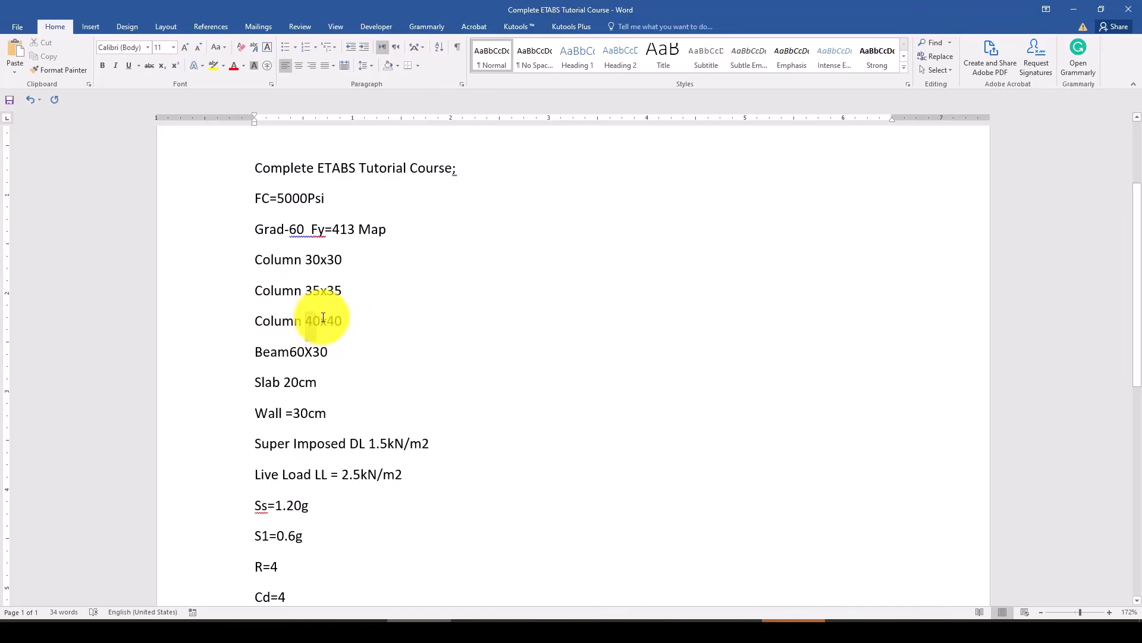
left_click_drag(323, 317, 322, 319)
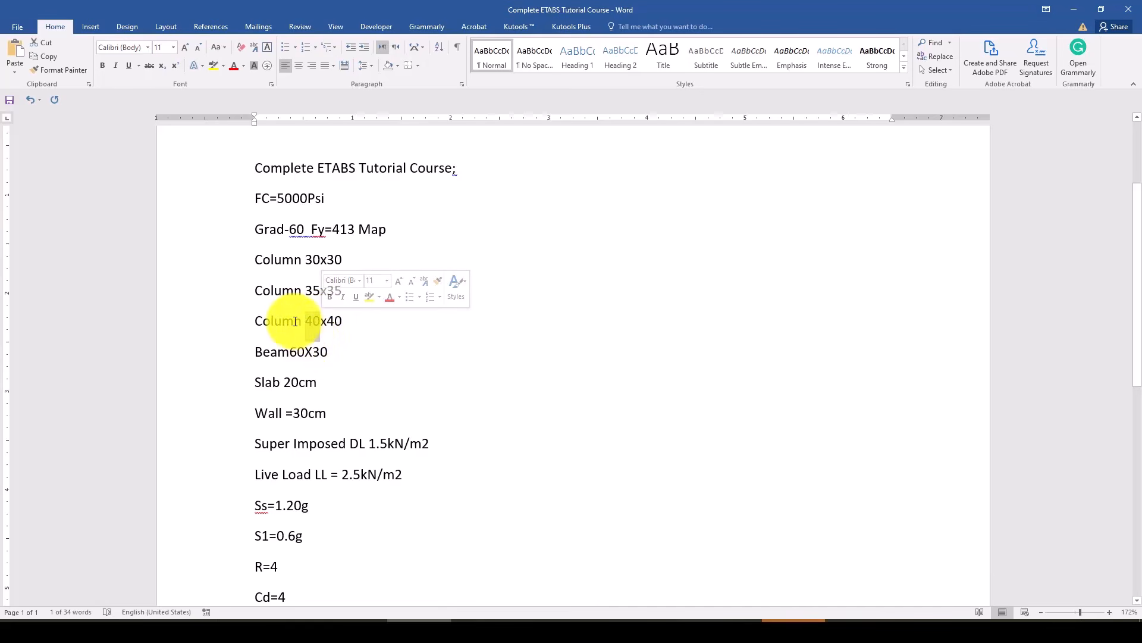
left_click(306, 292)
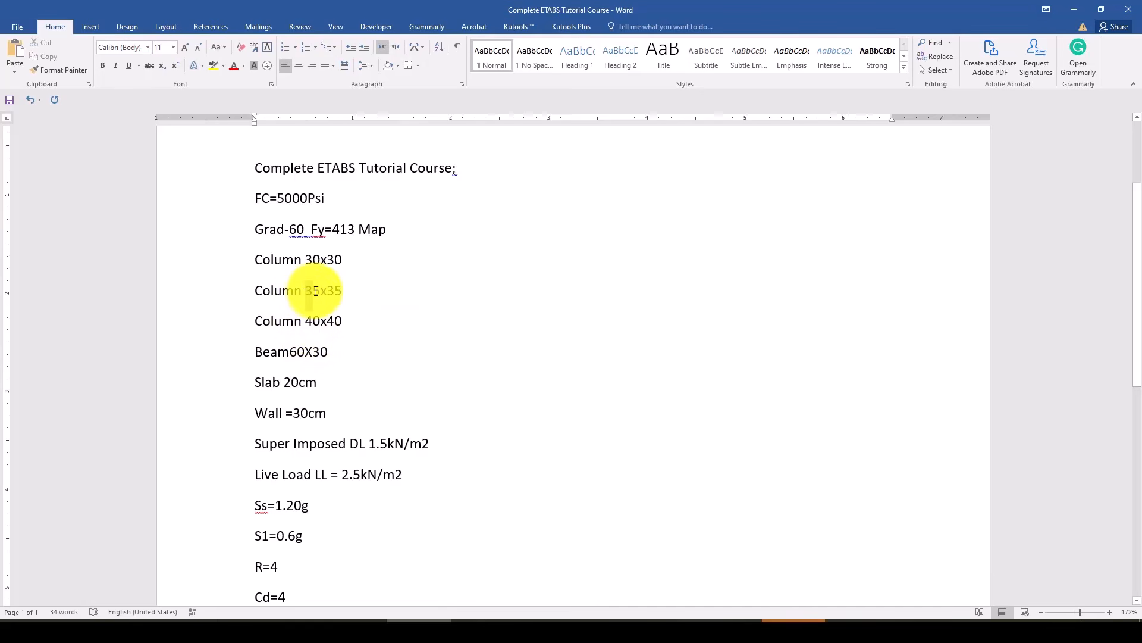
left_click_drag(318, 290, 319, 291)
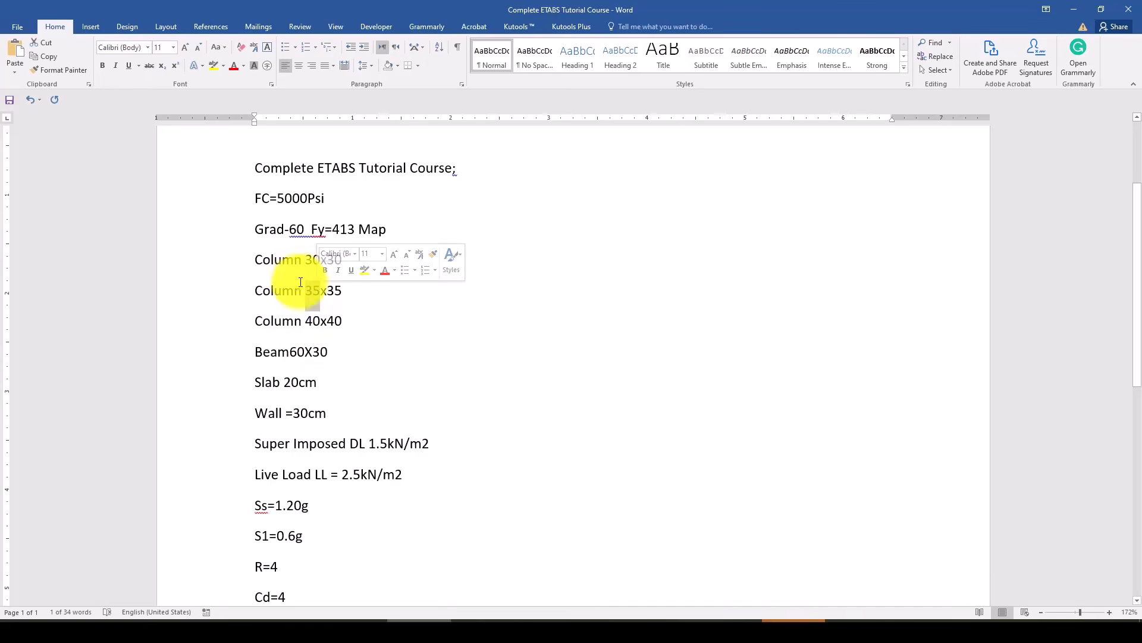
left_click(306, 260)
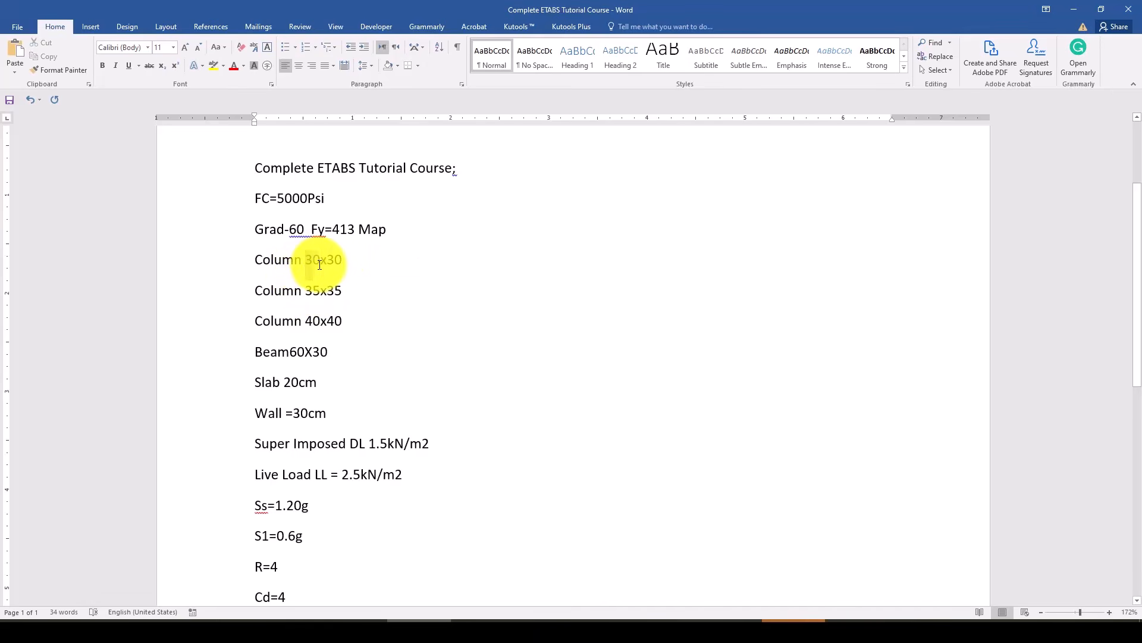
left_click(301, 259)
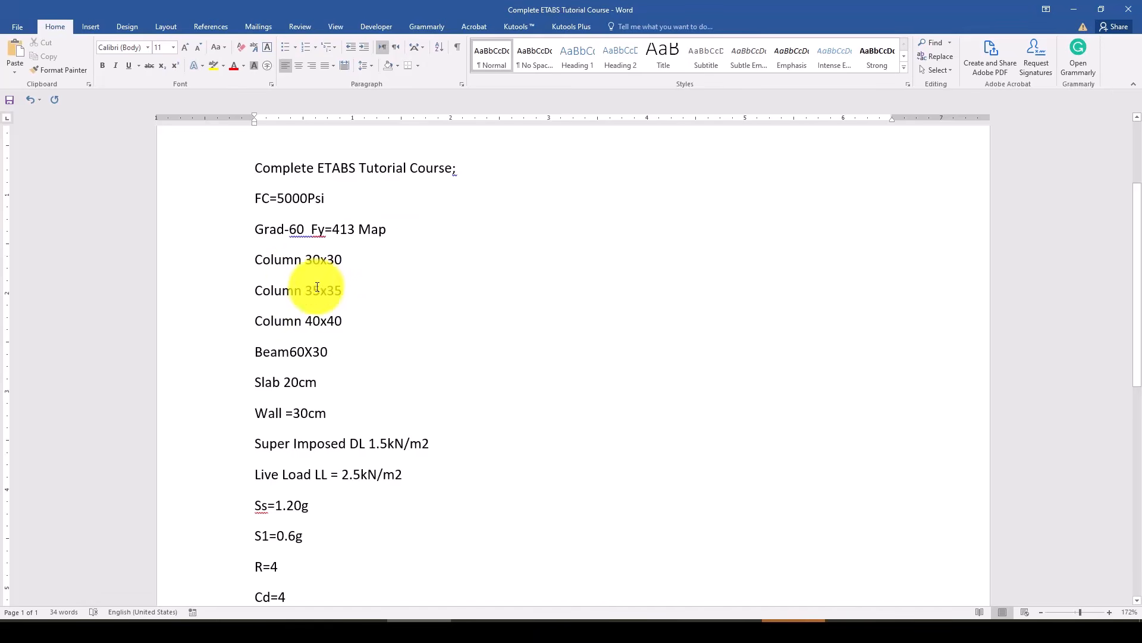
- Review the beam section size and the slab and wall thicknesses in the list
left_click_drag(328, 353, 256, 350)
left_click(320, 353)
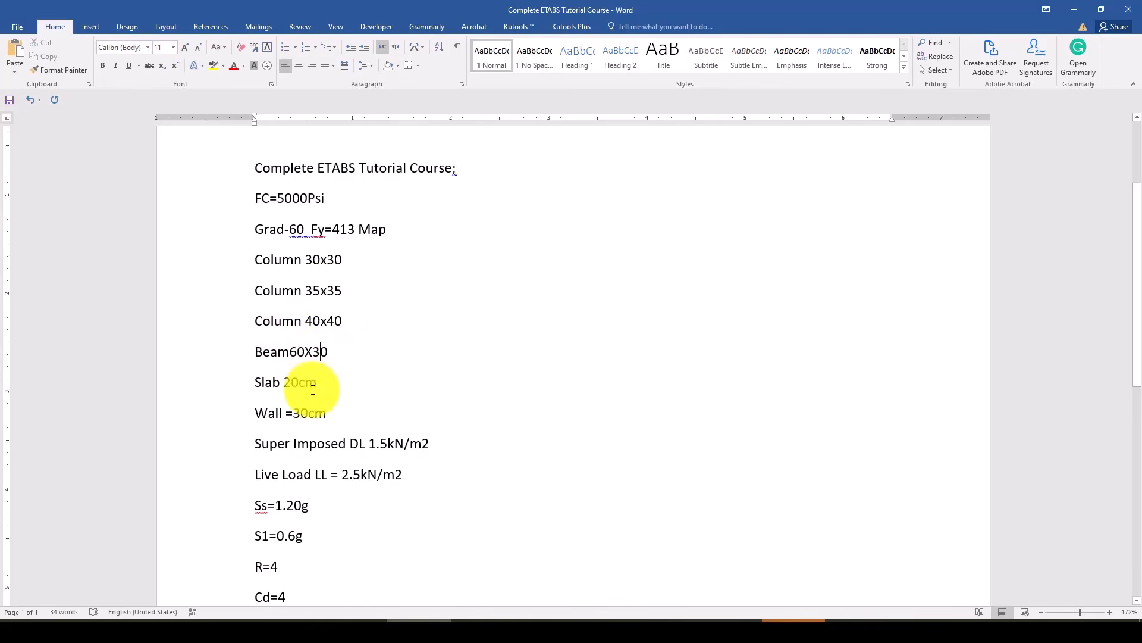
left_click_drag(324, 384, 256, 381)
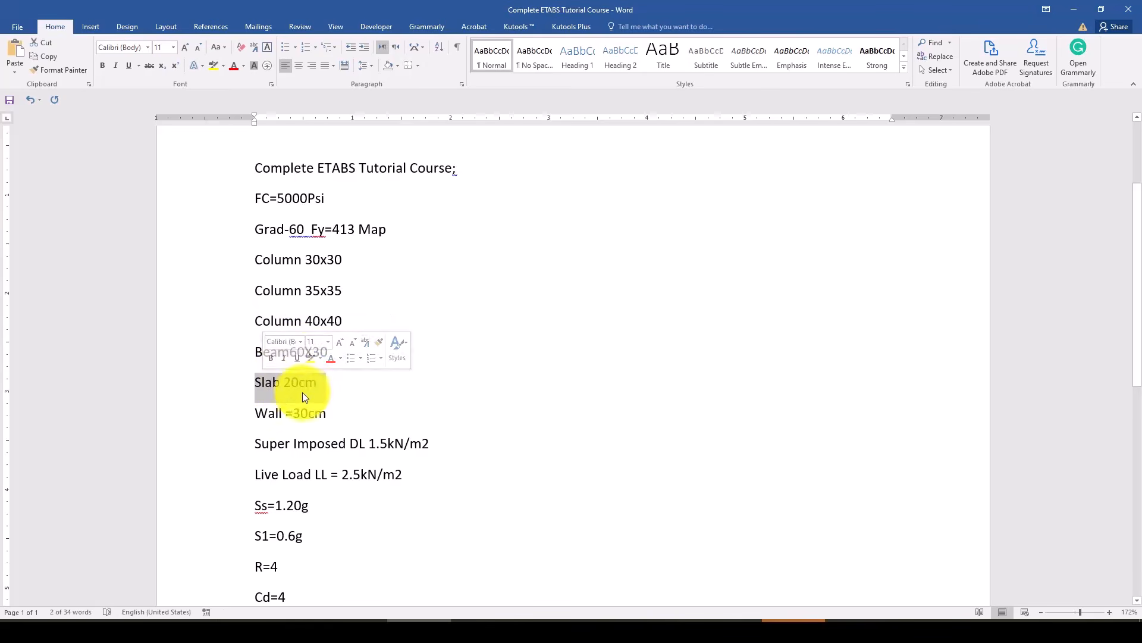
left_click_drag(330, 413, 256, 412)
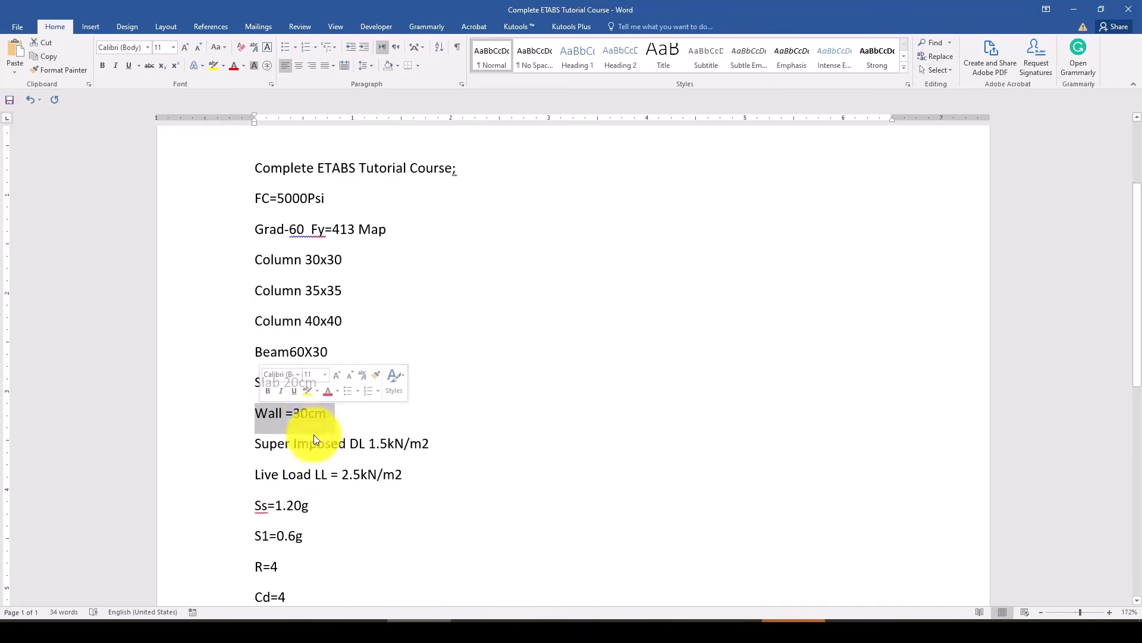
left_click(287, 415)
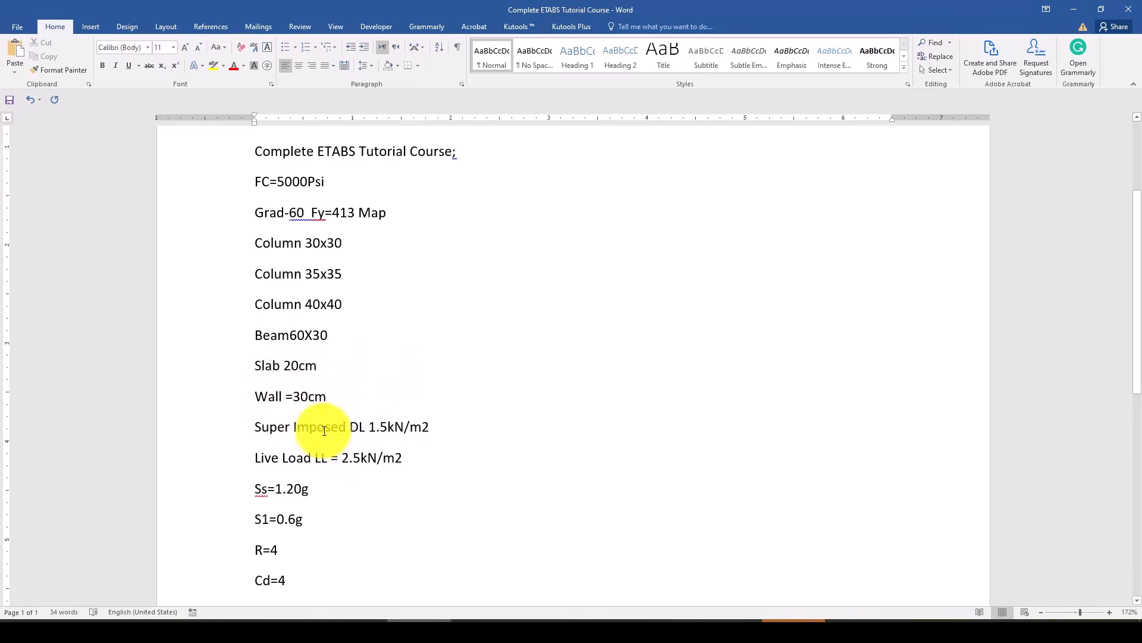
- Review the superimposed dead load and live load lines in the design data
scroll(325, 426, "down", 1)
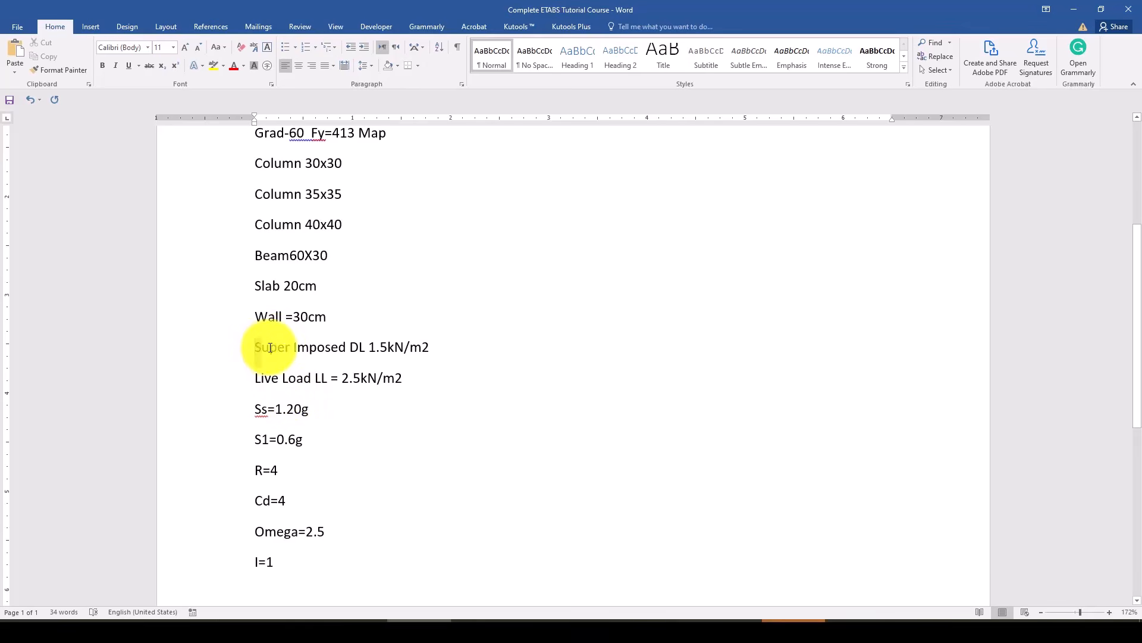
left_click_drag(270, 348, 366, 349)
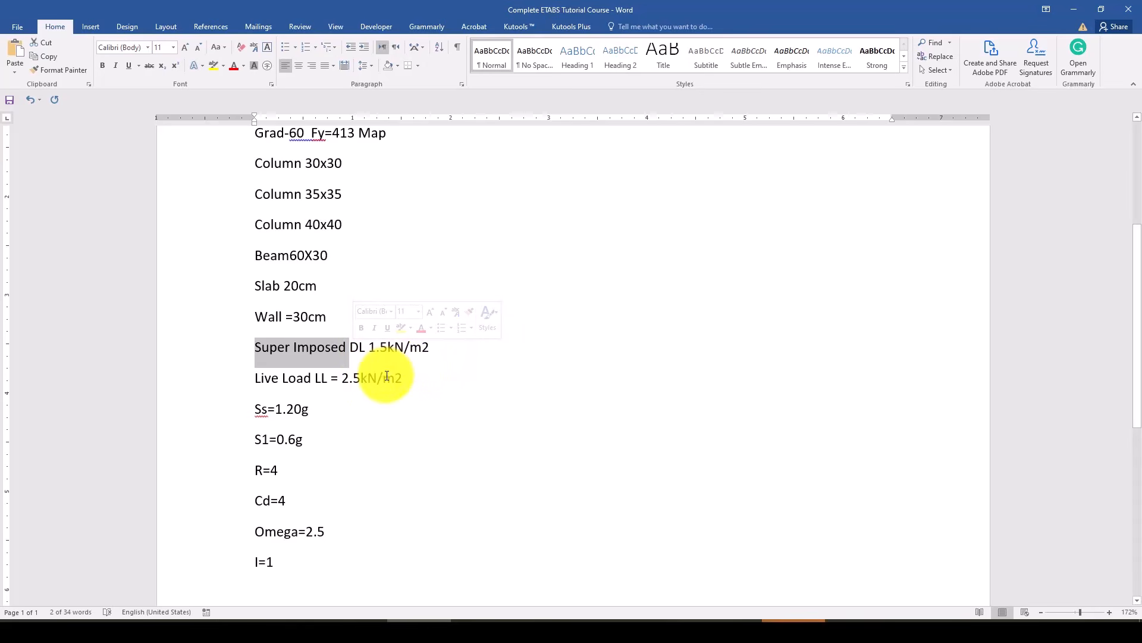
left_click_drag(254, 376, 410, 378)
triple_click(308, 379)
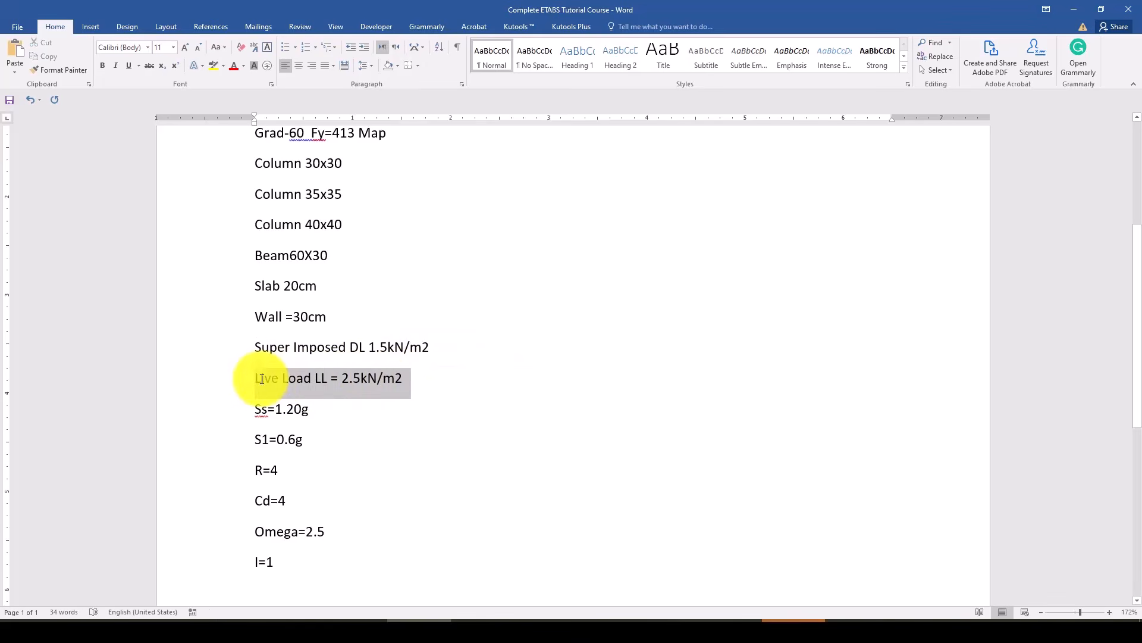
- Insert a new line reading "EX" between the live load and Ss lines
left_click(309, 423)
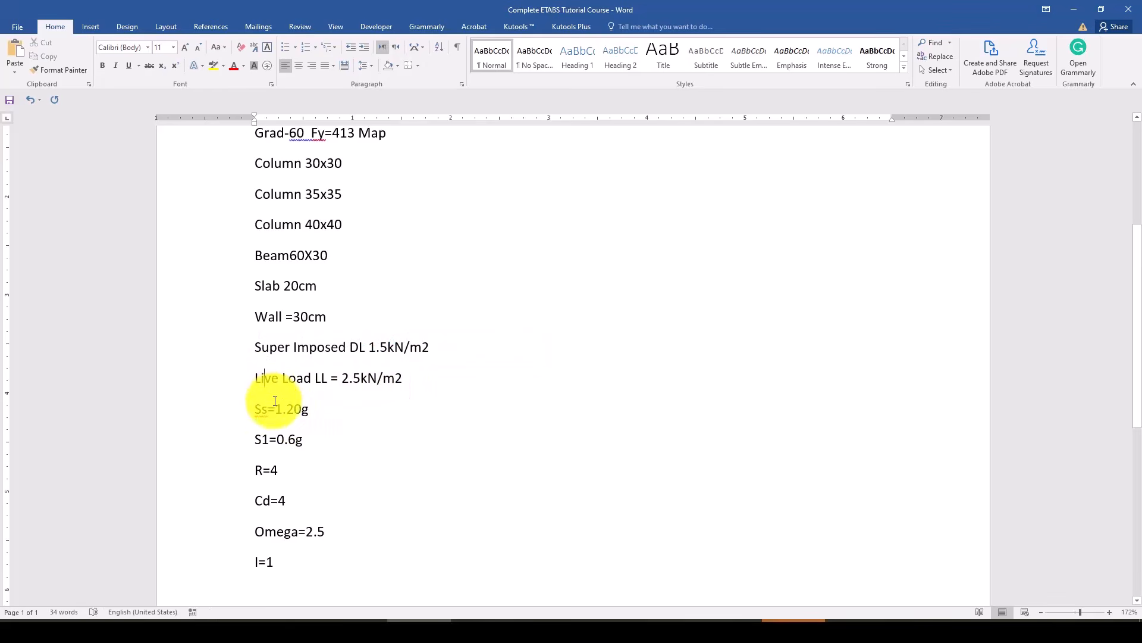
key("Return")
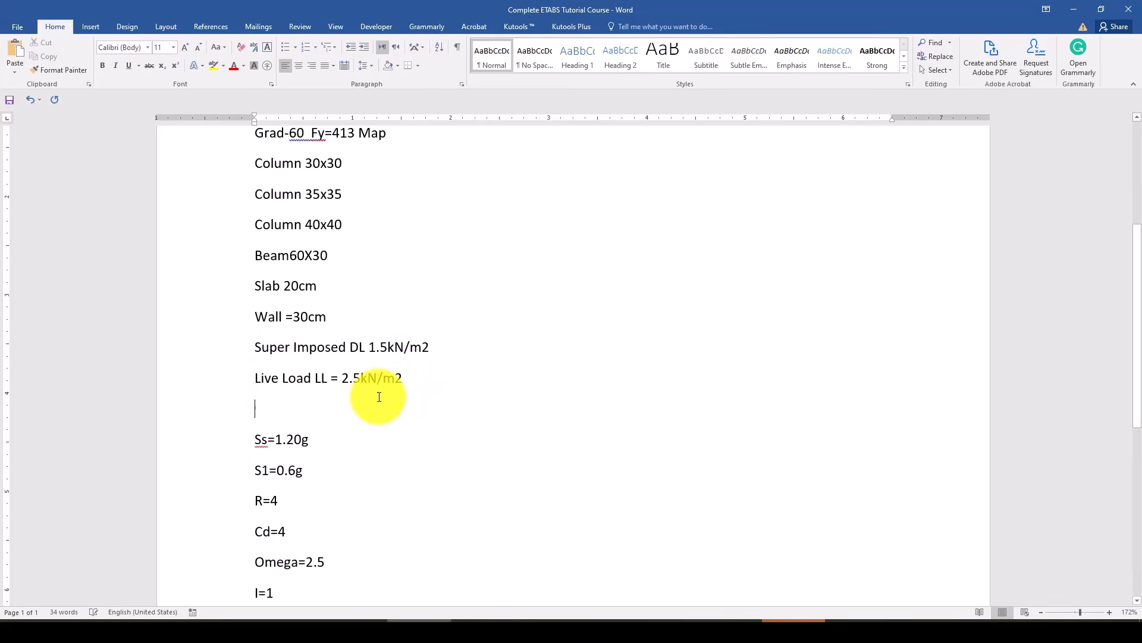
type("EX")
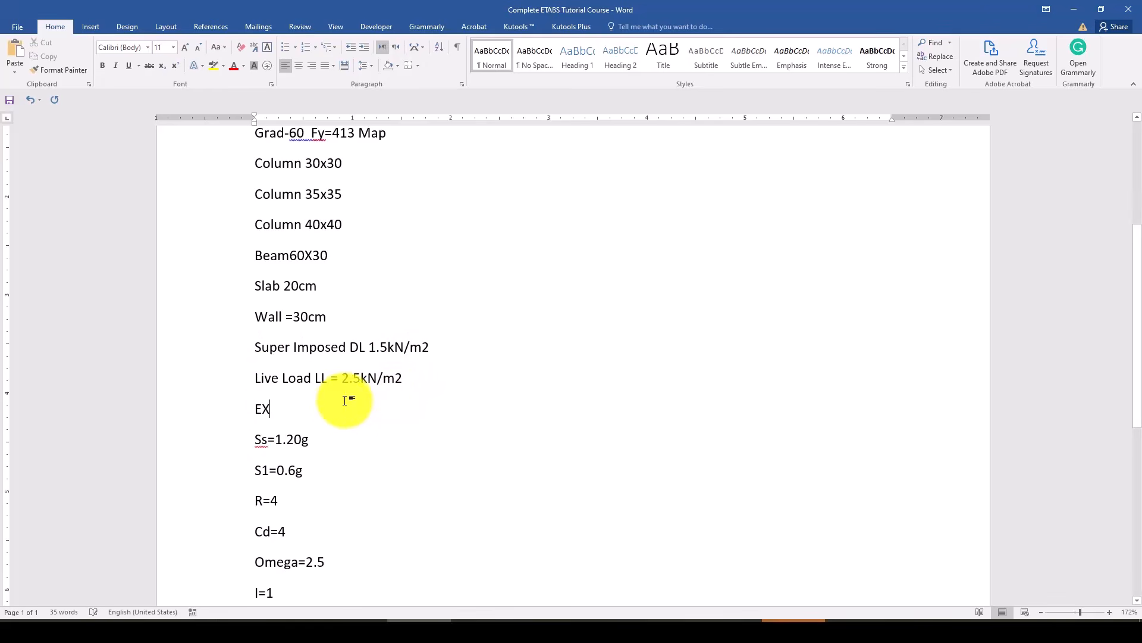
- Review the Ss and S1 seismic parameters in the design data list
left_click(312, 439)
scroll(318, 403, "down", 2)
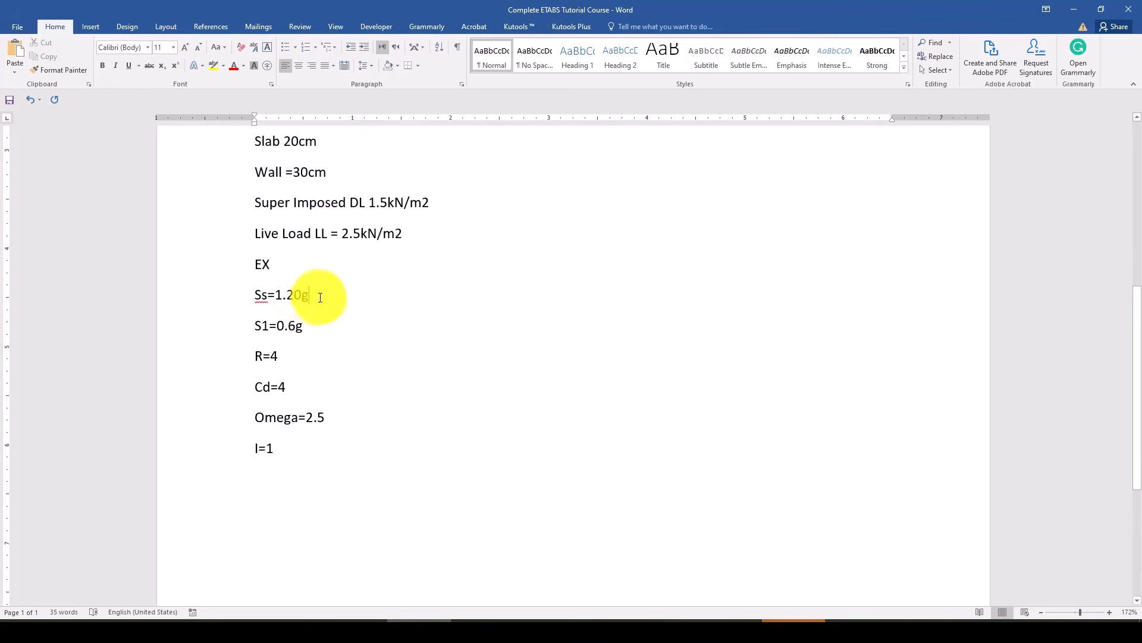
mouse_move(318, 297)
left_mouse_down()
mouse_move(269, 294)
mouse_move(315, 298)
left_mouse_up()
left_click(308, 332)
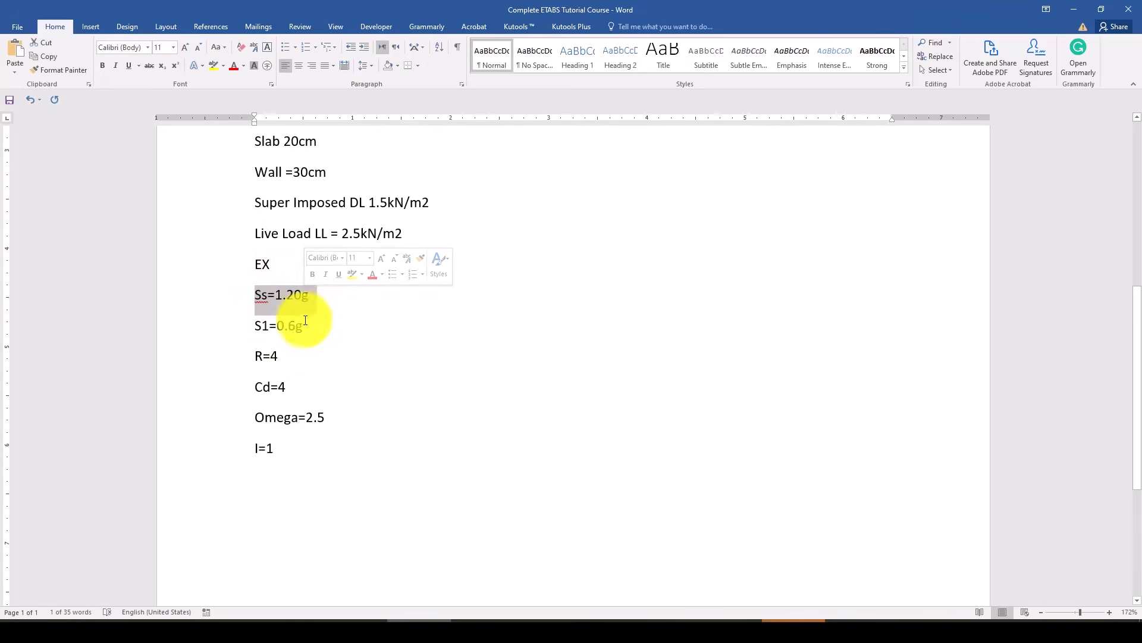
left_click_drag(255, 326, 297, 329)
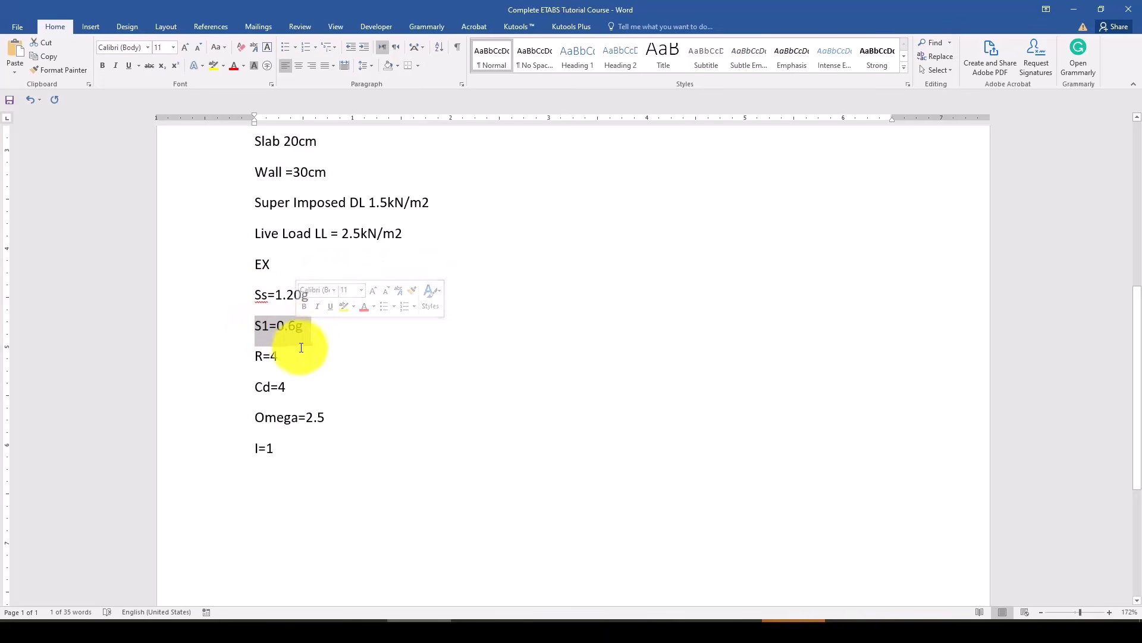
left_click(303, 329)
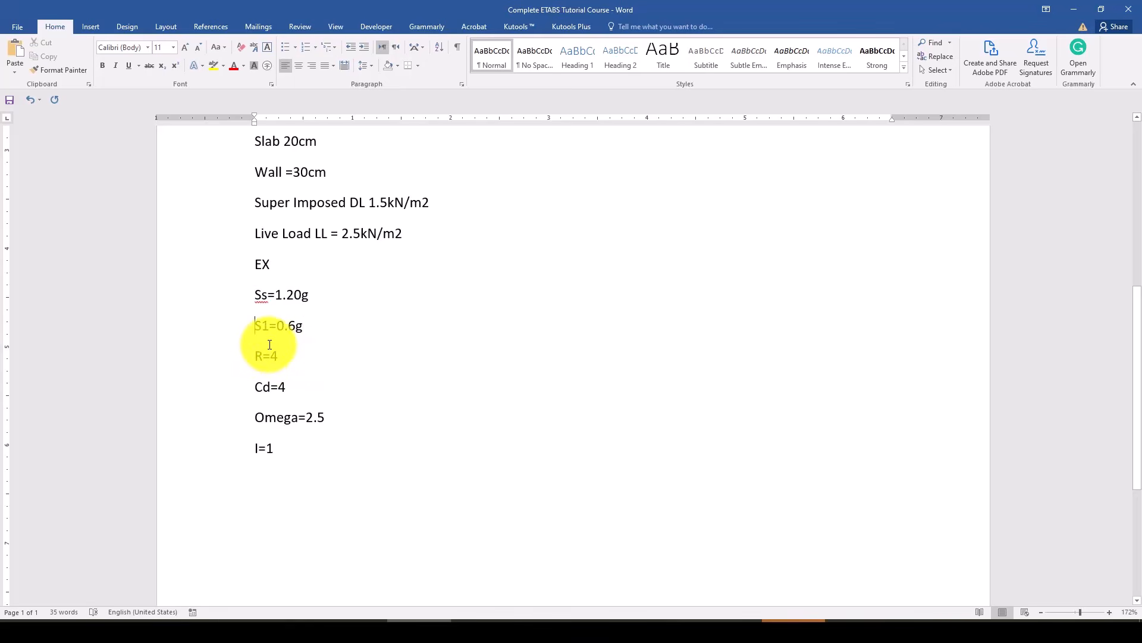
- Review the R, Cd, Omega and I seismic parameters in the design data list
left_click_drag(258, 355, 282, 448)
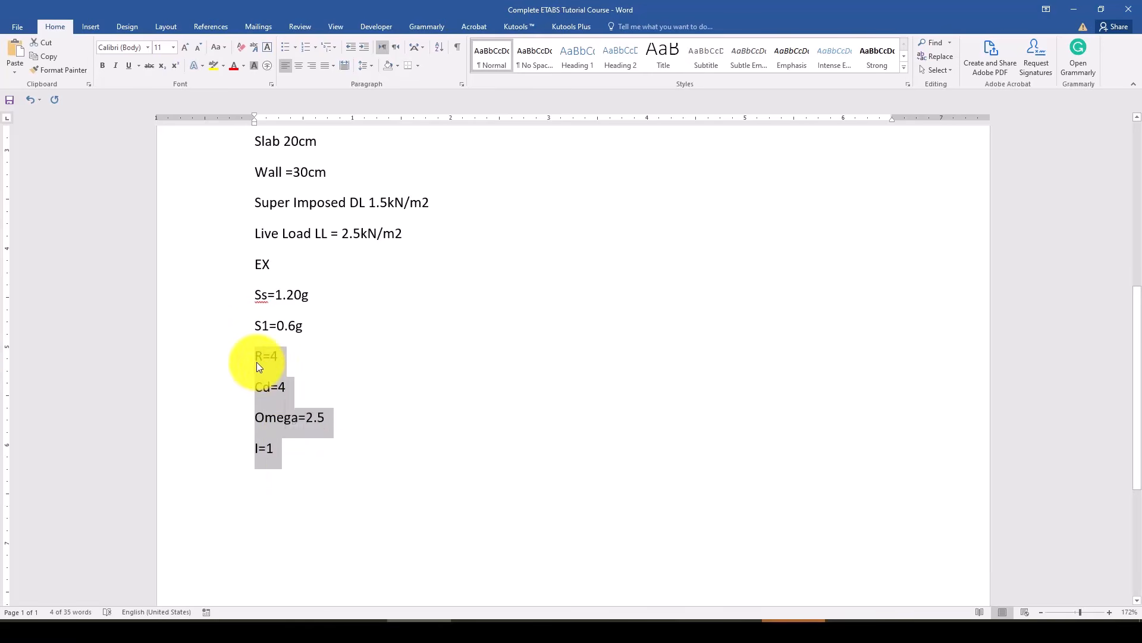
left_click(257, 362)
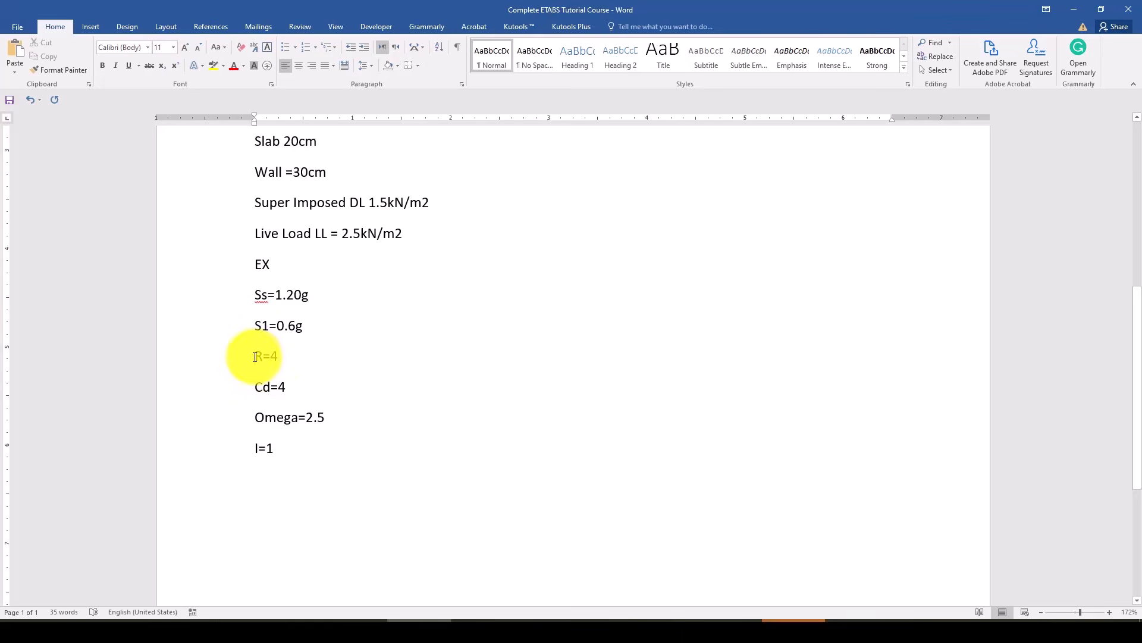
left_click_drag(255, 357, 279, 355)
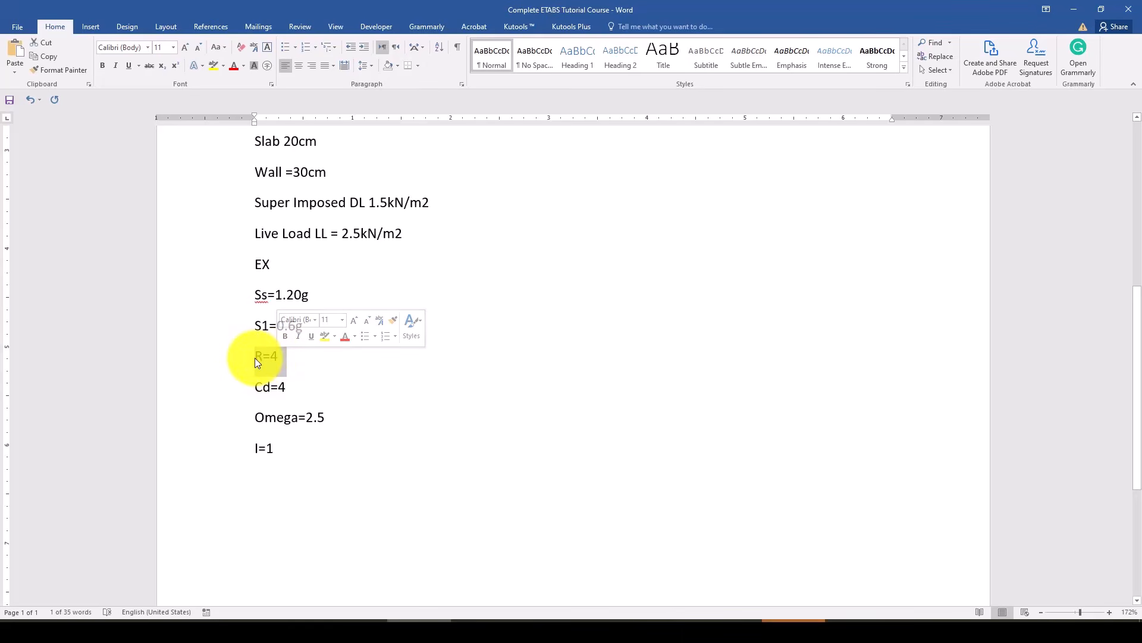
left_click(255, 357)
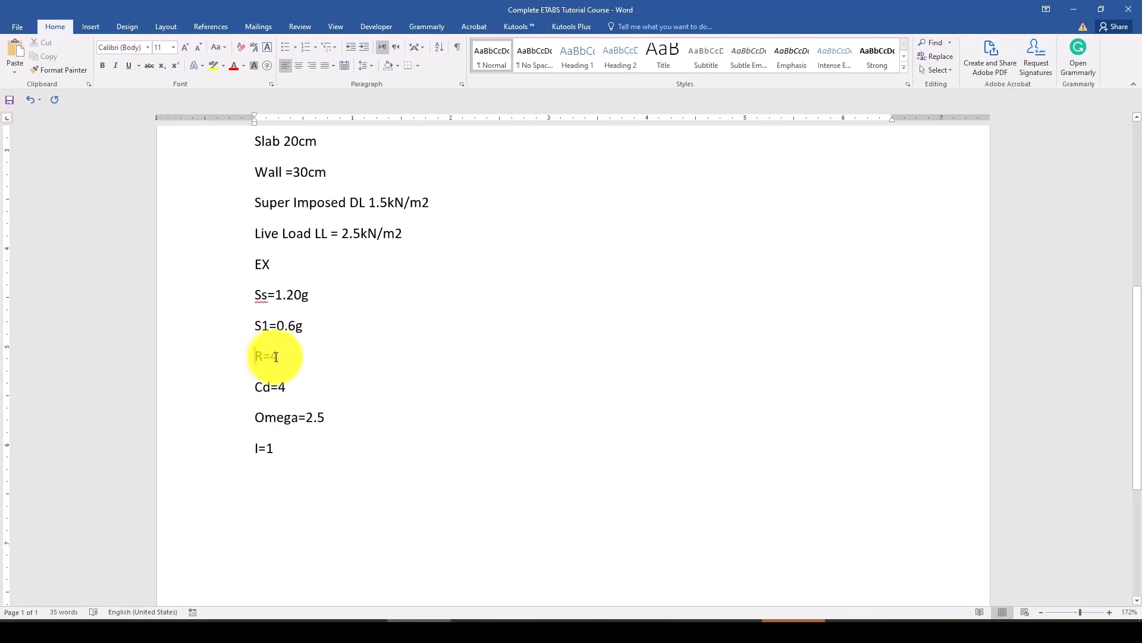
double_click(274, 387)
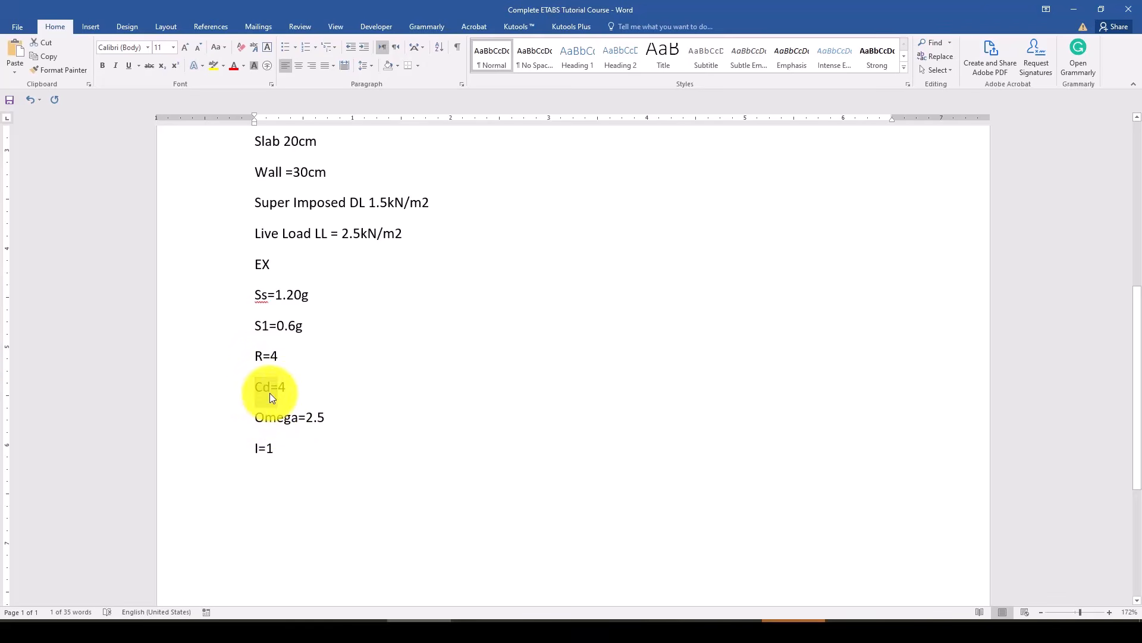
left_click(270, 393)
double_click(266, 389)
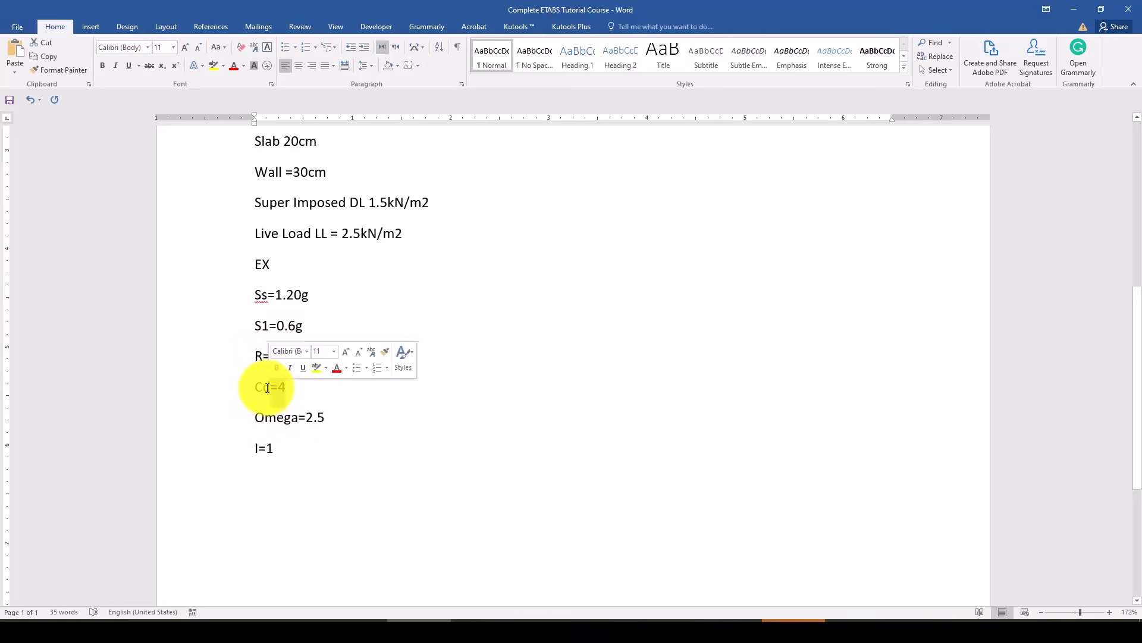
left_click(263, 390)
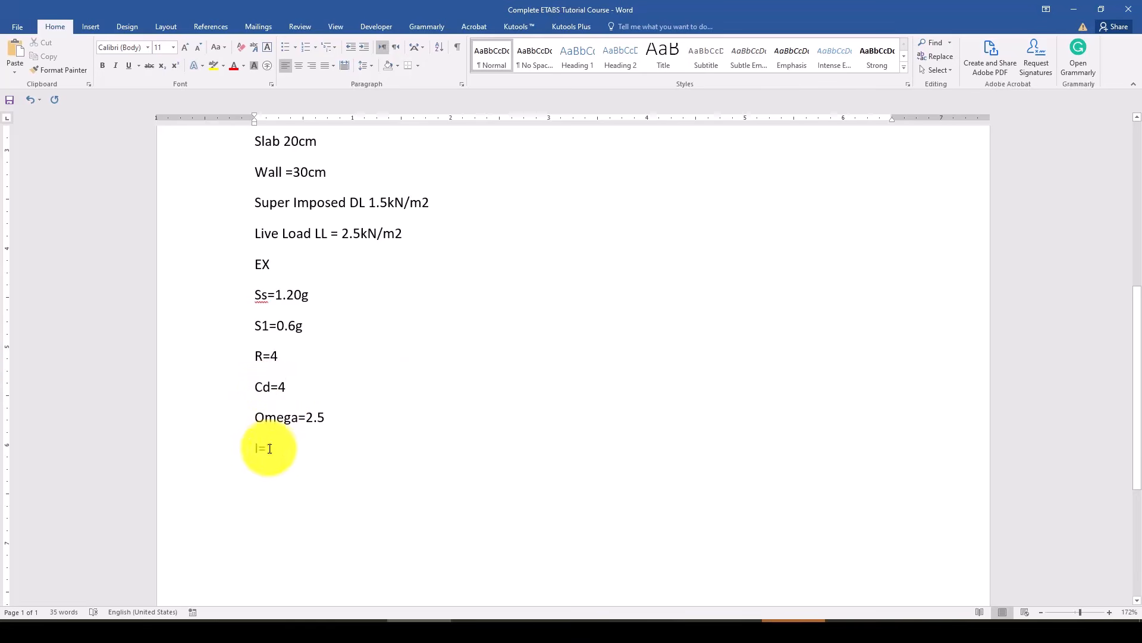
left_click_drag(278, 451, 256, 447)
left_click(269, 470)
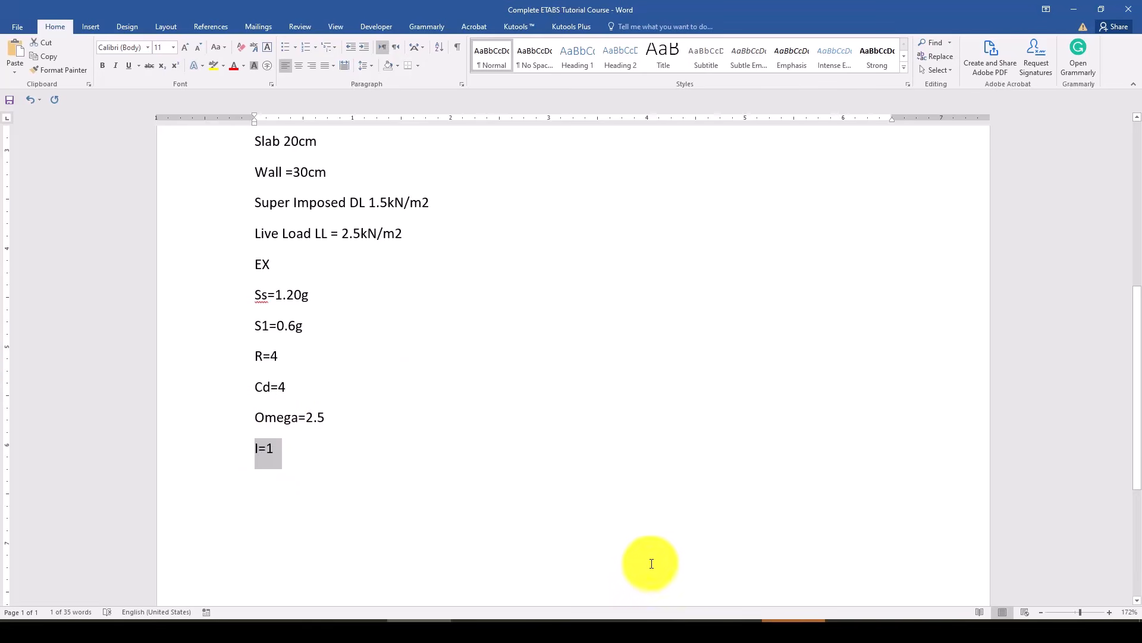
- Switch to ETABS and start a new model using built-in settings with Metric SI display units
left_click(794, 623)
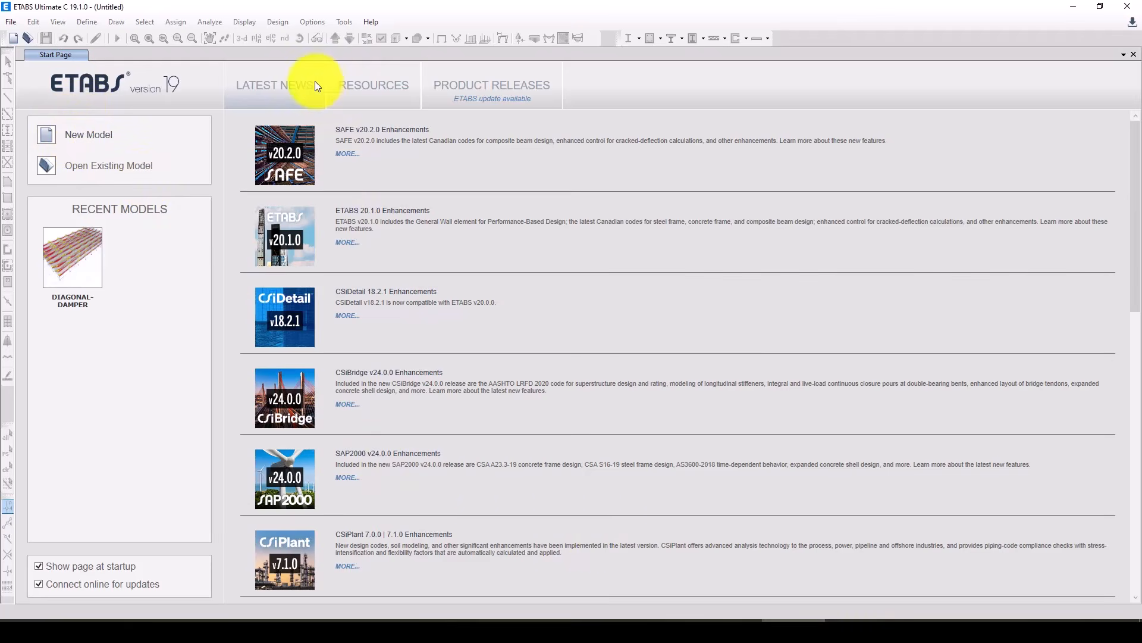
key("ctrl+n")
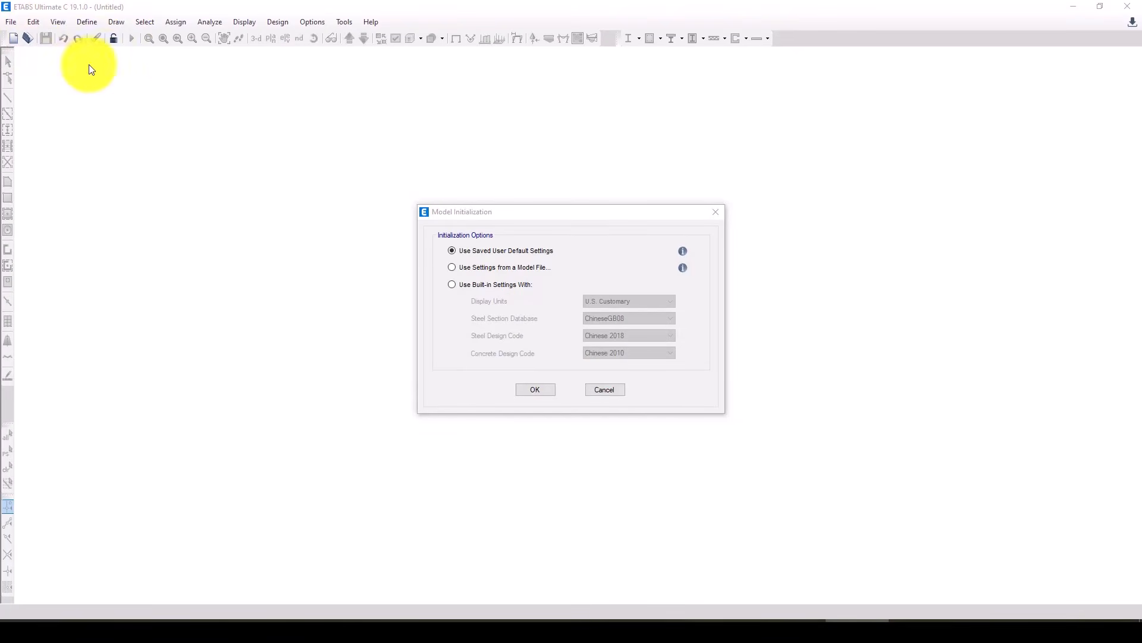
left_click(473, 284)
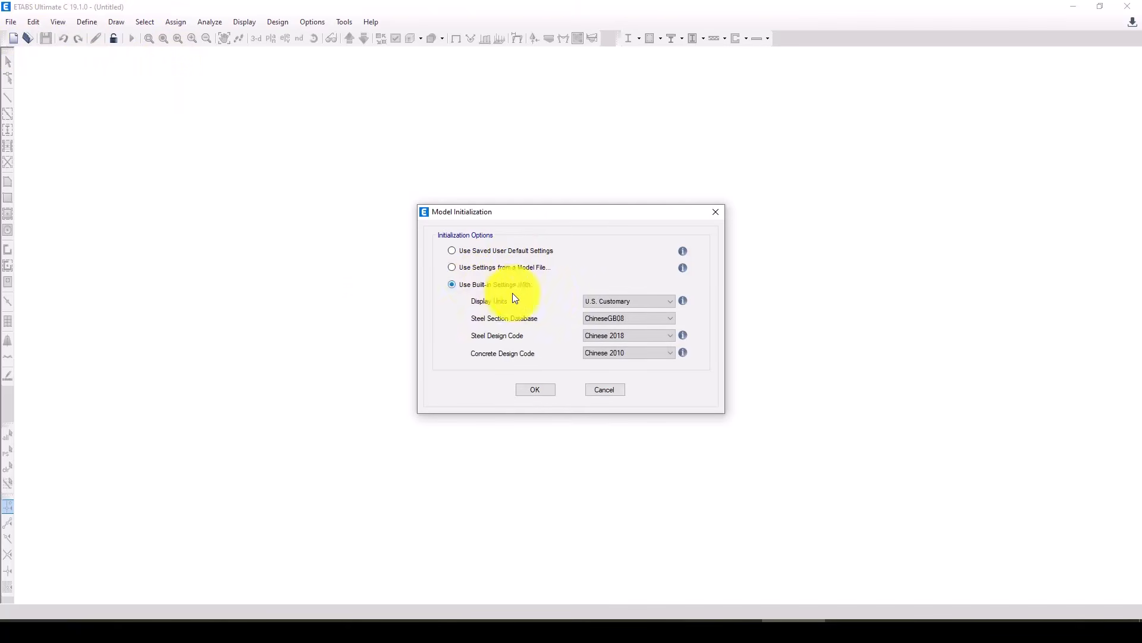
left_click(620, 302)
left_click(612, 322)
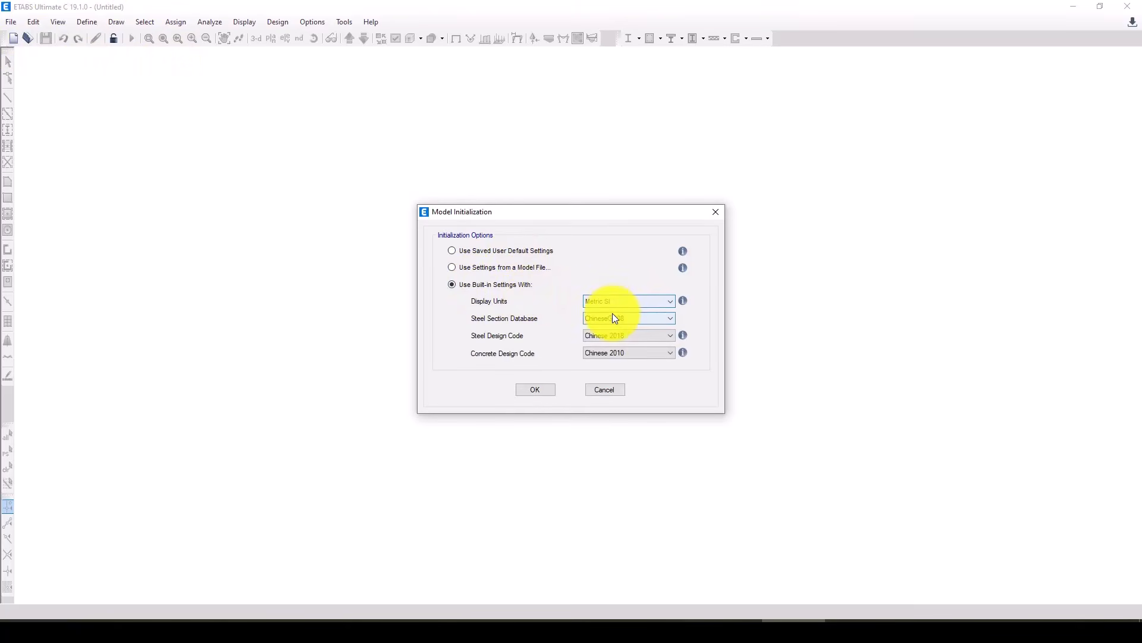
- Initialize the model with the AISC14 steel section database, AISC 360-16 steel design code and ACI 318-14 concrete design code
left_click(614, 318)
left_click(613, 328)
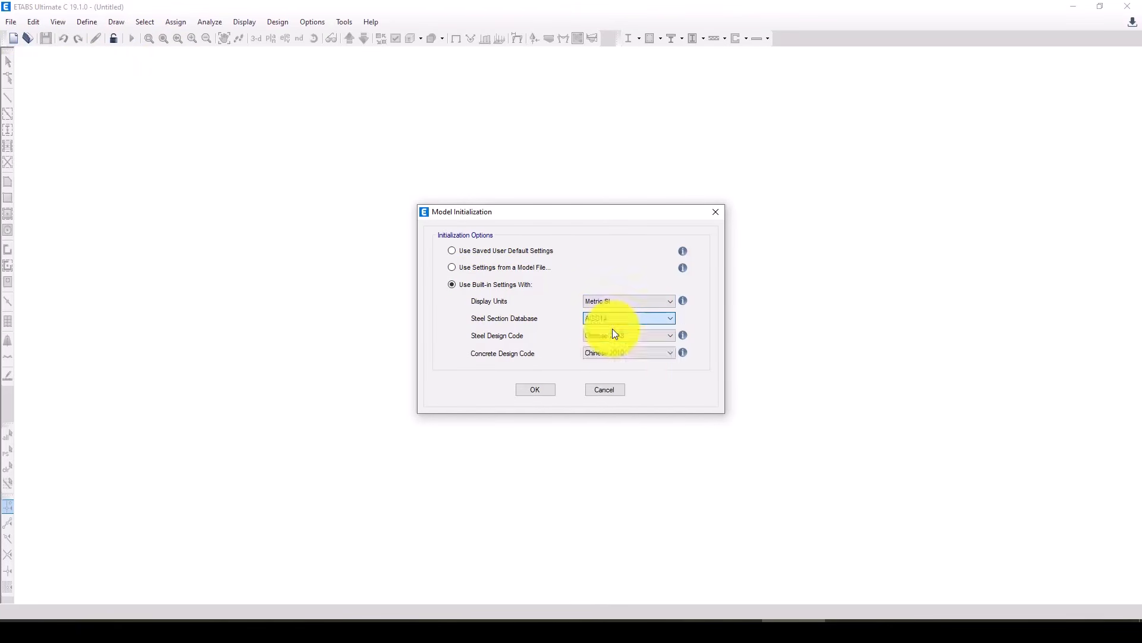
left_click(608, 337)
left_click(605, 349)
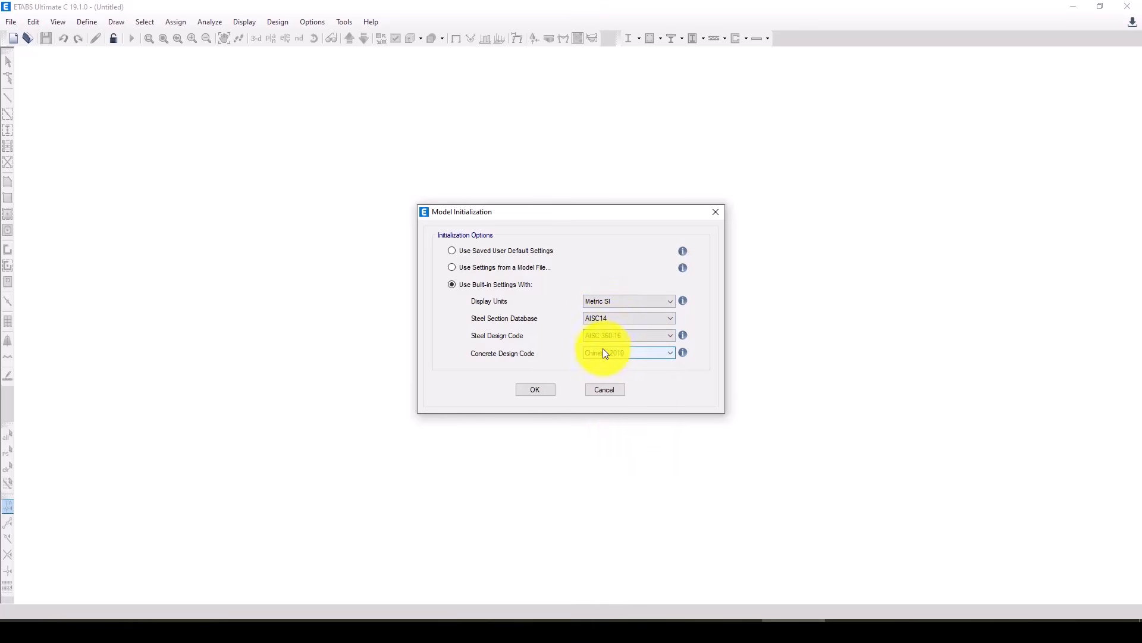
left_click(601, 352)
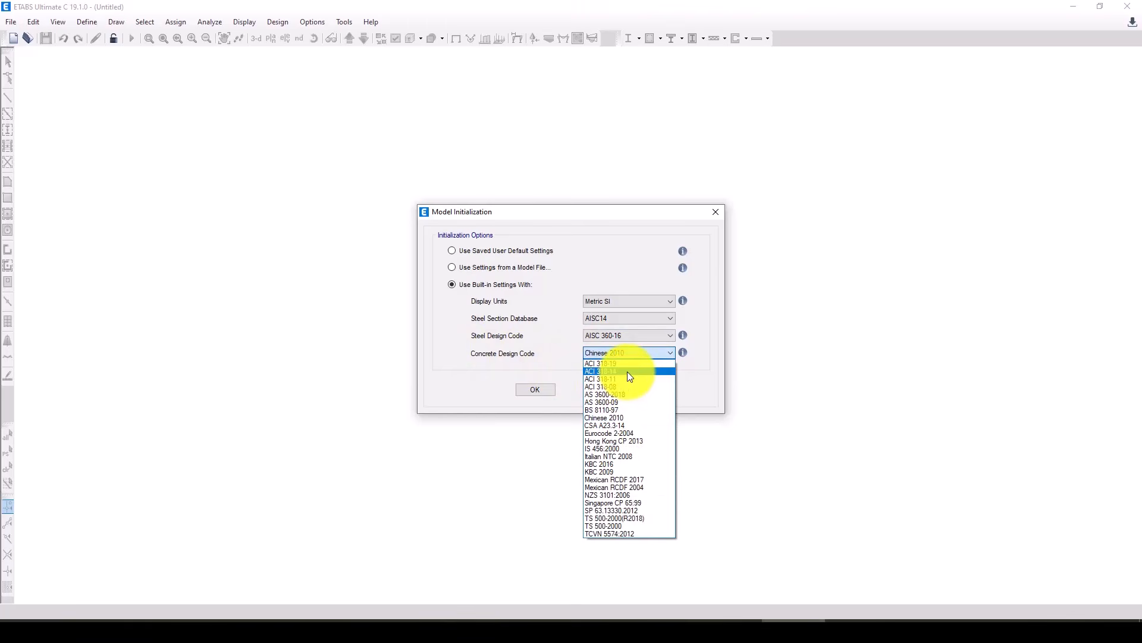
left_click(627, 371)
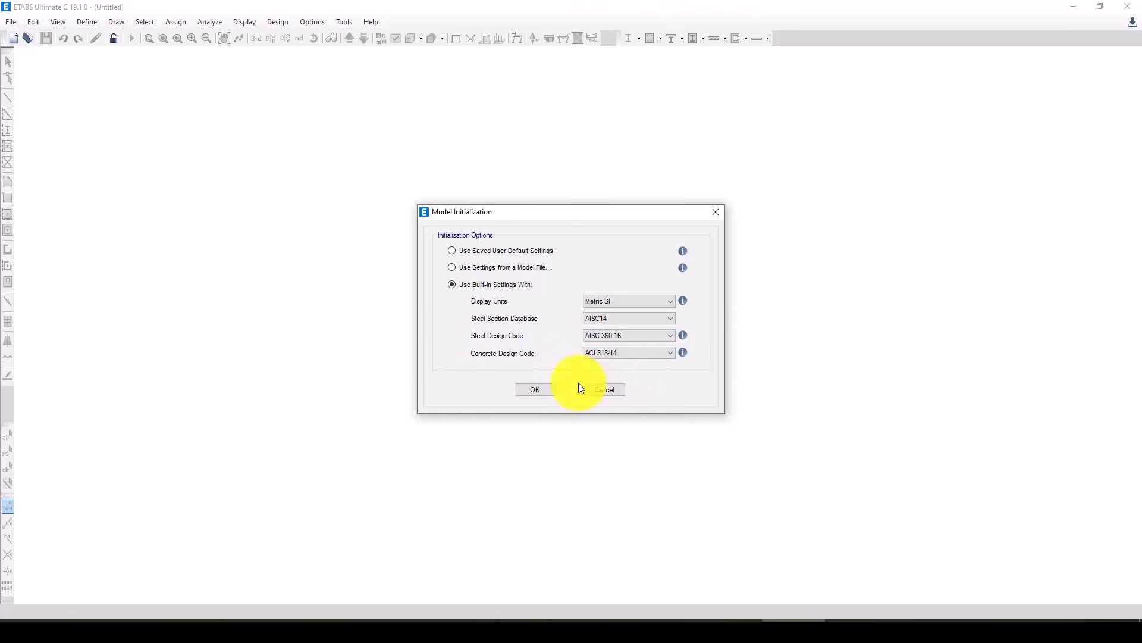
left_click(550, 389)
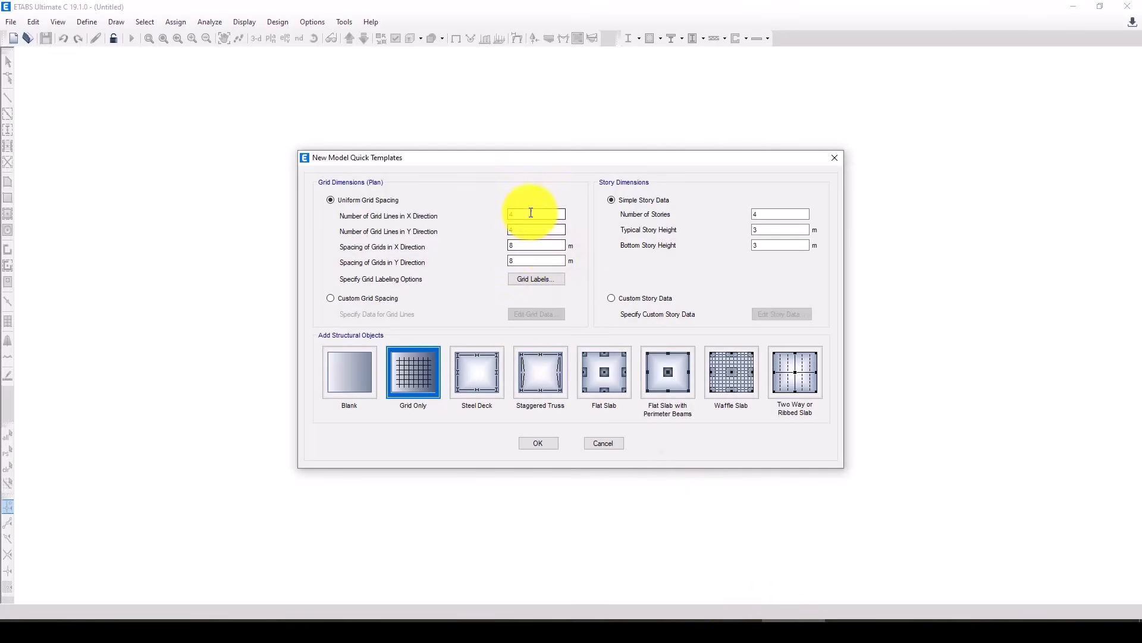
- Define a uniform grid with 6 lines in X and 4 in Y, spaced 5 m in X and 6 m in Y
left_click_drag(529, 211, 491, 228)
type("6")
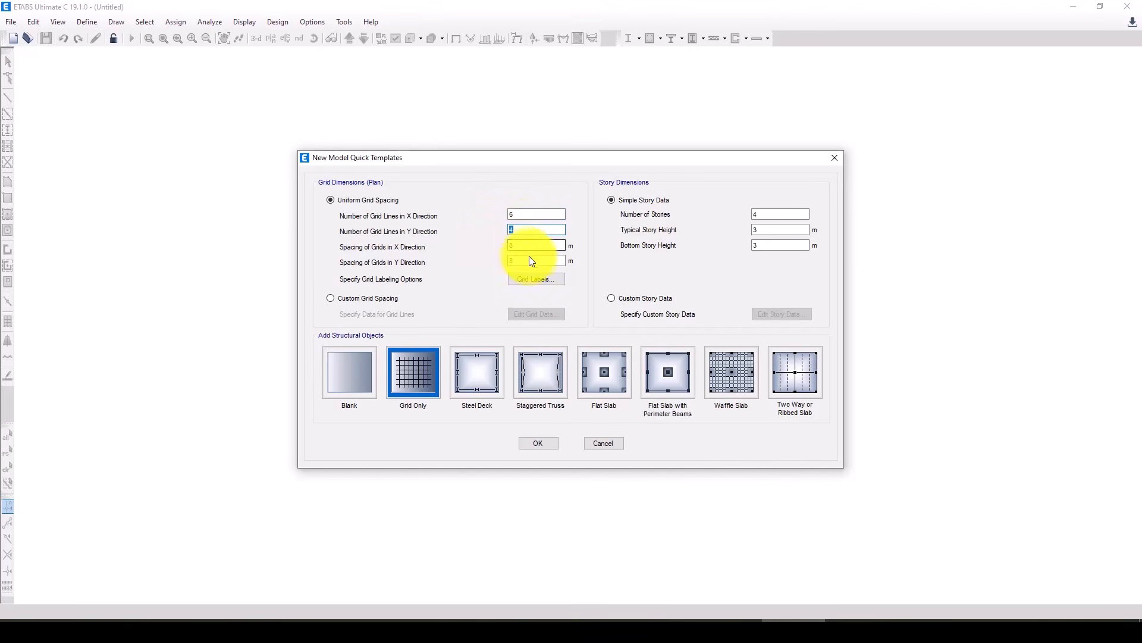
left_click_drag(518, 247, 503, 246)
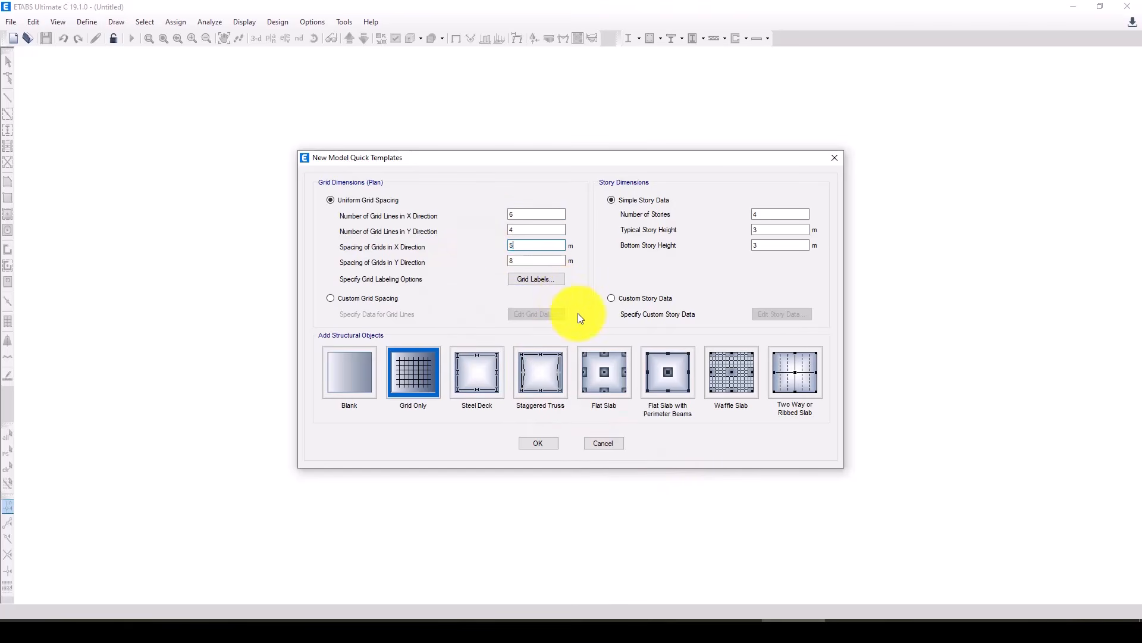
left_click_drag(523, 260, 501, 260)
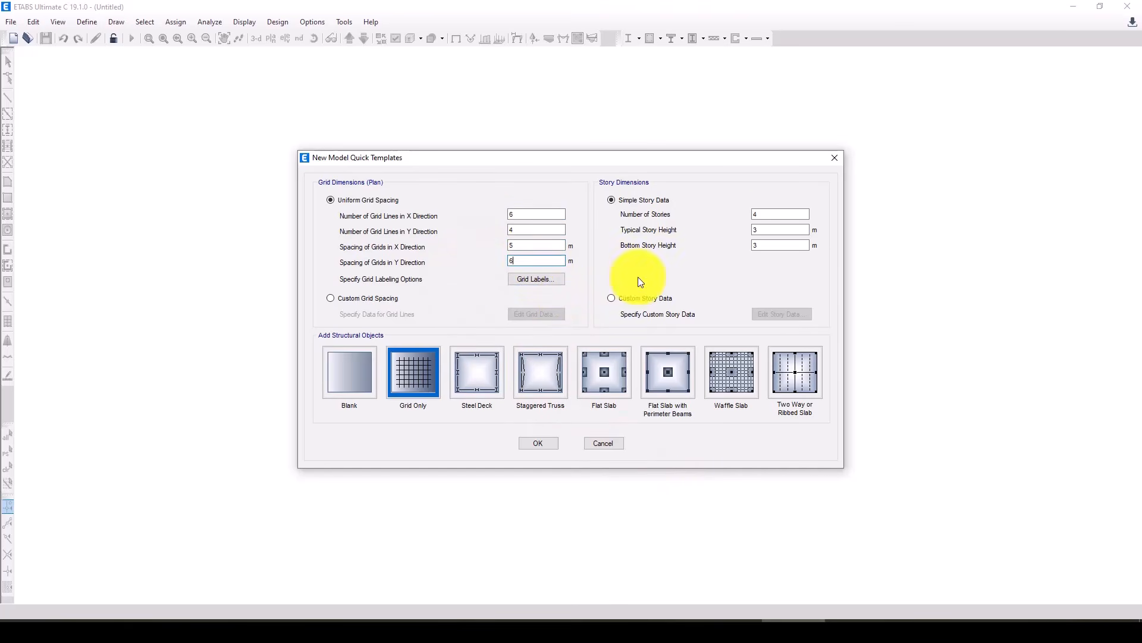
- Set 6 stories with a typical height of 3.2 m and a bottom height of 3.6 m, and create the Grid Only model
left_click_drag(758, 215, 748, 216)
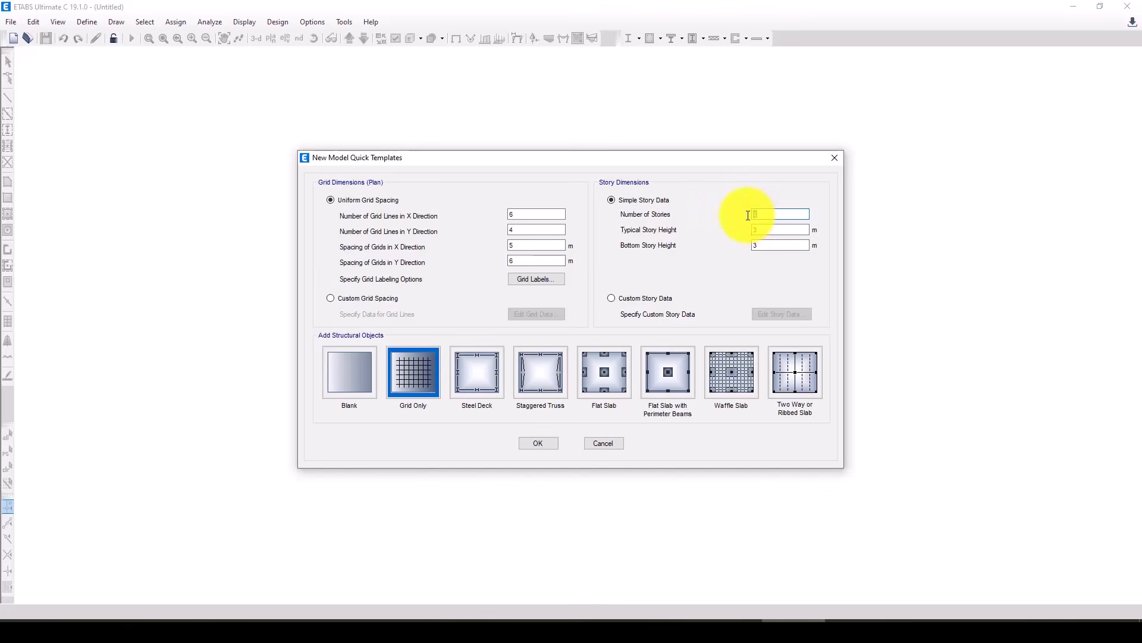
type("6")
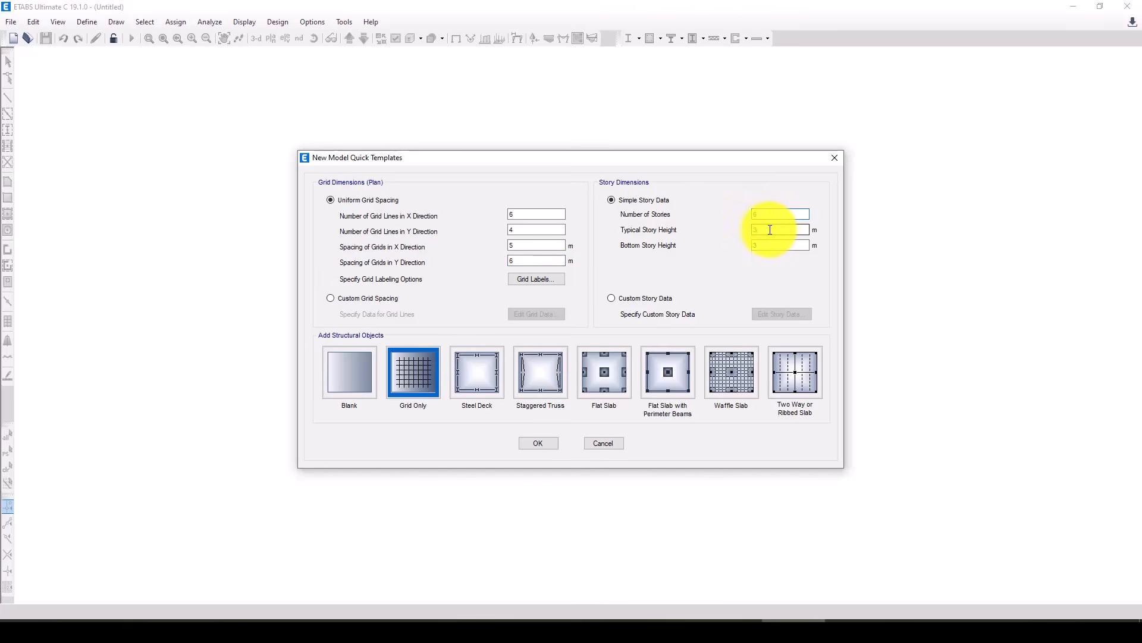
left_click_drag(765, 230, 736, 228)
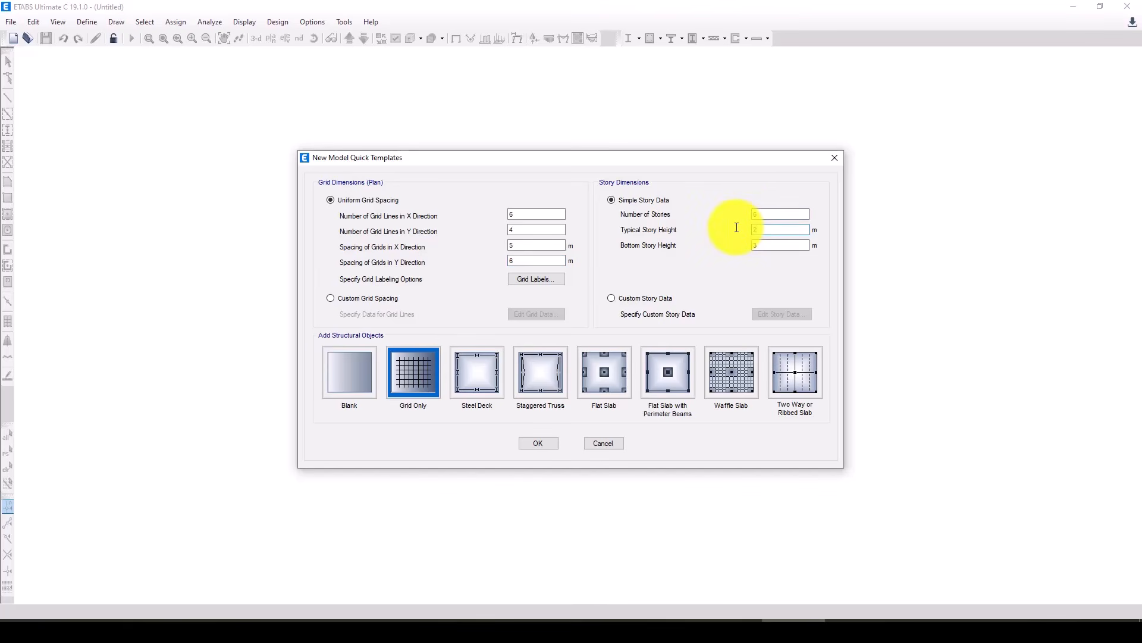
left_click_drag(765, 246, 745, 246)
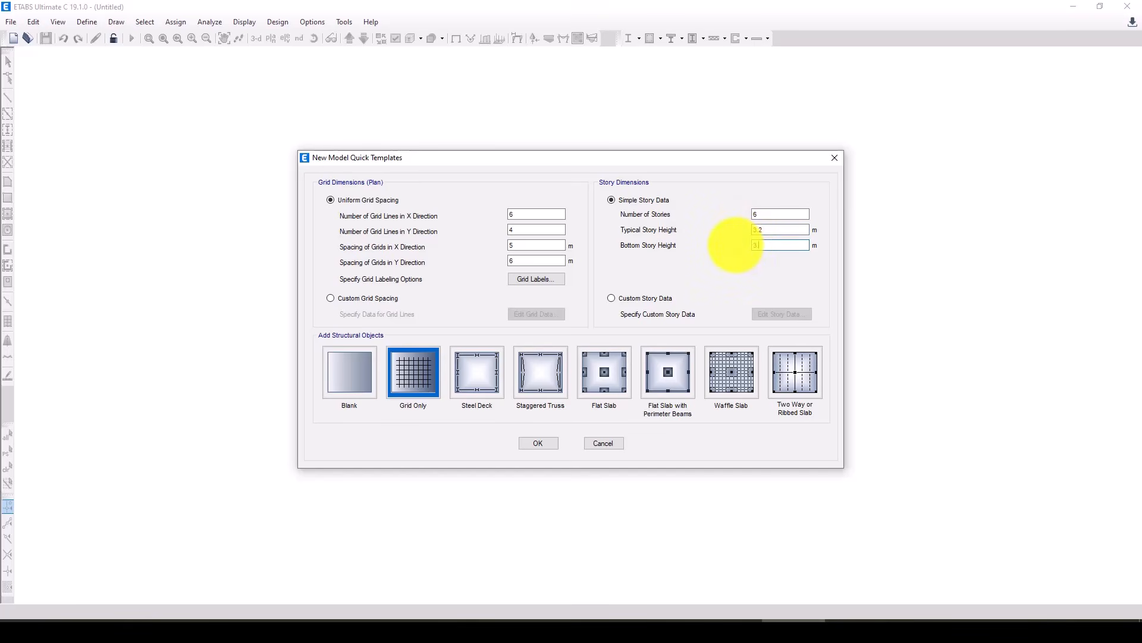
left_click(788, 230)
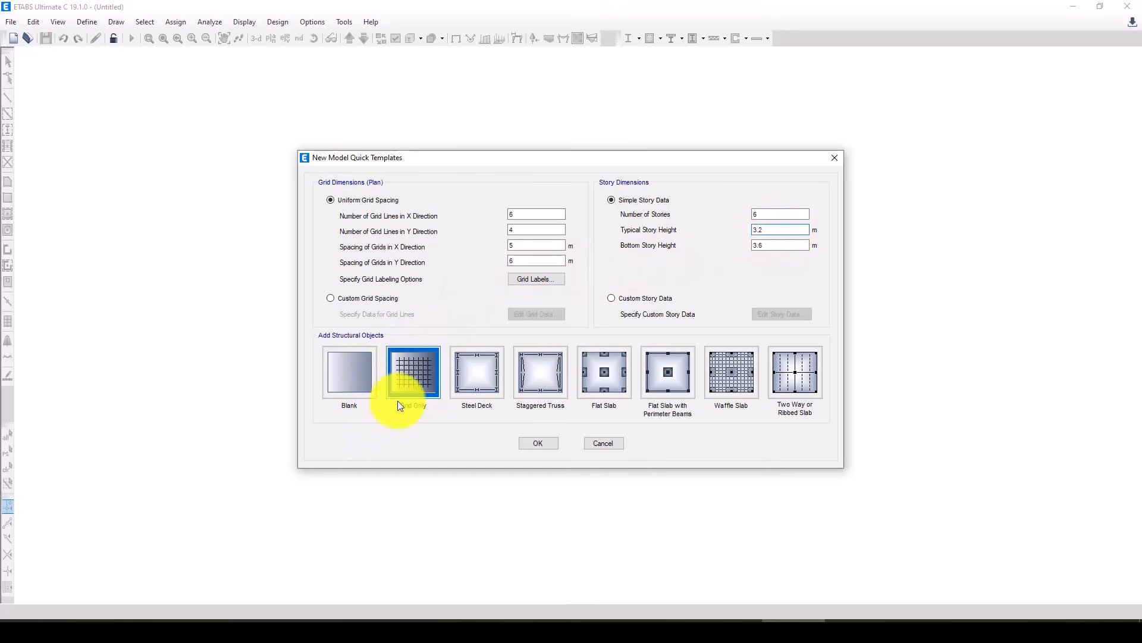
left_click(540, 444)
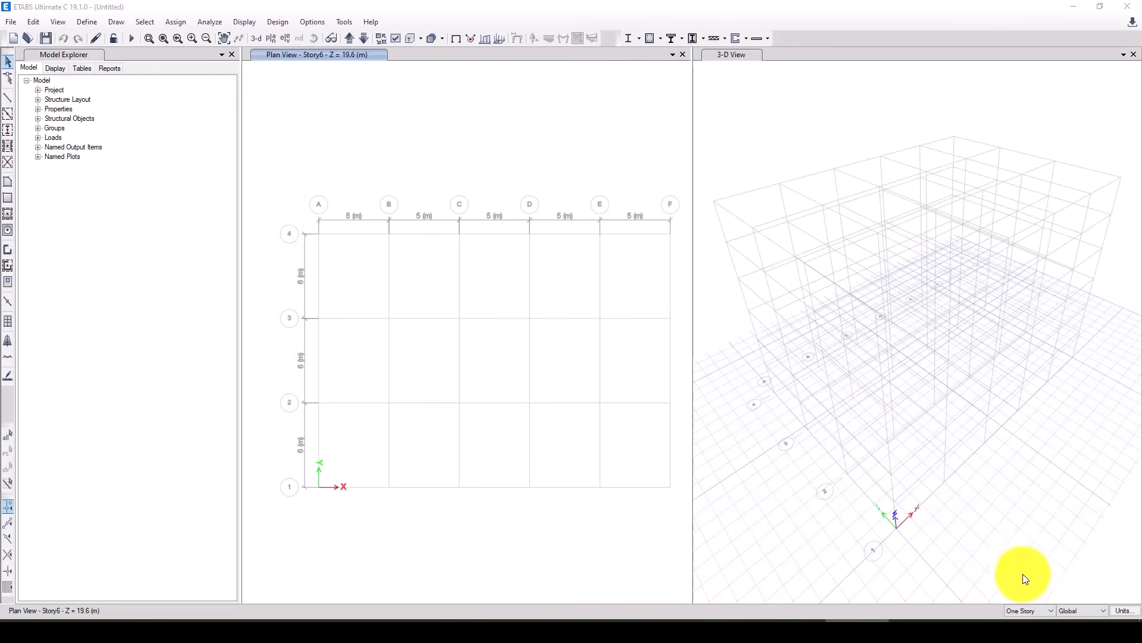
- Add a new material property for United States concrete with the Customary standard and grade f'c 5000 psi
left_click(91, 21)
left_click(102, 41)
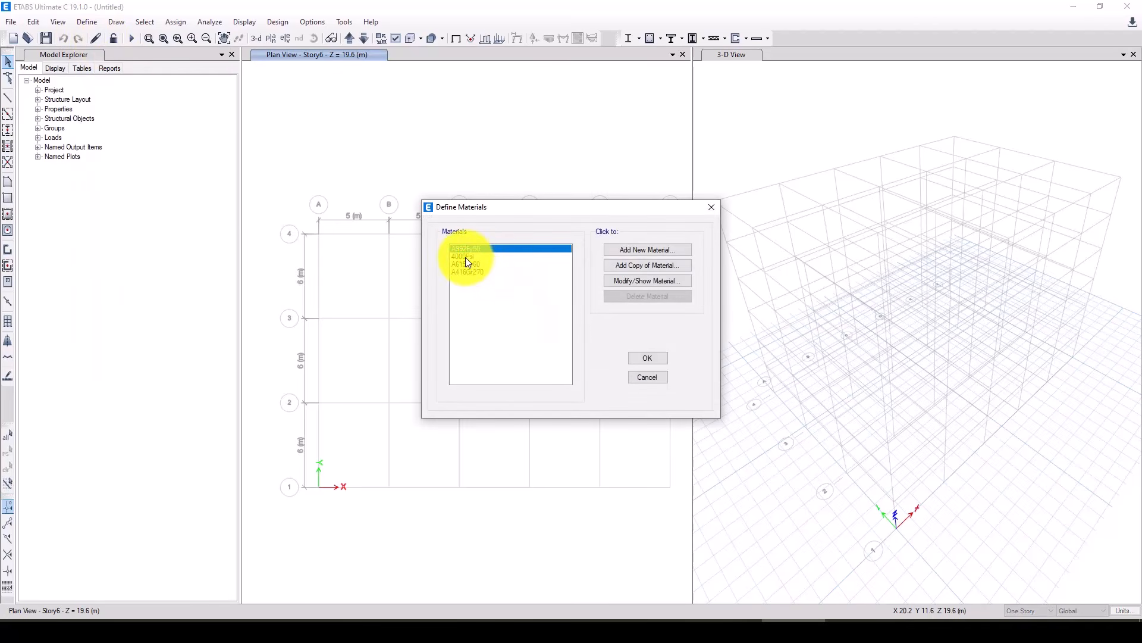
left_click(470, 256)
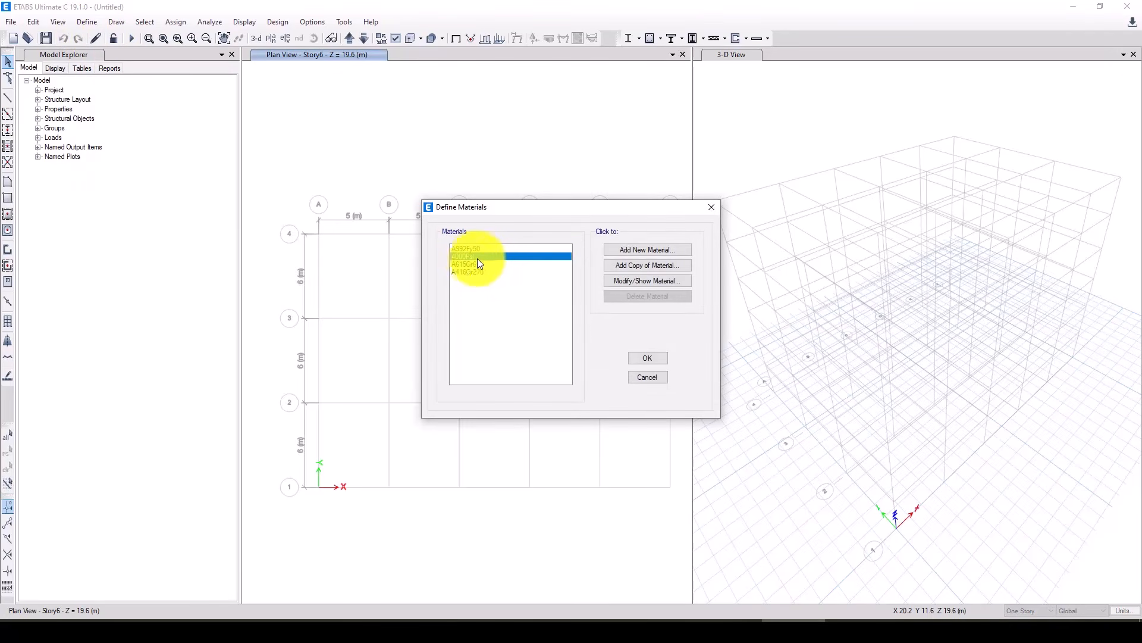
left_click(647, 249)
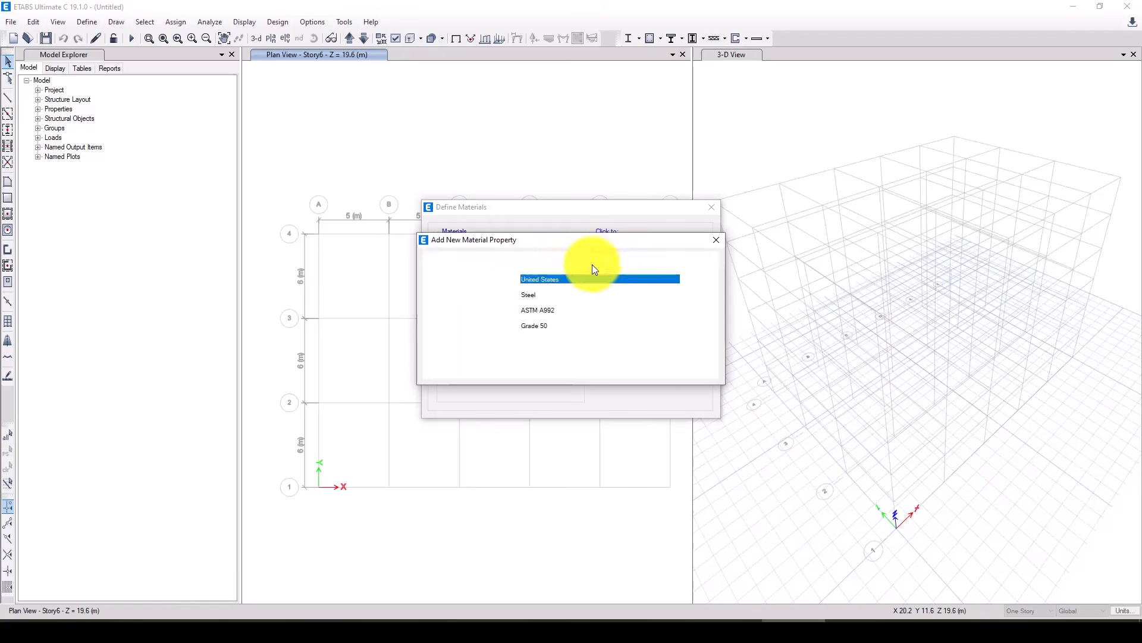
left_click(535, 295)
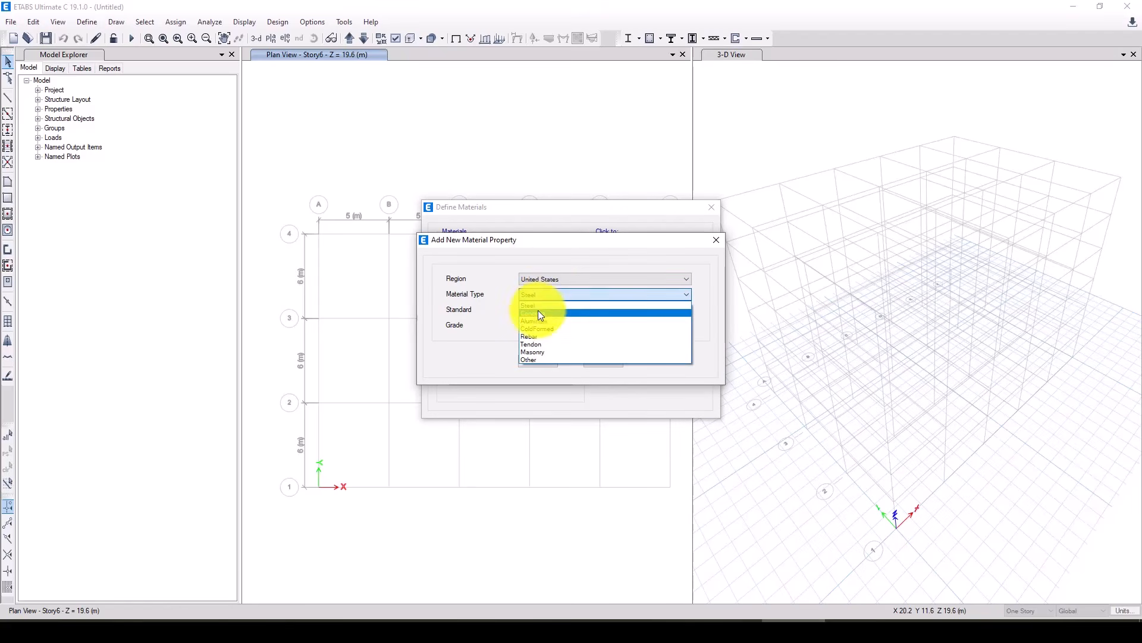
left_click(539, 314)
left_click(535, 310)
left_click(544, 326)
left_click(546, 325)
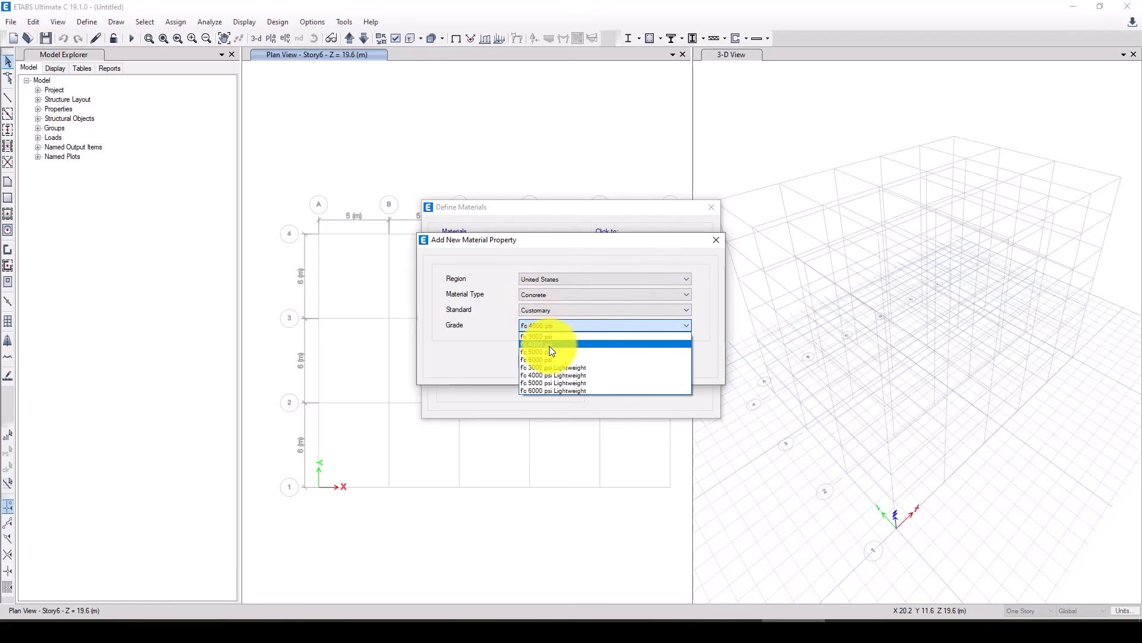
left_click(548, 345)
left_click(538, 363)
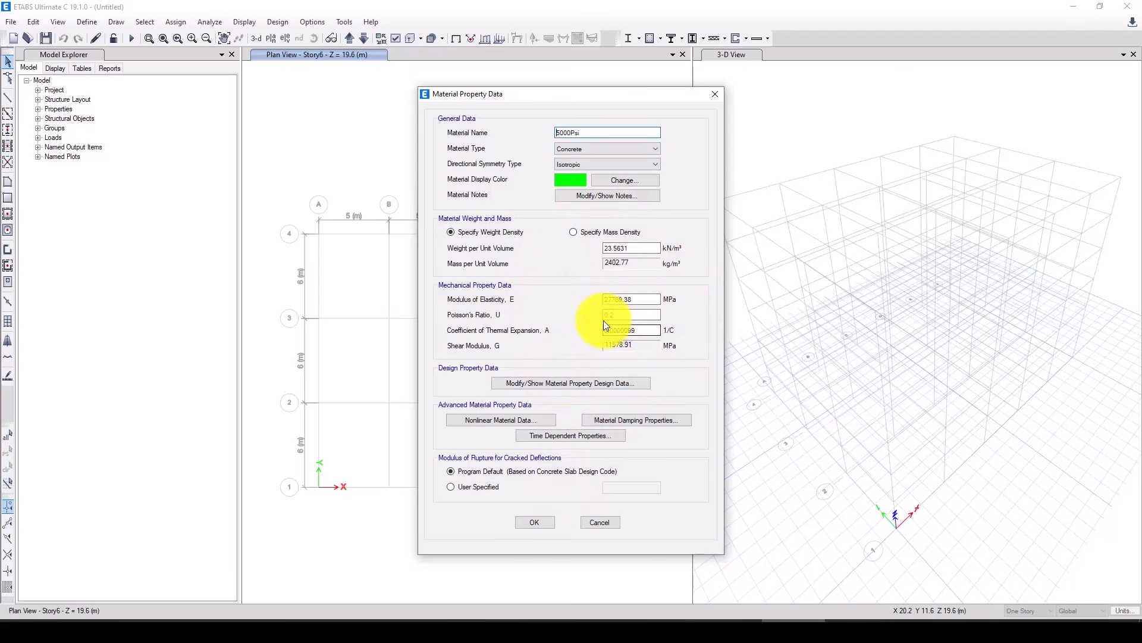
- Check the specified compressive strength in the new concrete's design data and accept the material definition
left_click(542, 382)
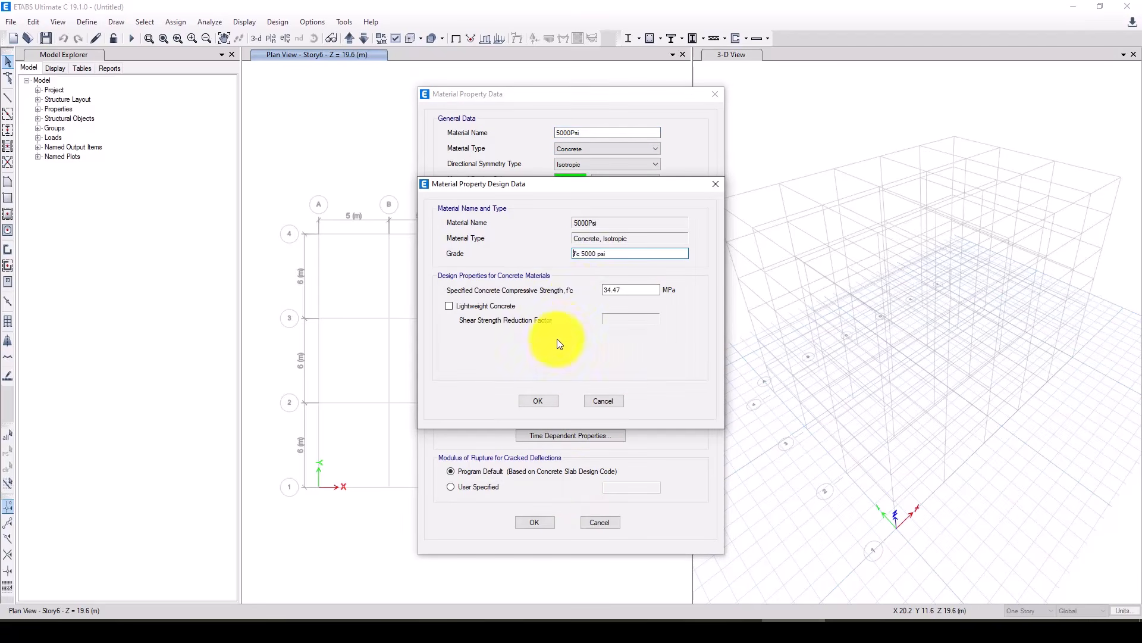
key("Tab")
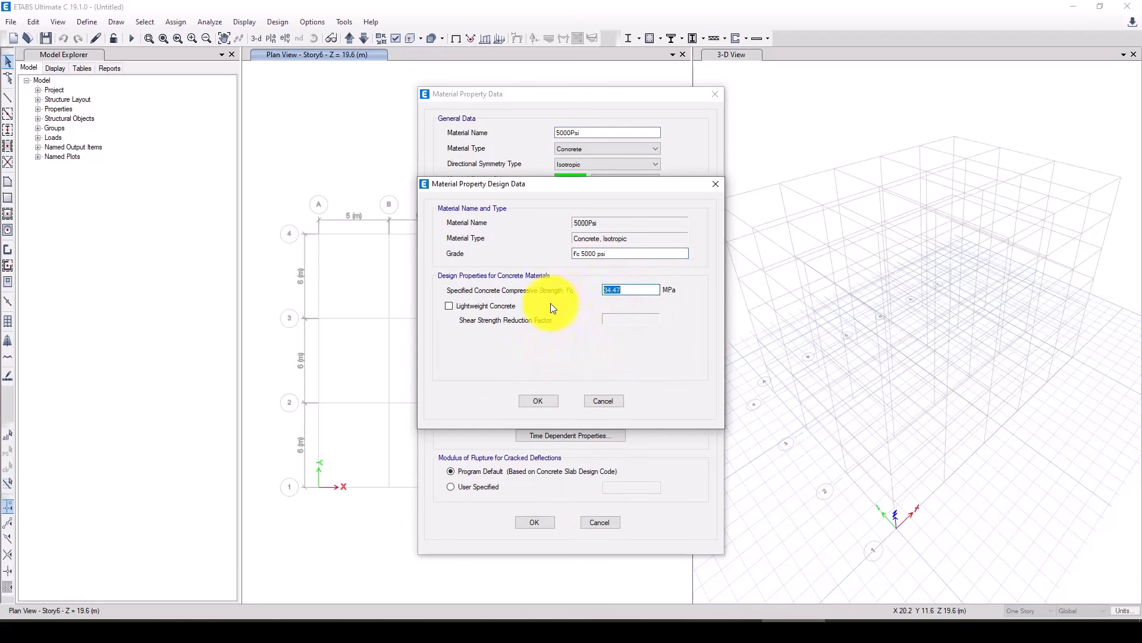
left_click(548, 401)
left_click(539, 521)
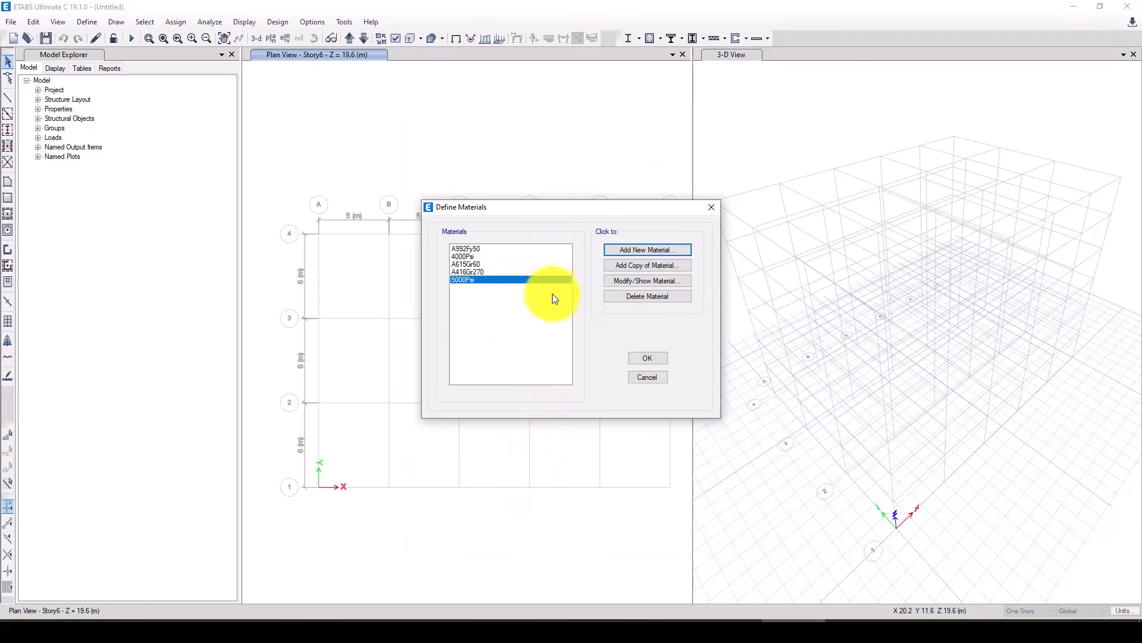
- Open the A615Gr60 rebar material for modification and rename it as Gr60
left_click(470, 265)
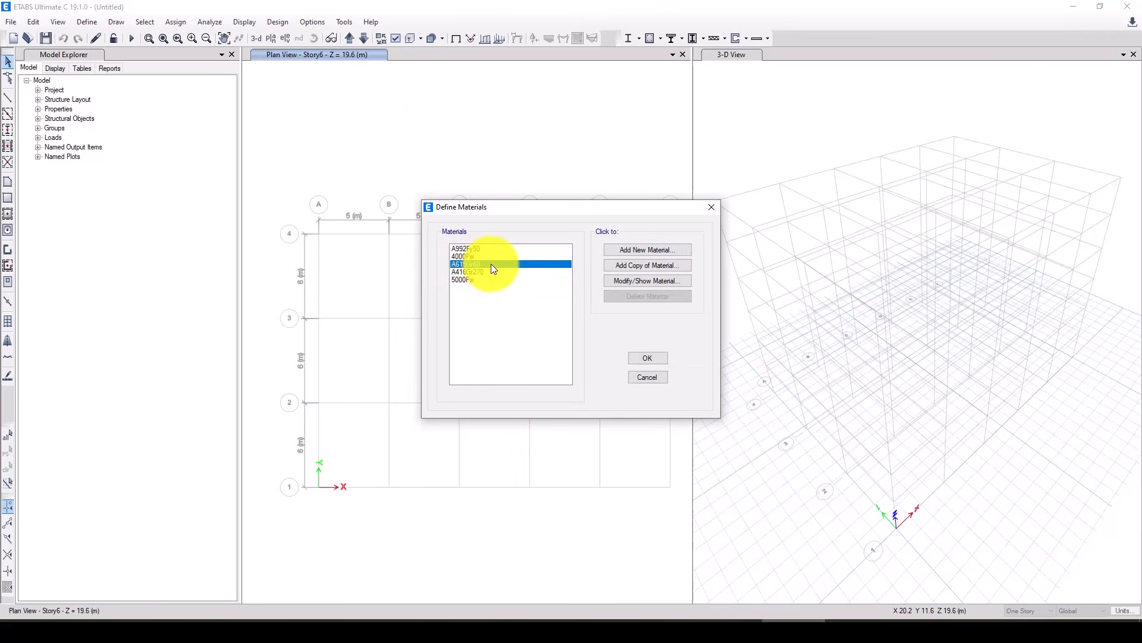
left_click(632, 280)
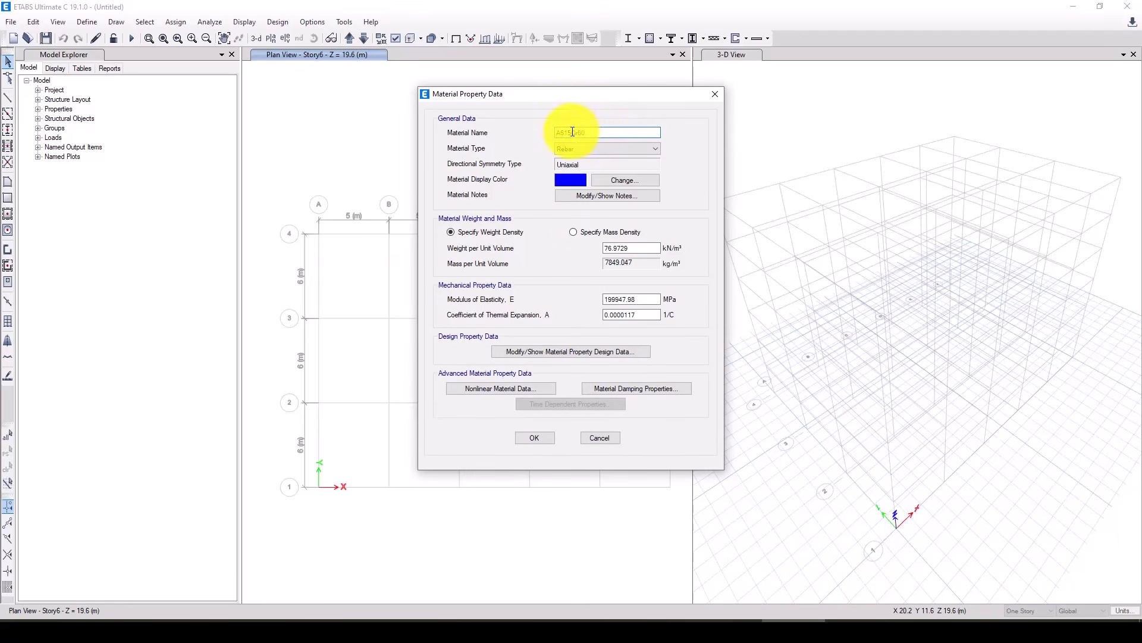
left_click_drag(573, 132, 537, 134)
key("BackSpace")
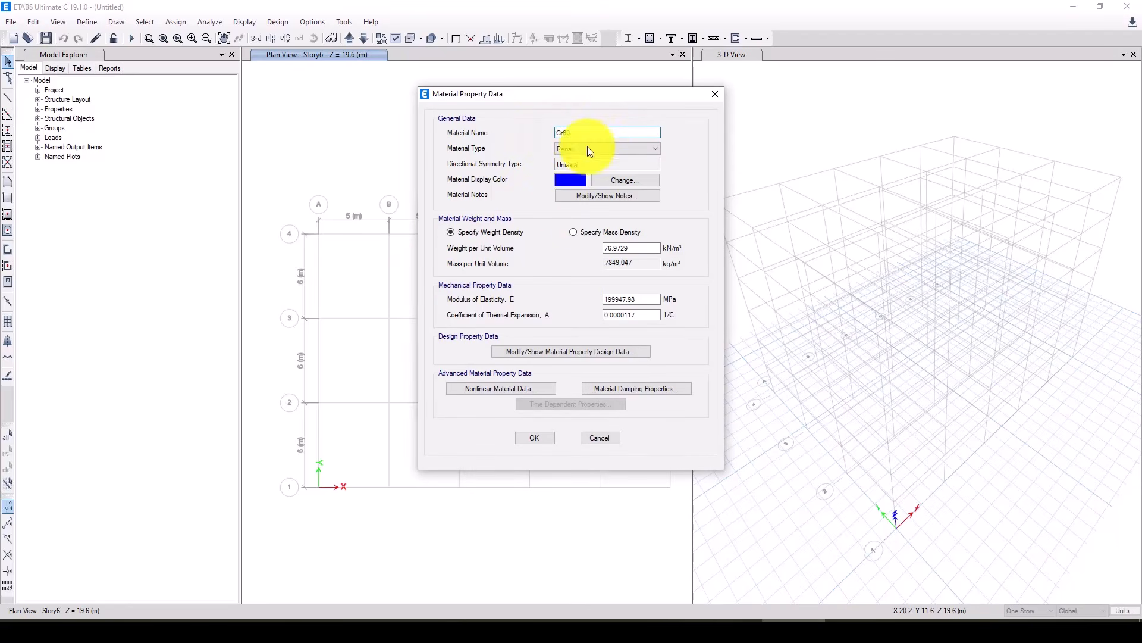
- Check the minimum yield strength in the Gr60 rebar's design data, then accept the rebar and the material definitions
left_click(559, 351)
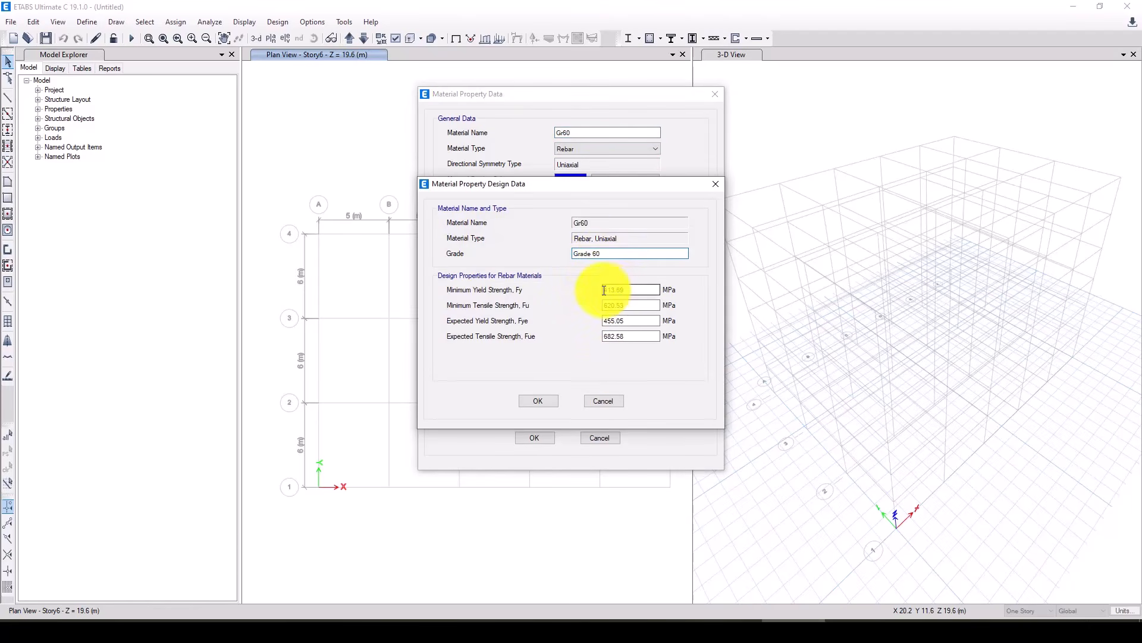
left_click_drag(628, 290, 604, 291)
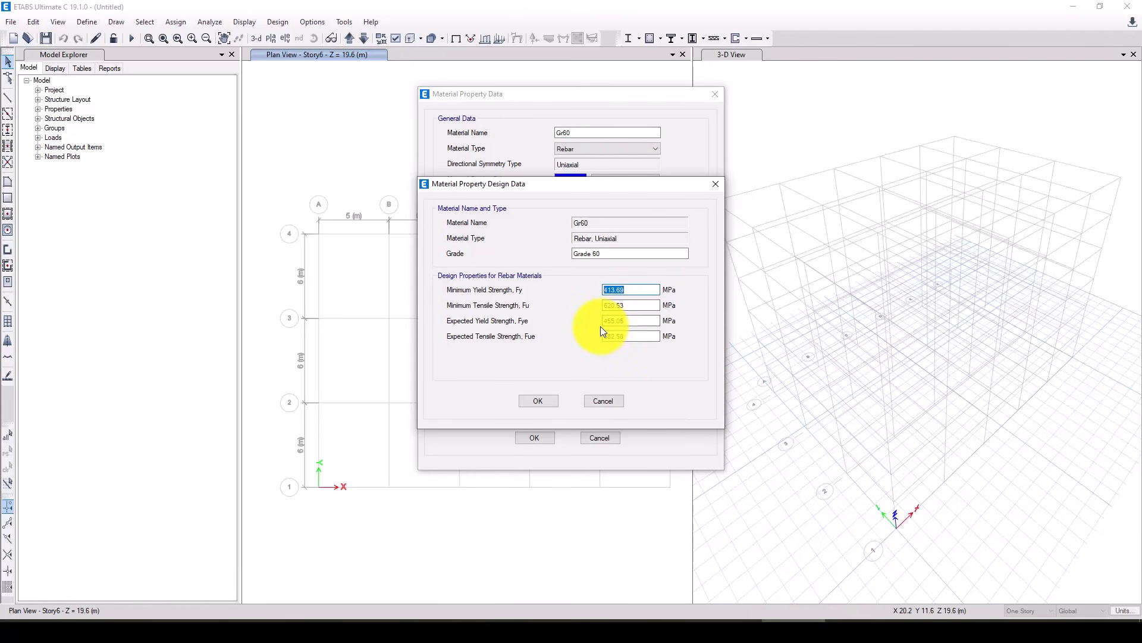
left_click(538, 401)
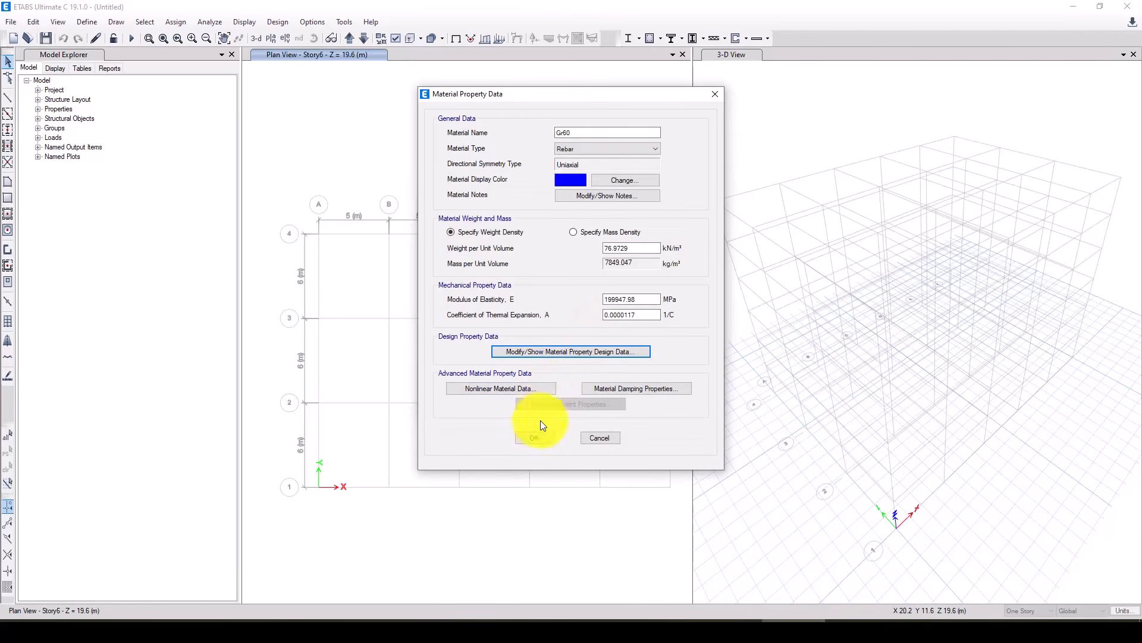
left_click(532, 436)
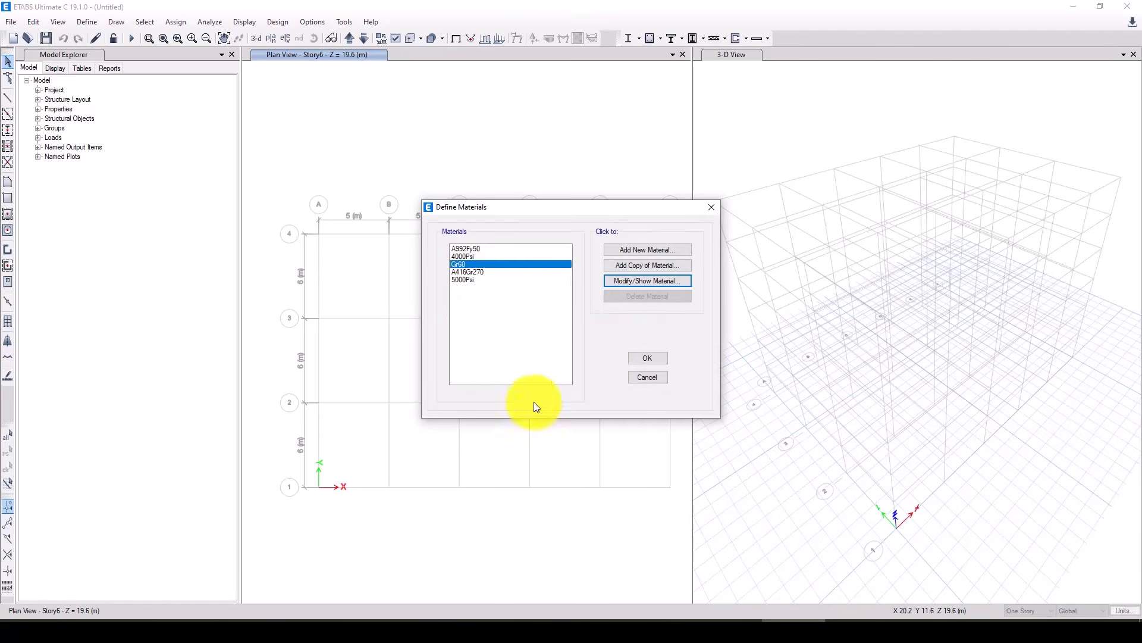
left_click(468, 280)
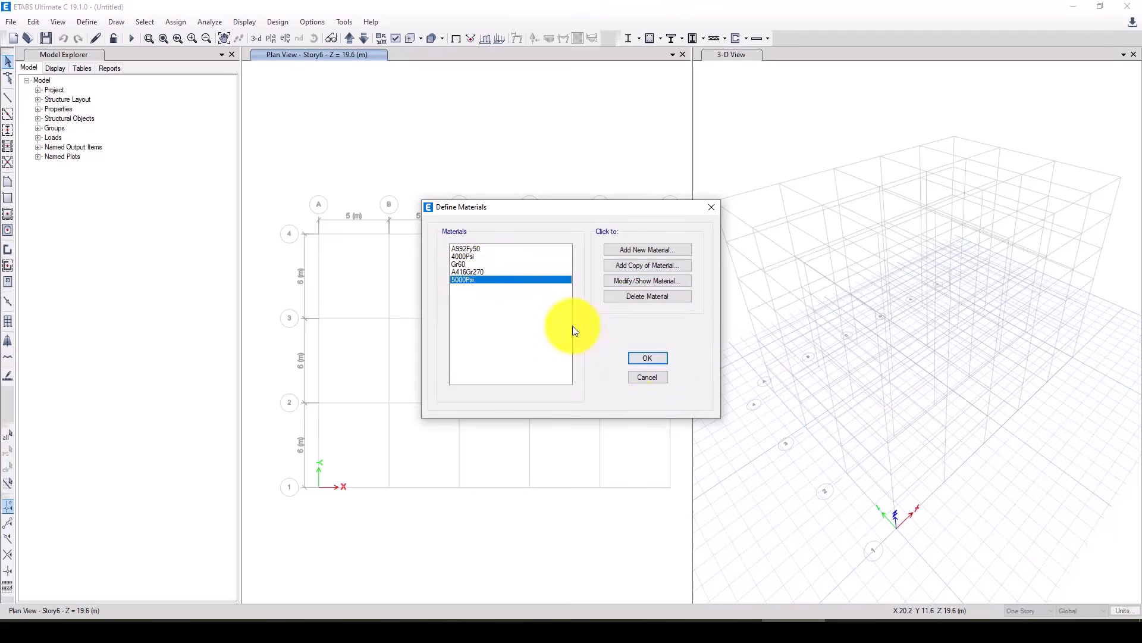
left_click(648, 357)
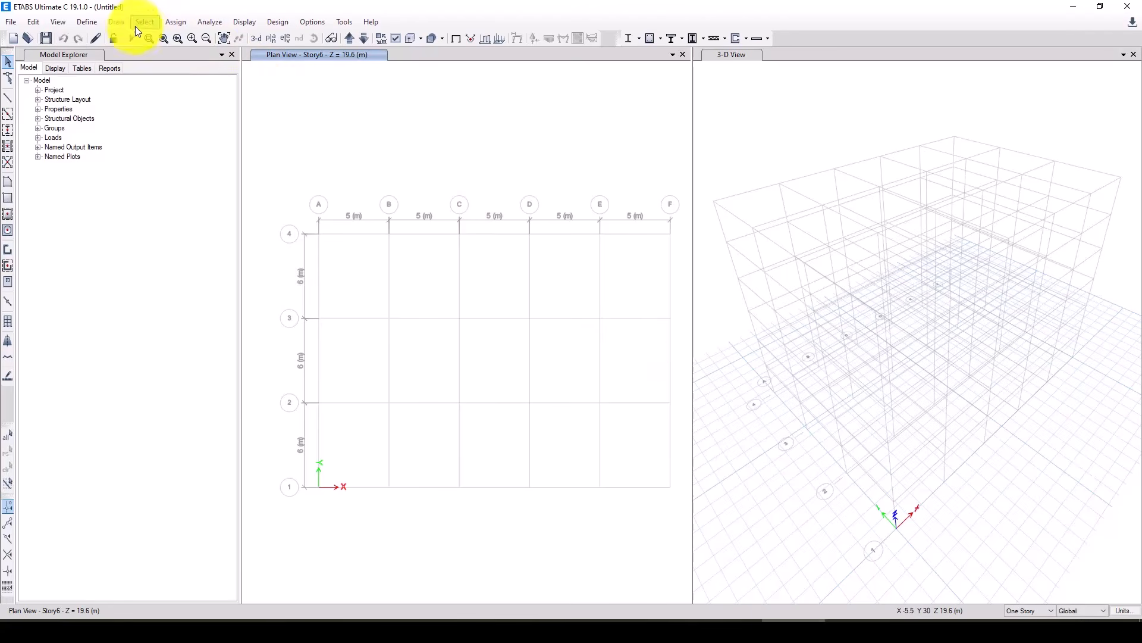
- Open the ConcCol frame section for modification, rename it as C40x40 and assign the 5000Psi material
left_click(92, 23)
mouse_move(132, 58)
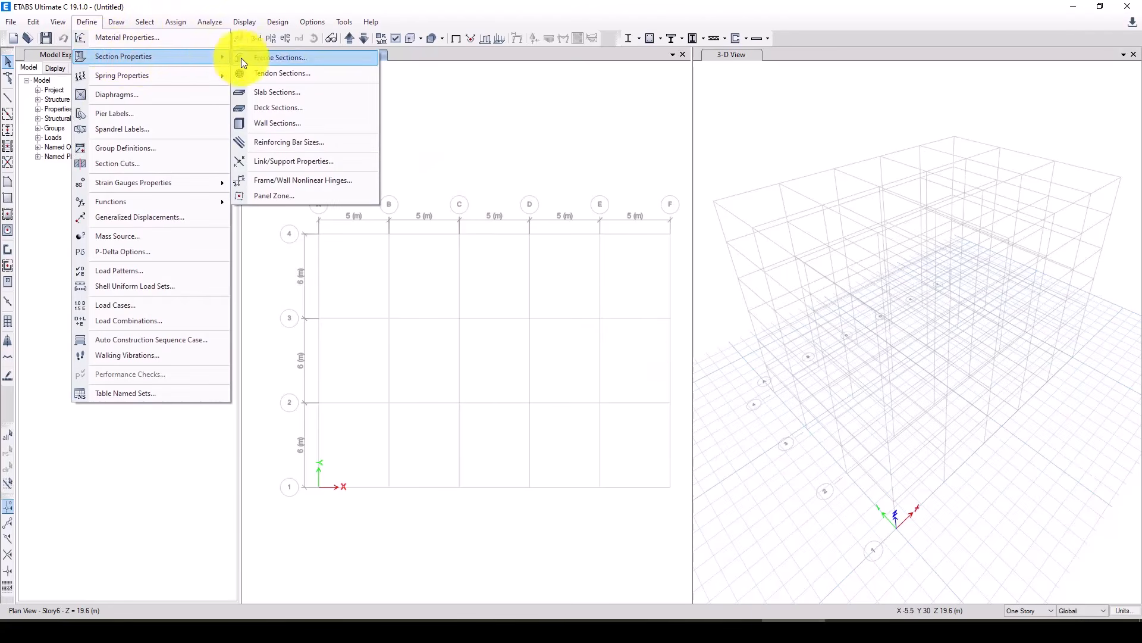
left_click(260, 59)
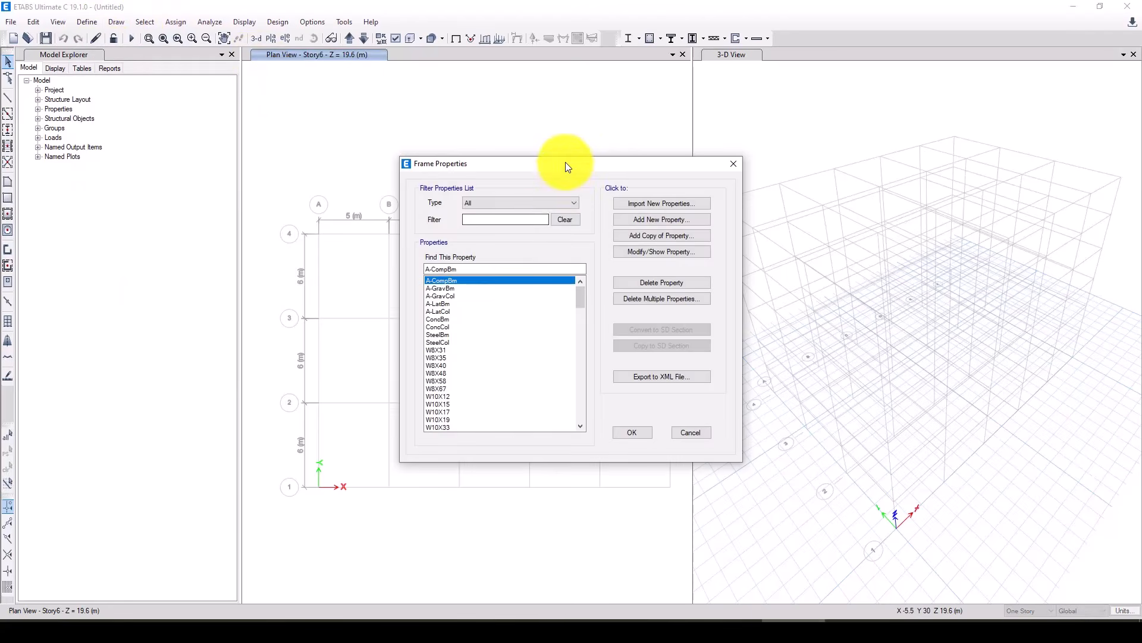
left_click_drag(565, 161, 513, 139)
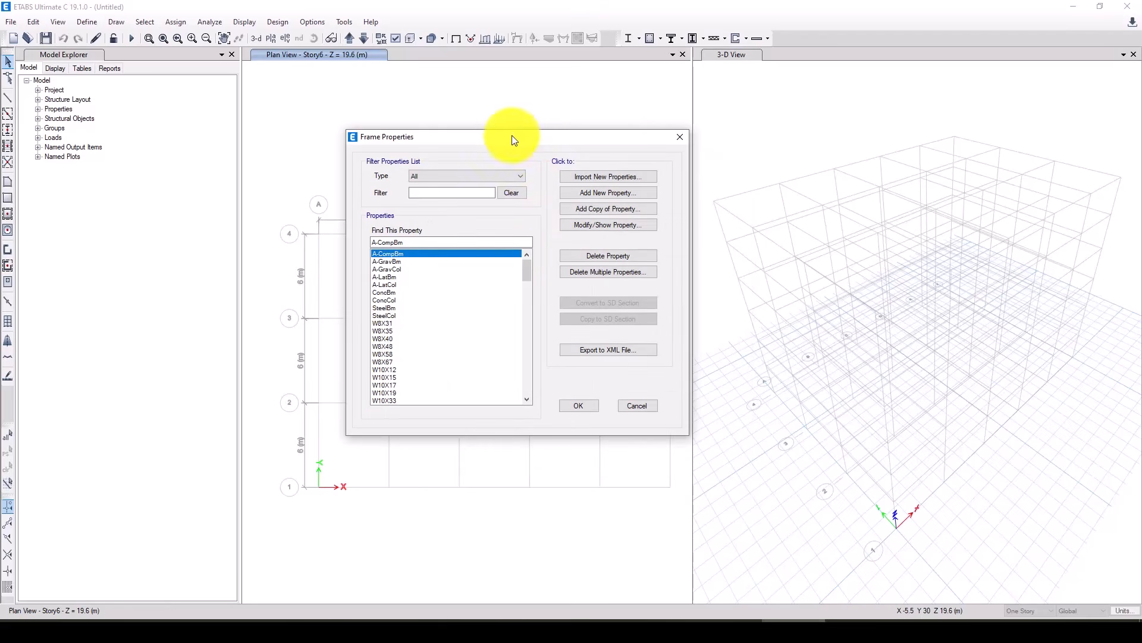
left_click(387, 299)
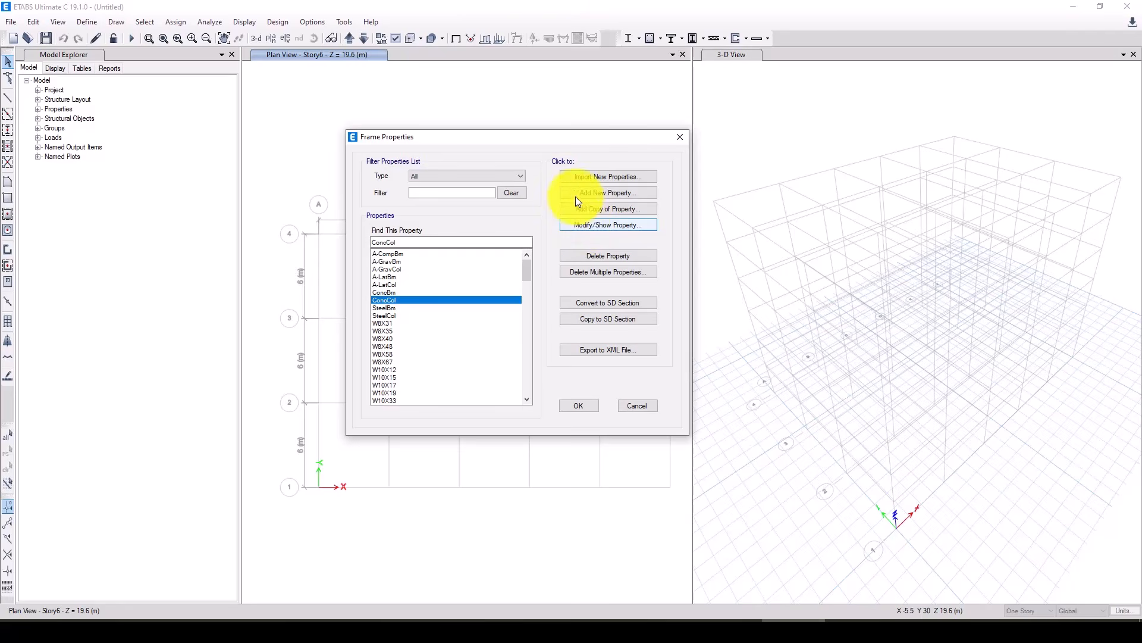
left_click(569, 178)
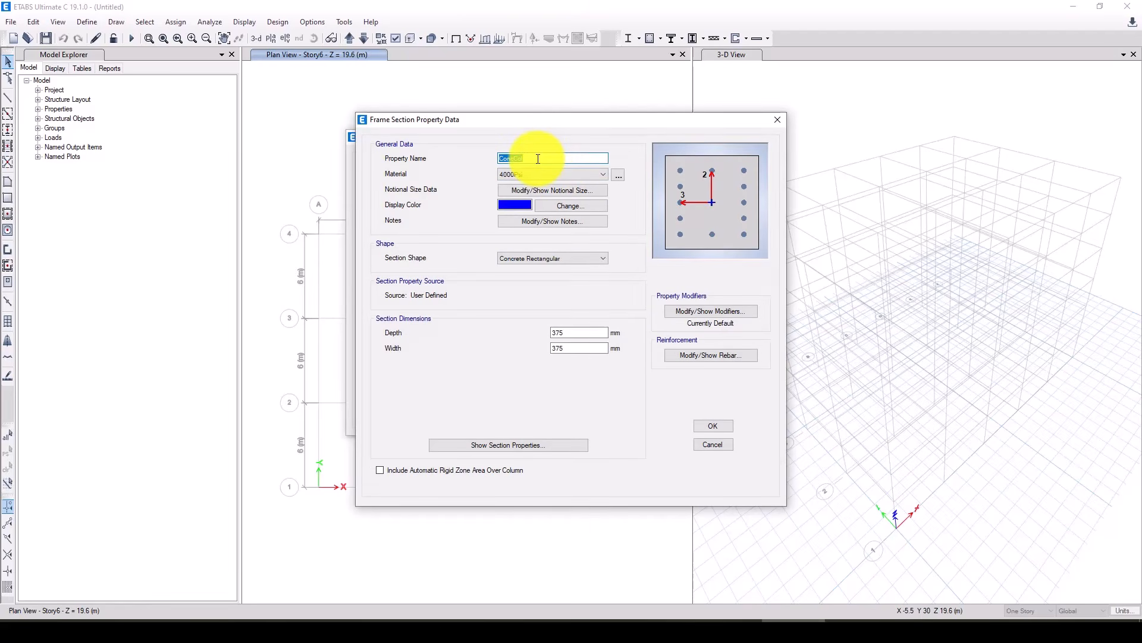
type("C40x40")
left_click(559, 173)
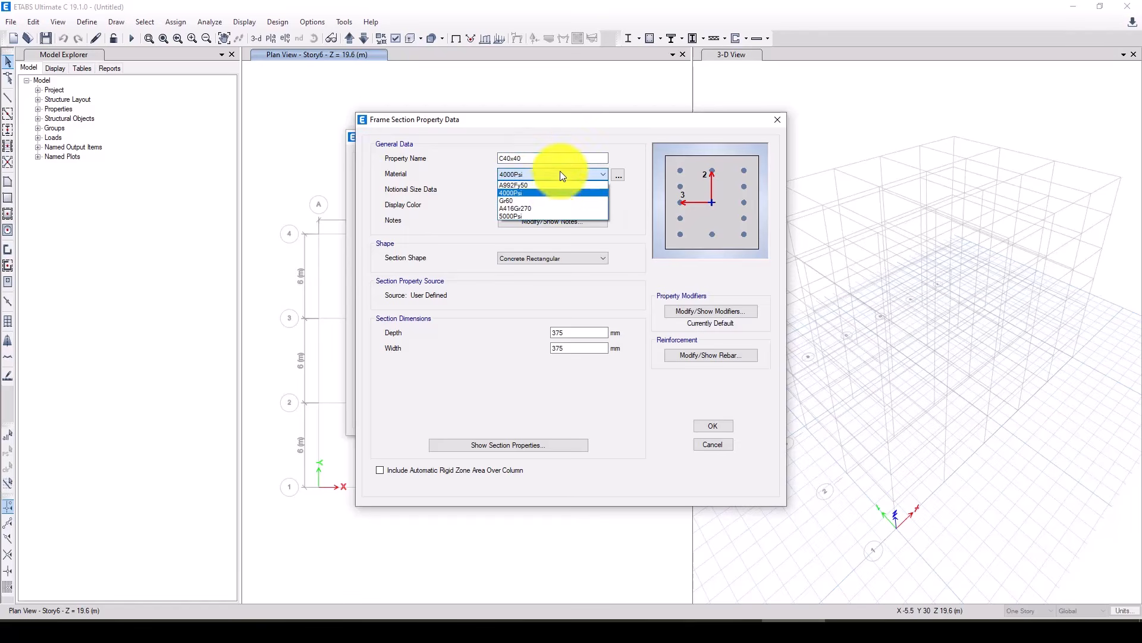
left_click(523, 213)
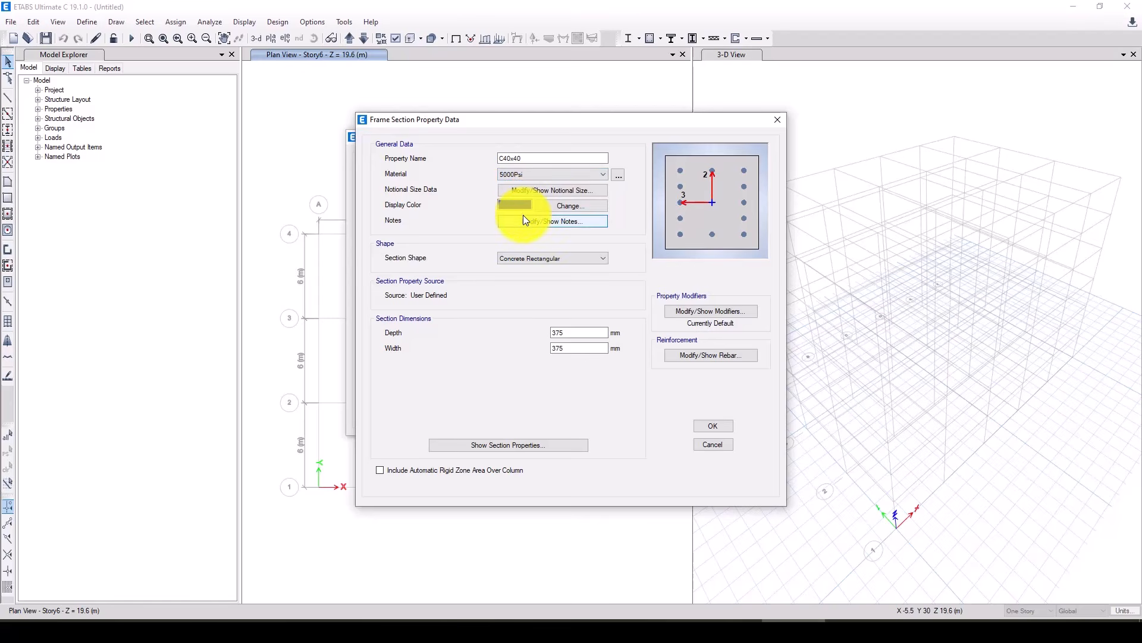
- Set both the depth and the width of the C40x40 column section to 400 mm
left_click_drag(571, 332, 547, 340)
type("4")
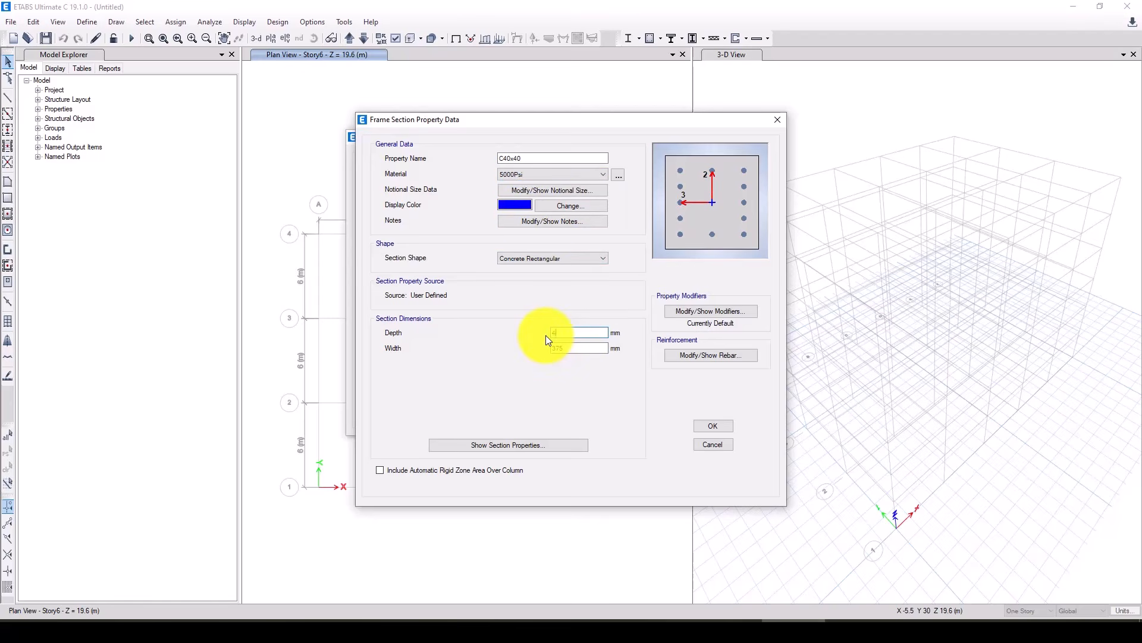
type("00")
key("Tab")
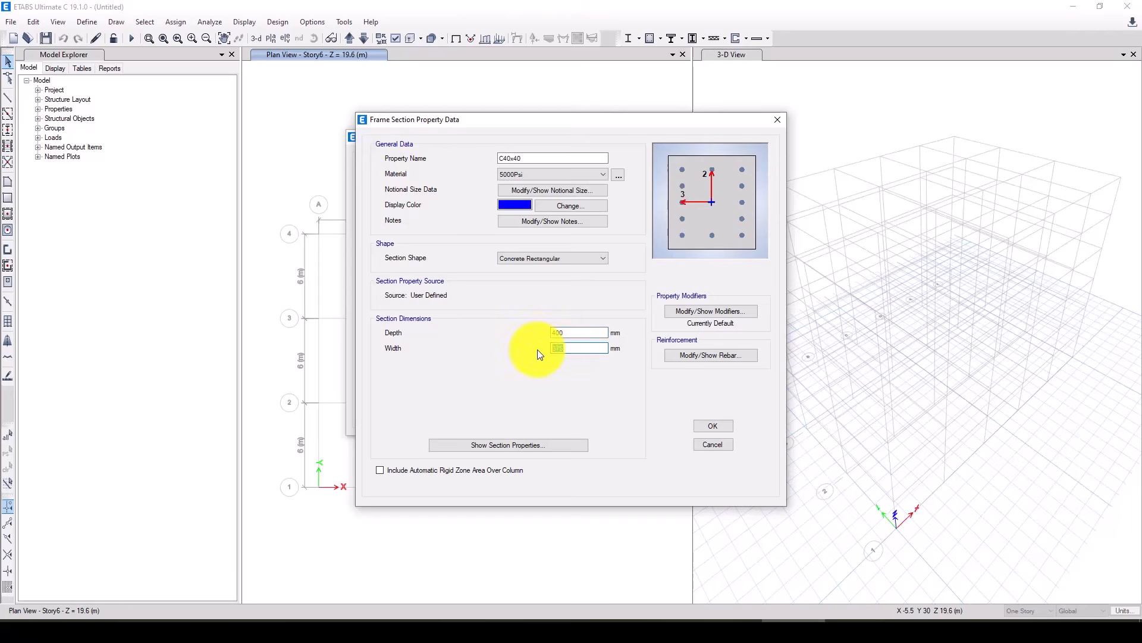
- Review the C40x40 column's reinforcement data for P-M2-M3 design and accept the section
left_click(688, 355)
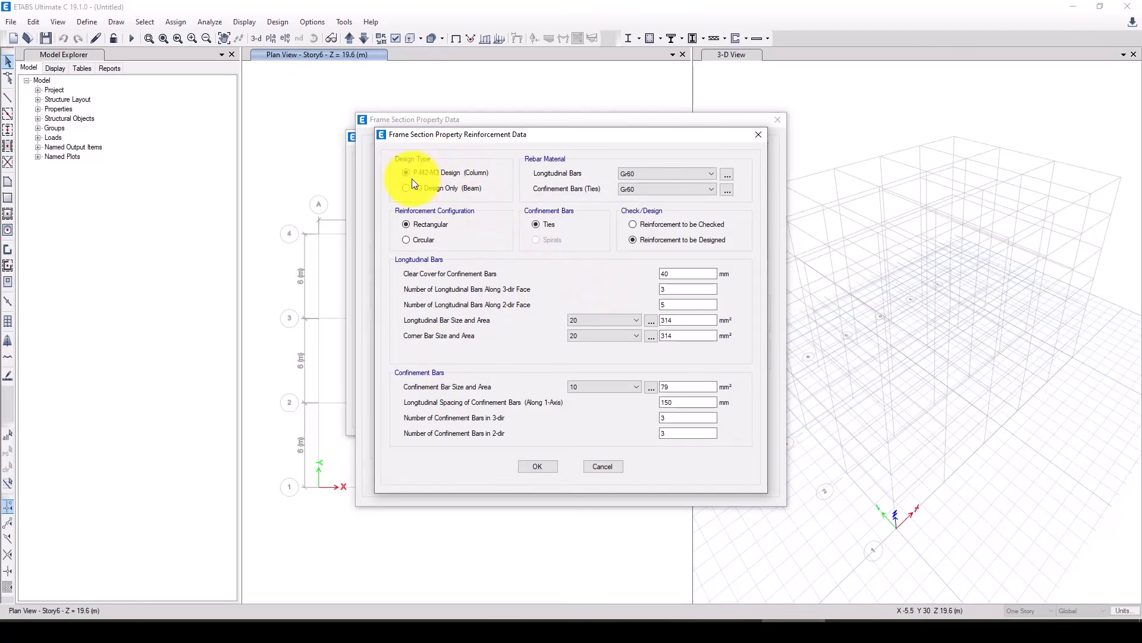
left_click_drag(442, 134, 445, 151)
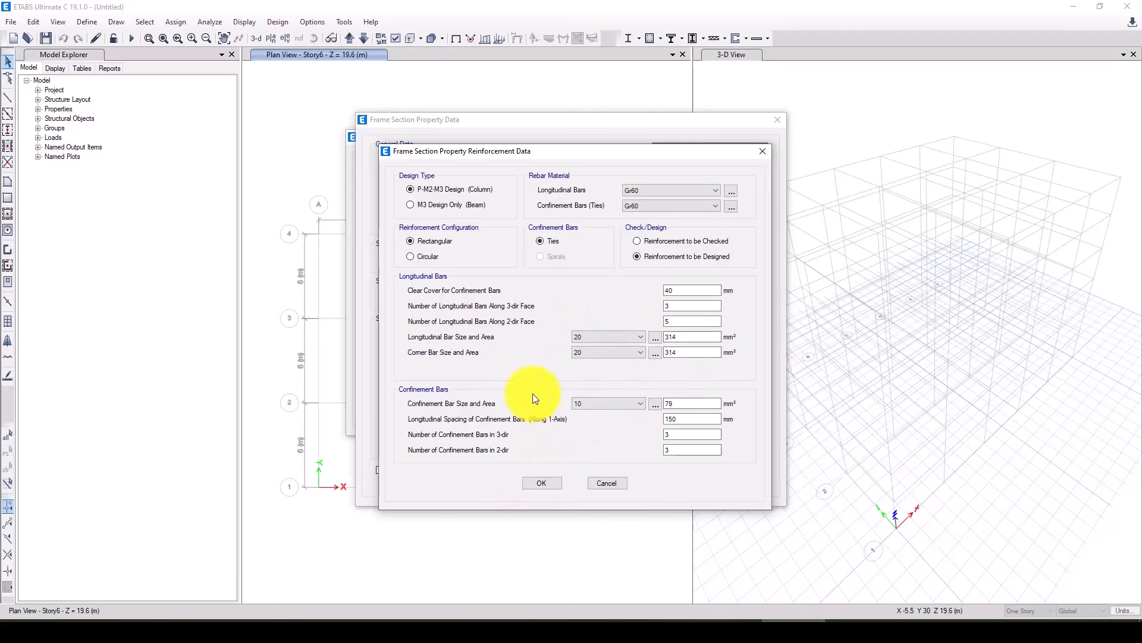
left_click(538, 483)
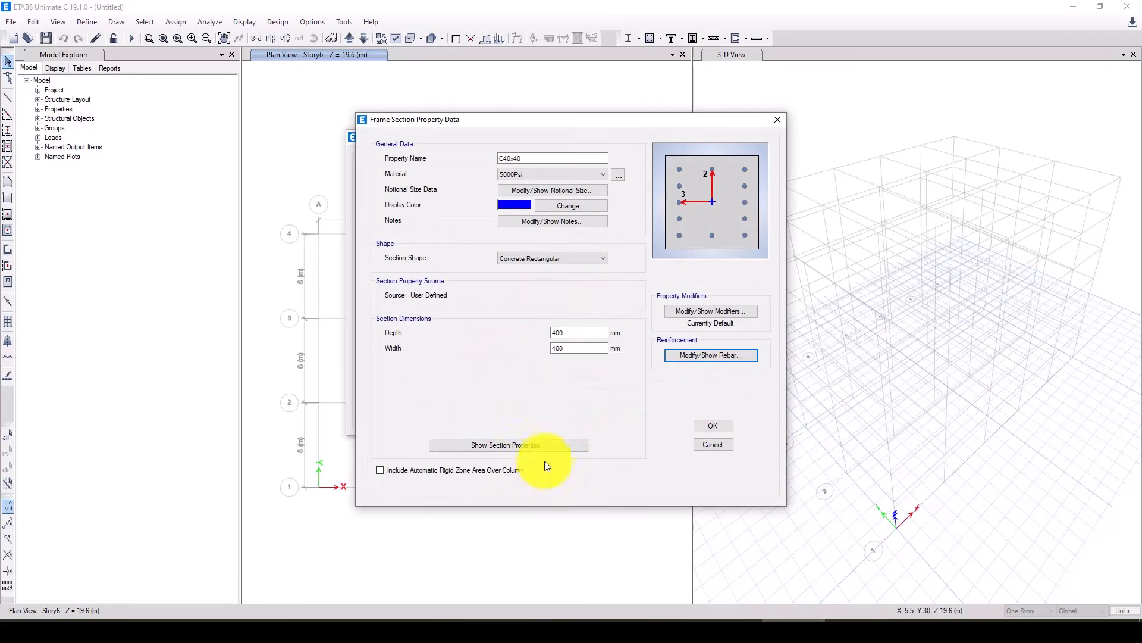
left_click(709, 426)
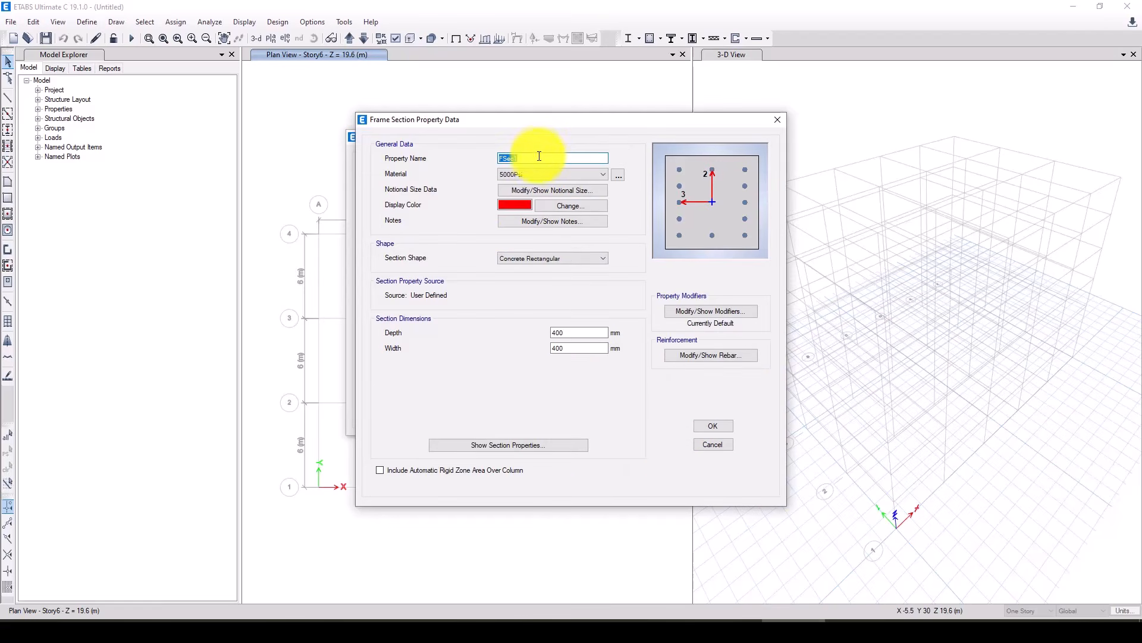
- Add a copy of the column section named C35x35 with depth and width of 350 mm
type("C35x35")
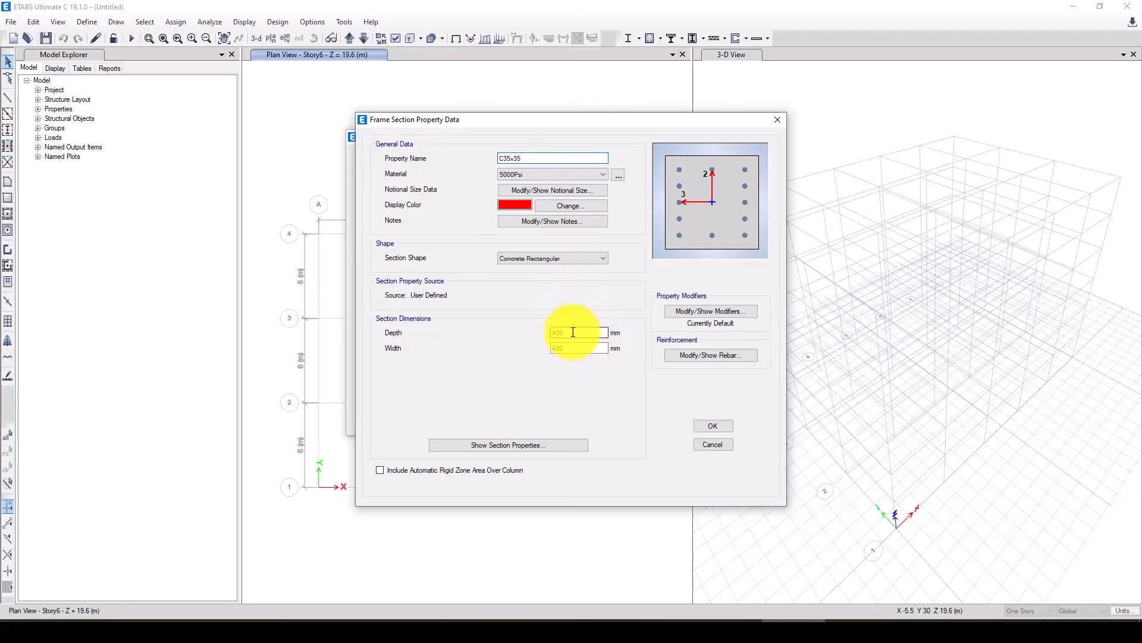
left_click_drag(573, 332, 545, 353)
type("350")
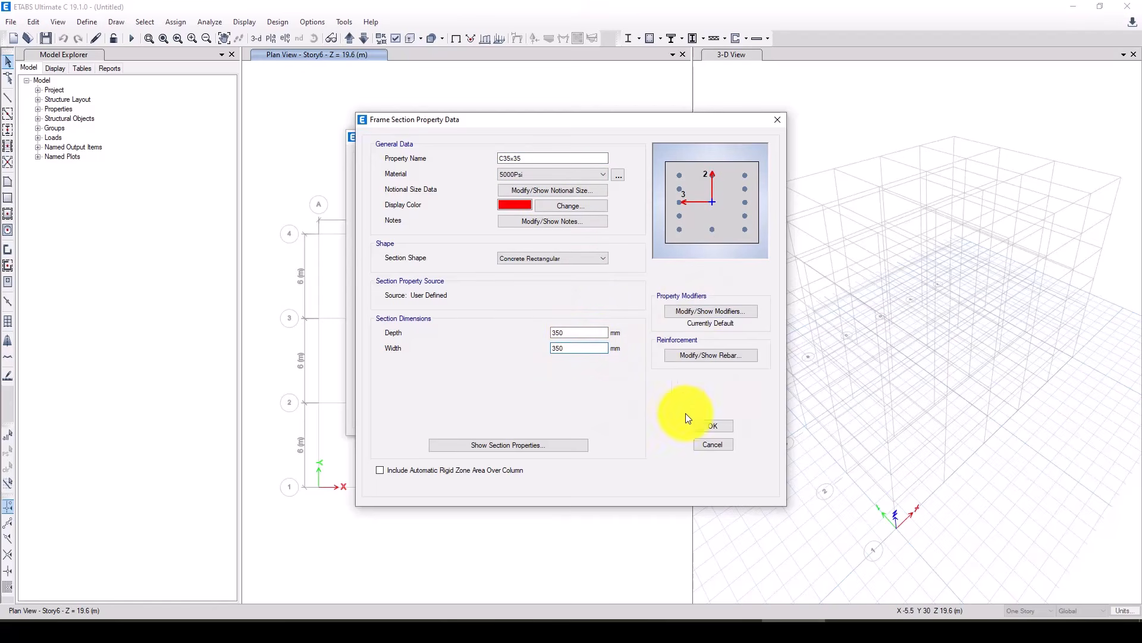
left_click(711, 426)
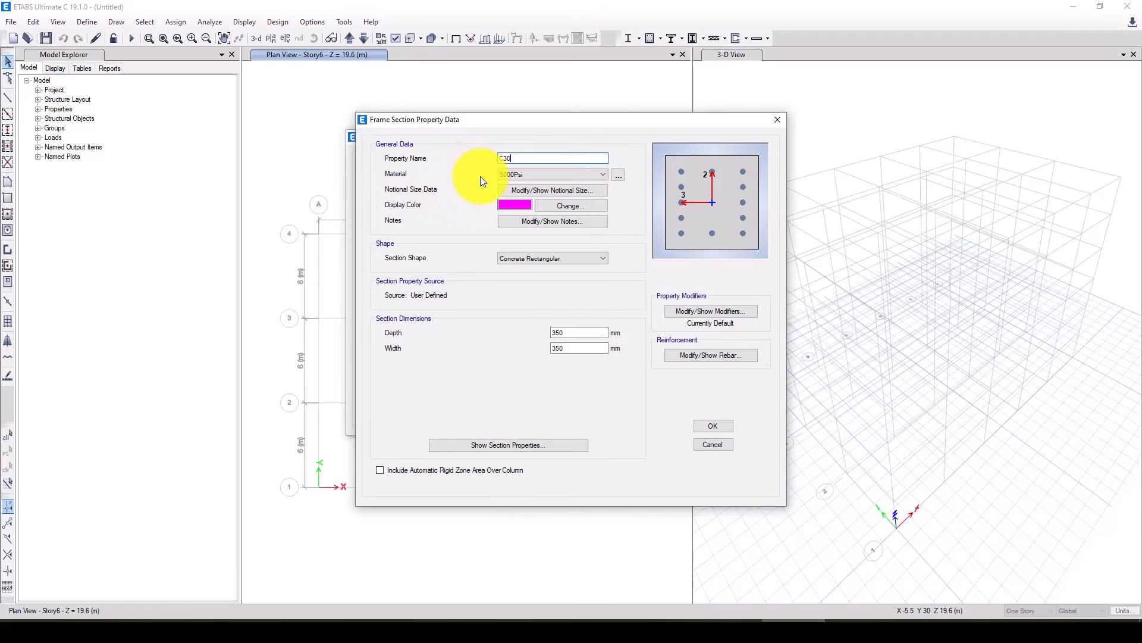
- Add another column section copy named C30x30 with depth and width of 300 mm
type("30")
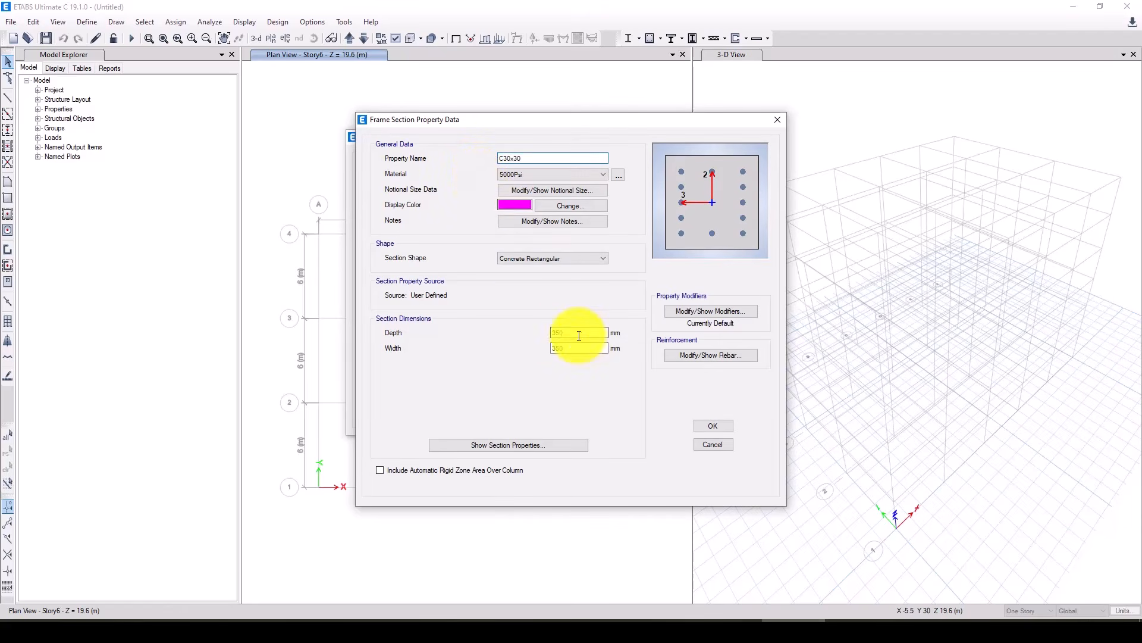
left_click_drag(574, 332, 548, 333)
type("300")
key("Tab")
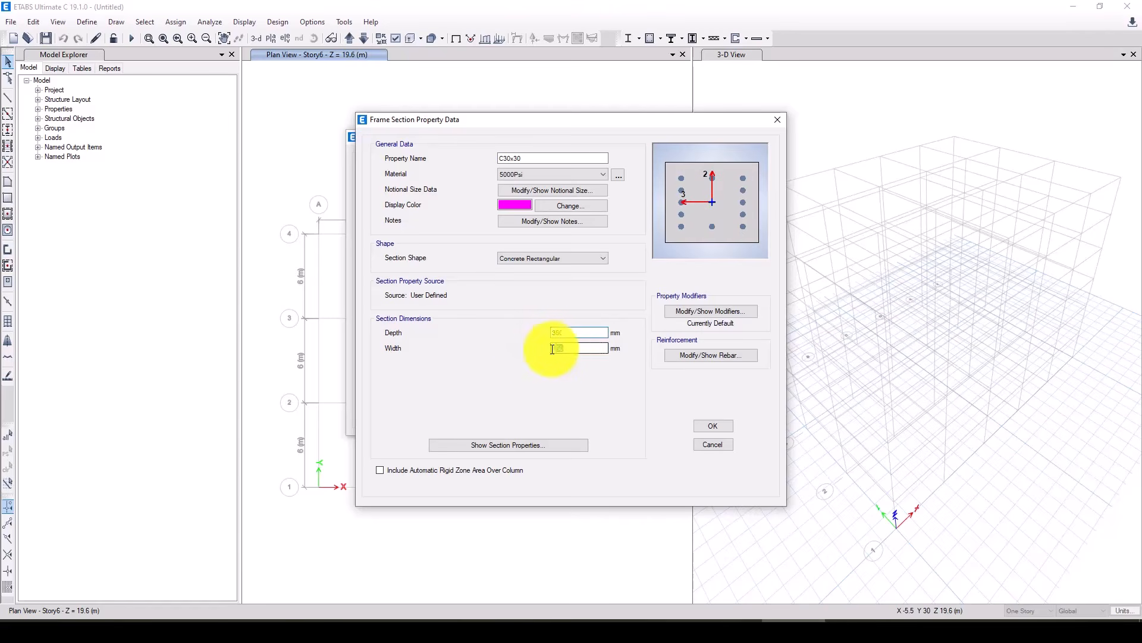
type("30x3")
type("0")
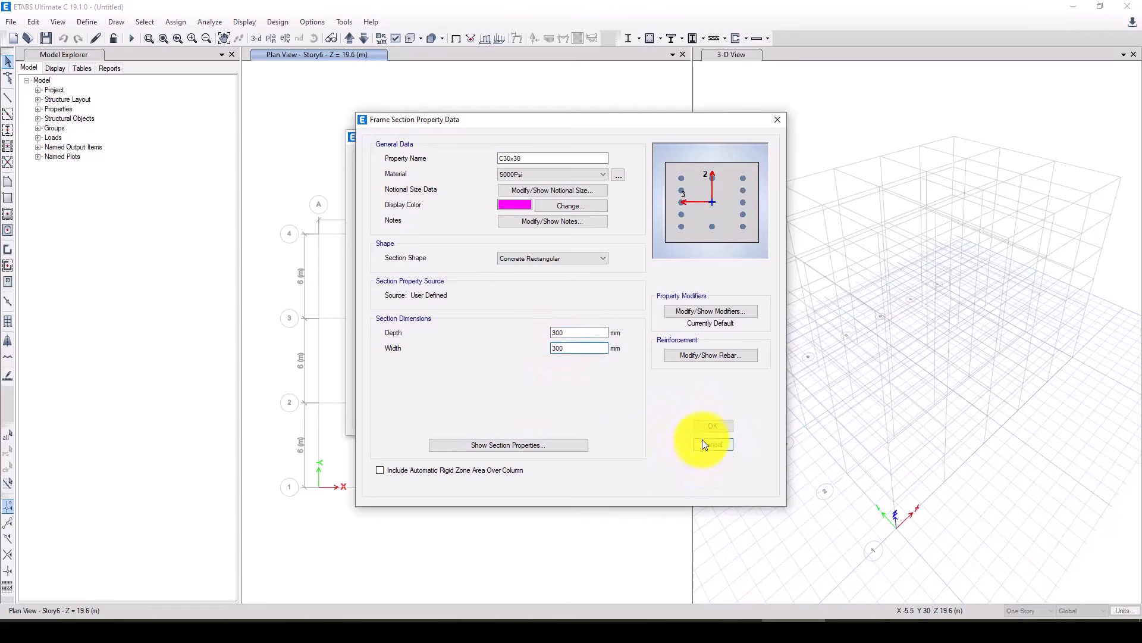
left_click(711, 425)
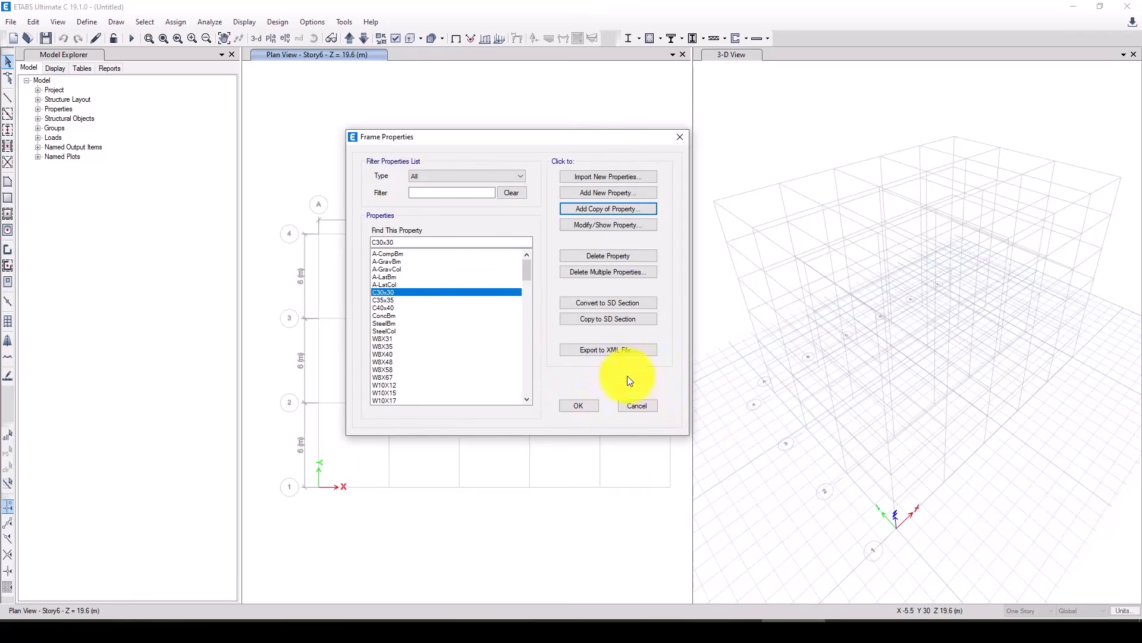
left_click(391, 298)
left_click(390, 307)
left_click(394, 292)
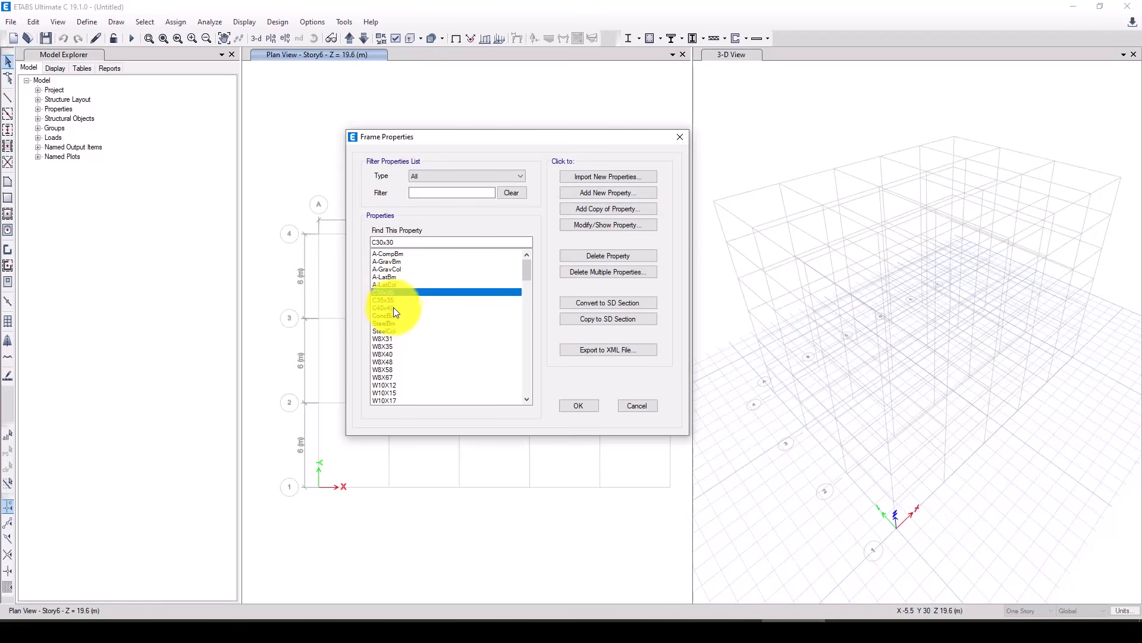
- Rename the ConcBm frame section as B60x30 and assign it the 5000Psi material
left_click(389, 315)
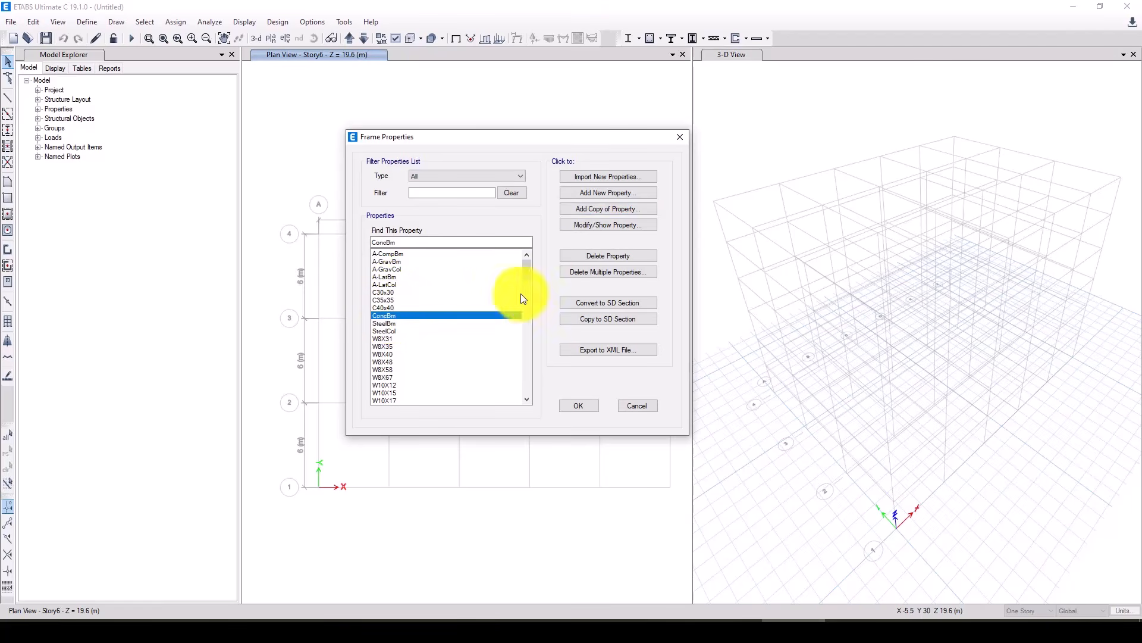
left_click(581, 226)
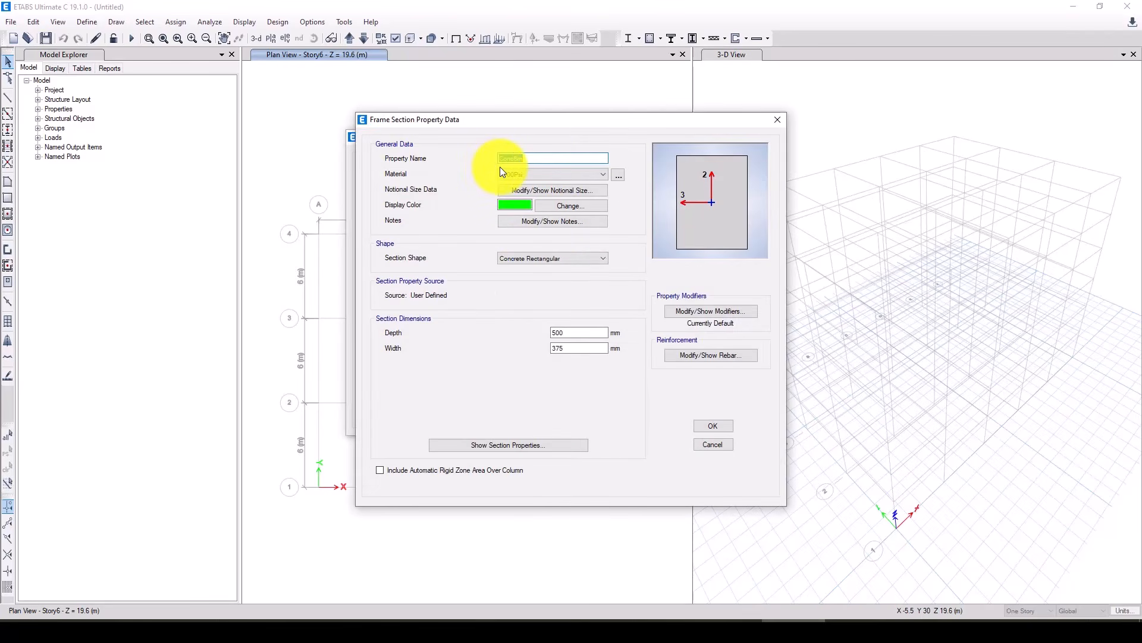
type("B60")
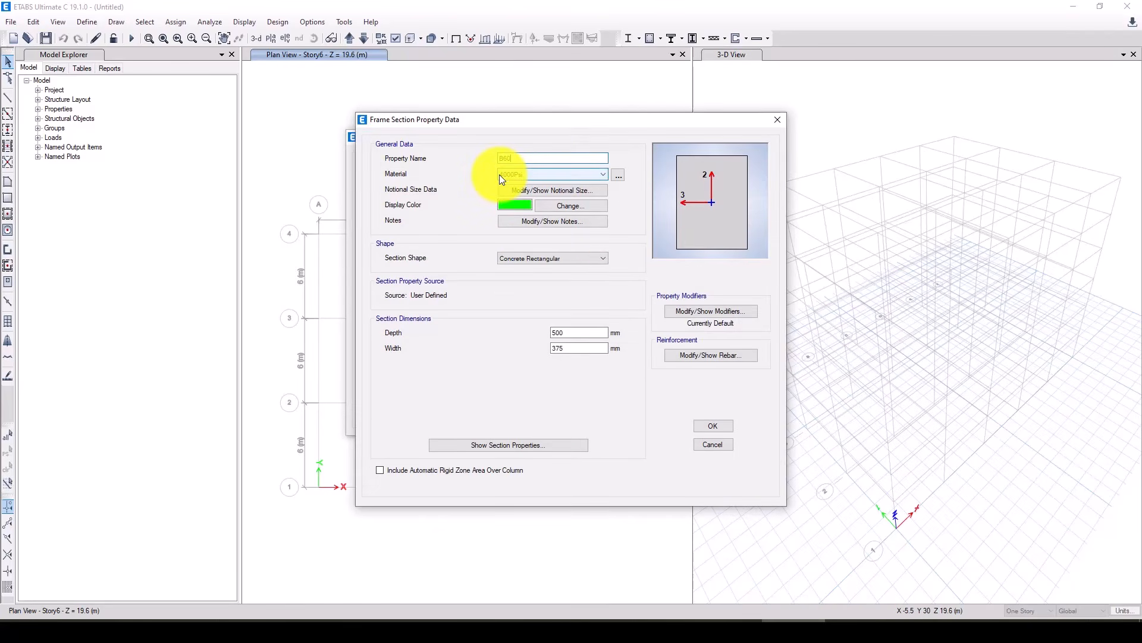
type("x30")
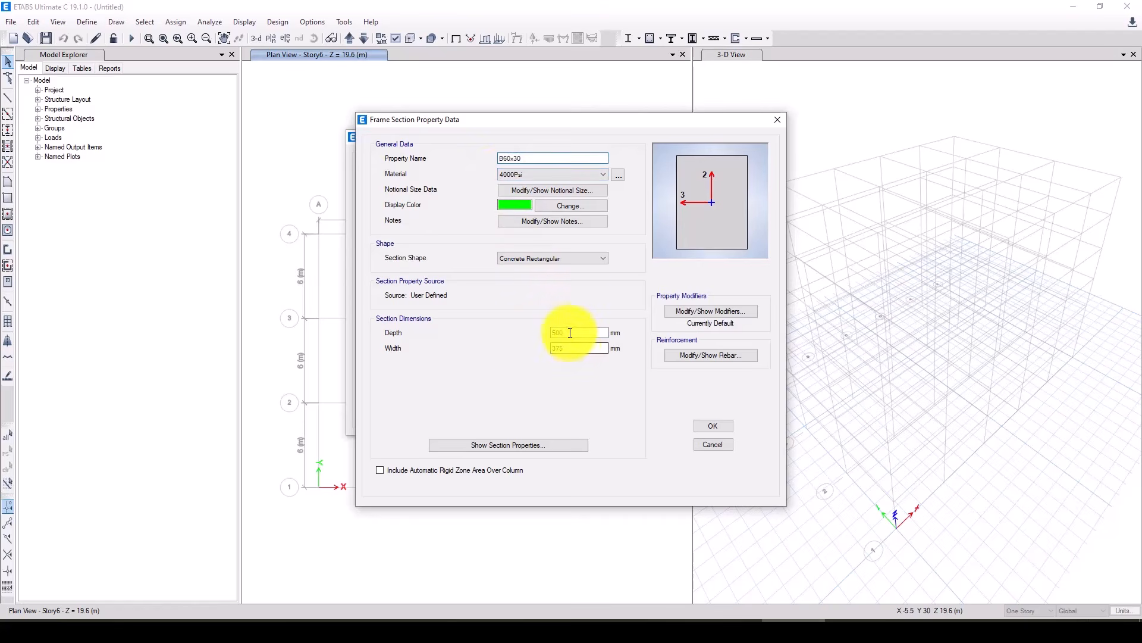
left_click_drag(571, 331, 554, 331)
left_click(511, 174)
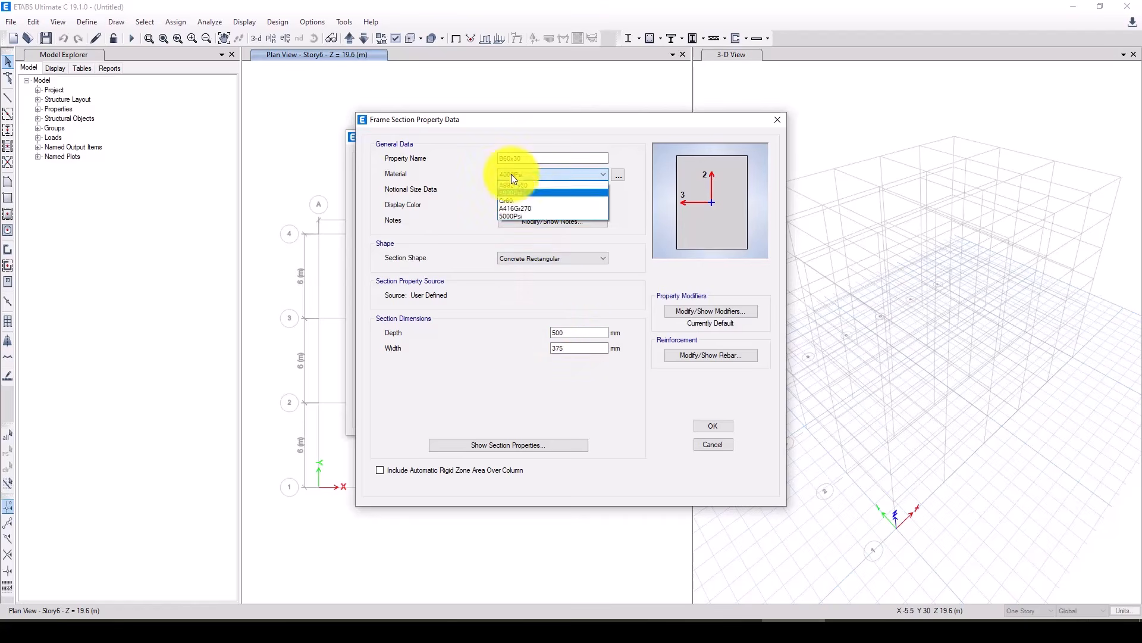
left_click(525, 214)
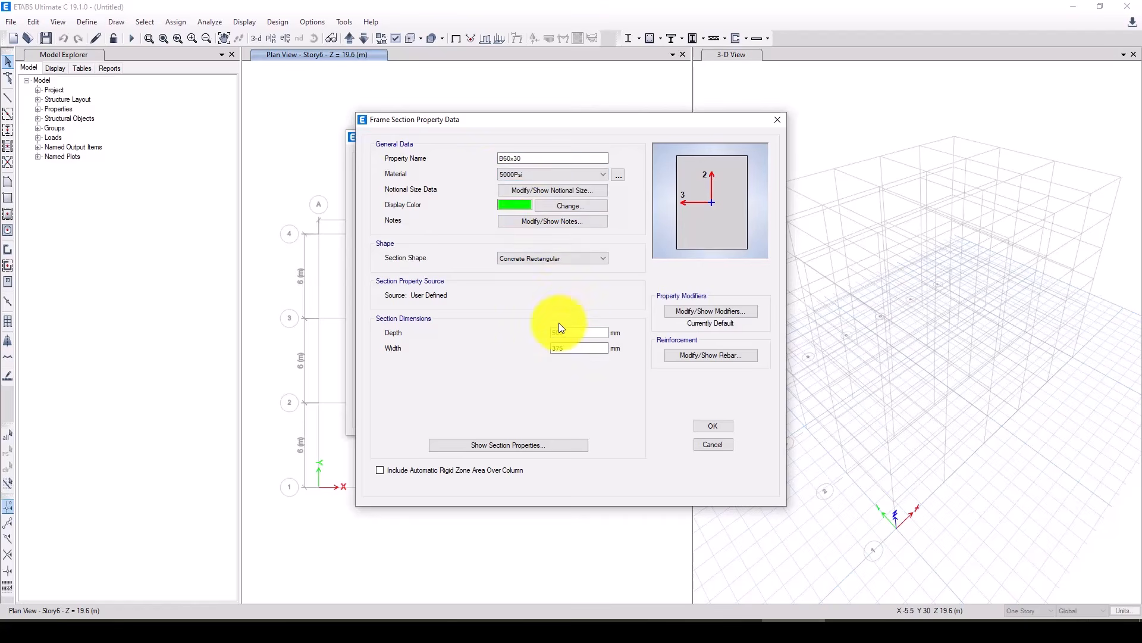
- Set the B60x30 beam section's depth to 600 mm and its width to 300 mm
left_click_drag(596, 332, 544, 348)
type("600")
type("300")
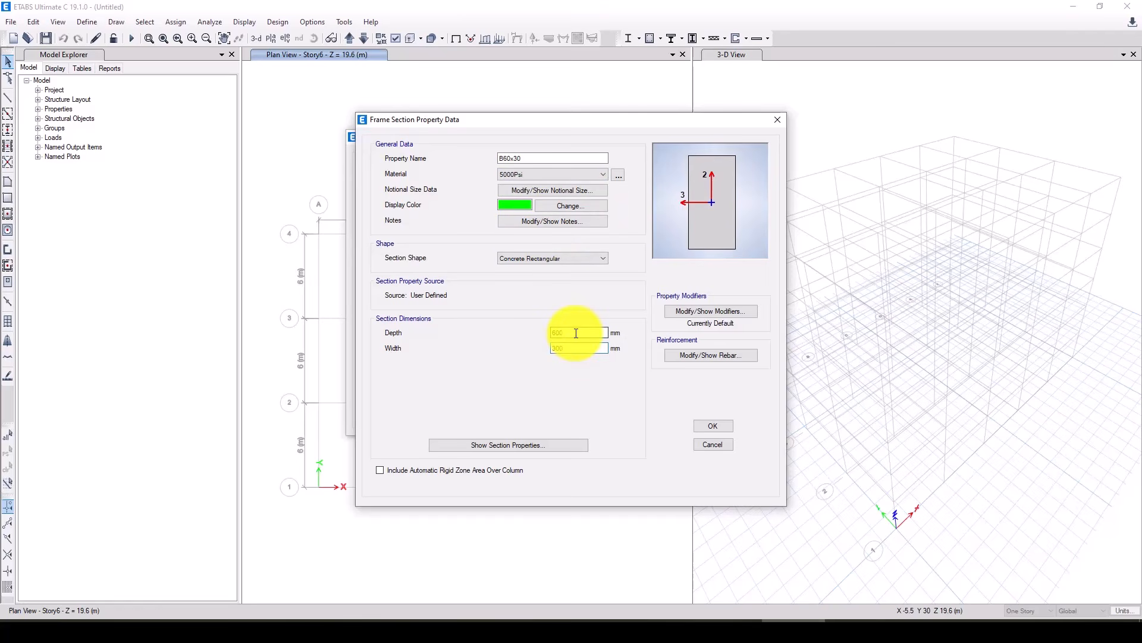
- Review the B60x30 beam's reinforcement data with M3 Design Only, and accept the section and the frame properties
left_click(687, 356)
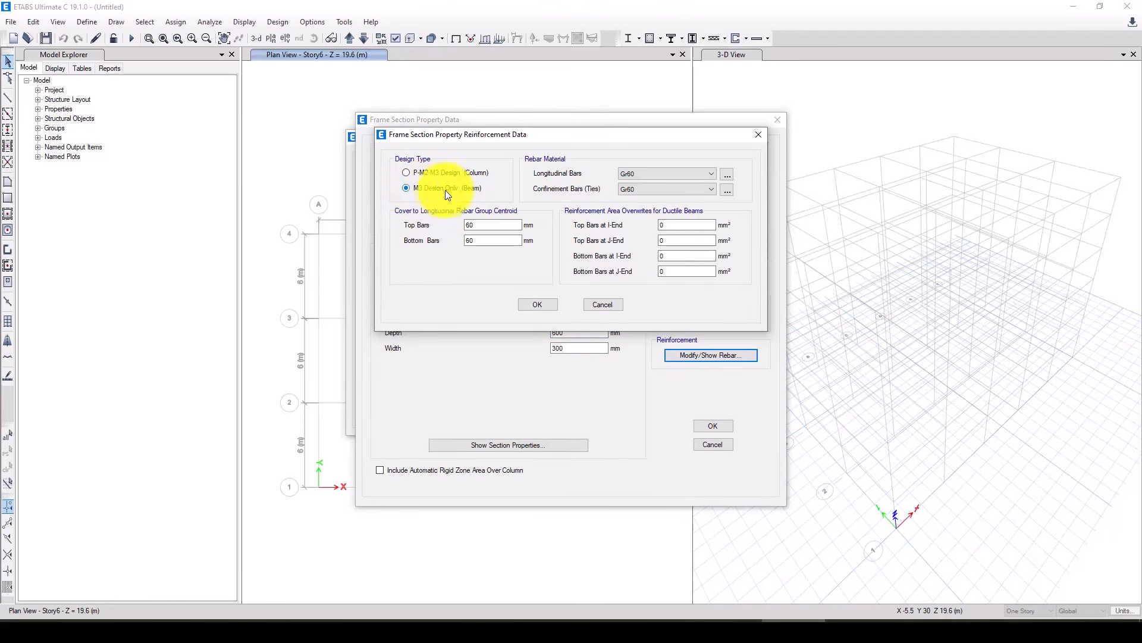
left_click(471, 191)
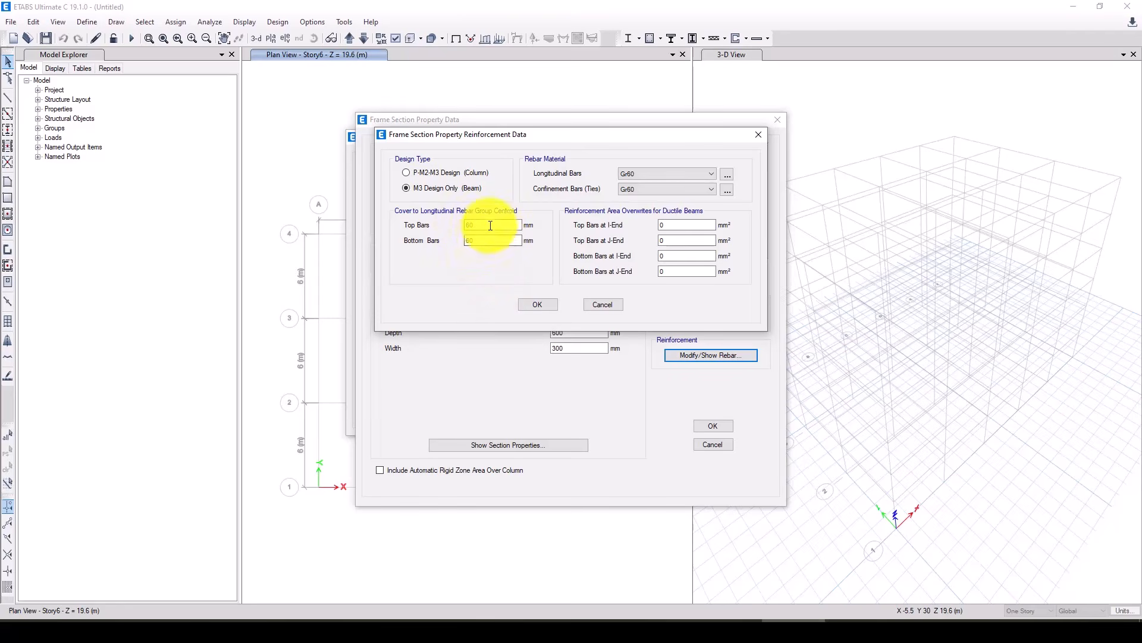
left_click(536, 303)
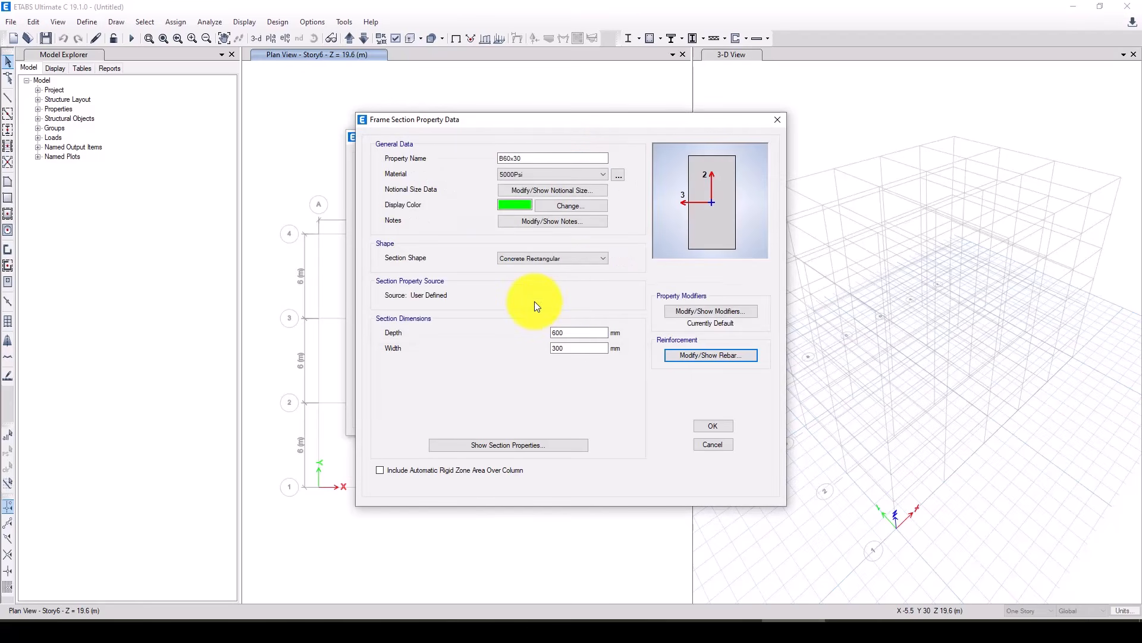
left_click(708, 426)
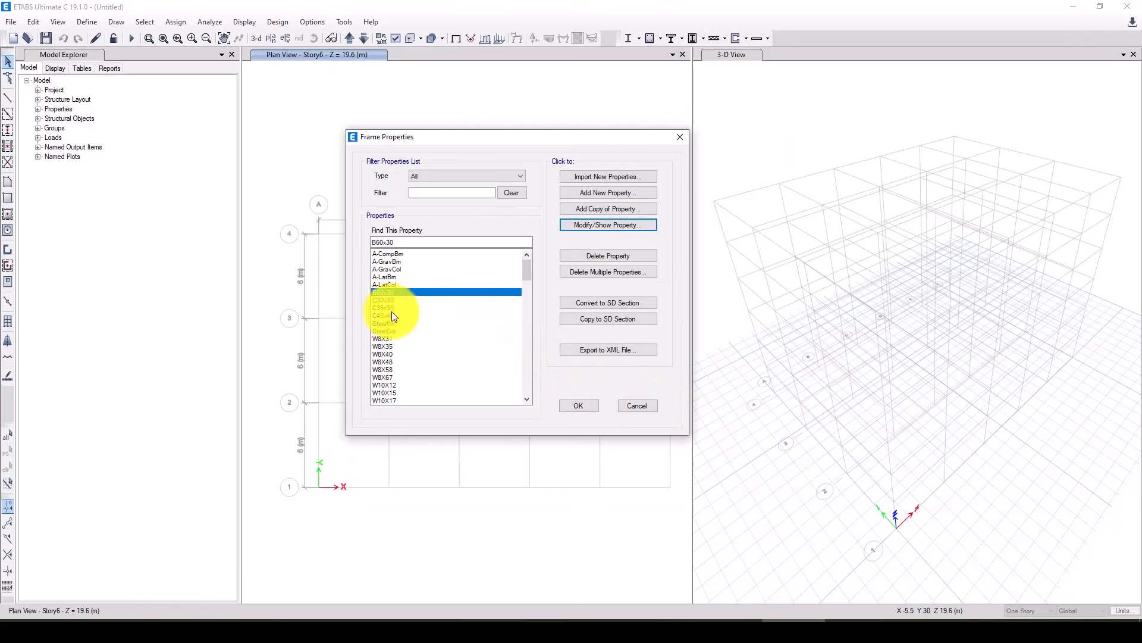
left_click(574, 407)
- Rename the Wall1 wall property as W30 and assign it the 5000Psi material
left_click(88, 26)
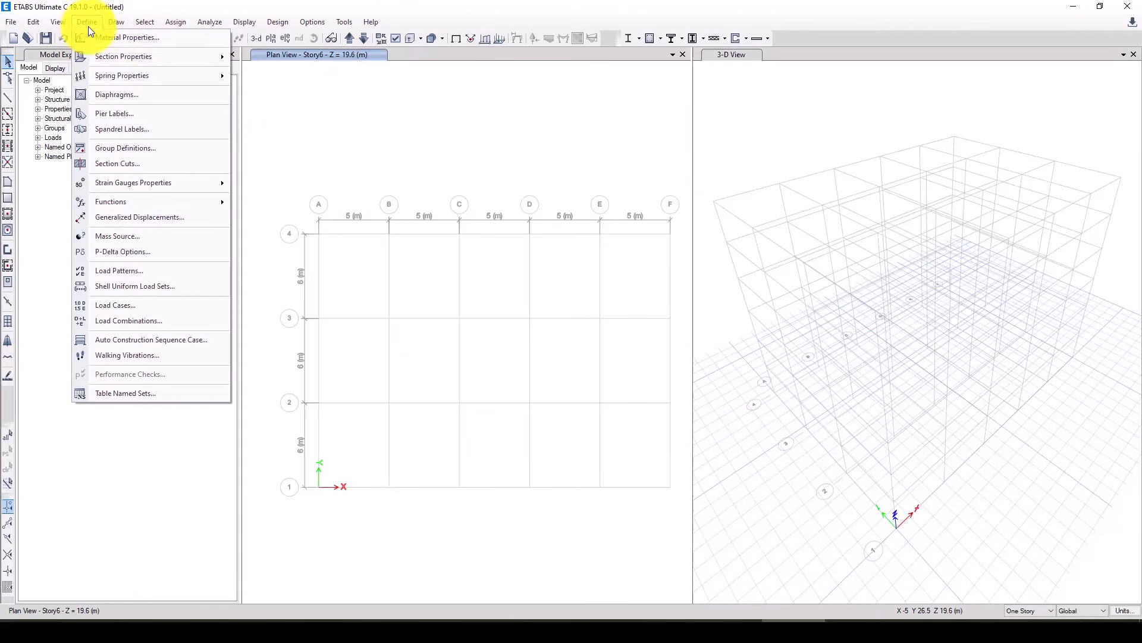
mouse_move(129, 57)
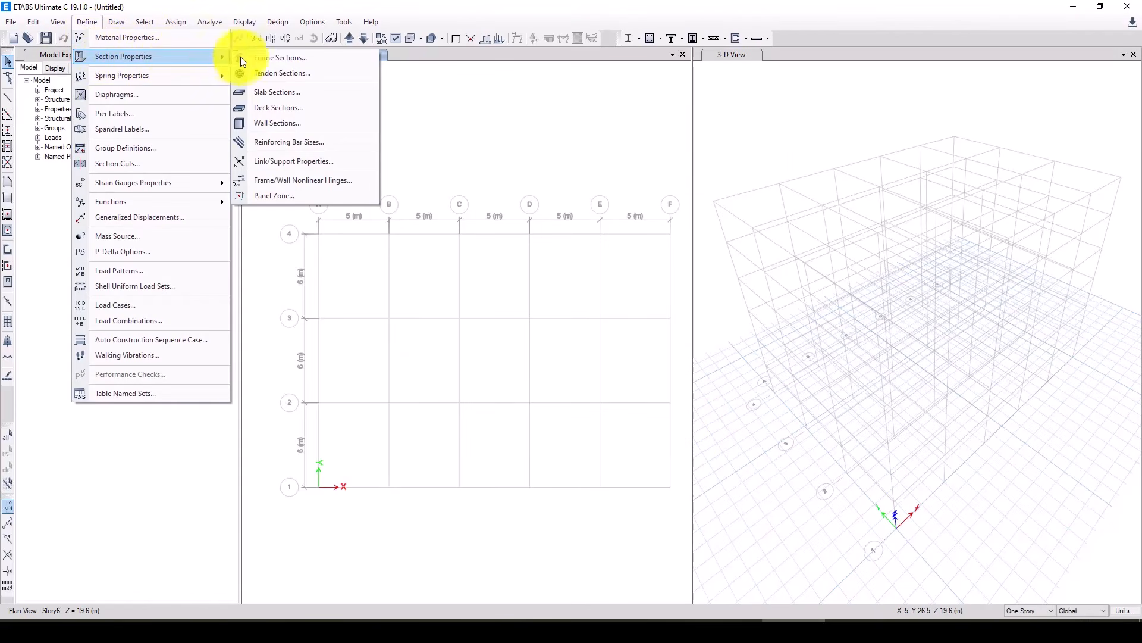
left_click(299, 124)
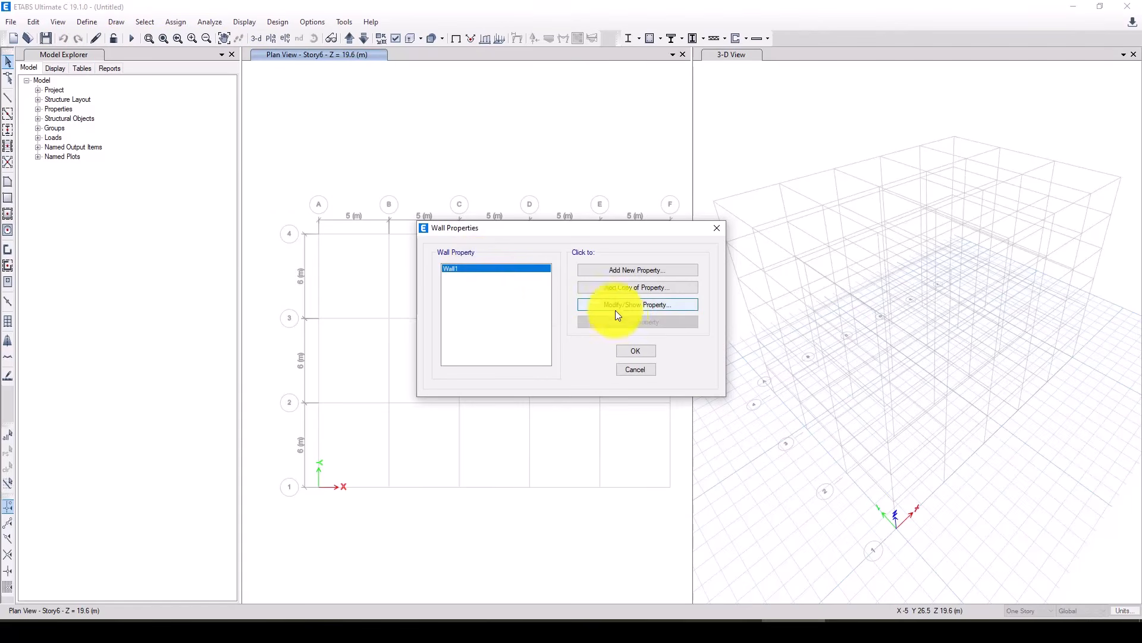
left_click(636, 305)
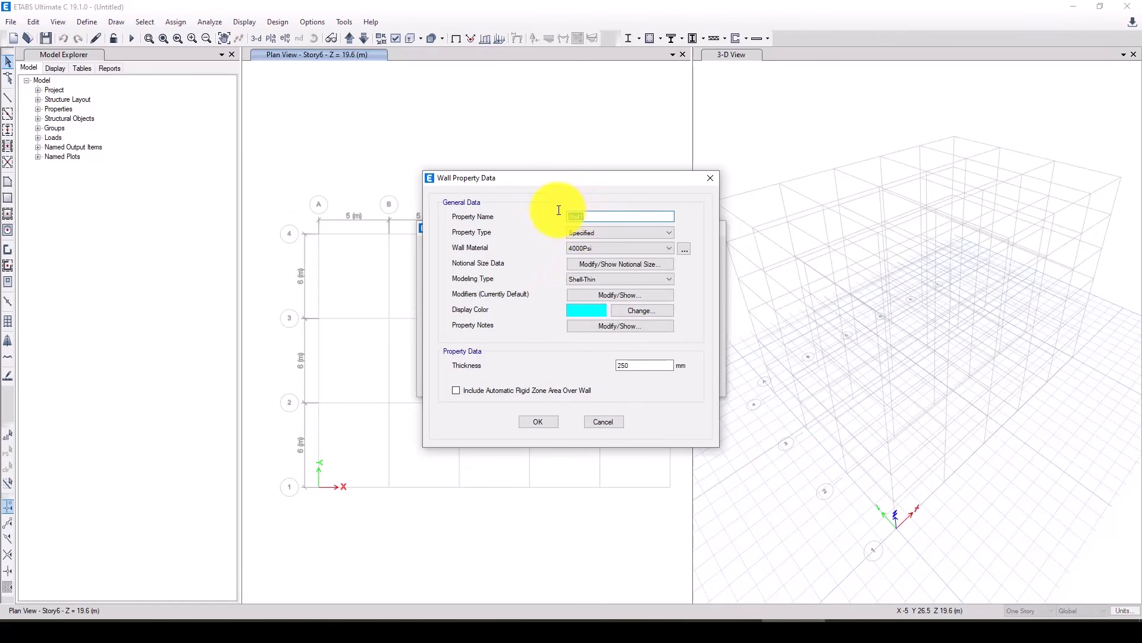
type("W30")
left_click(584, 245)
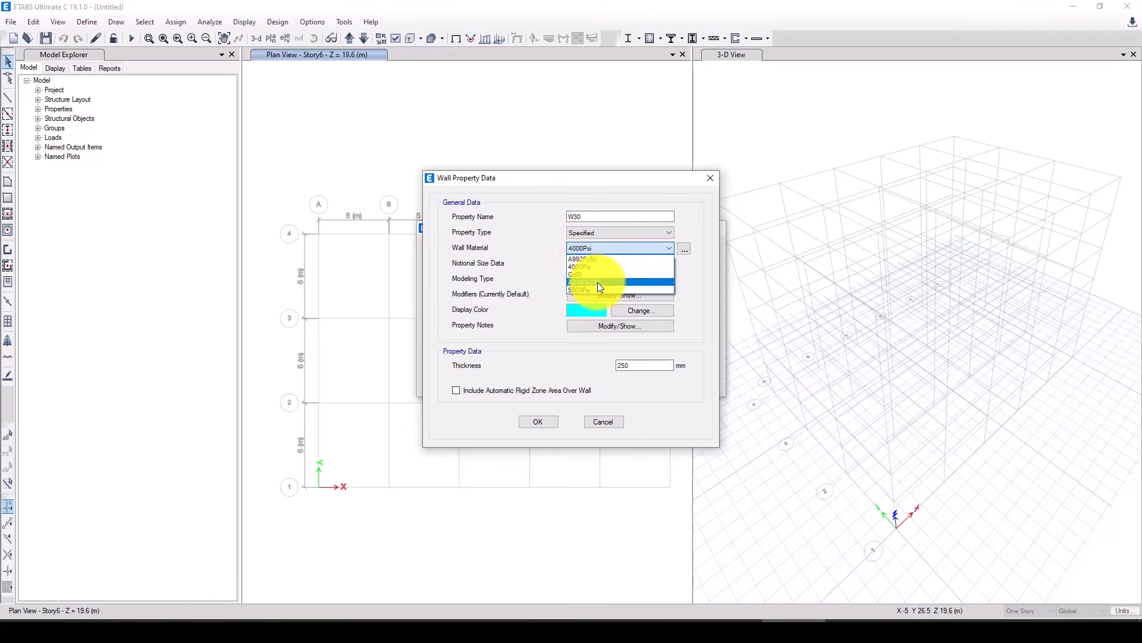
left_click(595, 289)
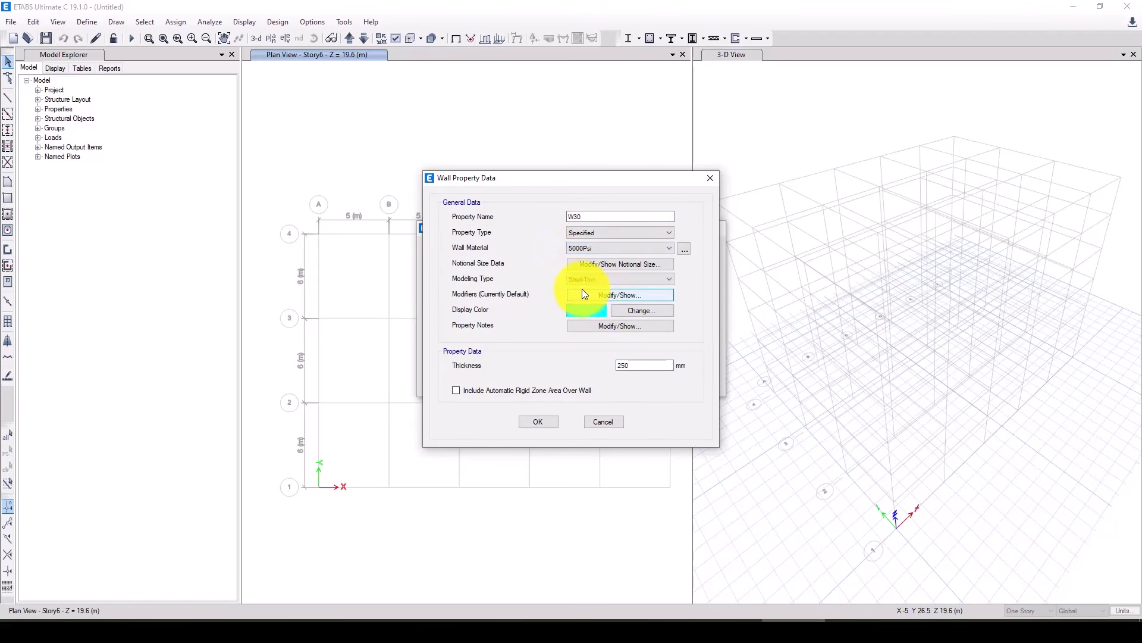
- Set the W30 wall's thickness to 300 mm and accept the wall properties
double_click(620, 364)
type("300")
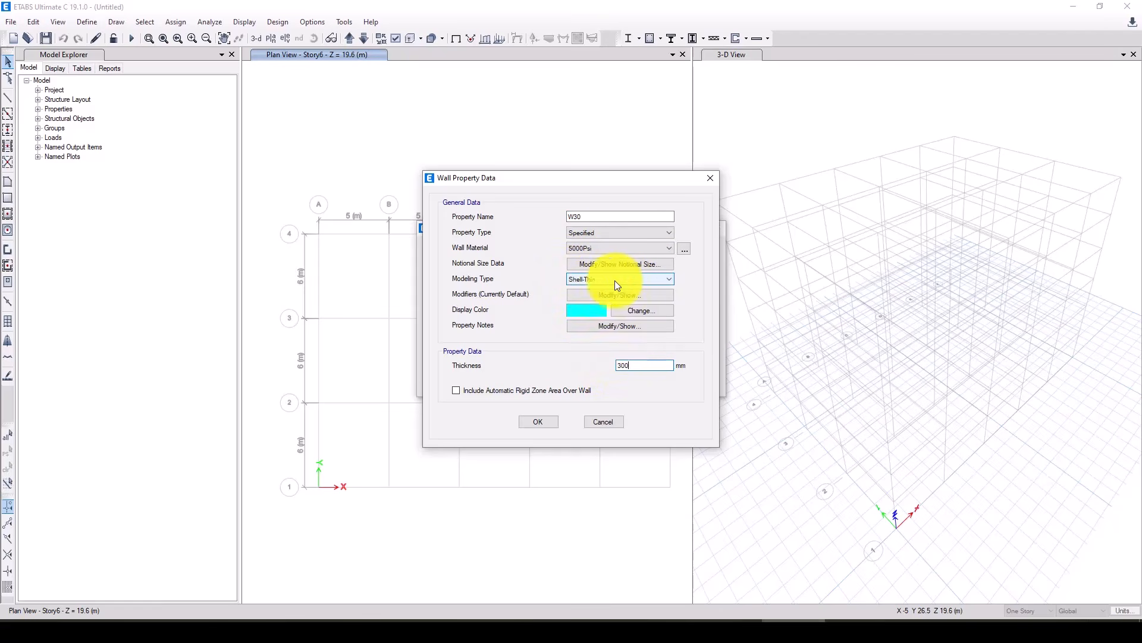
left_click(542, 421)
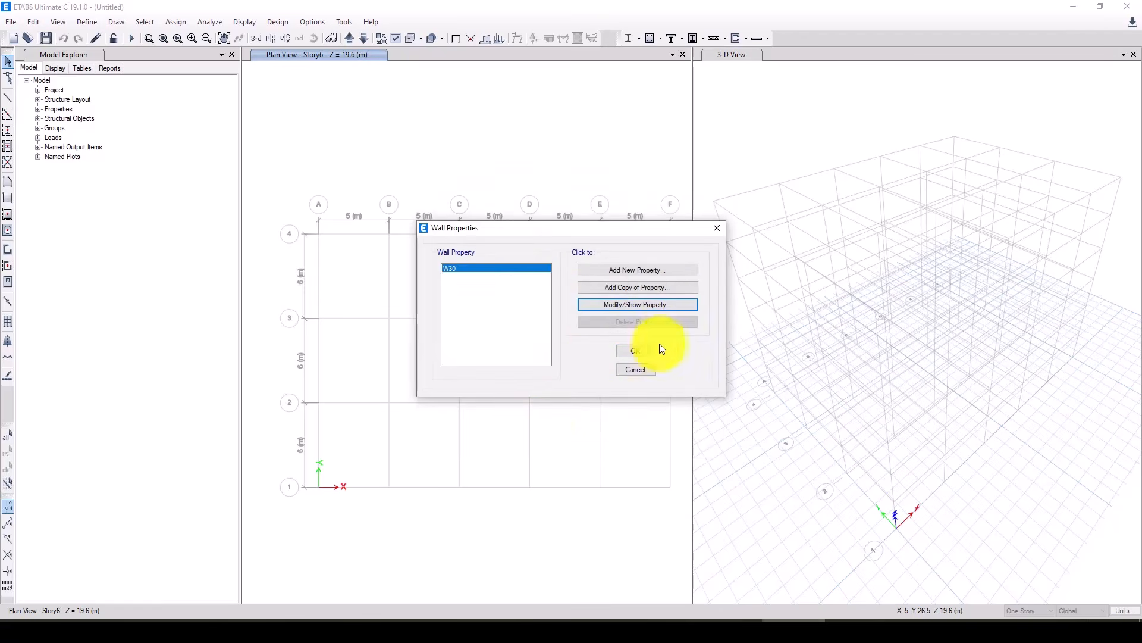
left_click(644, 351)
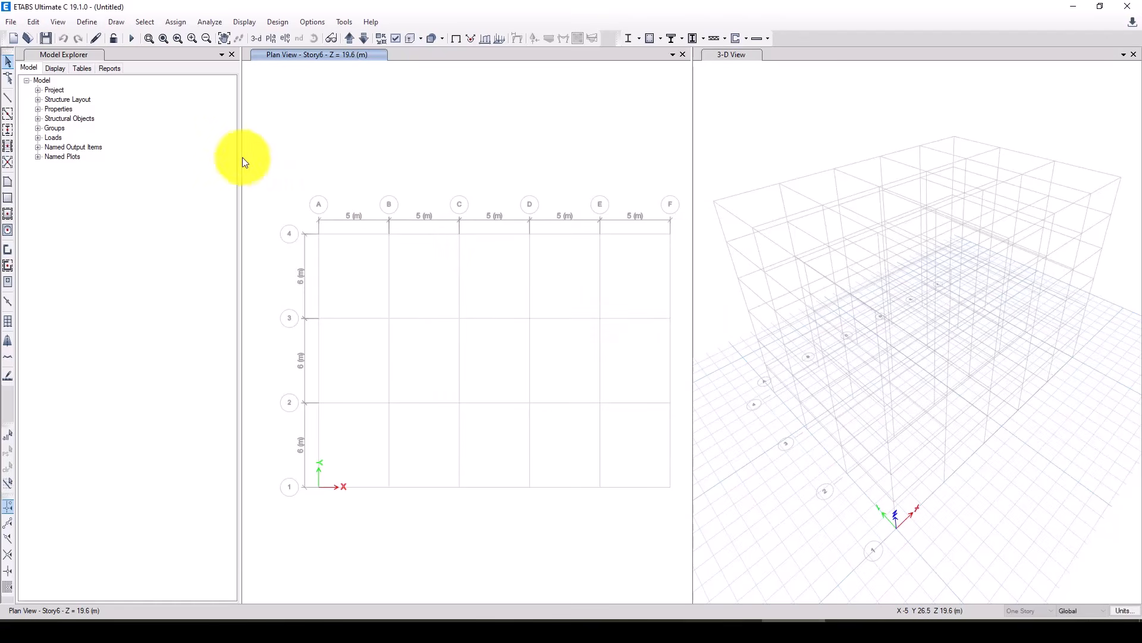
- Open the Slab1 slab property for modification and rename it as S20
left_click(88, 21)
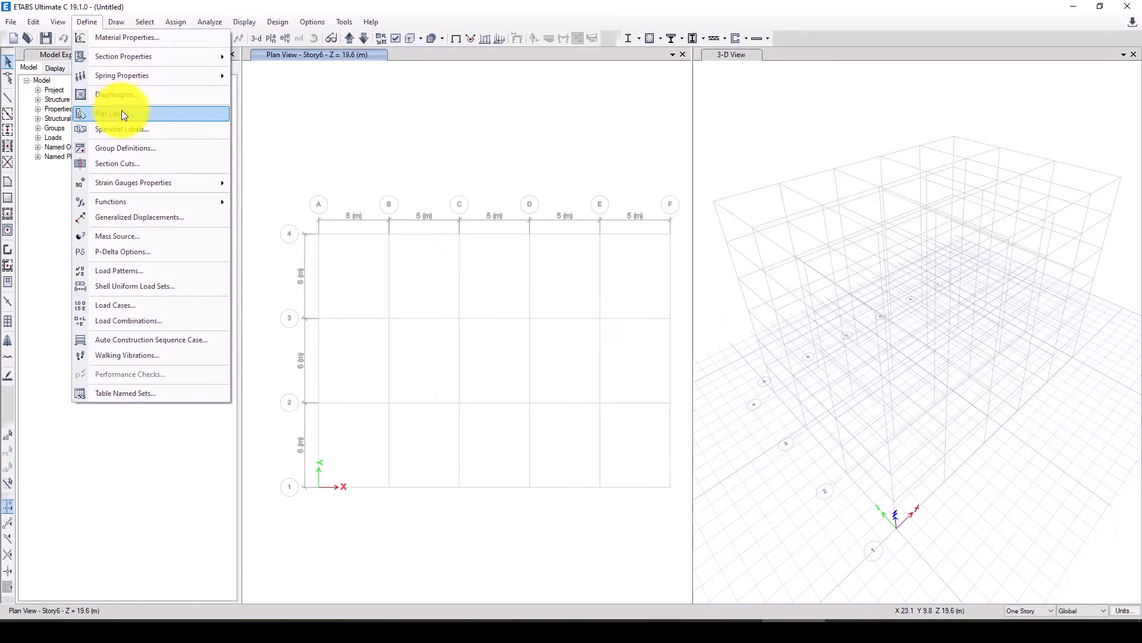
mouse_move(166, 56)
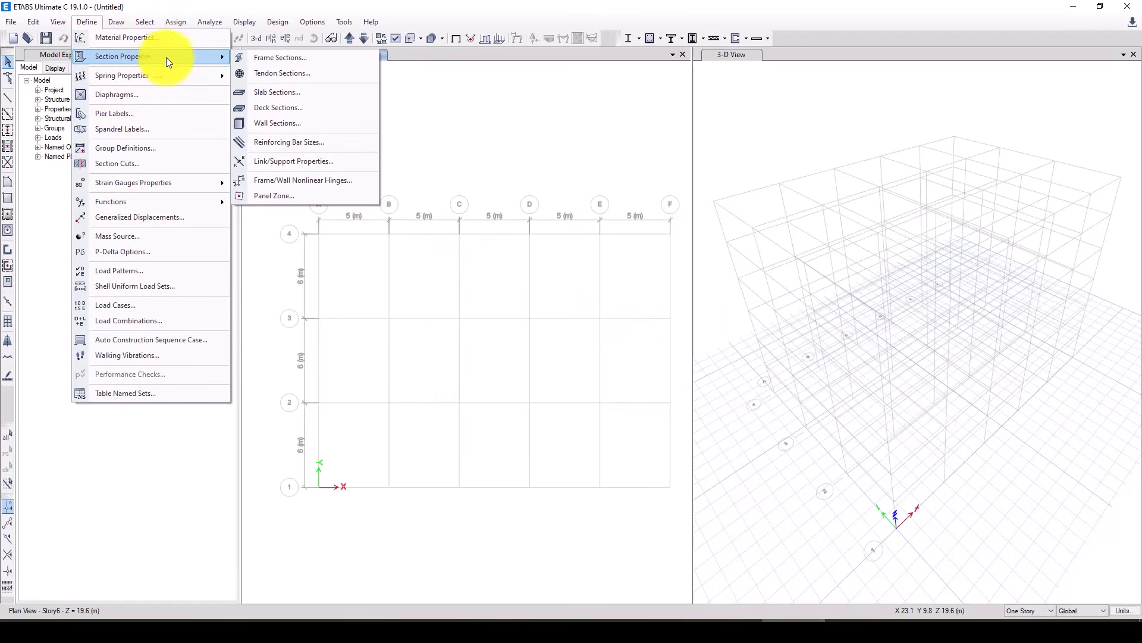
left_click(283, 93)
left_click(479, 276)
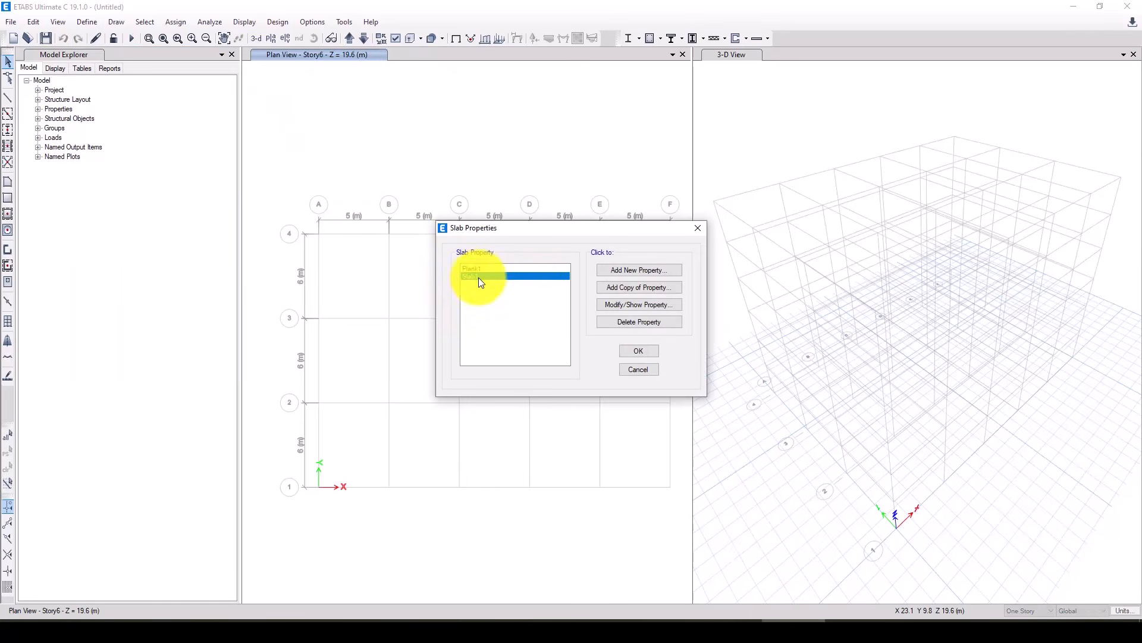
left_click(631, 303)
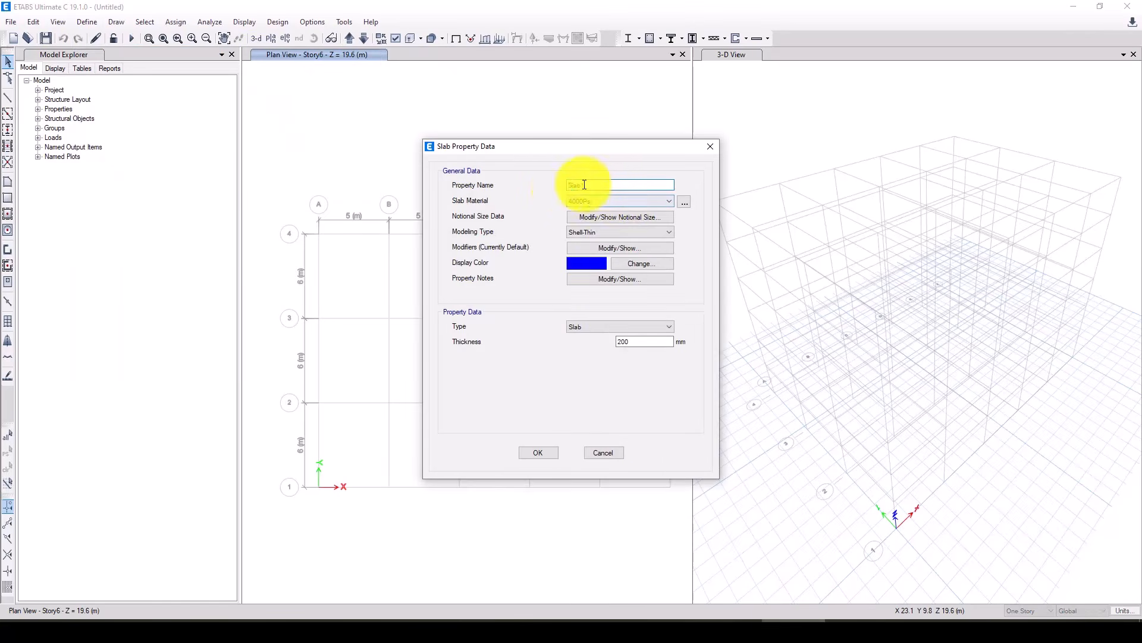
type("S")
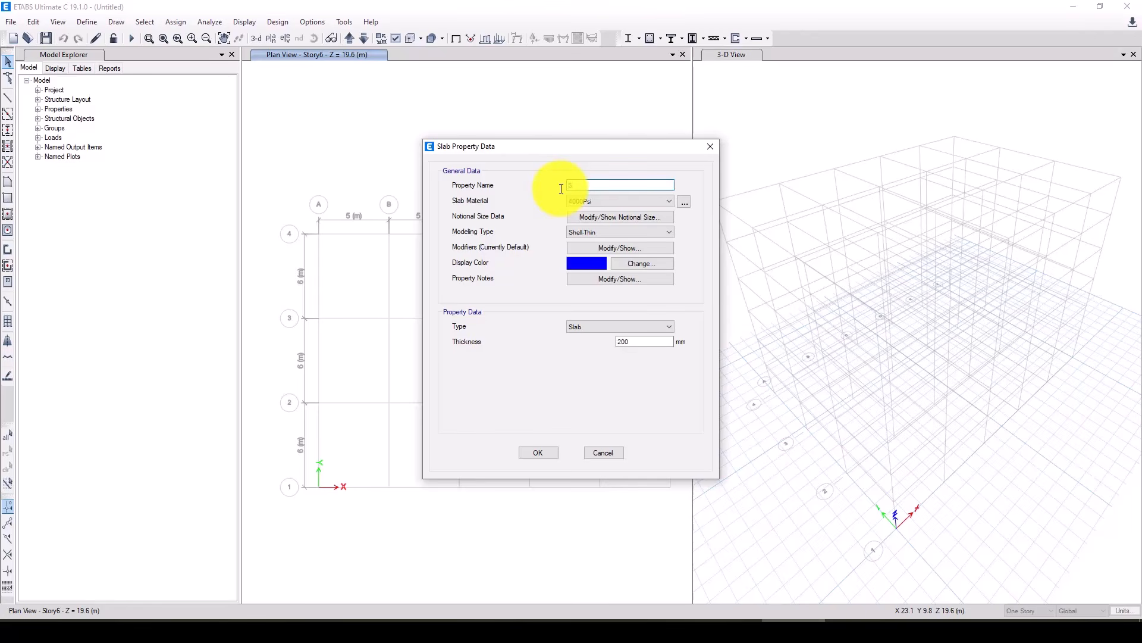
type("20")
- Assign the 5000Psi material to the S20 slab, keep its thickness at 200 mm, and accept the slab properties
left_click(586, 200)
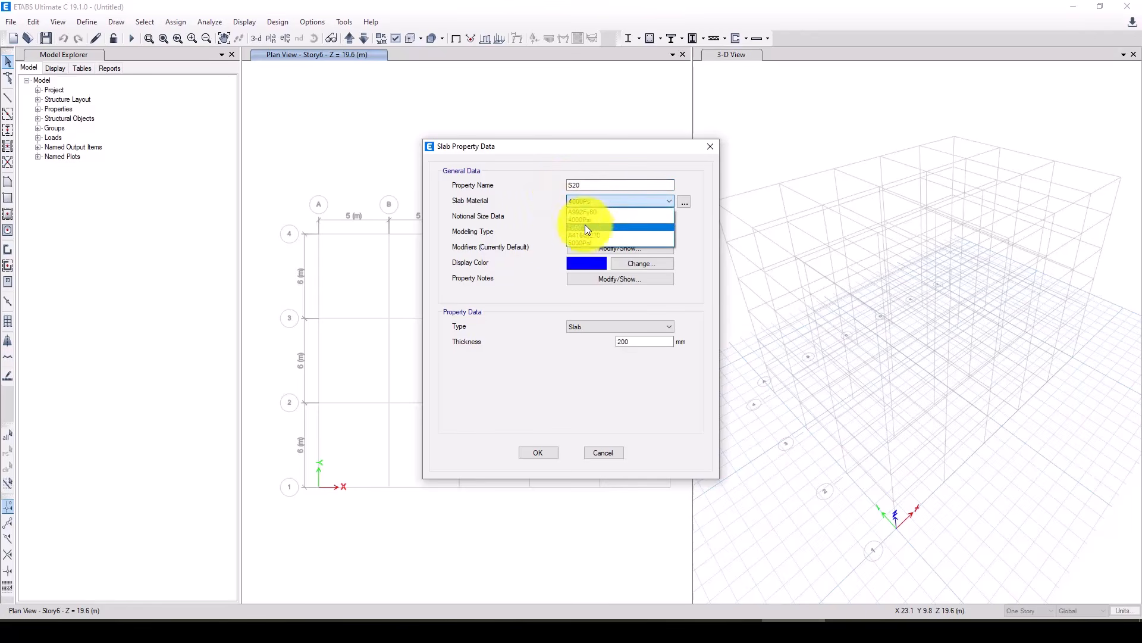
left_click(582, 243)
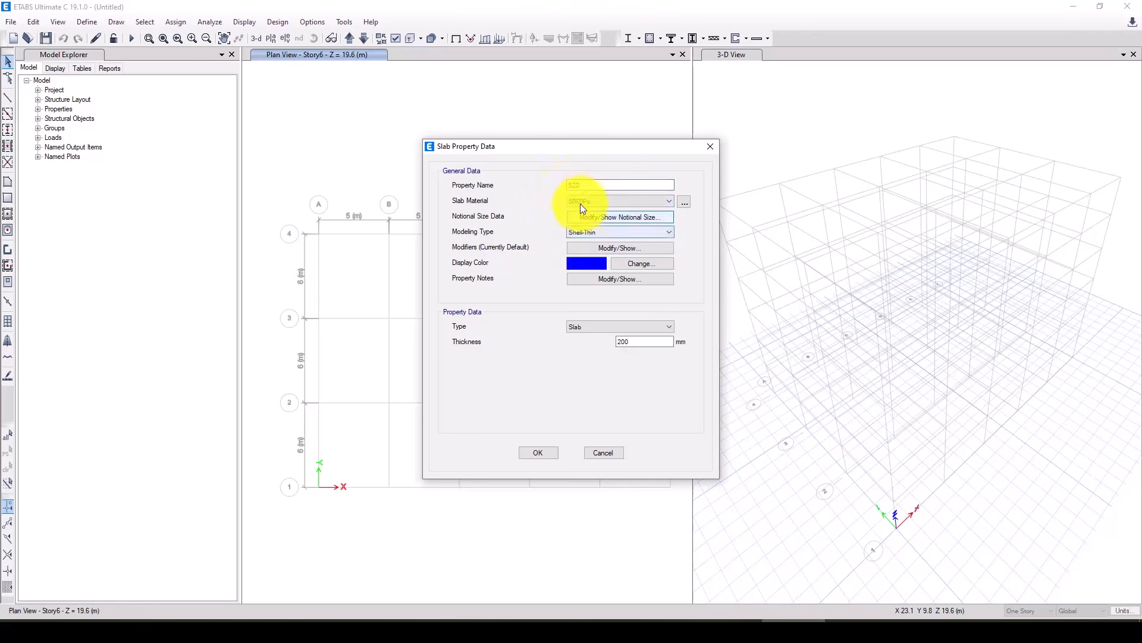
double_click(630, 342)
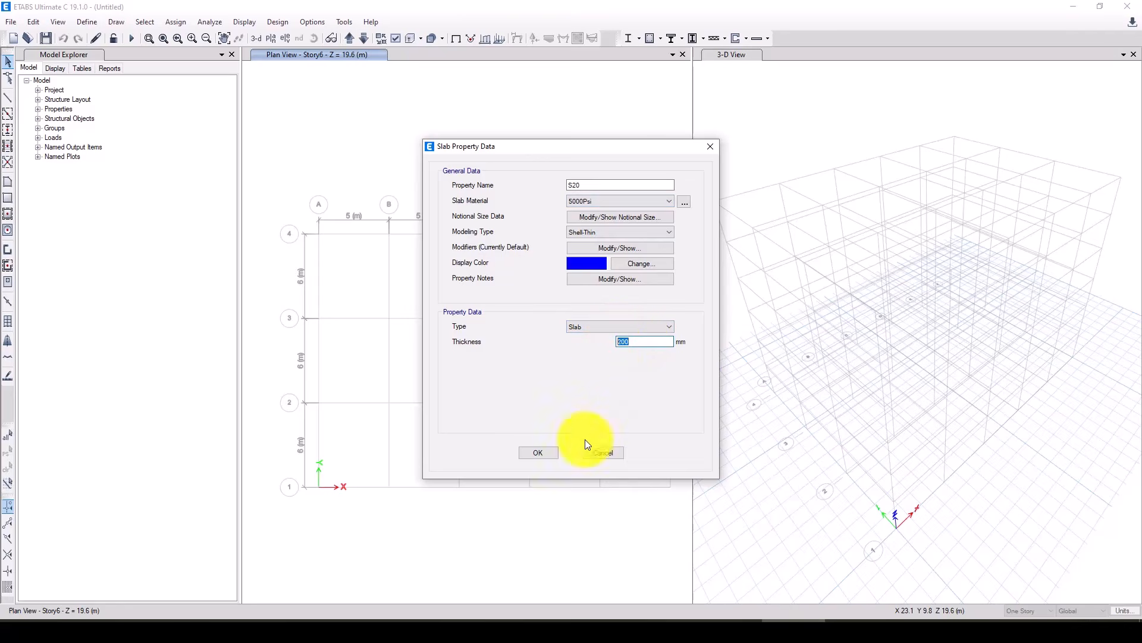
left_click(544, 451)
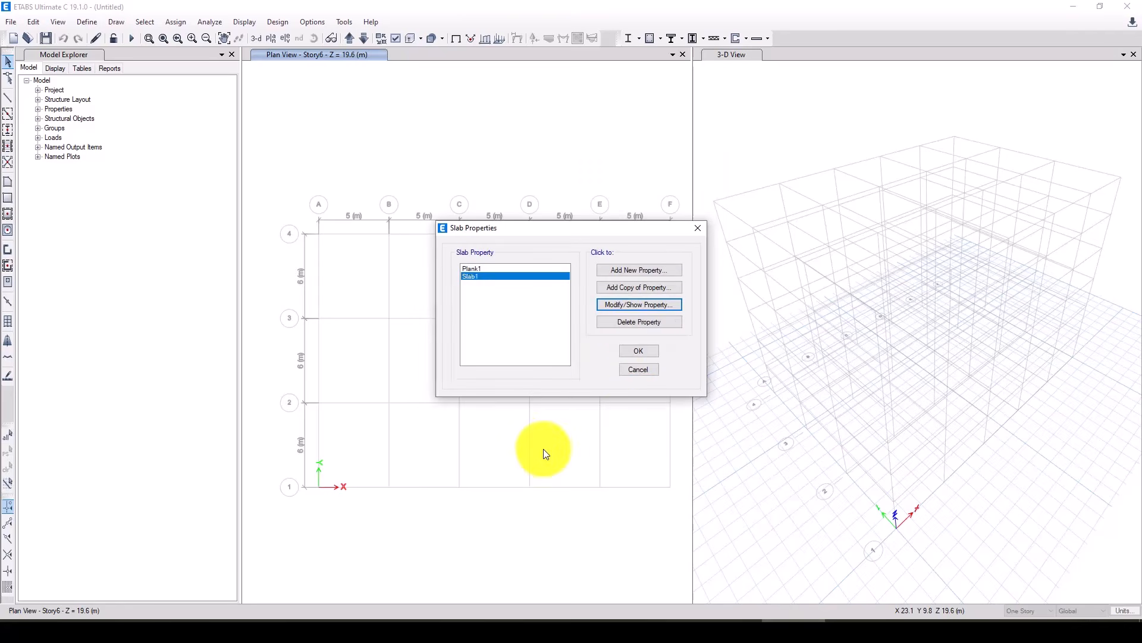
left_click(646, 348)
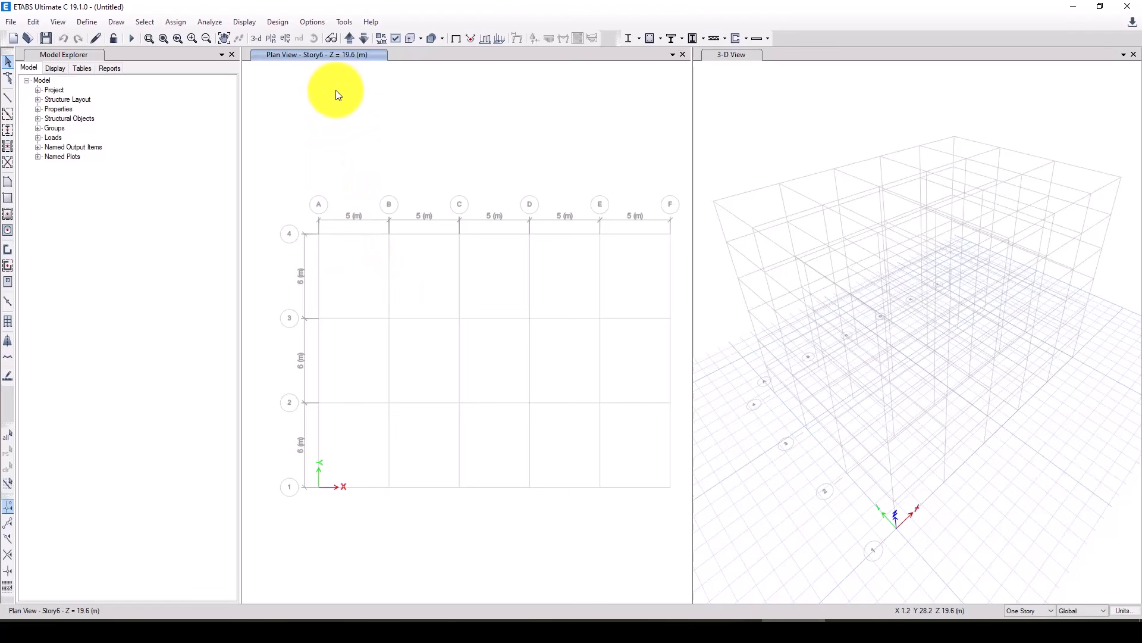
- Open the story data from the story and grid system settings and make Story4 a master story
right_click(386, 125)
left_click(420, 131)
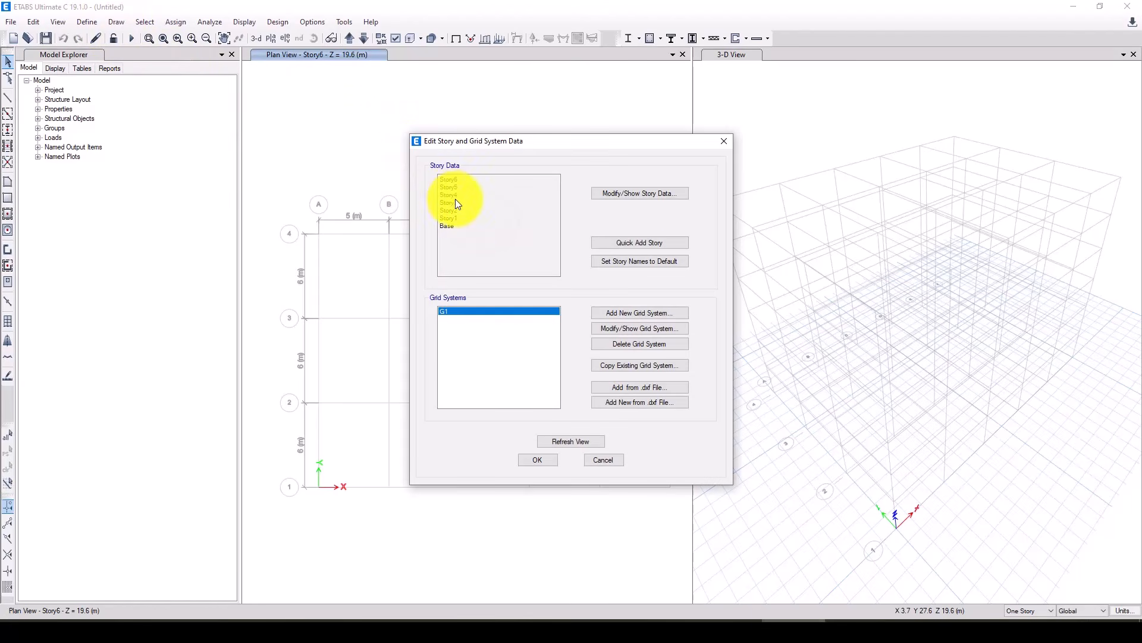
left_click(634, 194)
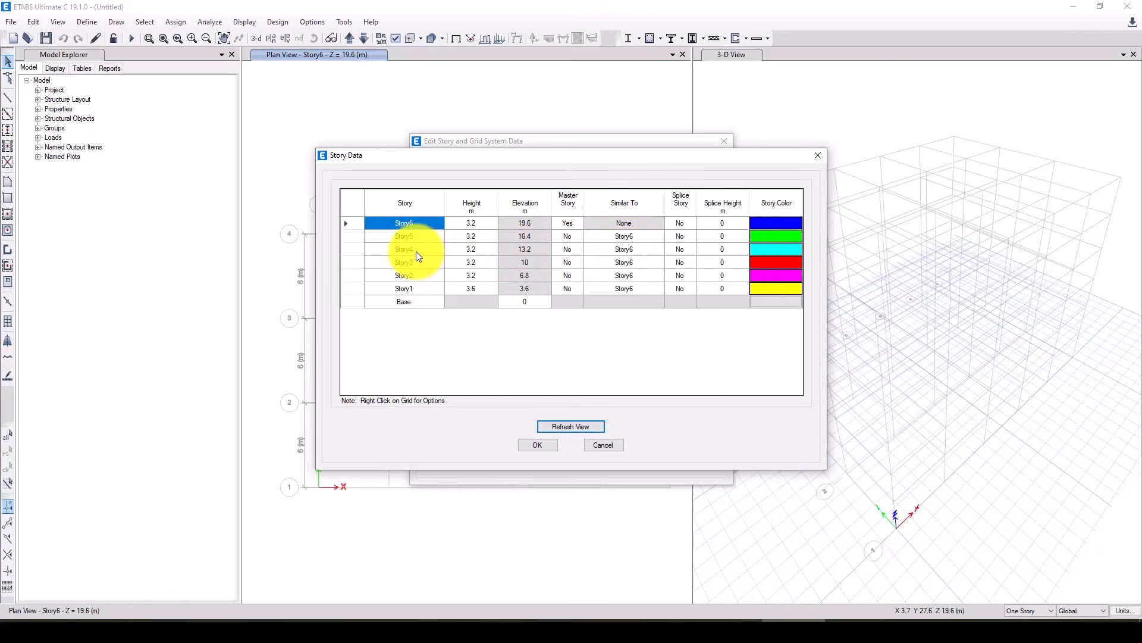
left_click(576, 249)
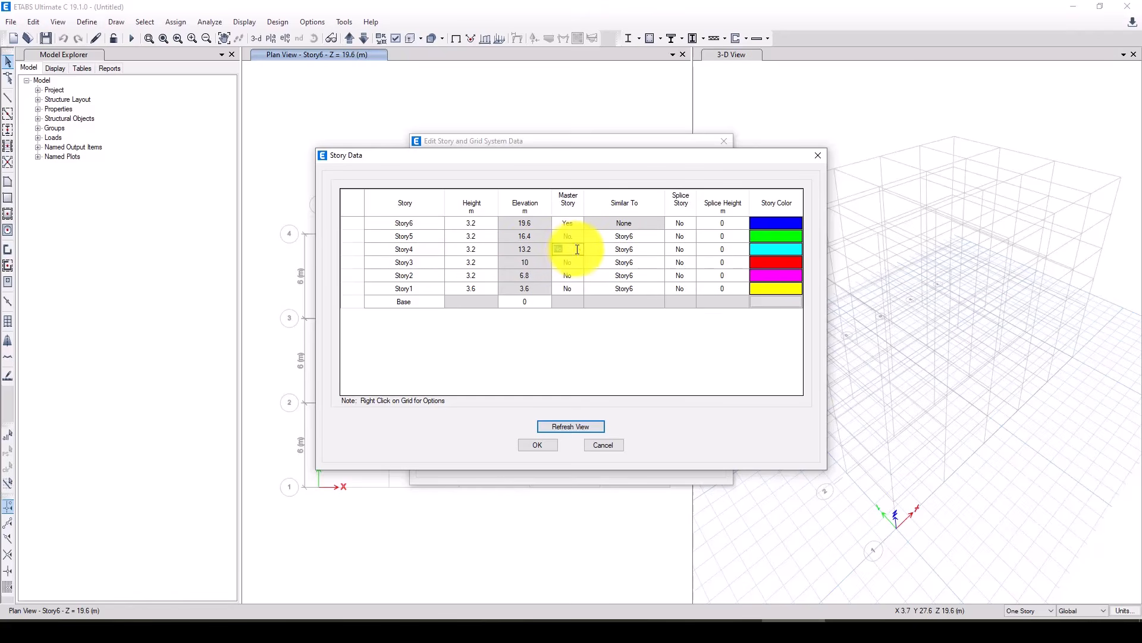
left_click(577, 249)
left_click(558, 262)
- Set Story3 to be similar to Story4 in the story data
left_click(621, 265)
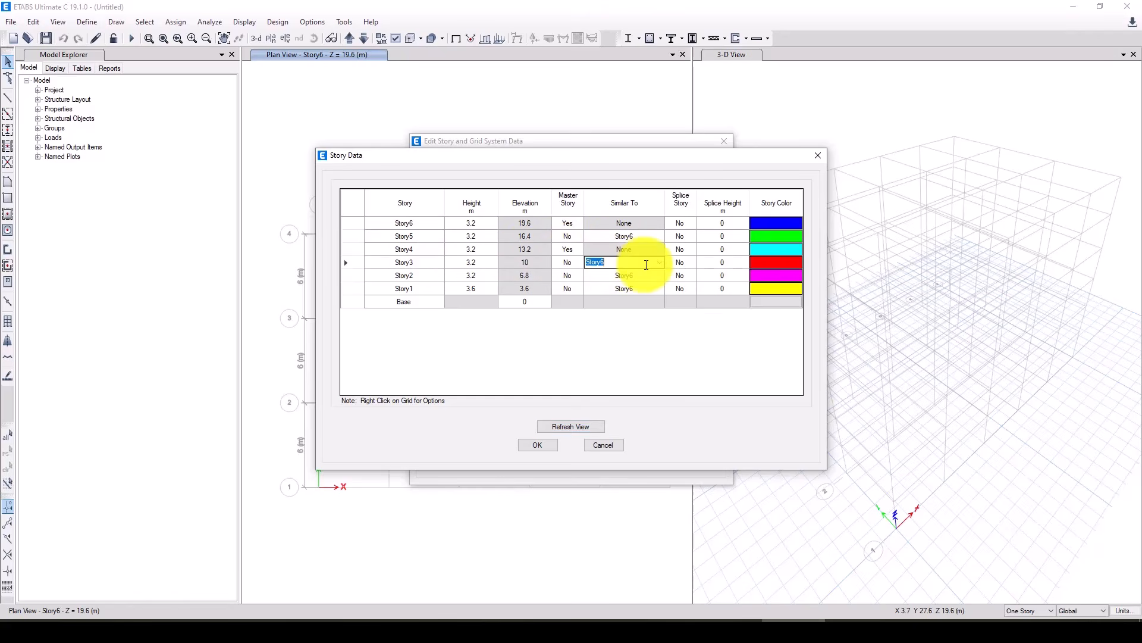
left_click(659, 263)
left_click(613, 288)
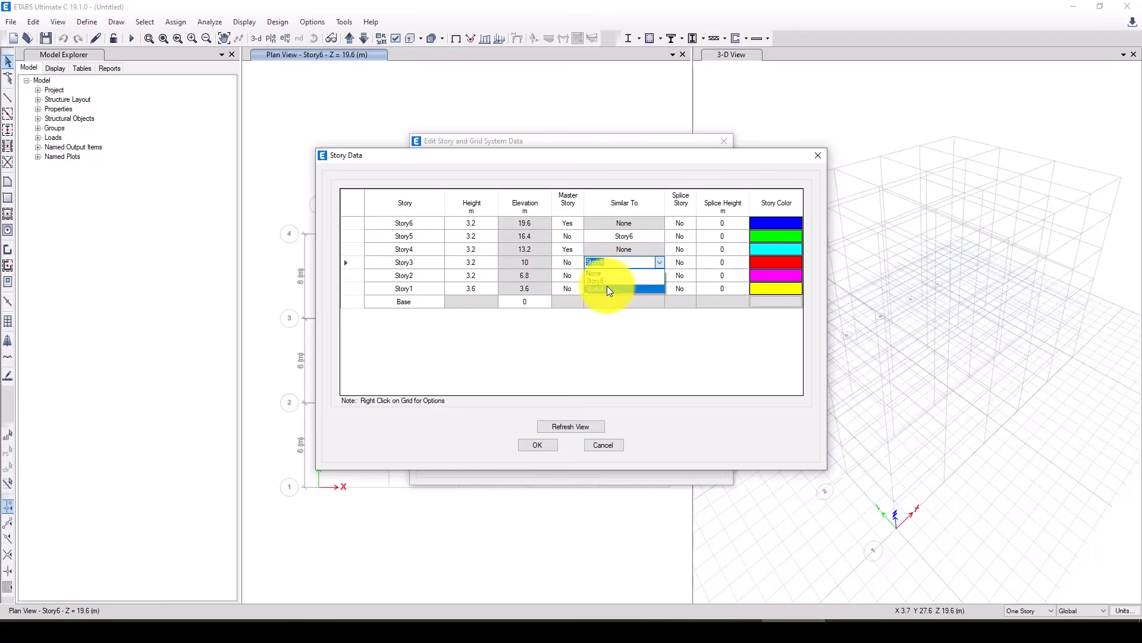
- Set Story2 to be similar to Story4 in the story data
left_click(643, 276)
left_click(660, 275)
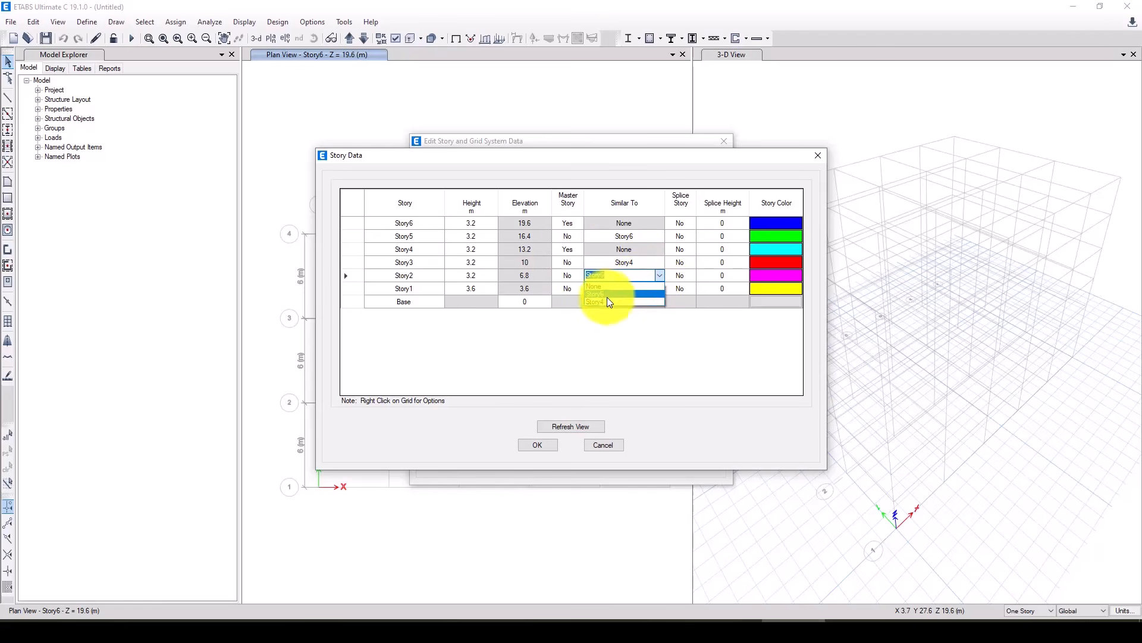
left_click(606, 300)
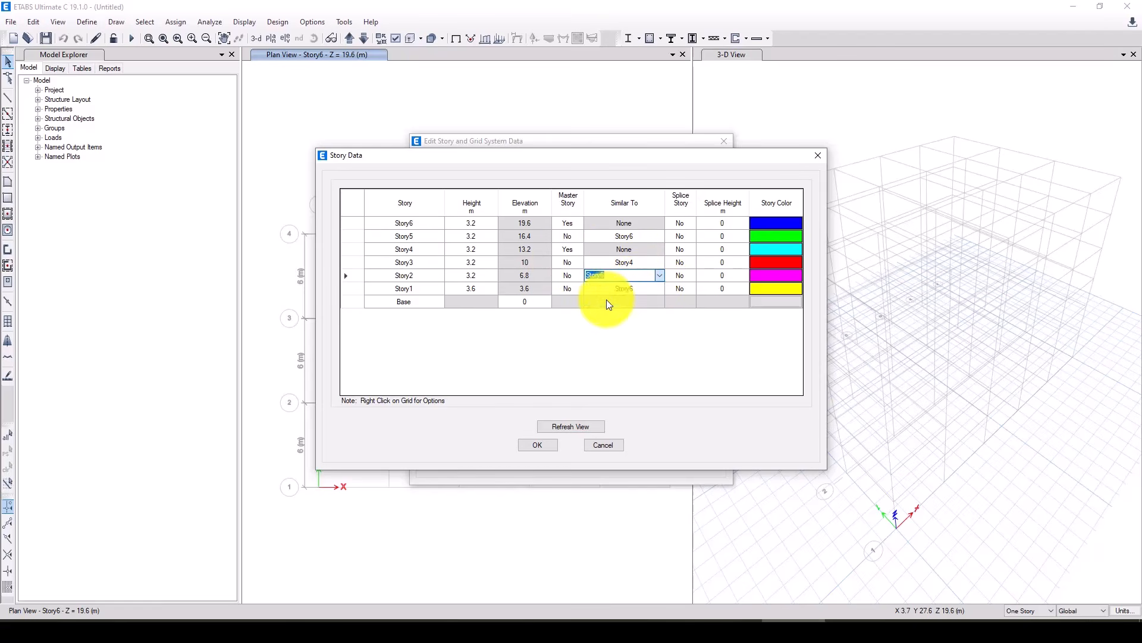
left_click(417, 280)
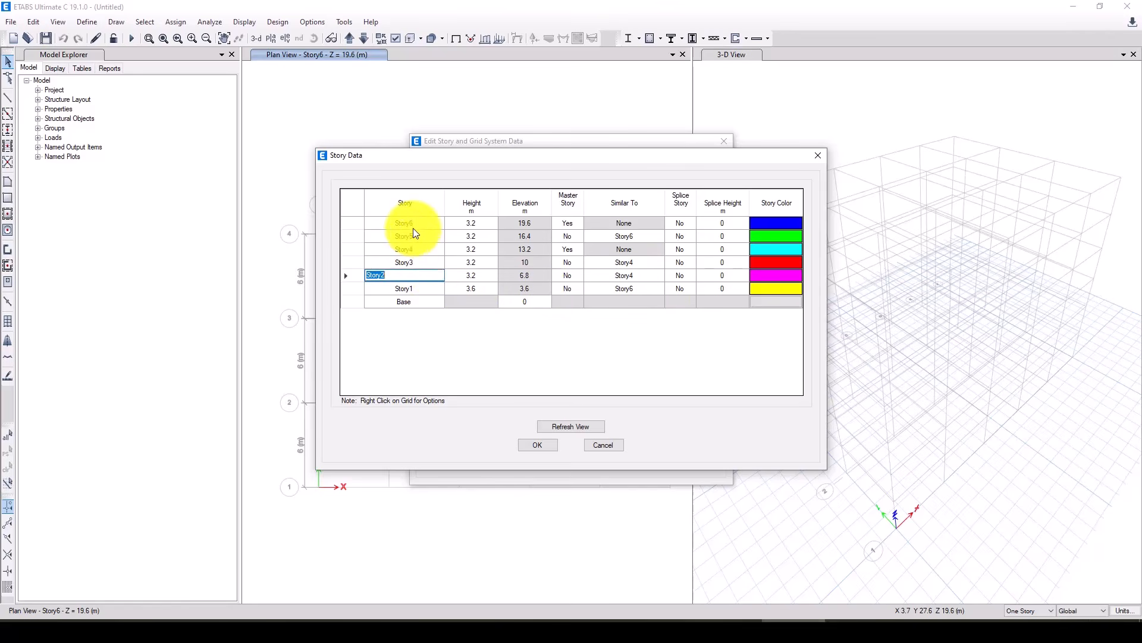
- Make Story2 a master story in the story data
left_click(569, 276)
left_click(578, 275)
left_click(565, 284)
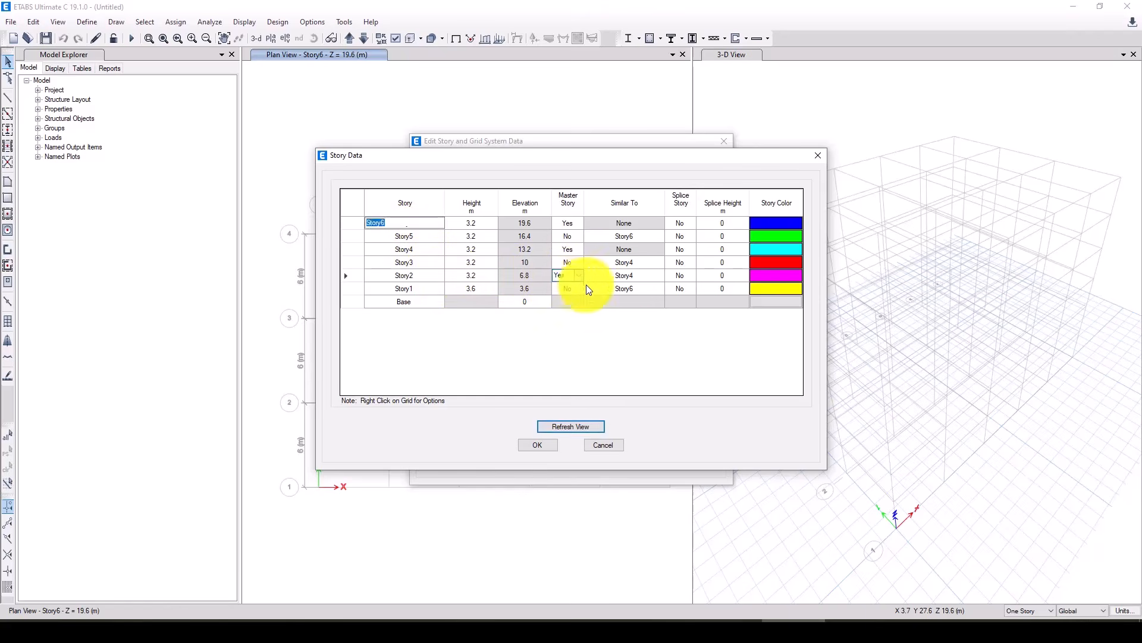
left_click(651, 277)
- Set Story1 to be similar to Story2, and accept the story data and grid system settings
left_click(629, 288)
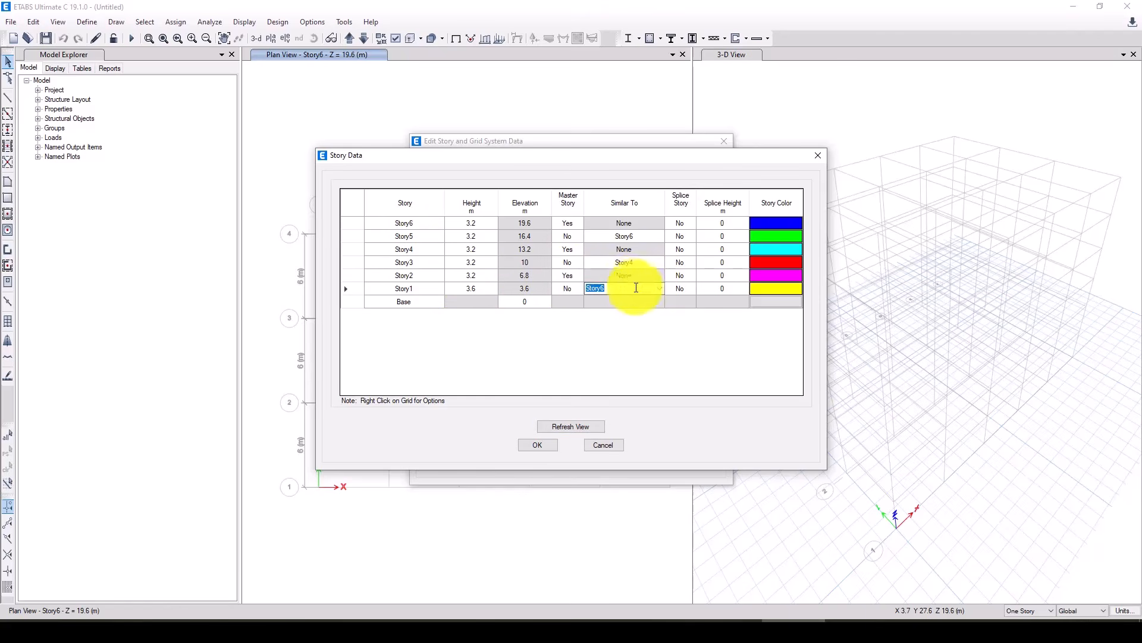
left_click(643, 288)
left_click(658, 288)
left_click(608, 322)
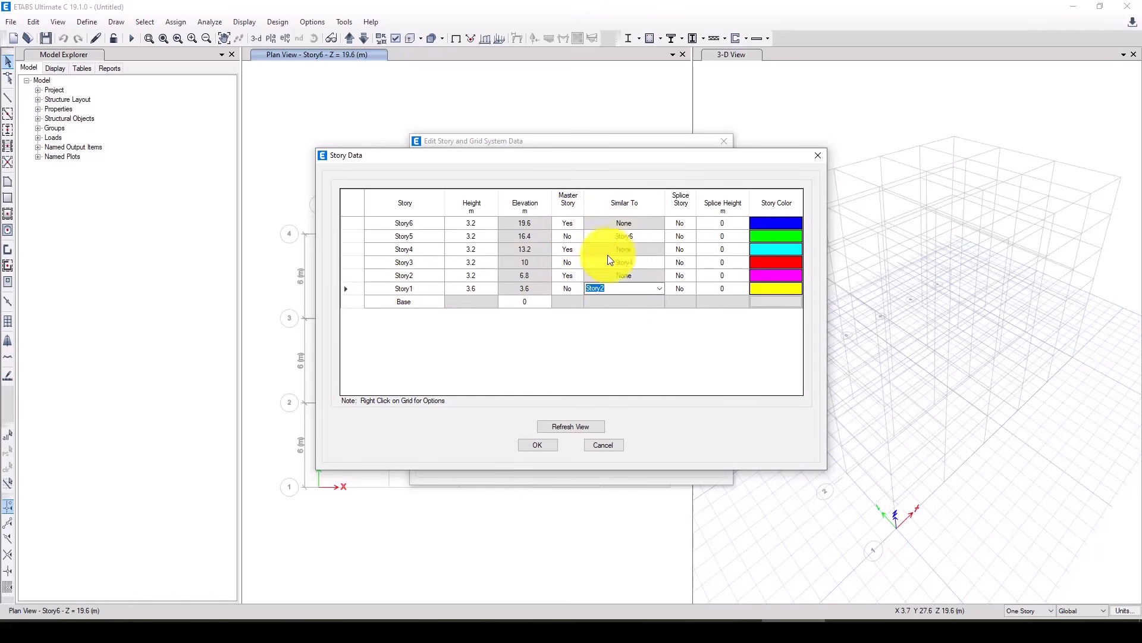
left_click(547, 445)
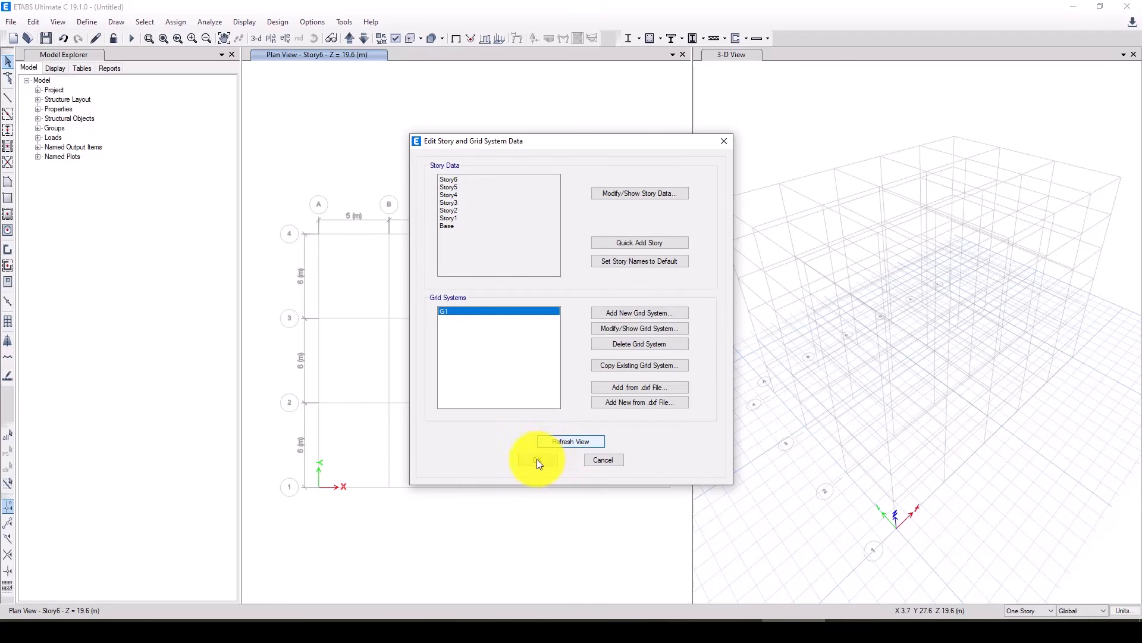
left_click(539, 461)
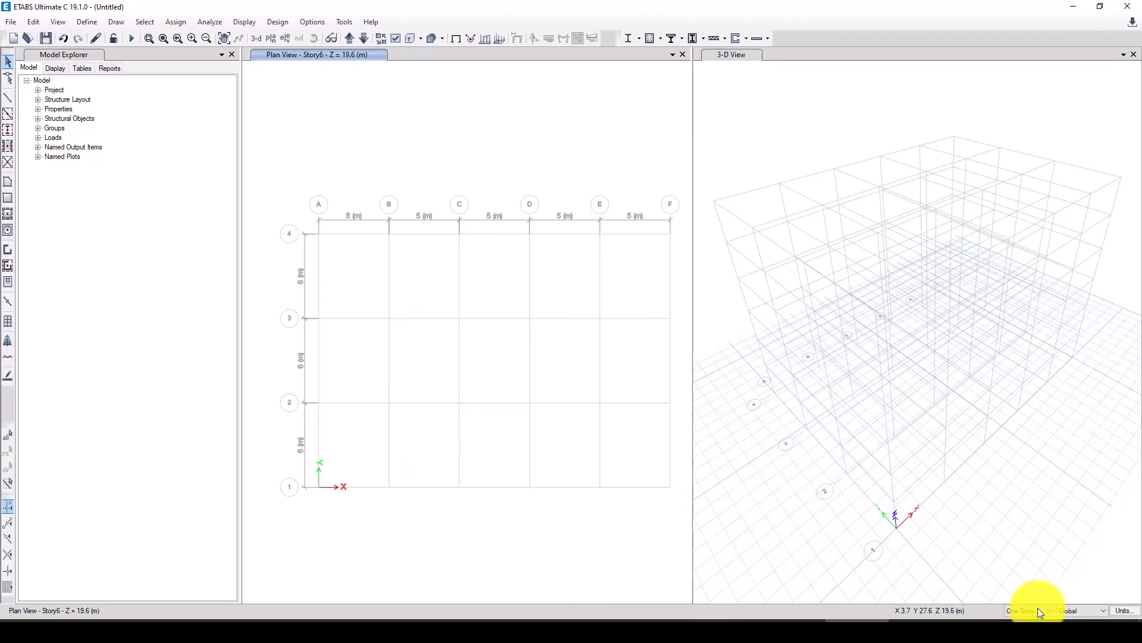
- Set the drawing scope to Similar Stories and switch the plan view to Story2
scroll(1045, 608, "down", 2)
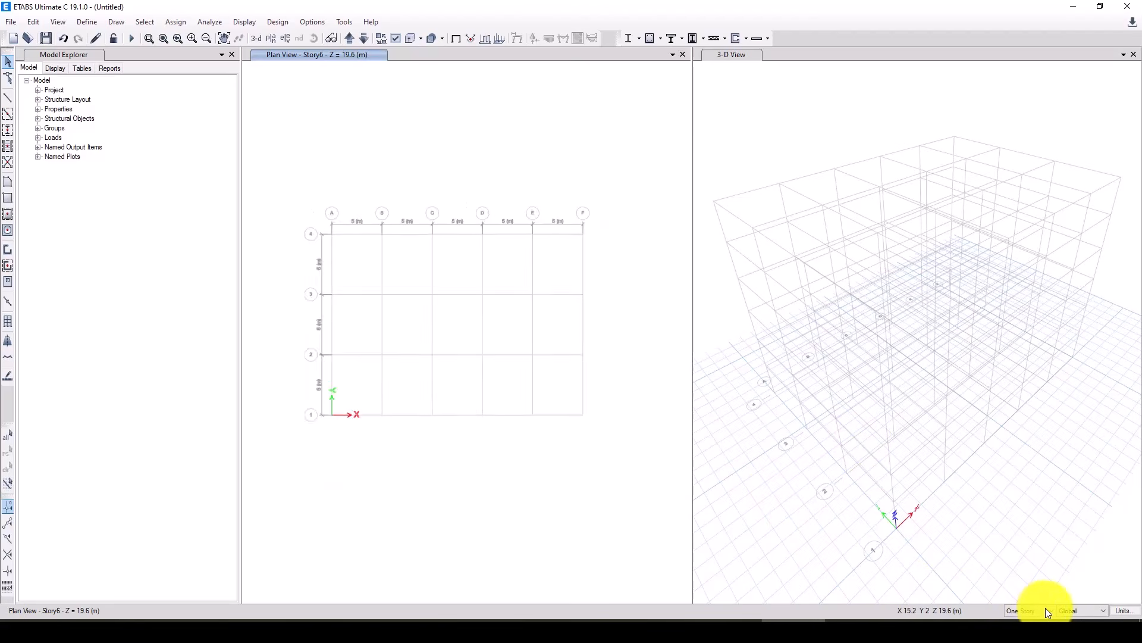
left_click(1044, 608)
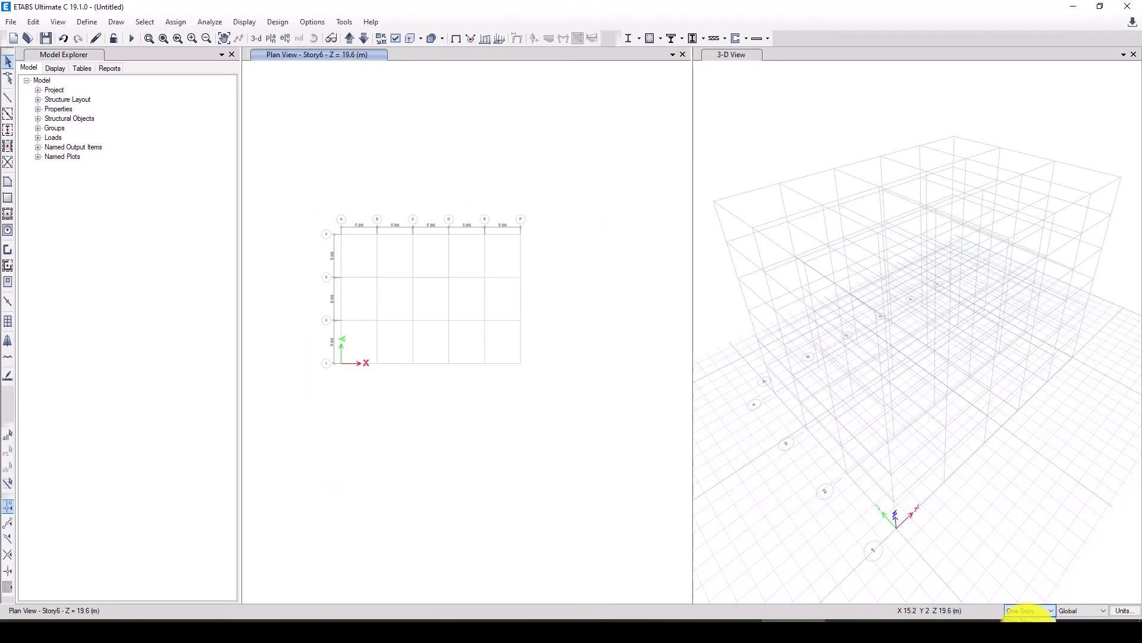
left_click(1029, 636)
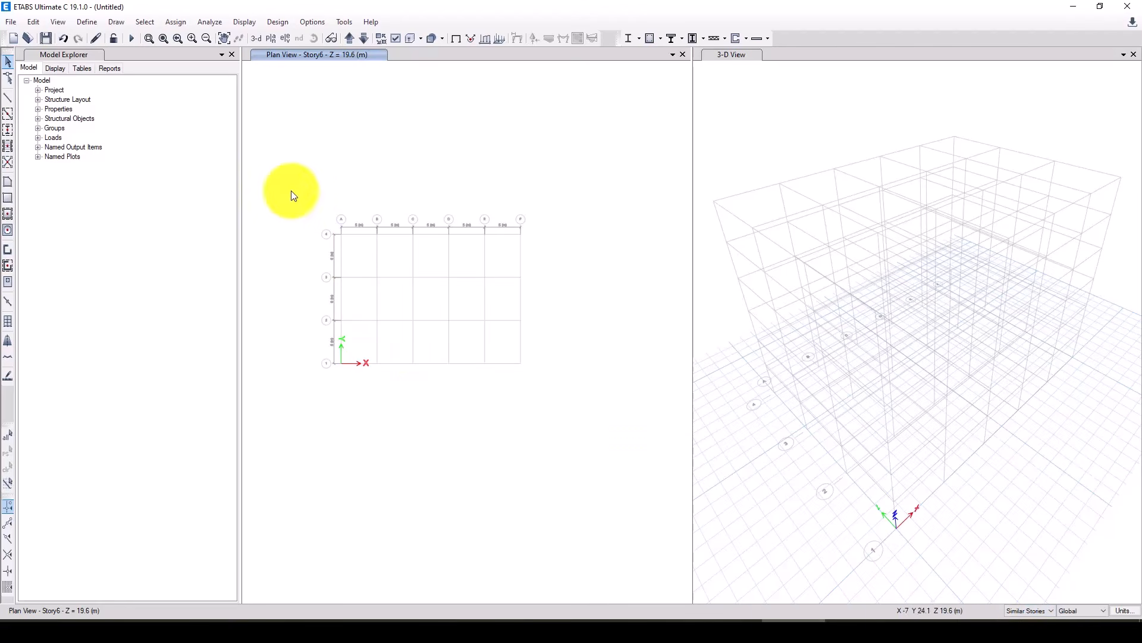
left_click(270, 38)
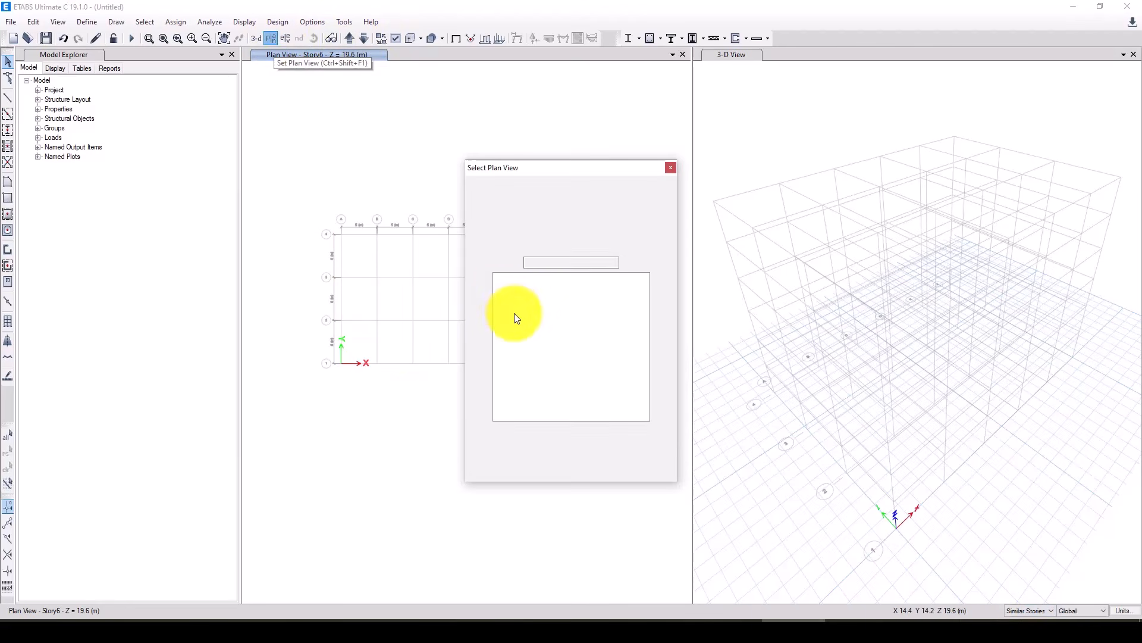
left_click(505, 307)
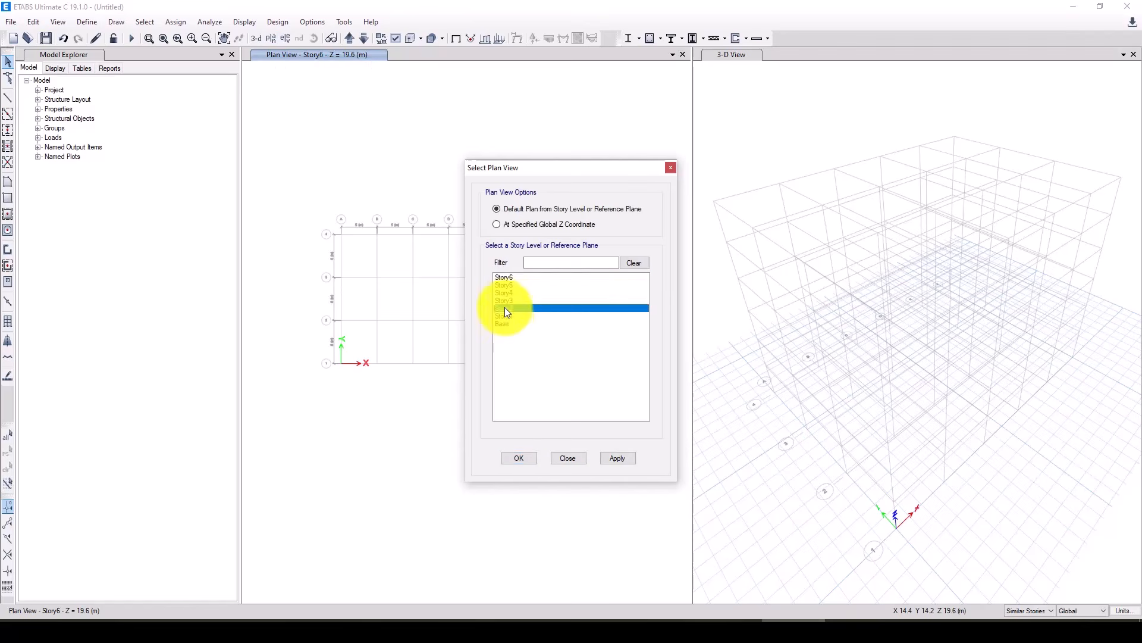
left_click(520, 458)
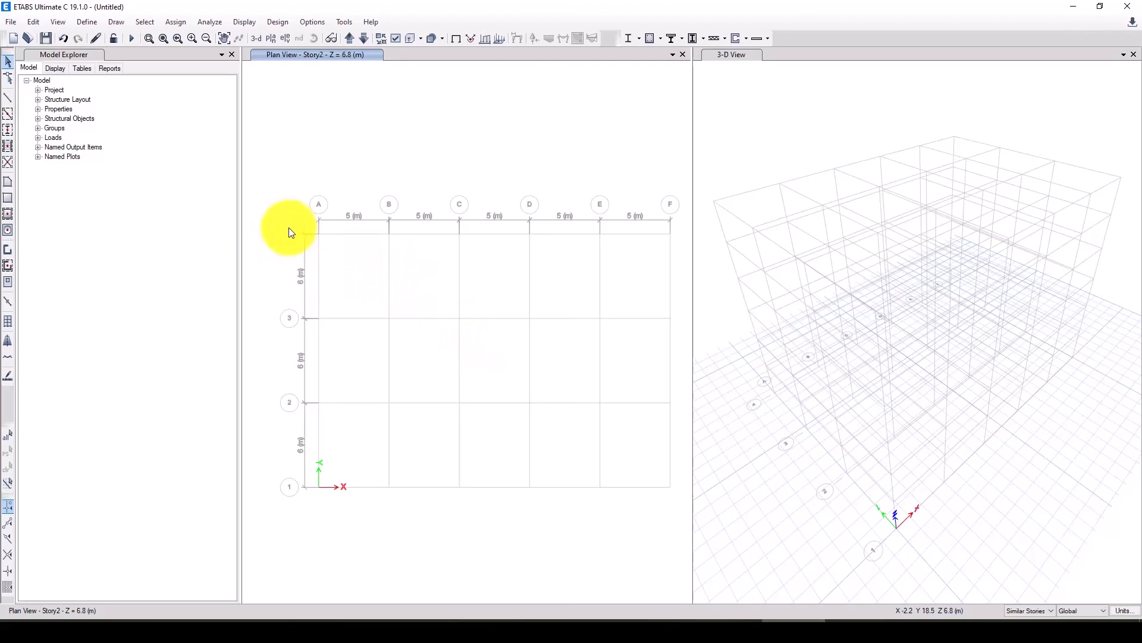
- Quick-draw C40x40 columns on the Story2 plan along grid line 4, from grid A to grid F
left_click(9, 131)
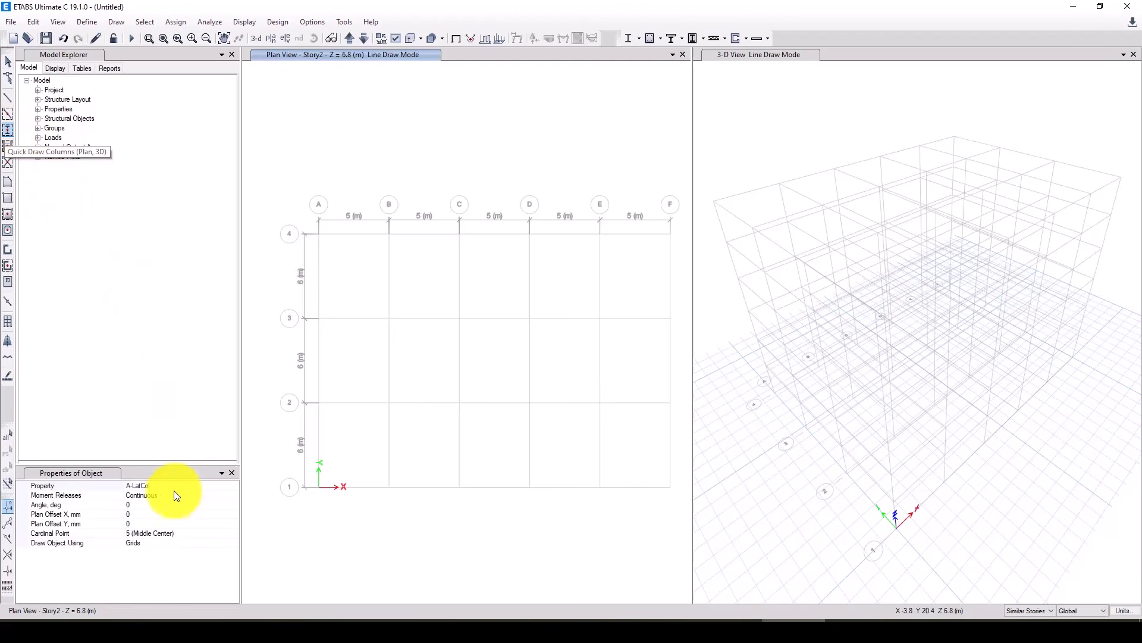
left_click(216, 485)
left_click(233, 485)
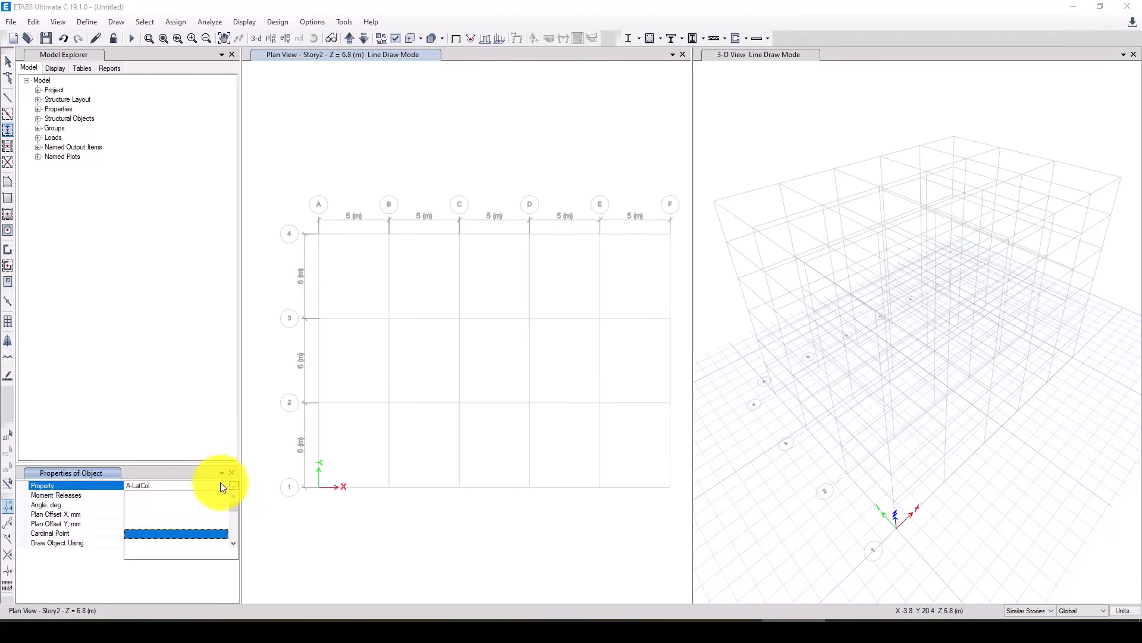
scroll(161, 534, "down", 2)
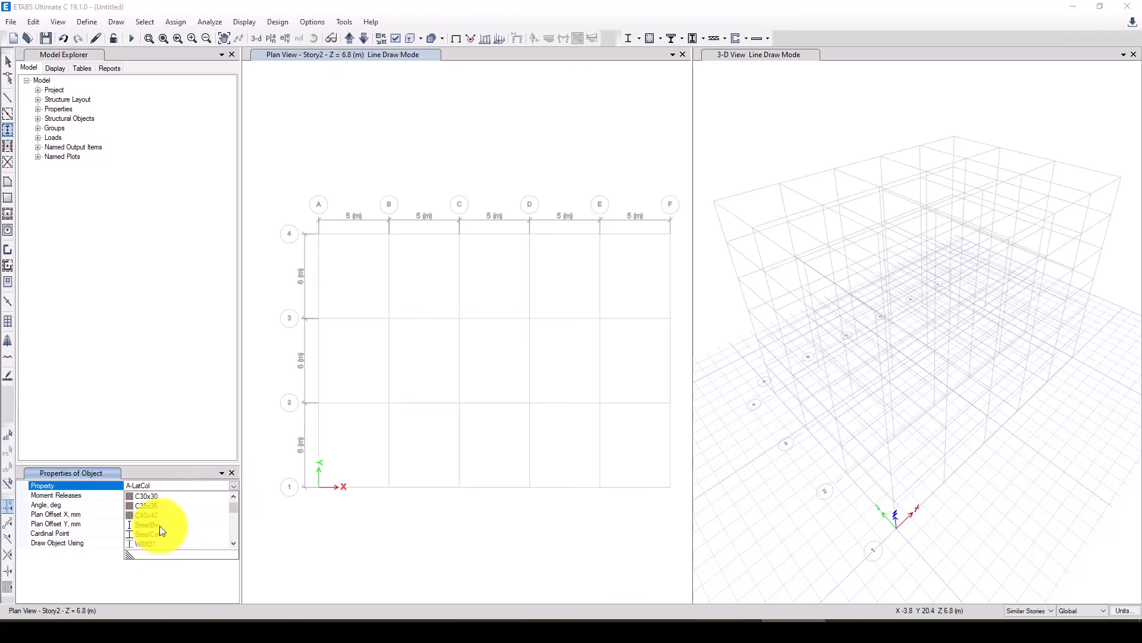
left_click(149, 516)
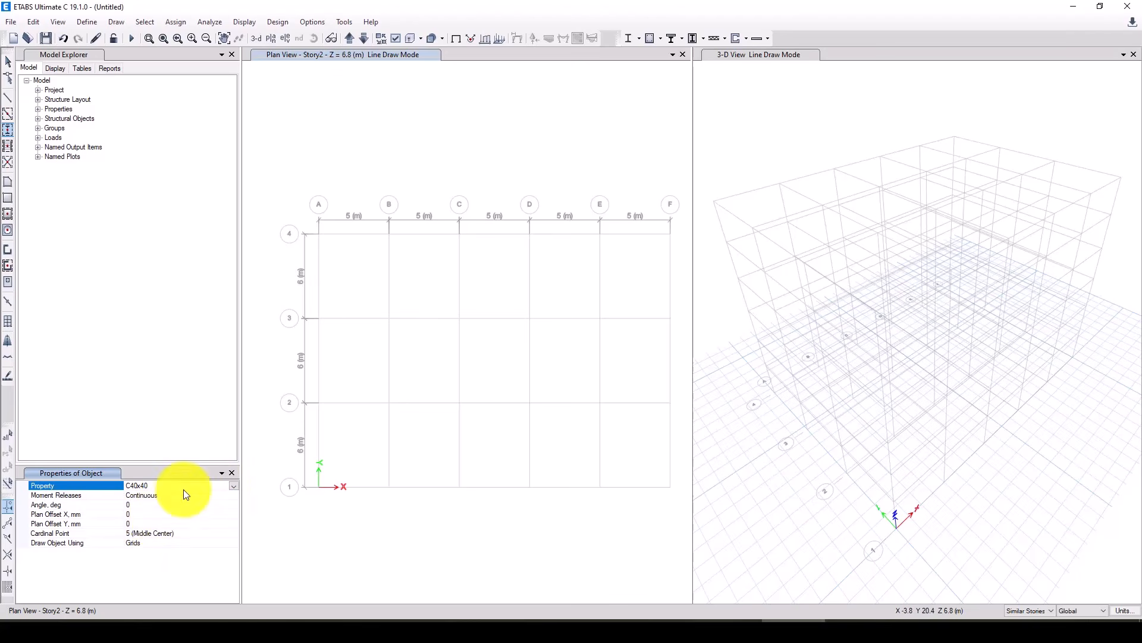
left_click(282, 212)
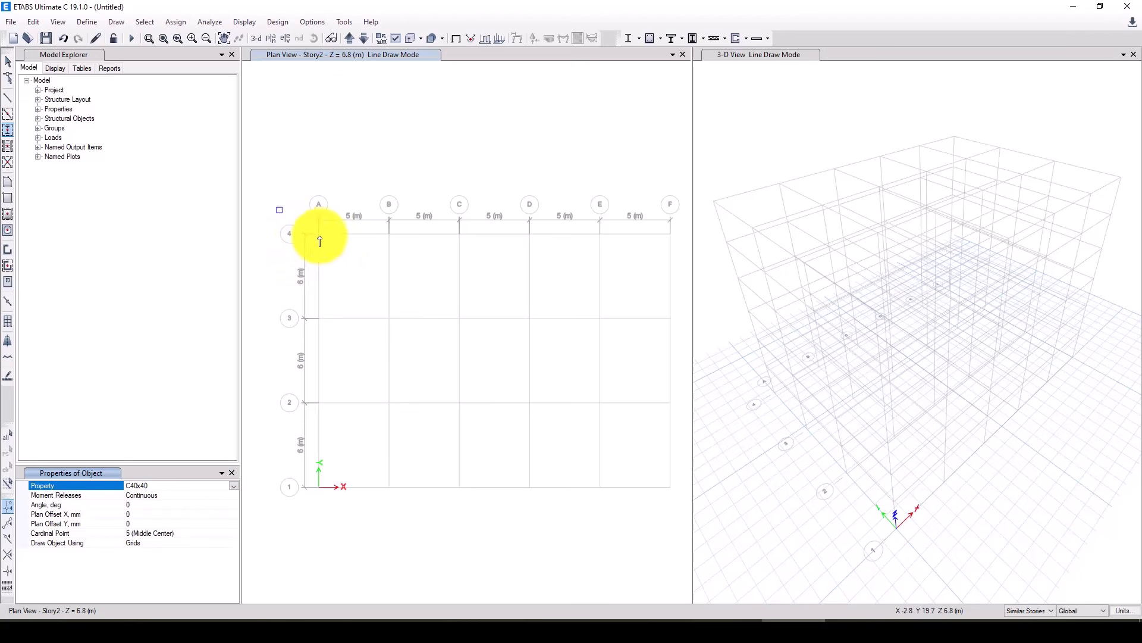
left_click_drag(439, 259, 684, 263)
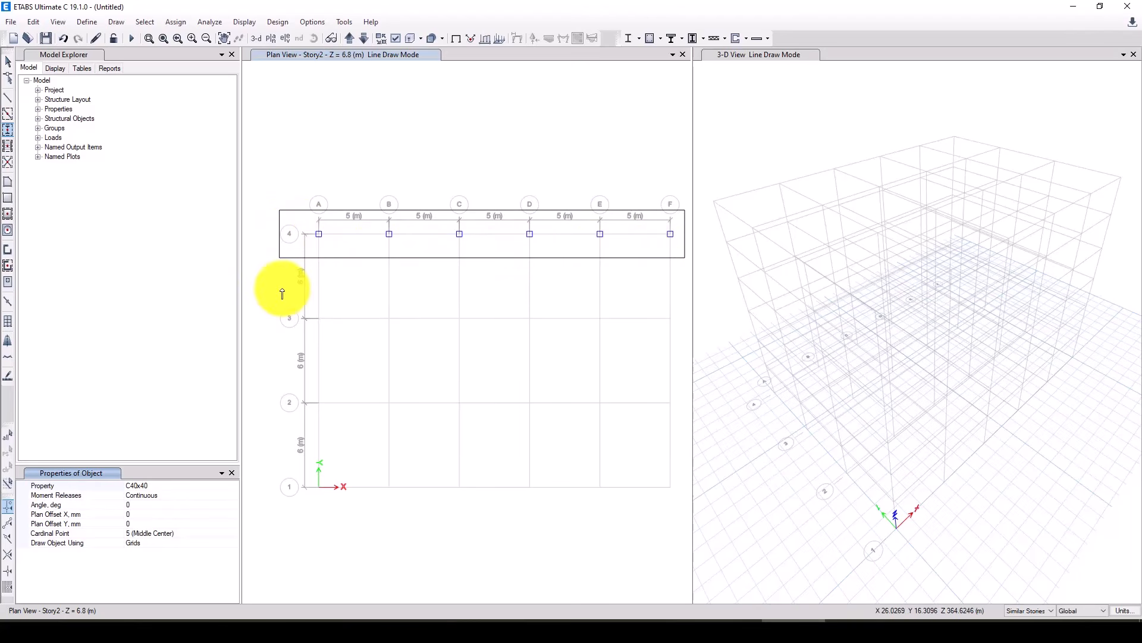
- Add C40x40 columns on Story2 along grid line 1 and where grids A, B, E and F cross grid lines 2 and 3
left_click_drag(281, 280, 415, 512)
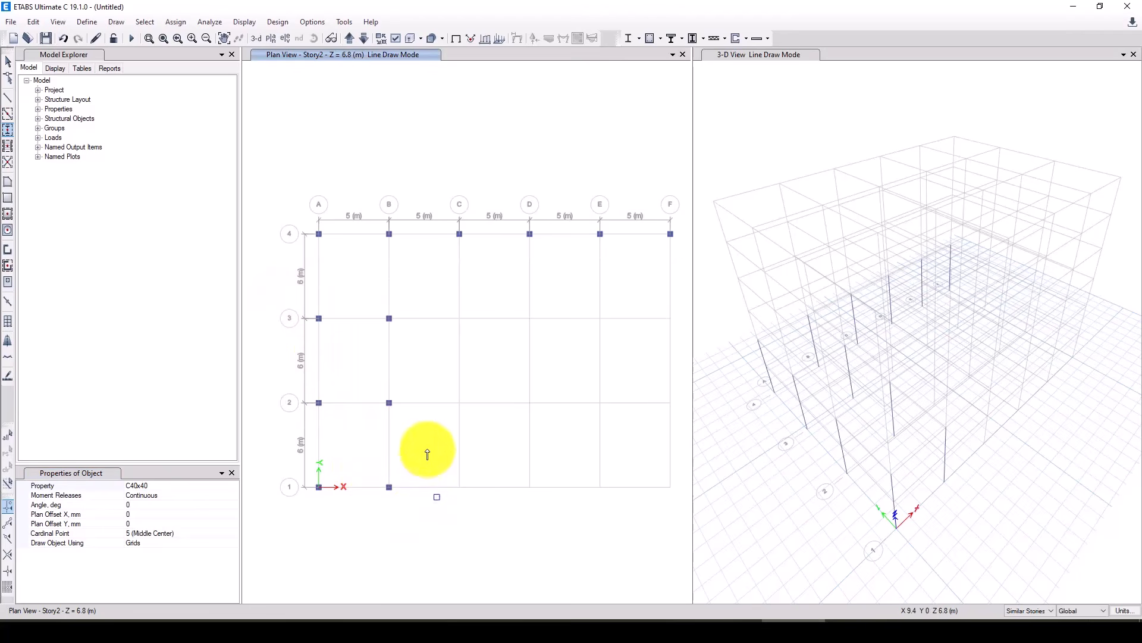
left_click_drag(568, 503, 673, 493)
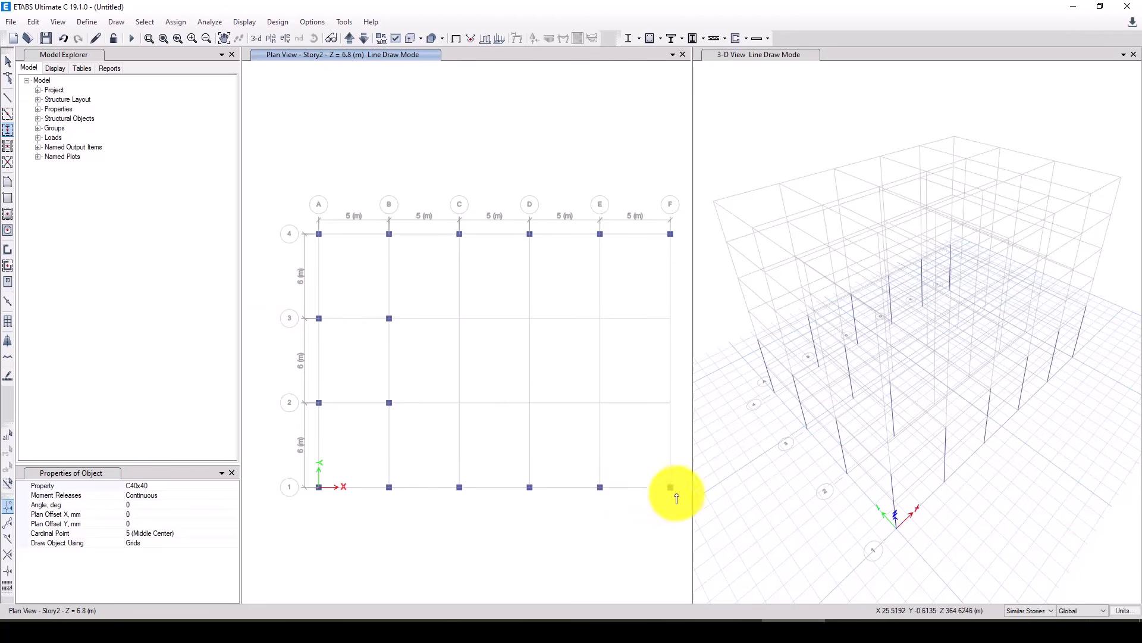
left_click_drag(648, 262, 674, 427)
left_click_drag(572, 282, 616, 444)
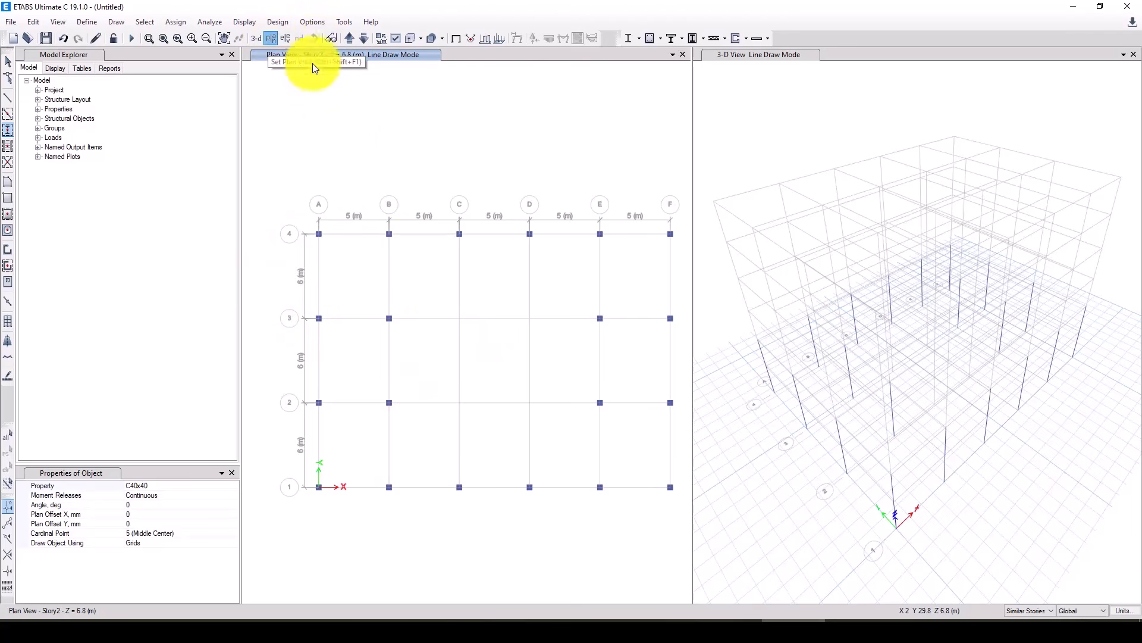
- Switch the plan to Story4 and draw C35x35 columns at all intersections along grids A and B
left_click(272, 37)
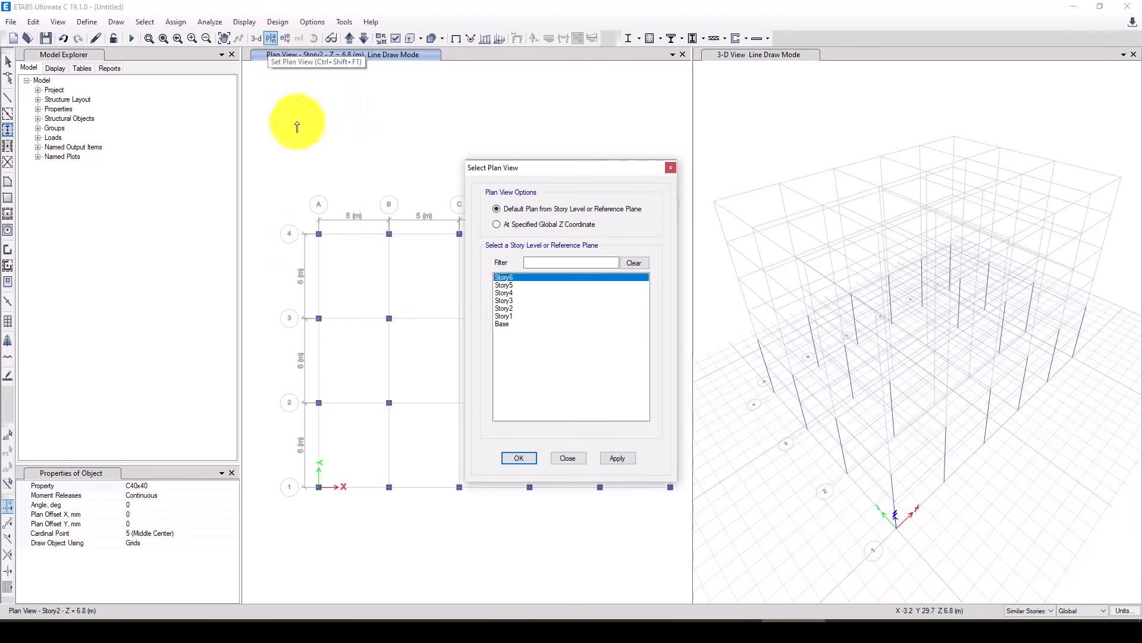
left_click(506, 292)
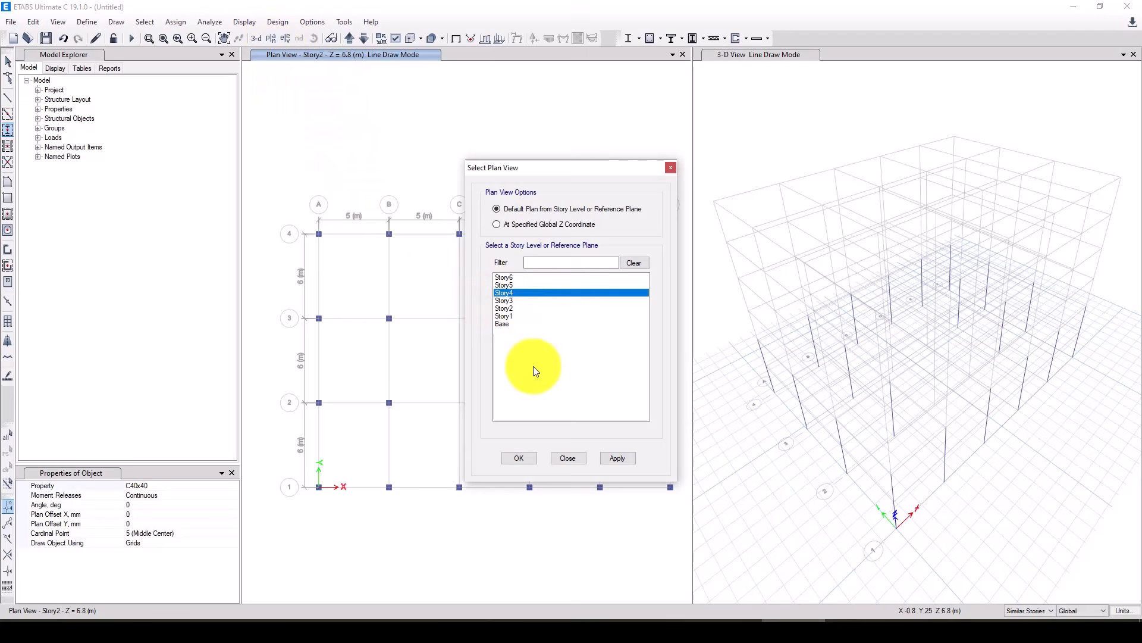
left_click(519, 457)
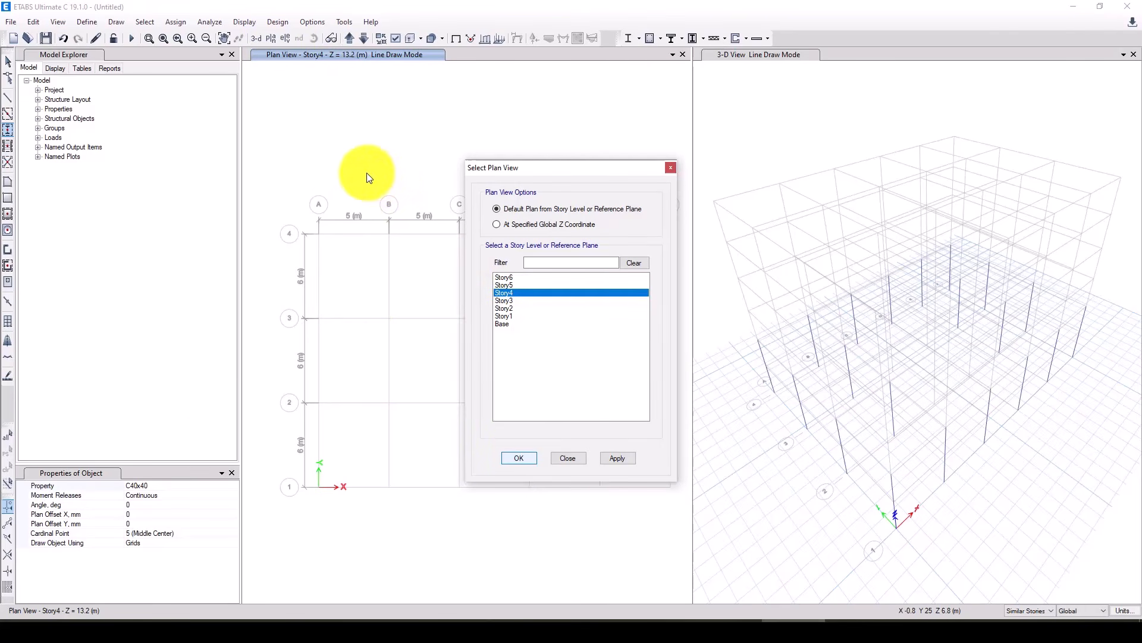
left_click(190, 486)
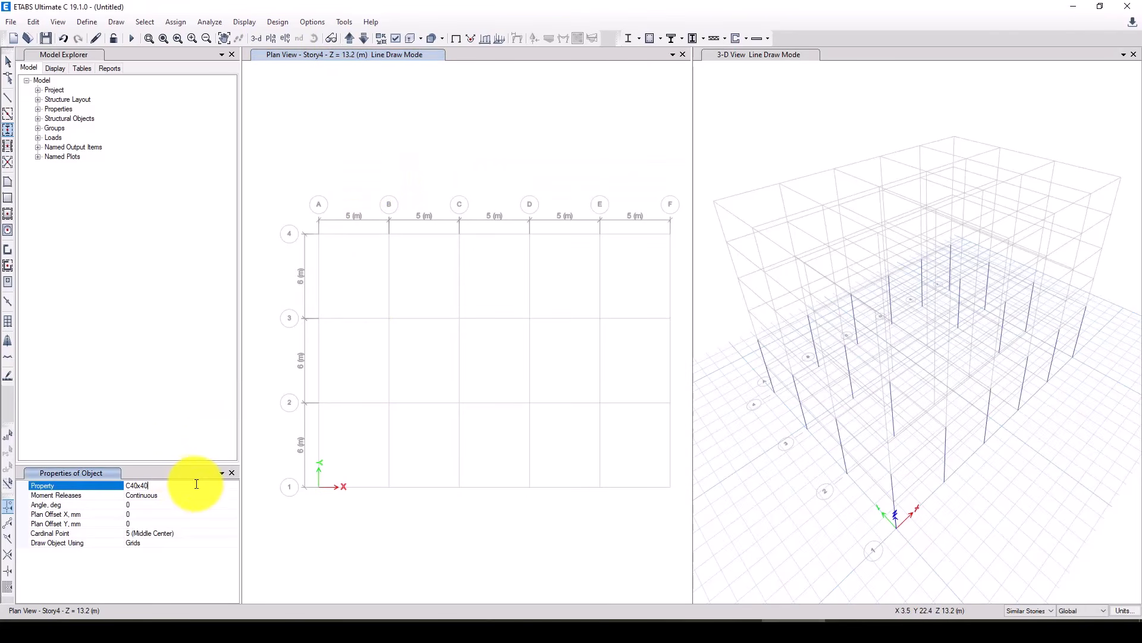
left_click(229, 486)
left_click(154, 533)
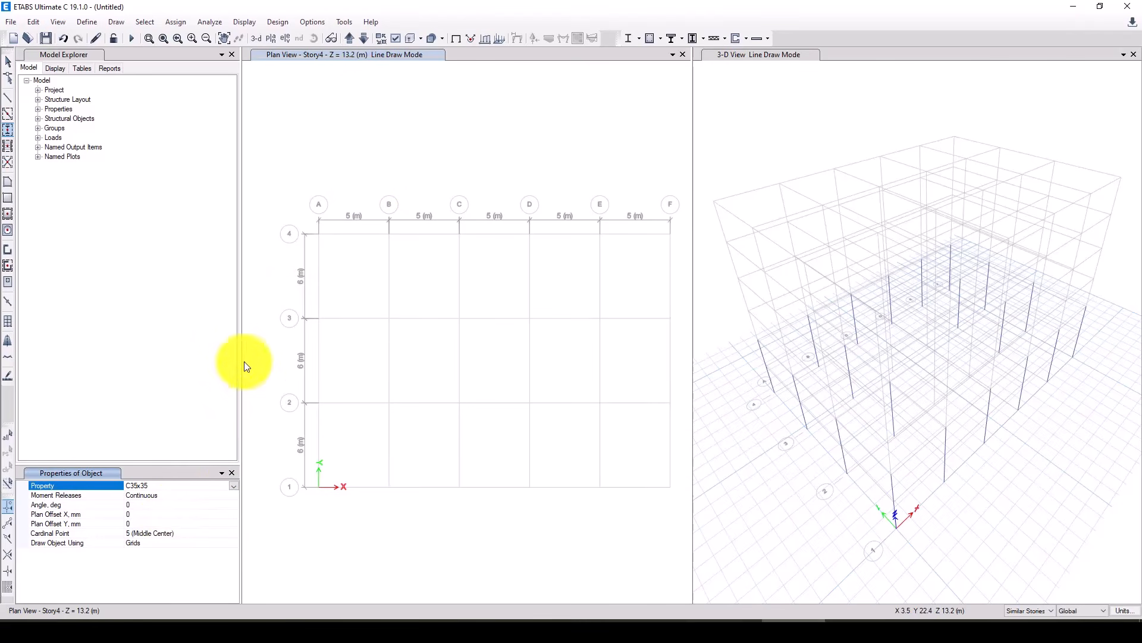
left_click_drag(277, 179, 407, 535)
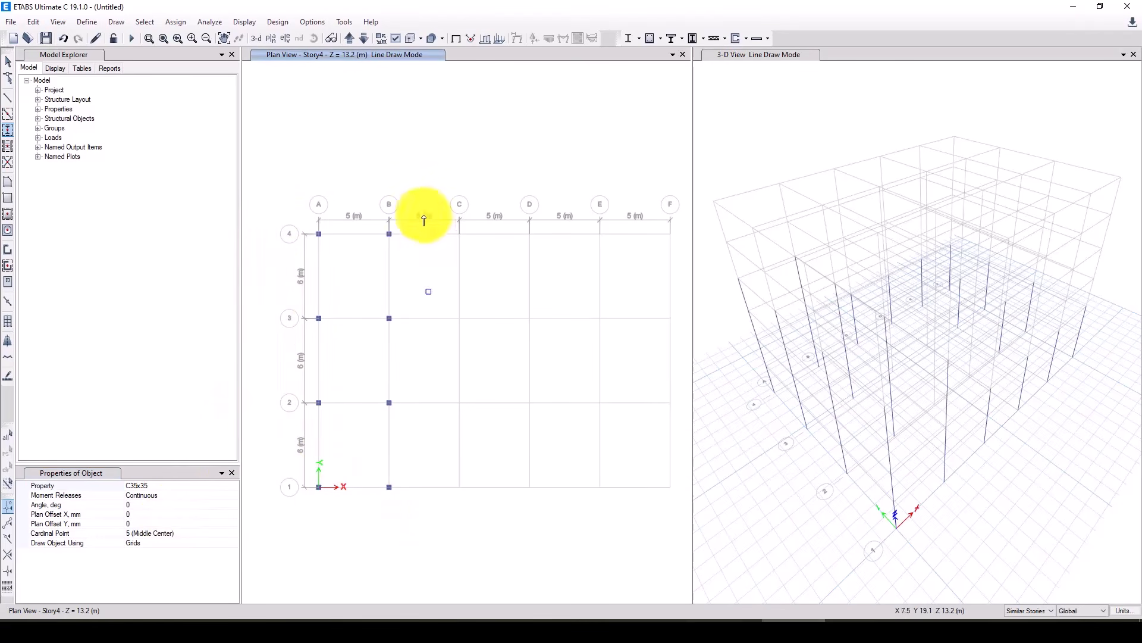
- Add C35x35 columns on Story4 along grids E and F, and where grids C and D cross grid lines 1 and 4
left_click_drag(556, 241, 662, 298)
left_click_drag(576, 284, 684, 519)
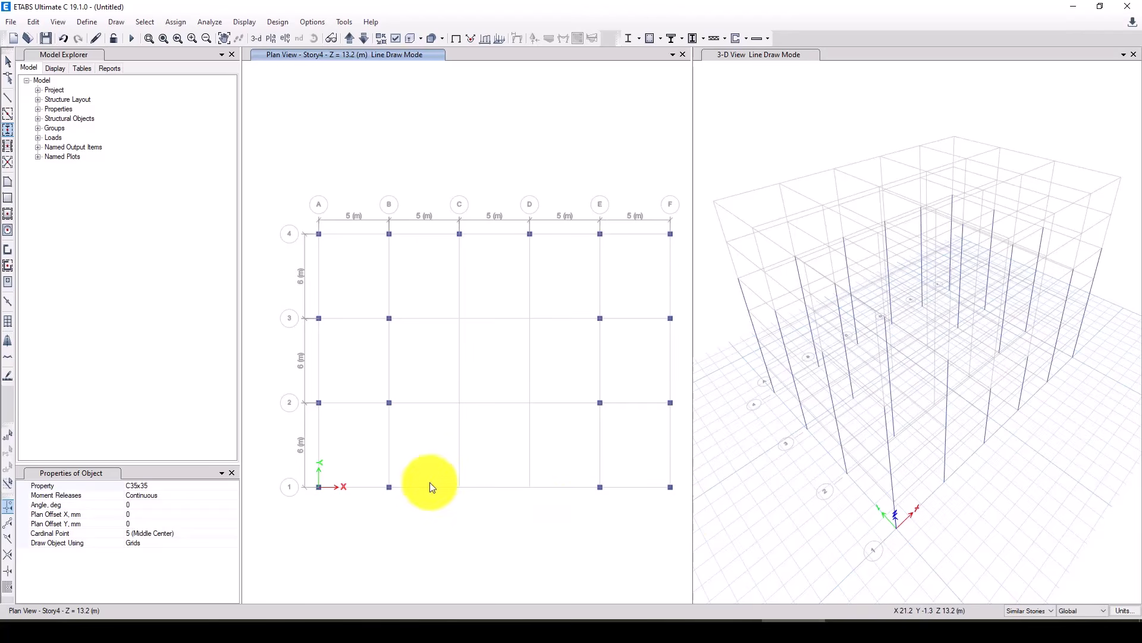
left_click_drag(454, 491, 544, 511)
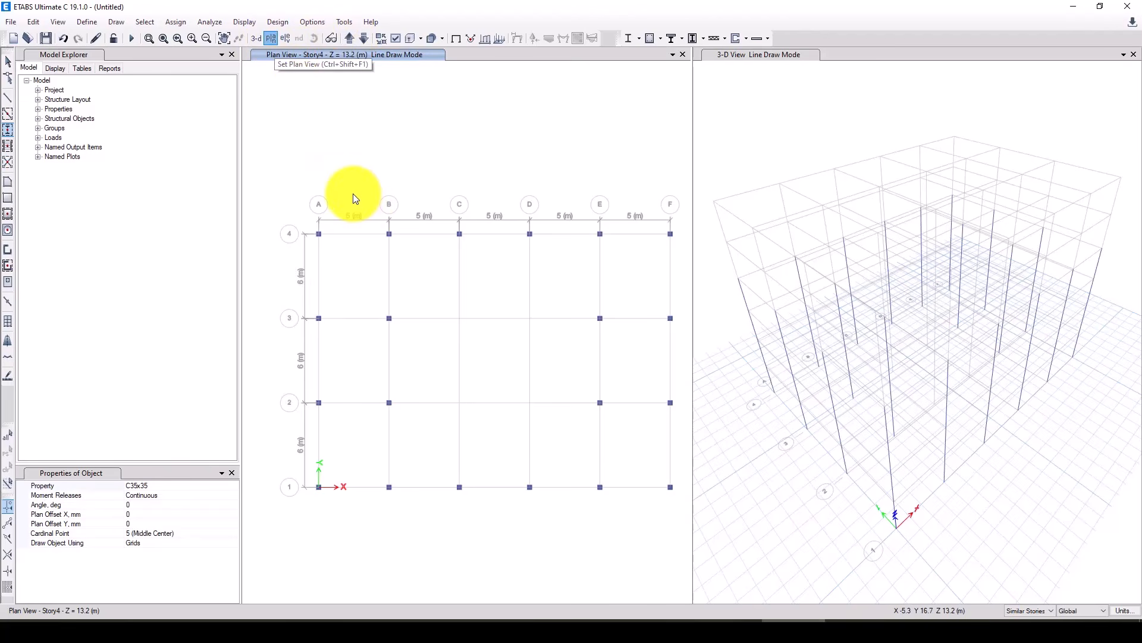
- Switch the plan to Story6 and draw C30x30 columns along grid line 4 and along grids A and B
left_click(271, 38)
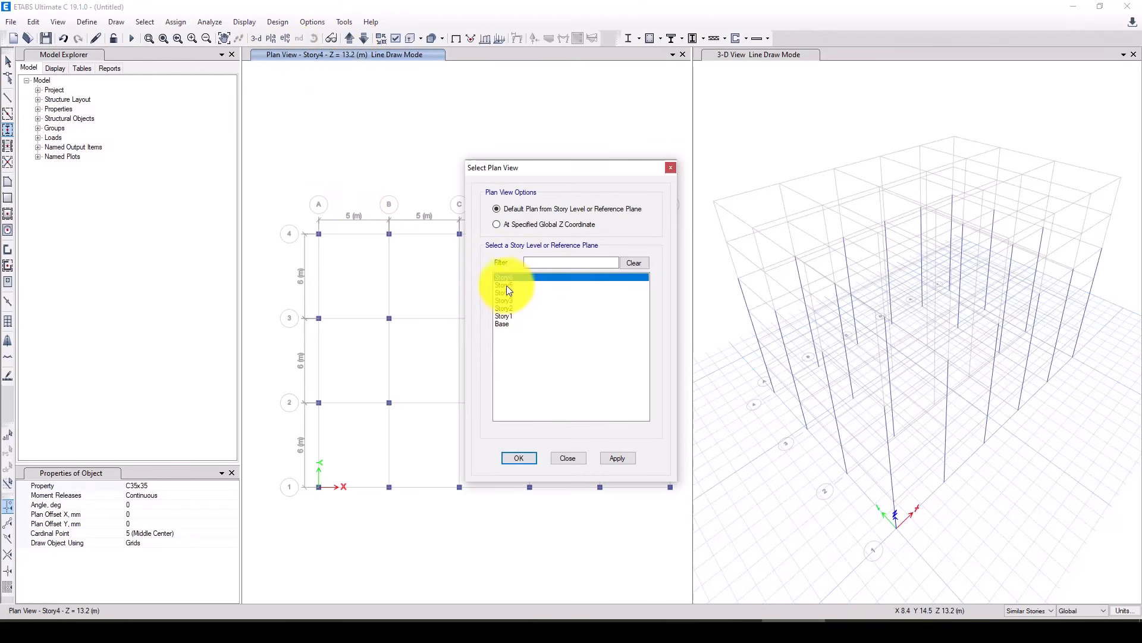
left_click(563, 458)
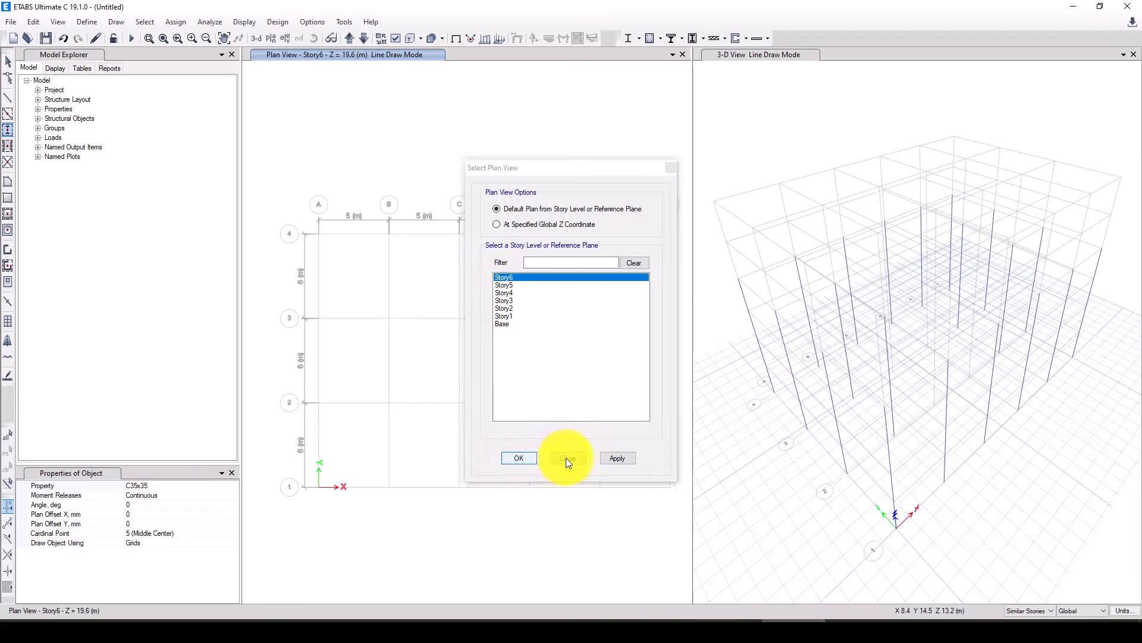
left_click(173, 485)
left_click(234, 485)
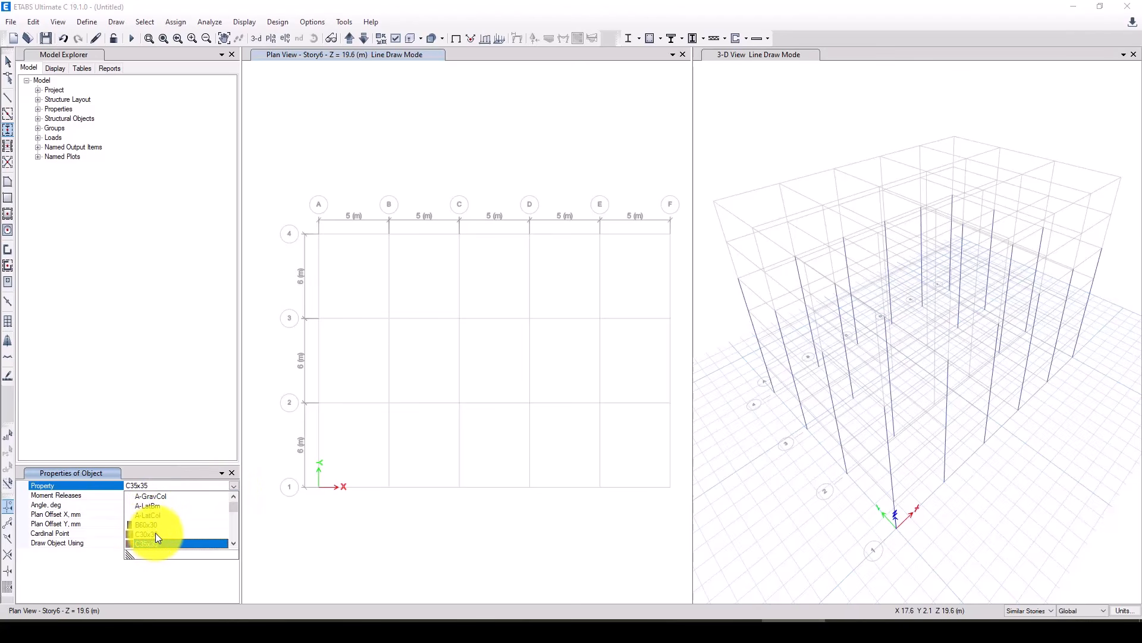
left_click(157, 533)
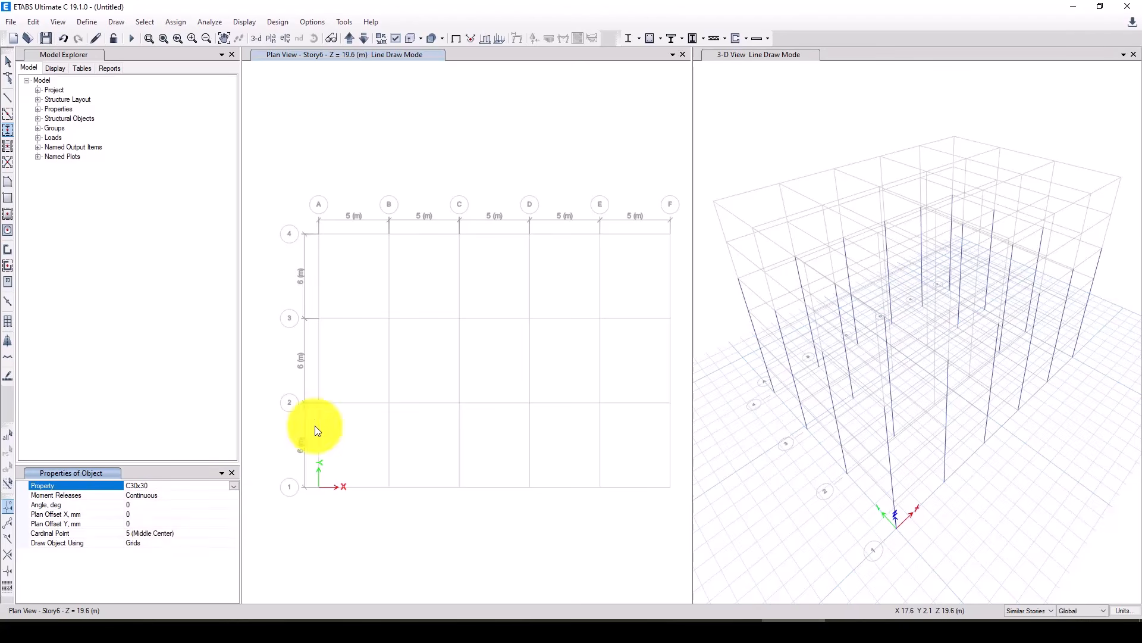
left_click_drag(396, 281, 677, 261)
left_click_drag(266, 279, 407, 538)
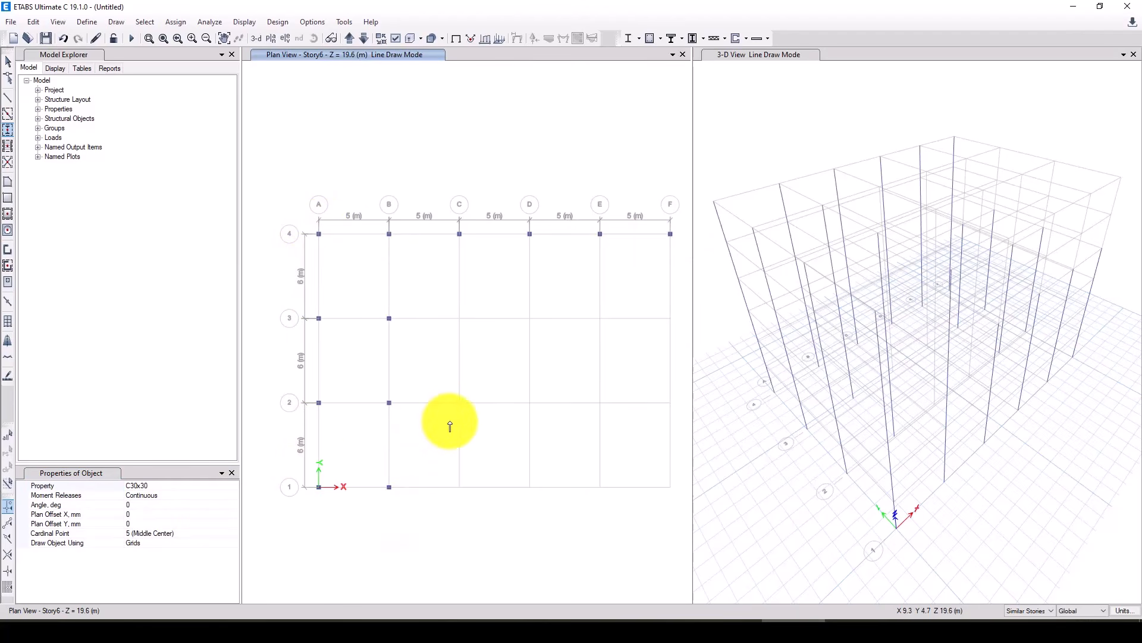
- Add C30x30 columns on Story6 along grid line 1 and where grids E and F cross grid lines 2 and 3
left_click_drag(446, 419, 692, 506)
left_click_drag(651, 336, 691, 457)
left_click_drag(577, 283, 622, 438)
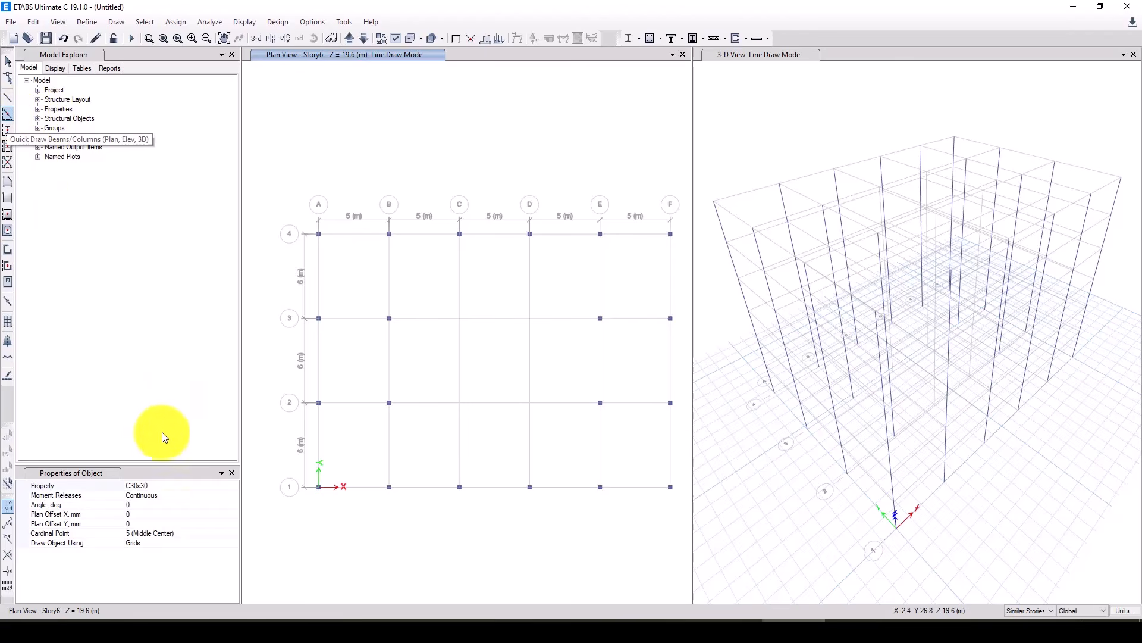
- Quick-draw B60x30 frame beams for All Stories along grid line 4 and along grid A
left_click(166, 485)
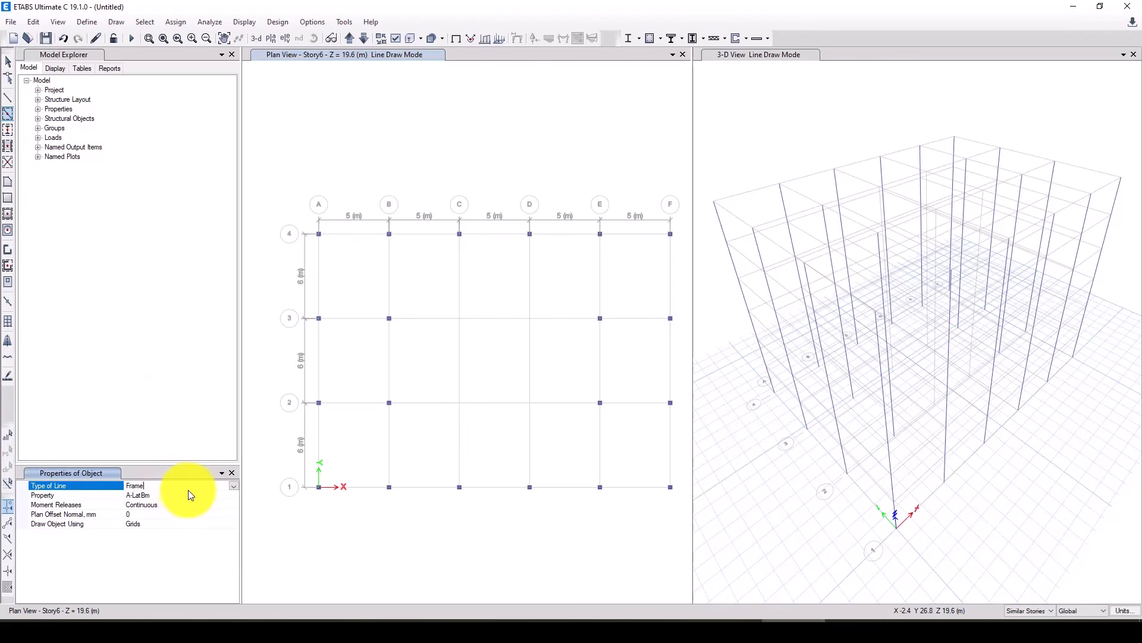
left_click(211, 494)
left_click(234, 495)
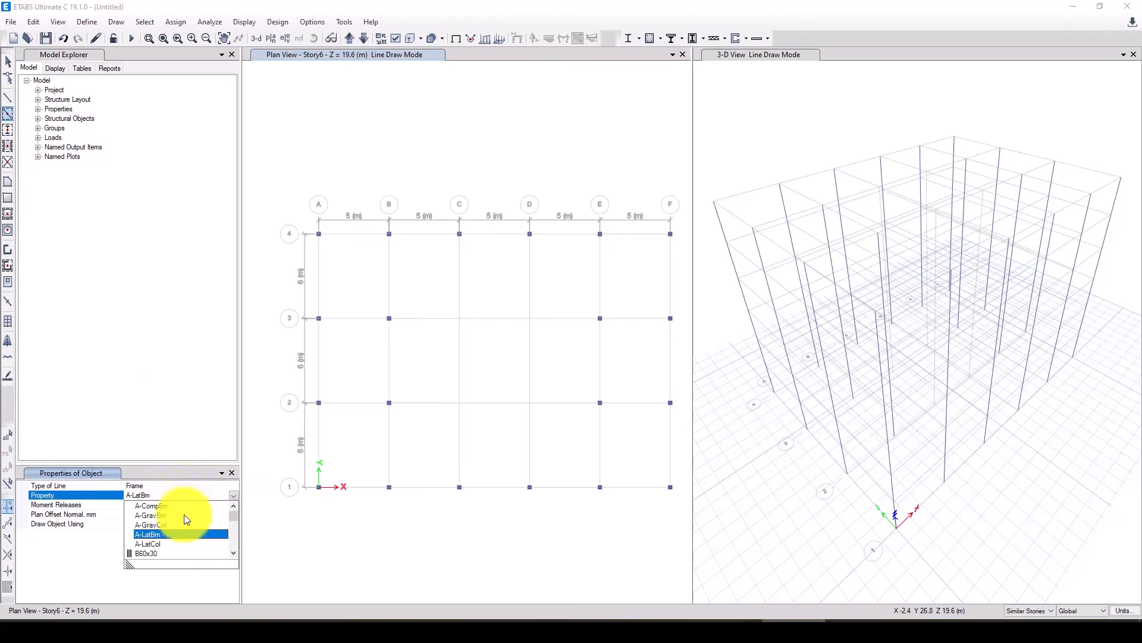
left_click(145, 553)
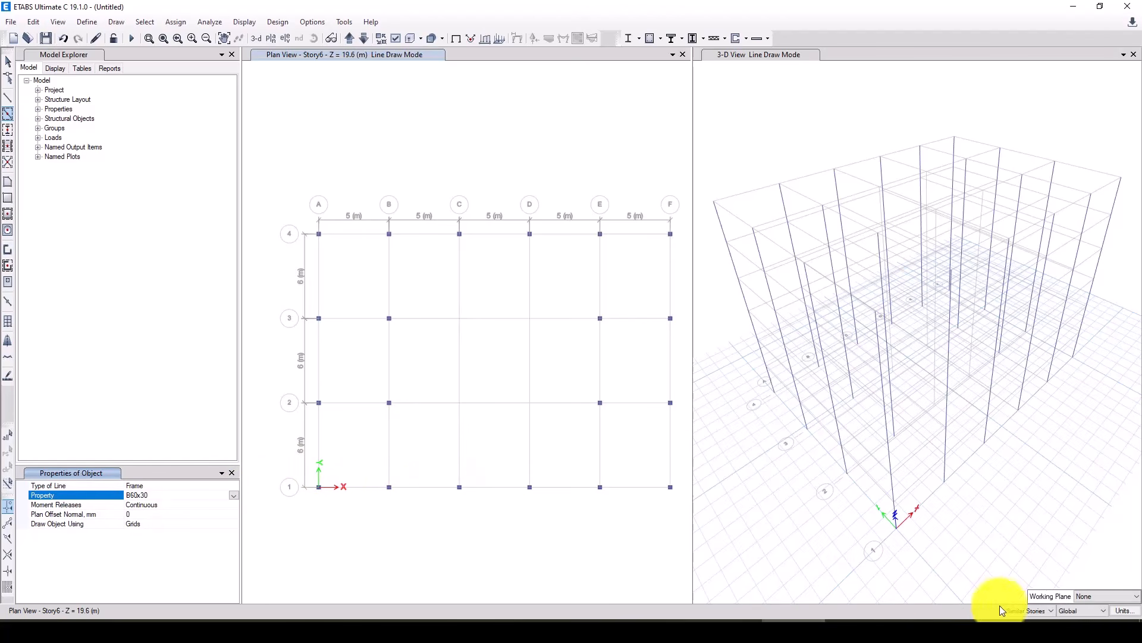
left_click(1033, 611)
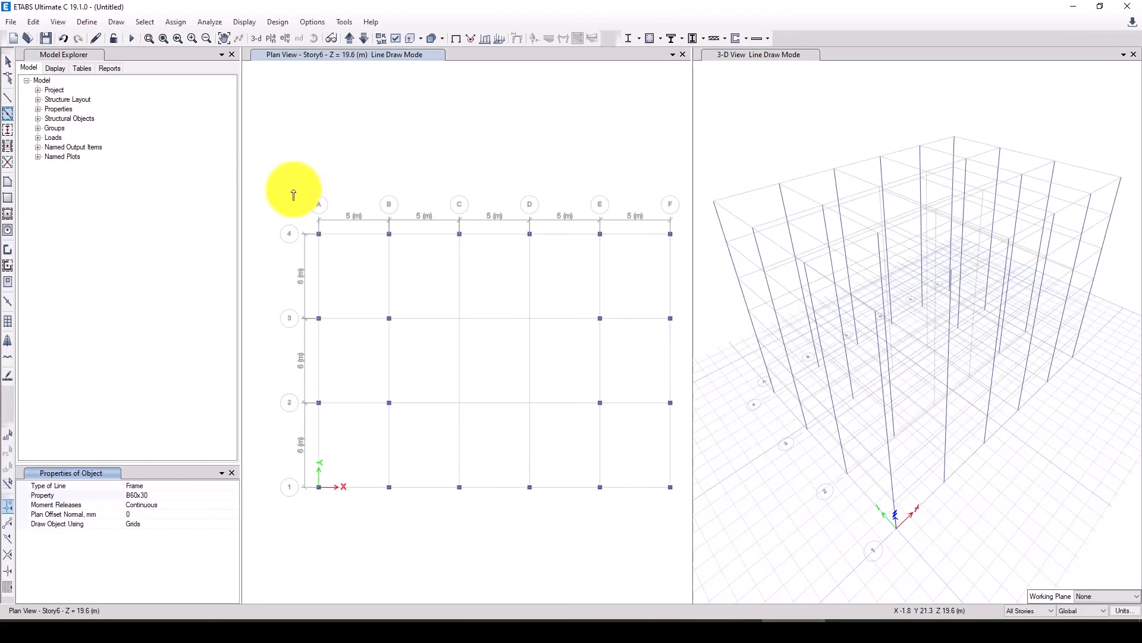
left_click_drag(352, 220, 682, 253)
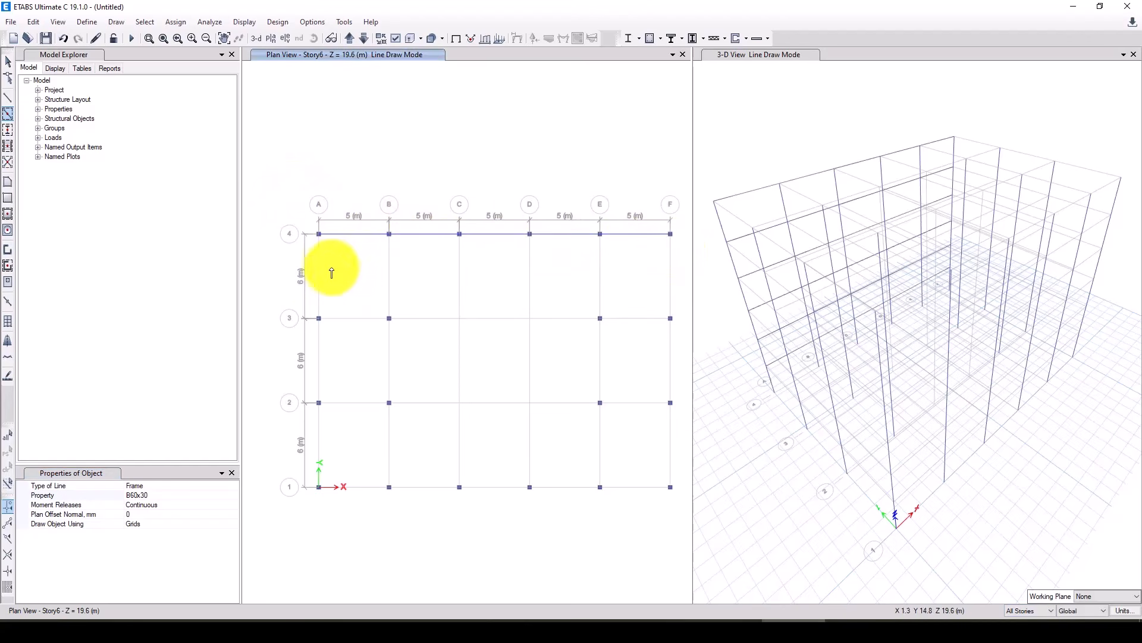
left_click_drag(286, 206, 340, 517)
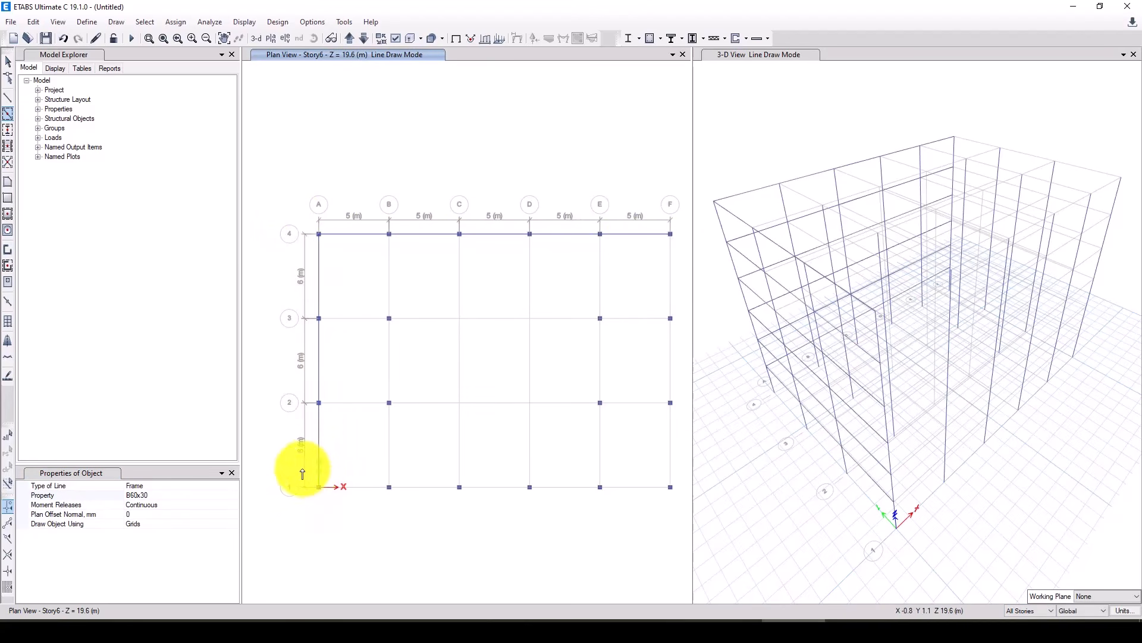
- Add B60x30 beams on all stories along grid line 1, grid F, and grid line 3 between grids C and D
left_click_drag(301, 477, 695, 518)
mouse_move(636, 184)
left_mouse_down()
mouse_move(681, 354)
mouse_move(689, 526)
left_mouse_up()
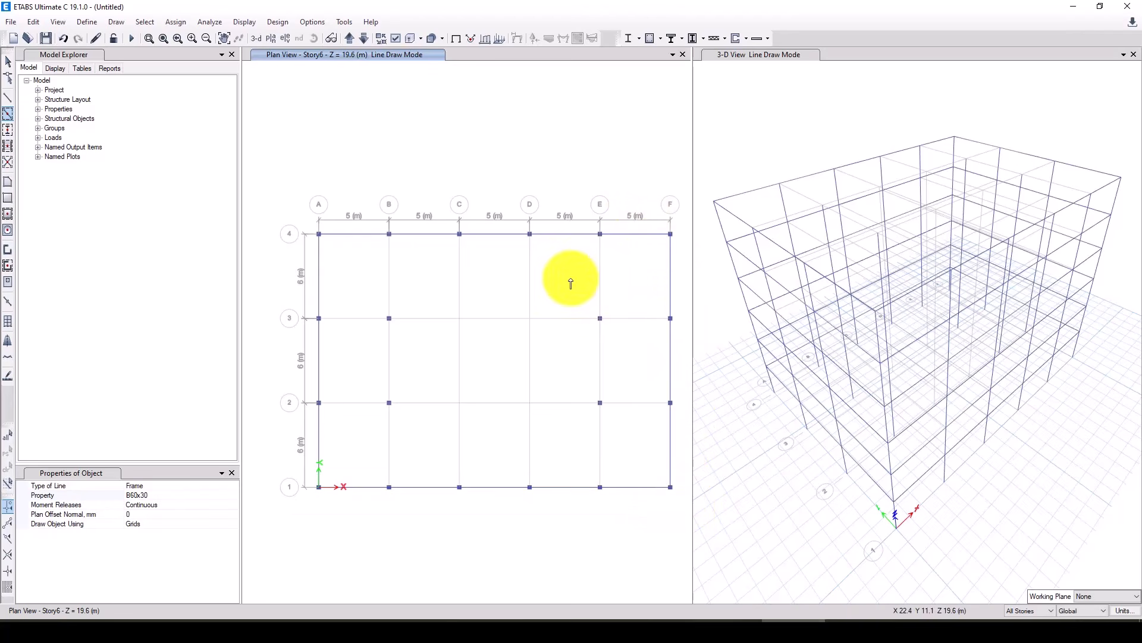
left_click(491, 320)
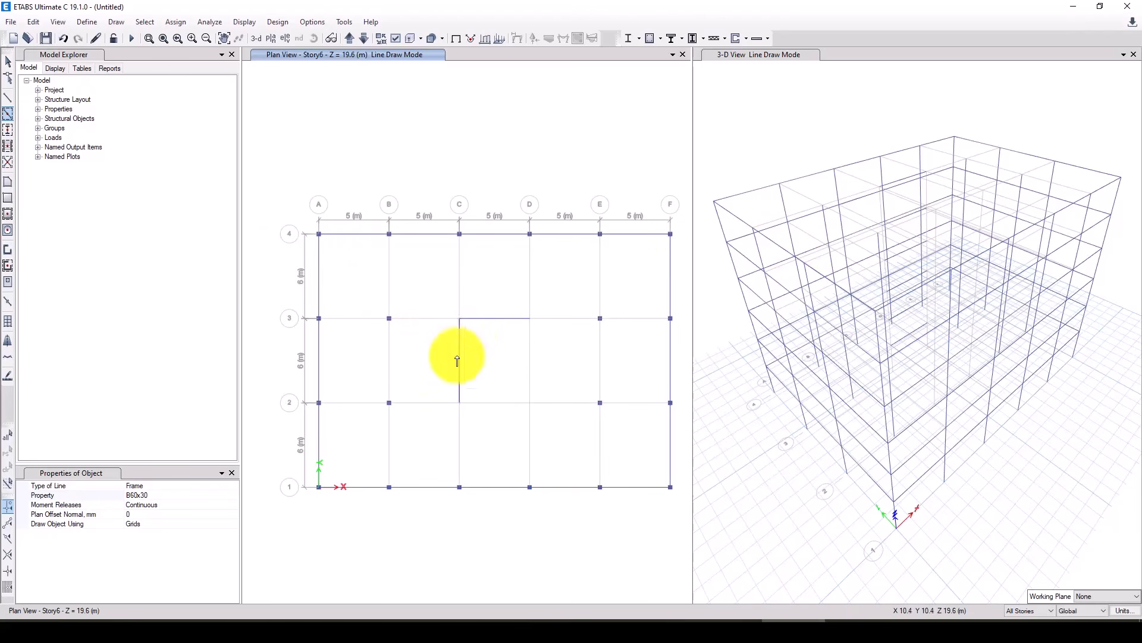
left_click(8, 62)
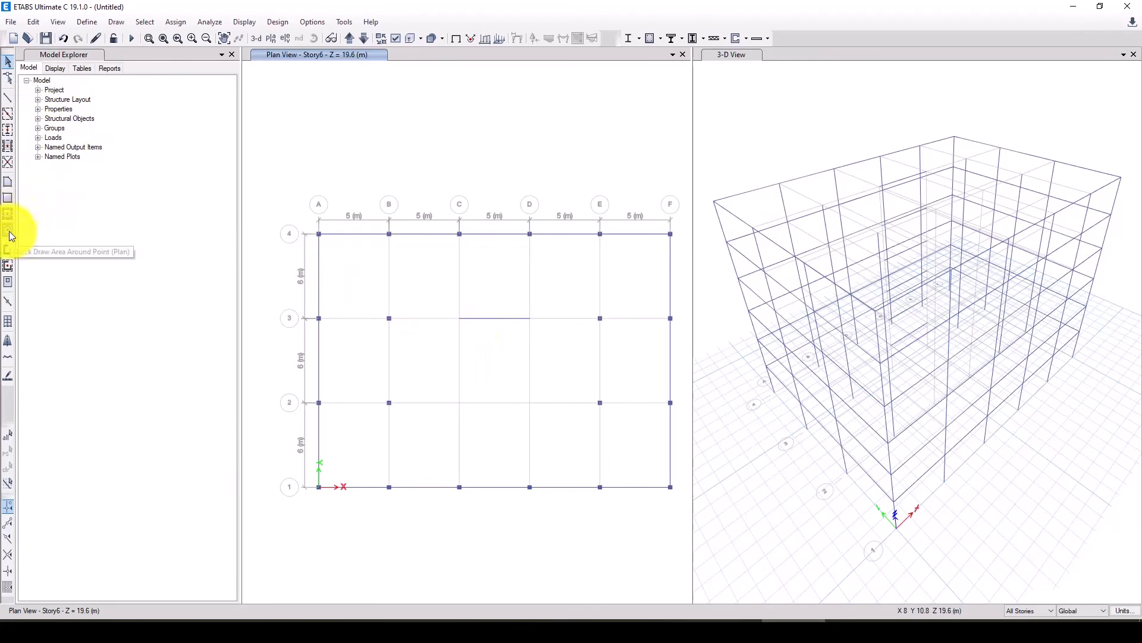
- Quick-draw W30 pier walls on all stories along grids C and D between grid lines 2 and 3, and on grid line 2 between C and D
left_click(9, 265)
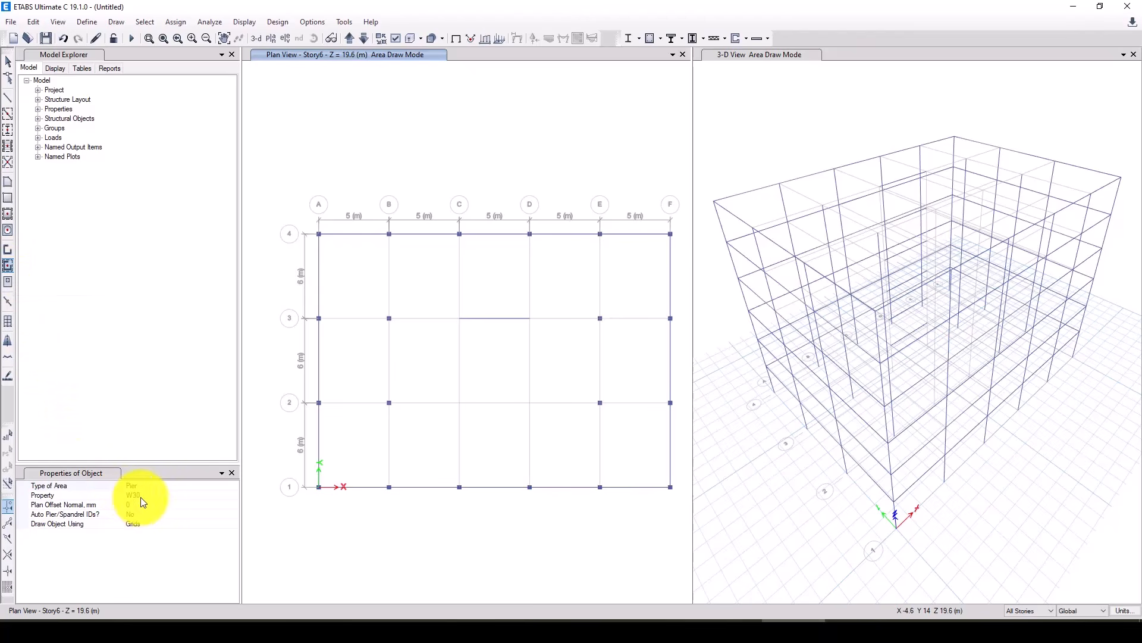
left_click(9, 267)
left_click(459, 362)
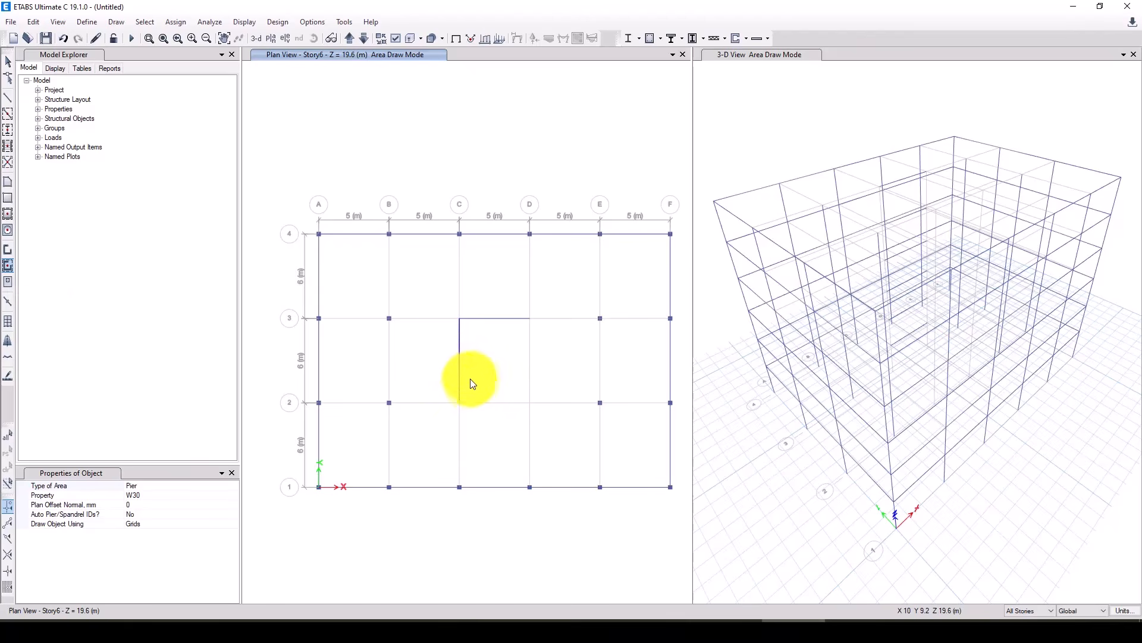
left_click(495, 409)
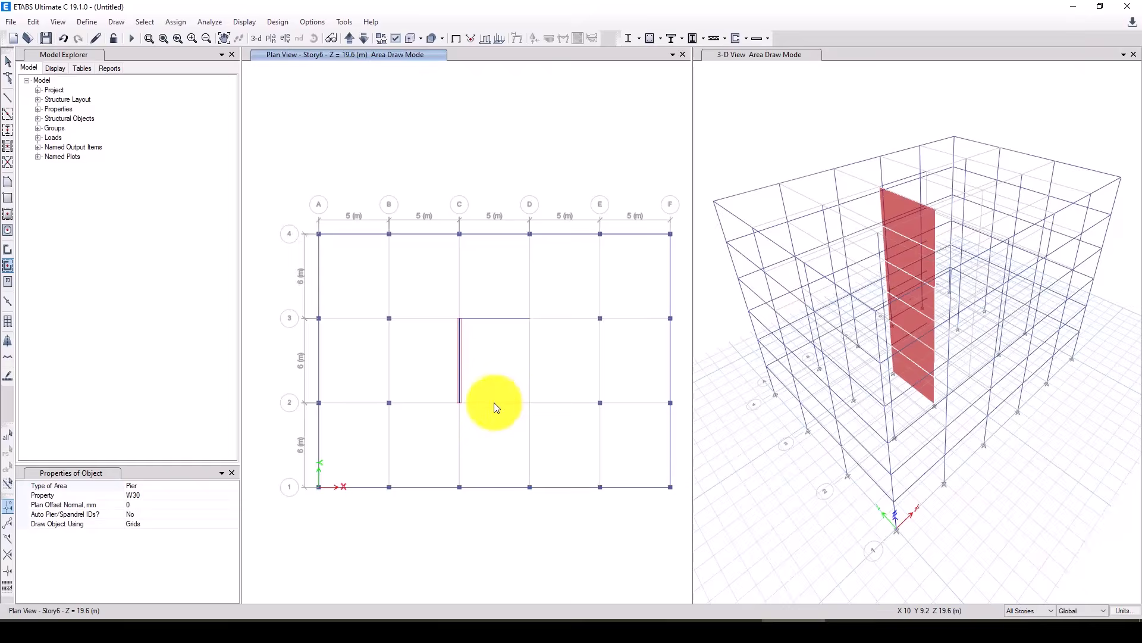
left_click(530, 358)
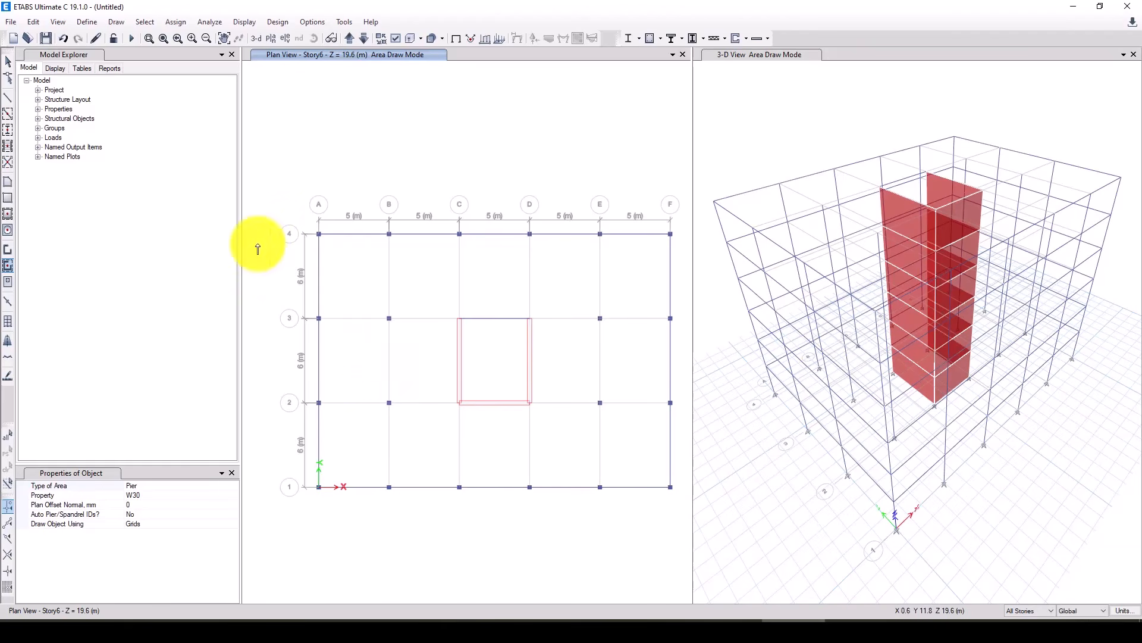
left_click(8, 62)
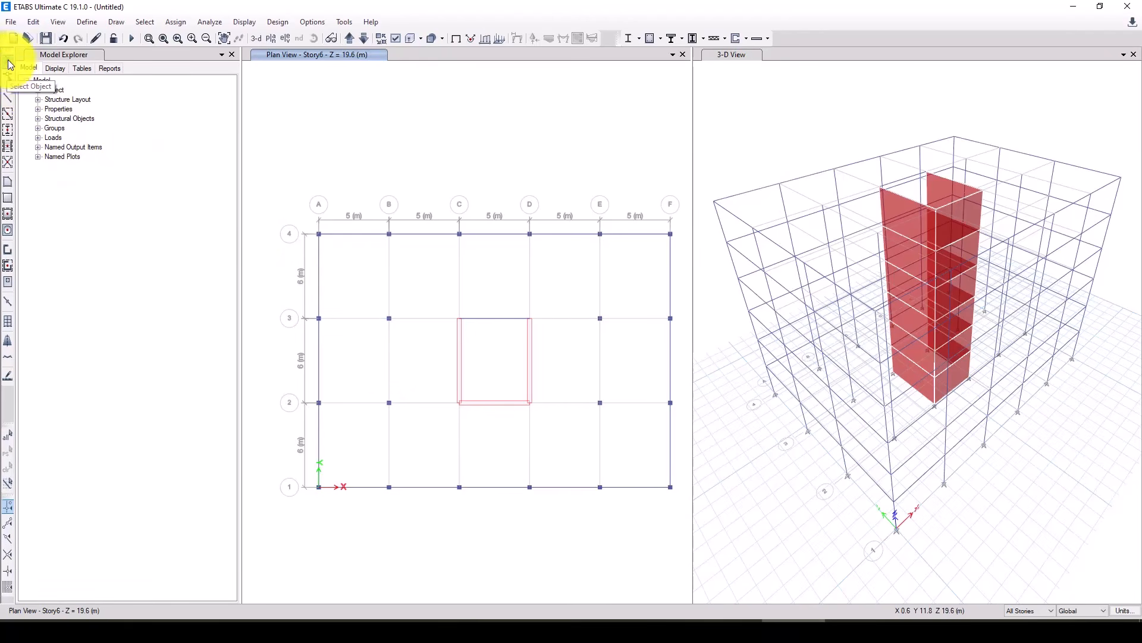
- Replicate the core wall on grid C once linearly with dx 2.5 m and dy 0
left_click(459, 338)
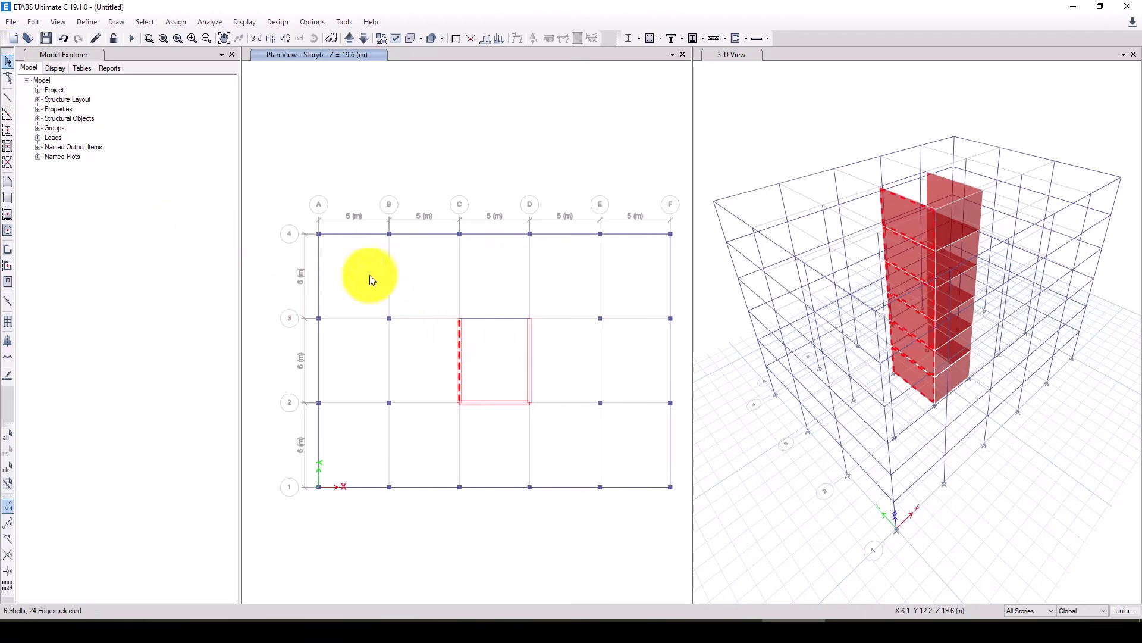
left_click(32, 22)
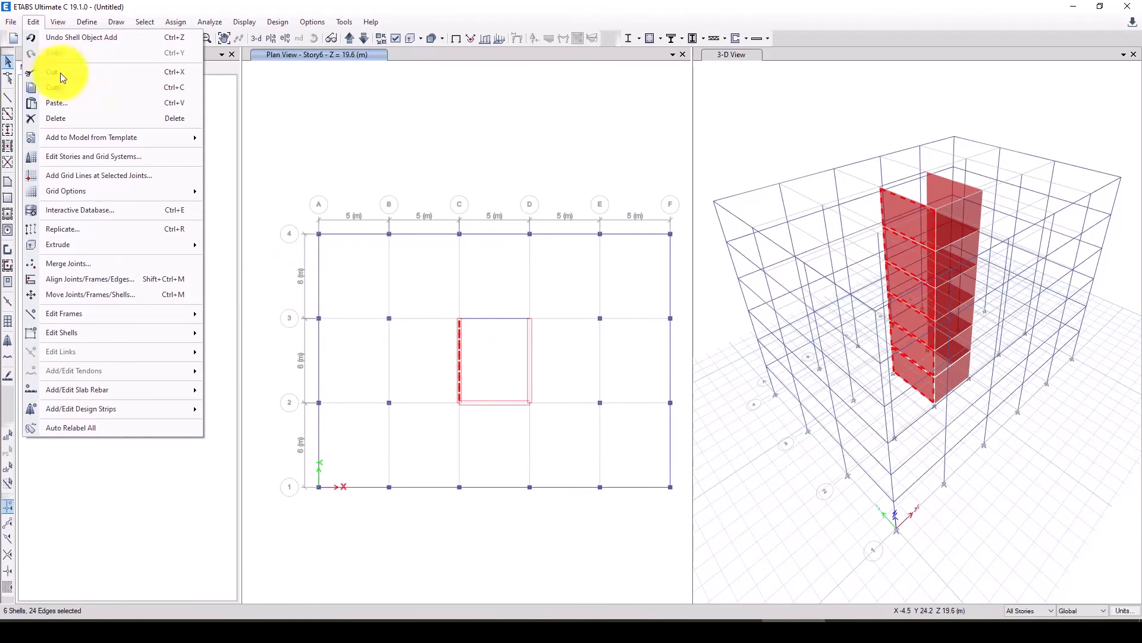
mouse_move(87, 320)
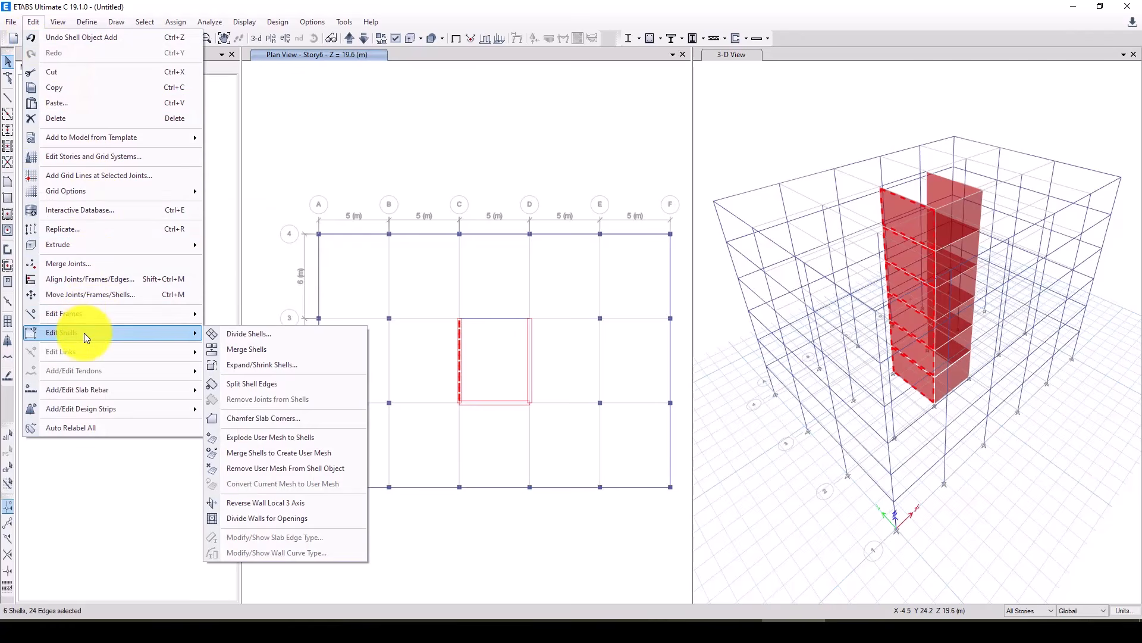
left_click(67, 229)
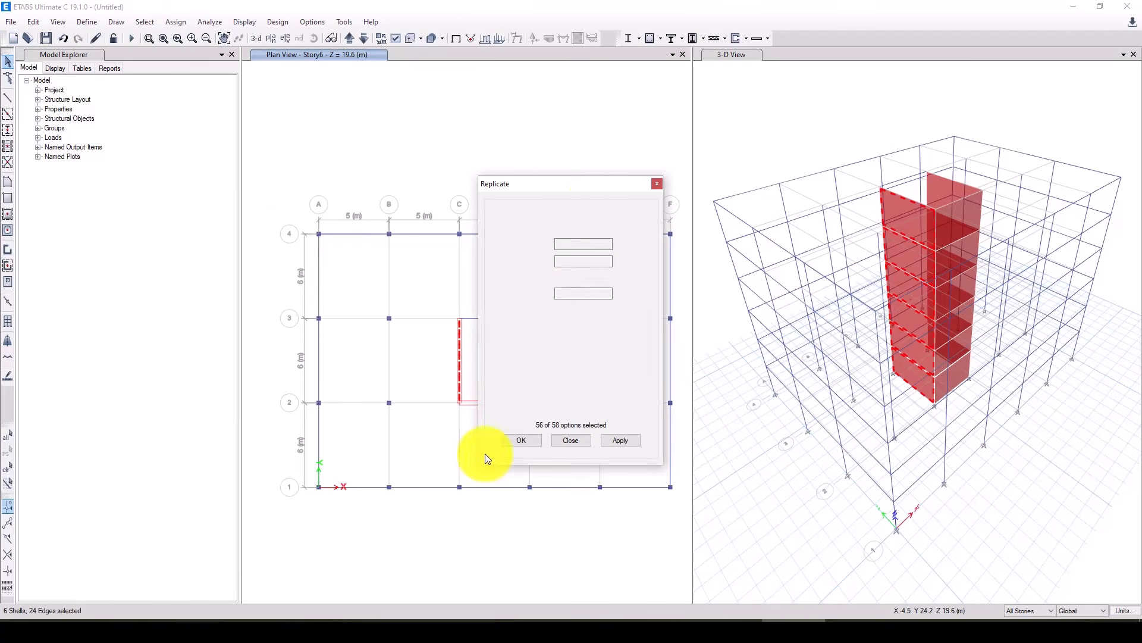
left_click_drag(572, 191, 270, 138)
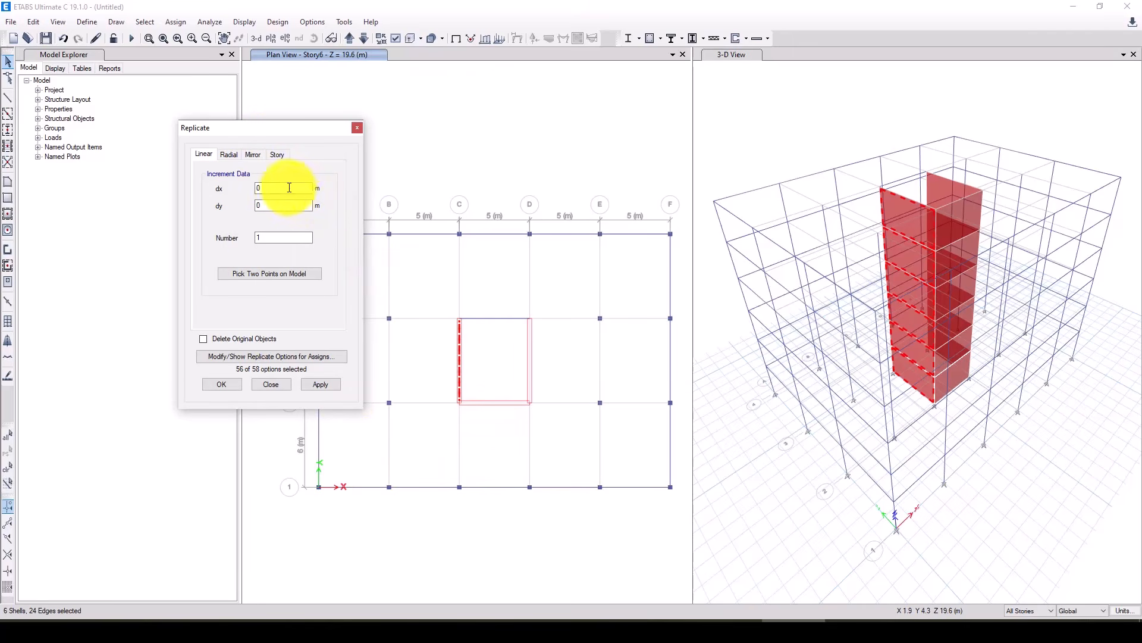
double_click(258, 189)
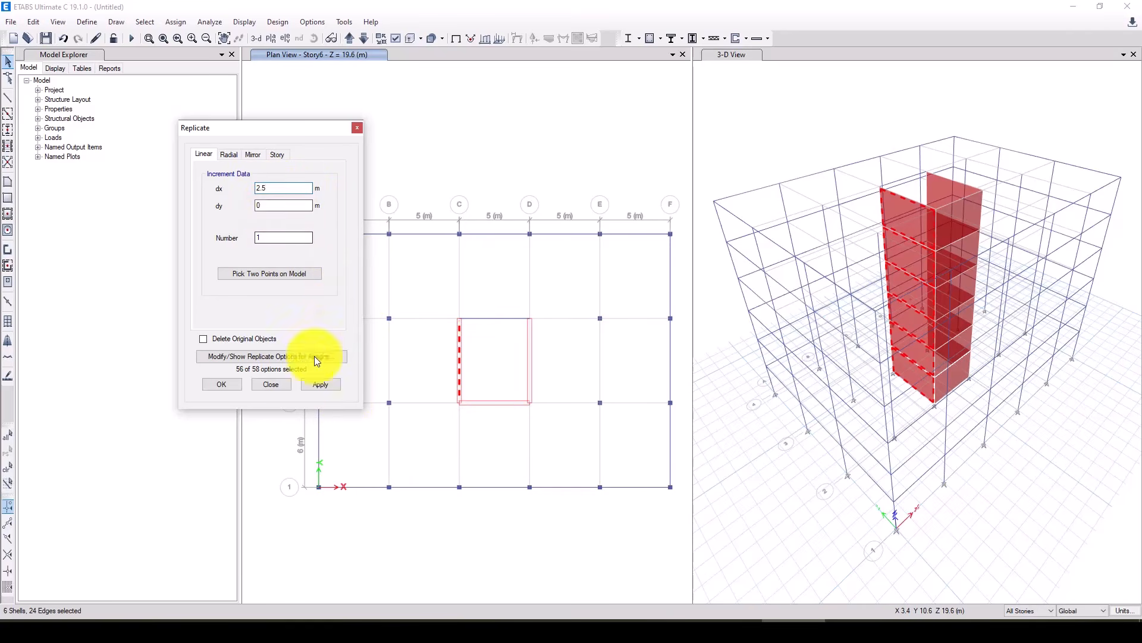
left_click(316, 387)
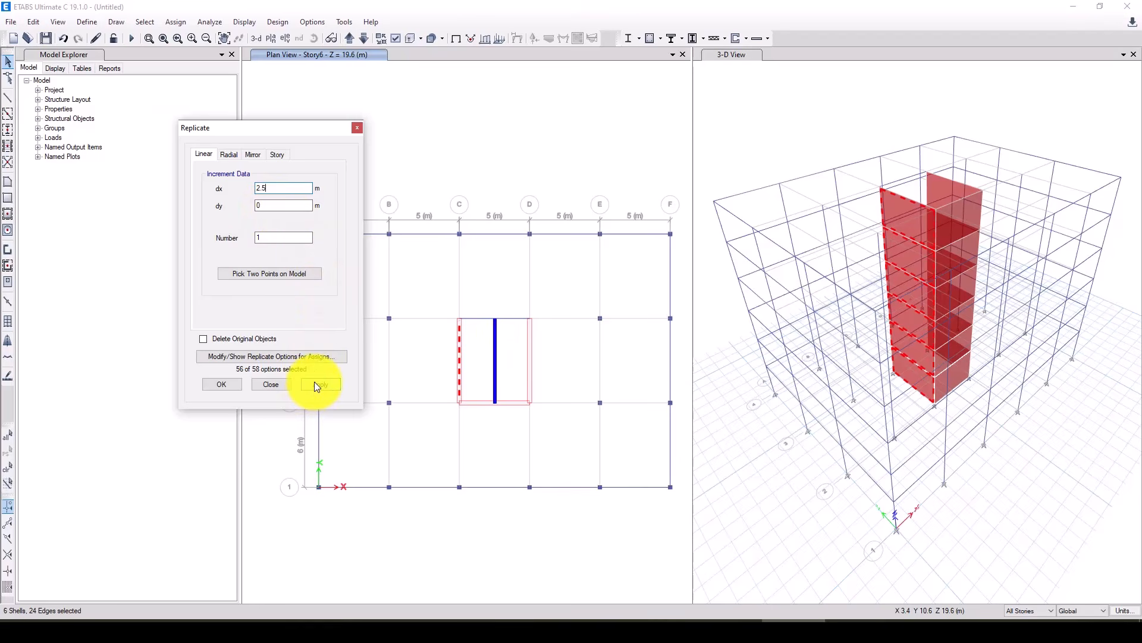
left_click(223, 385)
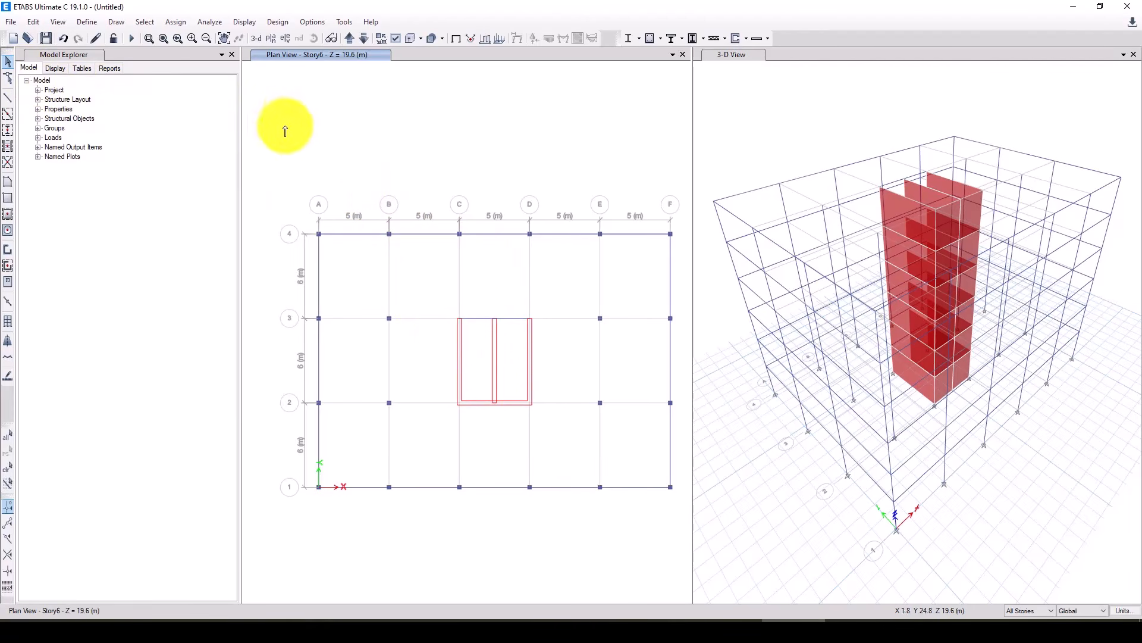
- Draw an S20 floor slab on all stories with corners at grid points A4, F4, F1 and A1
left_click(8, 183)
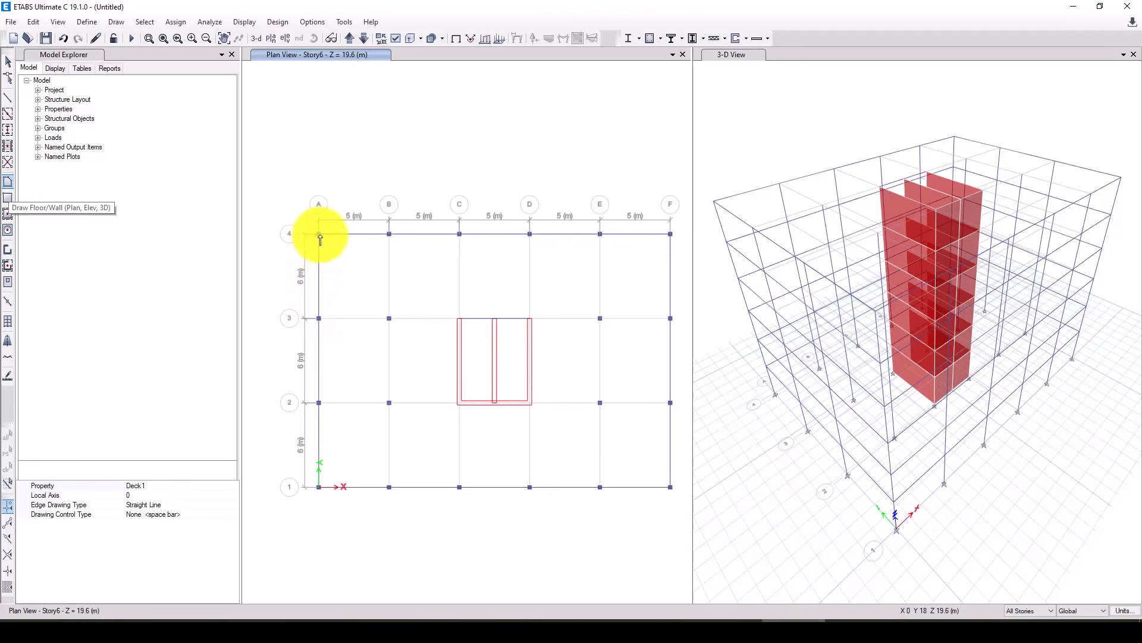
left_click(230, 485)
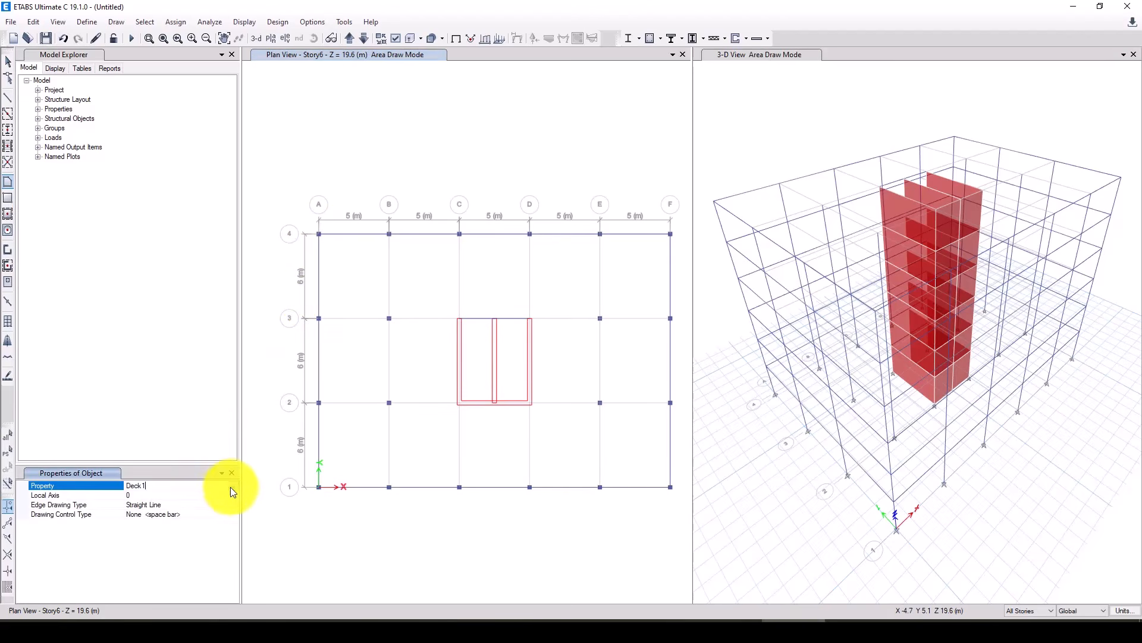
left_click(232, 486)
left_click(136, 525)
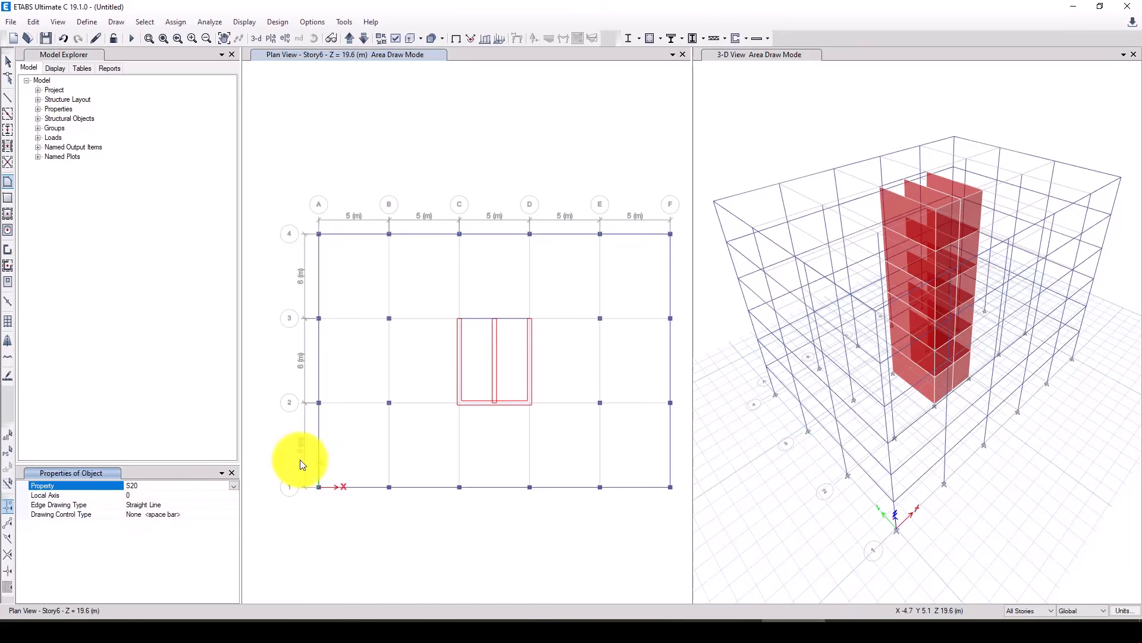
left_click(319, 237)
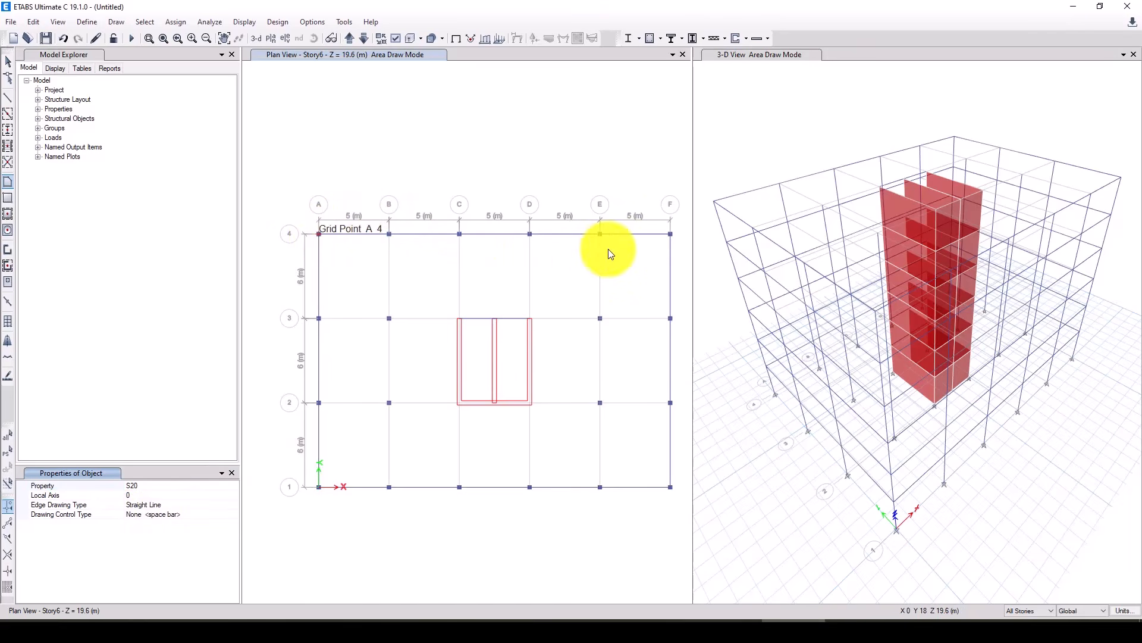
left_click(670, 233)
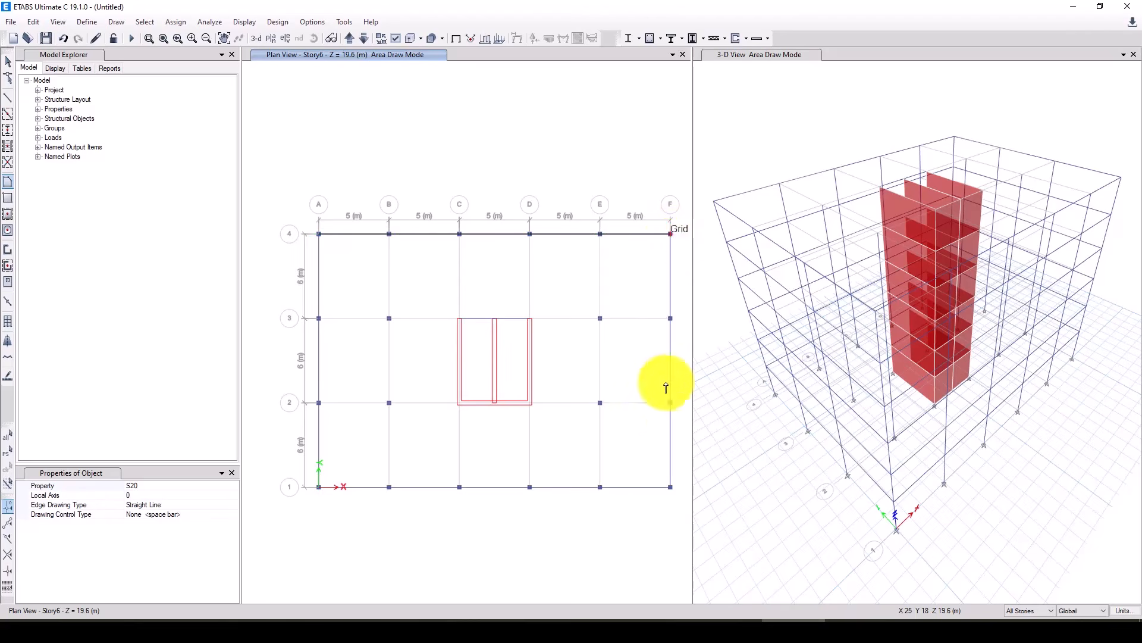
left_click(670, 488)
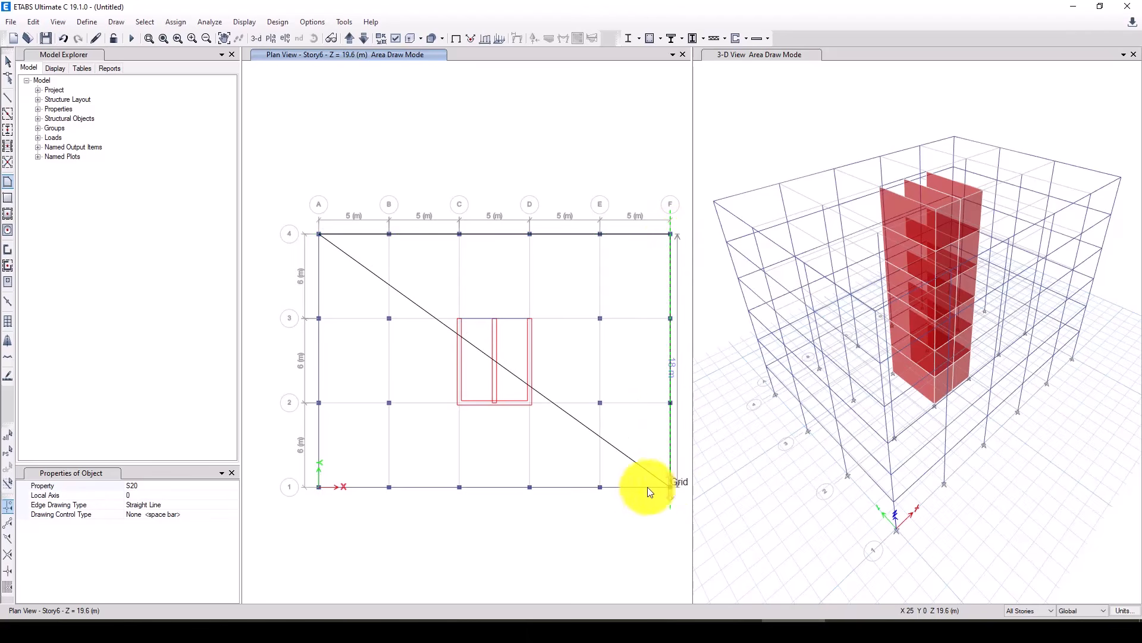
left_click(319, 488)
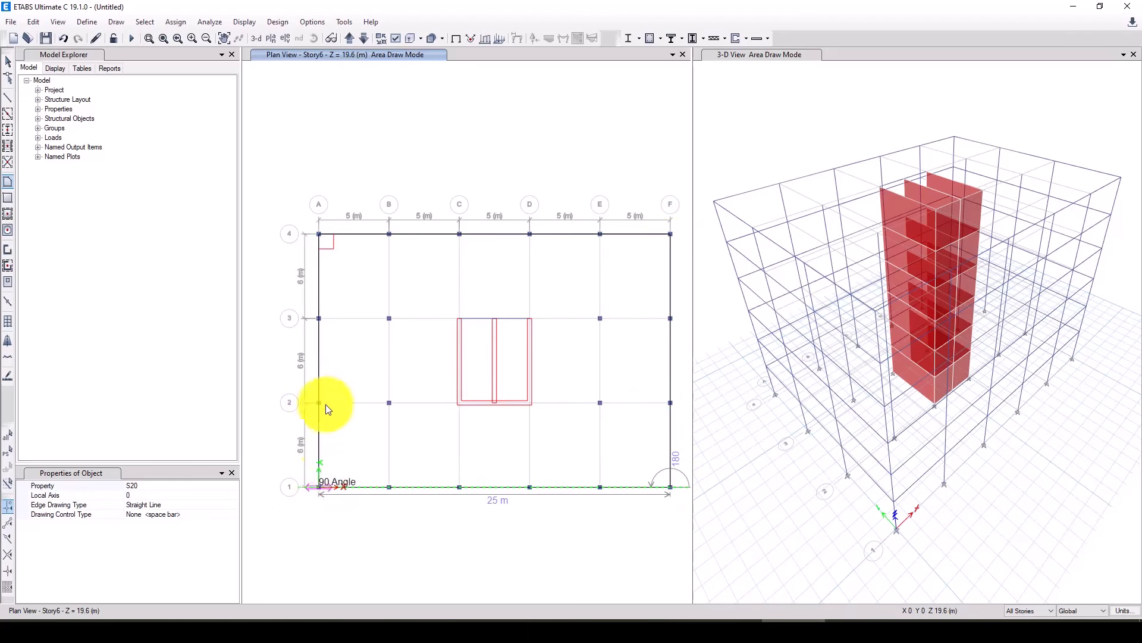
left_click(317, 235)
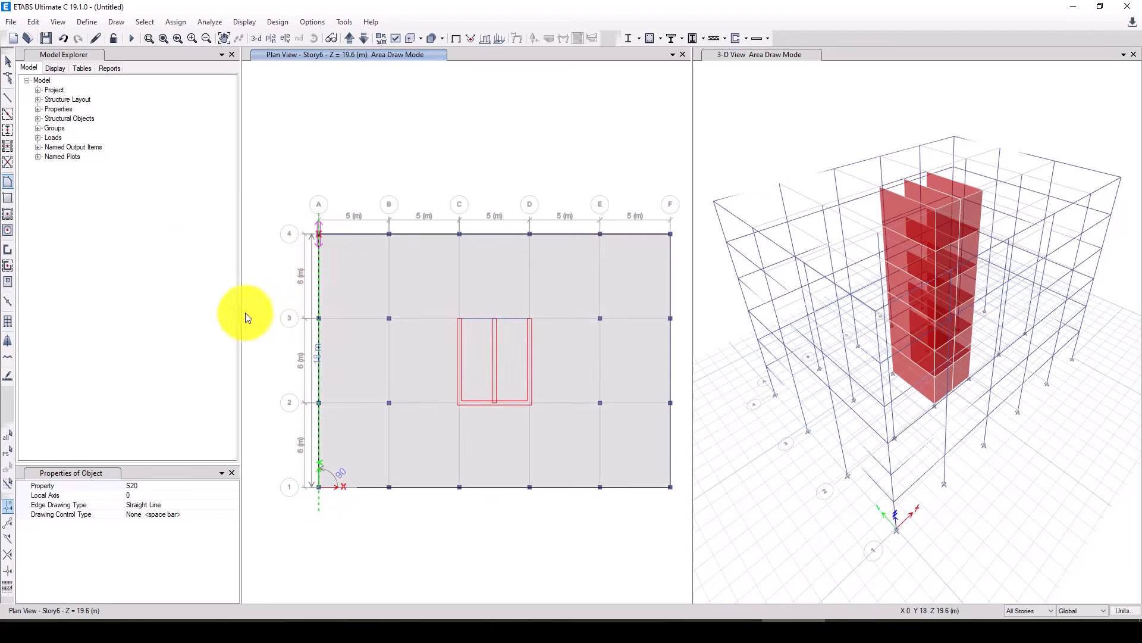
left_click(9, 61)
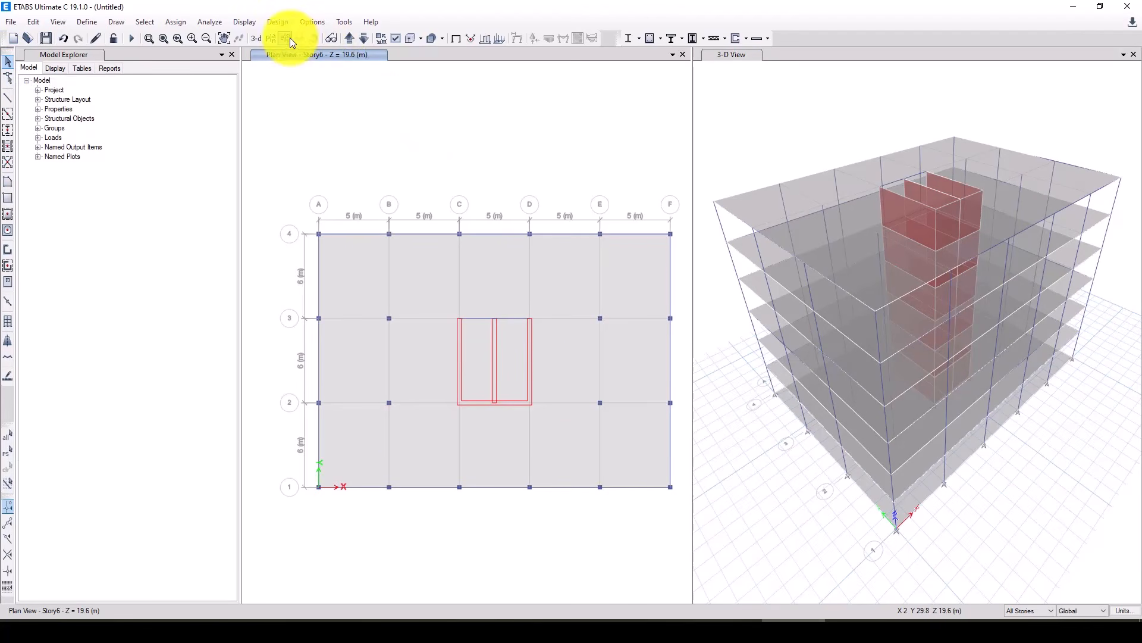
- Limit editing to One Story and delete the floor slab from the Base level plan
left_click(1027, 612)
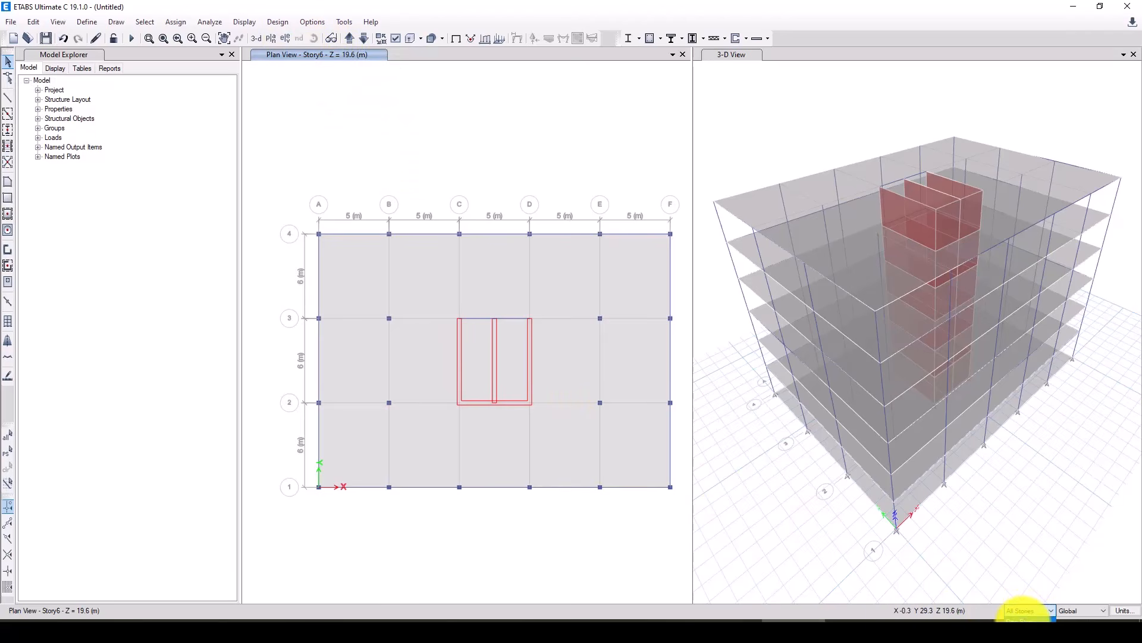
left_click(1022, 620)
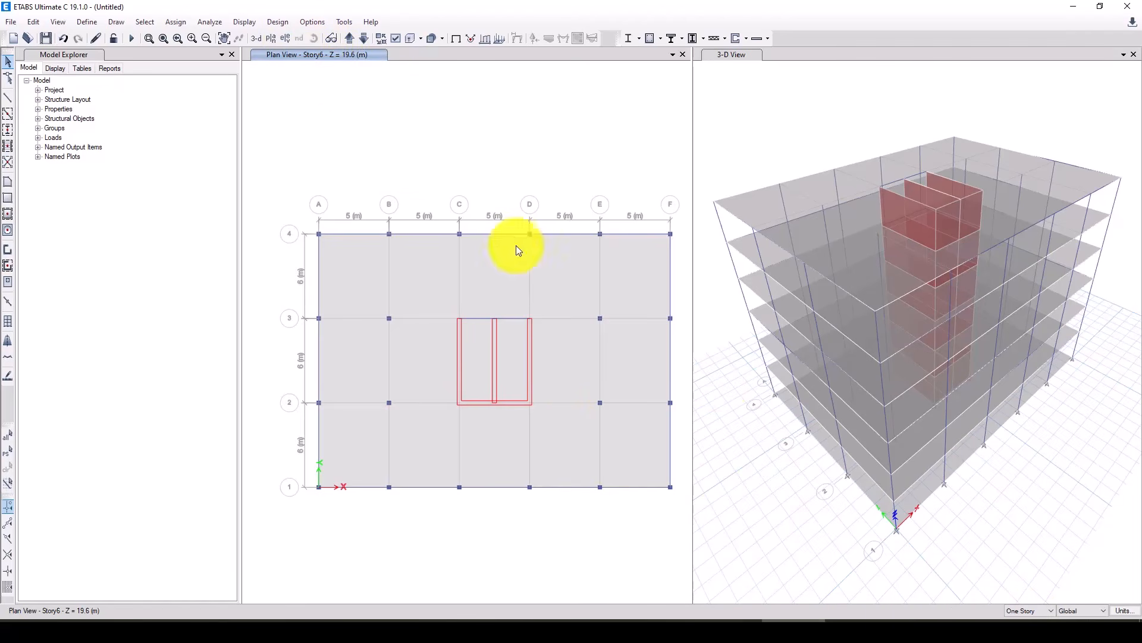
left_click(273, 36)
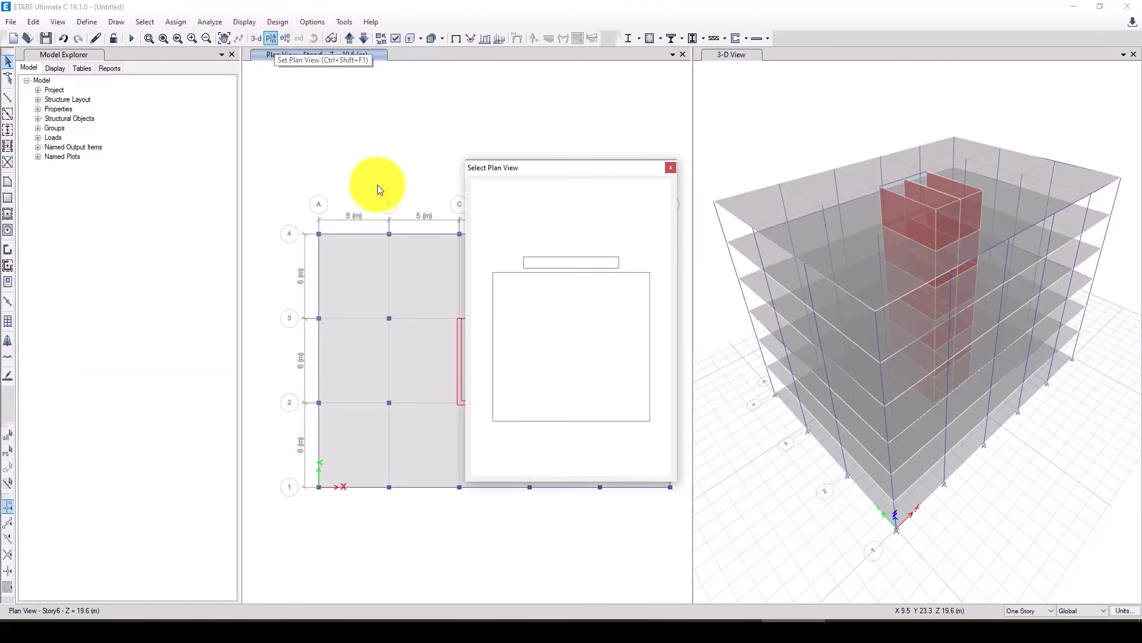
left_click(502, 323)
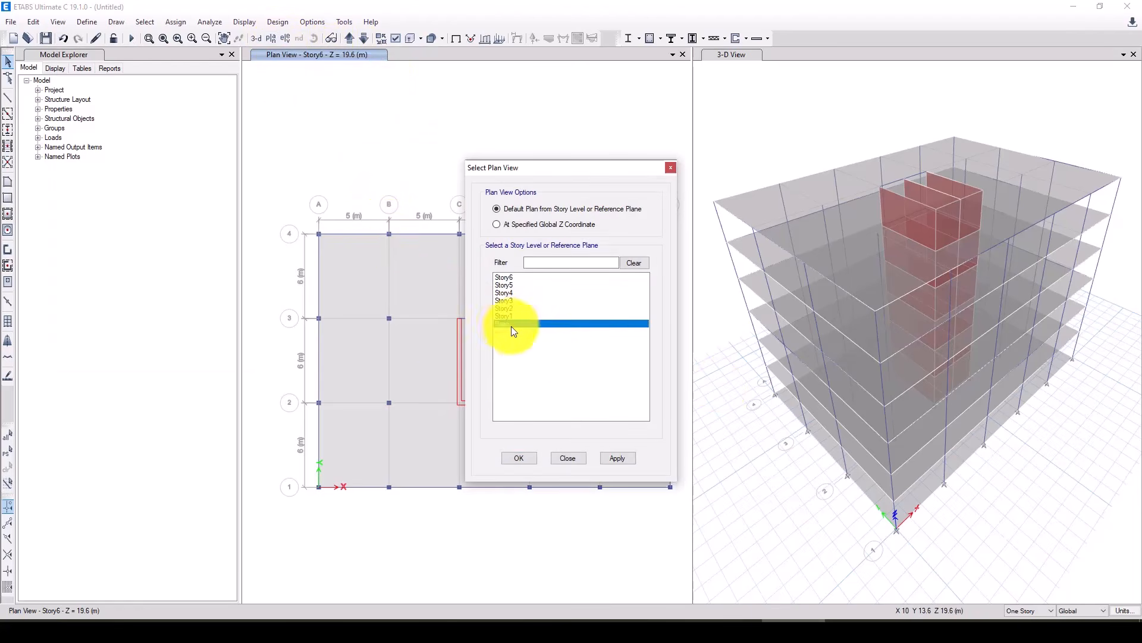
left_click(571, 458)
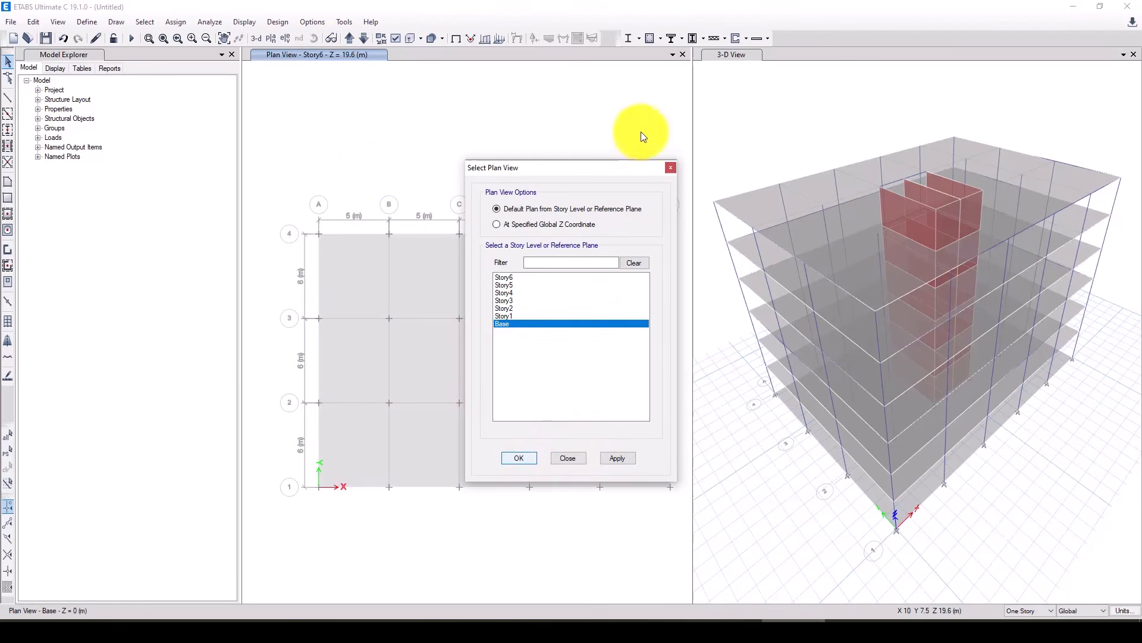
left_click(427, 276)
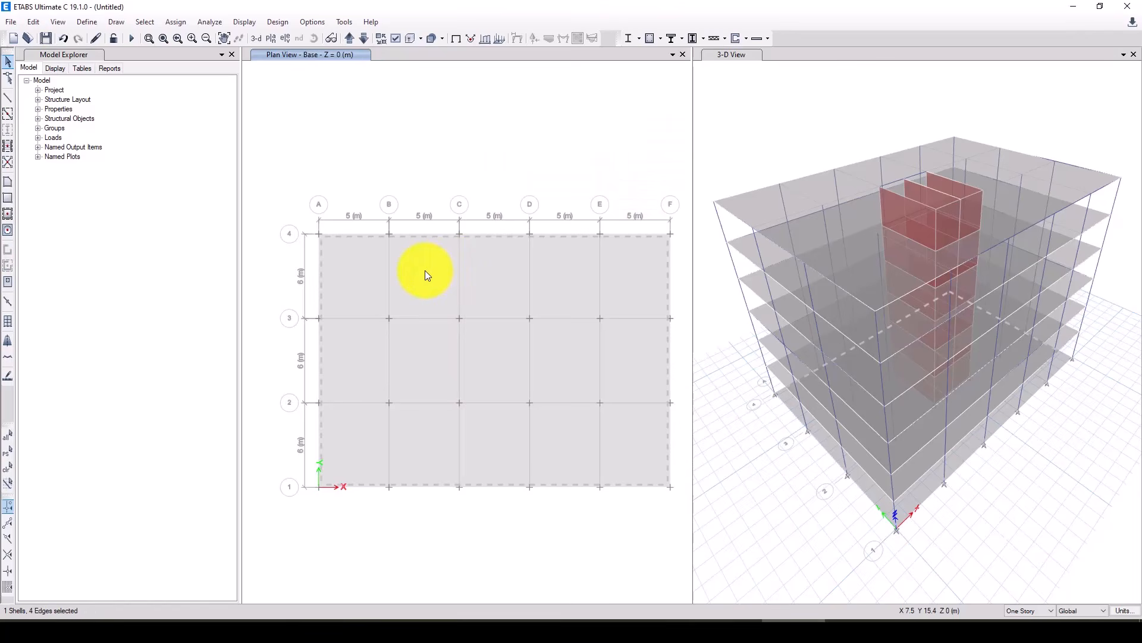
key("Delete")
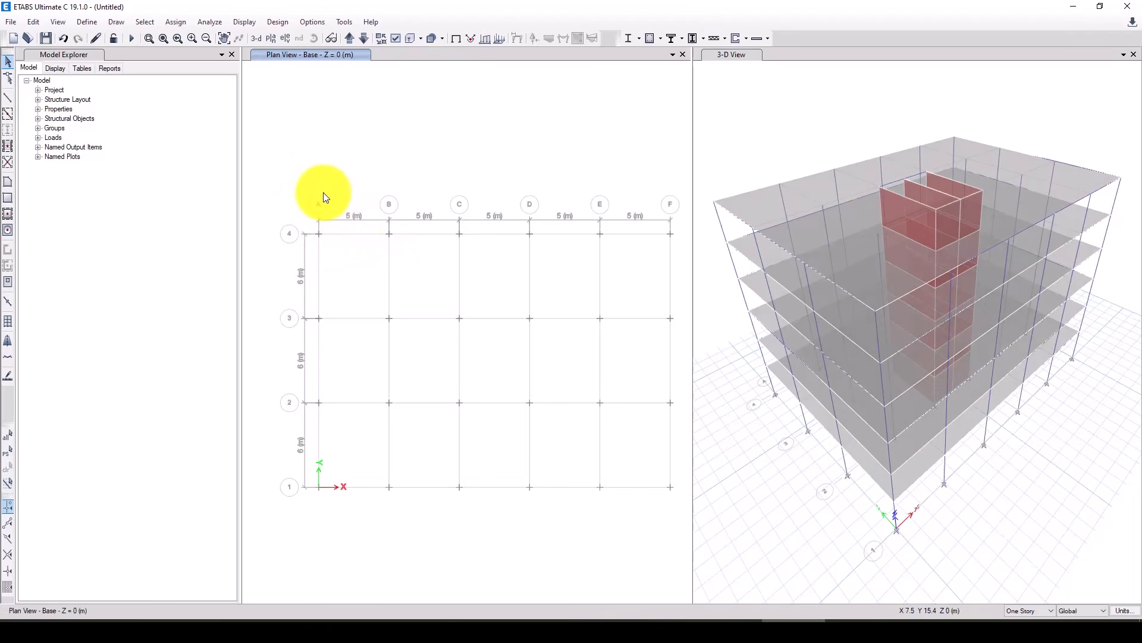
- Draw a floor opening on Story1 only, over the core between grids C and D and grid lines 2 and 3
scroll(323, 192, "down", 2)
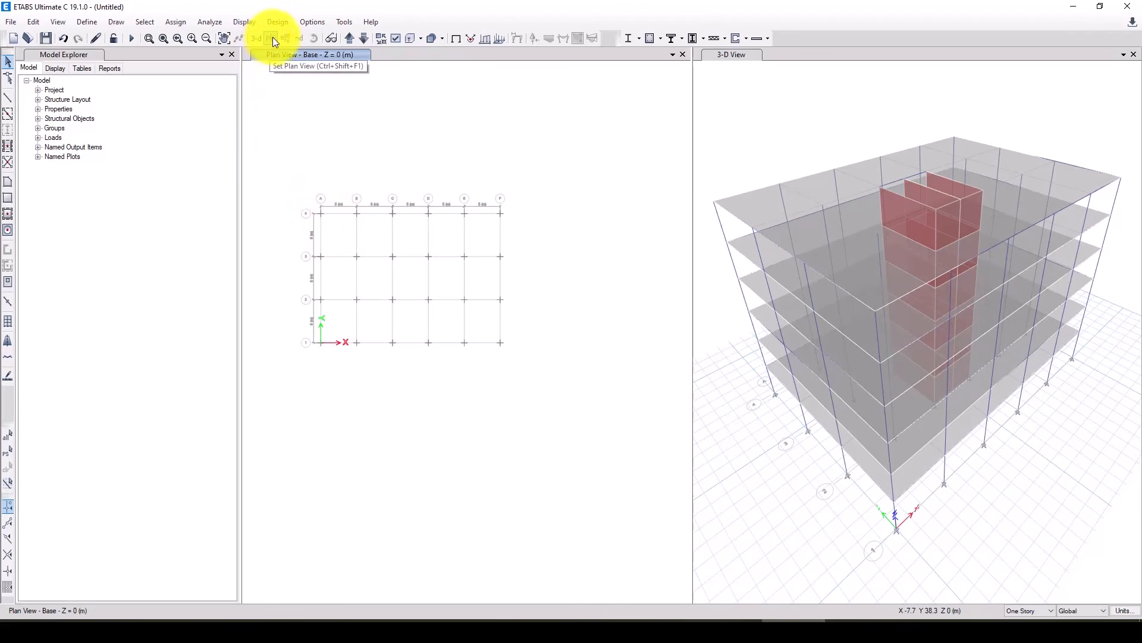
left_click(349, 39)
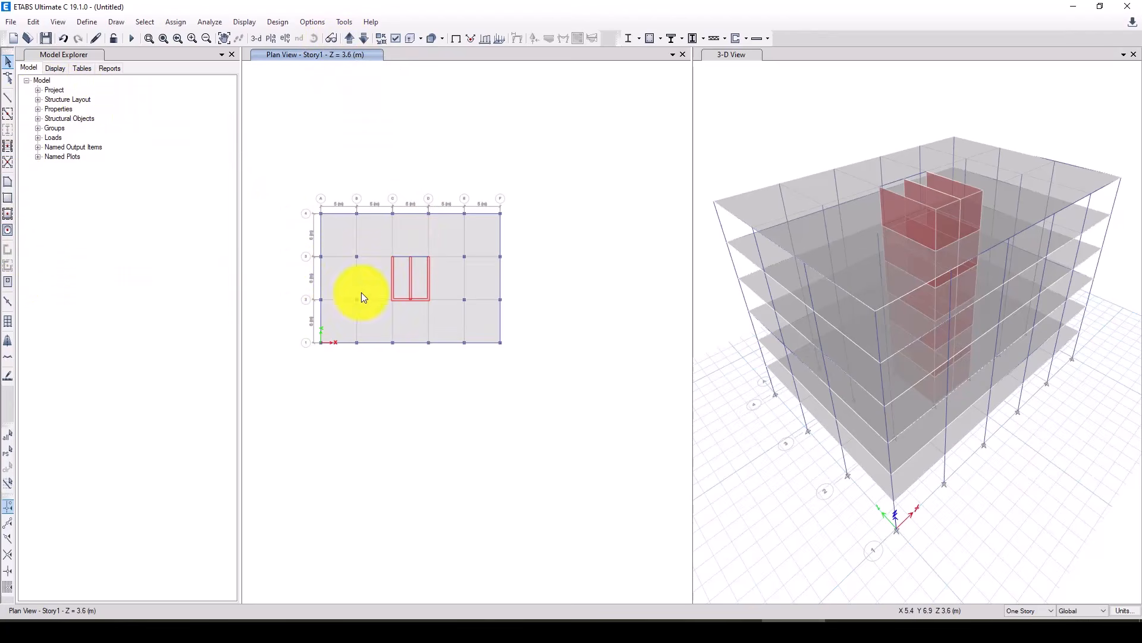
left_click(1030, 611)
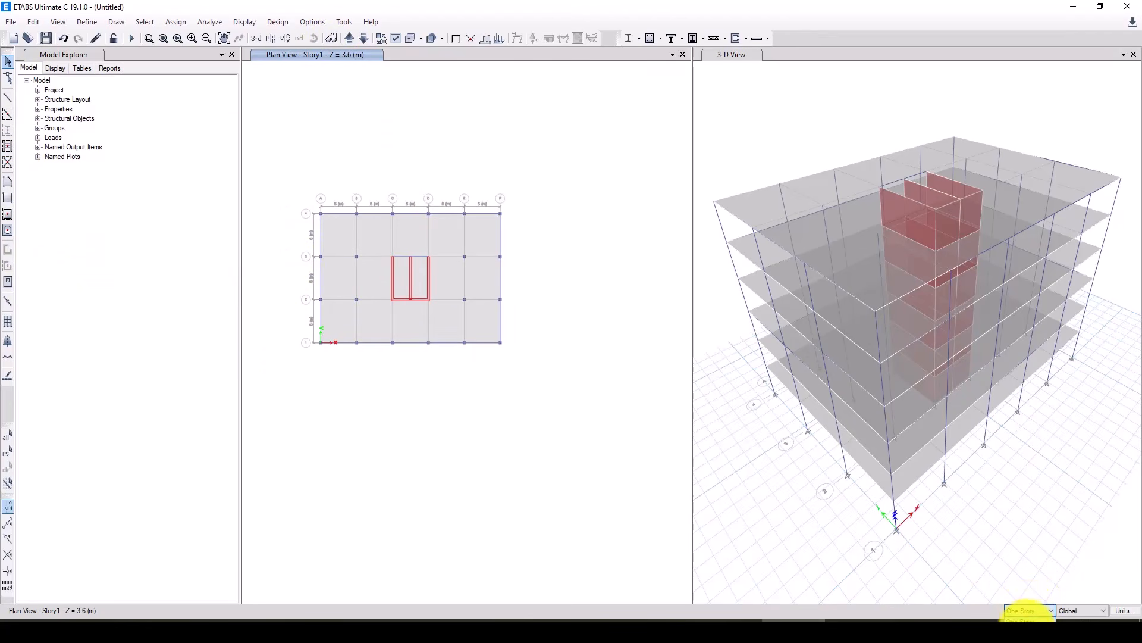
left_click(5, 185)
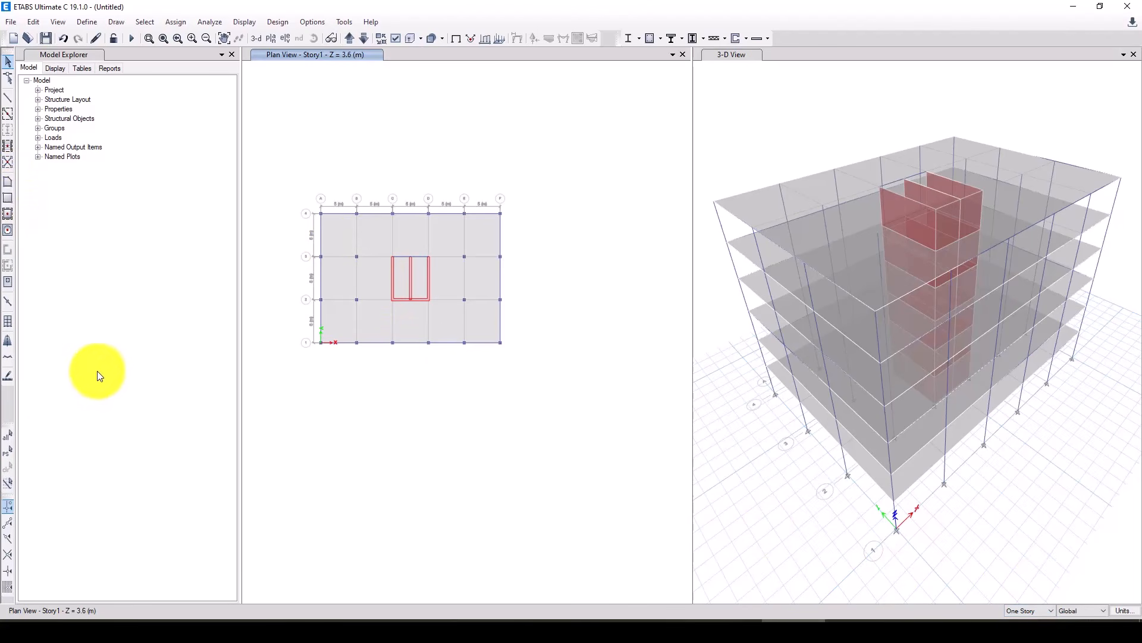
left_click(7, 184)
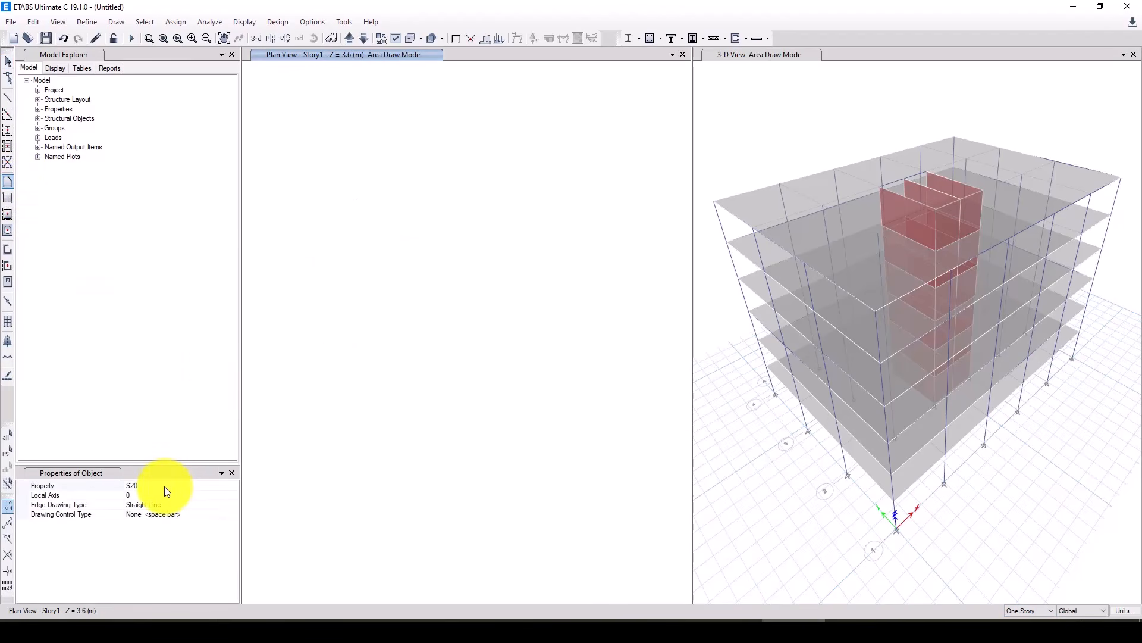
left_click(231, 484)
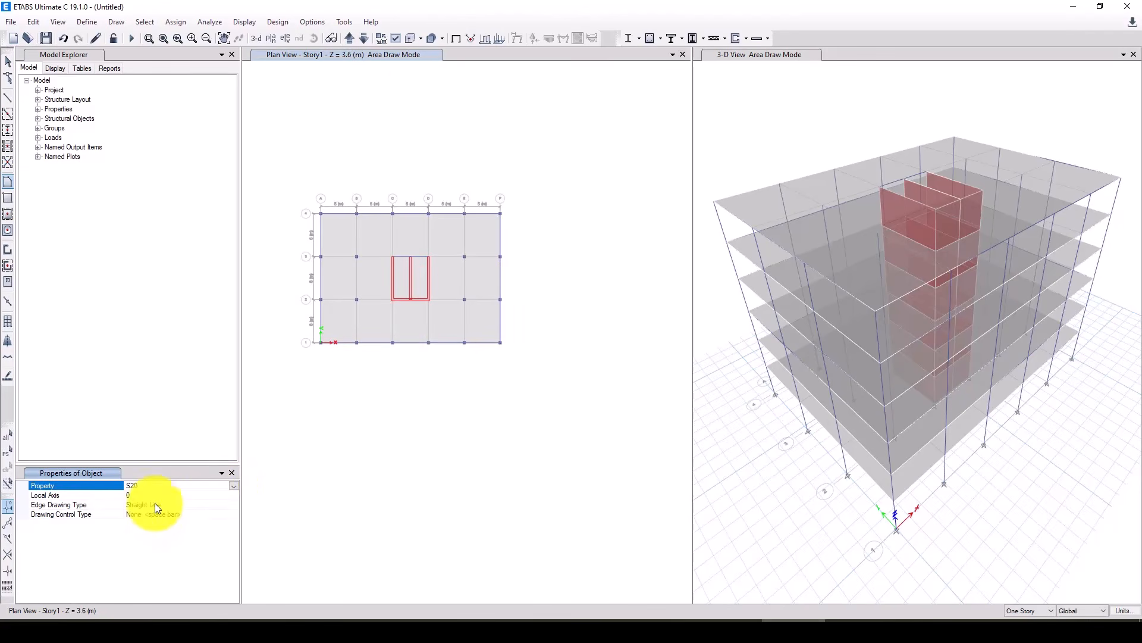
left_click(233, 487)
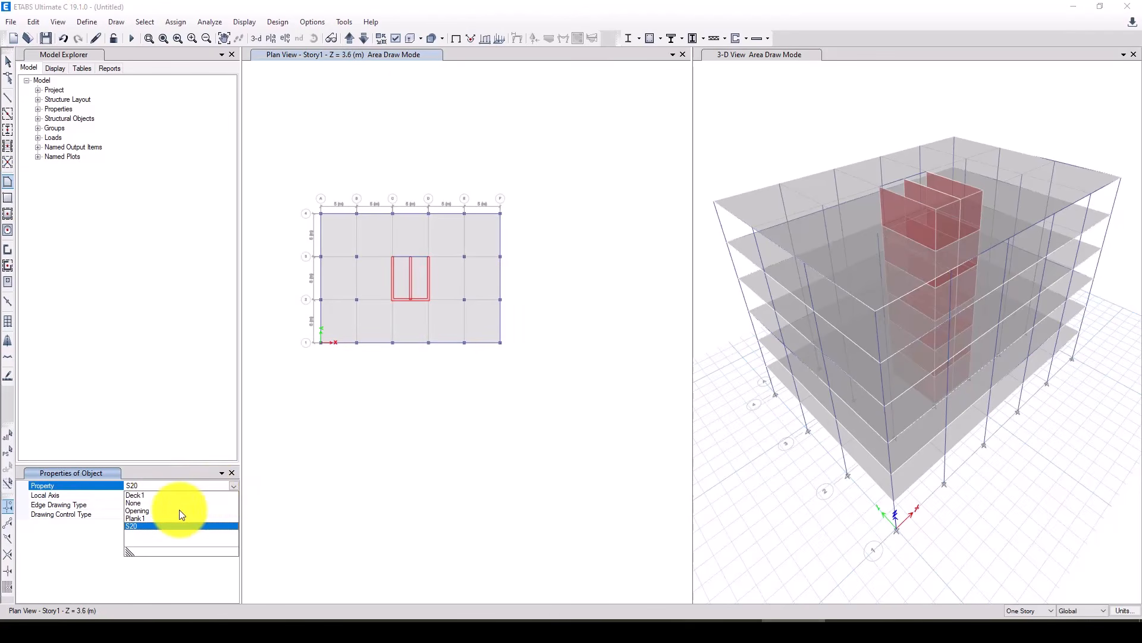
left_click(145, 511)
scroll(374, 272, "up", 3)
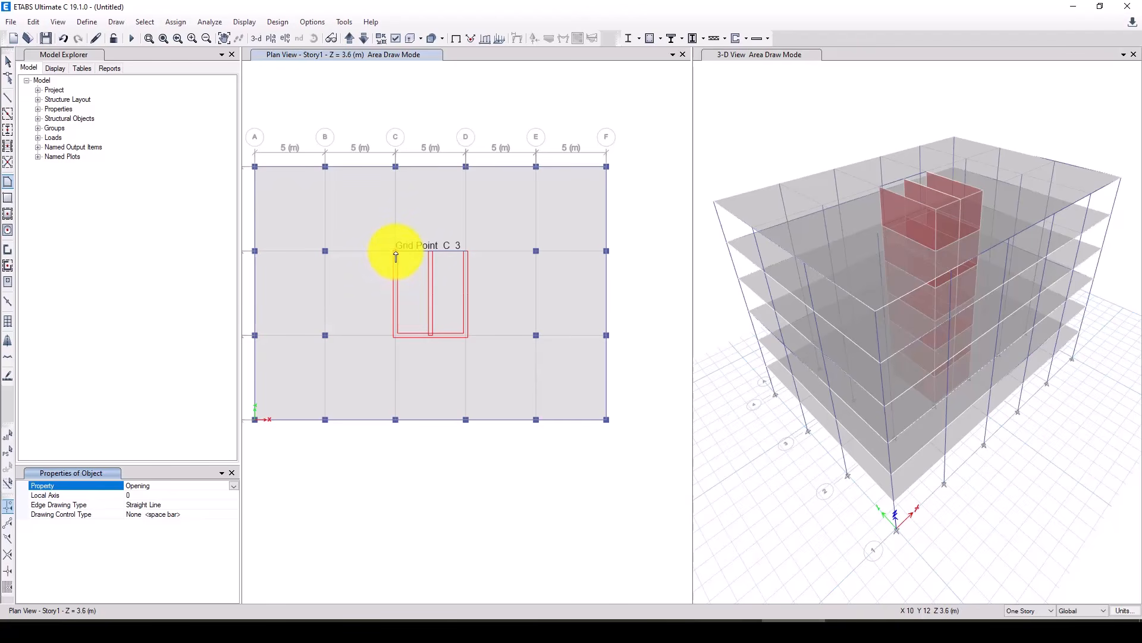
left_click(395, 255)
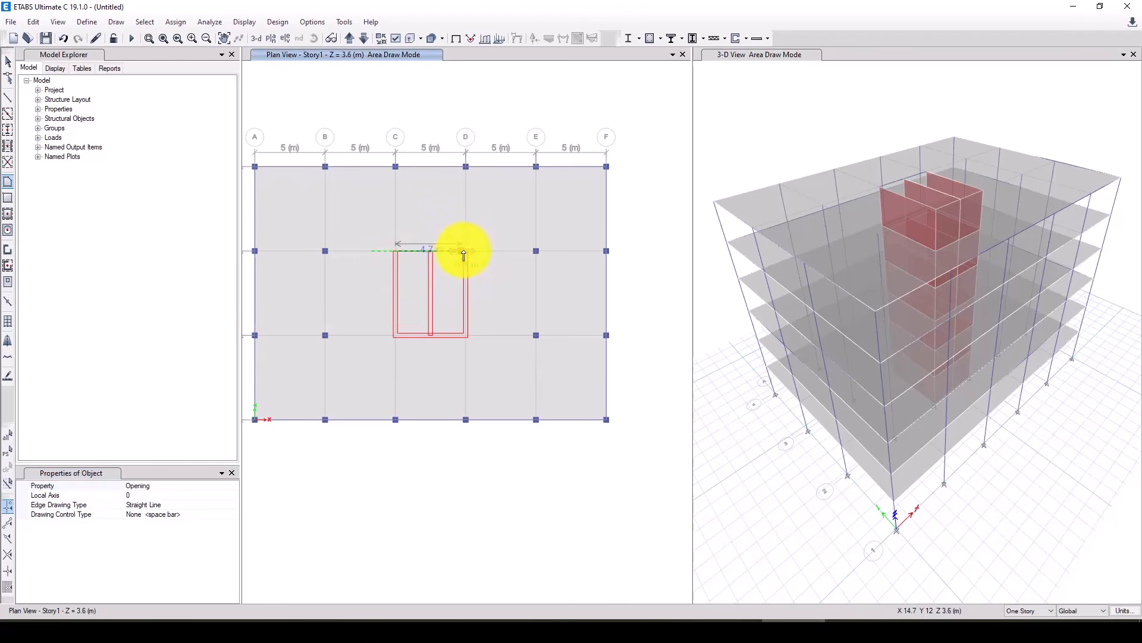
left_click(467, 260)
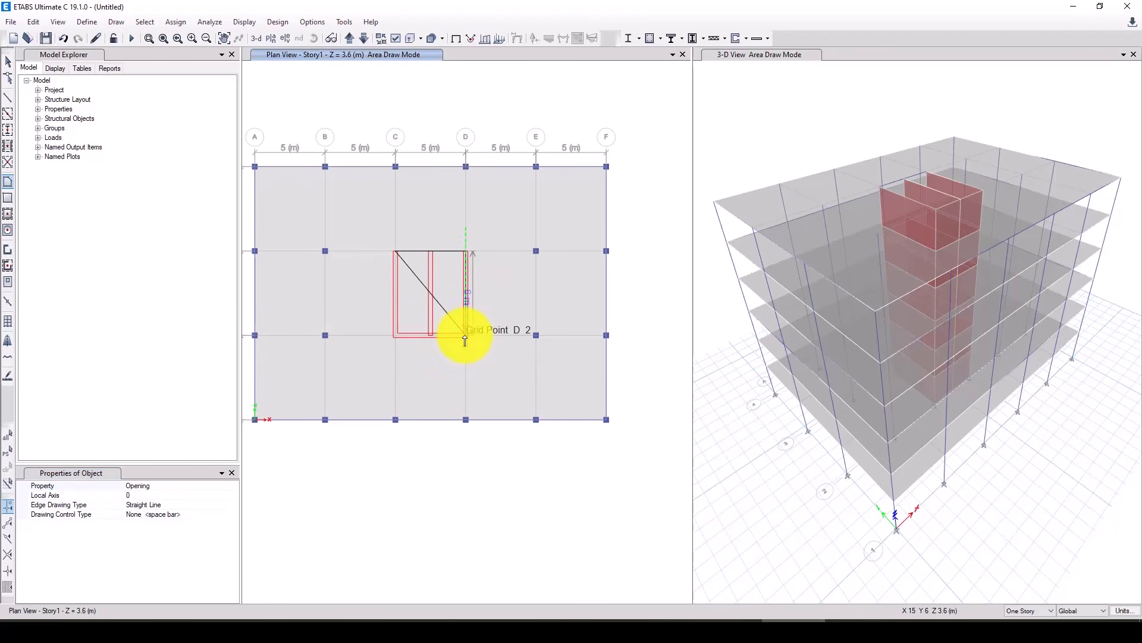
left_click(465, 336)
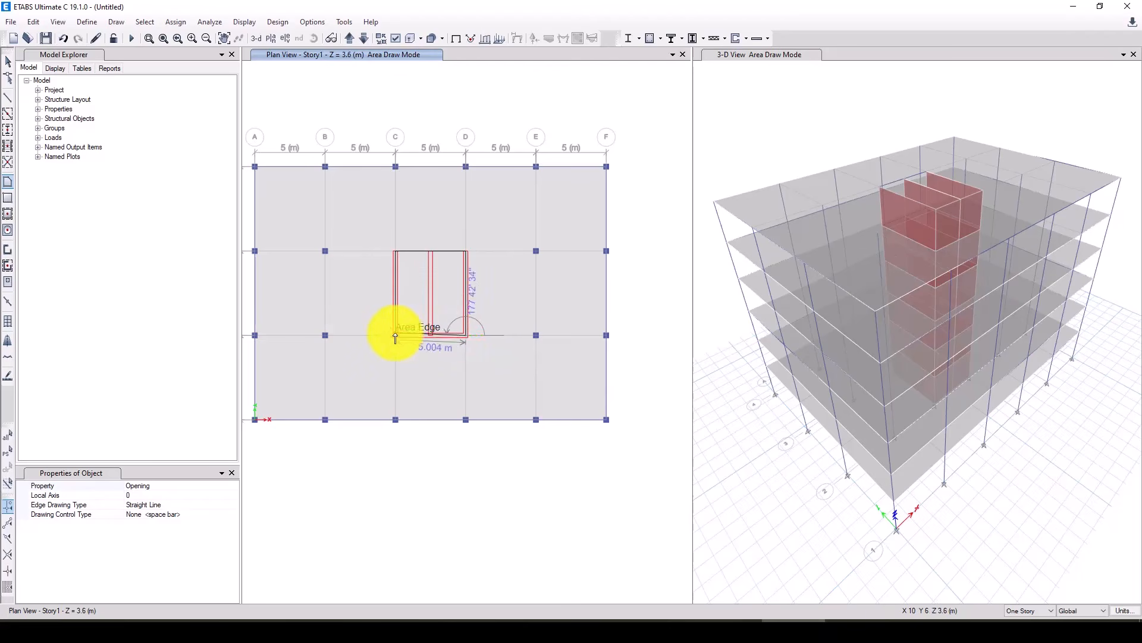
left_click(395, 337)
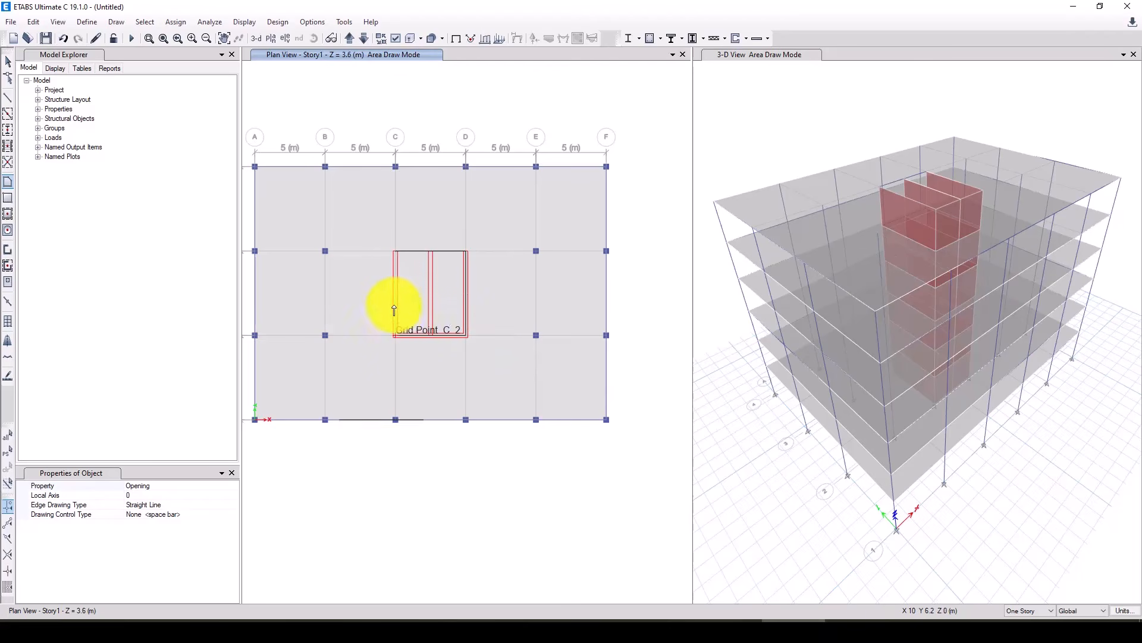
left_click(395, 252)
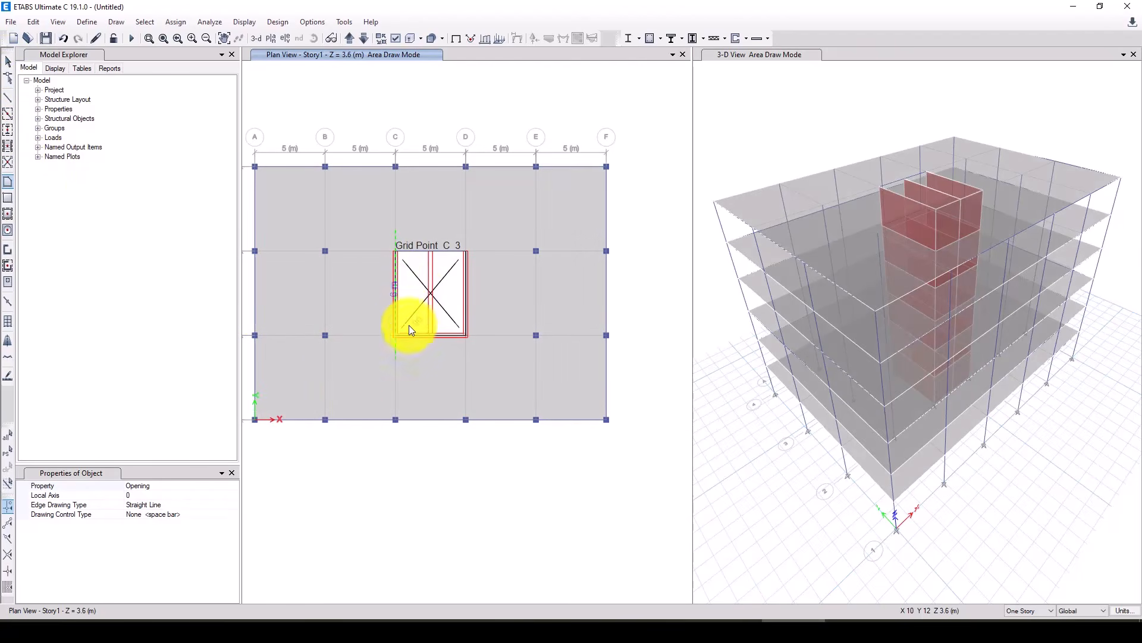
key("Escape")
- Replicate the Story1 core opening onto Story2 through Story5, keeping the original
left_click(427, 296)
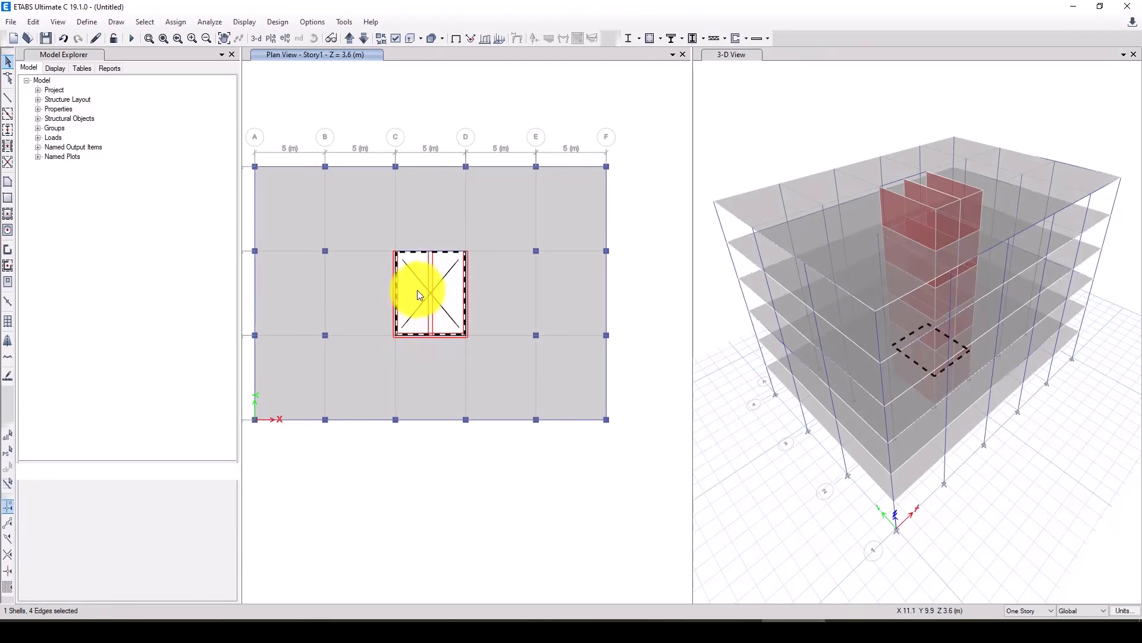
left_click(36, 22)
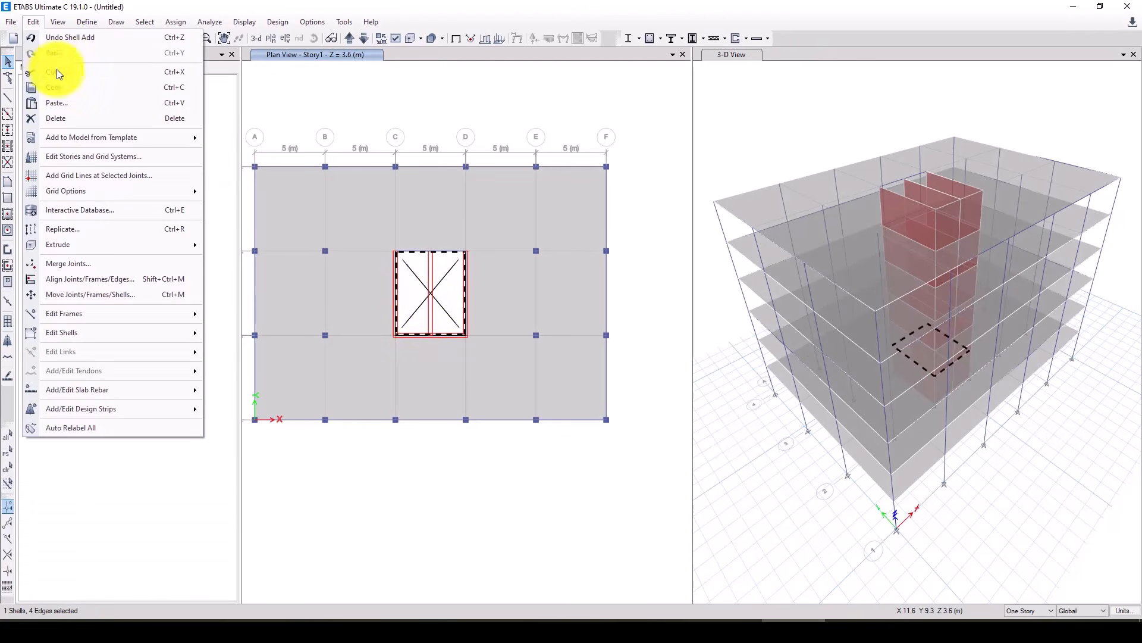
left_click(84, 226)
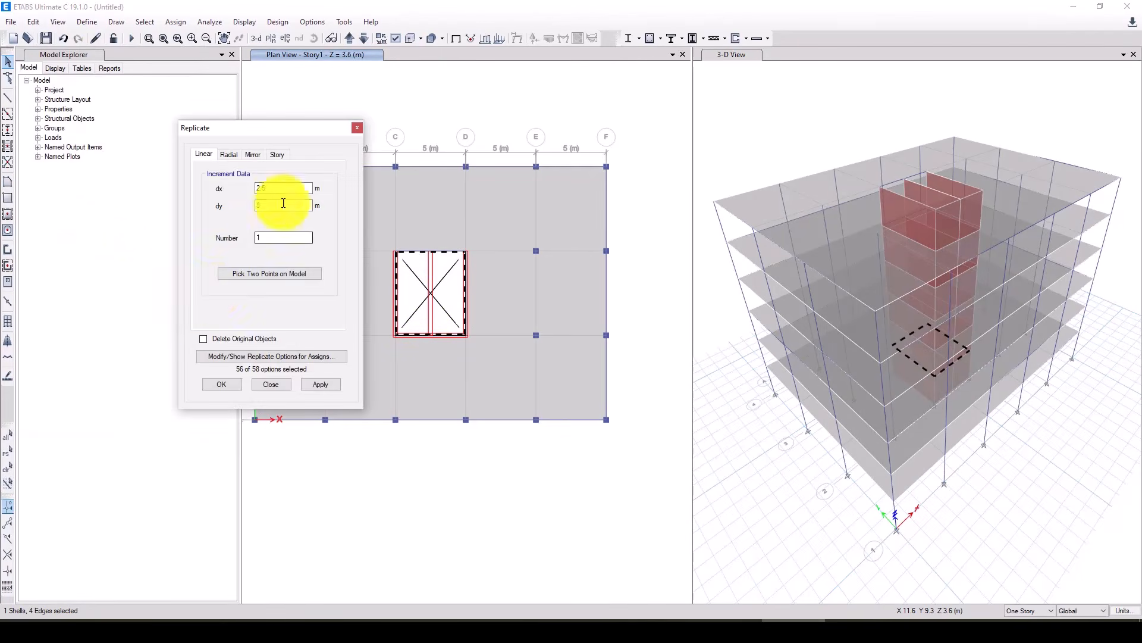
left_click(275, 154)
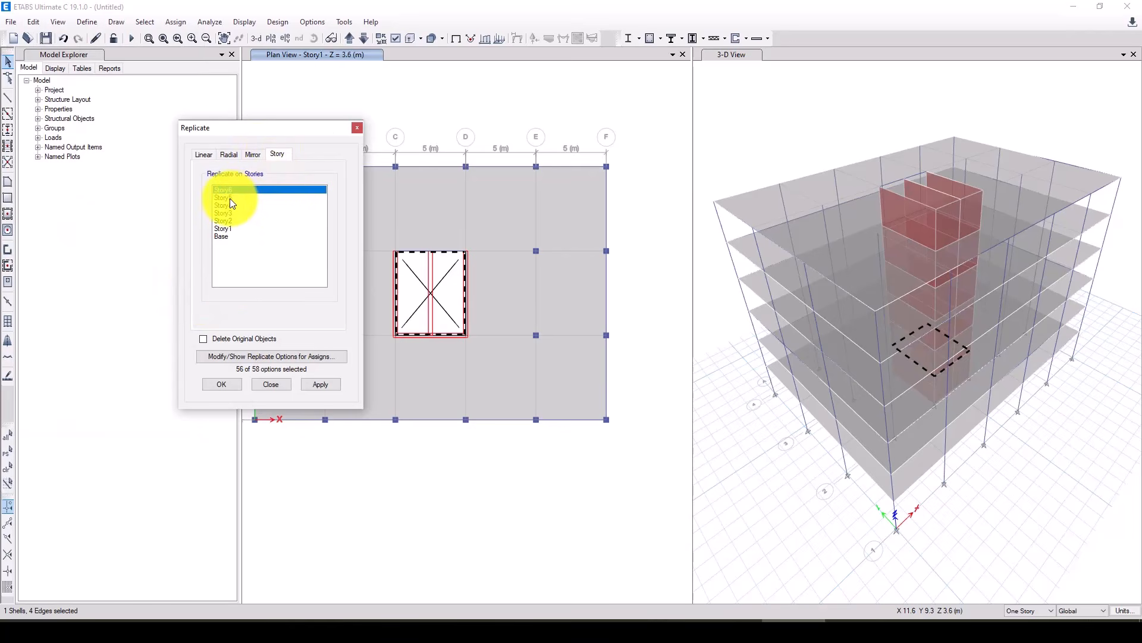
left_click_drag(230, 198, 234, 225)
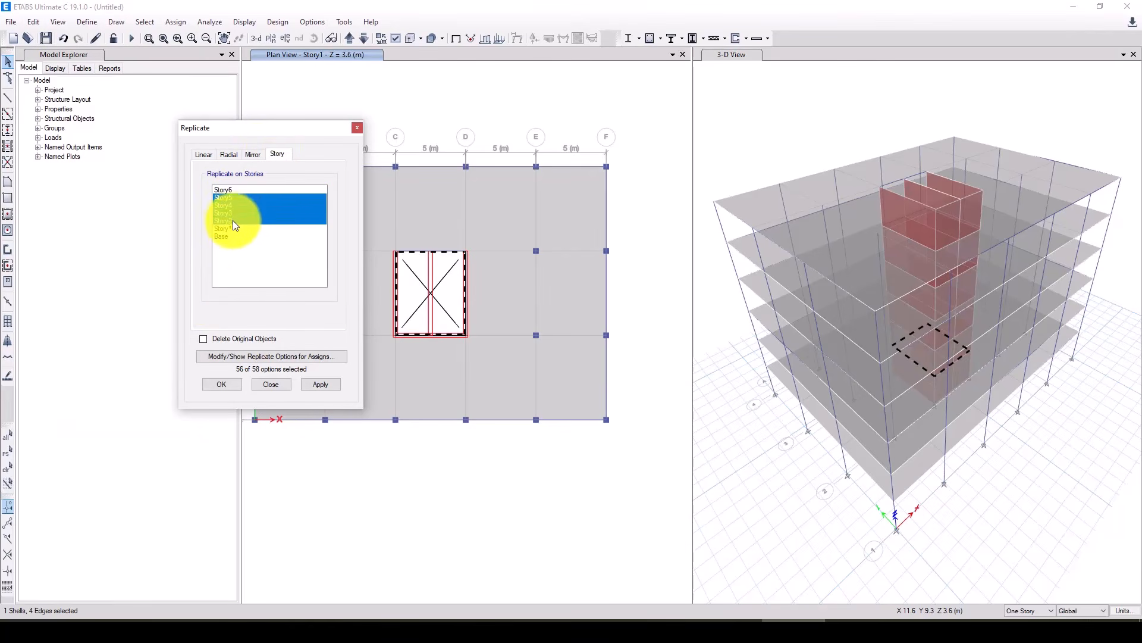
left_click(222, 385)
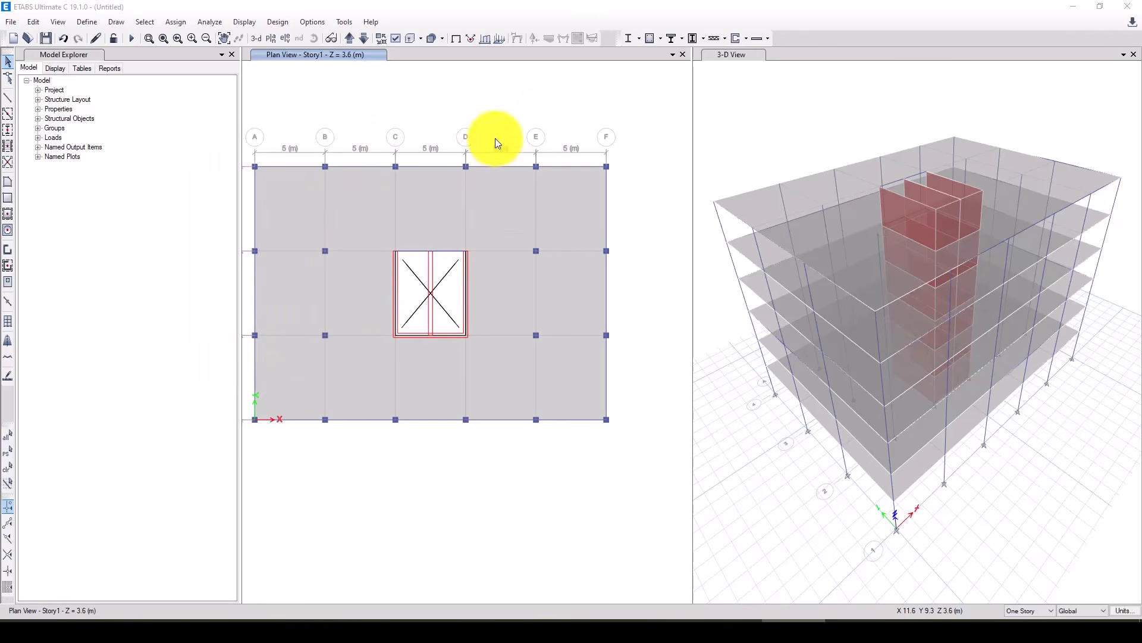
- Step the plan view up from Story1 through Story2 to Story3 to check the core openings
left_click(352, 38)
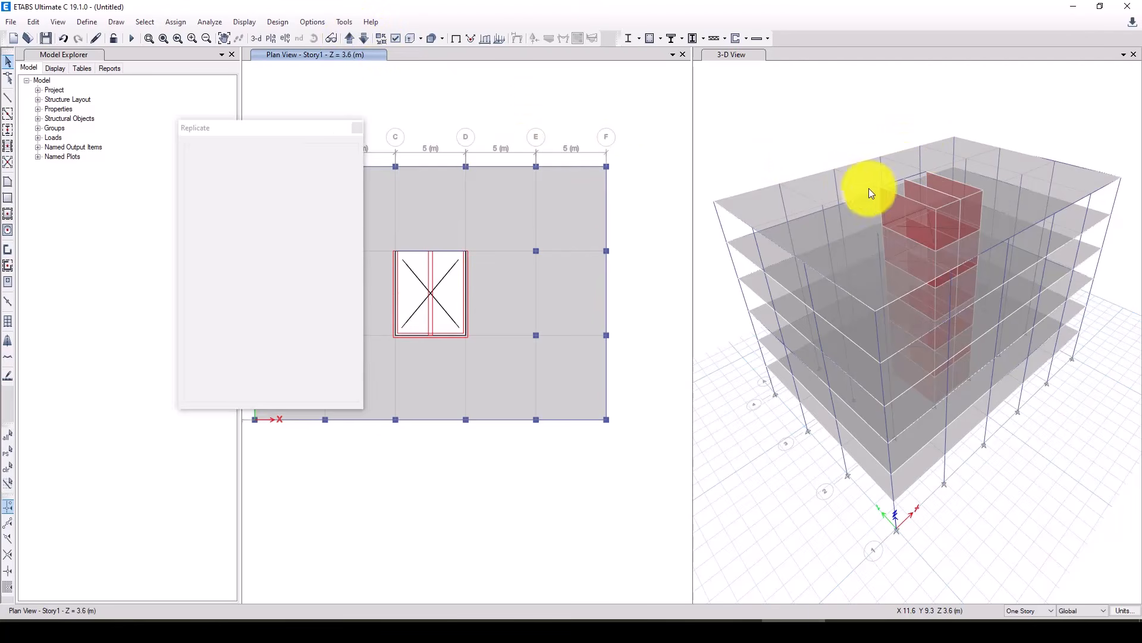
left_click(349, 38)
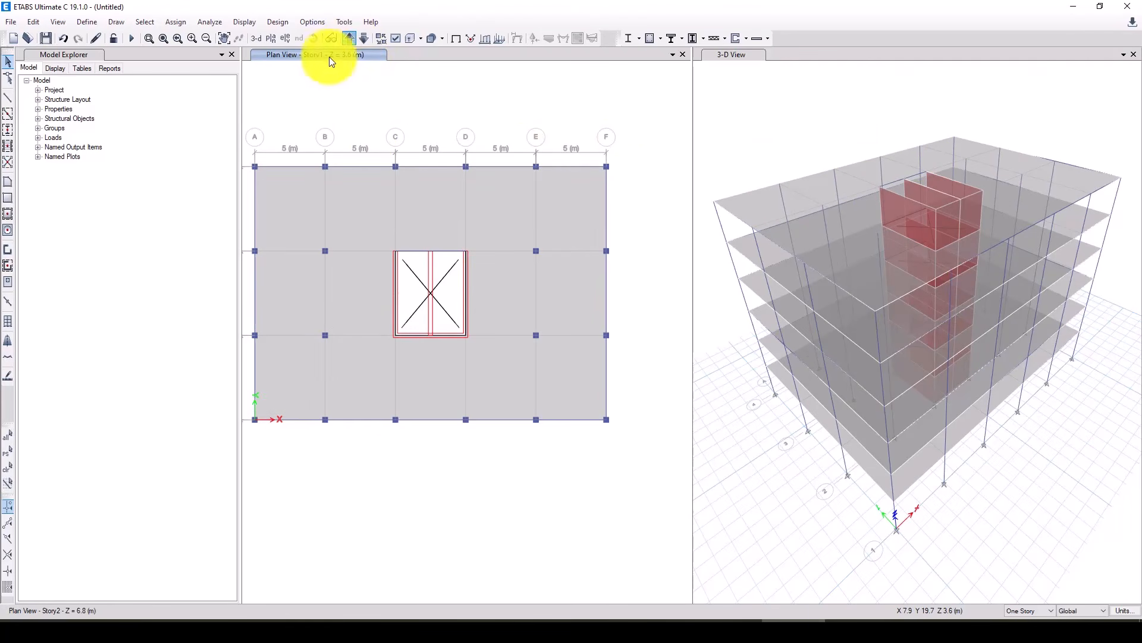
left_click(349, 38)
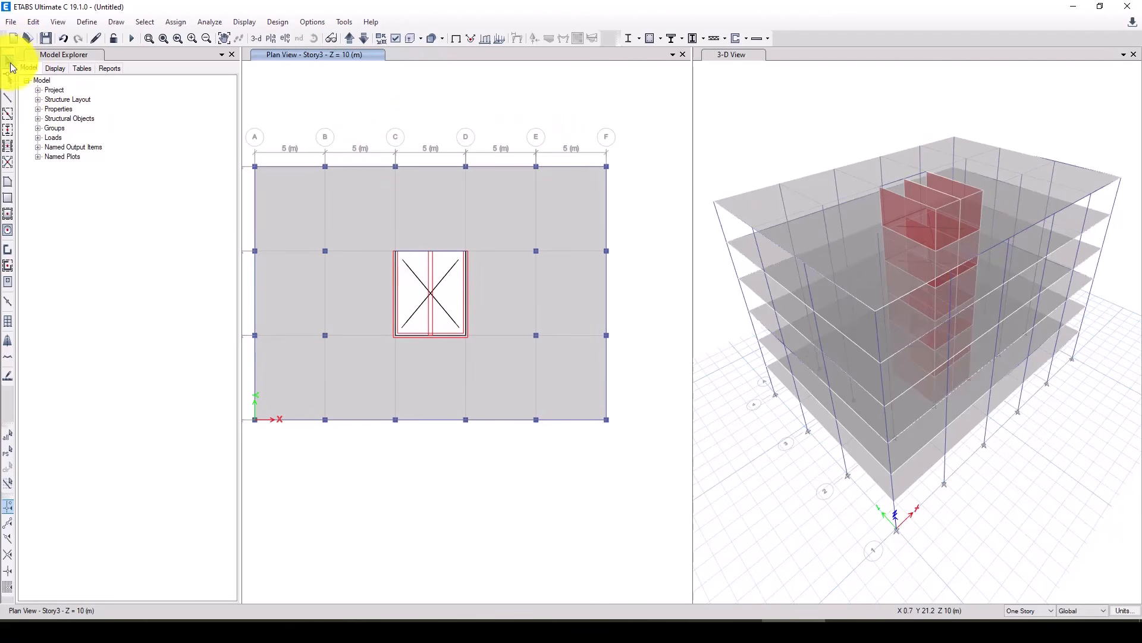
- Inspect the whole building in a 3D rendered view from several angles, including the core walls and floor slabs, and close the rendering
left_click(751, 131)
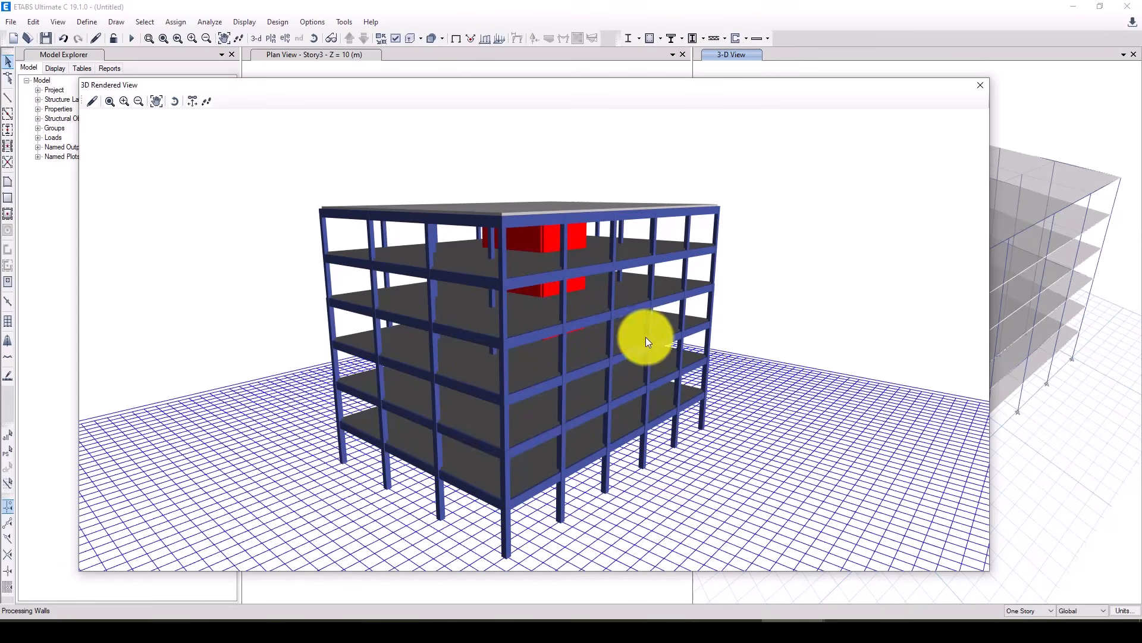
scroll(645, 337, "up", 3)
left_click_drag(645, 337, 513, 383)
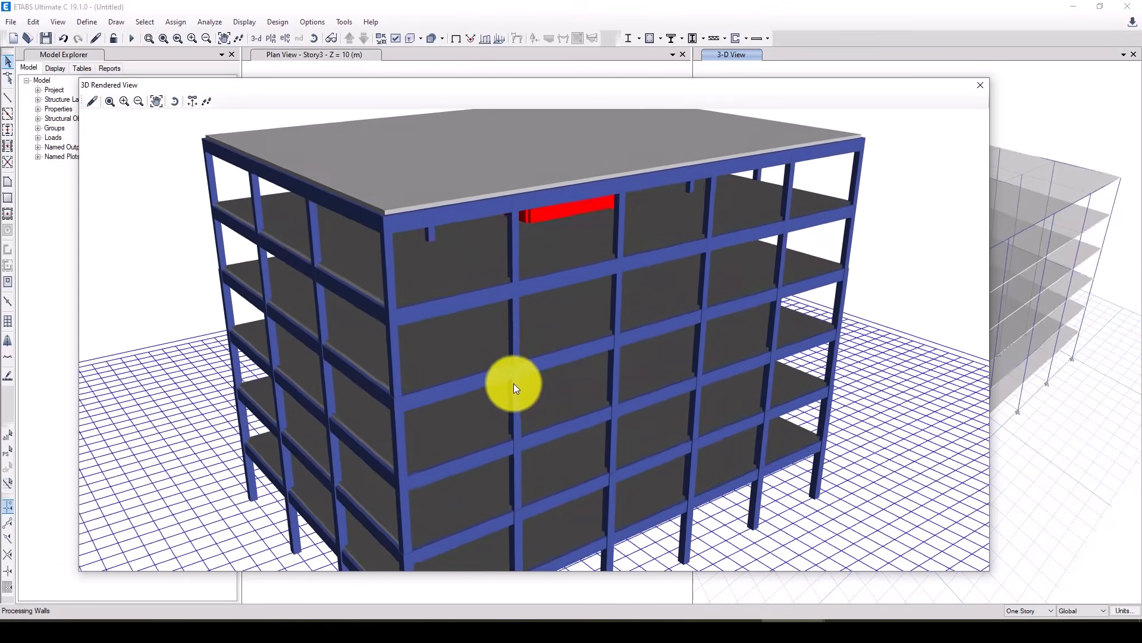
scroll(489, 337, "up", 3)
scroll(490, 331, "down", 1)
scroll(490, 331, "down", 3)
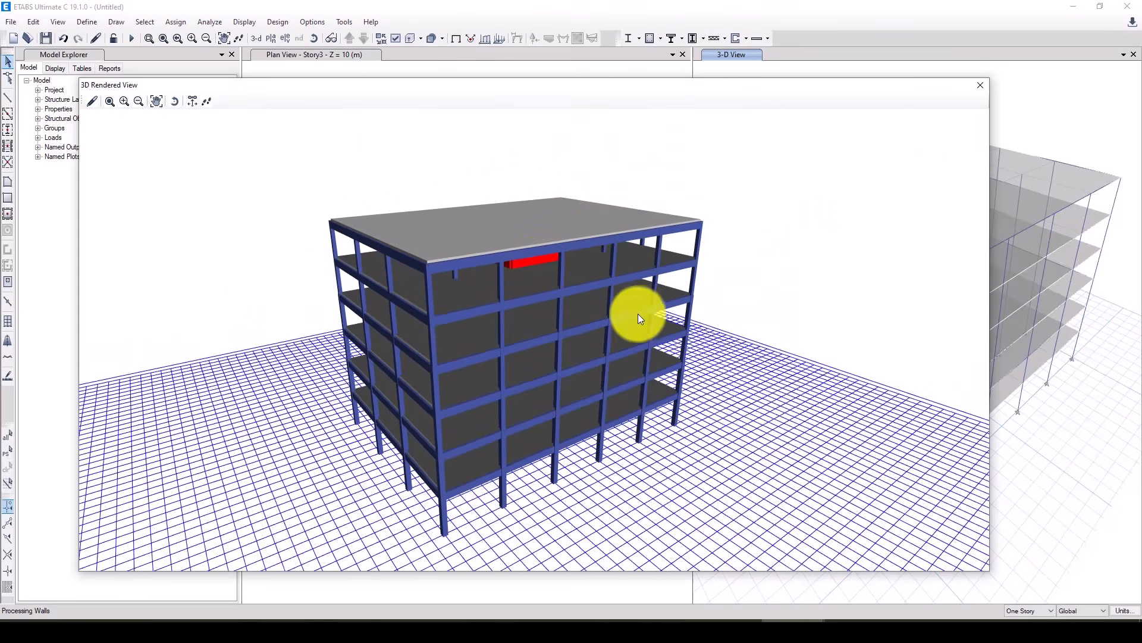
left_click_drag(635, 311, 442, 369)
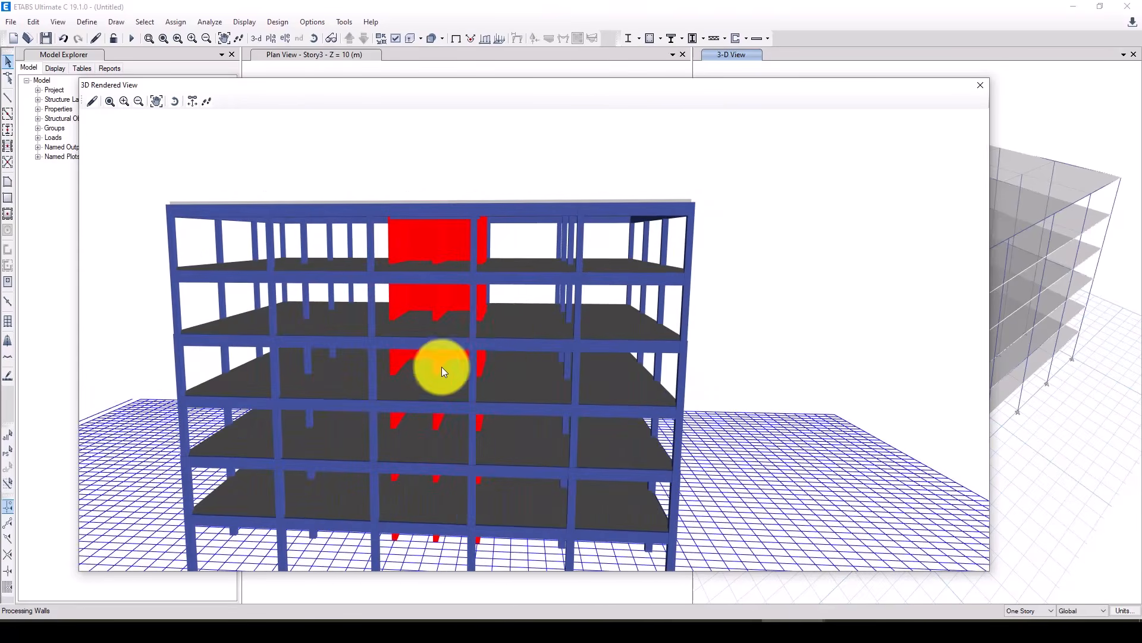
left_click(982, 86)
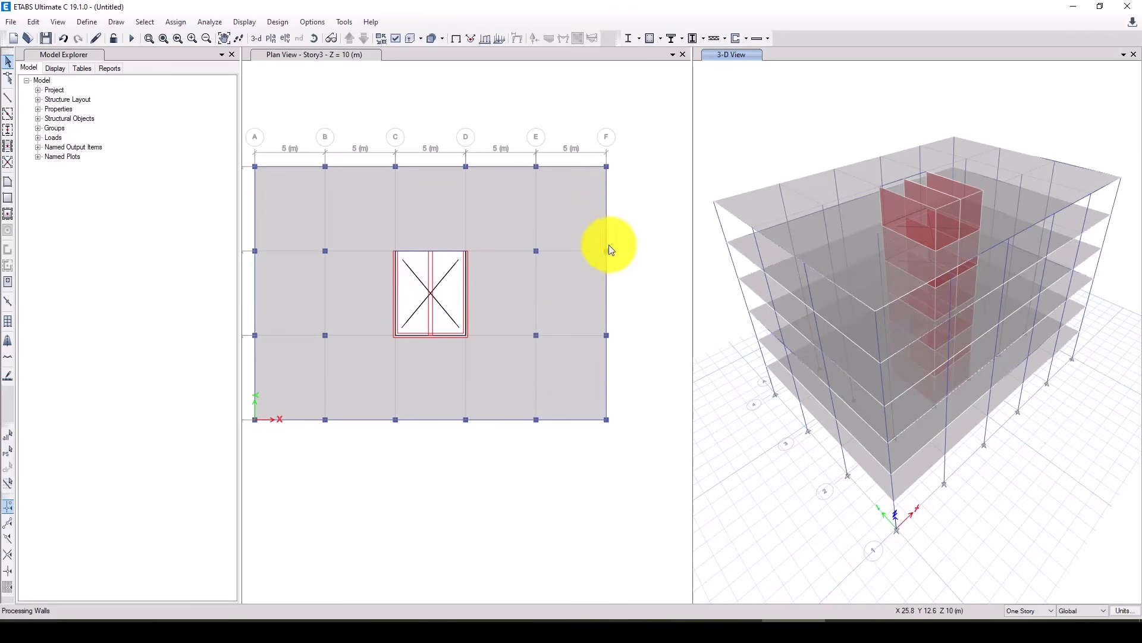
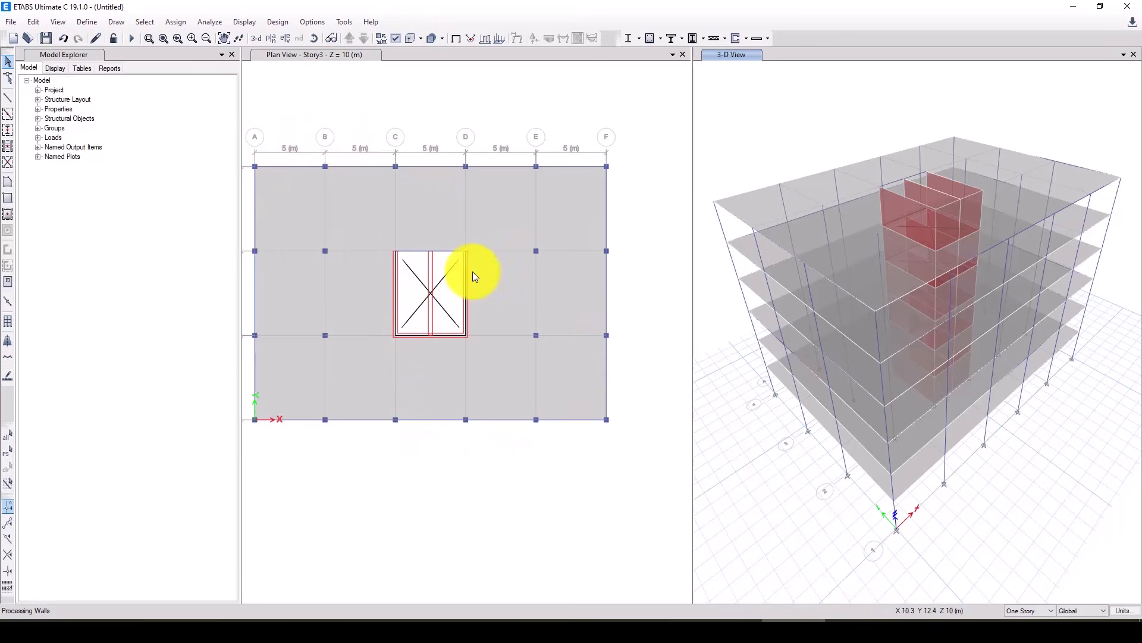
scroll(552, 295, "down", 1)
scroll(494, 293, "down", 1)
scroll(493, 294, "up", 1)
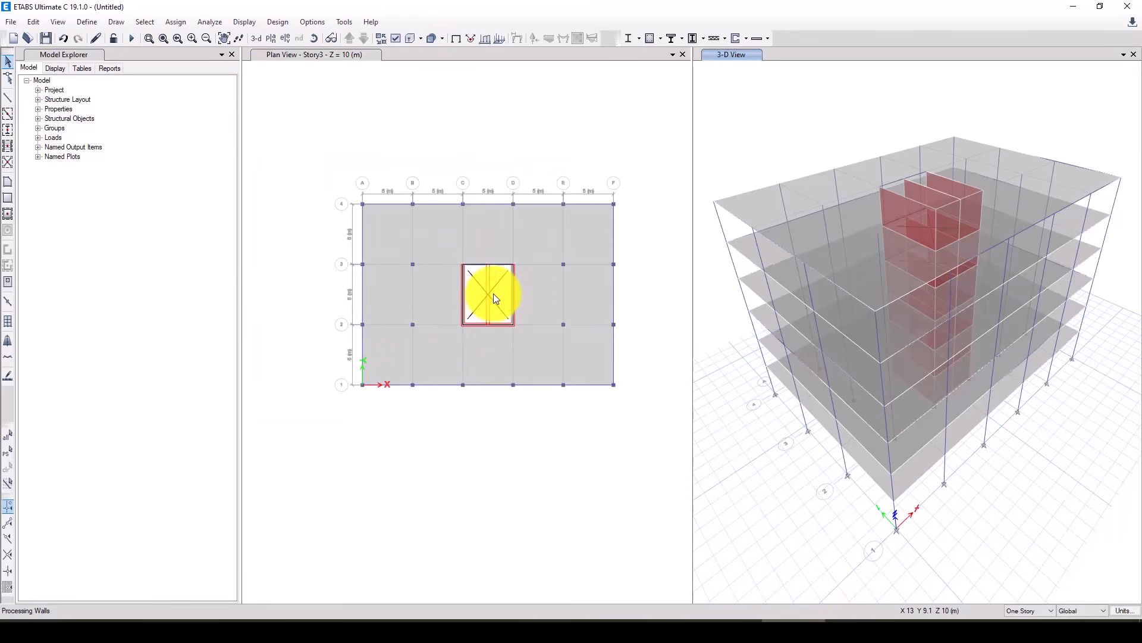
scroll(494, 294, "up", 1)
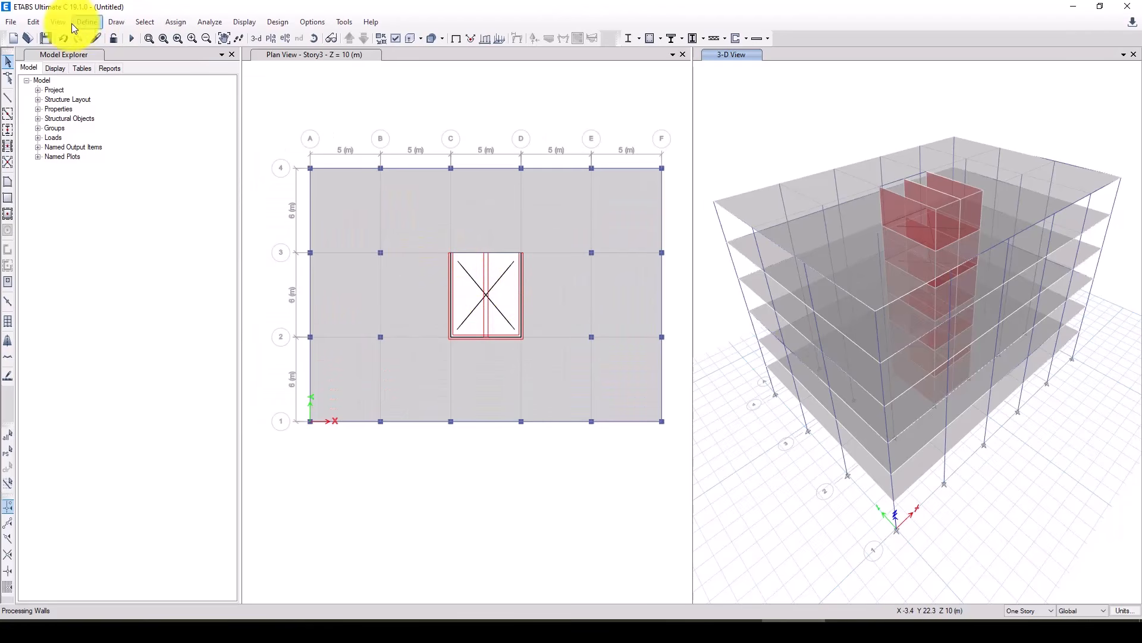
- Select all core walls by the W30 wall property and divide them into 5 by 5 areas
left_click(143, 22)
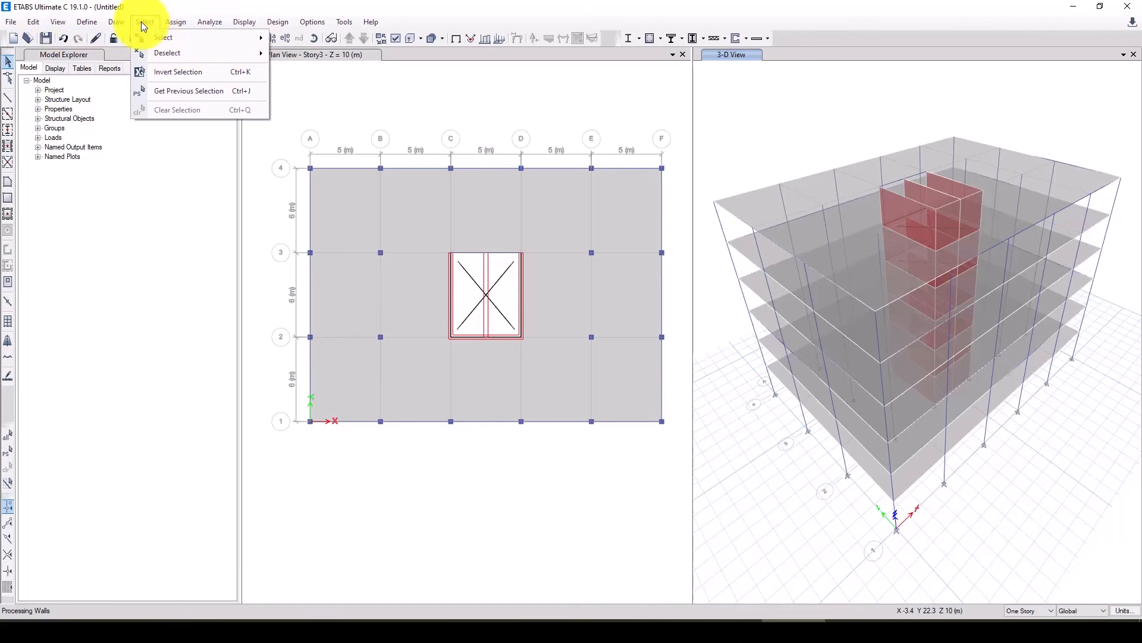
mouse_move(199, 39)
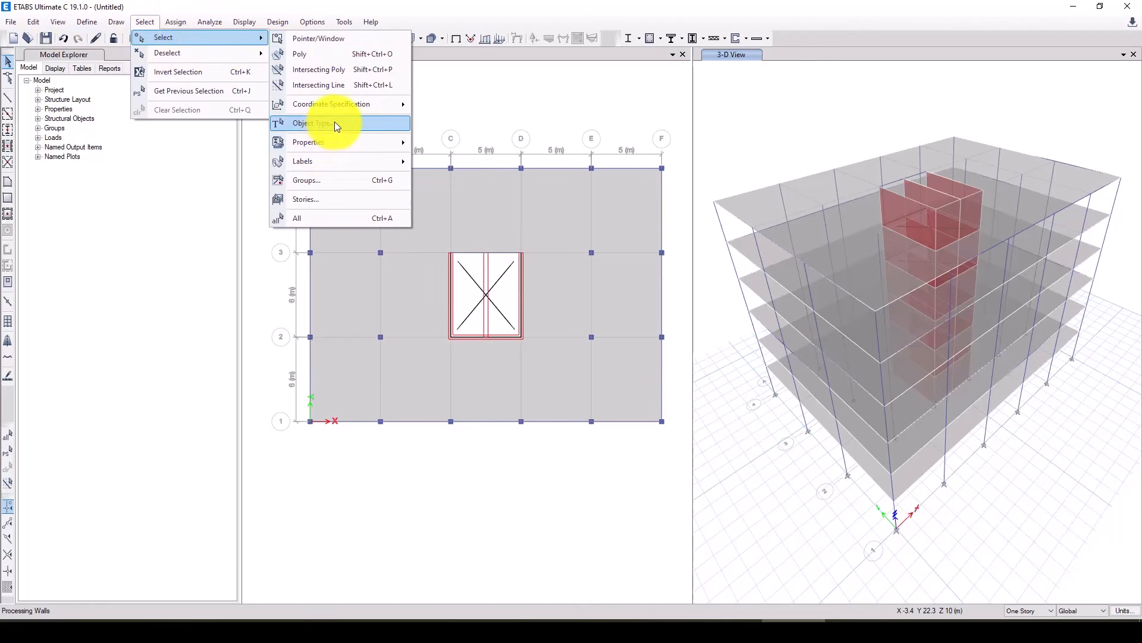
mouse_move(326, 142)
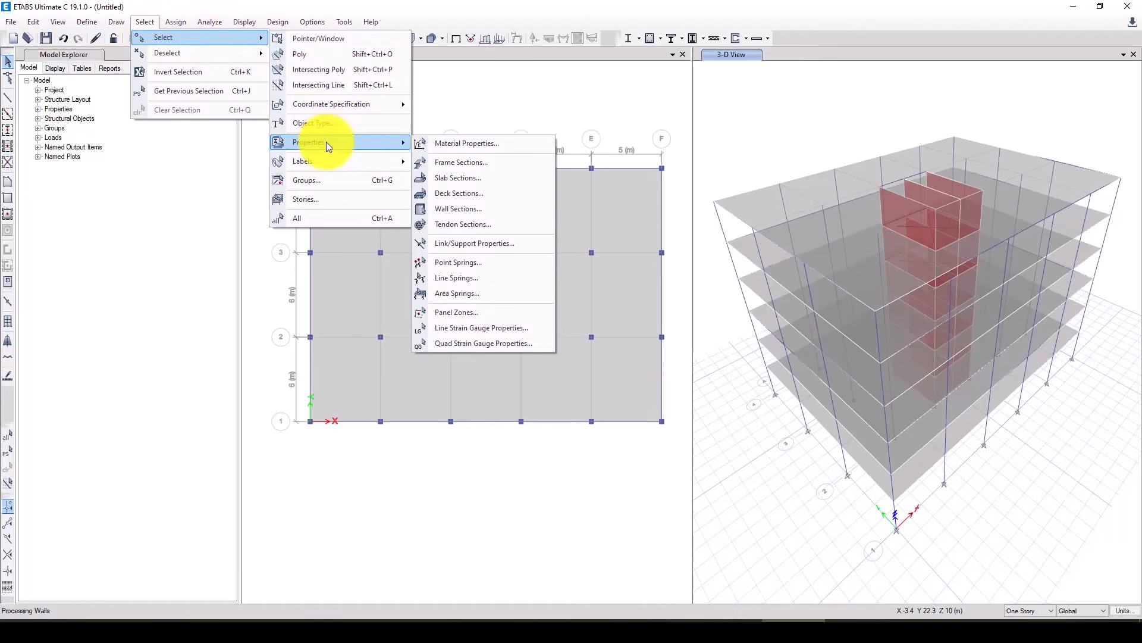
left_click(458, 208)
left_click(508, 233)
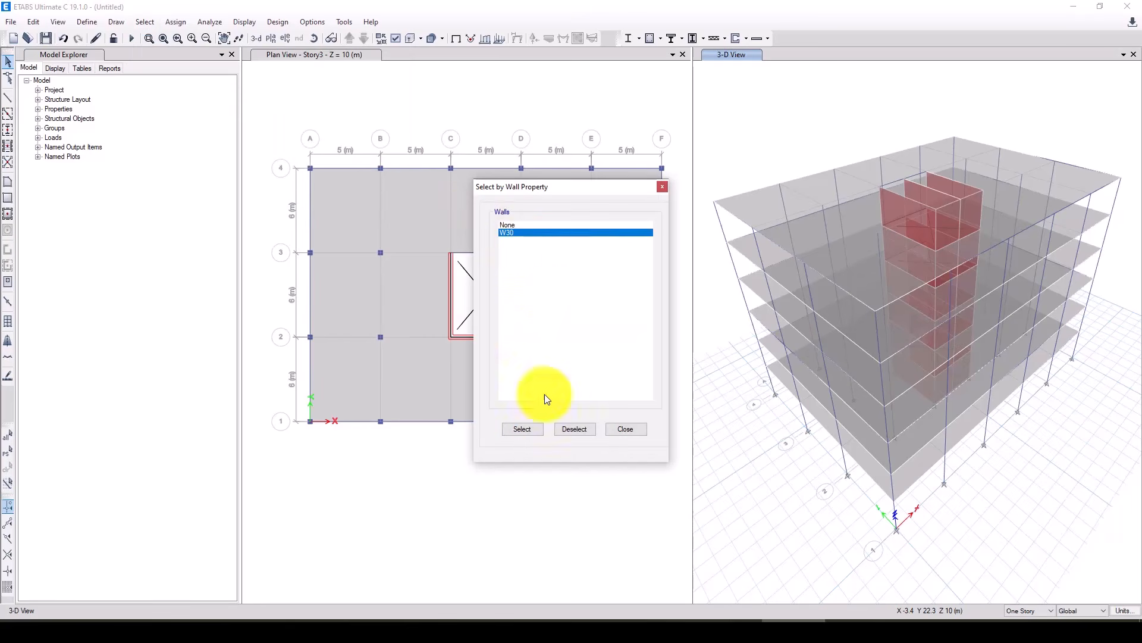
left_click(531, 428)
left_click(622, 429)
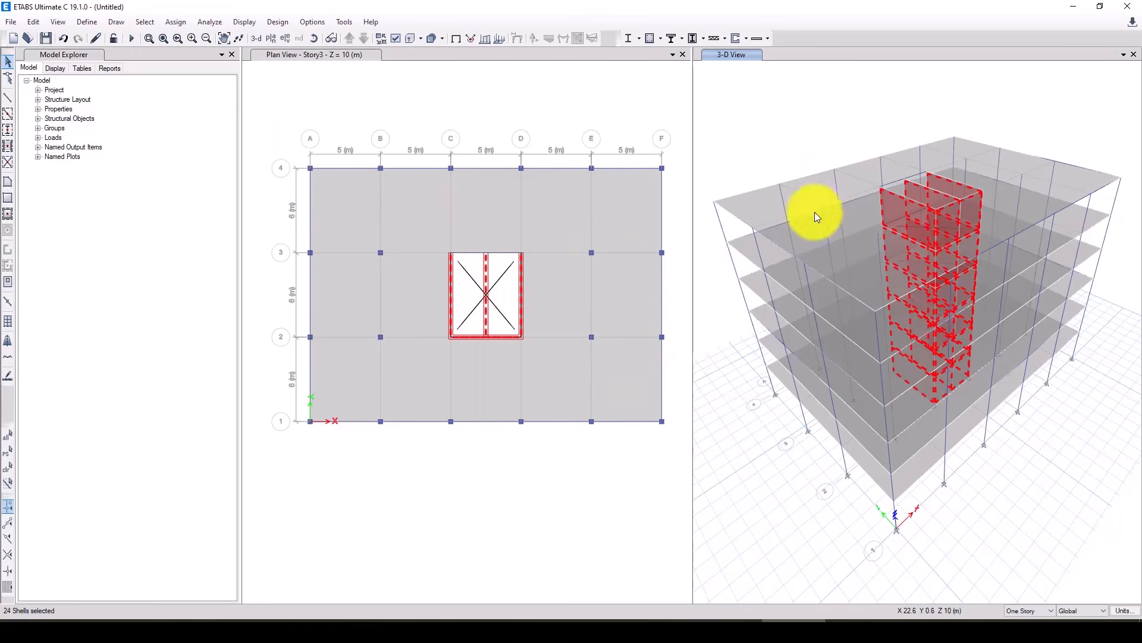
left_click(33, 20)
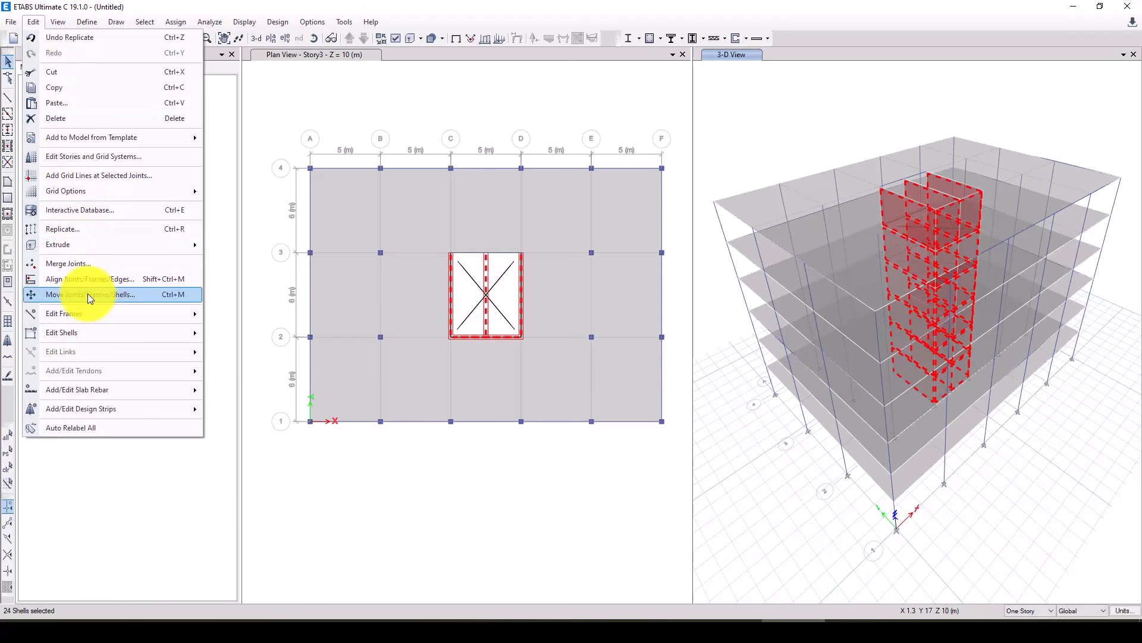
mouse_move(98, 333)
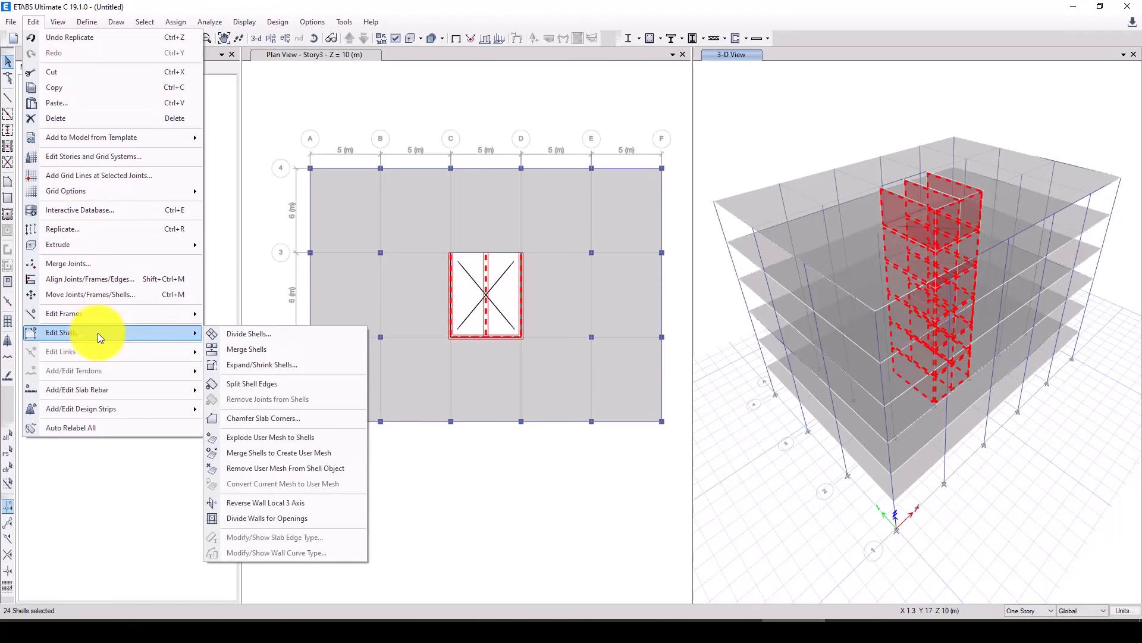
left_click(277, 334)
left_click_drag(576, 315, 553, 319)
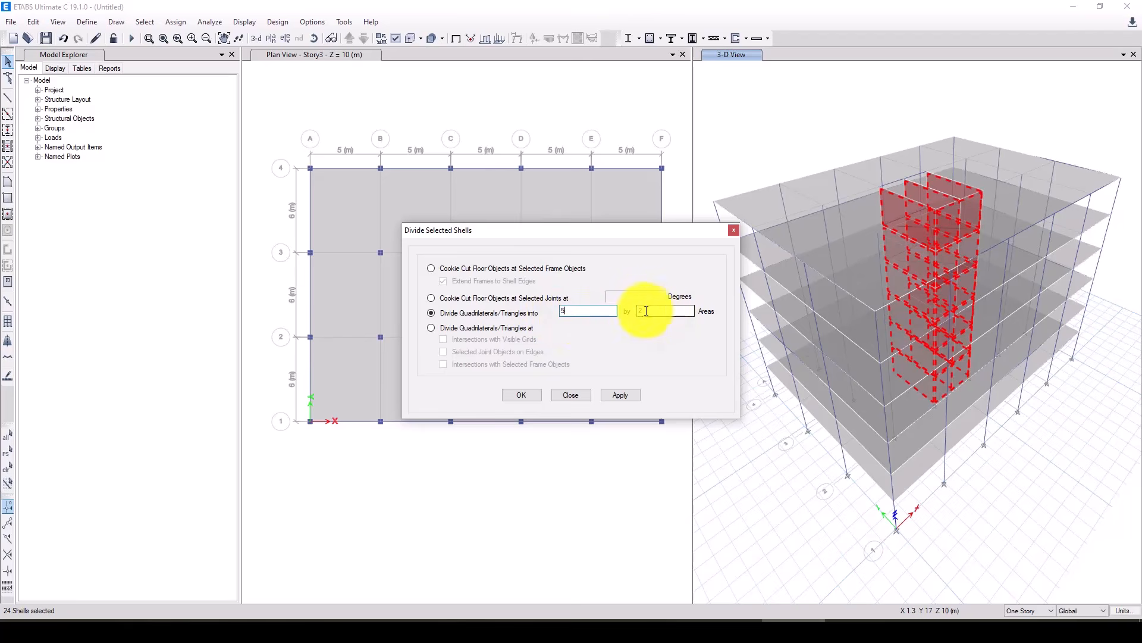
left_click_drag(655, 310, 627, 314)
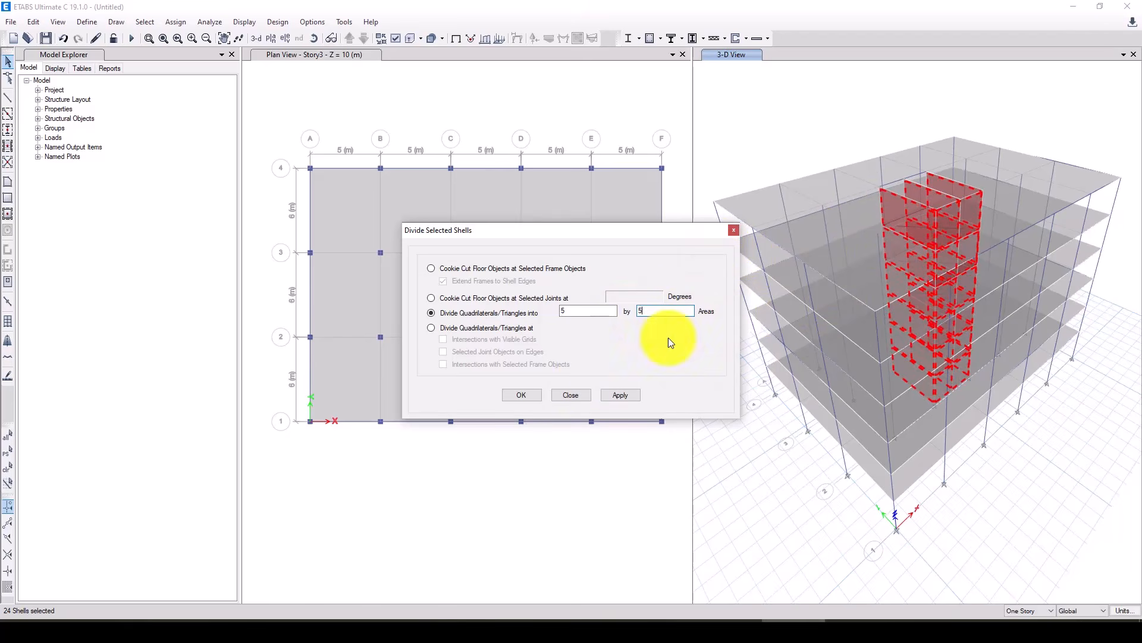
left_click(619, 394)
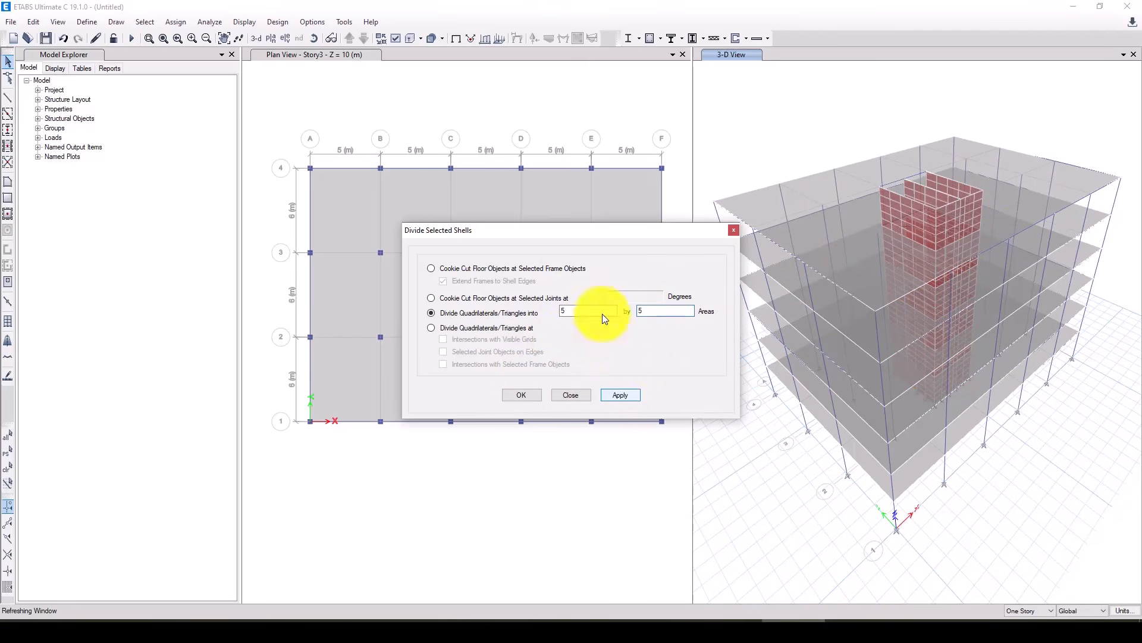
left_click(564, 394)
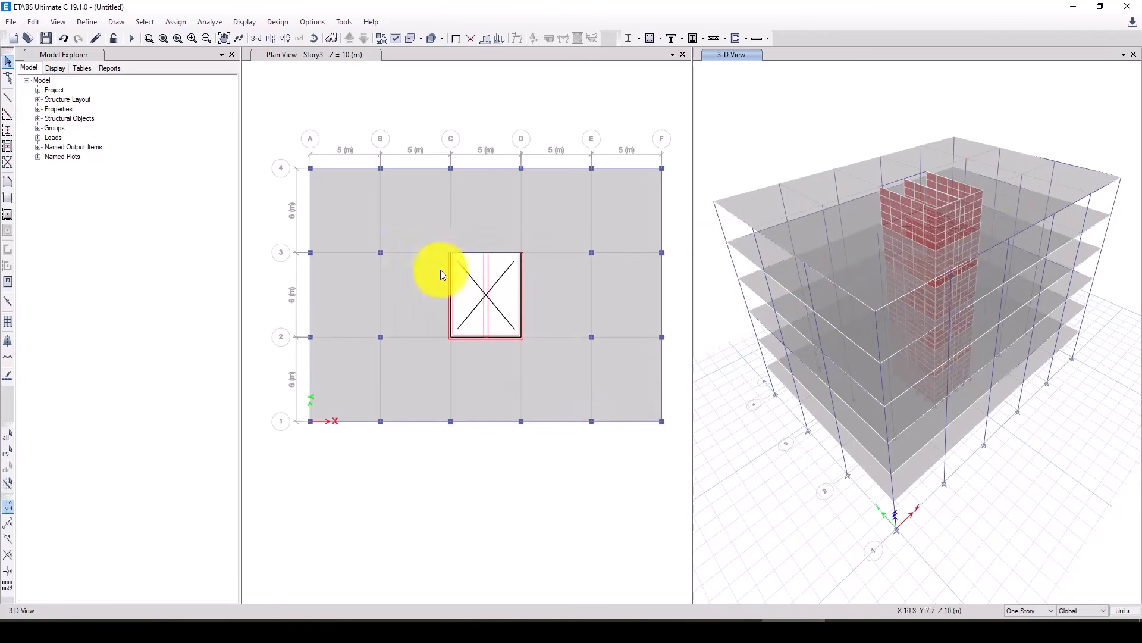
- Show the Base level plan, select all of its joints and assign them restraints that include translation in X, Y and Z
left_click(325, 55)
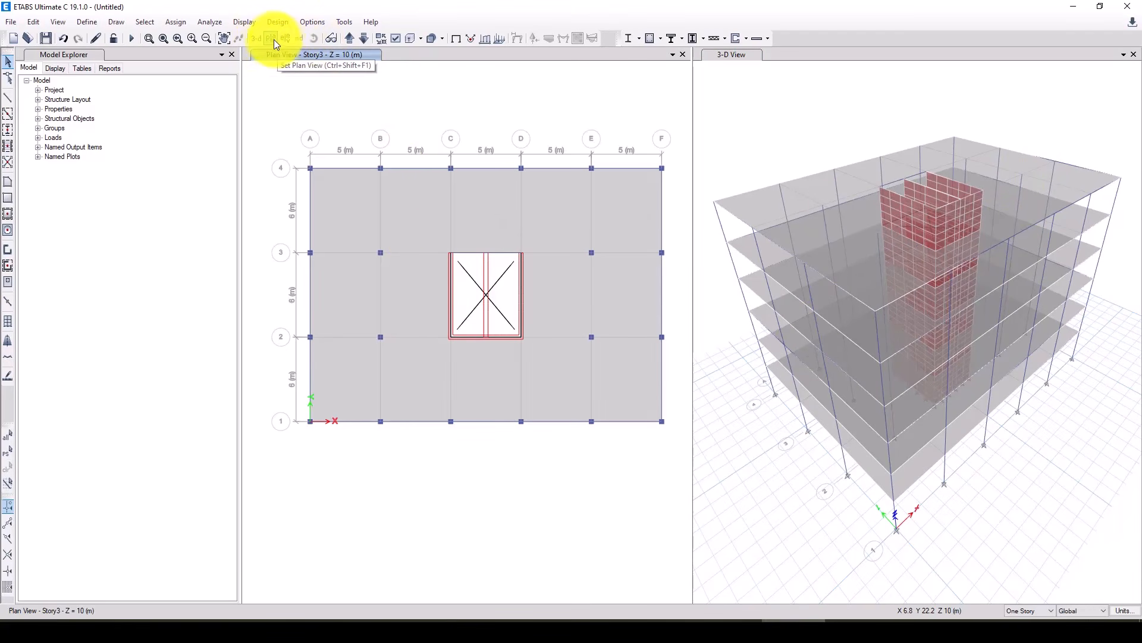
left_click(272, 39)
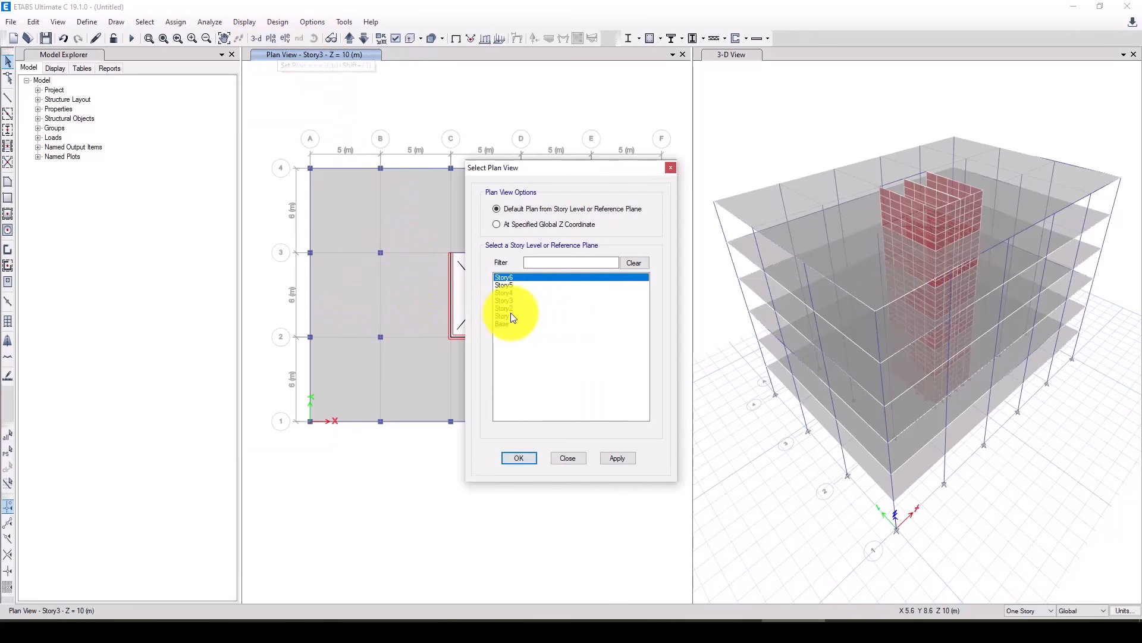
left_click(503, 324)
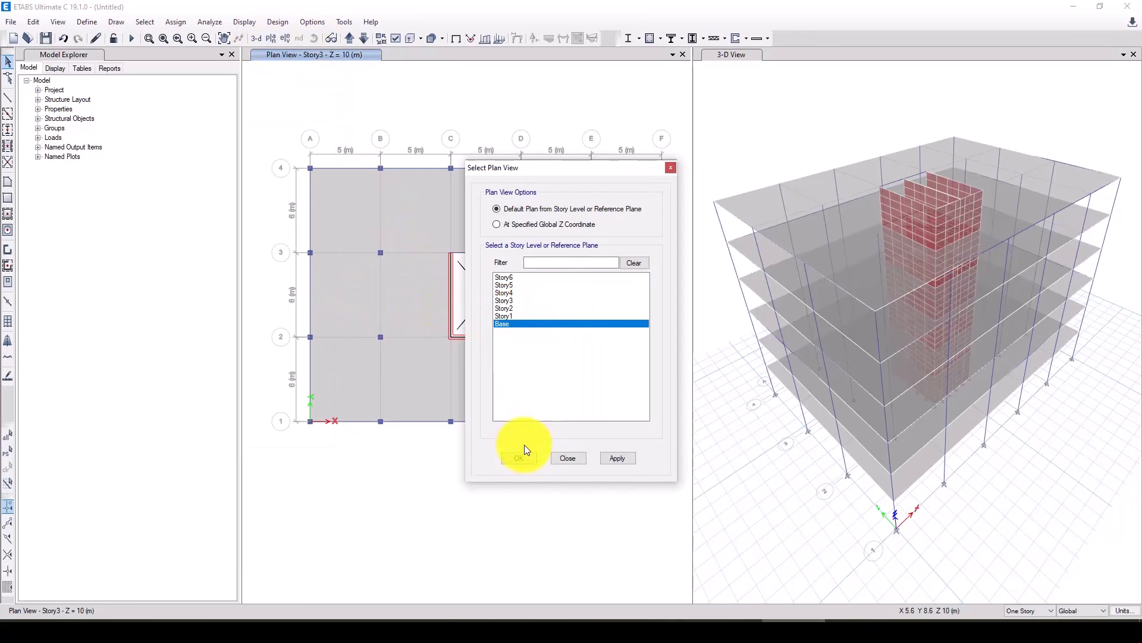
left_click(568, 458)
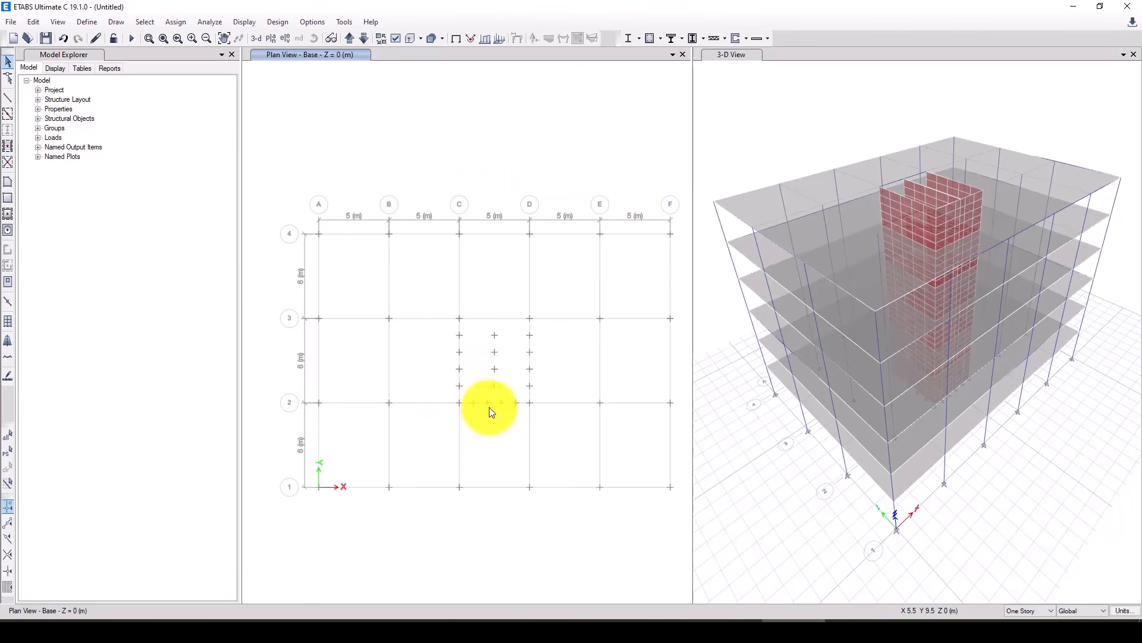
left_click_drag(276, 188, 654, 519)
left_click_drag(688, 516, 688, 516)
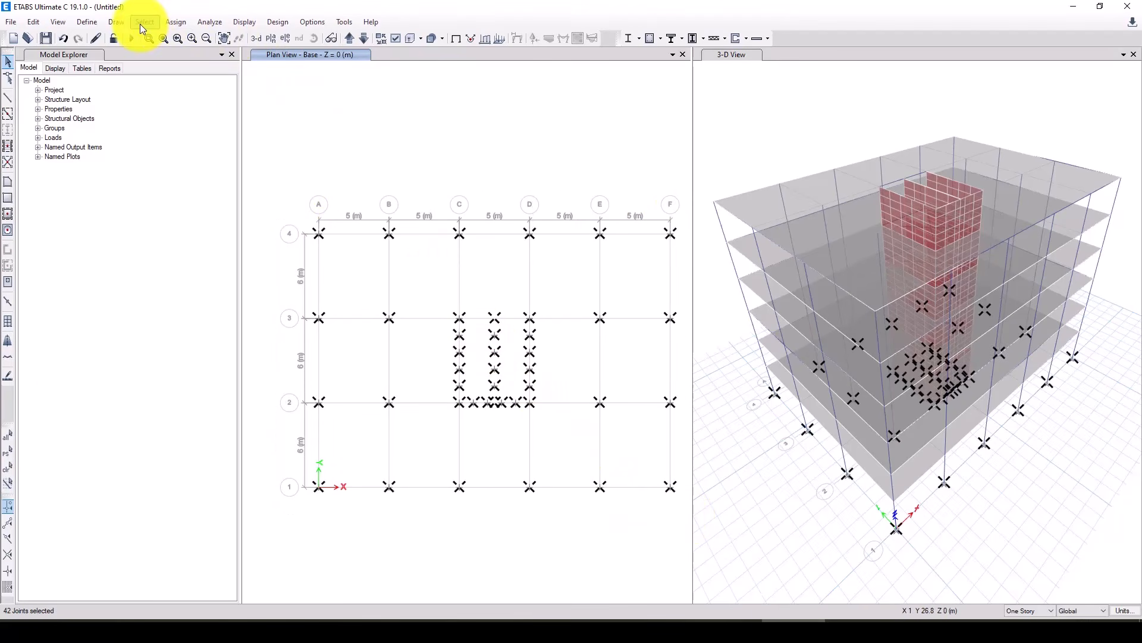
left_click(167, 23)
mouse_move(286, 39)
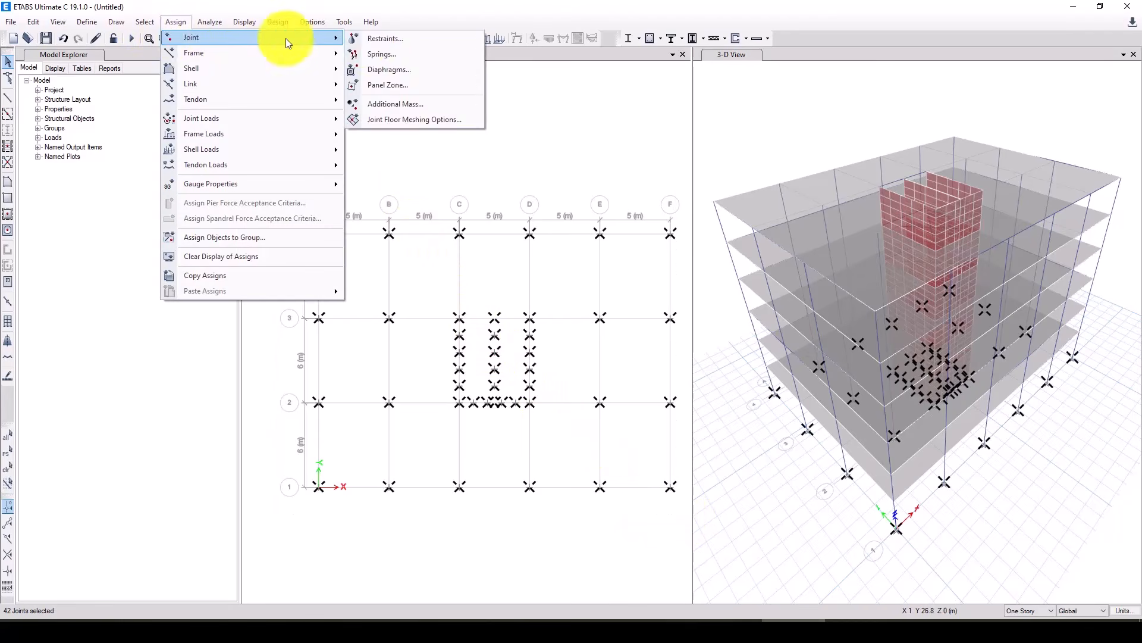
left_click(366, 39)
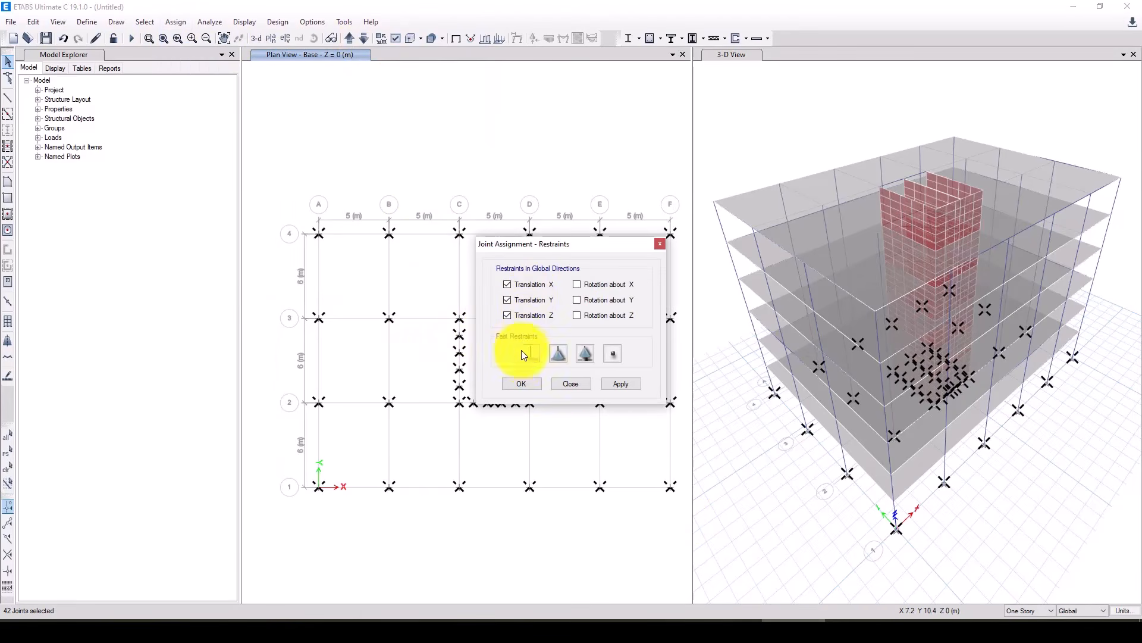
left_click(519, 386)
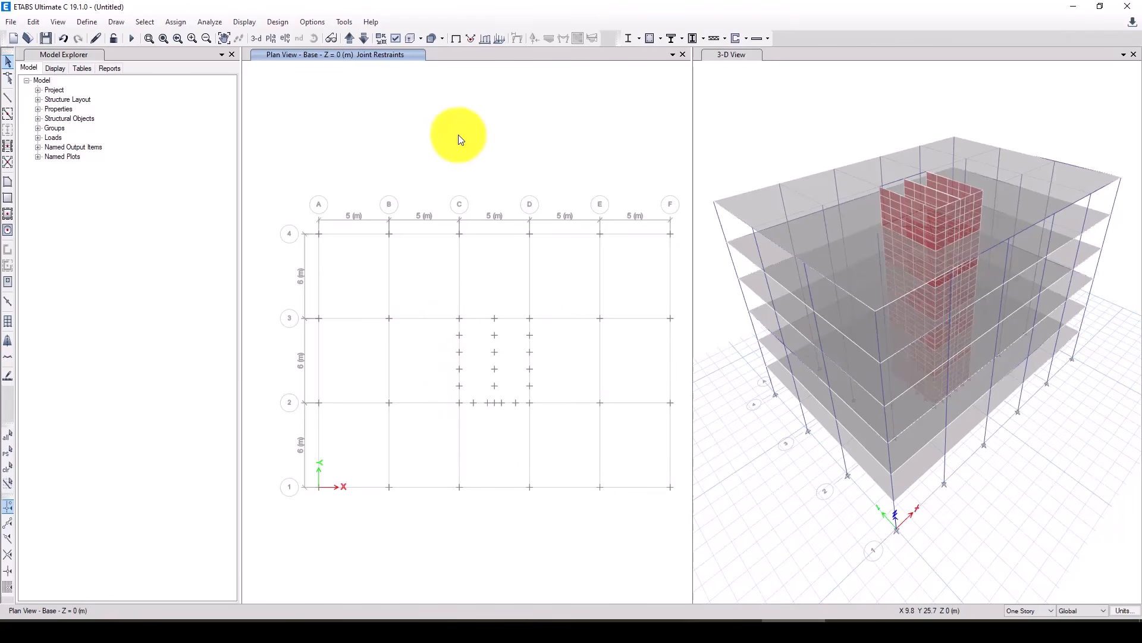
- Open the load pattern definitions and move the dialog clear of the plan's central area
left_click(85, 23)
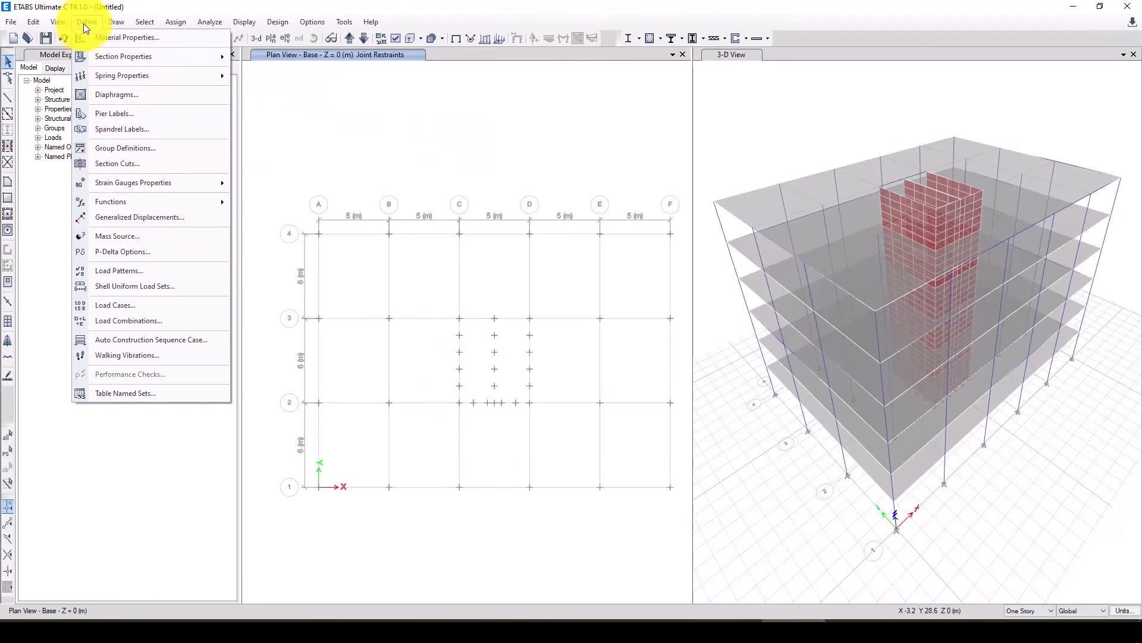
left_click(125, 271)
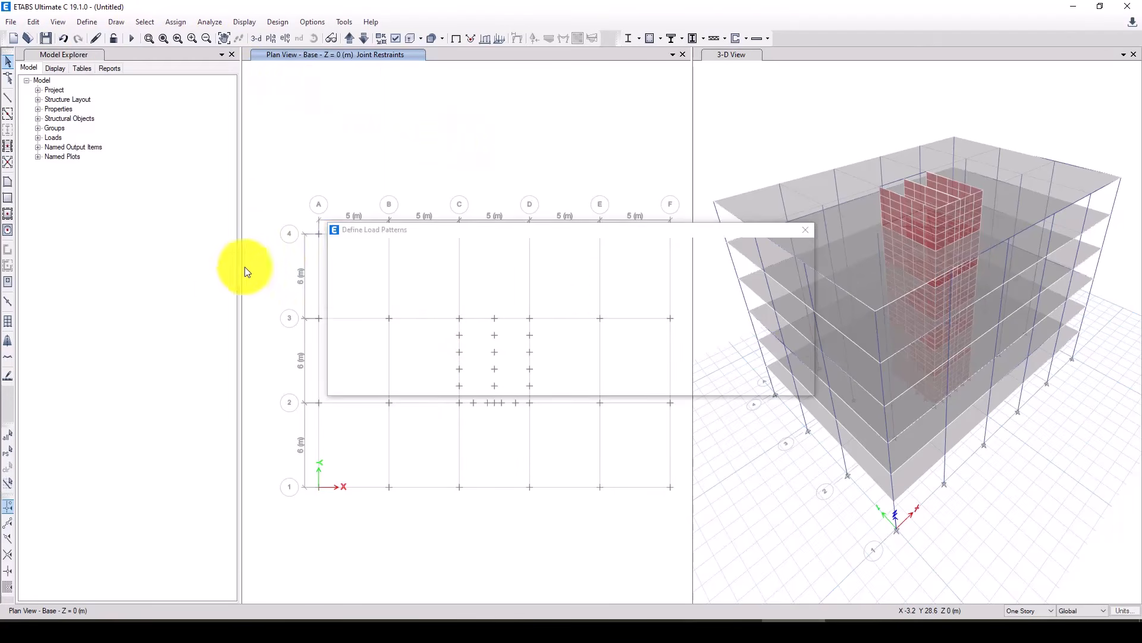
left_click_drag(434, 229, 351, 133)
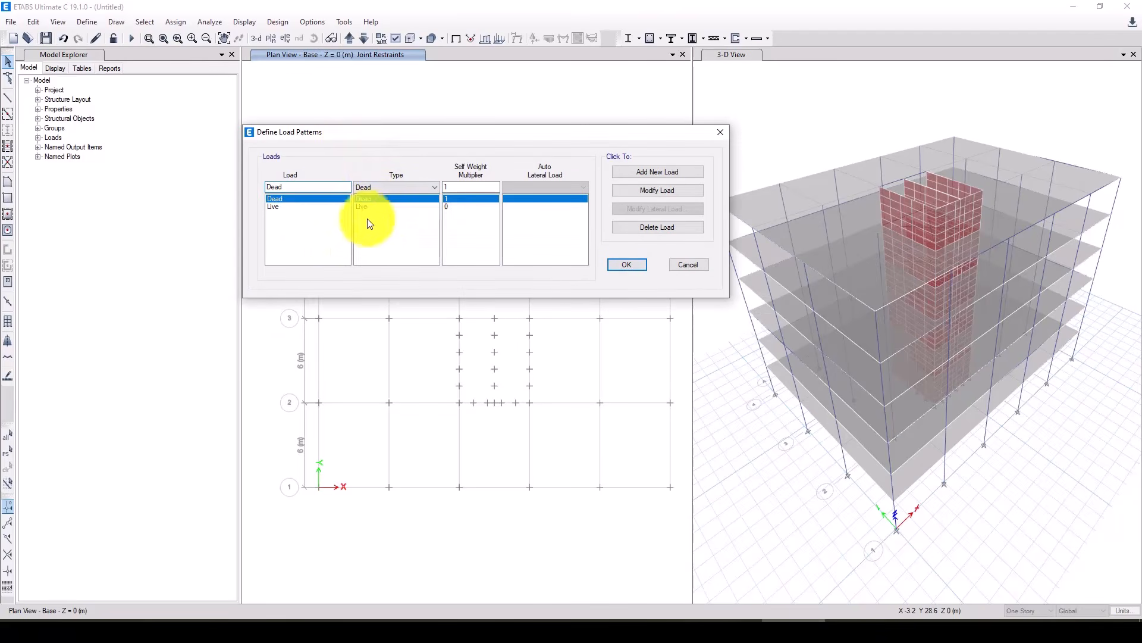
double_click(279, 185)
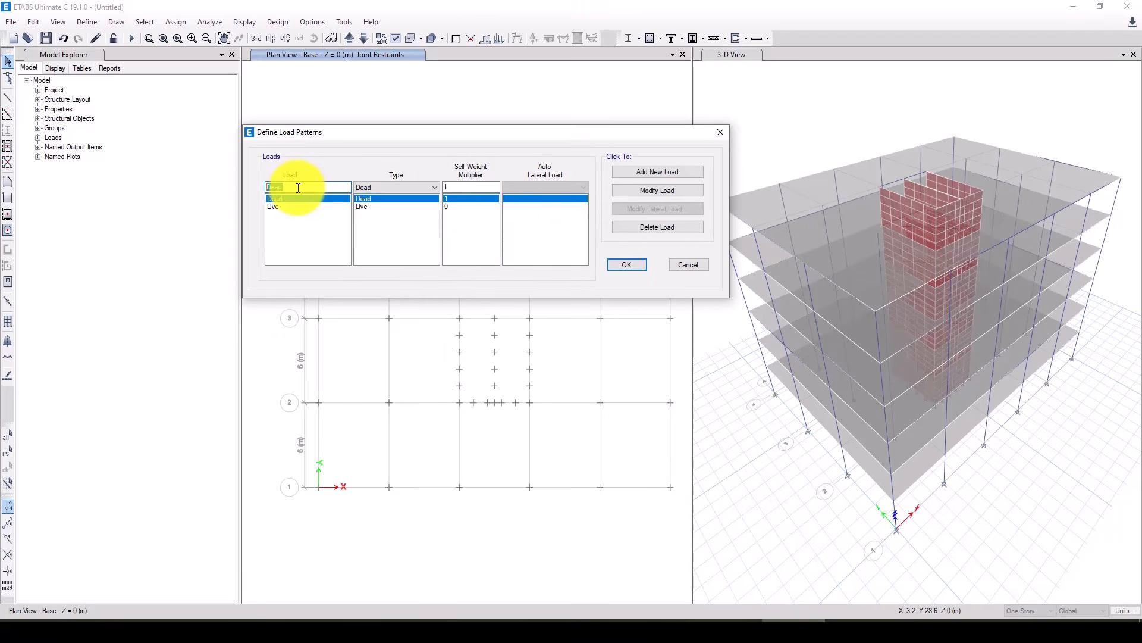
left_click(298, 188)
key("BackSpace")
key("BackSpace")
key("BackSpace")
key("BackSpace")
type("D")
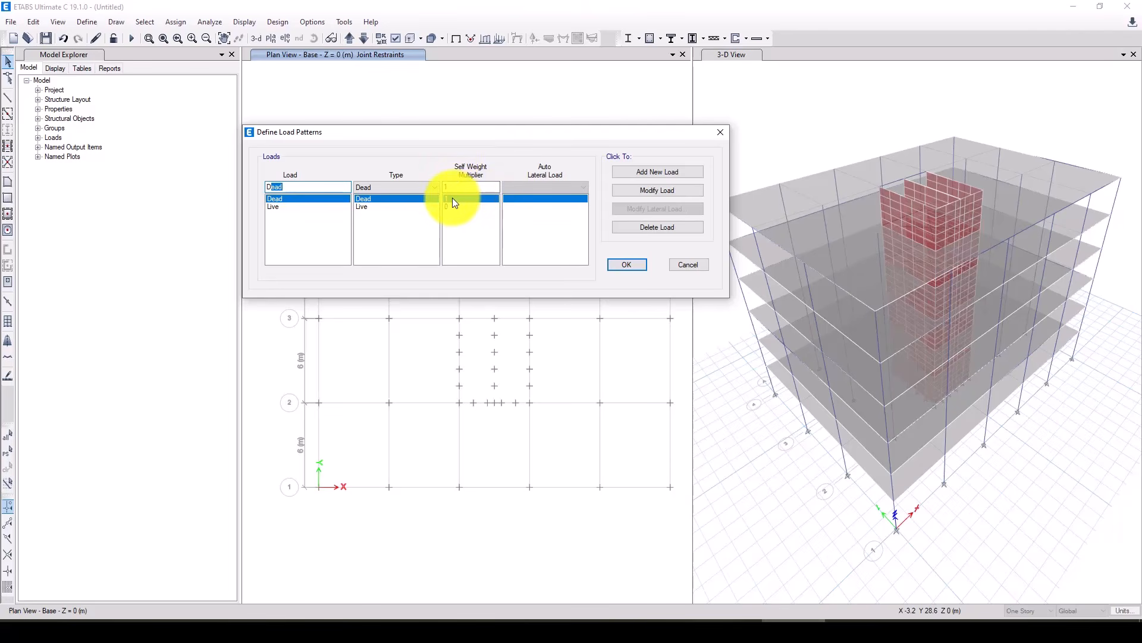
left_click(304, 189)
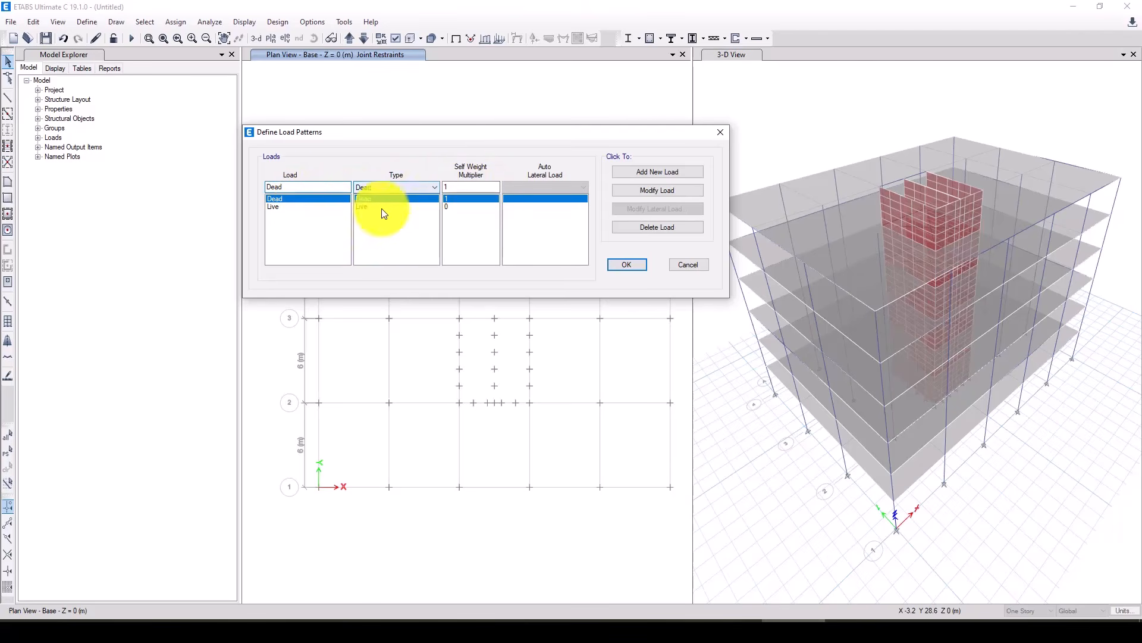
- Add a load pattern named SD of type Super Dead with a self-weight multiplier of 0
left_click_drag(292, 191, 258, 193)
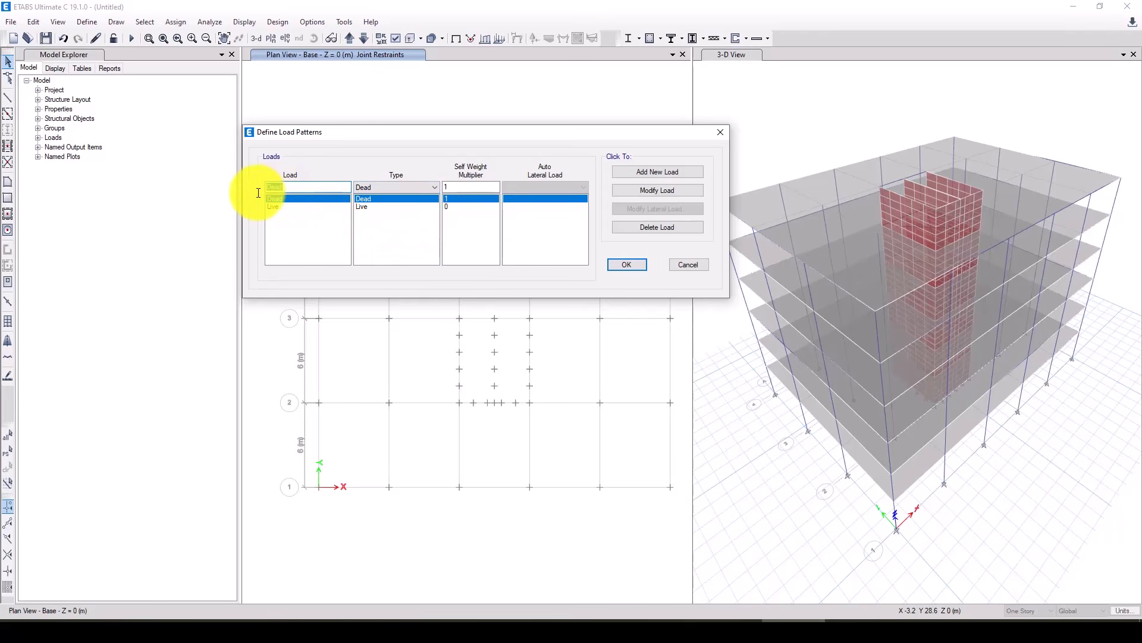
type("SD")
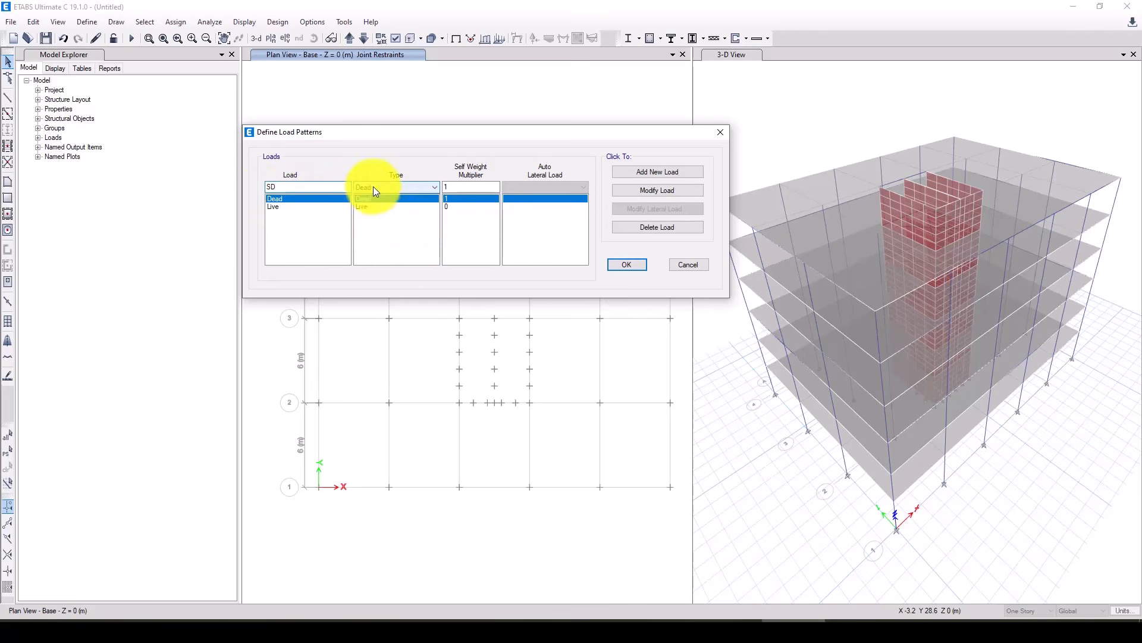
left_click(373, 187)
left_click(376, 204)
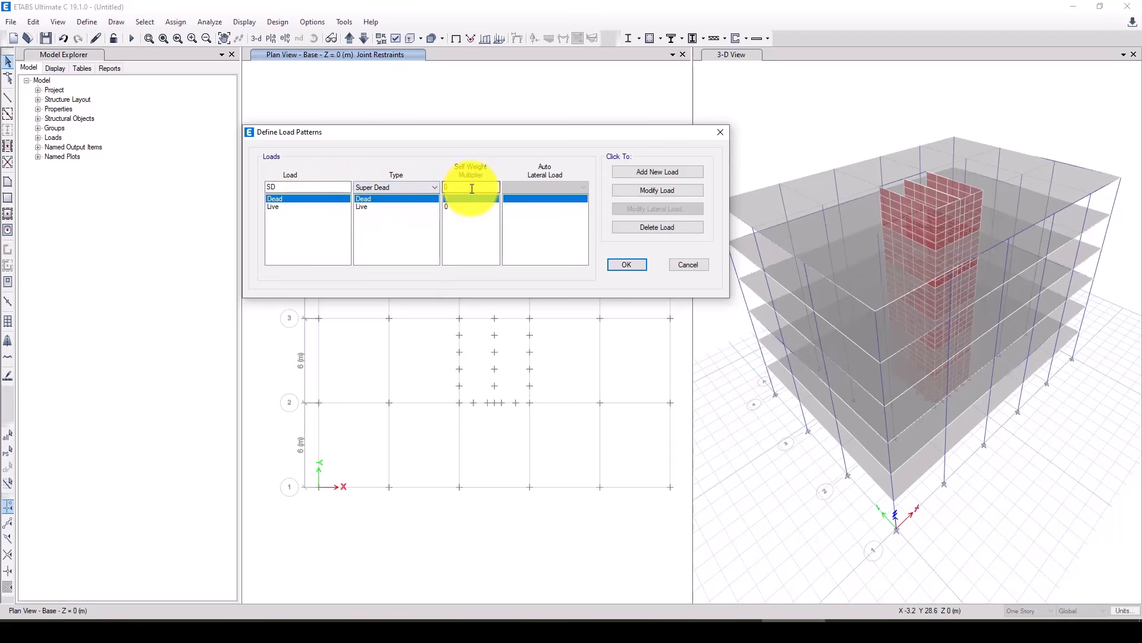
left_click(622, 173)
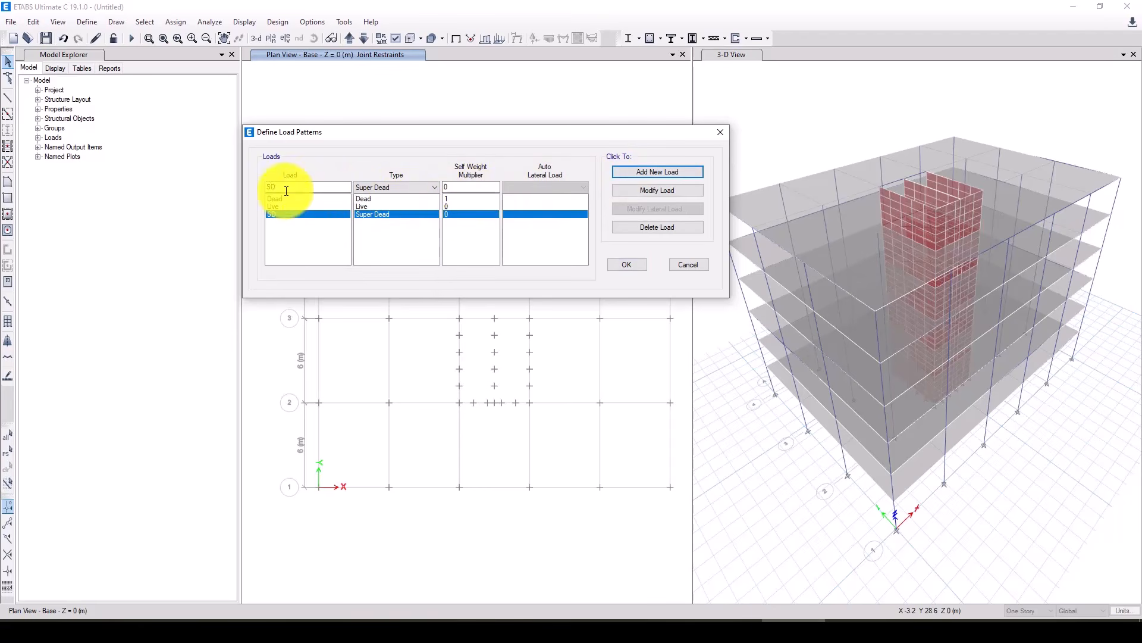
- Add two Seismic load patterns, EX and EY, both with self-weight multiplier 0 and ASCE 7-16 auto lateral load
left_click_drag(286, 191, 262, 192)
type("EX")
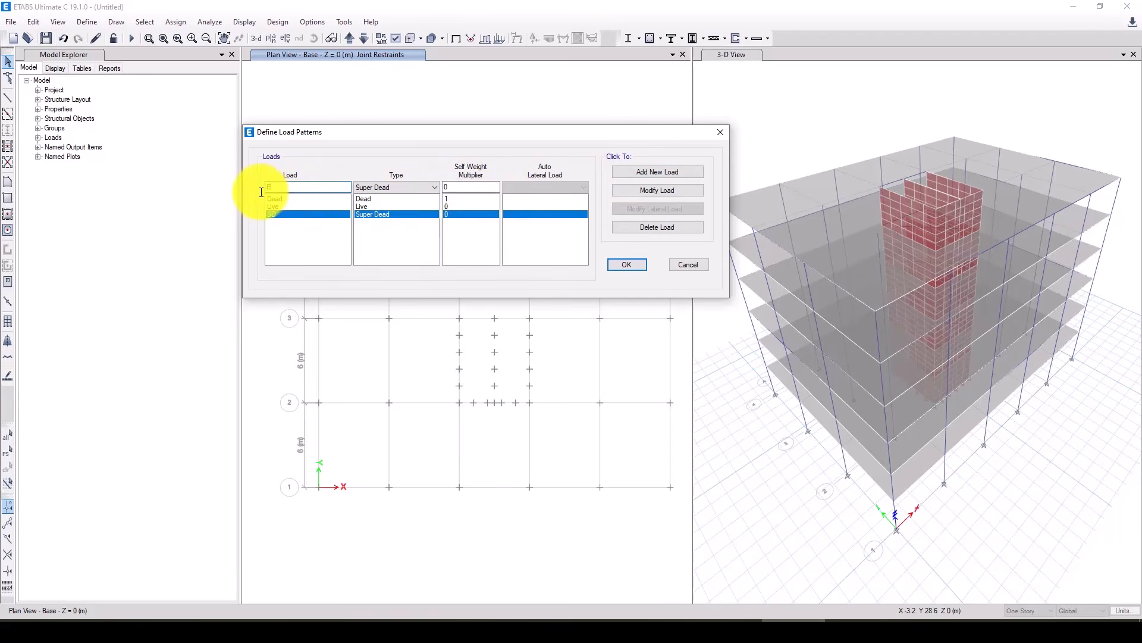
left_click(402, 188)
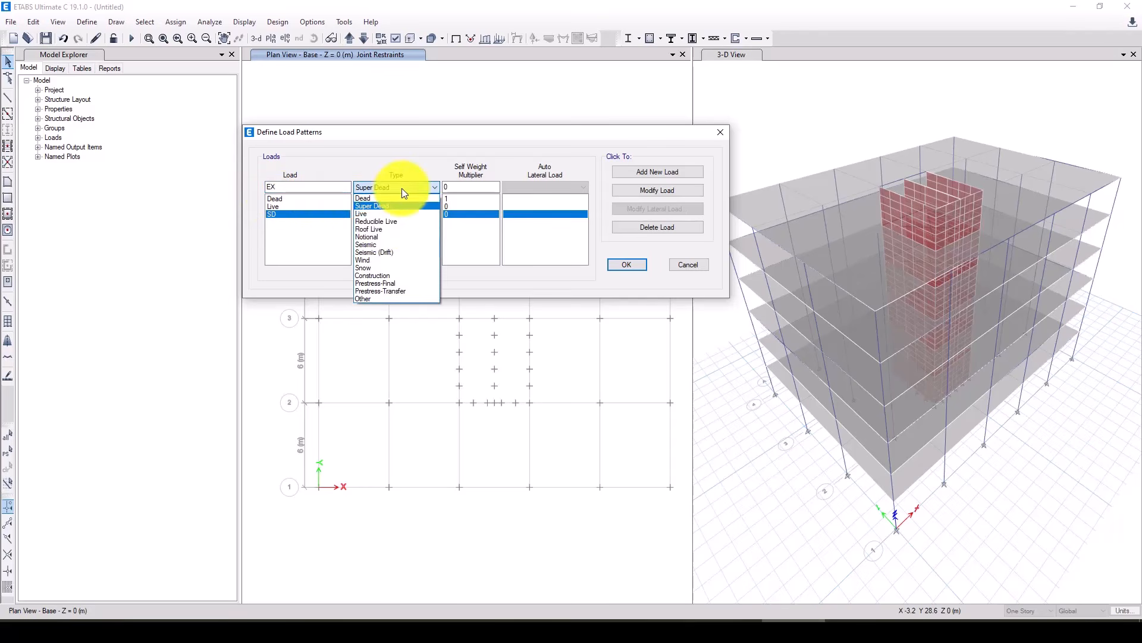
left_click(382, 244)
left_click(548, 188)
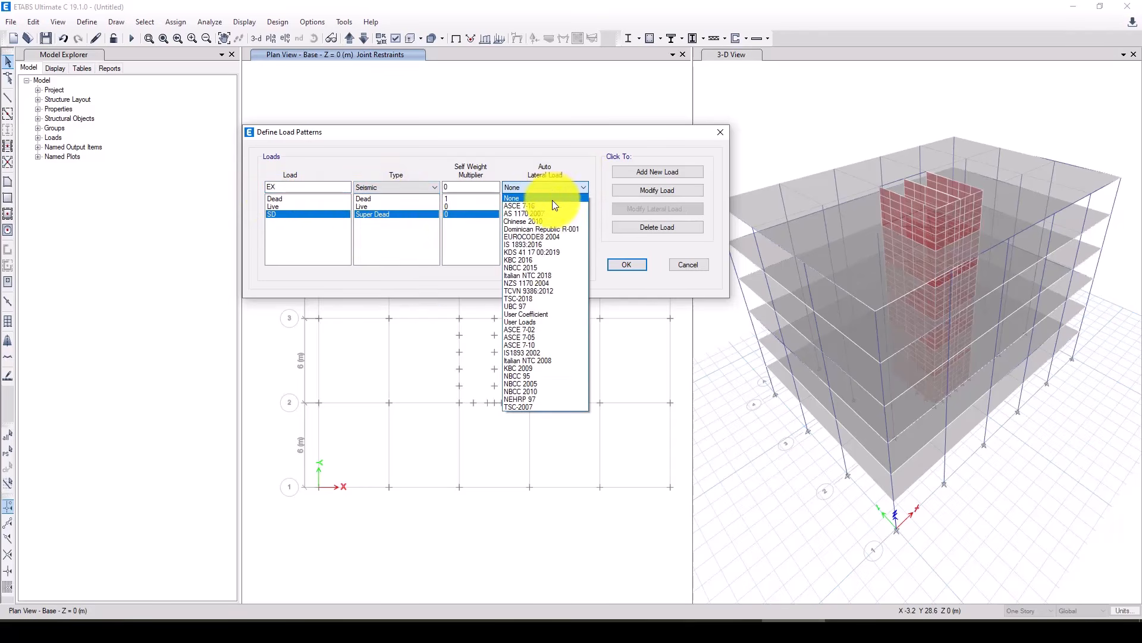
left_click(549, 205)
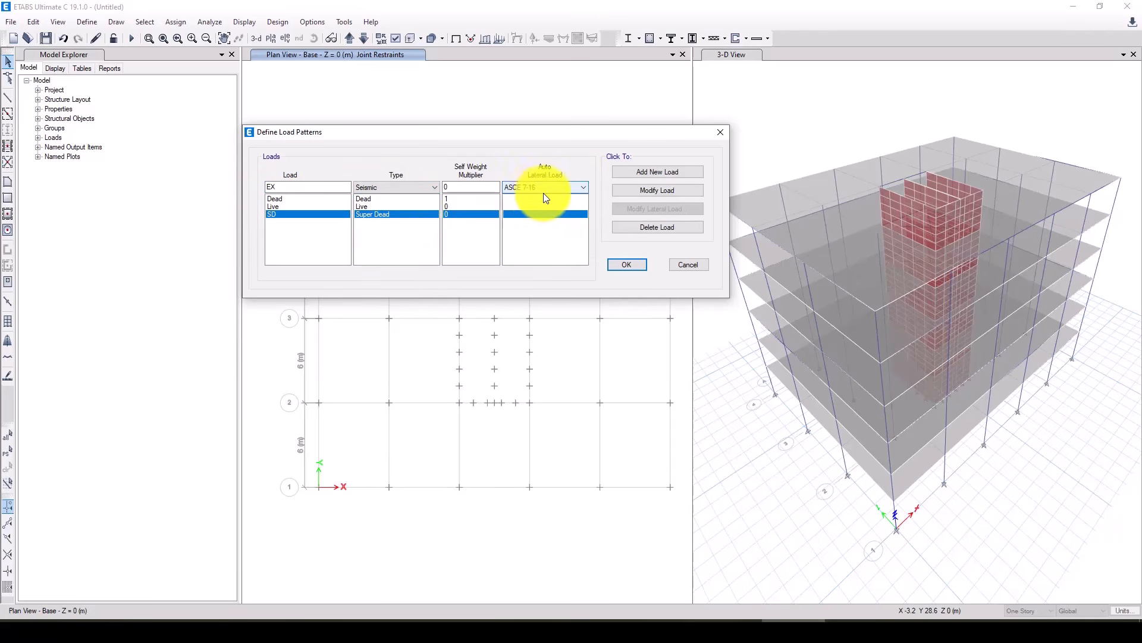
left_click(654, 173)
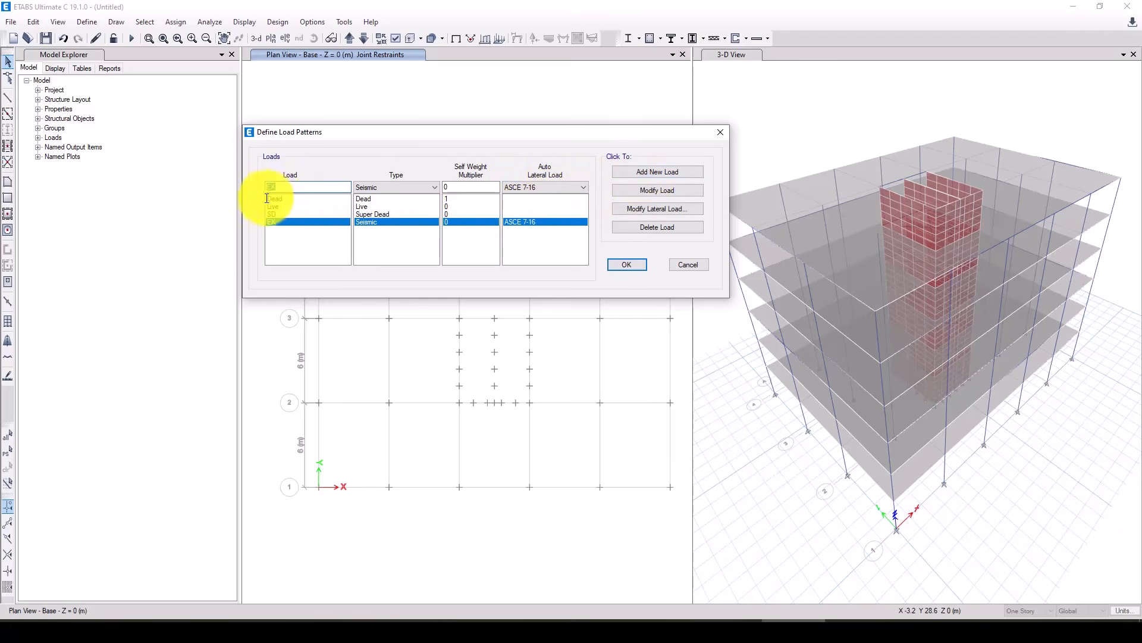
type("EY")
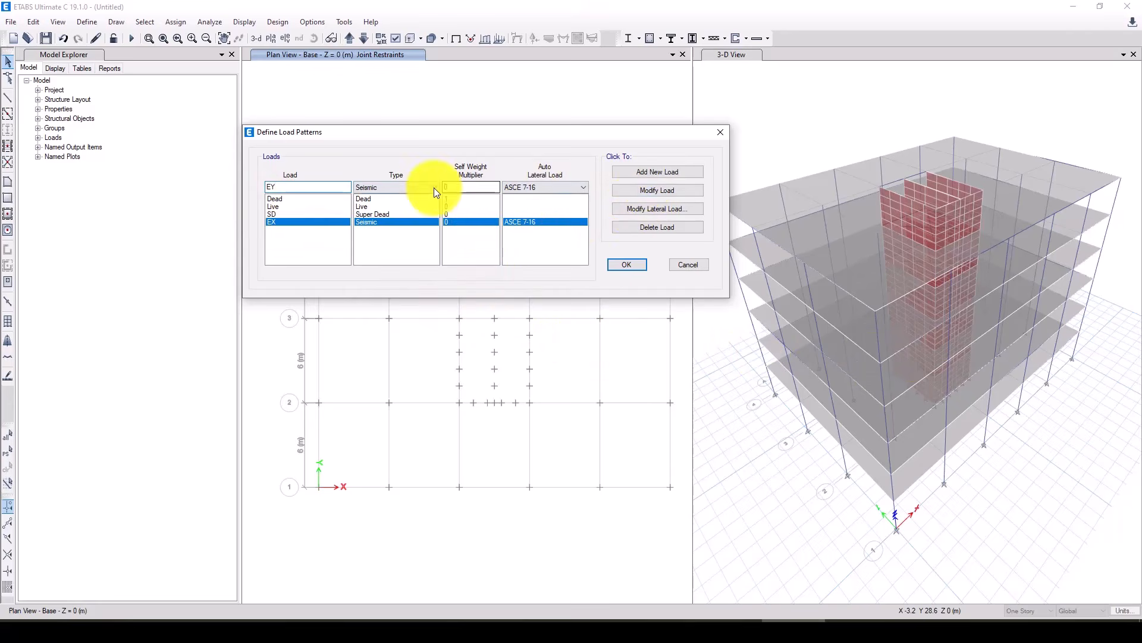
left_click(648, 172)
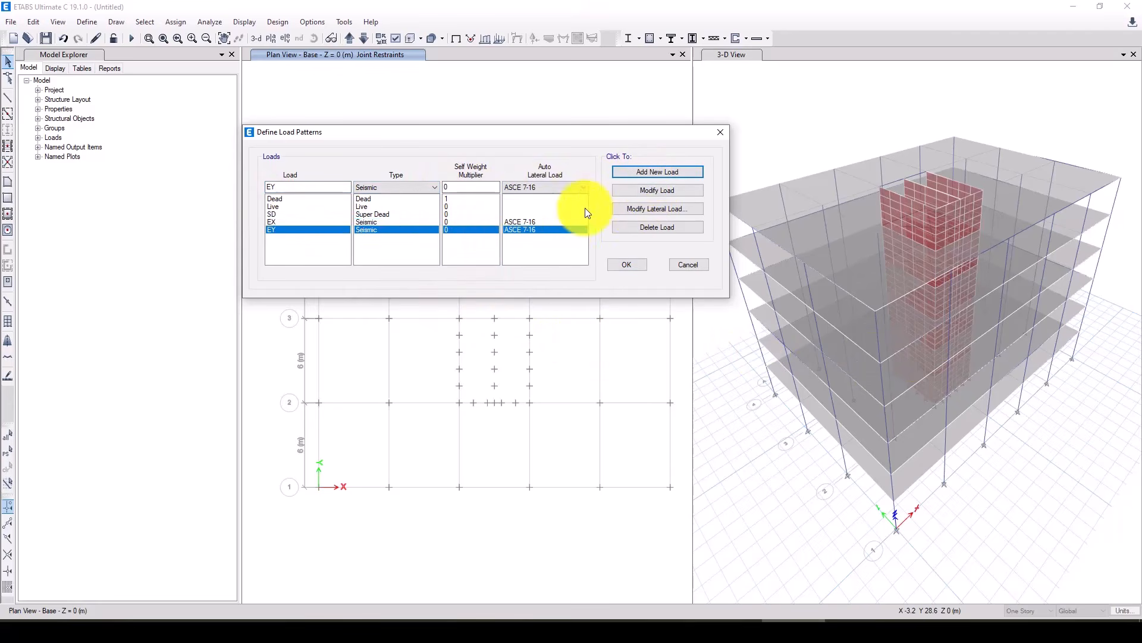
- In EX's ASCE 7-16 lateral load settings, keep only X Dir + Eccentricity and set Ct and x to 0.016; 0.9
left_click(375, 222)
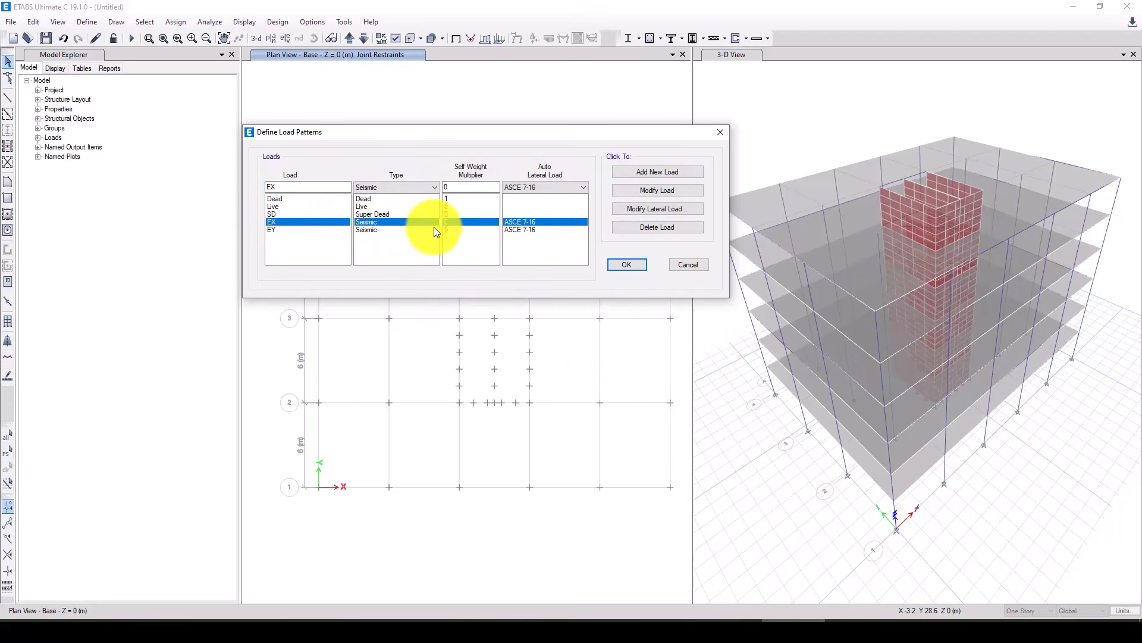
left_click(649, 208)
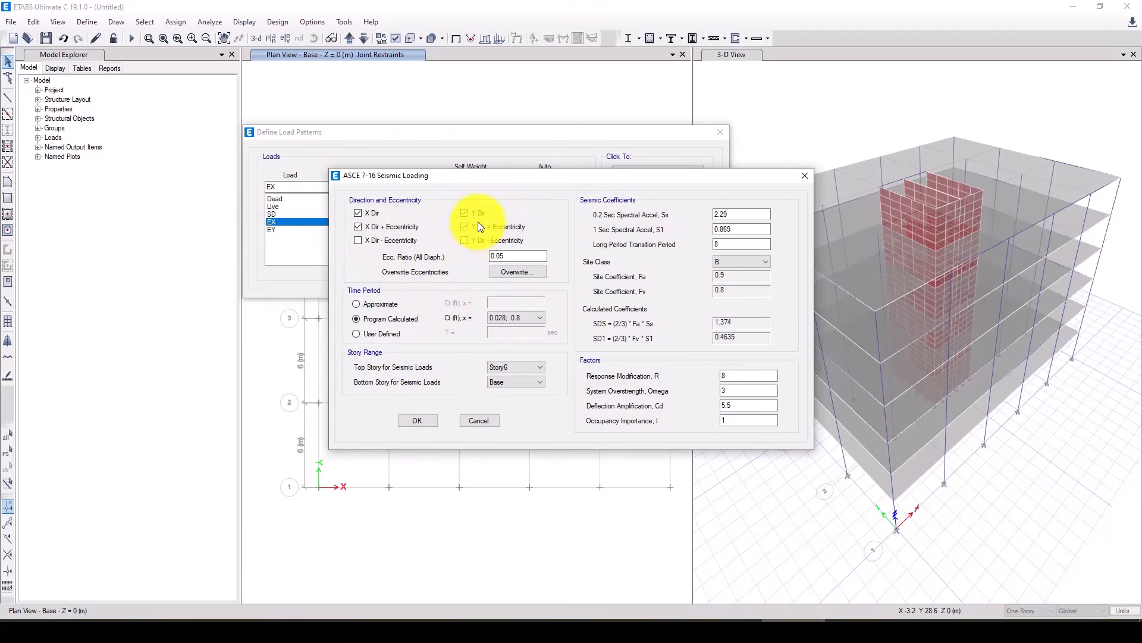
left_click(367, 212)
left_click(516, 257)
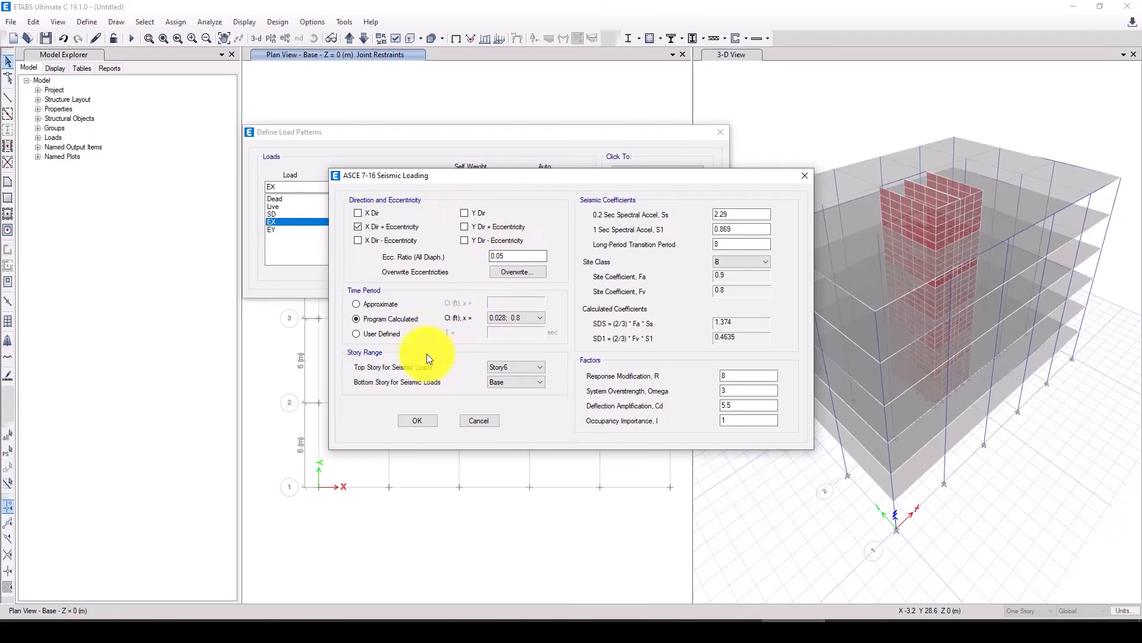
left_click(521, 318)
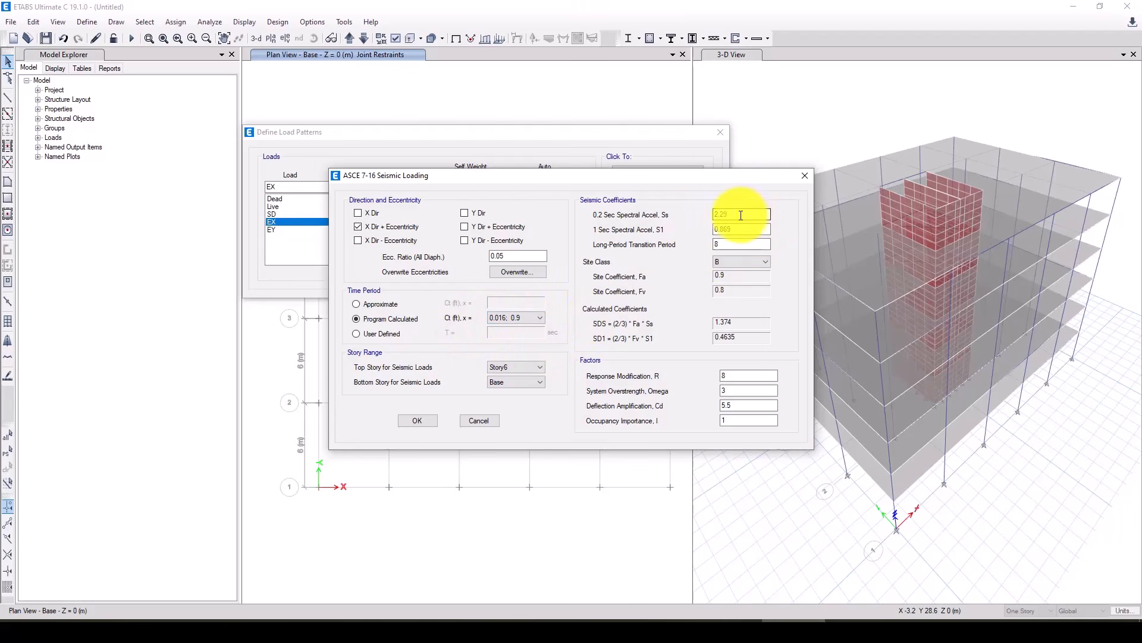
- Set EX's seismic coefficients to Ss 1.2 and S1 0.6 with Site Class D
left_click_drag(740, 216, 688, 219)
type("1")
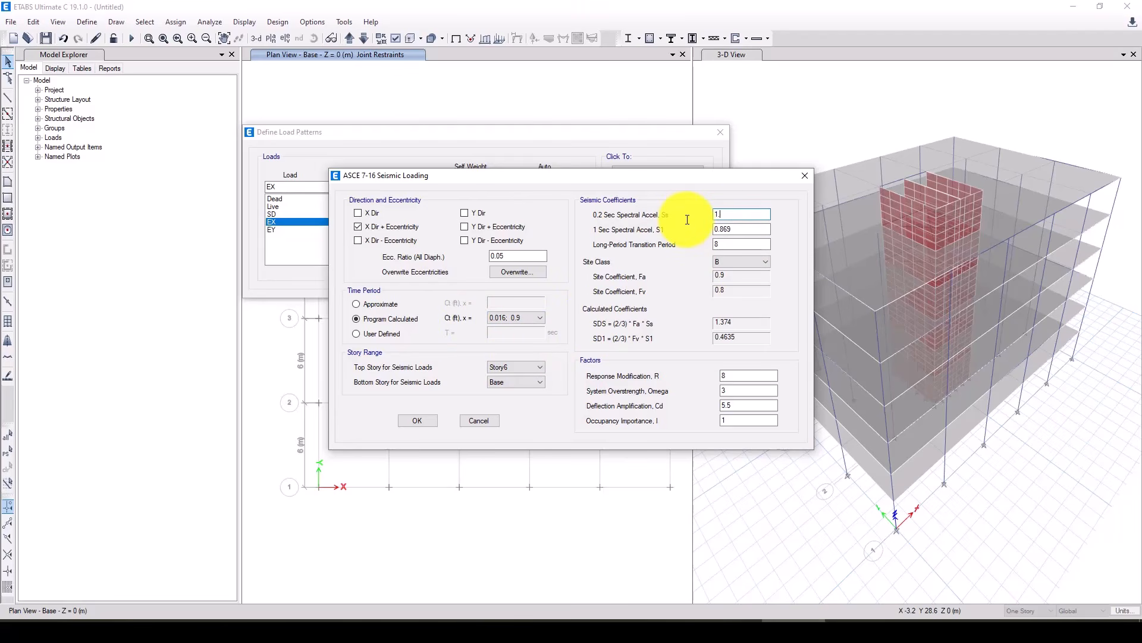
type(".2")
key("Tab")
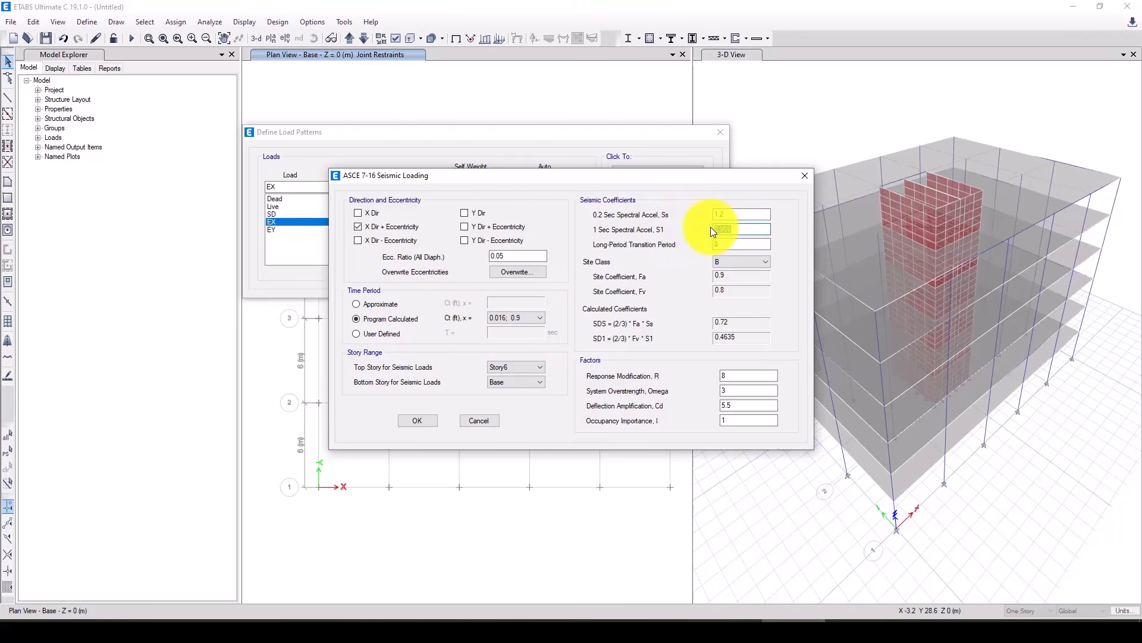
type("0.")
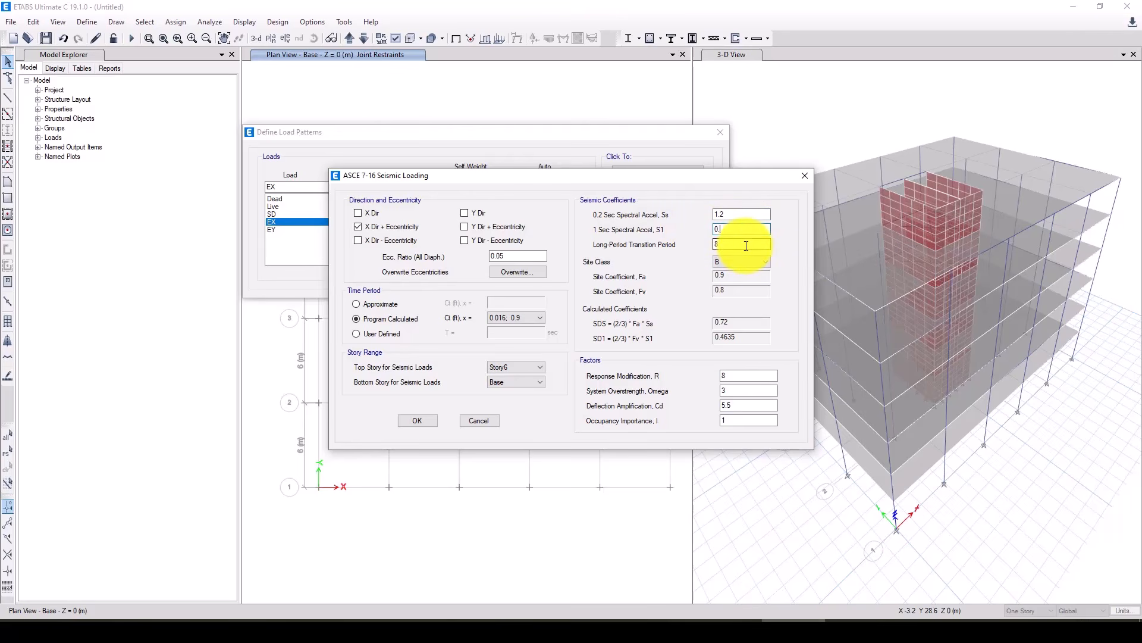
left_click(750, 261)
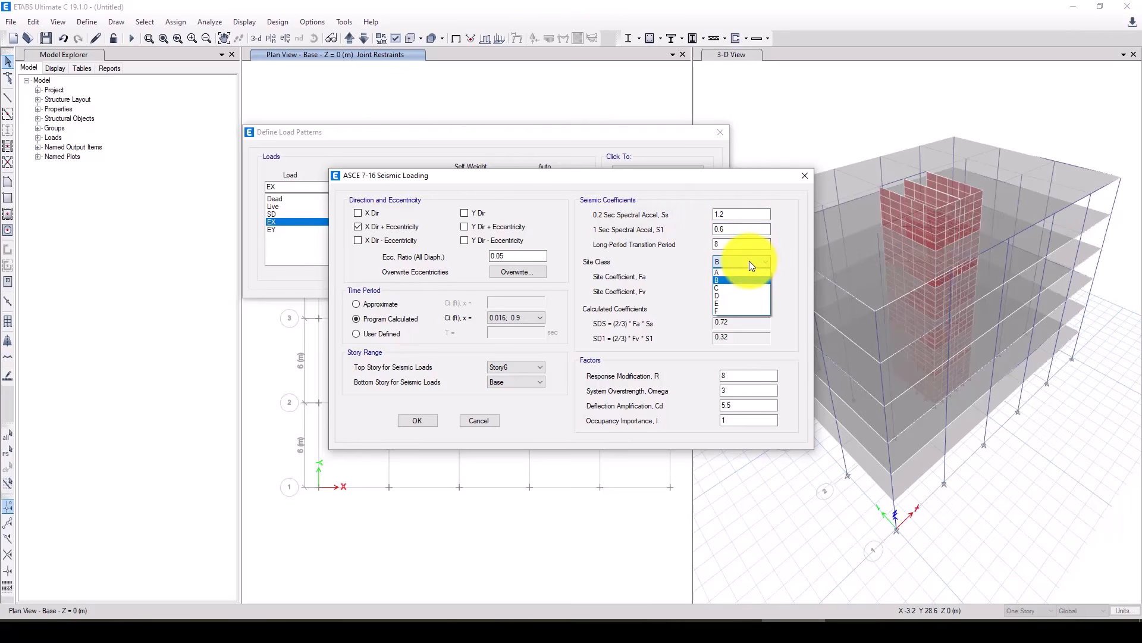
left_click(729, 295)
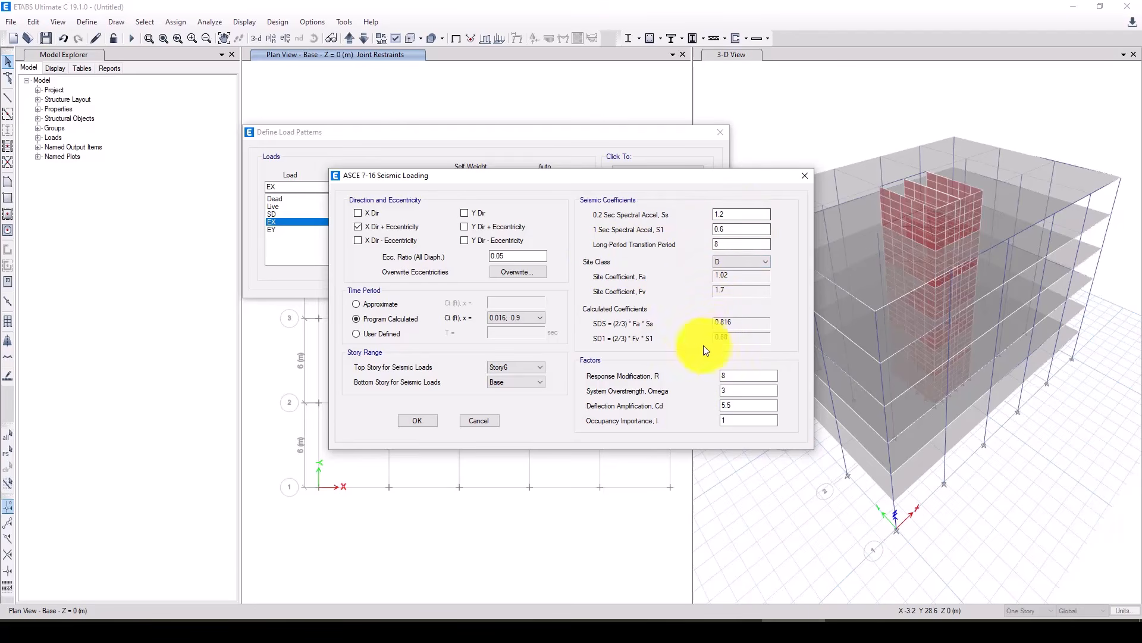
- Set EX's factors to R 4, Omega 2.5 and Cd 4, and accept the seismic loading
left_click(717, 374)
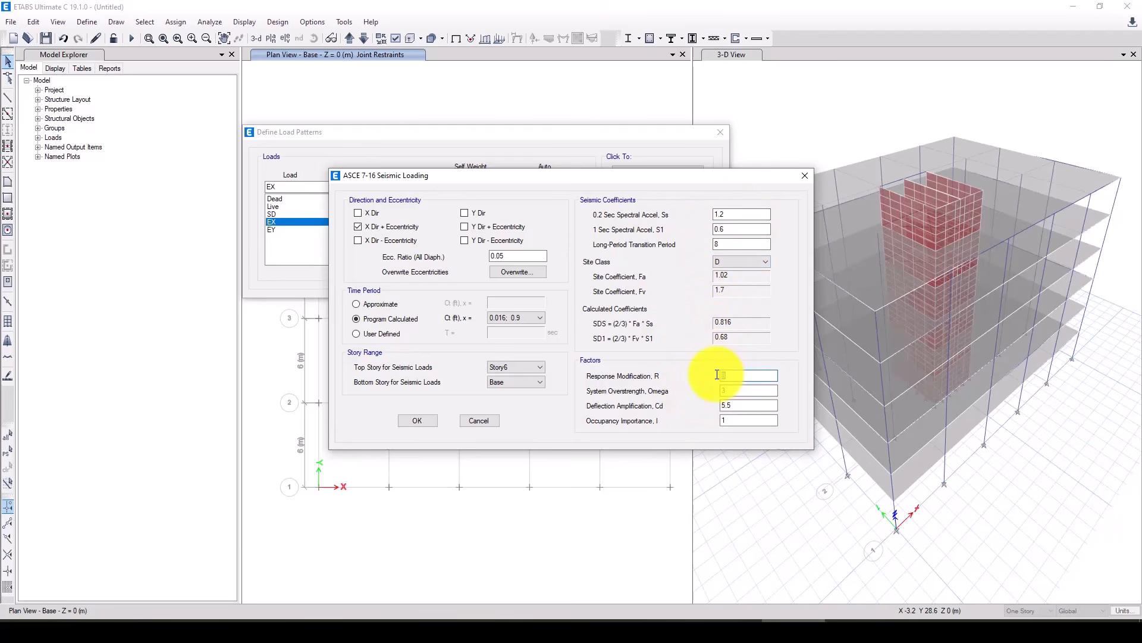
key("Tab")
type("2")
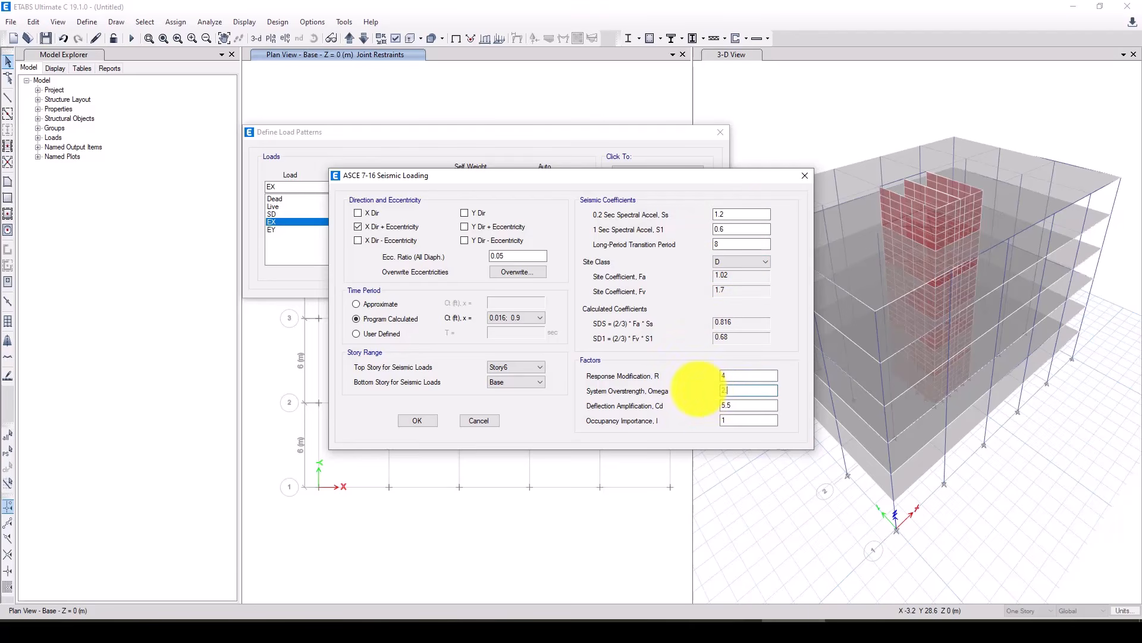
type(".5")
key("Tab")
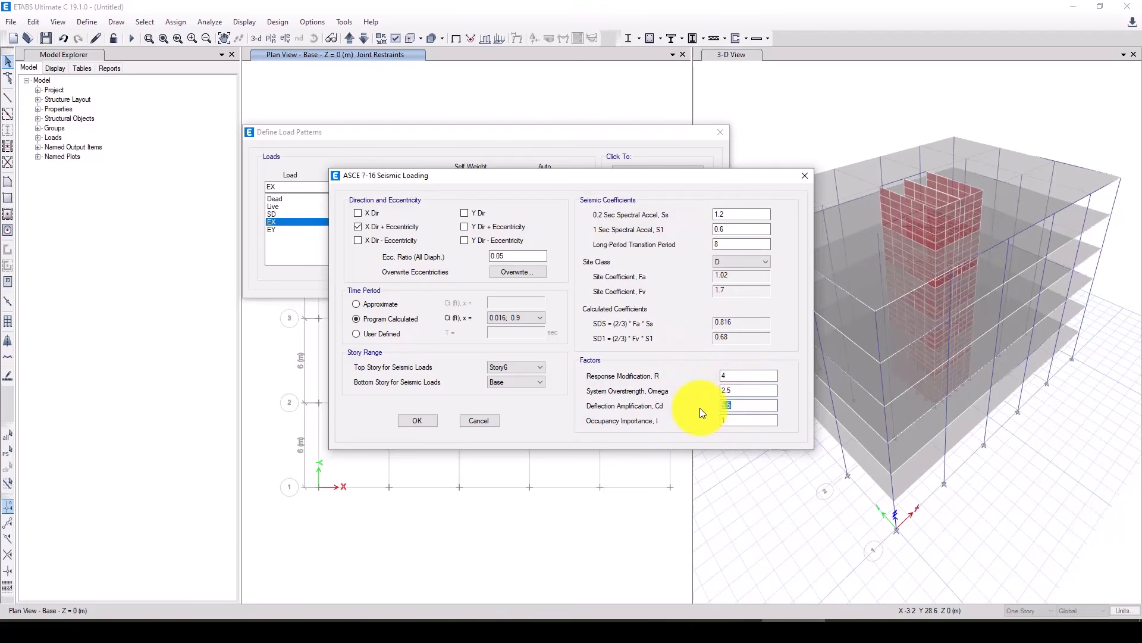
type("4")
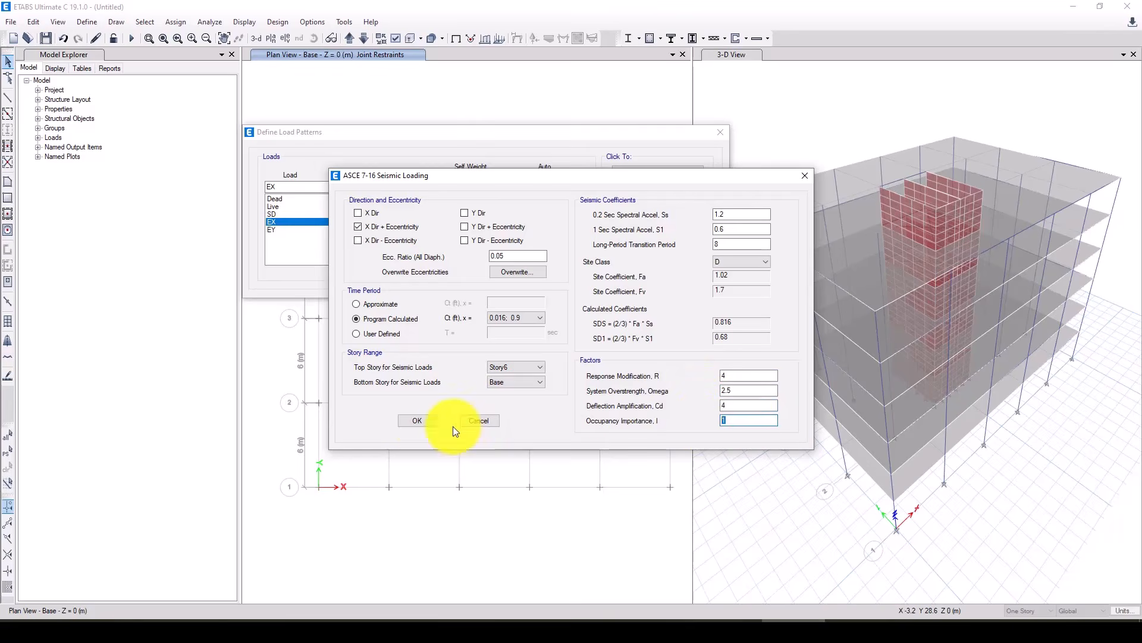
left_click(420, 421)
- In EY's ASCE 7-16 lateral load settings, keep only Y Dir + Eccentricity and set Ct and x to 0.016; 0.9
left_click(517, 230)
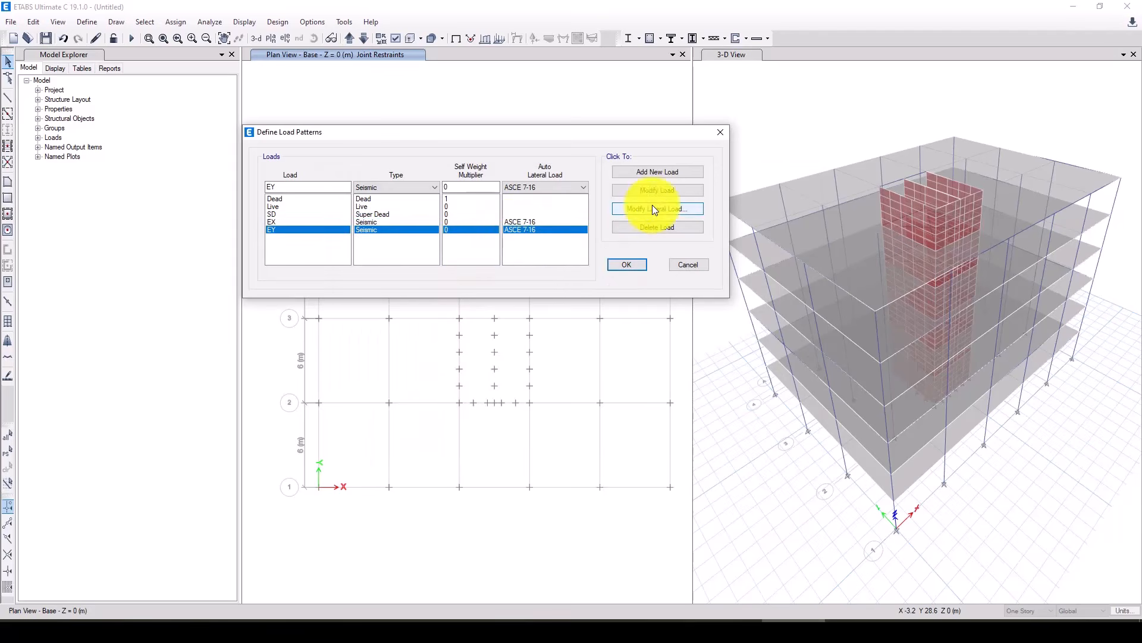
left_click(654, 208)
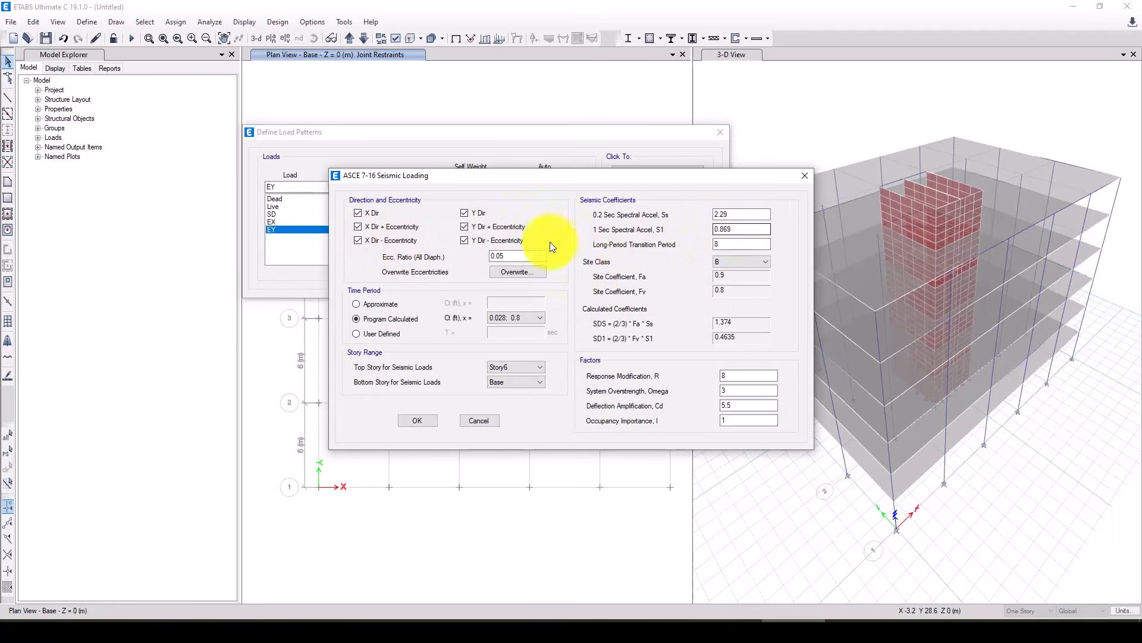
left_click(392, 240)
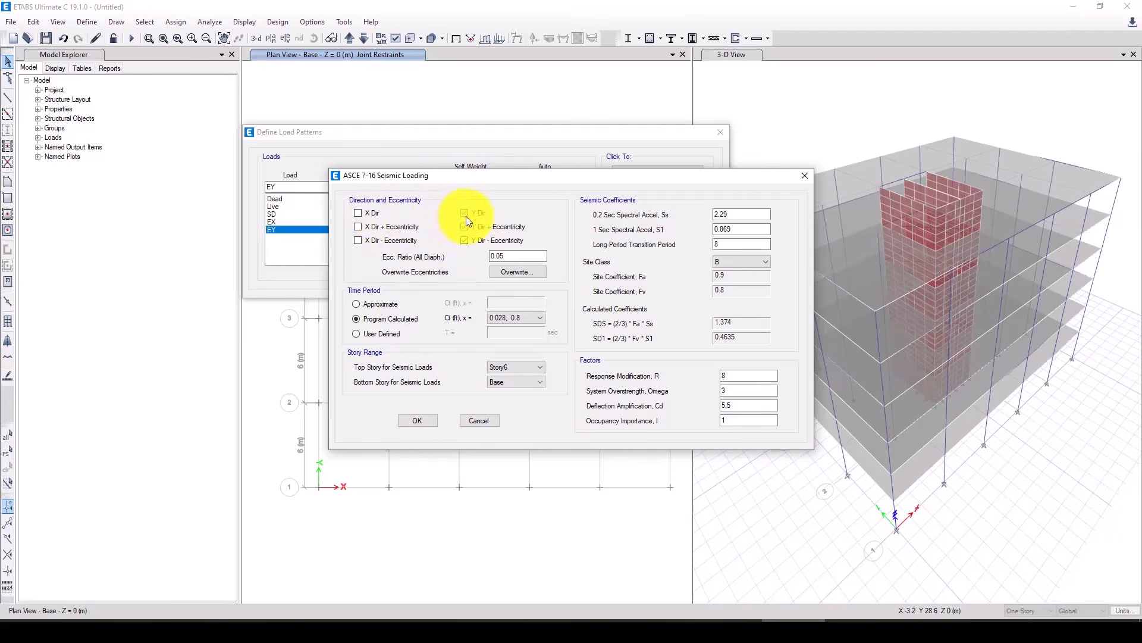
left_click(468, 241)
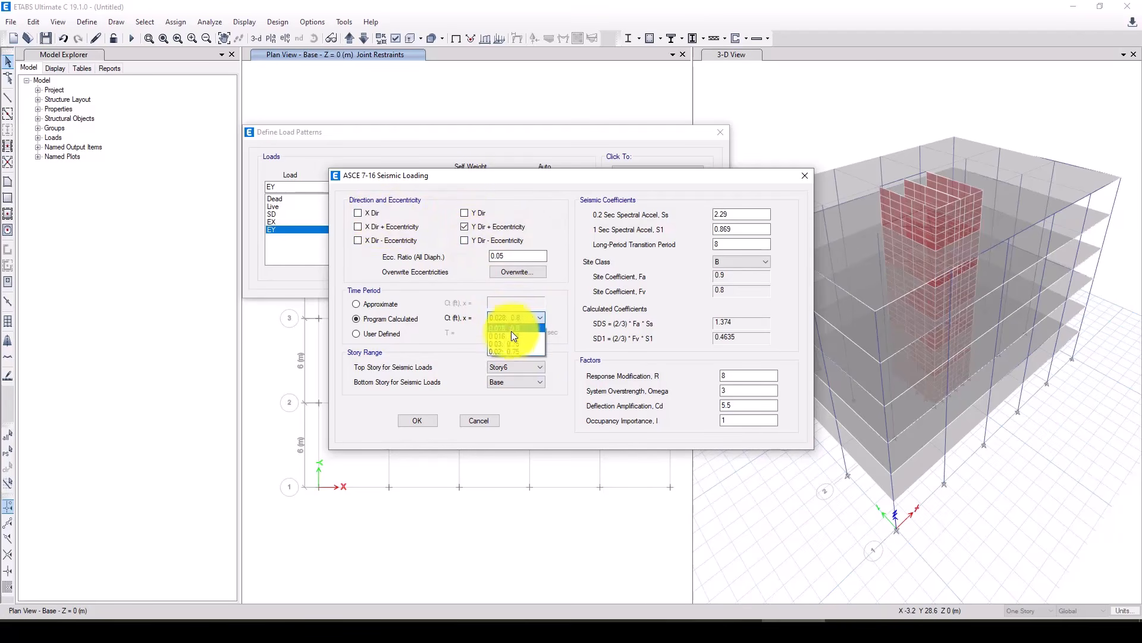
- Set EY's seismic coefficients to Ss 1.2 and S1 0.6 with Site Class D
mouse_move(729, 214)
left_mouse_down()
mouse_move(689, 218)
mouse_move(722, 232)
left_mouse_up()
type("1.2")
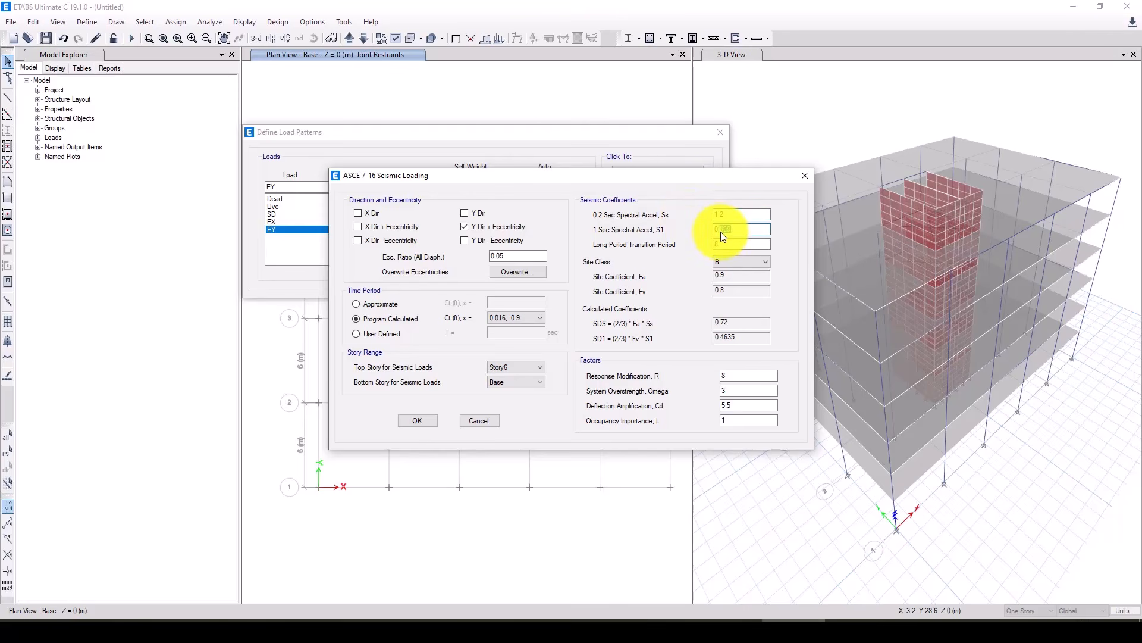
type("5")
left_click(731, 262)
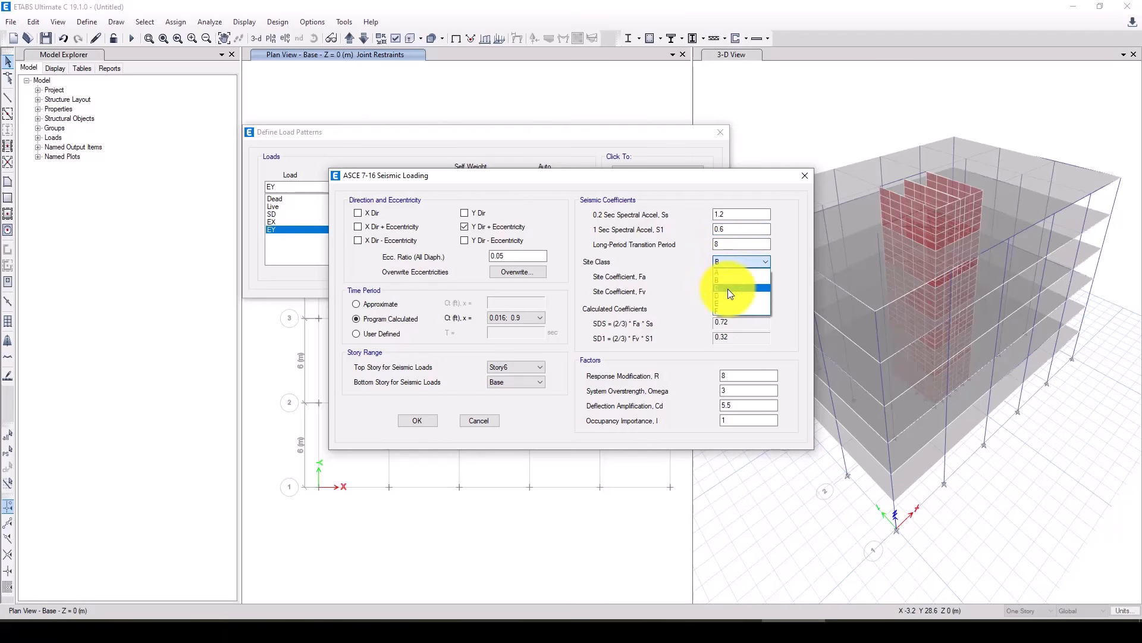
left_click(730, 295)
- Set EY's factors to R 4, Omega 2.5 and Cd 4, and accept the seismic loading
left_click_drag(745, 377, 698, 390)
type("2.5")
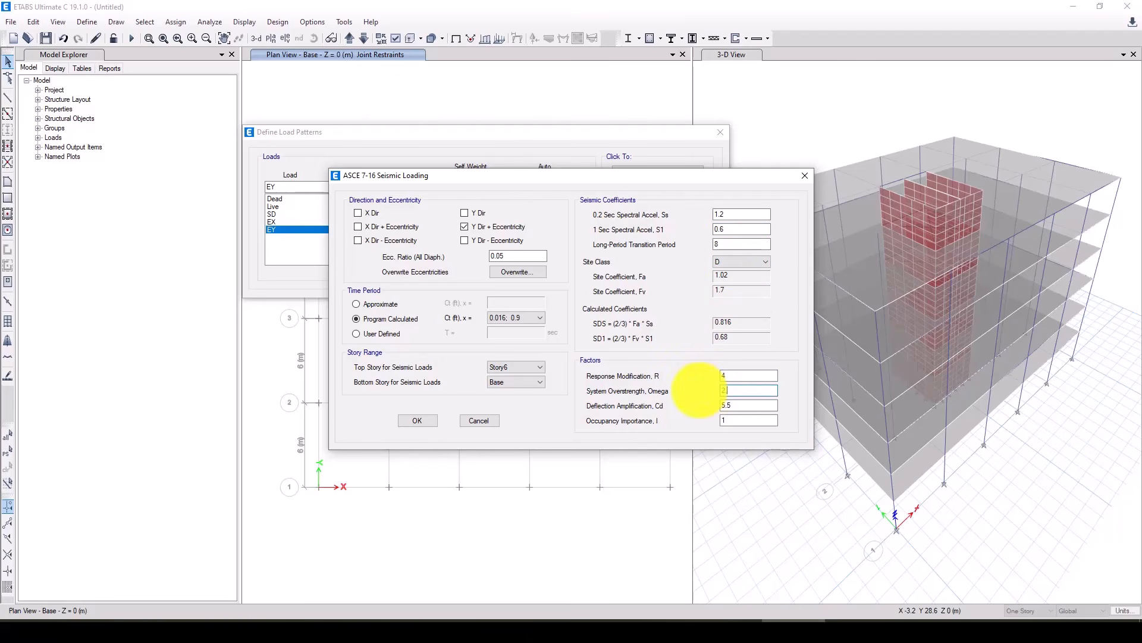
type("4")
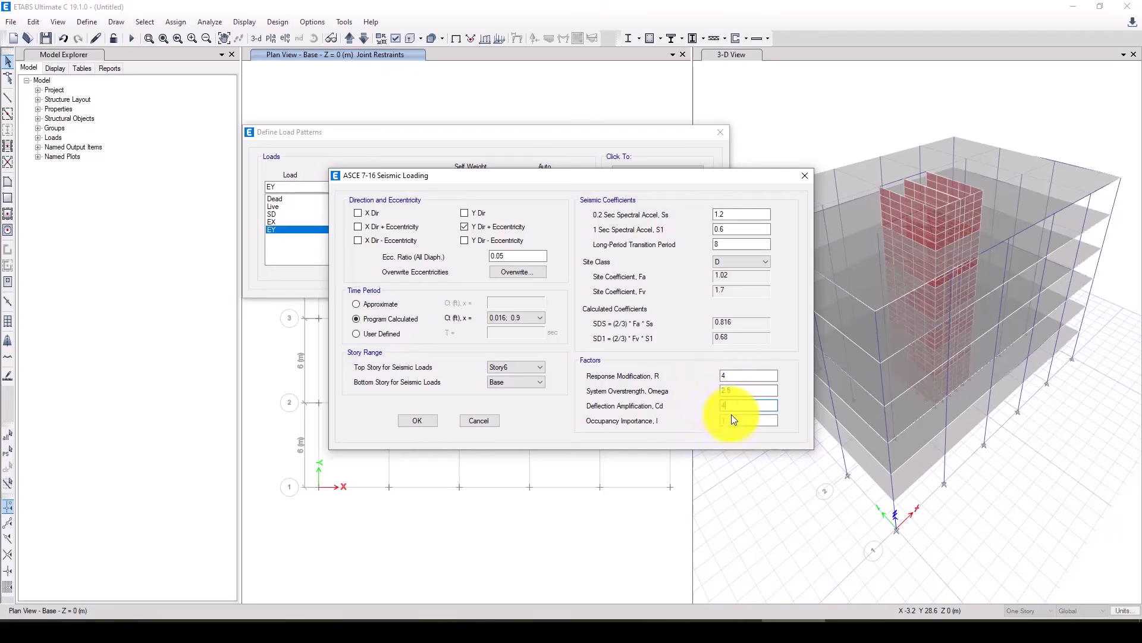
left_click(426, 426)
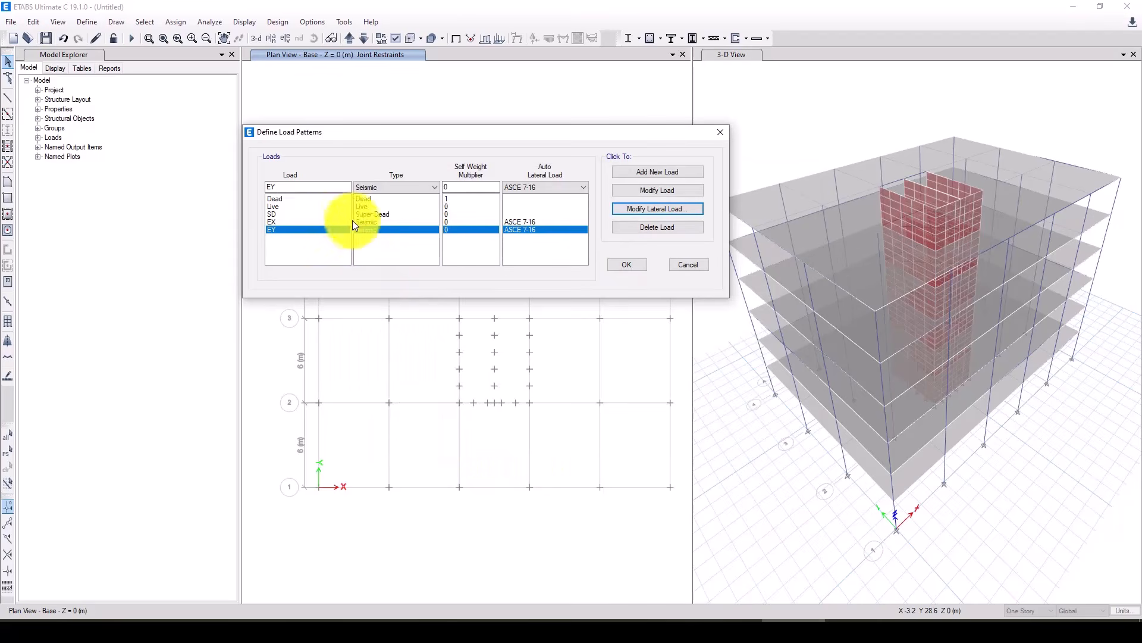
- Look through the EX, SD and Live entries in the load pattern list, and close the load pattern definitions
left_click(274, 221)
left_click(274, 216)
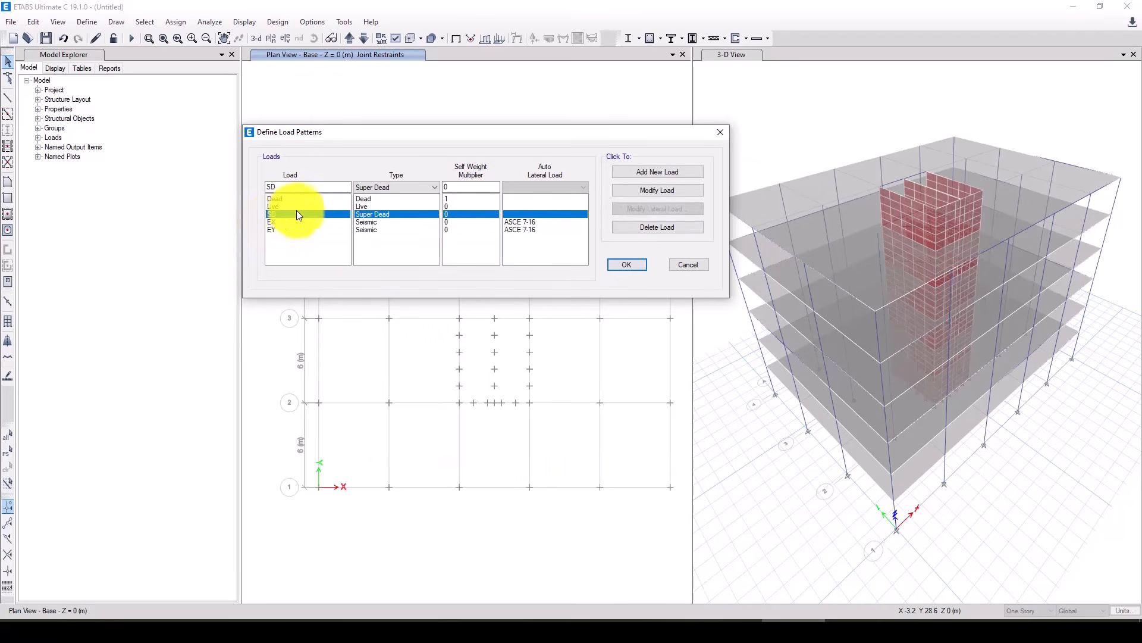
left_click(284, 206)
left_click(282, 214)
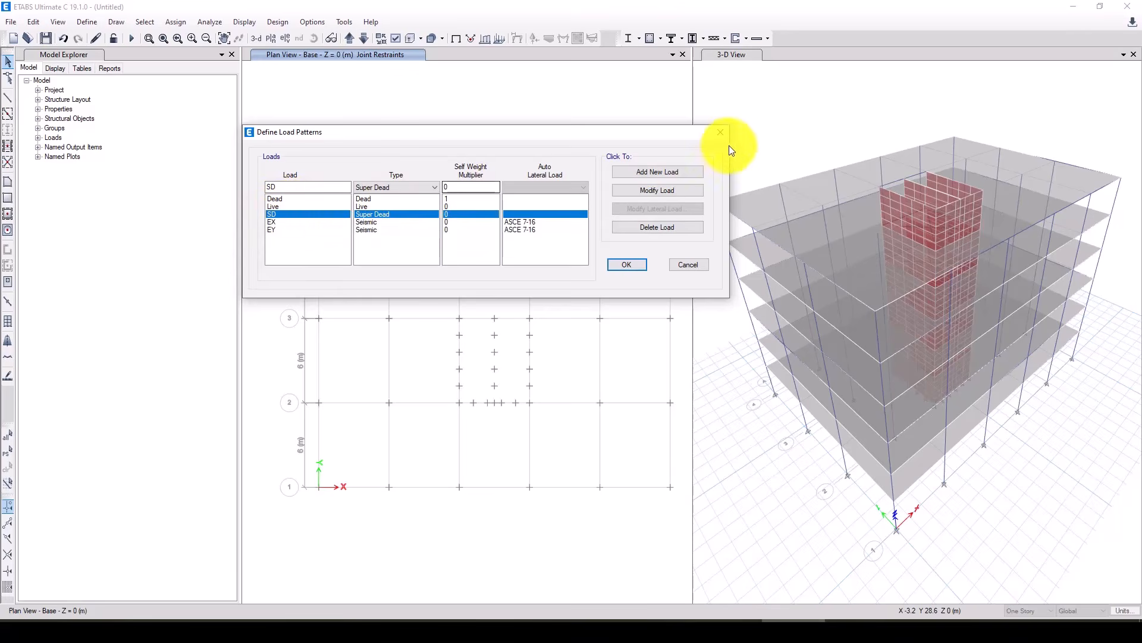
left_click(719, 134)
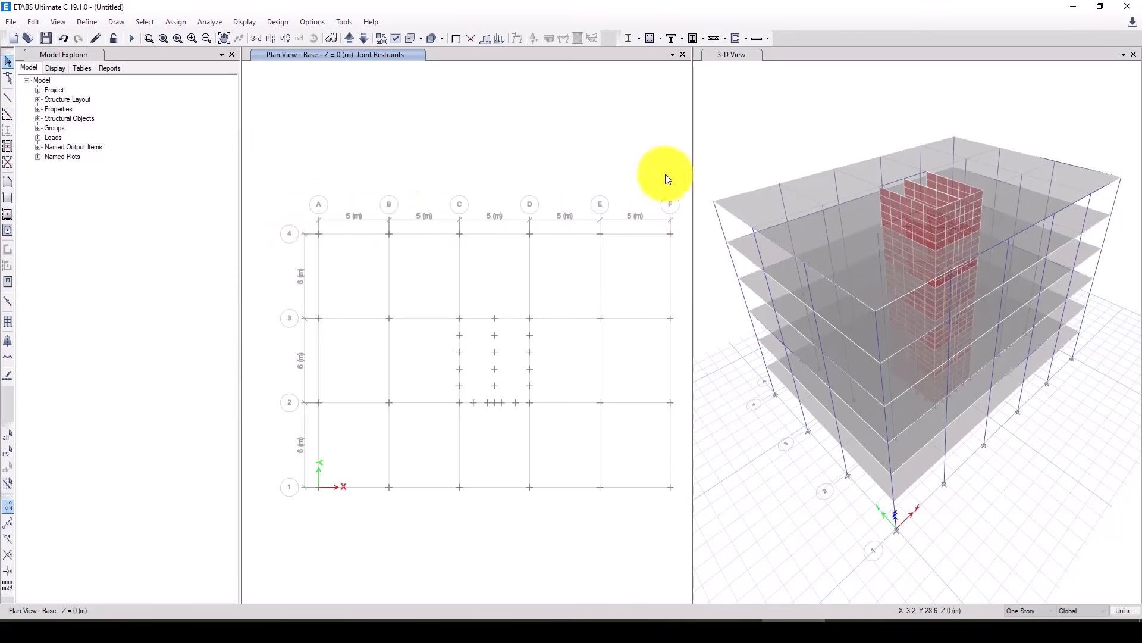
- Show the Story1 plan, set the story scope to All Stories, and select the floor slabs
left_click(353, 38)
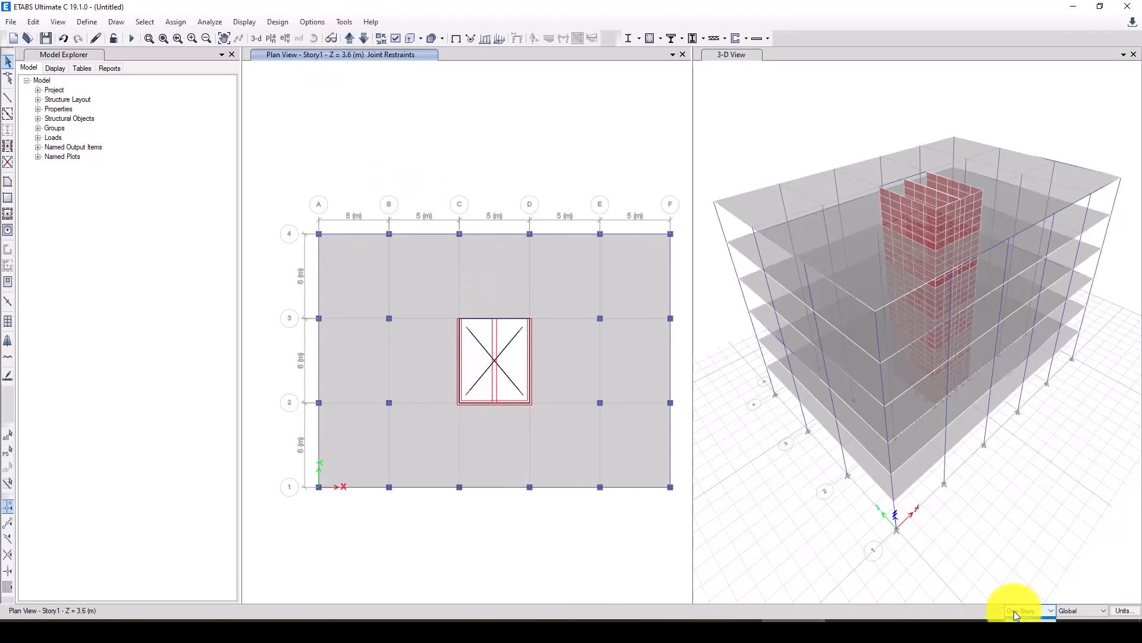
left_click(1020, 628)
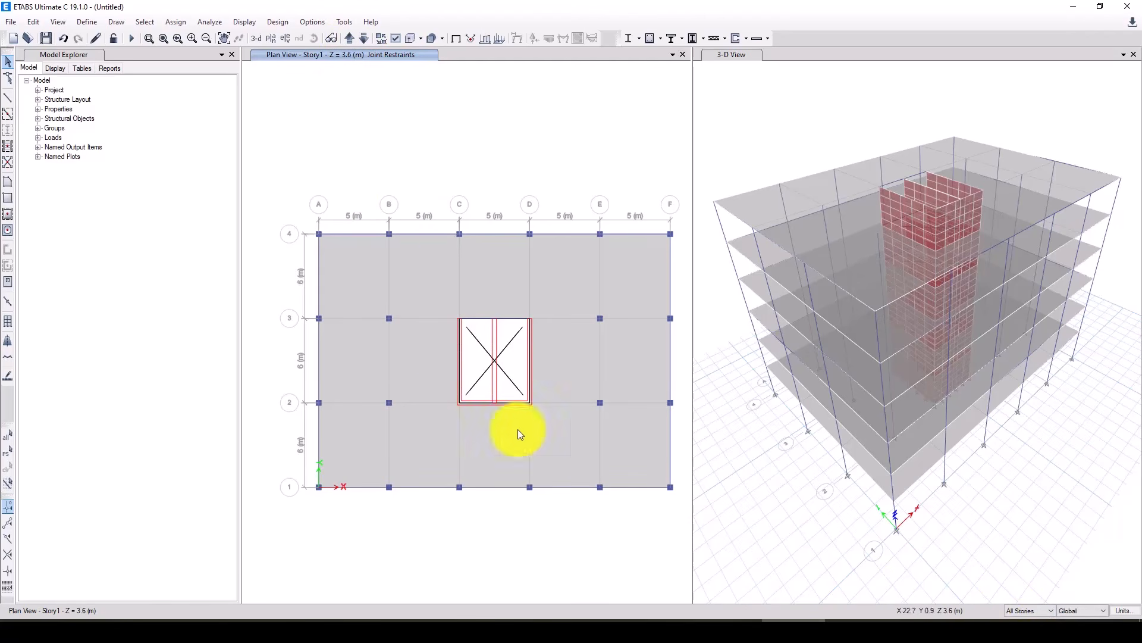
left_click(406, 288)
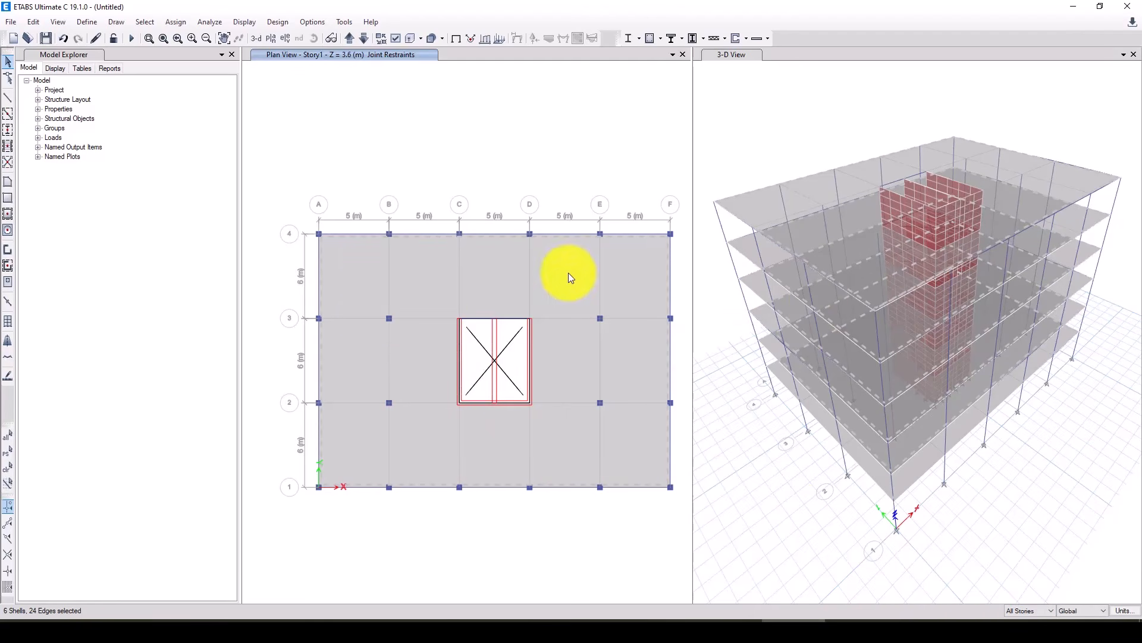
left_click(176, 22)
mouse_move(215, 134)
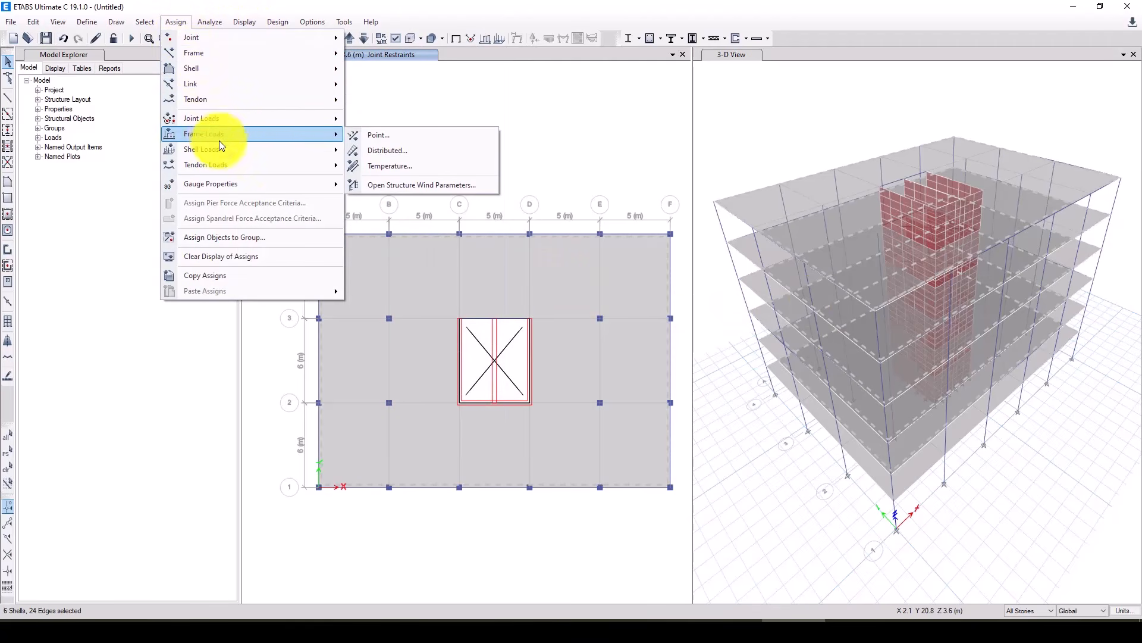
mouse_move(255, 149)
left_click(382, 165)
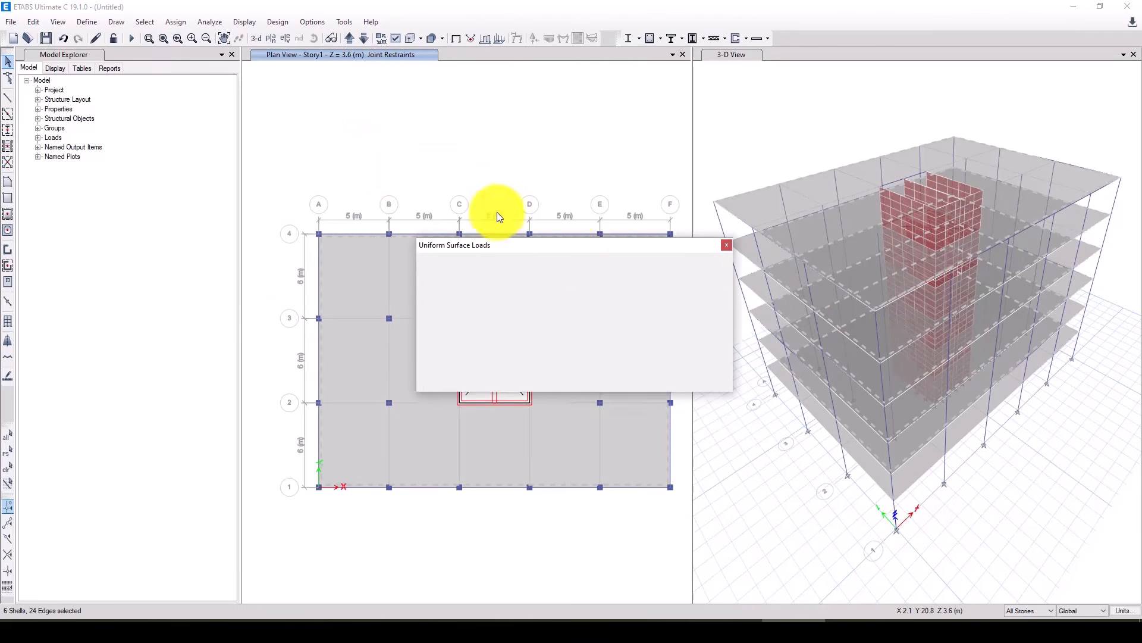
left_click_drag(587, 250, 394, 124)
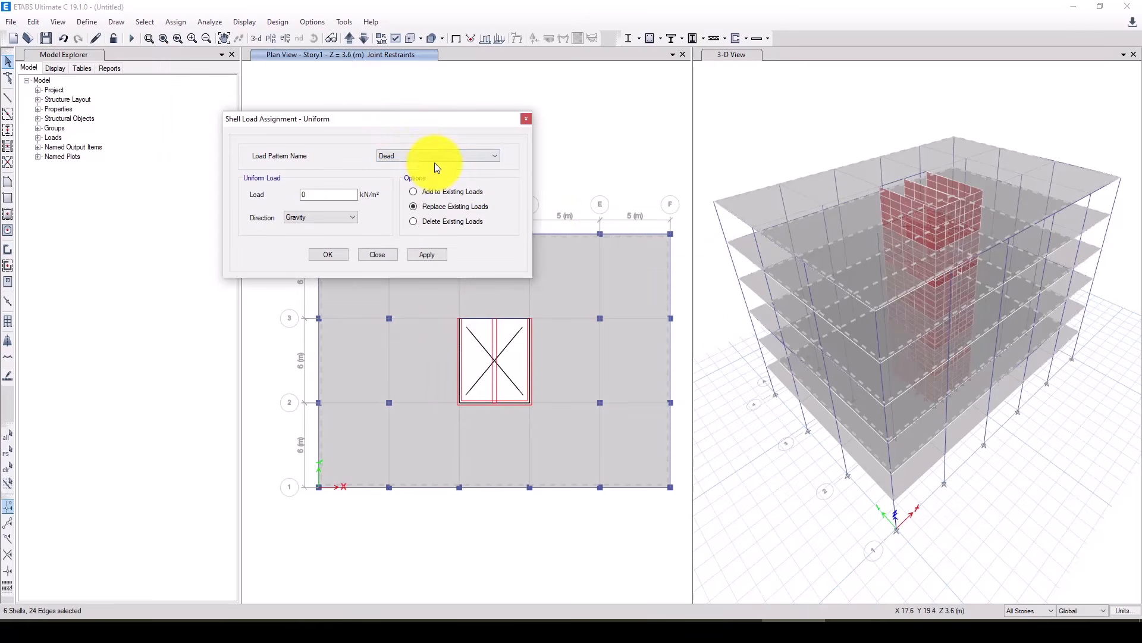
left_click(428, 157)
left_click(419, 164)
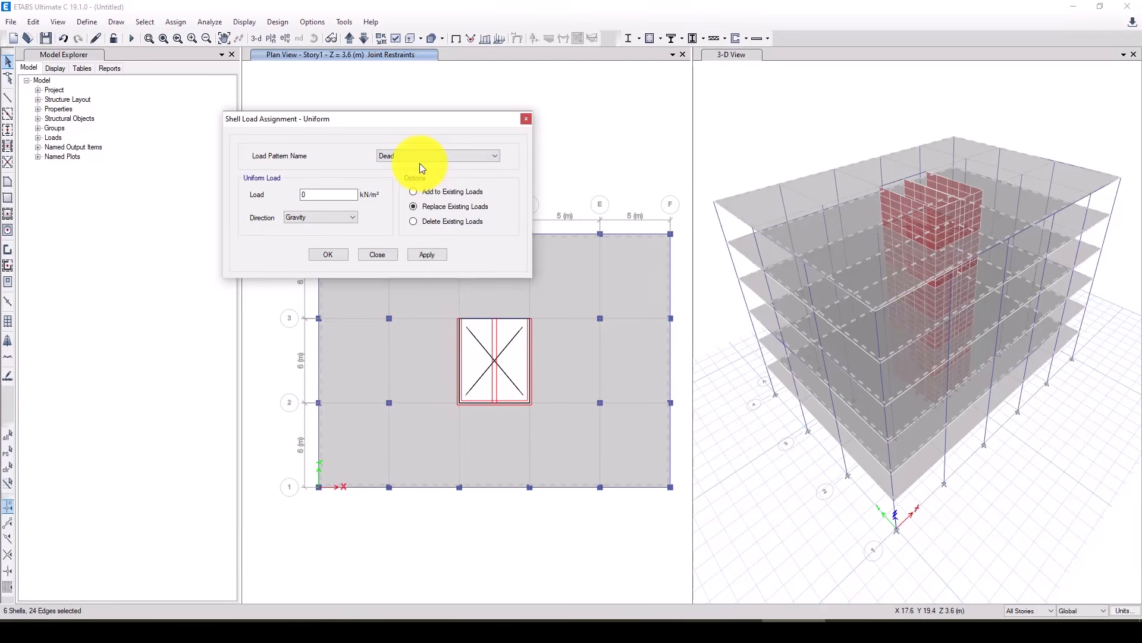
left_click(526, 120)
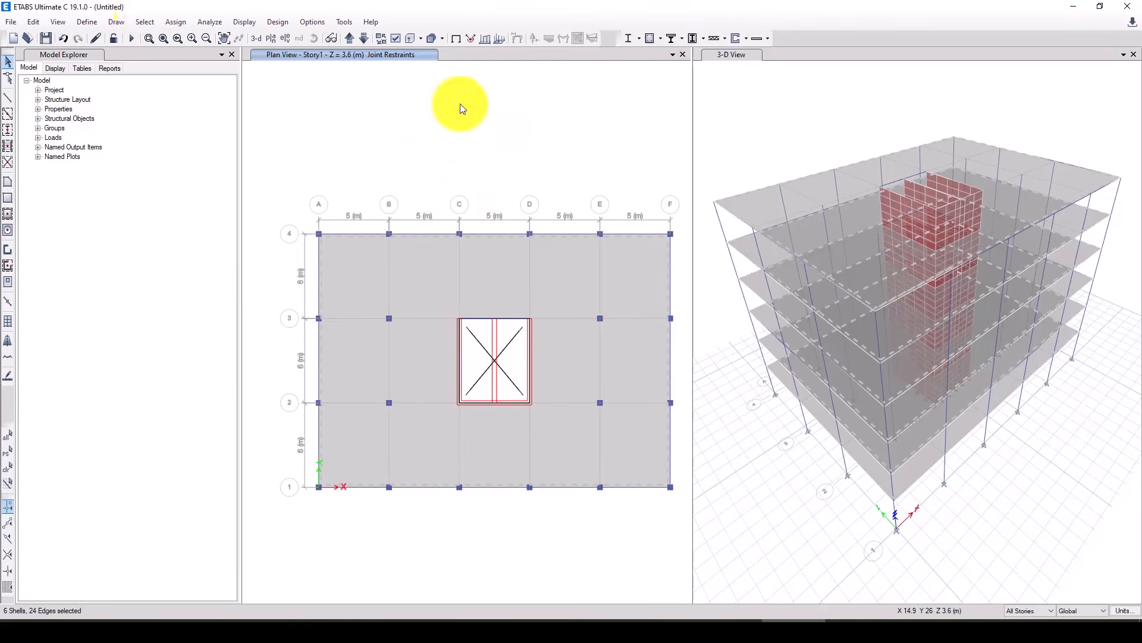
- Reopen the load pattern definitions and accept the Dead, Live, SD, EX and EY patterns
left_click(91, 25)
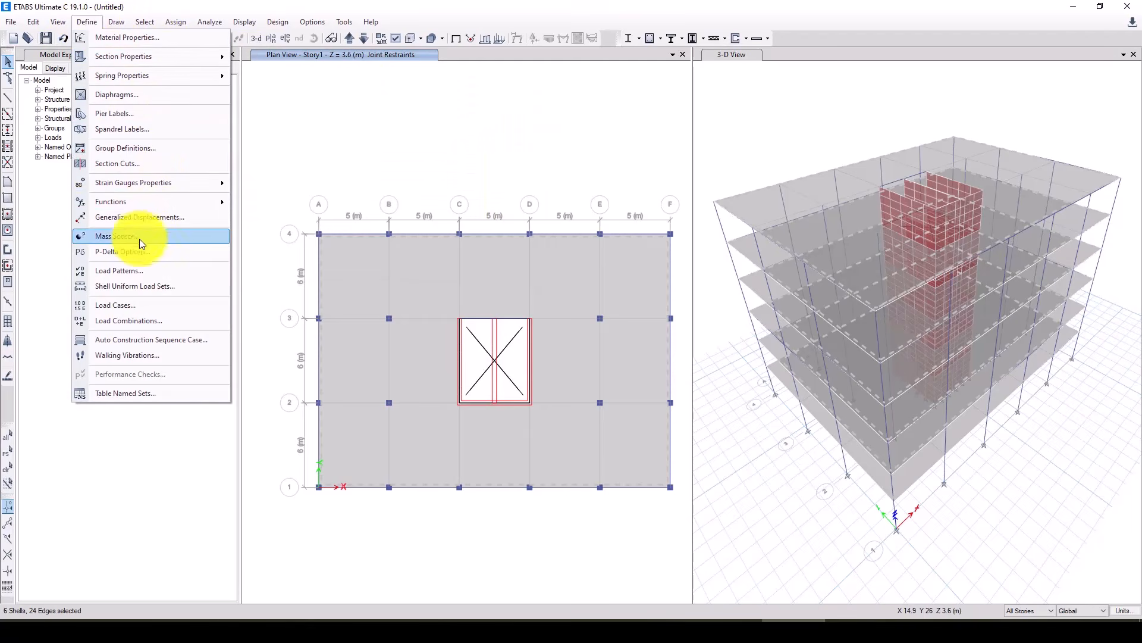
left_click(141, 267)
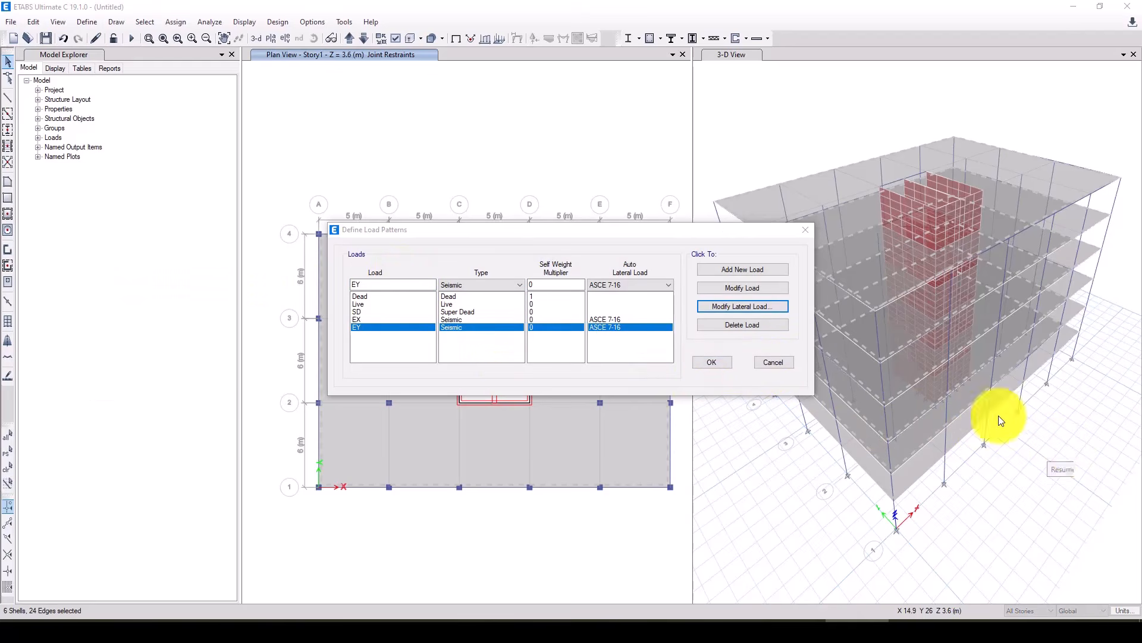
left_click(717, 362)
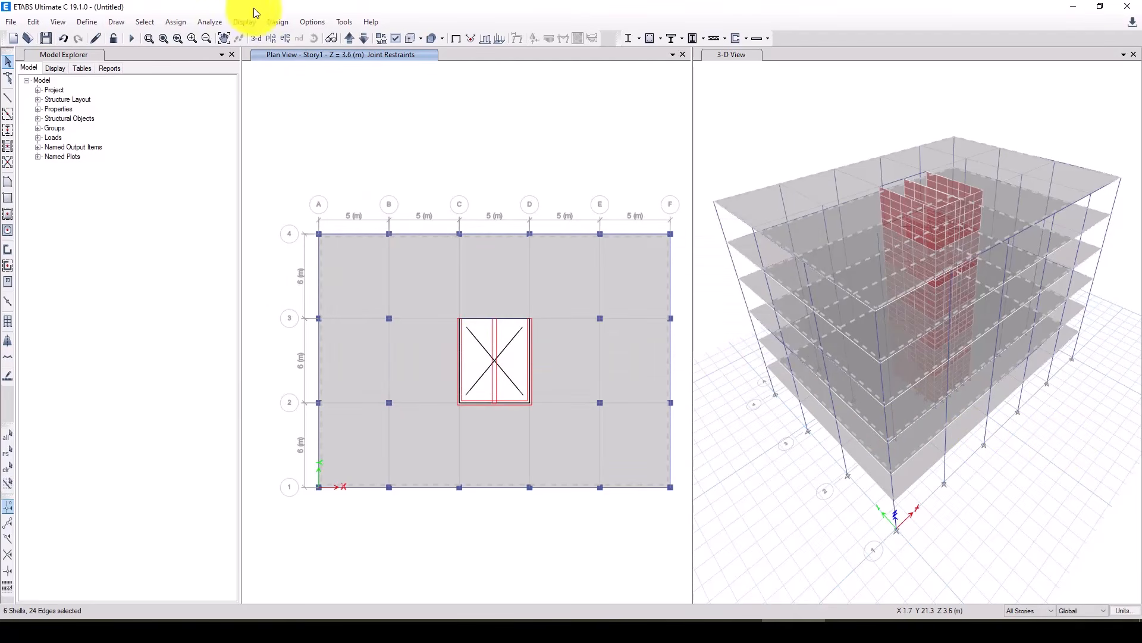
- Apply a uniform gravity shell load of 1.5 kN/m² to the selected slabs under the SD load pattern, replacing existing loads
left_click(181, 24)
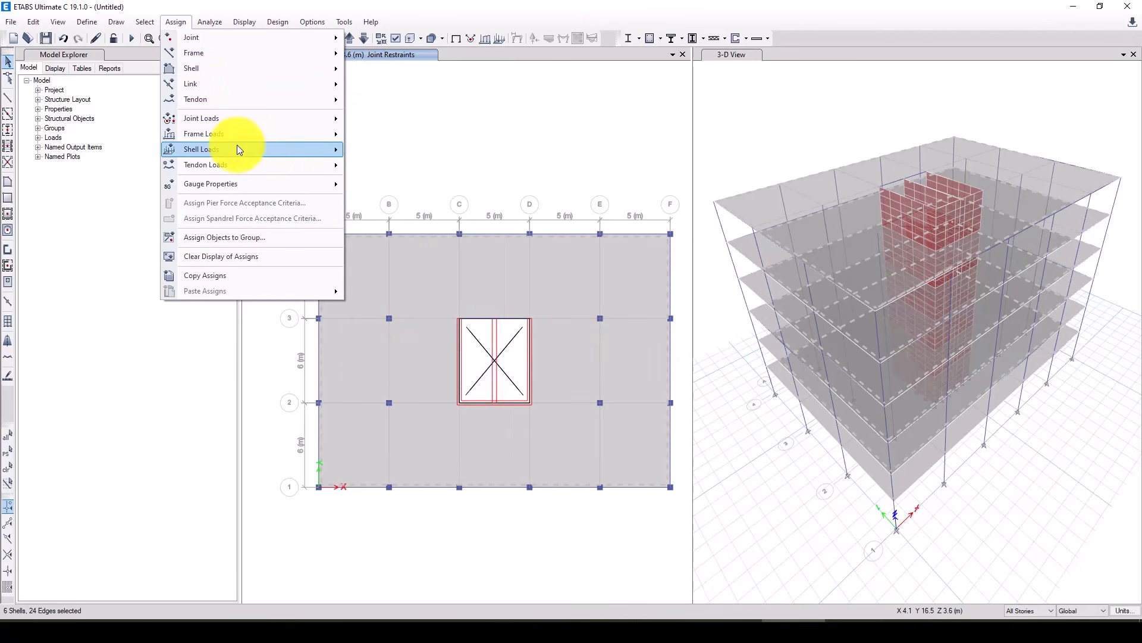
mouse_move(238, 148)
left_click(406, 172)
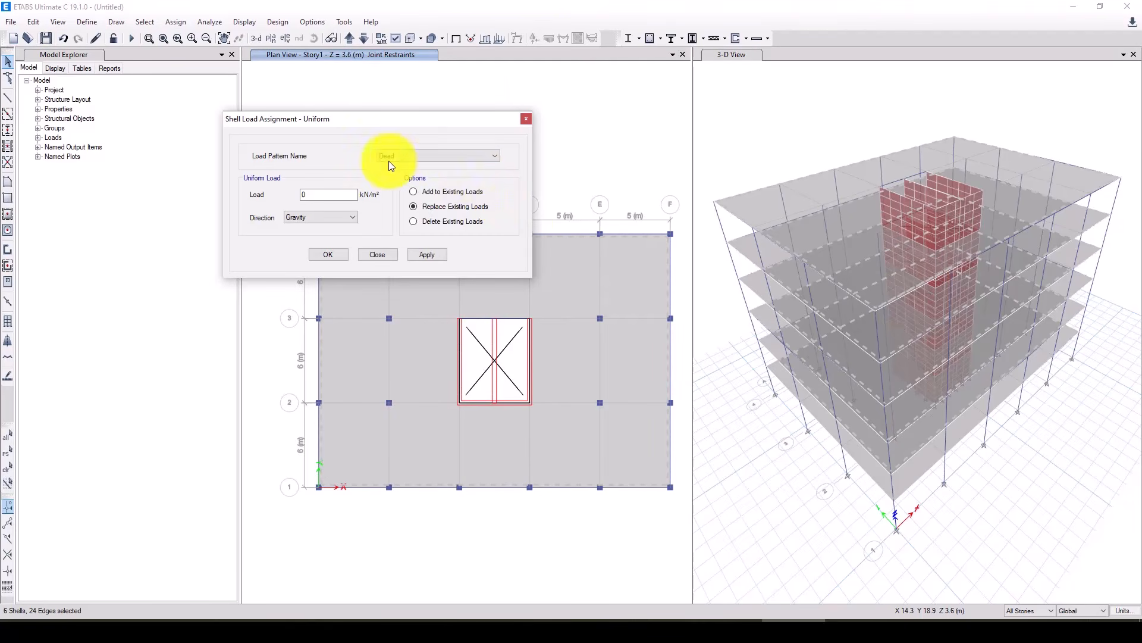
left_click(400, 154)
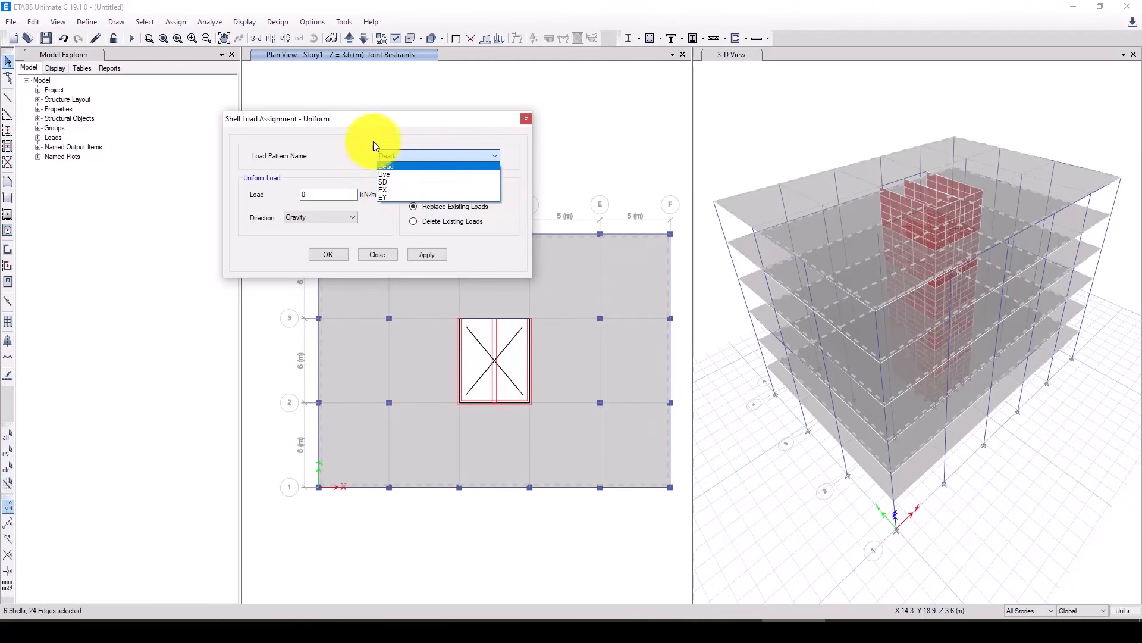
left_click(379, 137)
left_click(402, 156)
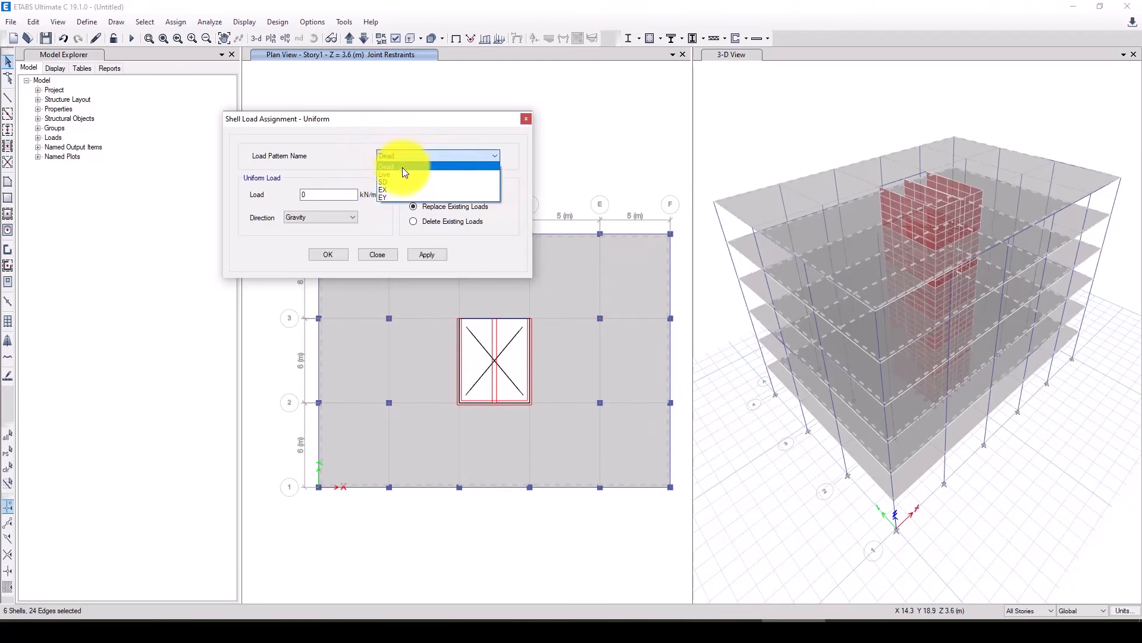
left_click(397, 184)
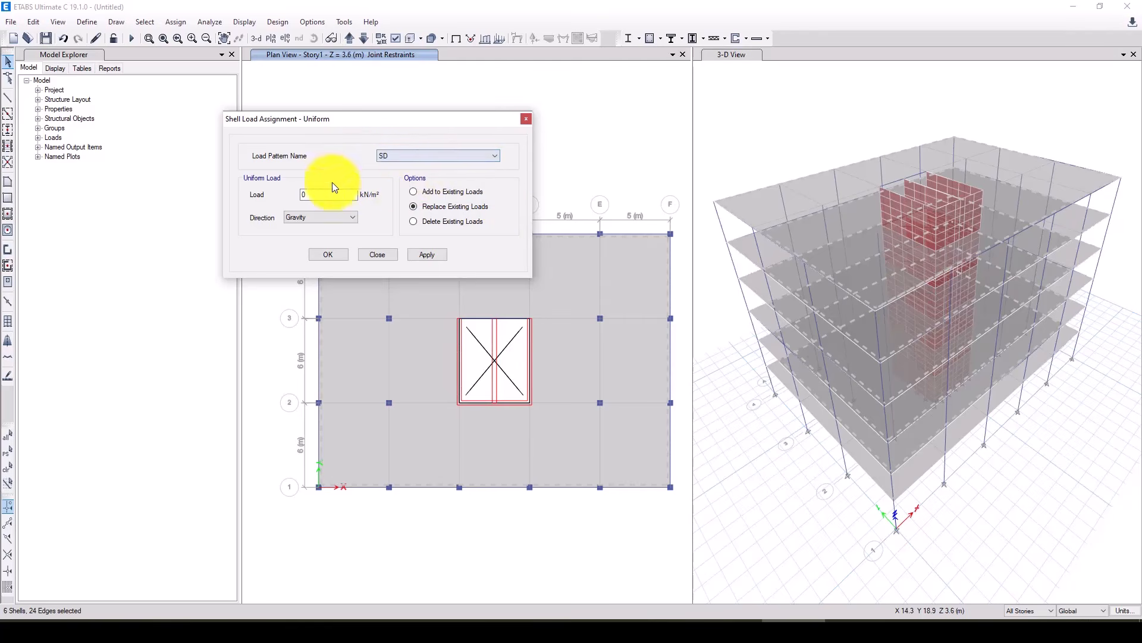
left_click(302, 196)
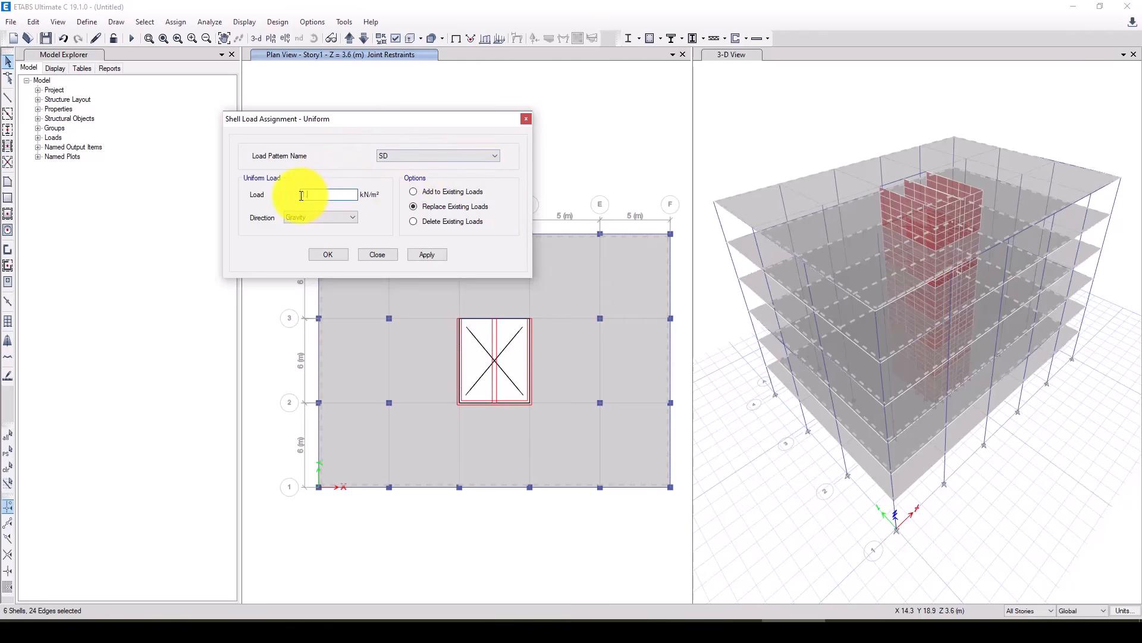
type("1.5")
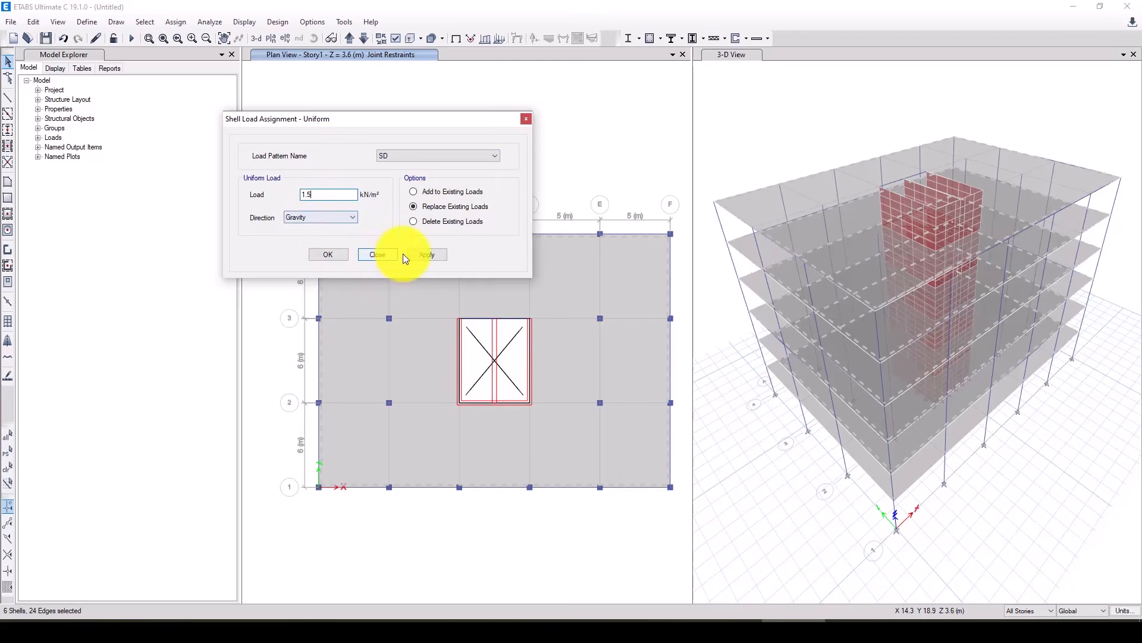
left_click(426, 254)
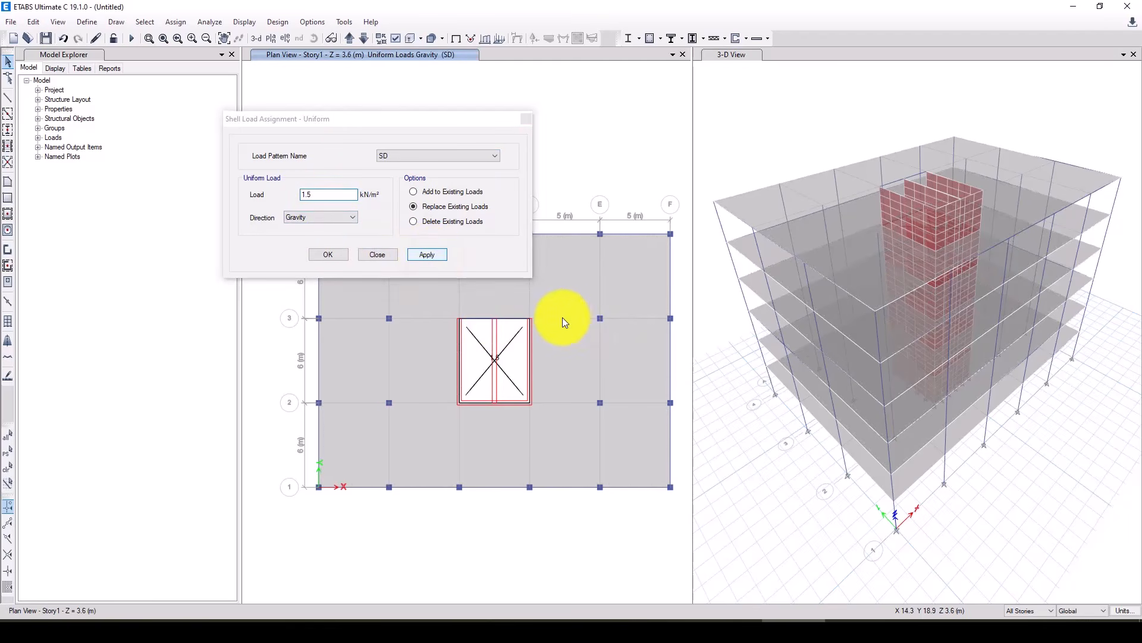
- Reselect the slabs on all stories and apply a uniform gravity shell load of 2.5 kN/m² under the Live load pattern
left_click_drag(435, 125, 352, 112)
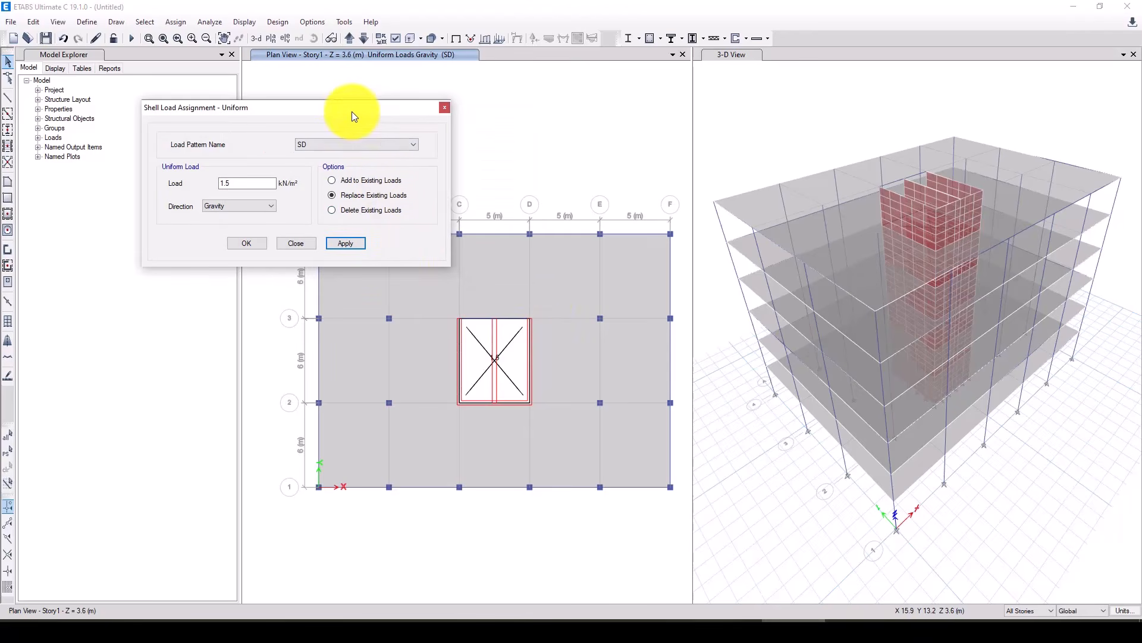
left_click(9, 451)
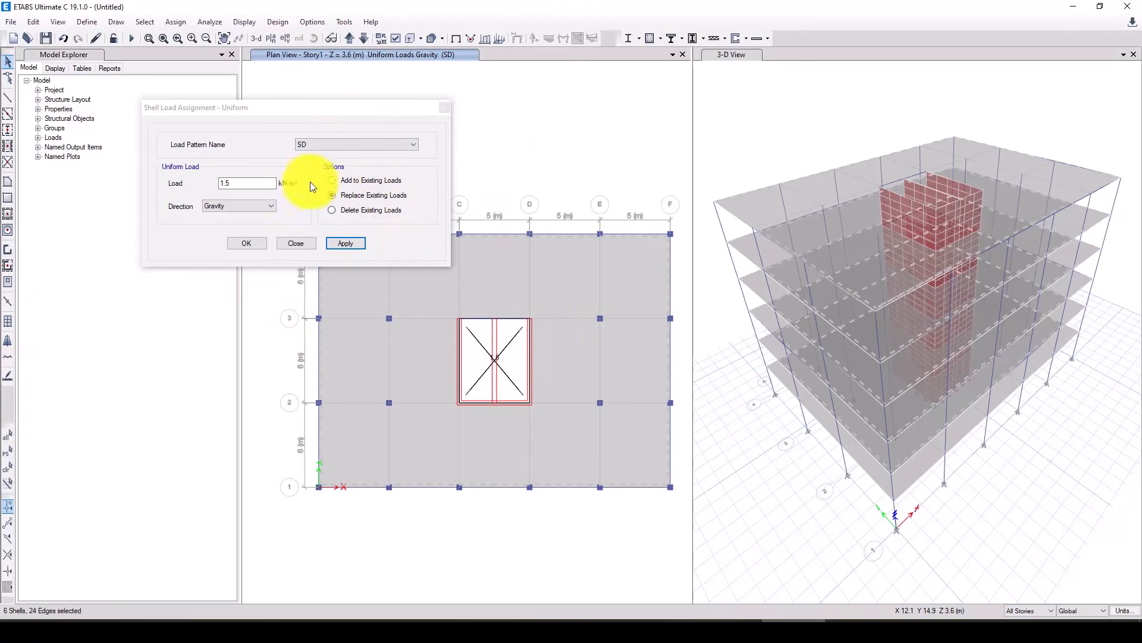
left_click(325, 146)
left_click(321, 168)
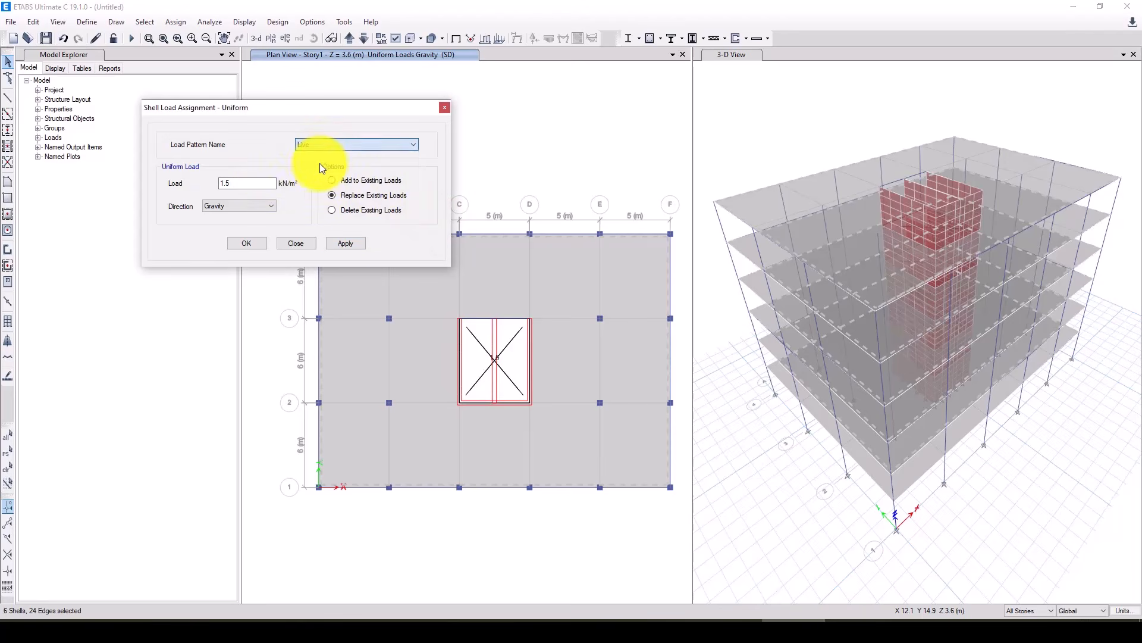
left_click_drag(252, 186, 217, 183)
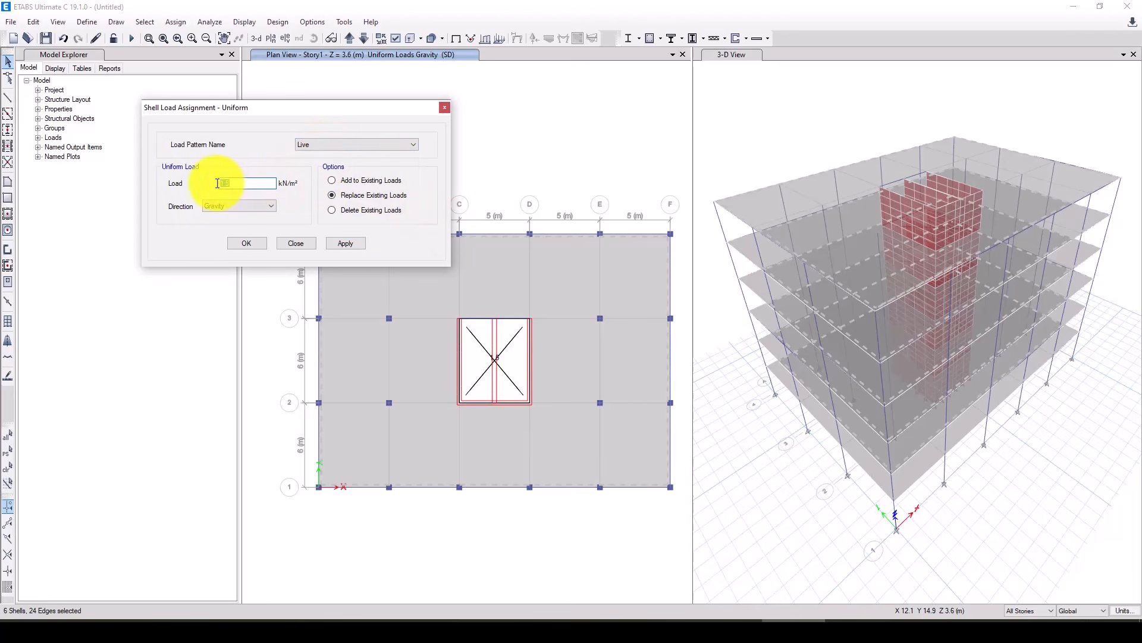
type("2.5")
left_click(358, 244)
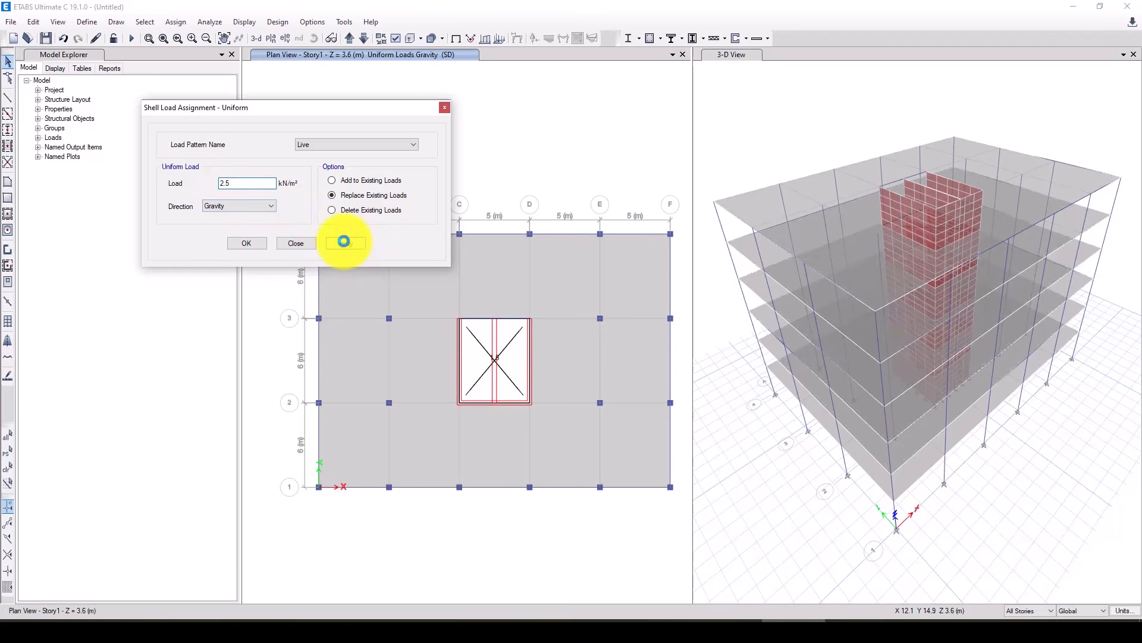
left_click(312, 242)
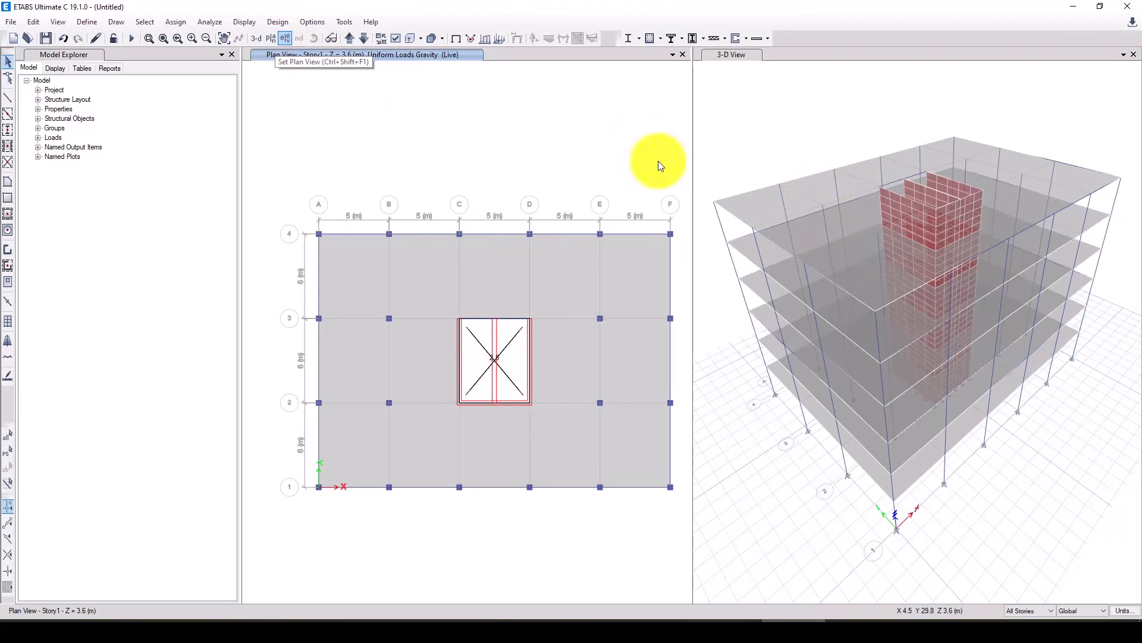
- Select the floor slabs in the 3-D view, switch the story scope to One Story, and clear the selection
left_click(769, 210)
left_click(776, 212)
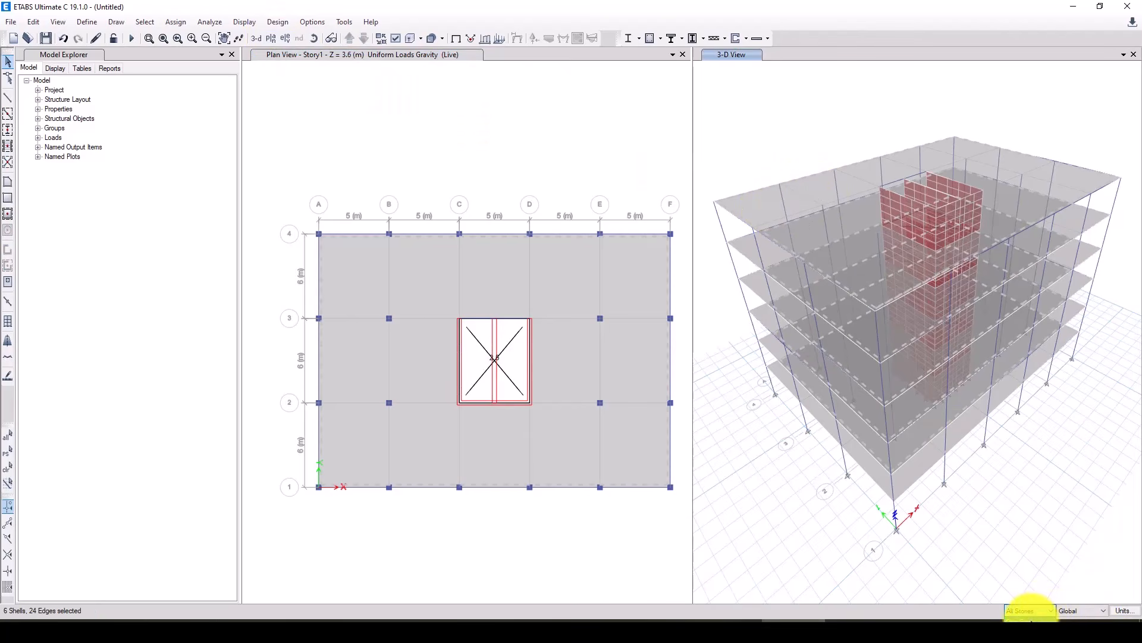
left_click(1031, 621)
left_click(788, 470)
key("ctrl+q")
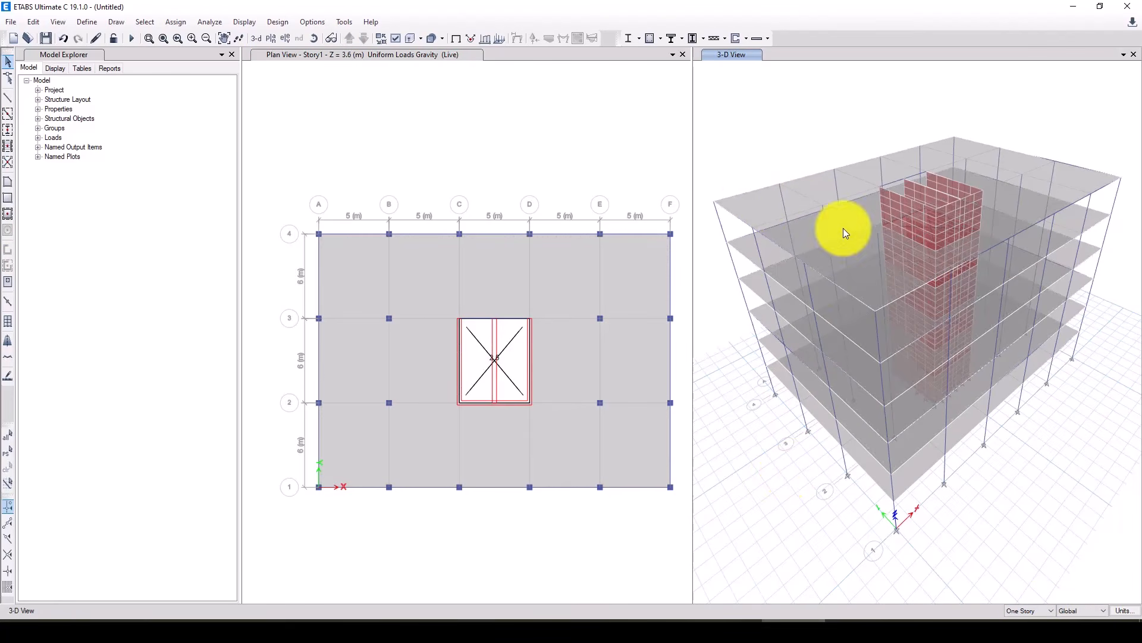
- Open the slab information of the Story6 roof slab and set its uniform Live load to 1 kN/m²
left_click(769, 213)
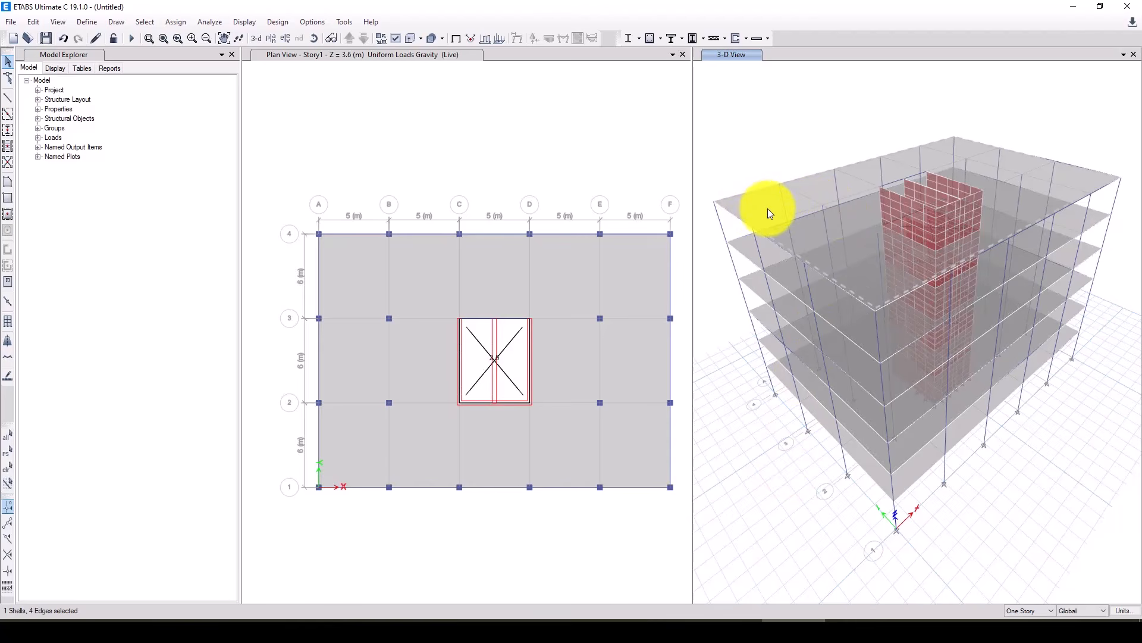
right_click(768, 208)
left_click(577, 205)
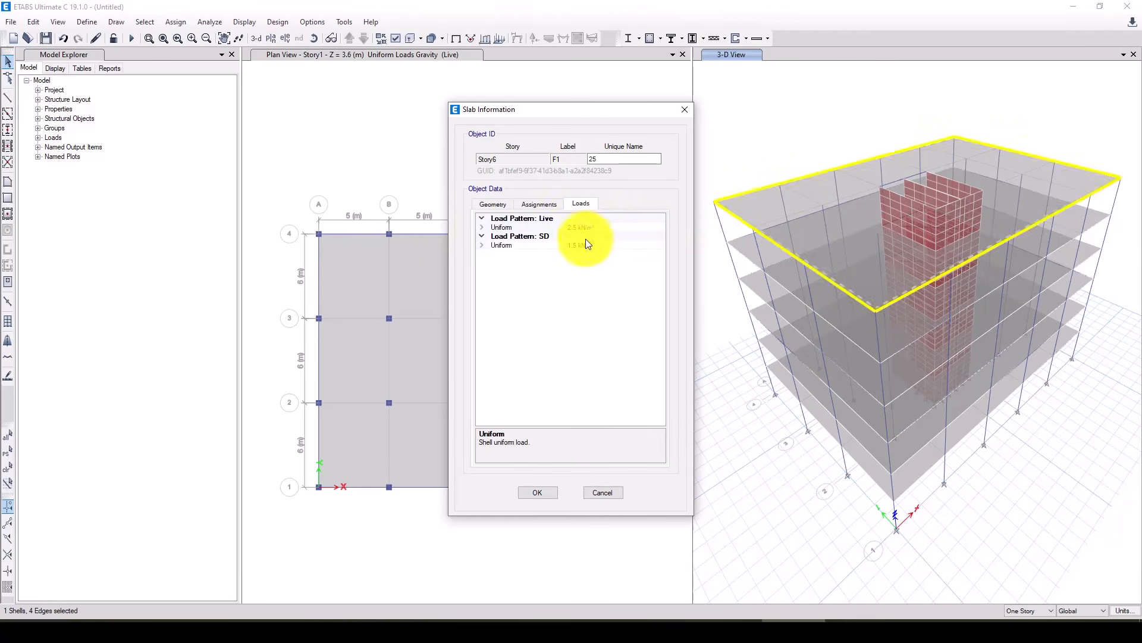
left_click(481, 227)
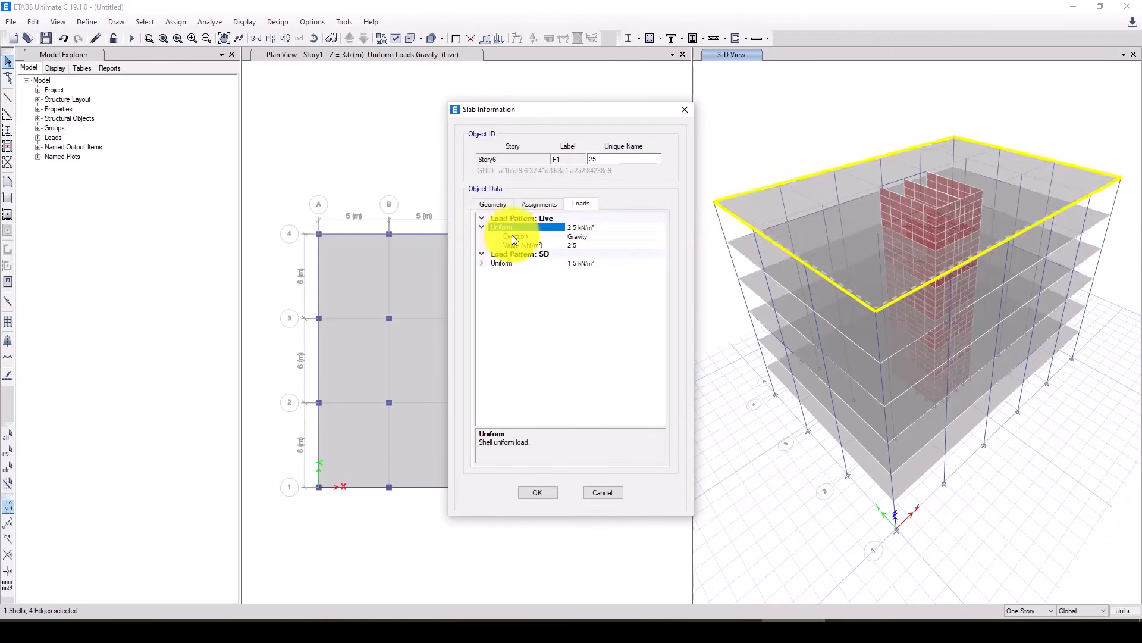
left_click(570, 246)
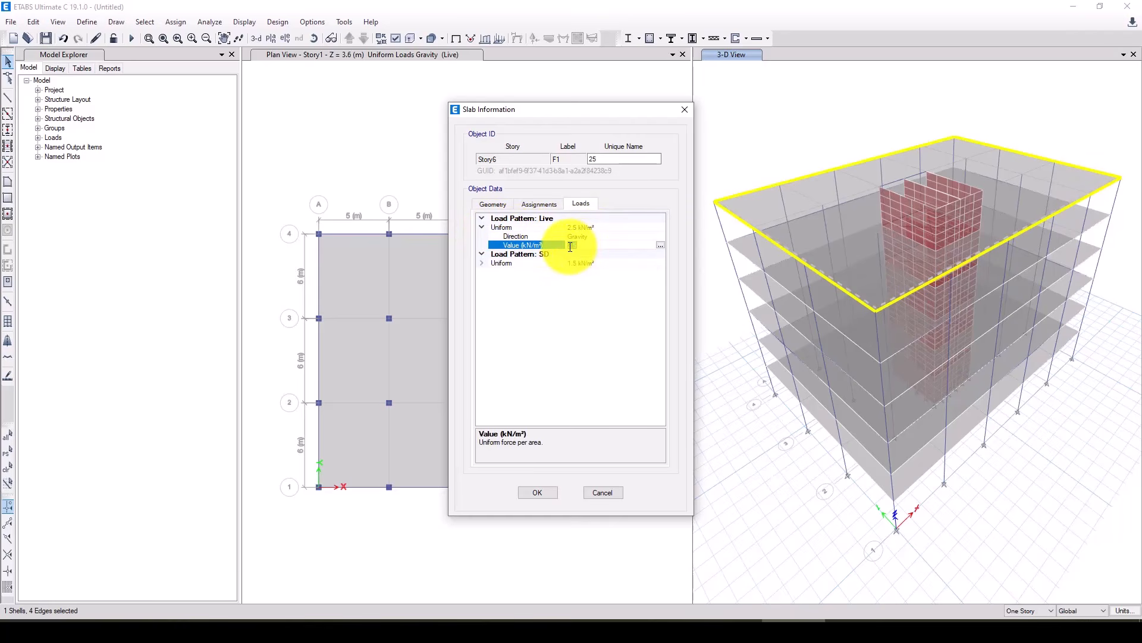
type("1")
- Set the Story6 roof slab's uniform SD load to 0.5 kN/m² and accept the slab information
left_click(578, 262)
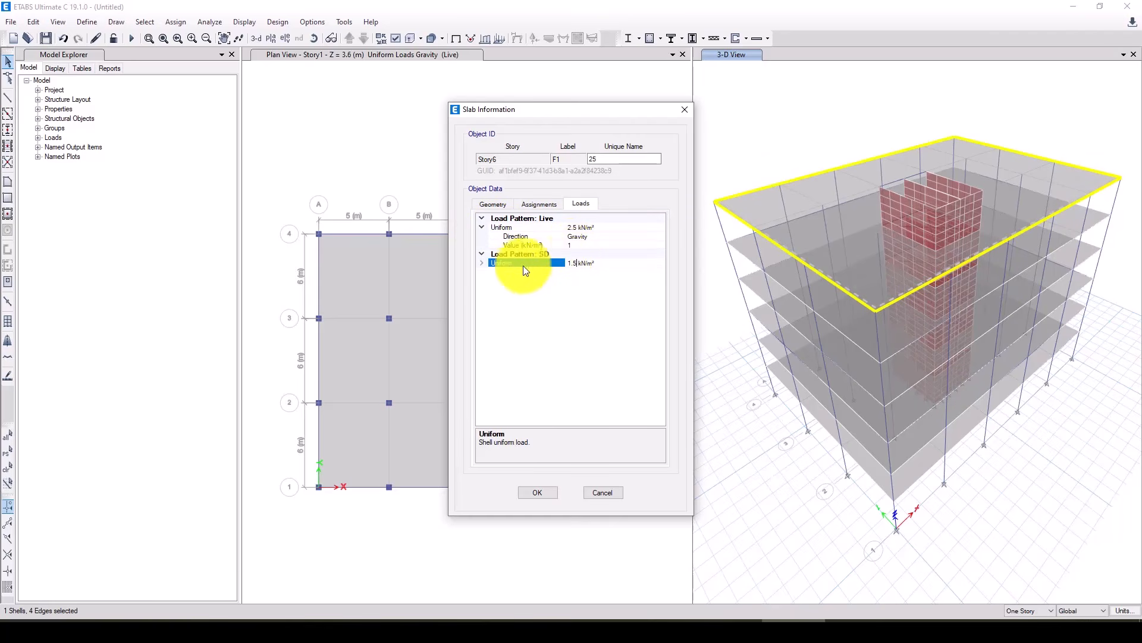
left_click(482, 262)
left_click(582, 283)
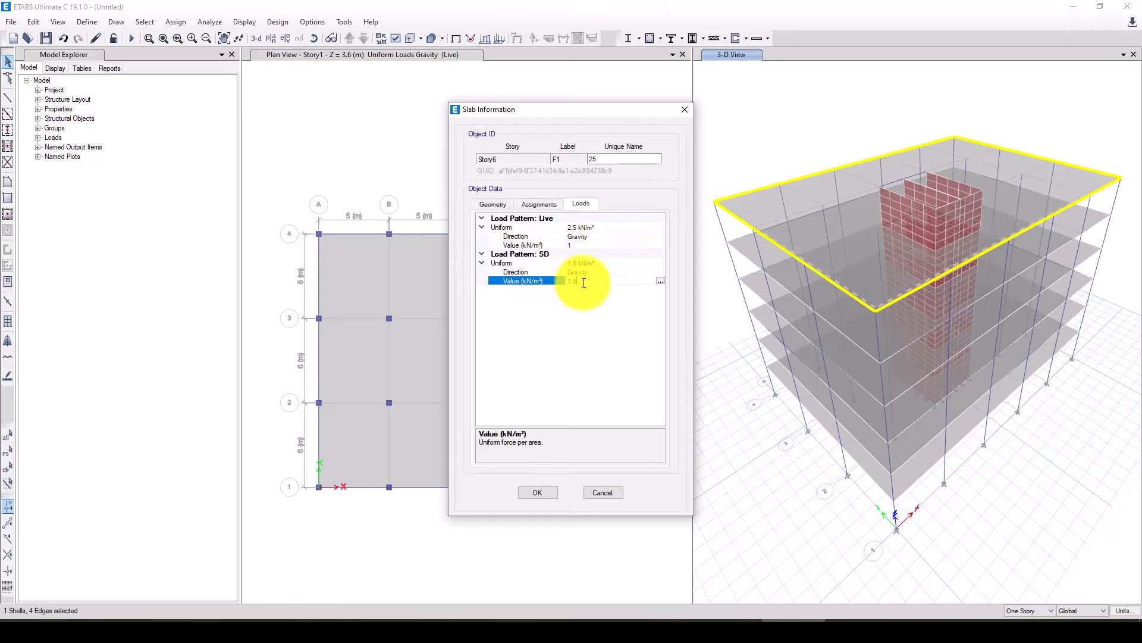
type("0.5")
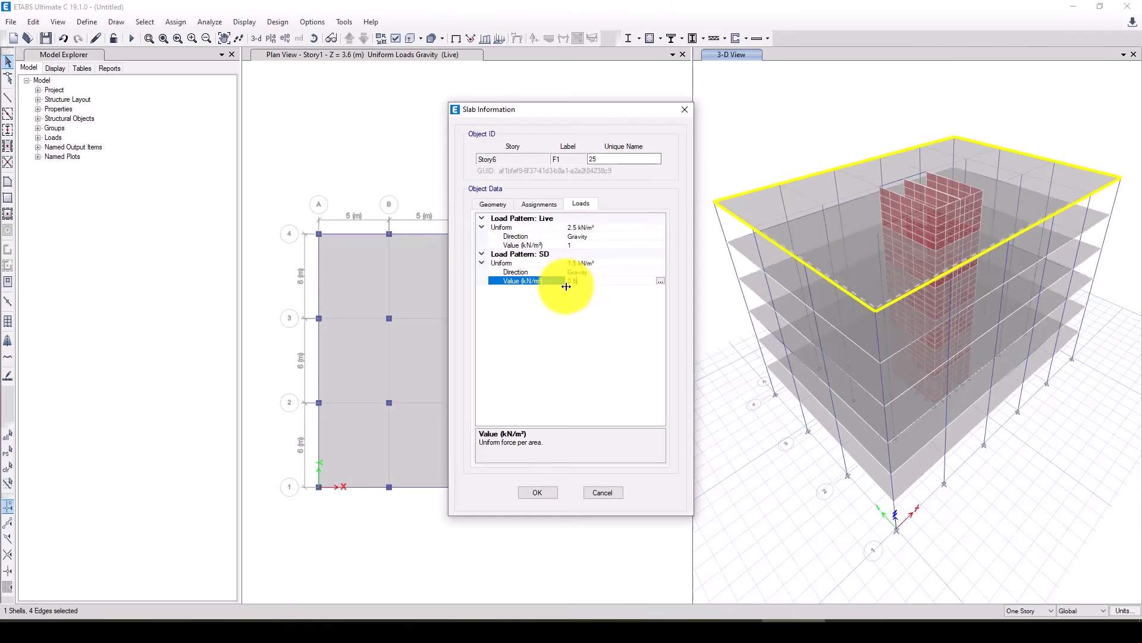
left_click(538, 492)
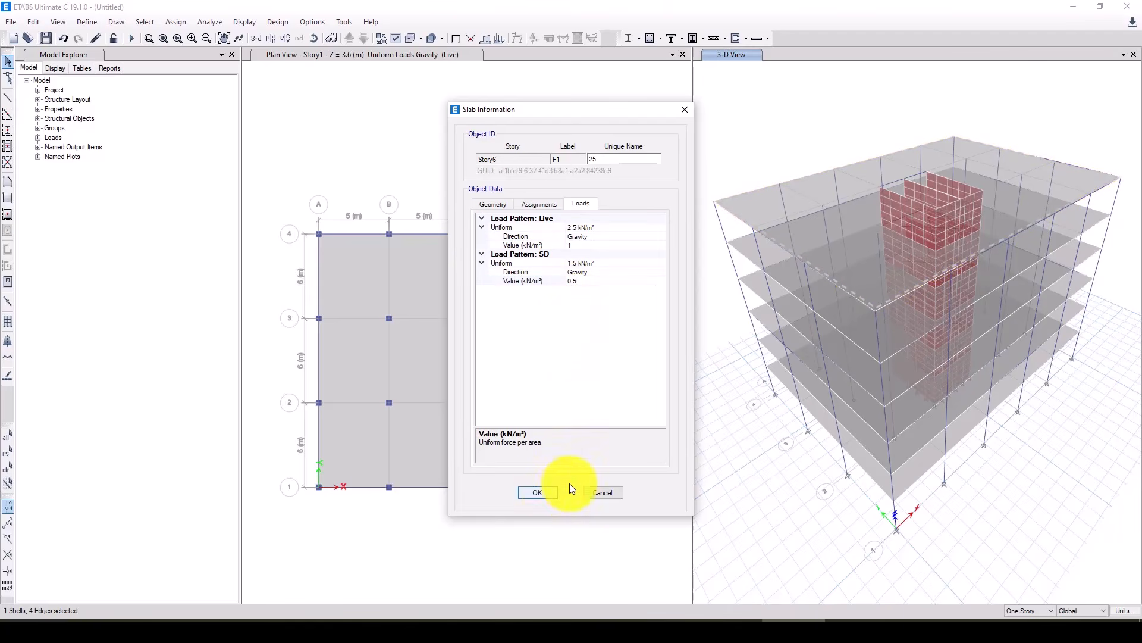
left_click(601, 493)
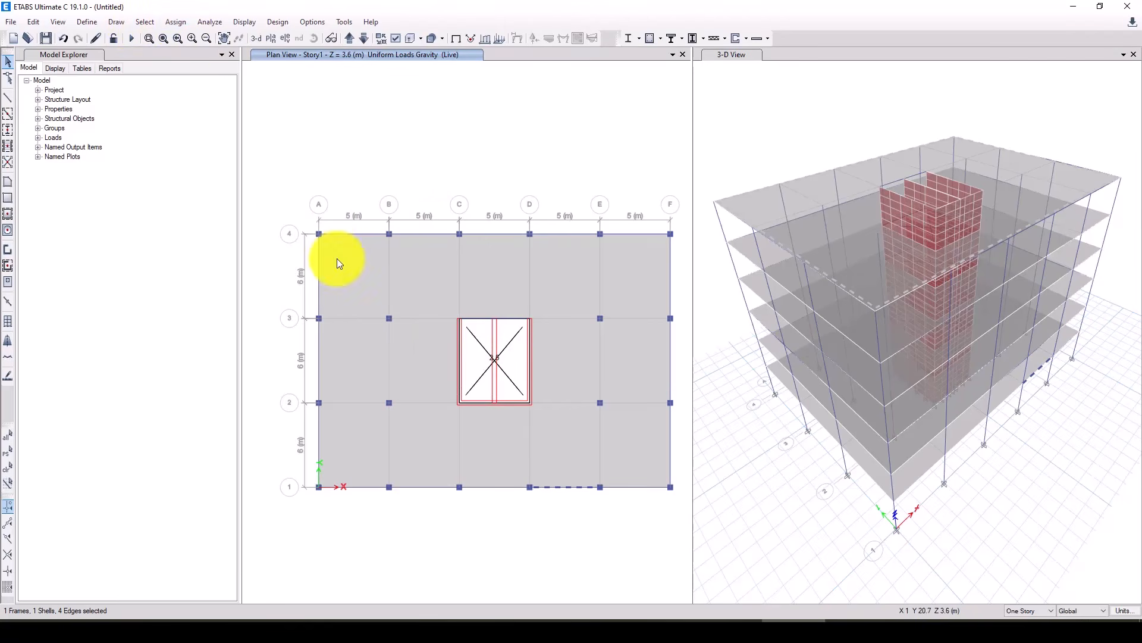
- Select the floor slabs on all stories and set their floor auto mesh to Mesh Object Into, with 10 elements in the first direction
left_click(1023, 611)
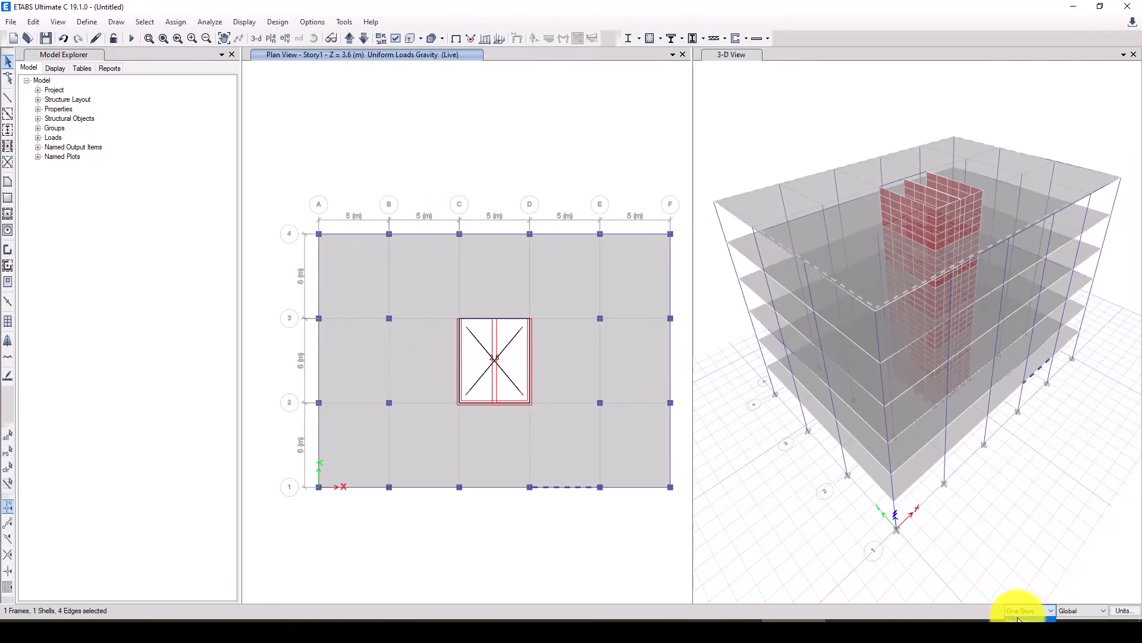
left_click(1018, 634)
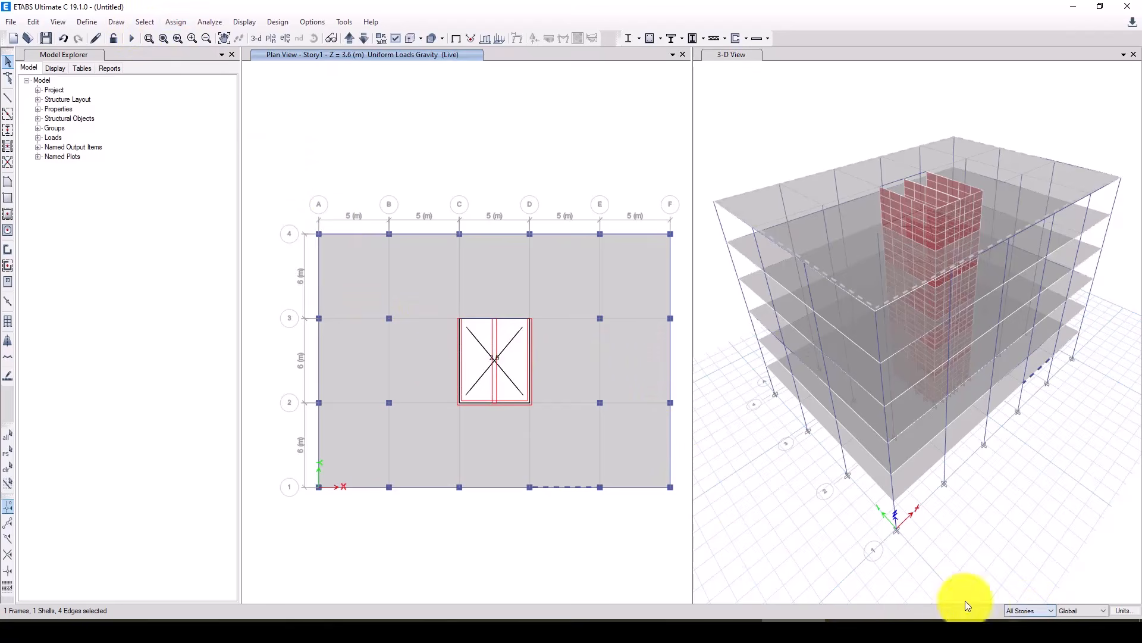
left_click(351, 266)
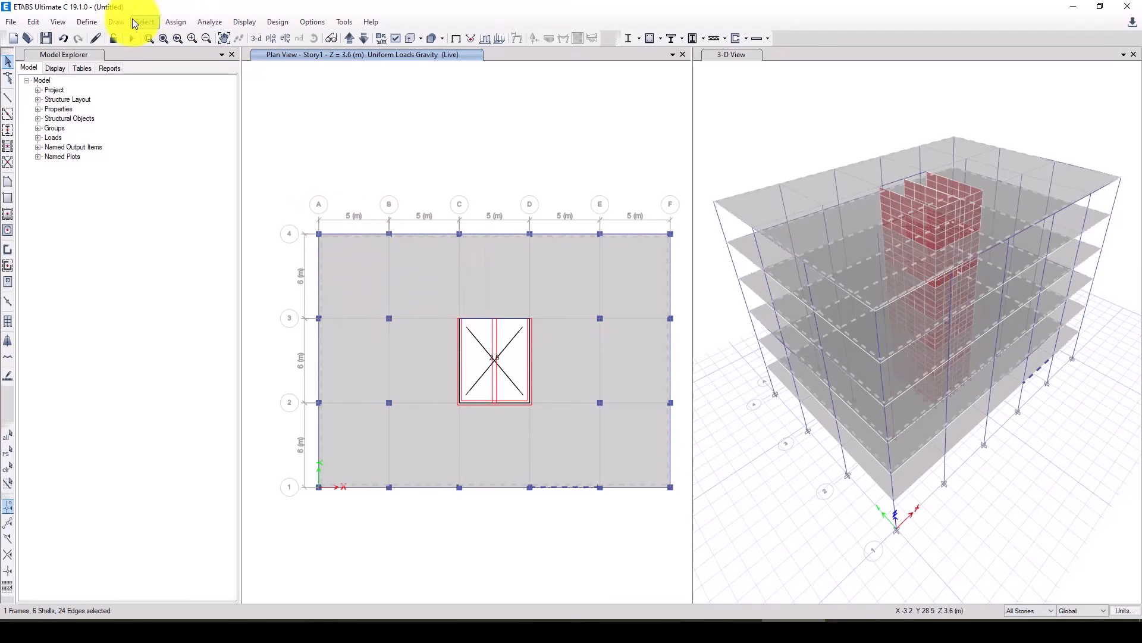
left_click(173, 22)
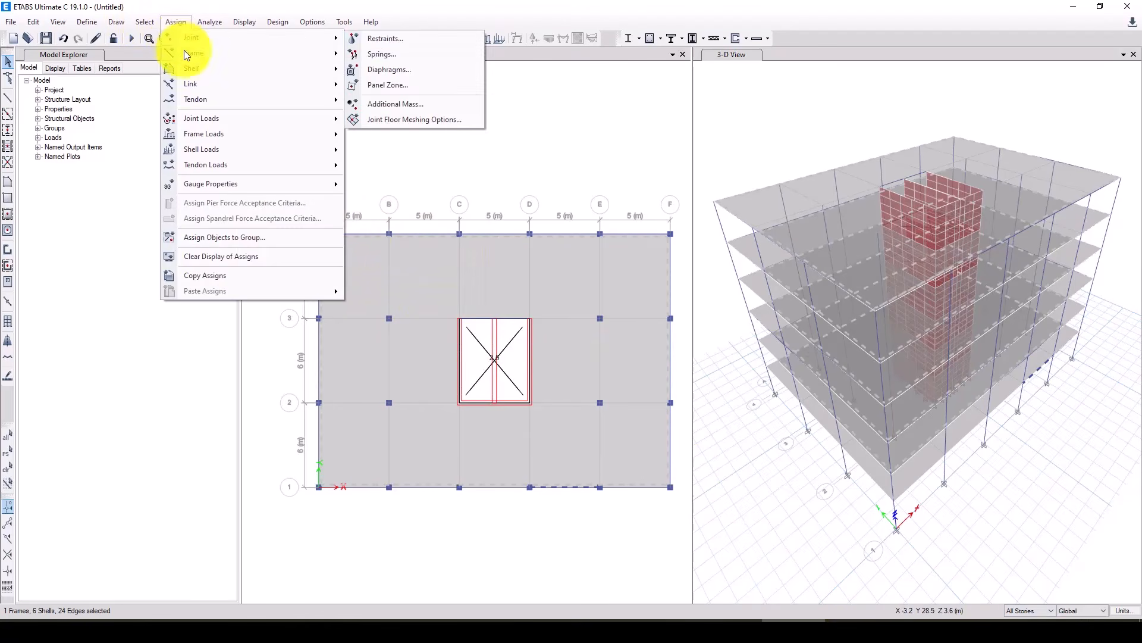
mouse_move(196, 67)
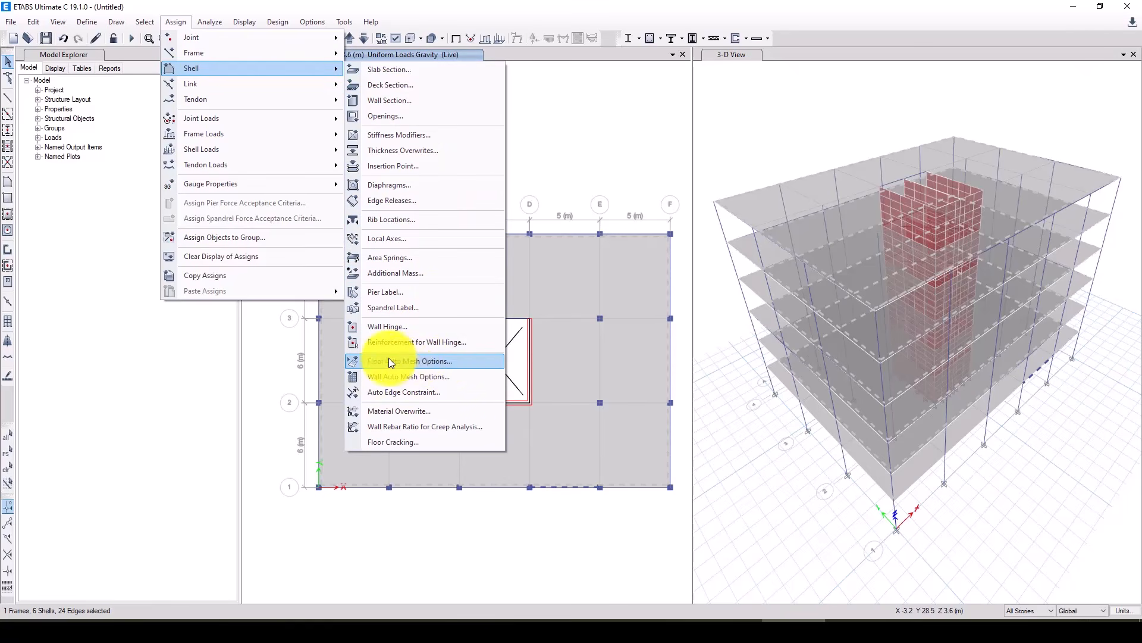
left_click(448, 360)
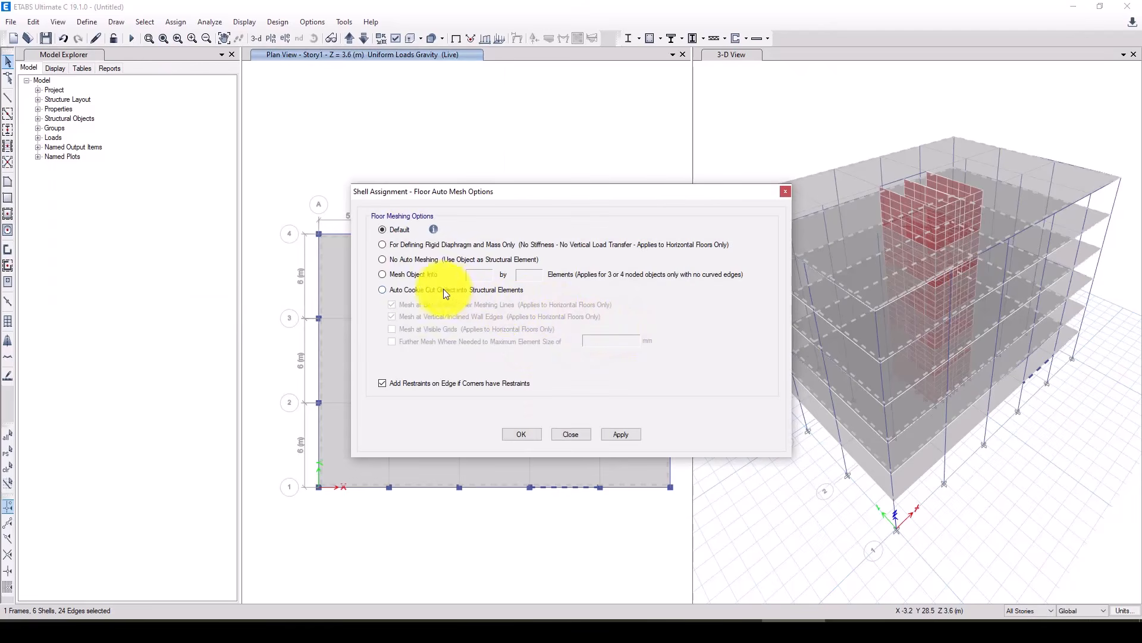
left_click(402, 273)
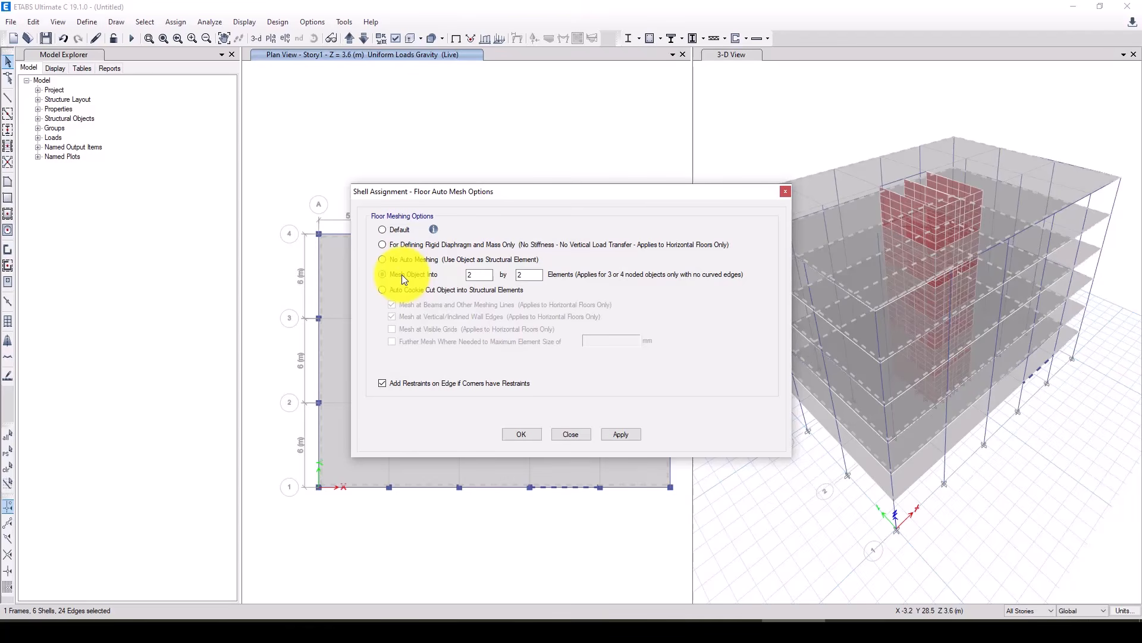
double_click(465, 274)
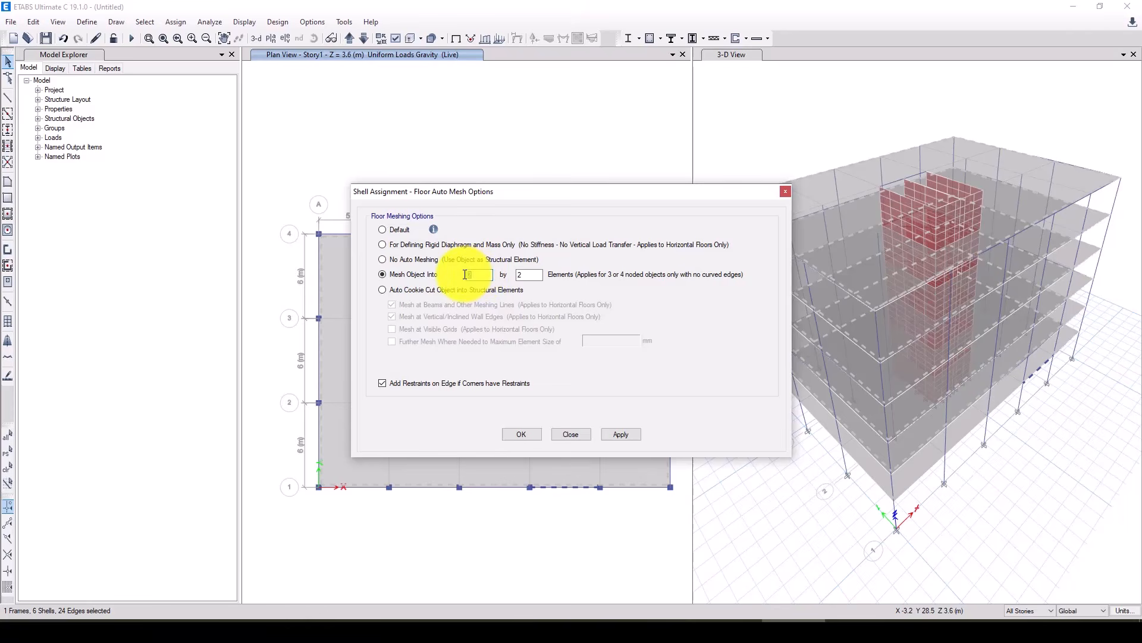
type("10")
double_click(516, 274)
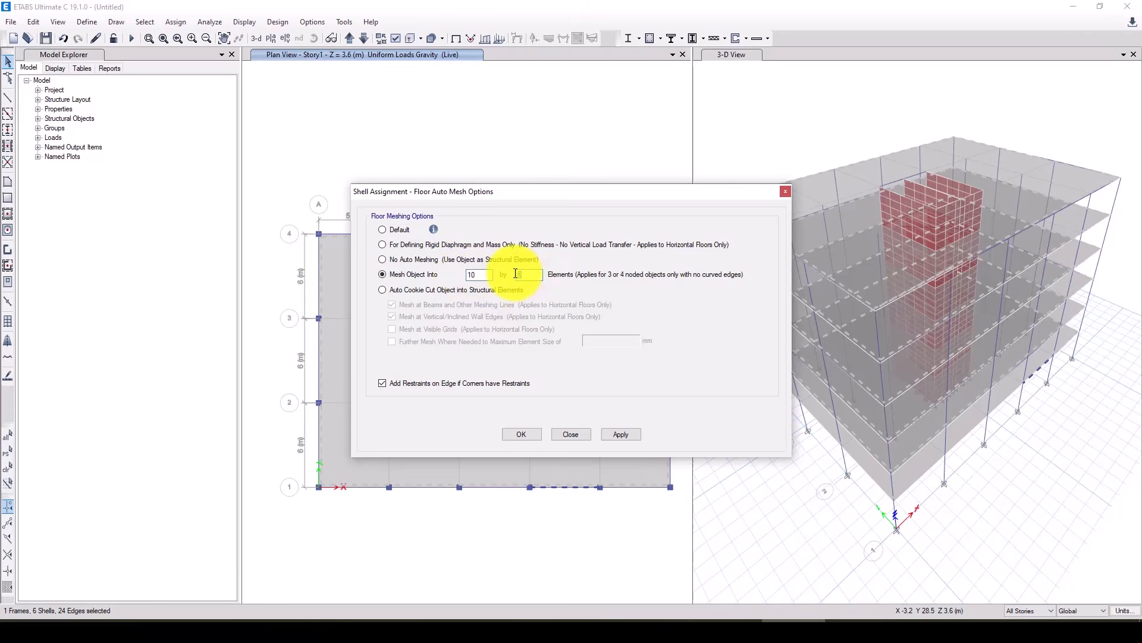
- Mesh the selected floor slabs into 10 by 10 elements and reselect the slab on all stories
type("10")
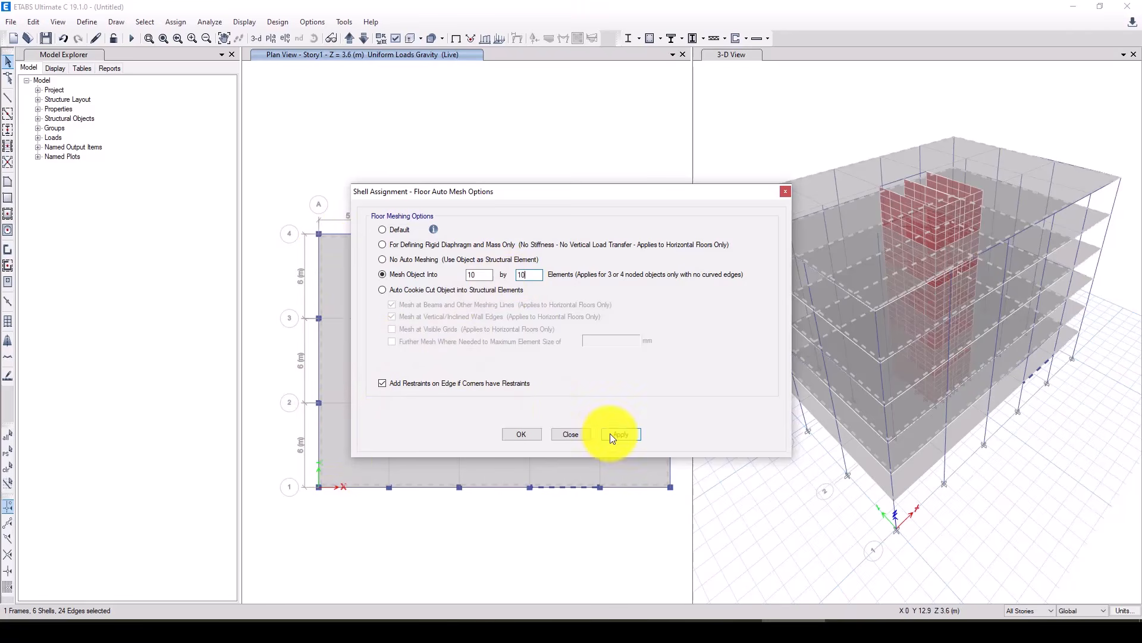
left_click(540, 436)
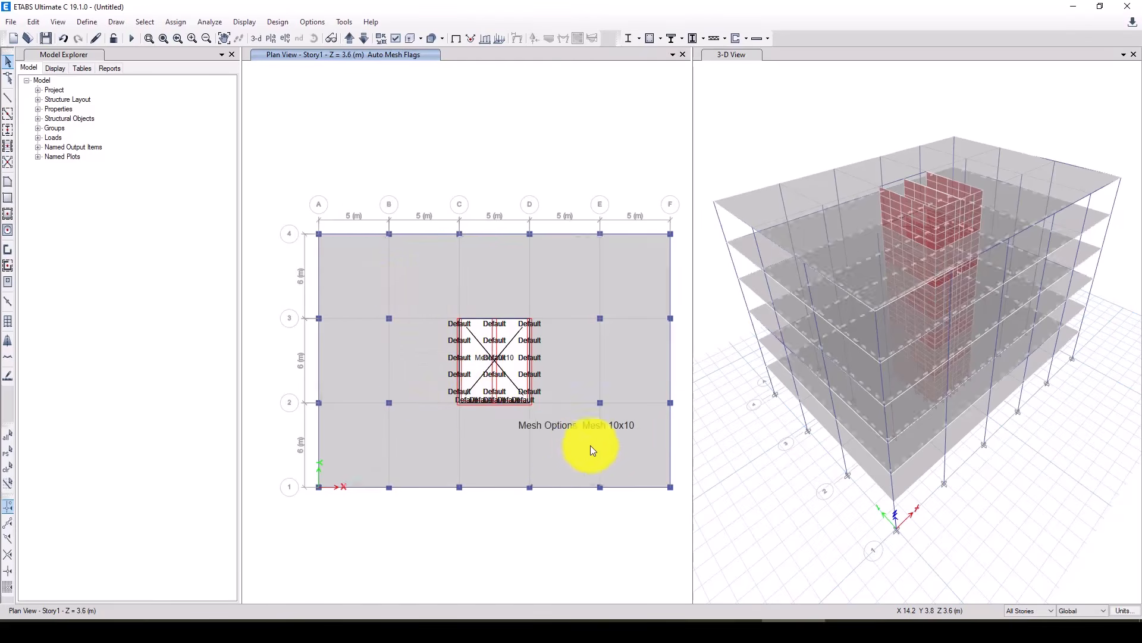
left_click(586, 445)
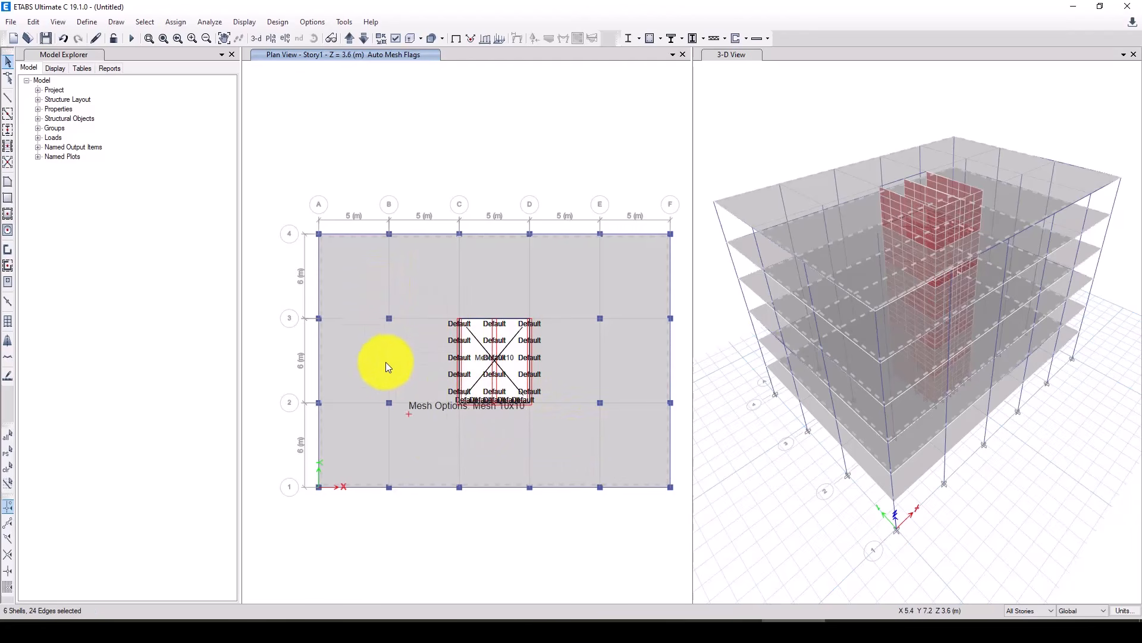
left_click(223, 38)
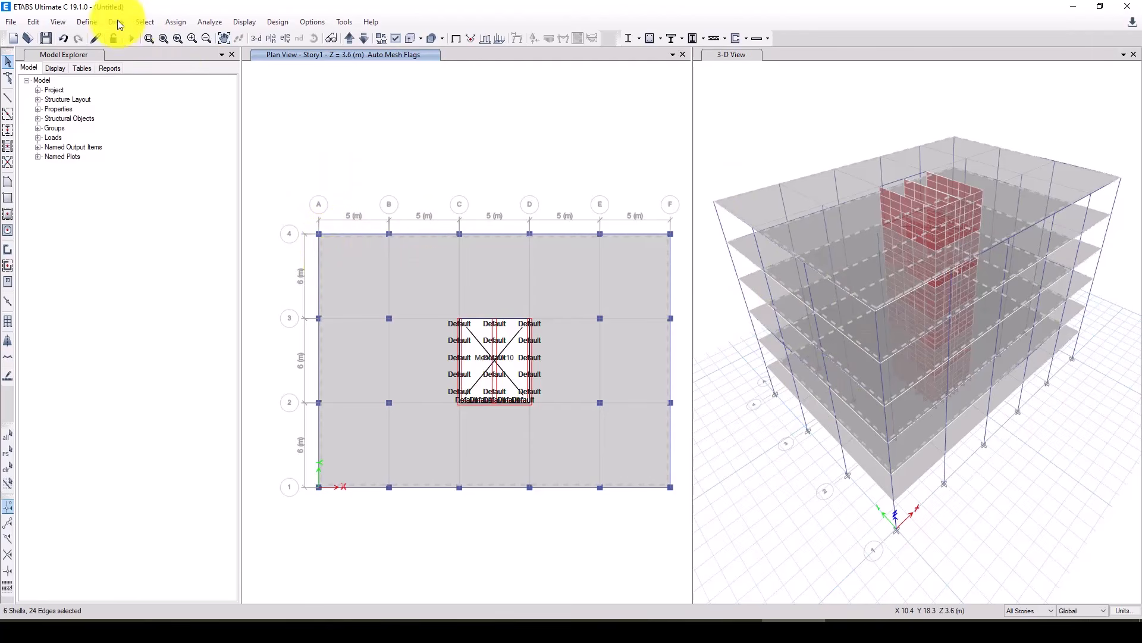
- Review the definition of diaphragm D1 and keep its rigidity set to Rigid
left_click(86, 21)
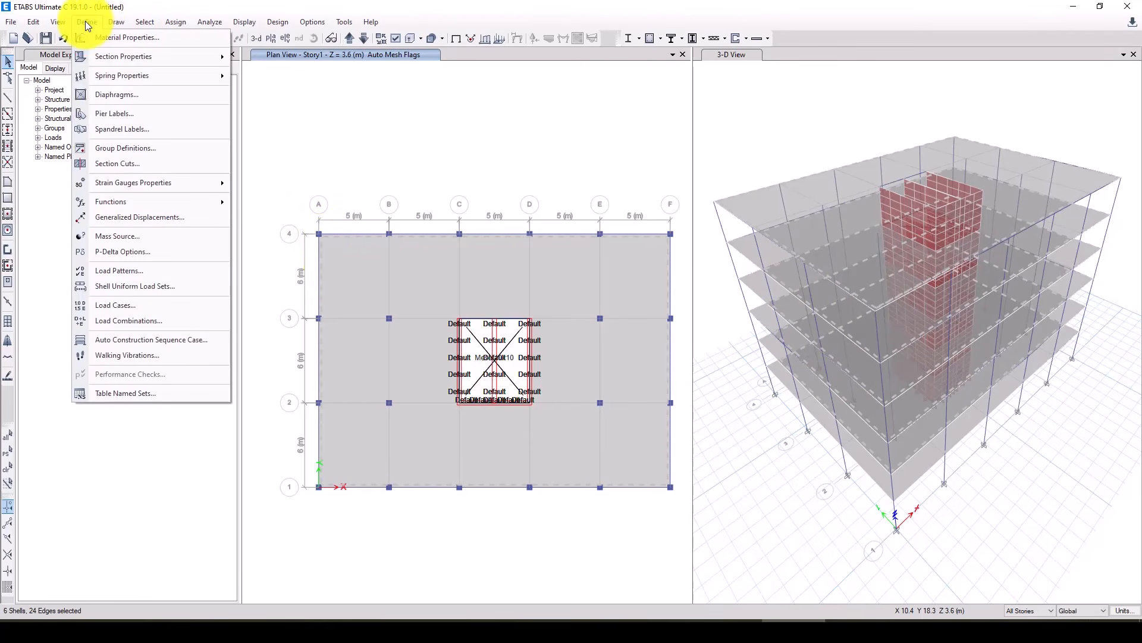
left_click(131, 95)
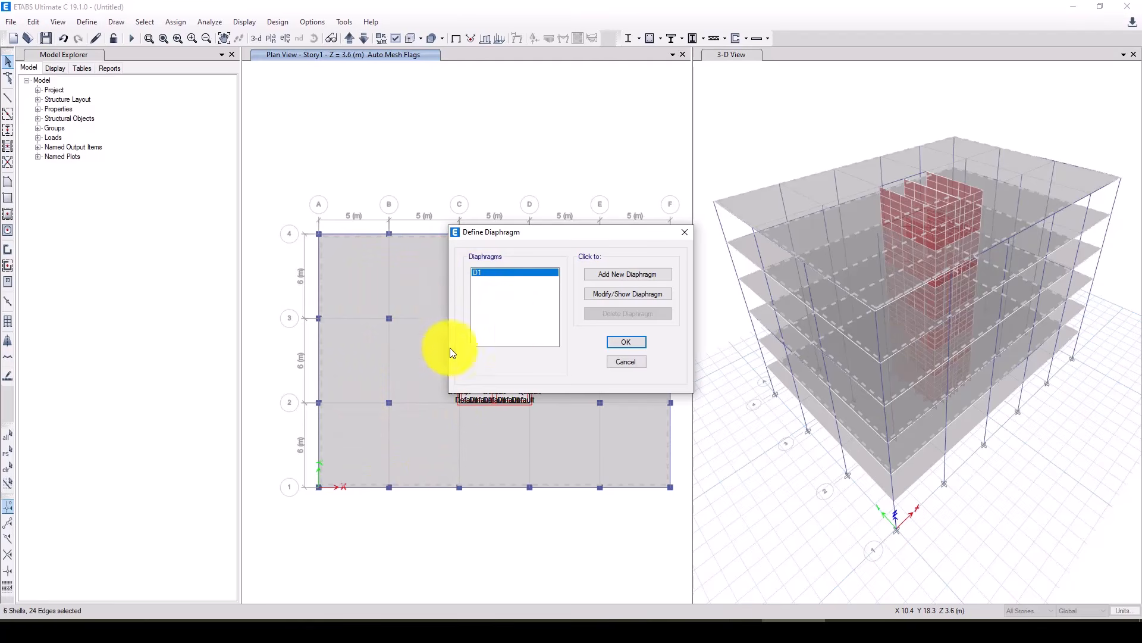
left_click(602, 294)
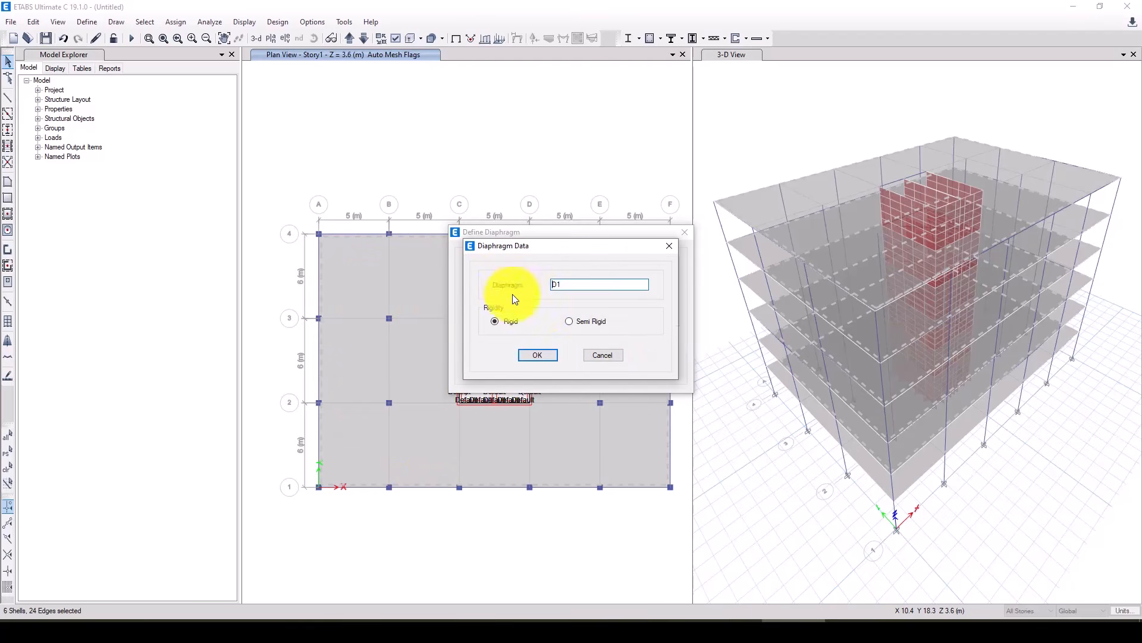
left_click(534, 355)
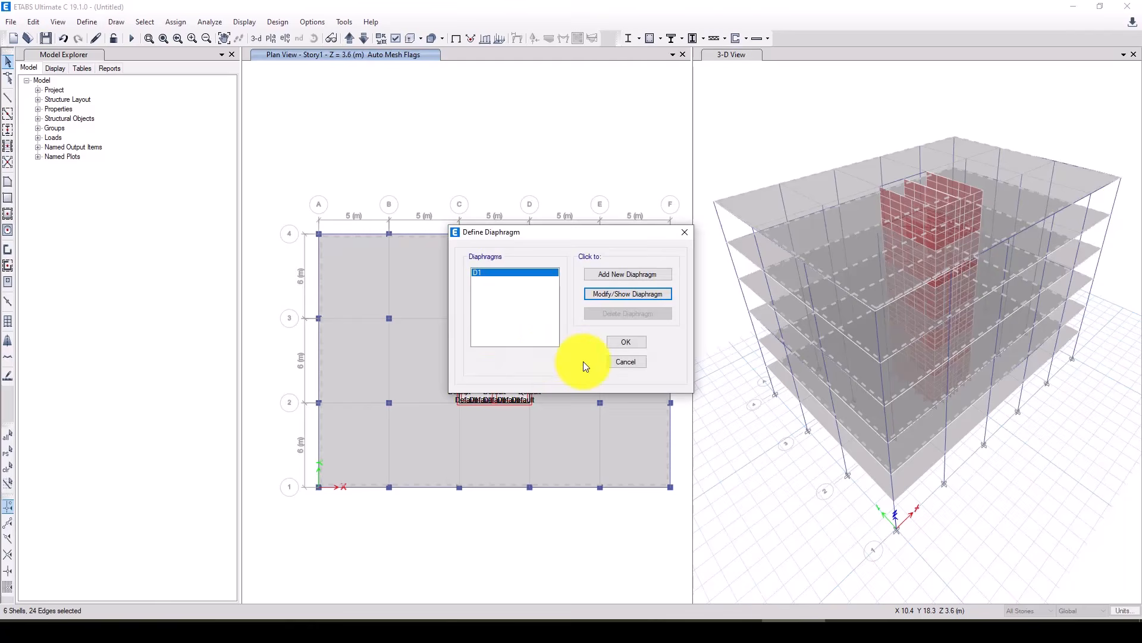
left_click(625, 343)
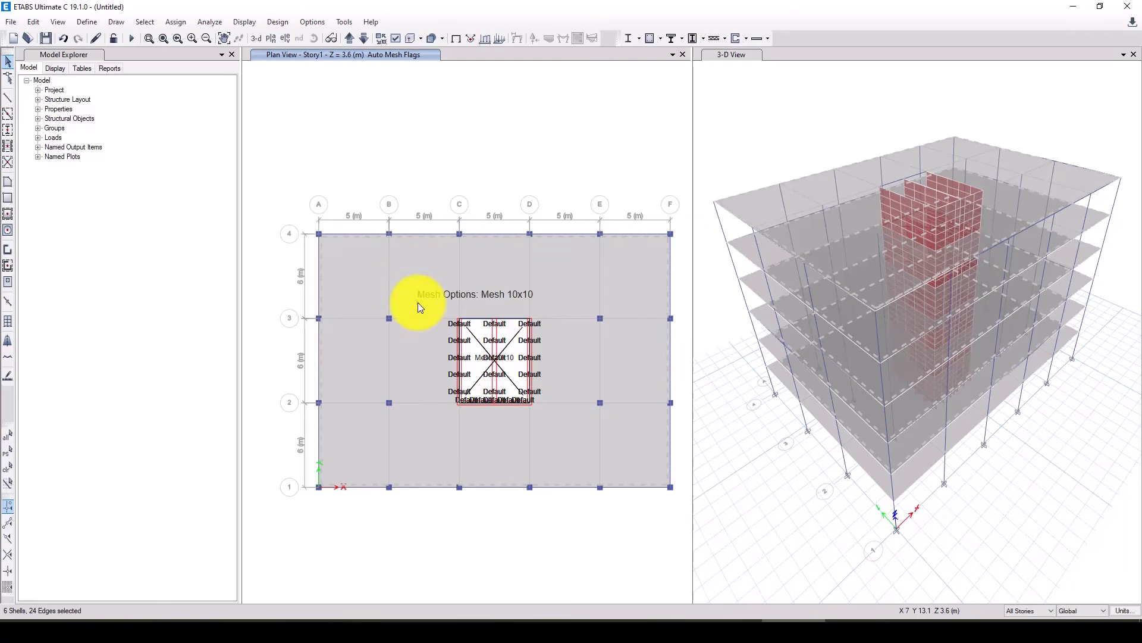
- Assign diaphragm D1 to the selected floor slabs
left_click(175, 22)
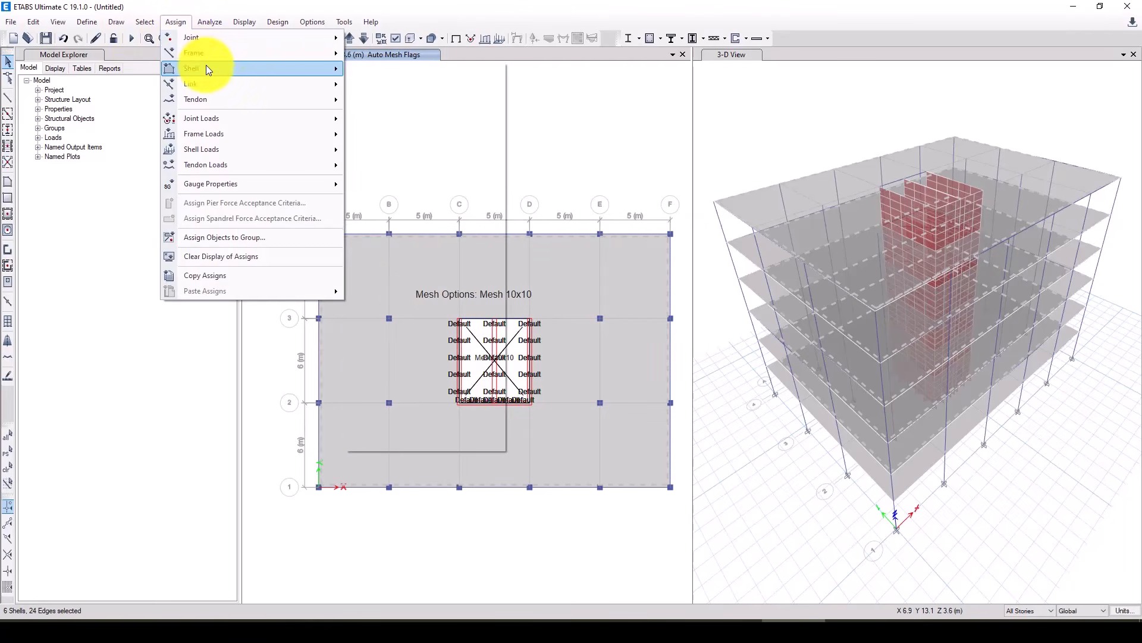
mouse_move(288, 70)
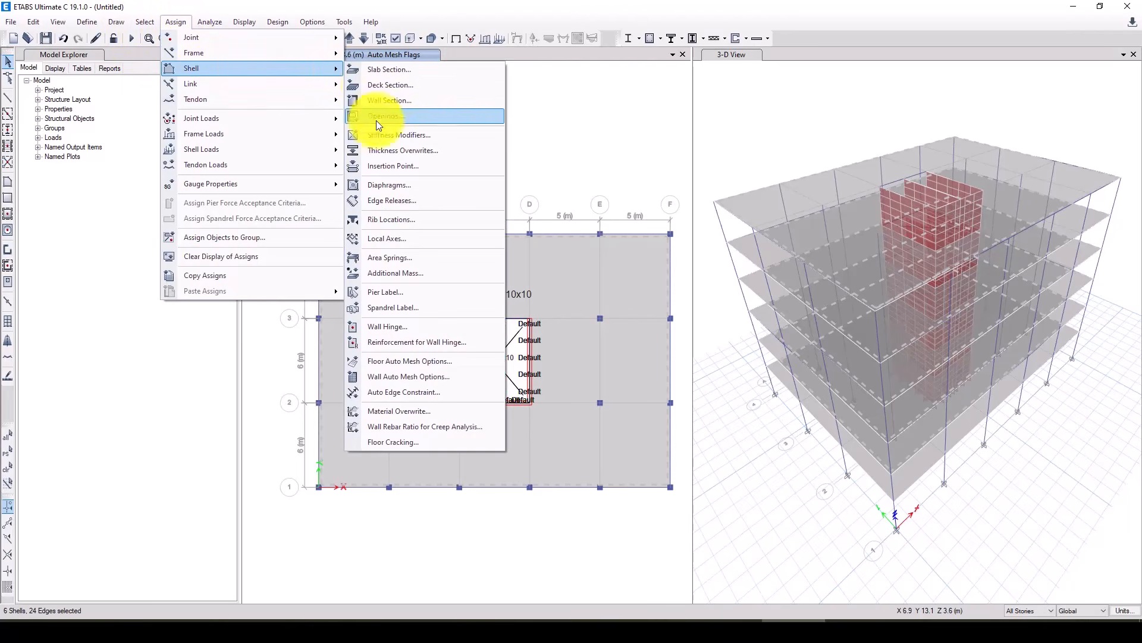
left_click(402, 185)
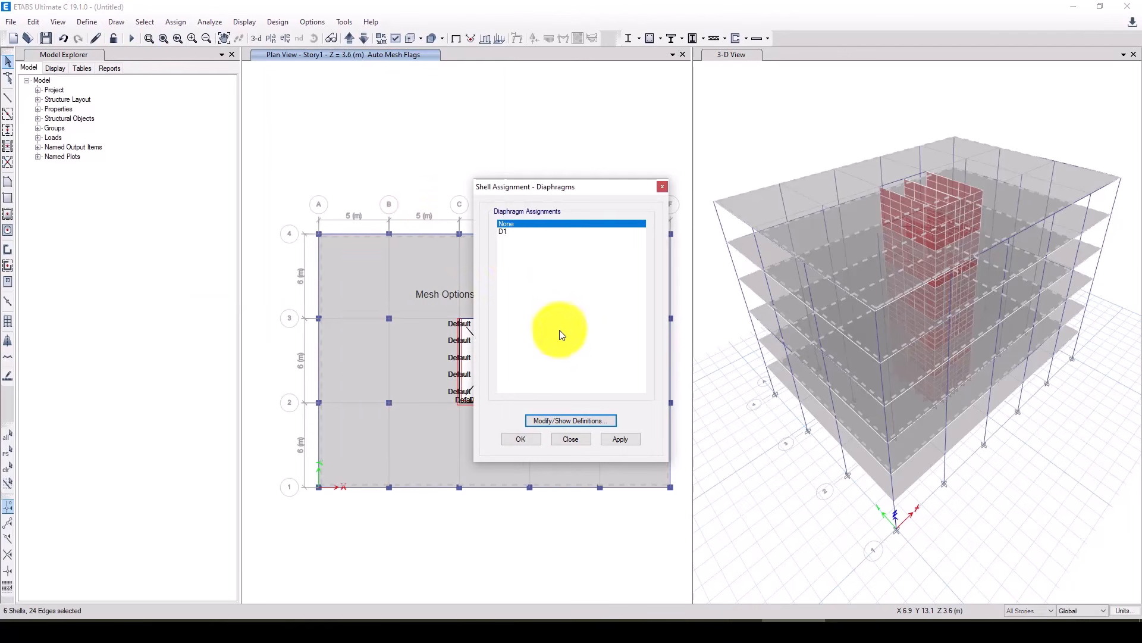
left_click(518, 439)
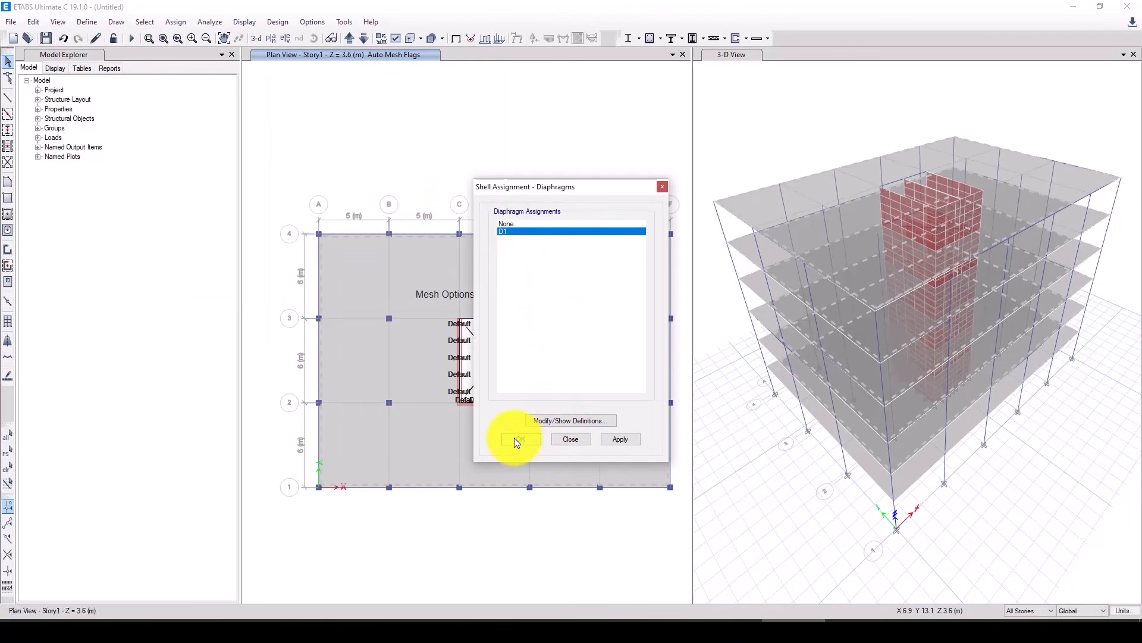
left_click(662, 189)
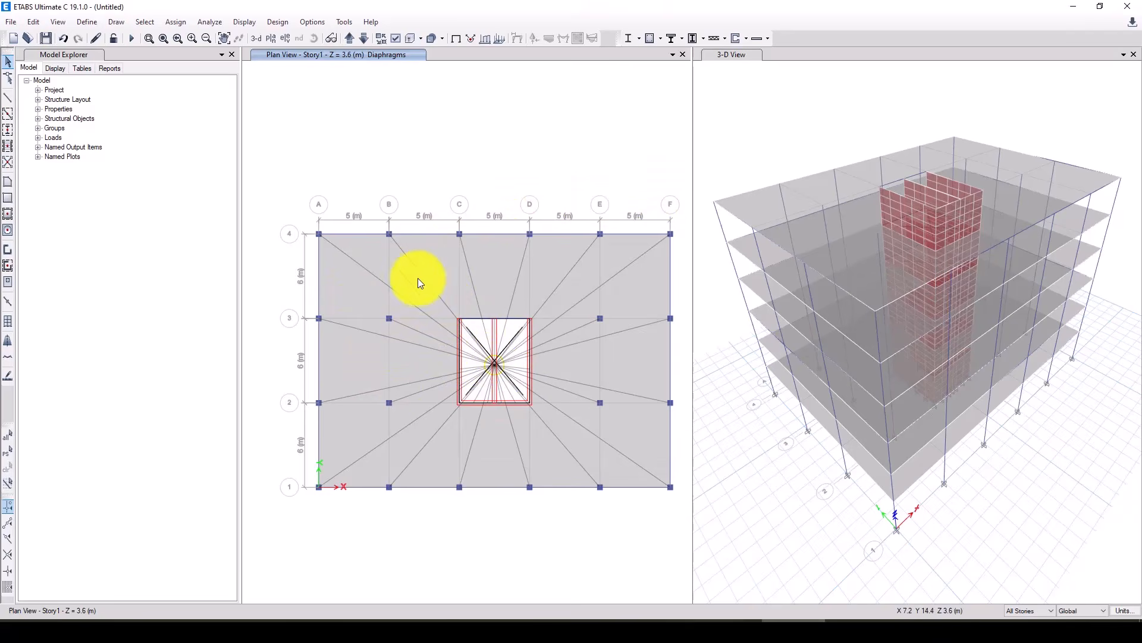
- Select all frames that use the sections B60x30, C30x30, C35x35 and C40x40
left_click(146, 22)
mouse_move(163, 37)
mouse_move(330, 141)
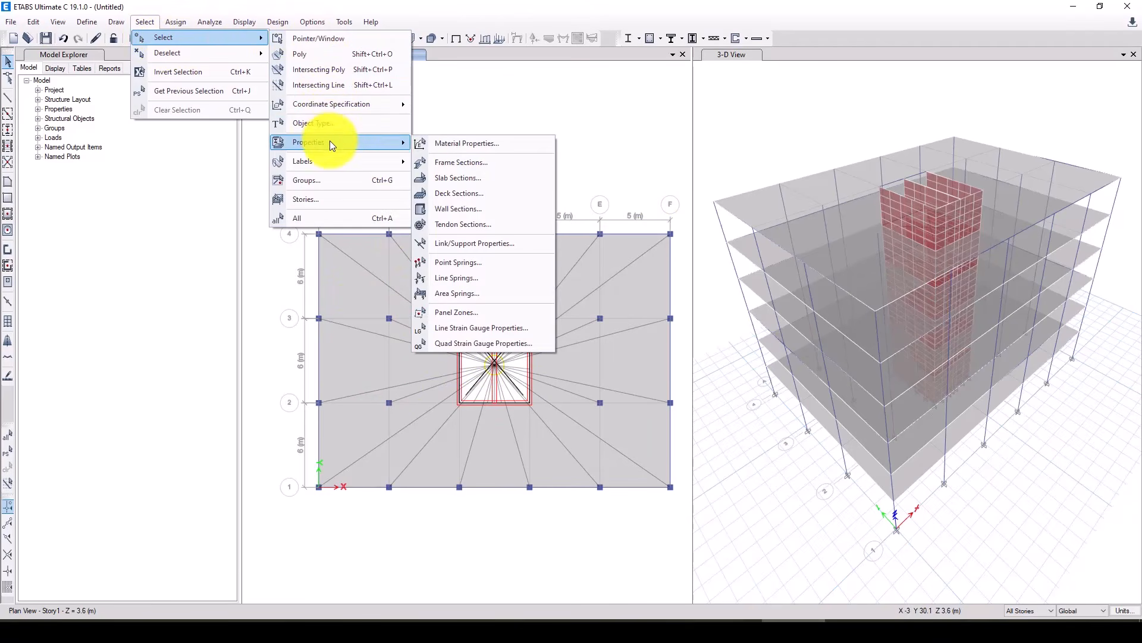
left_click(461, 163)
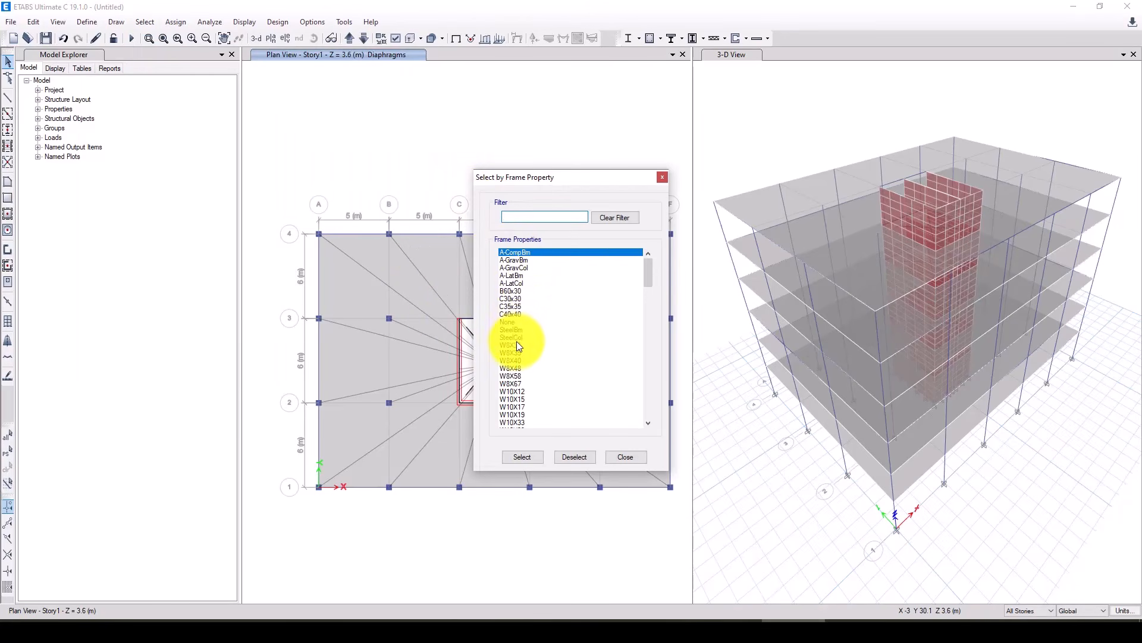
left_click_drag(515, 291, 512, 312)
left_click(522, 457)
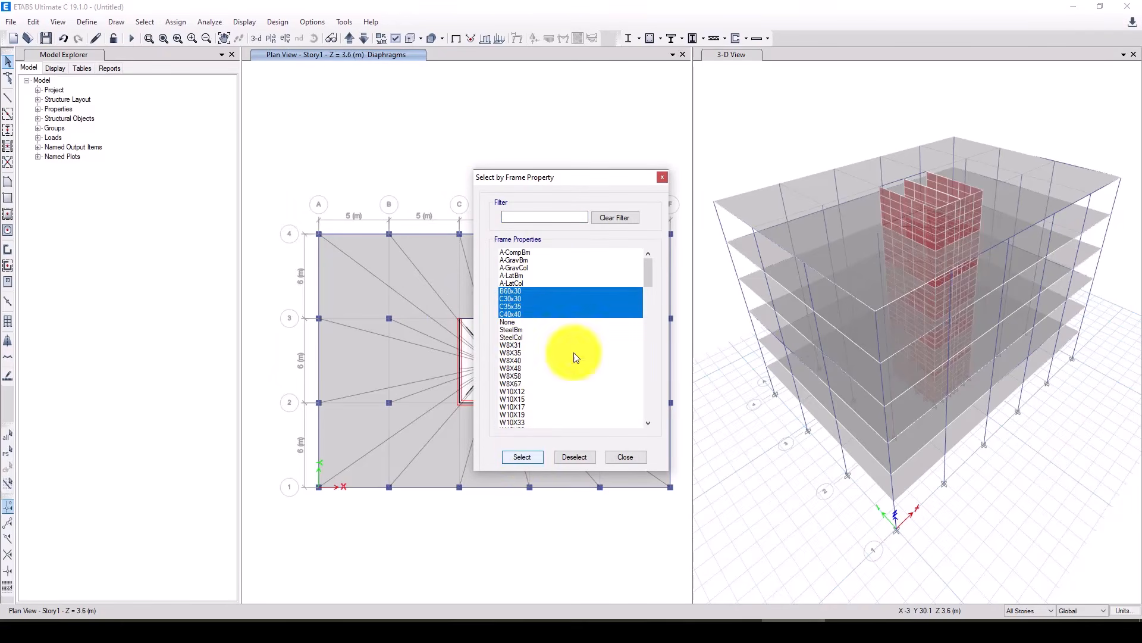
left_click(662, 177)
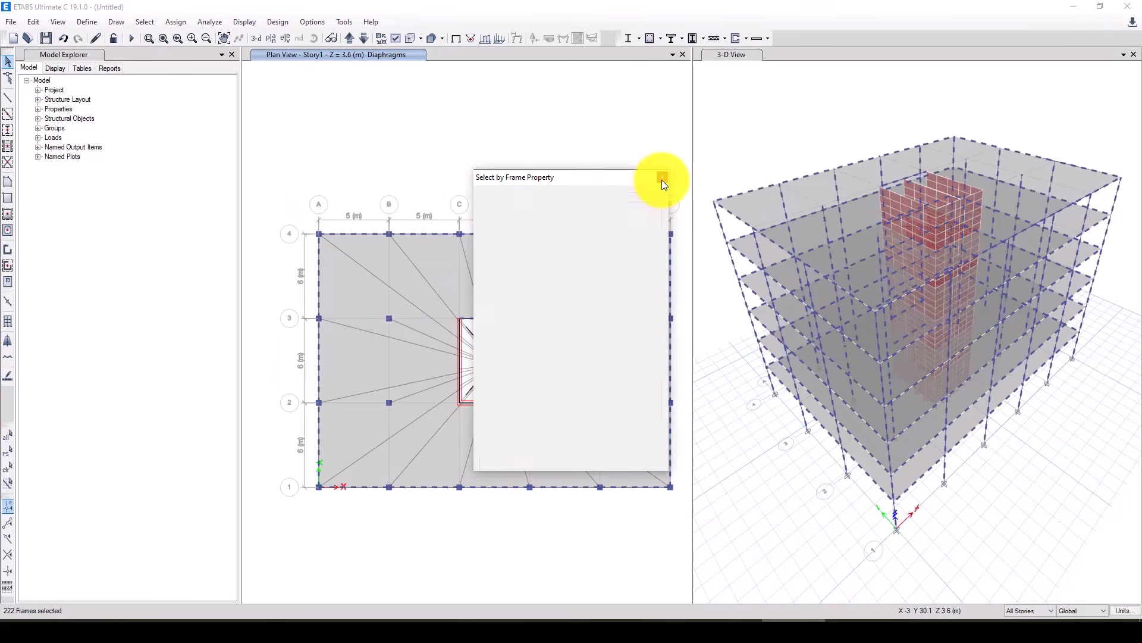
- Assign auto meshing to the selected frames with a minimum of 5 segments, keeping meshing at intermediate joints and intersections
left_click(172, 21)
mouse_move(202, 57)
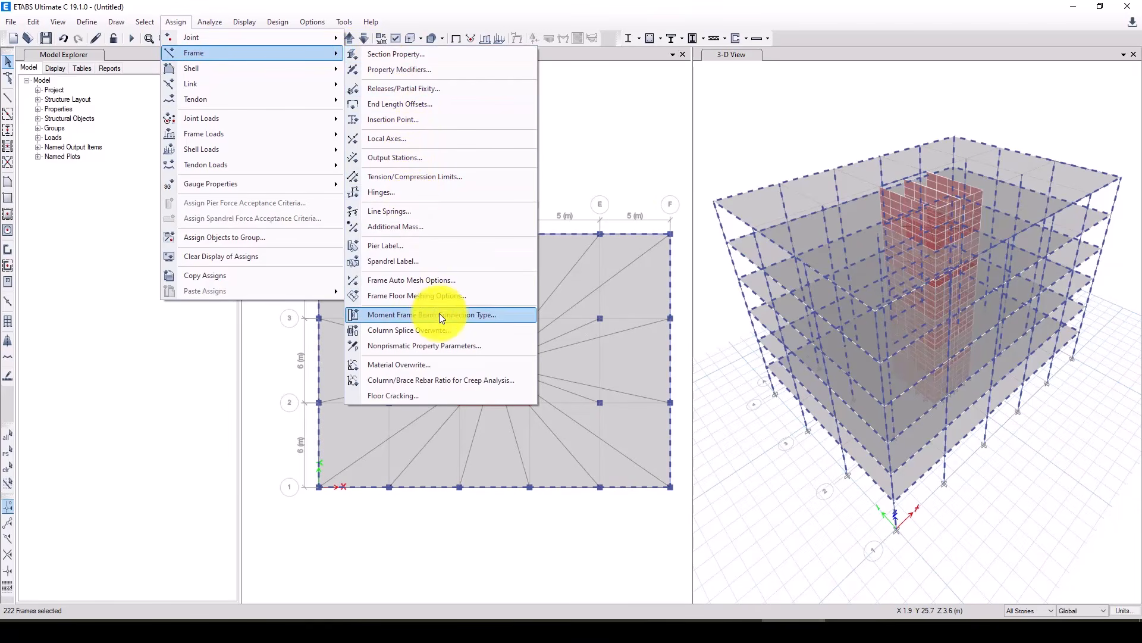
left_click(461, 284)
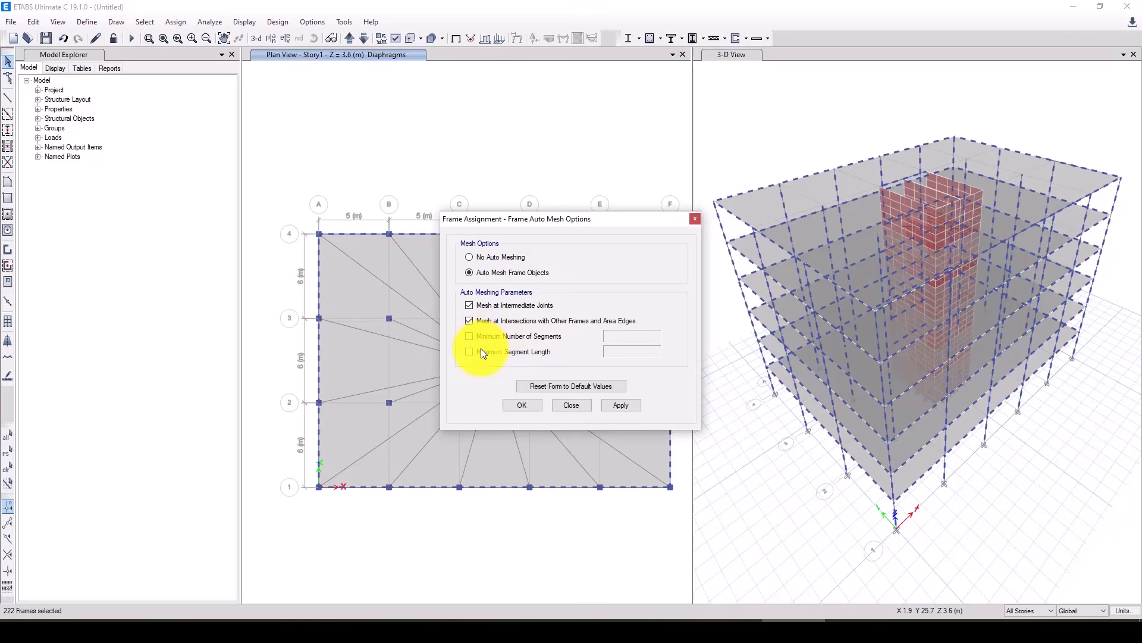
left_click(482, 339)
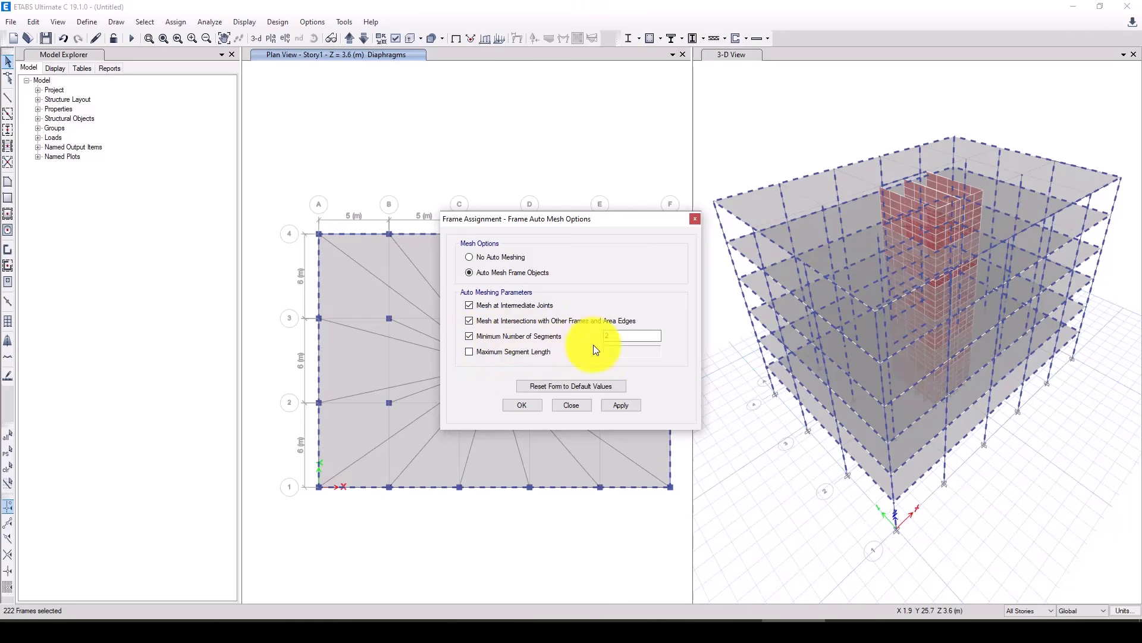
left_click(476, 354)
left_click(478, 348)
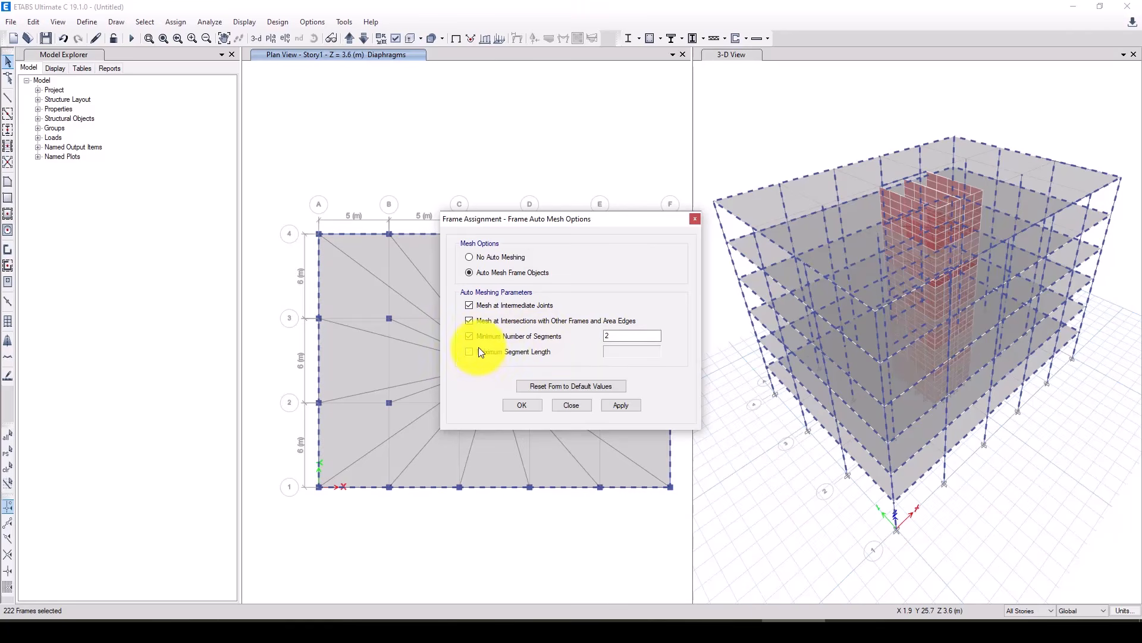
double_click(602, 336)
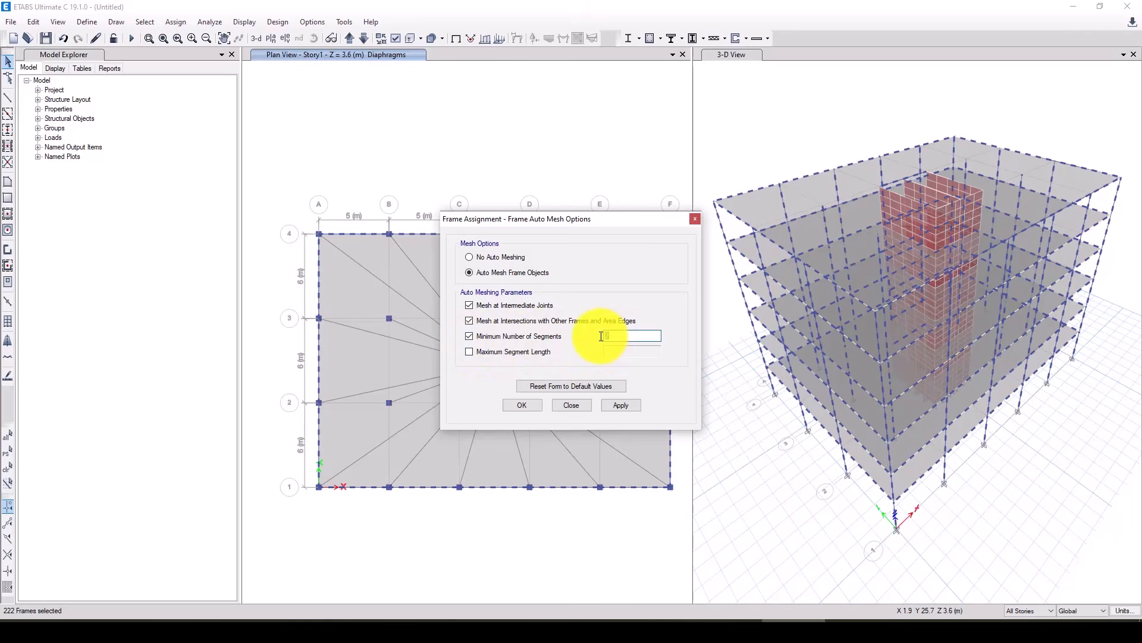
type("5")
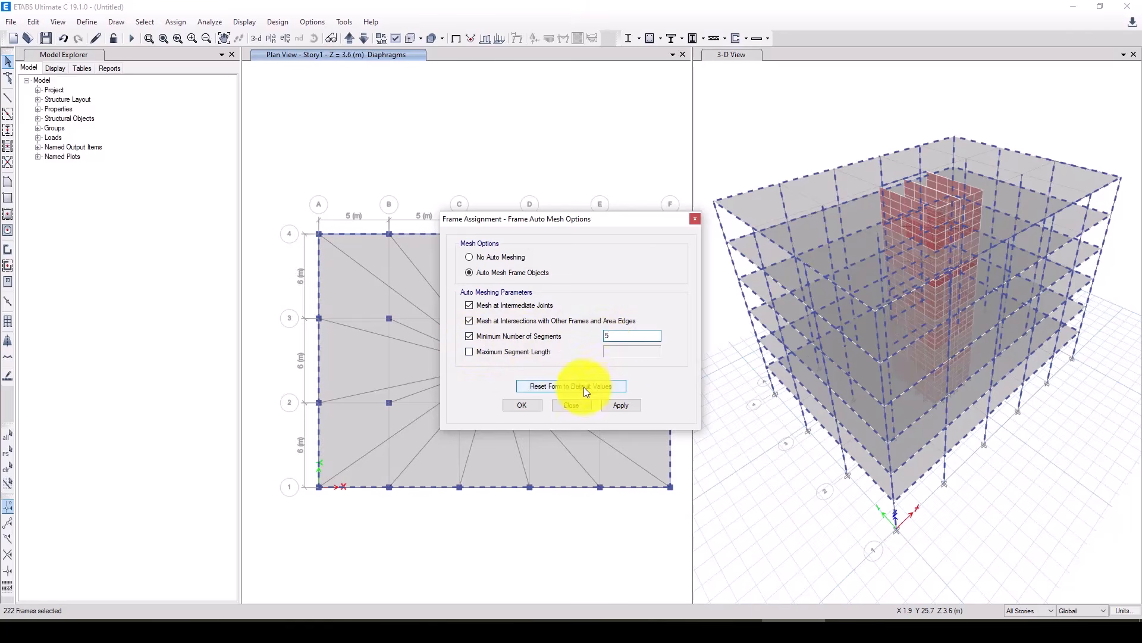
left_click(617, 405)
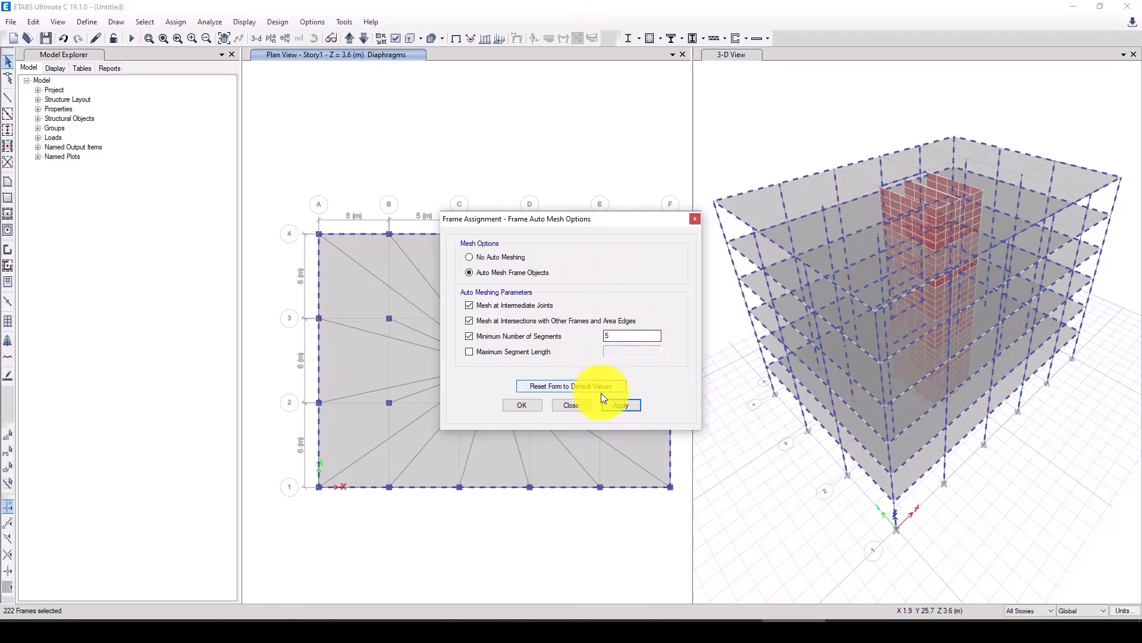
left_click(522, 404)
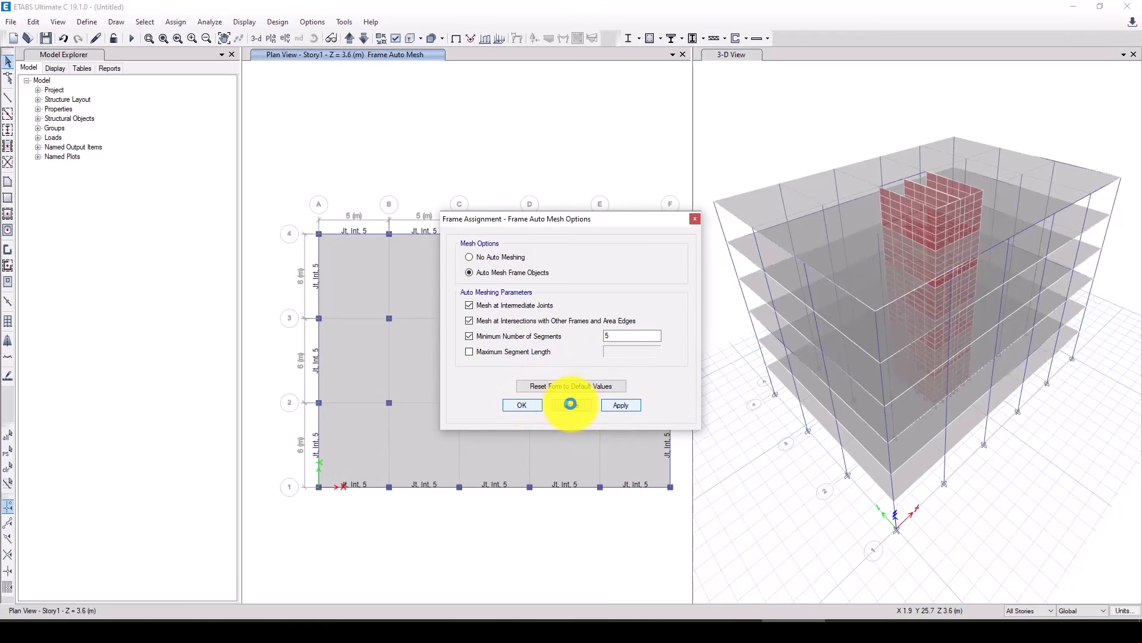
left_click(523, 404)
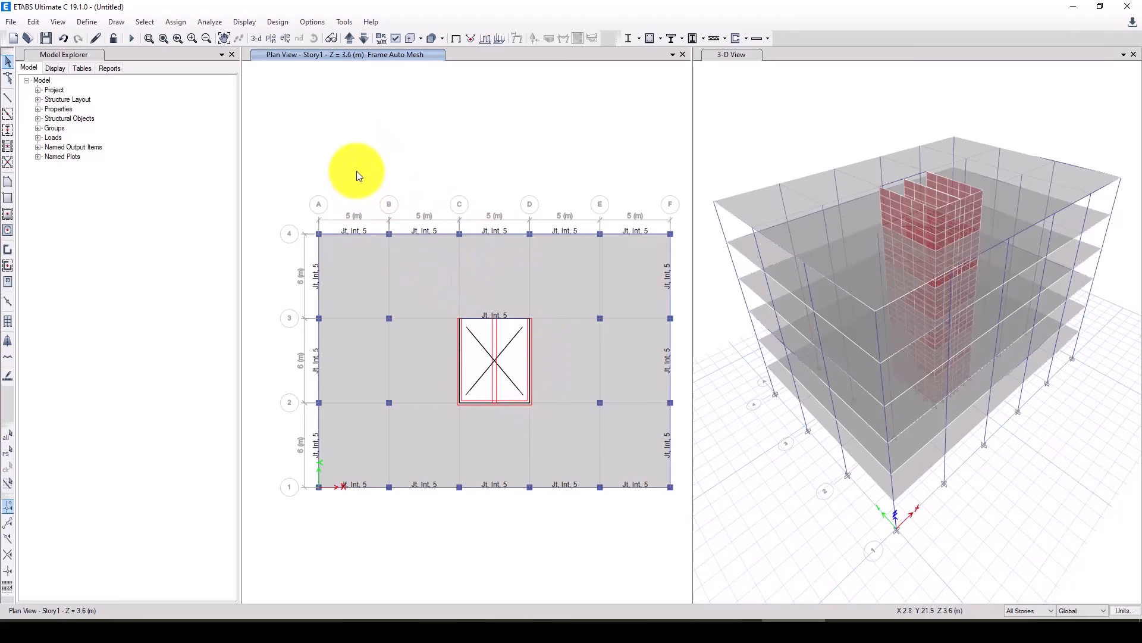
- Change the subtype of the Modal load case to Ritz
left_click(87, 22)
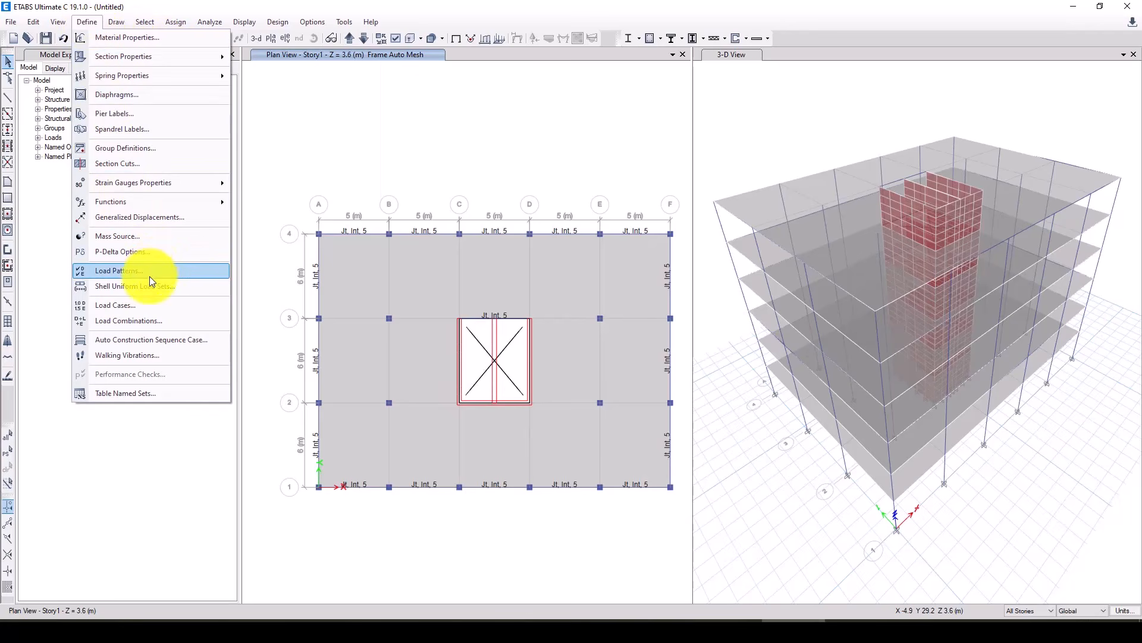
left_click(140, 306)
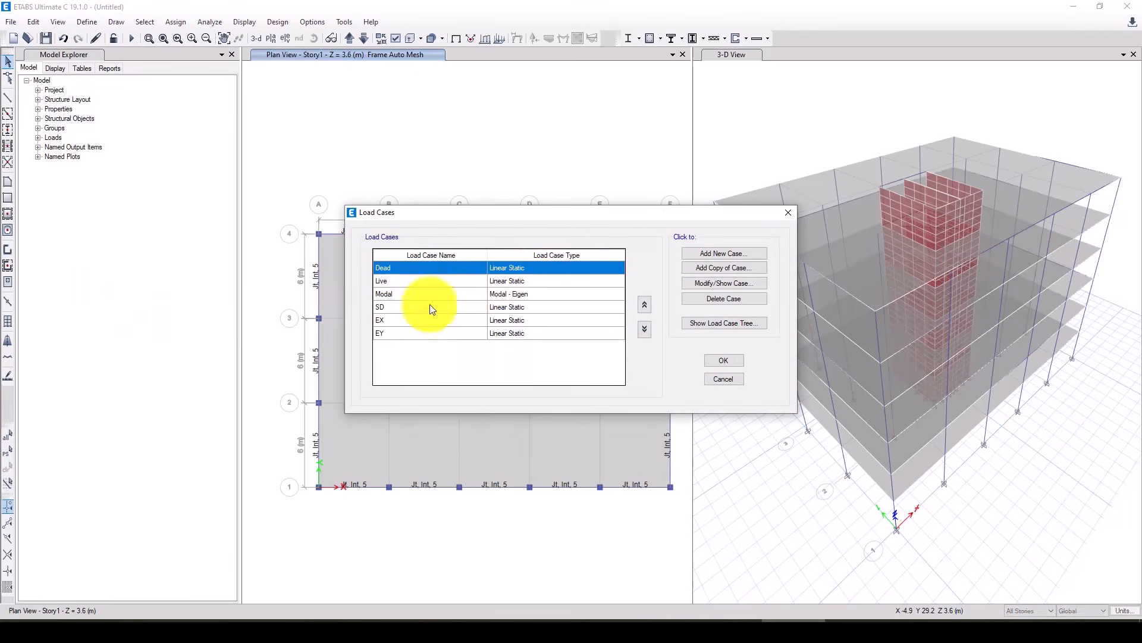
left_click_drag(545, 212, 445, 194)
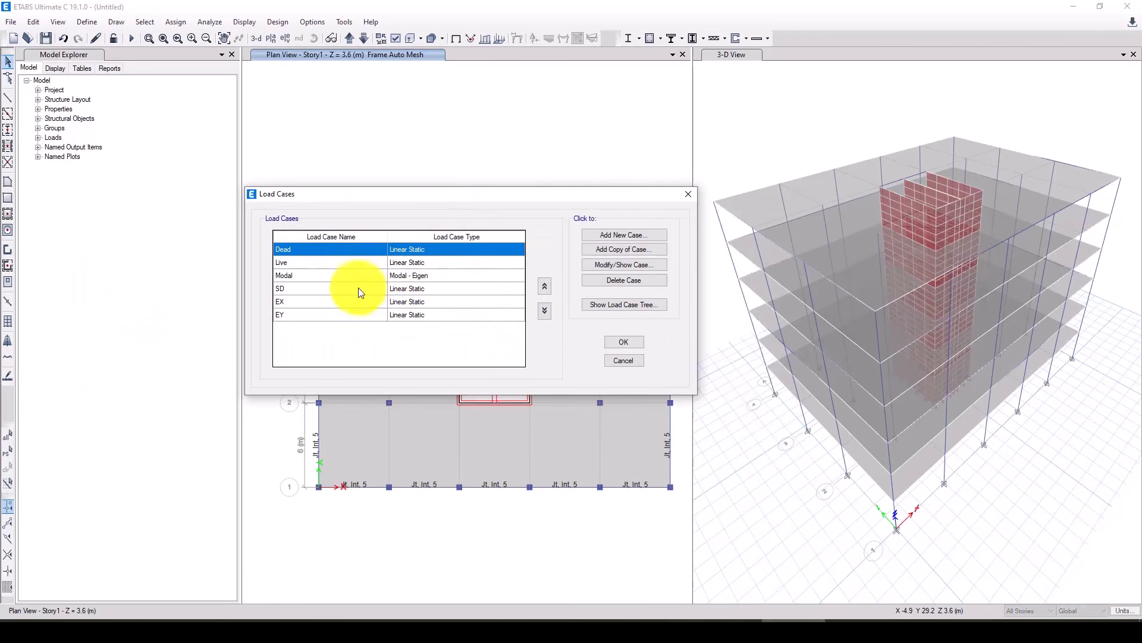
left_click(302, 280)
left_click(614, 268)
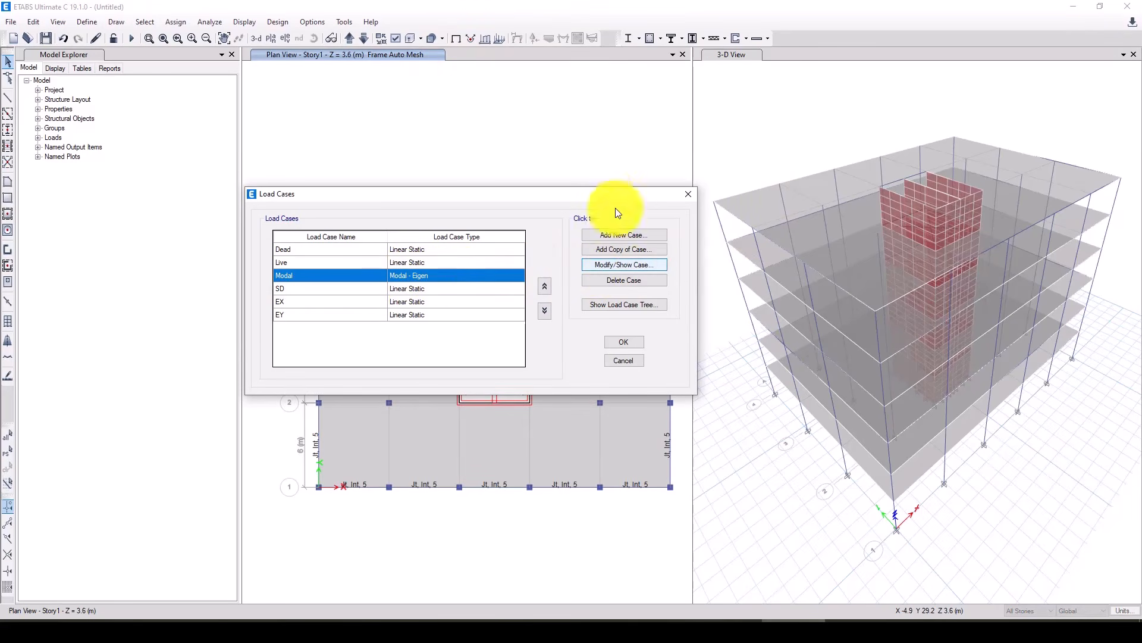
left_click(606, 163)
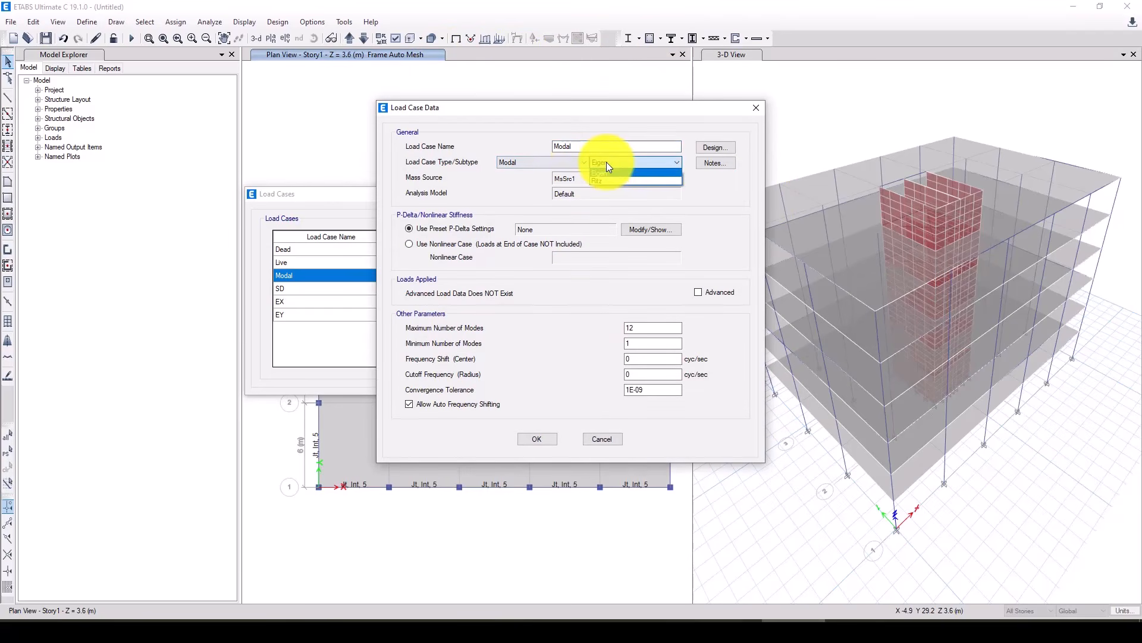
left_click(601, 179)
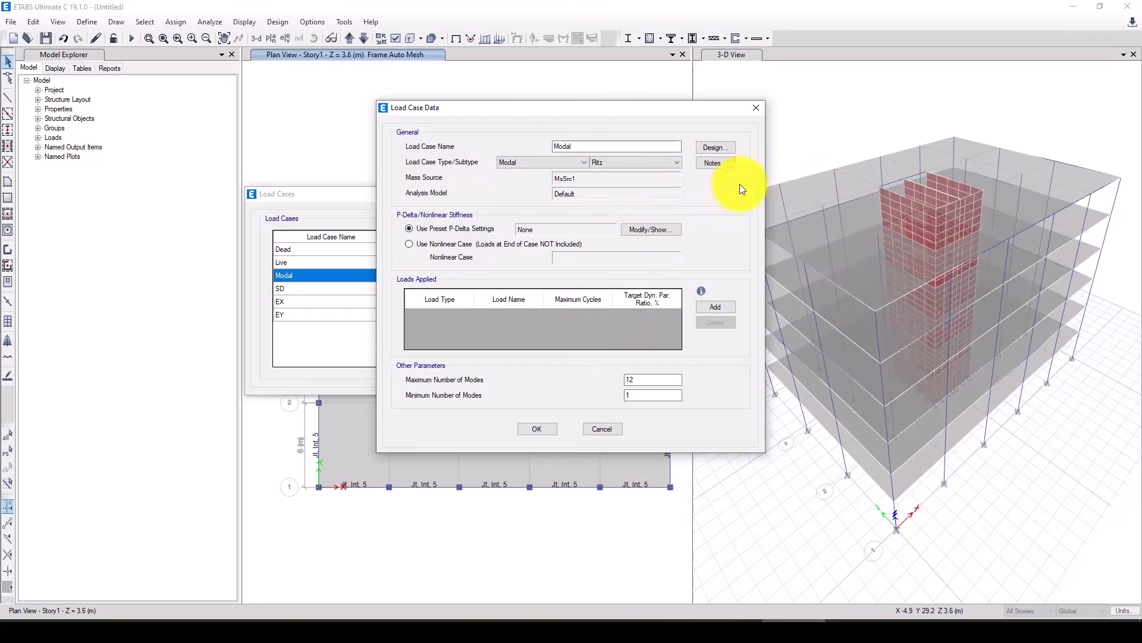
- Add acceleration loads UX and UY to the Modal load case and accept the load case definitions
left_click(713, 307)
left_click(459, 324)
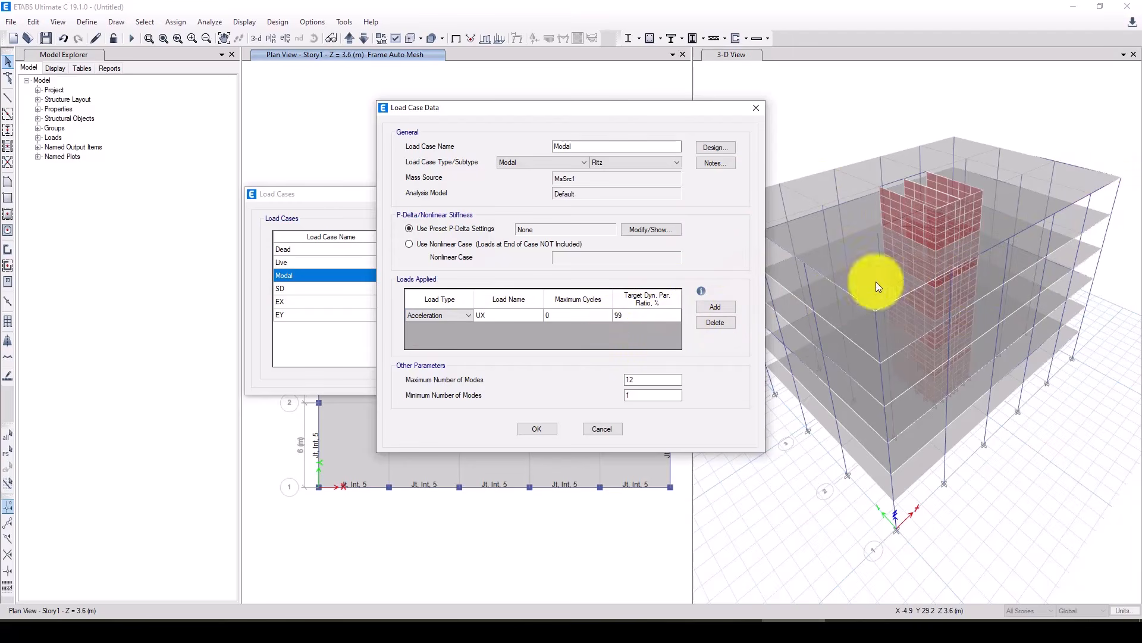
left_click(700, 306)
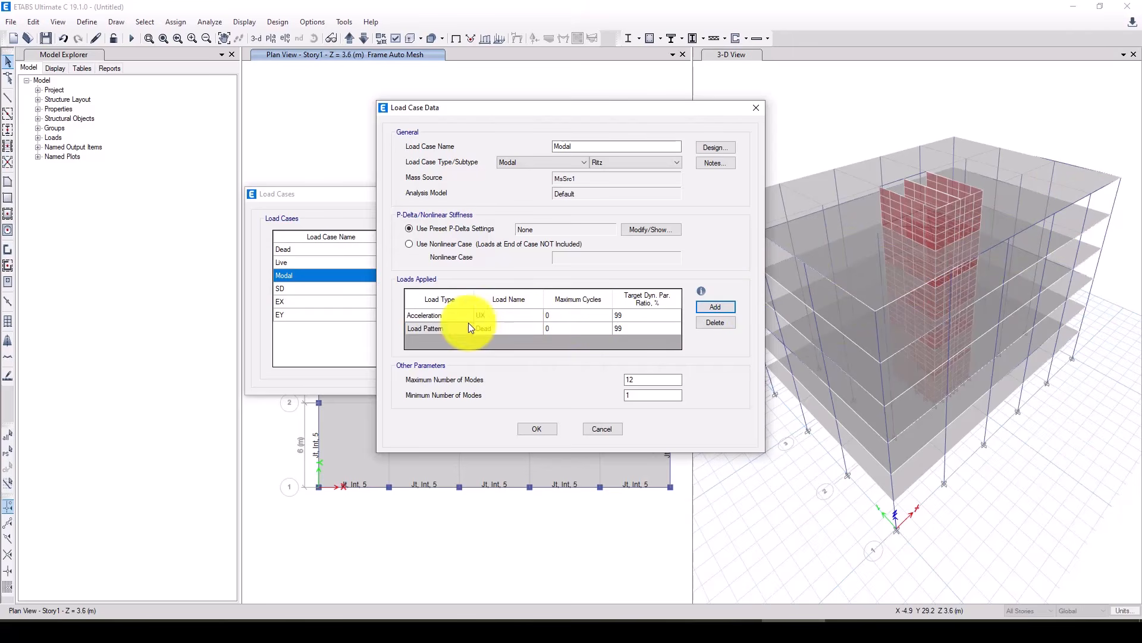
left_click(458, 328)
left_click(439, 347)
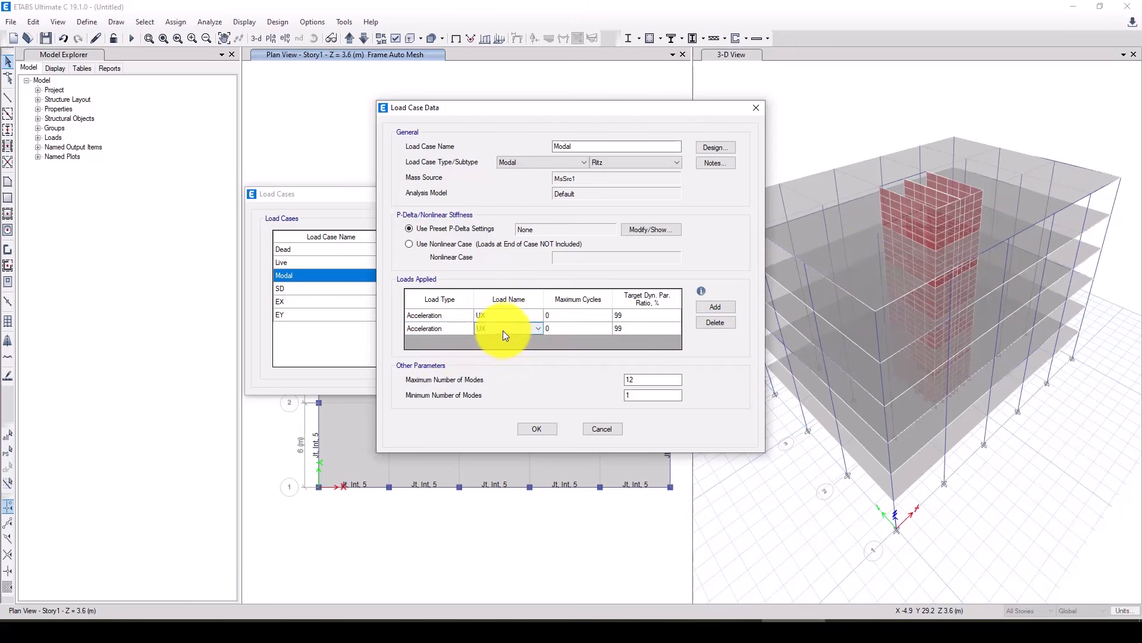
left_click(501, 328)
left_click(490, 348)
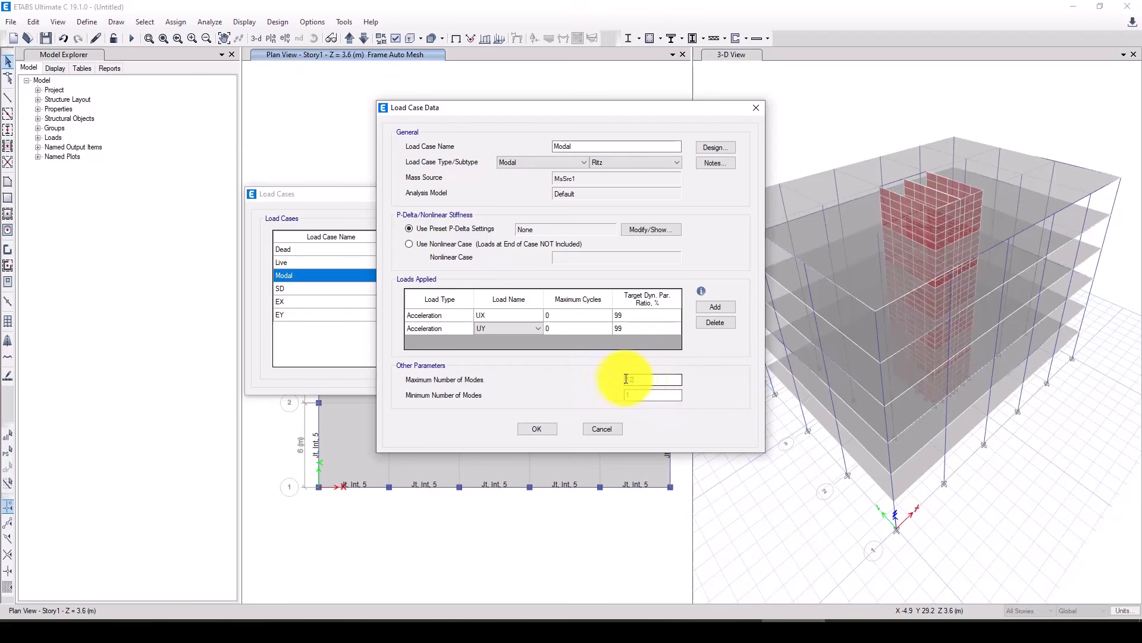
double_click(640, 377)
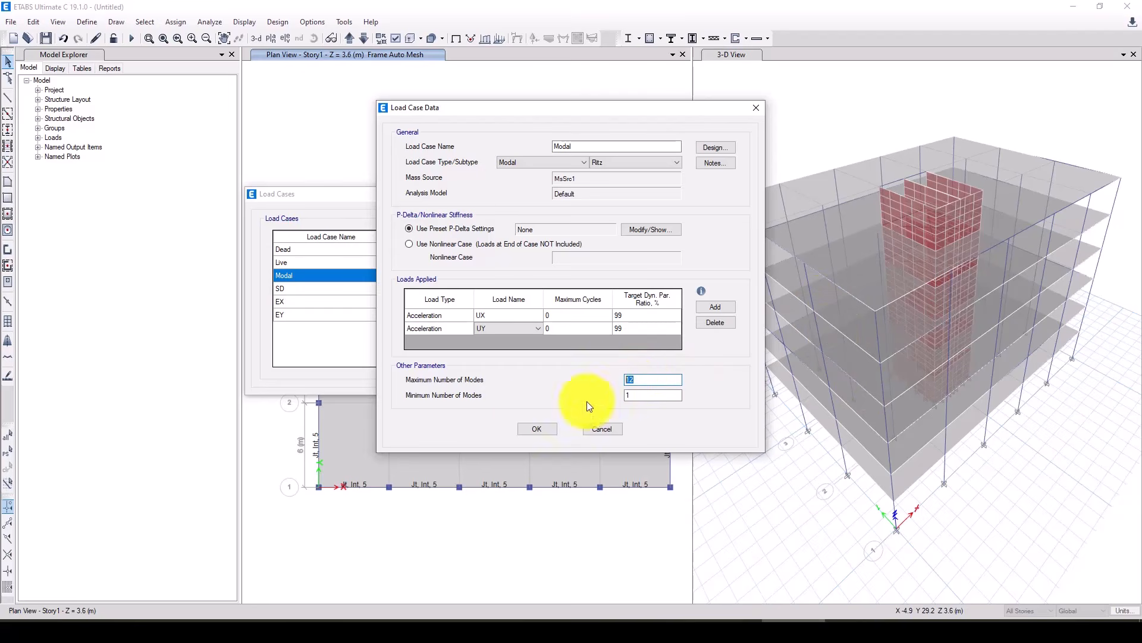
left_click(538, 429)
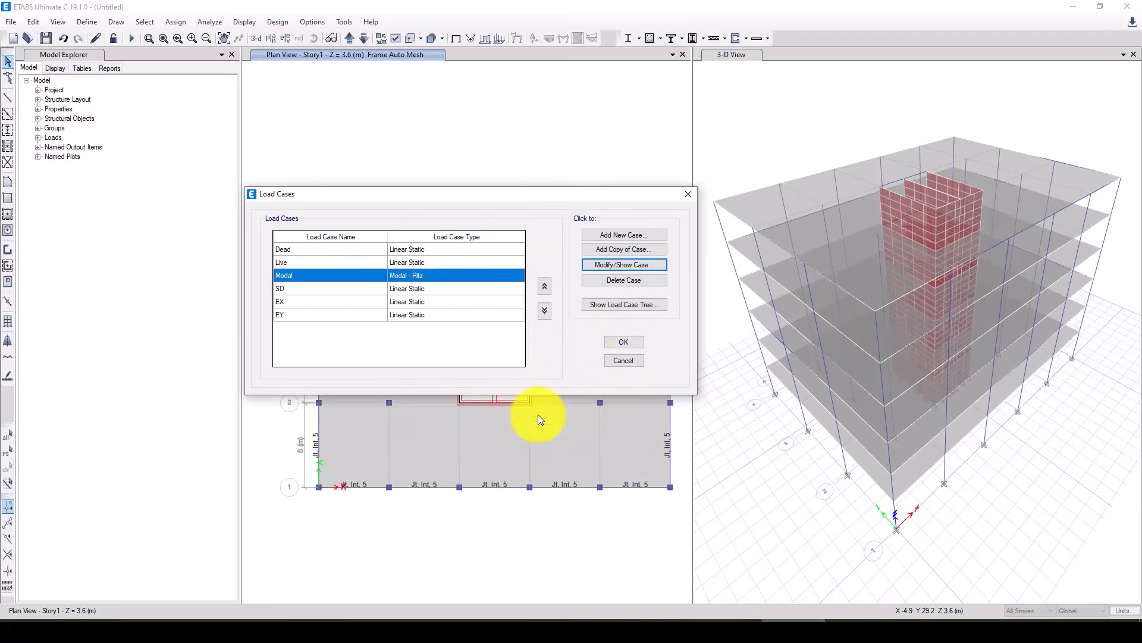
left_click(614, 340)
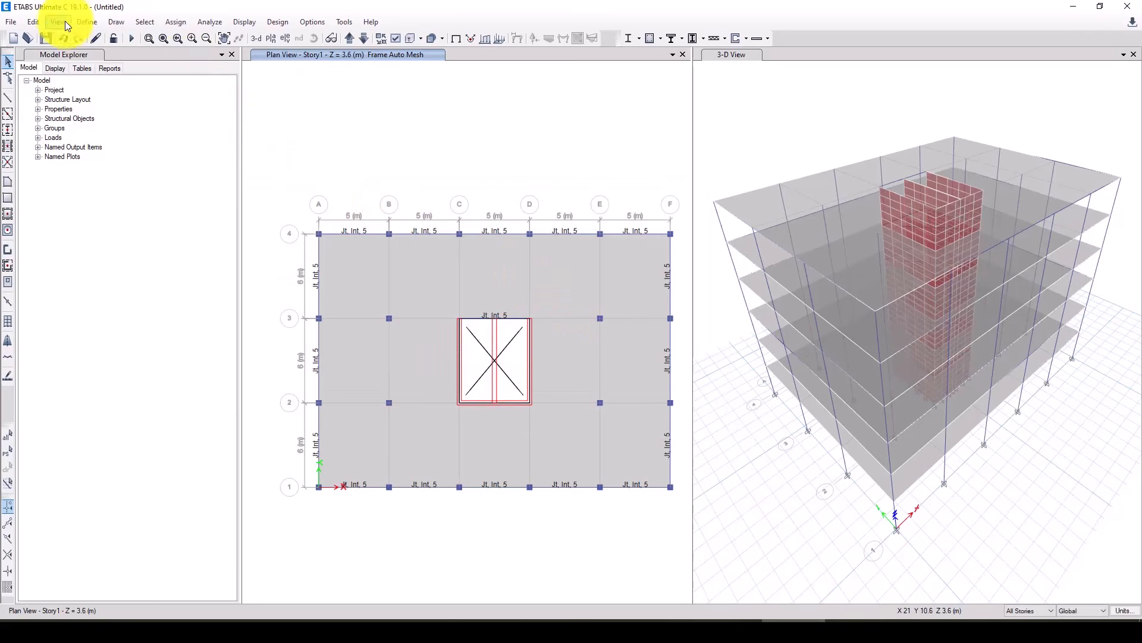
- Set mass source MsSrc1 to take mass from specified load patterns only, without element self mass or additional mass
left_click(87, 22)
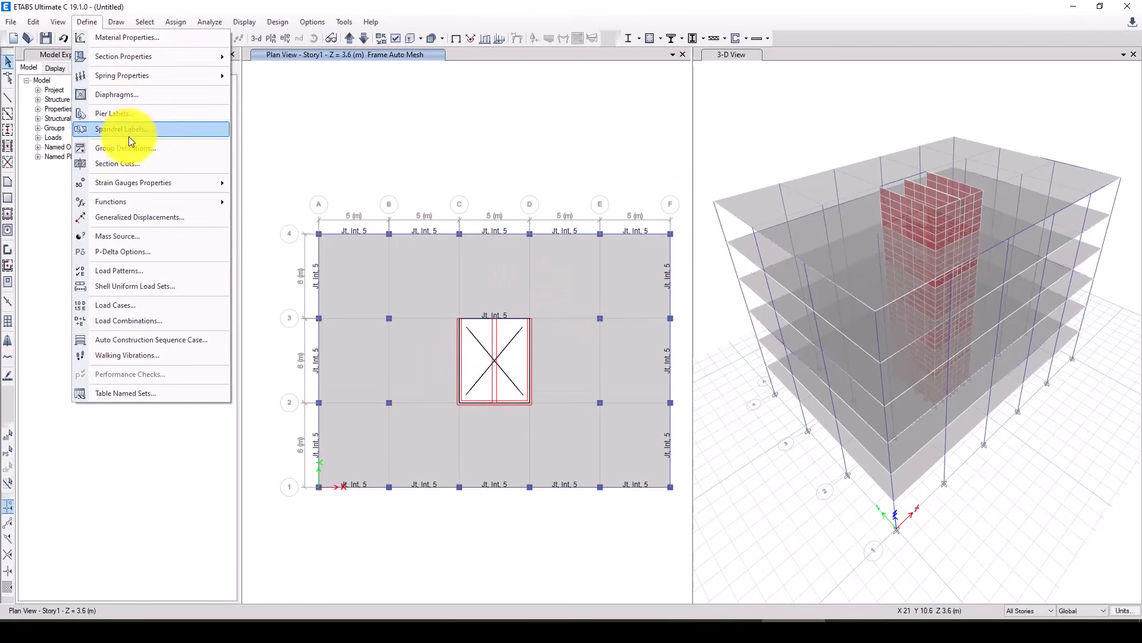
left_click(141, 235)
left_click(609, 292)
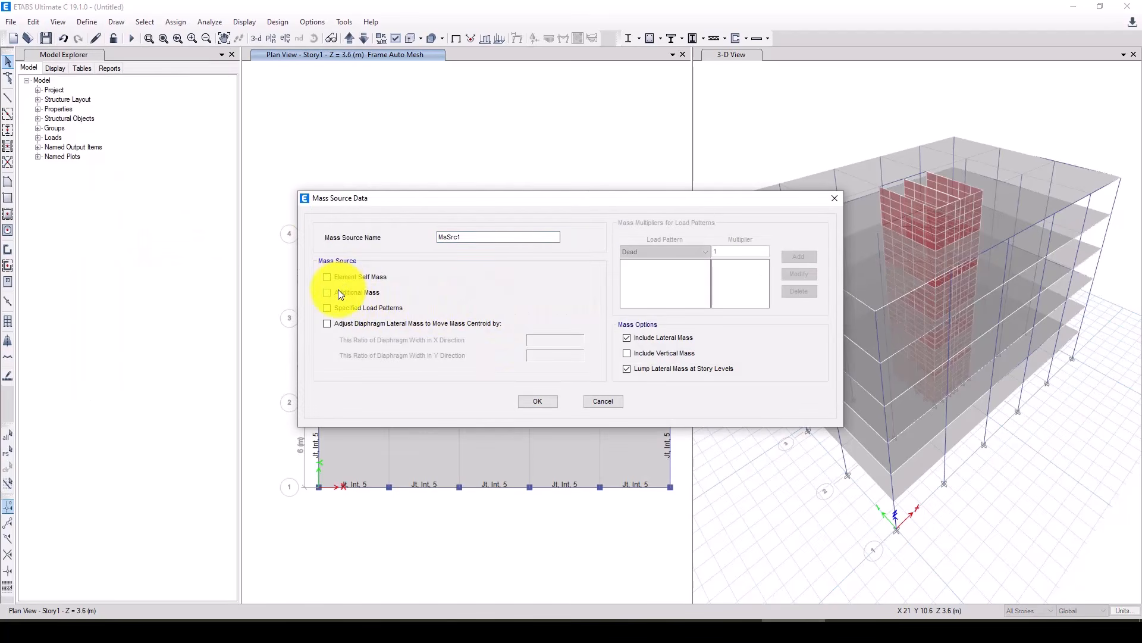
left_click(327, 307)
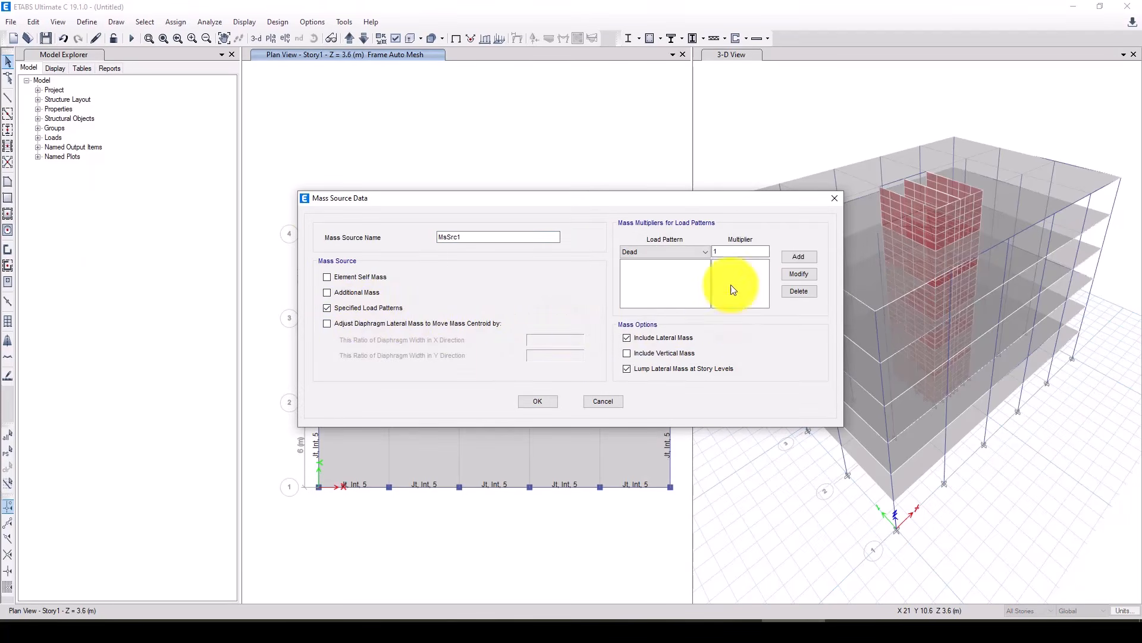
- Add mass multipliers of 1 for Dead, 1 for SD and 0.25 for Live to the mass source and accept it
left_click(792, 258)
left_click(670, 252)
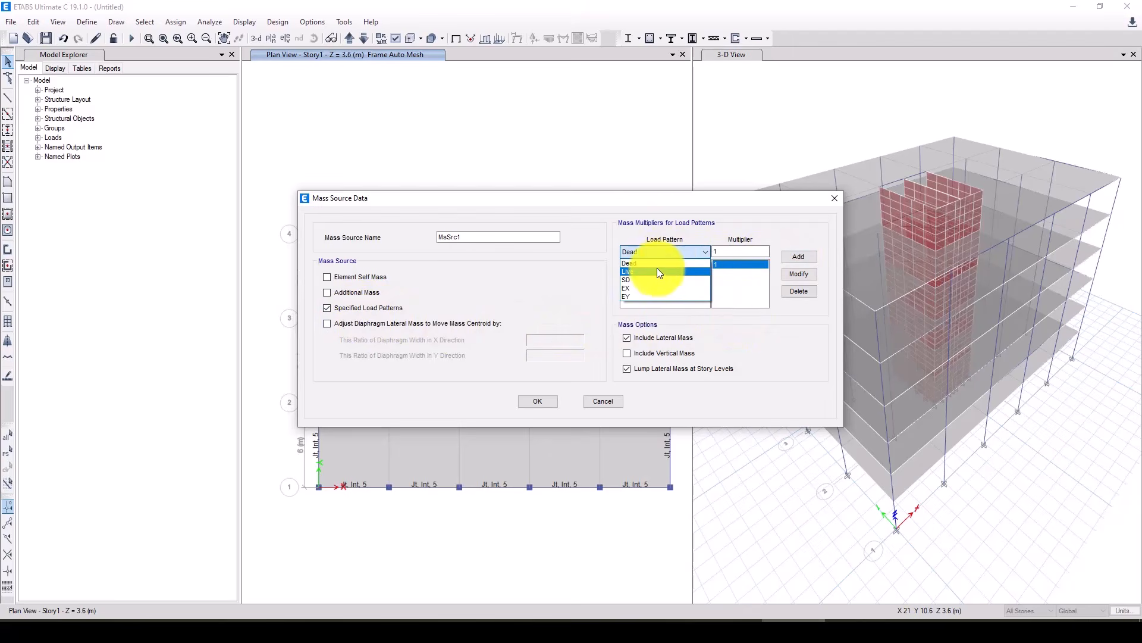
left_click(653, 272)
left_click(798, 256)
left_click(666, 251)
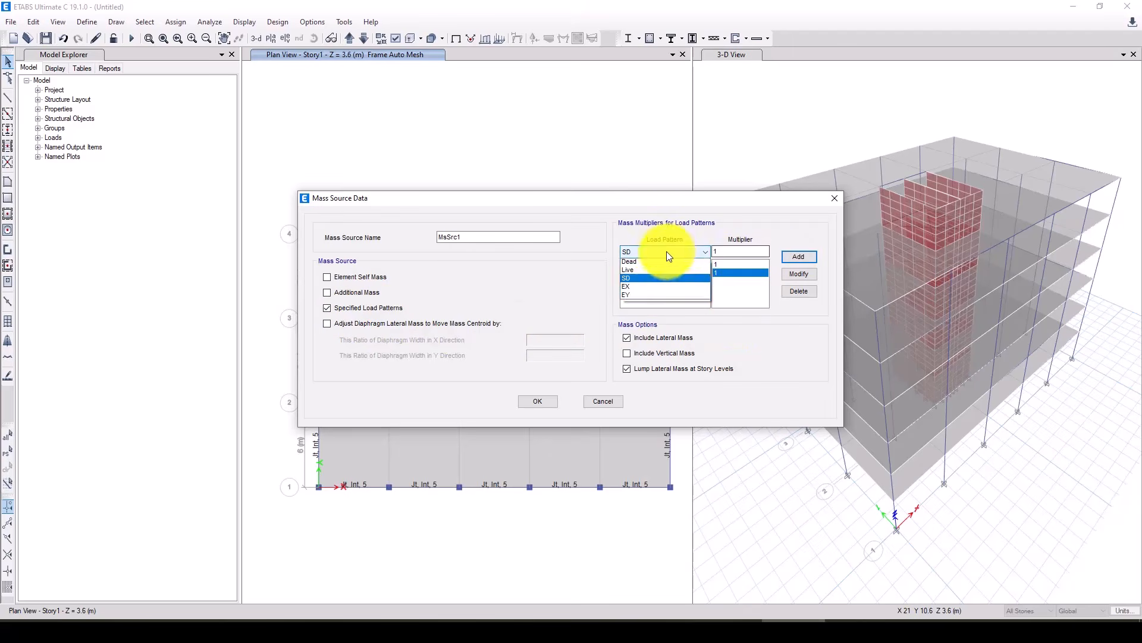
left_click(648, 273)
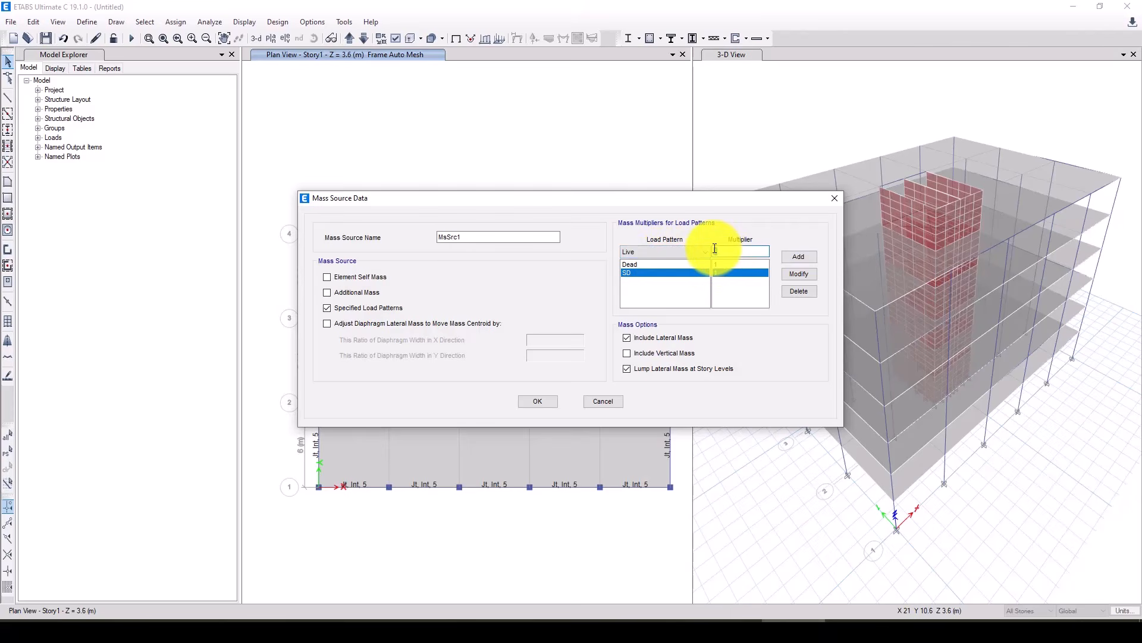
type("0.25")
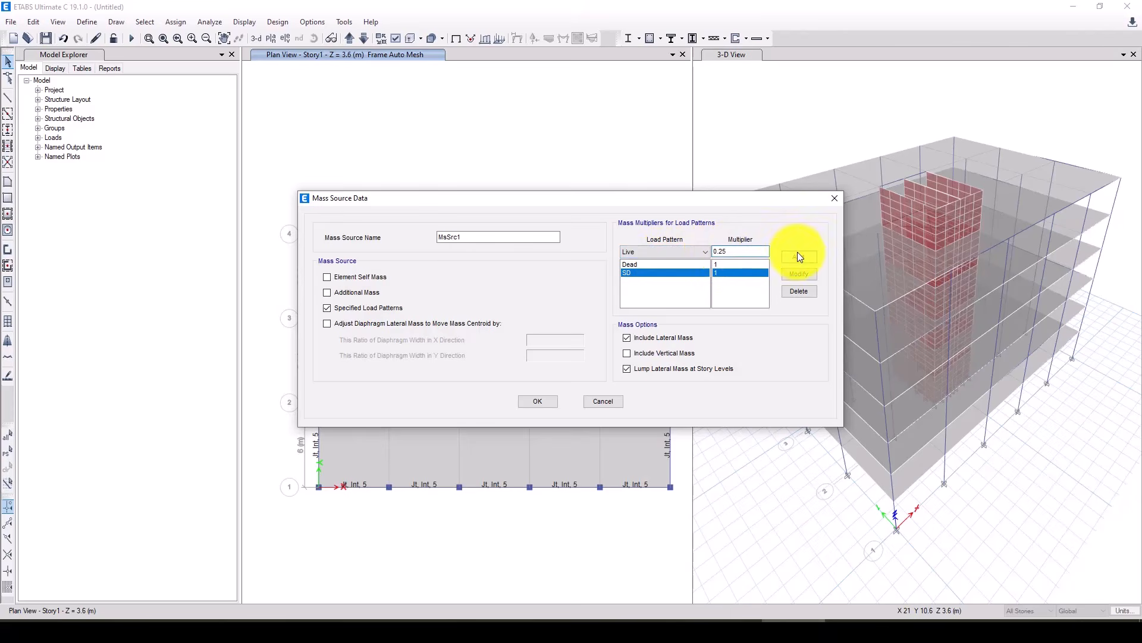
left_click(797, 256)
left_click(537, 401)
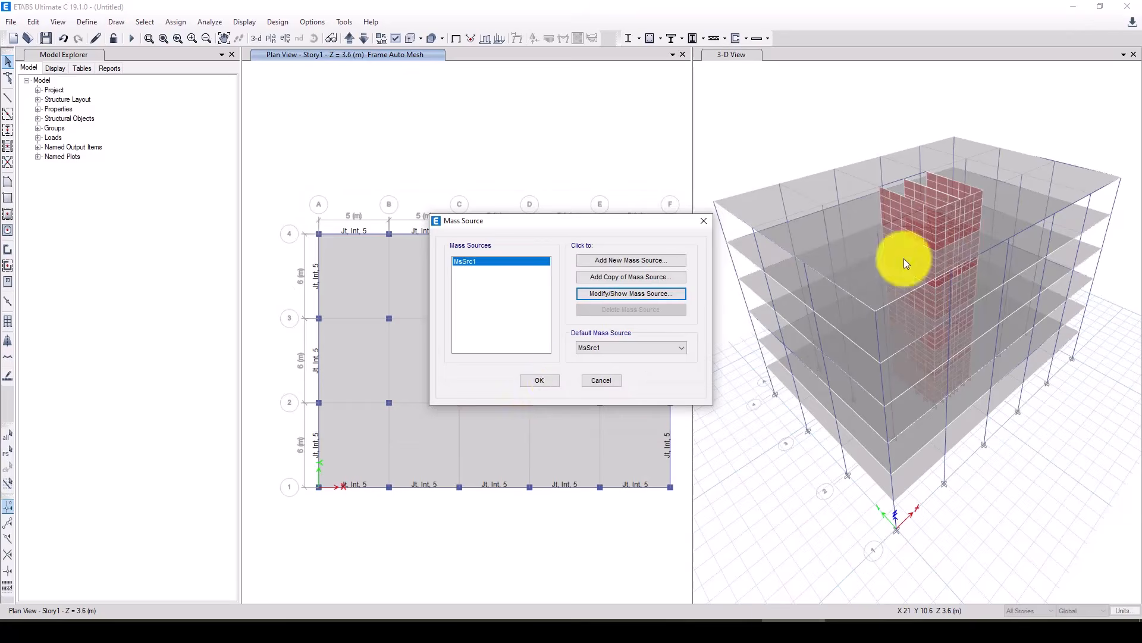
left_click(532, 384)
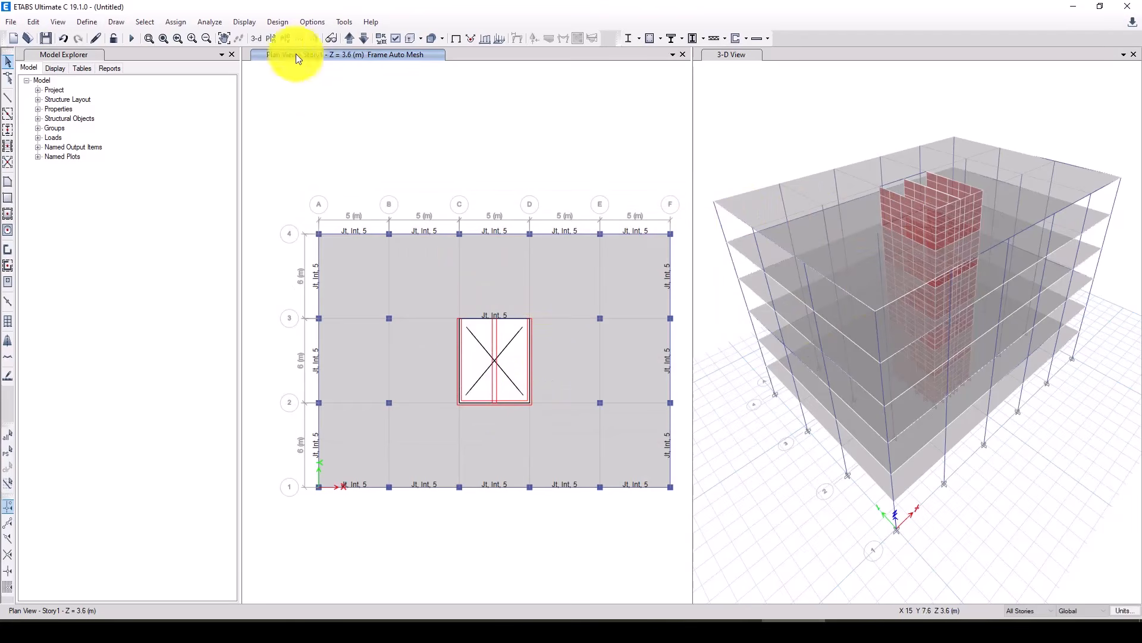
- Save the model as Tutorial_1 in the Complete ETABS Course folder
left_click(47, 38)
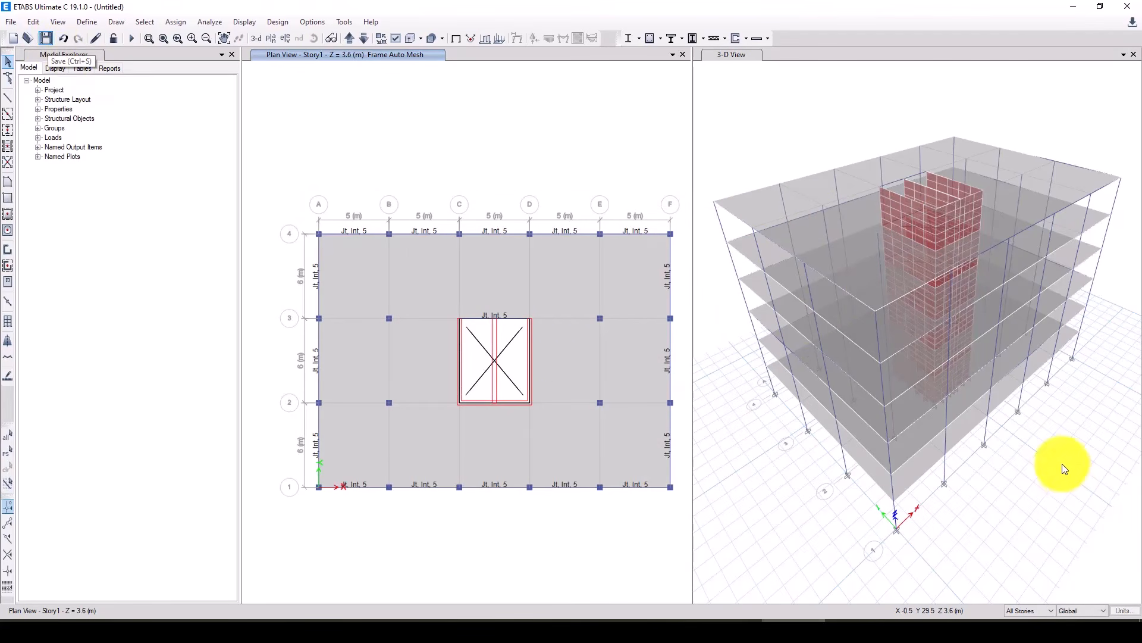
left_click(156, 456)
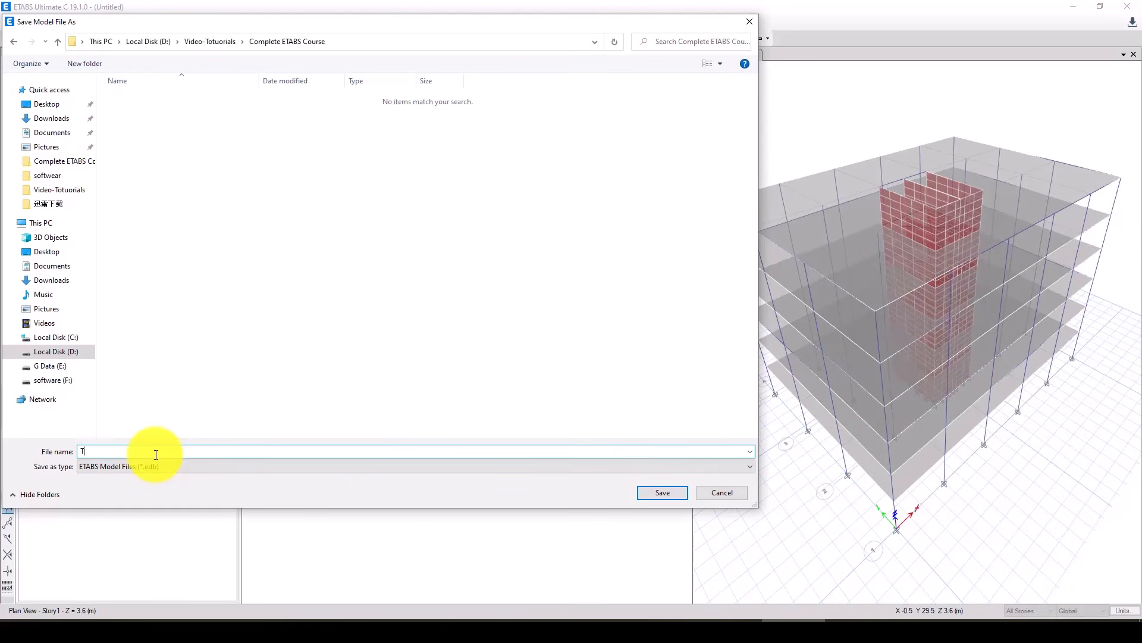
type("Tutp")
key("BackSpace")
type("orial_1")
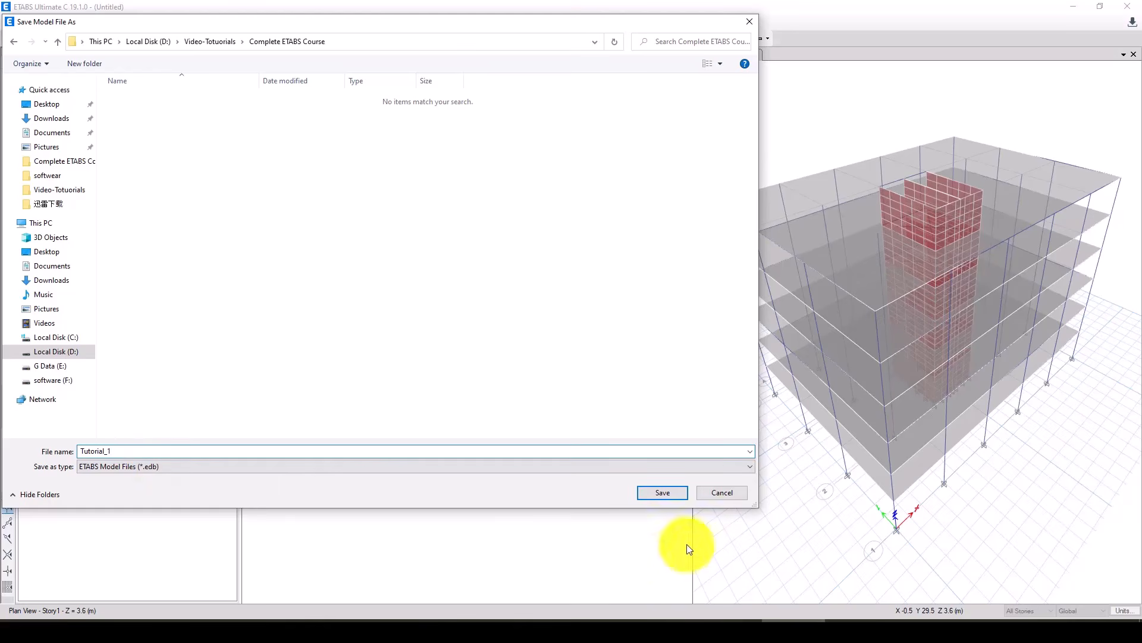
left_click(656, 492)
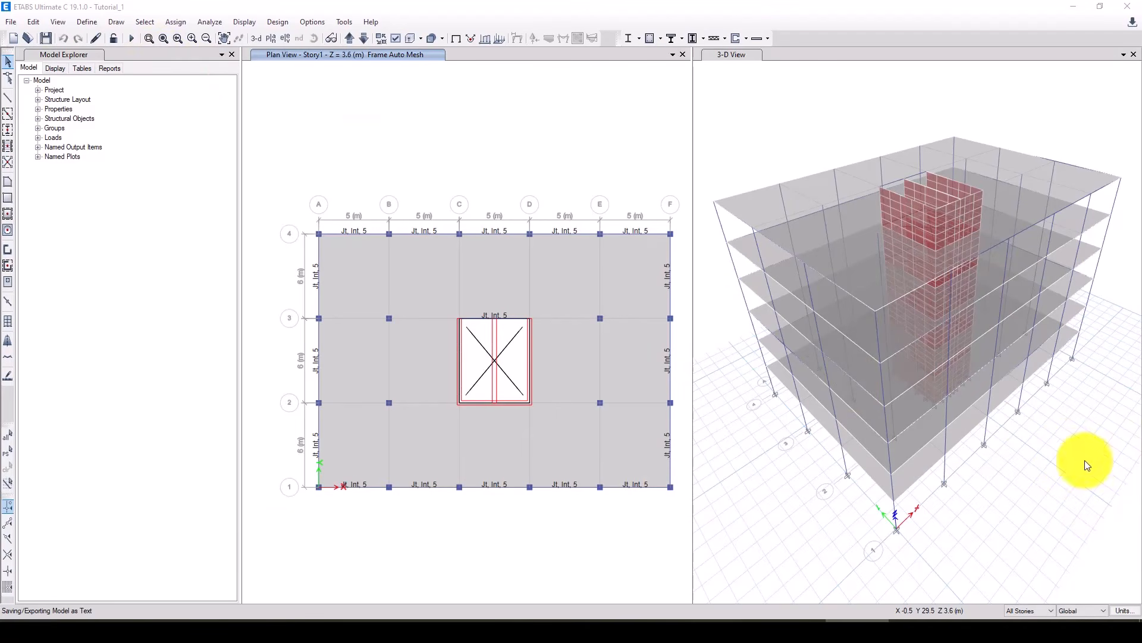
- Run the analysis and close the Story1 plan view, keeping only the 3-D view
left_click(131, 38)
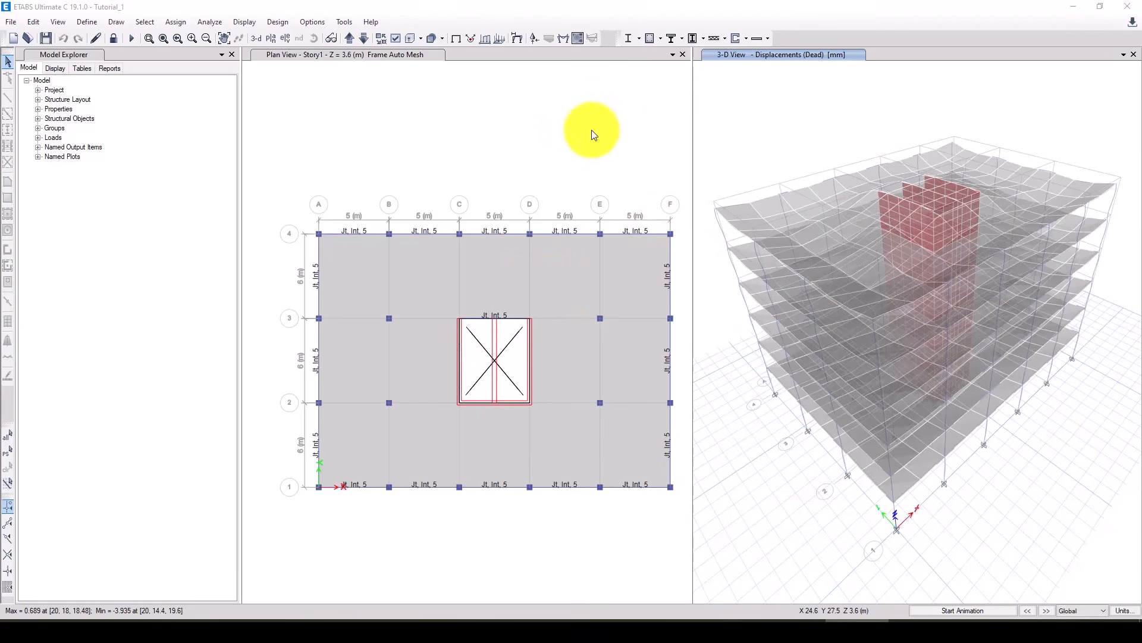
left_click(683, 55)
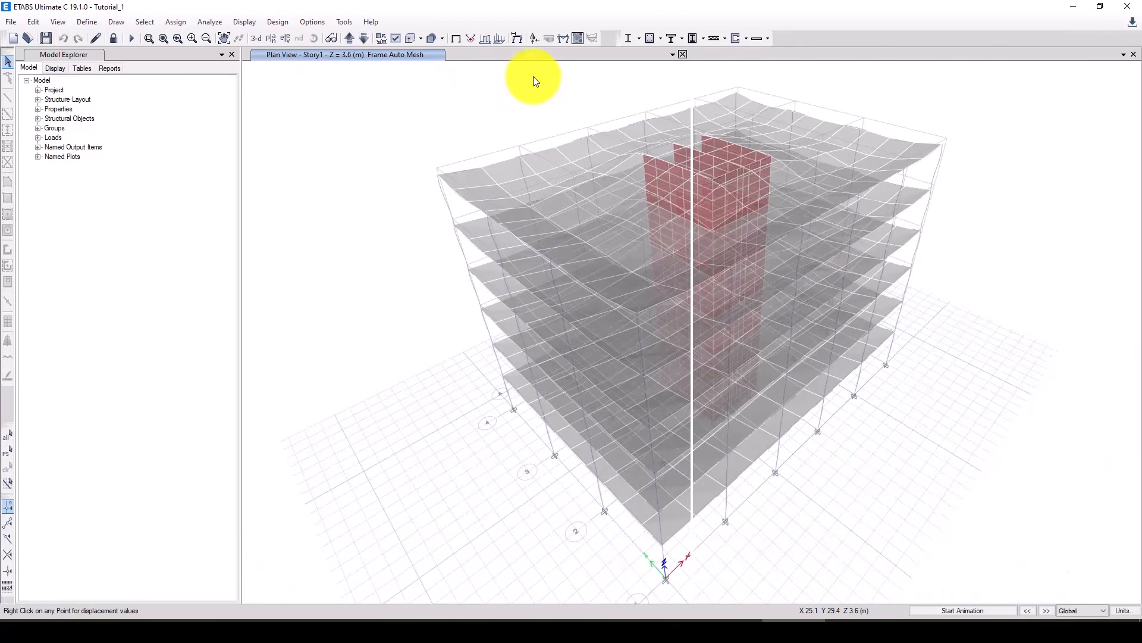
- Display the mode 1 shape of the Modal case with Displacement UX contours drawn on objects and inspect the building from another side
left_click(517, 38)
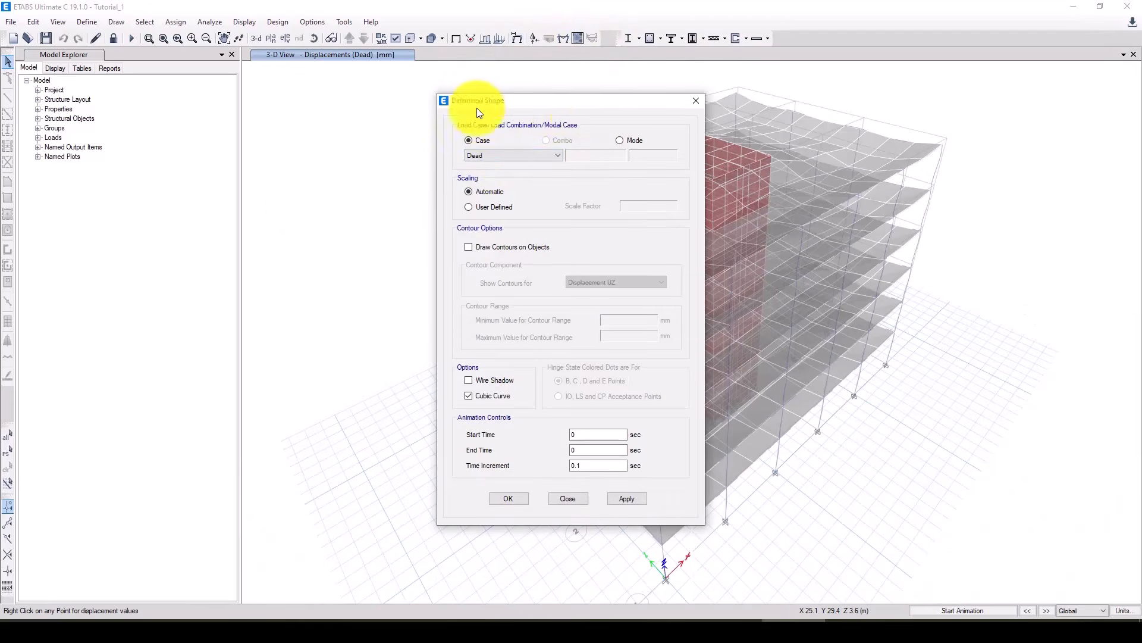
left_click_drag(530, 103, 413, 100)
left_click(503, 137)
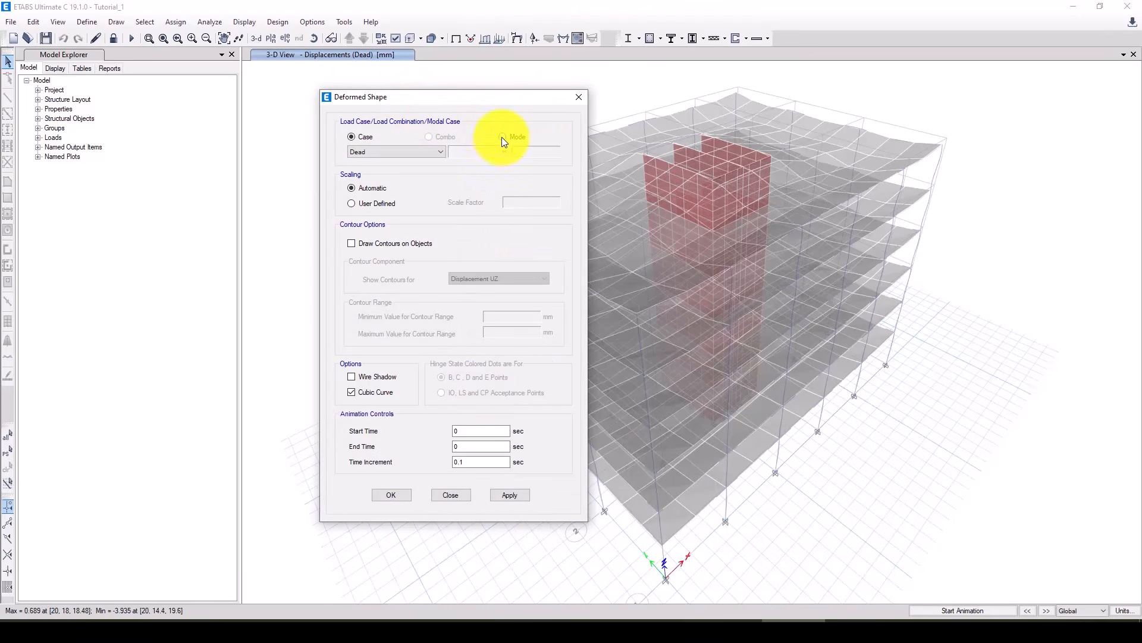
left_click(370, 243)
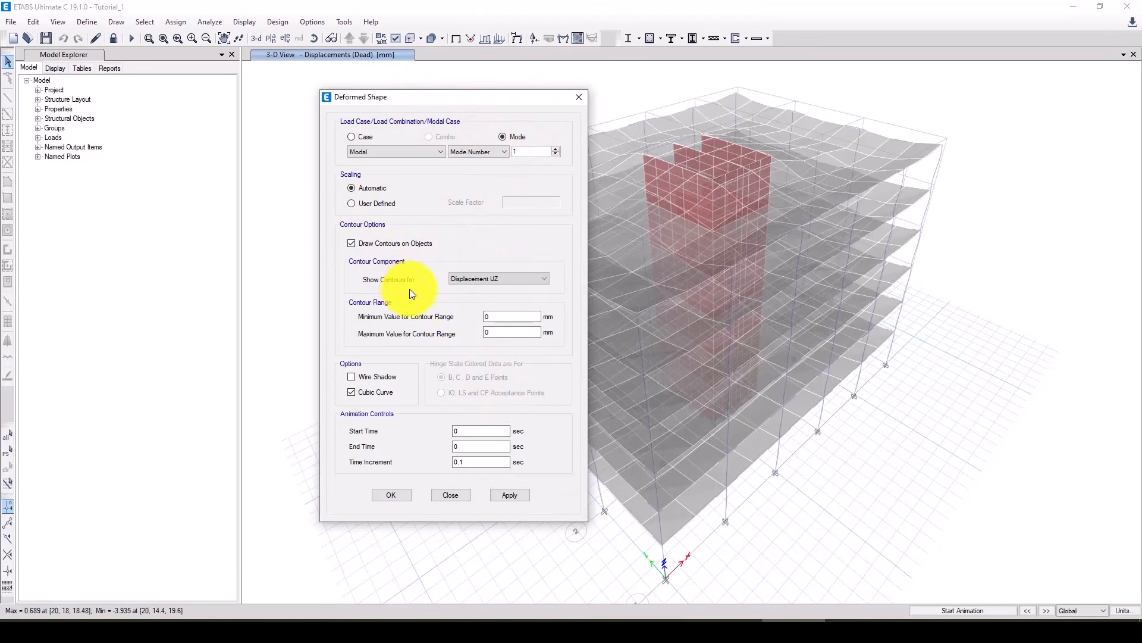
left_click(469, 278)
left_click(476, 289)
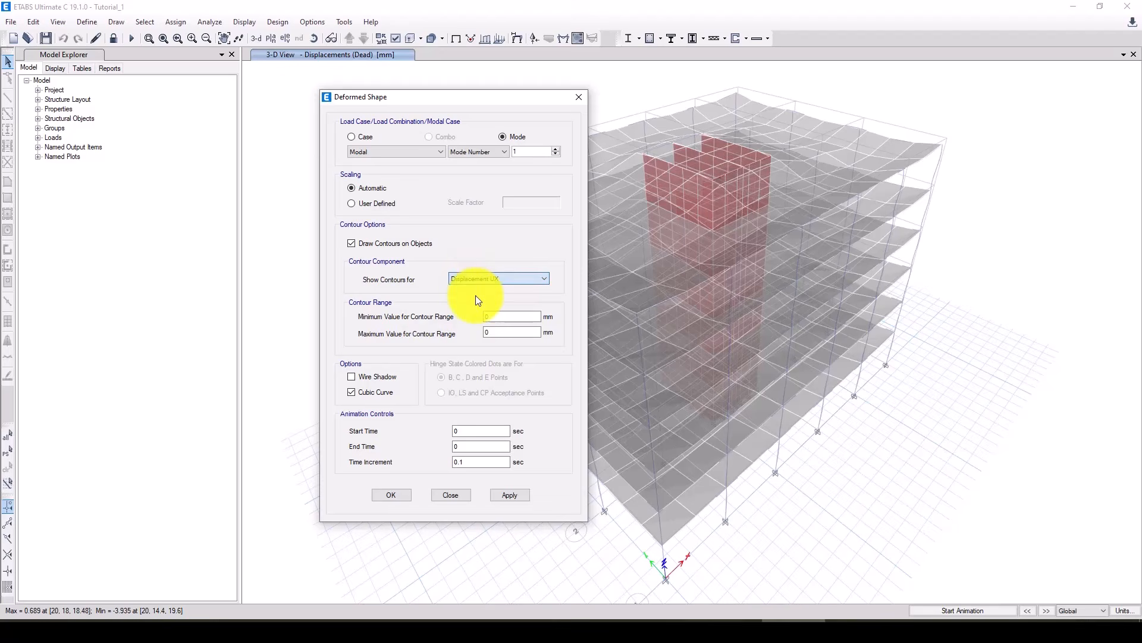
left_click(509, 494)
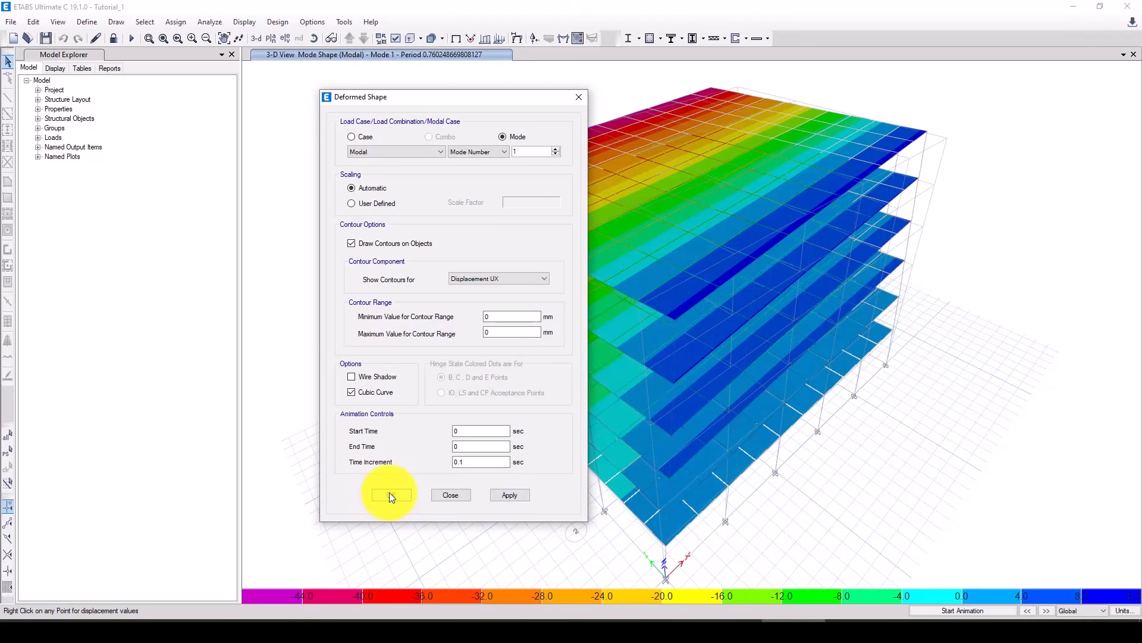
left_click(390, 494)
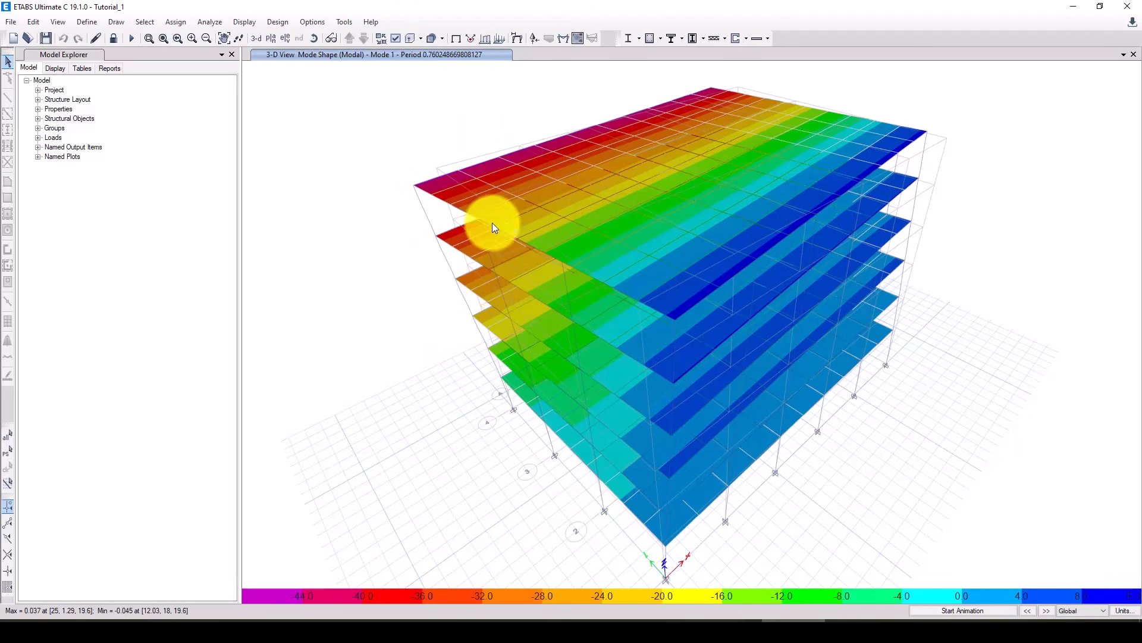
mouse_move(740, 382)
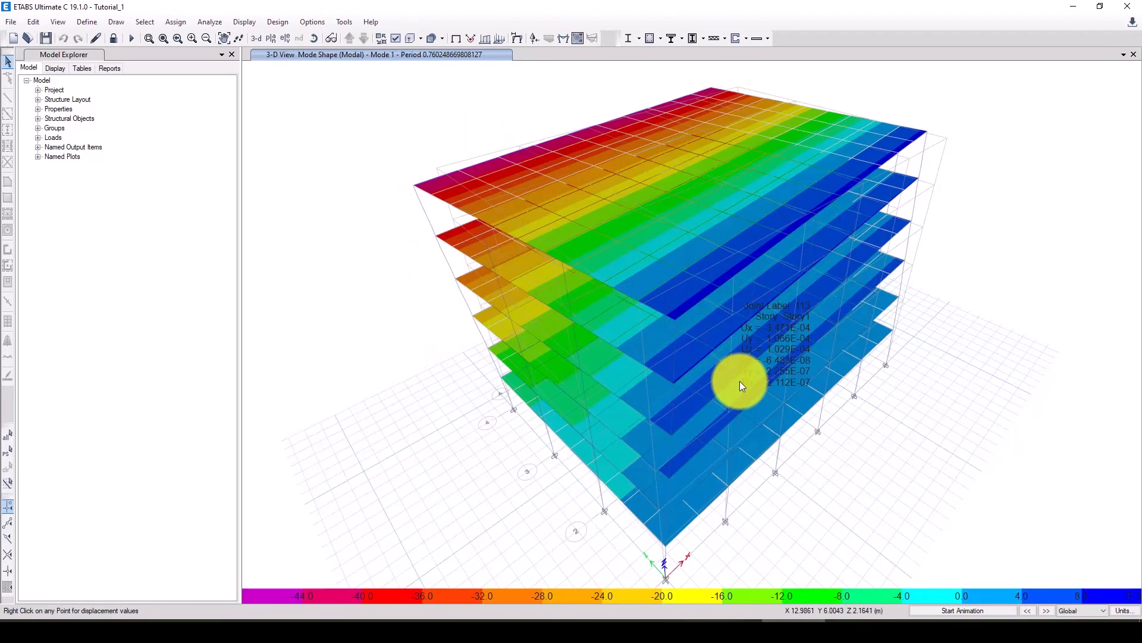
middle_click_drag(752, 390, 538, 326, "shift")
middle_click_drag(805, 325, 720, 357, "shift")
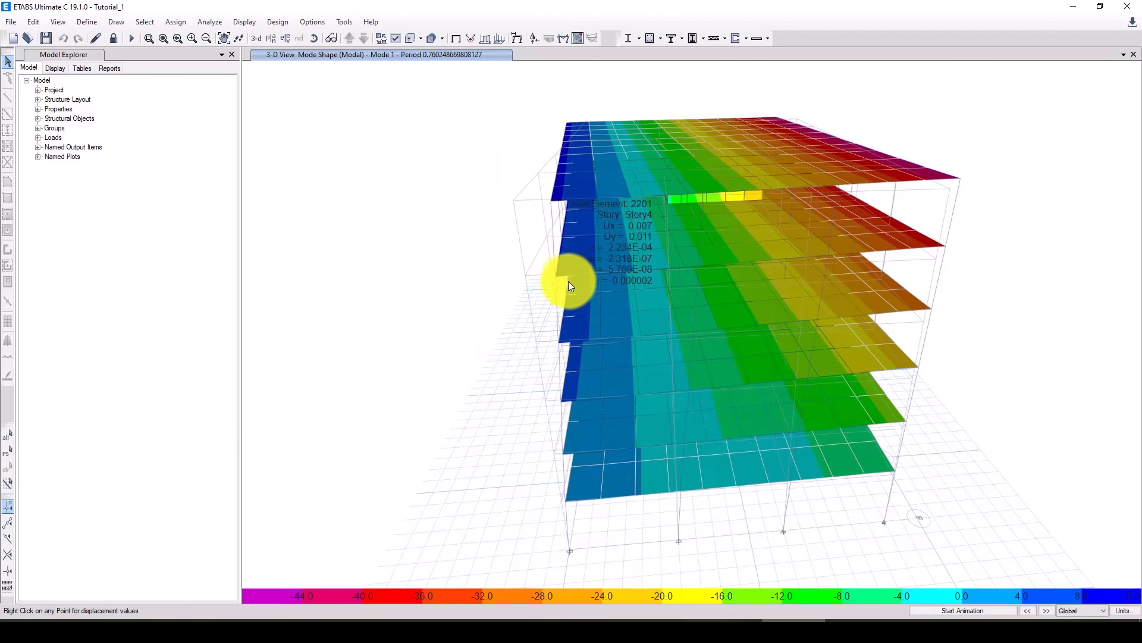
- Show the maximum story displacement plot for load case EX in a widened story response pane
left_click(239, 22)
mouse_move(302, 90)
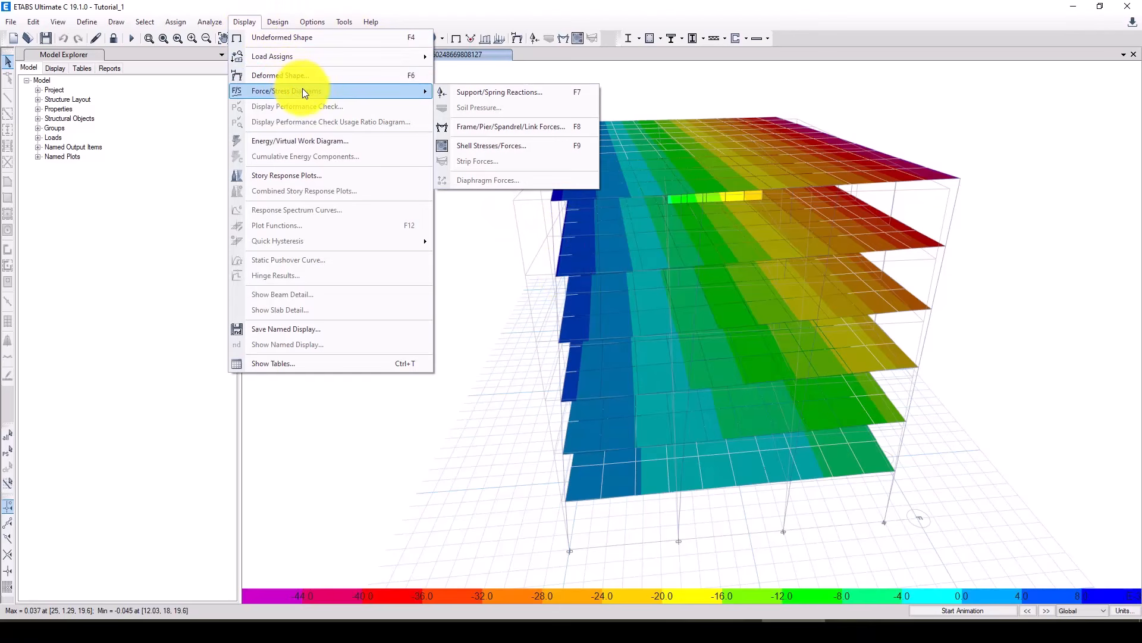
left_click(314, 175)
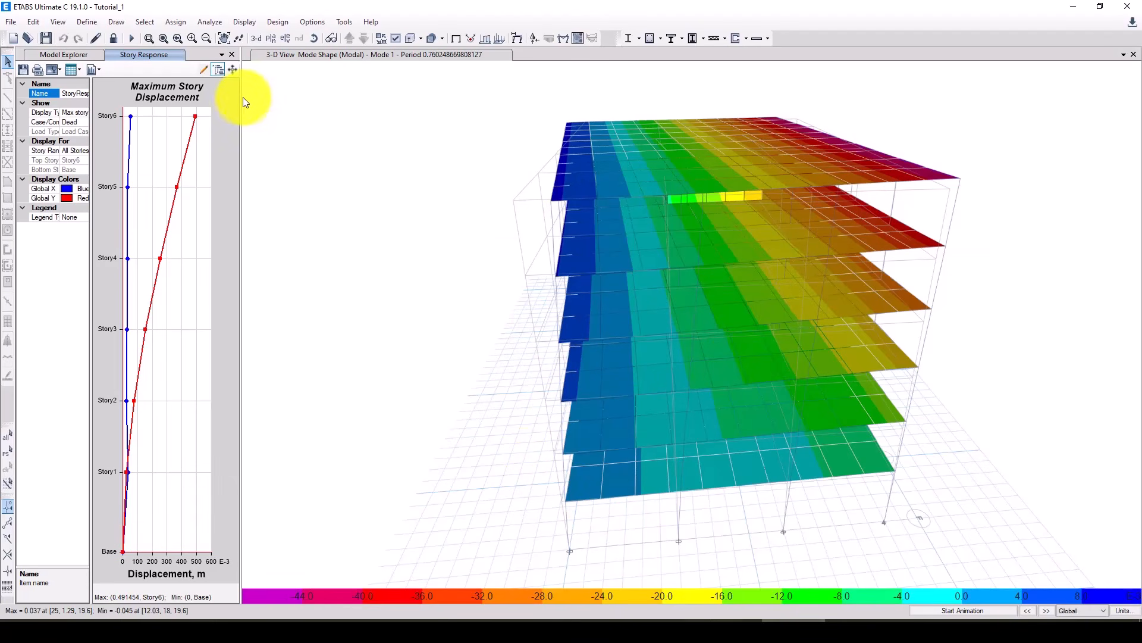
left_click_drag(239, 98, 375, 109)
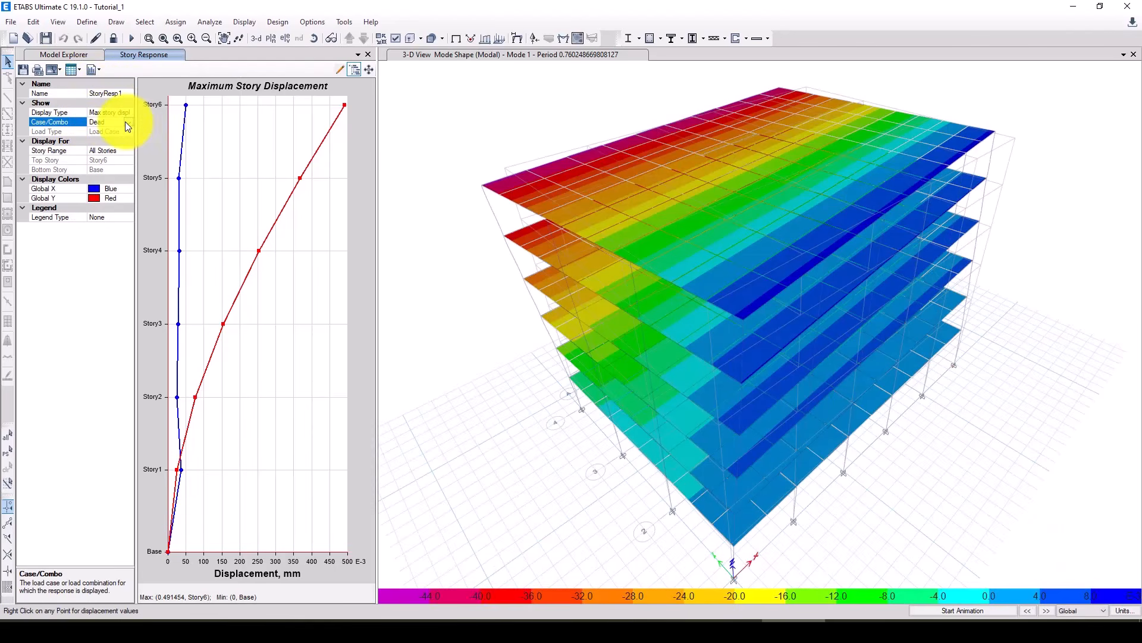
left_click(129, 122)
left_click(80, 147)
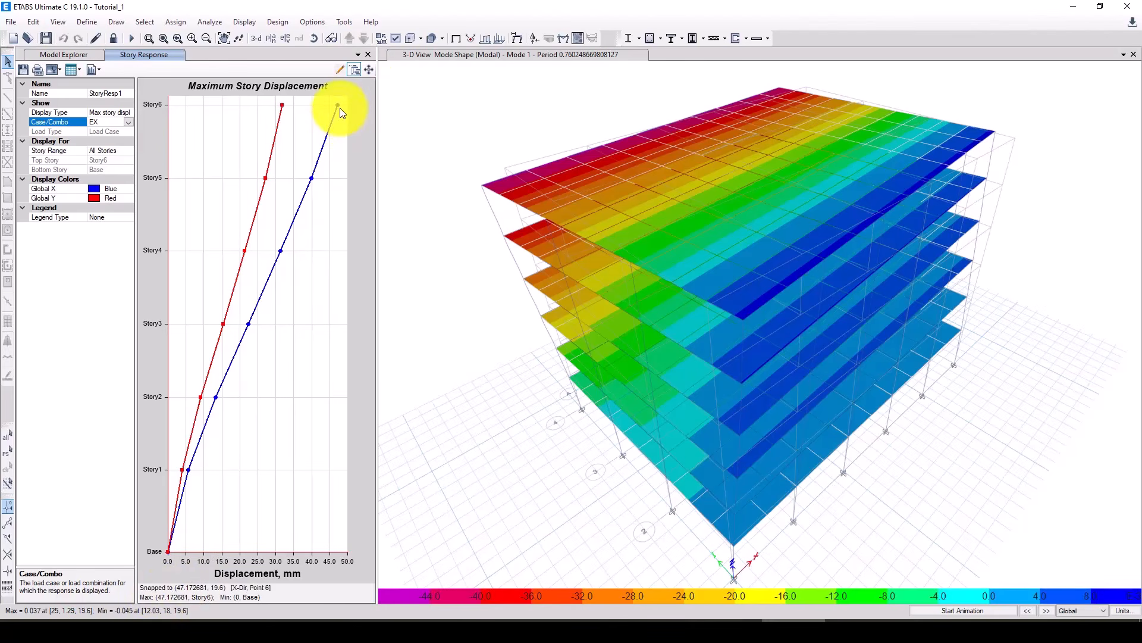
- Plot the diaphragm drifts and the story shears for load case EX in the story response plot
left_click(129, 113)
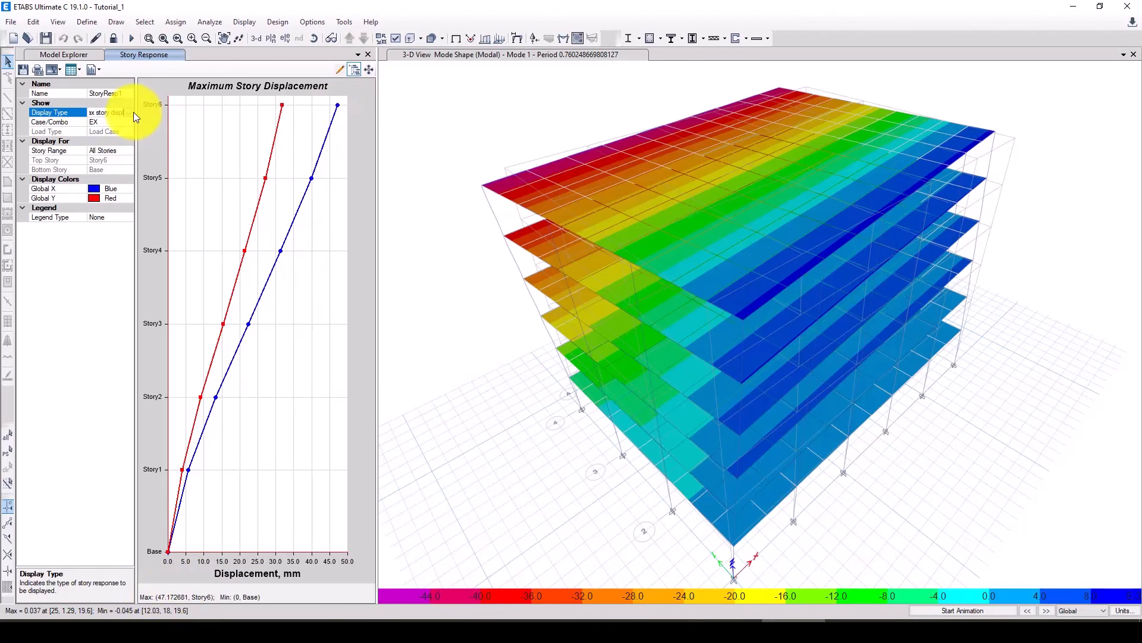
left_click(130, 113)
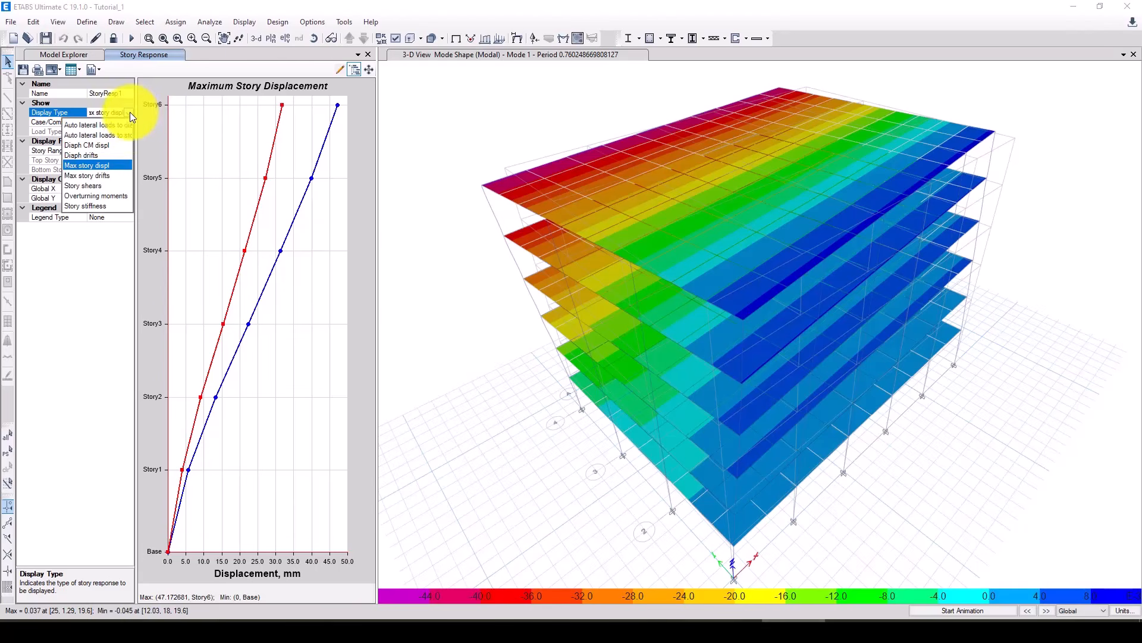
left_click(95, 156)
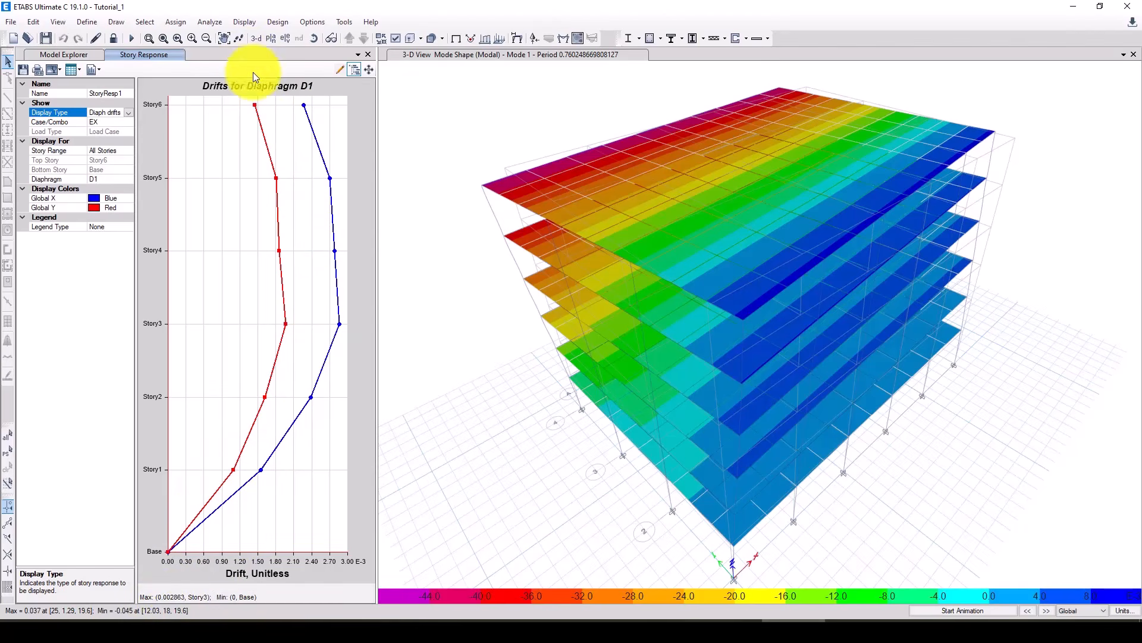
left_click(129, 113)
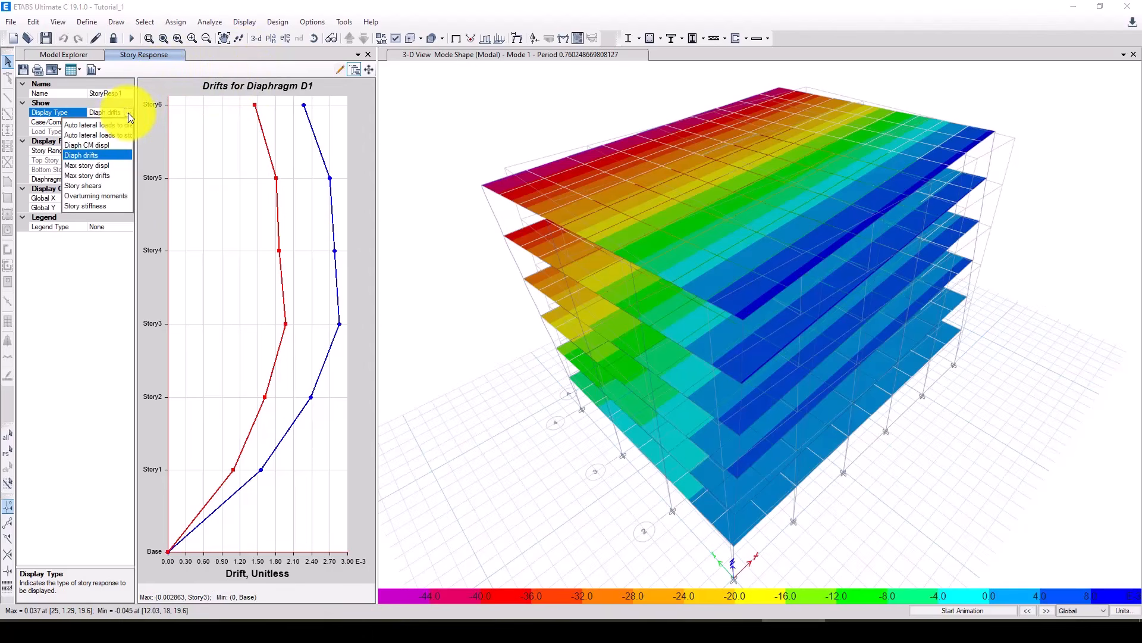
left_click(94, 185)
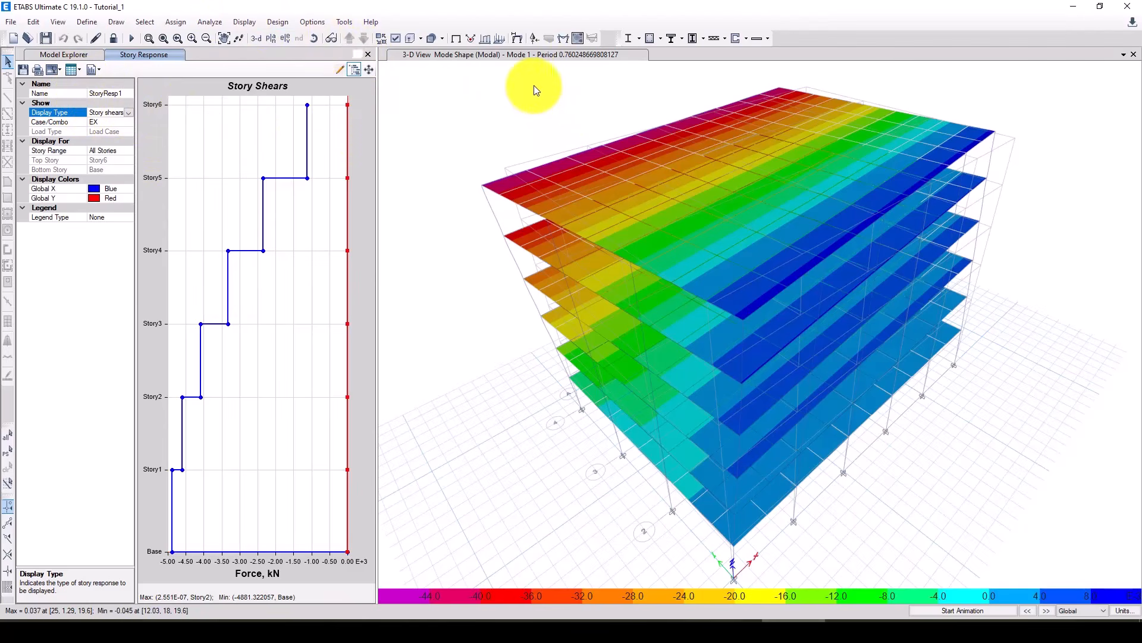
- Display the filled Moment 3-3 diagram of the frames for load case EX in the 3-D view
left_click(564, 38)
left_click_drag(594, 158, 408, 112)
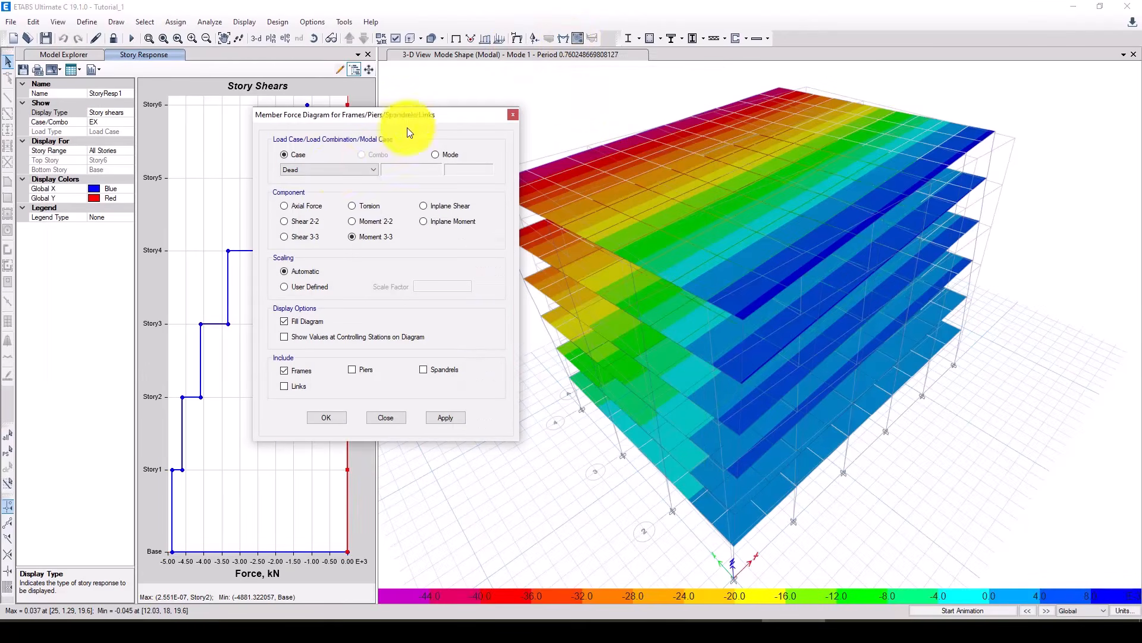
left_click(337, 169)
left_click(310, 202)
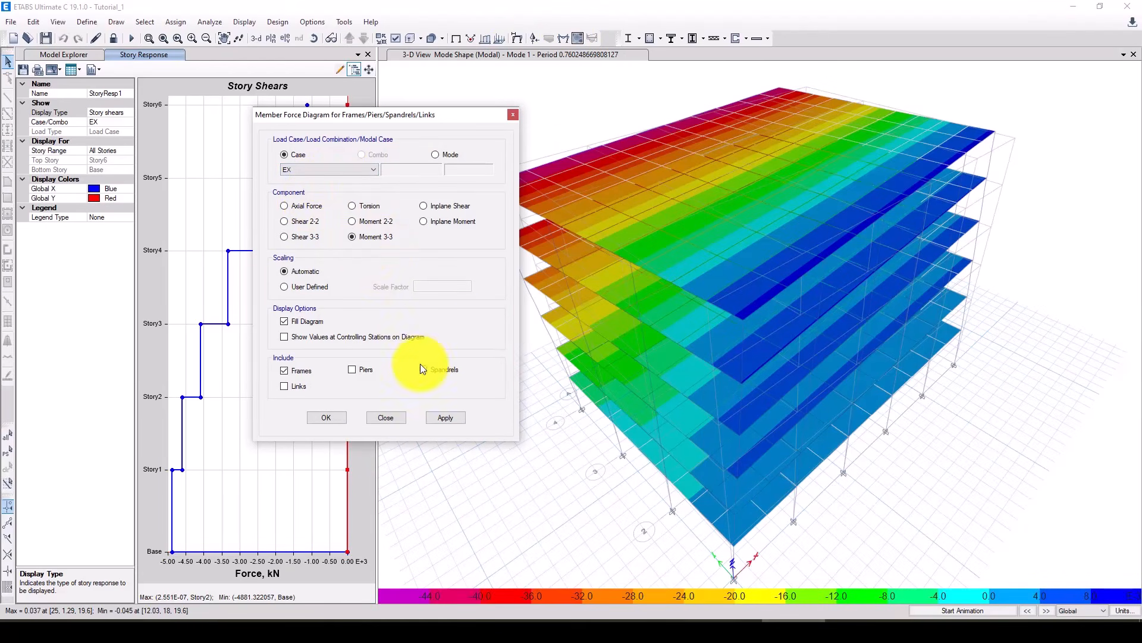
left_click(444, 418)
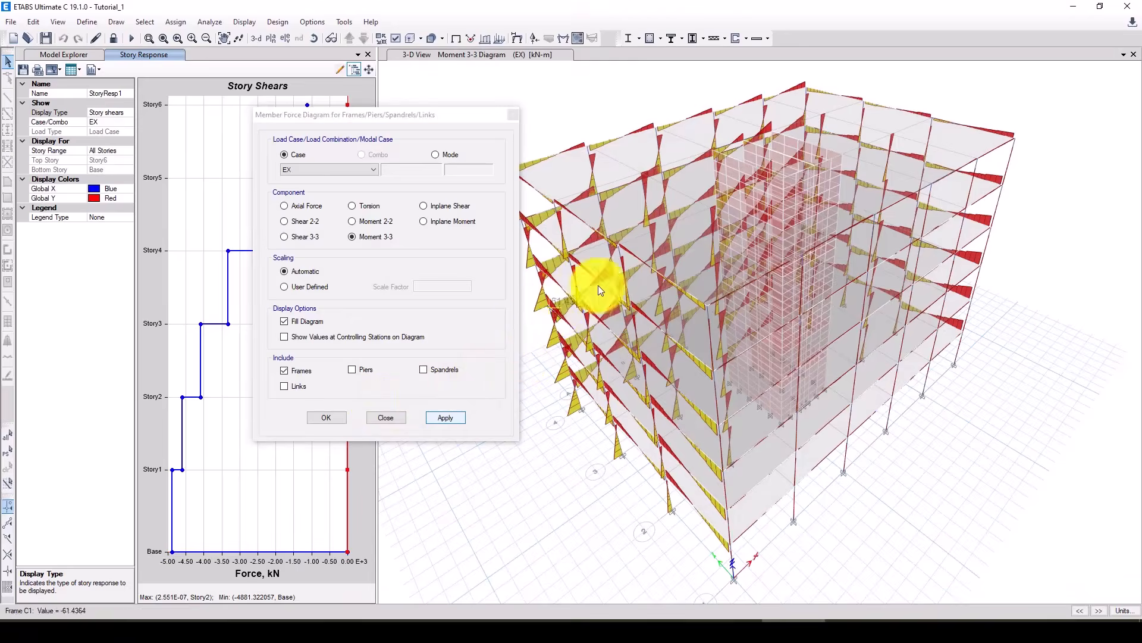
- Inspect the detailed shear and moment diagrams of column C1 at Story1, and close the member force settings
left_click(857, 247)
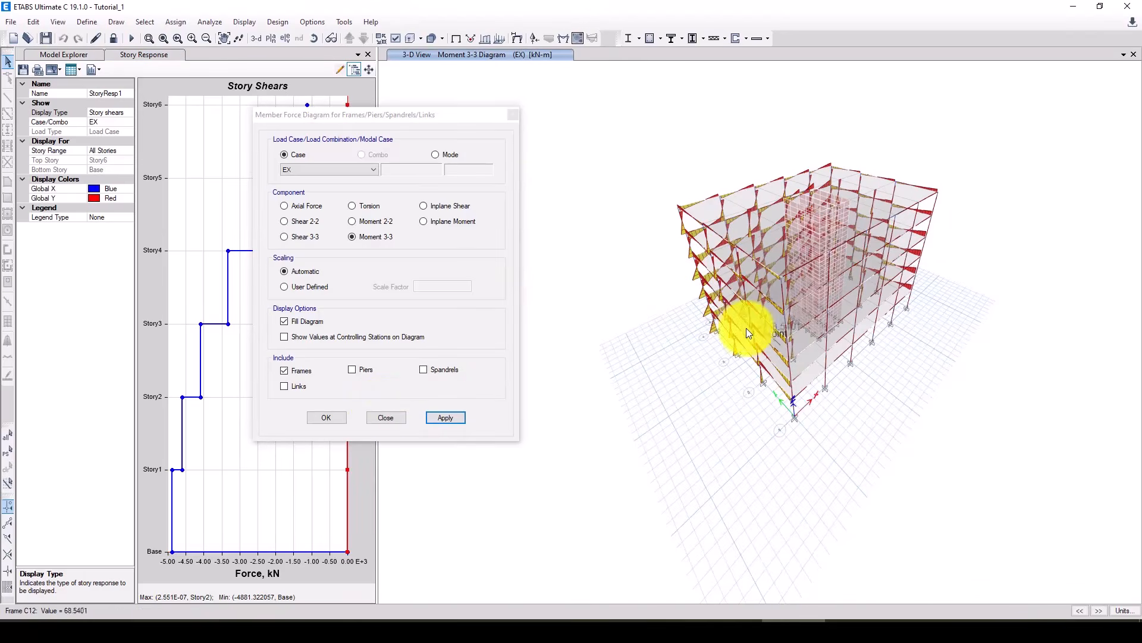
scroll(737, 322, "up", 5)
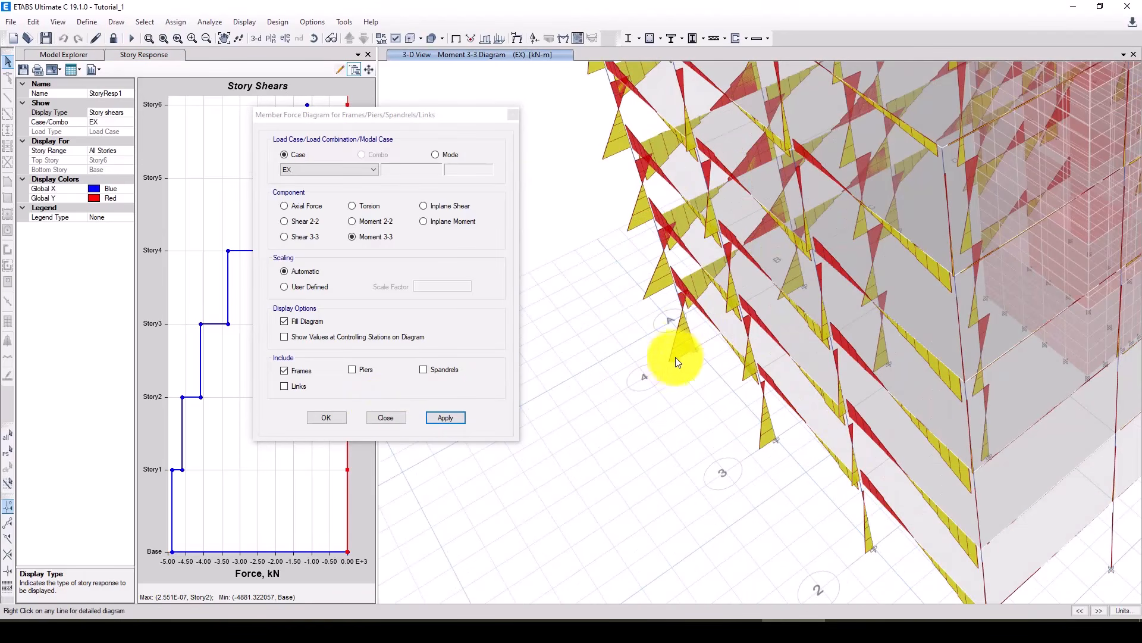
right_click(687, 320)
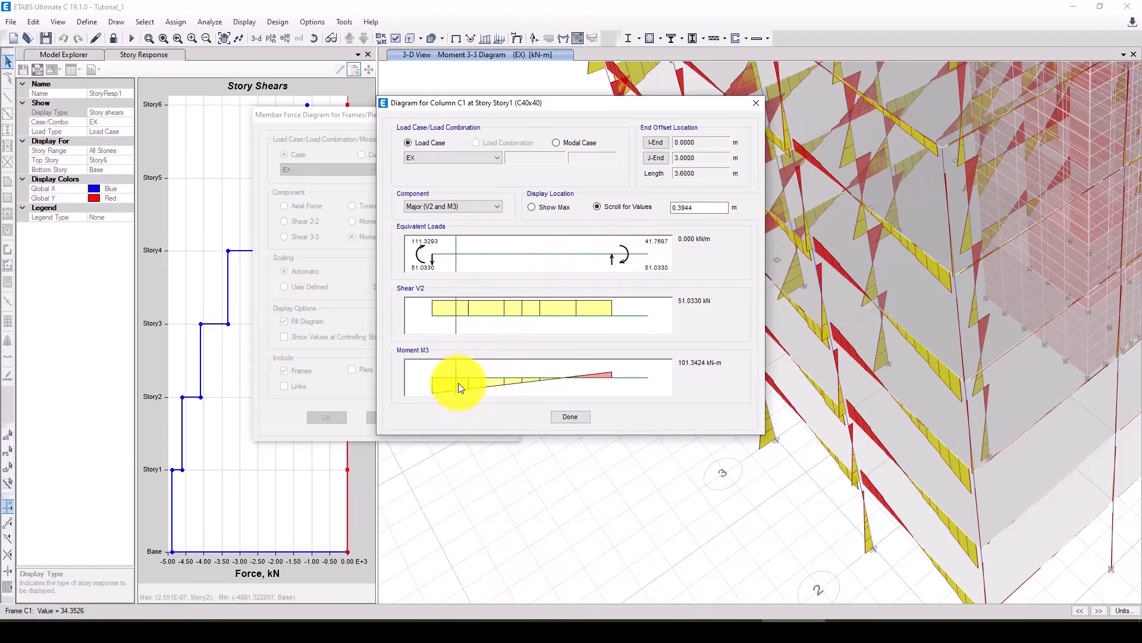
left_click(568, 417)
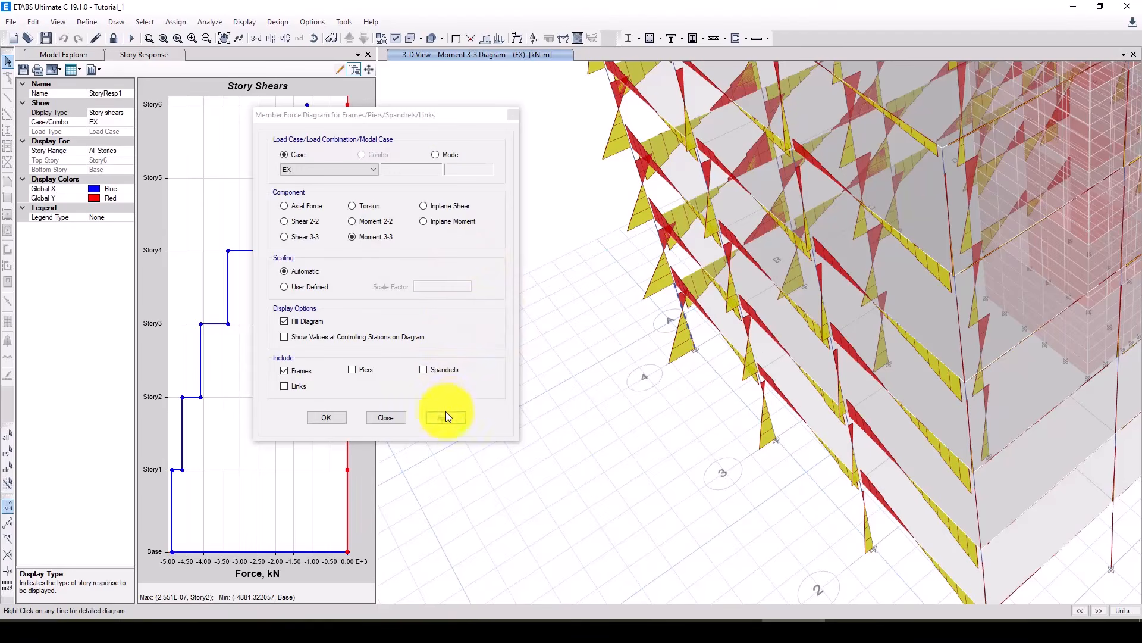
left_click(397, 418)
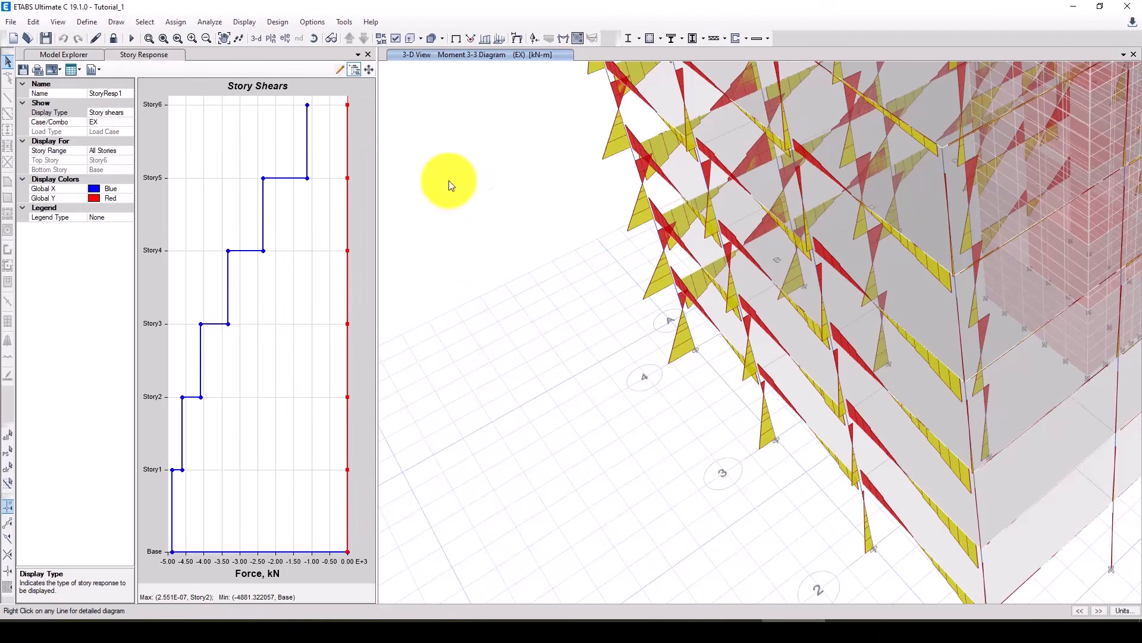
- Add the default design load combinations for concrete frame, concrete shear wall and concrete slab design
left_click(88, 21)
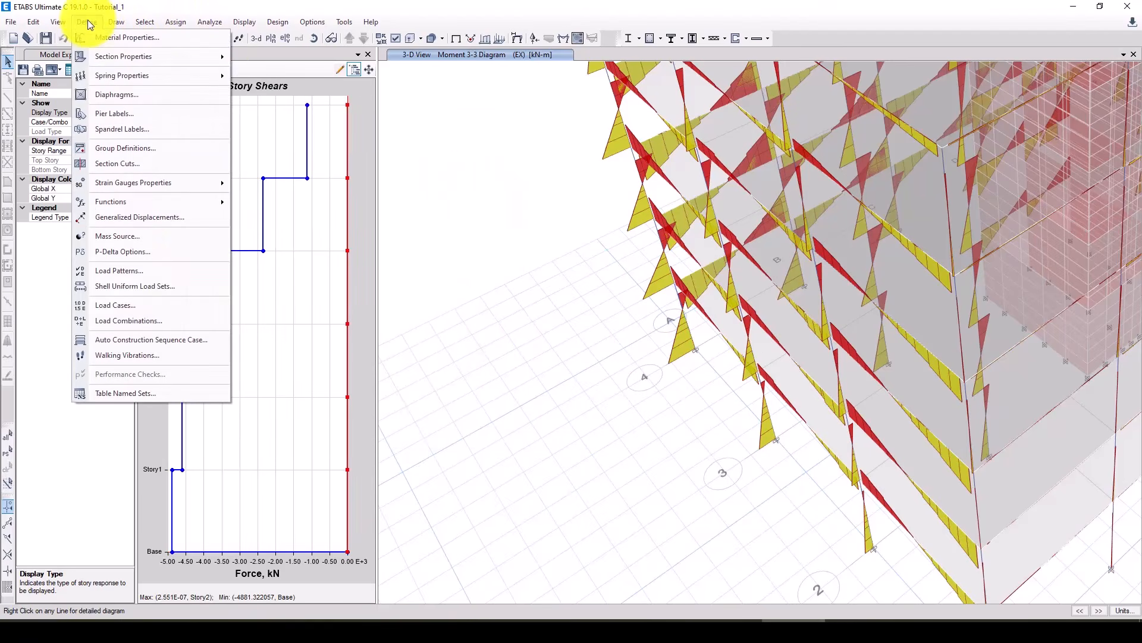
left_click(141, 321)
left_click_drag(575, 233, 501, 229)
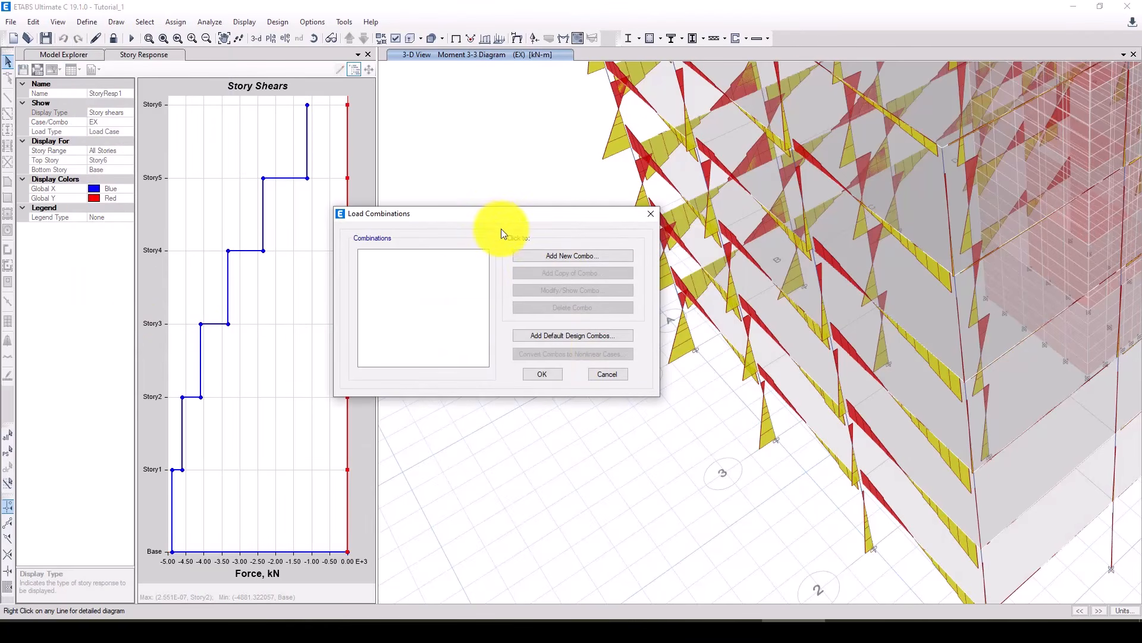
left_click(575, 333)
left_click(535, 312)
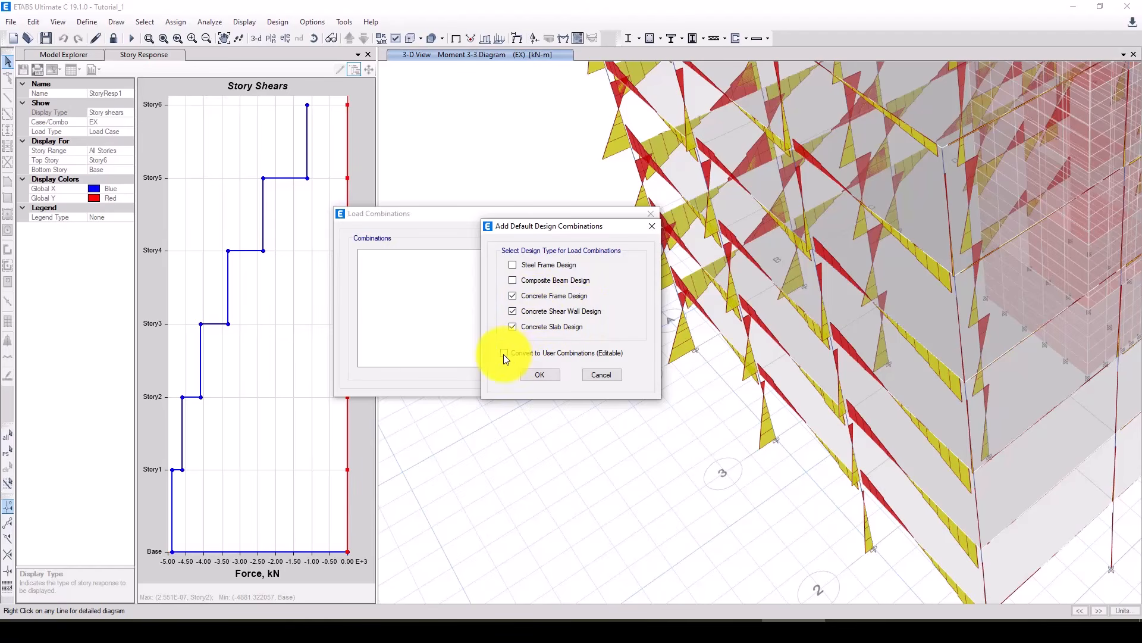
left_click(538, 374)
left_click(537, 374)
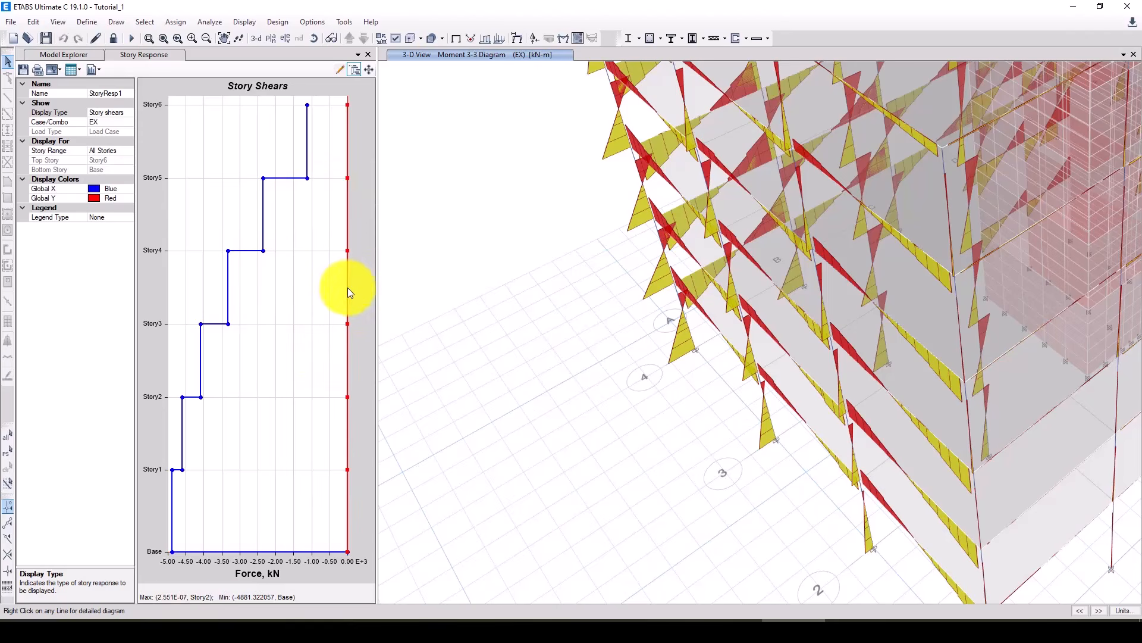
mouse_move(315, 238)
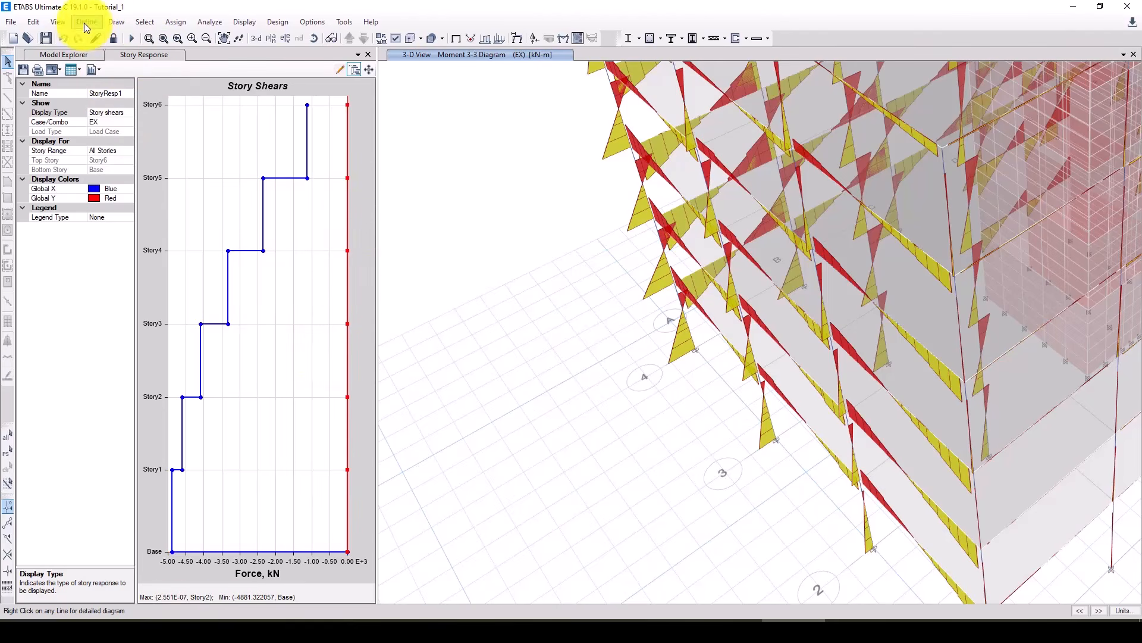
mouse_move(270, 330)
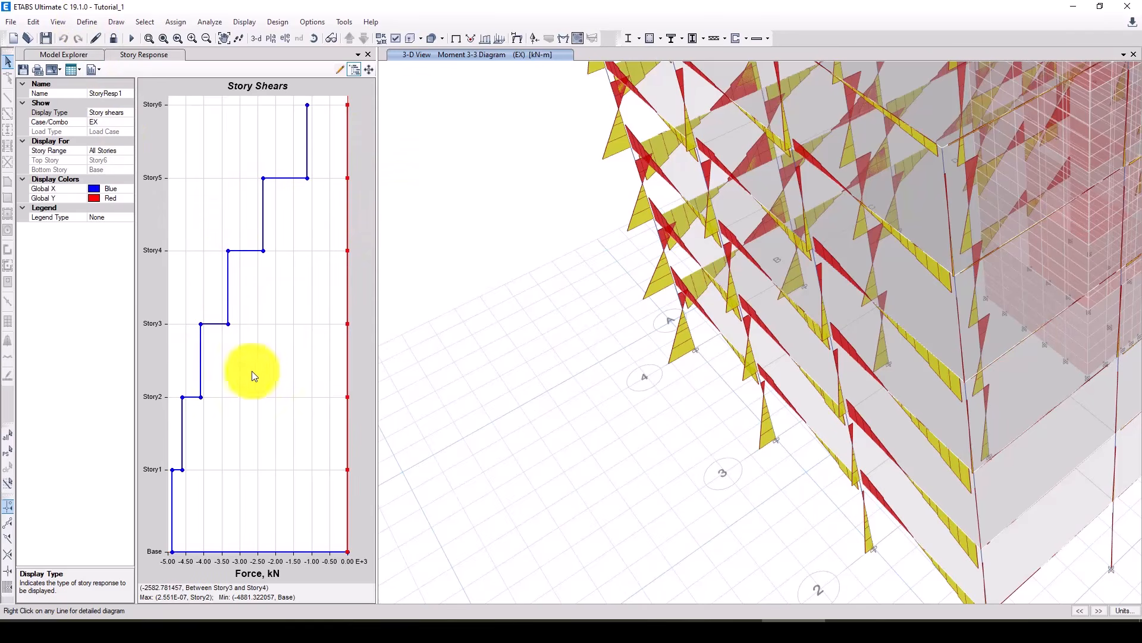
mouse_move(737, 99)
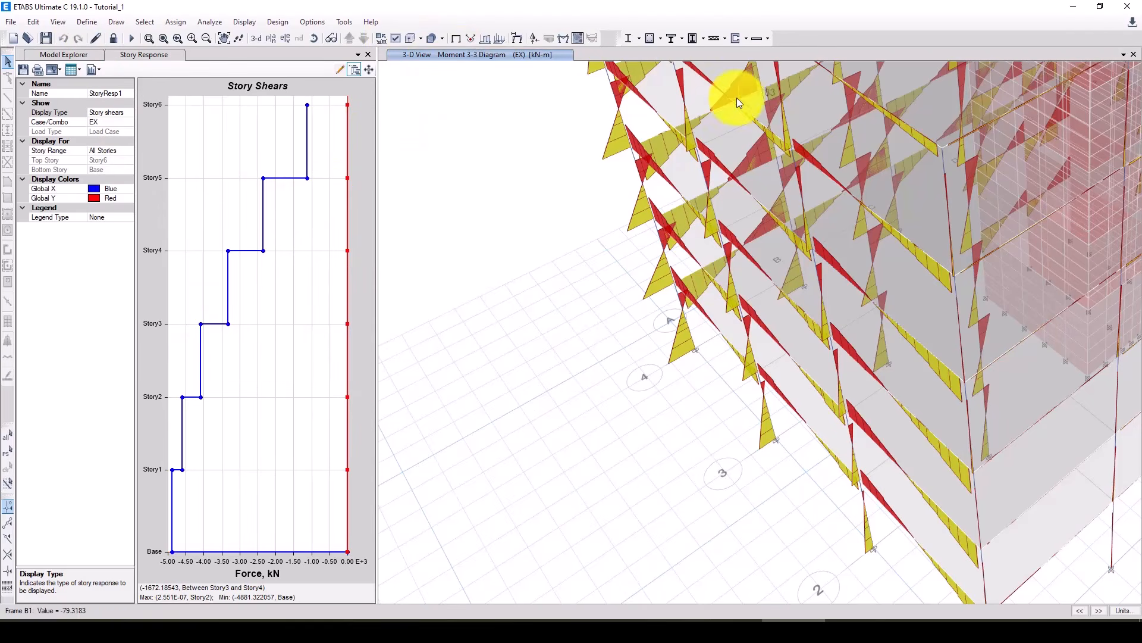
scroll(500, 250, "down", 5)
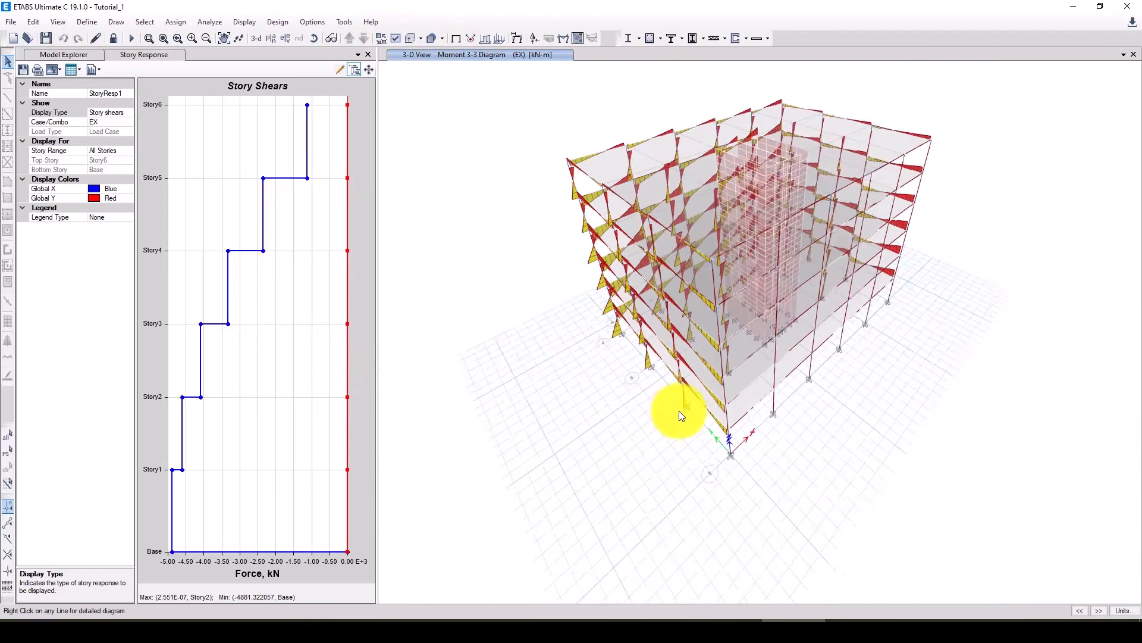
scroll(721, 315, "up", 2)
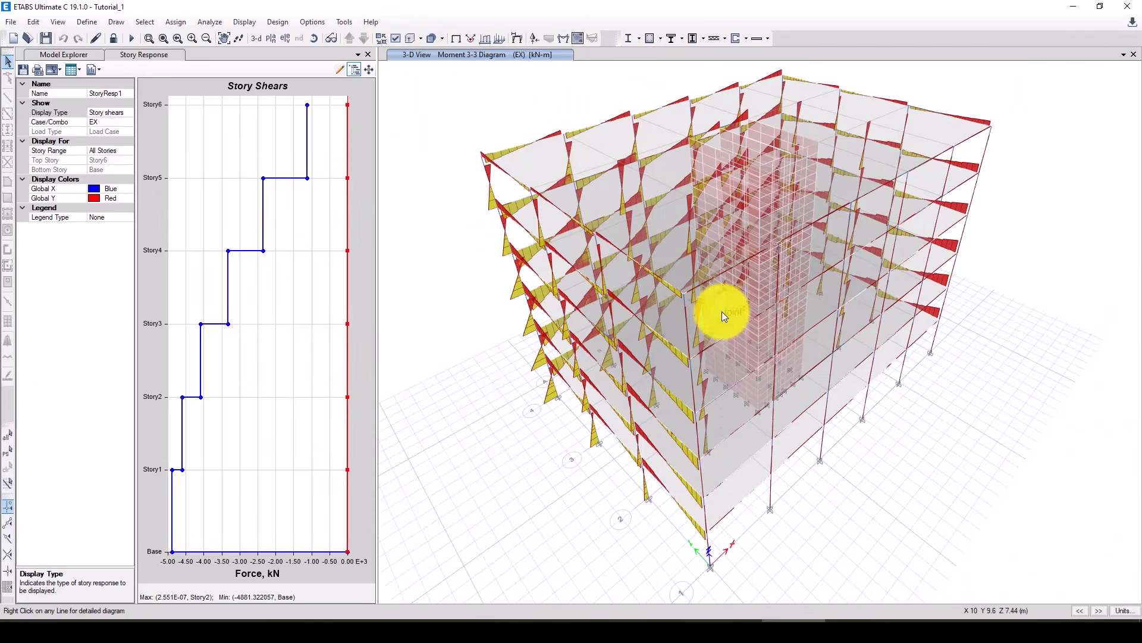
- Set the Seismic Design Category to B in the ACI 318-14 concrete frame design preferences
left_click(659, 43)
left_click(669, 59)
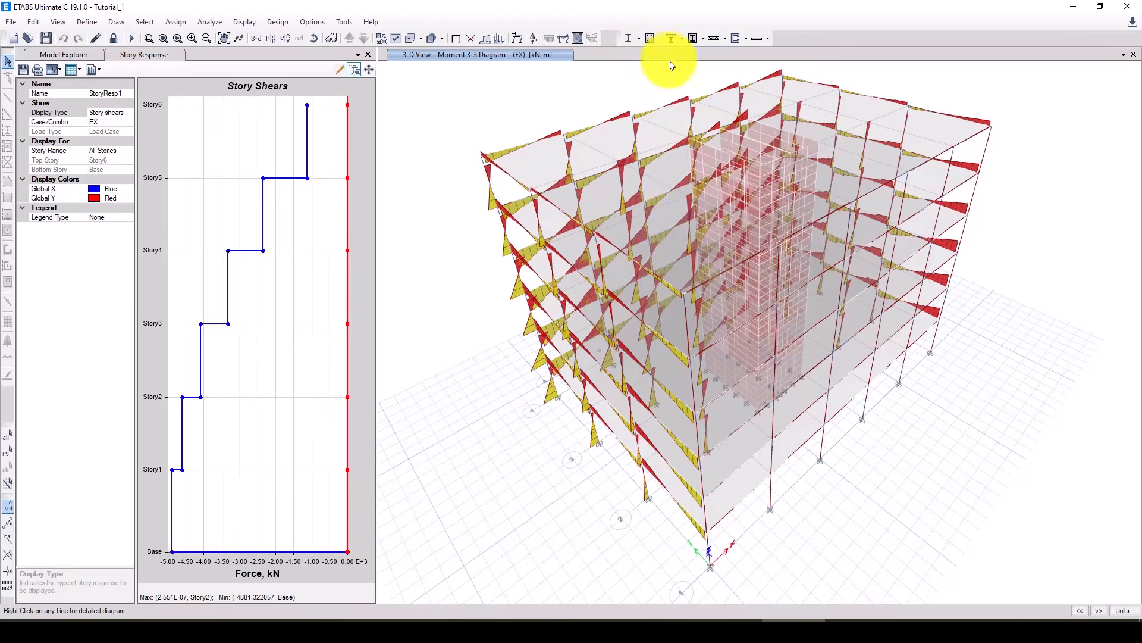
left_click_drag(581, 130, 453, 112)
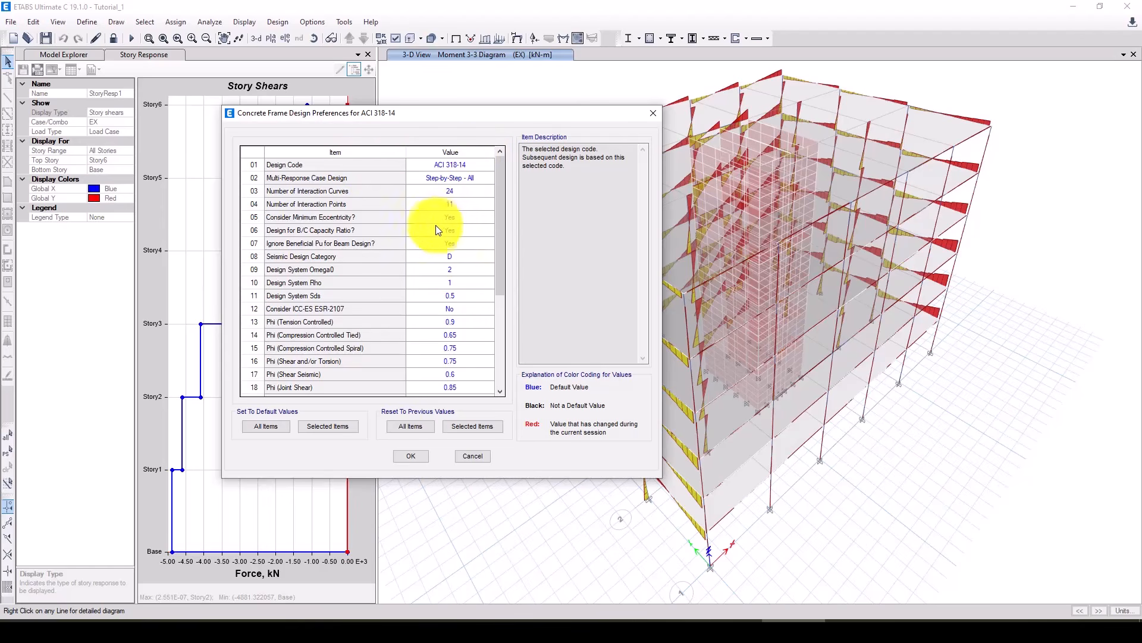
left_click(462, 253)
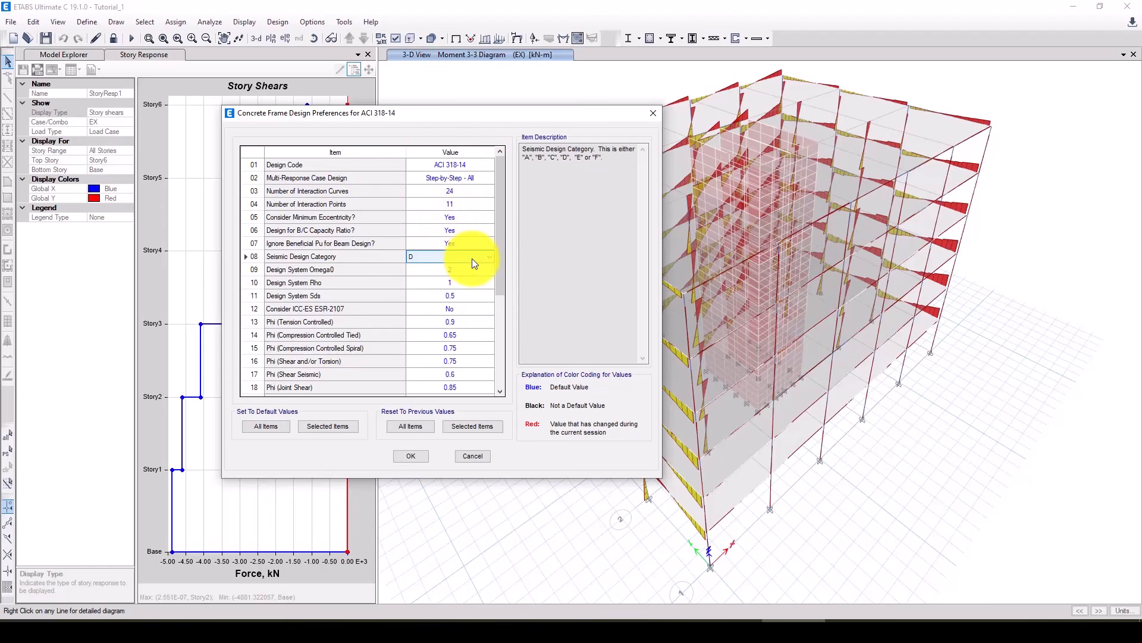
left_click(471, 257)
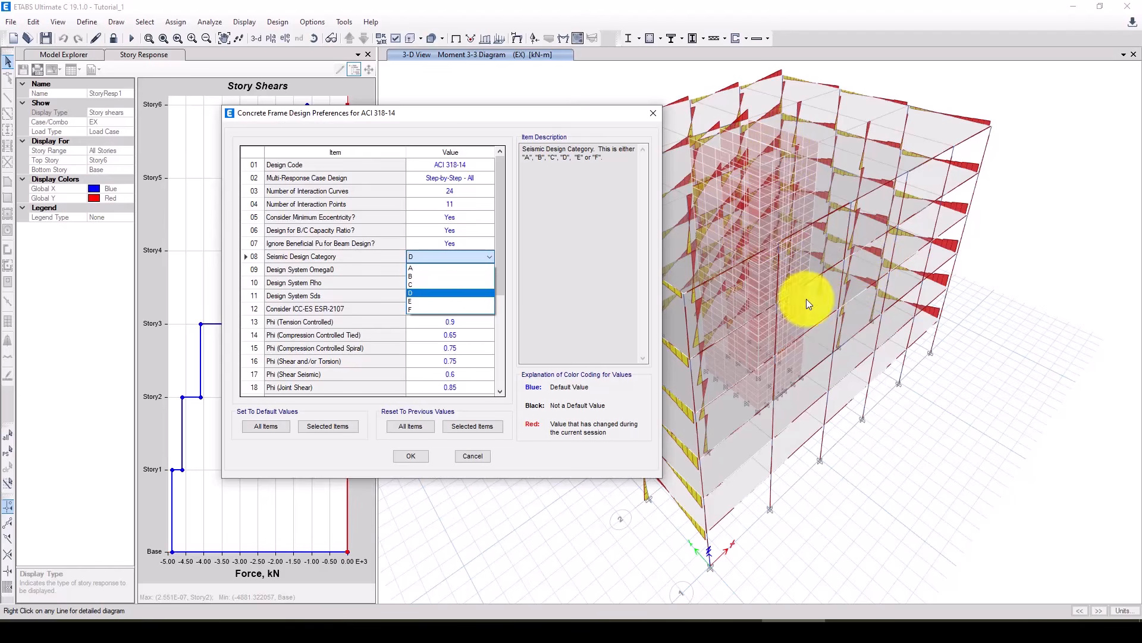
left_click(417, 277)
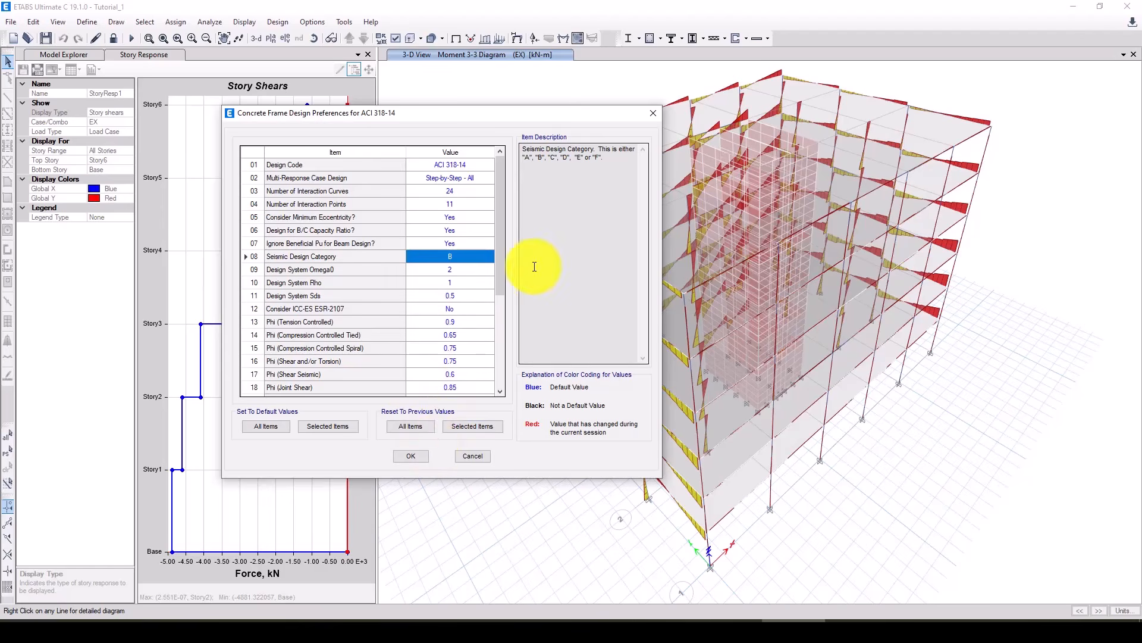
scroll(534, 266, "down", 1)
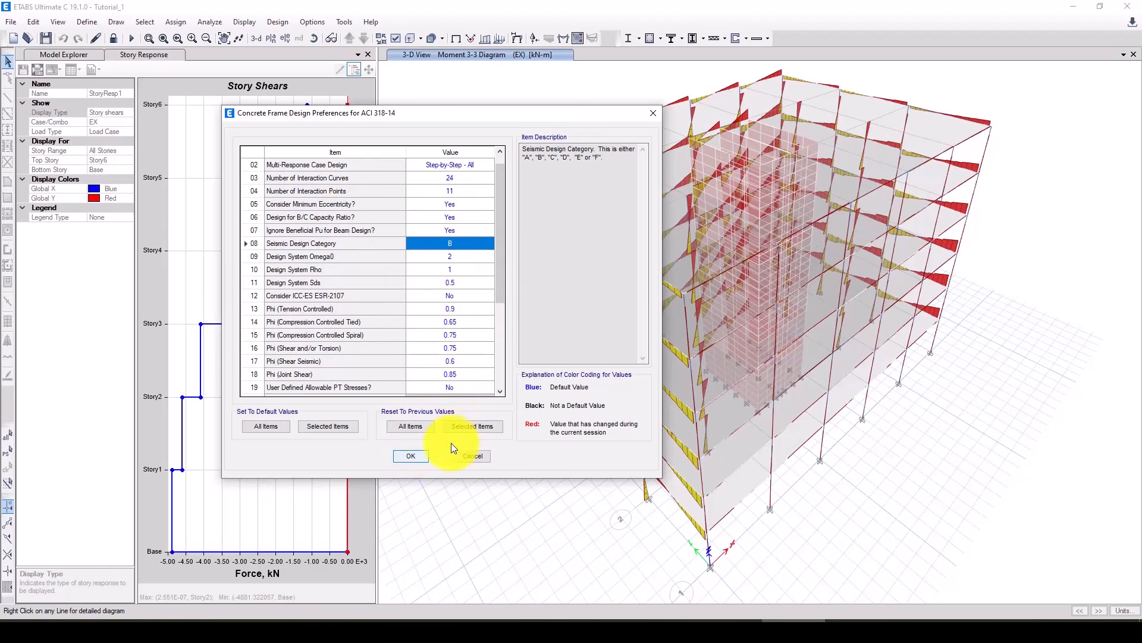
left_click(418, 455)
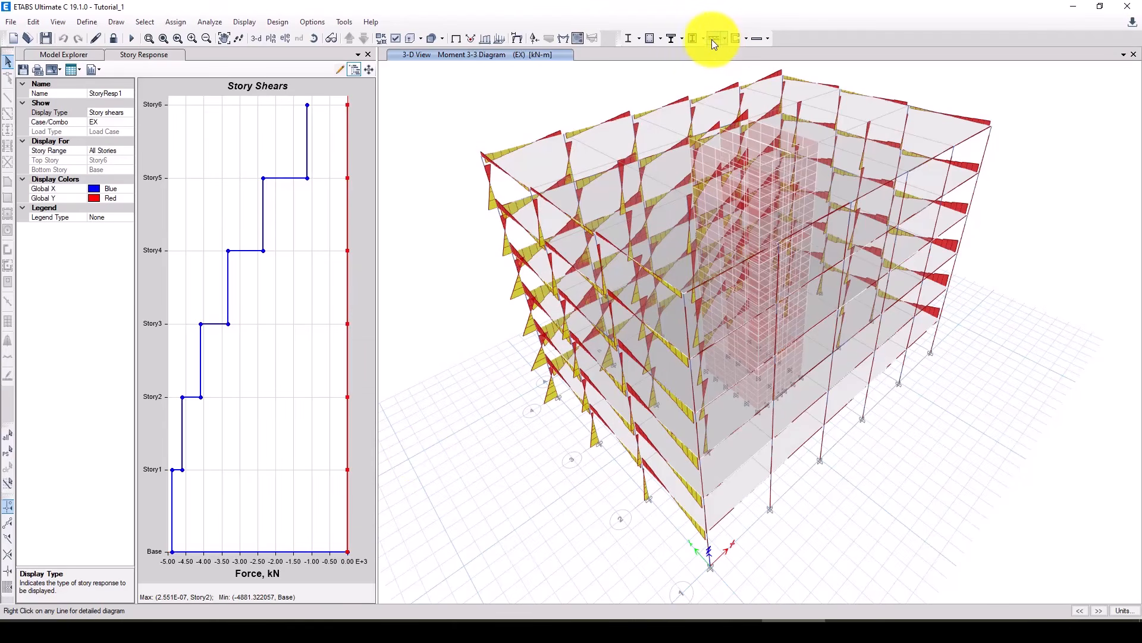
- Review the strength combinations selected for concrete frame design and accept UDConS1 to UDConS10
left_click(661, 38)
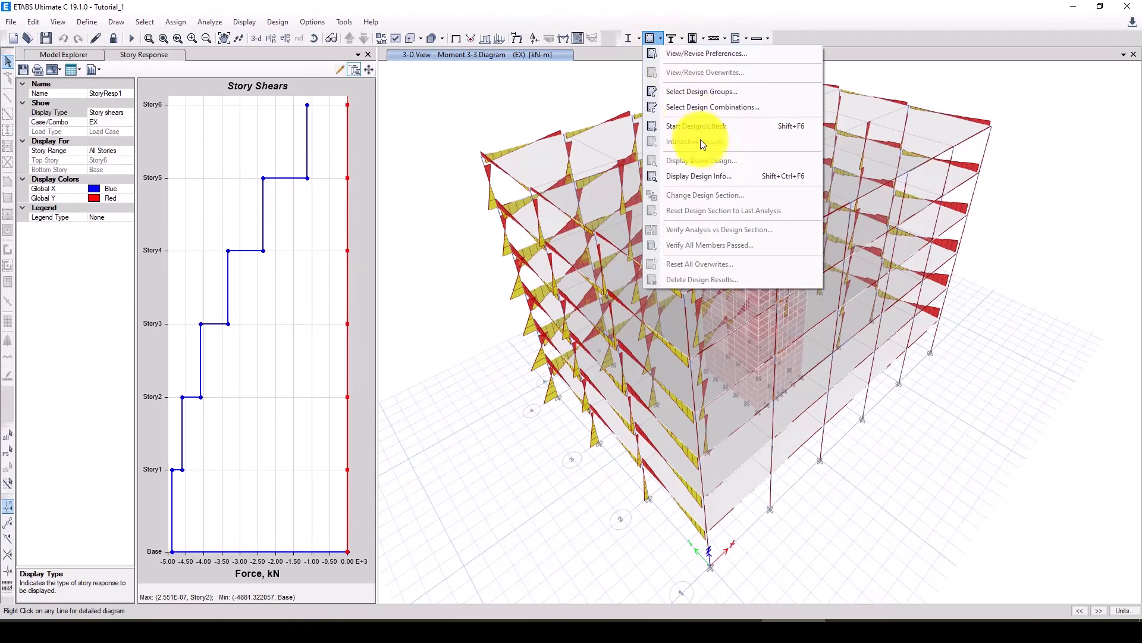
left_click(698, 111)
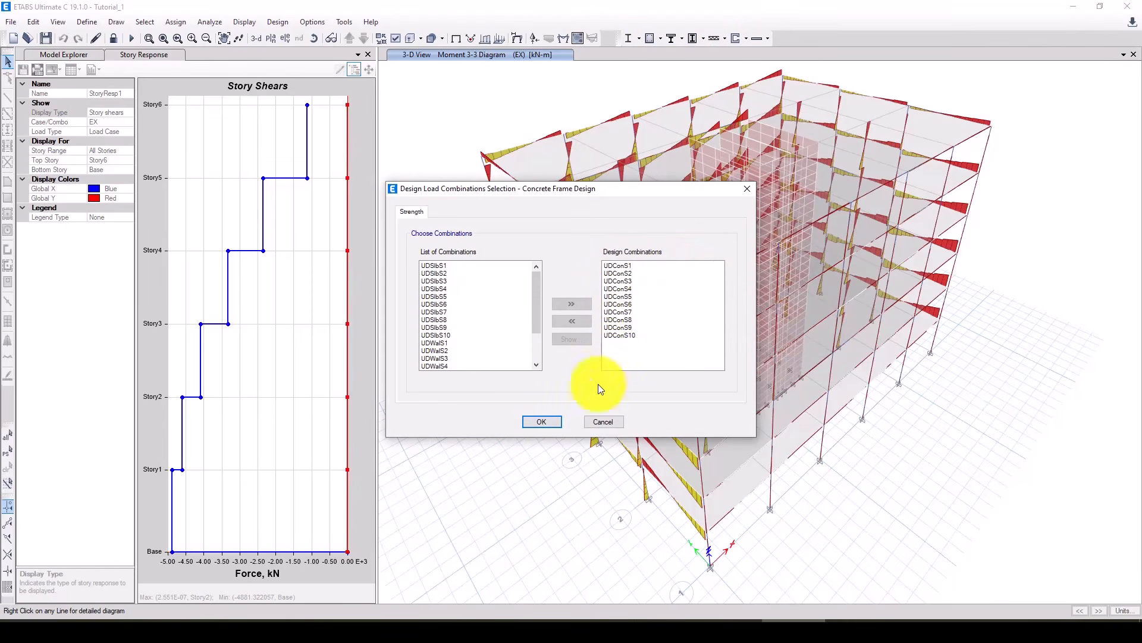
left_click(545, 421)
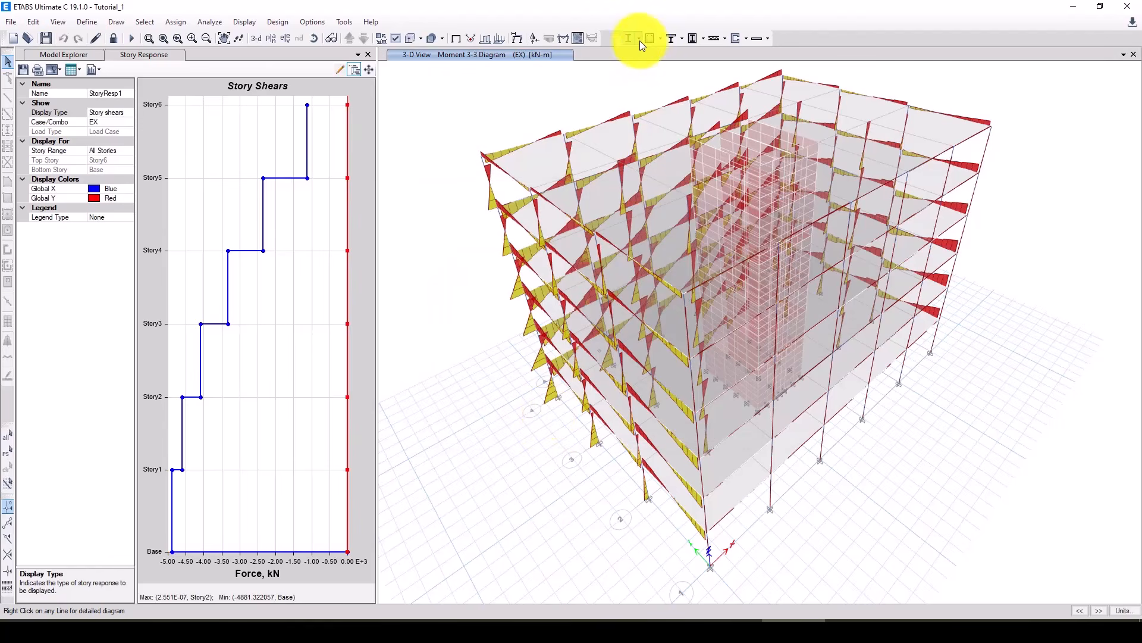
- Run the concrete frame design check and look over the longitudinal reinforcing on the whole building
left_click(649, 39)
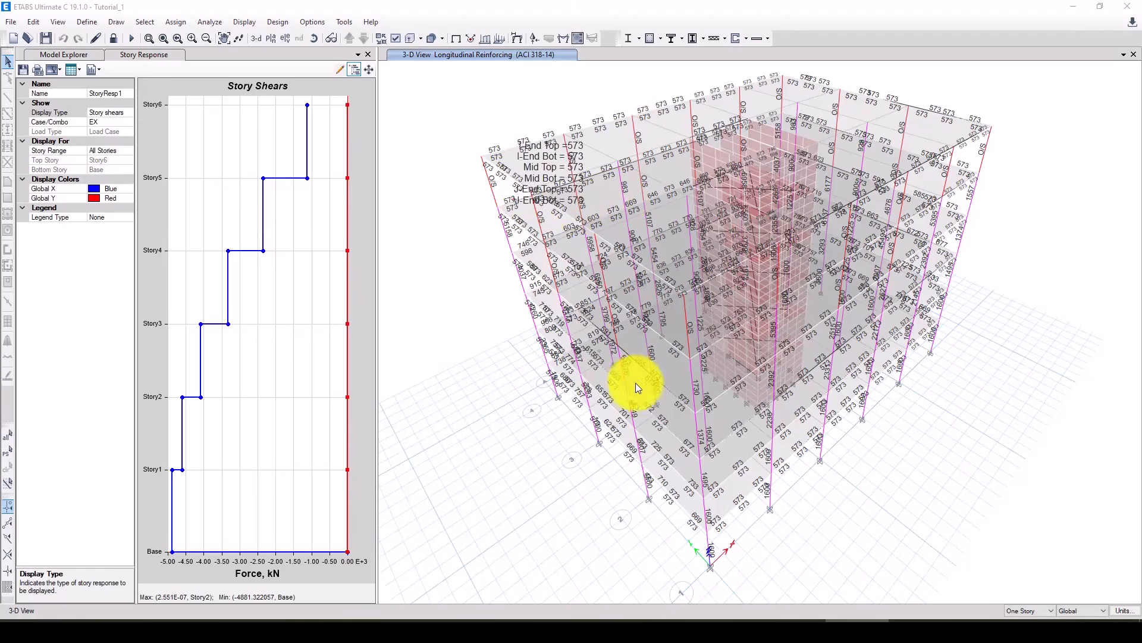
middle_click_drag(641, 381, 614, 358)
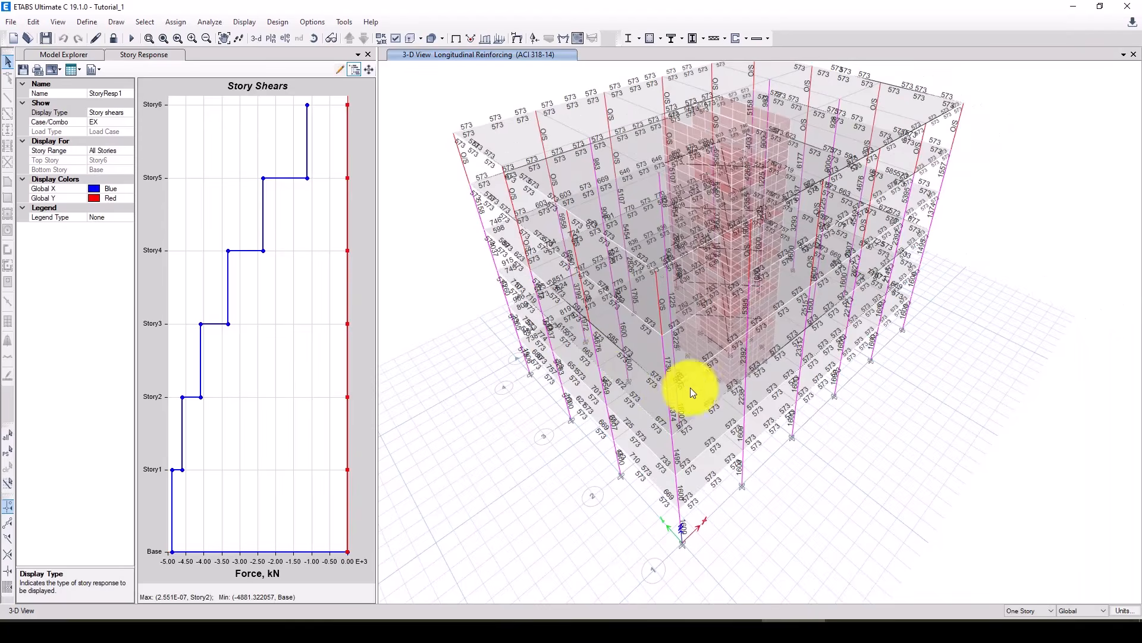
mouse_move(690, 387)
middle_mouse_down()
mouse_move(669, 373)
mouse_move(692, 398)
middle_mouse_up()
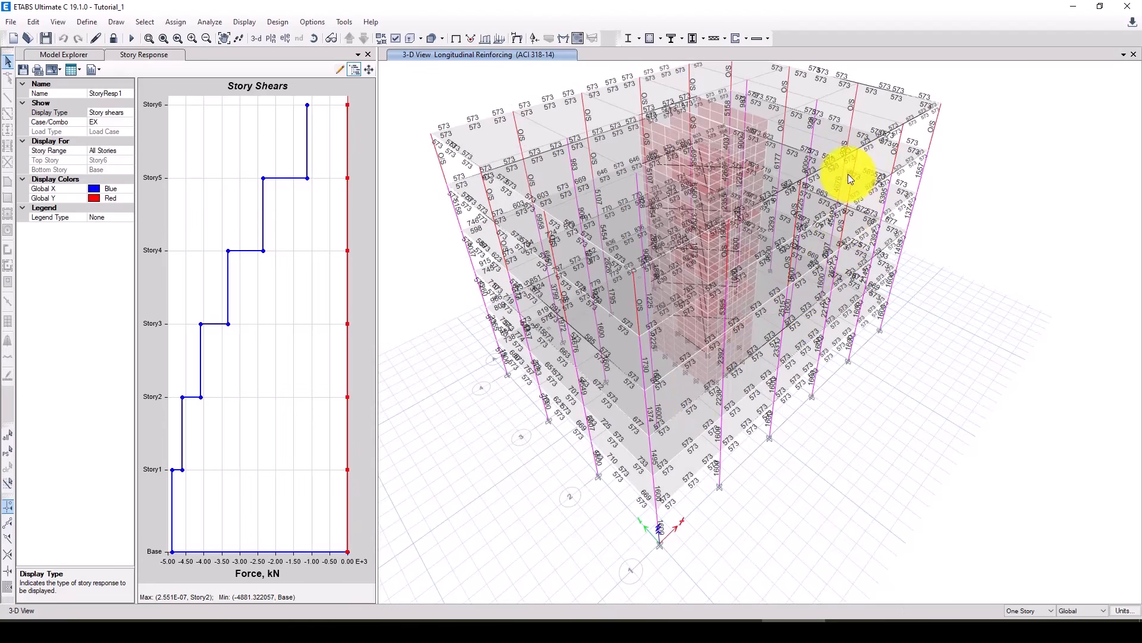
- Review the design information and full design details of the overstressed corner column C16 at Story6
right_click(934, 126)
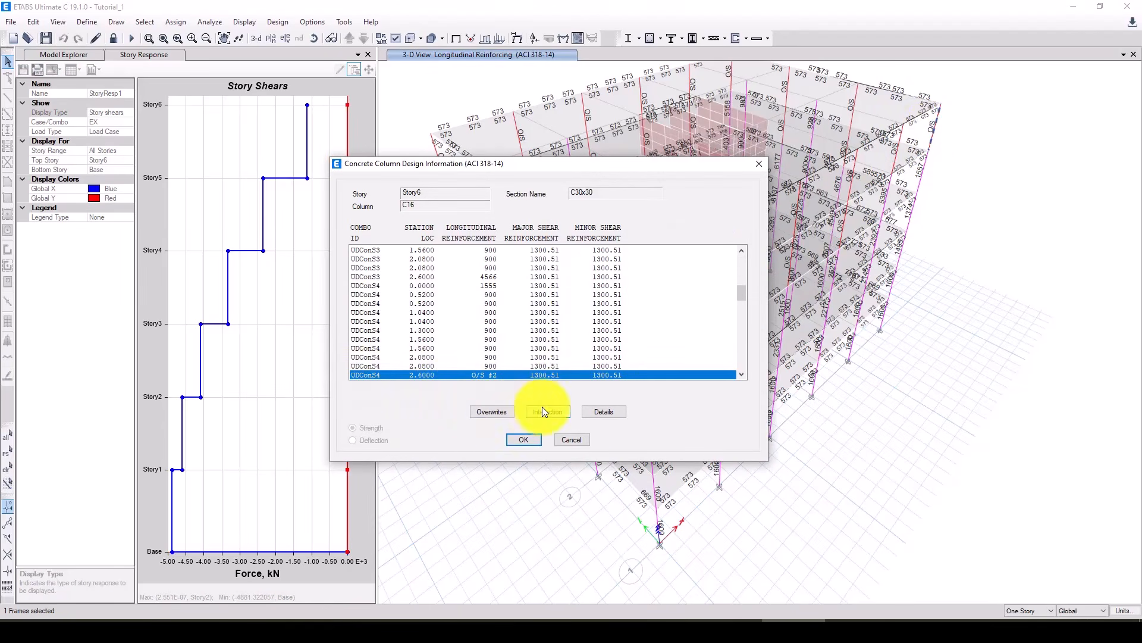
left_click(602, 411)
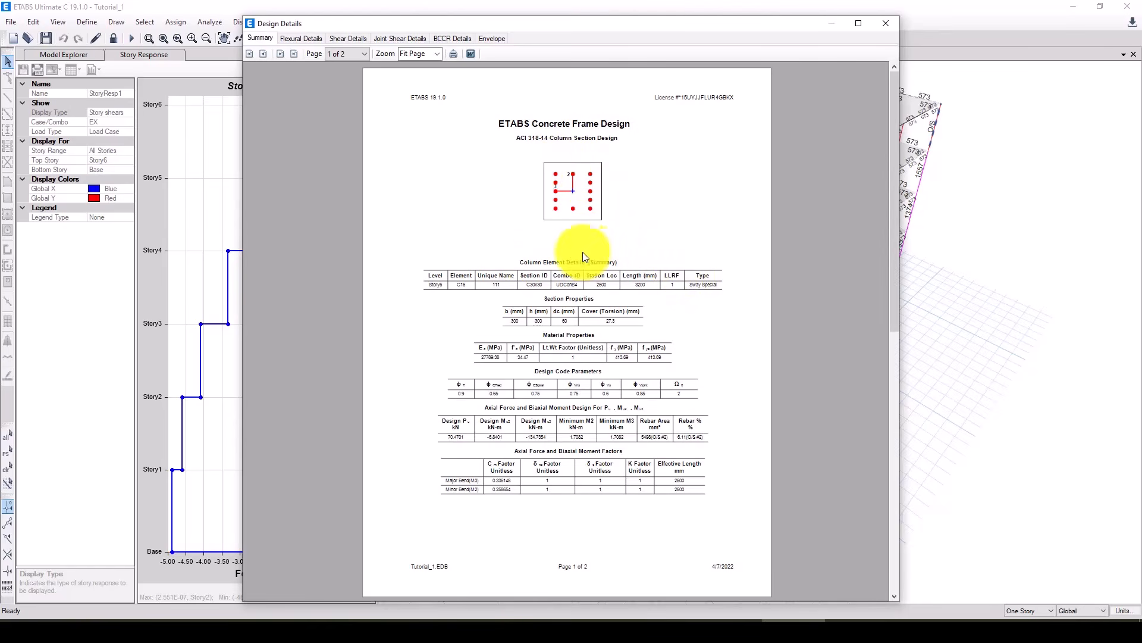
scroll(536, 190, "down", 3)
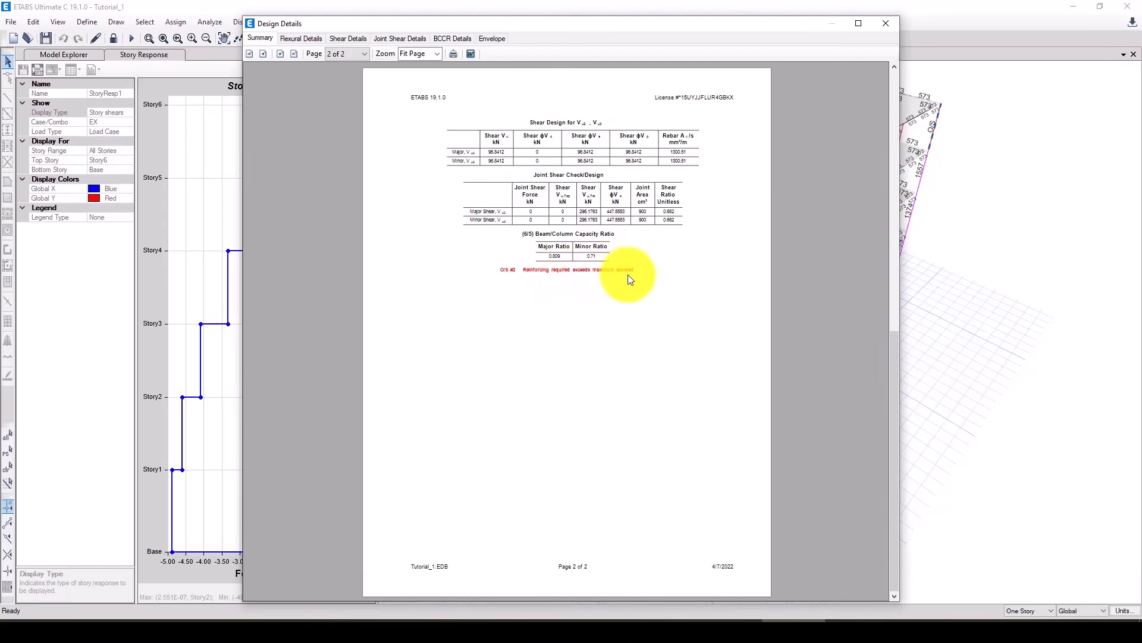
left_click(886, 24)
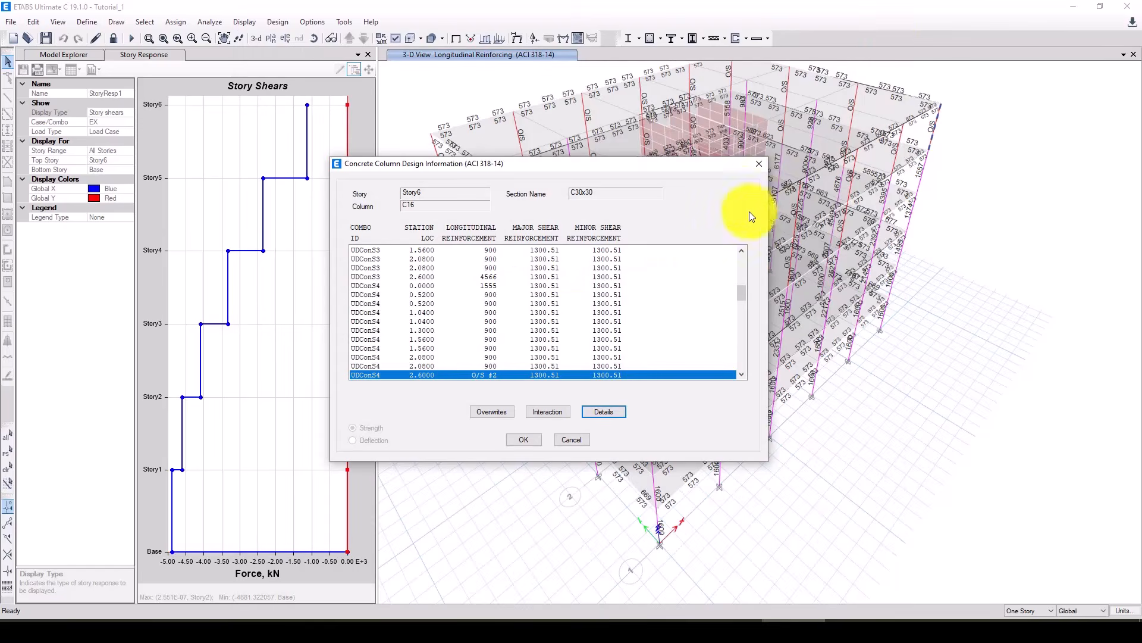
left_click(764, 163)
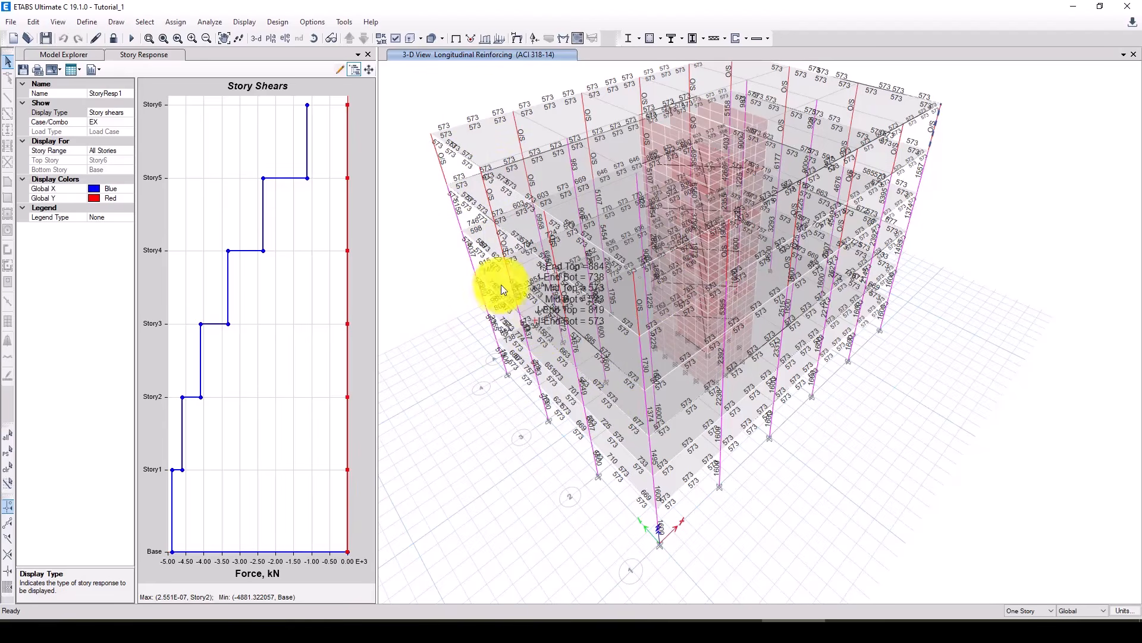
- Unlock the model for editing
left_click(114, 38)
left_click(588, 357)
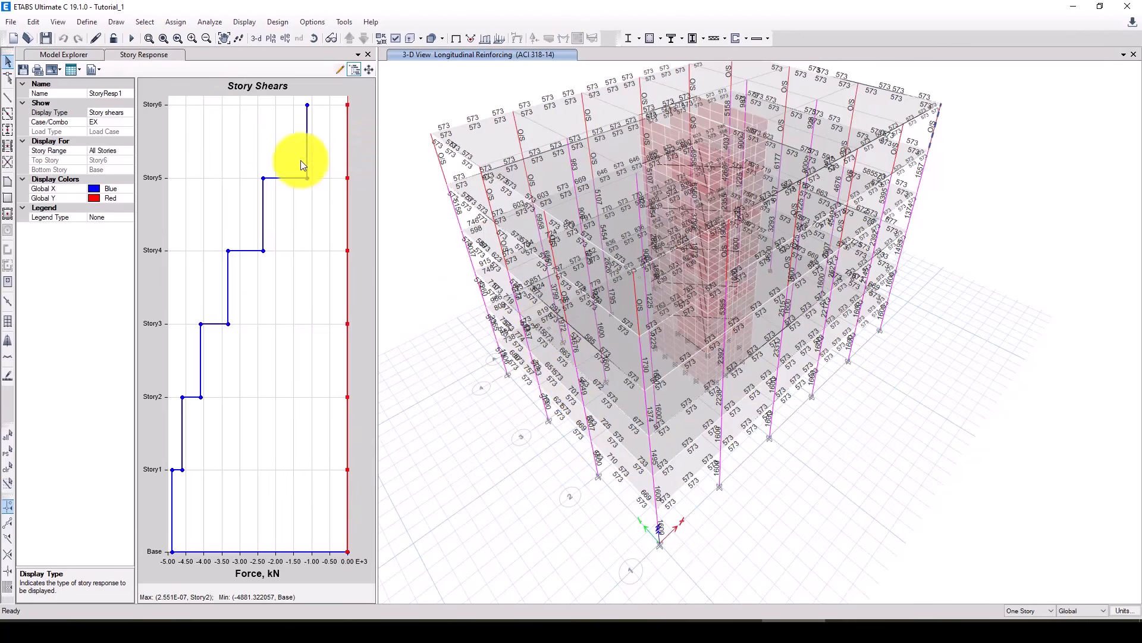
left_click(114, 38)
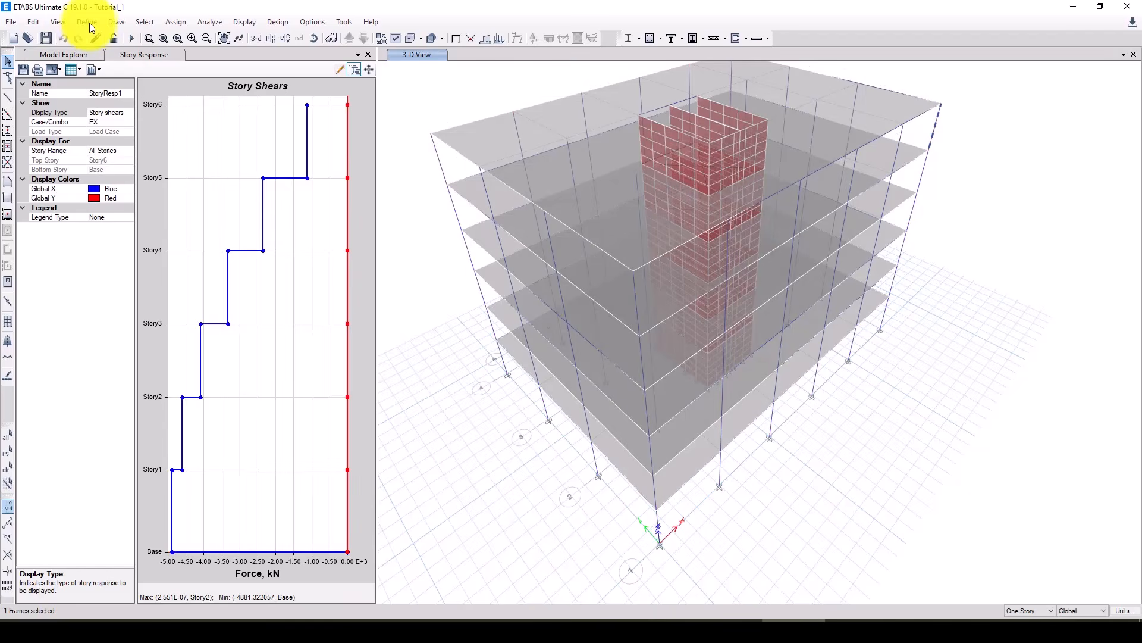
- Open the frame section properties and view the definition of the W8X31 steel section
left_click(84, 21)
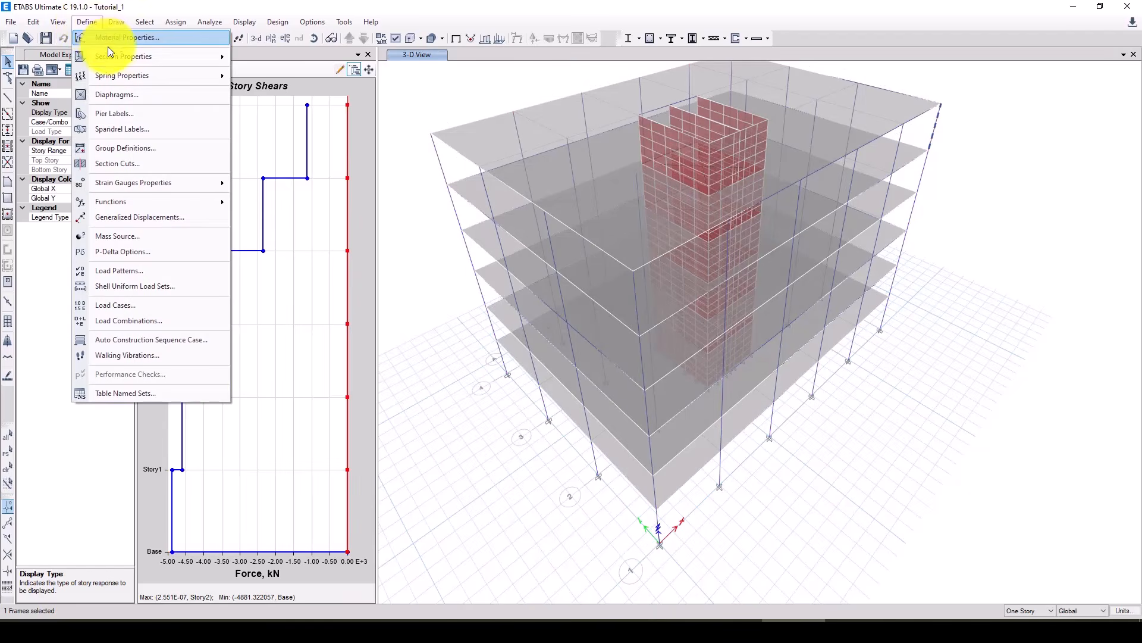
mouse_move(144, 57)
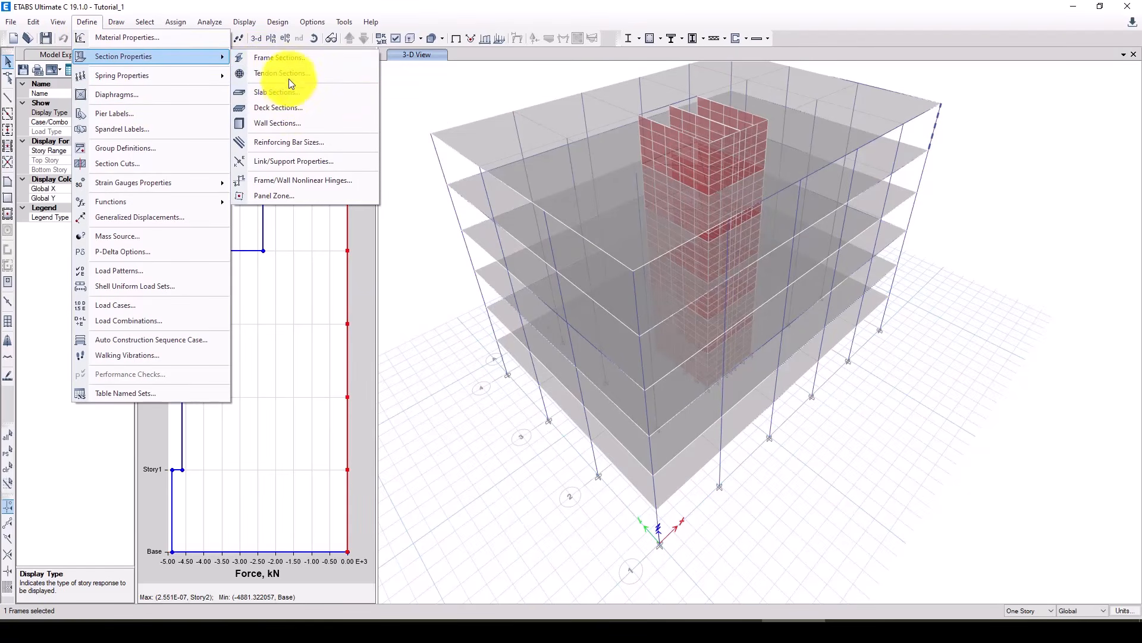
left_click(288, 58)
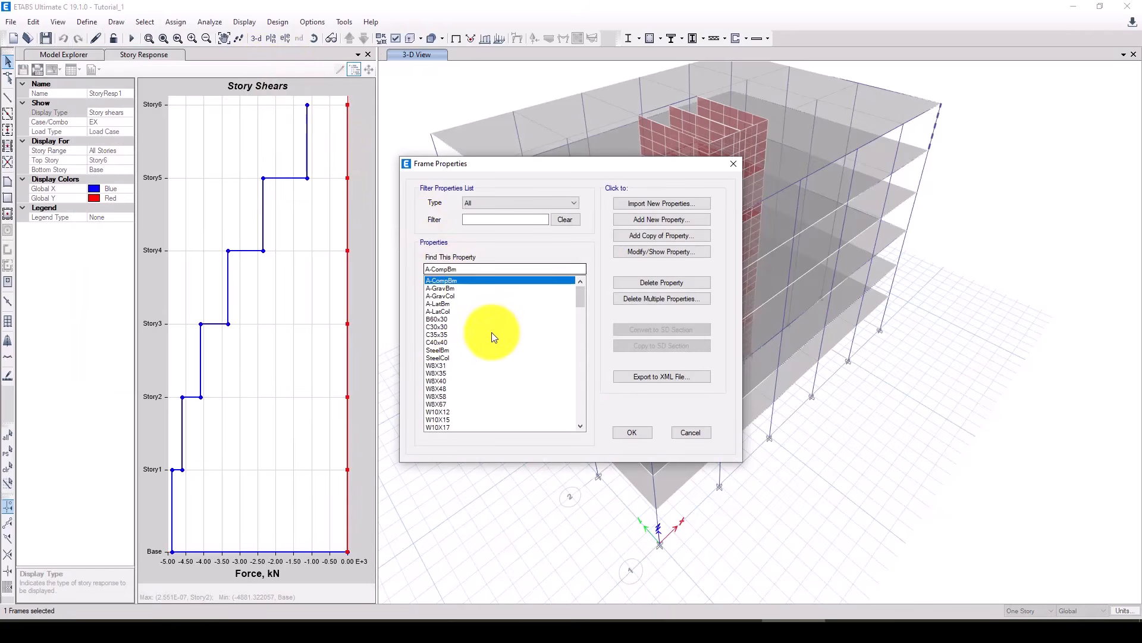
scroll(454, 383, "down", 1)
left_click(436, 342)
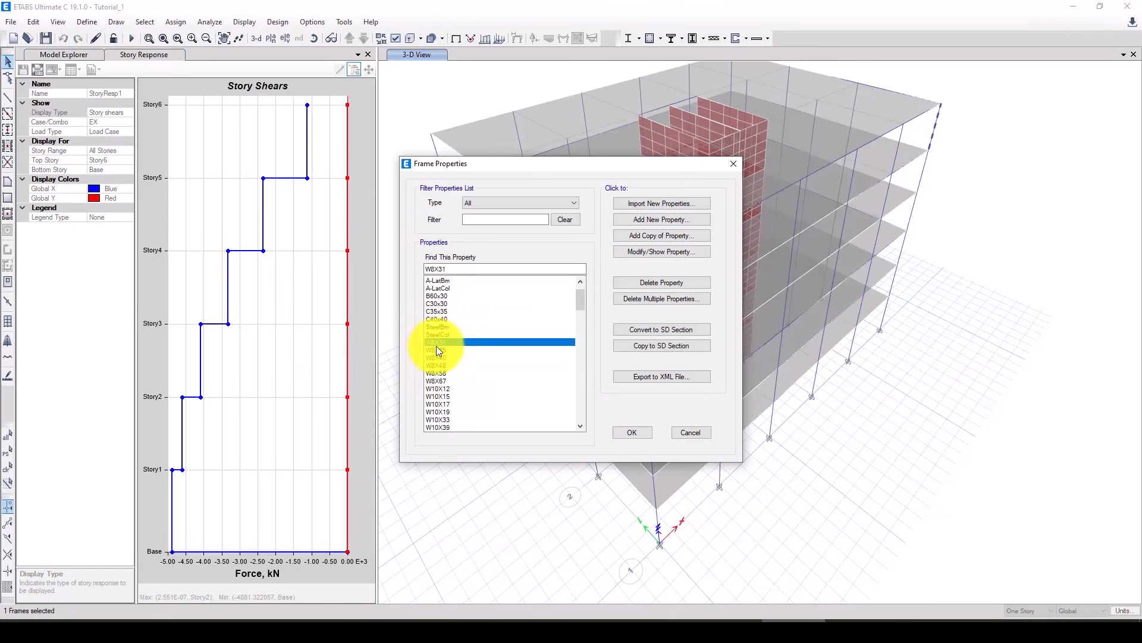
left_click(455, 351)
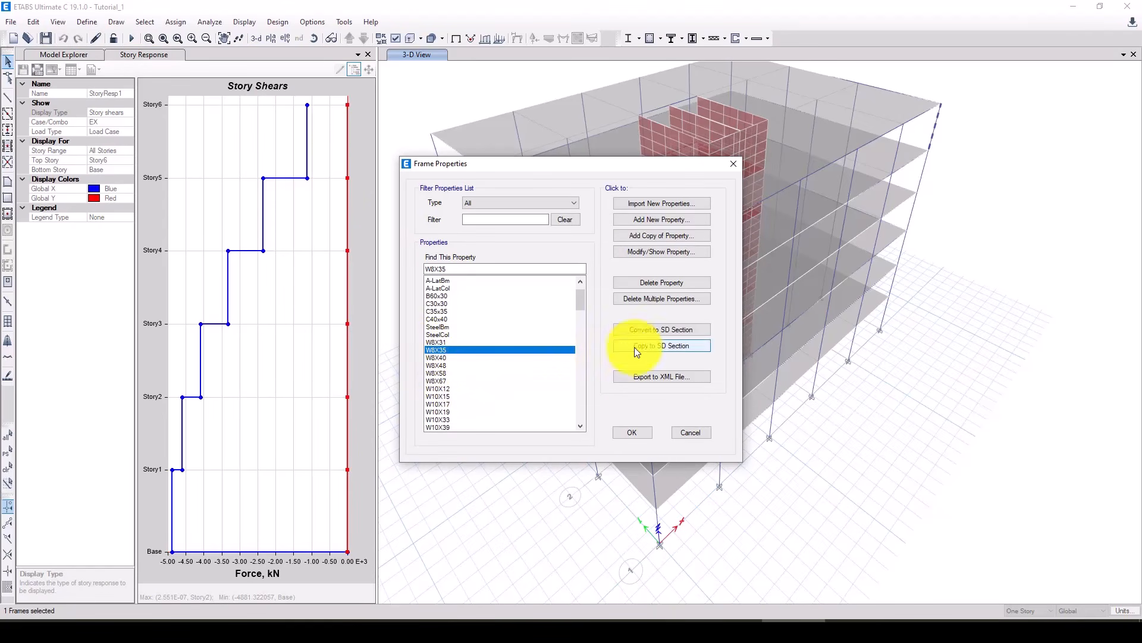
left_click(438, 343)
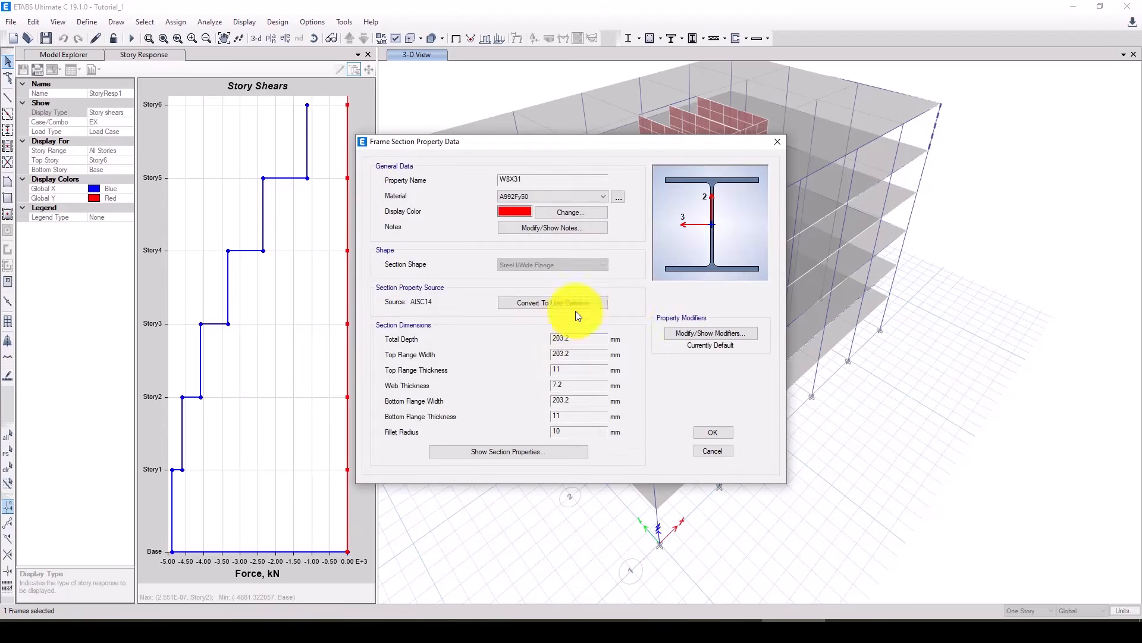
left_click(777, 141)
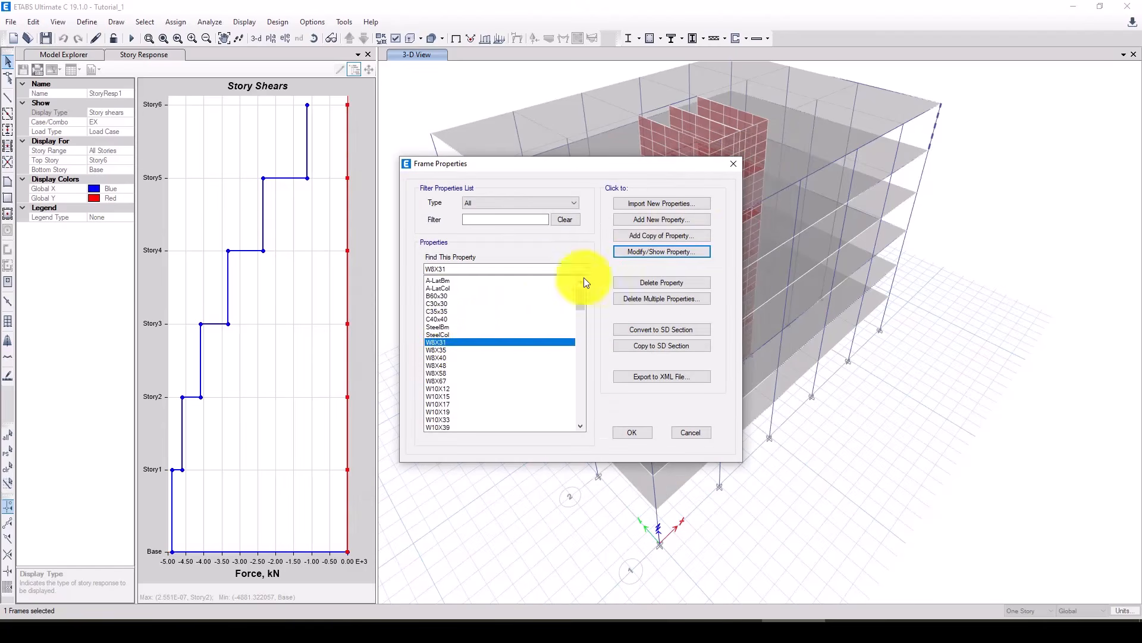
- Set the depth and width of the C30x30 concrete column section to 350 mm
left_click(441, 303)
double_click(451, 303)
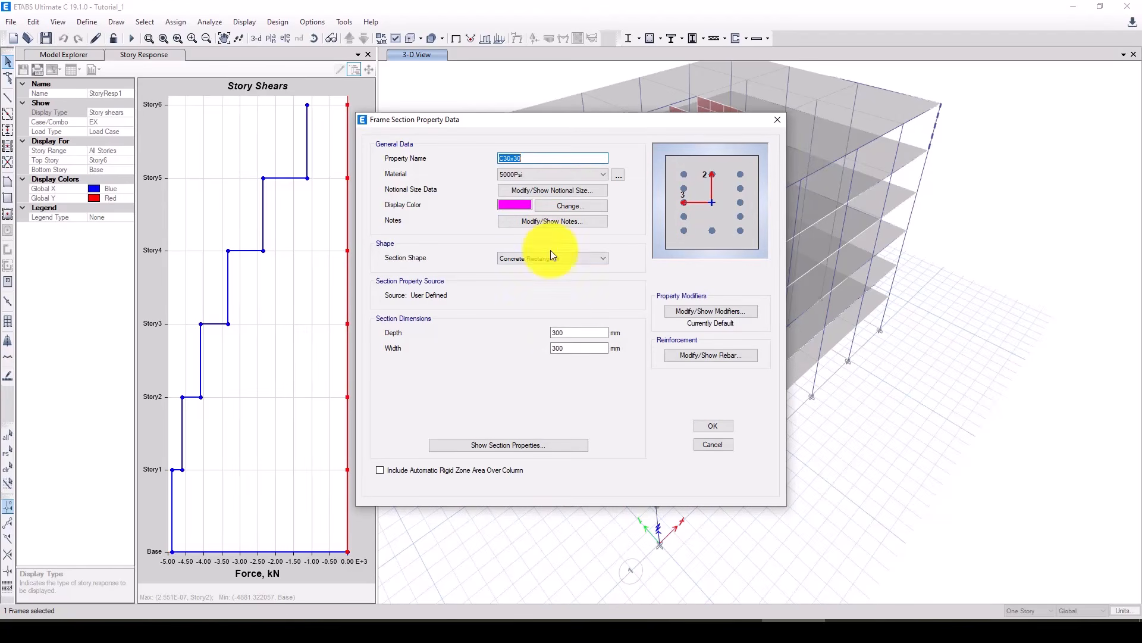
double_click(549, 332)
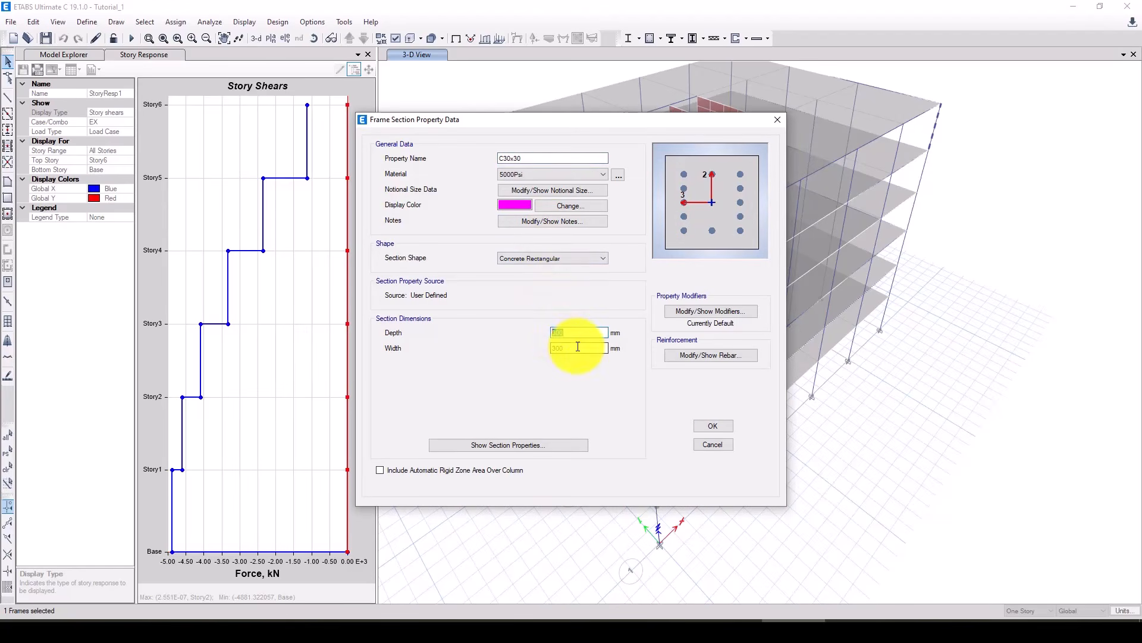
type("350")
double_click(549, 348)
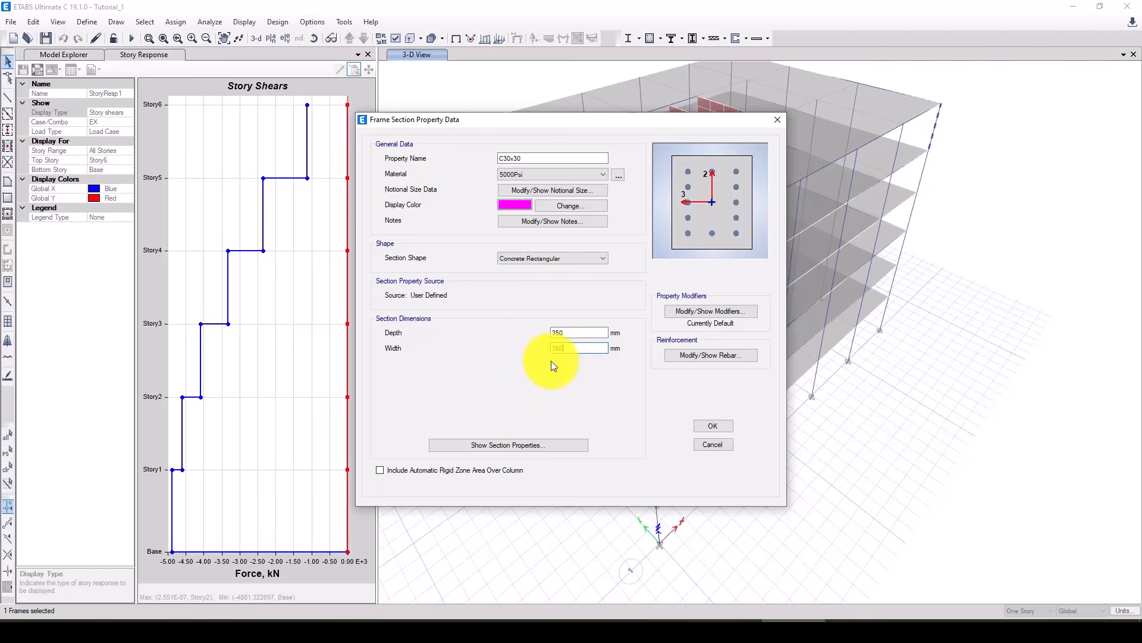
left_click(702, 423)
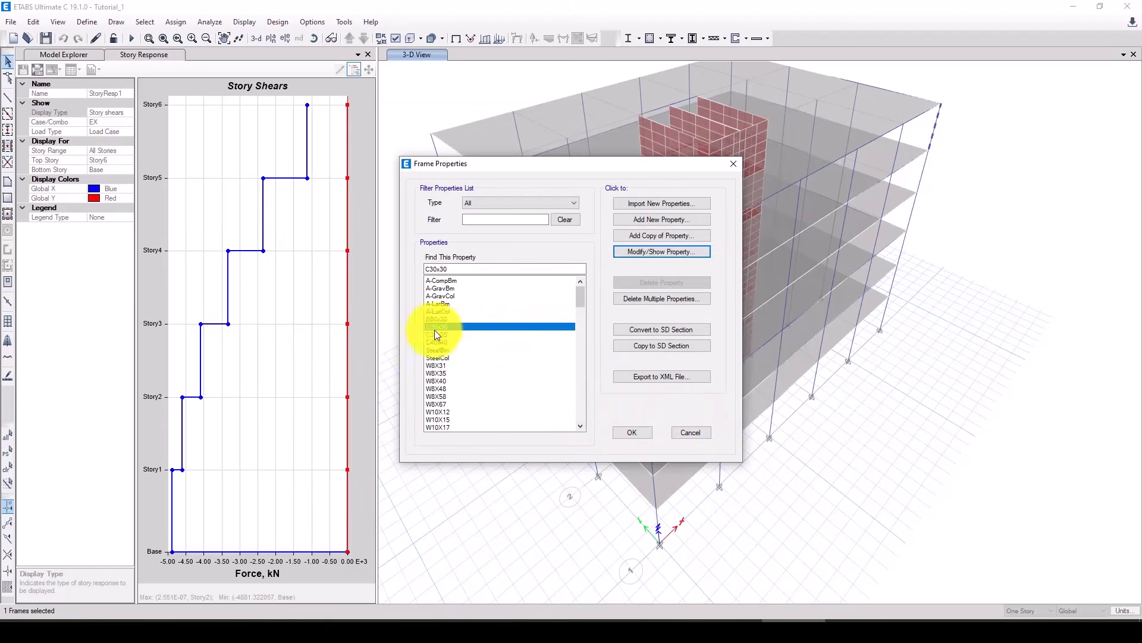
left_click(631, 432)
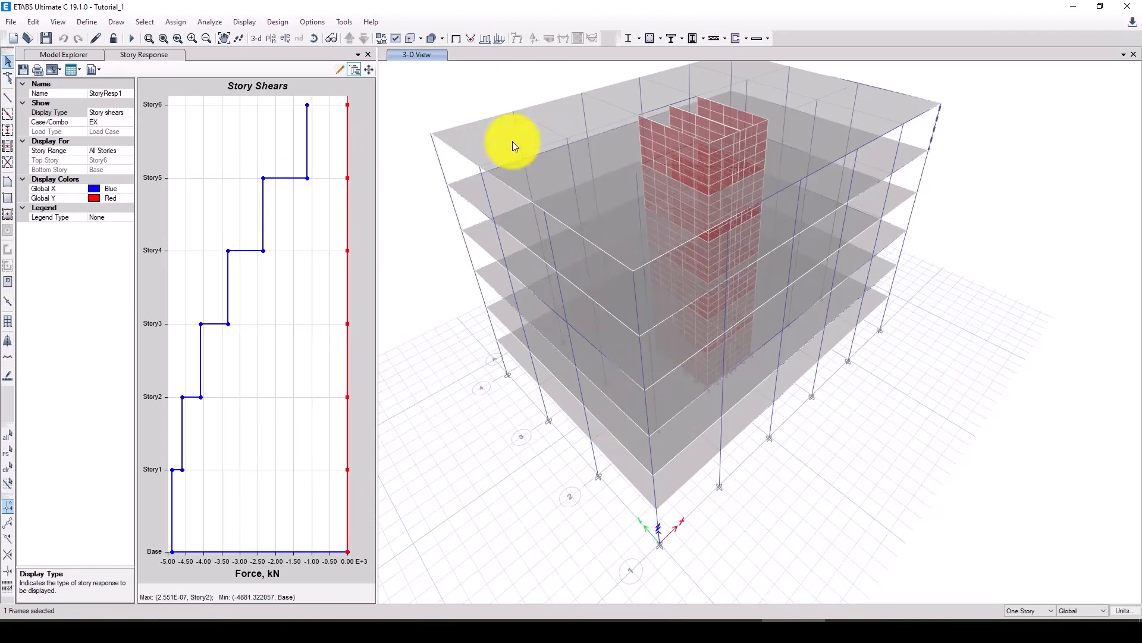
- Show the Story6 plan view and make drawing and selection apply to All Stories
left_click(271, 38)
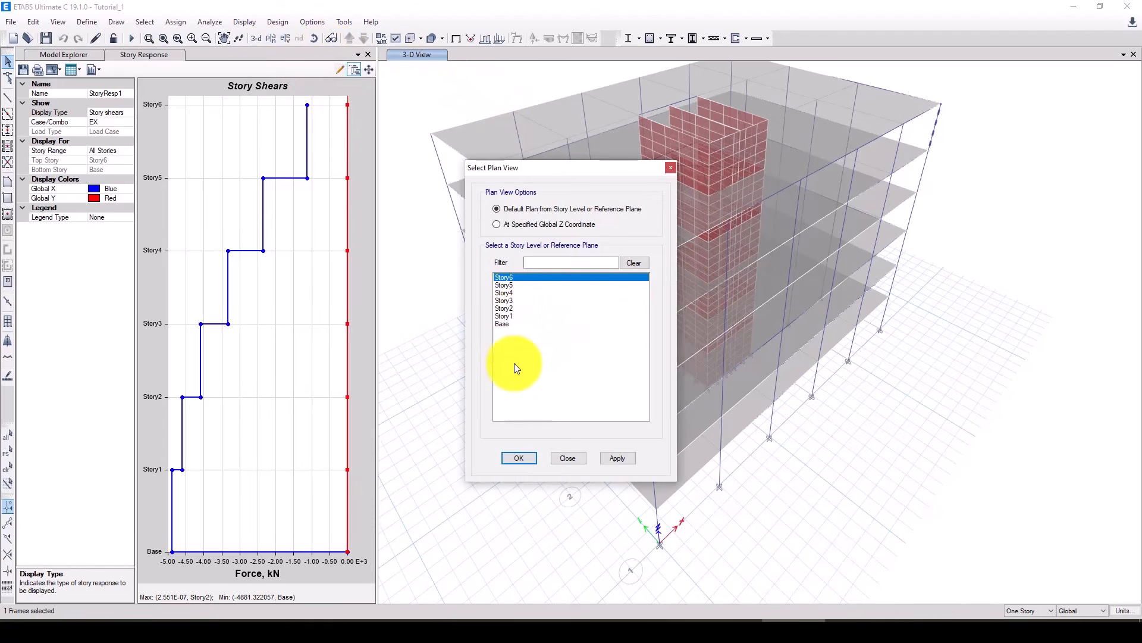
left_click(518, 458)
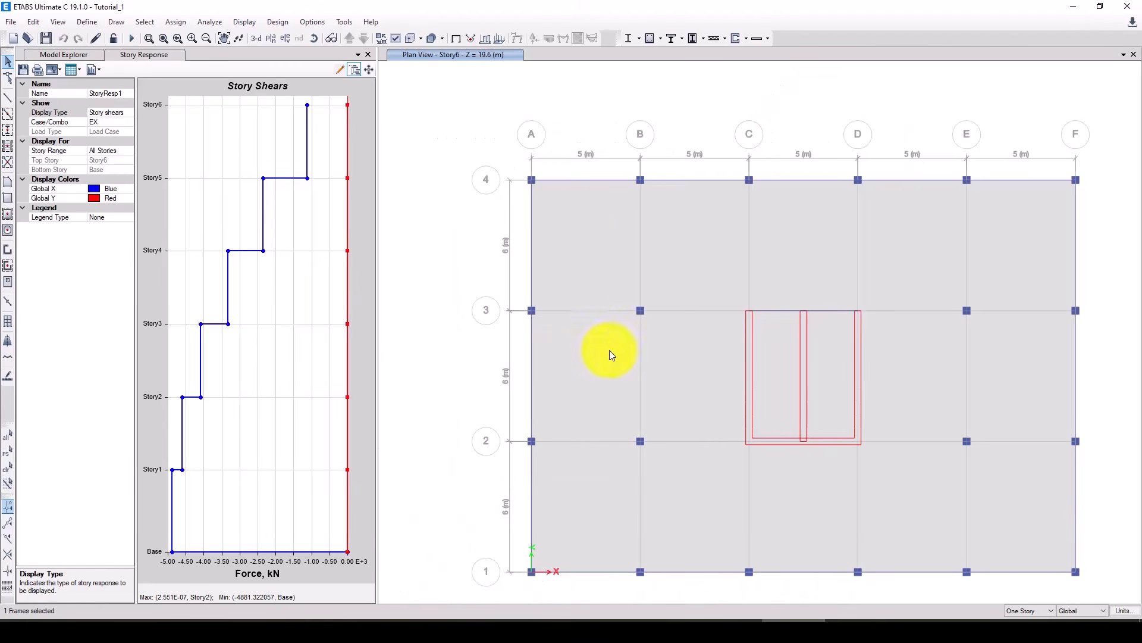
left_click(1019, 609)
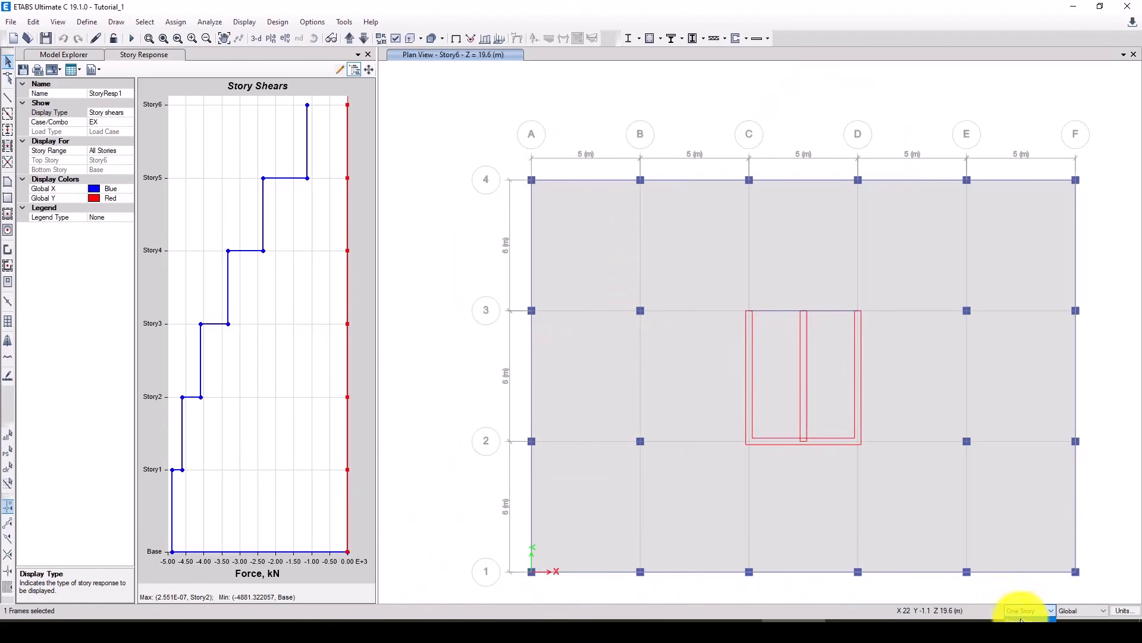
left_click(1022, 627)
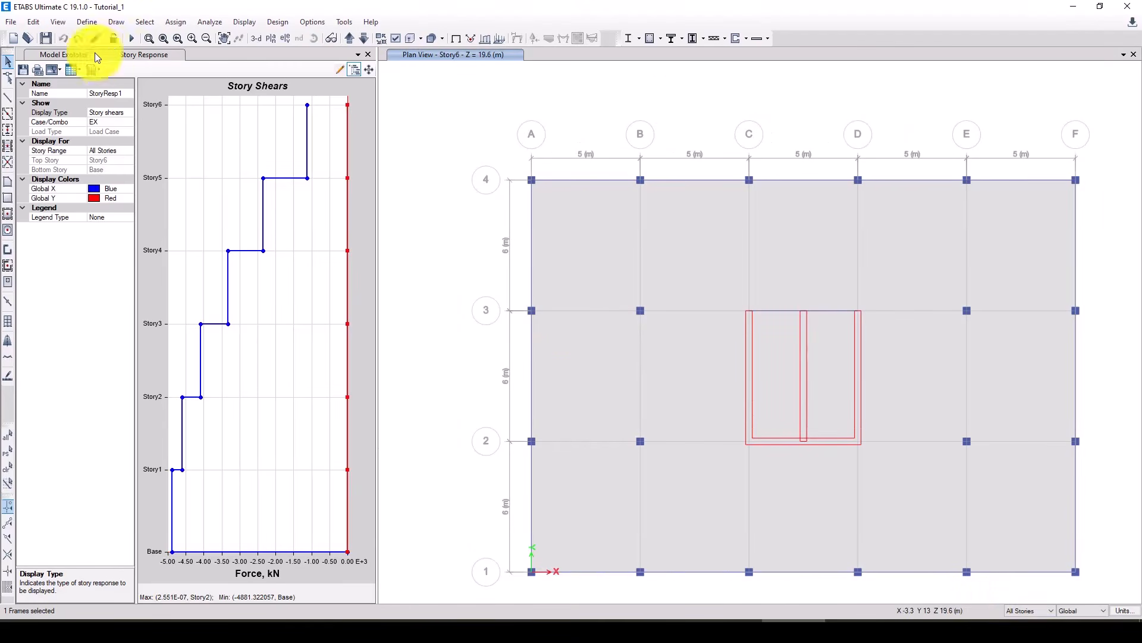
- Add Story6 design strips along the X grid lines on layer A, with middle strips and automatic width
left_click(35, 22)
mouse_move(128, 409)
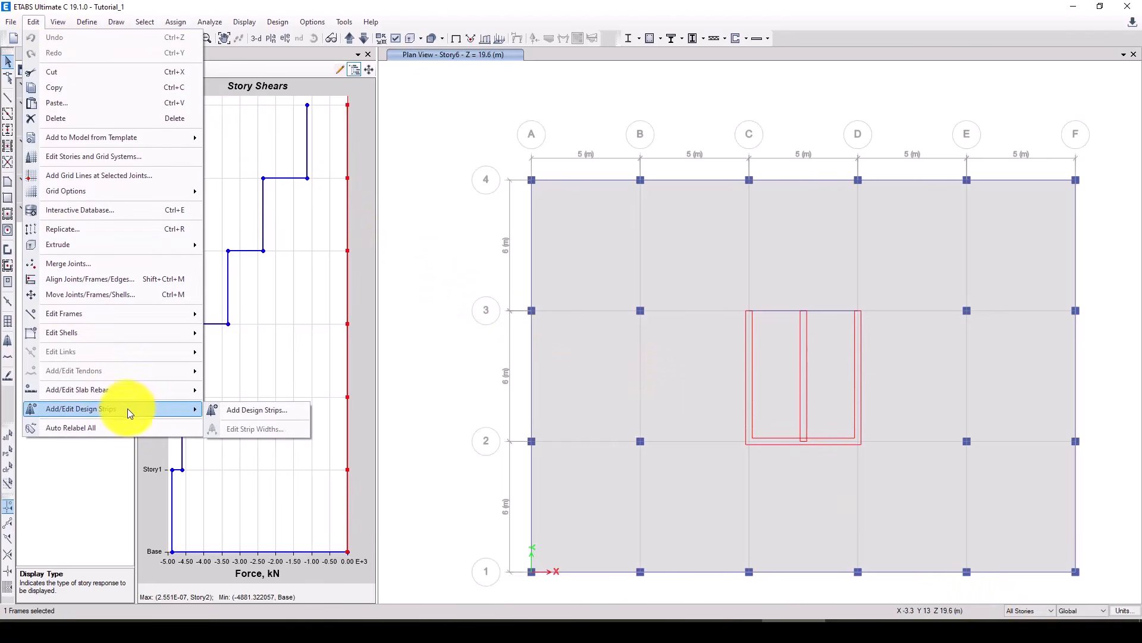
left_click(244, 409)
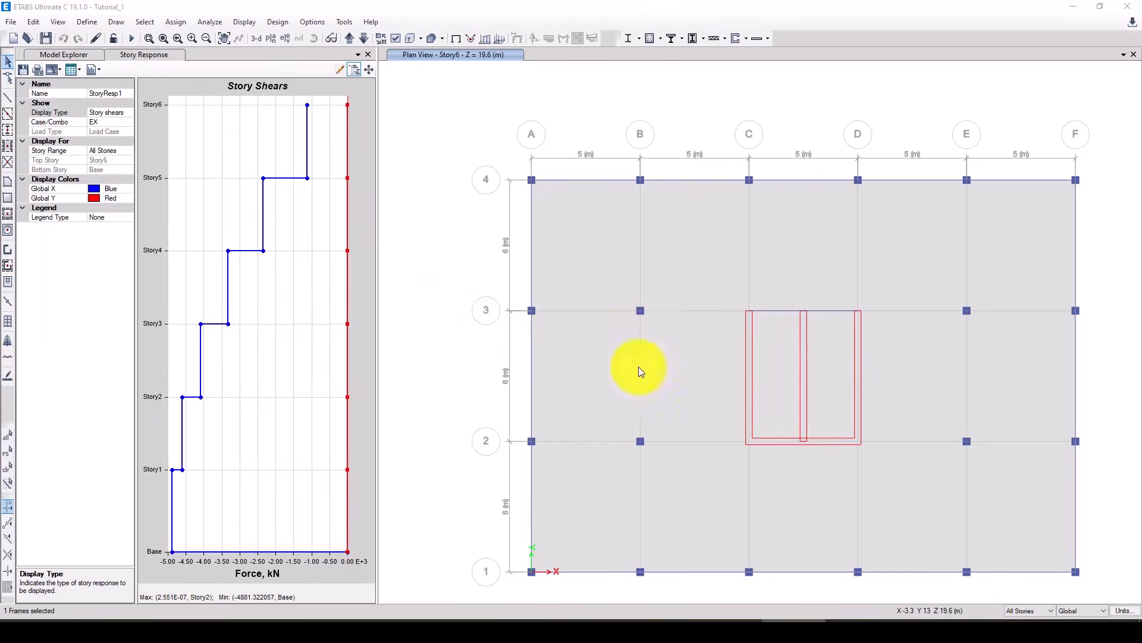
left_click_drag(574, 182, 387, 140)
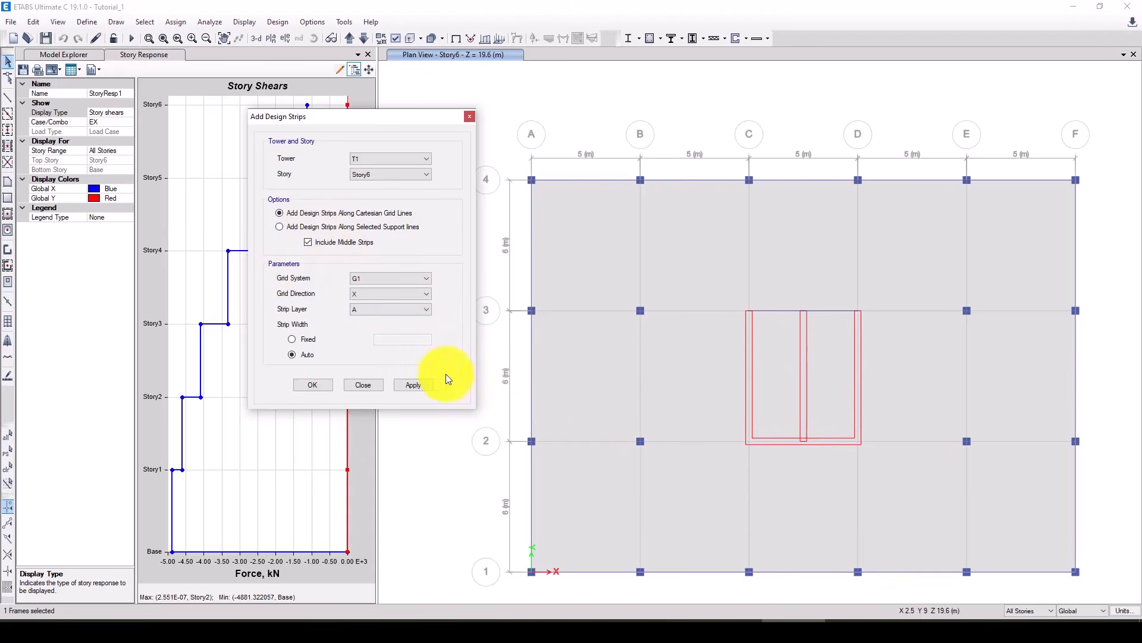
left_click(412, 384)
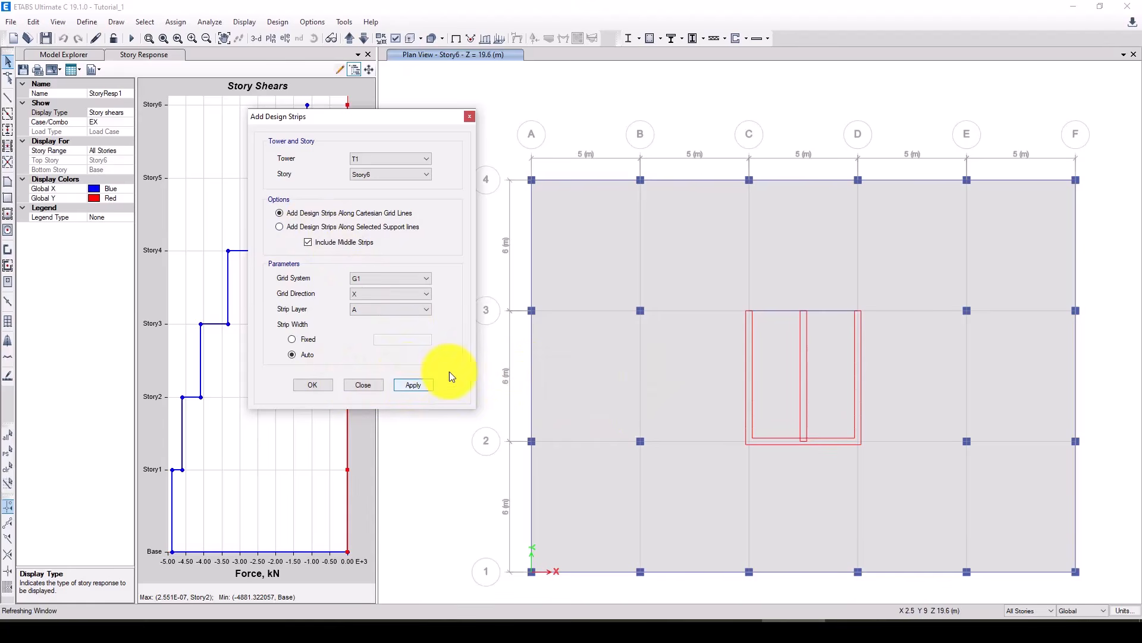
- Add Story6 design strips along the Y grid lines on layer B, with middle strips and automatic width
left_click(372, 294)
left_click(365, 311)
left_click(367, 307)
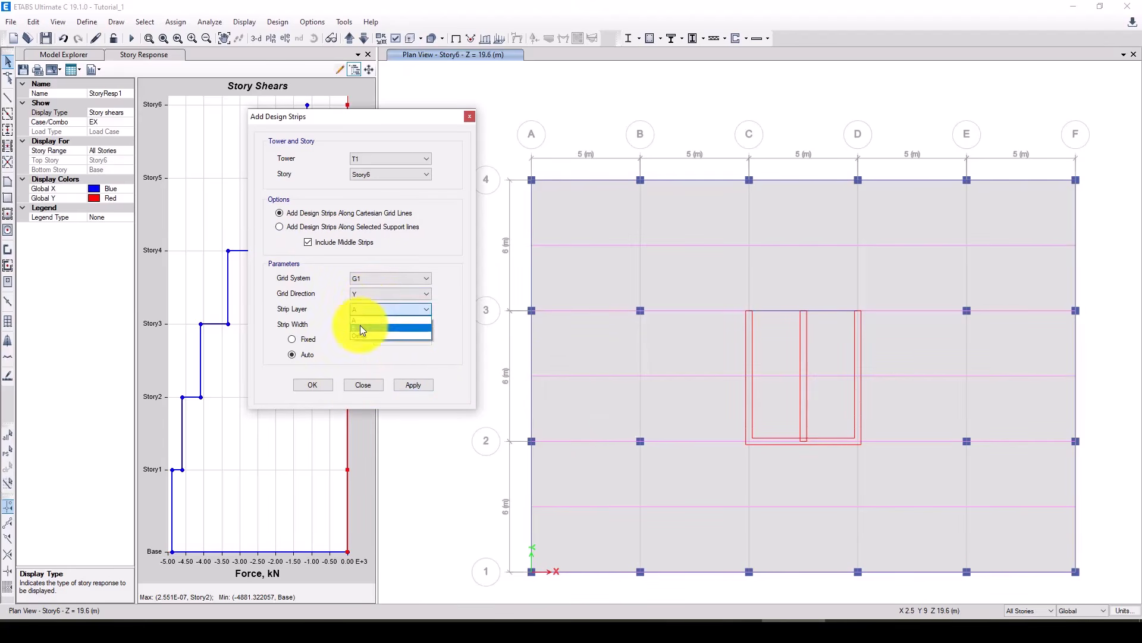
left_click(359, 324)
left_click(415, 385)
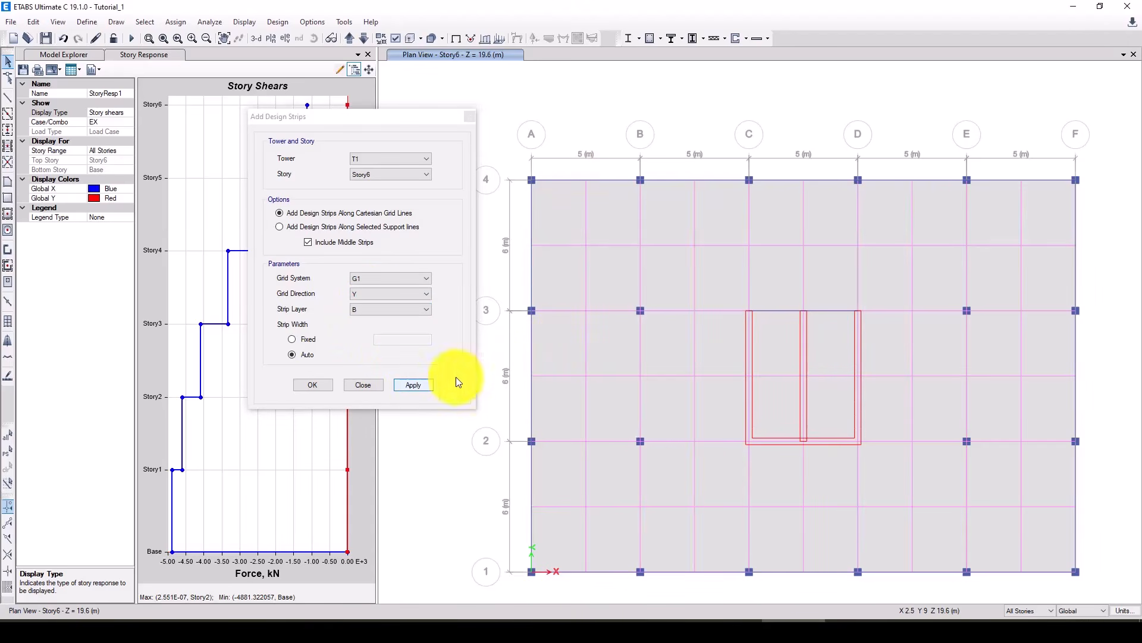
left_click(319, 387)
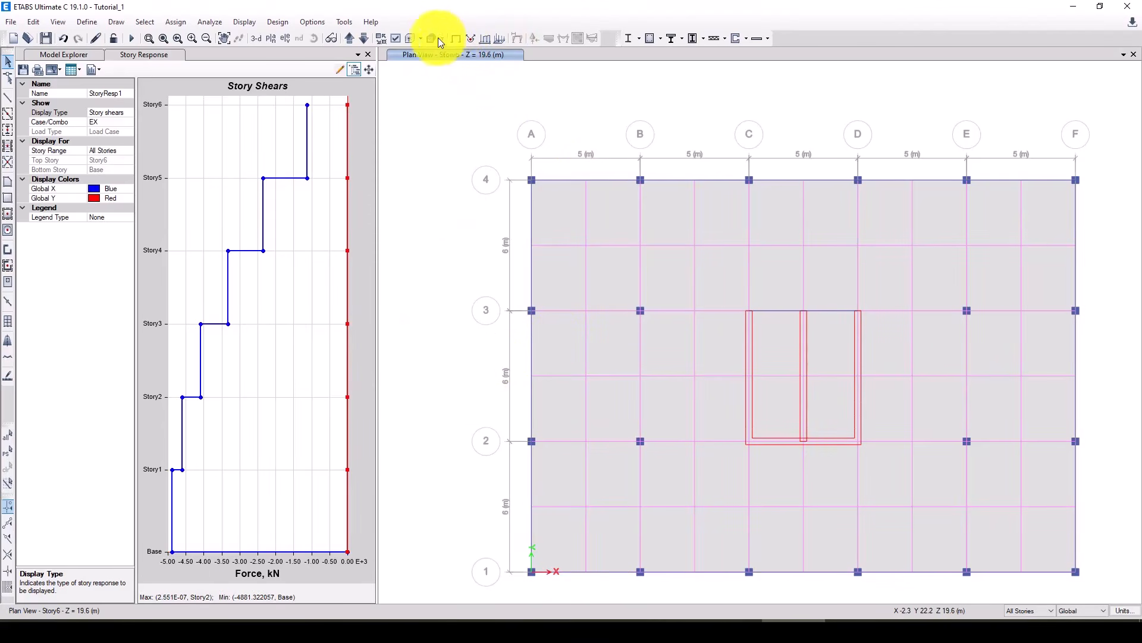
- Check the Story5 plan and select all design strips of layers A and B by object type
left_click(364, 38)
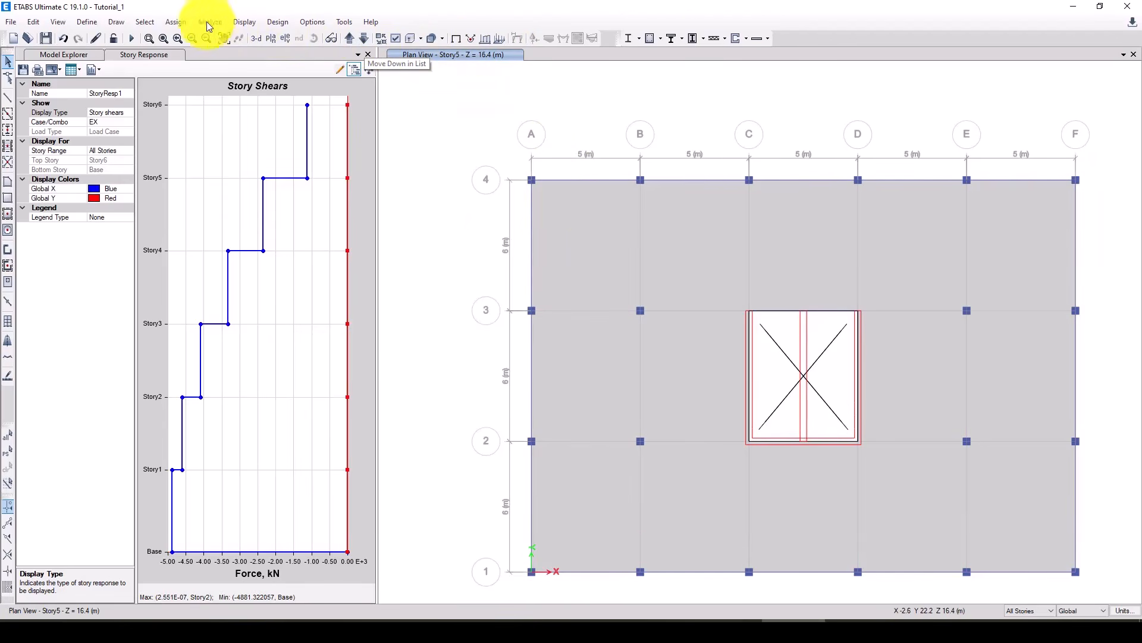
left_click(145, 22)
mouse_move(194, 37)
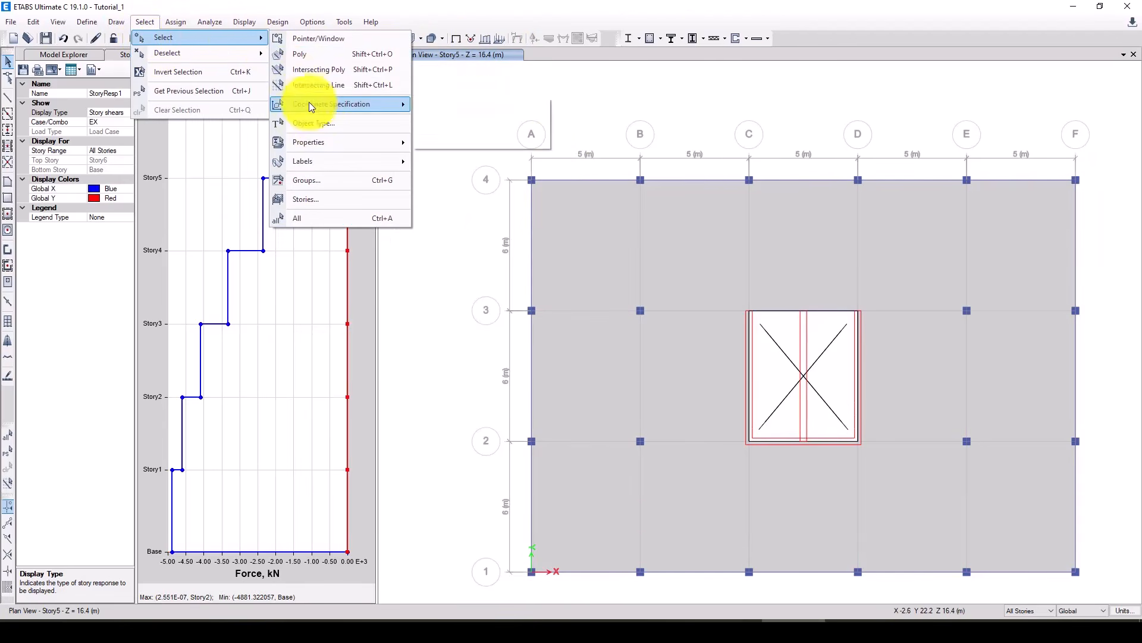
left_click(316, 122)
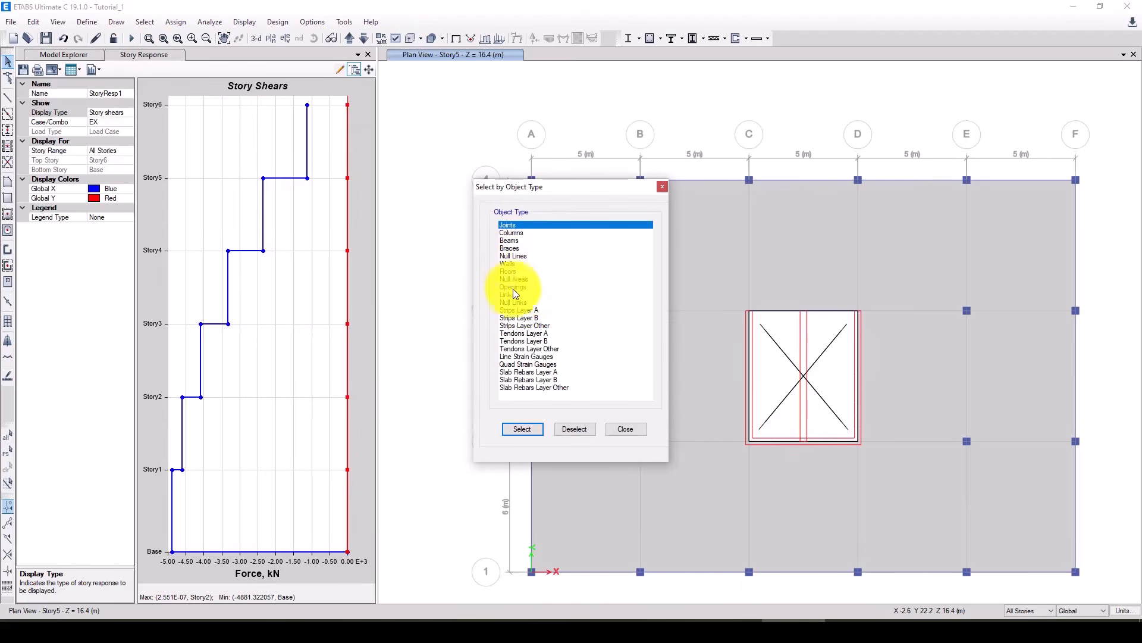
left_click_drag(513, 309, 516, 317)
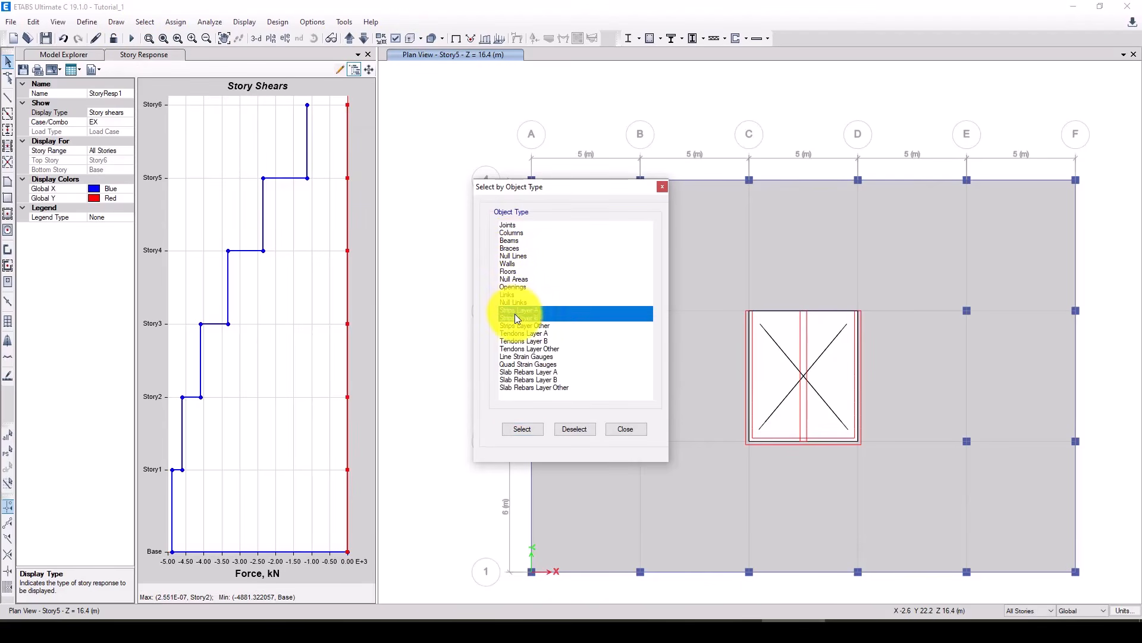
left_click(523, 428)
left_click(662, 188)
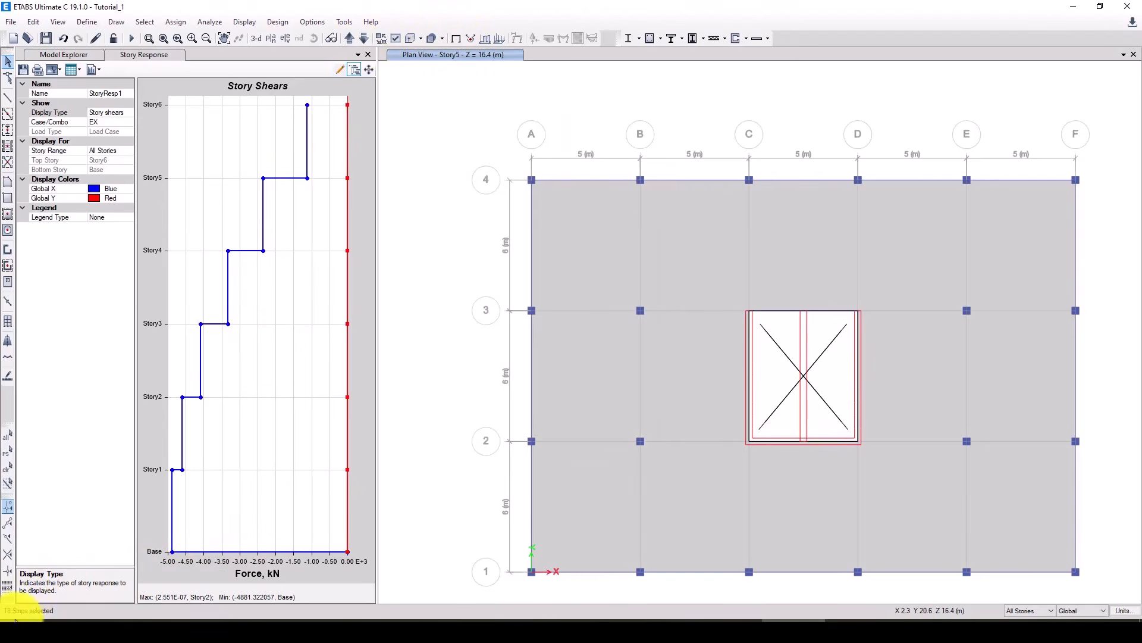
- Replicate the selected design strips by story onto the stories below Story6
left_click(34, 22)
left_click(102, 236)
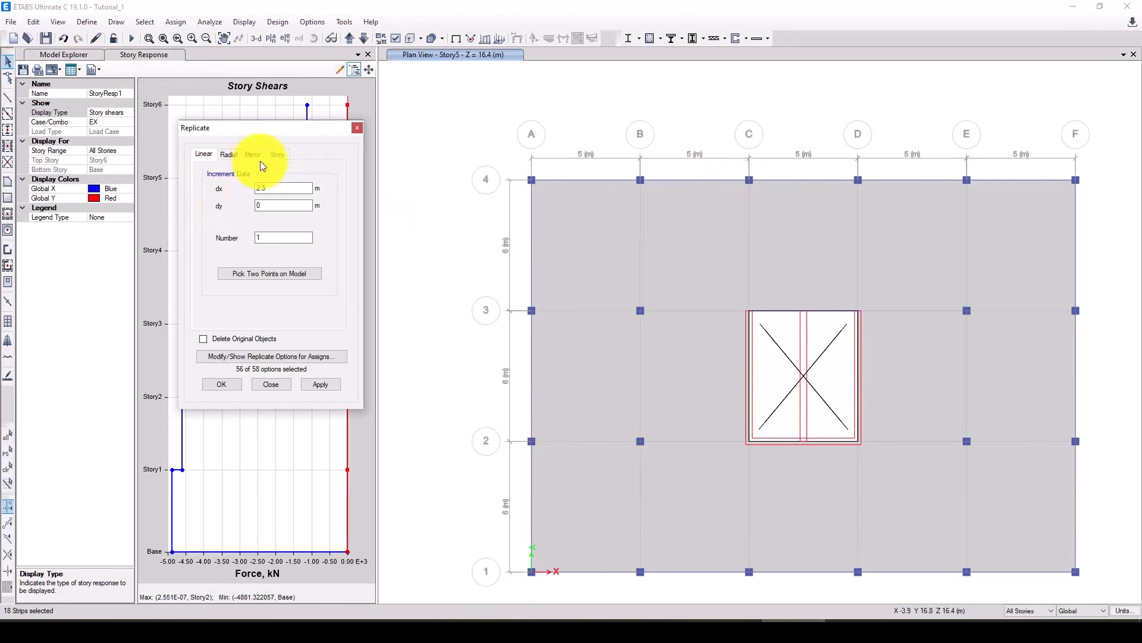
left_click(276, 155)
left_click_drag(238, 198, 248, 231)
left_click(220, 384)
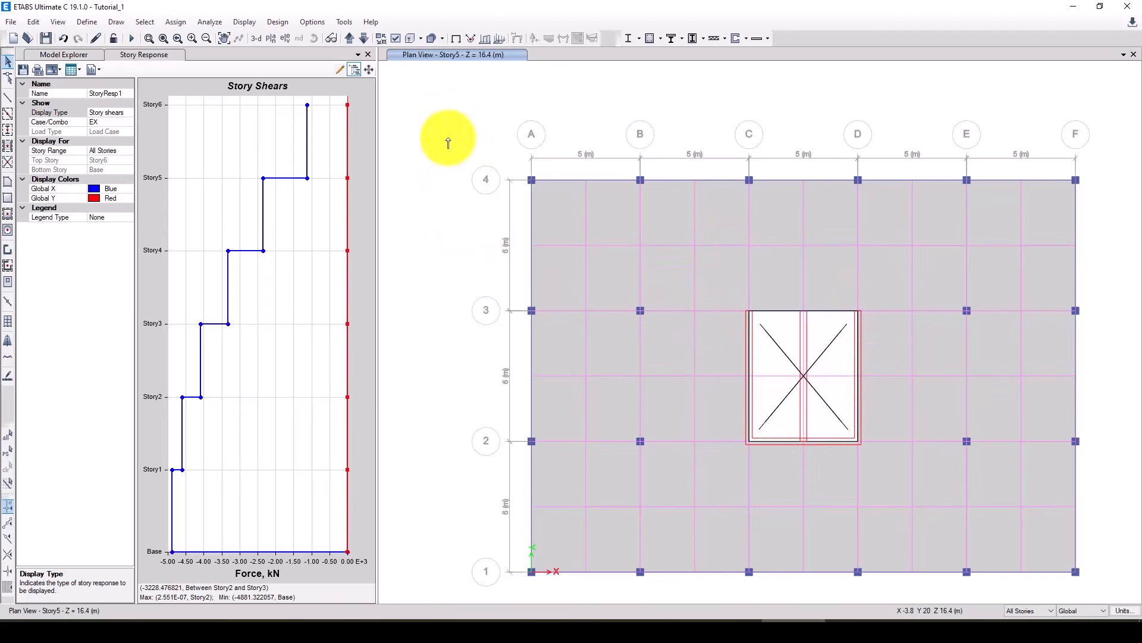
- Select all walls that use the W30 wall section property
left_click(94, 21)
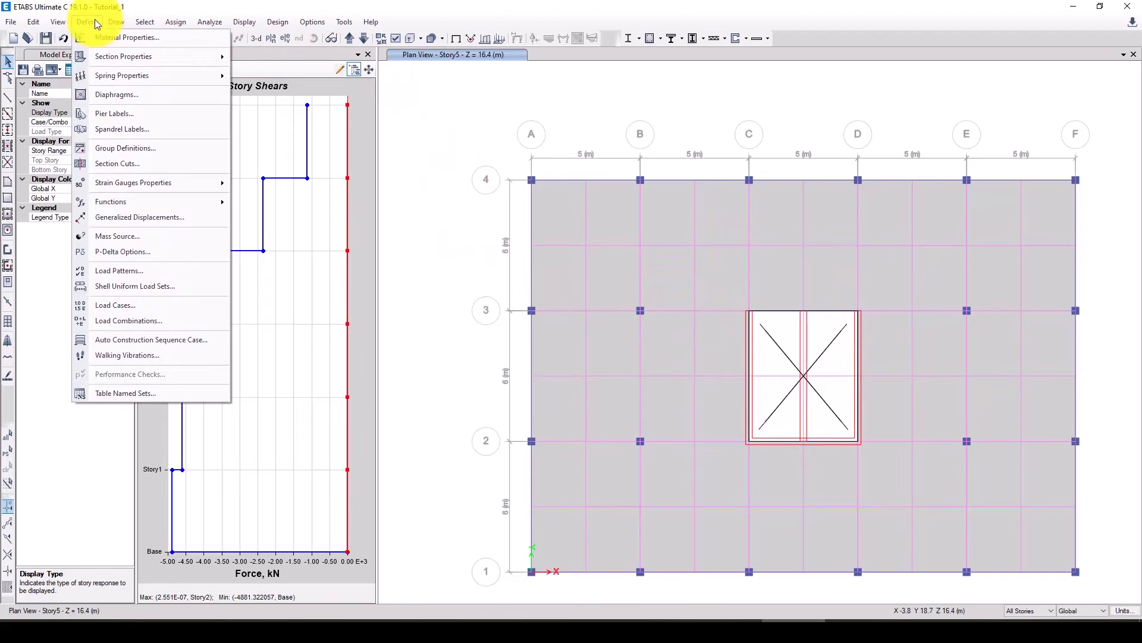
left_click(95, 21)
left_click(145, 22)
mouse_move(253, 38)
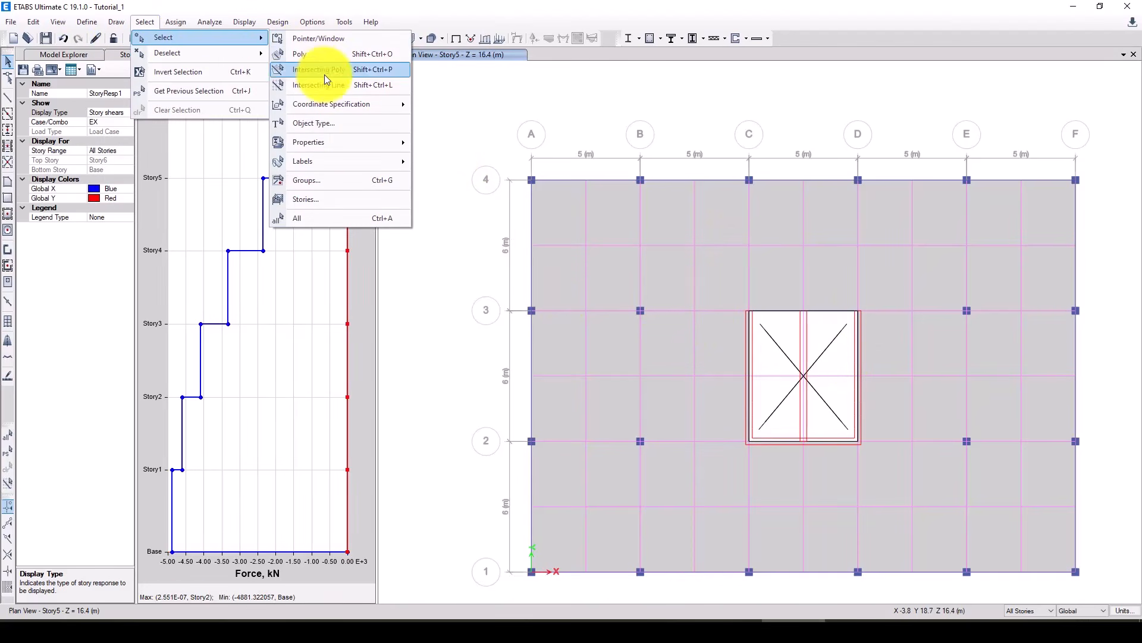
mouse_move(341, 141)
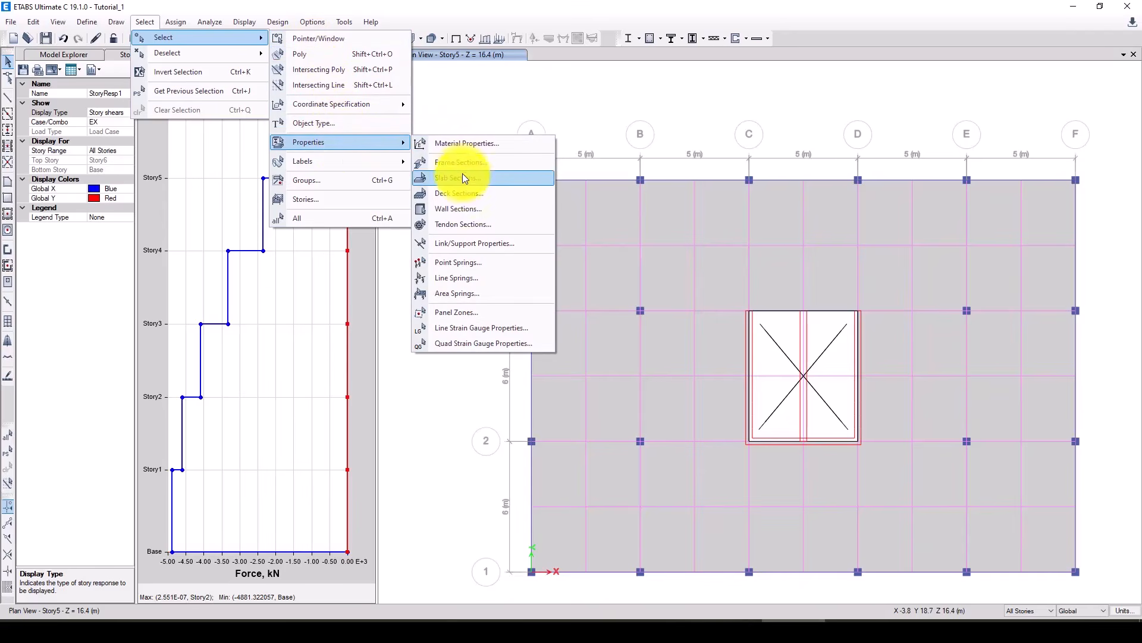
left_click(464, 208)
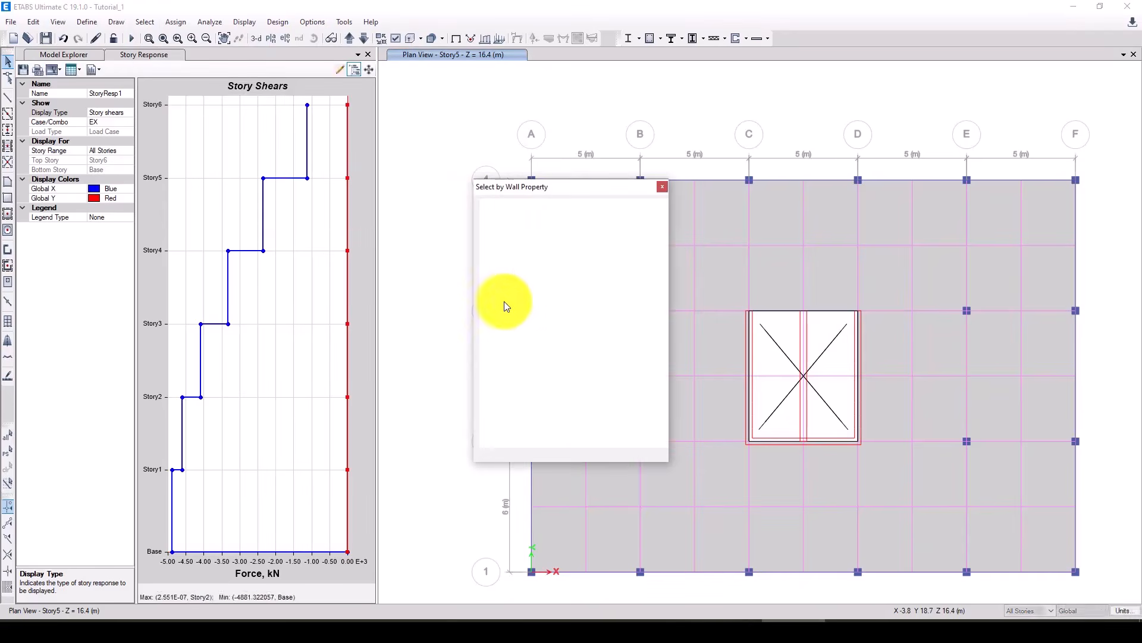
left_click(523, 429)
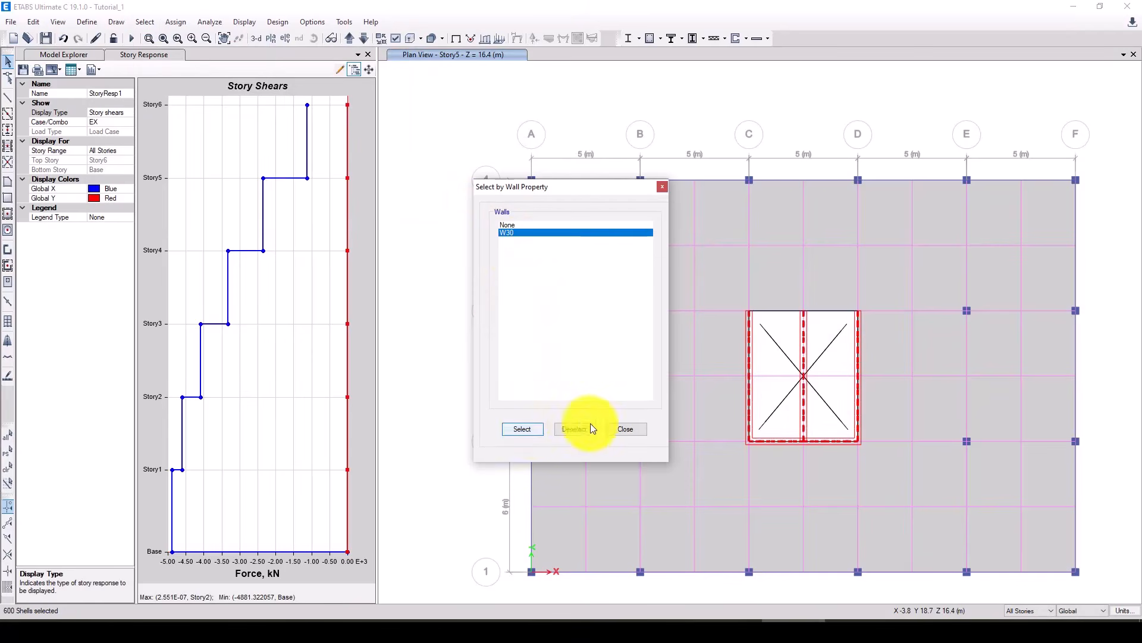
left_click(662, 187)
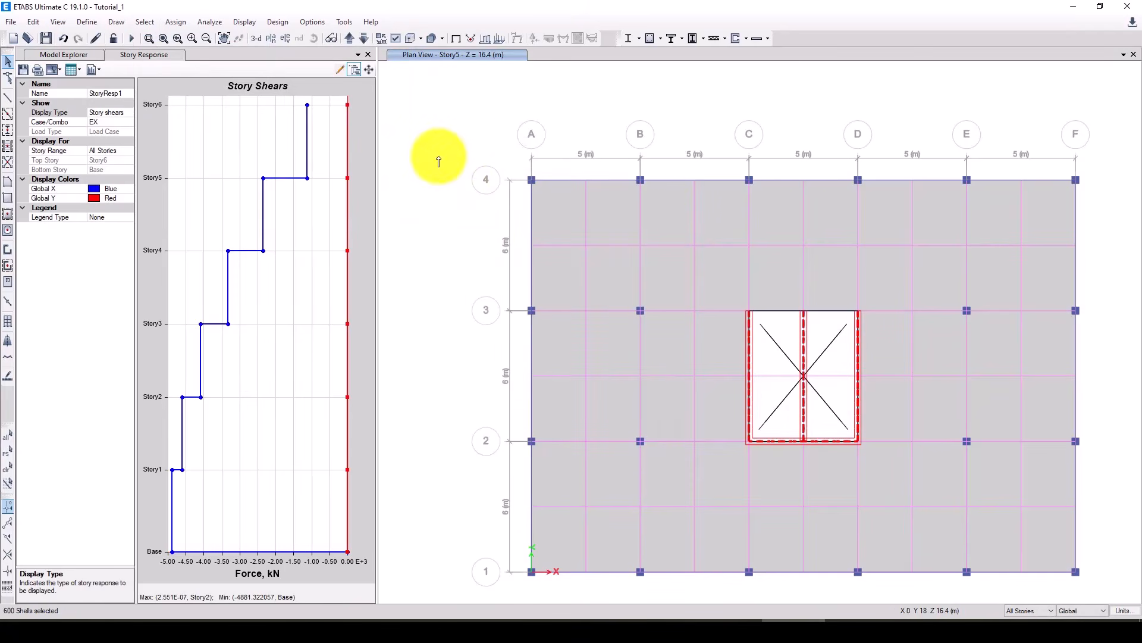
- Assign the pier label P1 to the selected core walls
left_click(171, 24)
mouse_move(201, 67)
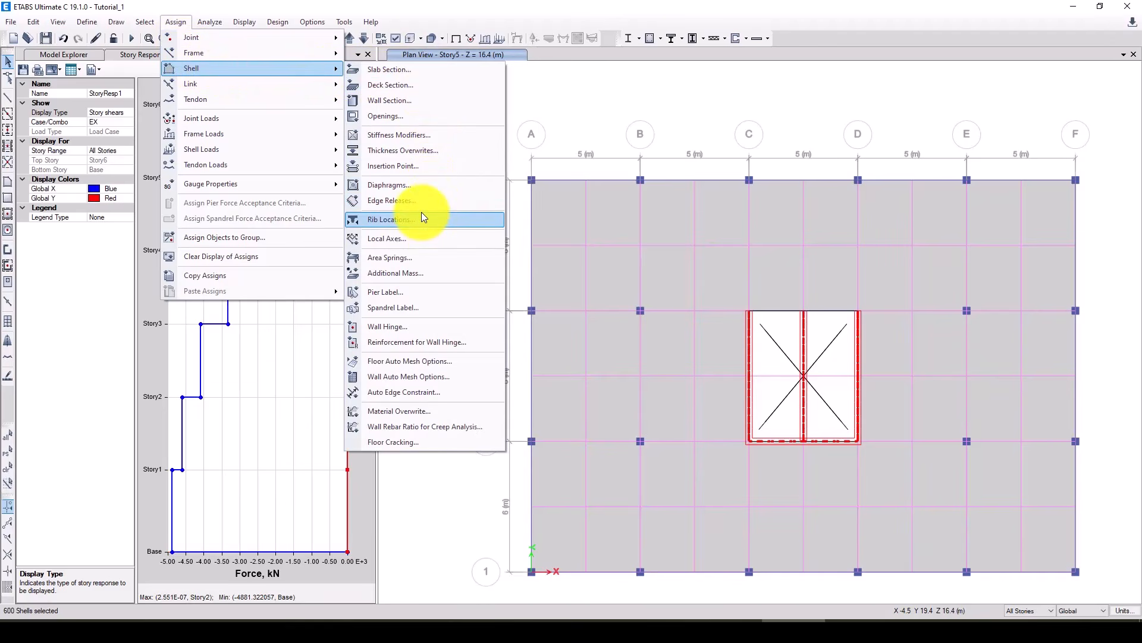
left_click(420, 290)
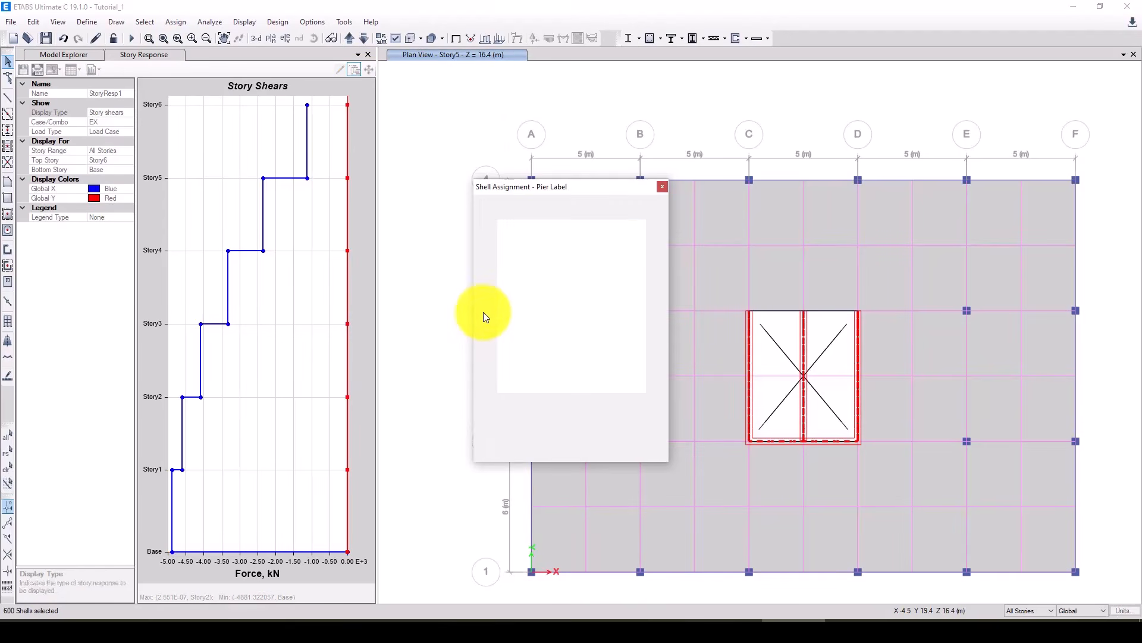
left_click(505, 231)
left_click(523, 437)
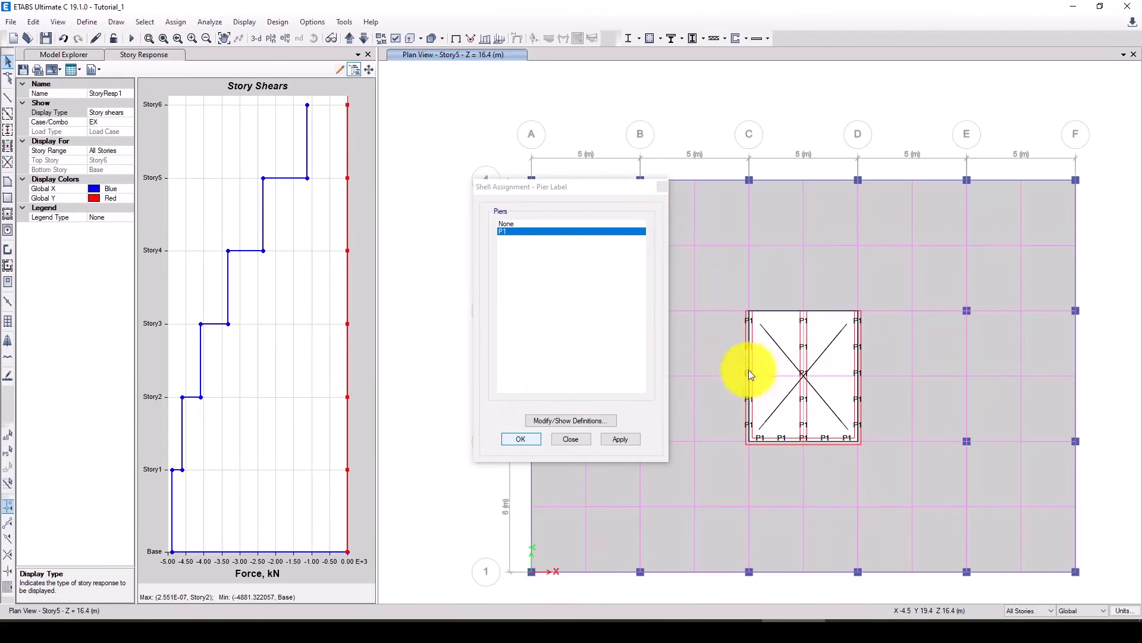
left_click(619, 323)
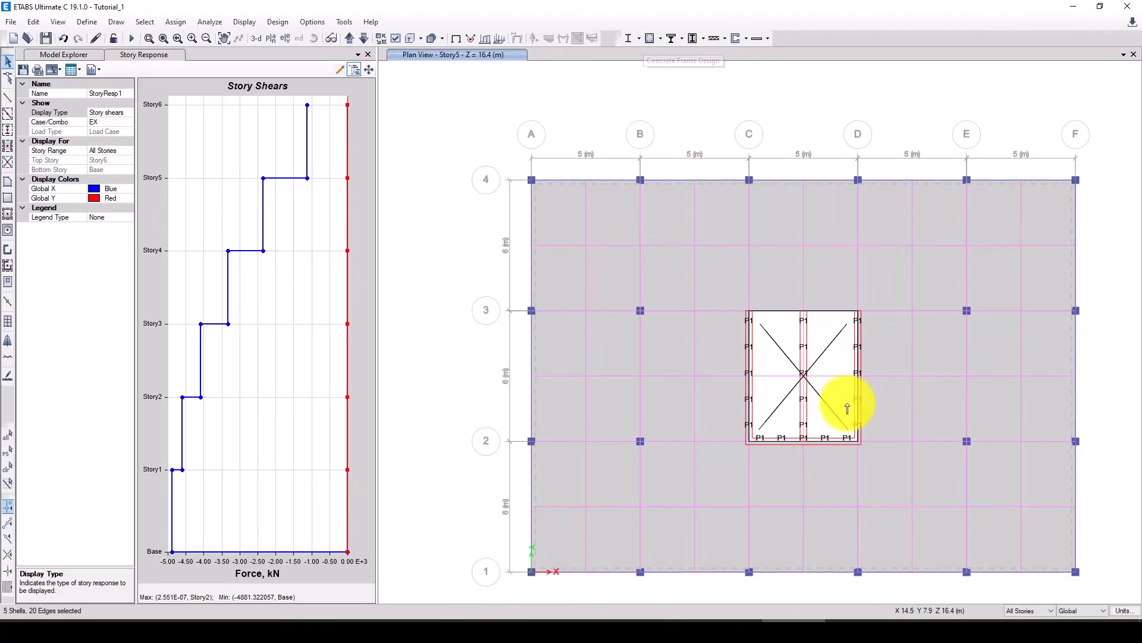
- Run the analysis and the concrete frame design, and inspect the longitudinal reinforcing of the columns in 3D
left_click(132, 39)
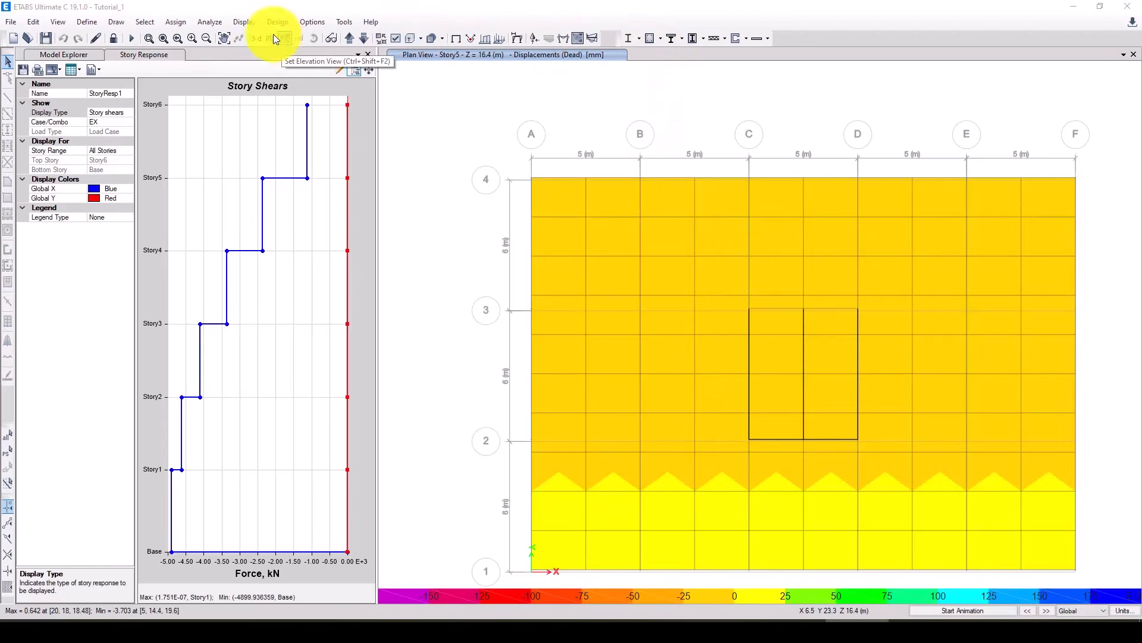
left_click(649, 39)
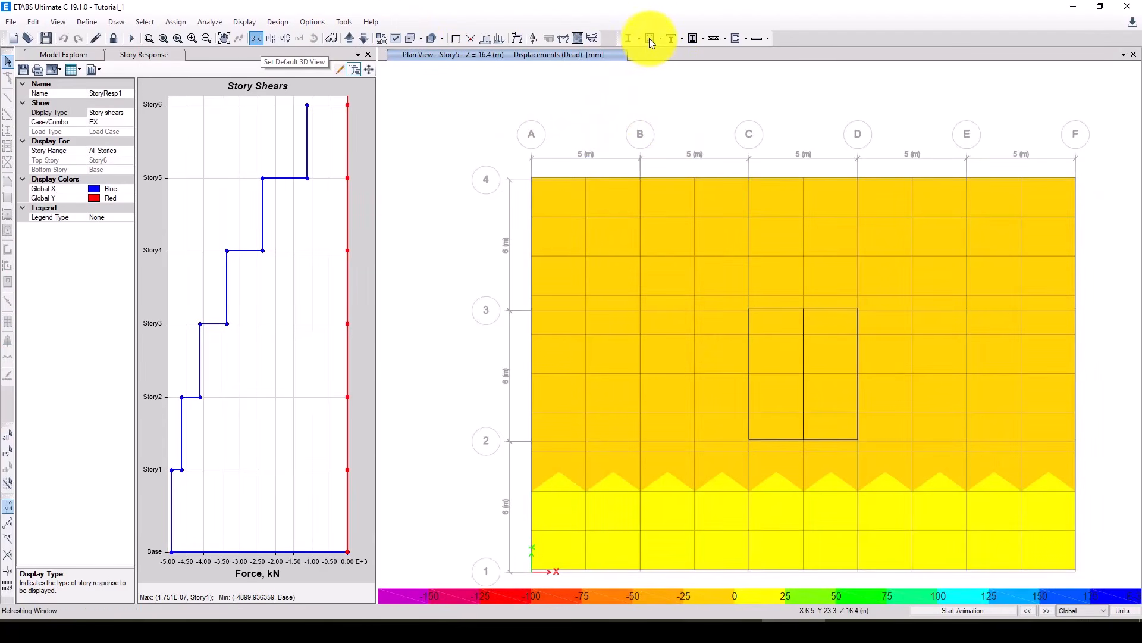
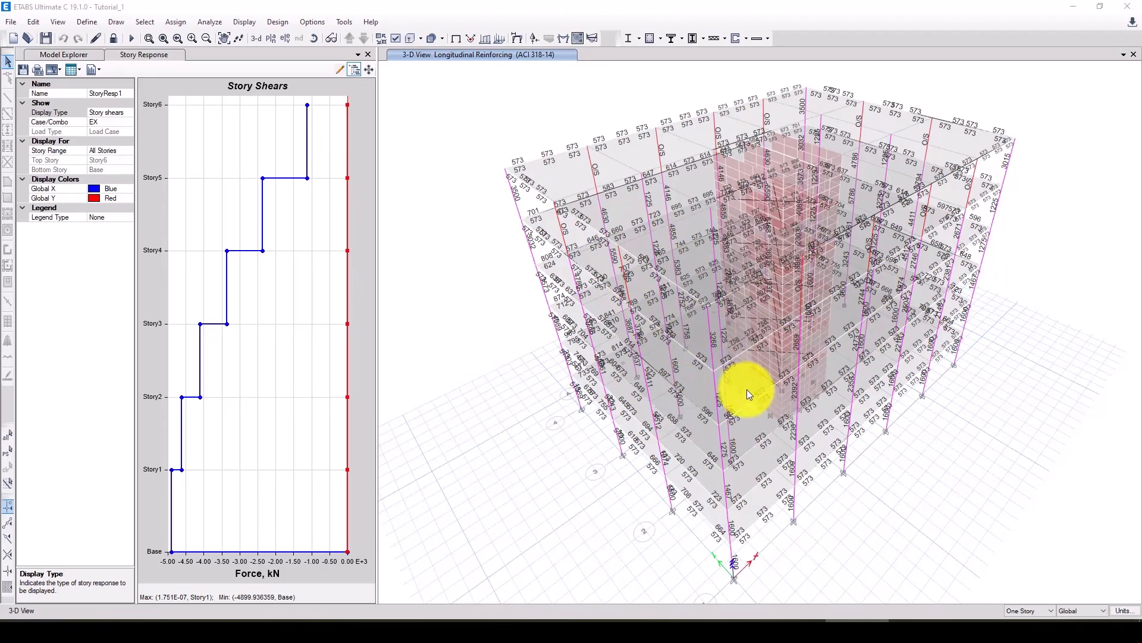
middle_click_drag(752, 396, 792, 352, "shift")
middle_click_drag(808, 340, 645, 352, "shift")
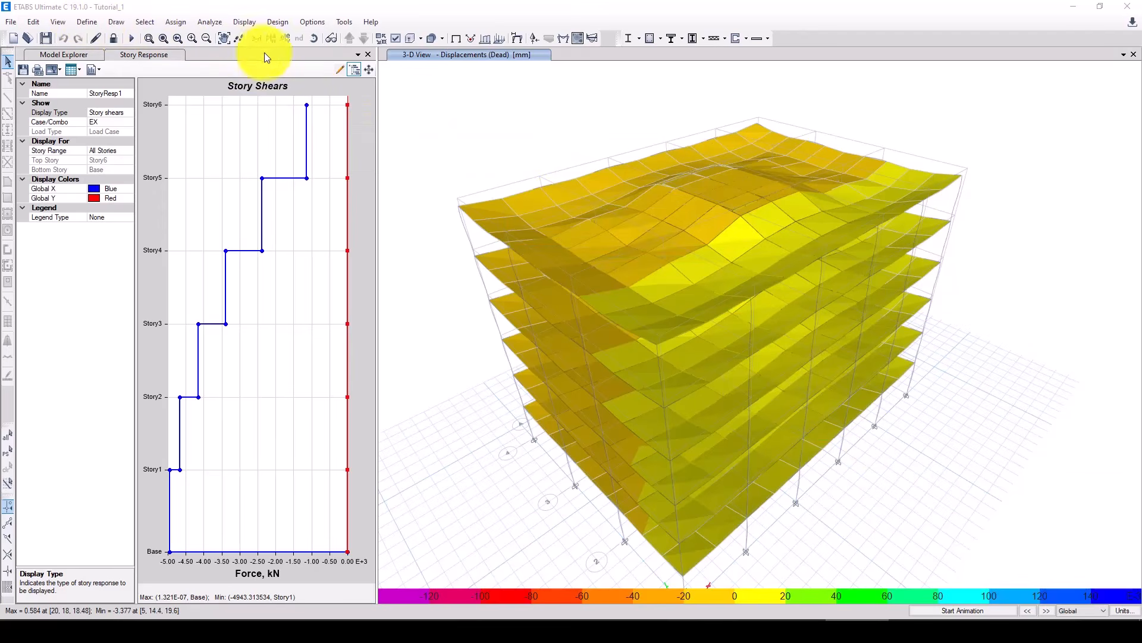
- Unlock the model and accept deletion of the analysis results
left_click(113, 37)
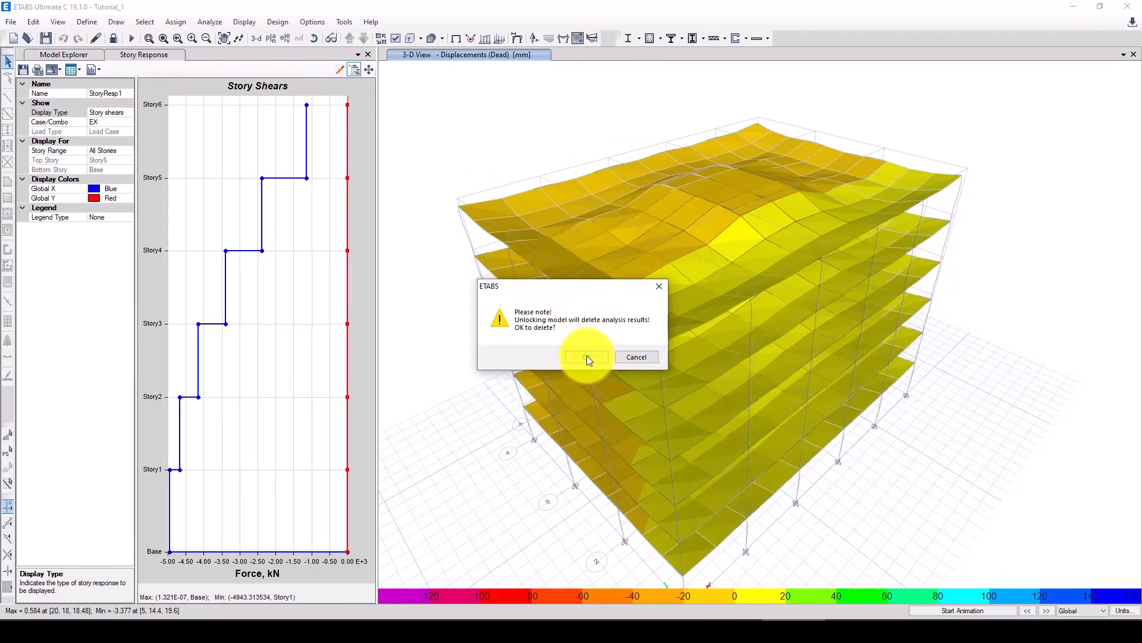
left_click(586, 356)
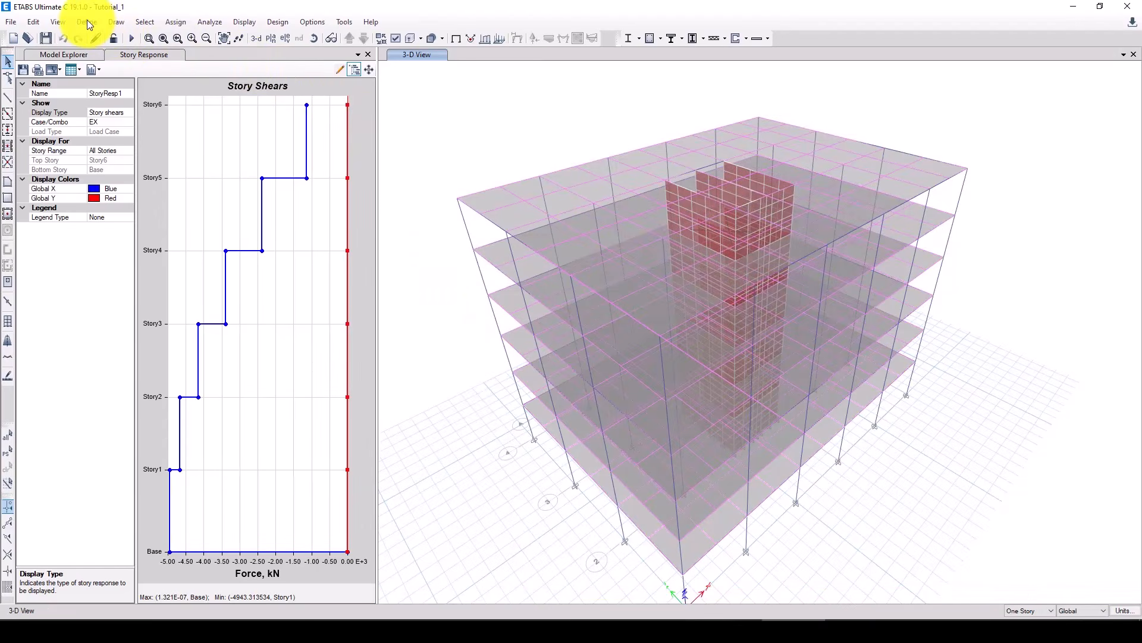
left_click(87, 22)
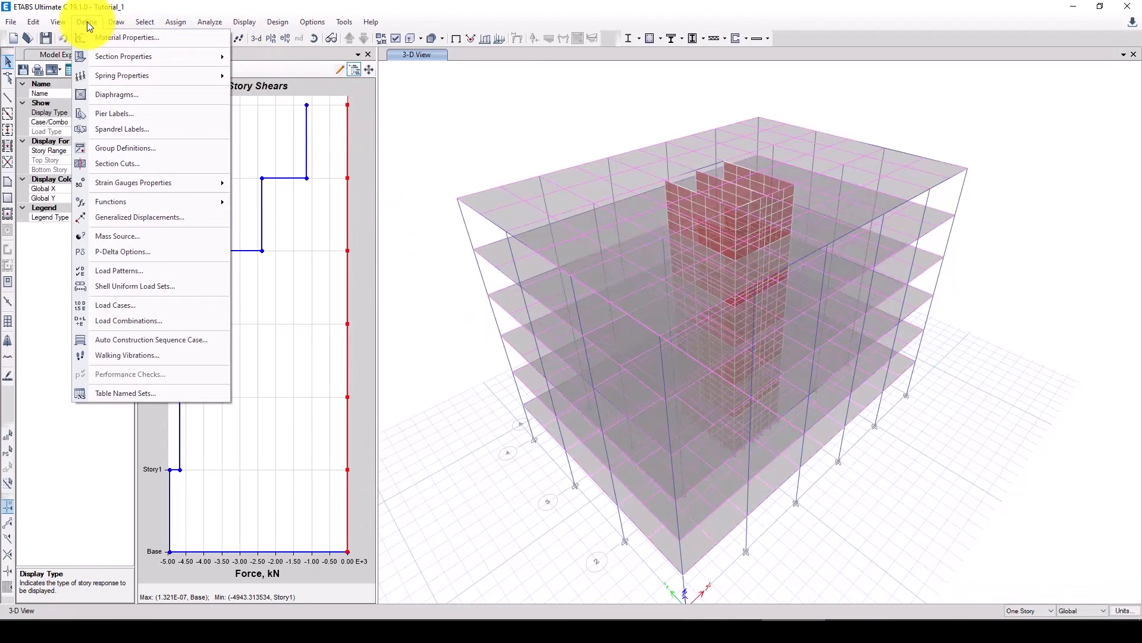
mouse_move(113, 57)
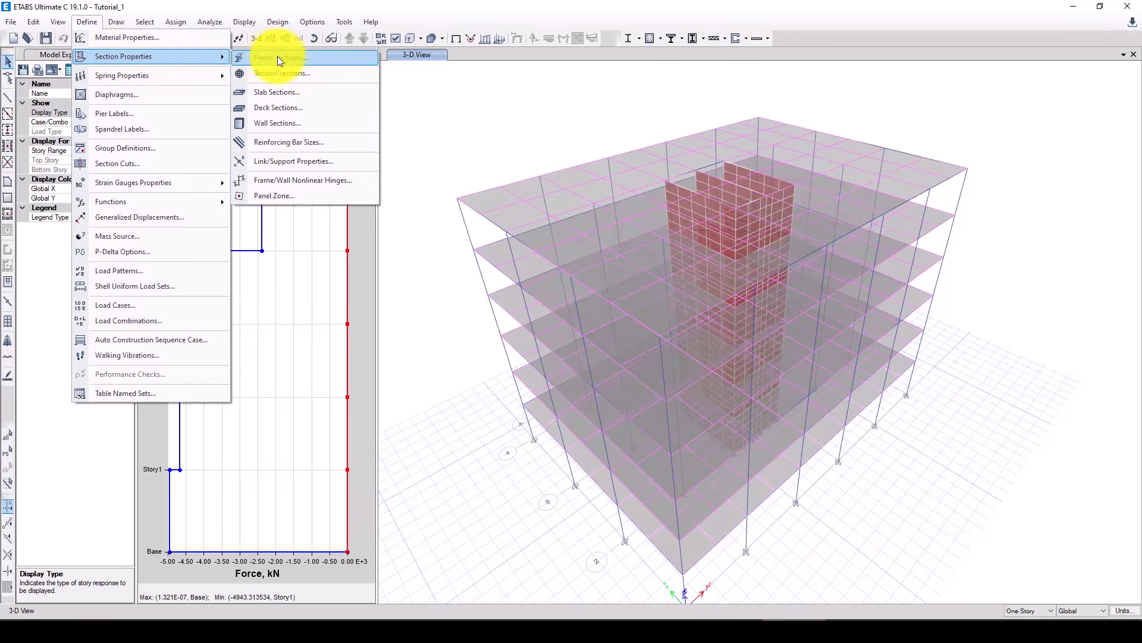
left_click(176, 20)
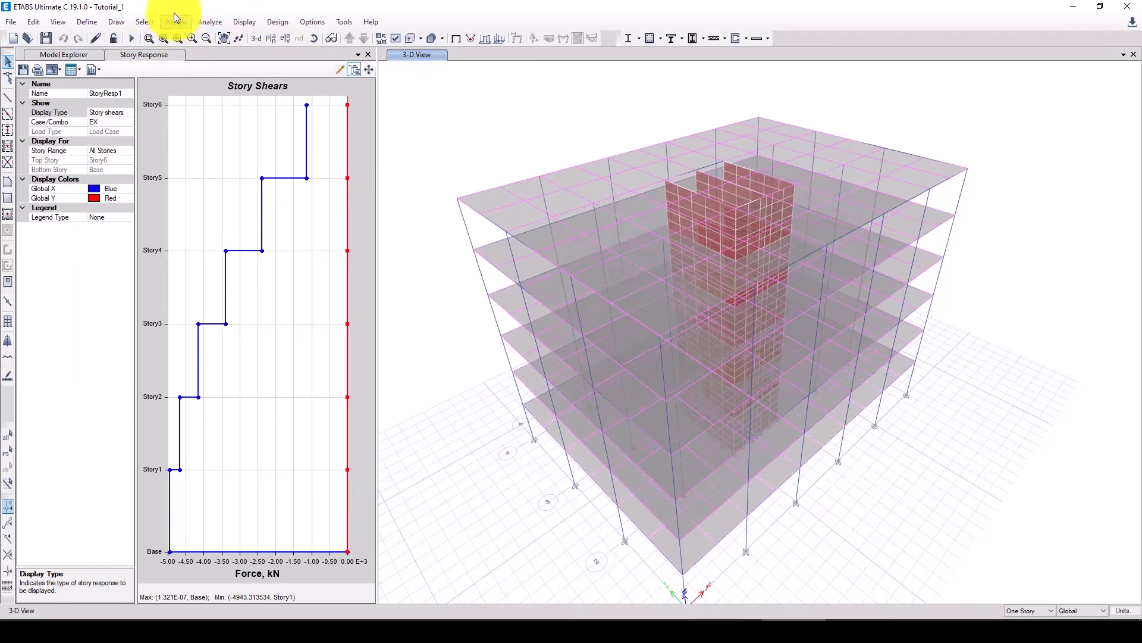
- Select all columns in the model by object type
left_click(141, 22)
left_click(142, 22)
left_click(142, 22)
mouse_move(159, 43)
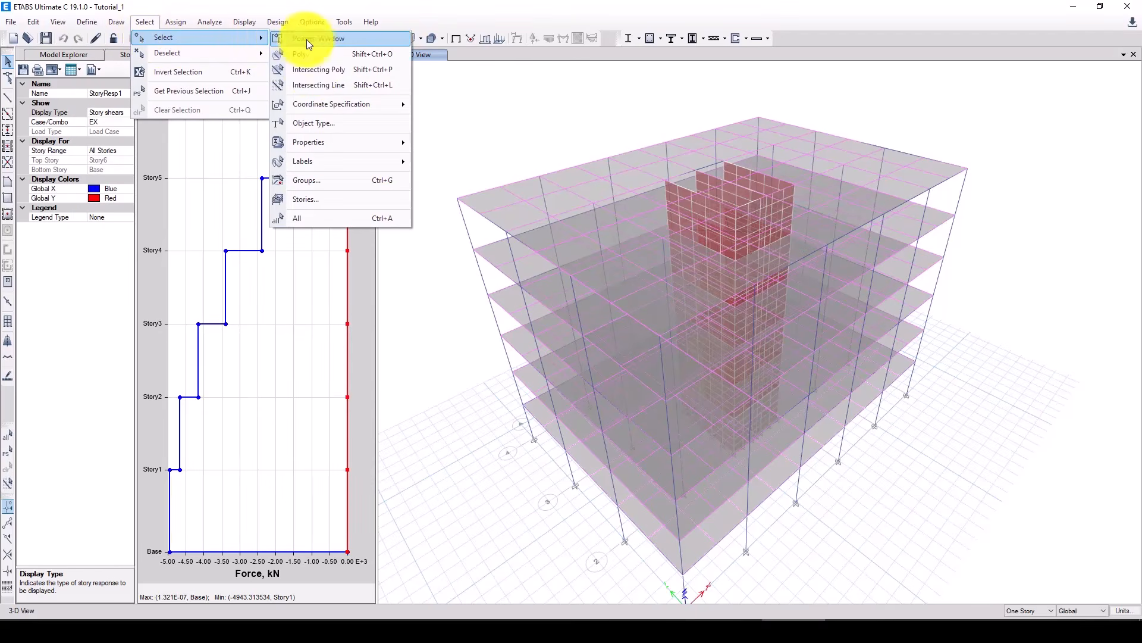
mouse_move(320, 144)
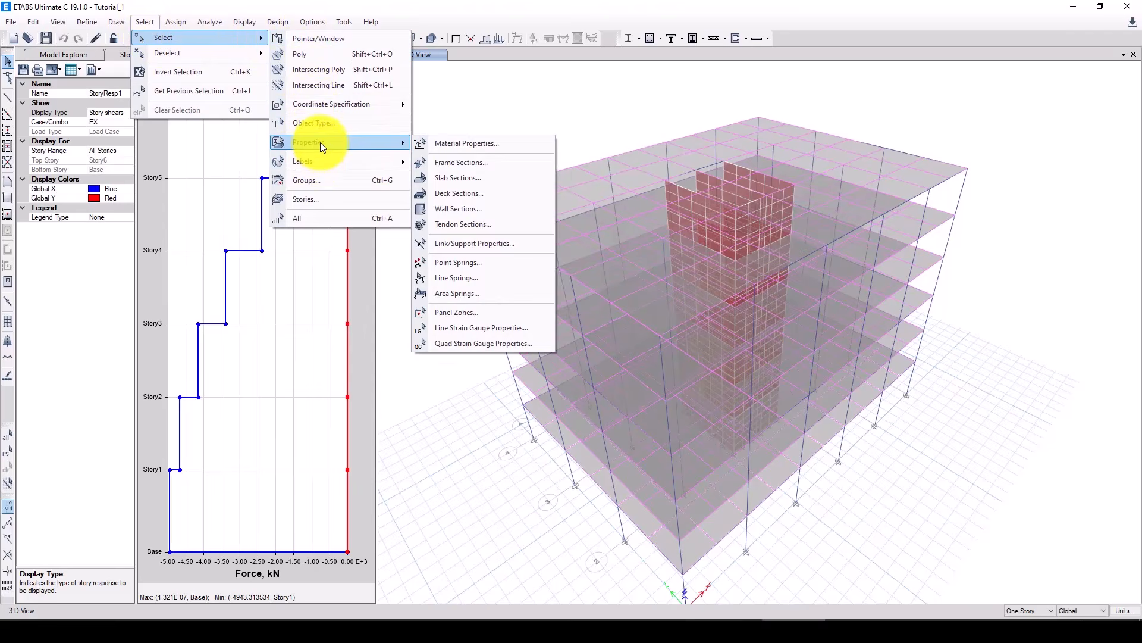
left_click(323, 123)
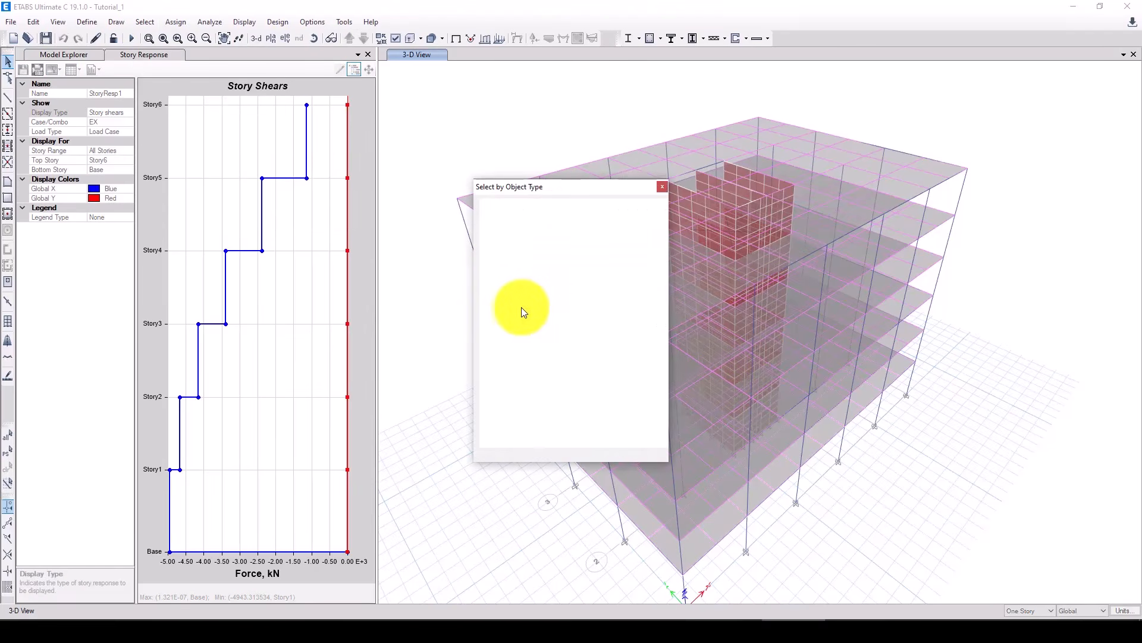
left_click(510, 232)
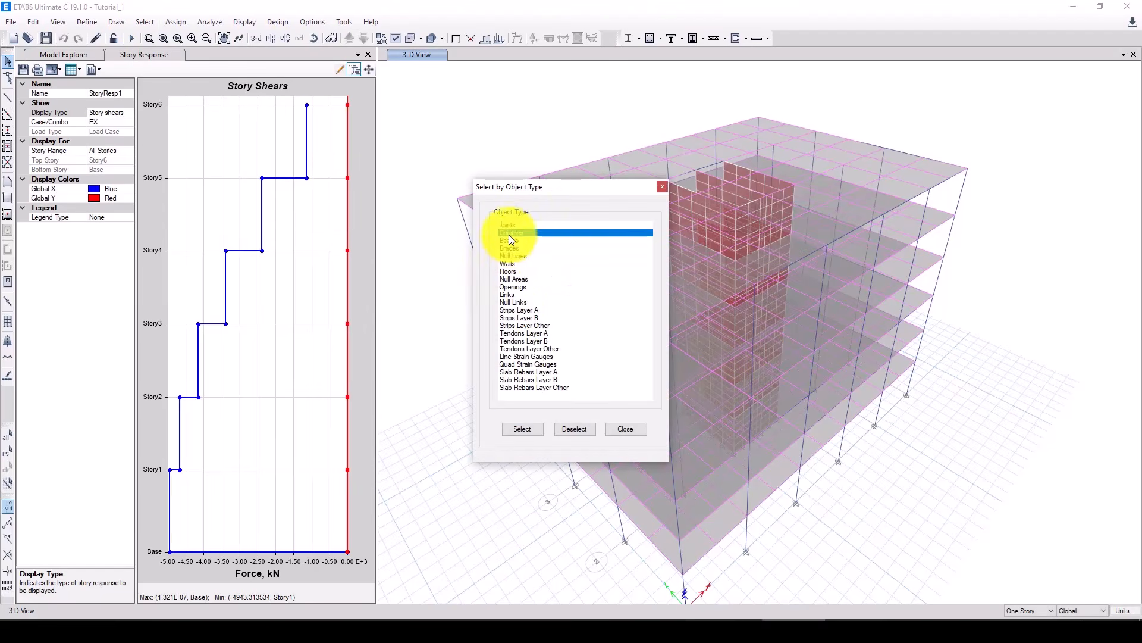
left_click(522, 429)
left_click(663, 190)
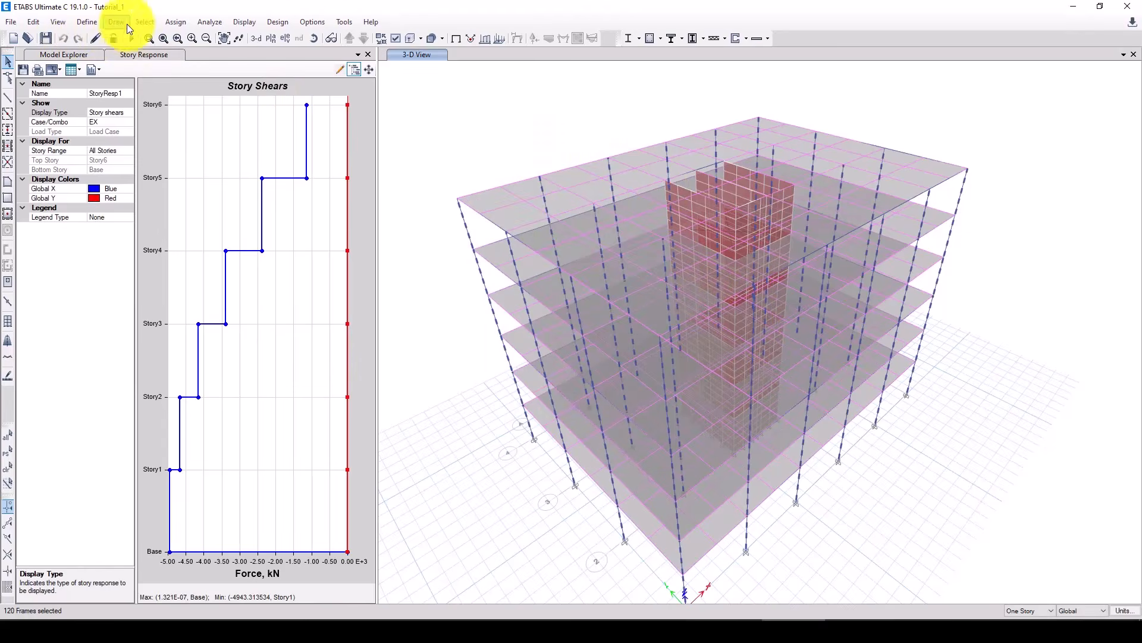
- Assign the C40x40 frame section to the selected columns and check the section labels in the 3D view
left_click(87, 21)
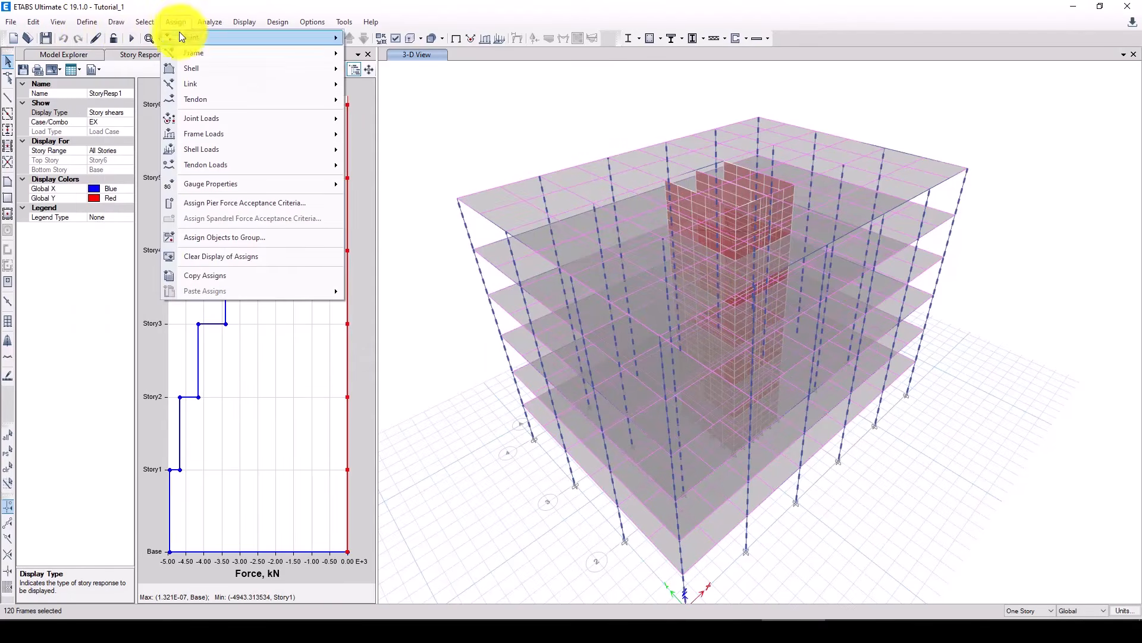
mouse_move(302, 55)
left_click(398, 54)
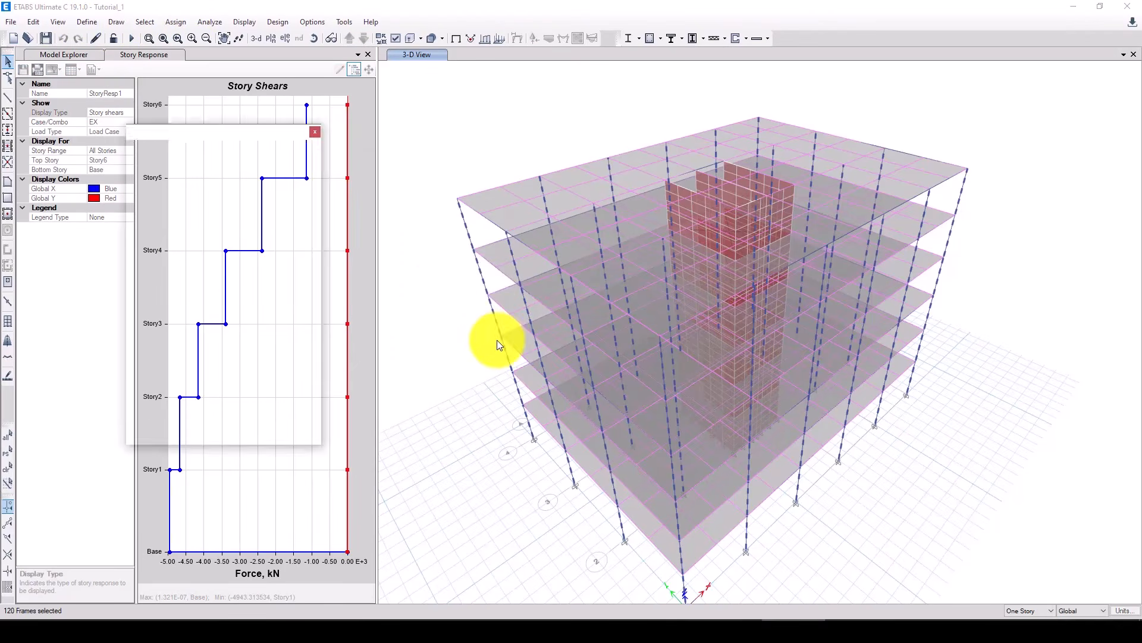
left_click(405, 263)
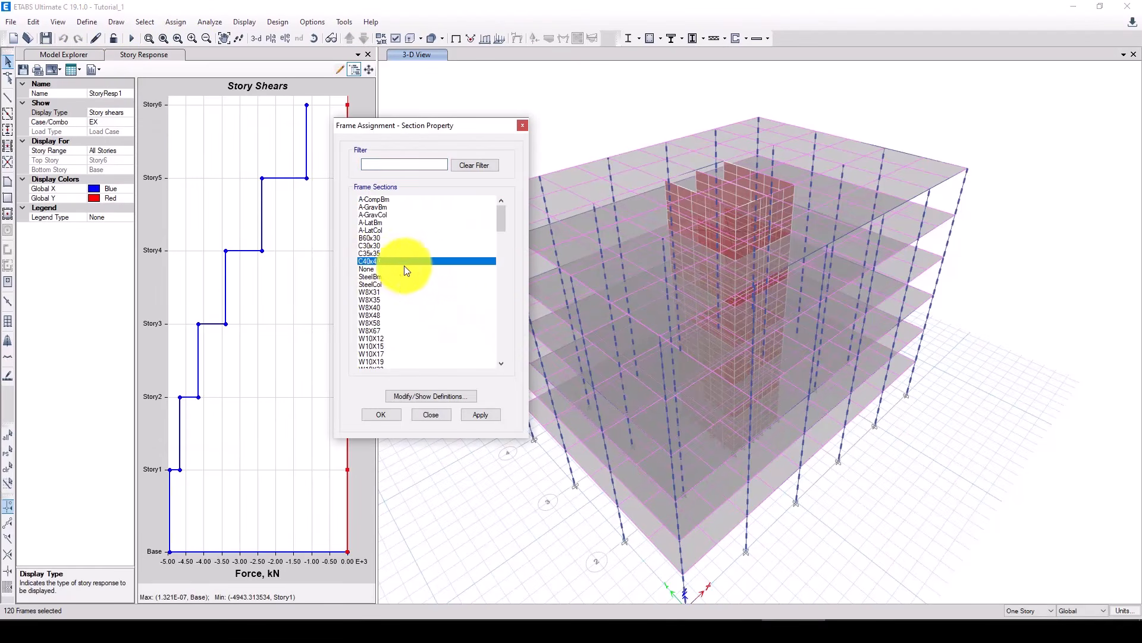
left_click(381, 415)
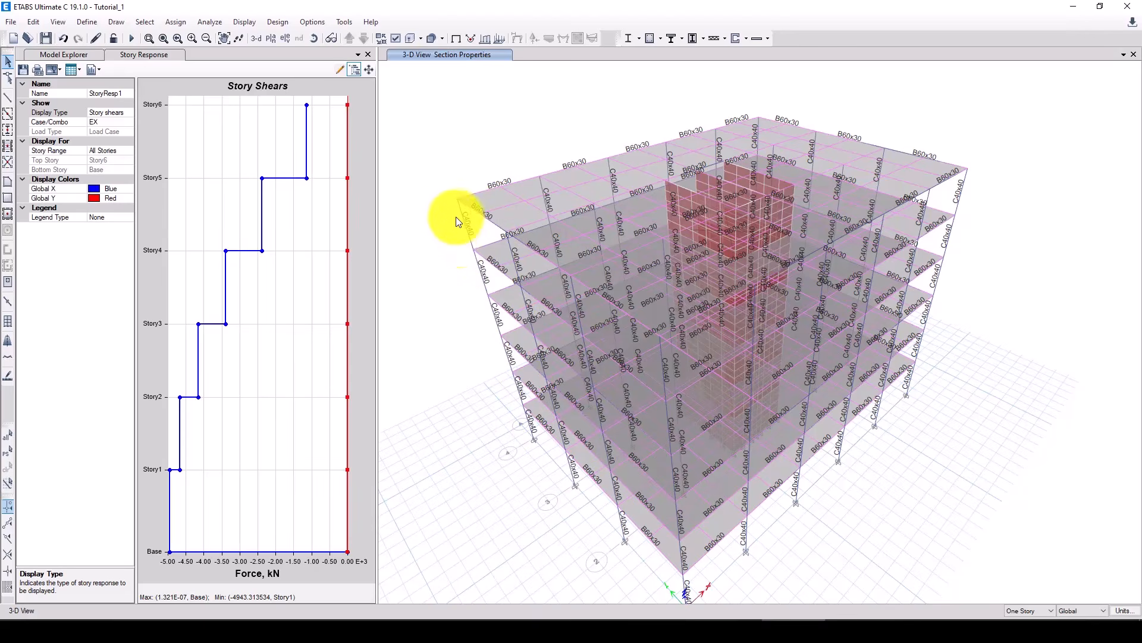
scroll(458, 232, "up", 2)
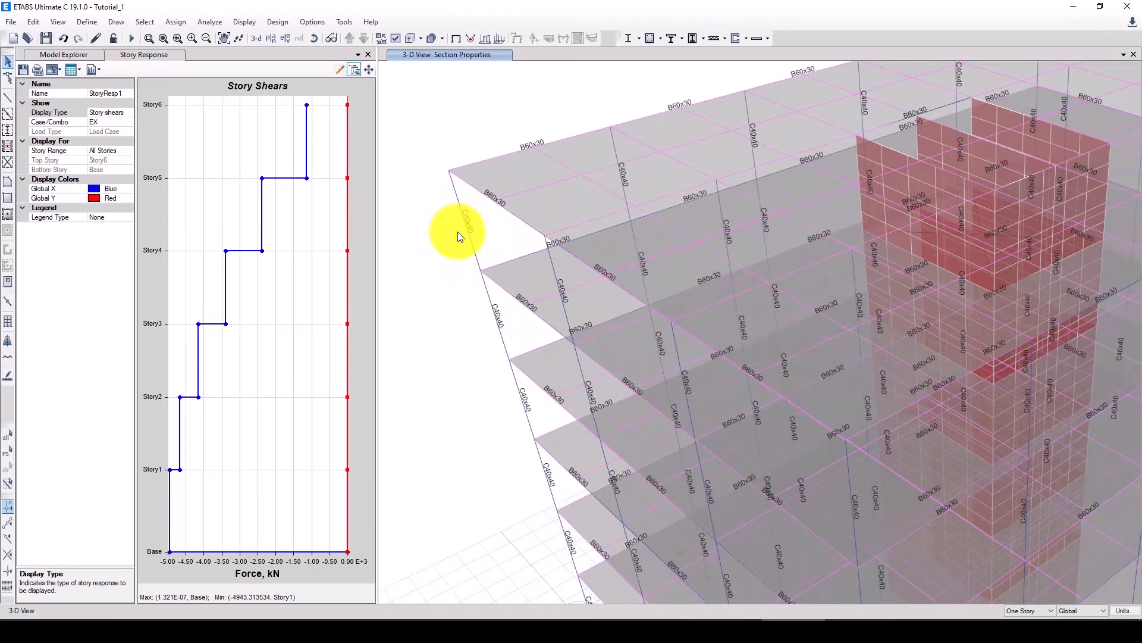
scroll(470, 250, "down", 3)
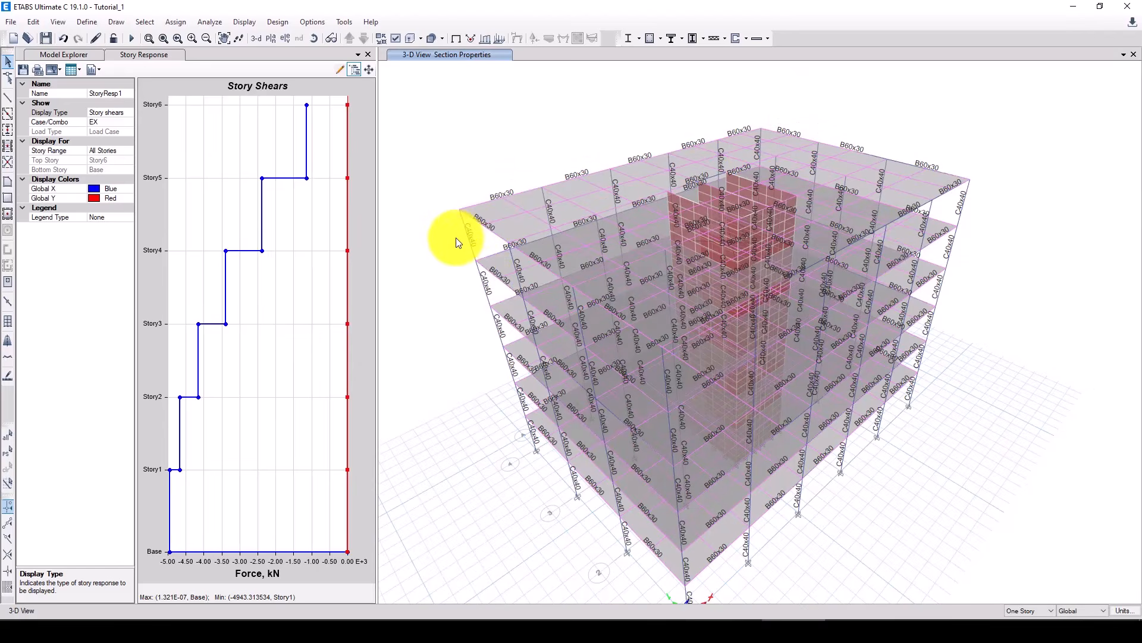
scroll(461, 216, "up", 3)
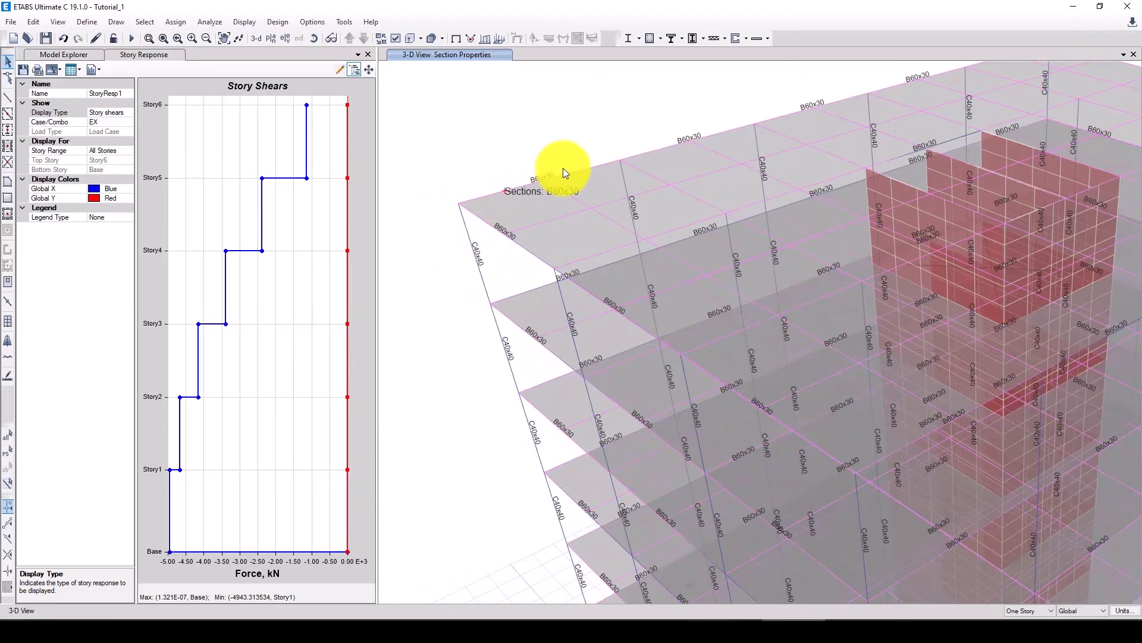
scroll(484, 194, "up", 1)
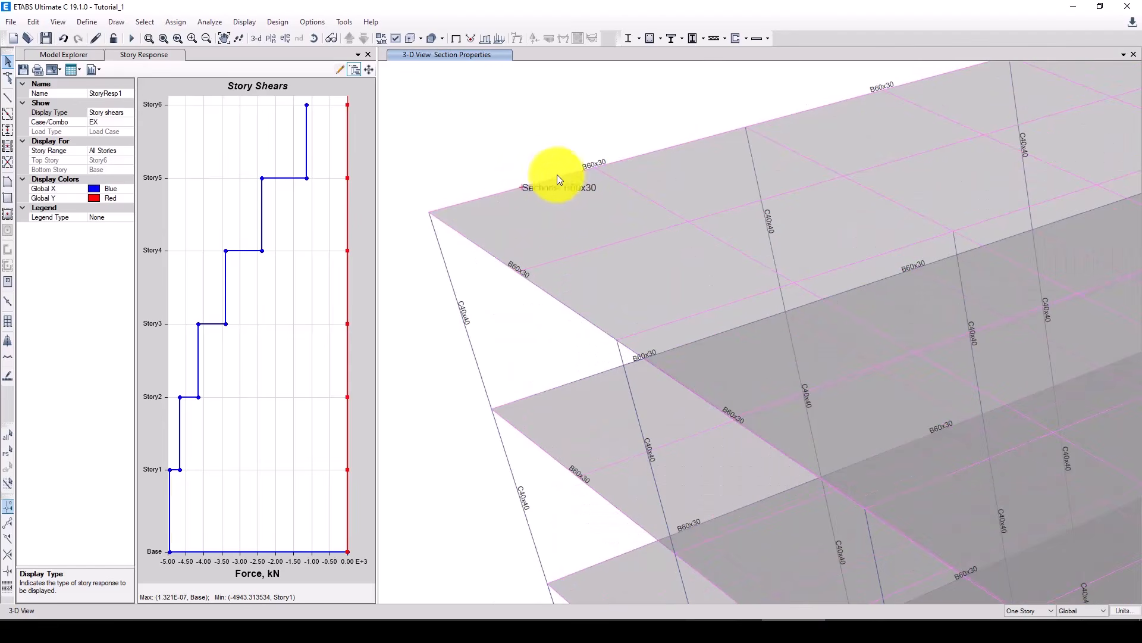
scroll(476, 194, "down", 2)
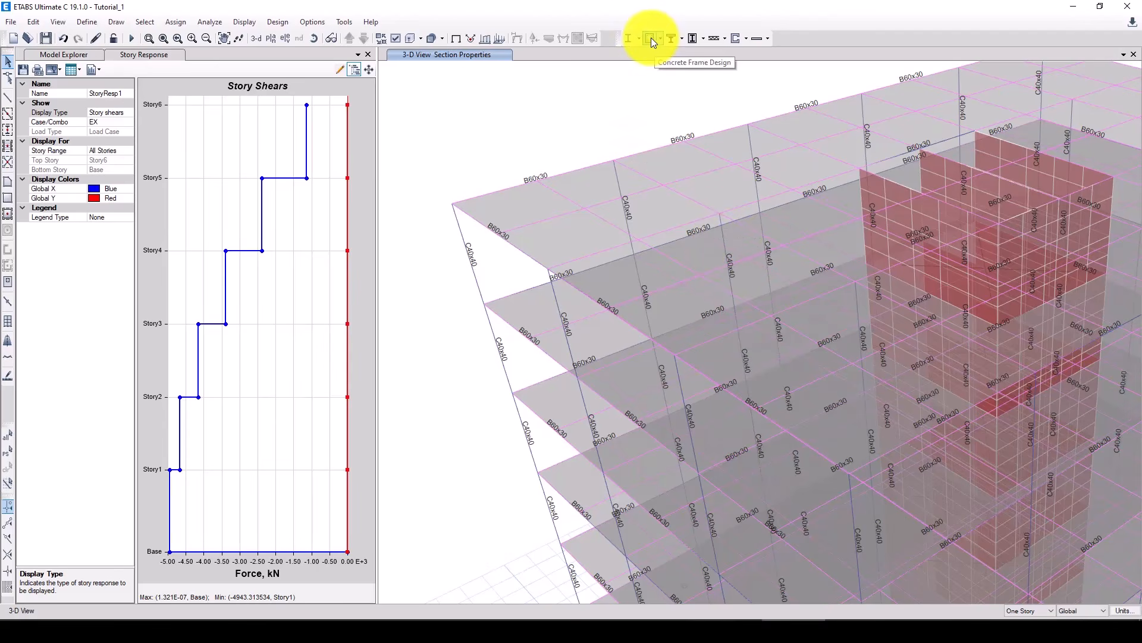
- Run the analysis and the concrete frame design, and verify that all concrete members passed the design check
left_click(131, 38)
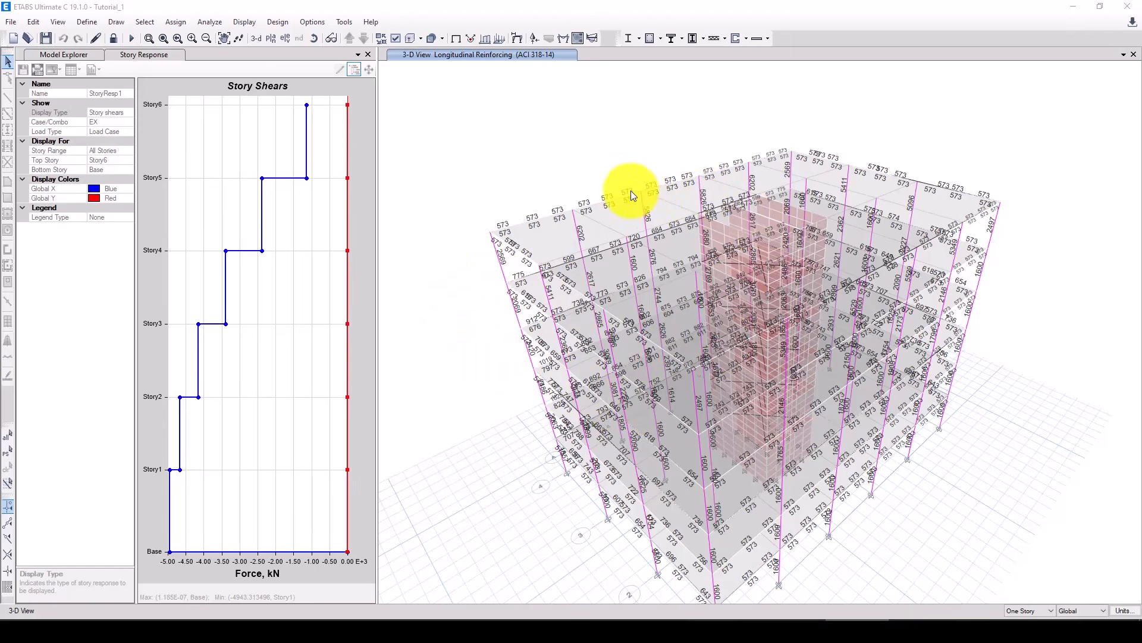
middle_click_drag(731, 383, 691, 338)
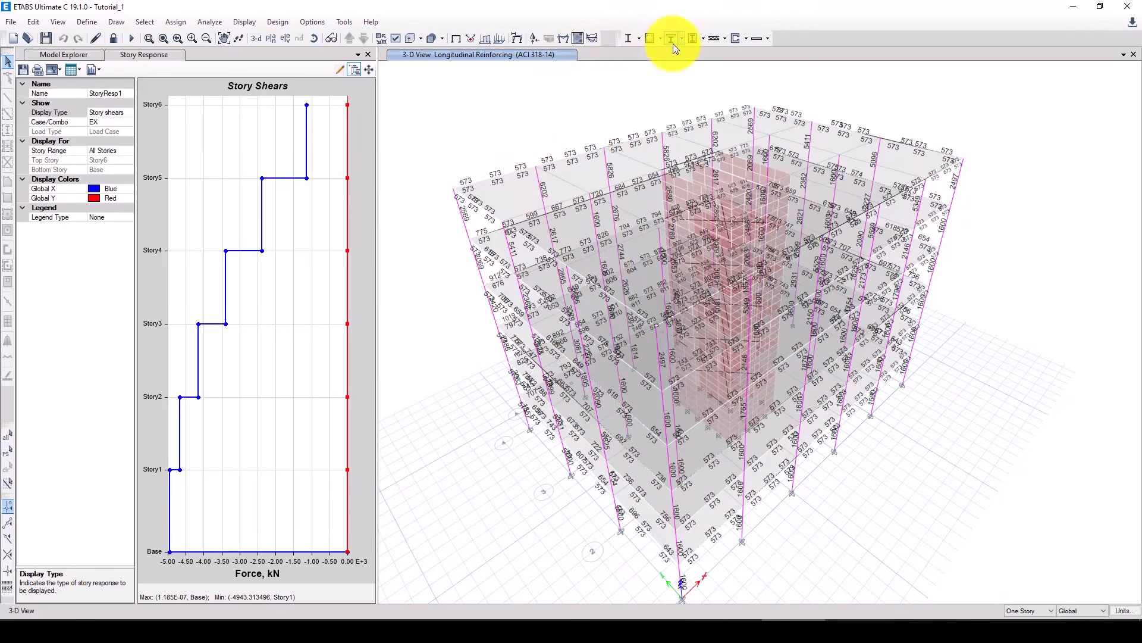
left_click(658, 37)
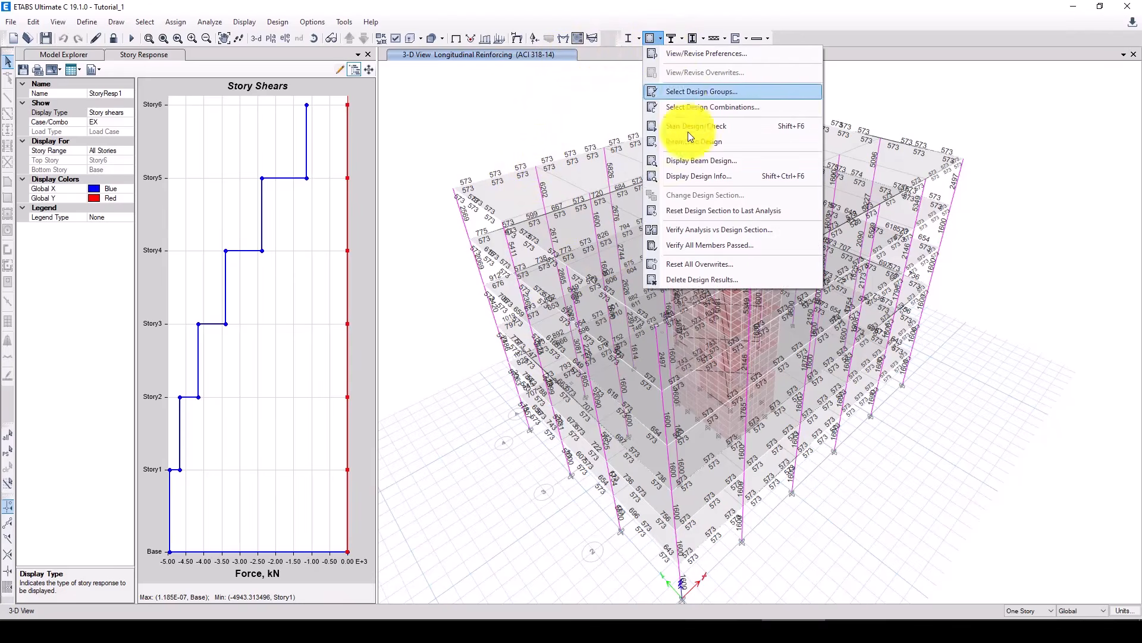
left_click(704, 245)
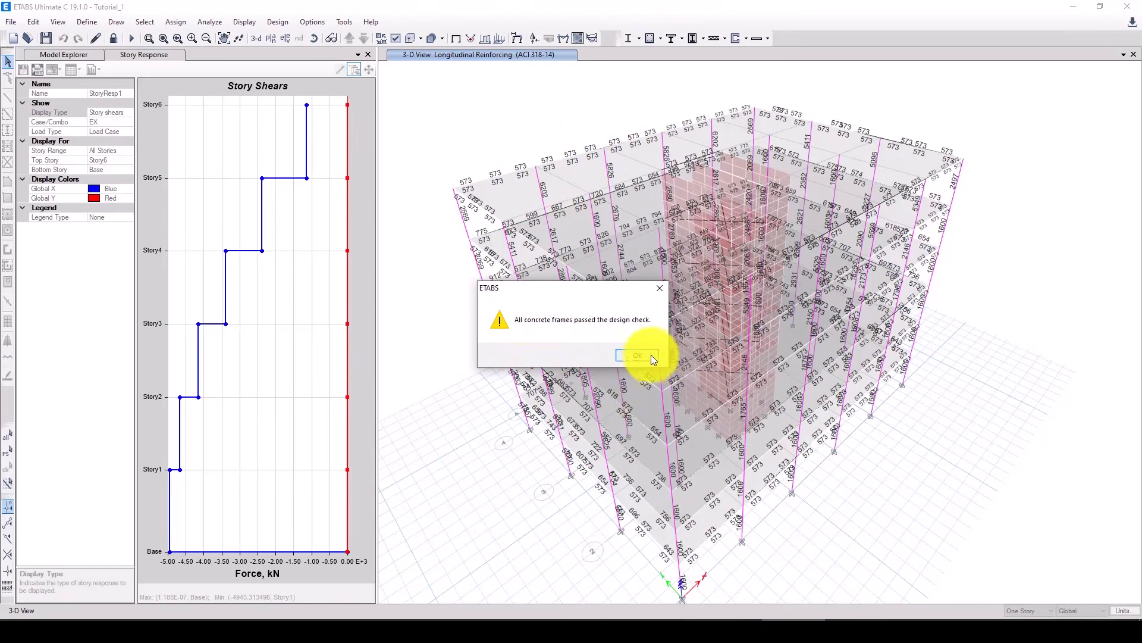
left_click(633, 356)
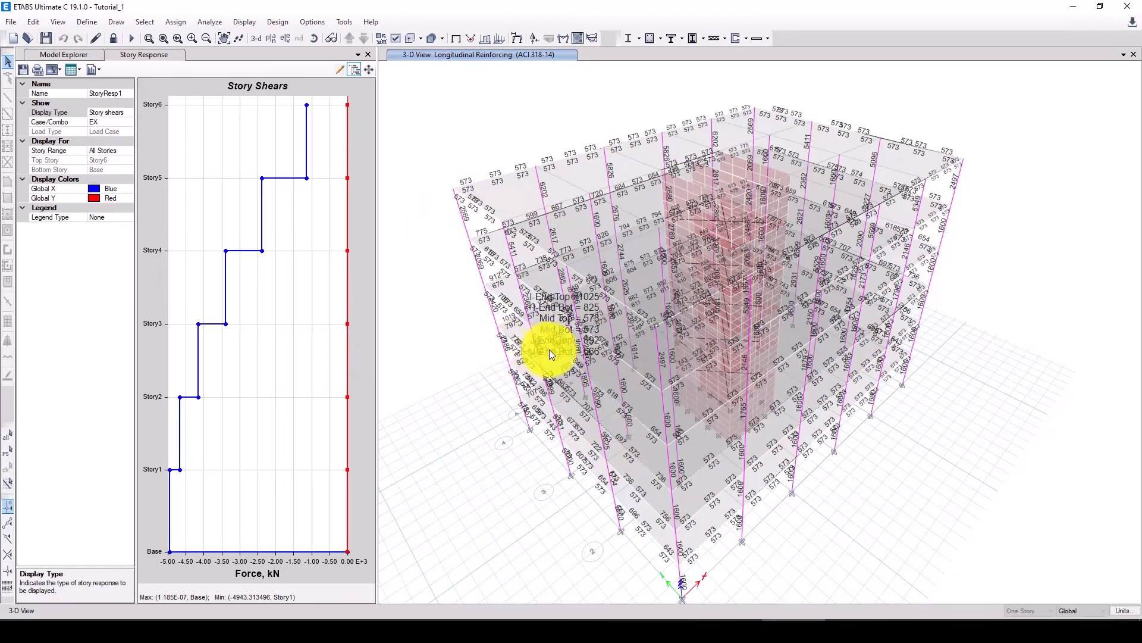
- Examine the ACI 318-14 longitudinal reinforcing of the corner columns and the adjoining top-story beams in the 3D view
middle_click_drag(538, 348, 558, 345)
scroll(489, 207, "up", 5)
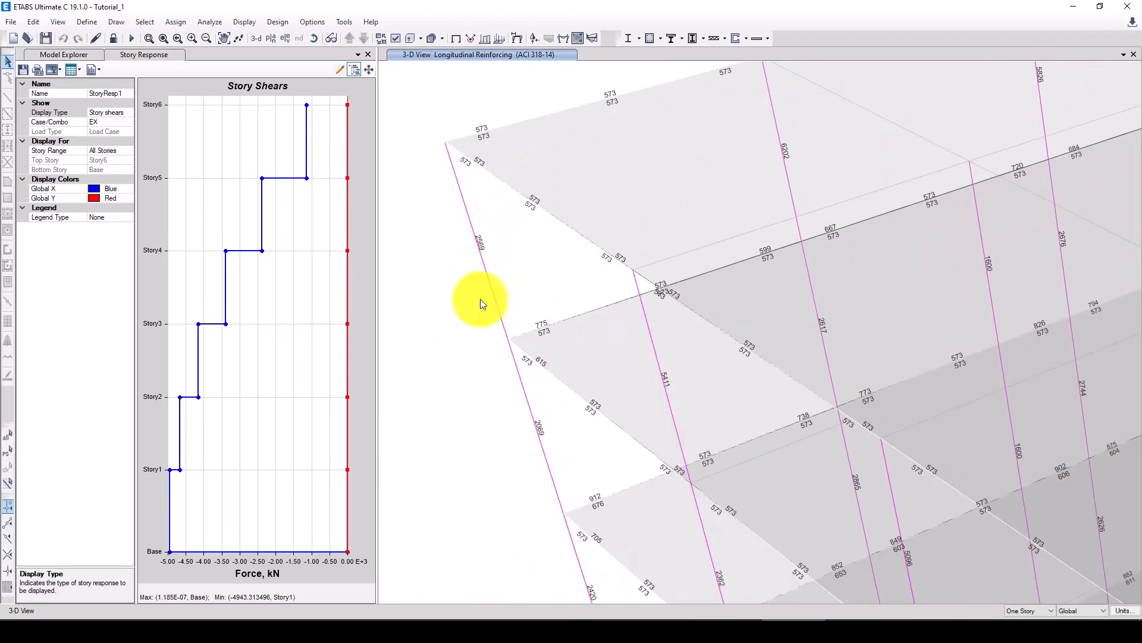
scroll(480, 299, "down", 3)
scroll(504, 342, "up", 1)
scroll(498, 330, "down", 5)
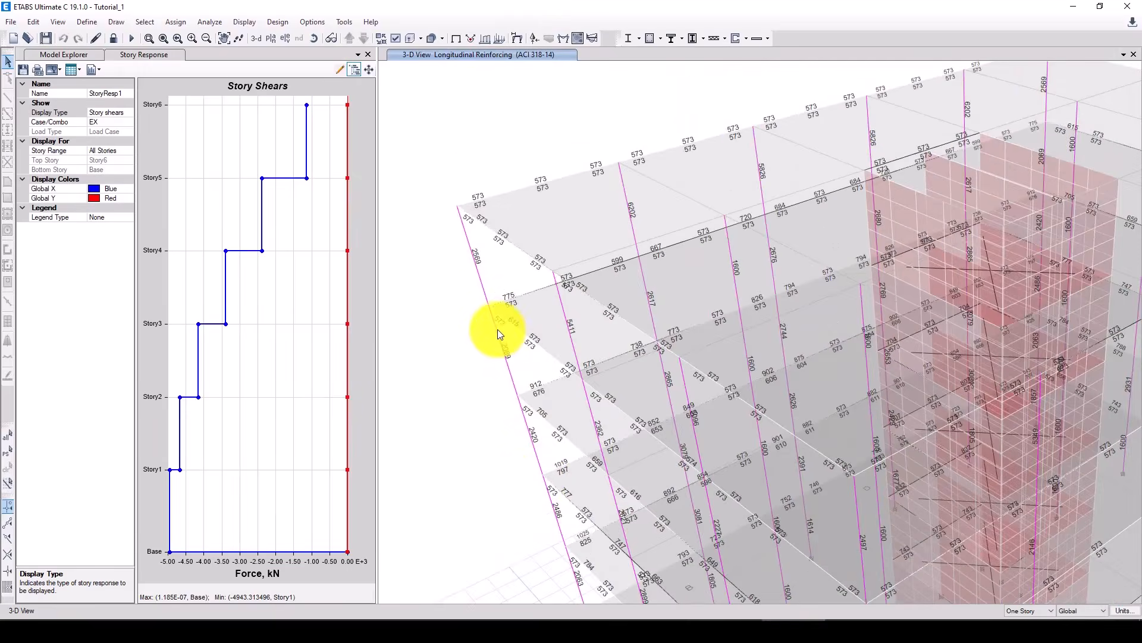
scroll(548, 510, "up", 8)
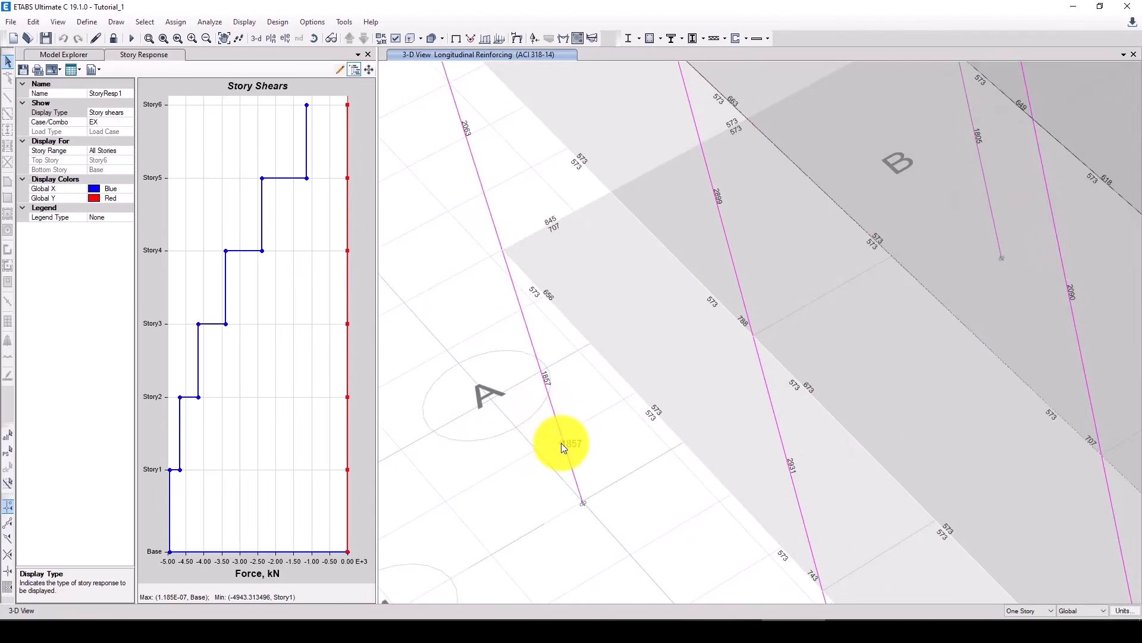
scroll(562, 443, "down", 3)
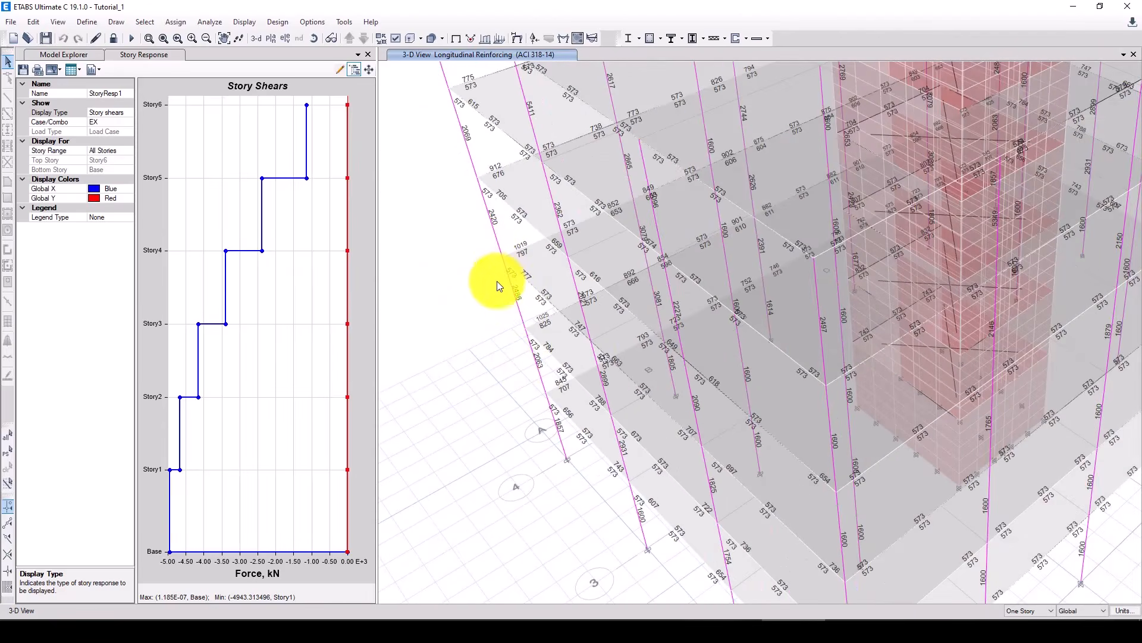
scroll(499, 297, "down", 3)
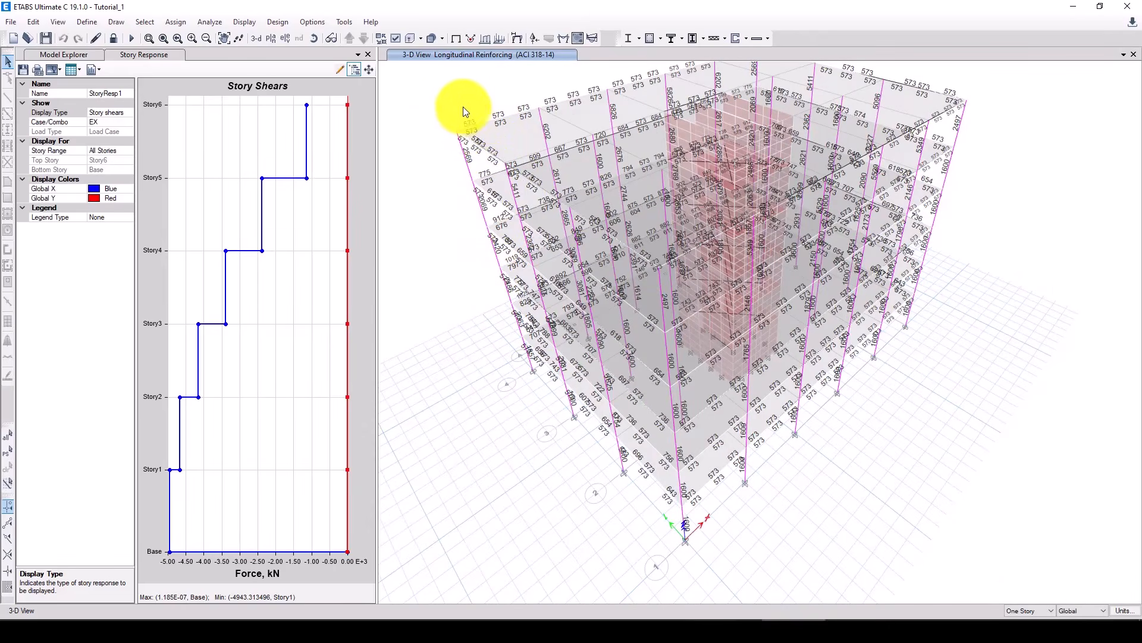
scroll(458, 100, "up", 4)
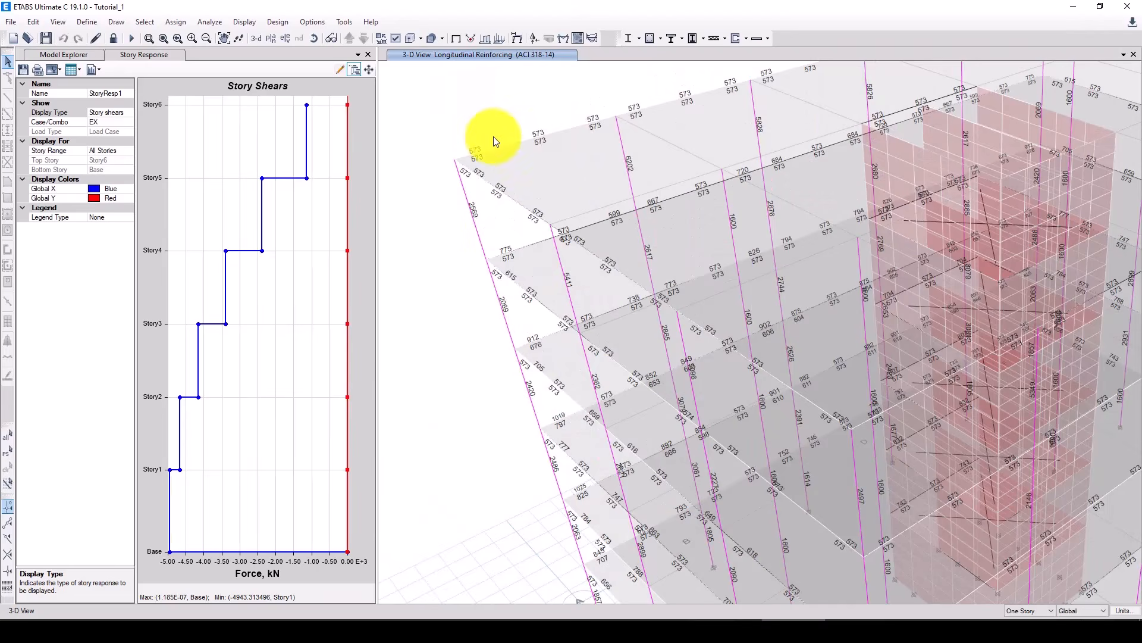
mouse_move(547, 138)
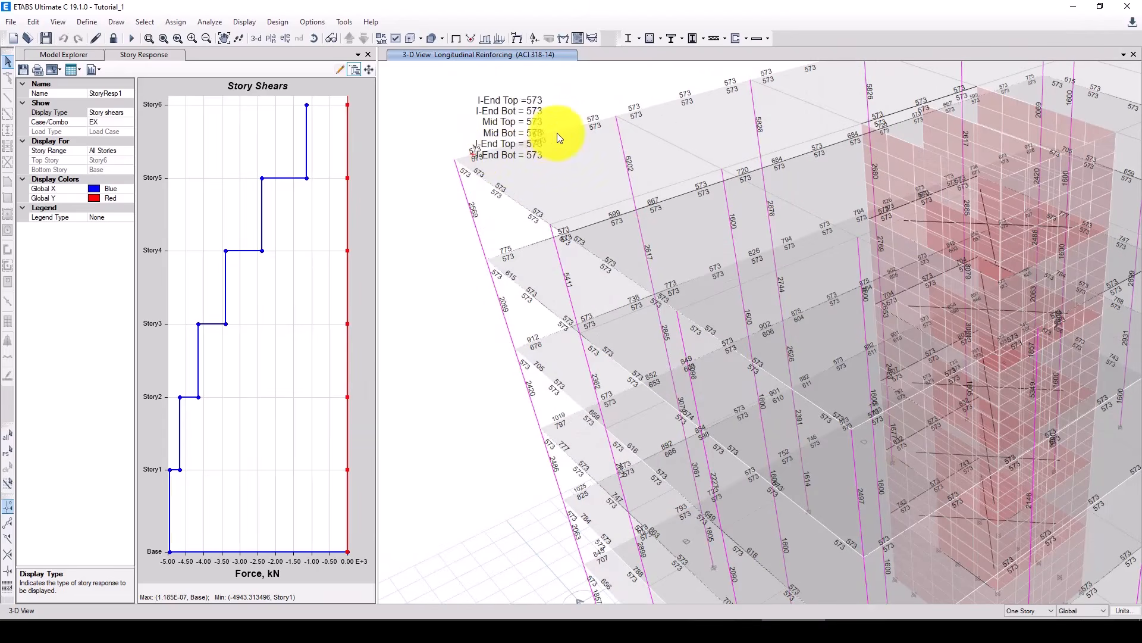
mouse_move(500, 145)
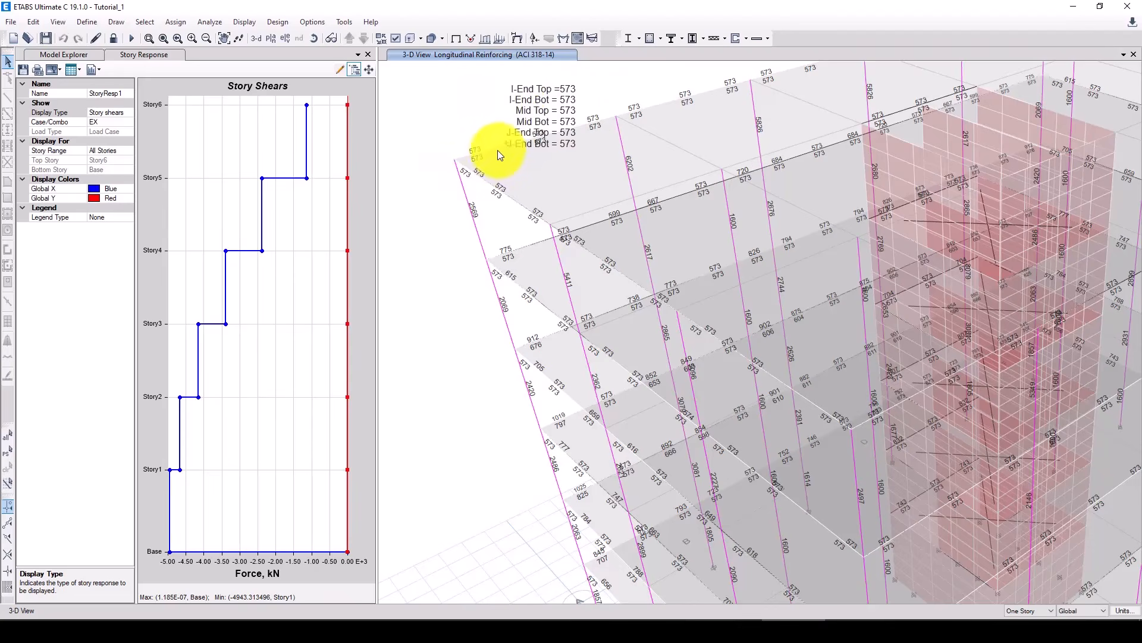
mouse_move(453, 158)
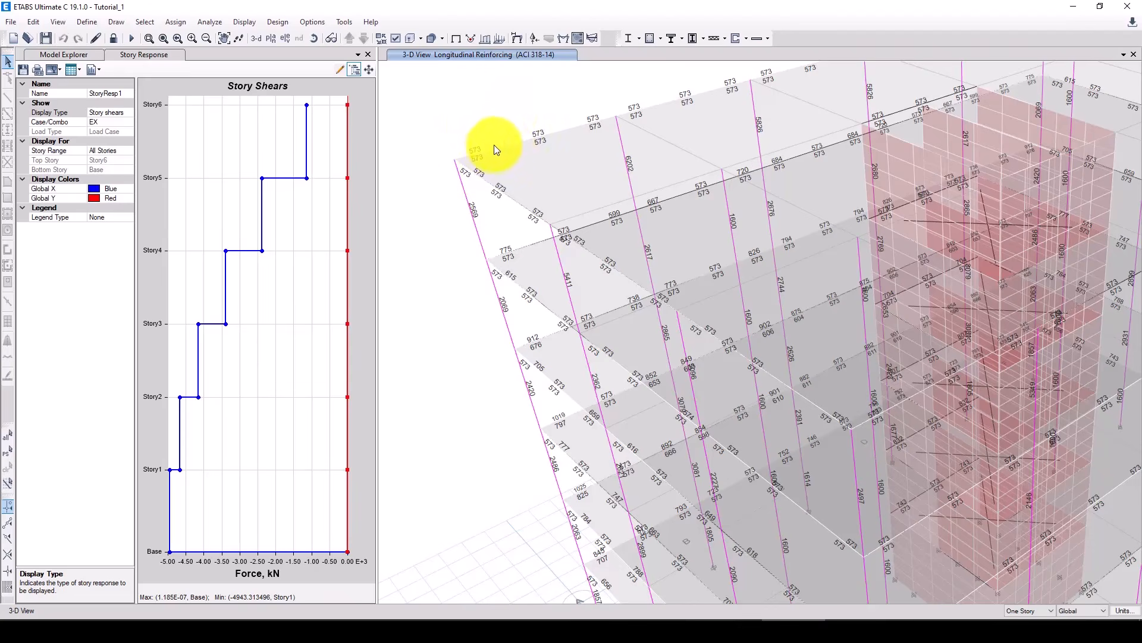
- Change the design code in the concrete frame design preferences to Chinese 2010
left_click(662, 38)
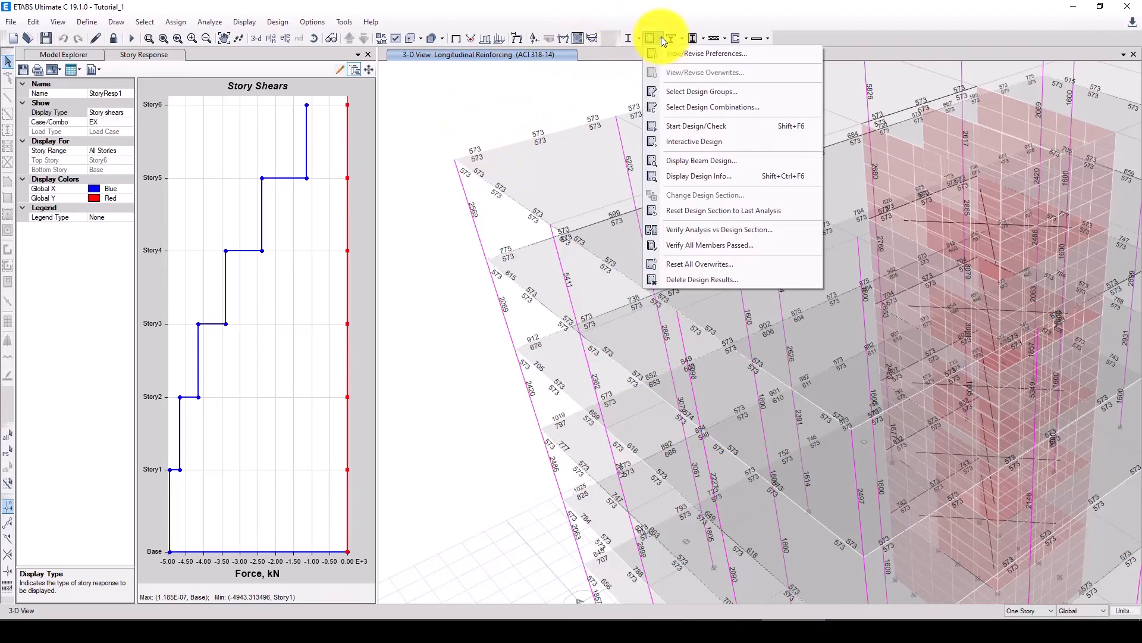
left_click(675, 52)
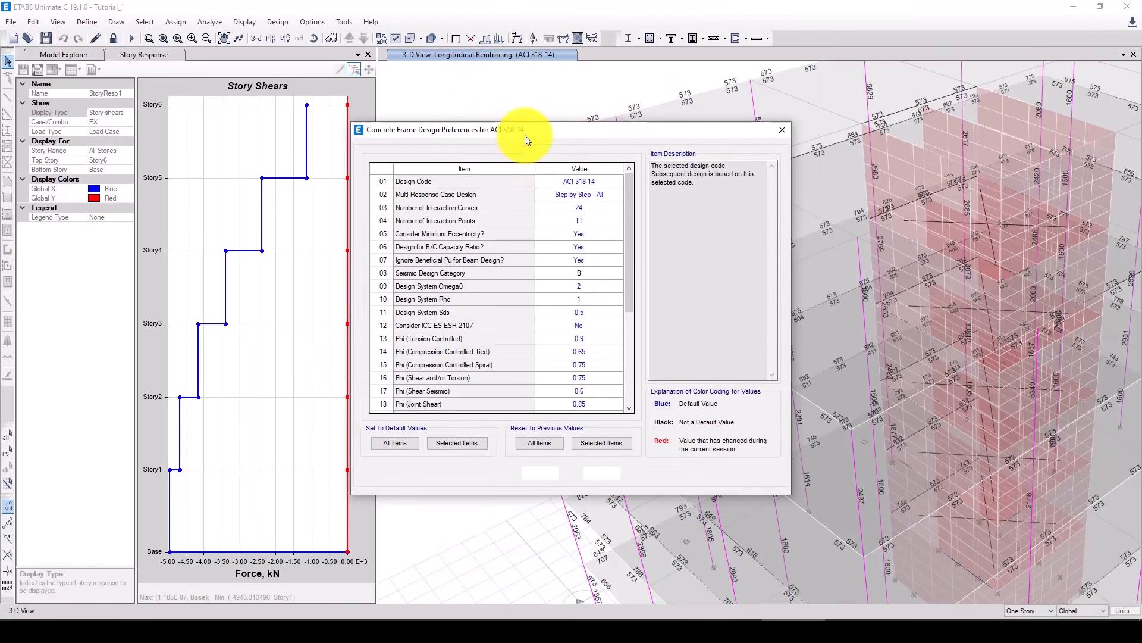
left_click(605, 174)
left_click(632, 171)
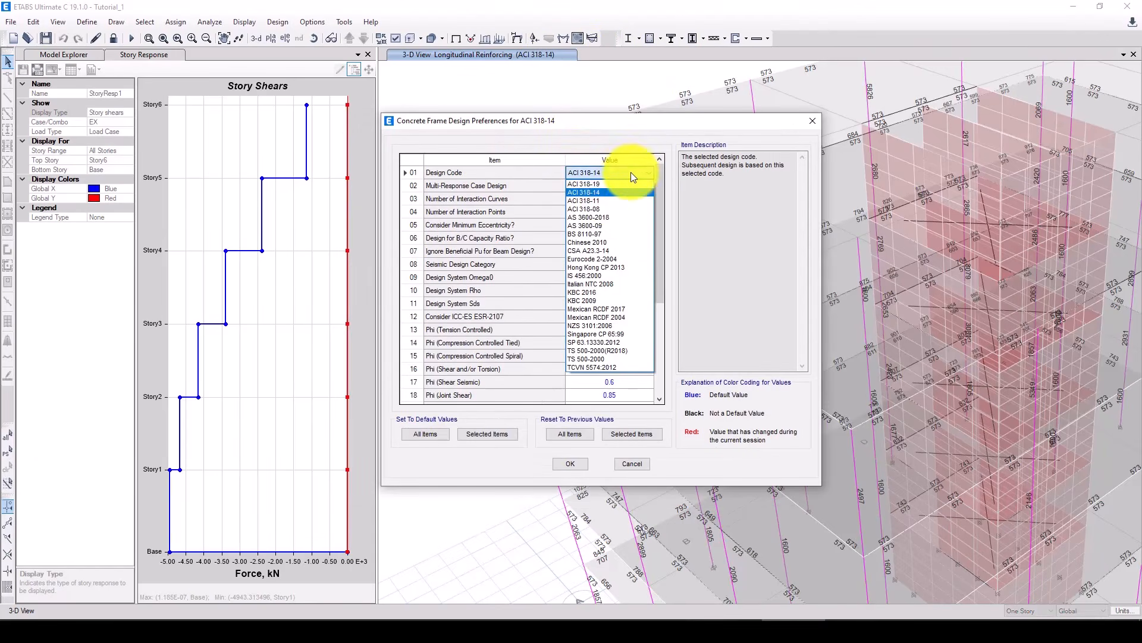
left_click(602, 241)
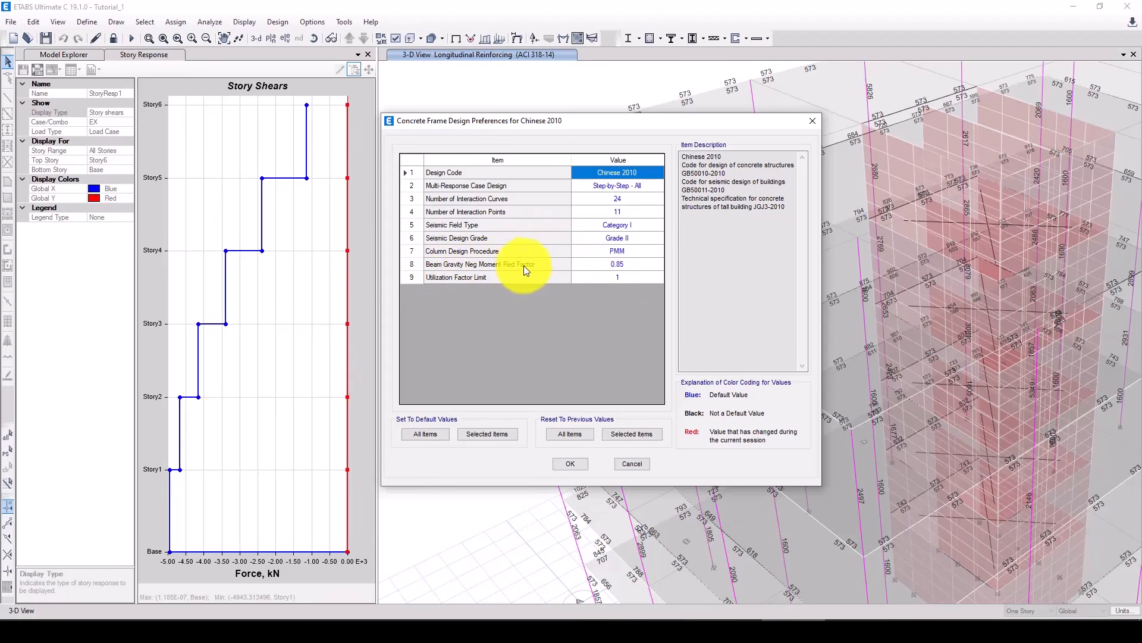
left_click_drag(630, 130, 295, 125)
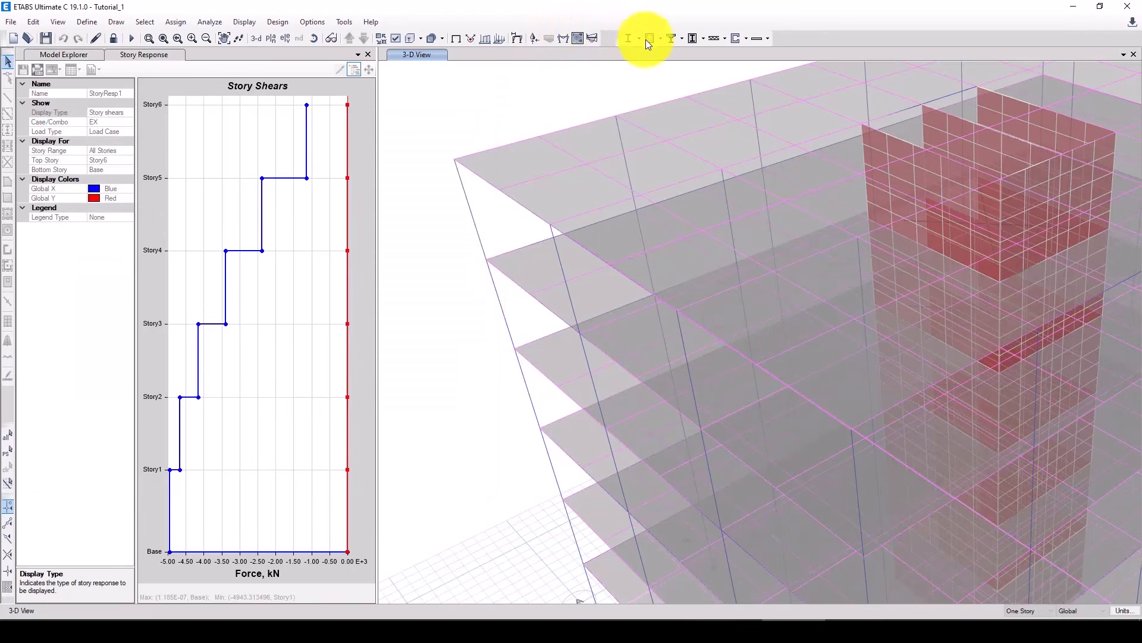
- Run the concrete frame design with the Chinese 2010 code and inspect the longitudinal reinforcing of the columns and beams
left_click(651, 39)
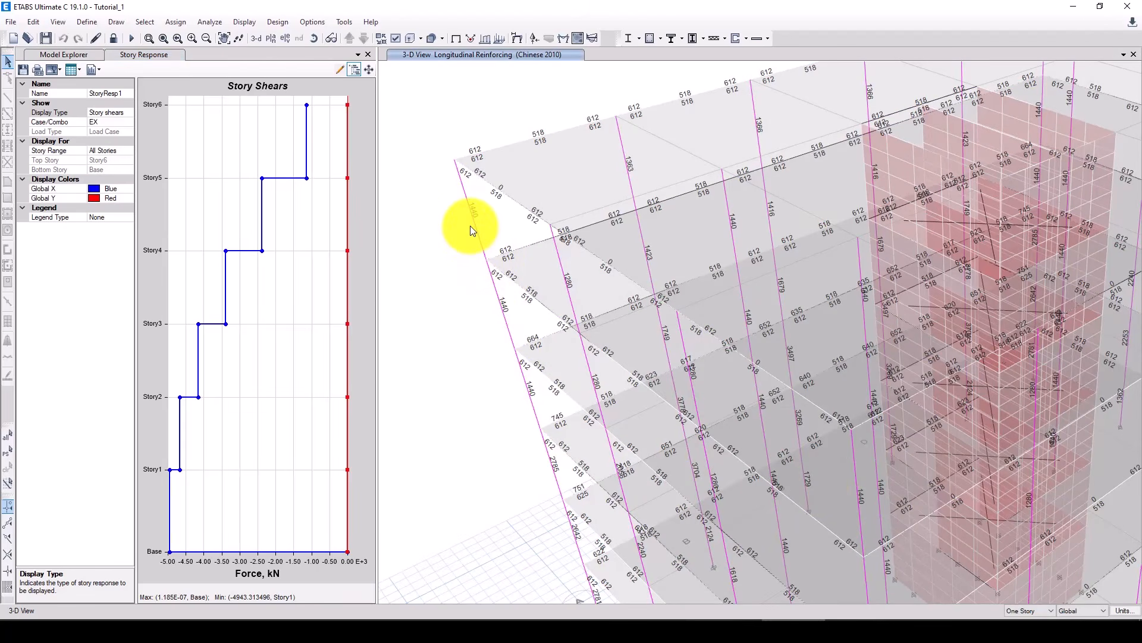
scroll(470, 226, "down", 4)
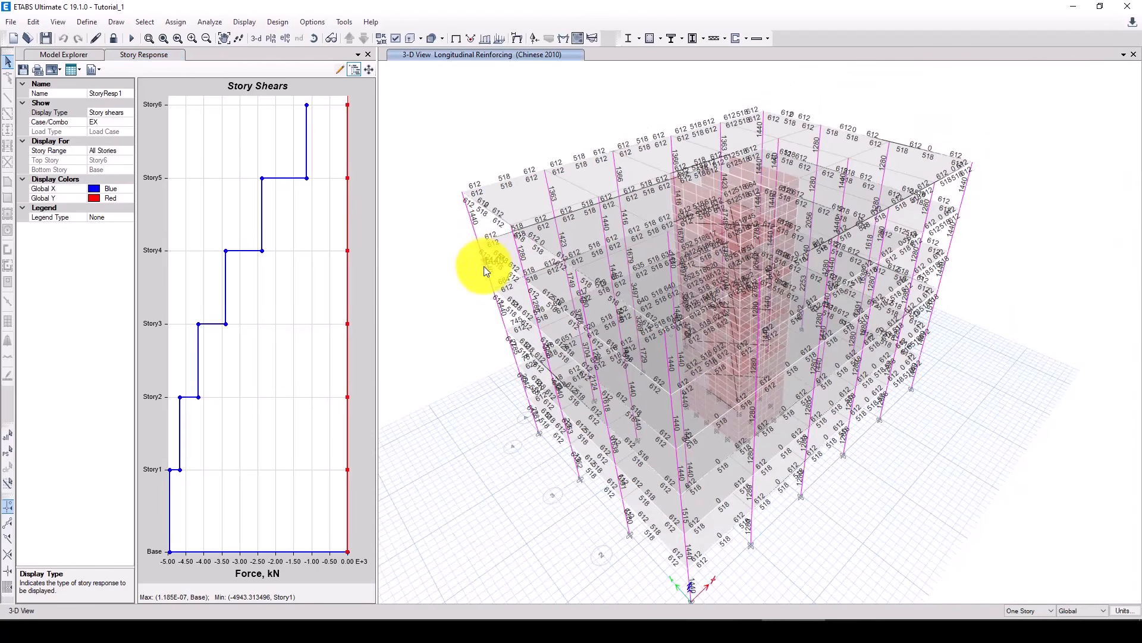
scroll(533, 446, "up", 10)
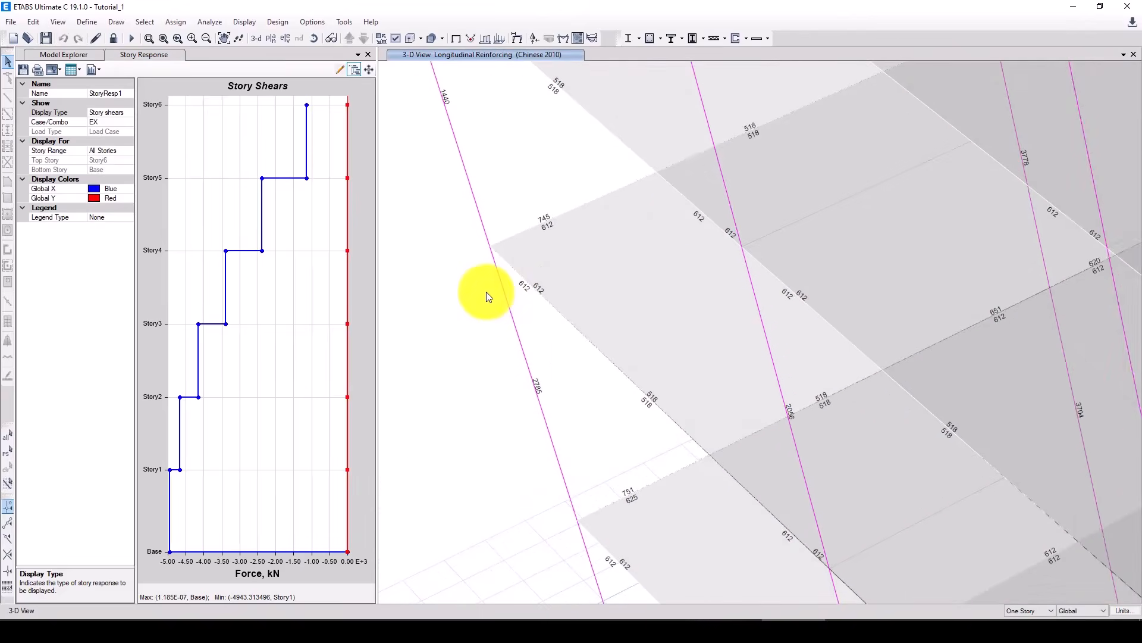
scroll(488, 294, "down", 5)
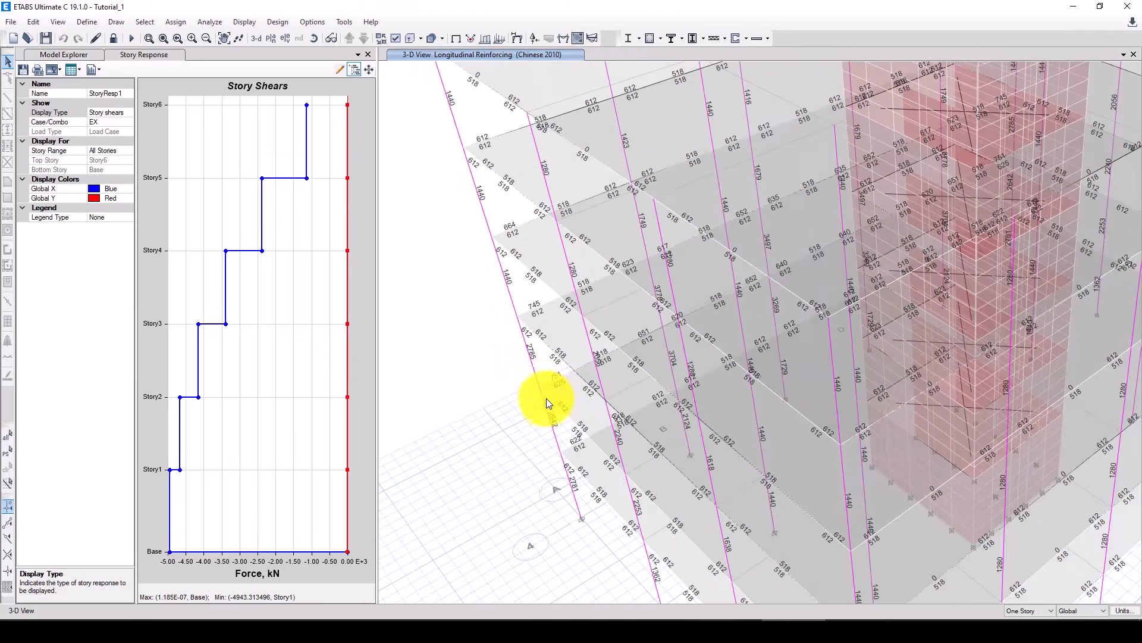
scroll(548, 401, "down", 5)
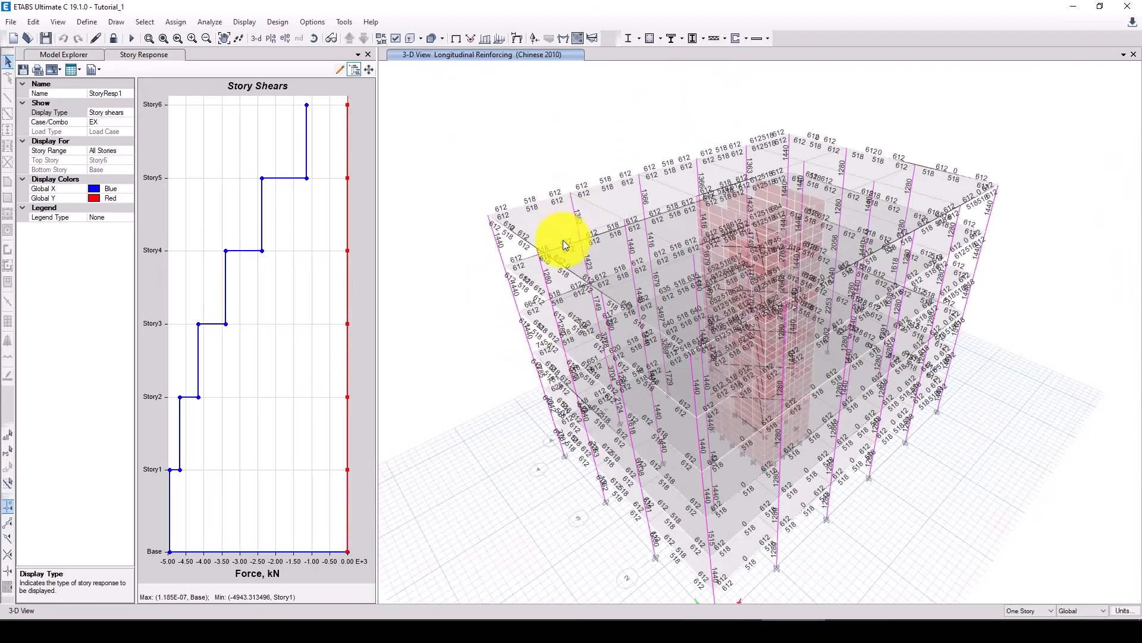
scroll(515, 295, "up", 4)
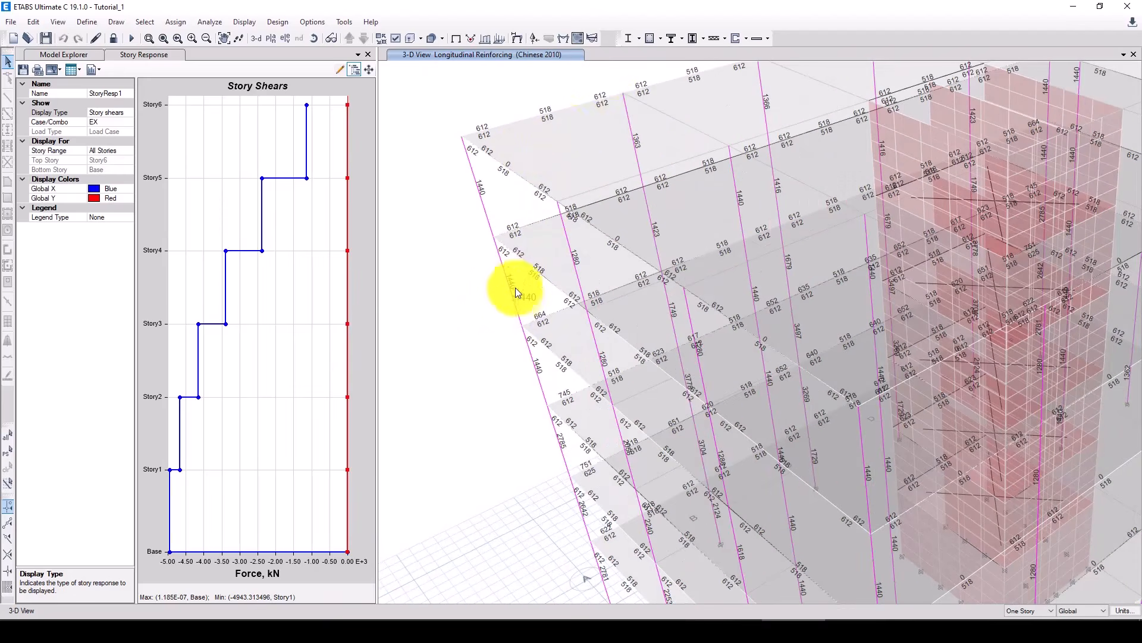
- Set the concrete frame design code to ACI 318-14 in the design preferences
left_click(662, 36)
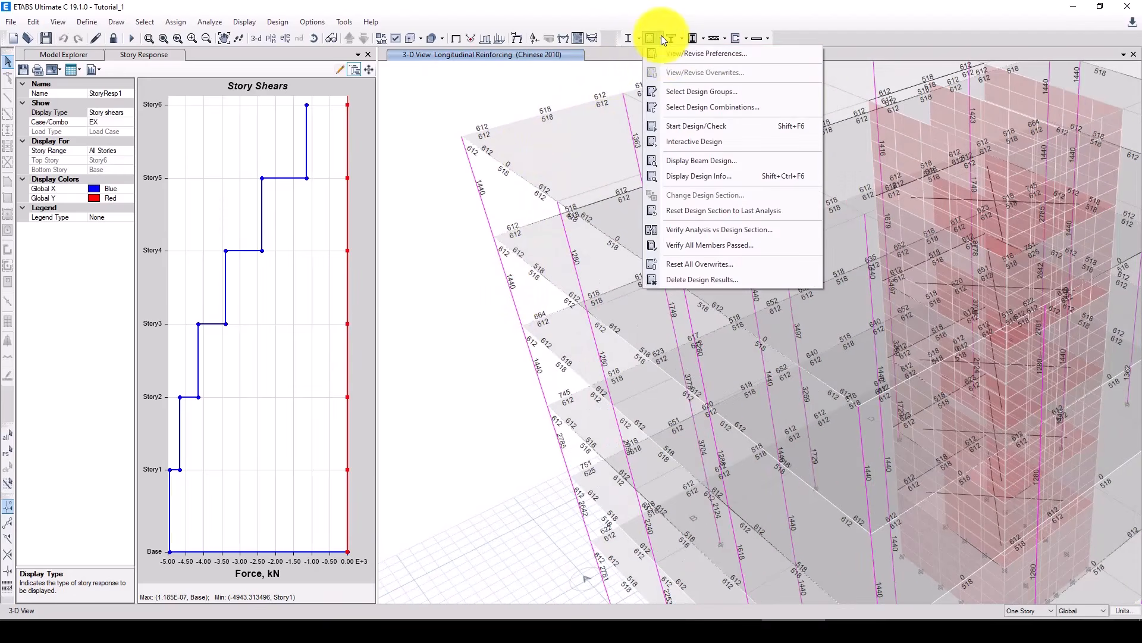
left_click(676, 54)
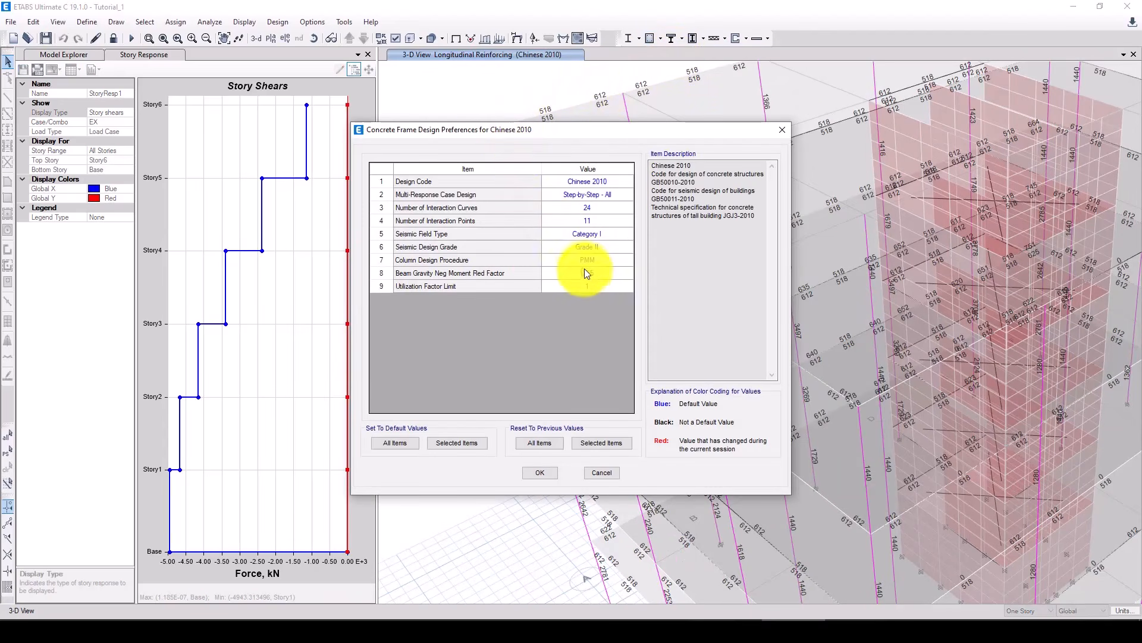
left_click(608, 179)
left_click(608, 182)
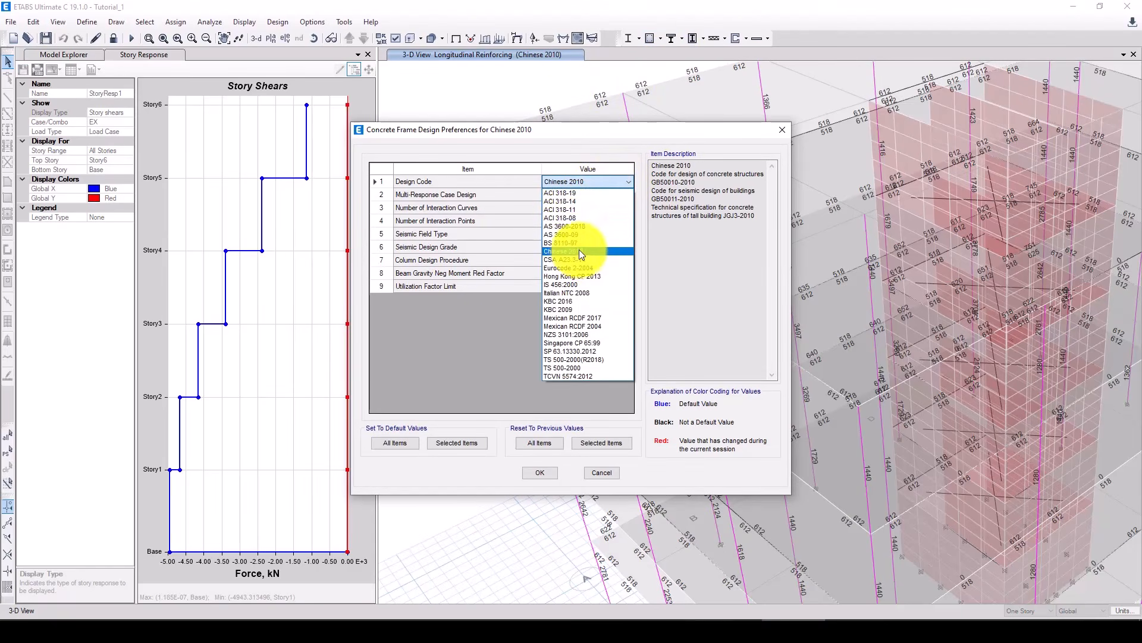
left_click(580, 202)
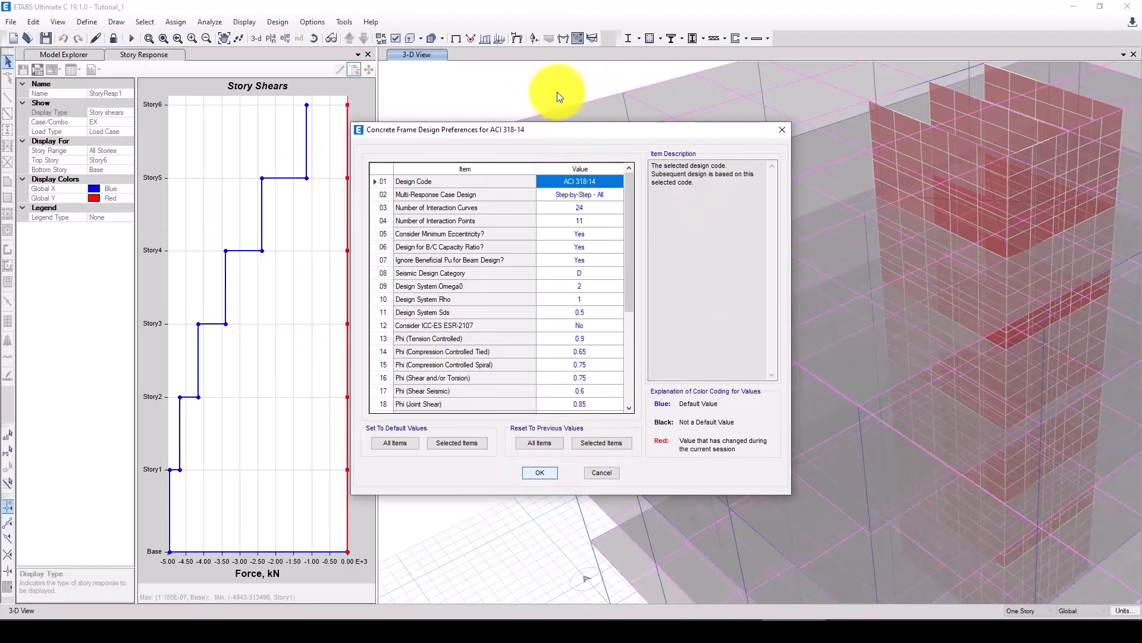
key("Escape")
left_click(628, 127)
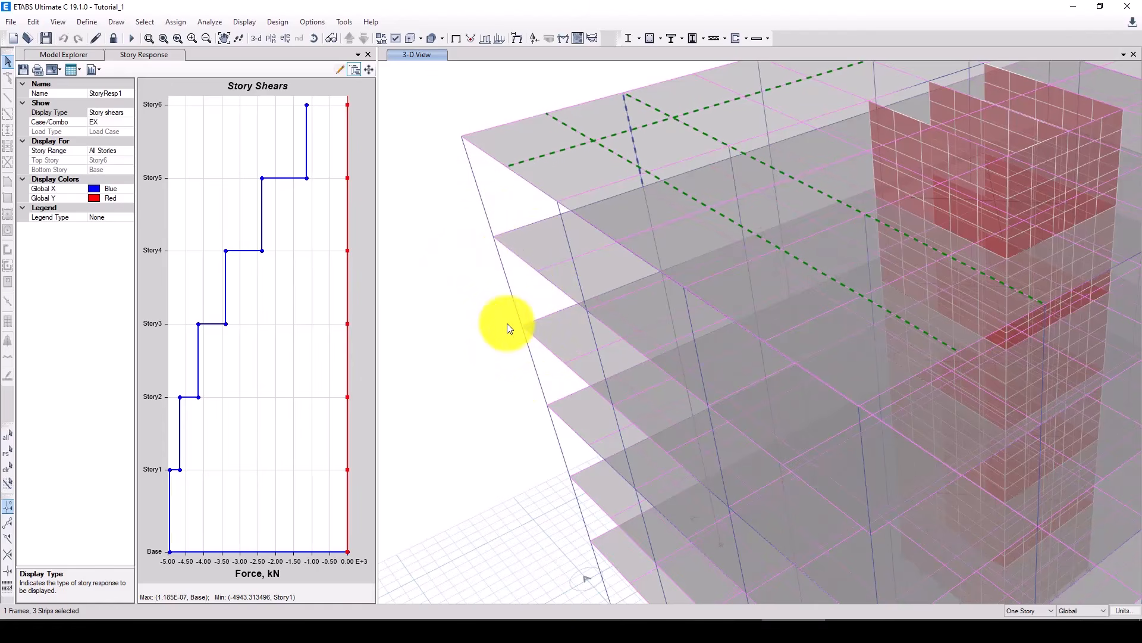
- Rerun the concrete frame design with ACI 318-14 and inspect the longitudinal reinforcing near the corner column
scroll(519, 377, "down", 5)
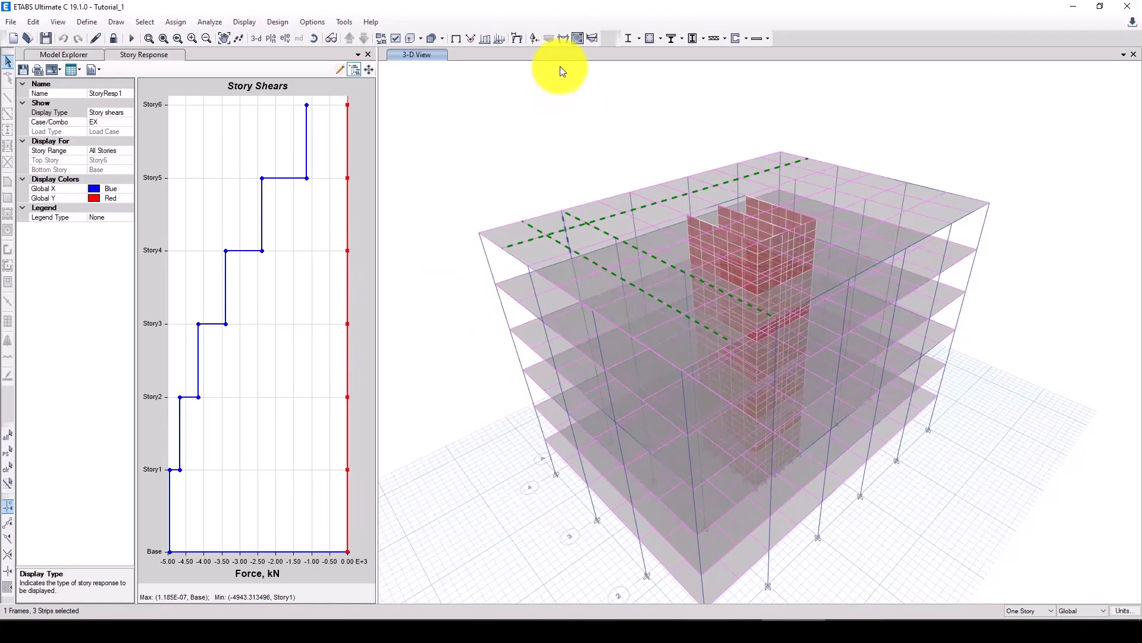
left_click(650, 38)
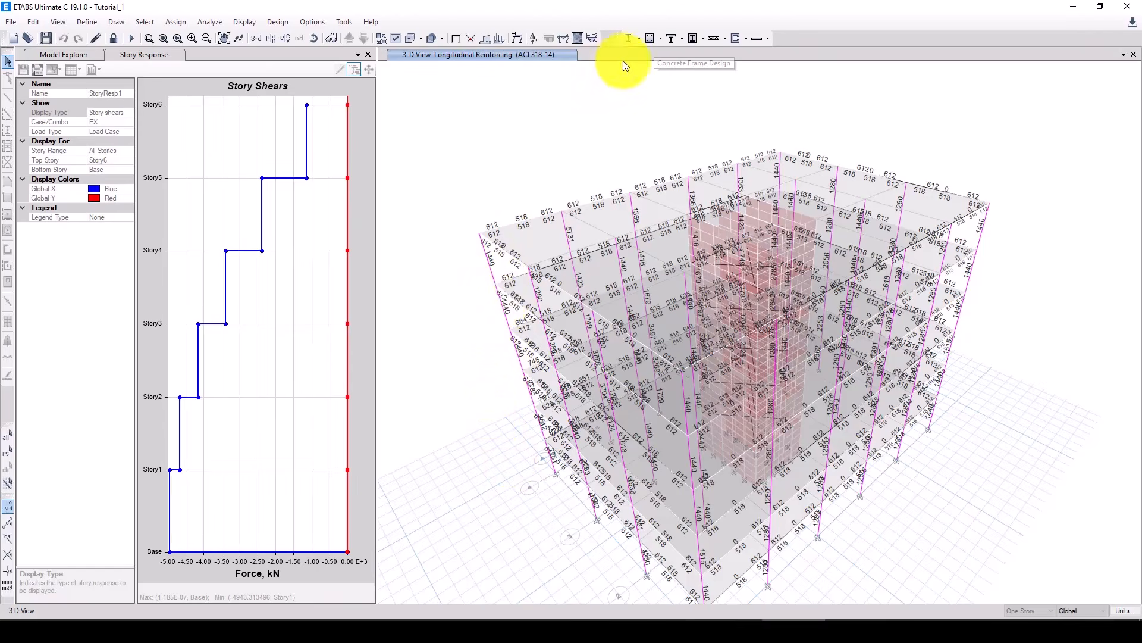
scroll(522, 290, "up", 1)
scroll(510, 382, "up", 3)
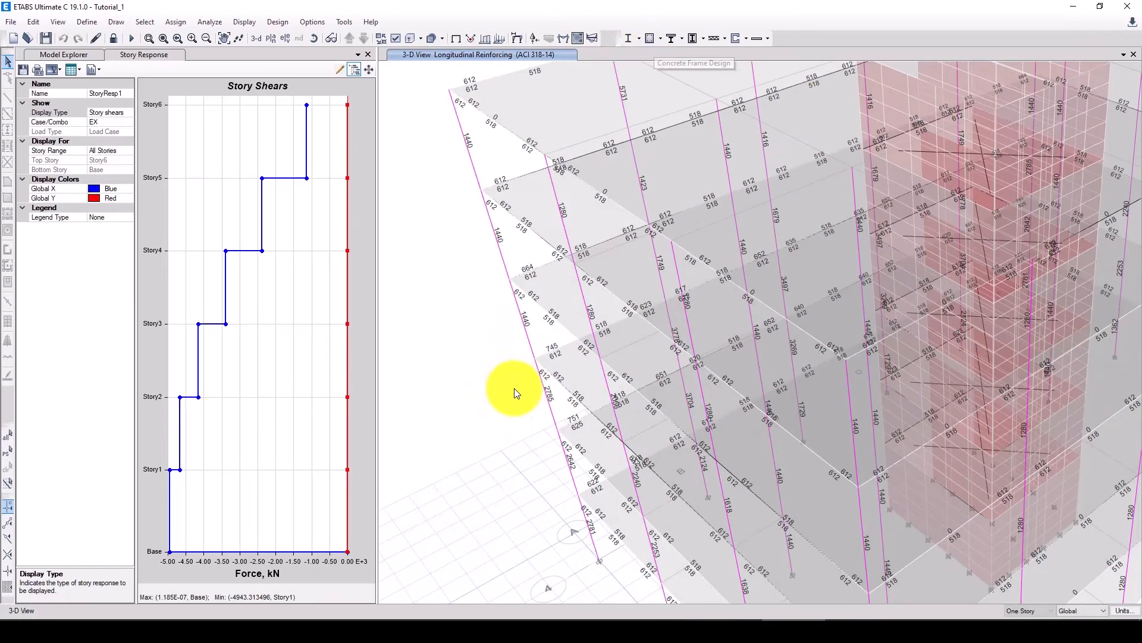
- Review the concrete frame design preferences for ACI 318-14 and close them without changes
left_click(665, 38)
left_click(668, 41)
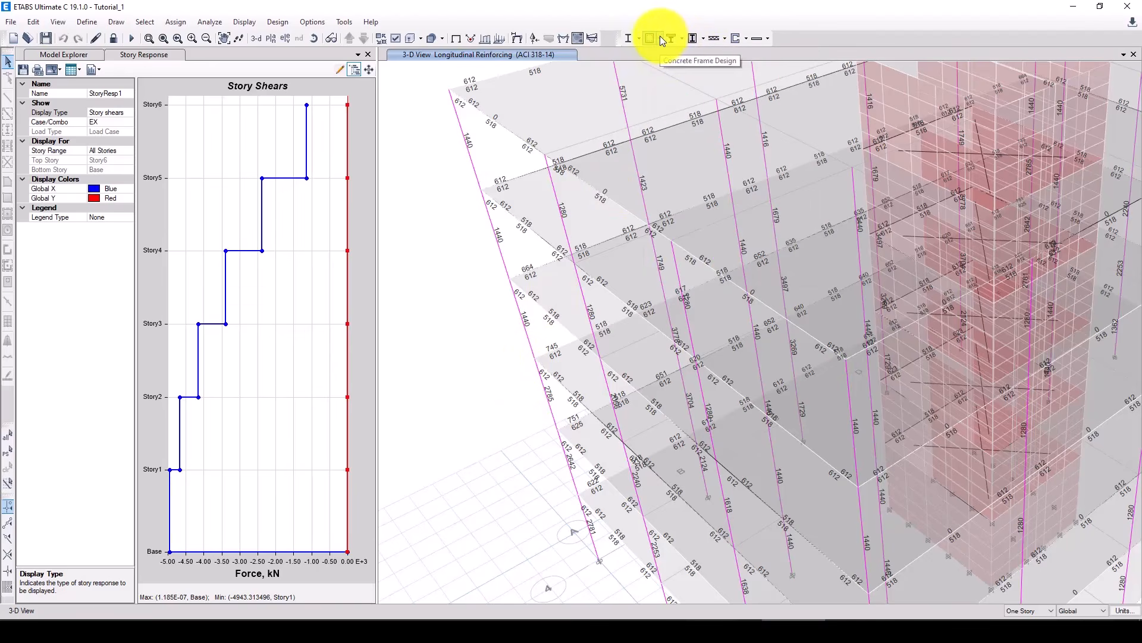
left_click(660, 37)
left_click(666, 51)
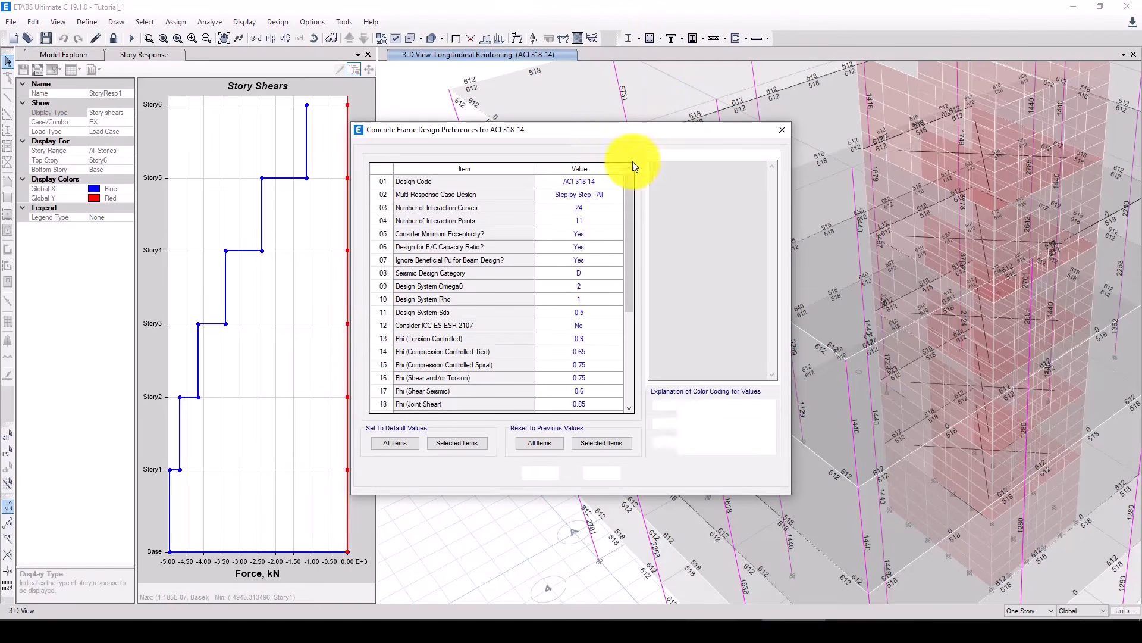
left_click(783, 129)
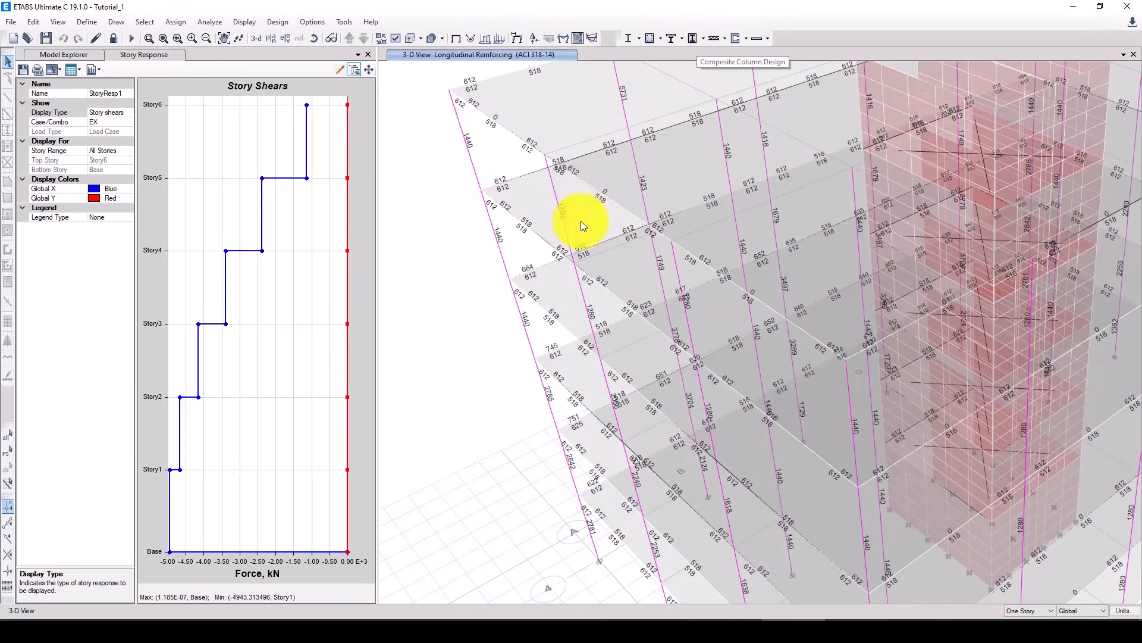
- Examine the longitudinal reinforcing of the columns and beams across the whole building
middle_click_drag(713, 334, 759, 228)
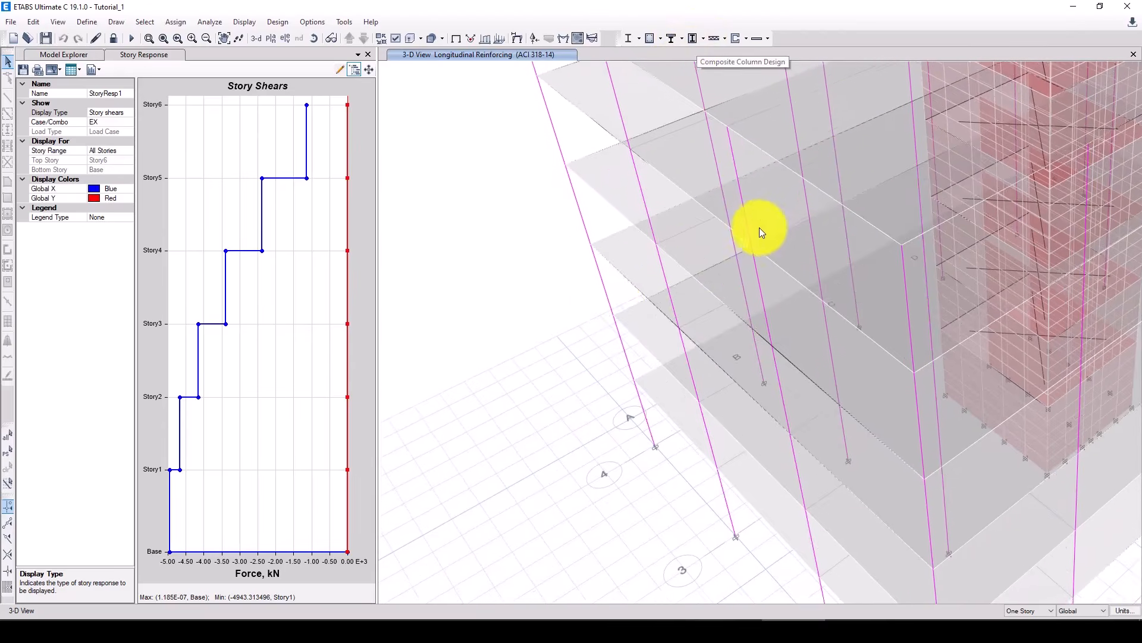
scroll(555, 295, "down", 2)
scroll(659, 420, "down", 2)
middle_click_drag(680, 391, 692, 333)
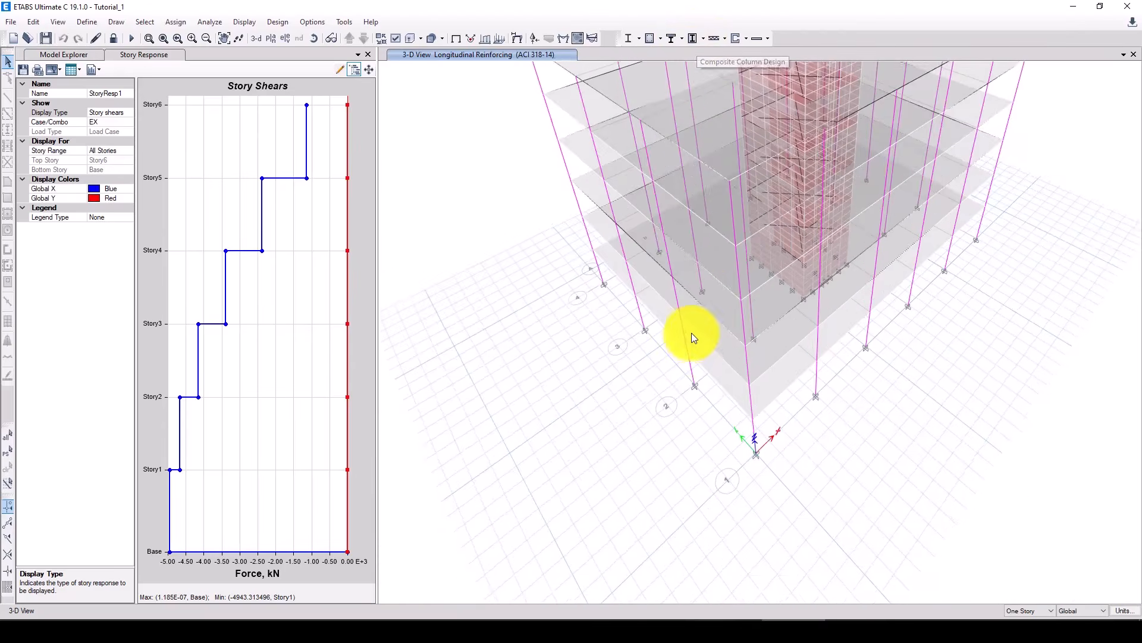
scroll(727, 109, "up", 2)
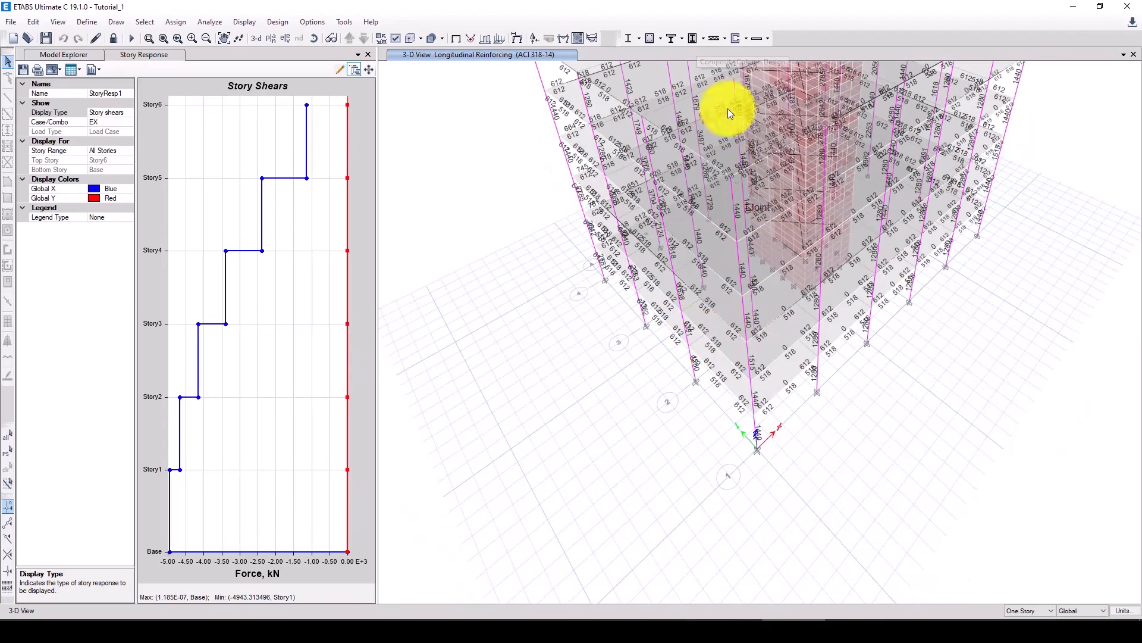
scroll(735, 92, "up", 2)
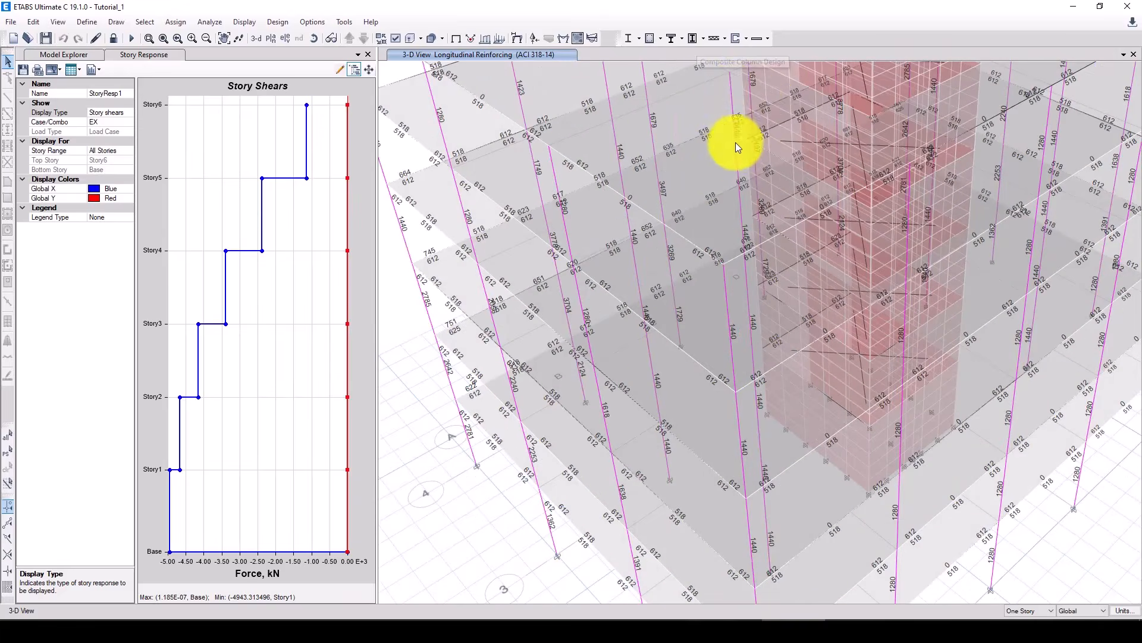
scroll(730, 401, "down", 5)
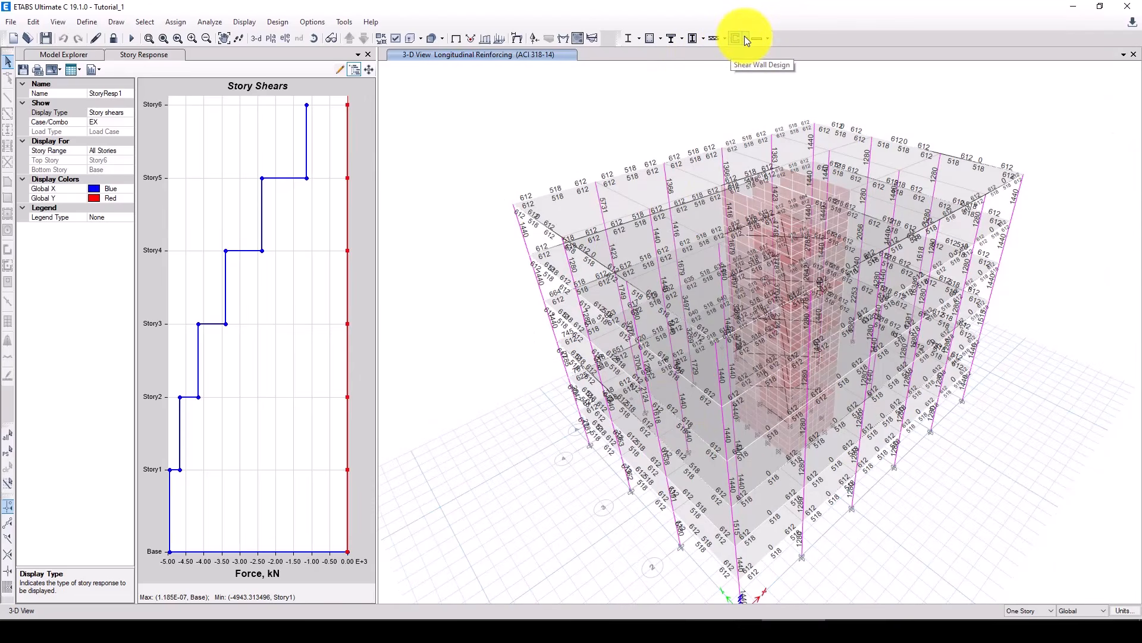
- Review the shear wall design preferences for ACI 318-14 and close them without changes
left_click(748, 39)
left_click(752, 54)
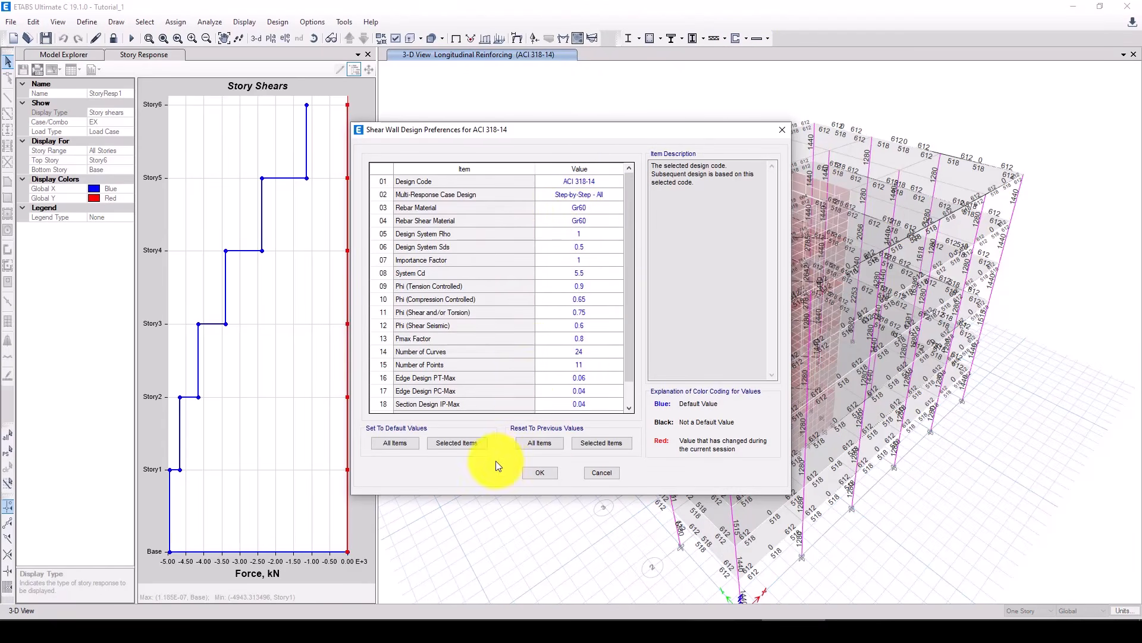
key("Escape")
- Add a general pier section named Pier1 for shear wall design with 5000Psi as its base material
left_click(747, 38)
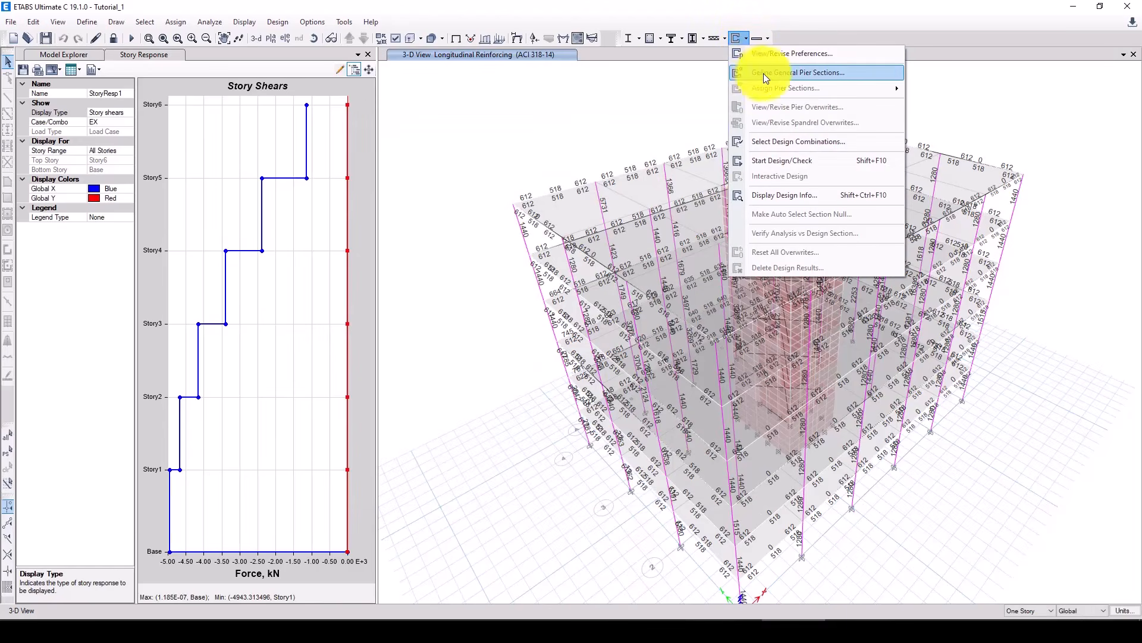
left_click(814, 74)
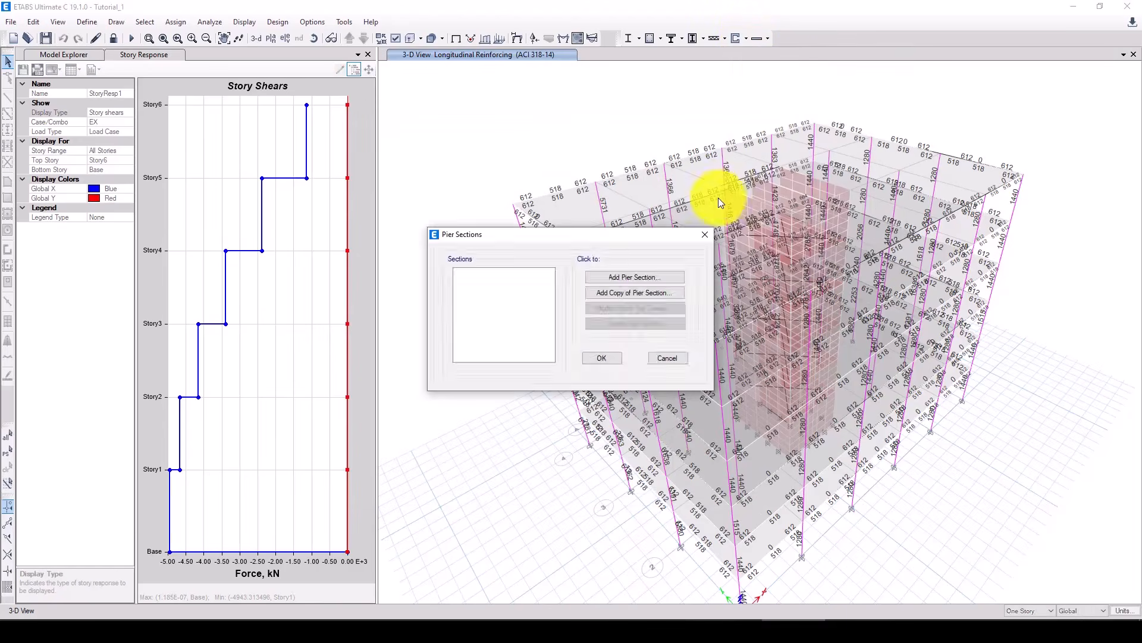
left_click(630, 277)
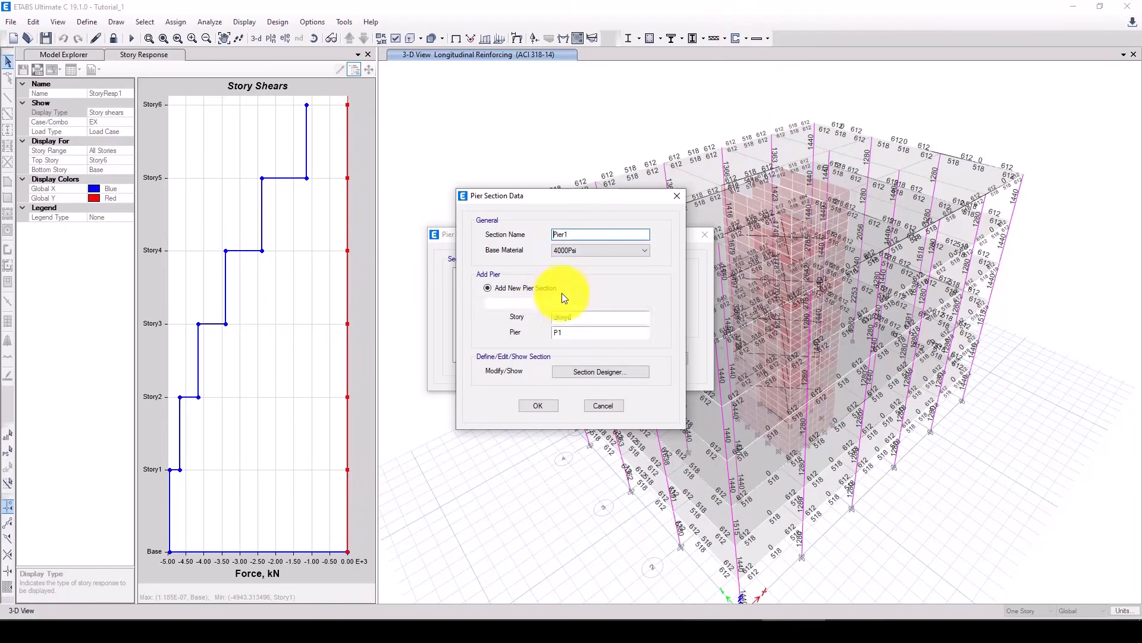
left_click(589, 249)
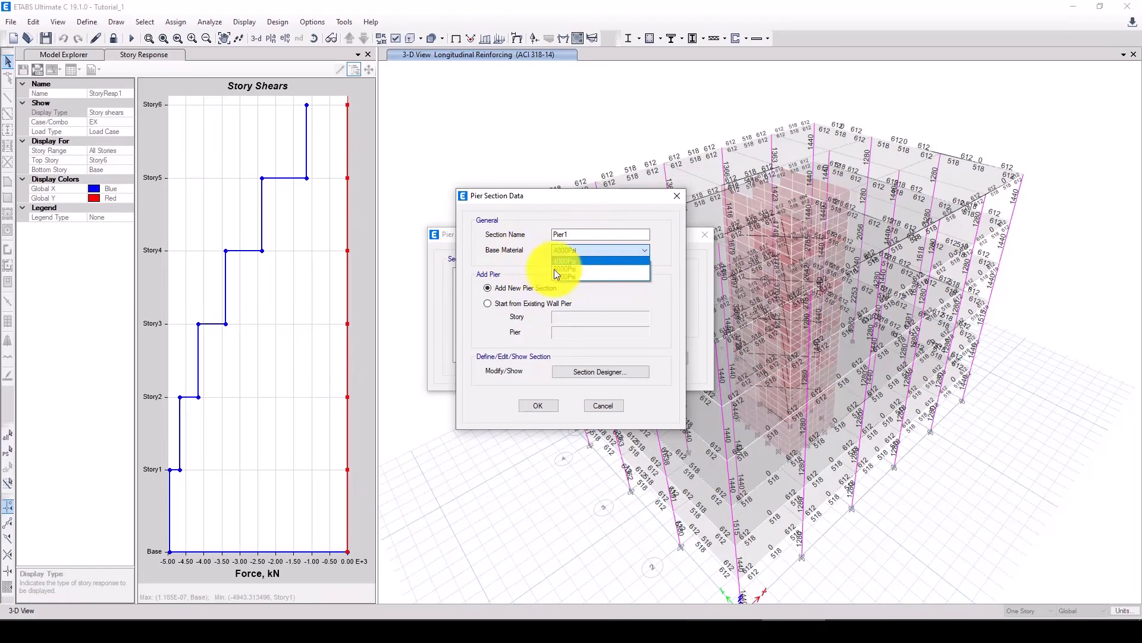
left_click(577, 268)
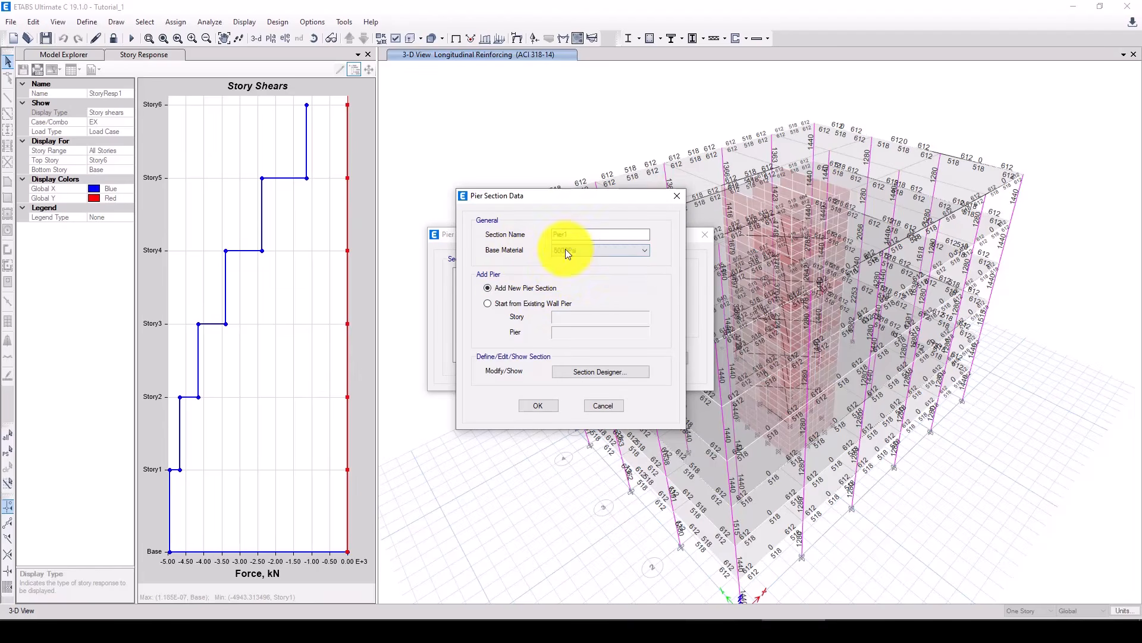
- Base the Pier1 section on the existing wall pier P1 of Story6, check its shape in Section Designer and accept it
left_click(495, 304)
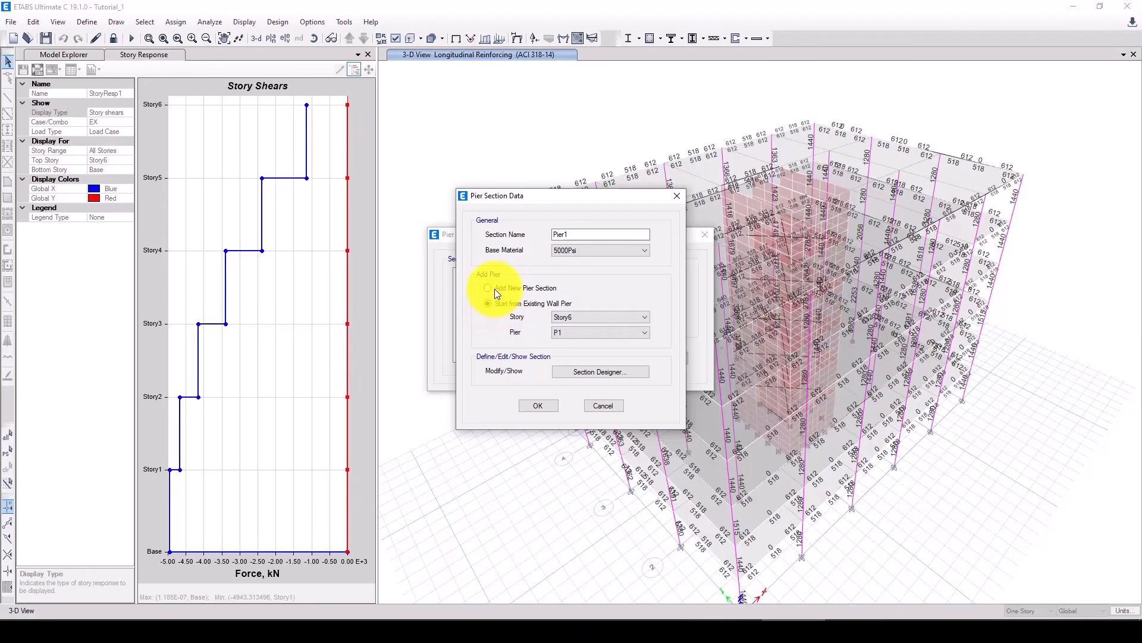
left_click(540, 408)
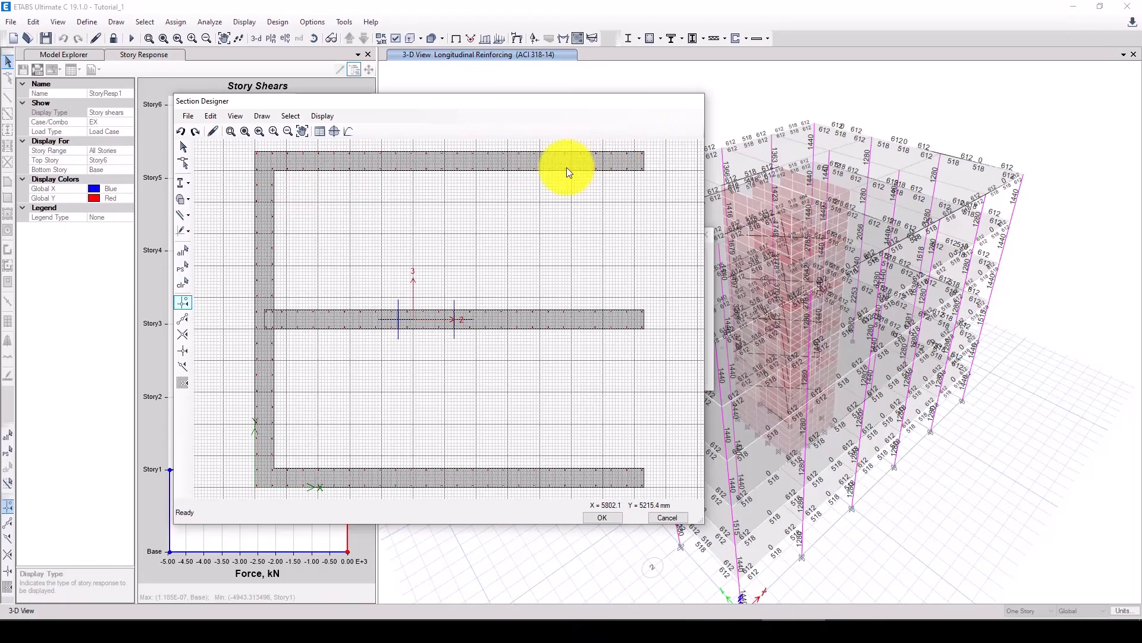
scroll(565, 178, "up", 1)
left_click(600, 518)
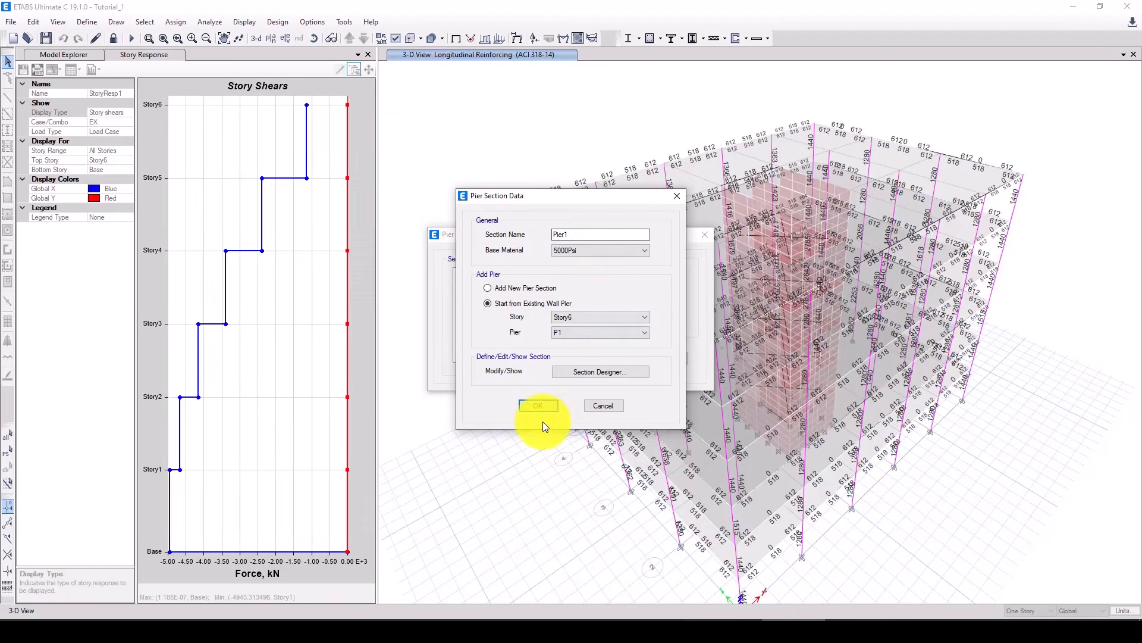
left_click(538, 405)
left_click(596, 358)
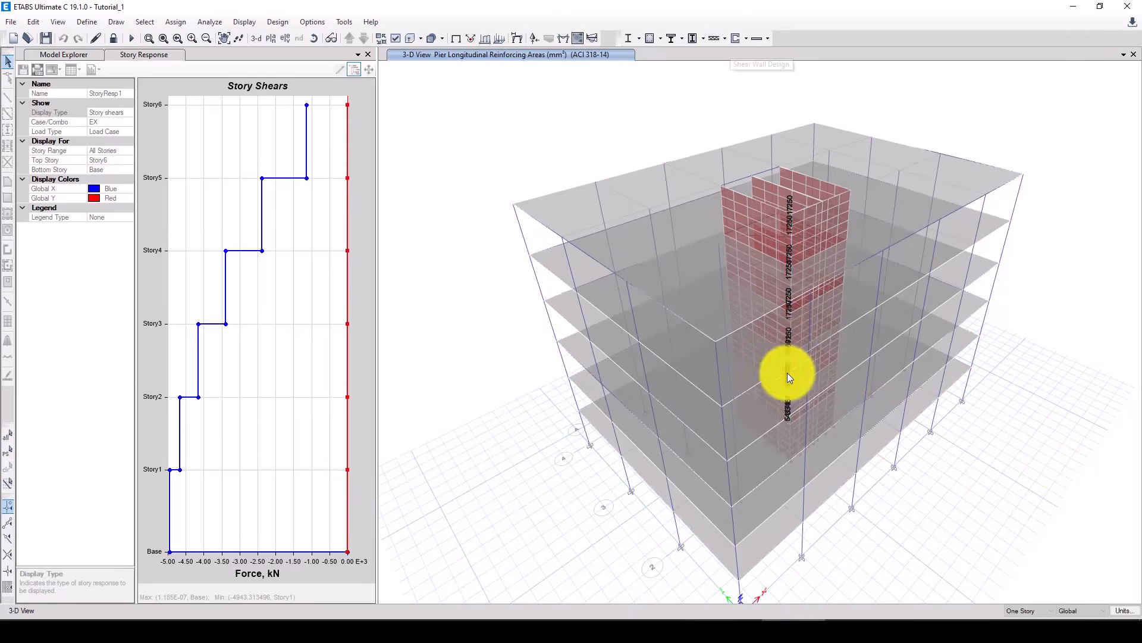
- Examine the pier longitudinal reinforcing areas along the height of the core wall
scroll(786, 224, "up", 5)
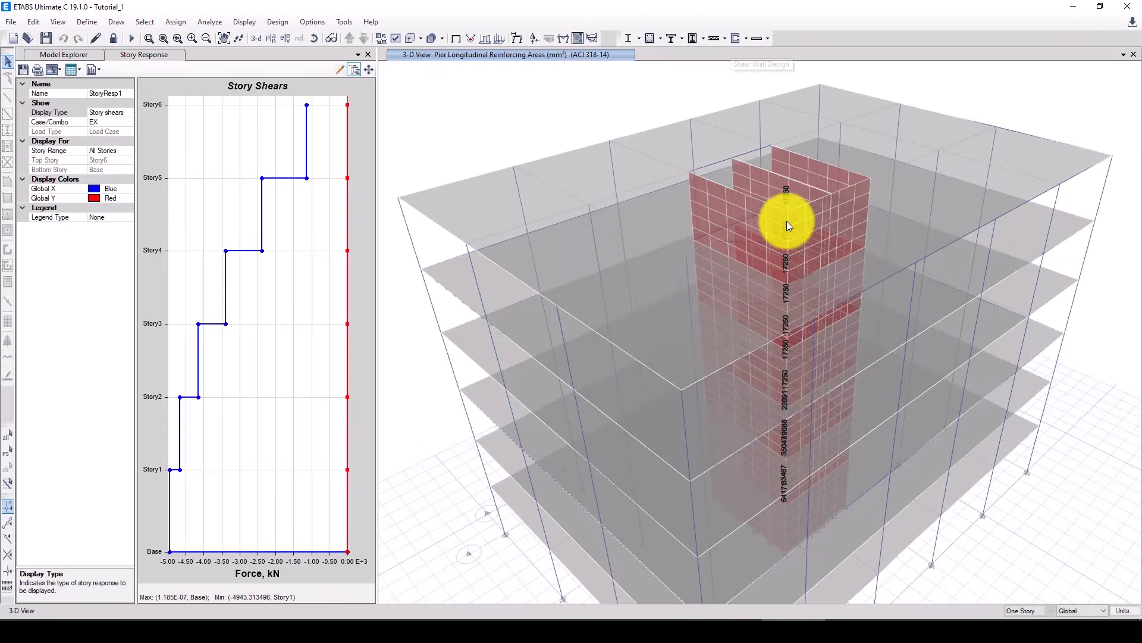
scroll(789, 231, "up", 2)
scroll(780, 479, "up", 4)
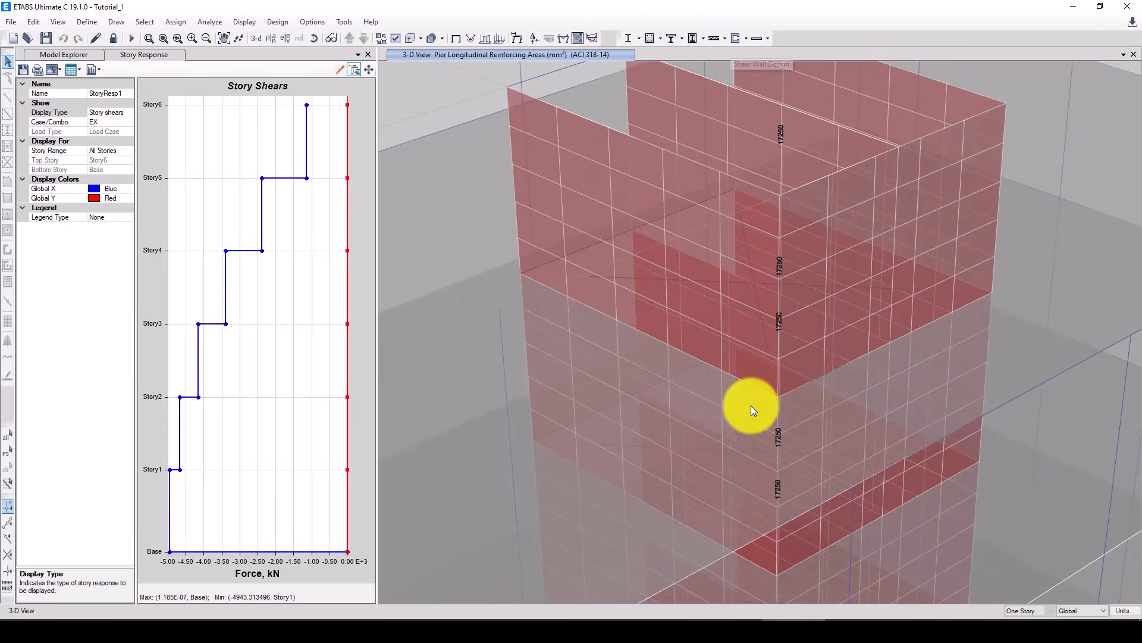
scroll(751, 405, "down", 5)
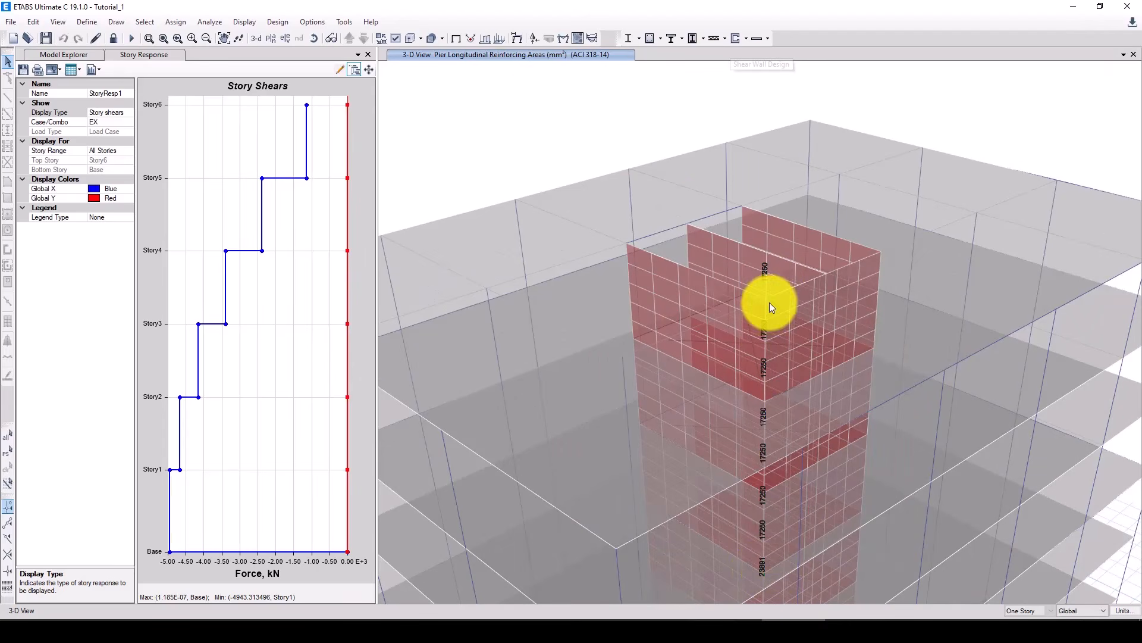
- Set the slab's top and bottom clear cover to 20 mm in the concrete slab design preferences
left_click(766, 40)
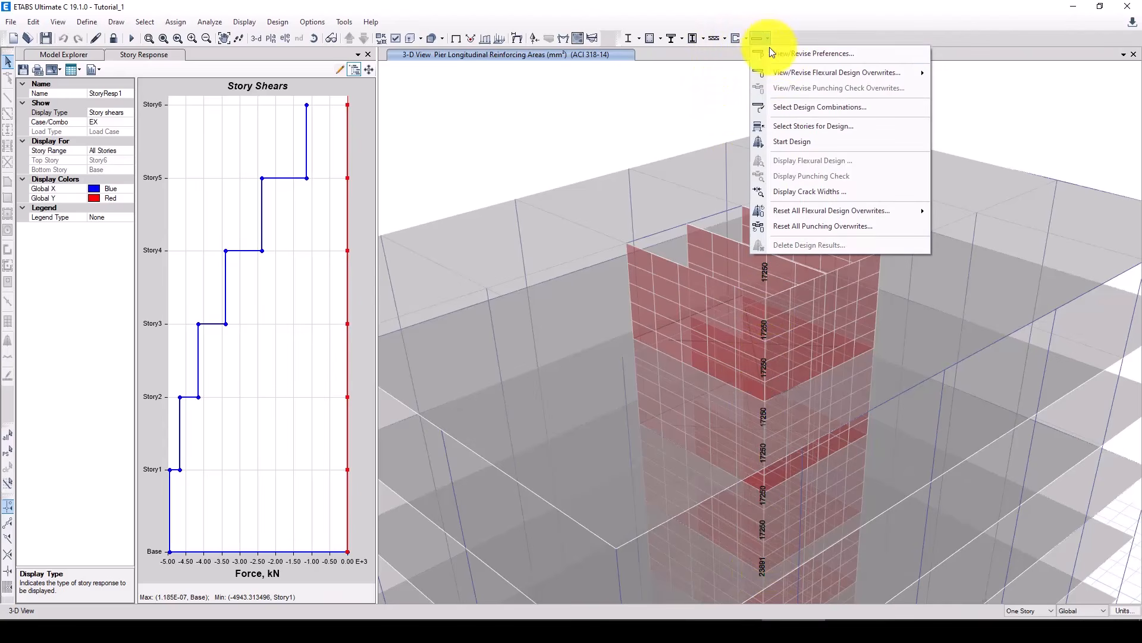
left_click(780, 53)
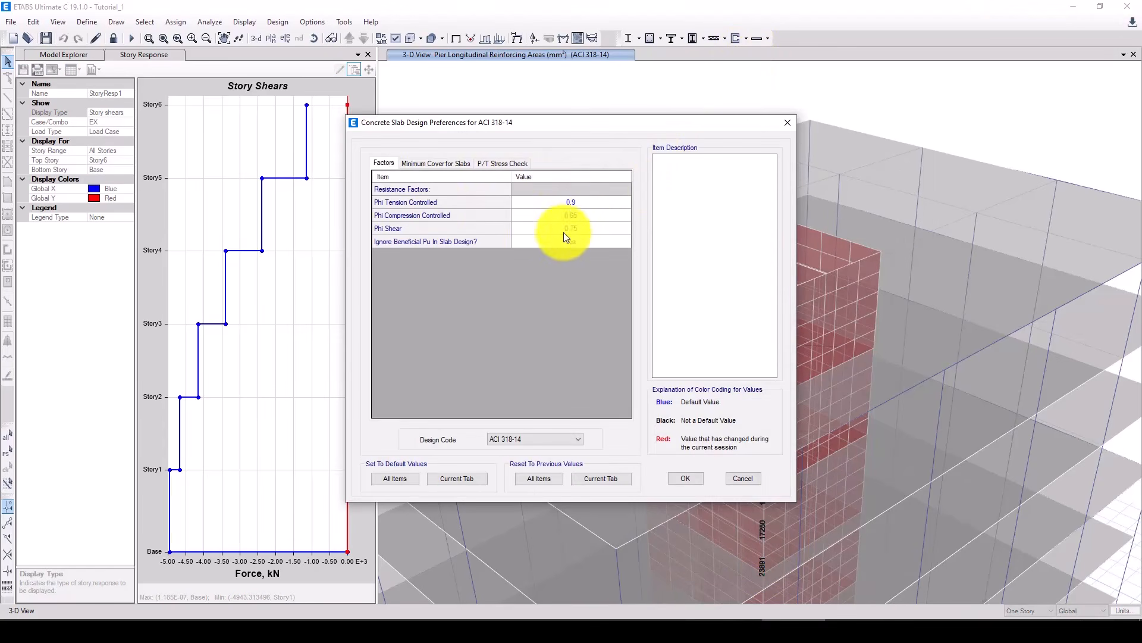
left_click(430, 163)
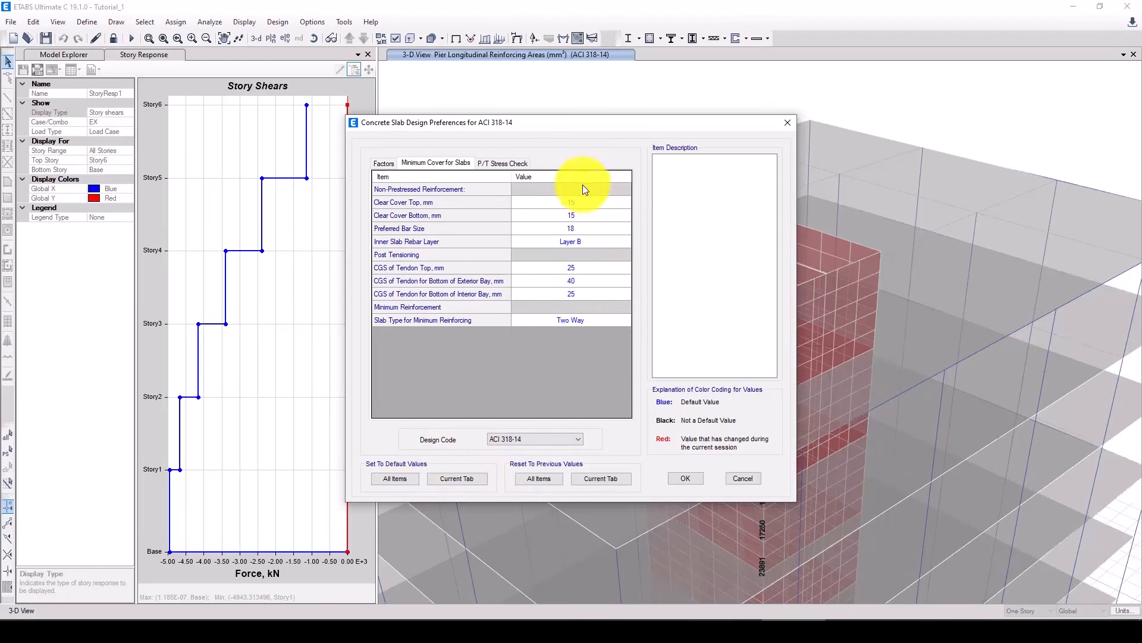
left_click(566, 202)
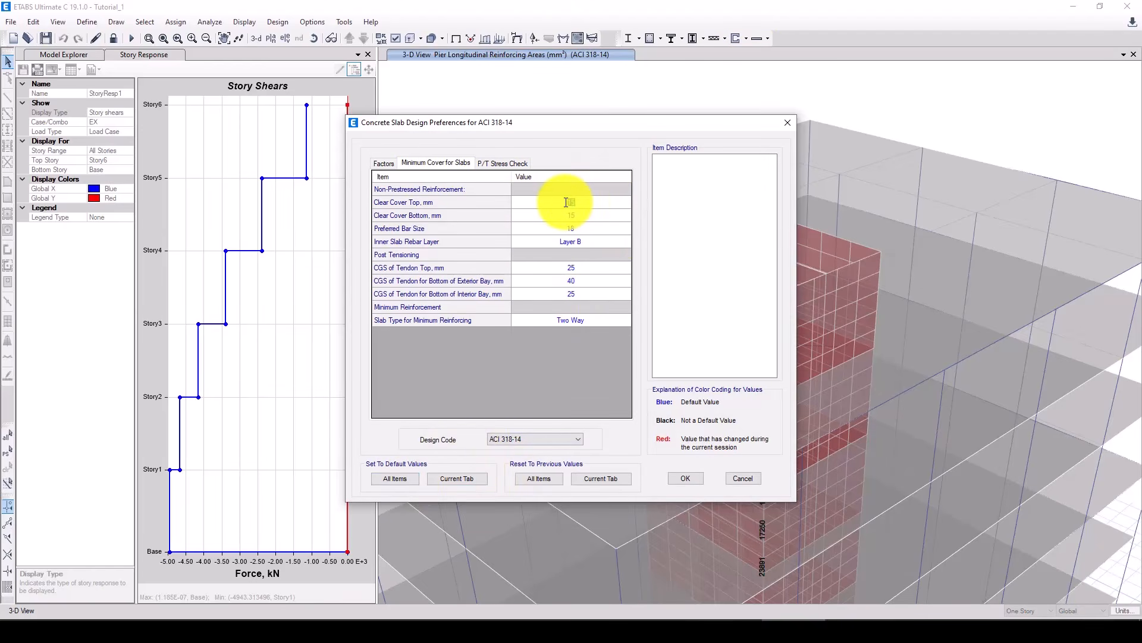
type("20")
left_click(562, 215)
type("2")
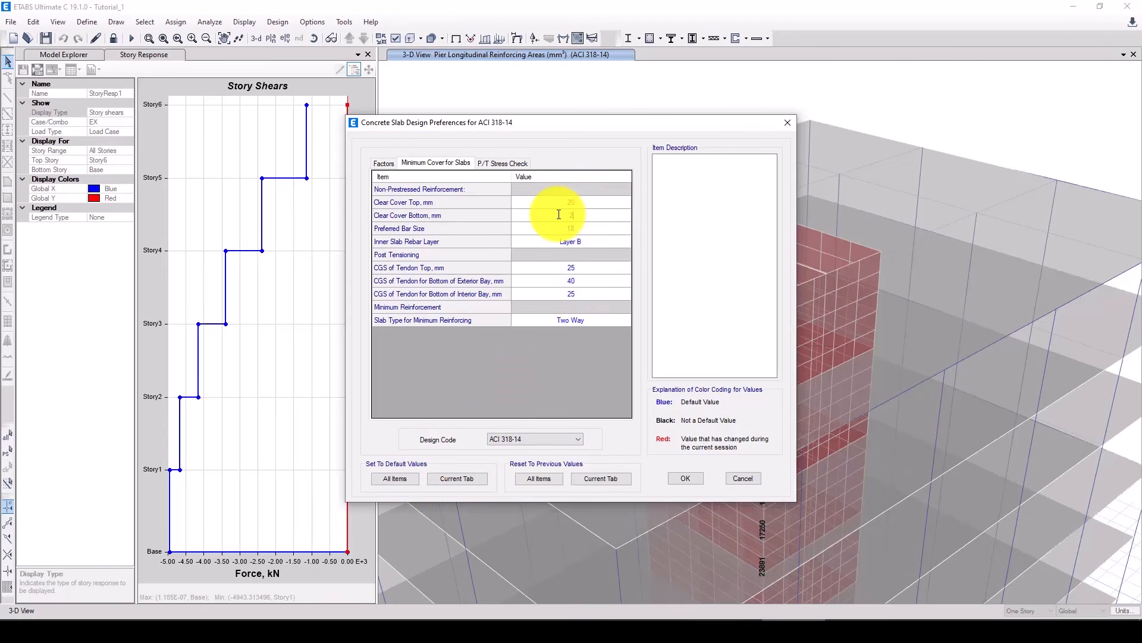
type("0")
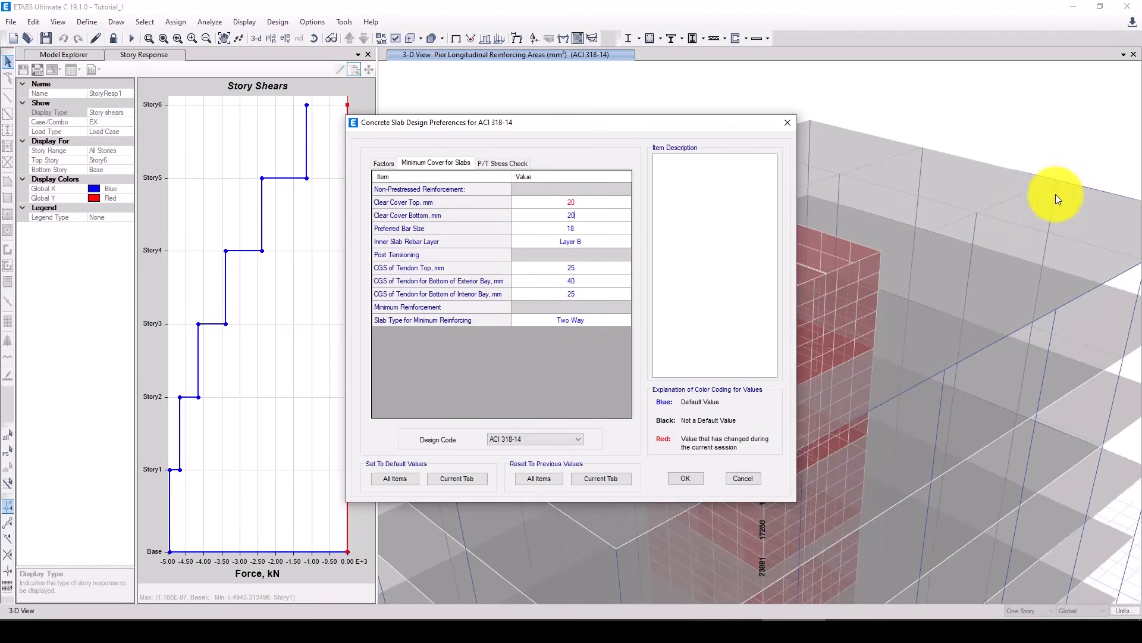
- Keep Layer B as the inner slab rebar layer and accept the concrete slab design preferences
left_click(587, 239)
left_click(611, 241)
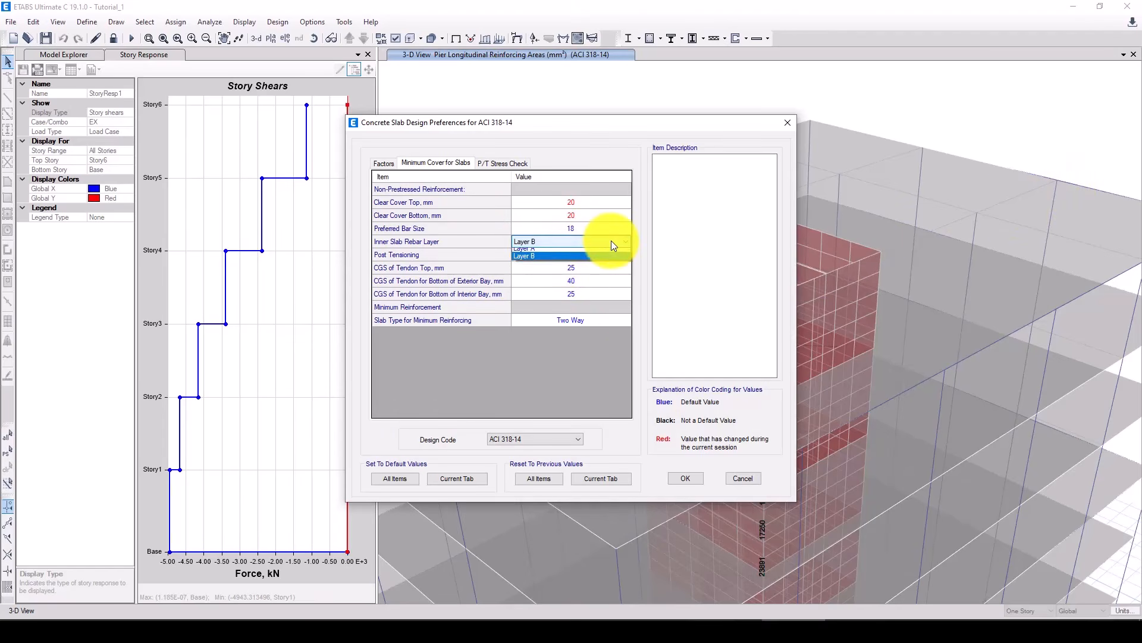
left_click(612, 240)
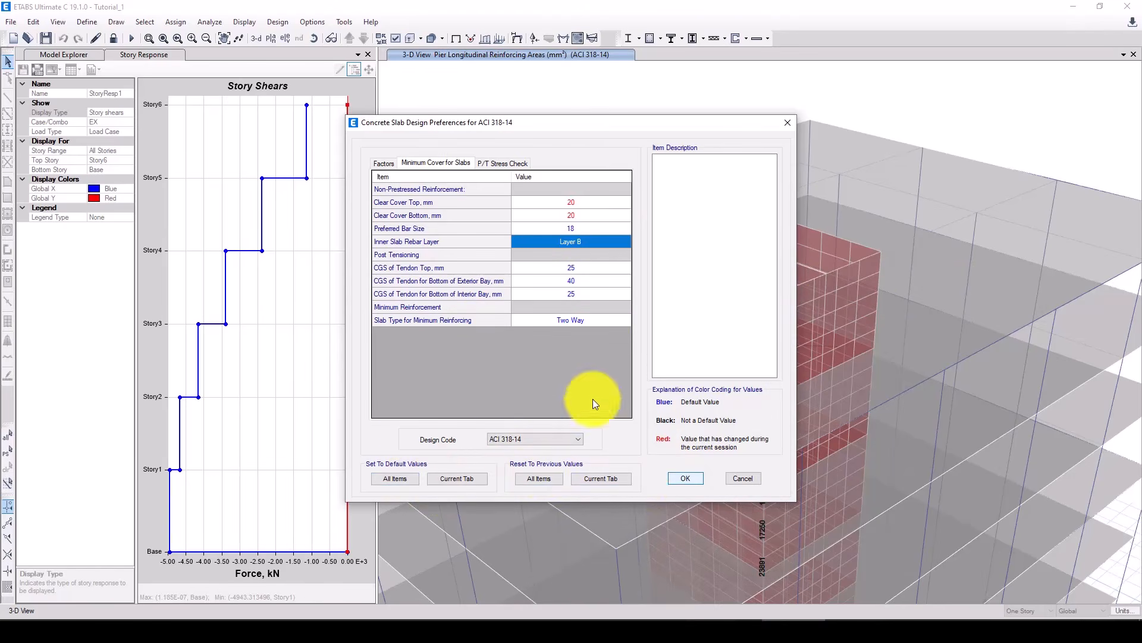
left_click(684, 479)
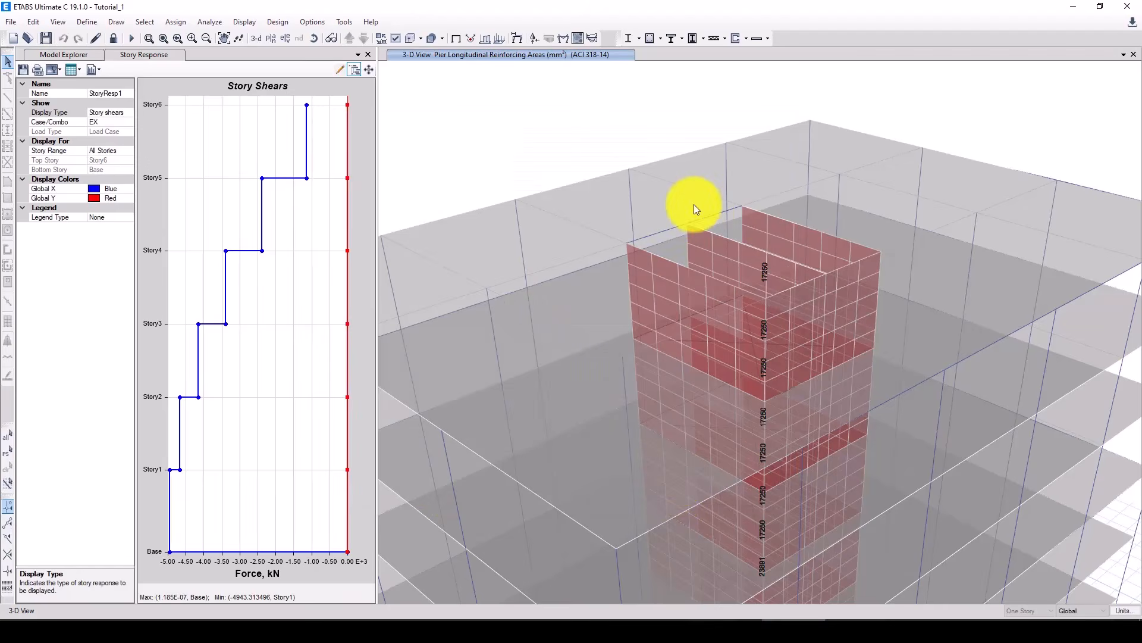
- Select the stories to include in the concrete slab design
left_click(767, 38)
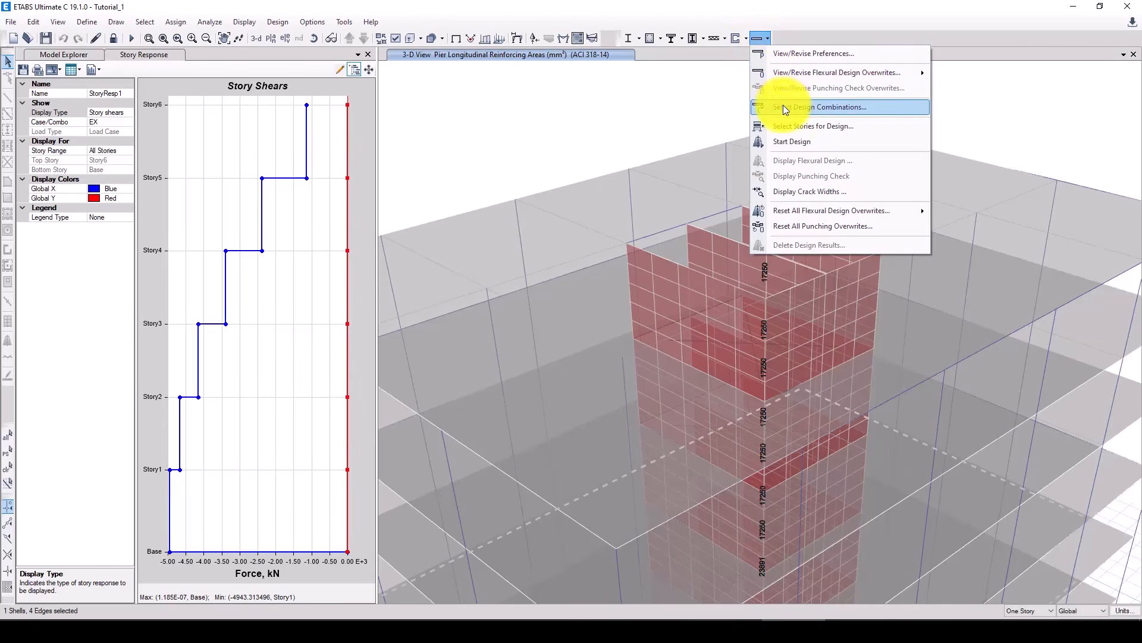
left_click(844, 125)
left_click_drag(514, 196, 518, 228)
left_click(545, 449)
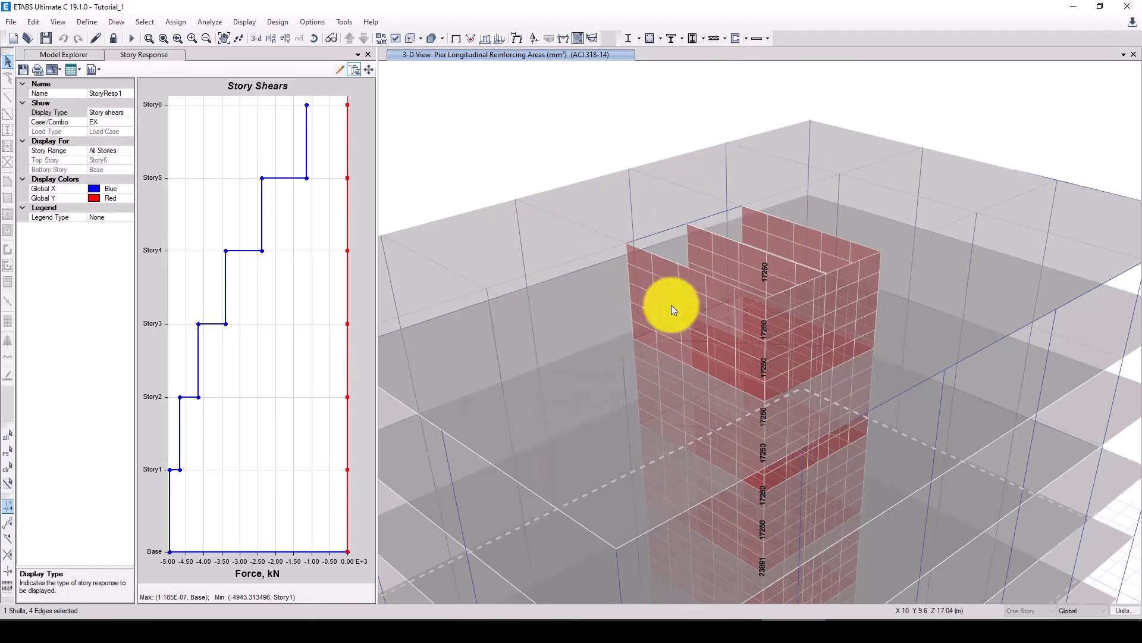
- Run the concrete slab design and enlarge the Story6 plan view showing the Layer A strip reinforcement
left_click(757, 38)
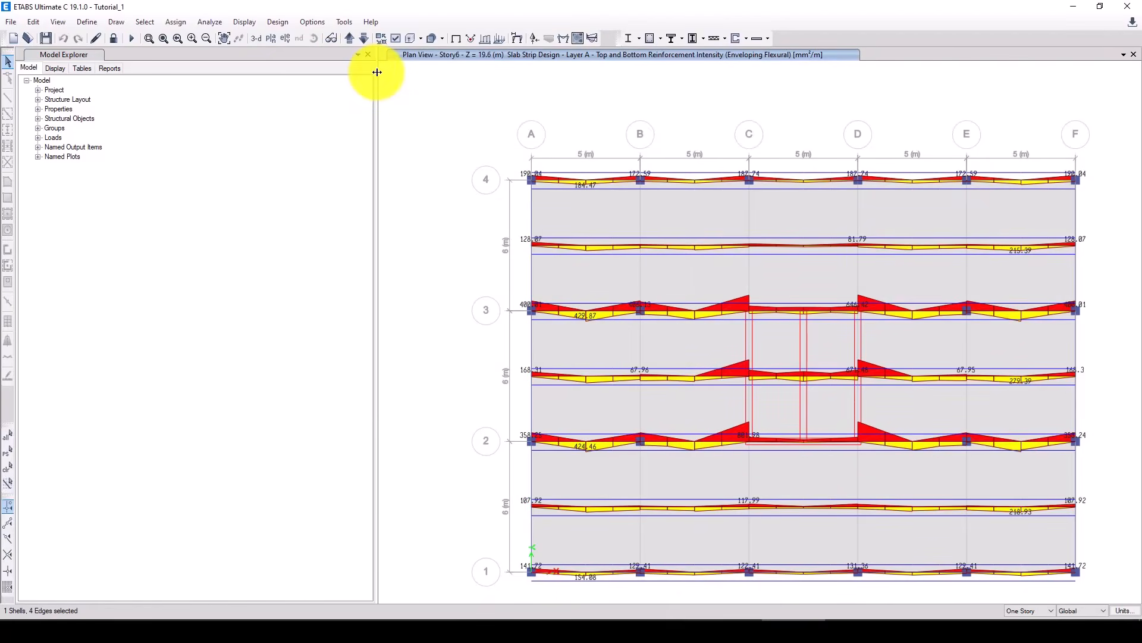
left_click_drag(377, 72, 244, 67)
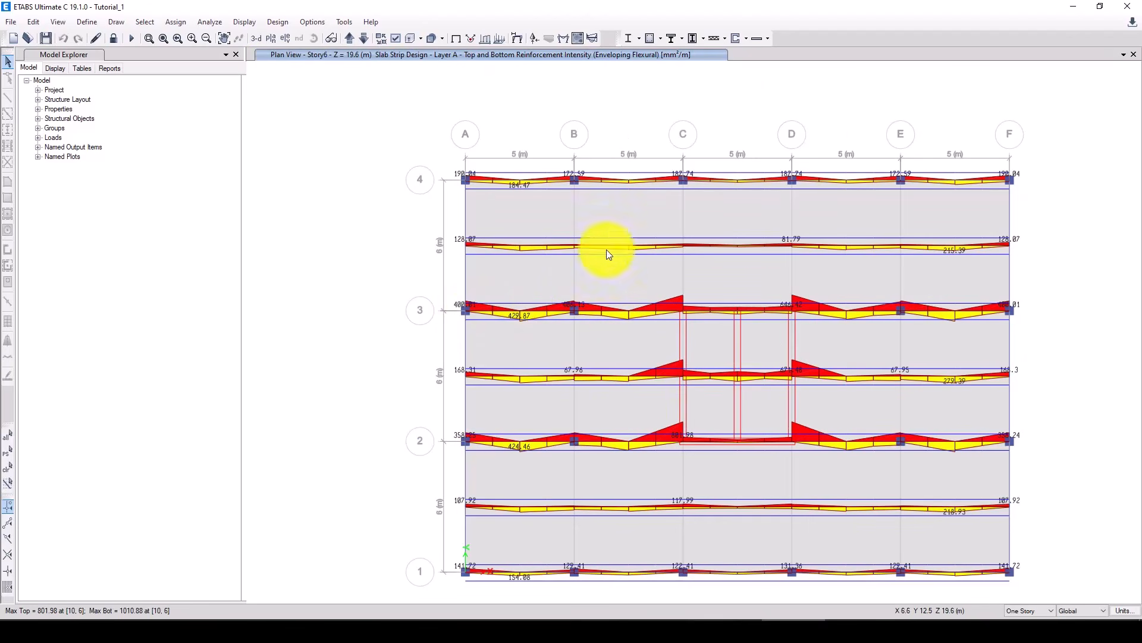
- Show the Layer A slab strip reinforcement for all stories in a 3-D view of the building
left_click(768, 38)
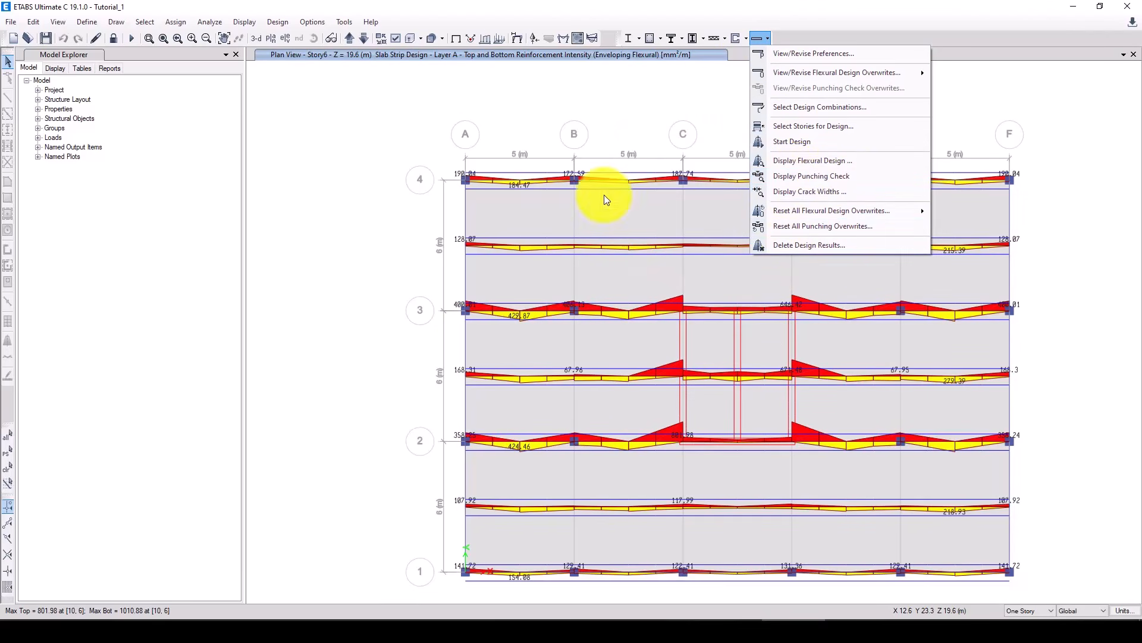
left_click(468, 147)
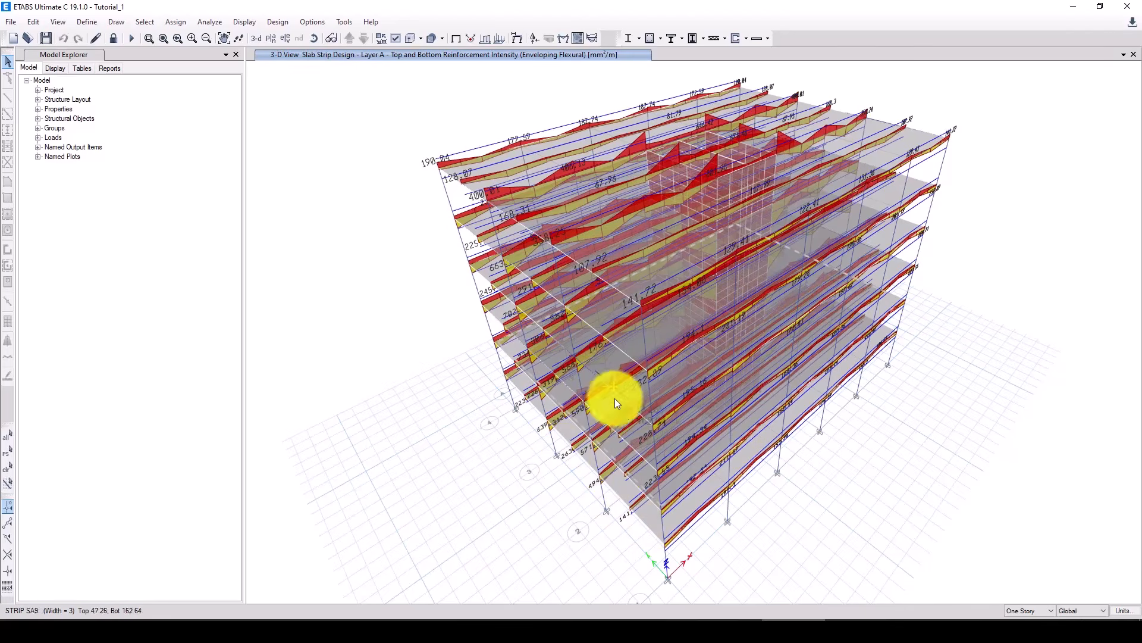
mouse_move(652, 485)
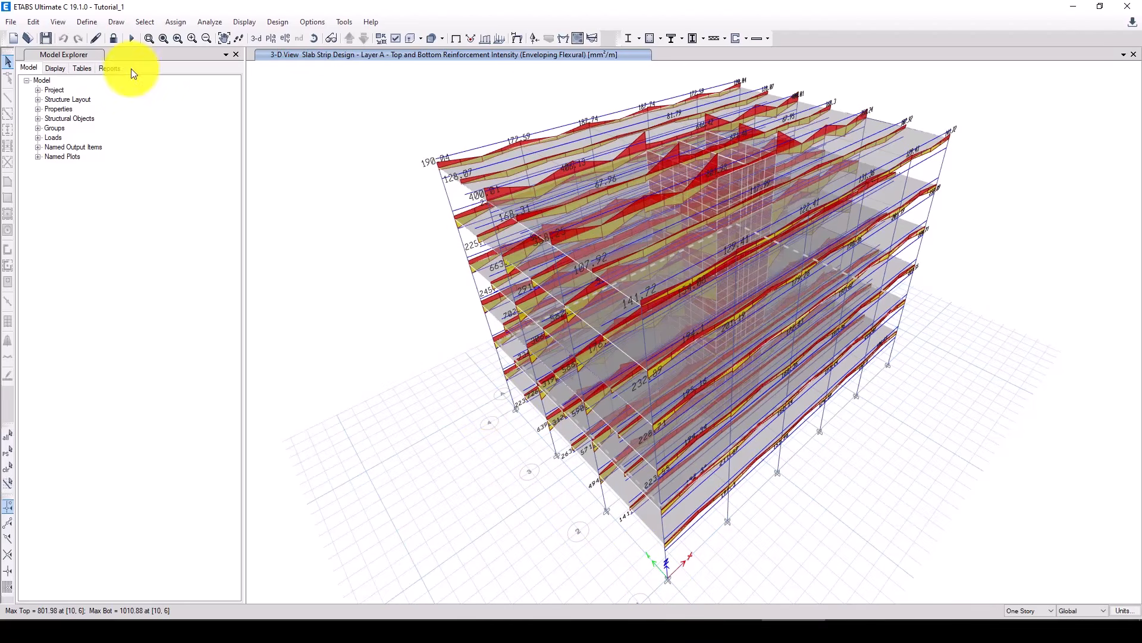
- Start exporting a story as a SAFE V12 .f2k file and move the export options dialog aside
left_click(18, 22)
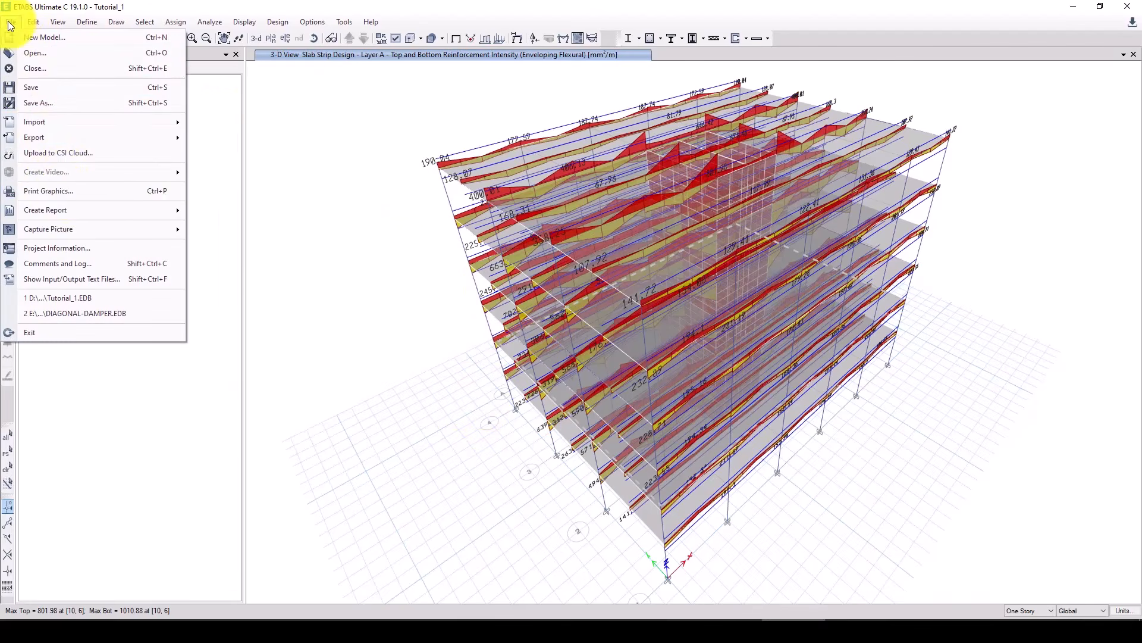
left_click(70, 209)
mouse_move(66, 135)
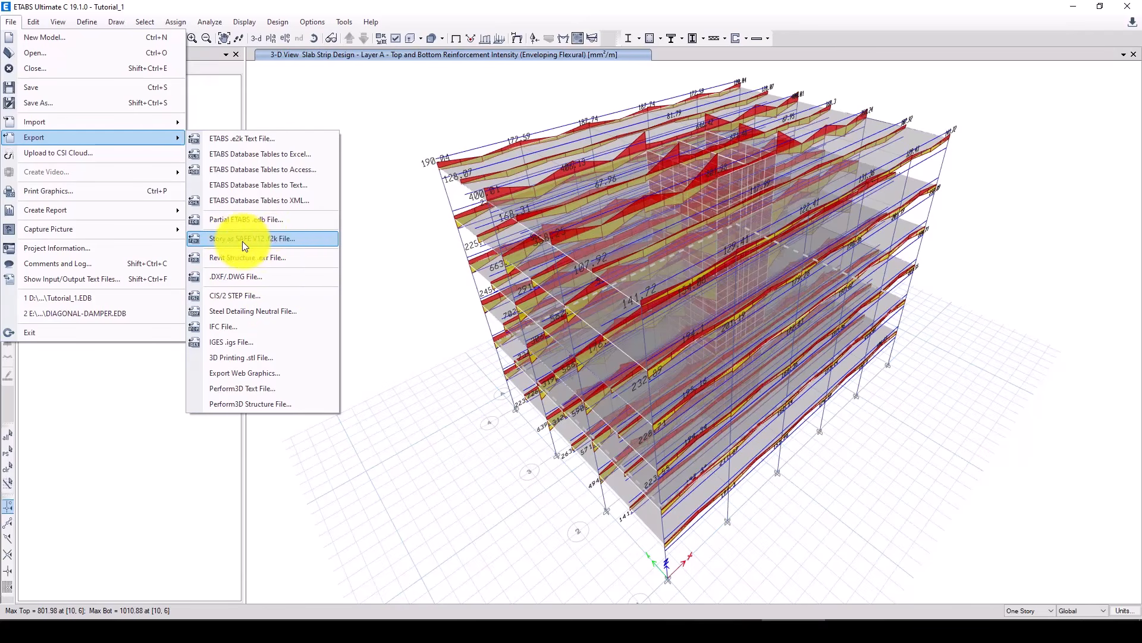
left_click(275, 242)
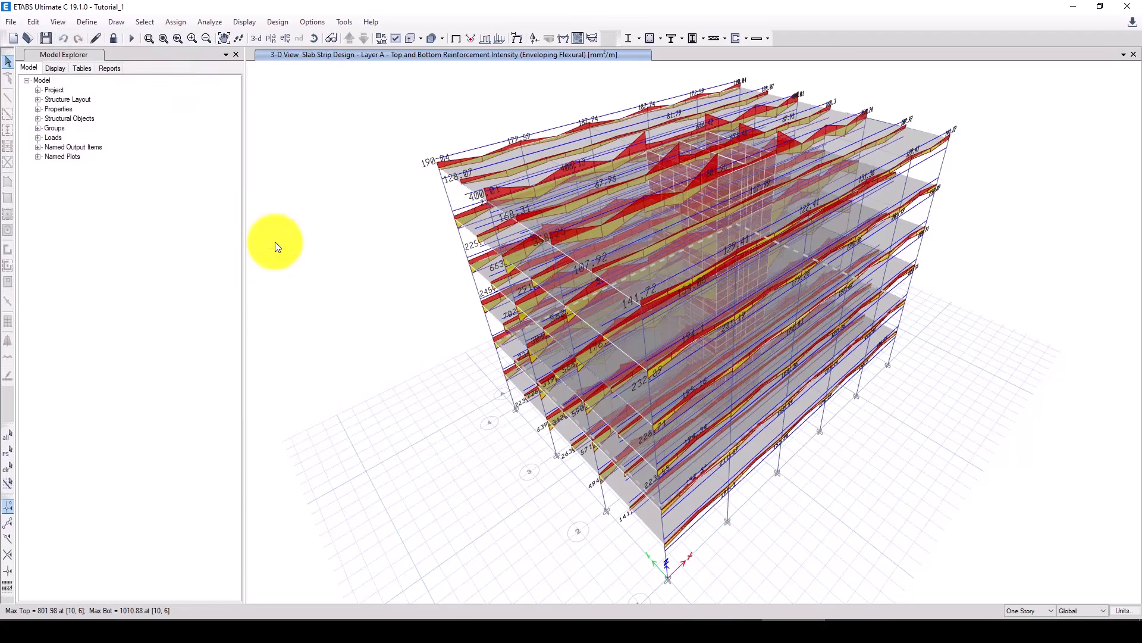
left_click_drag(548, 207, 345, 171)
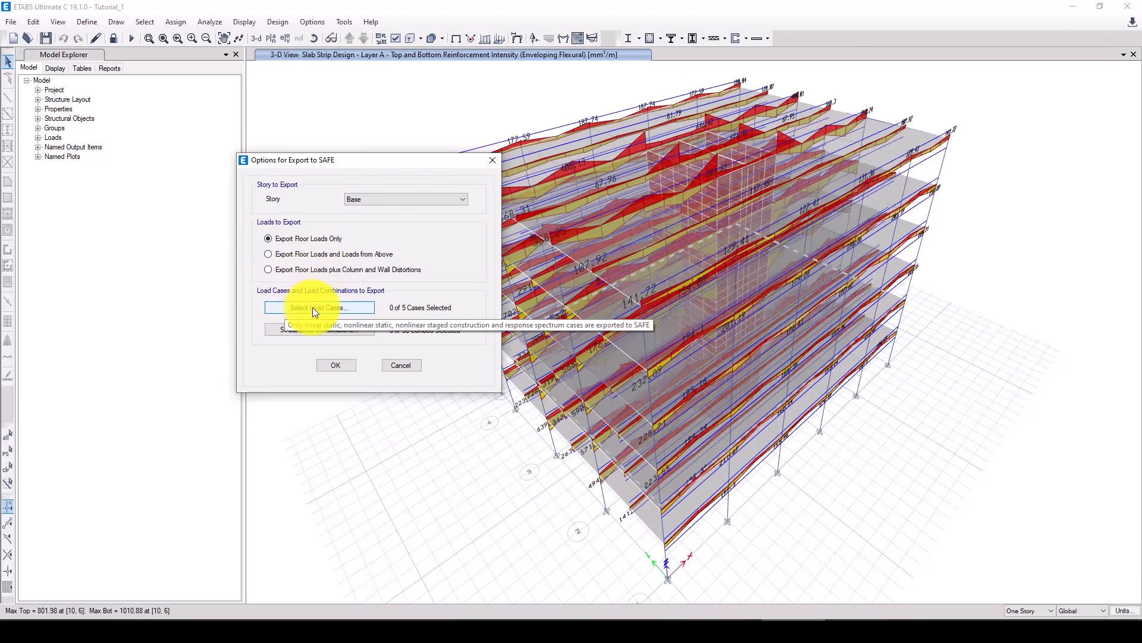
- Include the Dead, Live, SD, EX and EY load cases in the SAFE export
left_click(330, 306)
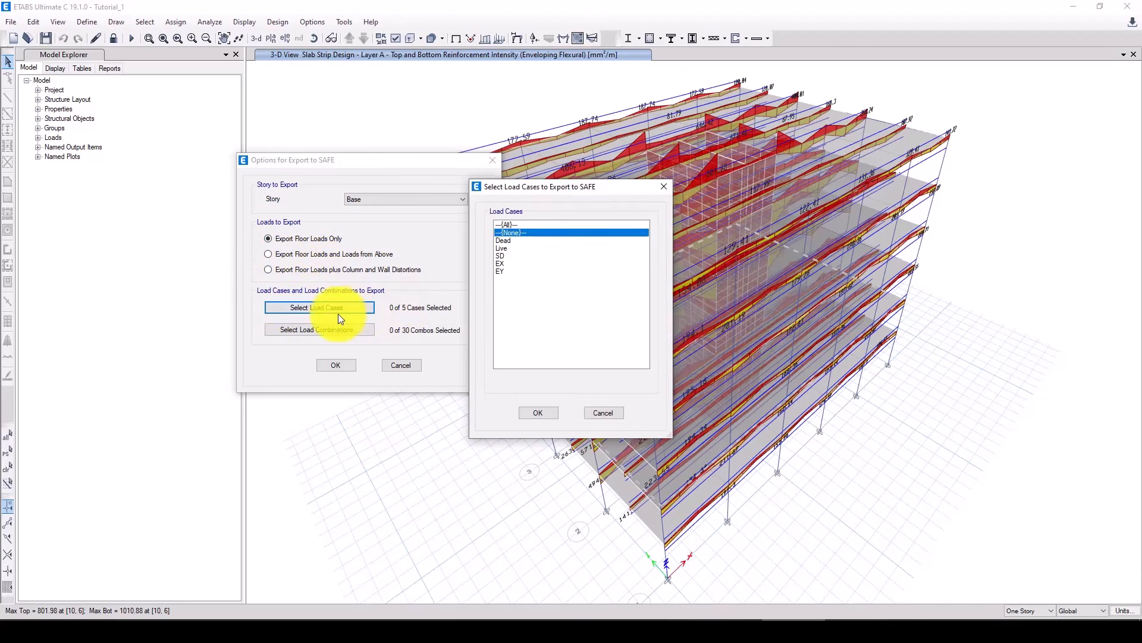
left_click(505, 240)
left_click_drag(505, 241, 517, 272)
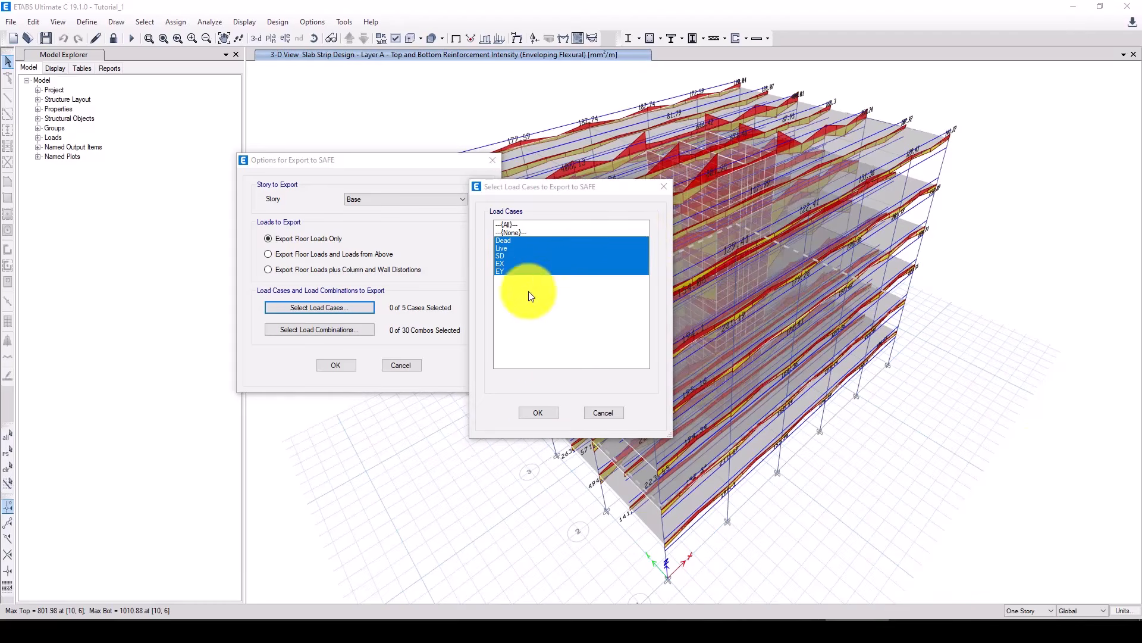
left_click(540, 414)
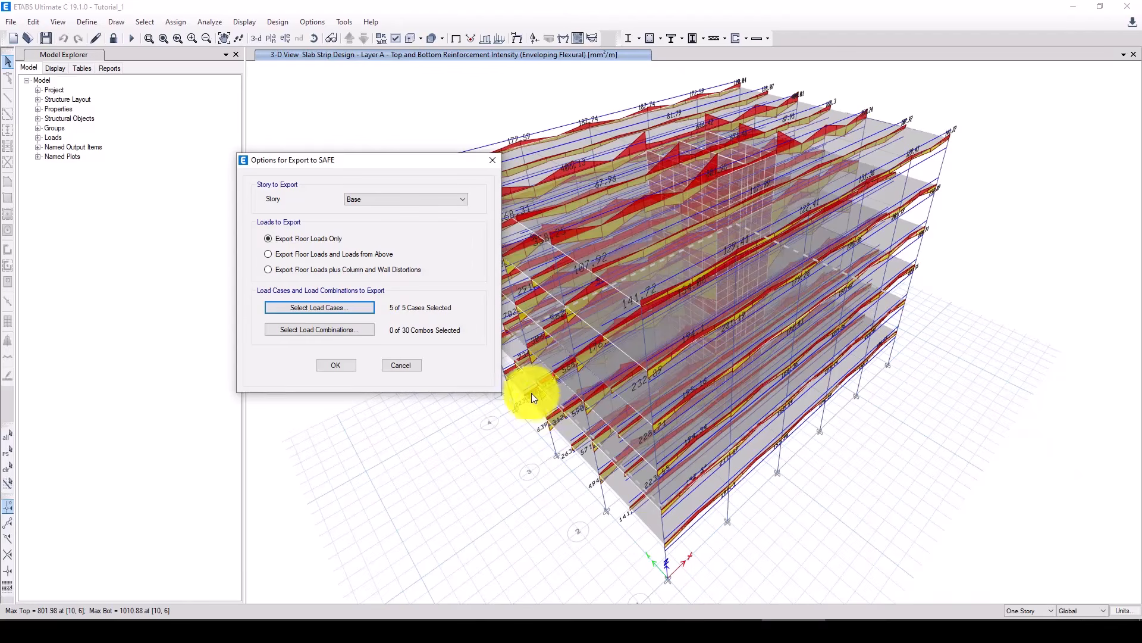
left_click(337, 328)
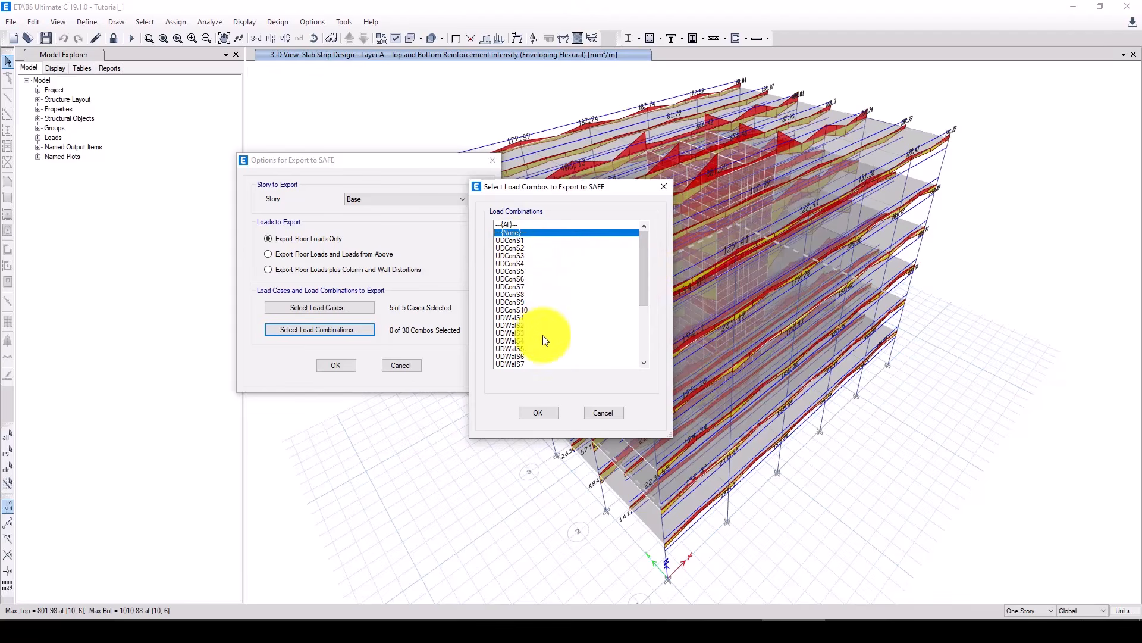
left_click_drag(645, 268, 644, 318)
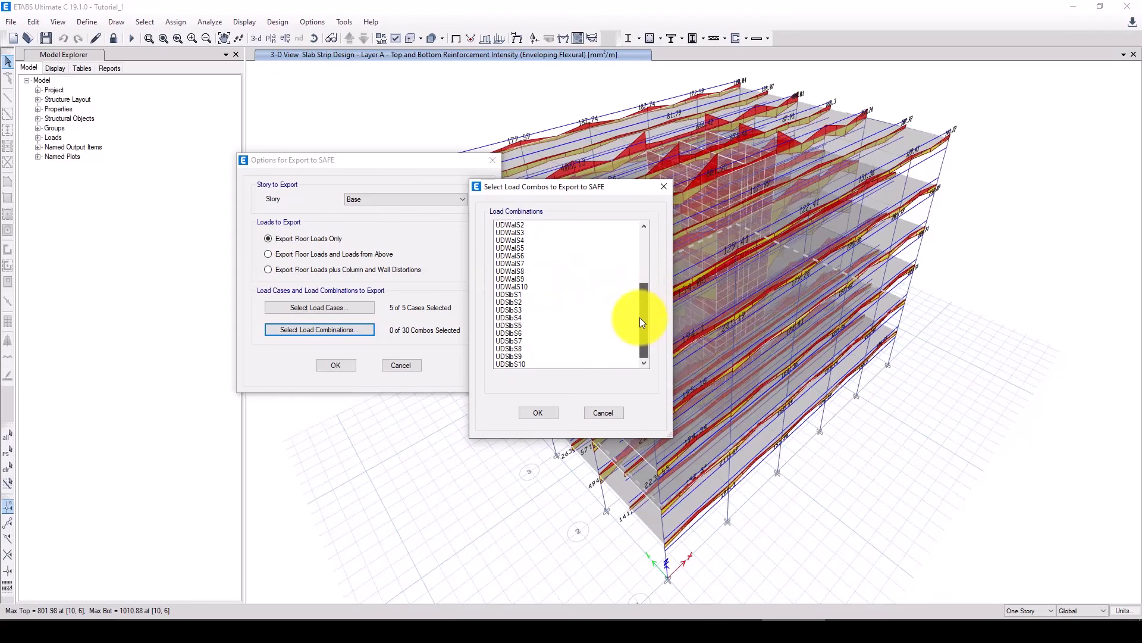
left_click_drag(641, 321, 641, 275)
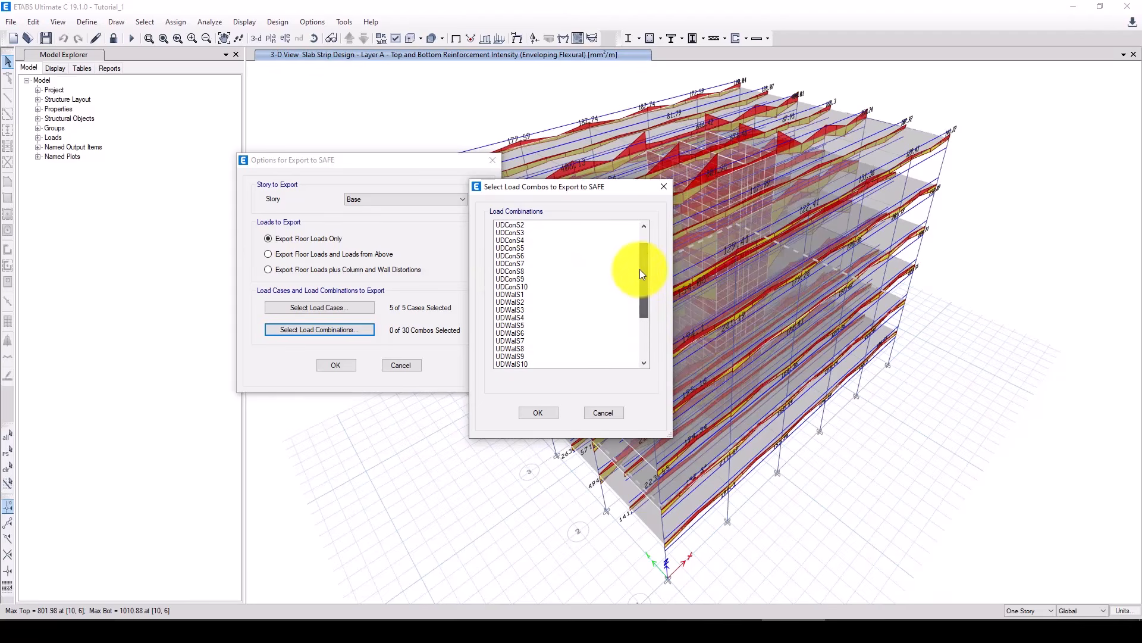
left_click_drag(514, 287, 513, 235)
scroll(519, 294, "up", 1)
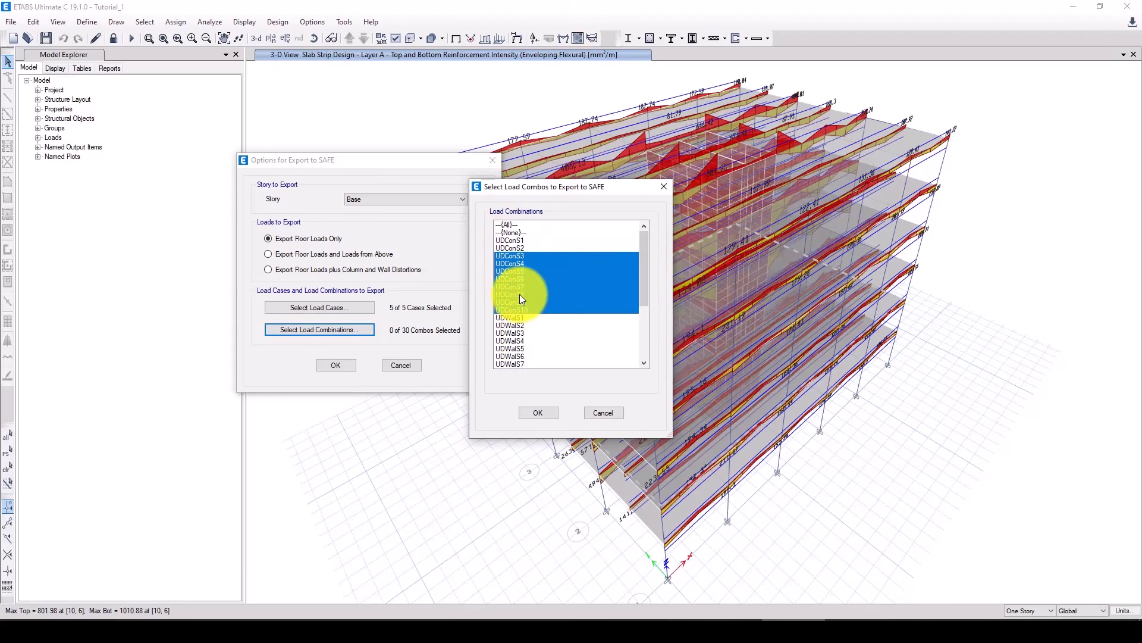
left_click_drag(509, 240, 510, 263)
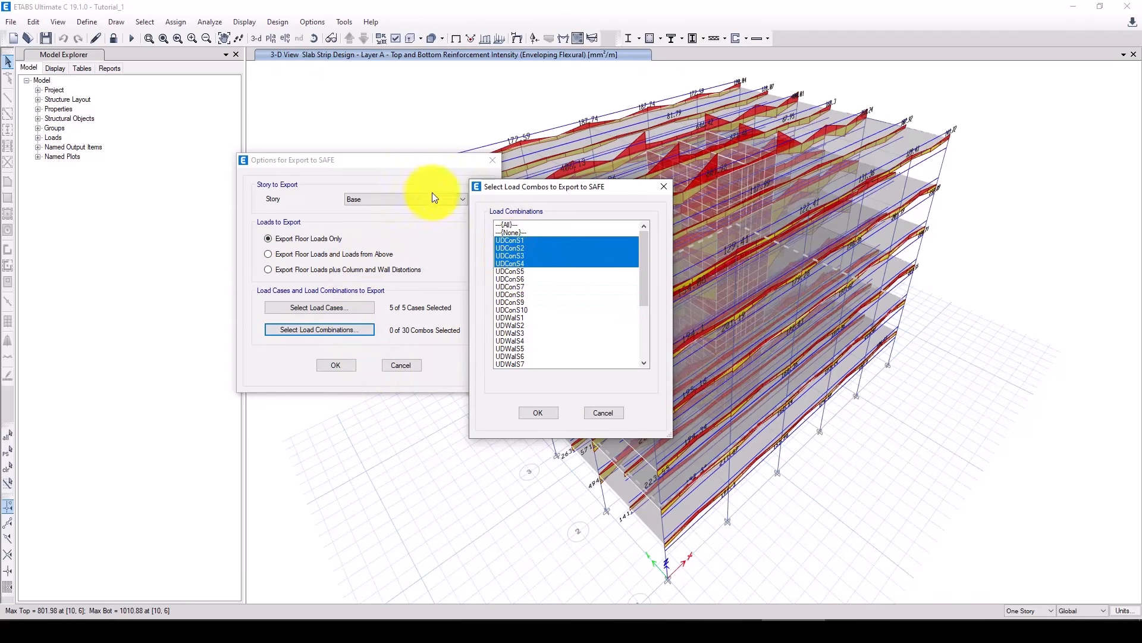
left_click(664, 187)
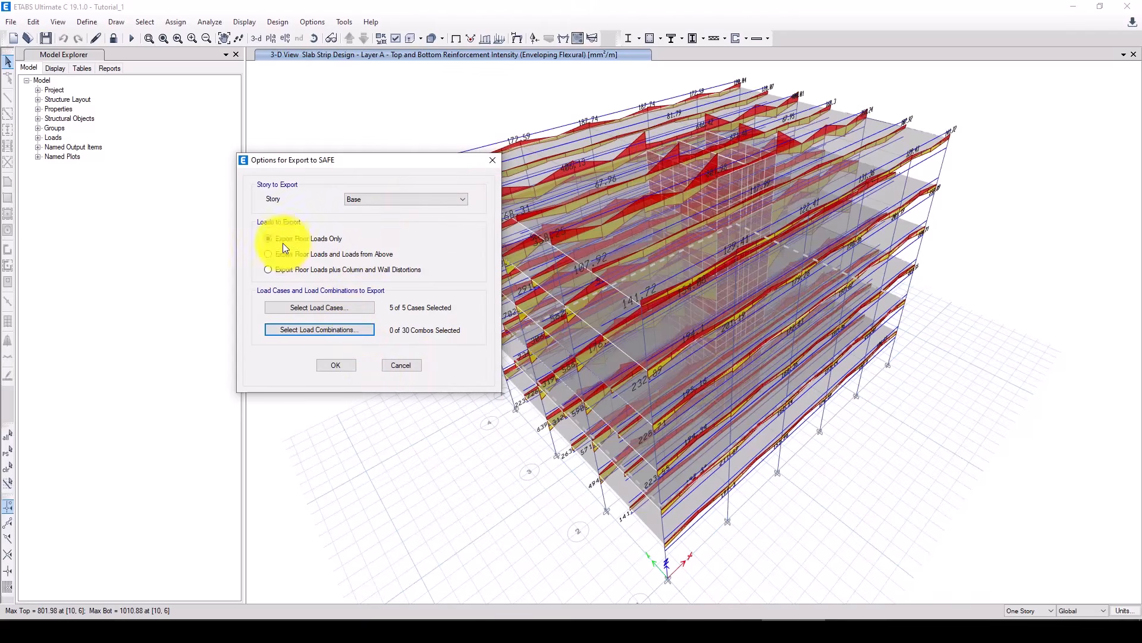
- Accept the export options for the Base story with floor loads only and save the SAFE text file as Foundation
left_click(330, 366)
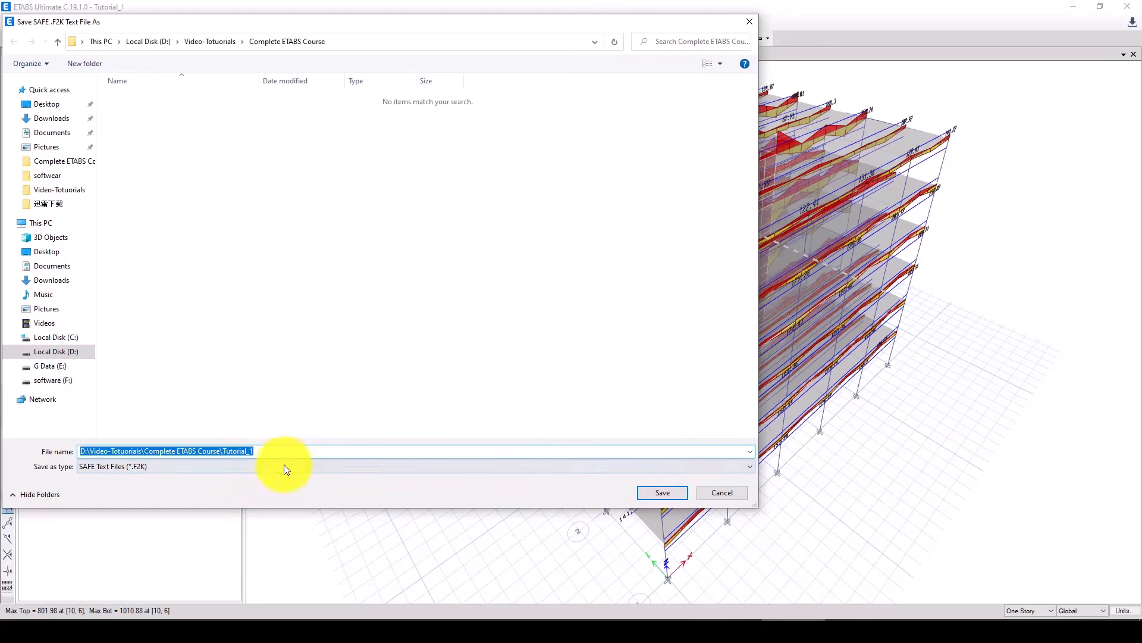
left_click(272, 450)
left_click_drag(298, 451, 69, 452)
type("Foun")
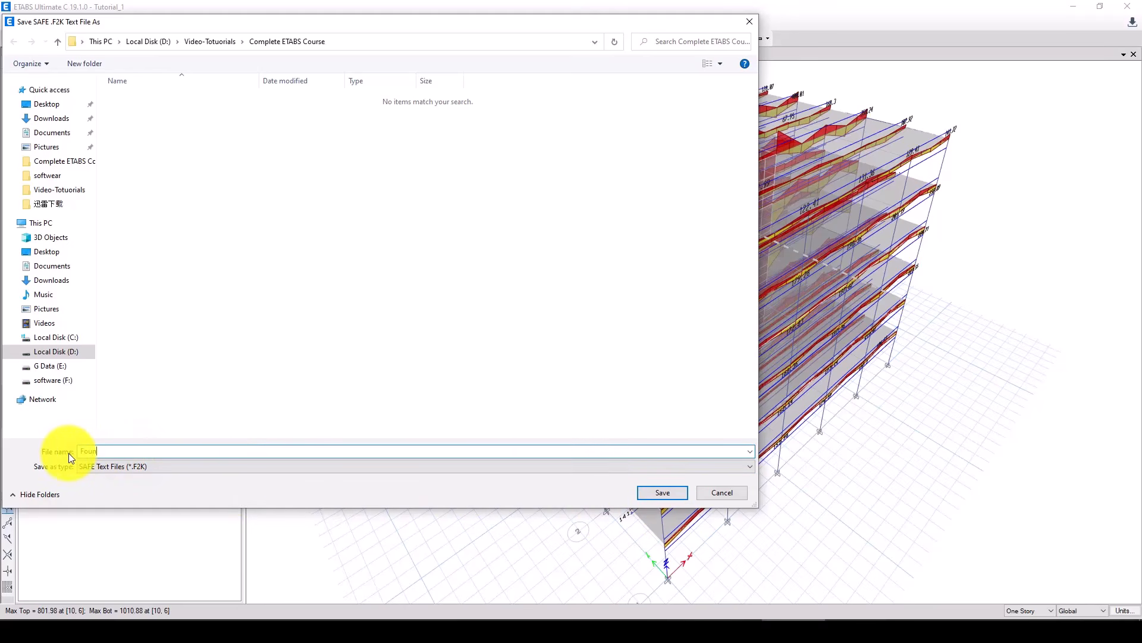
type("dation")
left_click(656, 490)
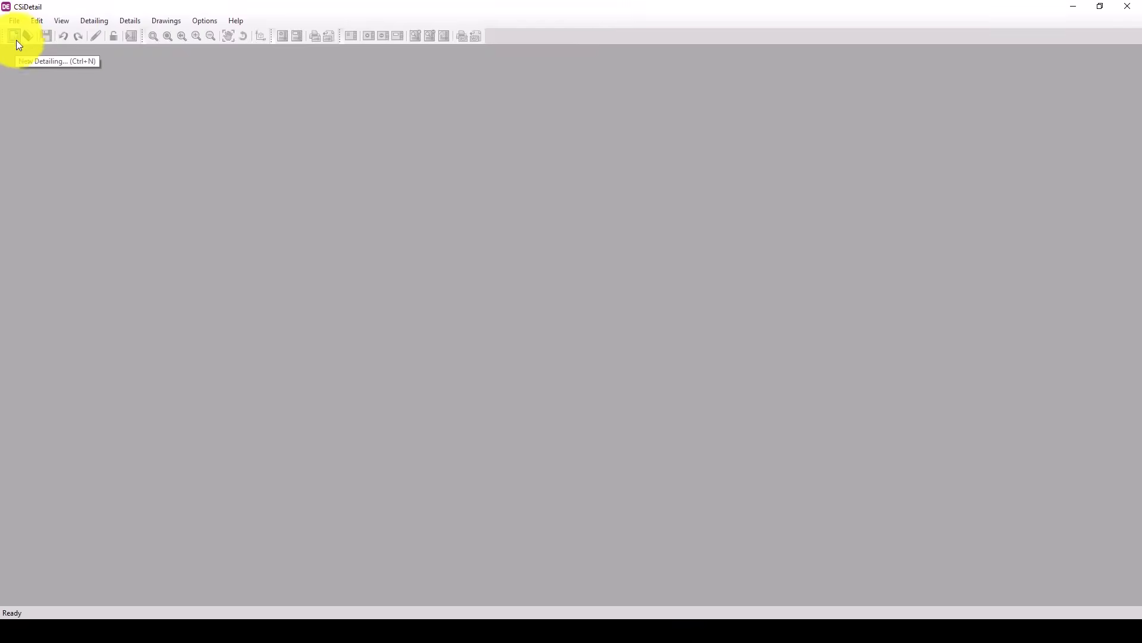
- In CSiDetail, try to start a new detailing from Tutorial_1 in D:\Video-Totuorials\Complete ETABS Course
left_click(14, 38)
left_click(373, 203)
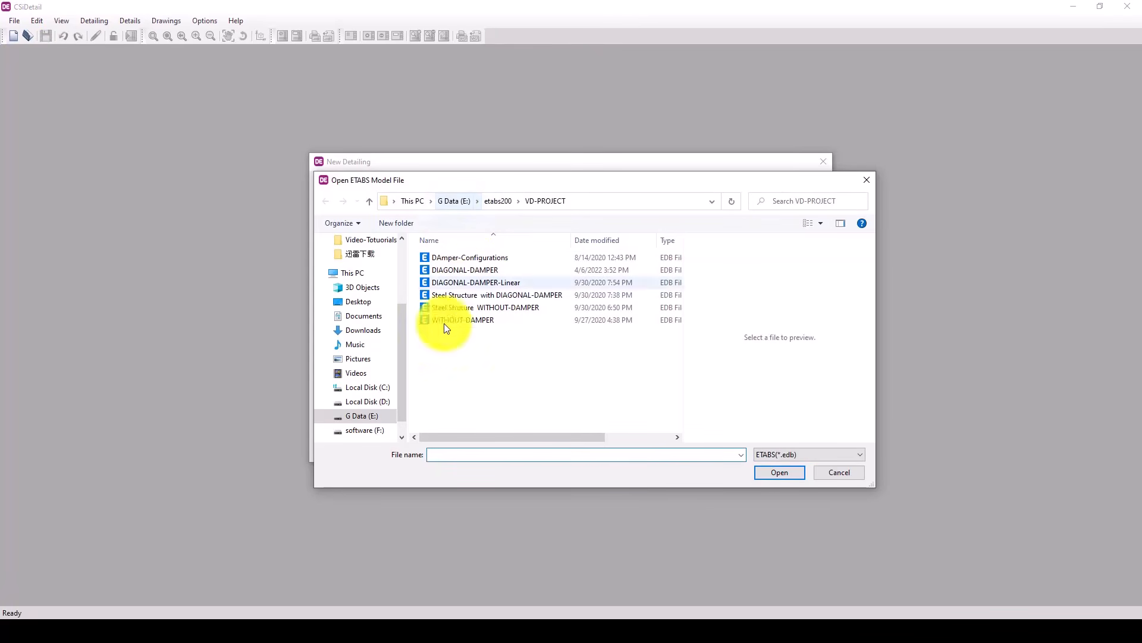
left_click(370, 402)
scroll(458, 380, "down", 5)
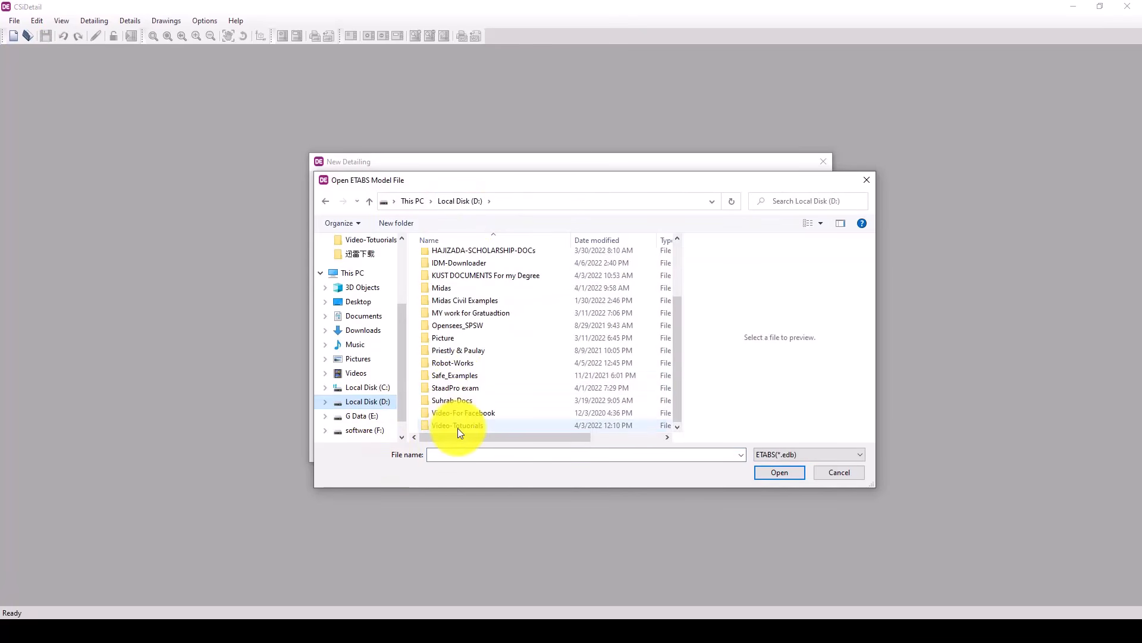
left_click(459, 426)
double_click(459, 426)
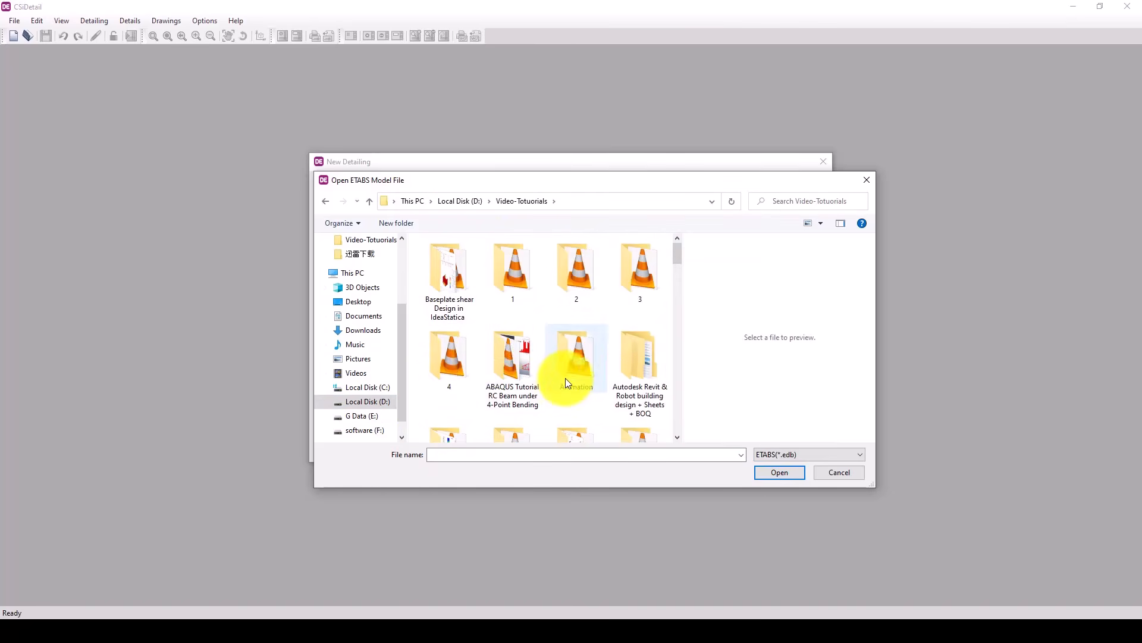
scroll(567, 376, "down", 2)
scroll(565, 375, "down", 2)
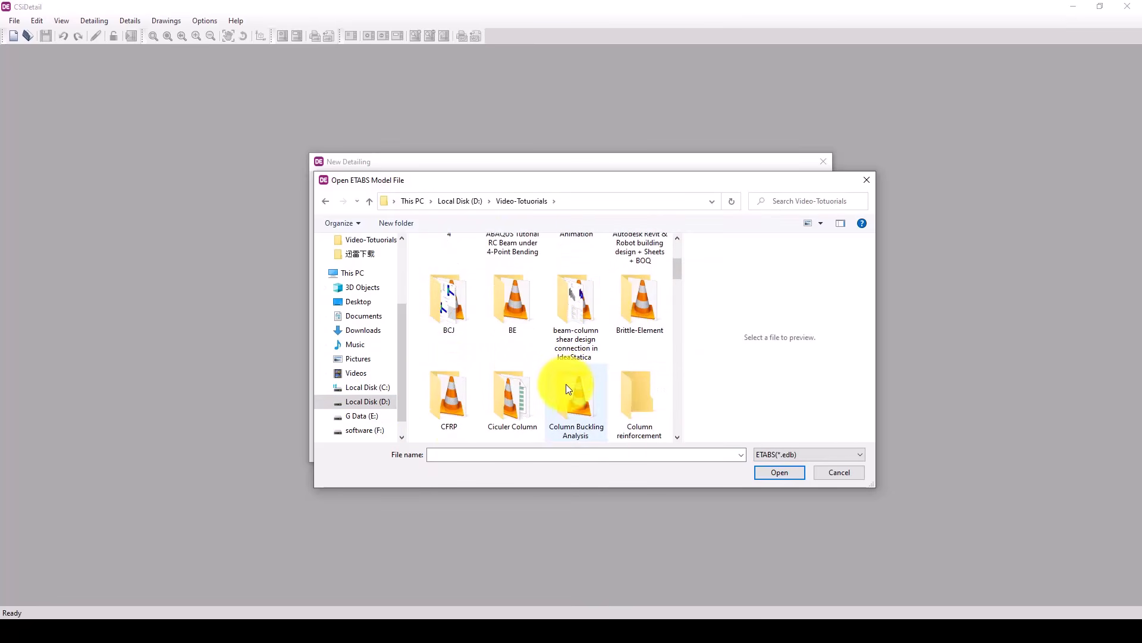
scroll(597, 398, "down", 4)
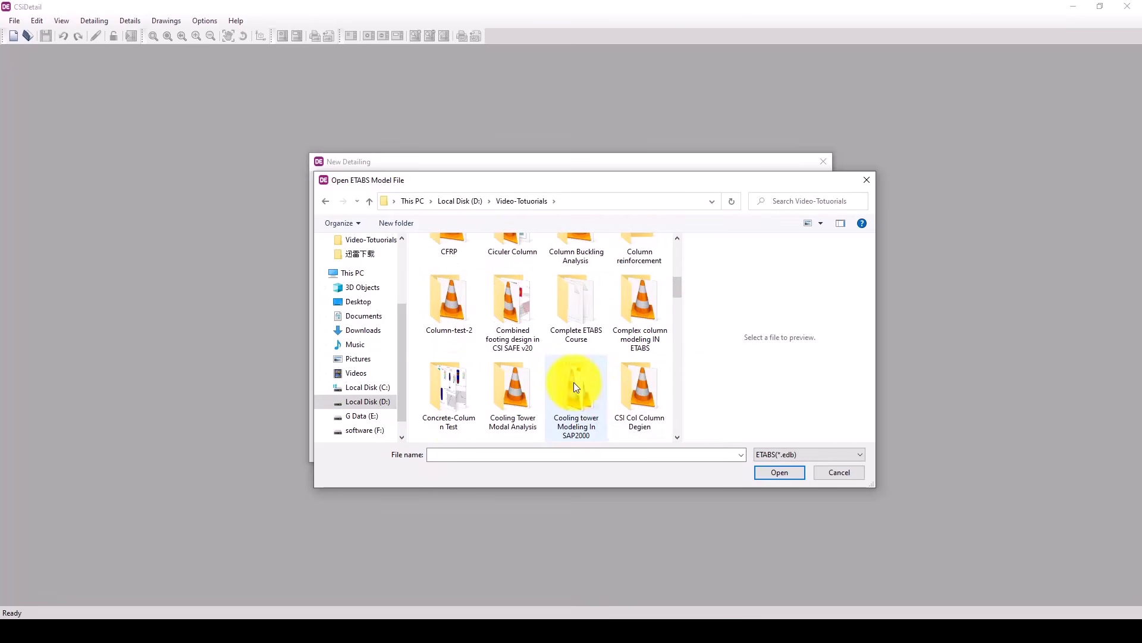
left_click(587, 319)
double_click(587, 319)
left_click(455, 257)
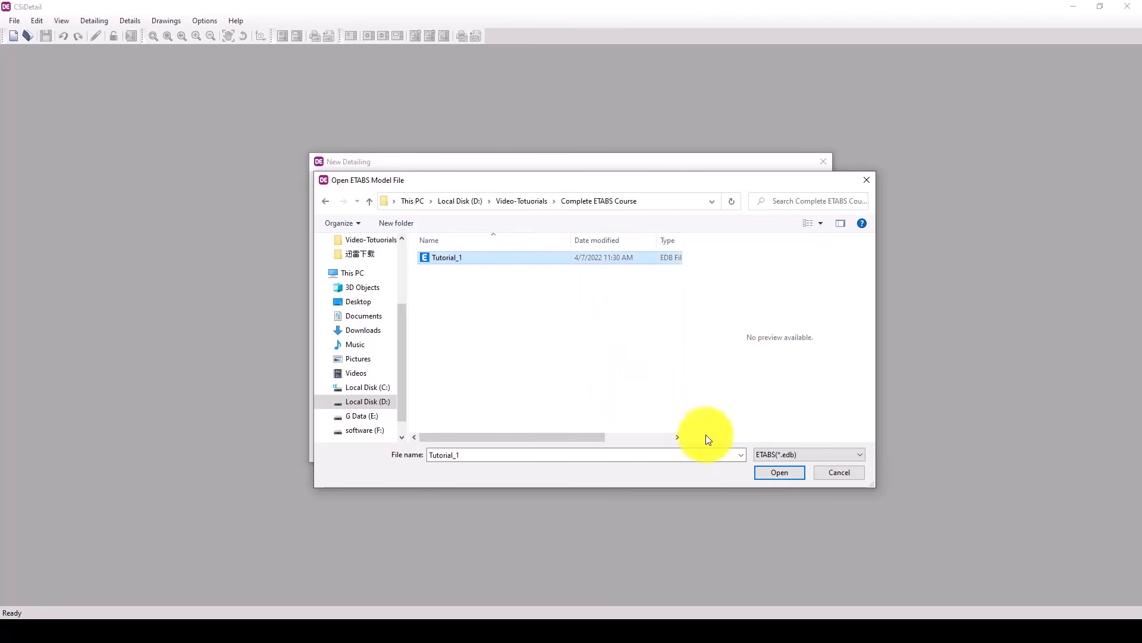
left_click(768, 473)
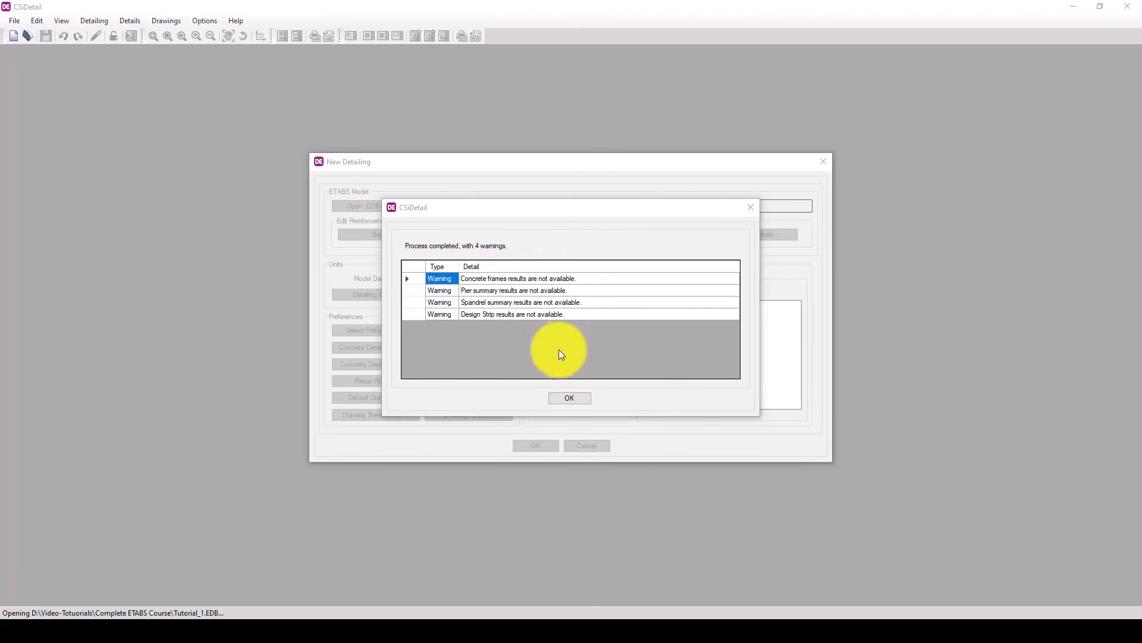
- Switch back to ETABS and save the Tutorial_1 model with its design results
mouse_move(739, 610)
left_click(747, 580)
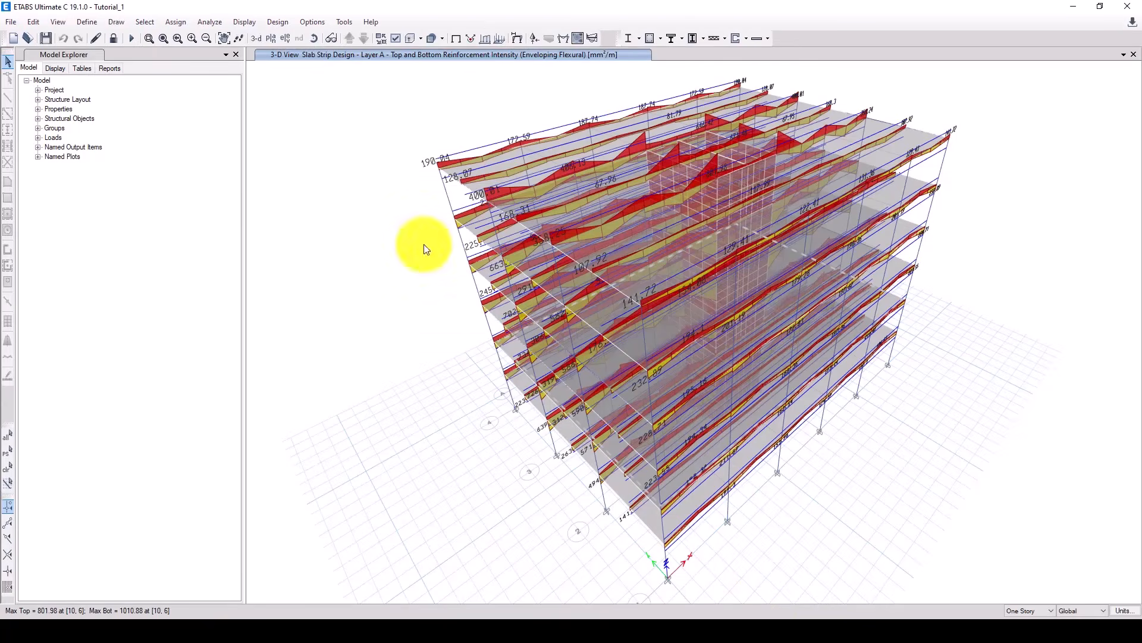
left_click(46, 39)
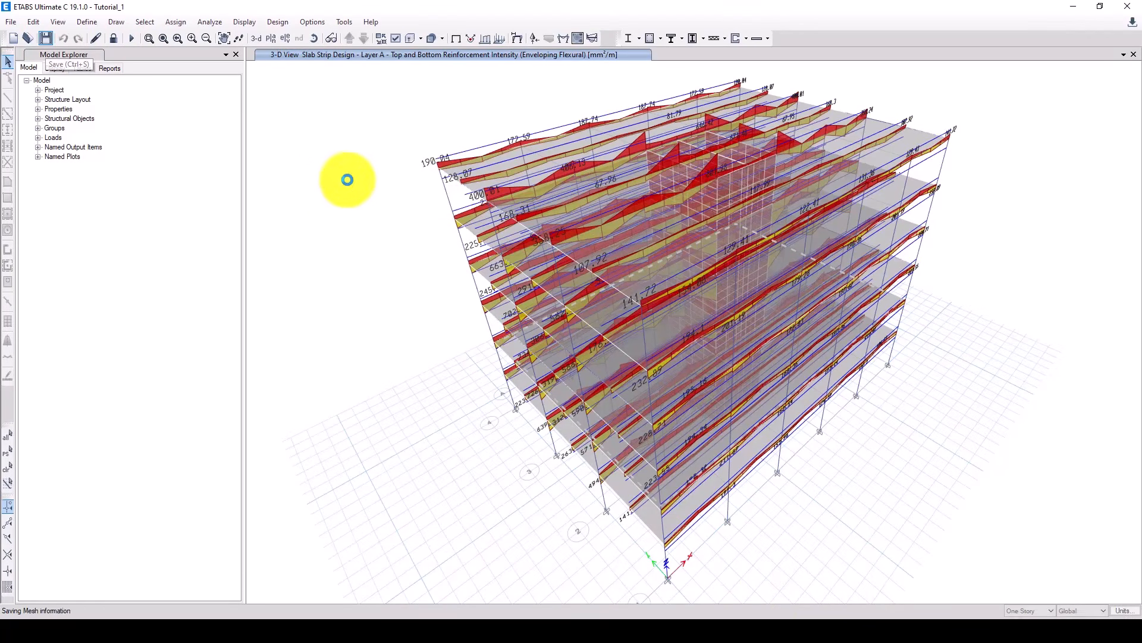
- Return to CSiDetail, dismiss the import warnings and cancel the new detailing
mouse_move(802, 613)
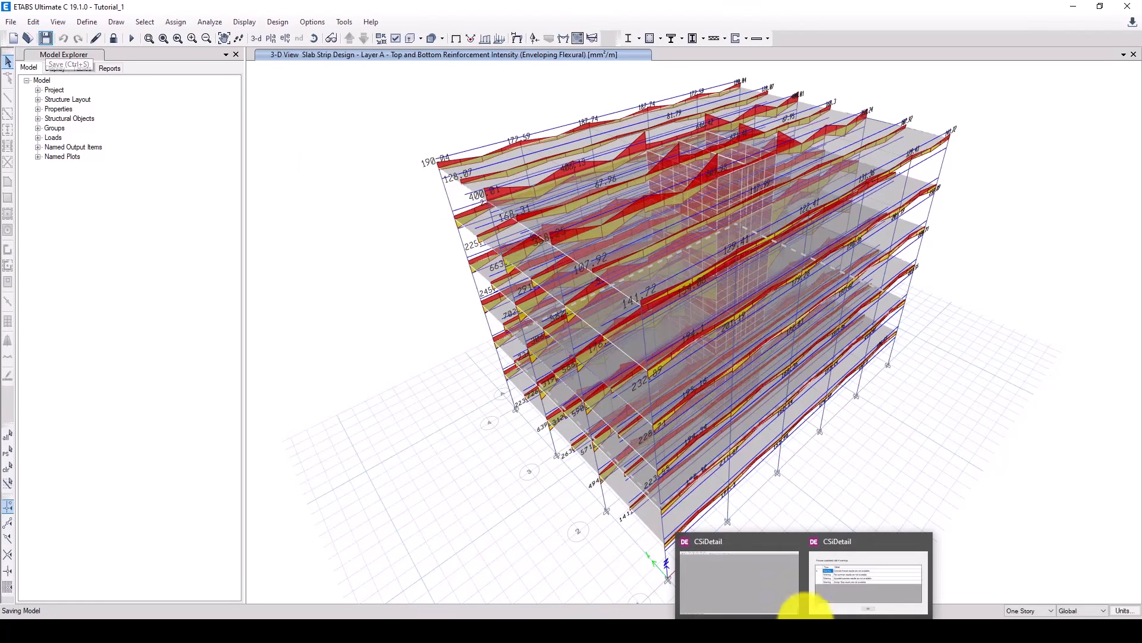
left_click(823, 580)
left_click(571, 399)
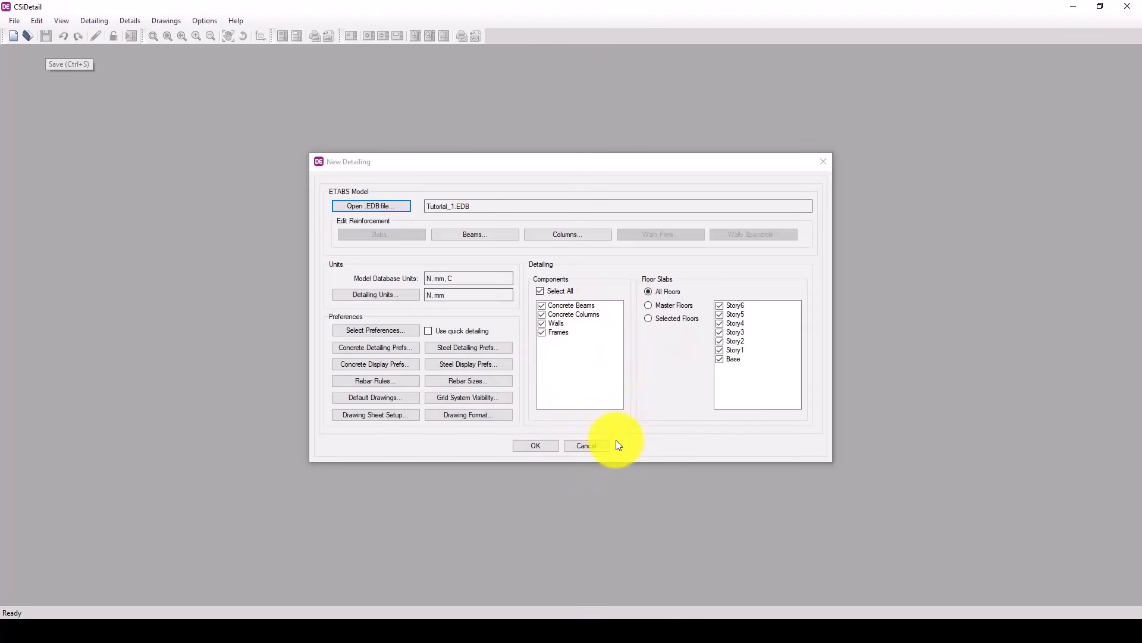
left_click(600, 446)
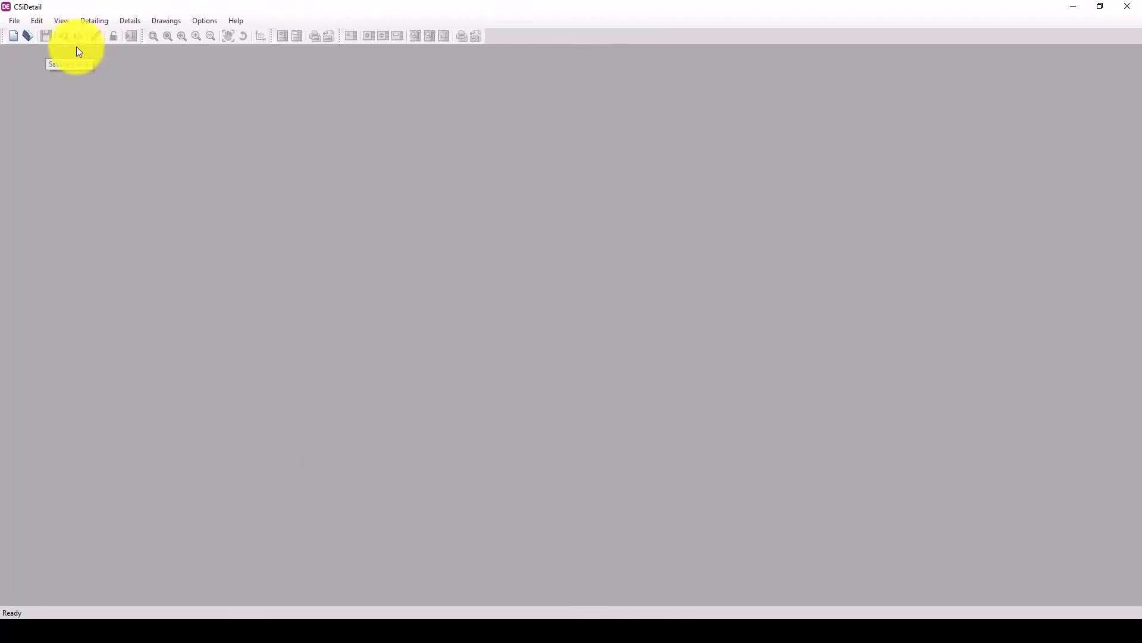
- Start a new detailing and load the saved Tutorial_1 ETABS model from the Complete ETABS Course folder
left_click(14, 36)
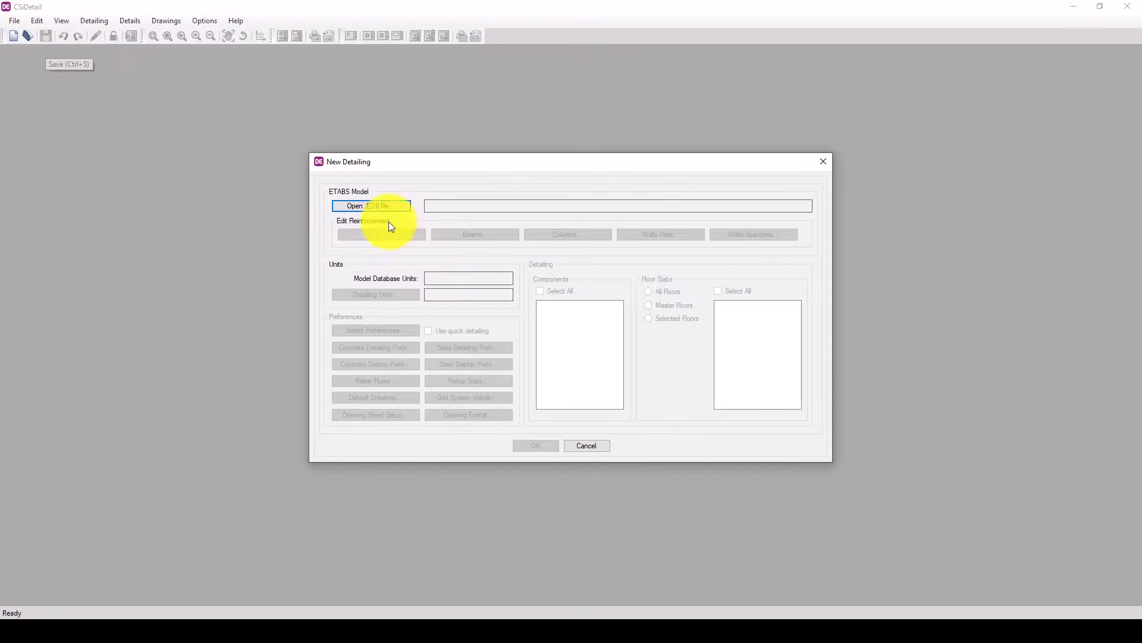
left_click(372, 205)
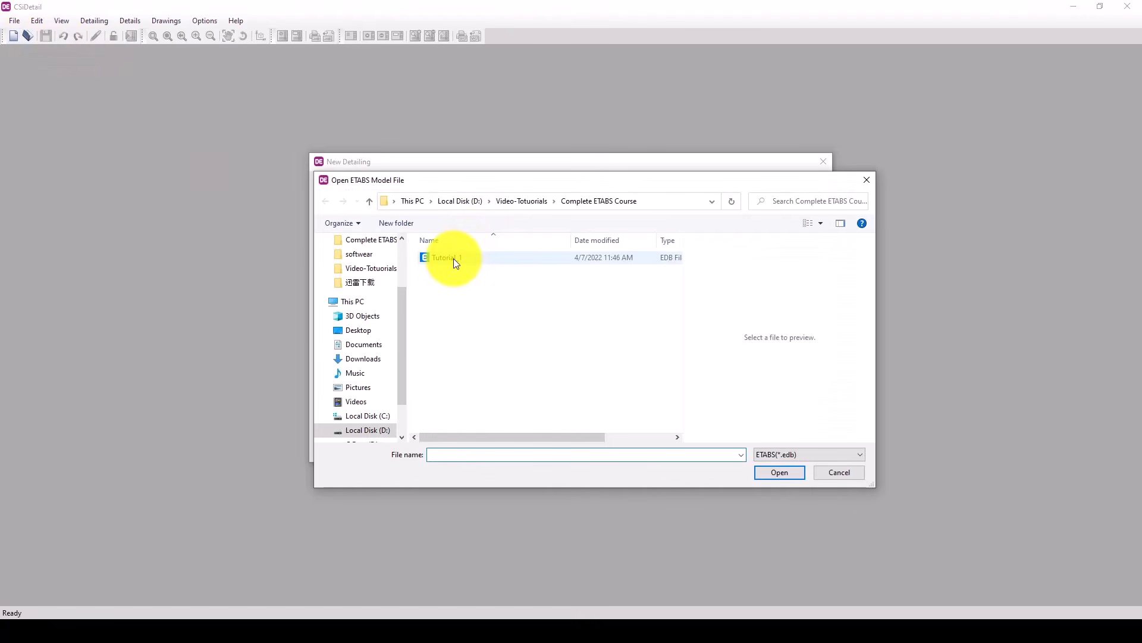
left_click(453, 258)
left_click(779, 472)
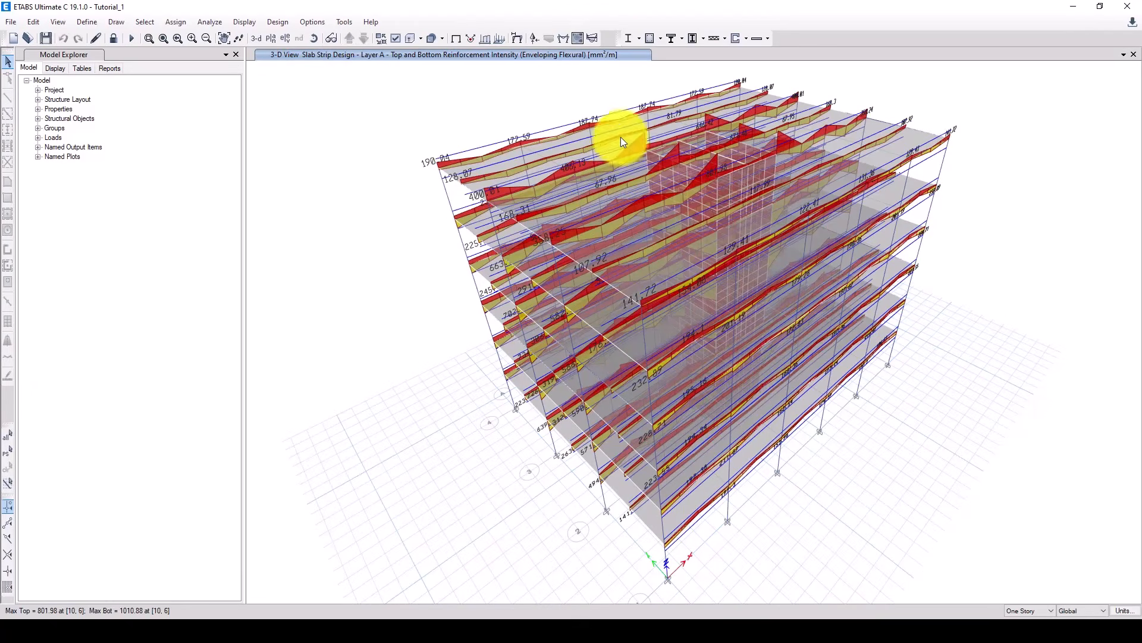
scroll(684, 142, "up", 3)
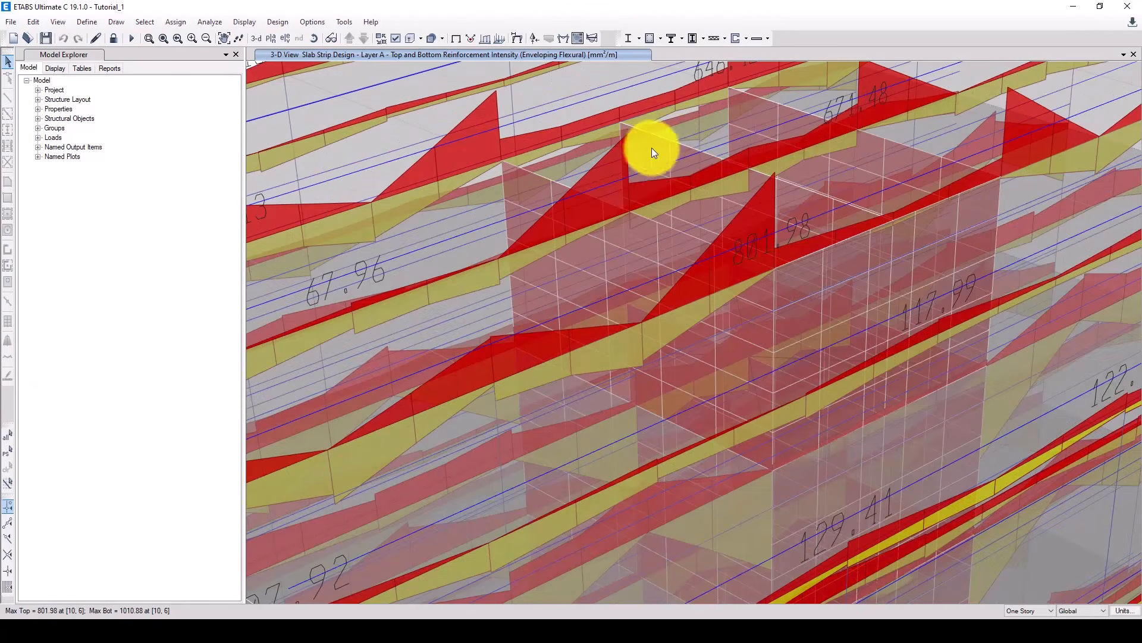
- In ETABS, look up the pier and spandrel label assignments available for frames
scroll(651, 155, "down", 5)
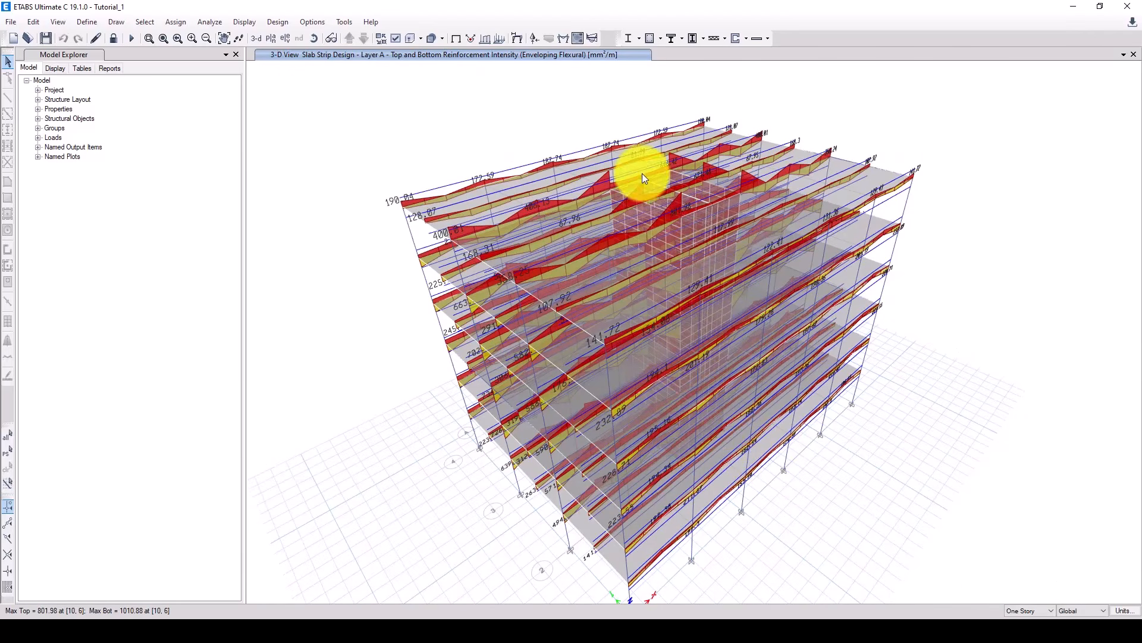
left_click(176, 23)
mouse_move(191, 54)
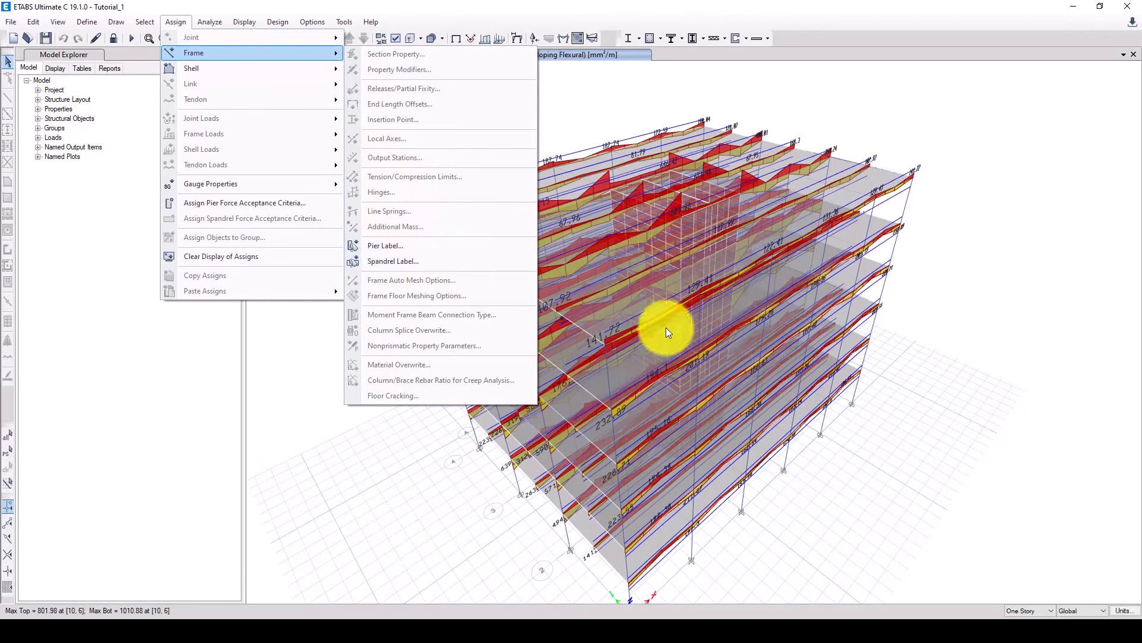
- Switch back to CSiDetail and dismiss the import warning about spandrel results so that Tutorial_1 finishes loading
left_click(821, 615)
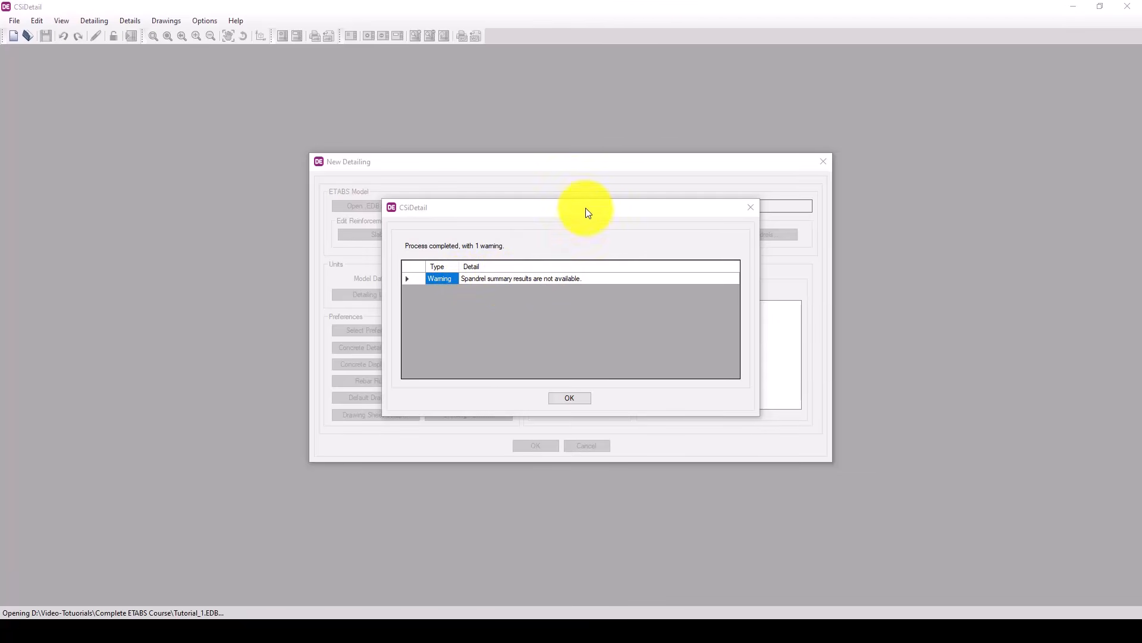
left_click_drag(584, 208, 193, 213)
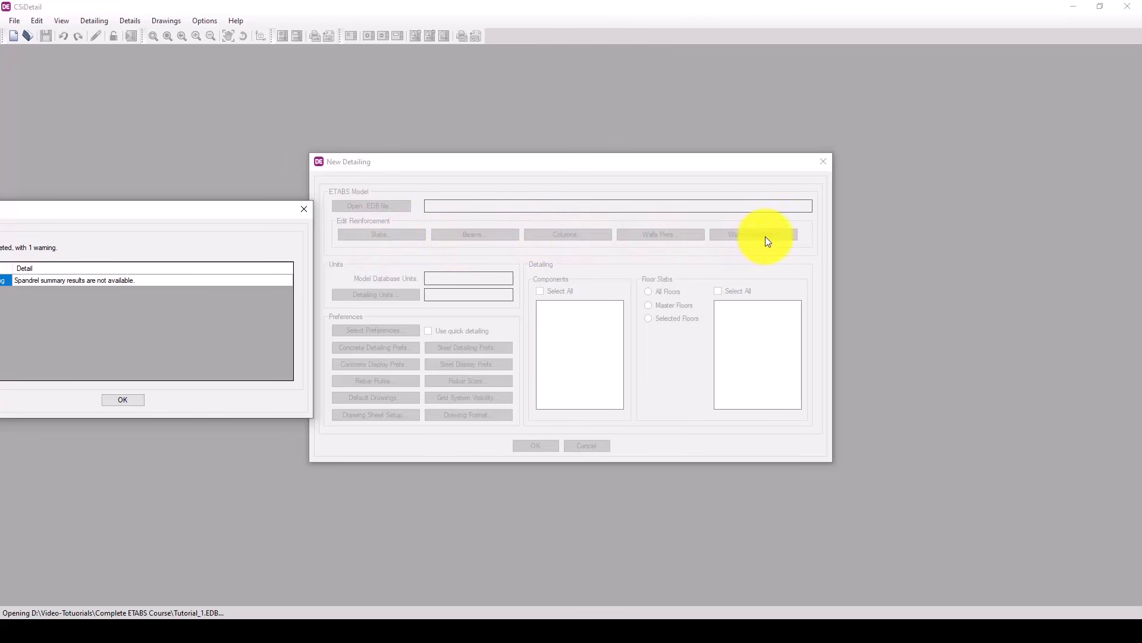
left_click_drag(108, 214, 307, 229)
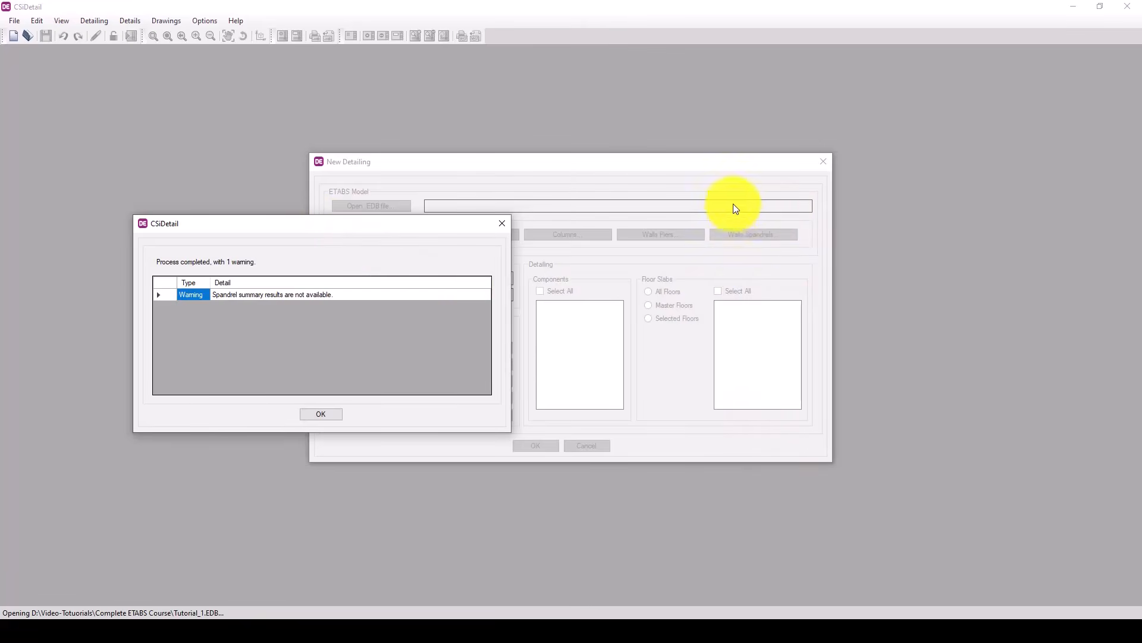
left_click(317, 415)
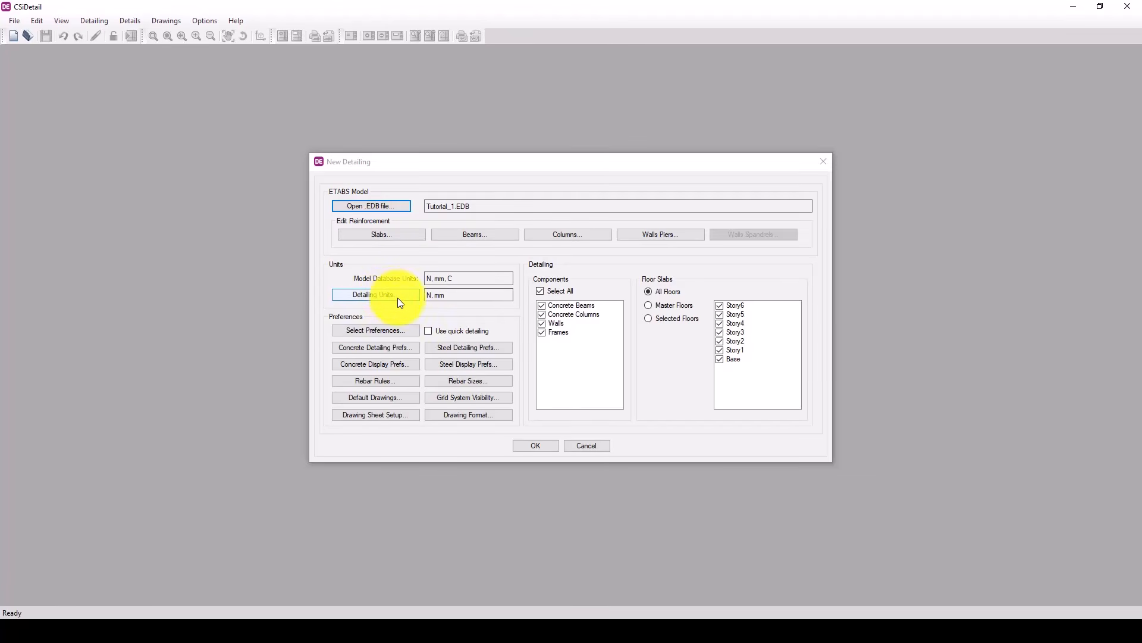
- Review the imported design reinforcement table for the slabs and close it without editing
left_click(400, 236)
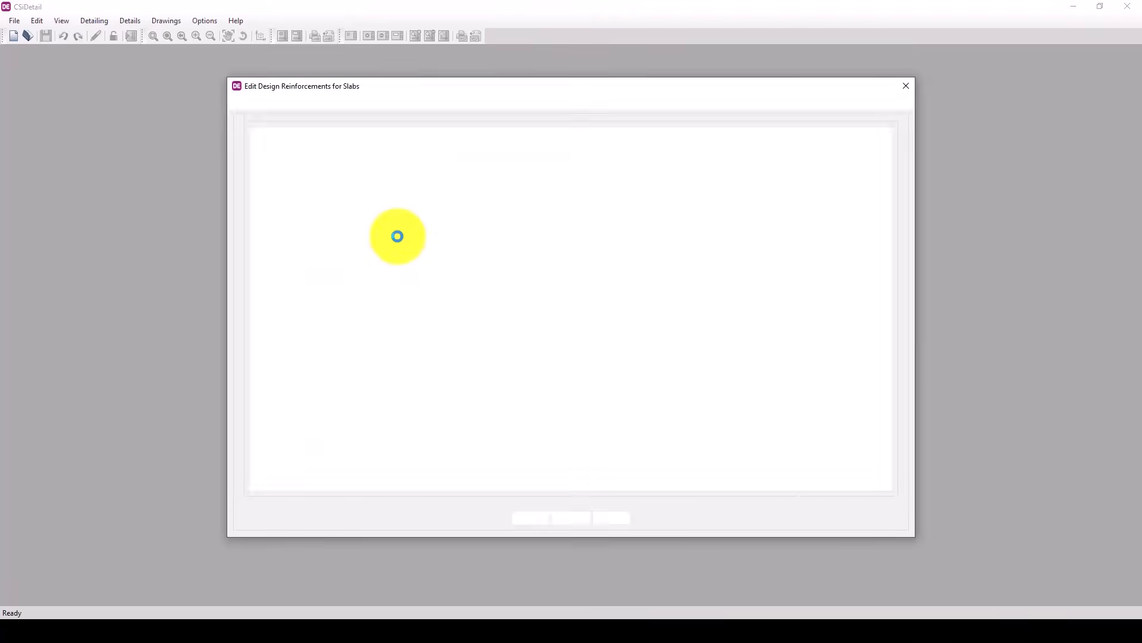
scroll(618, 309, "down", 18)
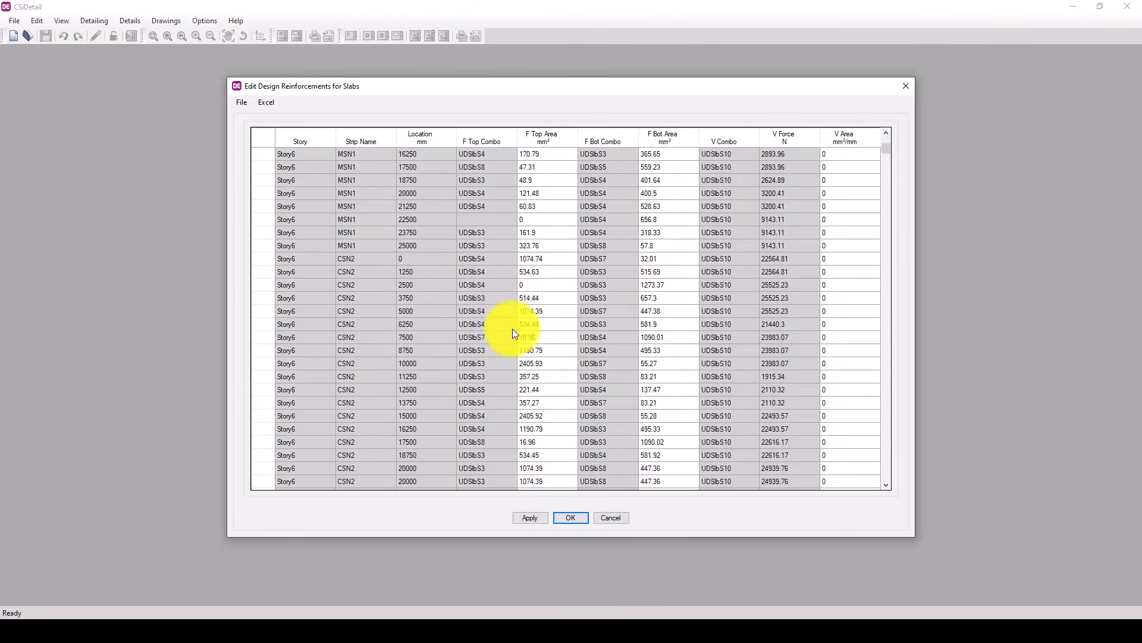
scroll(544, 293, "down", 11)
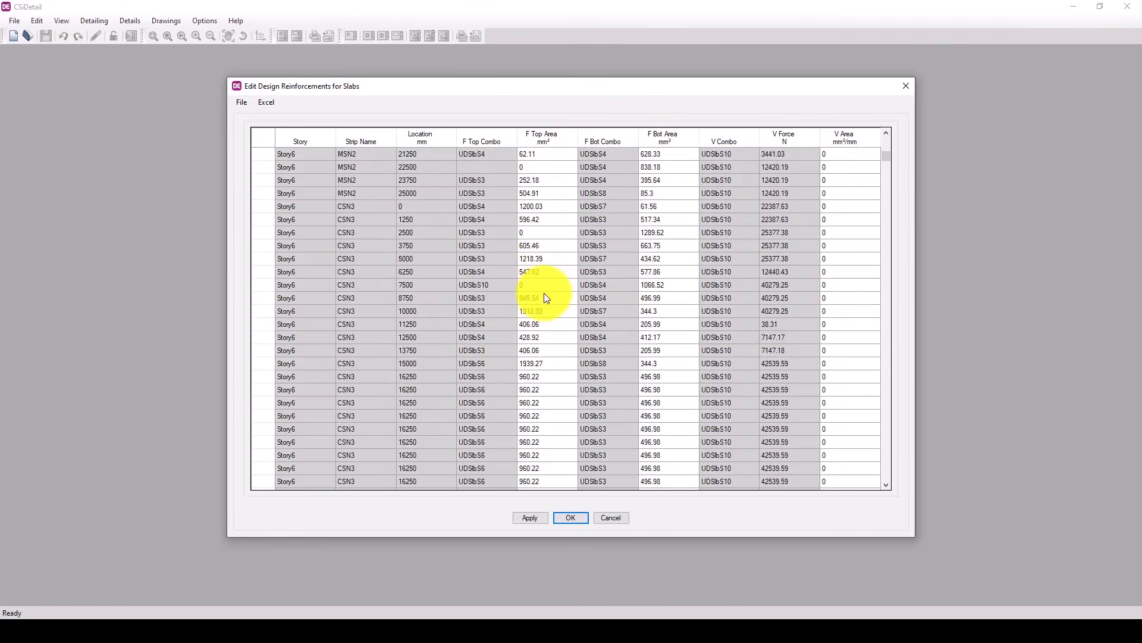
left_click_drag(889, 160, 922, 123)
left_click(905, 86)
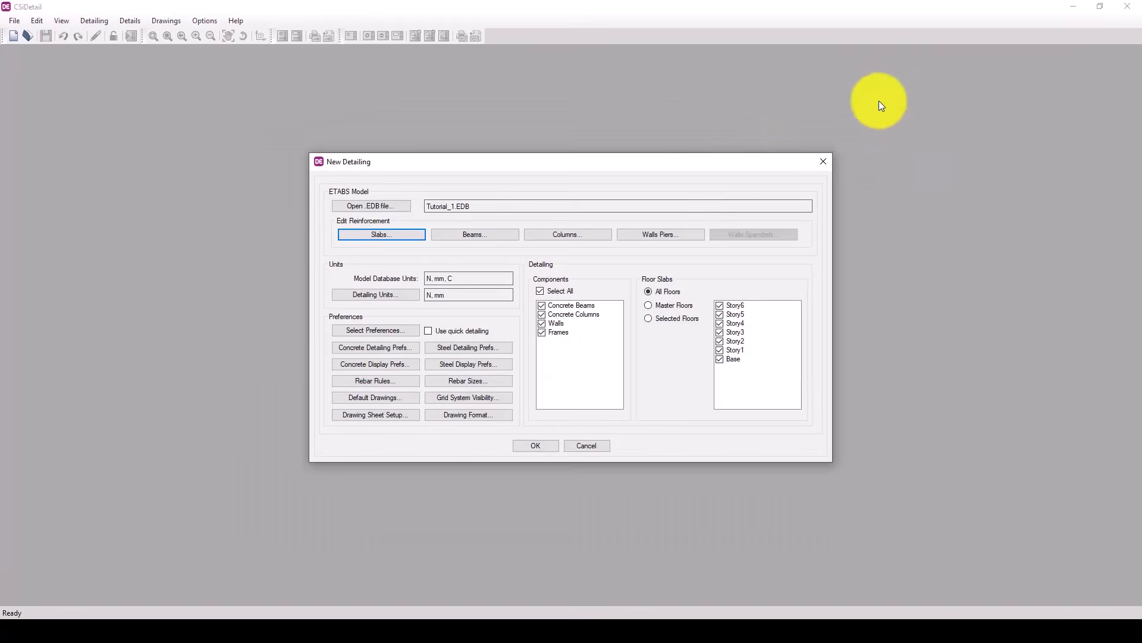
- Check the detailing units and the rebar sizes for the new detailing and accept both as they are
left_click(397, 294)
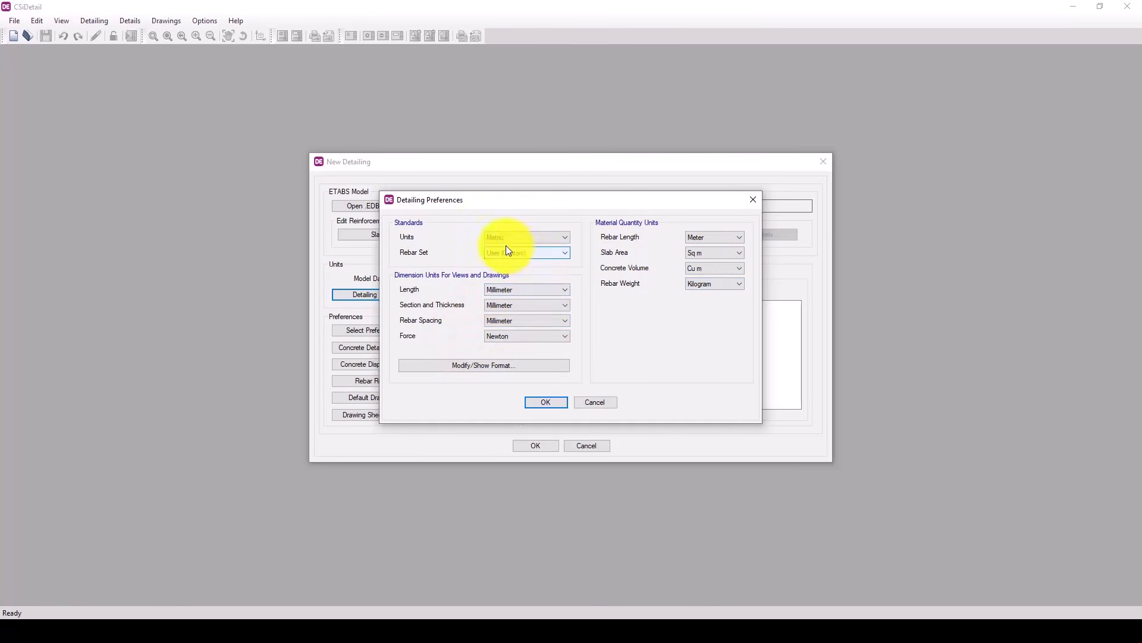
left_click(556, 403)
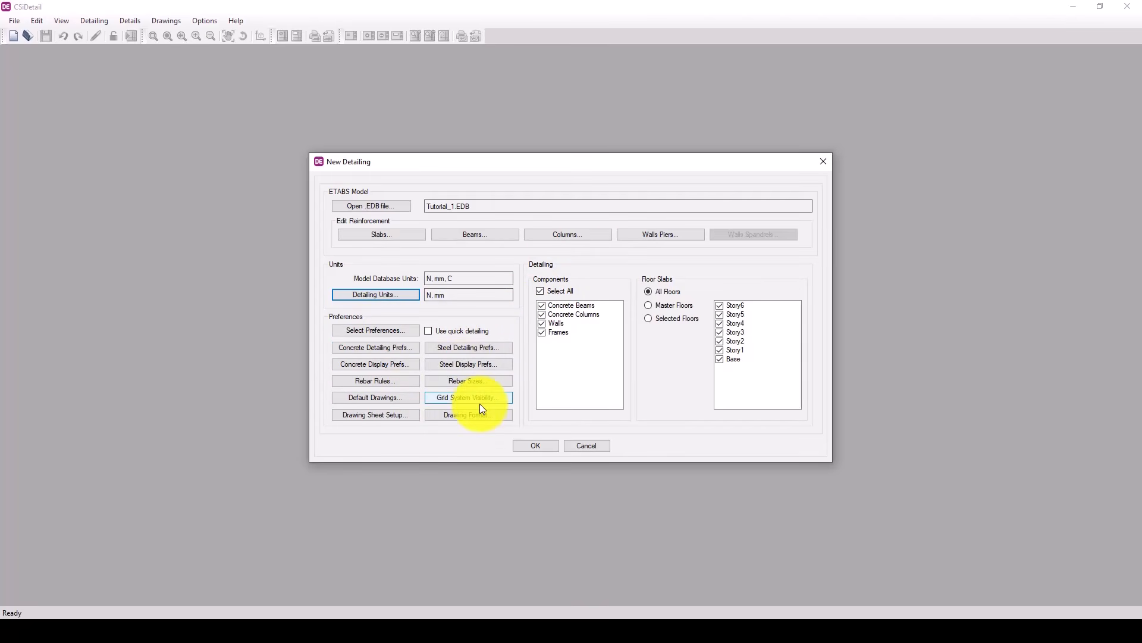
left_click(463, 383)
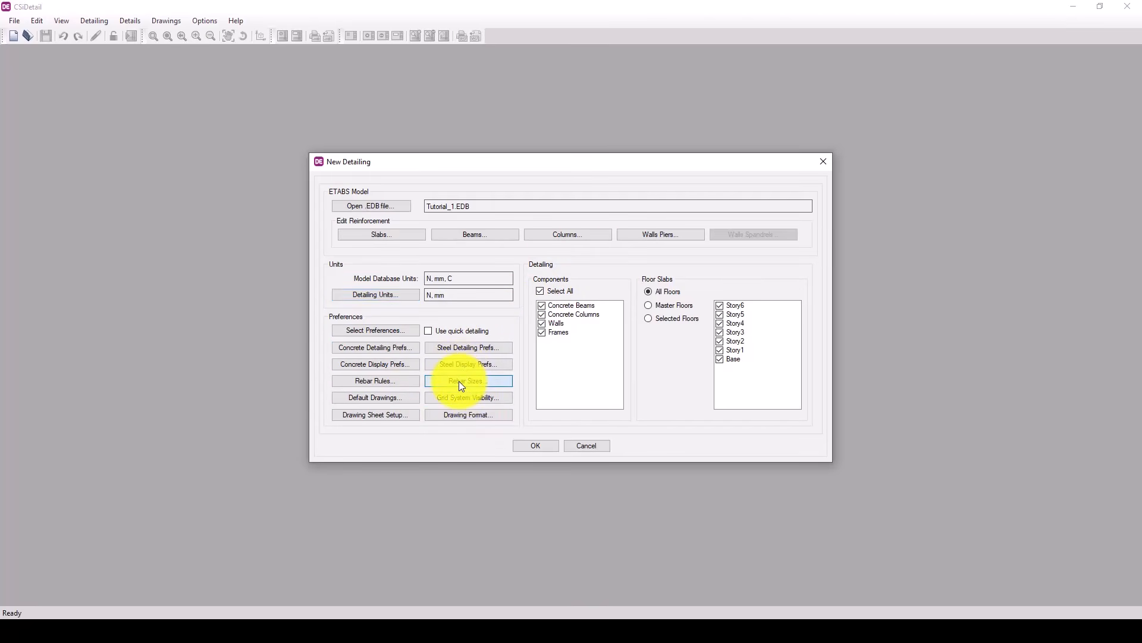
left_click_drag(619, 288, 581, 384)
left_click(531, 392)
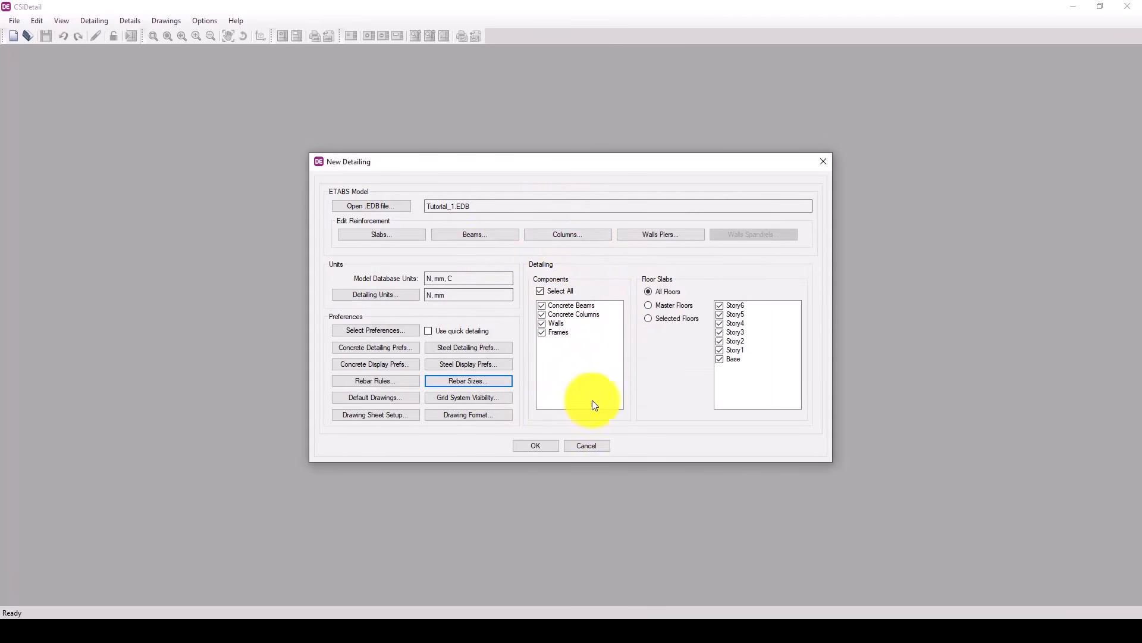
- Generate the detailing for all components and floors, and view the Story6 floor framing plan
left_click(544, 447)
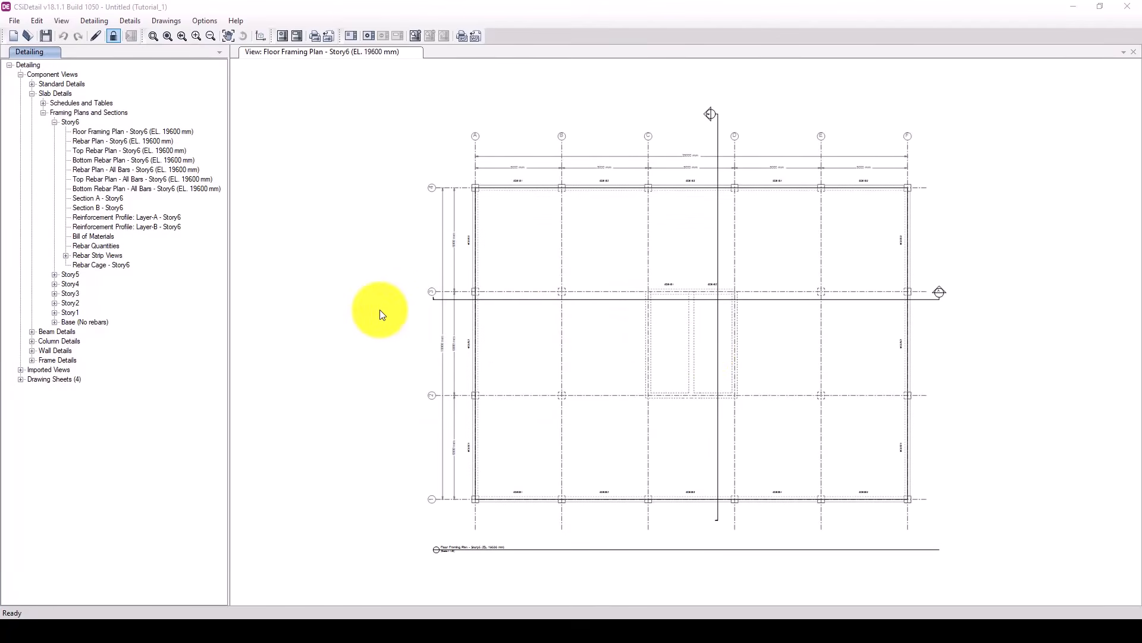
scroll(378, 313, "down", 2)
scroll(608, 373, "up", 1)
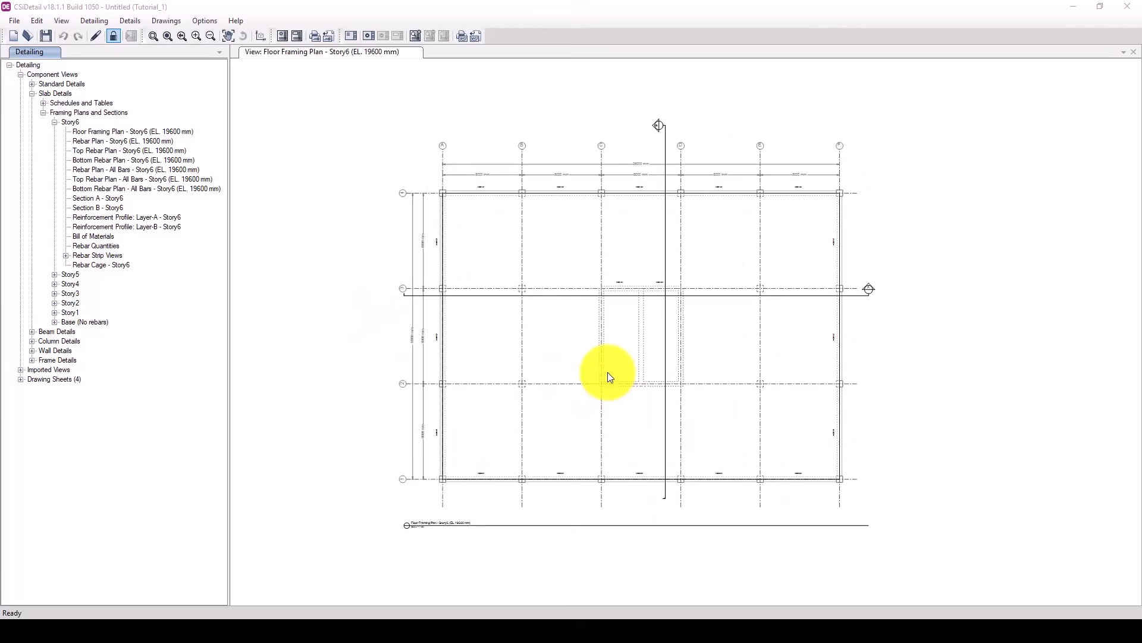
scroll(422, 524, "up", 2)
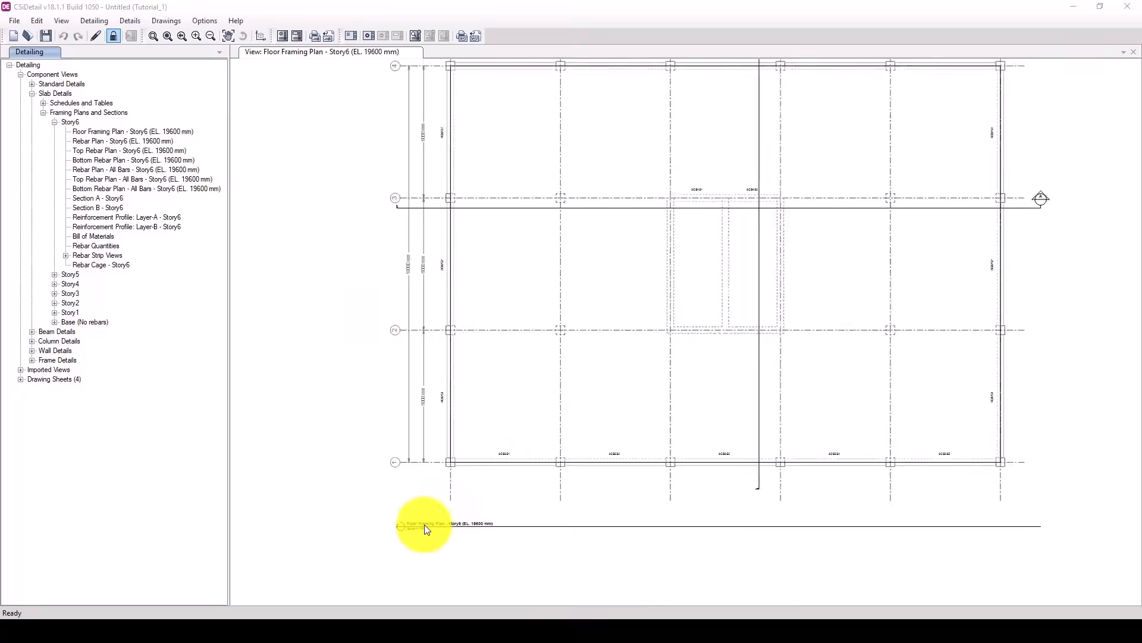
- Open the 3D viewer for the detailing and inspect the building's concrete surfaces
left_click(258, 38)
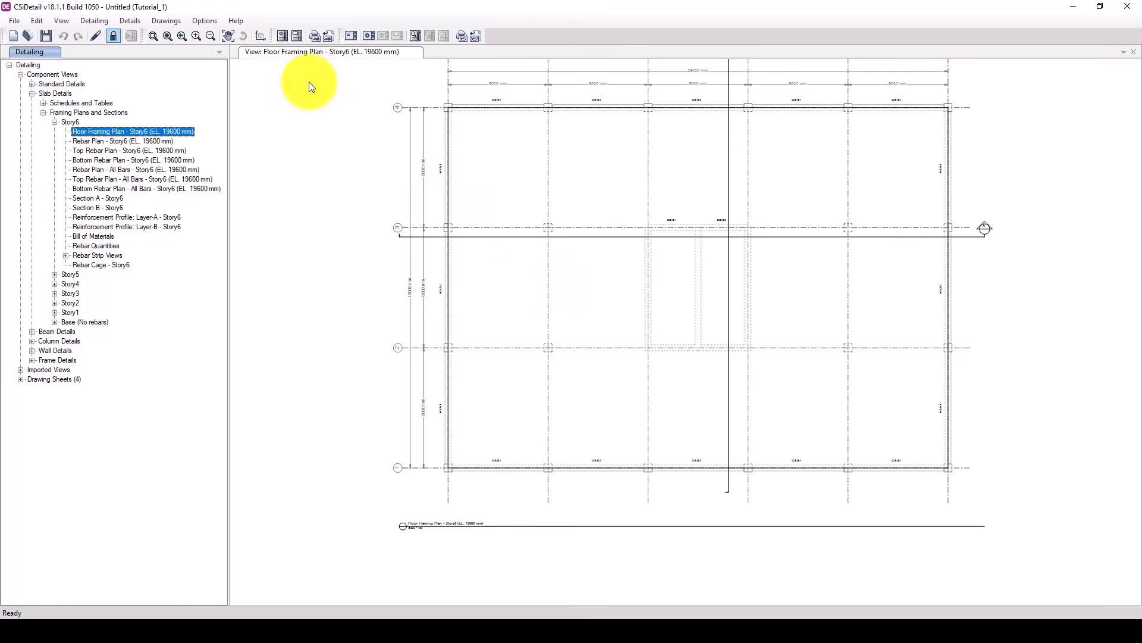
left_click(261, 35)
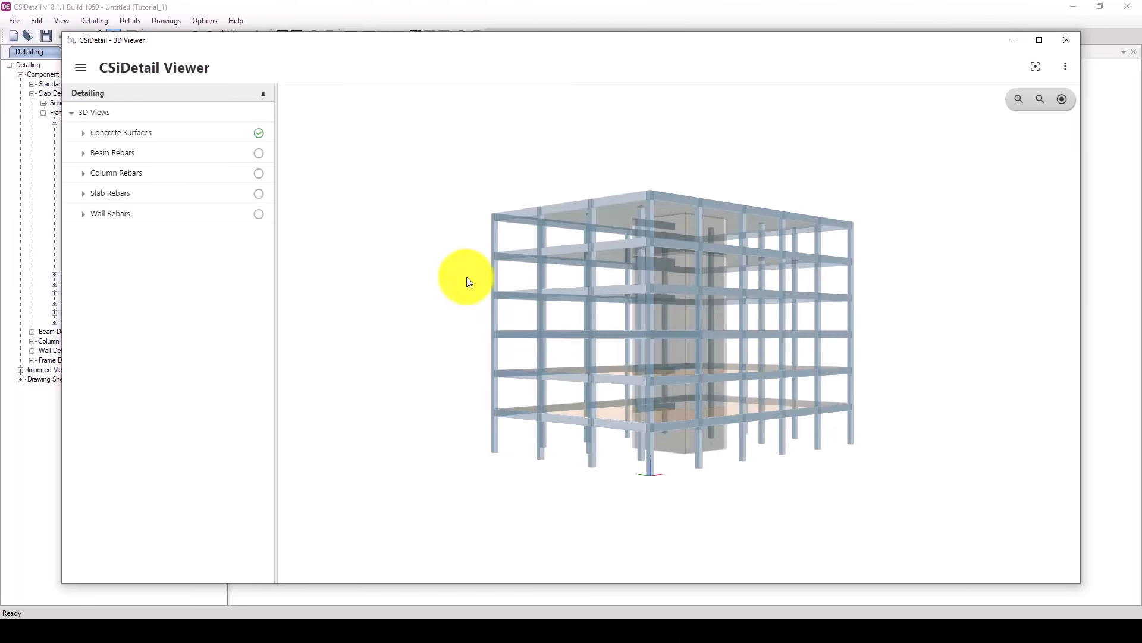
left_click_drag(752, 310, 663, 357)
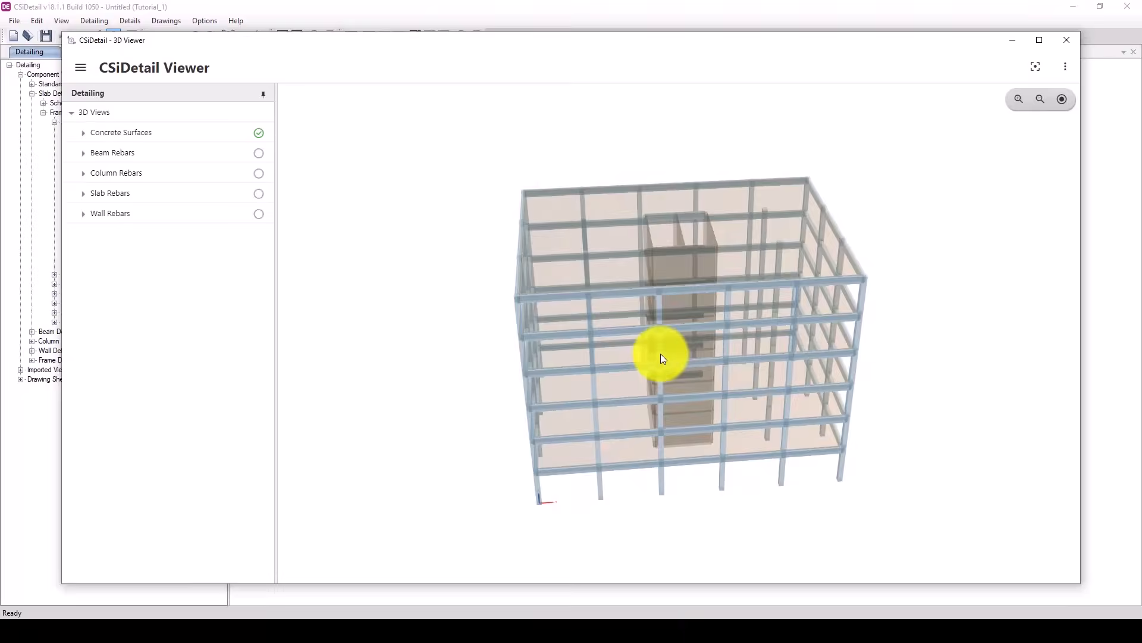
- Hide the concrete surfaces, show the beam rebars in the 3D viewer and inspect the beam cages up close
left_click(259, 135)
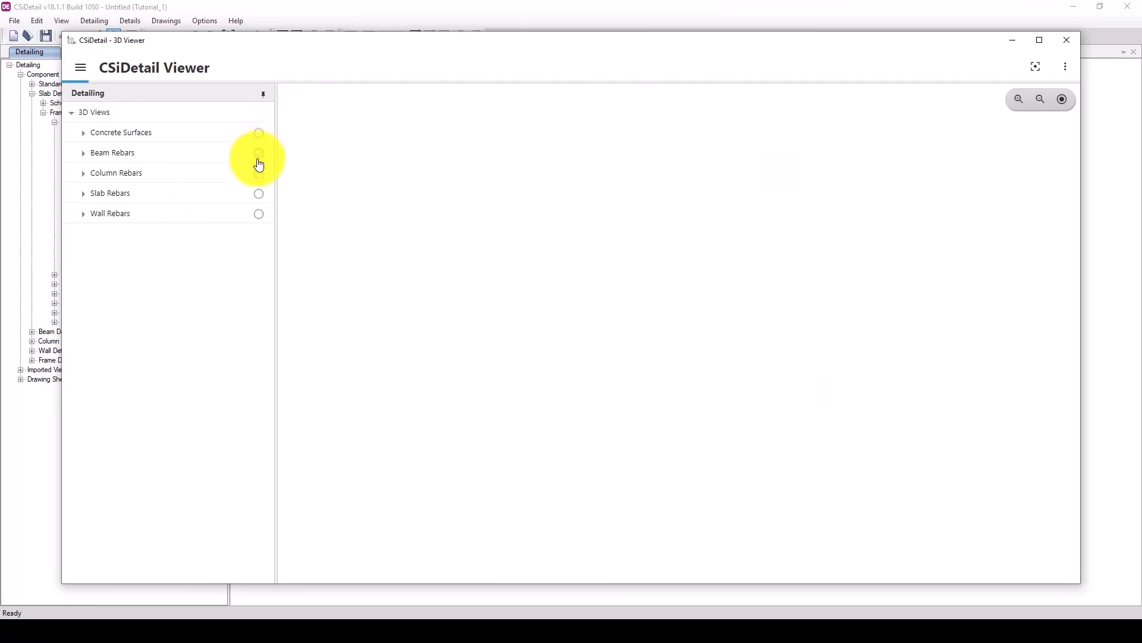
left_click(259, 156)
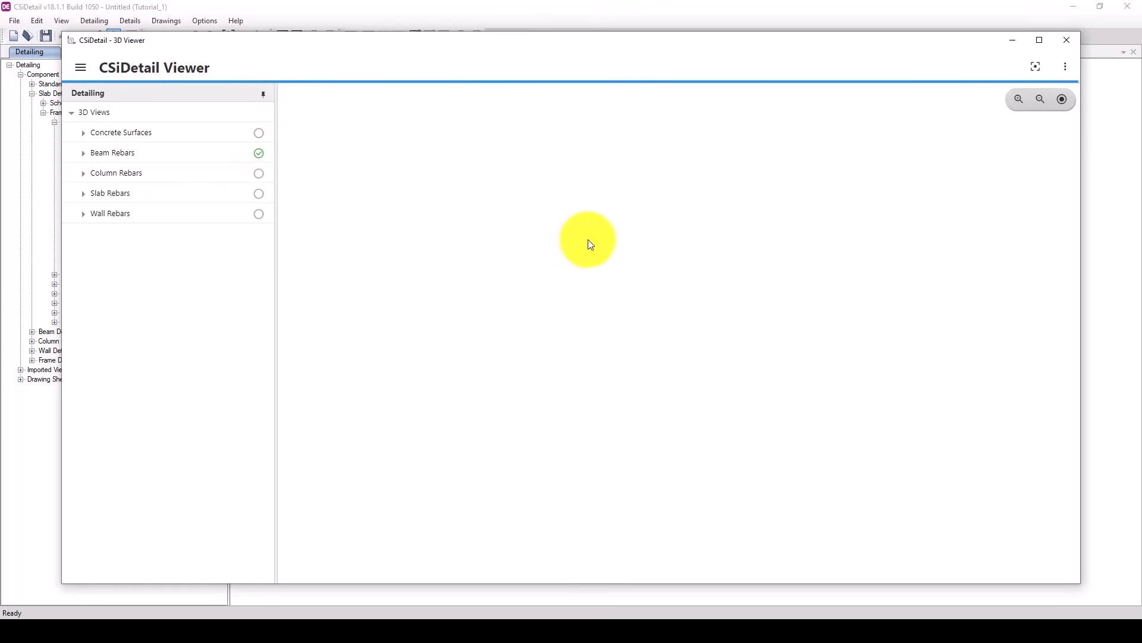
left_click_drag(684, 349, 829, 254)
scroll(791, 238, "up", 5)
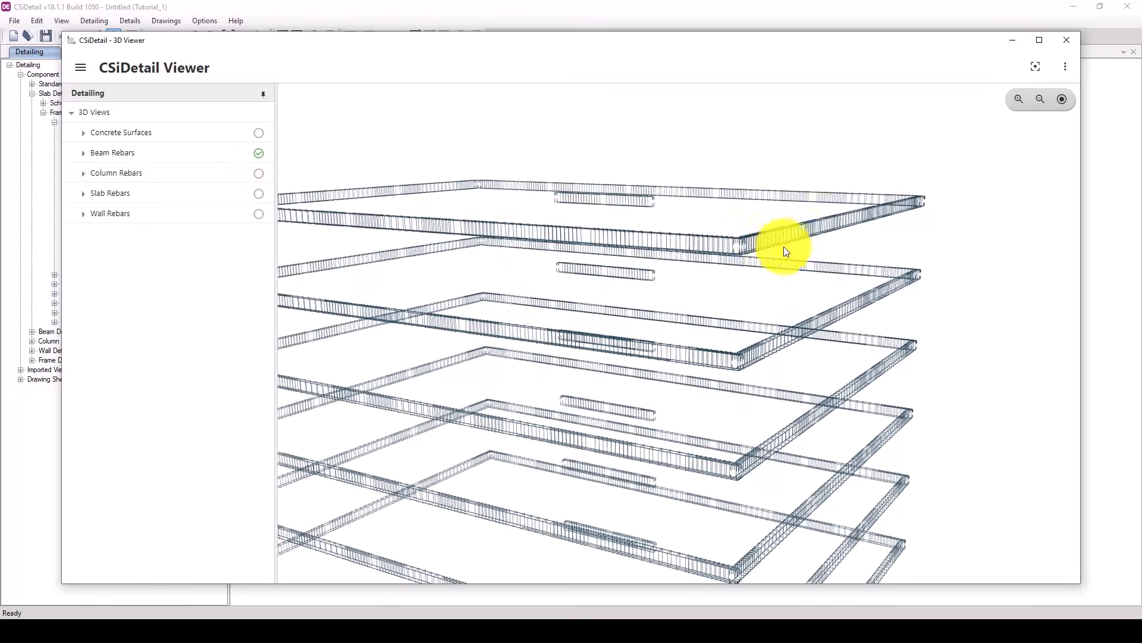
scroll(784, 246, "up", 8)
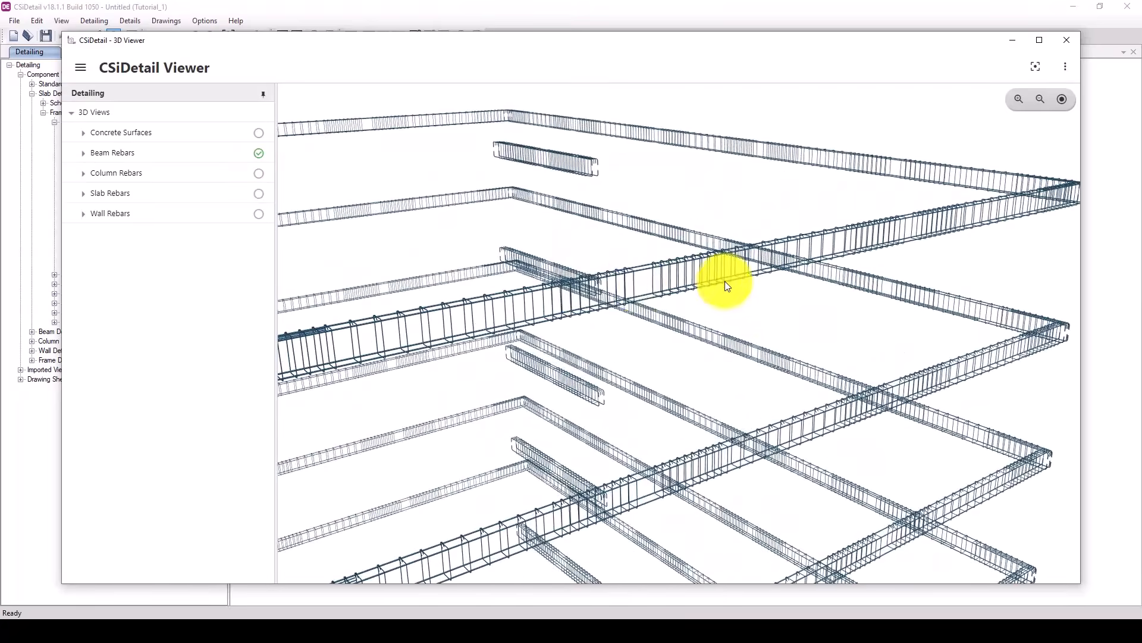
left_click_drag(728, 286, 757, 287)
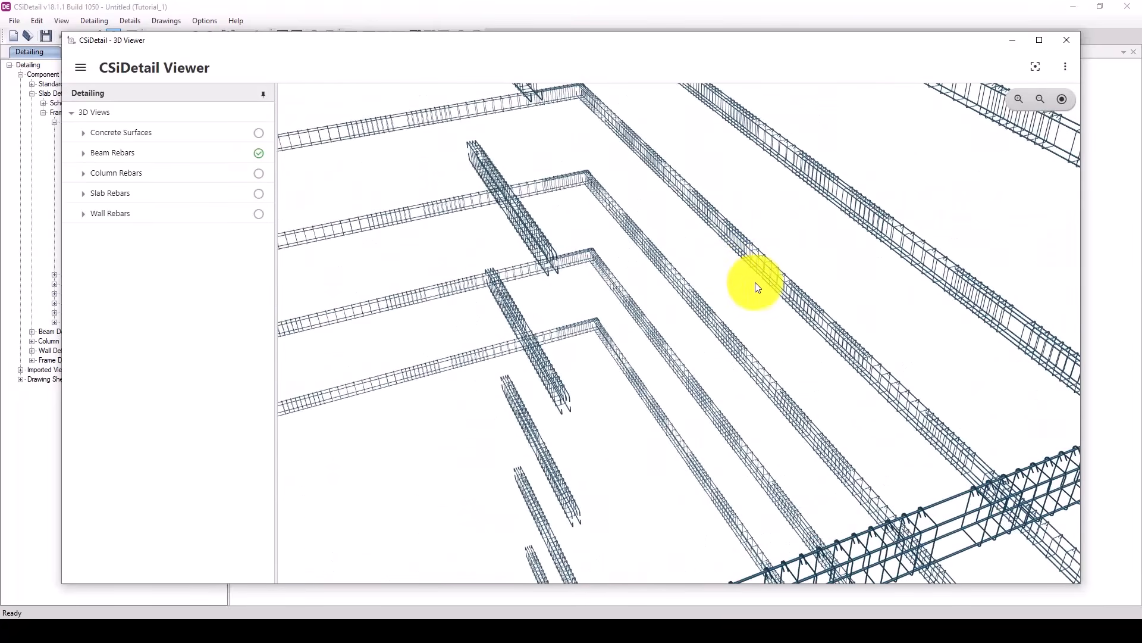
scroll(755, 280, "down", 10)
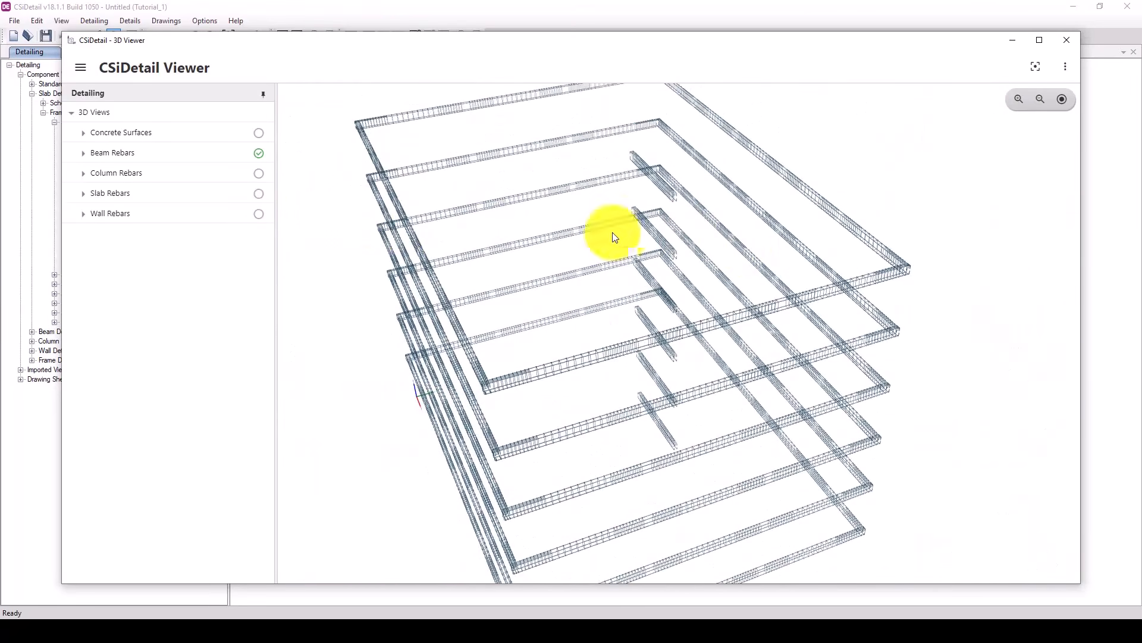
- Add the column rebars to the 3D view and examine the column cages and beam-column joints
left_click(260, 174)
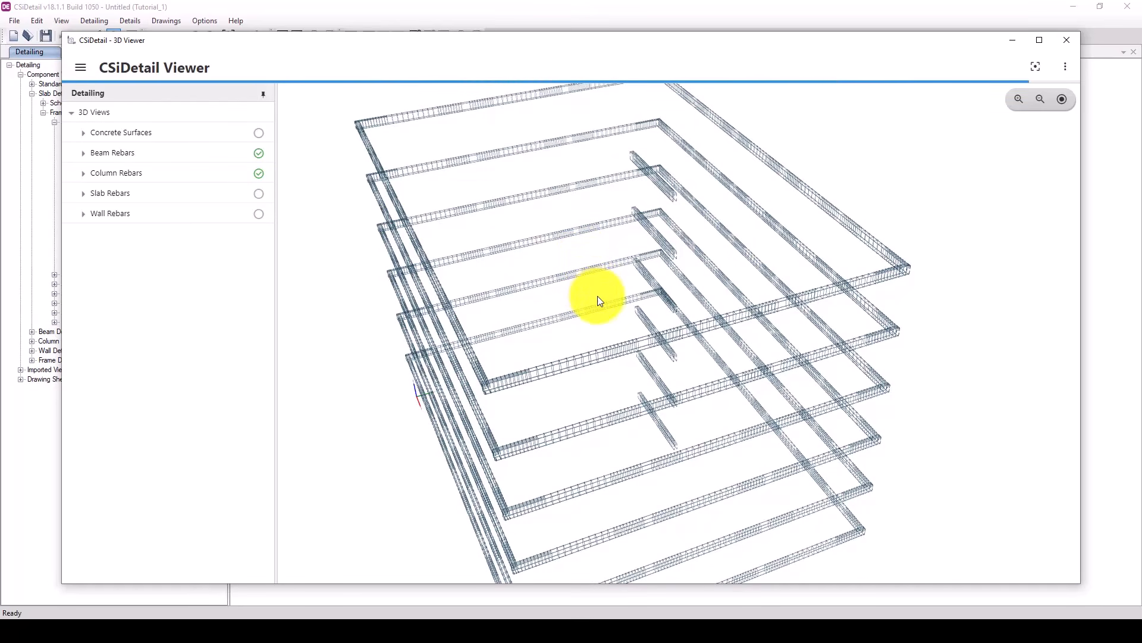
scroll(597, 297, "down", 3)
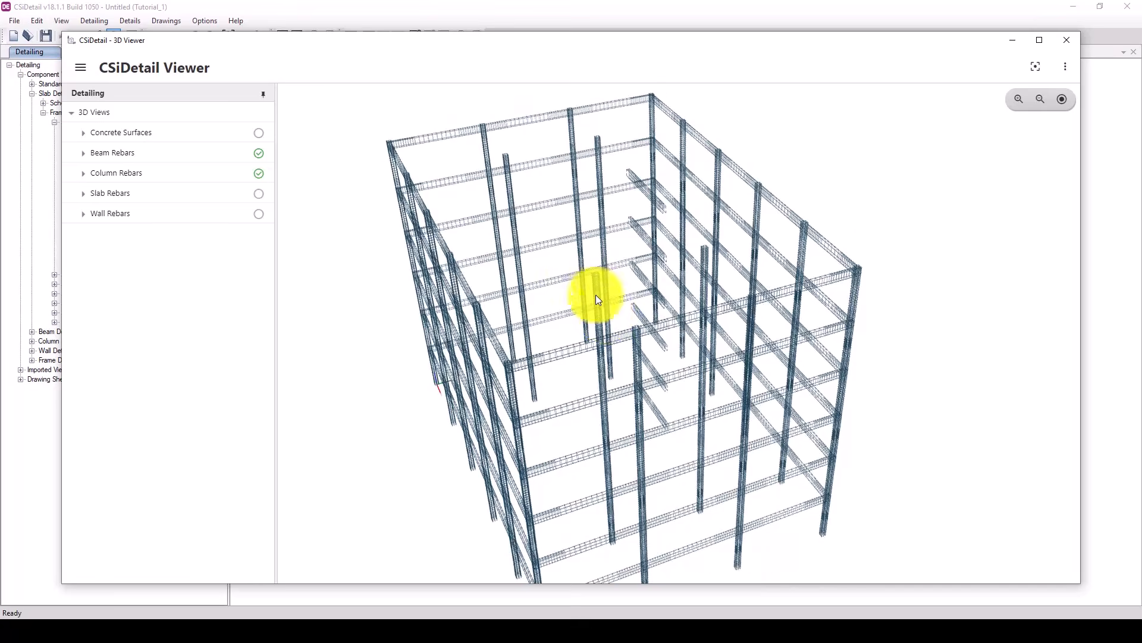
left_click_drag(641, 394, 541, 540)
scroll(539, 538, "up", 6)
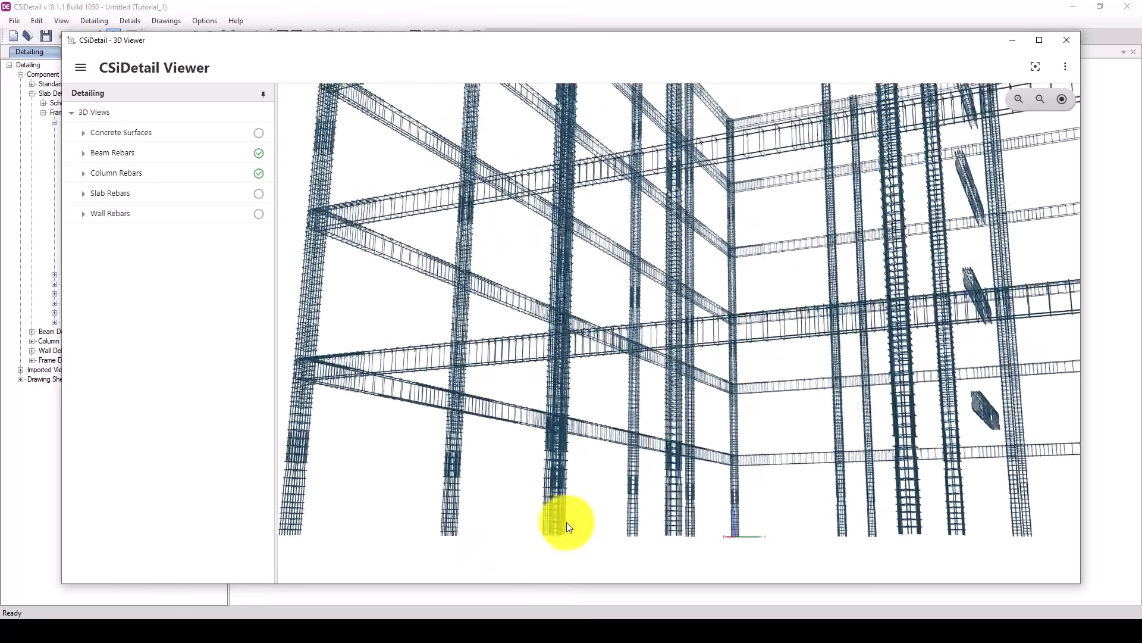
scroll(552, 520, "up", 5)
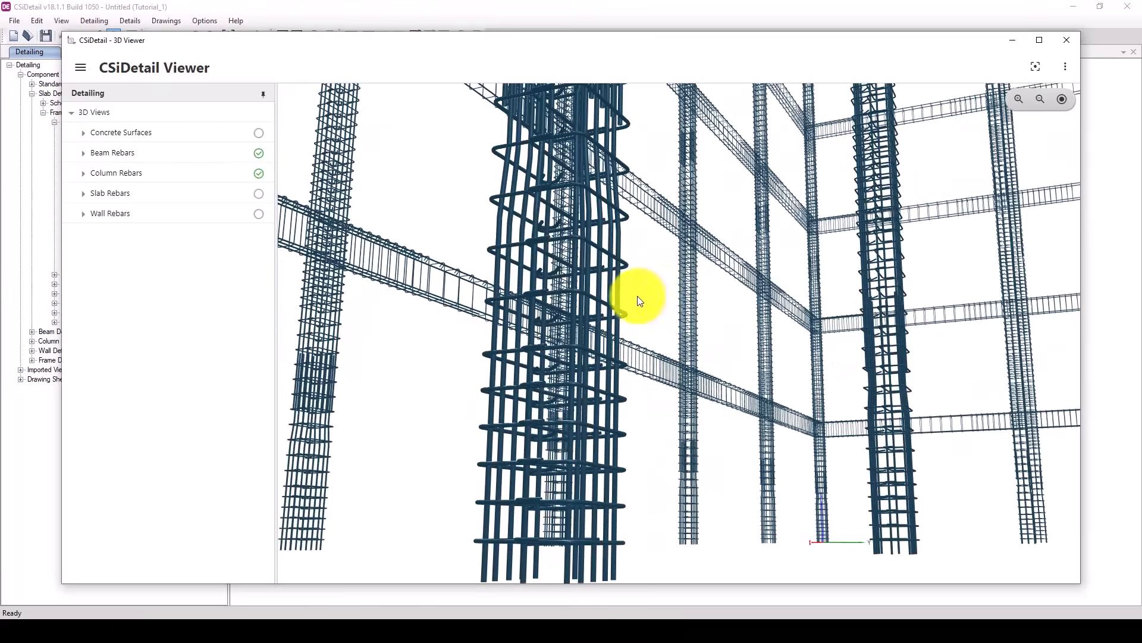
left_click_drag(637, 295, 520, 409)
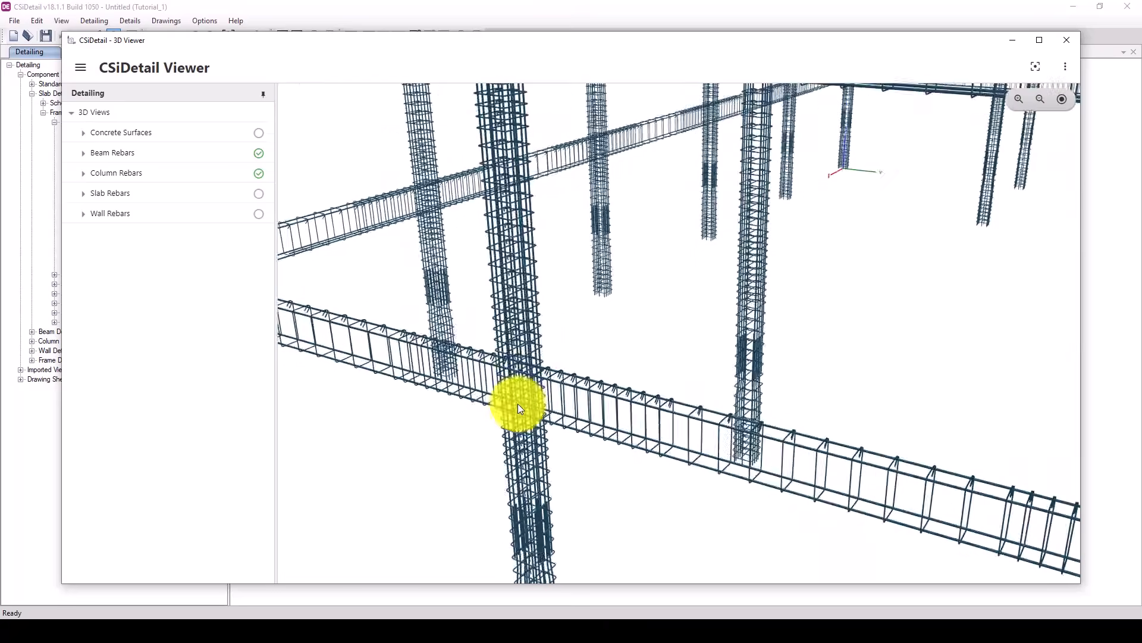
scroll(512, 395, "up", 5)
scroll(508, 389, "down", 3)
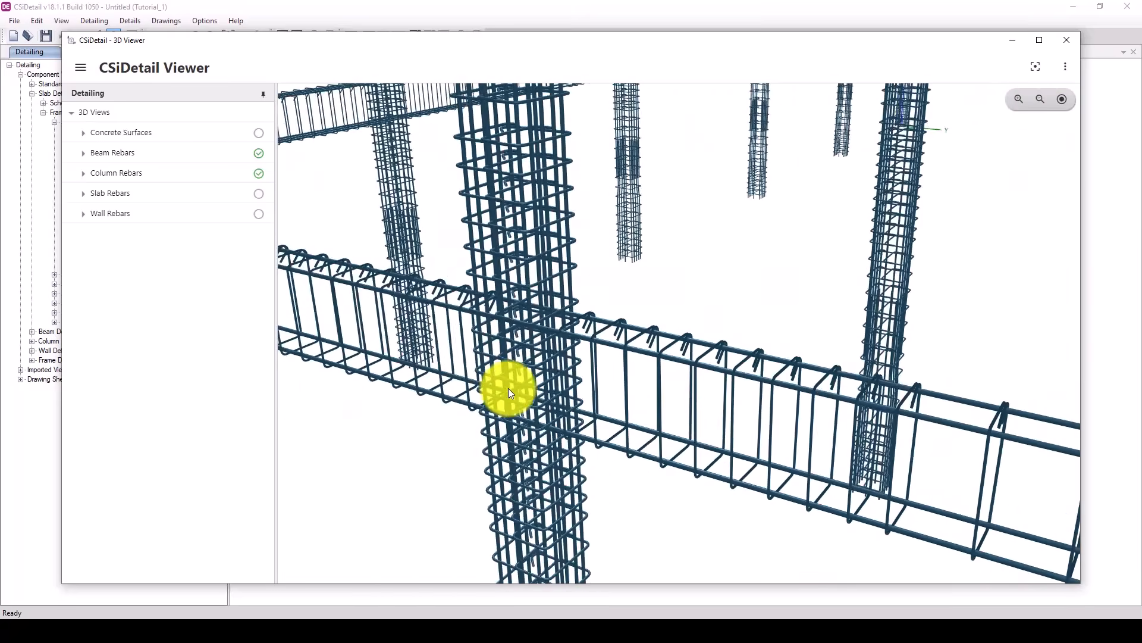
scroll(508, 388, "down", 8)
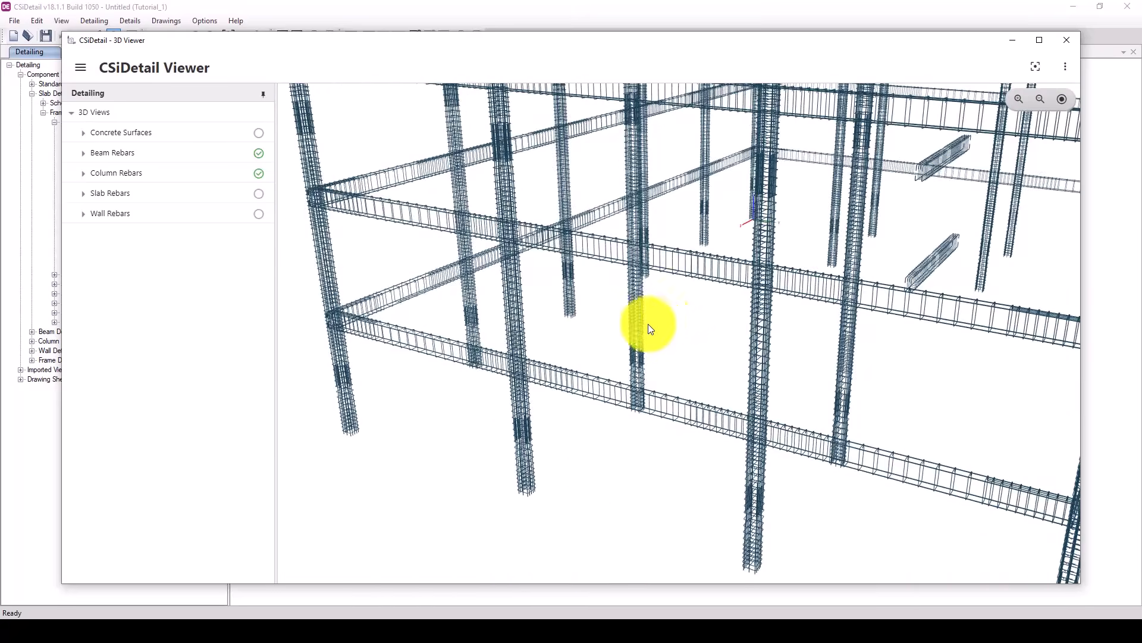
- Add the wall rebars to the 3D view and inspect the core wall reinforcement
left_click_drag(649, 328, 374, 263)
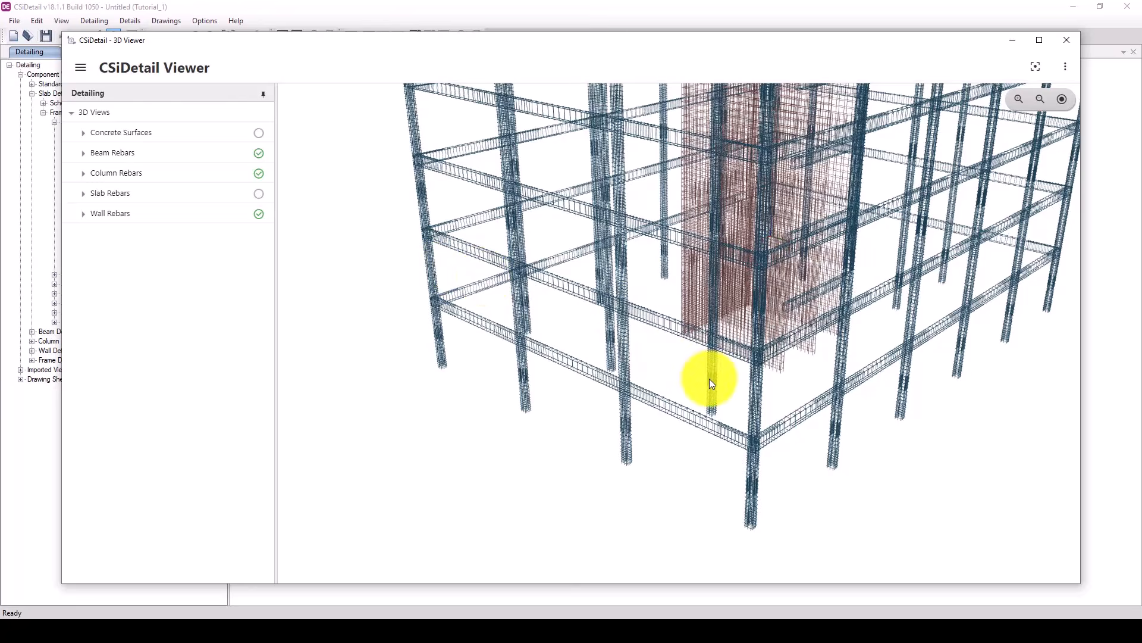
scroll(709, 379, "up", 1)
left_click_drag(779, 335, 648, 150)
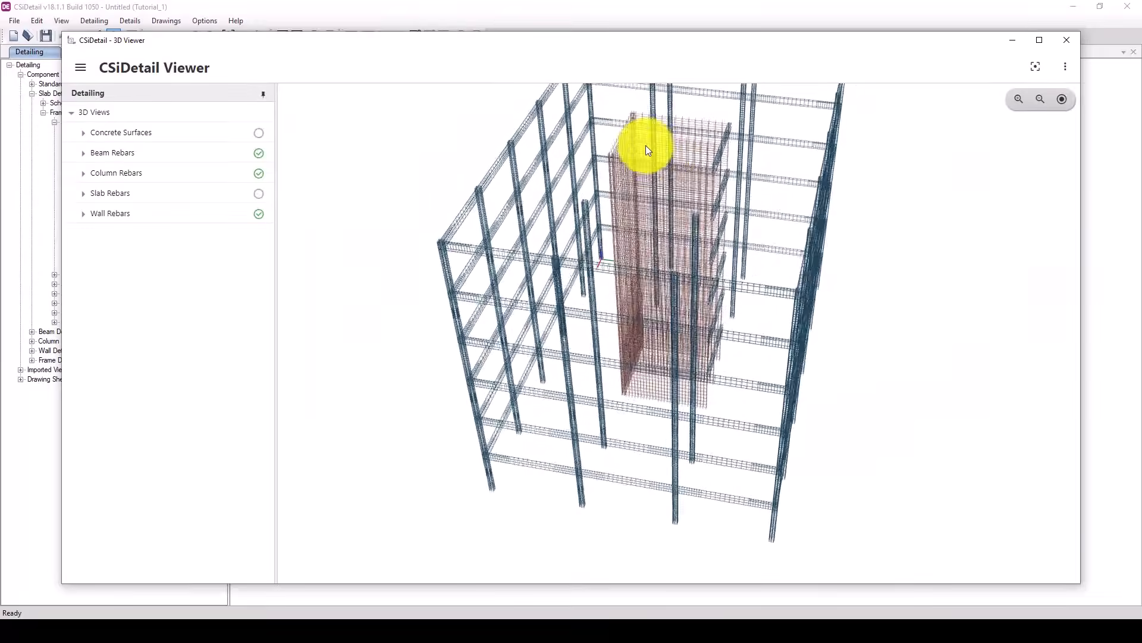
- Examine the core wall's reinforcement mesh up close and from another side of the building
scroll(633, 140, "up", 8)
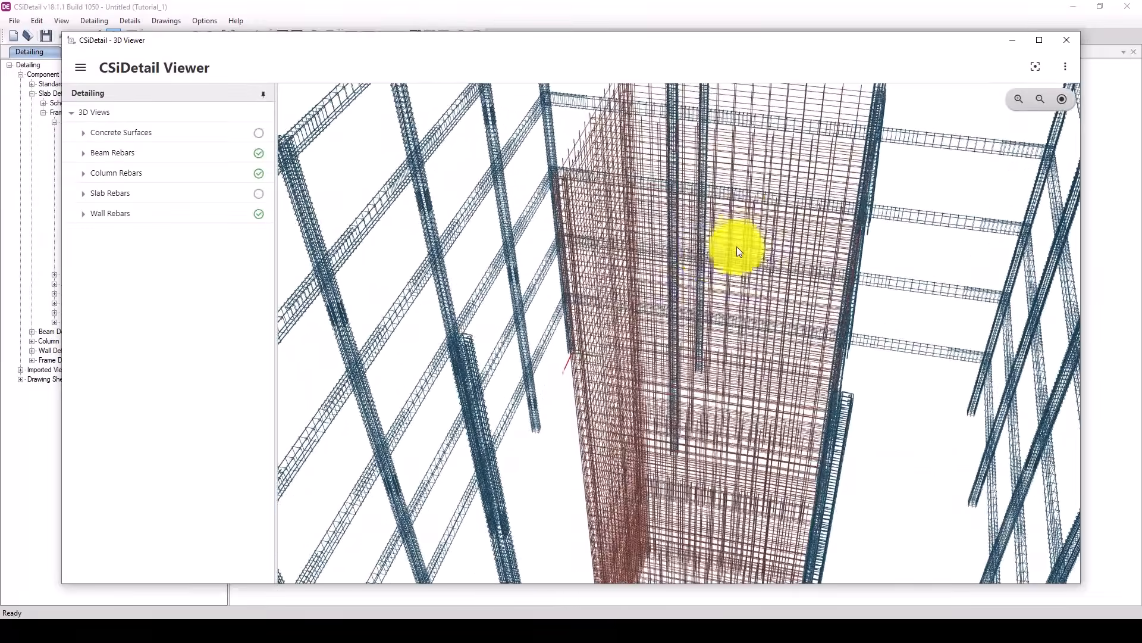
left_click_drag(737, 246, 499, 240)
scroll(686, 259, "down", 5)
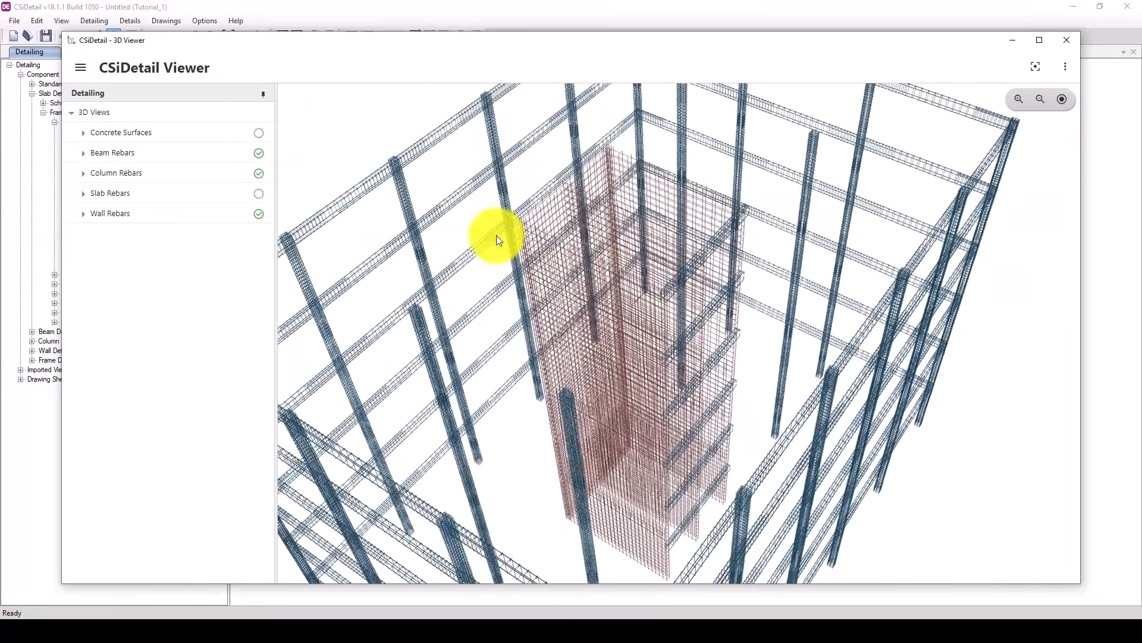
- Add the slab rebars to the 3D view and inspect the slab reinforcement from above and below
left_click(259, 193)
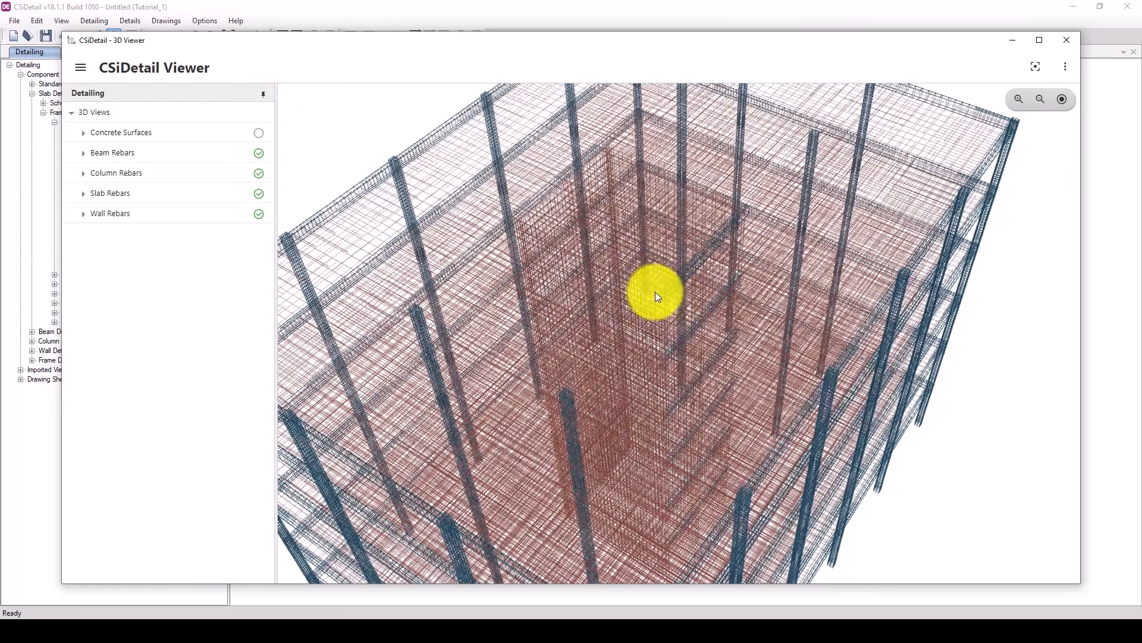
scroll(655, 291, "down", 4)
left_click_drag(659, 313, 561, 318)
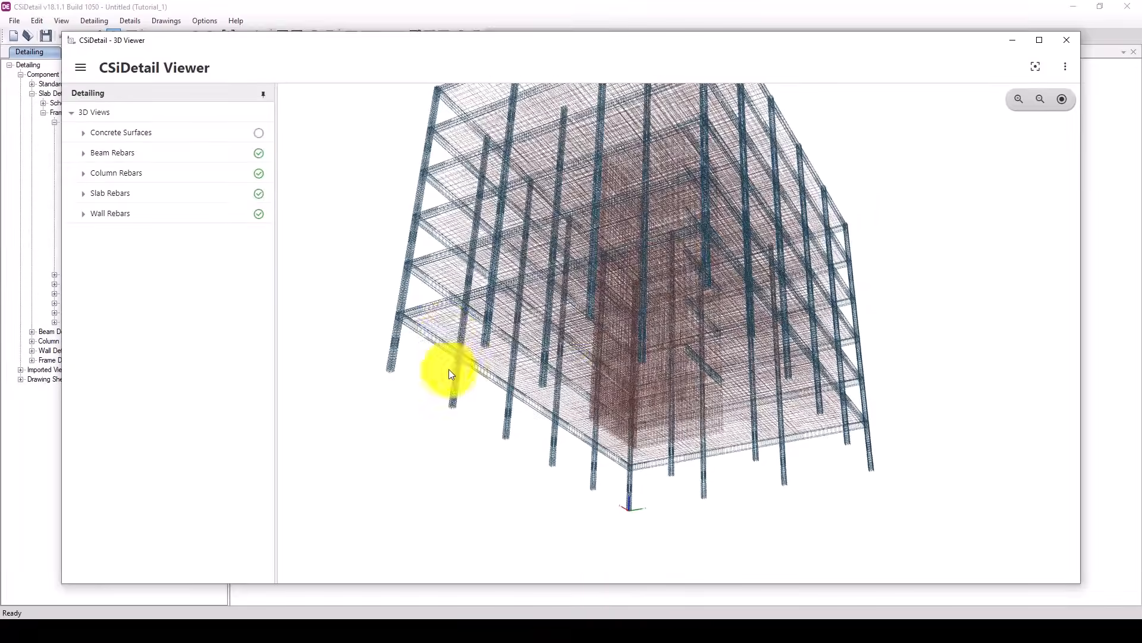
scroll(442, 317, "up", 6)
scroll(458, 324, "up", 8)
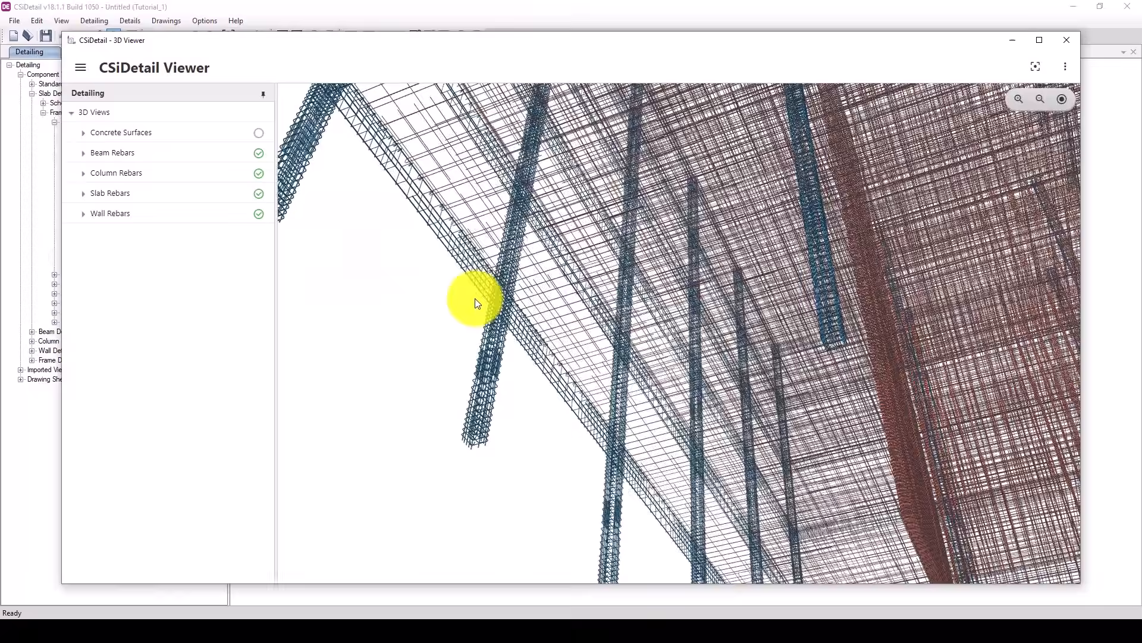
left_click_drag(476, 299, 583, 324)
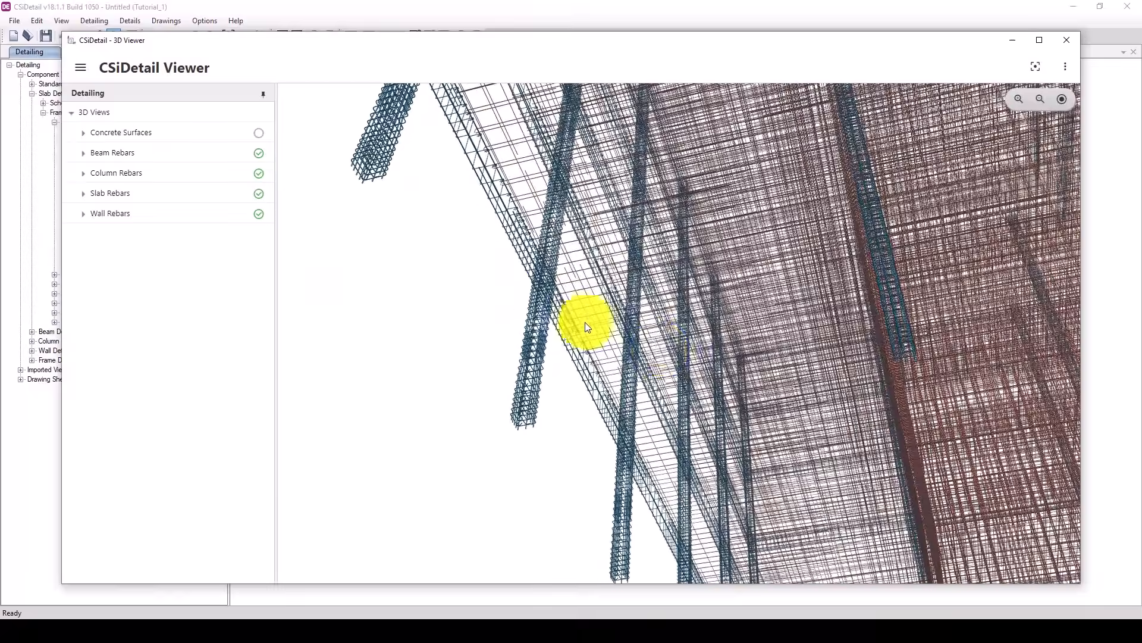
left_click_drag(578, 260, 649, 334)
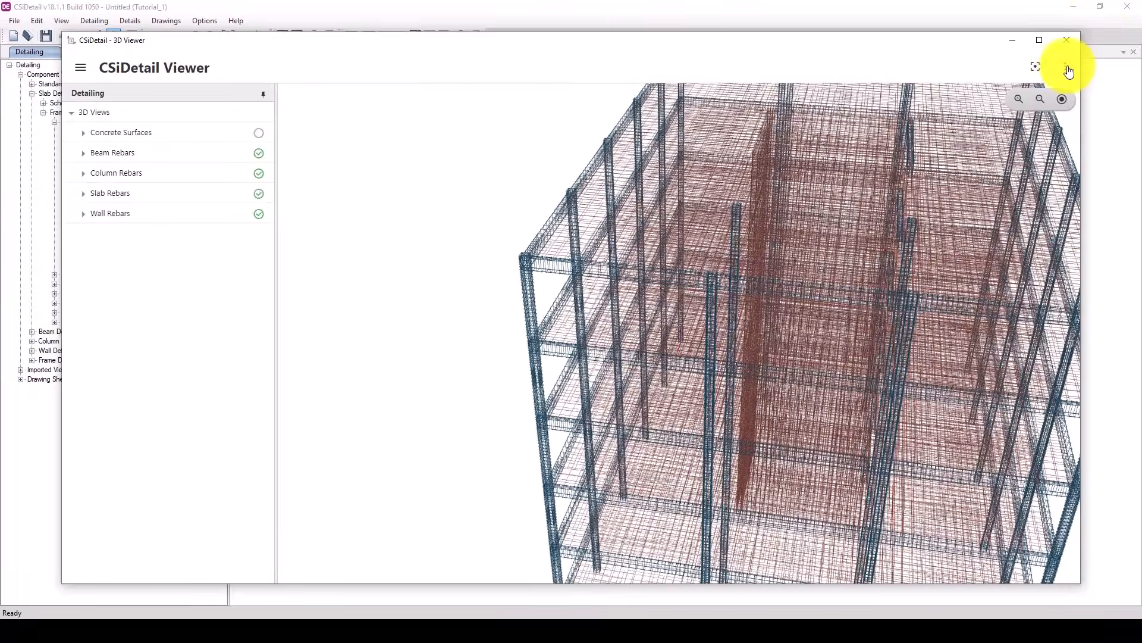
- Review the 3D viewer's color and opacity settings, including the beam color choices, and close the settings
left_click(1065, 69)
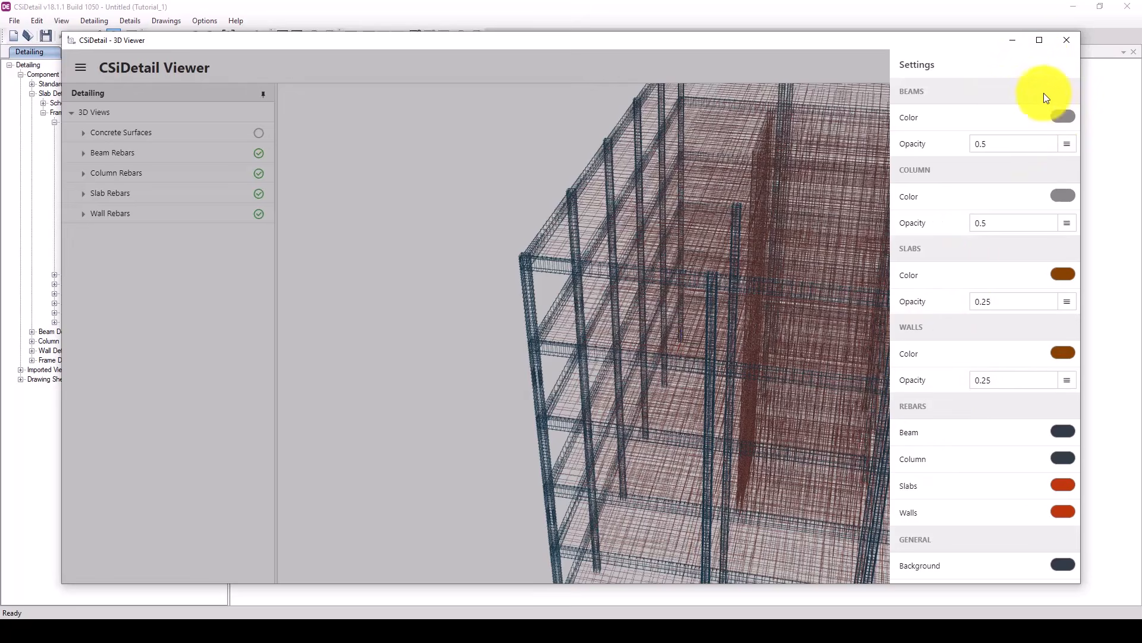
left_click(1065, 117)
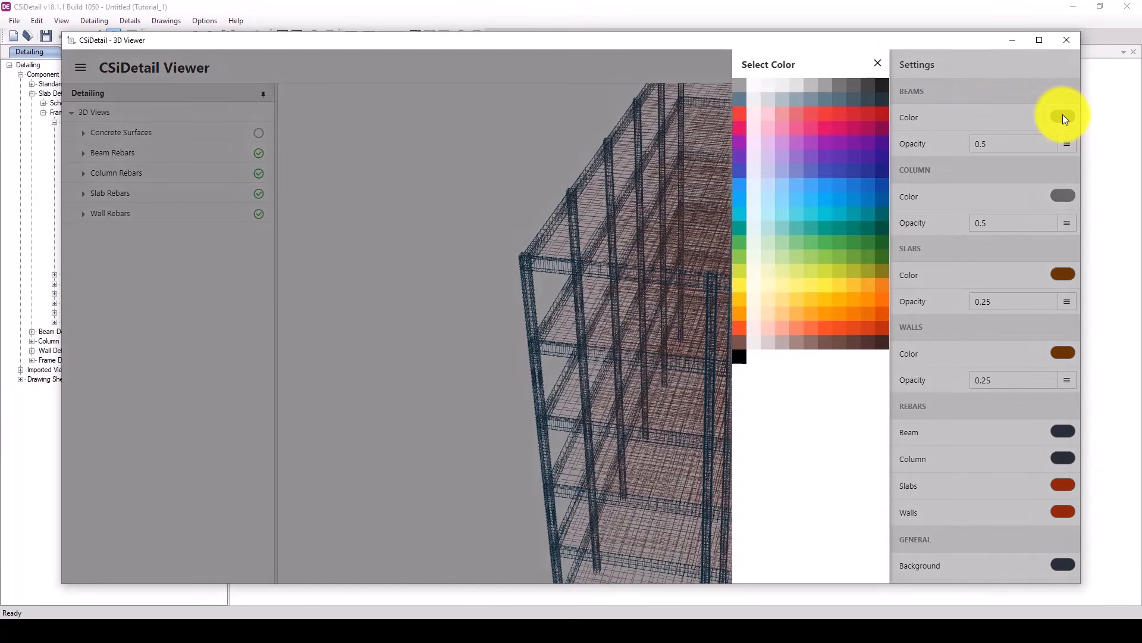
left_click(875, 62)
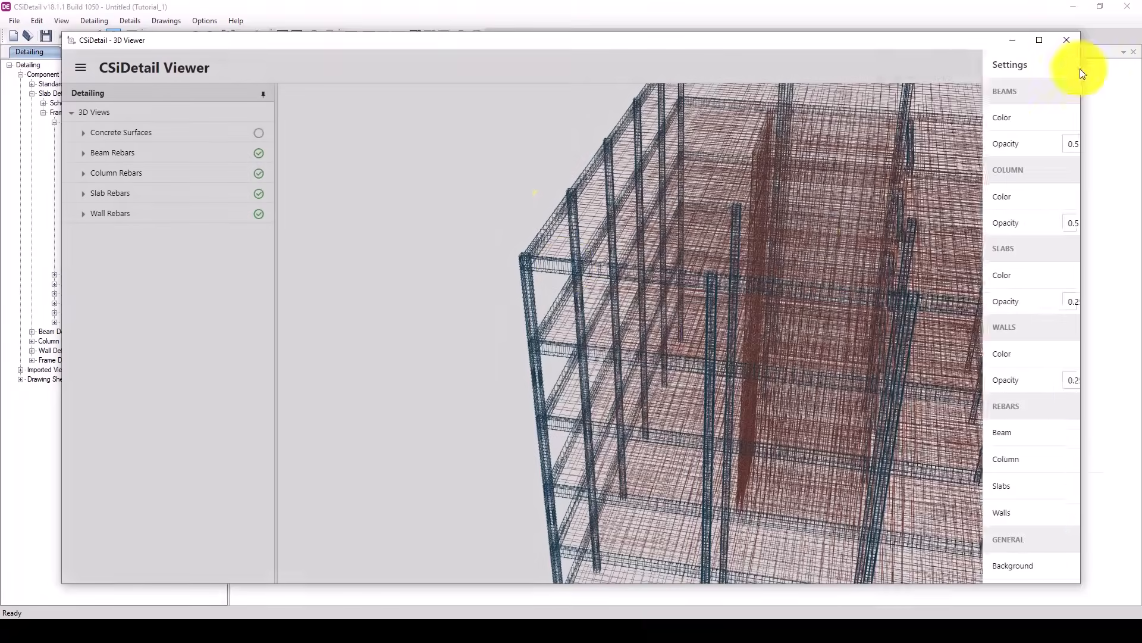
left_click(1079, 65)
- Inspect the slab, beam and column bars at the building's upper corner, view the whole frame, and close the 3D viewer
scroll(511, 248, "up", 10)
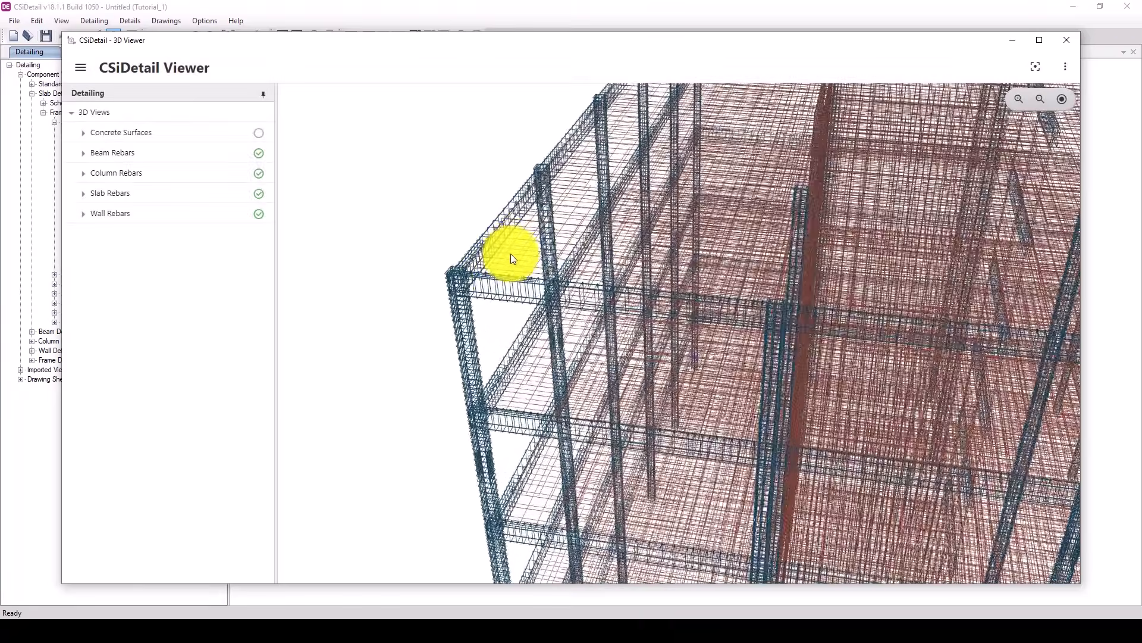
scroll(502, 262, "up", 8)
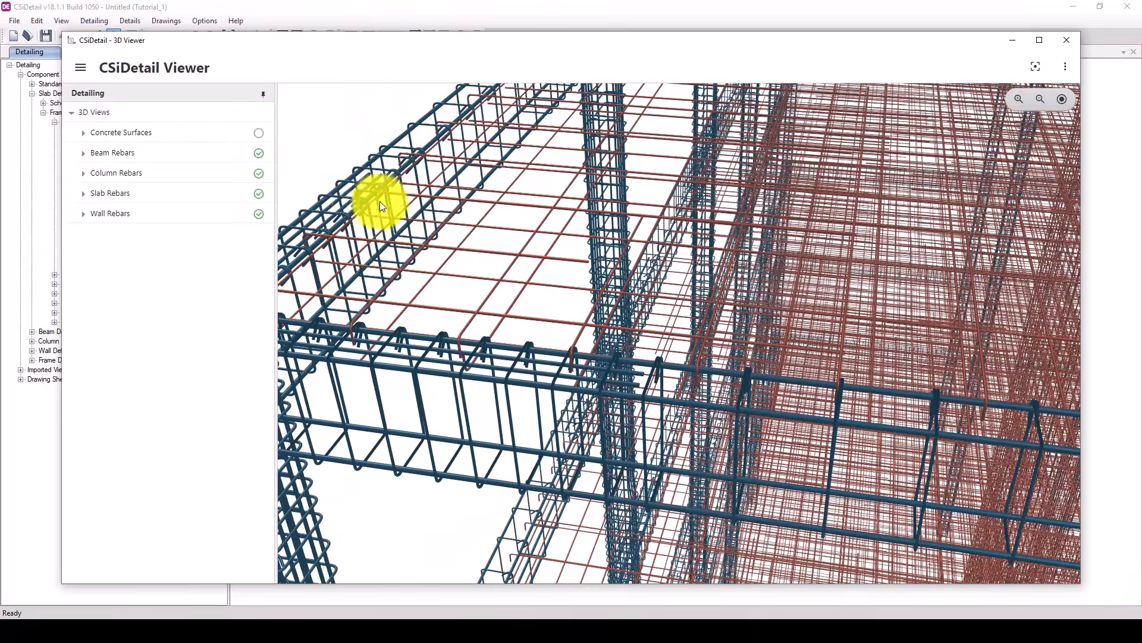
left_click_drag(380, 203, 1108, 329)
left_click_drag(964, 291, 859, 280)
scroll(858, 280, "up", 5)
scroll(737, 333, "down", 10)
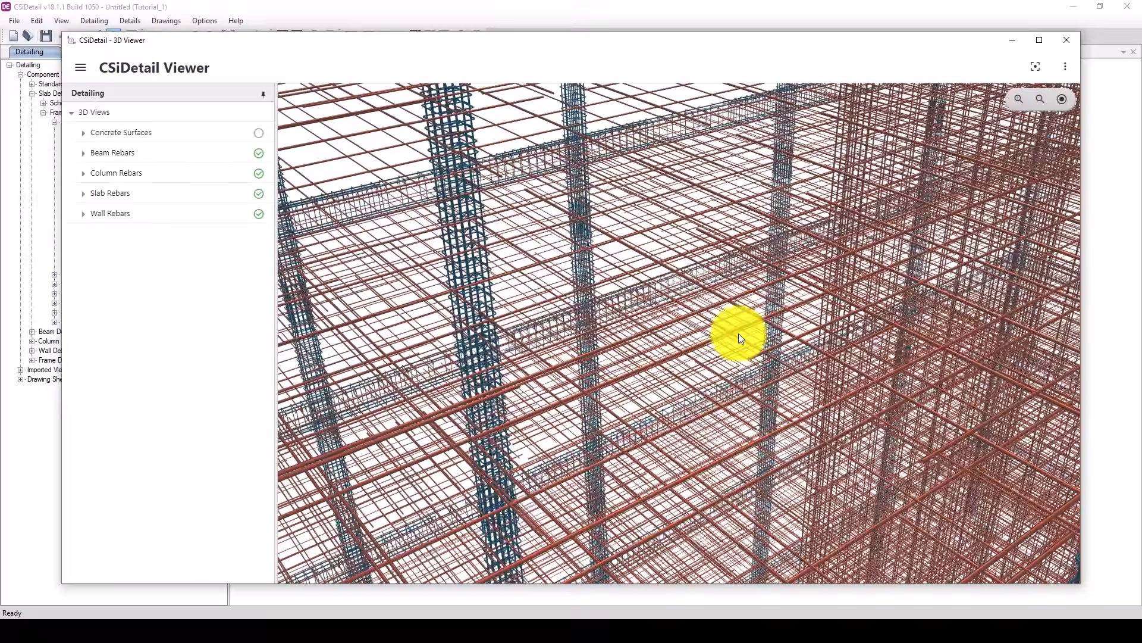
scroll(679, 323, "down", 8)
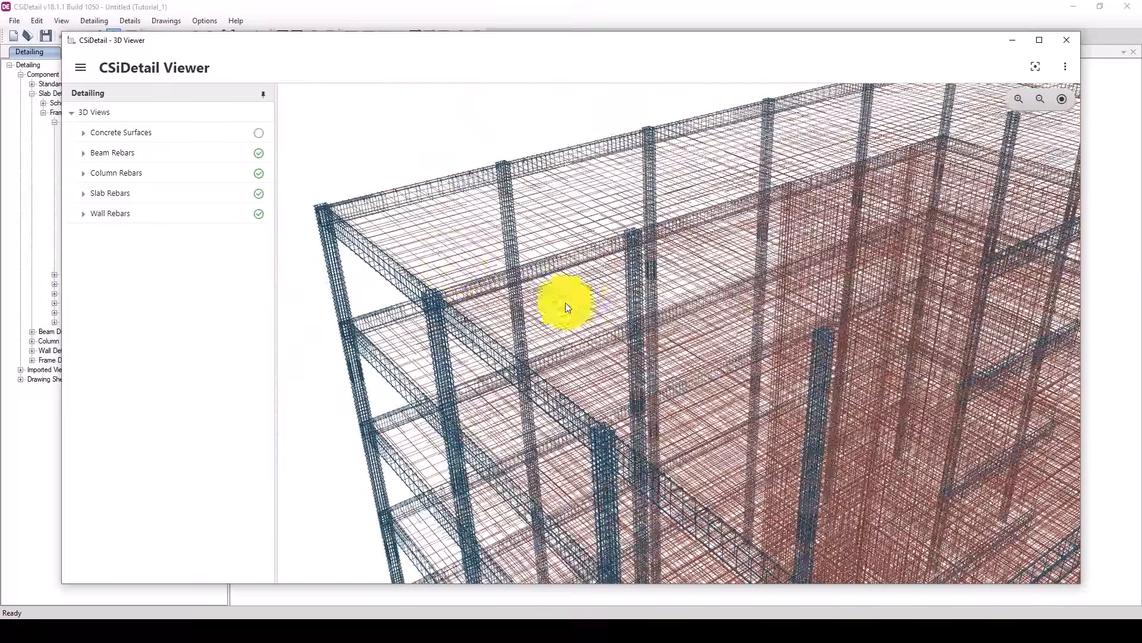
scroll(456, 255, "down", 3)
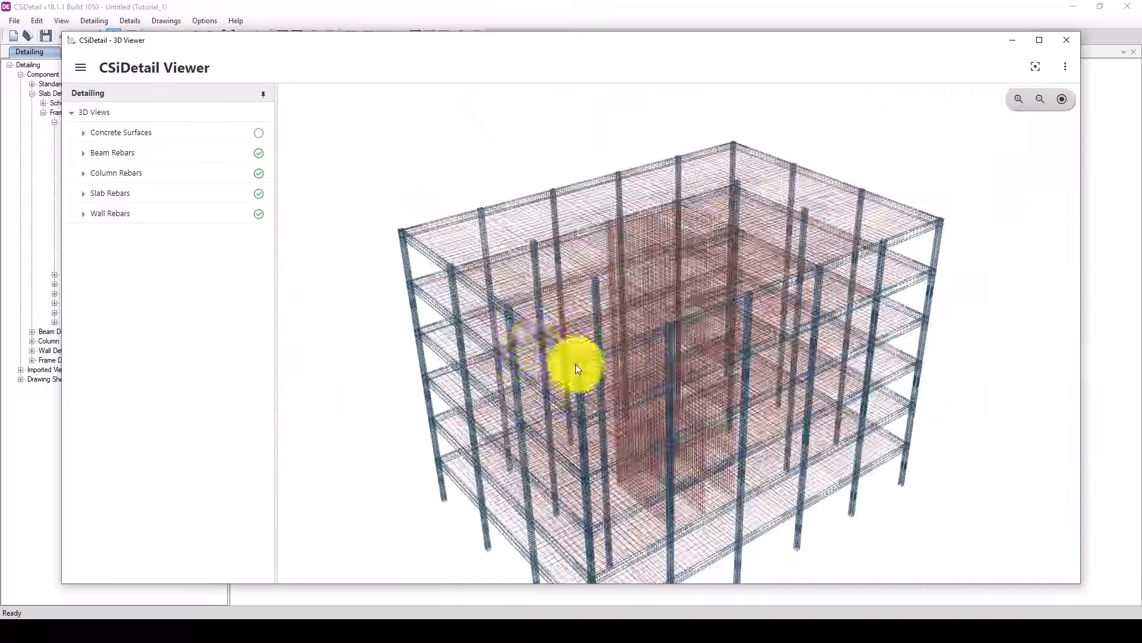
left_click_drag(576, 363, 599, 297)
left_click(1066, 41)
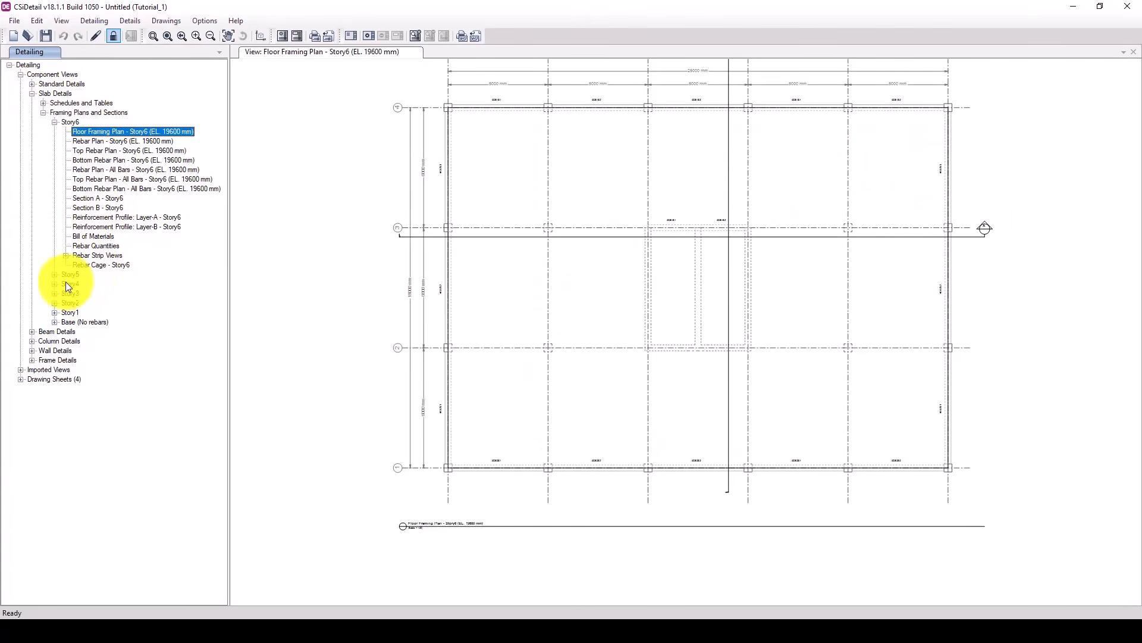
- Expand the concrete beam framing plans and schedules, and view the Story4 concrete beam layout
left_click(32, 331)
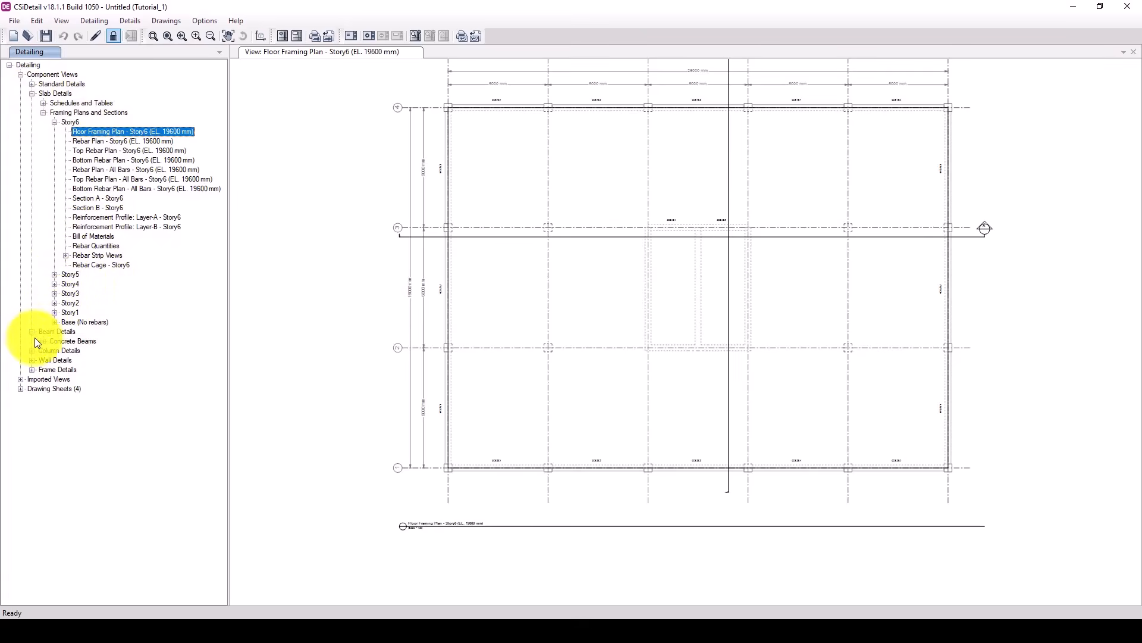
left_click(43, 341)
left_click(55, 350)
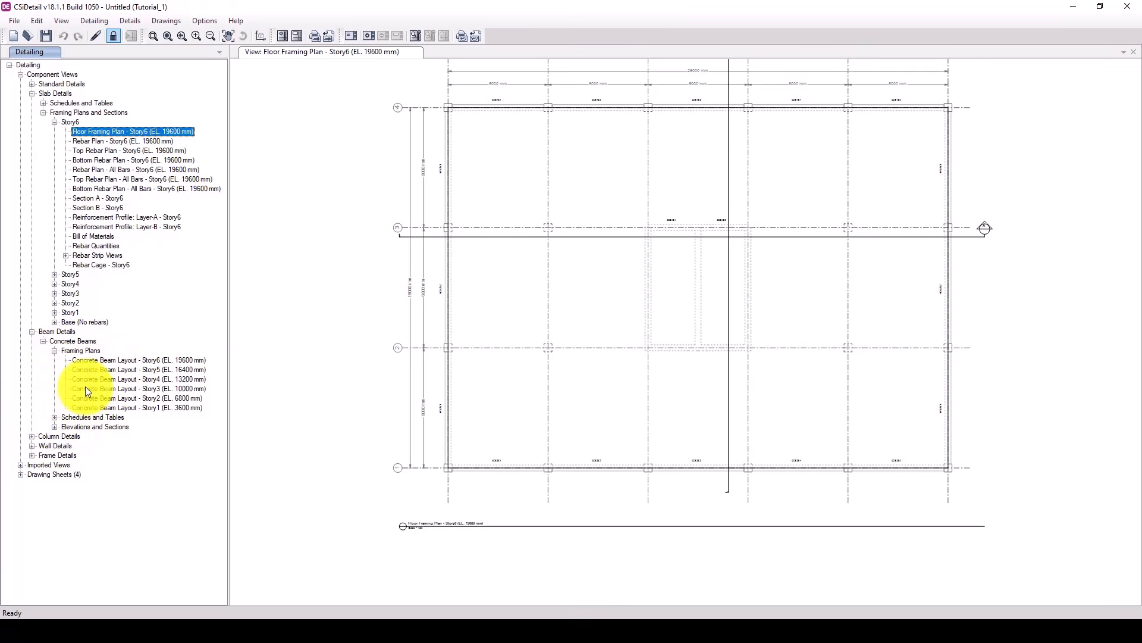
left_click(55, 417)
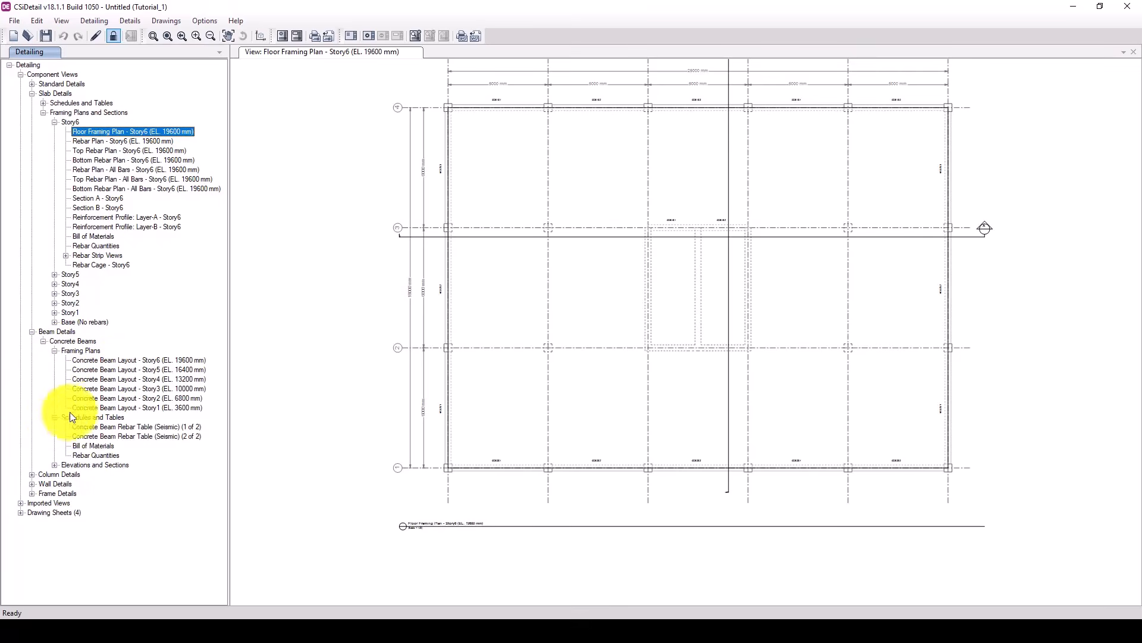
left_click(108, 379)
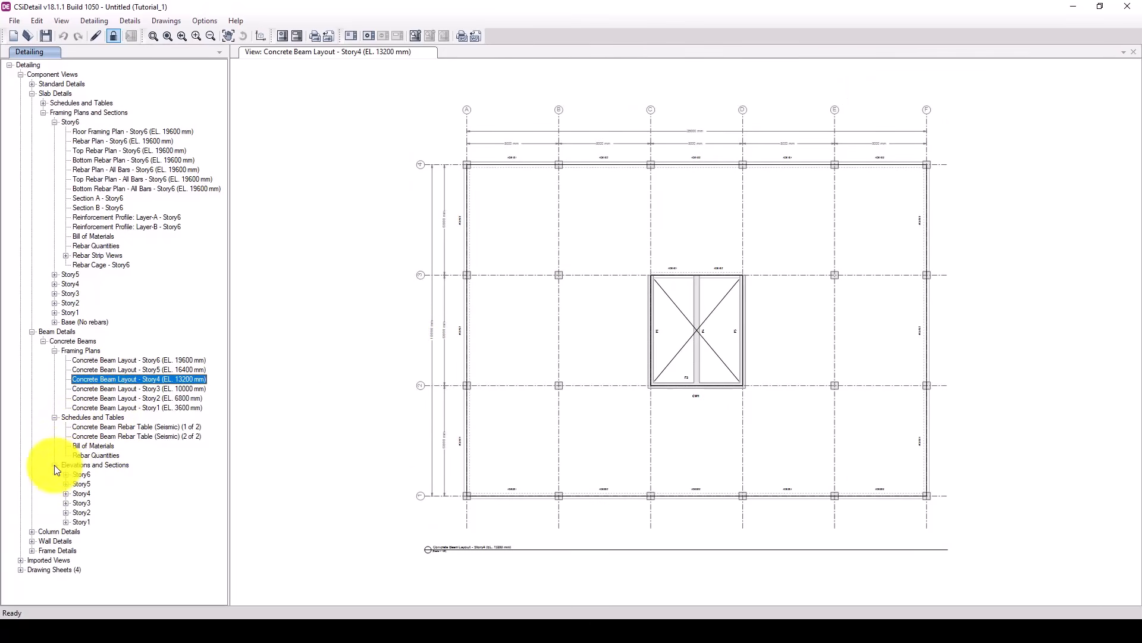
- Open the elevation of Story4 beam 4CB1 and examine its longitudinal bars, stirrup spacing and dimensions along the spans
left_click(67, 493)
double_click(88, 504)
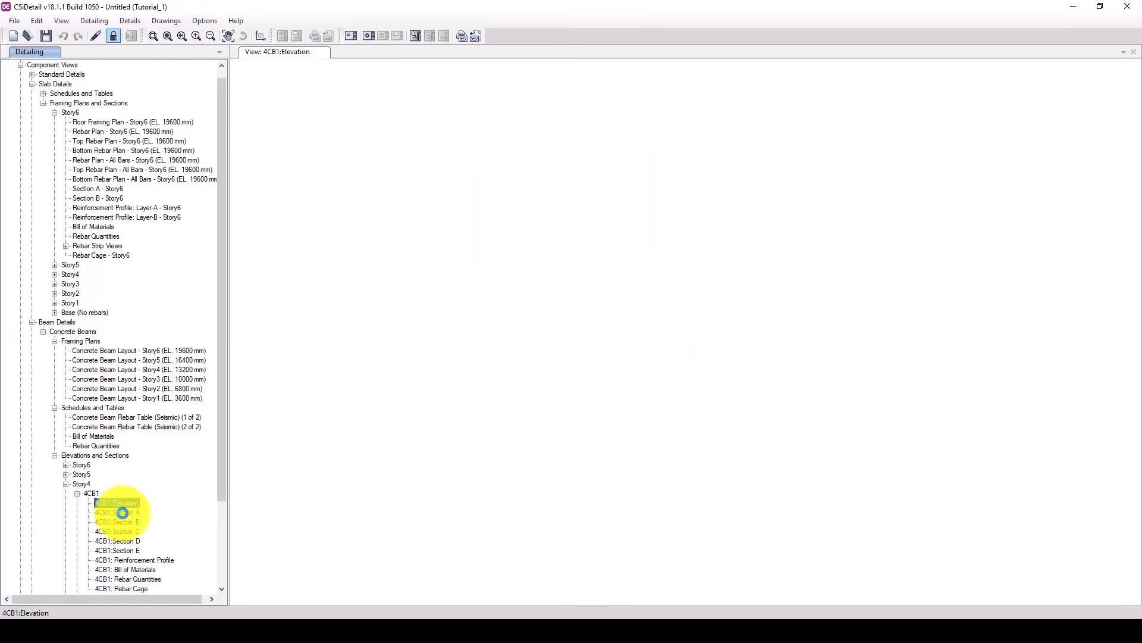
scroll(371, 346, "up", 8)
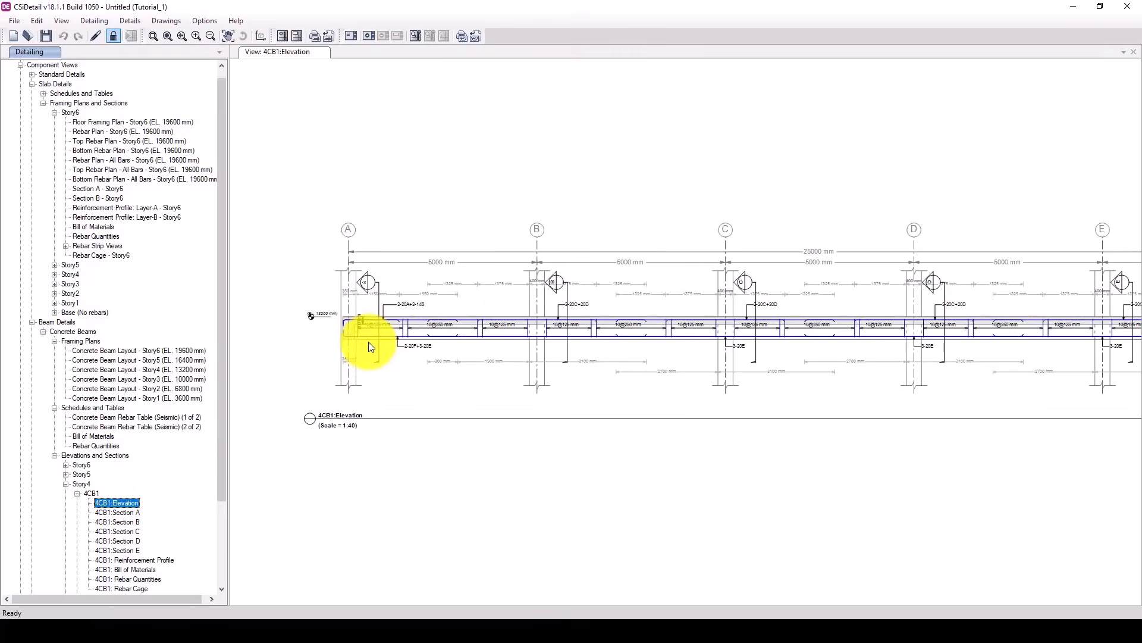
scroll(355, 358, "up", 2)
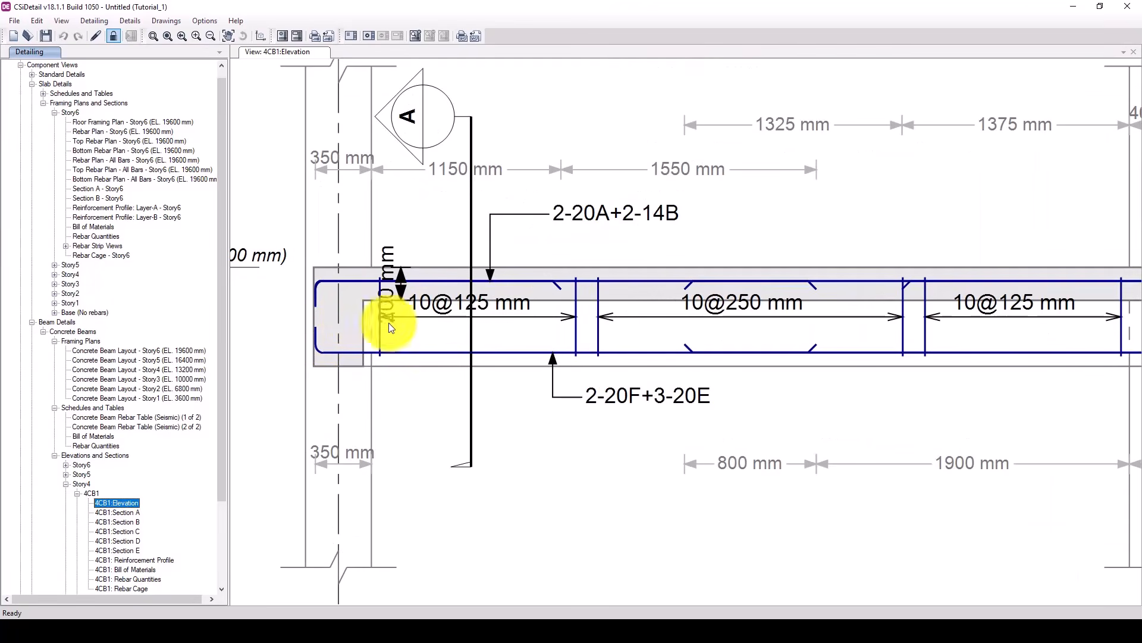
scroll(366, 322, "down", 4)
scroll(705, 306, "up", 4)
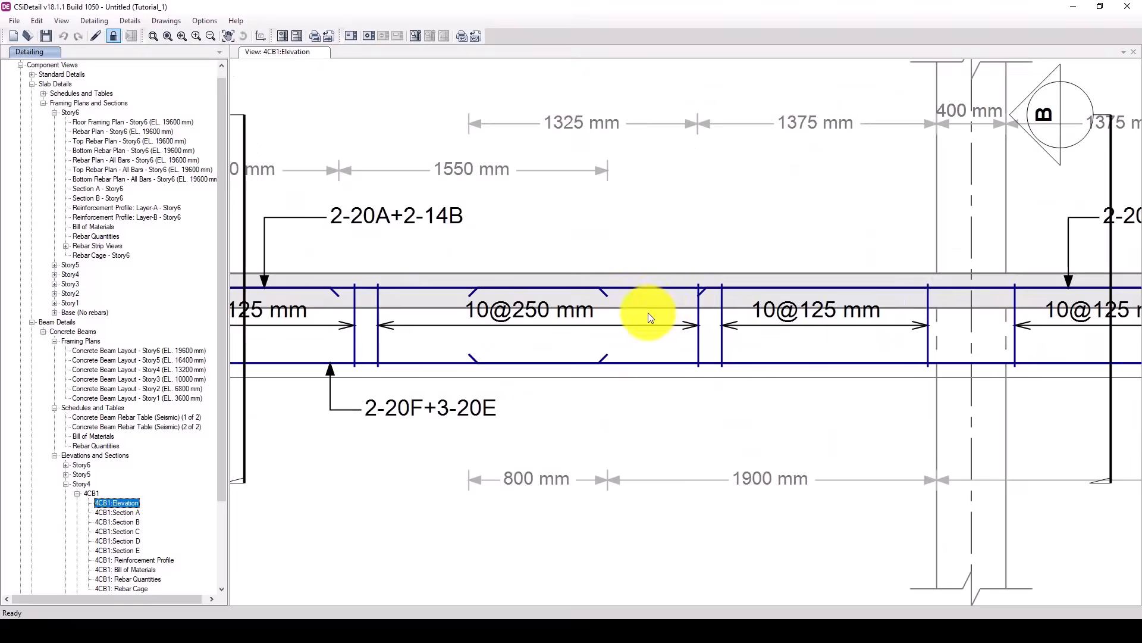
scroll(516, 324, "down", 5)
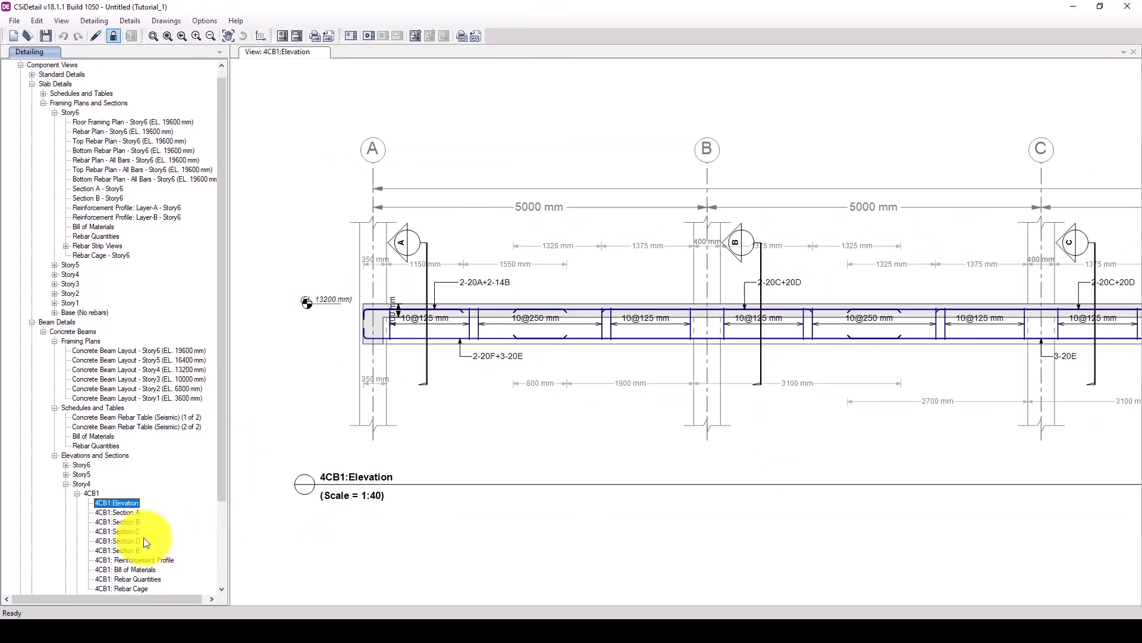
- Open Section A of beam 4CB1 and examine its top bars, bottom bars and stirrups
left_click(119, 512)
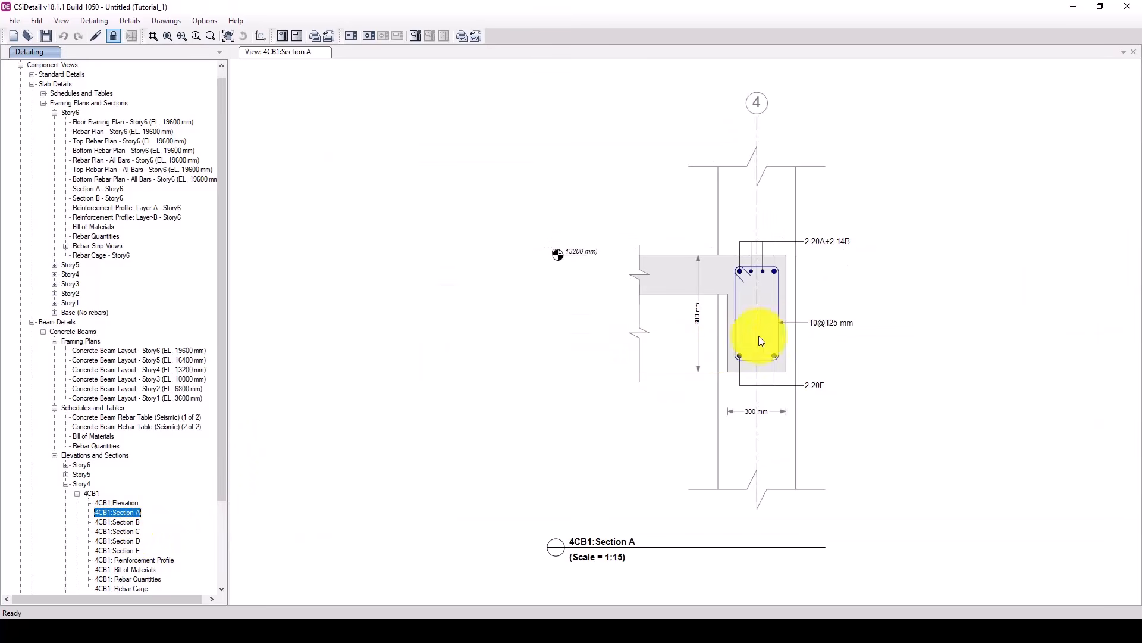
scroll(794, 330, "up", 3)
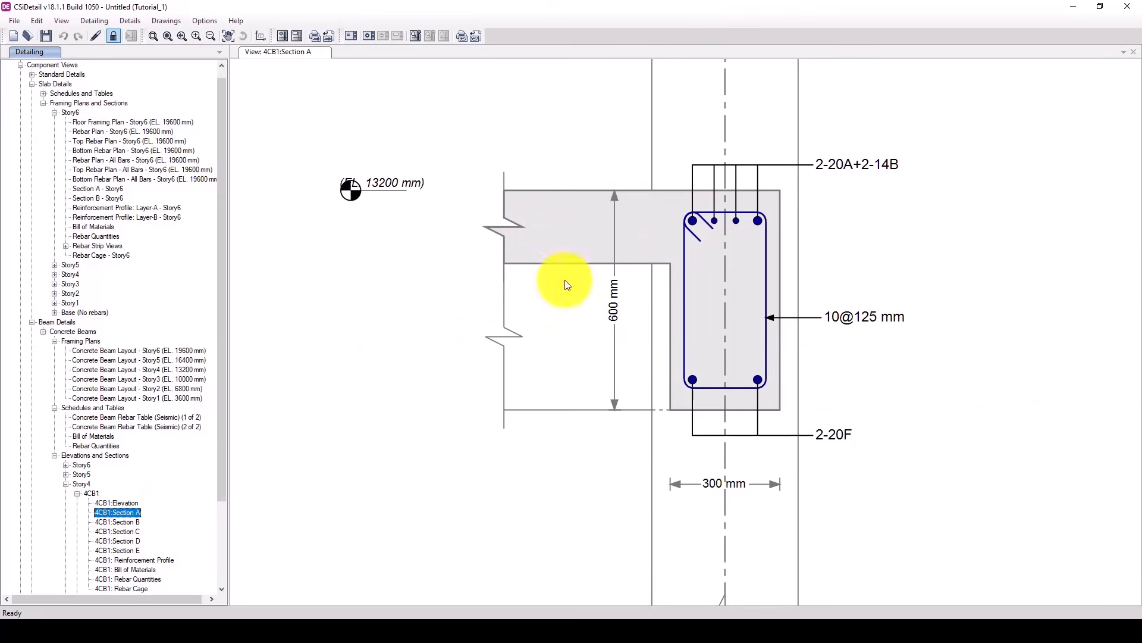
scroll(755, 227, "up", 2)
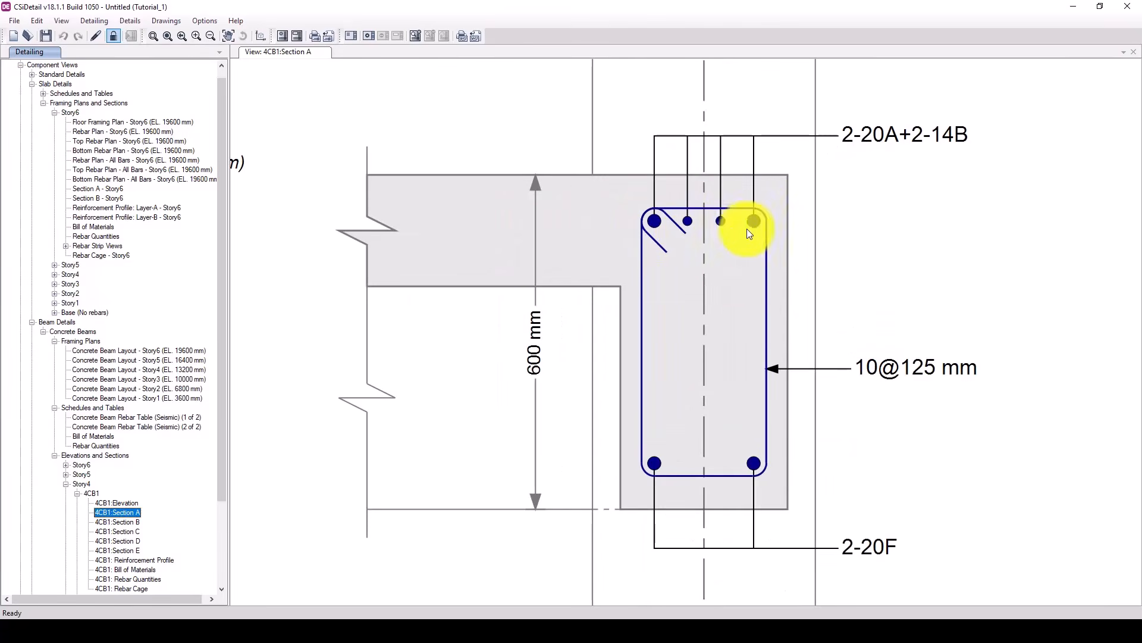
scroll(668, 248, "down", 5)
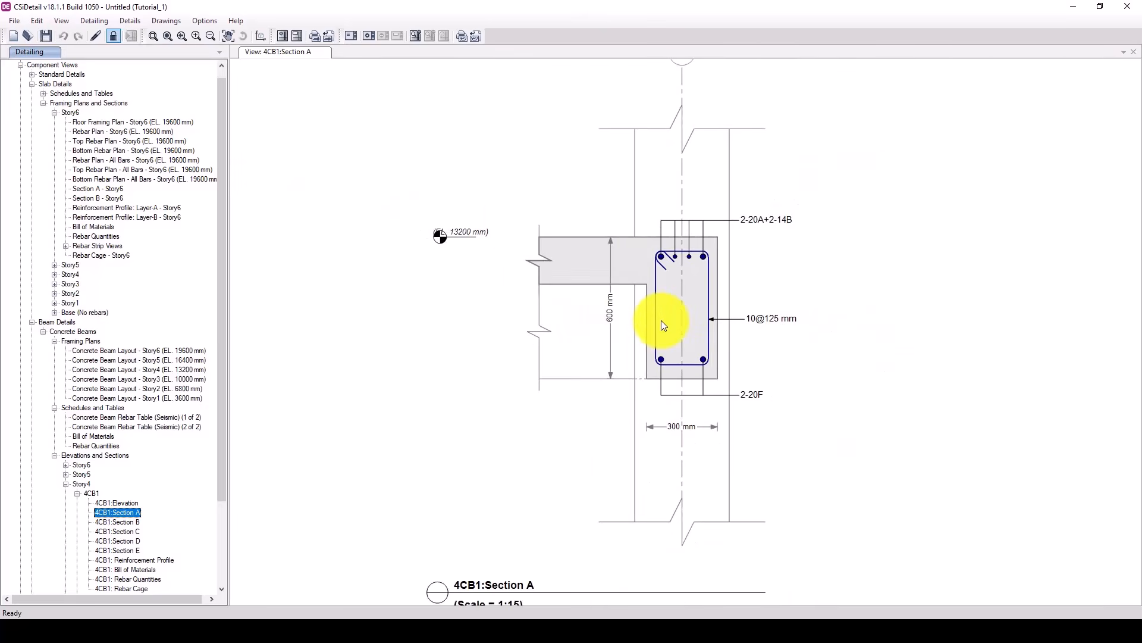
scroll(719, 361, "up", 2)
scroll(602, 390, "down", 2)
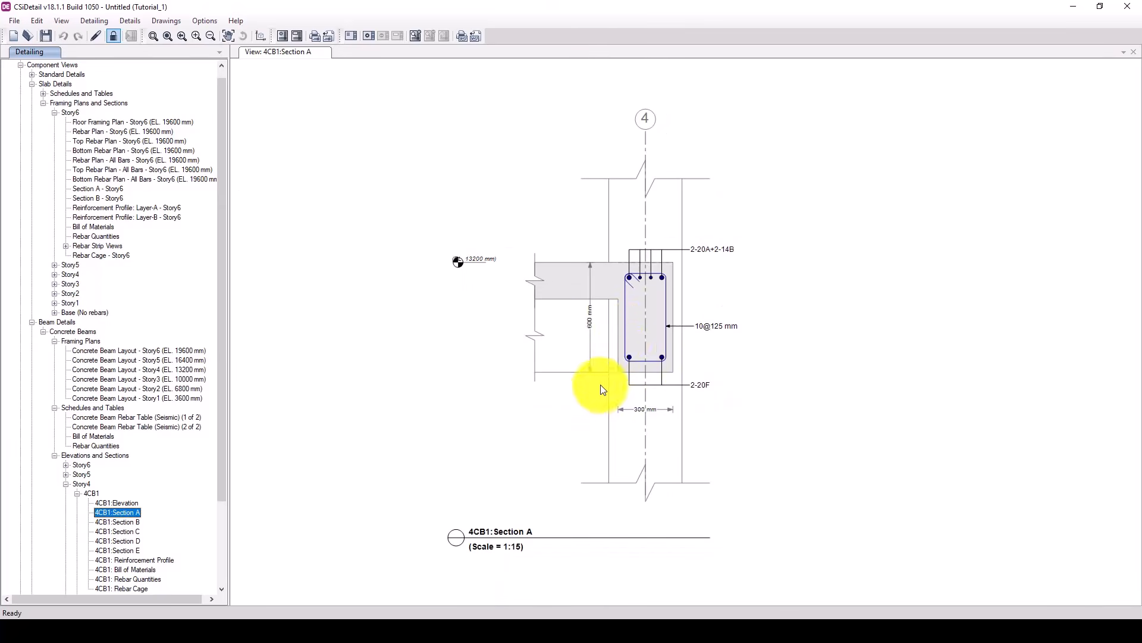
- View the bill of materials and the rebar quantities for beam 4CB1
scroll(159, 397, "down", 4)
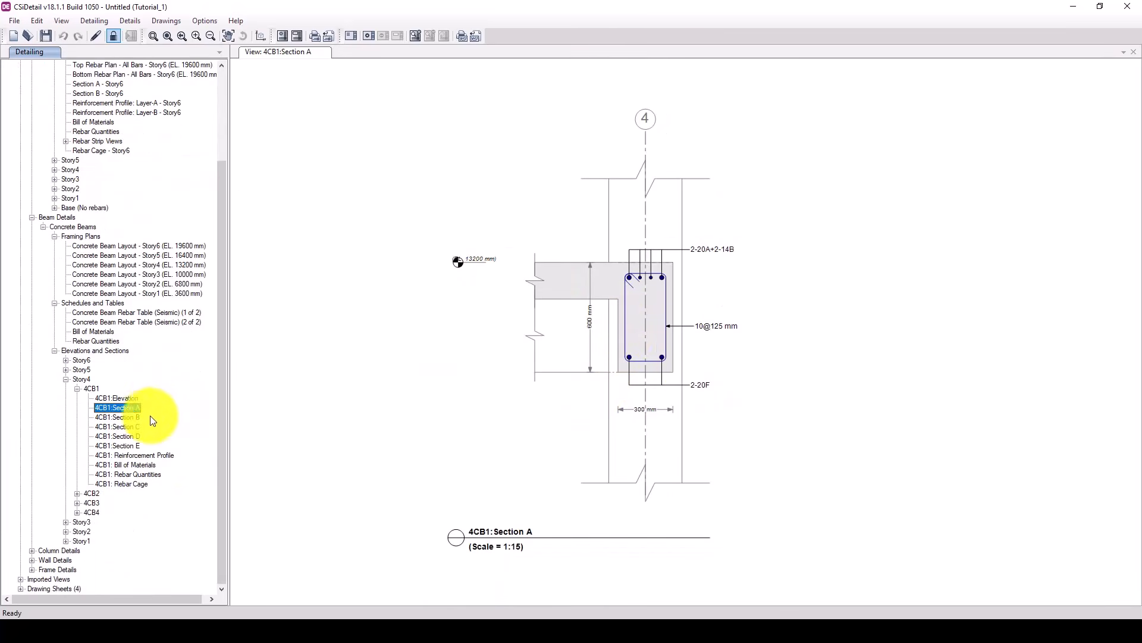
left_click(130, 465)
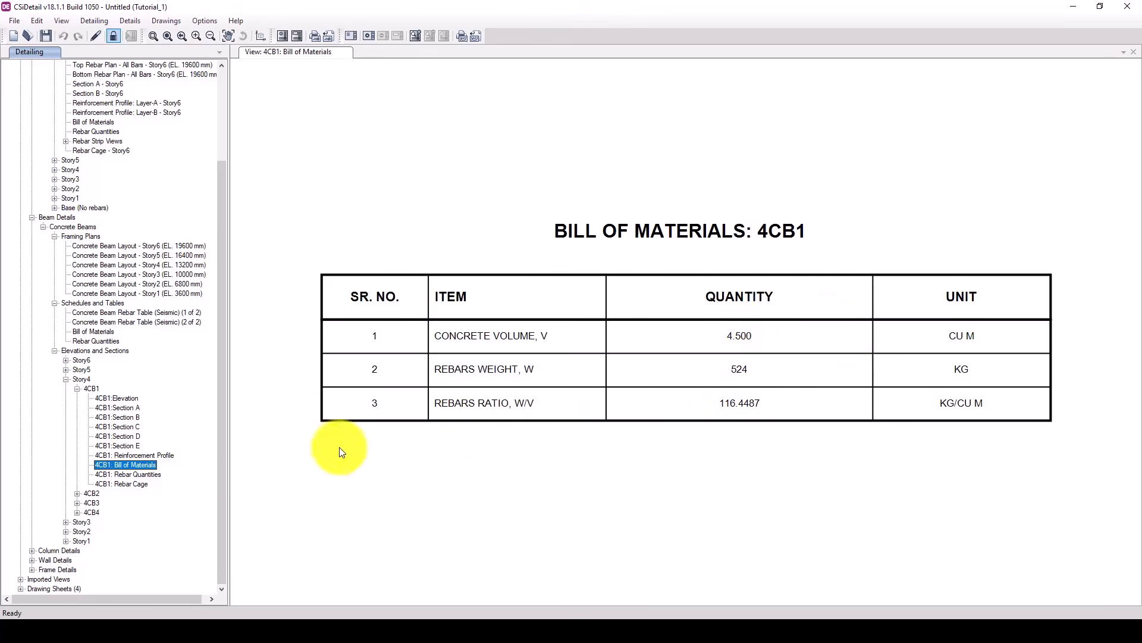
left_click(123, 475)
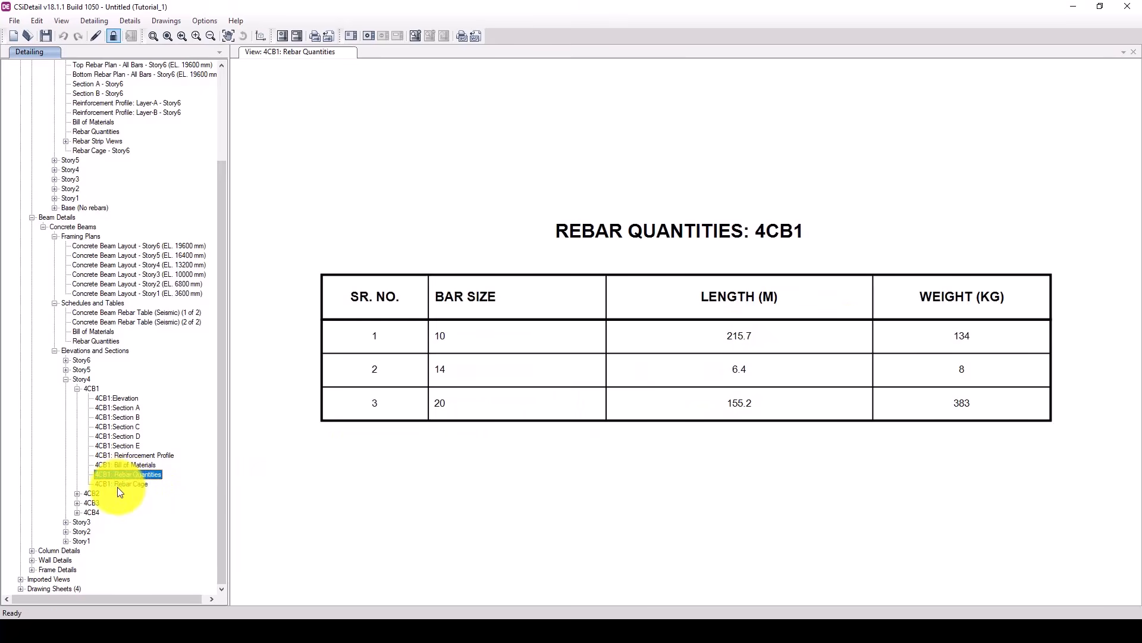
- Open the rebar cage of beam 4CB1 and inspect its bars and stirrups in 3D
left_click(129, 484)
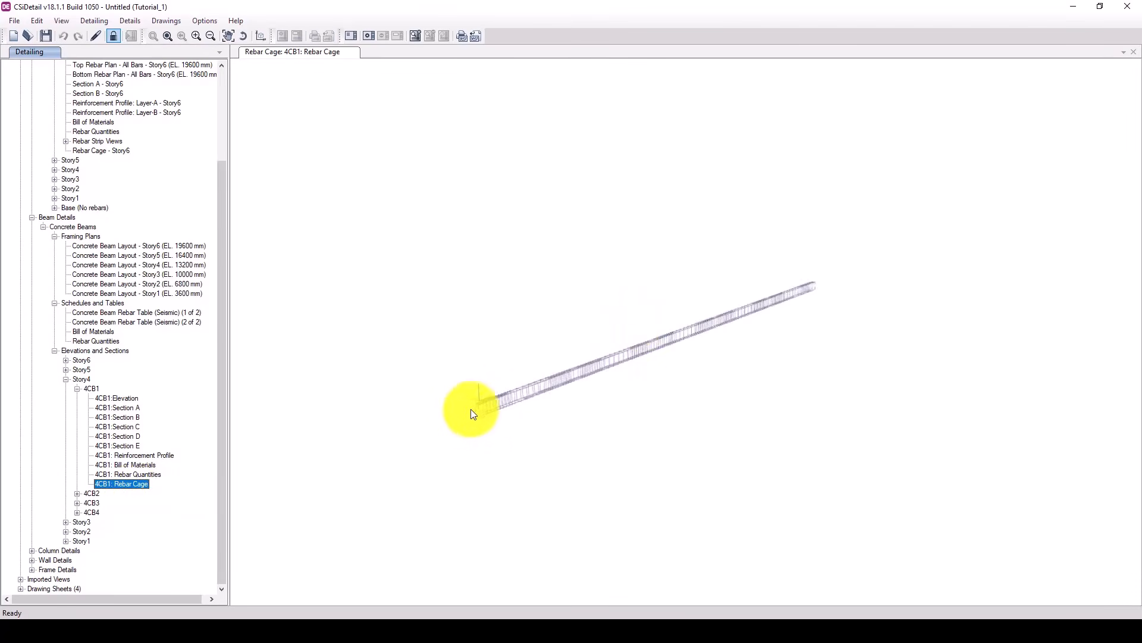
scroll(508, 401, "up", 4)
scroll(466, 404, "up", 5)
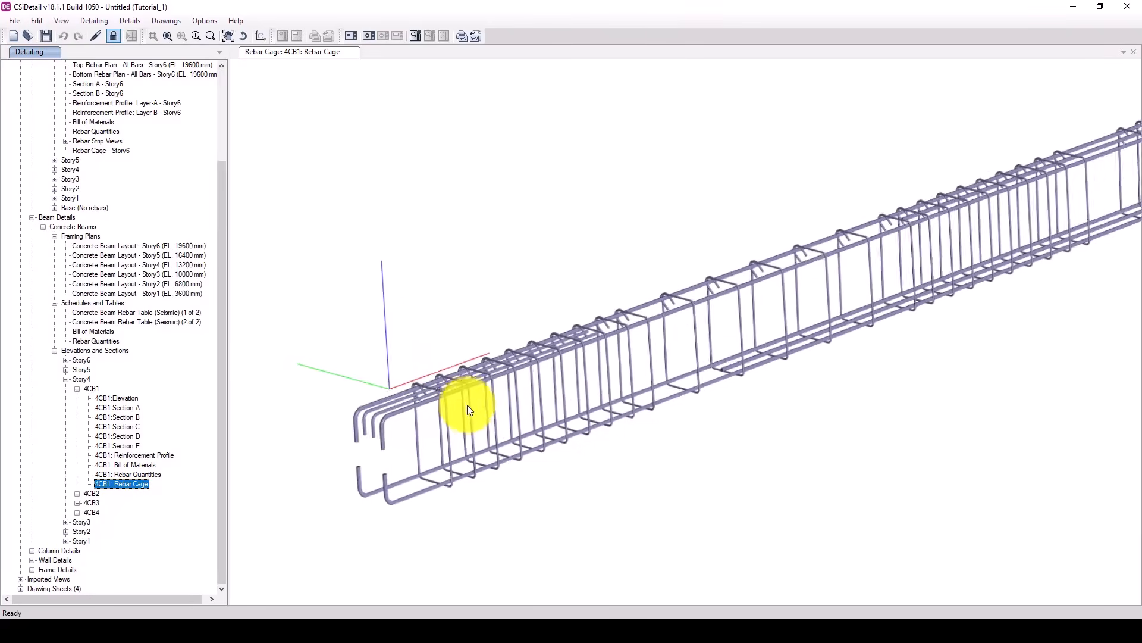
left_click_drag(626, 389, 748, 306)
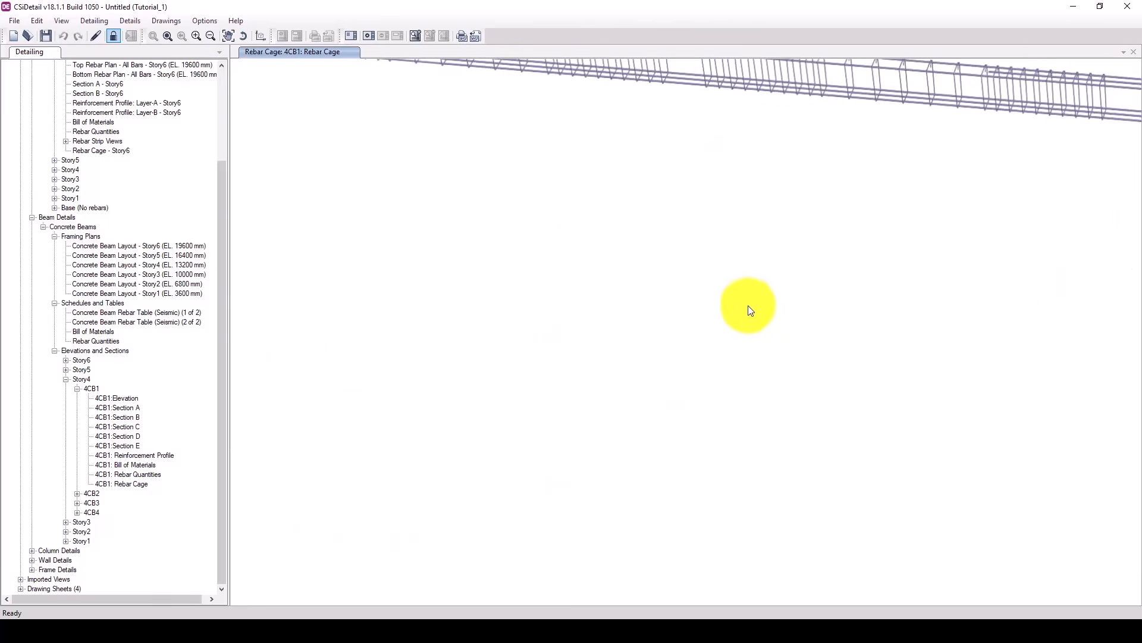
- Expand the wall elevations and sections under Wall Details and open the CW1 Section: B view
scroll(744, 313, "down", 5)
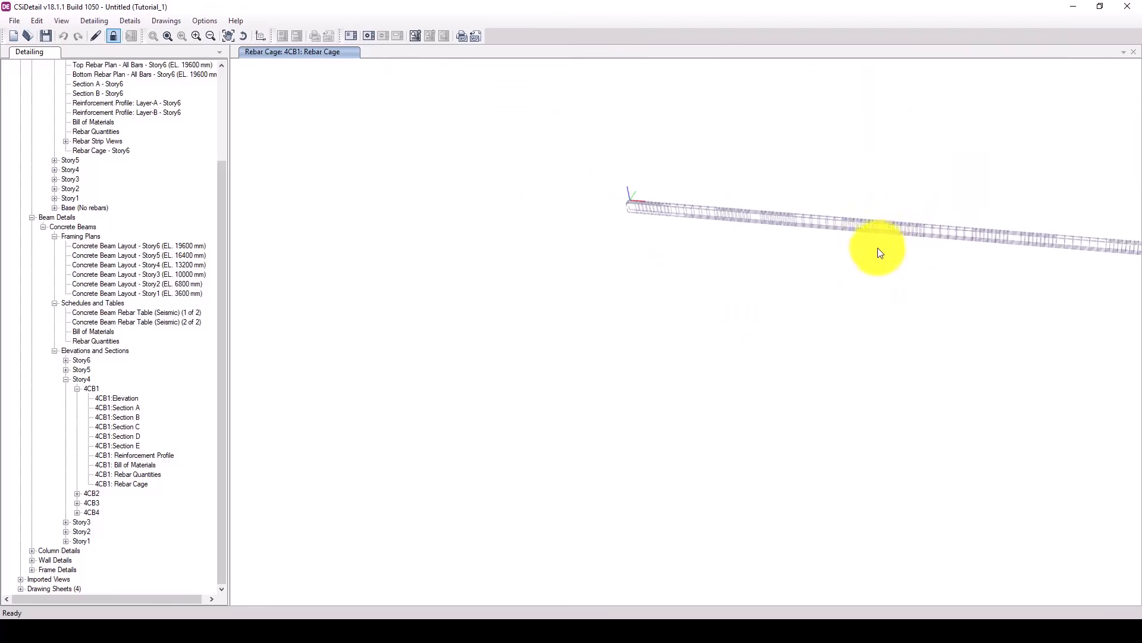
left_click(32, 551)
left_click(32, 569)
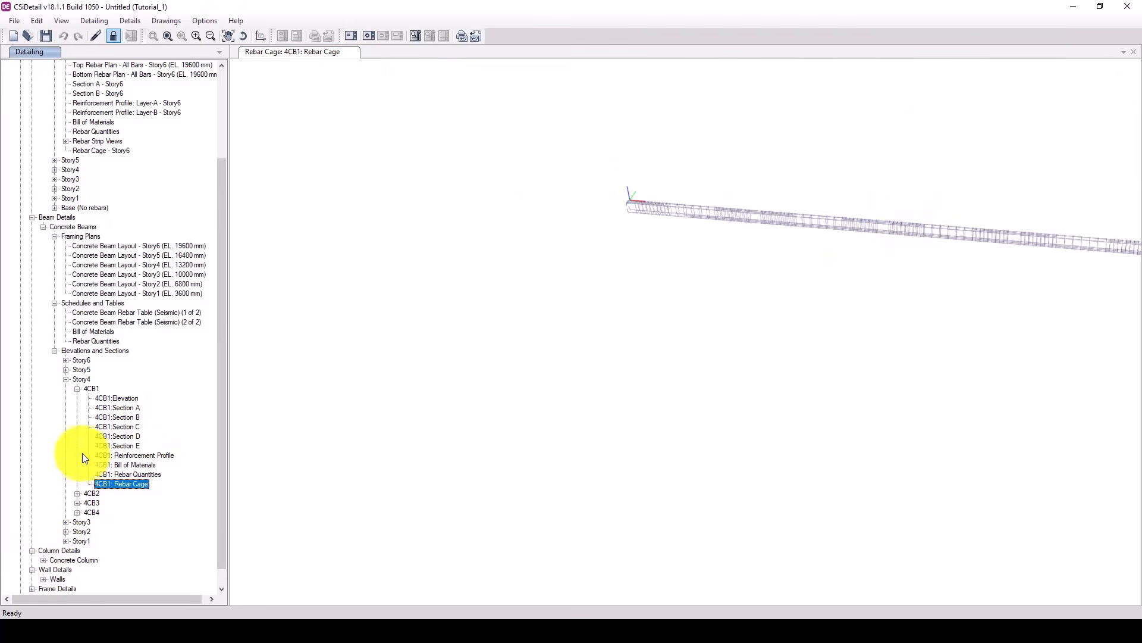
left_click(42, 560)
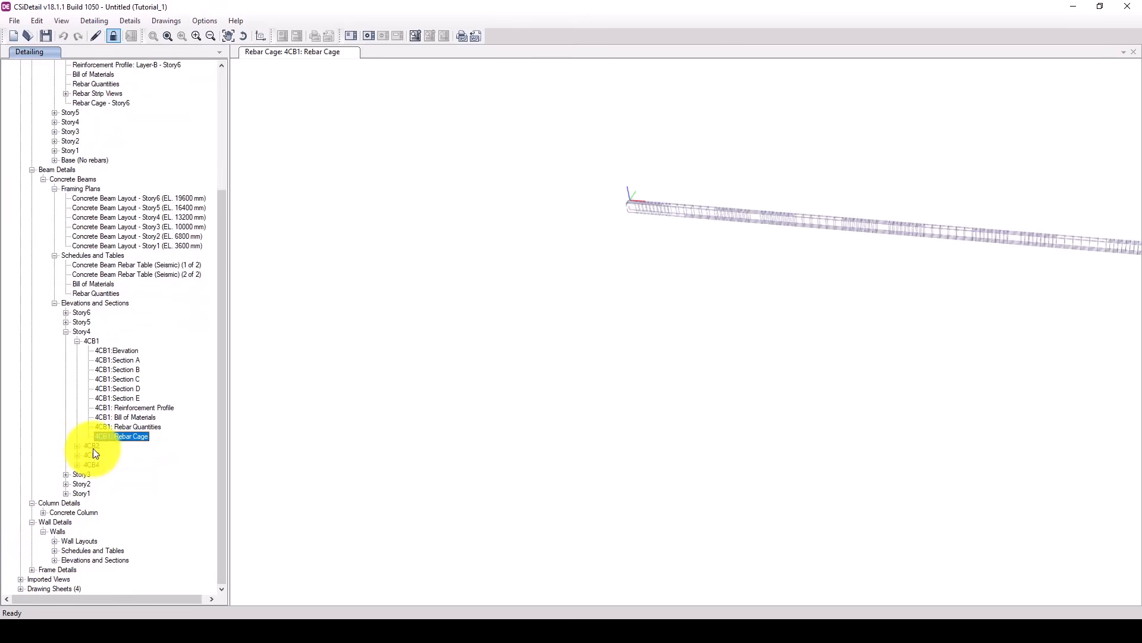
left_click(55, 560)
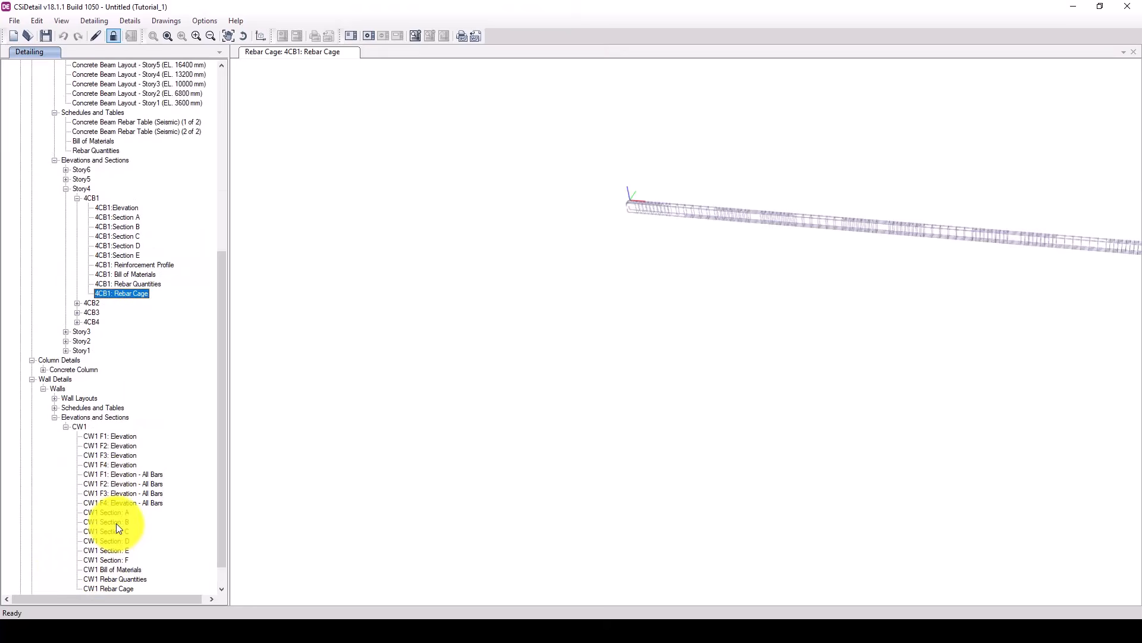
double_click(117, 527)
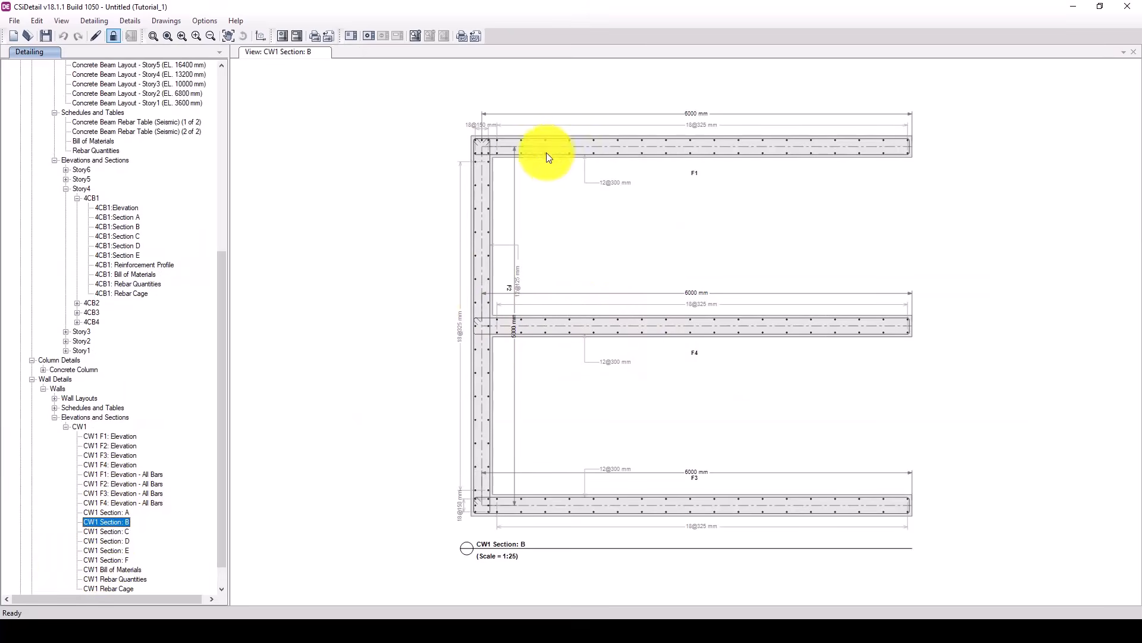
- Examine the corner, flange and web reinforcement in wall CW1's Section B
scroll(475, 144, "up", 5)
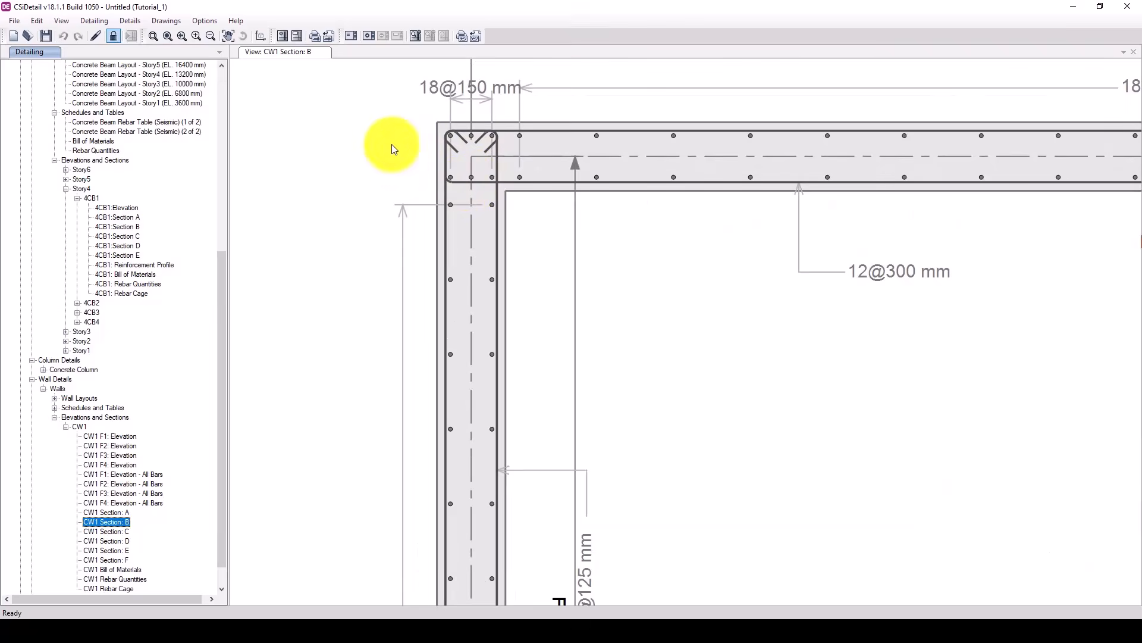
scroll(366, 137, "down", 6)
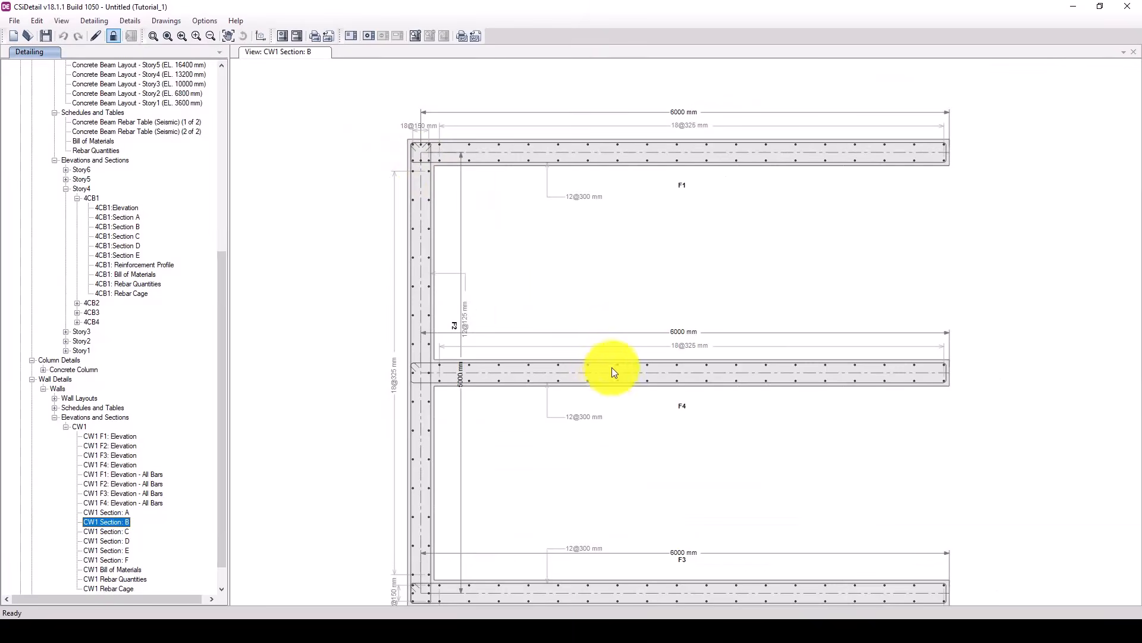
scroll(625, 357, "down", 2)
scroll(478, 511, "up", 2)
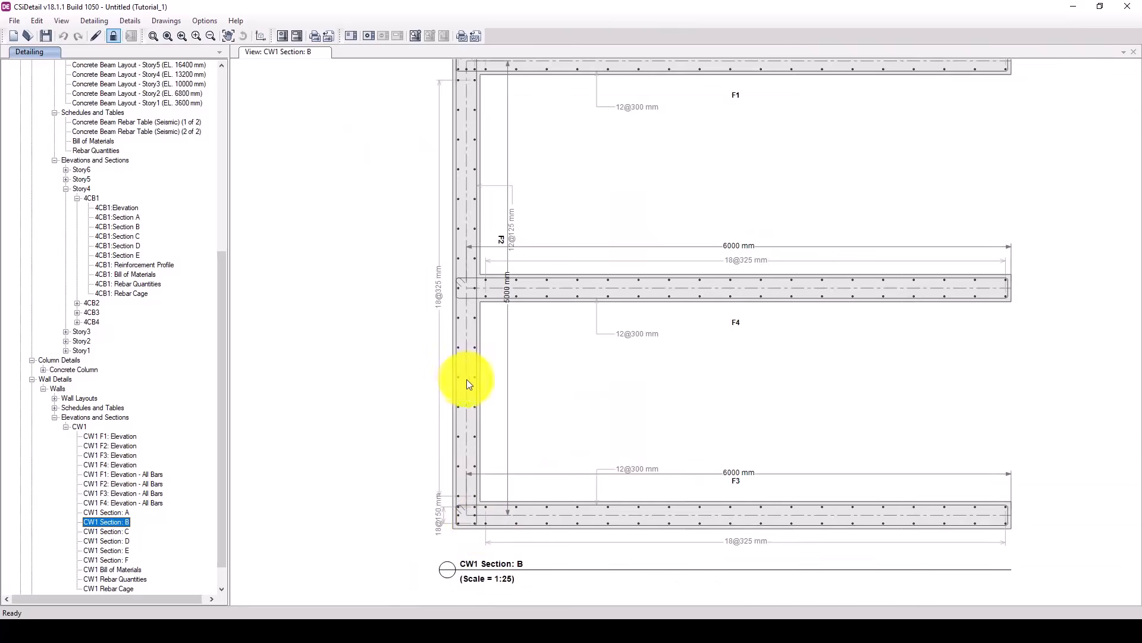
scroll(467, 380, "down", 1)
scroll(776, 115, "up", 1)
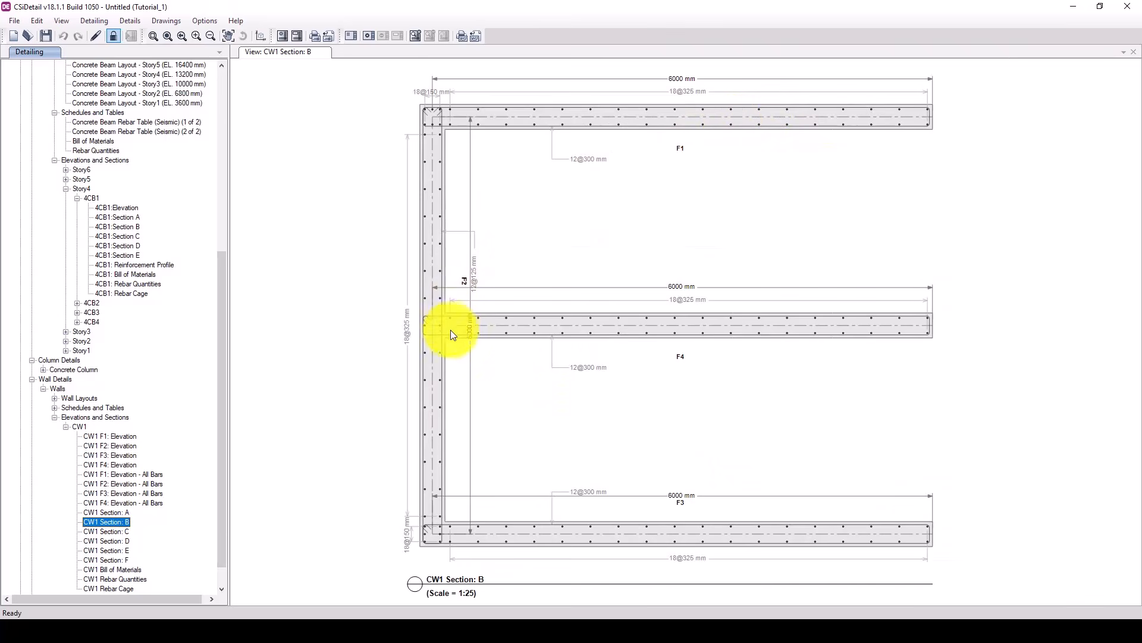
- Open the CW1 Rebar Cage and inspect its vertical and horizontal bars in 3D from close up and from several angles
scroll(202, 425, "down", 1)
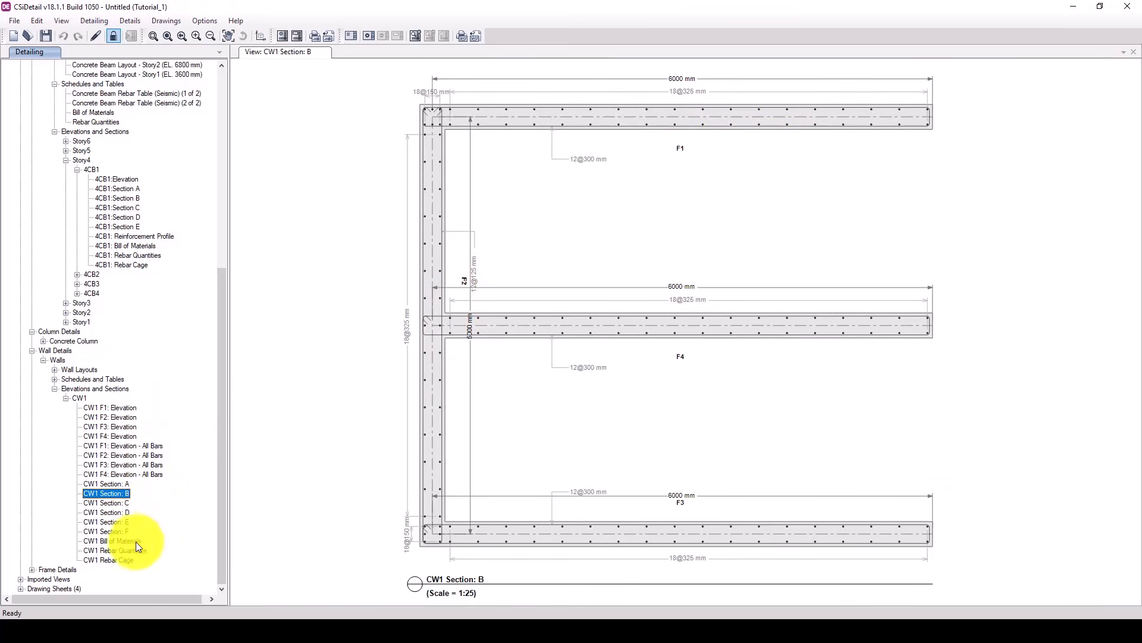
left_click(105, 560)
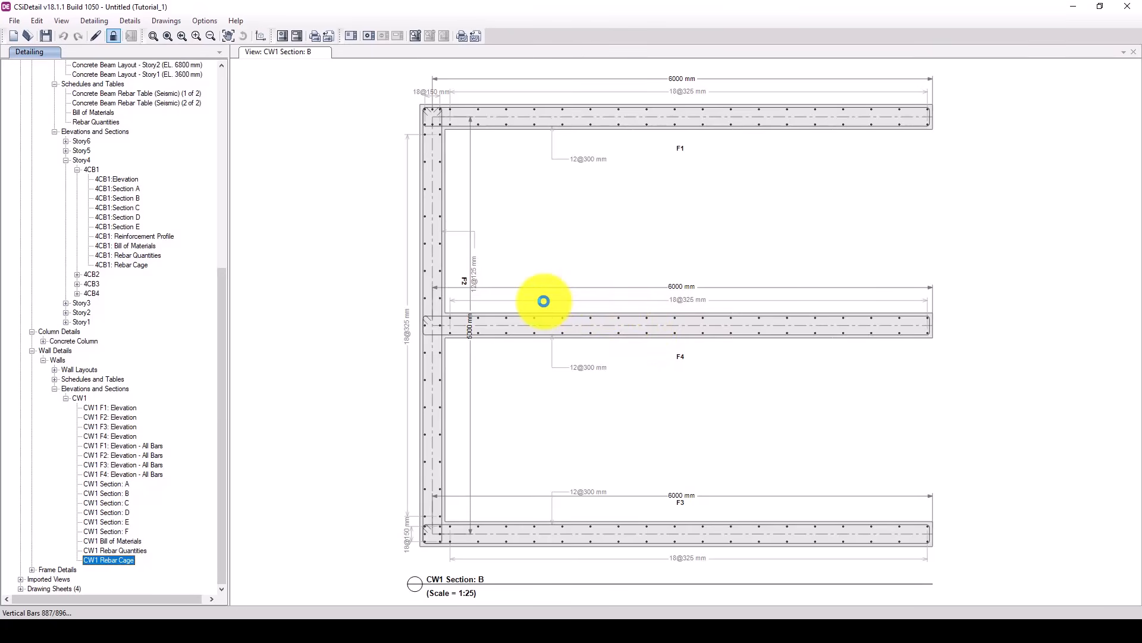
scroll(722, 455, "up", 6)
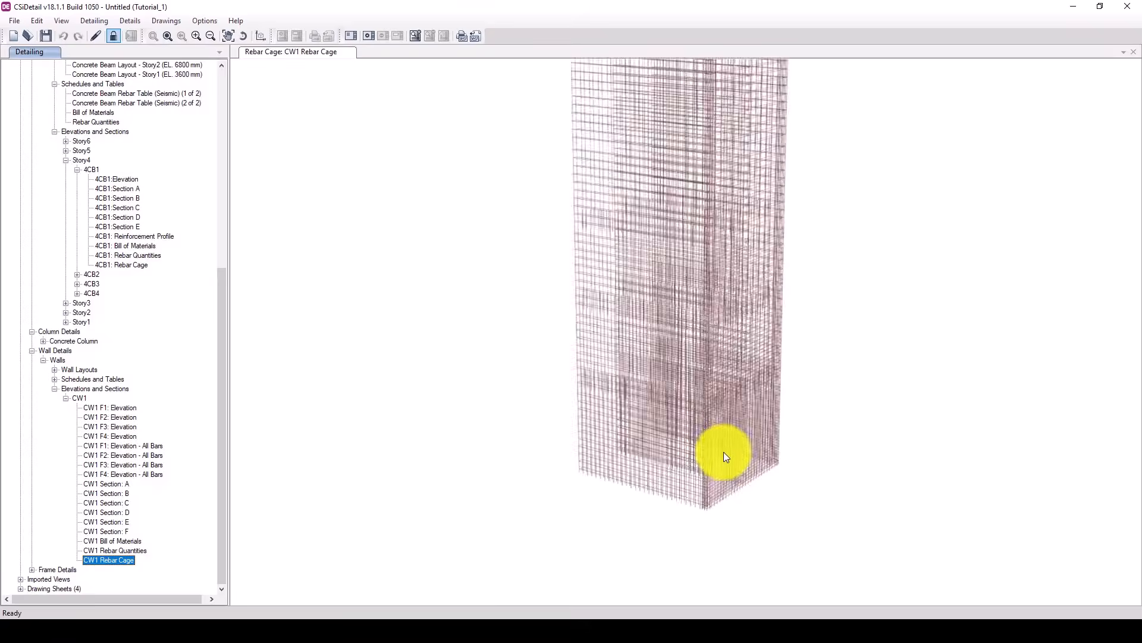
scroll(713, 394, "up", 6)
left_click_drag(766, 383, 501, 273)
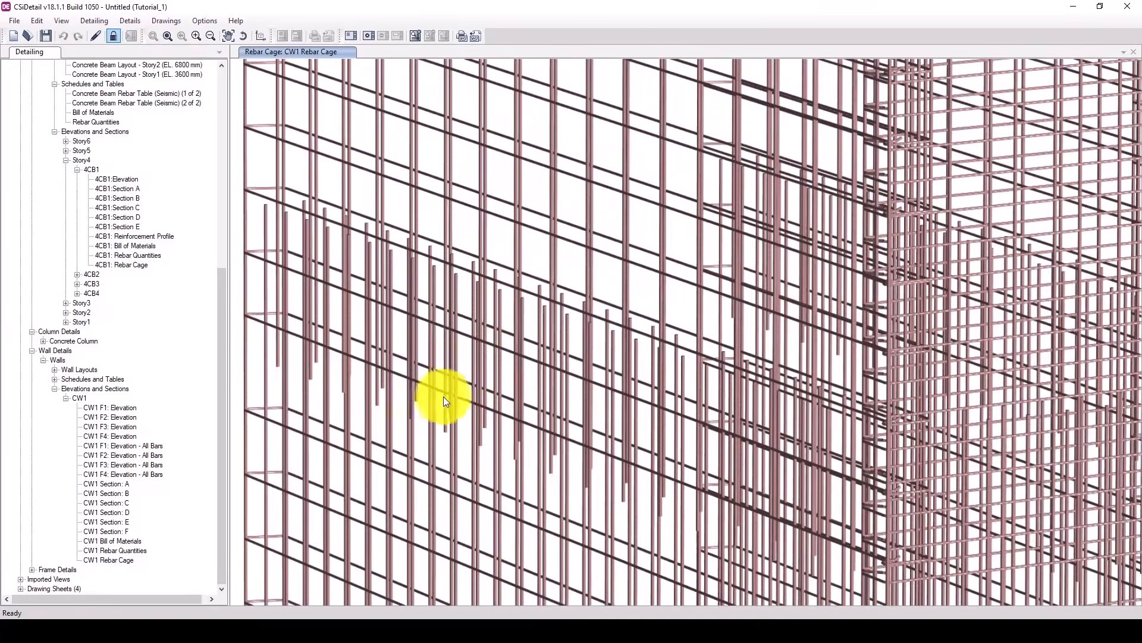
scroll(444, 396, "down", 8)
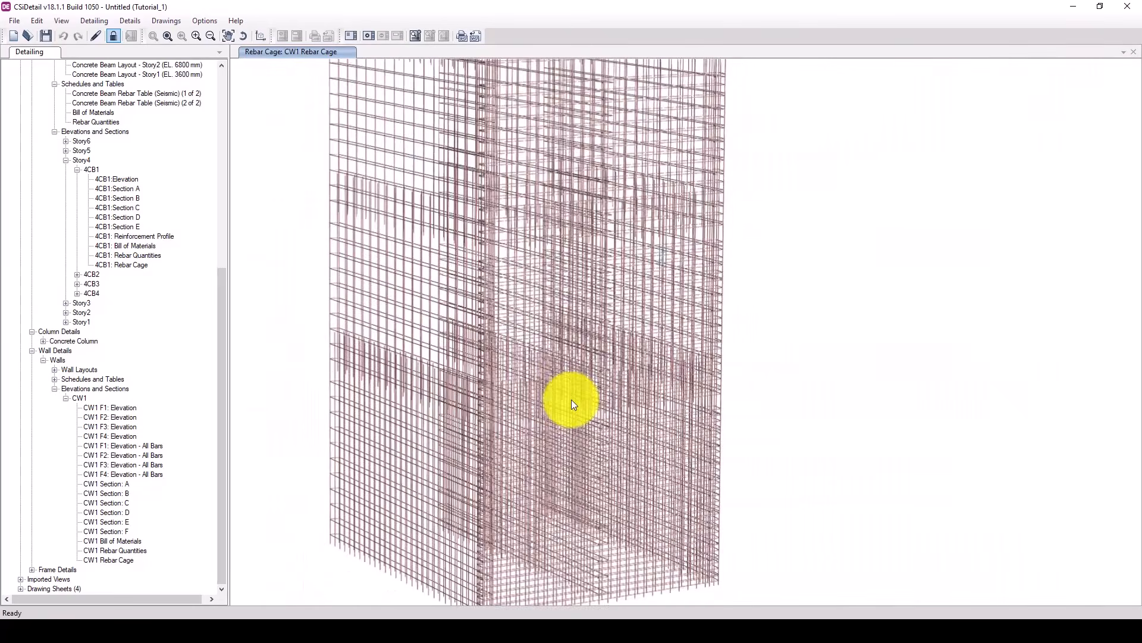
left_click_drag(573, 404, 516, 406)
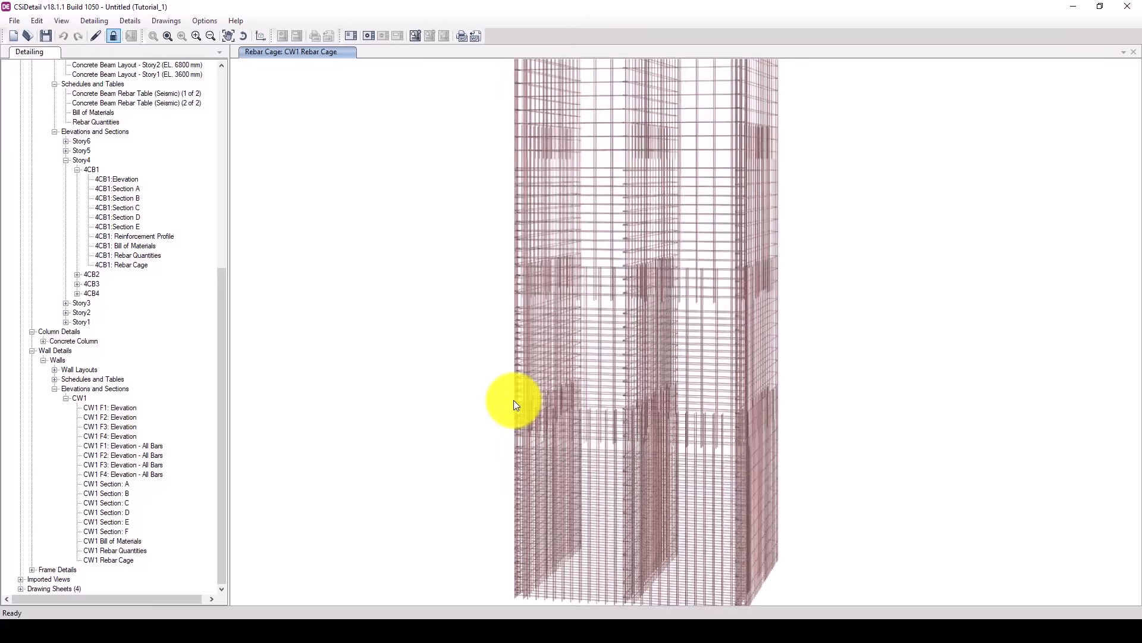
scroll(509, 395, "down", 5)
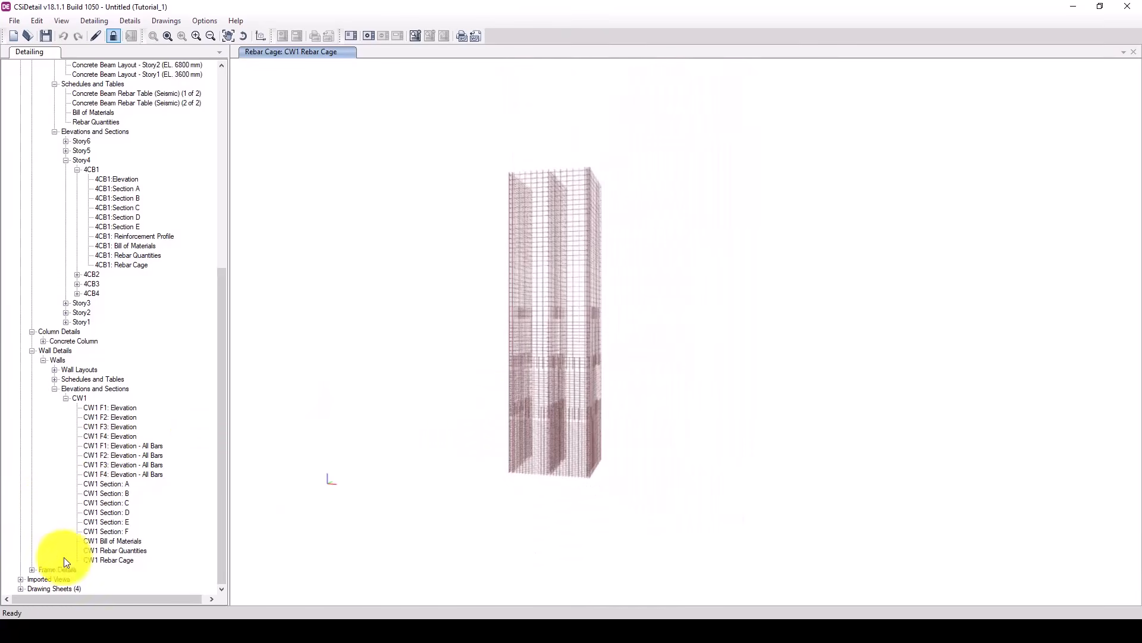
- Collapse Component Views and expand Imported Views and Drawing Sheets in the detailing tree
left_click(20, 580)
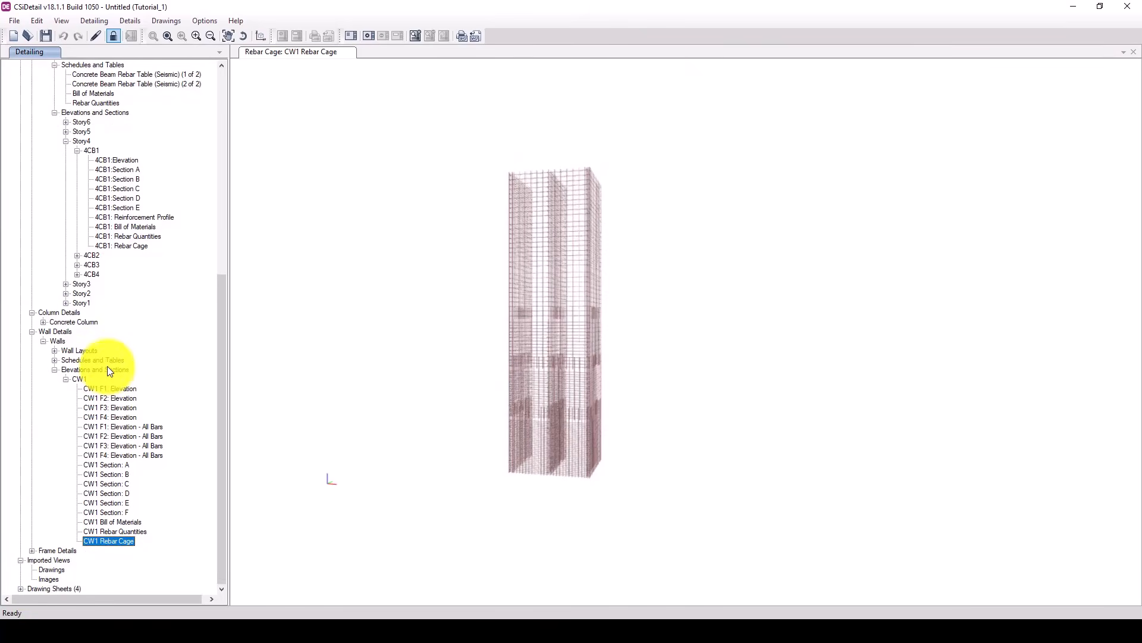
scroll(21, 310, "up", 12)
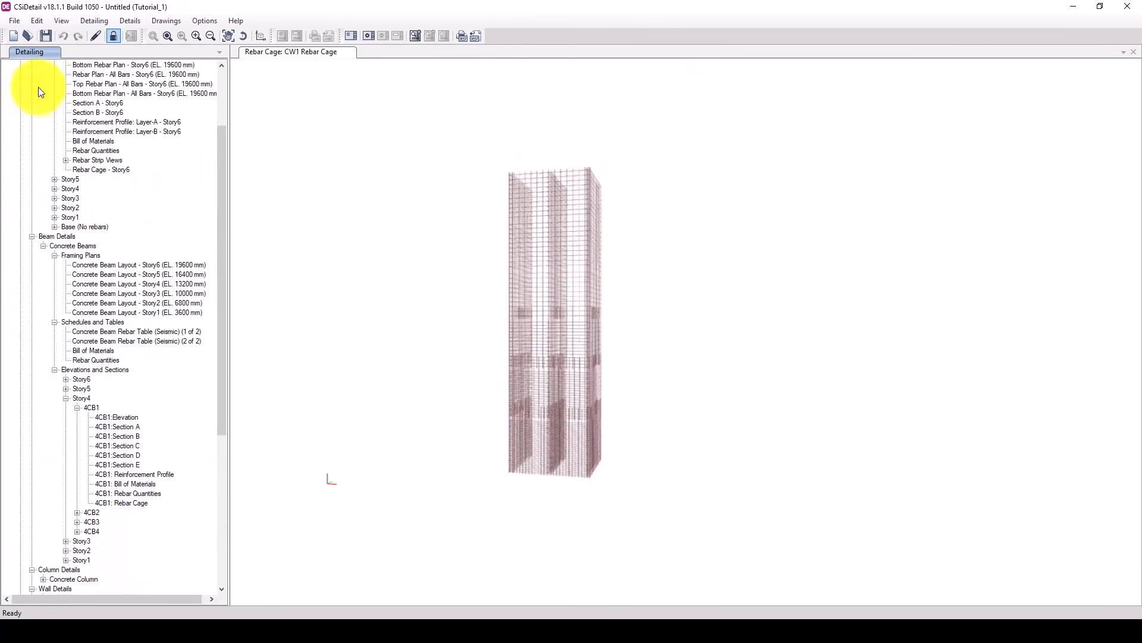
left_click(20, 75)
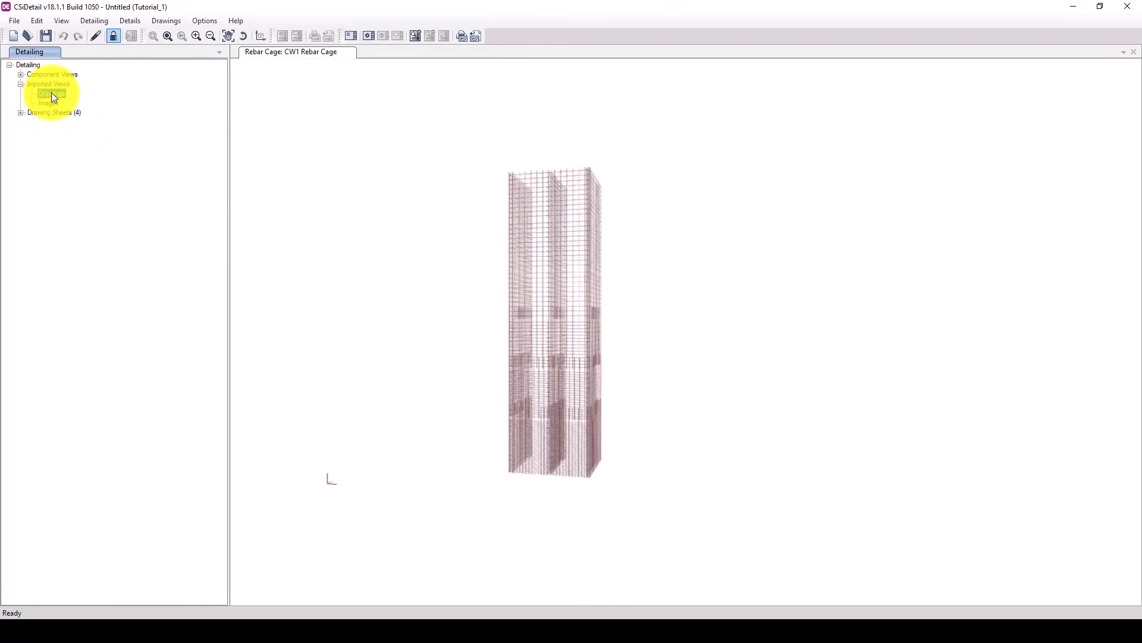
left_click(20, 113)
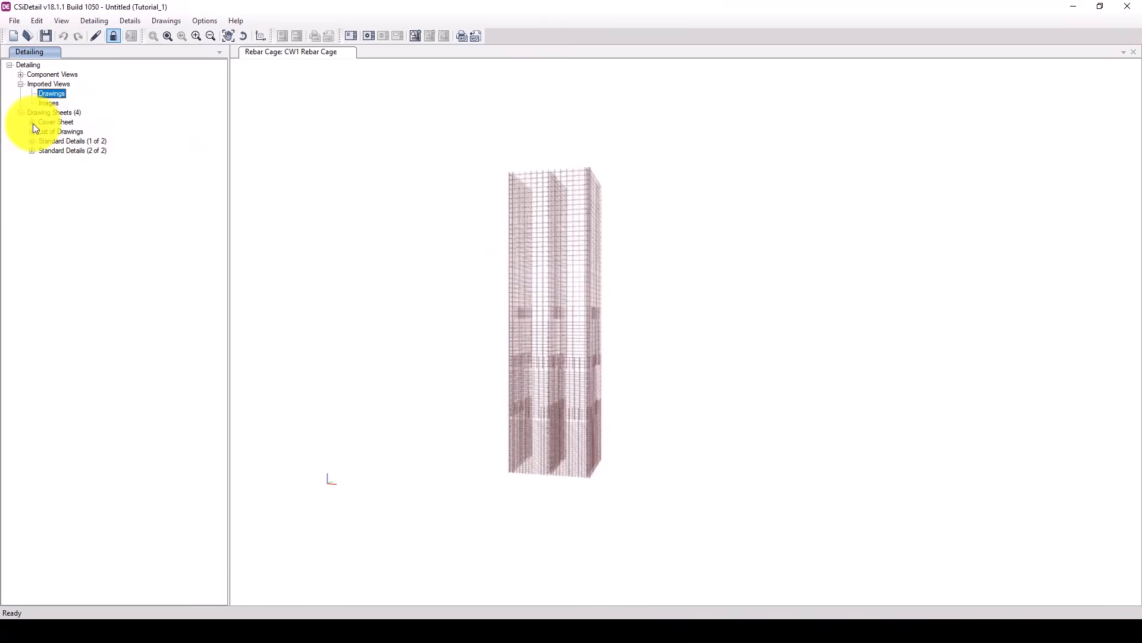
- View the Cover Sheet and List of Drawings sheets
left_click(32, 122)
double_click(61, 131)
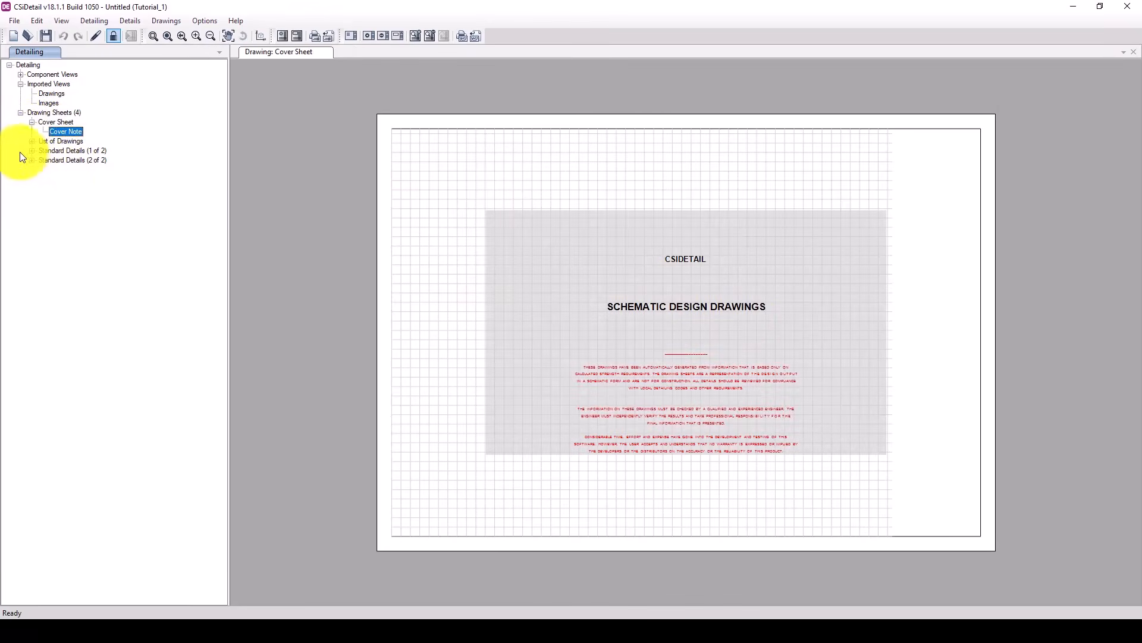
left_click(32, 141)
double_click(64, 151)
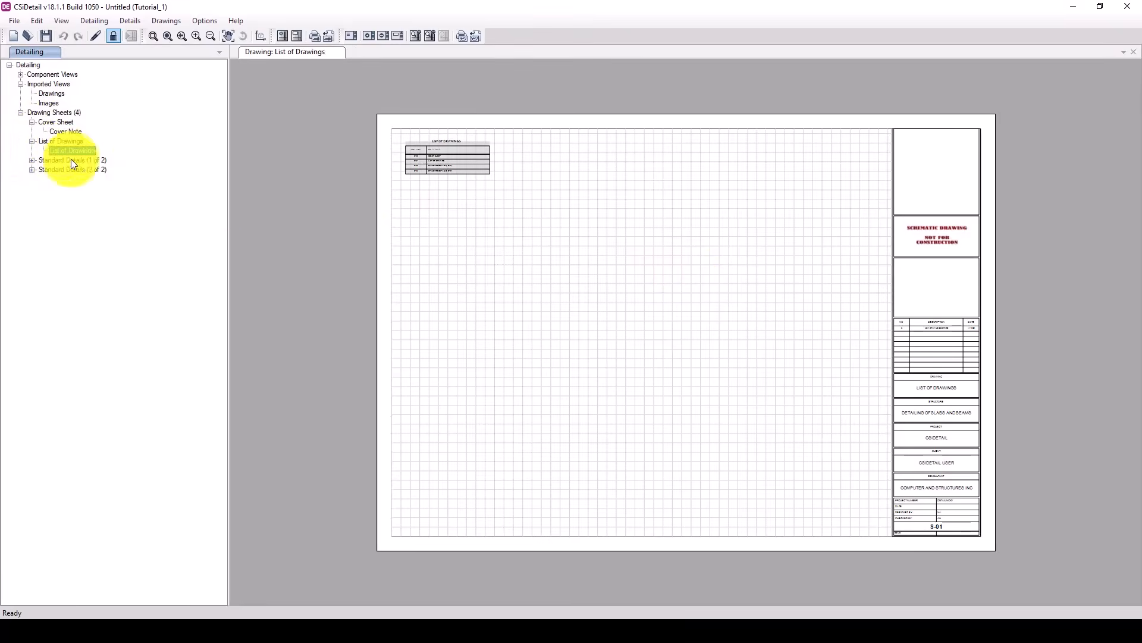
- Open the Standard Details (1 of 2) sheet and select its Typical Concrete Beam Elevation (Seismic) - DS view
left_click(32, 160)
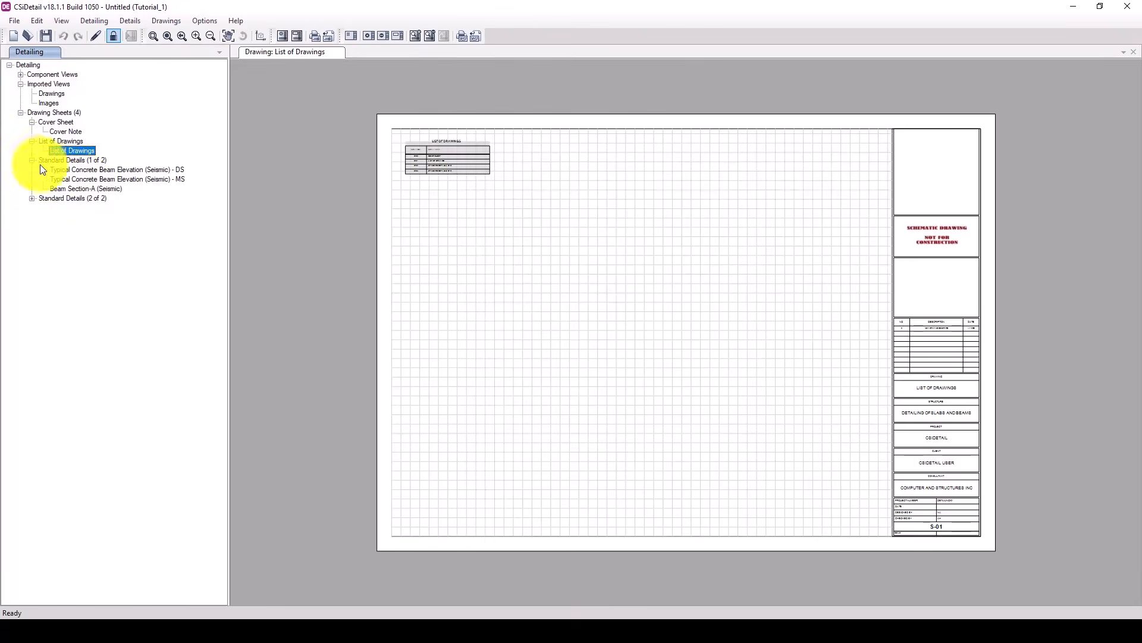
double_click(81, 170)
left_click(623, 365)
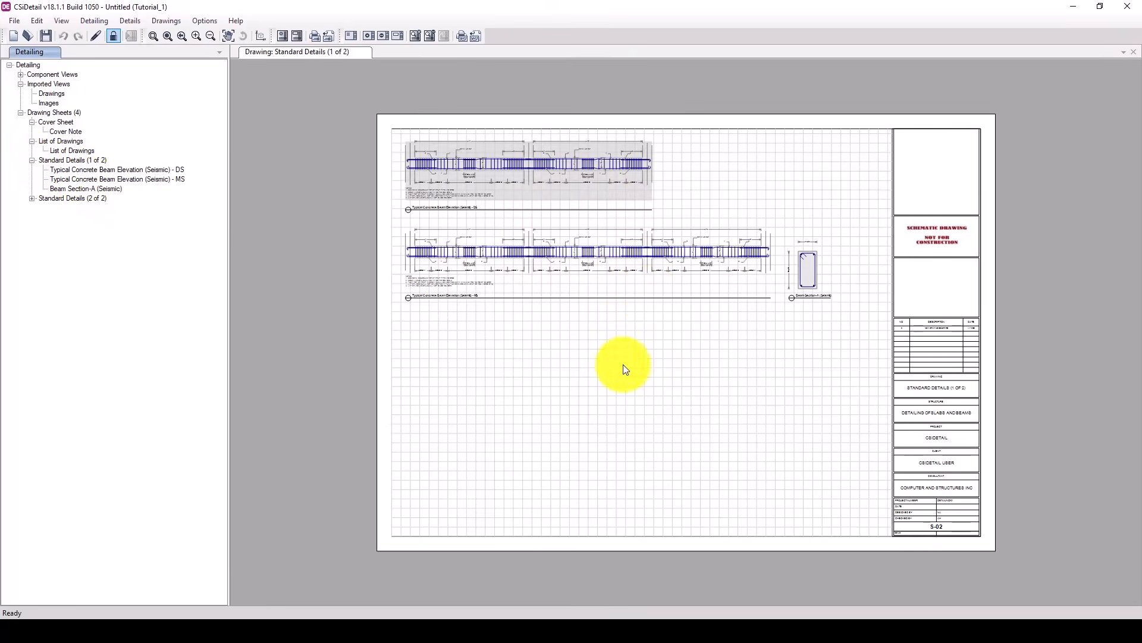
left_click(87, 170)
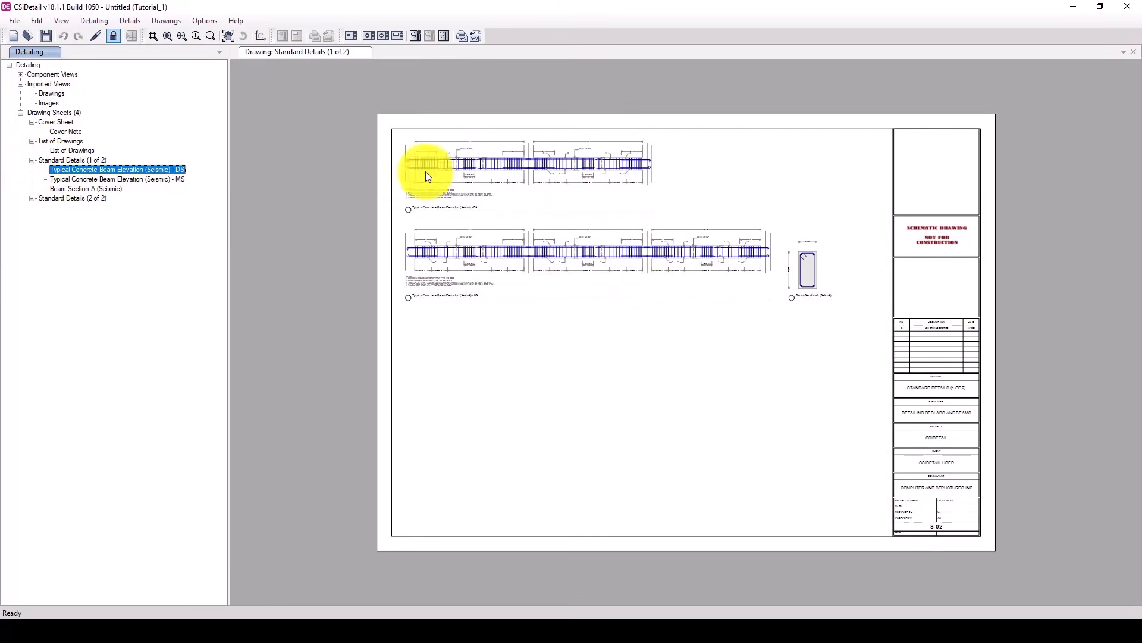
- Examine the typical seismic beam elevations and Beam Section-A on the Standard Details (1 of 2) sheet
scroll(543, 159, "up", 5)
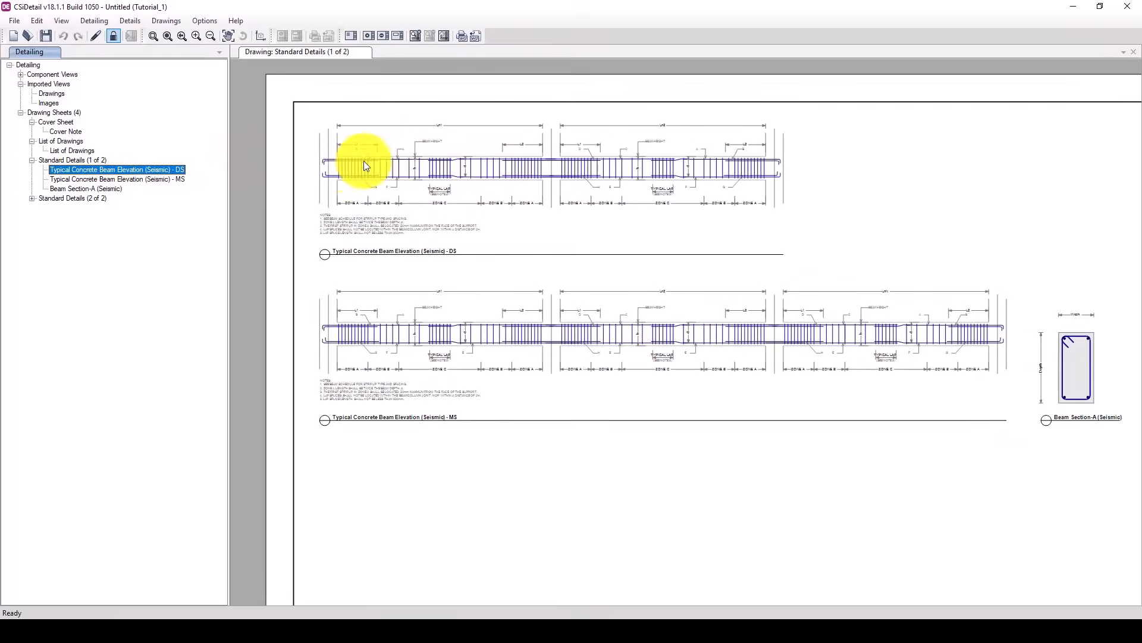
scroll(391, 233, "down", 1)
scroll(586, 212, "up", 3)
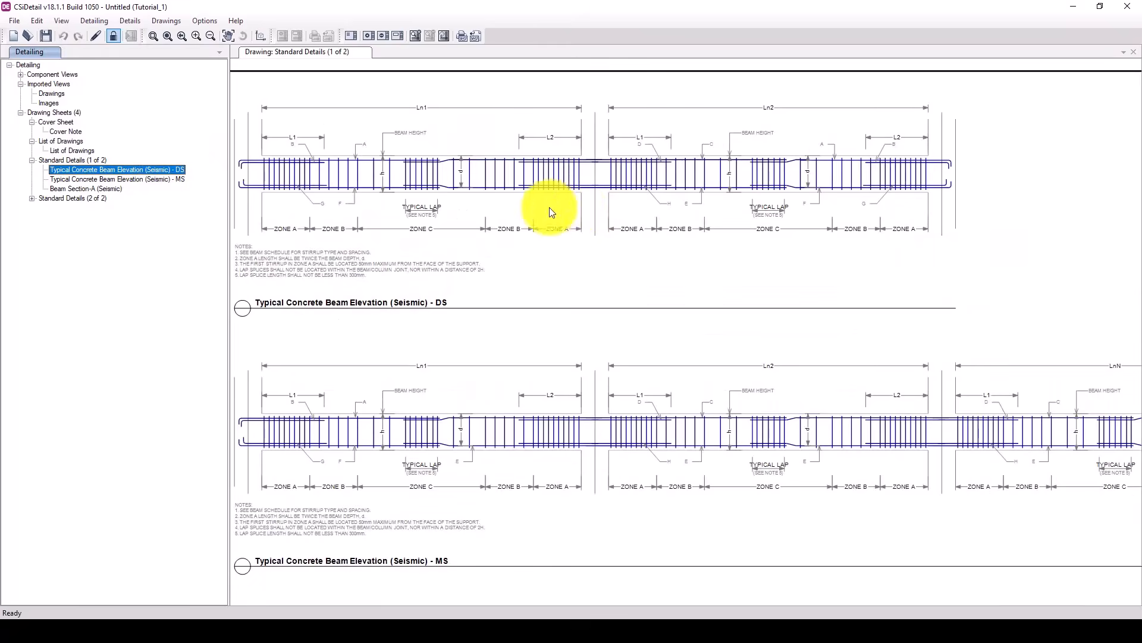
scroll(520, 208, "down", 2)
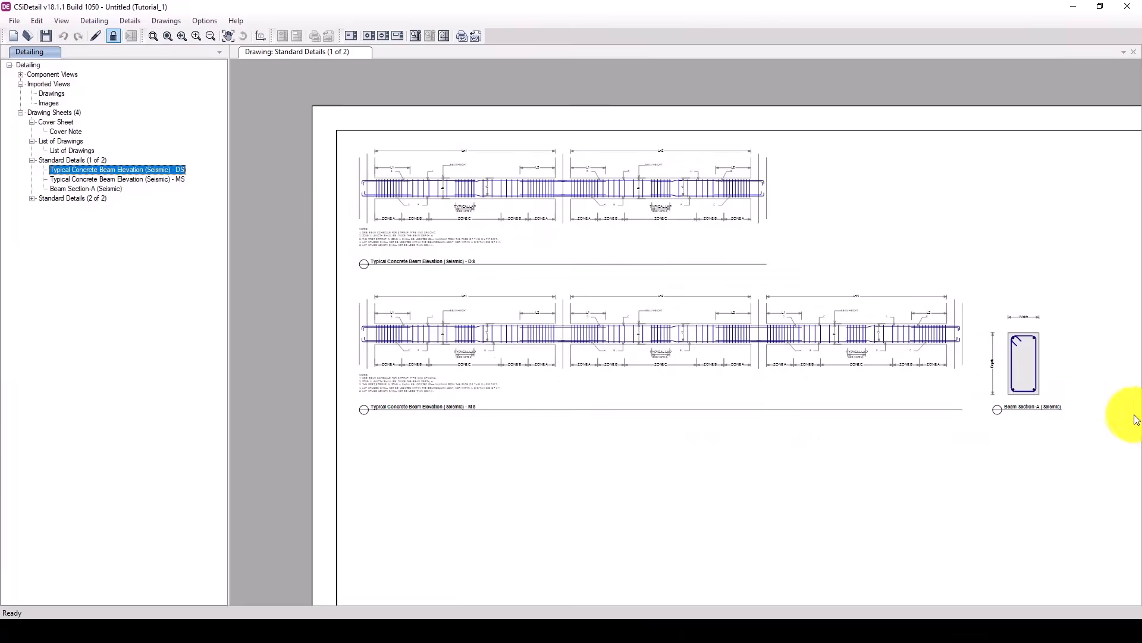
scroll(1052, 359, "up", 2)
scroll(1010, 357, "up", 2)
scroll(1003, 356, "down", 4)
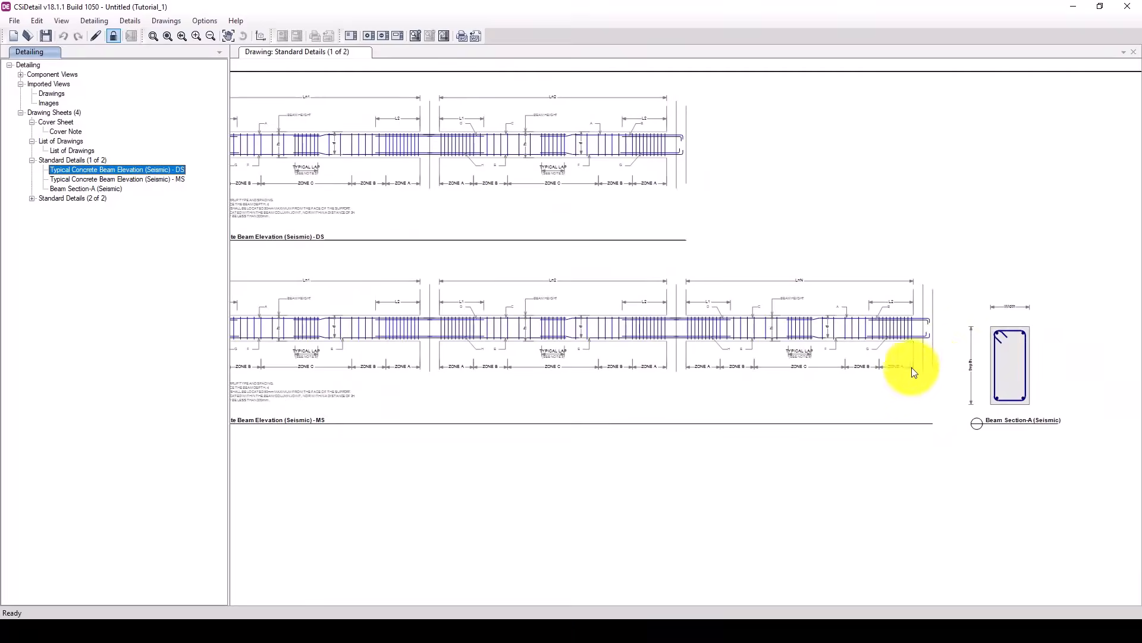
- Open the Standard Details (2 of 2) sheet and inspect the typical seismic column elevation and Column Section-A
left_click(33, 199)
left_click(58, 208)
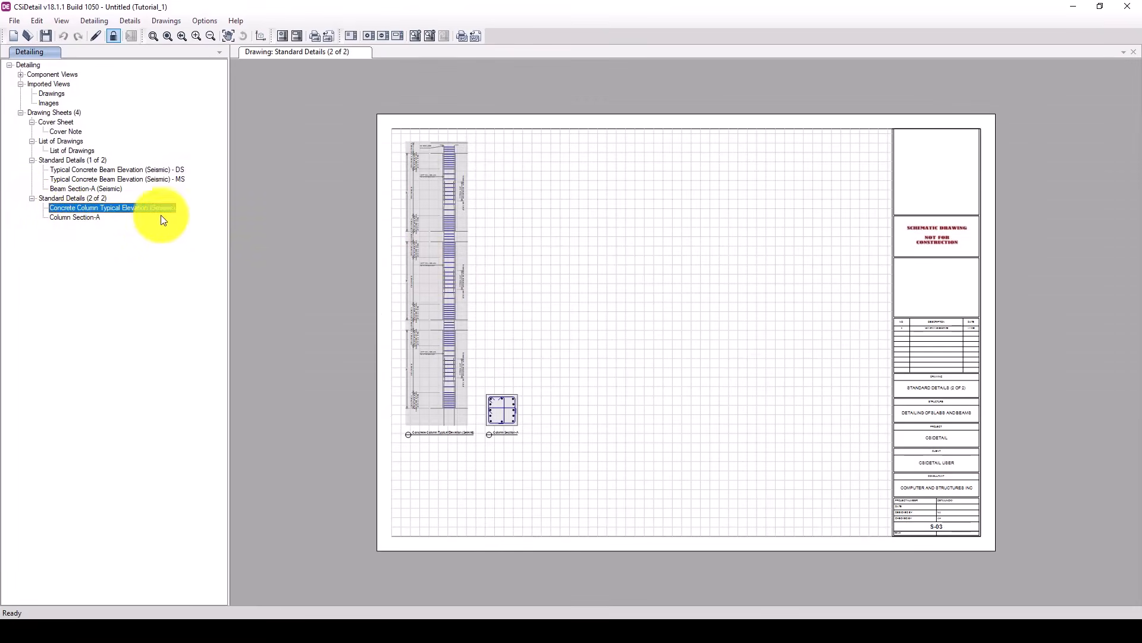
left_click(60, 218)
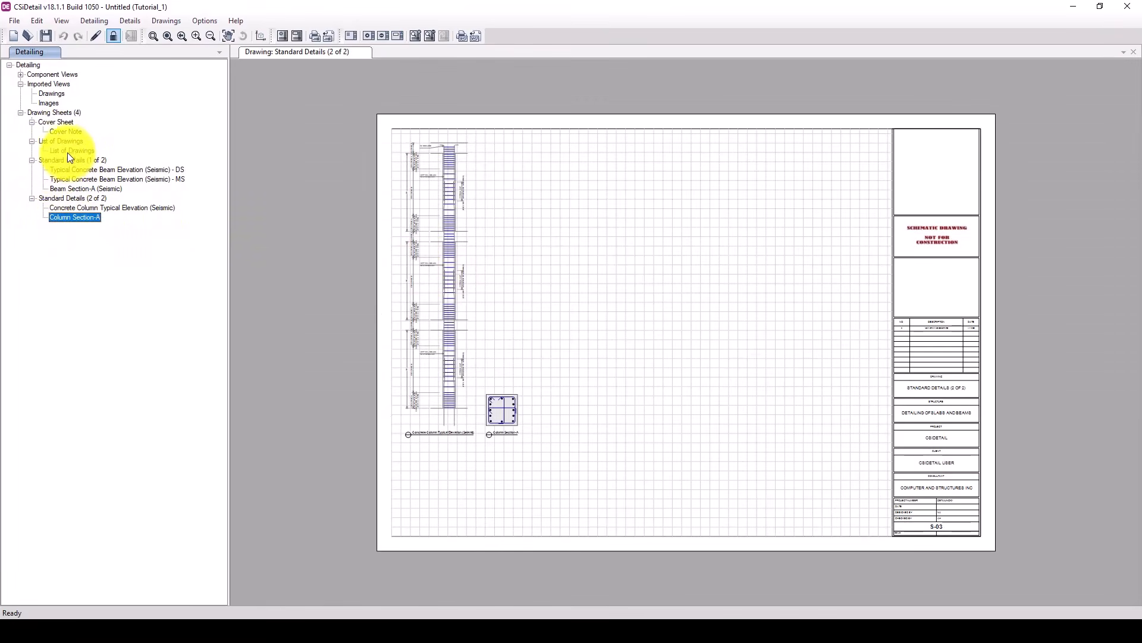
scroll(503, 280, "down", 2)
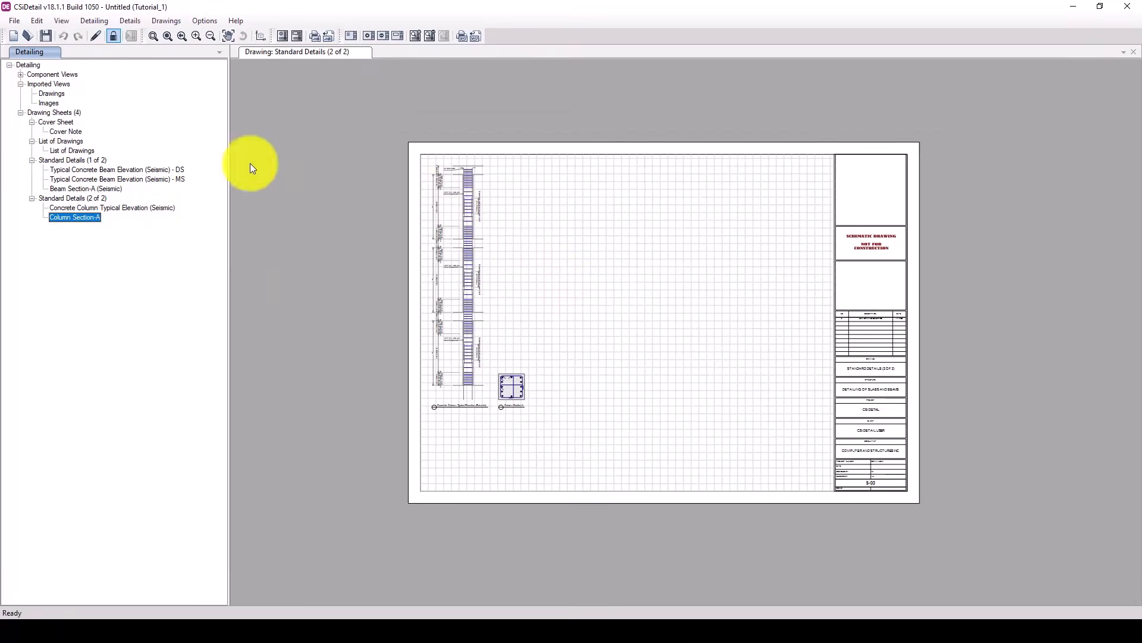
scroll(464, 392, "up", 1)
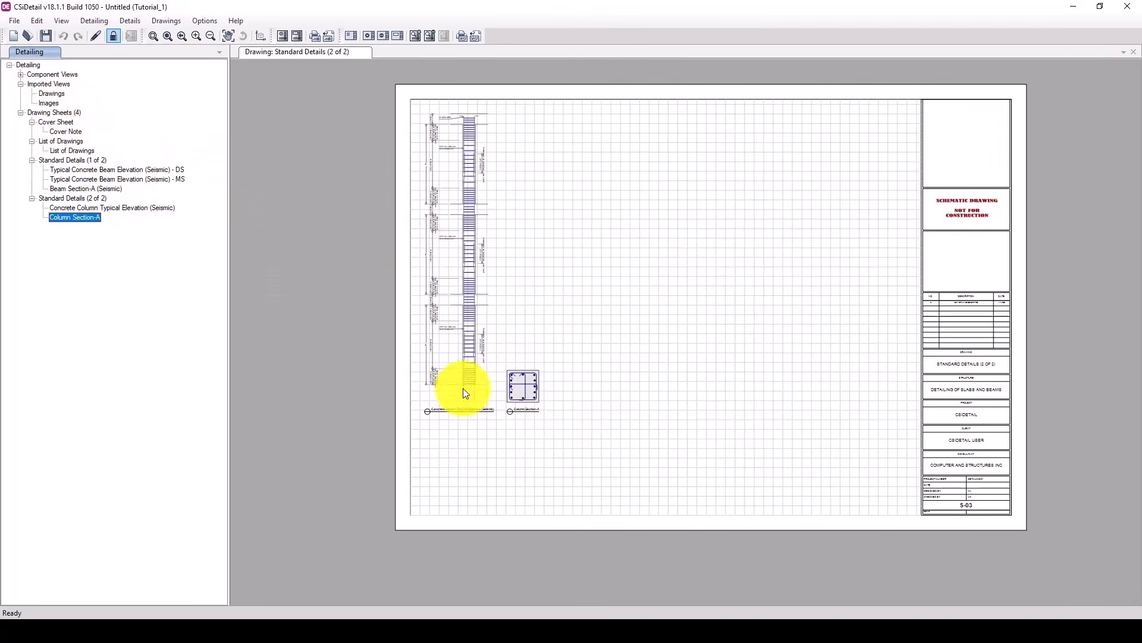
scroll(489, 373, "up", 1)
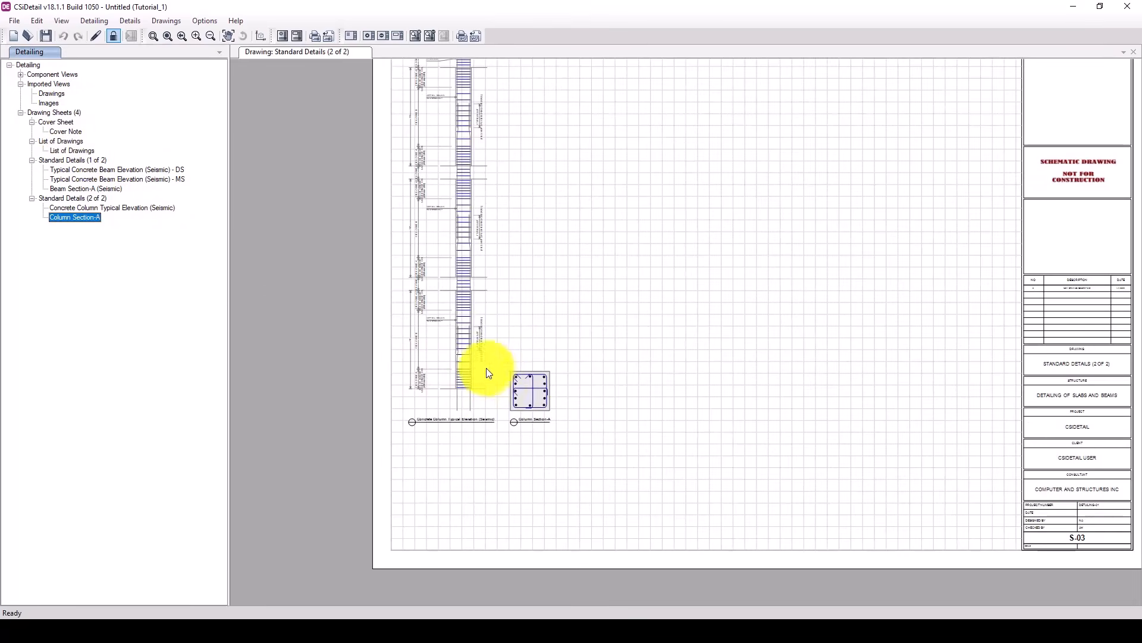
- Check the import options available for Drawings under the imported views, without importing a file
left_click(41, 96)
right_click(56, 100)
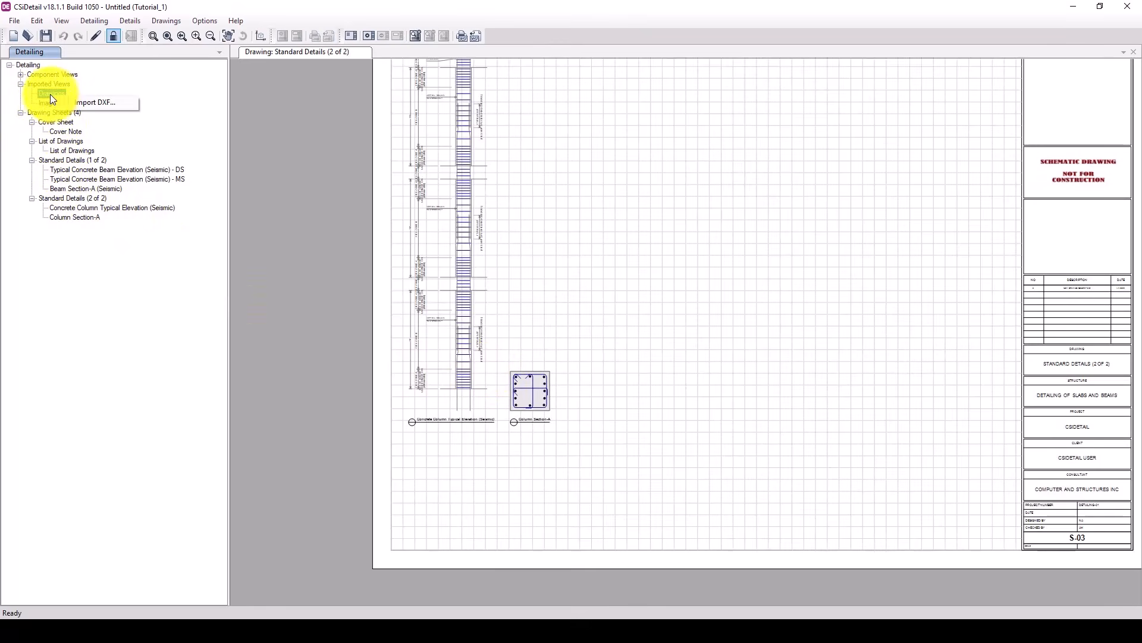
left_click(49, 95)
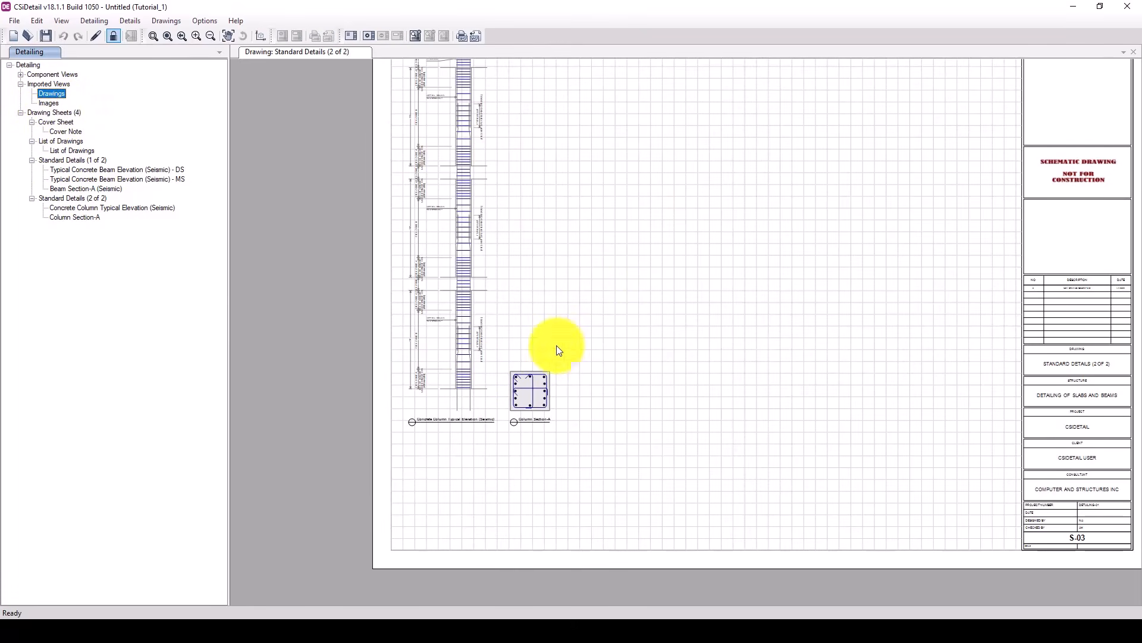
scroll(586, 392, "down", 2)
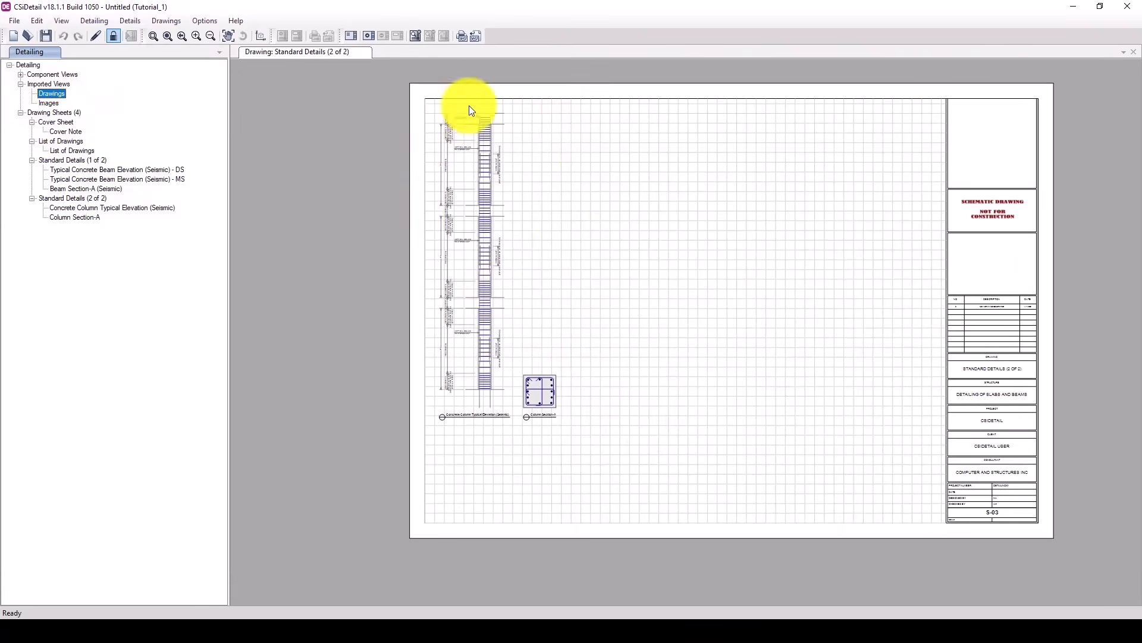
right_click(49, 95)
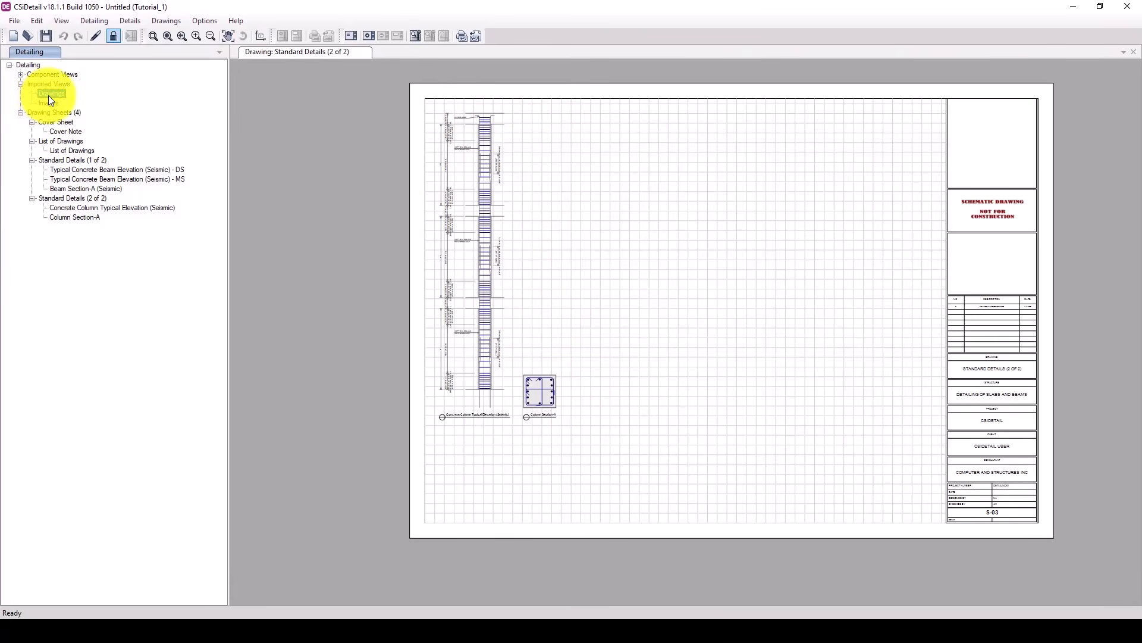
left_click(155, 88)
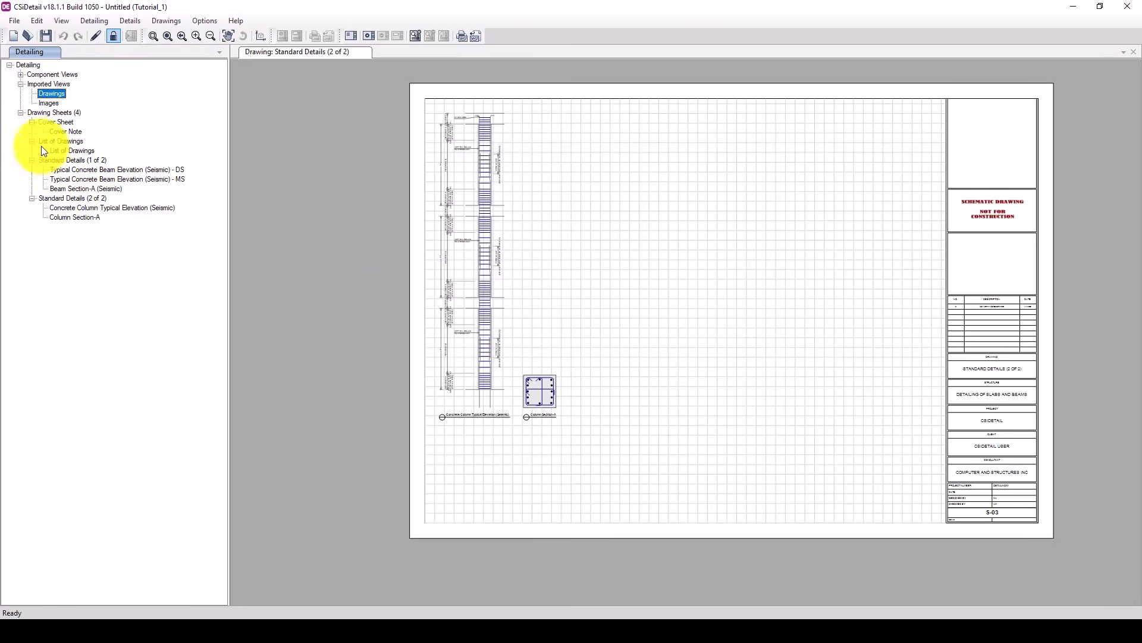
- Expand the component views and open the Section E view of Story4 beam 4CB1
left_click(21, 74)
scroll(139, 300, "down", 1)
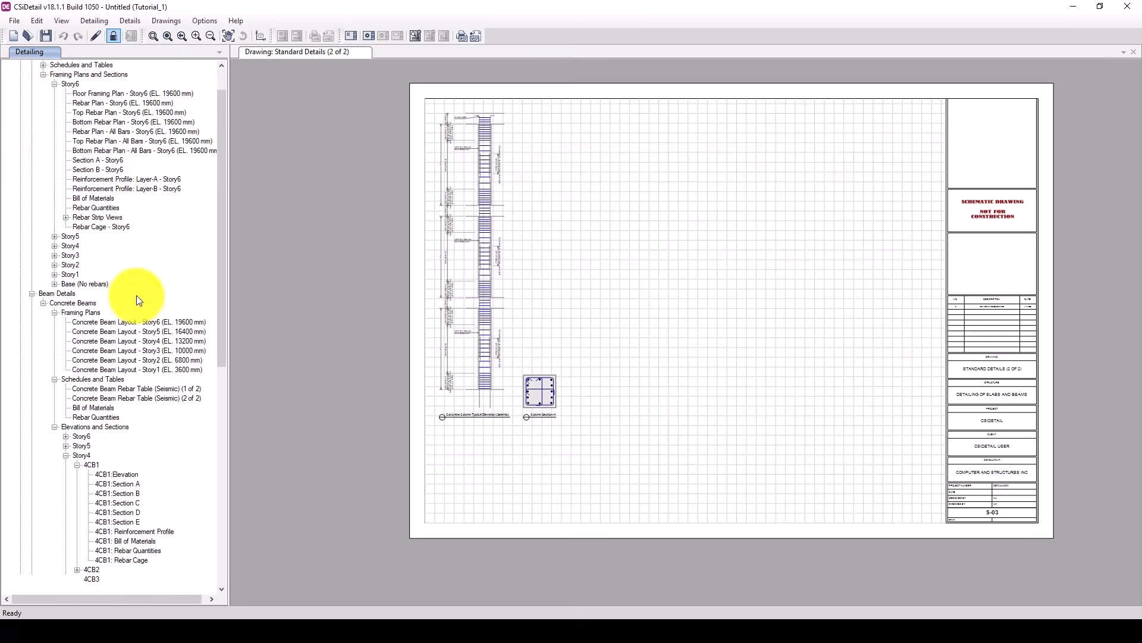
scroll(136, 296, "down", 13)
left_click(119, 179)
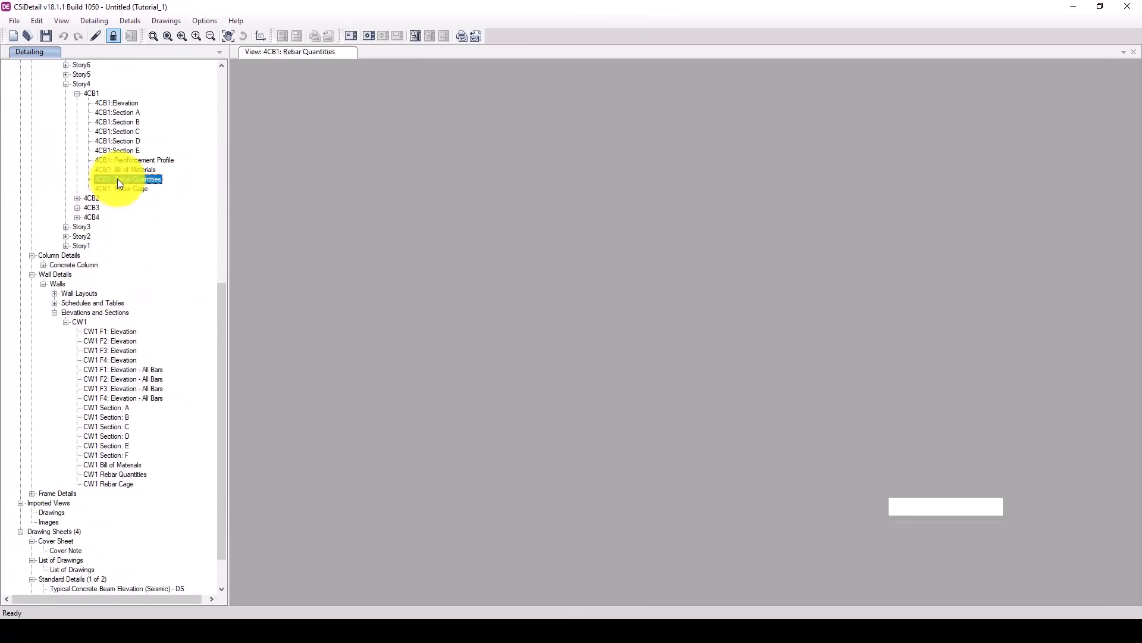
left_click(111, 150)
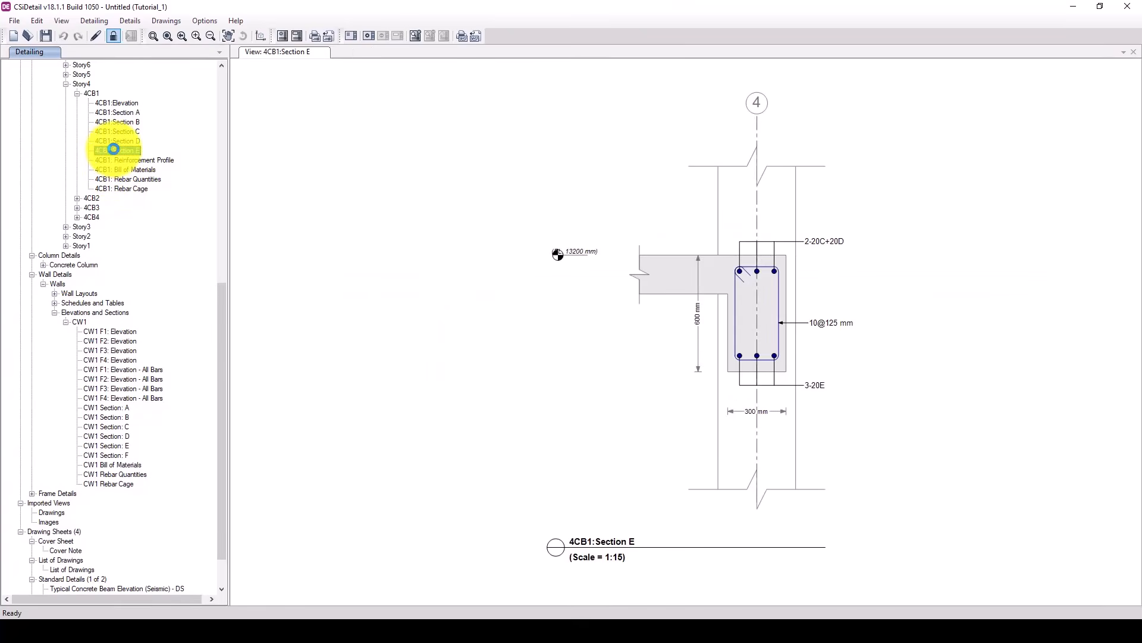
scroll(692, 306, "down", 1)
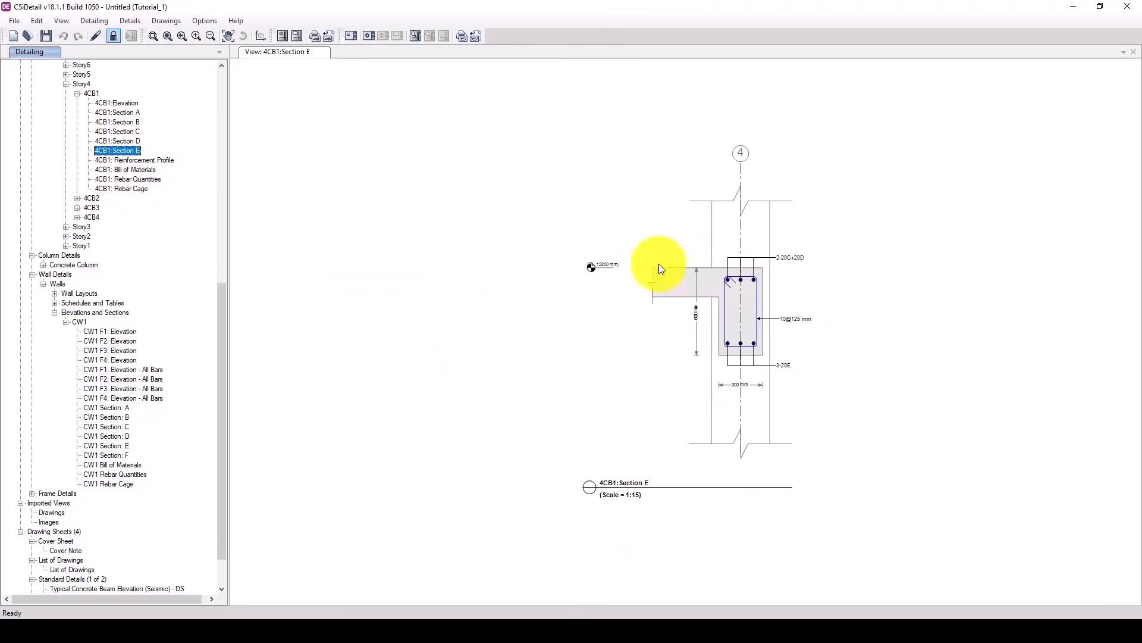
- Check the export options for the 4CB1 Section E view and close them without exporting
right_click(132, 152)
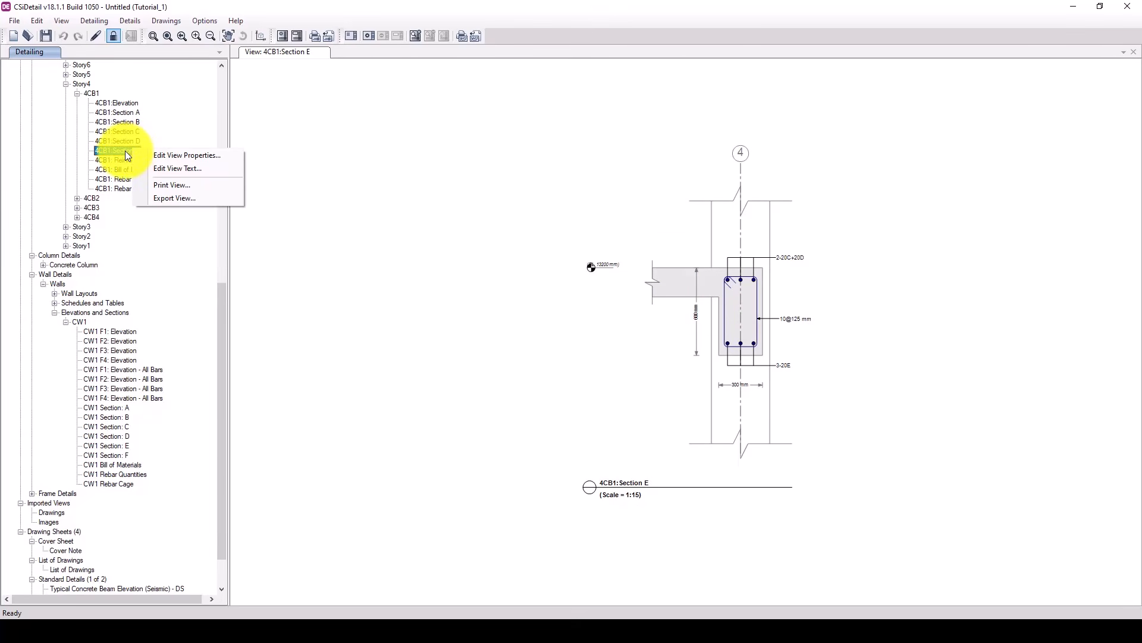
left_click(170, 201)
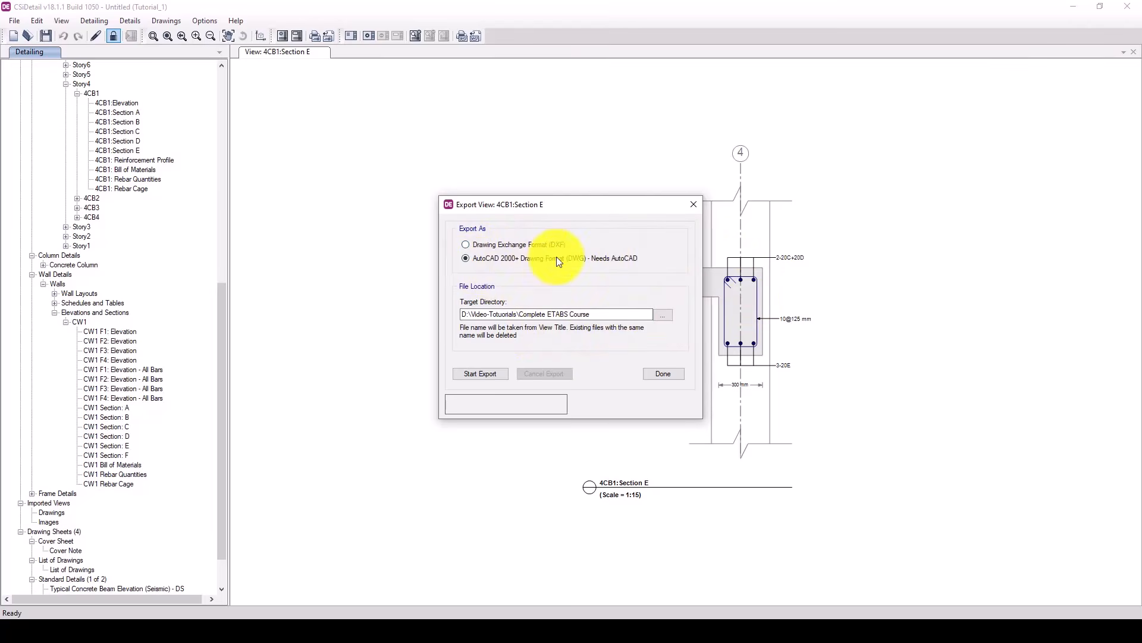
left_click(697, 205)
- Open the 4CB1 Elevation view and check its DWG and DXF export formats without exporting
left_click(117, 103)
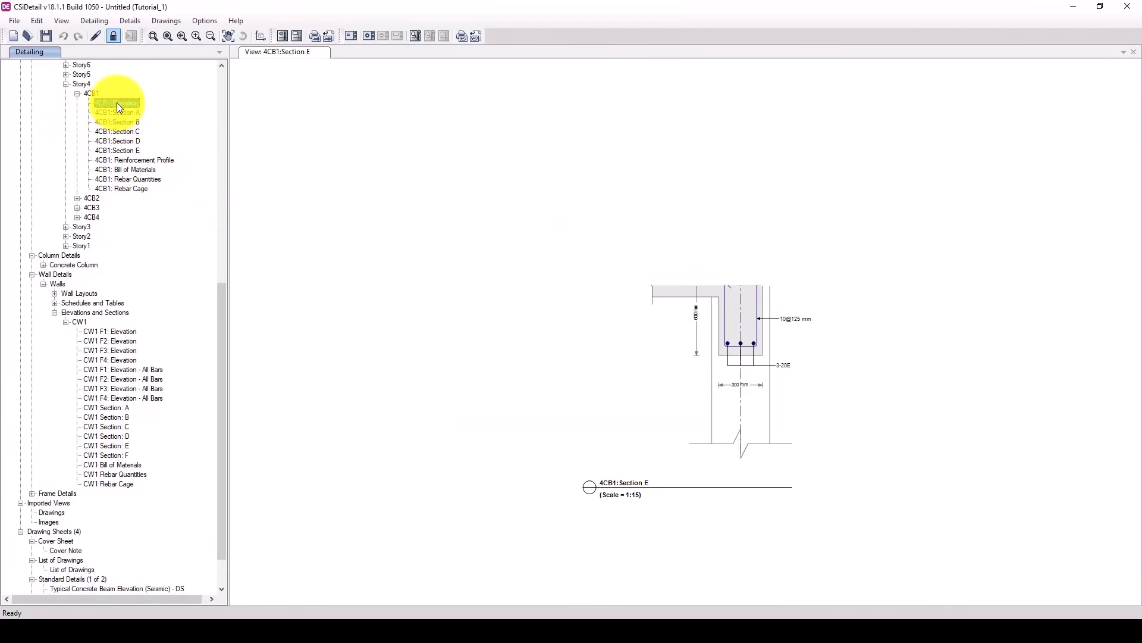
right_click(118, 104)
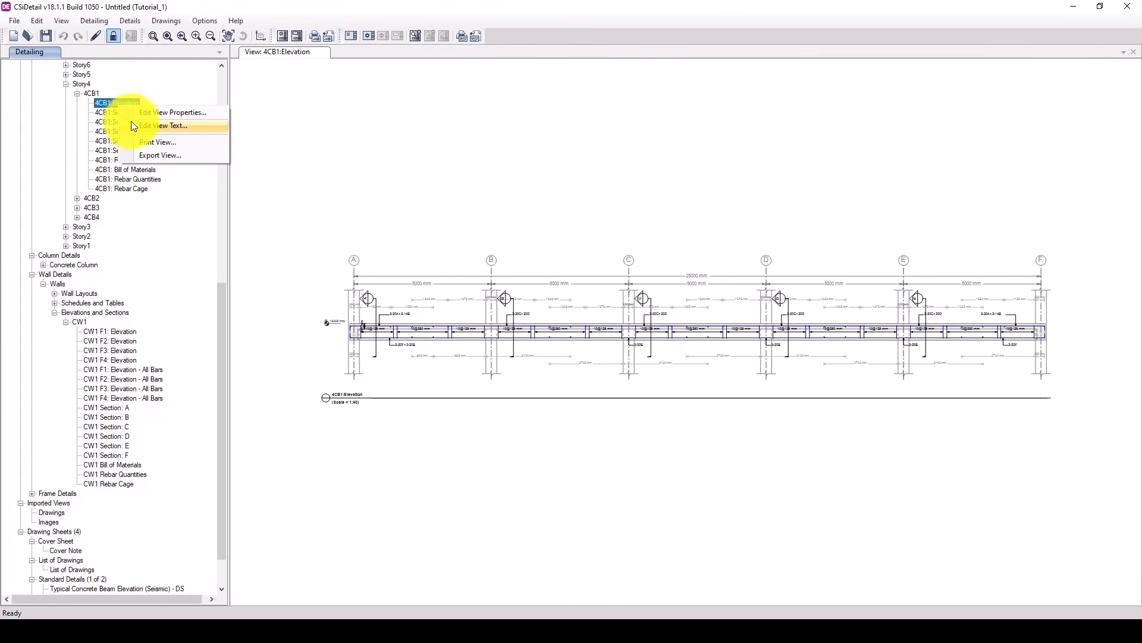
left_click(164, 158)
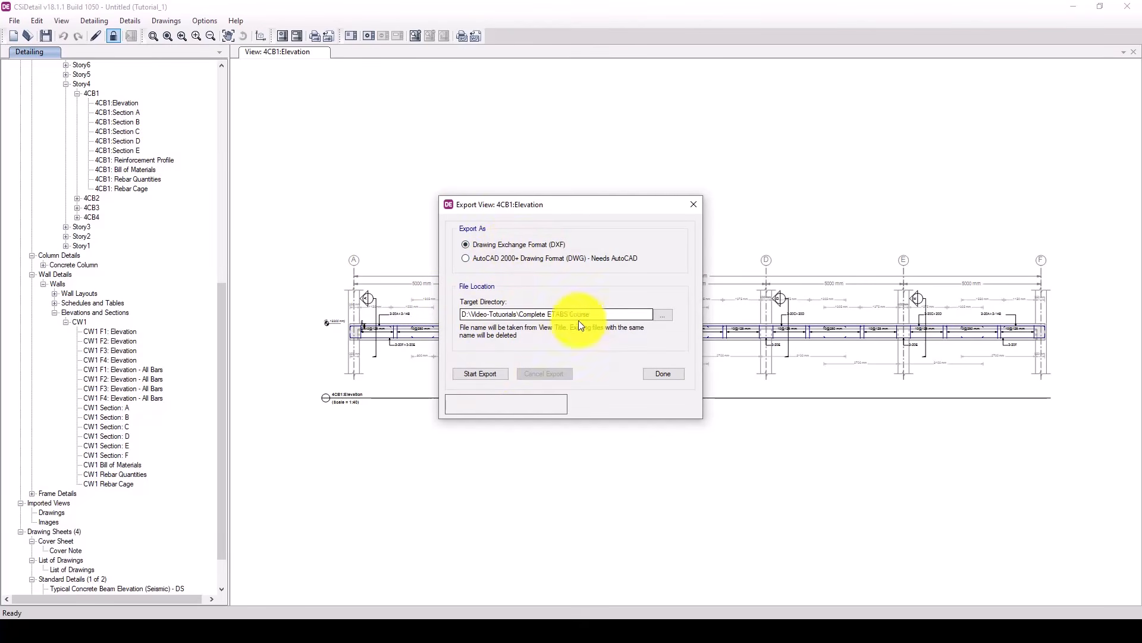
left_click(466, 258)
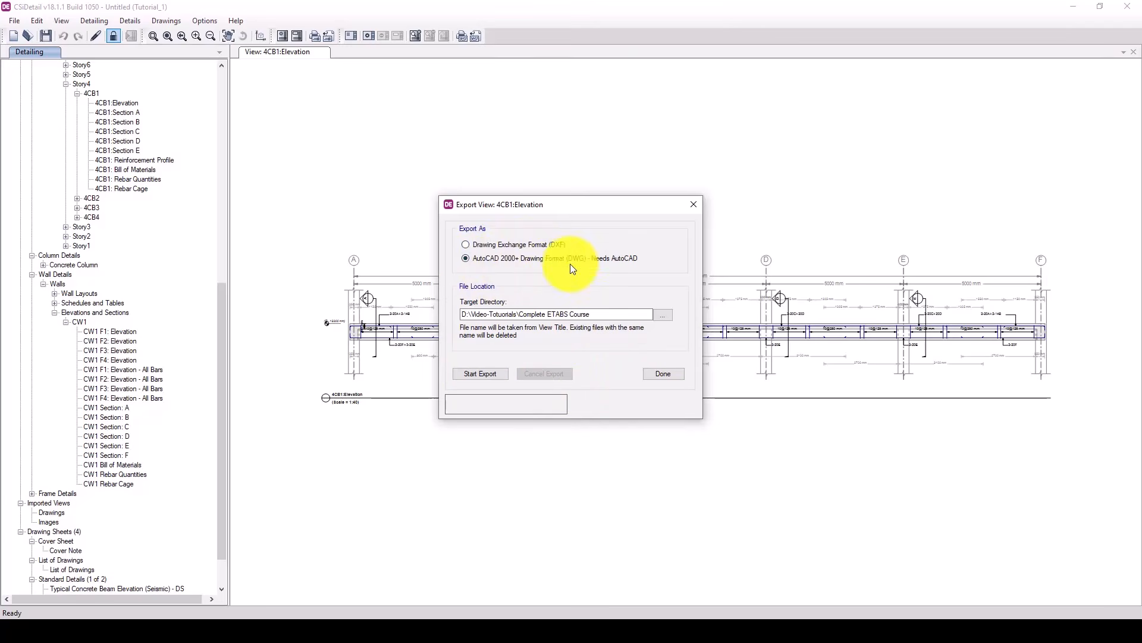
left_click(485, 246)
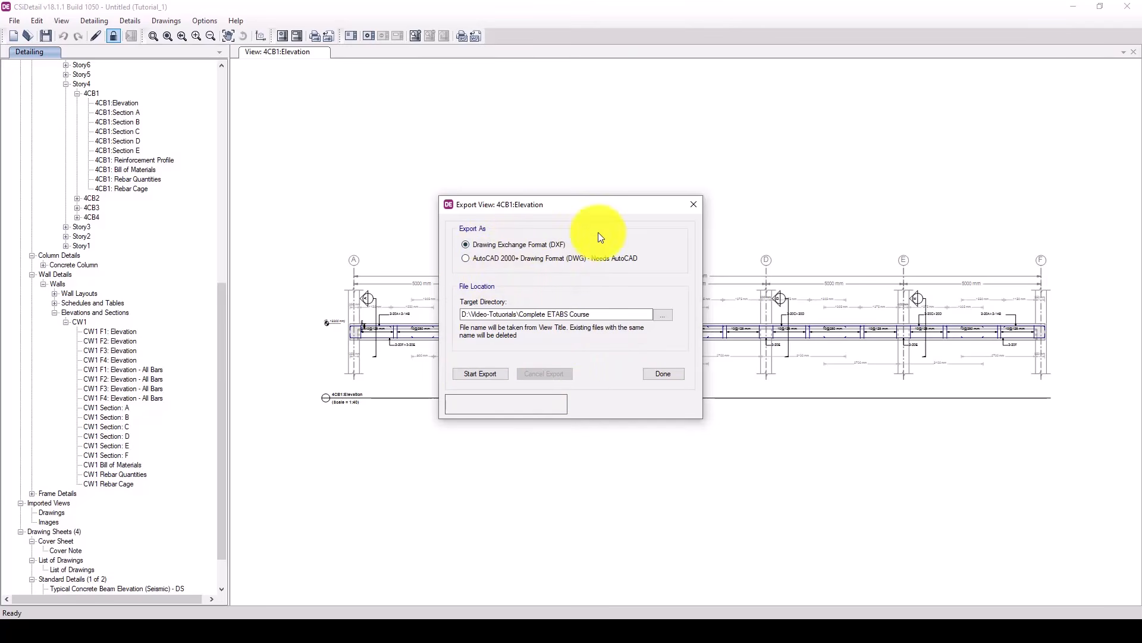
left_click(693, 204)
- View the Typical Concrete Beam Elevation (Seismic) - MS drawing and the CW1 F2: Elevation - All Bars view
scroll(95, 392, "down", 2)
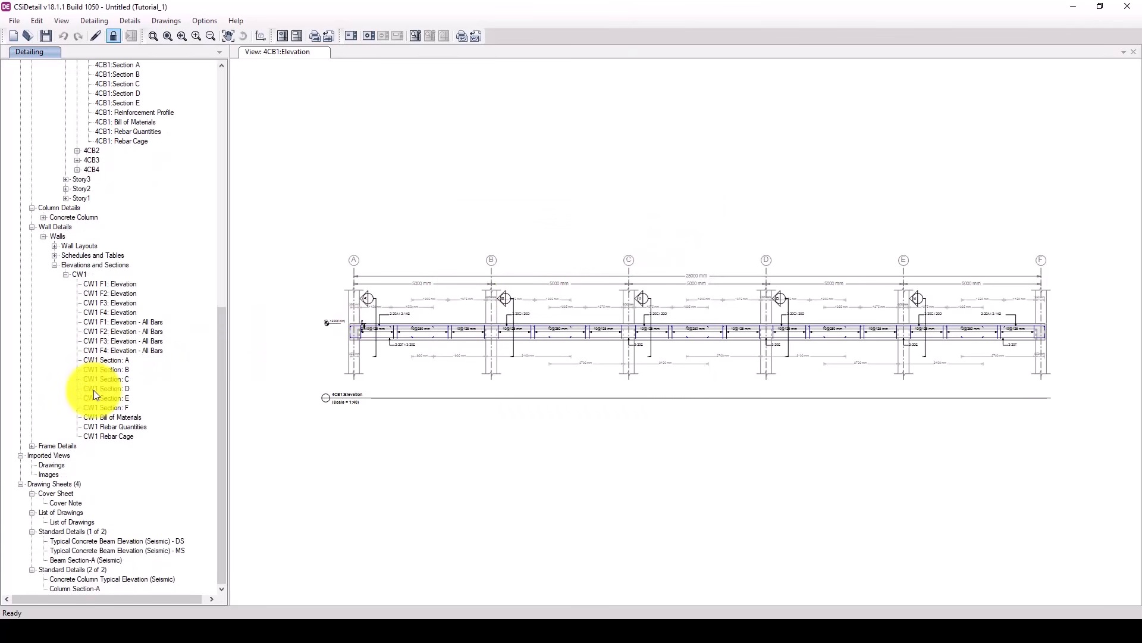
double_click(68, 552)
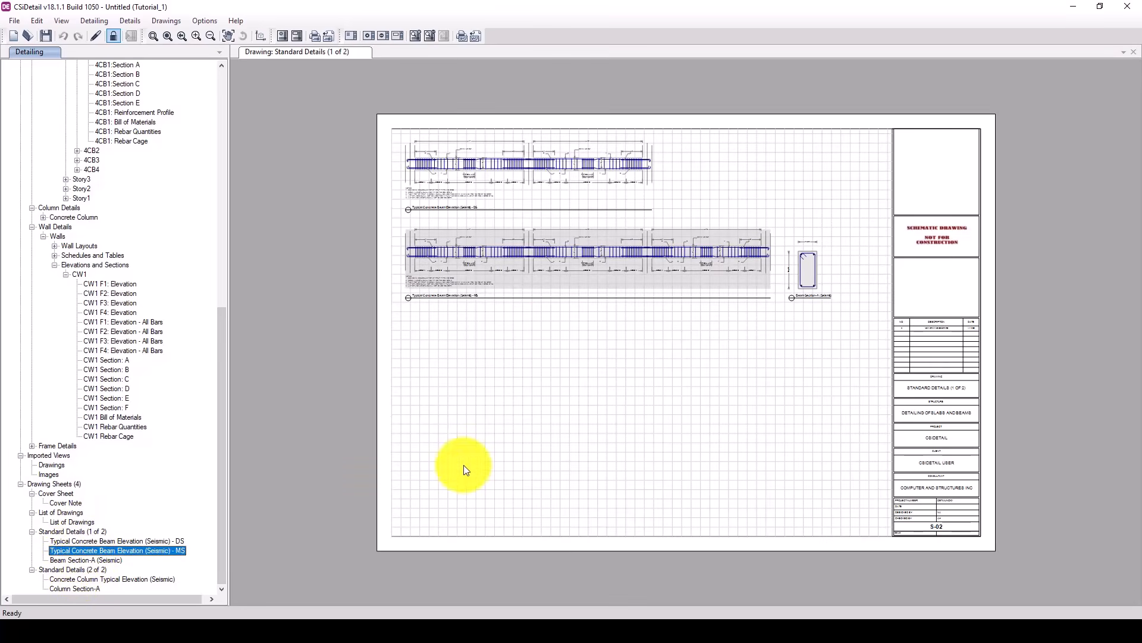
double_click(127, 331)
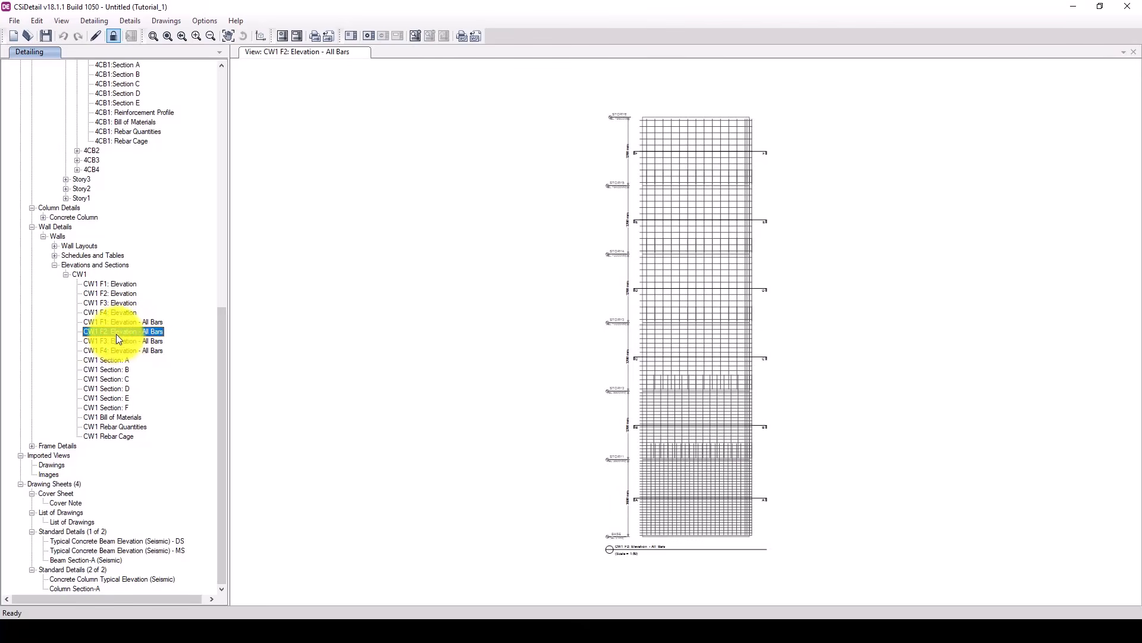
- Check the view properties of the CW1 F2: Elevation - All Bars view and close them without changes
mouse_move(115, 331)
left_mouse_down()
mouse_move(135, 345)
mouse_move(102, 593)
mouse_move(101, 331)
mouse_move(304, 77)
left_mouse_up()
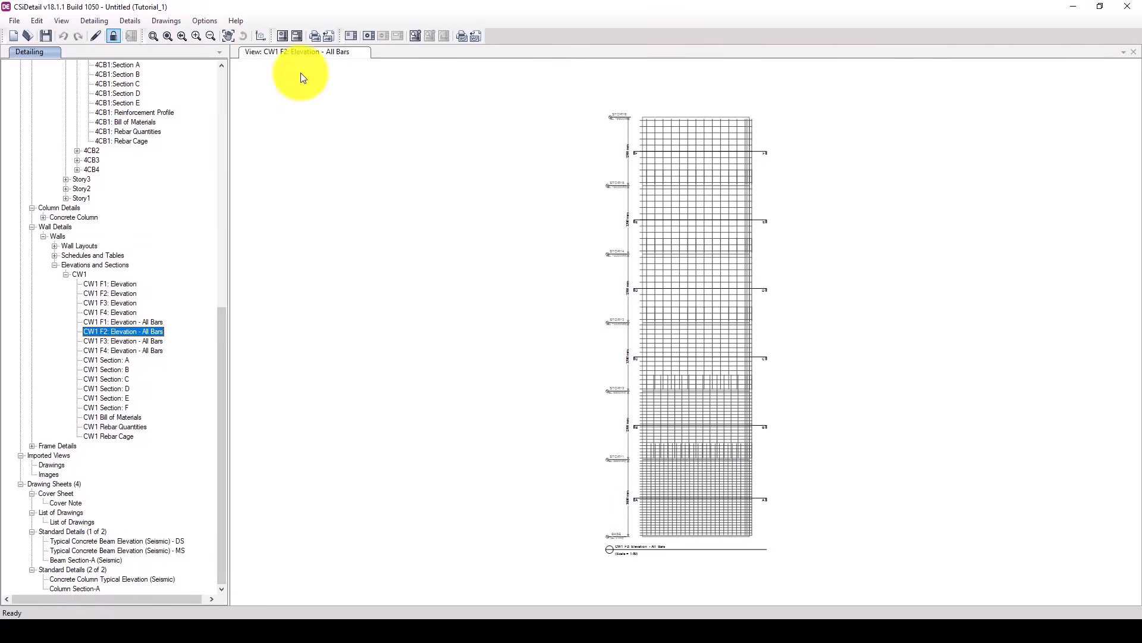
left_click(285, 34)
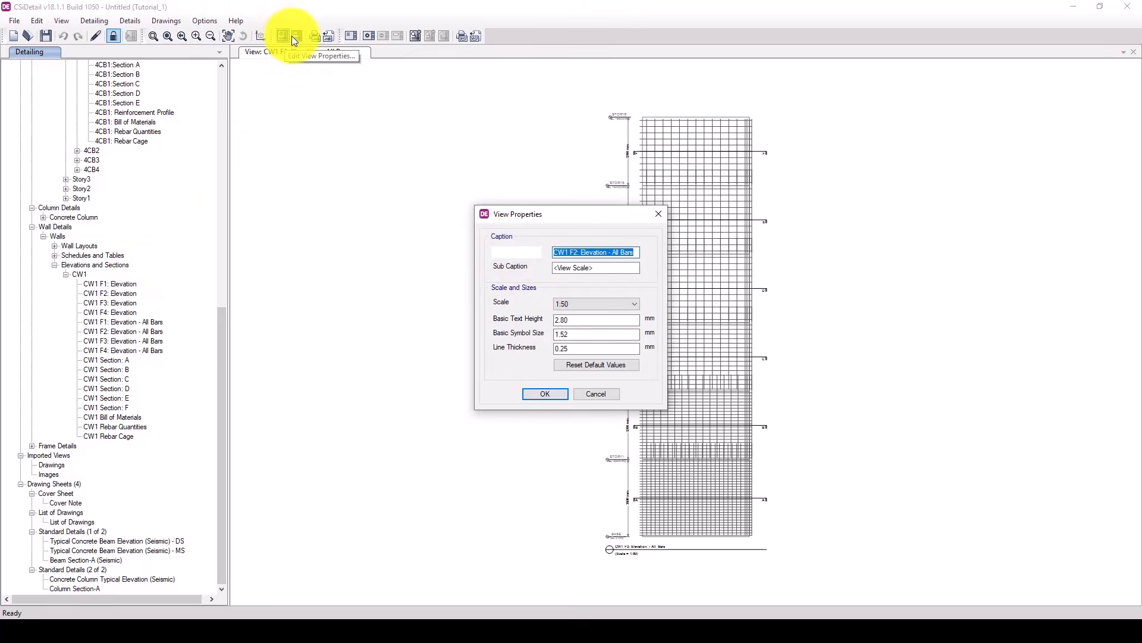
left_click(659, 215)
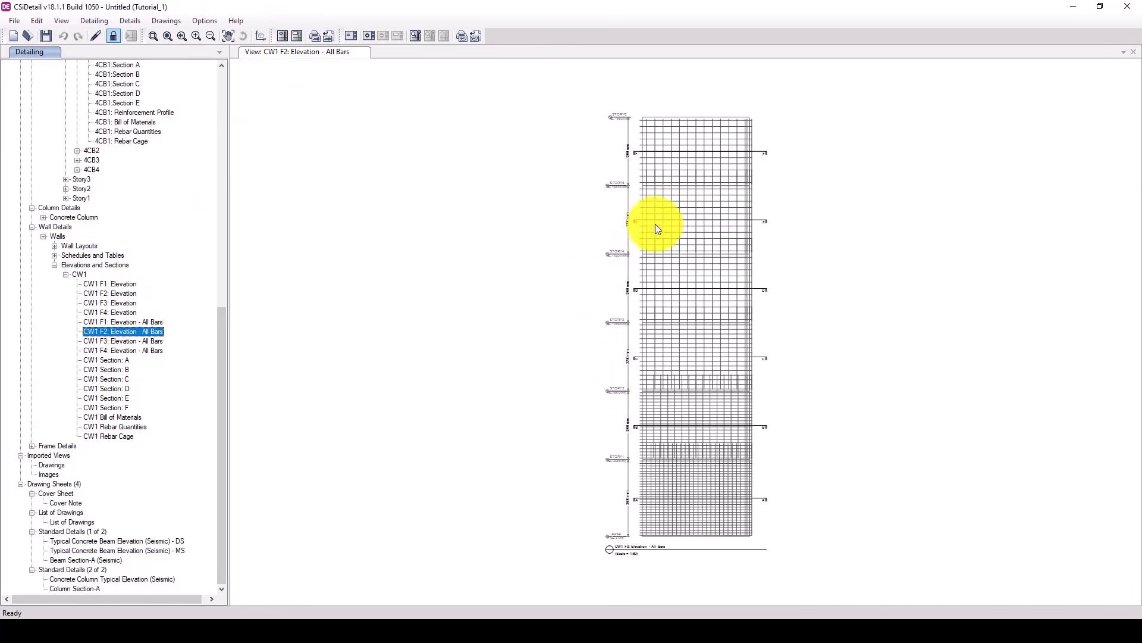
- Examine the wall reinforcement in the CW1 F2: Elevation - All Bars view and open CW1 Section: B
scroll(657, 228, "up", 1)
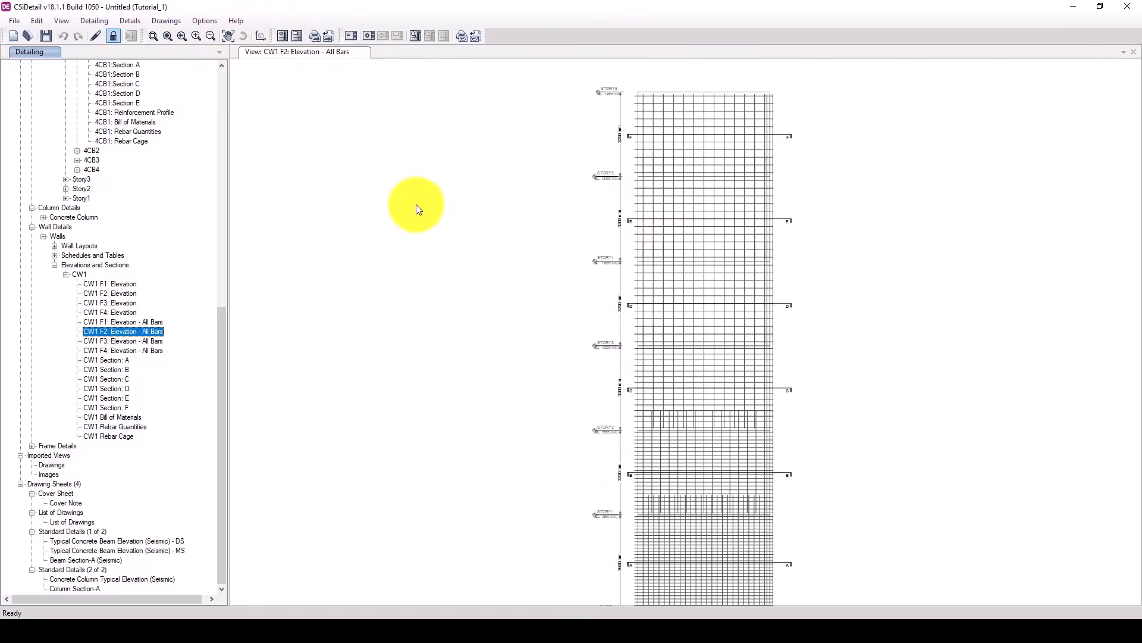
scroll(403, 197, "down", 1)
scroll(660, 443, "up", 2)
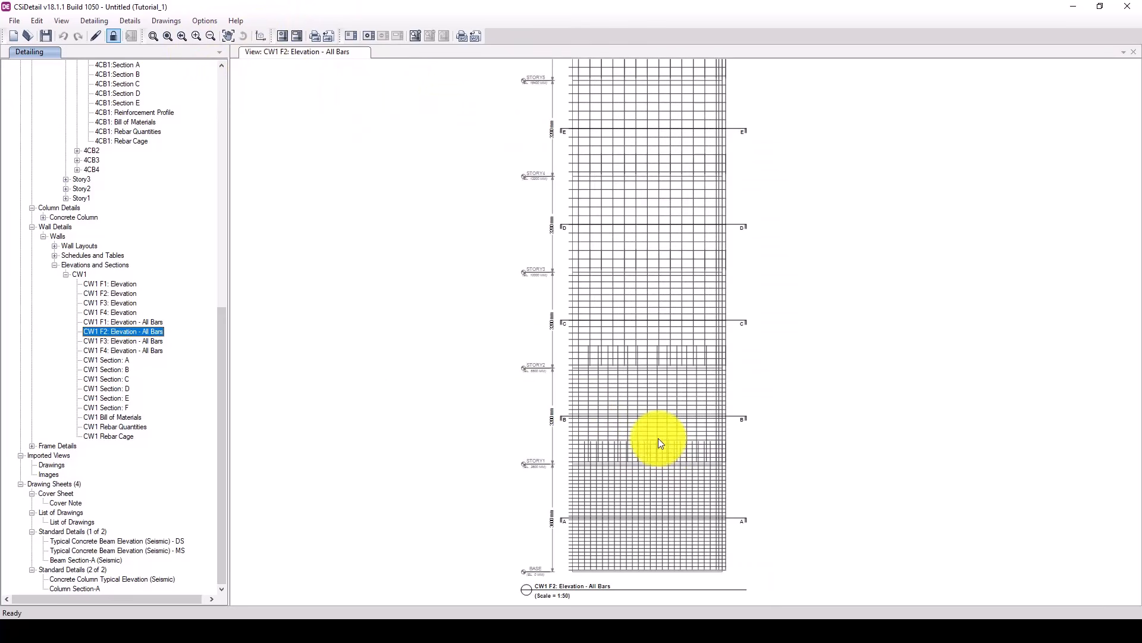
scroll(375, 407, "down", 2)
scroll(600, 402, "up", 2)
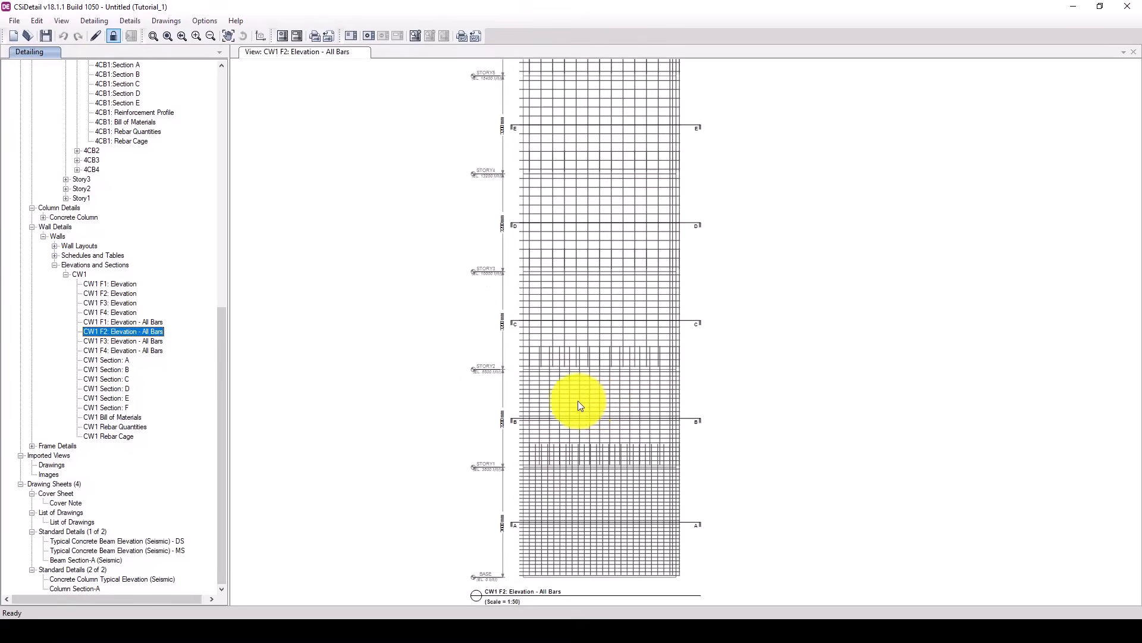
scroll(562, 407, "down", 1)
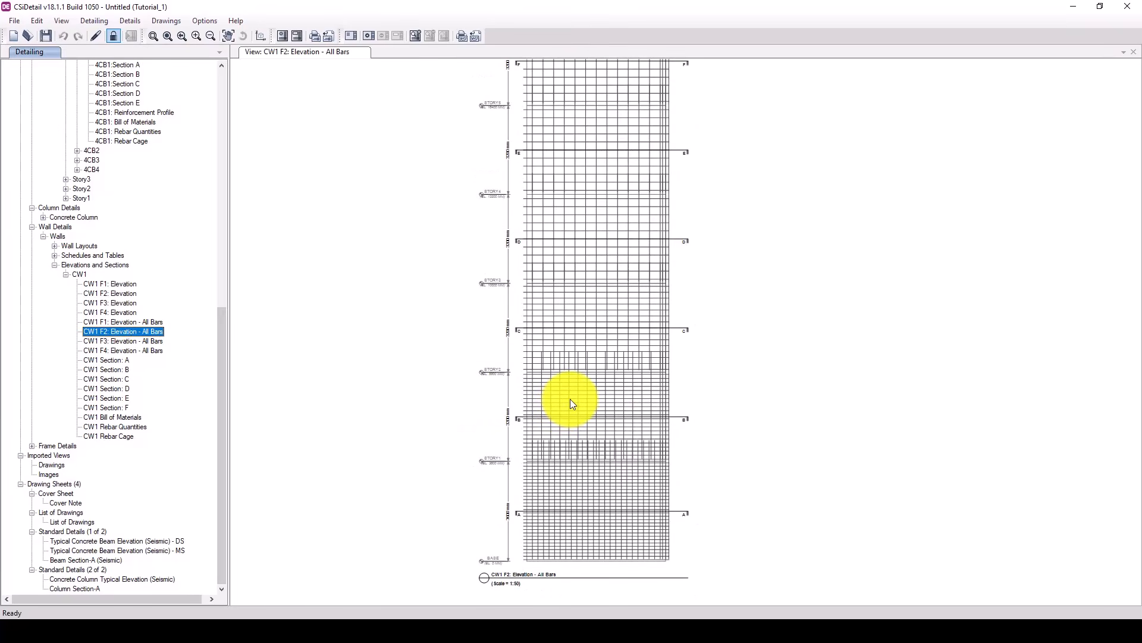
left_click(112, 370)
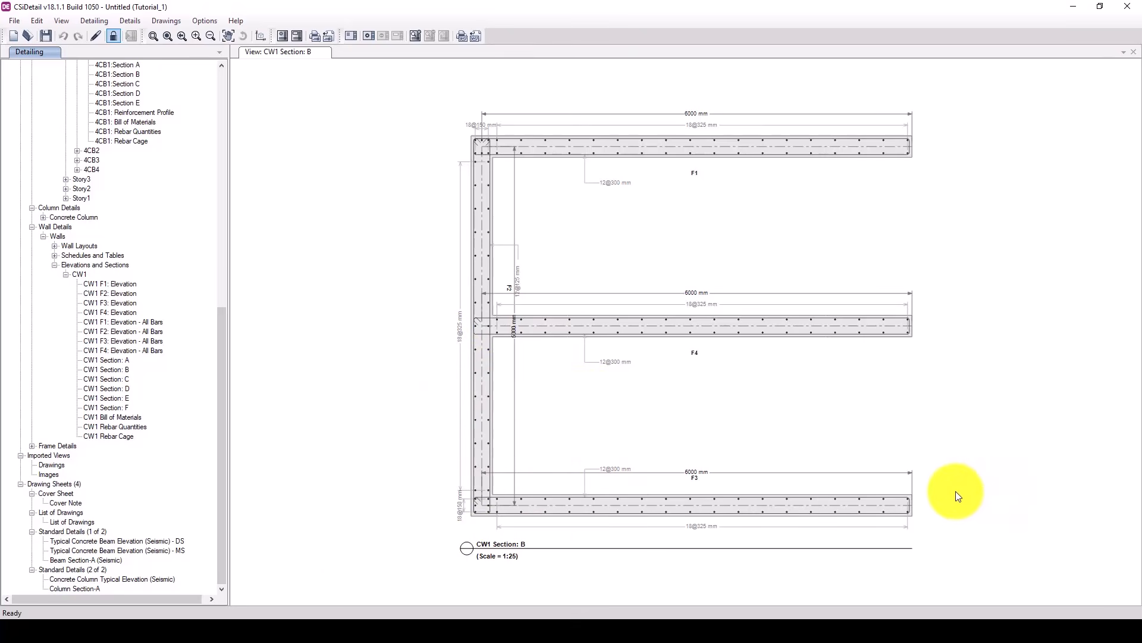
left_click_drag(1012, 491, 787, 503)
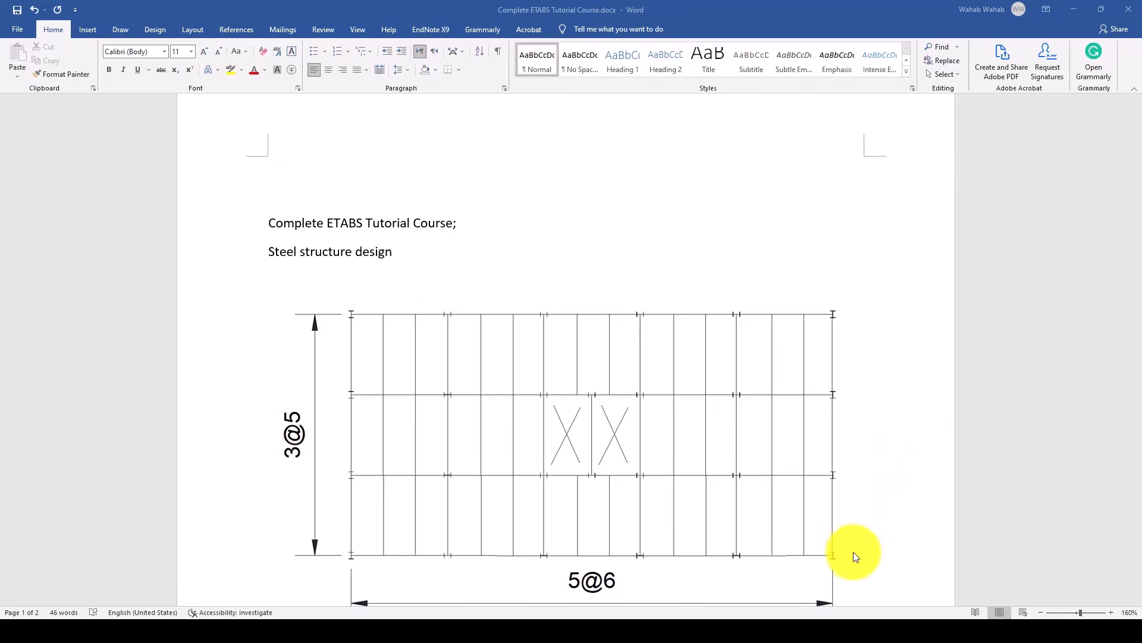
- In the Word document Complete ETABS Tutorial Course, change the Story line below the steel floor plan to 6-Story
scroll(393, 313, "down", 1)
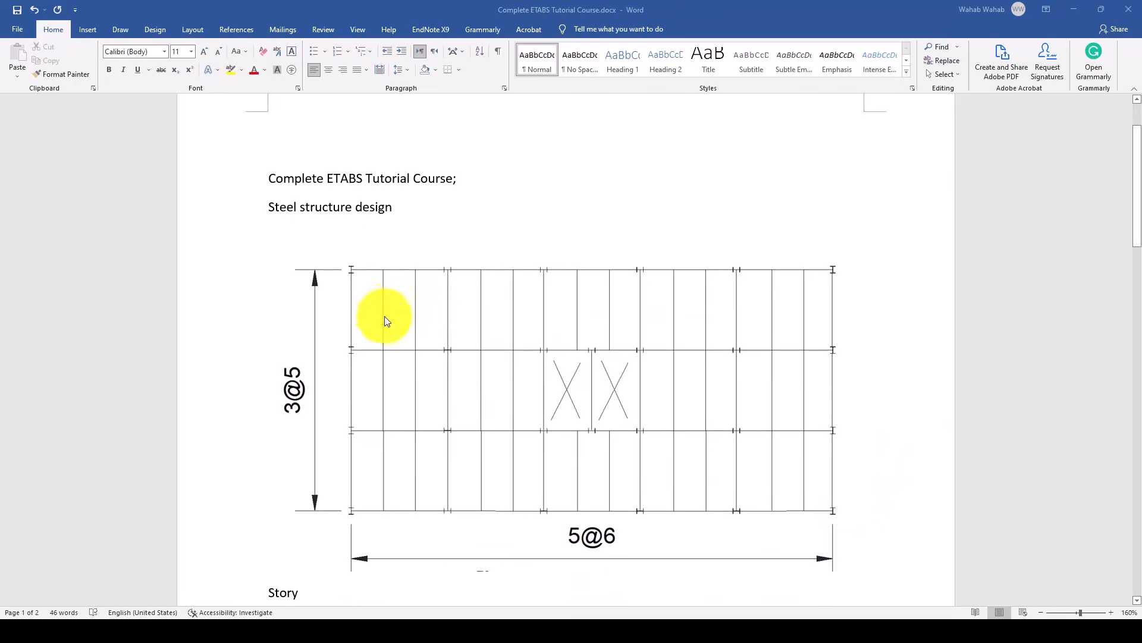
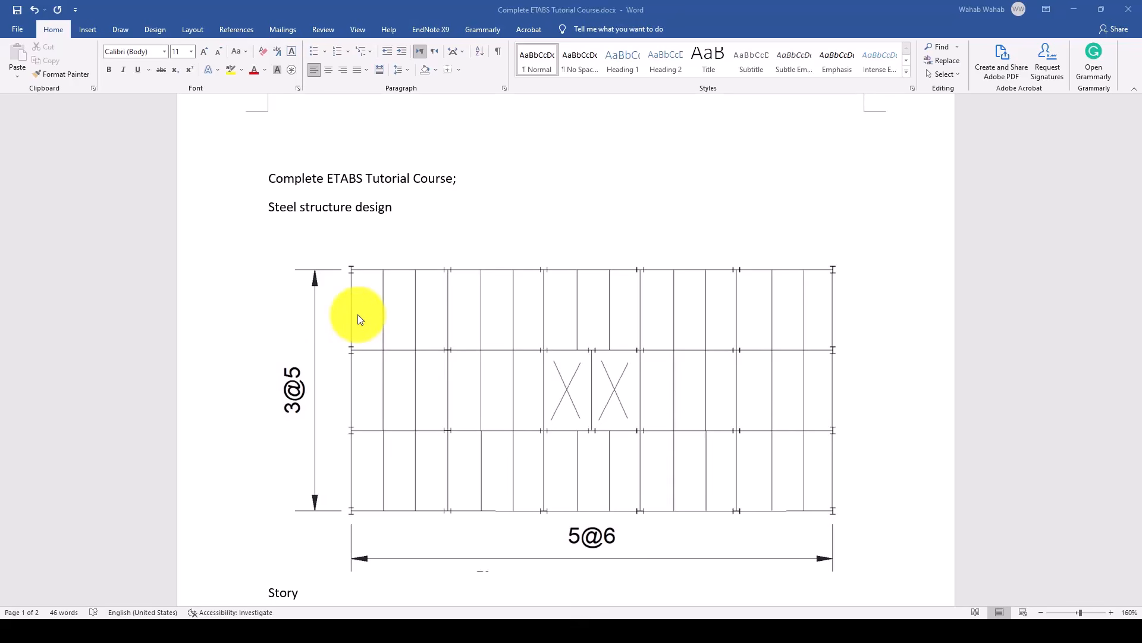
scroll(375, 338, "down", 4)
scroll(577, 217, "up", 2)
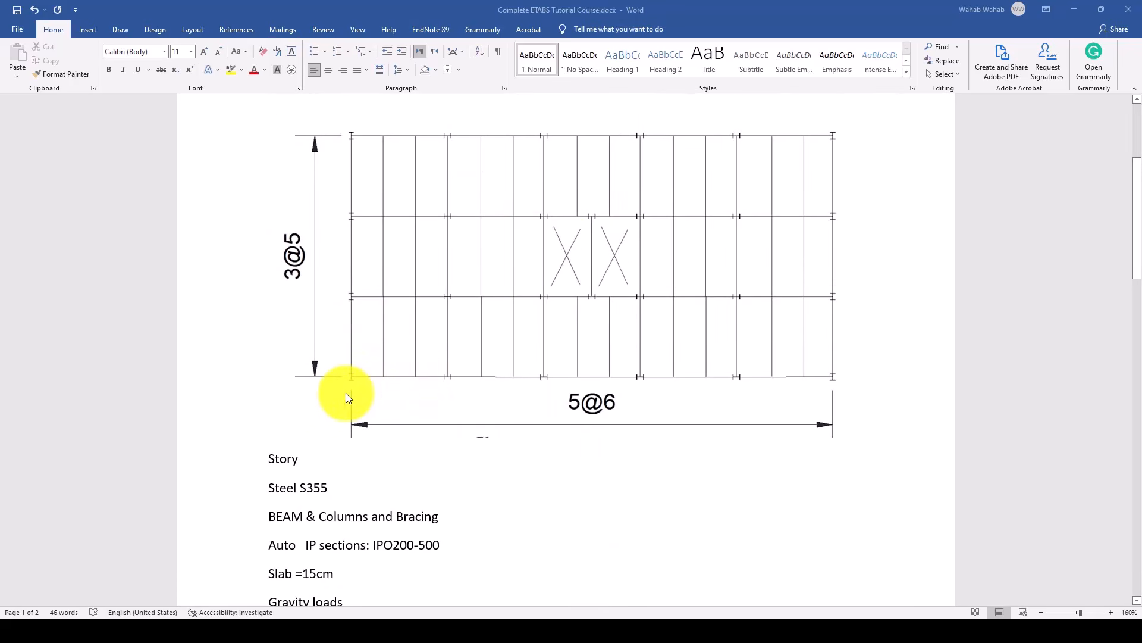
left_click(265, 459)
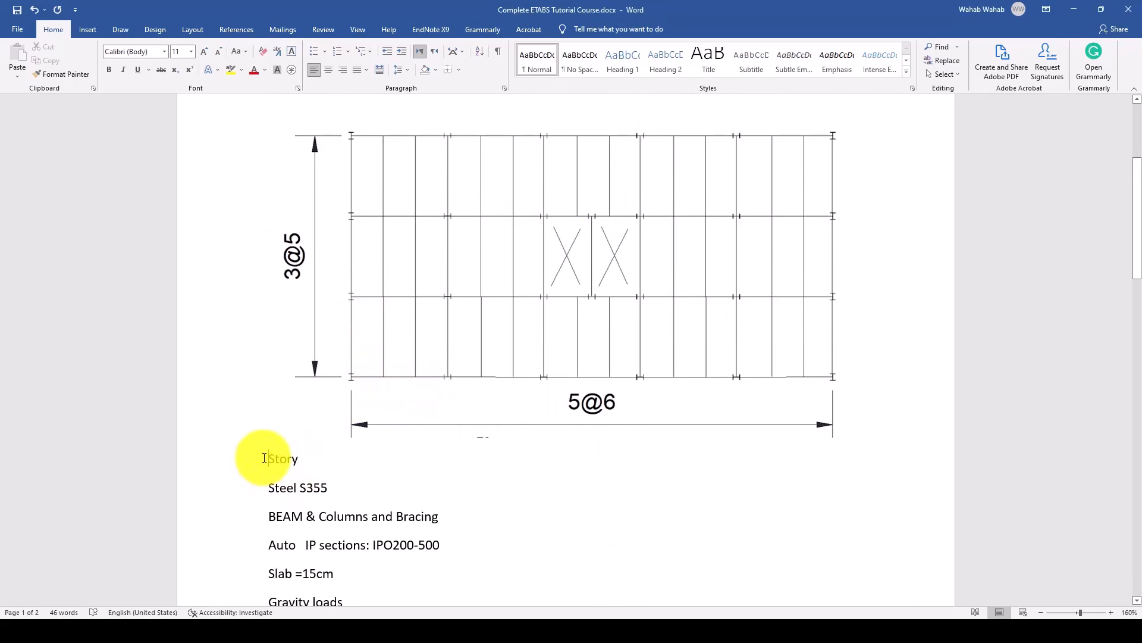
type("6-")
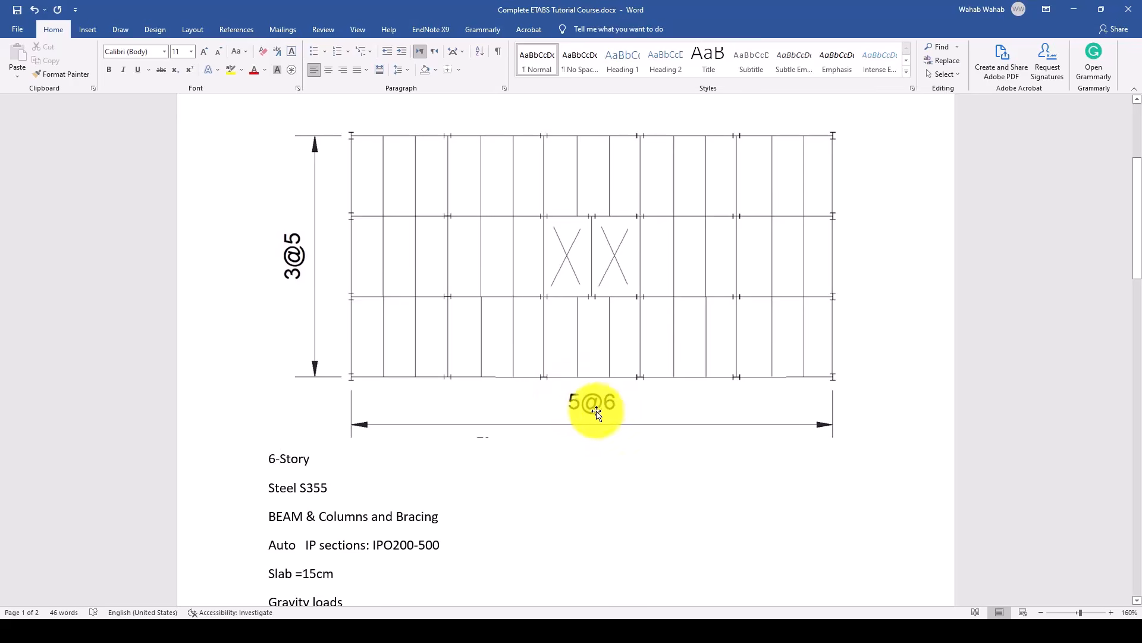
- Review the steel structure floor plan and the material, section, gravity load and seismic load data below it
scroll(316, 377, "up", 2)
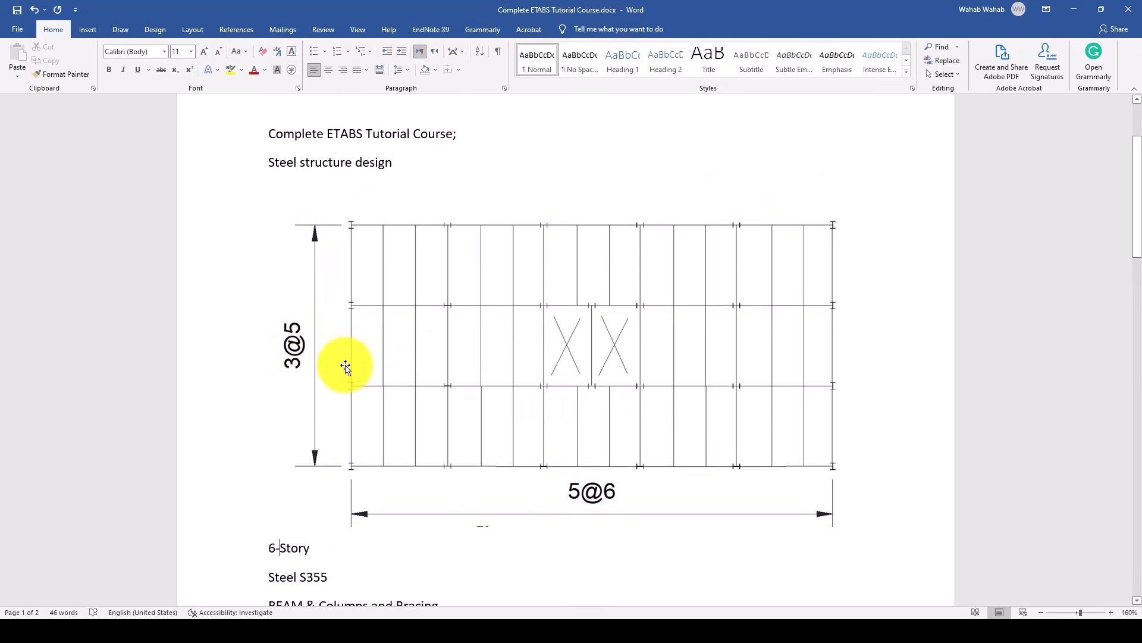
scroll(346, 367, "down", 2)
scroll(342, 364, "down", 7)
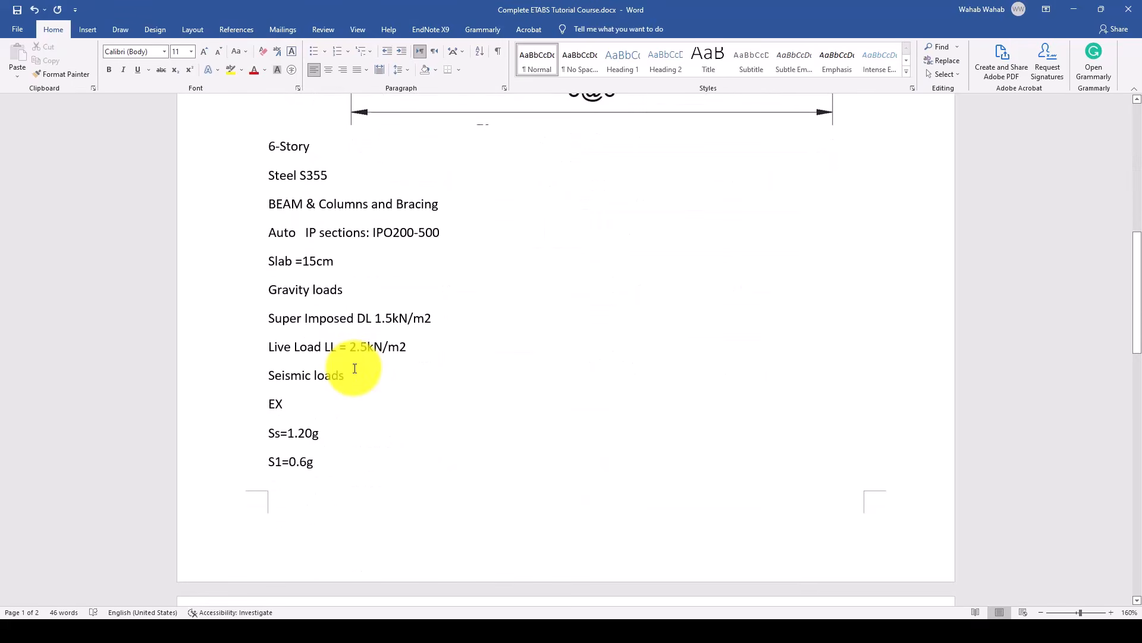
- Review the steel floor plan's bay layout and spacing dimensions against the Story line below it
scroll(349, 365, "up", 5)
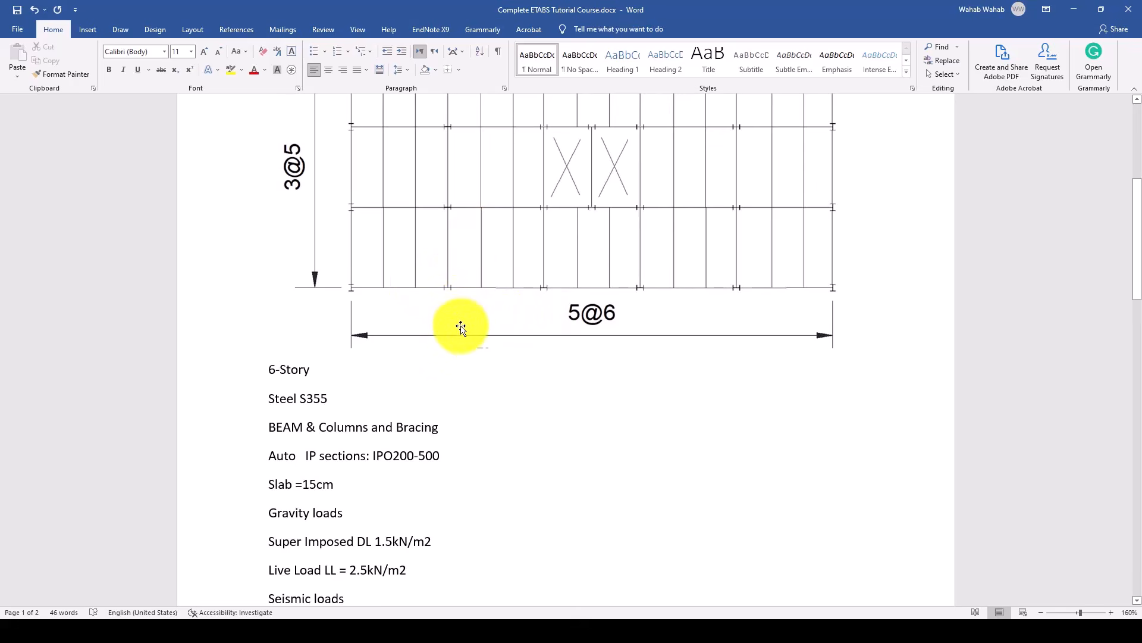
scroll(436, 333, "up", 2)
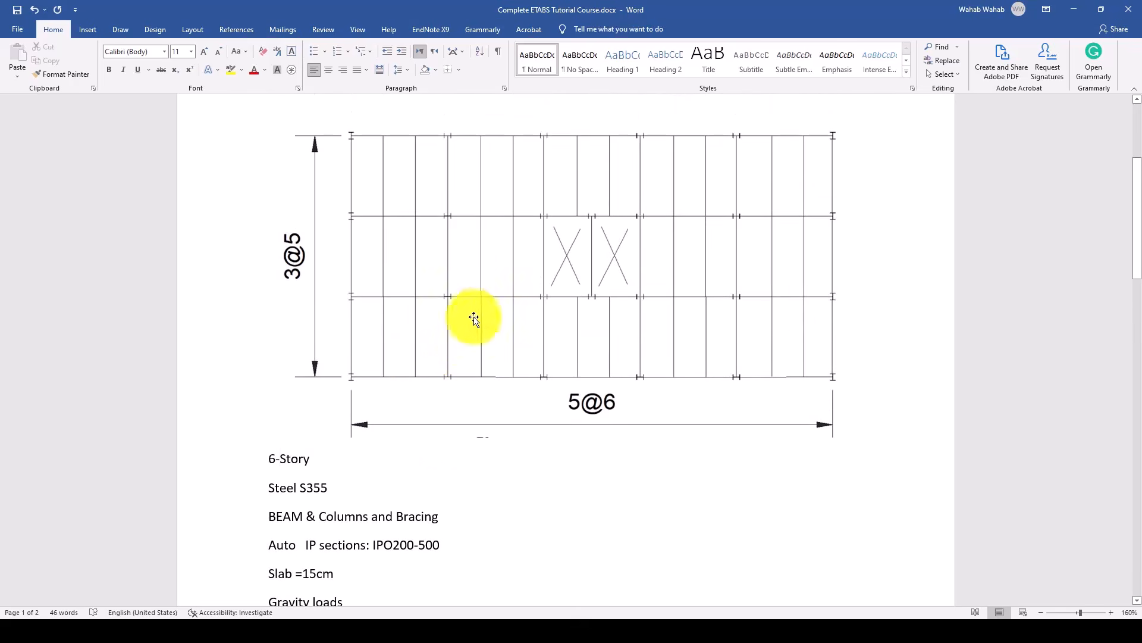
scroll(474, 319, "down", 3)
scroll(488, 330, "down", 1)
scroll(452, 301, "up", 4)
scroll(462, 298, "down", 7)
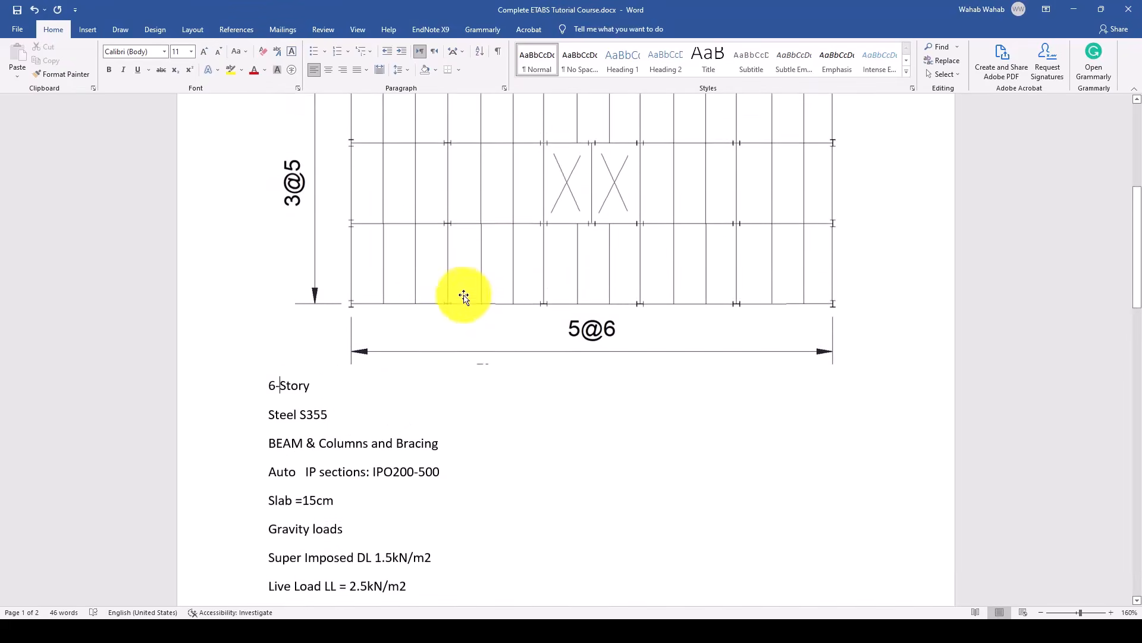
scroll(428, 345, "down", 1)
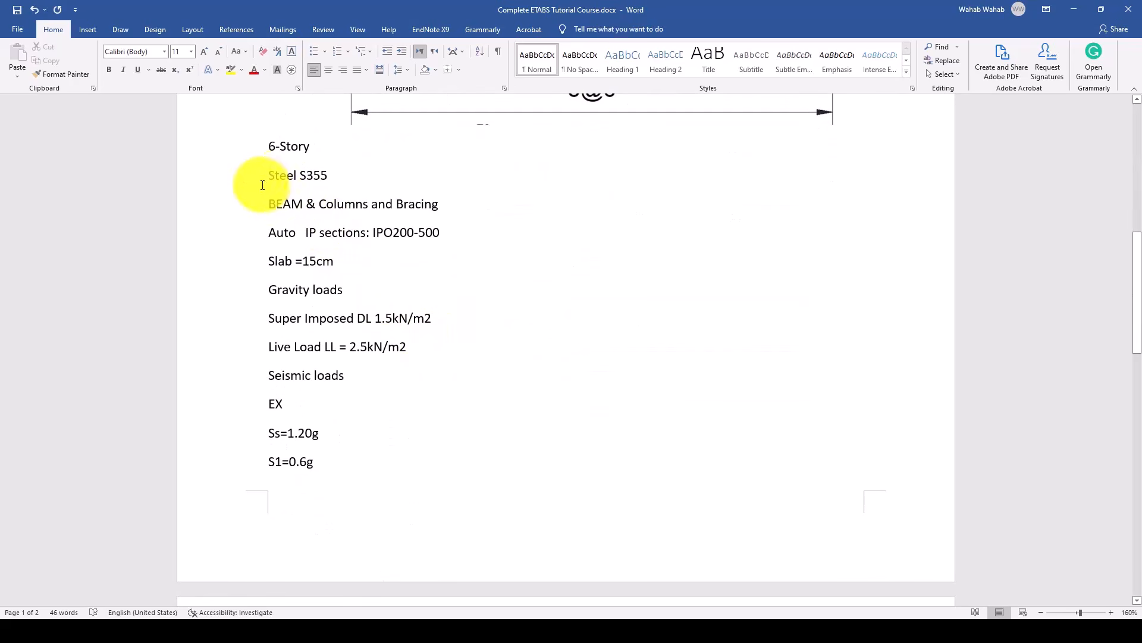
- Highlight the steel grade, the beam, column and bracing line, and the auto-select IP section range while reading them
left_click_drag(277, 179, 332, 176)
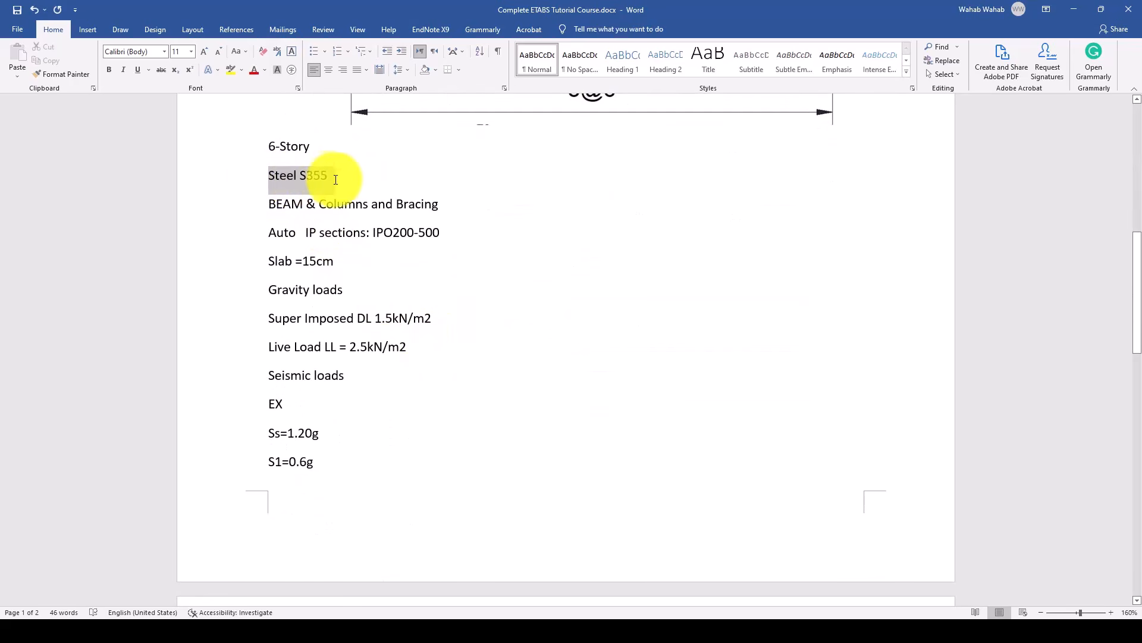
left_click(331, 179)
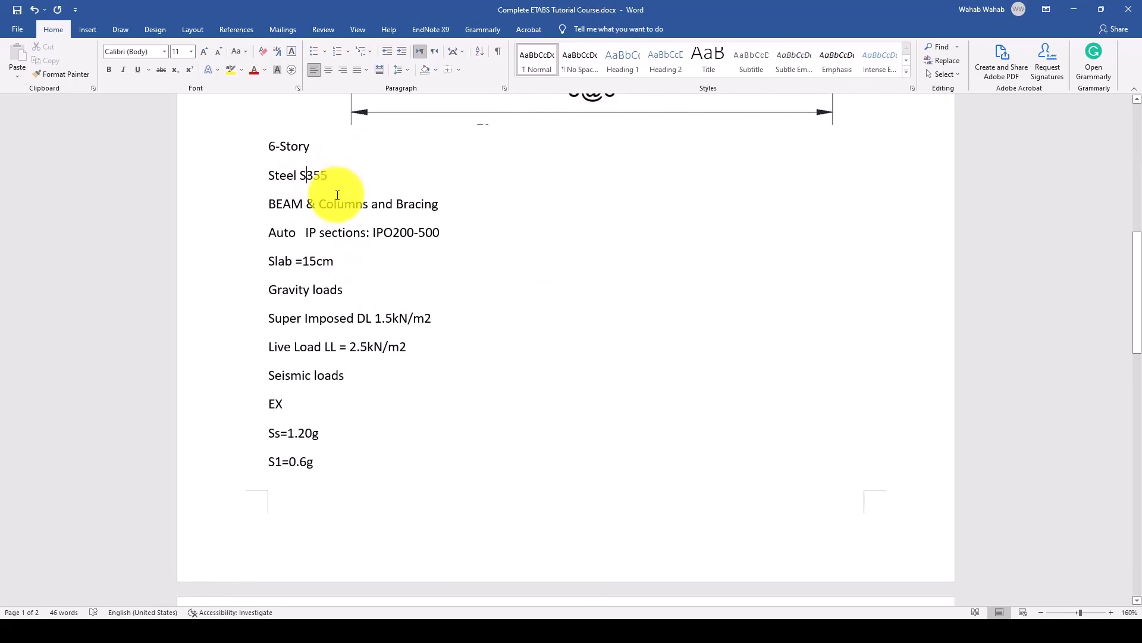
left_click_drag(263, 203, 438, 207)
left_click(288, 209)
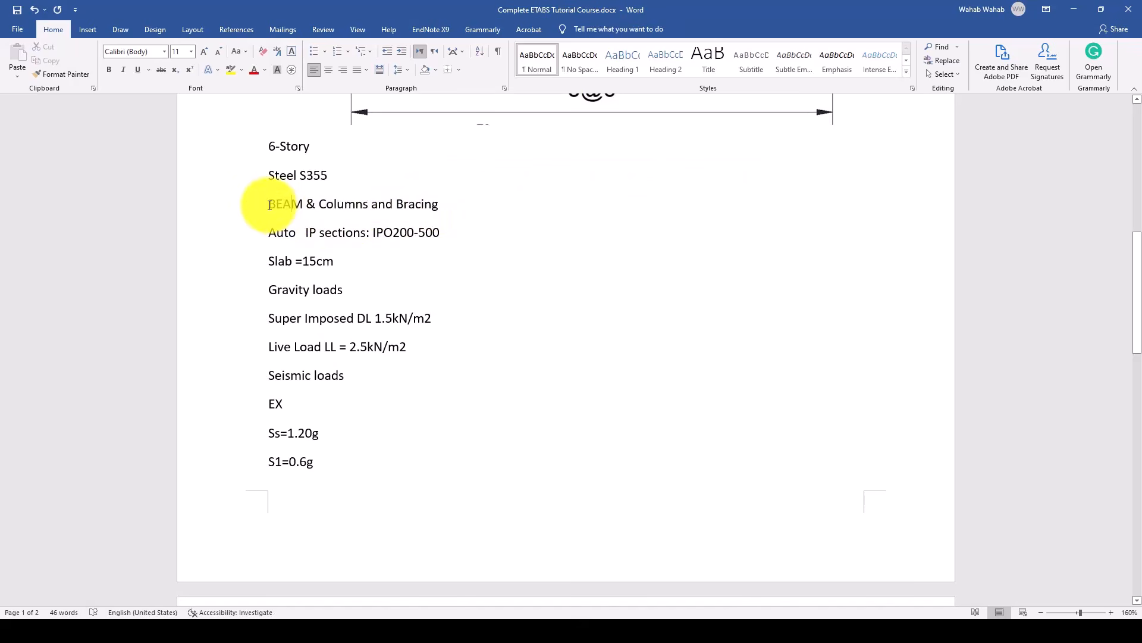
left_click_drag(269, 205, 286, 234)
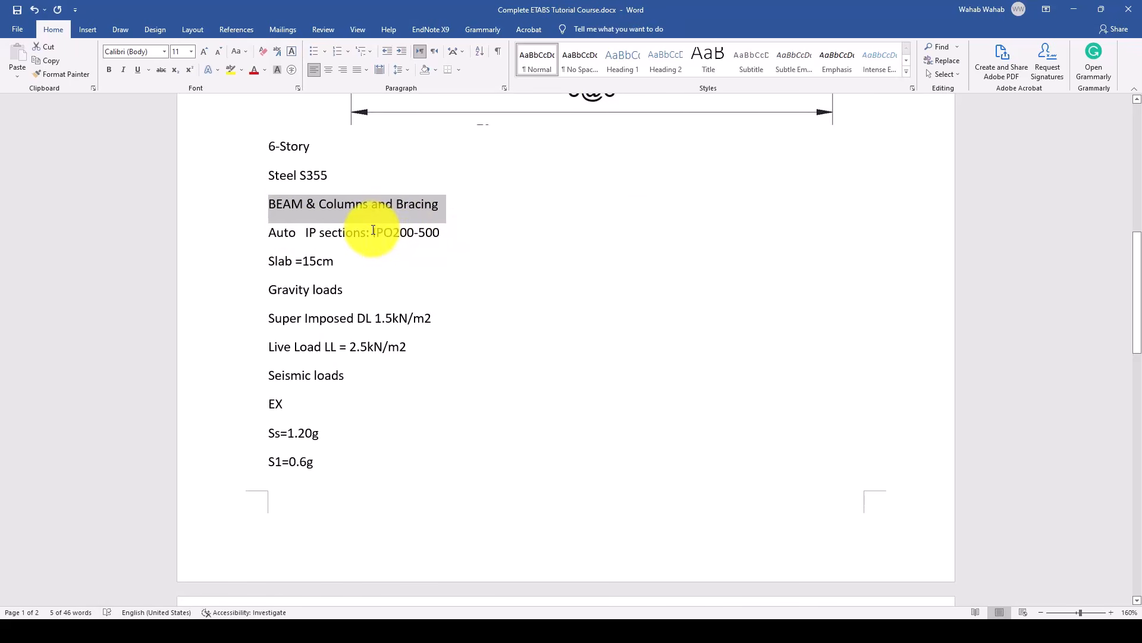
left_click_drag(373, 231, 440, 231)
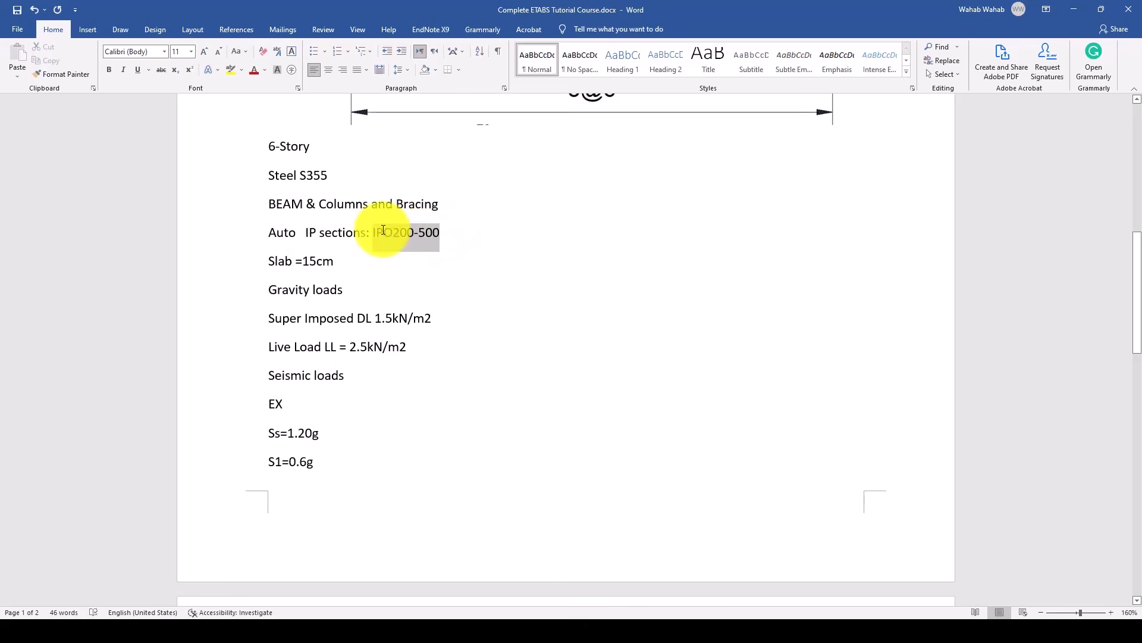
- Compare the floor plan's framing with the member section line and the highlighted slab thickness line
scroll(409, 319, "up", 2)
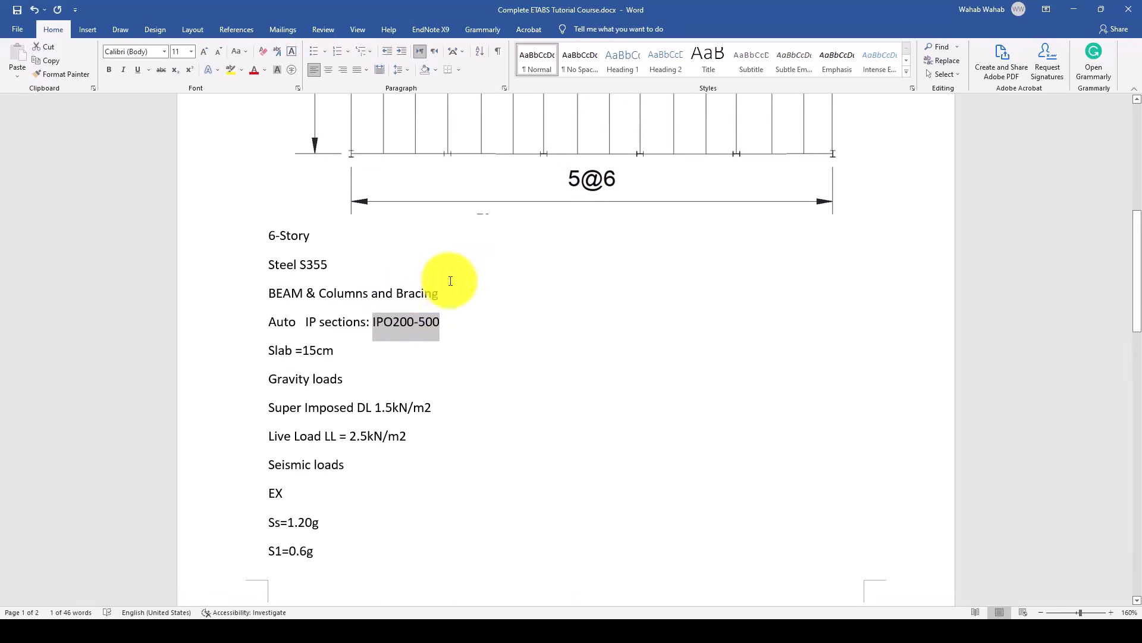
scroll(387, 292, "up", 3)
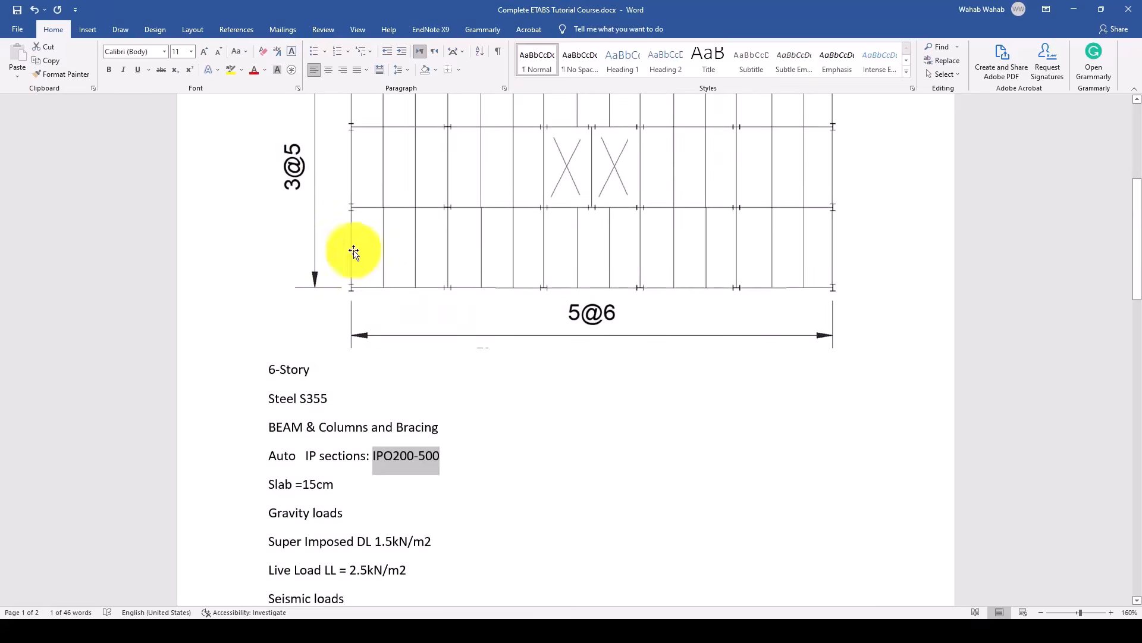
scroll(415, 283, "down", 6)
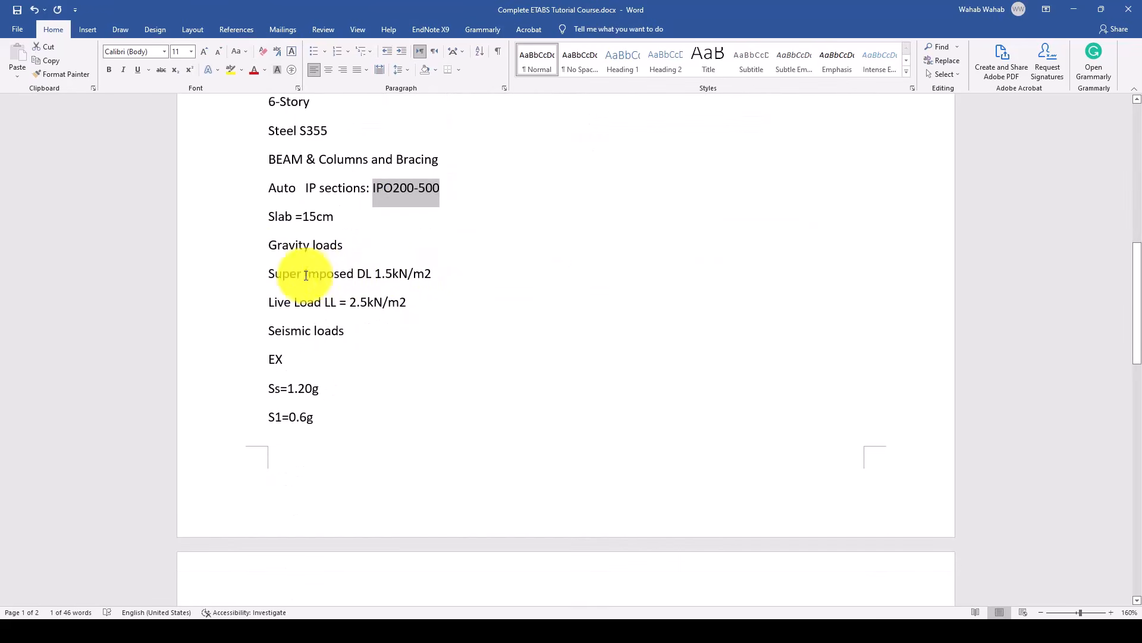
left_click_drag(264, 217, 358, 220)
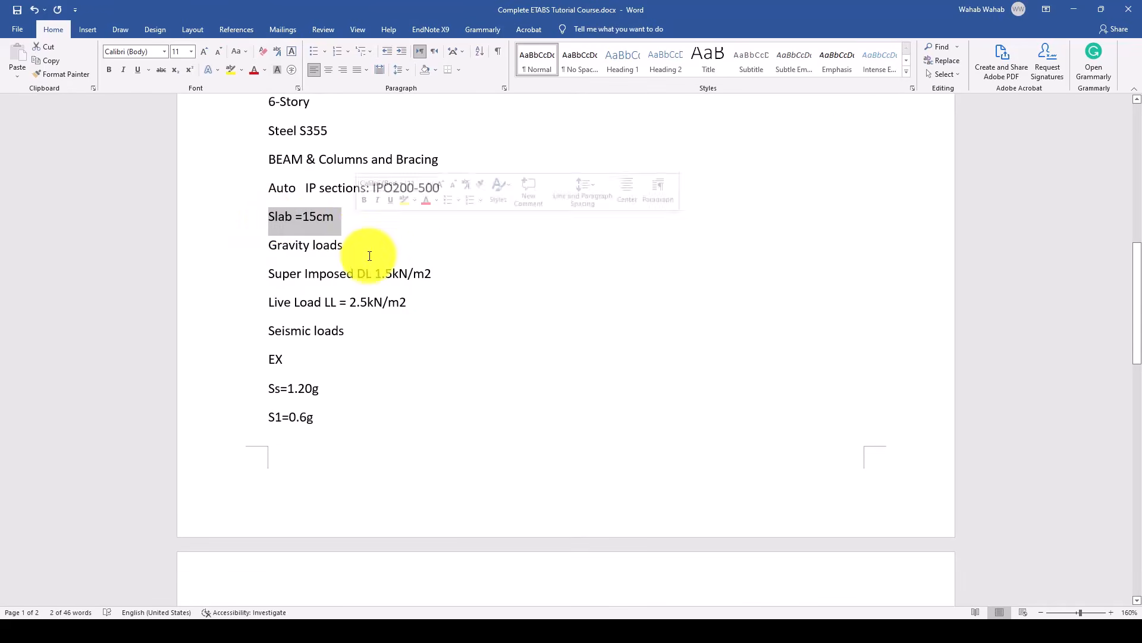
scroll(393, 259, "up", 7)
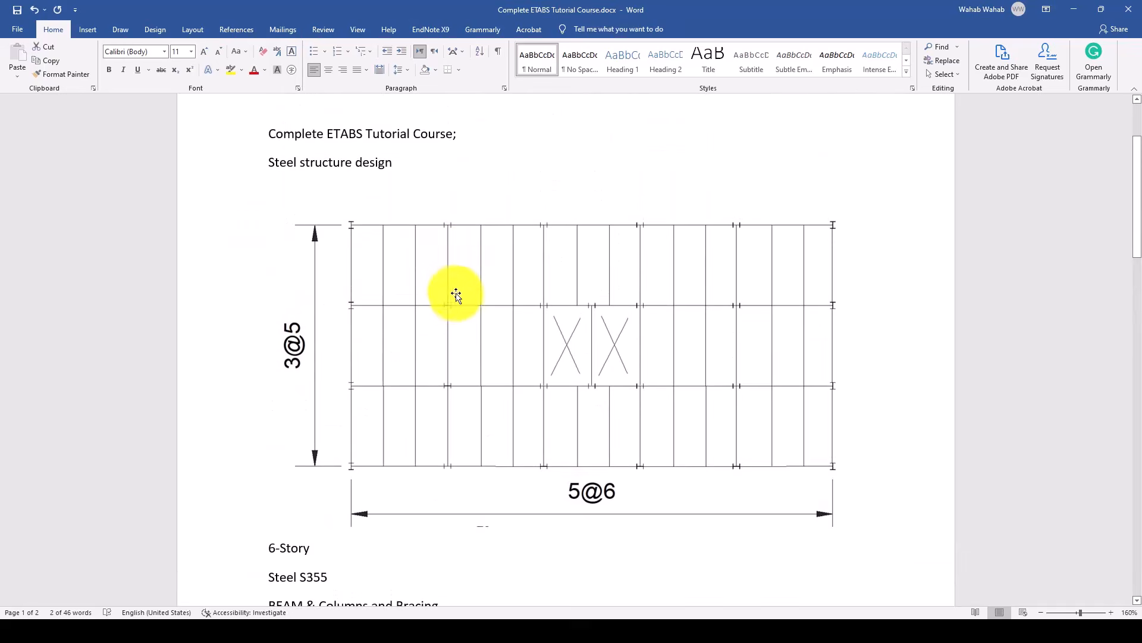
scroll(444, 286, "down", 1)
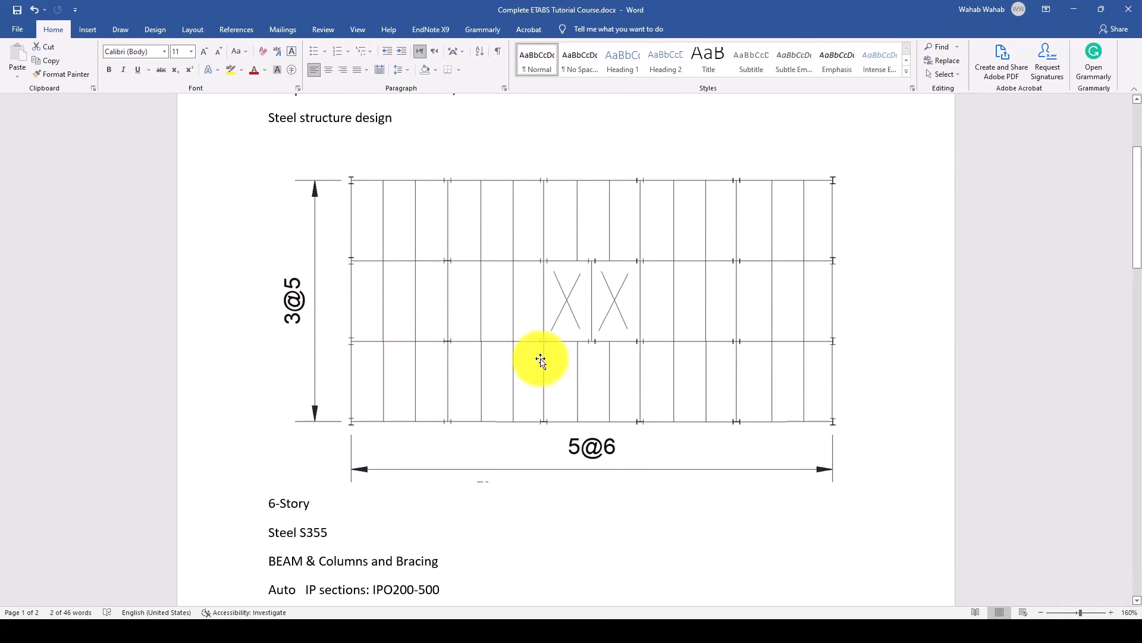
scroll(490, 304, "down", 1)
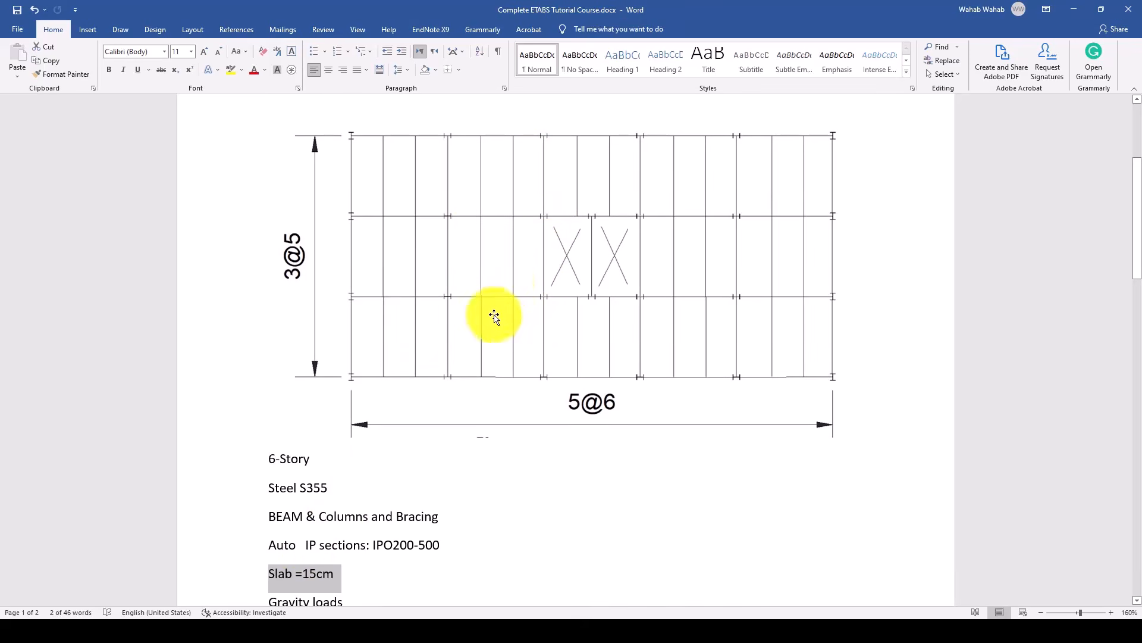
scroll(486, 269, "down", 3)
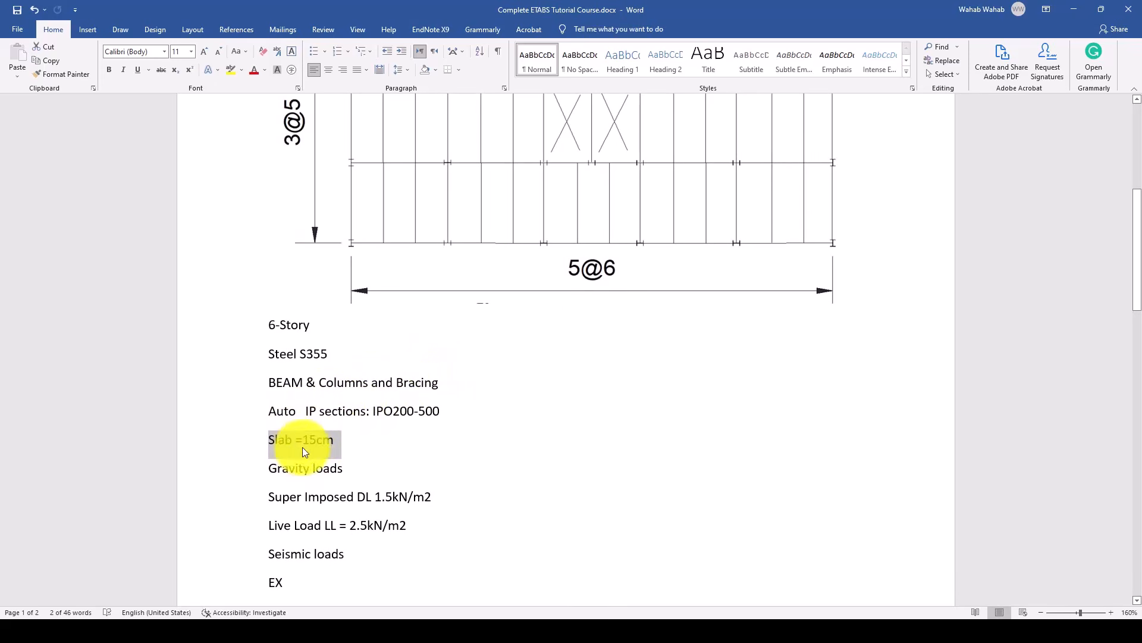
left_click_drag(337, 439, 268, 439)
scroll(301, 443, "down", 3)
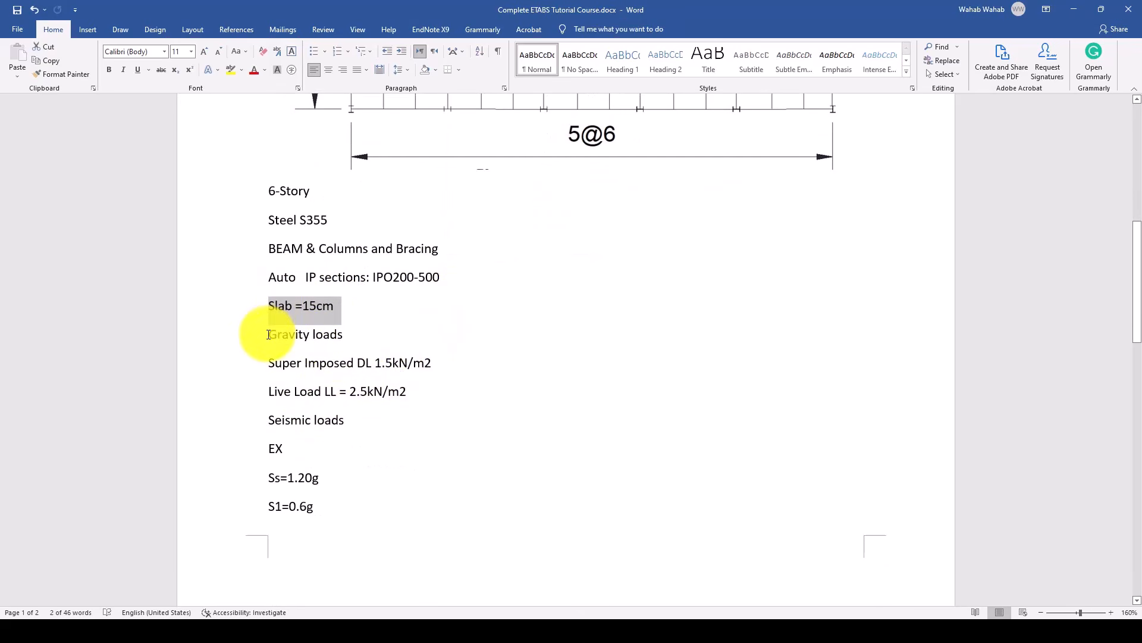
- Go through the Gravity loads heading with its super imposed dead load and live load lines
left_click_drag(269, 334, 348, 335)
scroll(321, 357, "down", 2)
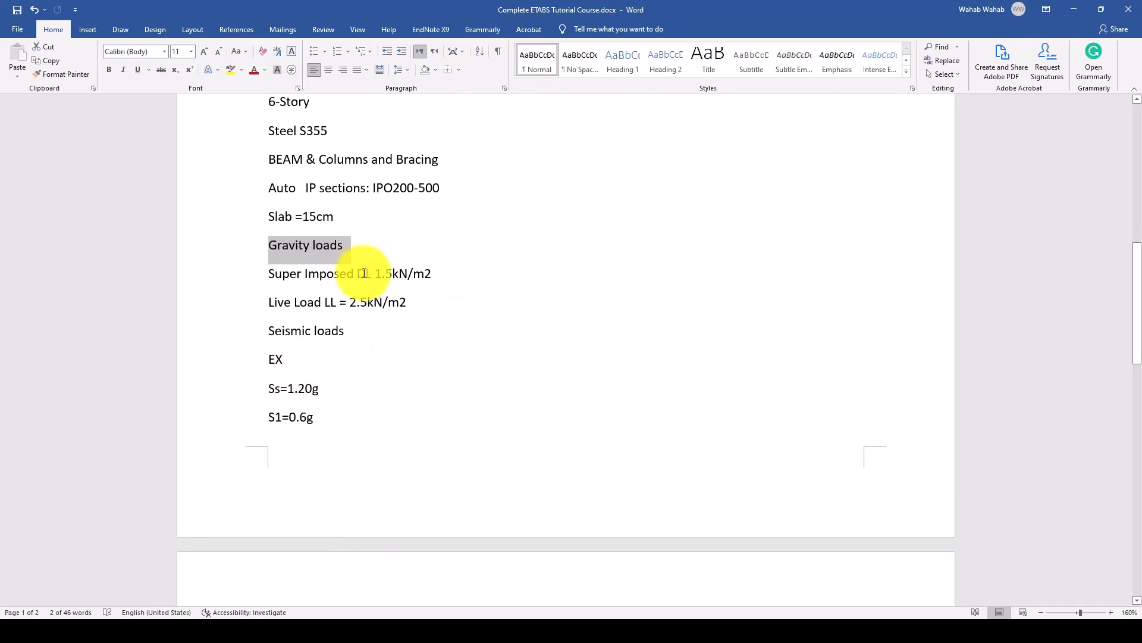
mouse_move(359, 274)
left_mouse_down()
mouse_move(434, 271)
mouse_move(381, 274)
left_mouse_up()
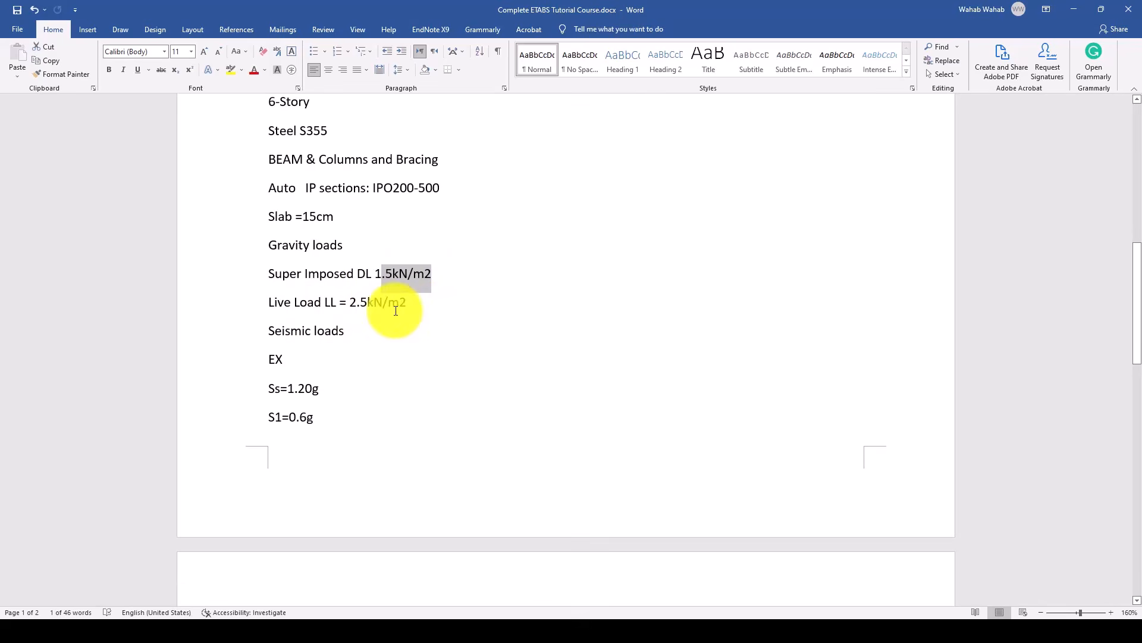
left_click_drag(269, 304, 421, 315)
left_click(421, 314)
scroll(390, 338, "down", 2)
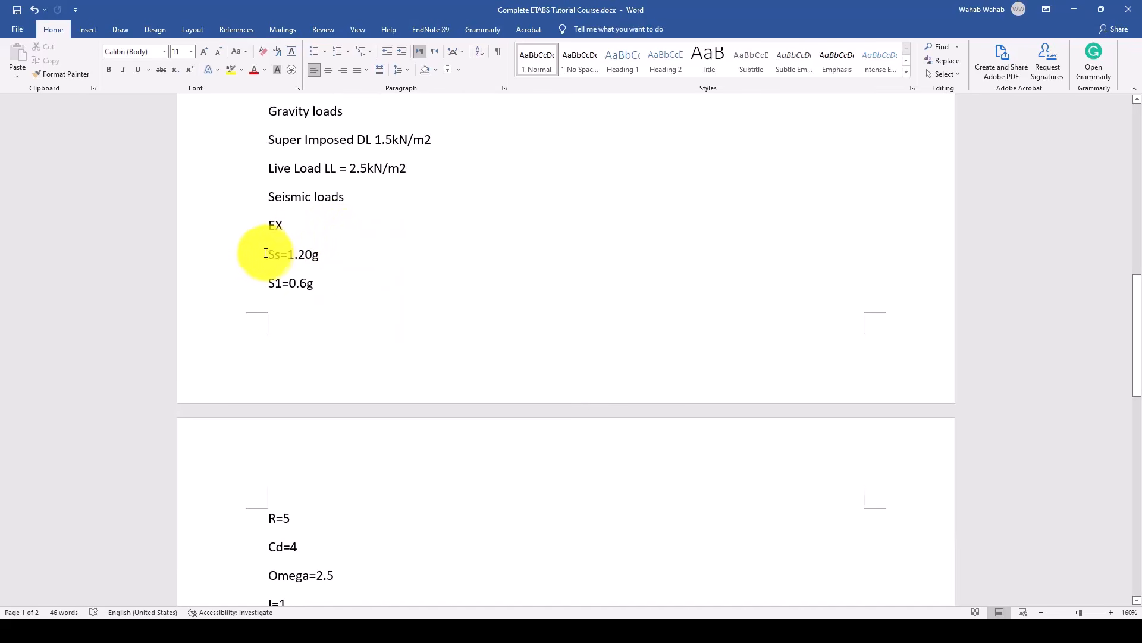
- Go through the seismic load data, from the Ss and S1 accelerations to the R, Cd, Omega and I factors
left_click_drag(269, 252, 326, 292)
left_click(319, 286)
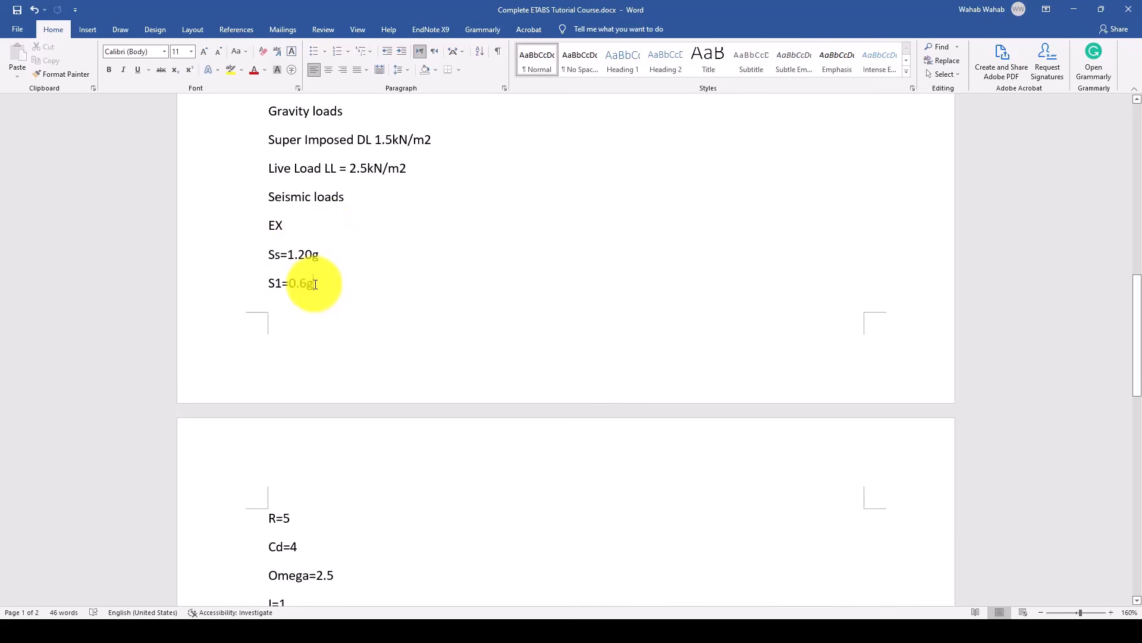
scroll(281, 337, "down", 2)
scroll(281, 339, "down", 1)
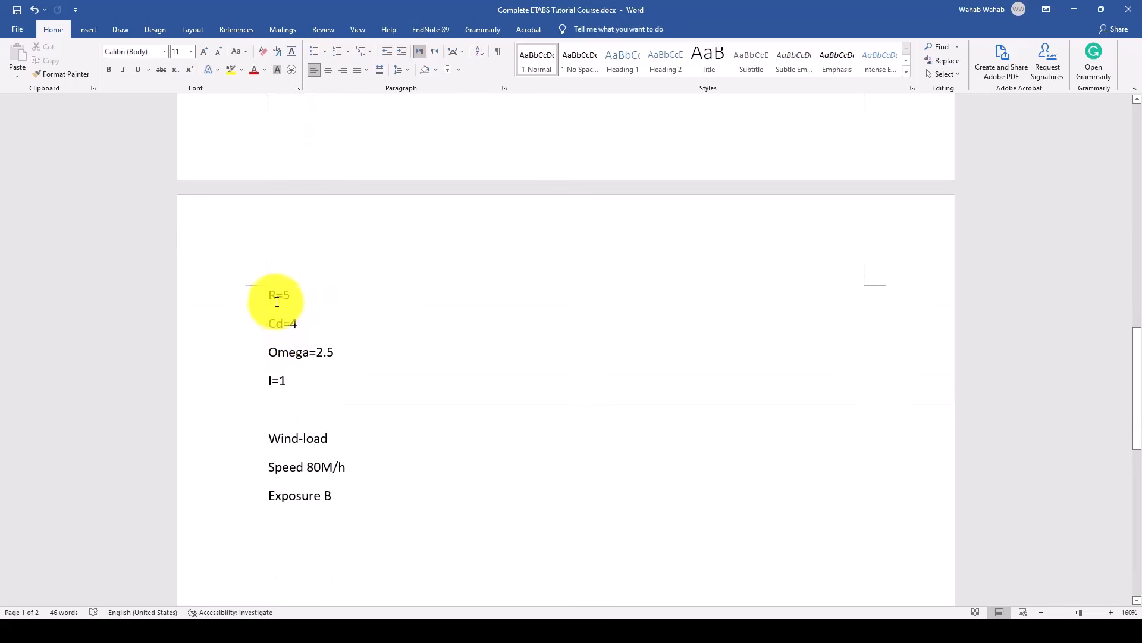
left_click_drag(268, 293, 296, 381)
scroll(440, 264, "up", 2)
scroll(439, 265, "up", 3)
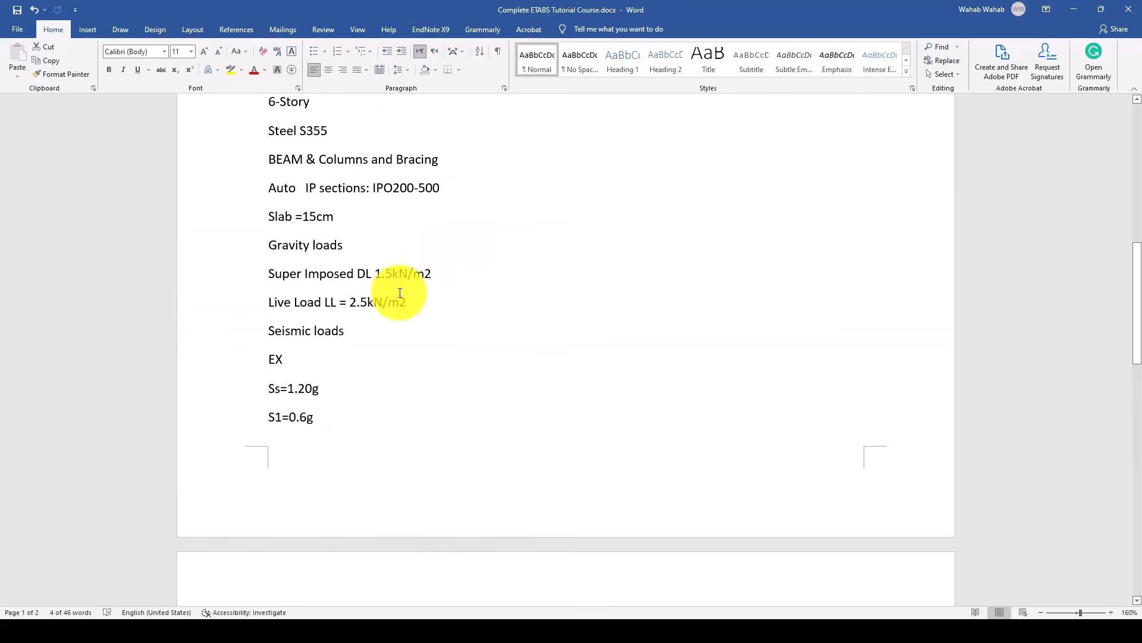
scroll(388, 292, "down", 5)
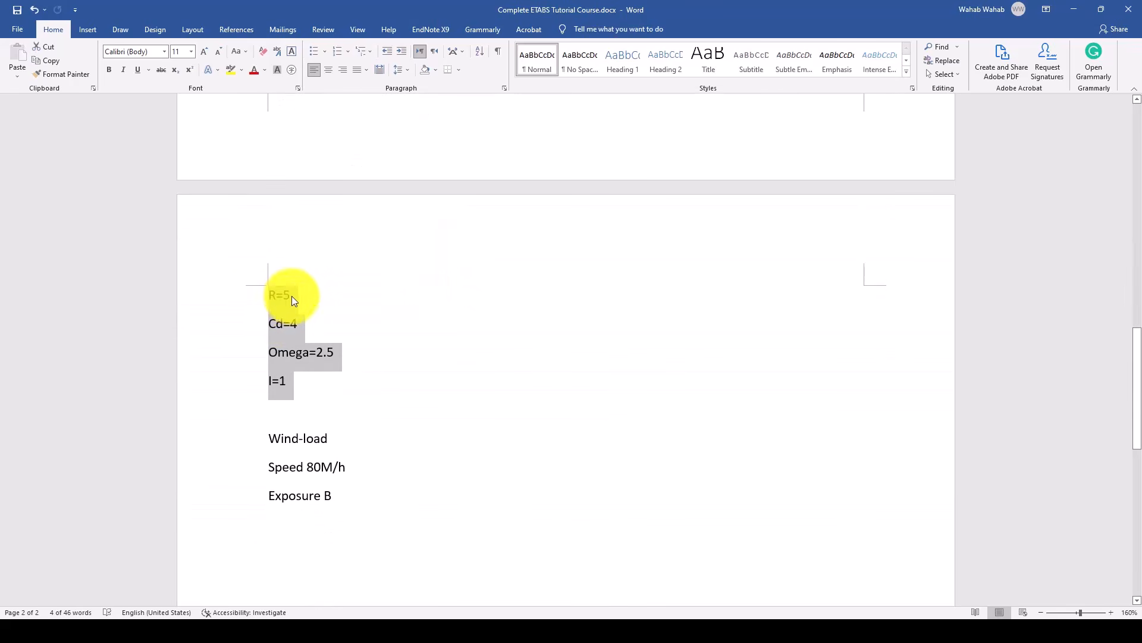
left_click(292, 299)
triple_click(281, 318)
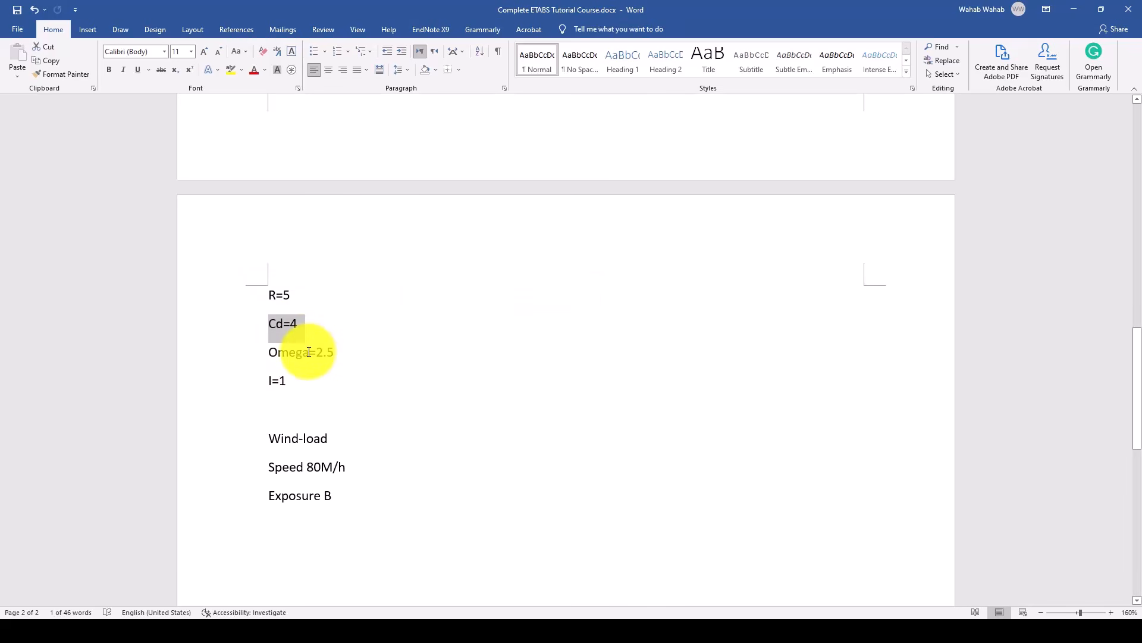
left_click_drag(271, 356, 343, 354)
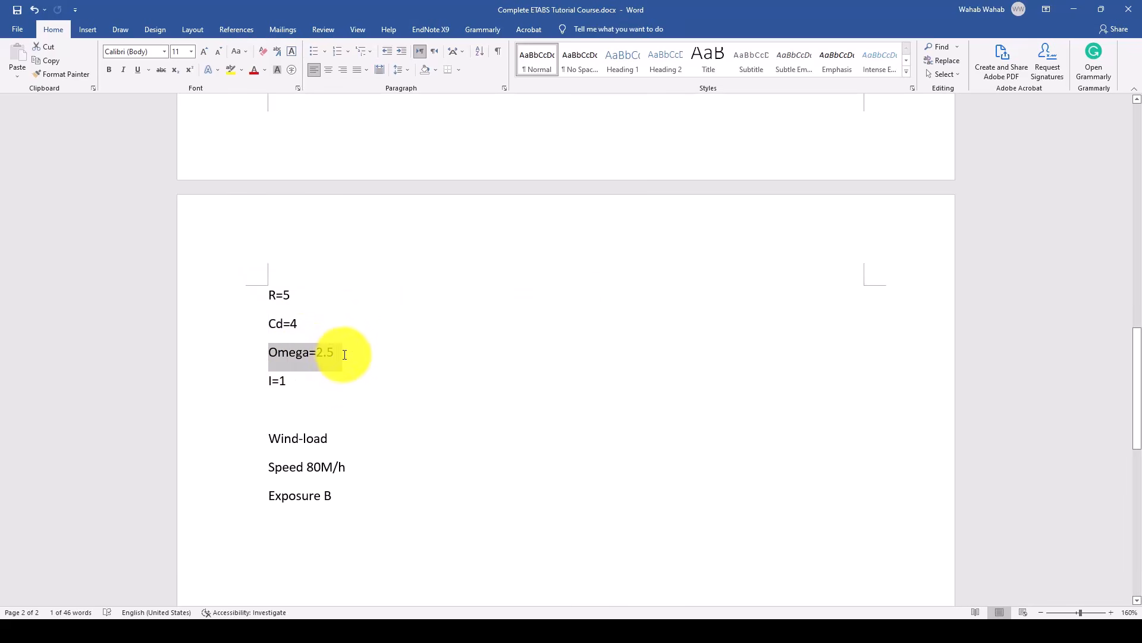
left_click(339, 365)
triple_click(289, 382)
scroll(310, 411, "down", 2)
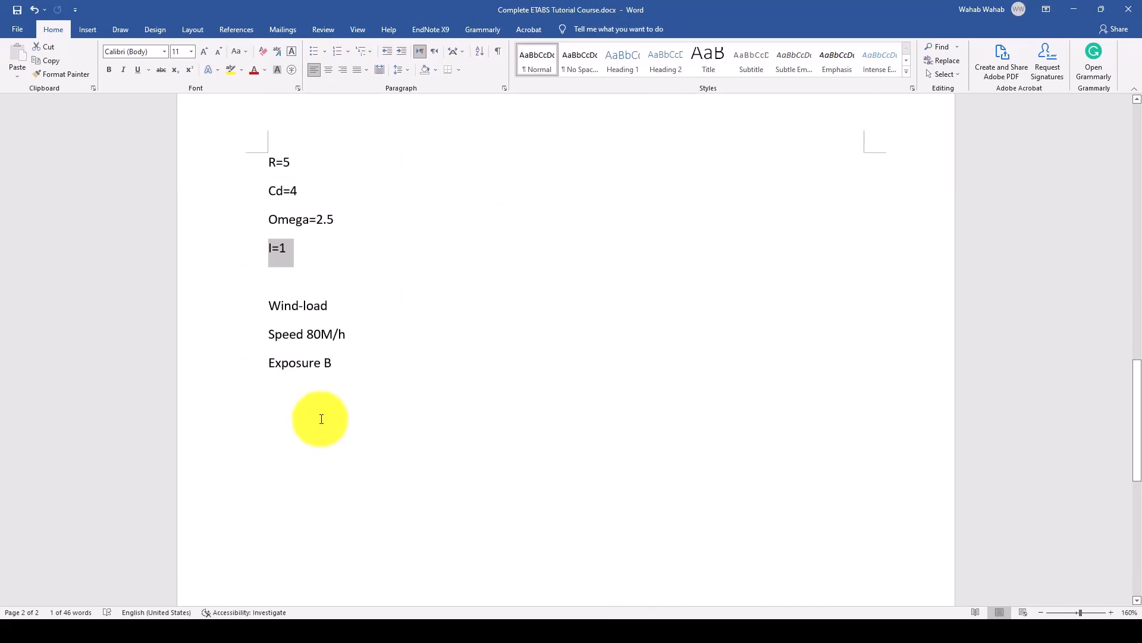
- Go through the Wind-load data, highlighting the heading and exposure category and checking the wind speed
left_click_drag(271, 305, 327, 304)
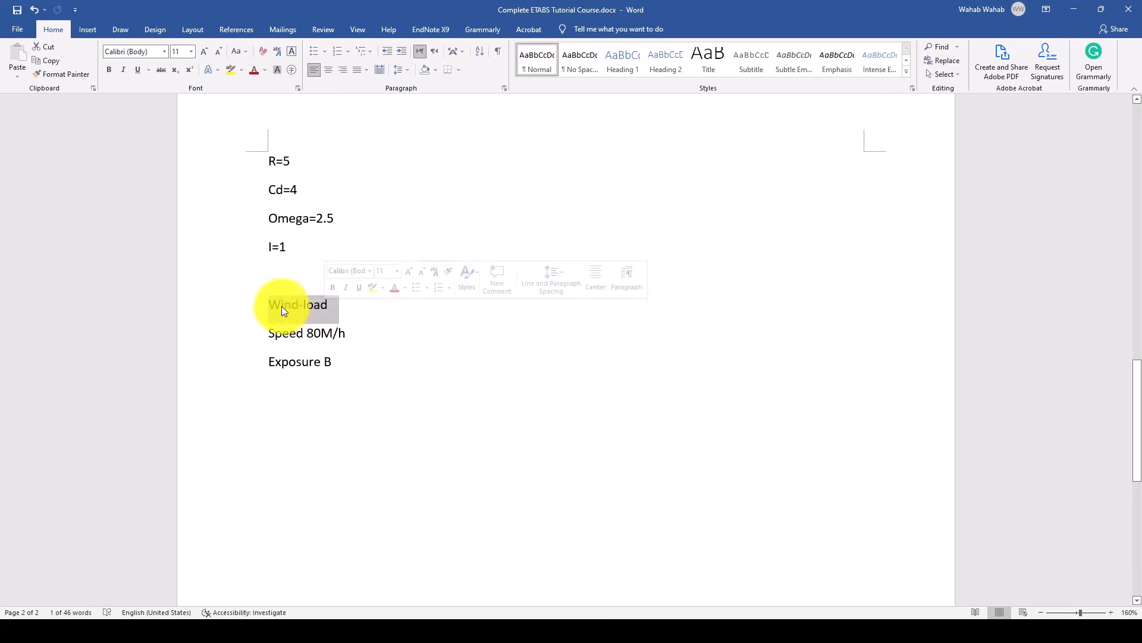
left_click(294, 332)
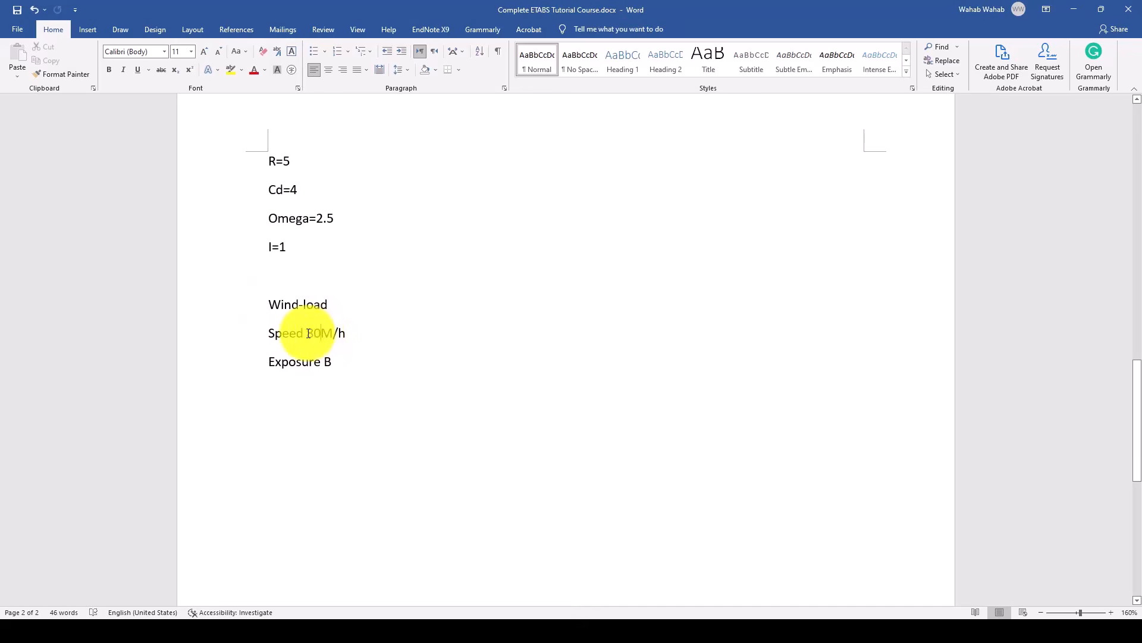
left_click(351, 333)
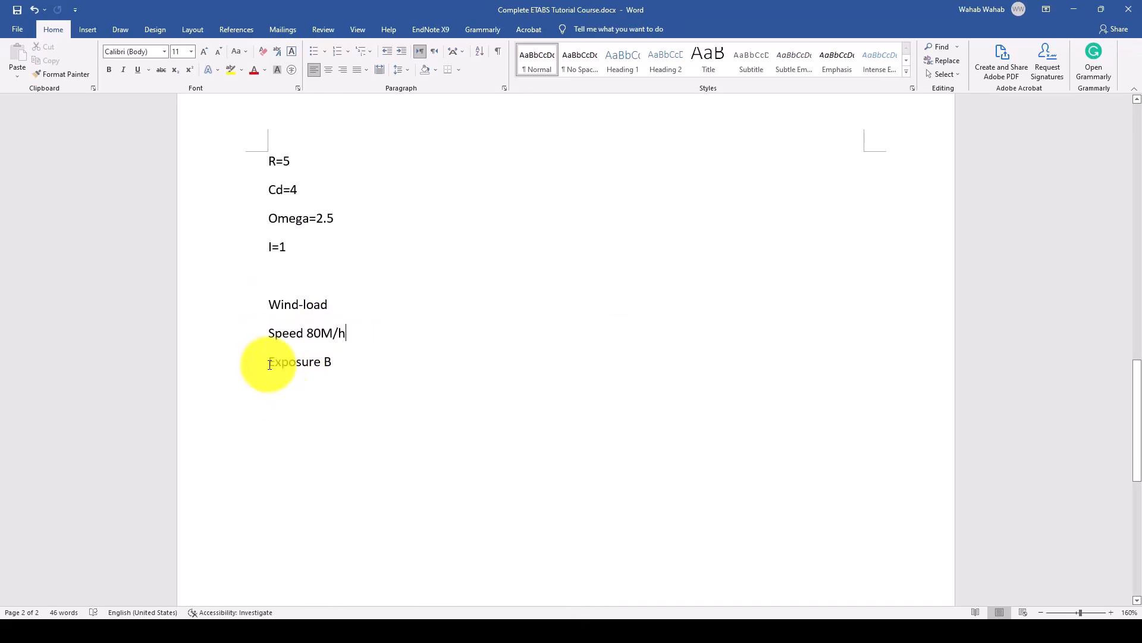
left_click_drag(270, 364, 332, 362)
scroll(303, 375, "up", 4)
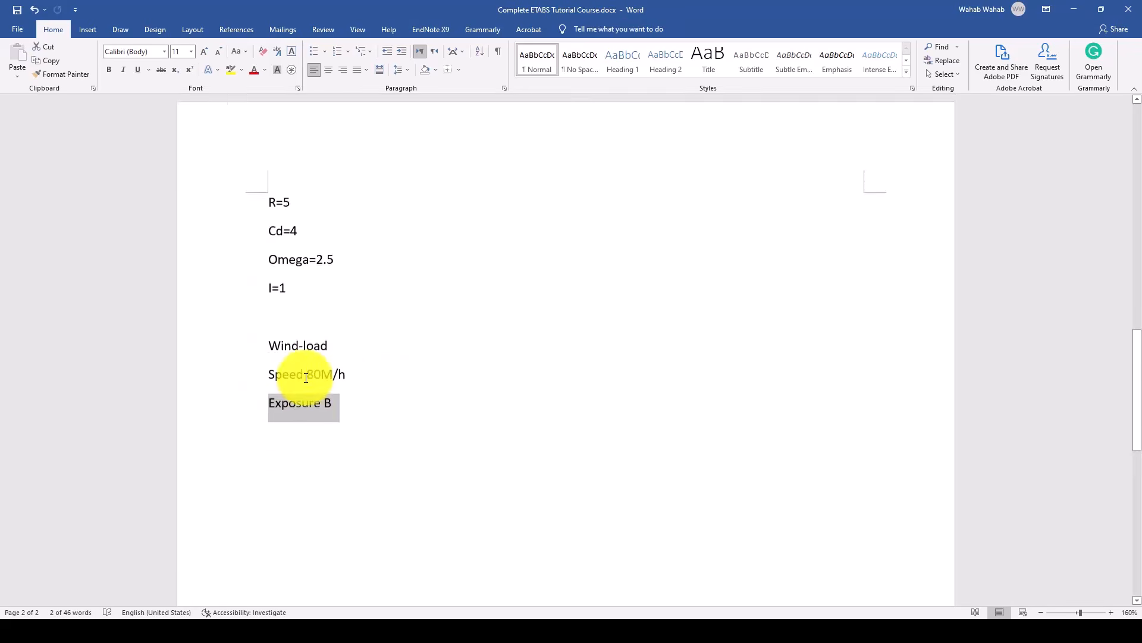
scroll(304, 369, "down", 3)
scroll(304, 369, "down", 1)
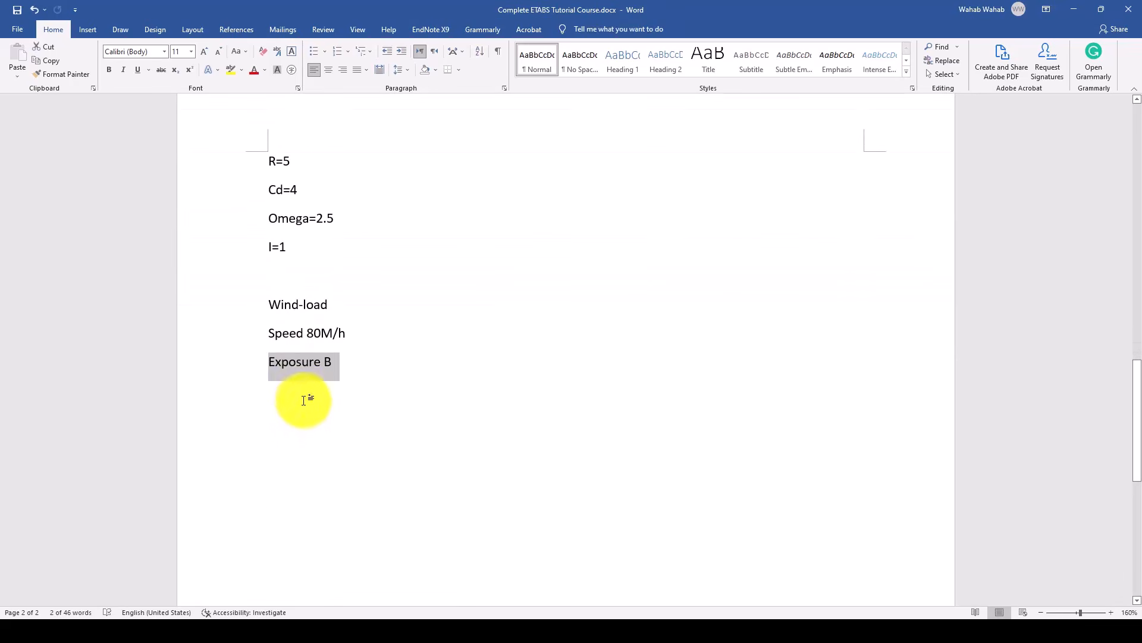
left_click(302, 386)
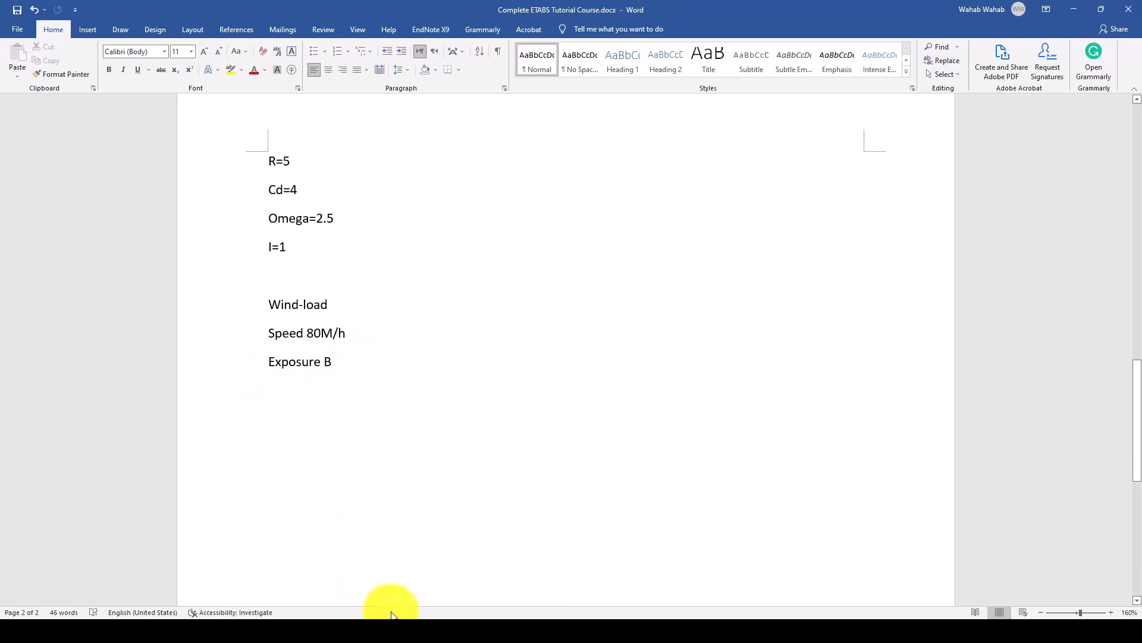
- Return to the floor plan at the start of the document and switch to ETABS
scroll(365, 458, "up", 5)
scroll(434, 456, "up", 6)
mouse_move(393, 629)
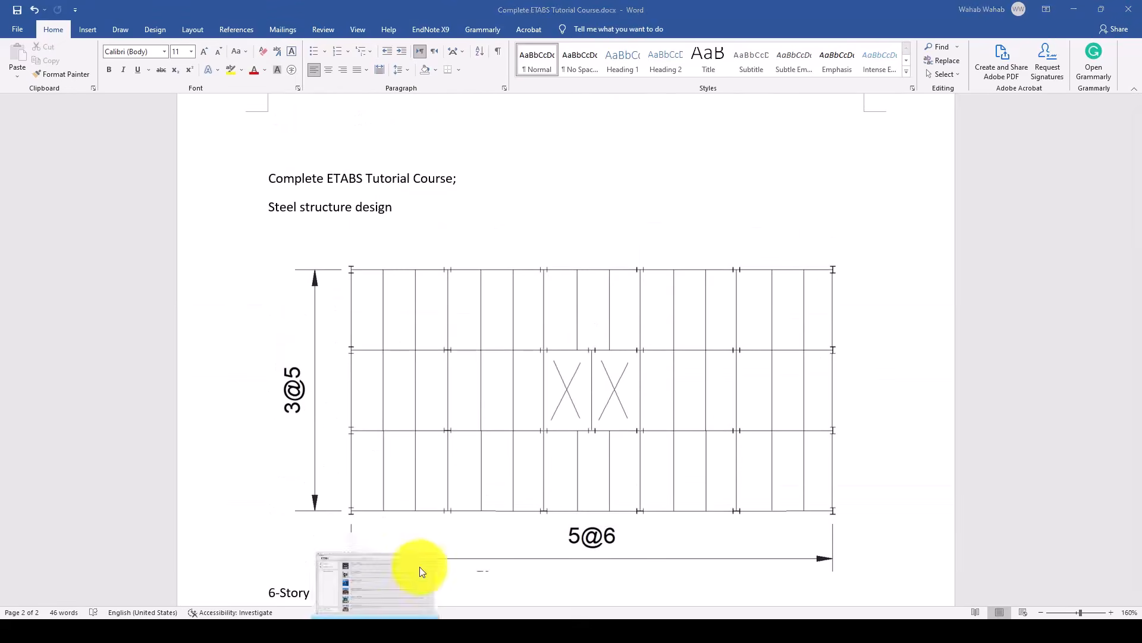
left_click(420, 572)
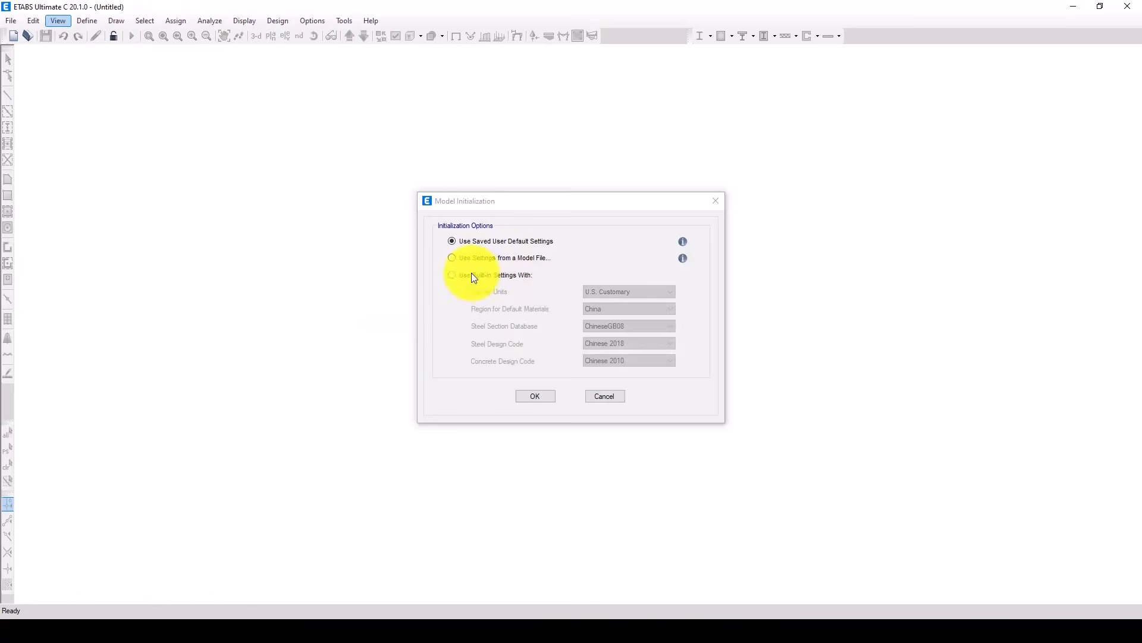
- Initialize the new model from built-in settings with Metric SI units, Europe default materials and the Euro steel section database
left_click(474, 276)
left_click(622, 294)
left_click(622, 310)
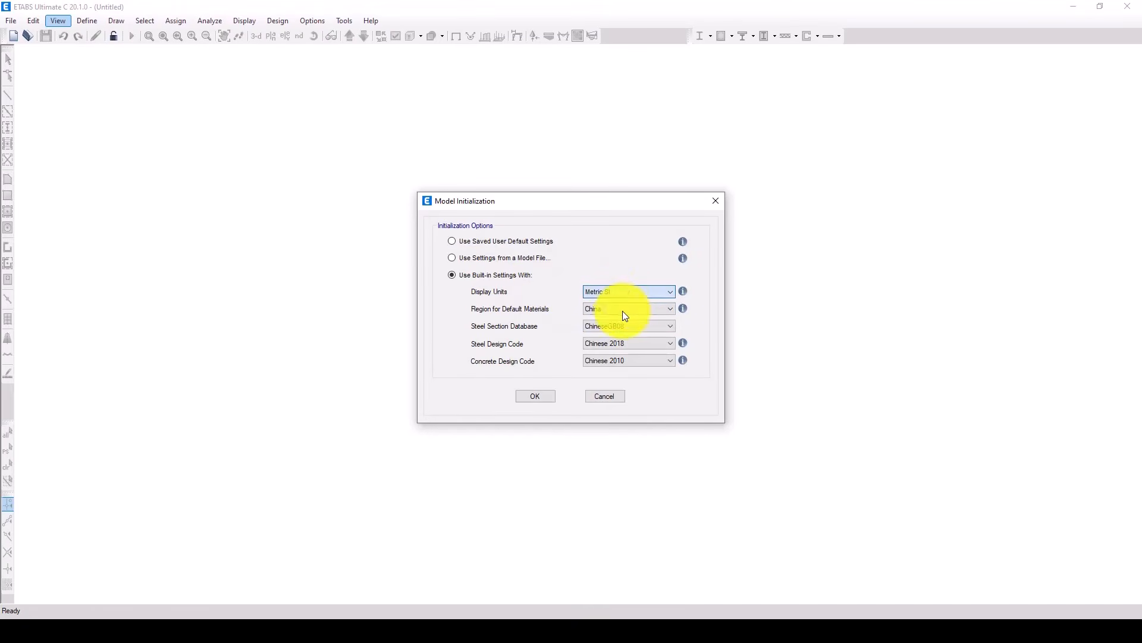
left_click(615, 309)
left_click(608, 326)
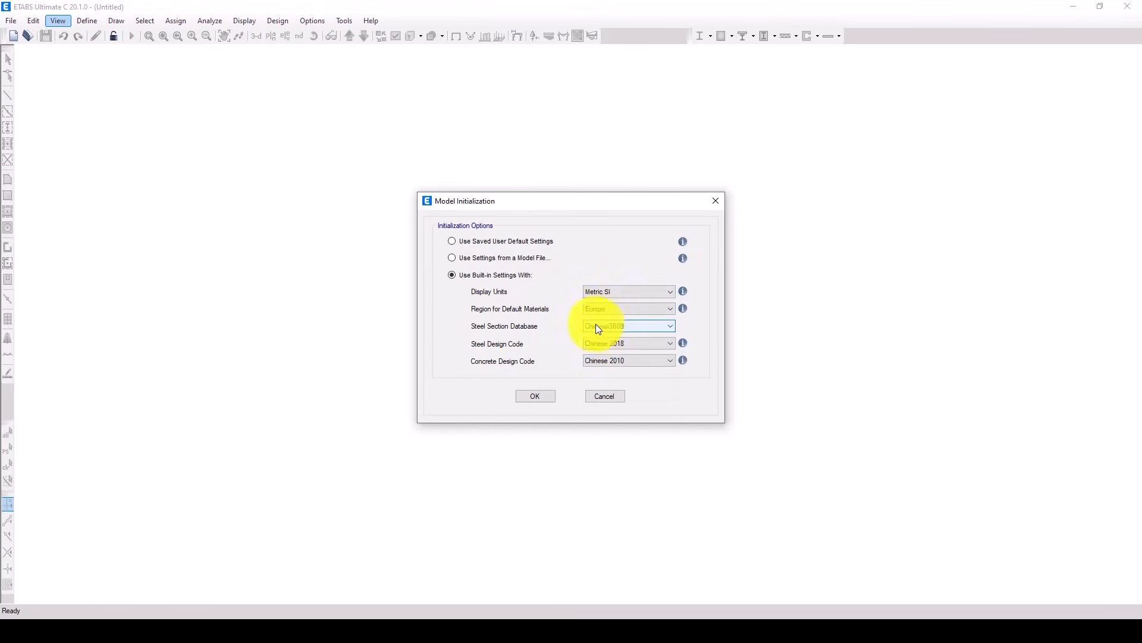
left_click(605, 324)
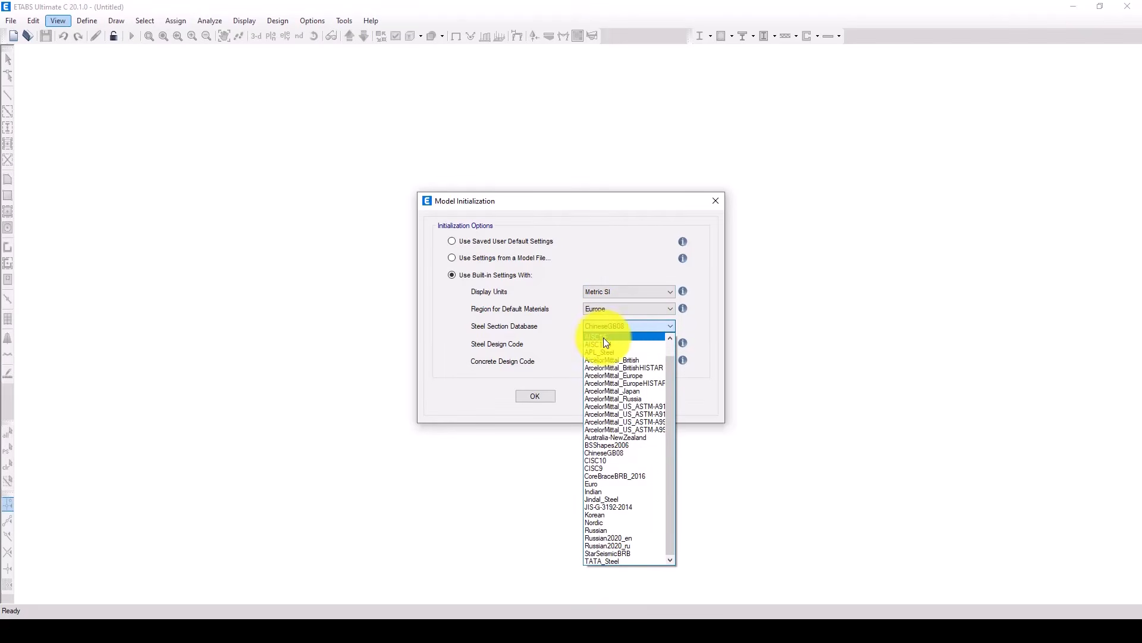
left_click(614, 484)
- Set the steel design code to AISC 360-16, choose the concrete design code and accept the initialization settings
left_click(635, 343)
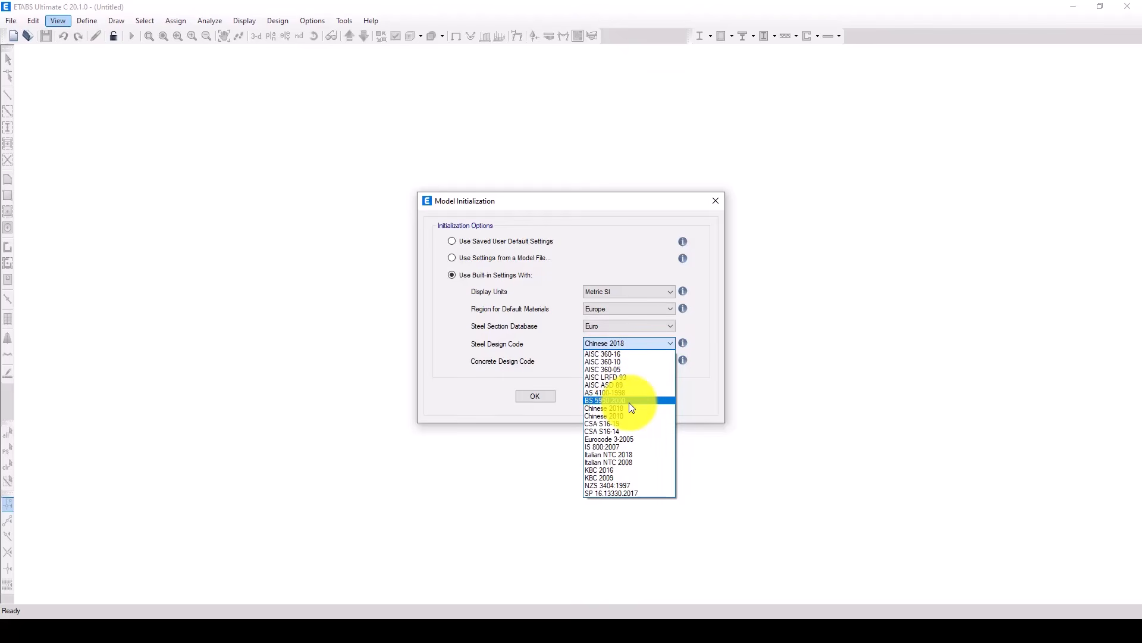
left_click(628, 353)
left_click(641, 360)
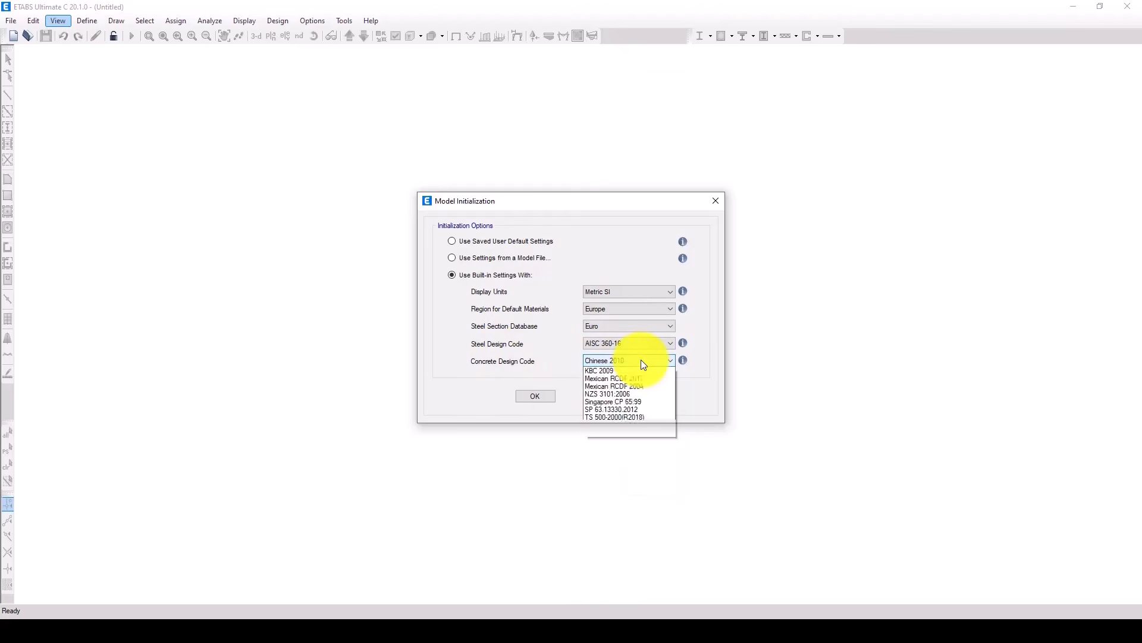
left_click(633, 362)
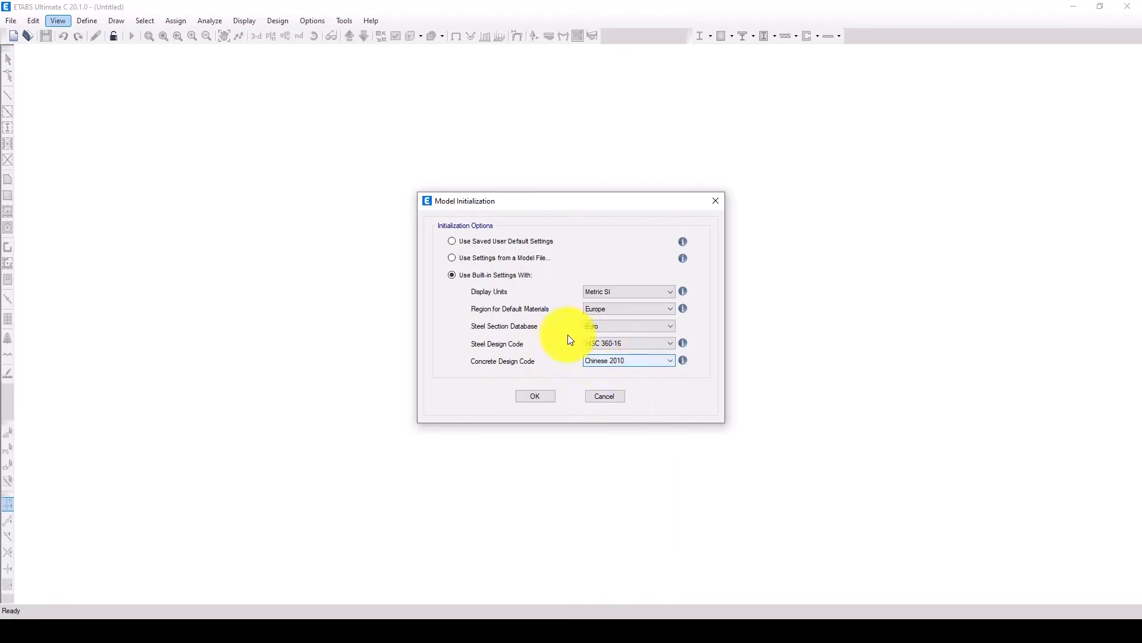
left_click(613, 362)
left_click(614, 370)
left_click(529, 396)
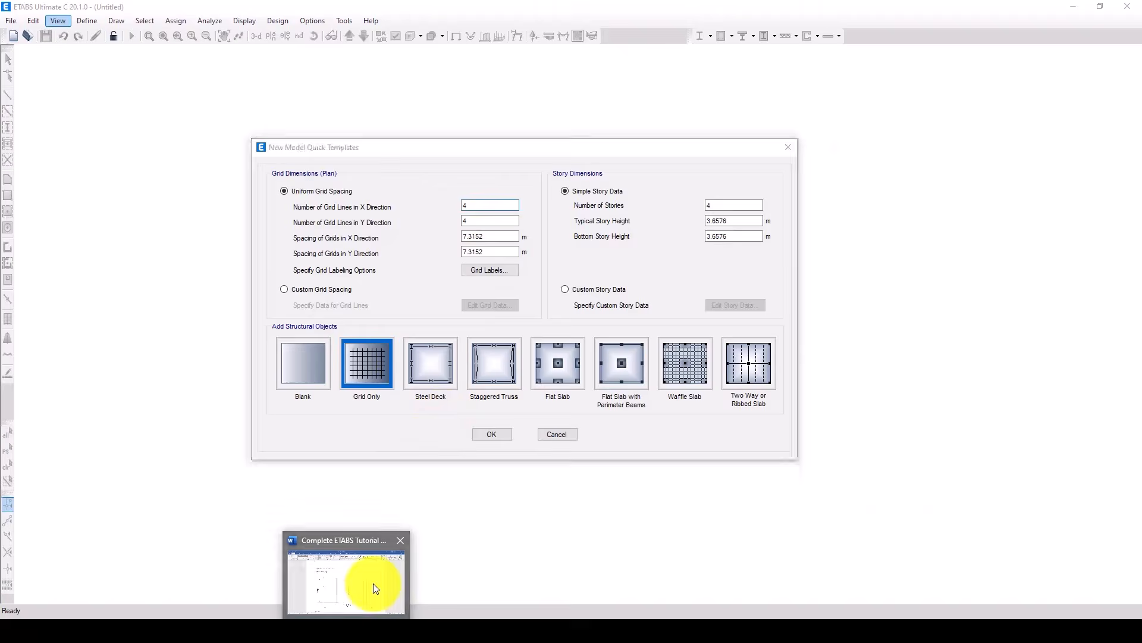
- Check the floor plan in Word, then in ETABS set 6 X and 4 Y grid lines spaced 6 m and 5 m
left_click(375, 586)
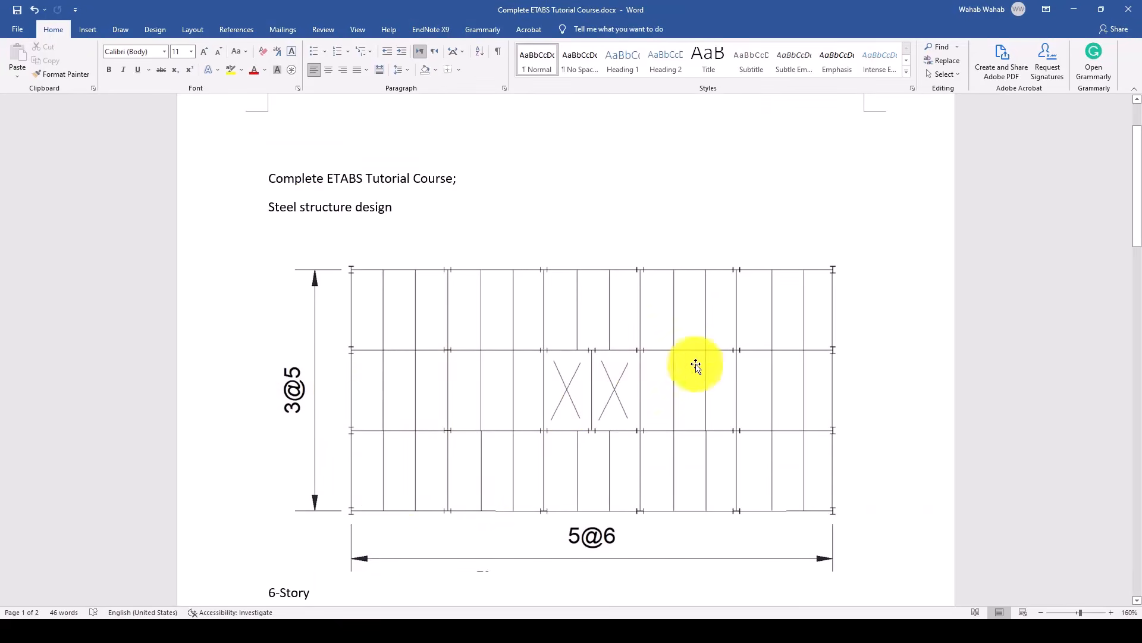
left_click(447, 631)
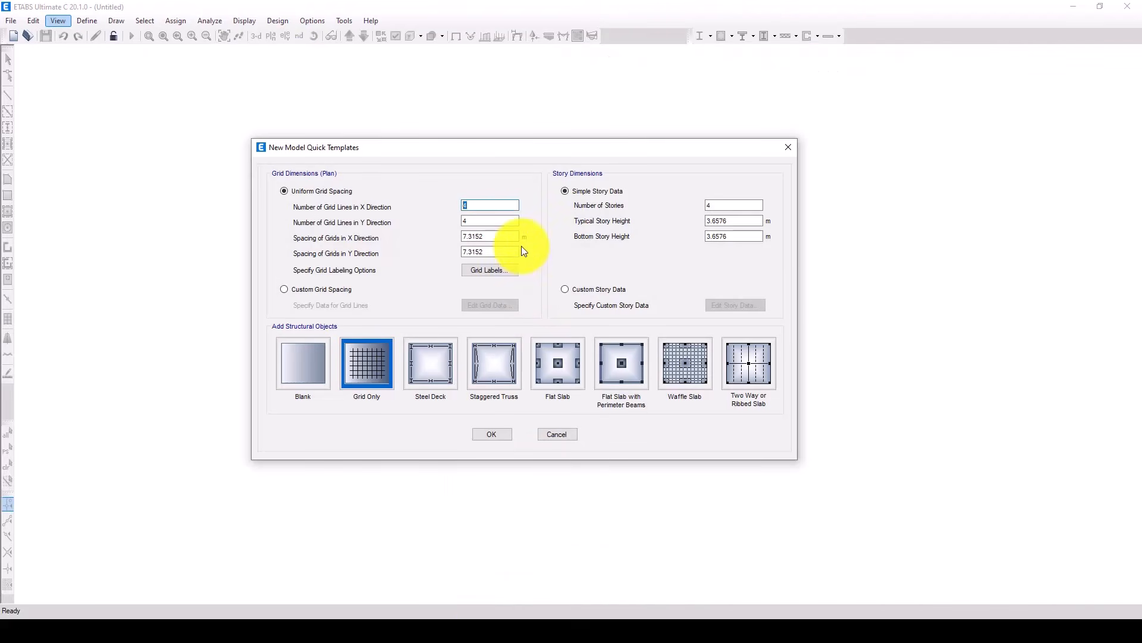
type("6")
left_click_drag(477, 219, 451, 249)
type("6")
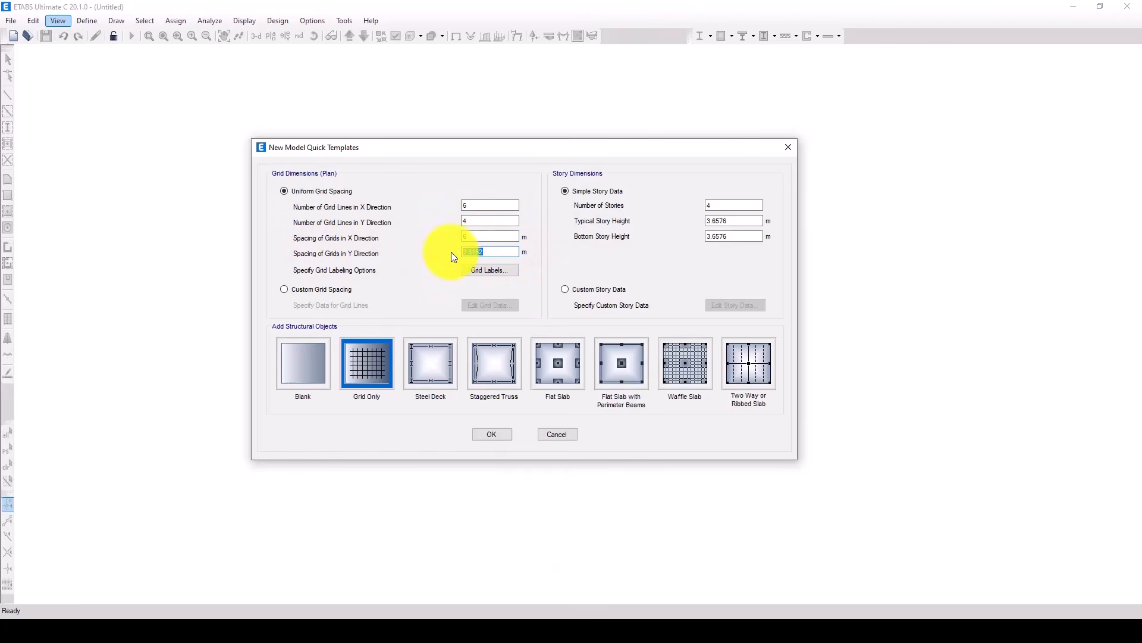
- Set 6 stories with typical and bottom story heights of 3.2 m and create the grid-only model
left_click_drag(706, 204, 676, 241)
type("6")
type("3.2")
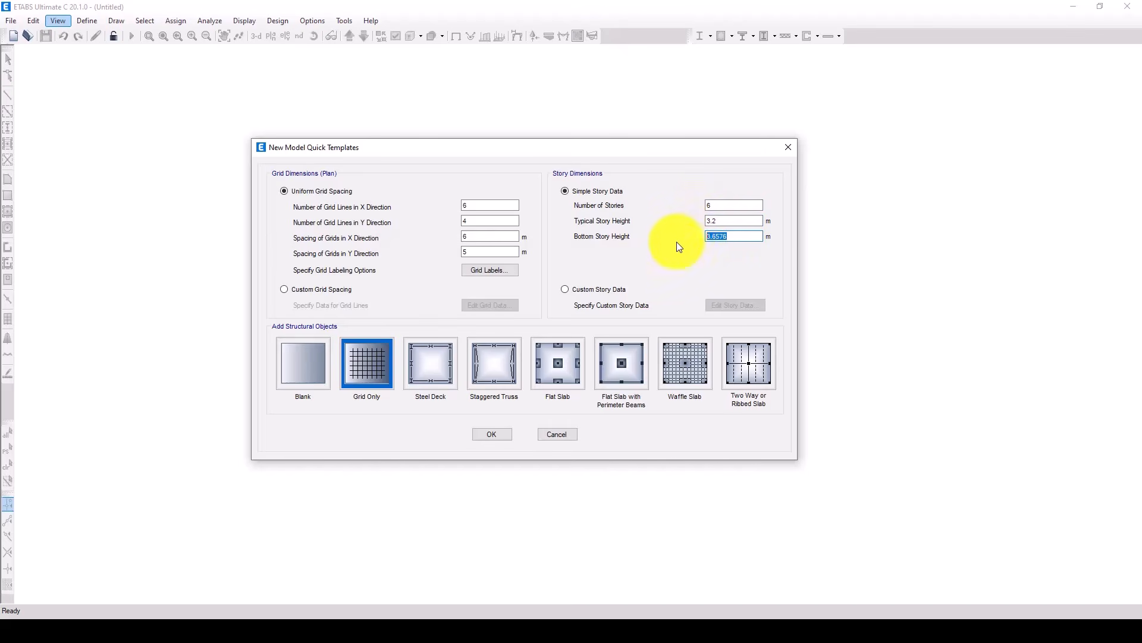
type("3")
left_click(720, 221)
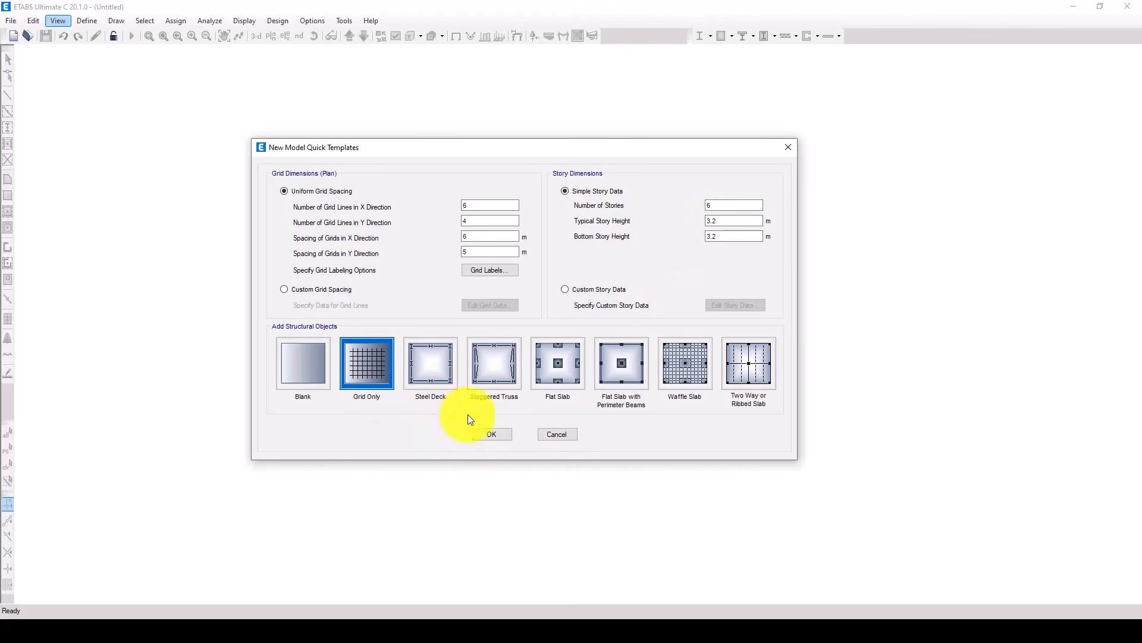
left_click(492, 435)
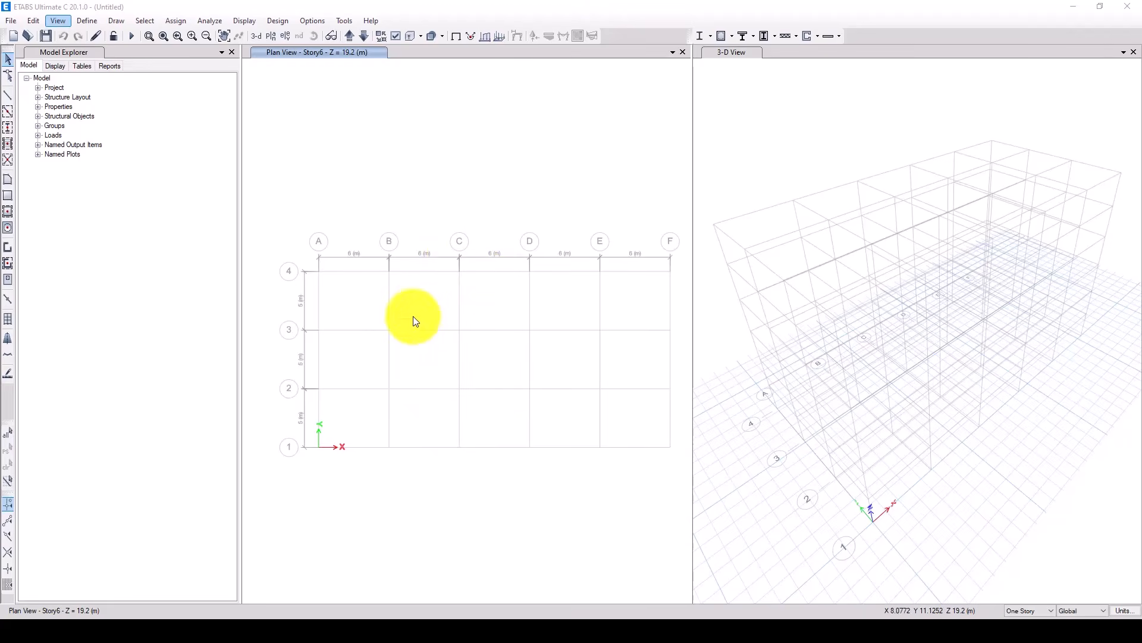
- Review the S355 steel material's unit weight and its yield and tensile strength design properties
left_click(87, 22)
left_click(127, 35)
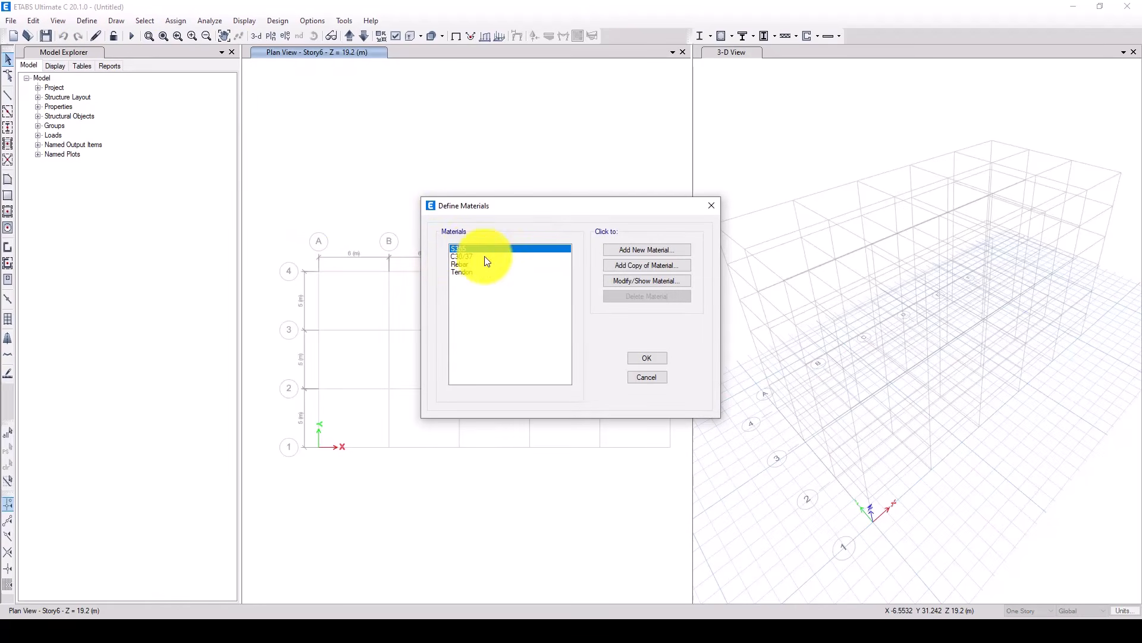
left_click(619, 280)
double_click(639, 248)
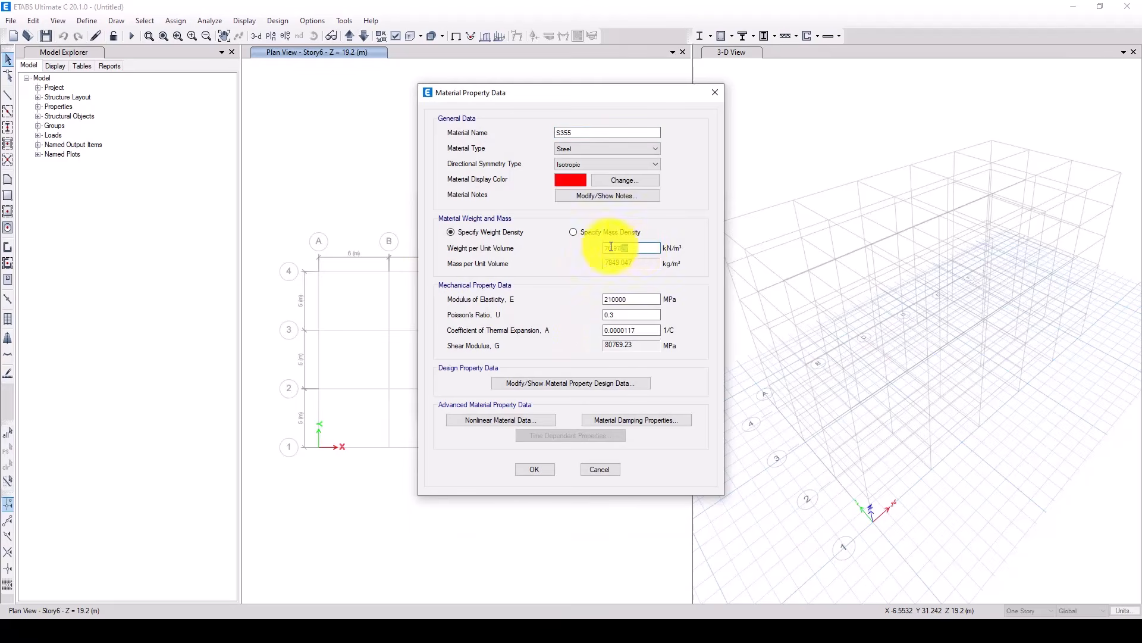
left_click(551, 384)
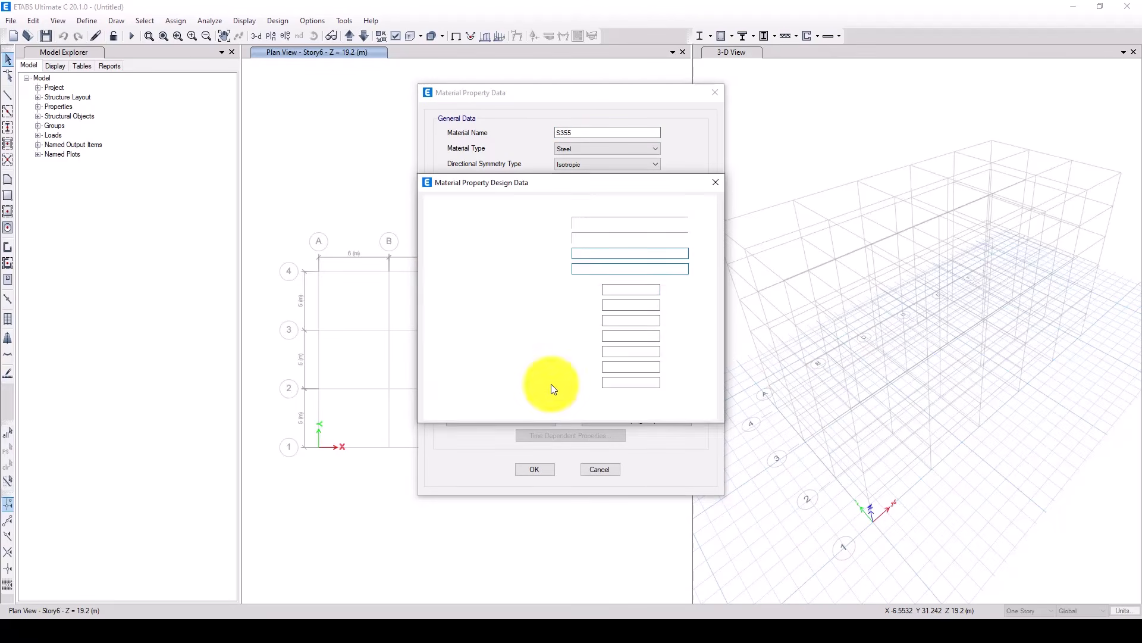
left_click_drag(634, 291, 587, 307)
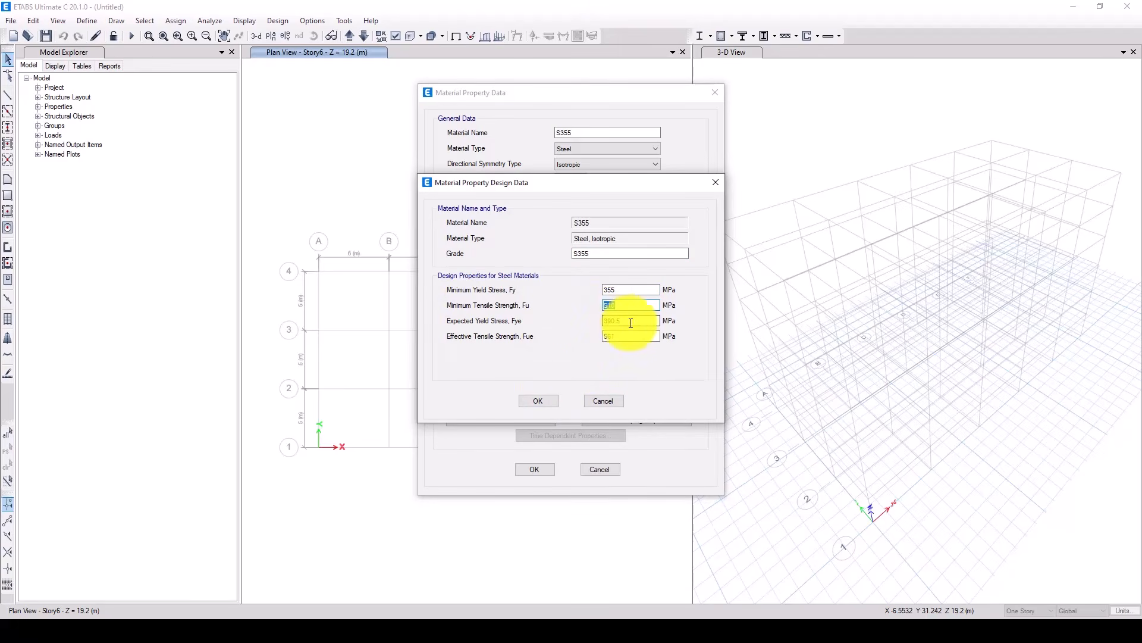
left_click_drag(633, 336, 601, 337)
left_click(541, 401)
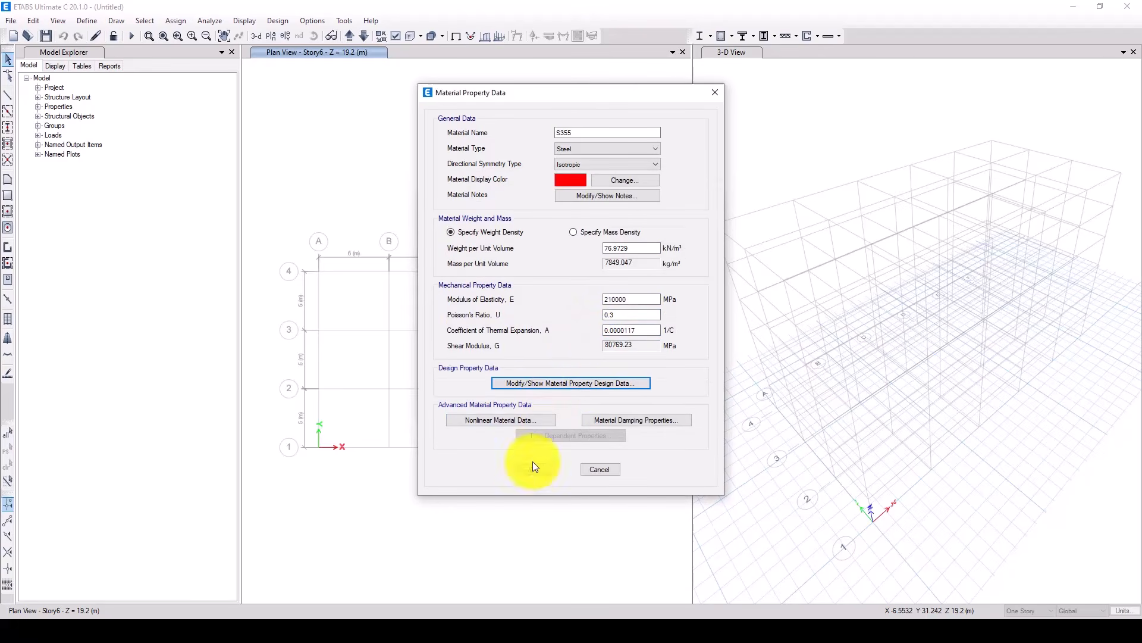
left_click(533, 470)
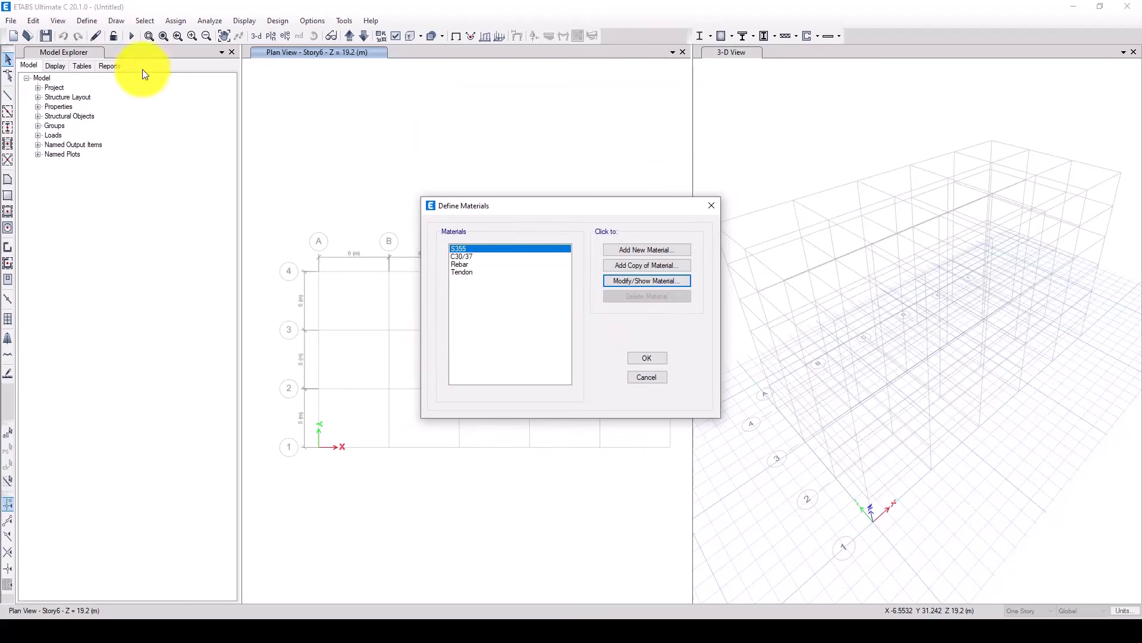
left_click(652, 351)
- Open the frame section definitions and look through the list of existing sections
left_click(79, 21)
mouse_move(173, 53)
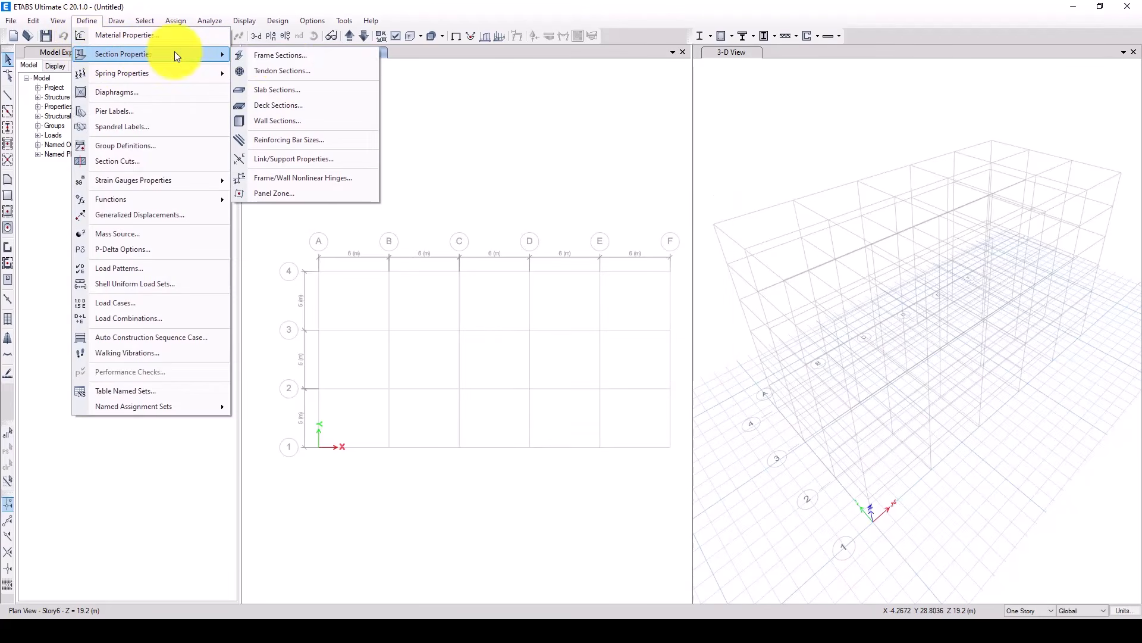
left_click(280, 55)
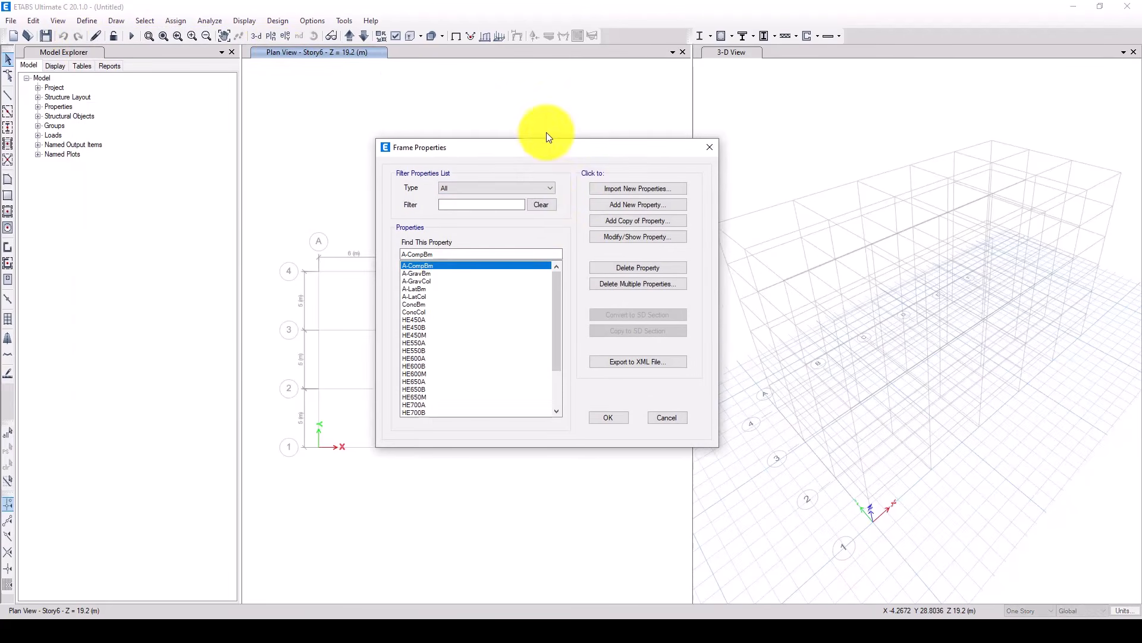
left_click_drag(546, 132, 544, 132)
left_click_drag(520, 284, 519, 328)
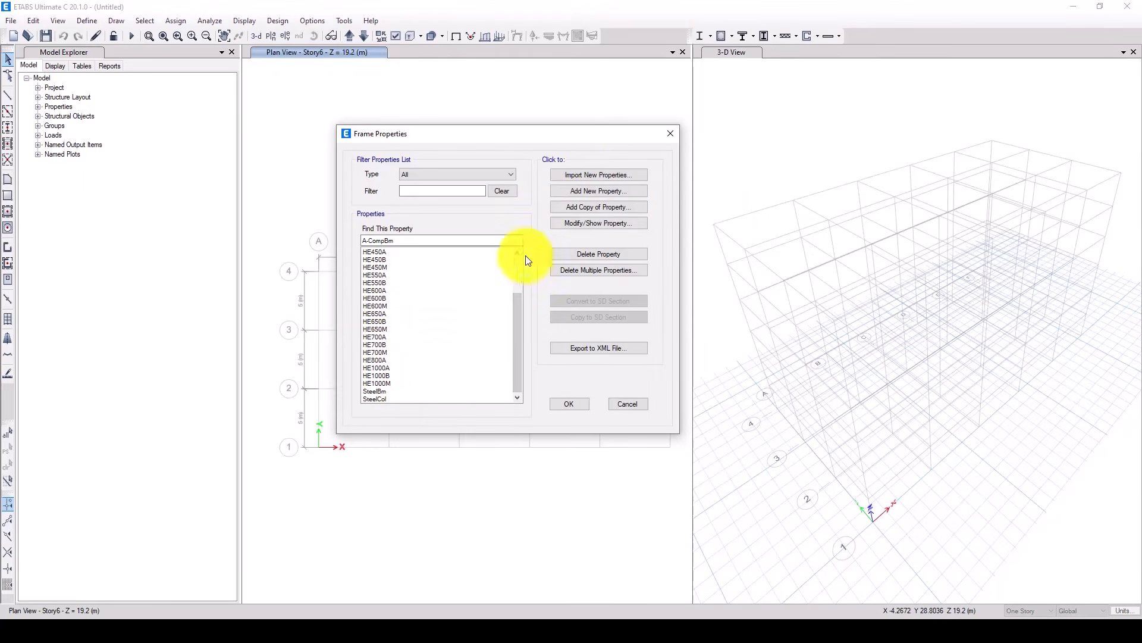
left_click(600, 191)
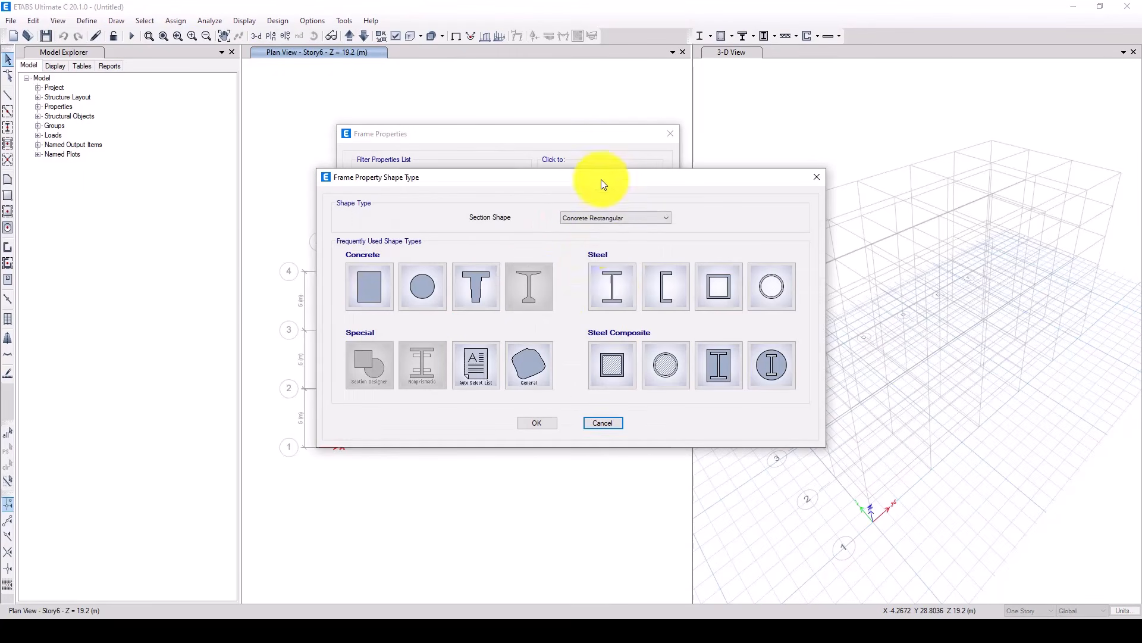
left_click(616, 218)
left_click(611, 236)
left_click(617, 283)
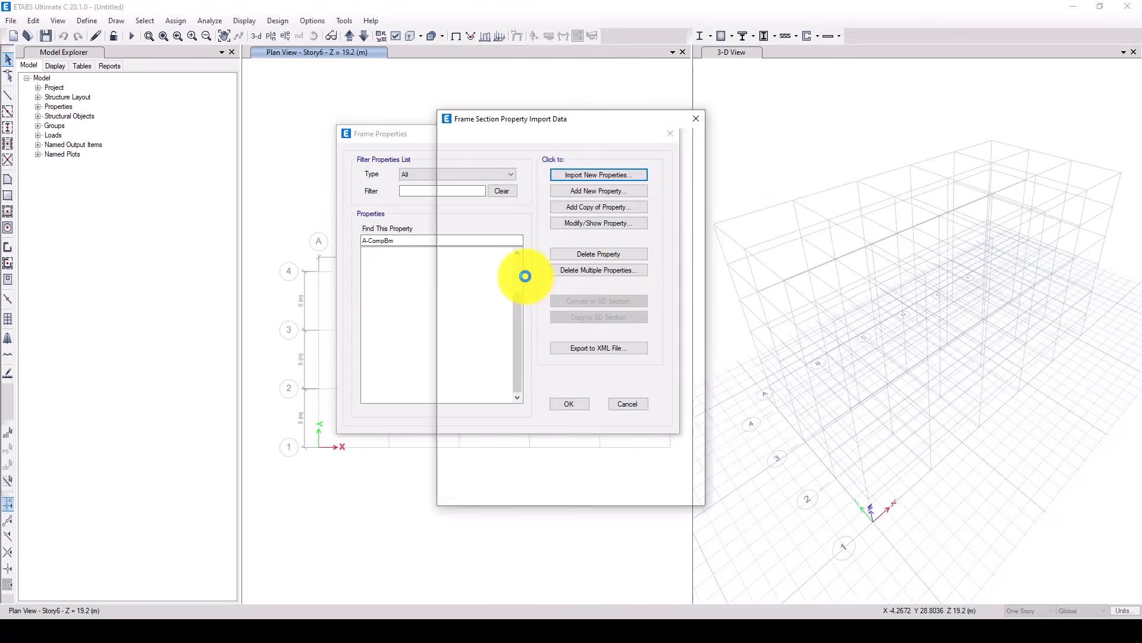
- Import the steel I/wide flange sections from IPE200 to IPE600 from the Euro database with S355 material
left_click_drag(671, 336, 672, 407)
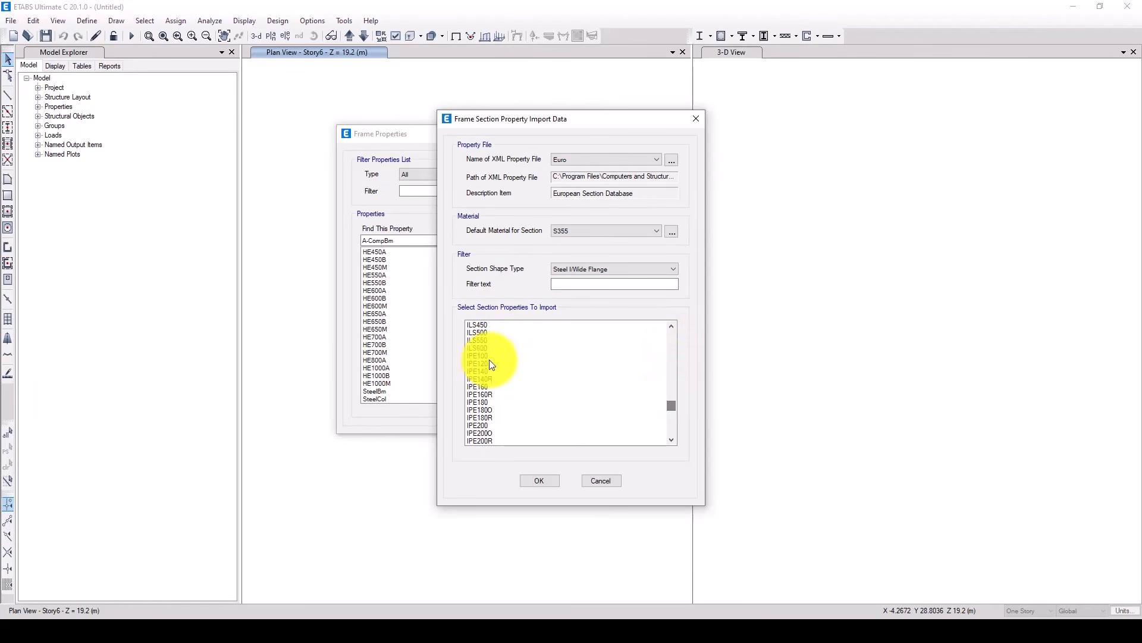
left_click_drag(476, 356, 477, 366)
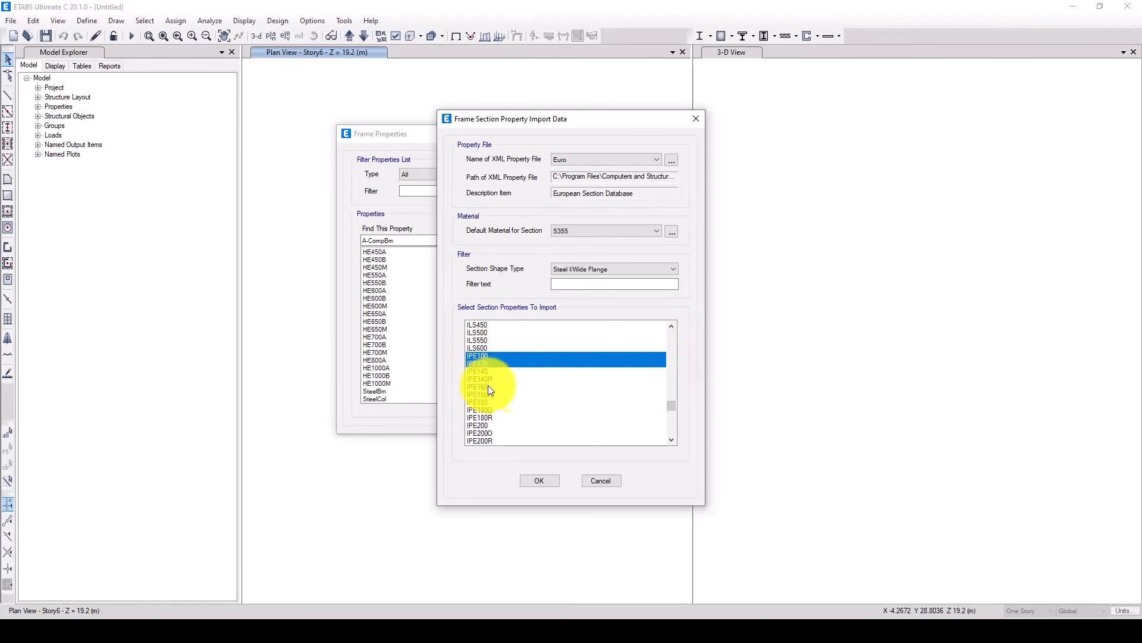
left_click_drag(469, 430, 480, 355)
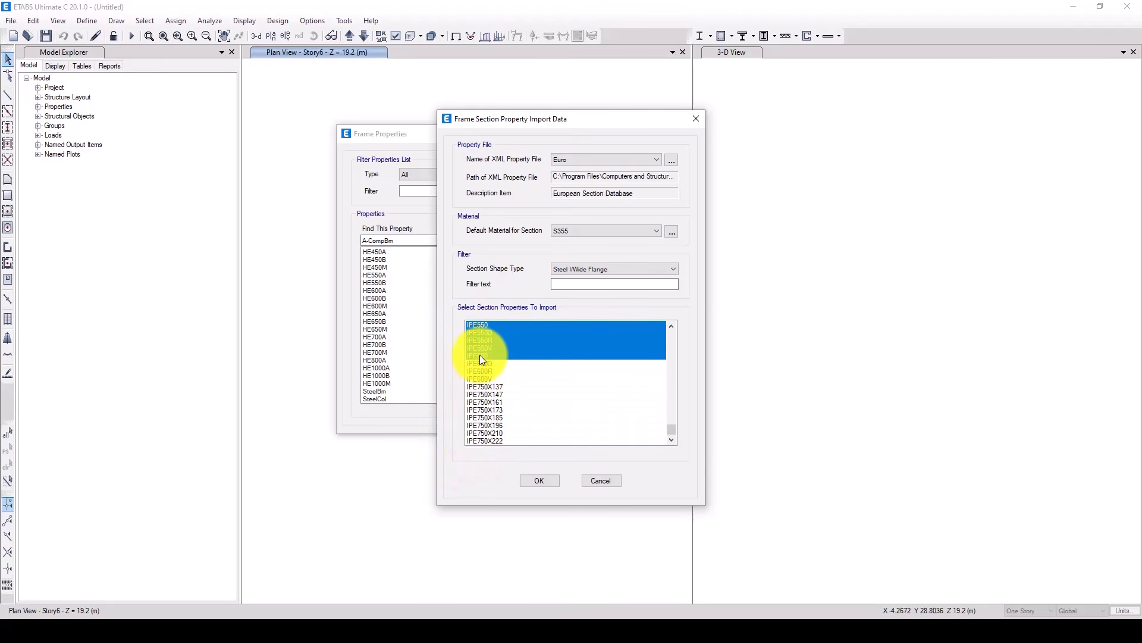
left_click(539, 480)
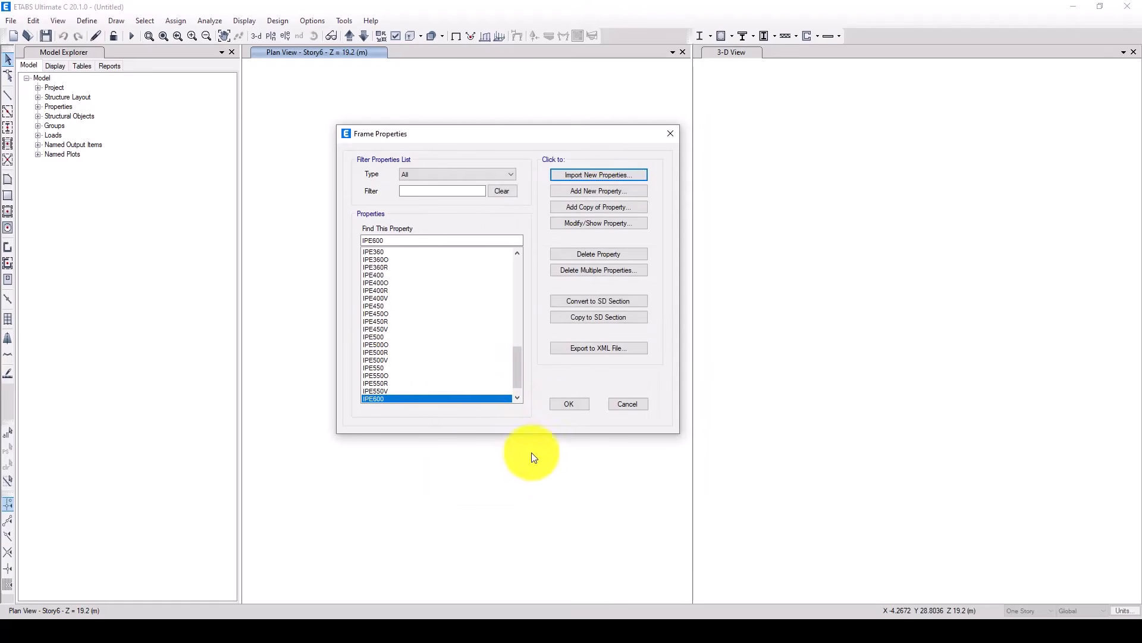
- Create a steel auto select section named Auto-Profiles containing all the IPE sections from IPE200 to IPE600
left_click(598, 191)
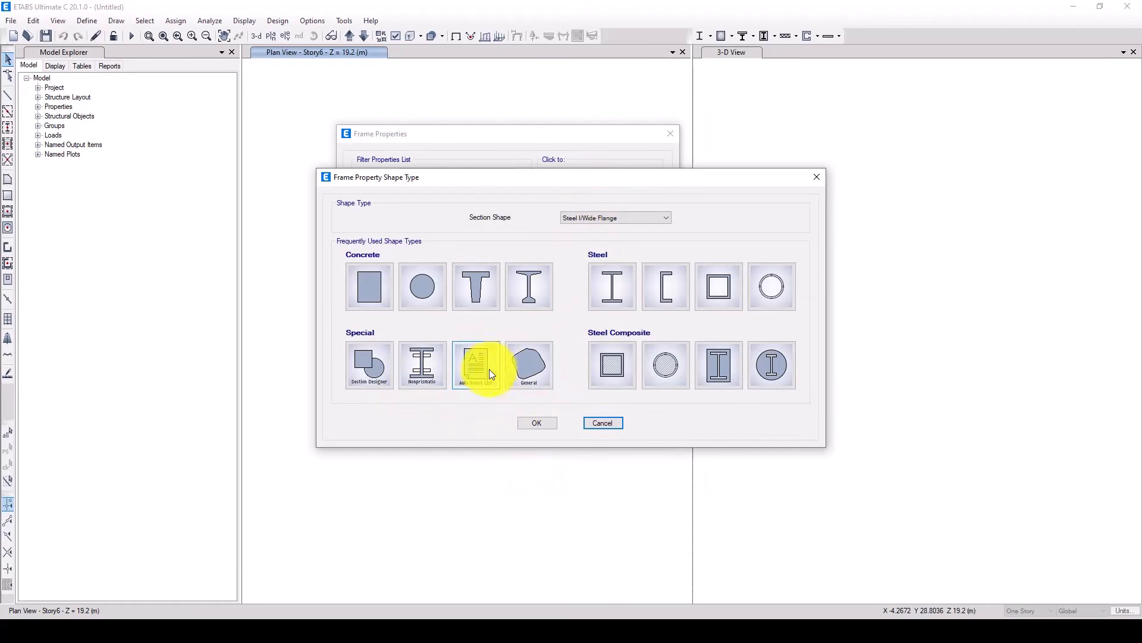
key("Escape")
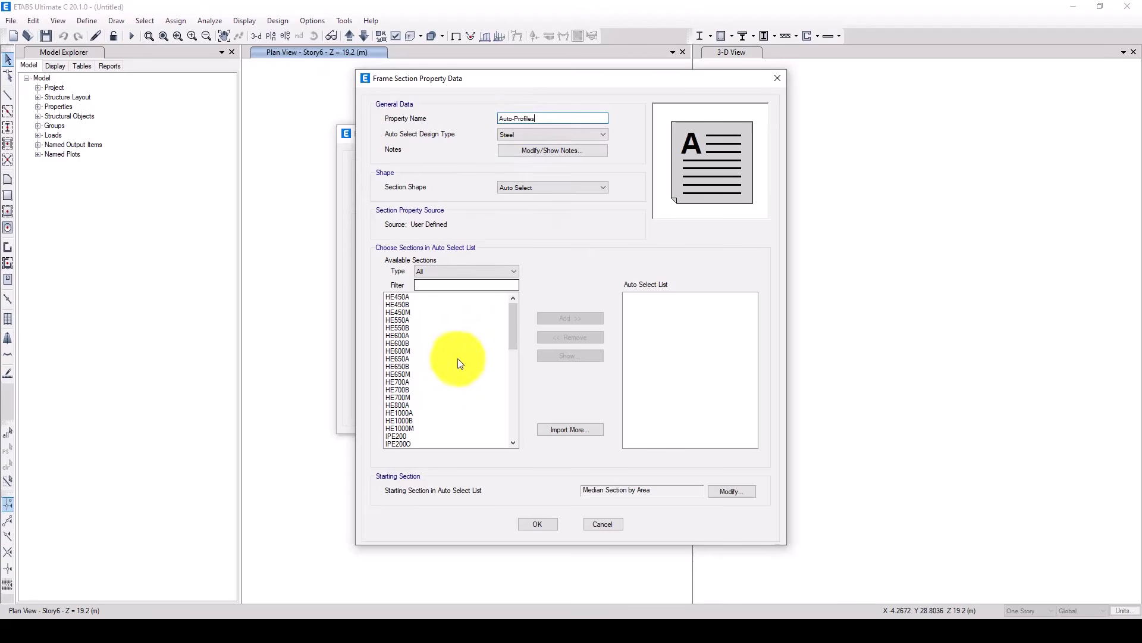
scroll(425, 375, "down", 5)
scroll(416, 357, "down", 1)
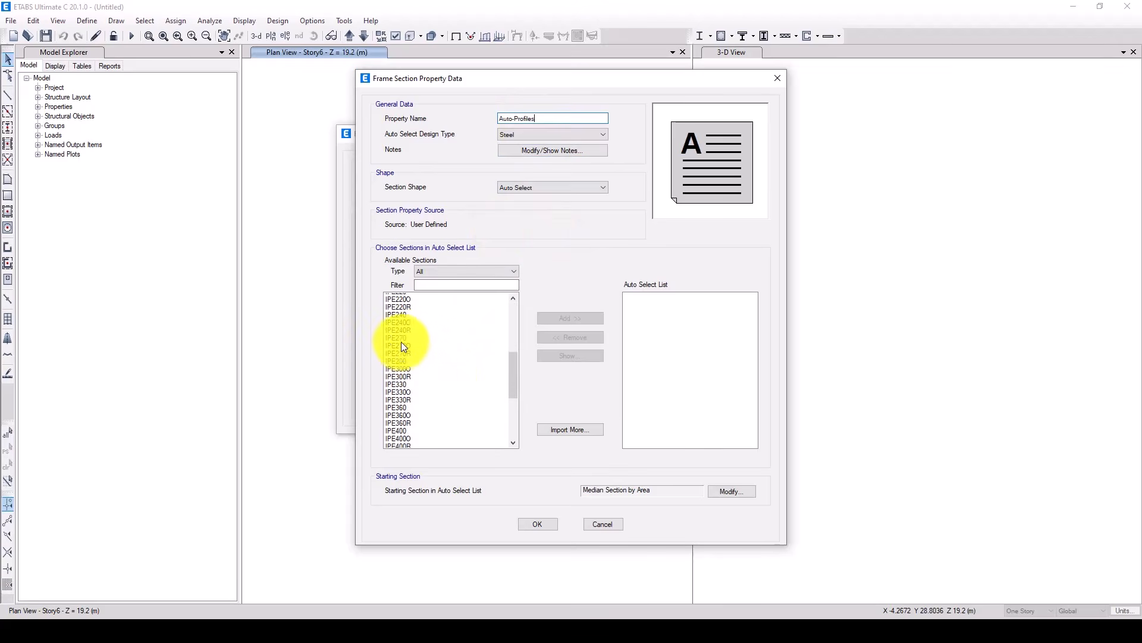
scroll(397, 322, "up", 2)
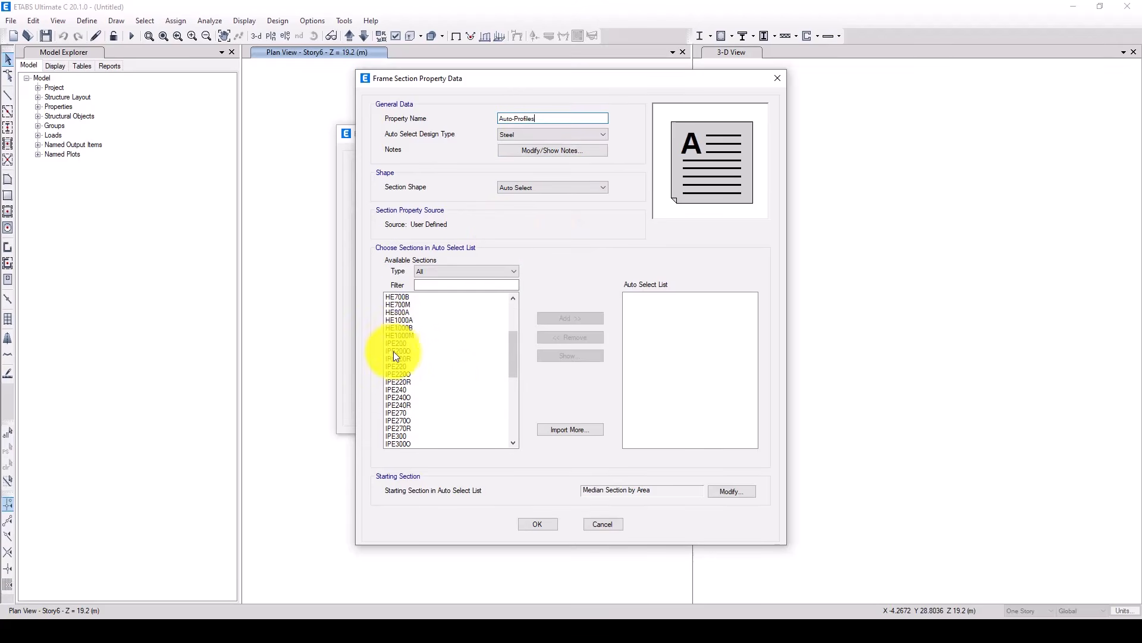
left_click_drag(395, 347, 400, 428)
left_click(556, 317)
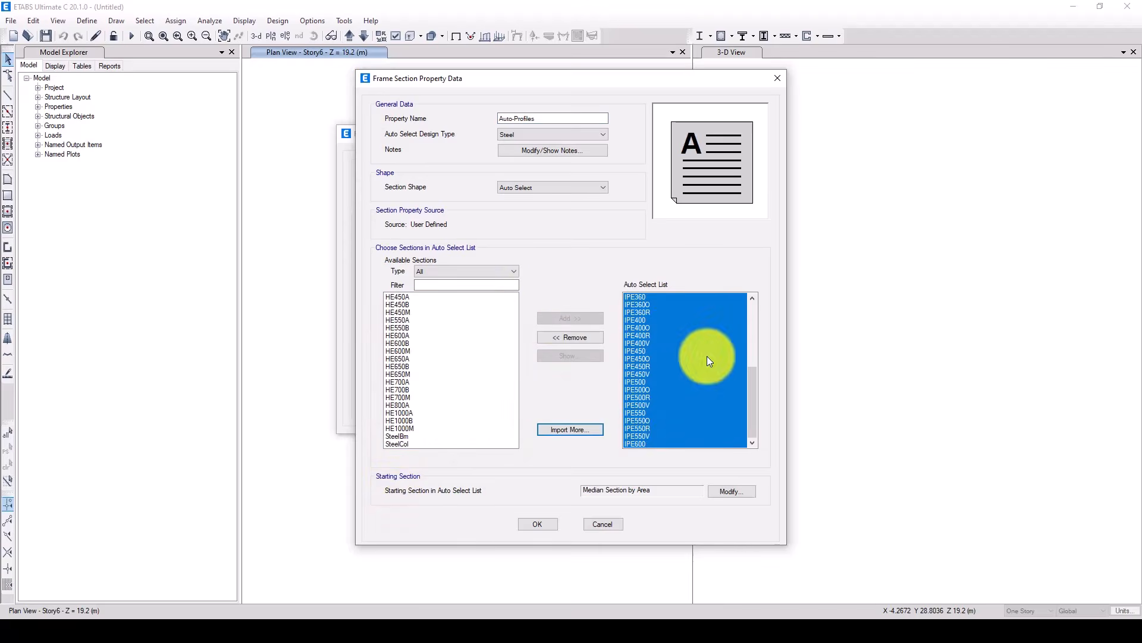
left_click(547, 526)
left_click(567, 405)
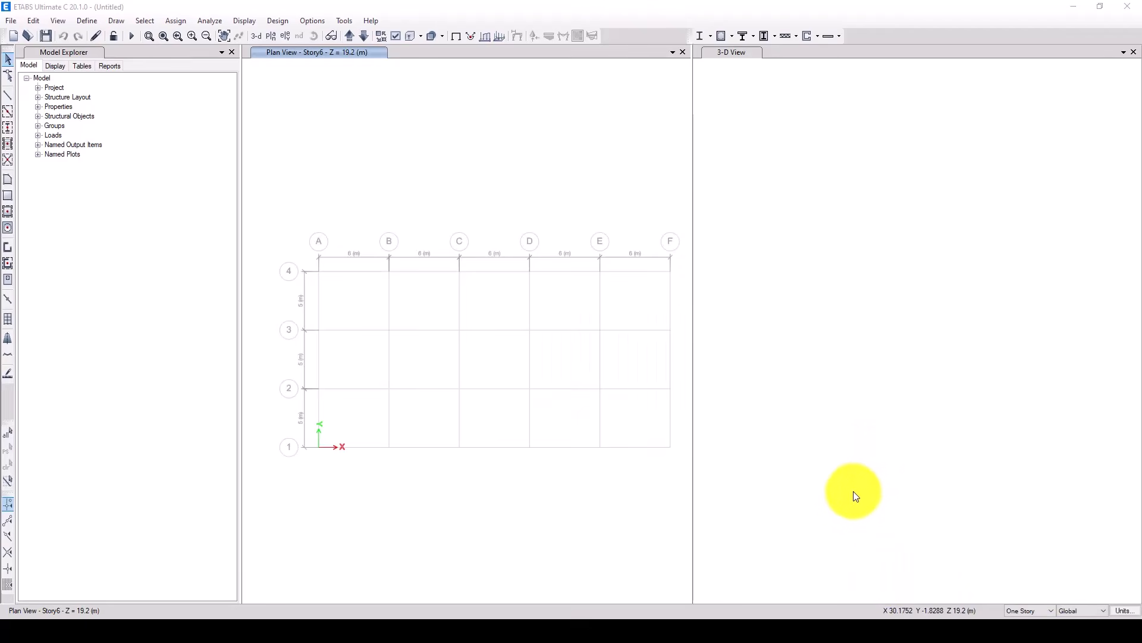
- Apply drawing to all stories and place Auto-Profiles columns at every grid intersection of the plan
left_click(1031, 611)
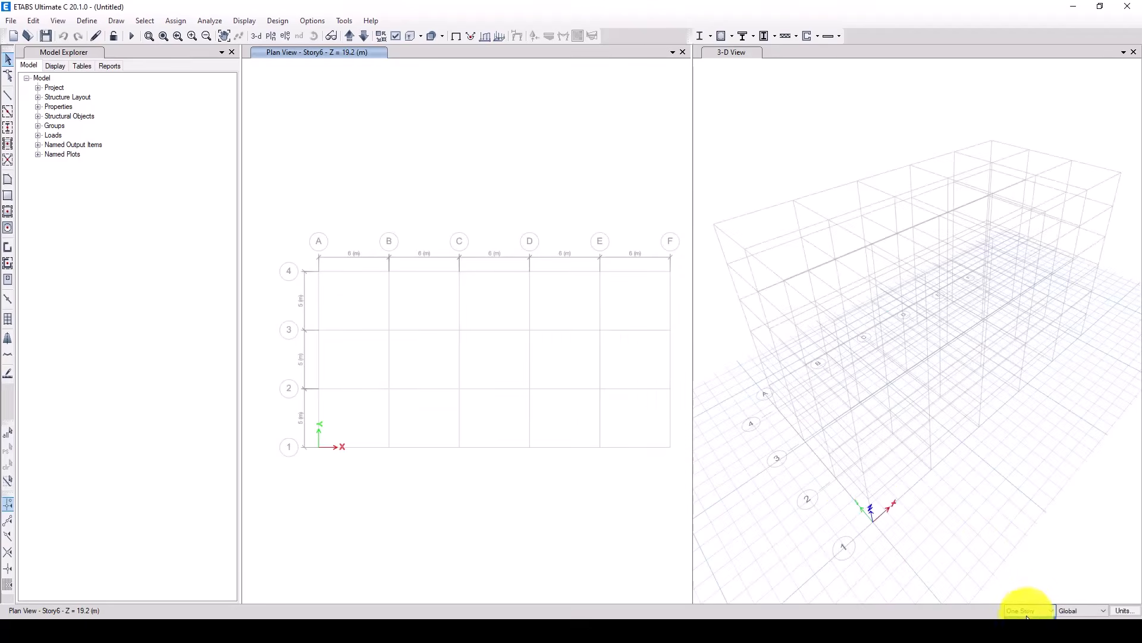
left_click(1024, 595)
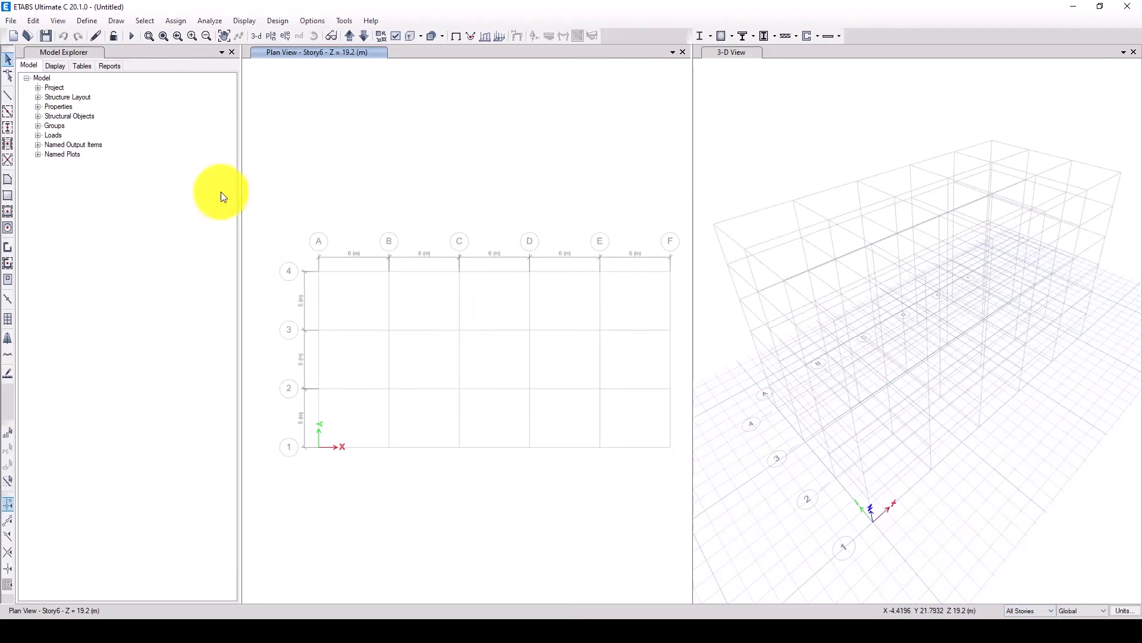
left_click(9, 132)
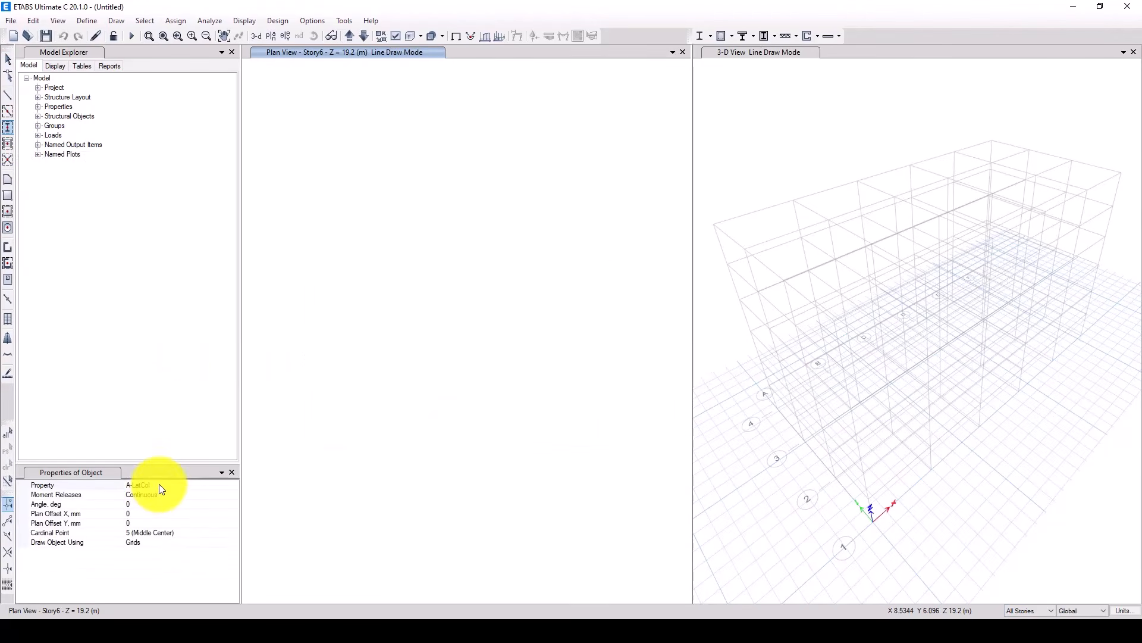
left_click(234, 485)
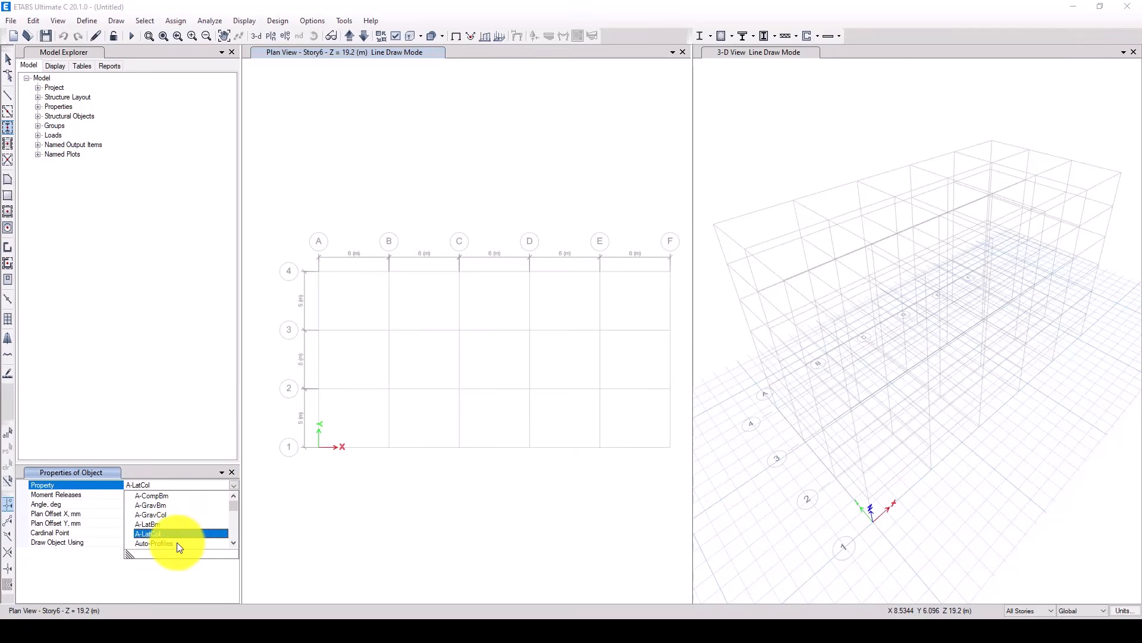
left_click(171, 543)
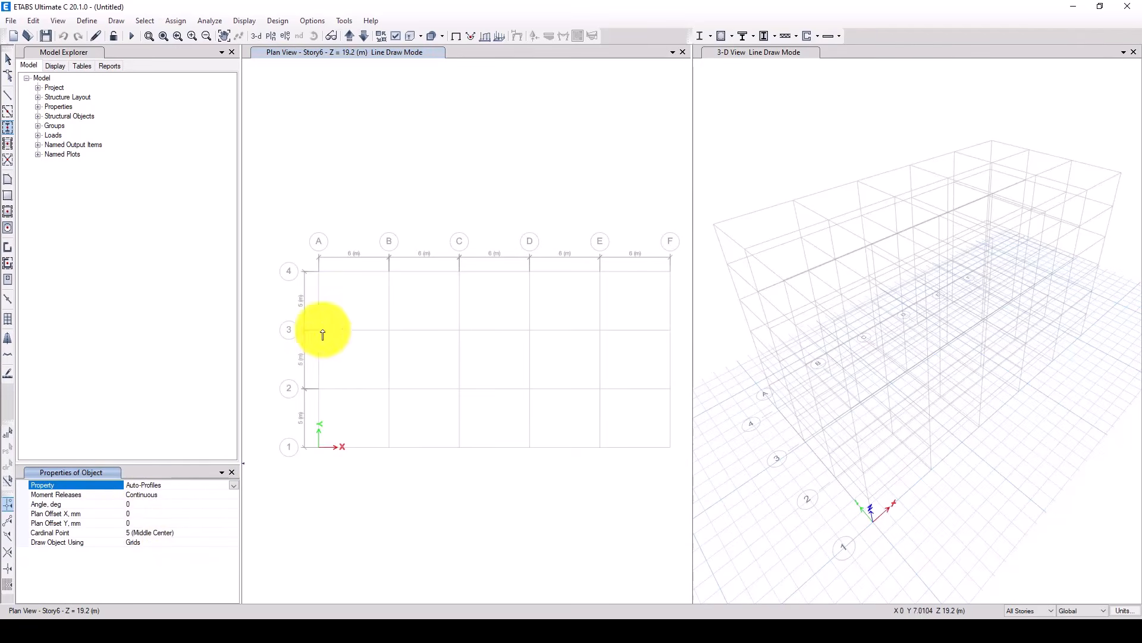
left_click_drag(298, 244, 684, 470)
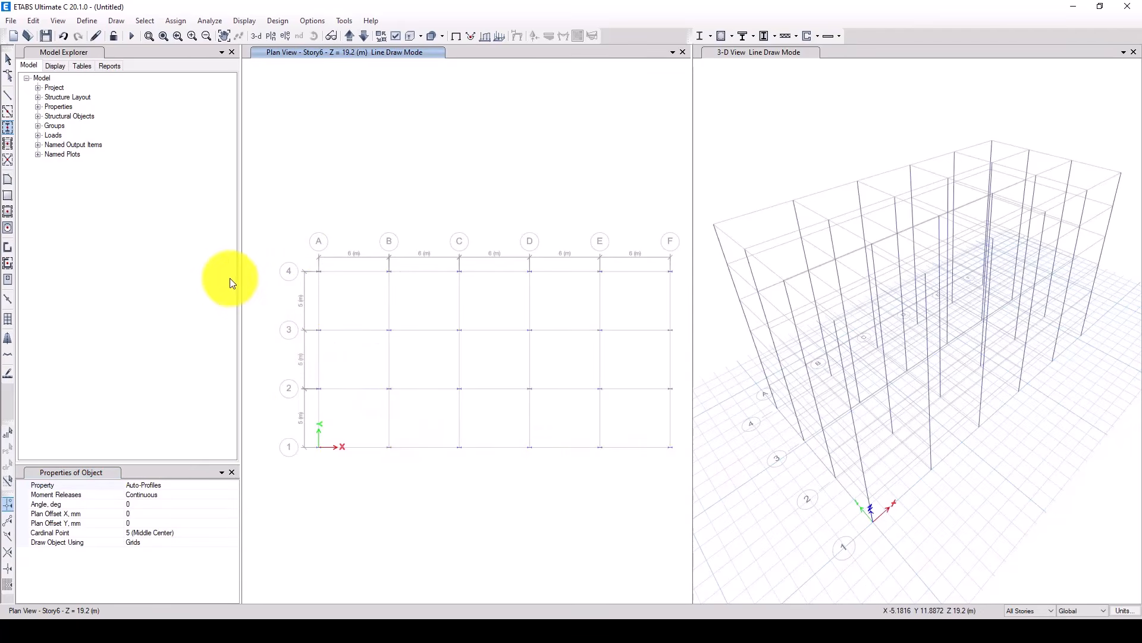
- Set the local axes angle of all columns on grid lines A and F to 90 degrees
key("Escape")
left_click_drag(292, 252, 339, 472)
left_click_drag(658, 245, 683, 476)
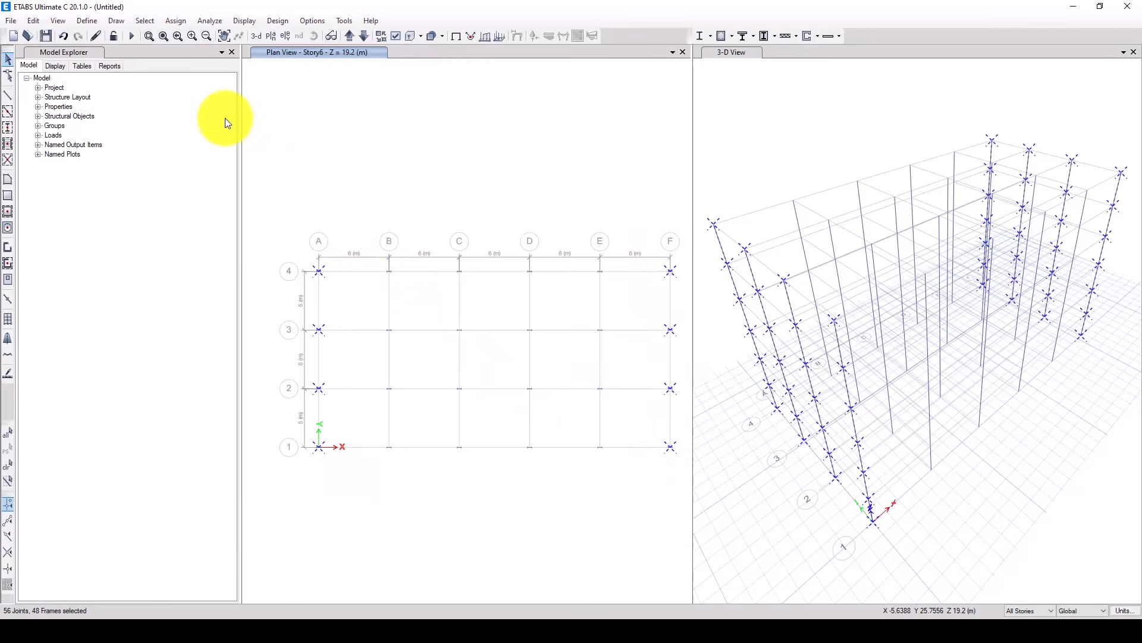
left_click(176, 20)
mouse_move(323, 50)
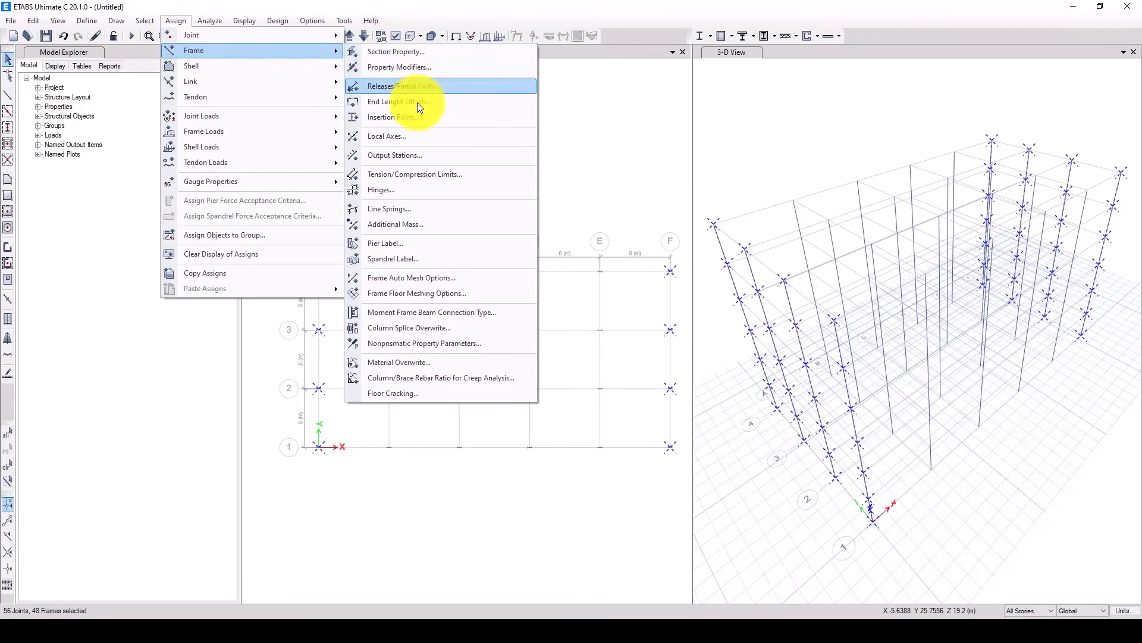
left_click(417, 141)
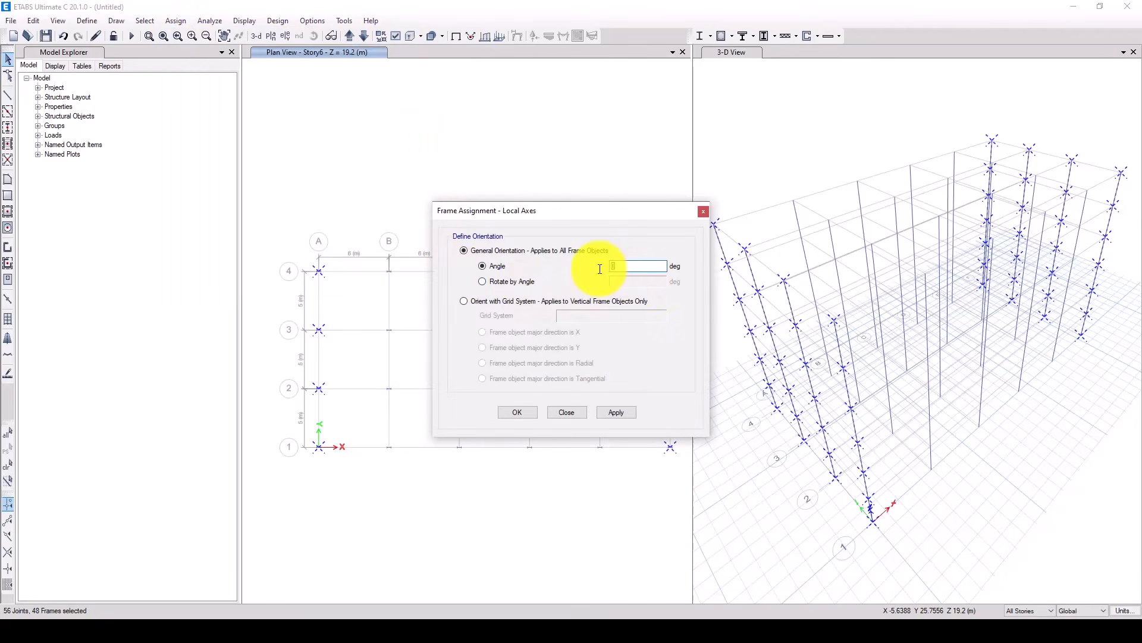
left_click(626, 410)
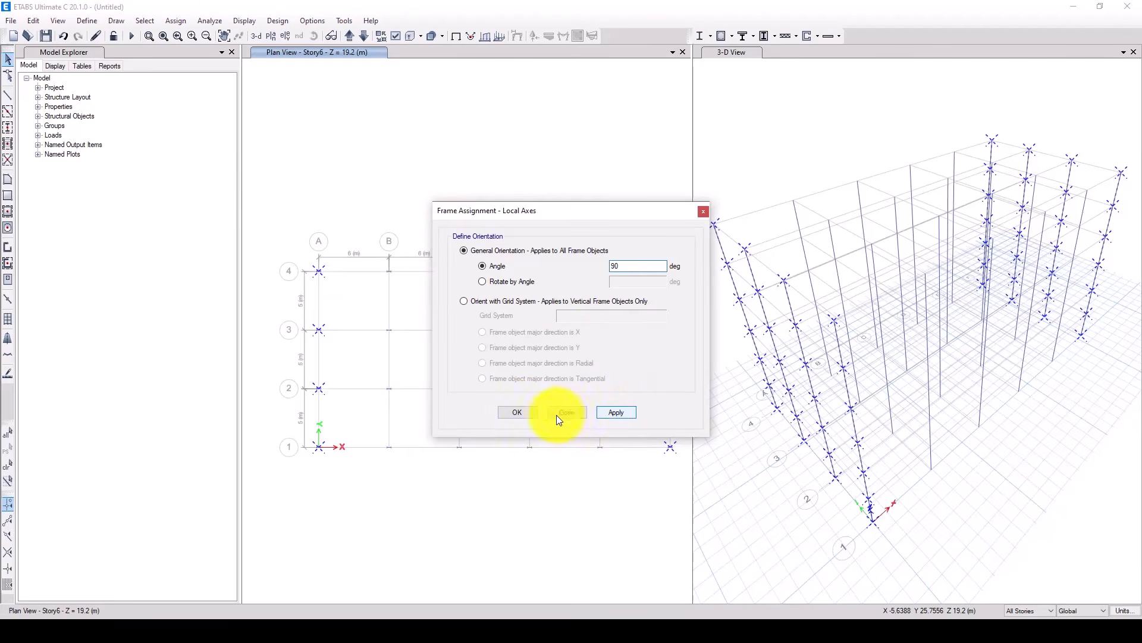
left_click(523, 411)
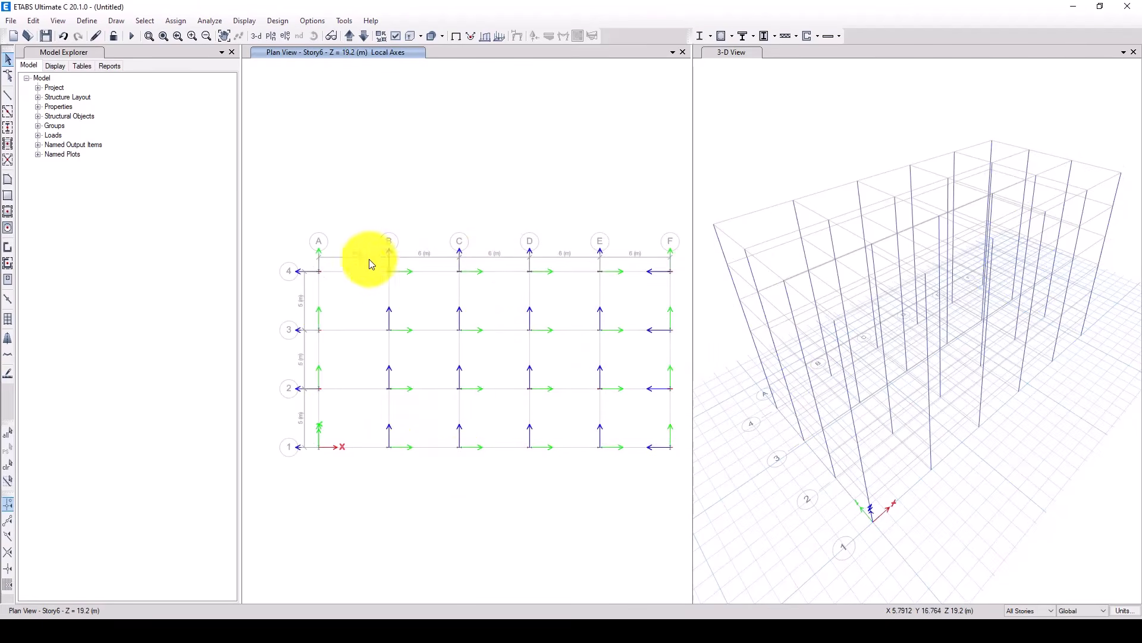
- Check the framing plan in the Word brief and draw Auto-Profiles beams along all grid lines back in ETABS
mouse_move(351, 610)
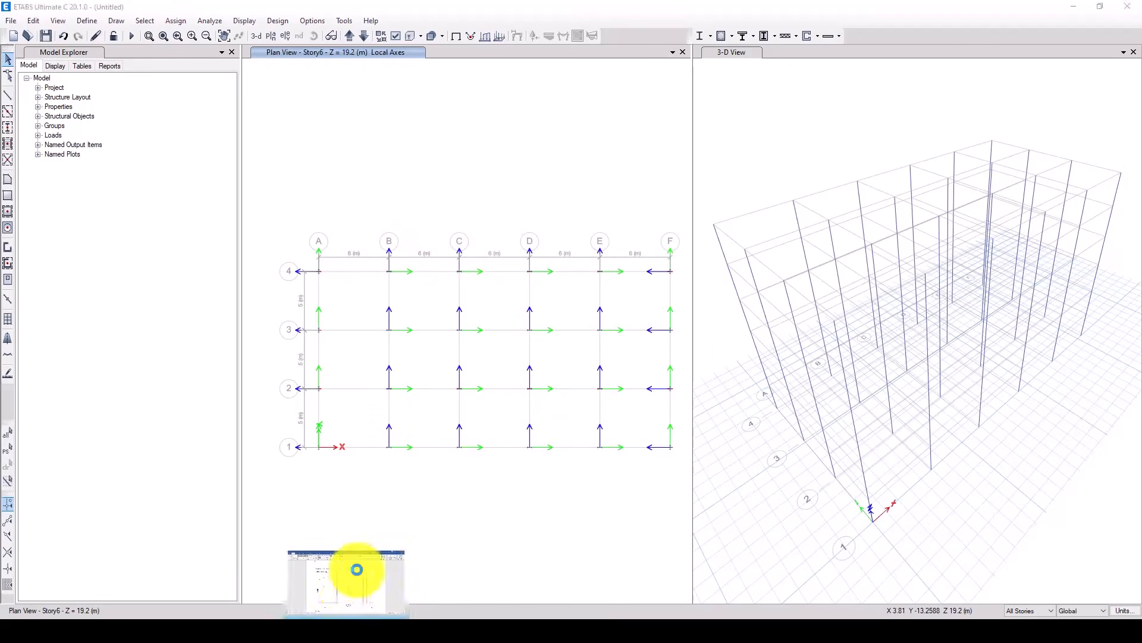
left_click(360, 571)
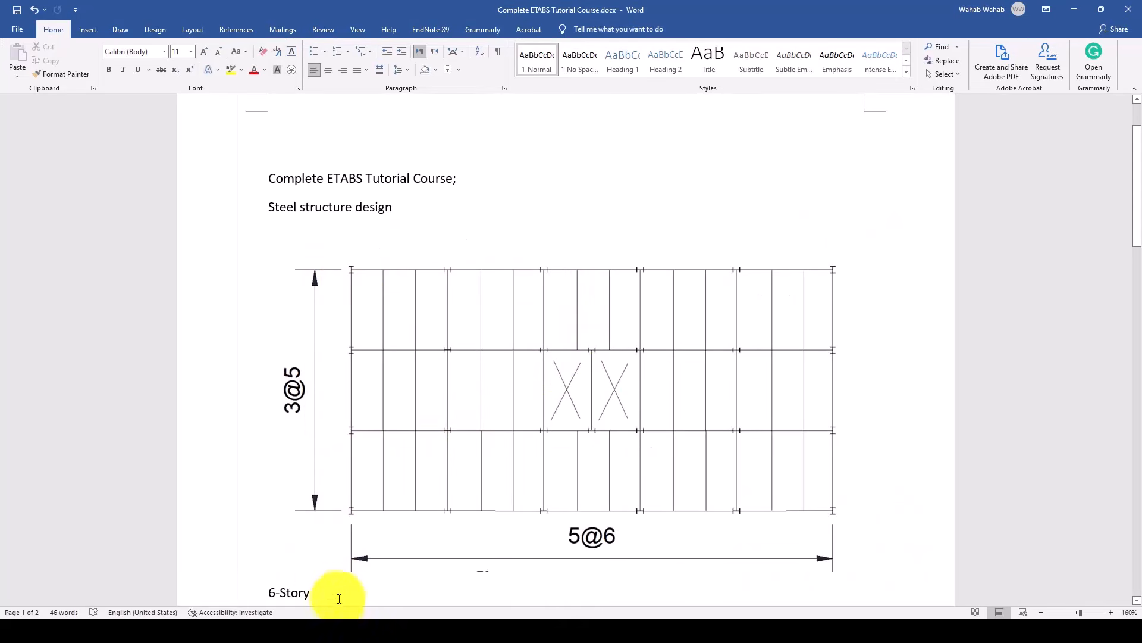
left_click(431, 631)
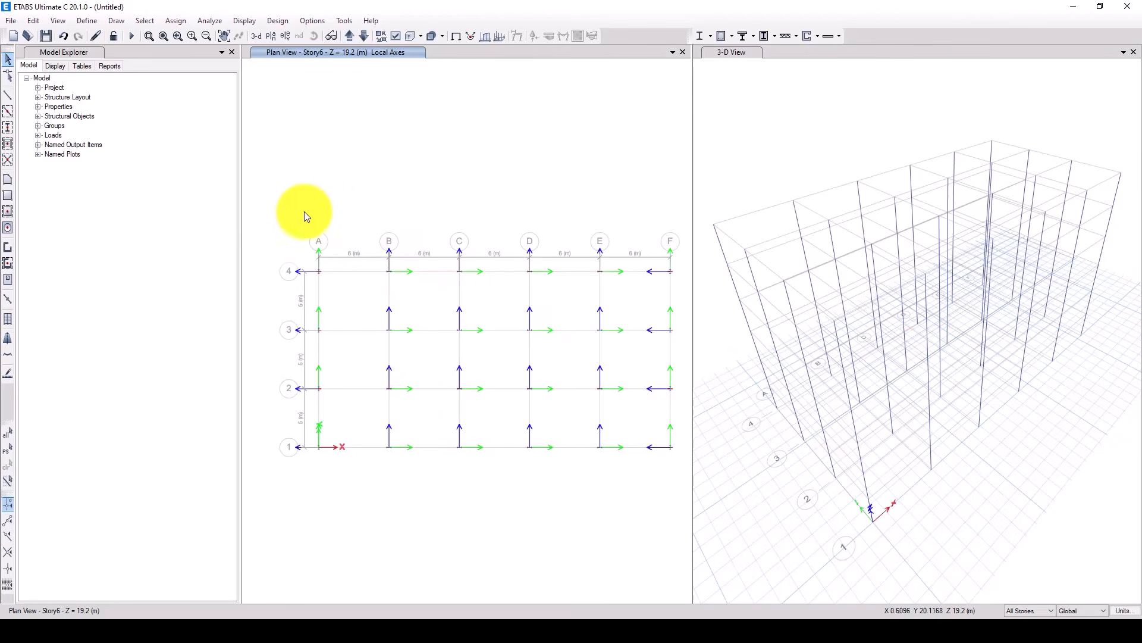
left_click(9, 113)
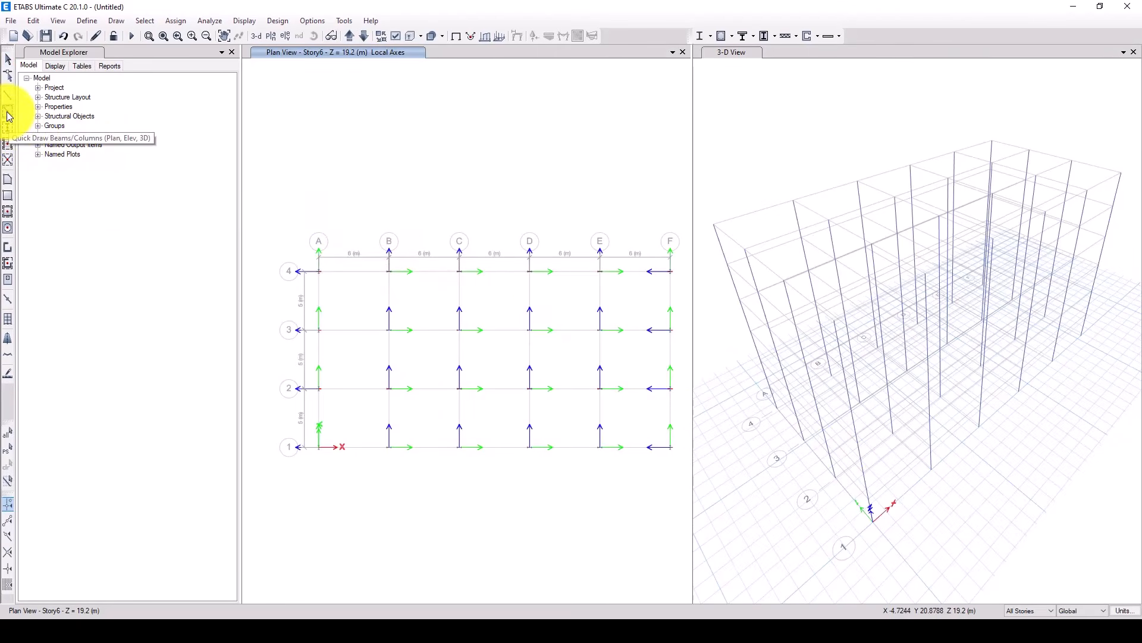
left_click(351, 273)
scroll(312, 264, "down", 4)
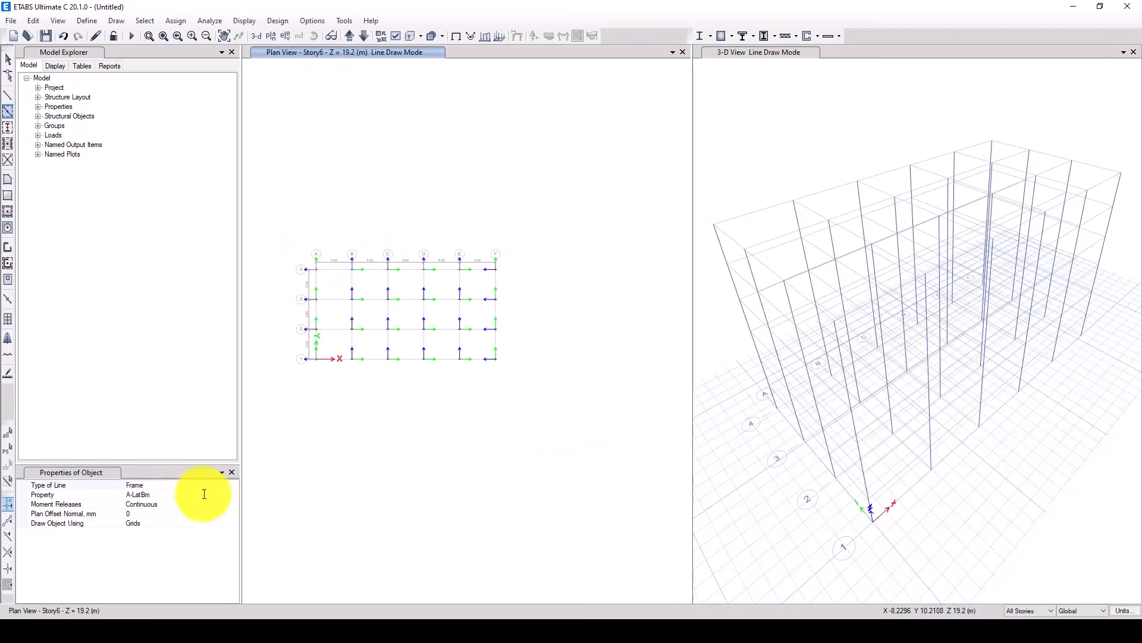
left_click(234, 495)
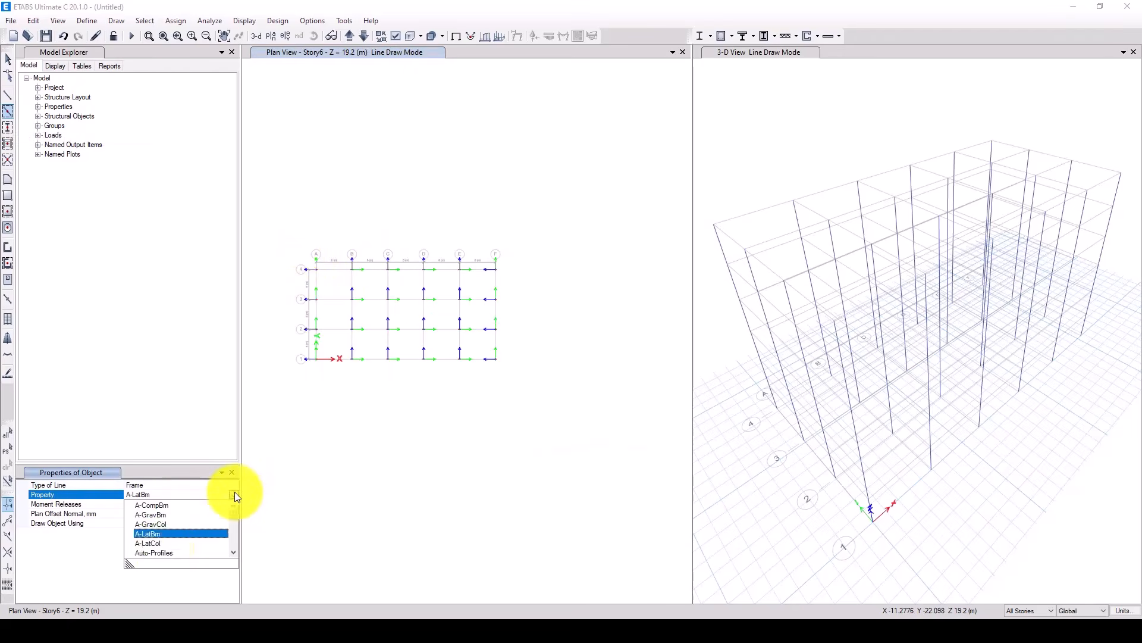
left_click(163, 551)
mouse_move(281, 226)
left_mouse_down()
mouse_move(390, 362)
mouse_move(533, 419)
mouse_move(497, 390)
left_mouse_up()
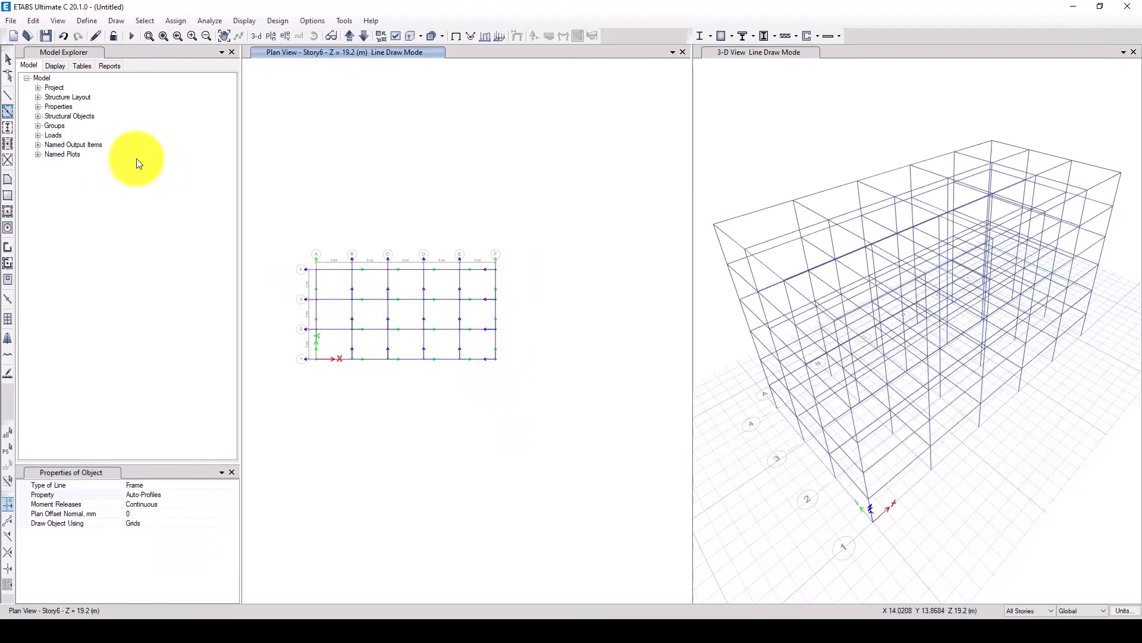
- Show the frames as extruded sections in the 3D view and inspect the structure from a lower angle
left_click(812, 141)
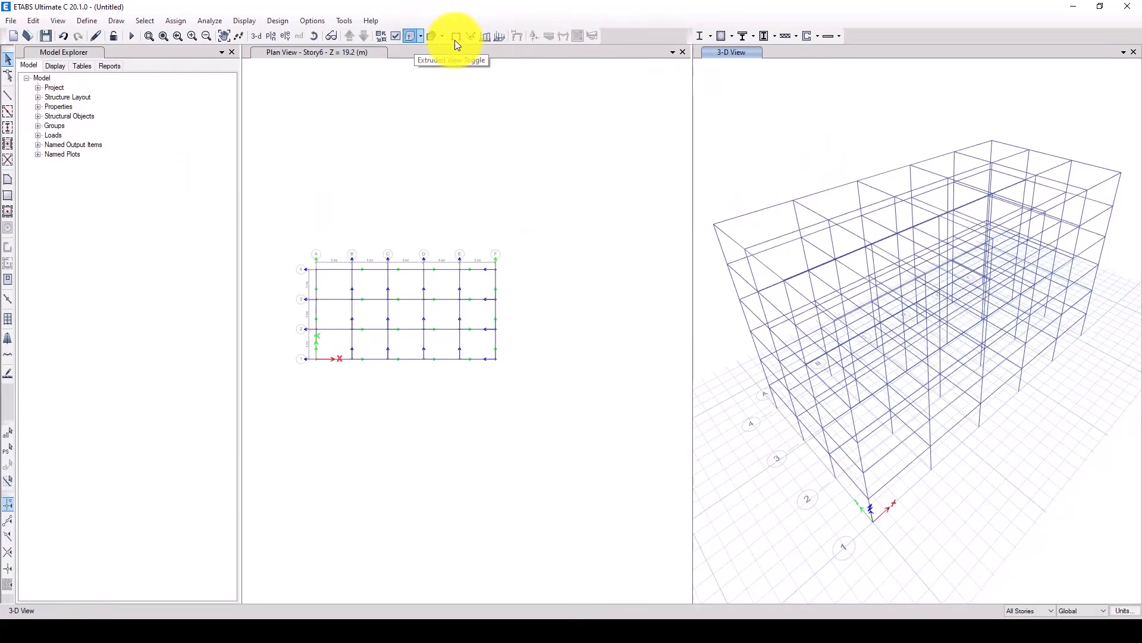
left_click(433, 37)
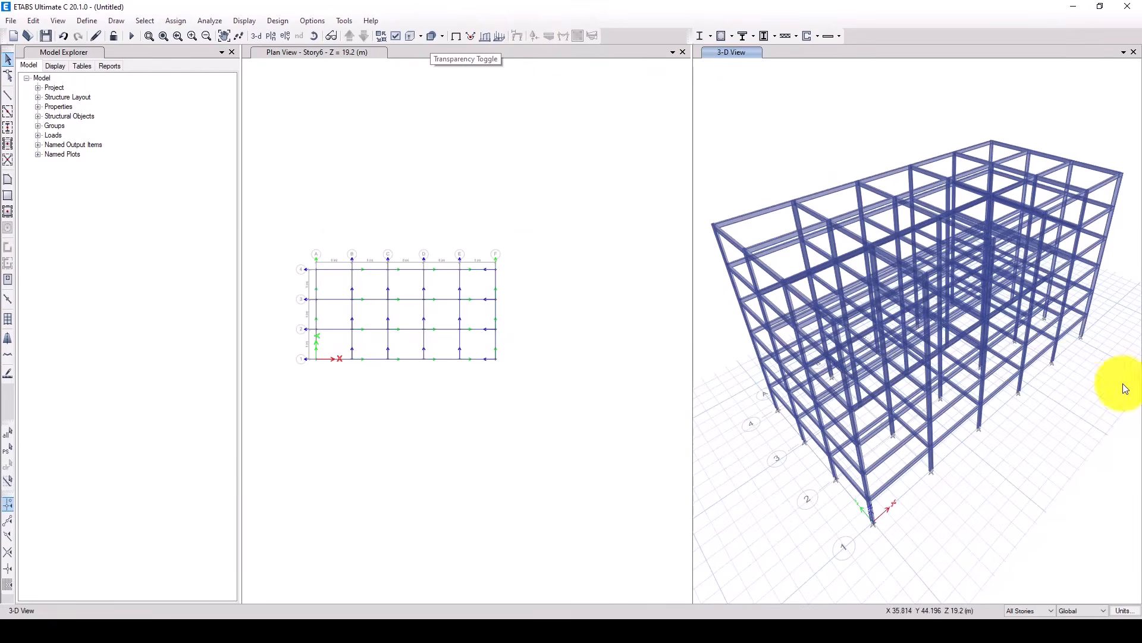
middle_click_drag(994, 396, 882, 287, "shift")
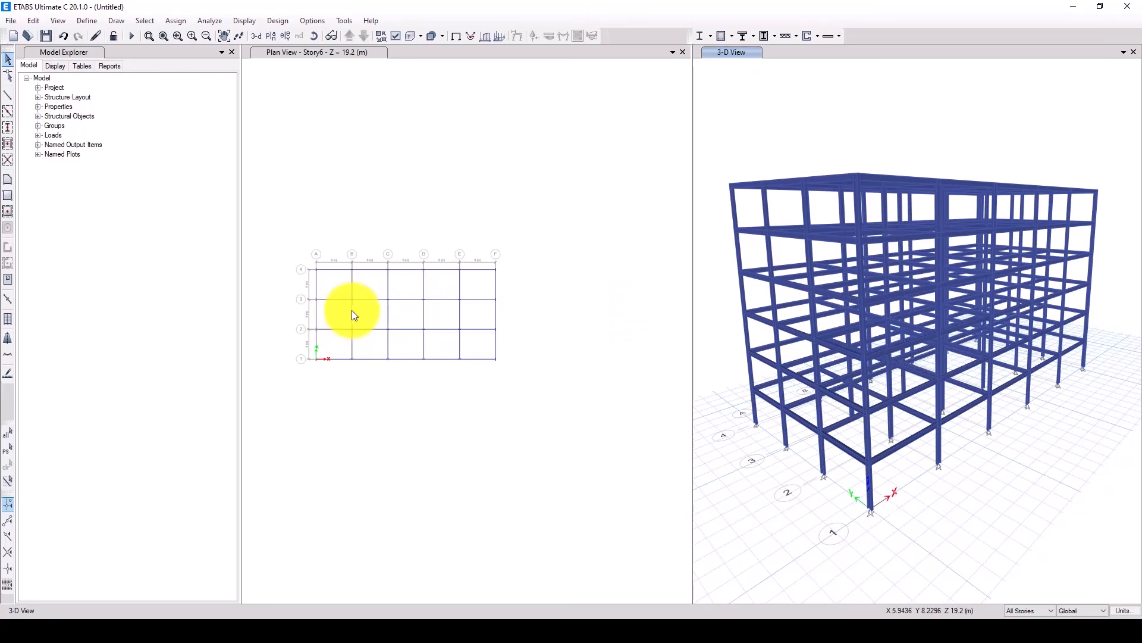
- Change the 3D view to the elevation along grid line C
scroll(352, 309, "up", 2)
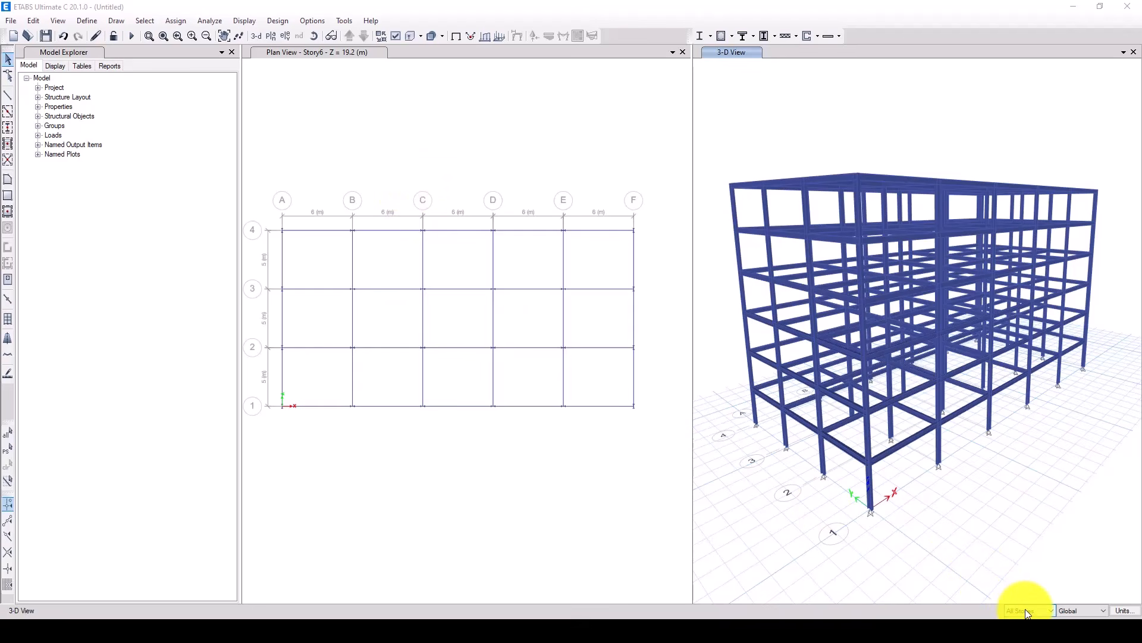
left_click(287, 37)
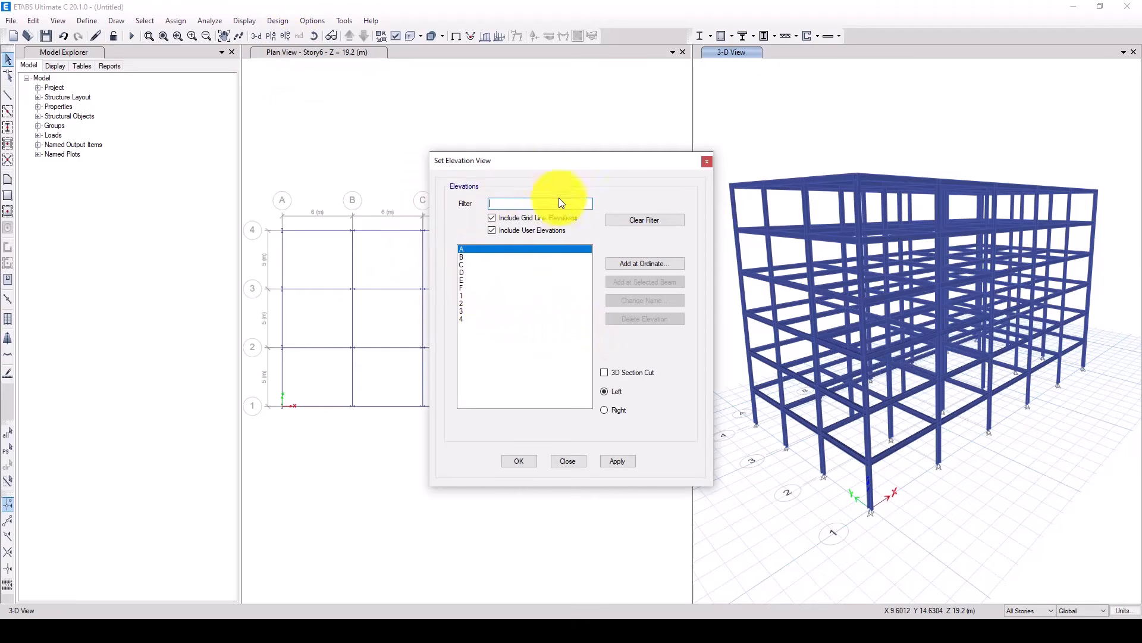
left_click(432, 327)
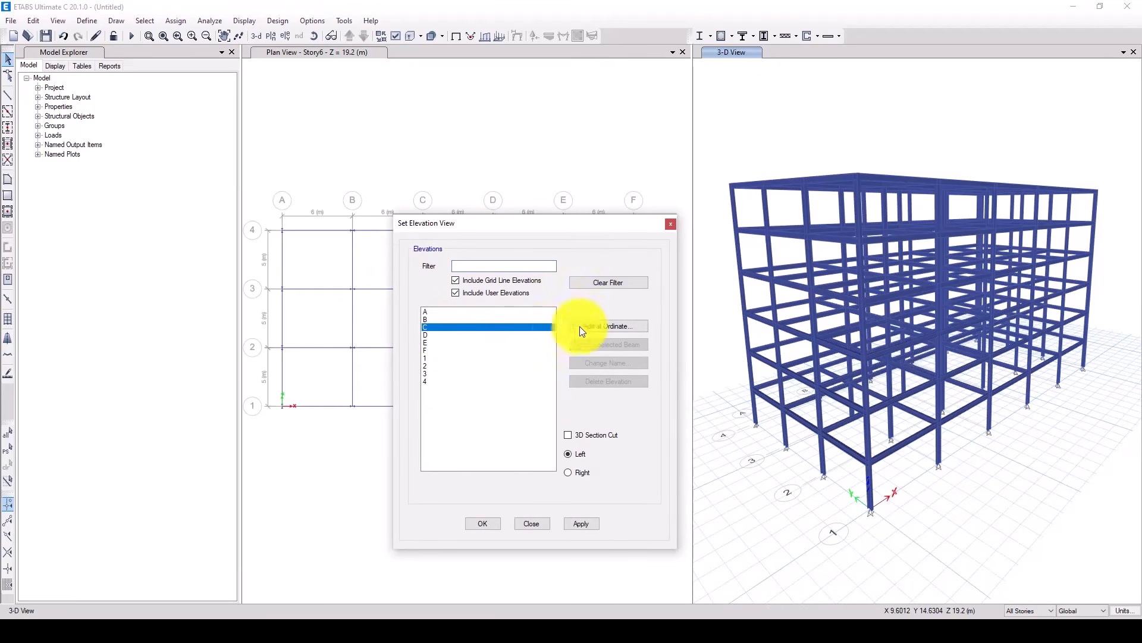
left_click(491, 522)
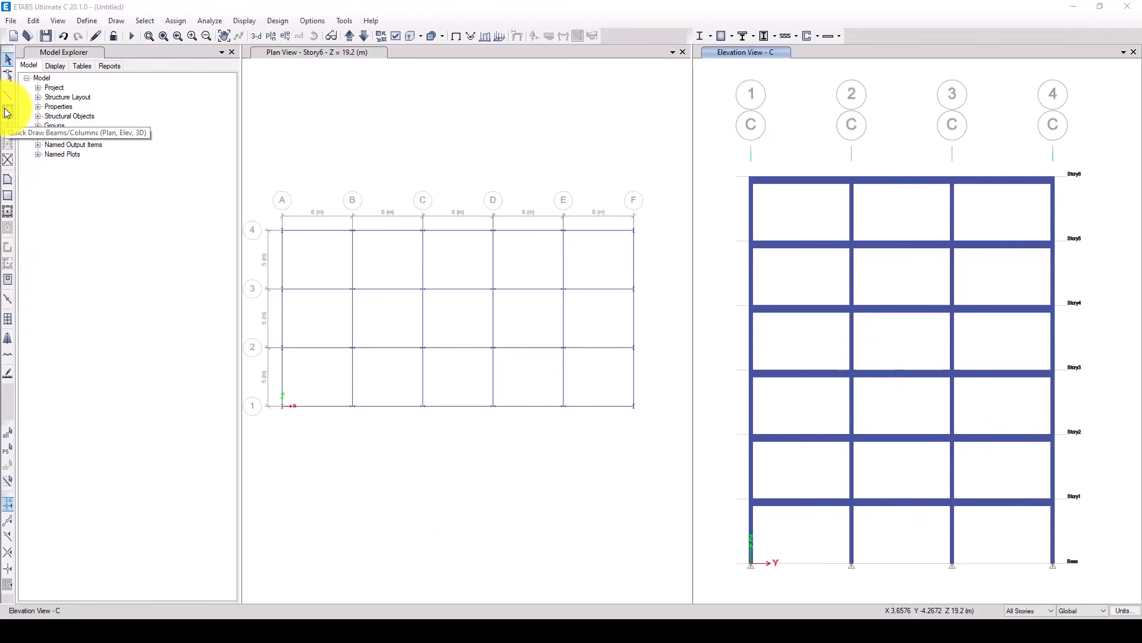
- Set up quick brace drawing with the Auto-Profiles section and Inverted V bracing
left_click(8, 162)
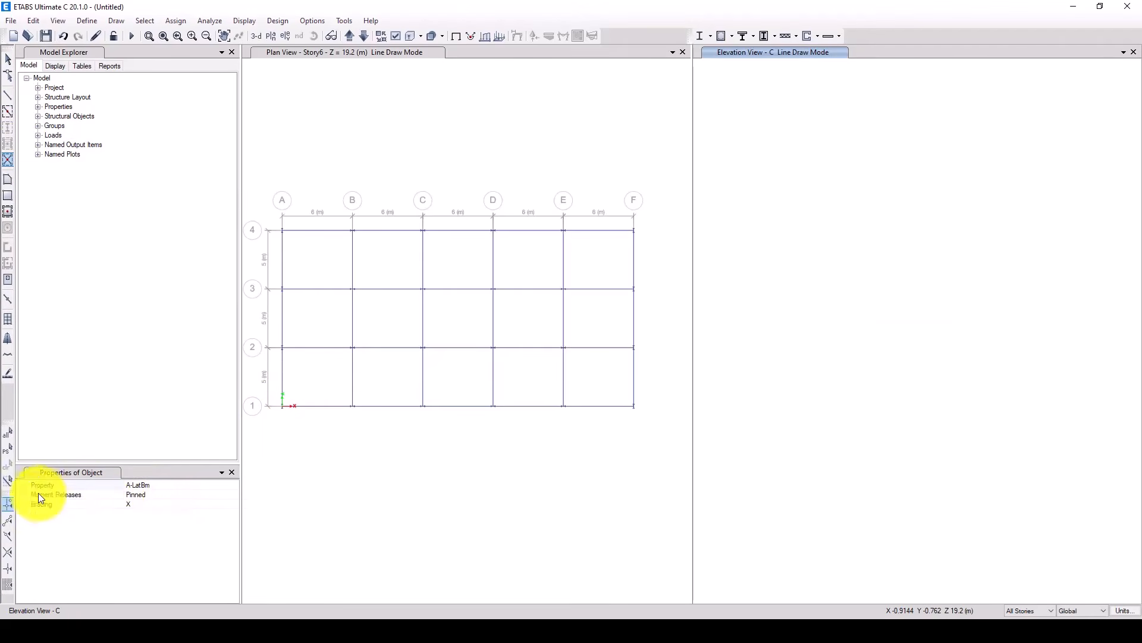
left_click(235, 486)
left_click(158, 543)
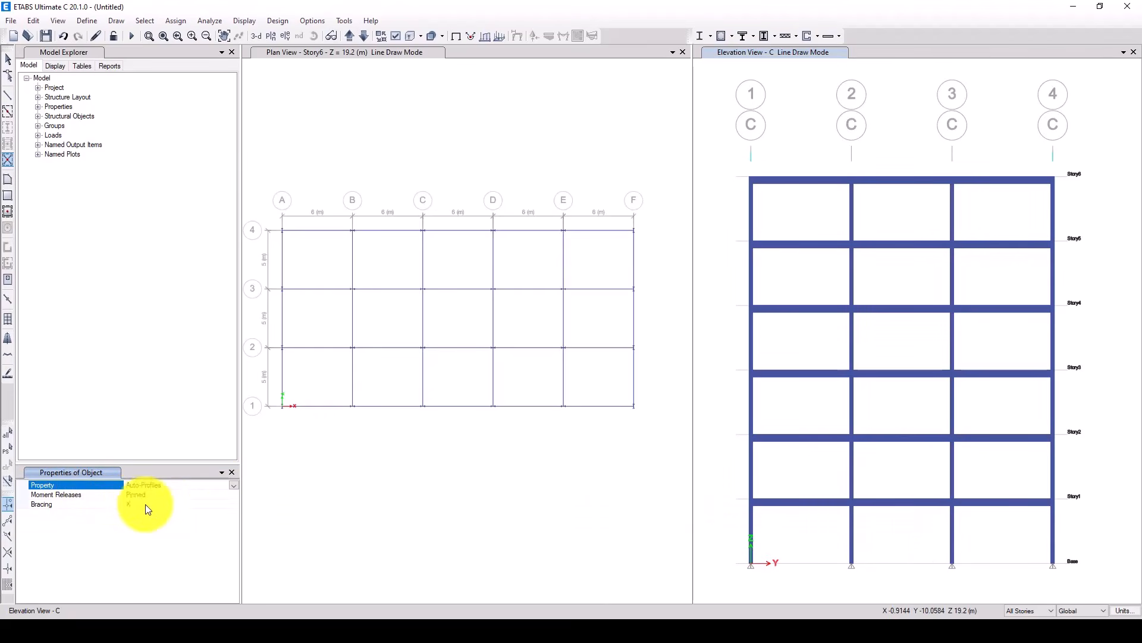
left_click(209, 503)
left_click(232, 505)
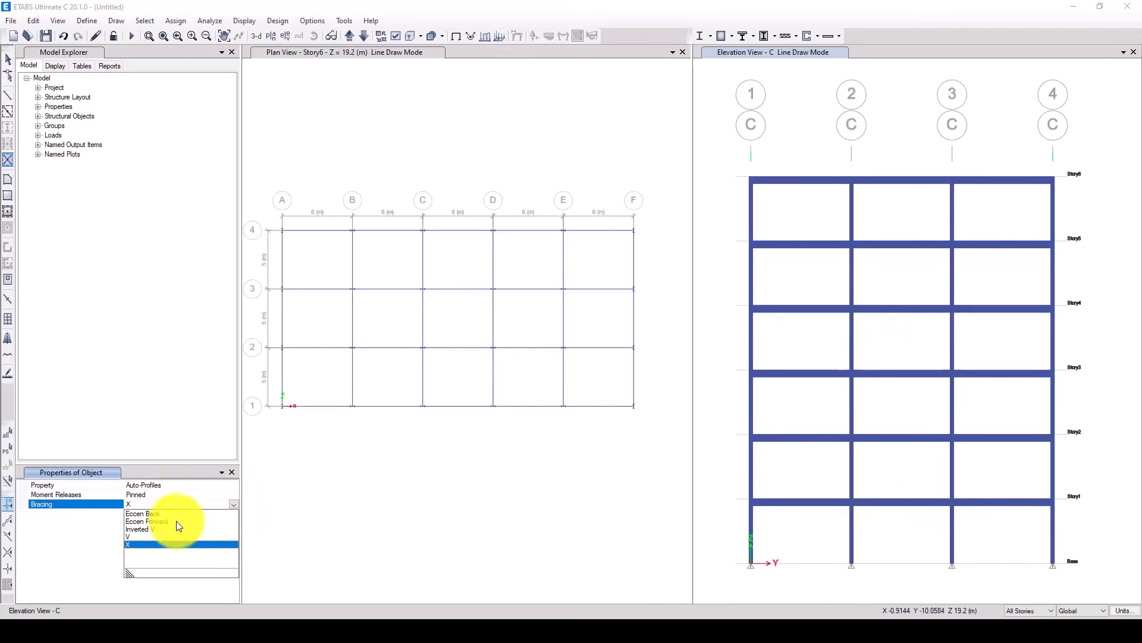
left_click(149, 529)
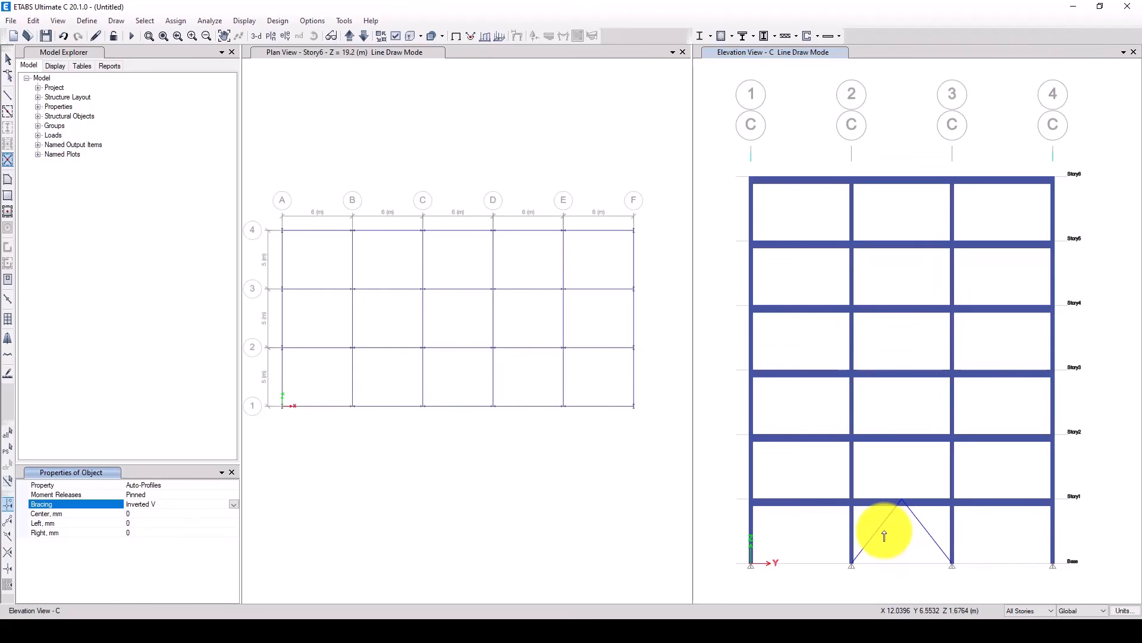
- Limit drawing to One Story and add an inverted V brace on each of the six stories between grids 2 and 3 on elevation C
left_click(1026, 608)
left_click(1018, 620)
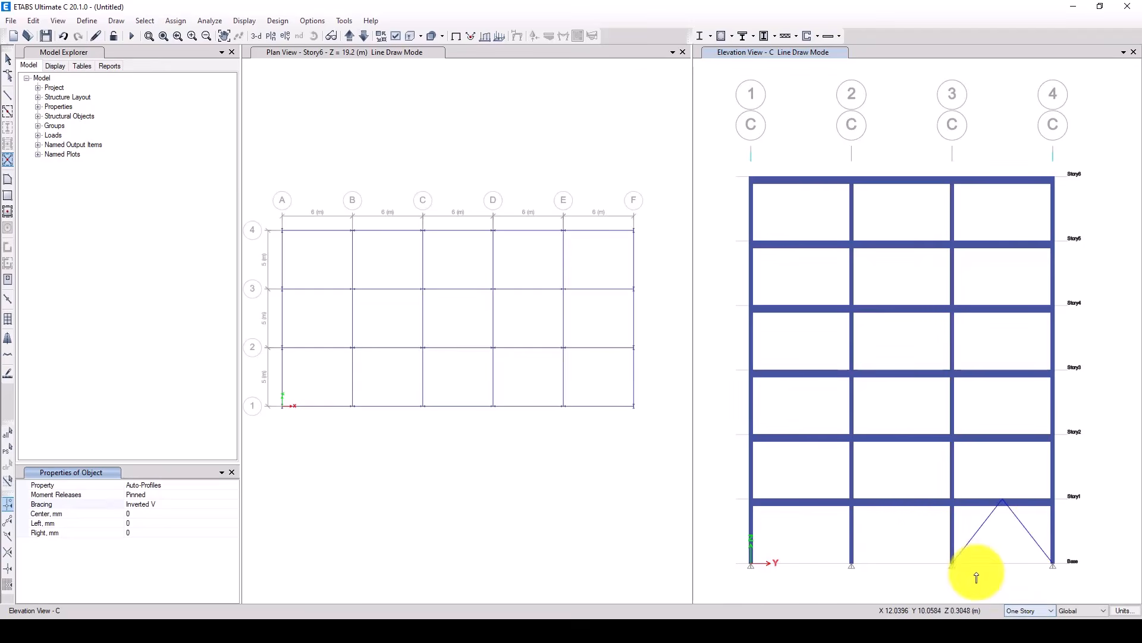
left_click(907, 509)
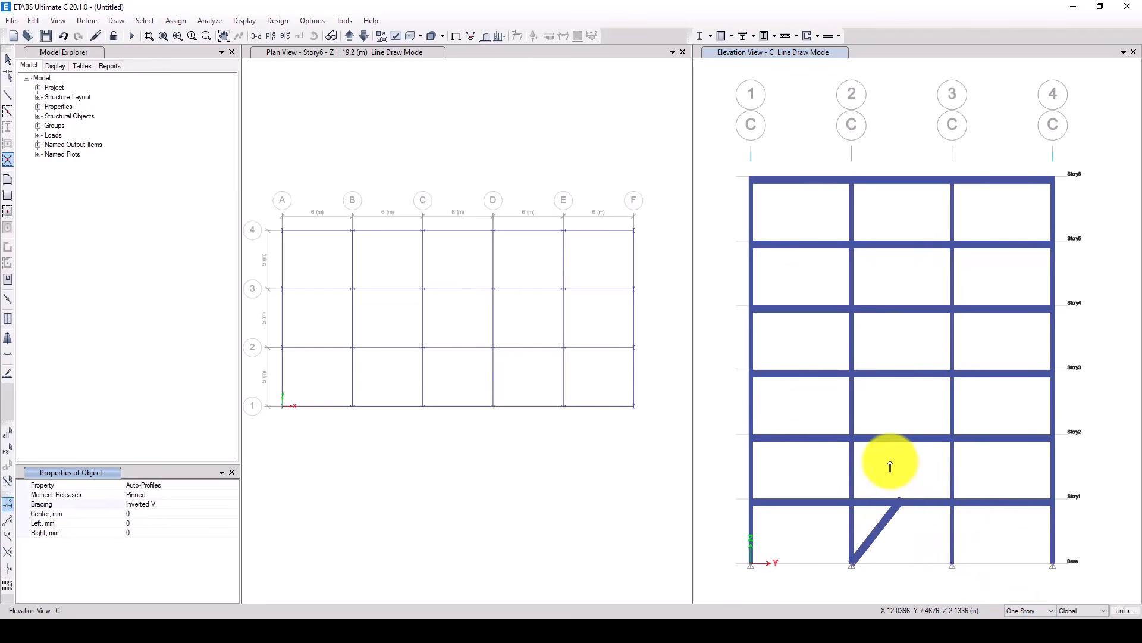
left_click(891, 464)
left_click(905, 398)
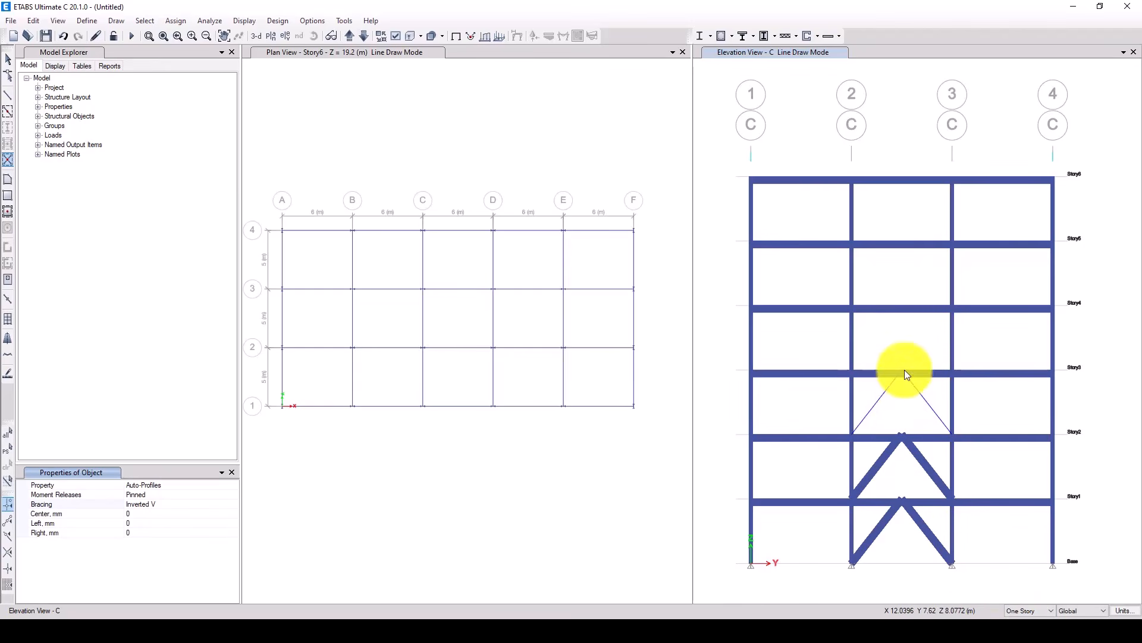
left_click(901, 324)
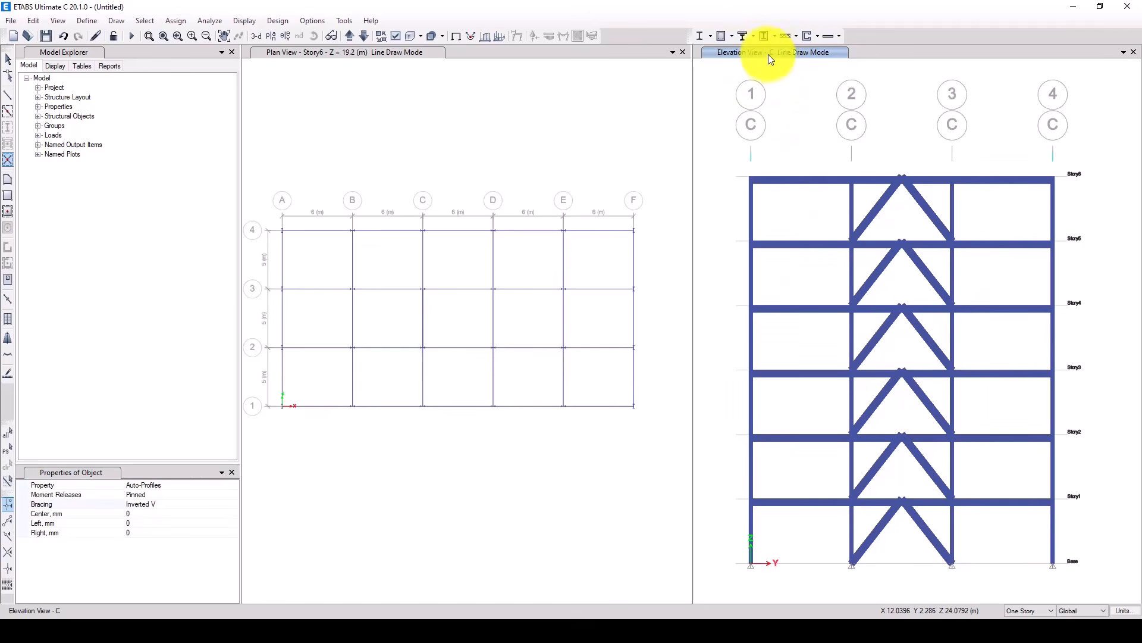
- Switch to elevation D and draw inverted V braces between grids 2 and 3 on all six stories
left_click(364, 35)
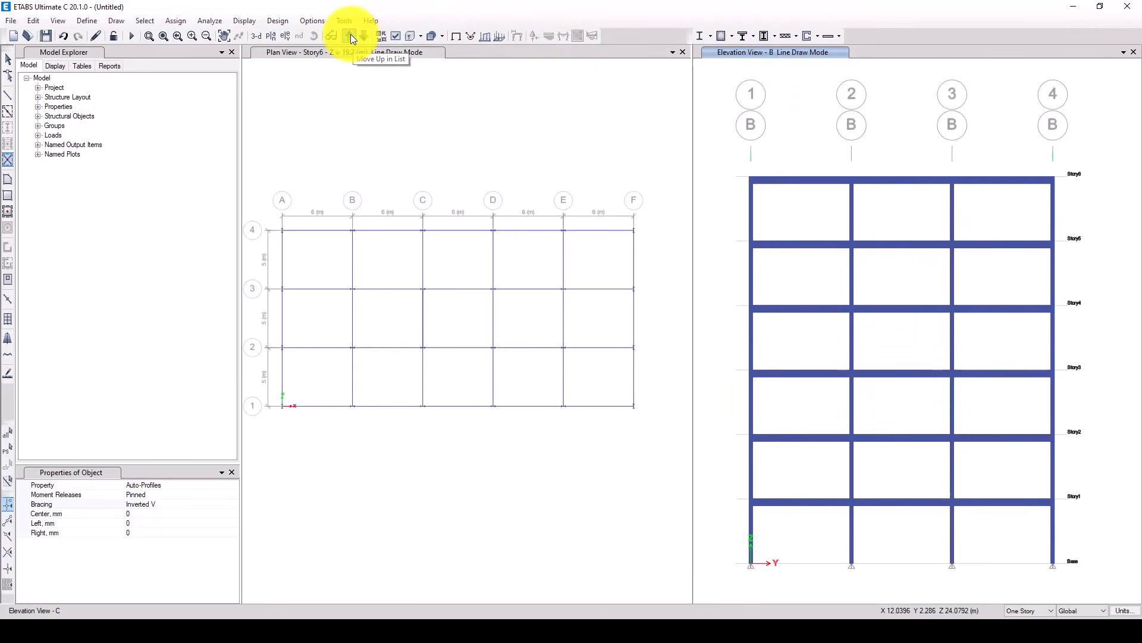
left_click(351, 36)
left_click(906, 469)
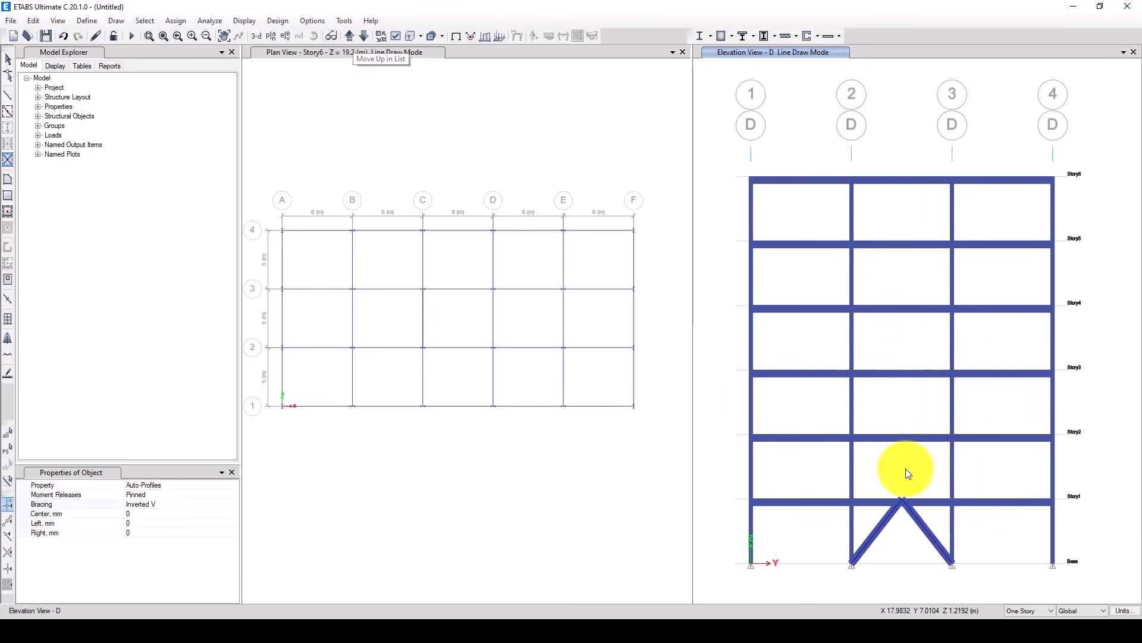
left_click(912, 343)
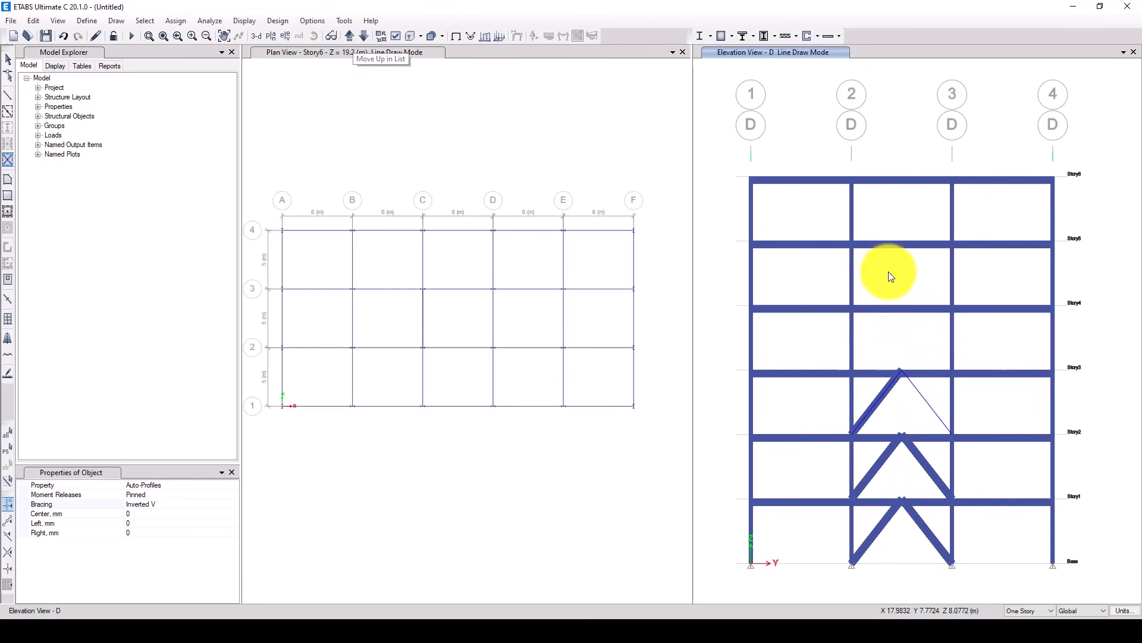
left_click(892, 250)
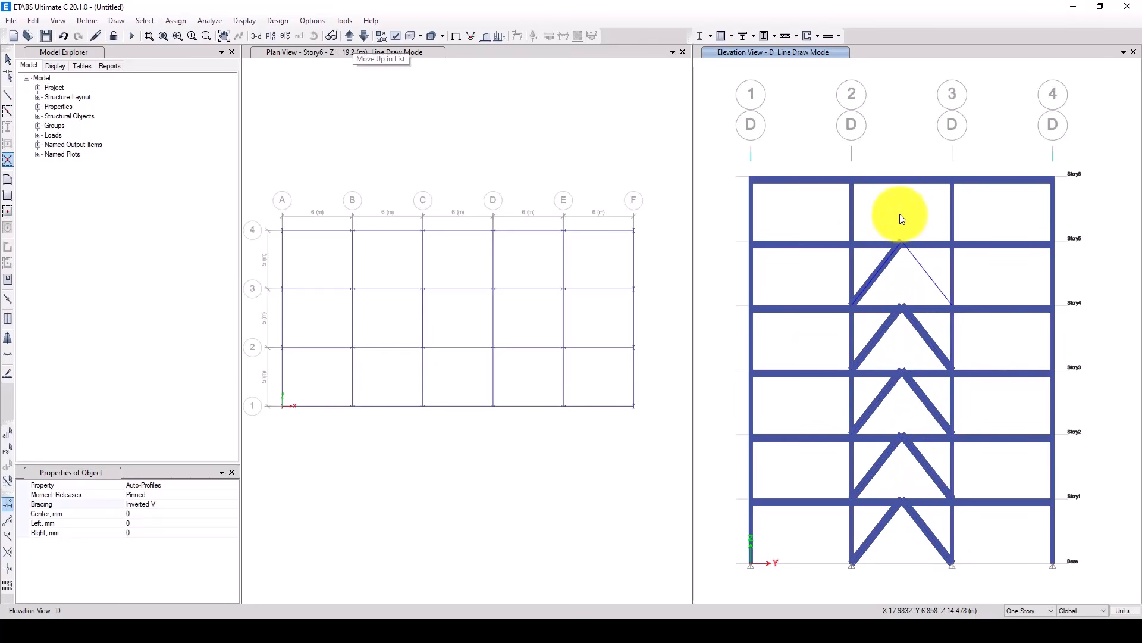
left_click(900, 214)
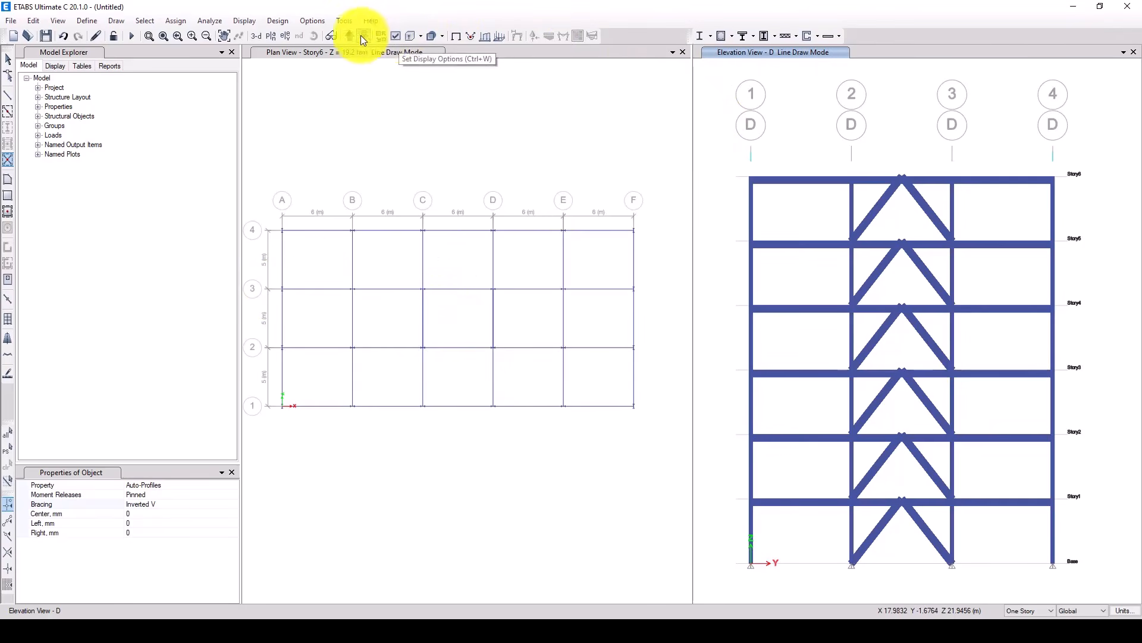
- Show the elevation along grid line 3 and draw inverted V braces between grids C and D on all six stories
left_click(286, 35)
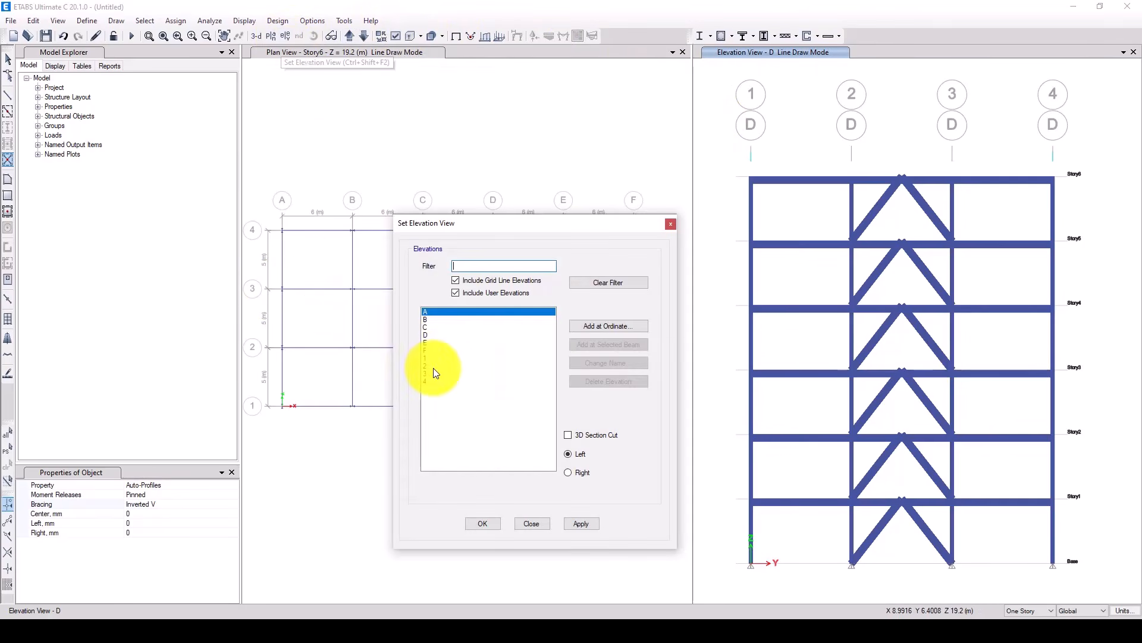
left_click(428, 374)
left_click(482, 524)
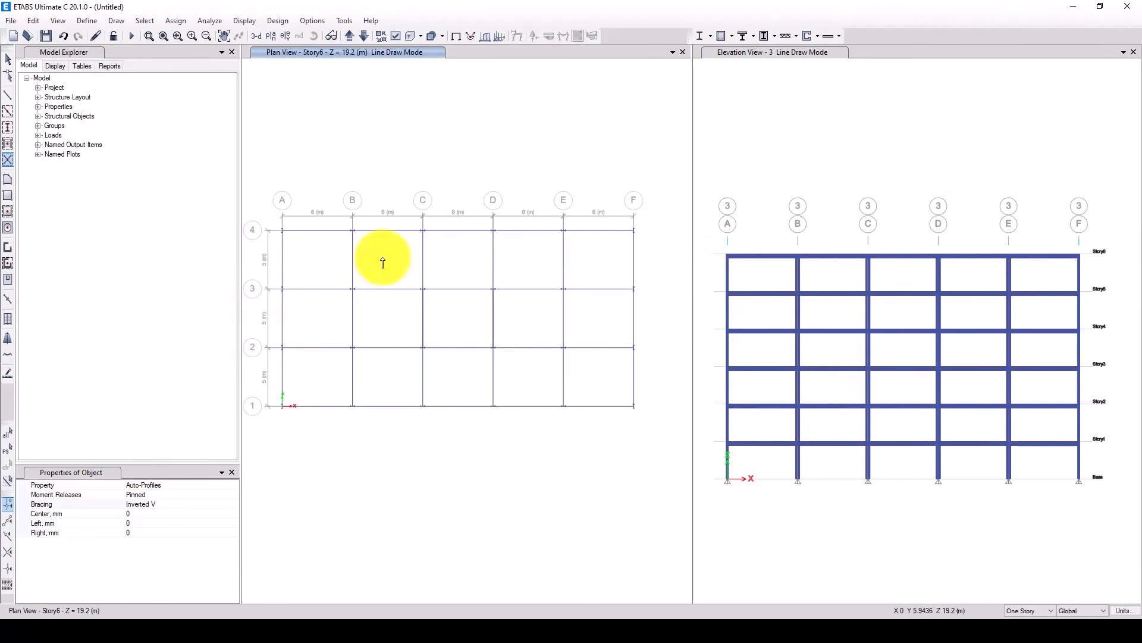
left_click(912, 427)
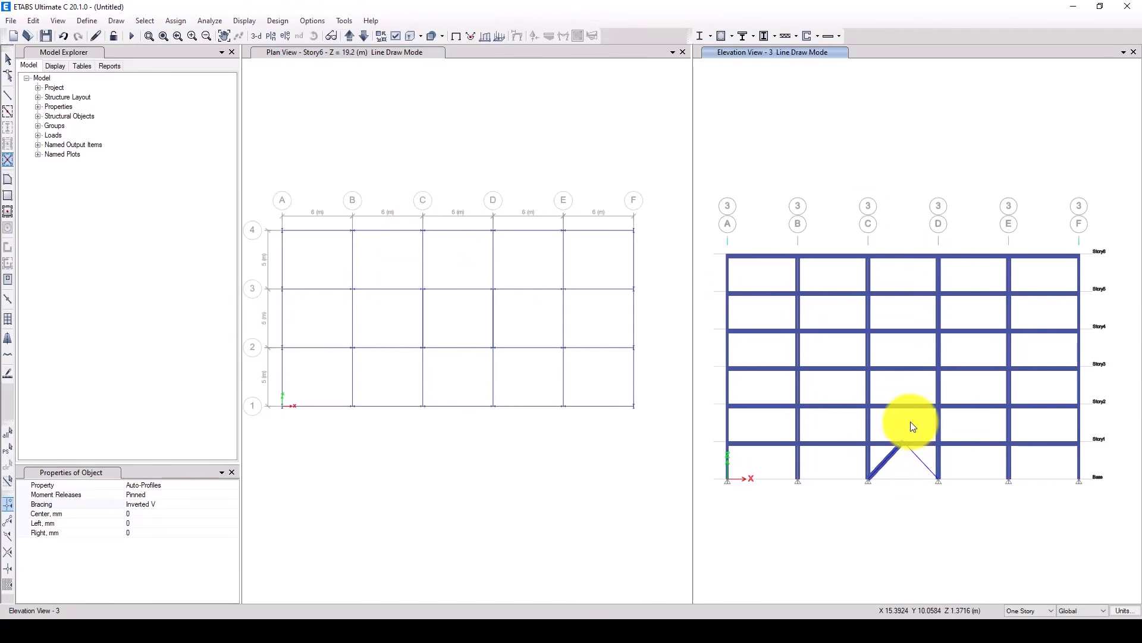
left_click(907, 419)
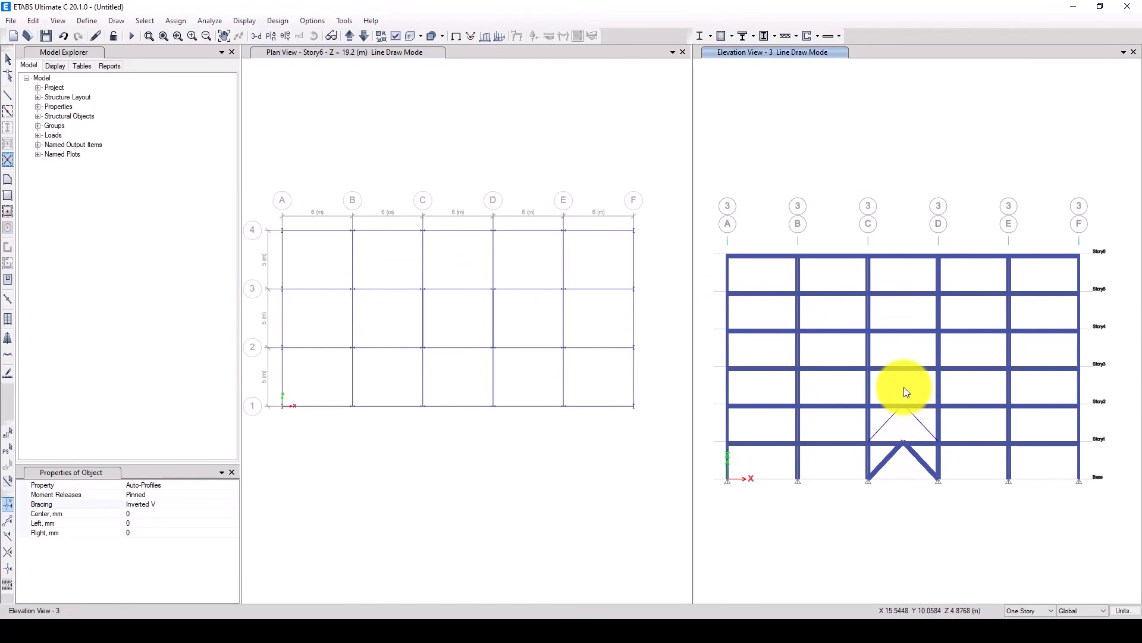
left_click(905, 348)
left_click(900, 308)
left_click(898, 267)
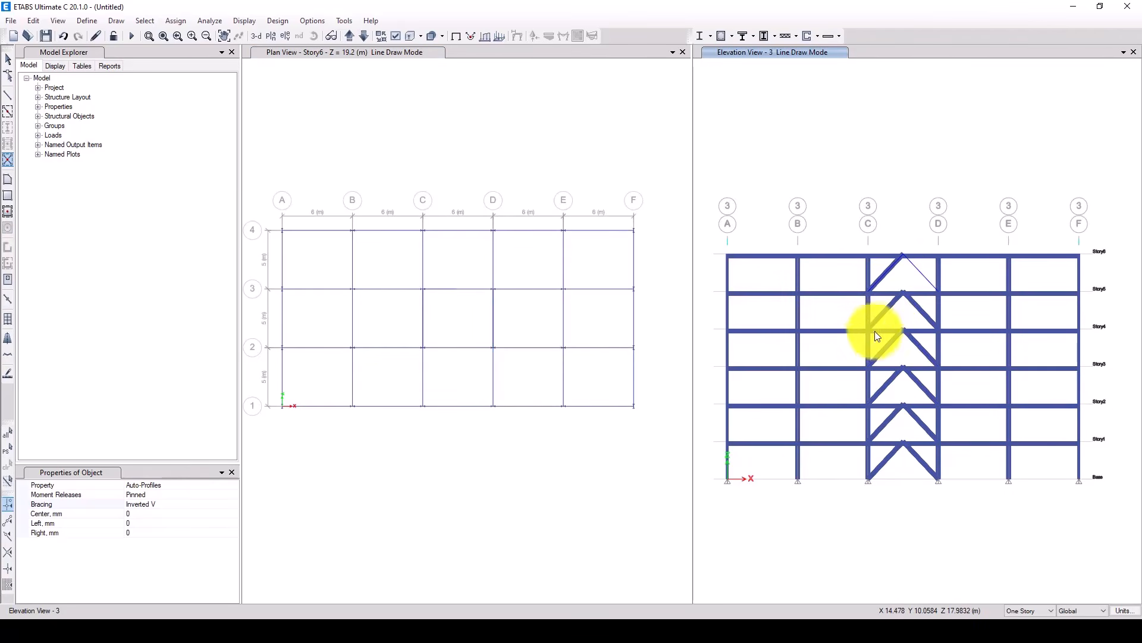
left_click(773, 324)
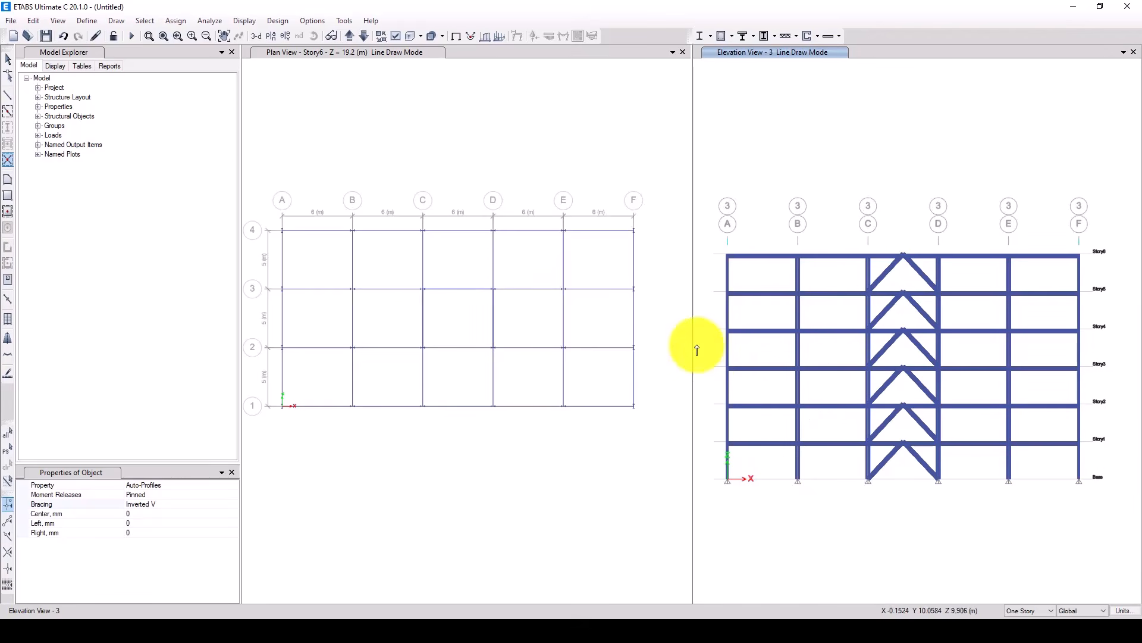
- End brace drawing and inspect the new braces in the default 3D view from several angles
left_click(7, 62)
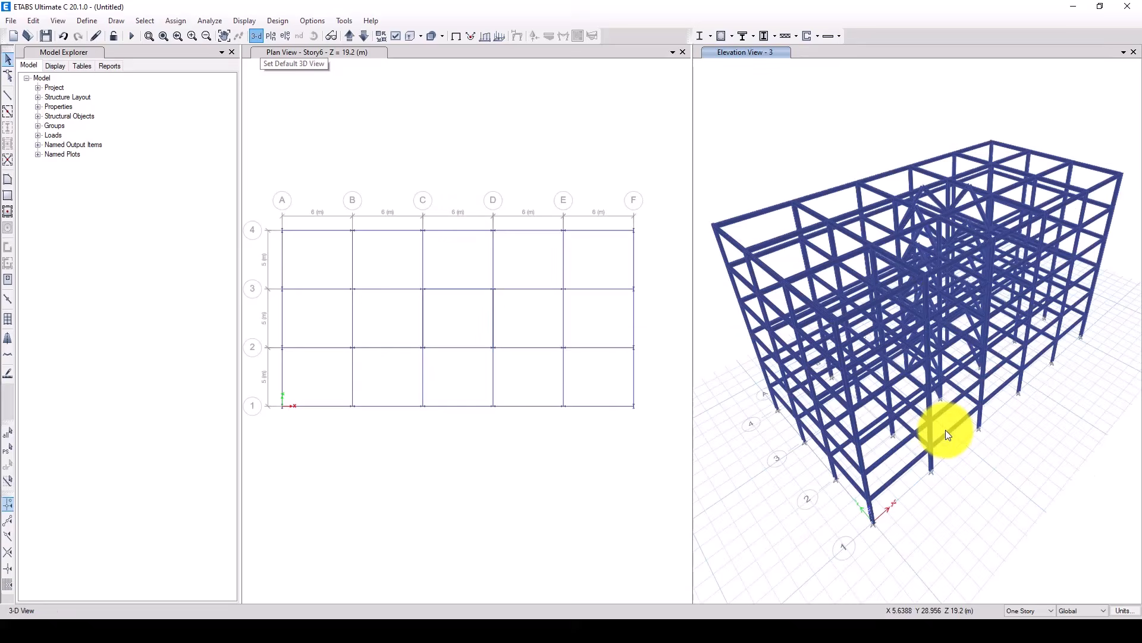
middle_click_drag(921, 453, 902, 362, "shift")
scroll(944, 397, "up", 2)
middle_click_drag(943, 398, 971, 375, "shift")
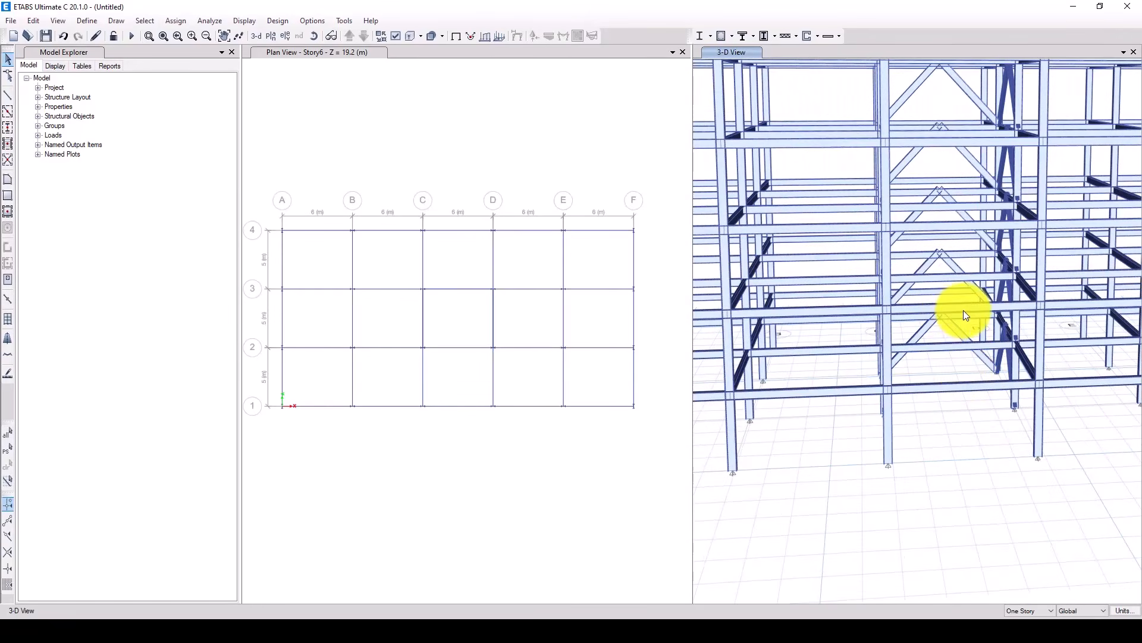
middle_click_drag(966, 315, 944, 437, "shift")
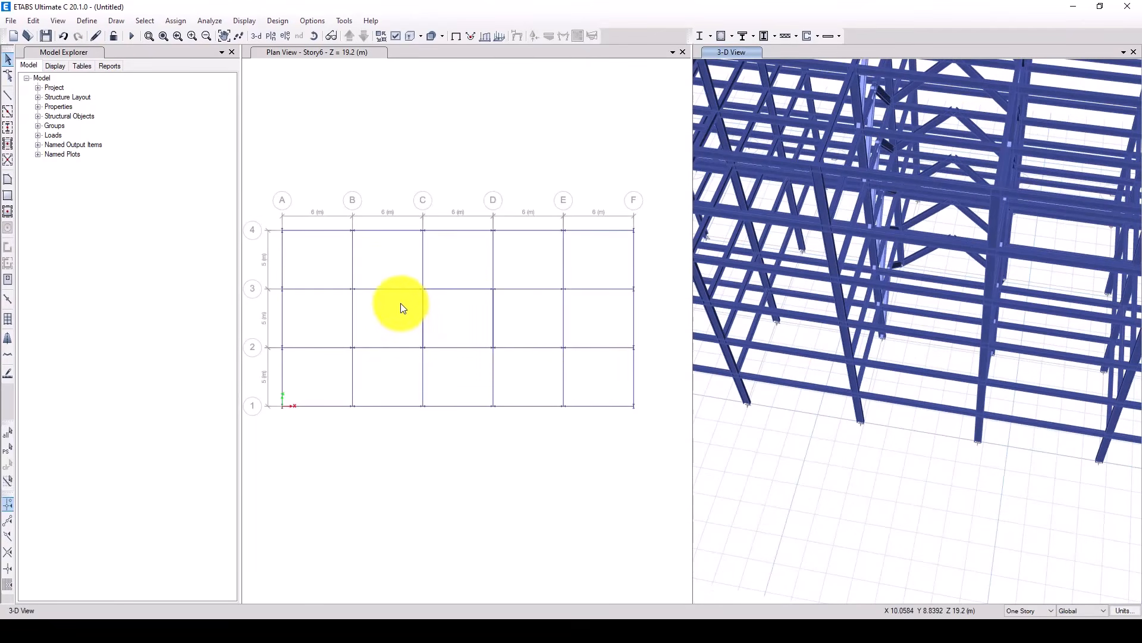
- With All Stories active, select the braced frame on grid C between grids 2 and 3 and replicate it once linearly with dx 3 m, dy 0
left_click(1030, 610)
left_click(1028, 601)
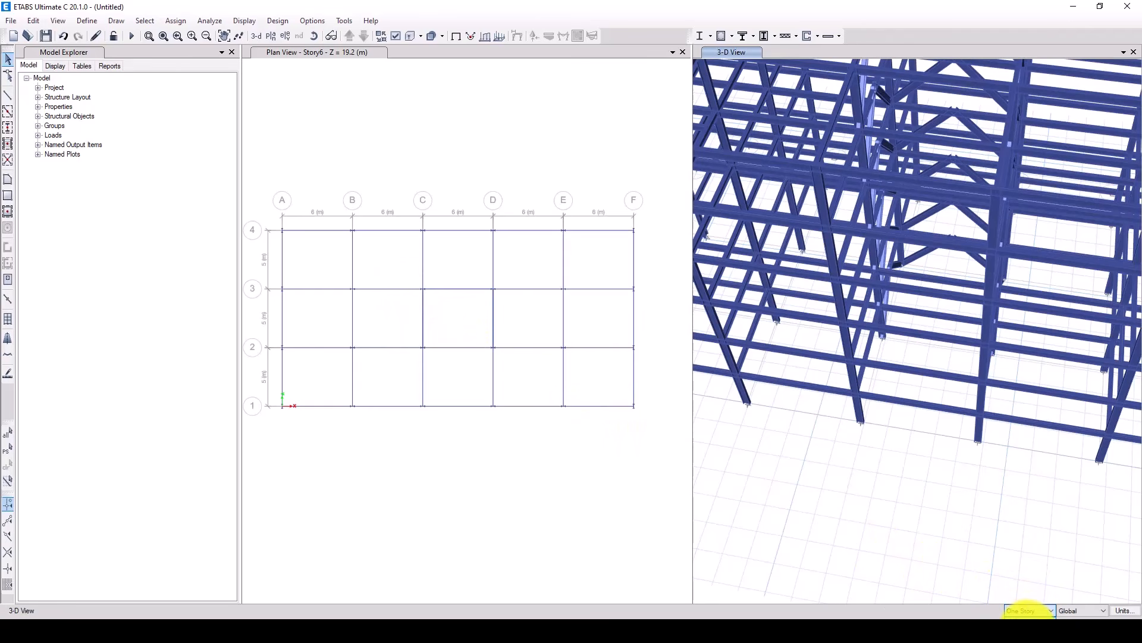
left_click(439, 331)
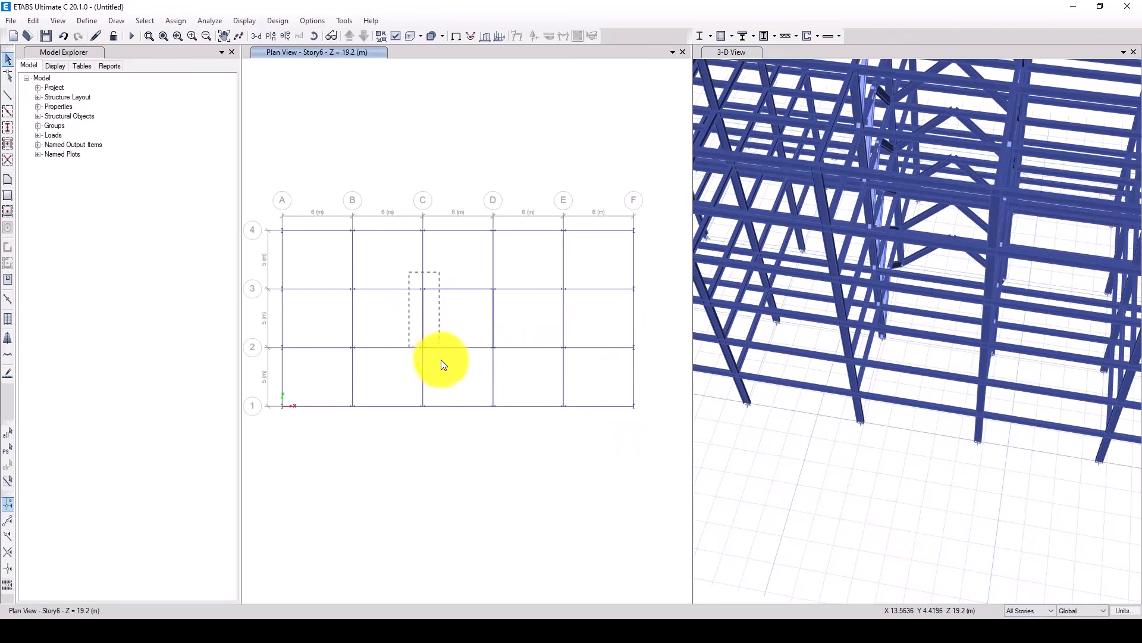
left_click_drag(441, 359, 441, 368)
middle_click_drag(929, 345, 878, 182, "shift")
scroll(879, 184, "up", 2)
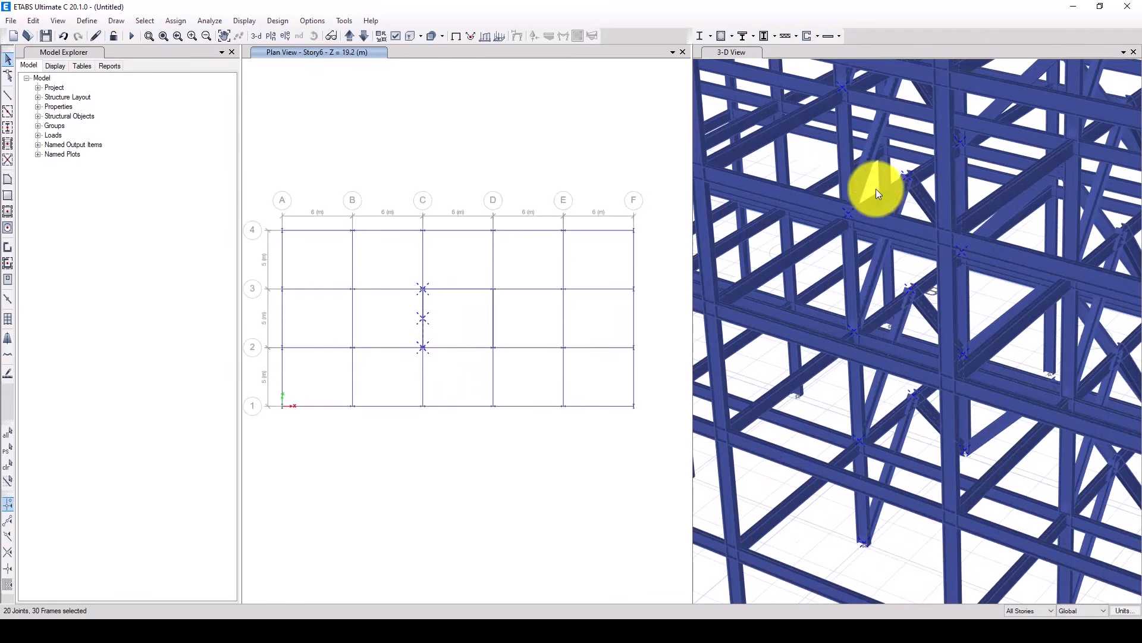
scroll(894, 380, "down", 6)
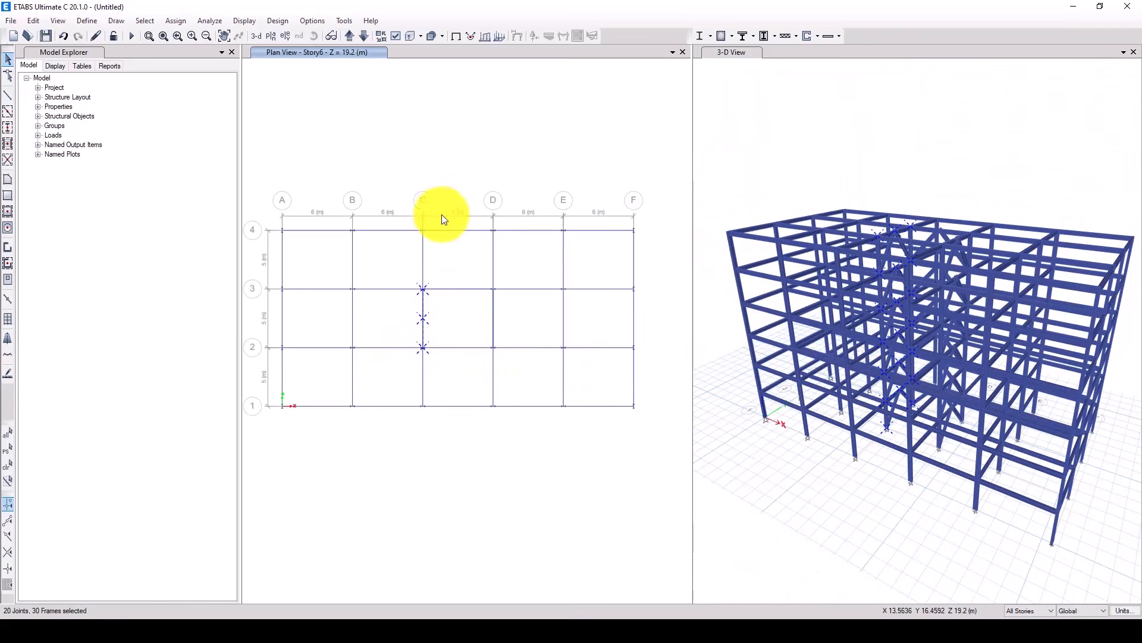
left_click(32, 20)
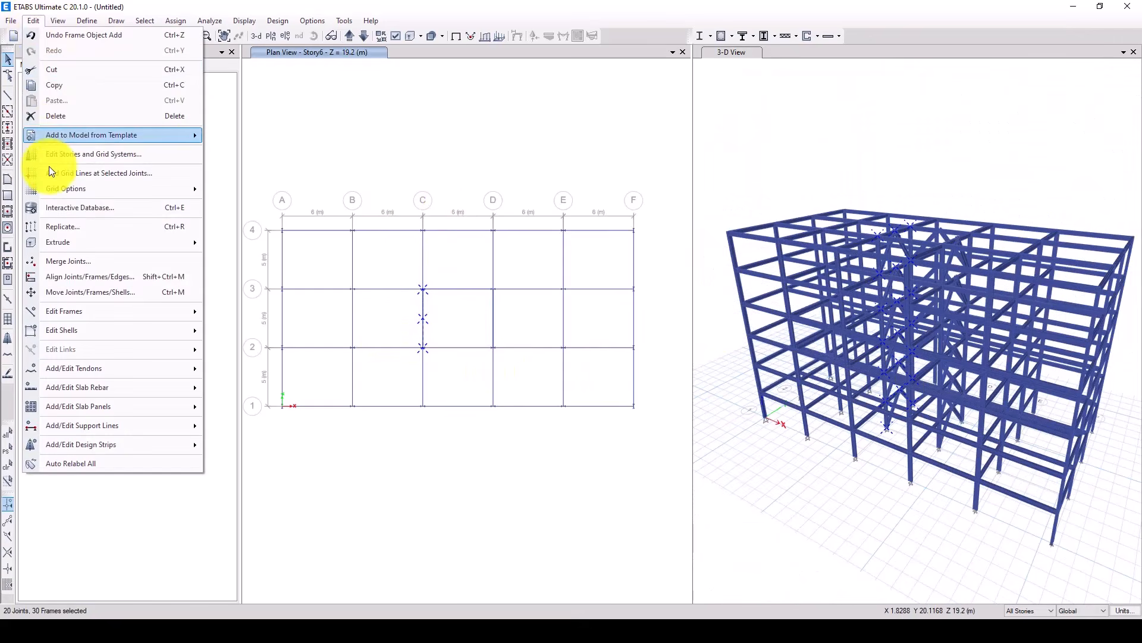
left_click(53, 226)
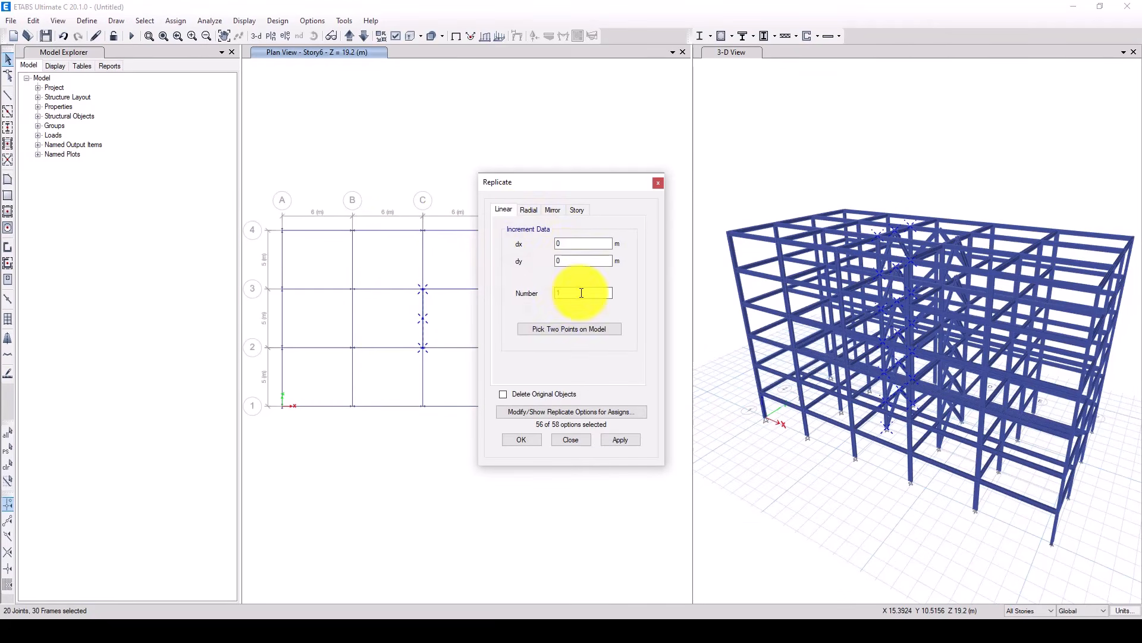
left_click_drag(570, 243, 555, 242)
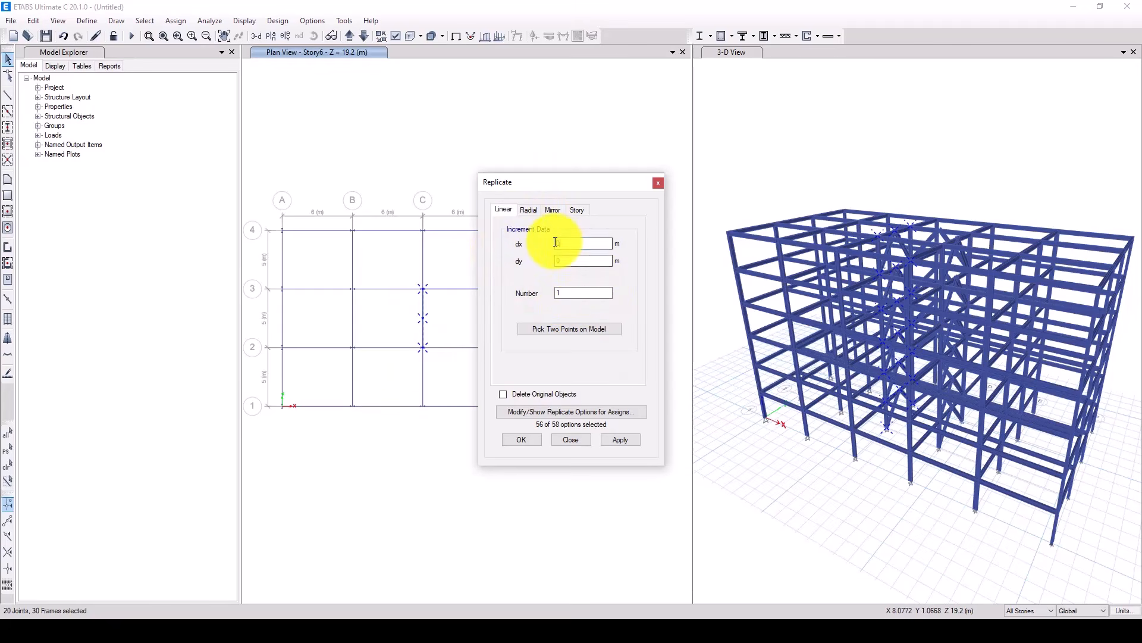
type("3")
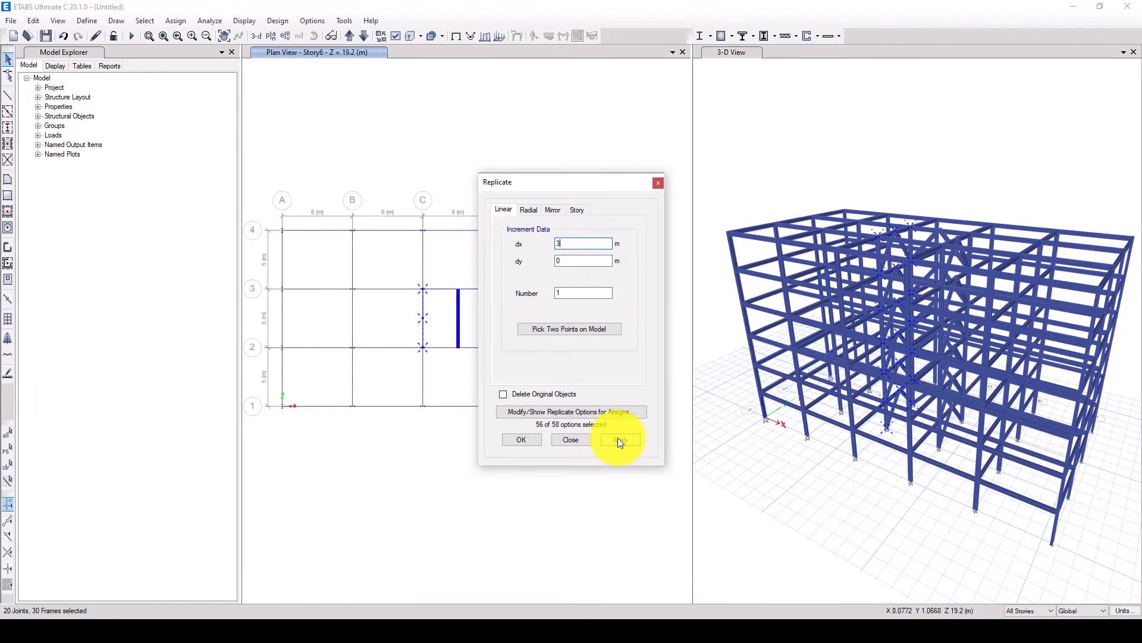
left_click(619, 440)
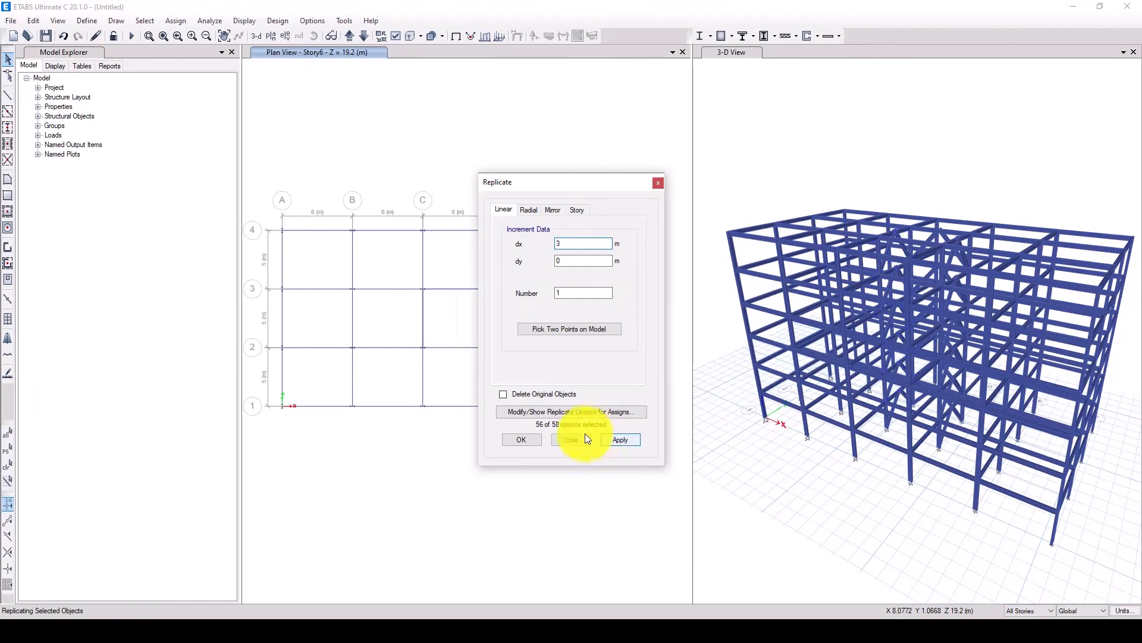
left_click(520, 439)
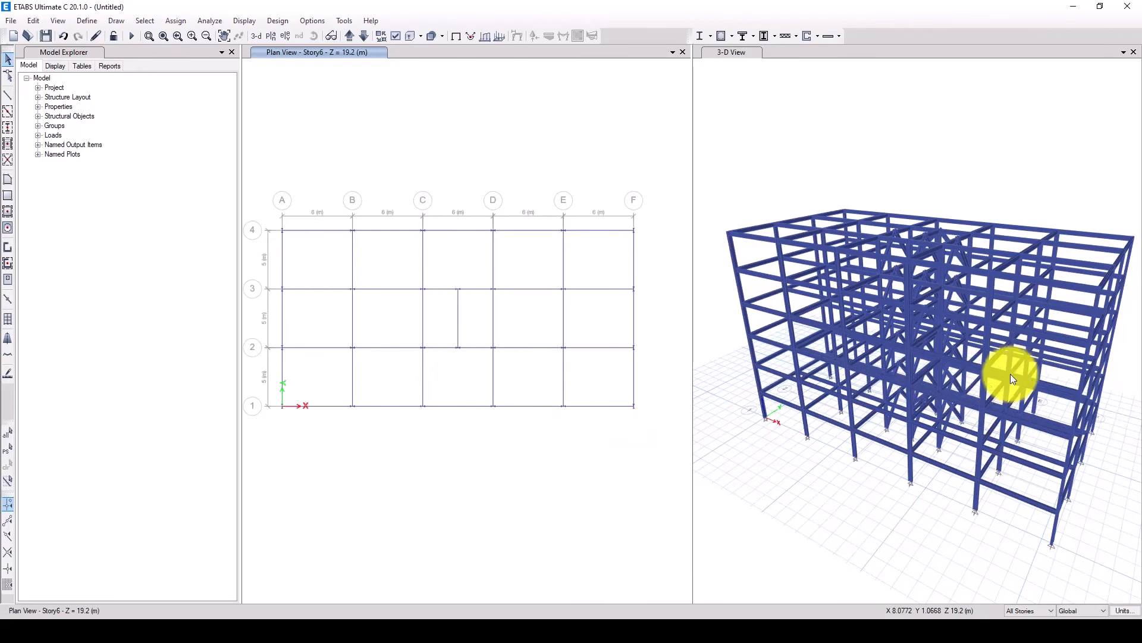
- Inspect the replicated braced frame between grids C and D up close in the 3D view
middle_click_drag(888, 365, 926, 410, "shift")
left_click(979, 392)
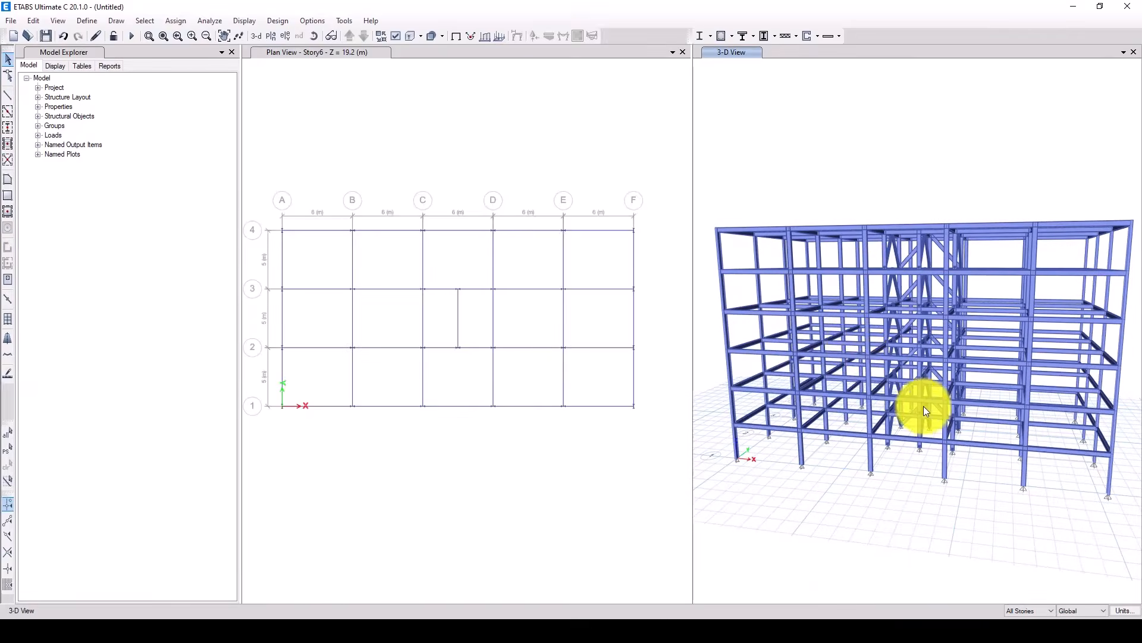
scroll(926, 409, "up", 5)
scroll(938, 387, "up", 3)
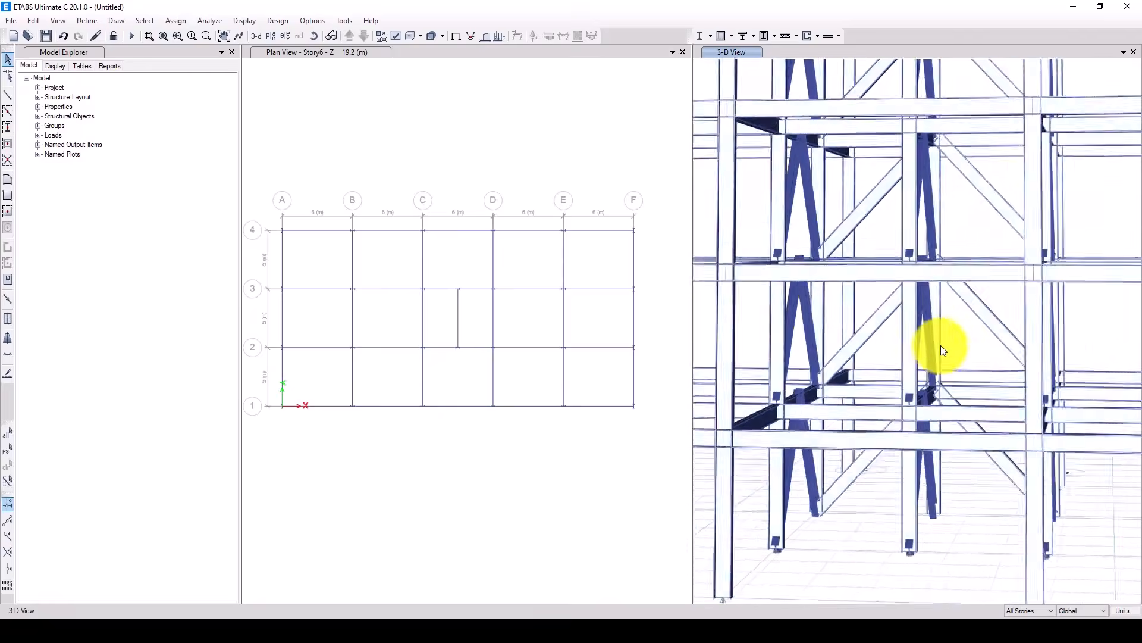
middle_click_drag(941, 345, 1025, 390, "shift")
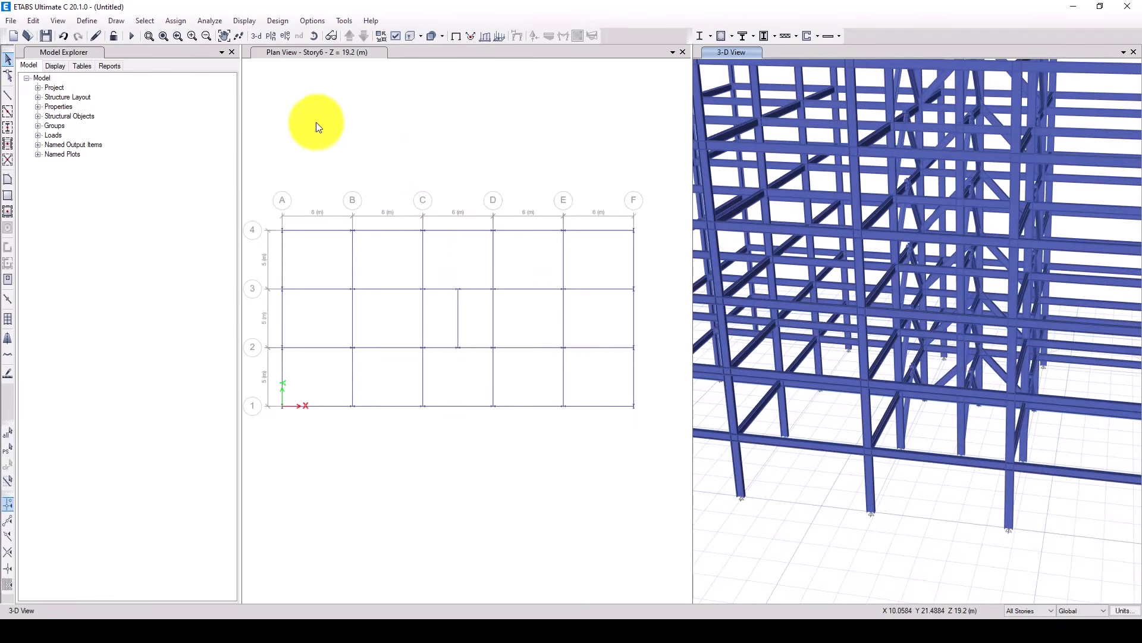
- Modify the Slab1 slab property to a thickness of 150 mm
left_click(84, 21)
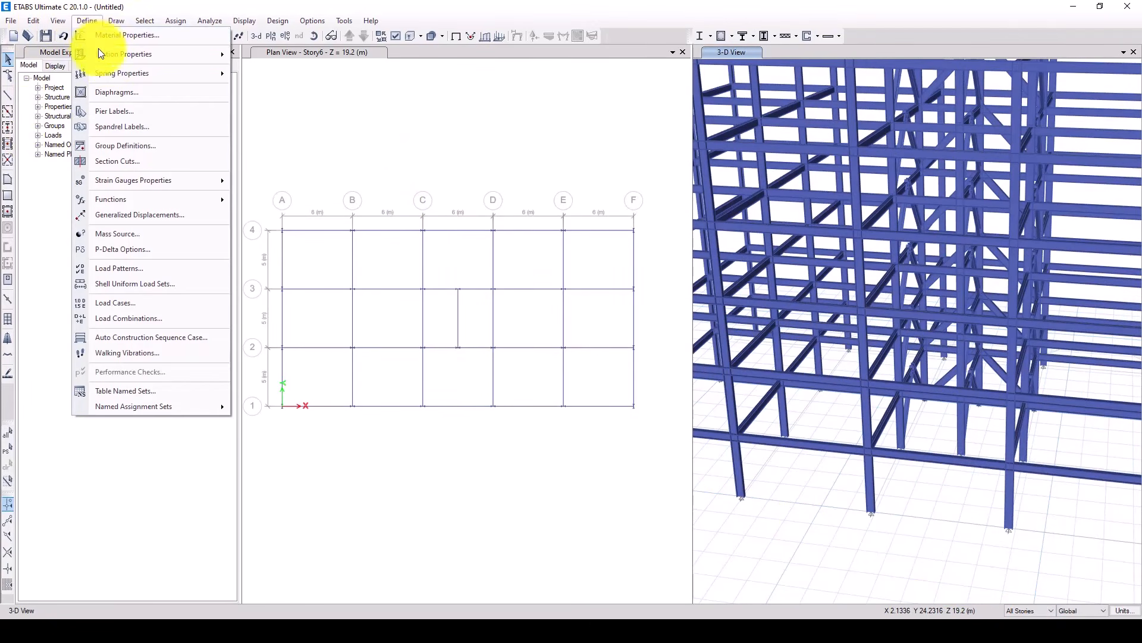
mouse_move(164, 54)
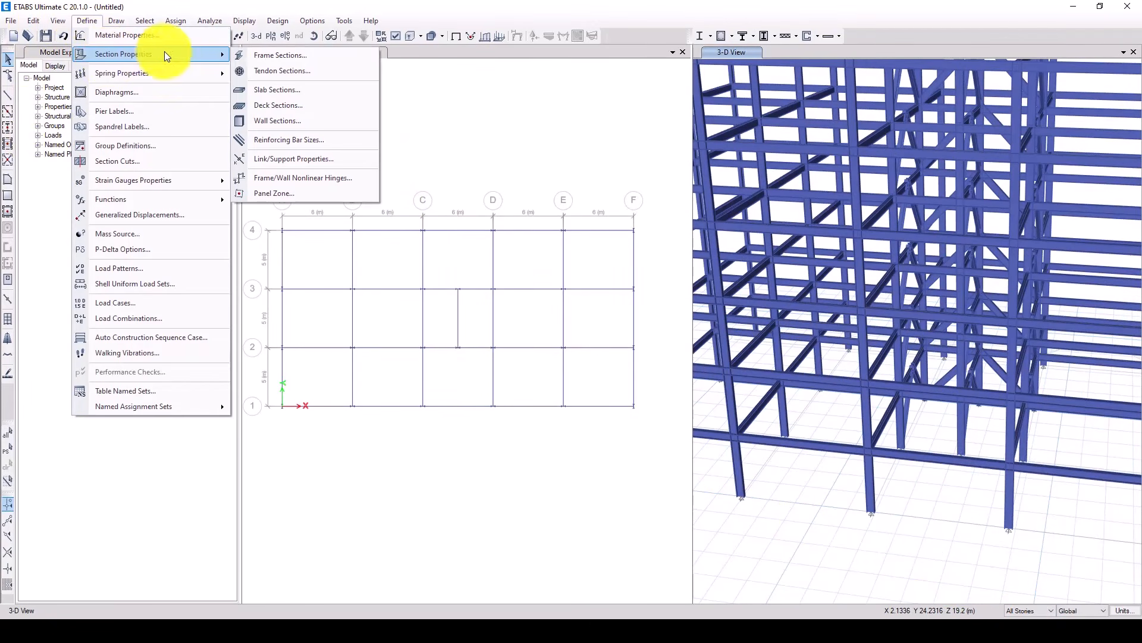
left_click(301, 90)
left_click(472, 277)
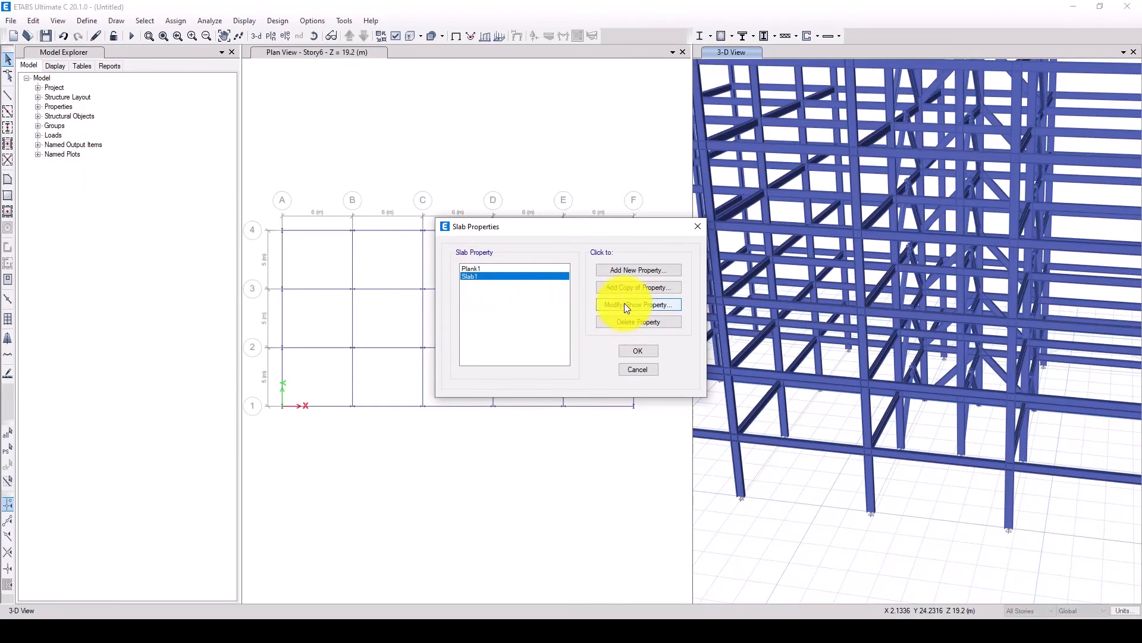
left_click(633, 303)
left_click_drag(648, 342, 613, 342)
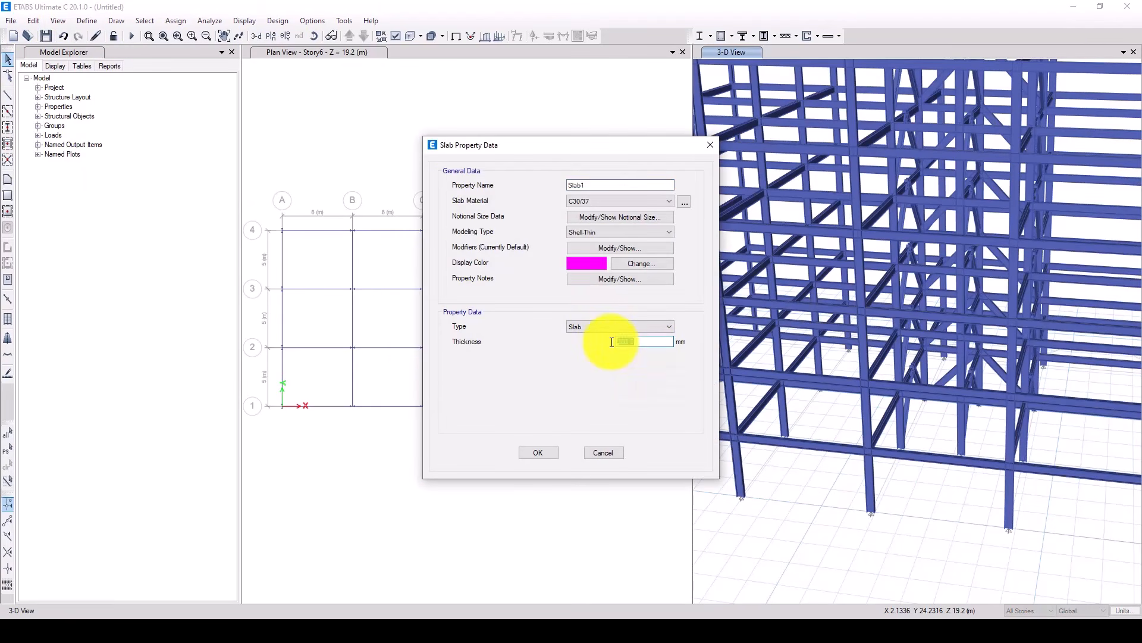
type("150")
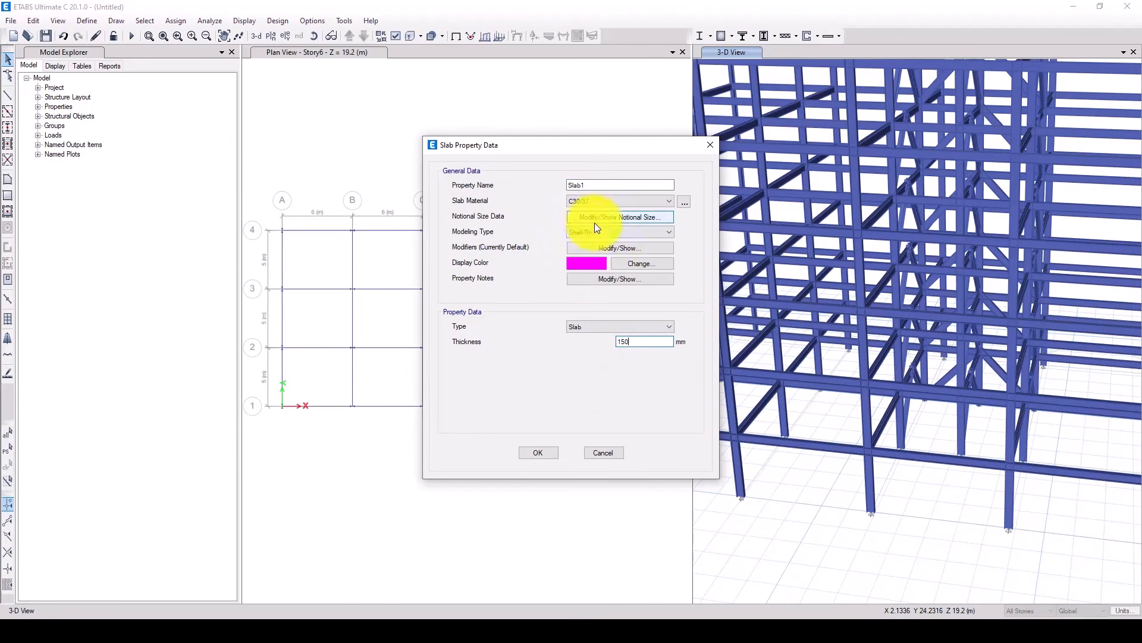
left_click(538, 452)
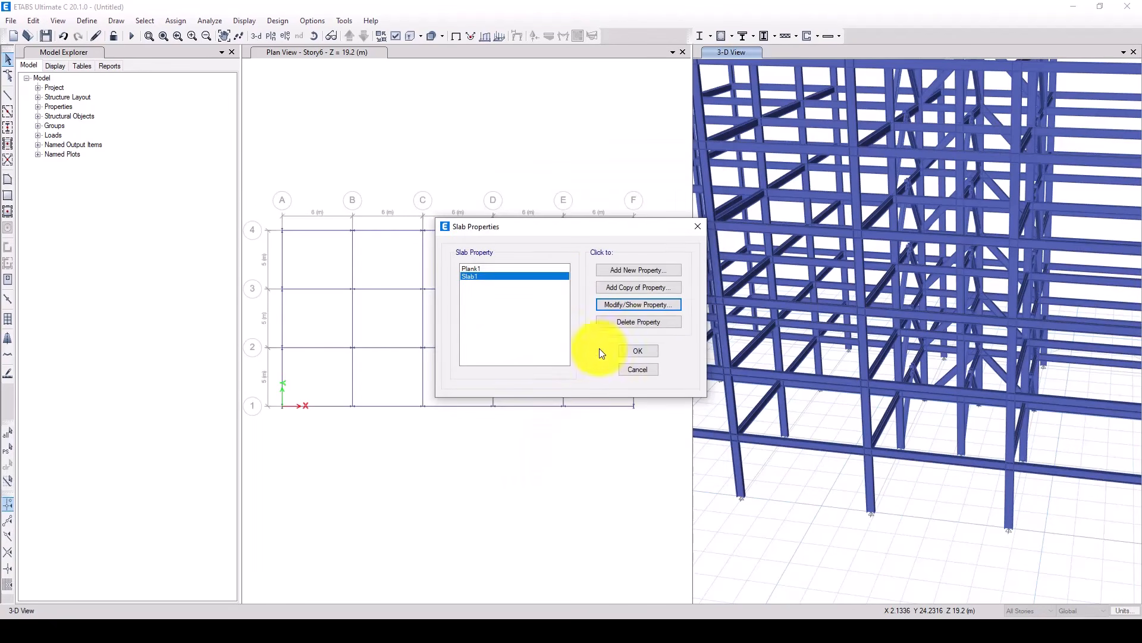
left_click(598, 348)
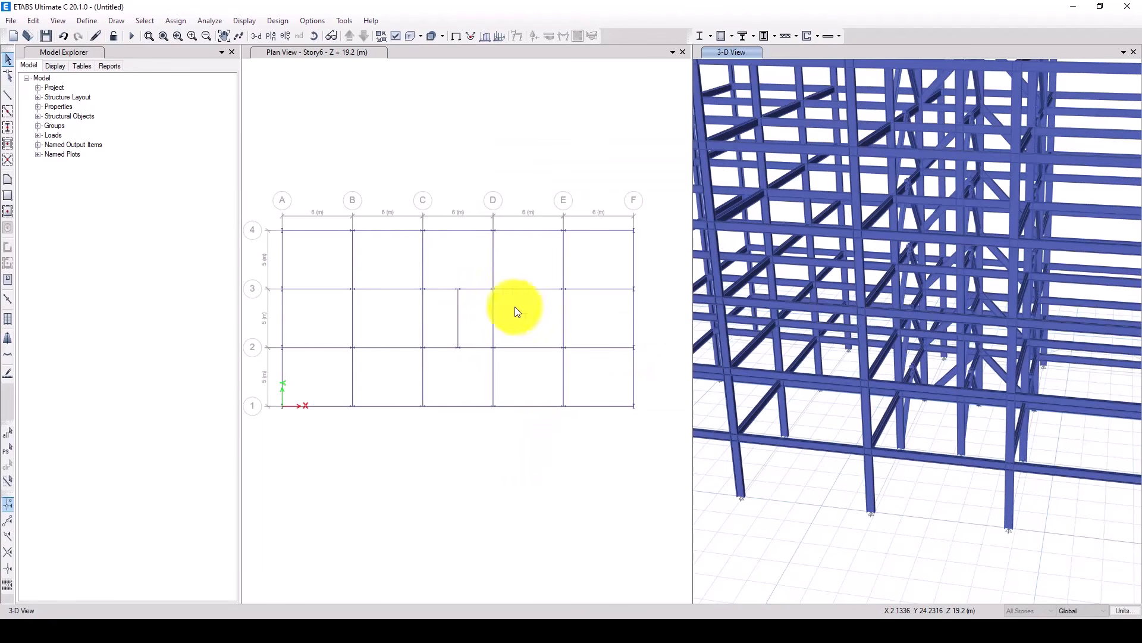
- Draw a rectangular Slab1 floor from grid point A-4 to F-1 across the whole plan, with All Stories active
left_click(8, 198)
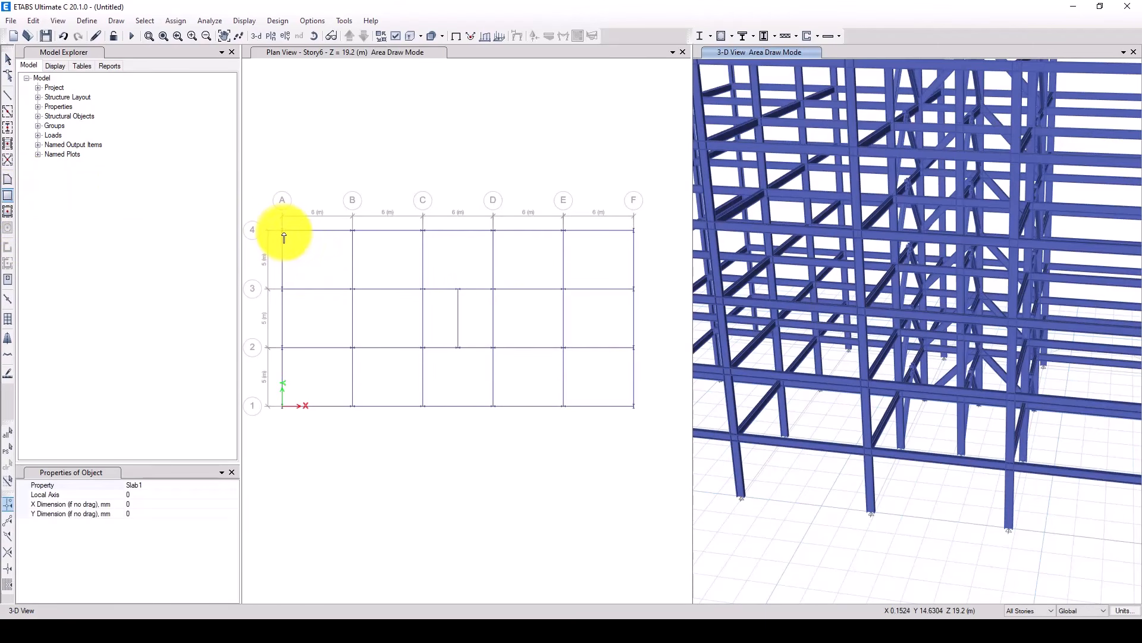
left_click_drag(283, 230, 633, 410)
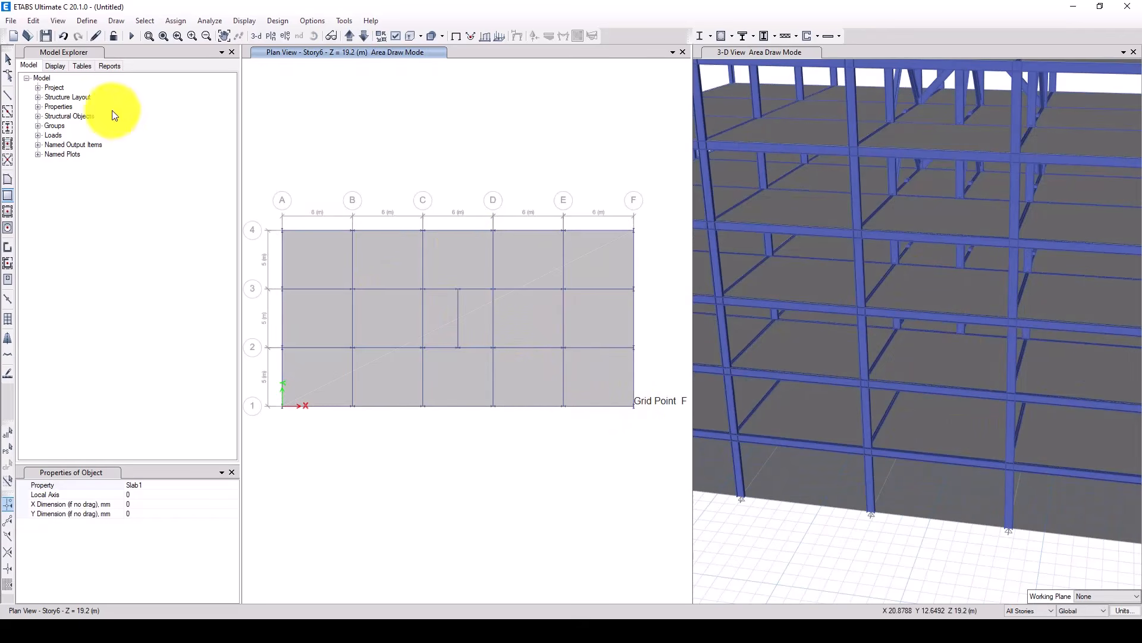
left_click(9, 59)
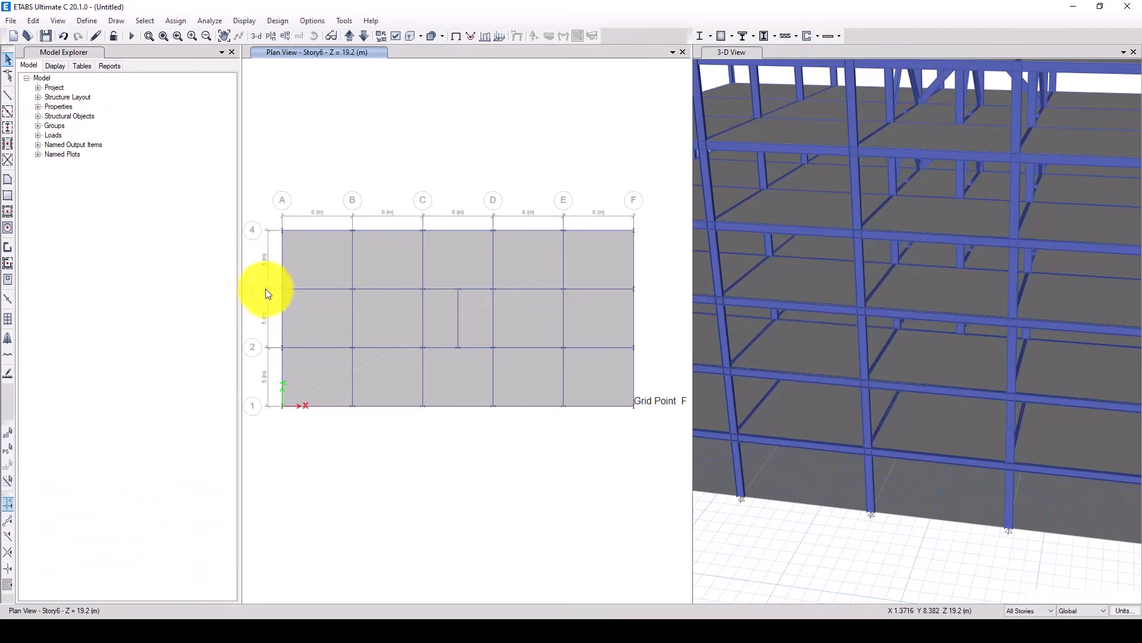
- Draw a rectangular opening in the slab bay between grids C and D and grids 2 and 3 on all stories
left_click(8, 195)
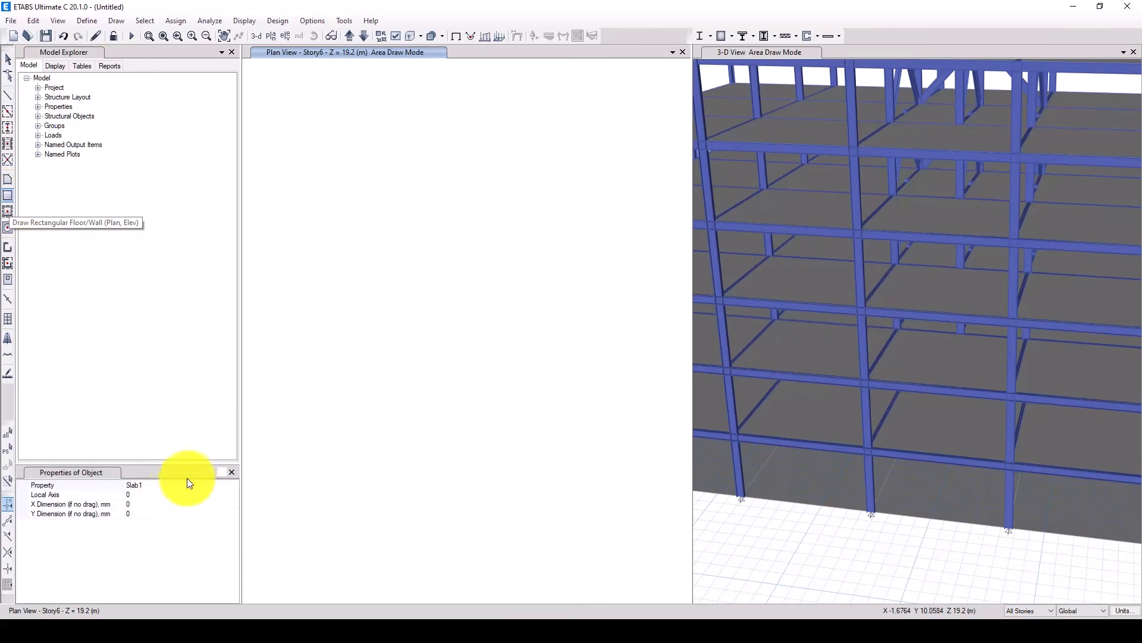
left_click(232, 485)
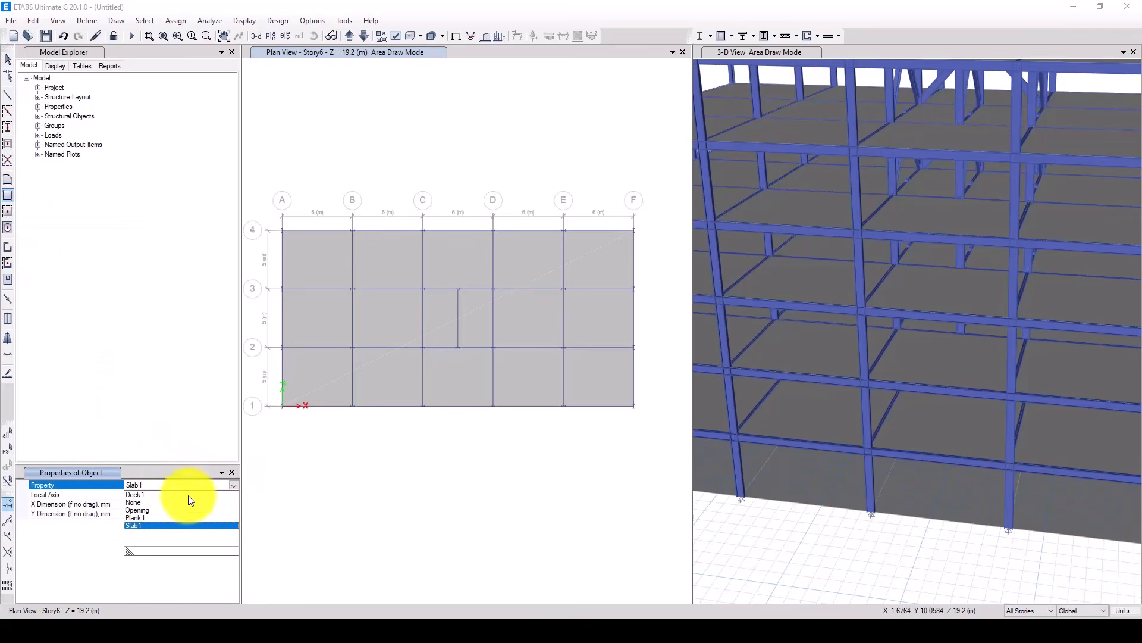
left_click(150, 509)
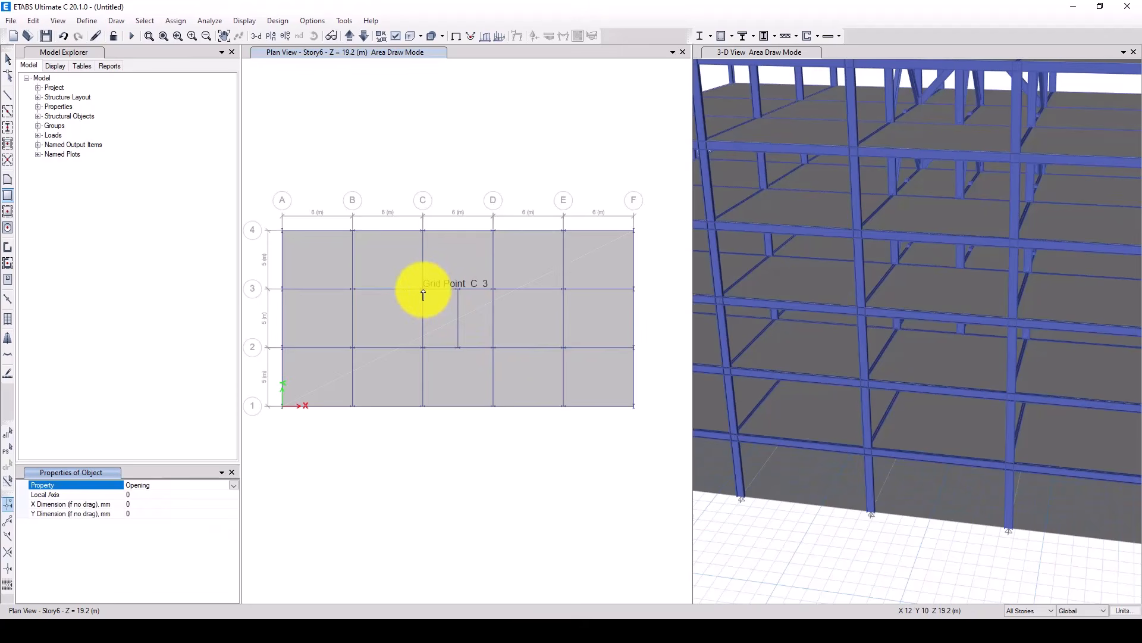
left_click_drag(423, 291, 493, 353)
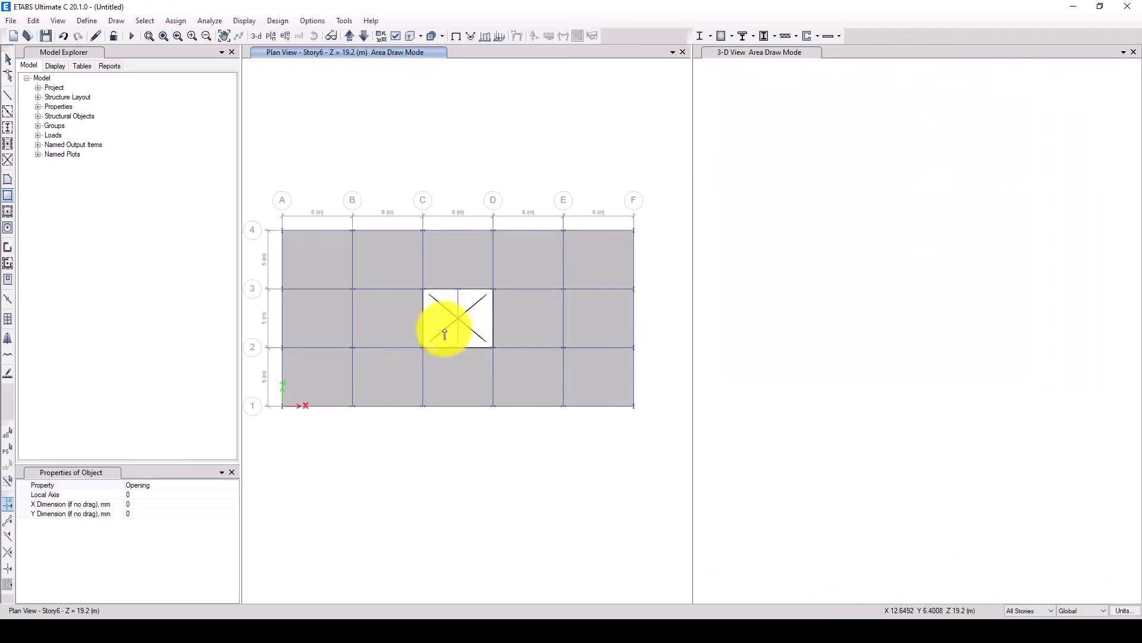
left_click(10, 60)
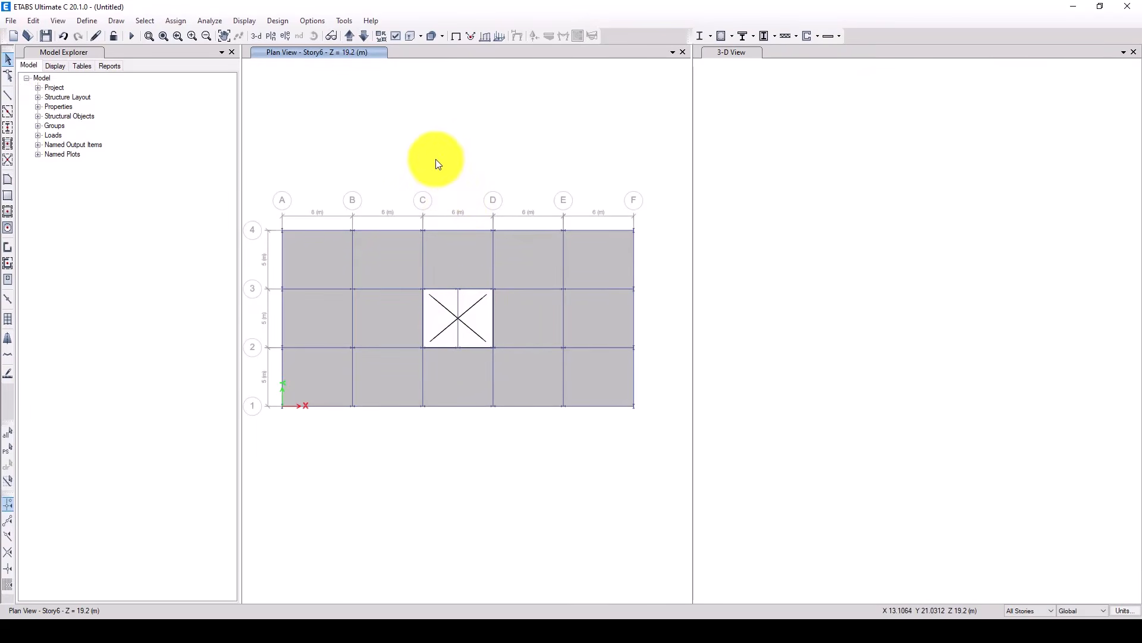
- Show the Base plan, restrict drawing to One Story, and delete the slab and the opening at base level
left_click(350, 35)
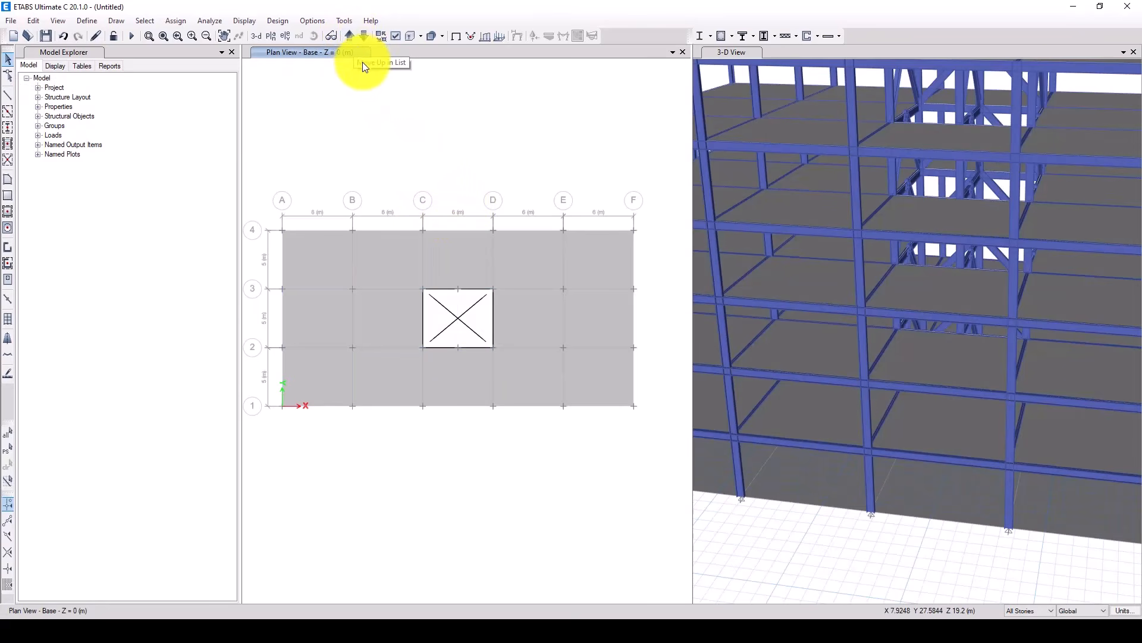
left_click(1034, 610)
left_click(1029, 623)
left_click(391, 260)
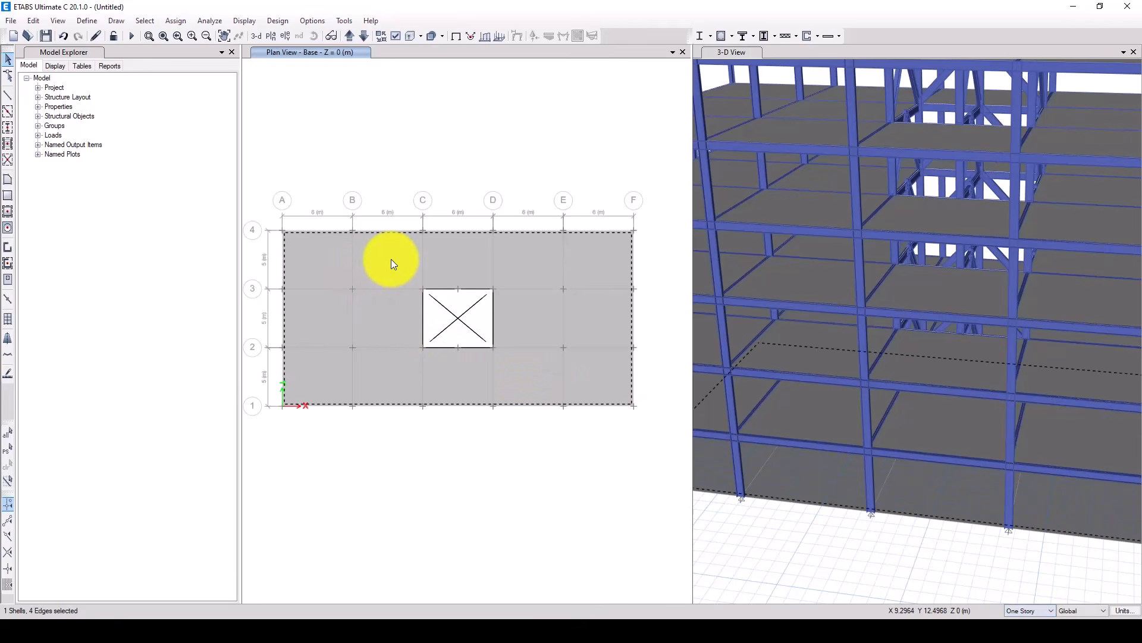
key("Delete")
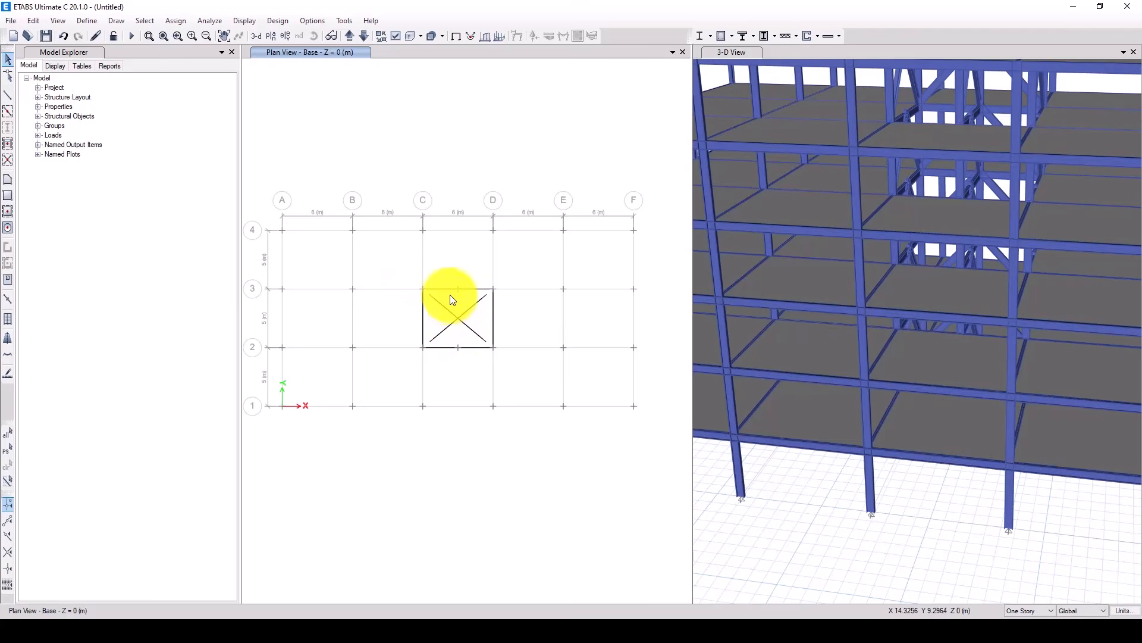
left_click(451, 323)
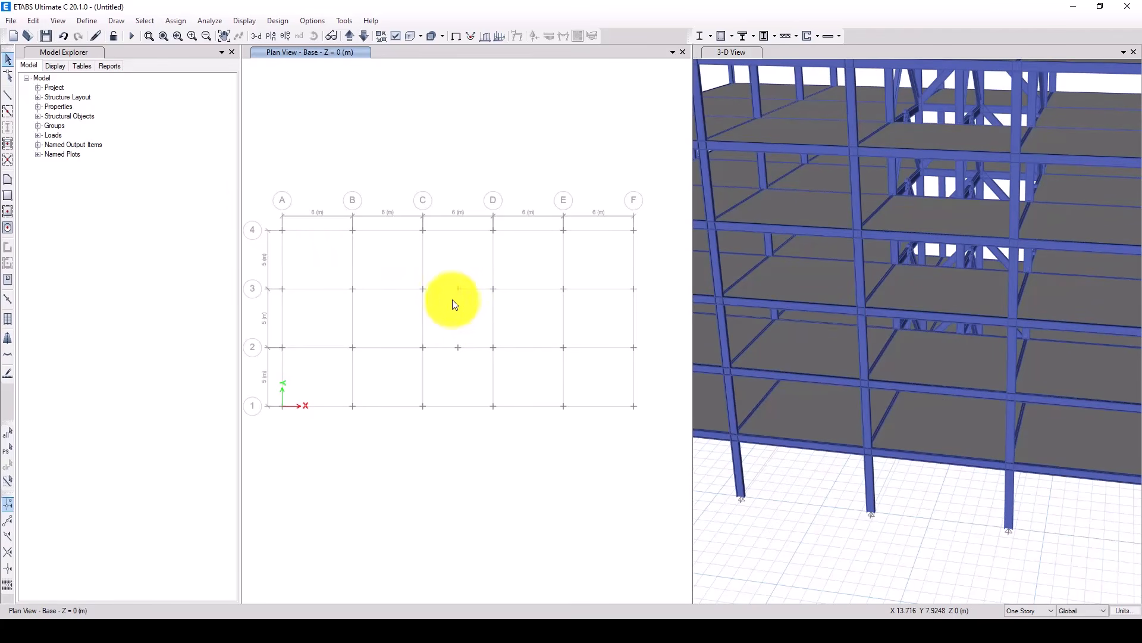
- Select all joints in the Base plan and assign joint restraints to them
left_click_drag(255, 196, 553, 406)
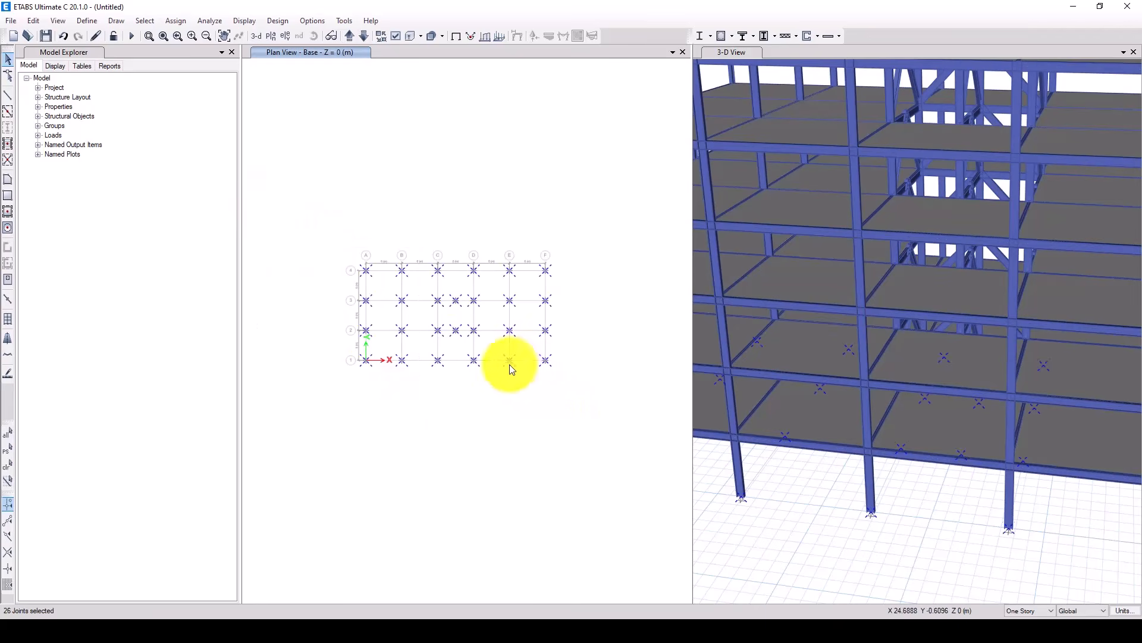
left_click(176, 21)
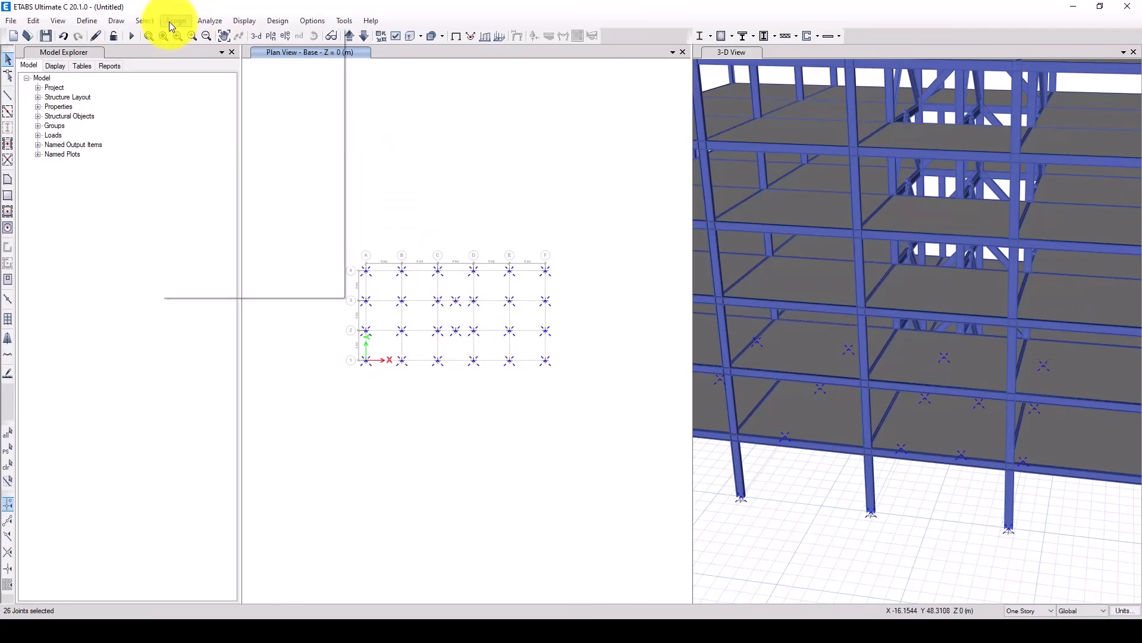
mouse_move(343, 21)
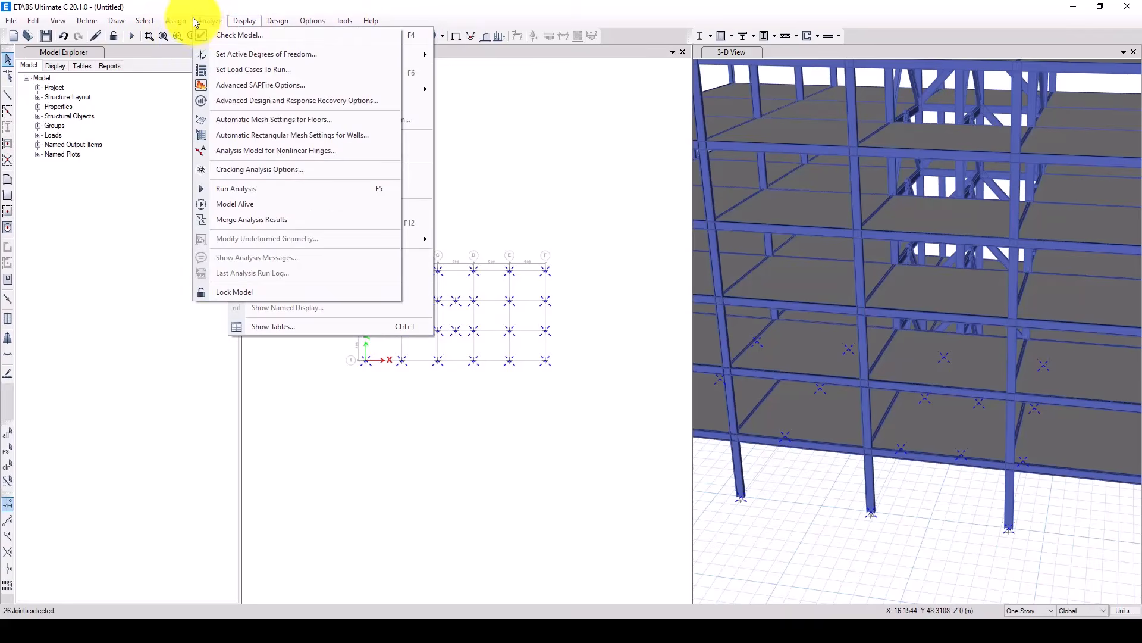
mouse_move(190, 21)
mouse_move(240, 36)
left_click(385, 37)
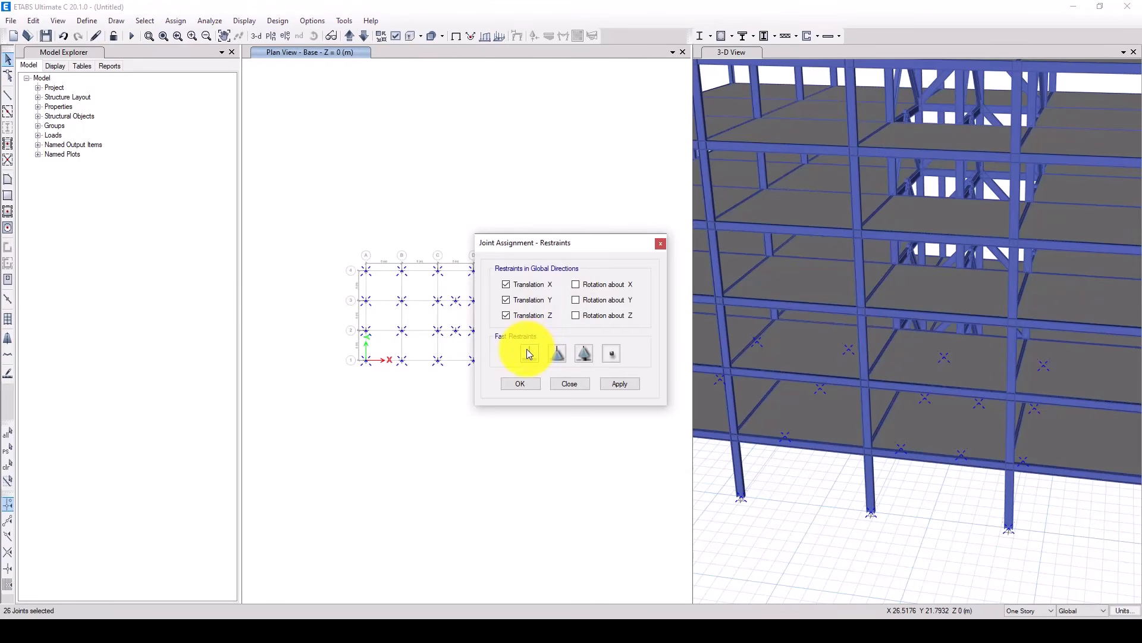
left_click(521, 384)
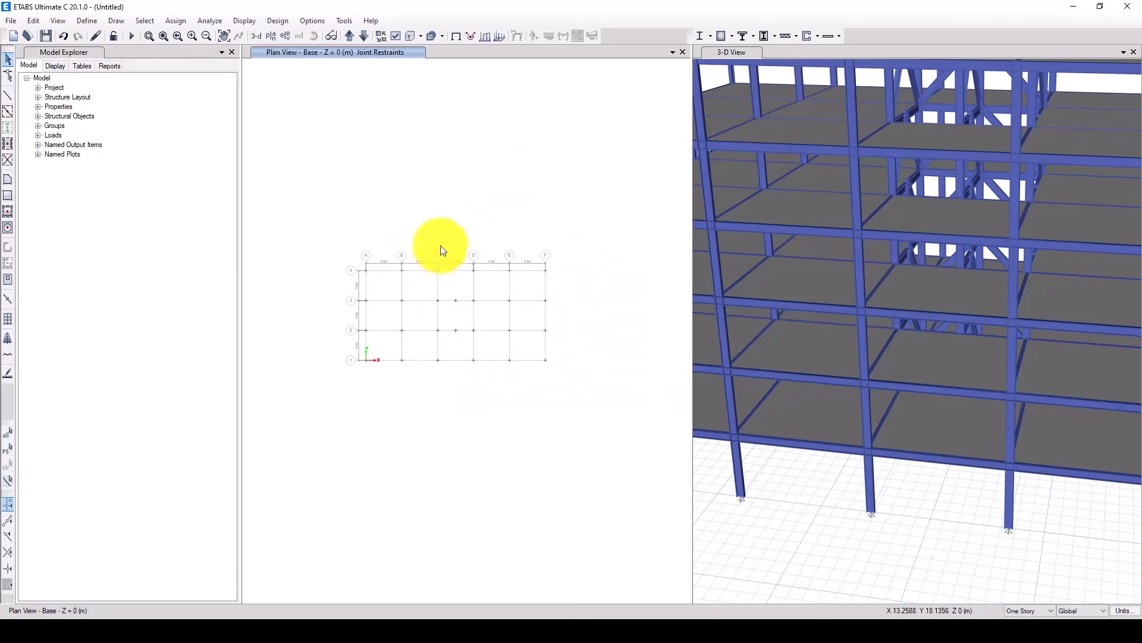
left_click(87, 20)
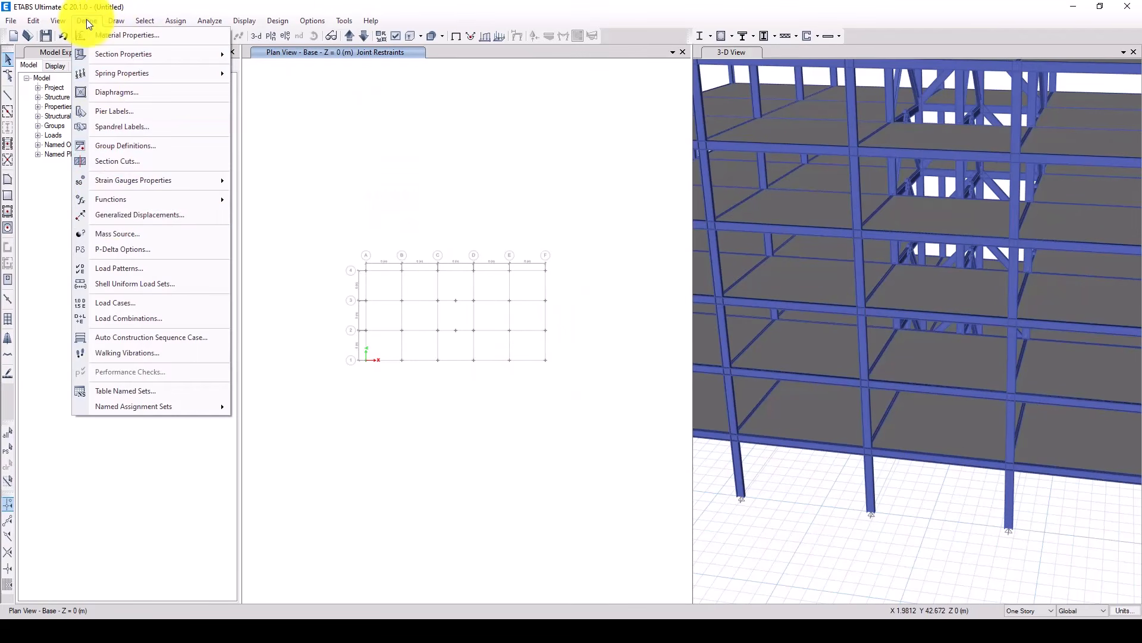
left_click(434, 153)
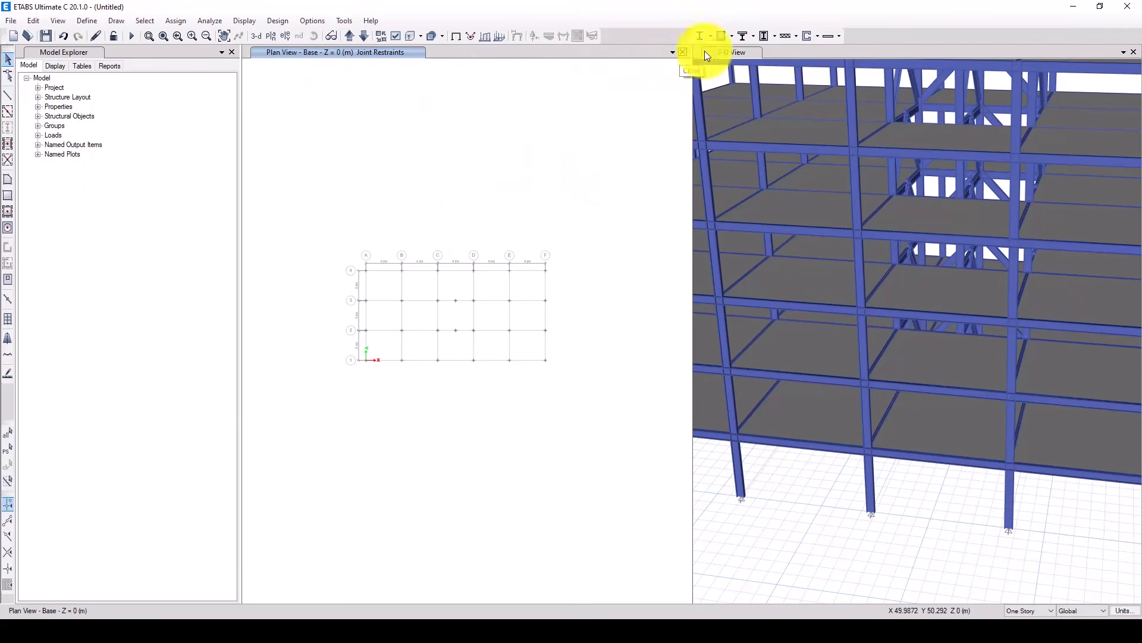
- Show the Story1 plan and select every slab with the Slab1 property
left_click(350, 37)
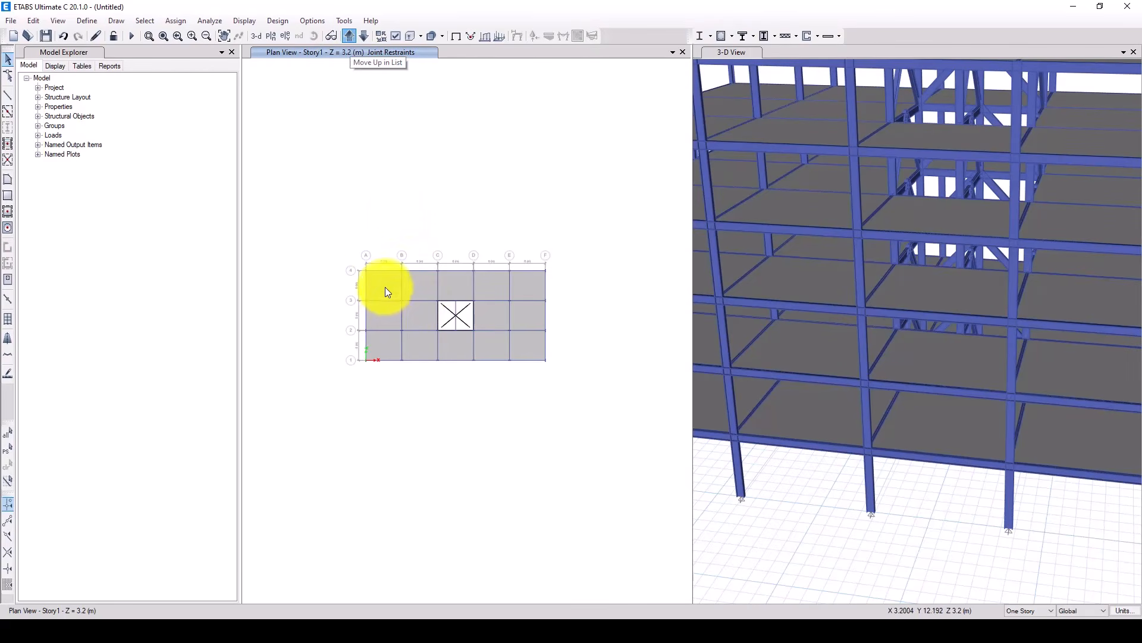
left_click(140, 21)
mouse_move(159, 40)
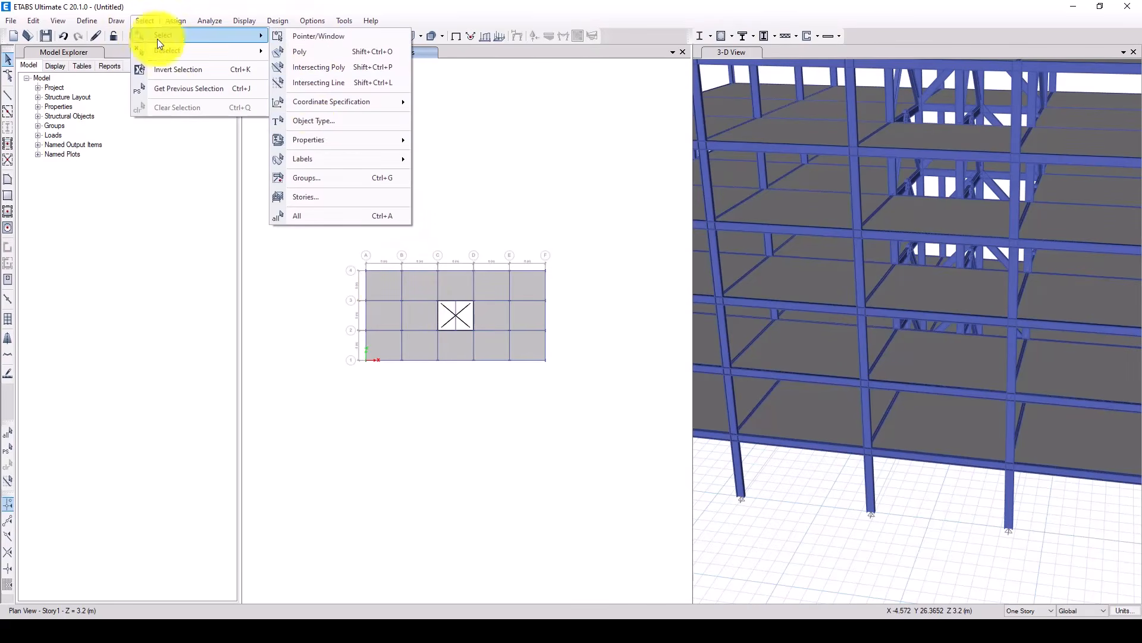
mouse_move(320, 143)
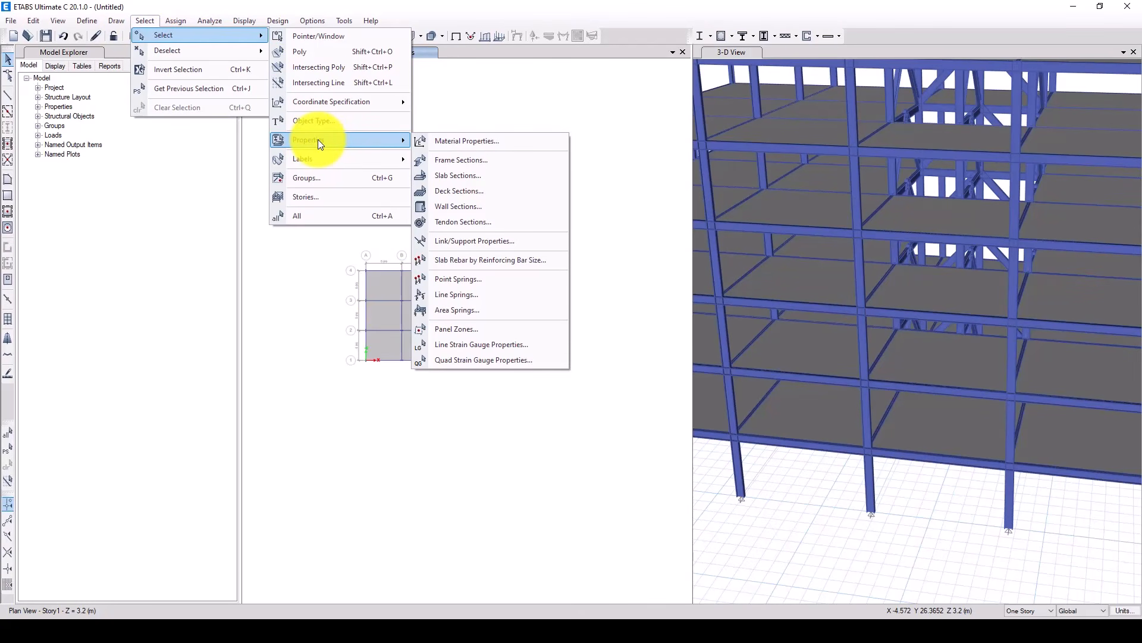
left_click(453, 175)
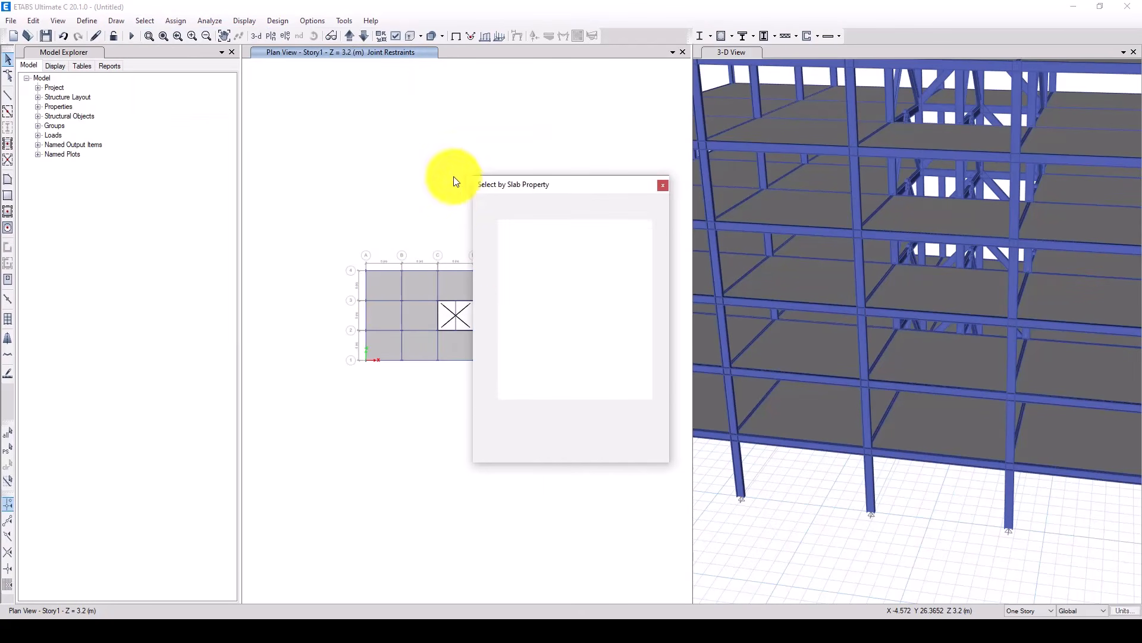
left_click(507, 239)
left_click(522, 427)
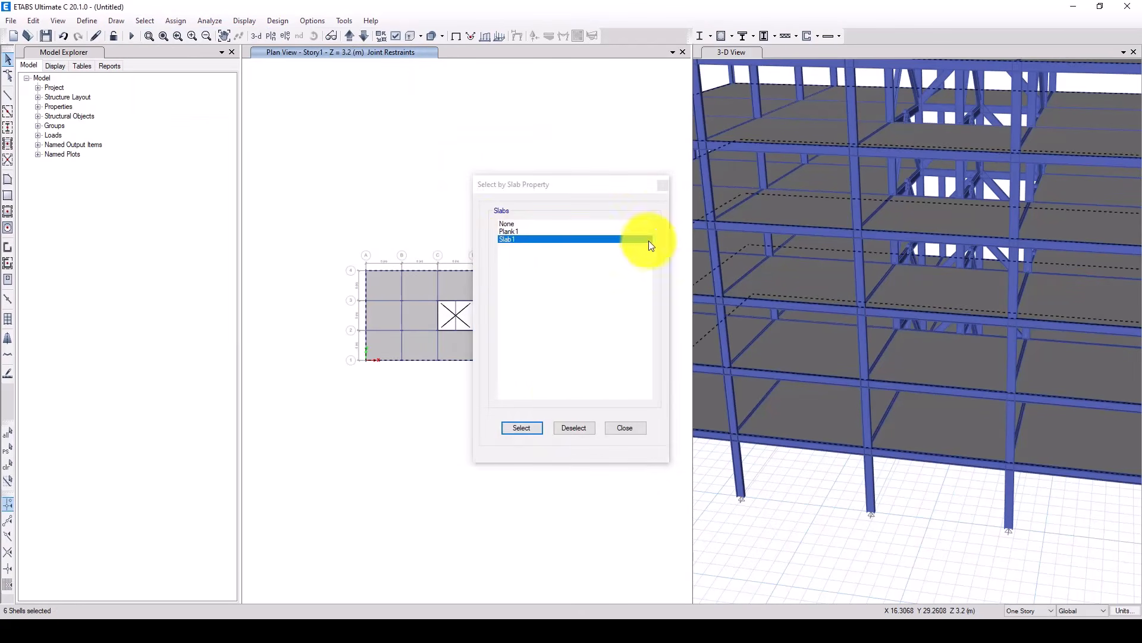
left_click(663, 185)
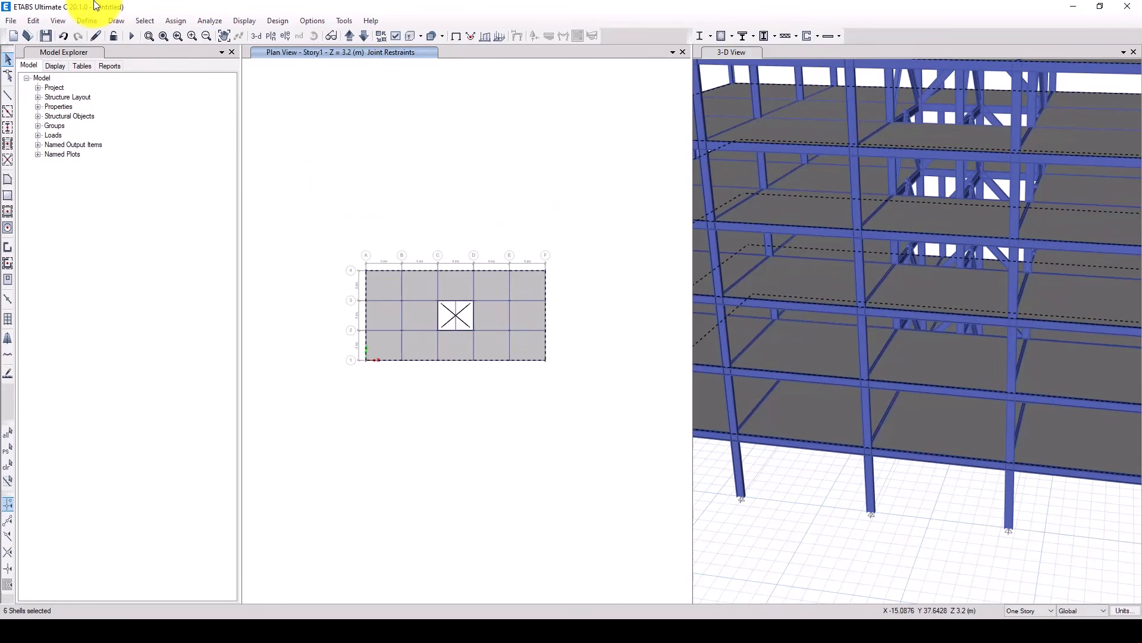
- Review the defined Dead and Live load patterns and their self-weight multipliers
left_click(92, 20)
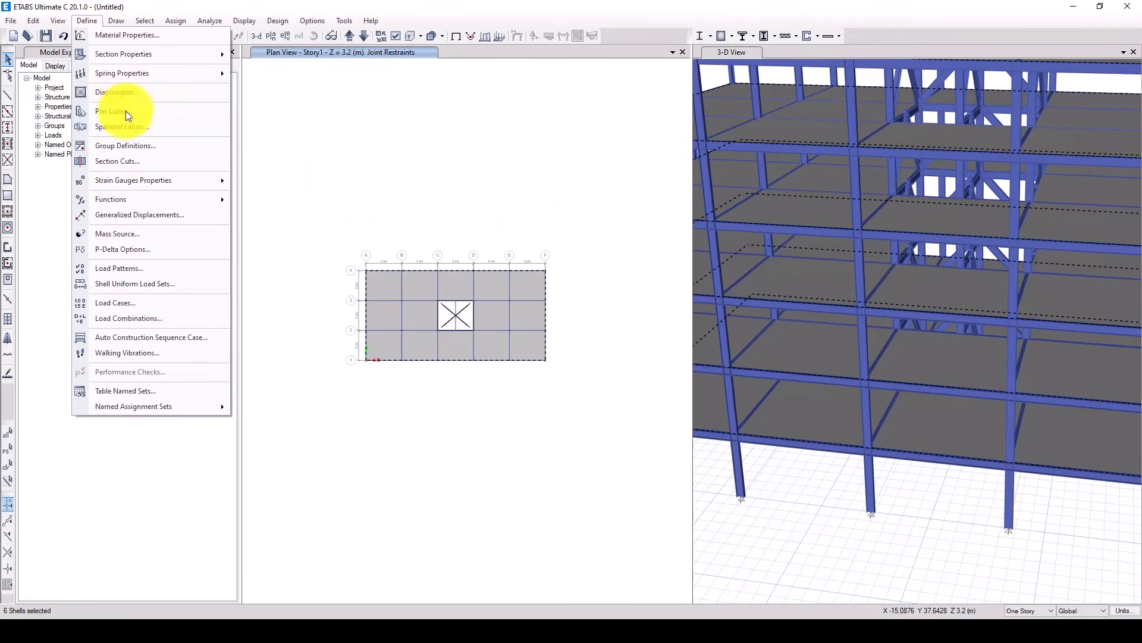
left_click(117, 267)
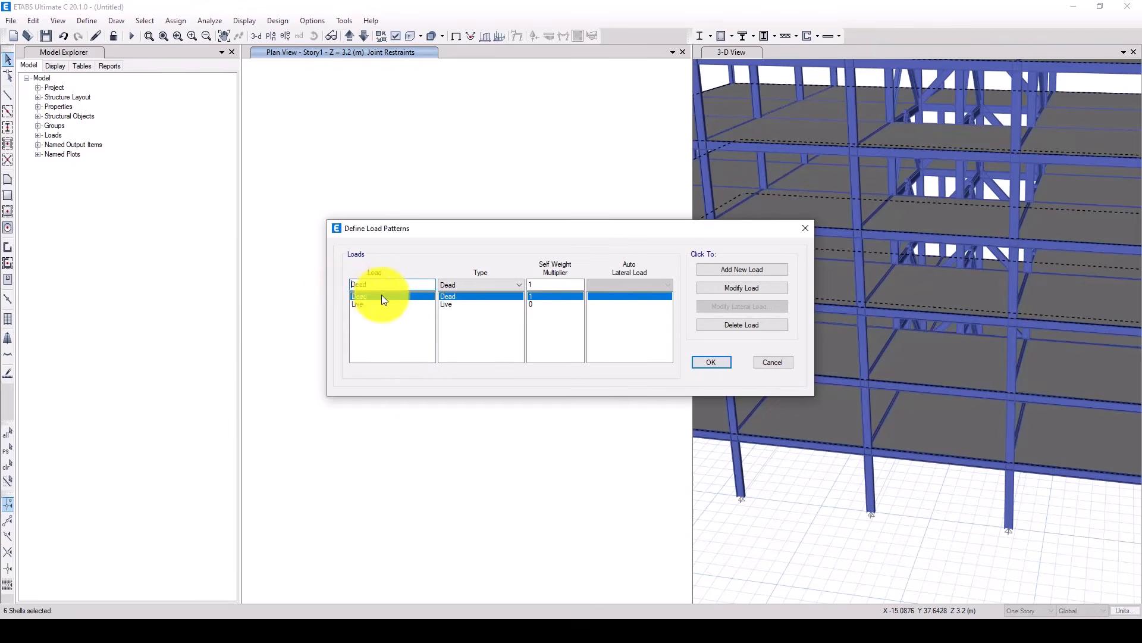
left_click(361, 303)
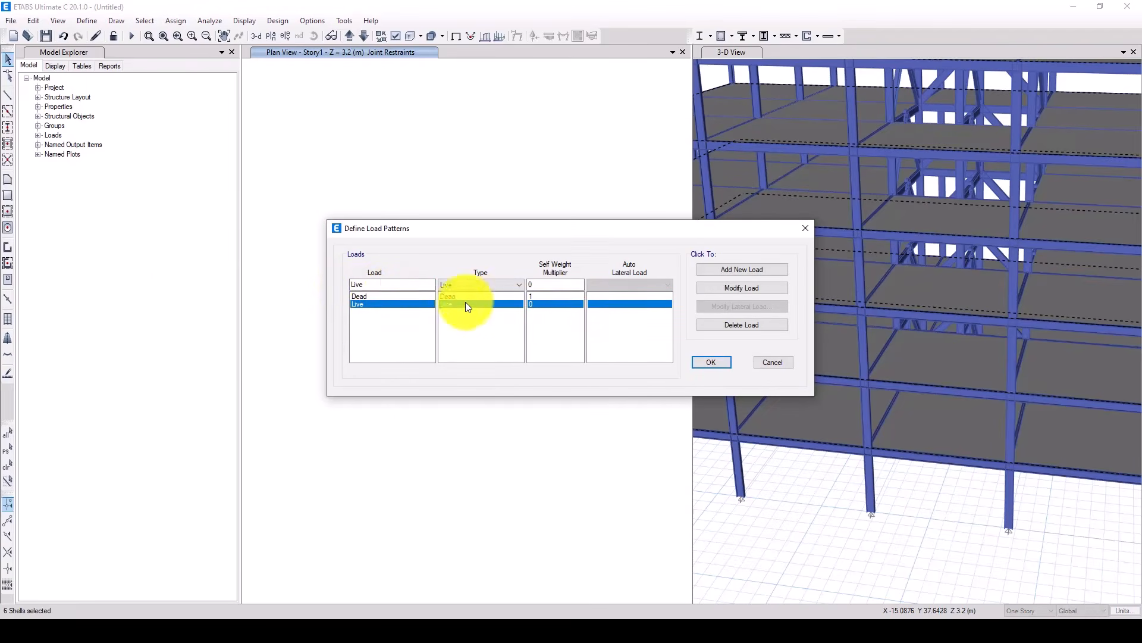
left_click(711, 362)
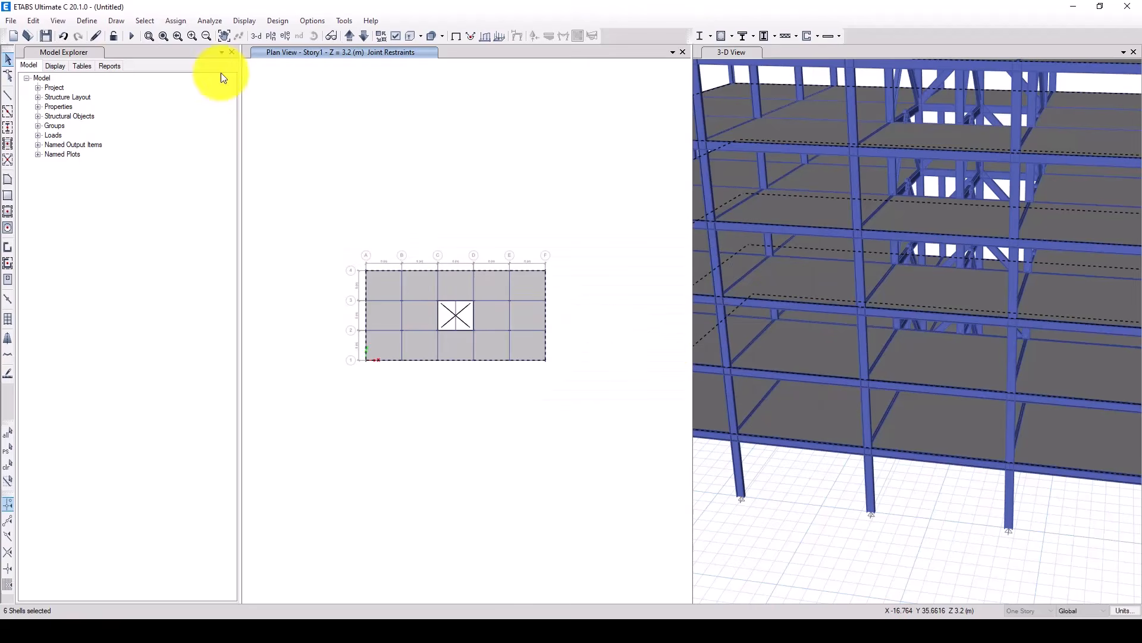
- Assign a uniform shell load of -1.5 kN/m² in the Gravity direction to the selected slabs under the Dead pattern
left_click(170, 20)
mouse_move(215, 146)
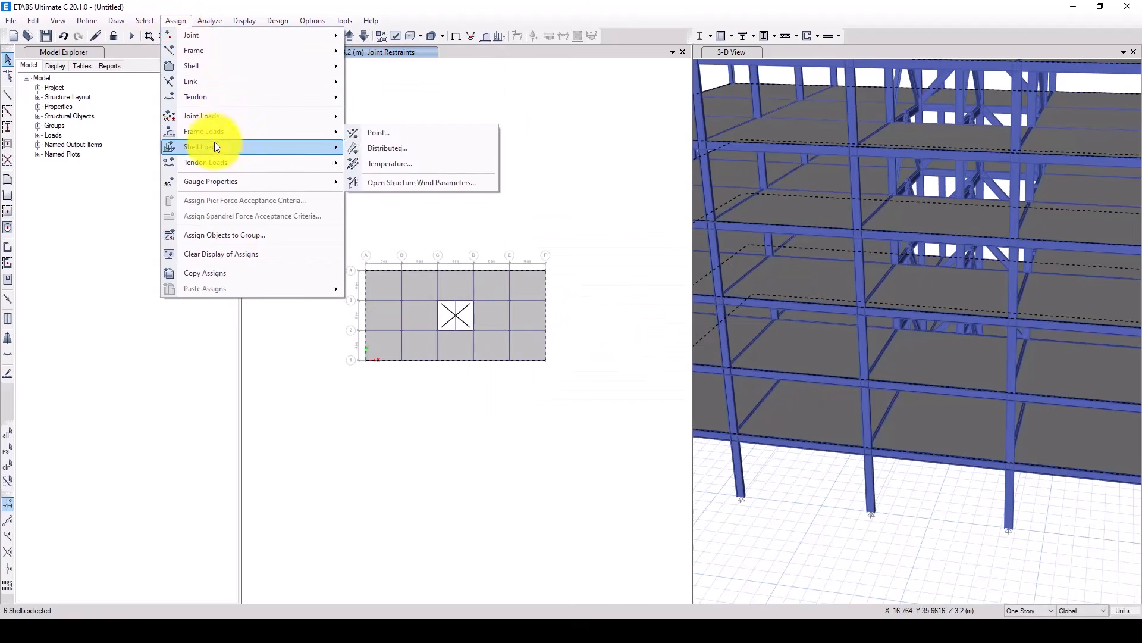
left_click(393, 163)
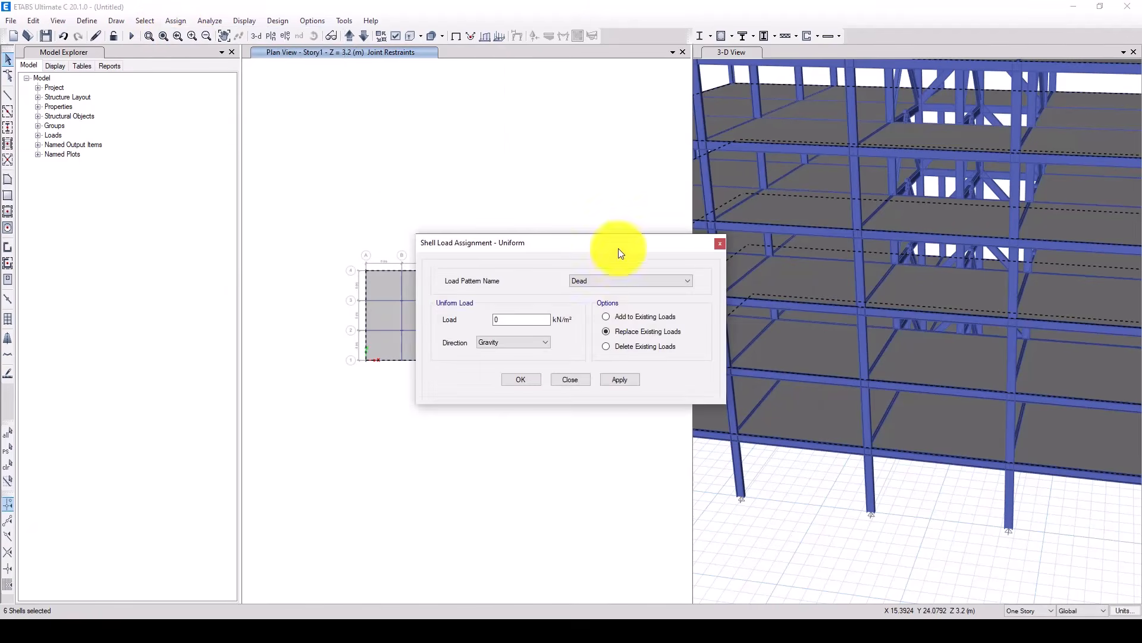
left_click_drag(518, 159, 489, 136)
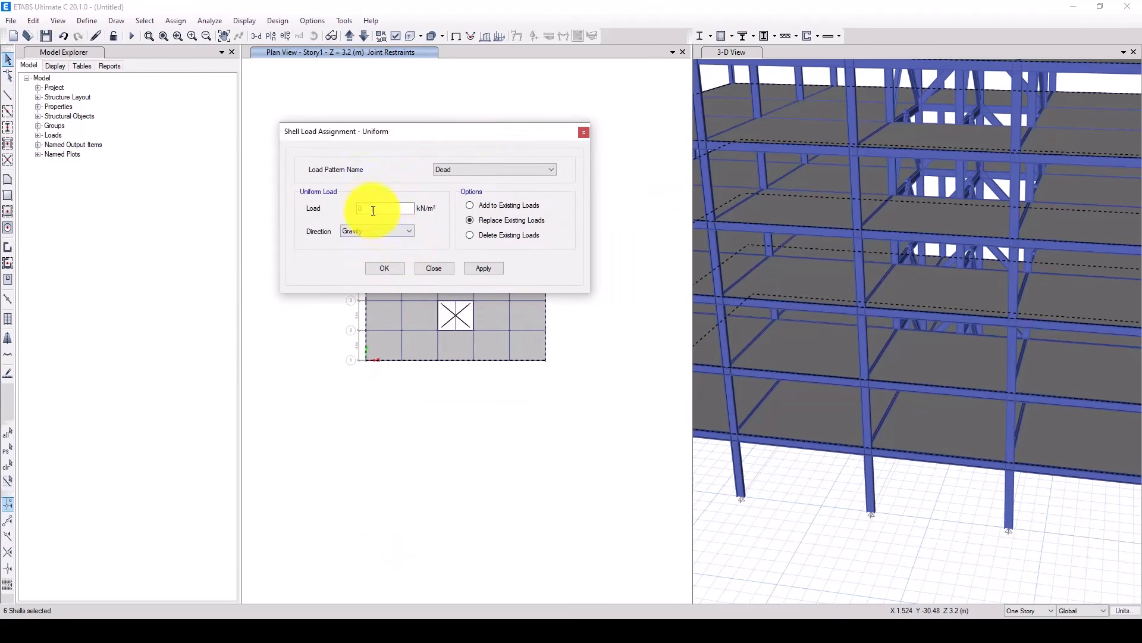
left_click_drag(372, 208, 352, 207)
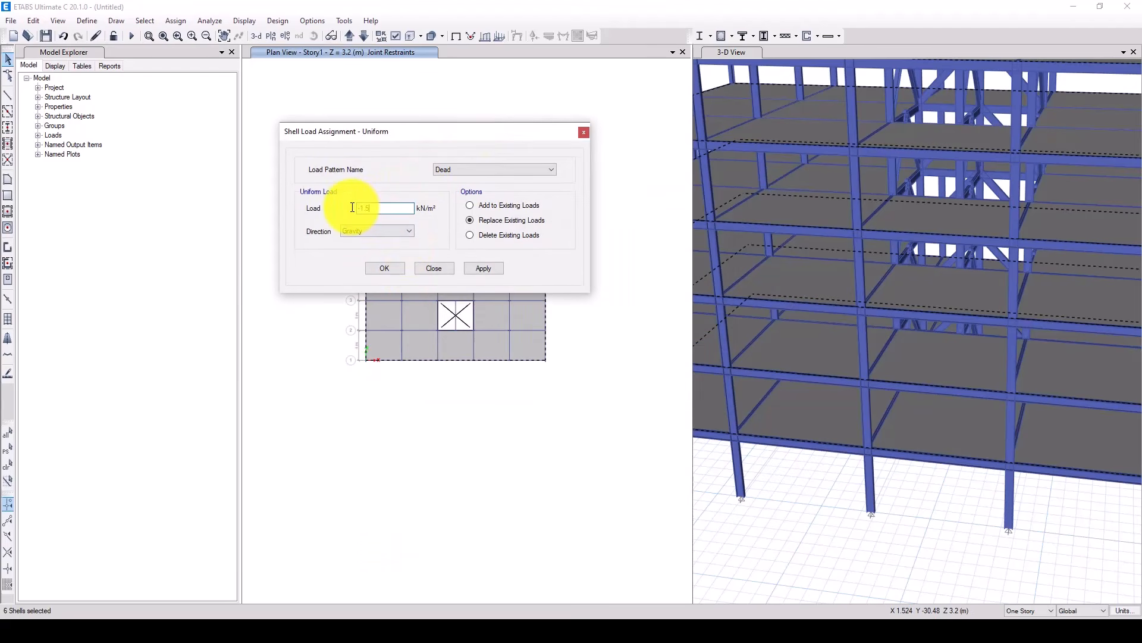
type("-1.5")
left_click(484, 269)
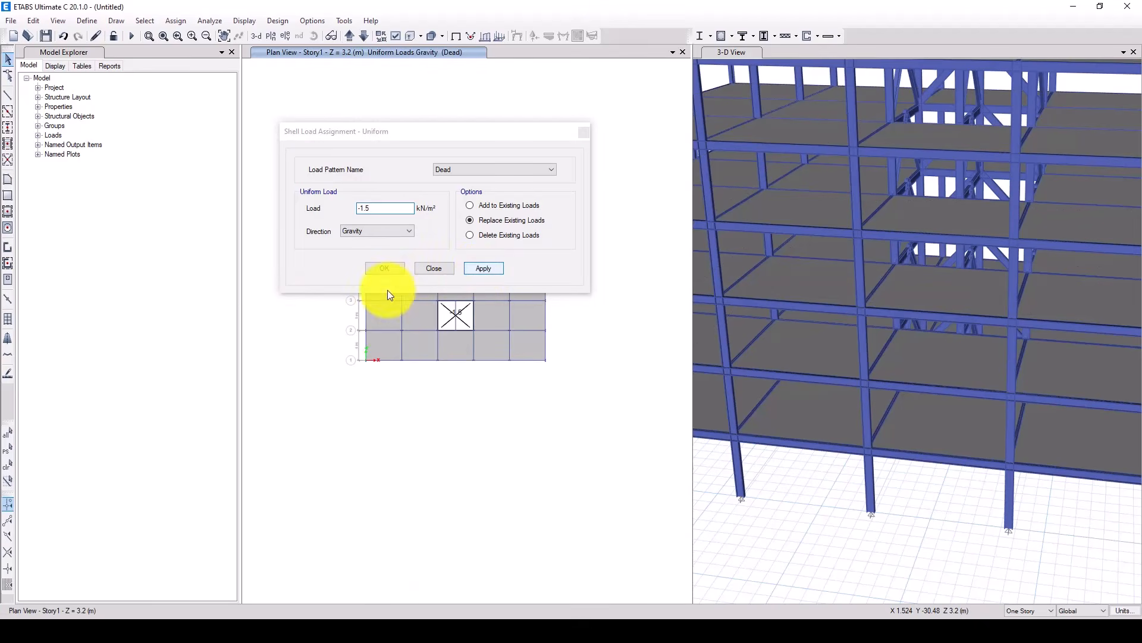
- Reselect the same slabs and assign them a uniform gravity load of -2.5 kN/m² under the Live pattern
left_click(8, 449)
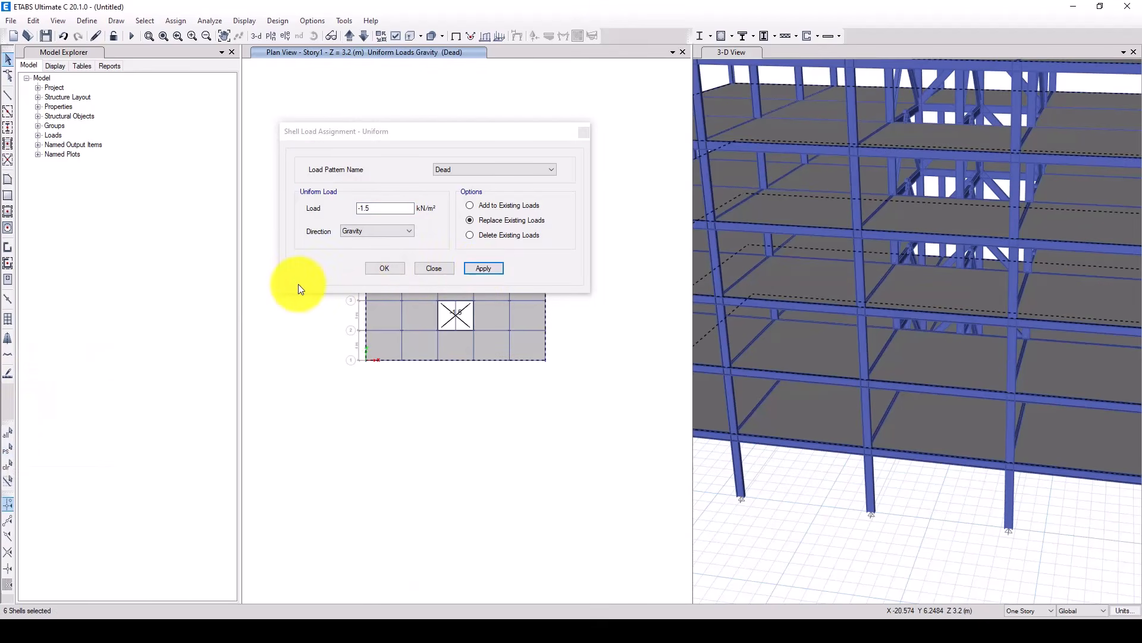
left_click(456, 170)
left_click(451, 185)
left_click_drag(375, 208, 353, 209)
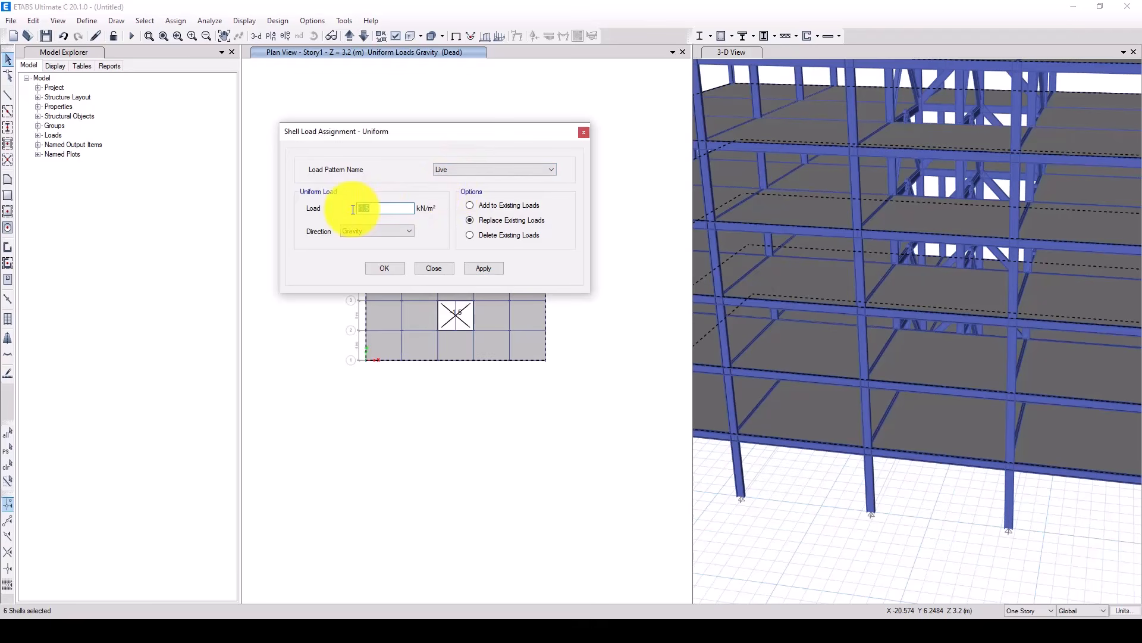
type("-2")
left_click(484, 264)
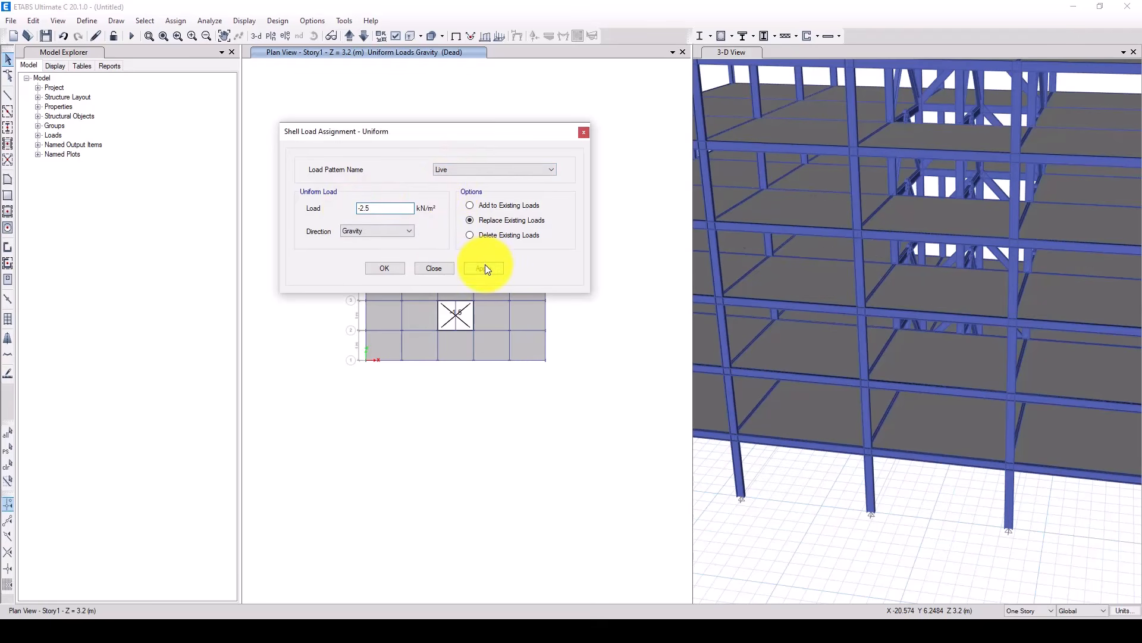
left_click(396, 270)
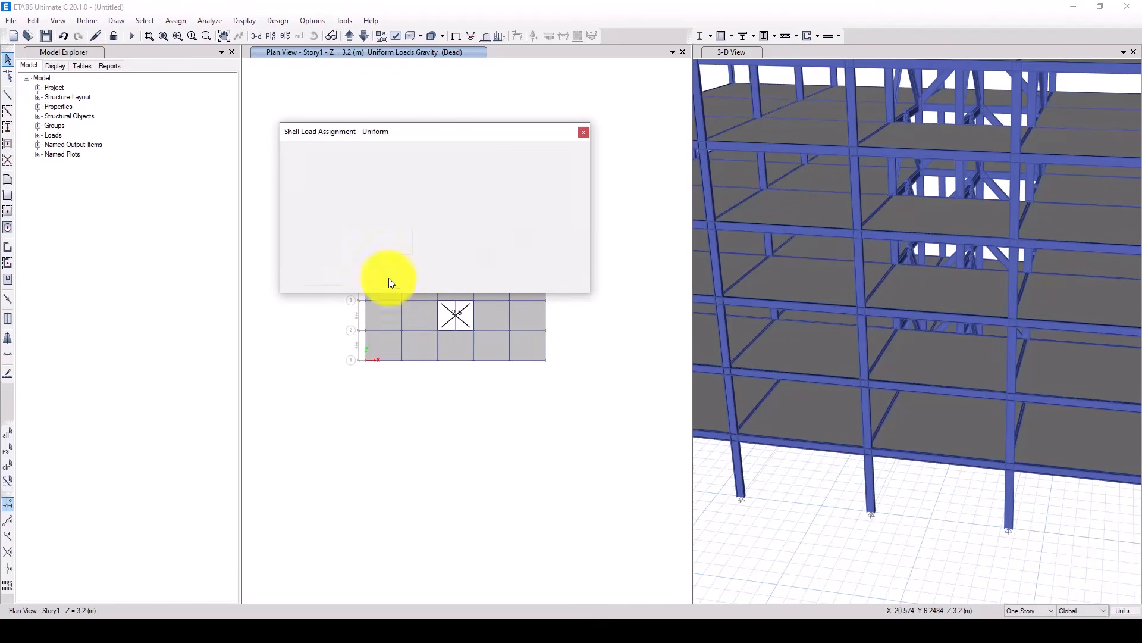
left_click(57, 20)
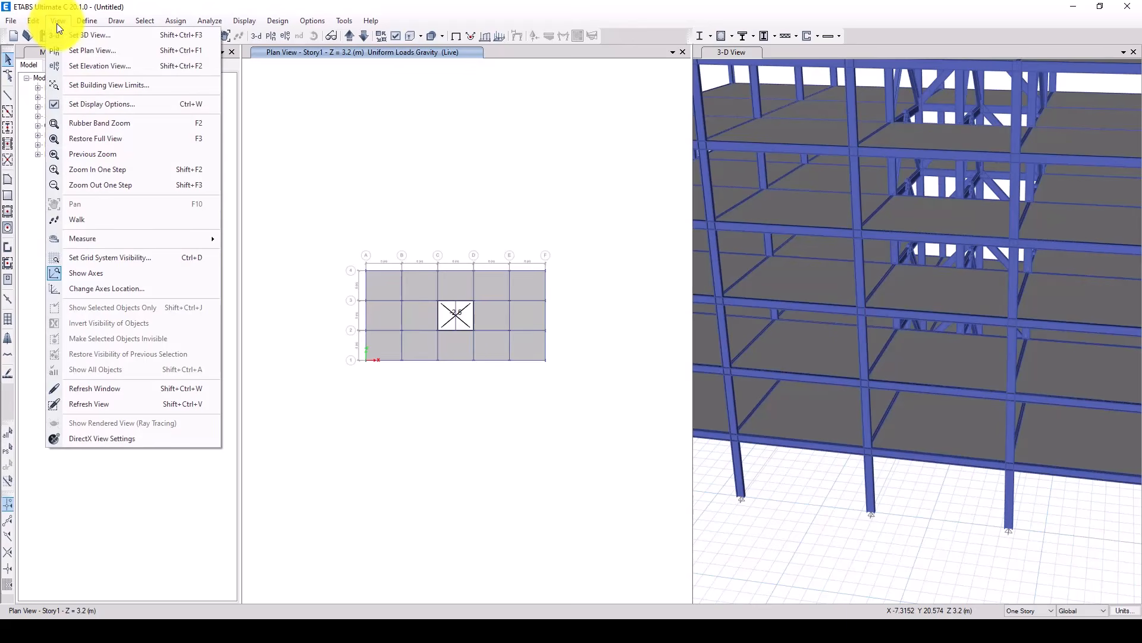
left_click(69, 20)
left_click(77, 20)
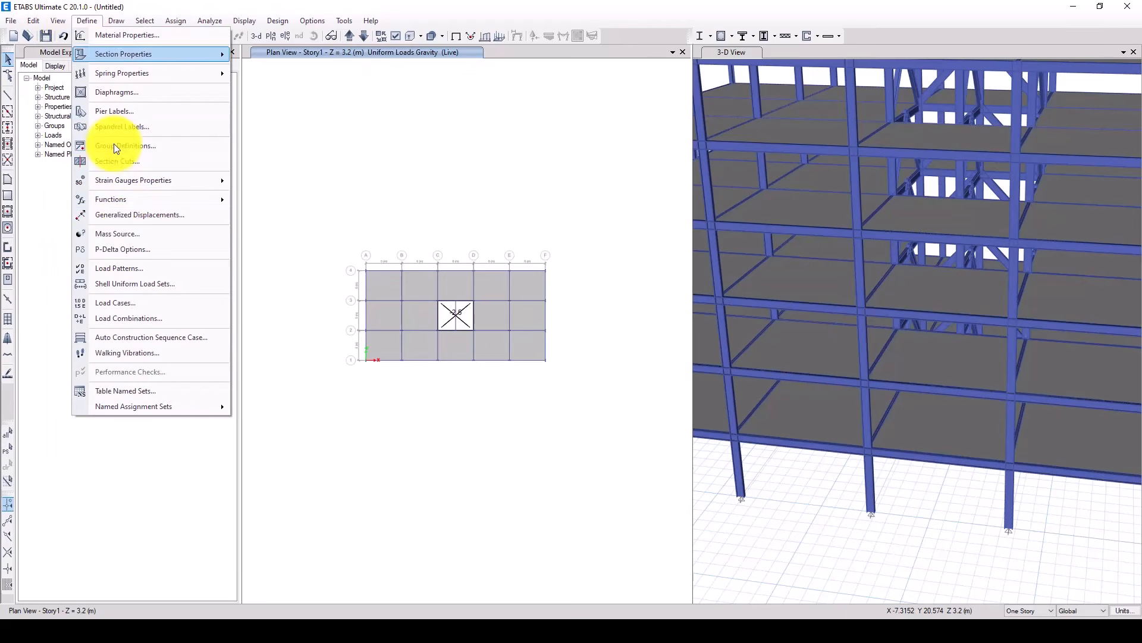
left_click(146, 269)
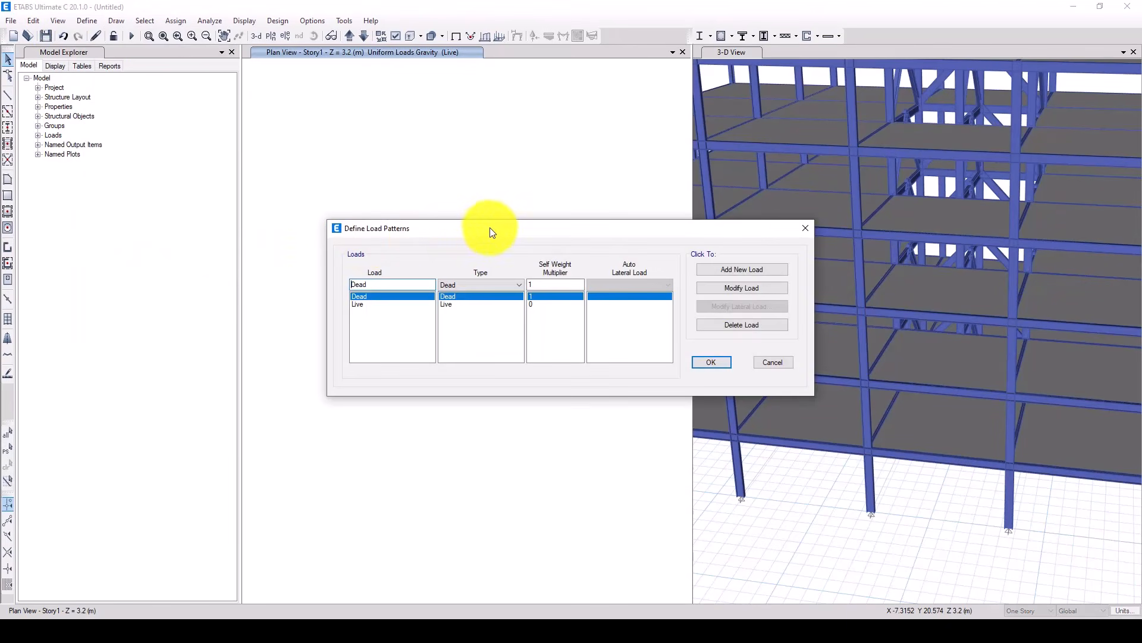
left_click_drag(492, 232, 334, 178)
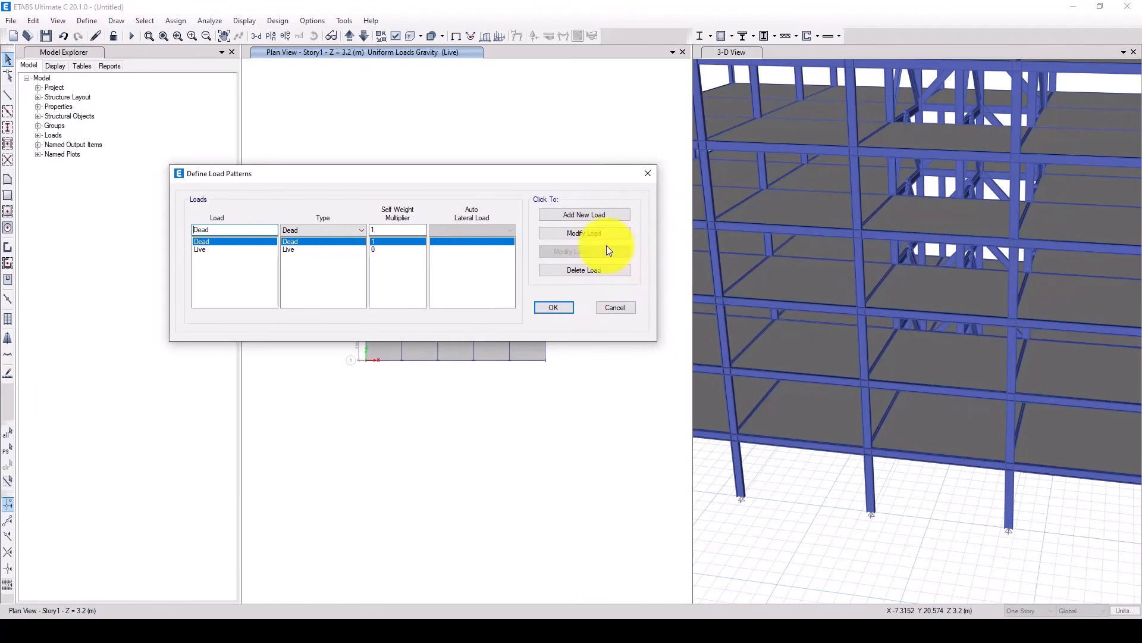
left_click_drag(213, 231, 170, 232)
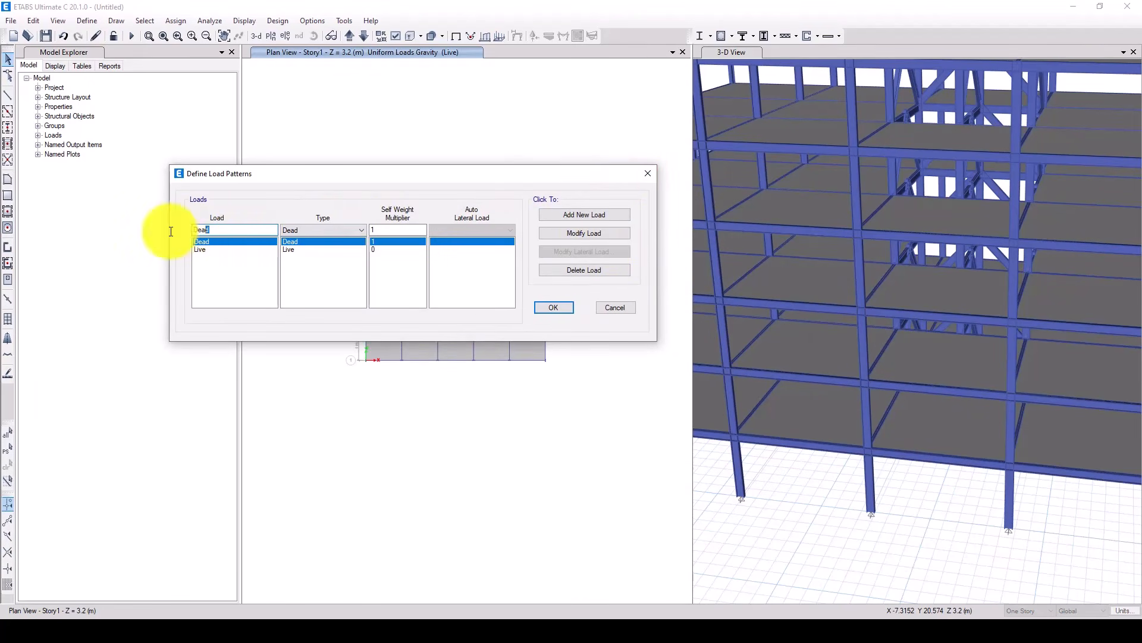
left_click(220, 248)
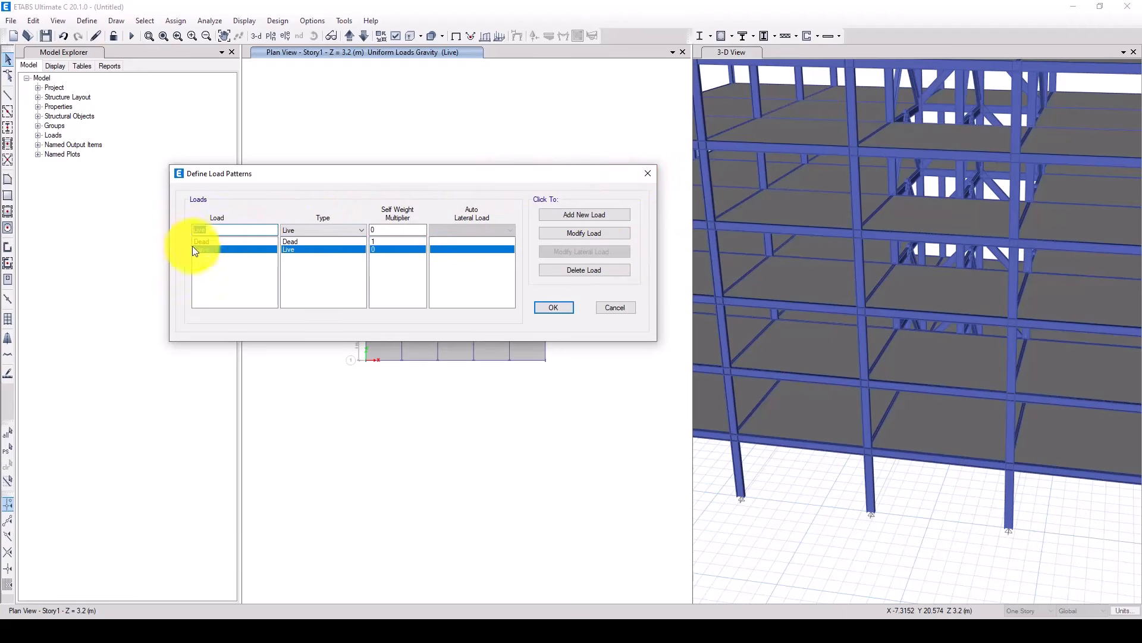
left_click(648, 173)
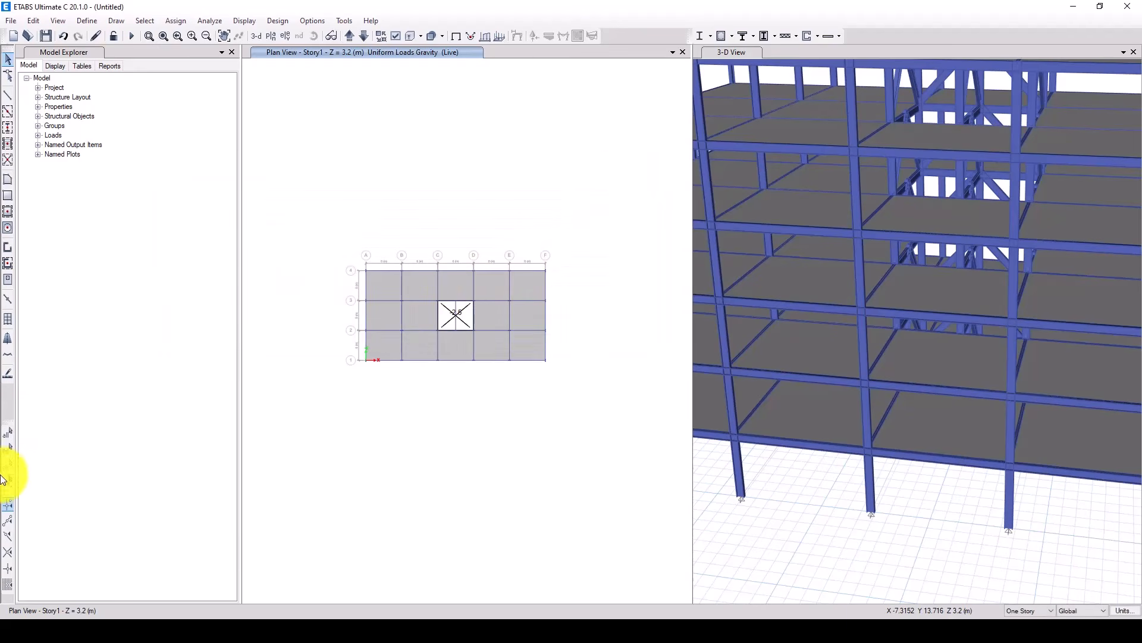
- Restore the previous slab selection and set the rigidity of diaphragm D1 to Semi Rigid
left_click(8, 448)
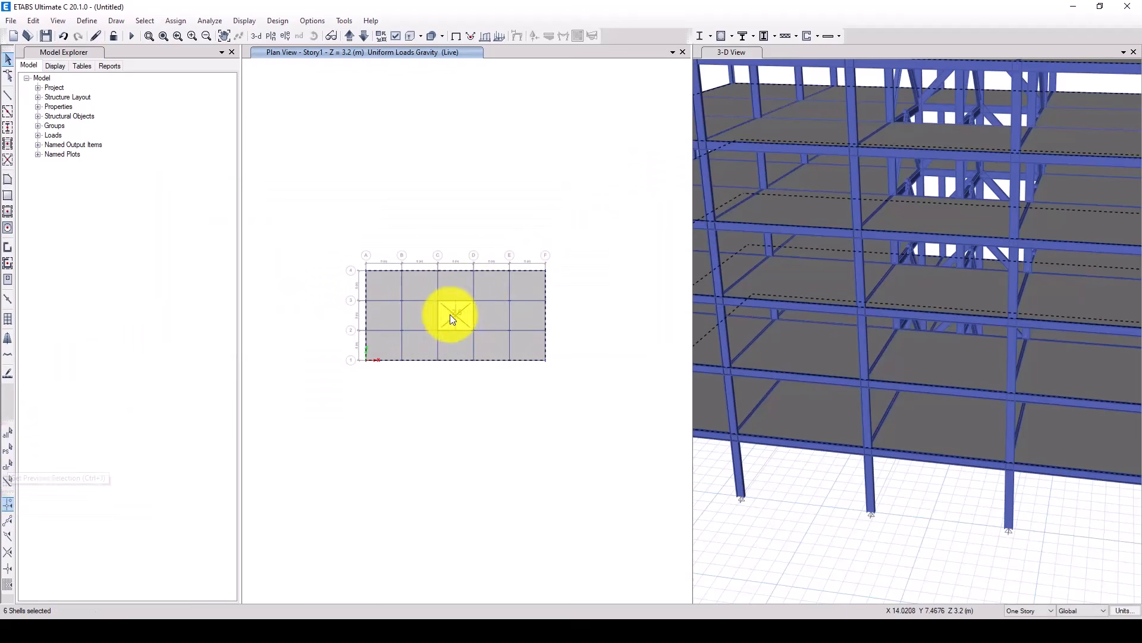
left_click(83, 20)
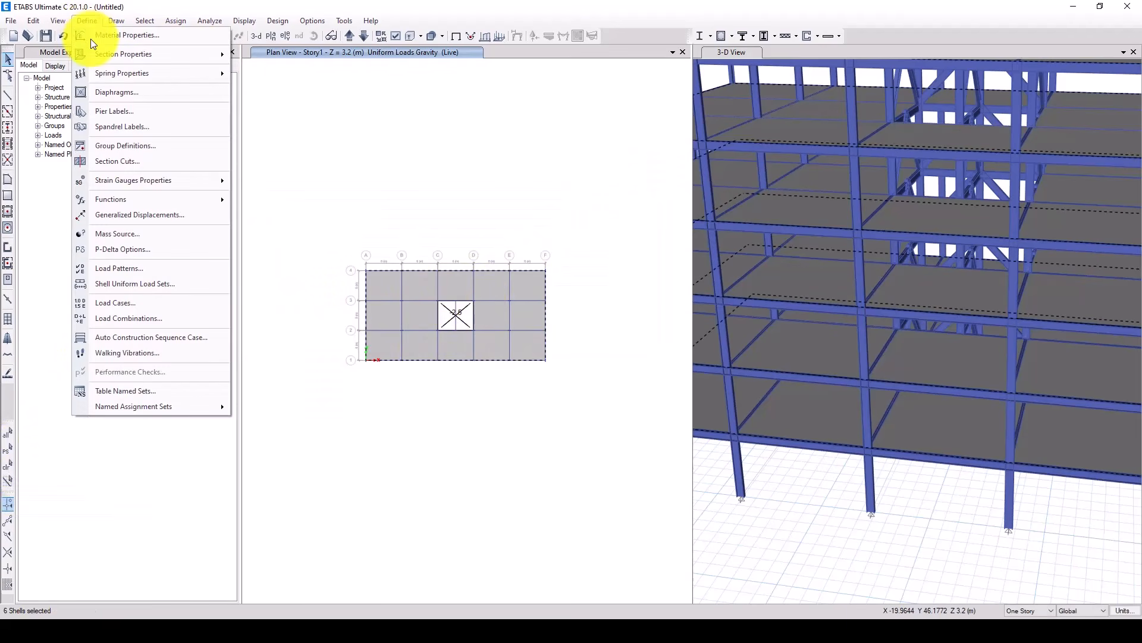
left_click(113, 91)
left_click(608, 291)
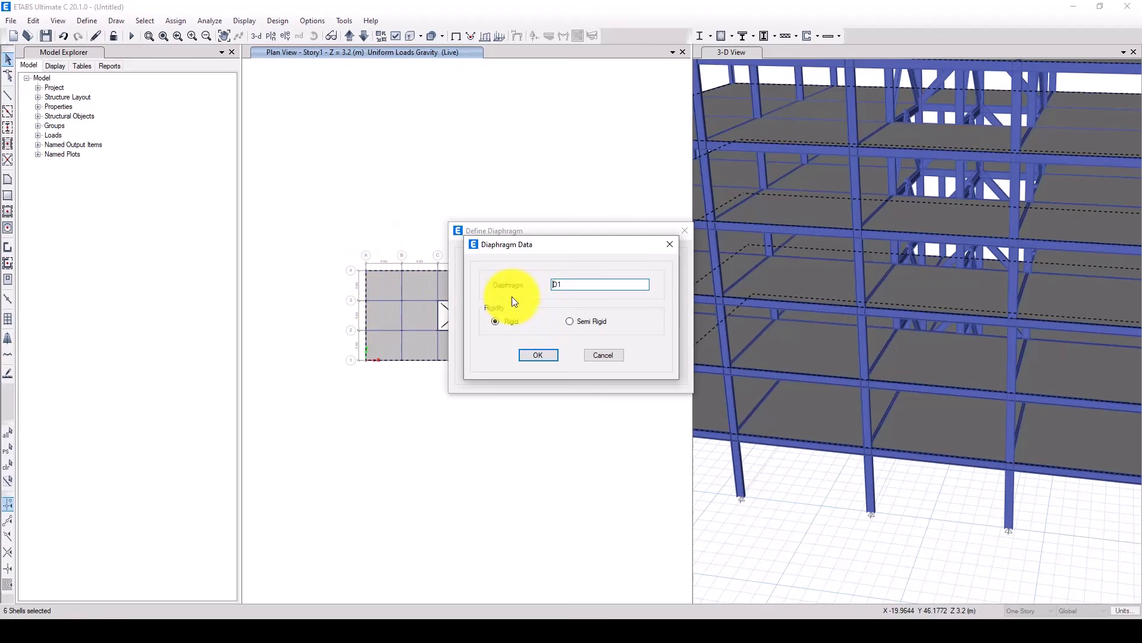
left_click(570, 321)
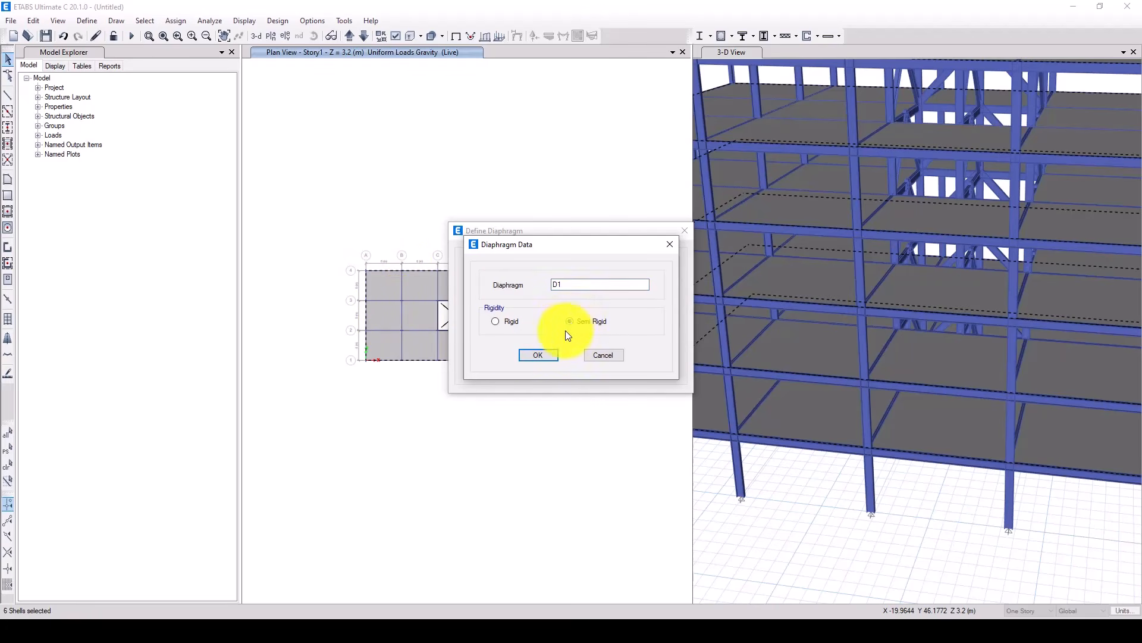
left_click(535, 355)
left_click(623, 342)
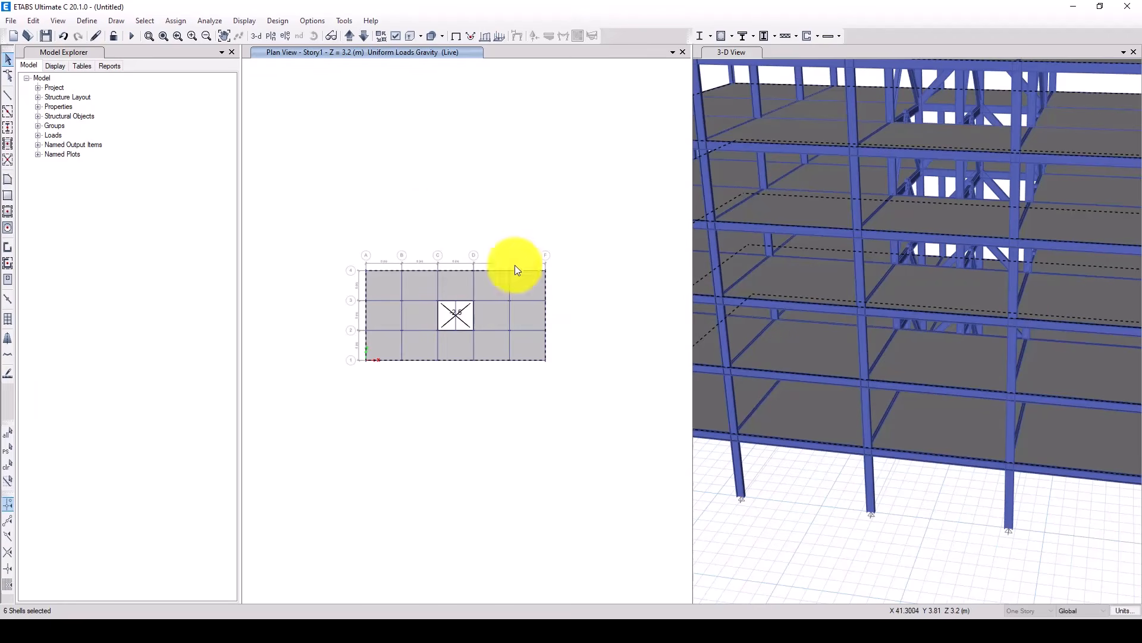
- Assign diaphragm D1 to the selected slabs
left_click(167, 22)
mouse_move(192, 66)
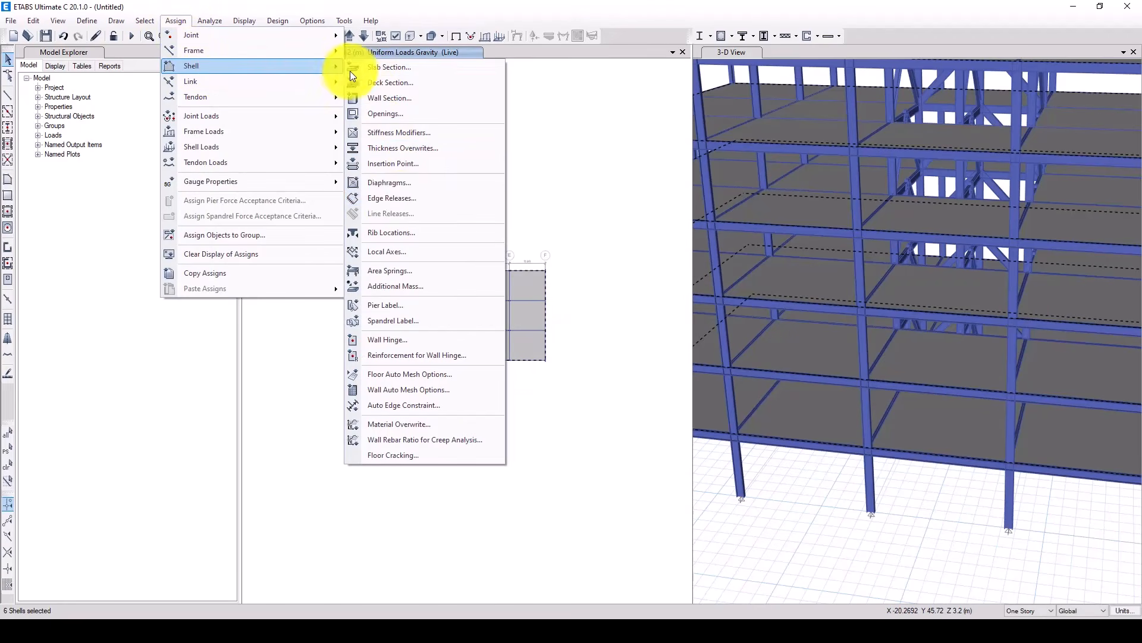
left_click(398, 181)
left_click(510, 231)
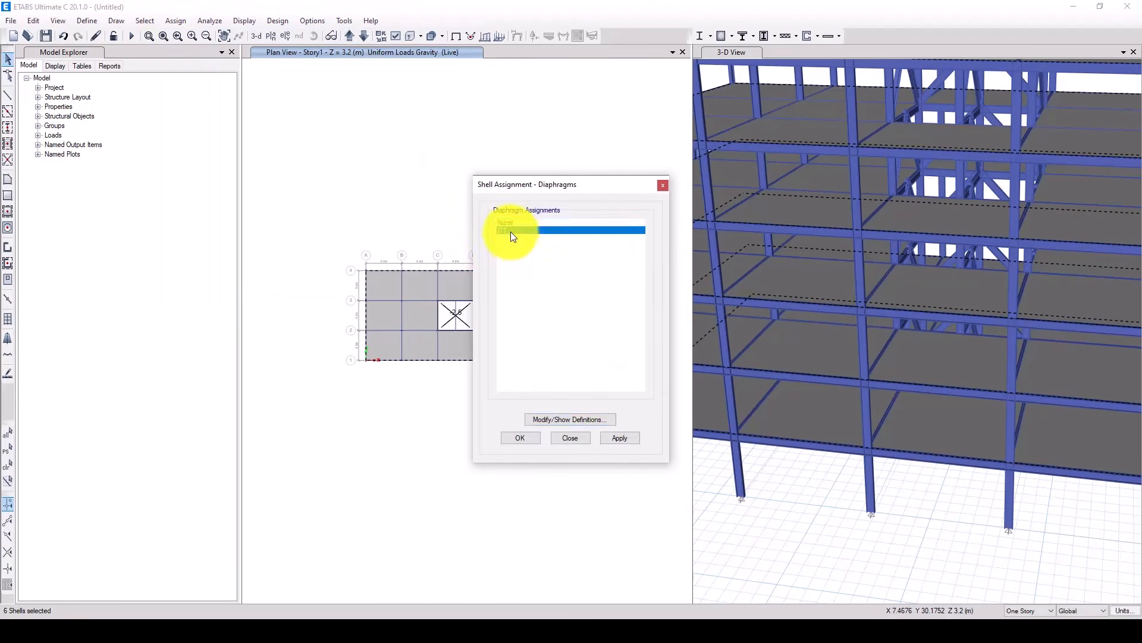
left_click(610, 437)
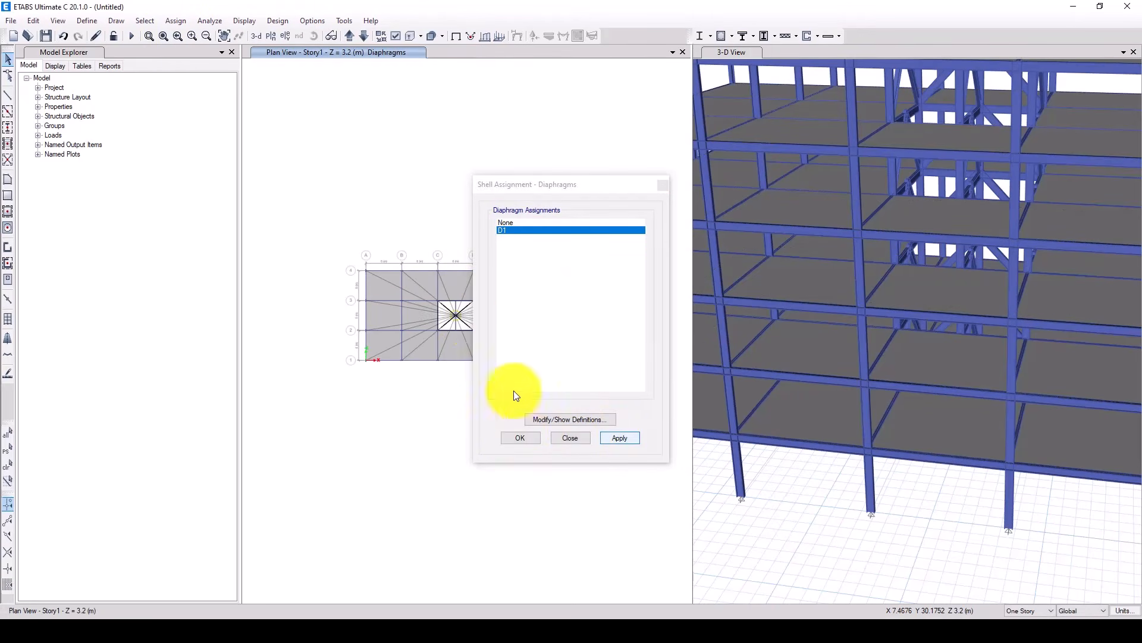
left_click(519, 437)
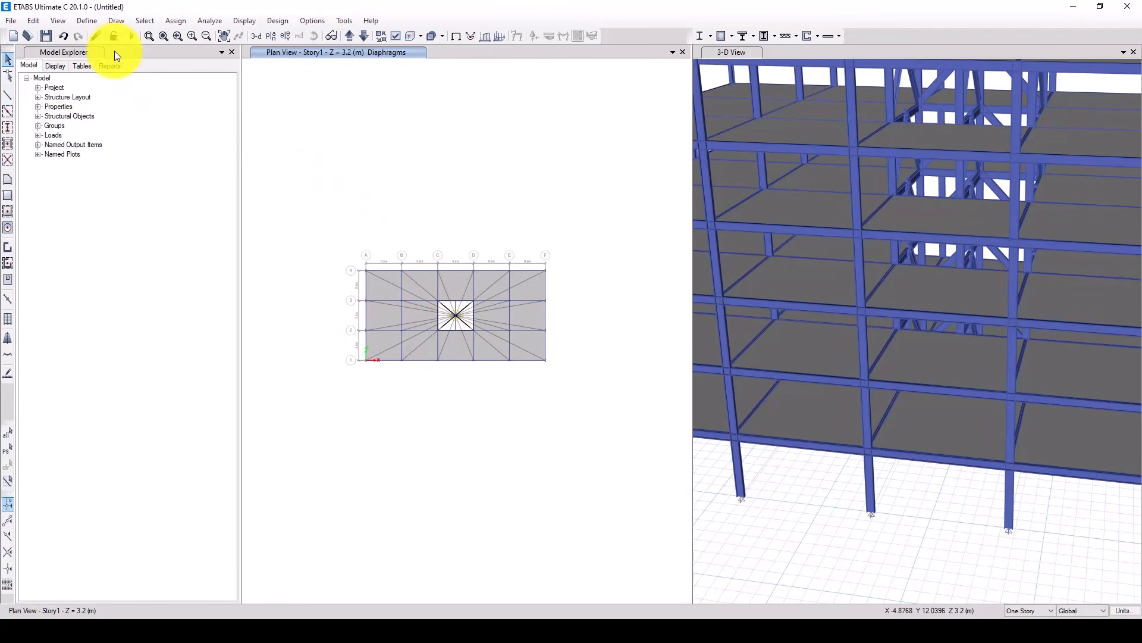
- Add a load pattern named EX of type Seismic with ASCE 7-16 as its auto lateral load
left_click(88, 23)
left_click(137, 266)
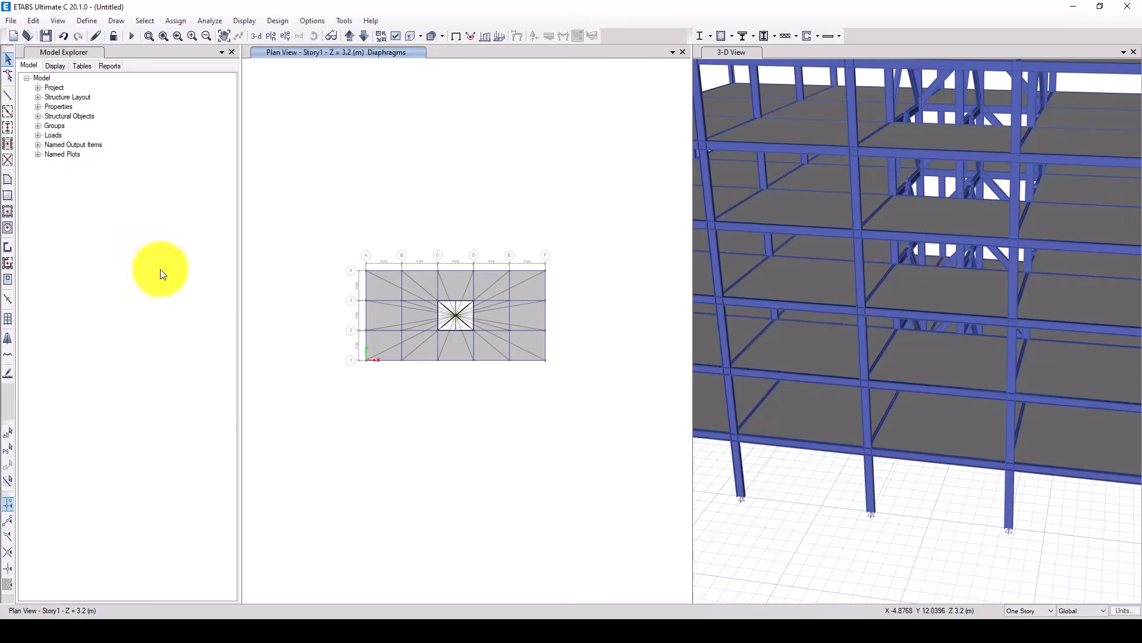
left_click_drag(494, 237, 431, 216)
left_click_drag(336, 264, 282, 265)
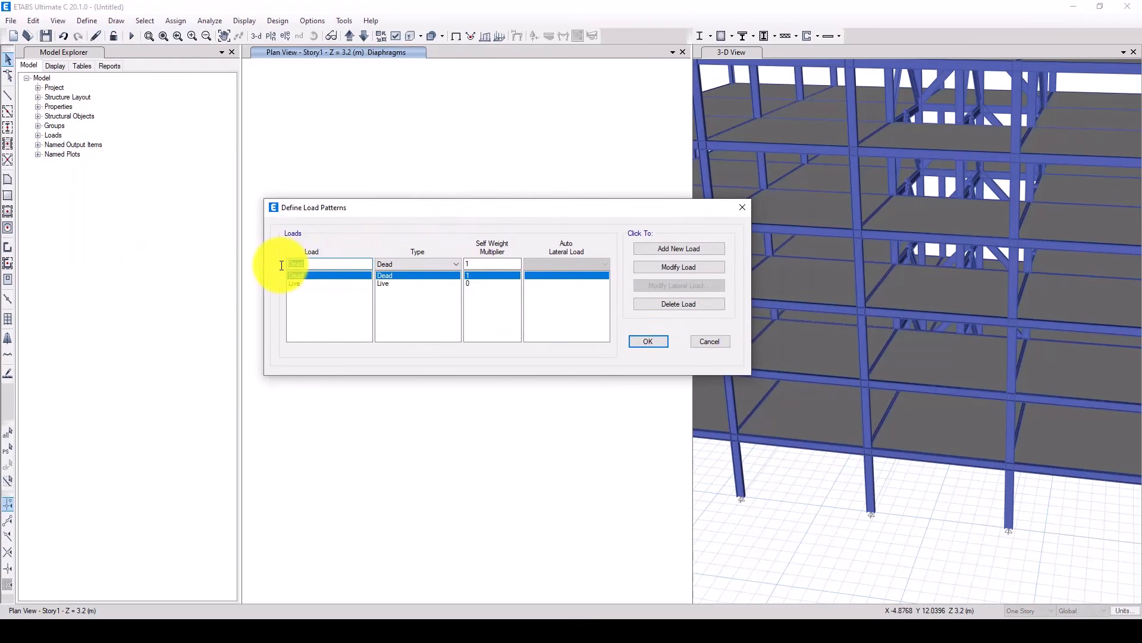
type("EX")
left_click(388, 263)
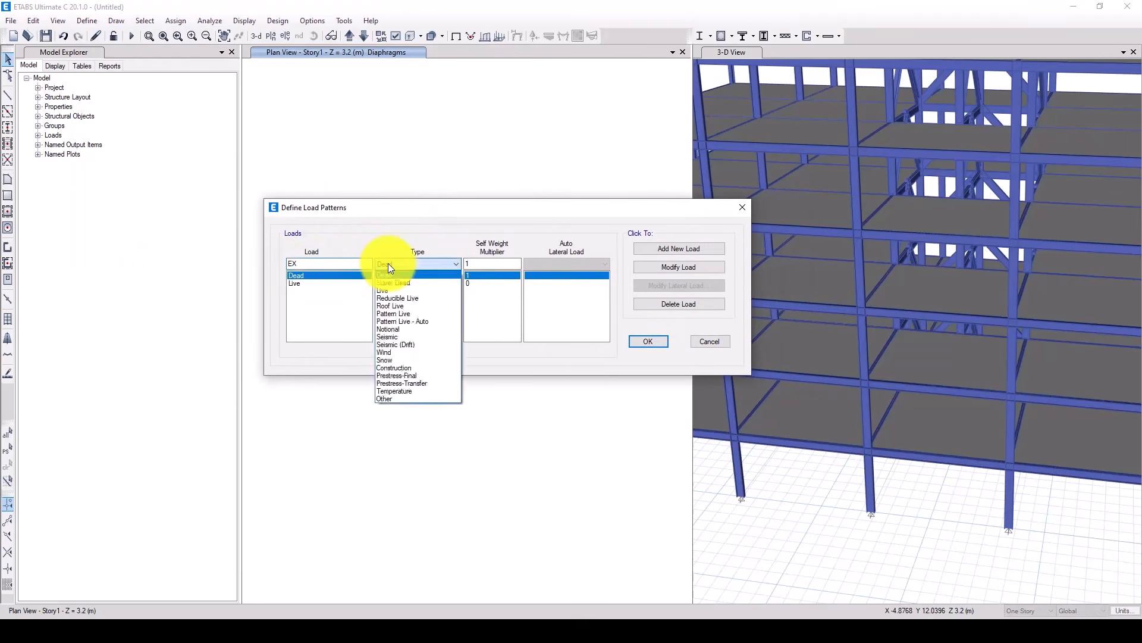
left_click(408, 337)
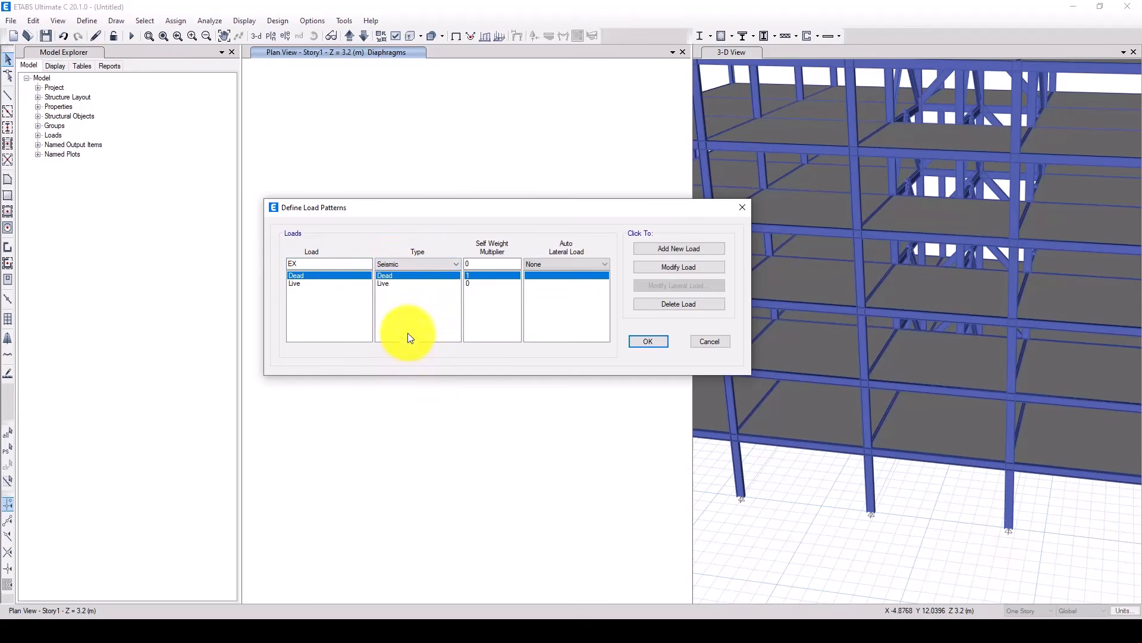
left_click(544, 264)
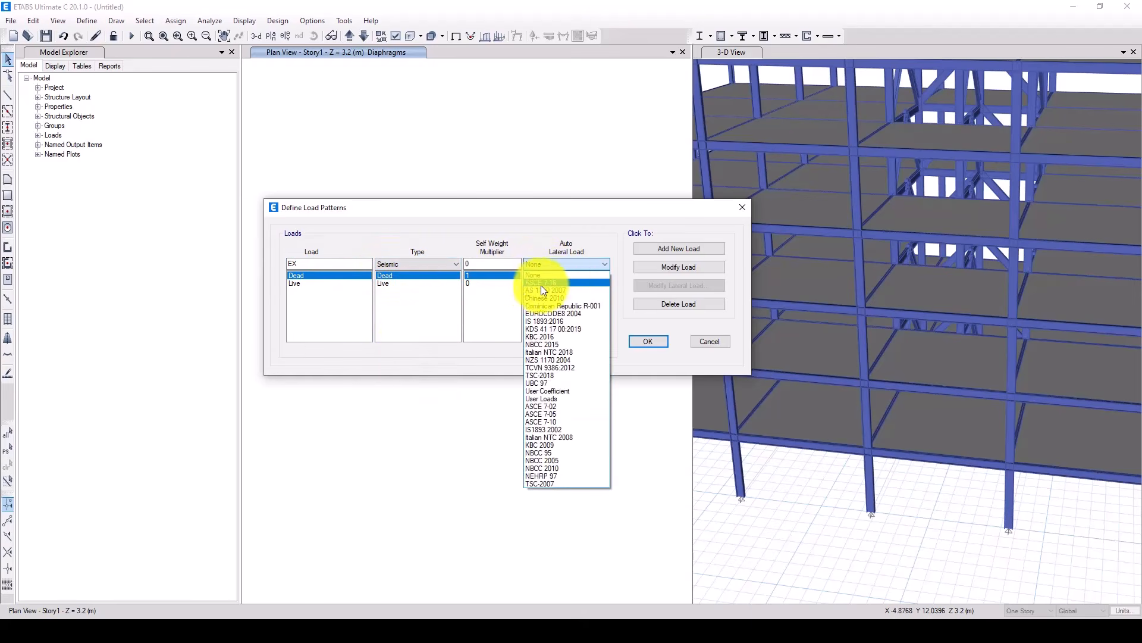
left_click(565, 281)
left_click(673, 250)
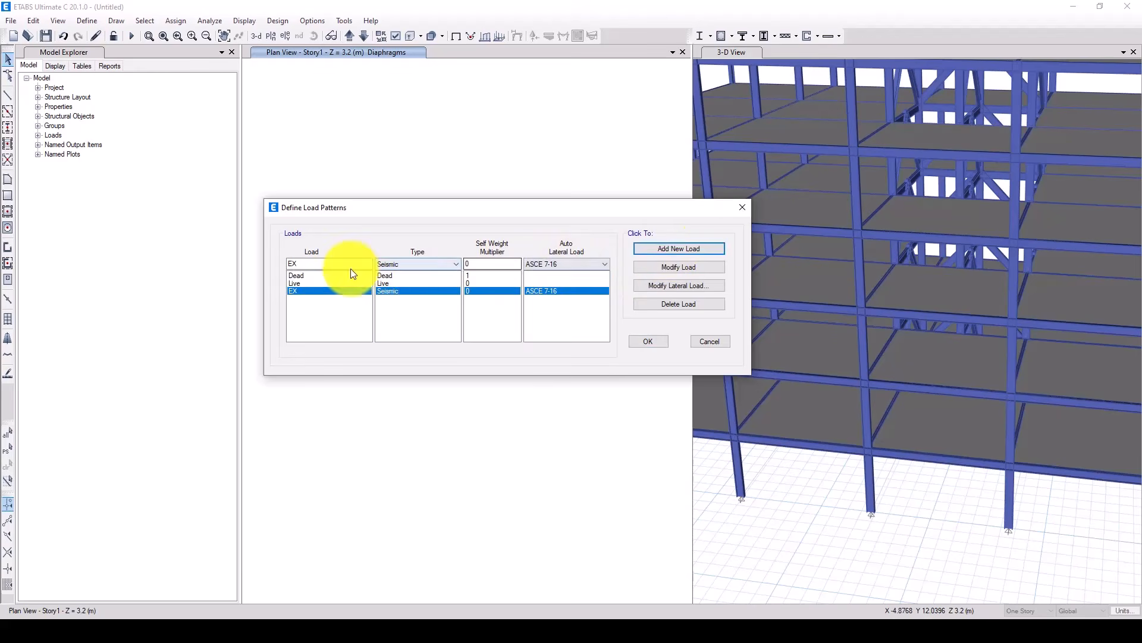
- Add a Seismic load pattern named EY with ASCE 7-16 as its auto lateral load
double_click(294, 263)
type("EY")
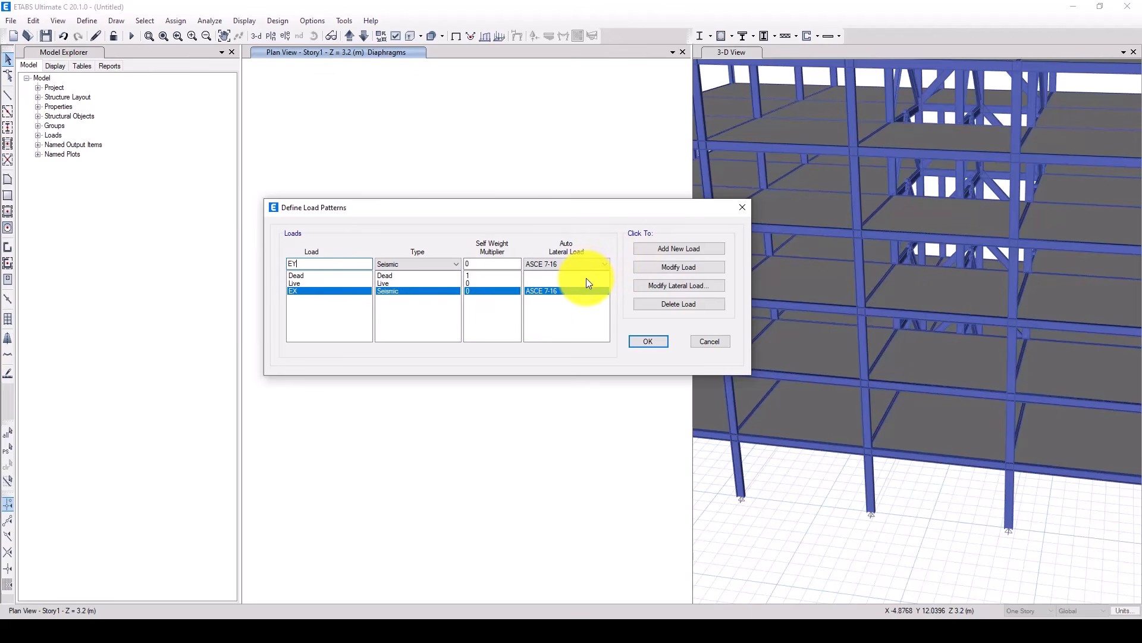
left_click(670, 249)
- Limit the EX lateral load to X Dir + Eccentricity, keeping the 0.05 eccentricity ratio and the Ct, x option 0.028; 0.8
left_click(293, 291)
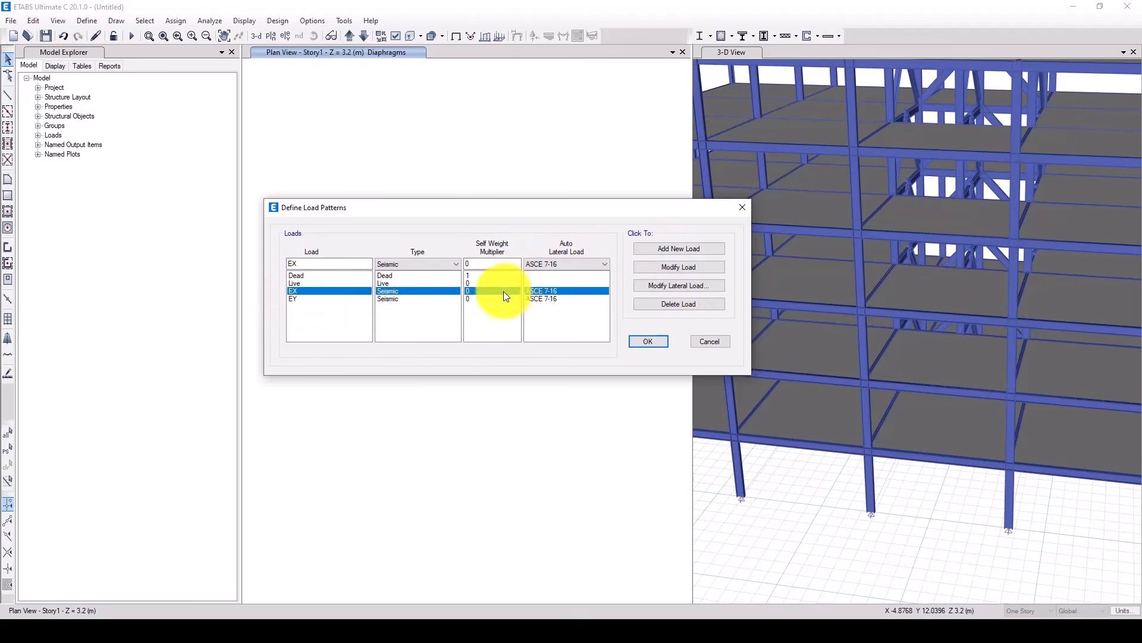
left_click(660, 284)
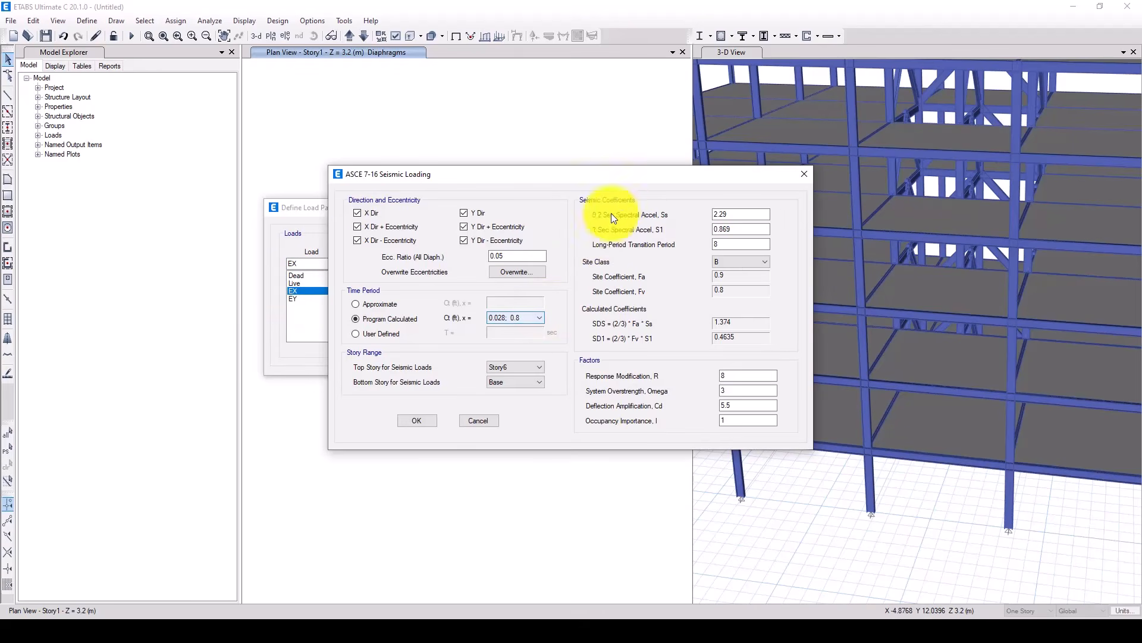
left_click_drag(605, 169, 588, 159)
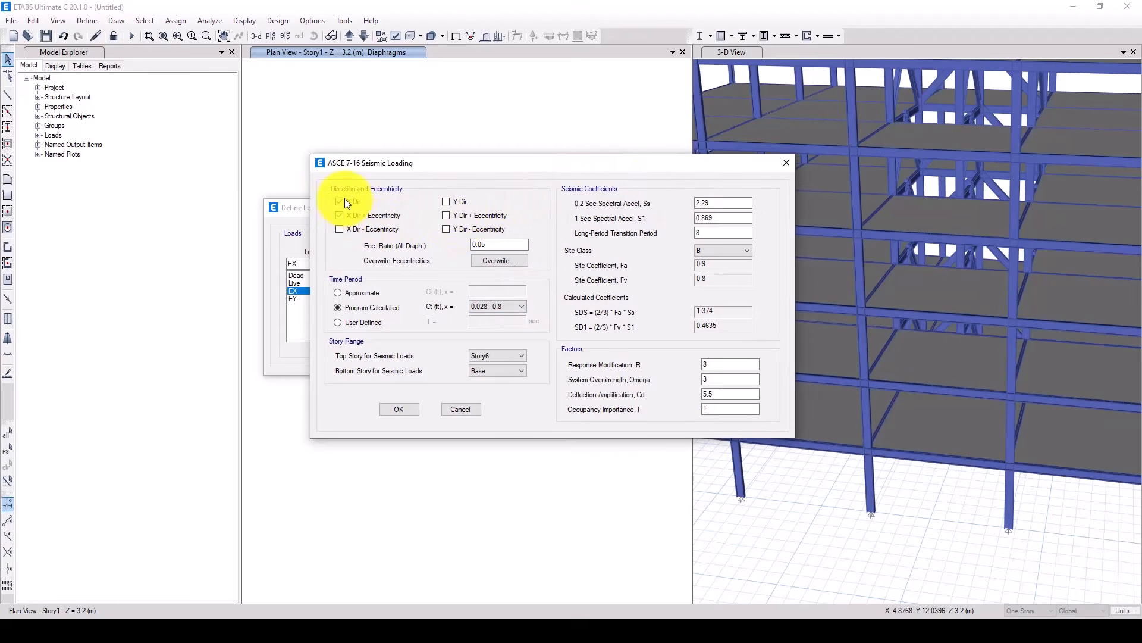
left_click_drag(480, 165, 521, 166)
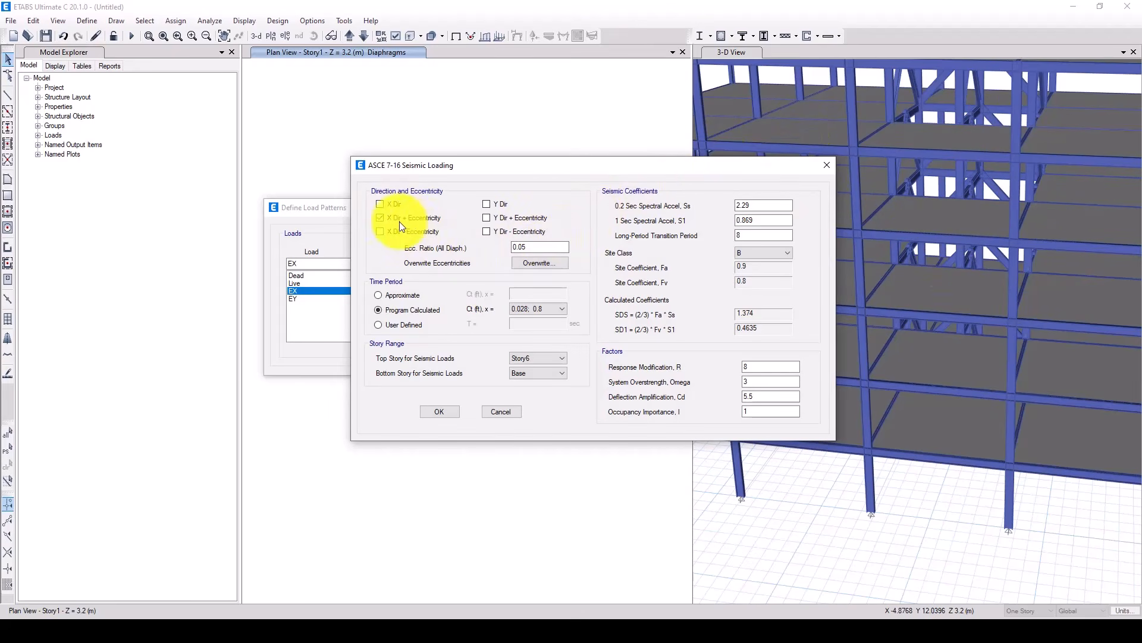
double_click(554, 246)
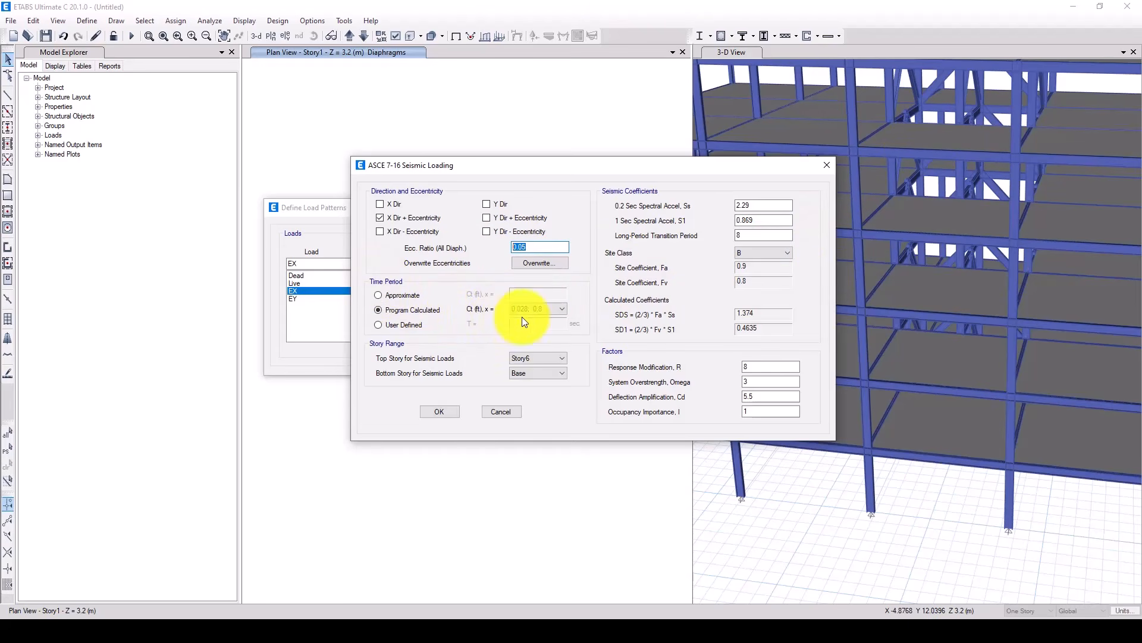
left_click(544, 310)
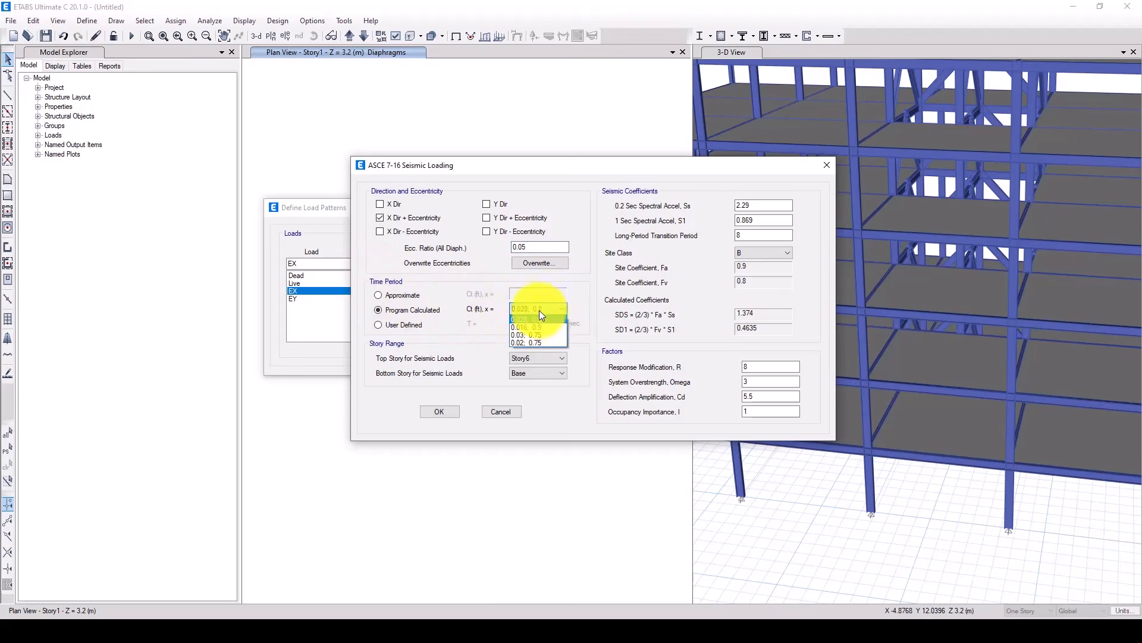
left_click(541, 312)
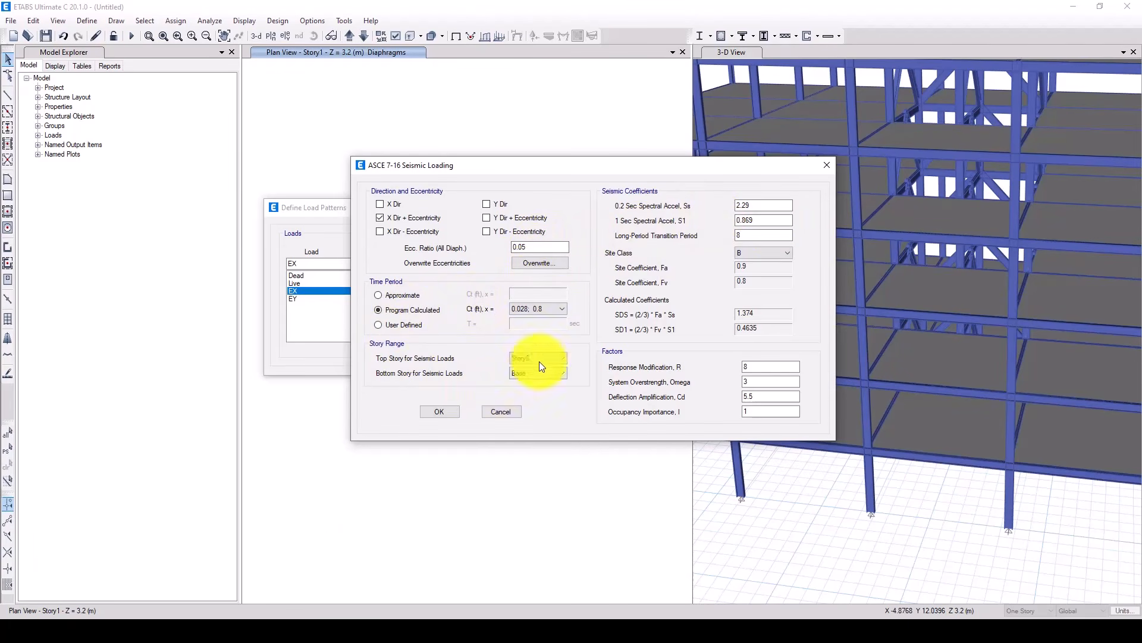
- Following the seismic data in the Word brief, set EX to Ss 1.2, S1 0.6 and site class D
double_click(747, 205)
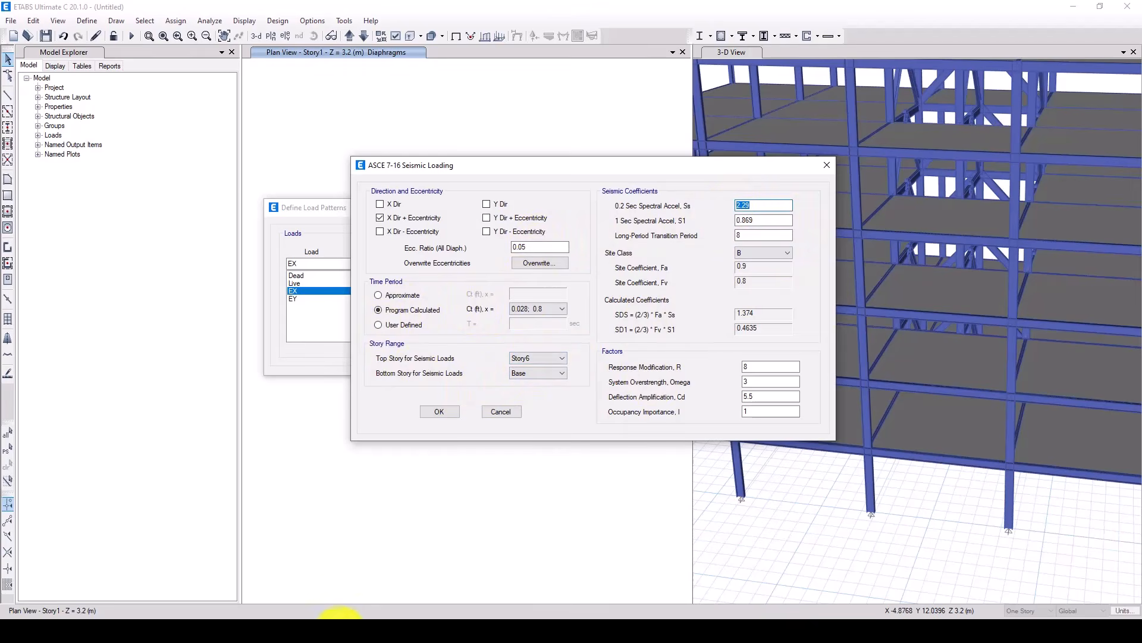
left_click(348, 595)
scroll(398, 387, "down", 5)
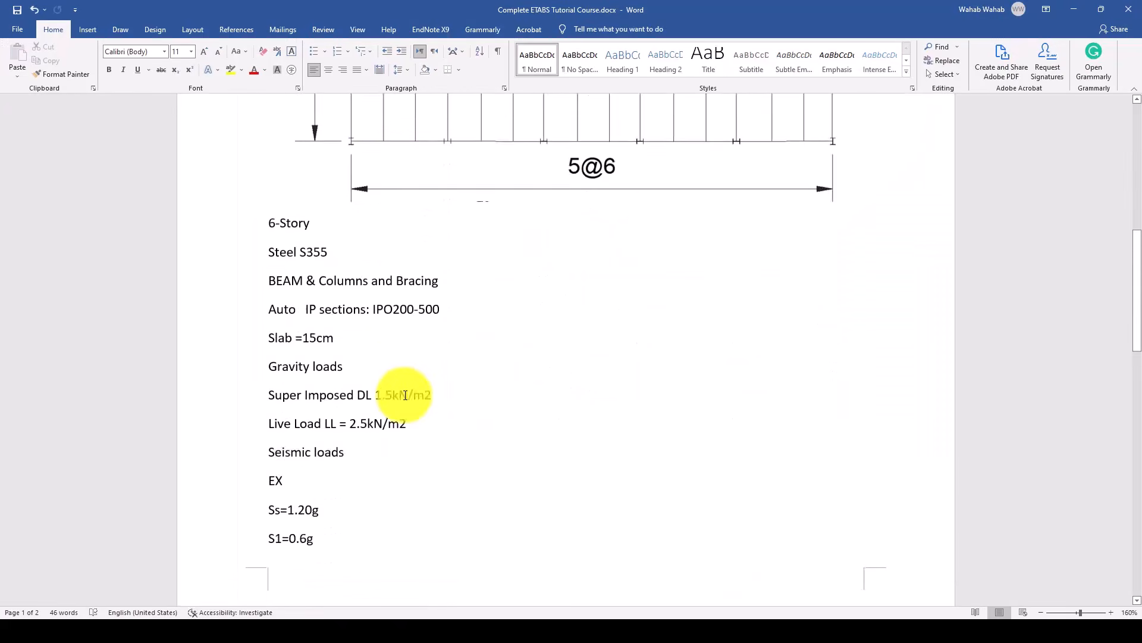
scroll(381, 369, "down", 3)
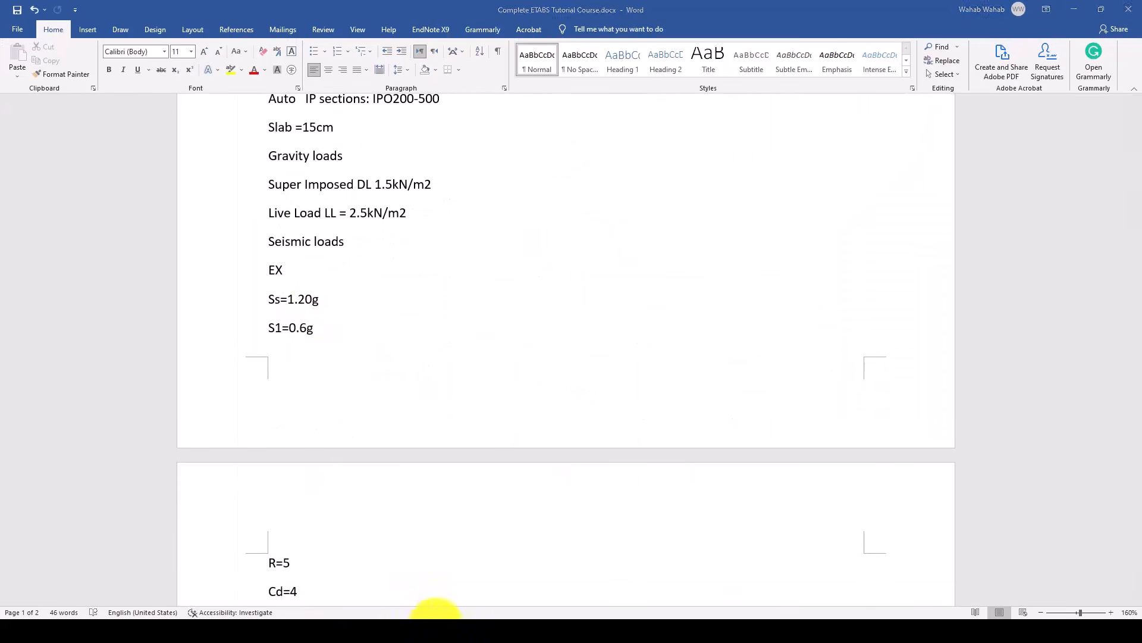
left_click(436, 620)
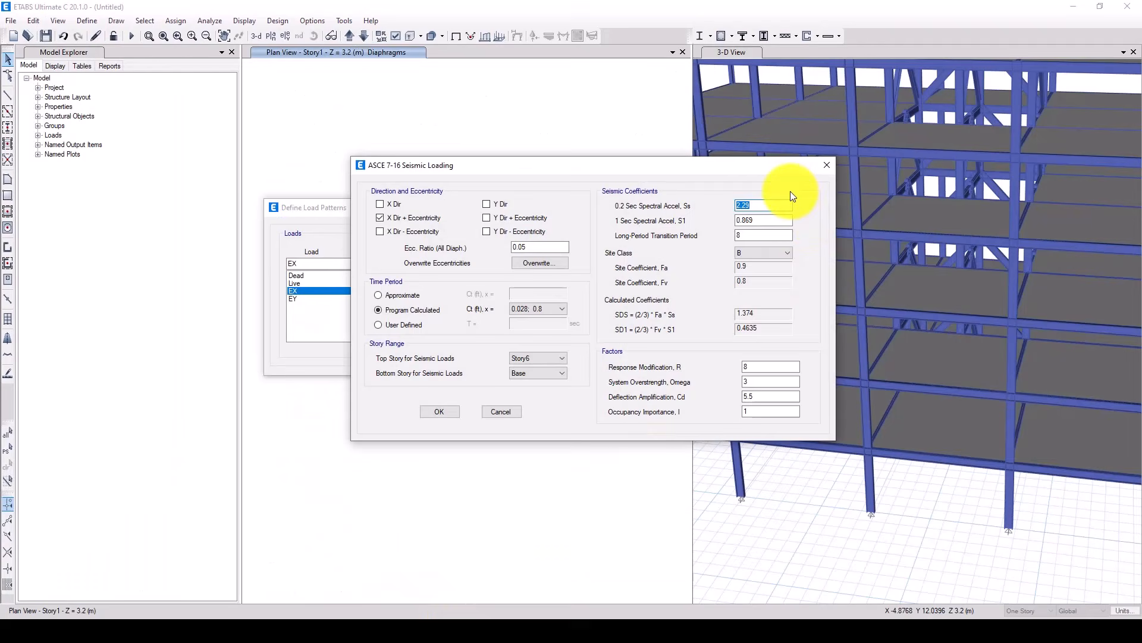
type("1.2")
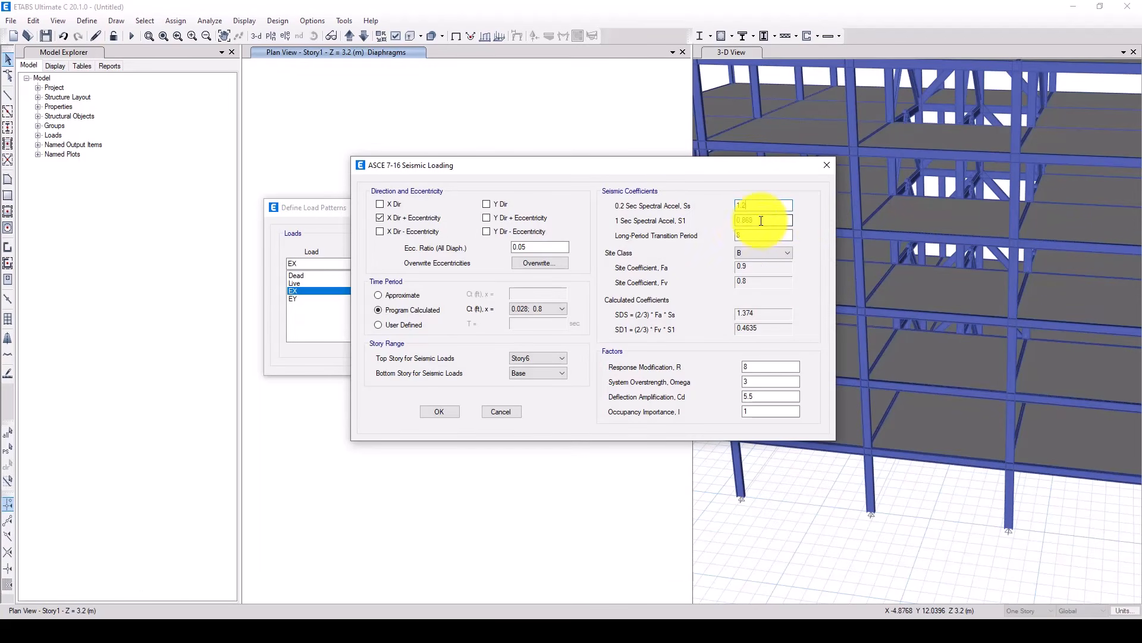
left_click_drag(761, 221, 744, 223)
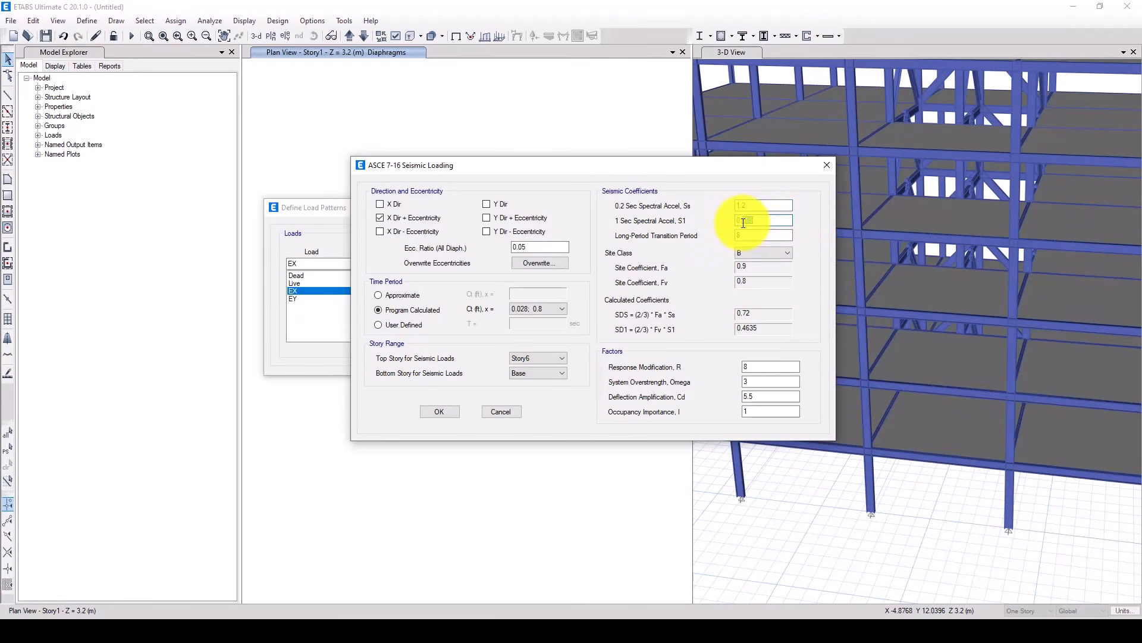
left_click(752, 252)
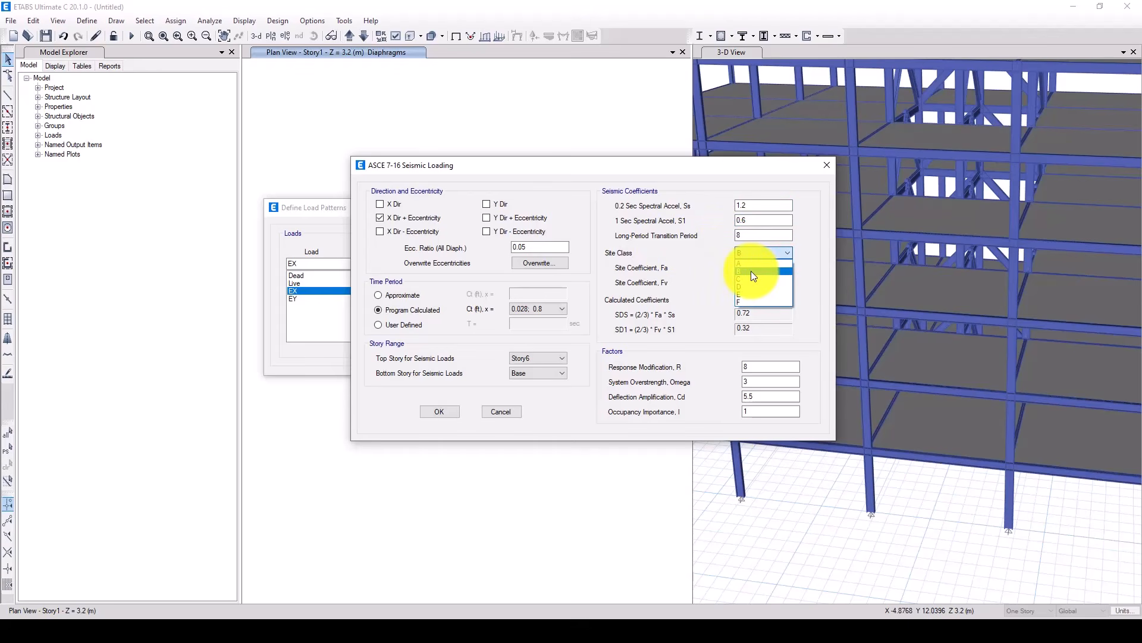
left_click(752, 286)
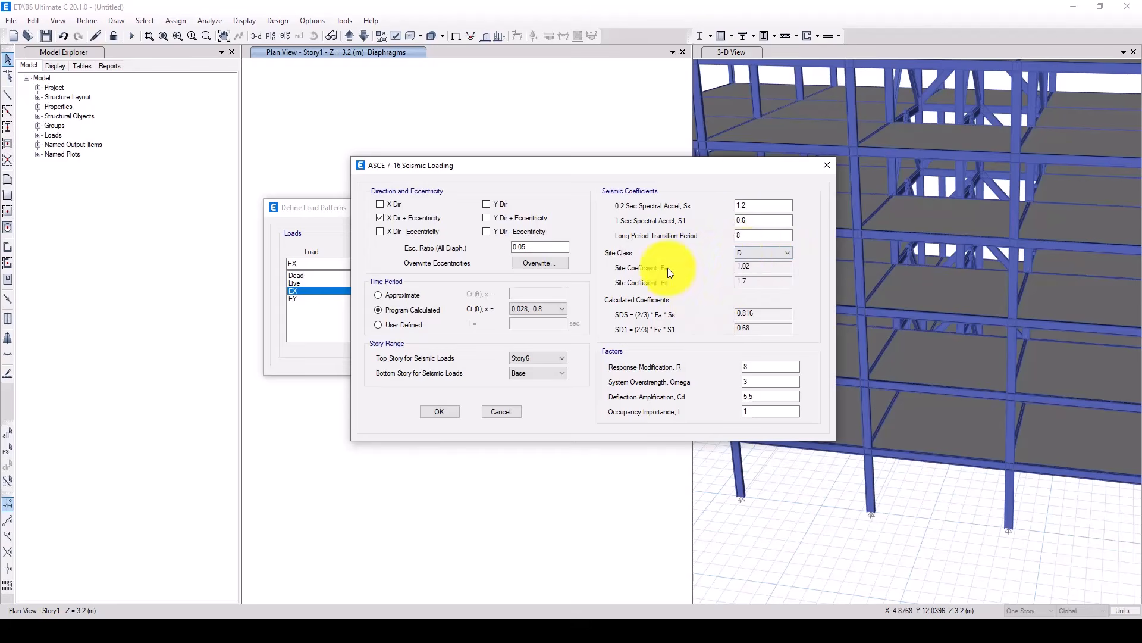
- Using the factors in the Word brief, set EX to R 5, Omega 2.5 and Cd 4, and accept its seismic loading
double_click(751, 368)
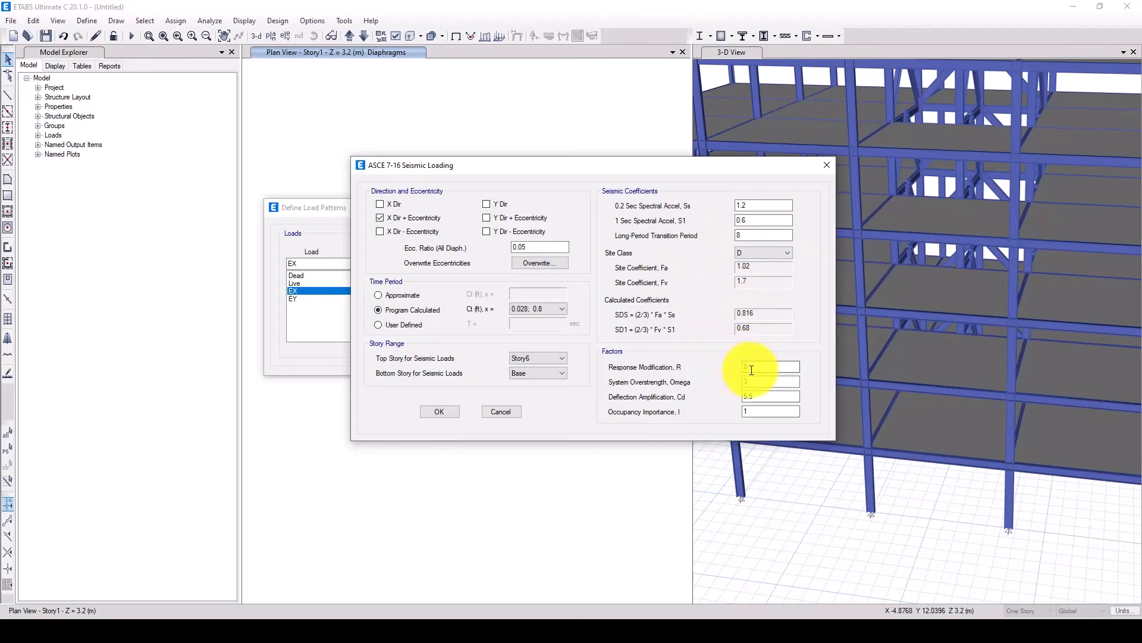
type("5")
double_click(755, 383)
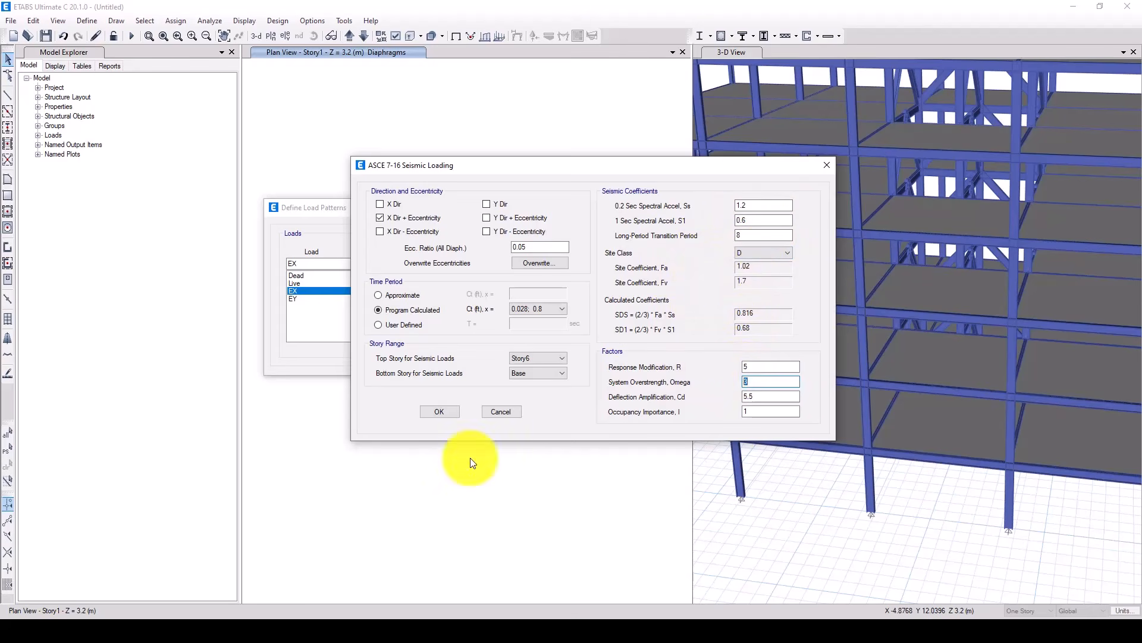
left_click(338, 591)
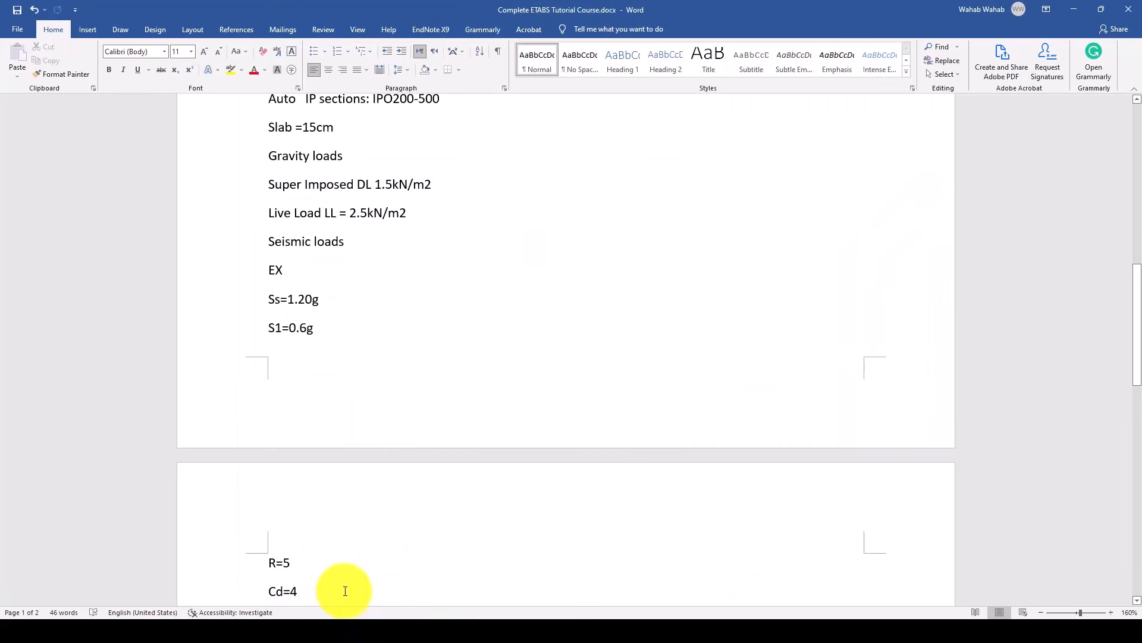
scroll(321, 419, "down", 4)
scroll(344, 426, "down", 2)
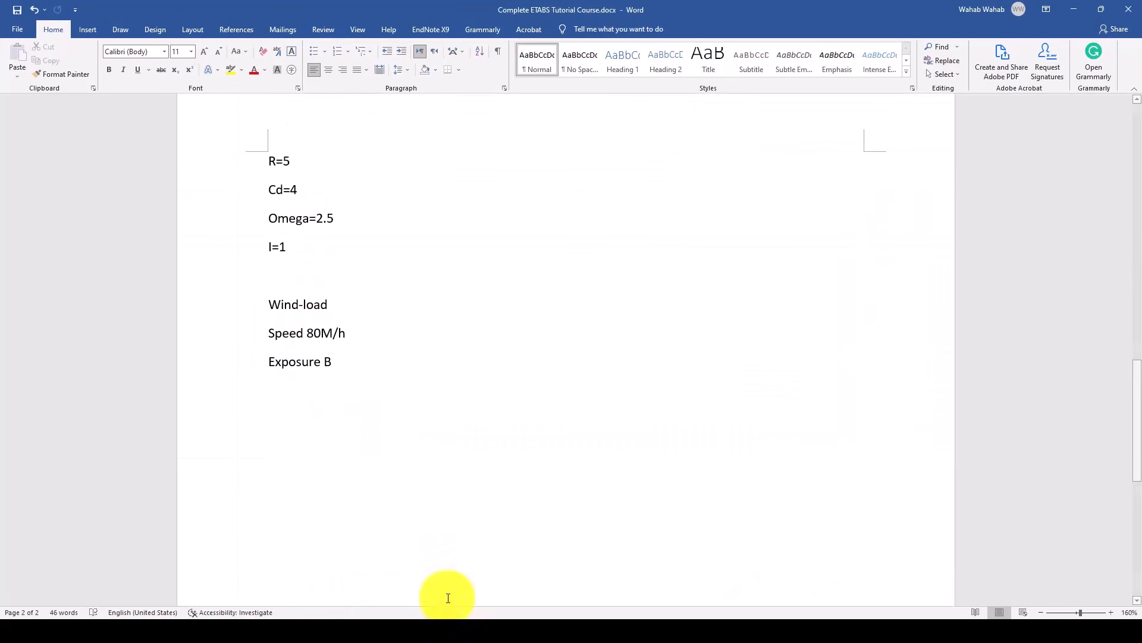
left_click(462, 605)
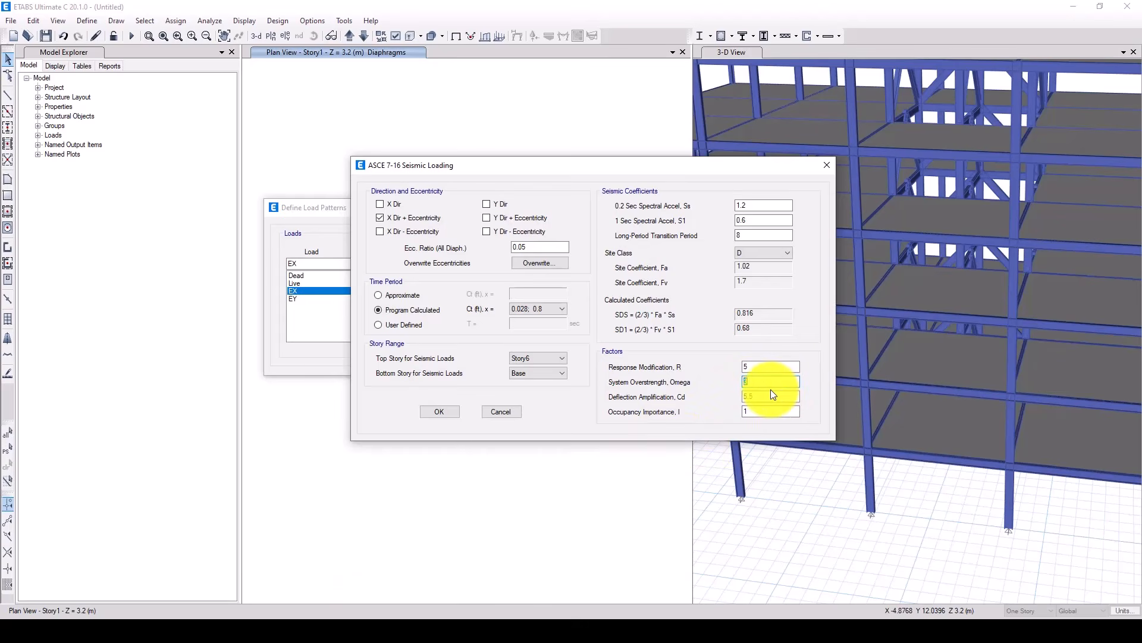
type(".5")
key("Tab")
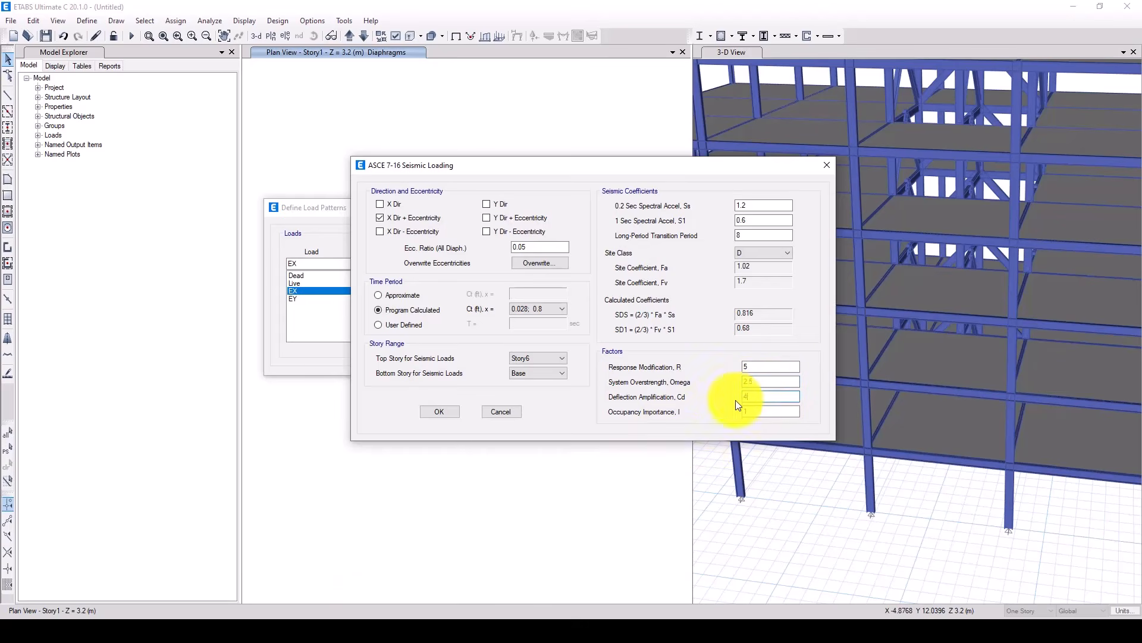
left_click(437, 411)
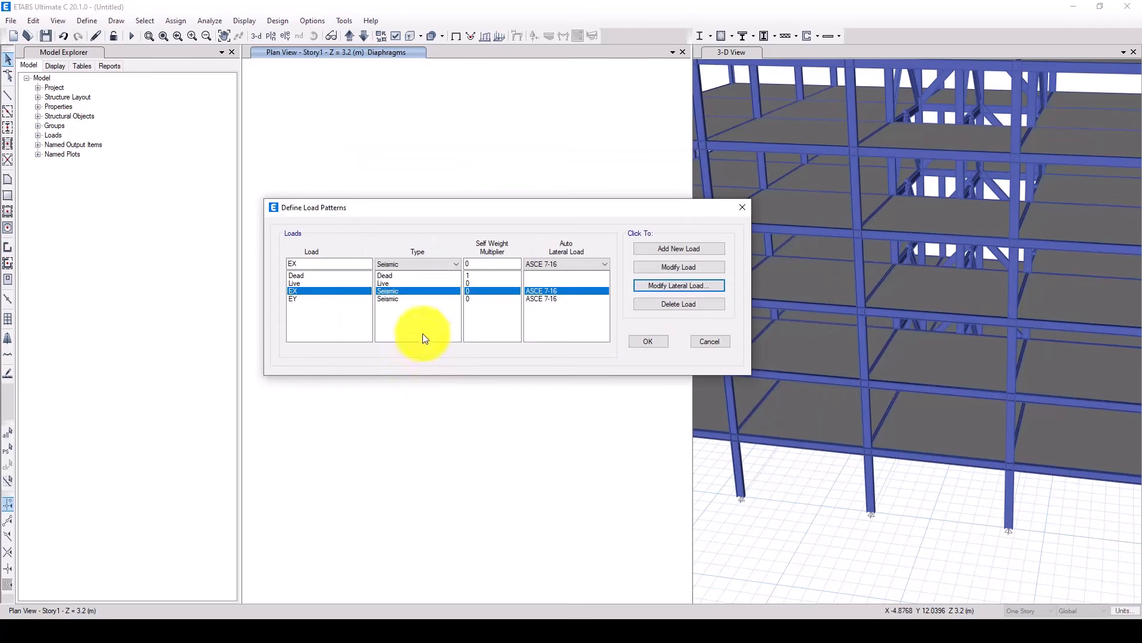
- Open the lateral load of EY and limit its direction to Y Dir + Eccentricity
left_click(385, 299)
left_click(666, 286)
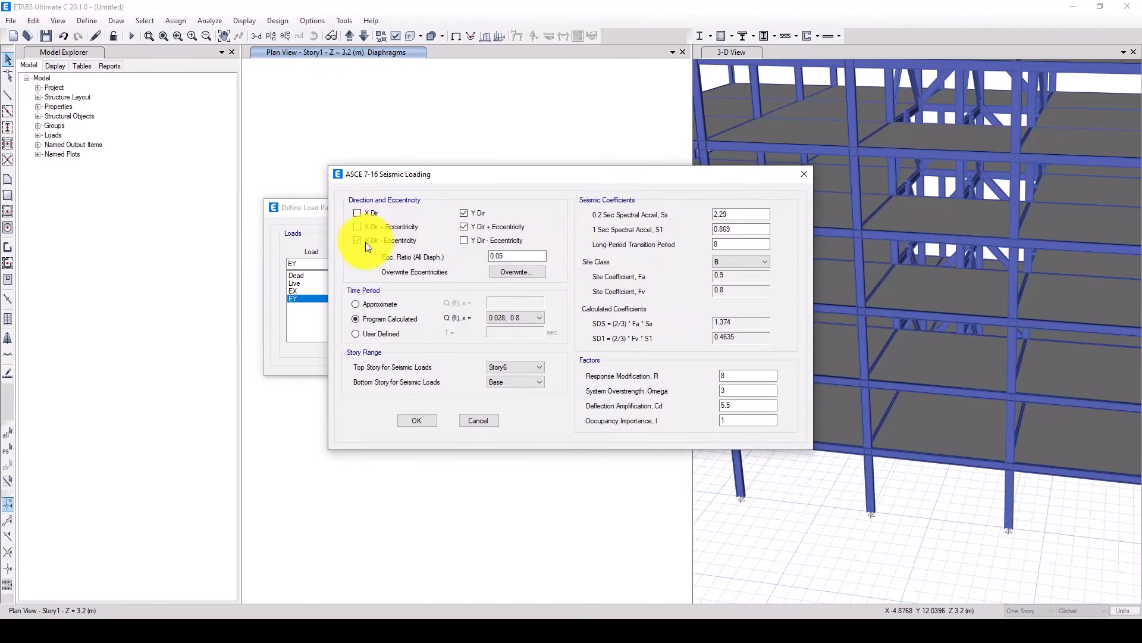
left_click(464, 213)
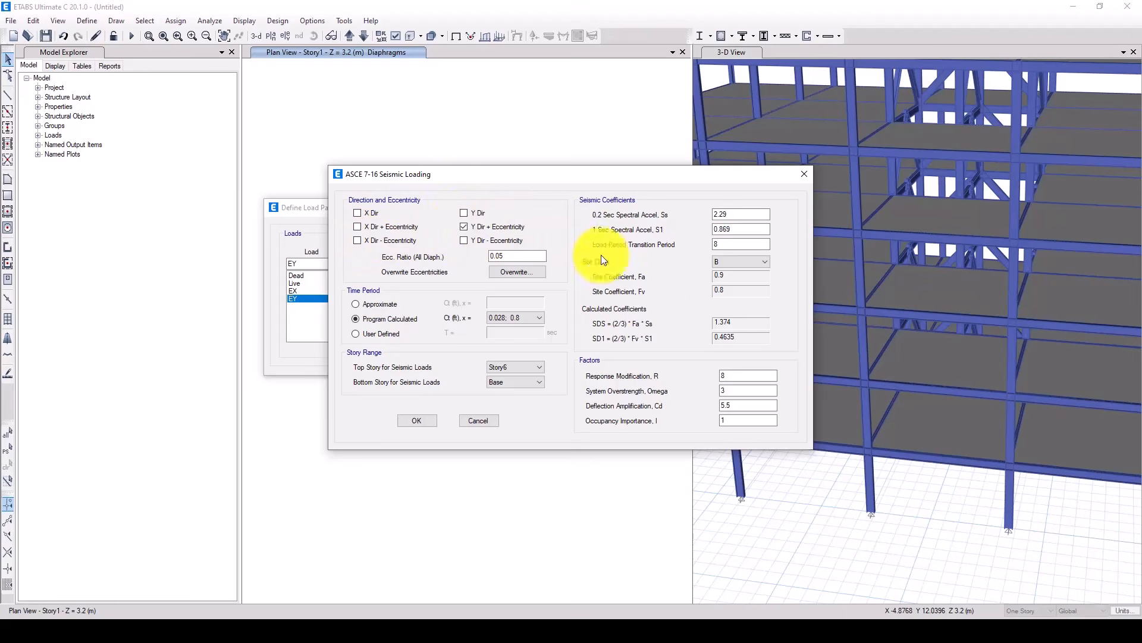
- Set the EY seismic coefficients to Ss 1.2 and S1 0.6 with site class D
double_click(723, 214)
type("1.2")
double_click(723, 228)
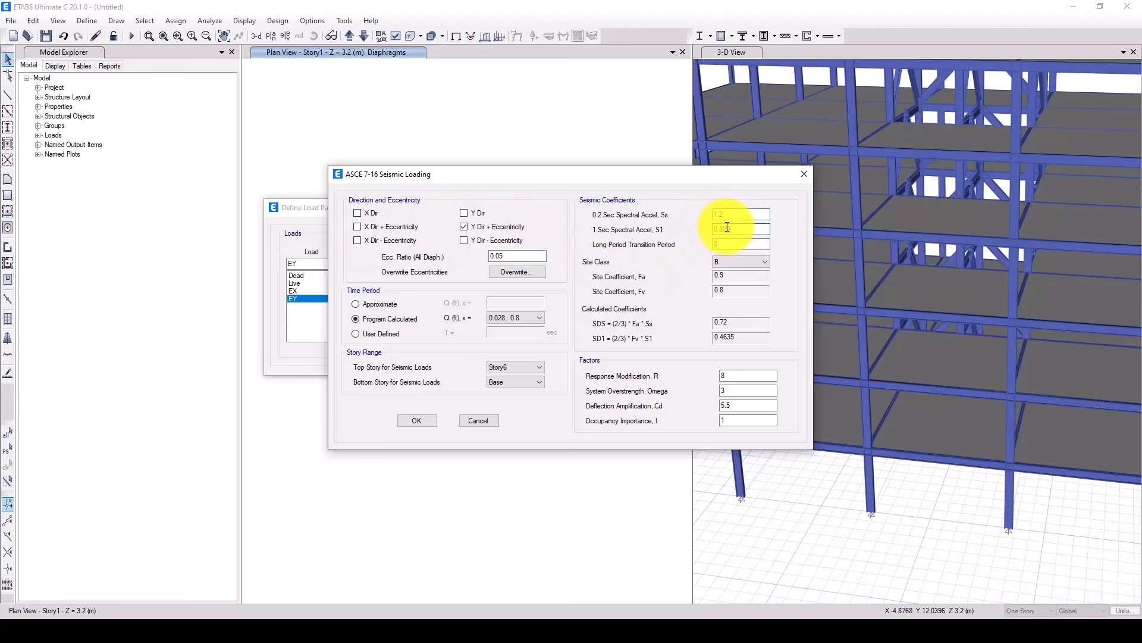
left_click(733, 260)
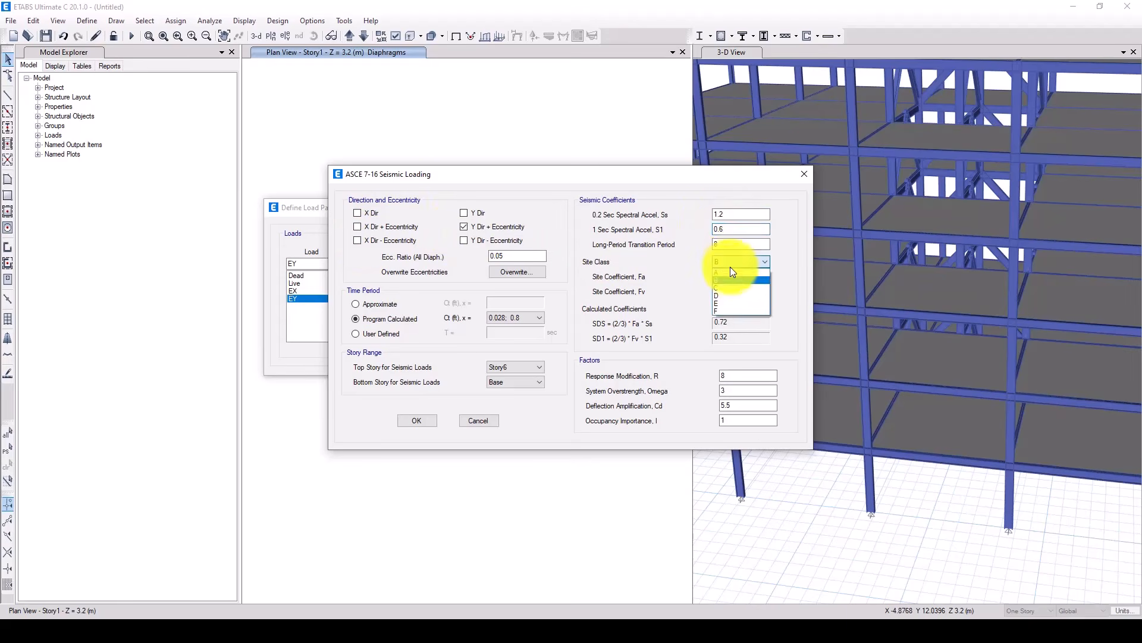
left_click(726, 294)
- Set the EY factors to R 5, Omega 2.5 and Cd 4, and accept its seismic loading
double_click(723, 376)
type("5")
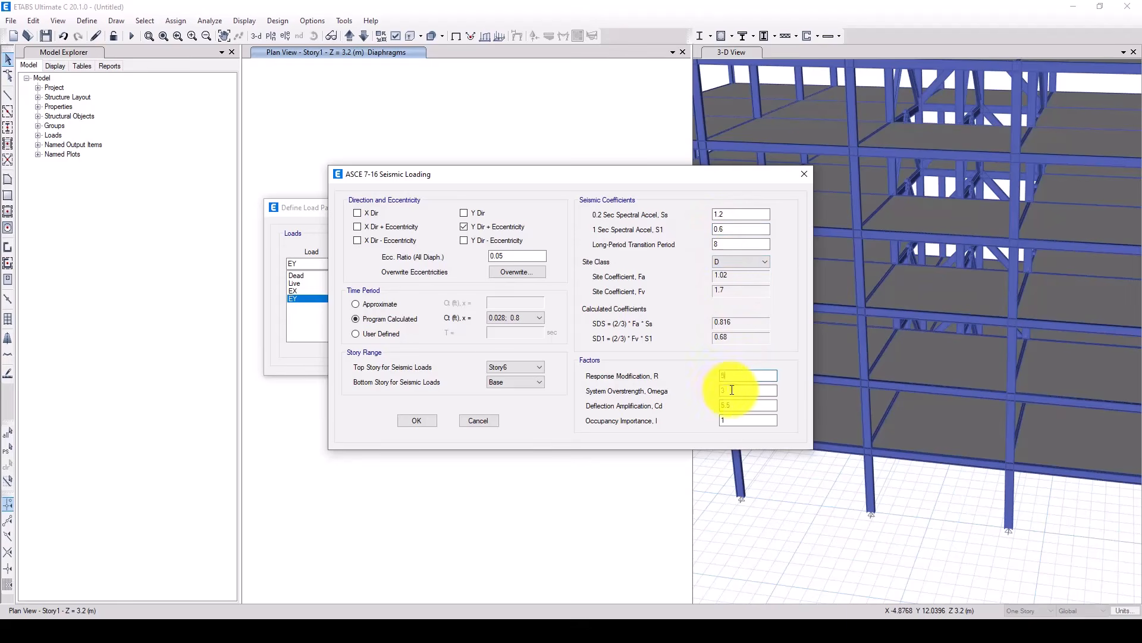
double_click(723, 390)
type("2.5")
double_click(726, 406)
type("4")
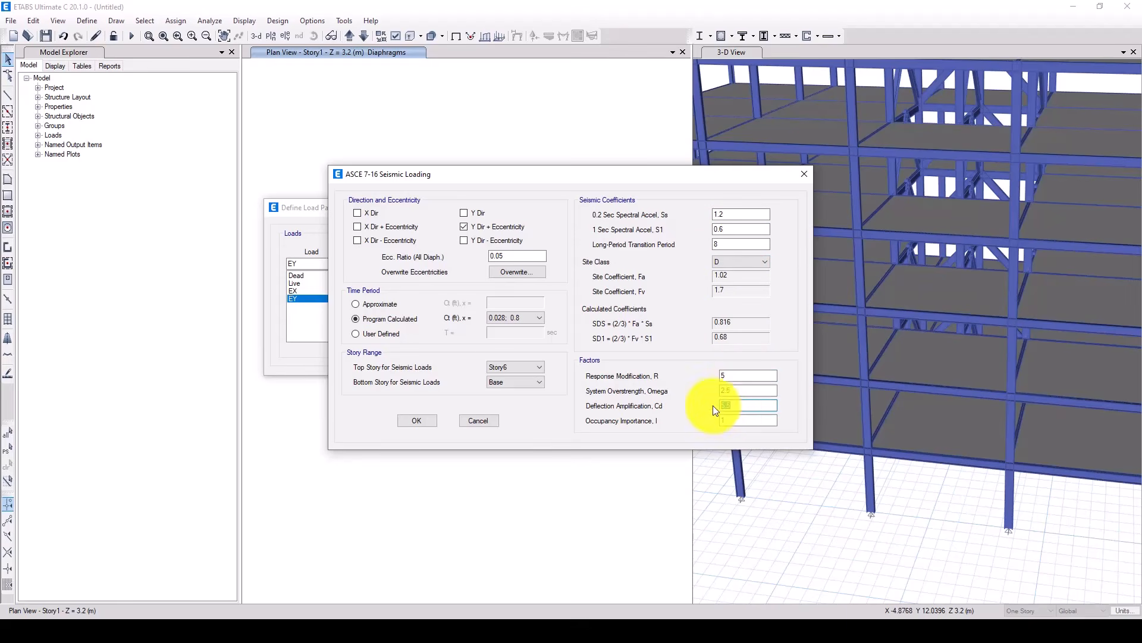
left_click(423, 419)
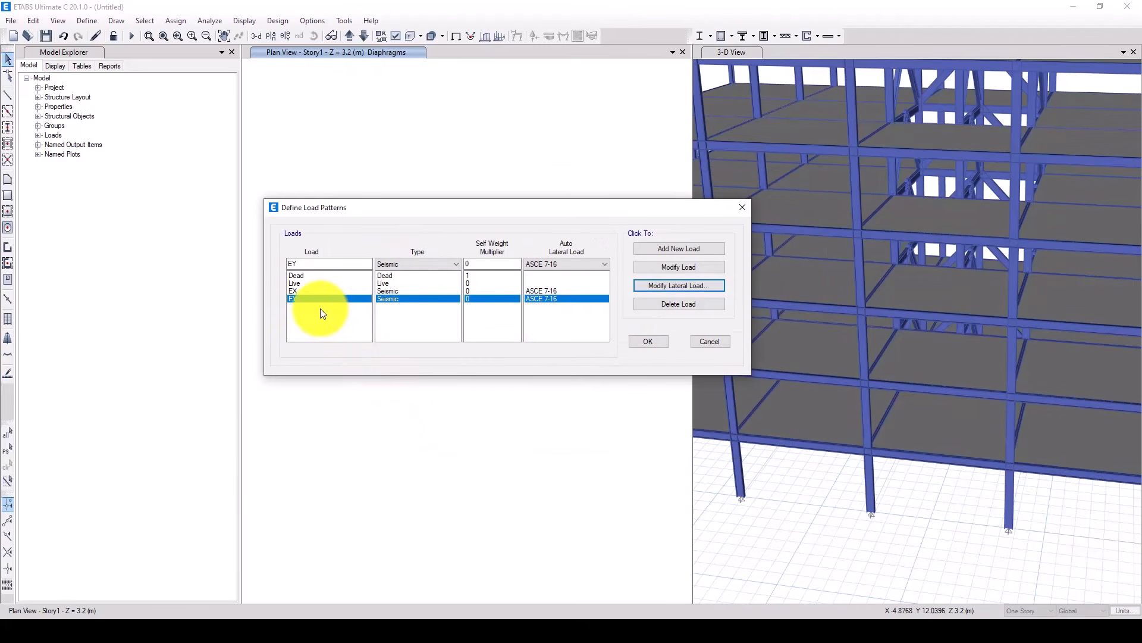
- Add a new load pattern named Wind after the EY pattern
left_click(298, 292)
left_click(301, 298)
left_click_drag(312, 263, 286, 263)
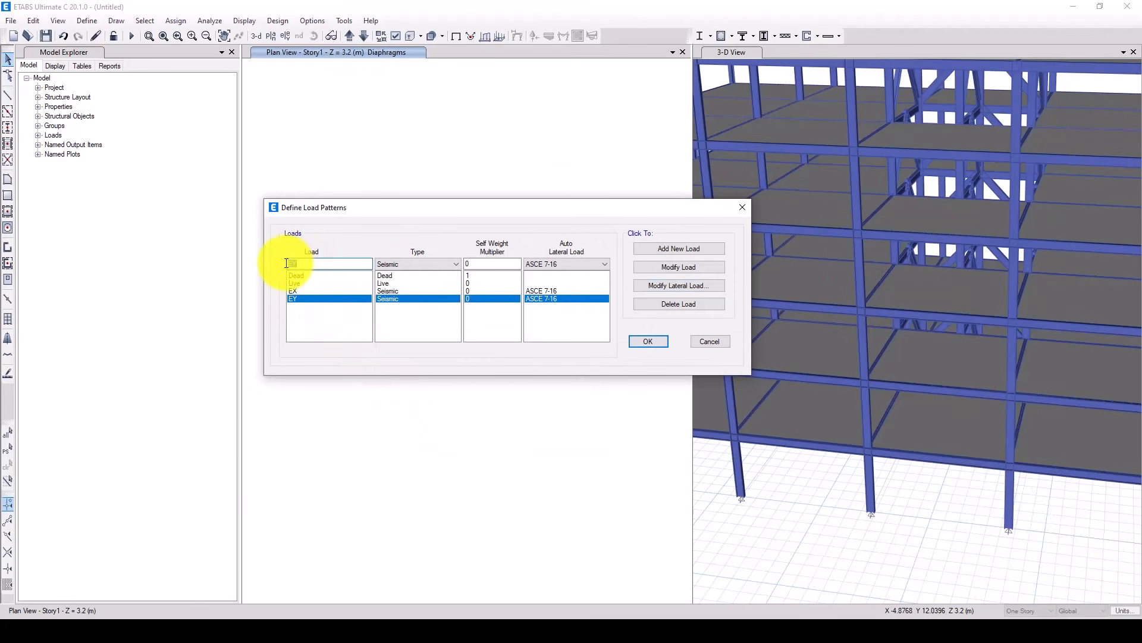
type("Wind")
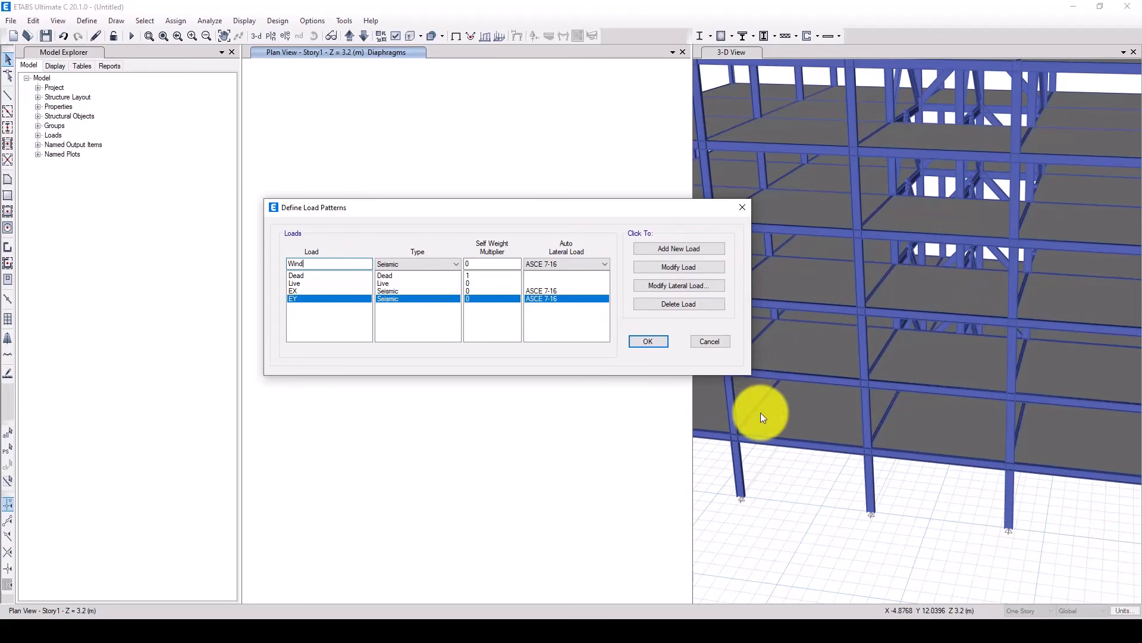
left_click(692, 251)
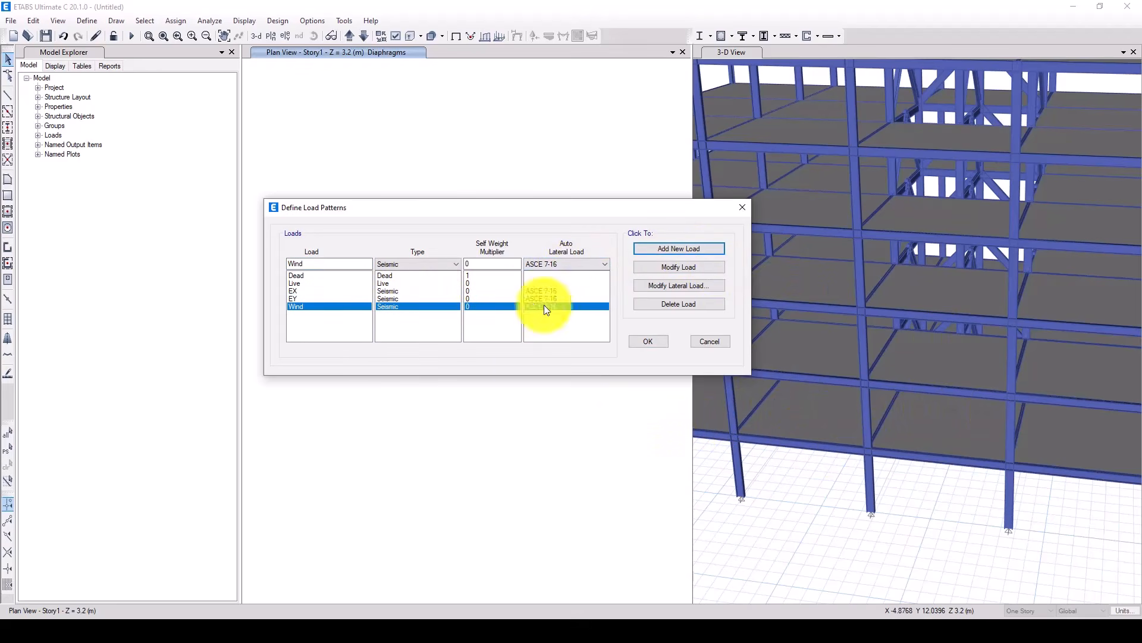
left_click(672, 265)
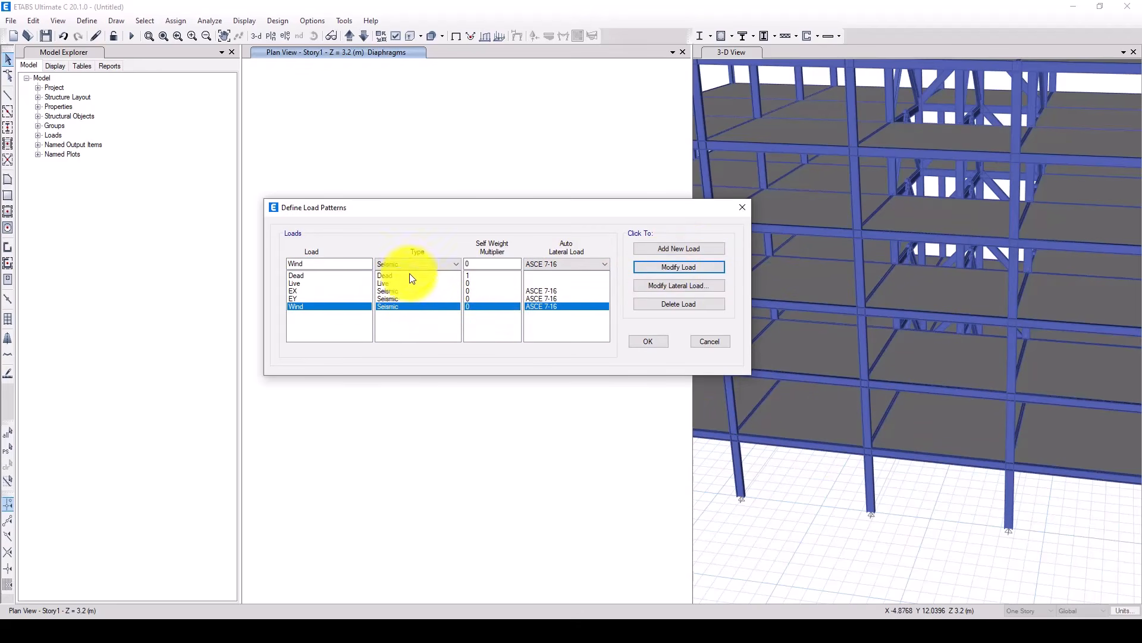
left_click(456, 264)
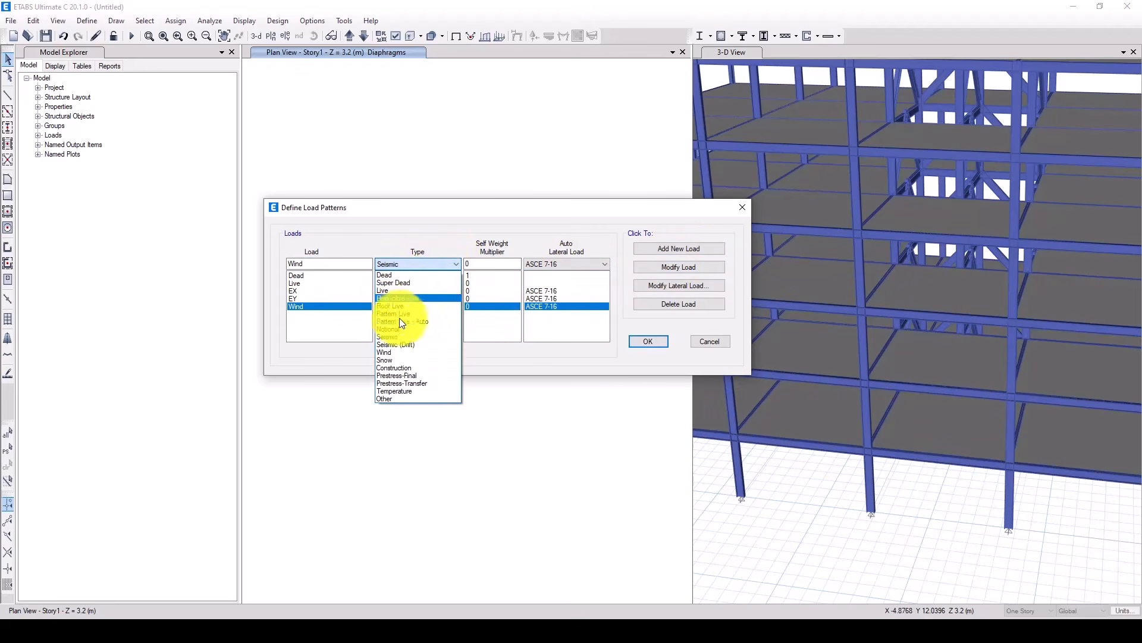
left_click(395, 337)
left_click(675, 285)
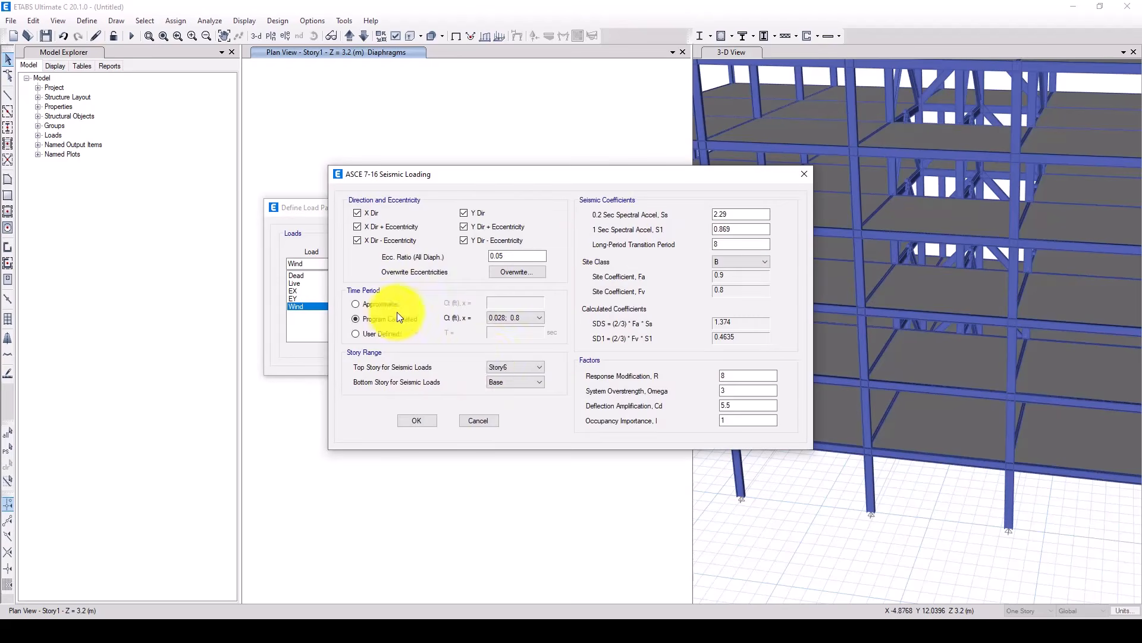
left_click(419, 420)
left_click(666, 267)
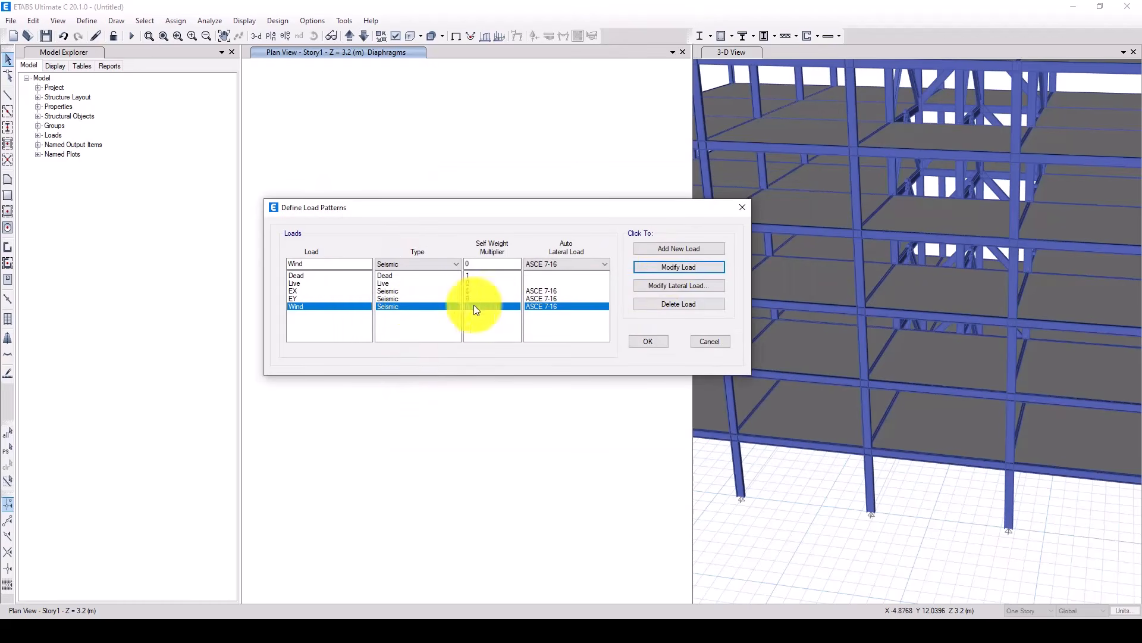
- Change the Wind load pattern's type to Wind and its auto lateral load to ASCE 7-16
left_click(401, 268)
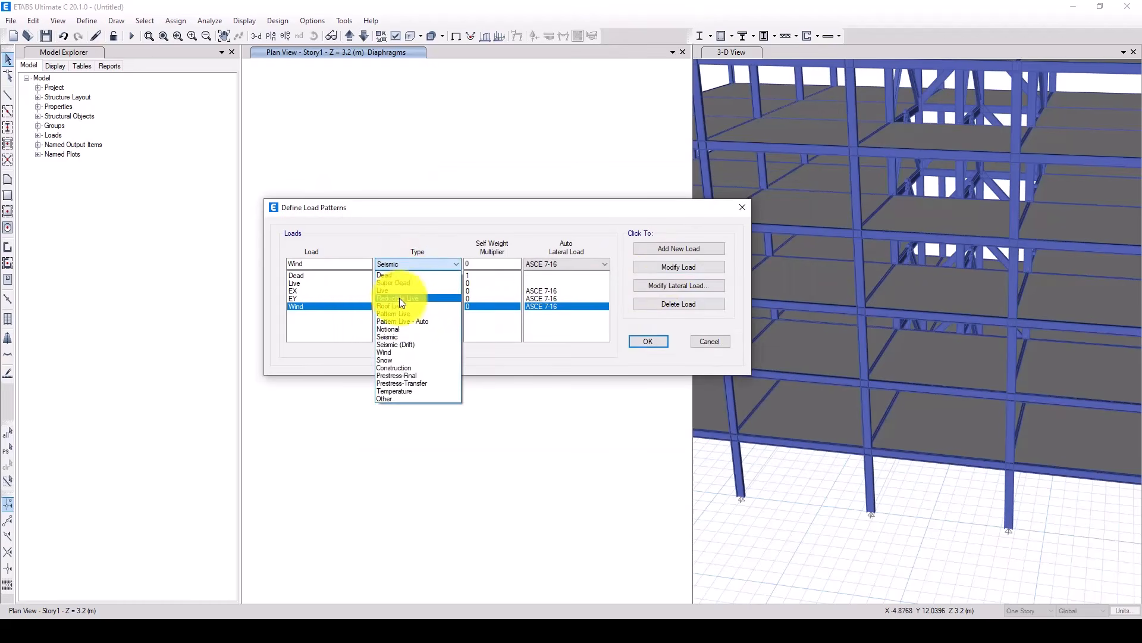
left_click(385, 352)
left_click(676, 265)
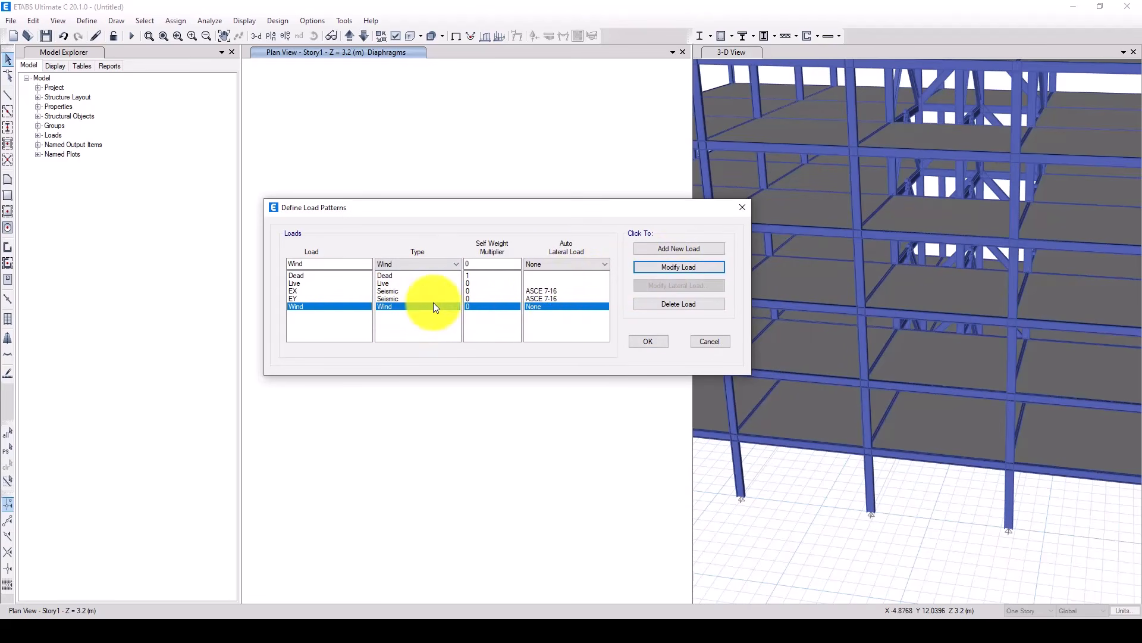
left_click(552, 263)
left_click(554, 281)
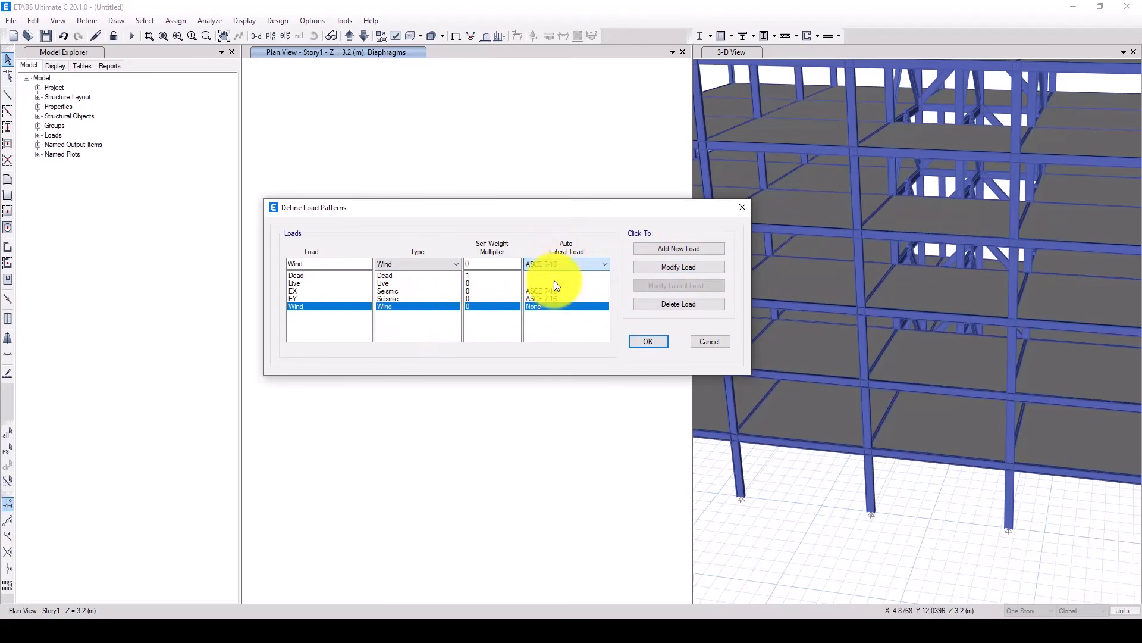
left_click(684, 266)
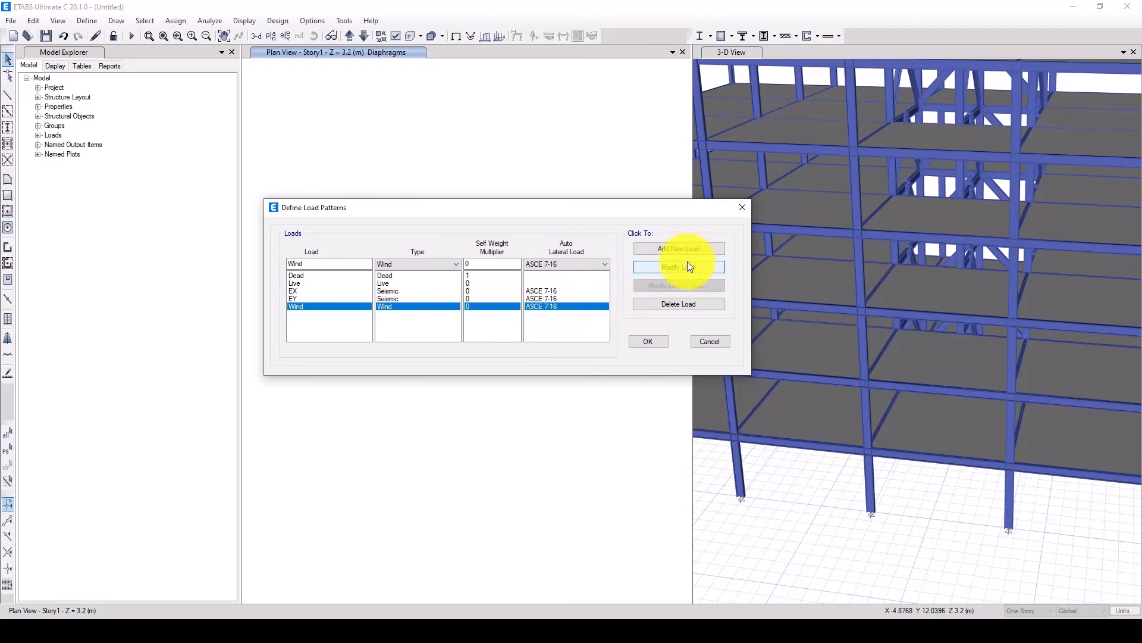
- Open the Wind pattern's lateral load and set its ASCE 7-16 wind exposure case to 2
left_click(673, 285)
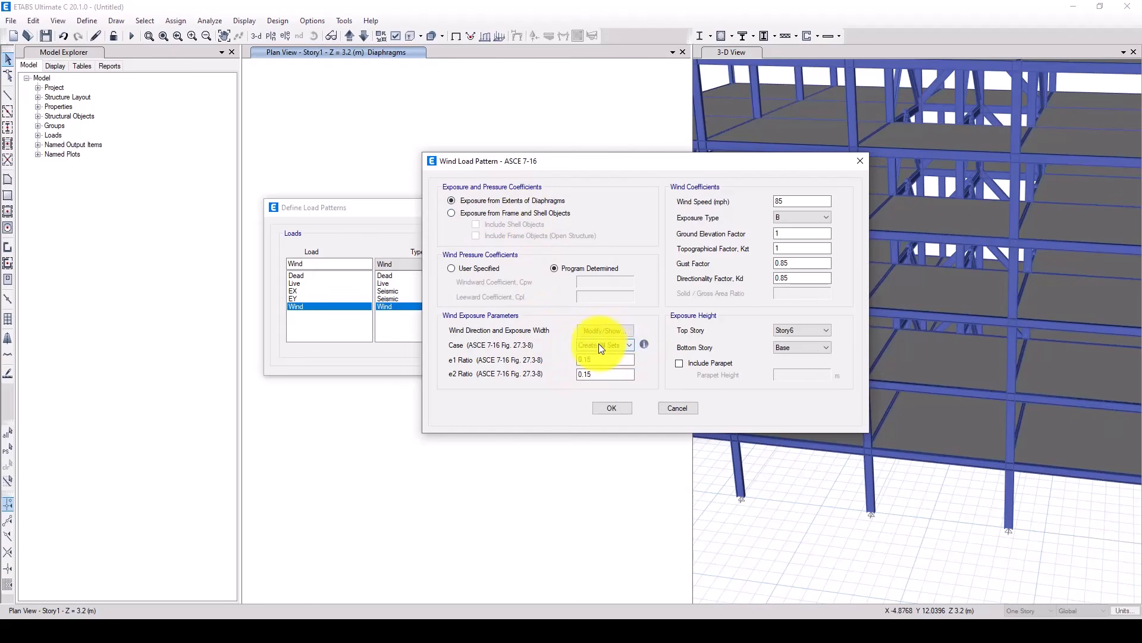
mouse_move(645, 341)
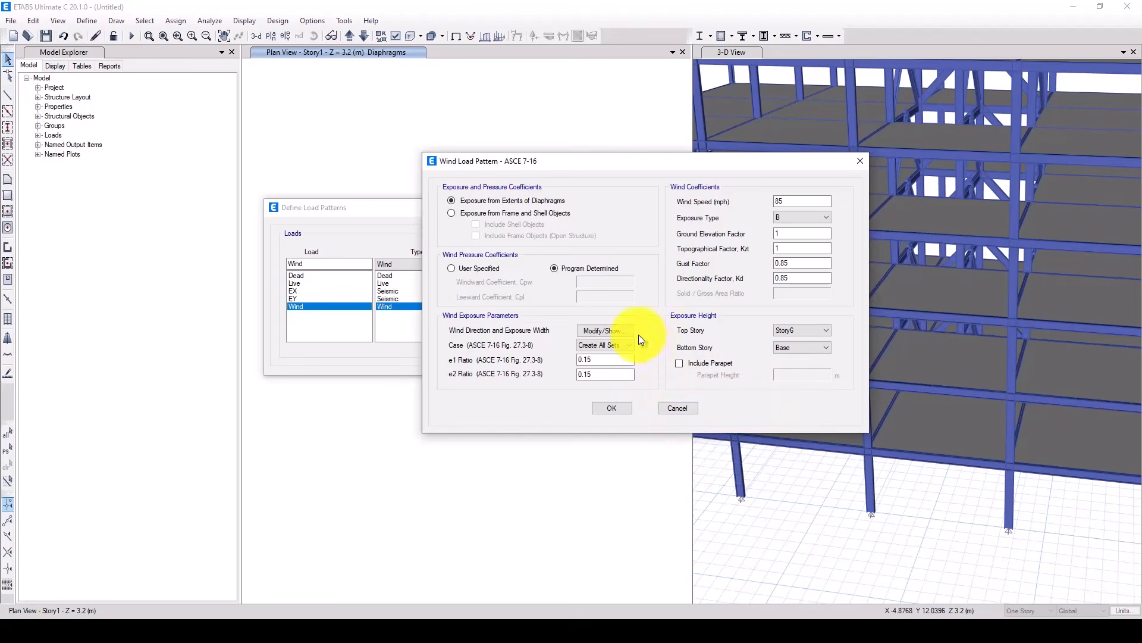
left_click(617, 345)
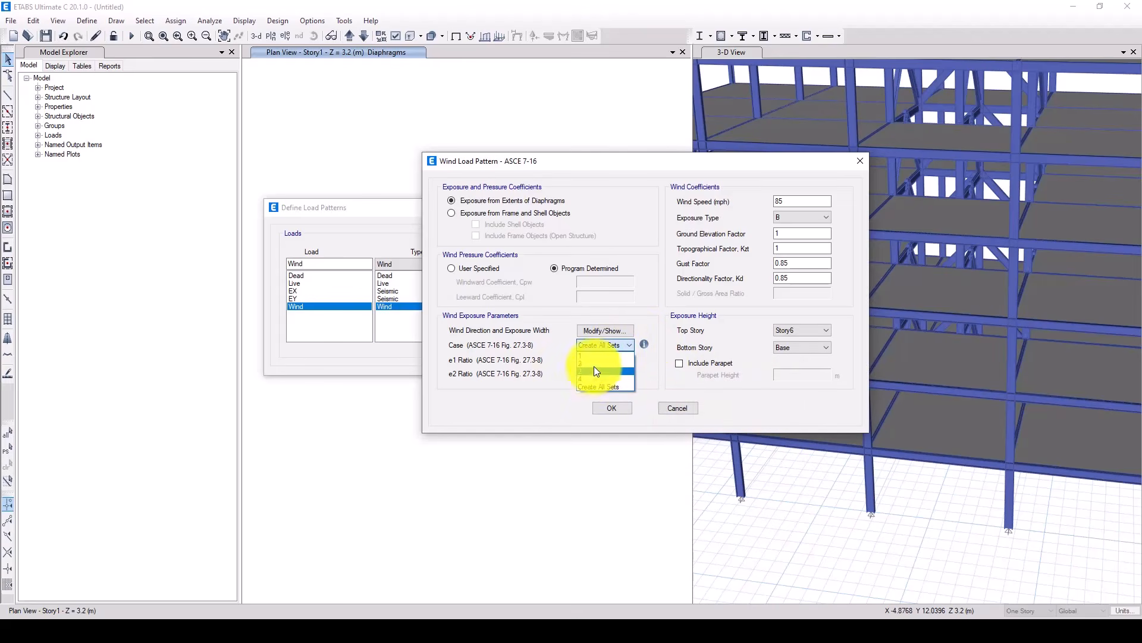
left_click(595, 363)
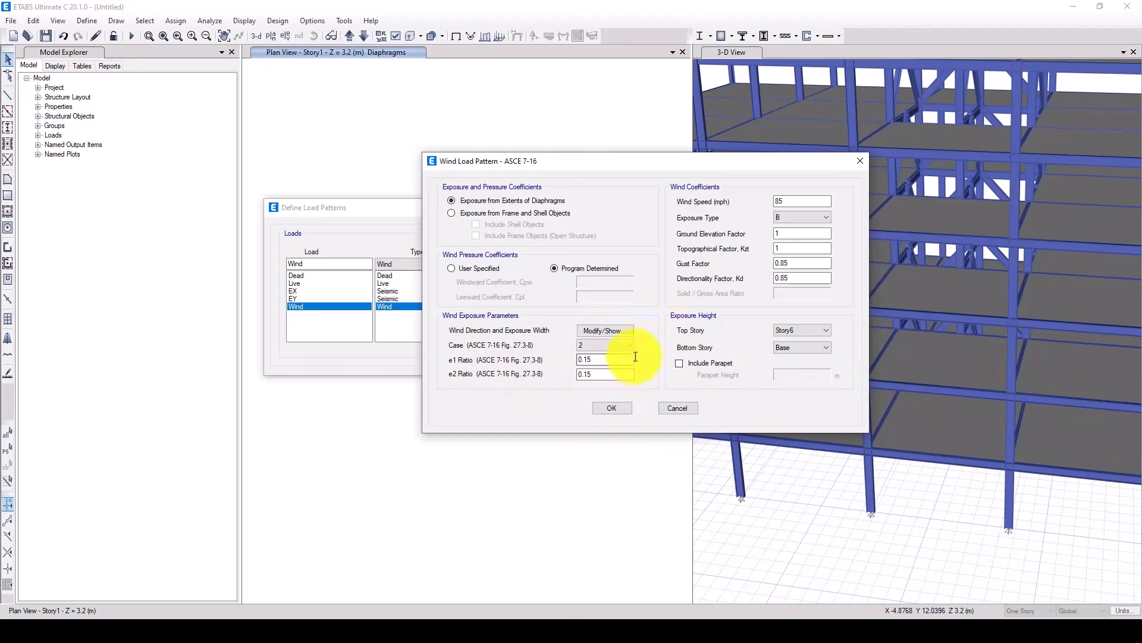
- Set the wind speed to 80 mph, then accept the wind loading and the load pattern definitions
double_click(777, 201)
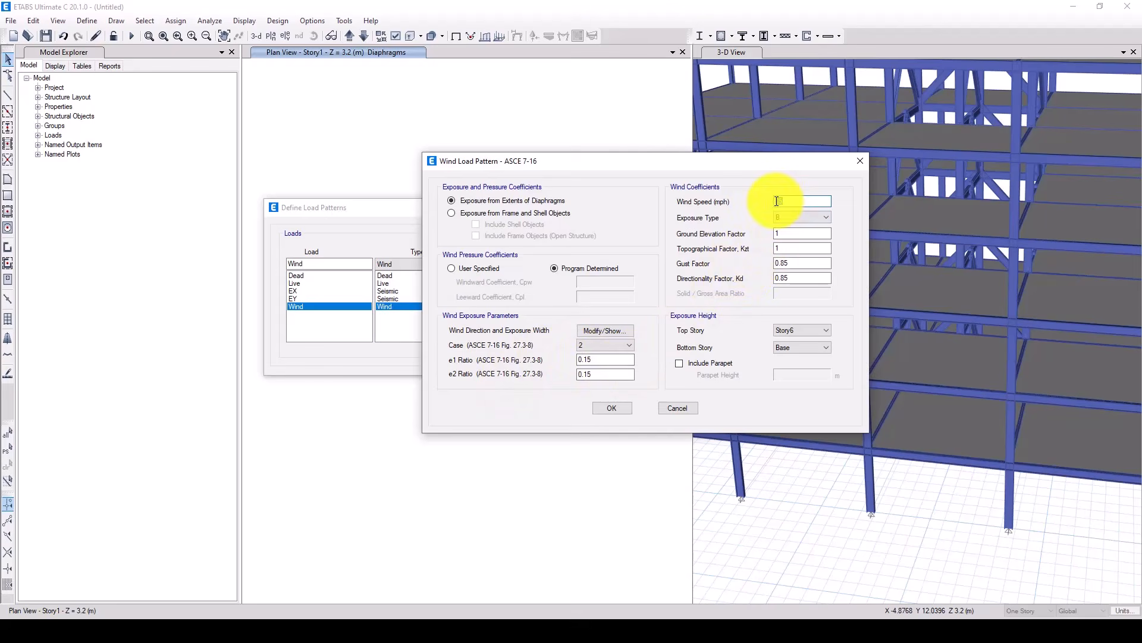
type("80")
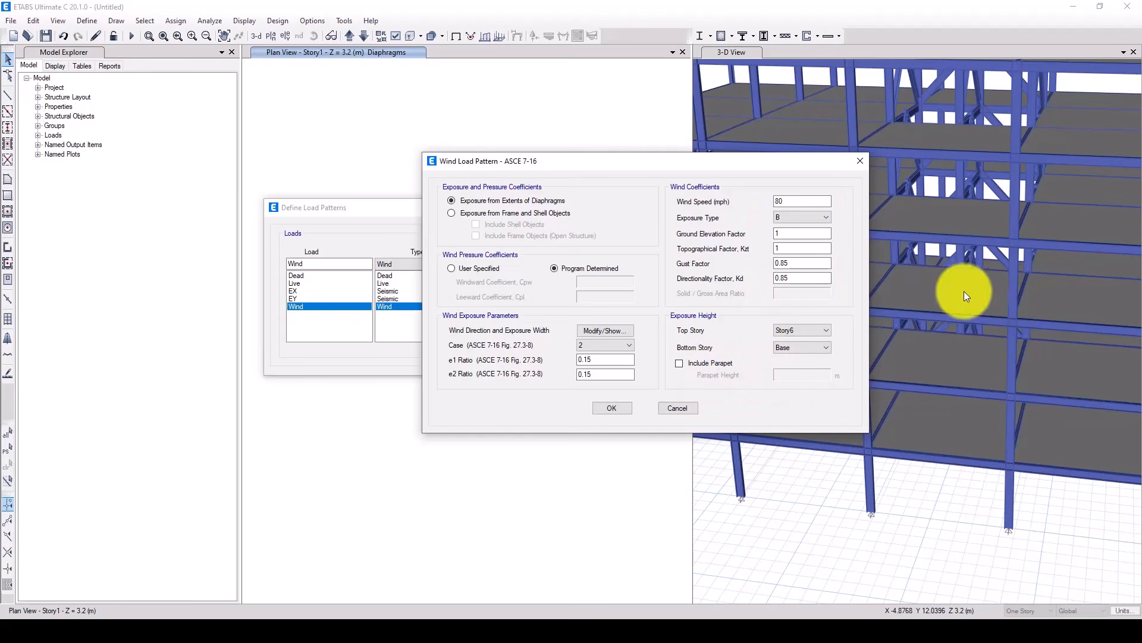
left_click(612, 408)
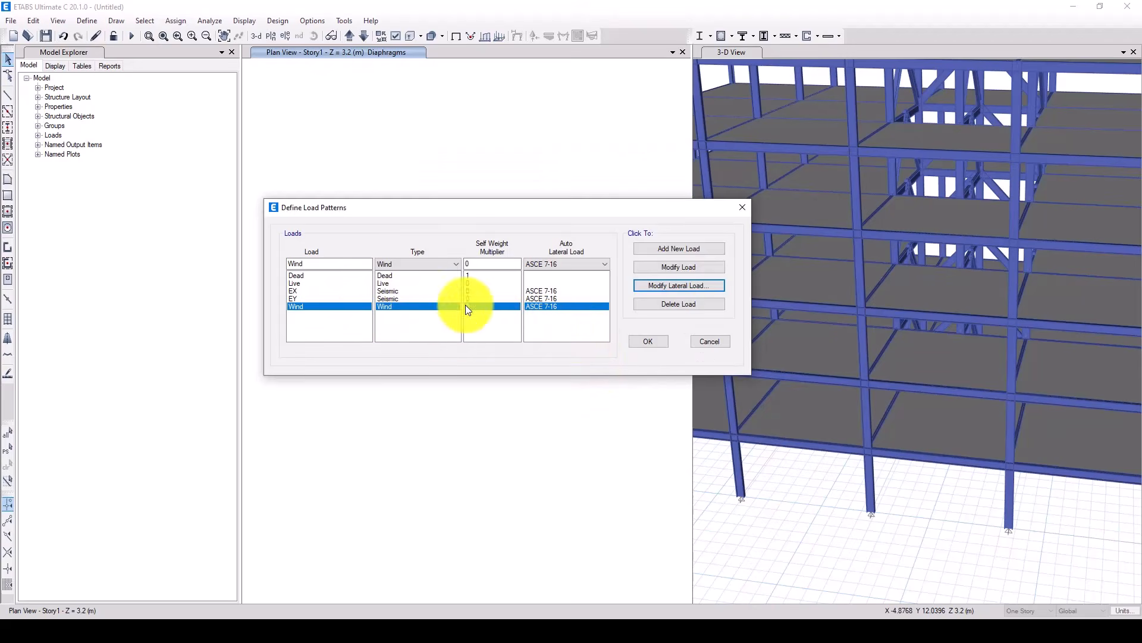
left_click(645, 341)
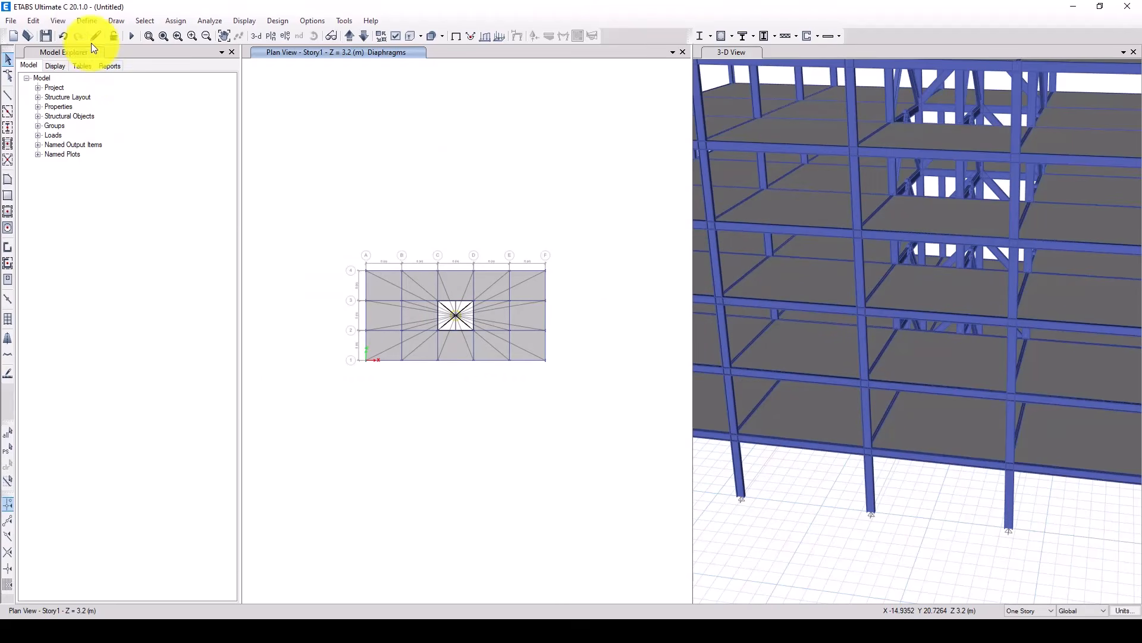
- Base the mass source MsSrc1 on specified load patterns only and include Dead with a multiplier of 1
left_click(86, 21)
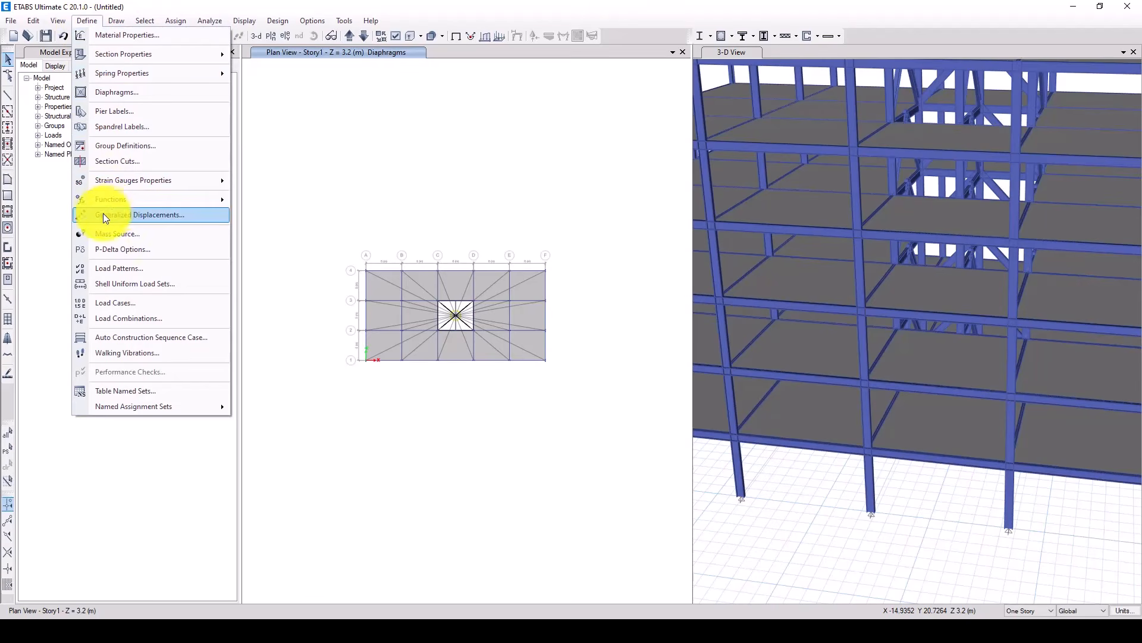
left_click(151, 238)
left_click_drag(602, 219, 373, 175)
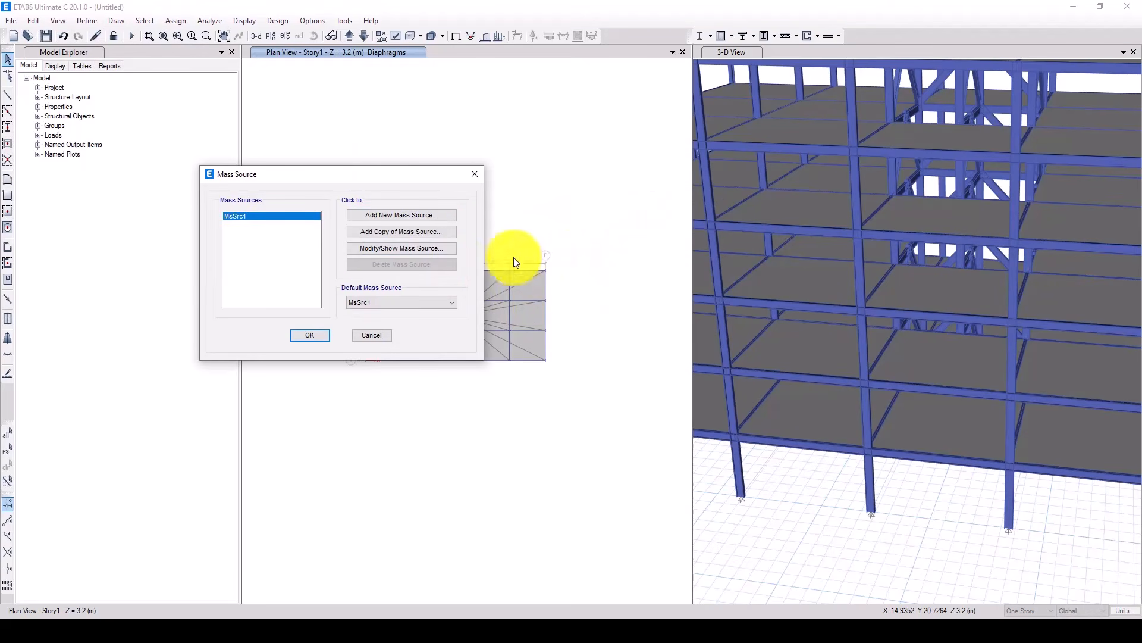
left_click(400, 248)
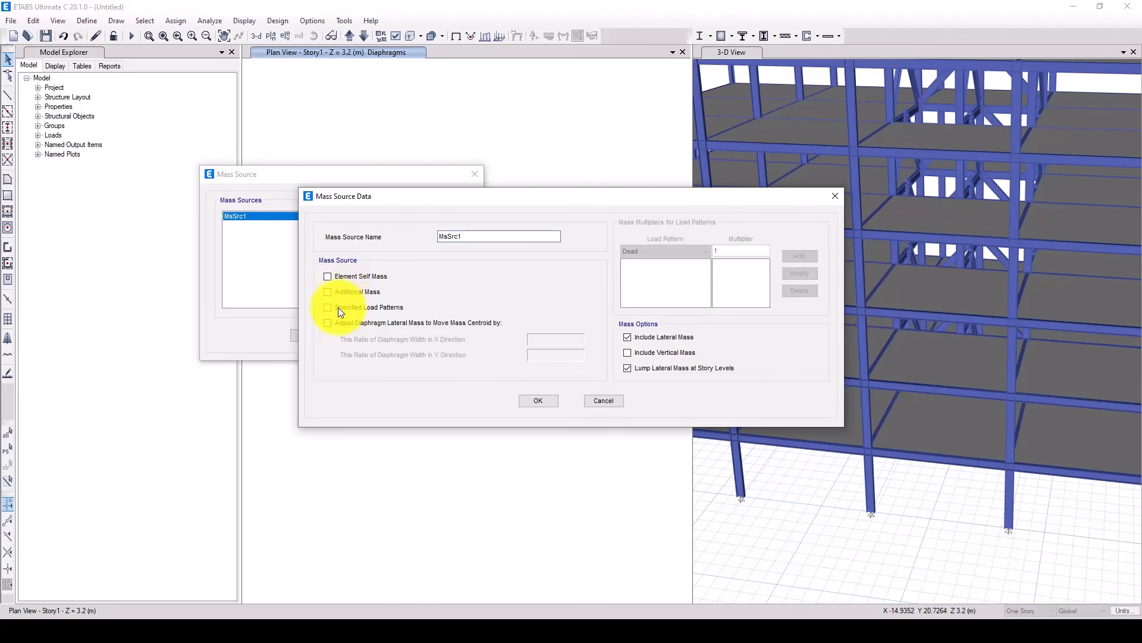
left_click(338, 307)
left_click(790, 257)
- Add the Live pattern to MsSrc1 with a multiplier of 0.25 and accept the mass source
left_click(695, 253)
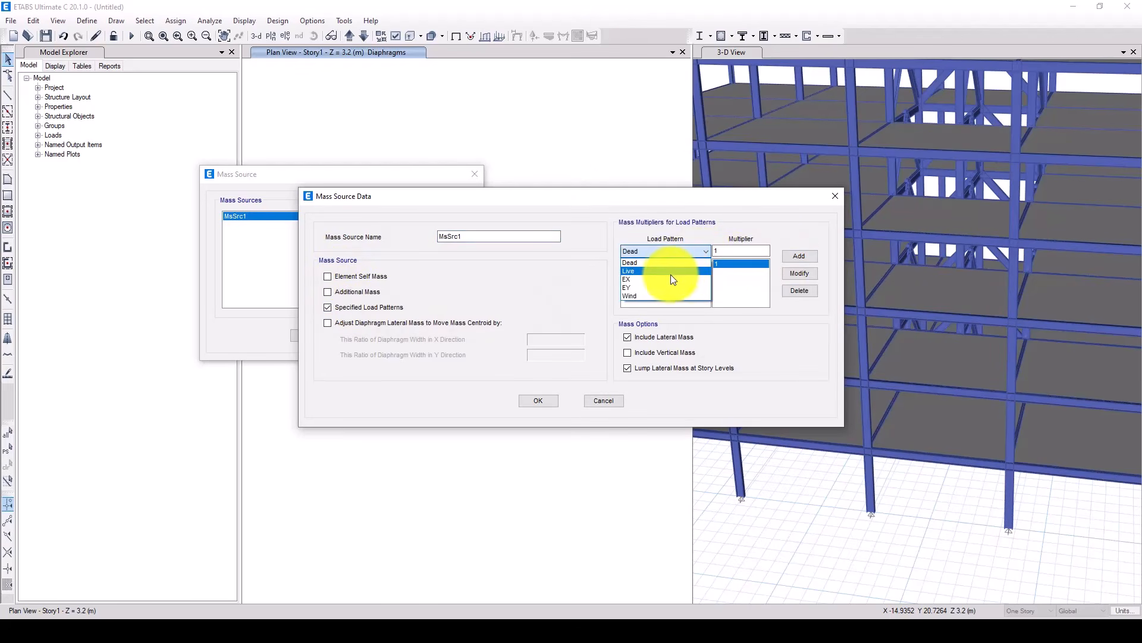
left_click(670, 269)
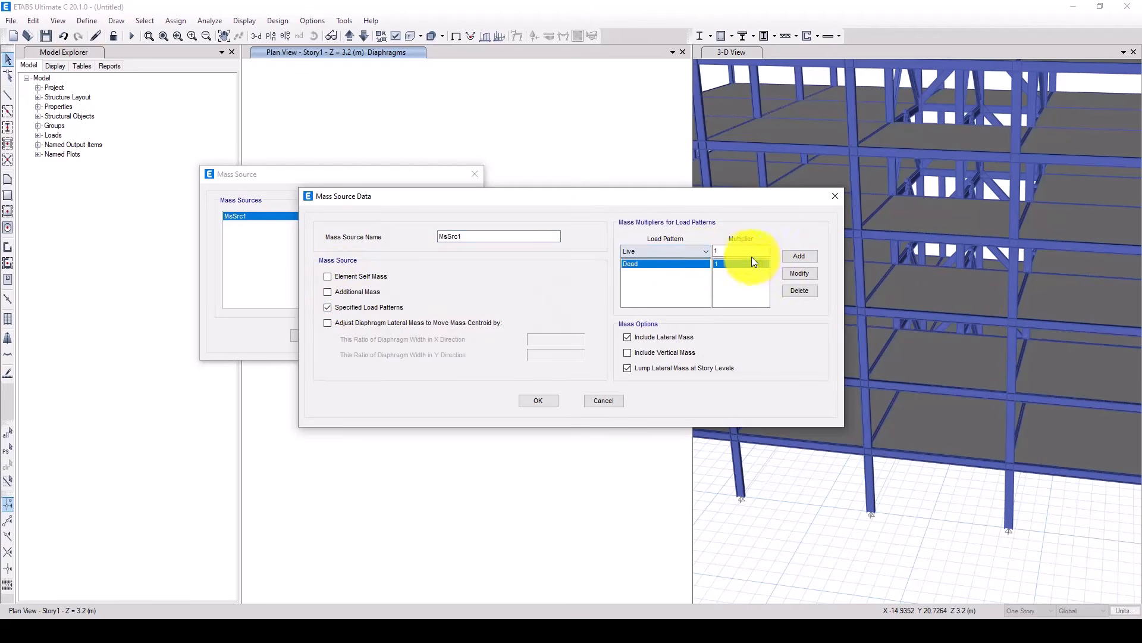
left_click(710, 251)
type("0.25")
left_click(800, 256)
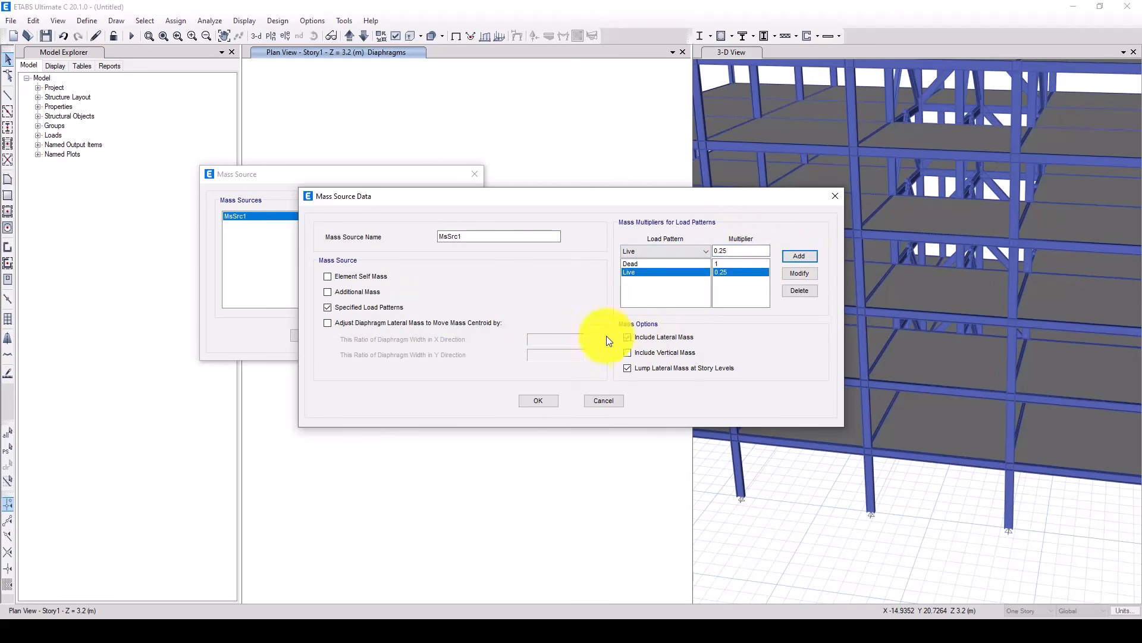
left_click(539, 401)
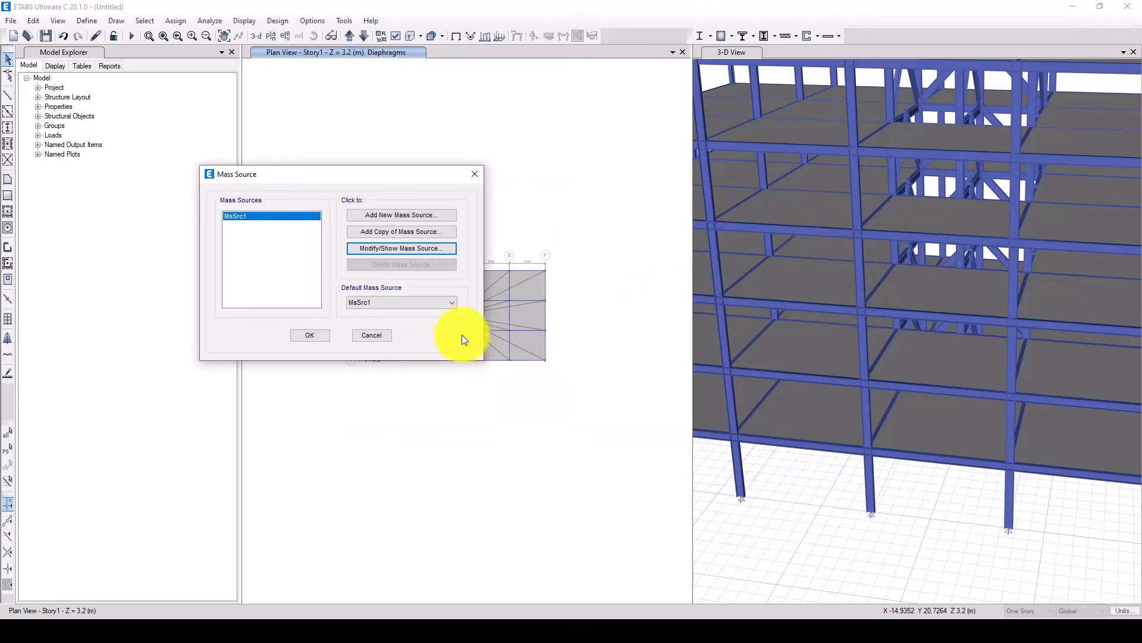
left_click(315, 333)
- Review the load case list and the Modal case's settings, including its maximum number of modes
left_click(88, 20)
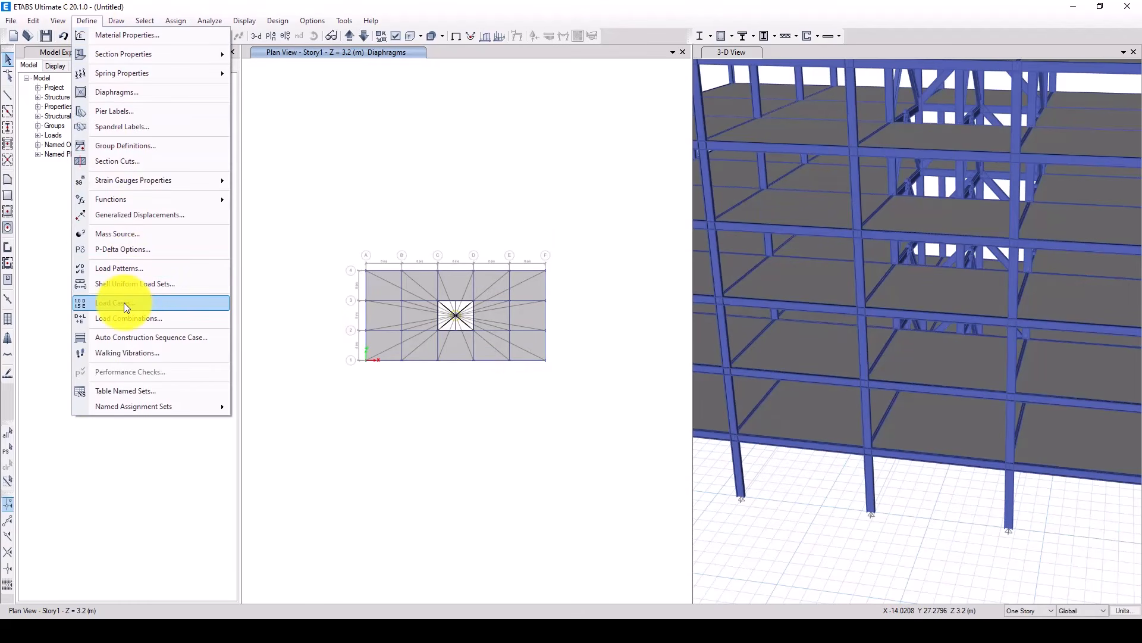
left_click(164, 304)
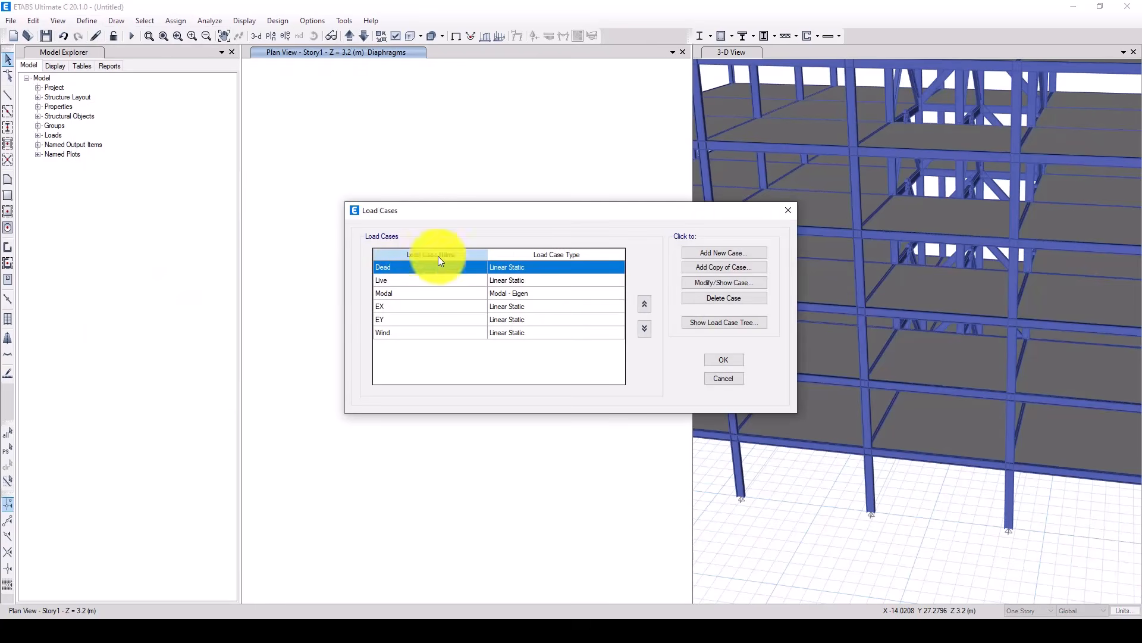
left_click_drag(508, 212, 398, 185)
left_click(294, 265)
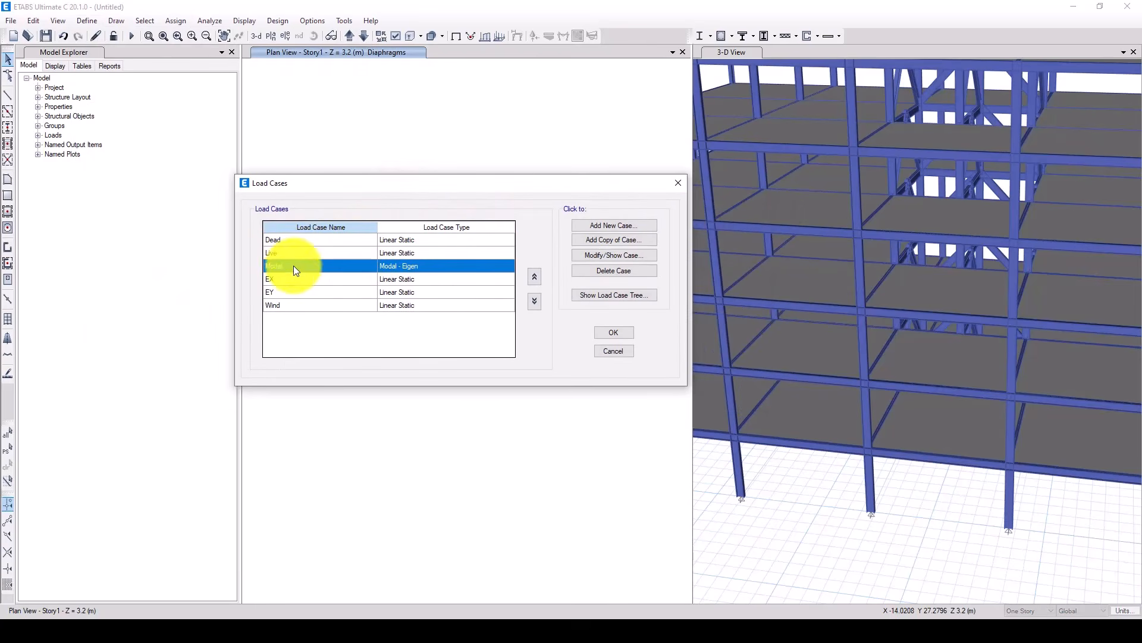
left_click(304, 307)
left_click(300, 266)
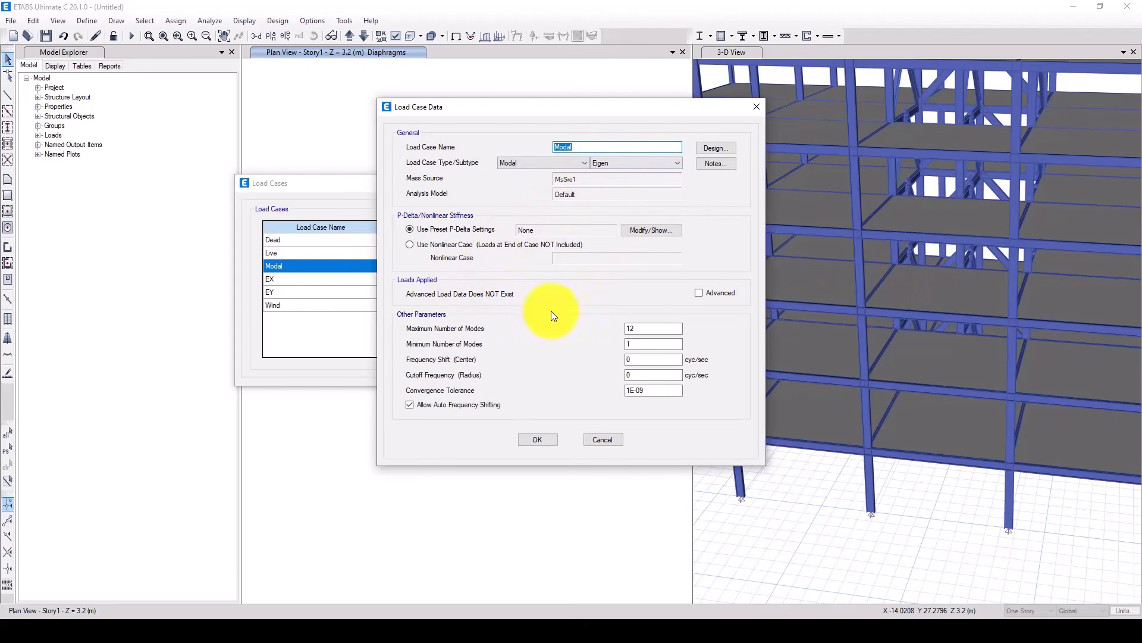
double_click(648, 328)
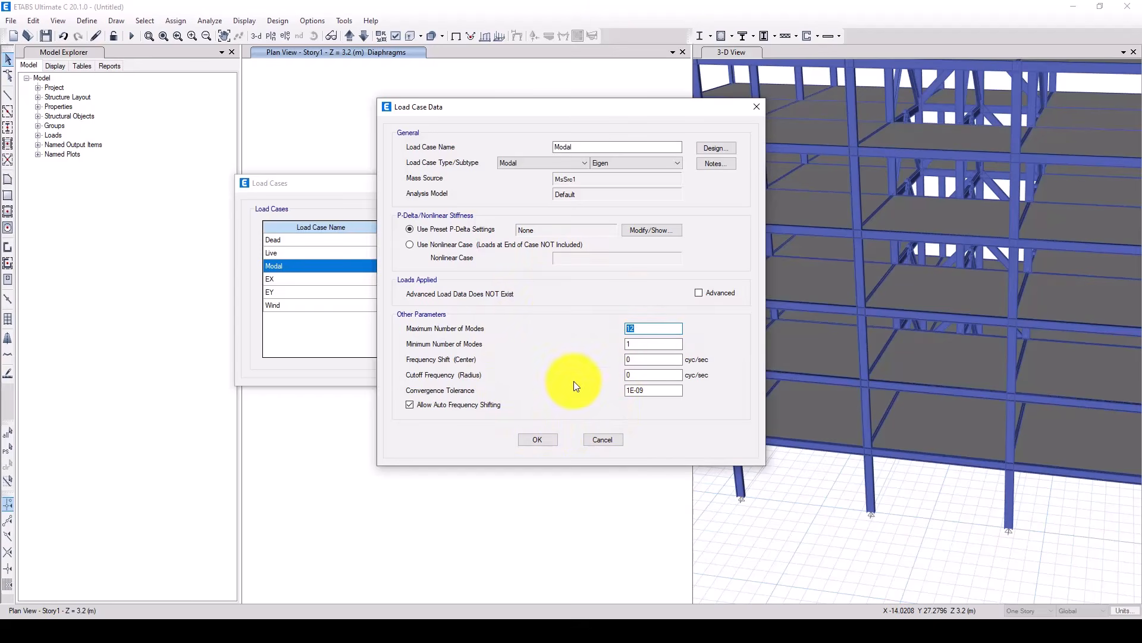
left_click(539, 439)
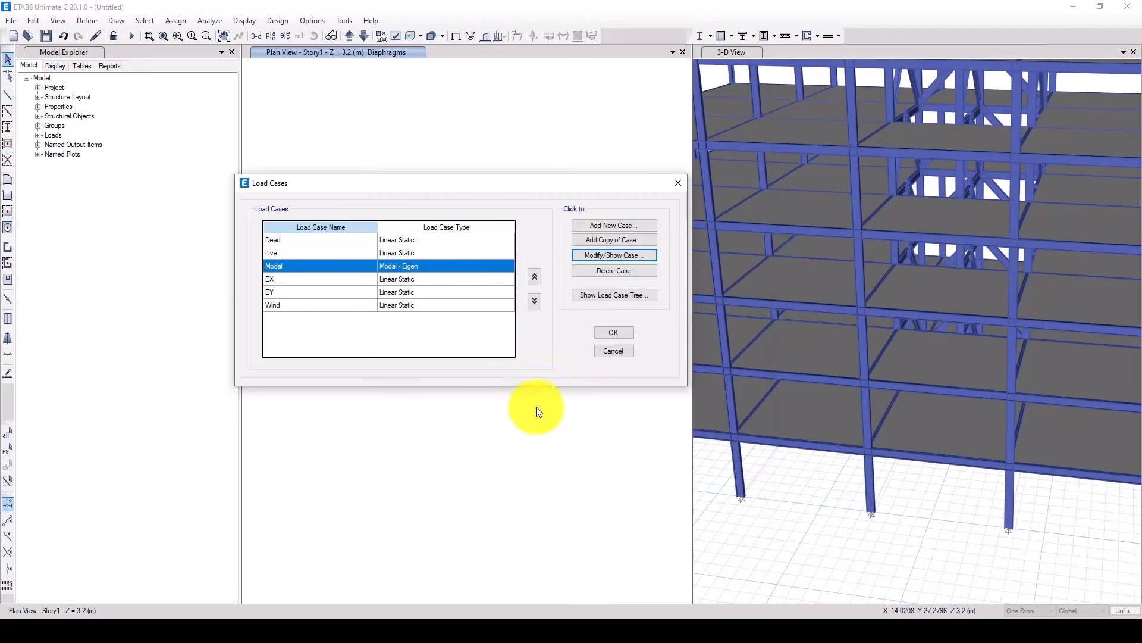
left_click(610, 333)
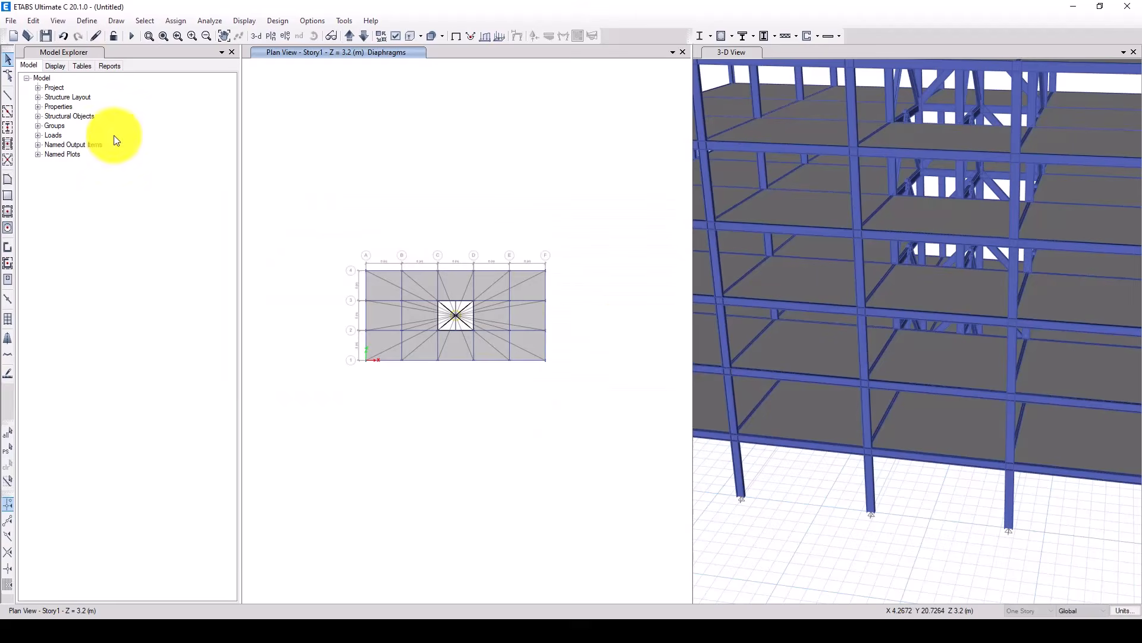
- Add the default steel frame design load combinations, converted to editable user combinations
left_click(88, 21)
left_click(129, 317)
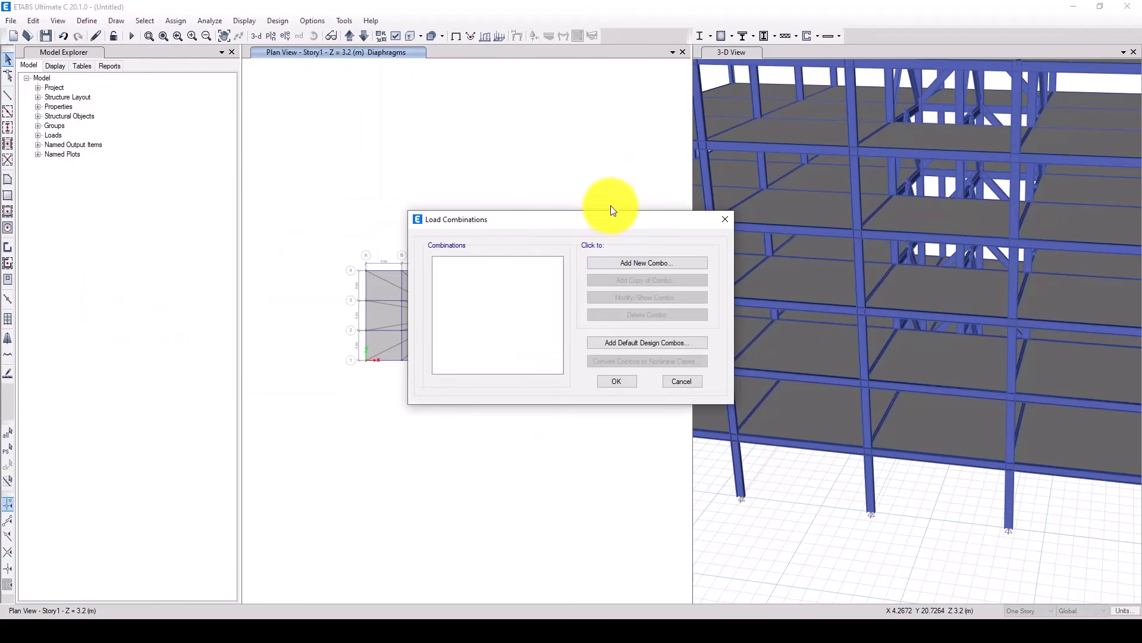
left_click_drag(601, 221, 504, 184)
left_click(535, 308)
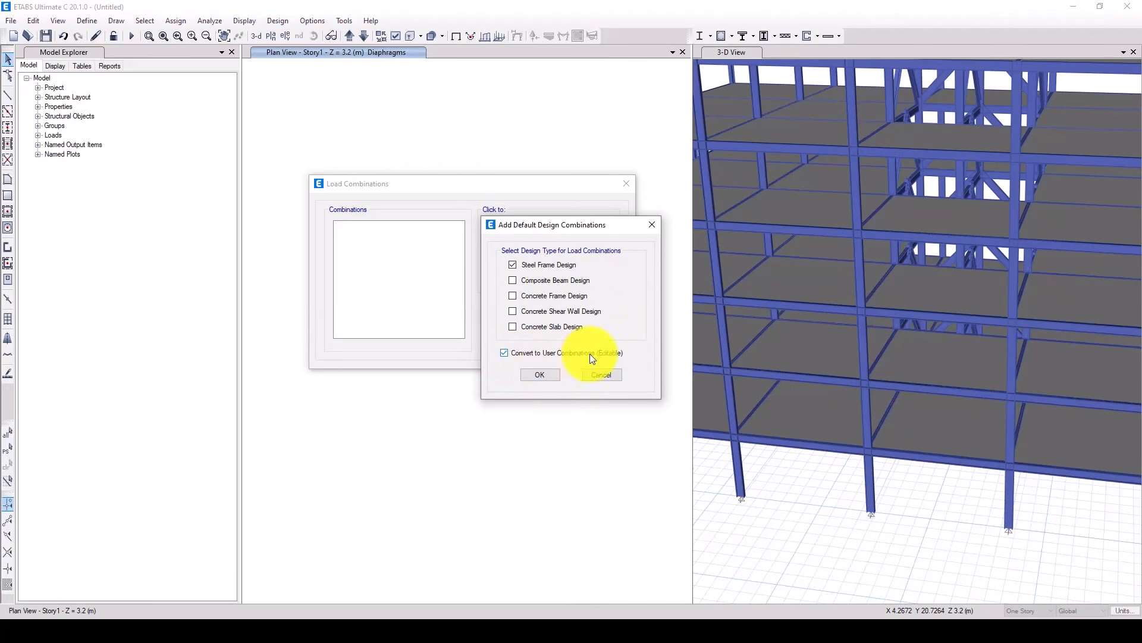
left_click(545, 374)
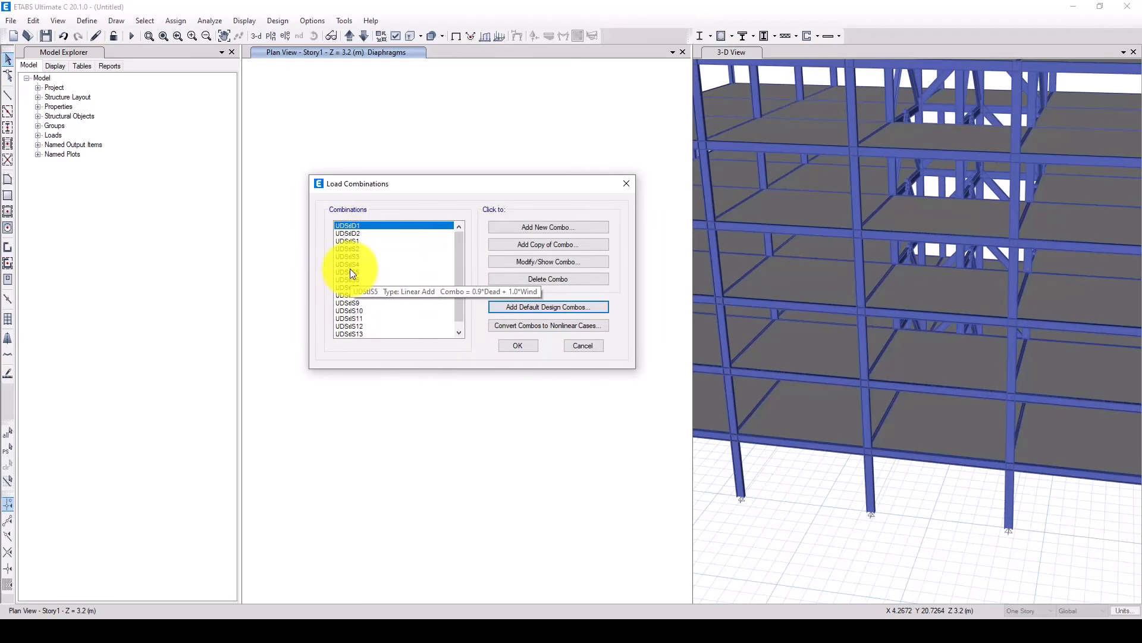
- Review the load cases and scale factors of combinations UDStlS6 and UDStlS9
scroll(357, 297, "down", 1)
left_click(354, 272)
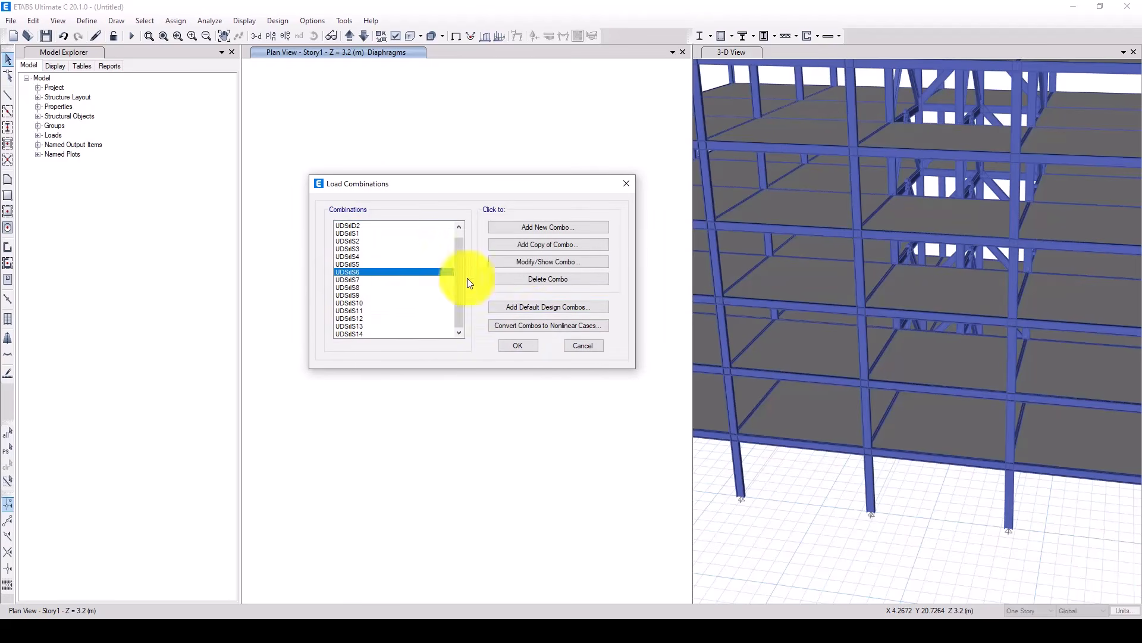
left_click(530, 261)
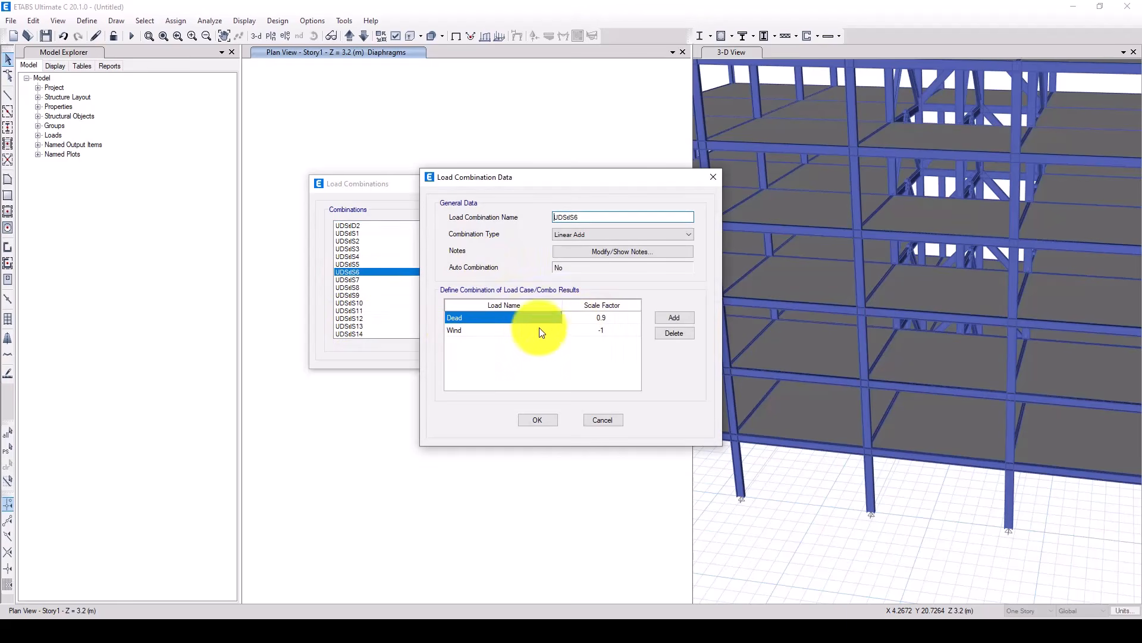
left_click(536, 420)
left_click(355, 302)
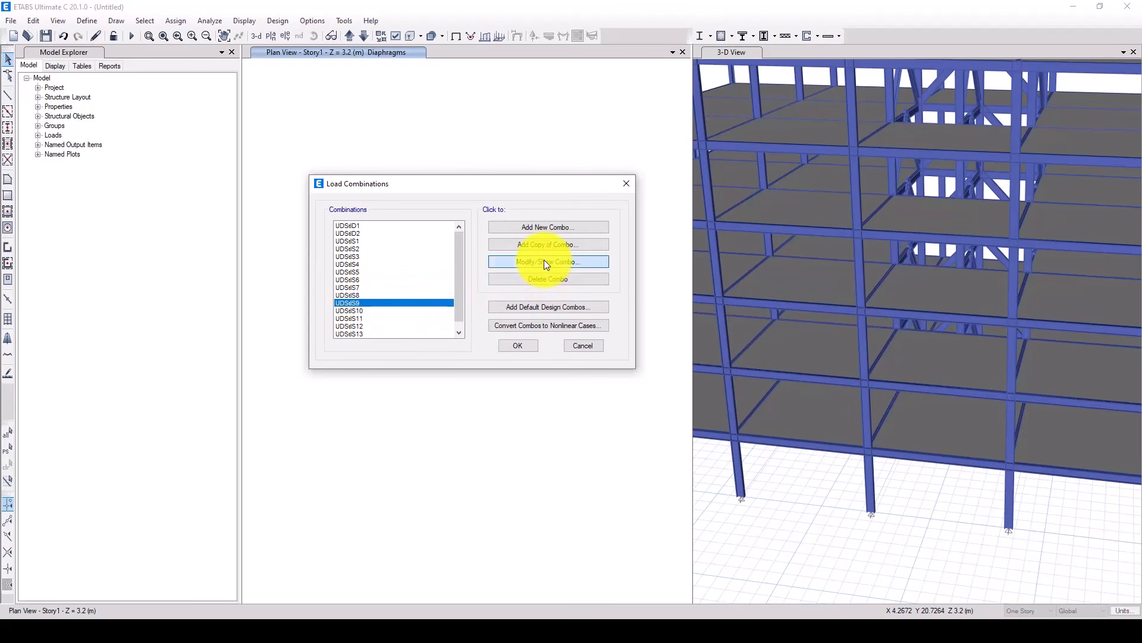
left_click(546, 263)
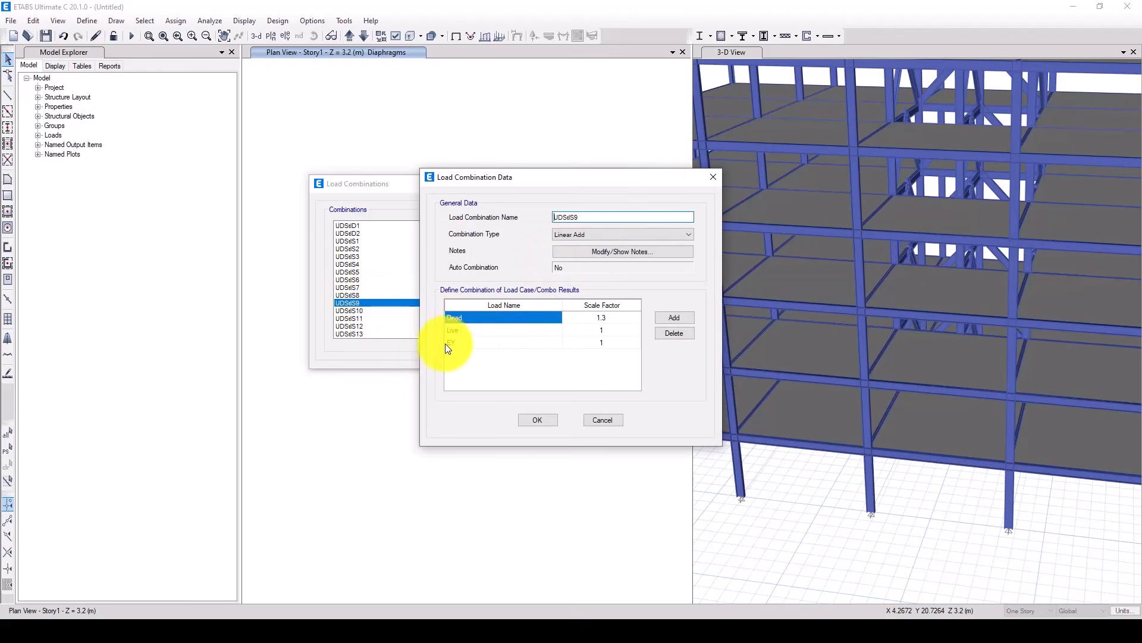
left_click(562, 343)
left_click(548, 420)
- Check the dead, live and seismic scale factors in combinations UDStlS11, UDStlS10 and UDStlS13
left_click(357, 319)
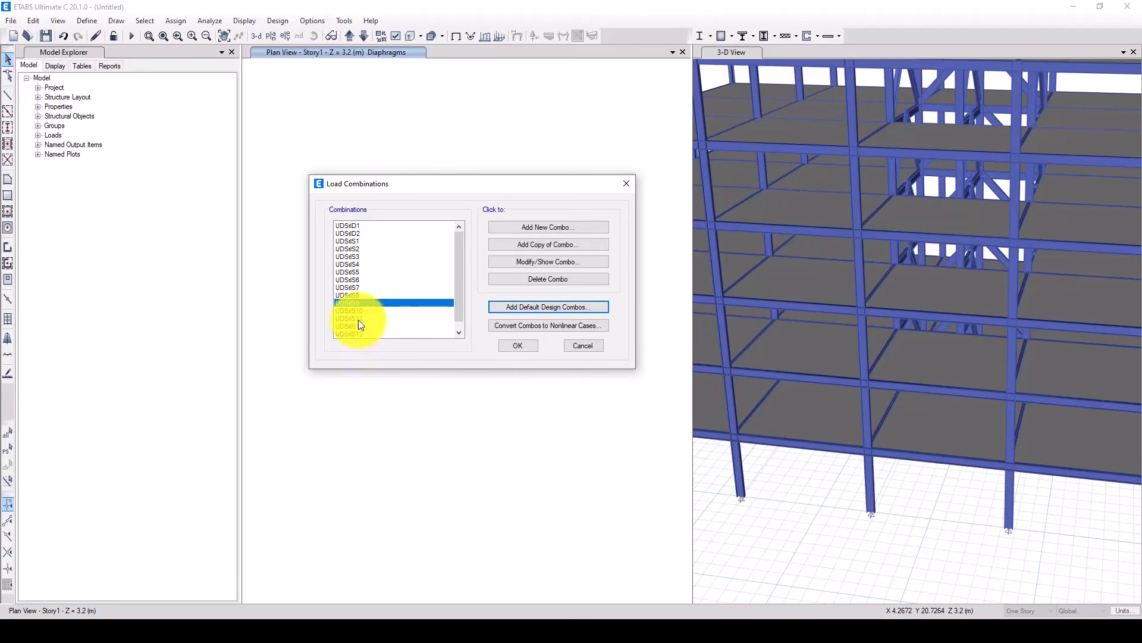
left_click(534, 265)
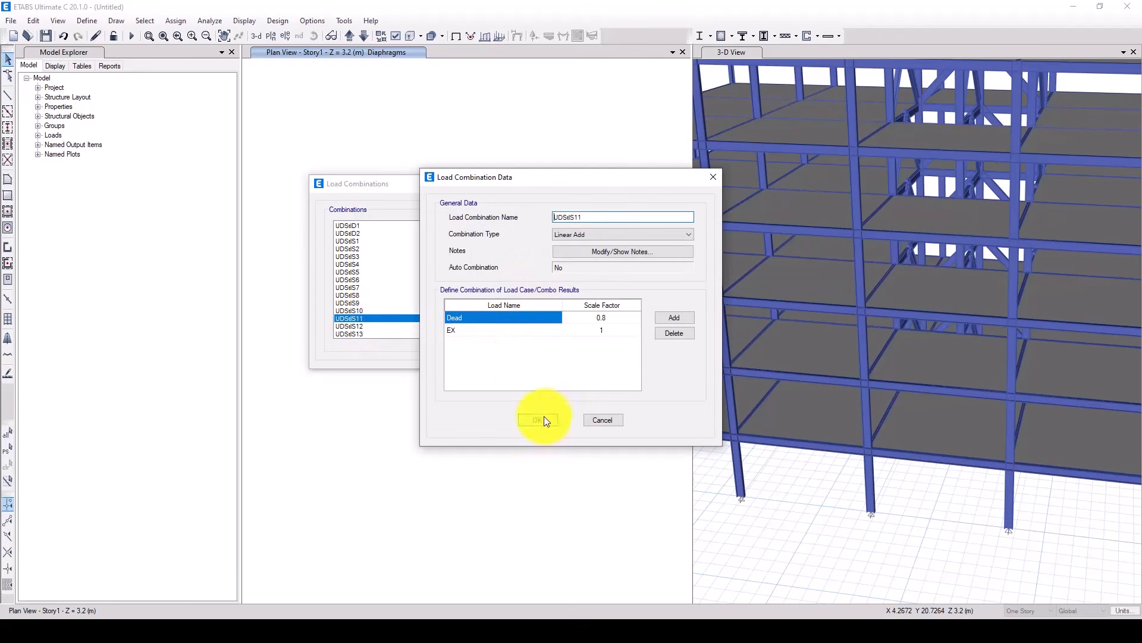
left_click(544, 420)
left_click(355, 312)
left_click(551, 262)
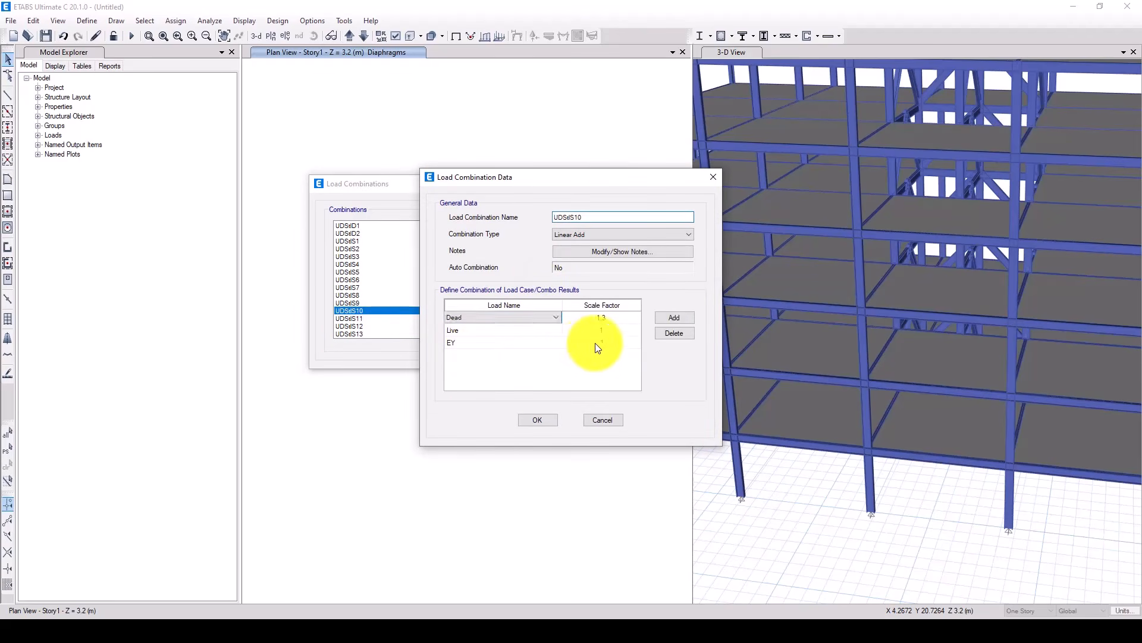
left_click(538, 419)
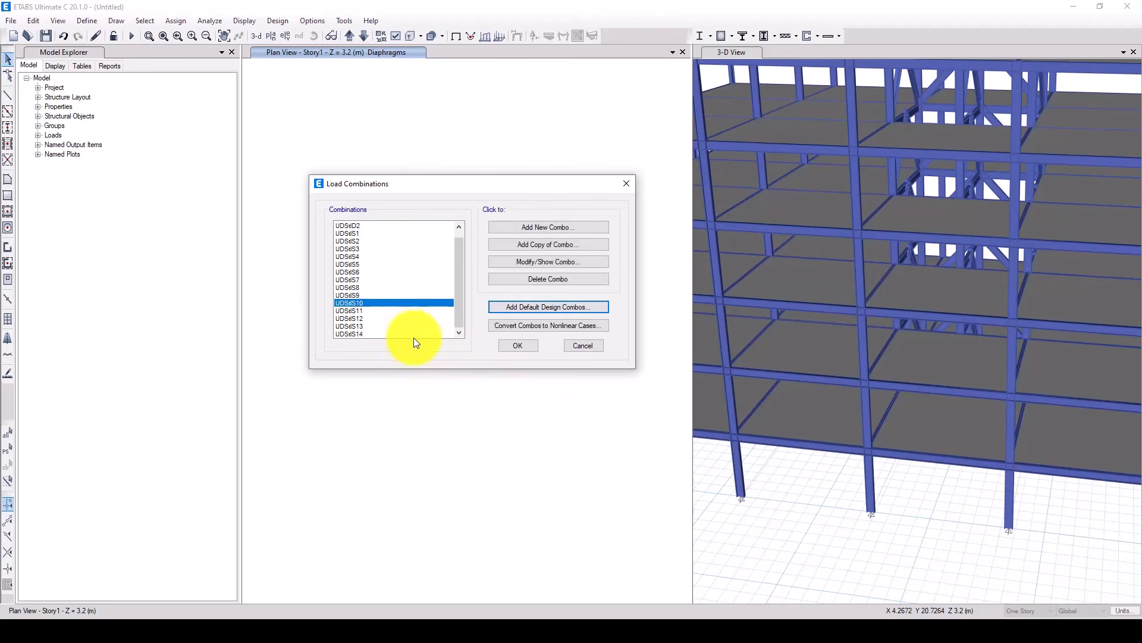
left_click(355, 329)
left_click(532, 262)
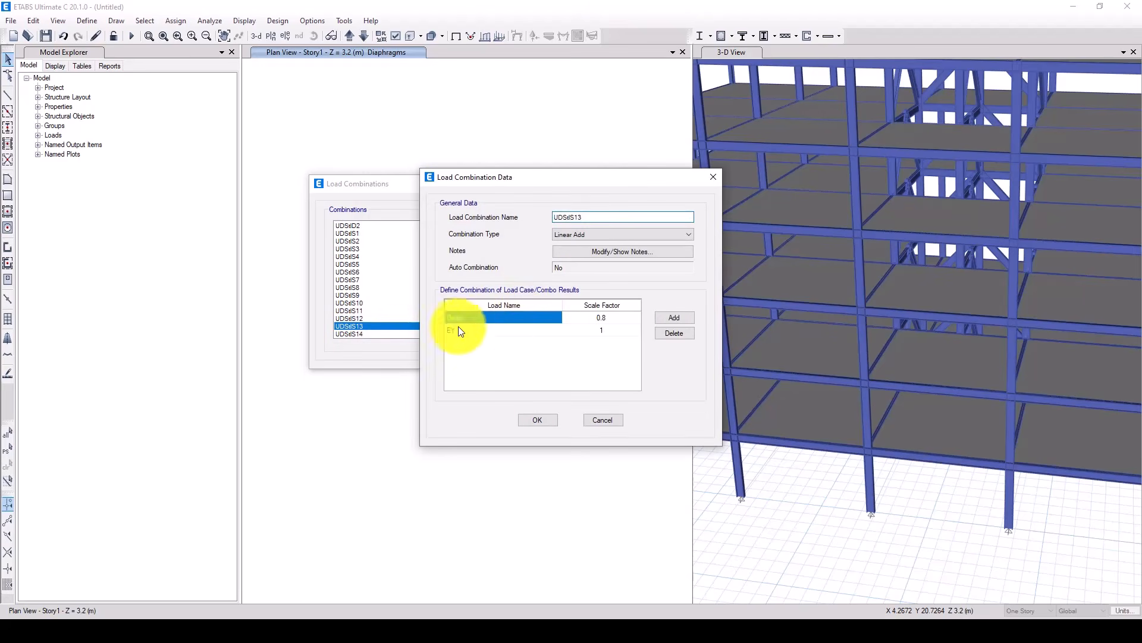
left_click(539, 419)
- Inspect the load cases and scale factors of combinations UDStlD2, UDStlS1 and UDStlS2, and select UDStlS3 for review
left_click(374, 234)
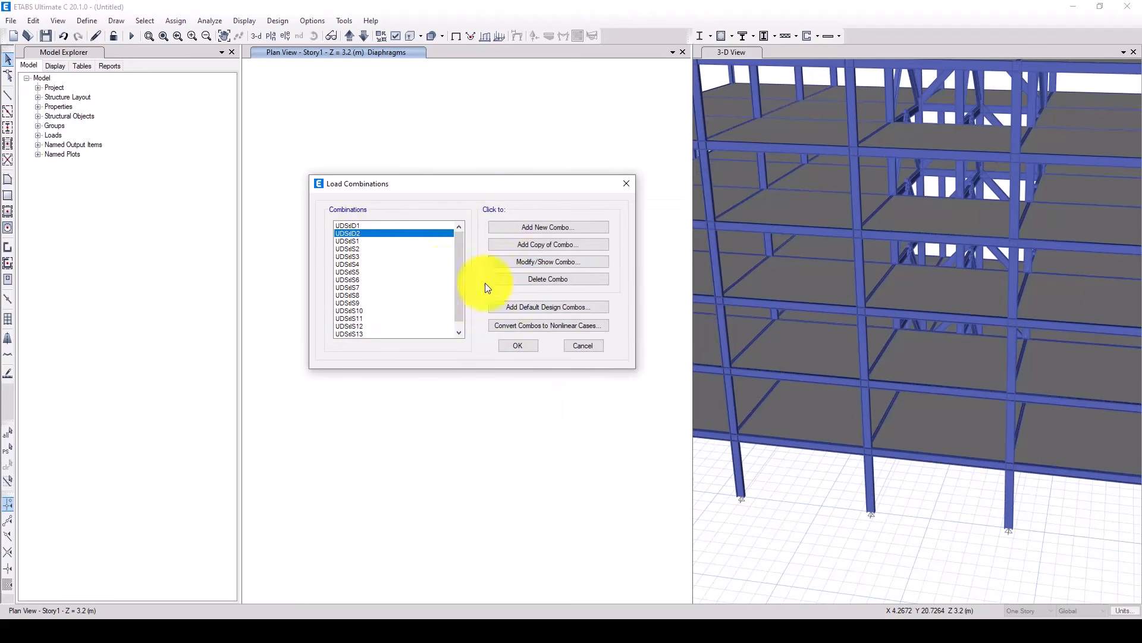
left_click(535, 262)
left_click(541, 419)
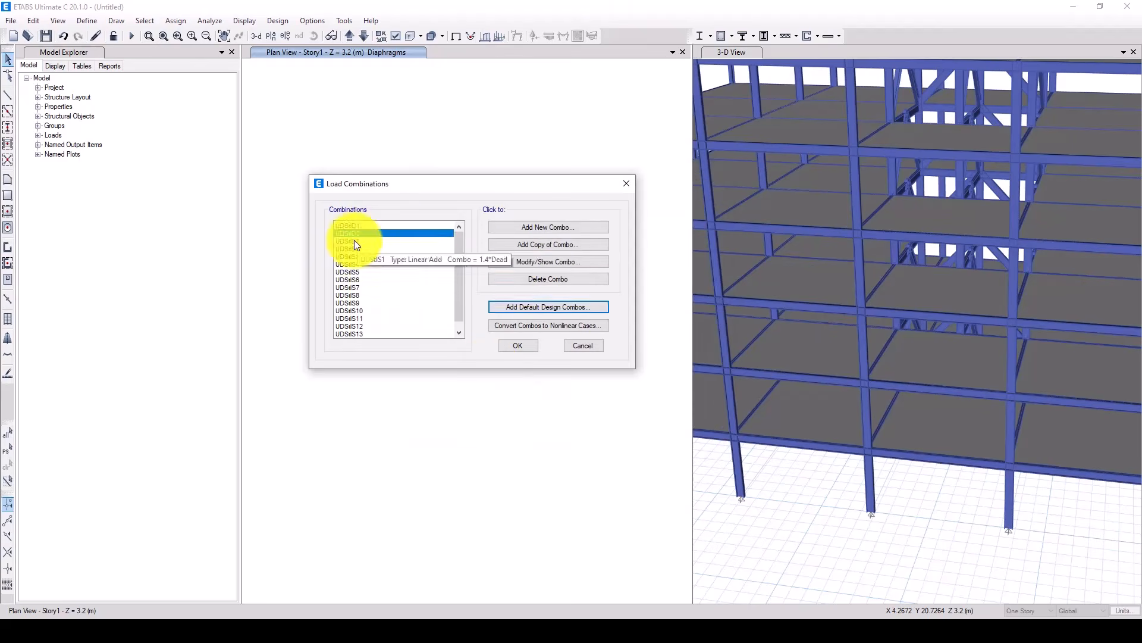
left_click(355, 241)
left_click(532, 262)
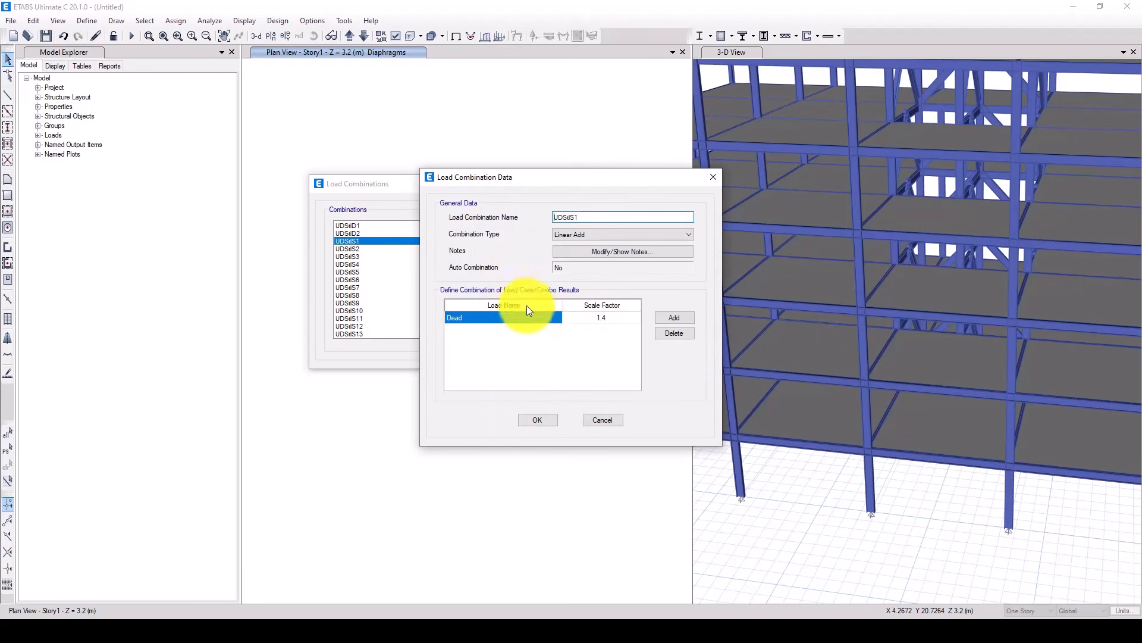
left_click(521, 417)
left_click(363, 248)
left_click(506, 260)
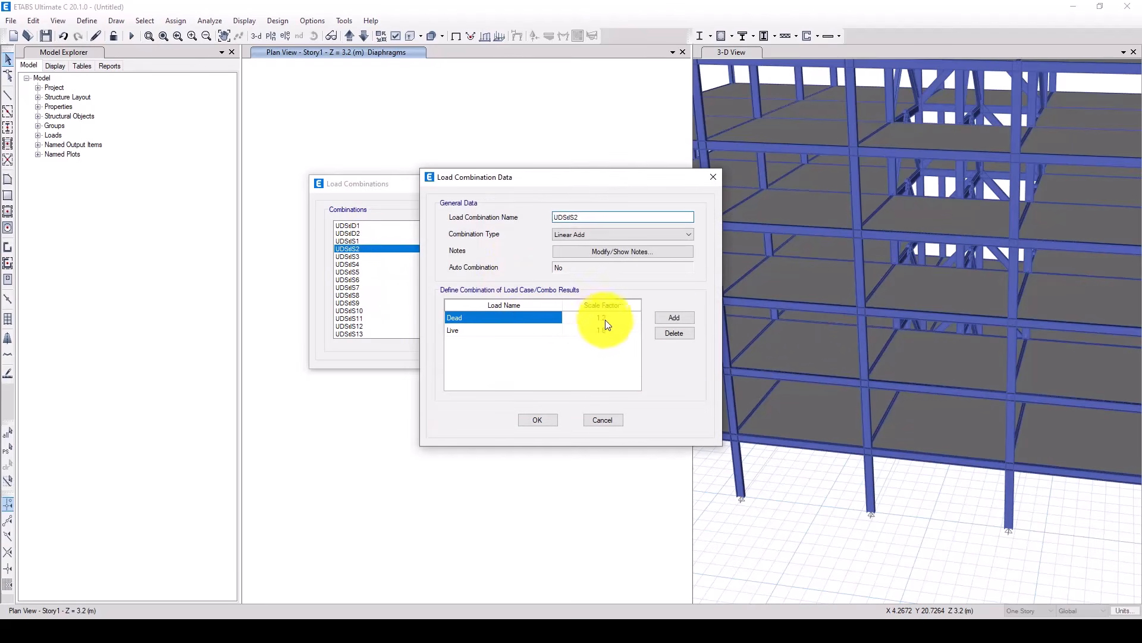
left_click(539, 422)
left_click(360, 256)
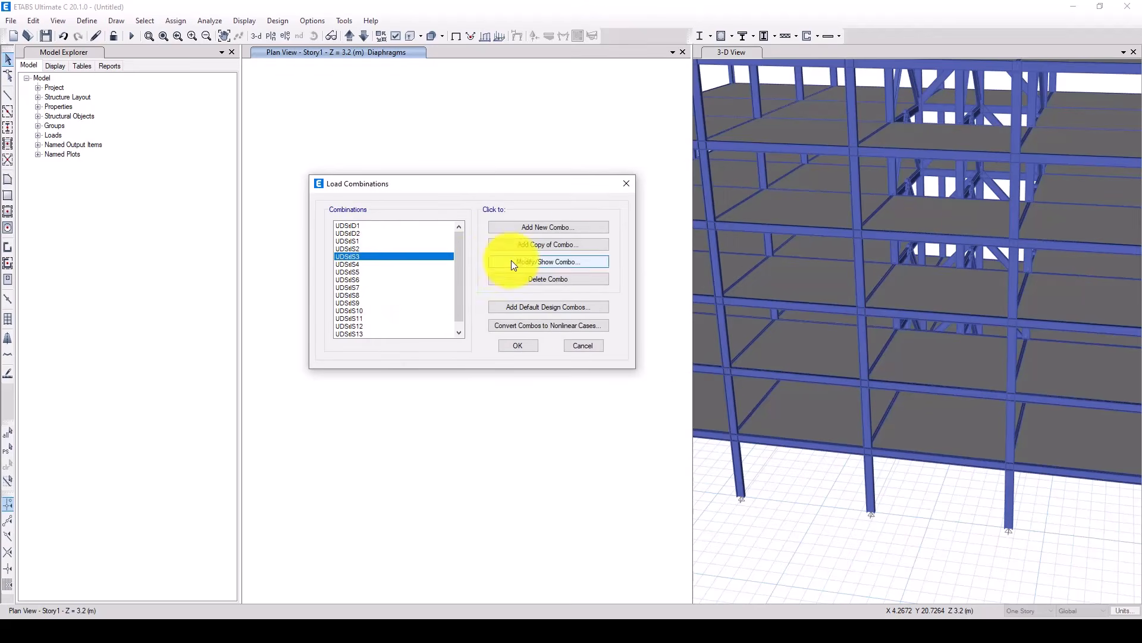
- Review the load cases and scale factors of combination UDStlS3 and accept the load combinations
left_click(512, 259)
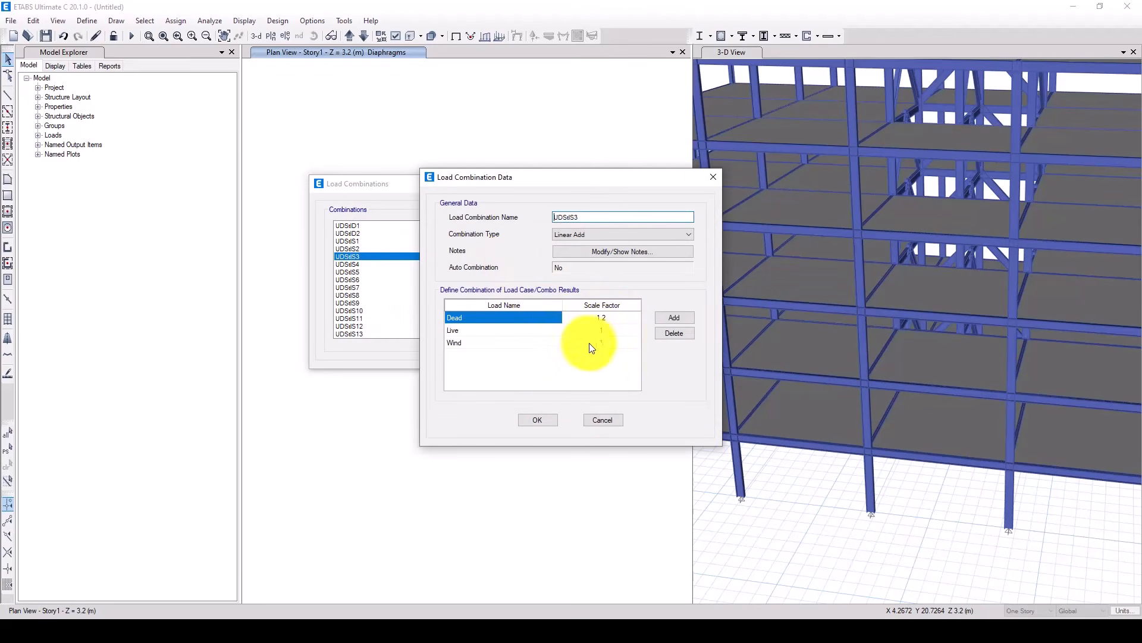
left_click(548, 418)
left_click(513, 345)
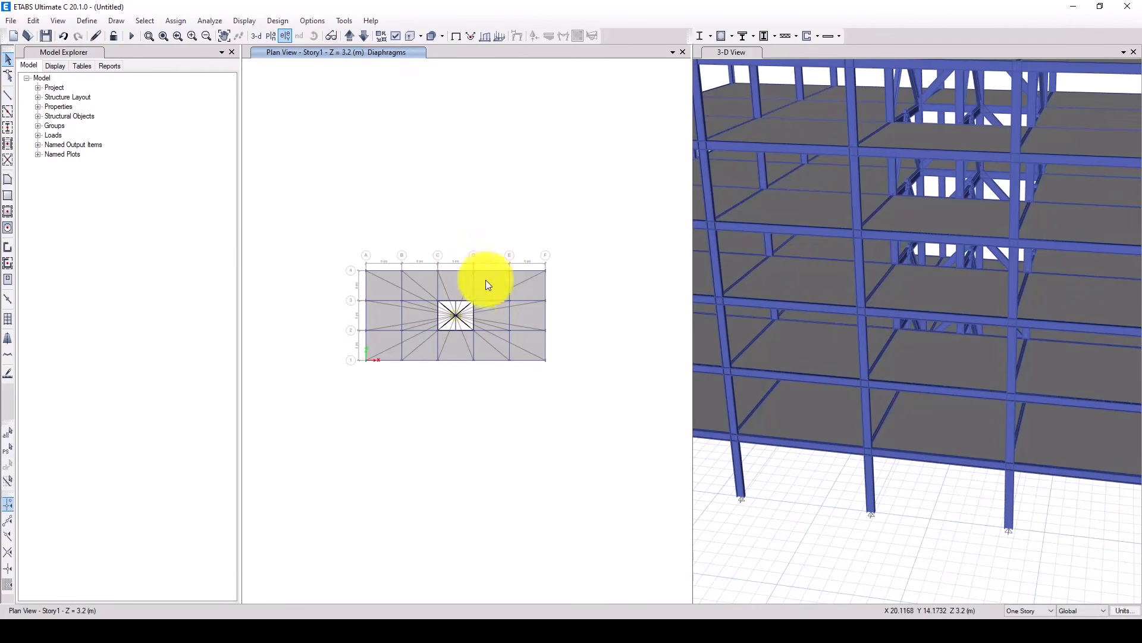
- Save the building model as "Muti-story Steel design" in the Complete ETABS Coufrse folder
scroll(933, 320, "down", 5)
scroll(927, 318, "up", 3)
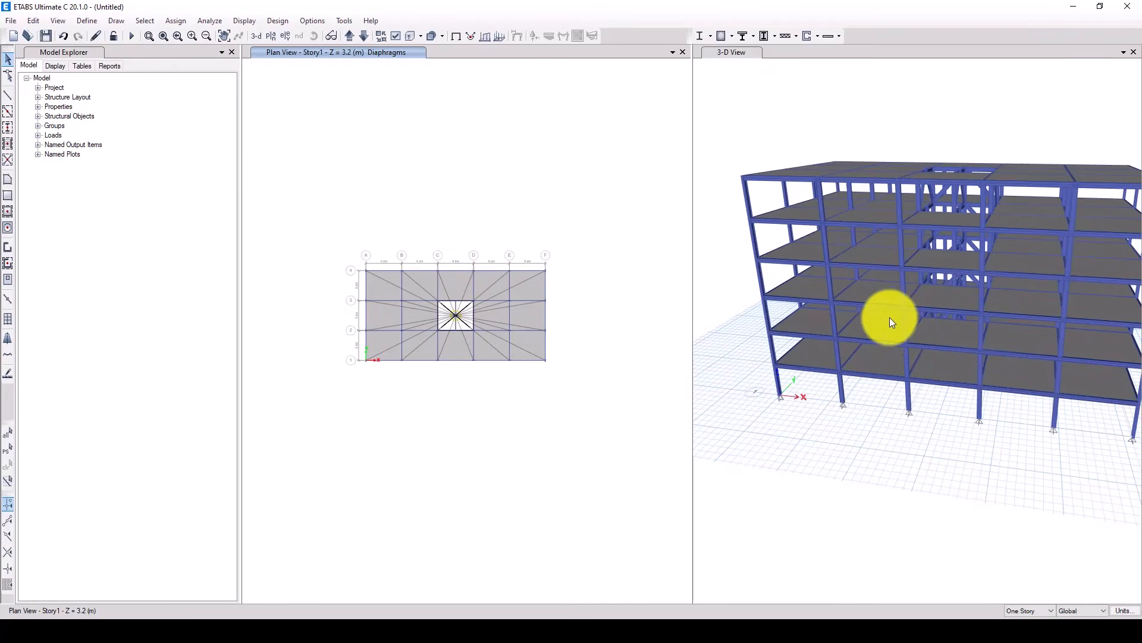
middle_click_drag(947, 343, 774, 309, "shift")
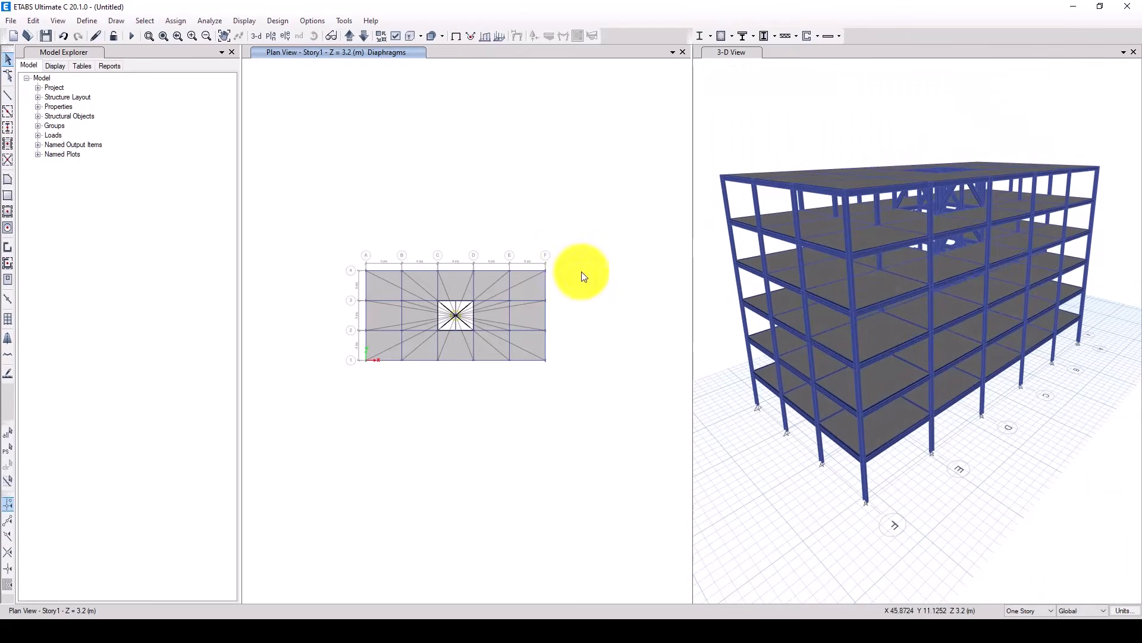
left_click(49, 33)
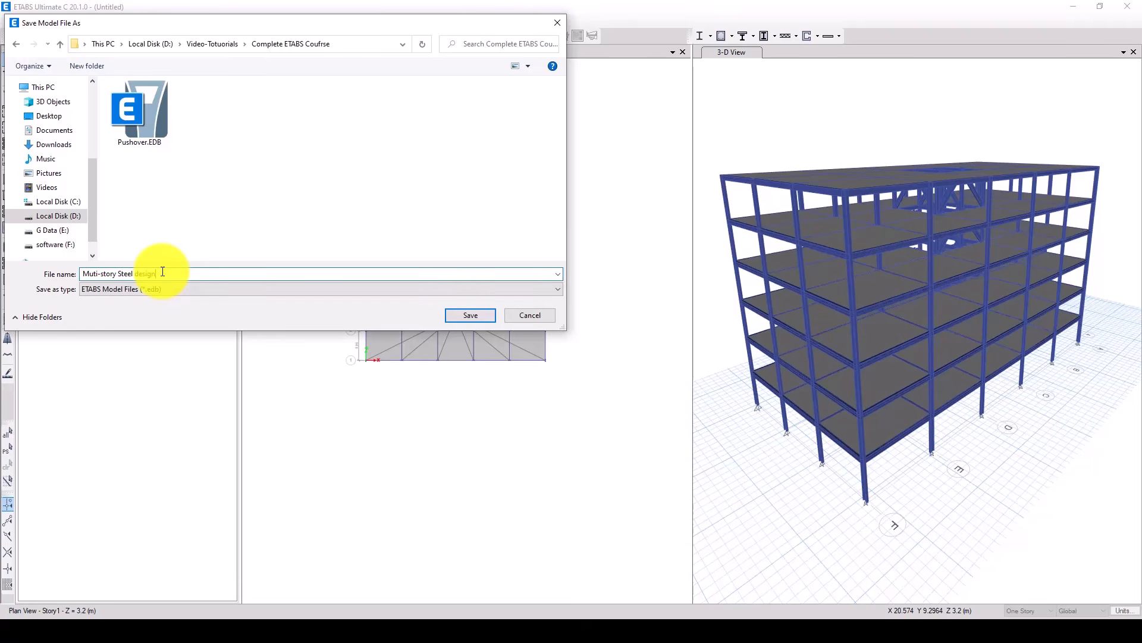
left_click(470, 314)
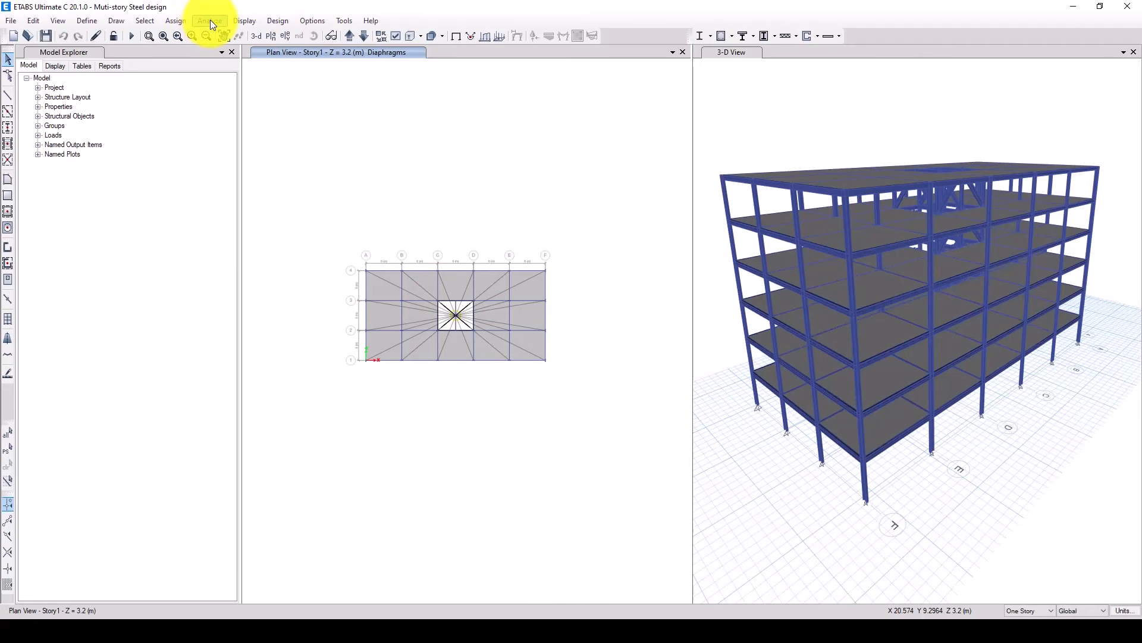
- Accept Full 3D as the building's active degrees of freedom and run the analysis
left_click(211, 22)
left_click(275, 55)
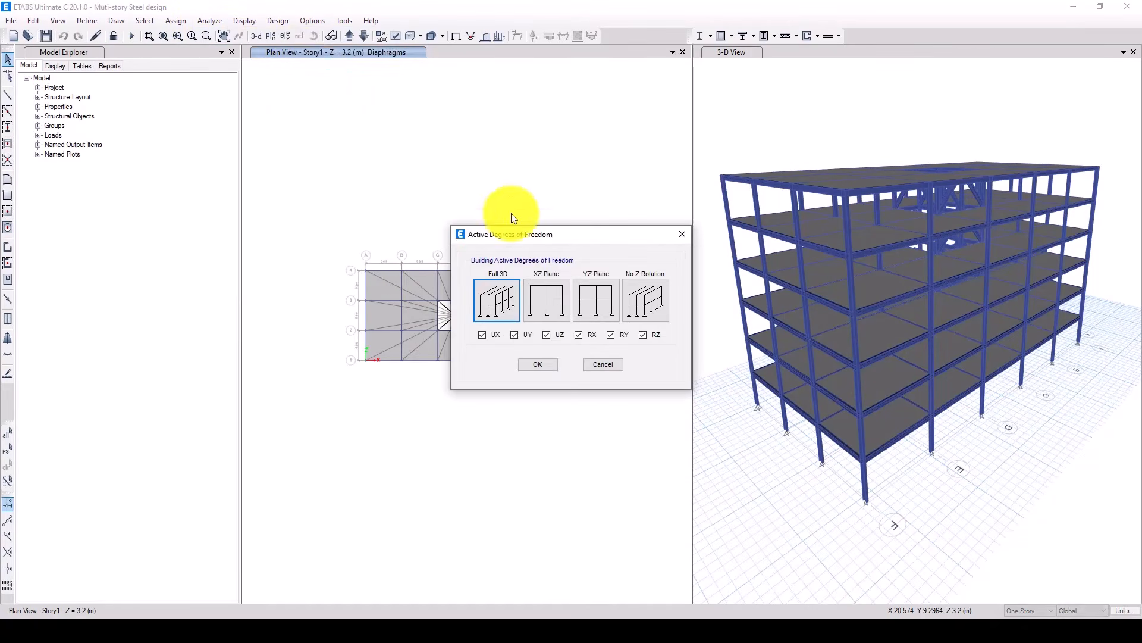
left_click(542, 365)
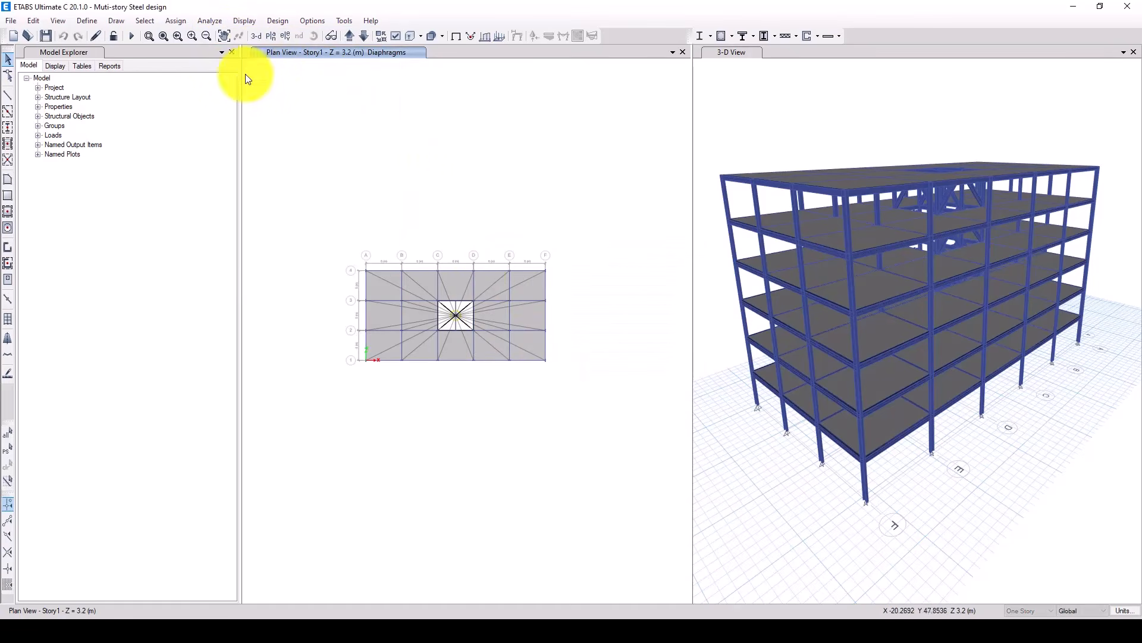
left_click(131, 37)
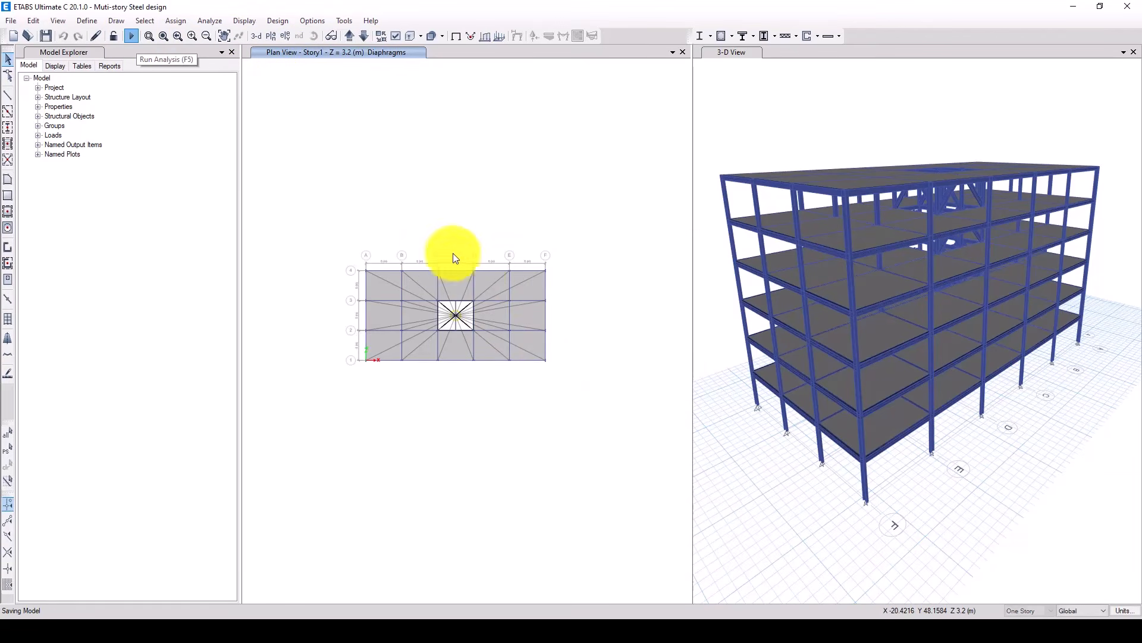
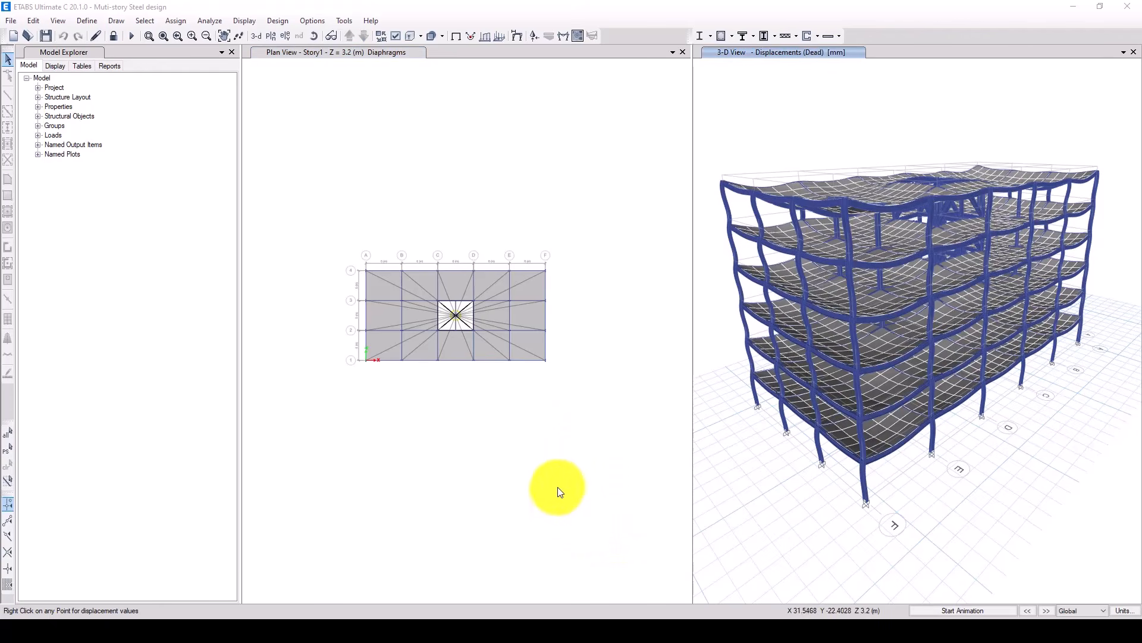
- Close the 3-D view of the Dead load displacements and keep the Story1 plan view open
mouse_move(876, 241)
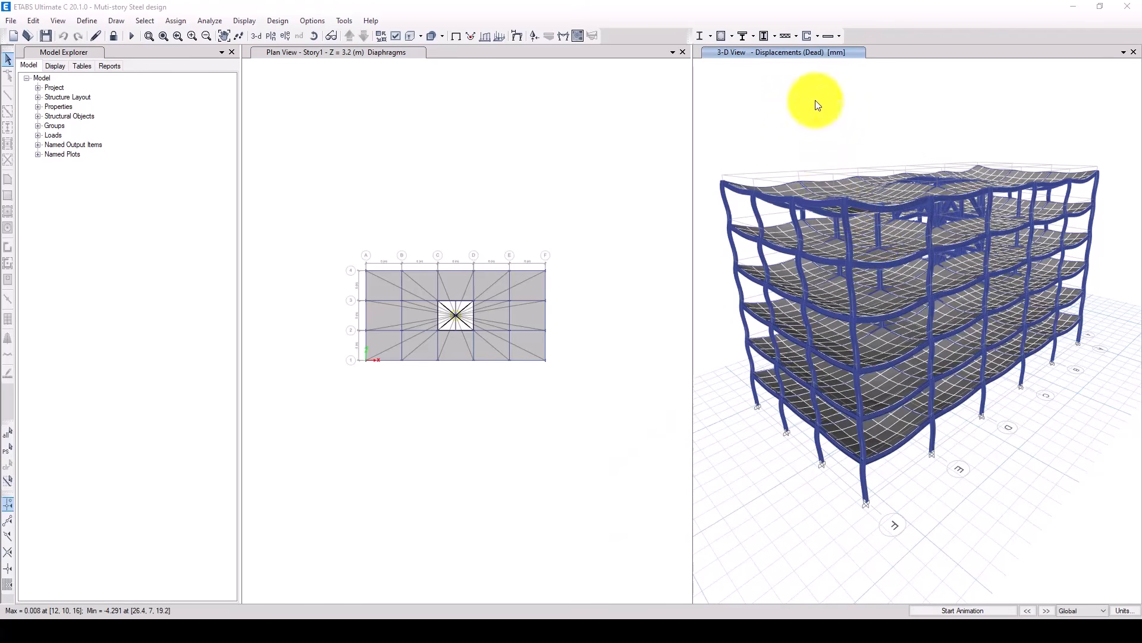
left_click(1134, 53)
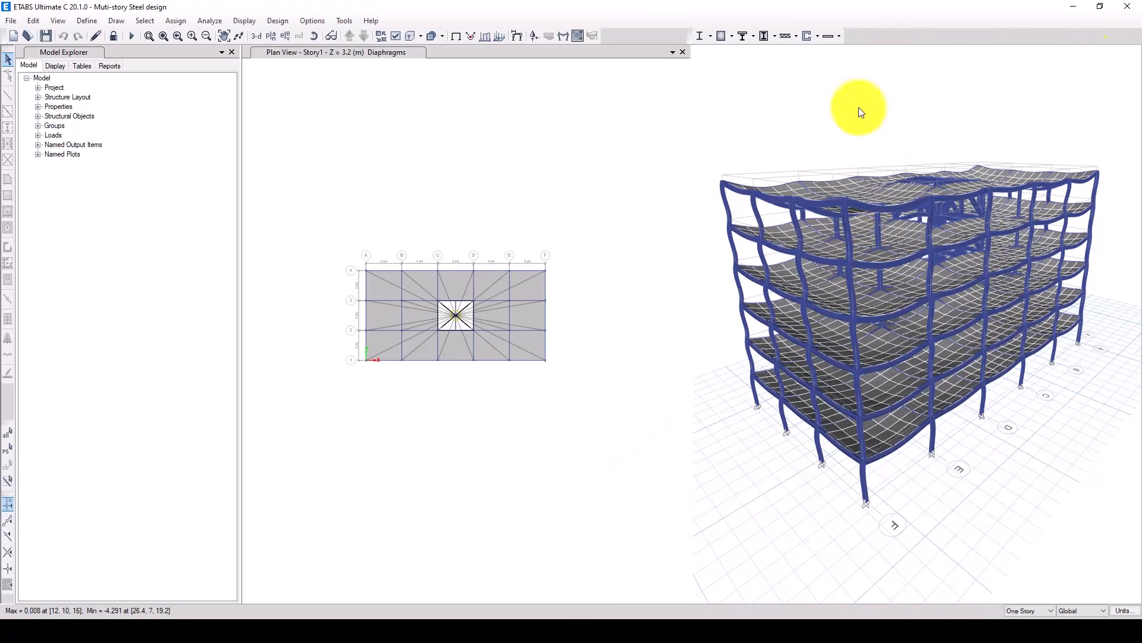
scroll(384, 131, "down", 2)
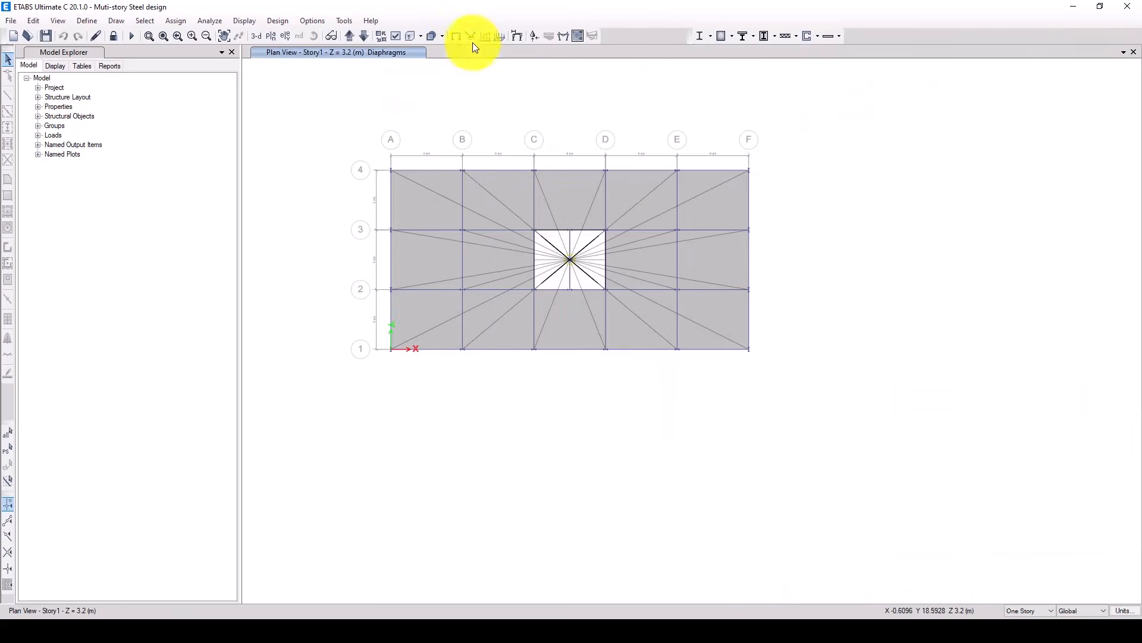
- Display the deformed shape for load case EX with Displacement UX contours drawn on the objects
left_click(519, 36)
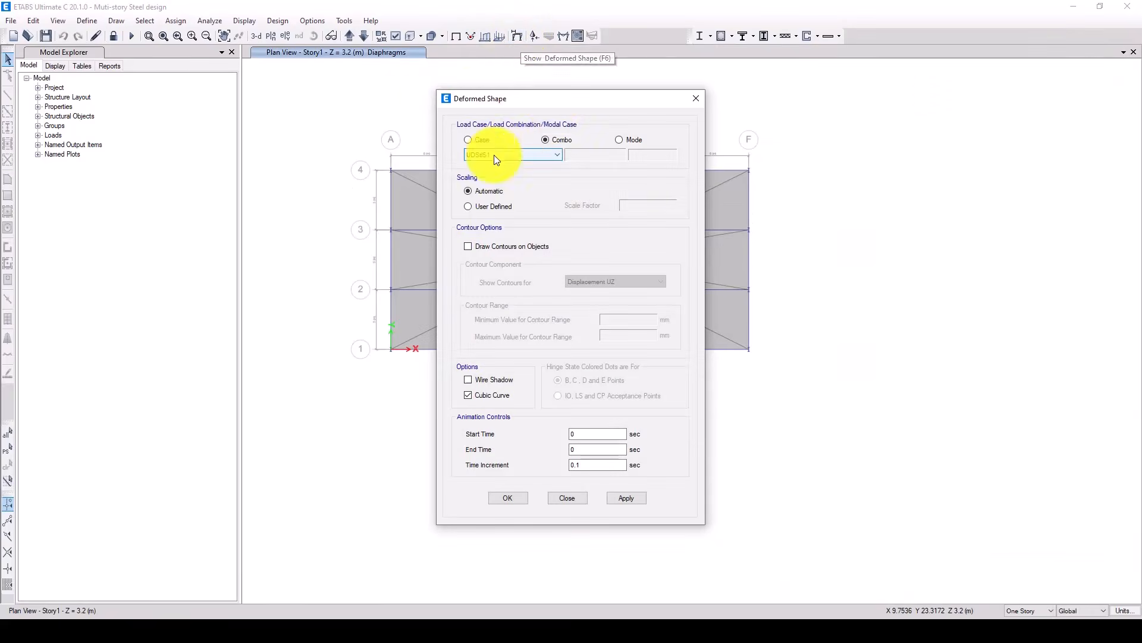
left_click_drag(559, 102, 397, 95)
left_click(322, 136)
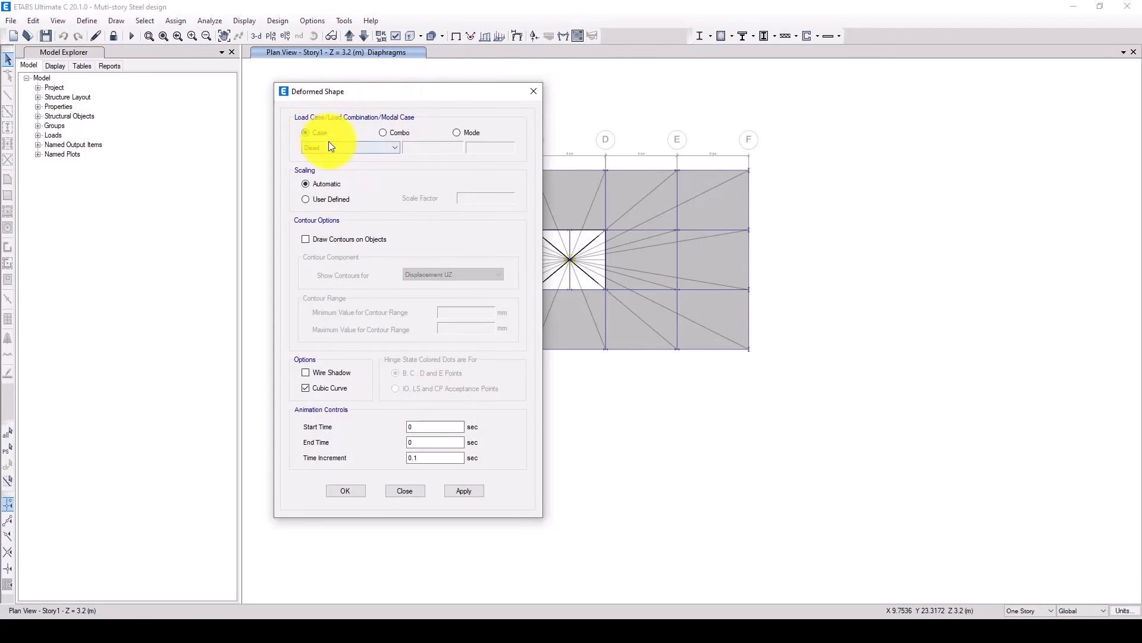
left_click(328, 144)
left_click(326, 173)
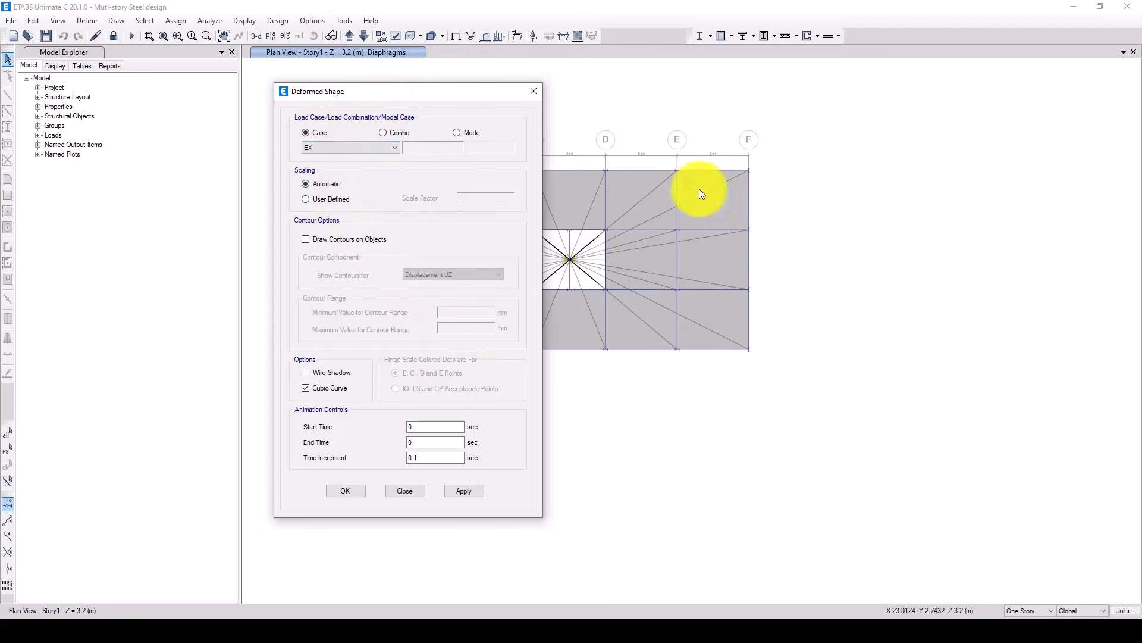
left_click(305, 239)
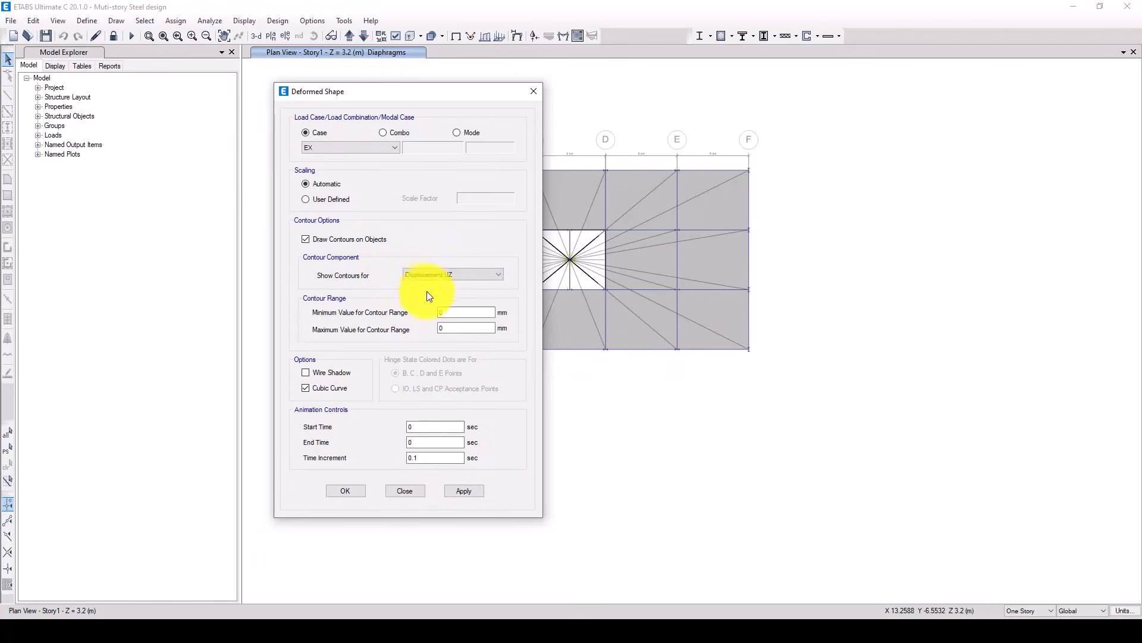
left_click(440, 275)
left_click(448, 284)
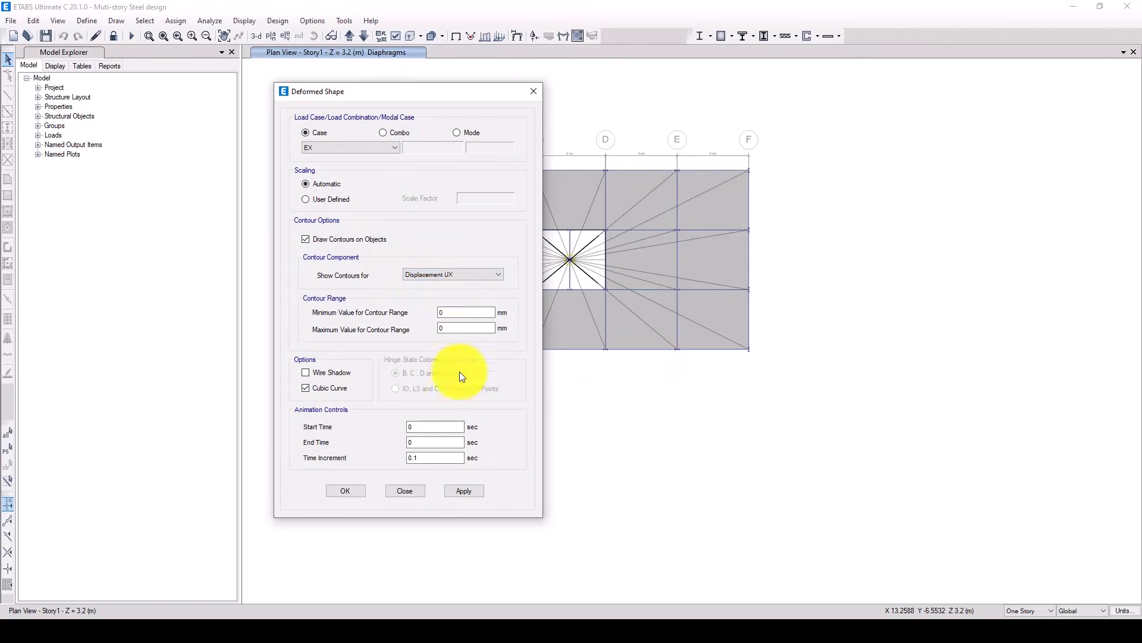
left_click(463, 491)
left_click(348, 490)
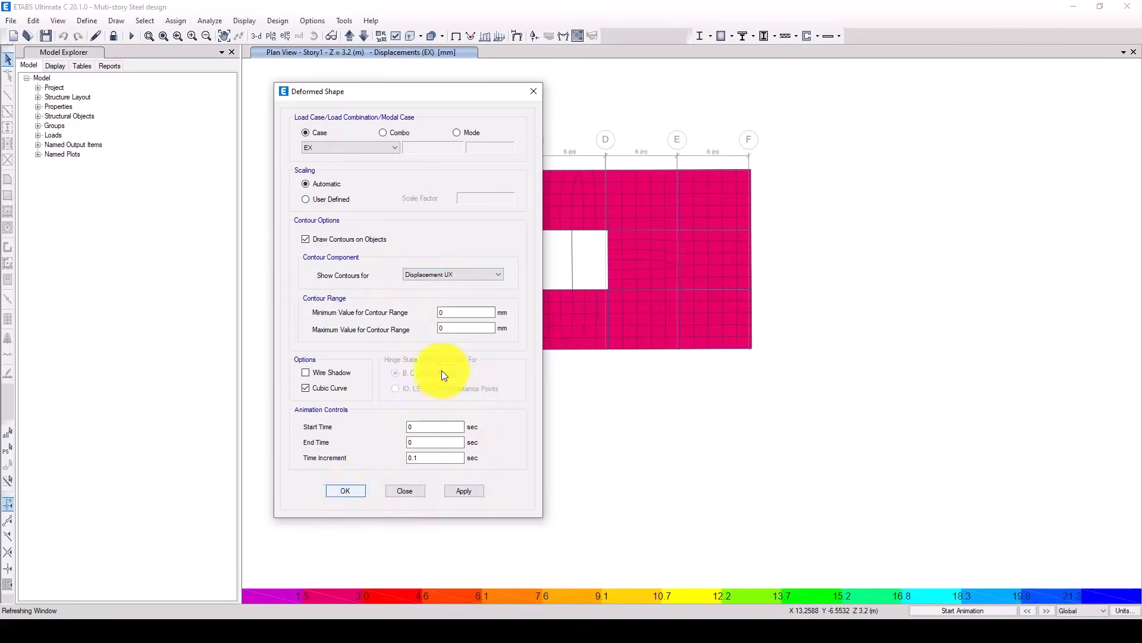
- Switch to the elevation view of grid line 1 and inspect the frame's lateral displacement under EX
left_click(285, 37)
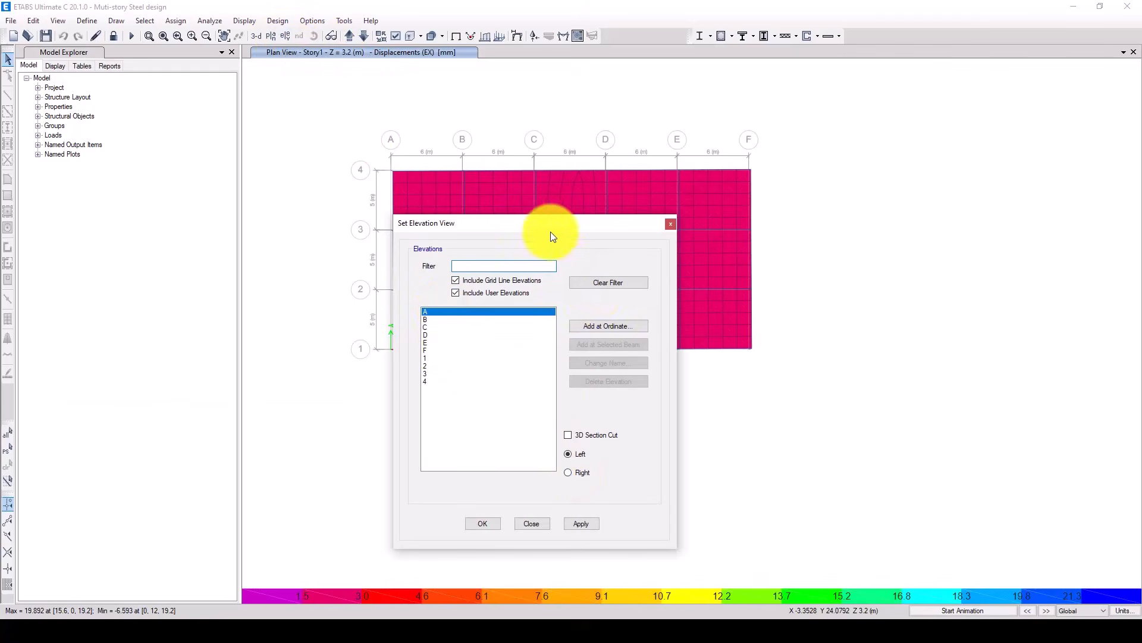
left_click_drag(550, 229, 536, 204)
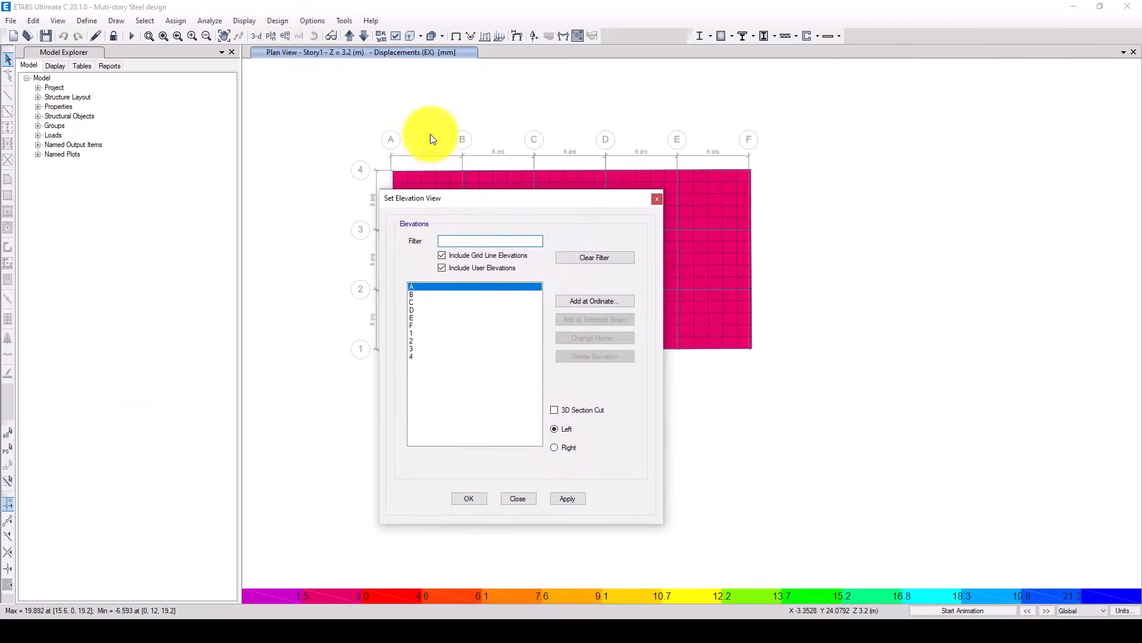
left_click(414, 333)
left_click(470, 496)
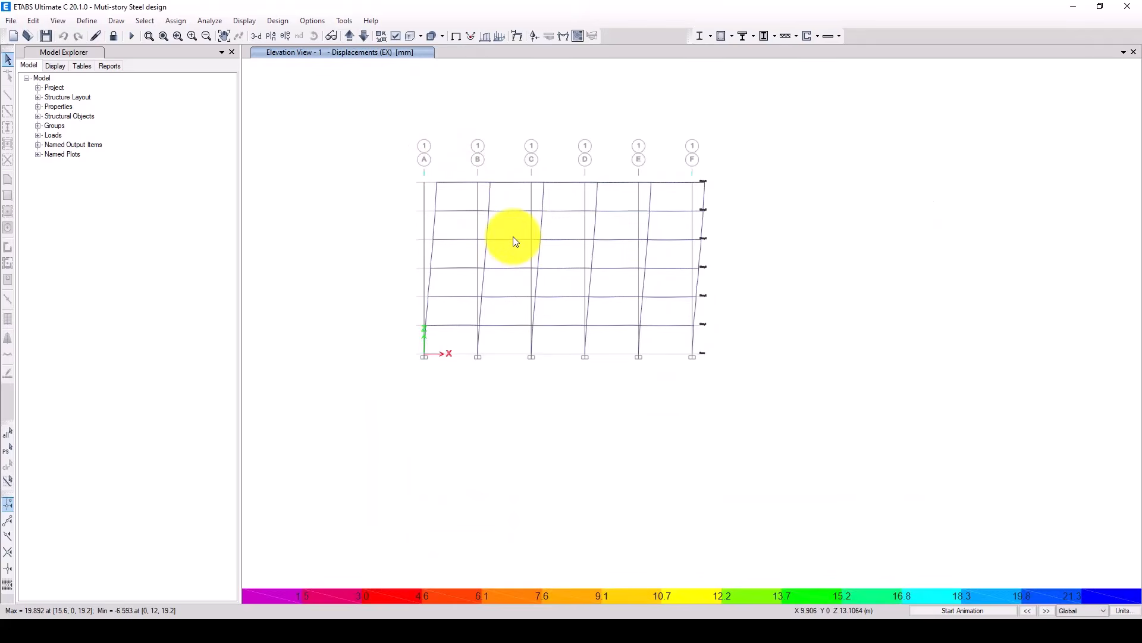
scroll(514, 238, "up", 3)
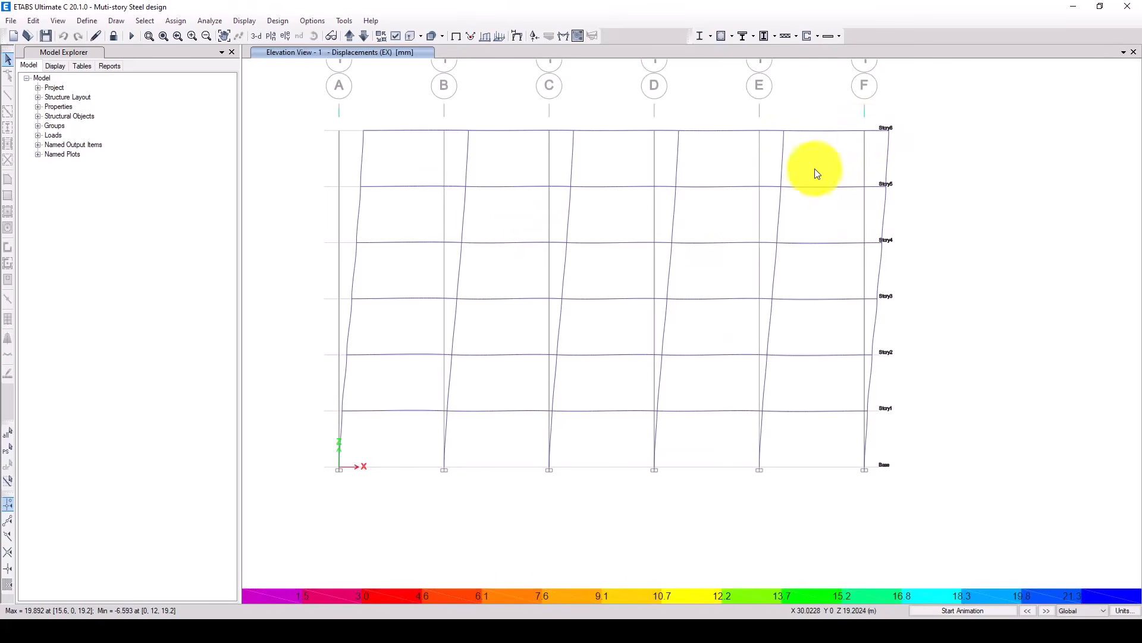
scroll(859, 150, "down", 3)
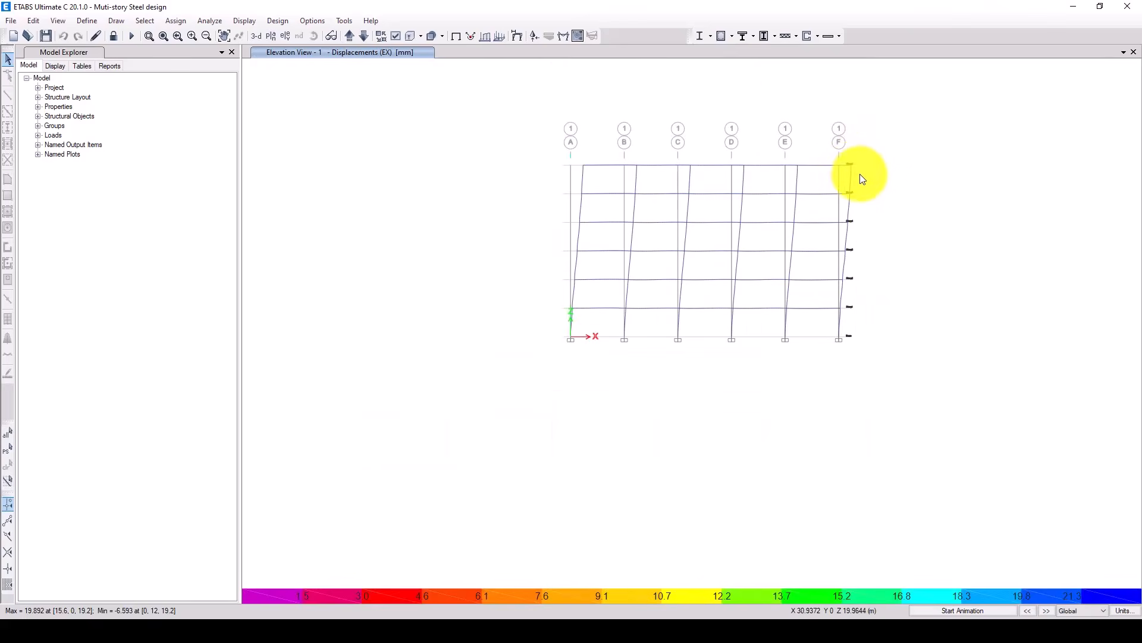
scroll(853, 168, "down", 2)
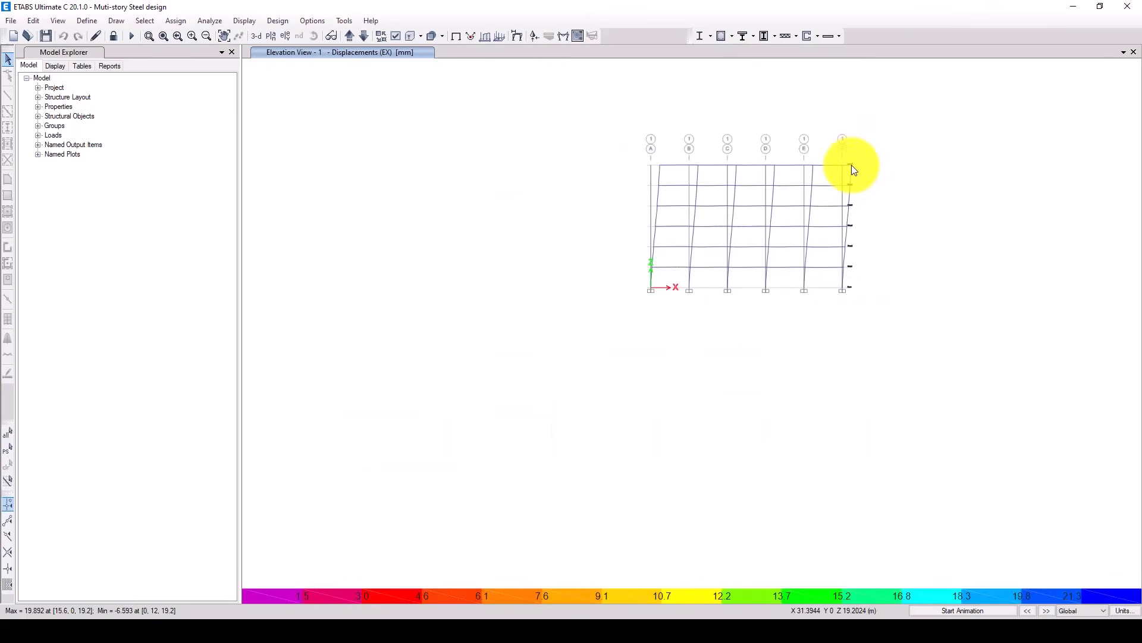
scroll(853, 169, "up", 3)
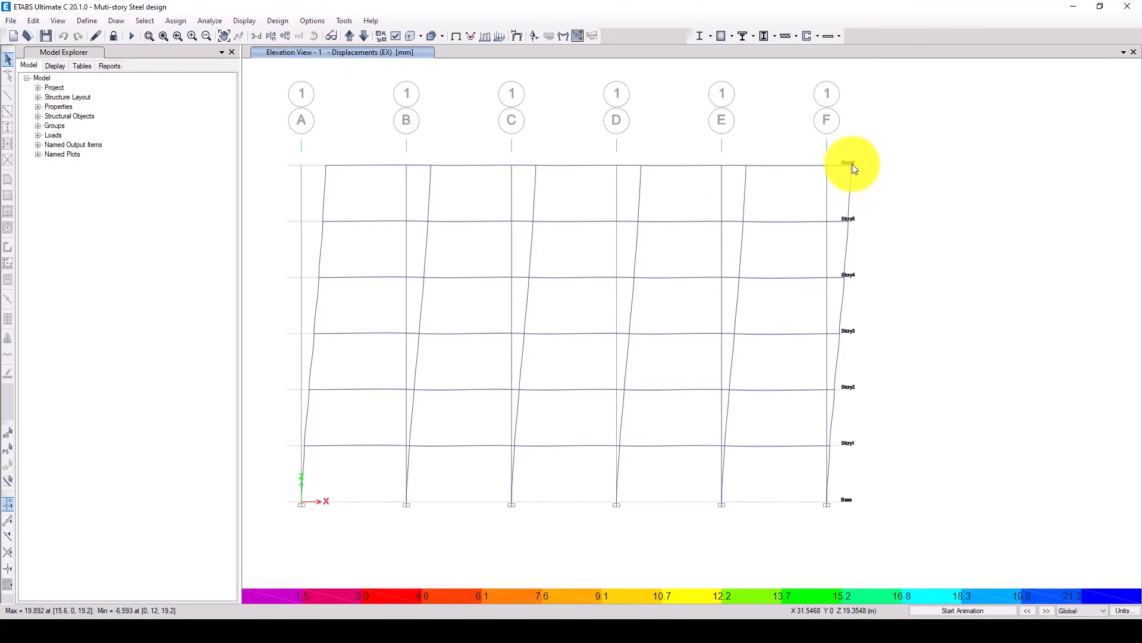
- Open the story response plots and show the maximum story displacement for load case EX
left_click(244, 19)
left_click(298, 173)
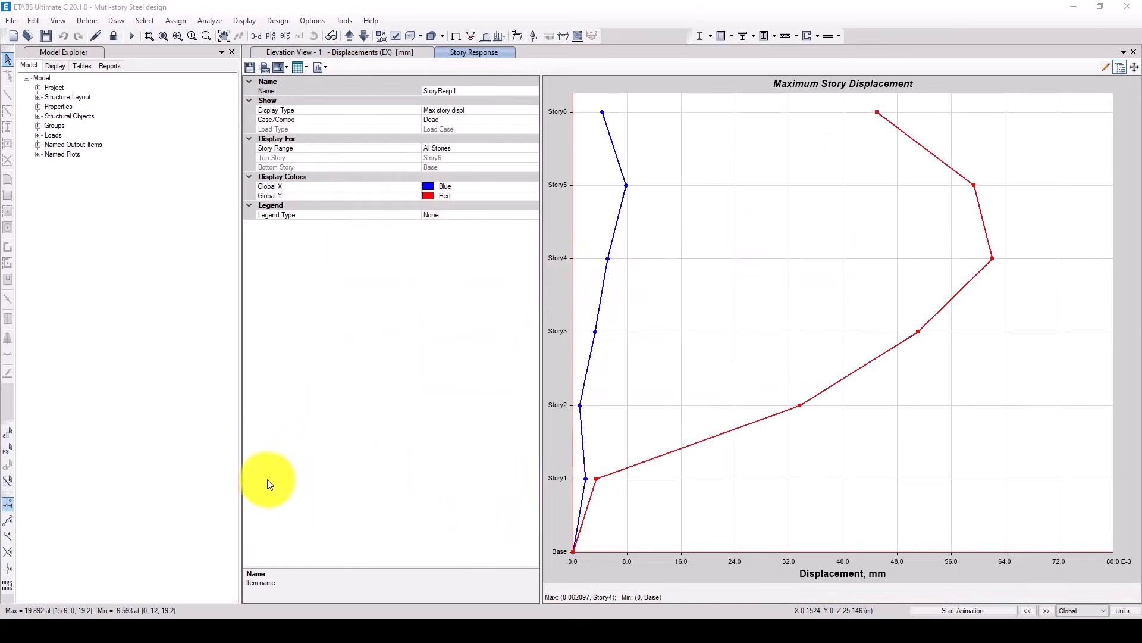
left_click(453, 119)
left_click(533, 119)
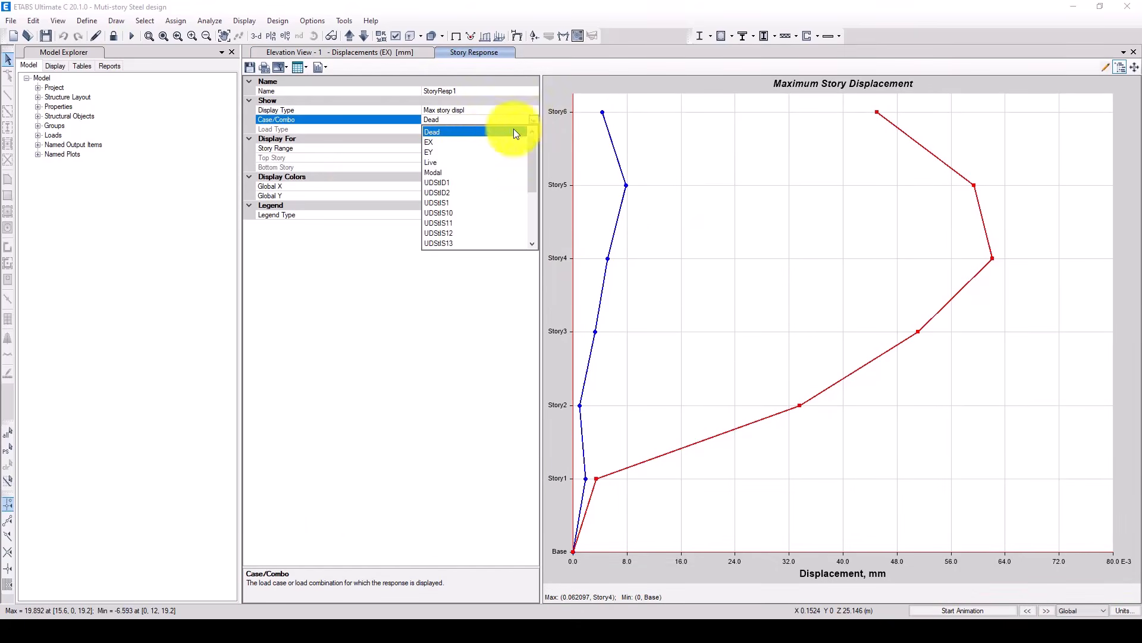
left_click(456, 143)
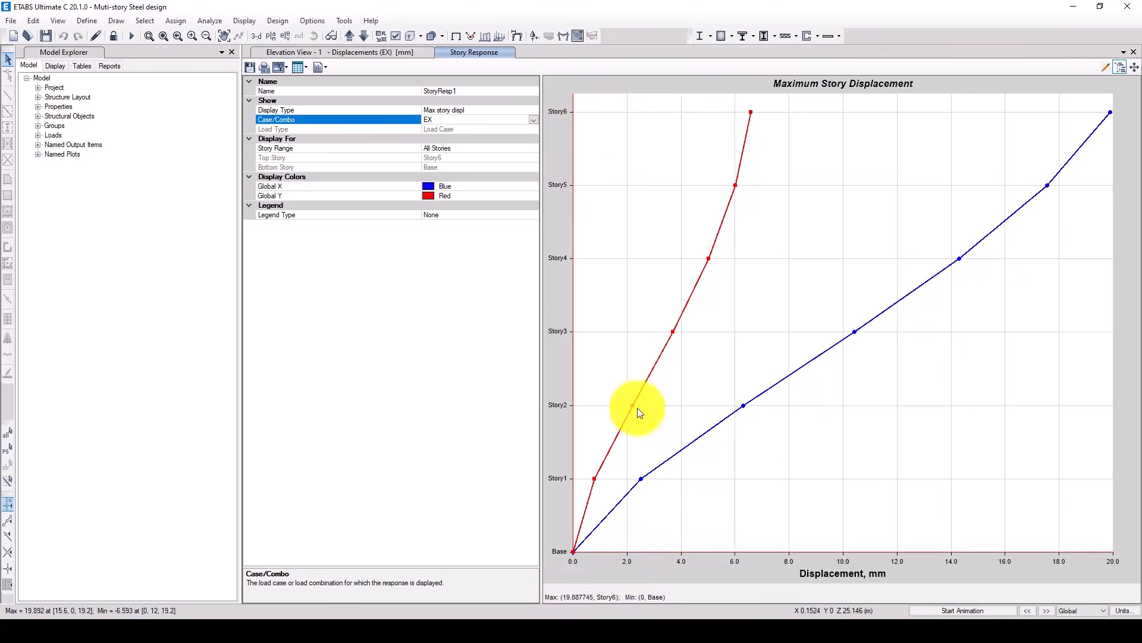
- Plot the maximum story drifts for load case EX, followed by the story shears
left_click(516, 109)
left_click(538, 110)
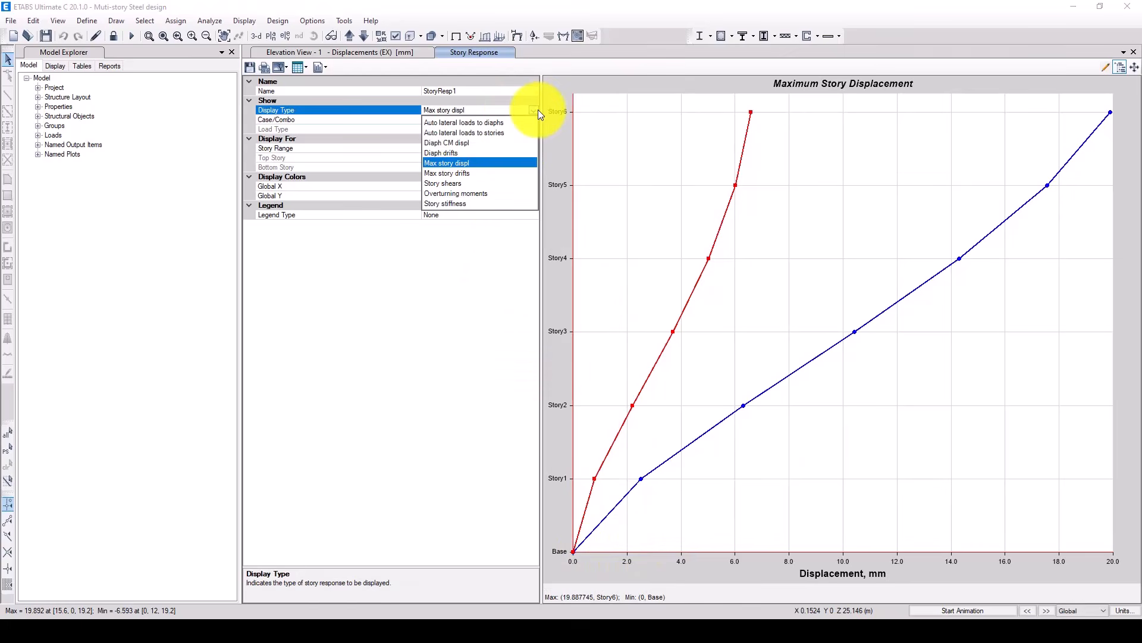
left_click(439, 173)
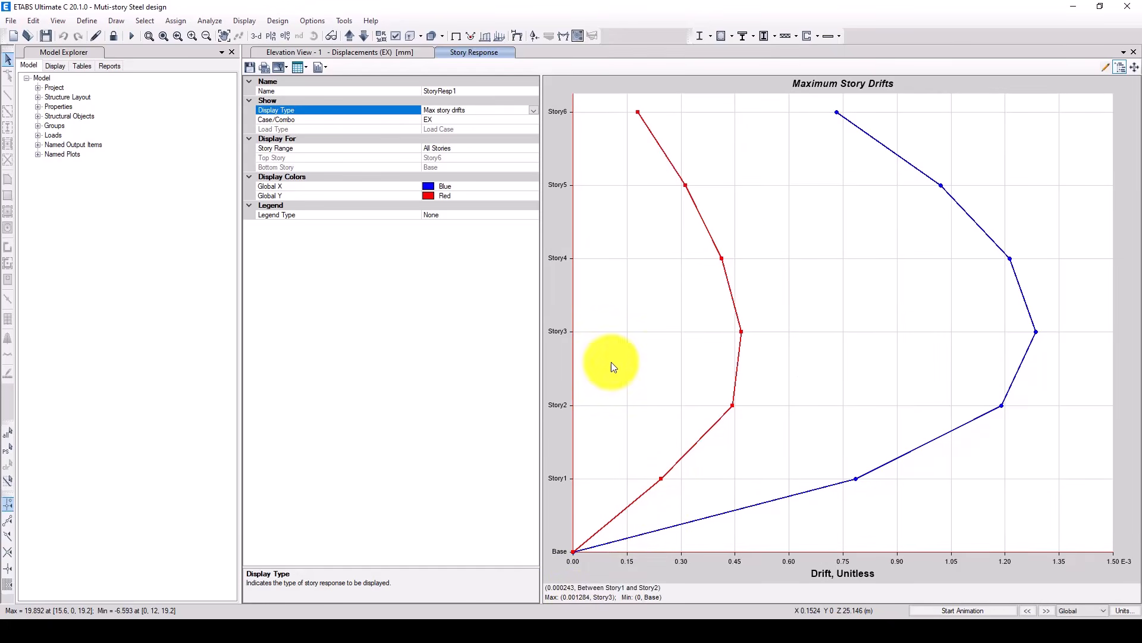
left_click(533, 111)
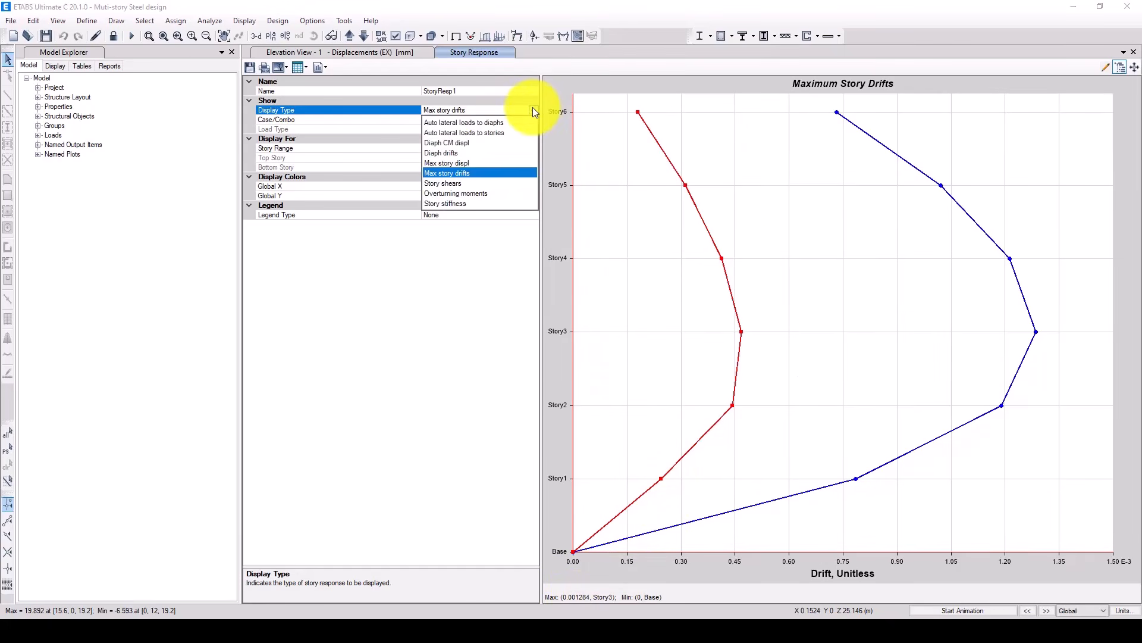
left_click(455, 183)
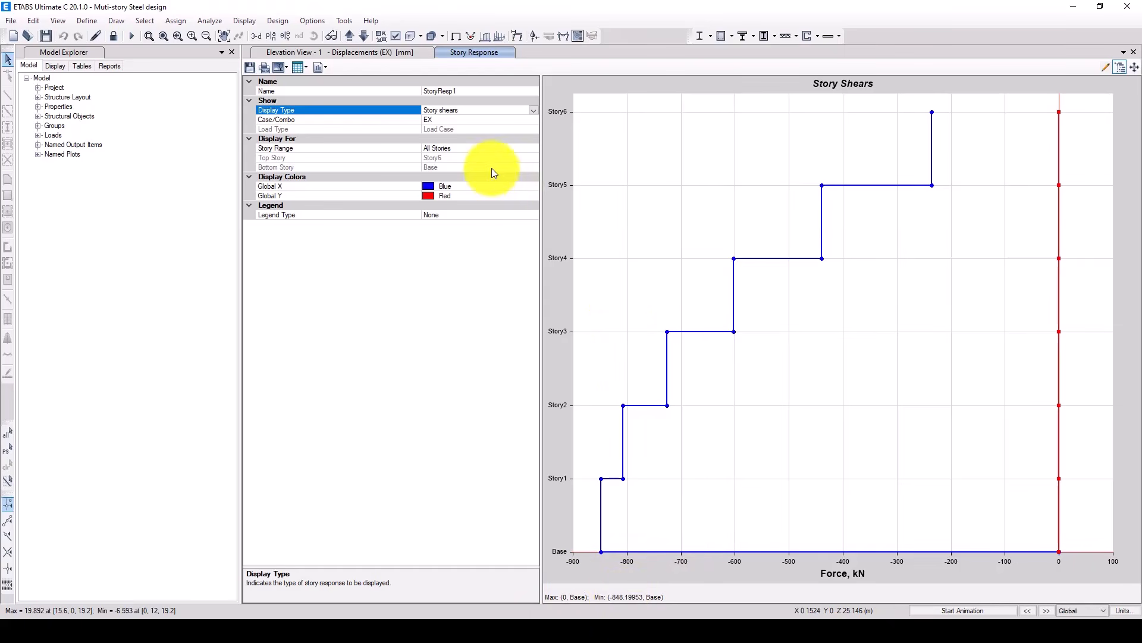
- Plot the story shears for load combination UDStlS14, keeping all stories in the story range
left_click(478, 148)
left_click(536, 146)
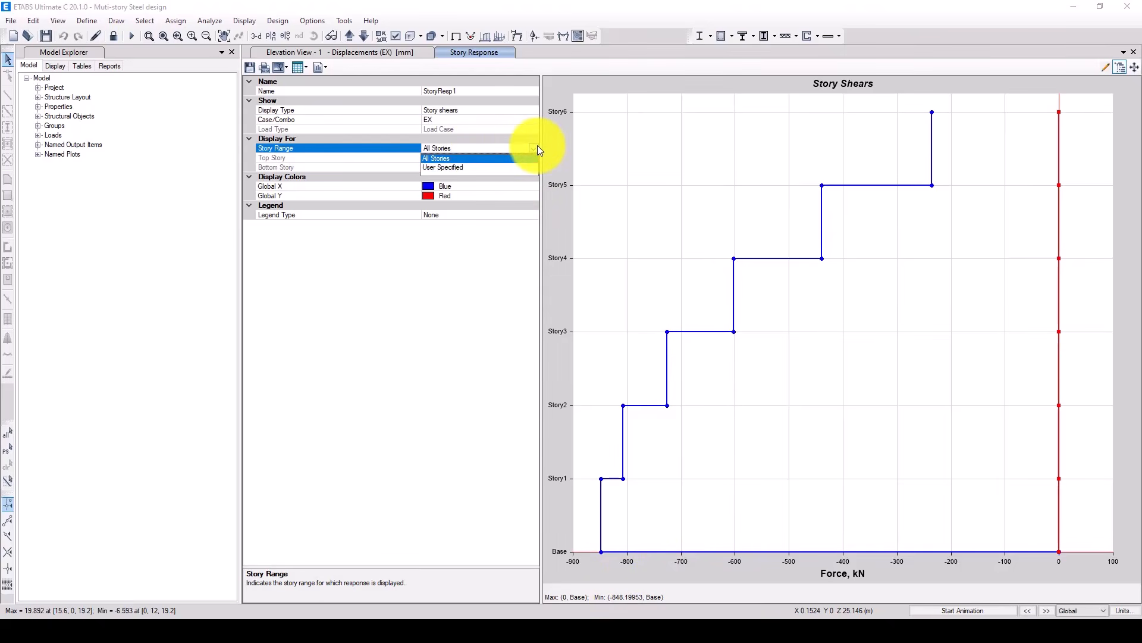
left_click(537, 147)
left_click(530, 119)
left_click(535, 119)
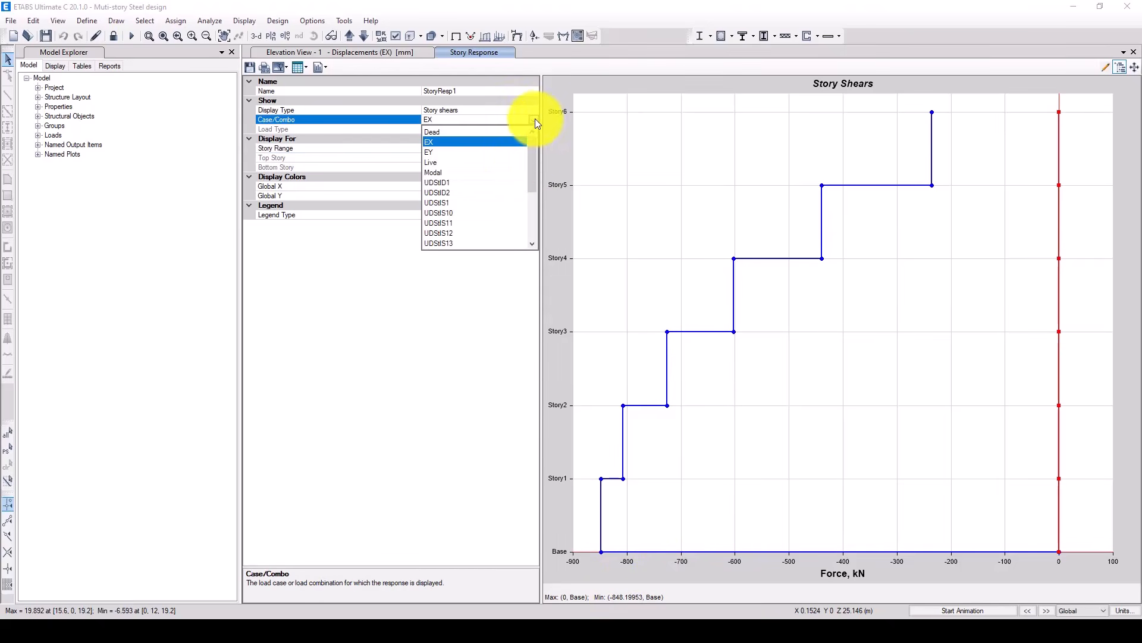
left_click_drag(527, 173, 500, 195)
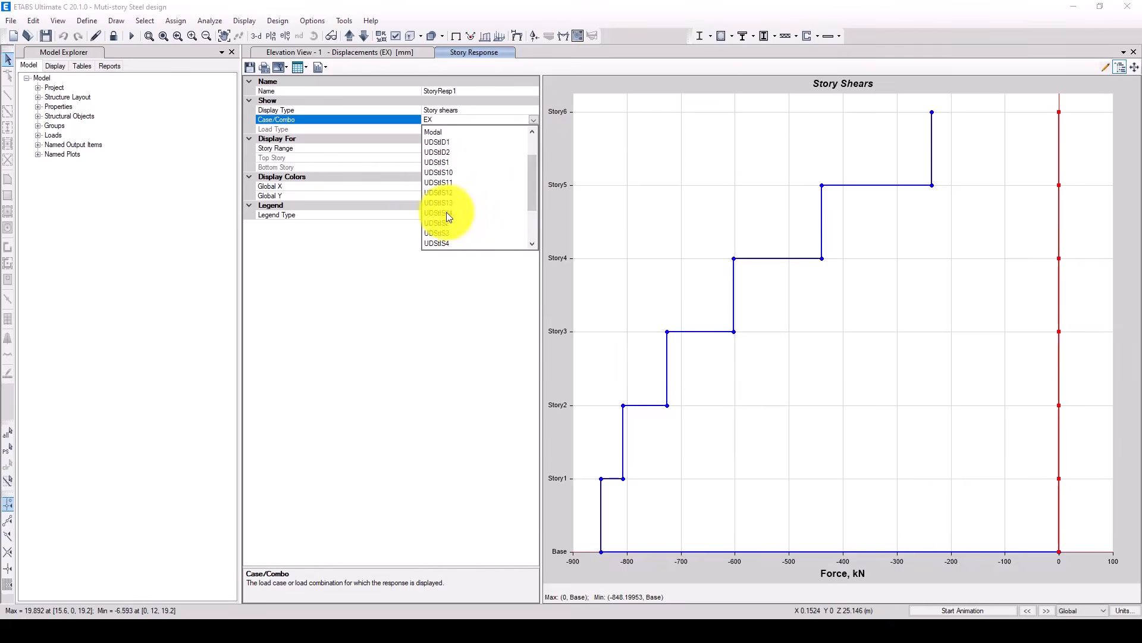
left_click(450, 212)
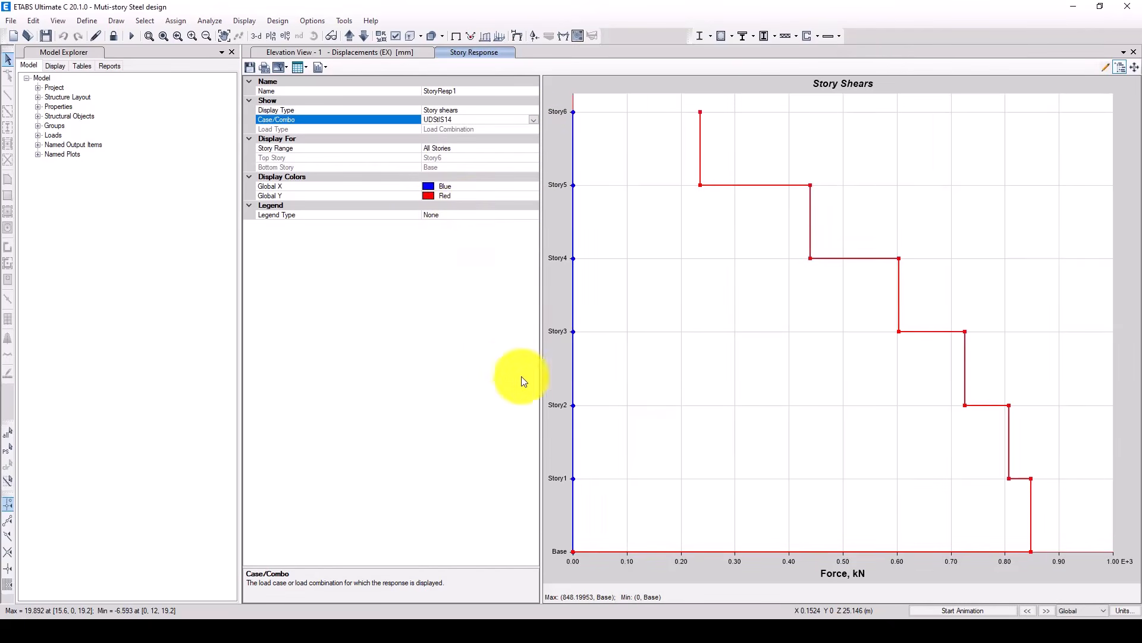
- Plot the overturning moments for load combination UDStlD2, followed by the auto lateral loads to stories
left_click(534, 119)
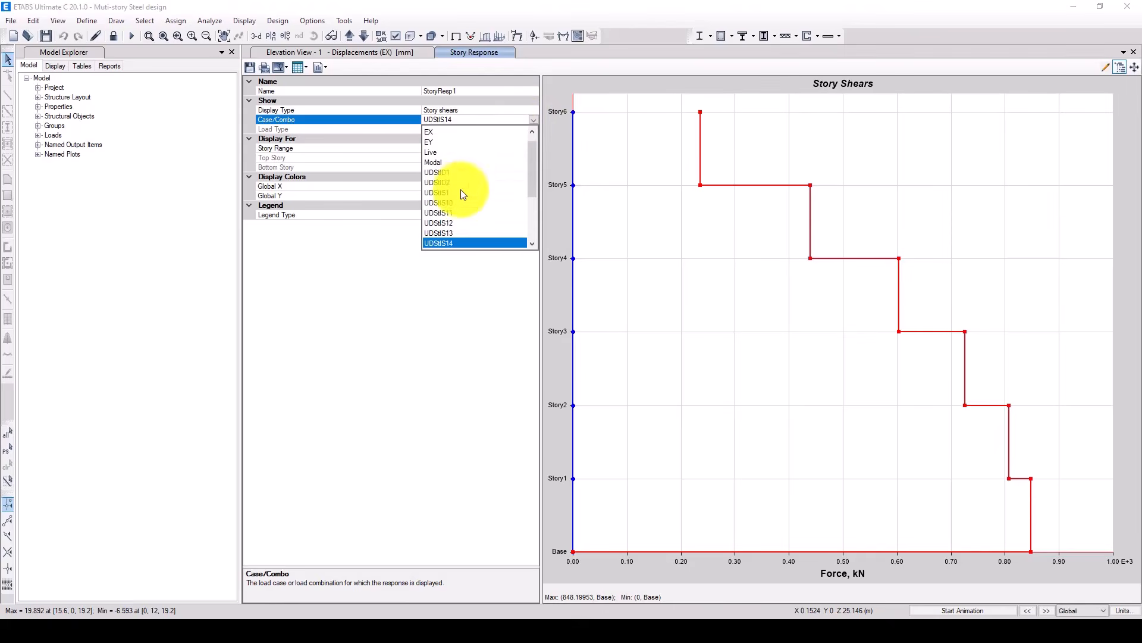
left_click(455, 182)
left_click(465, 112)
left_click(534, 111)
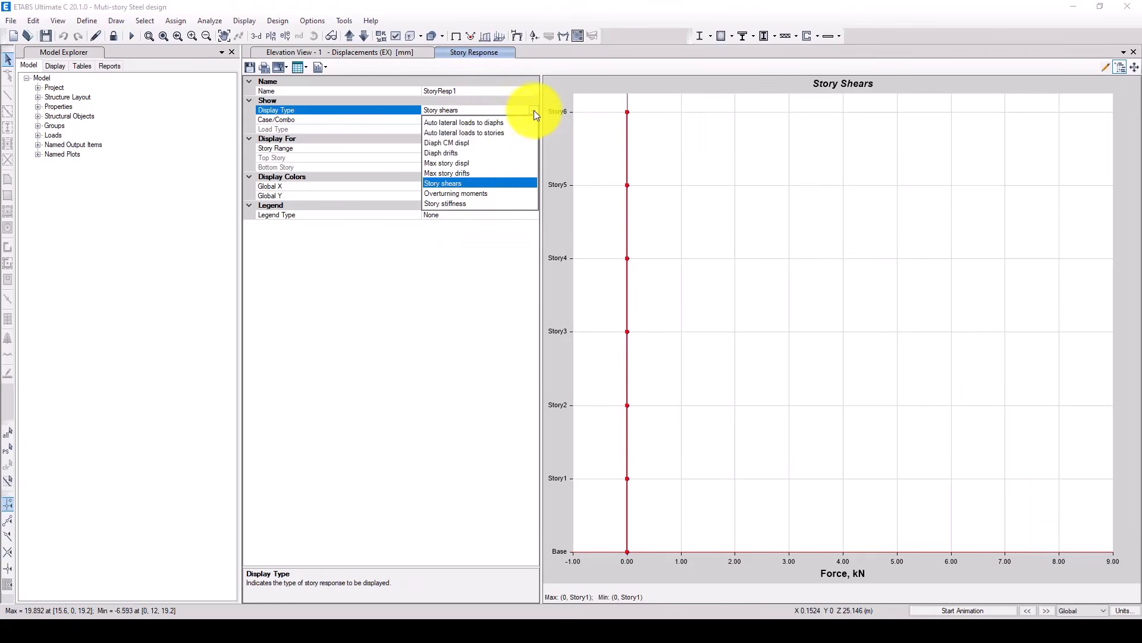
left_click(452, 194)
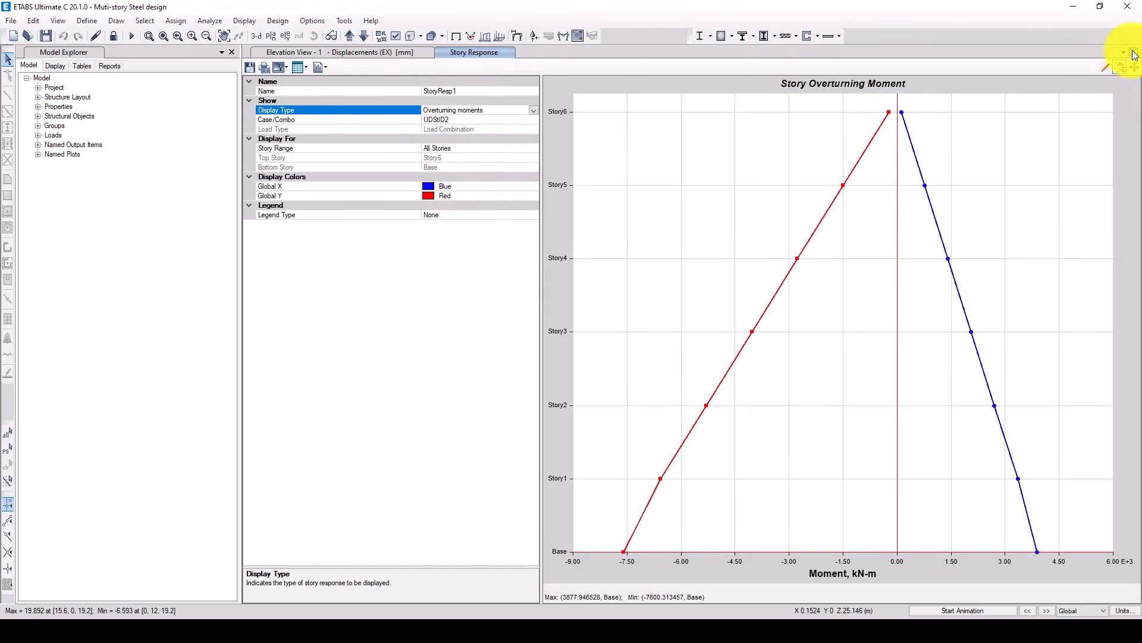
left_click(529, 110)
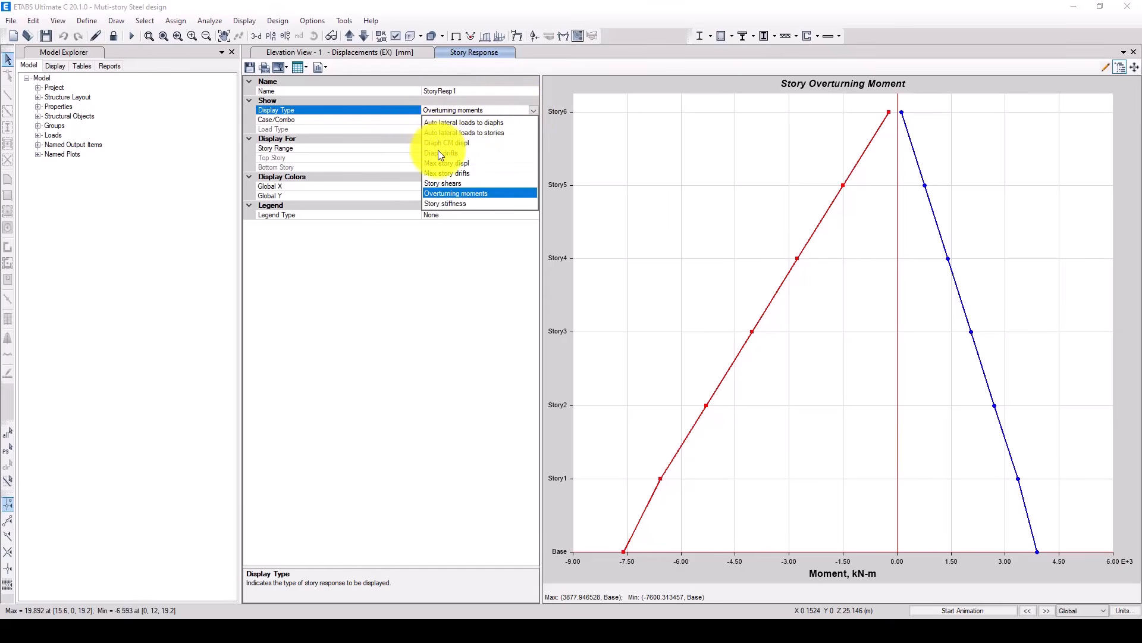
left_click(479, 133)
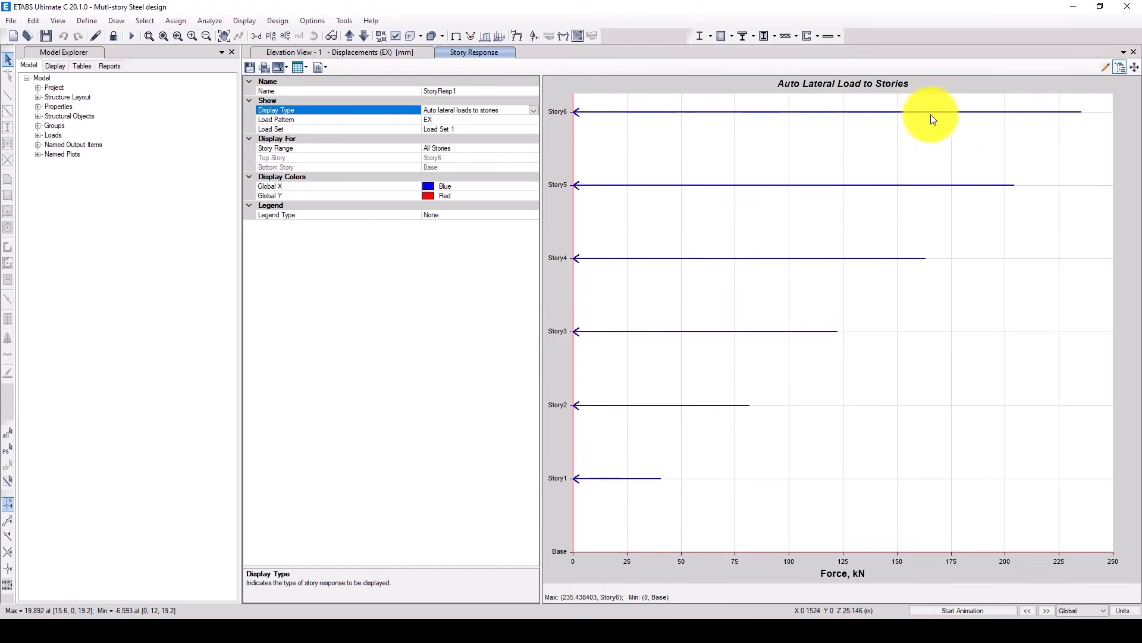
- Plot the maximum story displacement for load case EX and close the story response view
left_click(531, 110)
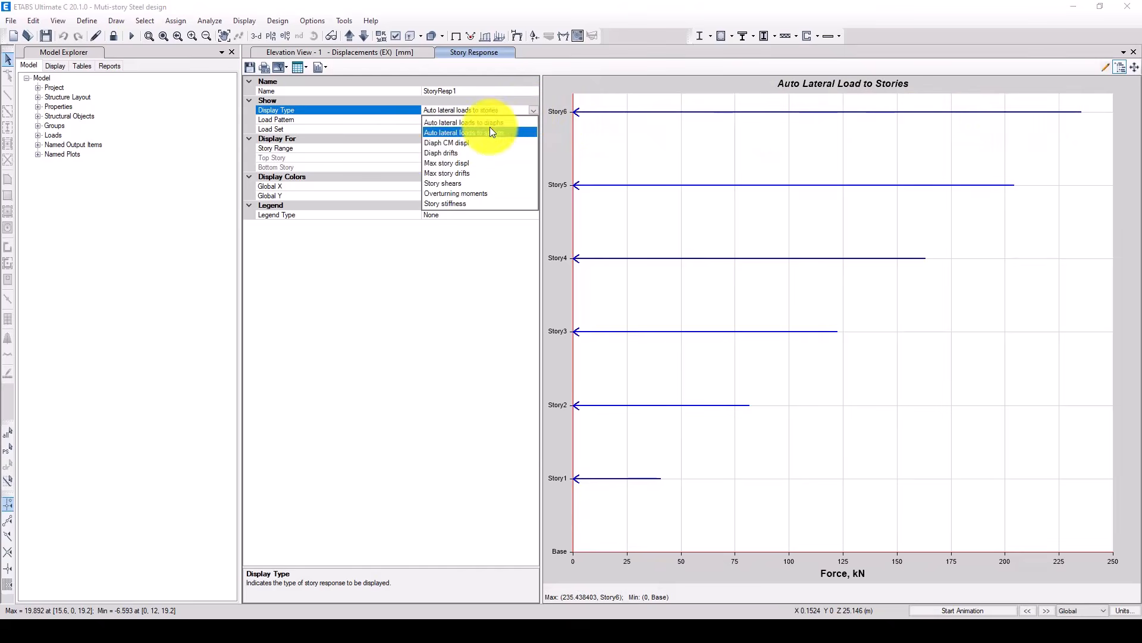
left_click(460, 165)
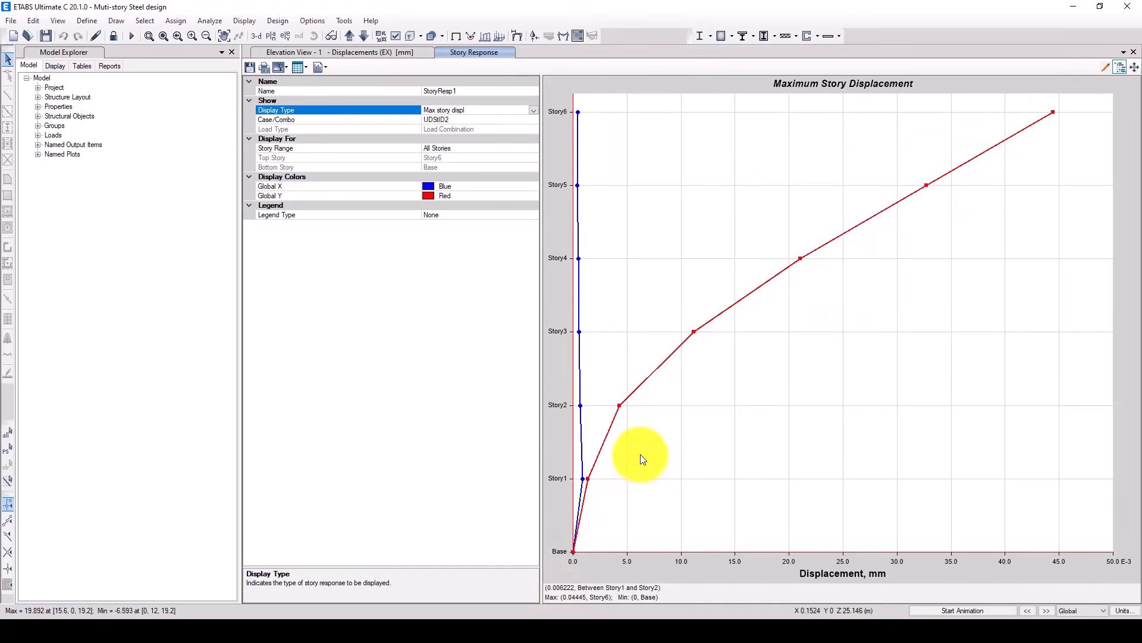
left_click(506, 119)
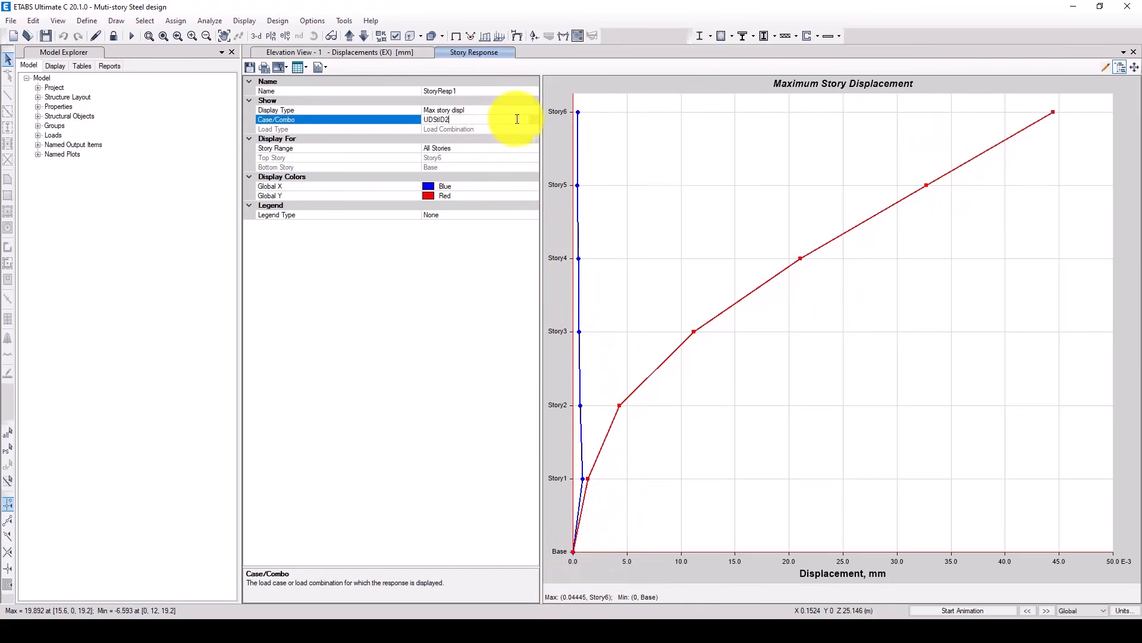
left_click(534, 119)
left_click(431, 143)
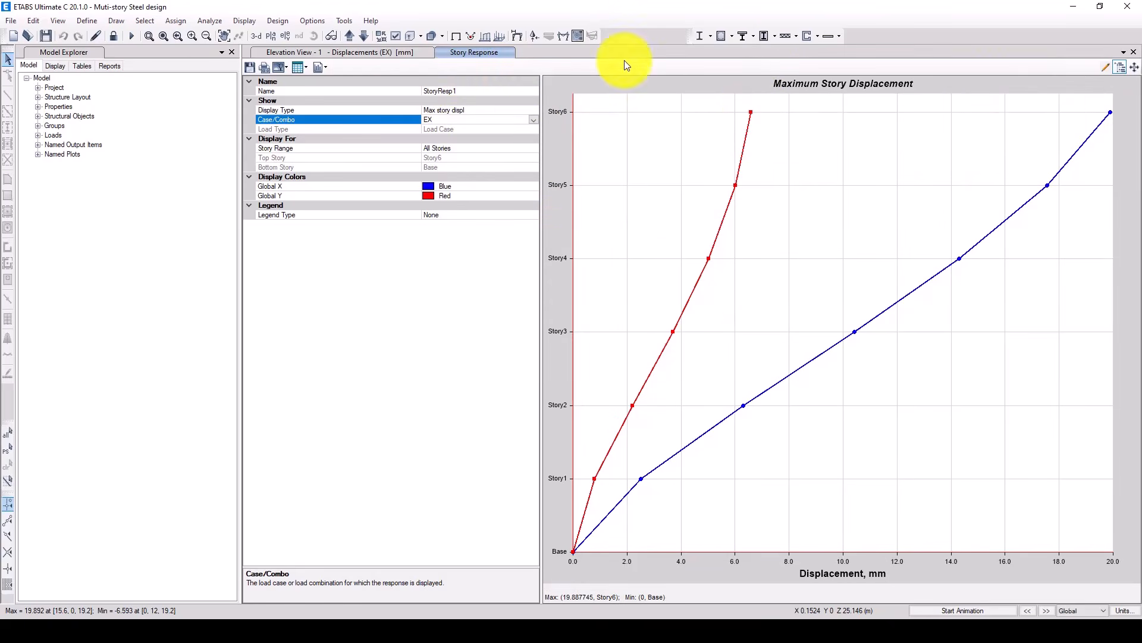
left_click(1134, 52)
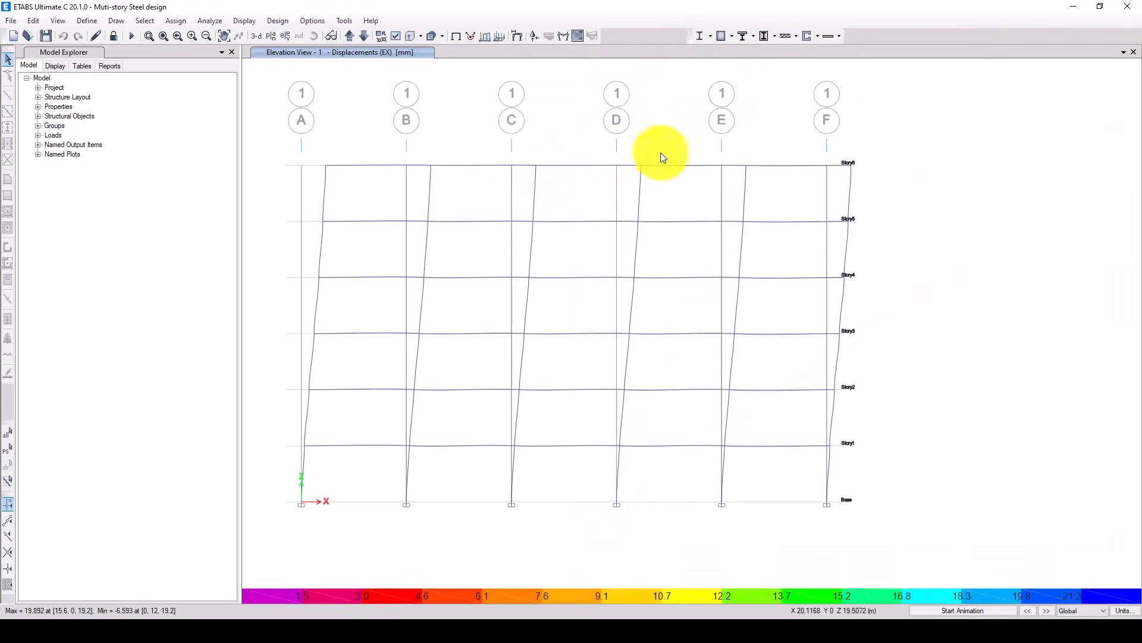
- Open the steel frame design preferences and choose AISC 360-16 as the design code
left_click(709, 35)
left_click(722, 51)
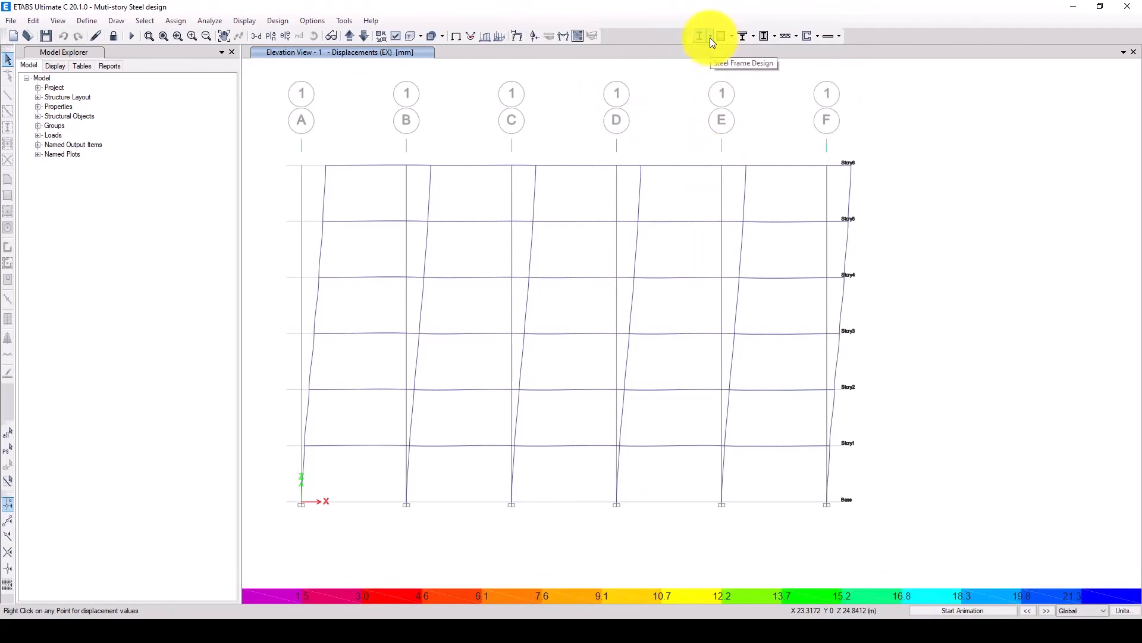
left_click(710, 37)
left_click(709, 53)
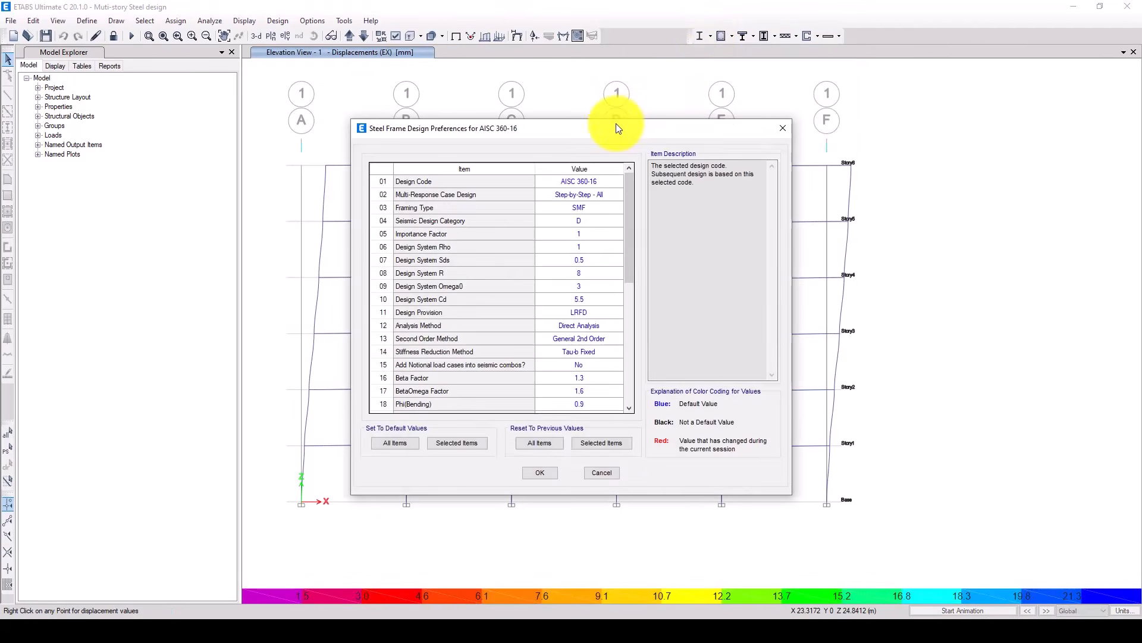
left_click(604, 176)
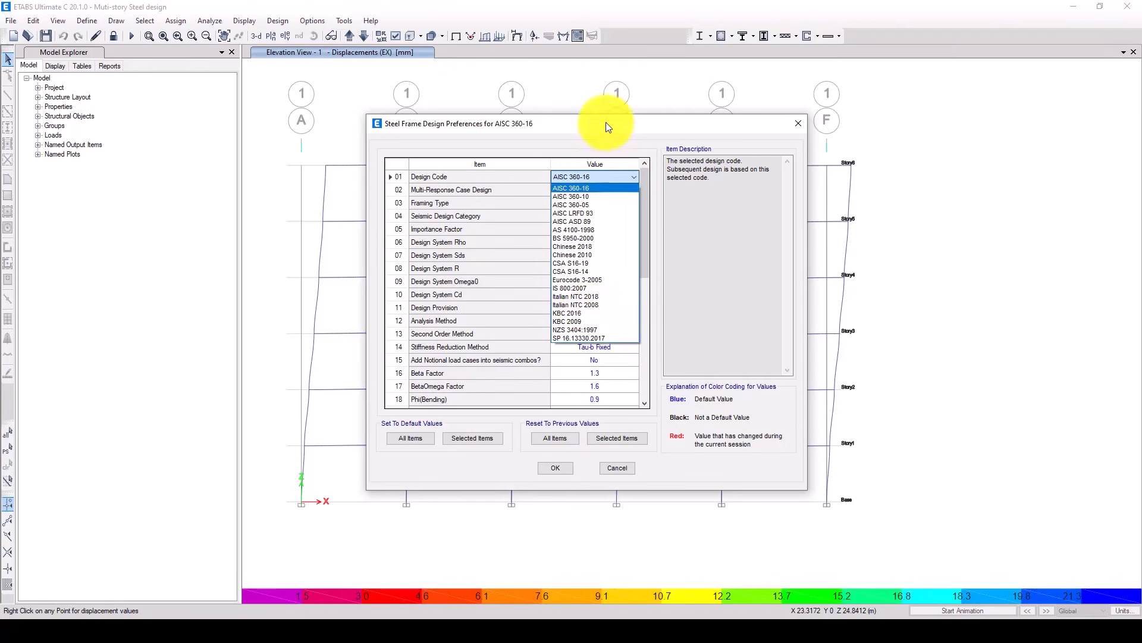
left_click(598, 188)
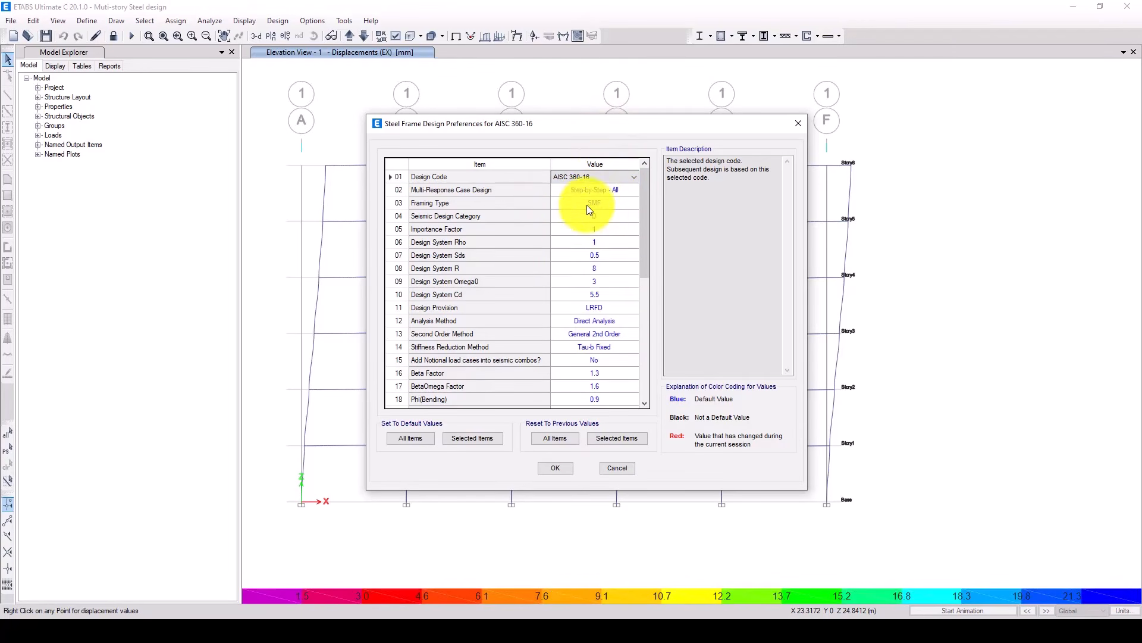
- Set the framing type to OCBF and the seismic design category to C in the design preferences
left_click(595, 205)
left_click(623, 204)
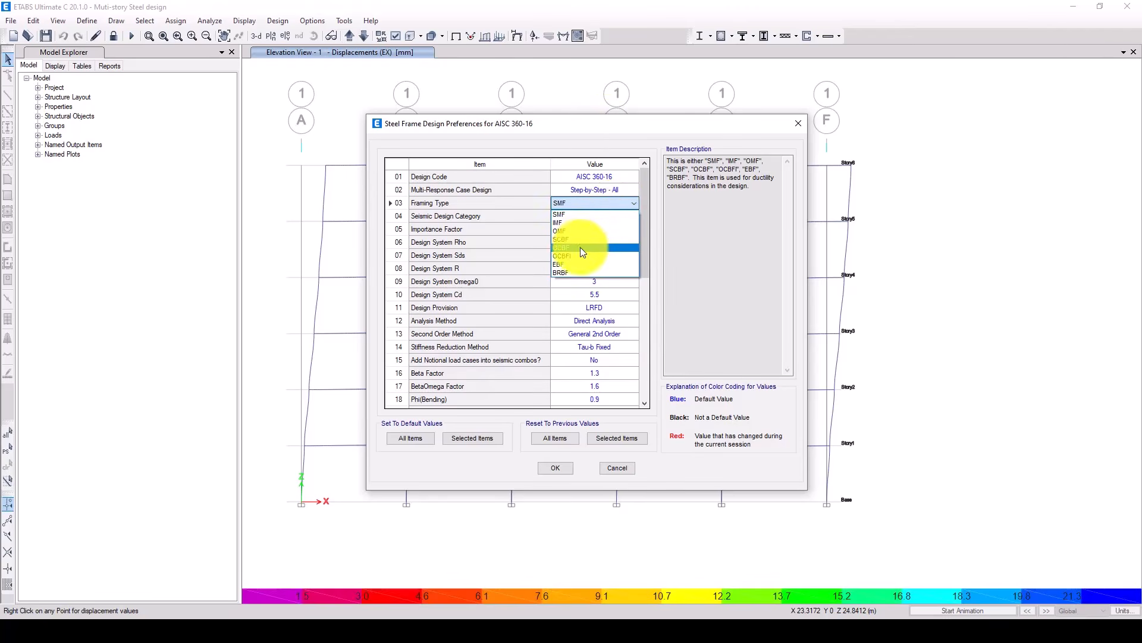
left_click(580, 248)
left_click(631, 216)
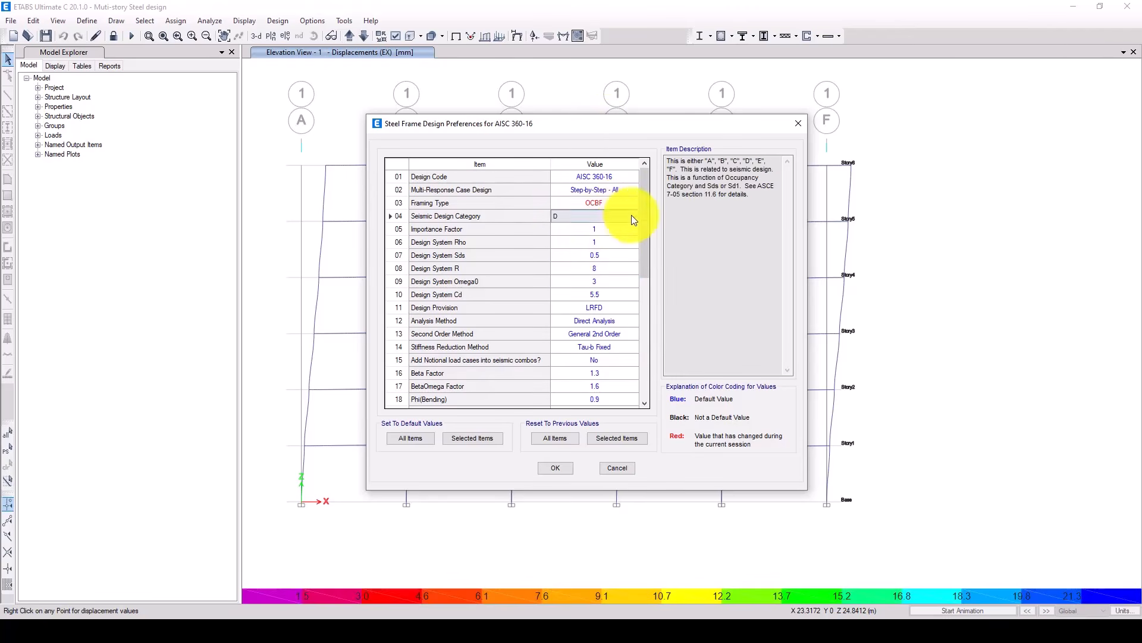
left_click(634, 215)
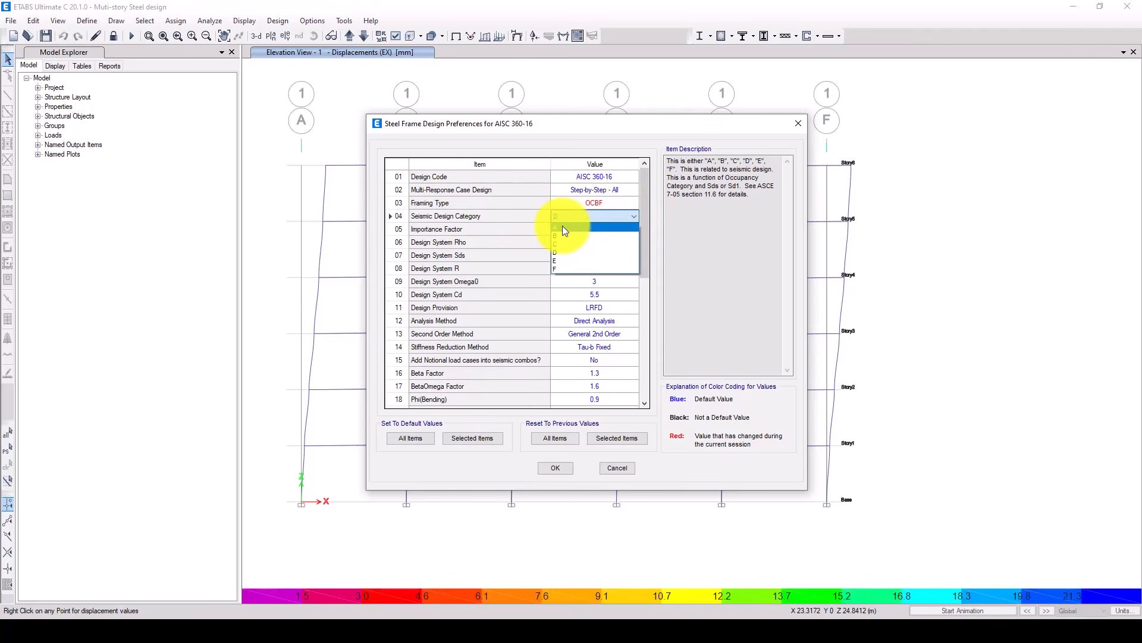
left_click(466, 526)
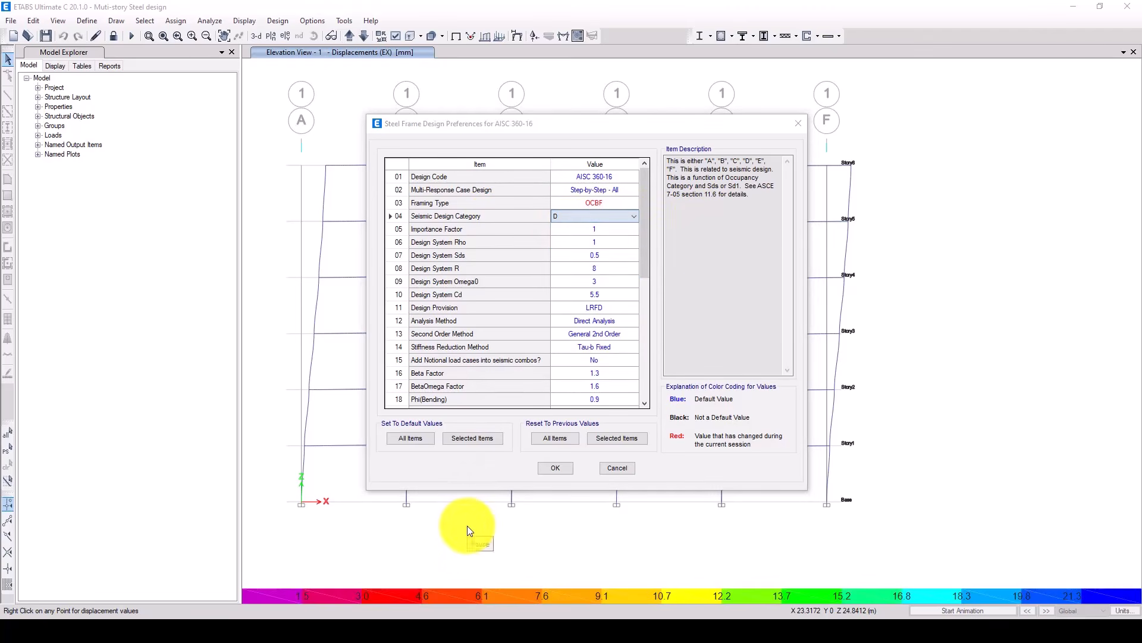
left_click(628, 218)
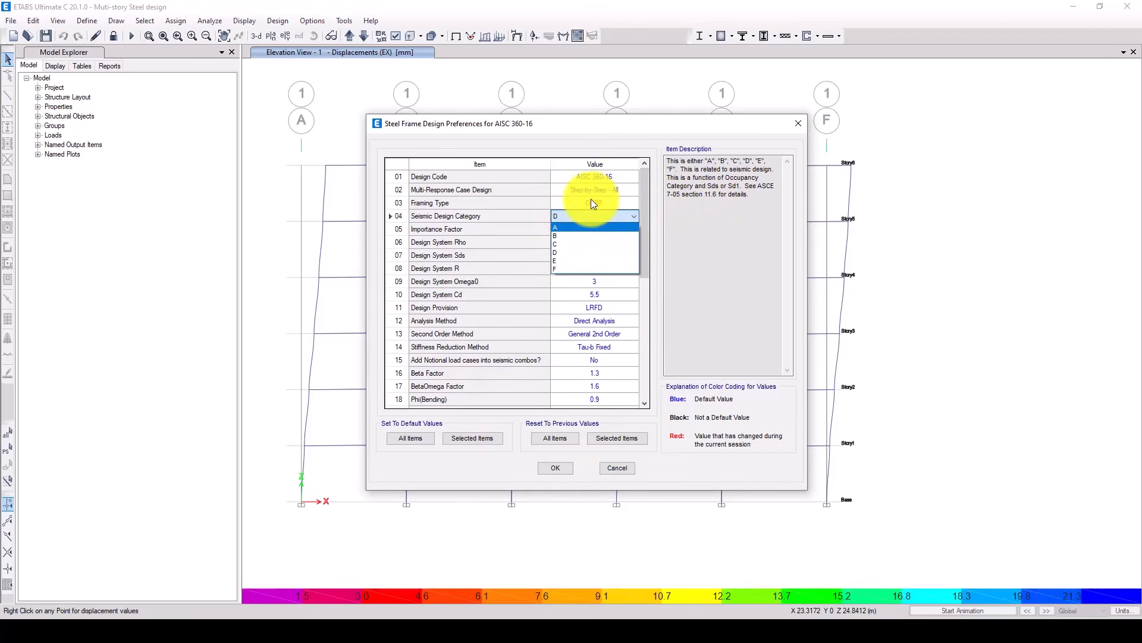
left_click(566, 245)
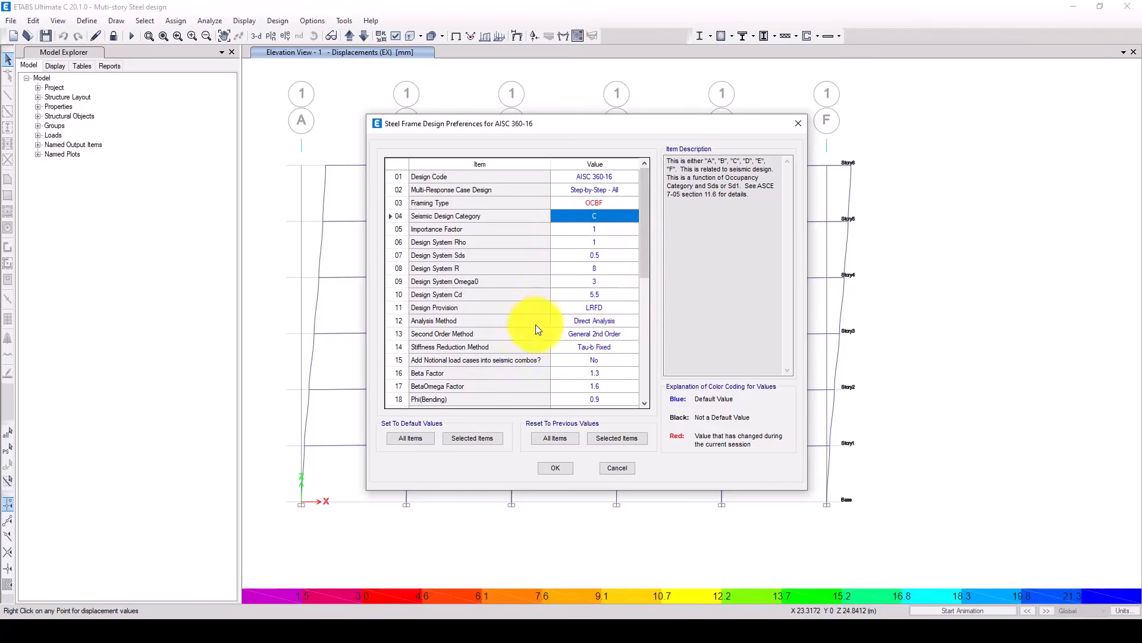
- Check the analysis method options and the remaining design parameters, and accept the steel frame design preferences
left_click(625, 321)
left_click(635, 321)
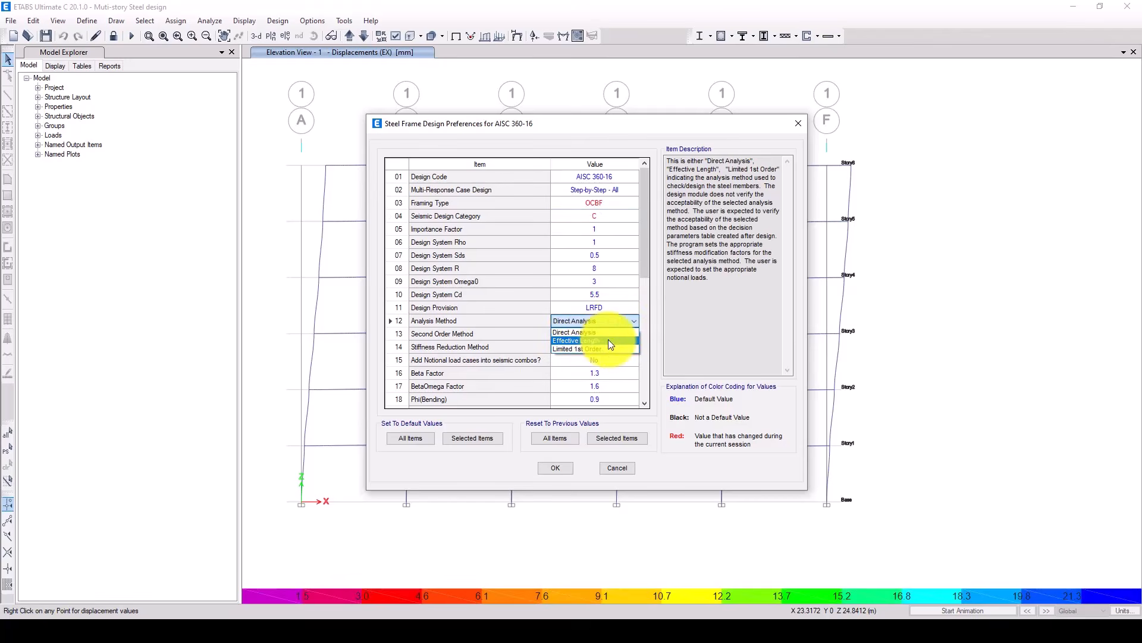
scroll(576, 363, "down", 7)
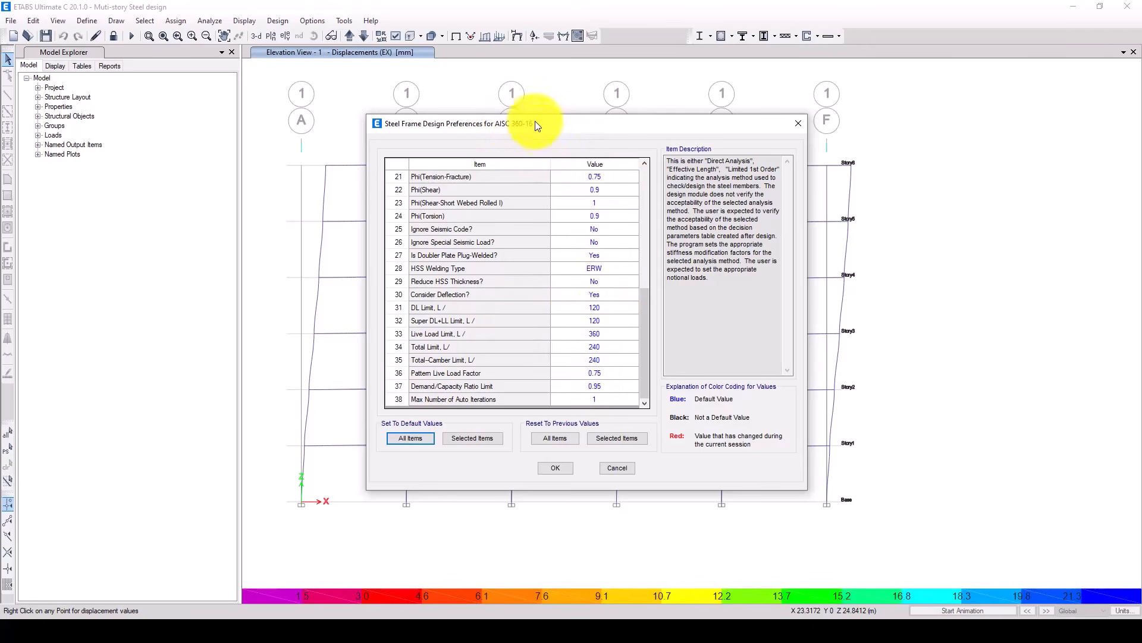
left_click(557, 468)
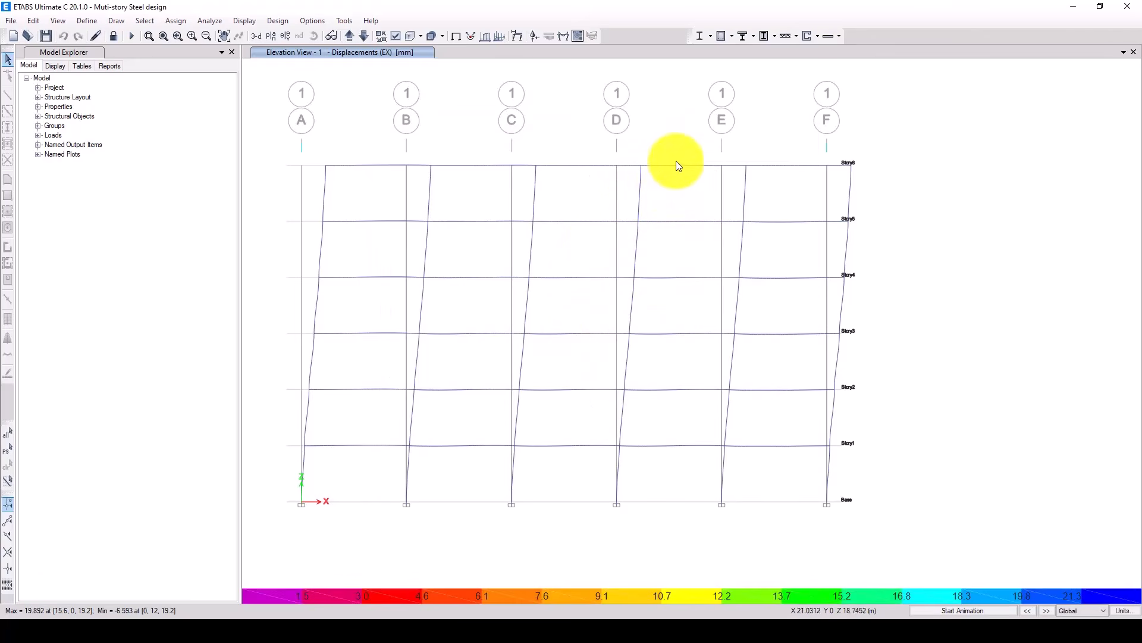
- Review the strength load combinations selected for steel frame design and accept the selection
left_click(712, 34)
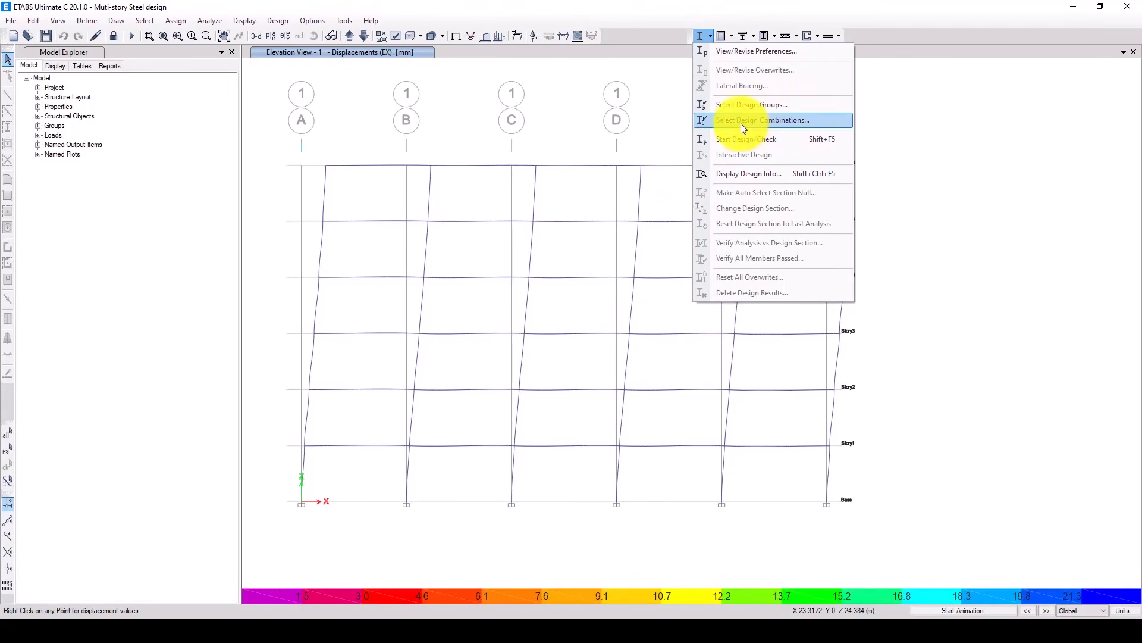
left_click(813, 120)
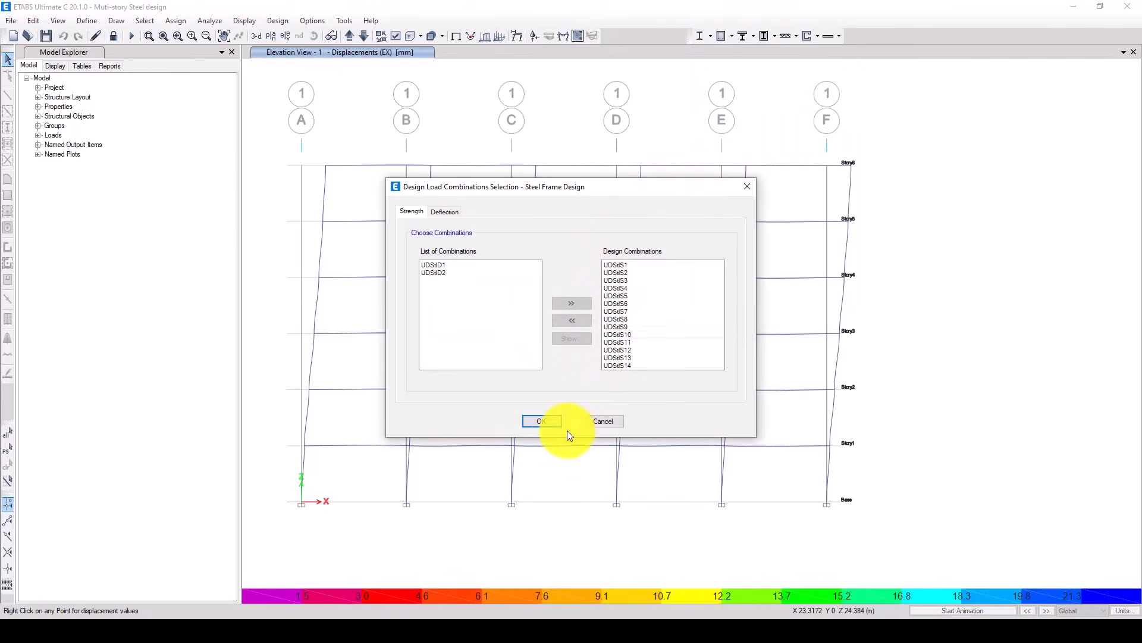
left_click(544, 420)
- Try to run the steel frame design check, agreeing to reiterate the analysis and design
left_click(709, 34)
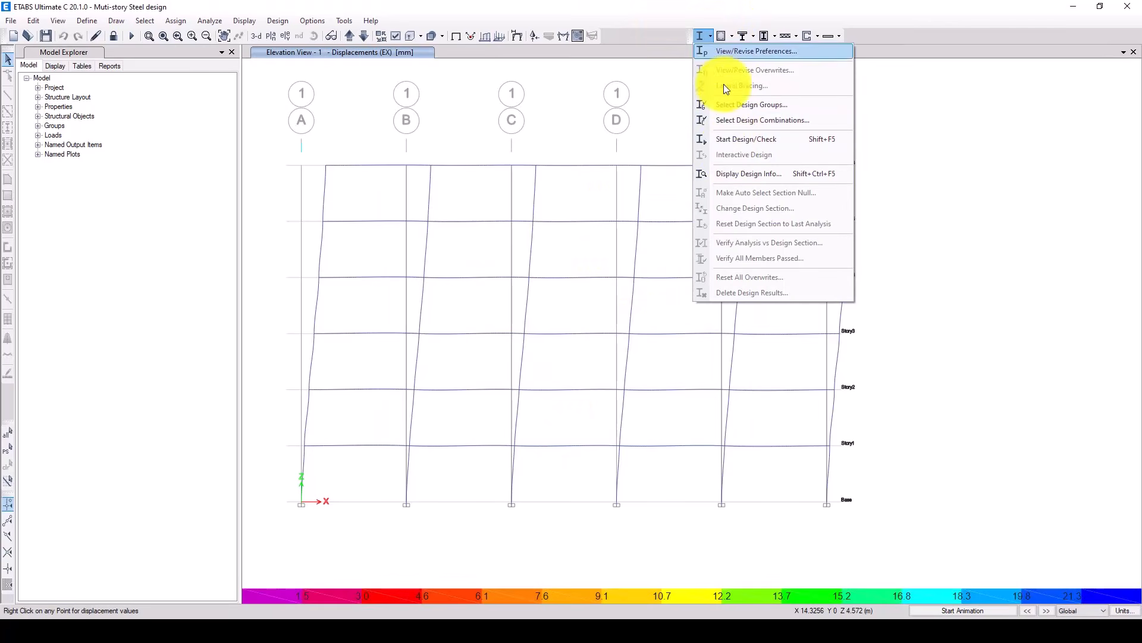
left_click(767, 139)
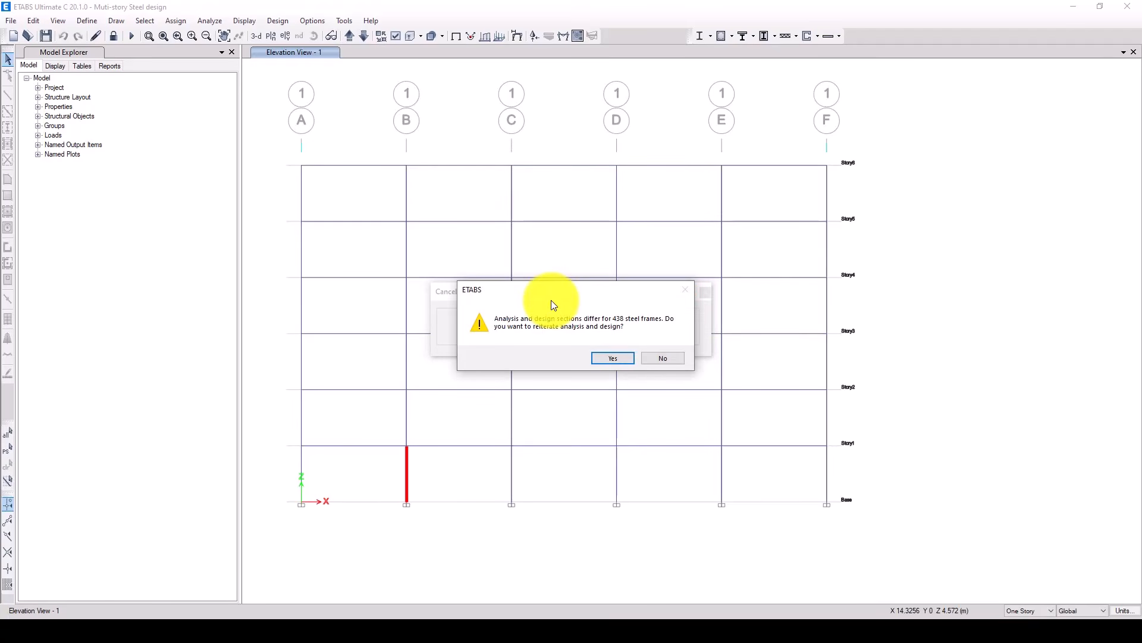
left_click(613, 358)
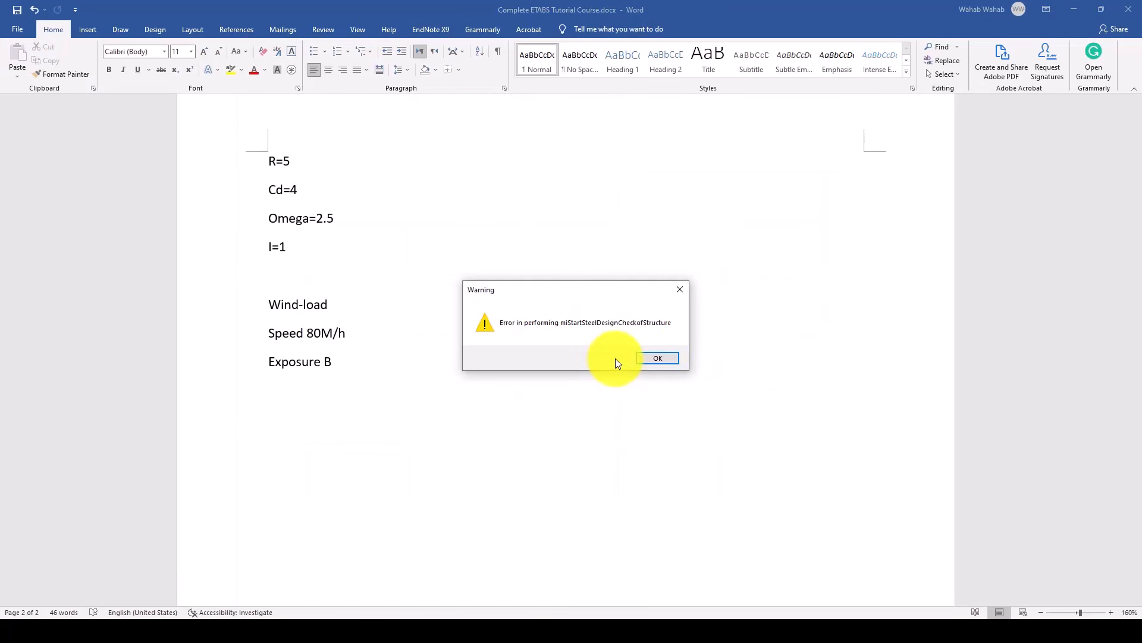
left_click(658, 359)
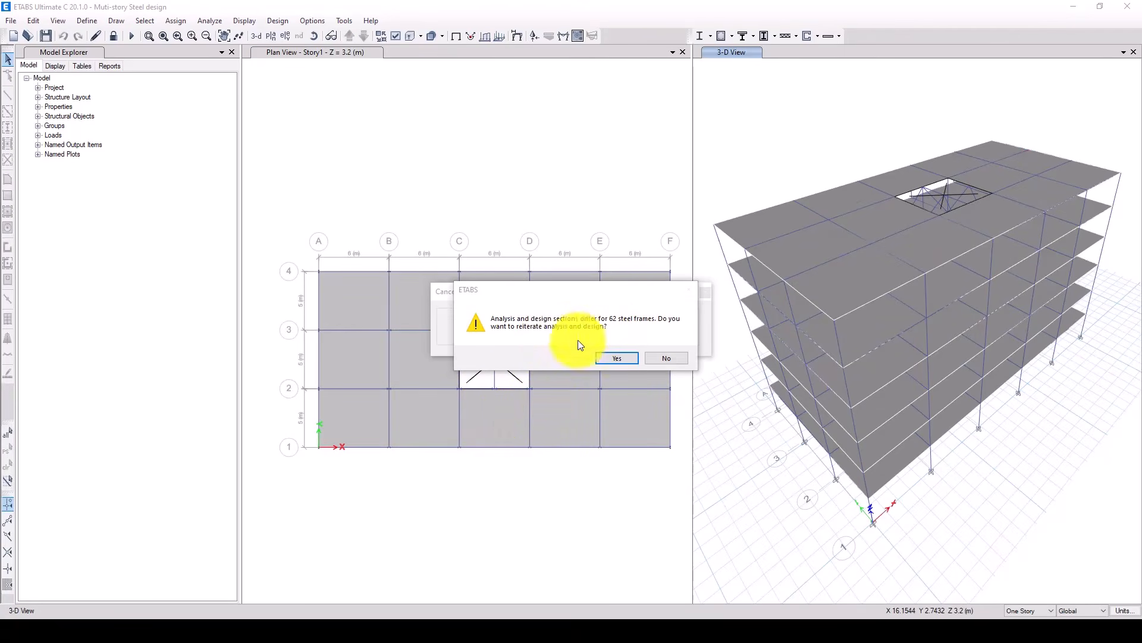
- Agree to reiterate the analysis and design until the steel frame design finishes, and close the Story1 plan view
left_click(608, 356)
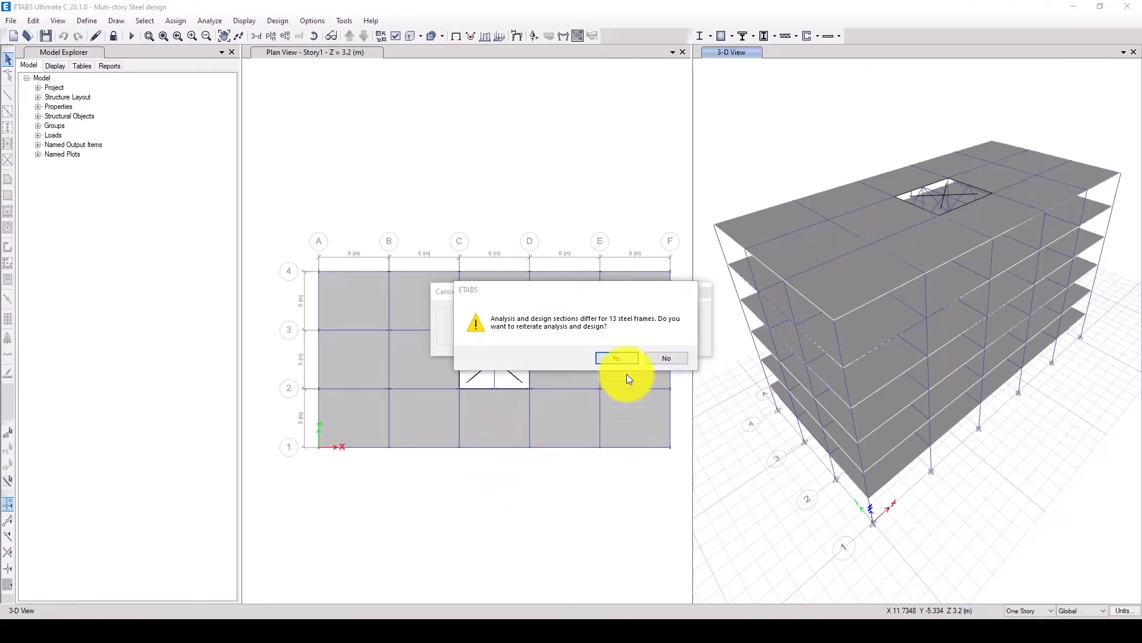
left_click(616, 357)
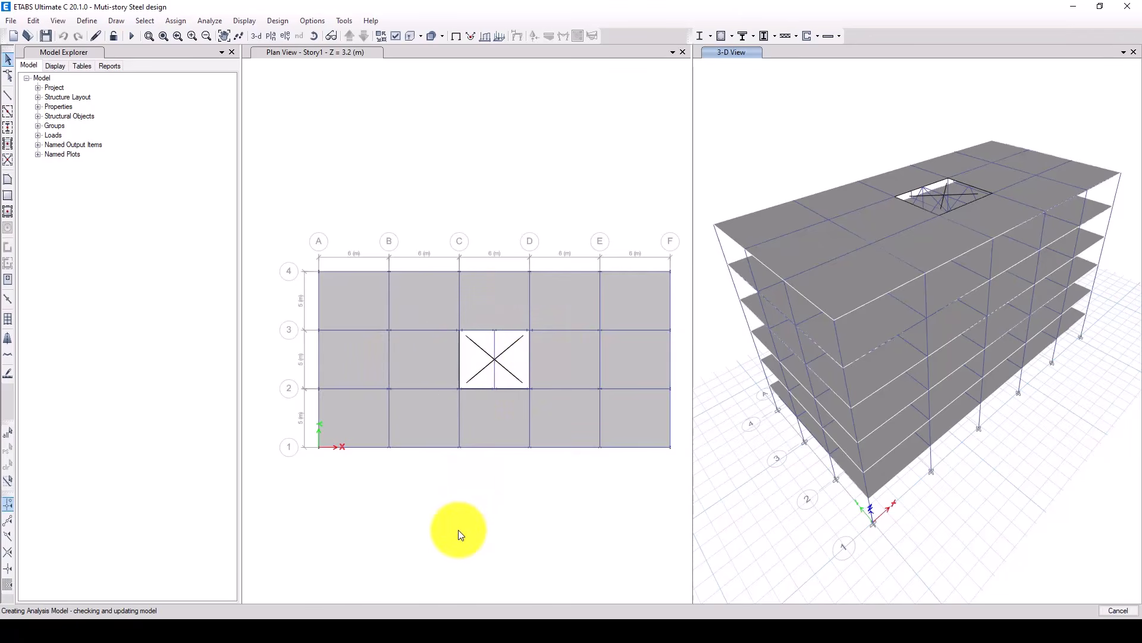
left_click(617, 359)
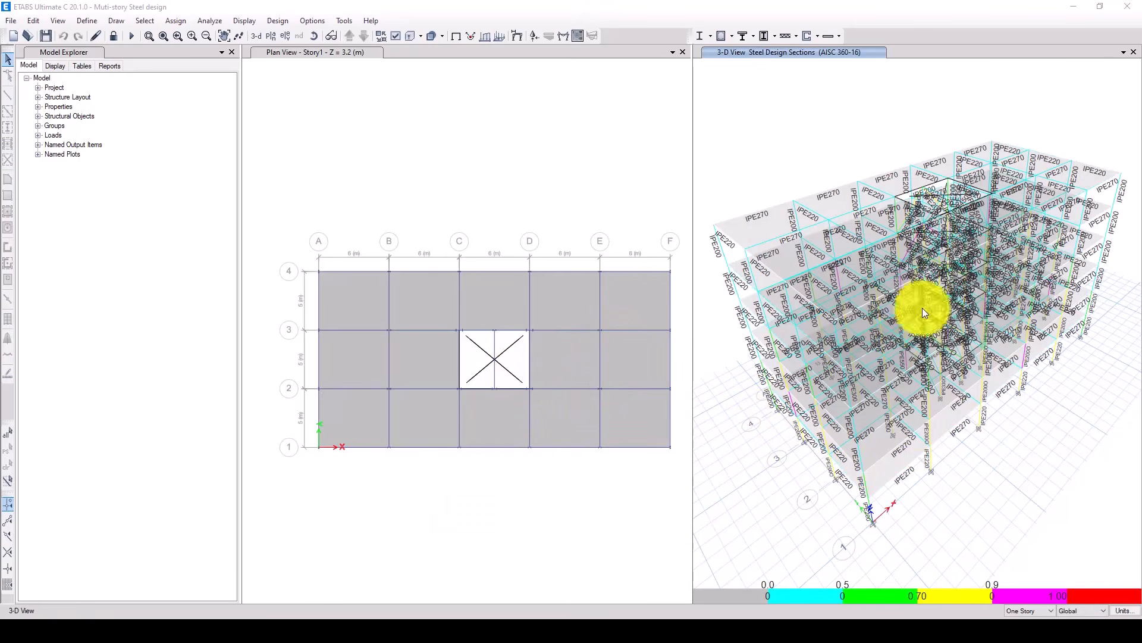
left_click(683, 53)
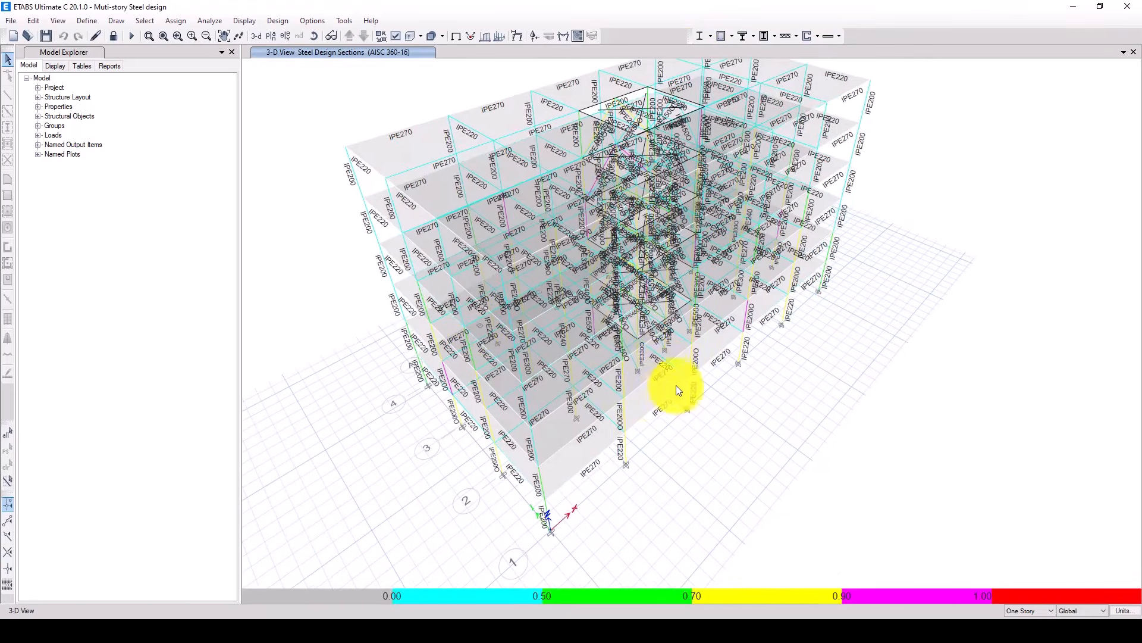
- Open the steel stress check information for Story1 column C6 and look through its load combination ratios
middle_click_drag(676, 385, 629, 366)
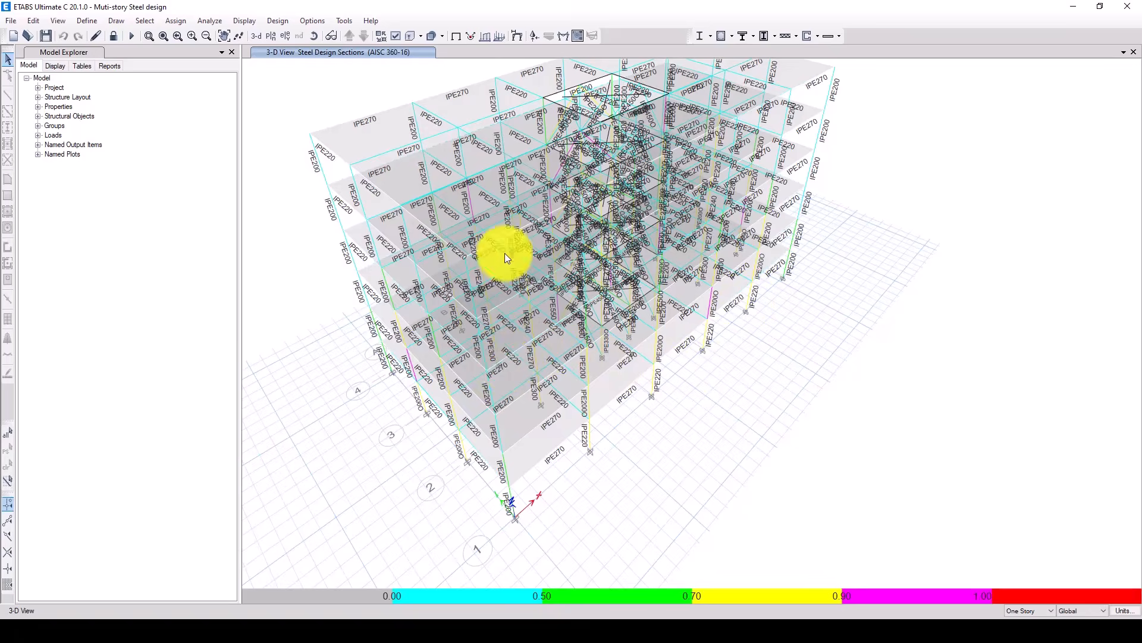
middle_click_drag(530, 335, 559, 304)
middle_click_drag(629, 348, 516, 311, "shift")
scroll(515, 311, "up", 5)
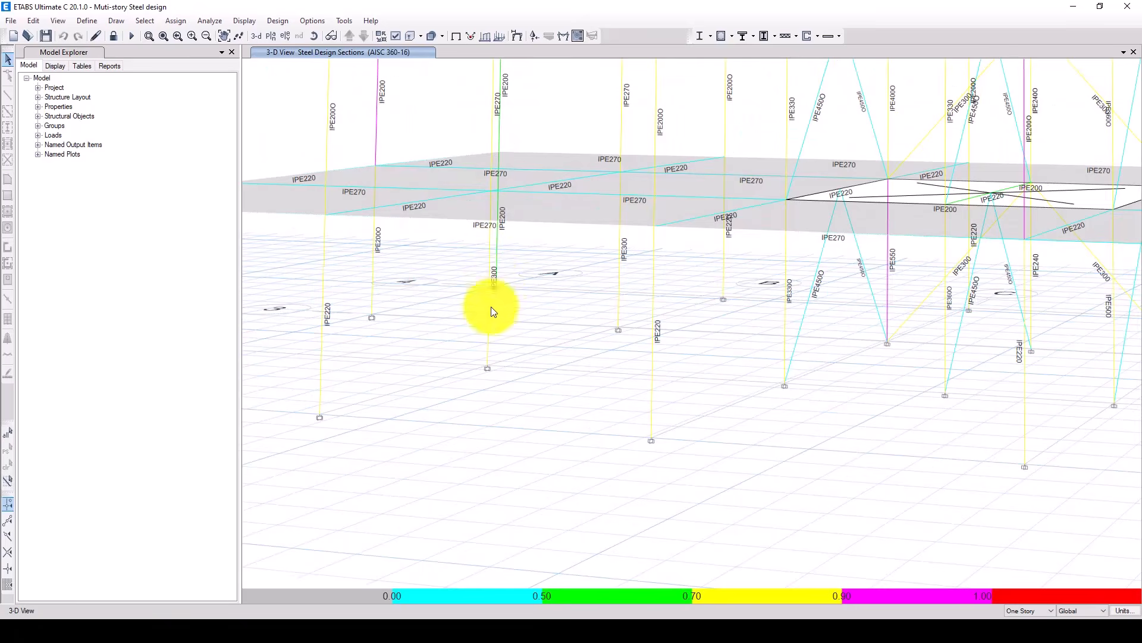
right_click(489, 325)
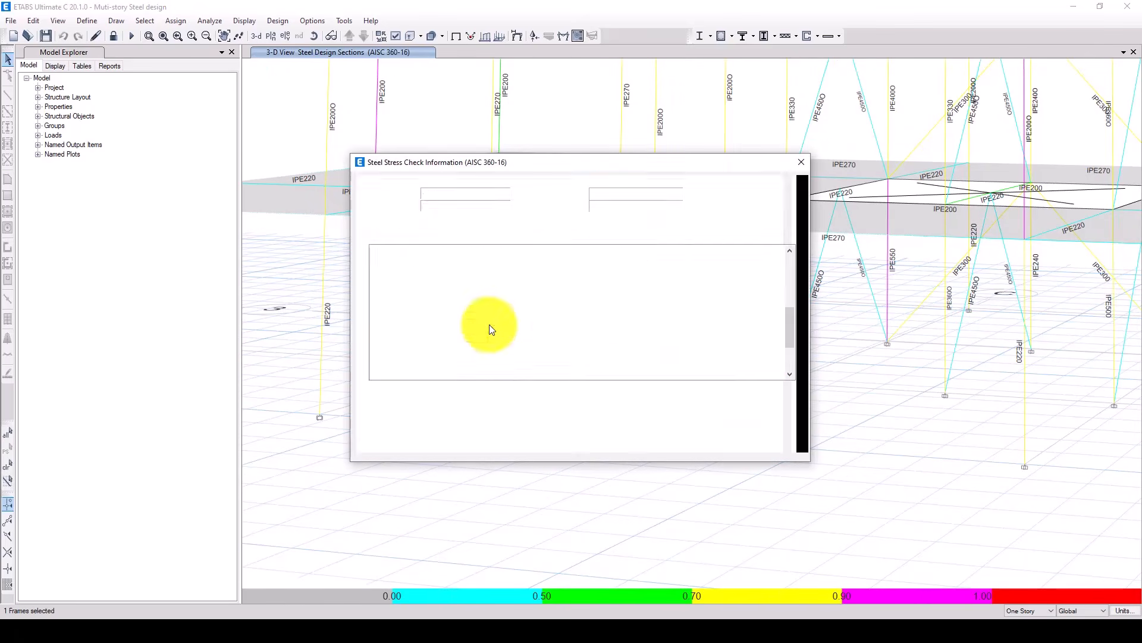
scroll(606, 346, "down", 3)
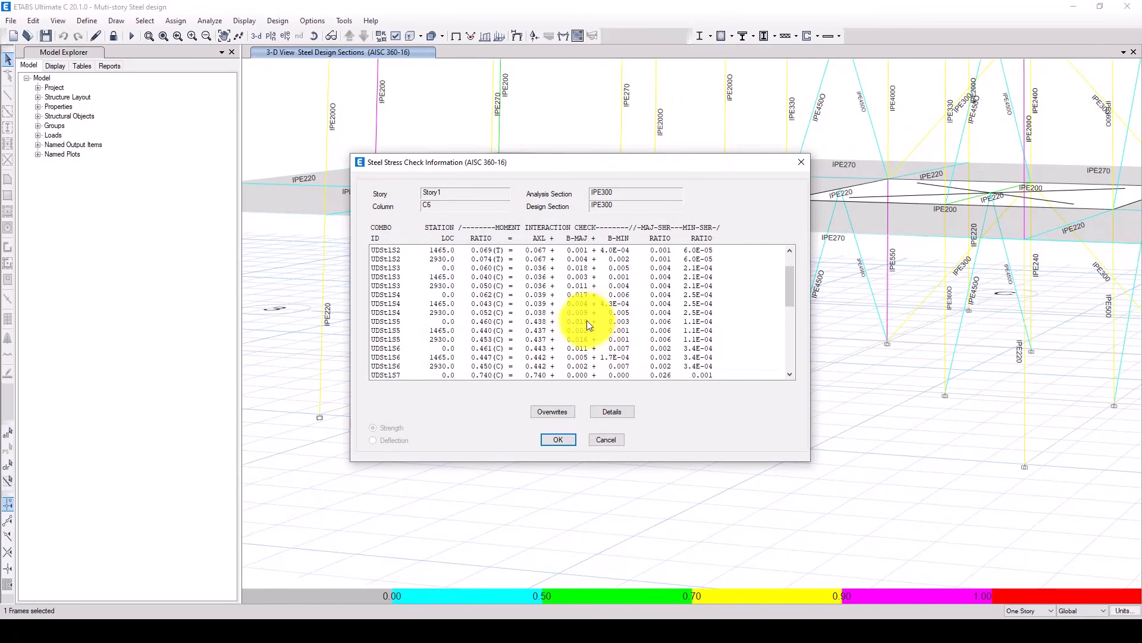
- Open the design details of column C6 in an enlarged window and read both pages of the strength summary
left_click(607, 412)
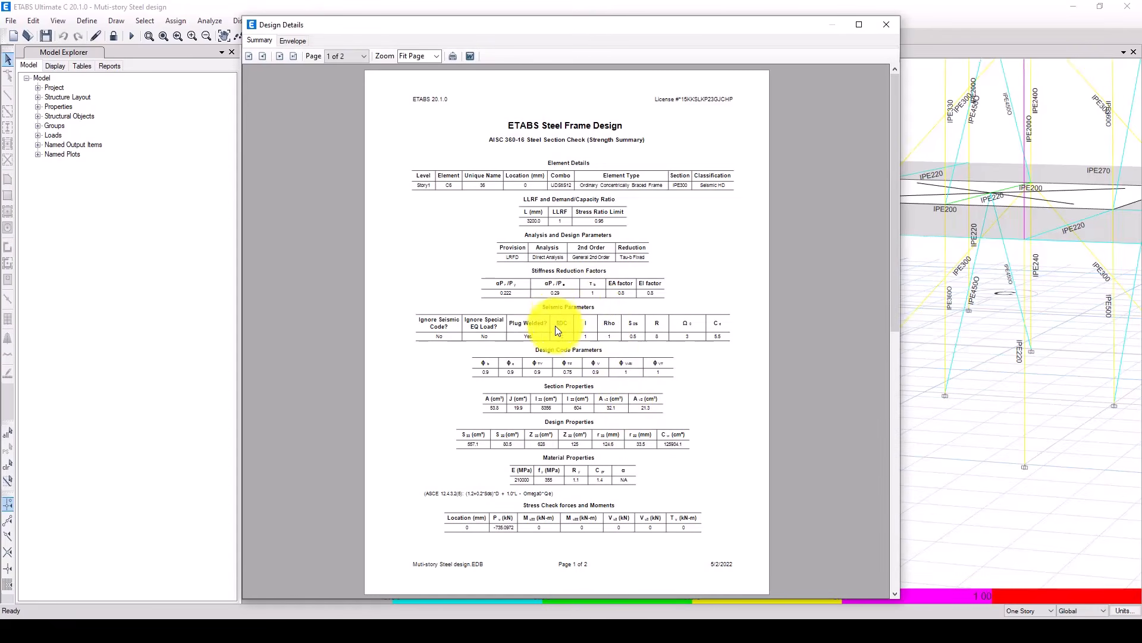
left_click(859, 24)
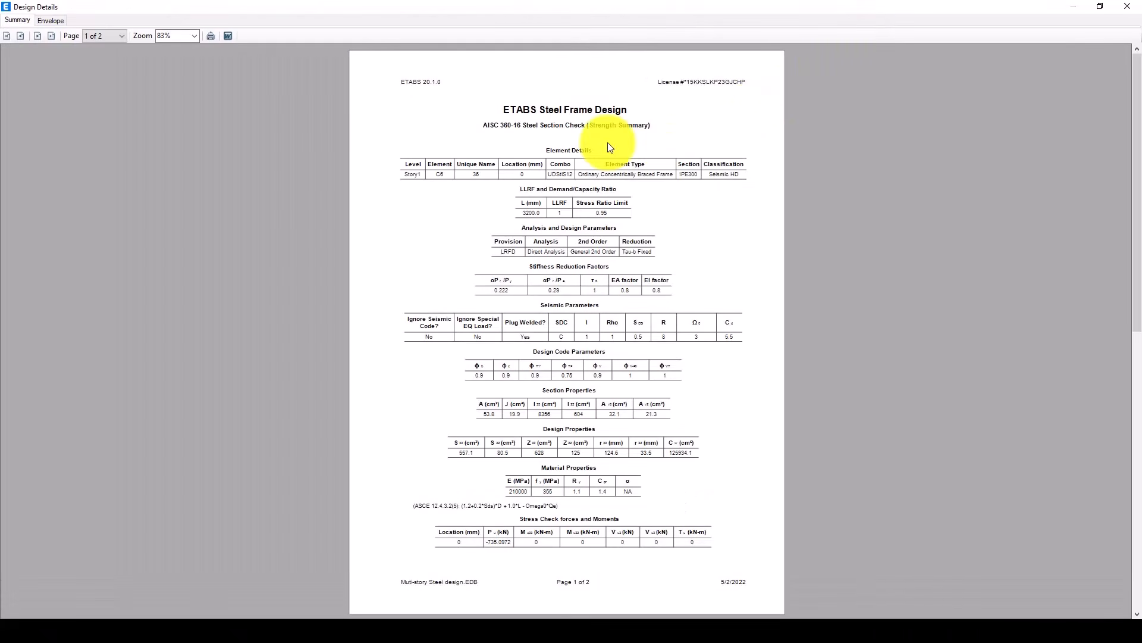
scroll(588, 155, "up", 4, "ctrl")
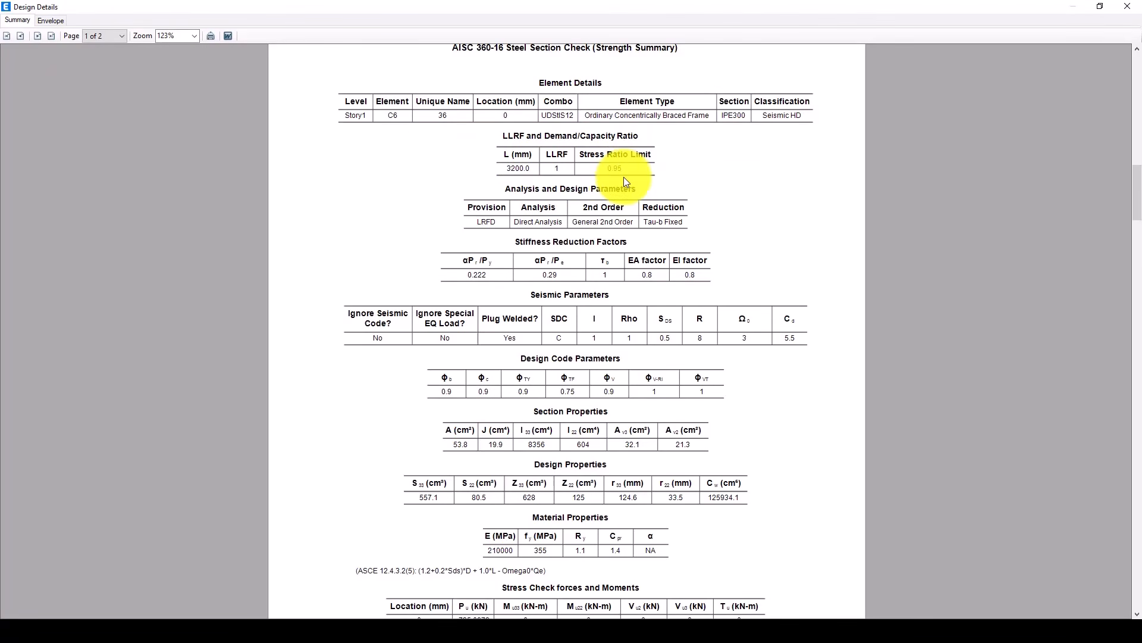
scroll(616, 199, "down", 10)
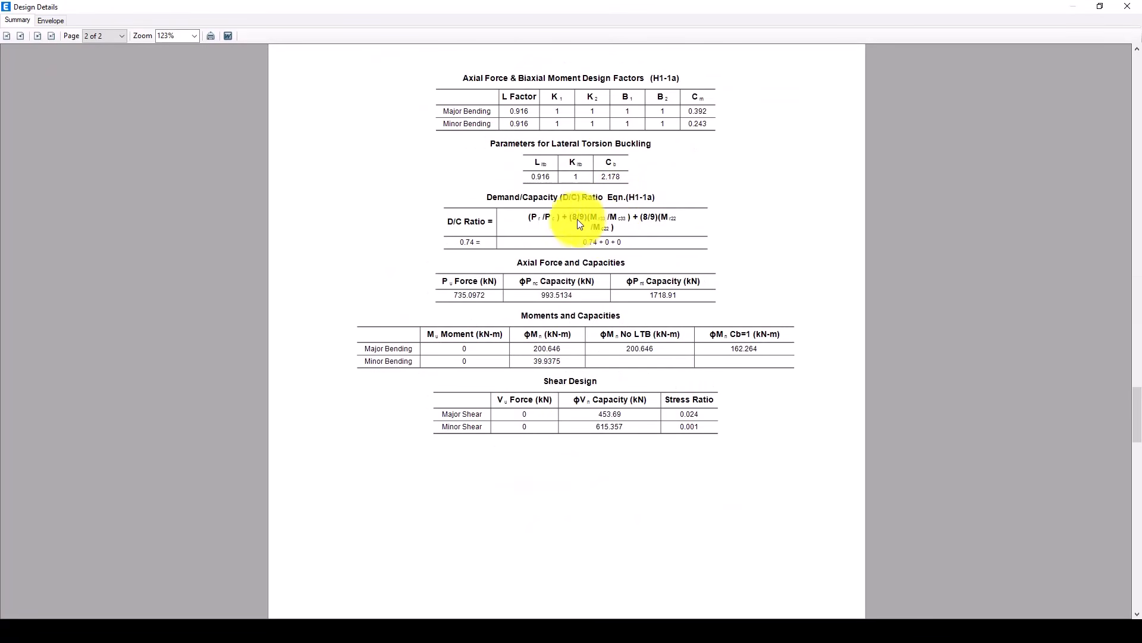
scroll(556, 225, "up", 1)
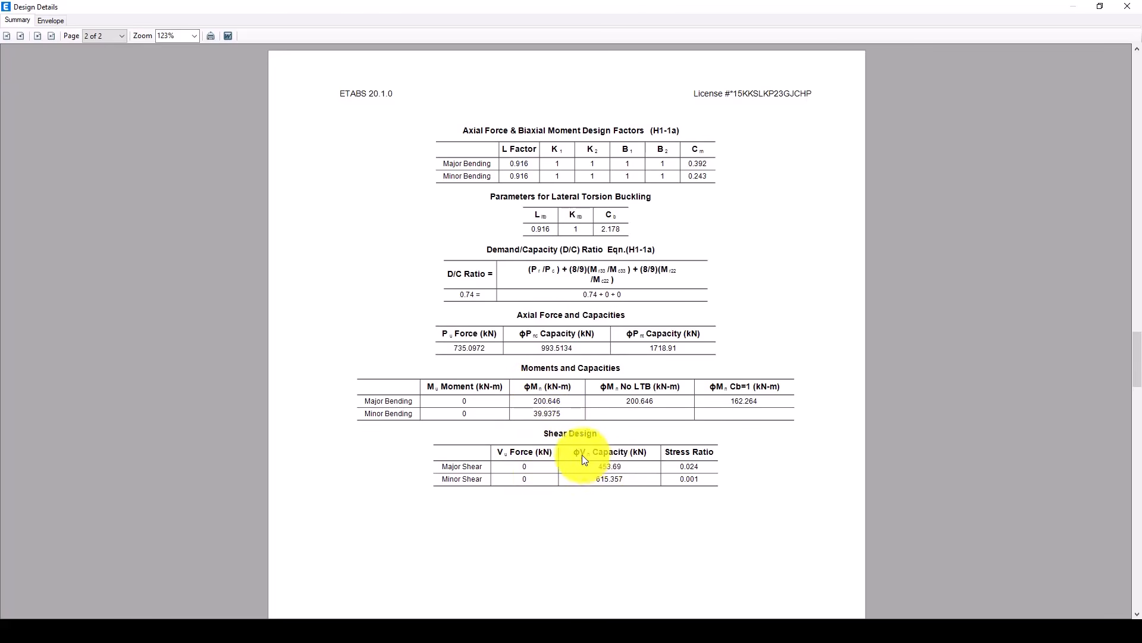
scroll(645, 464, "down", 3)
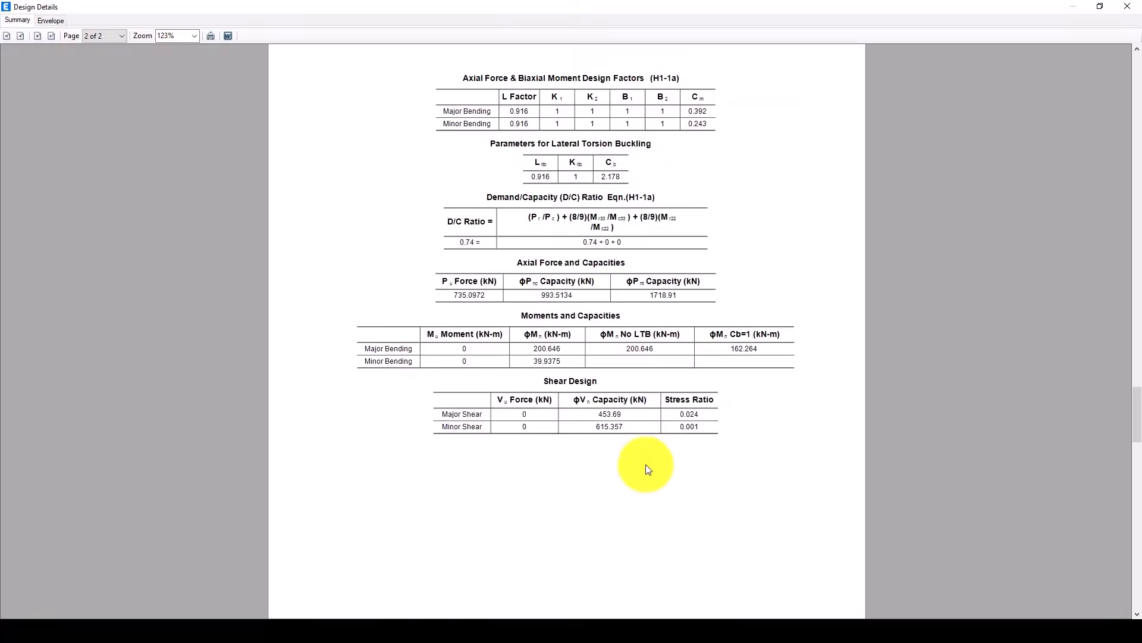
scroll(634, 451, "up", 10)
scroll(633, 449, "up", 1)
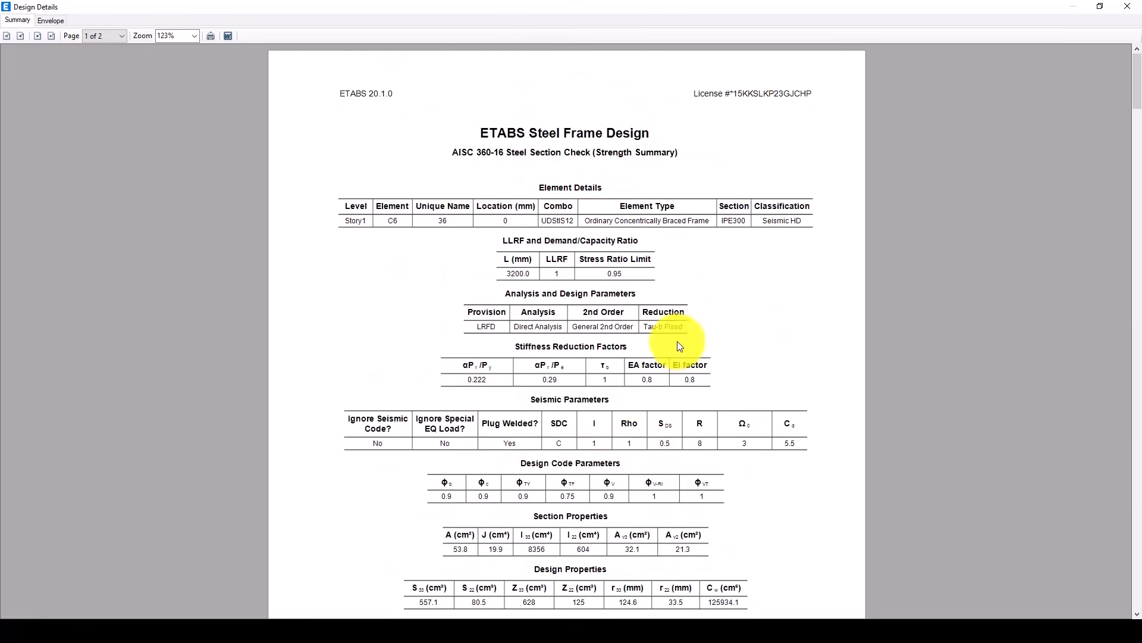
- Review both pages of column C6's strength envelope report and close the design details
left_click(51, 21)
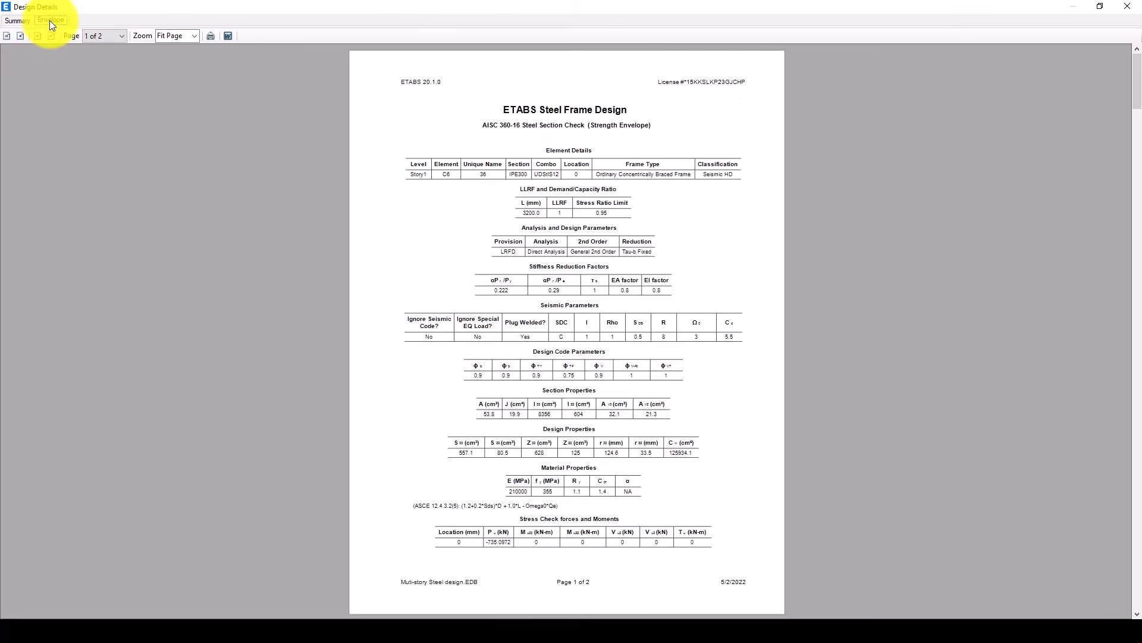
scroll(548, 220, "down", 1)
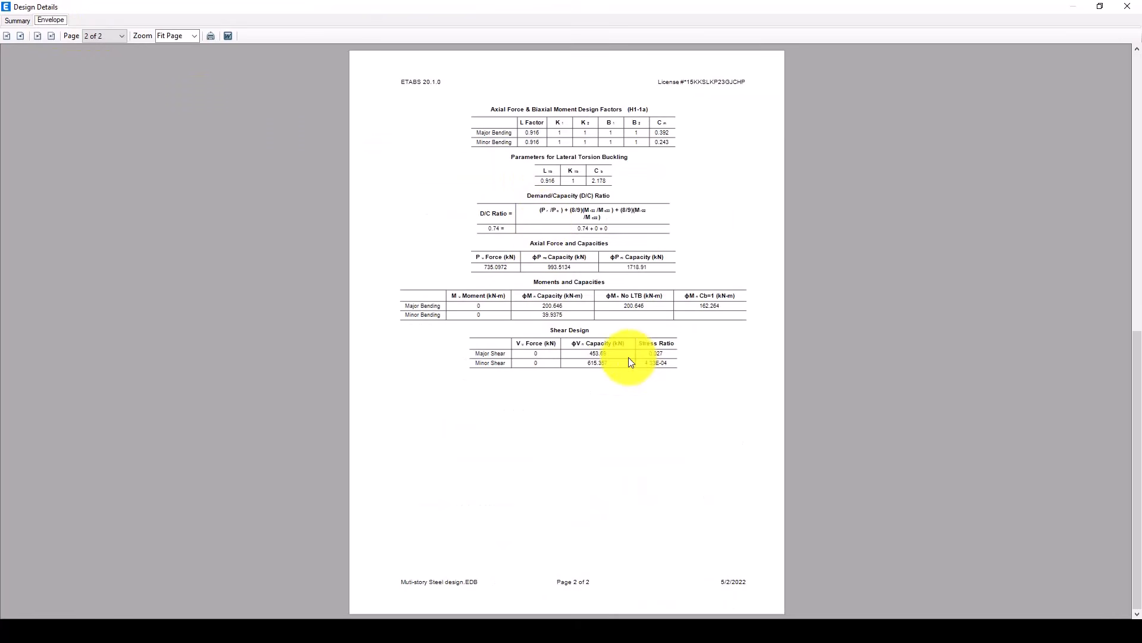
scroll(617, 356, "up", 1)
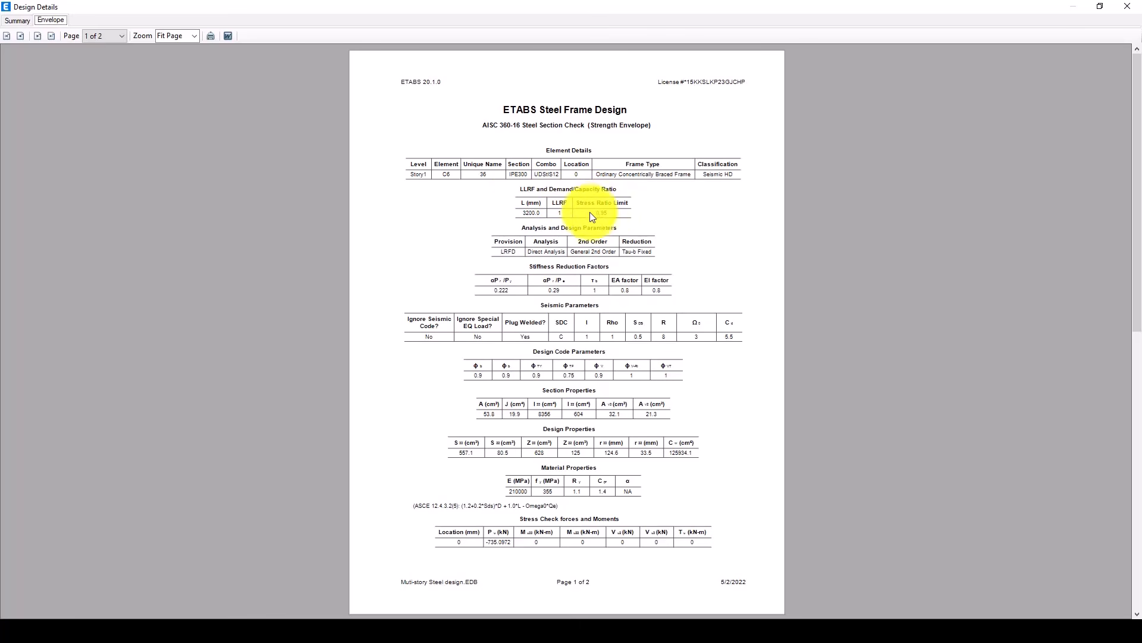
left_click(1127, 7)
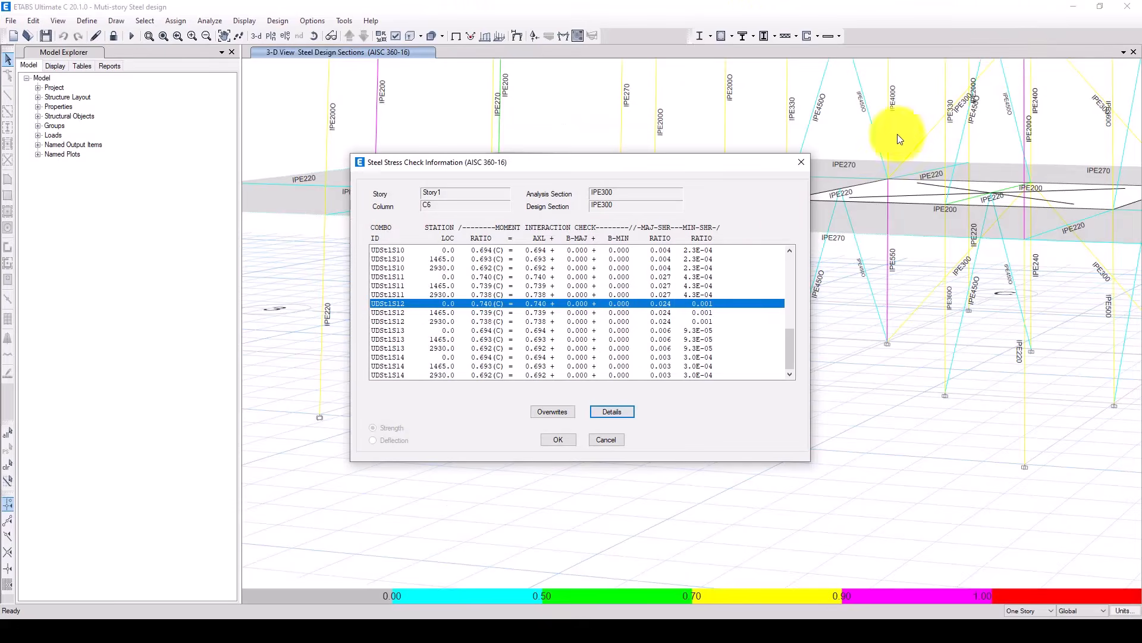
- Check the AISC 360-16 design overwrites of column C6 and accept them without changes
left_click(552, 411)
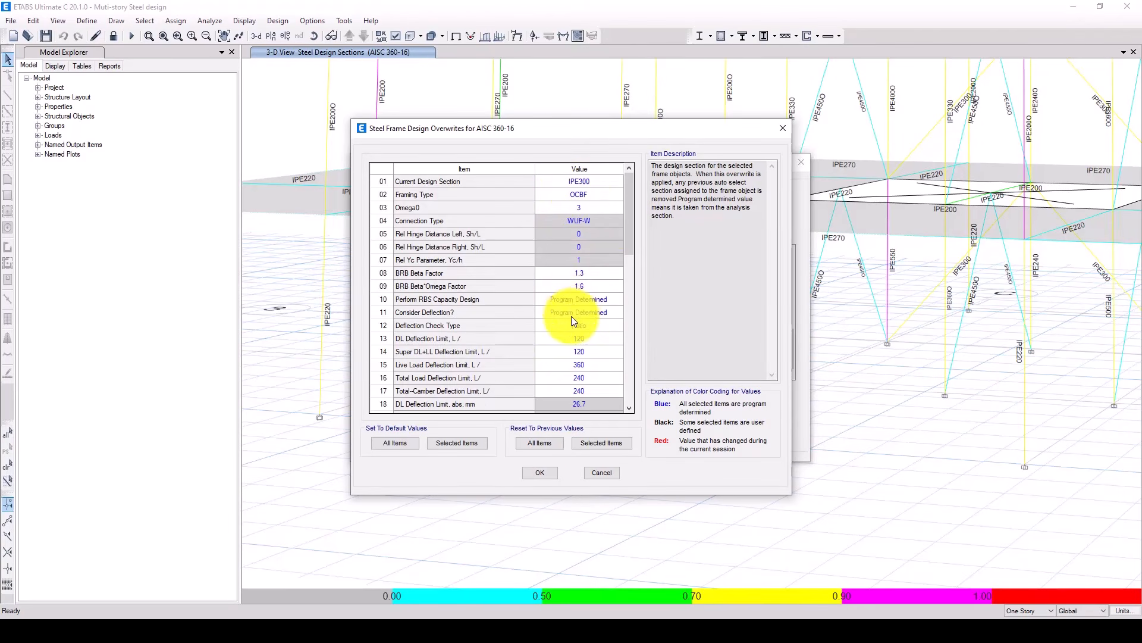
scroll(570, 333, "down", 2)
left_click(544, 470)
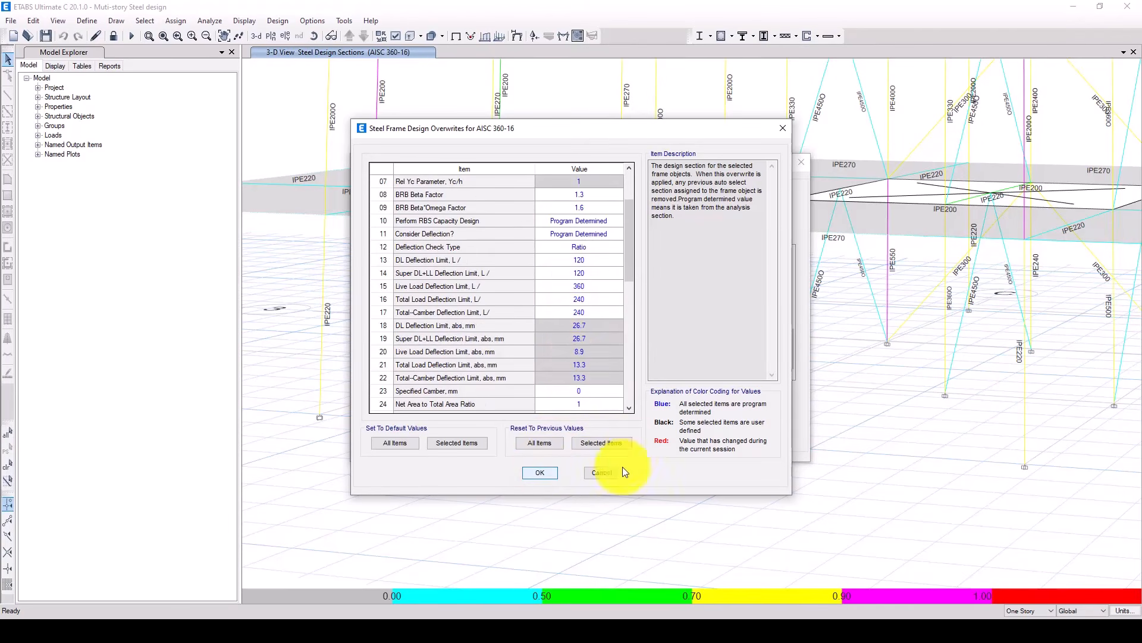
scroll(586, 302, "down", 3)
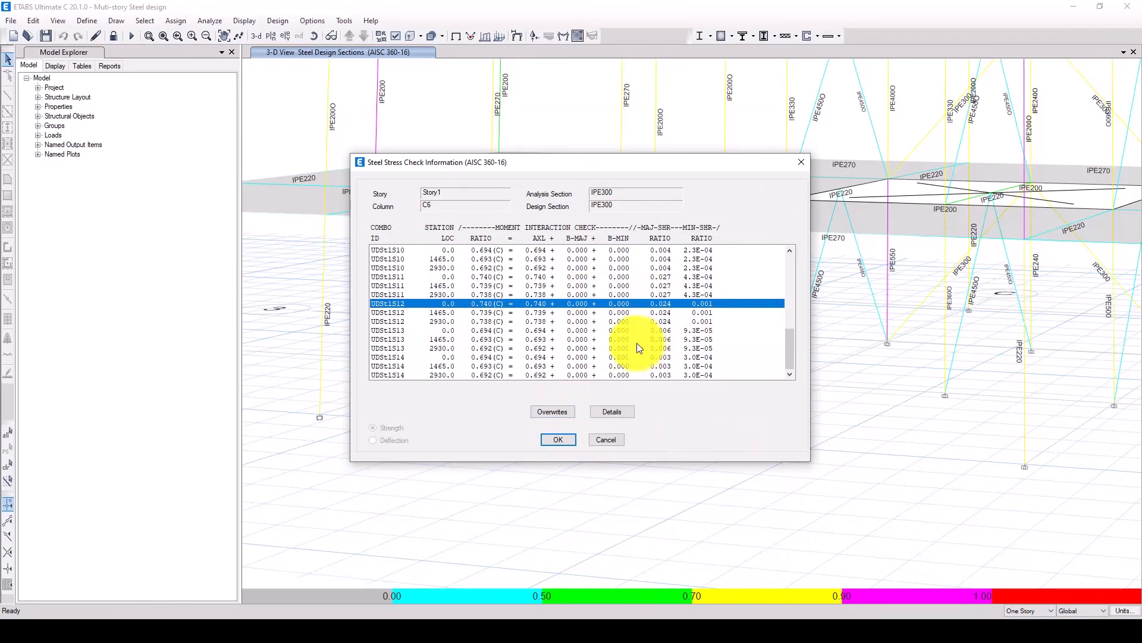
- Review the design details of column C6 for combination UDStlS2 at station 1465.0, and close its stress check information
left_click(536, 347)
scroll(576, 359, "up", 9)
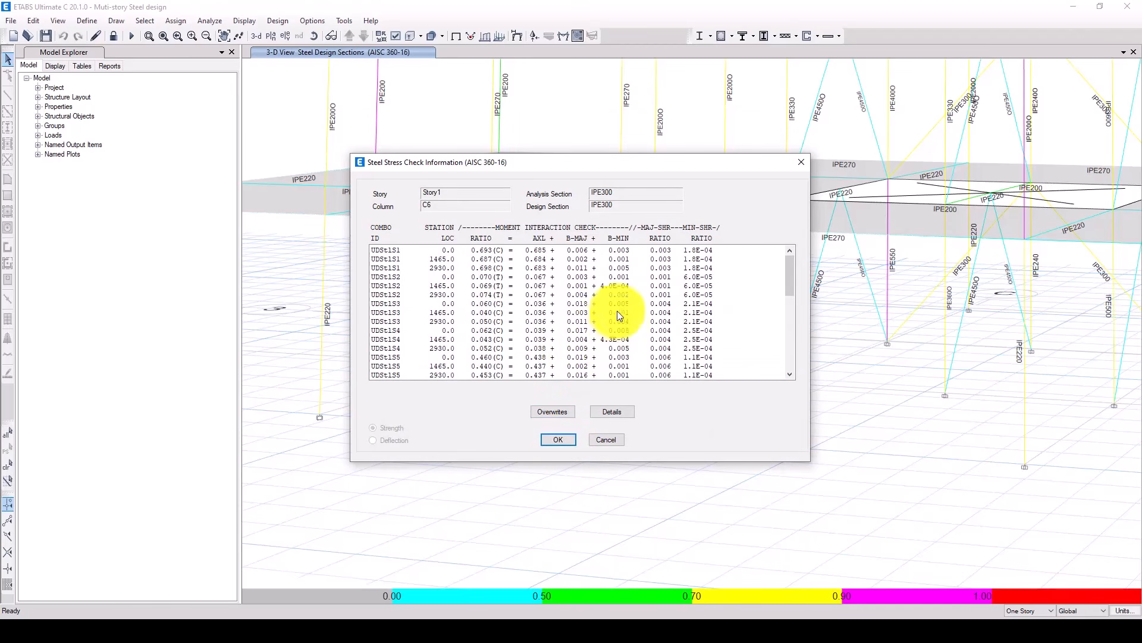
left_click(598, 279)
left_click(586, 287)
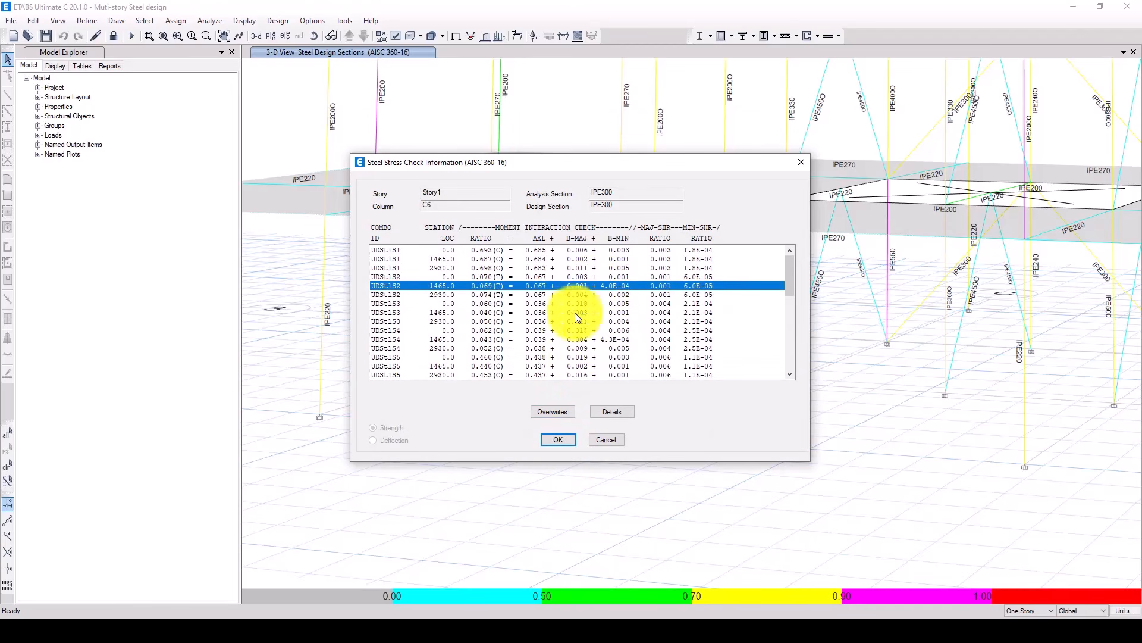
left_click(610, 411)
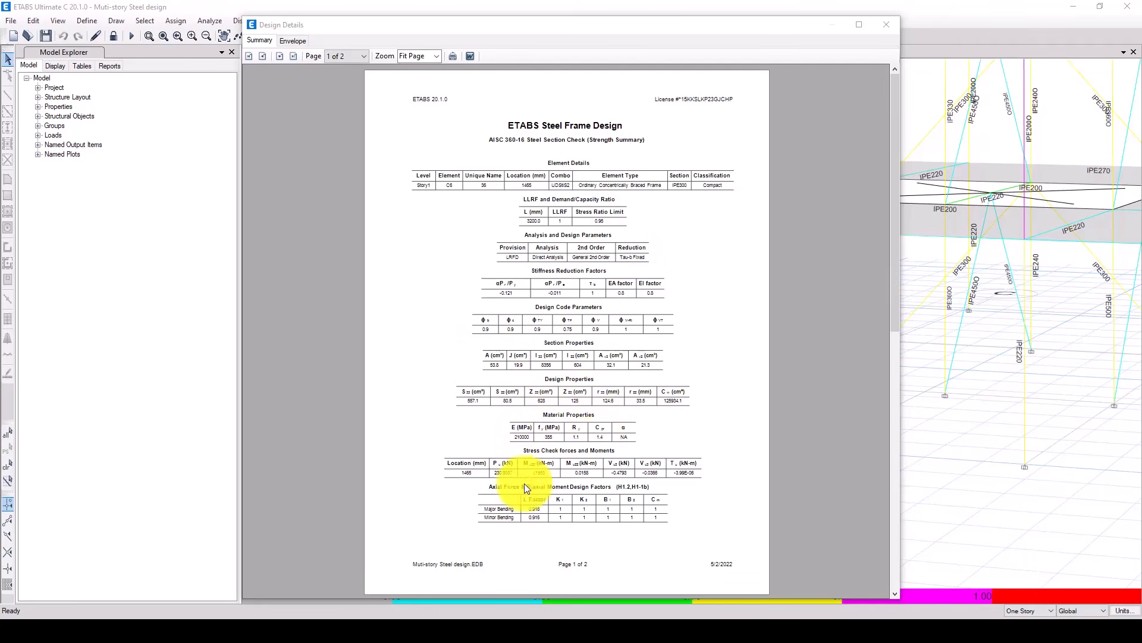
scroll(575, 431, "down", 1)
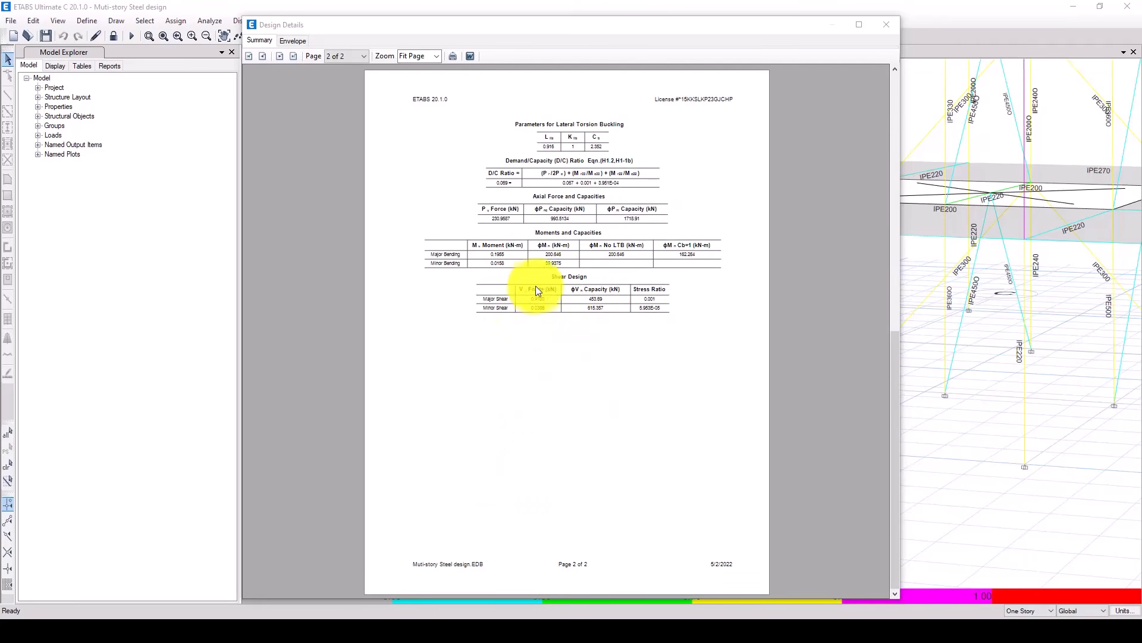
left_click(884, 27)
left_click(798, 162)
- Verify whether all steel frame members pass the stress/capacity check and dismiss the message
scroll(544, 321, "down", 5)
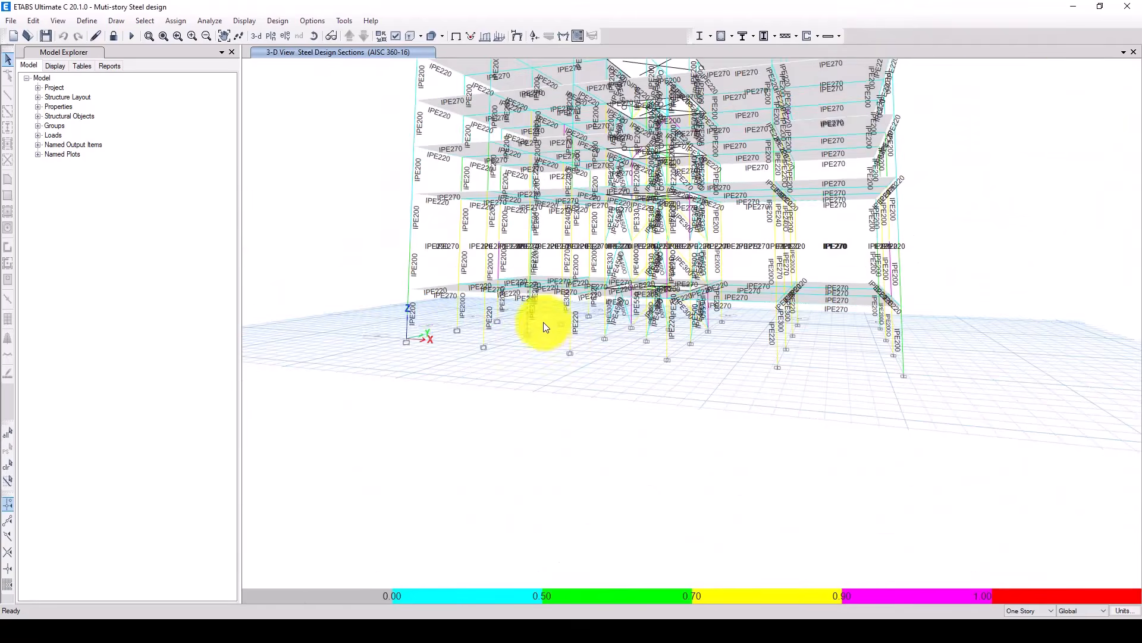
left_click(710, 35)
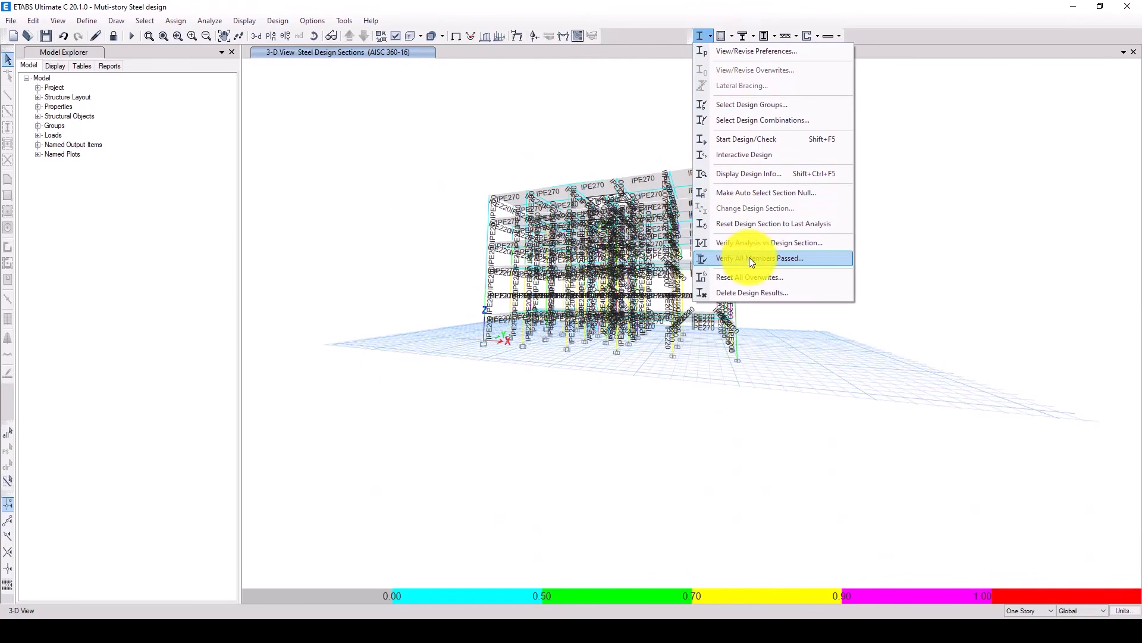
left_click(795, 265)
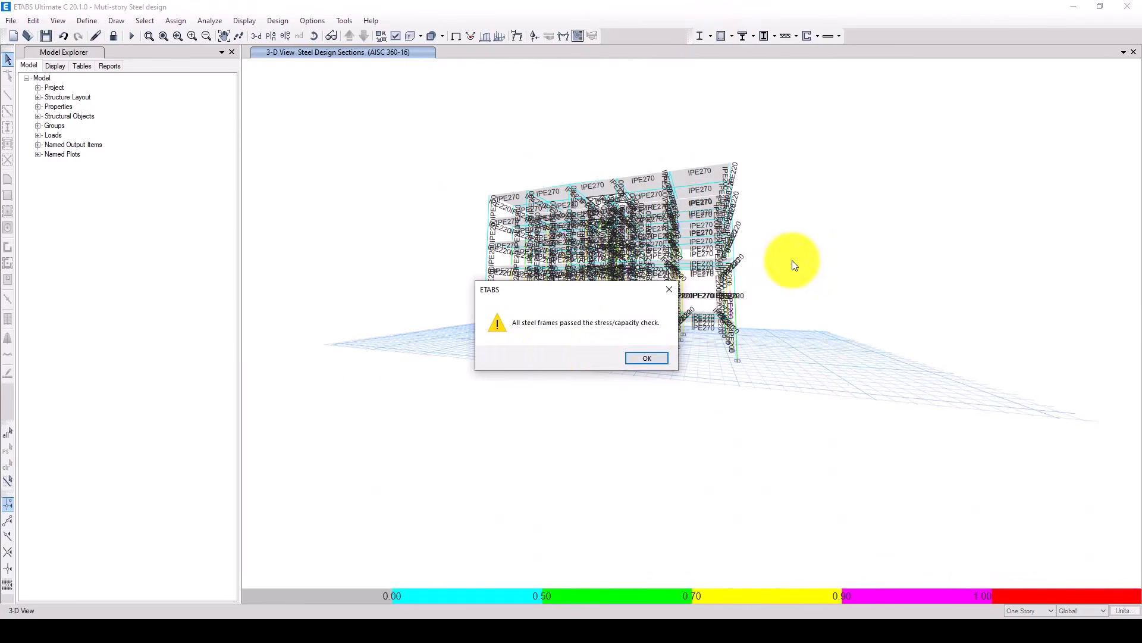
left_click(641, 356)
- Inspect the stress check and strength summary of Story2 brace D8, and close both windows
scroll(639, 354, "up", 8)
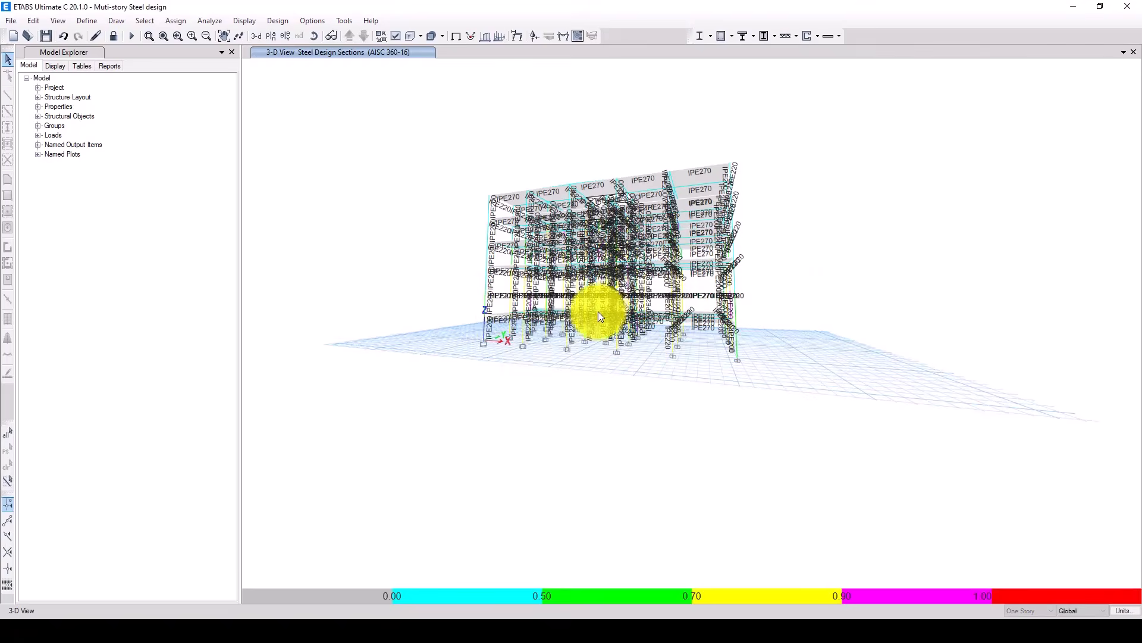
scroll(553, 271, "up", 3)
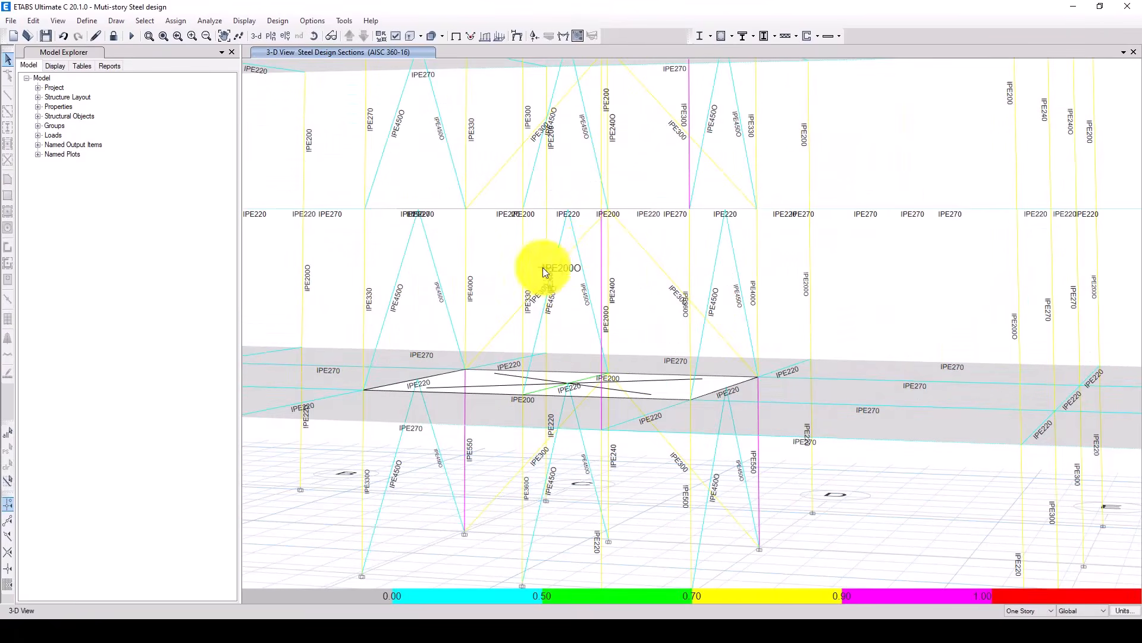
right_click(573, 231)
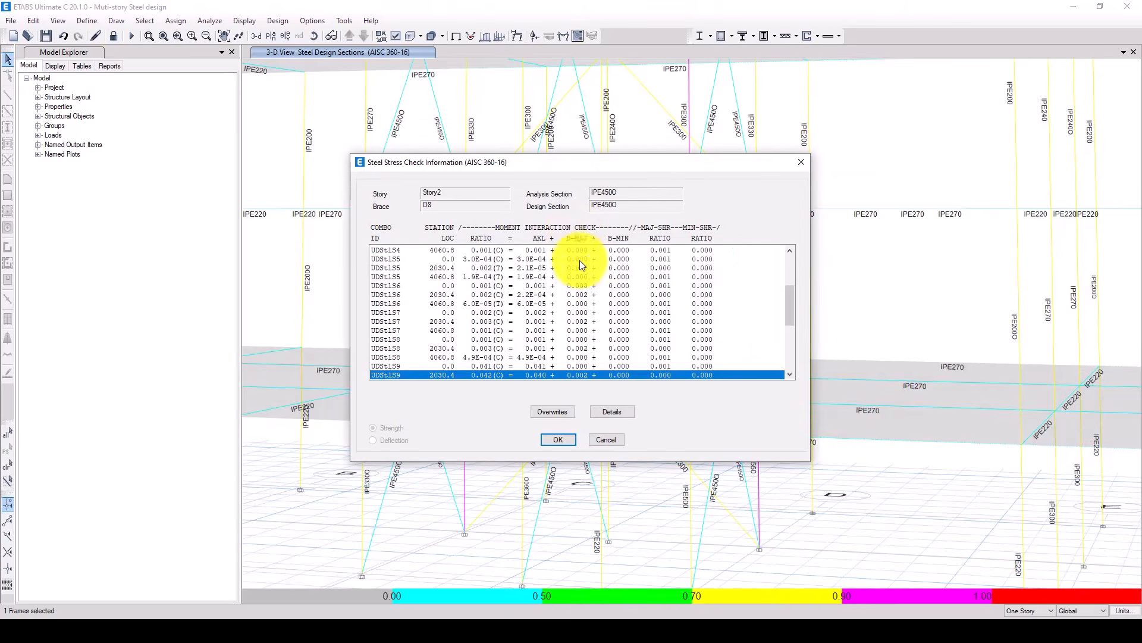
left_click(601, 411)
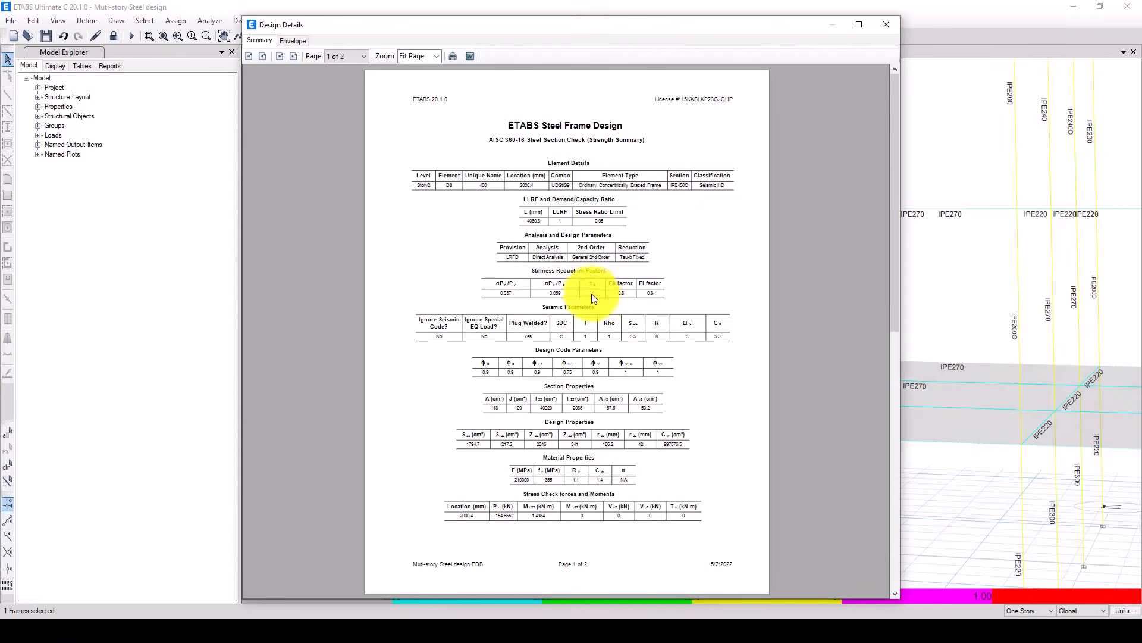
left_click(886, 25)
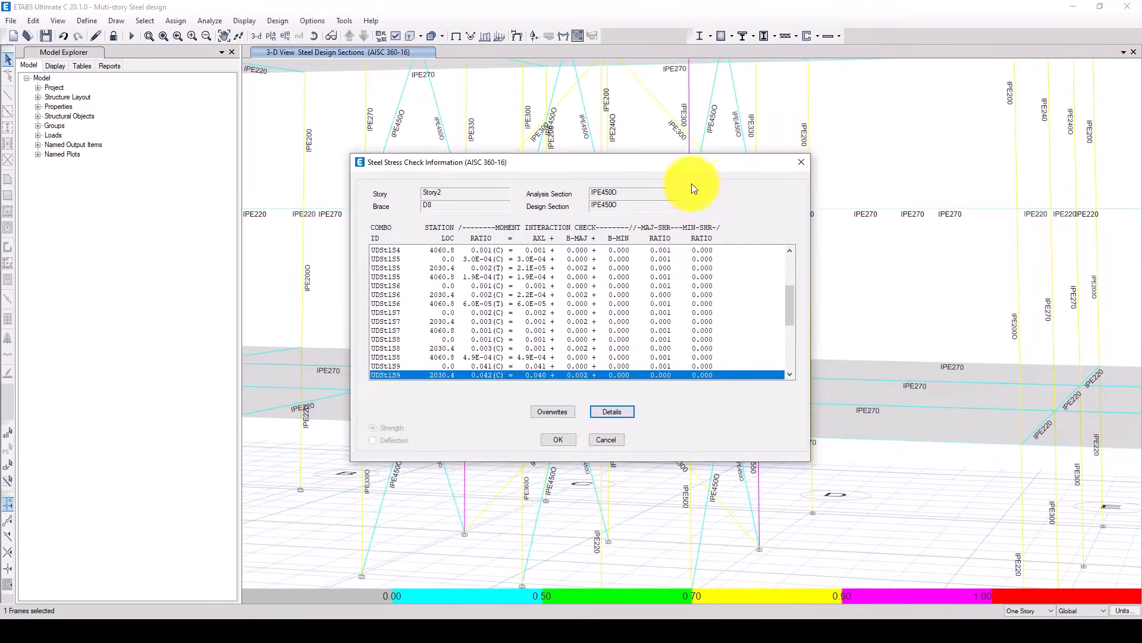
left_click(802, 161)
scroll(631, 242, "down", 8)
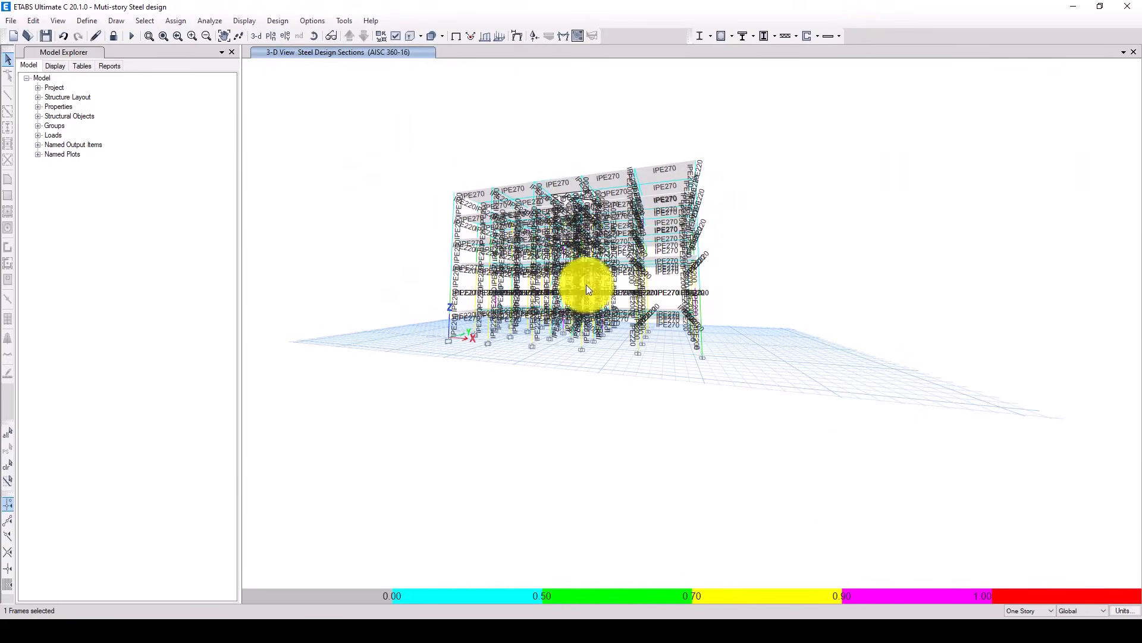
scroll(580, 282, "up", 8)
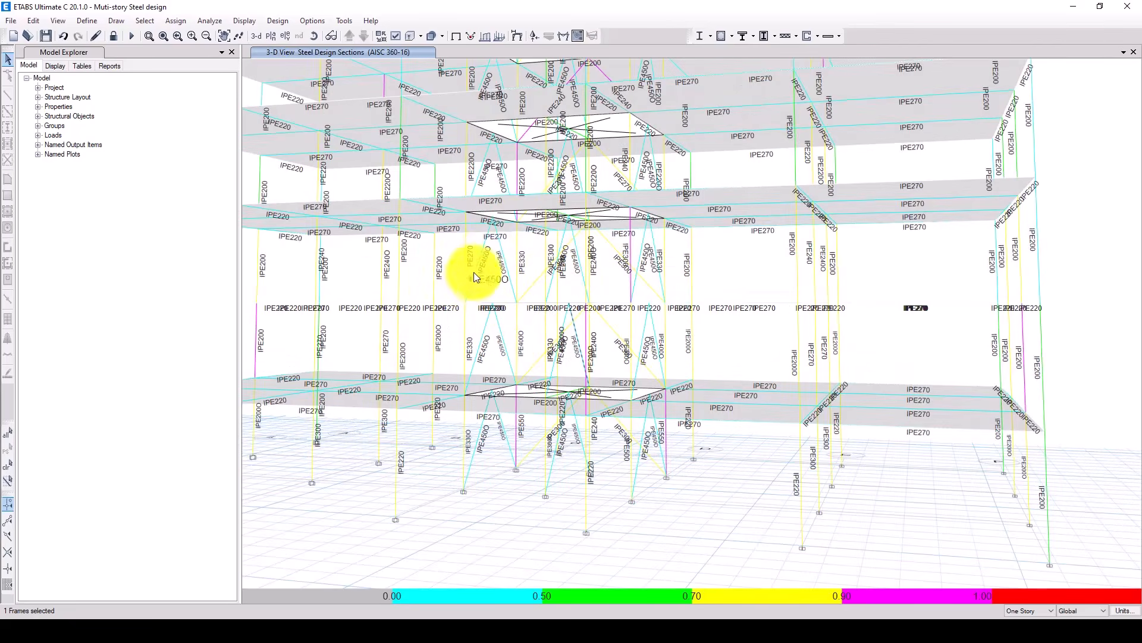
scroll(484, 266, "down", 4)
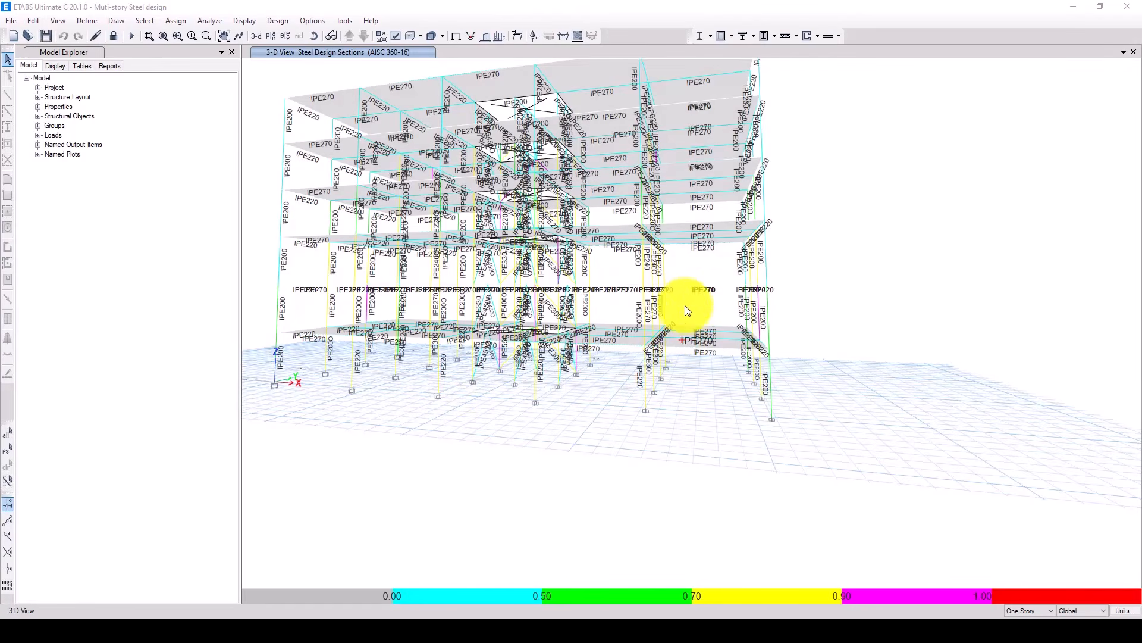
middle_click_drag(691, 291, 648, 352, "shift")
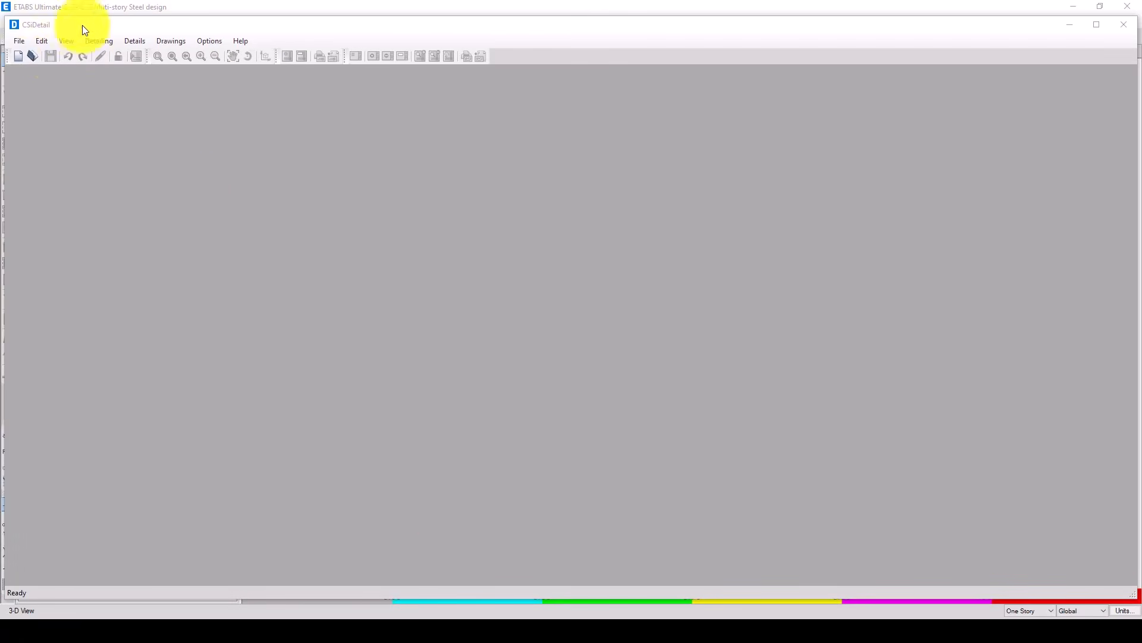
- Start a new detailing in CSiDetail from the ETABS model file Muti-story Steel design.EDB
left_click(19, 59)
left_click(170, 122)
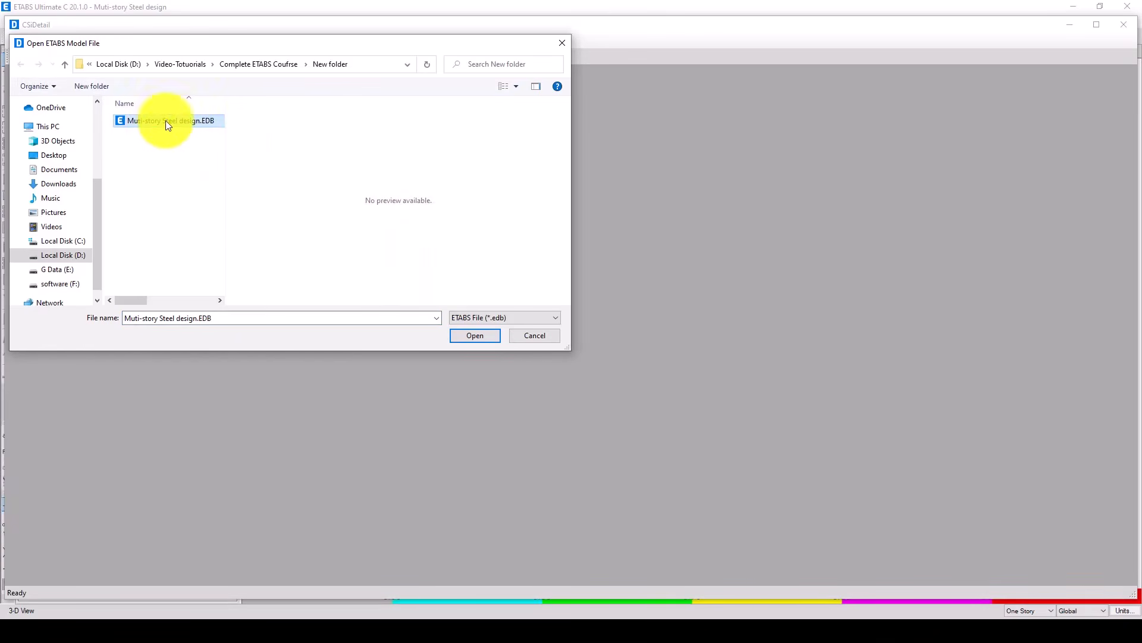
left_click(476, 335)
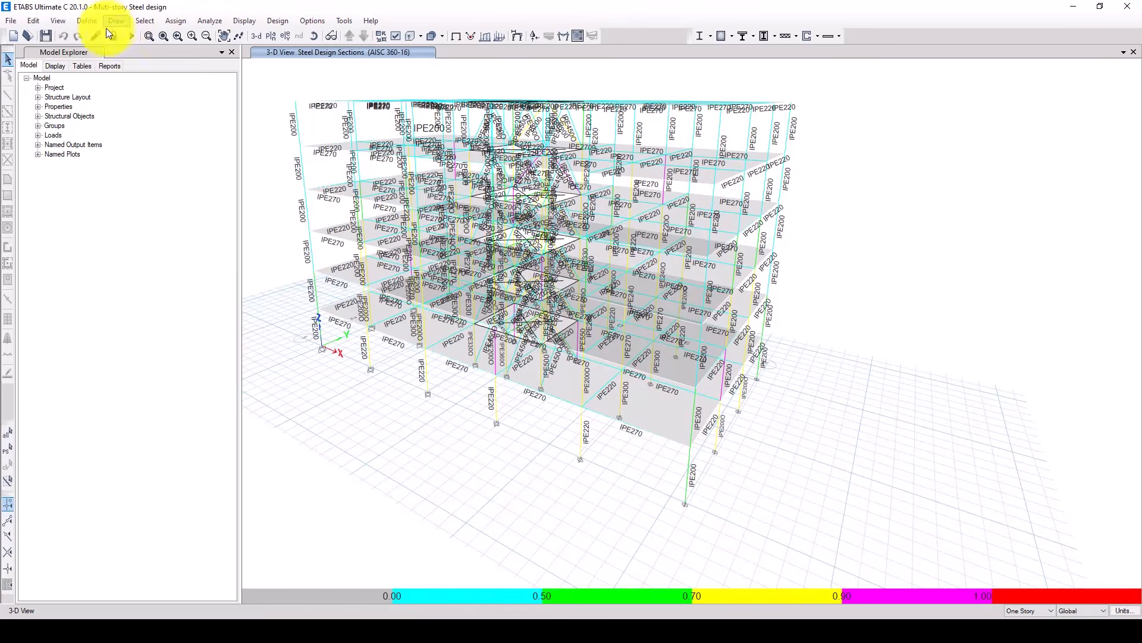
- Save the building model in ETABS and switch back to the CSiDetail import report
left_click(46, 35)
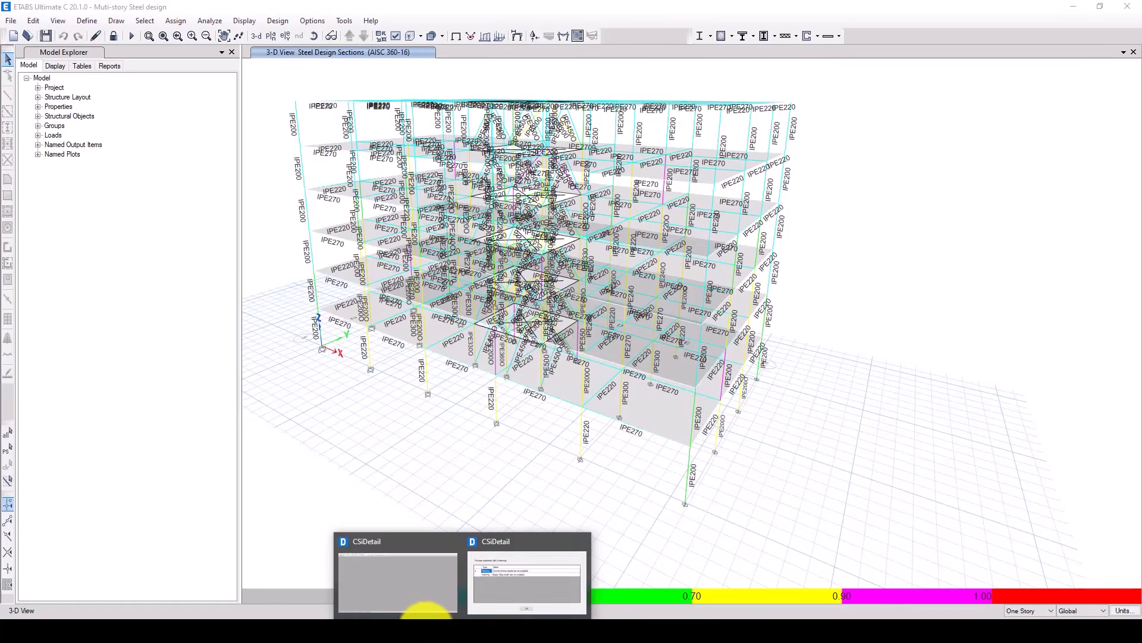
mouse_move(441, 628)
left_click(471, 584)
left_click(455, 629)
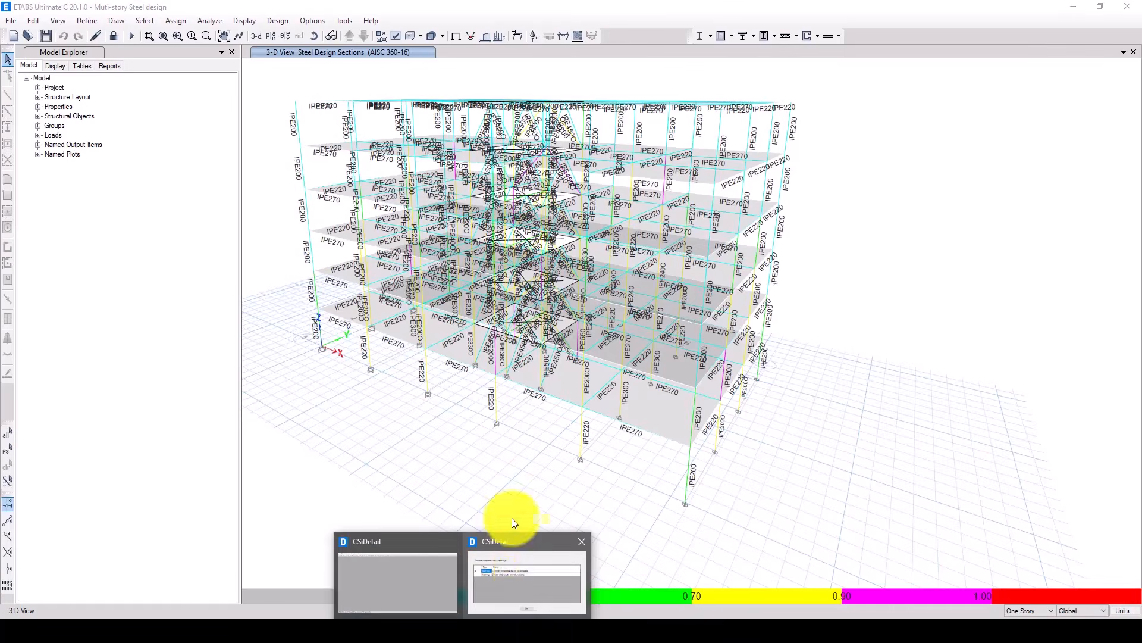
left_click(524, 578)
- Close the import report and generate the detailing for all steel components and frames on all floors
left_click_drag(597, 226, 548, 328)
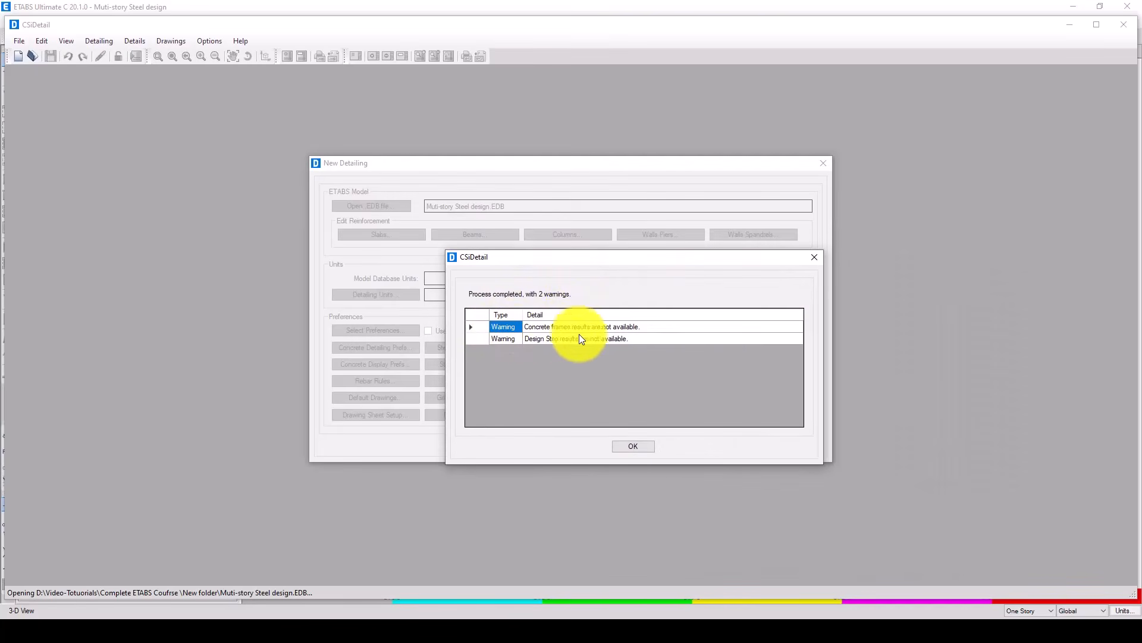
left_click(634, 447)
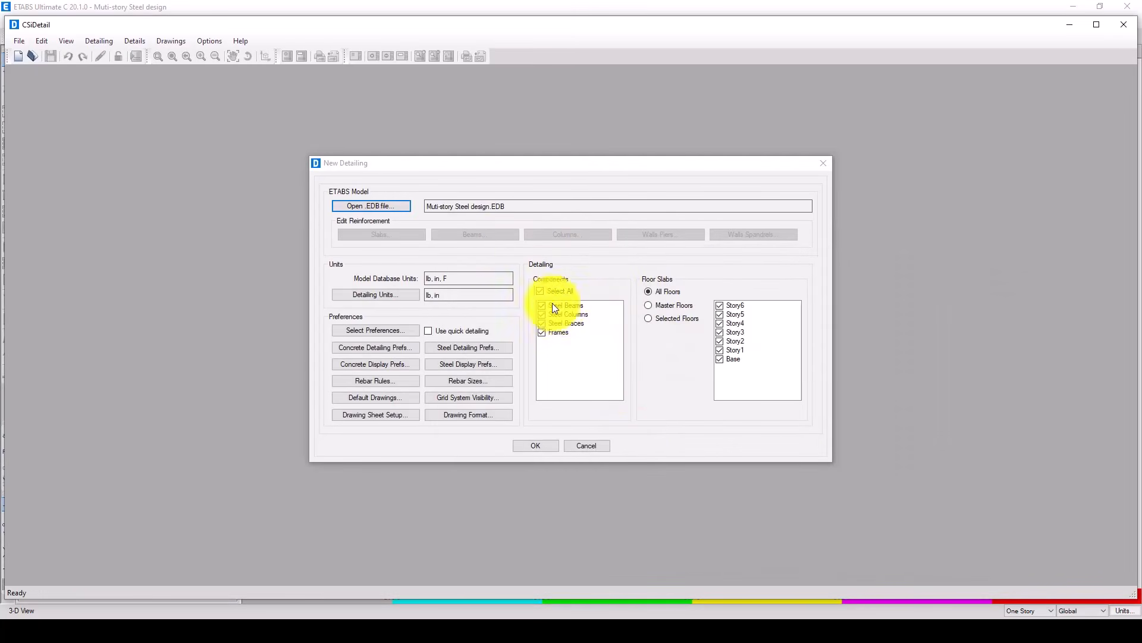
left_click(536, 445)
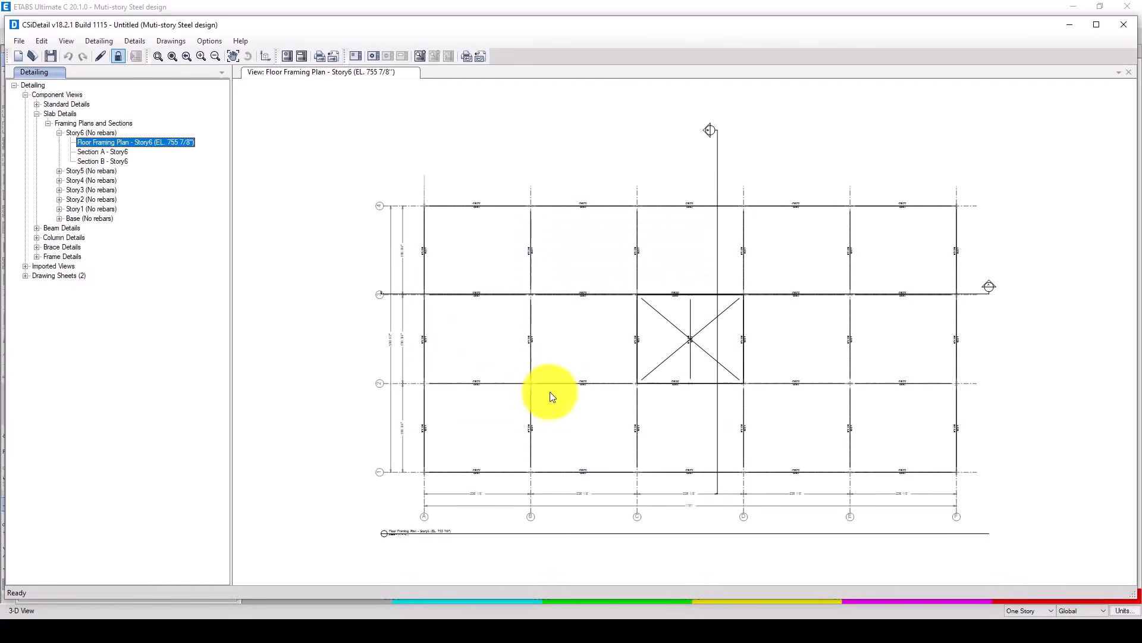
- Examine the beam sections, grid dimensions and central opening on the Story6 floor framing plan
scroll(461, 204, "down", 2)
scroll(580, 322, "up", 3)
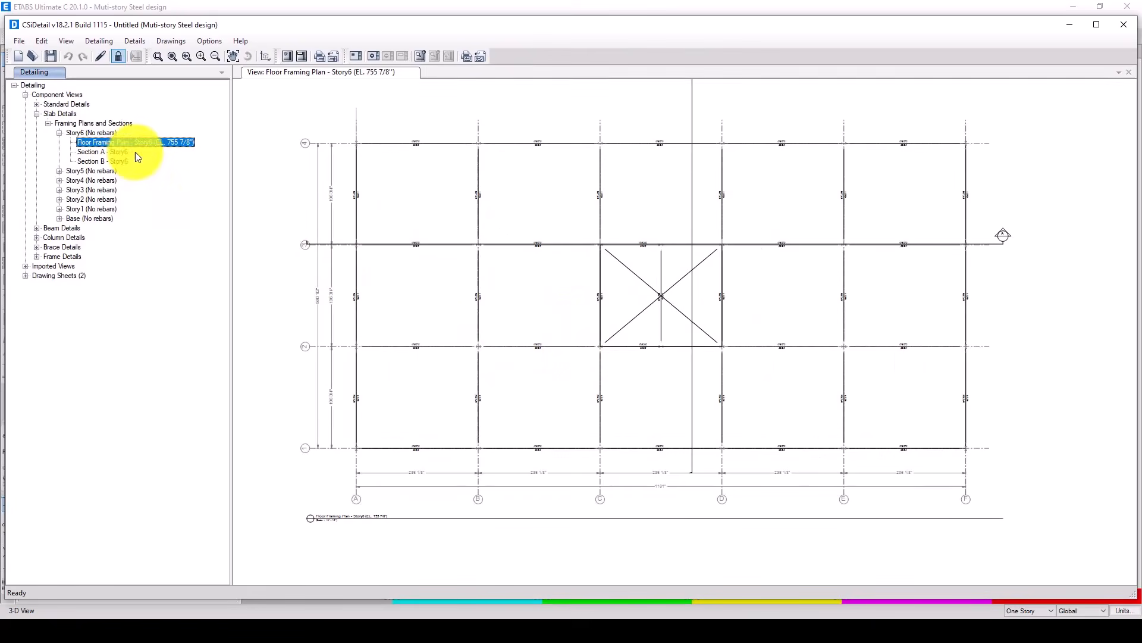
scroll(648, 474, "up", 3)
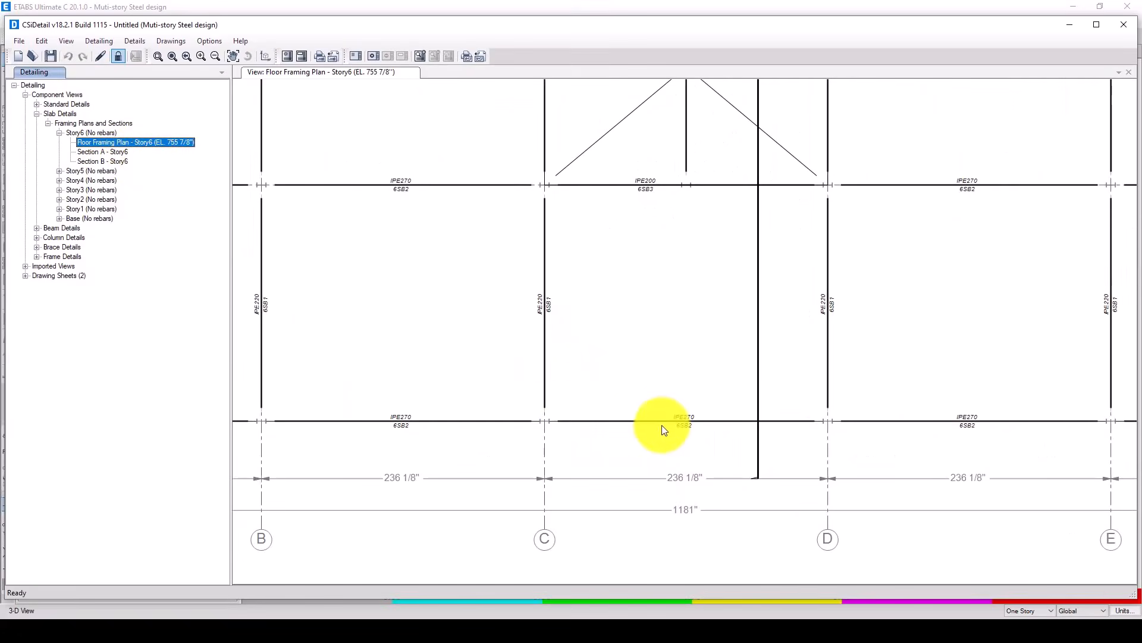
scroll(565, 432, "down", 1)
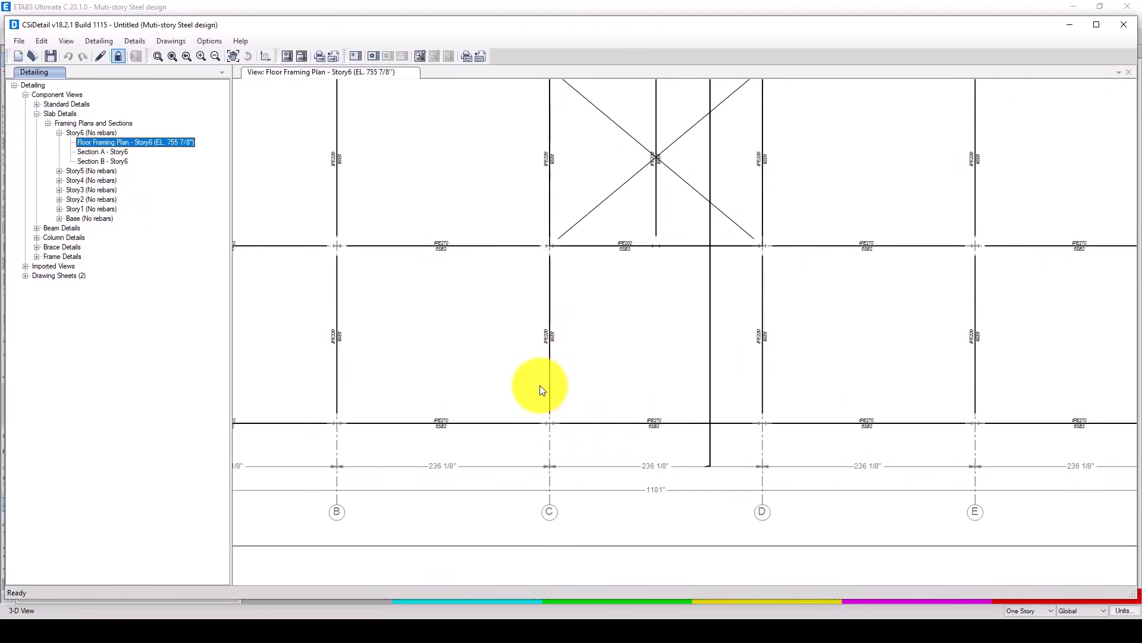
scroll(659, 351, "down", 1)
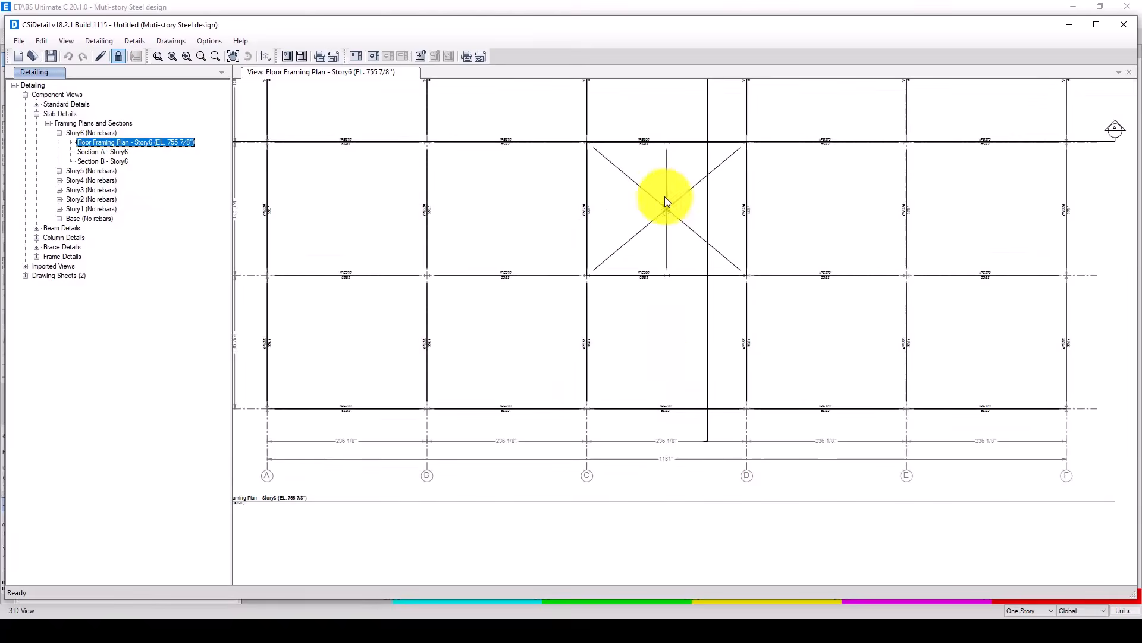
scroll(667, 199, "up", 2)
scroll(675, 342, "down", 1)
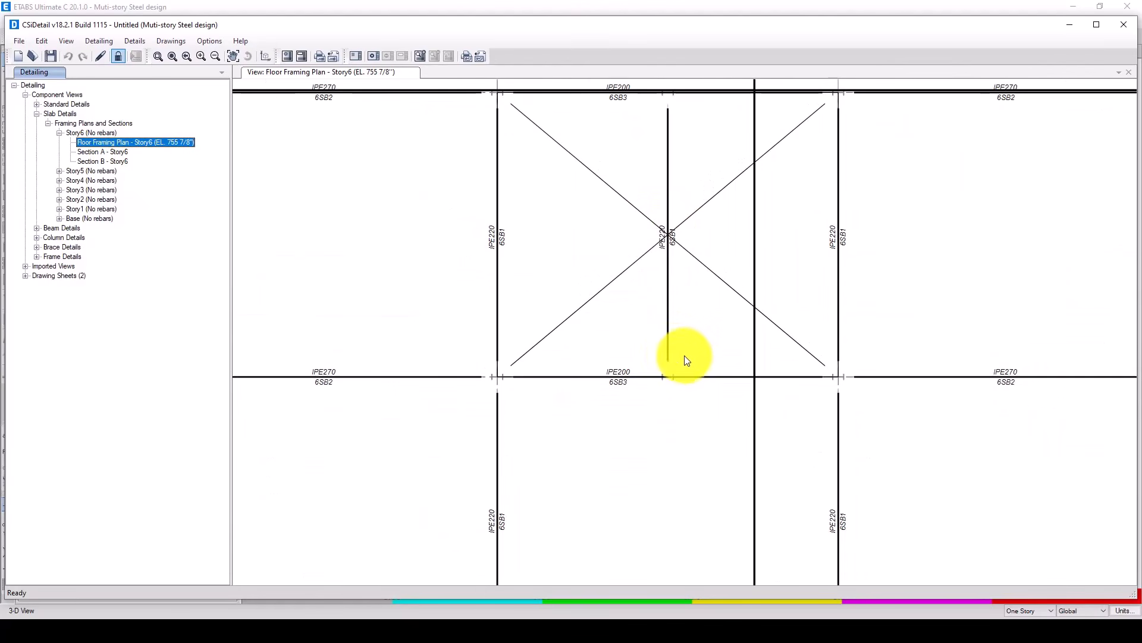
scroll(684, 356, "down", 3)
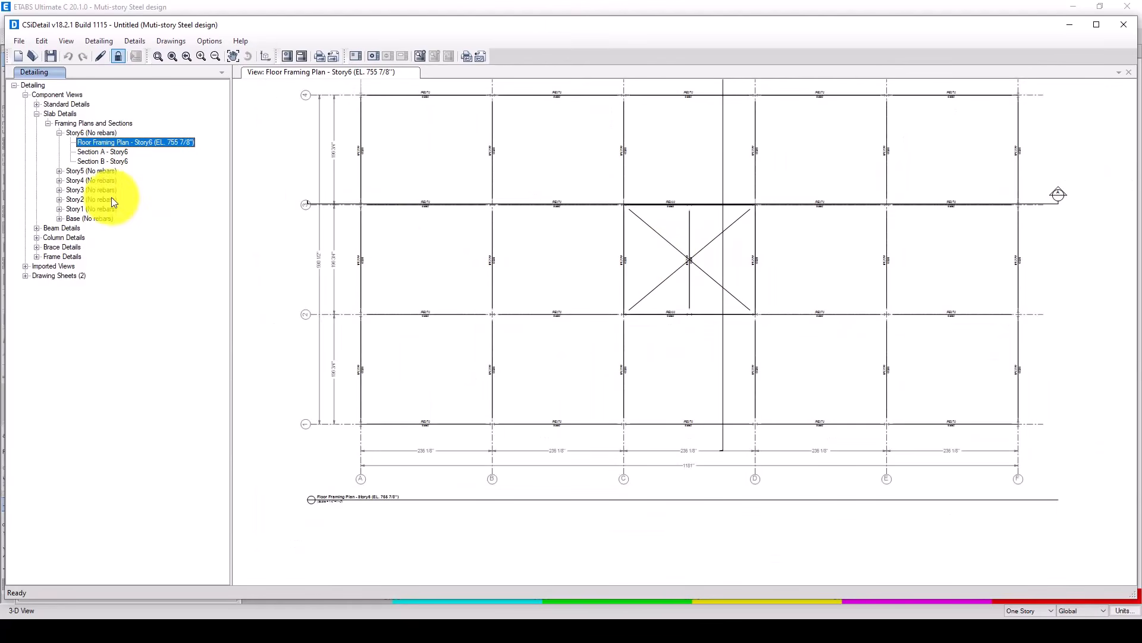
- View Section A of Story6 and examine the slab, beam and column connection details along the grid lines
left_click(104, 153)
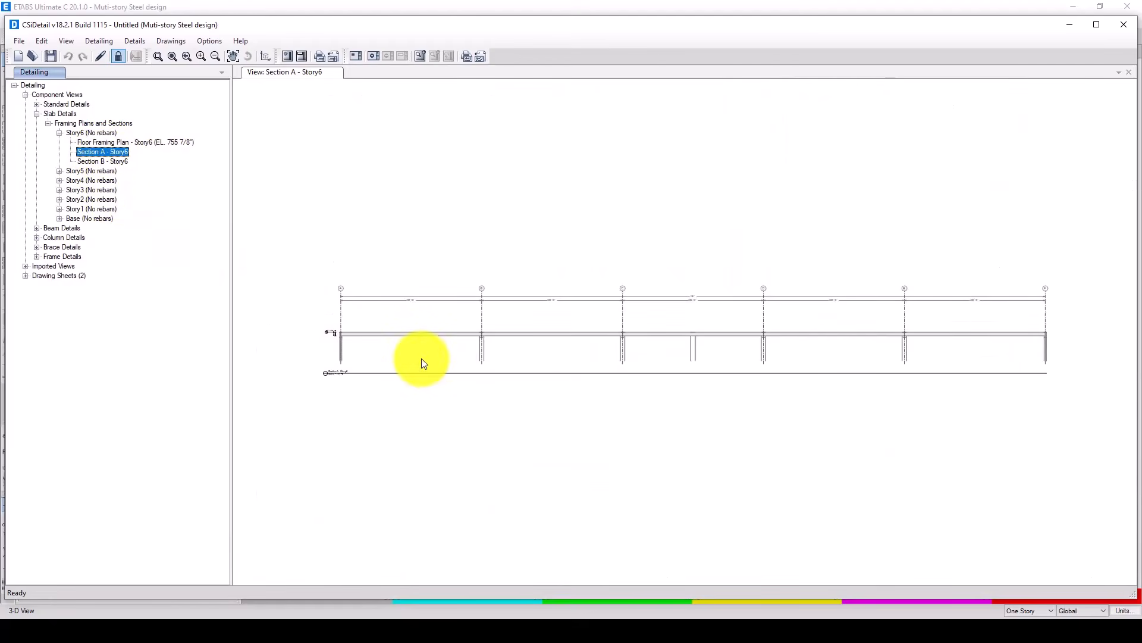
scroll(308, 330, "up", 4)
scroll(310, 356, "down", 1)
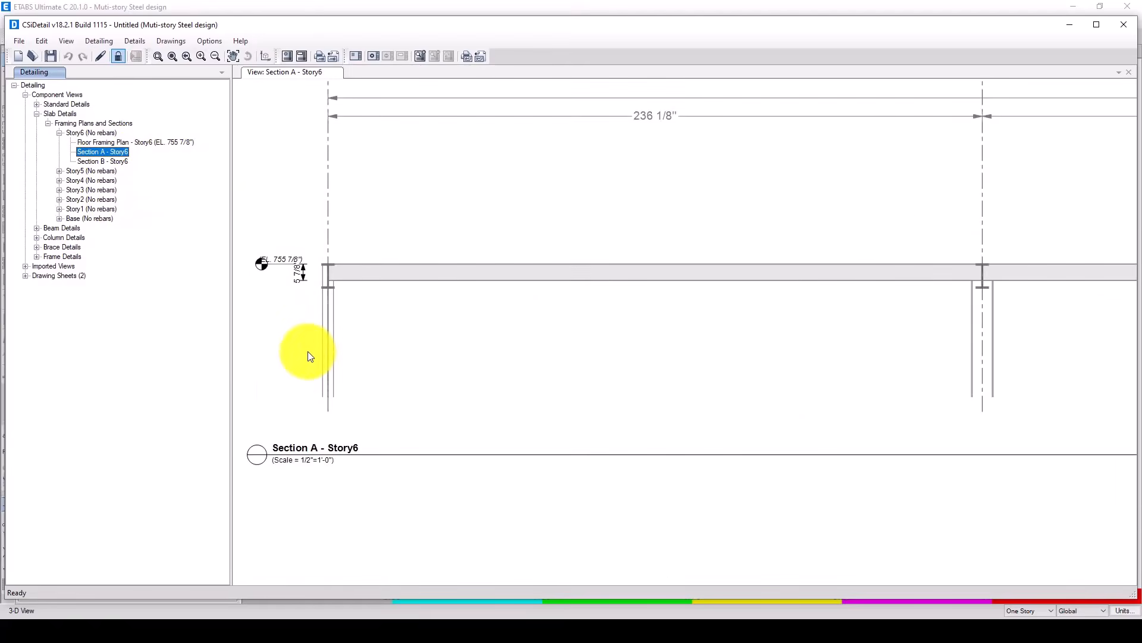
scroll(310, 356, "down", 3)
scroll(612, 331, "up", 4)
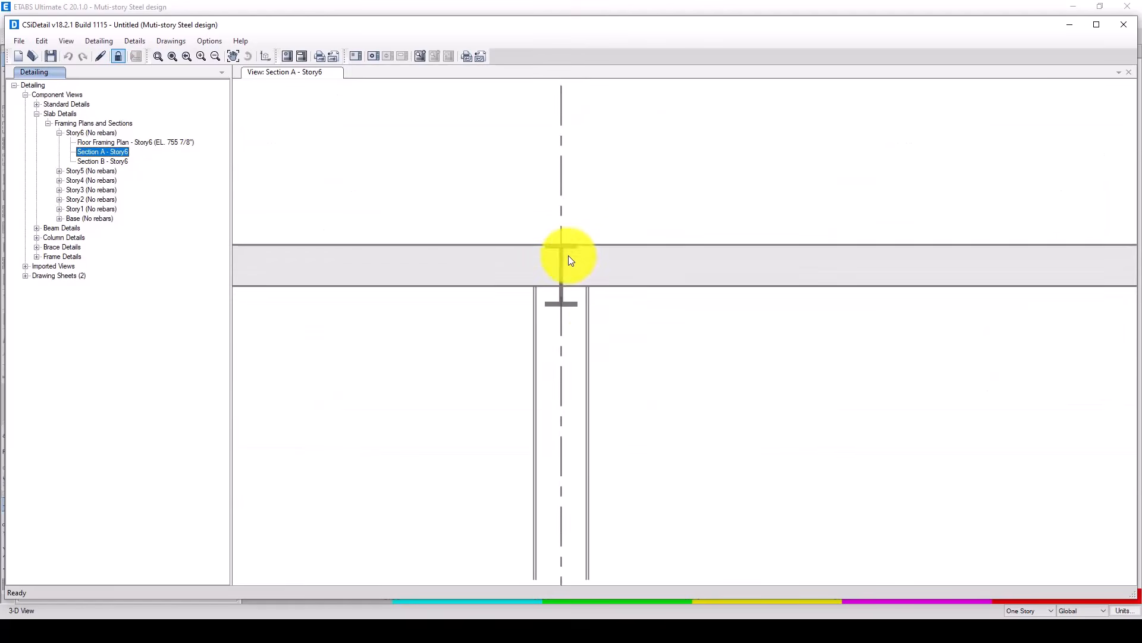
scroll(592, 280, "up", 2)
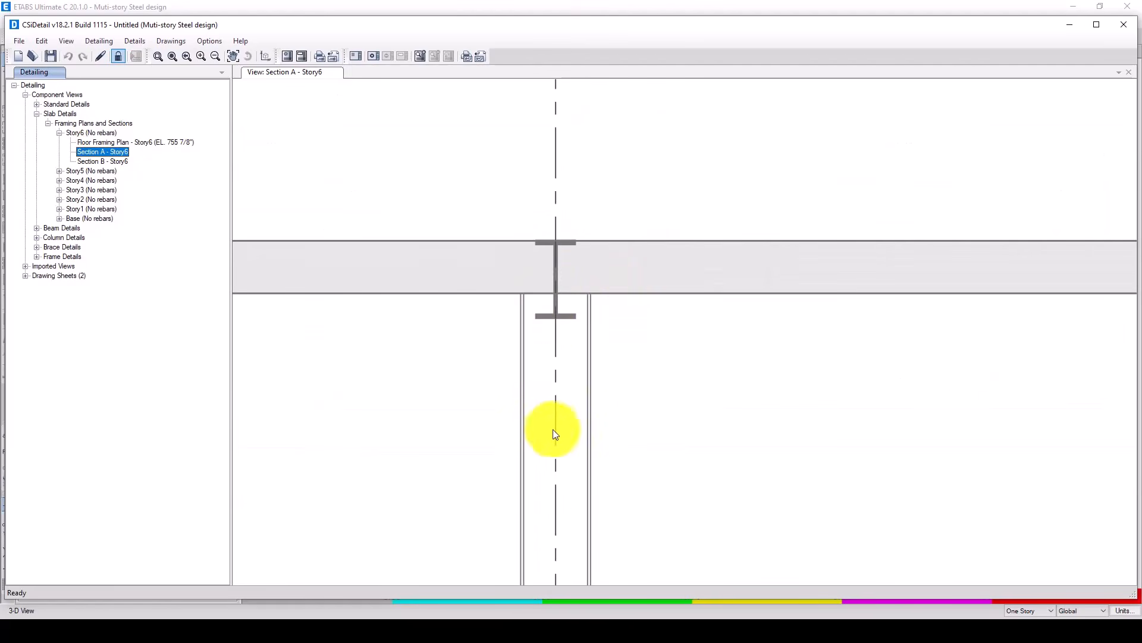
scroll(553, 326, "down", 1)
scroll(552, 324, "up", 2)
scroll(543, 313, "down", 4)
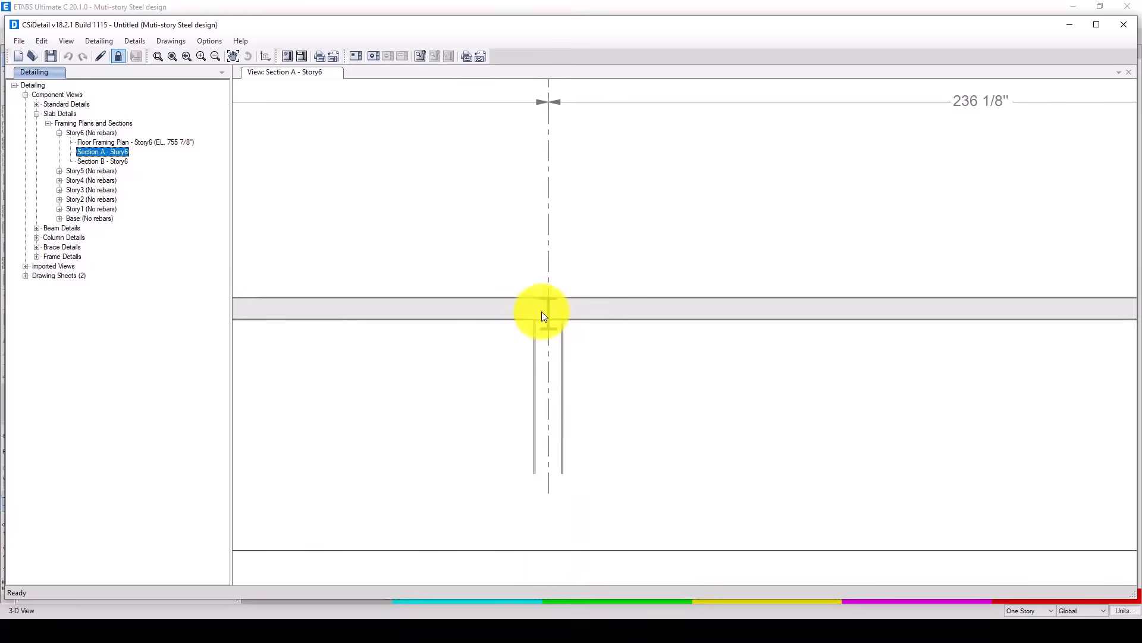
scroll(543, 313, "down", 5)
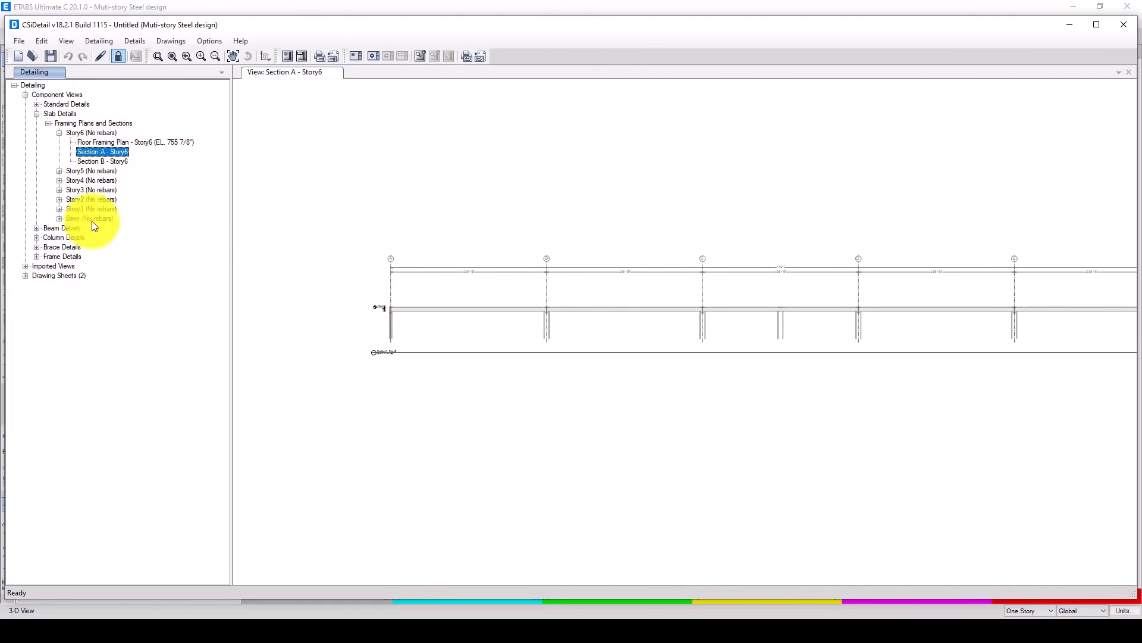
- View Section B of Story6 and examine the slab edge and beam at grid line 2
left_click(102, 161)
scroll(626, 396, "up", 5)
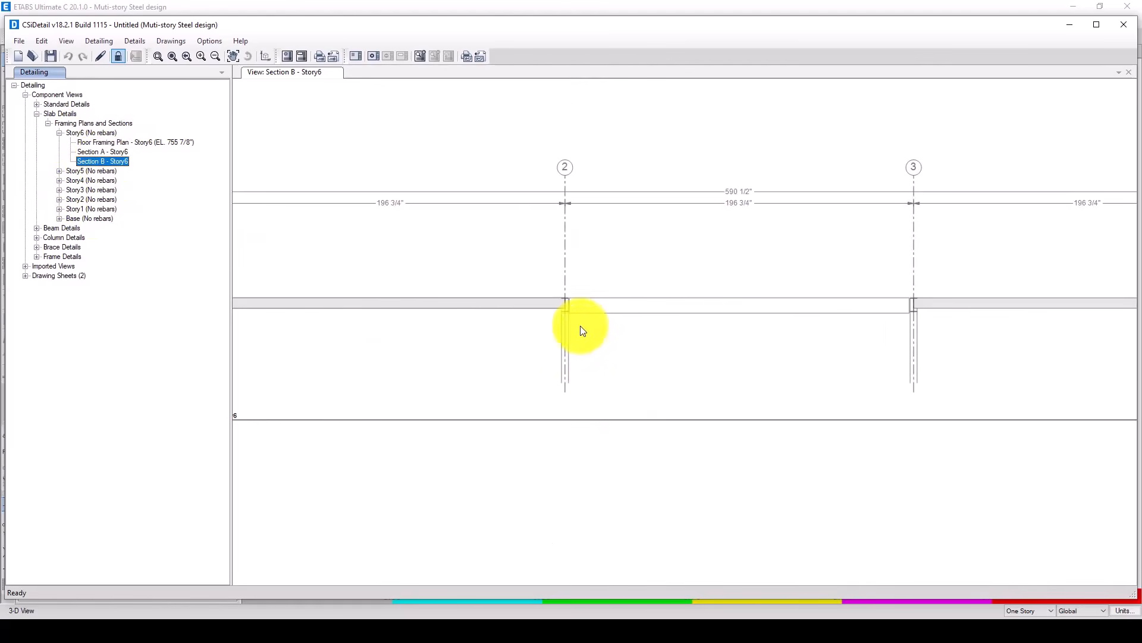
scroll(568, 294, "down", 2)
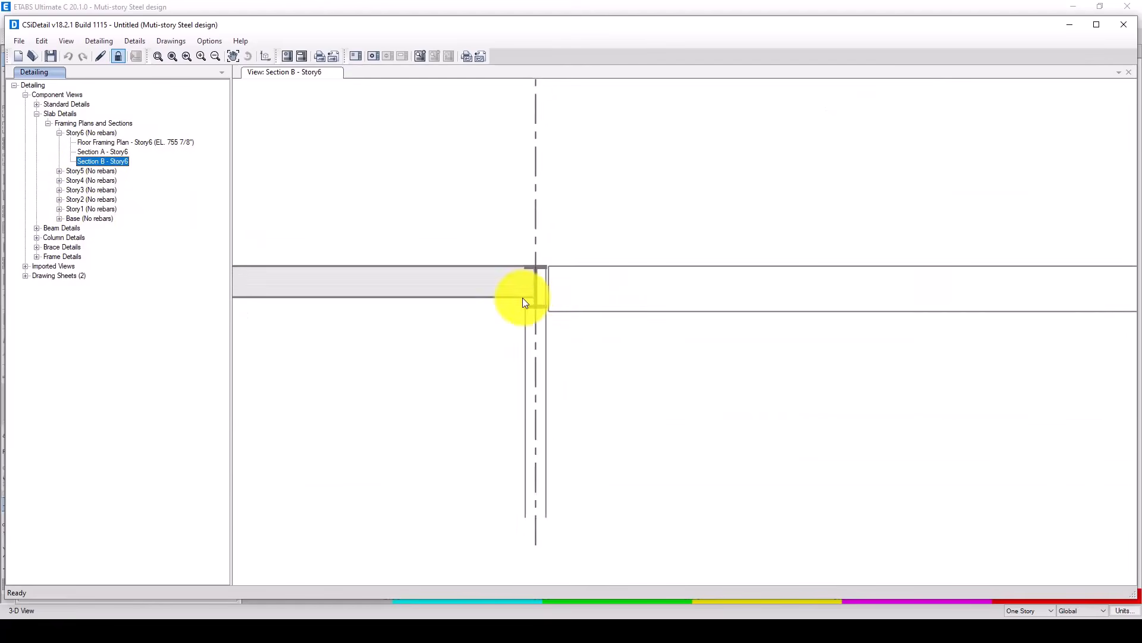
scroll(626, 307, "down", 2)
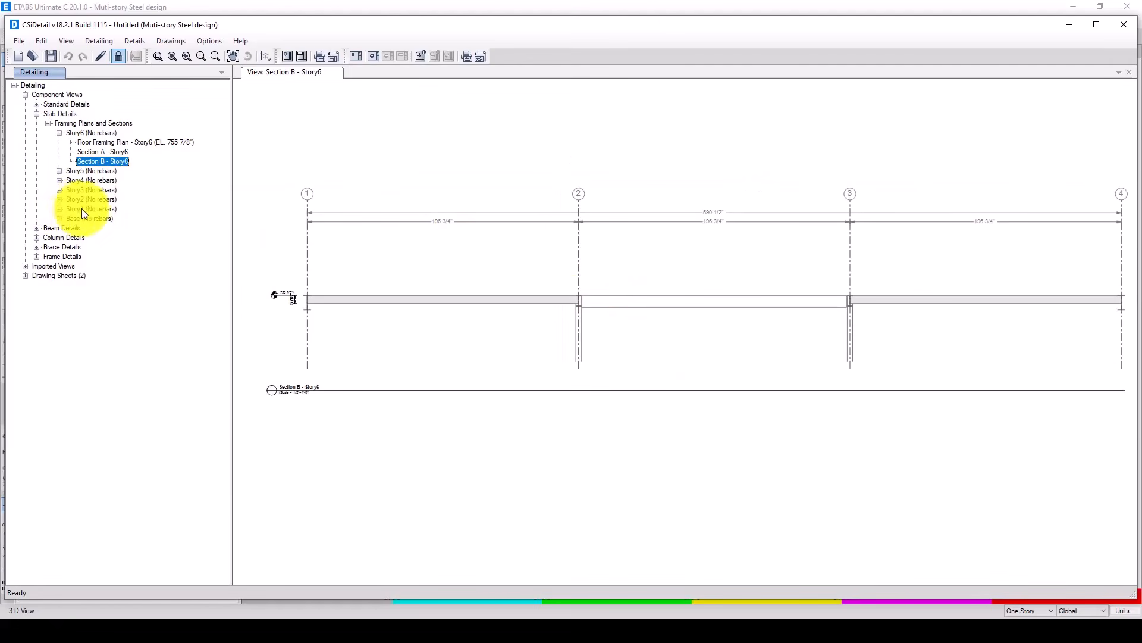
- List the contents of the standard details and brace details, and select the steel braces entry
left_click(37, 104)
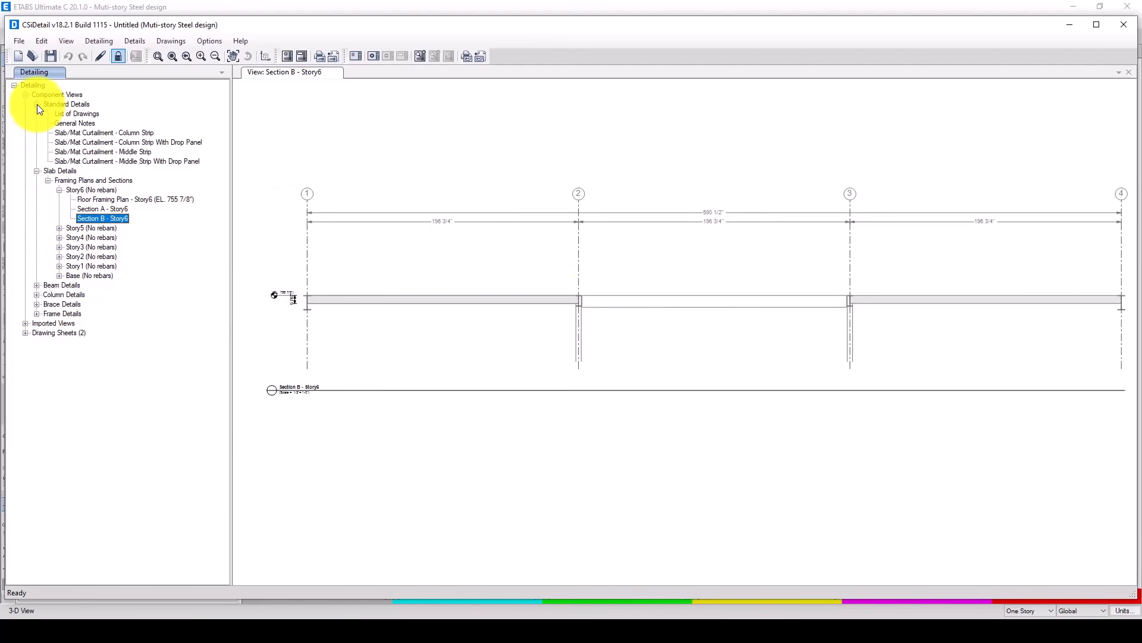
left_click(36, 304)
left_click(62, 314)
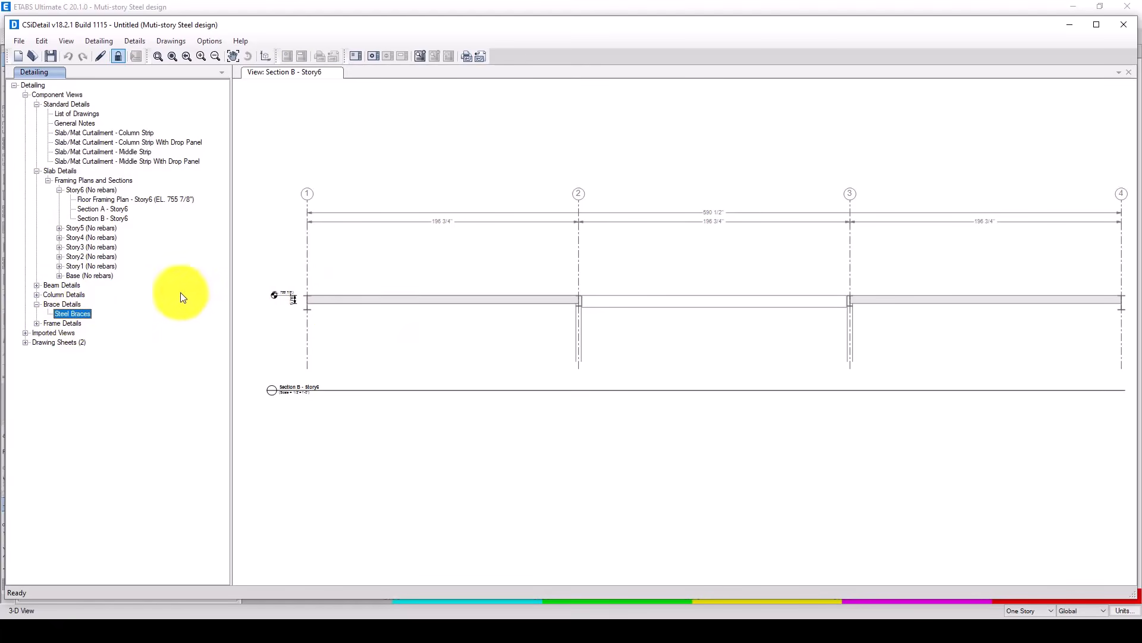
- View the Story1 floor framing plan and inspect its Section A at the column grid lines
left_click(60, 266)
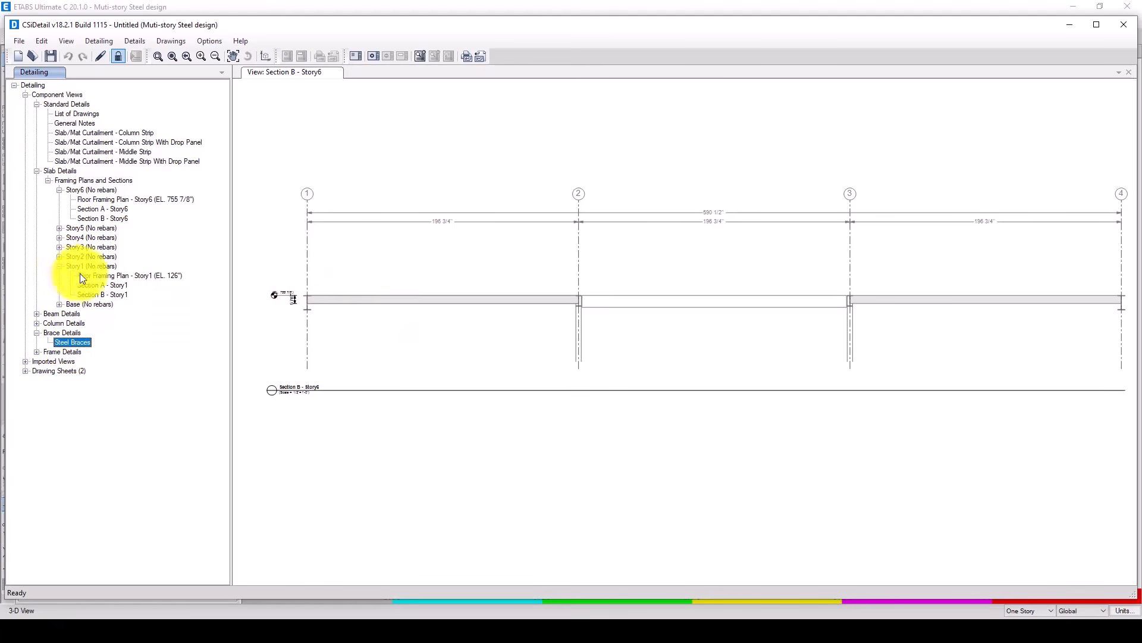
left_click(90, 276)
left_click(99, 285)
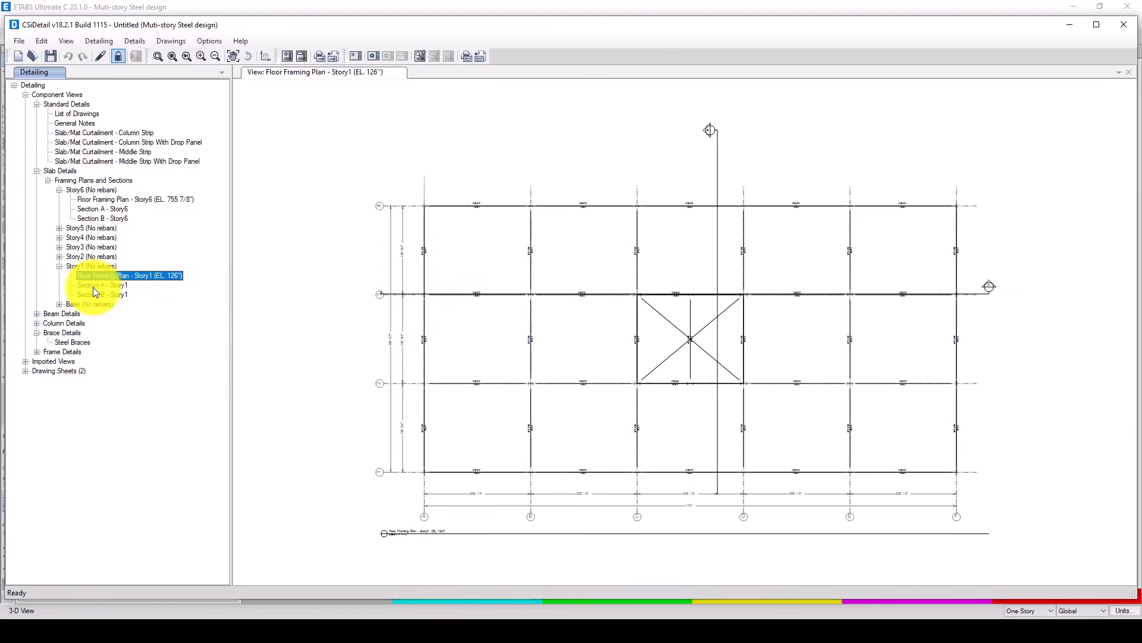
scroll(511, 341, "up", 5)
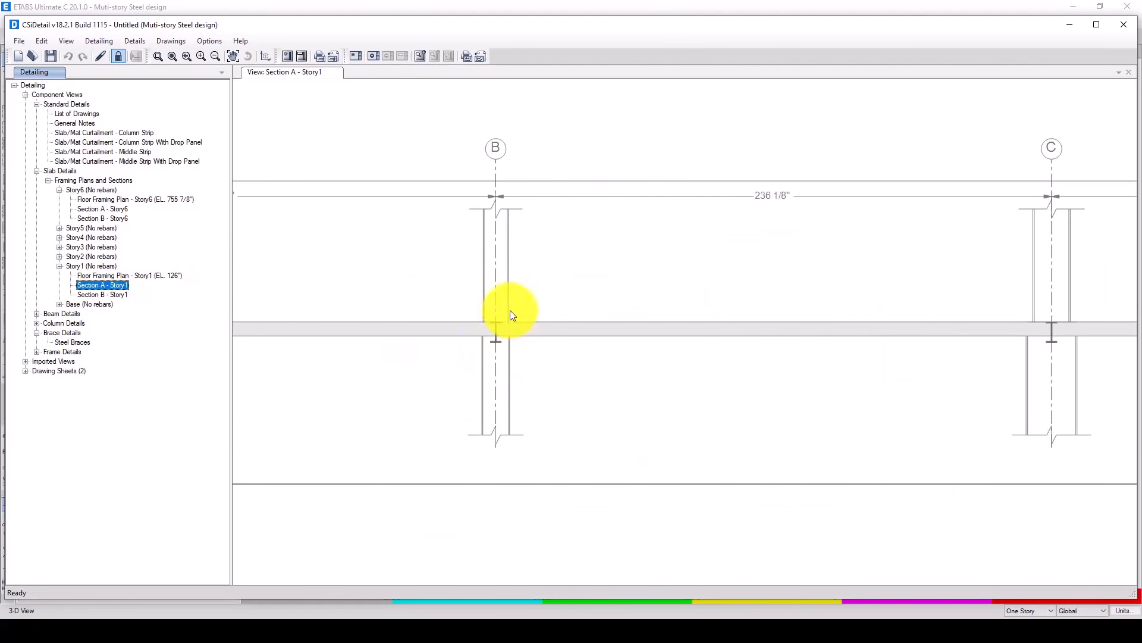
scroll(512, 331, "down", 5)
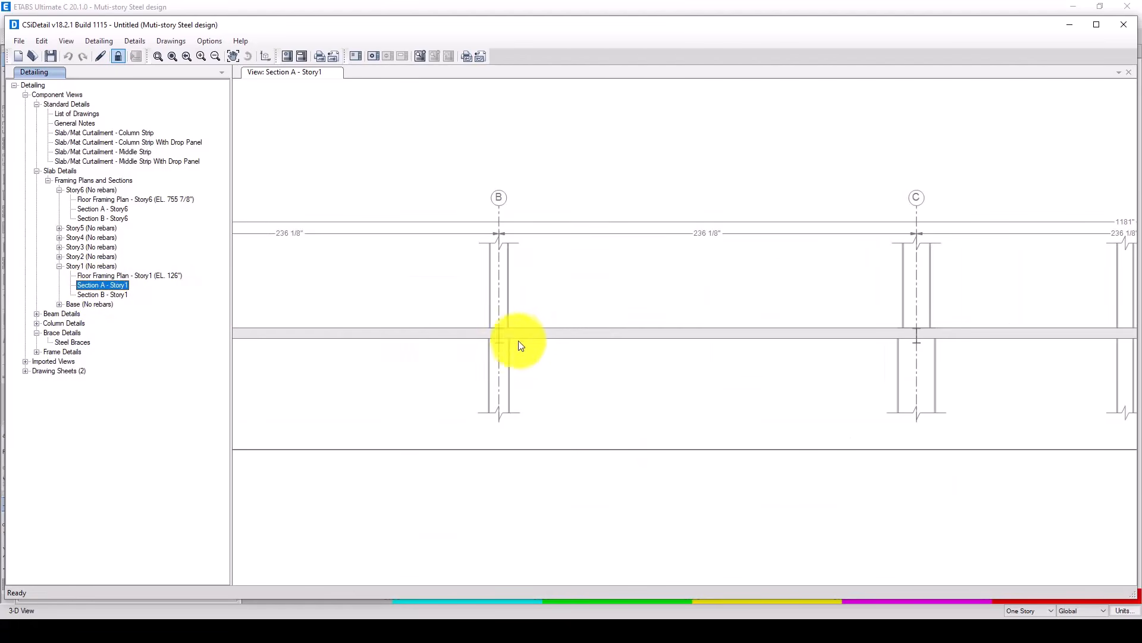
- View the Base floor framing plan and inspect the column sections and their orientations at the grid intersections
left_click(59, 305)
left_click(134, 313)
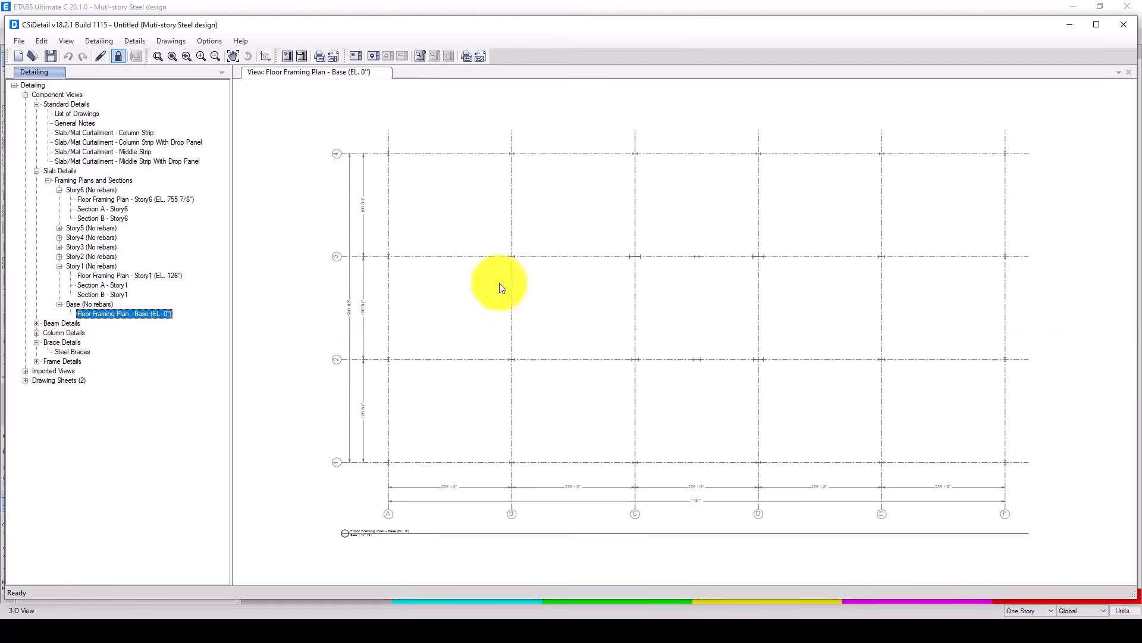
scroll(479, 259, "up", 1)
scroll(536, 310, "up", 1)
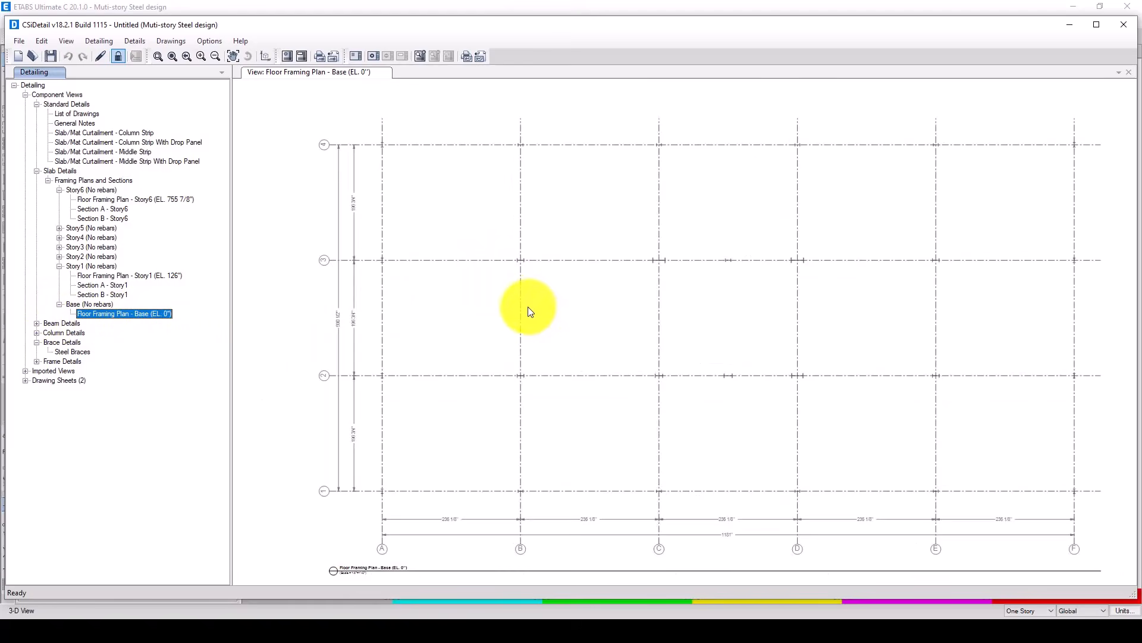
scroll(736, 369, "up", 2)
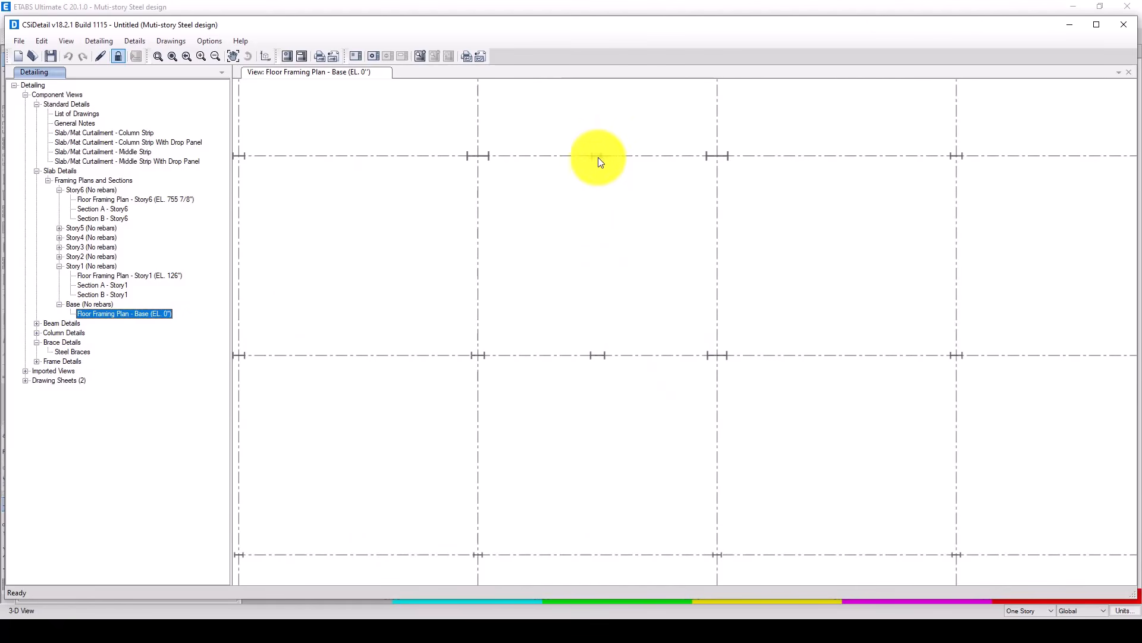
scroll(623, 321, "down", 3)
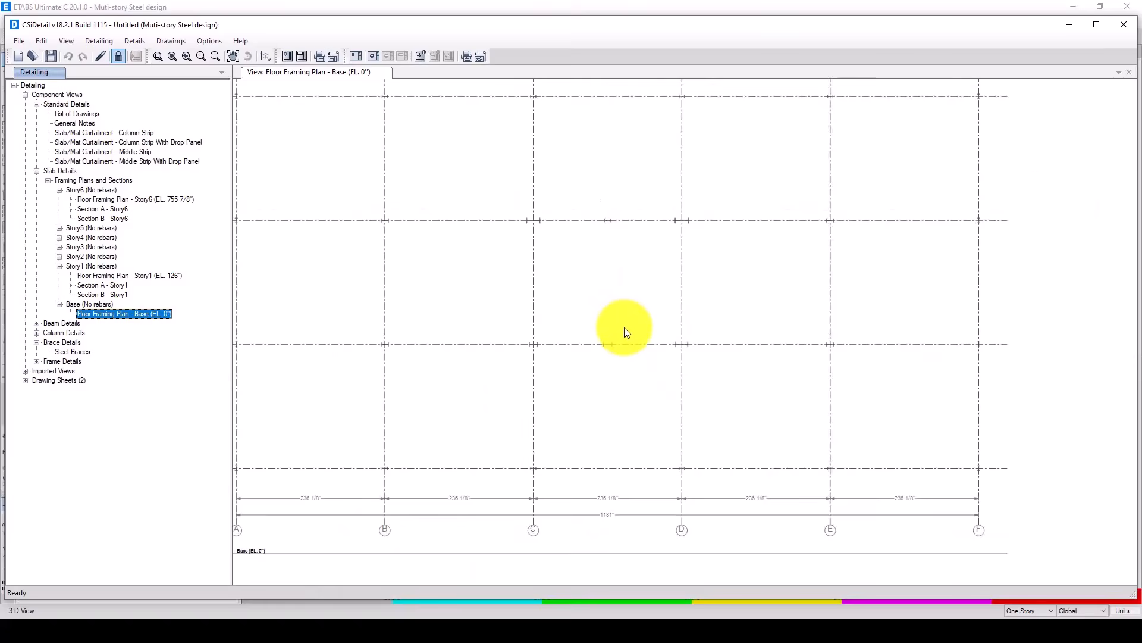
- Compare the column sections along grid lines C and D, including the intermediate columns between them, on the Base floor framing plan
scroll(314, 352, "up", 3)
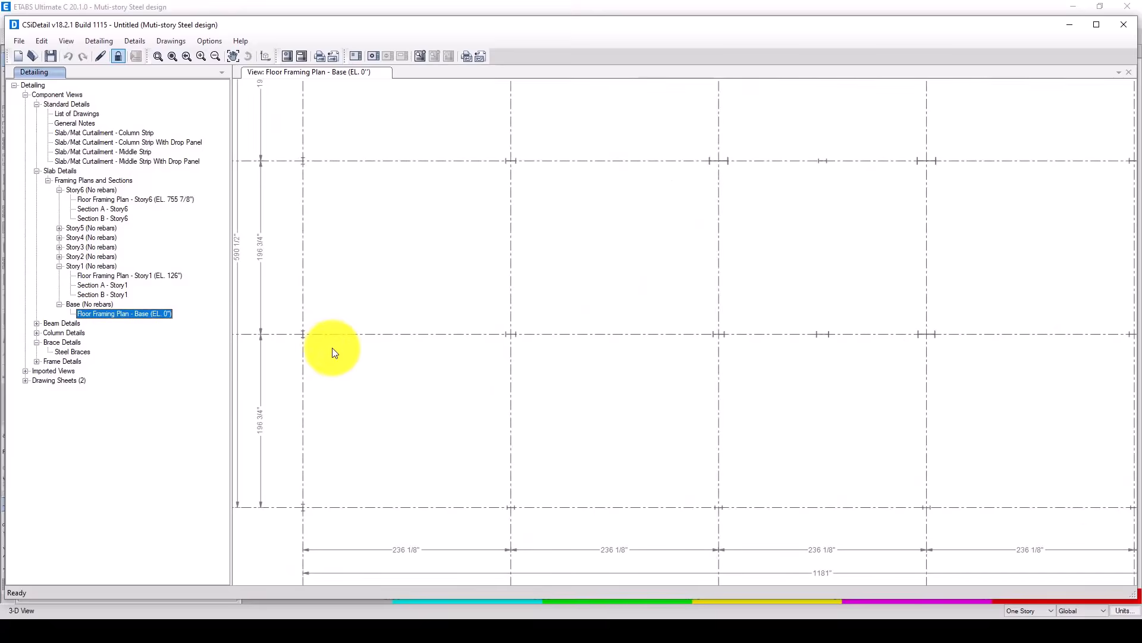
scroll(672, 202, "up", 2)
scroll(624, 266, "up", 3)
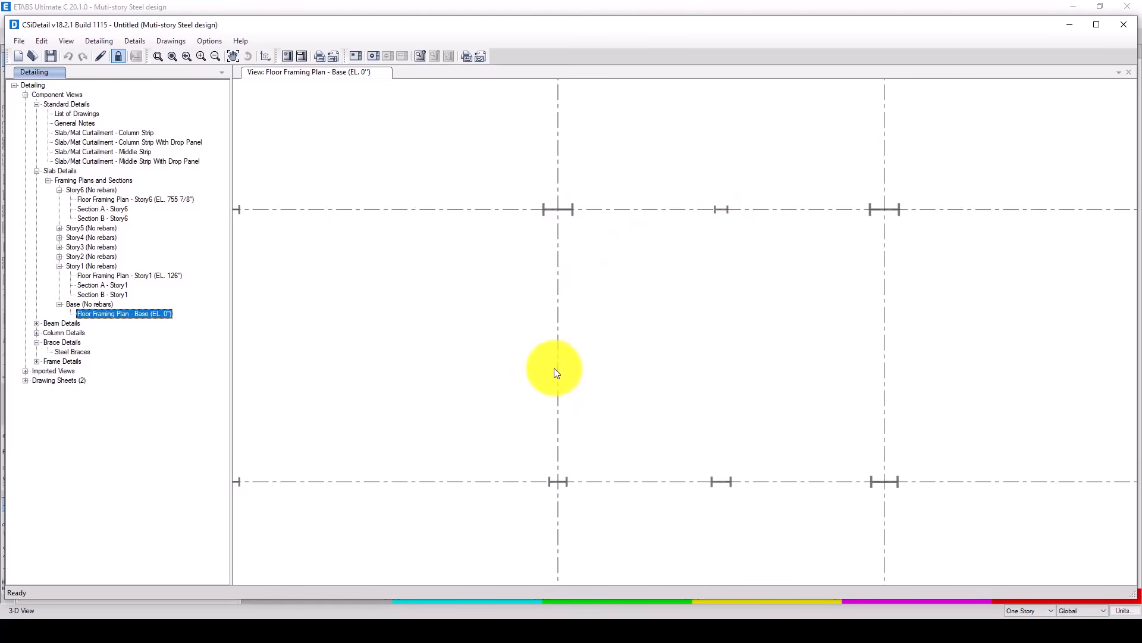
scroll(541, 360, "down", 1)
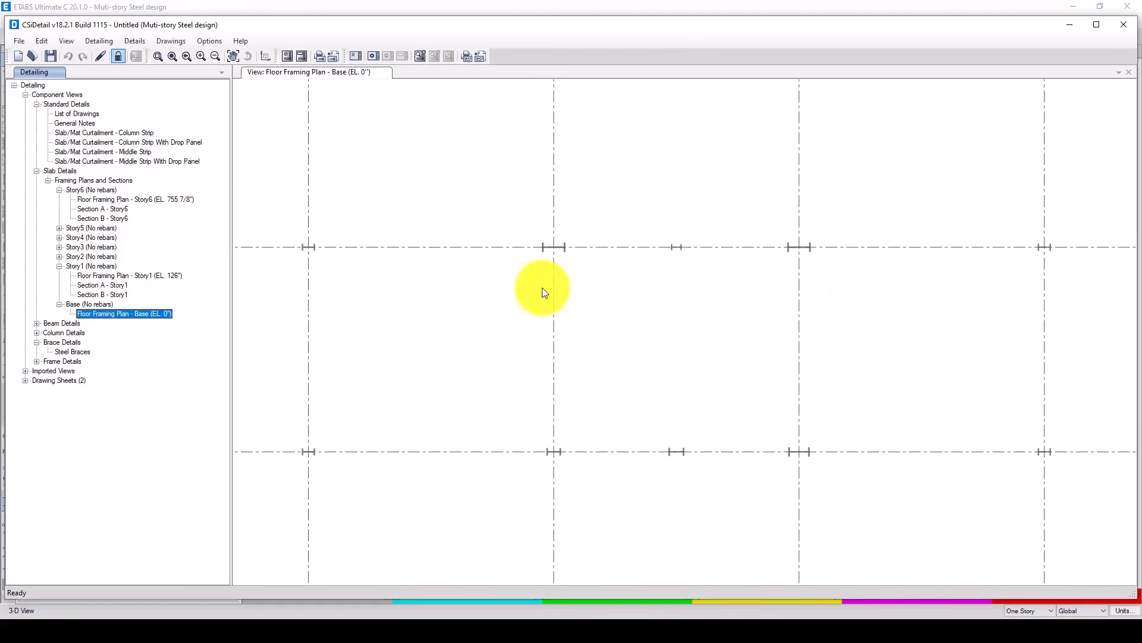
scroll(609, 357, "up", 1)
scroll(558, 426, "down", 3)
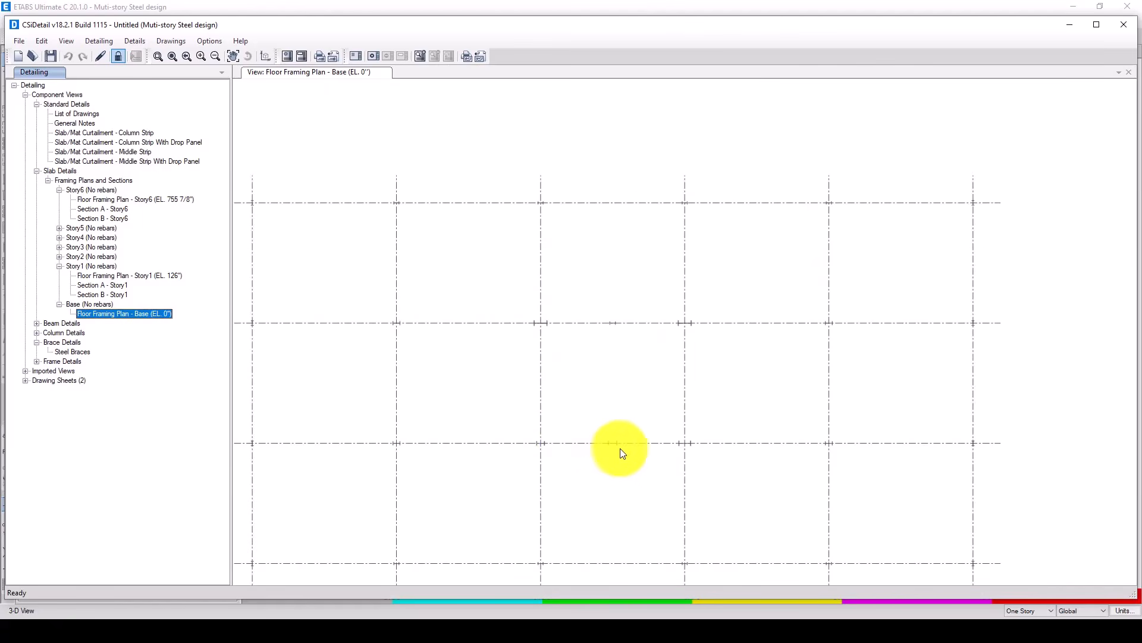
scroll(621, 452, "up", 1)
scroll(703, 451, "up", 1)
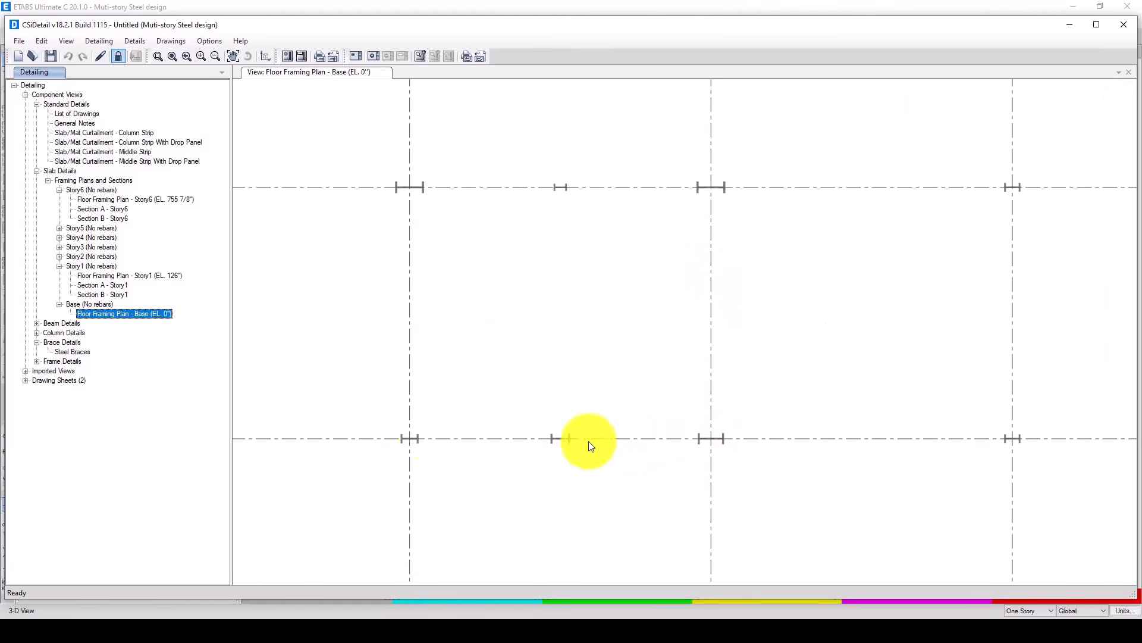
scroll(592, 310, "down", 1)
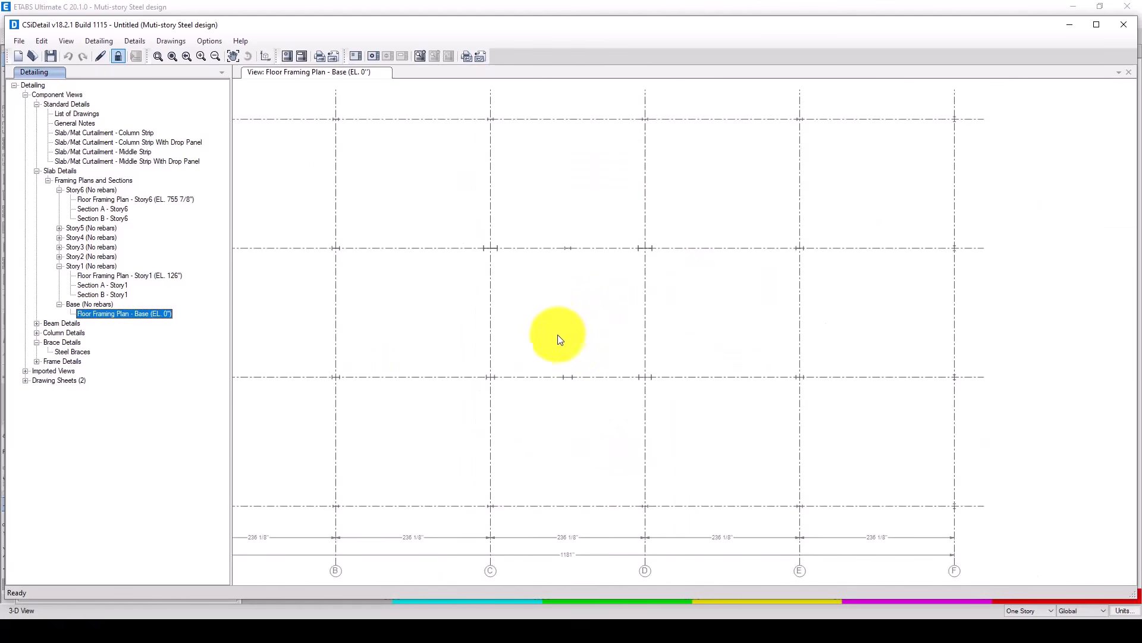
scroll(560, 322, "down", 1)
scroll(655, 250, "down", 1)
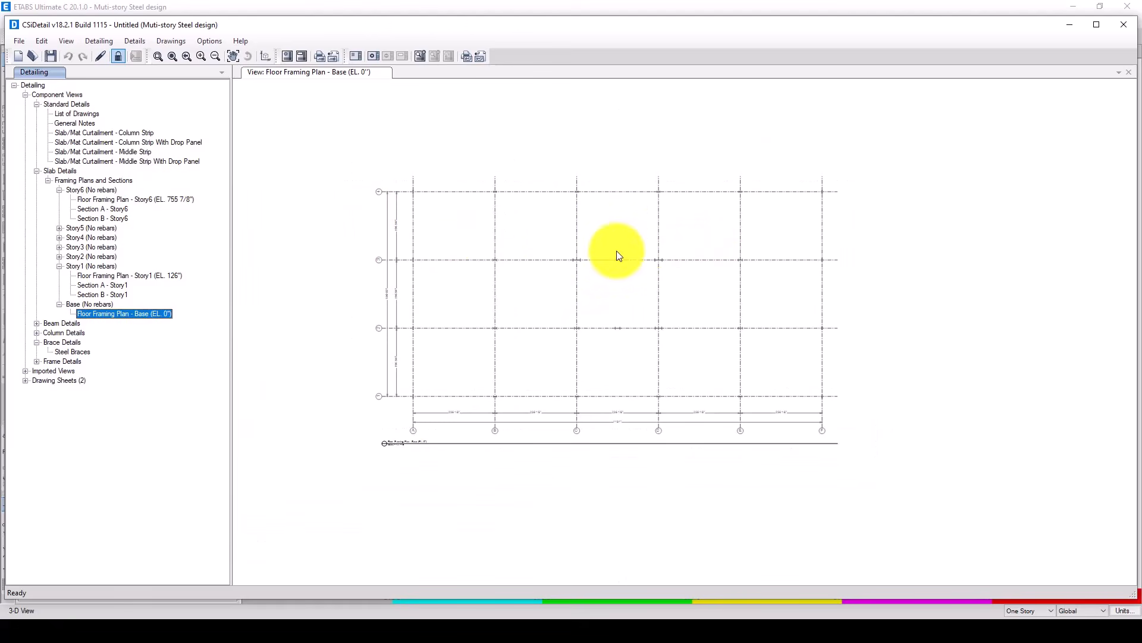
- List the contents of the drawing sheets and view the List of Drawings sheet
left_click(26, 380)
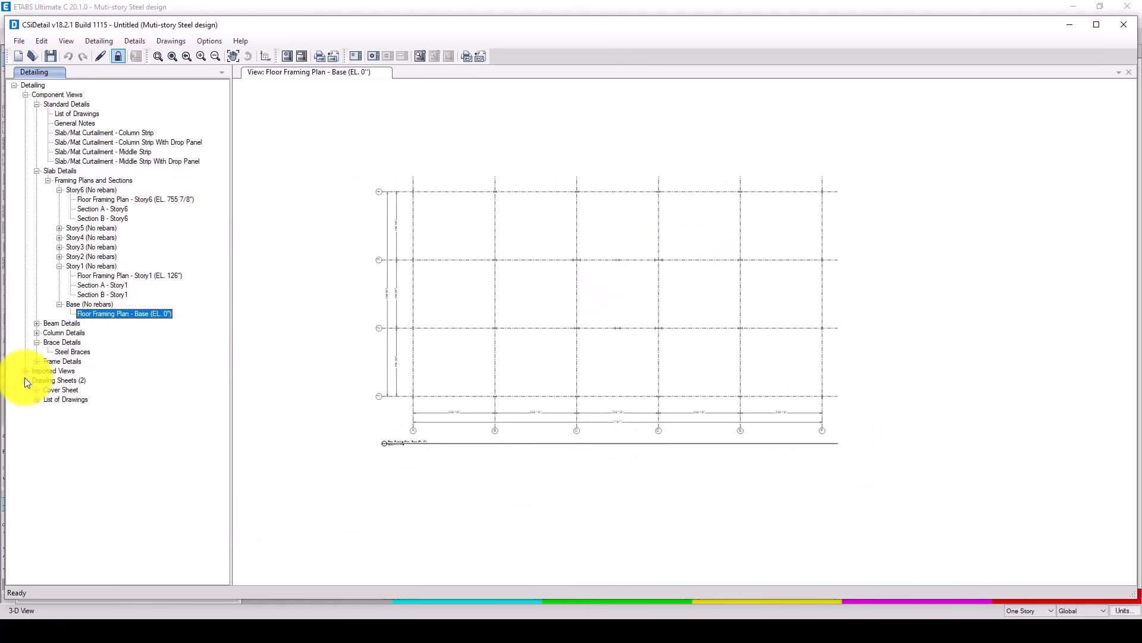
left_click(36, 409)
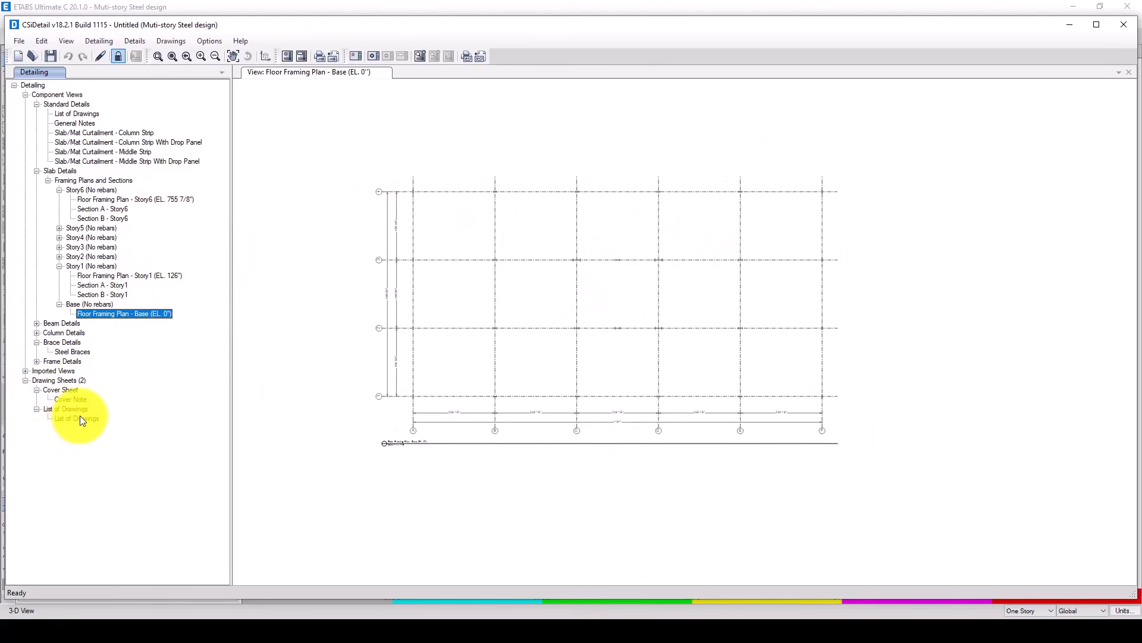
left_click(77, 418)
scroll(439, 179, "down", 1)
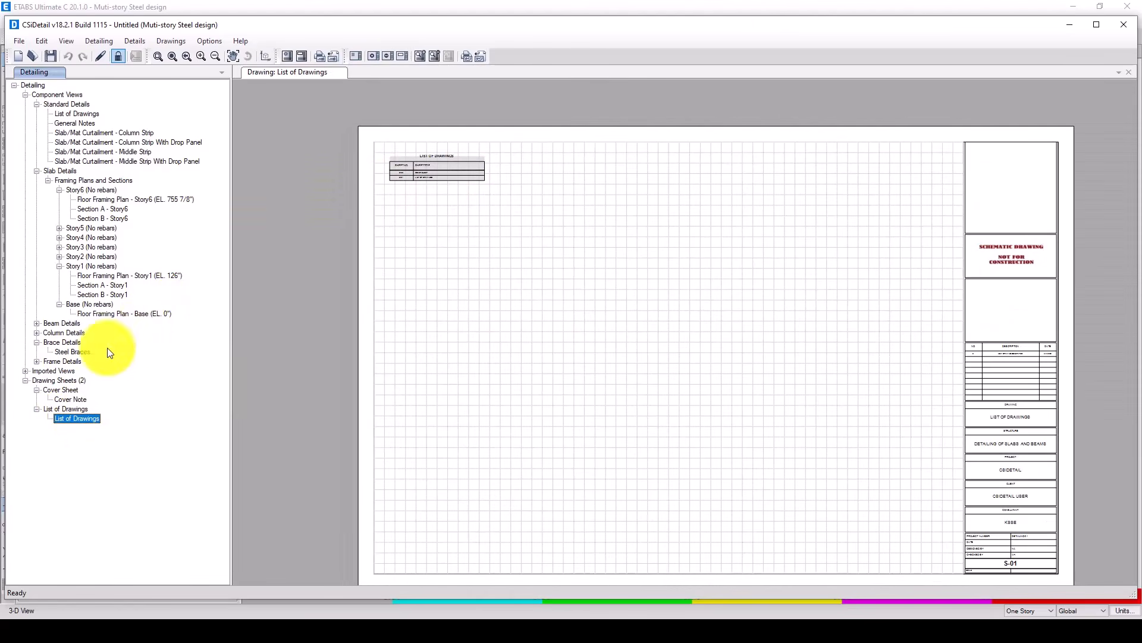
- List the imported views and the frame details, and view the Frame Layout - Base plan
left_click(25, 371)
left_click(49, 380)
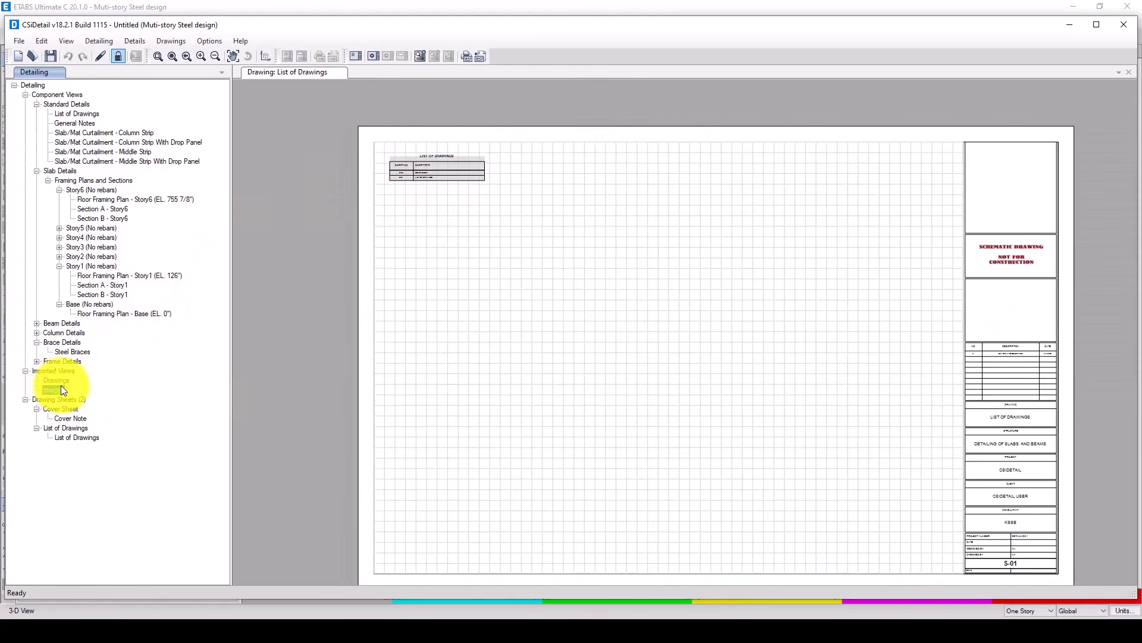
left_click(37, 361)
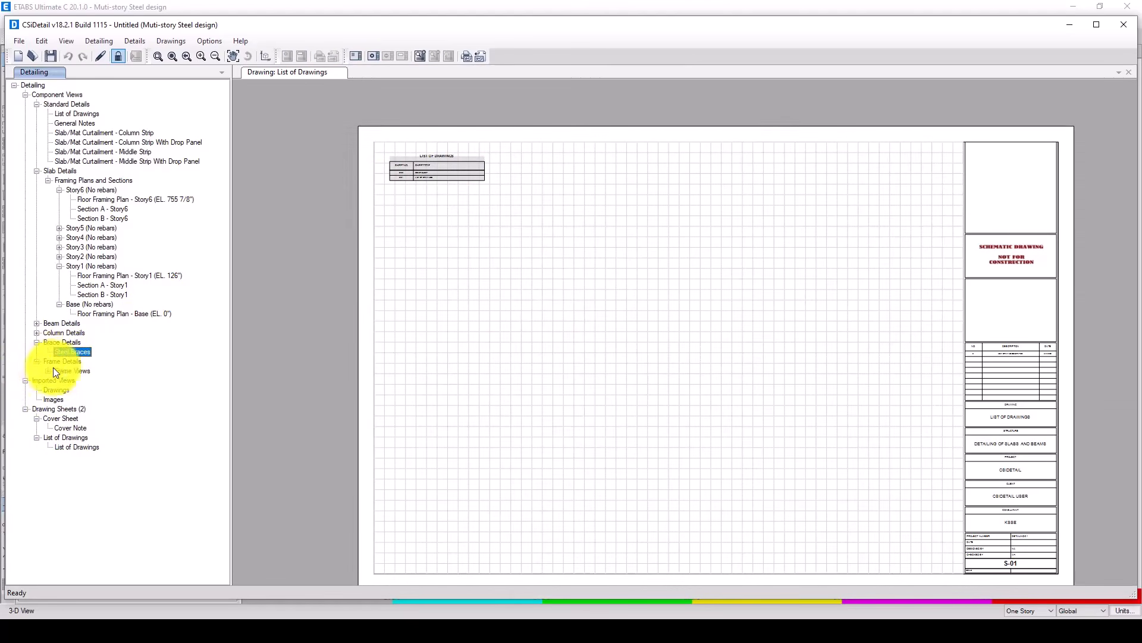
left_click(49, 371)
left_click(59, 380)
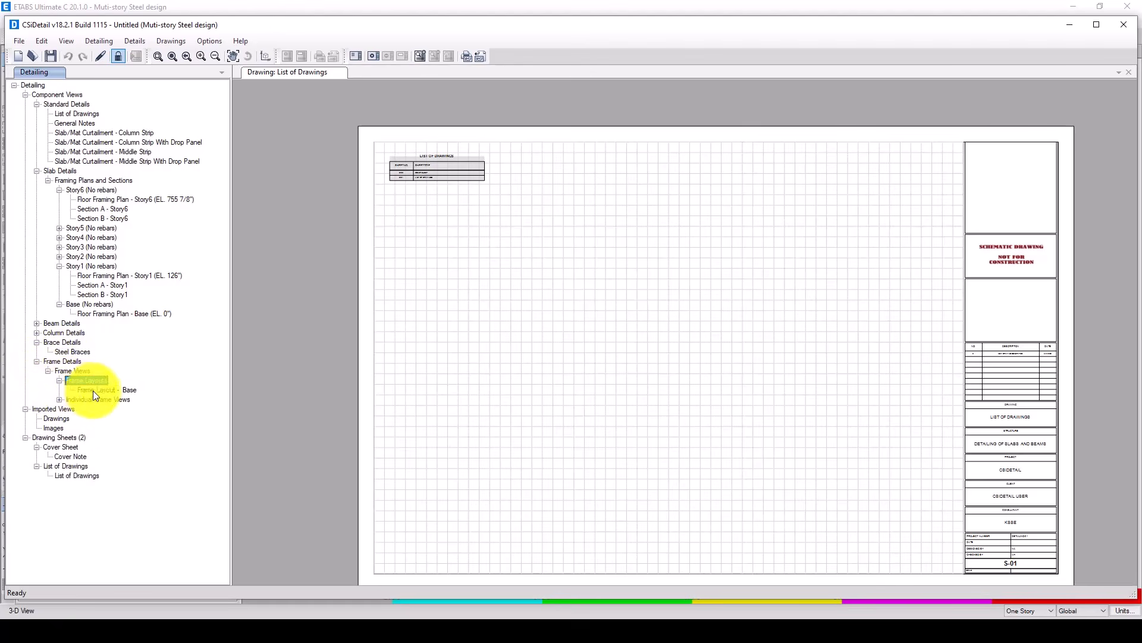
double_click(92, 390)
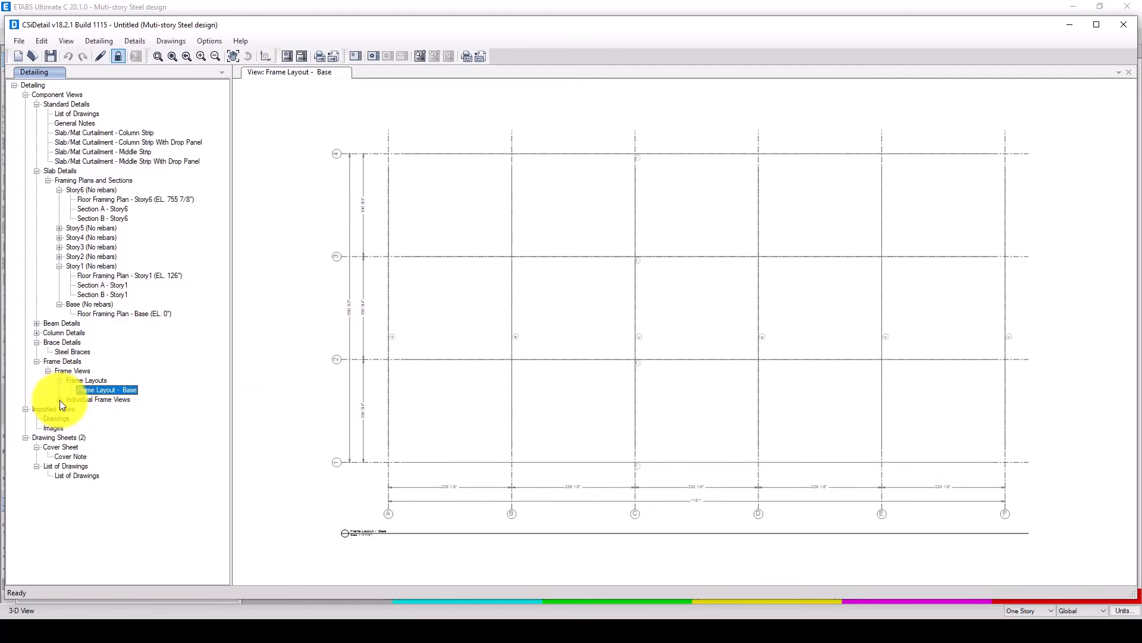
- List the individual frame views and inspect the beam and column marks of the A:Elevation frame
left_click(59, 399)
double_click(90, 410)
scroll(825, 291, "up", 4)
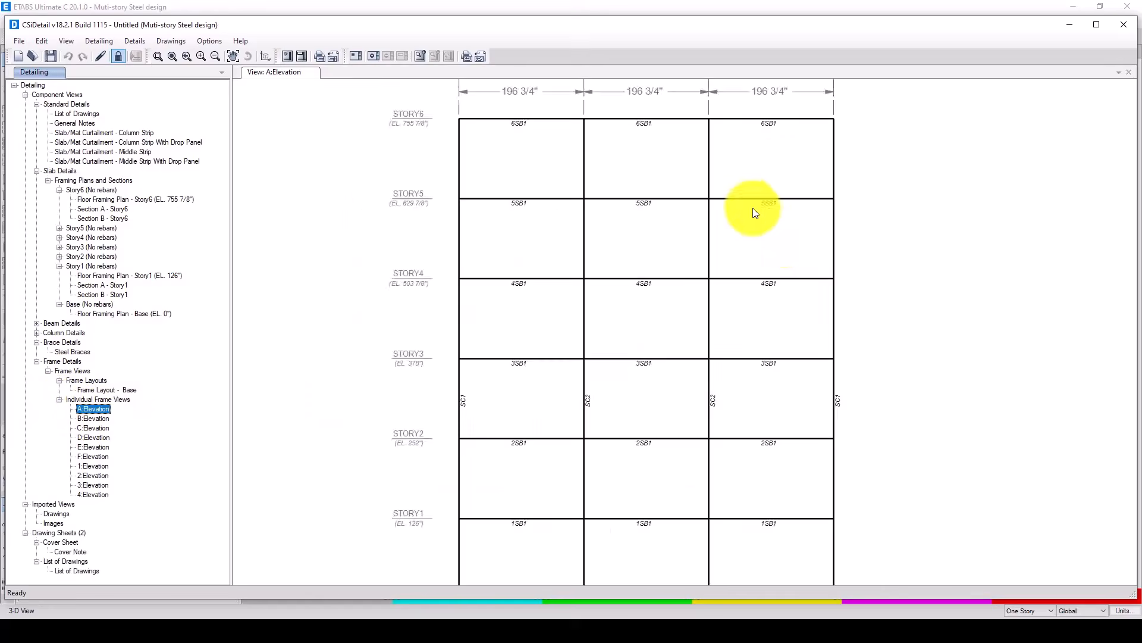
scroll(774, 238, "down", 2)
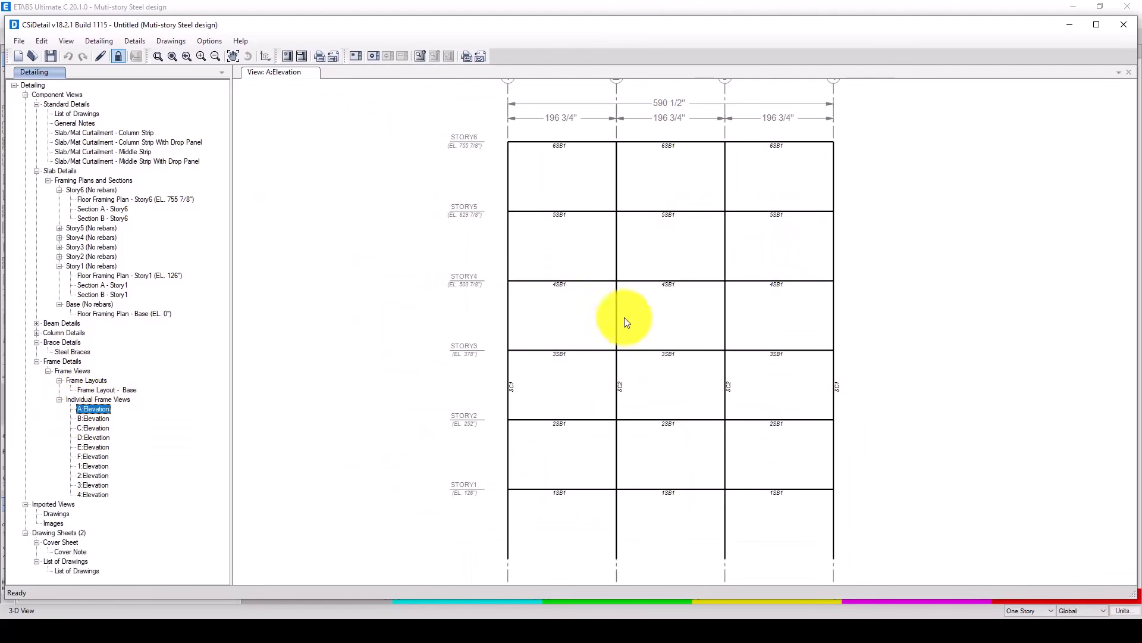
scroll(613, 316, "down", 1)
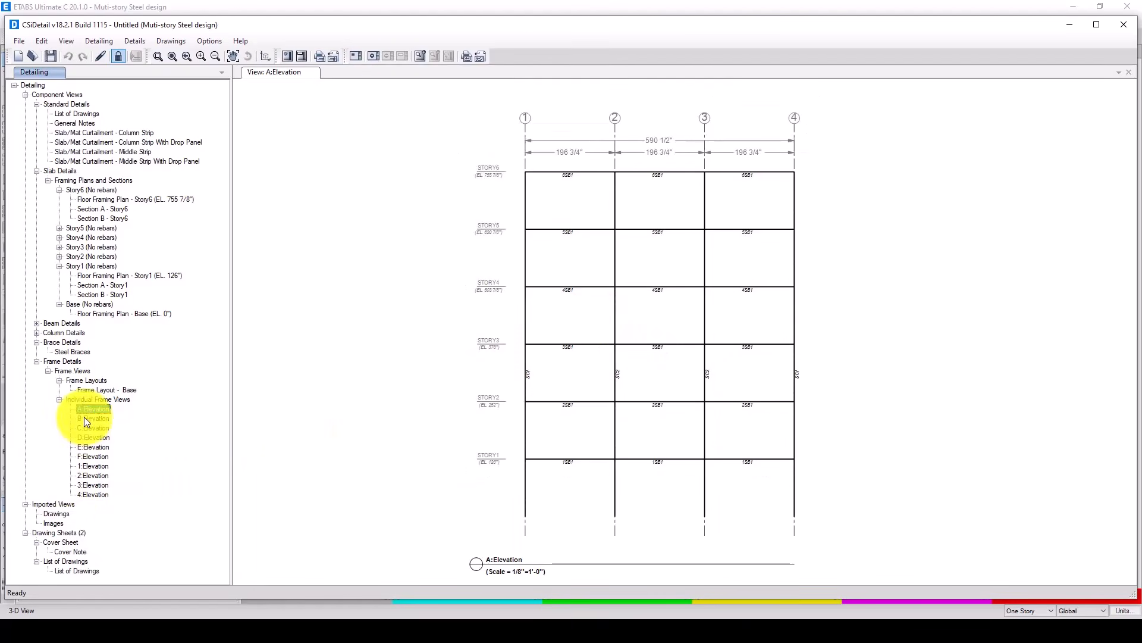
- Browse the individual frame elevations on grid lines B, 1, F and E
left_click(84, 418)
left_click(89, 466)
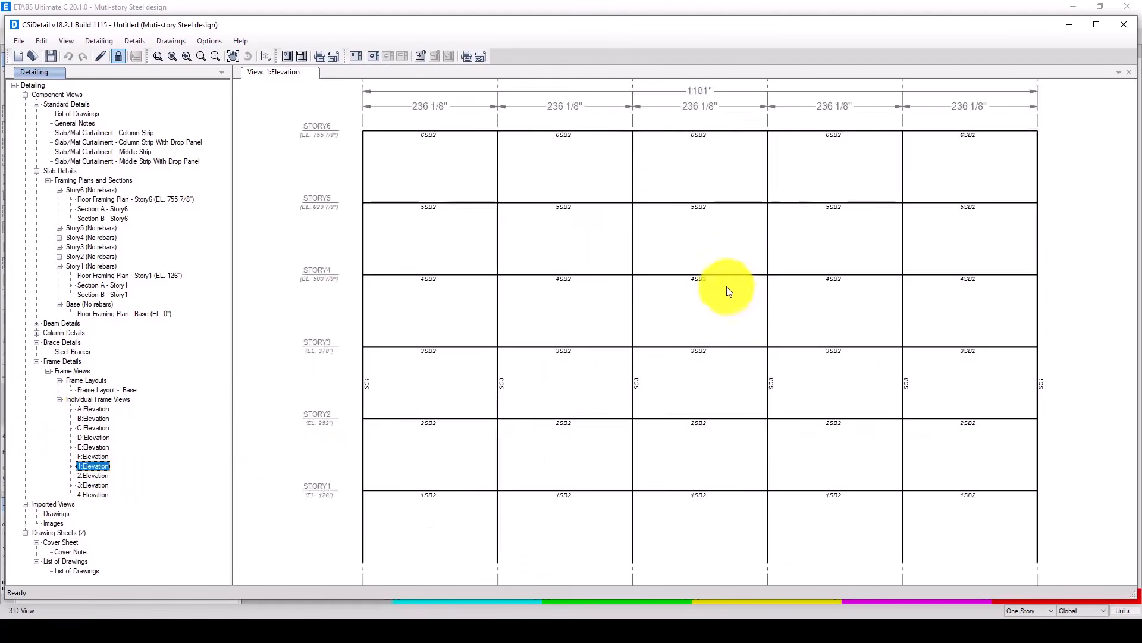
left_click(93, 456)
left_click(93, 446)
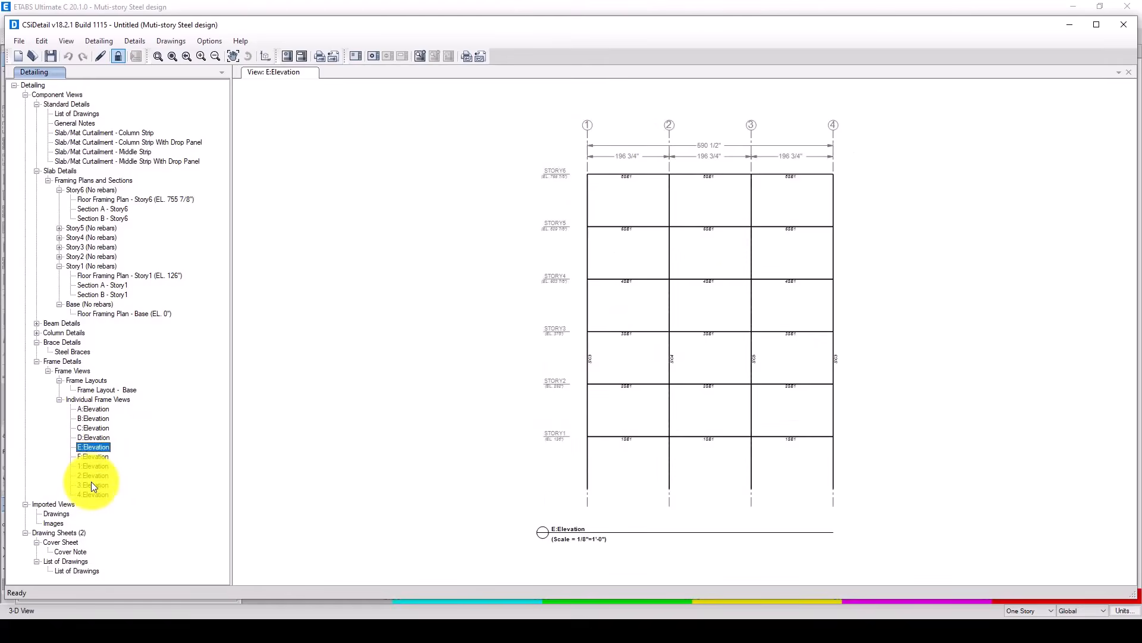
- View the 3:Elevation frame and inspect the brace marks in the bay between grid lines C and D
left_click(91, 481)
scroll(707, 409, "up", 3)
scroll(759, 389, "down", 5)
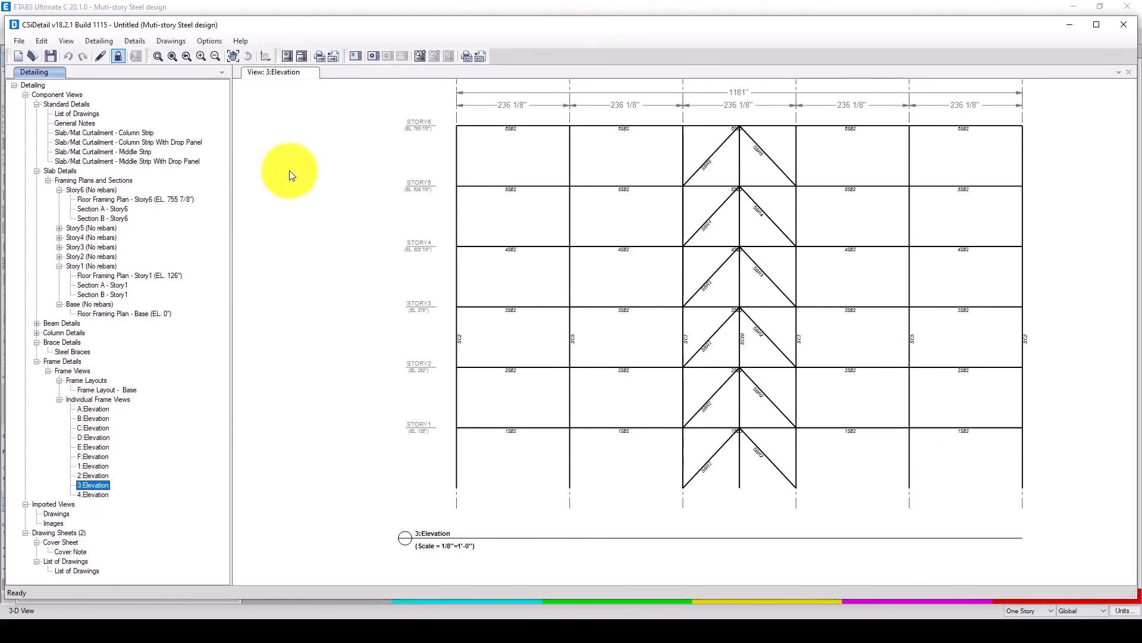
- Check the file format and target directory options for exporting the 3:Elevation view, without exporting it
right_click(581, 204)
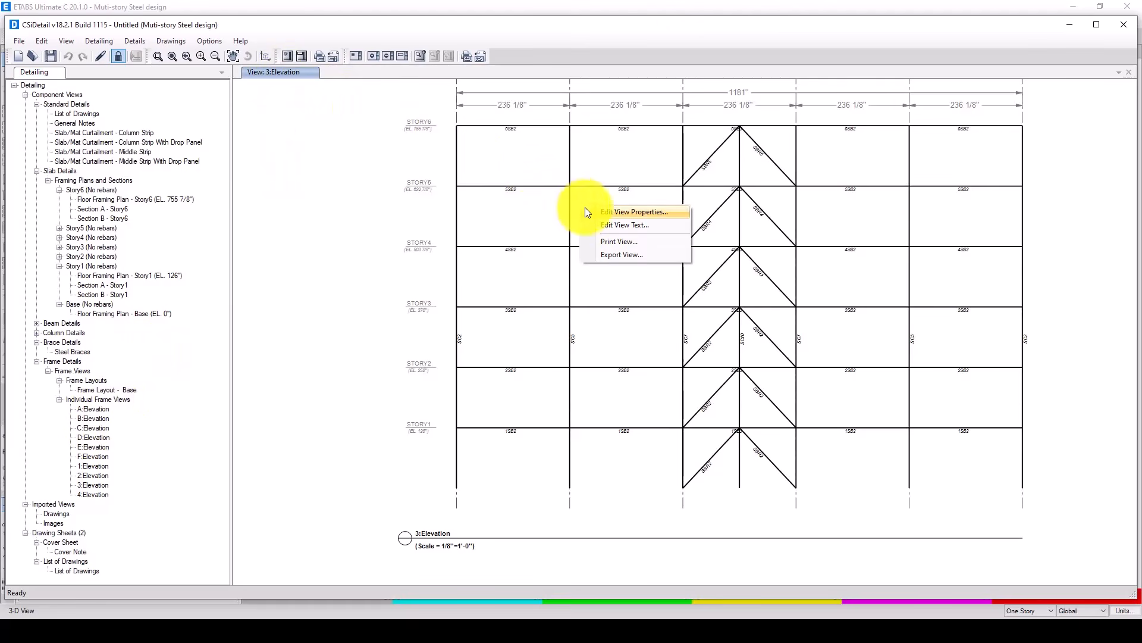
left_click(617, 255)
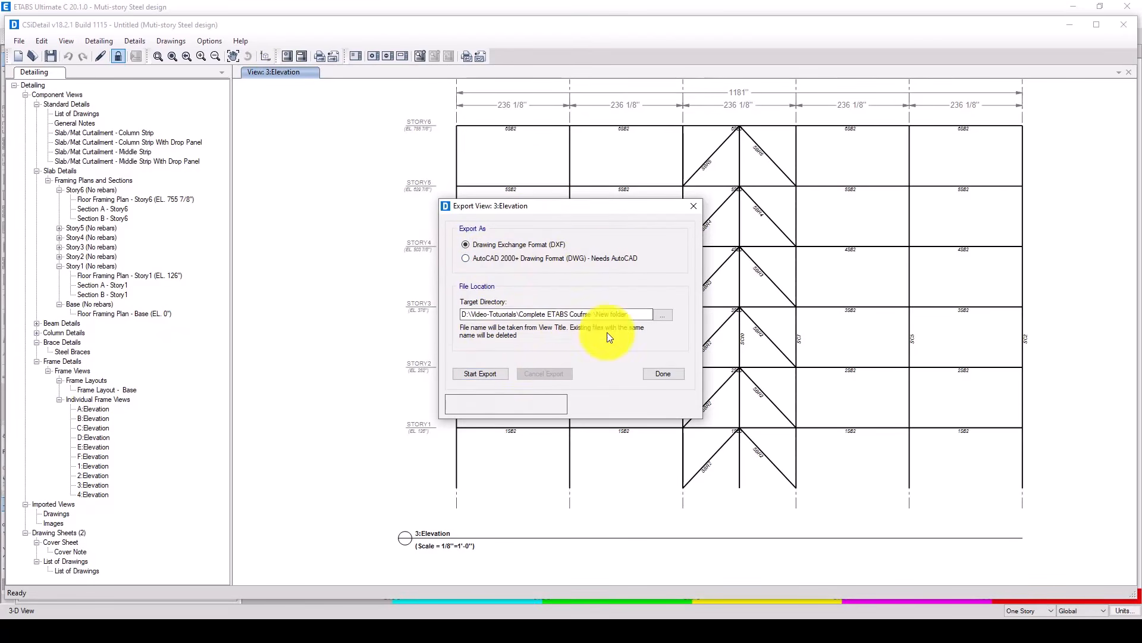
left_click(693, 206)
scroll(535, 172, "up", 1)
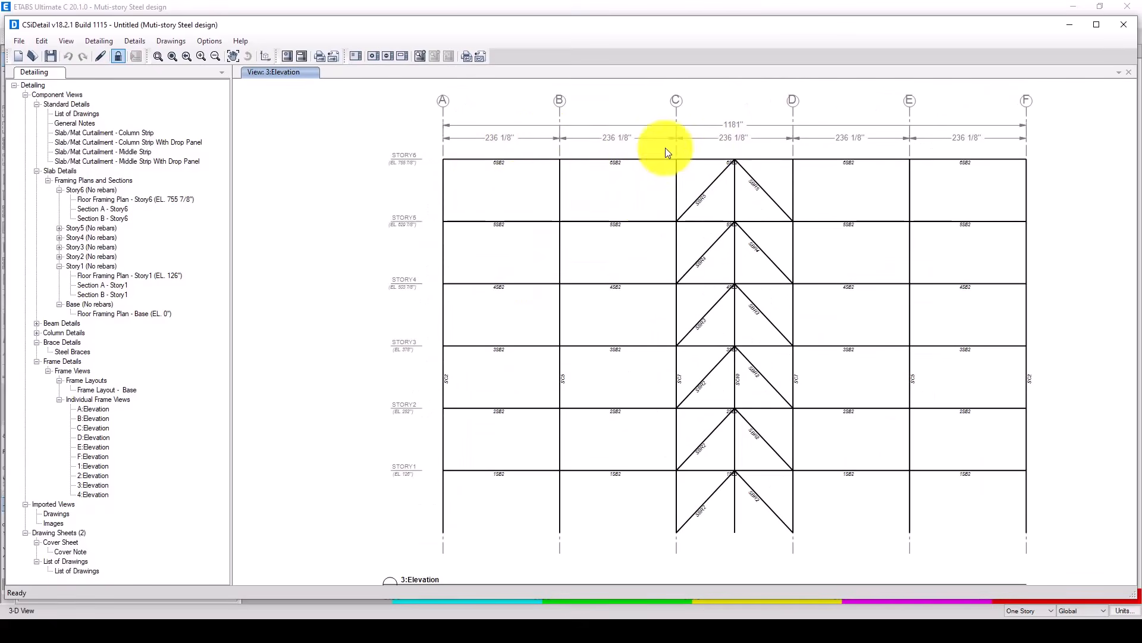
scroll(482, 229, "down", 1)
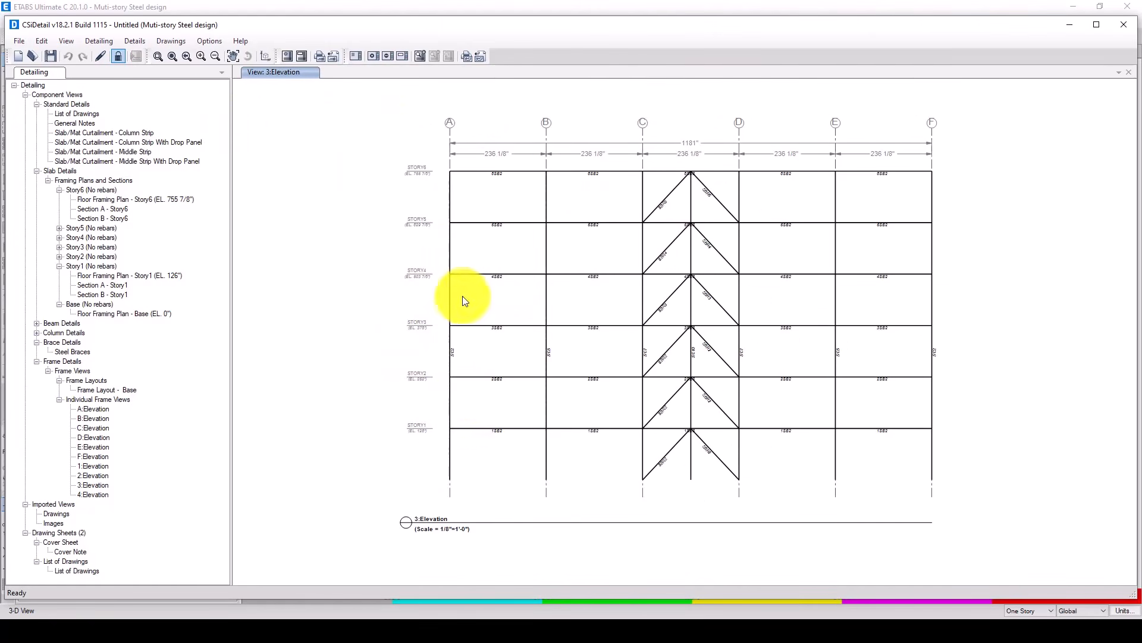
- Close CSiDetail and save its drawings as Muti-story Steel design.drg in New folder
left_click(1124, 24)
left_click(537, 355)
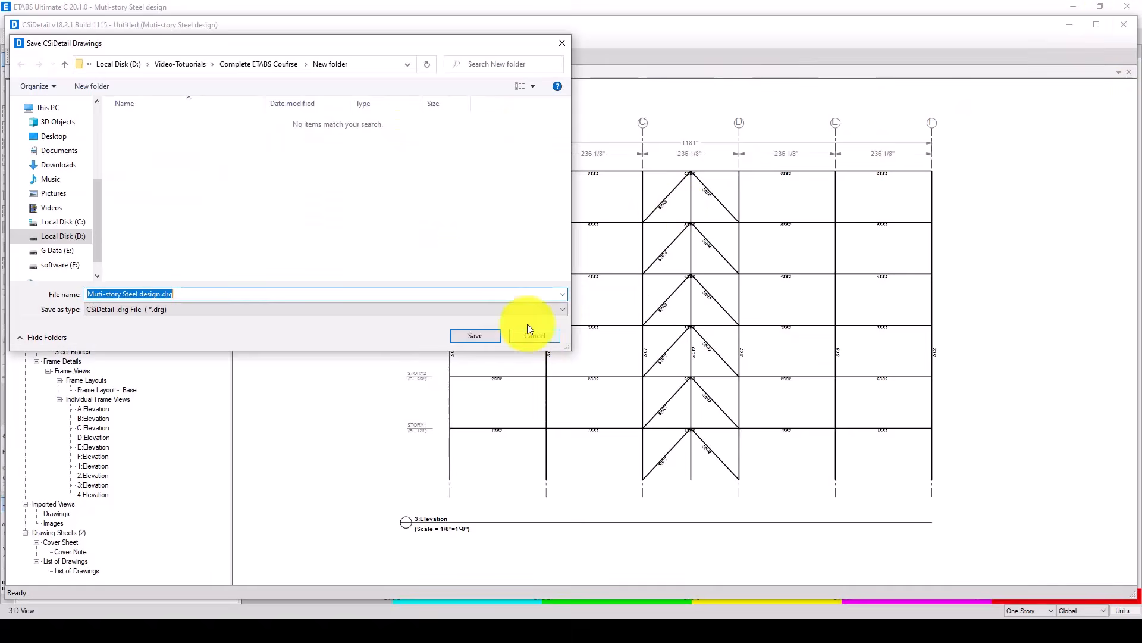
left_click(463, 335)
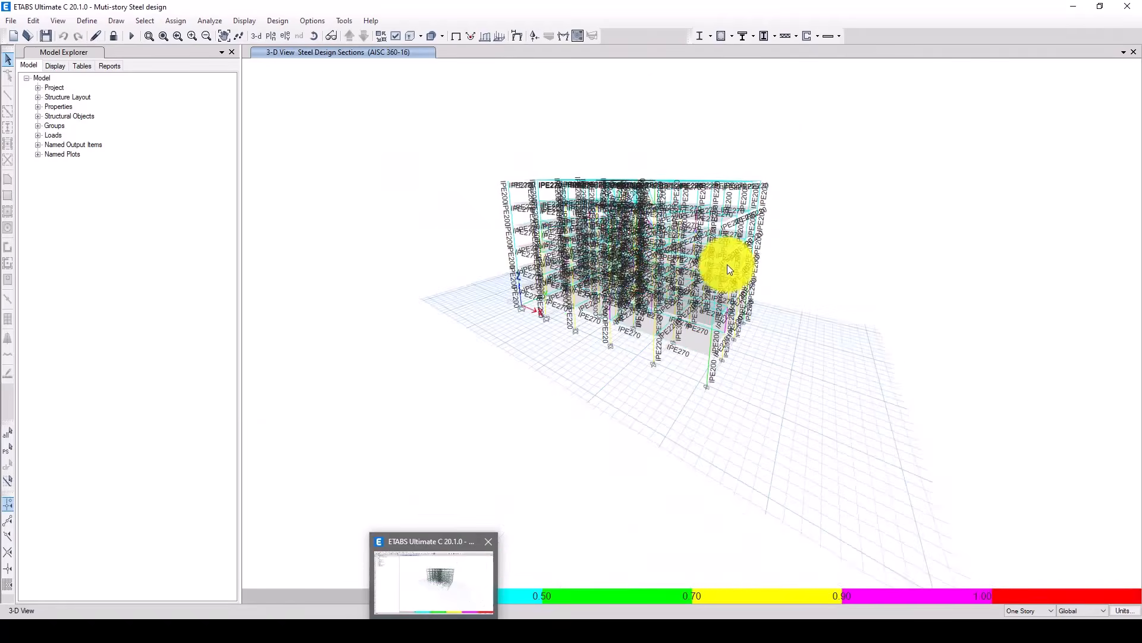
- Restore the default 3D view of the steel frame and examine the design section labels on its members
scroll(553, 308, "up", 3)
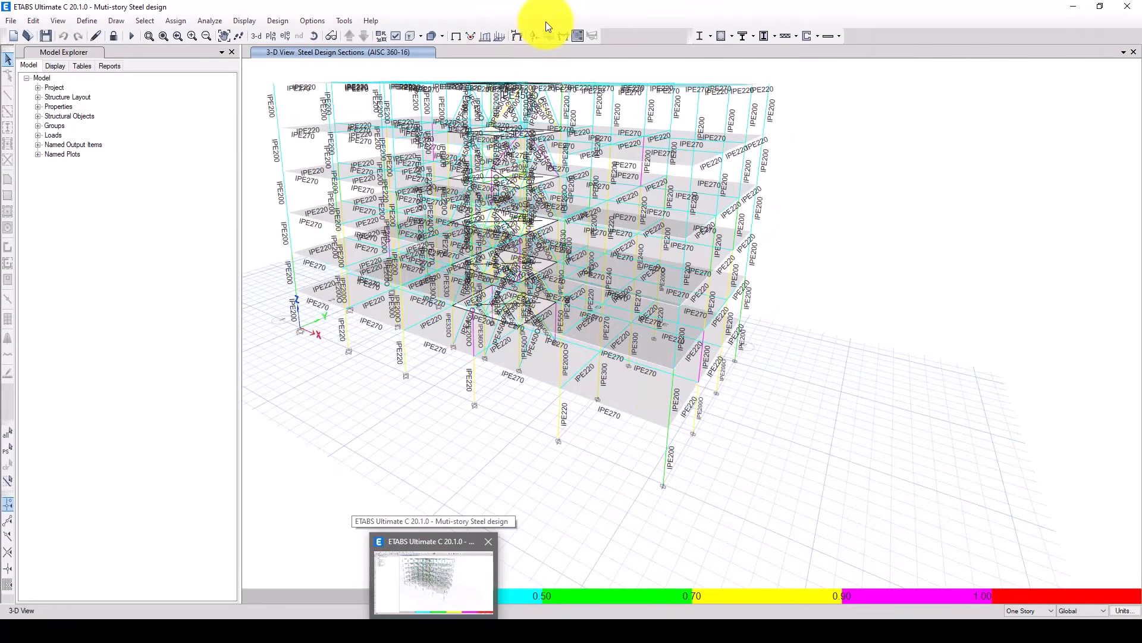
left_click(256, 36)
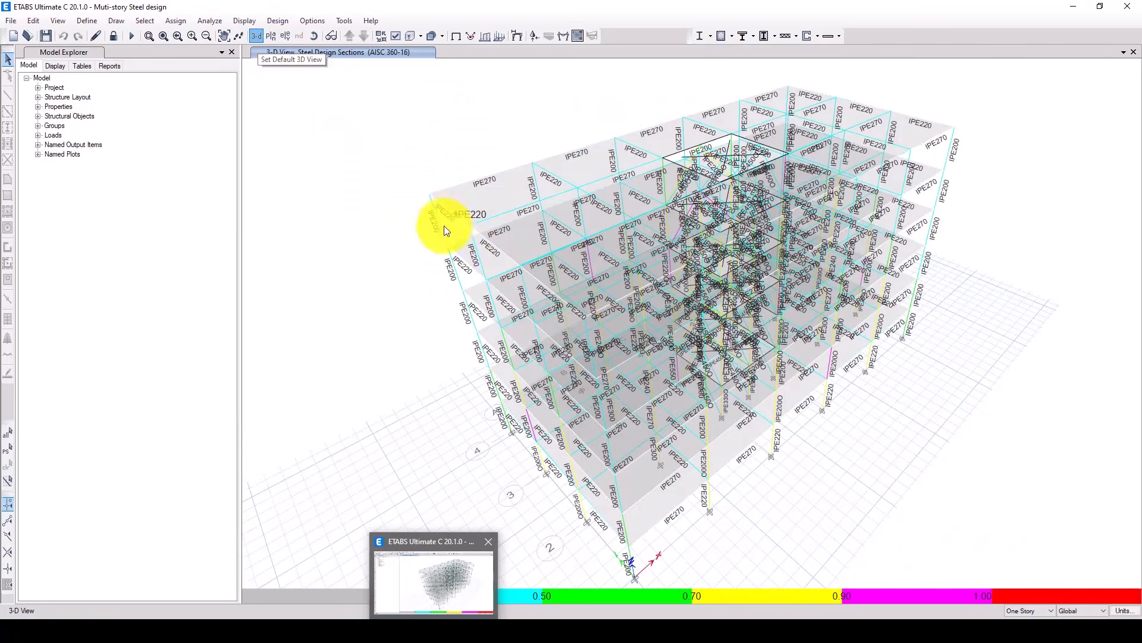
scroll(444, 226, "up", 4)
scroll(422, 205, "down", 3)
scroll(431, 214, "up", 3)
scroll(398, 255, "down", 4)
scroll(552, 406, "up", 2)
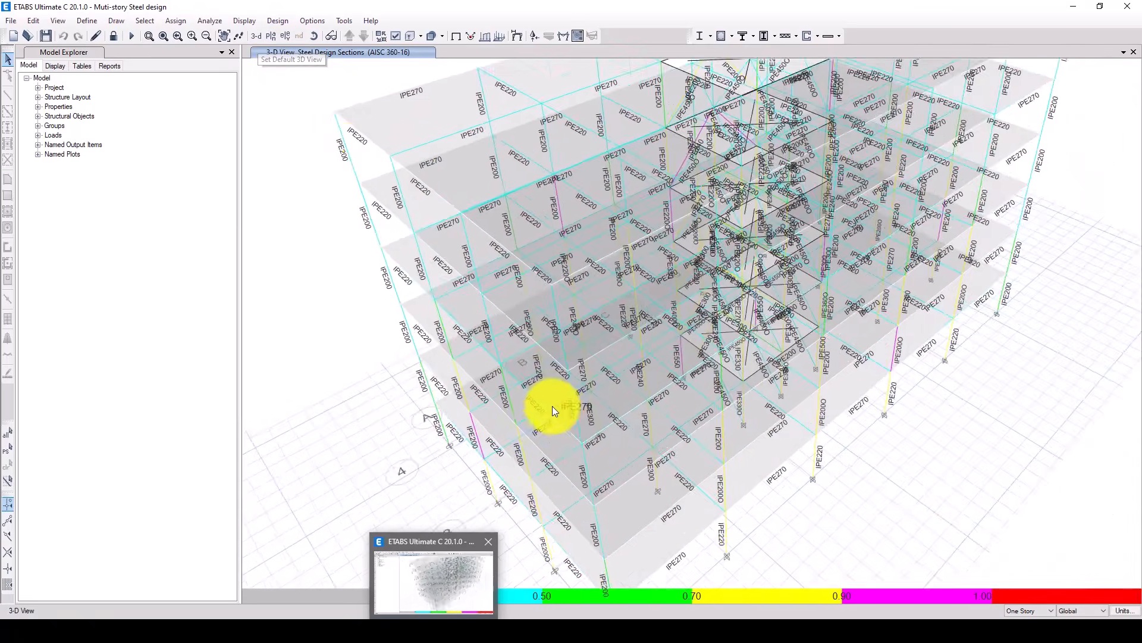
scroll(552, 406, "up", 3)
scroll(357, 286, "down", 4)
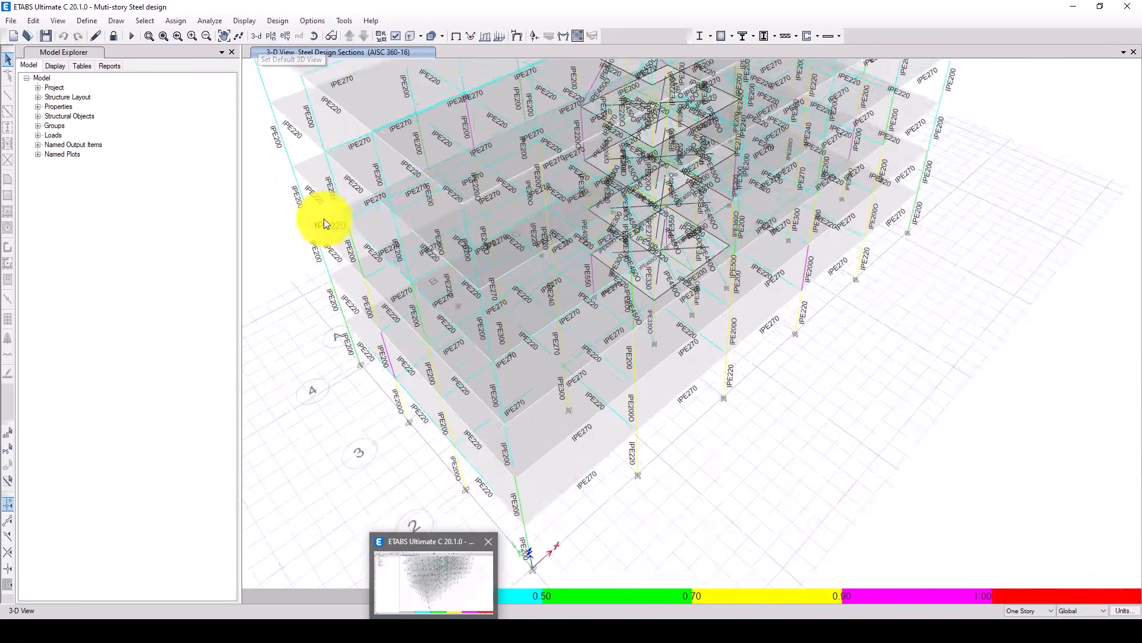
- Examine the corner column at the model origin near grid line 1 and the member sections around it
scroll(433, 416, "down", 3)
scroll(391, 334, "up", 3)
scroll(331, 276, "up", 3)
scroll(409, 358, "up", 2)
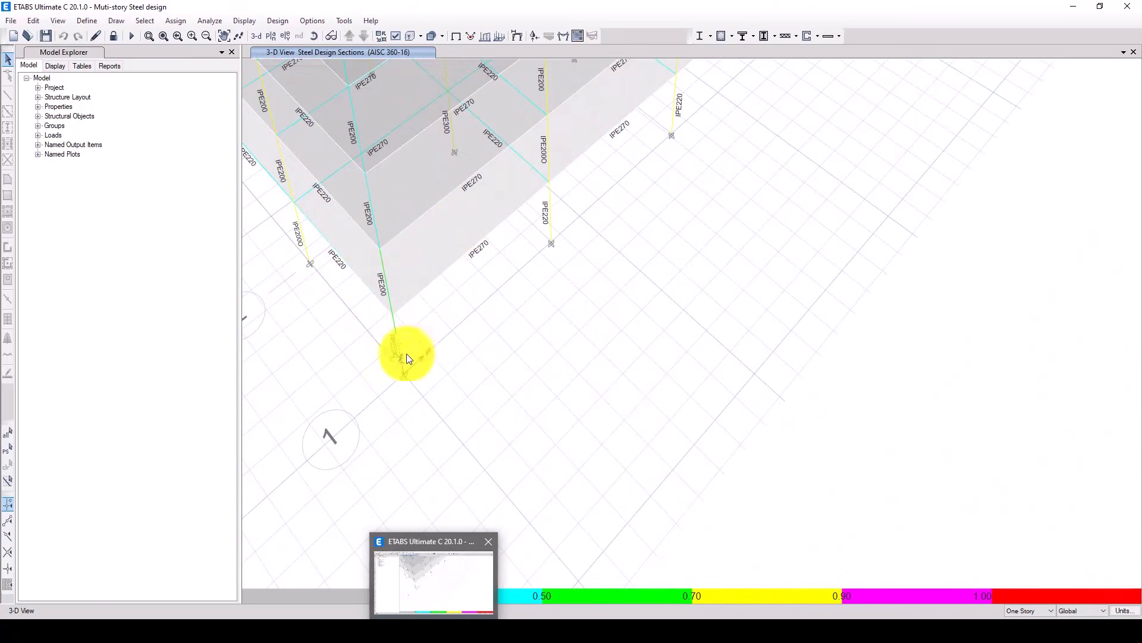
scroll(409, 358, "up", 3)
scroll(474, 399, "down", 5)
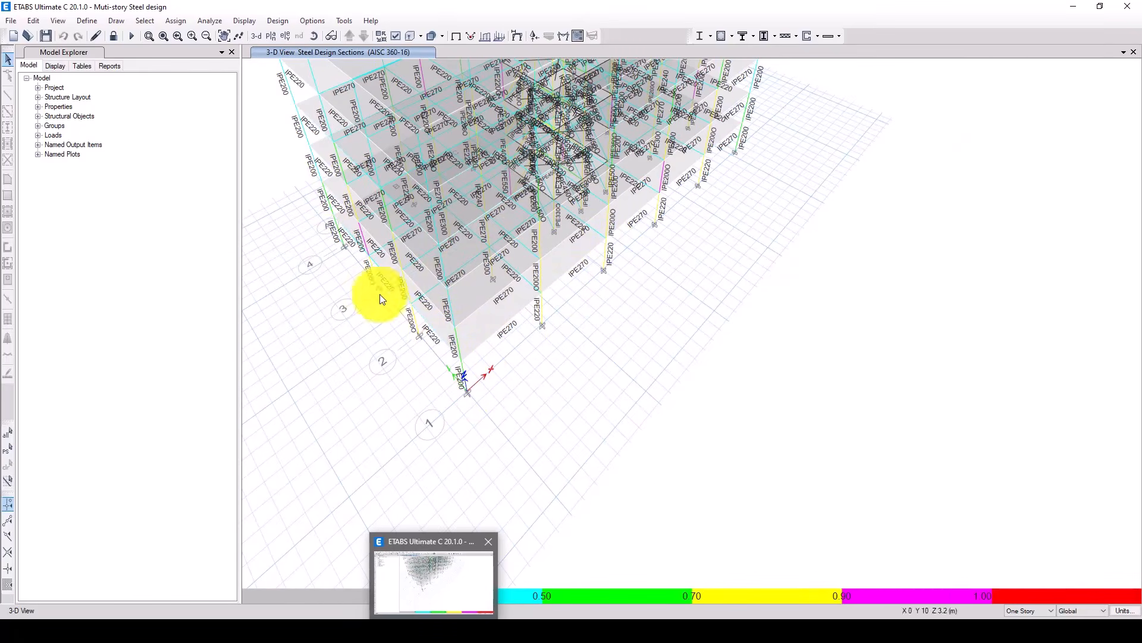
scroll(591, 366, "down", 5)
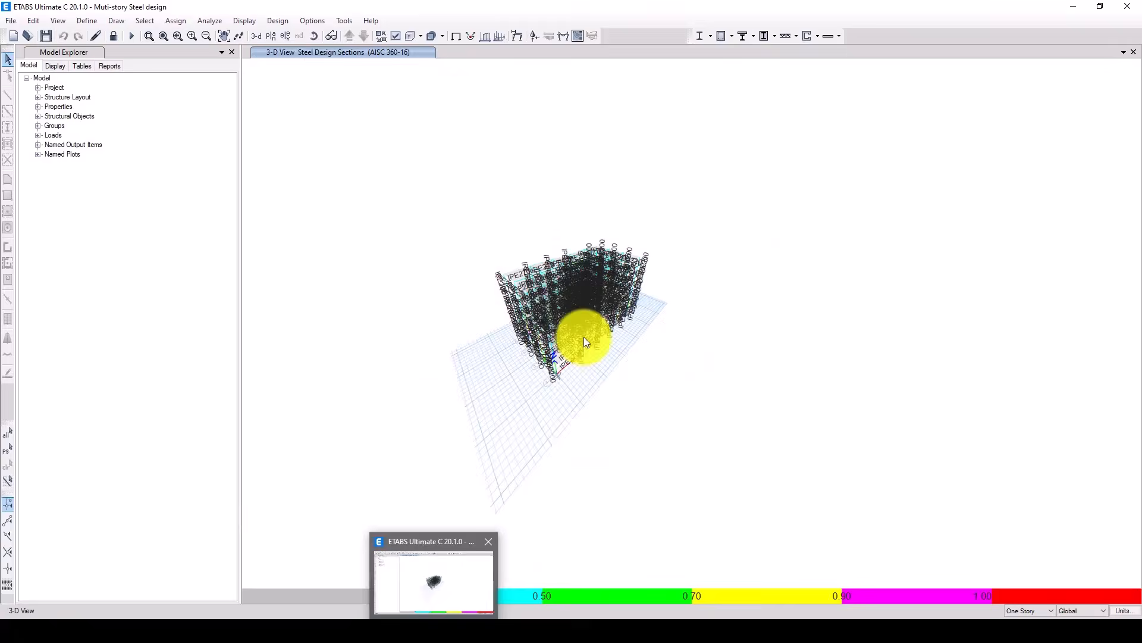
scroll(583, 333, "up", 5)
scroll(582, 320, "down", 1)
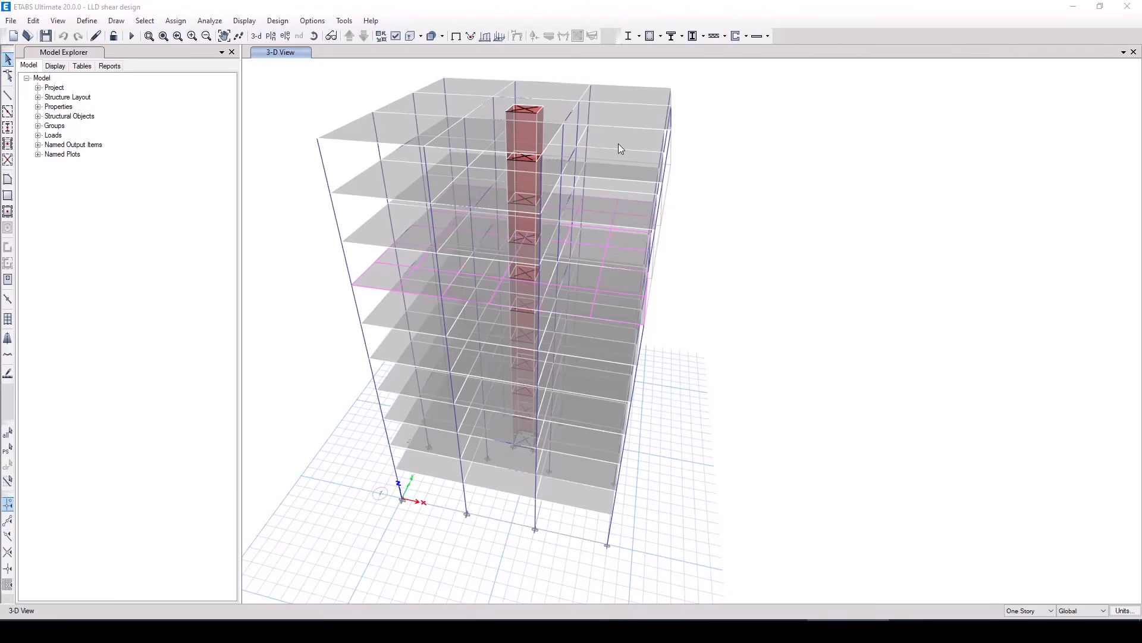
right_click(654, 450)
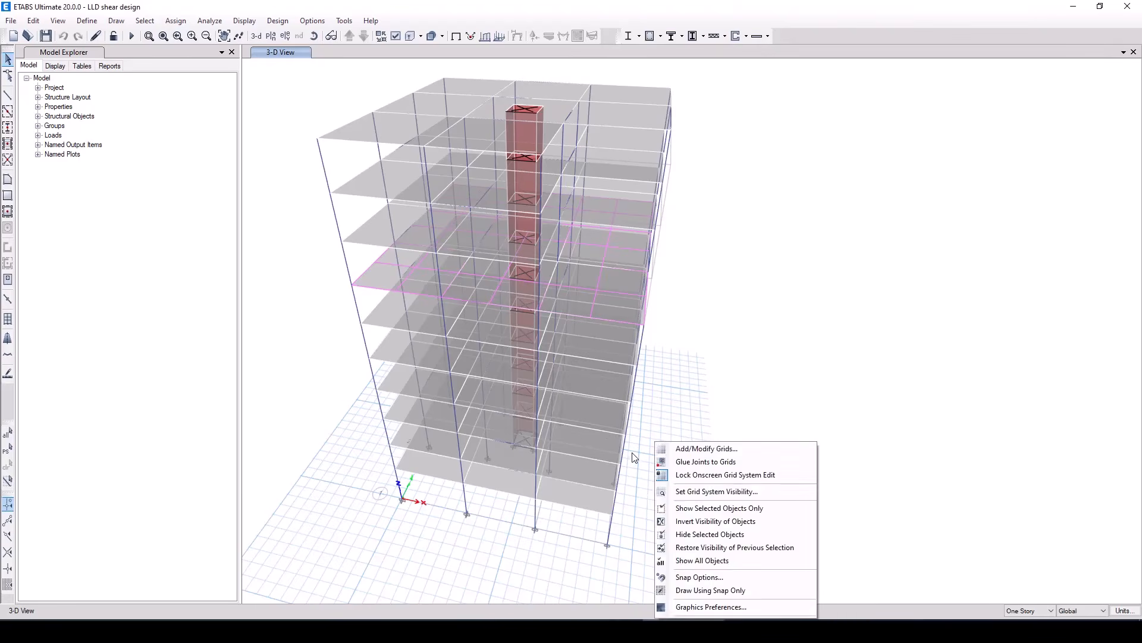
left_click(699, 391)
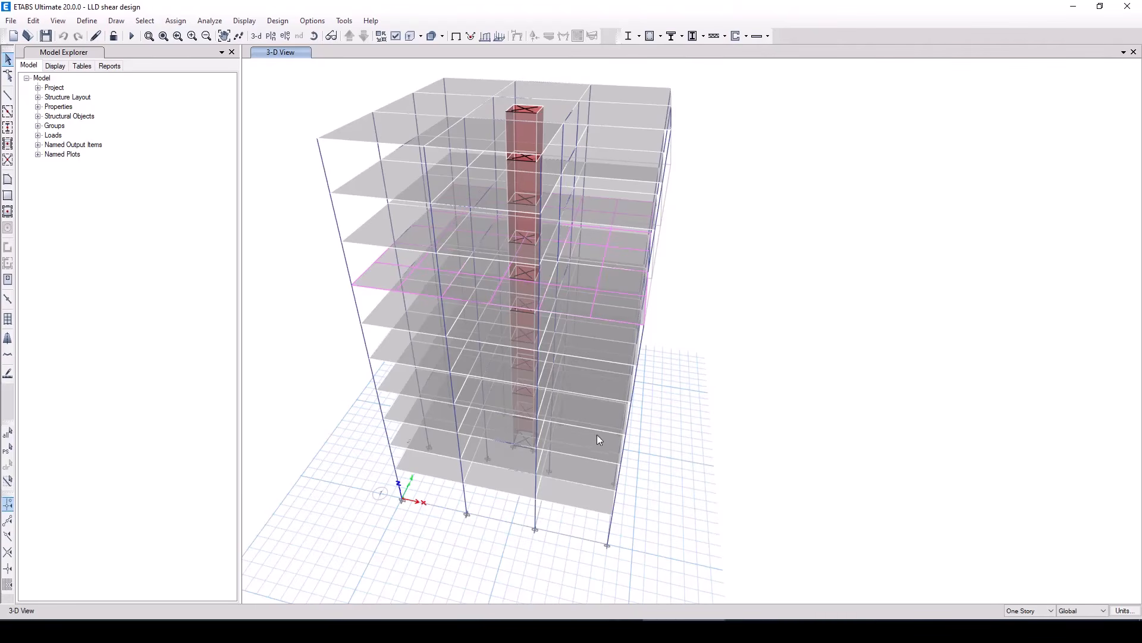
mouse_move(594, 438)
middle_mouse_down("shift")
mouse_move(467, 382)
mouse_move(488, 477)
mouse_move(530, 476)
mouse_move(564, 434)
mouse_move(634, 387)
mouse_move(605, 445)
mouse_move(579, 463)
mouse_move(569, 427)
mouse_move(594, 408)
mouse_move(717, 398)
mouse_move(609, 423)
middle_mouse_up("shift")
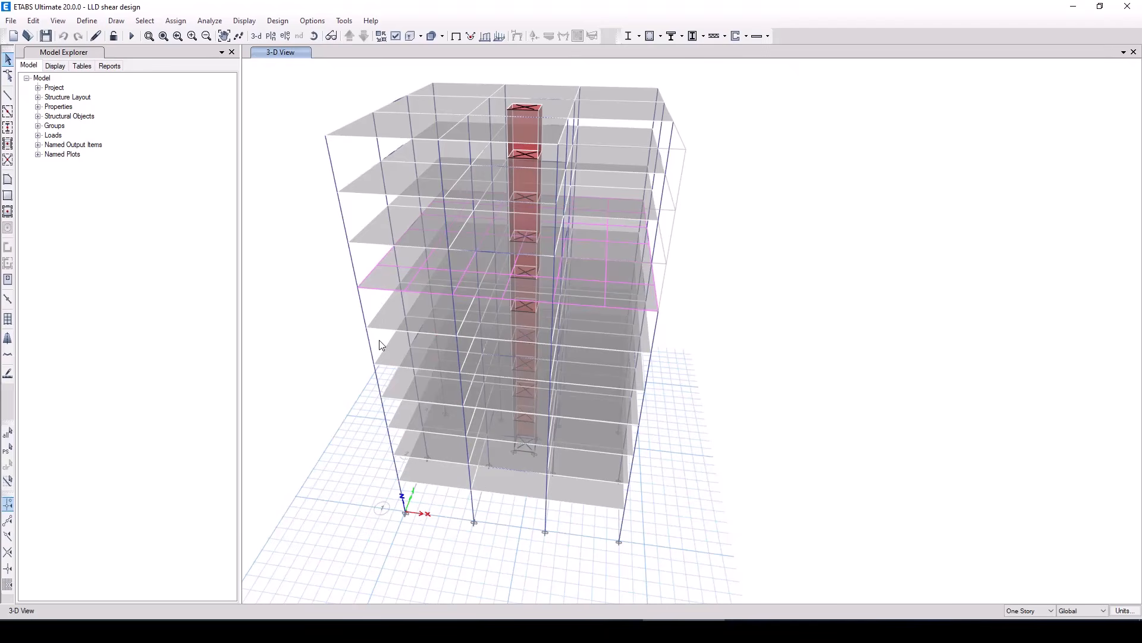
- Set mass source MsSrc1 to use specified load patterns only, excluding element self mass and additional mass
left_click(88, 21)
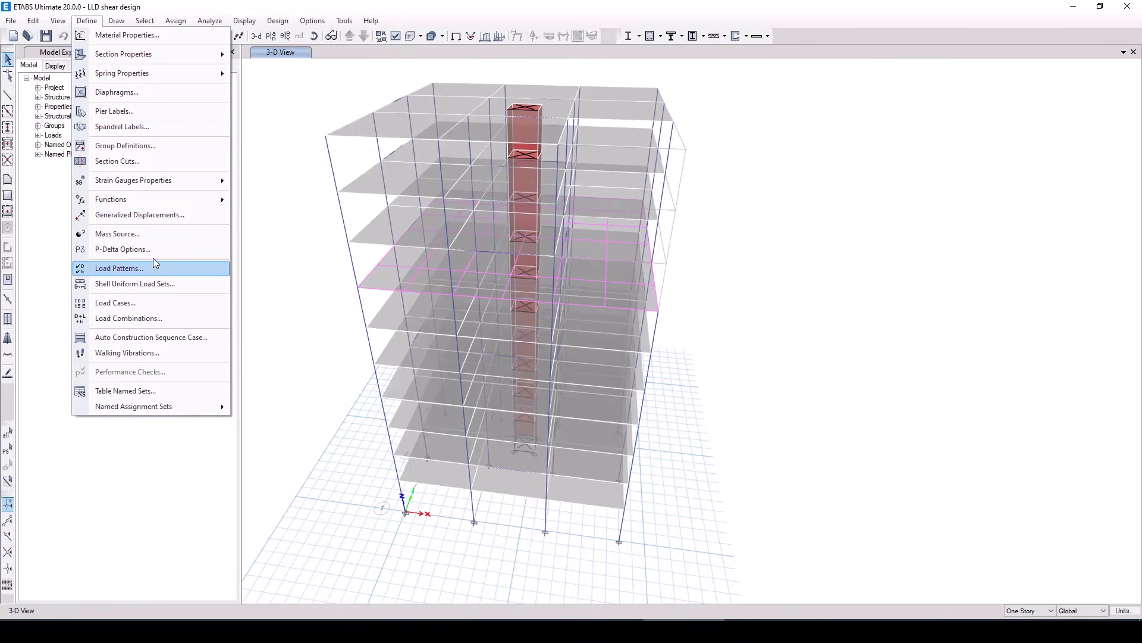
left_click(152, 234)
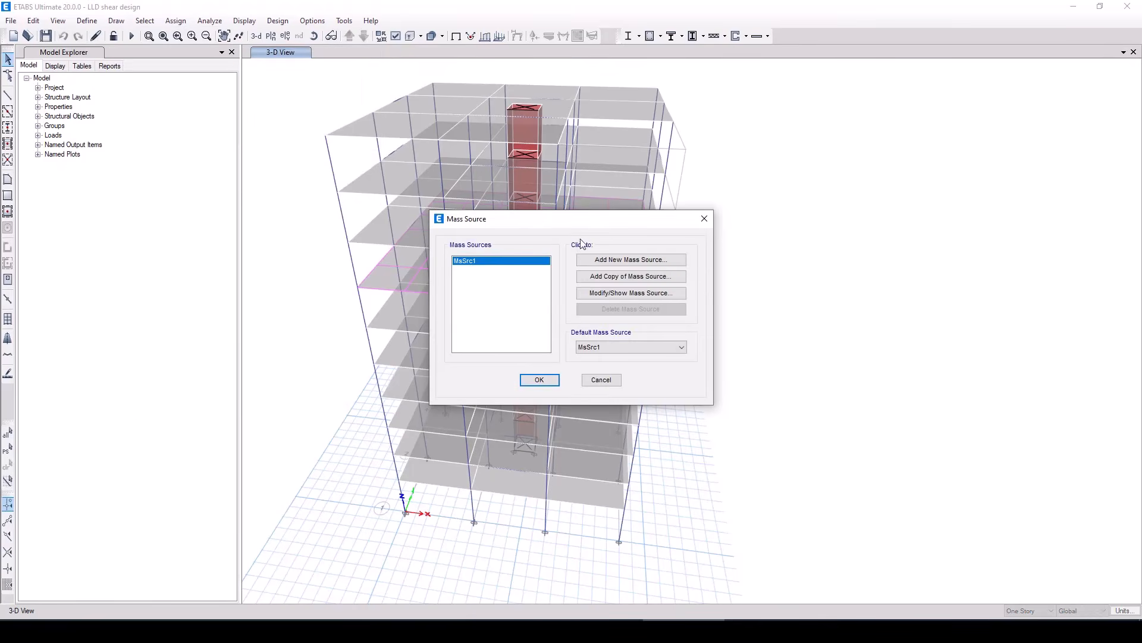
left_click_drag(588, 225, 292, 269)
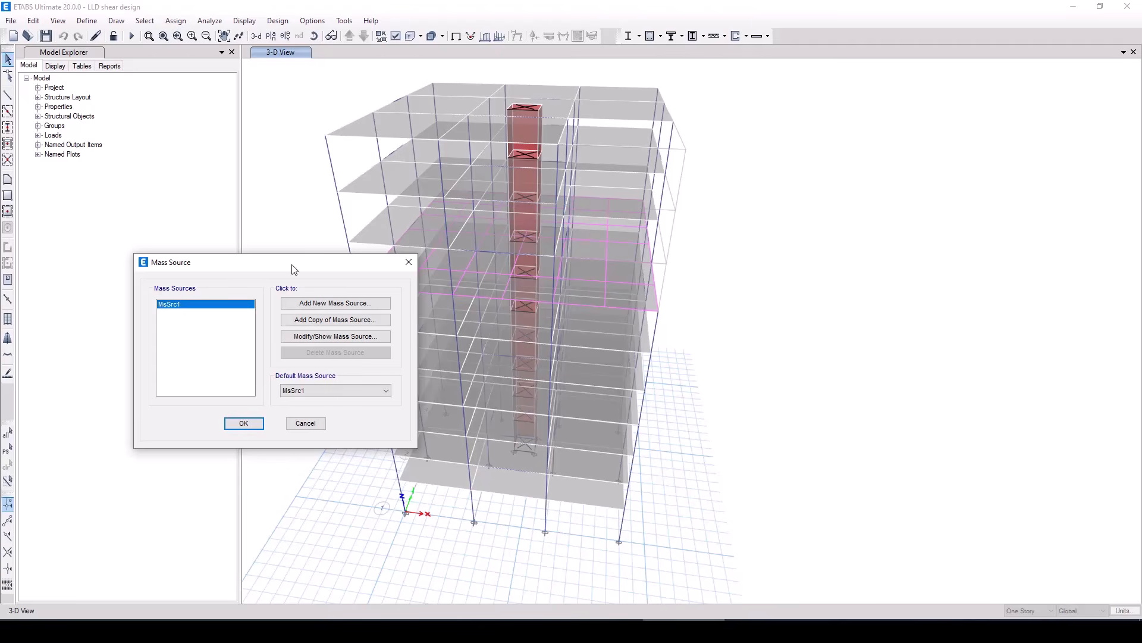
left_click(353, 337)
left_click_drag(535, 201, 523, 203)
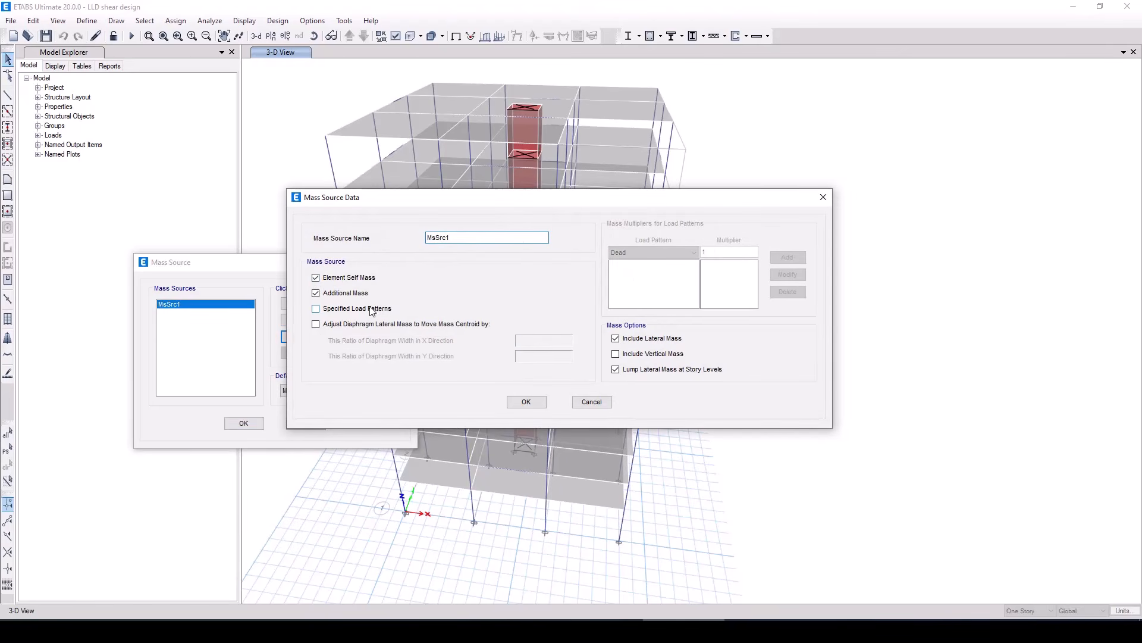
left_click(326, 309)
left_click(317, 292)
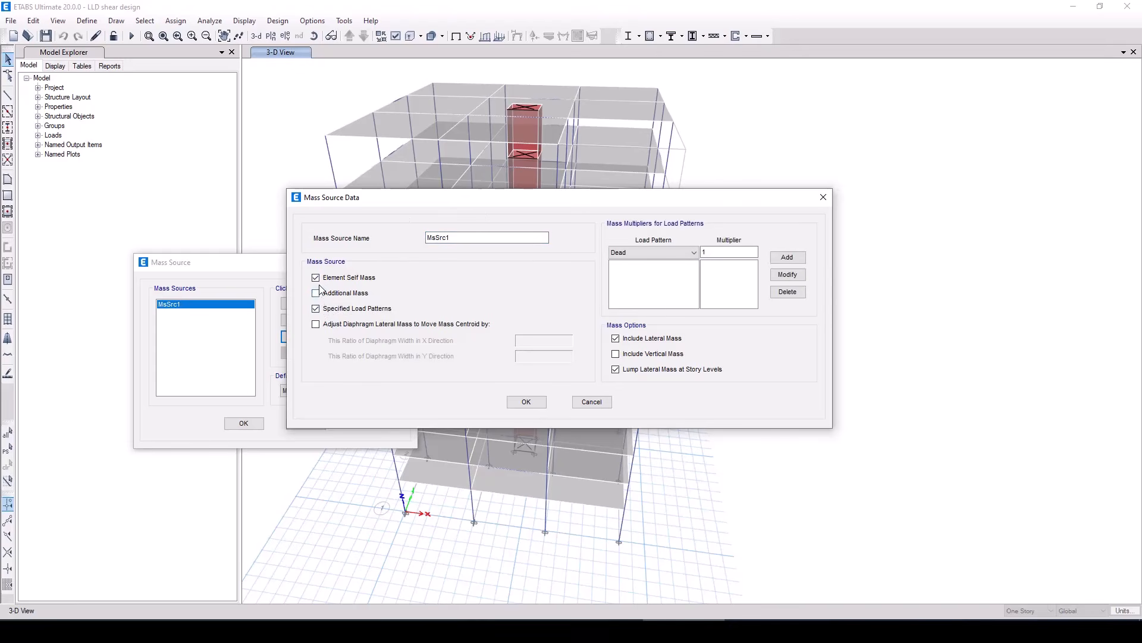
left_click(316, 277)
- Add mass multipliers of 1 for Dead and 0.25 for Live to MsSrc1 and accept the mass source
left_click(796, 264)
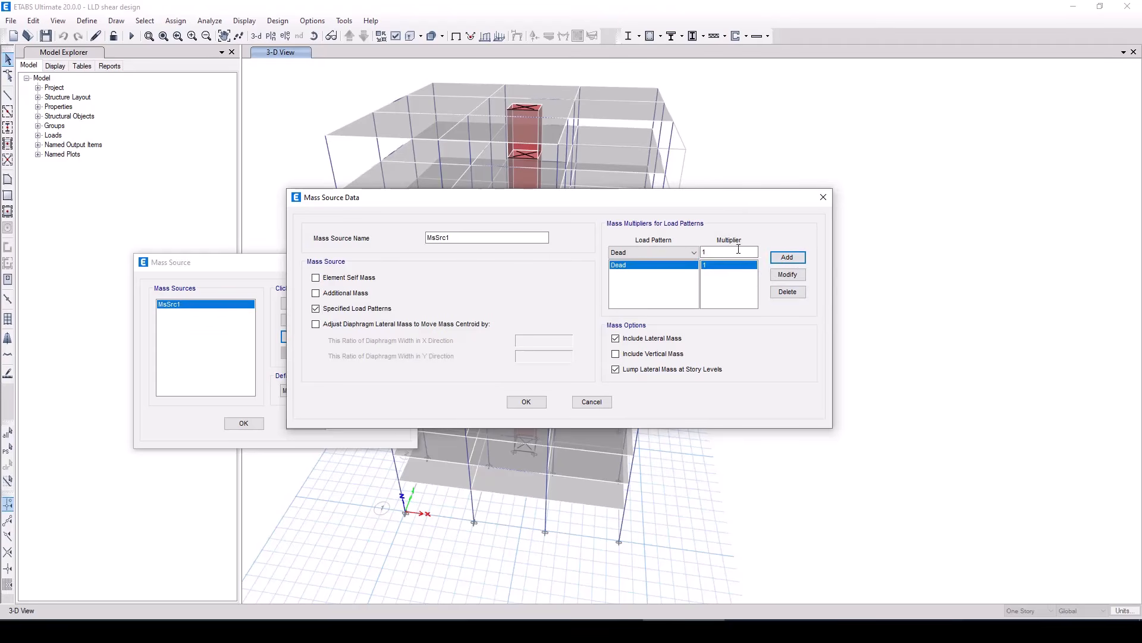
left_click(662, 251)
left_click(654, 272)
left_click(700, 253)
type("0.")
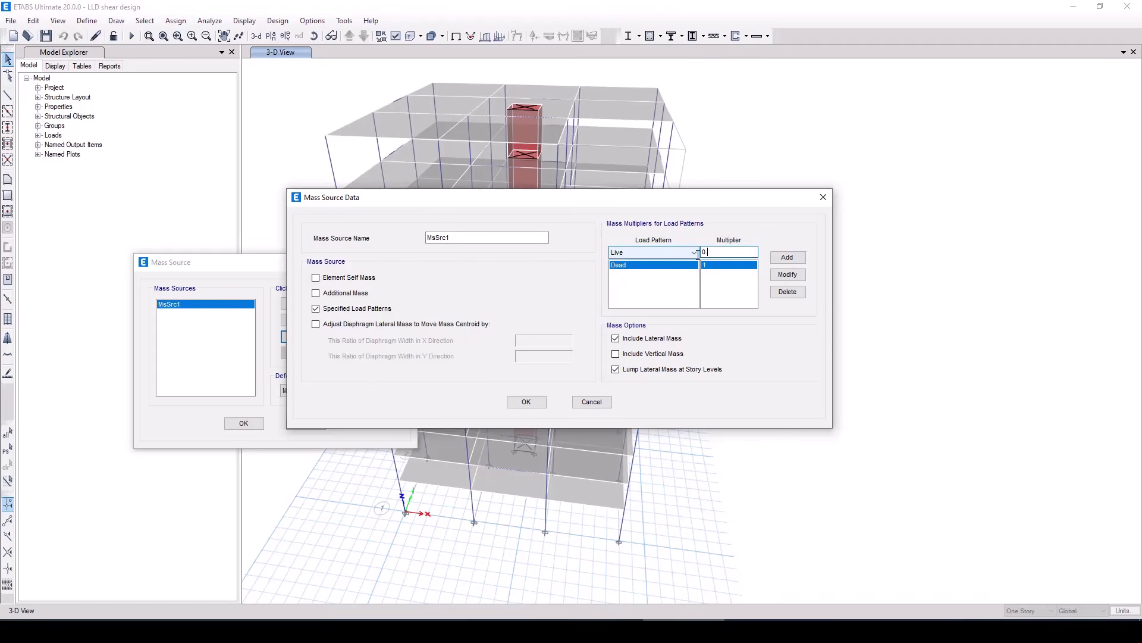
type("25")
left_click(786, 257)
left_click(630, 266)
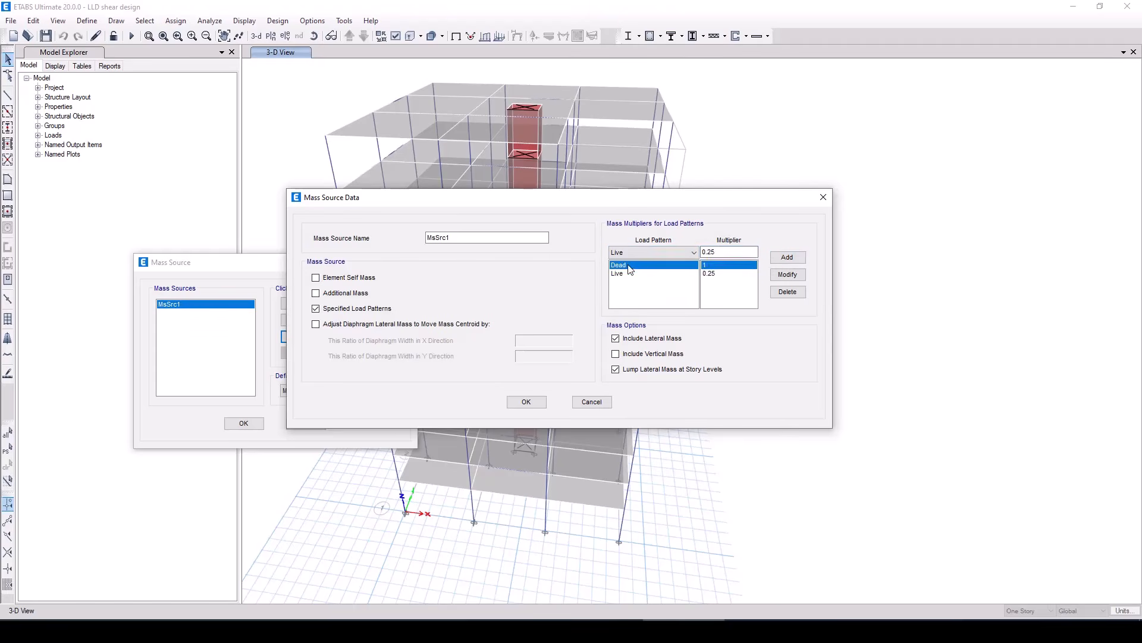
left_click(631, 273)
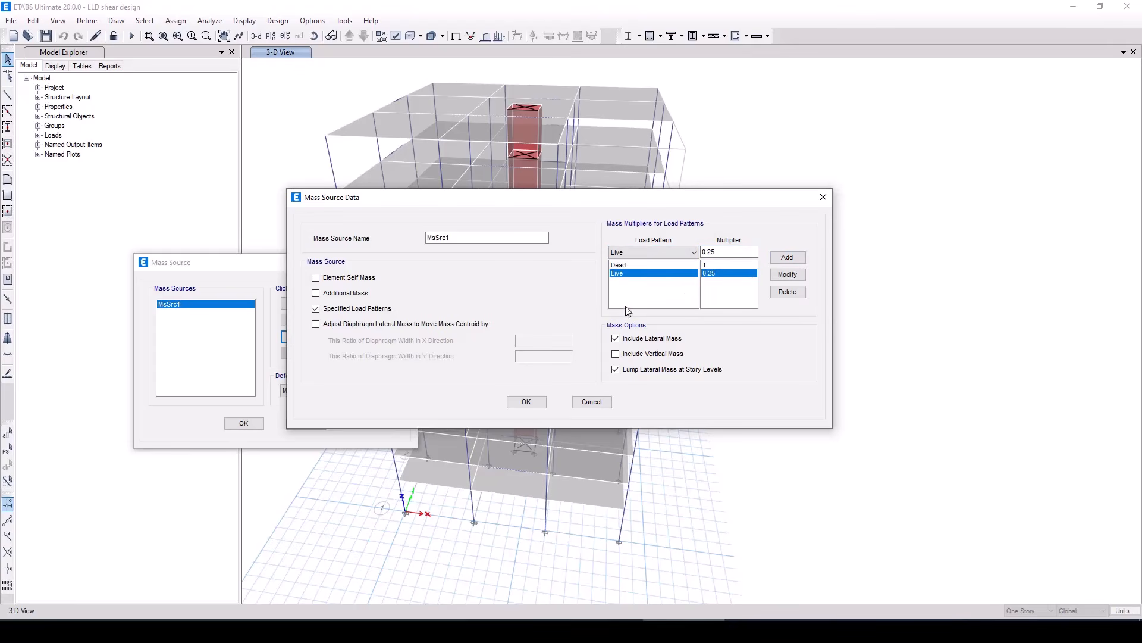
left_click(526, 403)
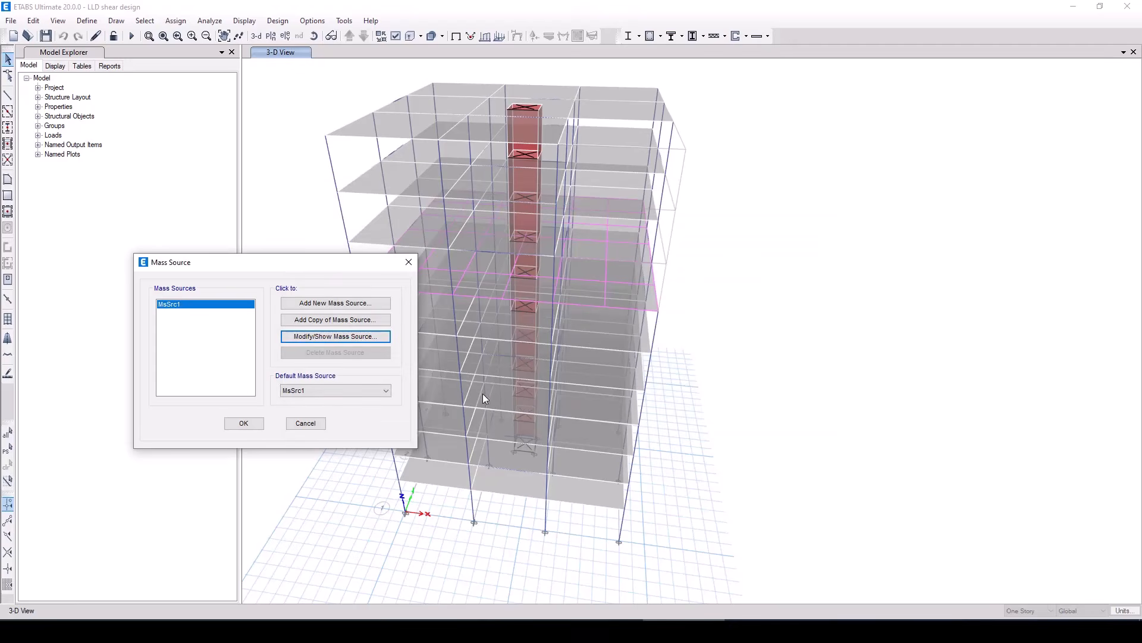
left_click(244, 423)
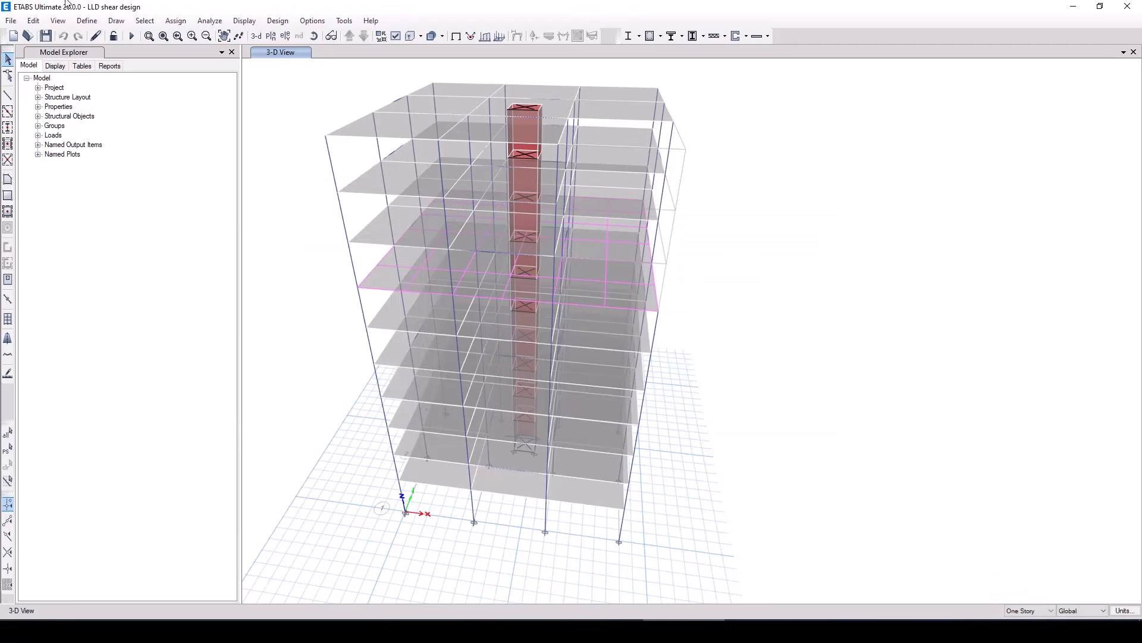
- Open the Modal load case for modification and set its maximum number of modes to 20
left_click(86, 21)
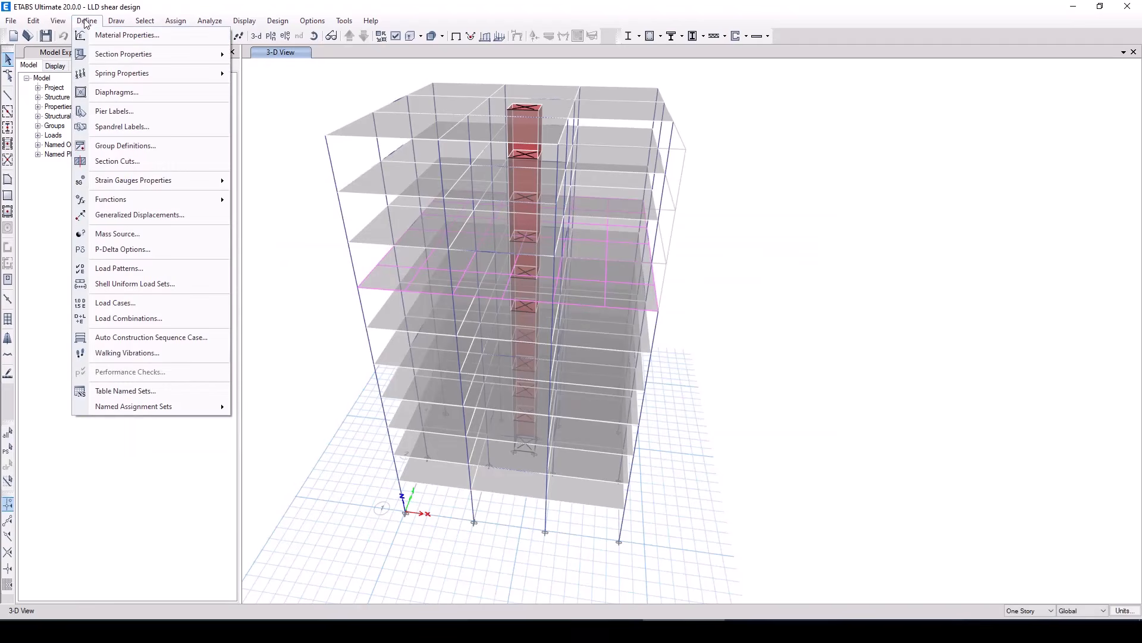
left_click(140, 309)
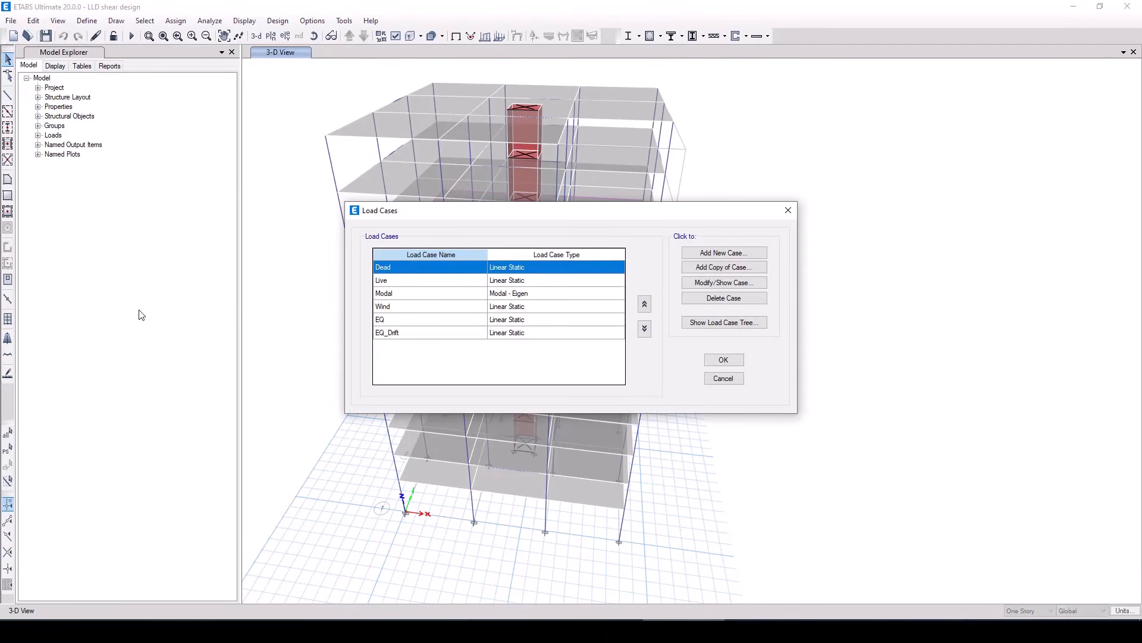
left_click_drag(611, 216, 525, 212)
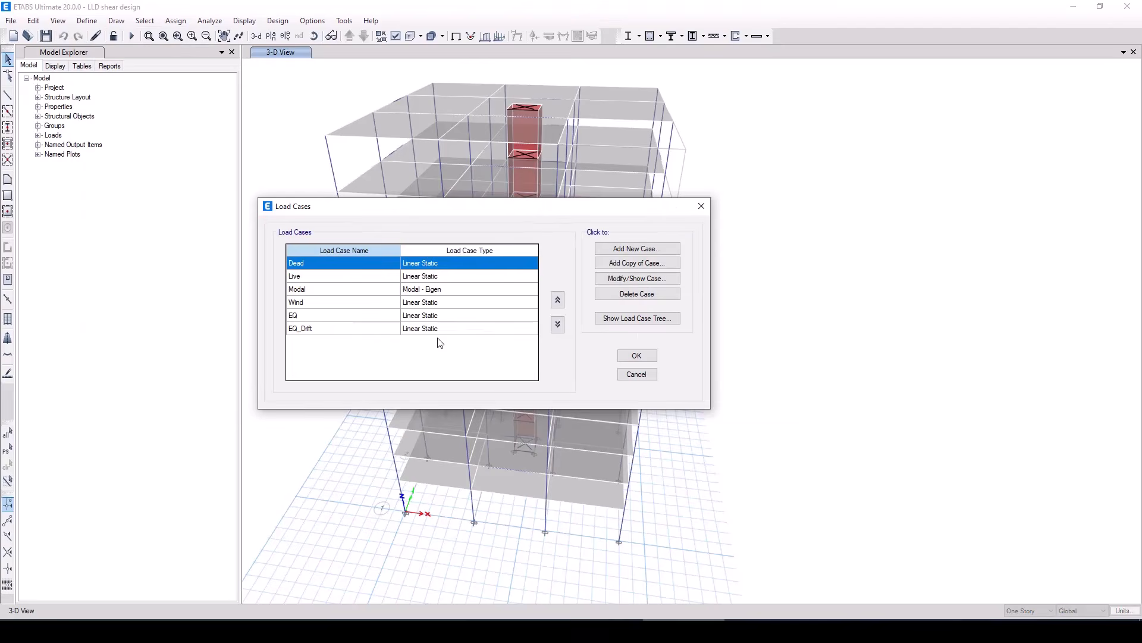
left_click(329, 292)
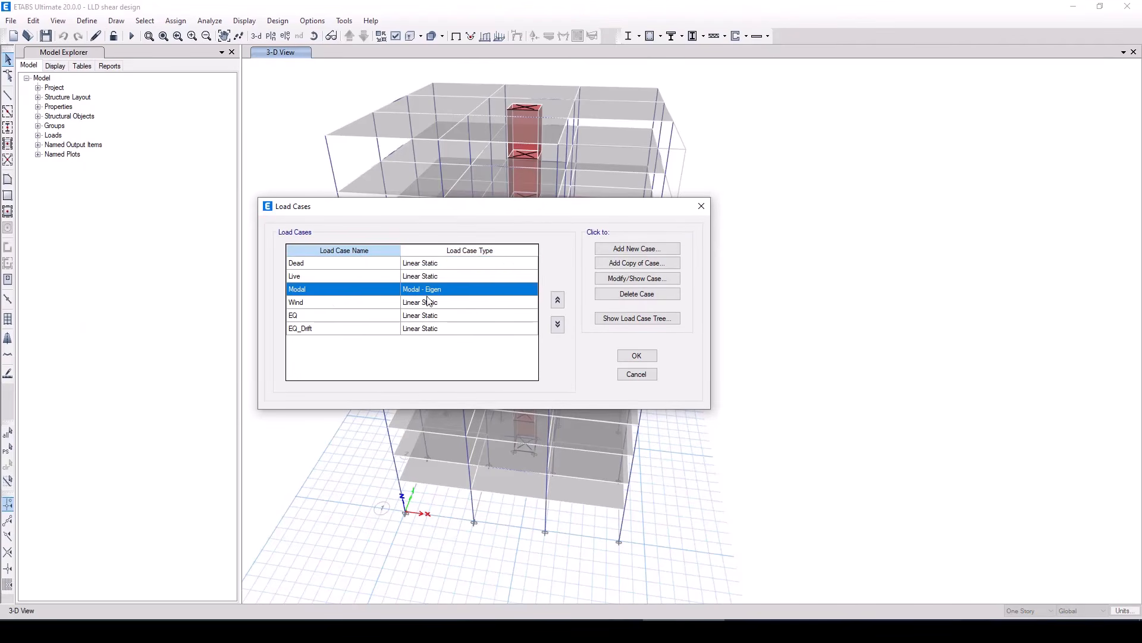
left_click(635, 280)
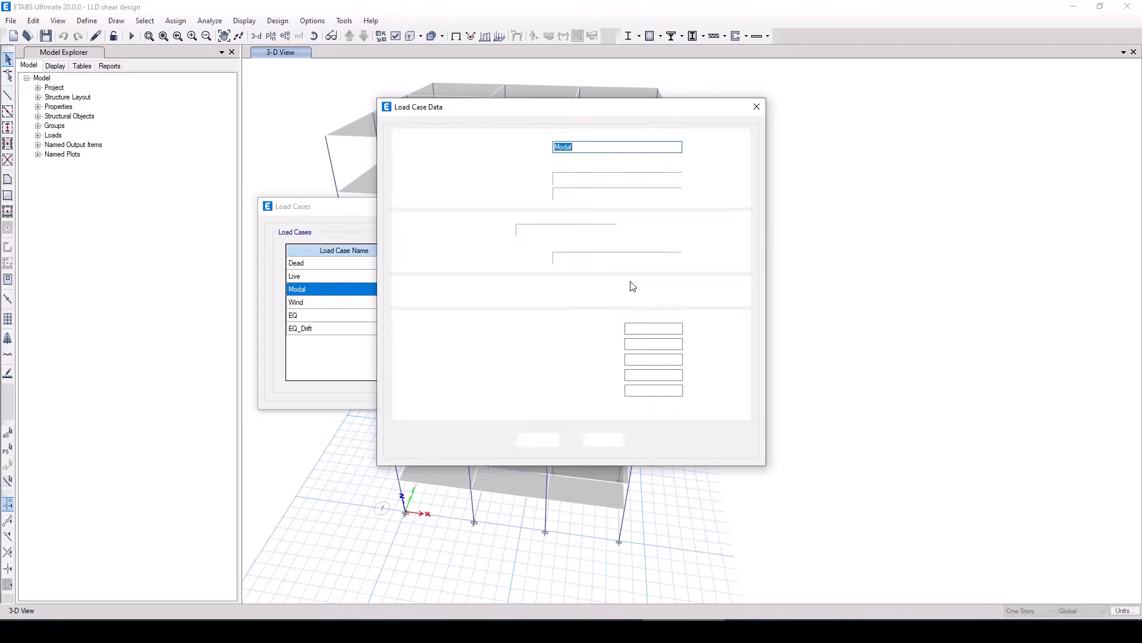
left_click_drag(644, 111, 418, 157)
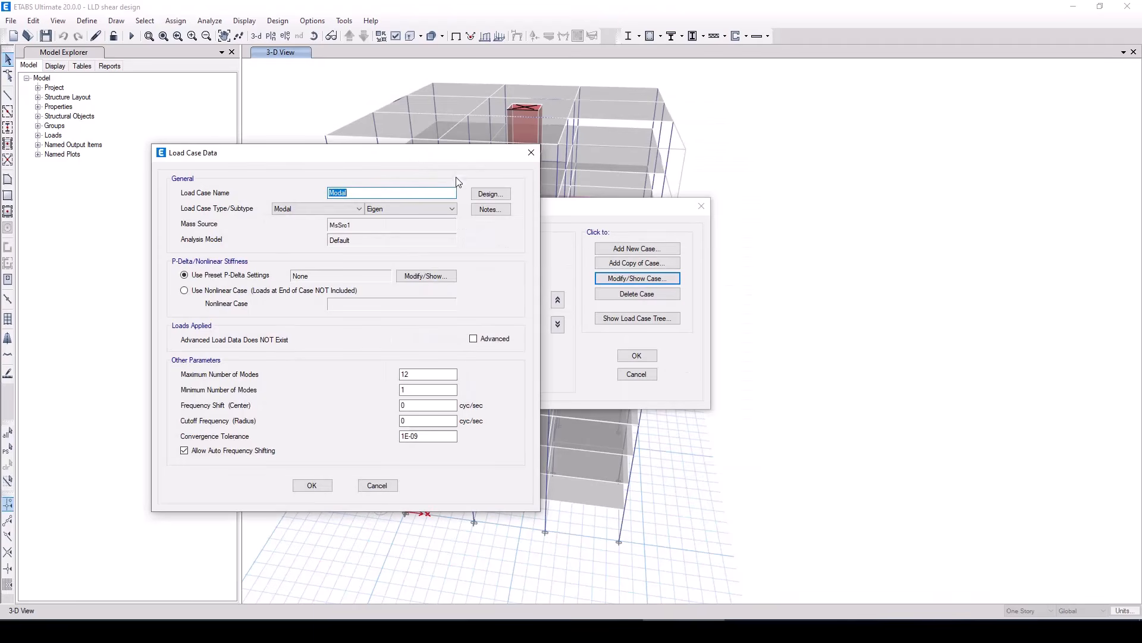
left_click(670, 221)
left_click_drag(500, 157, 409, 223)
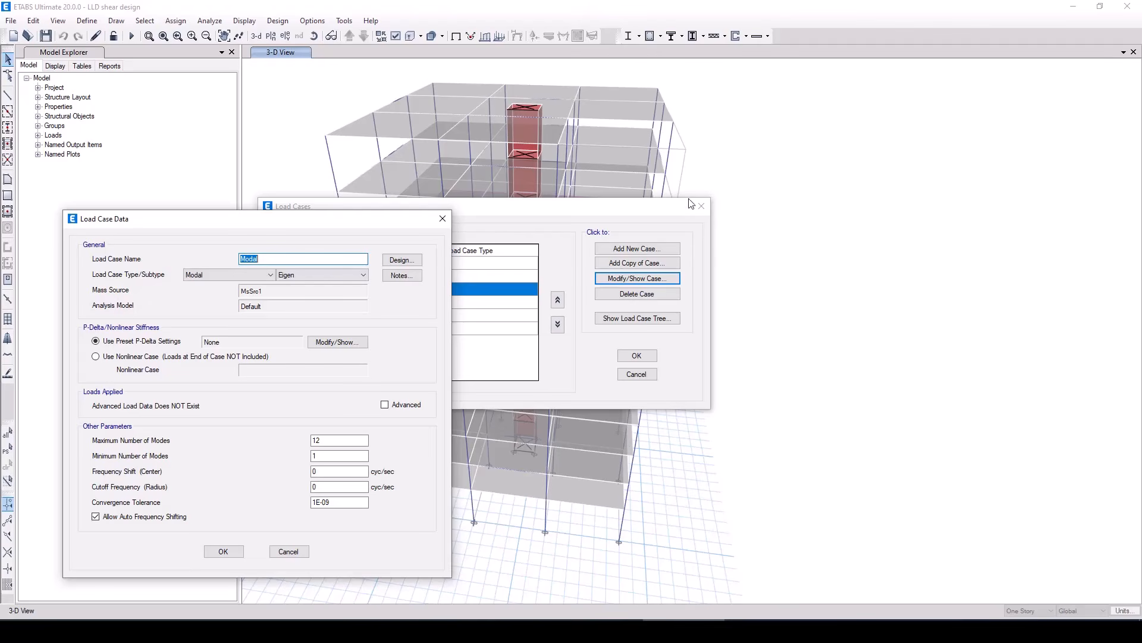
double_click(314, 440)
key("BackSpace")
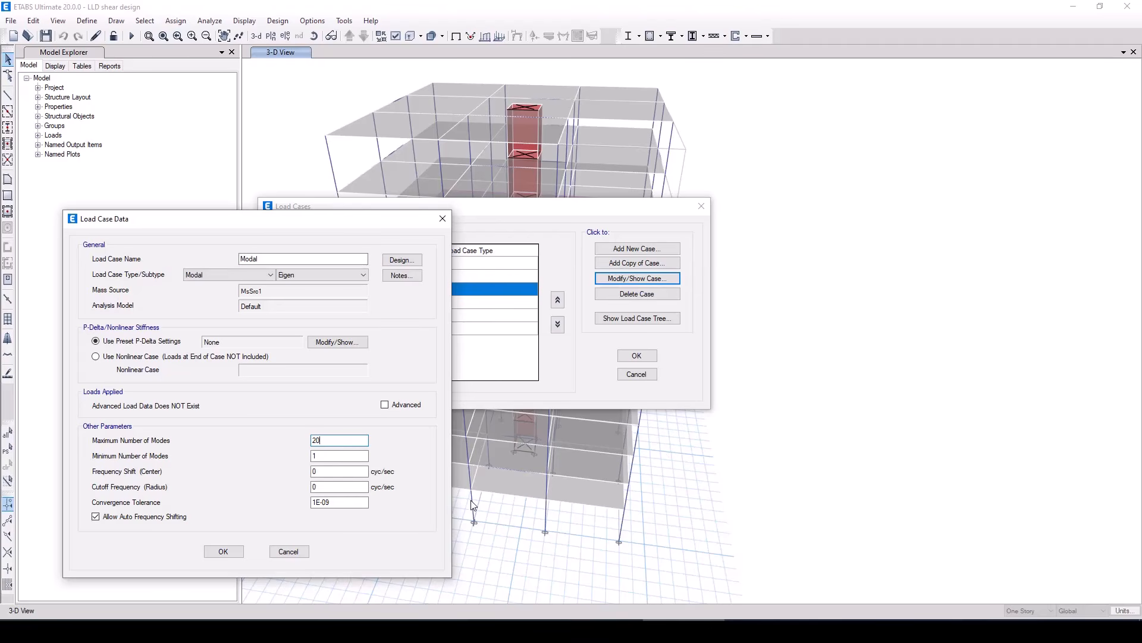
double_click(315, 440)
left_click_drag(336, 213, 370, 200)
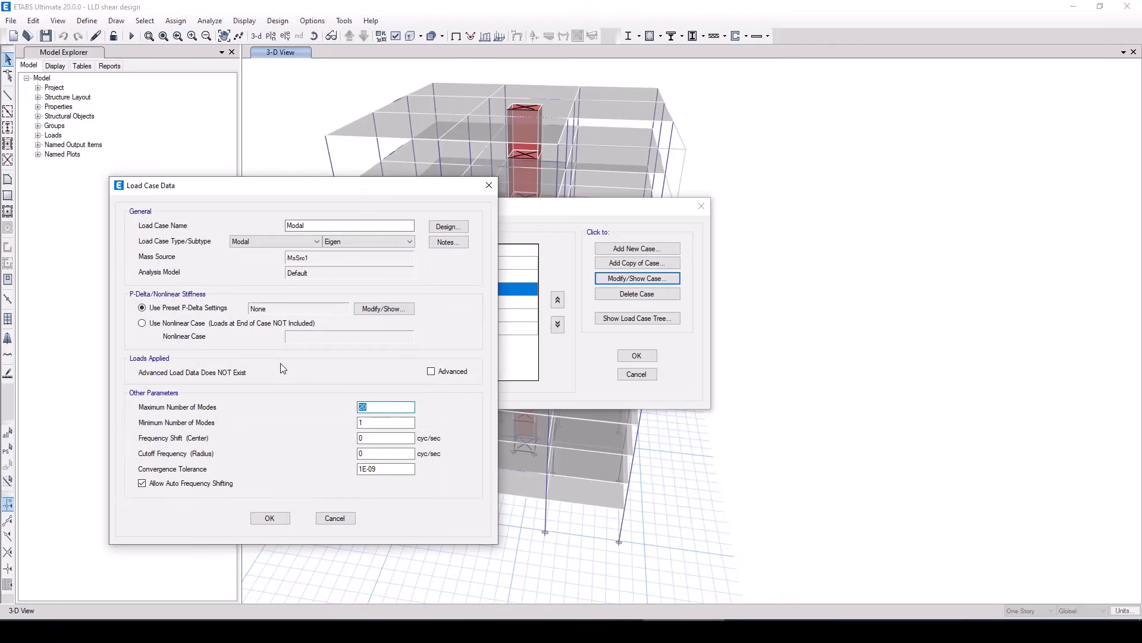
- Check the subtype options of the Modal load case and keep Eigen
left_click(360, 244)
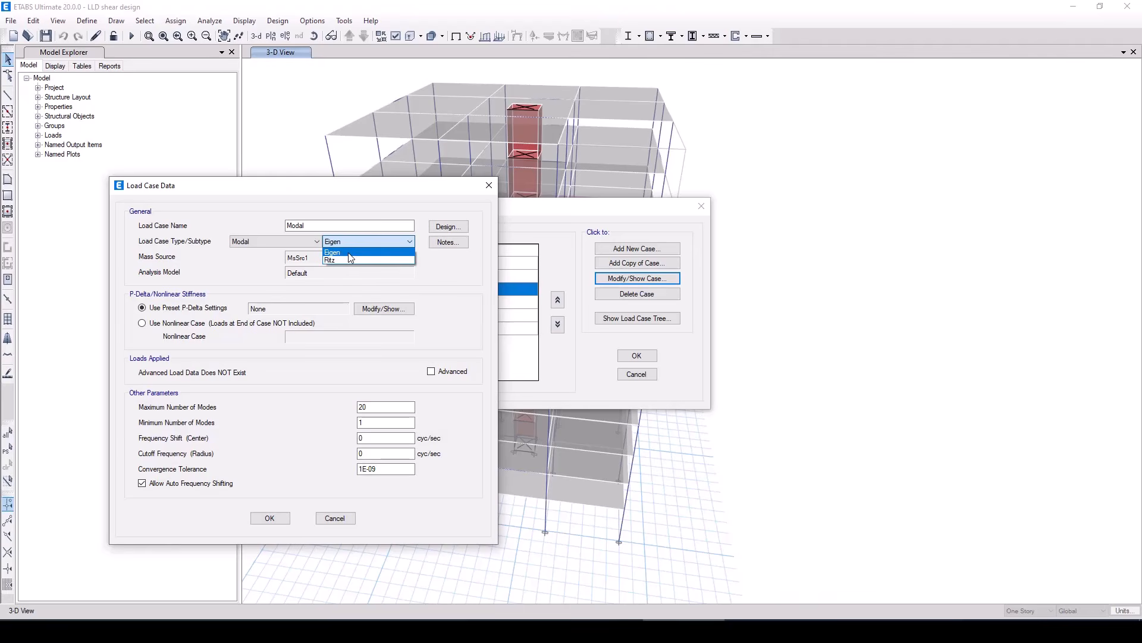
left_click(348, 253)
left_click(346, 241)
left_click(337, 252)
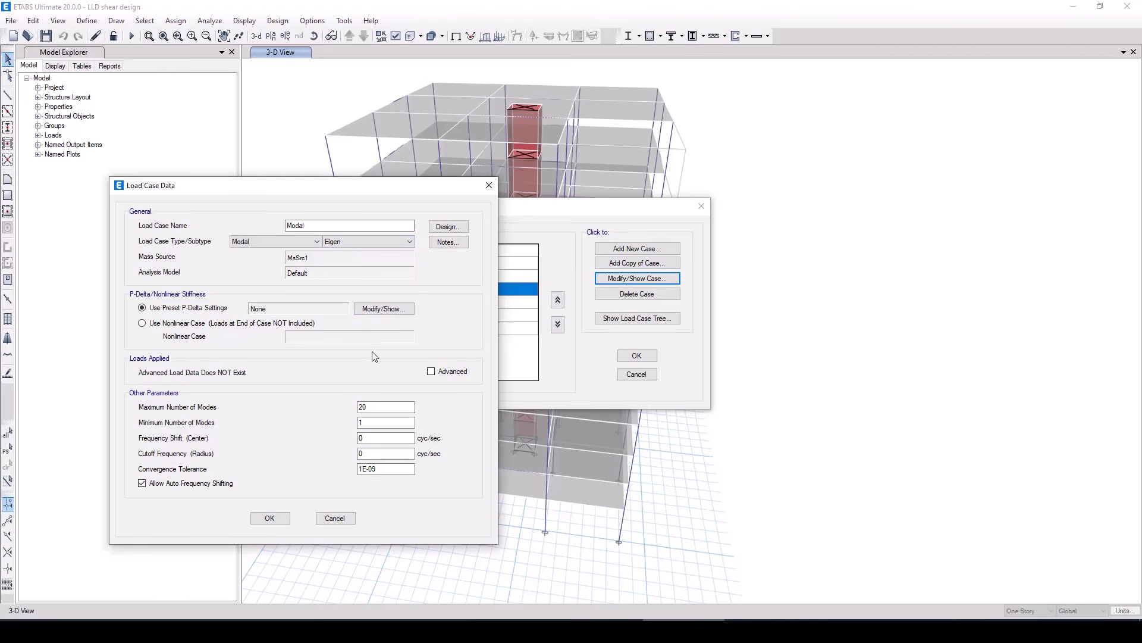
- Enable the advanced load data of the Modal case and add an applied load of type Acceleration
left_click(448, 375)
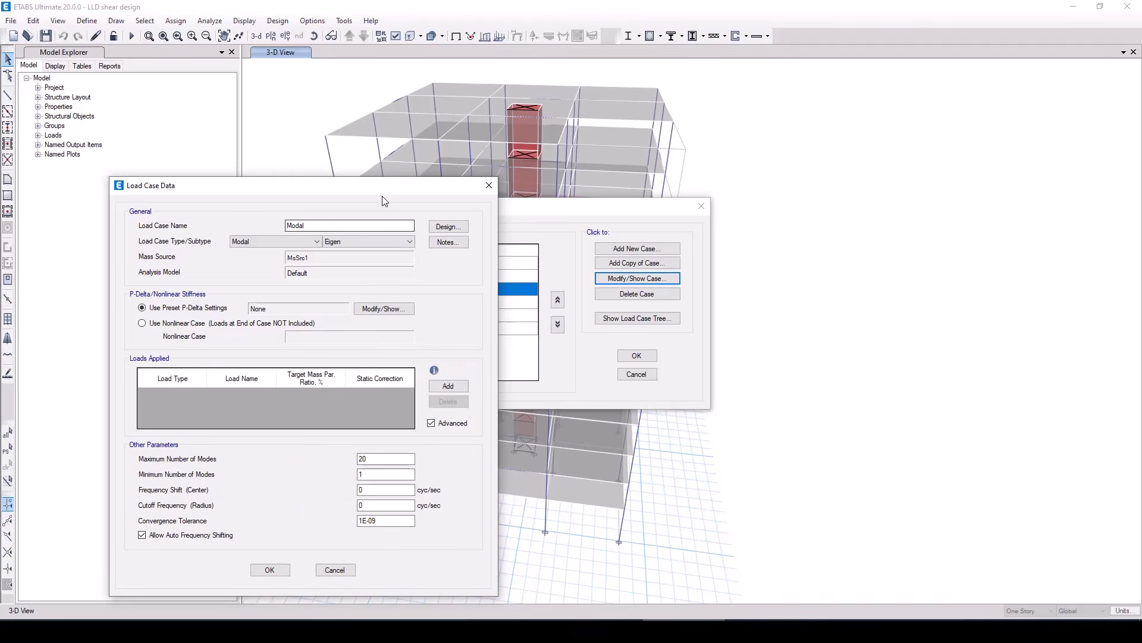
left_click_drag(381, 190, 399, 161)
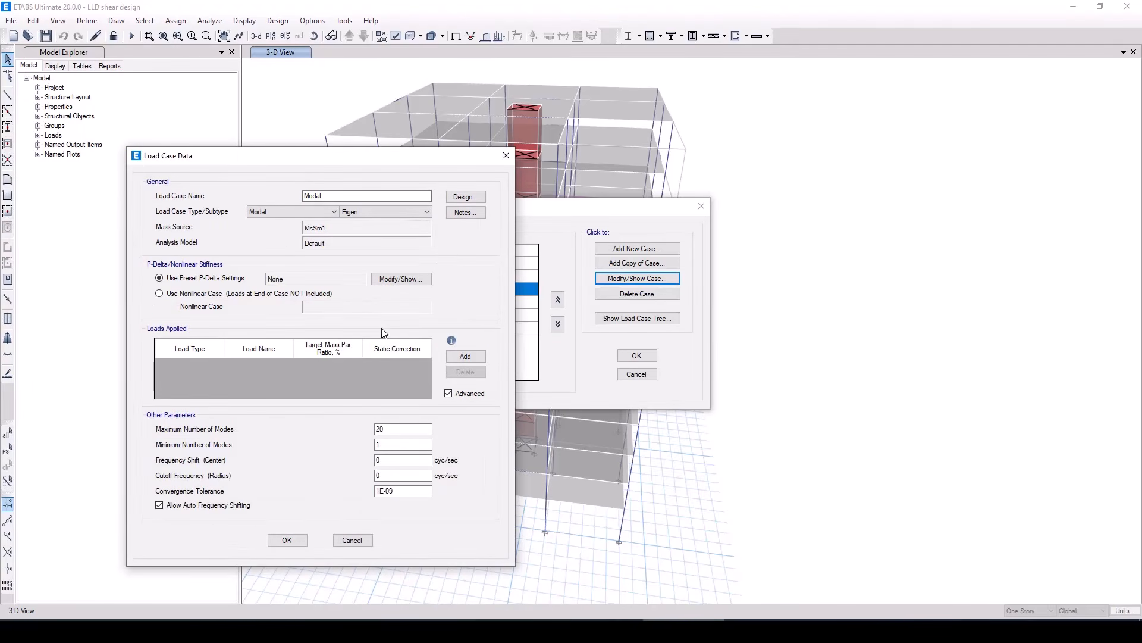
left_click(463, 360)
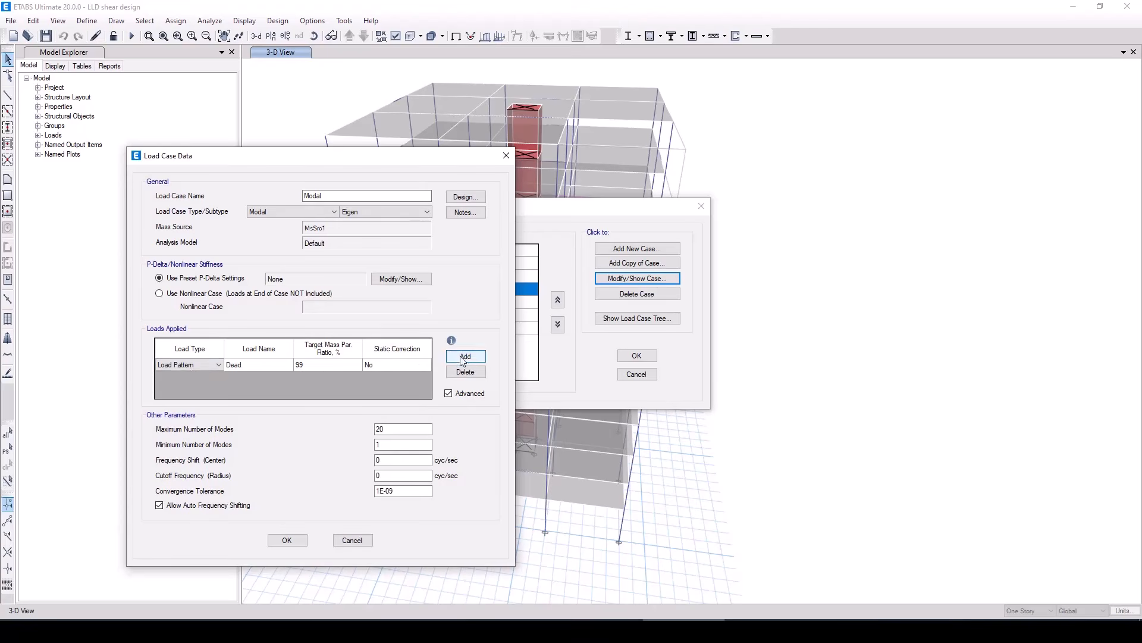
left_click(186, 365)
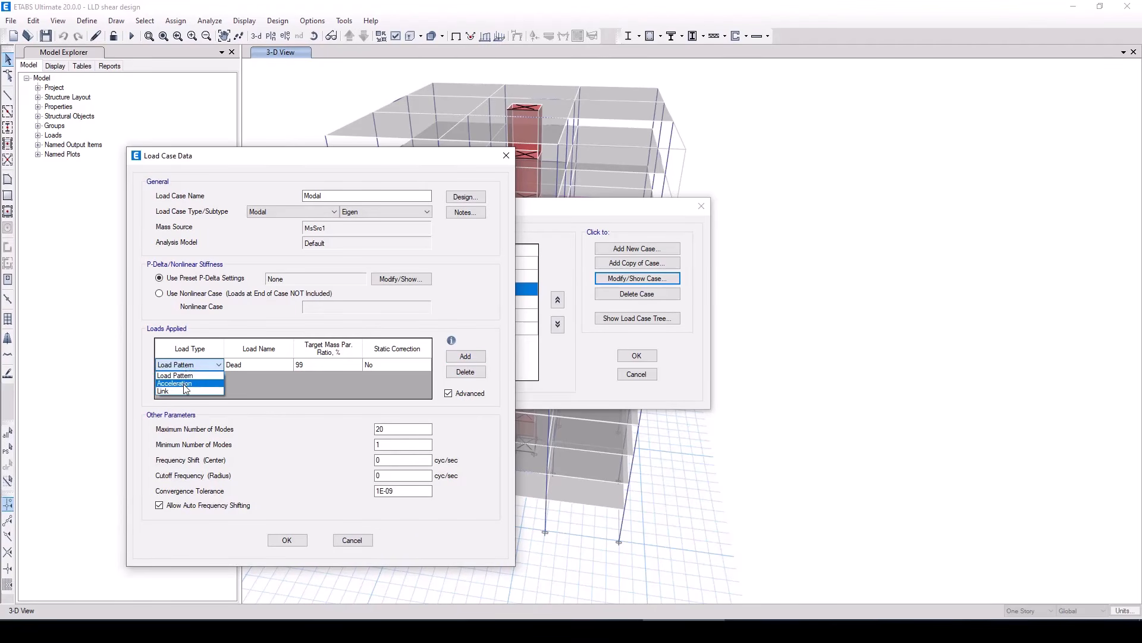
left_click(185, 383)
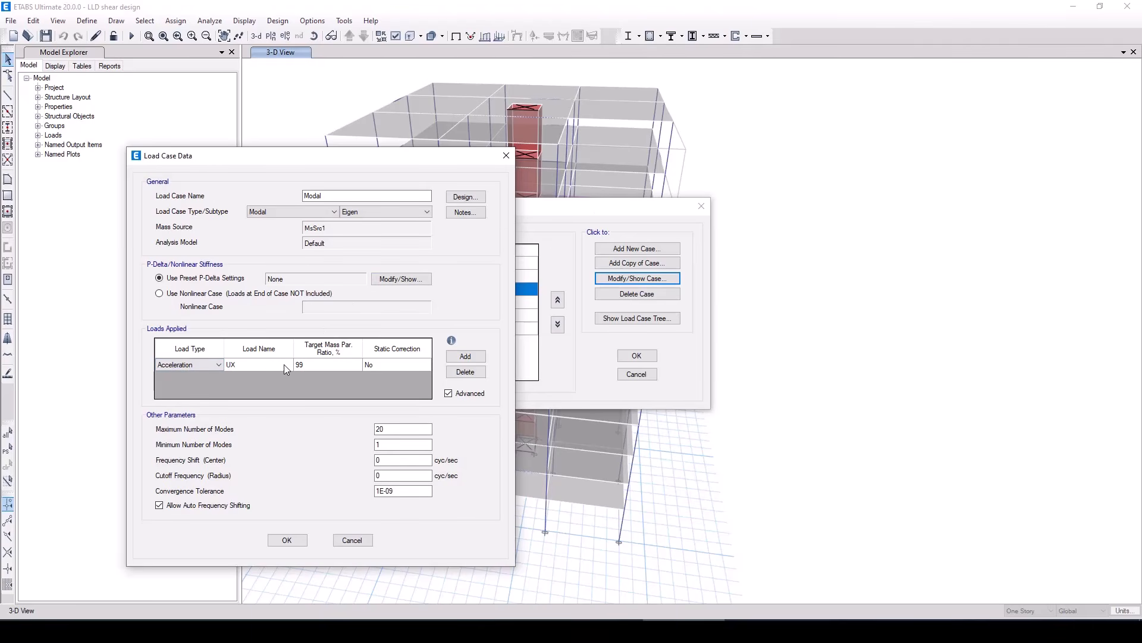
left_click(199, 364)
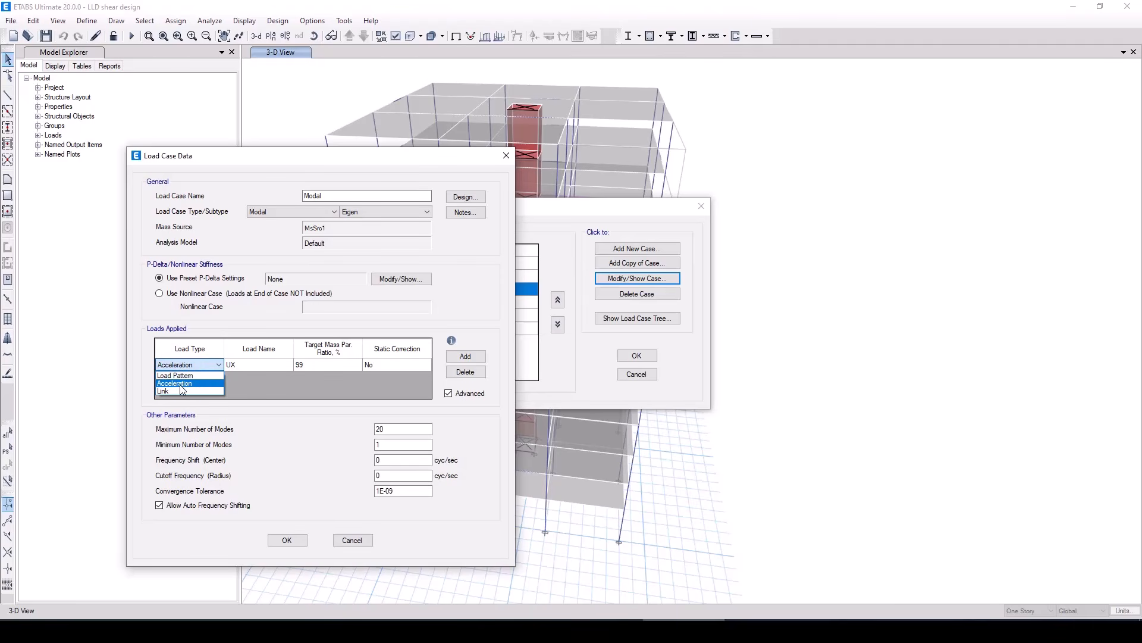
left_click(246, 322)
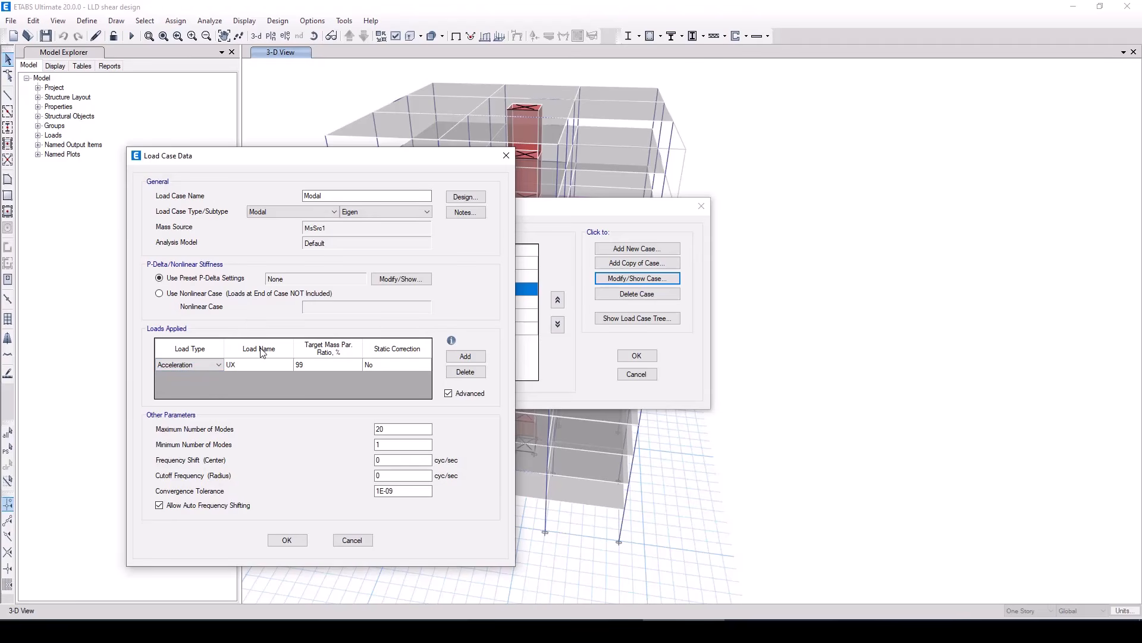
- Use UX as the acceleration load's name and set its target mass participation ratio to 90%
left_click(240, 365)
left_click(251, 366)
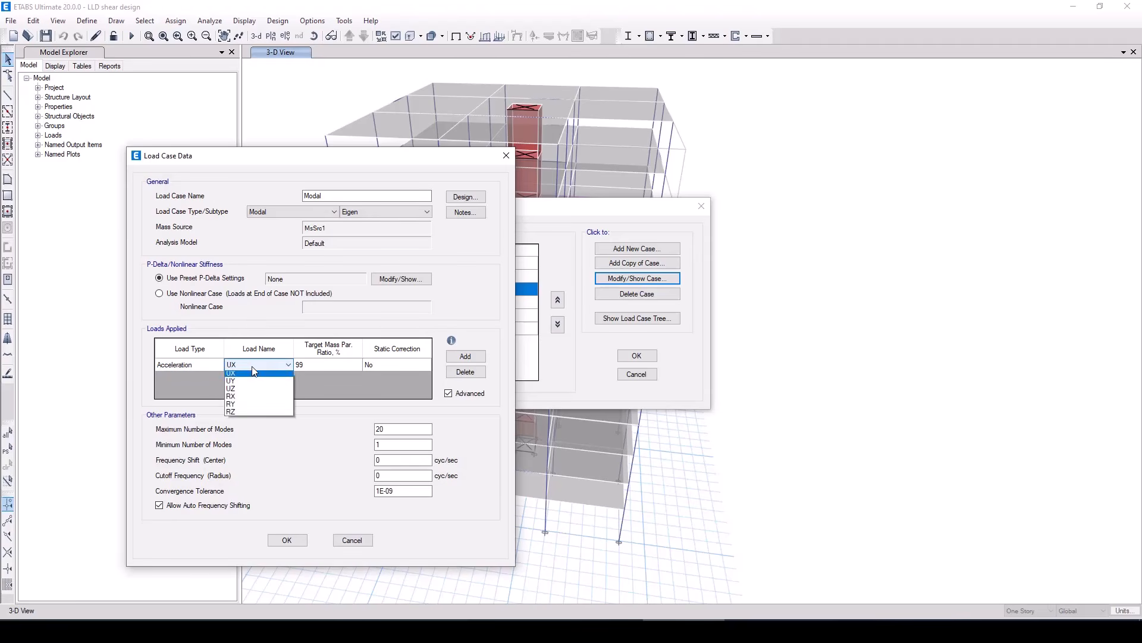
left_click(252, 366)
left_click(317, 363)
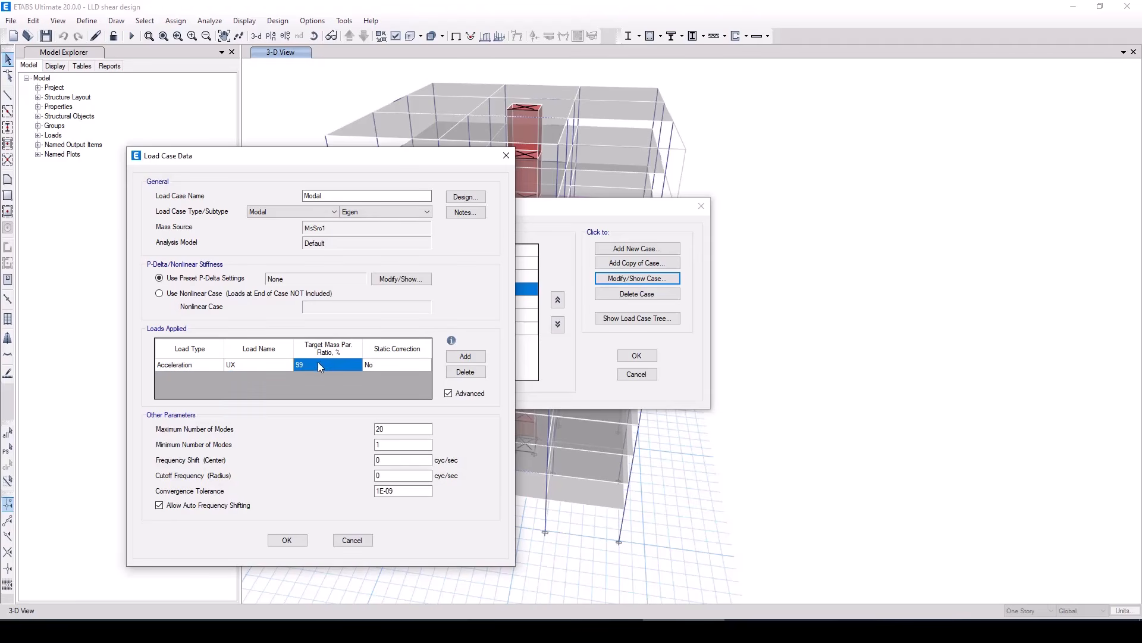
left_click(320, 364)
left_click_drag(313, 366, 296, 366)
- Add a second applied load to the Modal case with type Acceleration, name UY and a 90% target mass participation ratio
left_click(466, 356)
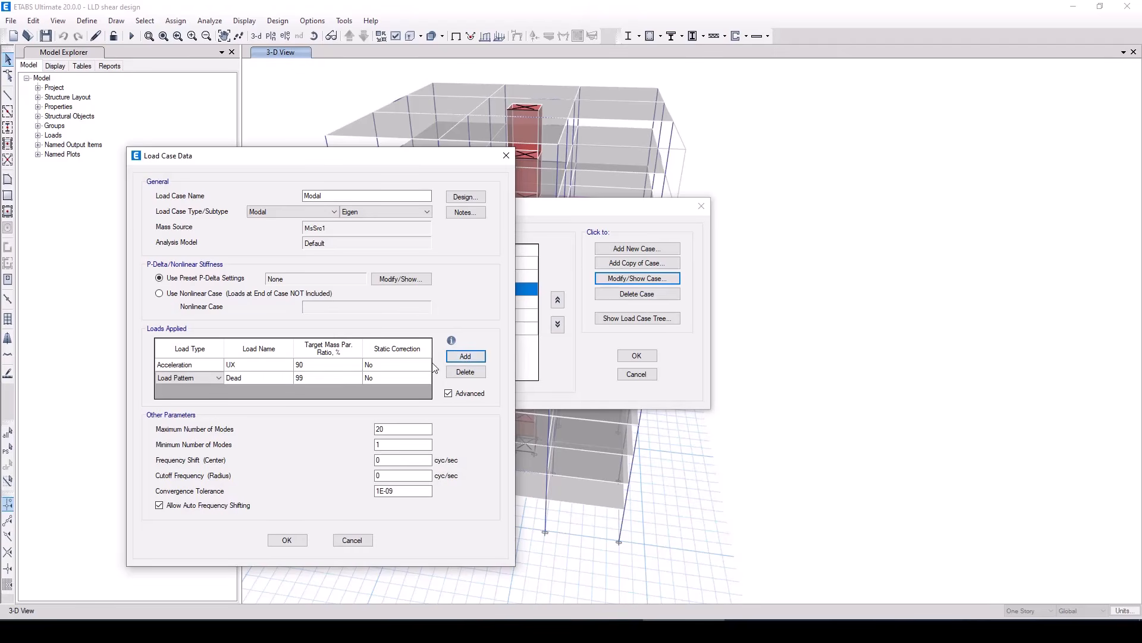
left_click(182, 378)
left_click(174, 397)
left_click(270, 376)
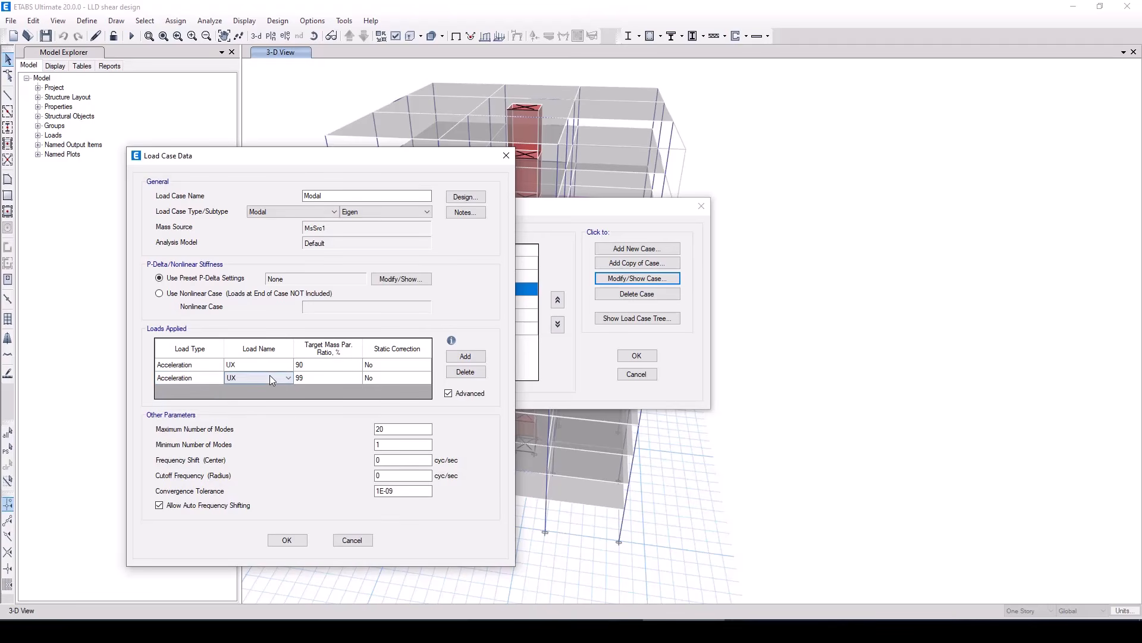
left_click(270, 376)
left_click(256, 394)
left_click(304, 380)
type("9")
- Add a third applied load of type Acceleration named UZ and accept the Modal load case changes
left_click(465, 356)
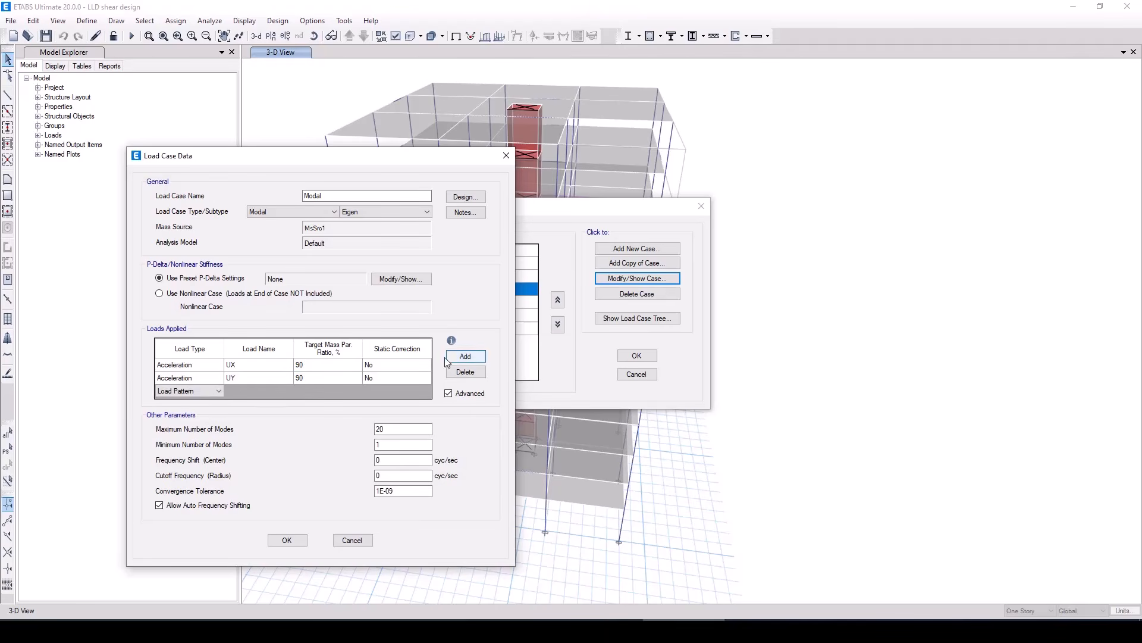
left_click(219, 391)
left_click(203, 407)
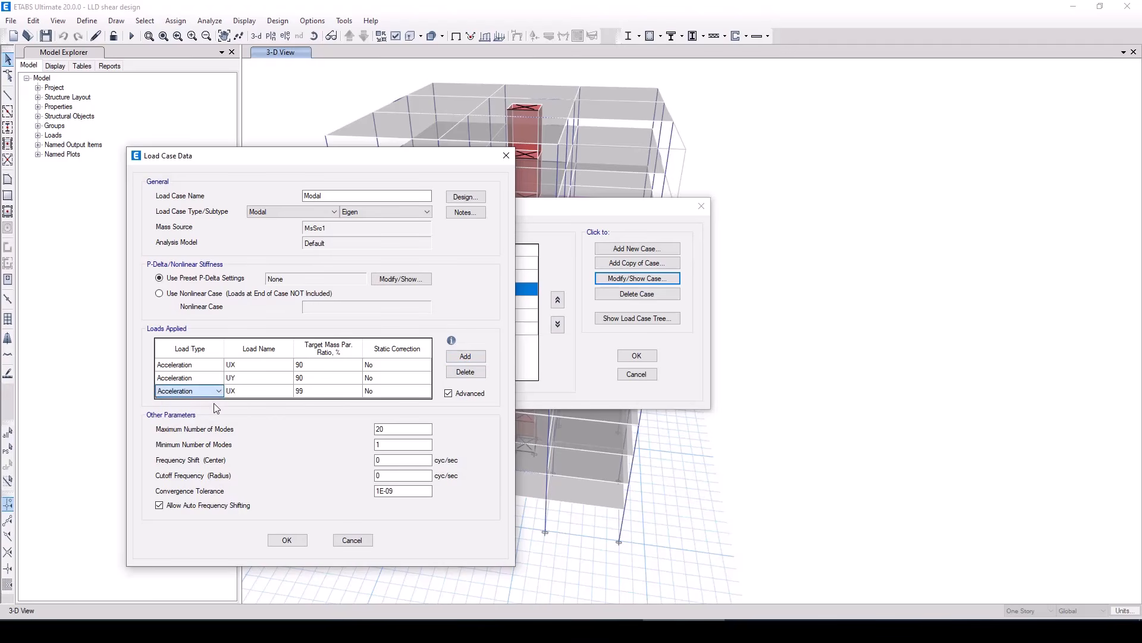
left_click(259, 394)
left_click(259, 394)
left_click(250, 427)
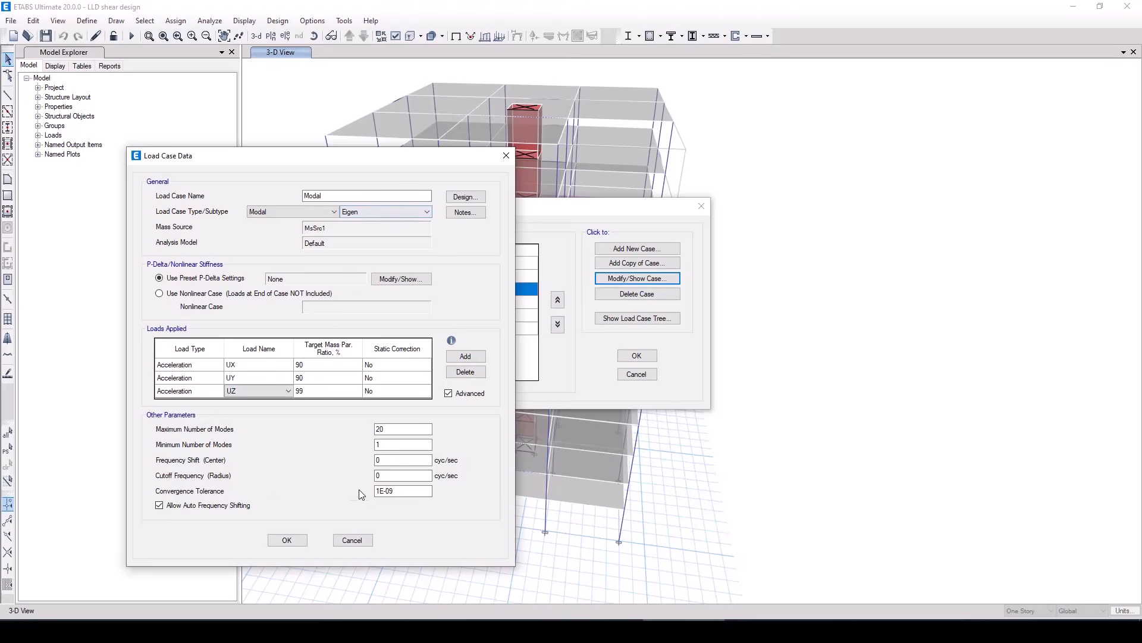
left_click(288, 540)
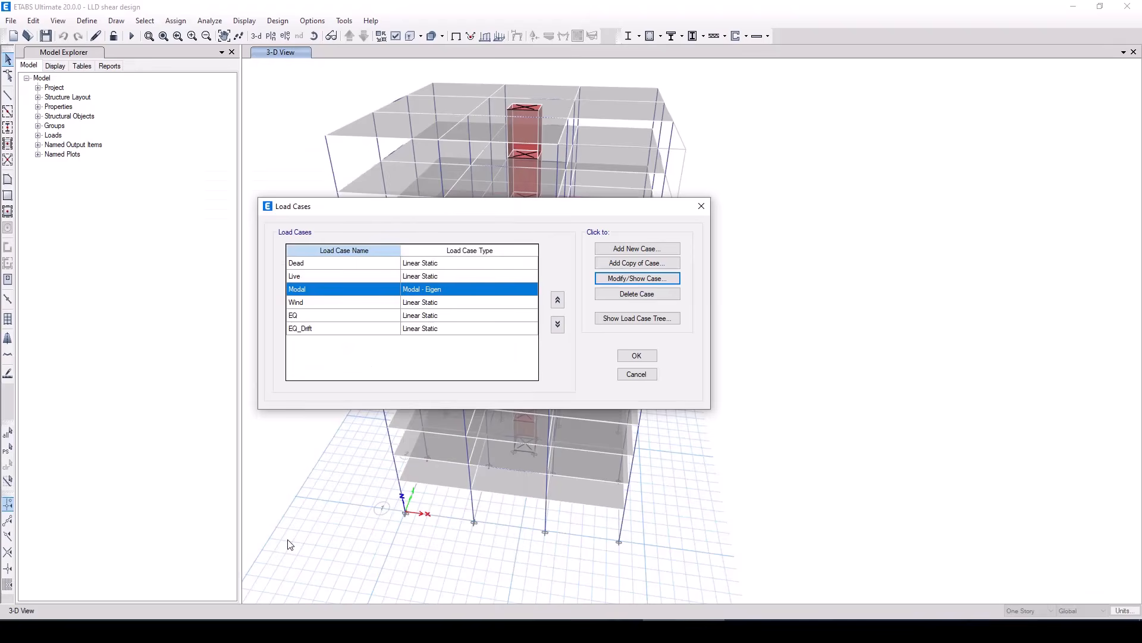
left_click(637, 355)
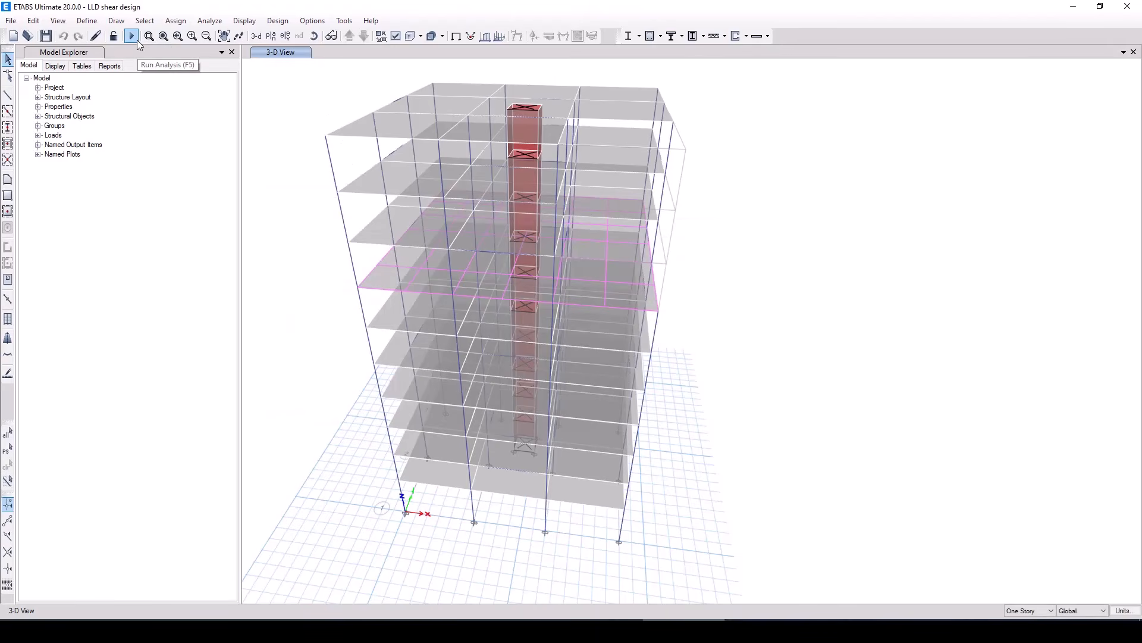
- Set all load cases except Modal to Do Not Run and run the analysis
left_click(203, 24)
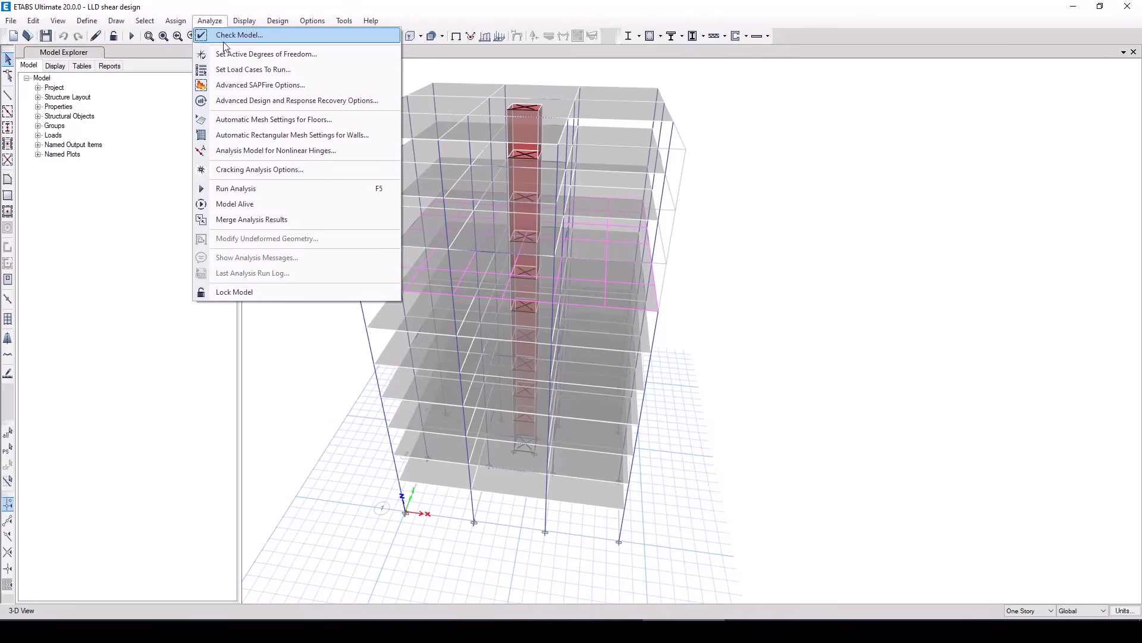
left_click(266, 71)
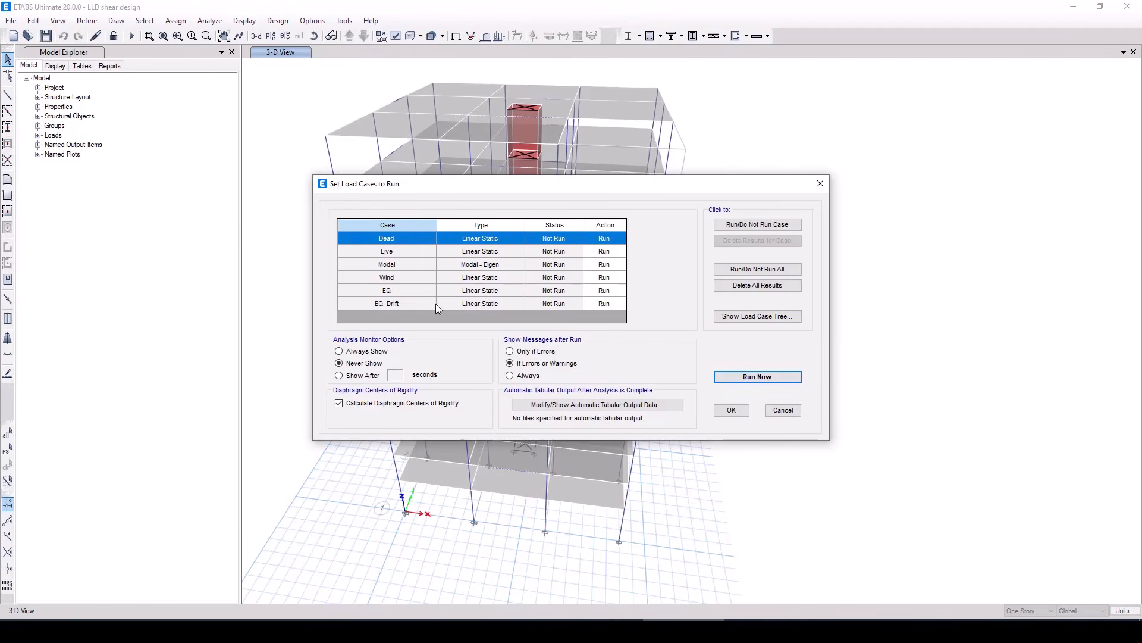
left_click(609, 303)
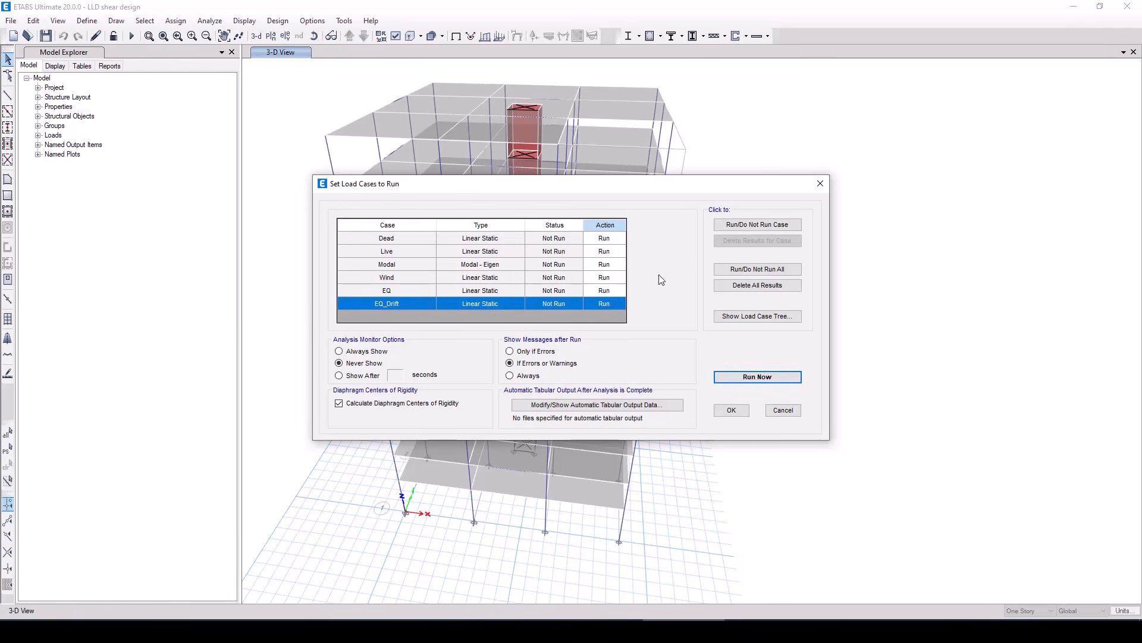
left_click(753, 269)
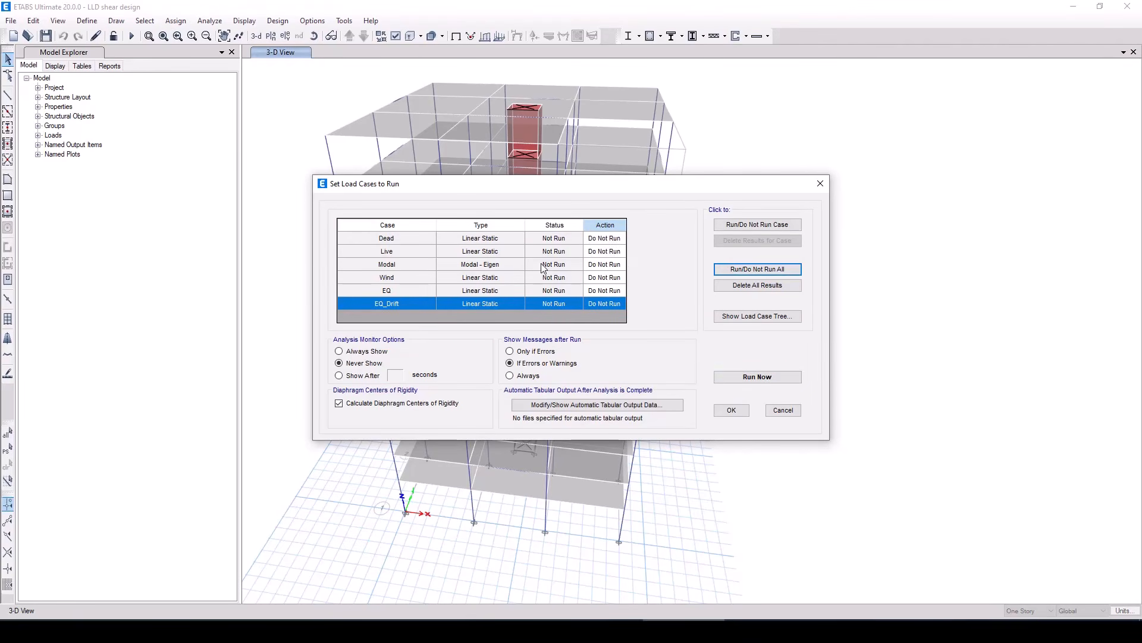
left_click(593, 267)
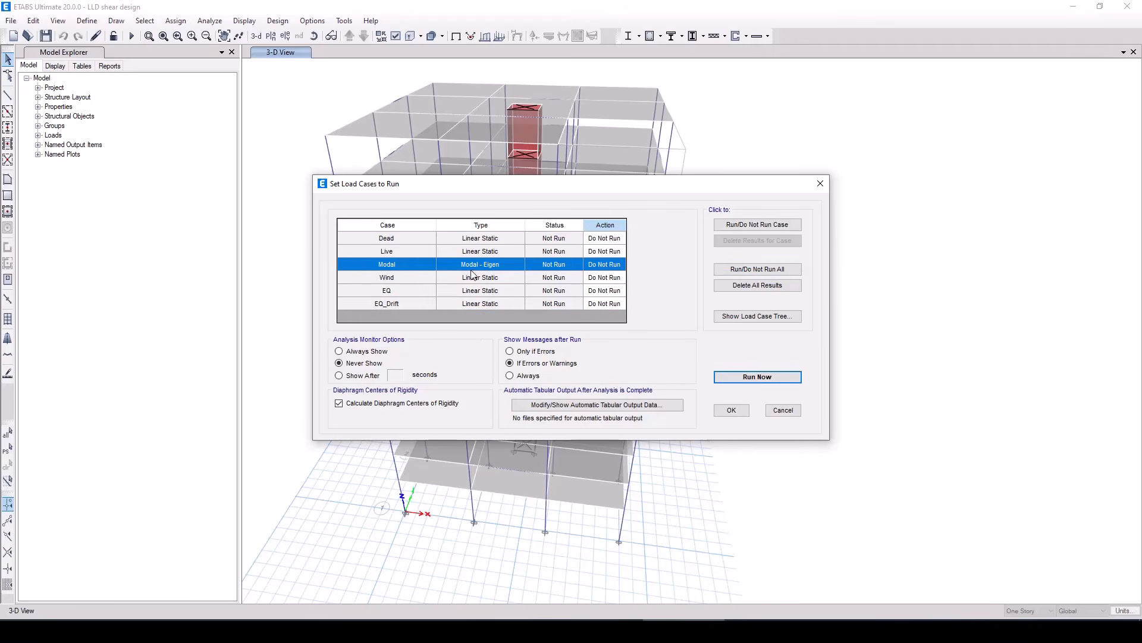
left_click(748, 226)
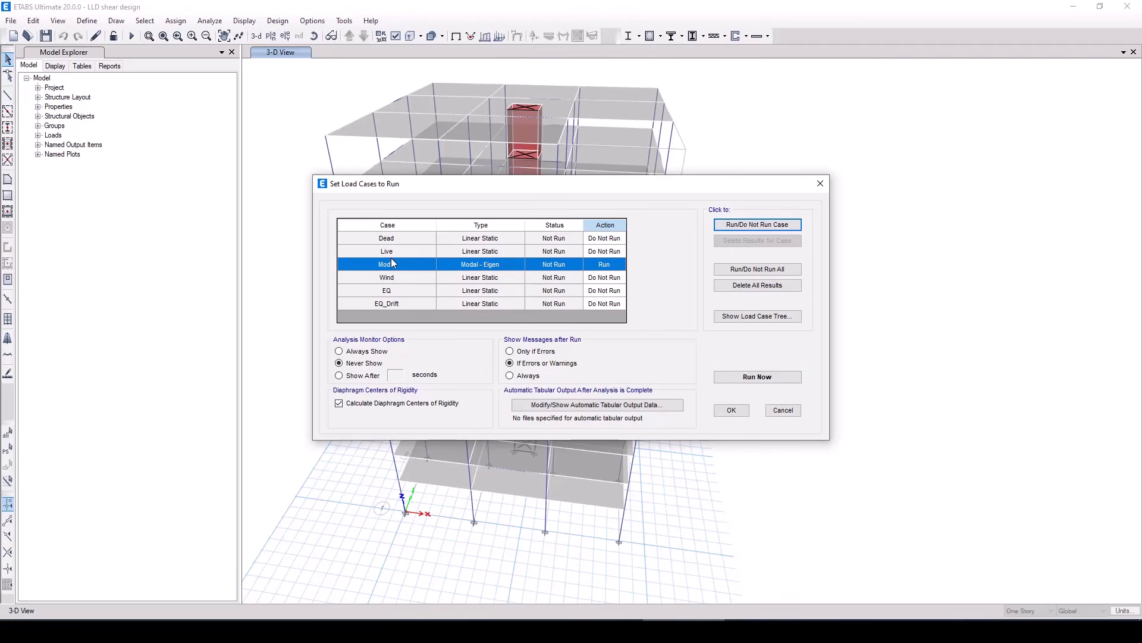
left_click(748, 377)
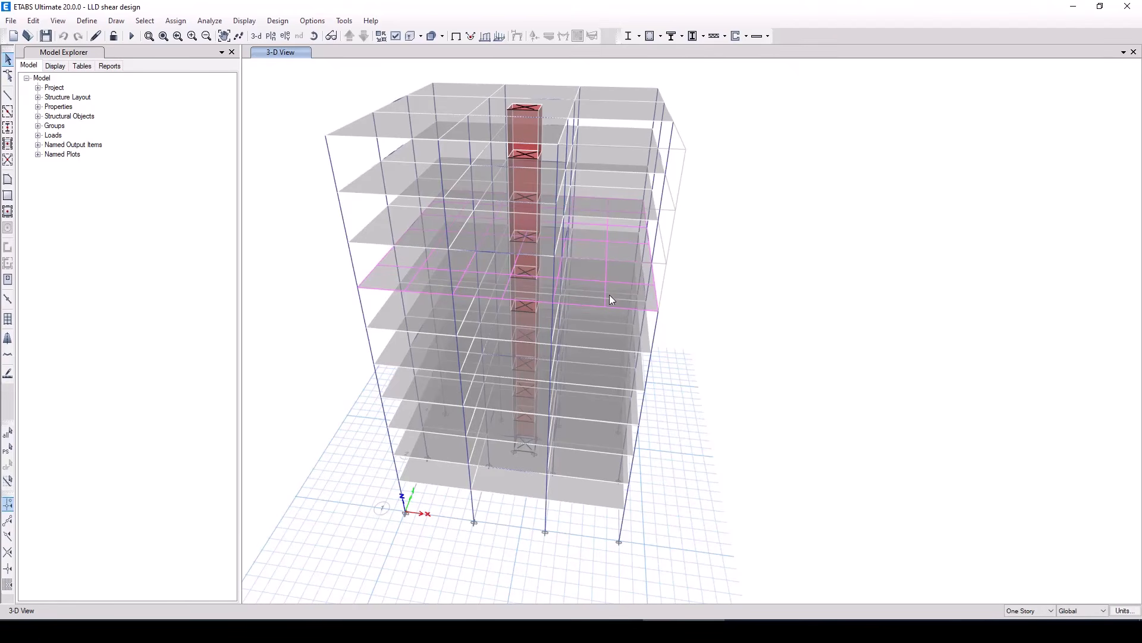
key("F5")
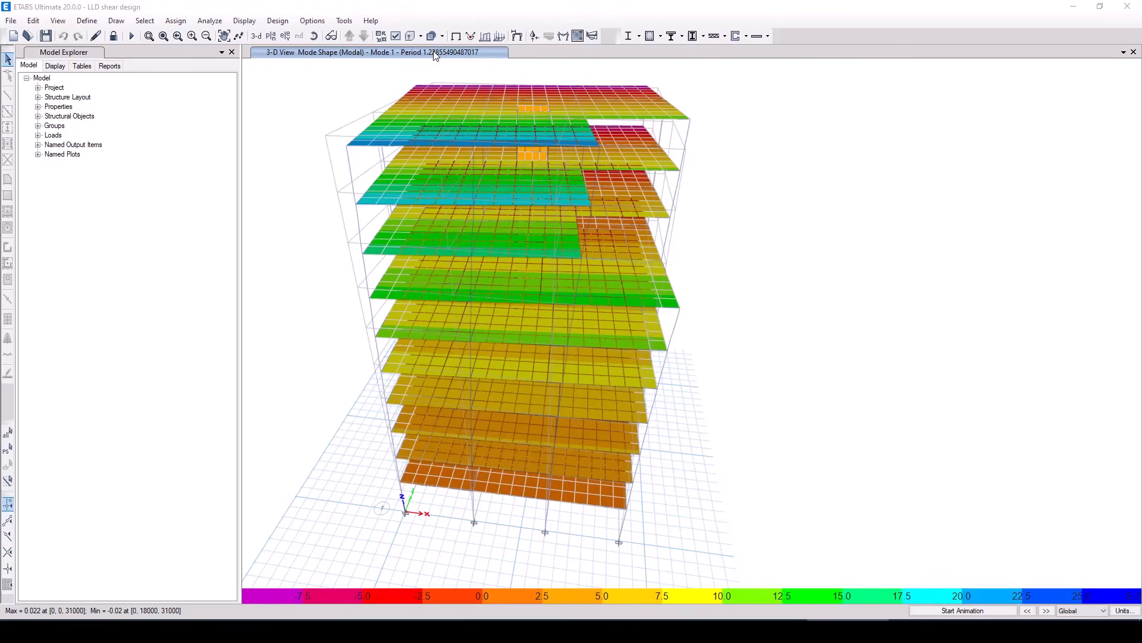
- Inspect joint displacements on the first mode shape and examine the deformed building from another angle
mouse_move(501, 290)
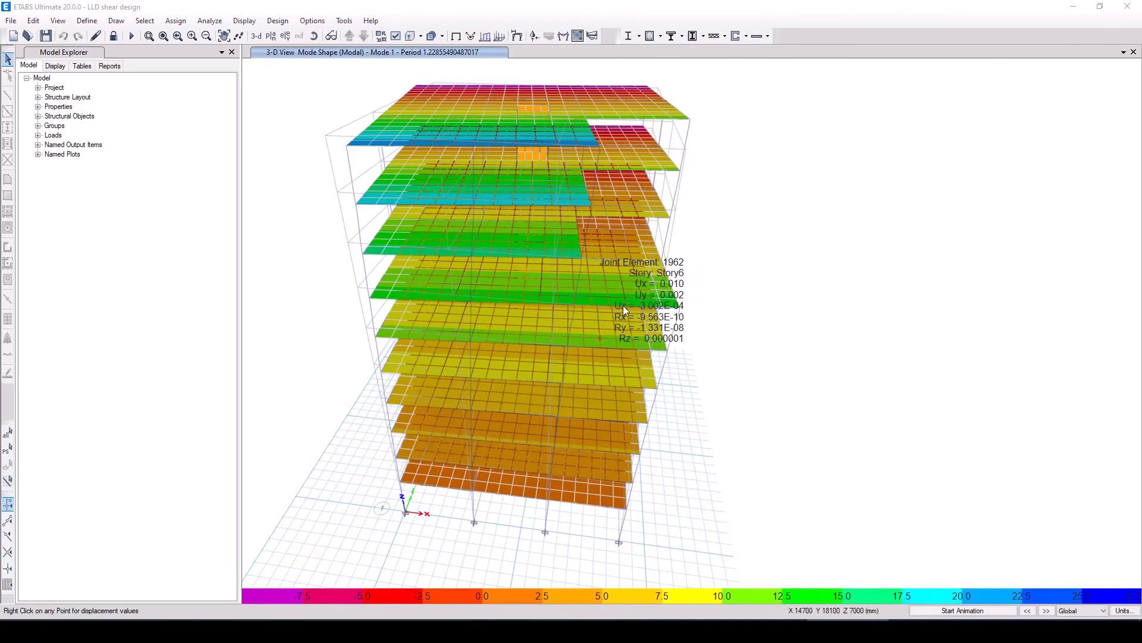
right_click(623, 444)
left_click(851, 331)
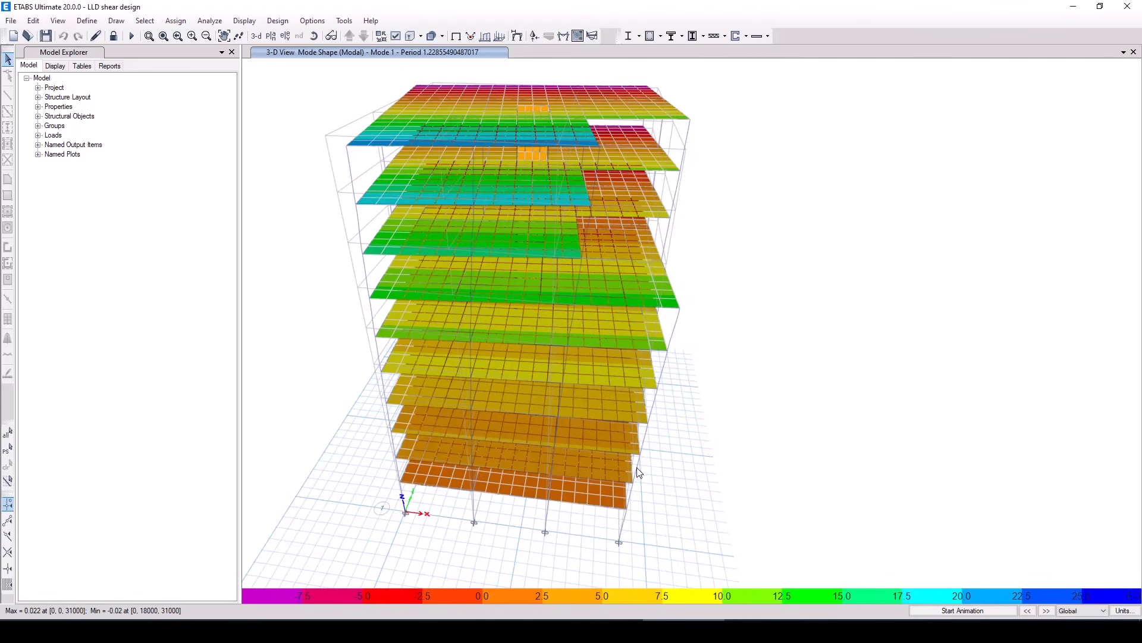
right_click(625, 441)
left_click(683, 398)
middle_click_drag(700, 491, 699, 485)
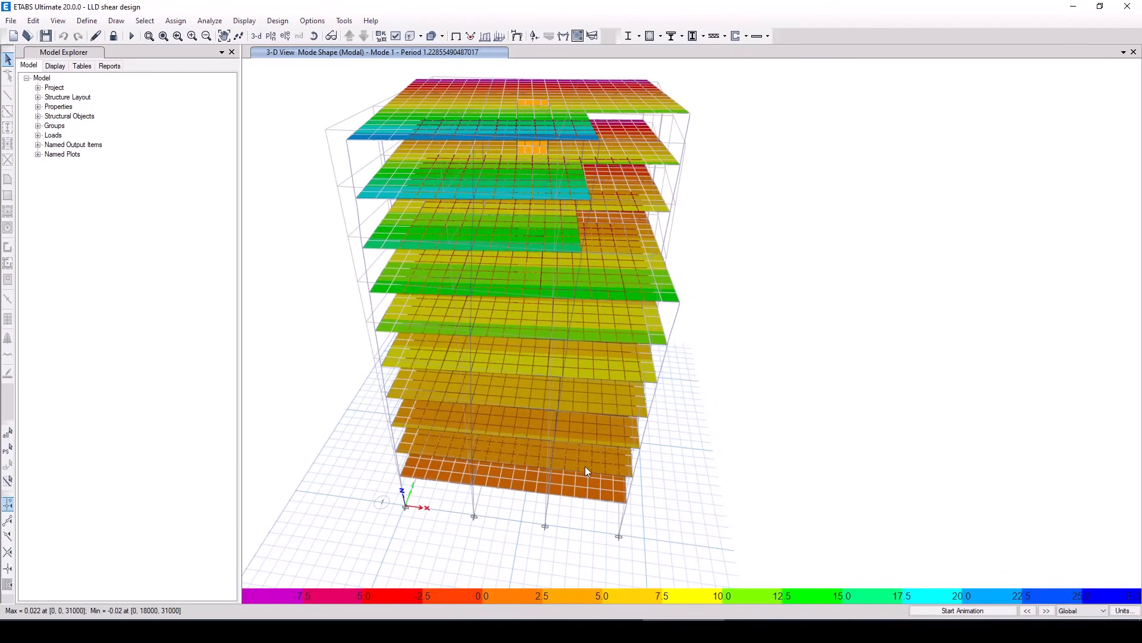
middle_click_drag(585, 466, 384, 455, "shift")
scroll(384, 455, "up", 5)
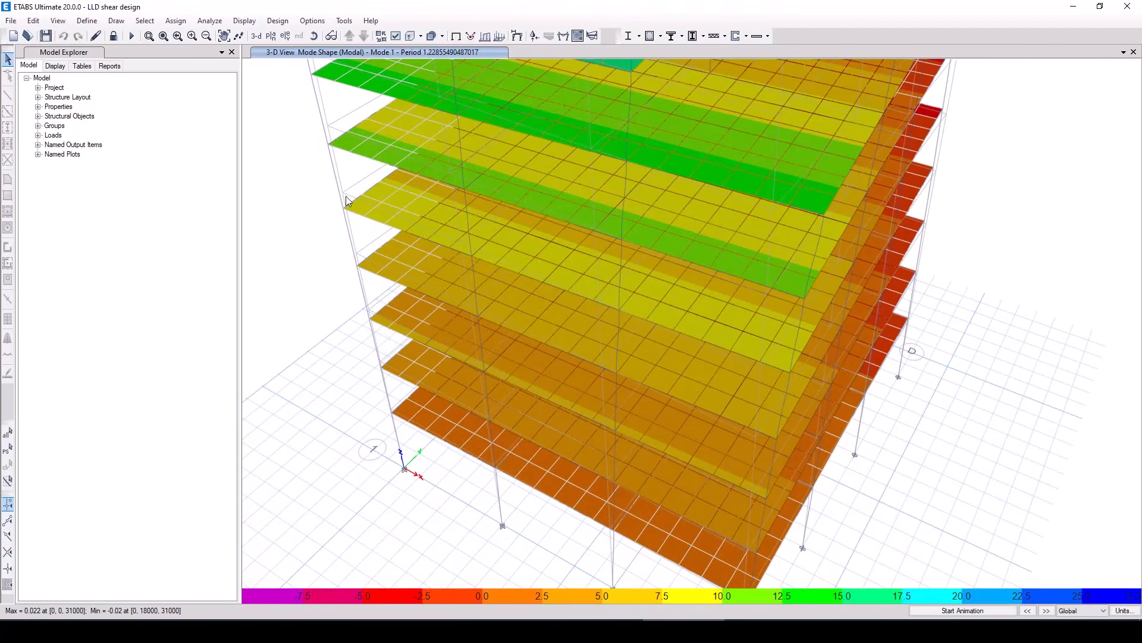
- Show the Modal Periods And Frequencies and Modal Participating Mass Ratios result tables and review the mass ratio columns
left_click(245, 22)
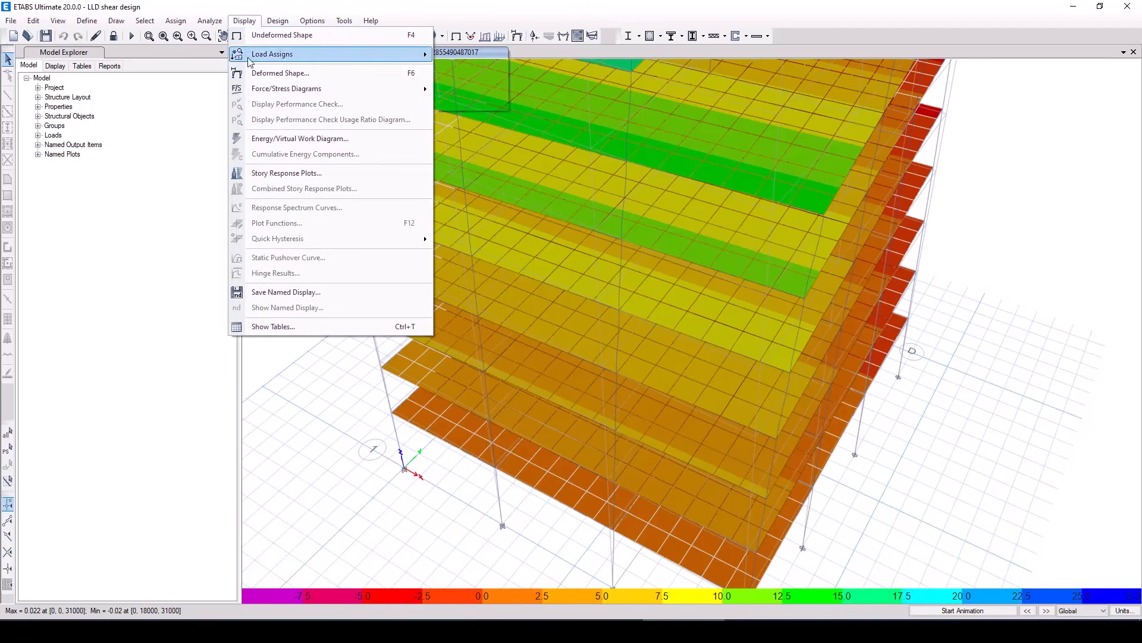
left_click(302, 326)
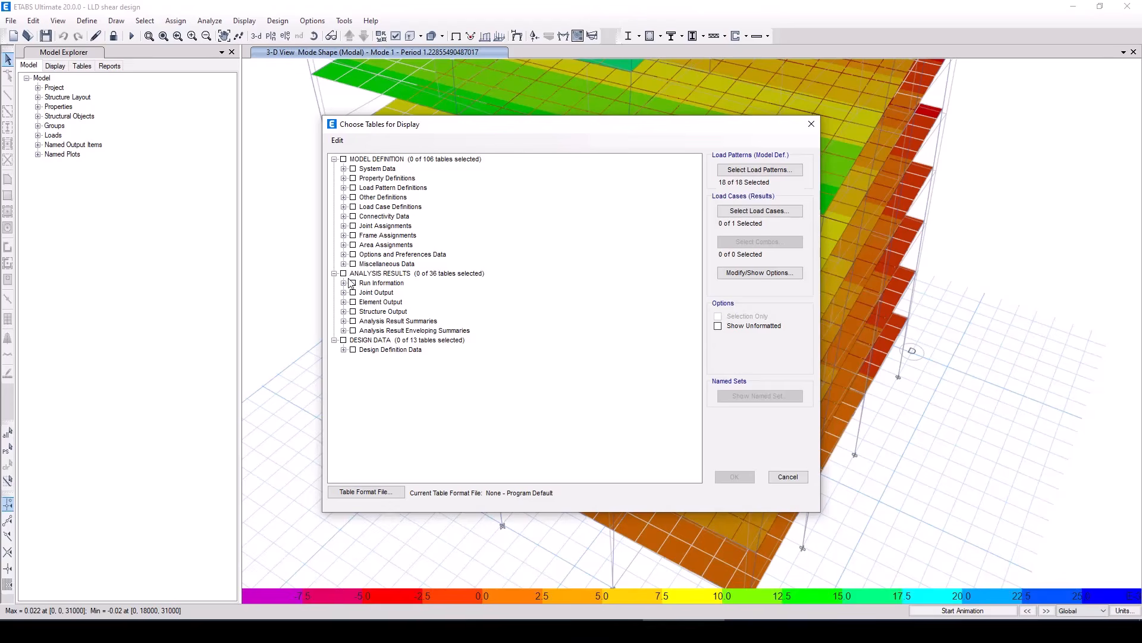
left_click(344, 312)
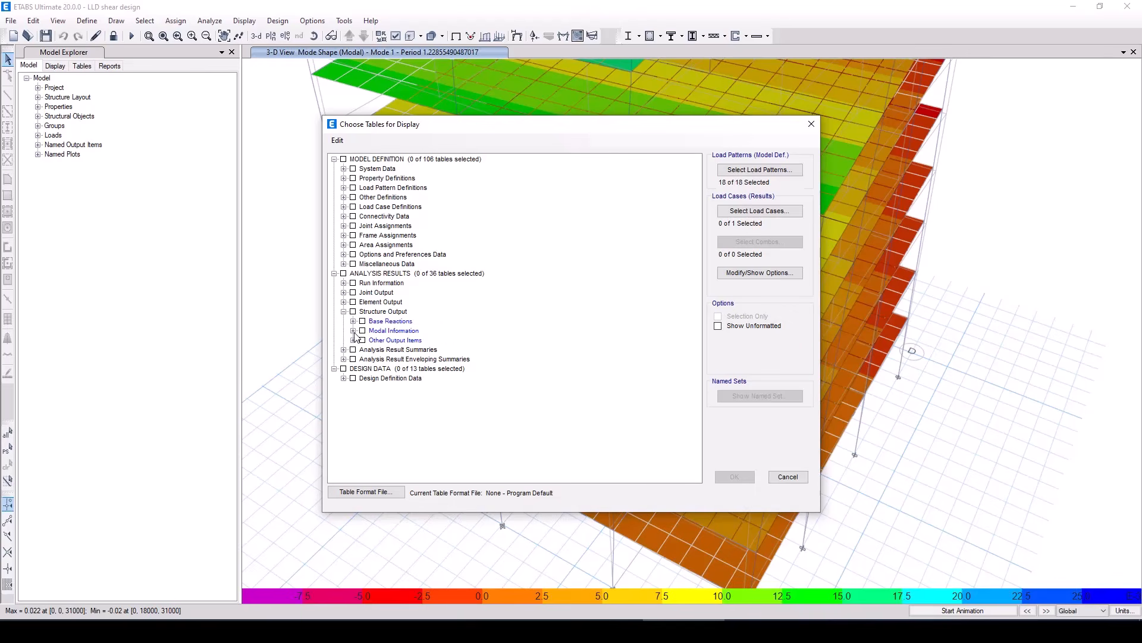
left_click(354, 331)
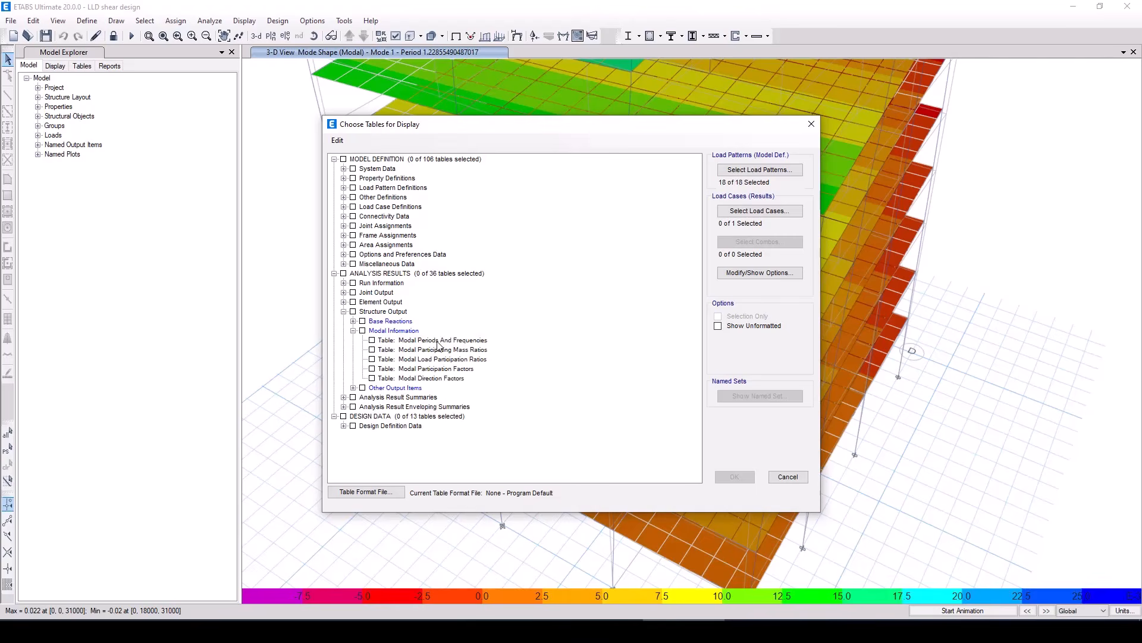
left_click(372, 341)
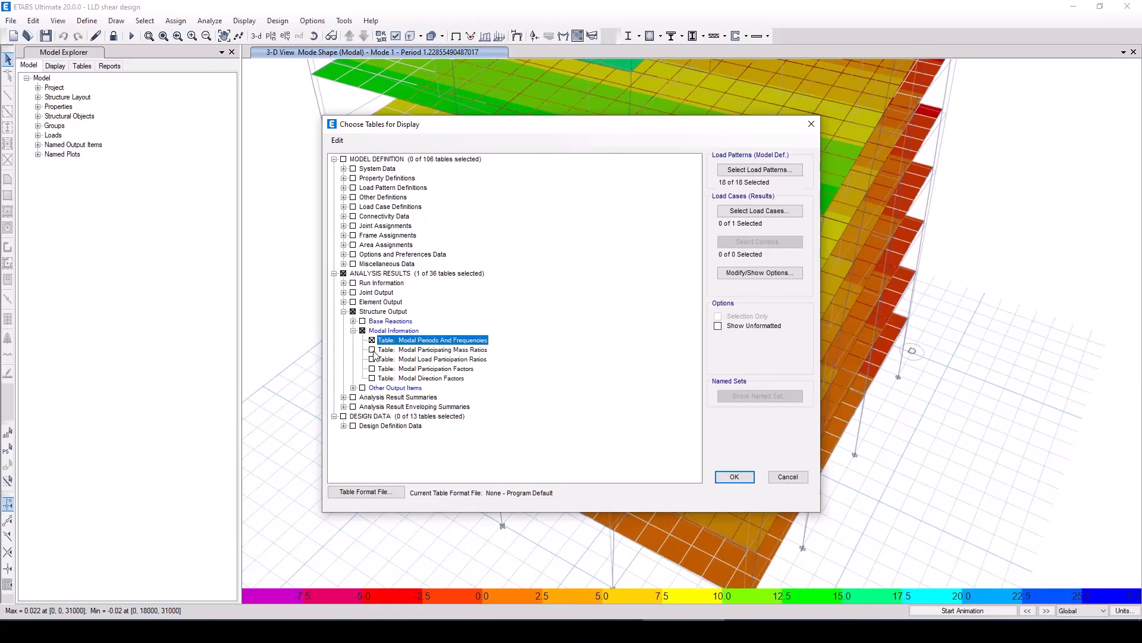
left_click(372, 350)
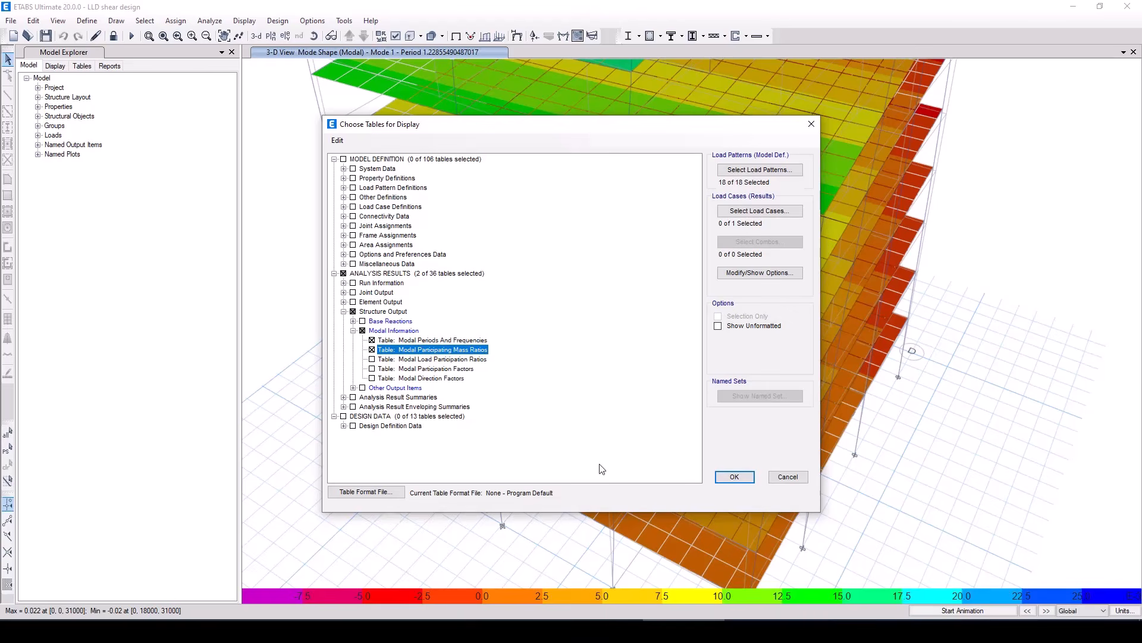
left_click(734, 477)
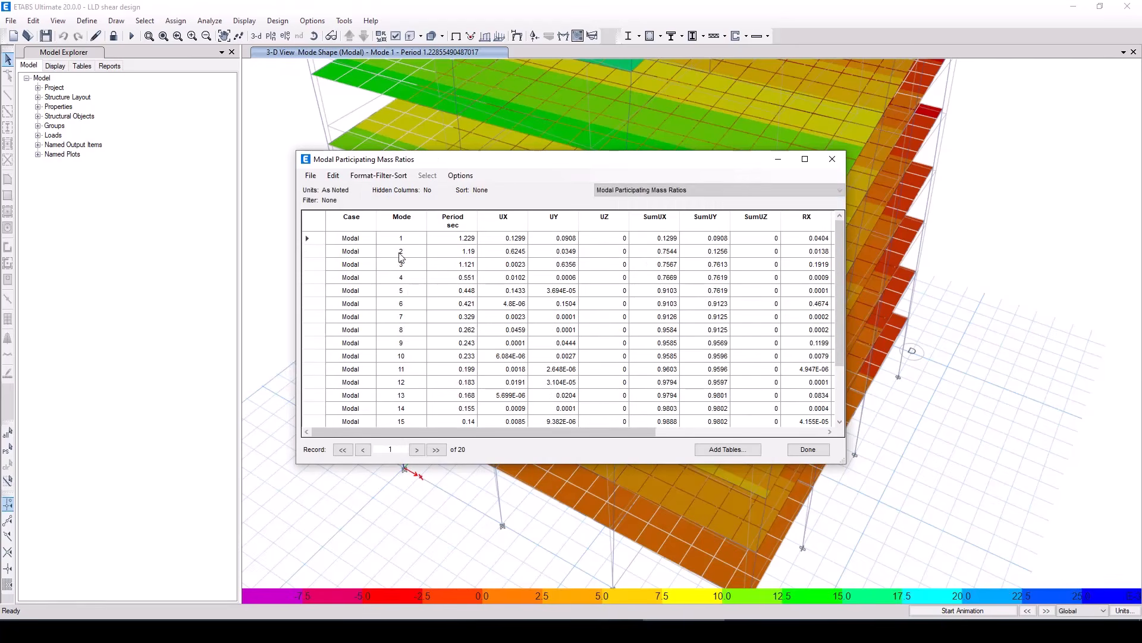
left_click(460, 242)
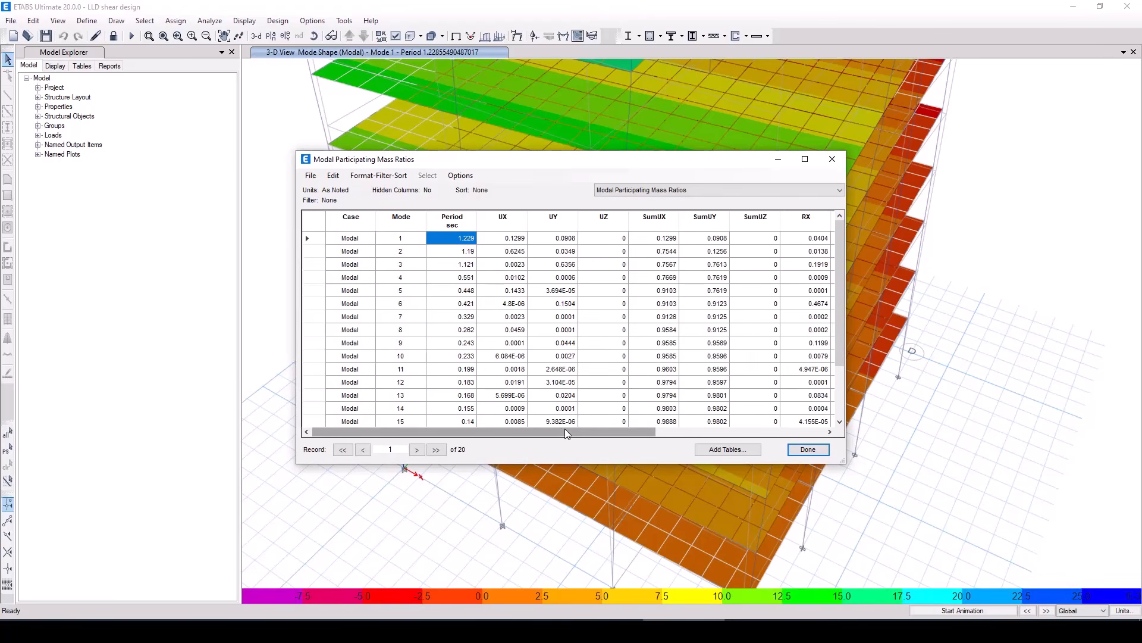
left_click_drag(565, 428, 630, 438)
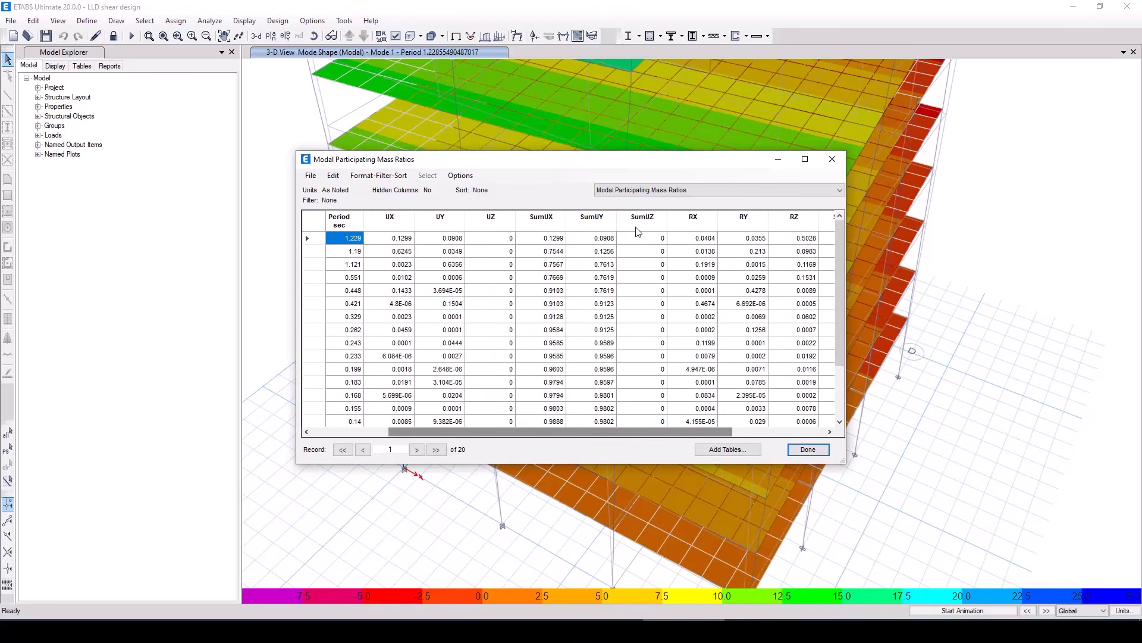
- Switch to the Modal Periods And Frequencies table and check the period and frequency of mode 1
left_click(642, 191)
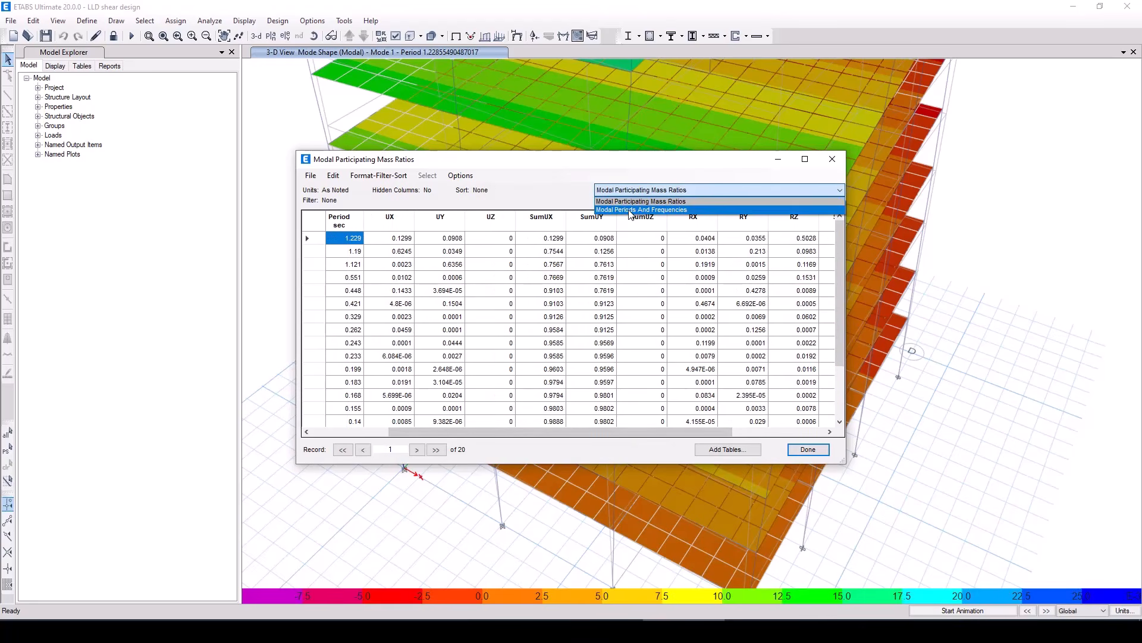
left_click(641, 210)
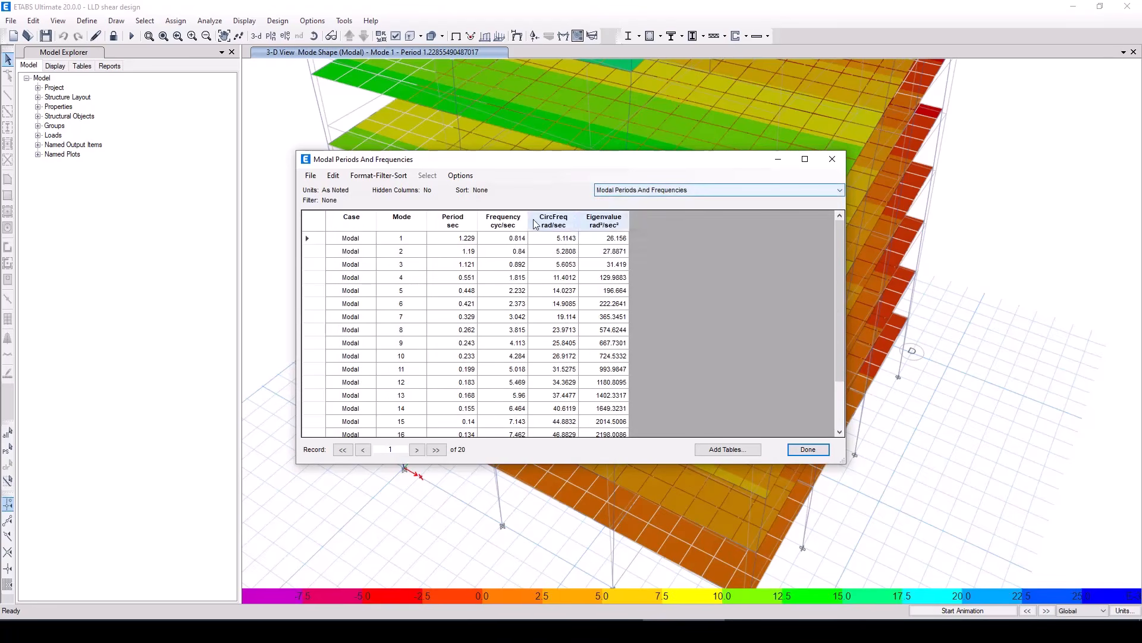
left_click(462, 239)
left_click(509, 239)
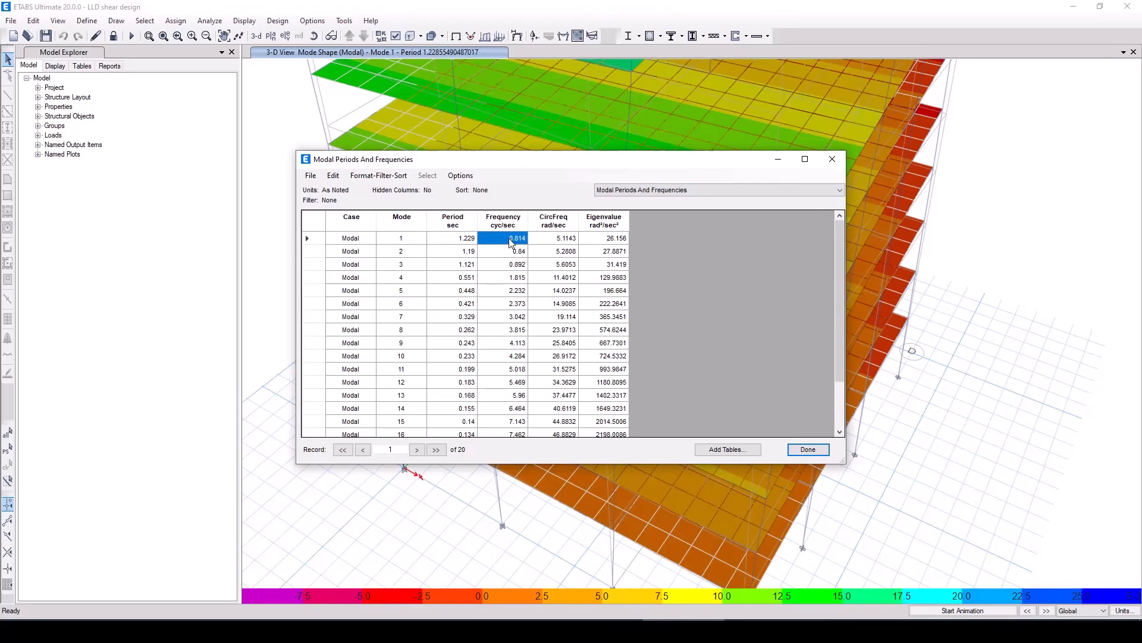
- Return to the Modal Participating Mass Ratios table and check the SumUX and SumUY values of mode 1
left_click(645, 192)
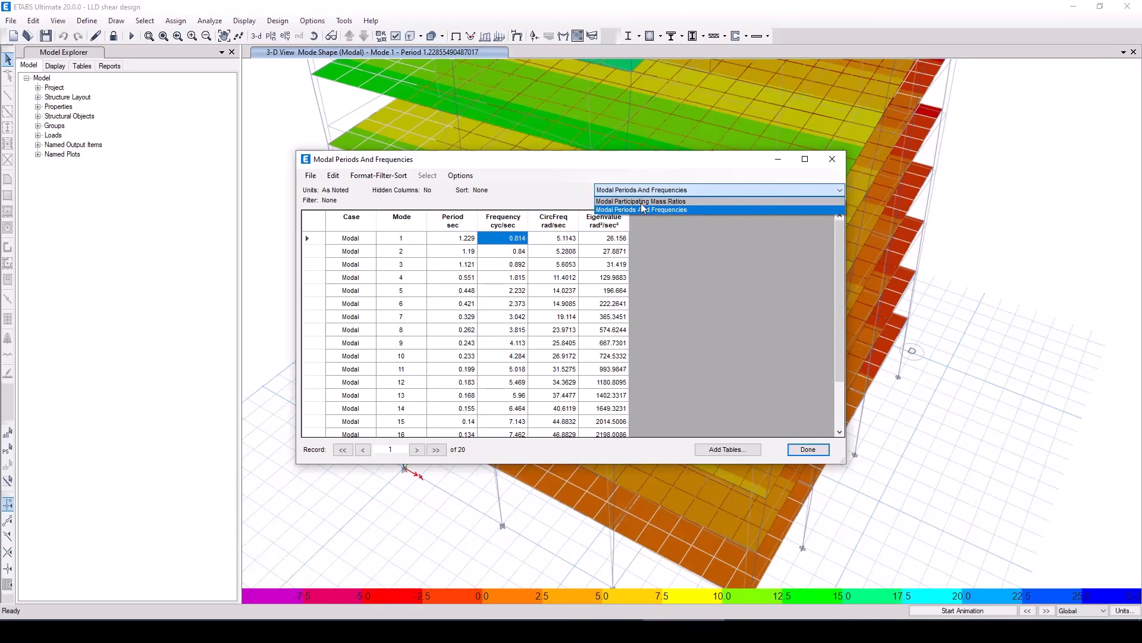
left_click(640, 201)
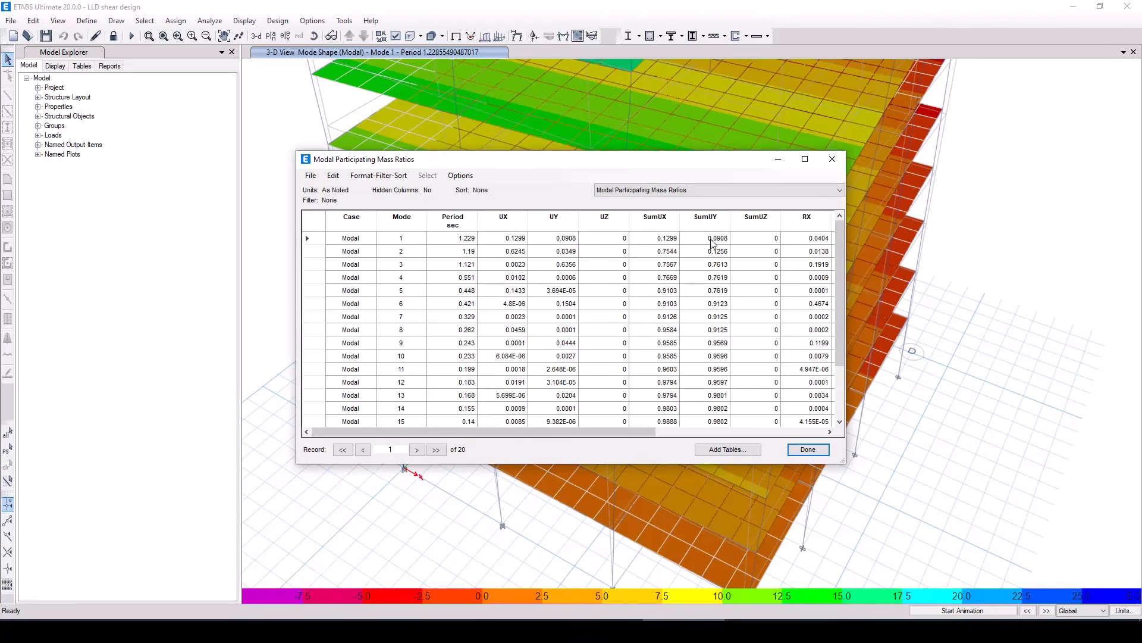
left_click_drag(664, 240, 774, 240)
left_click(671, 239)
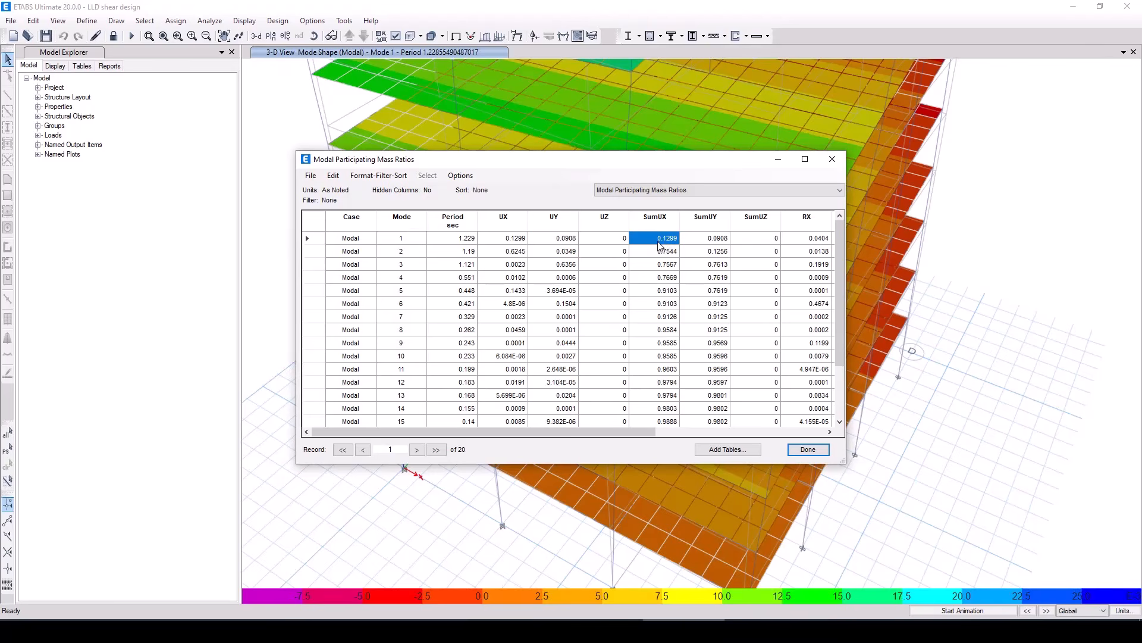
left_click(706, 240)
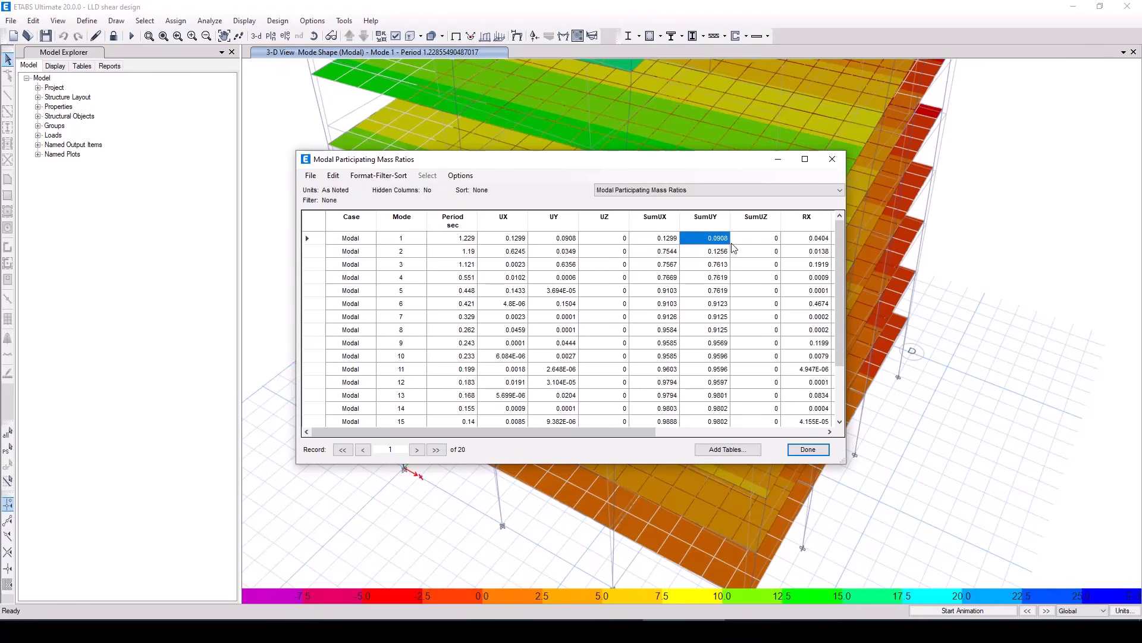
- Check the cumulative translational ratios SumUX and SumUY and rotational ratios SumRX, SumRY and SumRZ of mode 20
left_click_drag(844, 284, 844, 366)
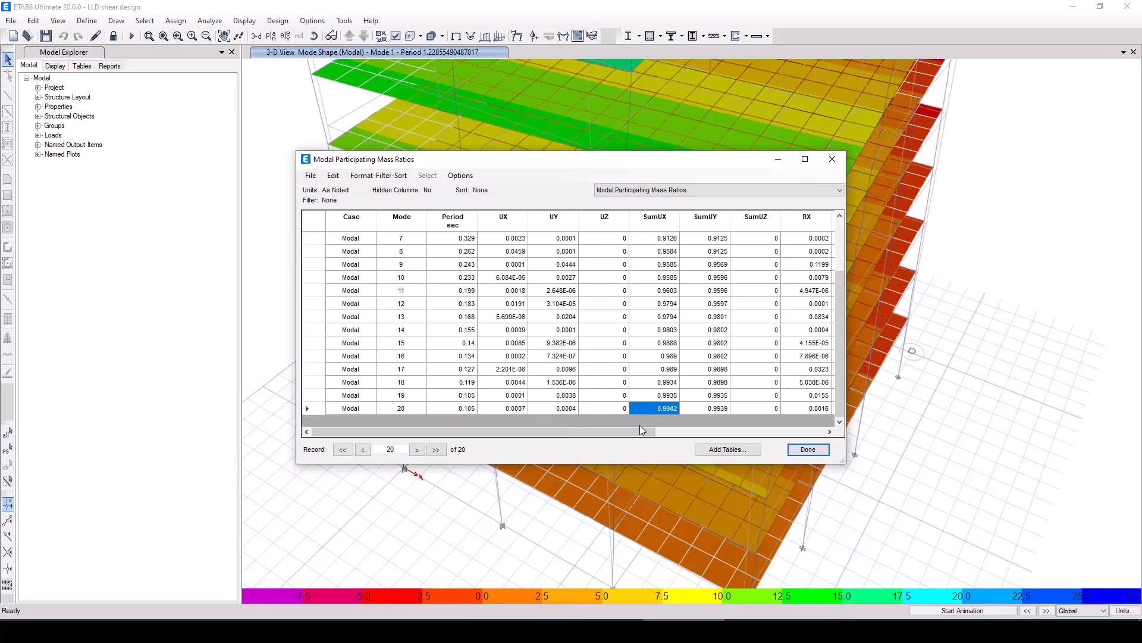
left_click_drag(647, 409, 736, 408)
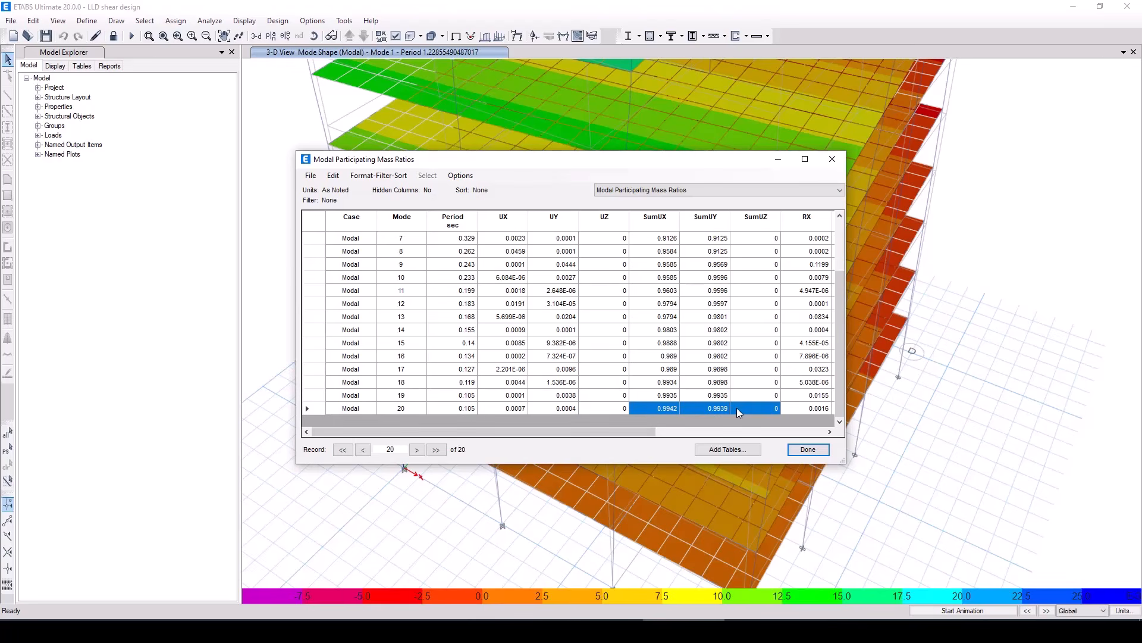
left_click_drag(646, 437, 824, 429)
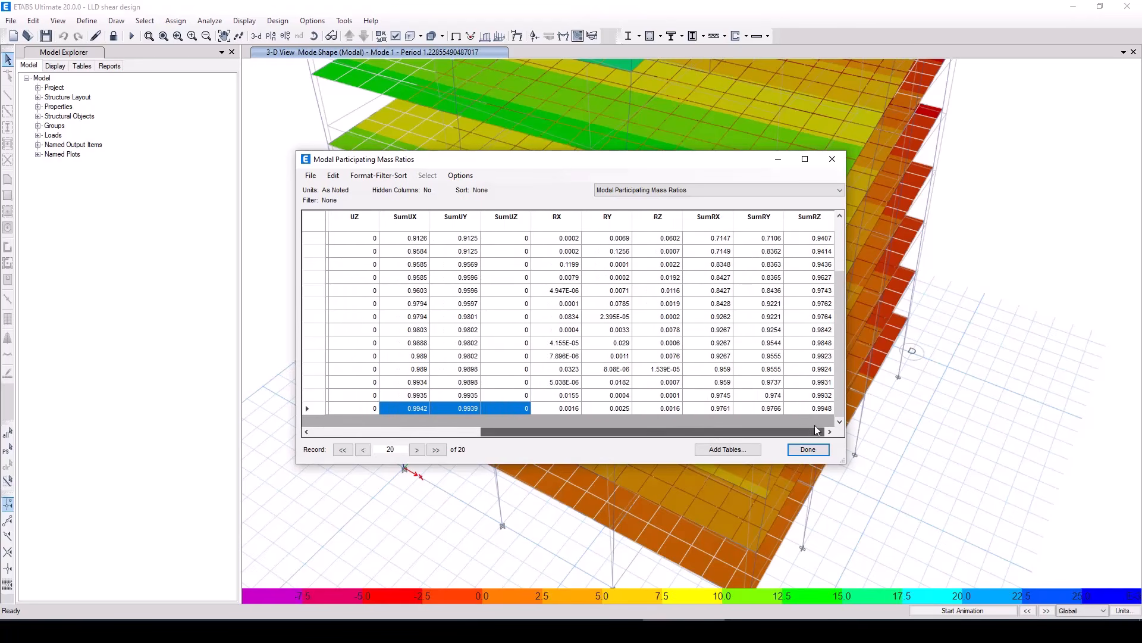
left_click_drag(710, 409, 787, 409)
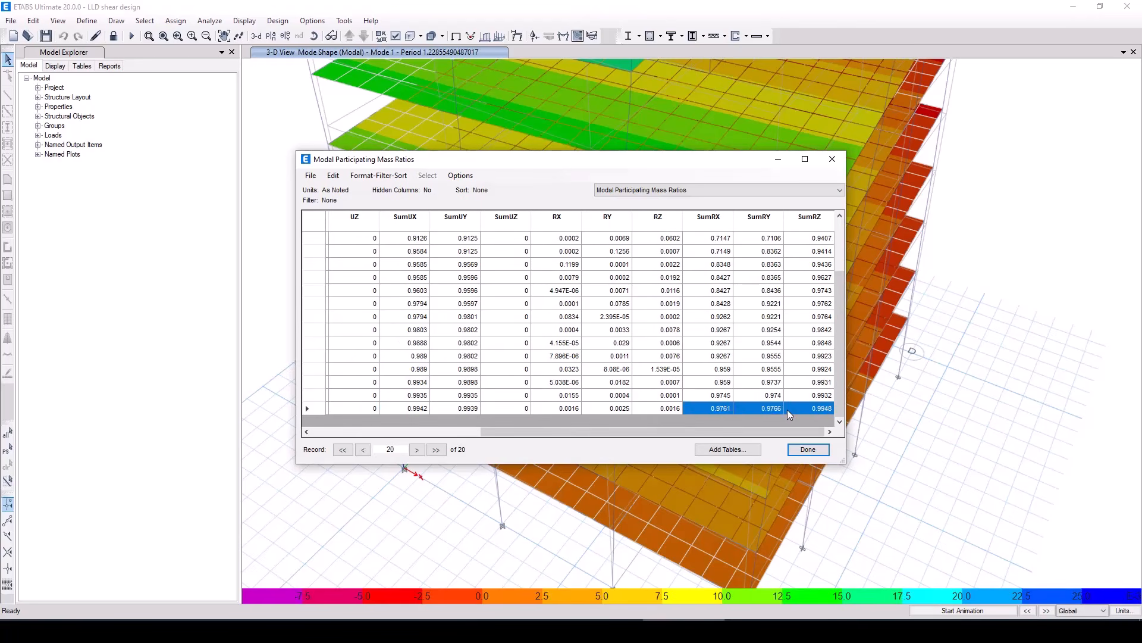
left_click(819, 409)
left_click(763, 409)
left_click(714, 410)
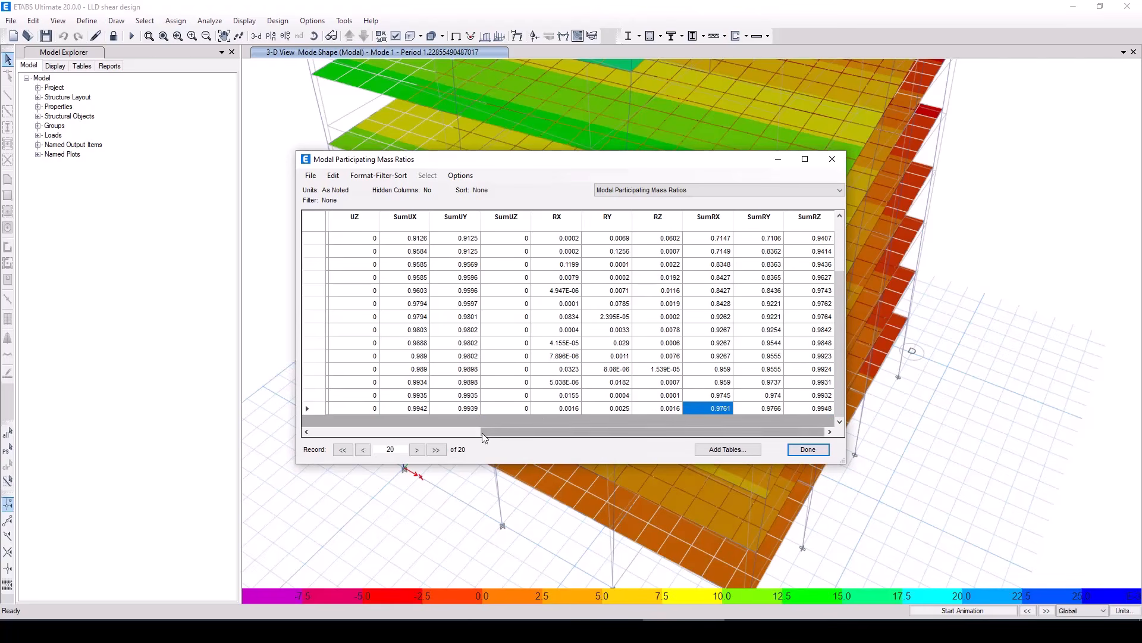
- Compare the SumUX mass ratios of modes 2 to 7 and close the Modal Participating Mass Ratios table
left_click_drag(518, 432, 348, 418)
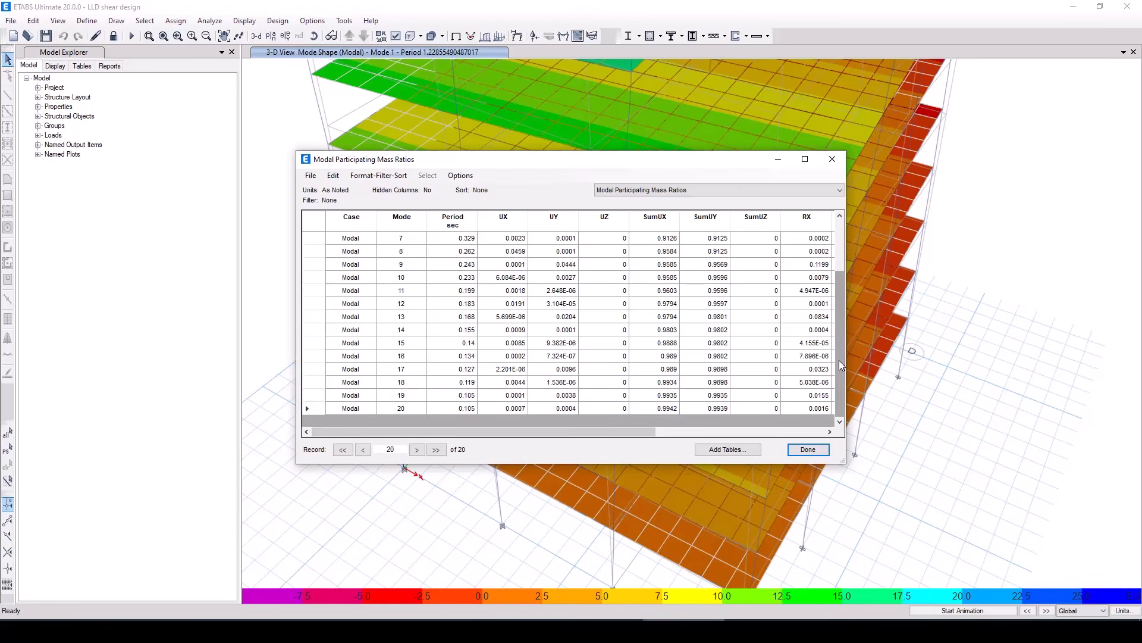
left_click_drag(840, 367, 840, 315)
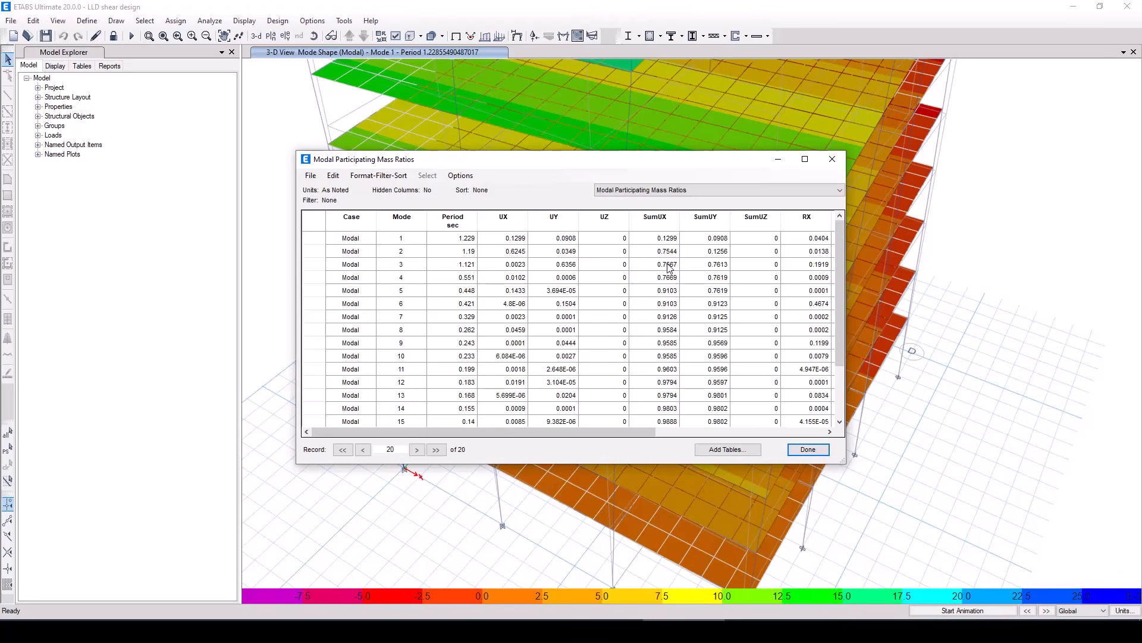
left_click_drag(659, 253, 820, 309)
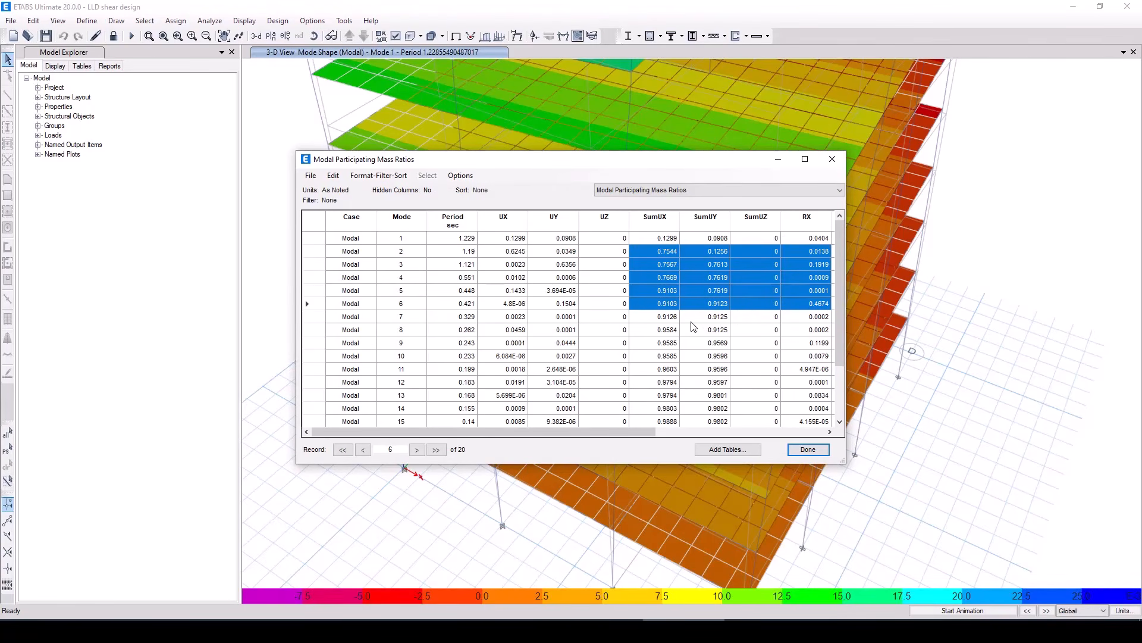
left_click(661, 255)
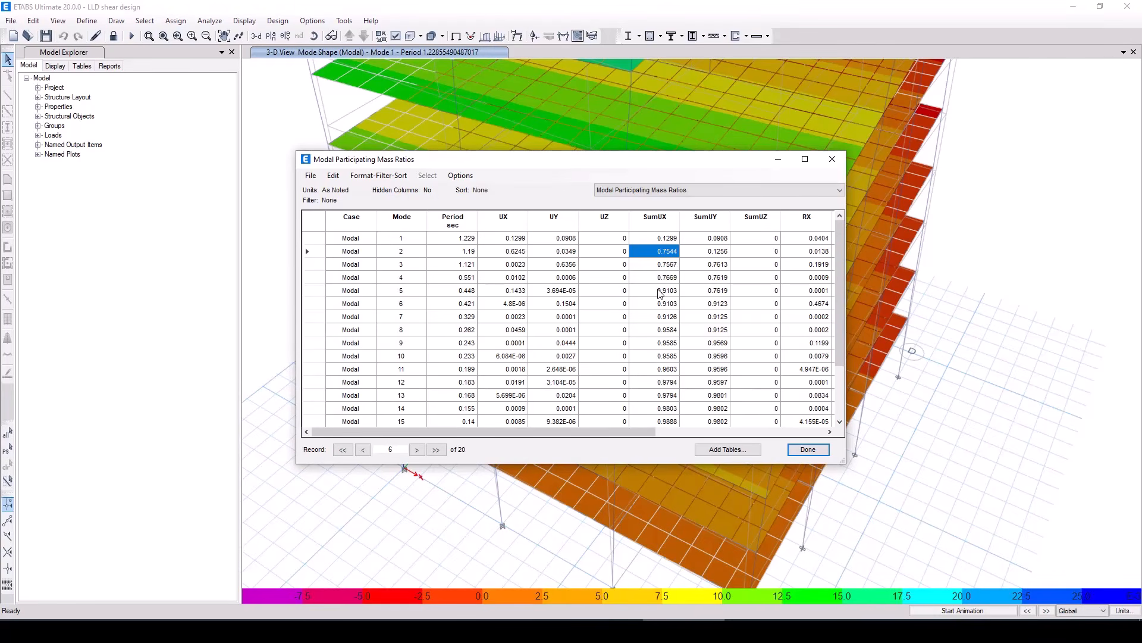
left_click(656, 255)
left_click(666, 288)
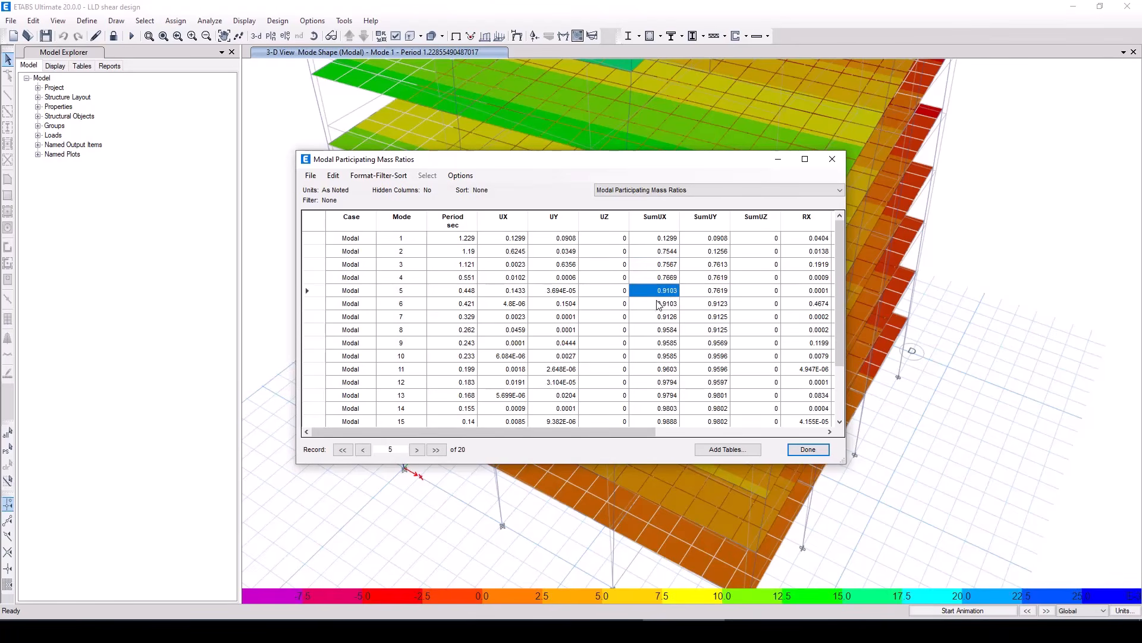
left_click_drag(659, 305, 661, 319)
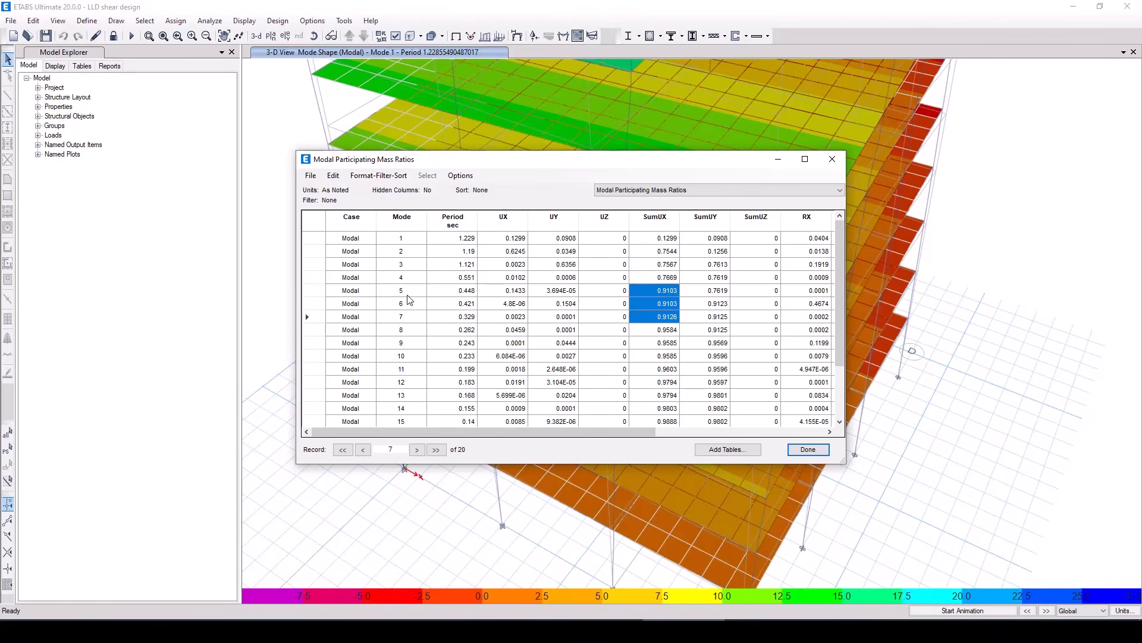
left_click(665, 321)
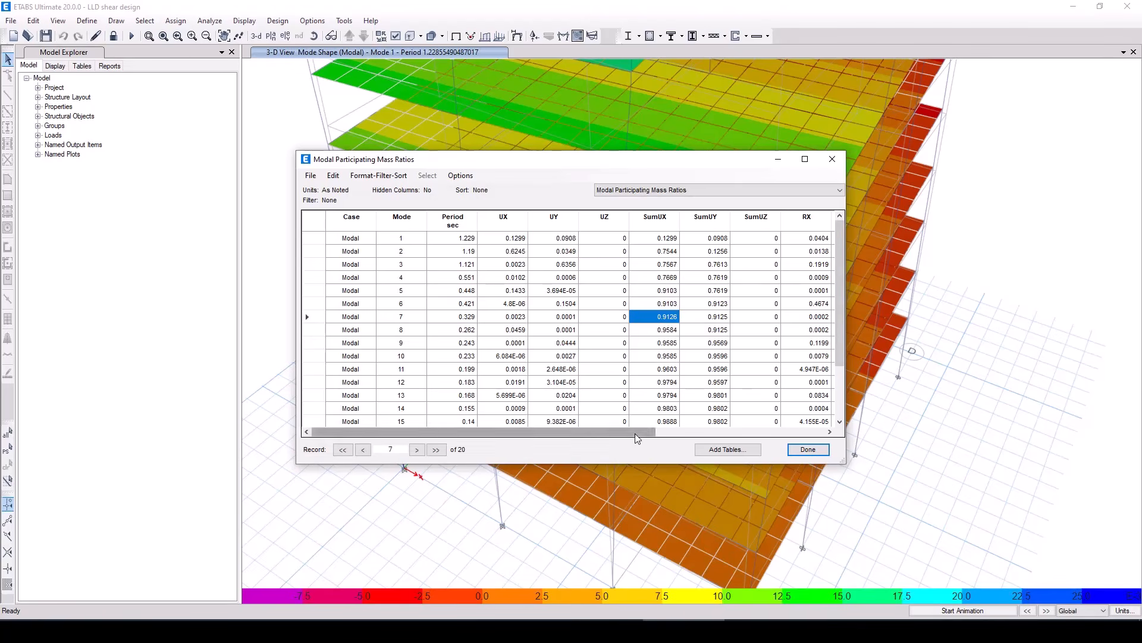
left_click_drag(638, 439, 370, 441)
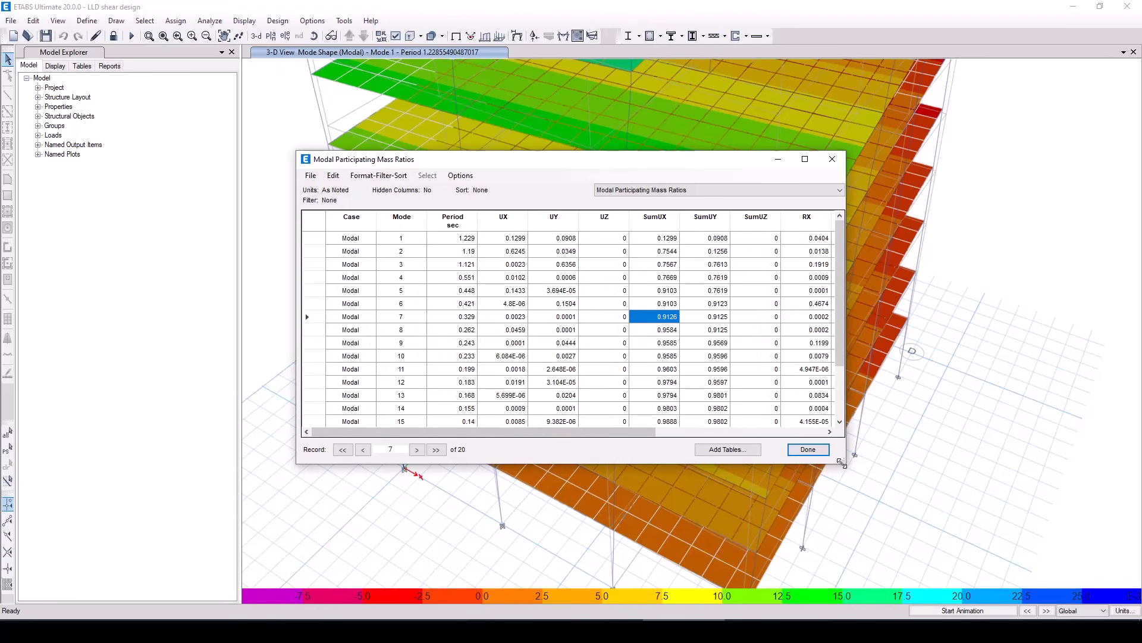
left_click(808, 449)
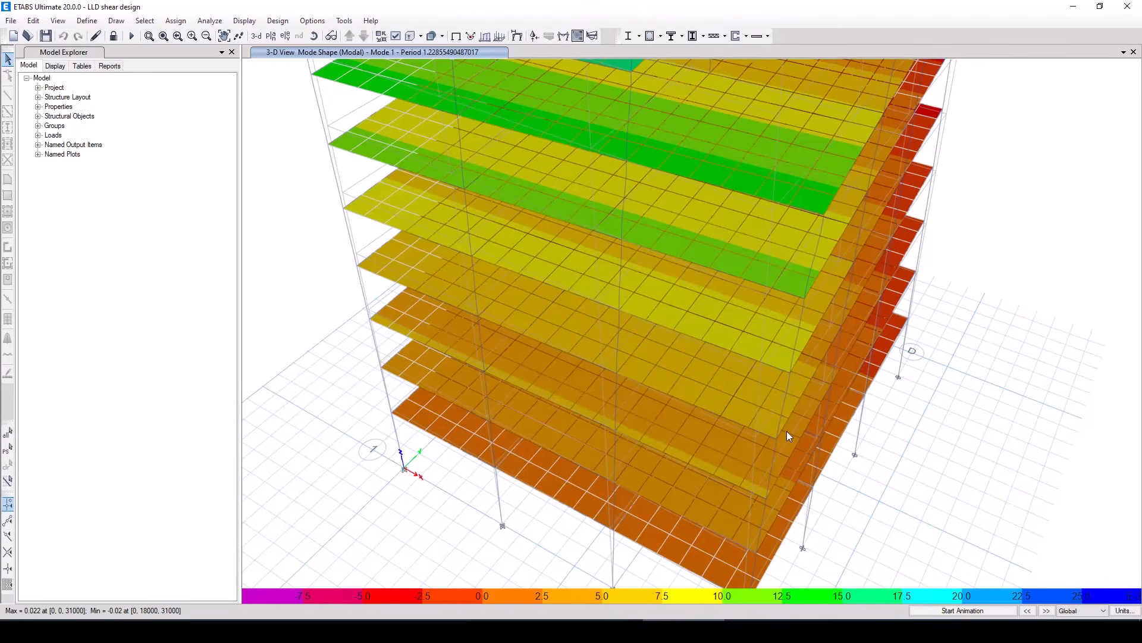
scroll(727, 405, "down", 2)
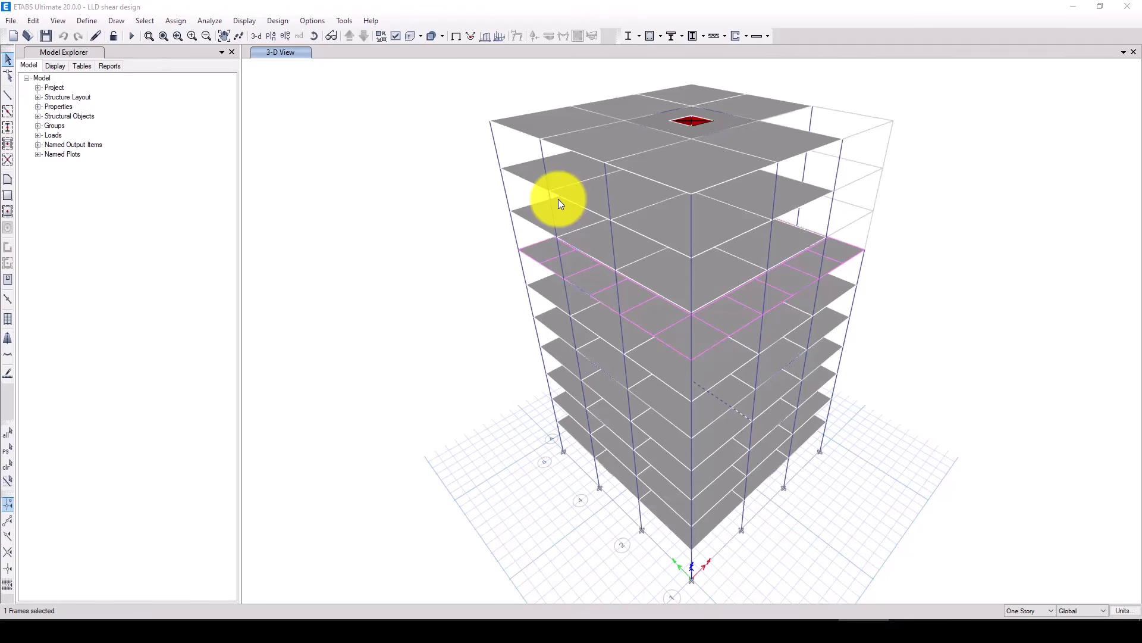
- Show the ASCE 7-16 seismic loading definition of the EQ load pattern
left_click_drag(328, 260, 503, 375)
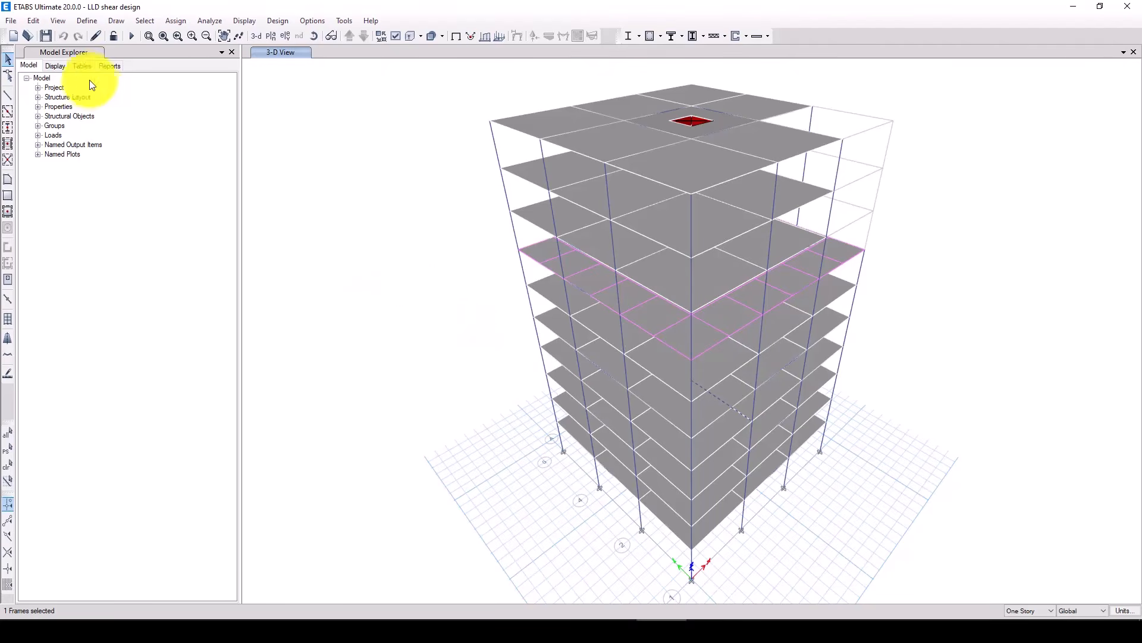
left_click(88, 23)
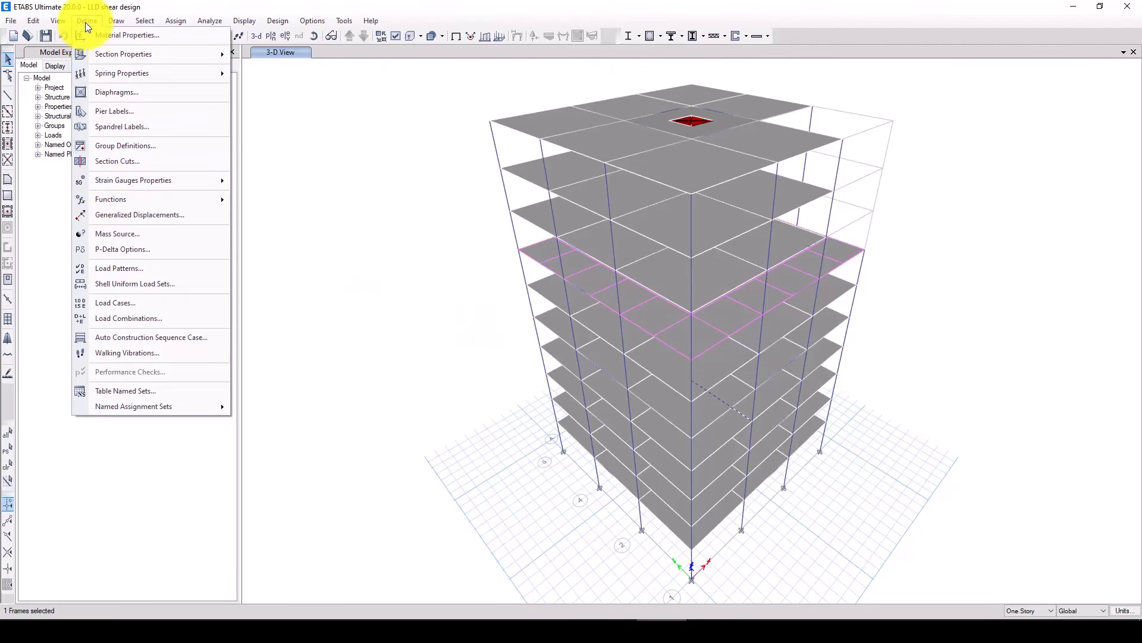
left_click(119, 270)
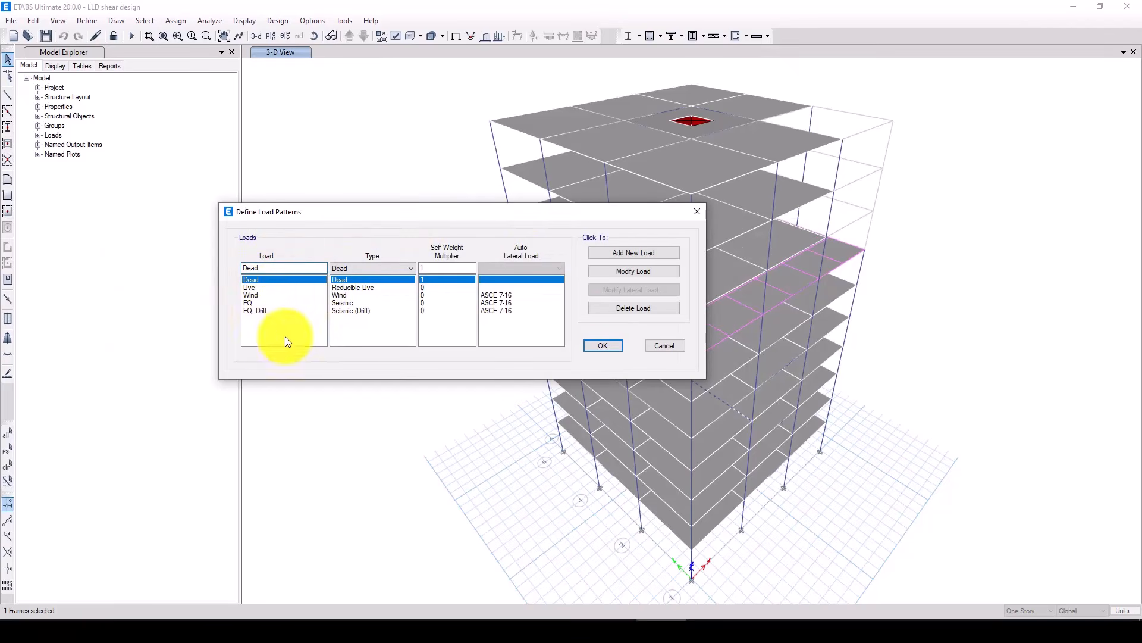
left_click(256, 303)
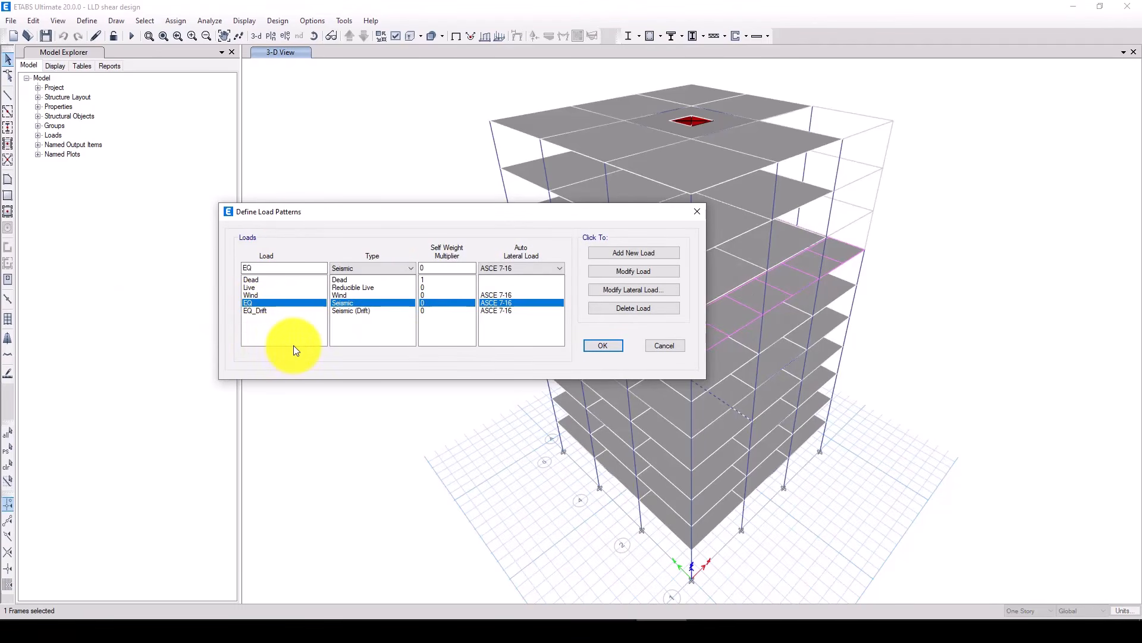
left_click(630, 291)
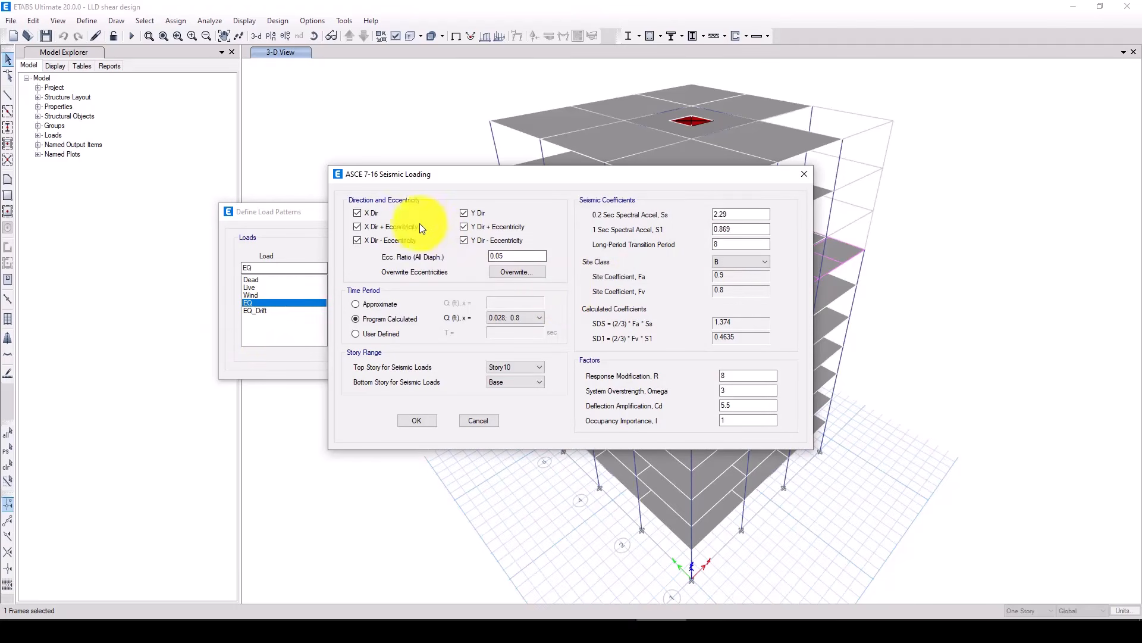
- Review the 0.2 sec and 1 sec spectral accelerations Ss and S1 in the EQ seismic coefficients
double_click(722, 214)
left_click_drag(667, 176, 539, 253)
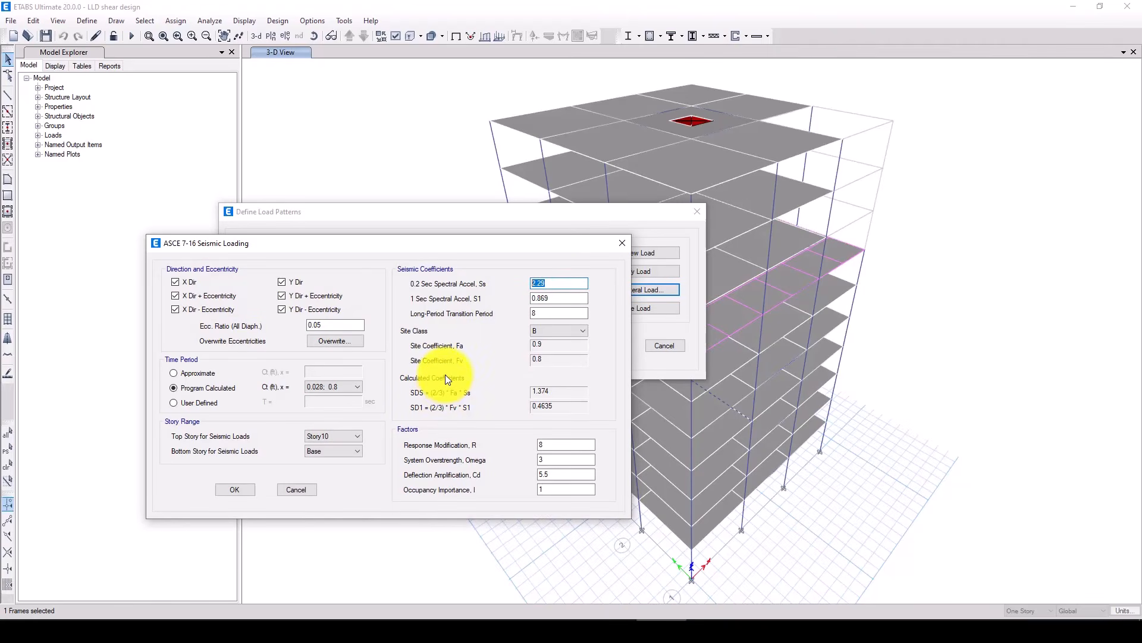
left_click(559, 284)
double_click(558, 299)
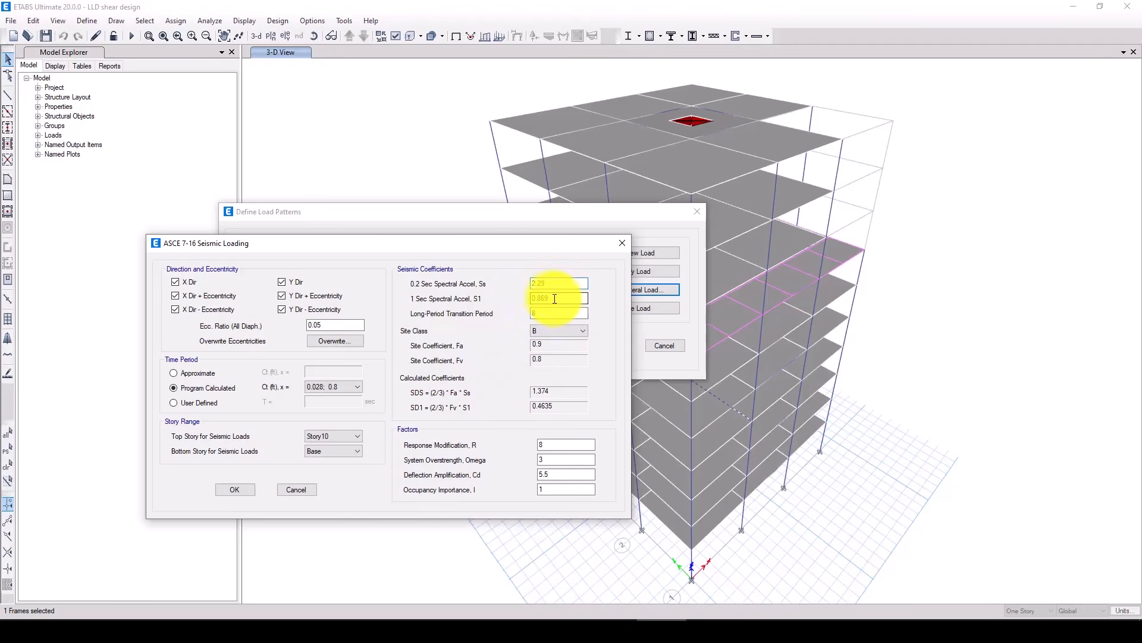
left_click_drag(553, 285, 531, 285)
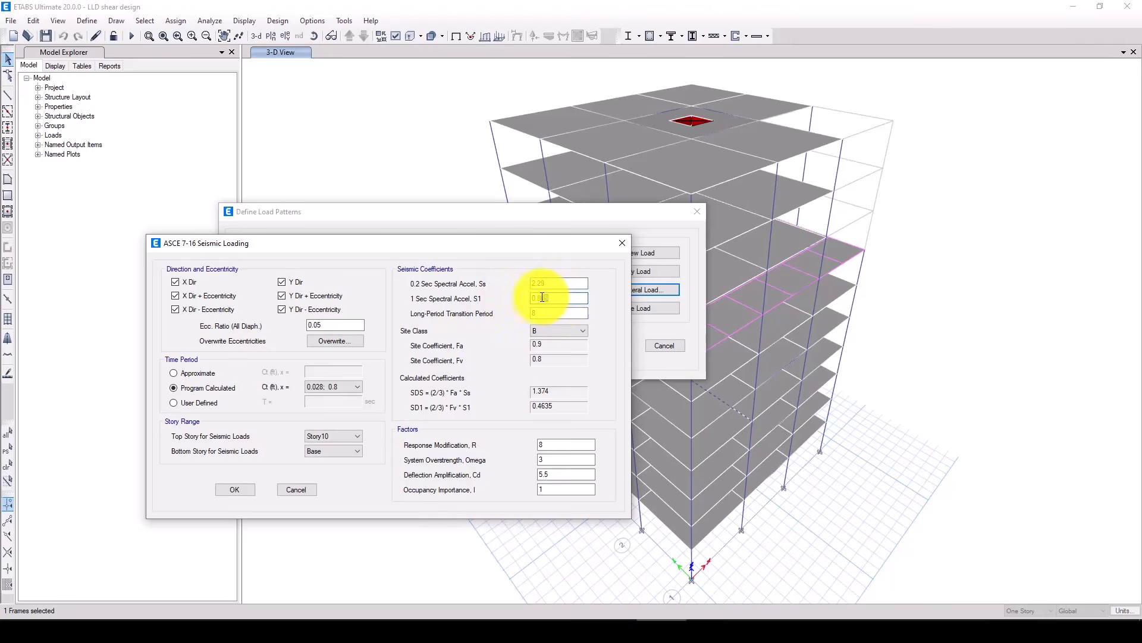
left_click_drag(574, 297, 523, 297)
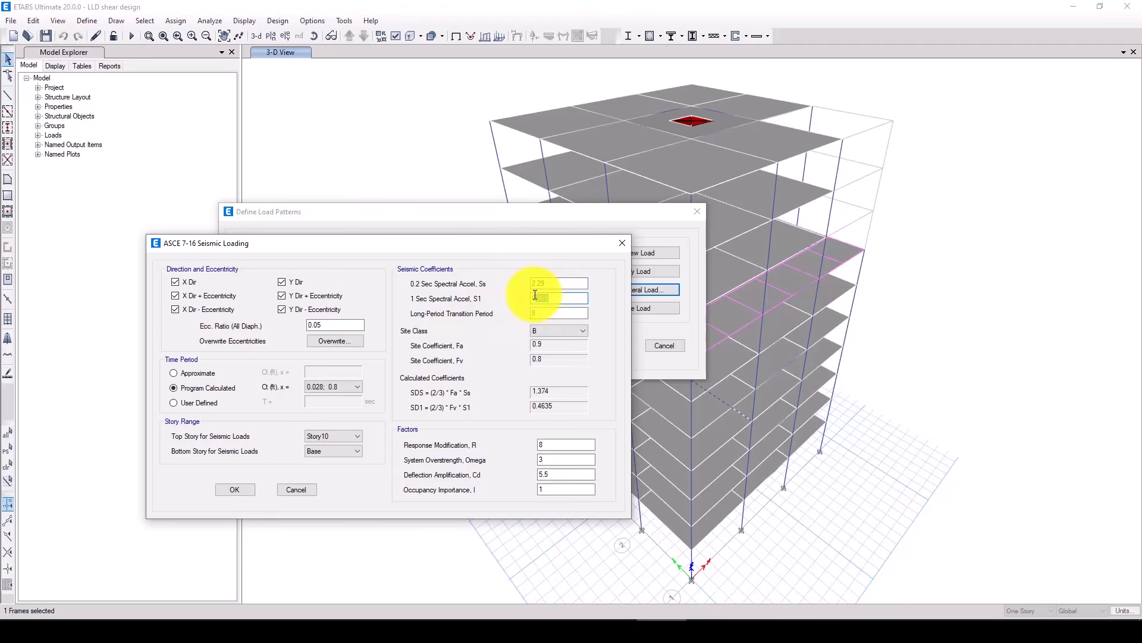
mouse_move(554, 284)
left_mouse_down()
mouse_move(528, 283)
mouse_move(537, 298)
left_mouse_up()
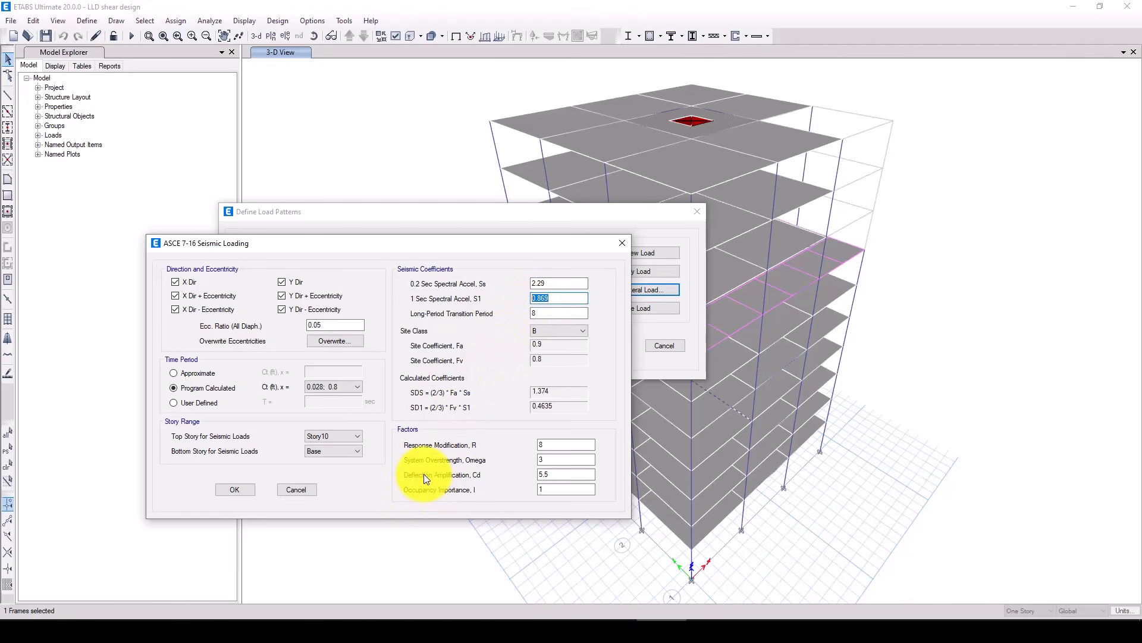
- Review the response modification R and occupancy importance I factors of EQ and close the load pattern definitions
left_click(542, 444)
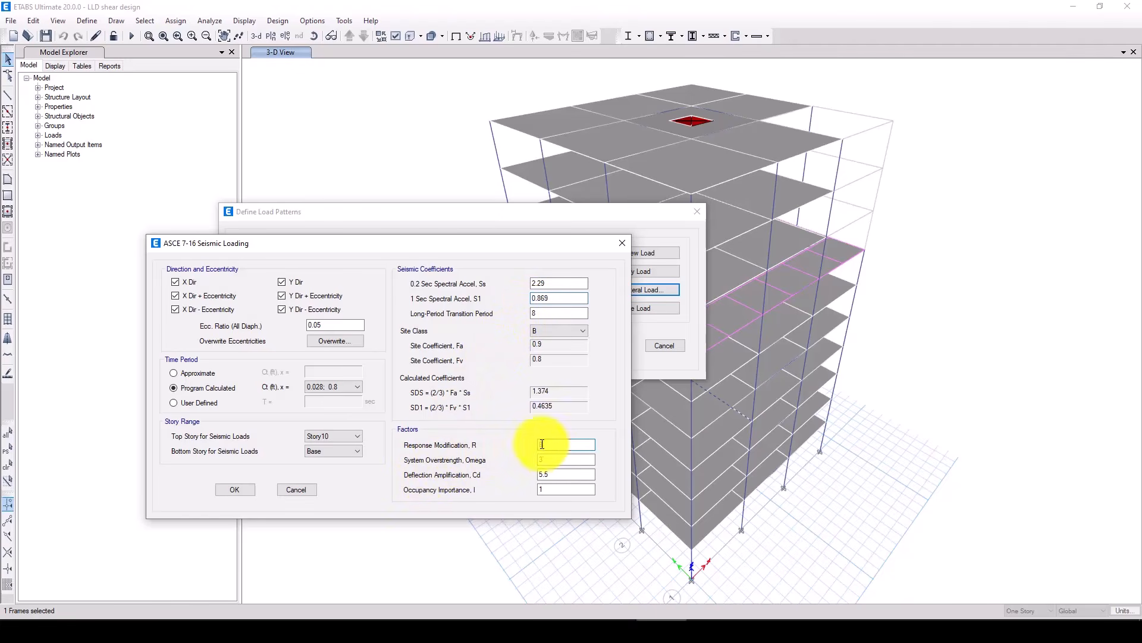
left_click_drag(542, 443, 532, 448)
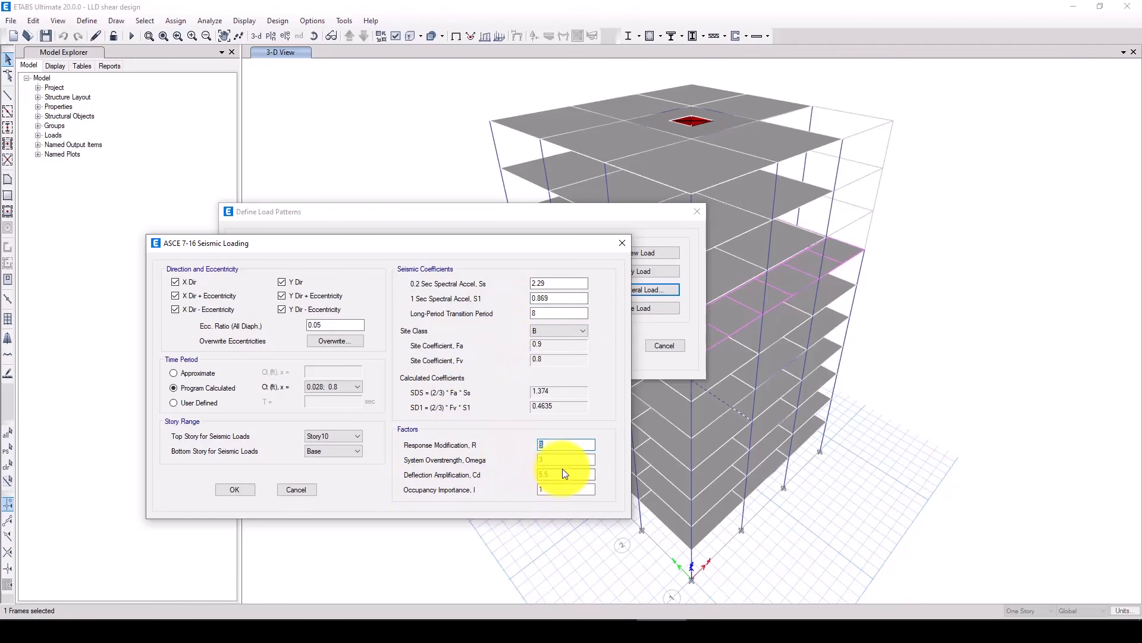
left_click_drag(549, 489, 530, 488)
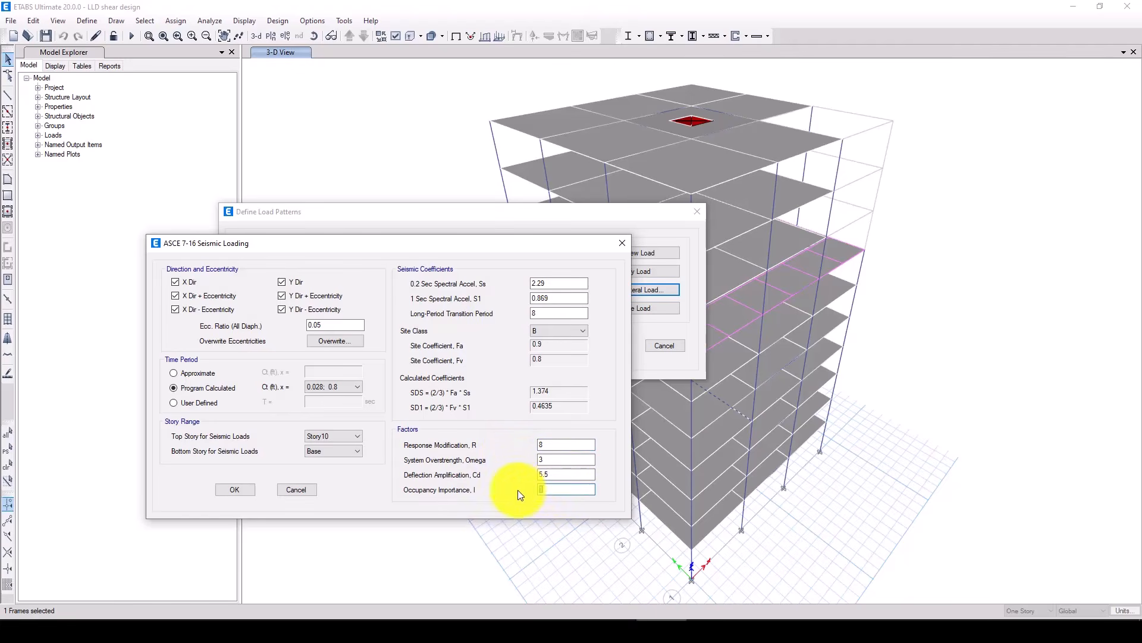
left_click_drag(548, 445, 538, 447)
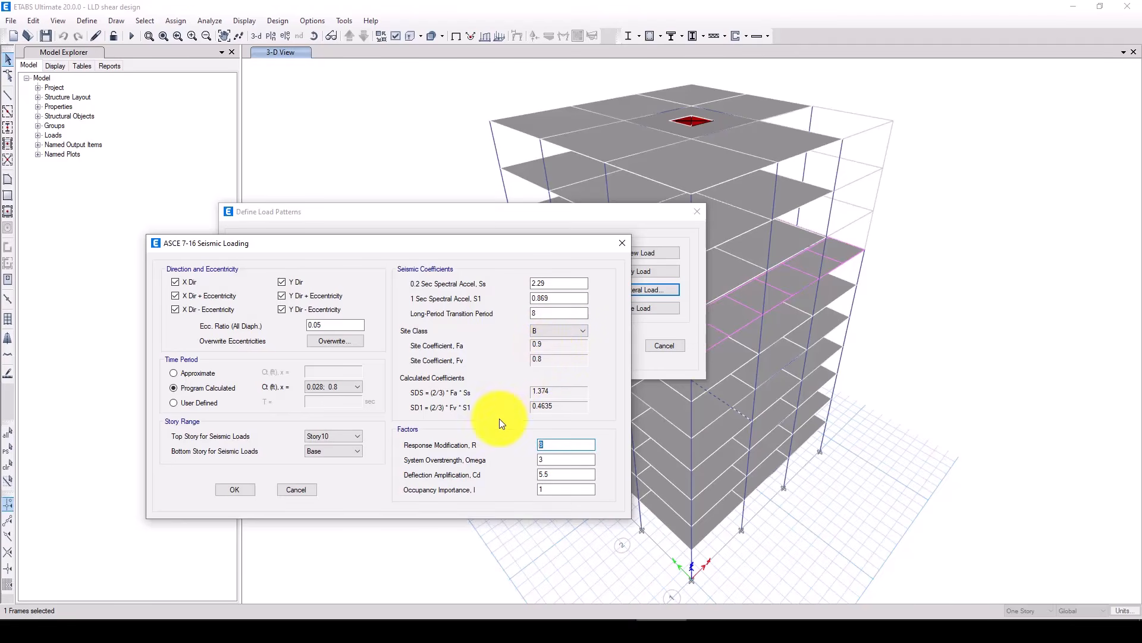
left_click(234, 489)
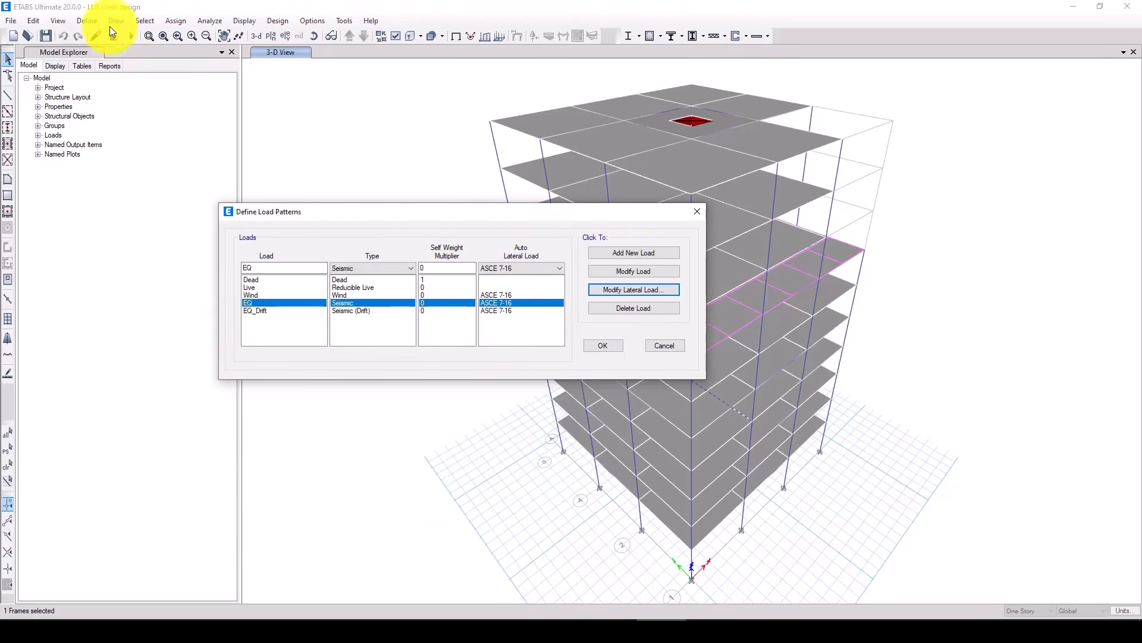
left_click(694, 212)
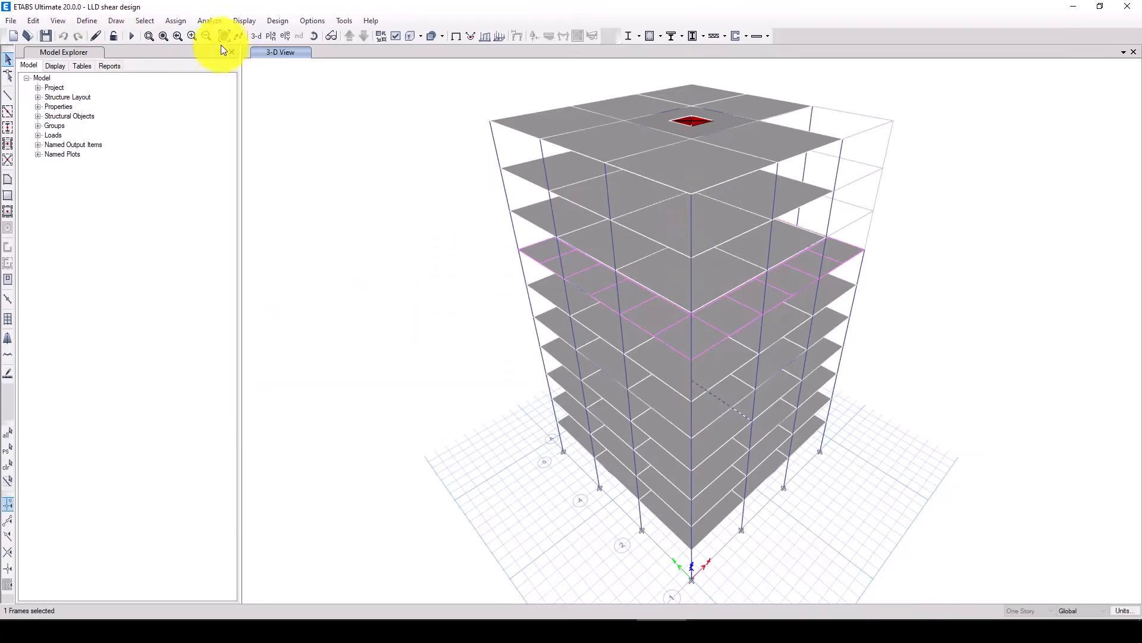
- Add a new ASCE 7-10 response spectrum function and name it RS
left_click(87, 21)
mouse_move(98, 62)
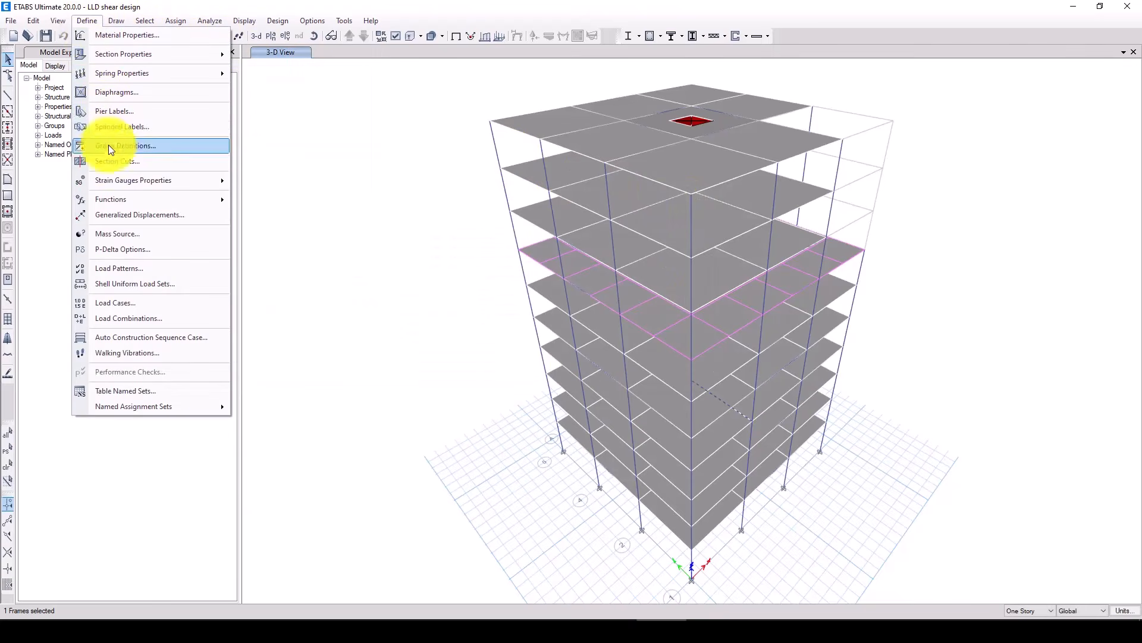
mouse_move(119, 199)
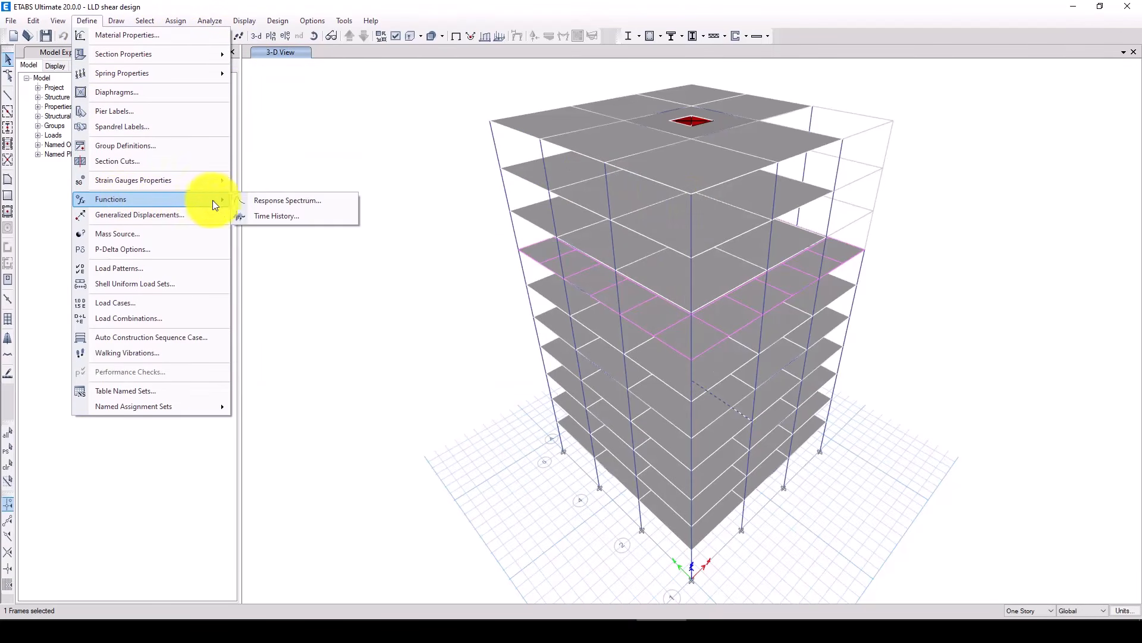
left_click(292, 201)
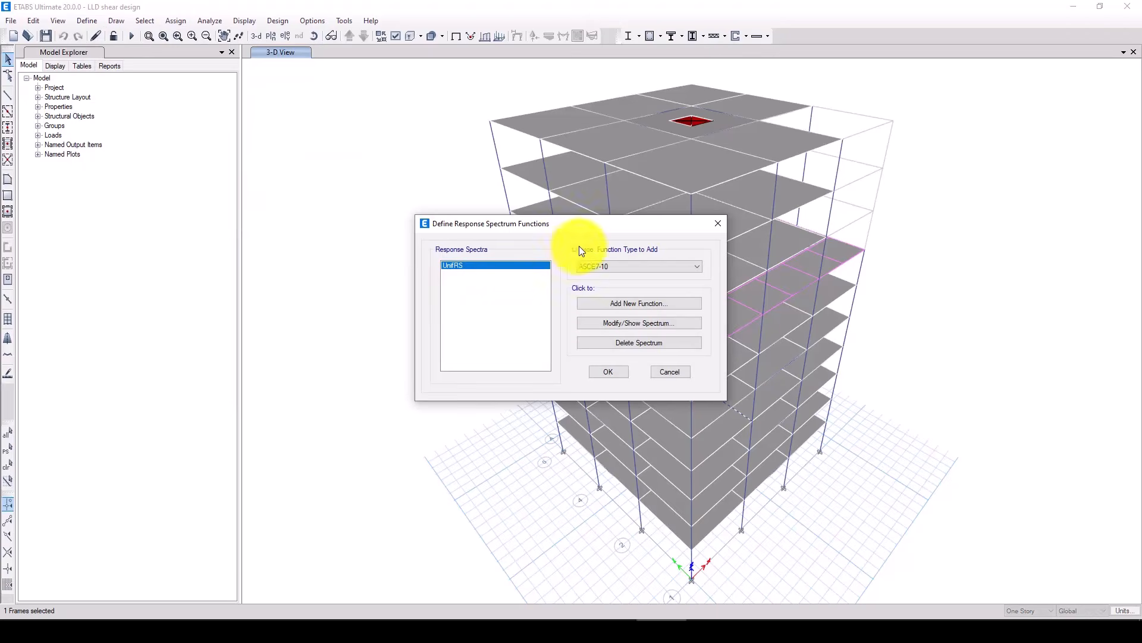
left_click_drag(601, 223, 299, 217)
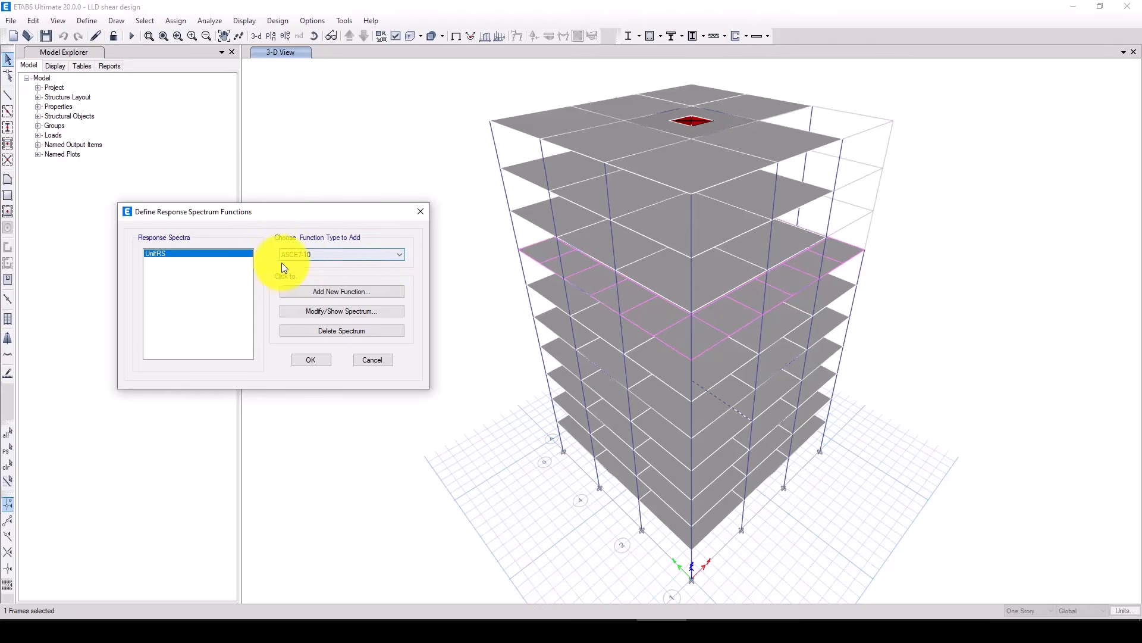
left_click(316, 292)
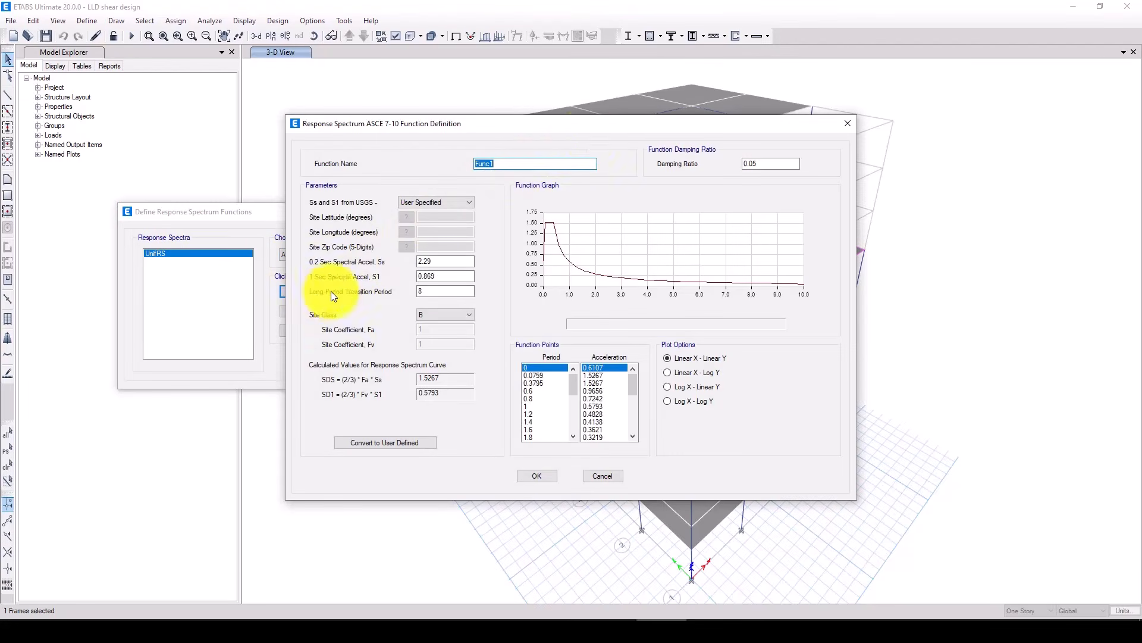
left_click_drag(577, 127, 558, 125)
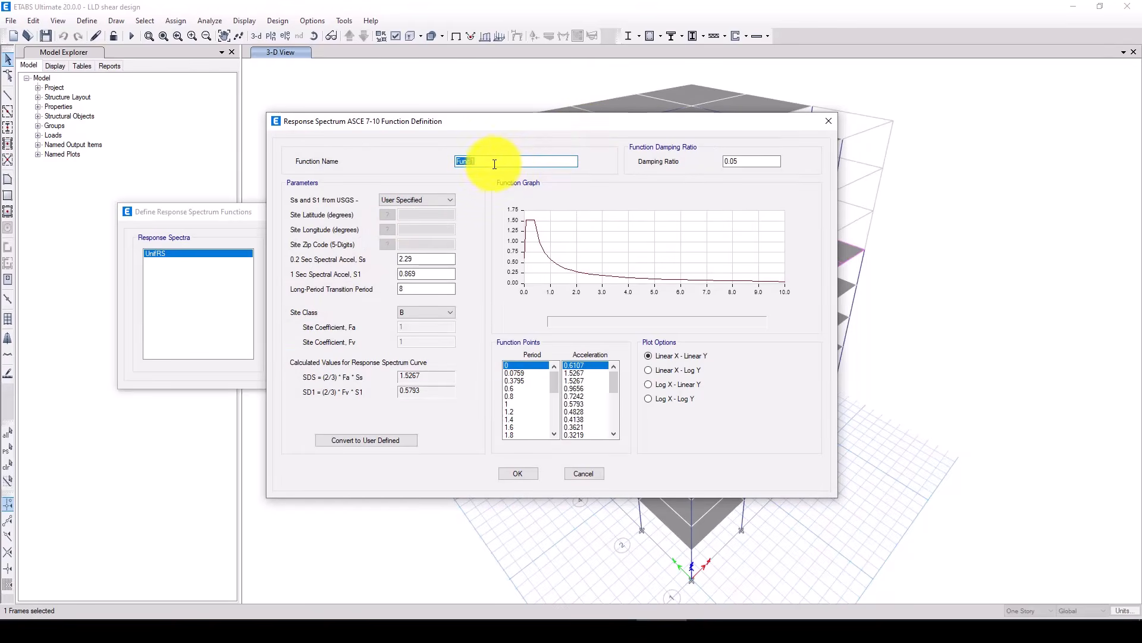
type("RS")
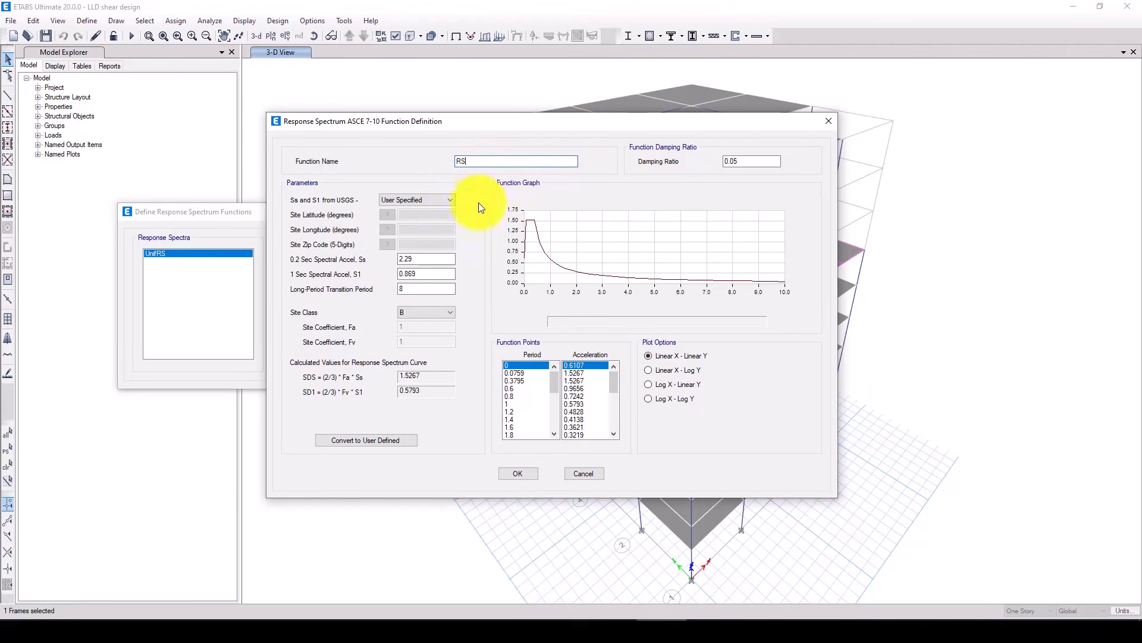
- Review Ss, S1, the long-period transition period and damping ratio of the RS function, accept it and close the function definitions without saving
double_click(419, 259)
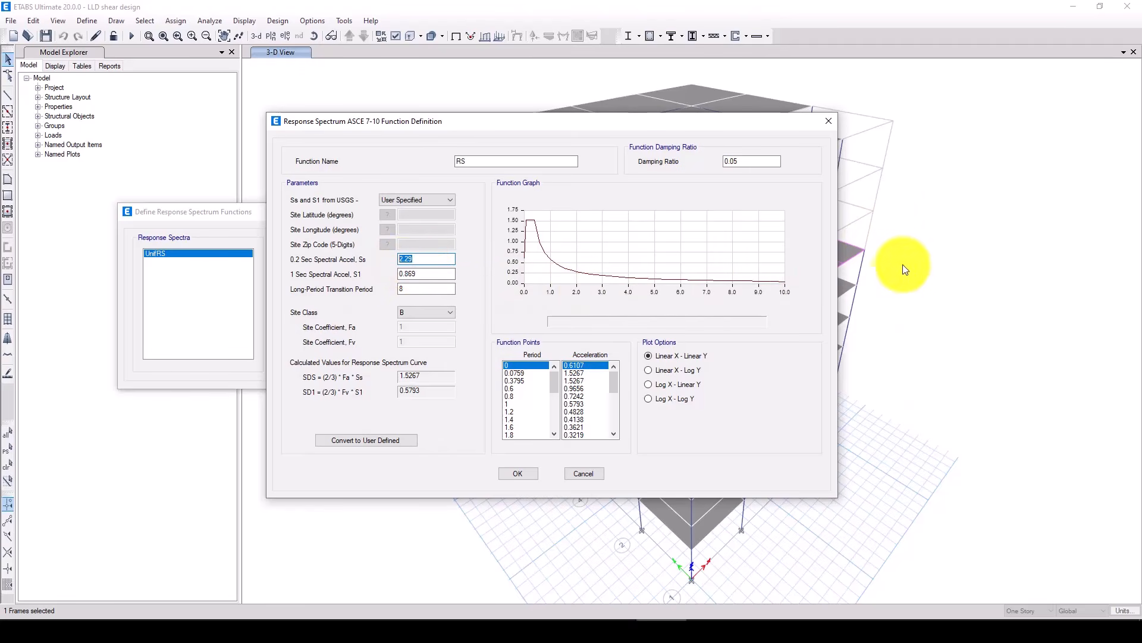
left_click(417, 258)
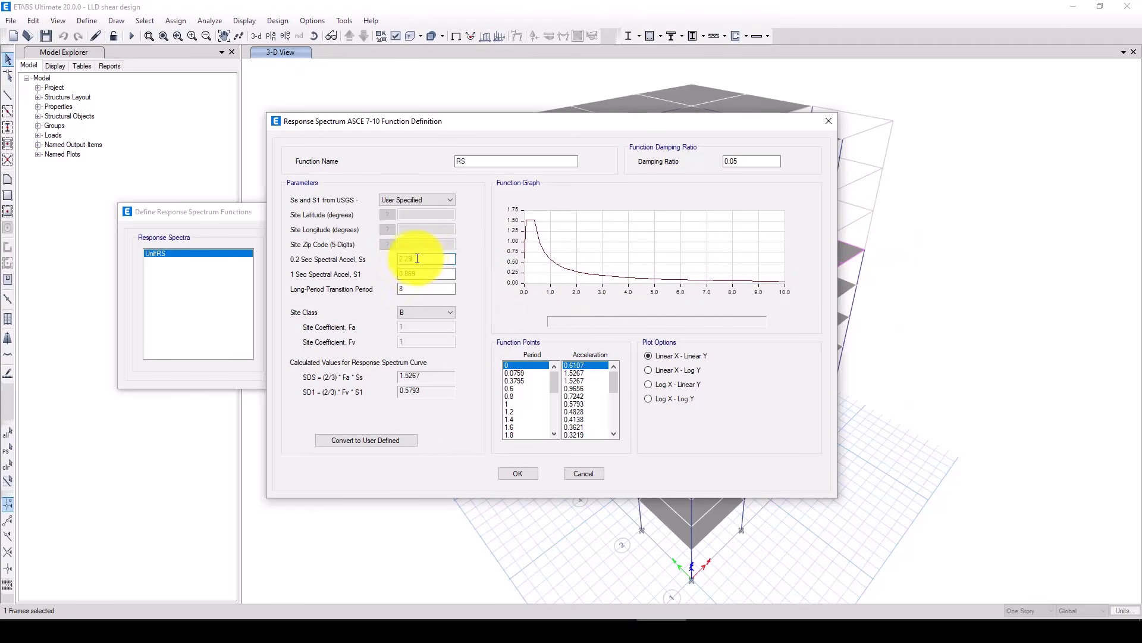
left_click_drag(417, 258, 400, 258)
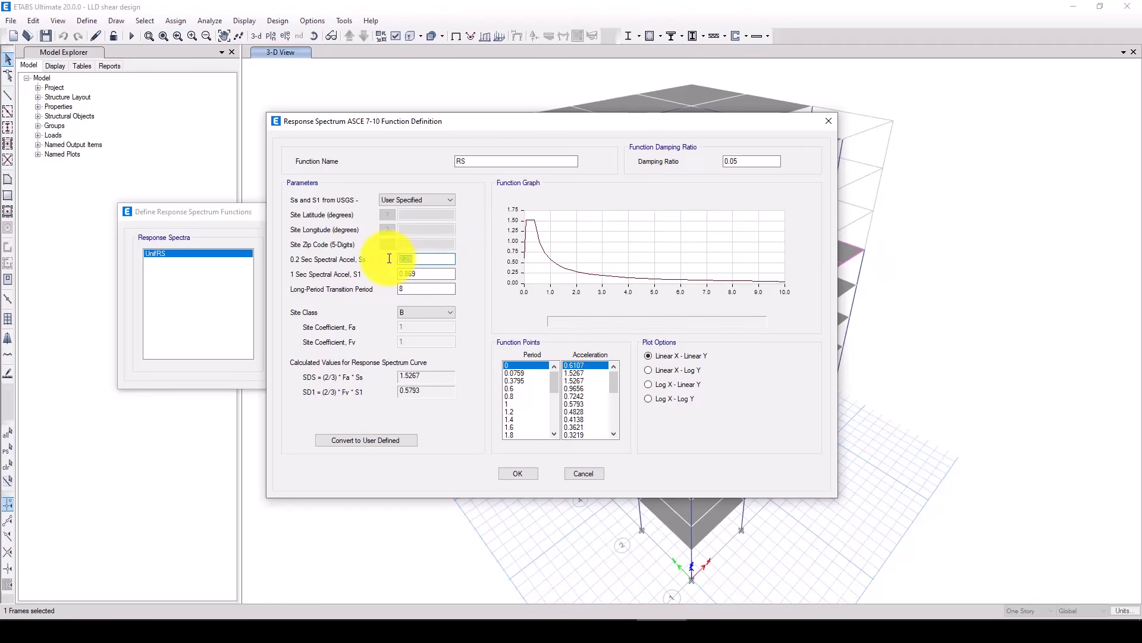
left_click_drag(422, 274, 400, 275)
left_click(432, 275)
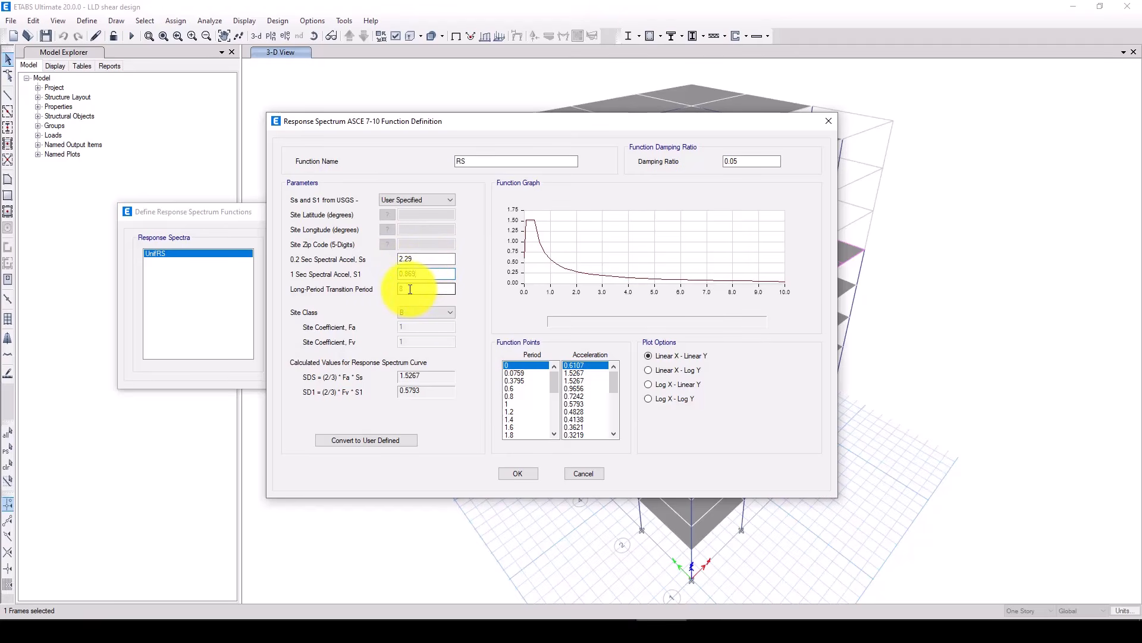
double_click(411, 291)
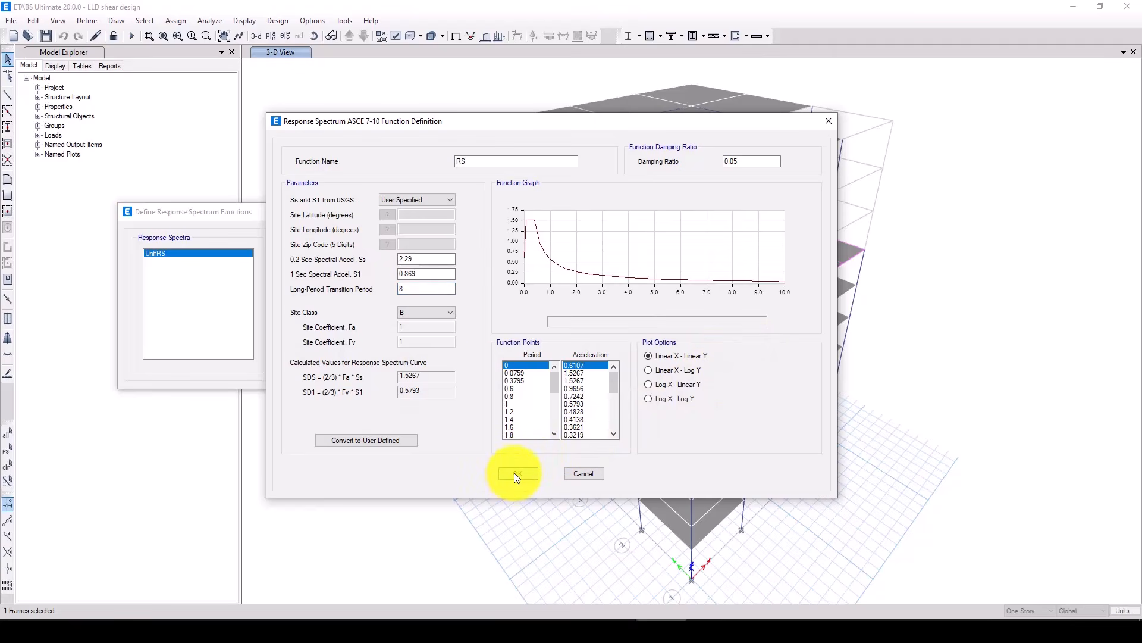
left_click(755, 161)
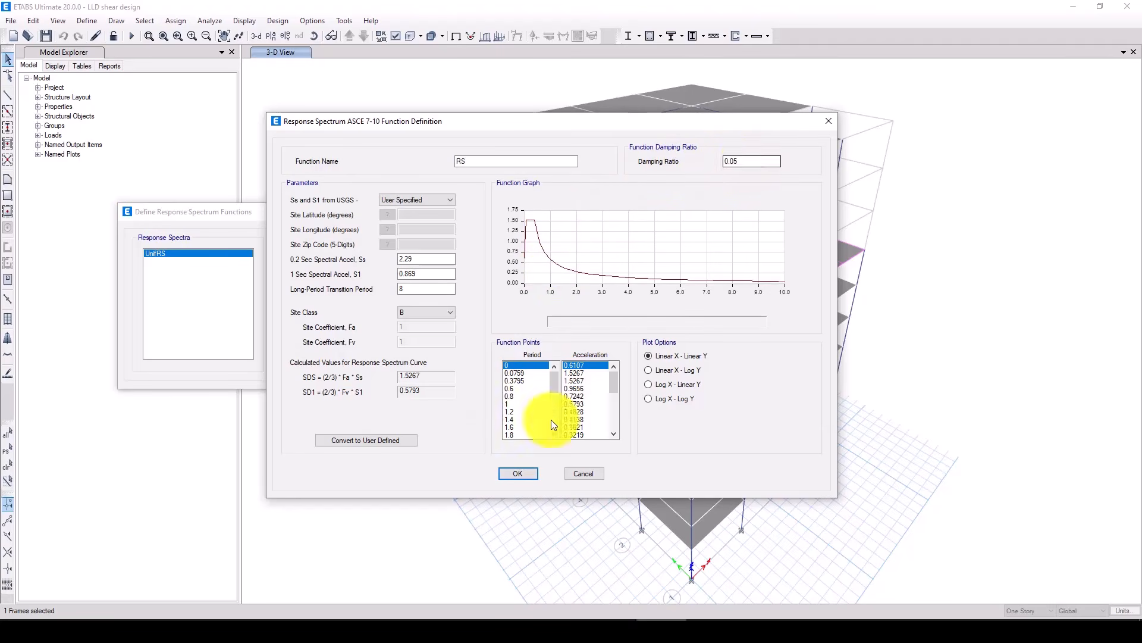
left_click(518, 471)
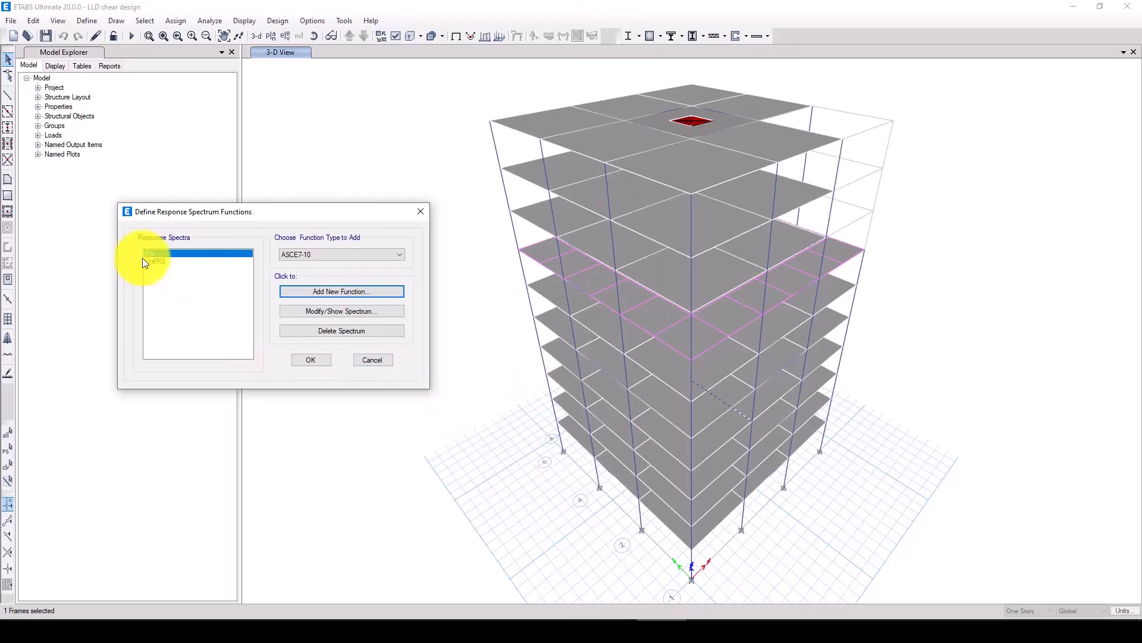
left_click(422, 213)
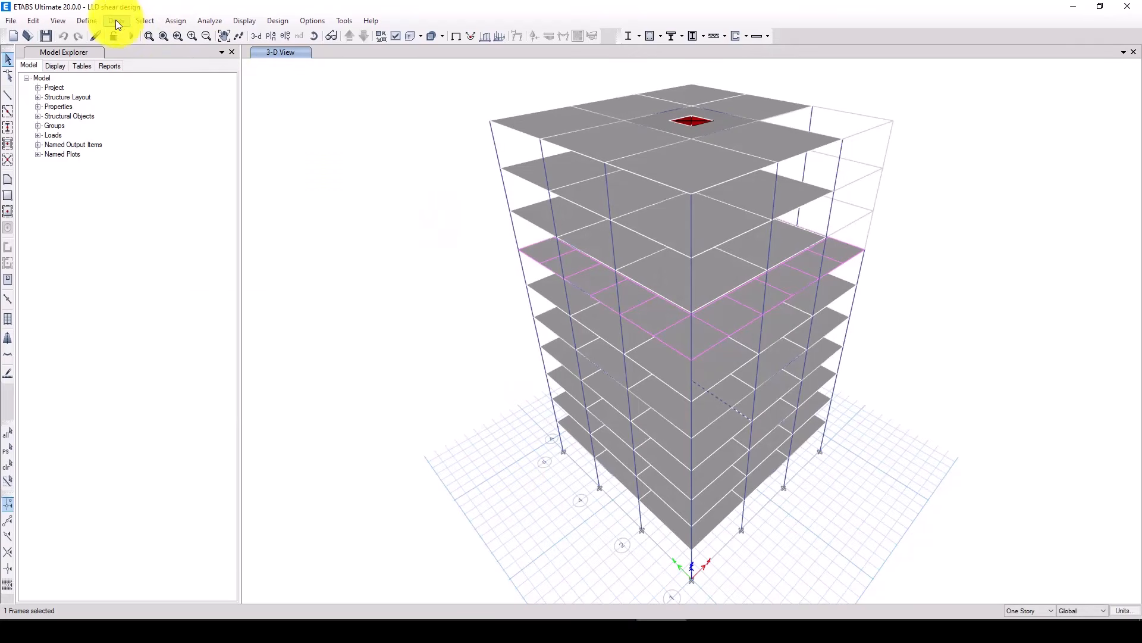
- Review the applied loads and mode settings of the Modal load case and close its data
left_click(86, 20)
left_click(97, 302)
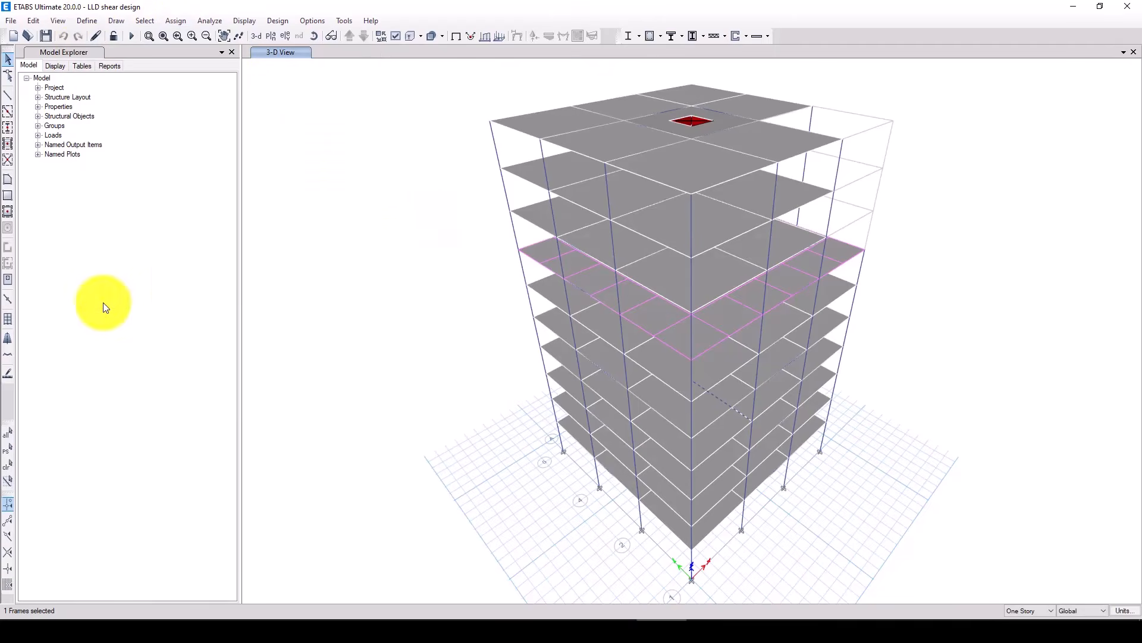
left_click_drag(565, 212, 425, 202)
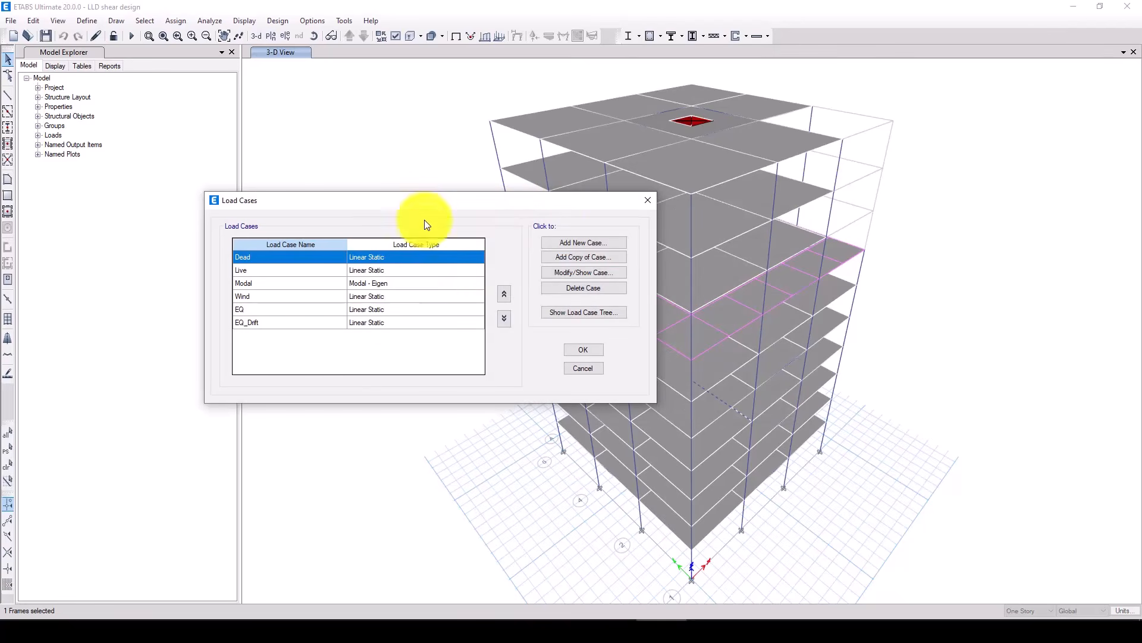
left_click(393, 285)
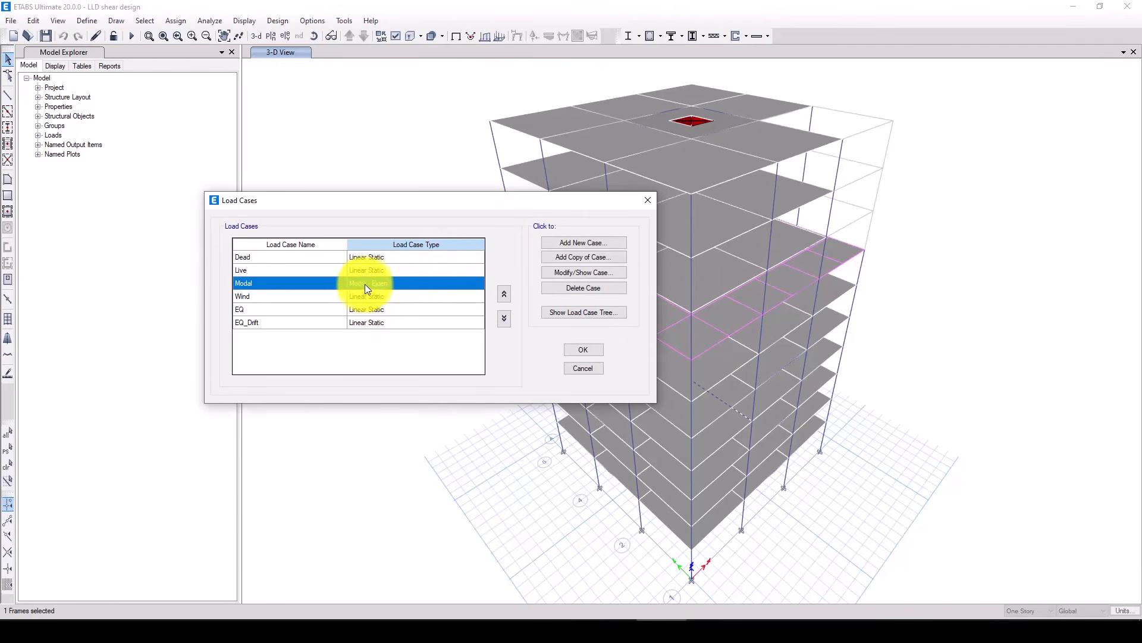
left_click(580, 274)
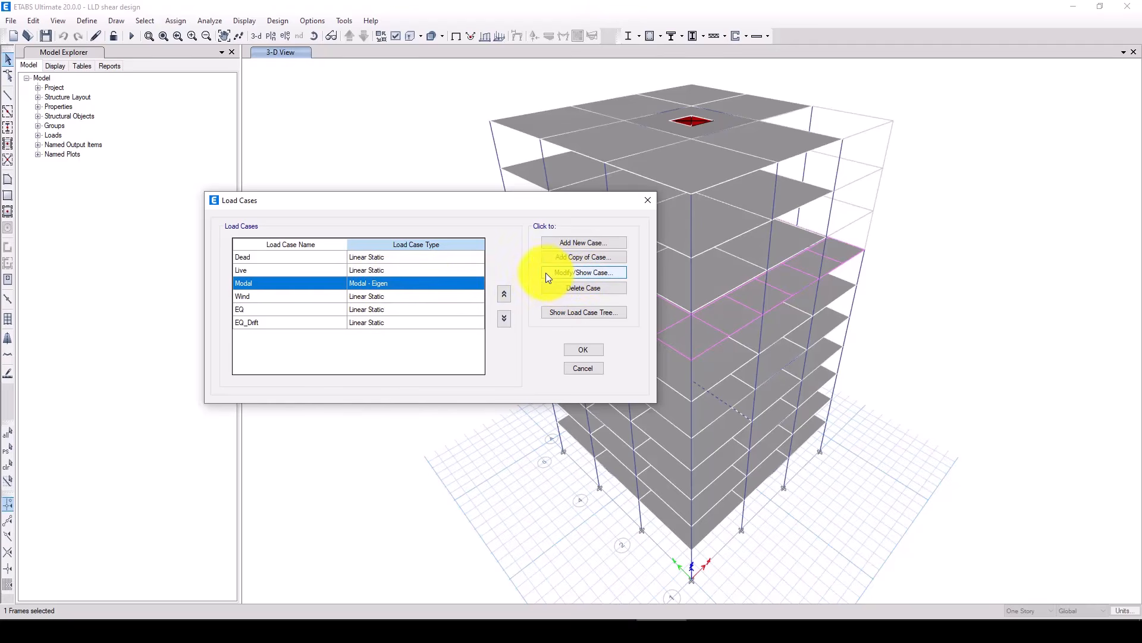
left_click(552, 273)
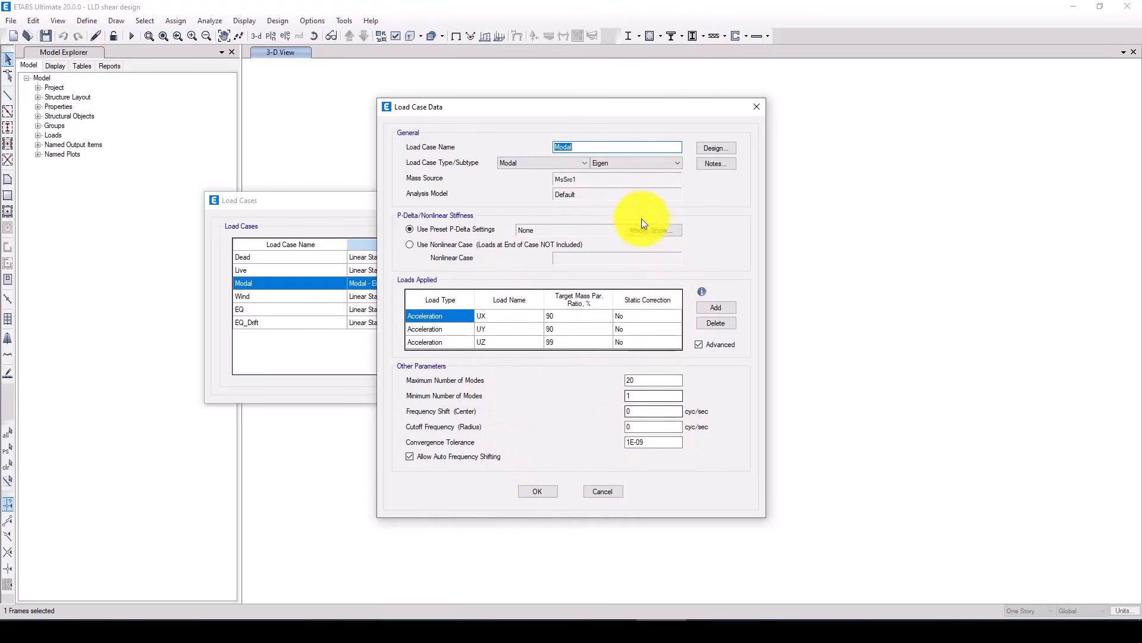
left_click(534, 496)
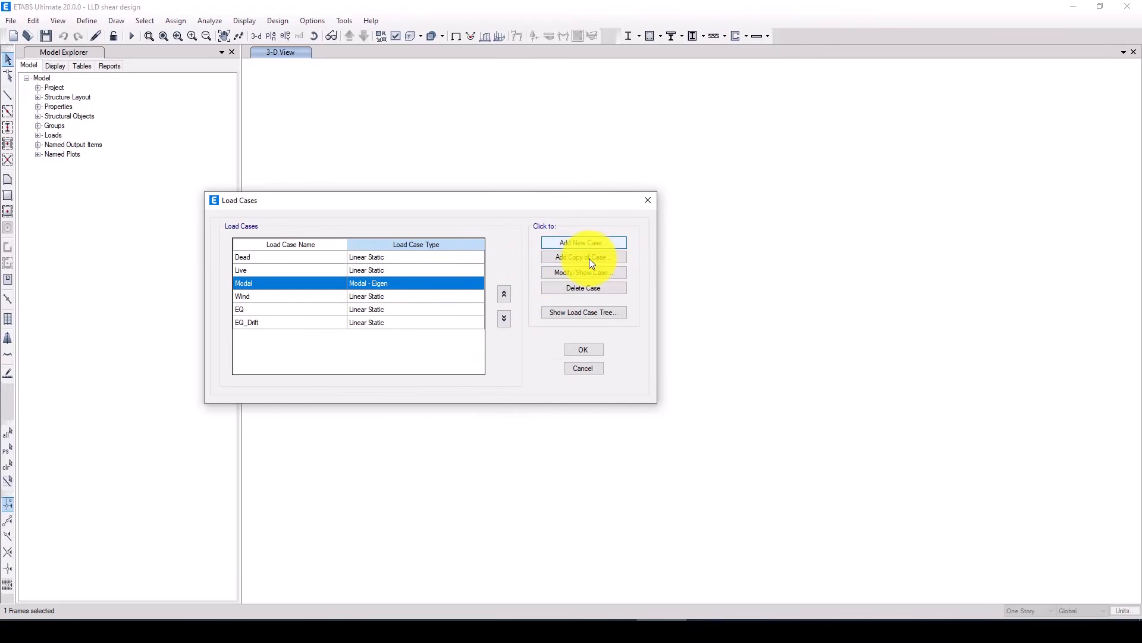
- Add a new load case named RS with the Response Spectrum type
left_click(582, 244)
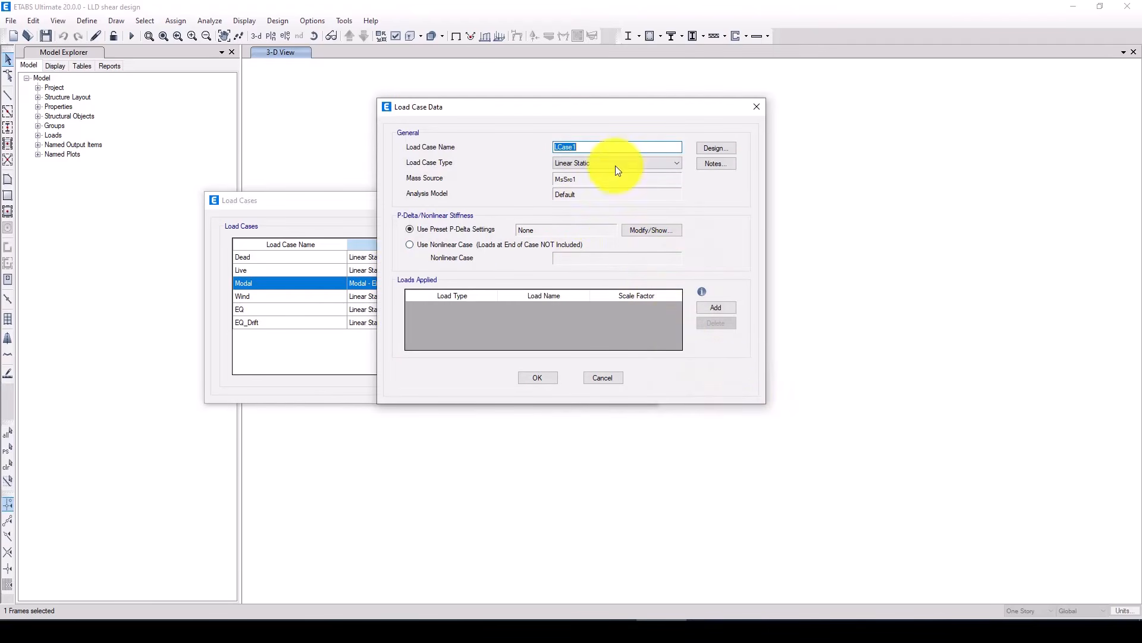
type("RS")
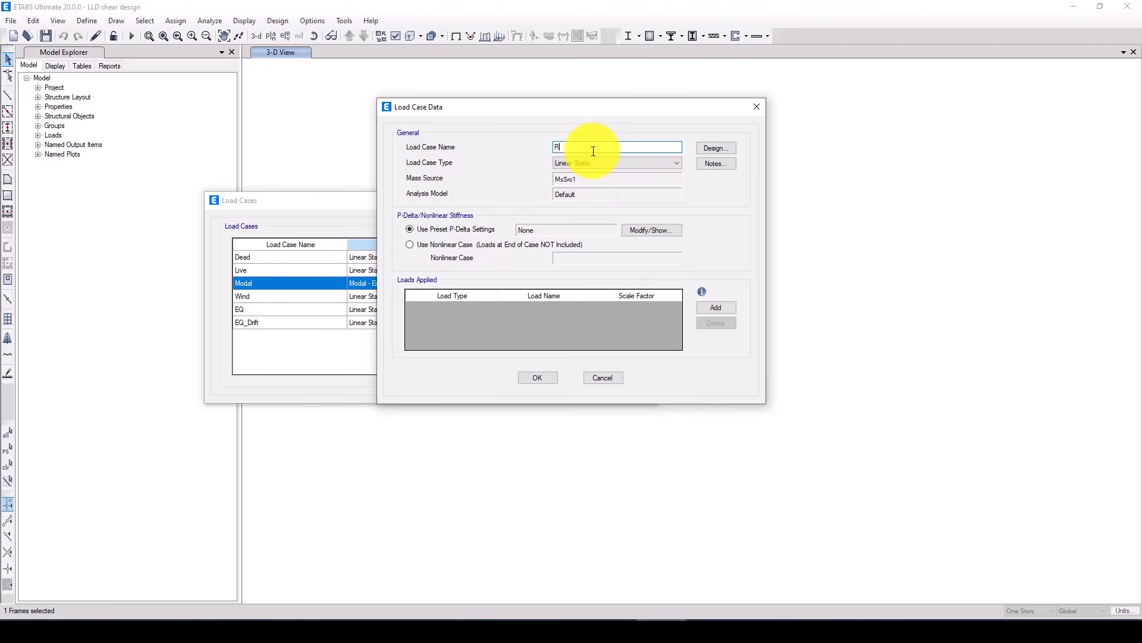
left_click(605, 162)
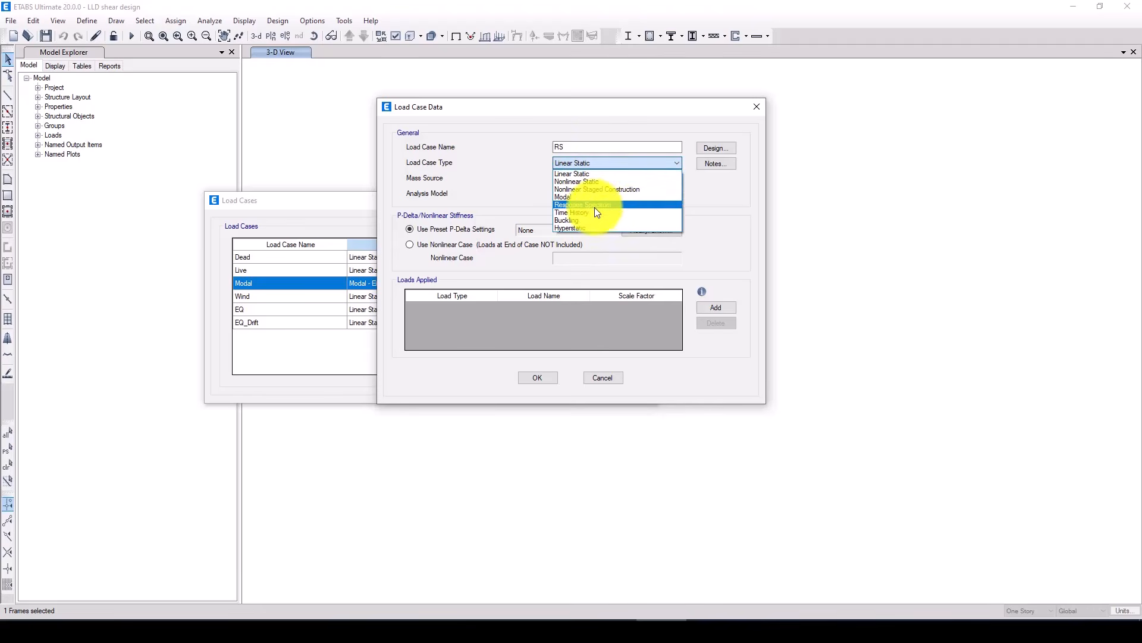
left_click(606, 206)
left_click(594, 147)
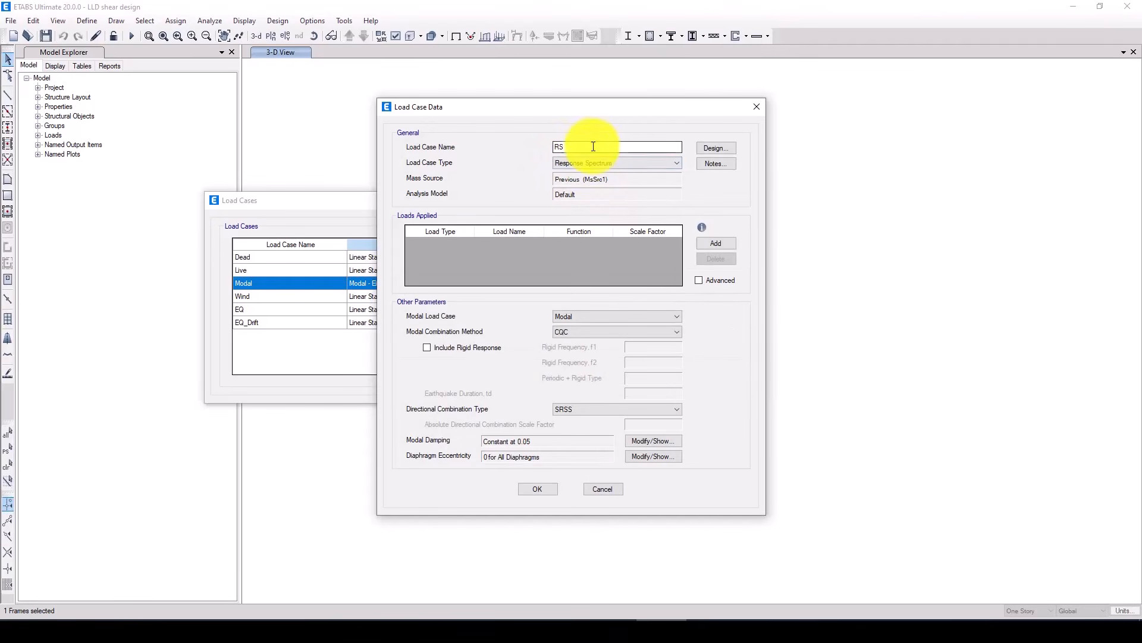
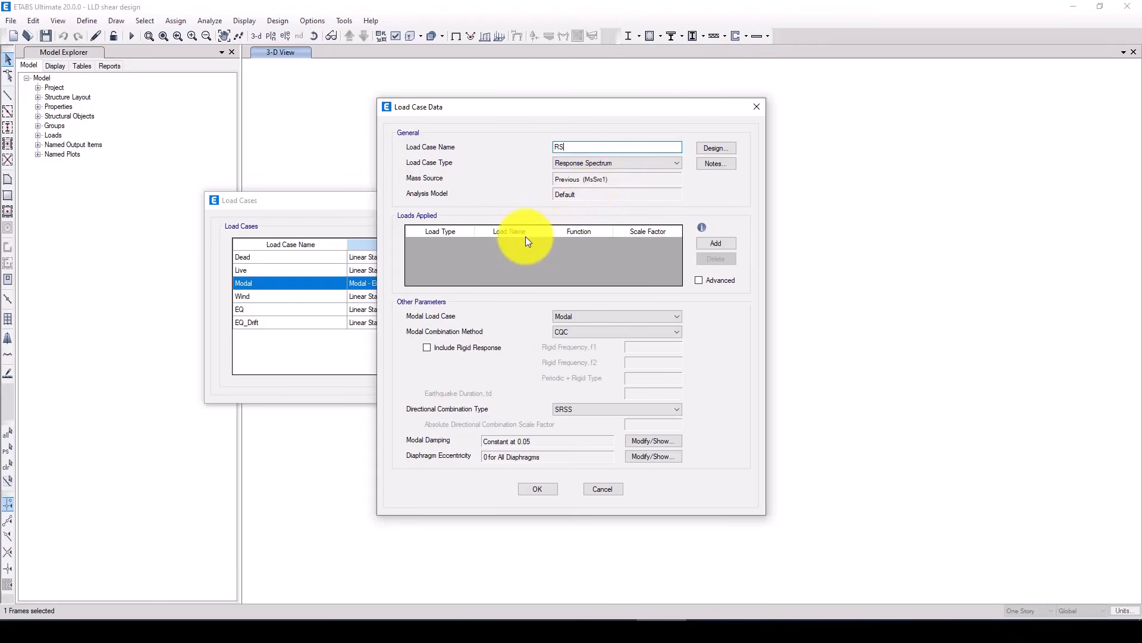
- Add an Acceleration load in the U1 direction to the RS load case and check the available load types
left_click(715, 244)
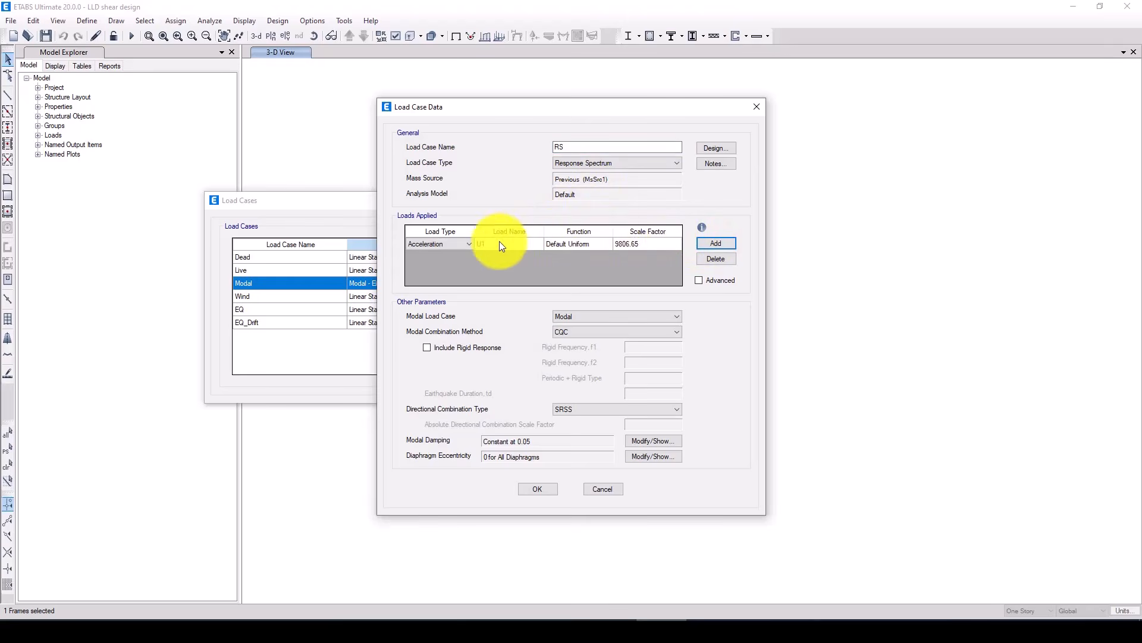
left_click(458, 244)
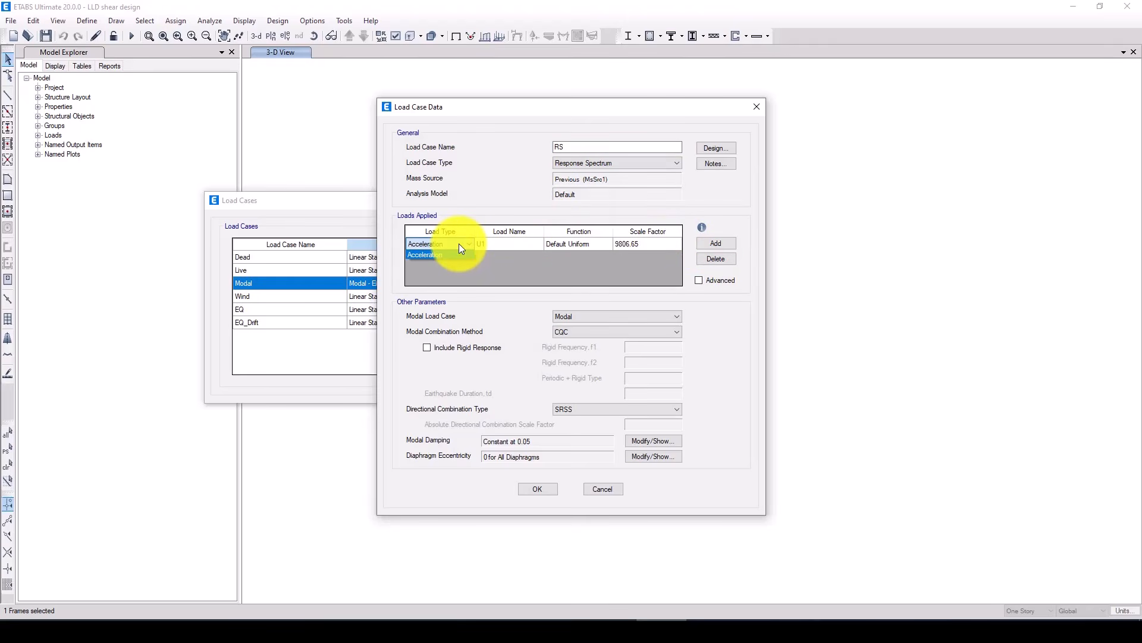
left_click(459, 244)
left_click(459, 244)
left_click(459, 244)
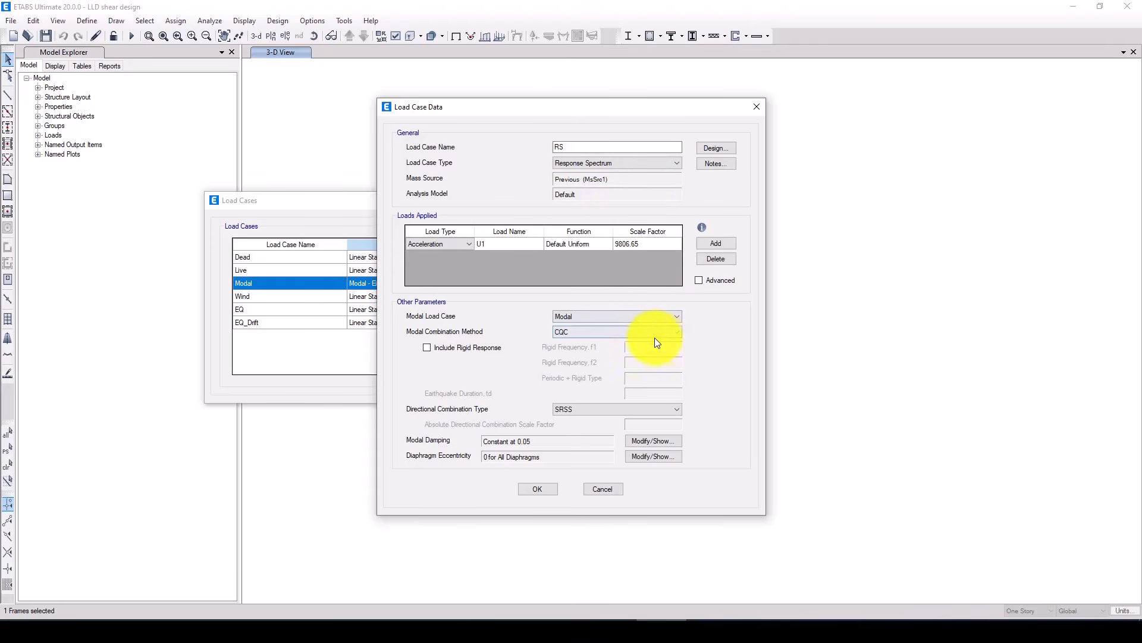
left_click(456, 244)
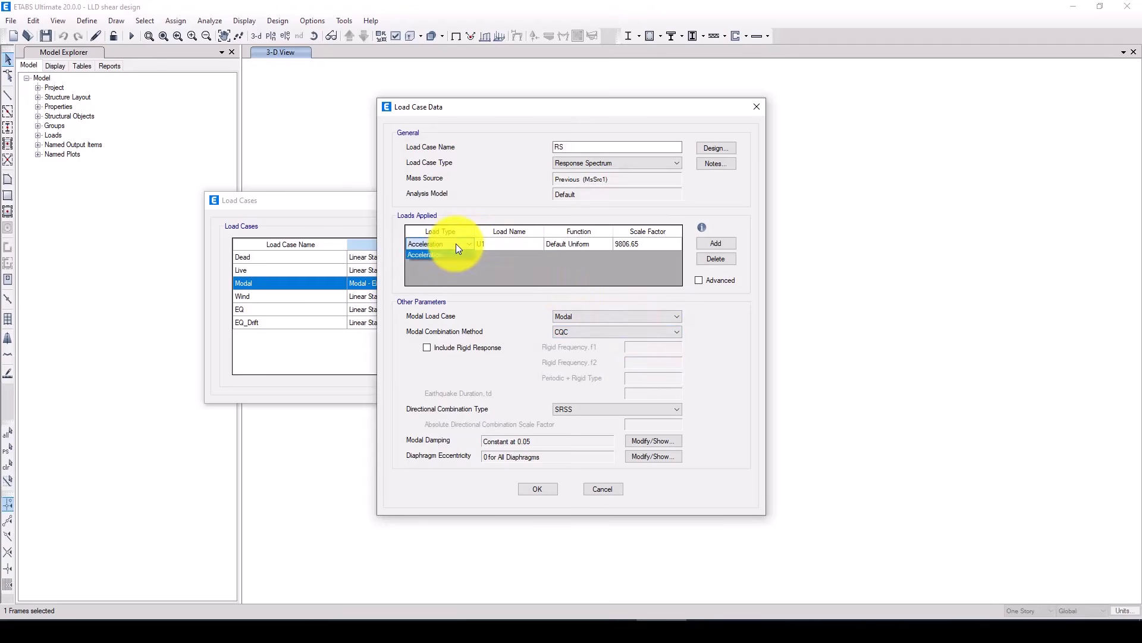
left_click(456, 244)
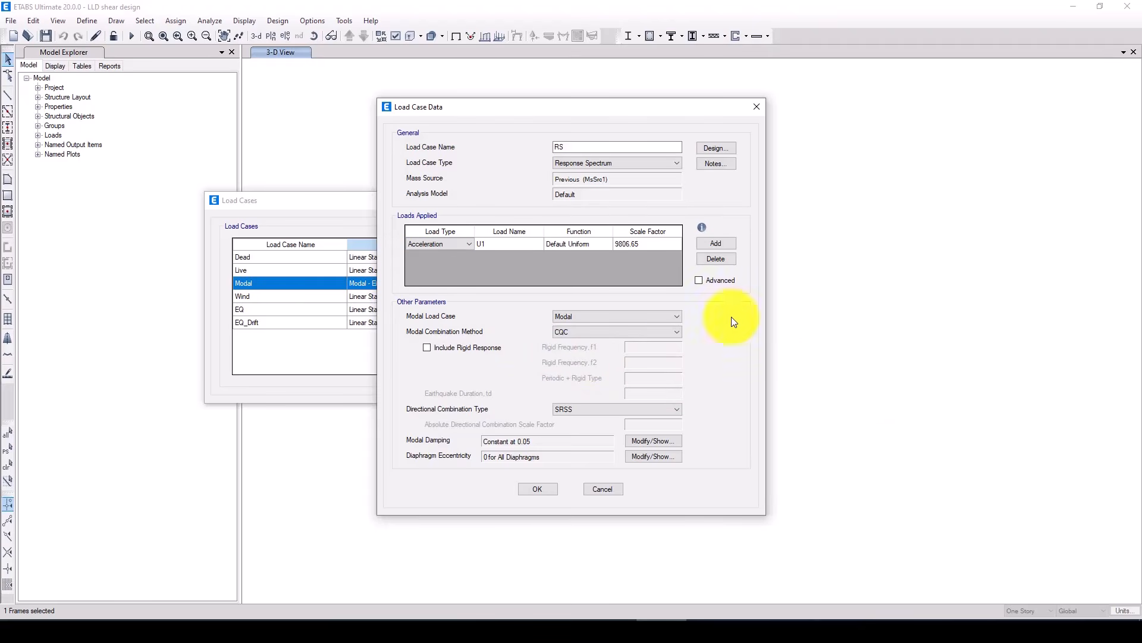
- Try the UnifRS function for the U1 acceleration load and close the load case definitions without saving
left_click(584, 241)
left_click(584, 242)
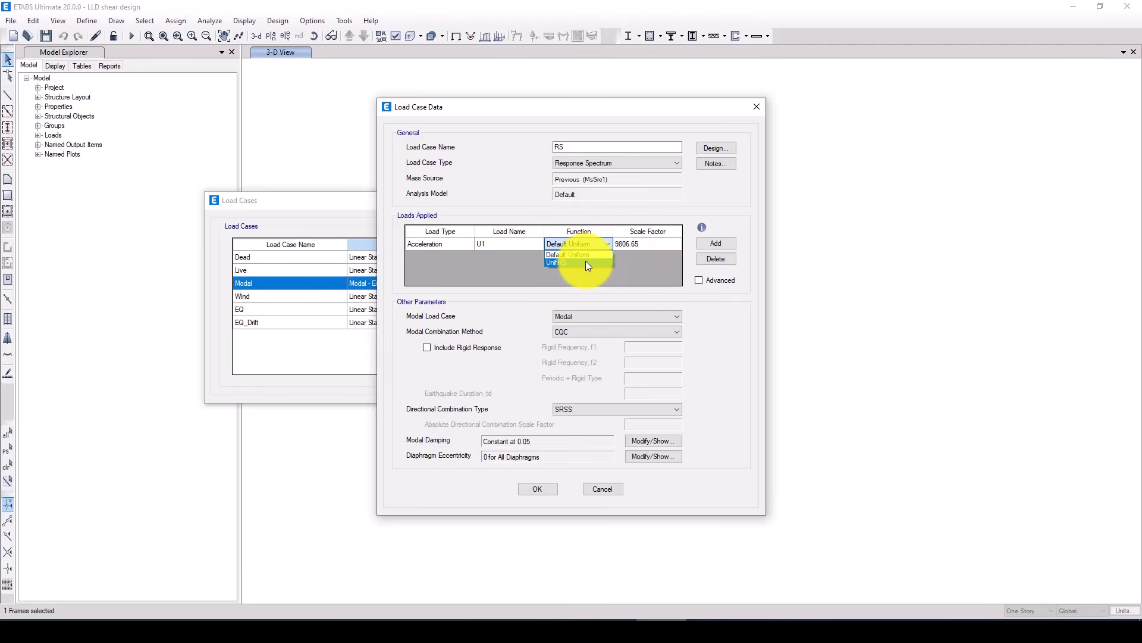
left_click(587, 263)
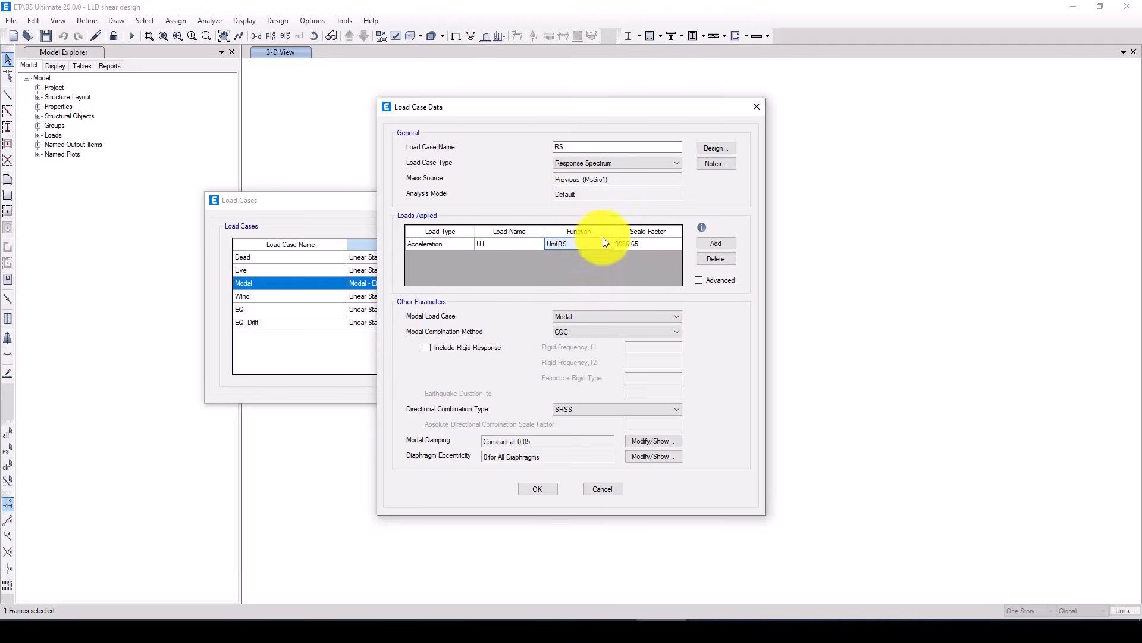
left_click(756, 108)
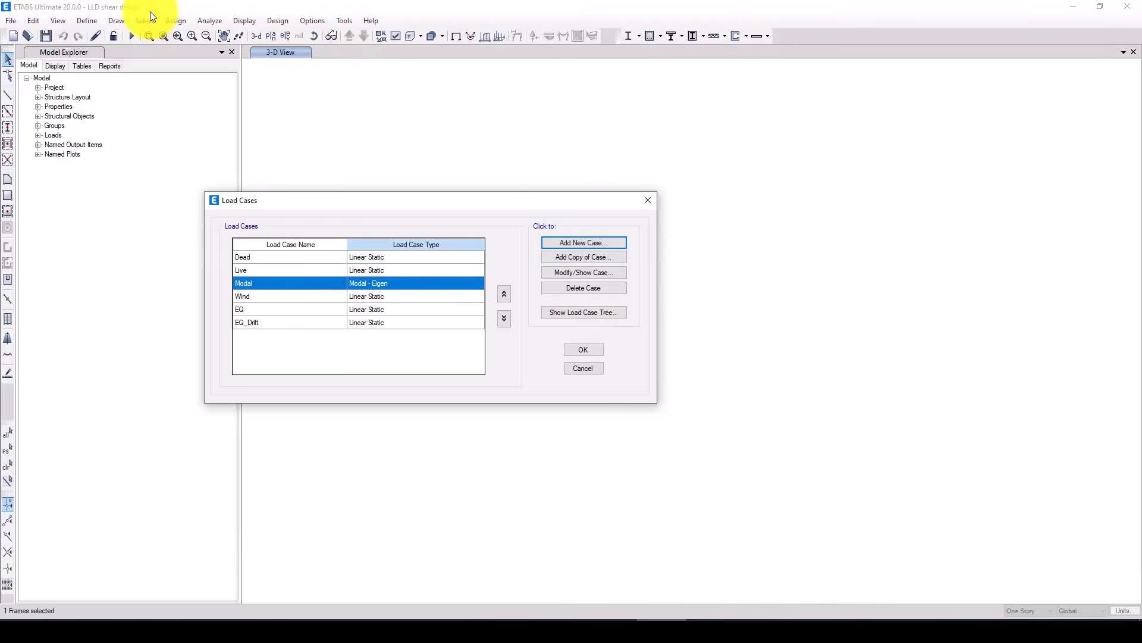
left_click(647, 200)
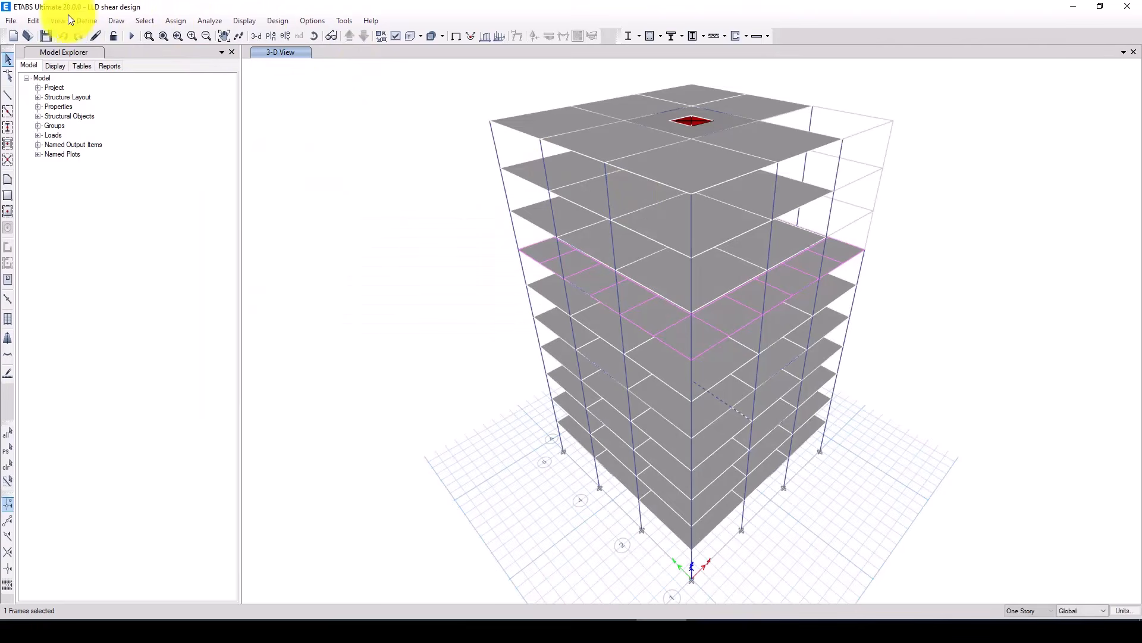
- Add an ASCE 7-10 response spectrum function named RS and save the function definitions
left_click(87, 20)
mouse_move(121, 199)
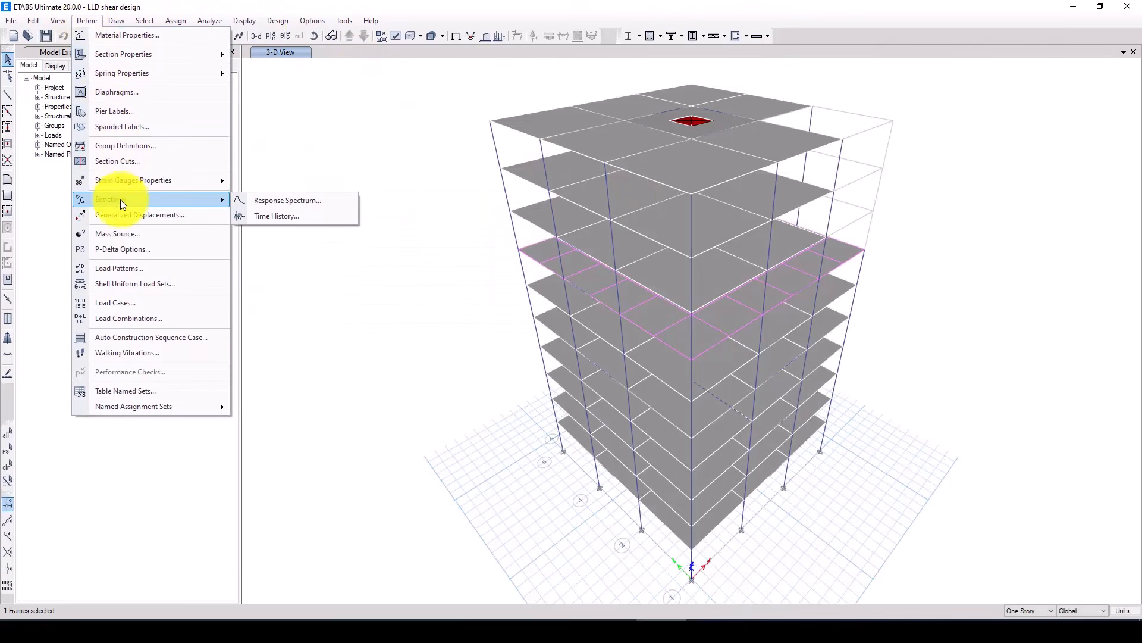
left_click(279, 201)
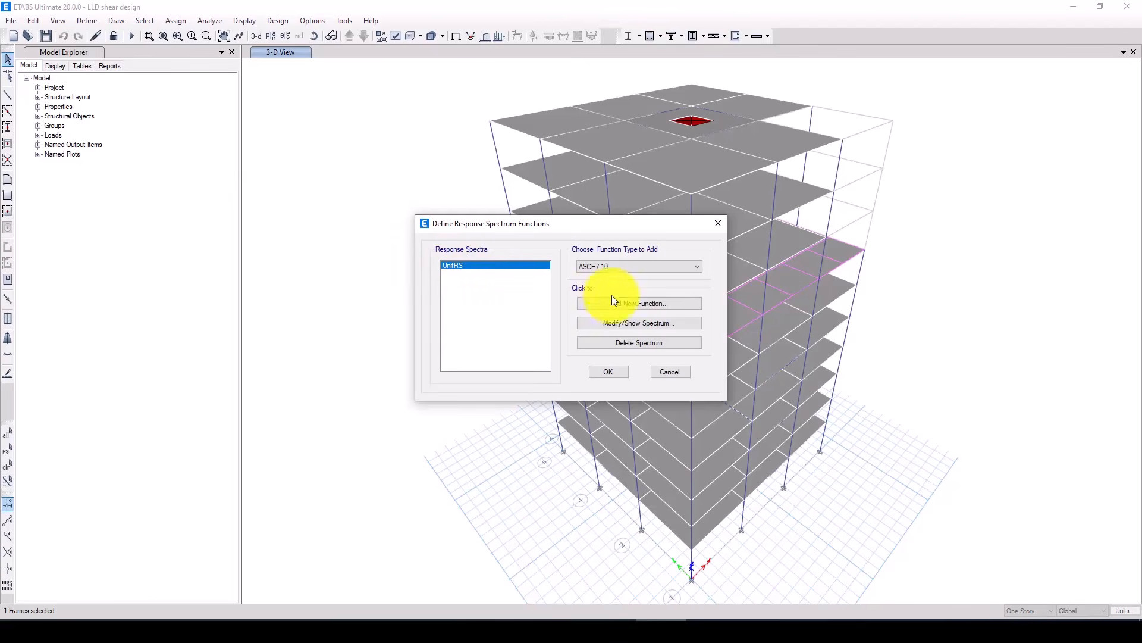
left_click(607, 304)
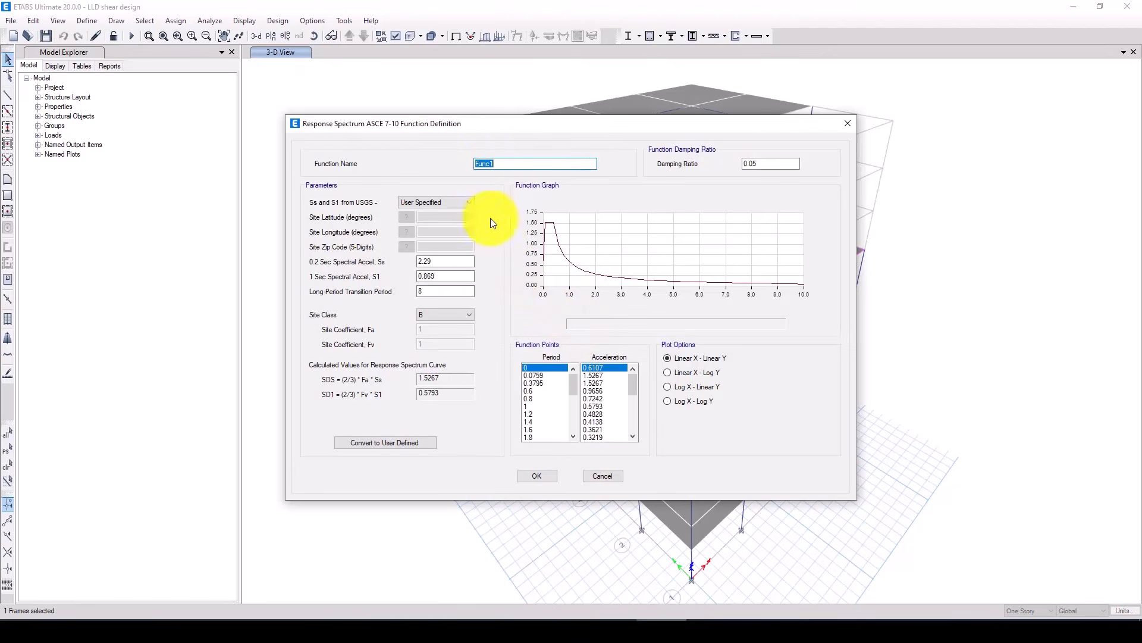
type("R")
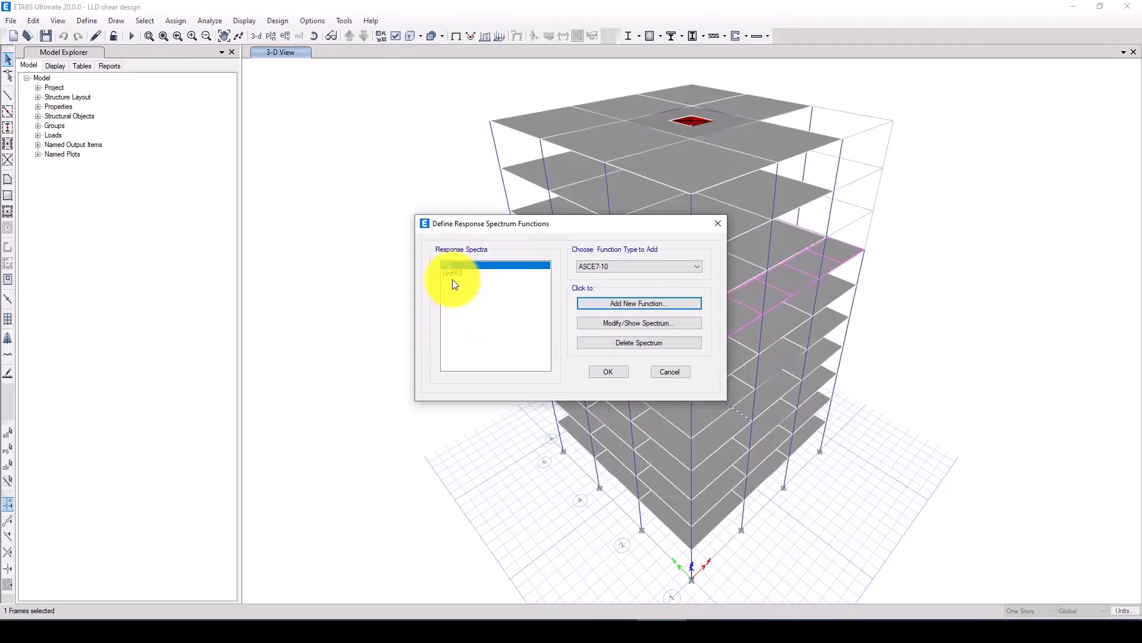
left_click(607, 370)
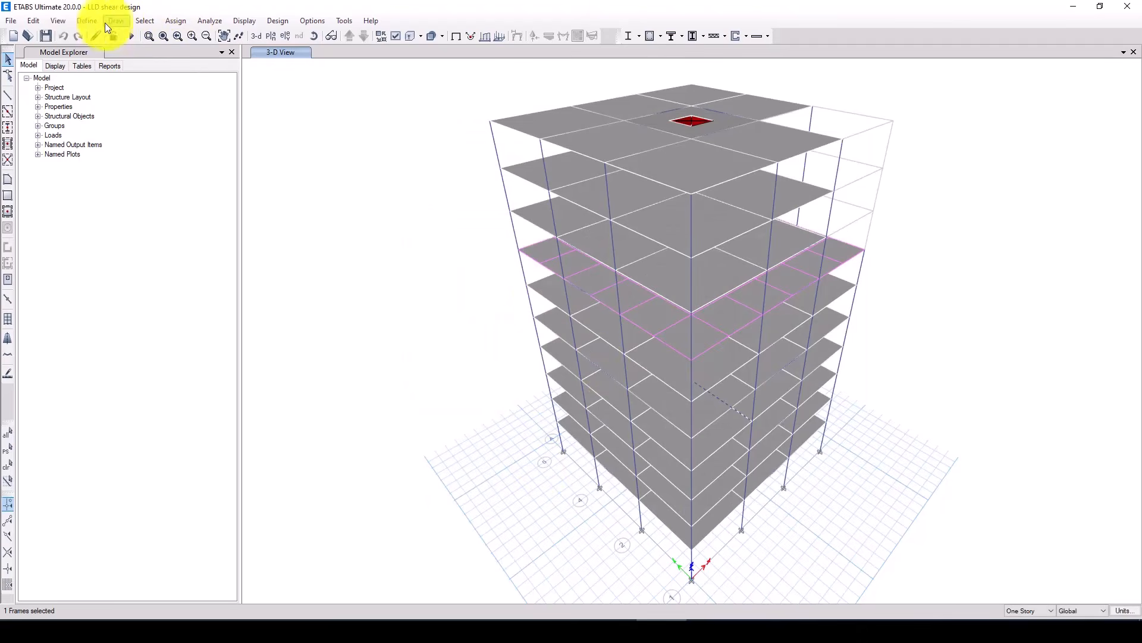
- Add a new load case named RX with the Response Spectrum type
left_click(89, 21)
left_click(156, 303)
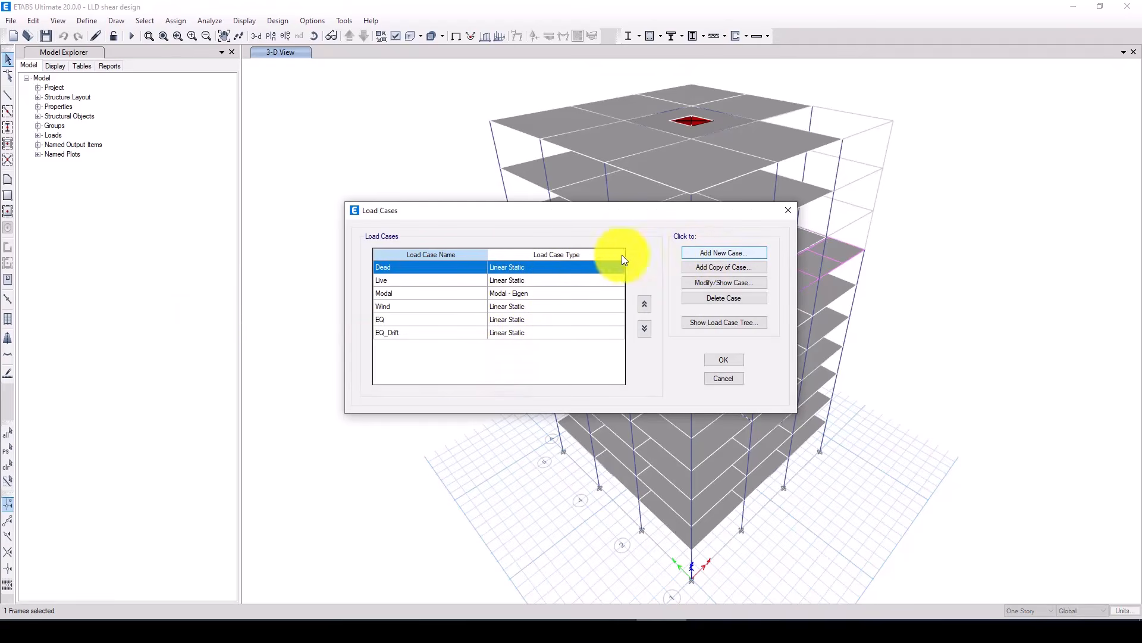
left_click(694, 255)
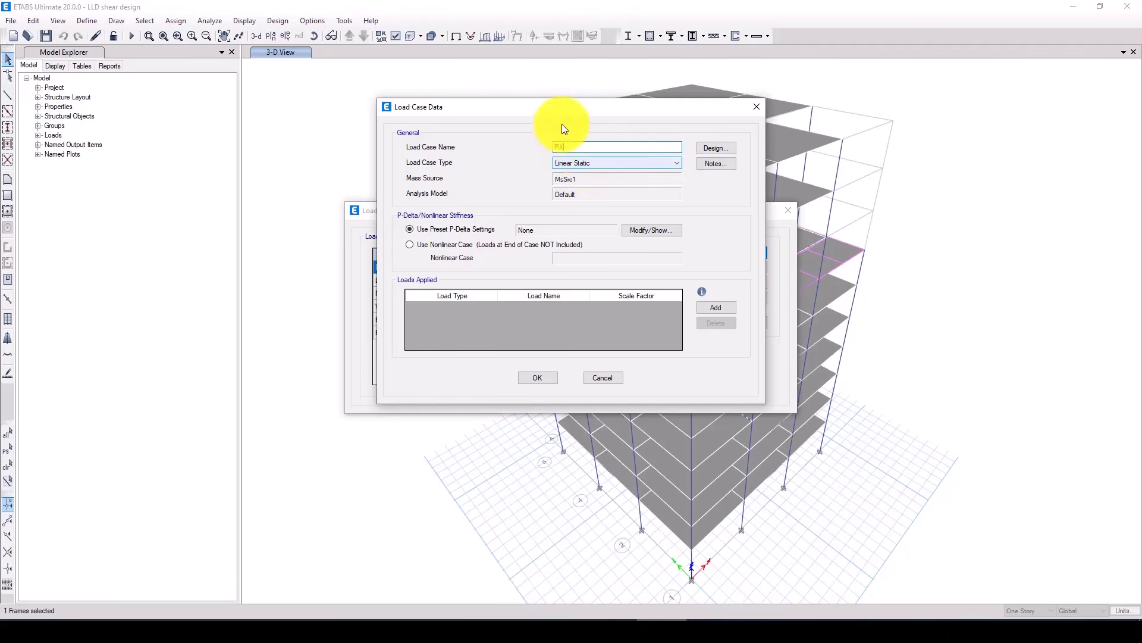
left_click(586, 163)
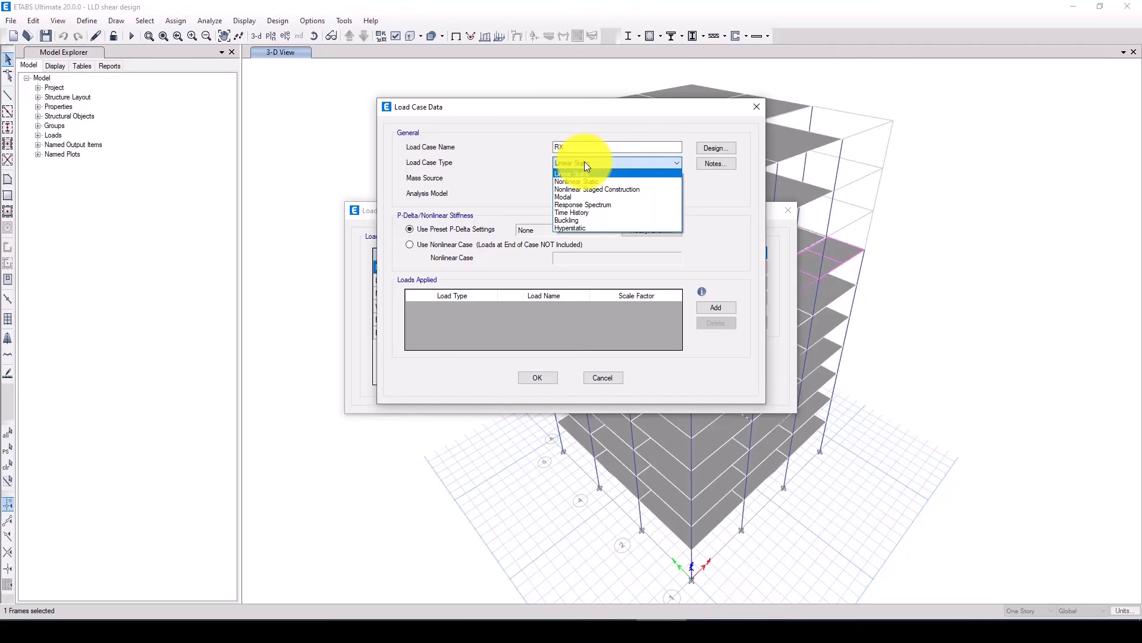
left_click(592, 205)
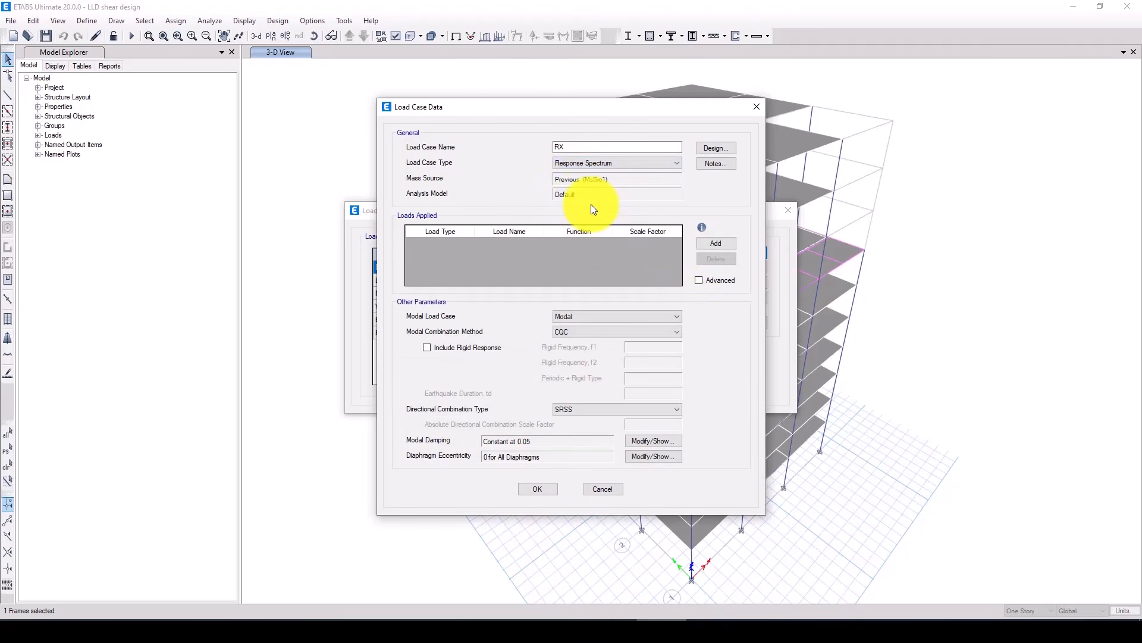
- Add an Acceleration load in the U1 direction to RX with the RS function and a scale factor of 9806.65*1/8
left_click(706, 245)
left_click(589, 242)
left_click(591, 242)
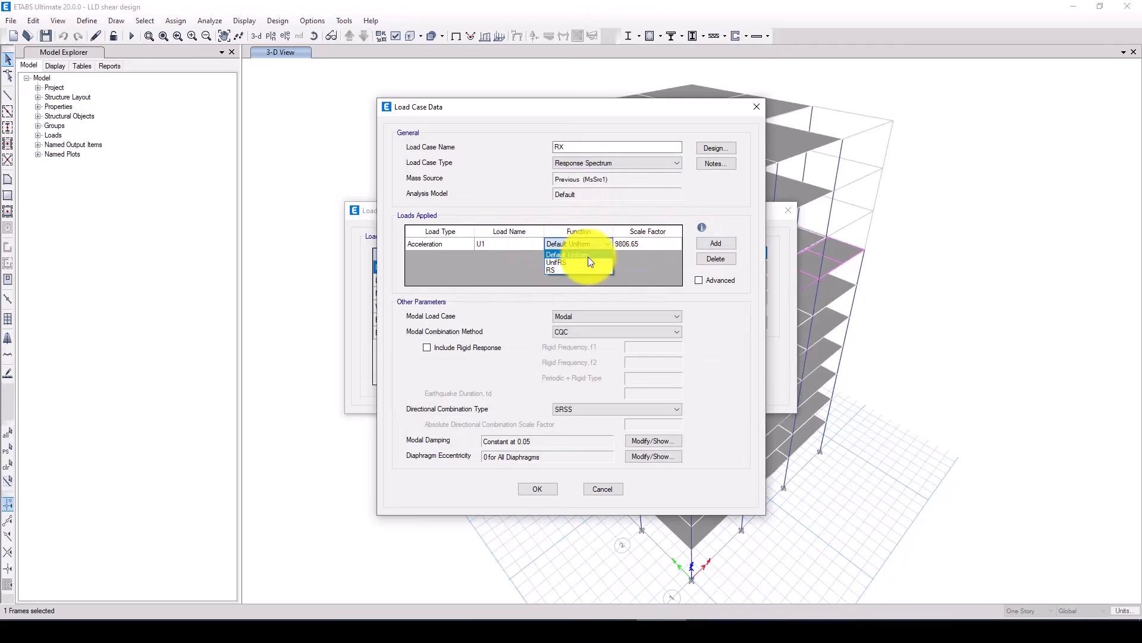
left_click(573, 270)
left_click(648, 244)
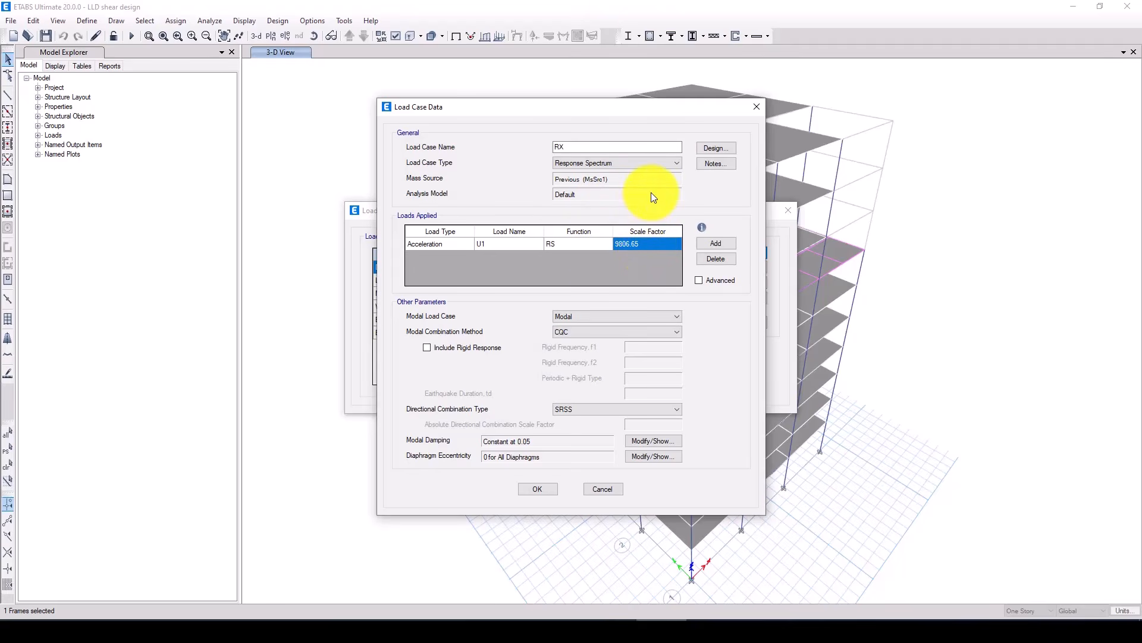
left_click(637, 249)
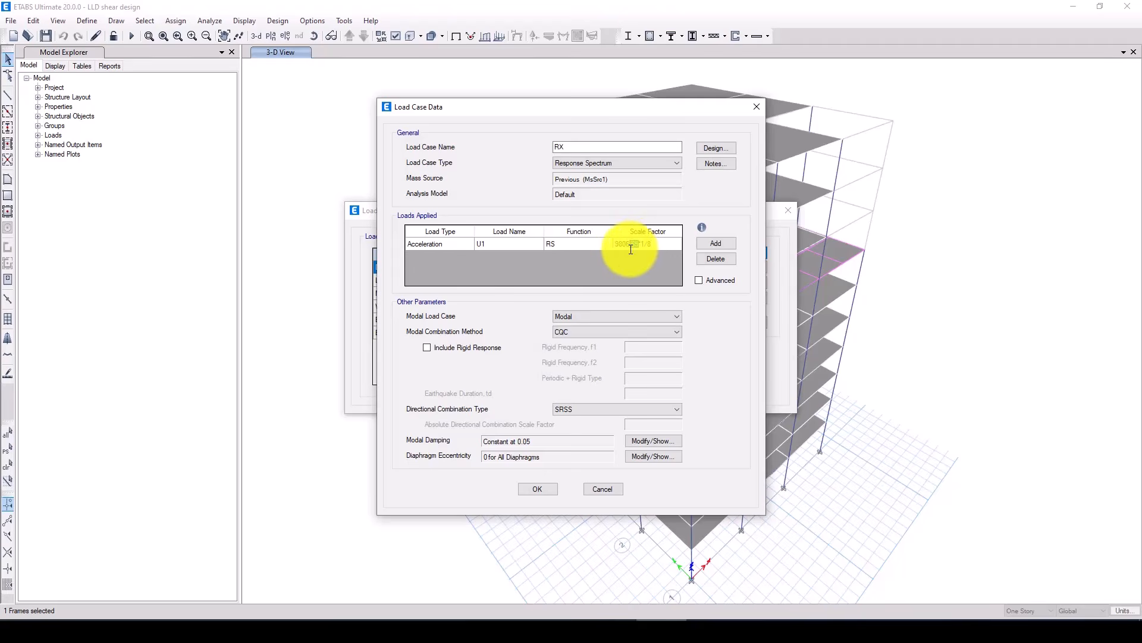
double_click(631, 249)
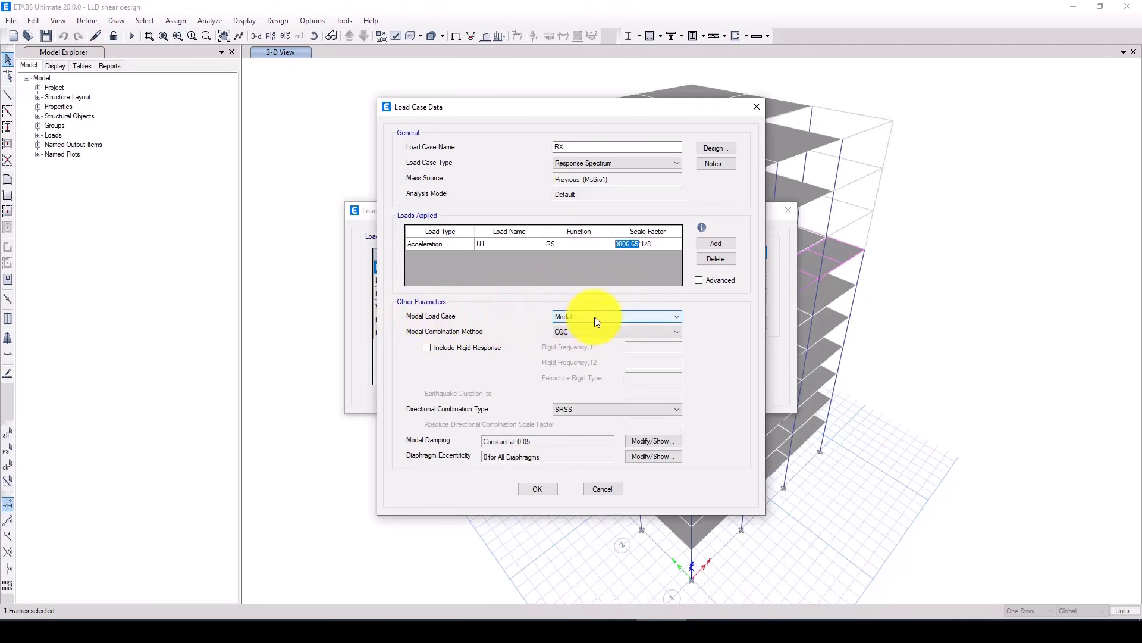
- Set the RX modal combination method to SRSS, check the diaphragm eccentricity settings and save the load case
left_click(585, 333)
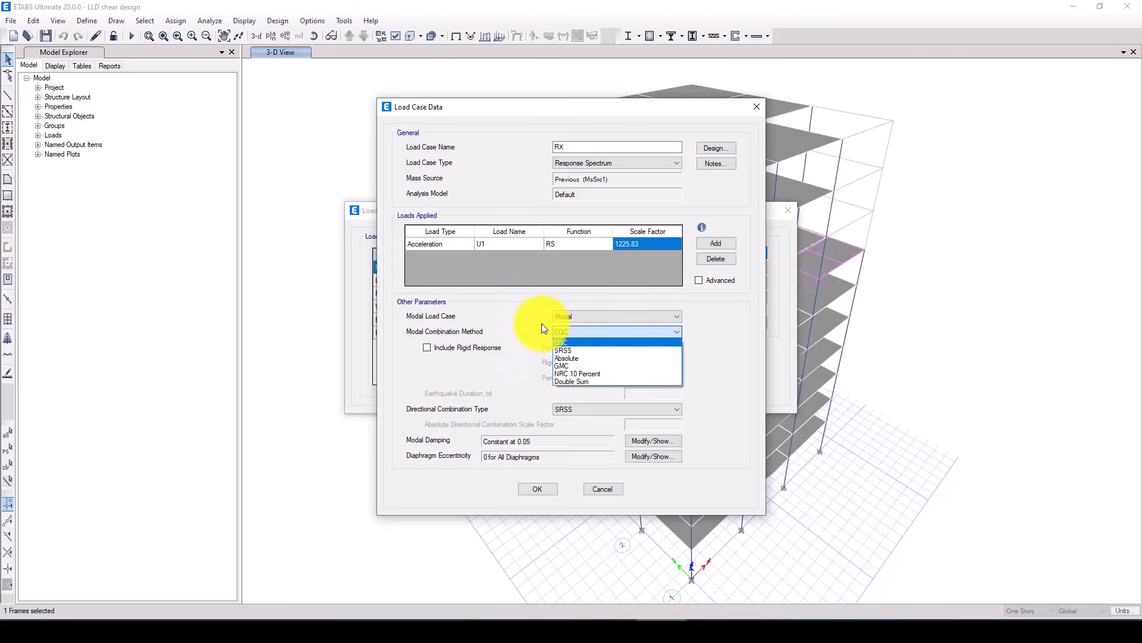
left_click(587, 351)
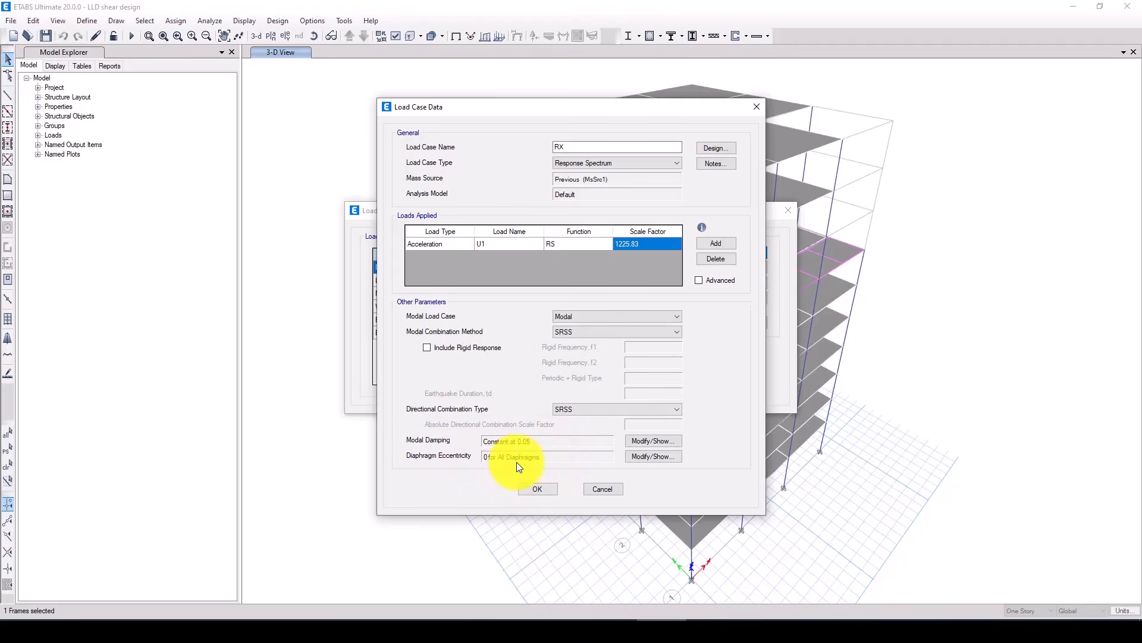
left_click(640, 457)
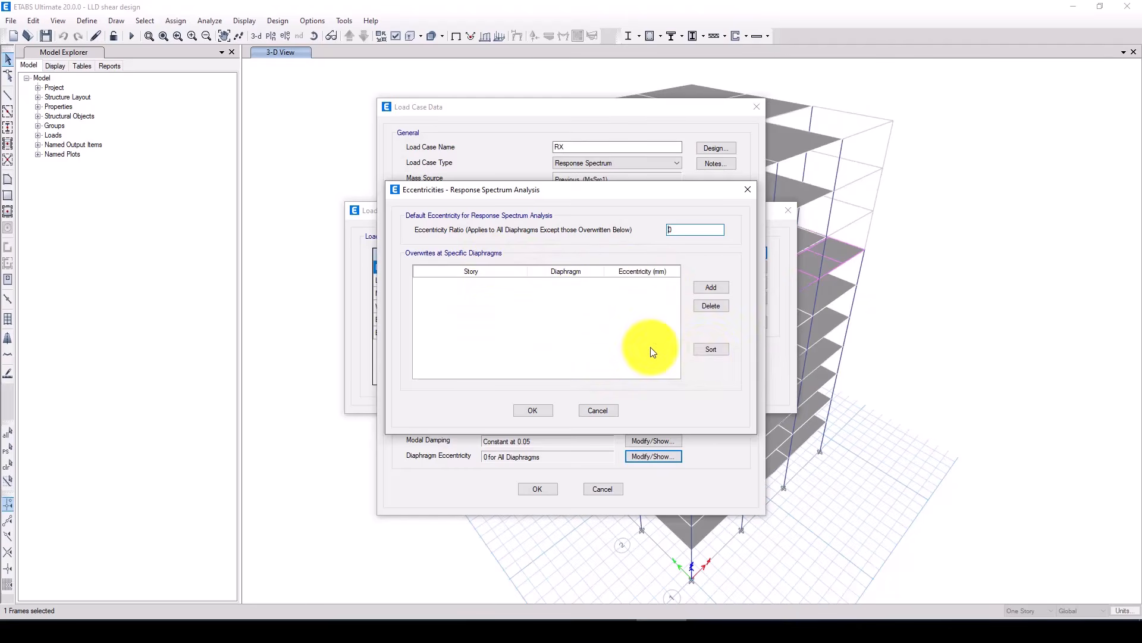
left_click(598, 410)
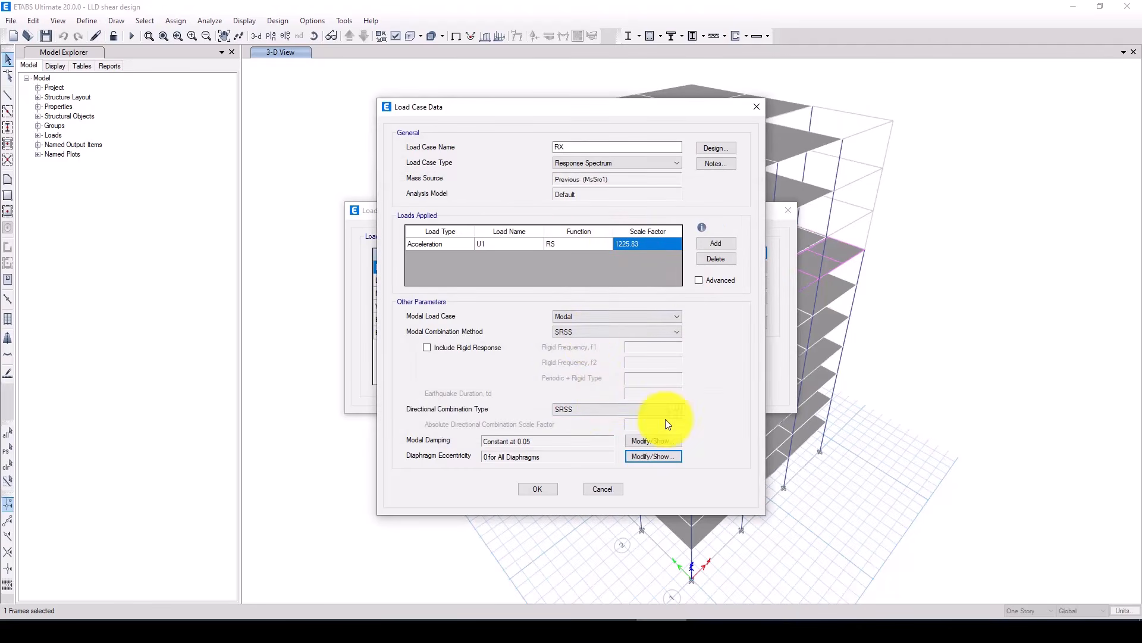
left_click(539, 488)
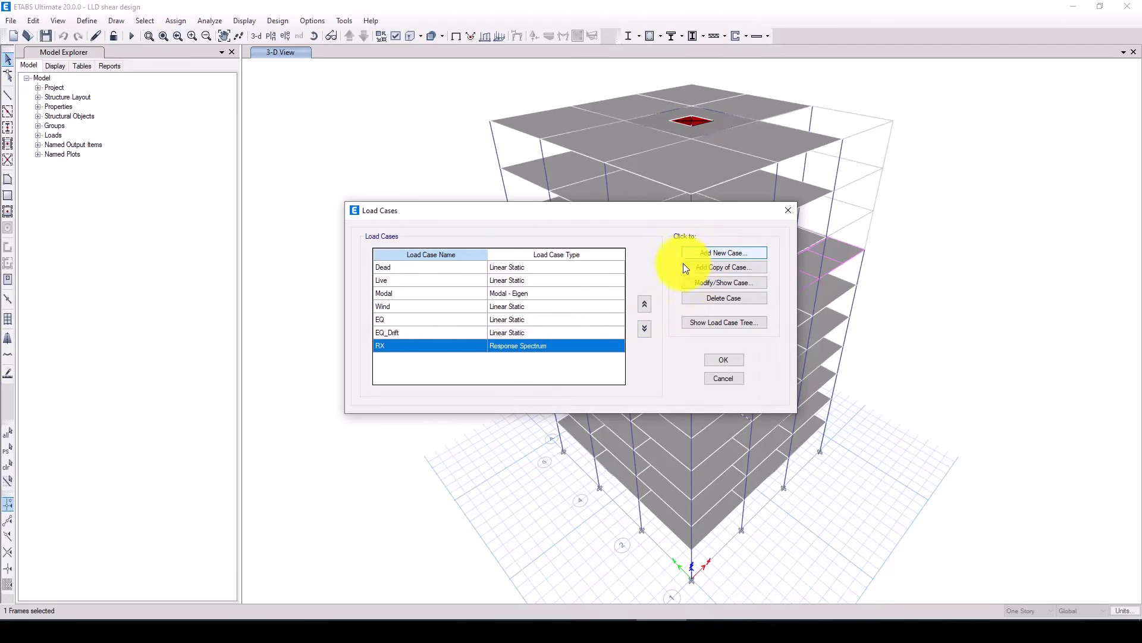
- Add a copy of the RX load case and name it RY
double_click(521, 352)
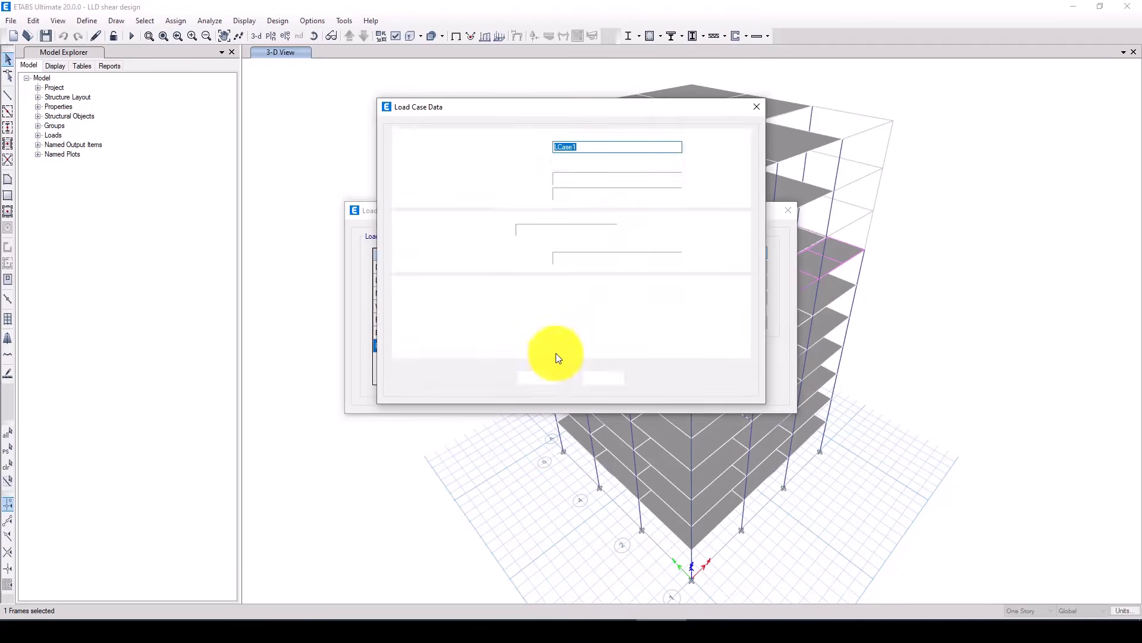
left_click(754, 110)
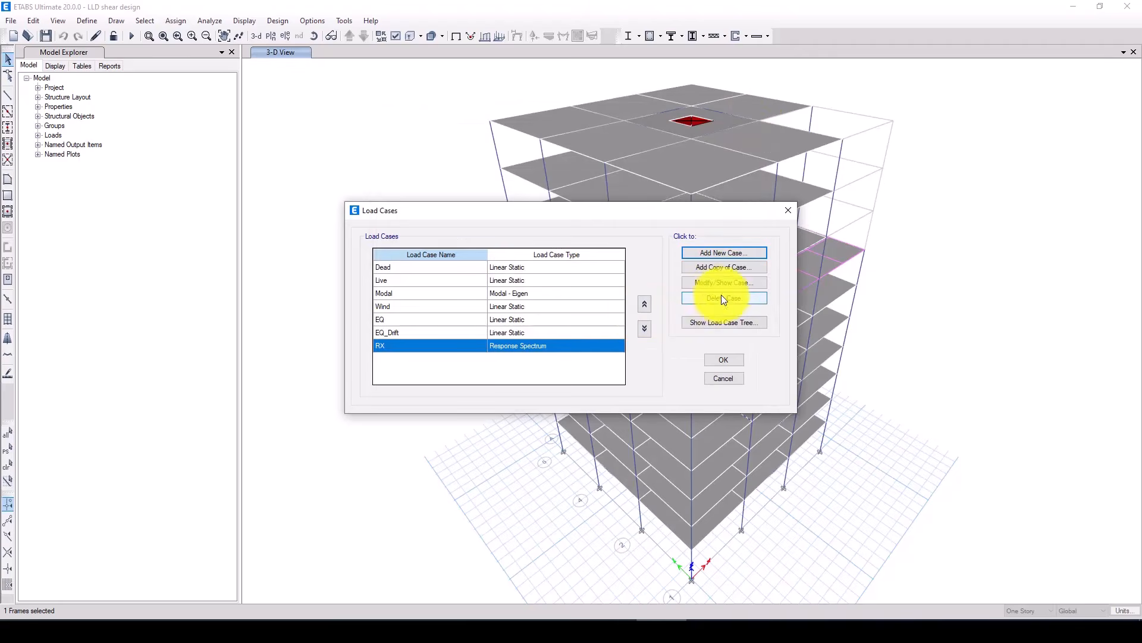
left_click(723, 266)
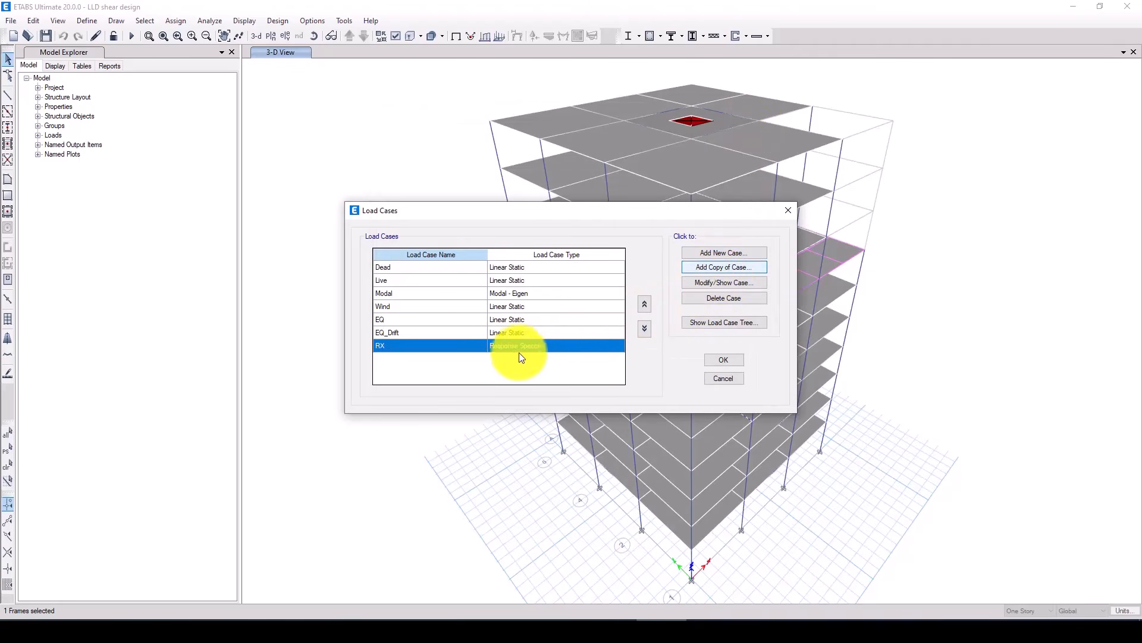
double_click(547, 345)
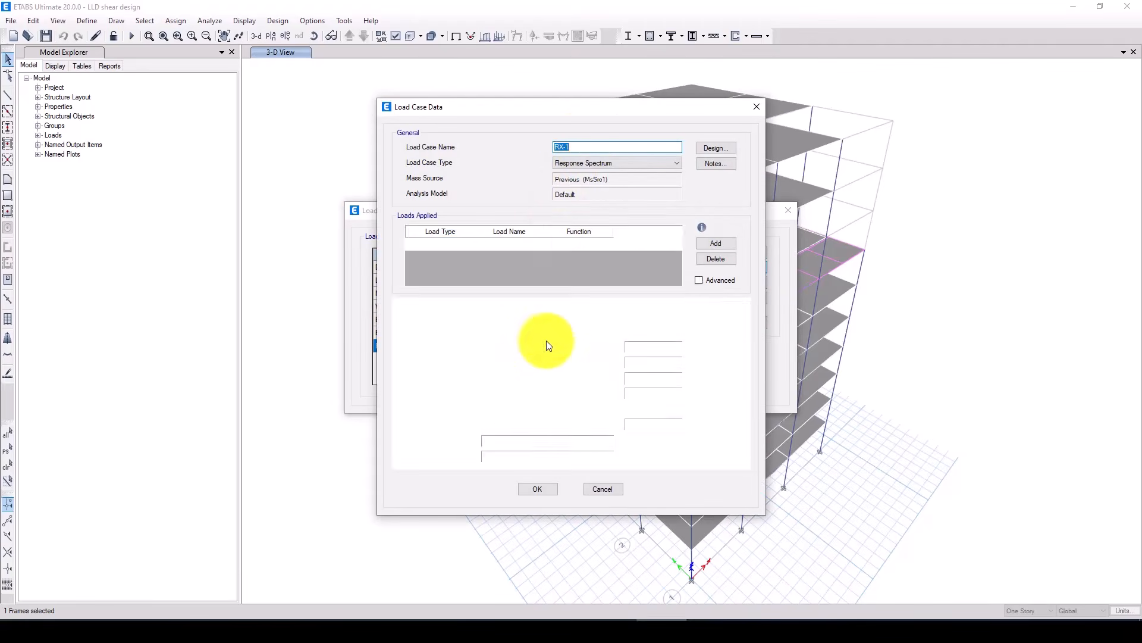
left_click_drag(573, 147, 562, 147)
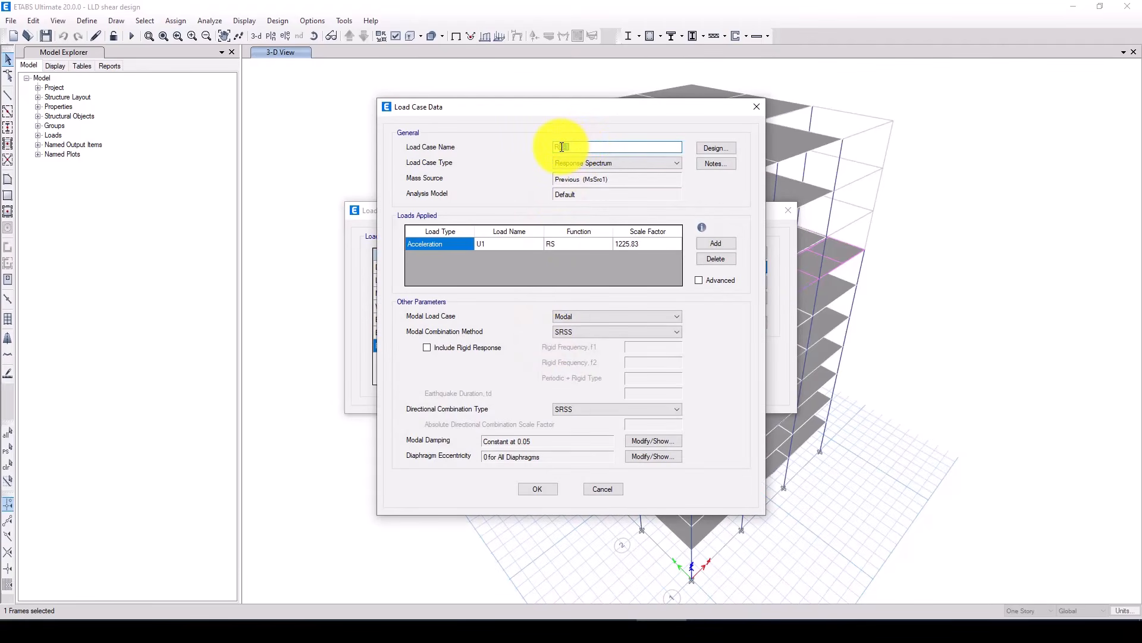
key("BackSpace")
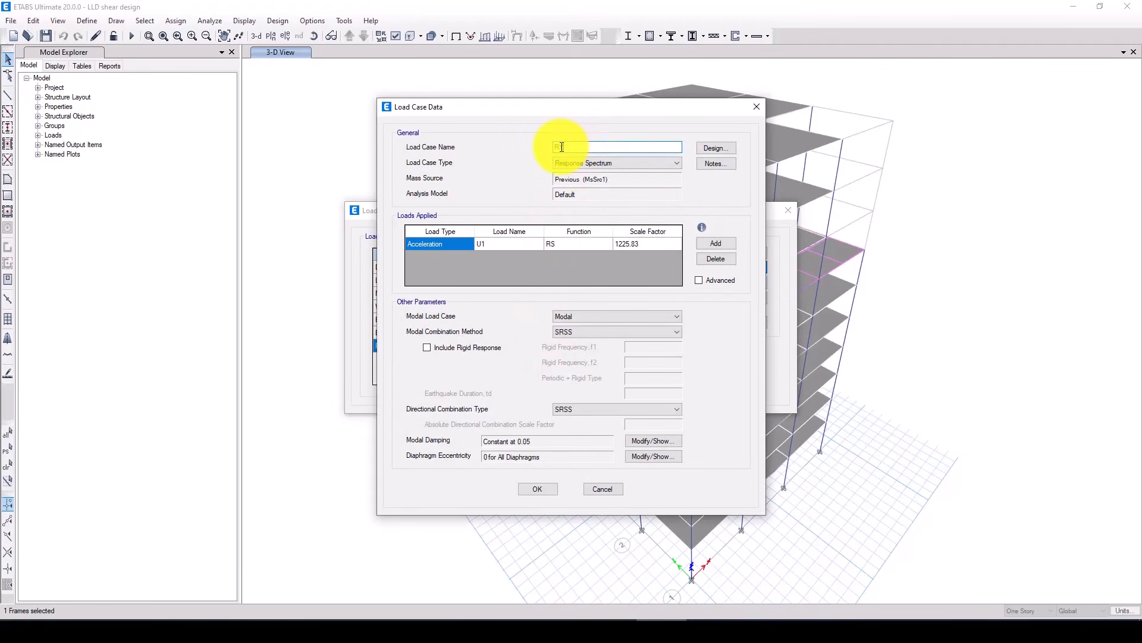
- Change the RY acceleration load direction to U2 and save the load case
left_click(516, 241)
left_click(519, 244)
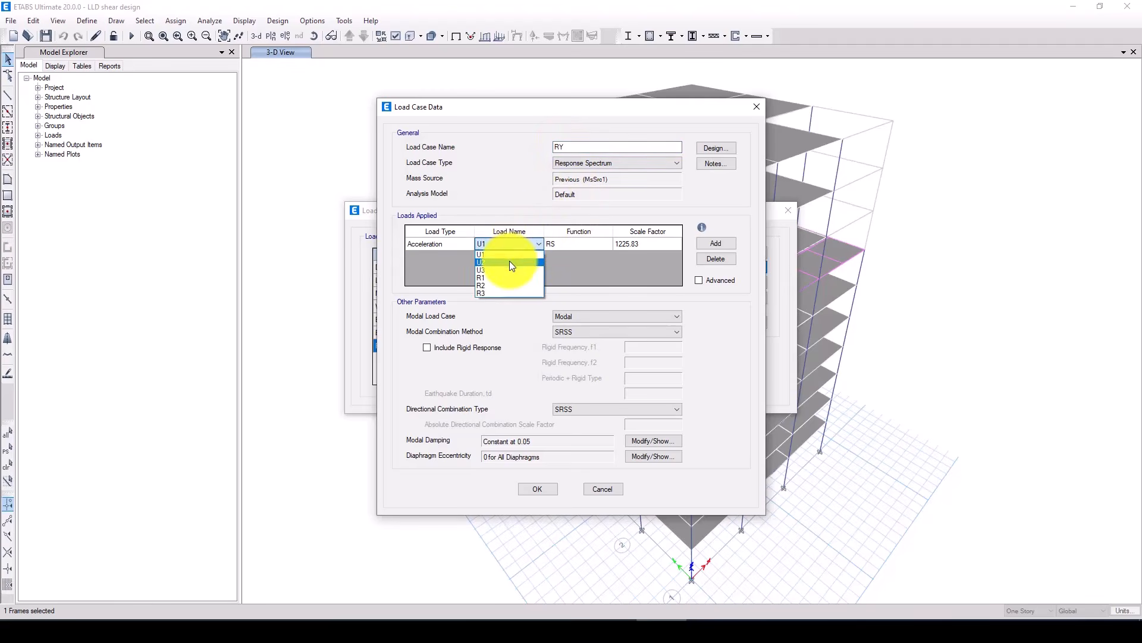
left_click(509, 261)
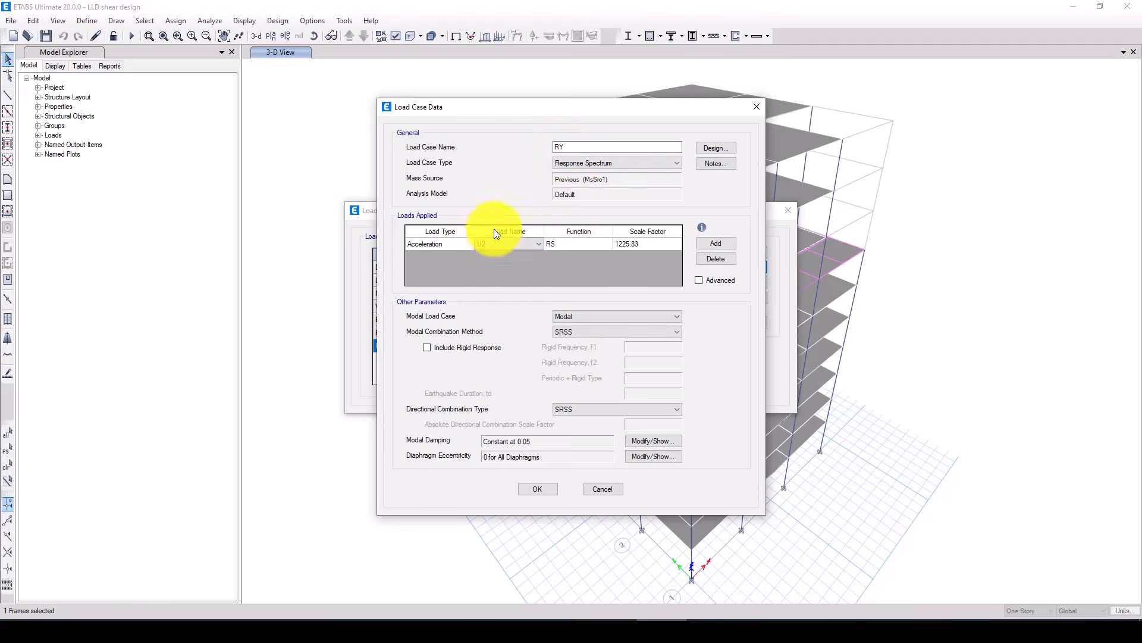
left_click(539, 489)
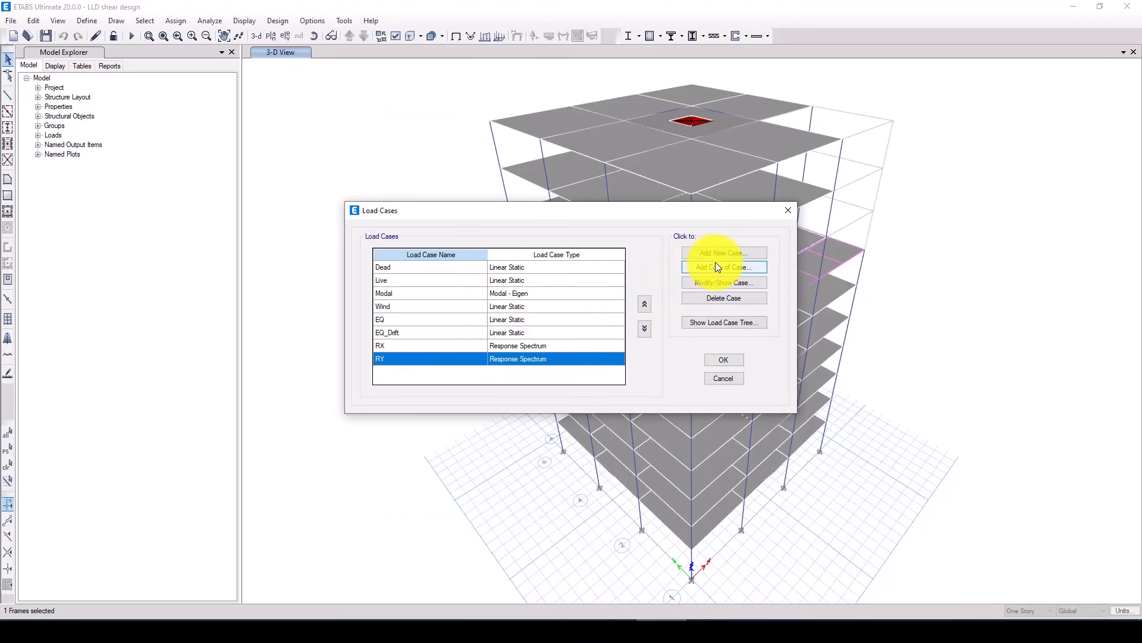
left_click(513, 347)
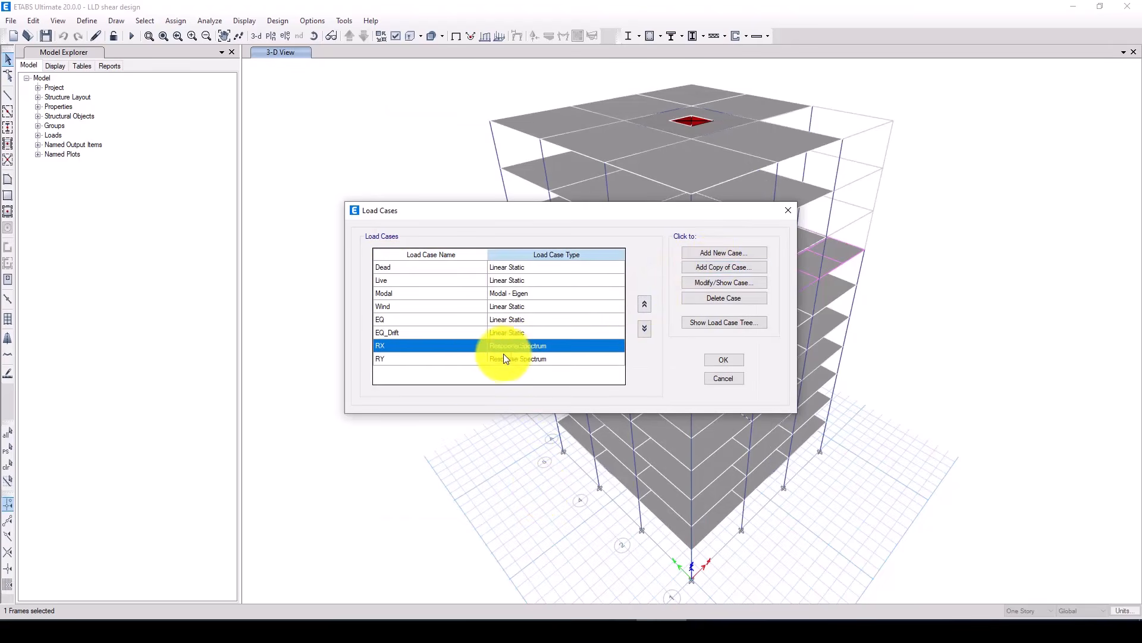
left_click(436, 355)
left_click(430, 349)
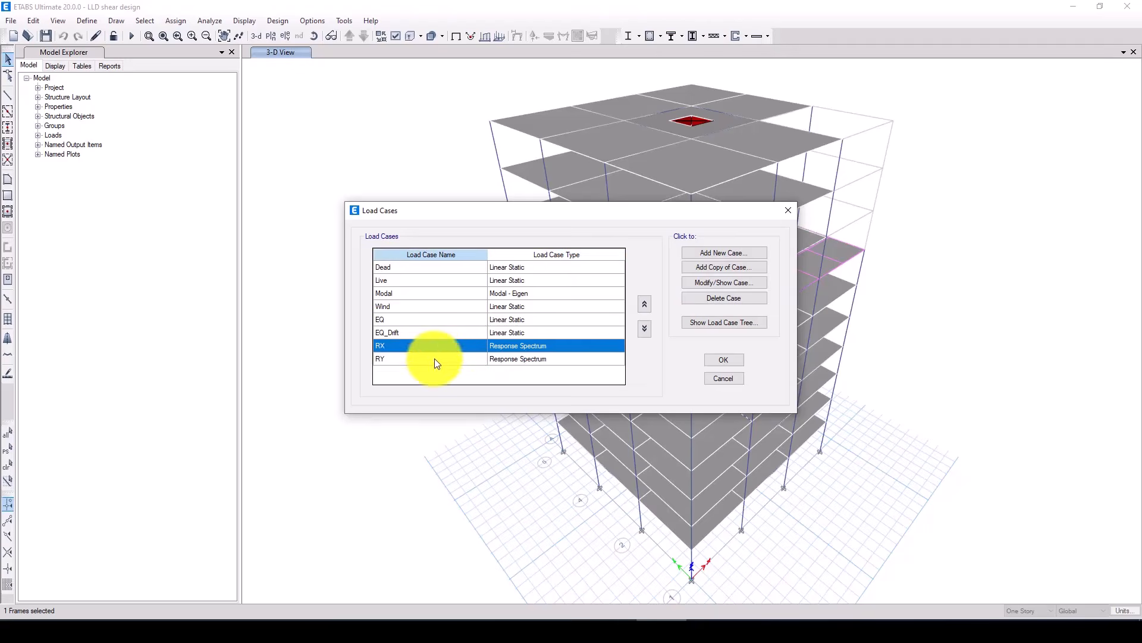
left_click(435, 358)
left_click(435, 348)
left_click(438, 357)
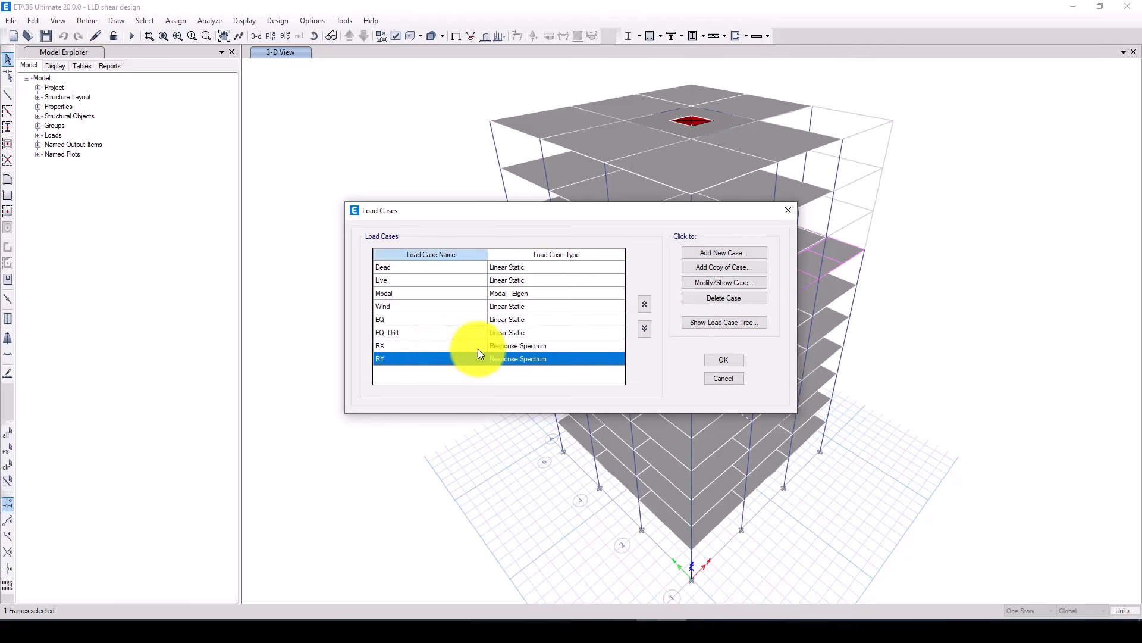
left_click(433, 349)
left_click(434, 358)
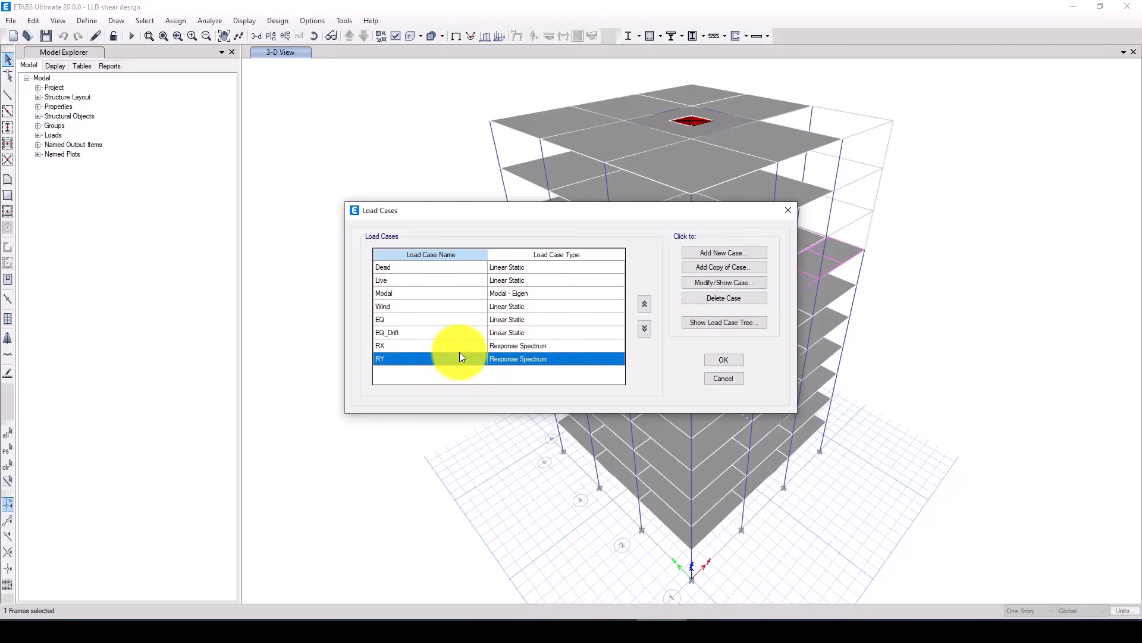
- Create a new load case named RX+RY+0.3RZ and set its type to Response Spectrum
left_click(690, 254)
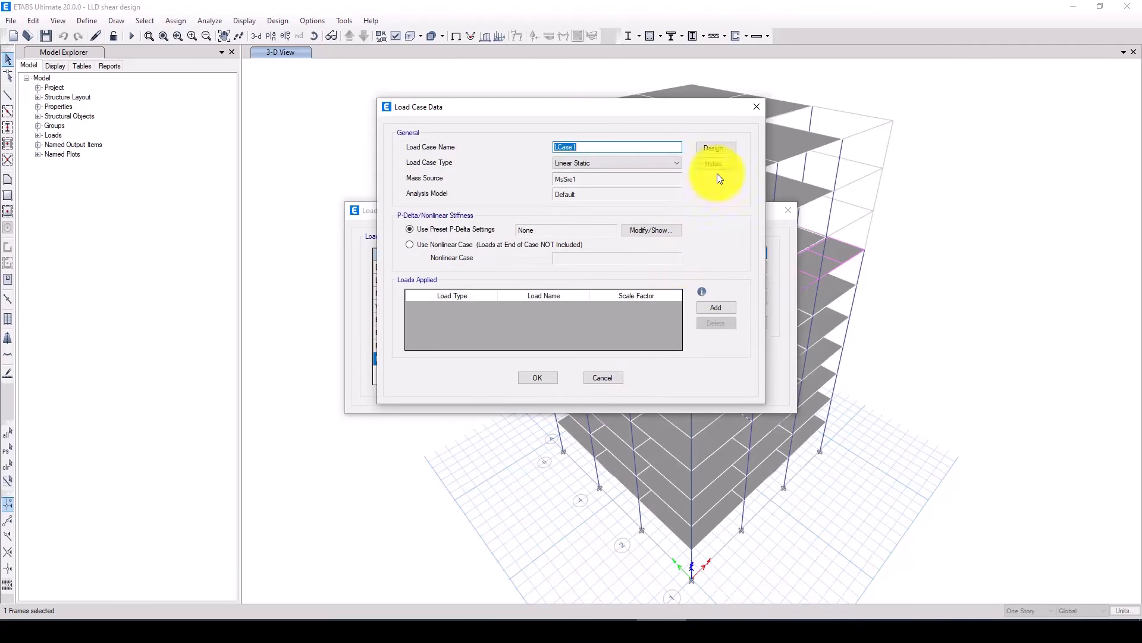
left_click(753, 110)
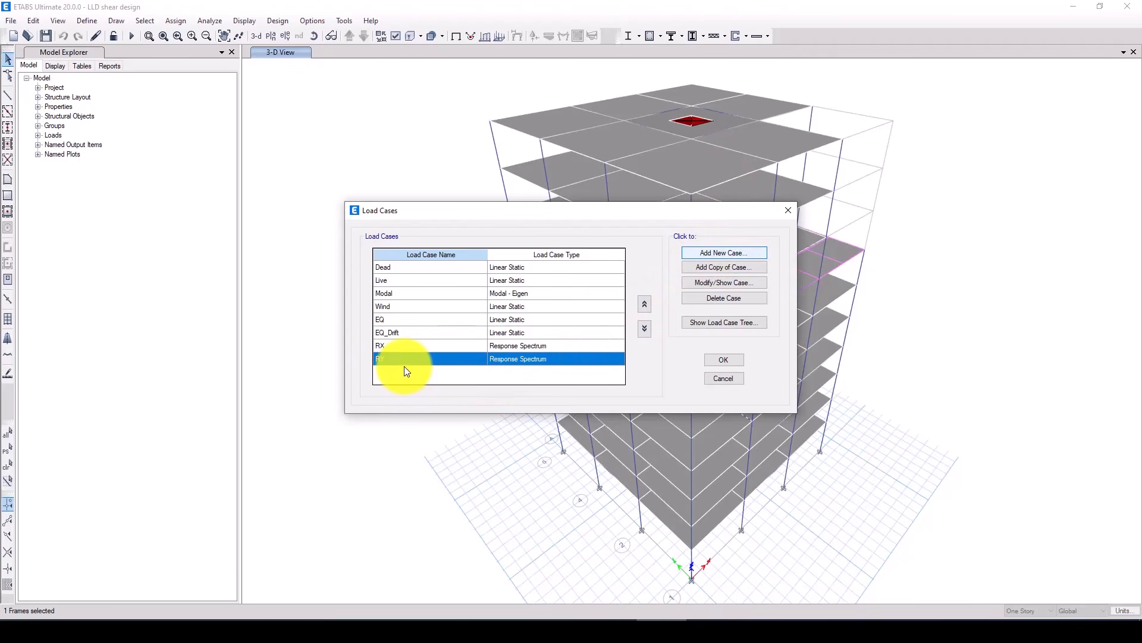
key("Return")
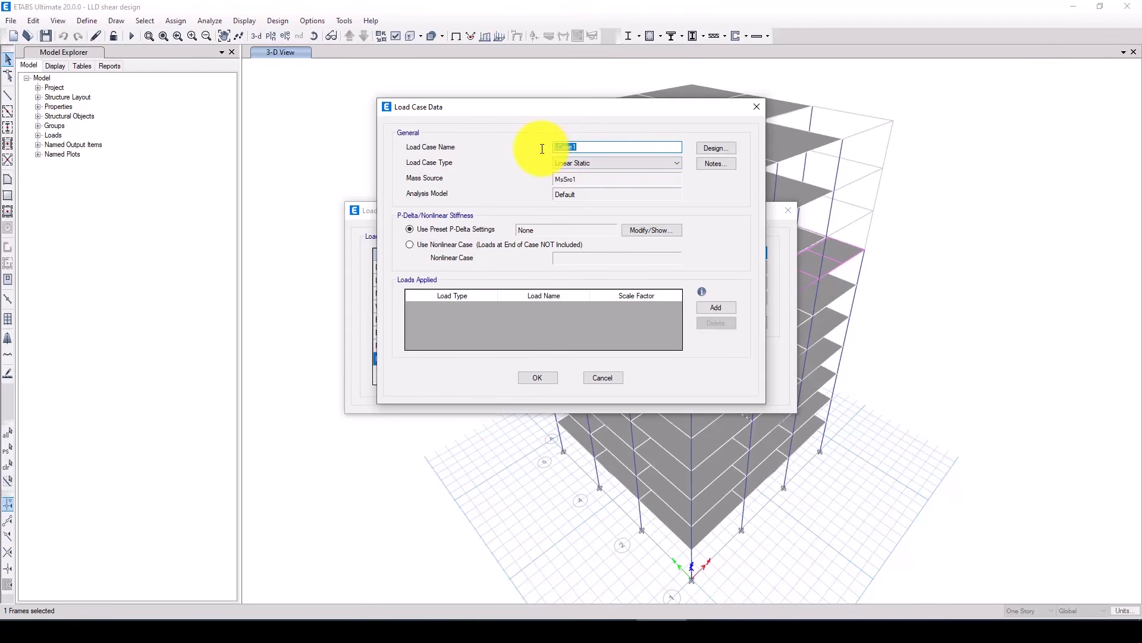
type("RX+RY+0.3RZ")
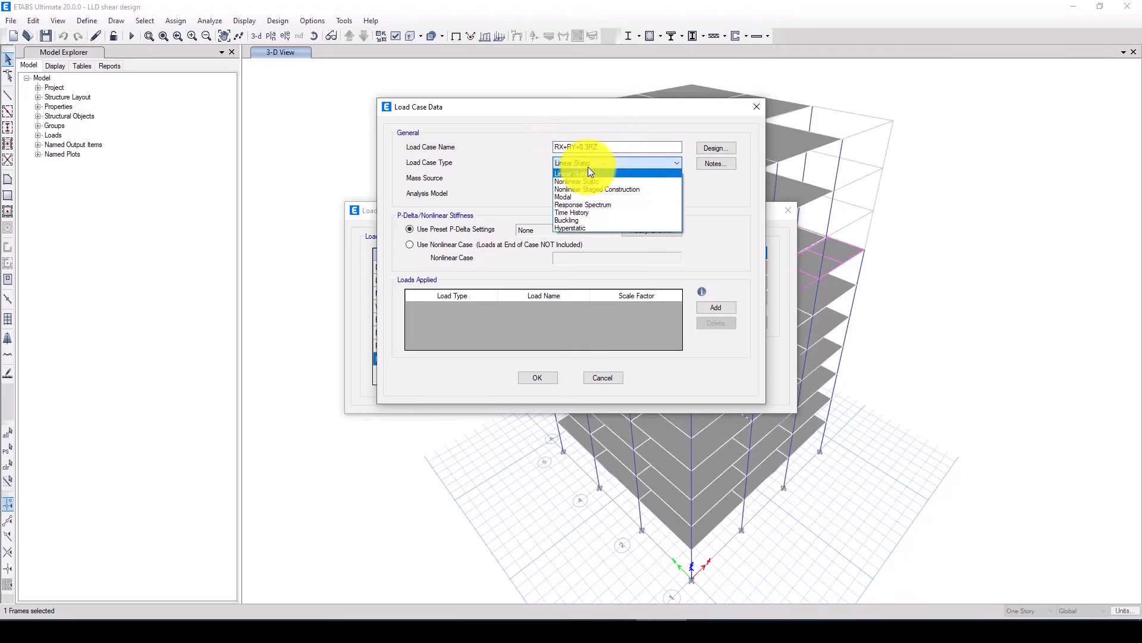
left_click(588, 166)
left_click(598, 205)
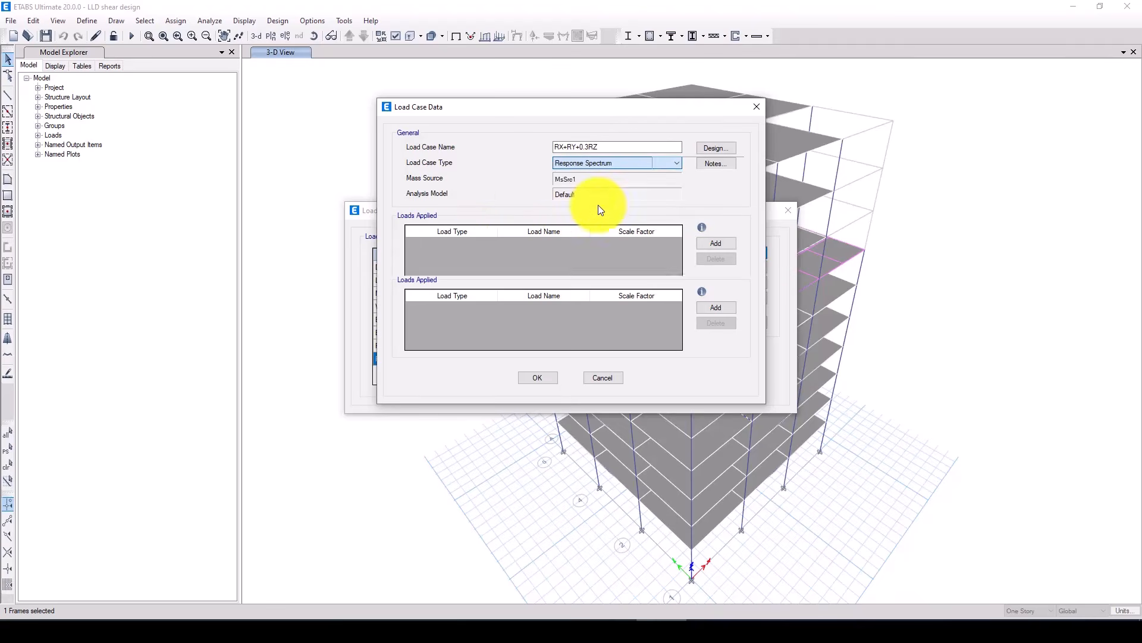
- Add three Acceleration loads to the RX+RY+0.3RZ load case, one each in the U1, U2 and U3 directions
left_click(707, 244)
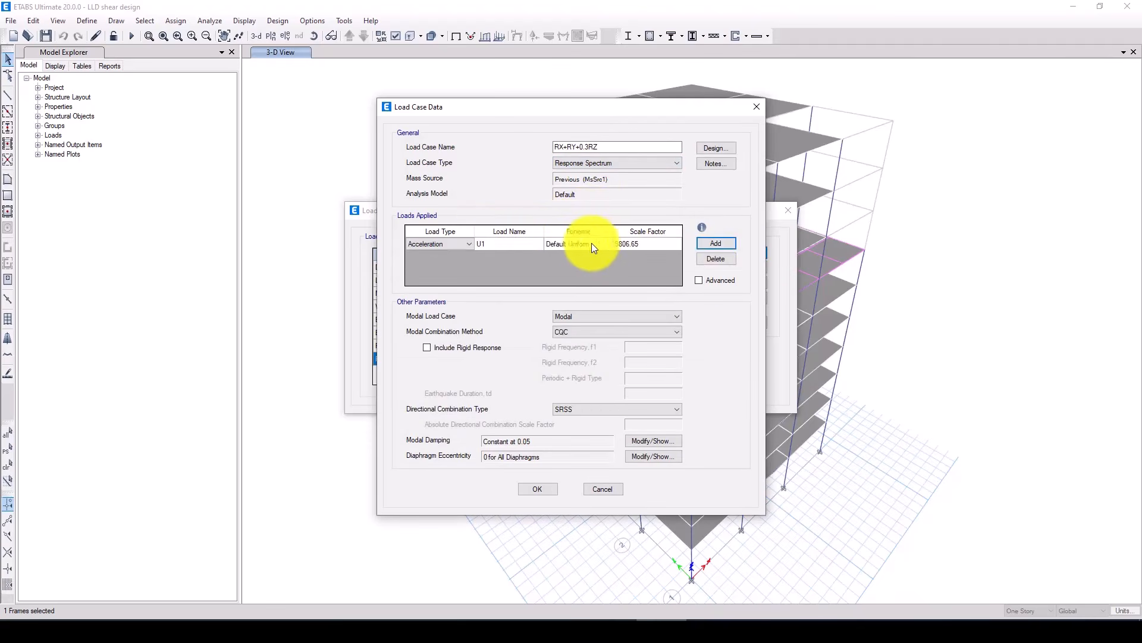
left_click(718, 244)
left_click(720, 244)
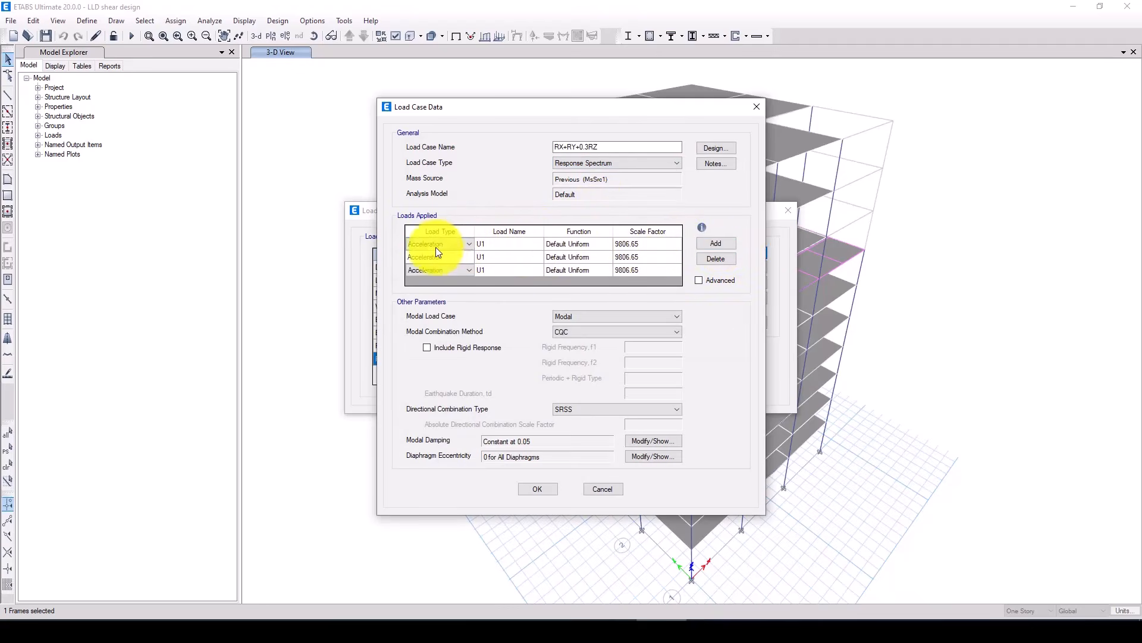
left_click(521, 244)
left_click(533, 260)
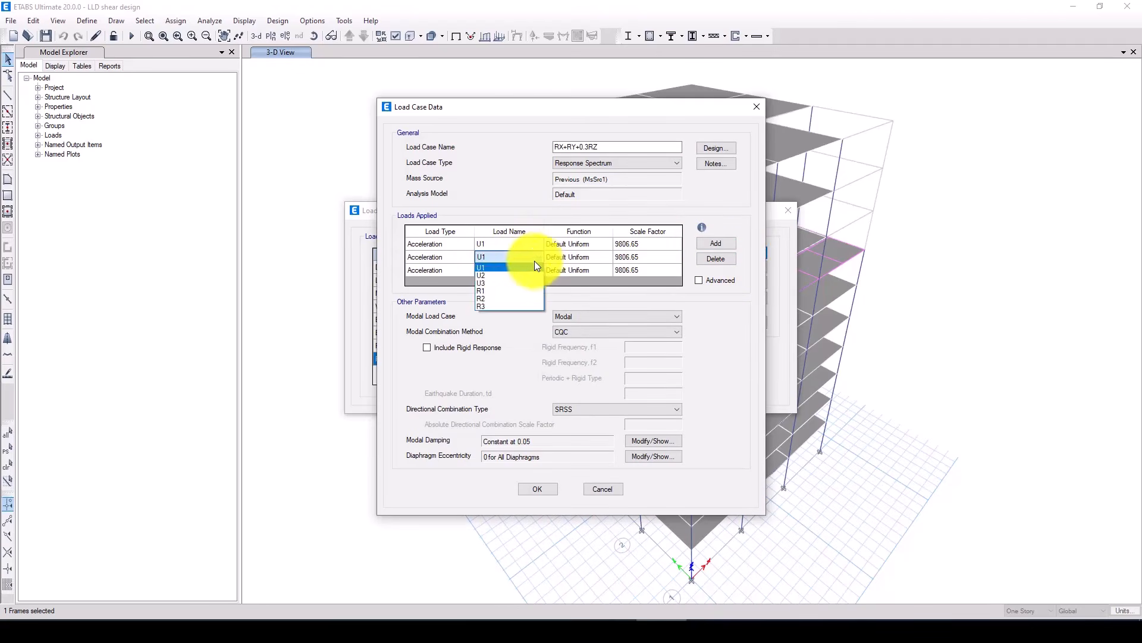
left_click(507, 273)
left_click(525, 269)
left_click(525, 269)
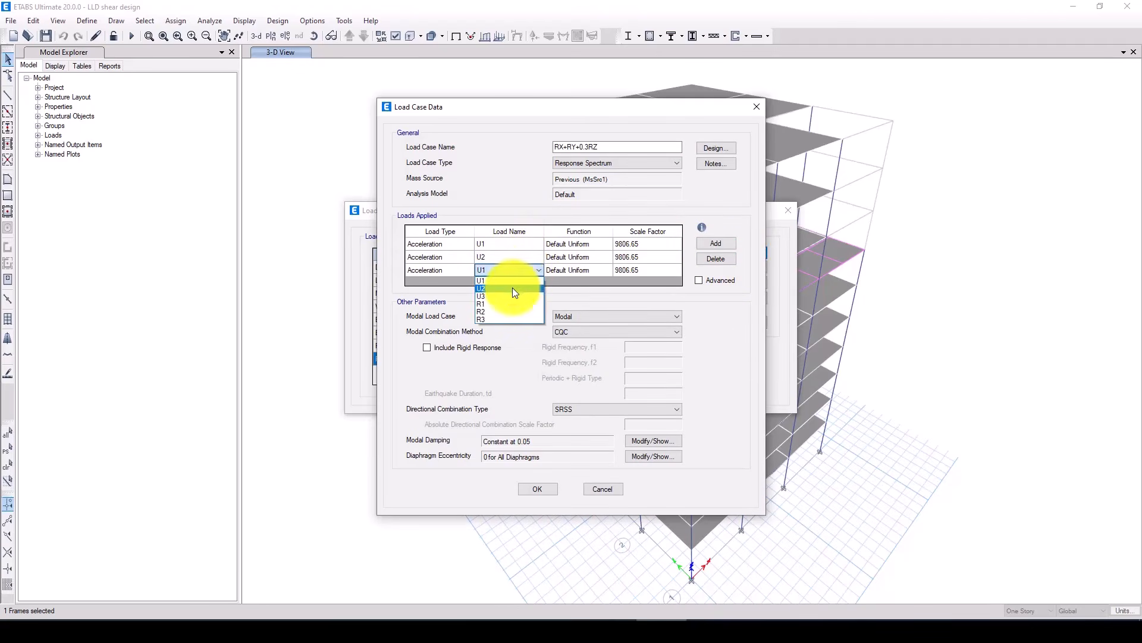
left_click(508, 295)
- Open the response spectrum function choices for the U1 acceleration load
left_click(607, 243)
left_click(608, 243)
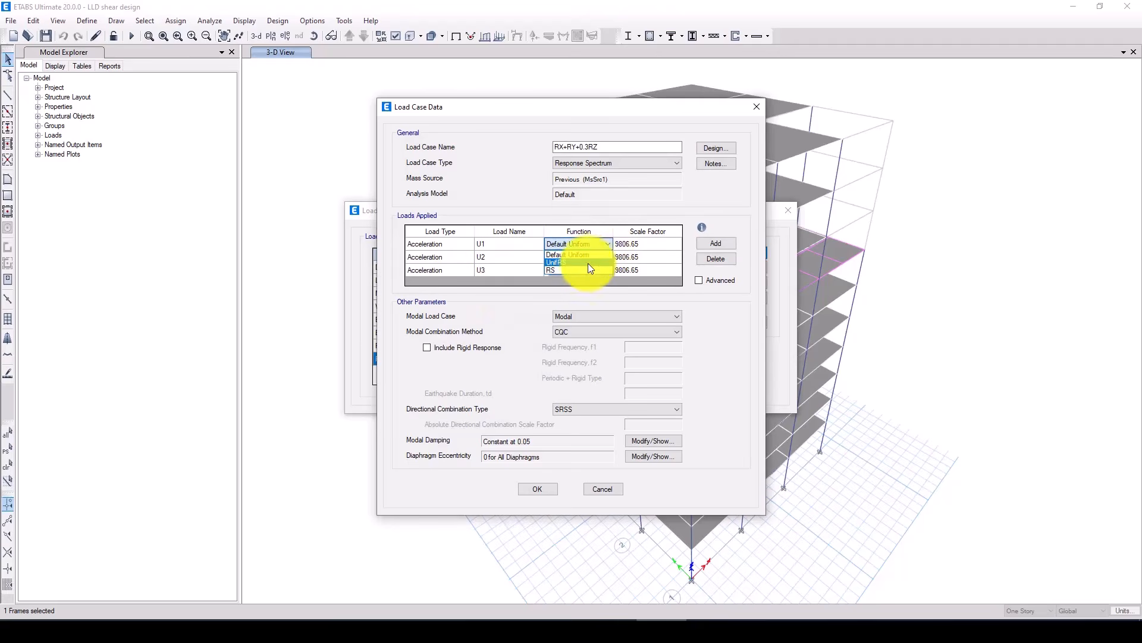
- Assign the RS response spectrum function to the U1, U2 and U3 acceleration loads
left_click(593, 259)
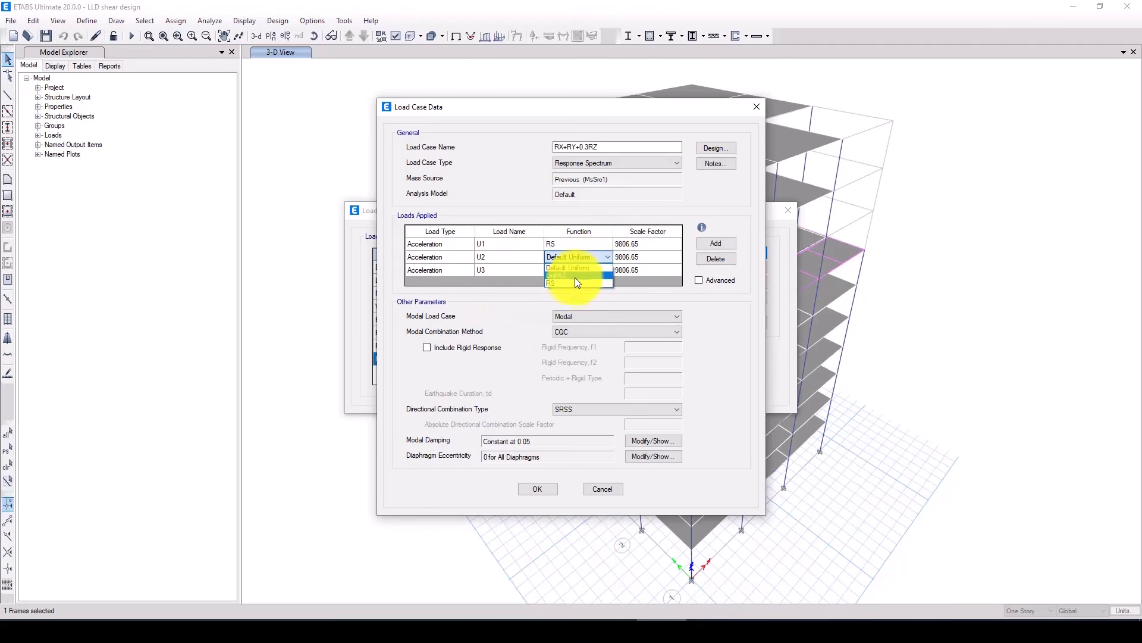
left_click(574, 283)
left_click(595, 270)
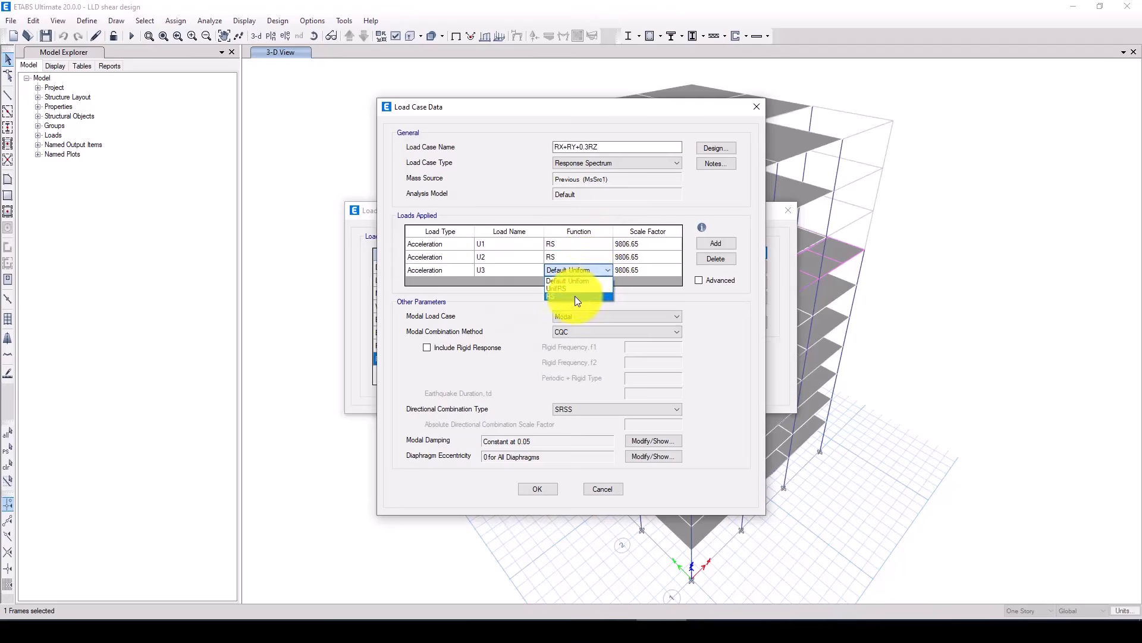
left_click(576, 296)
- Set the load scale factors to 1225.83 for U1 and U2 and 367.75 for U3
left_click(650, 247)
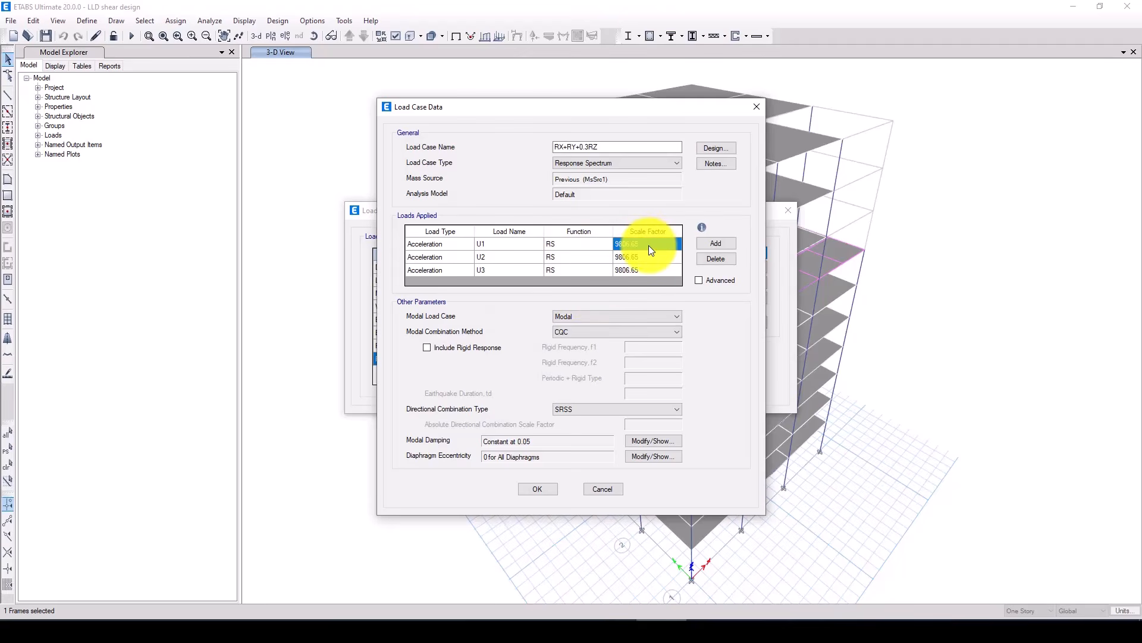
left_click(650, 246)
type("/9")
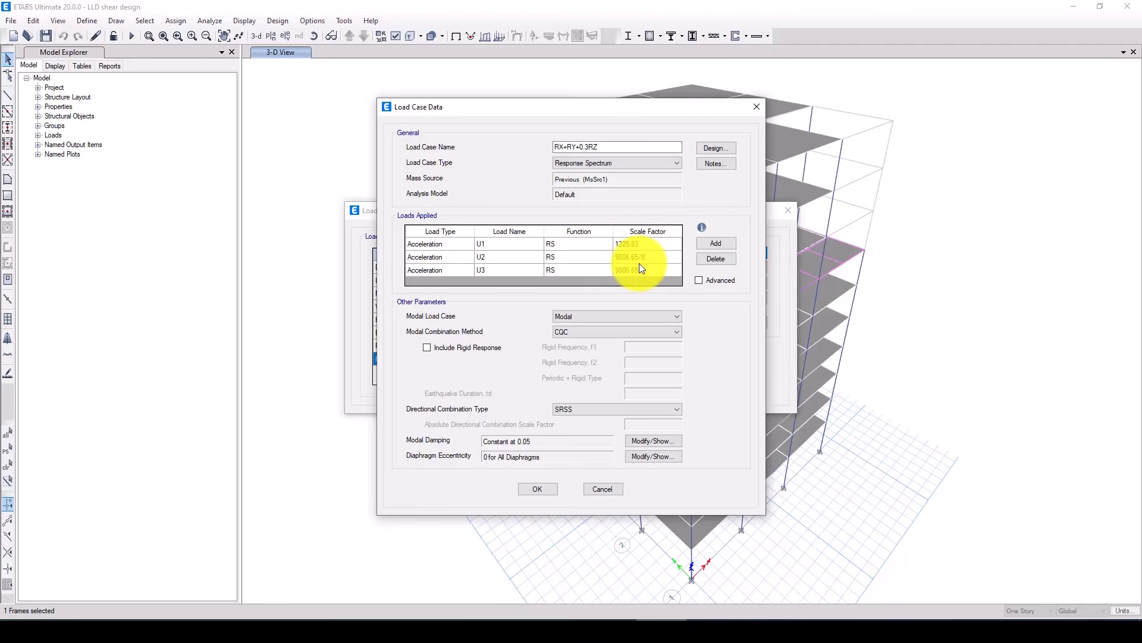
left_click(642, 267)
left_click(642, 267)
left_click(644, 271)
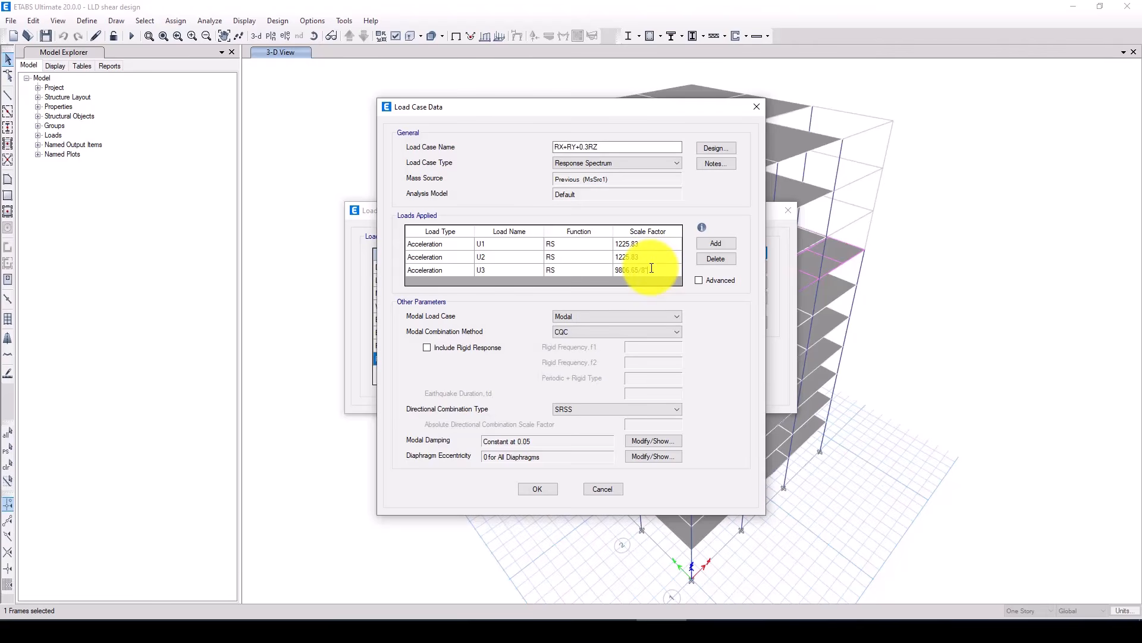
key("Return")
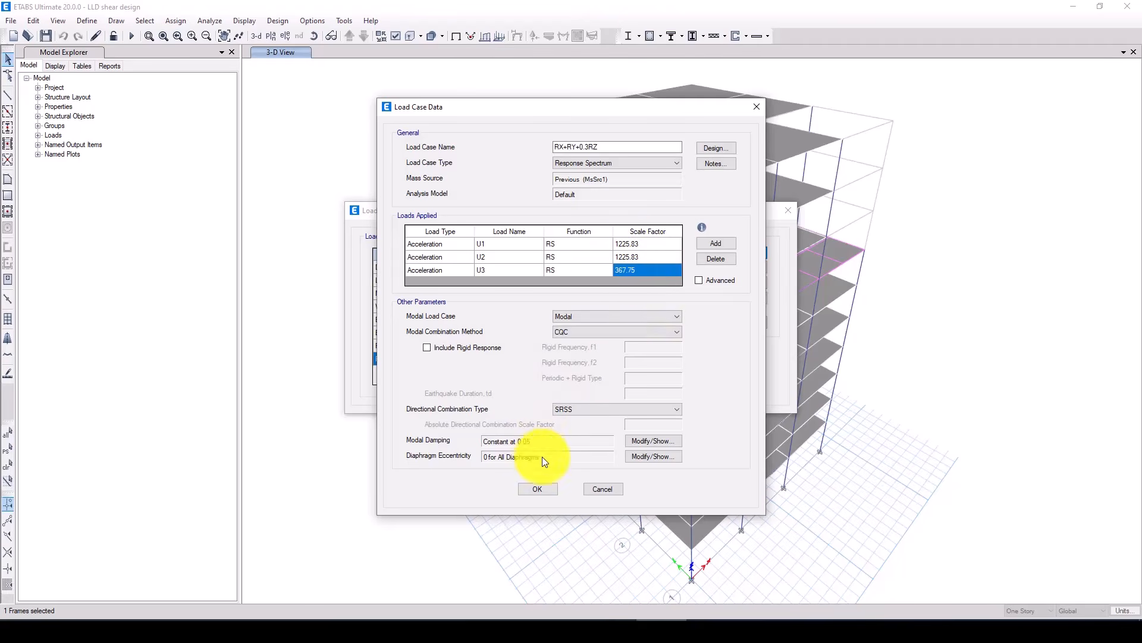
- Set the modal combination method to SRSS and save the response spectrum load case
left_click(579, 332)
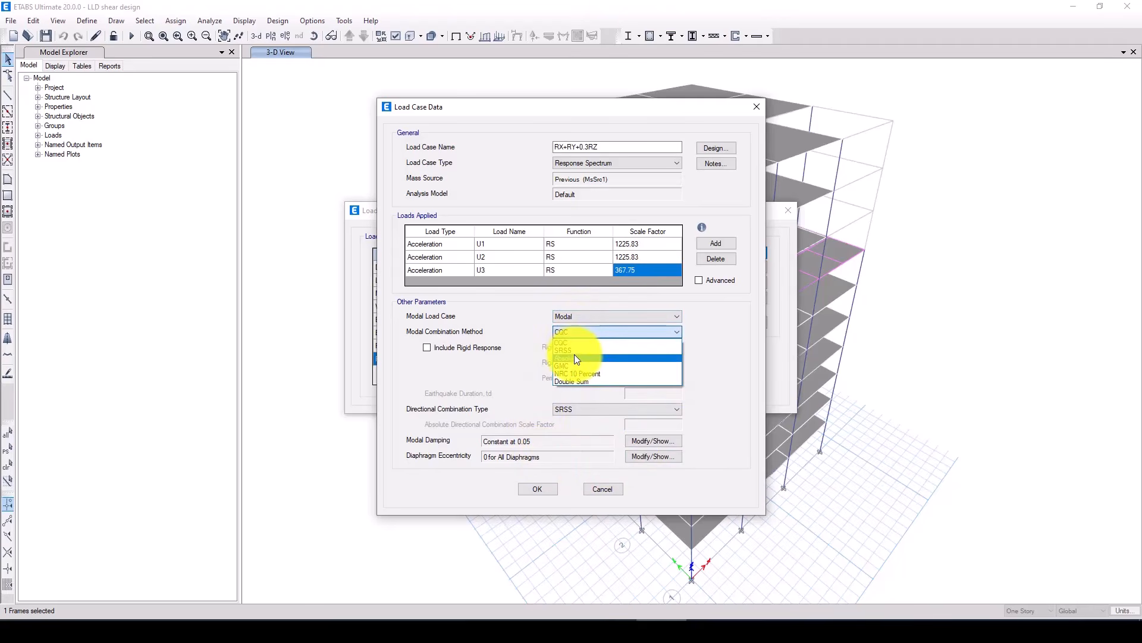
left_click(573, 354)
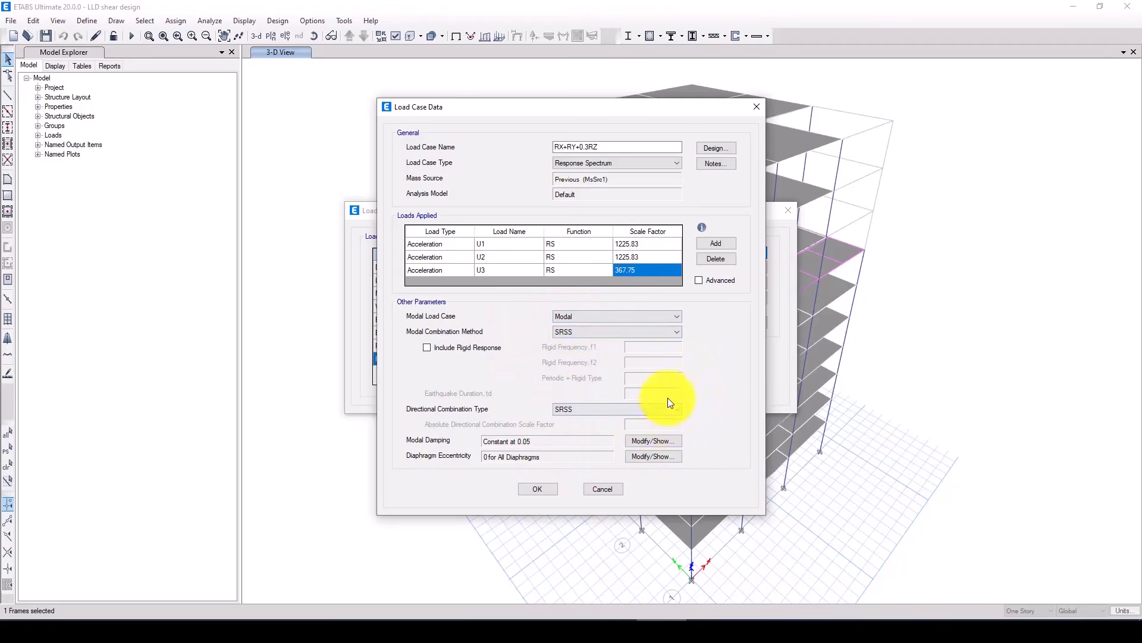
left_click(538, 486)
- Check the RX, RY and RX+RY+0.3RZ response spectrum cases in the list and accept the load case definitions
left_click(480, 347)
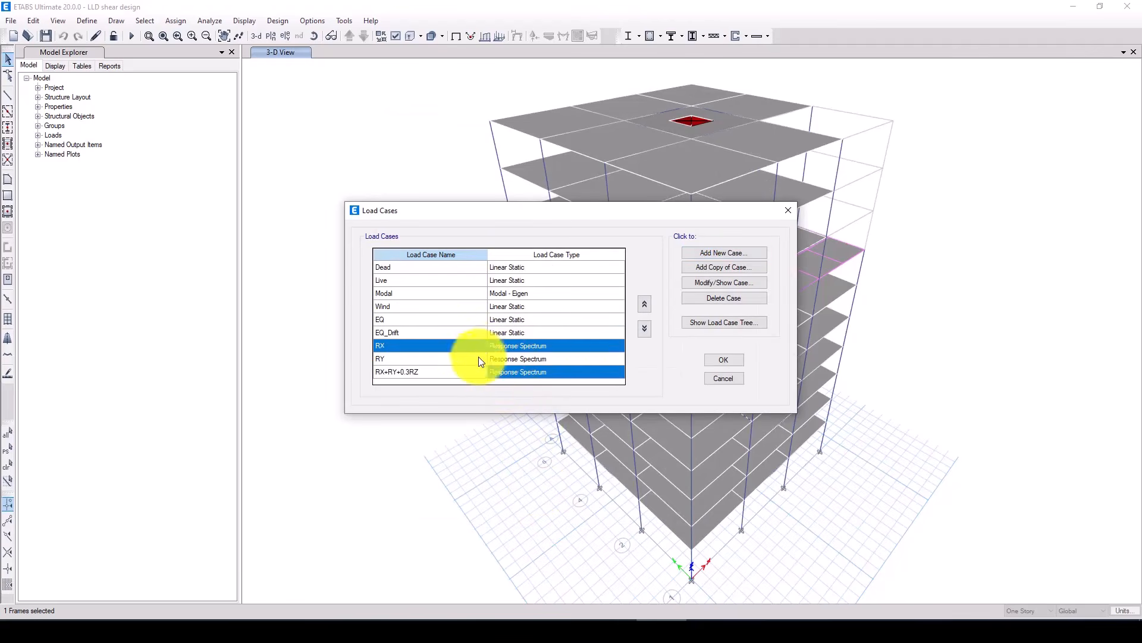
left_click(479, 358)
left_click(489, 372)
left_click(492, 349)
left_click(495, 357)
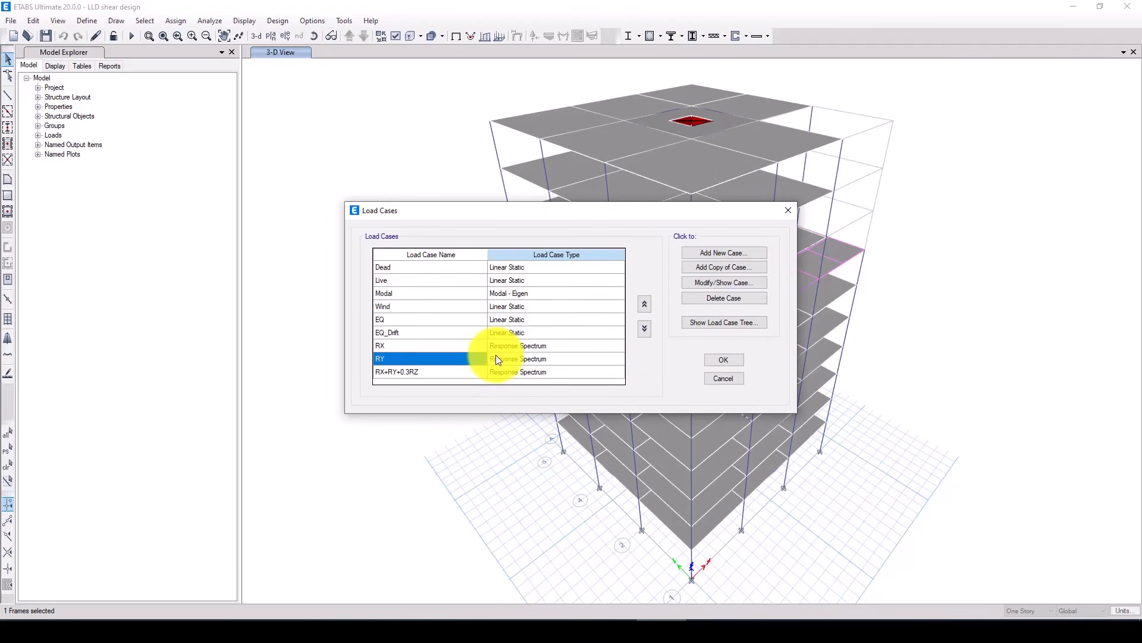
left_click(504, 372)
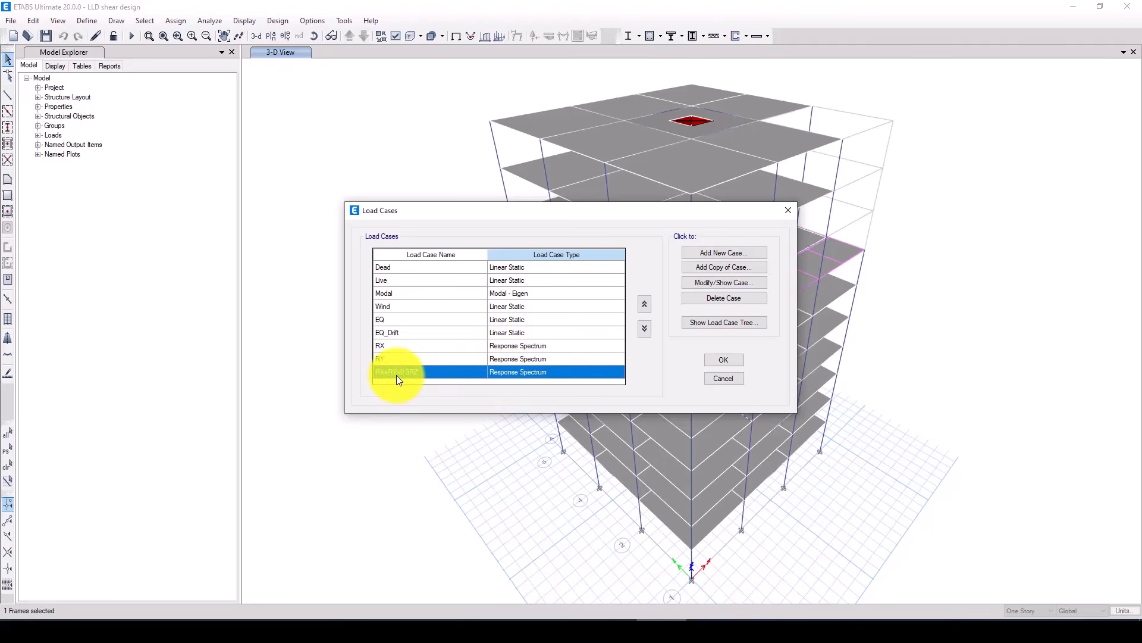
left_click(723, 358)
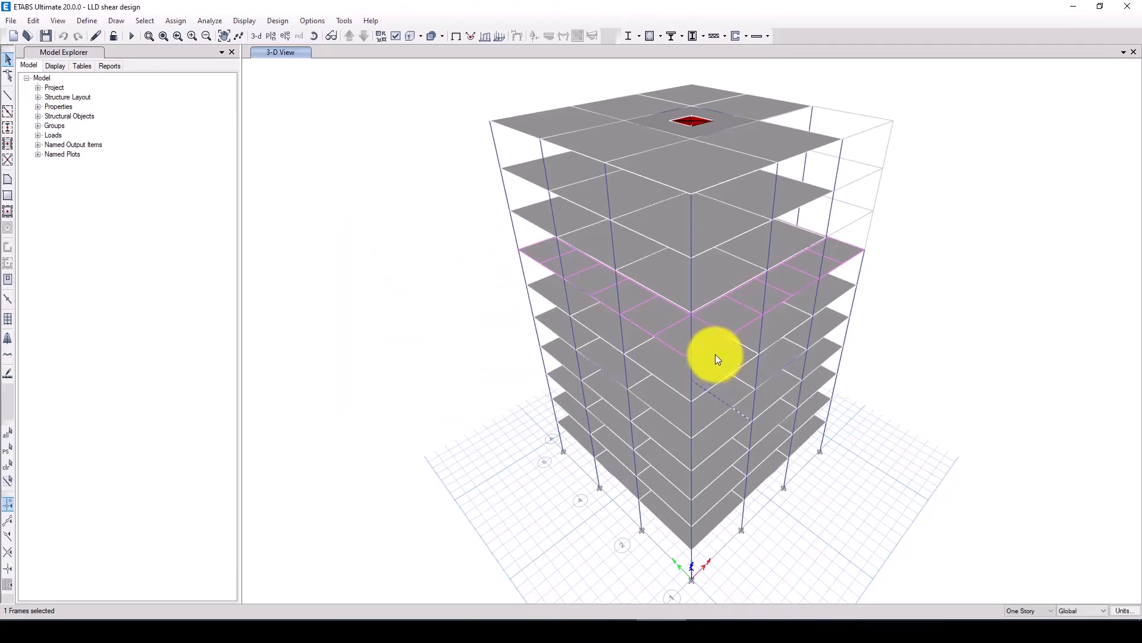
- Check the load cases set to run and run the analysis for Modal, RX, RY and RX+RY+0.3RZ
left_click(209, 22)
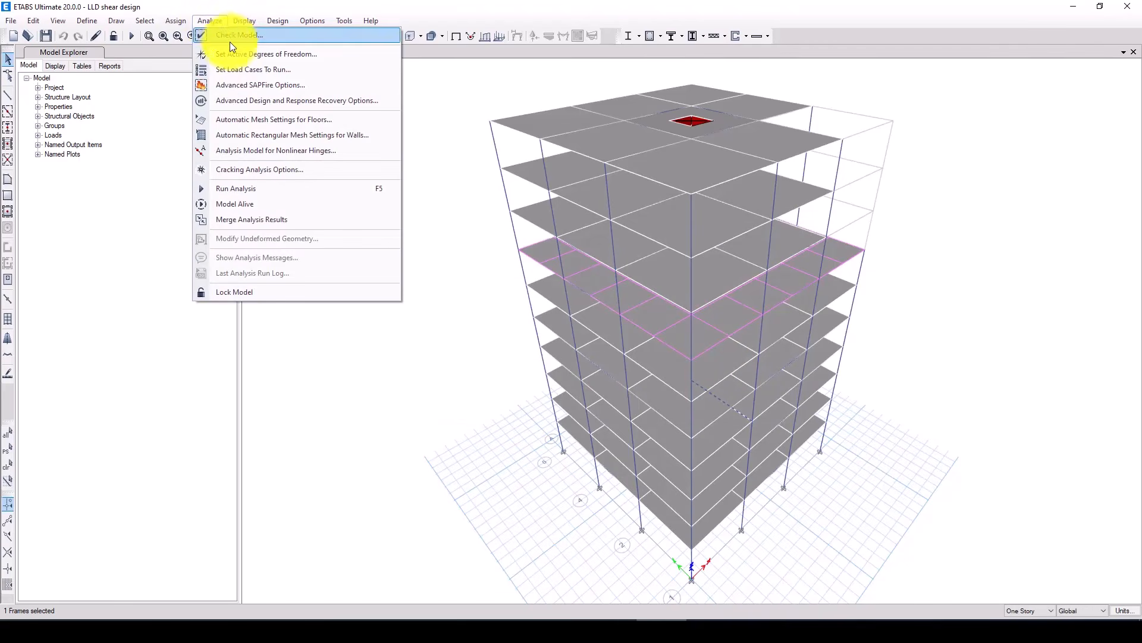
left_click(246, 79)
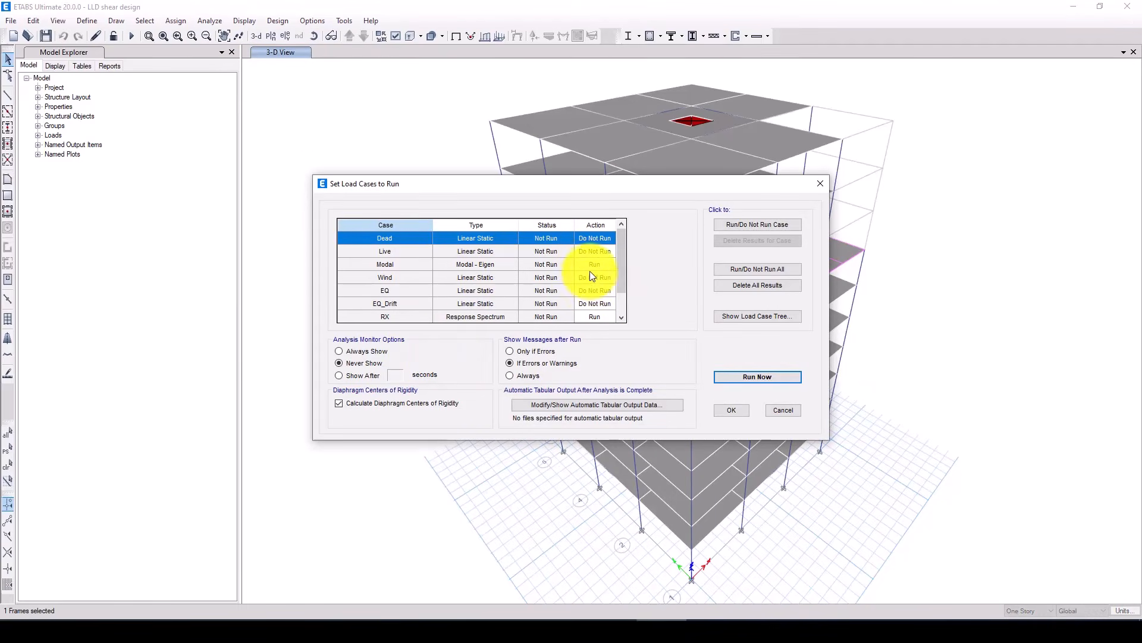
left_click(588, 305)
scroll(541, 303, "down", 1)
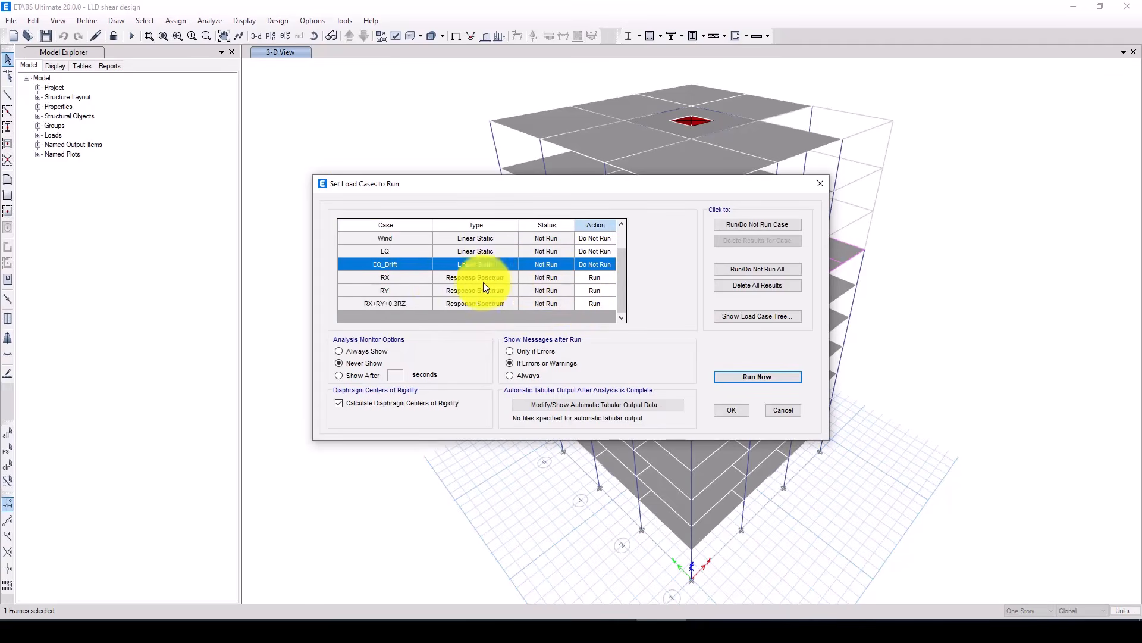
left_click(401, 287)
scroll(398, 294, "up", 3)
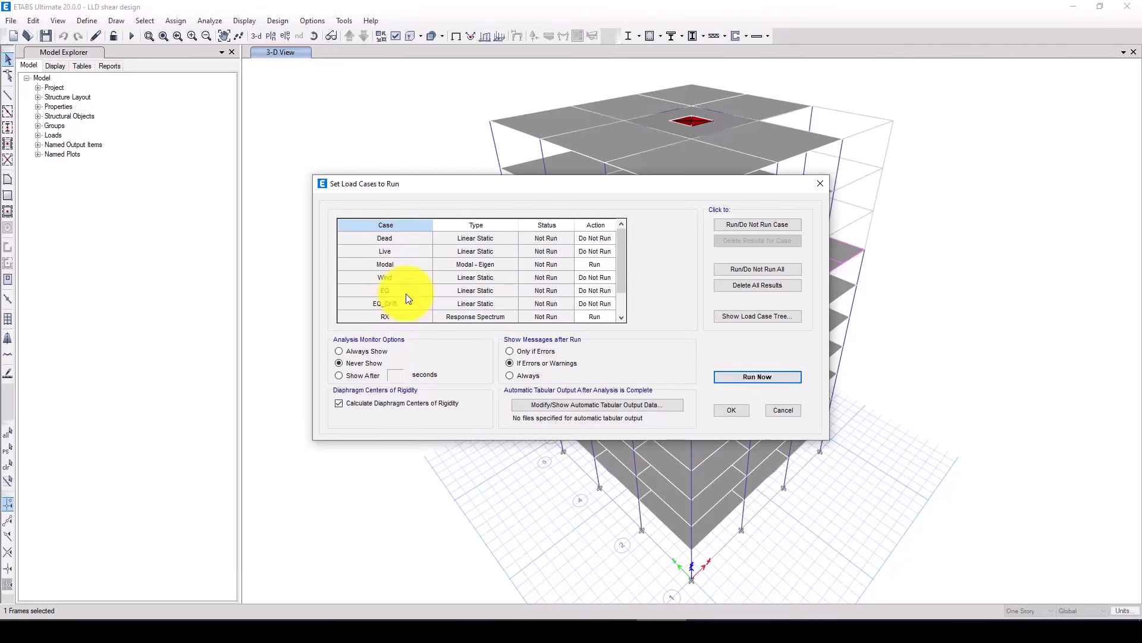
left_click(399, 265)
left_click(744, 381)
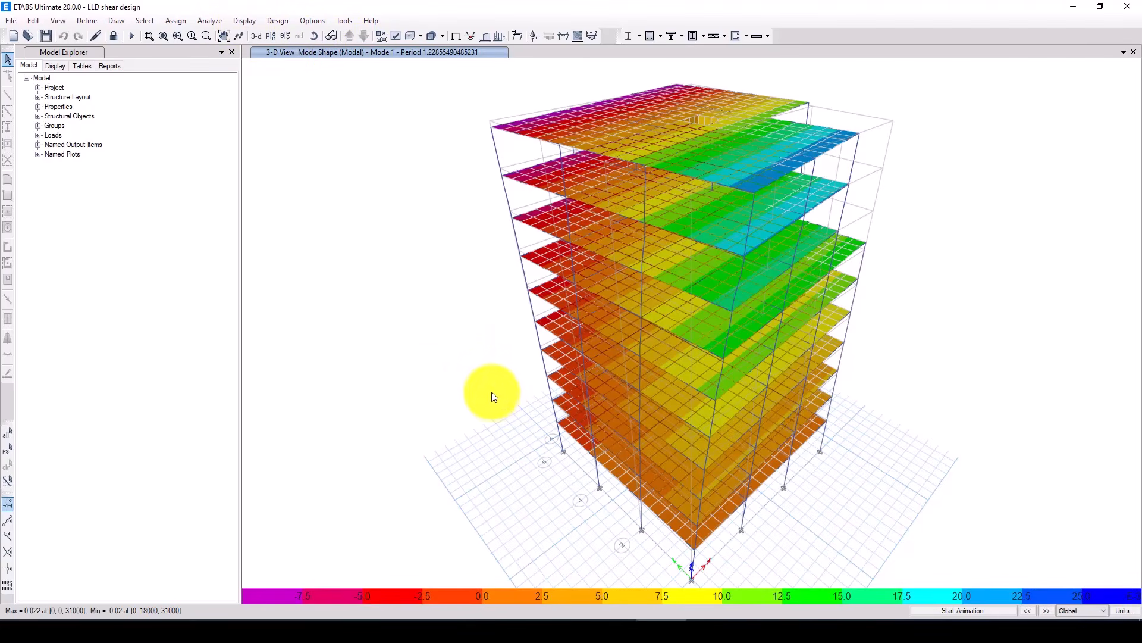
- Display the deformed shape for the RX load case
left_click(241, 20)
mouse_move(265, 89)
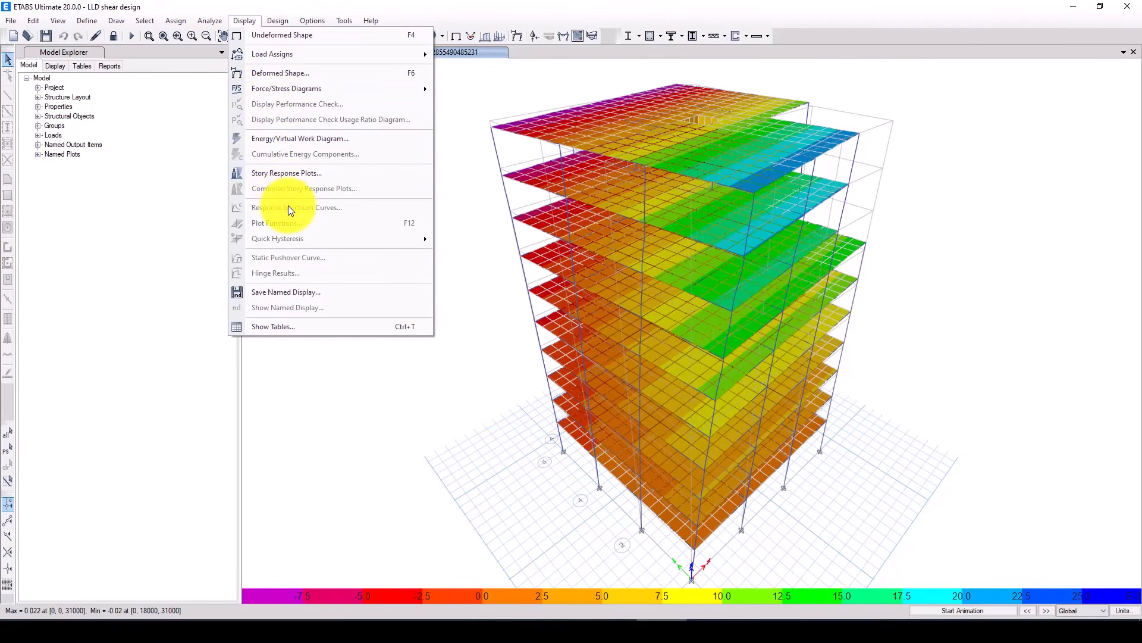
key("Escape")
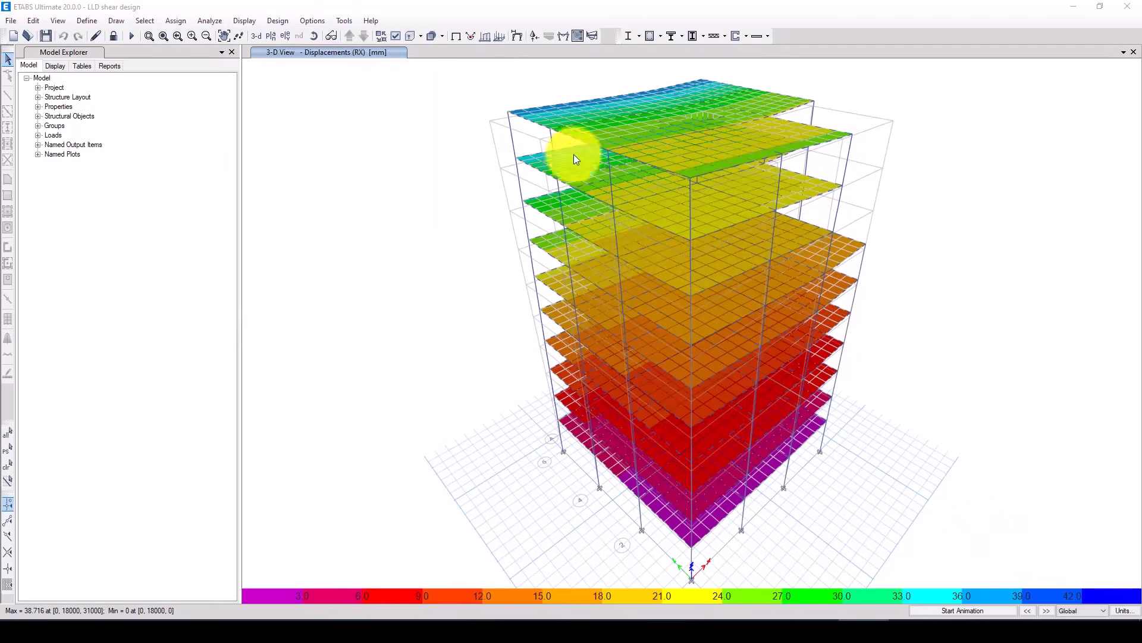
- Display the deformed shape for the RY load case with UX displacement contours, keeping the model clear of the settings dialog
left_click(245, 20)
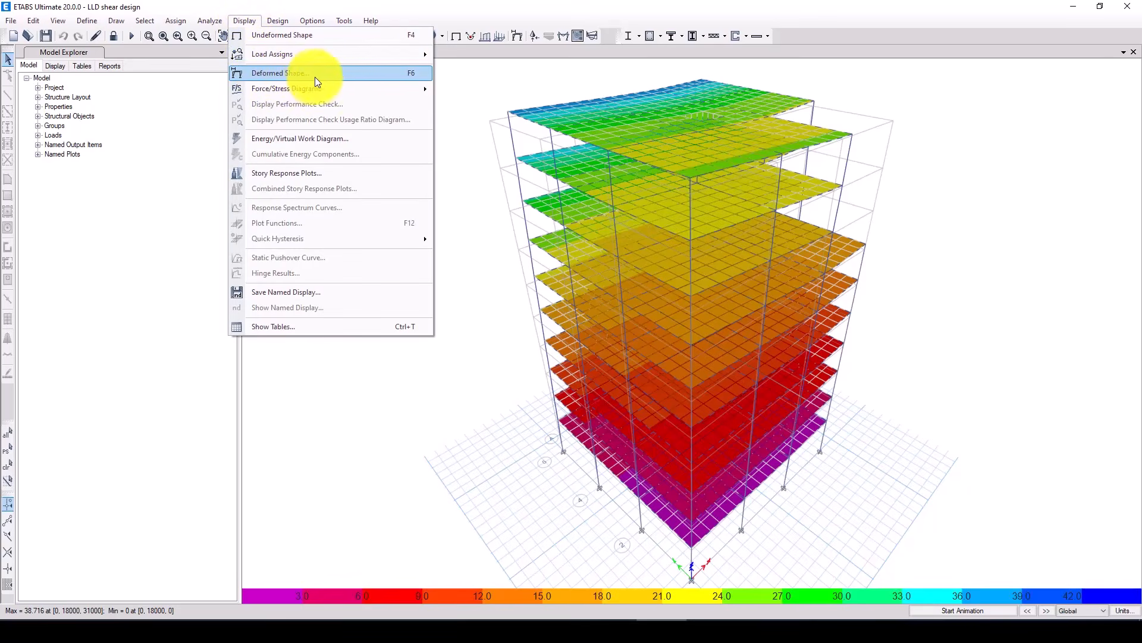
left_click(323, 76)
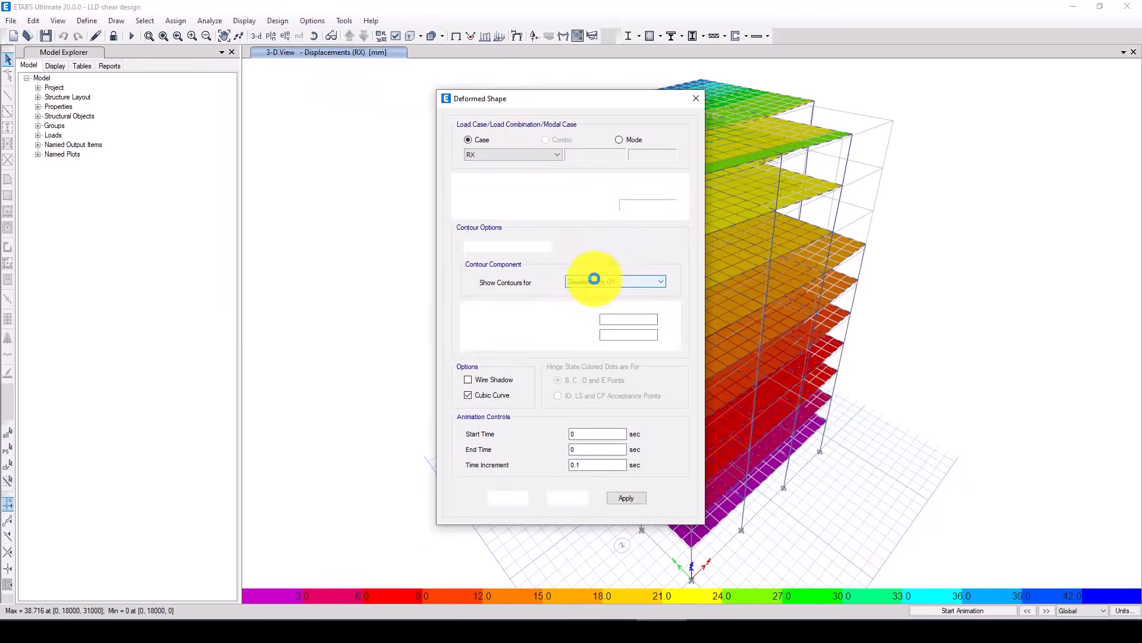
left_click_drag(558, 100, 408, 97)
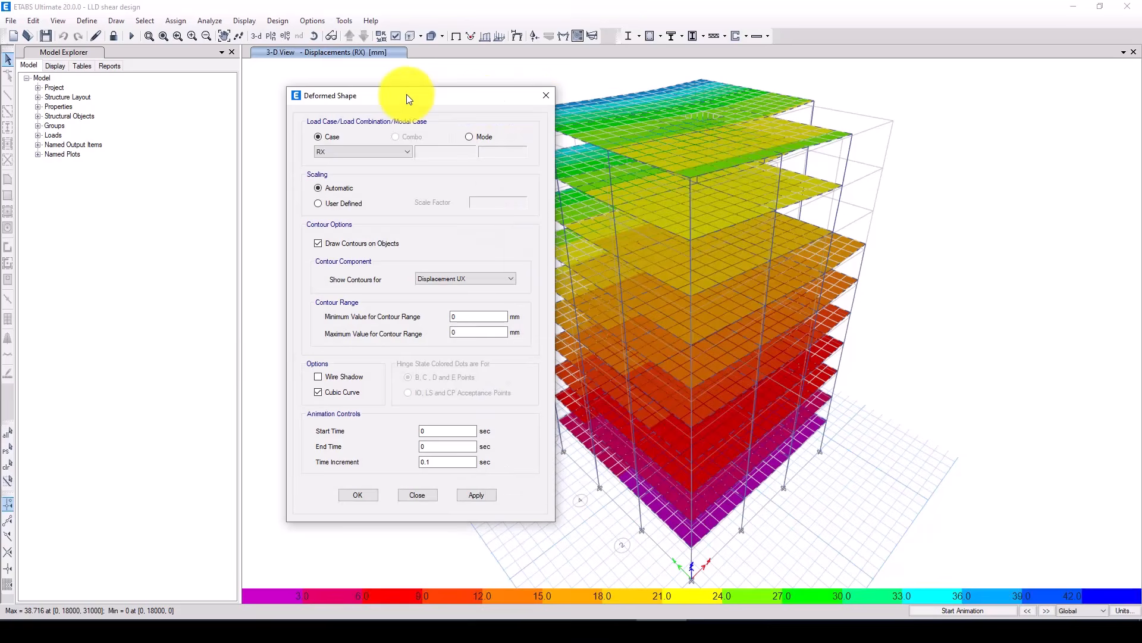
left_click(337, 151)
left_click(323, 165)
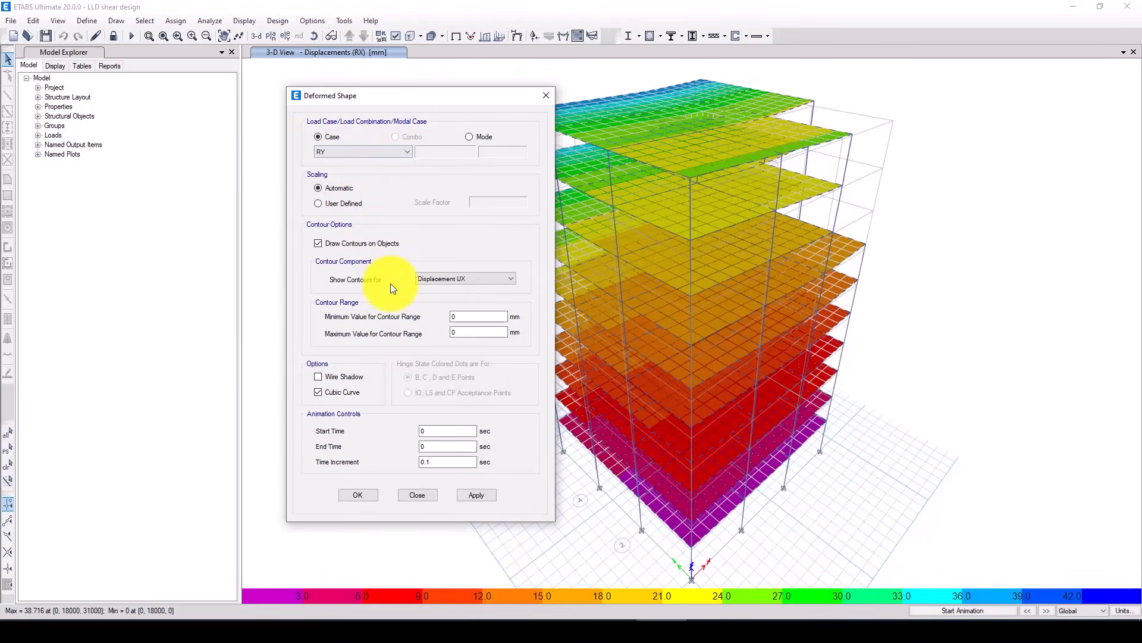
left_click(486, 497)
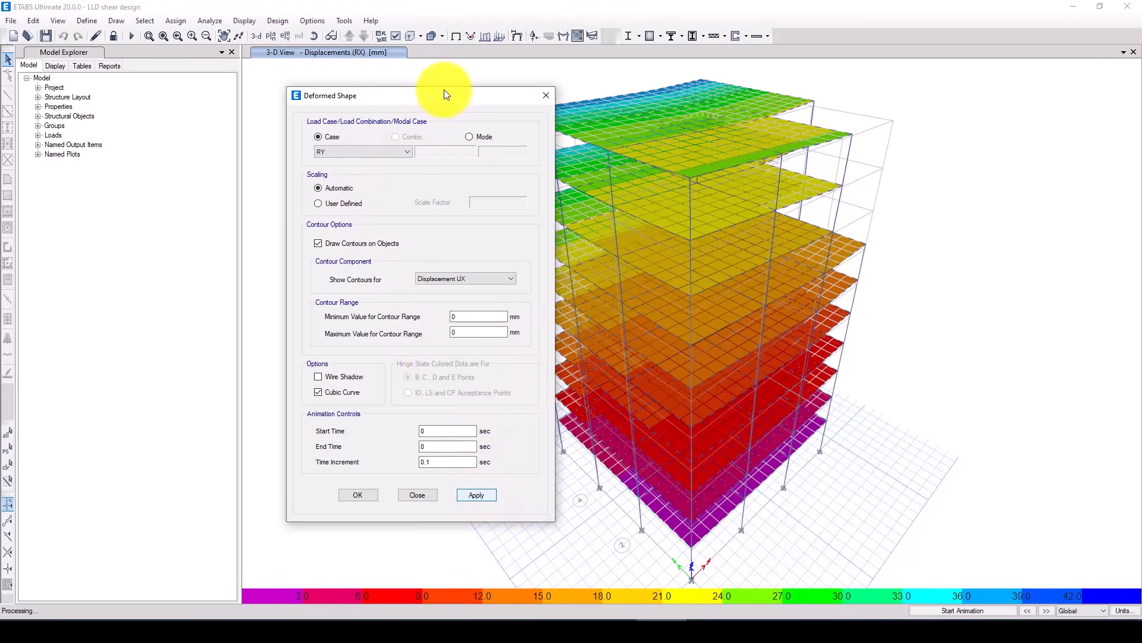
left_click_drag(446, 97, 281, 97)
left_click_drag(399, 109, 297, 109)
- Display the deformed shape for the RX+RY+0.3RZ case and inspect the displacements at the roof's corner joint
left_click(245, 152)
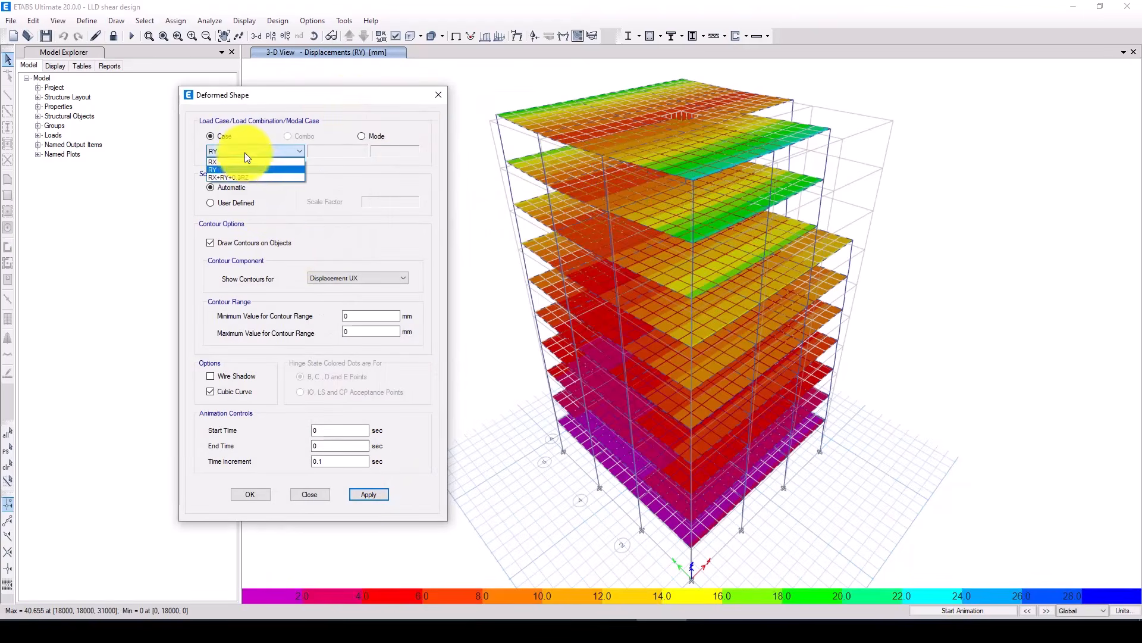
left_click(240, 176)
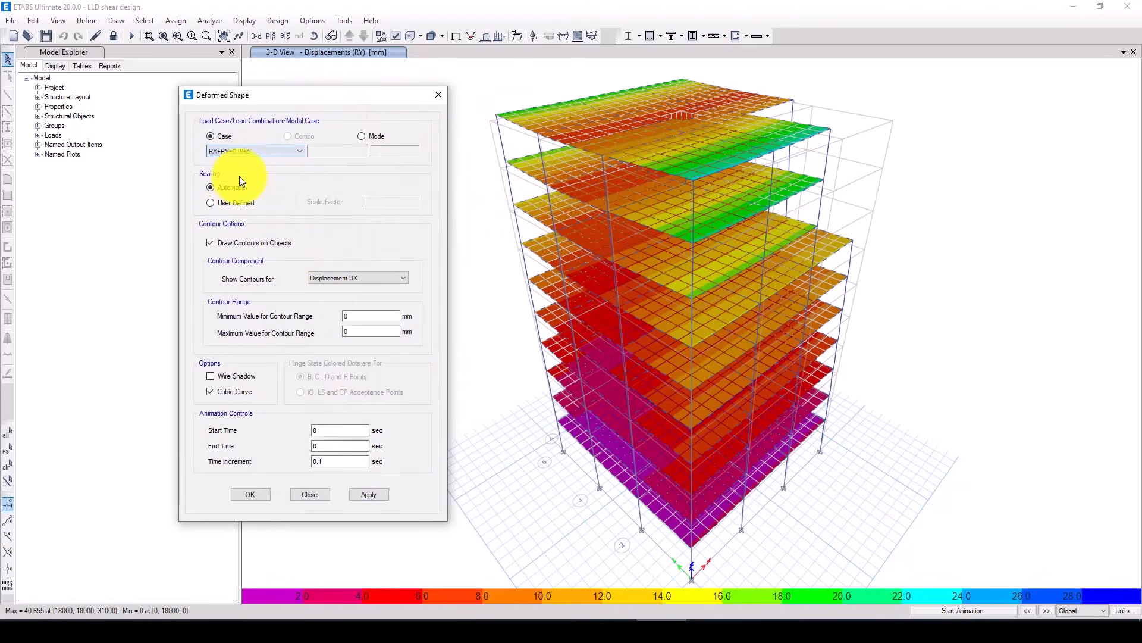
left_click(380, 495)
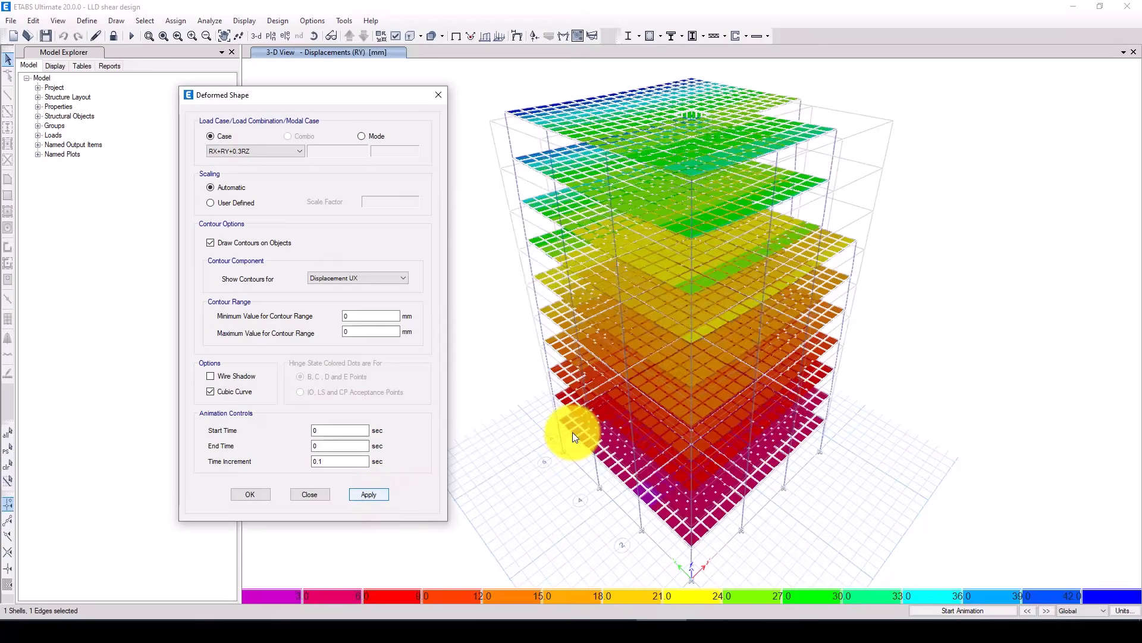
mouse_move(508, 109)
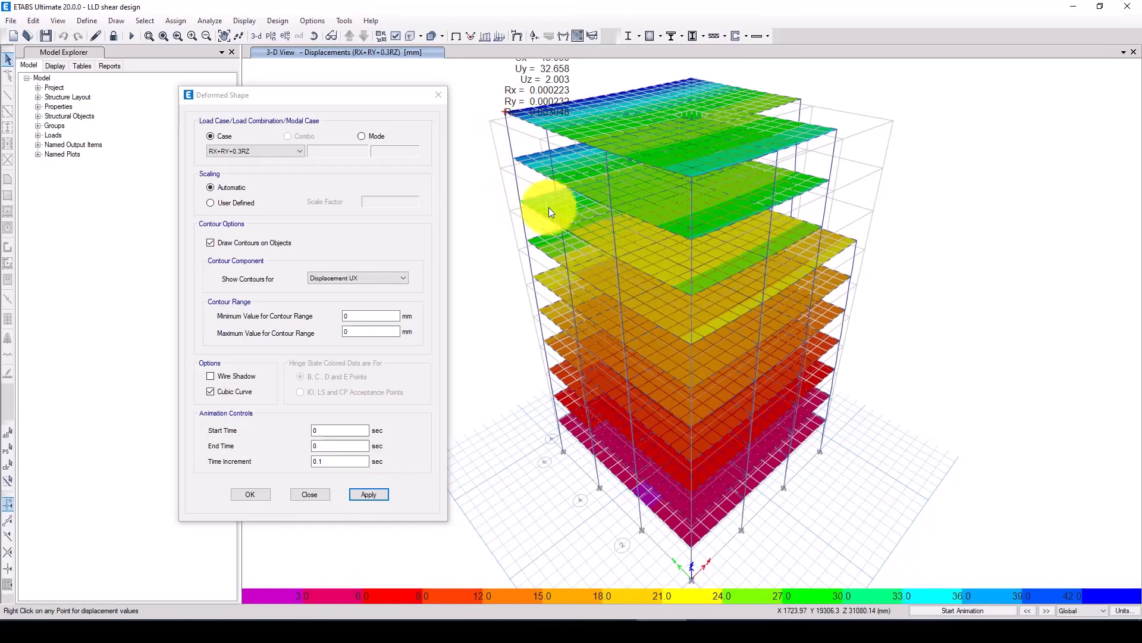
scroll(576, 295, "down", 3)
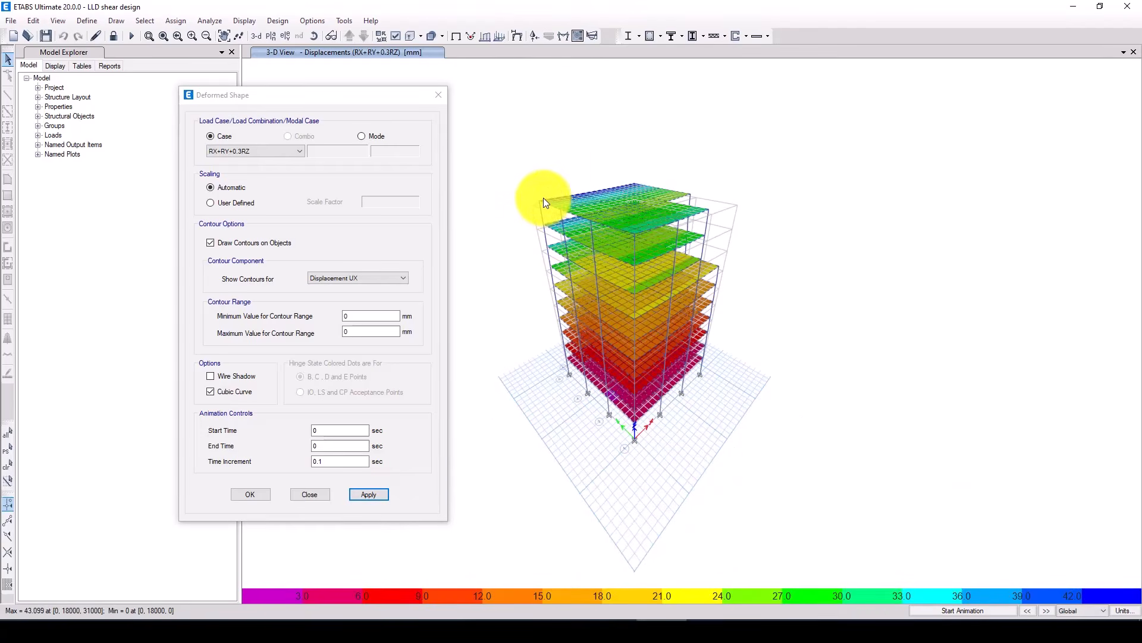
mouse_move(541, 205)
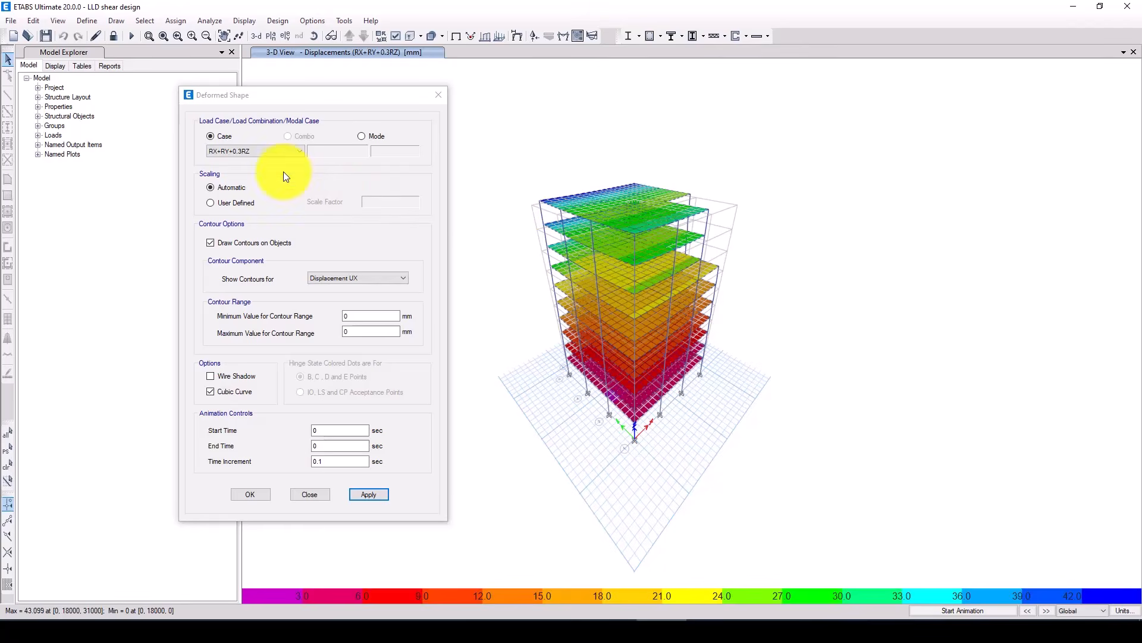
- Read the RX+RY+0.3RZ displacements of a Story8 joint and of the Story10 corner joint
left_click(269, 152)
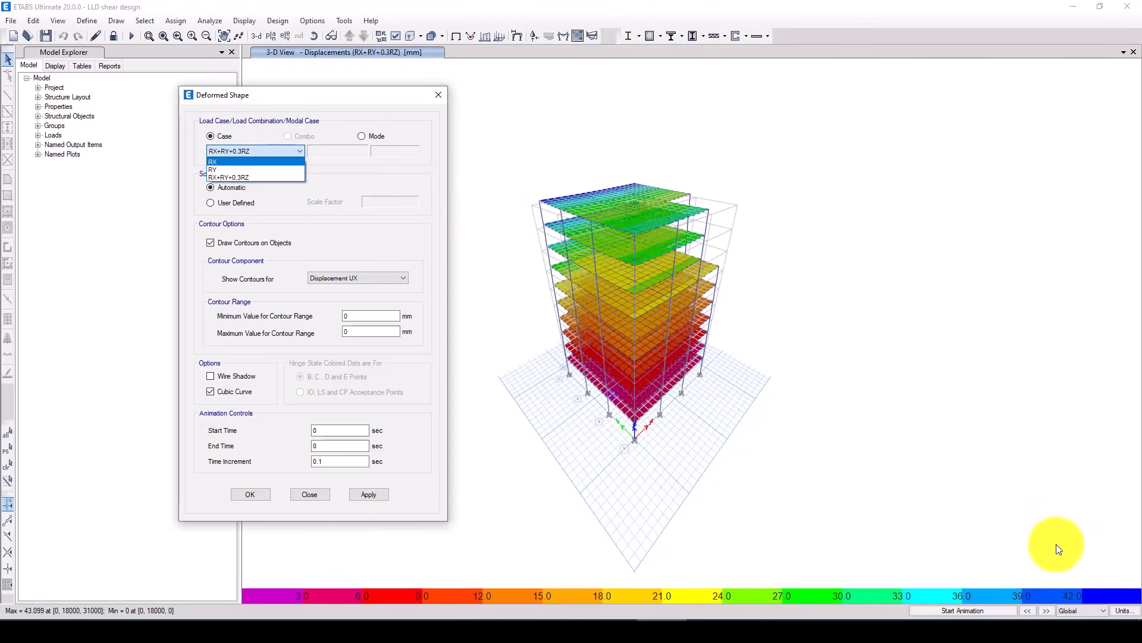
right_click(601, 220)
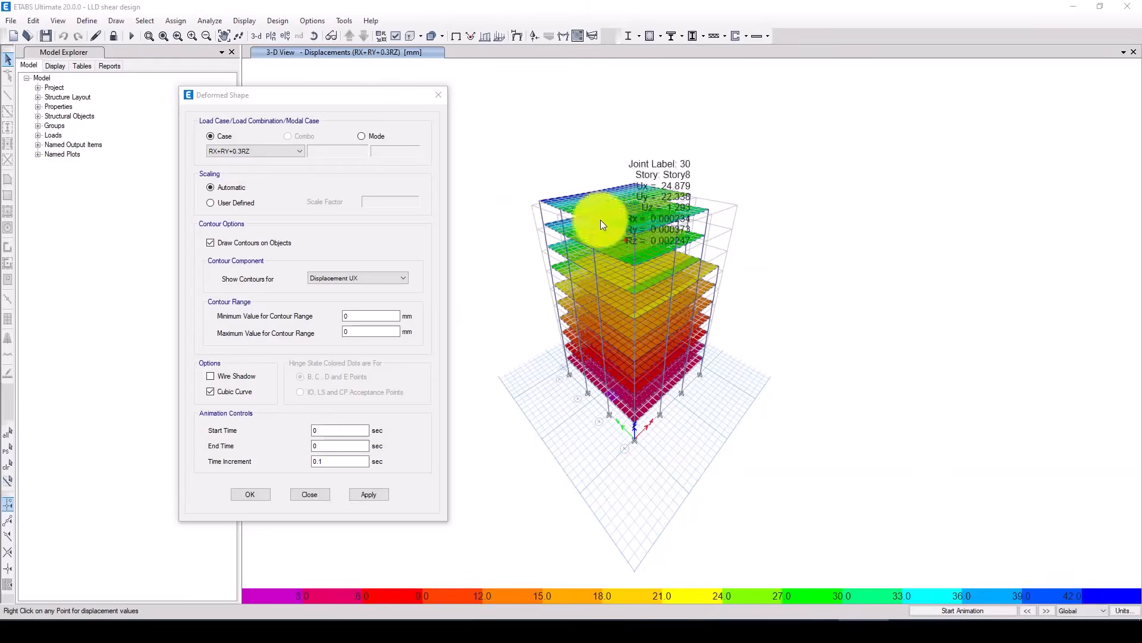
mouse_move(541, 200)
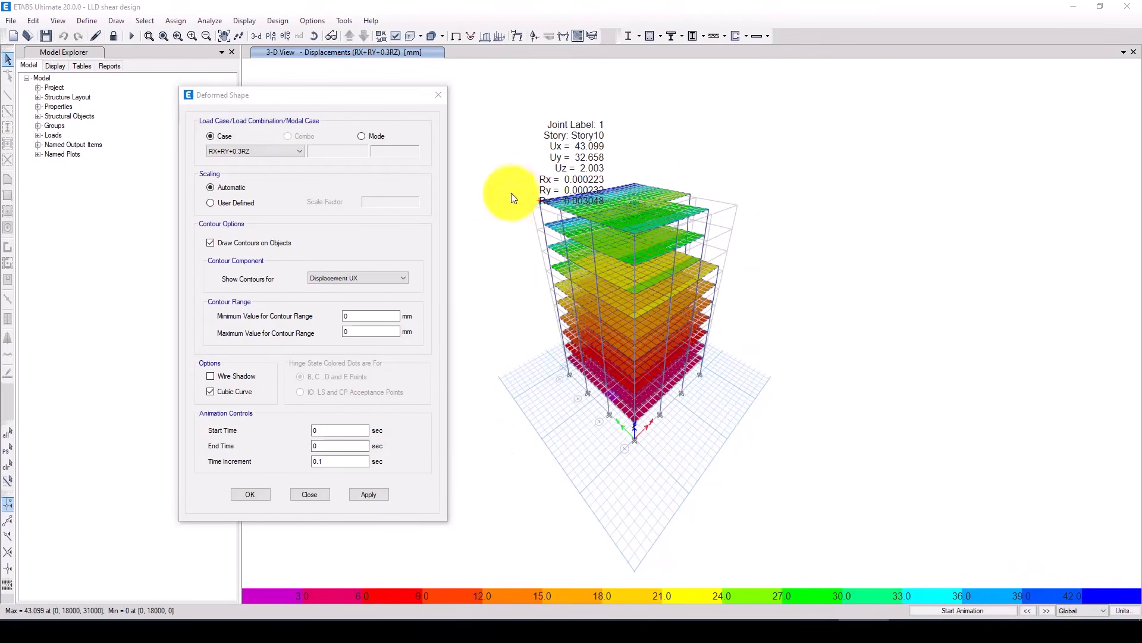
- Display the deformed shape for the RX load case and read the displacements of a Story5 joint and the roof's corner joint
left_click(244, 150)
left_click(242, 163)
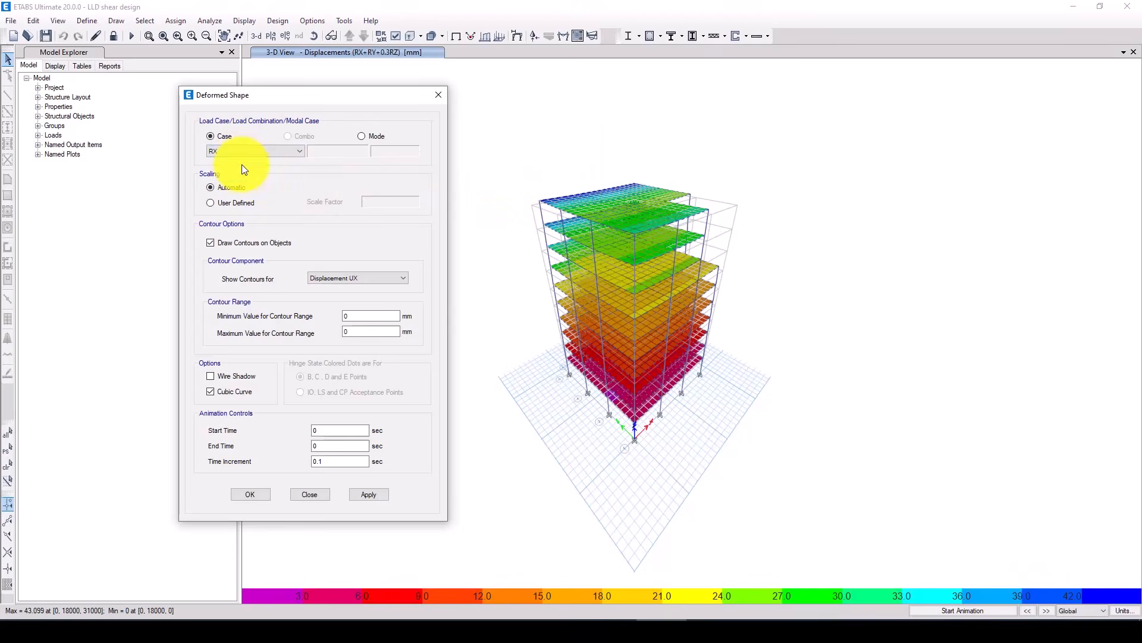
mouse_move(539, 206)
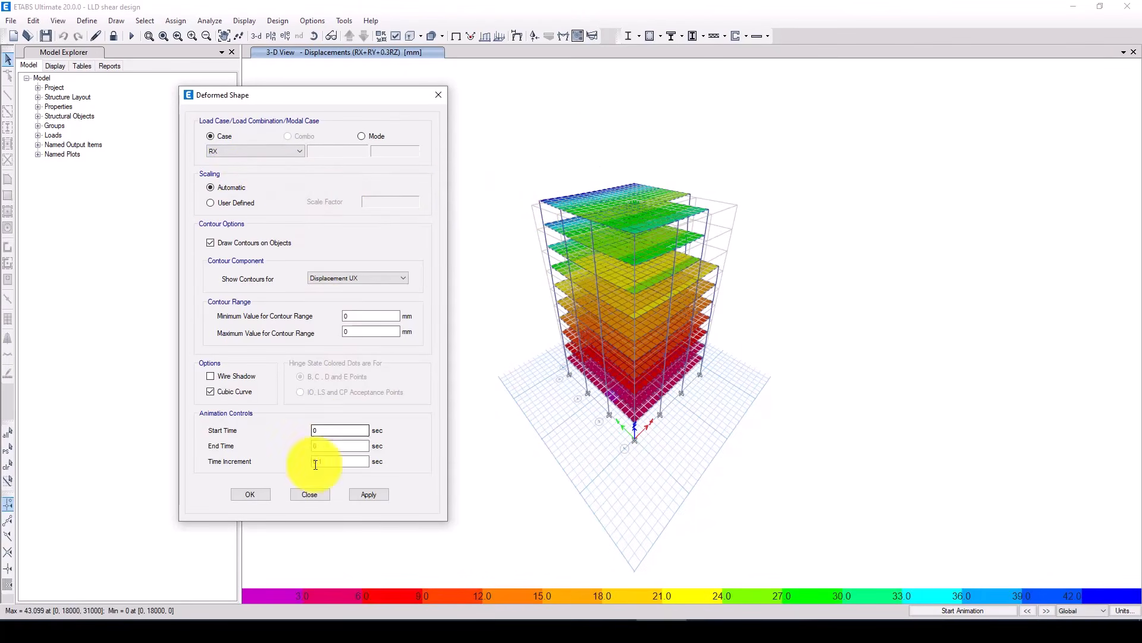
left_click(369, 495)
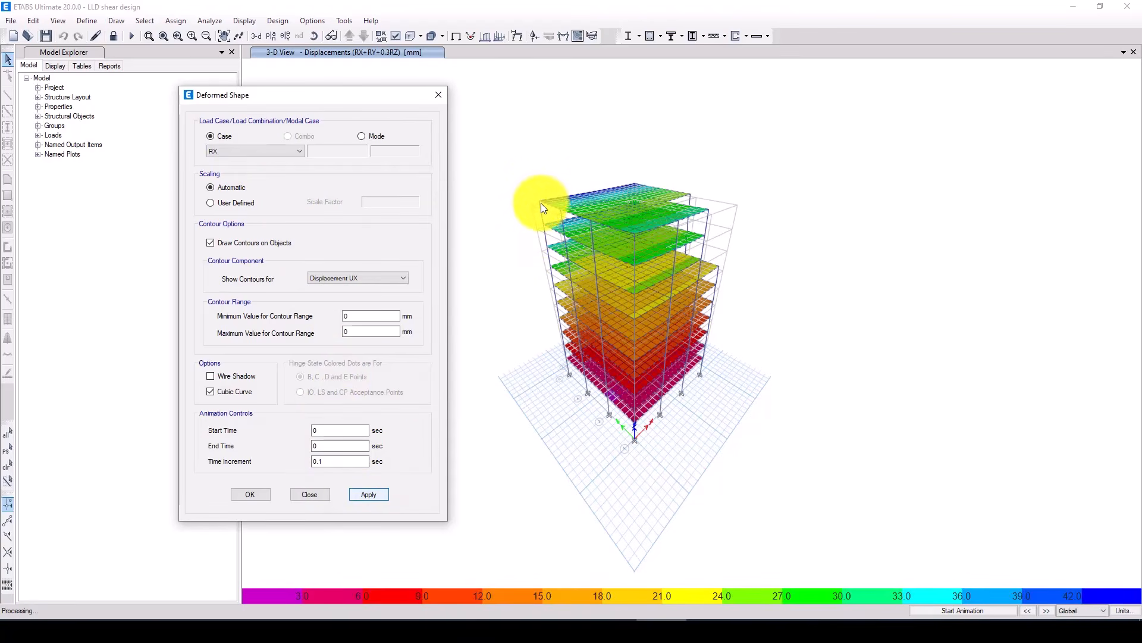
mouse_move(541, 202)
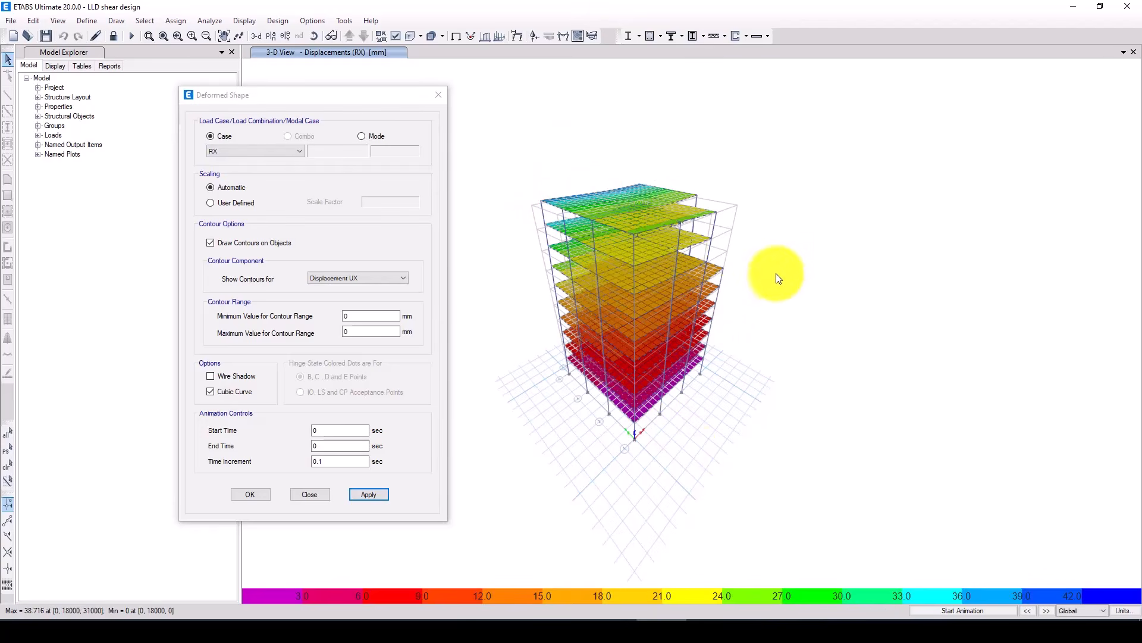
right_click(655, 309)
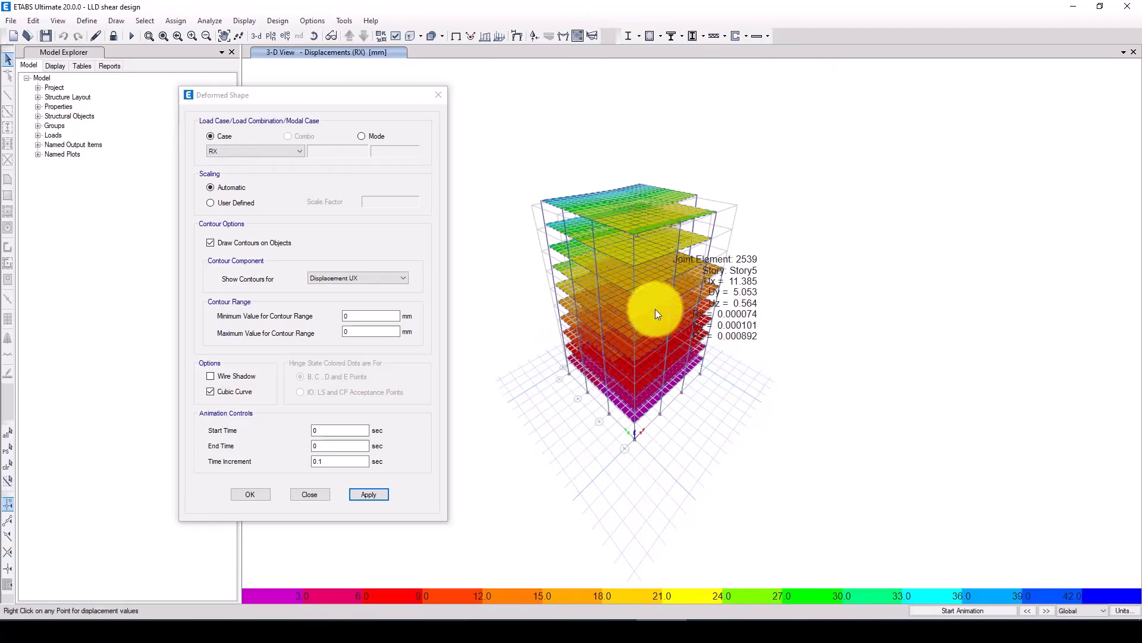
right_click(541, 201)
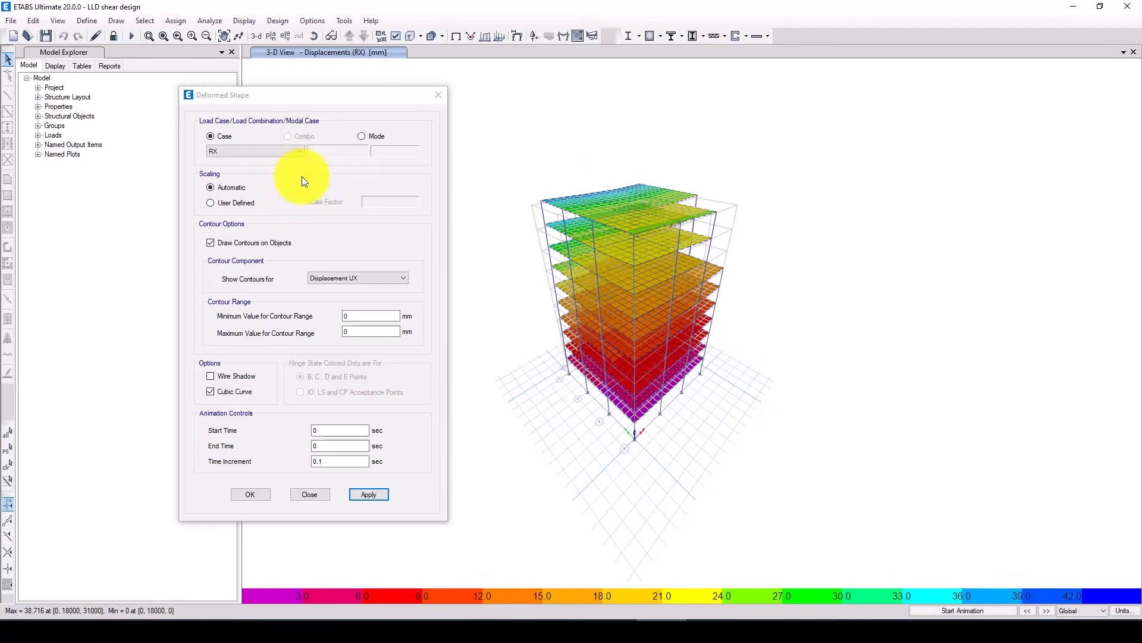
- Display the deformed shape for RX+RY+0.3RZ again, read the Story10 corner joint's displacements and close the deformed shape settings
left_click(263, 152)
left_click(257, 172)
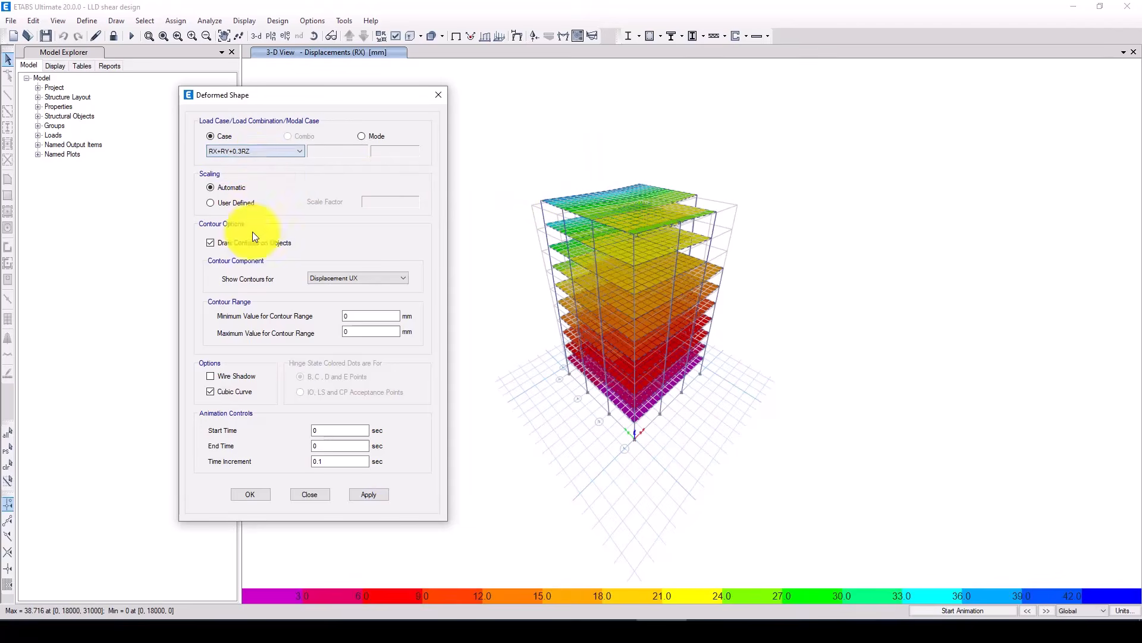
left_click(368, 496)
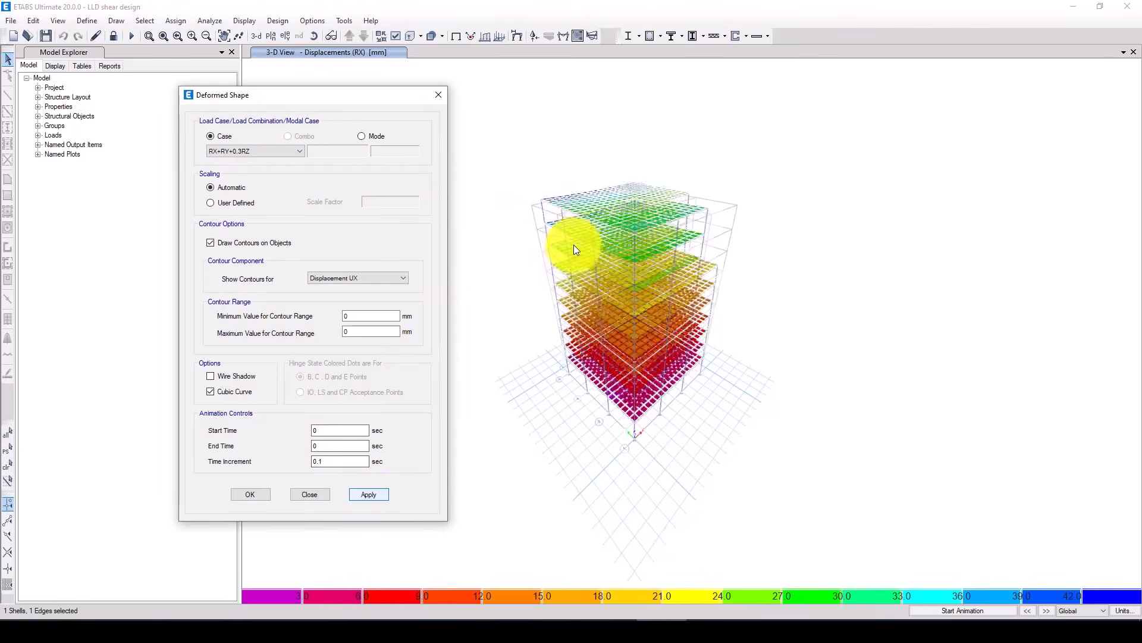
mouse_move(577, 218)
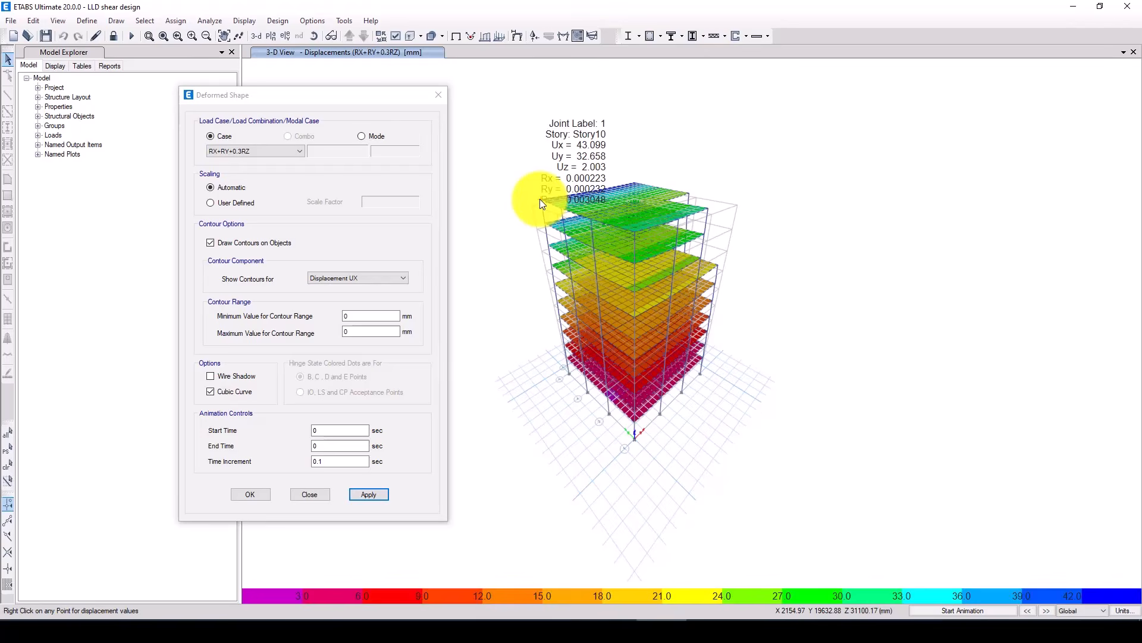
left_click(439, 95)
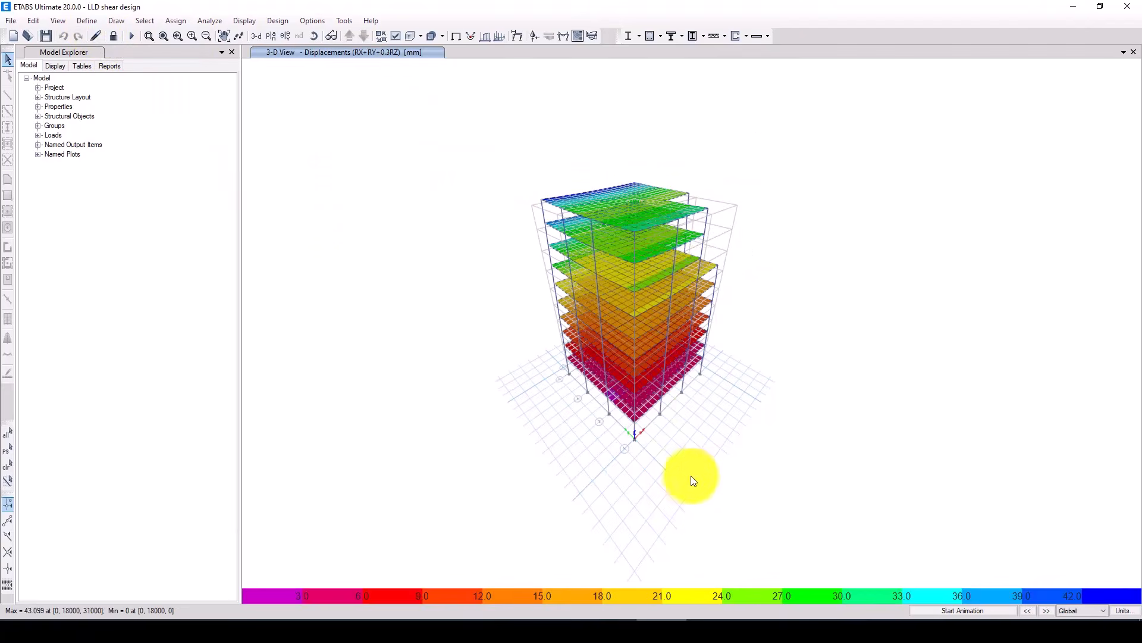
- Create a story response plot of the maximum story displacement for the RX load case
scroll(664, 399, "up", 2)
scroll(654, 411, "up", 1)
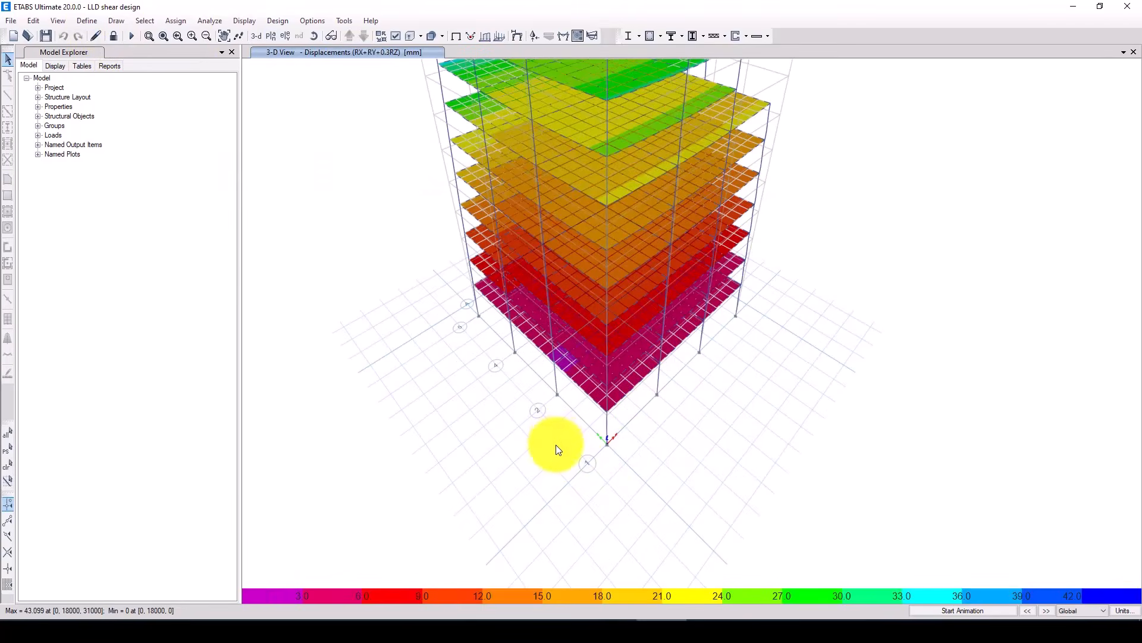
scroll(556, 444, "down", 3)
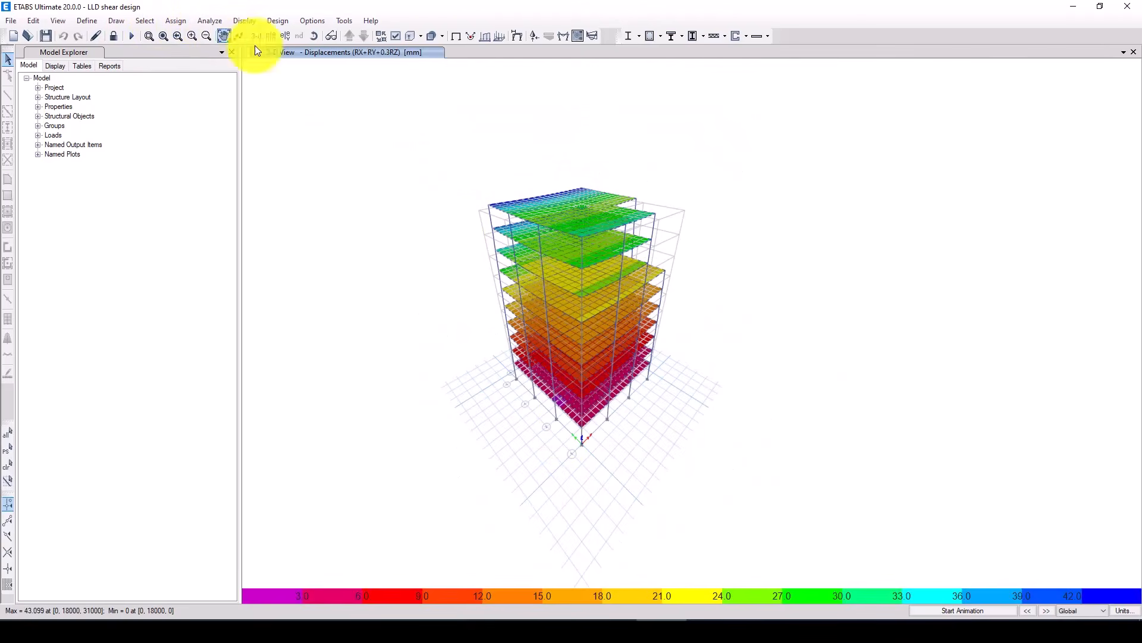
left_click(248, 22)
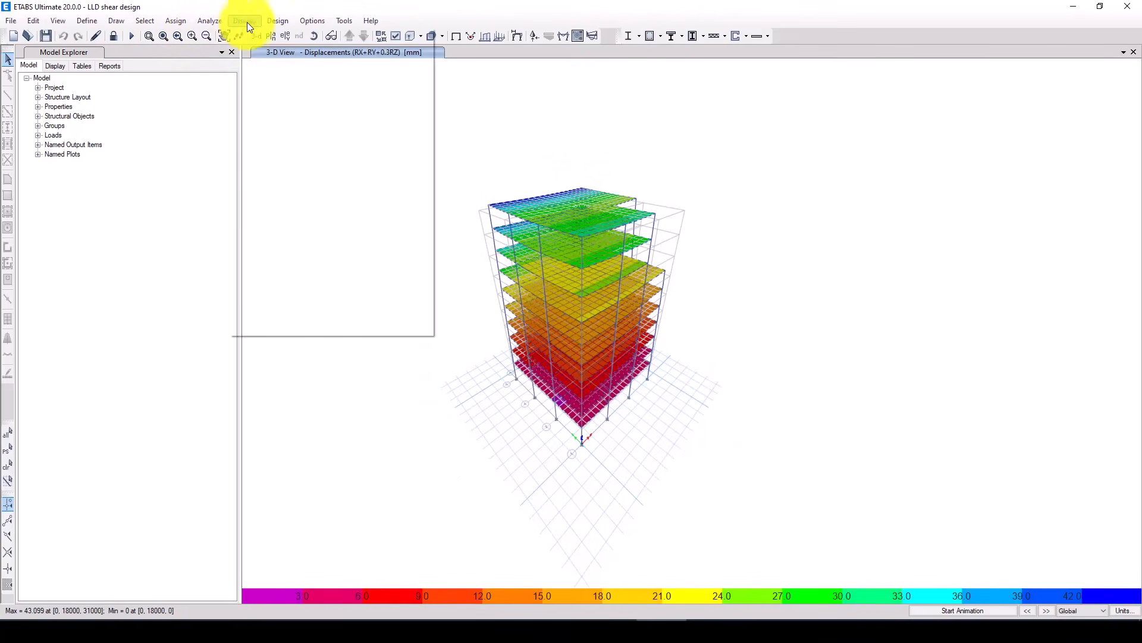
left_click(263, 173)
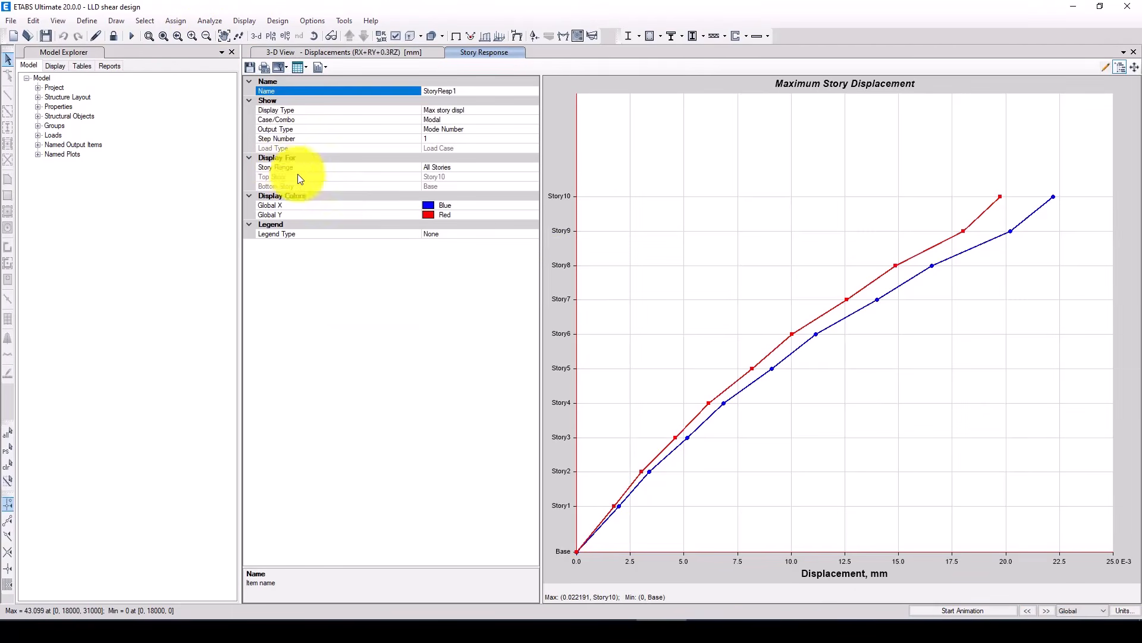
left_click(521, 119)
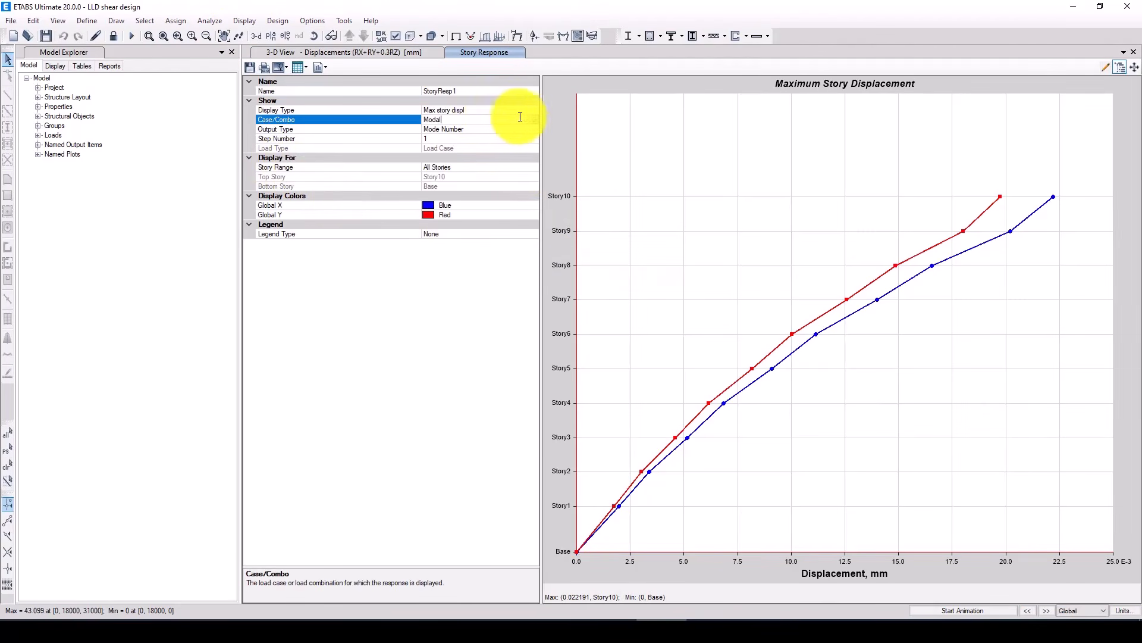
left_click(533, 118)
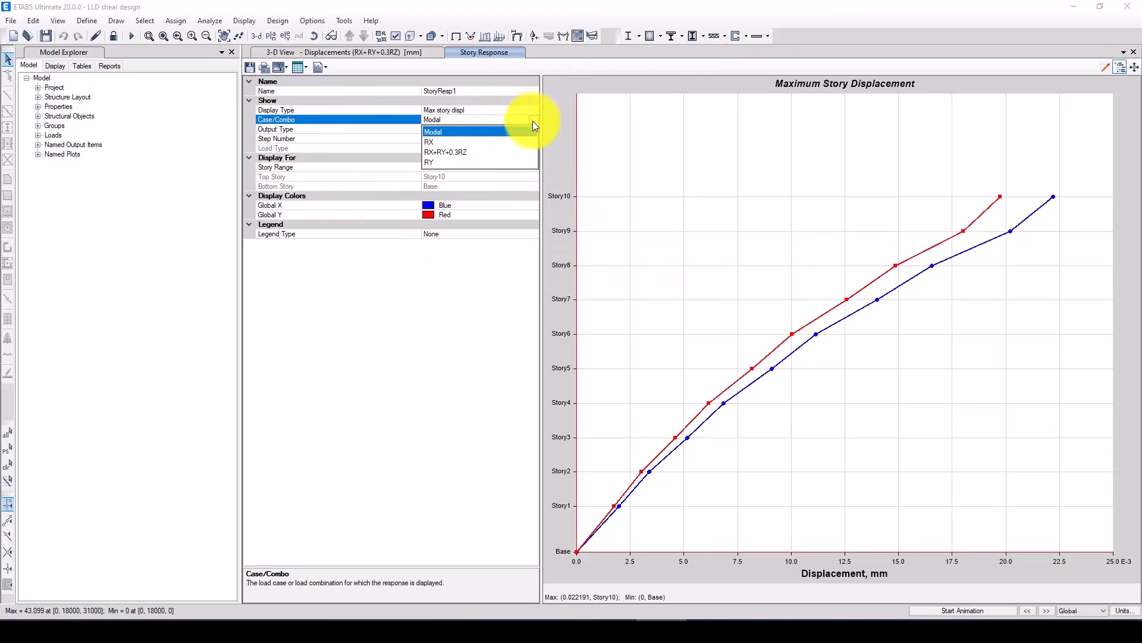
left_click(440, 143)
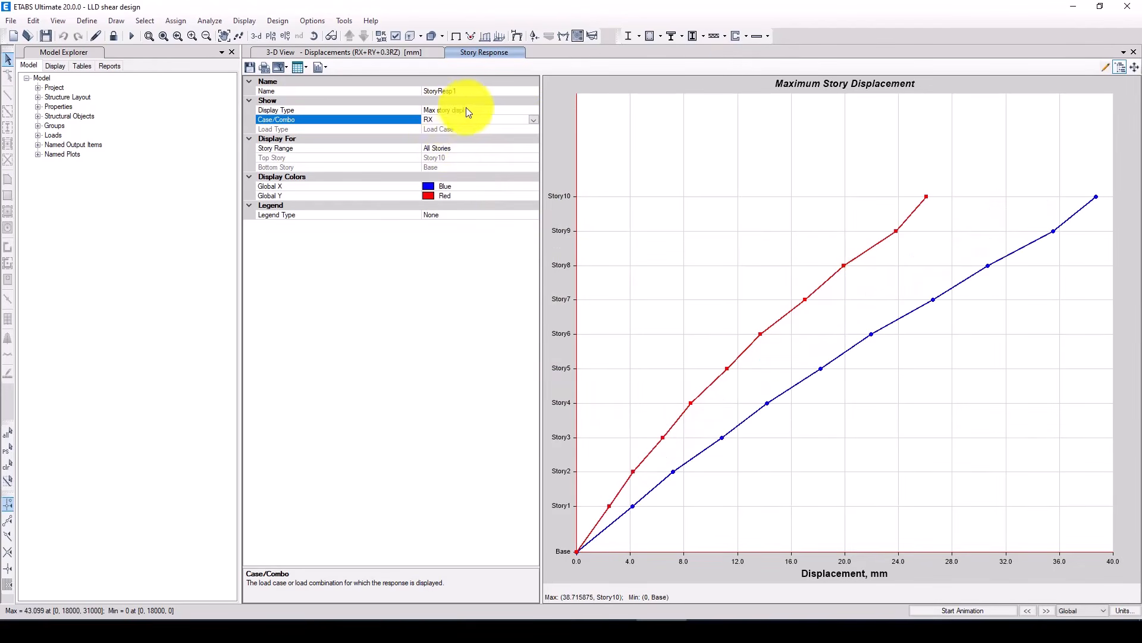
- Switch the RX story response plot to story shears and examine the shear forces down to the base
left_click(529, 110)
left_click(531, 111)
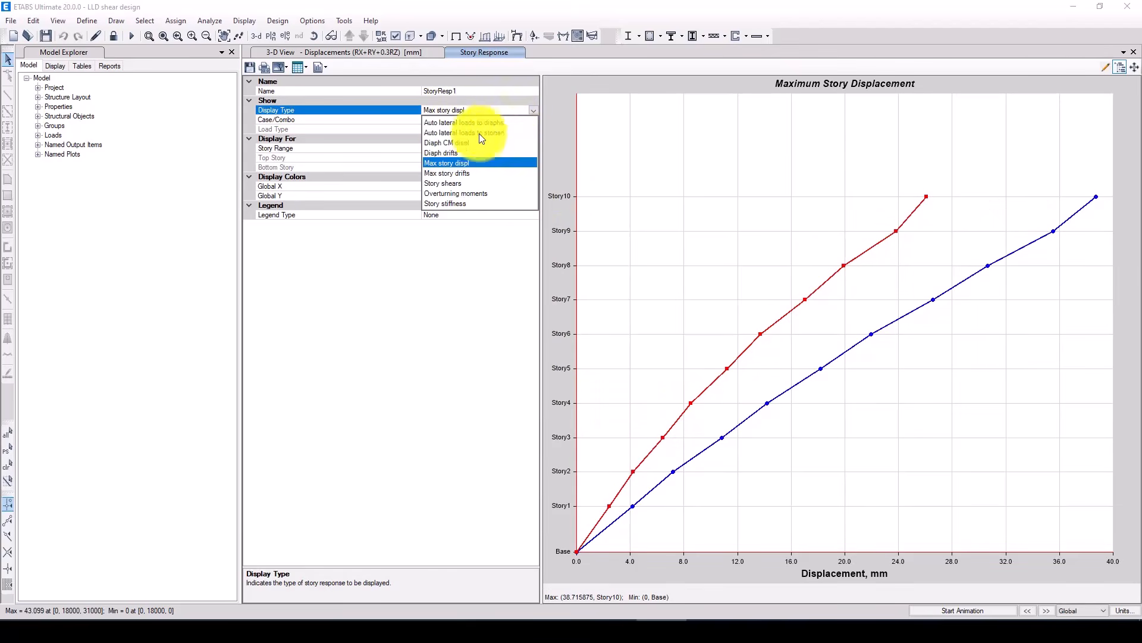
left_click(448, 184)
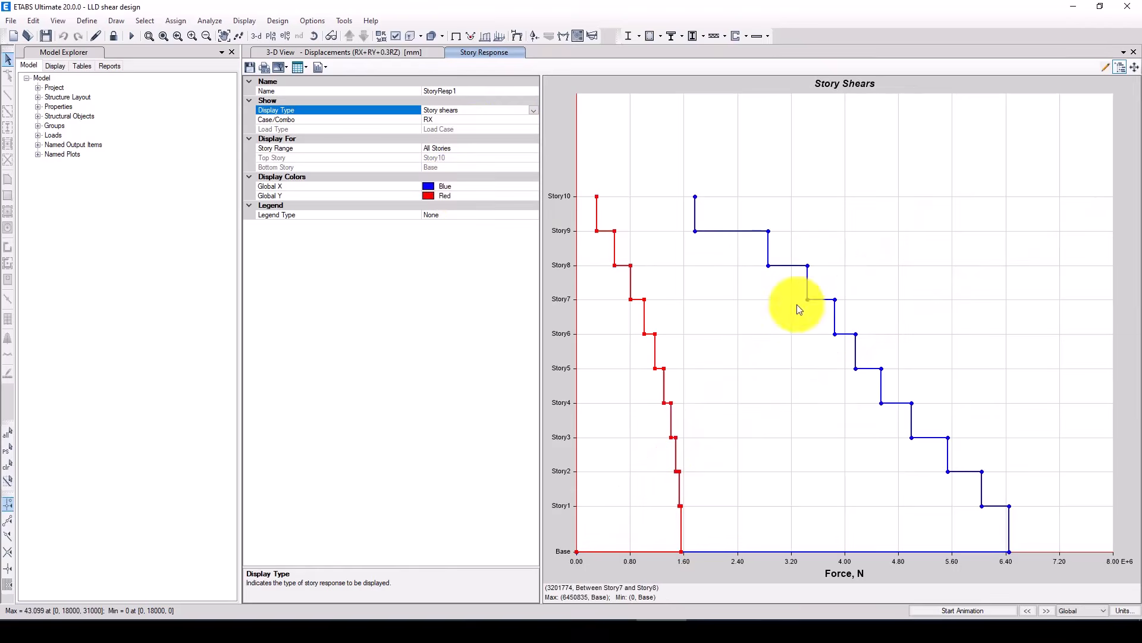
left_click_drag(844, 542, 370, 438)
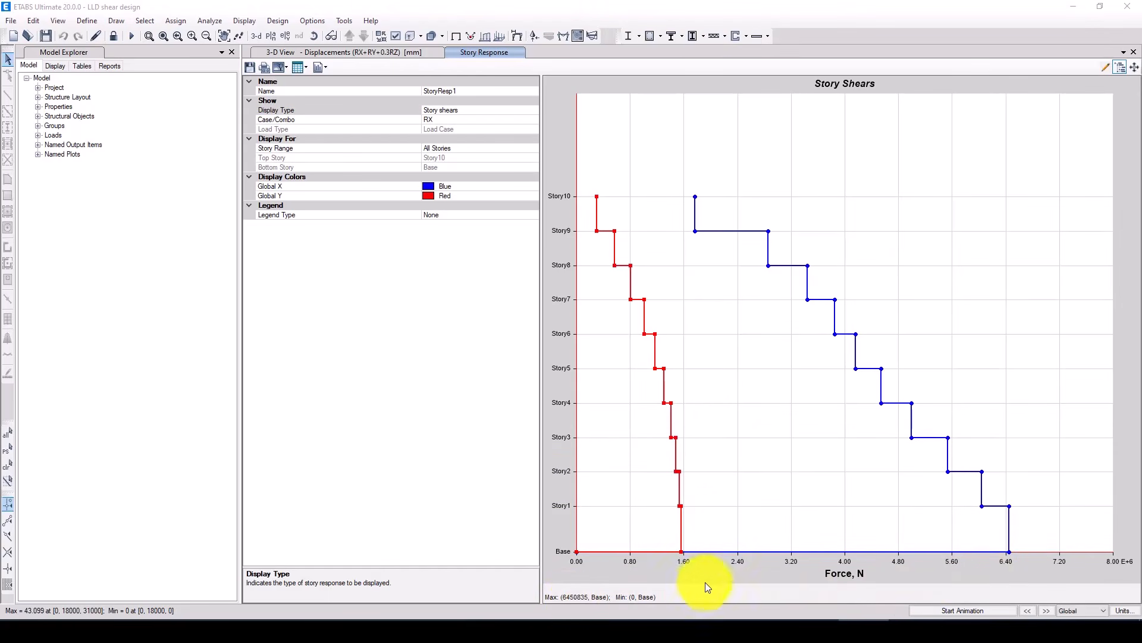
- Unlock the model and rerun the analysis with the EQ load case included
left_click(1123, 611)
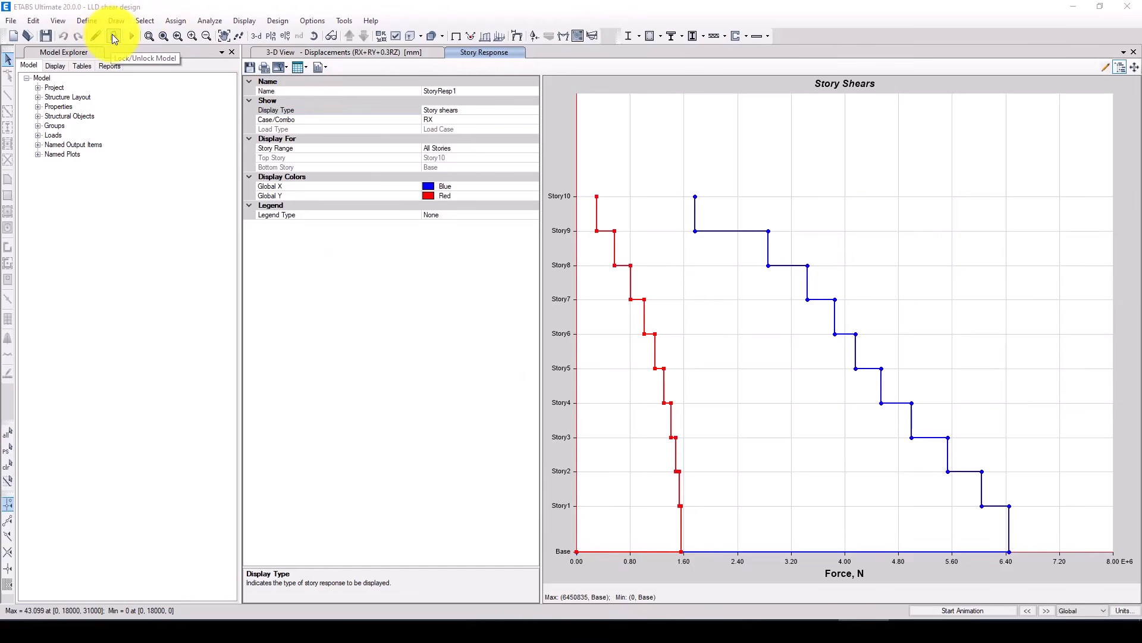
left_click(586, 360)
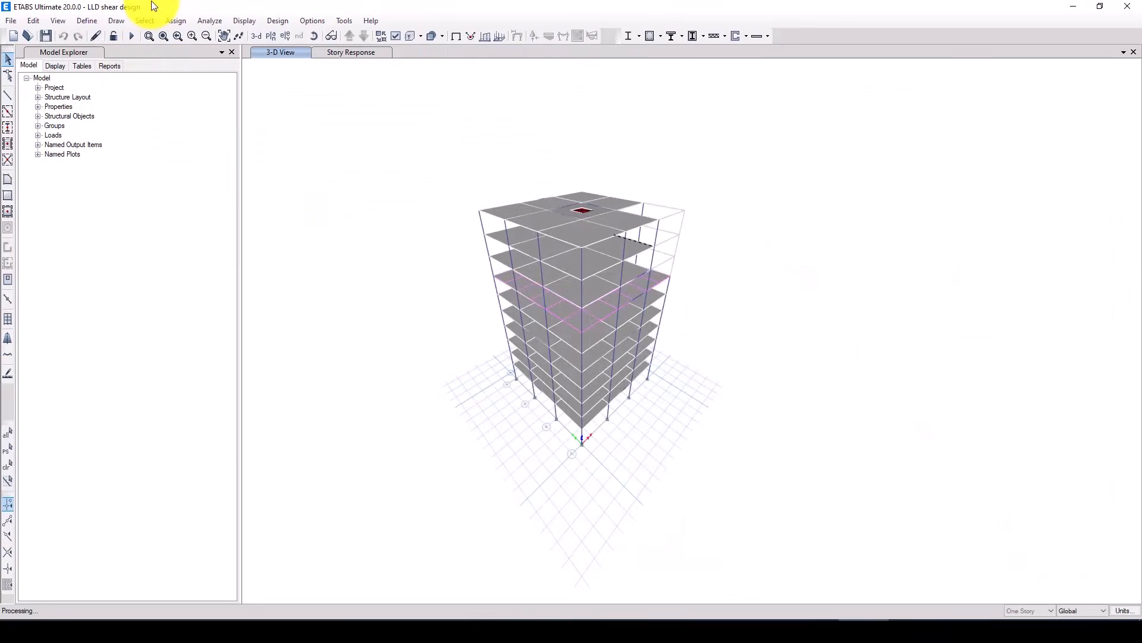
left_click(209, 23)
left_click(232, 71)
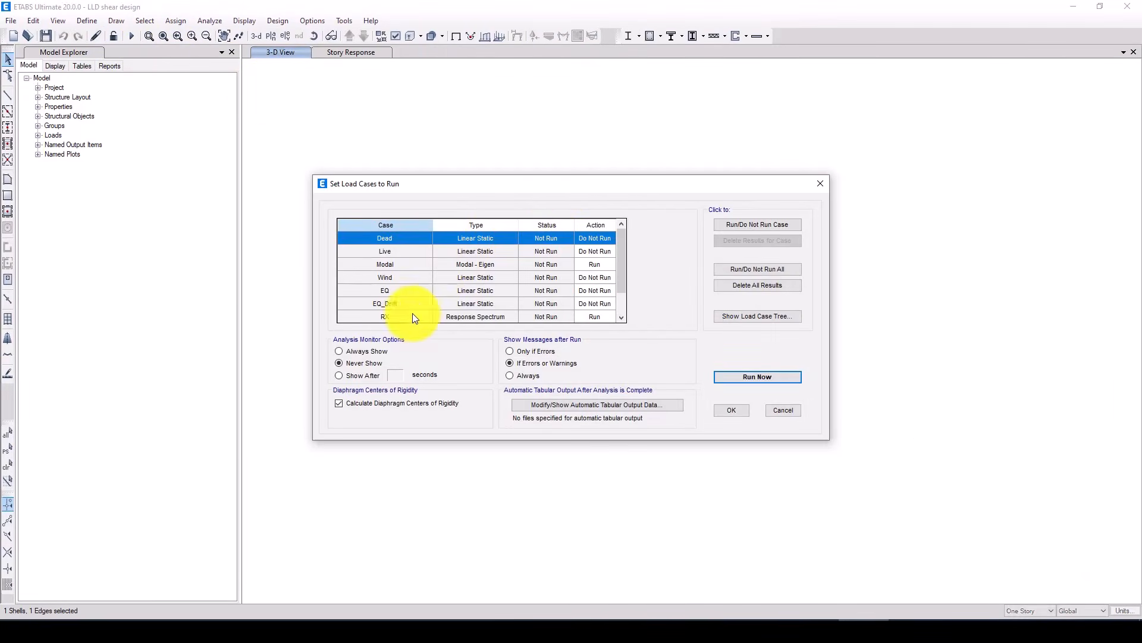
left_click_drag(572, 184, 522, 160)
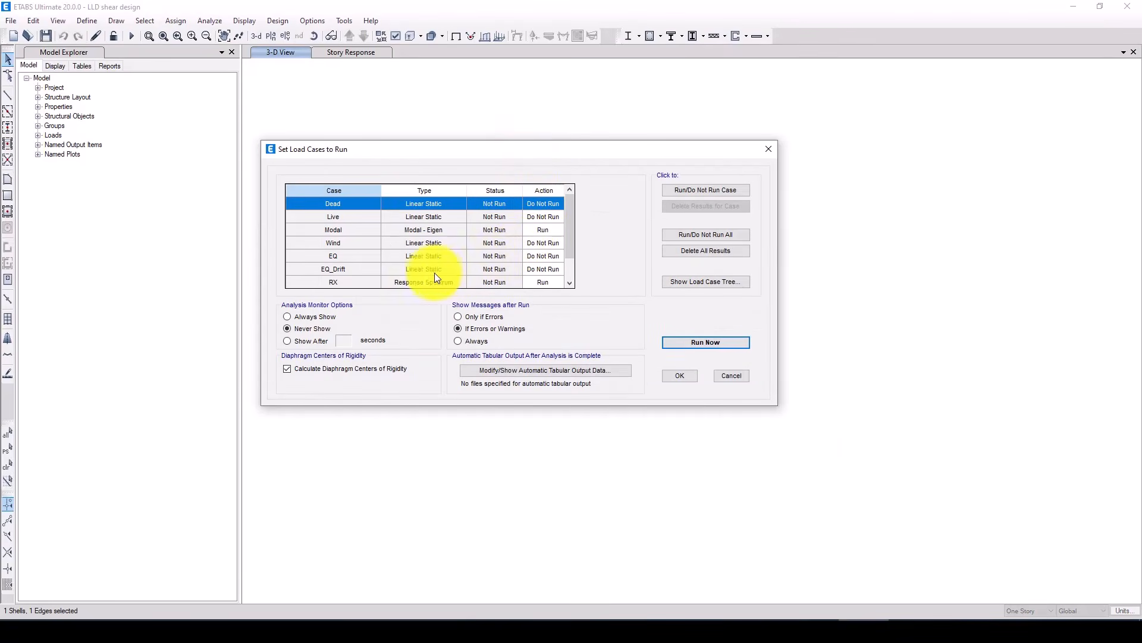
left_click(537, 254)
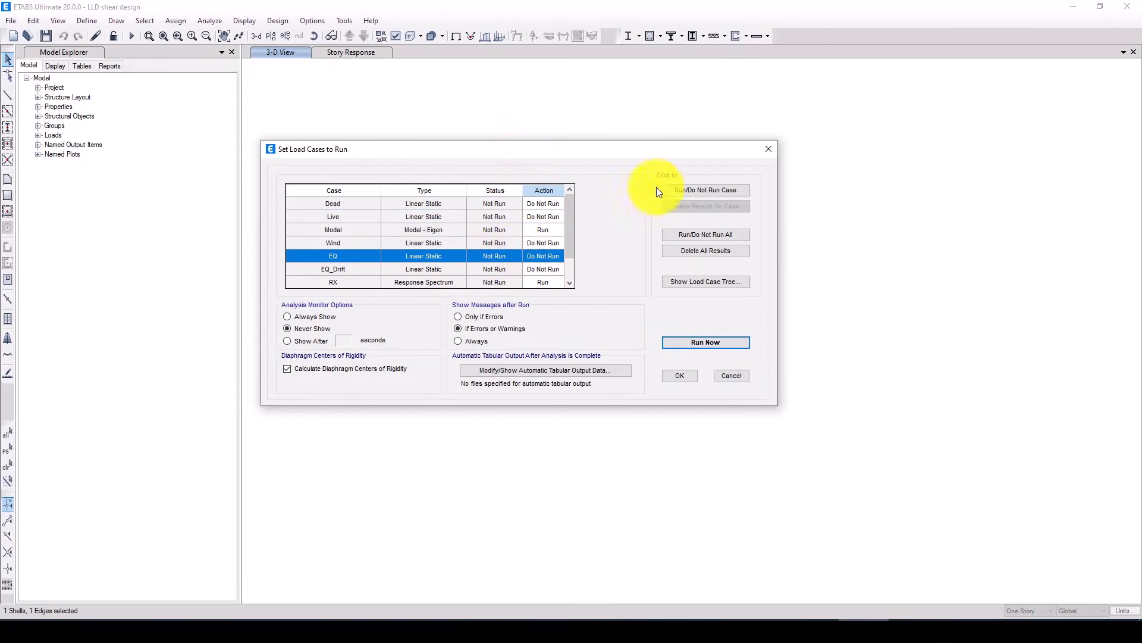
left_click(691, 189)
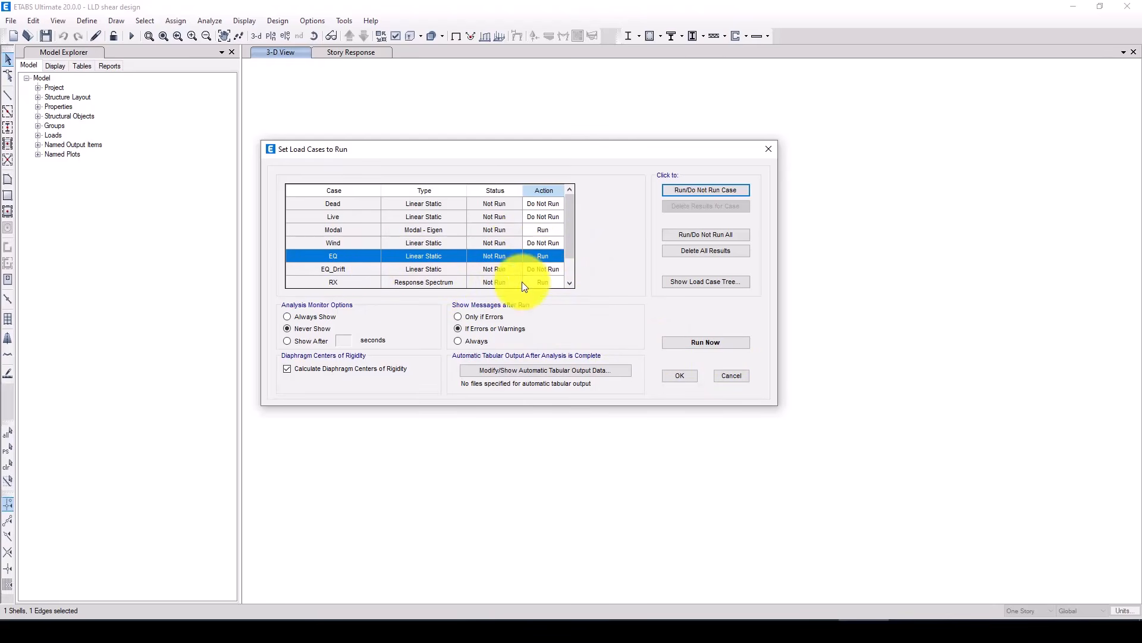
left_click(692, 341)
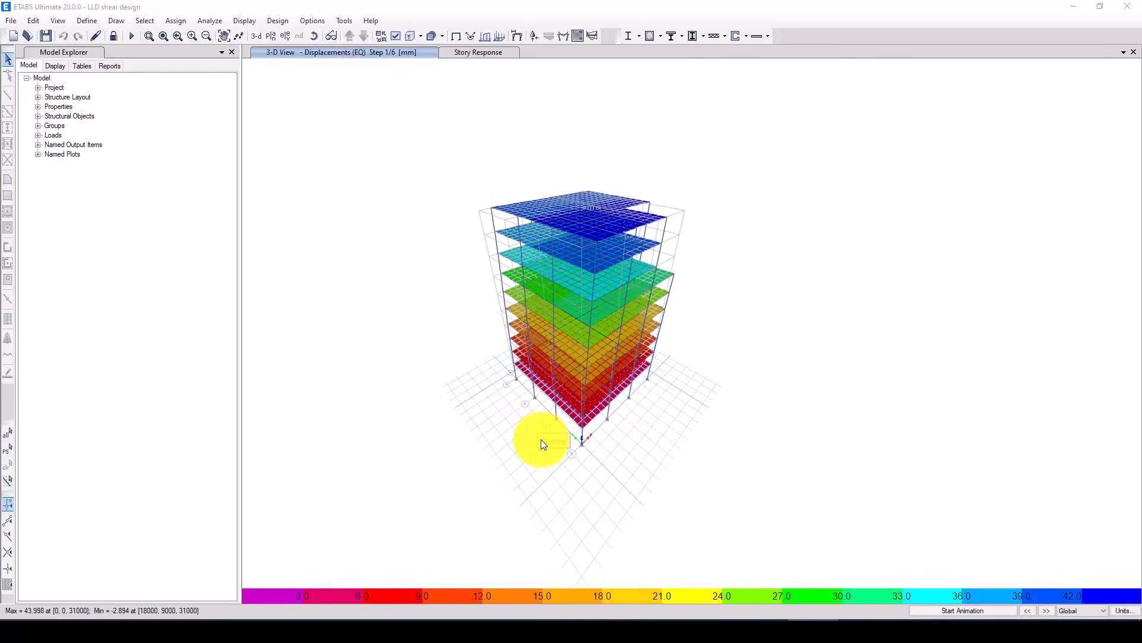
- Read the EQ displacements of the Story10 corner joint and create a maximum story displacement plot for the EQ case
right_click(491, 208)
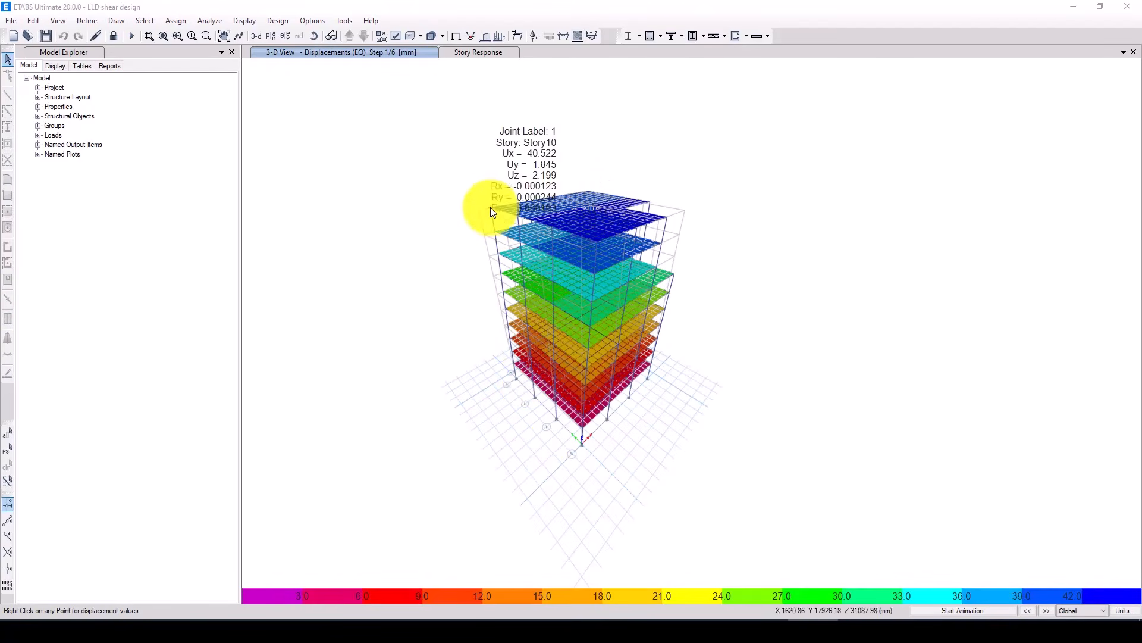
left_click(235, 21)
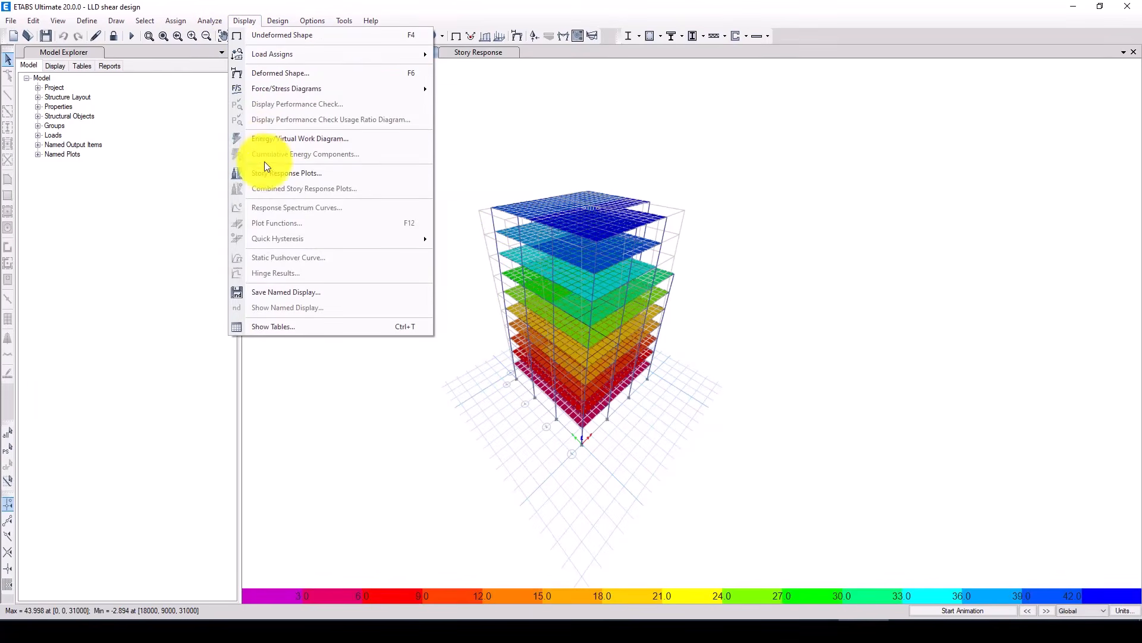
left_click(267, 173)
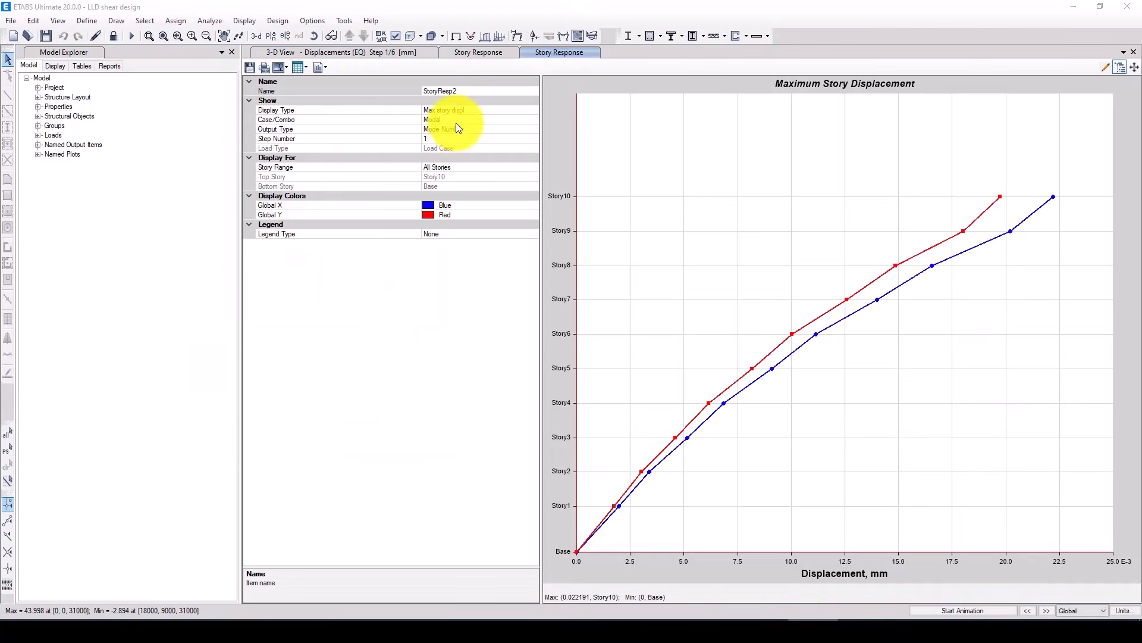
left_click(515, 120)
left_click(533, 119)
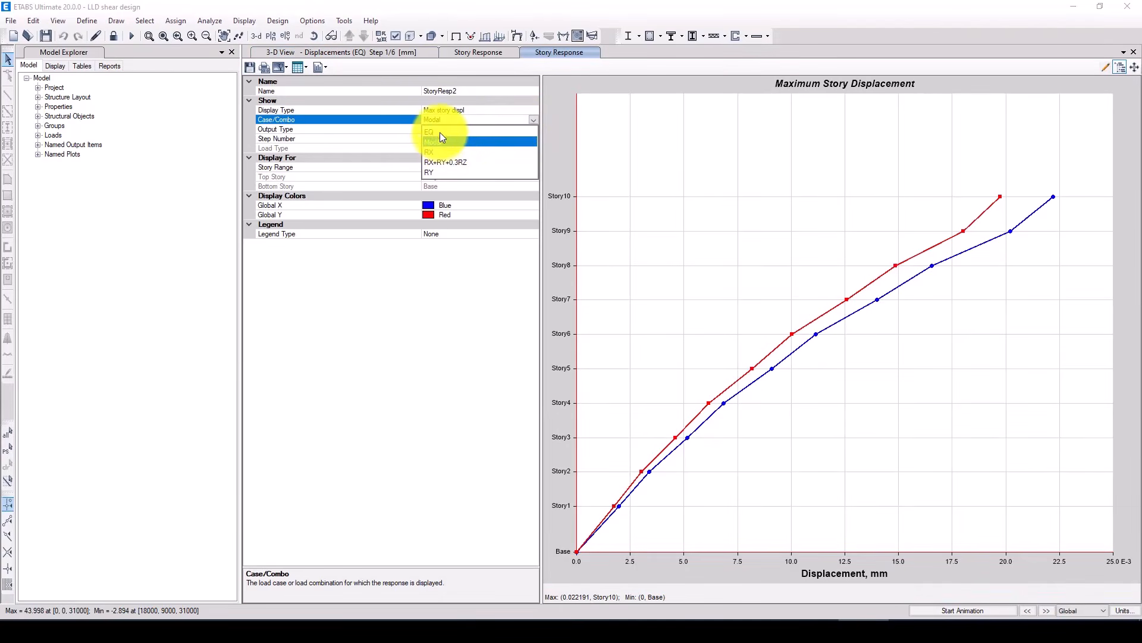
left_click(438, 132)
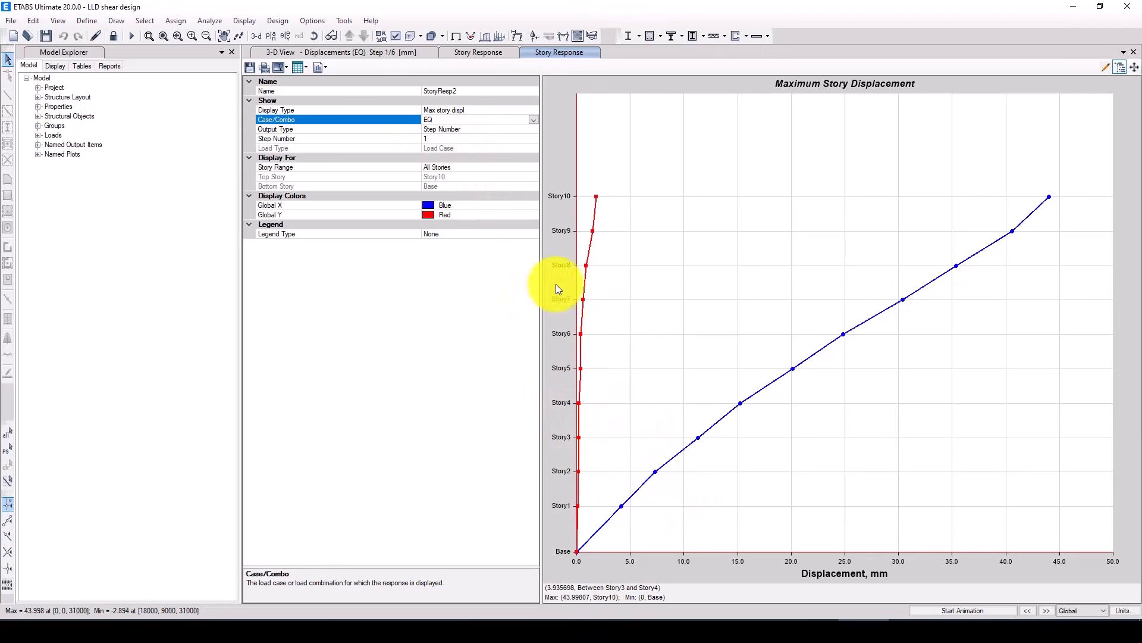
- Switch the EQ story response plot to story shears
left_click(524, 109)
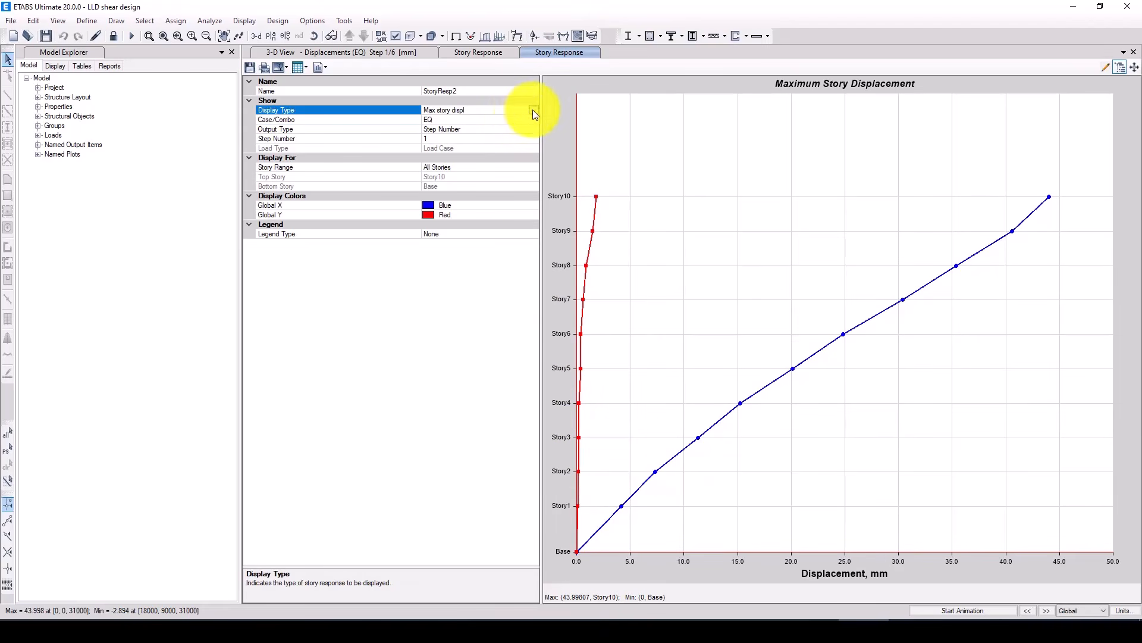
left_click(533, 110)
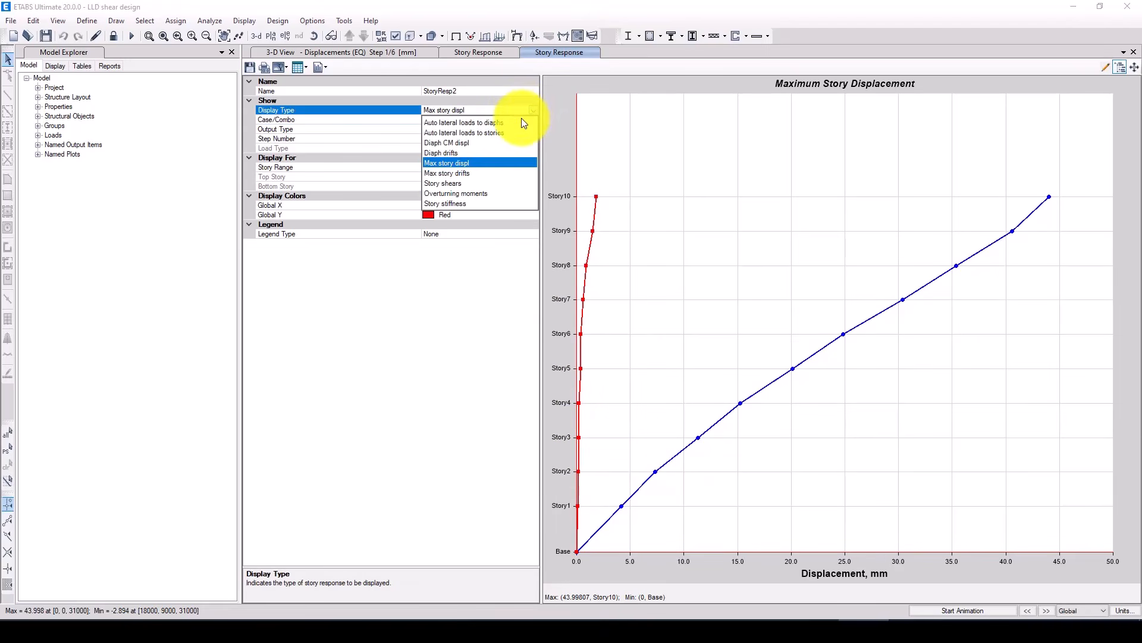
left_click(445, 183)
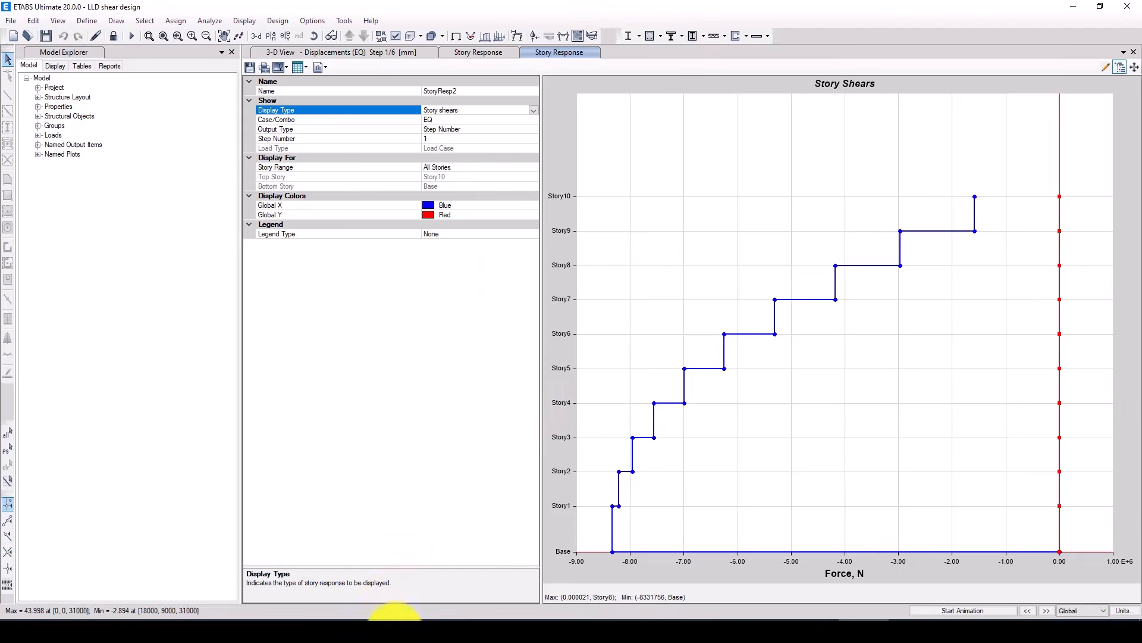
- Change the load case of the story shears plot from EQ to RX
left_click(395, 629)
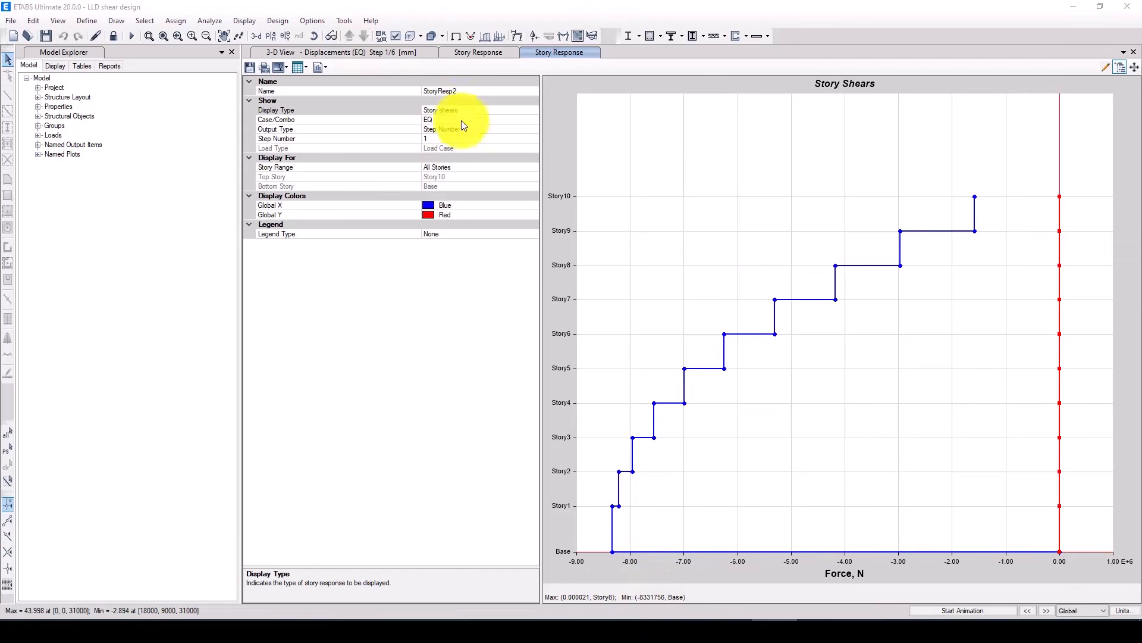
left_click(489, 119)
left_click(533, 121)
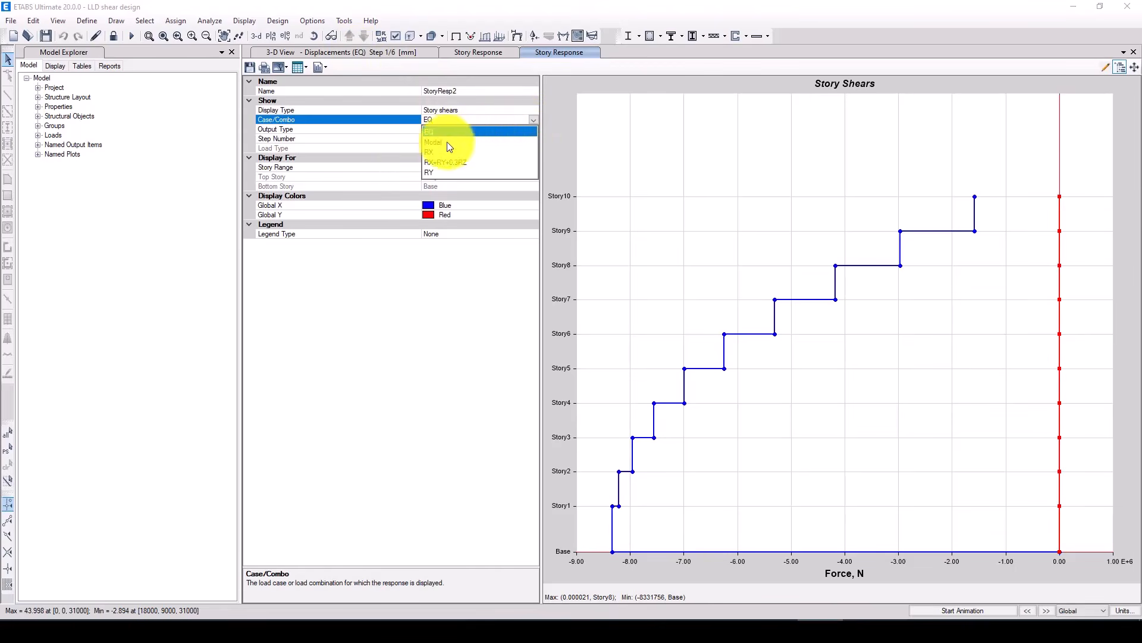
left_click(435, 151)
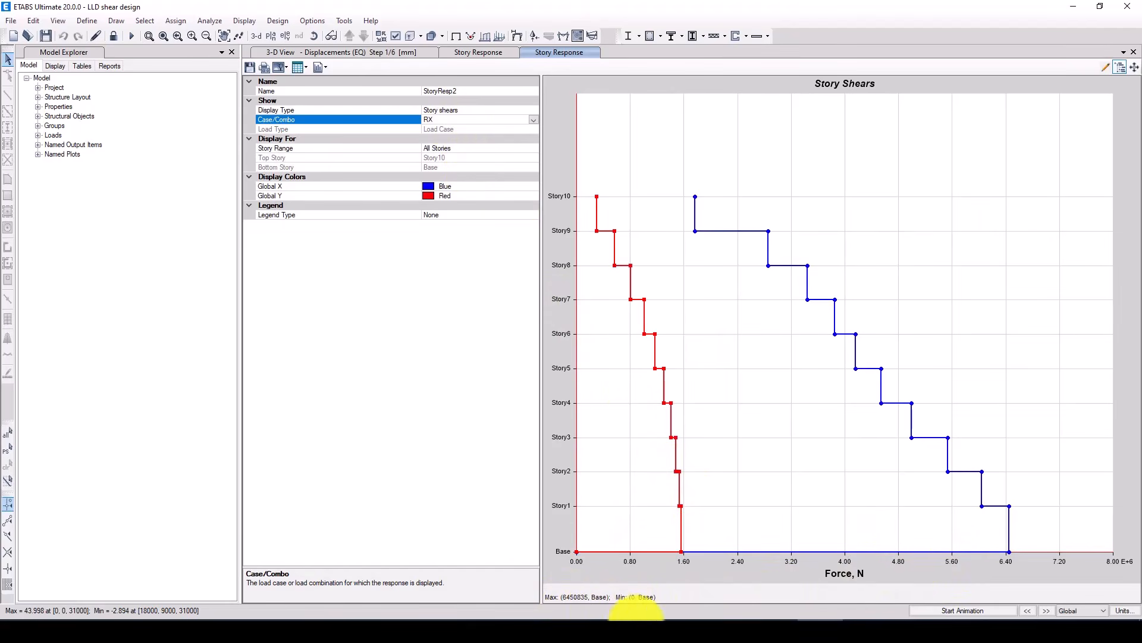
- Switch to Calculator and multiply the RX base shear of 6450 kN by 100, ready for division
mouse_move(869, 631)
left_click(867, 589)
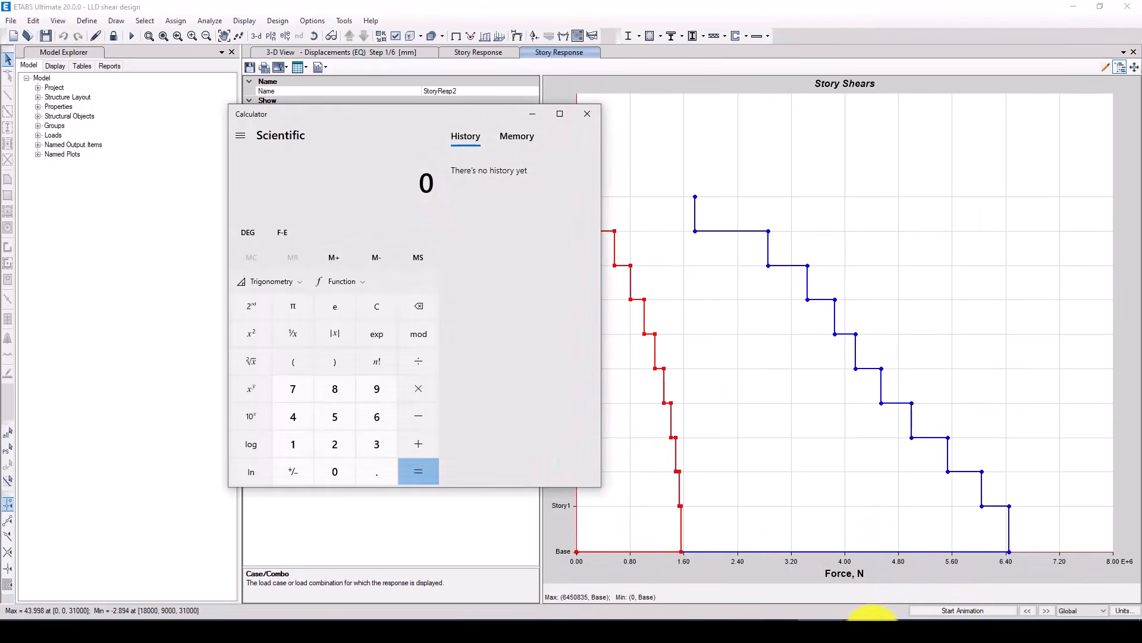
left_click(373, 419)
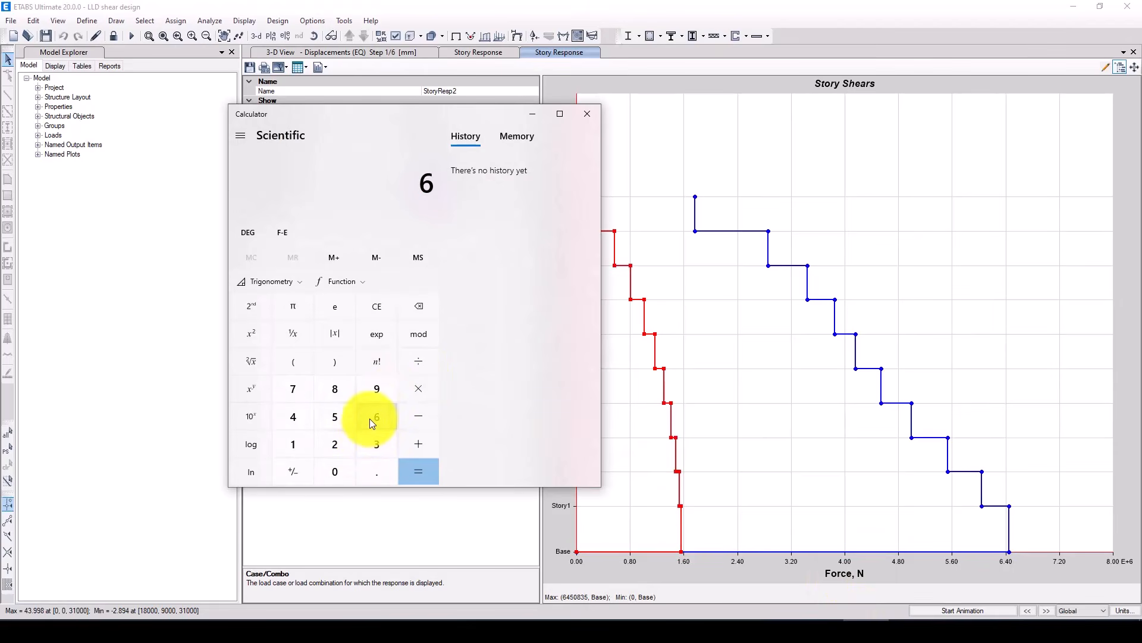
left_click(299, 417)
left_click(325, 417)
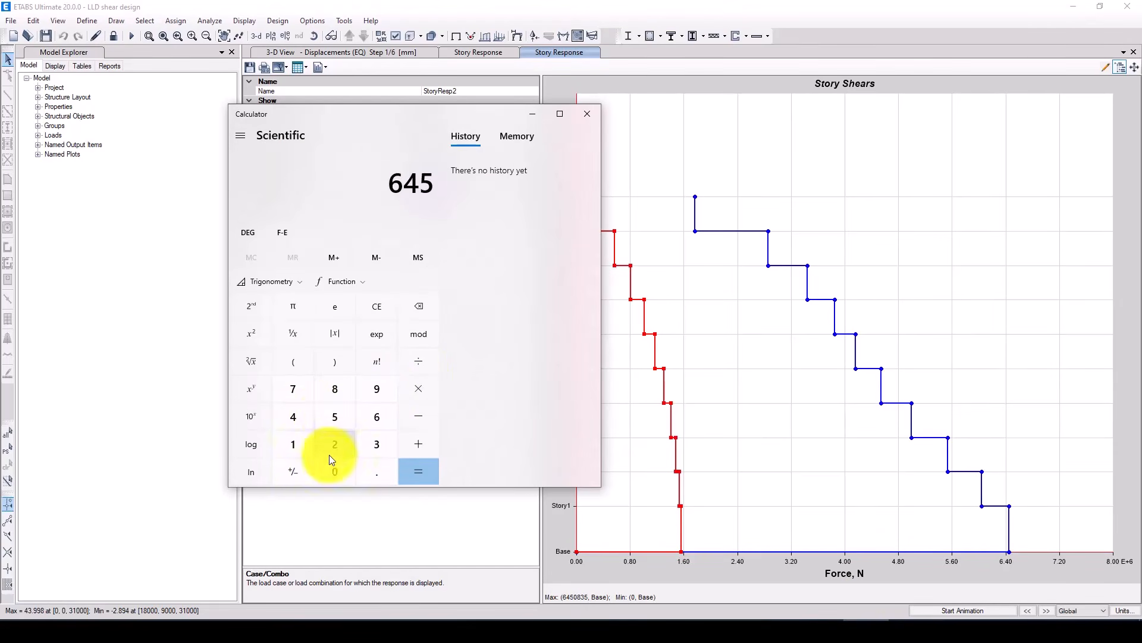
left_click(331, 467)
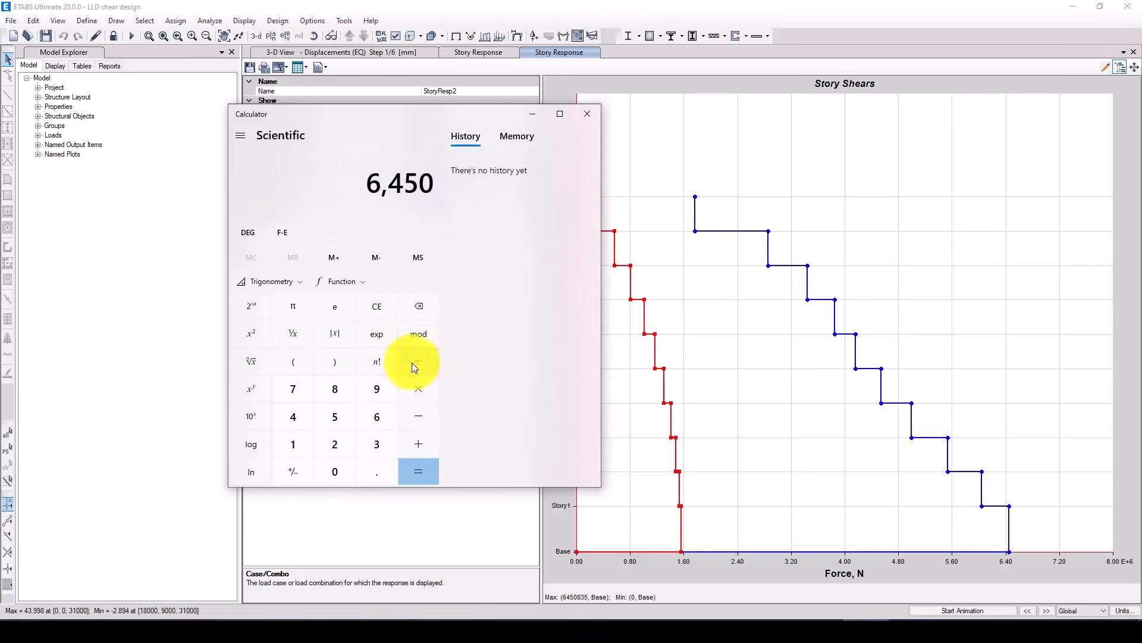
left_click(413, 396)
left_click(298, 447)
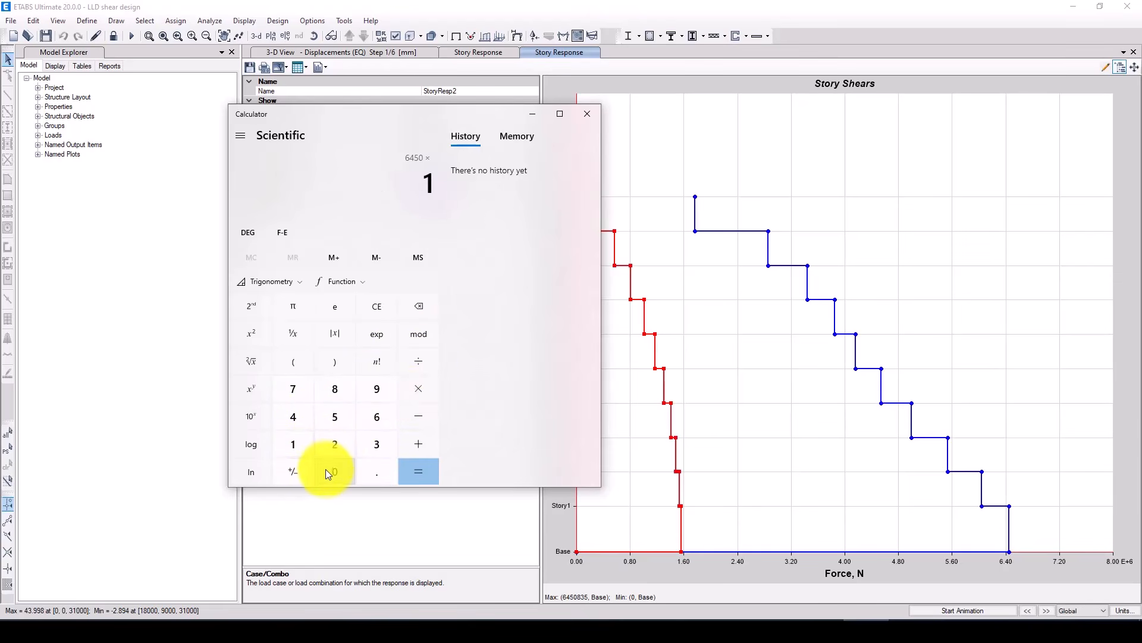
left_click(326, 470)
left_click(328, 470)
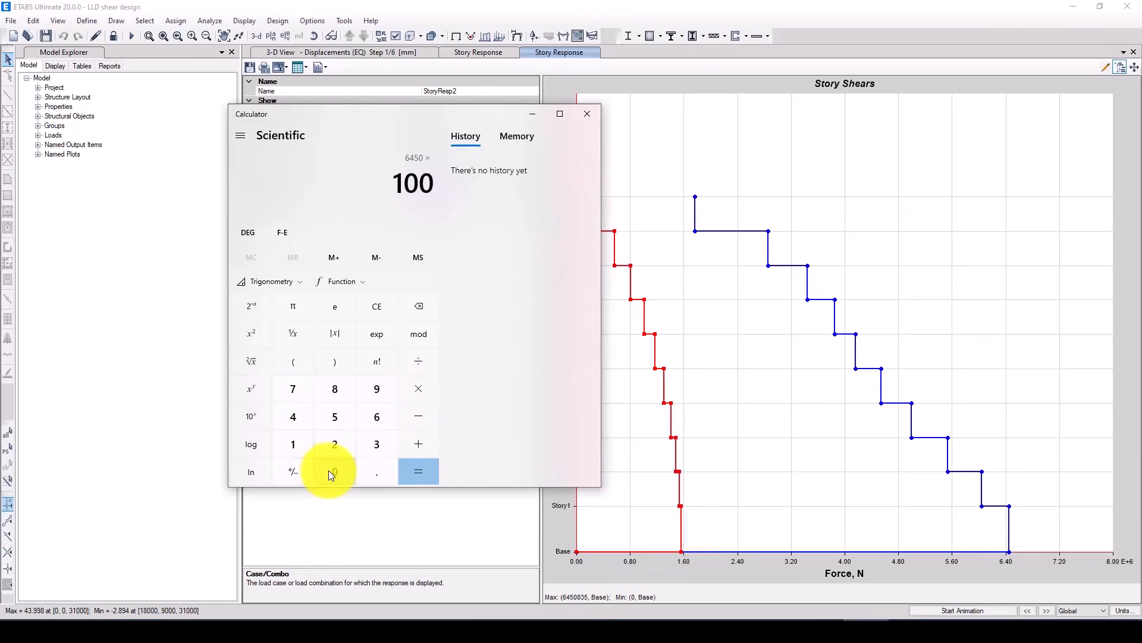
left_click(421, 361)
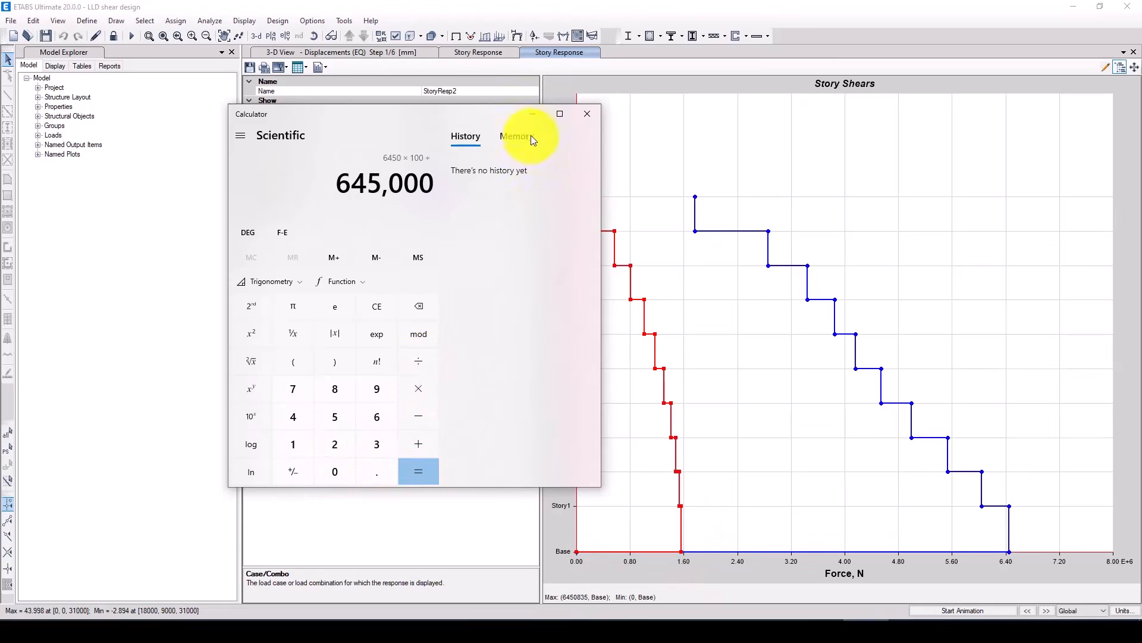
- Divide the product by the EQ base shear of 8331 kN to get the RX percentage, and close Calculator
left_click_drag(514, 114, 293, 187)
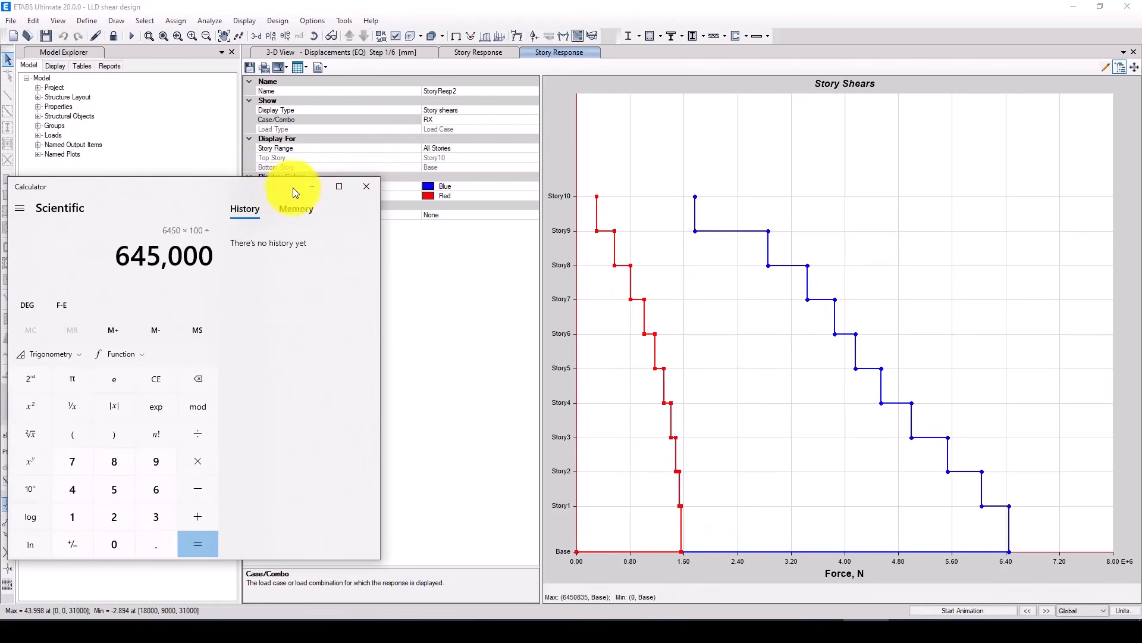
left_click(500, 119)
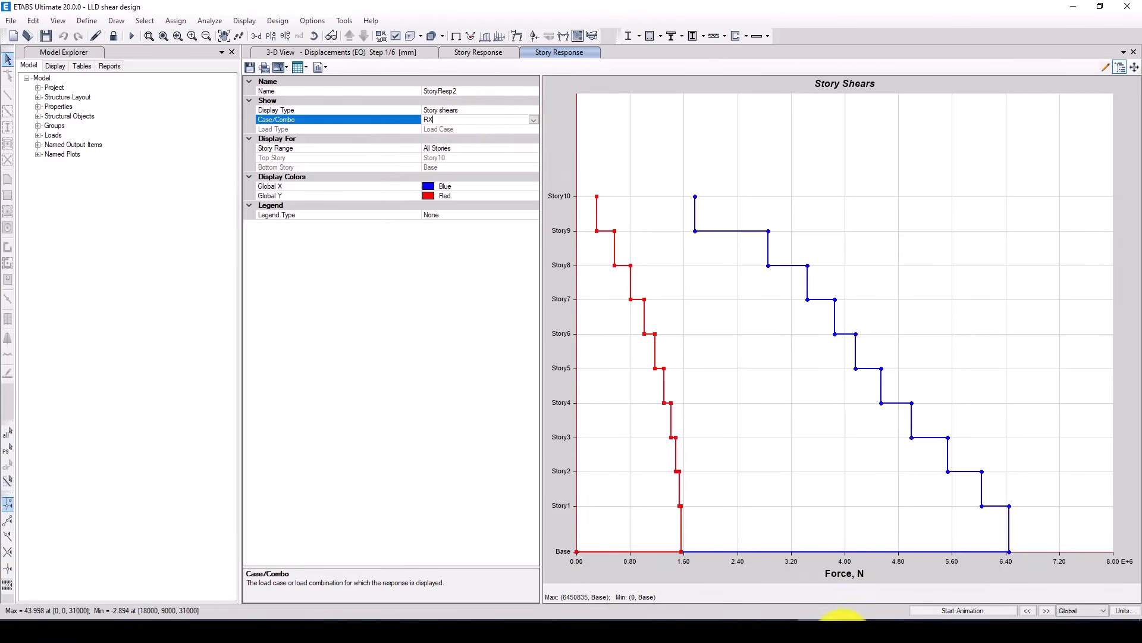
left_click(865, 598)
left_click_drag(159, 189, 321, 126)
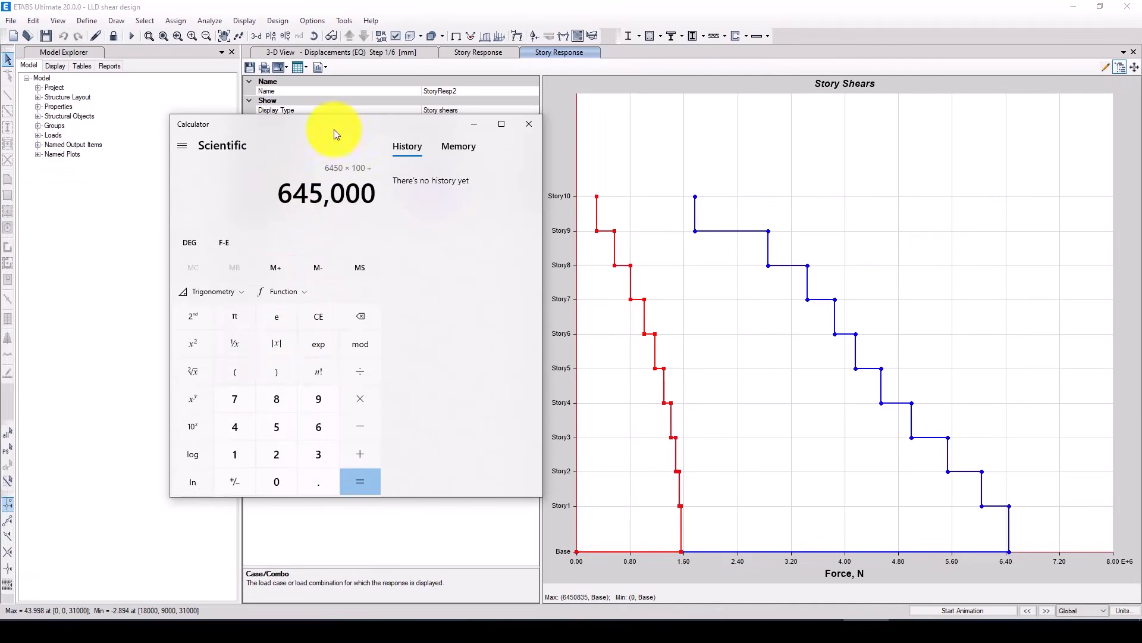
left_click(270, 410)
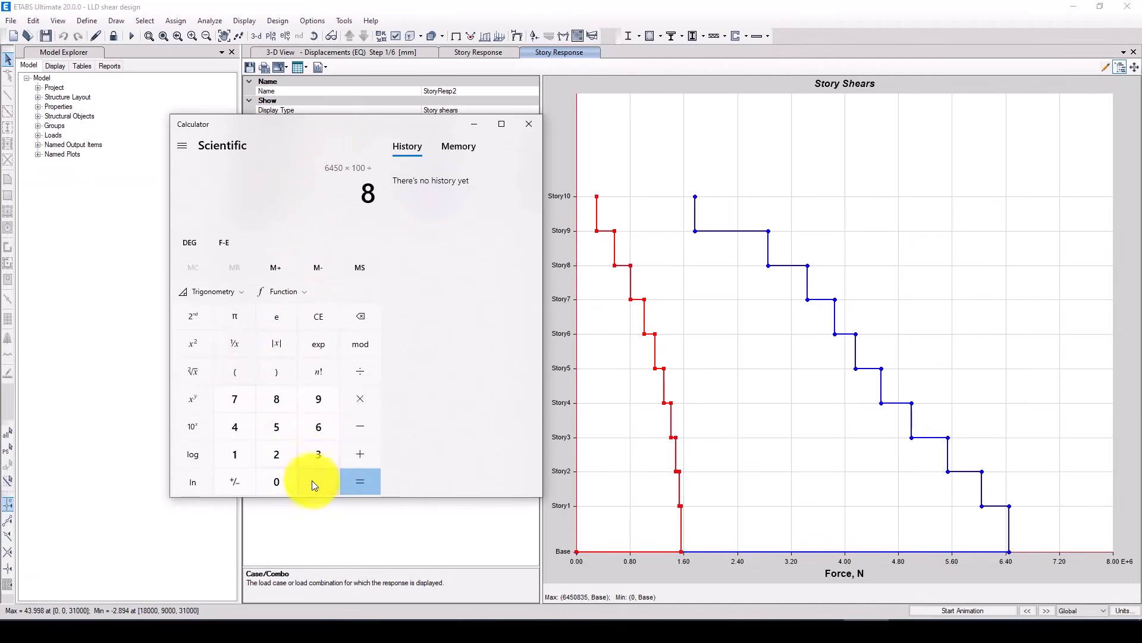
left_click(327, 454)
left_click(327, 455)
left_click(238, 457)
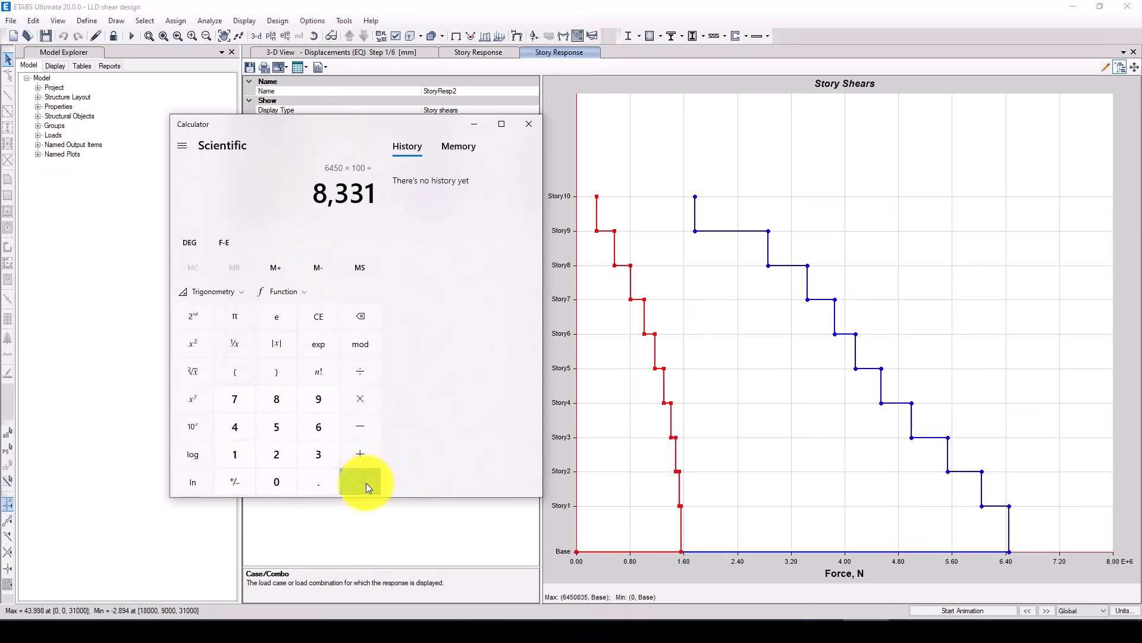
left_click(363, 482)
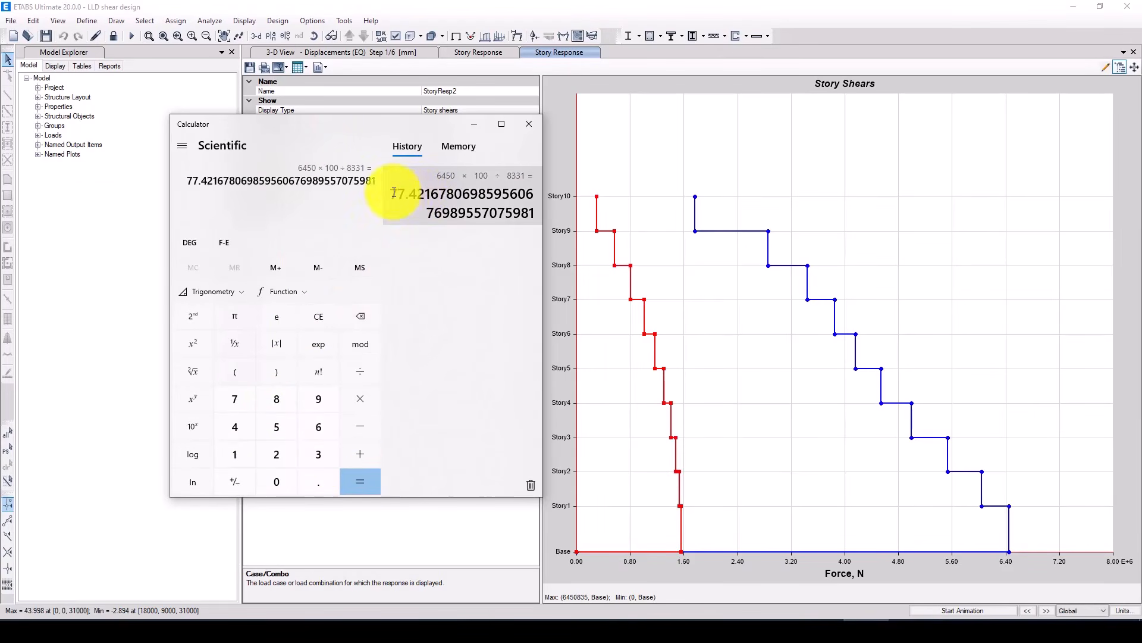
left_click_drag(391, 195, 406, 195)
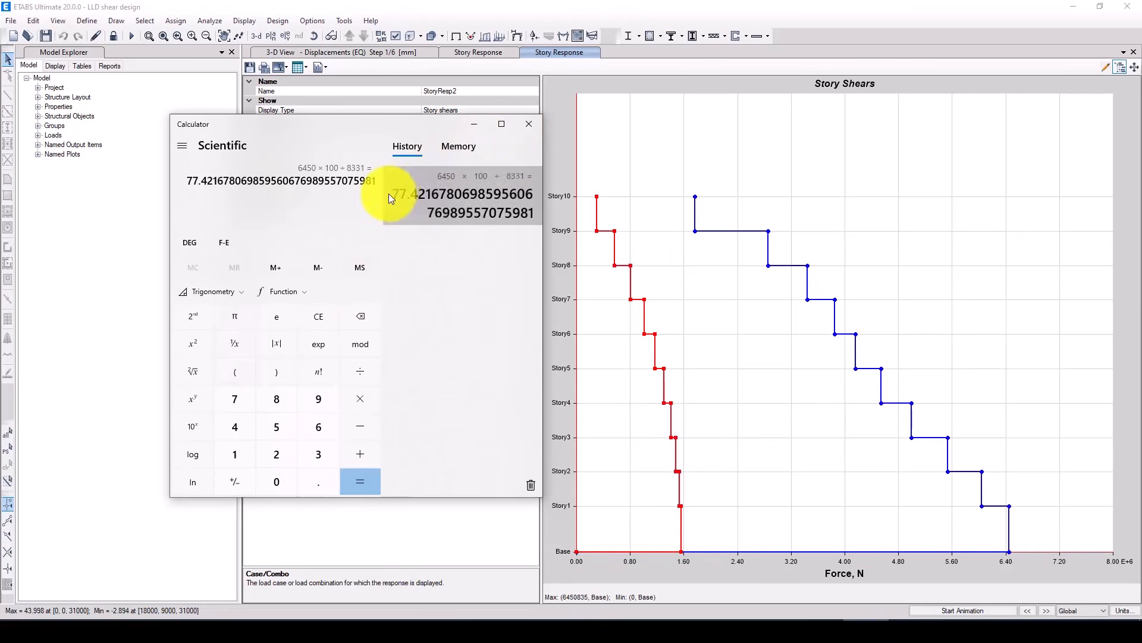
left_click(404, 197)
left_click(528, 123)
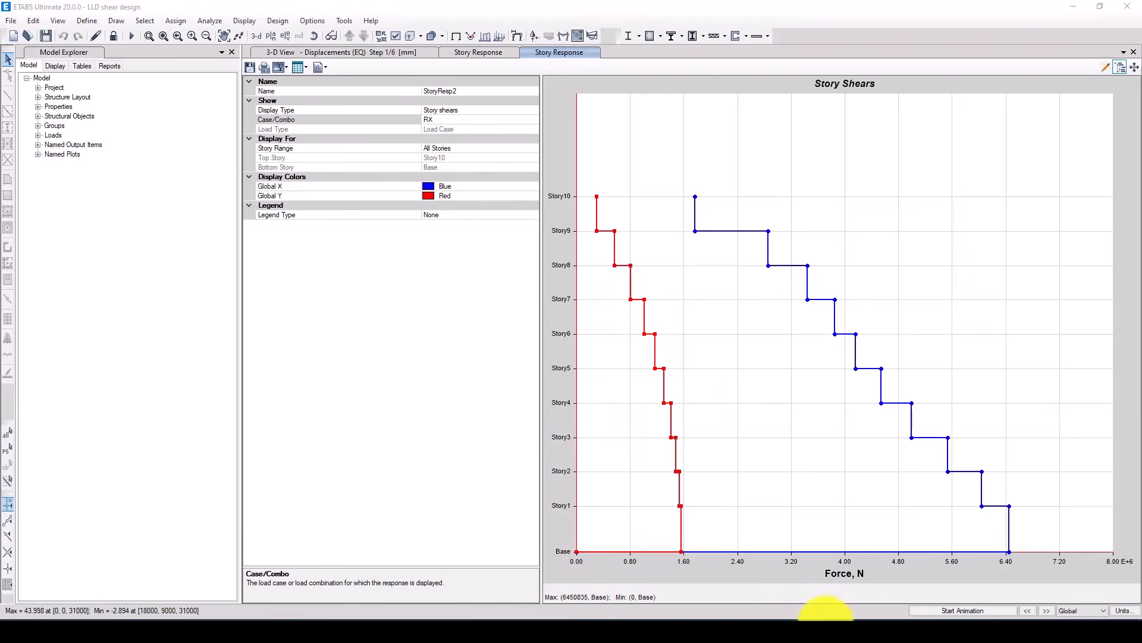
- Switch to Paint and handwrite the factor 1,23 on the blank canvas with the Pencil, underlining it
mouse_move(645, 615)
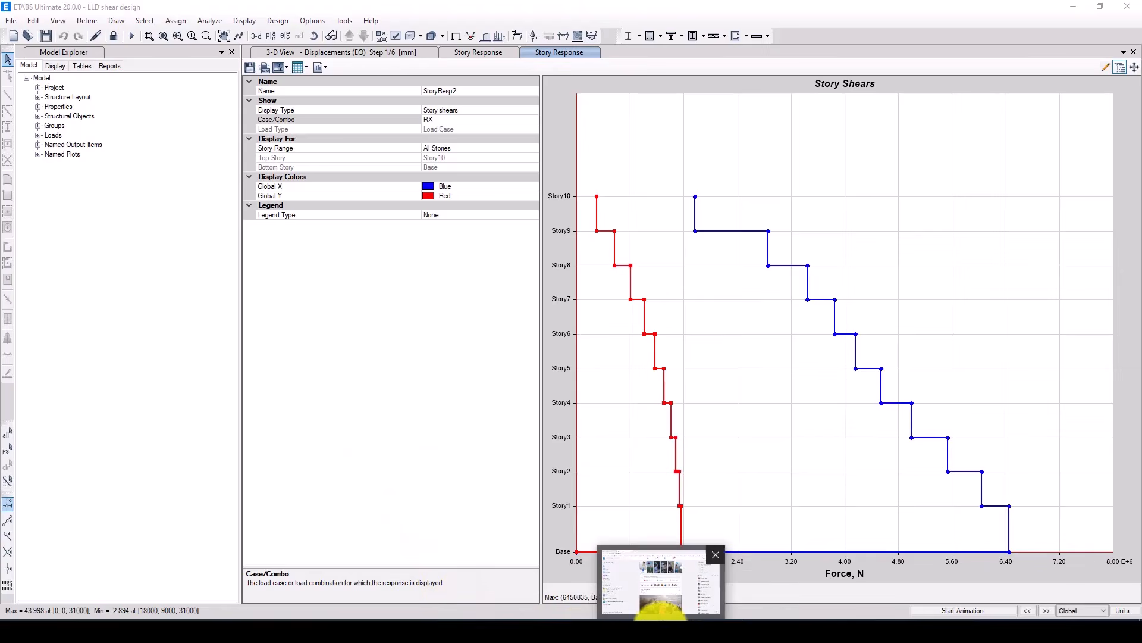
left_click(637, 611)
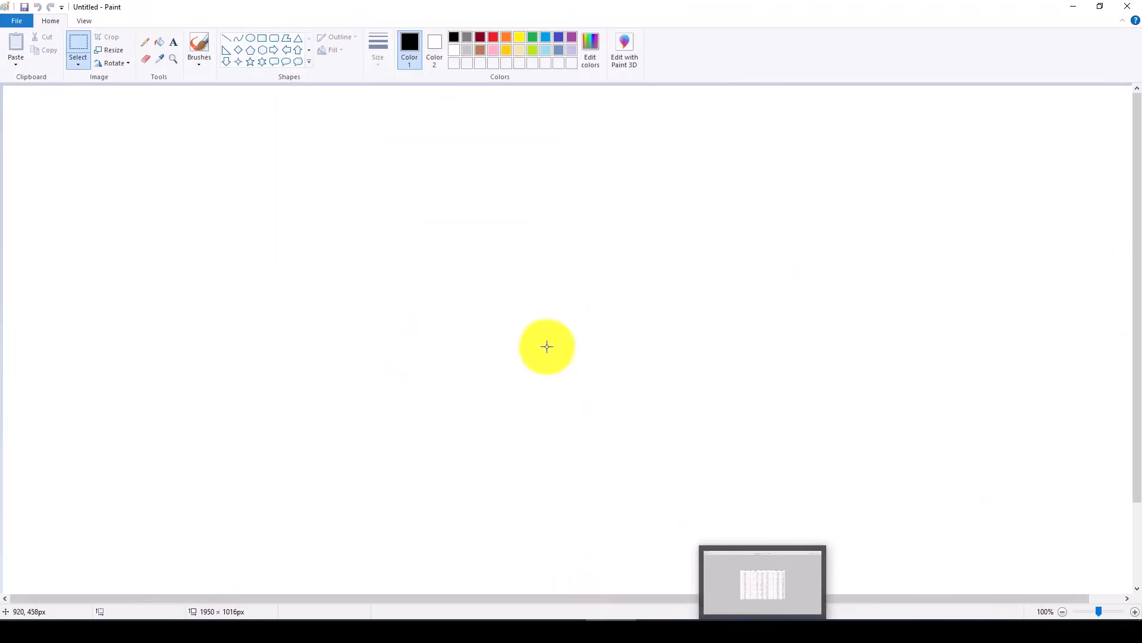
left_click(144, 42)
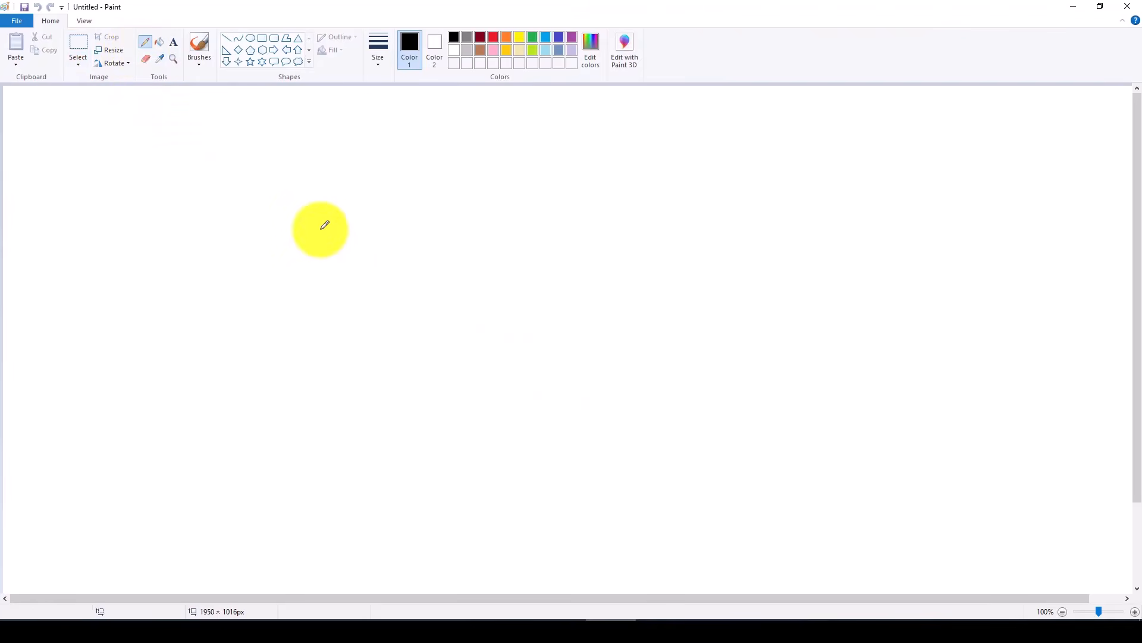
left_click_drag(444, 238, 479, 290)
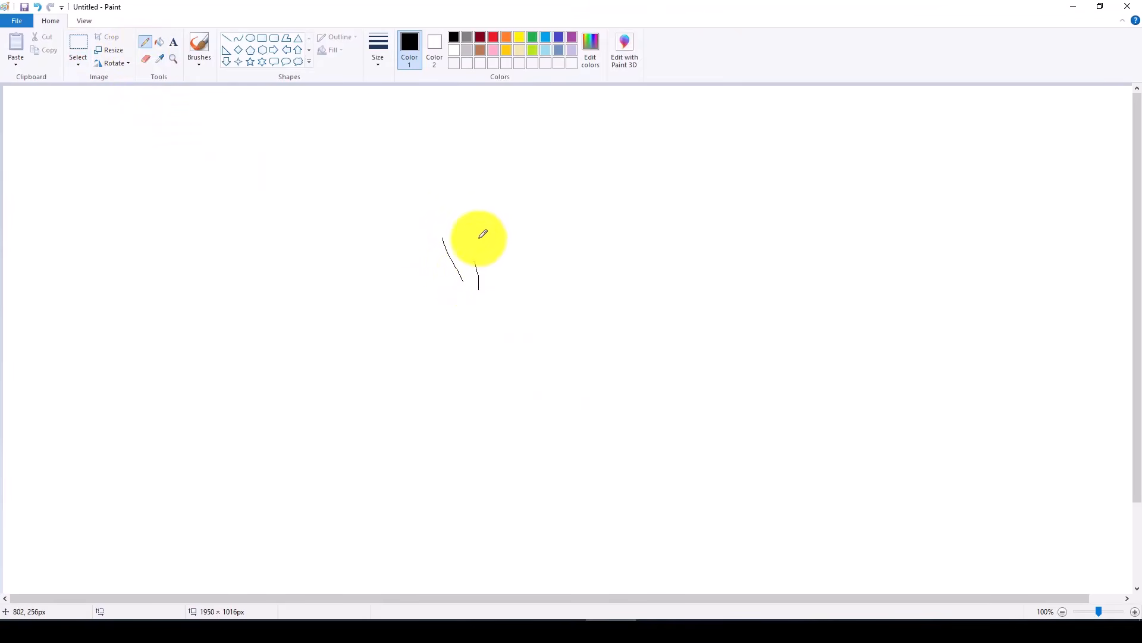
mouse_move(478, 237)
left_mouse_down()
mouse_move(534, 242)
mouse_move(536, 214)
mouse_move(558, 238)
left_mouse_up()
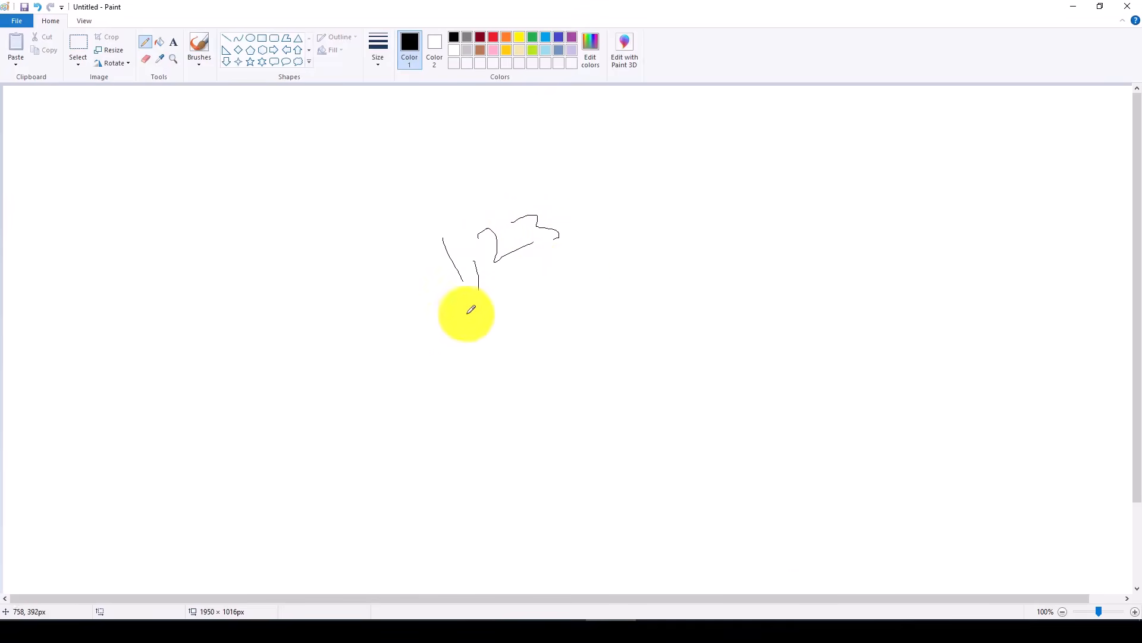
left_click_drag(454, 320, 592, 262)
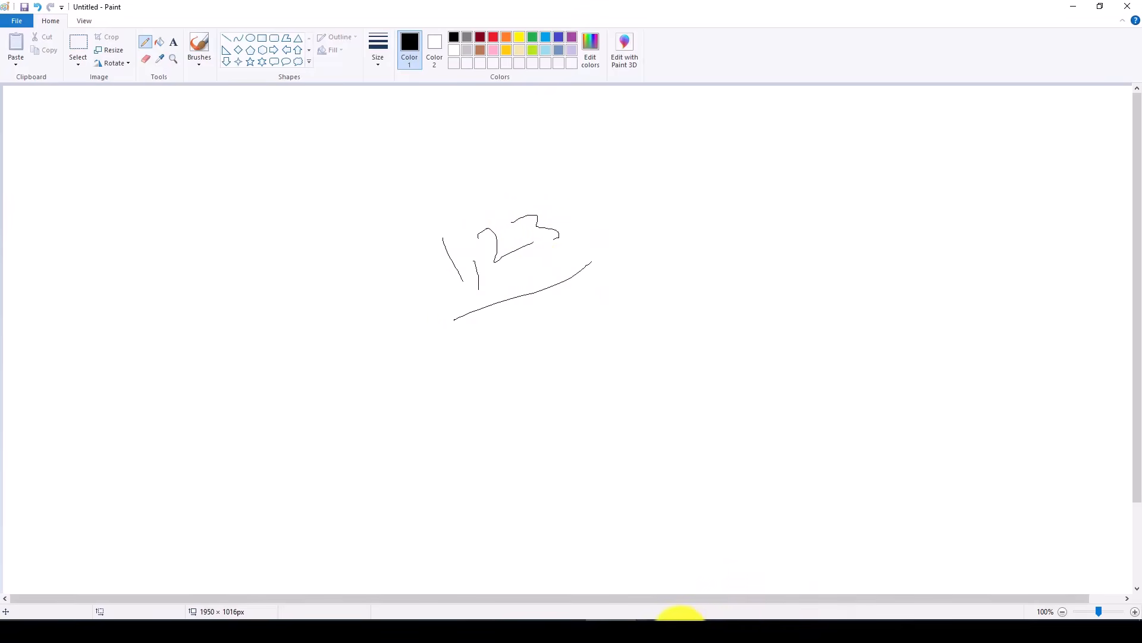
- Switch back to ETABS and unlock the model
mouse_move(664, 618)
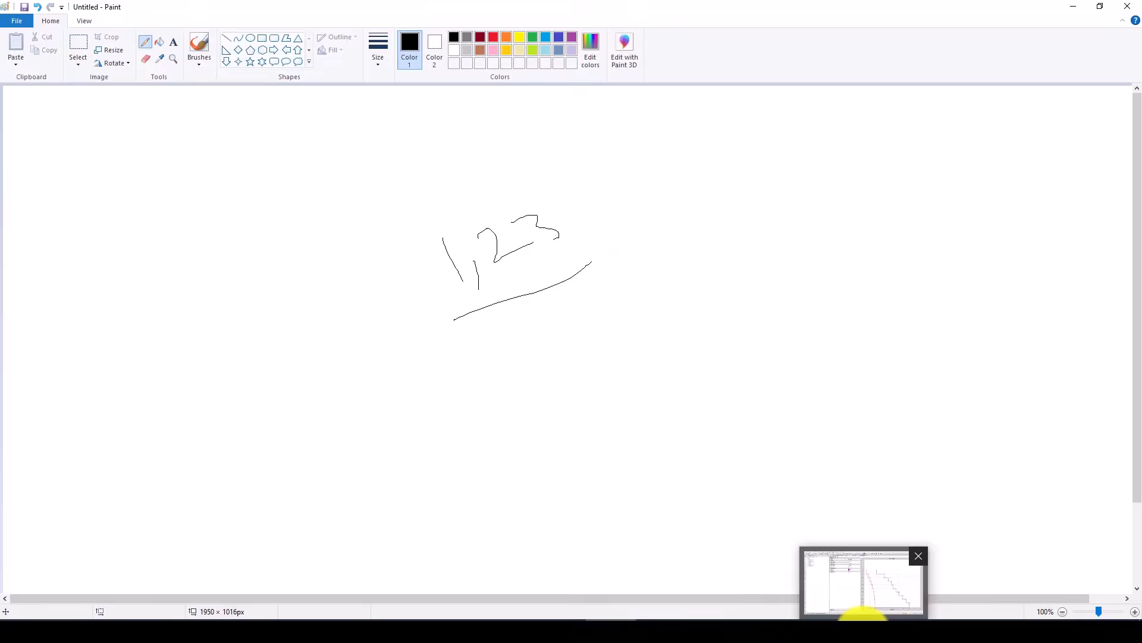
left_click(862, 613)
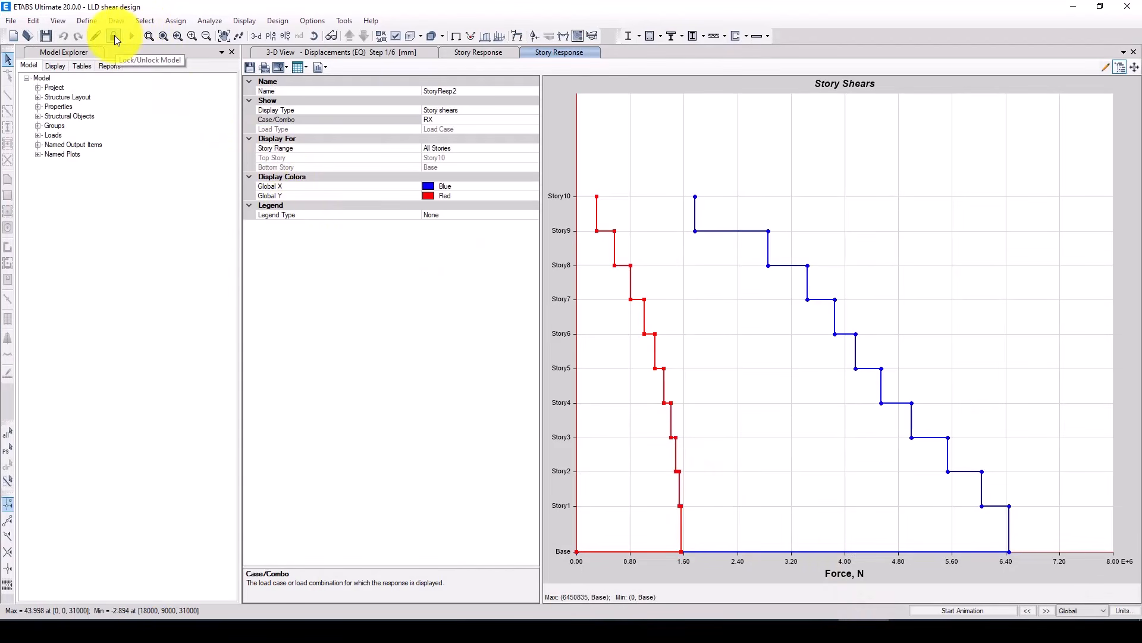
left_click(114, 35)
left_click(518, 359)
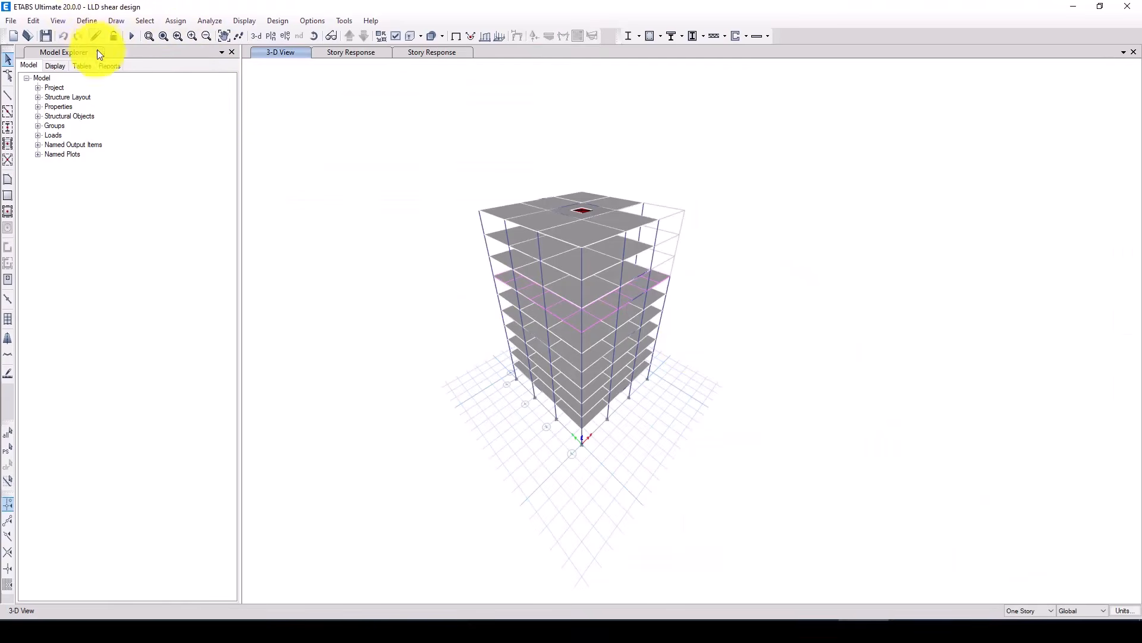
- Multiply the U1 acceleration scale factor of the RX response spectrum case by 1.23 and rerun the analysis
left_click(86, 22)
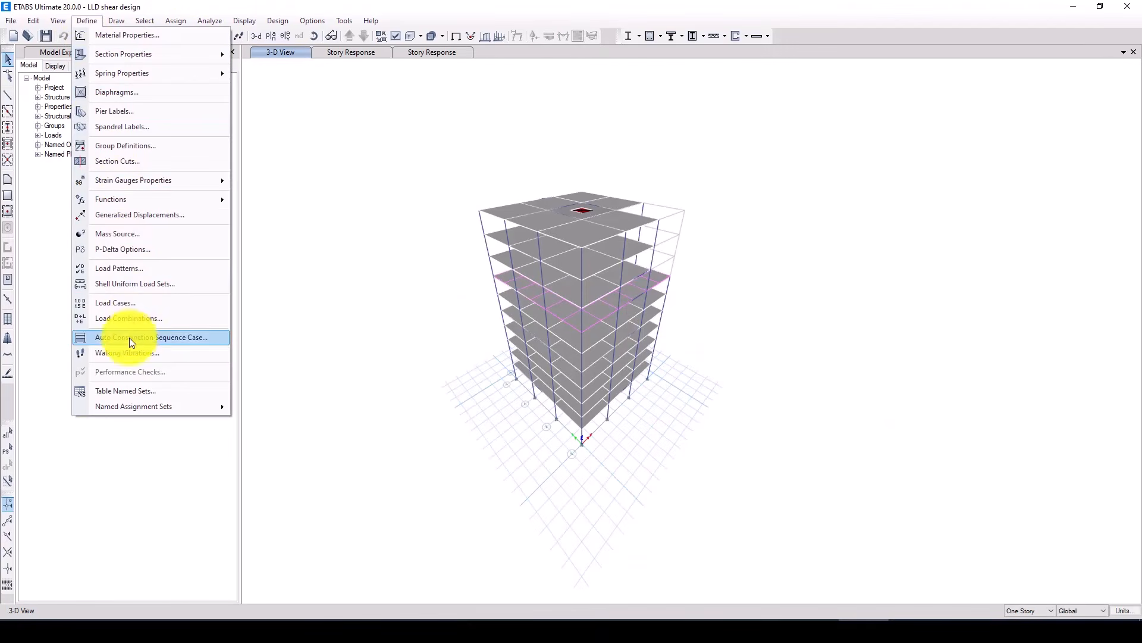
left_click(137, 305)
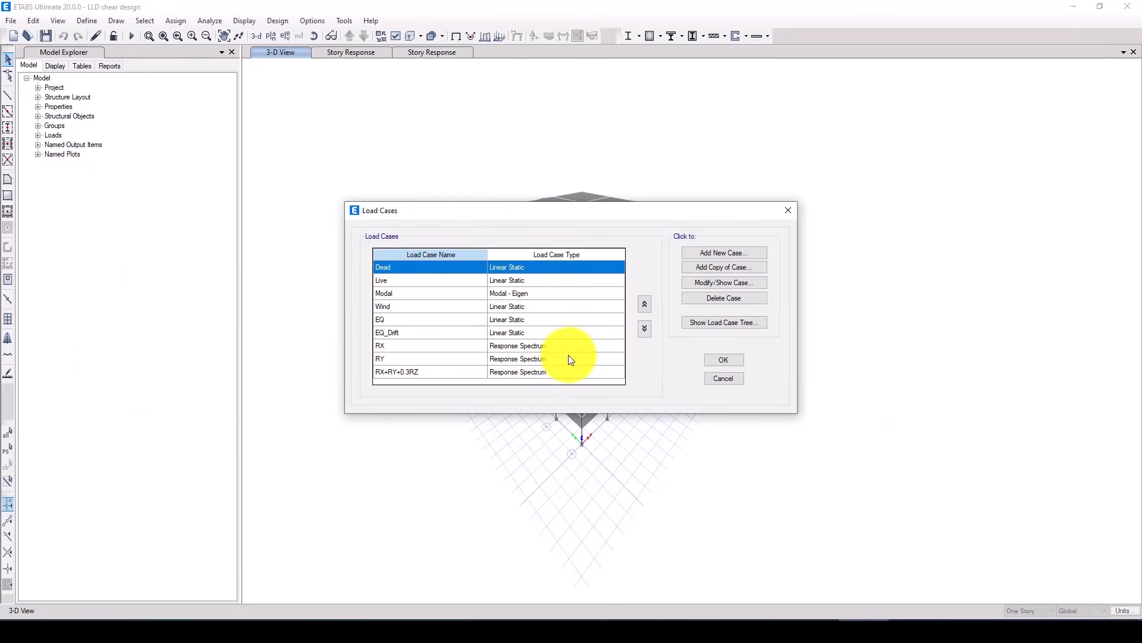
left_click(498, 347)
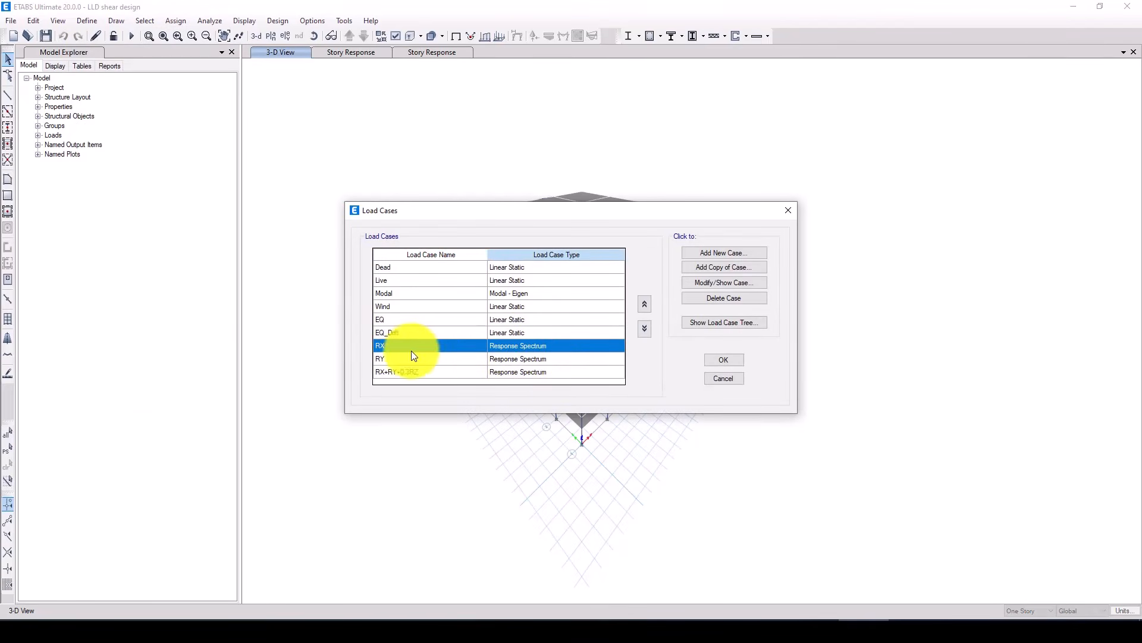
left_click(721, 285)
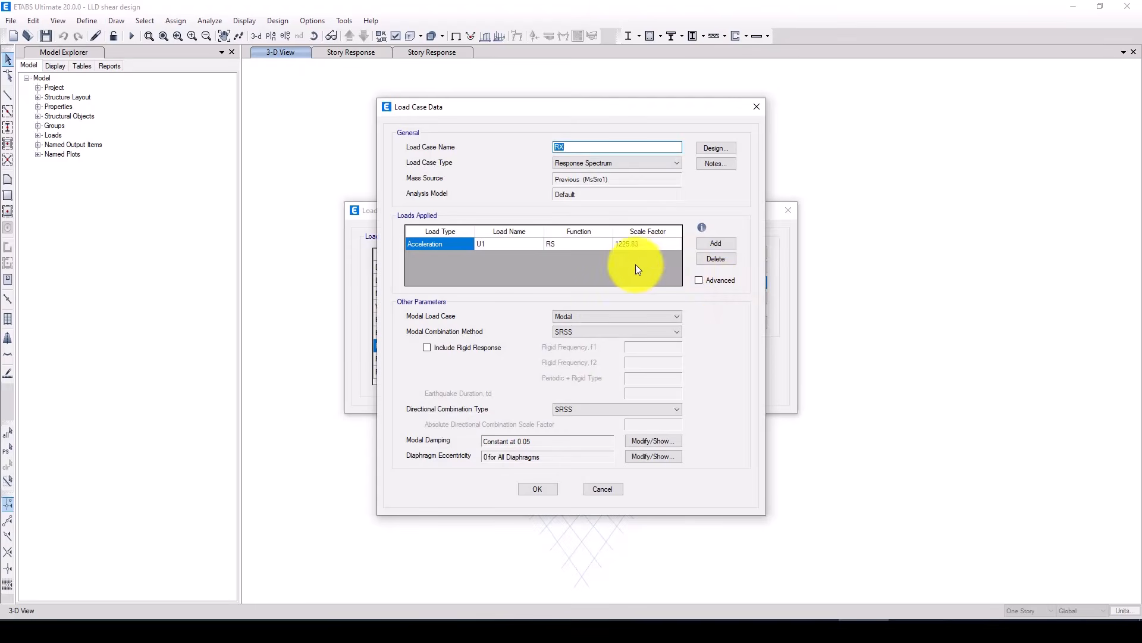
left_click(642, 245)
left_click(647, 244)
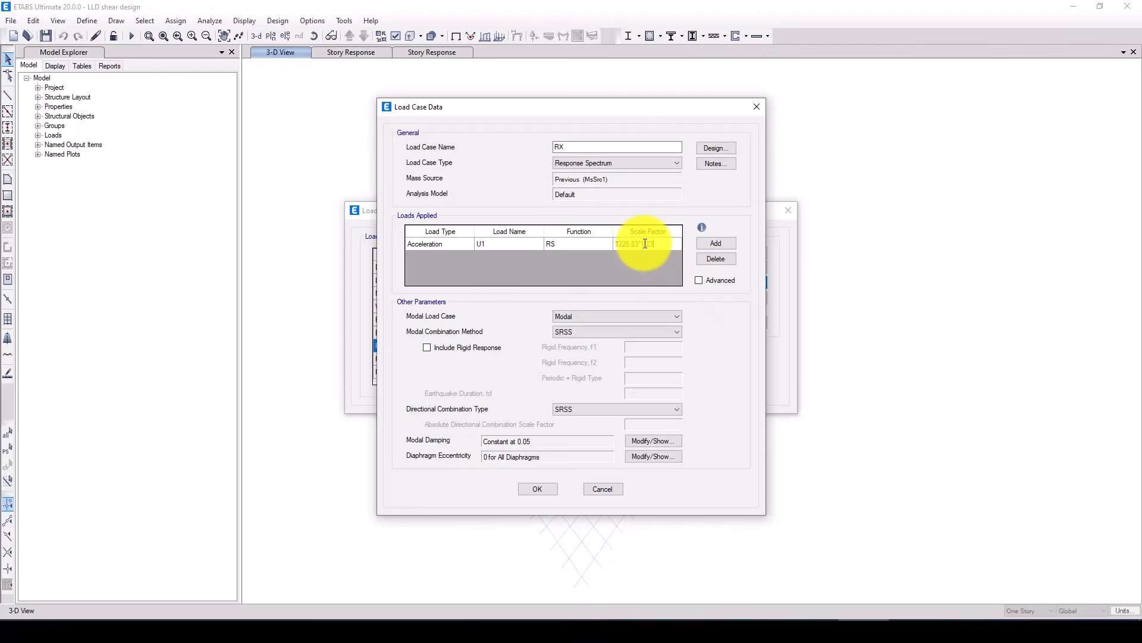
left_click(634, 286)
left_click(550, 487)
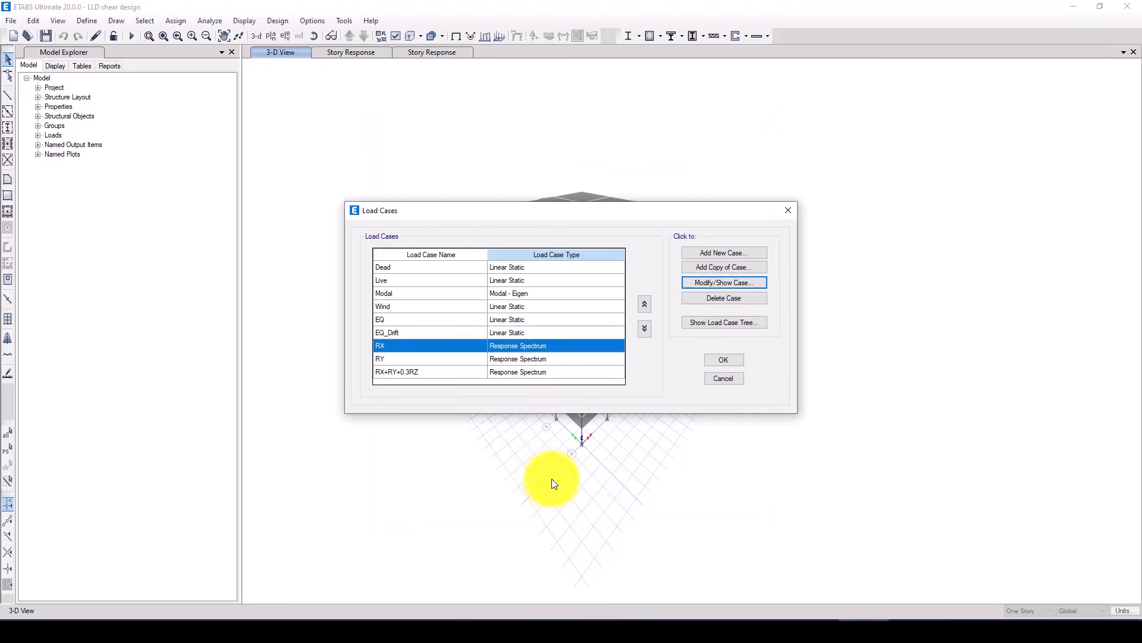
left_click(723, 359)
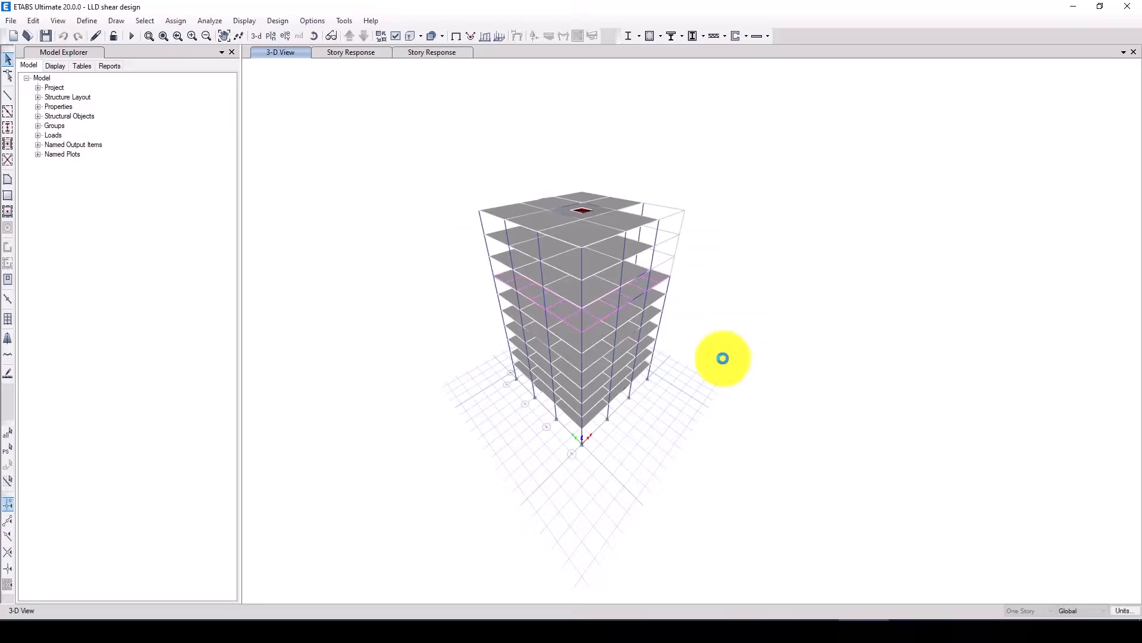
left_click(131, 37)
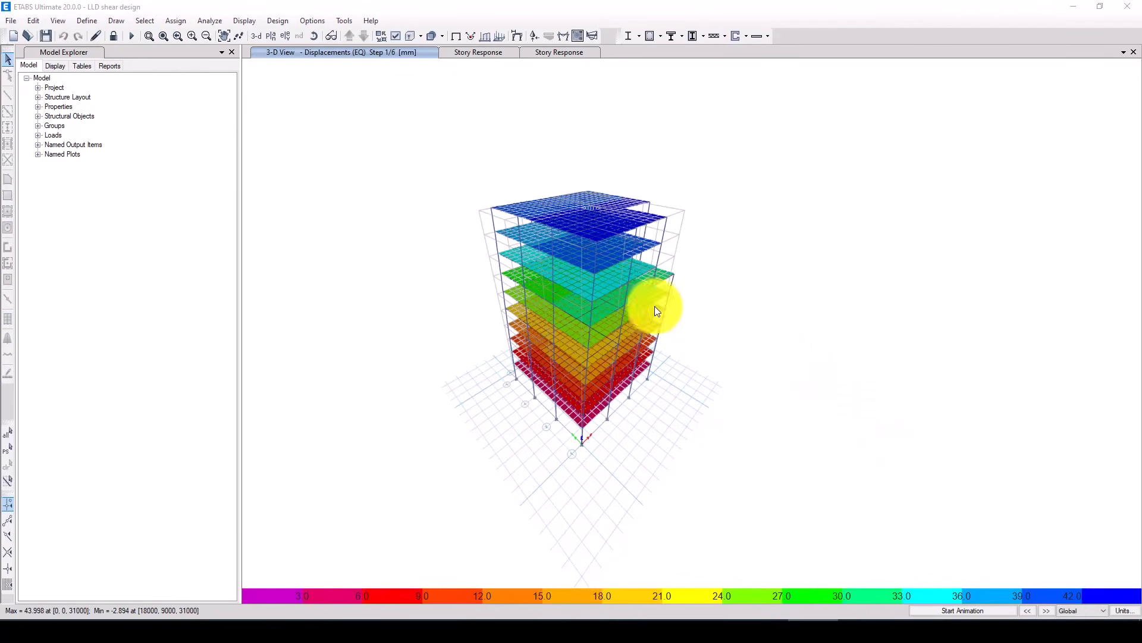
- Open a new story response plot and set it to show the story shears of the RX case
left_click(245, 21)
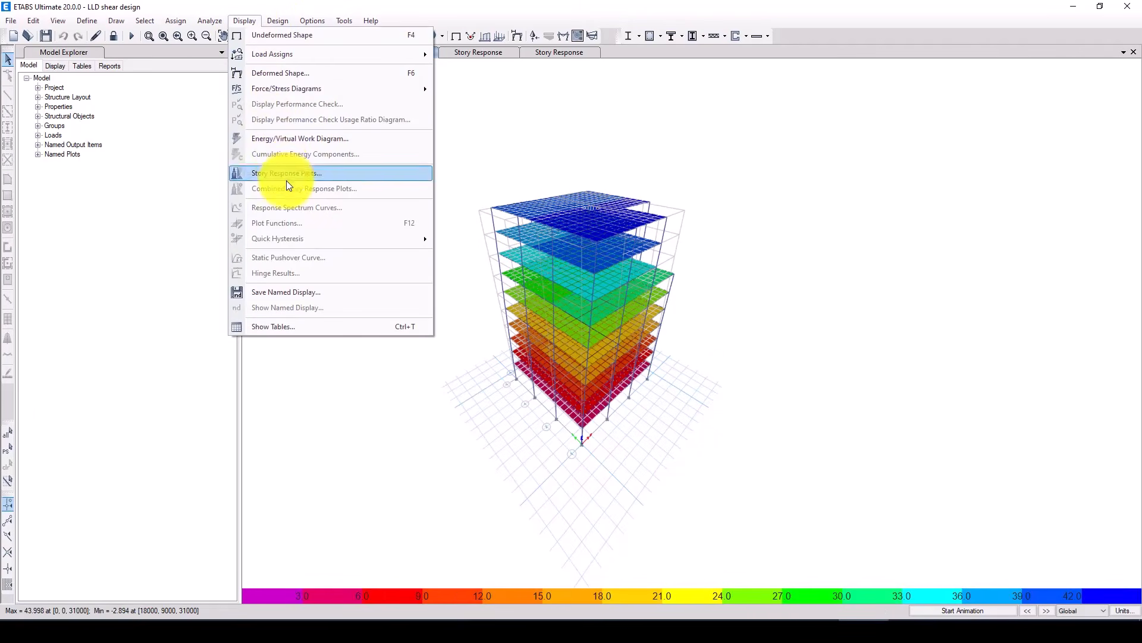
left_click(286, 172)
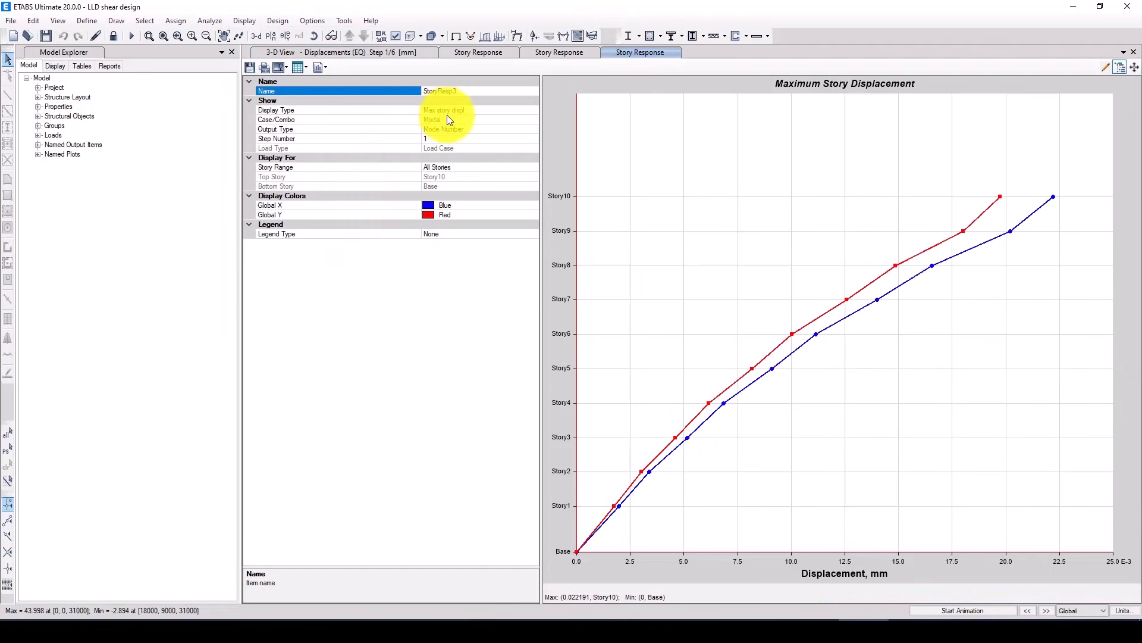
left_click(487, 112)
left_click(533, 111)
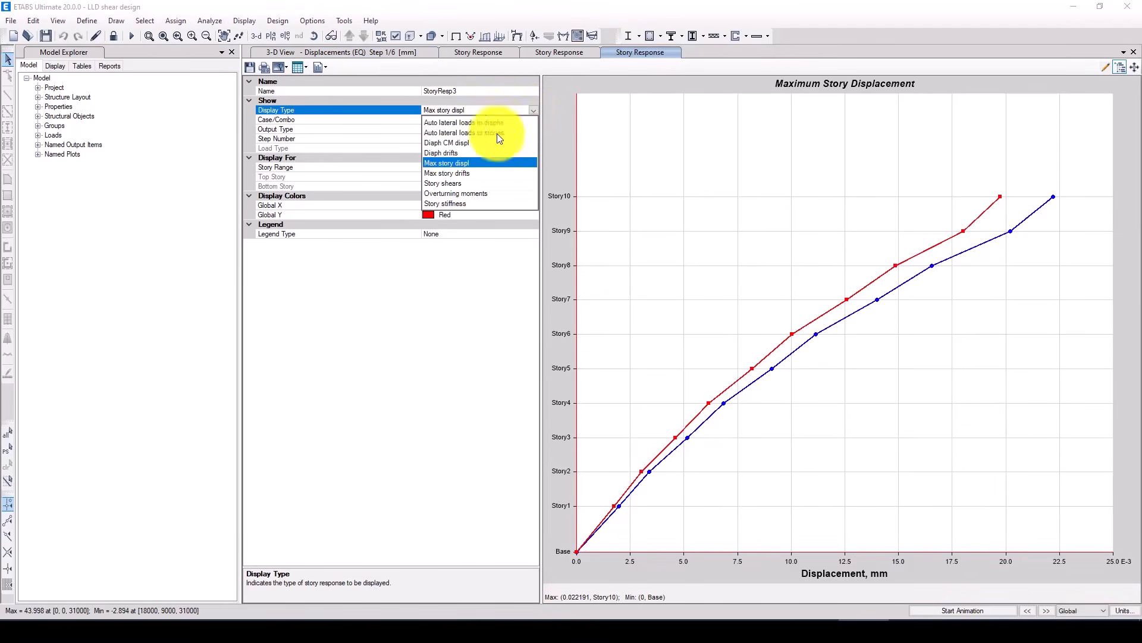
left_click(446, 184)
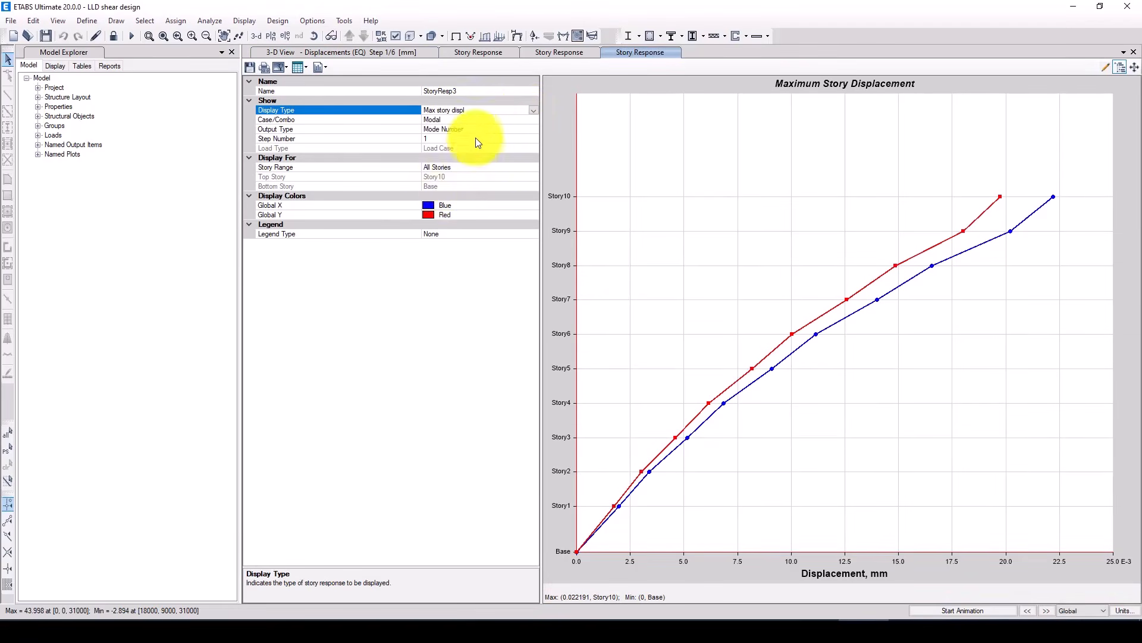
left_click(516, 131)
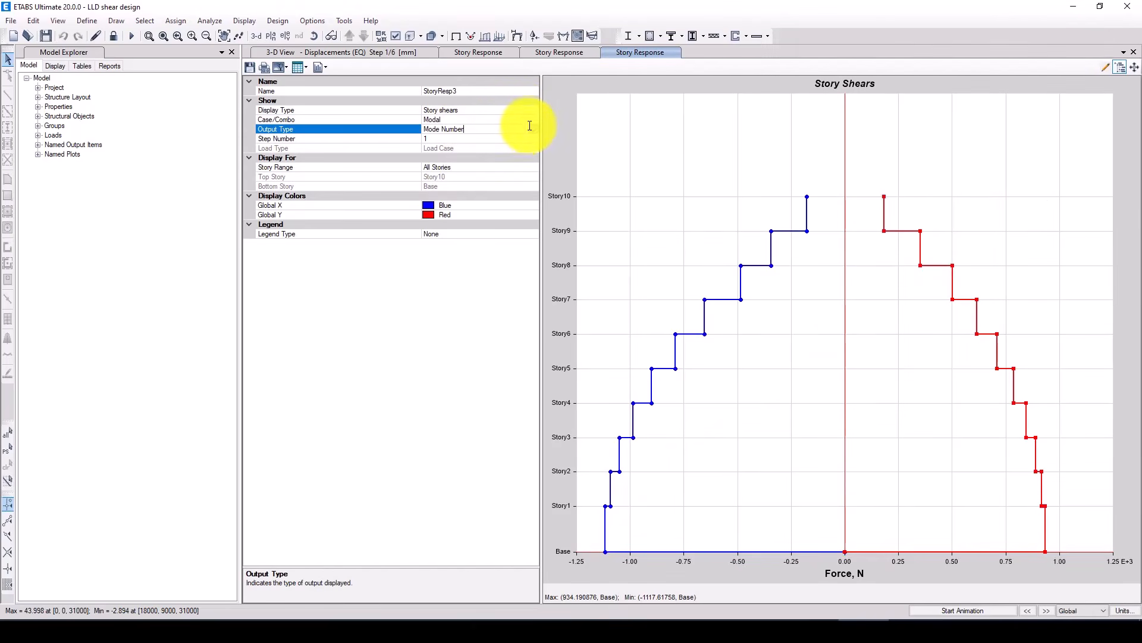
left_click(530, 120)
left_click(533, 121)
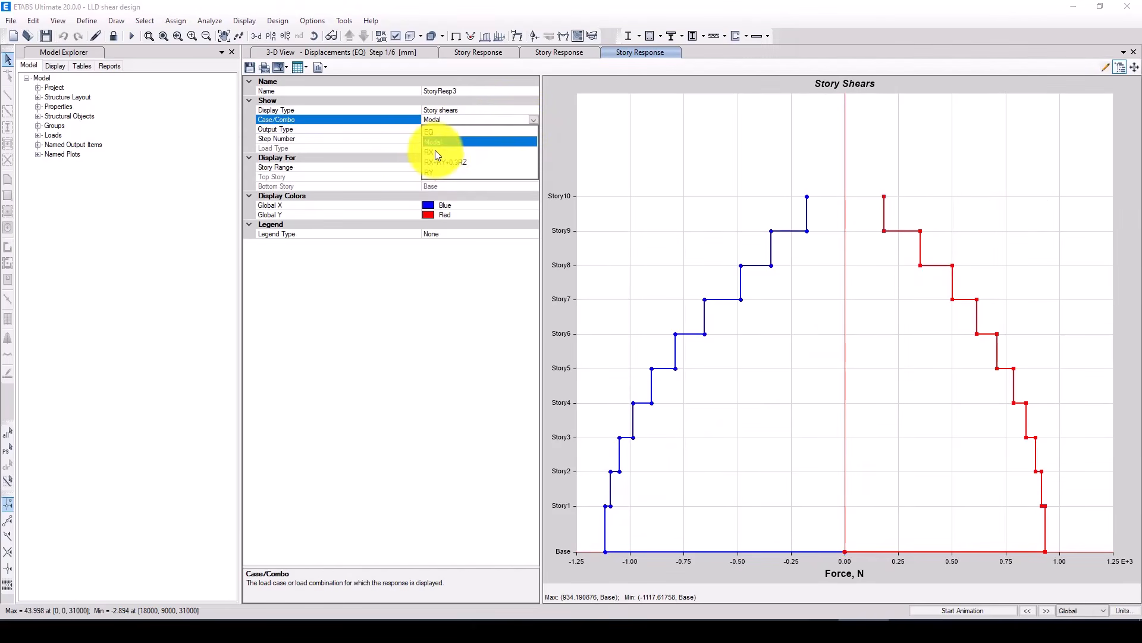
left_click(434, 151)
- Read the maximum RX base shear below the plot and compare it with the earlier story response plots
left_click_drag(685, 430, 491, 451)
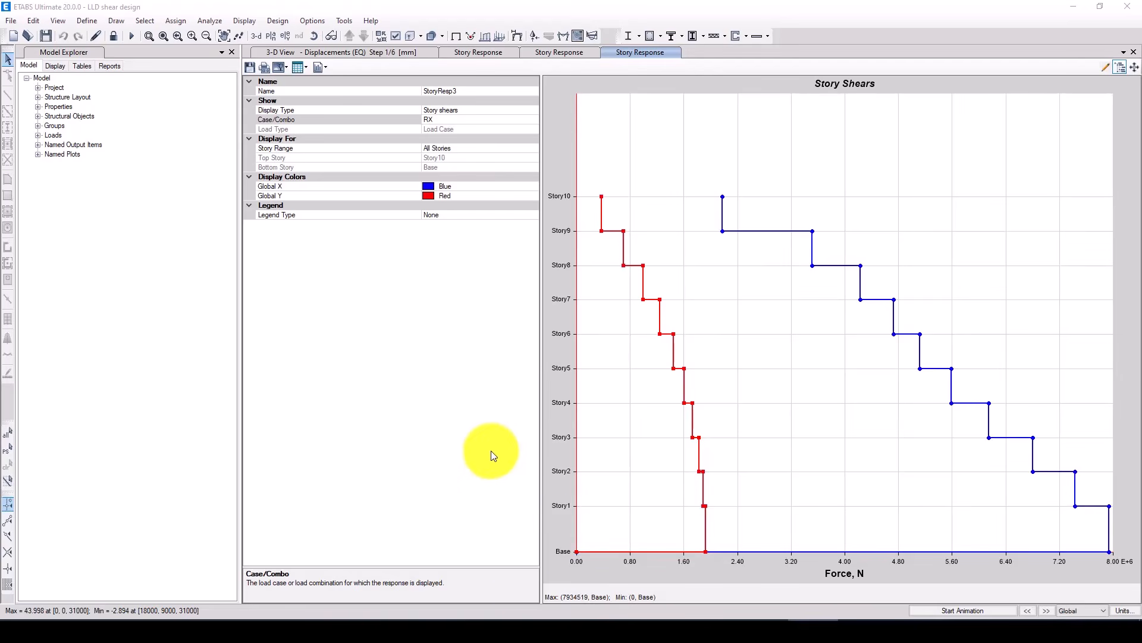
left_click(566, 599)
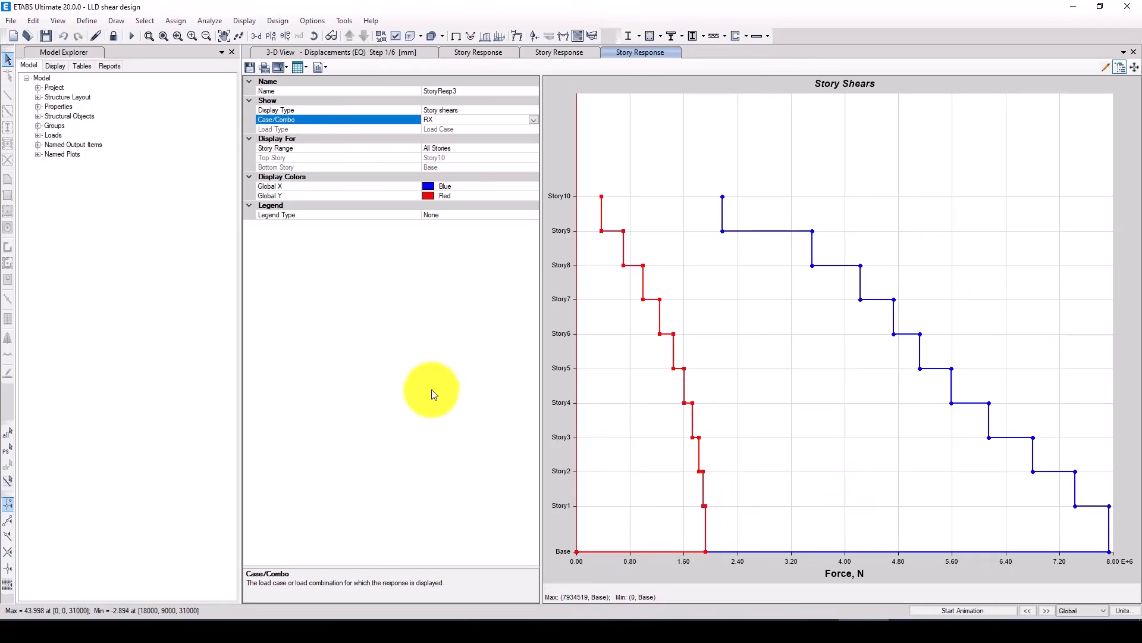
left_click_drag(466, 370, 381, 353)
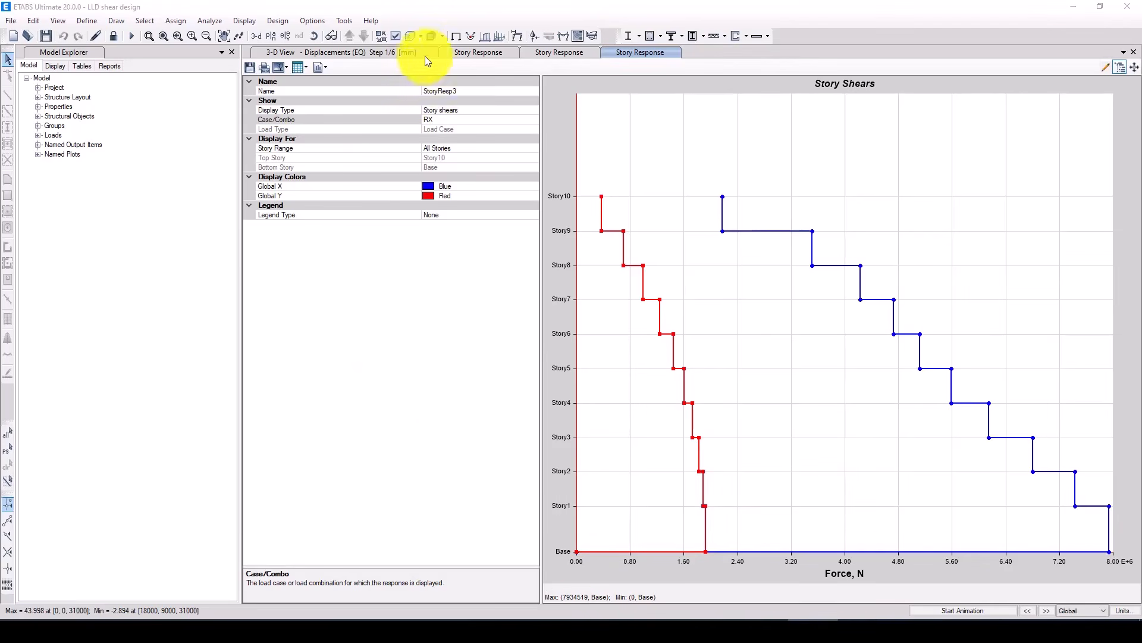
left_click(457, 51)
left_click(558, 52)
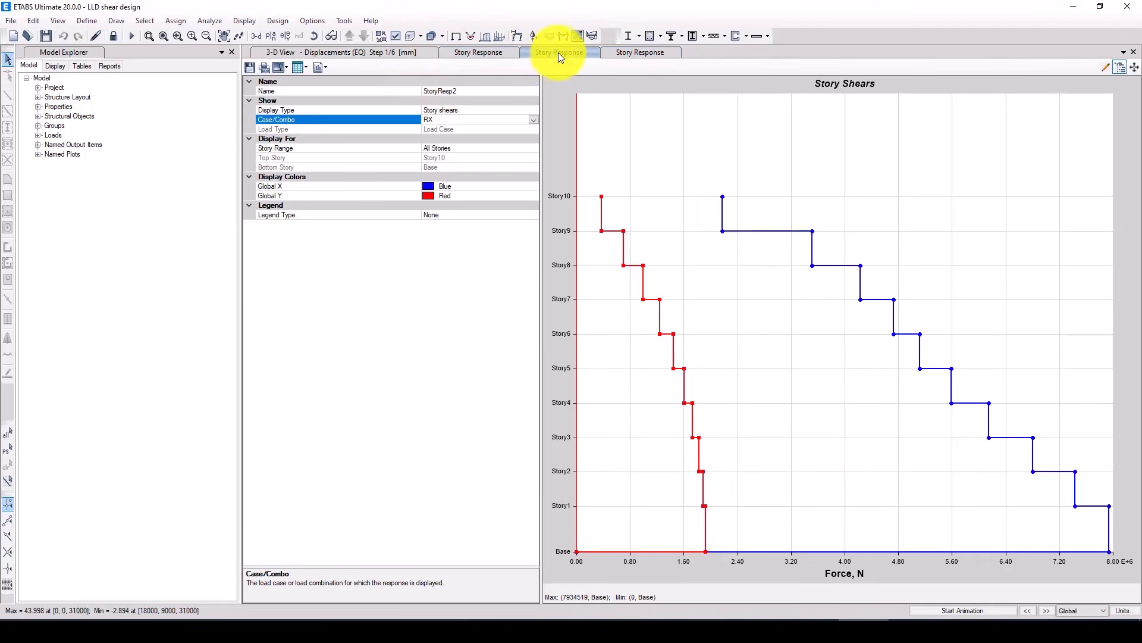
left_click(641, 58)
left_click(399, 51)
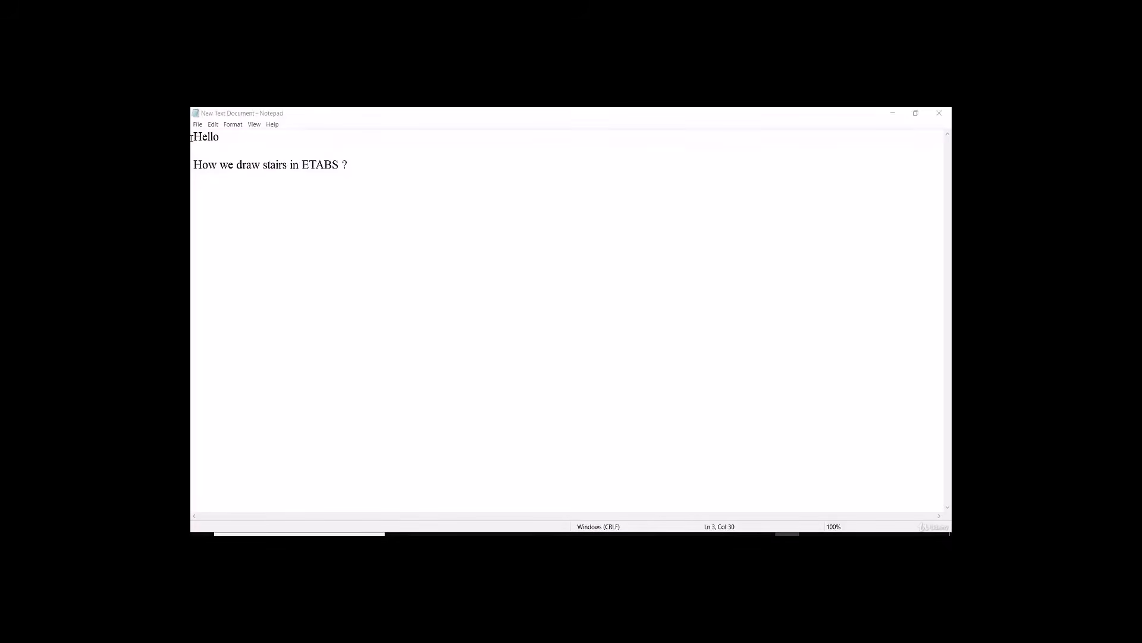
left_click_drag(192, 138, 373, 188)
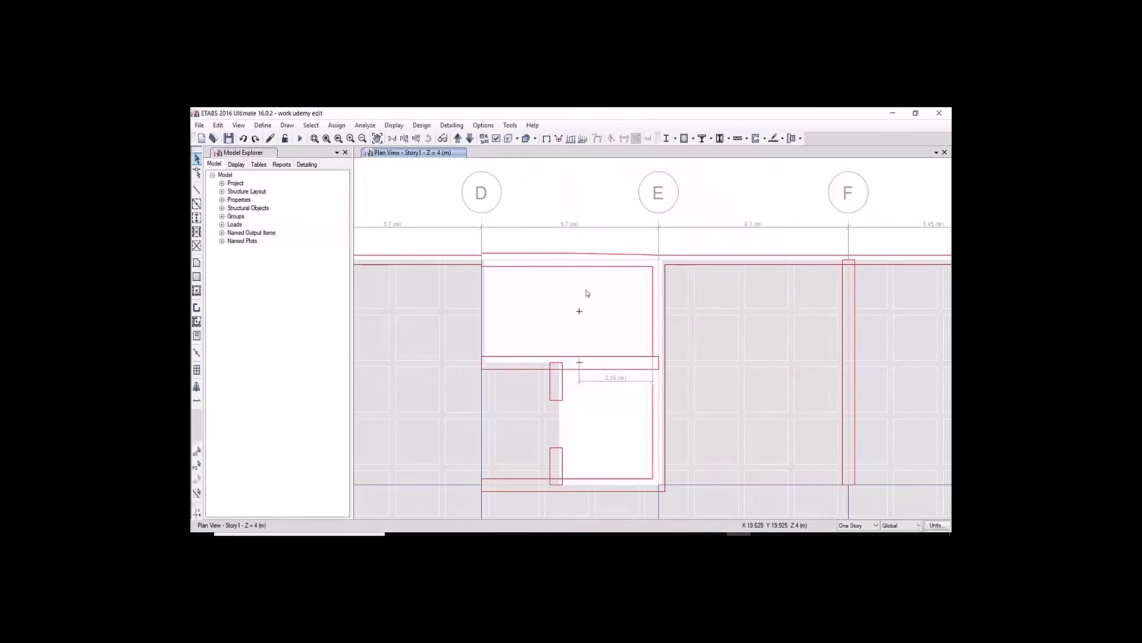
- Enable all the snap-to options for the Story1 plan view and apply them
right_click(579, 188)
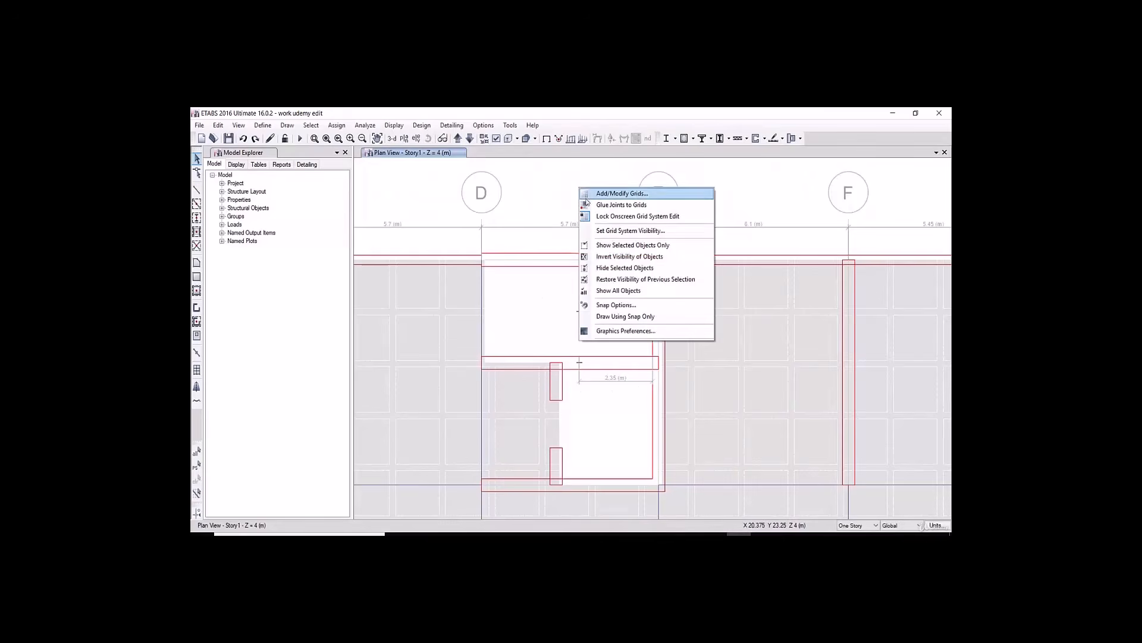
left_click(614, 304)
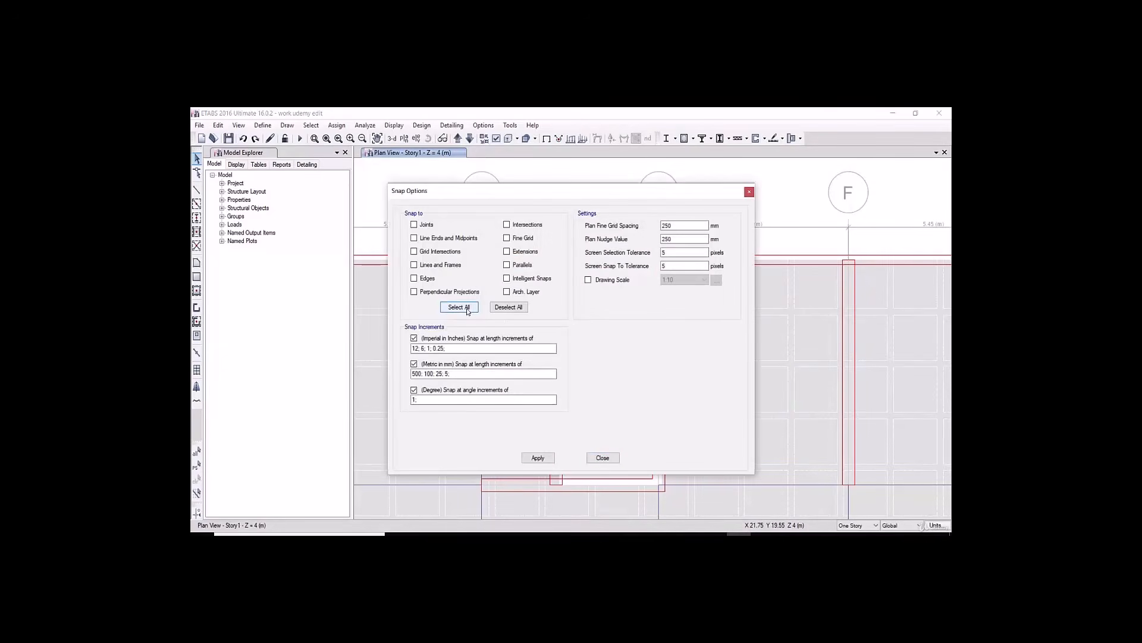
left_click(458, 307)
left_click(537, 458)
left_click(602, 458)
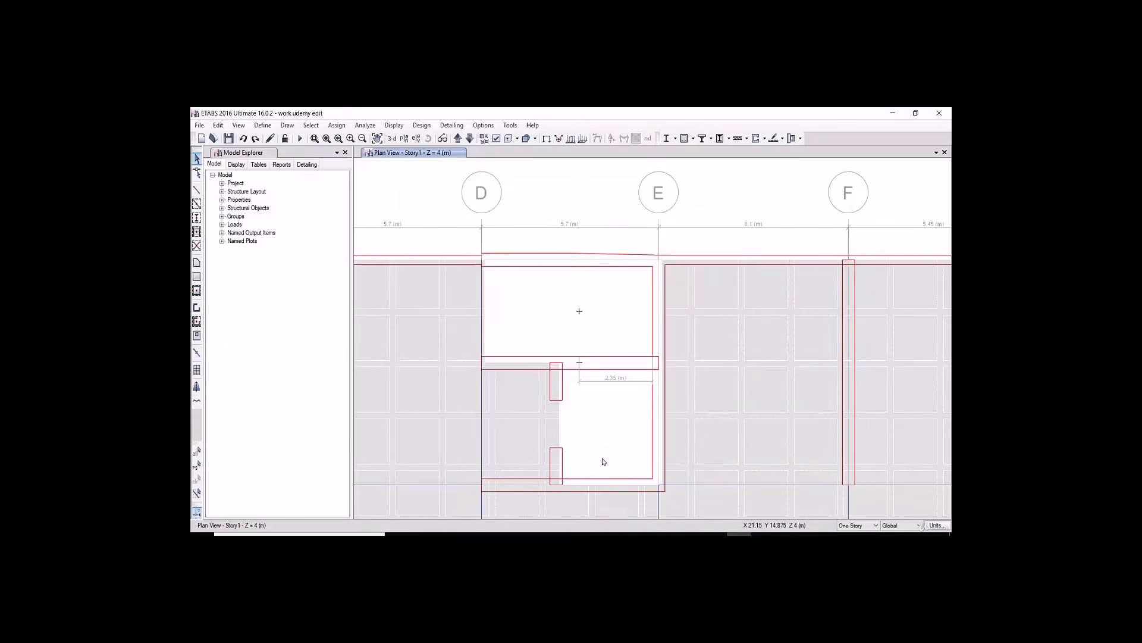
- Draw a rectangular slab with the Stair property in the opening between grids D and E, from grid line D to the reference point below
left_click(197, 277)
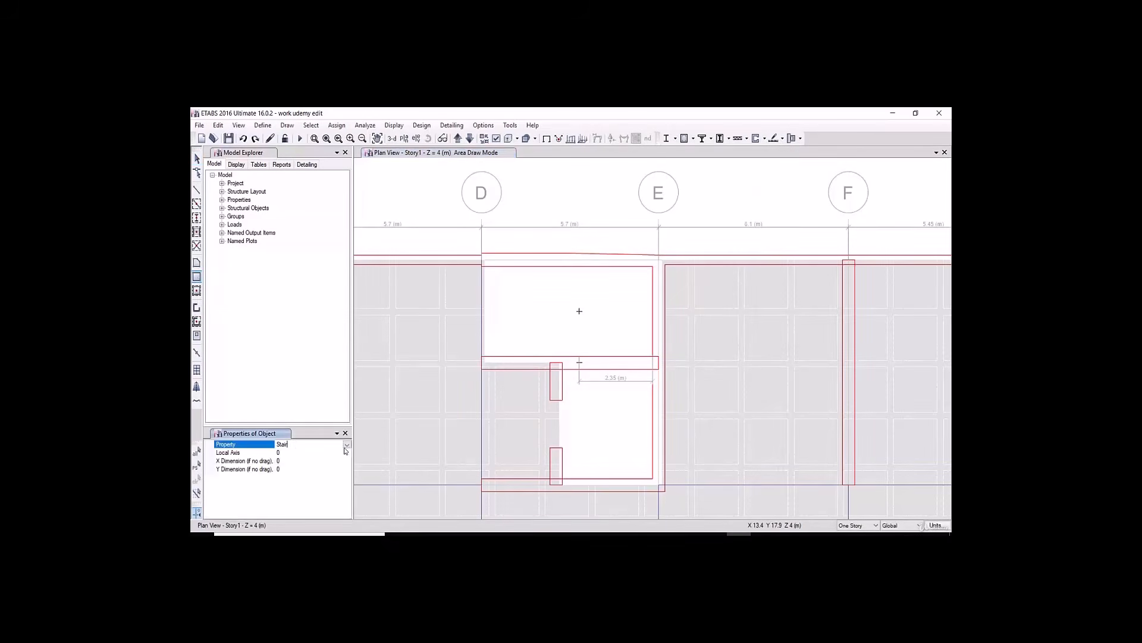
left_click(346, 444)
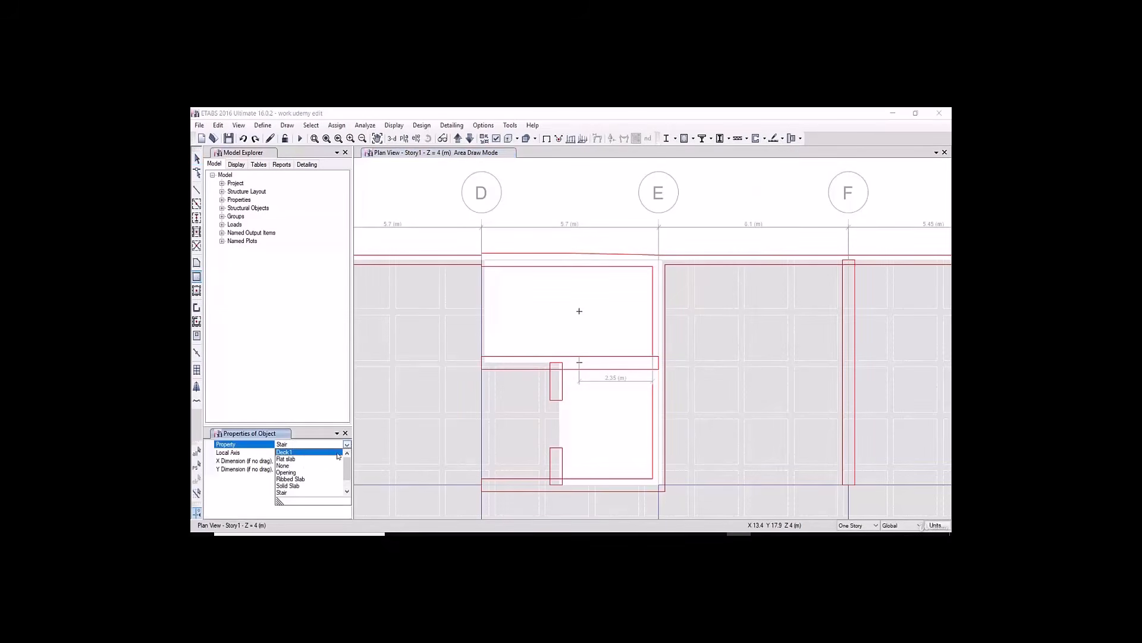
left_click(285, 493)
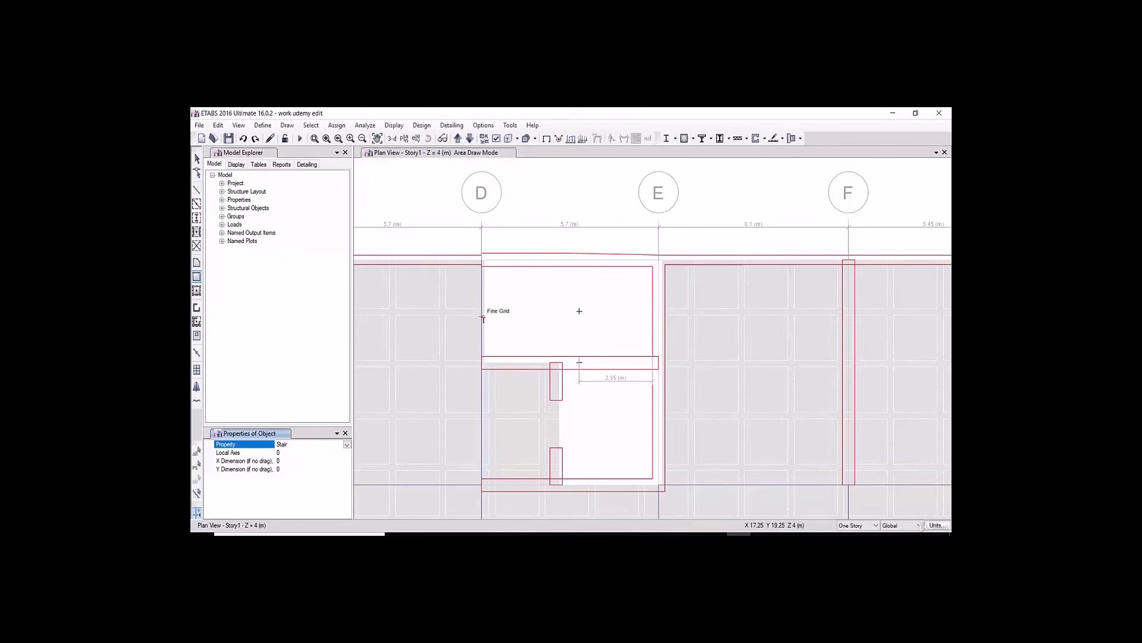
left_click(483, 314)
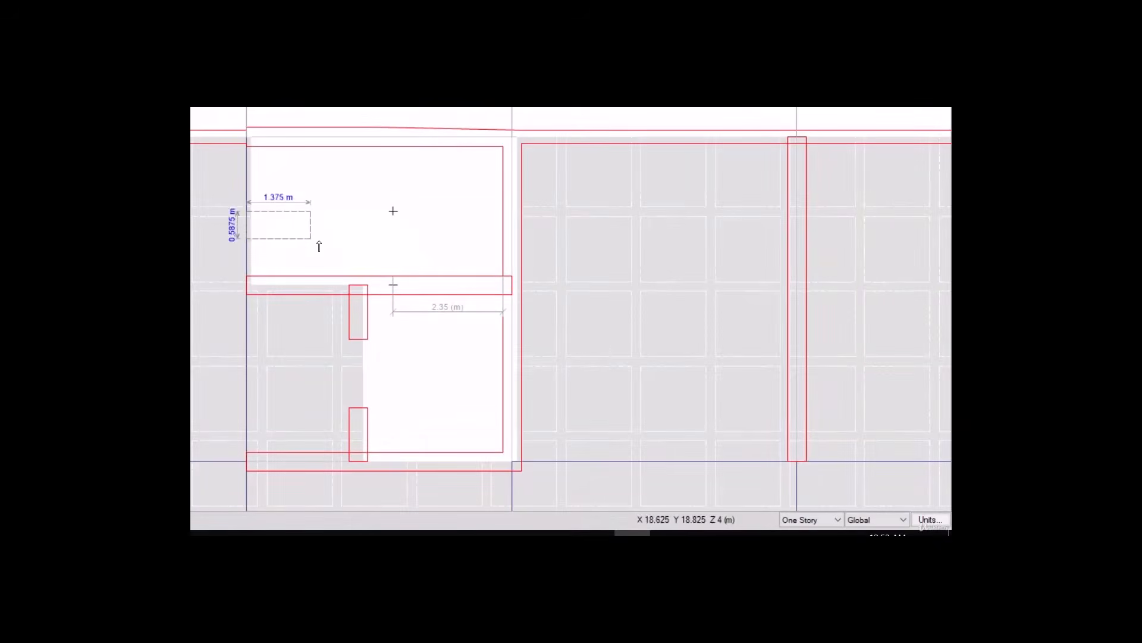
left_click(393, 278)
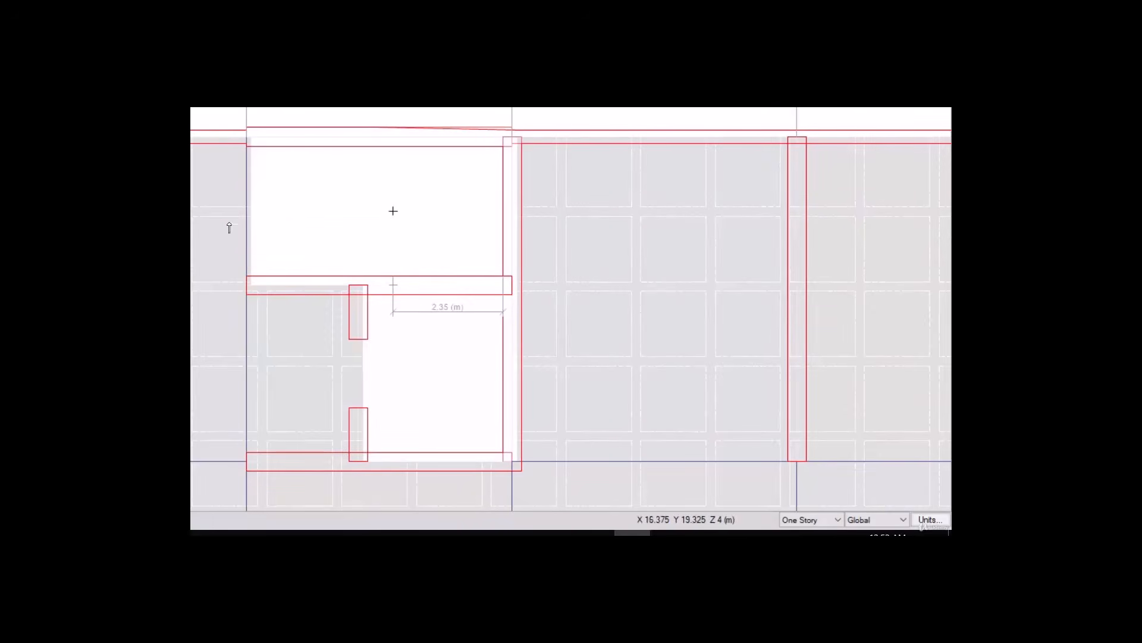
left_click(247, 211)
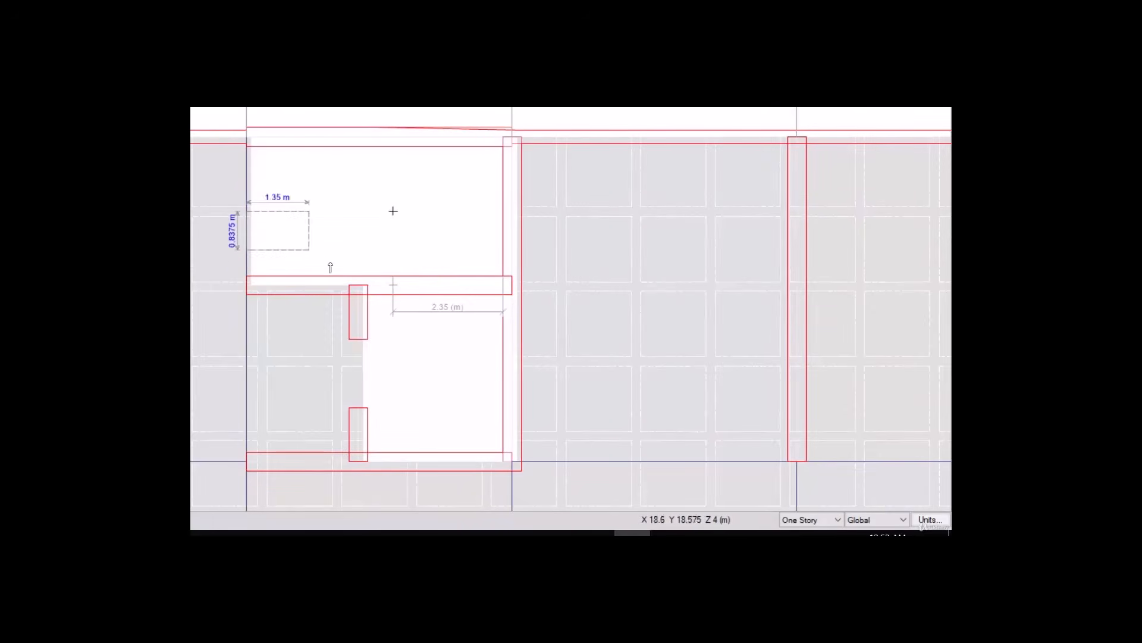
left_click(393, 285)
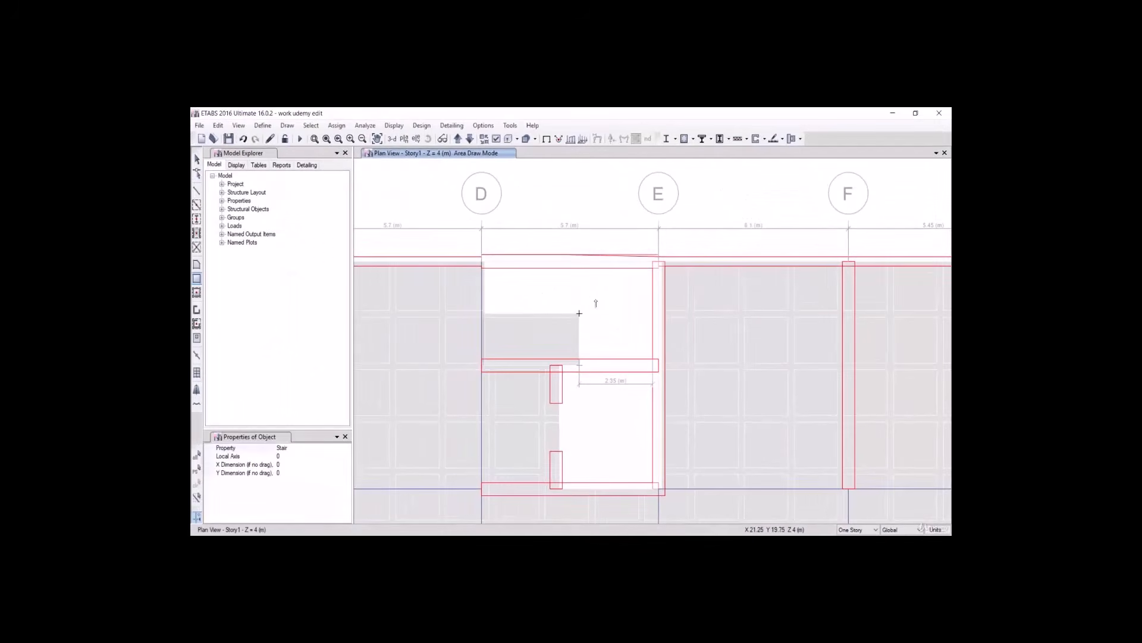
- Select the two joints at the stair slab's end away from grid D and move them by 1.5 m in Z
left_click(197, 160)
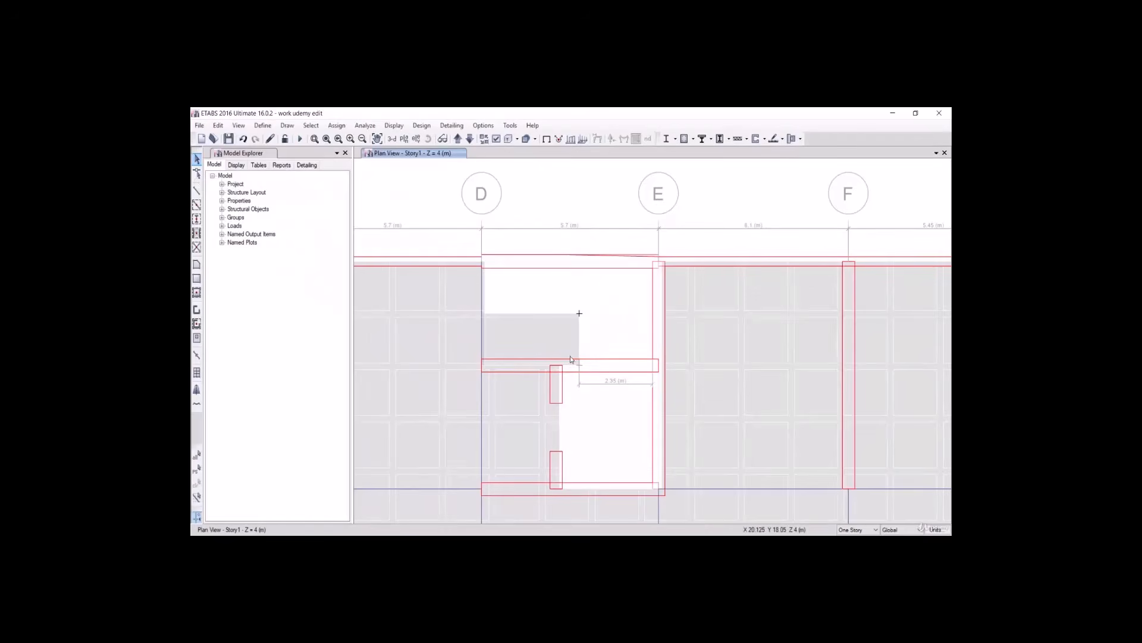
left_click(580, 313)
left_click(218, 126)
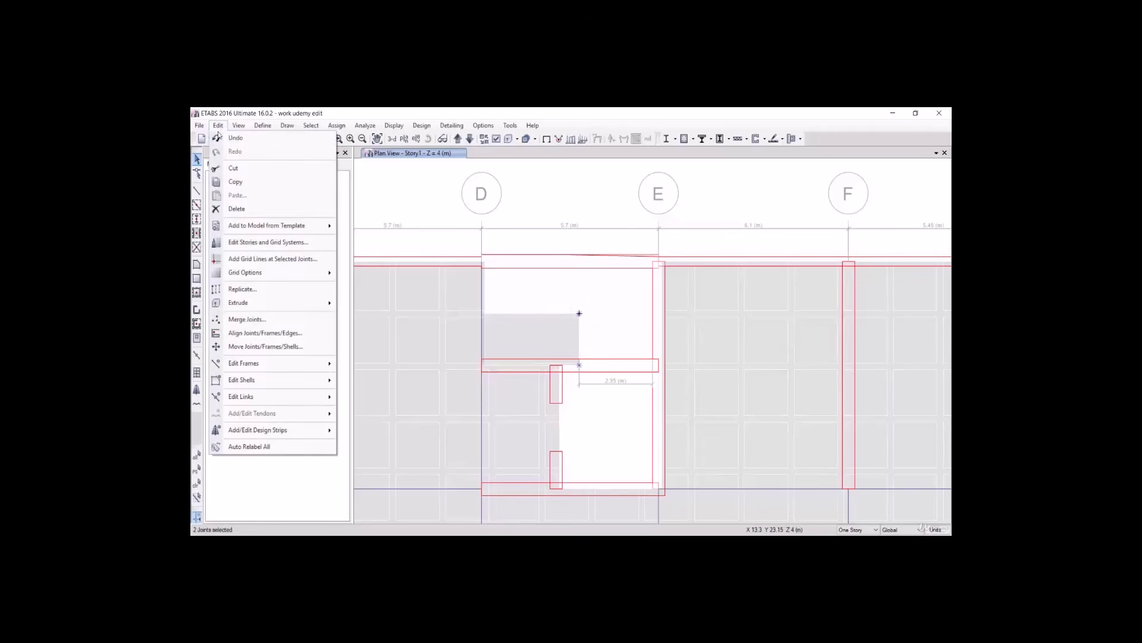
left_click(299, 349)
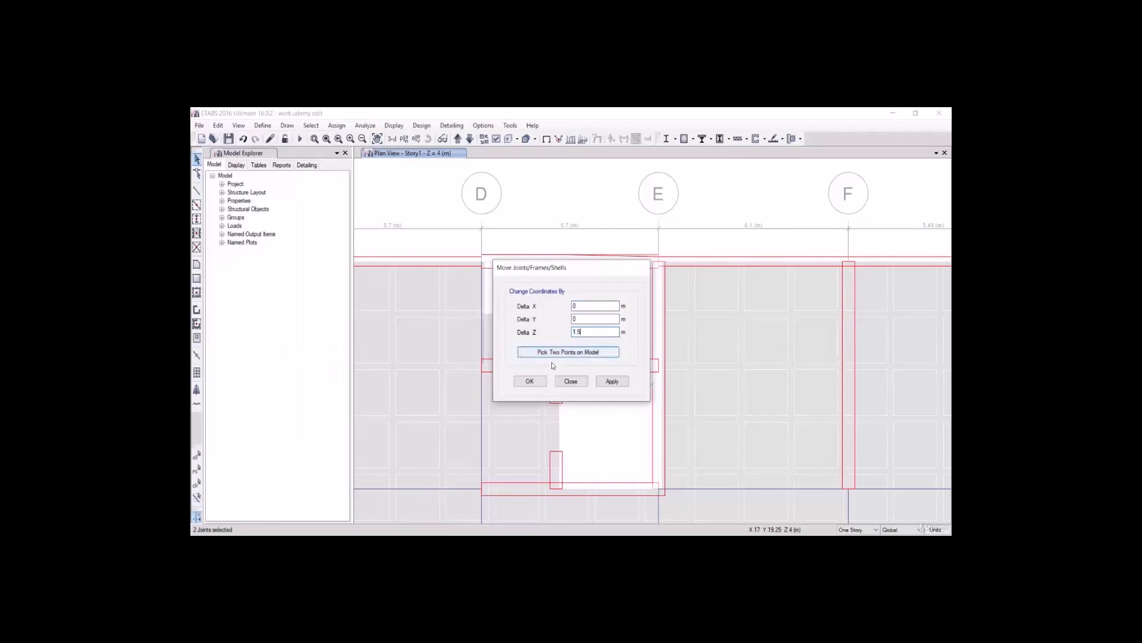
left_click(535, 382)
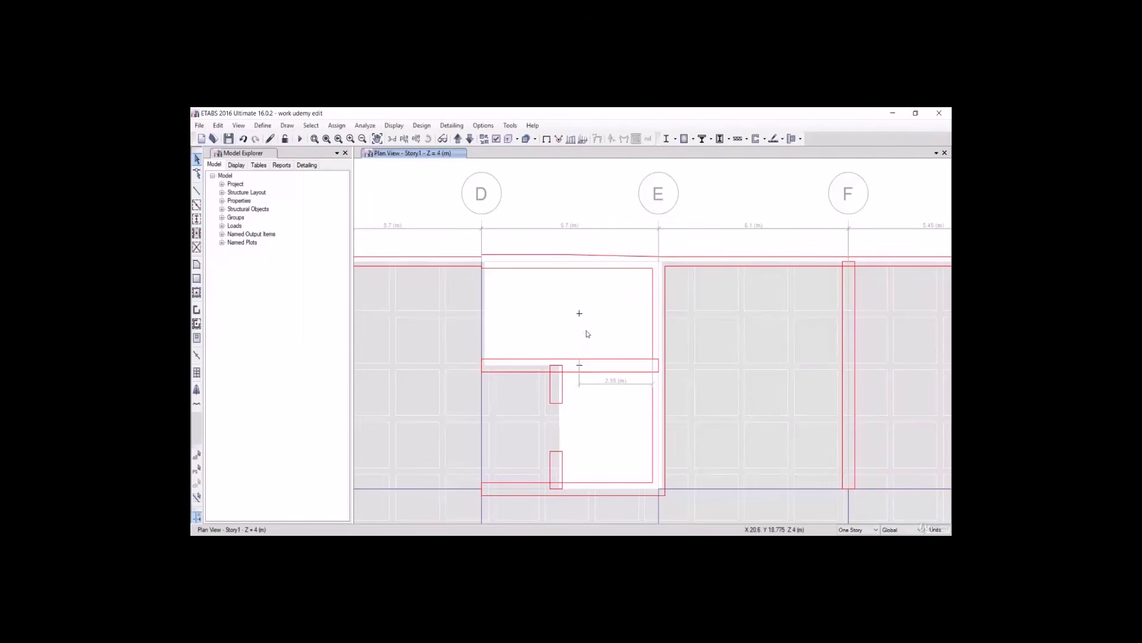
- Select all slabs with the Stair section property and show only these objects in the 3-D view
left_click(311, 125)
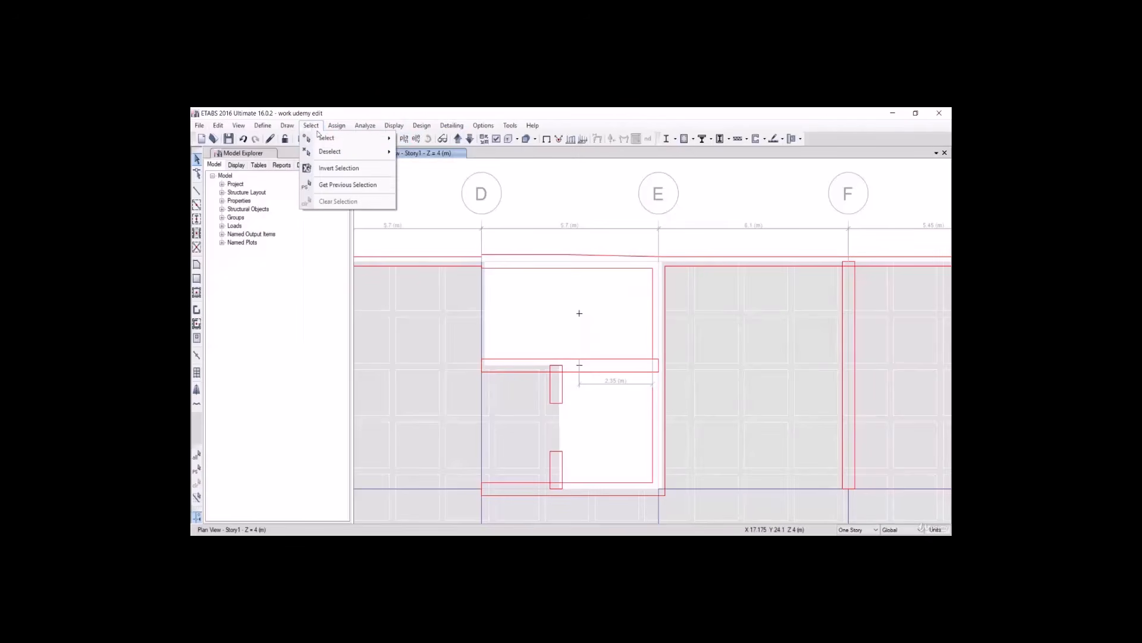
mouse_move(339, 138)
mouse_move(428, 230)
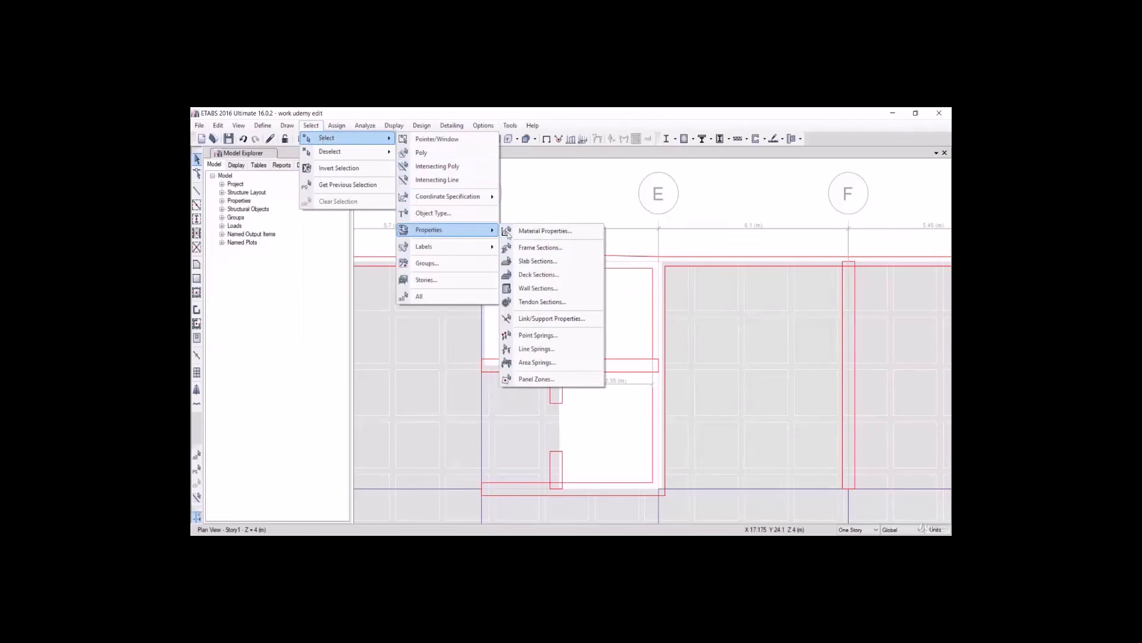
left_click(535, 258)
left_click(538, 274)
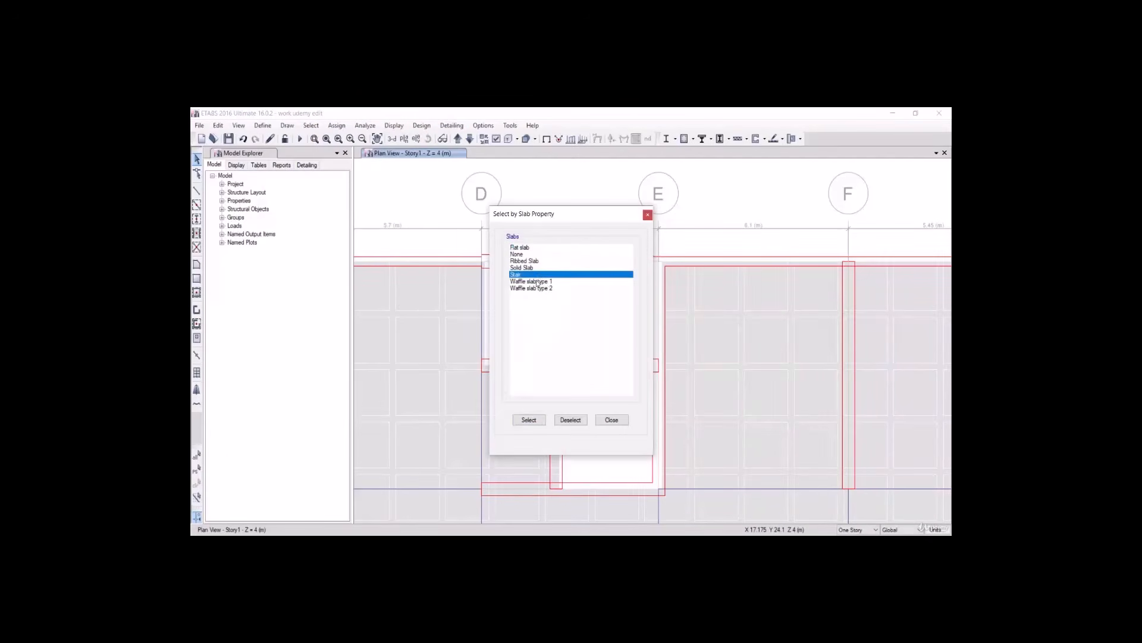
left_click(529, 419)
left_click(611, 420)
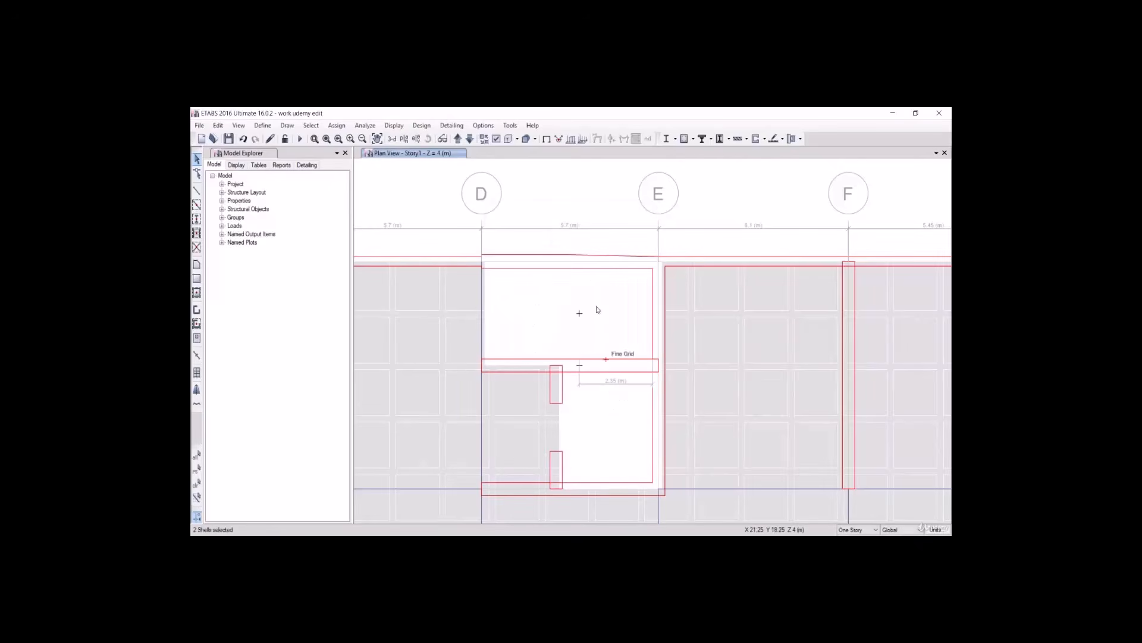
right_click(582, 199)
left_click(624, 258)
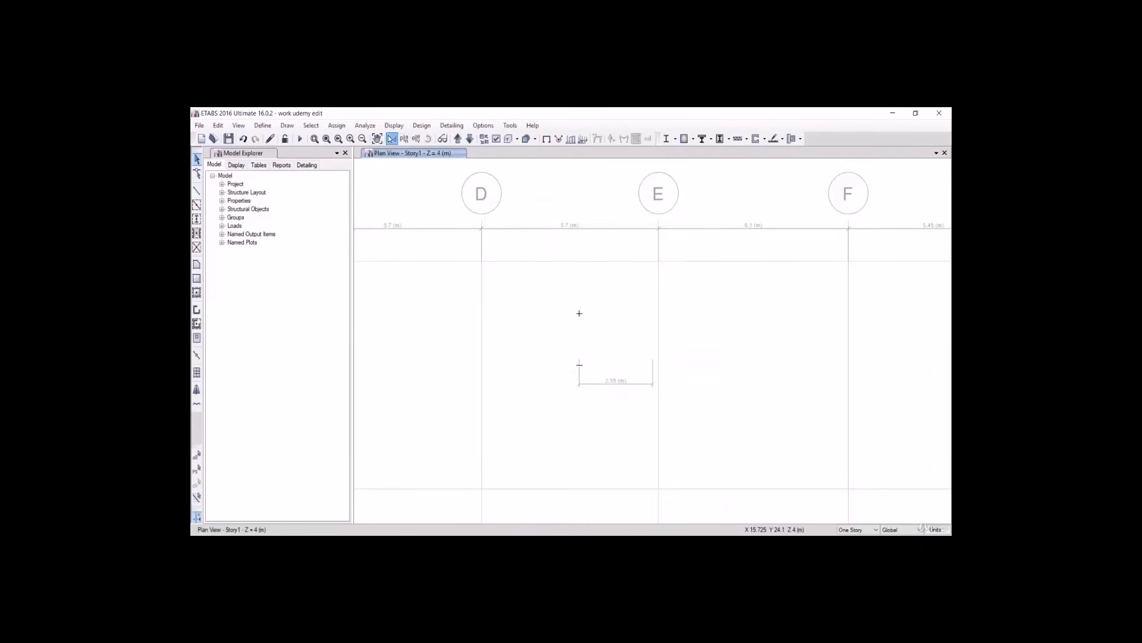
left_click(391, 138)
scroll(643, 387, "up", 6)
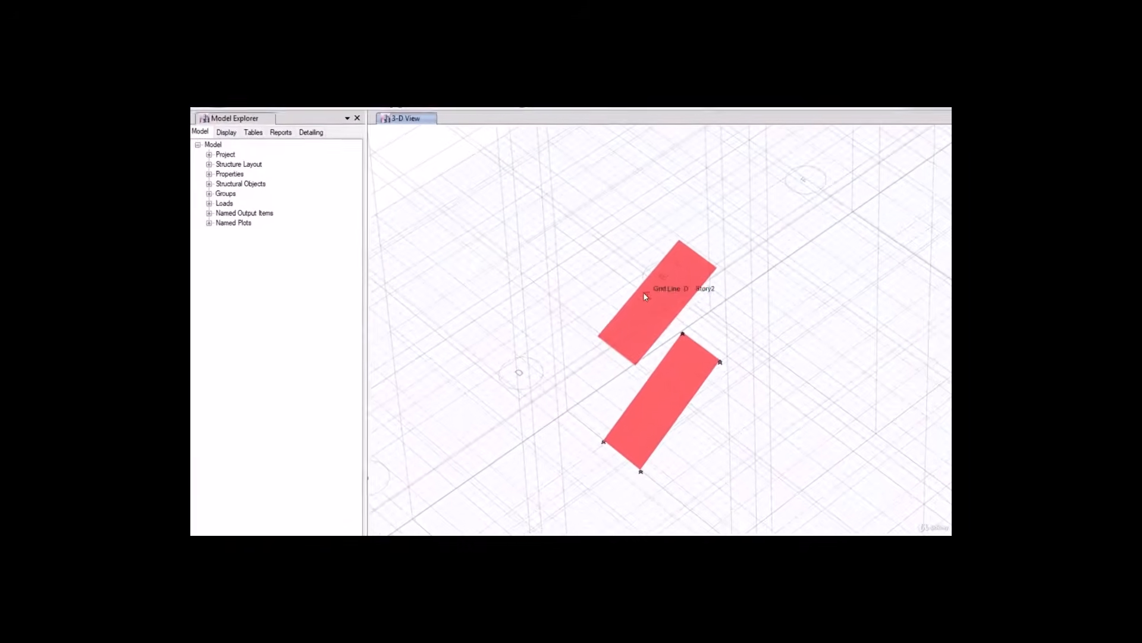
- Remove the upper of the two displayed stair slabs and focus on the lower one
left_click(678, 296)
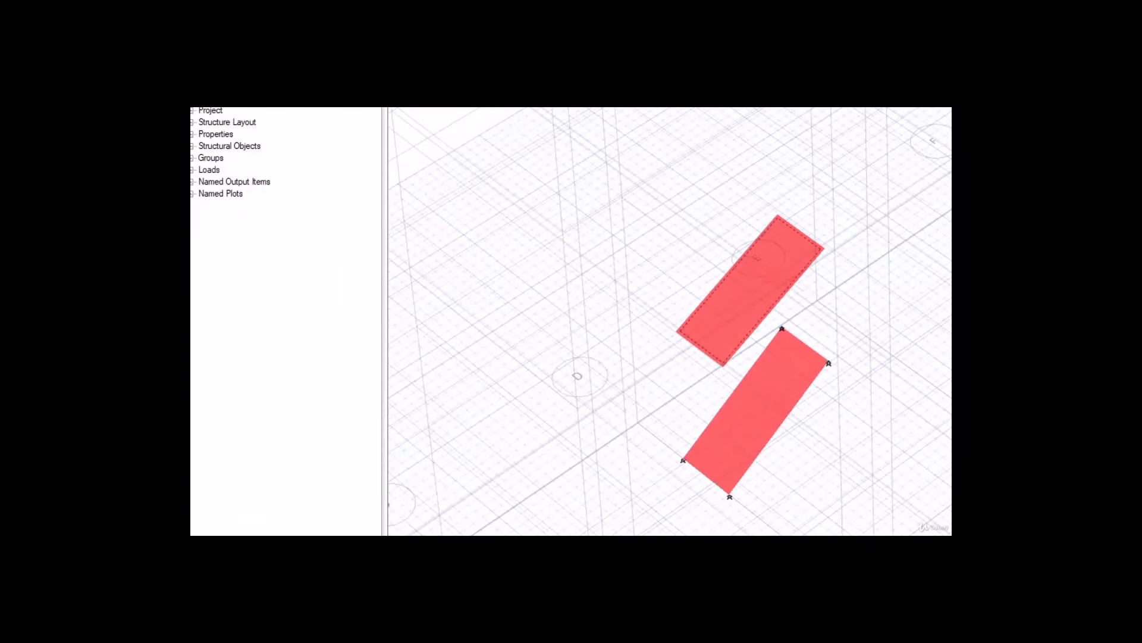
left_click(199, 108)
left_click(229, 146)
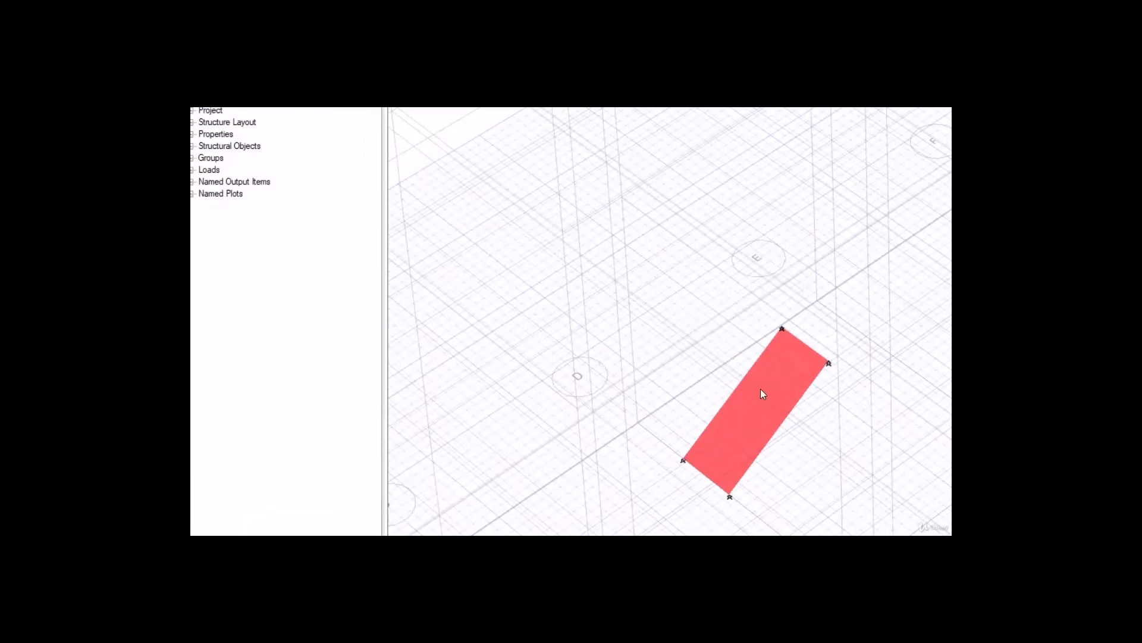
middle_click_drag(661, 347, 775, 170, "shift")
scroll(773, 170, "up", 3)
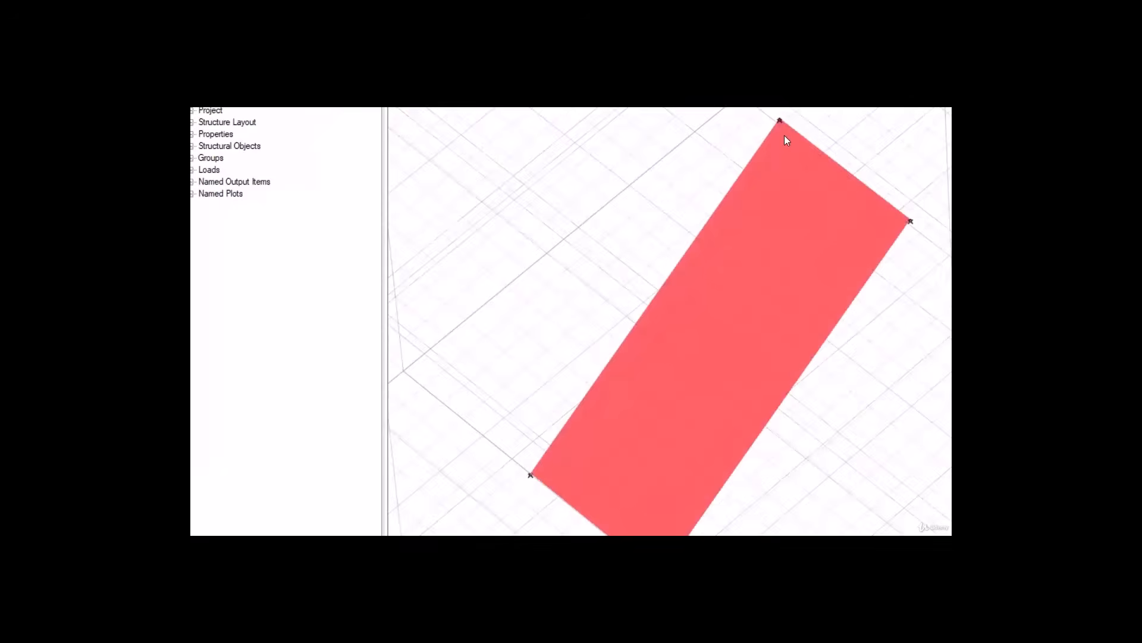
- Open the Story2 plan view and show all hidden objects in it
scroll(785, 155, "down", 4)
left_click(423, 110)
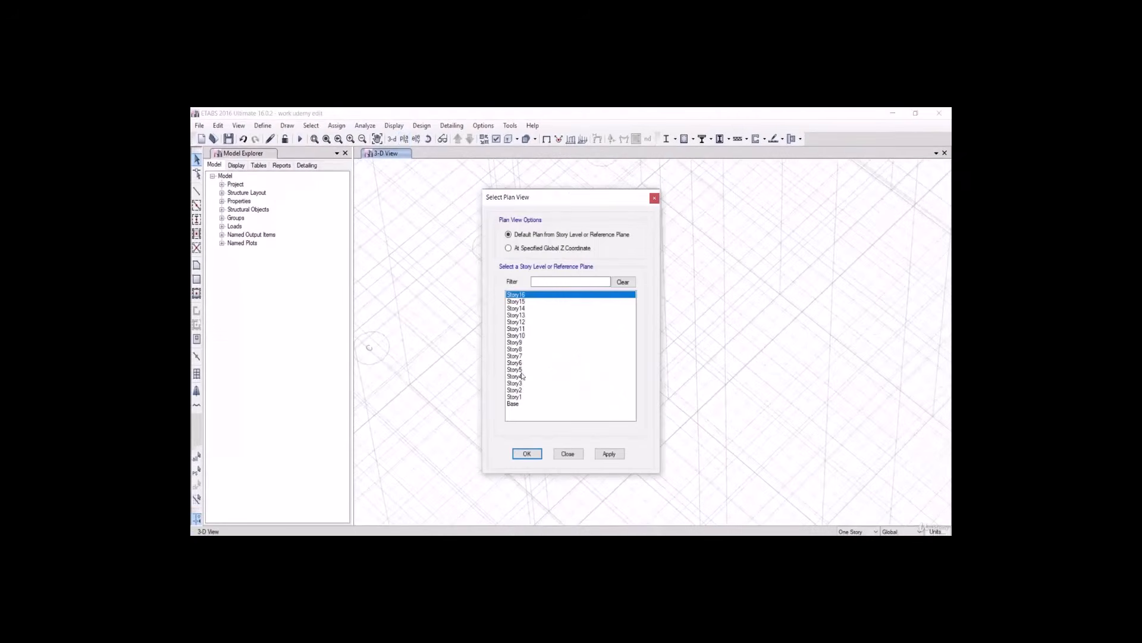
left_click(527, 390)
left_click(527, 452)
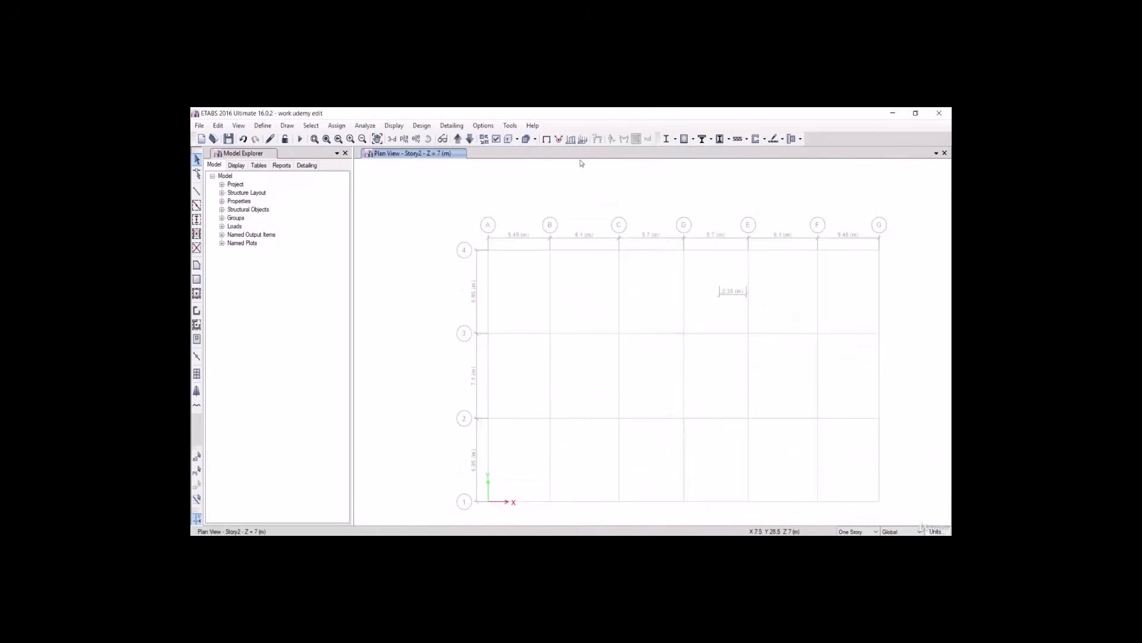
right_click(594, 188)
left_click(631, 292)
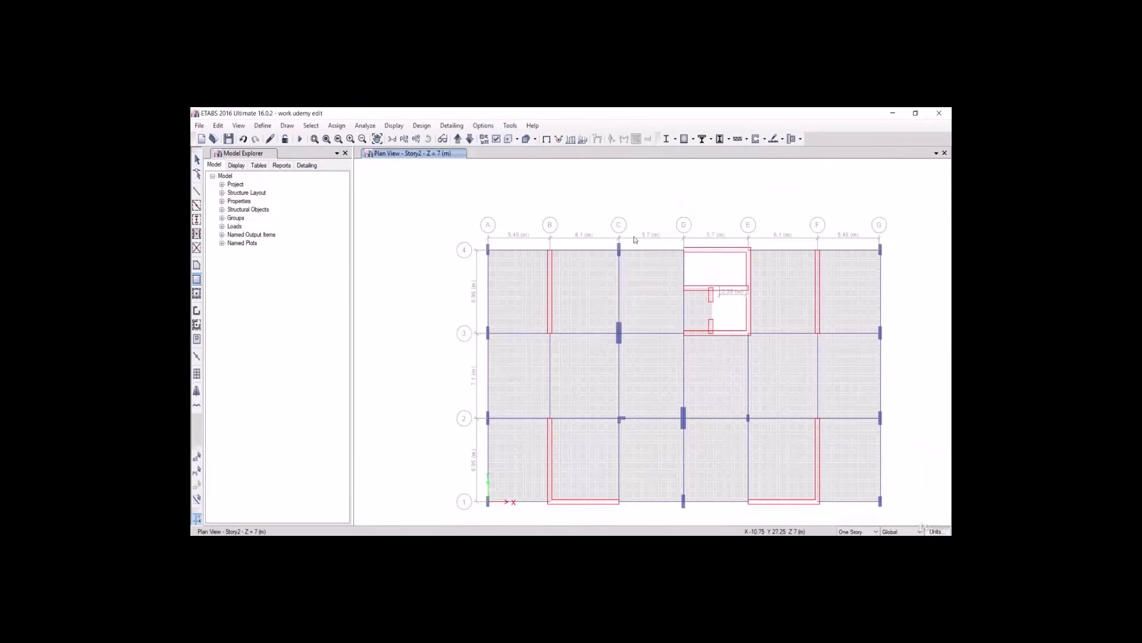
- Draw a rectangular Stair landing slab on Story1, from the lower reference point between grids D and E to the corner of grids E and 4
scroll(750, 256, "up", 4)
scroll(648, 281, "down", 2)
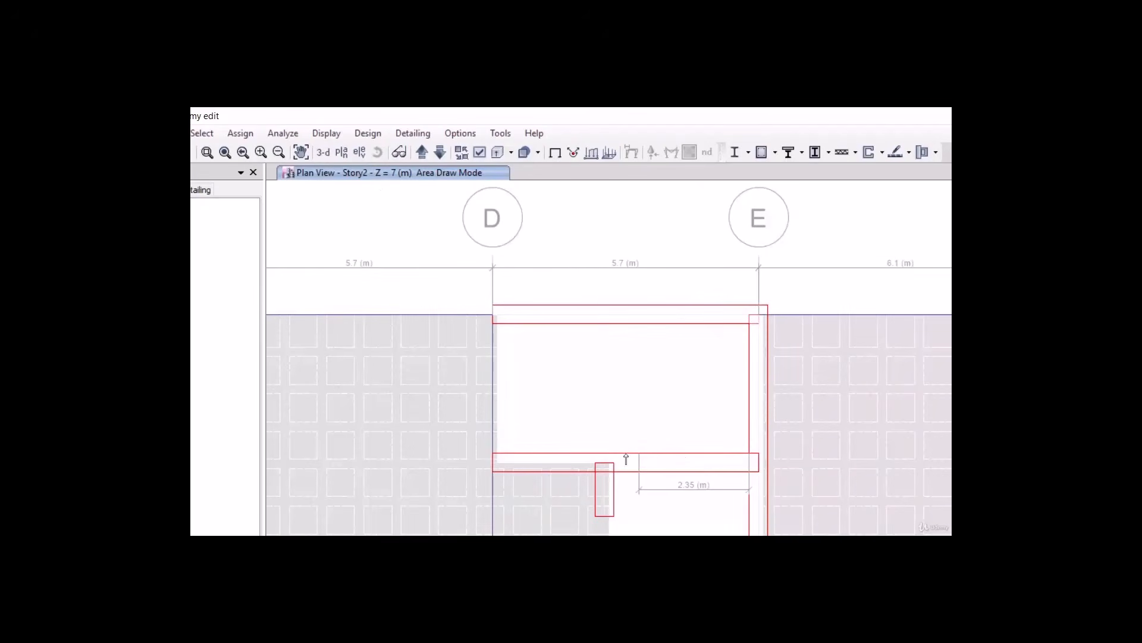
left_click(422, 152)
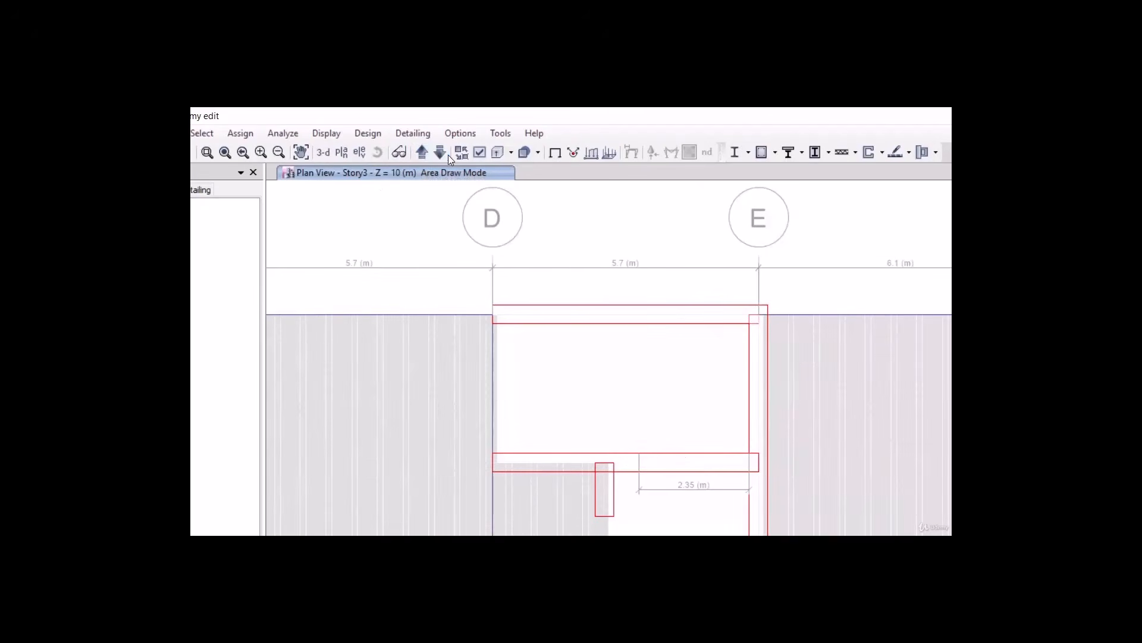
left_click(440, 152)
left_click(439, 152)
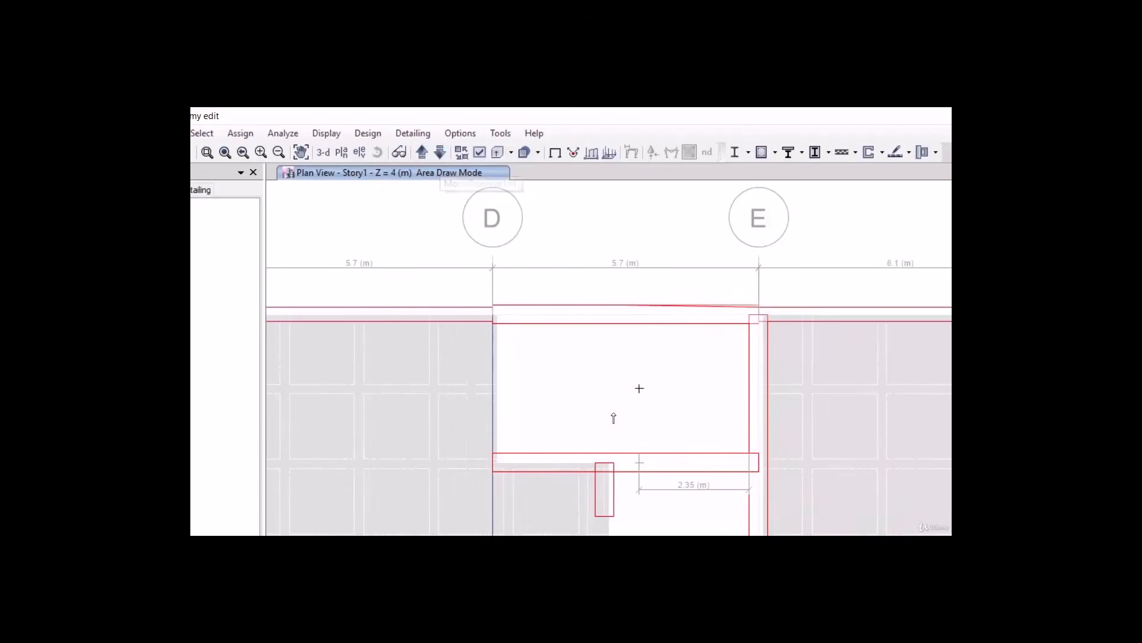
left_click(639, 462)
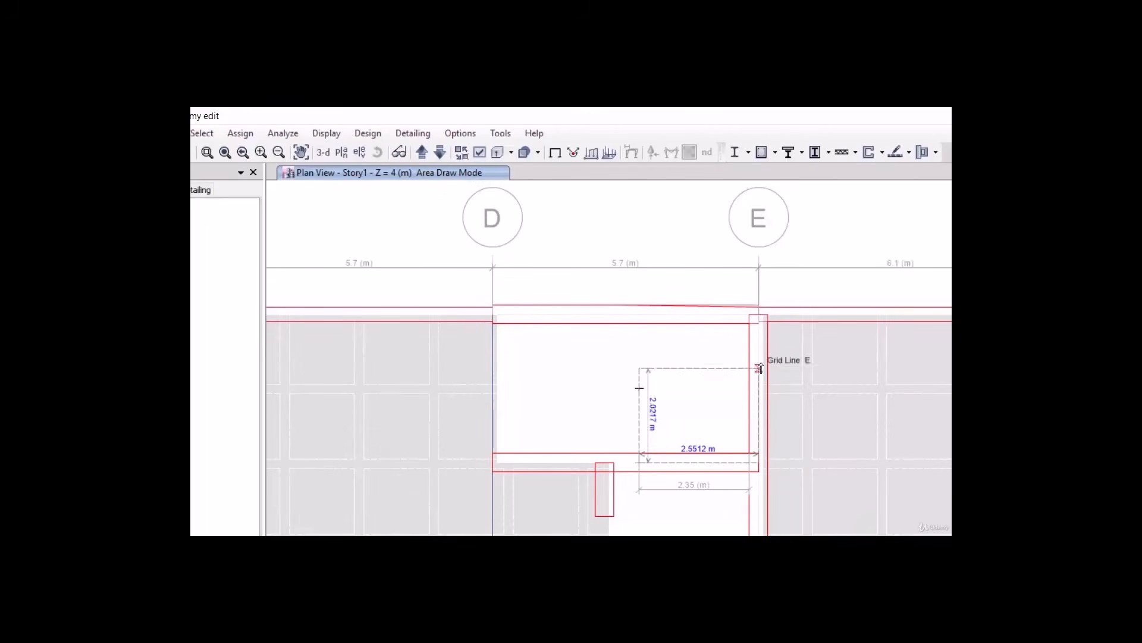
left_click(761, 318)
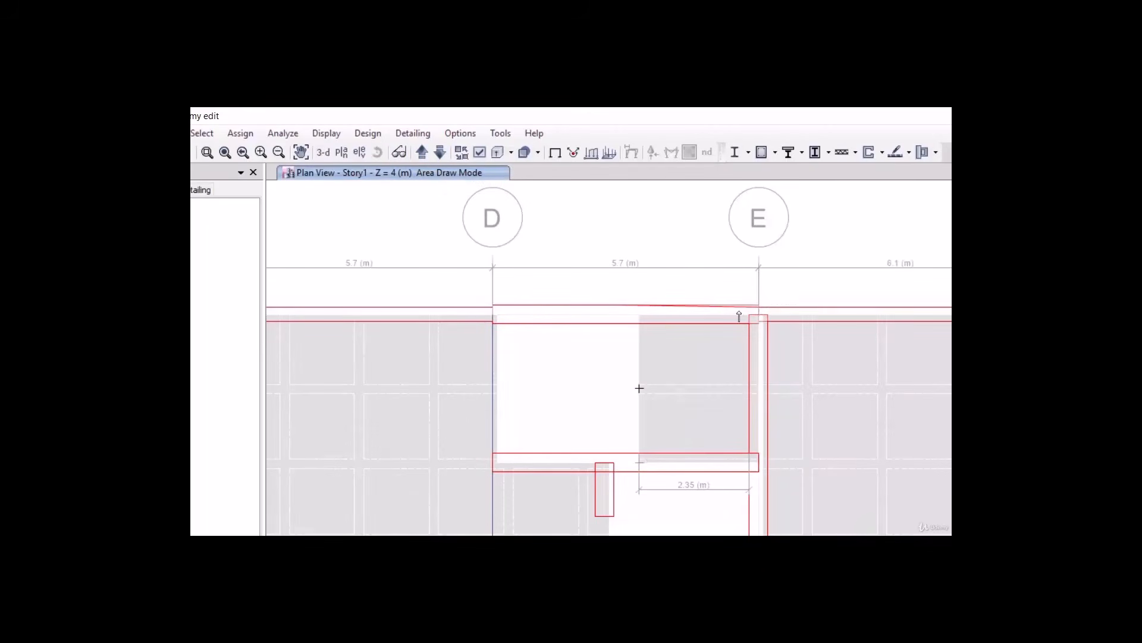
key("Escape")
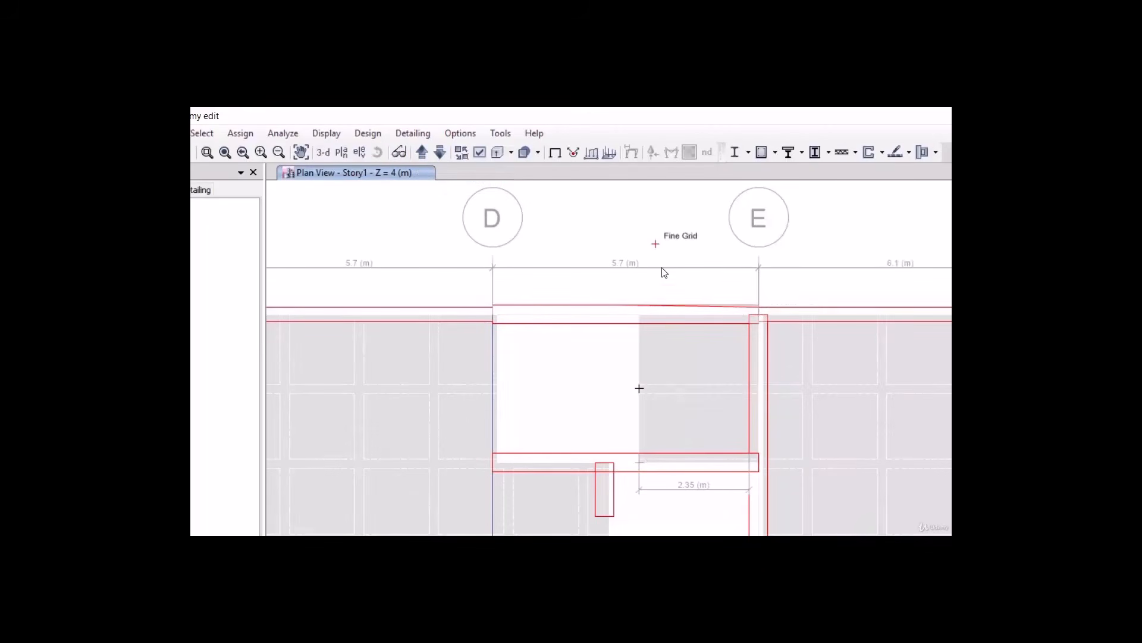
- In the 3-D view, select every slab assigned the Stair property and display only the selected objects
left_click(322, 153)
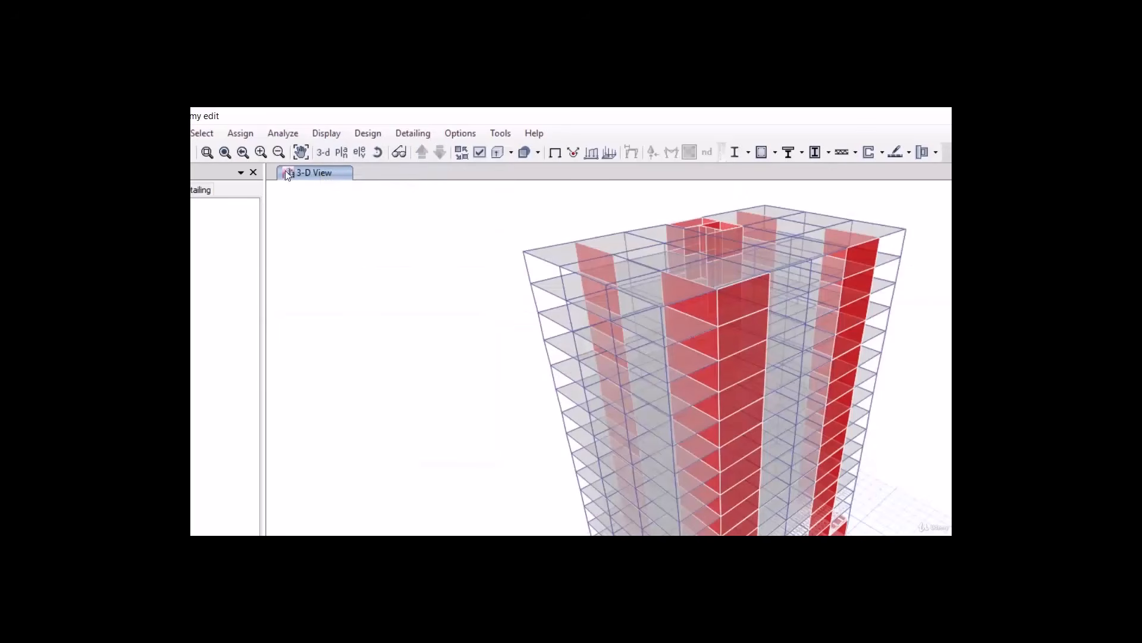
left_click(198, 133)
mouse_move(249, 151)
mouse_move(452, 282)
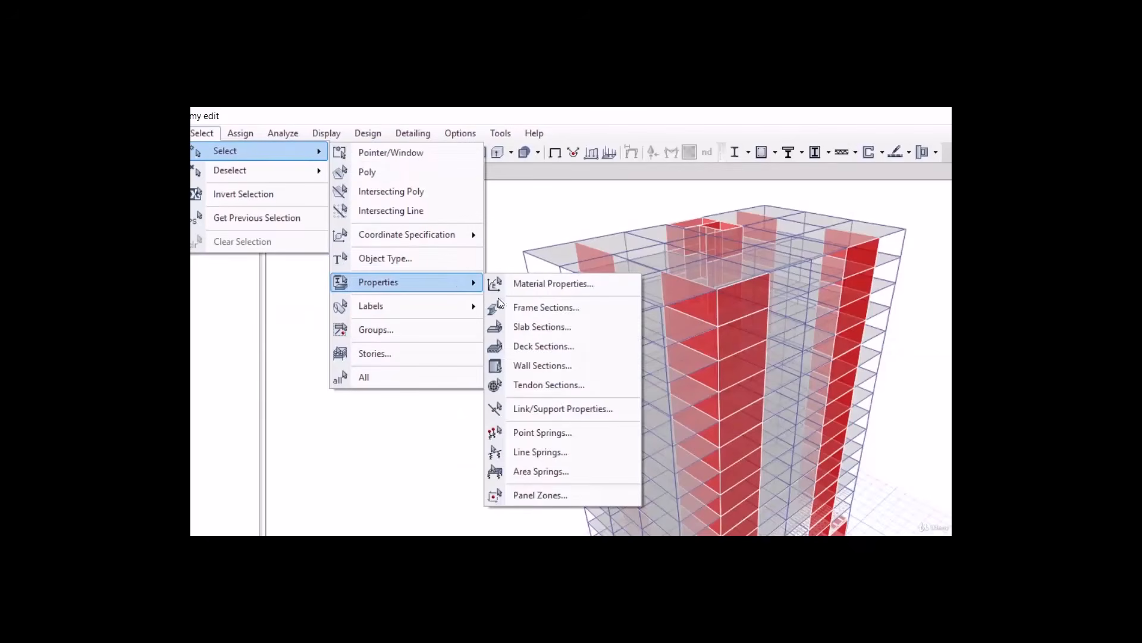
left_click(542, 327)
left_click(530, 267)
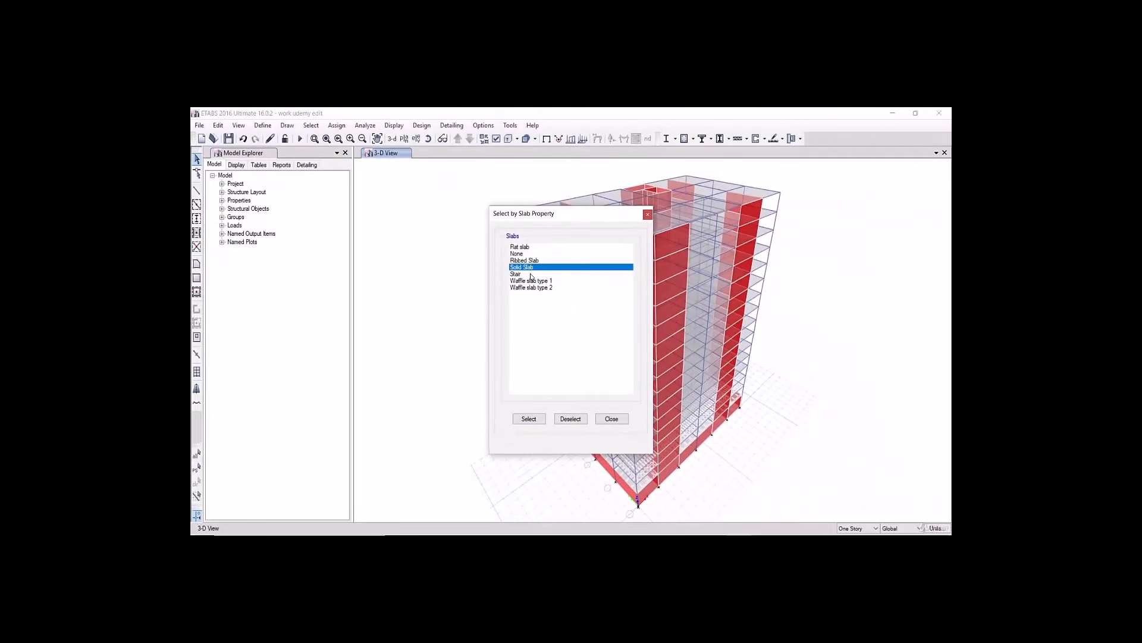
left_click(517, 274)
left_click(529, 419)
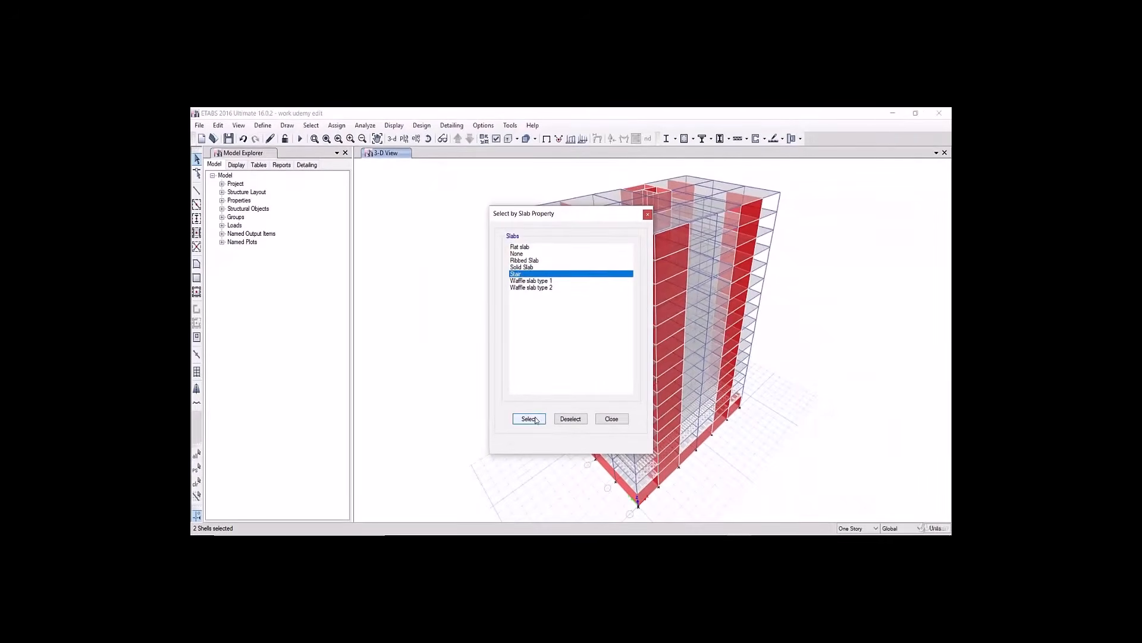
left_click(612, 418)
right_click(479, 378)
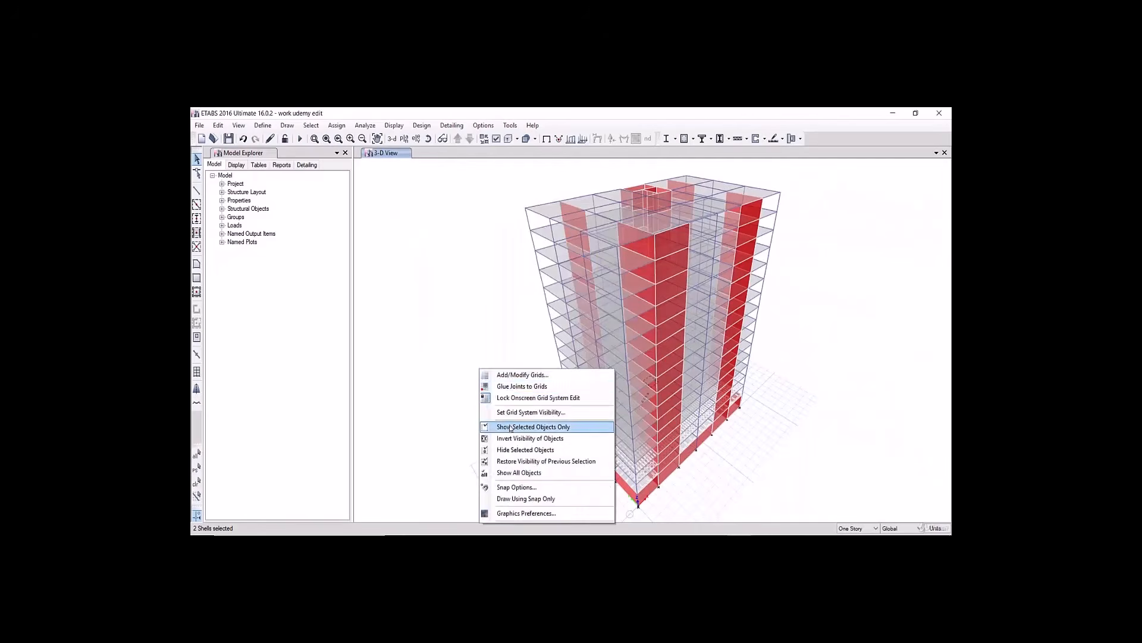
left_click(553, 427)
- Select the flat landing slab above the sloped flight and move it by -1.5 m in Z
scroll(647, 407, "up", 5)
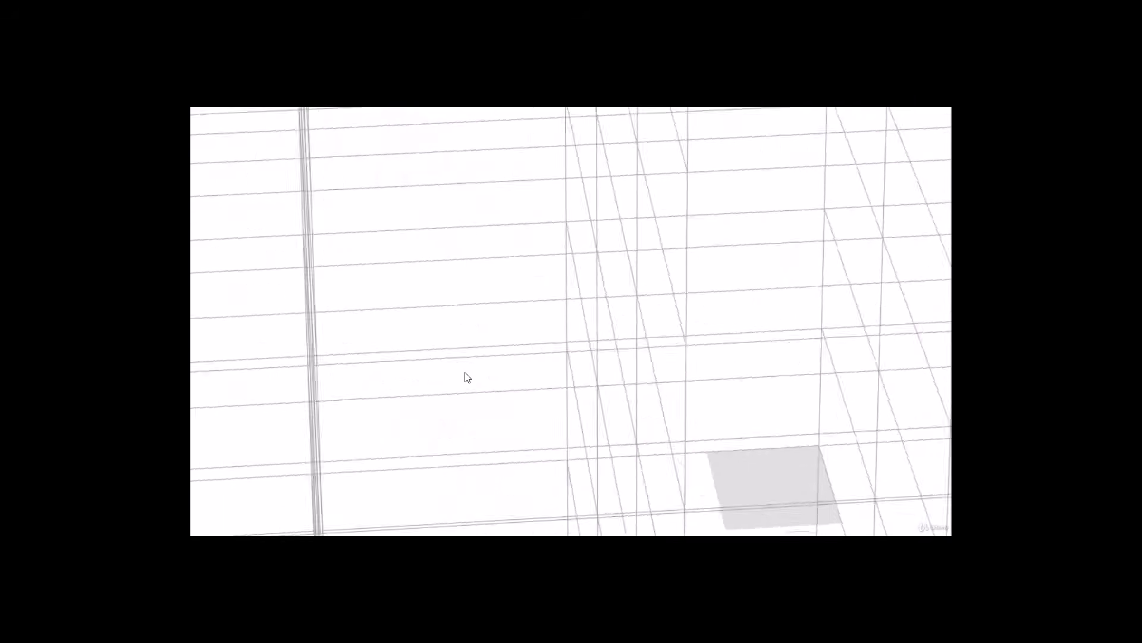
middle_click_drag(468, 377, 405, 217, "shift")
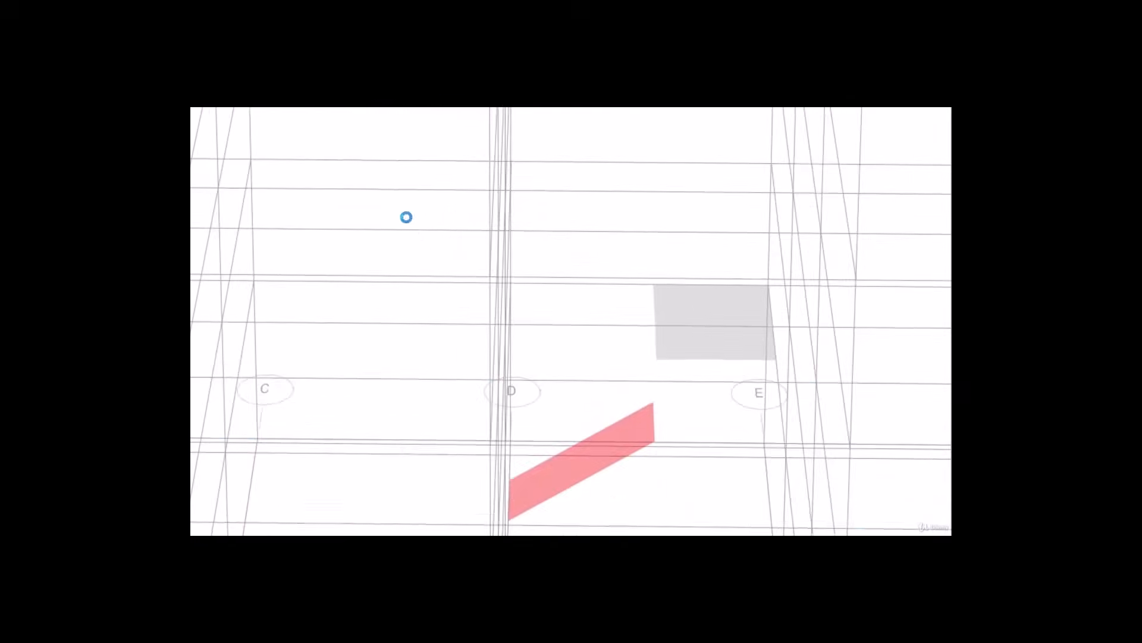
middle_click_drag(654, 497, 591, 363)
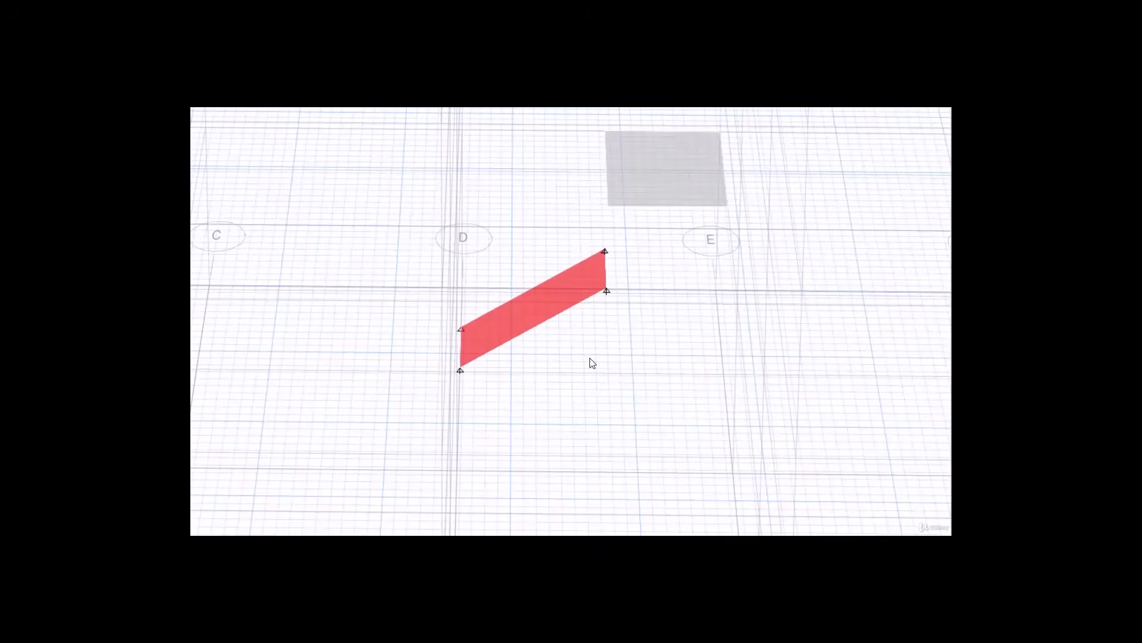
middle_click_drag(577, 179, 578, 148, "shift")
middle_click_drag(571, 321, 613, 213)
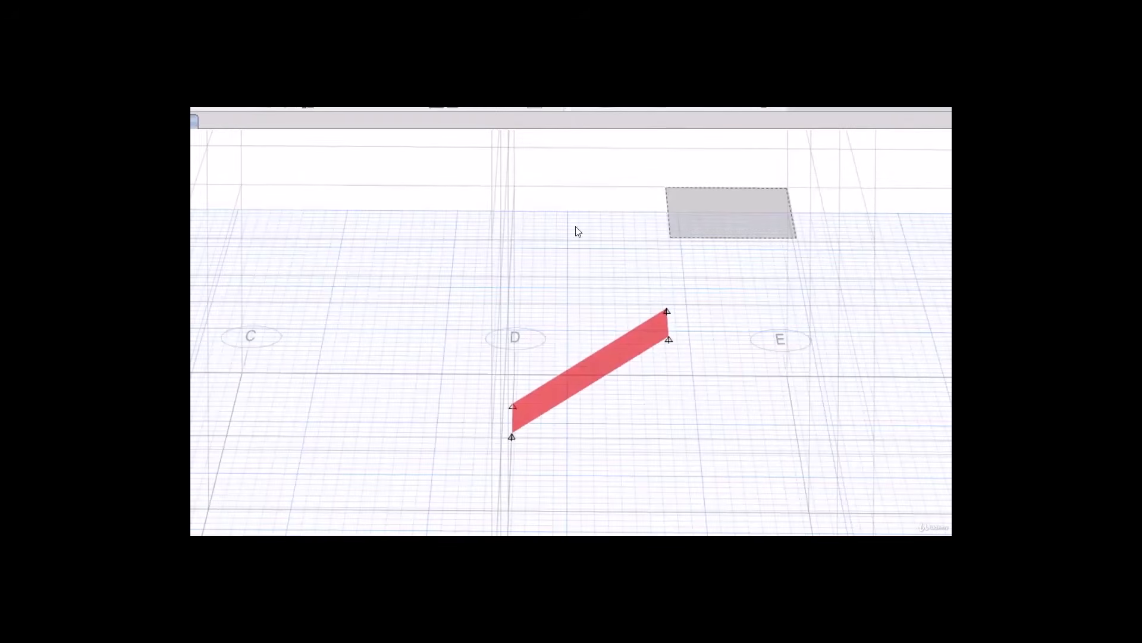
left_click(217, 125)
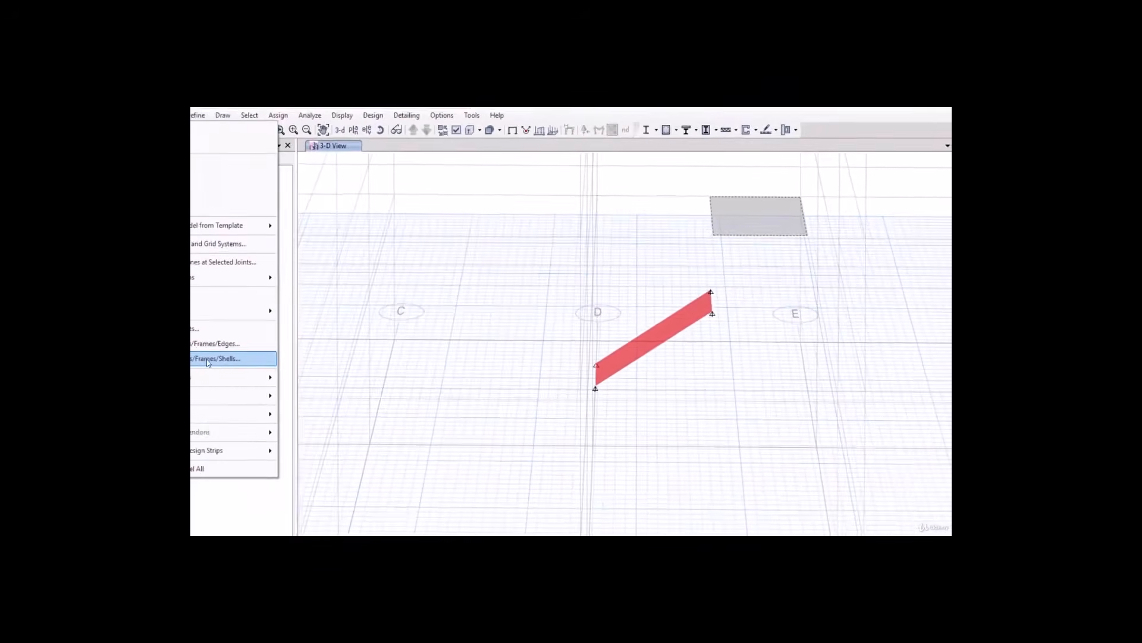
left_click(238, 357)
left_click(573, 332)
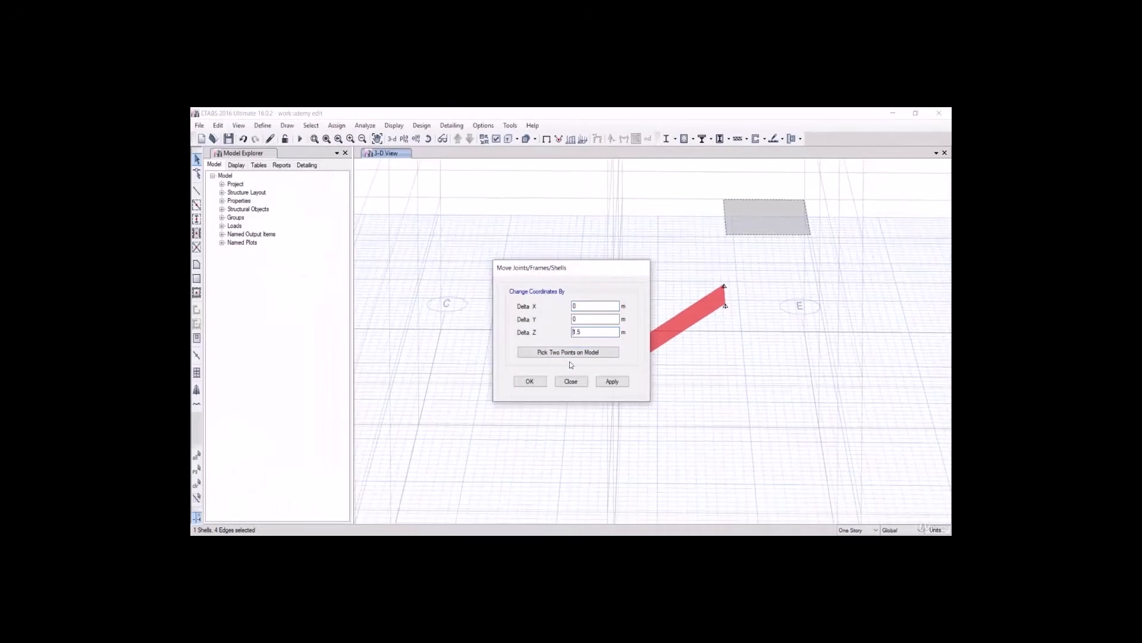
type("-")
left_click(613, 381)
- Reselect the landing slab and move it by another -0.5 m in Z
left_click(589, 332)
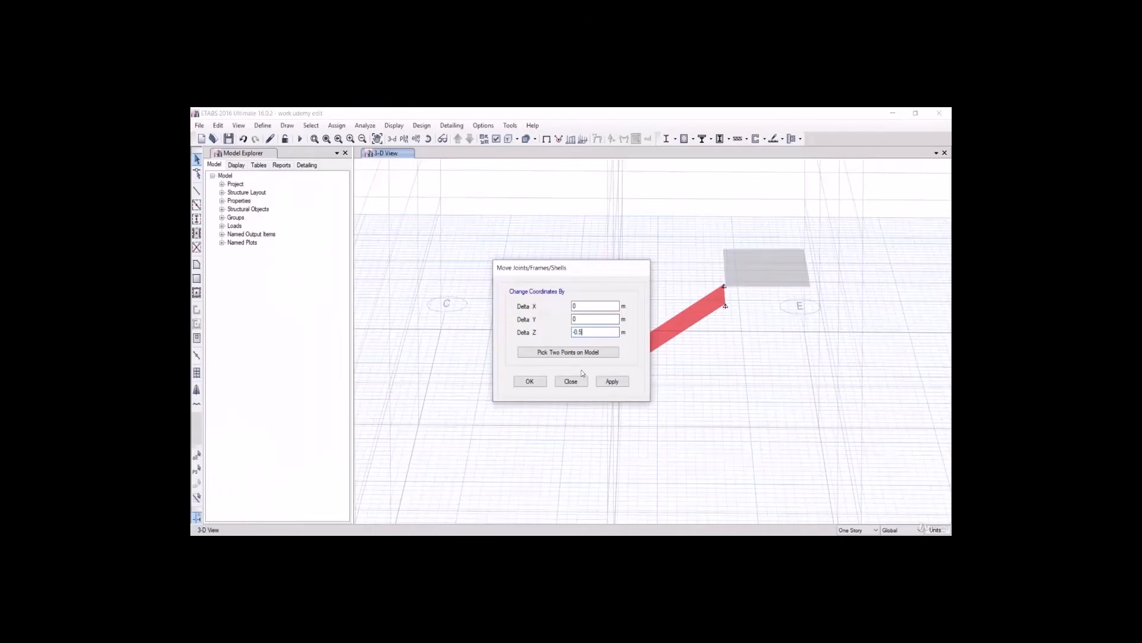
left_click(609, 382)
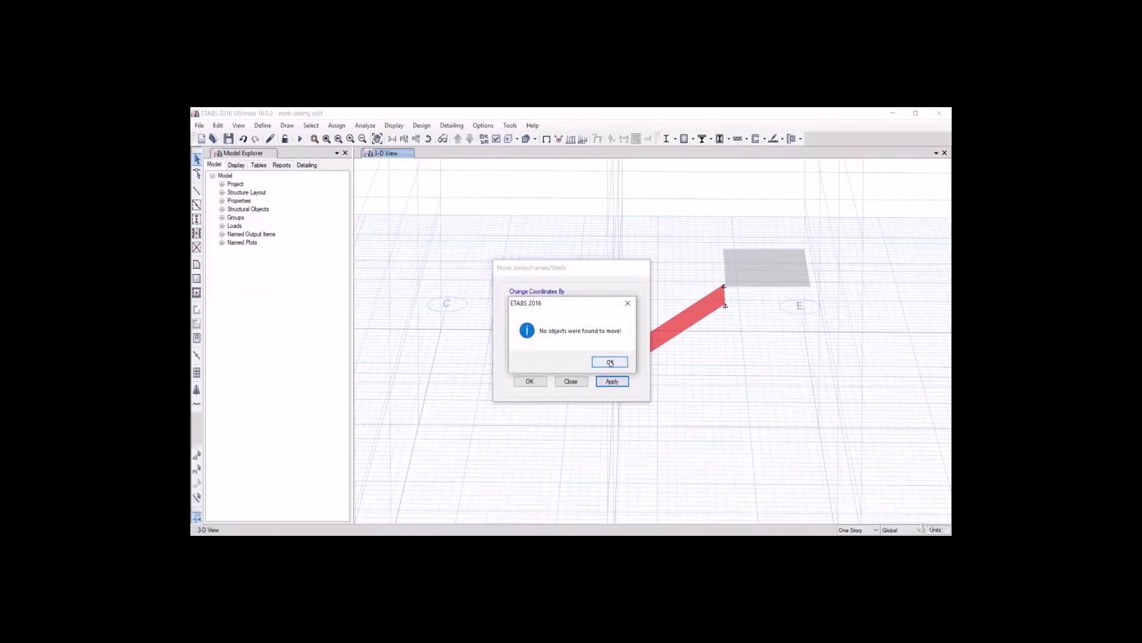
left_click(610, 363)
left_click(612, 381)
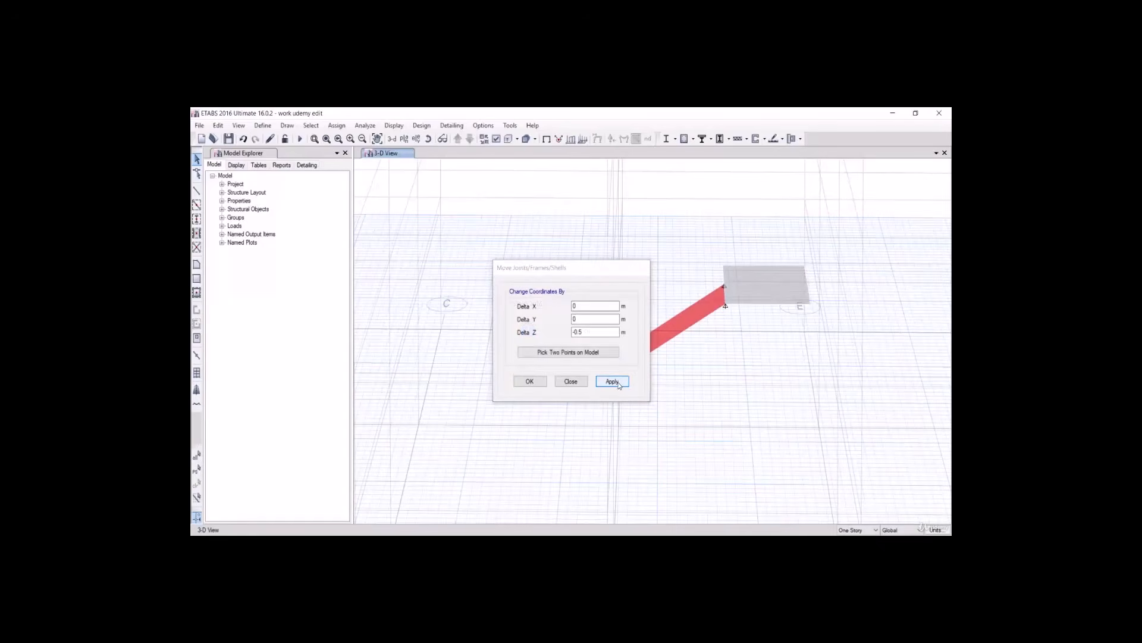
- Close the move settings and examine how the landing slab meets the upper end of the sloped flight
middle_click_drag(696, 243, 695, 204, "shift")
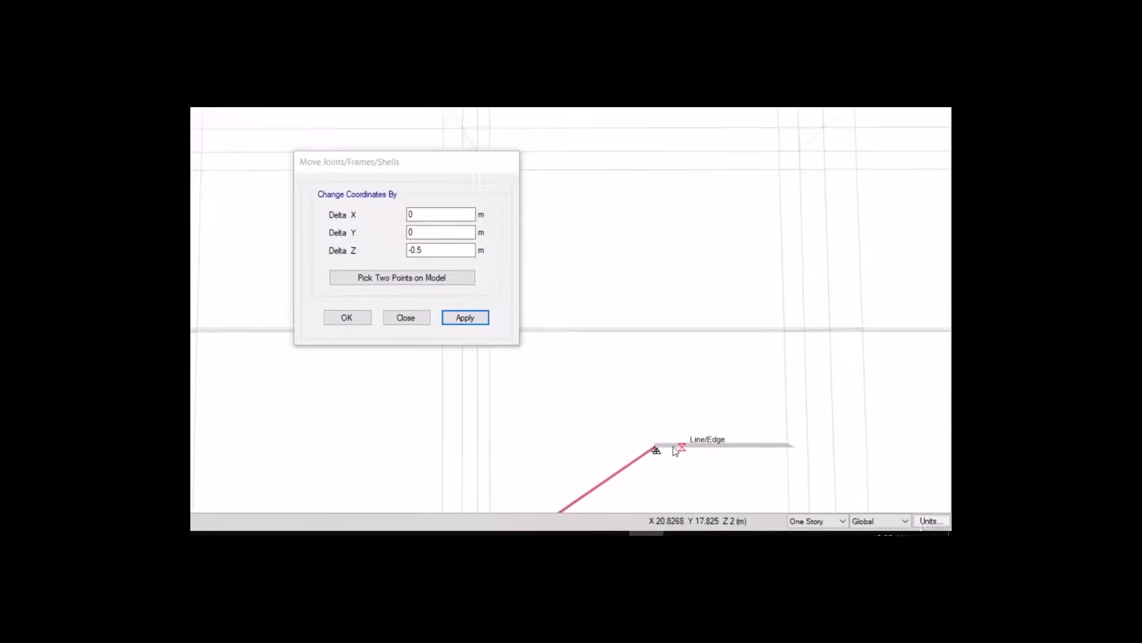
scroll(664, 463, "up", 6)
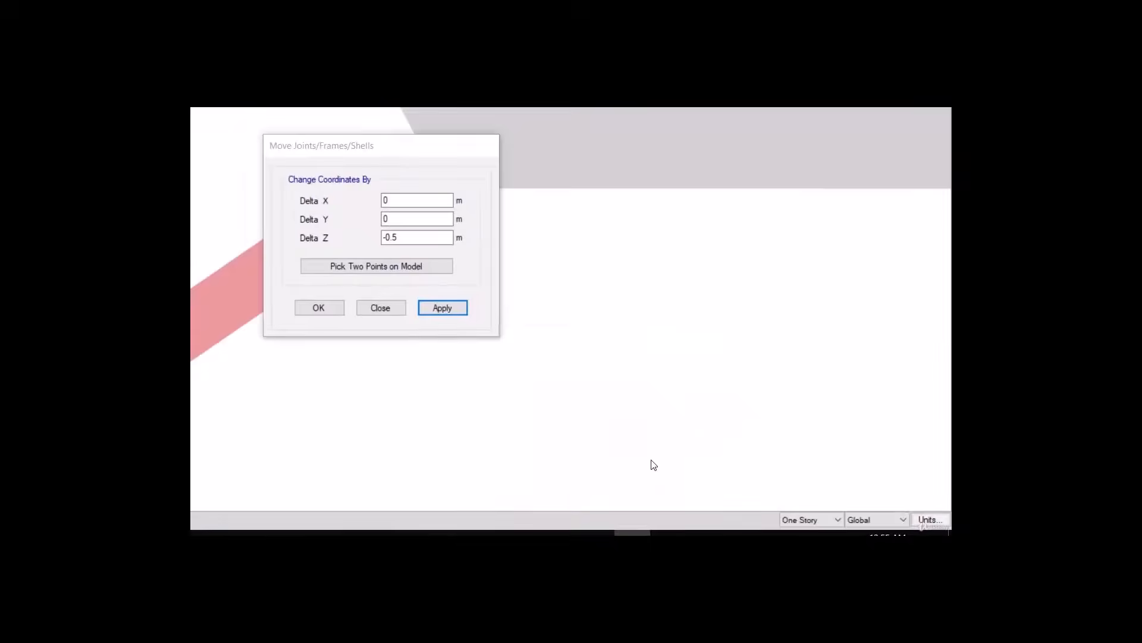
middle_click_drag(638, 420, 905, 403)
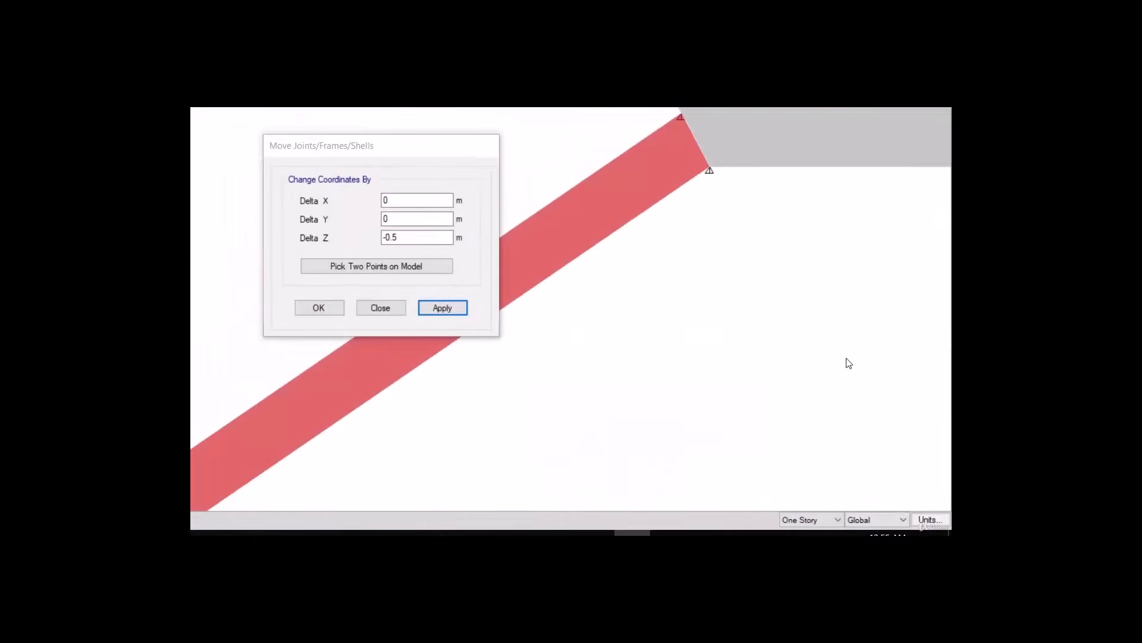
scroll(845, 365, "down", 6)
left_click(381, 308)
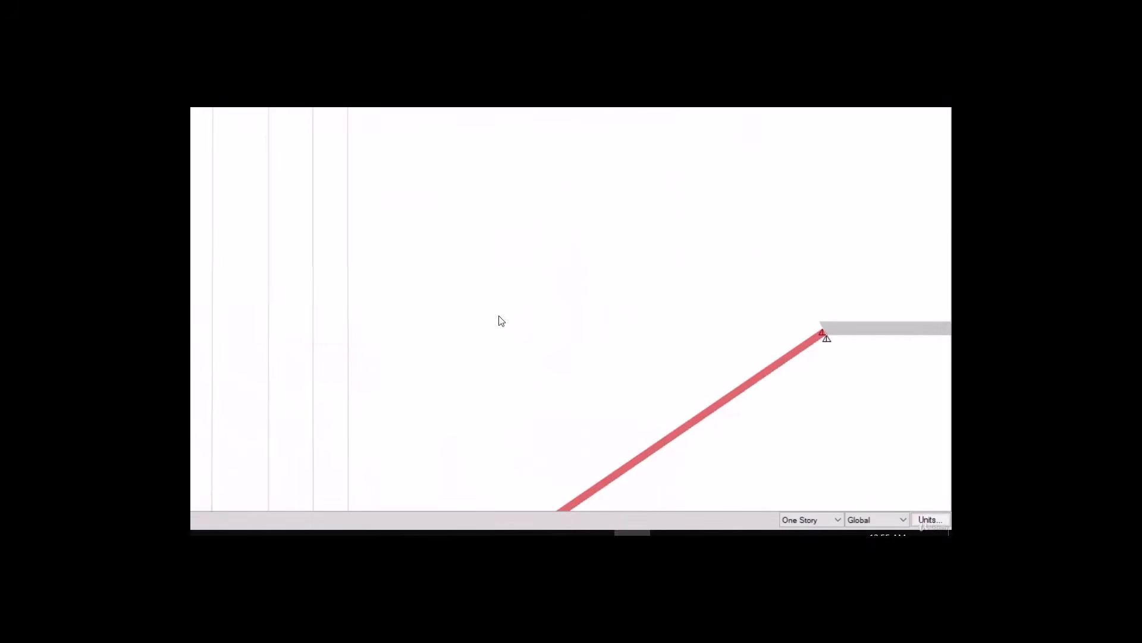
scroll(587, 326, "down", 3)
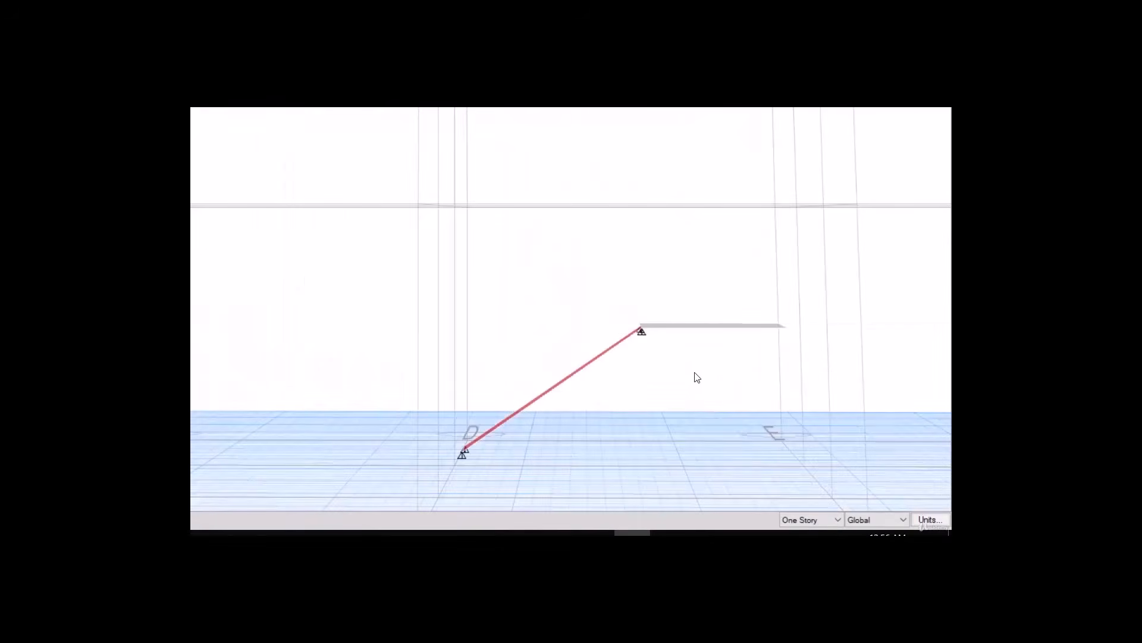
middle_click_drag(707, 360, 572, 362)
middle_click_drag(541, 402, 609, 451, "shift")
middle_click_drag(326, 219, 538, 337)
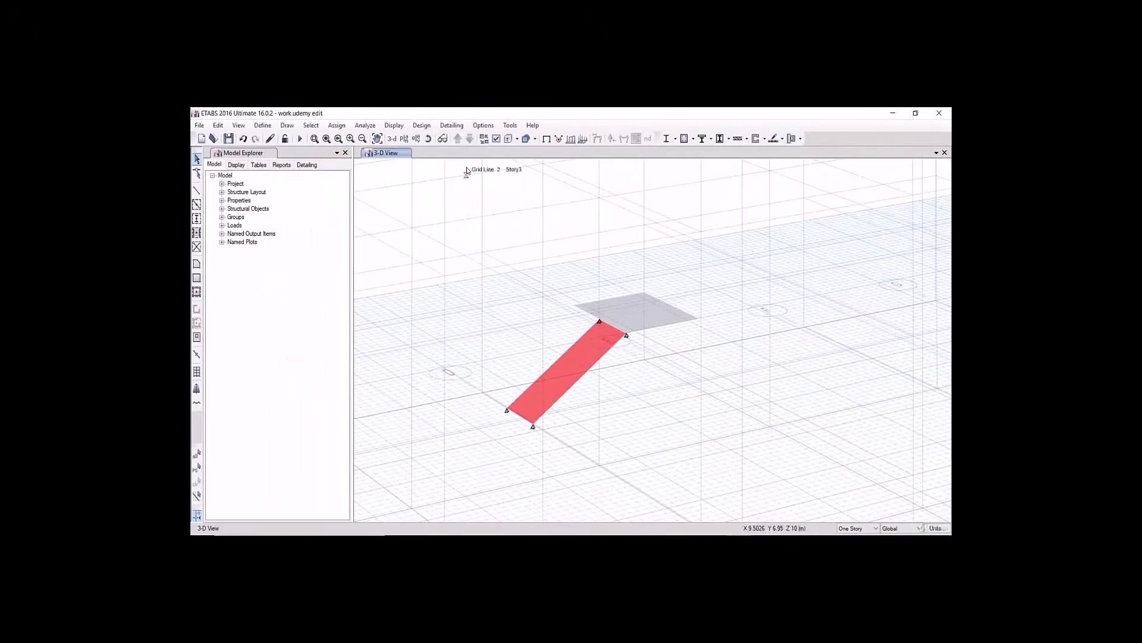
- Switch to the Story1 plan view and make all objects visible around the stairwell
left_click(404, 139)
left_click(516, 395)
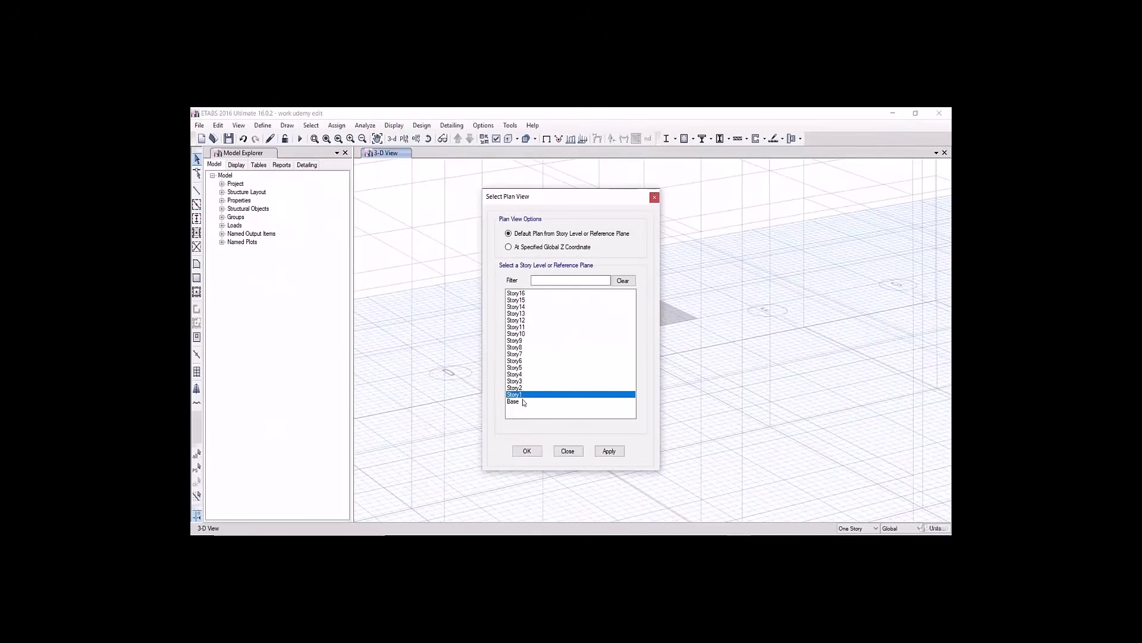
left_click(527, 451)
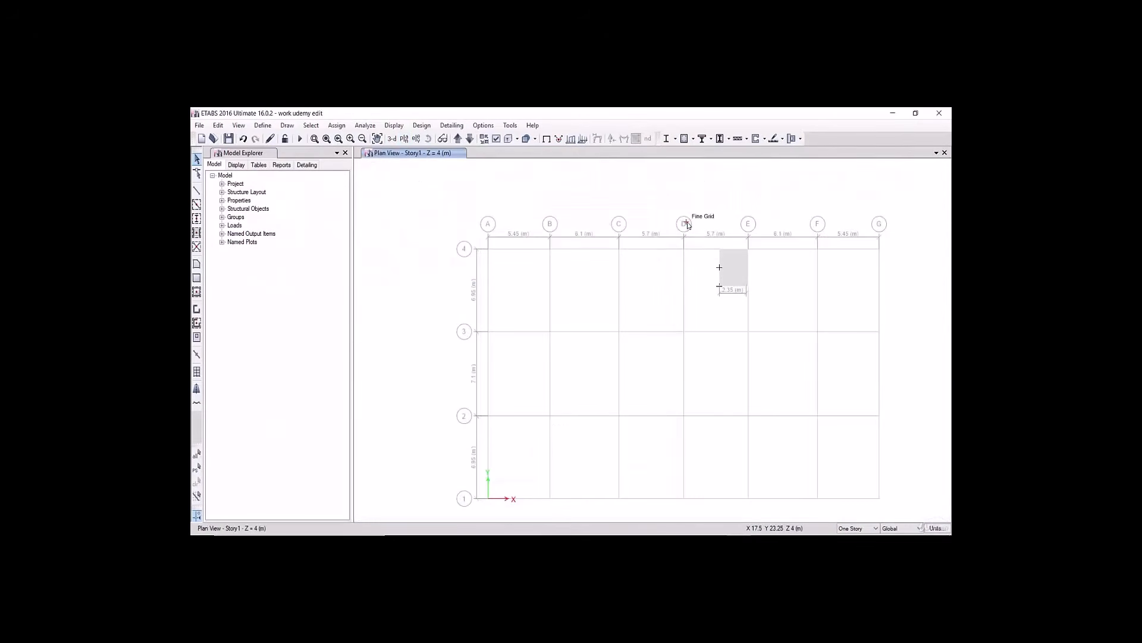
left_click(197, 279)
scroll(708, 269, "up", 4)
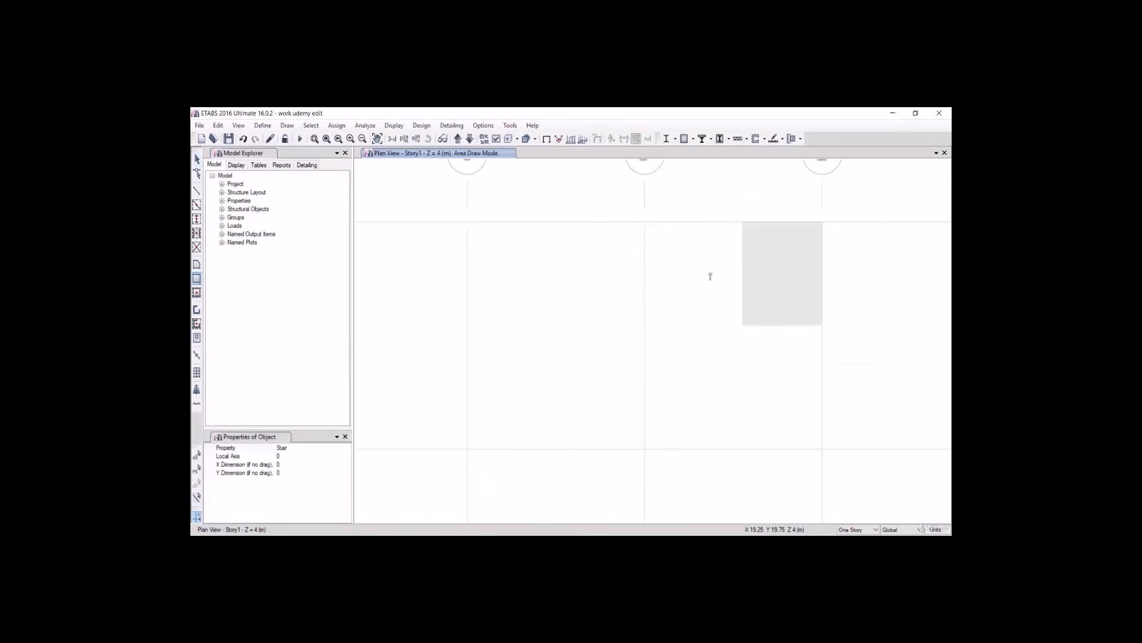
key("Escape")
right_click(533, 201)
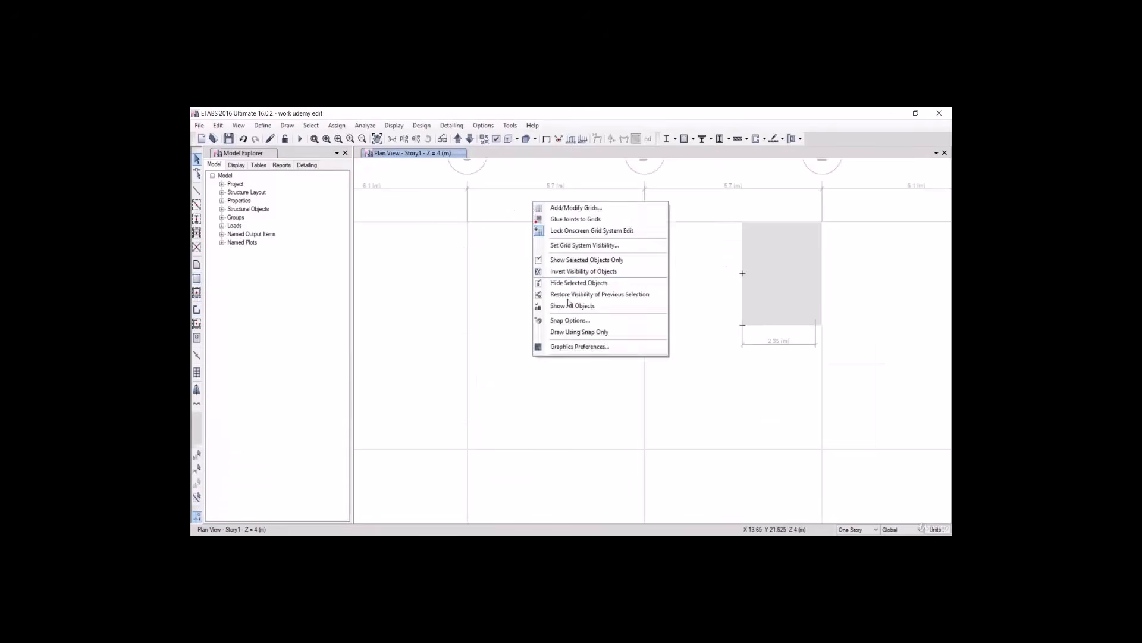
left_click(570, 306)
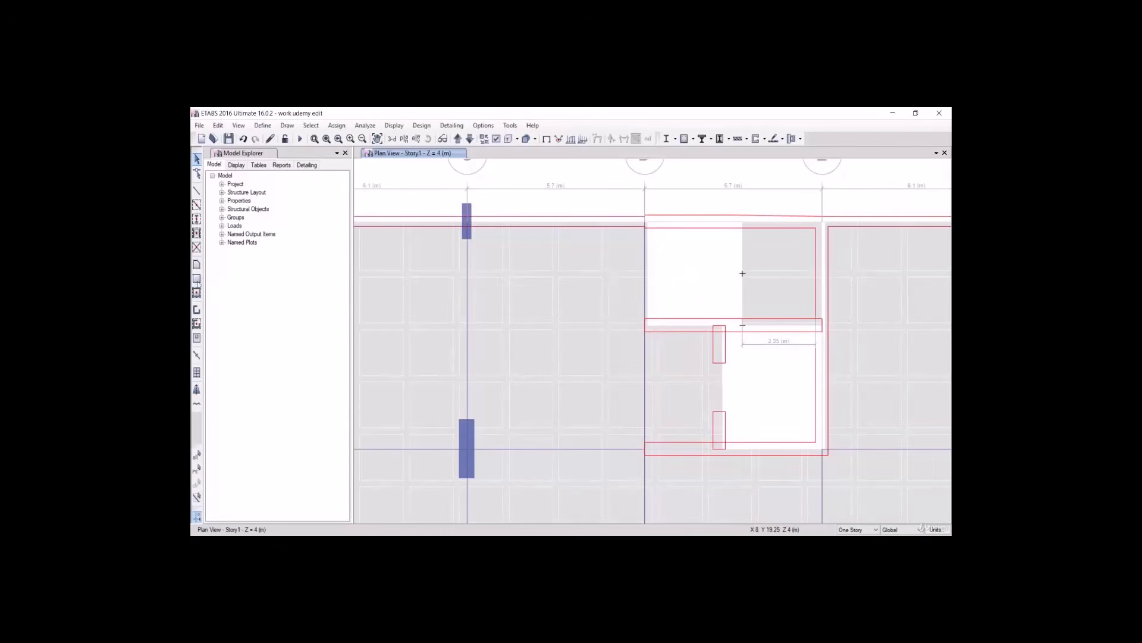
- Draw the second flight as a rectangular Stair slab from the landing's mid-edge reference point to the corner of grids D and 4
left_click(197, 278)
left_click_drag(742, 274, 648, 225)
key("Escape")
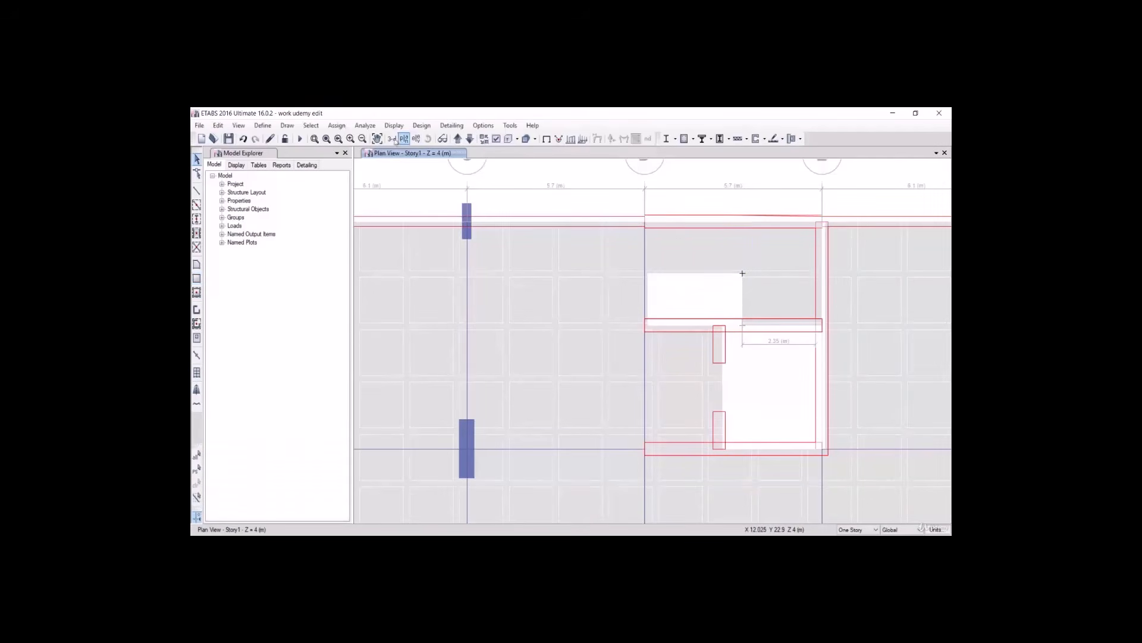
- Select all slabs with the Stair property and show only those objects
left_click(311, 126)
mouse_move(333, 138)
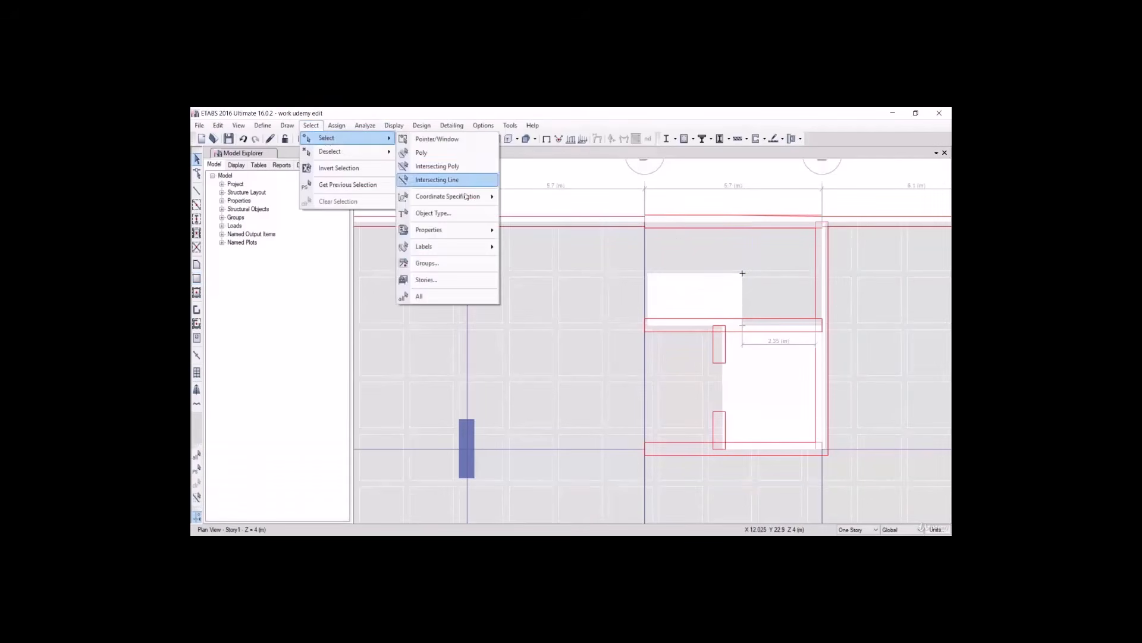
mouse_move(461, 229)
left_click(550, 273)
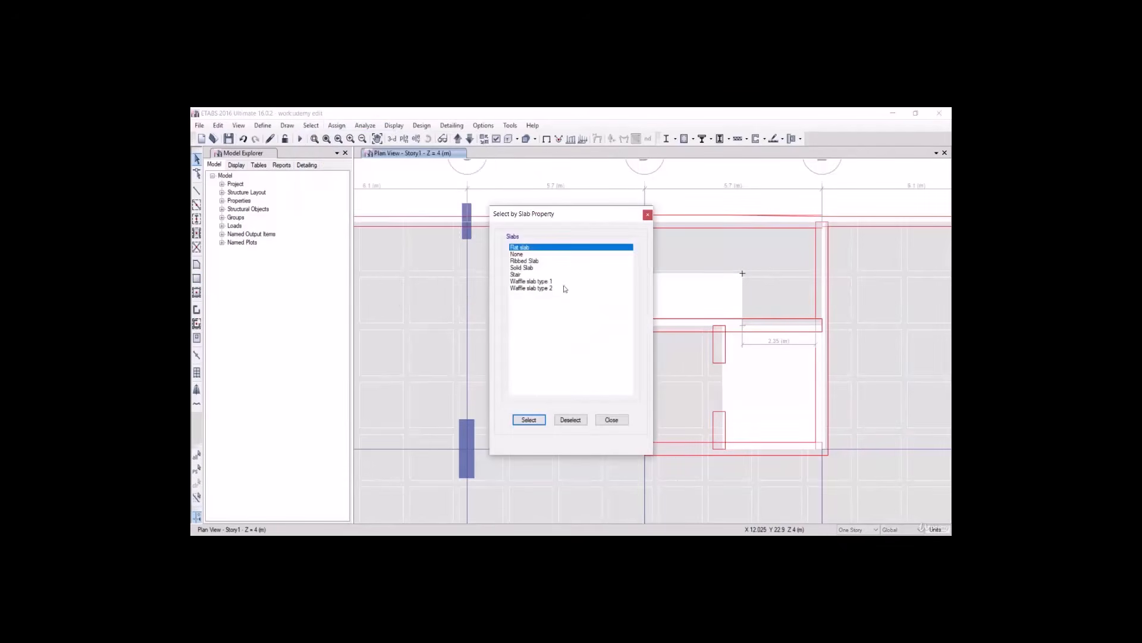
left_click(542, 268)
left_click(542, 275)
left_click(529, 419)
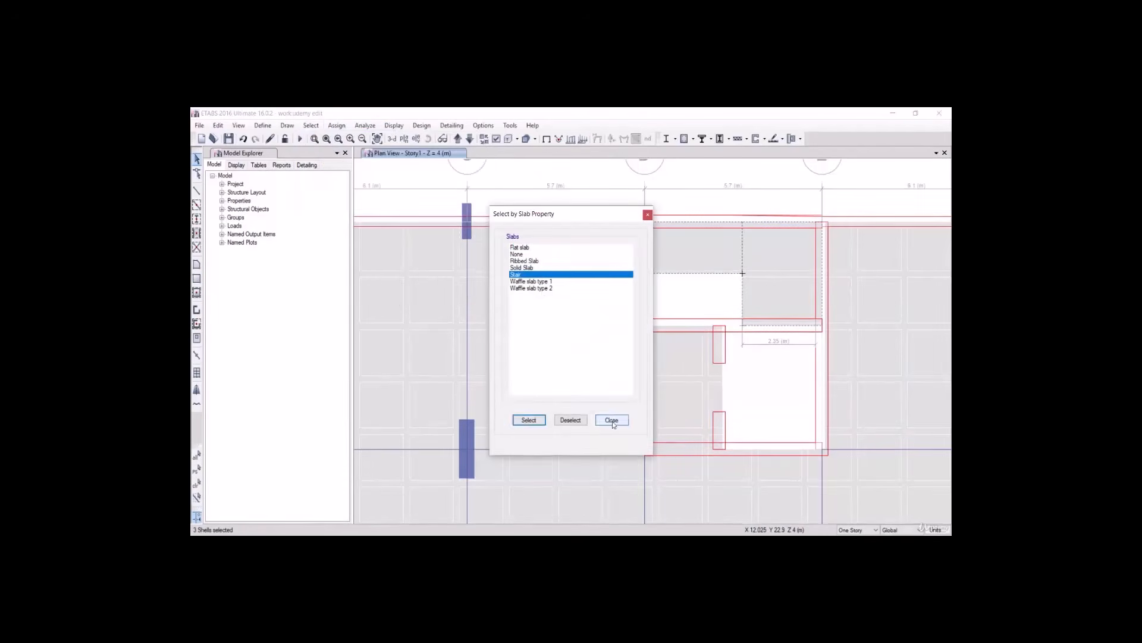
left_click(611, 419)
right_click(557, 165)
left_click(586, 221)
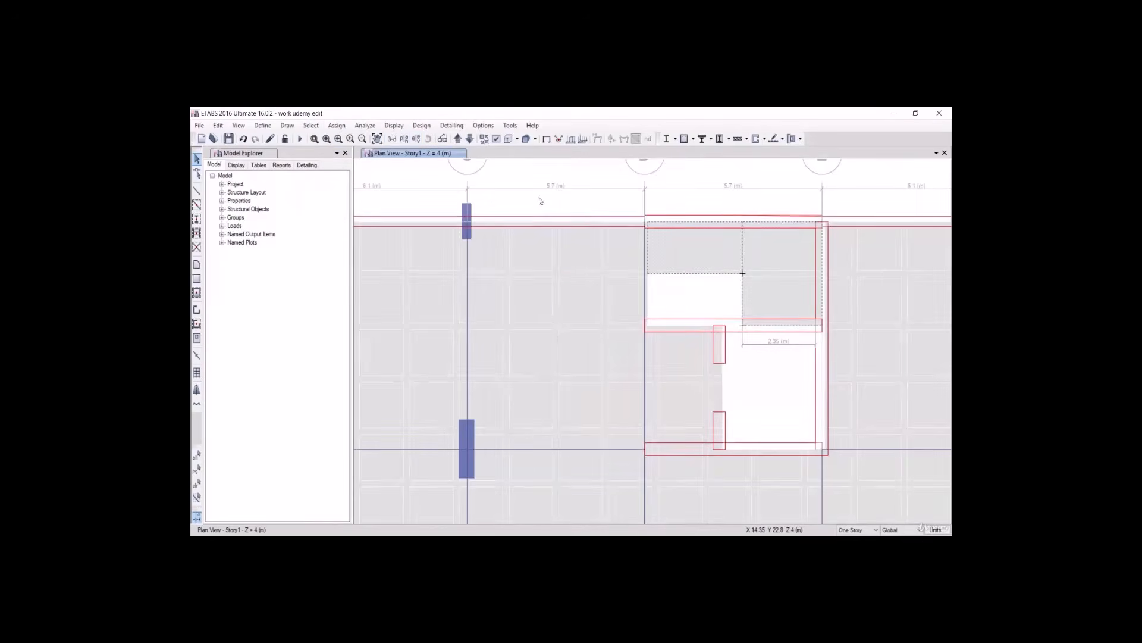
- In 3-D, select the second flight's two joints above the landing and move them by -2 m in Z
left_click(392, 138)
scroll(638, 438, "up", 10)
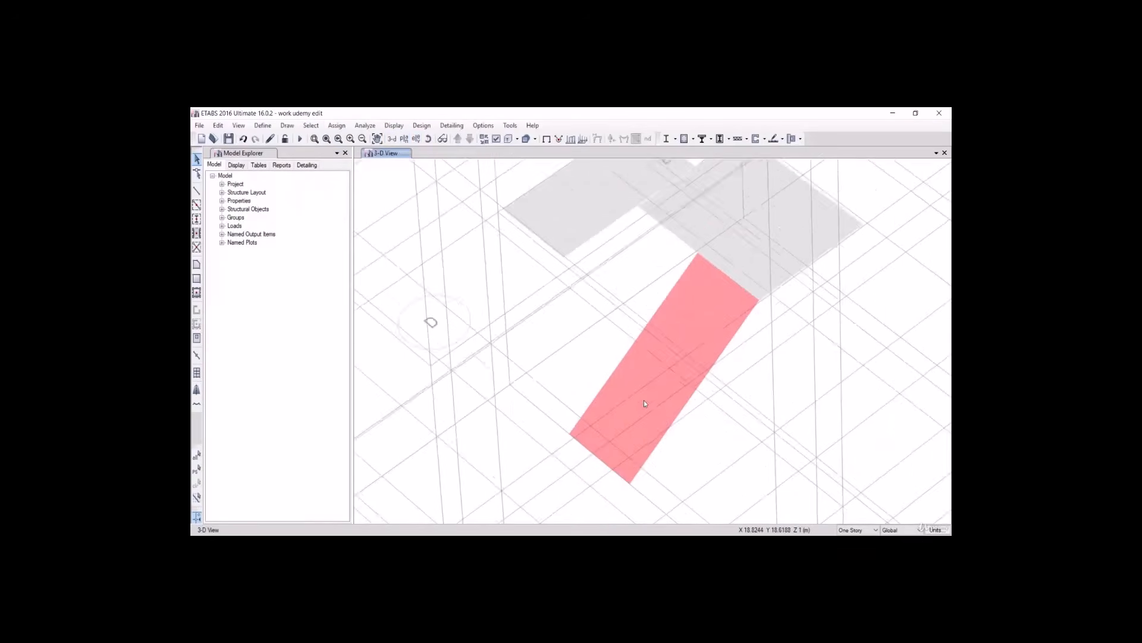
scroll(581, 317, "down", 5)
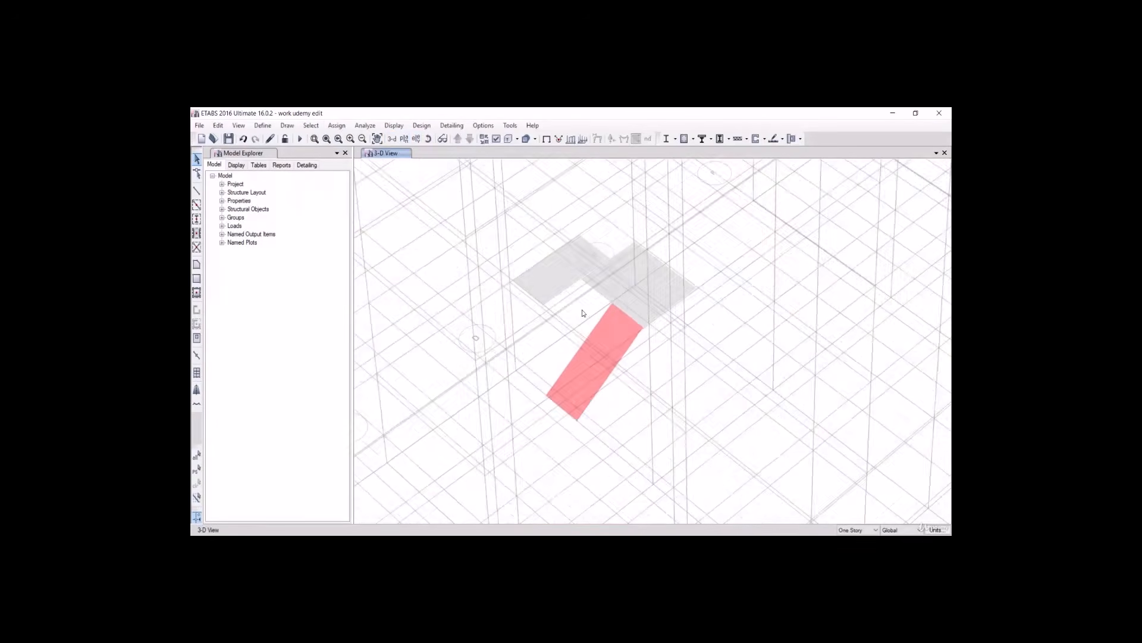
middle_click_drag(732, 420, 777, 402, "shift")
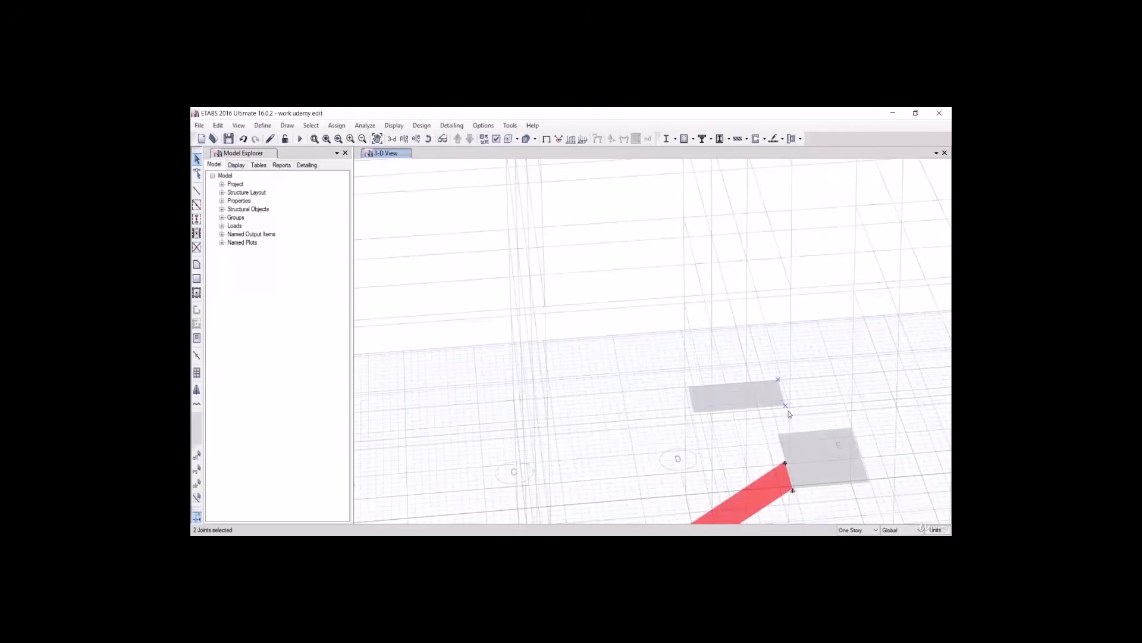
left_click(218, 126)
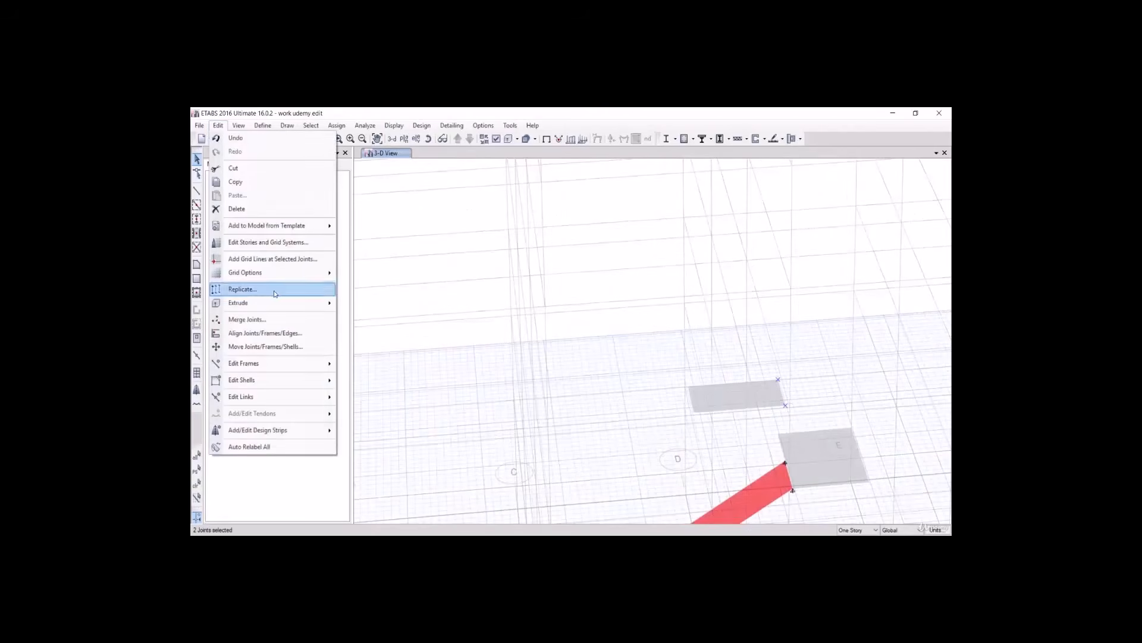
left_click(265, 346)
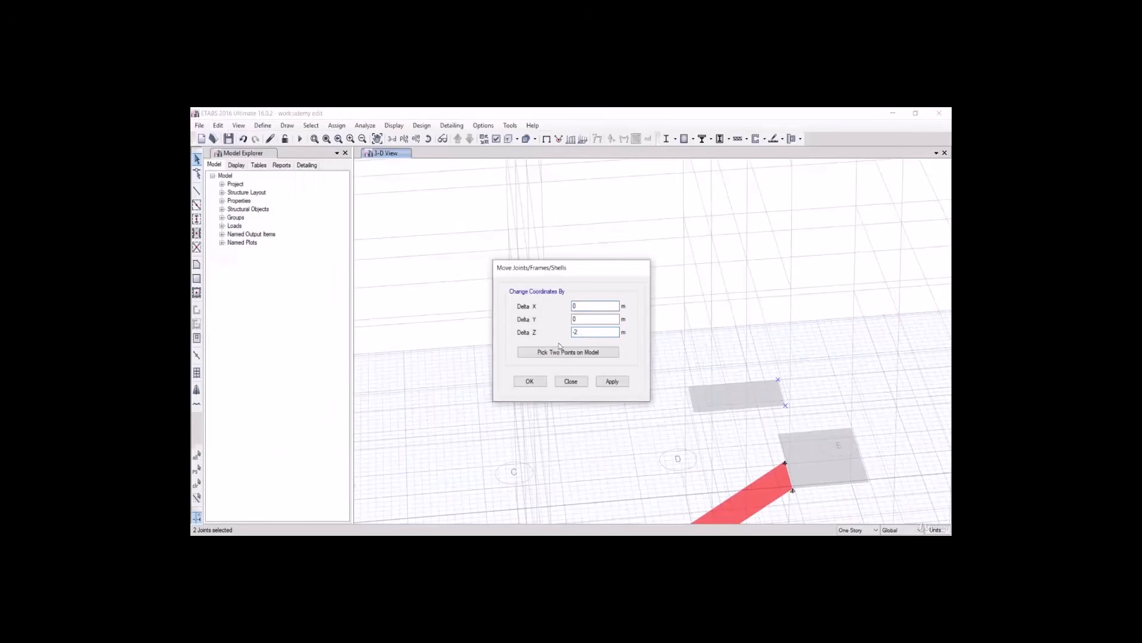
left_click(624, 384)
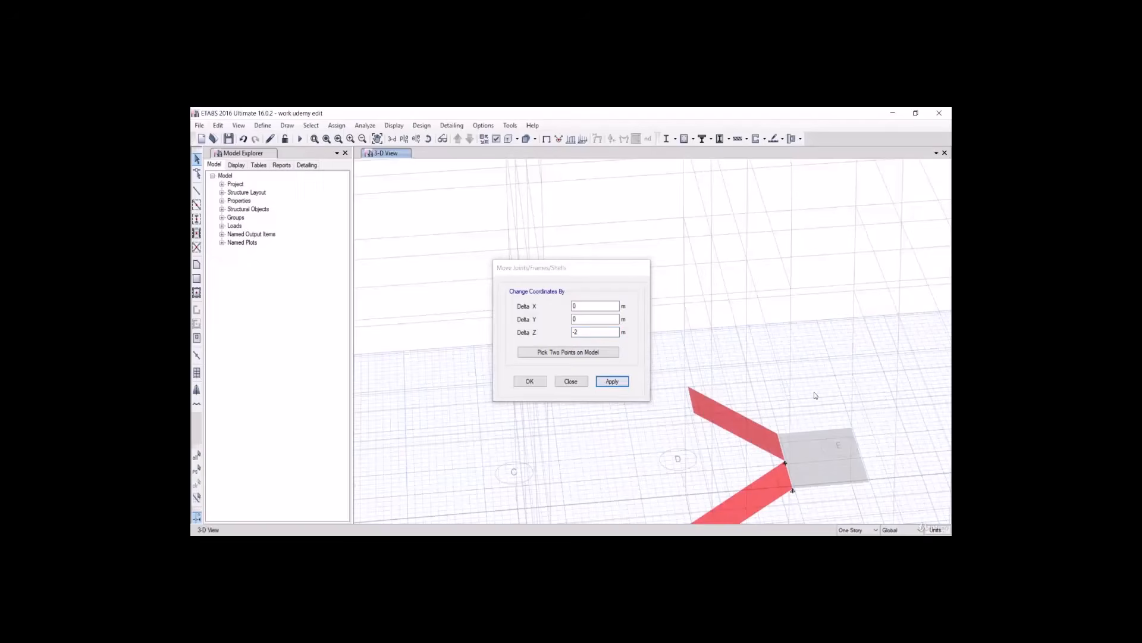
left_click(530, 381)
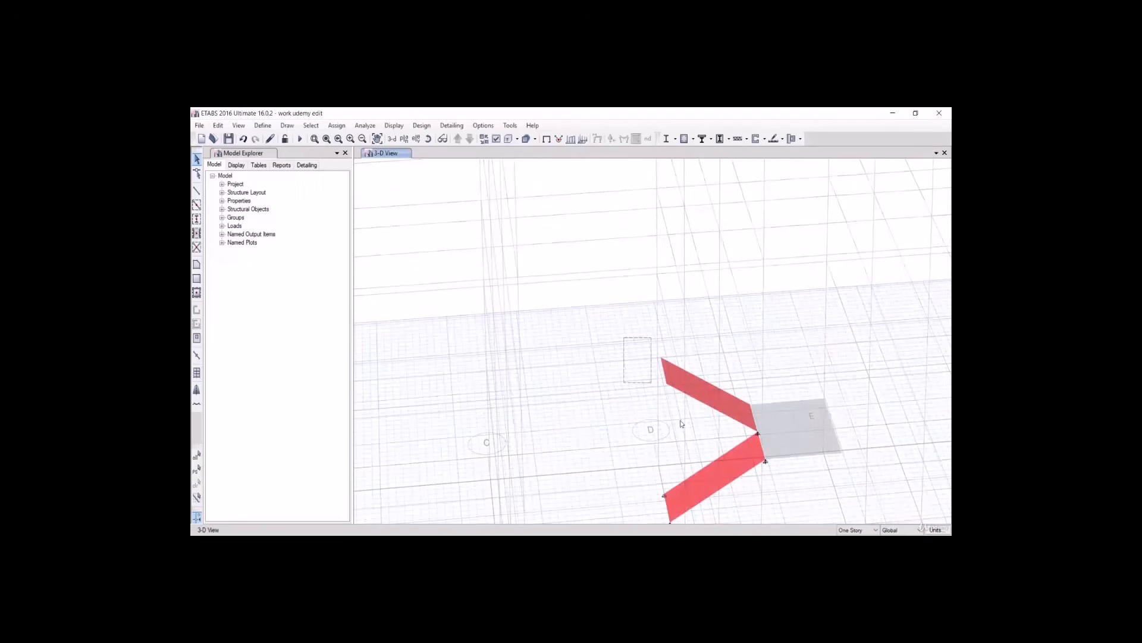
- Select both stair flights and the landing, and replicate them to all the other stories
left_click_drag(682, 423, 862, 522)
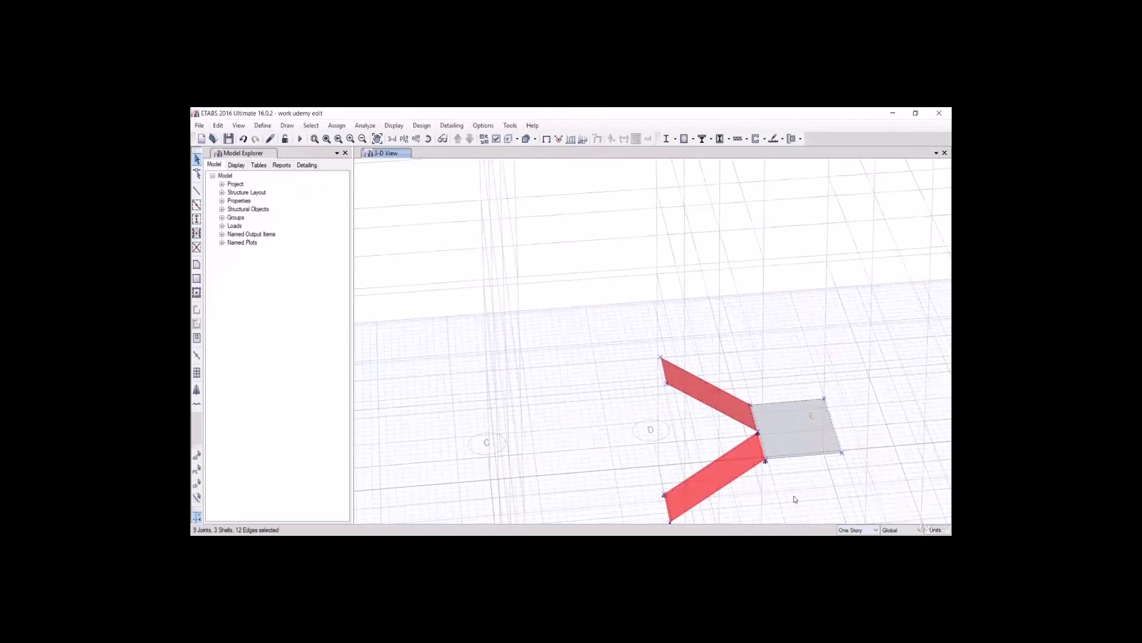
left_click(218, 126)
left_click(256, 259)
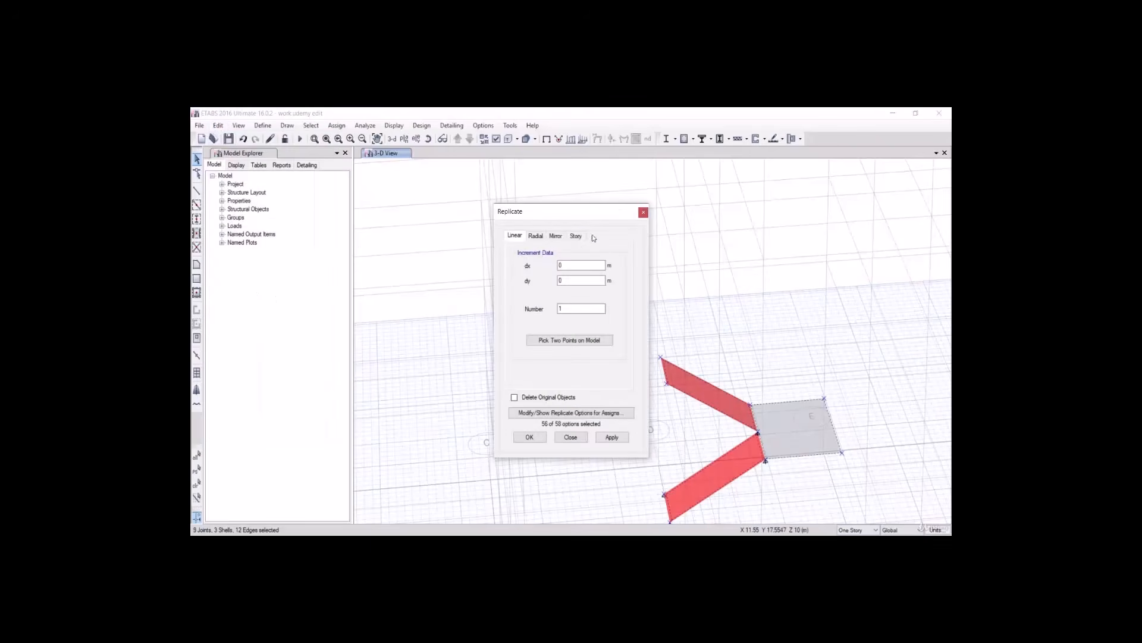
left_click(576, 235)
left_click_drag(613, 300, 564, 221)
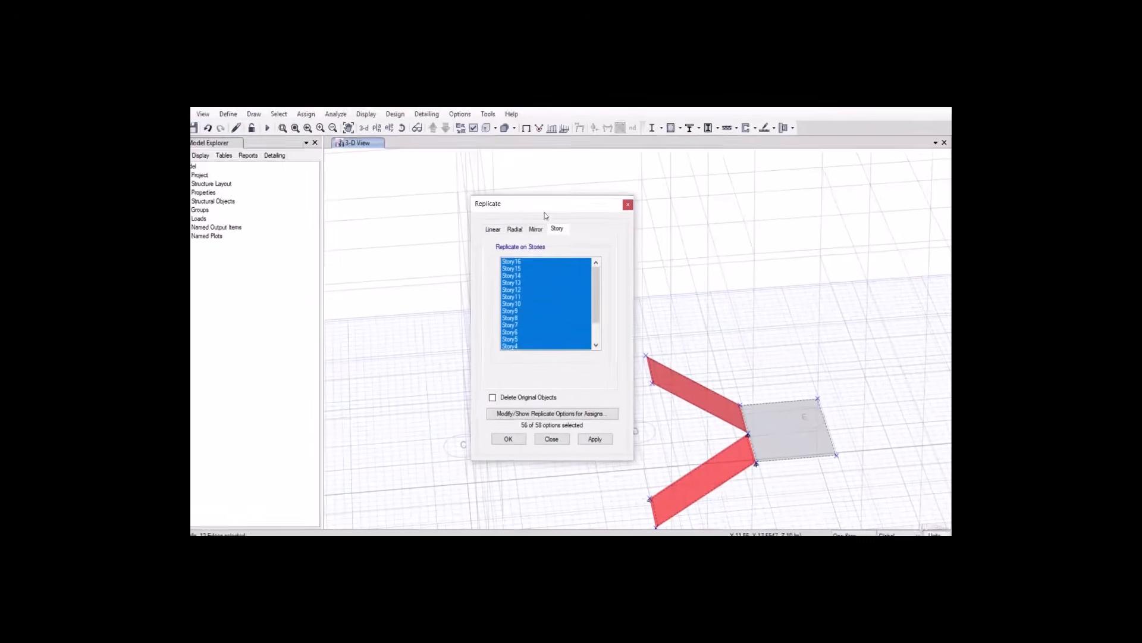
left_click(595, 438)
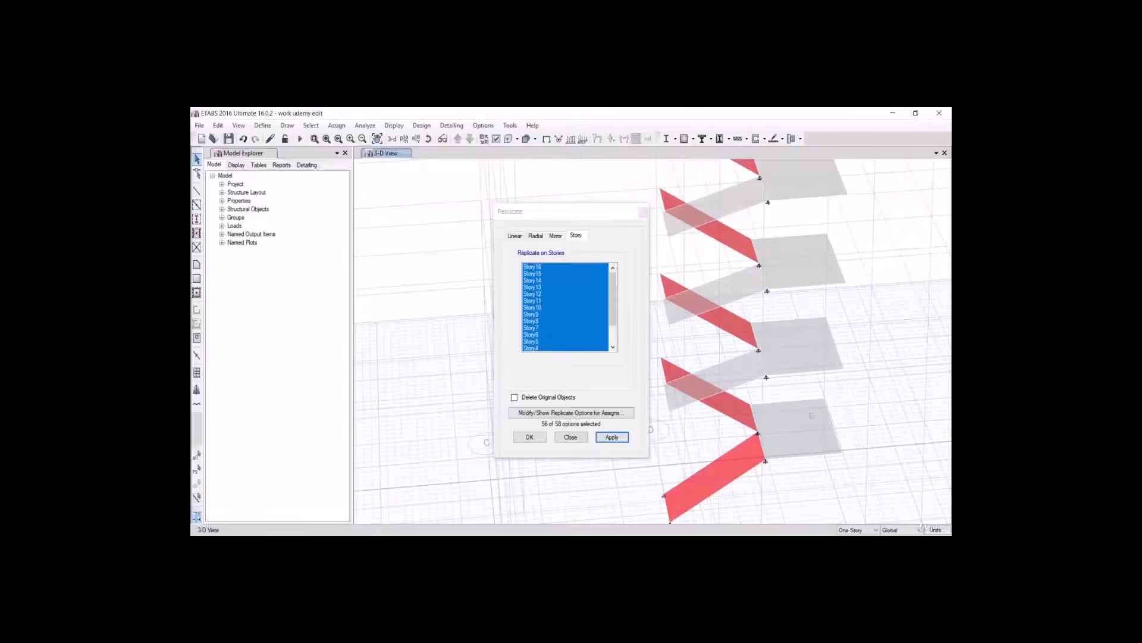
left_click(537, 438)
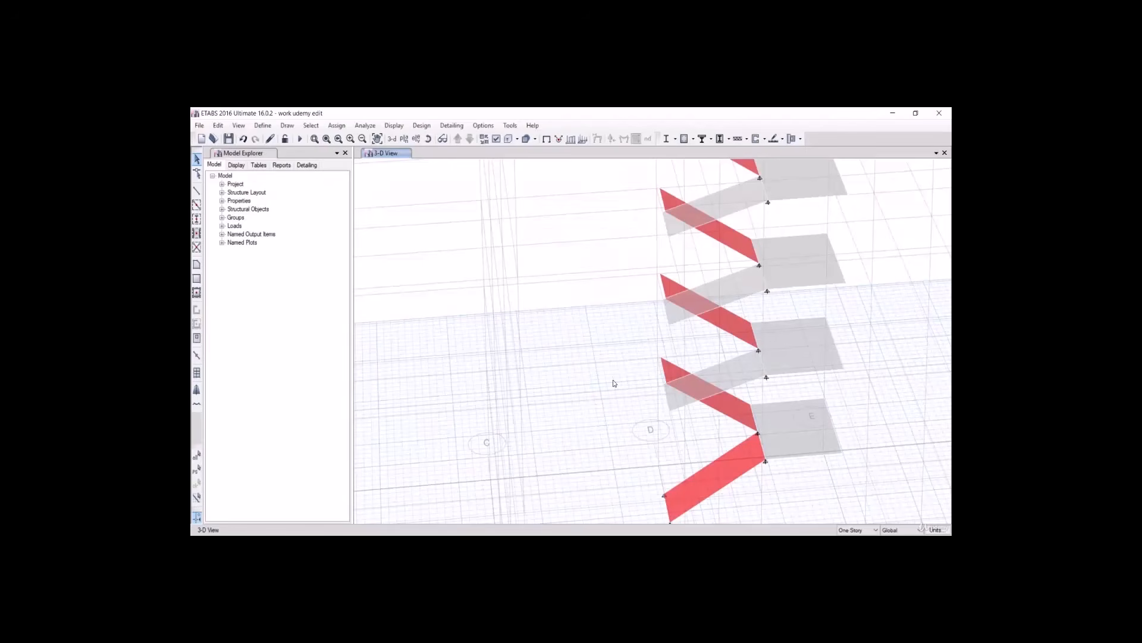
- View the full-height staircase in 3-D and make all building objects visible again
scroll(614, 383, "down", 5)
scroll(569, 352, "down", 3)
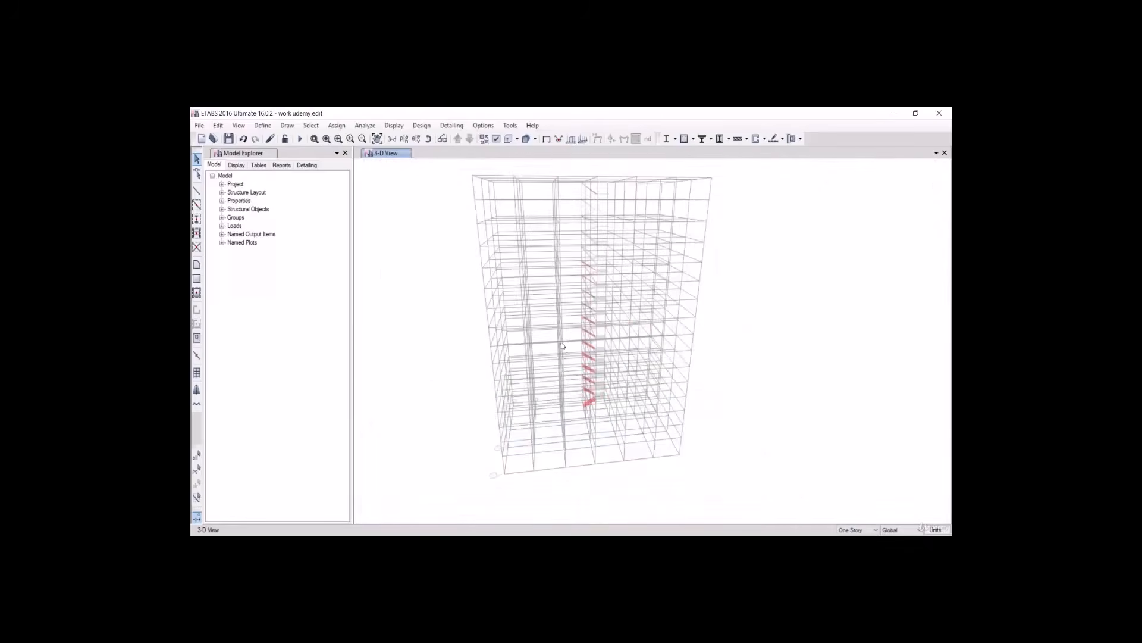
middle_click_drag(540, 247, 556, 314)
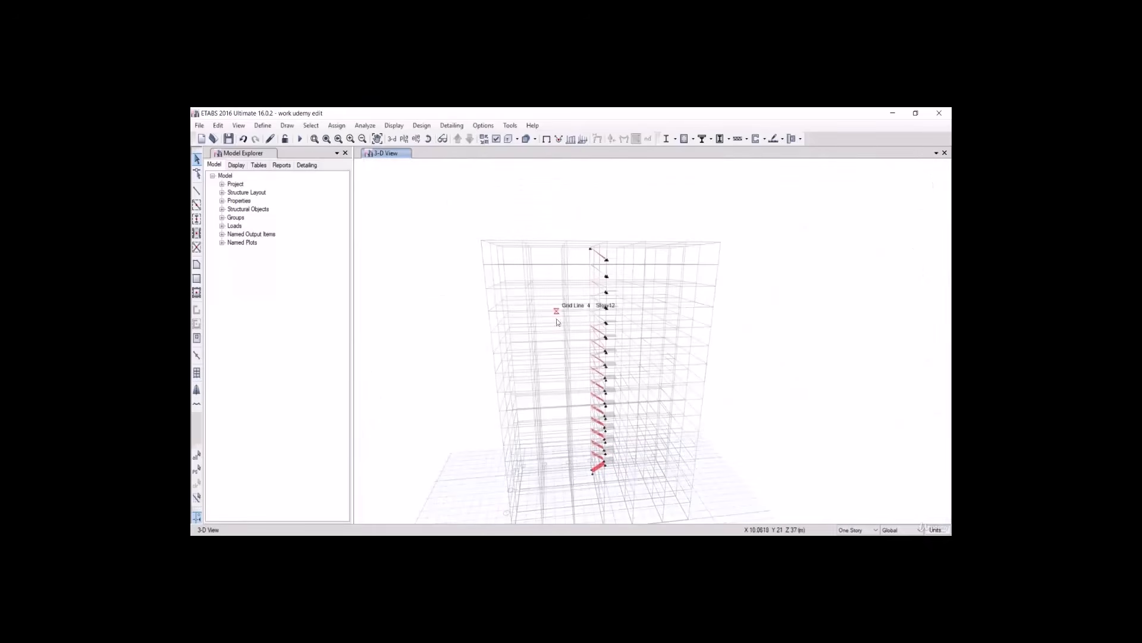
right_click(552, 179)
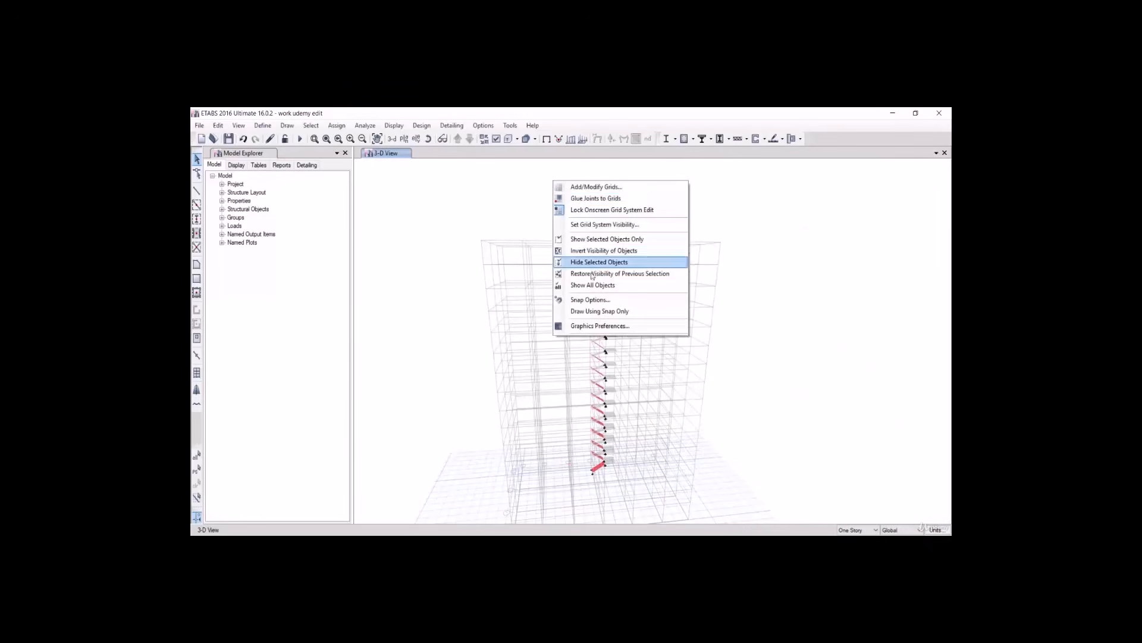
left_click(601, 282)
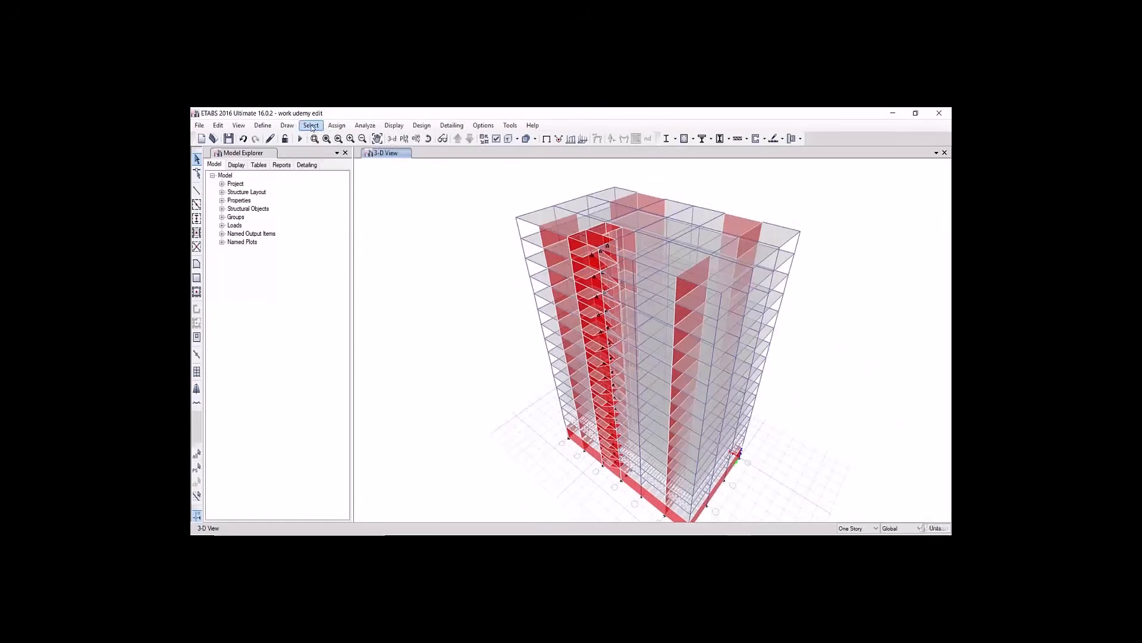
- Select all Stair slabs and assign them a uniform Dead load of 3.5 kN/m² in the Gravity direction
left_click(311, 125)
mouse_move(351, 138)
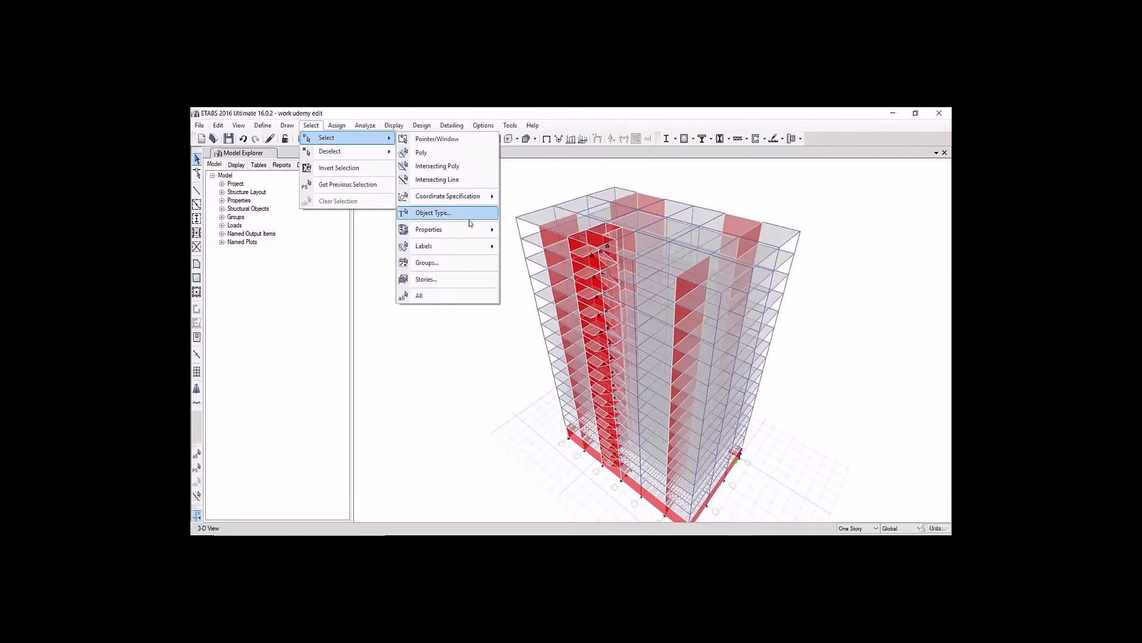
mouse_move(473, 231)
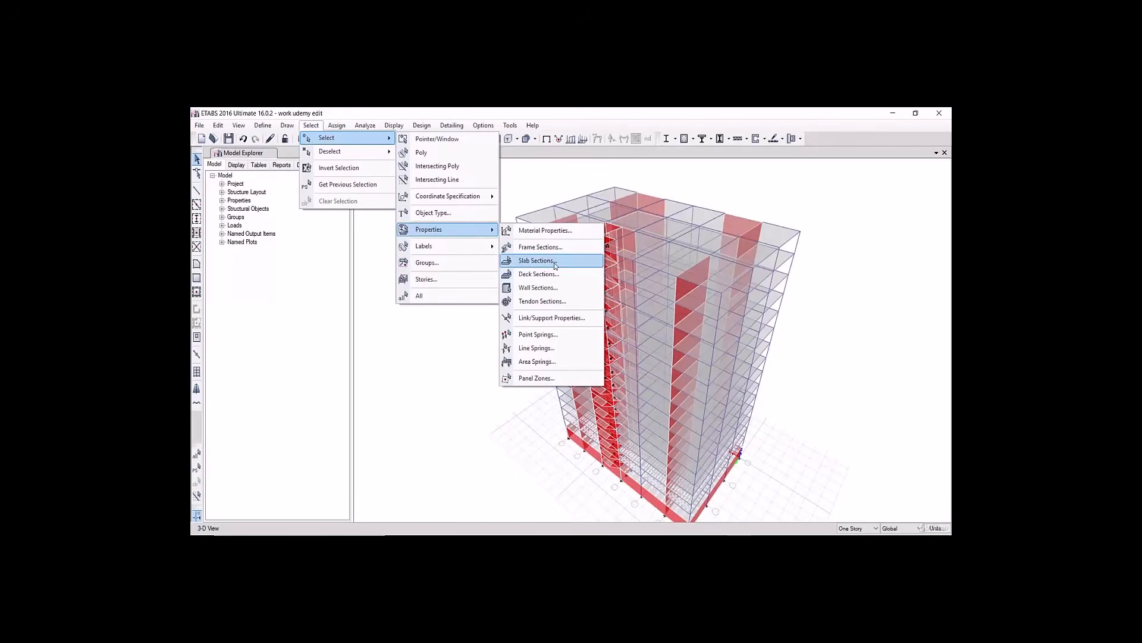
left_click(537, 260)
left_click_drag(523, 268, 526, 273)
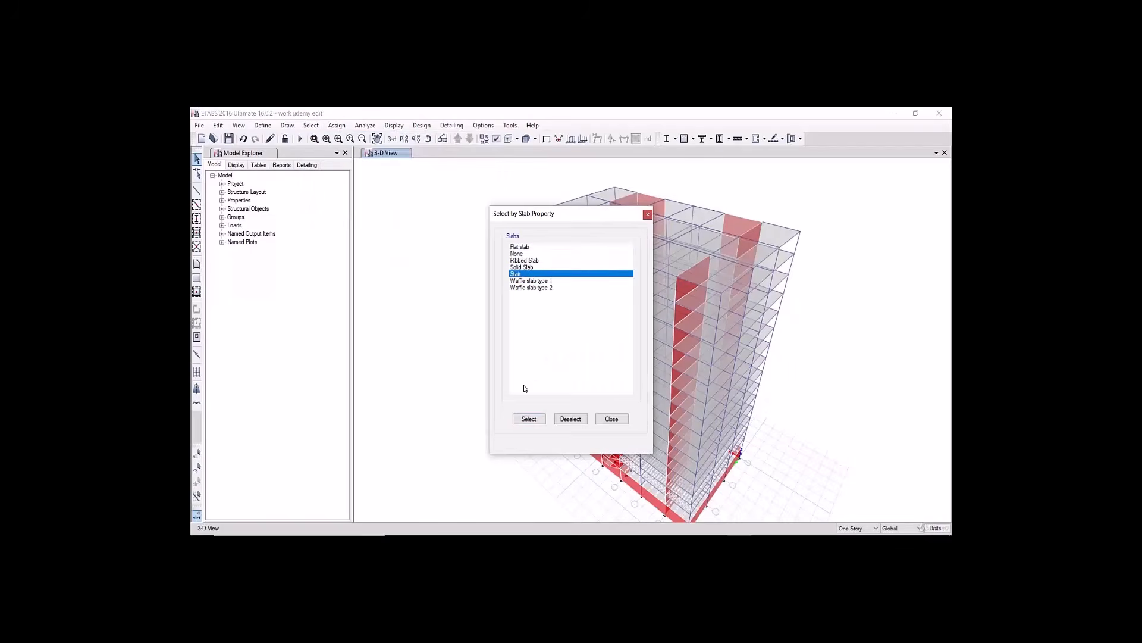
left_click(529, 419)
left_click(612, 418)
left_click(344, 125)
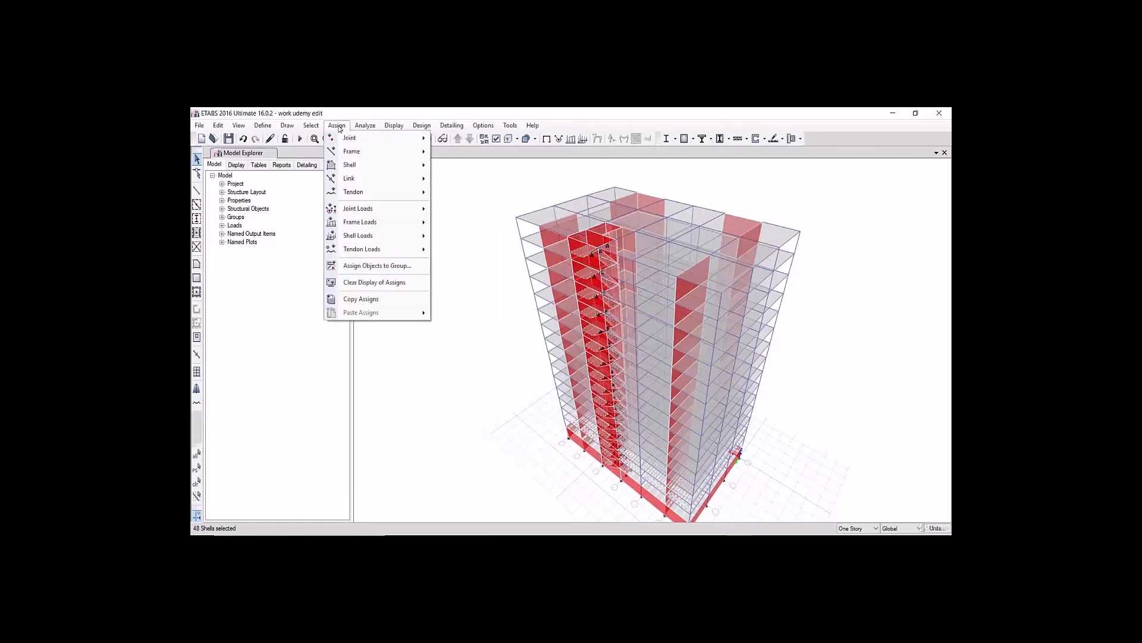
mouse_move(380, 237)
left_click(462, 250)
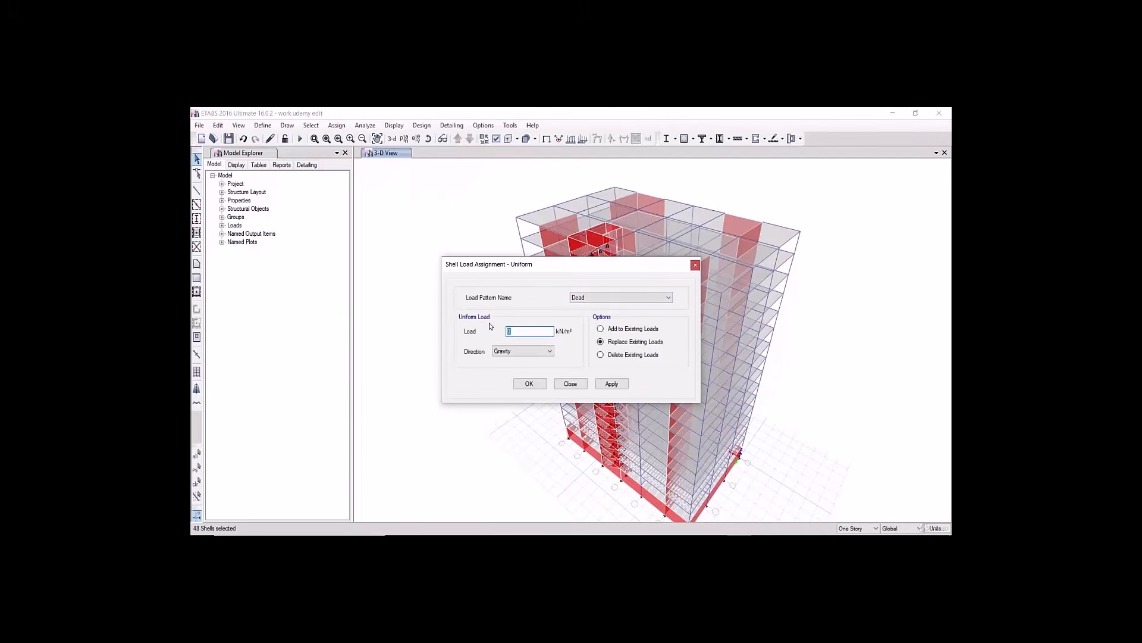
type("3.5")
left_click(612, 384)
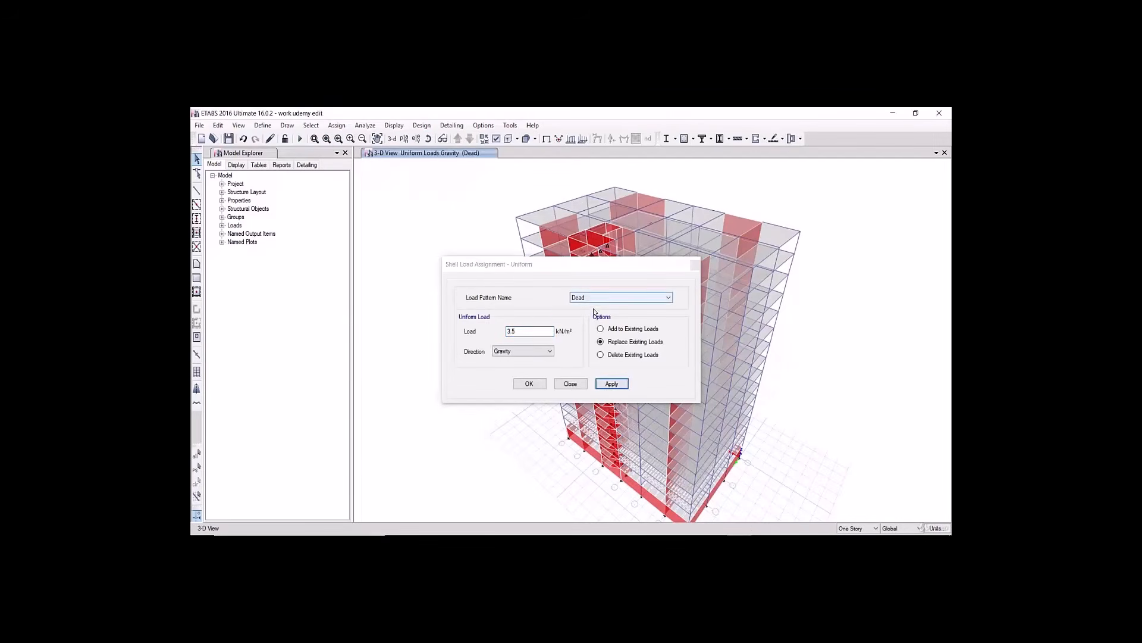
- Reselect the Stair slabs and assign them a uniform Live load of 4 kN/m² in the Gravity direction
left_click(197, 469)
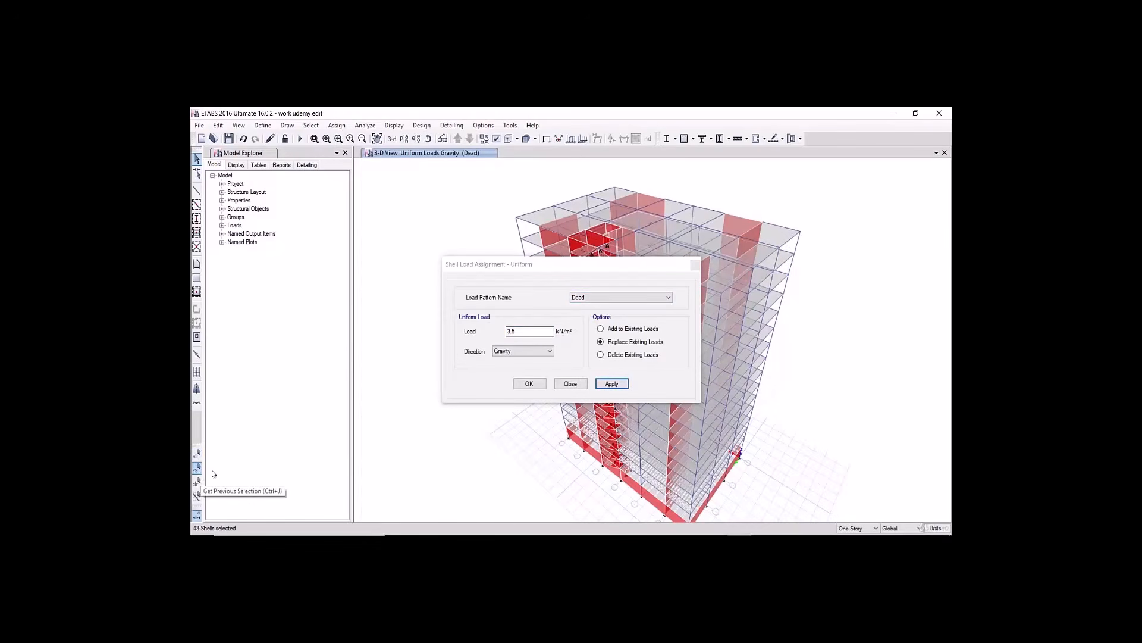
left_click(632, 310)
left_click(618, 303)
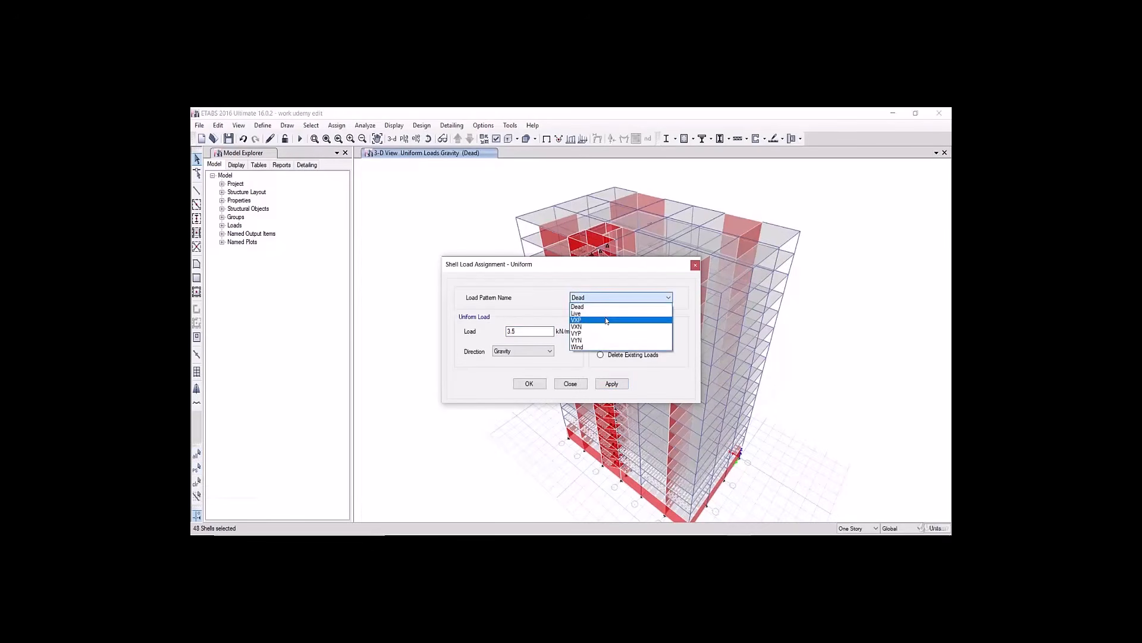
left_click(606, 312)
left_click_drag(516, 332, 476, 334)
type("4")
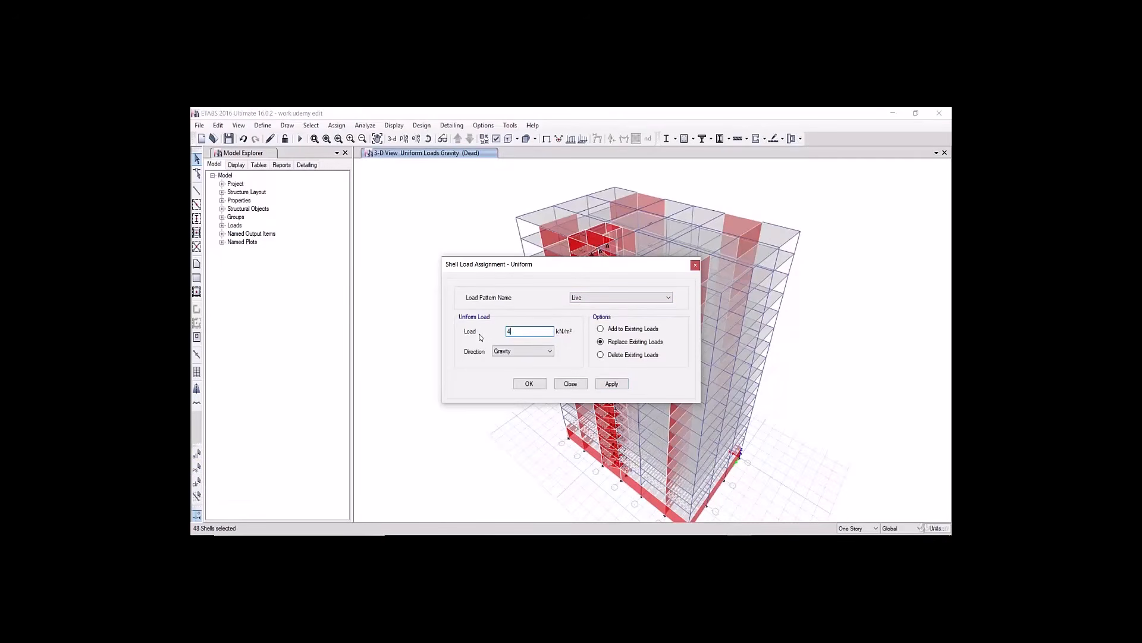
left_click(612, 383)
left_click(529, 383)
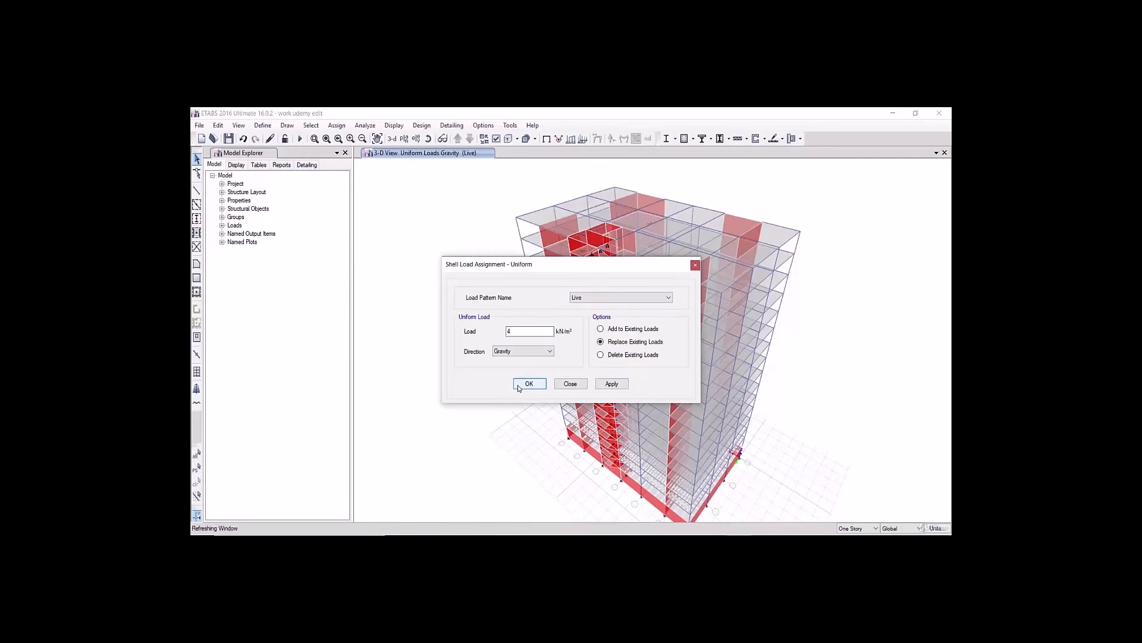
scroll(579, 245, "up", 5)
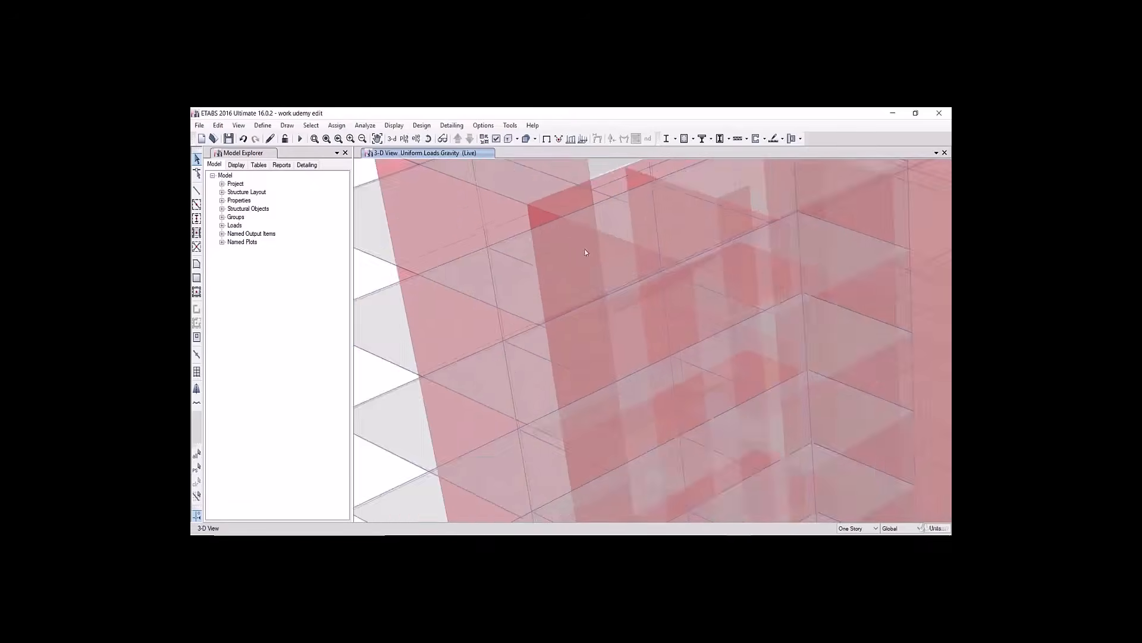
scroll(650, 288, "down", 5)
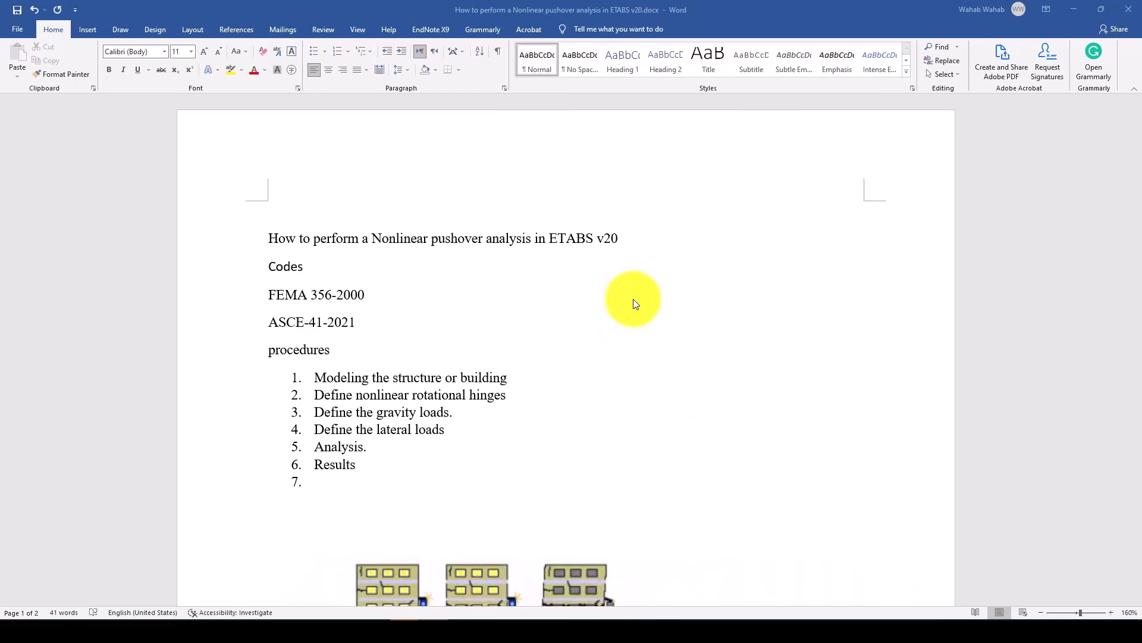
- Review the nonlinear pushover procedure list and the base shear versus roof displacement curve in the Word document
scroll(523, 356, "down", 5)
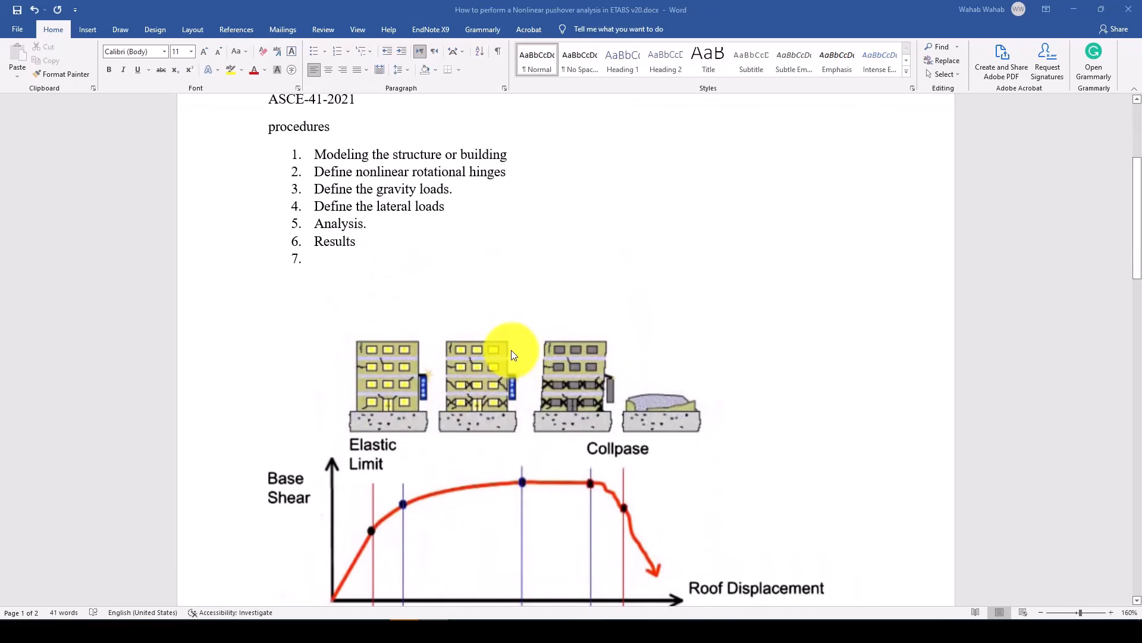
scroll(410, 343, "down", 1)
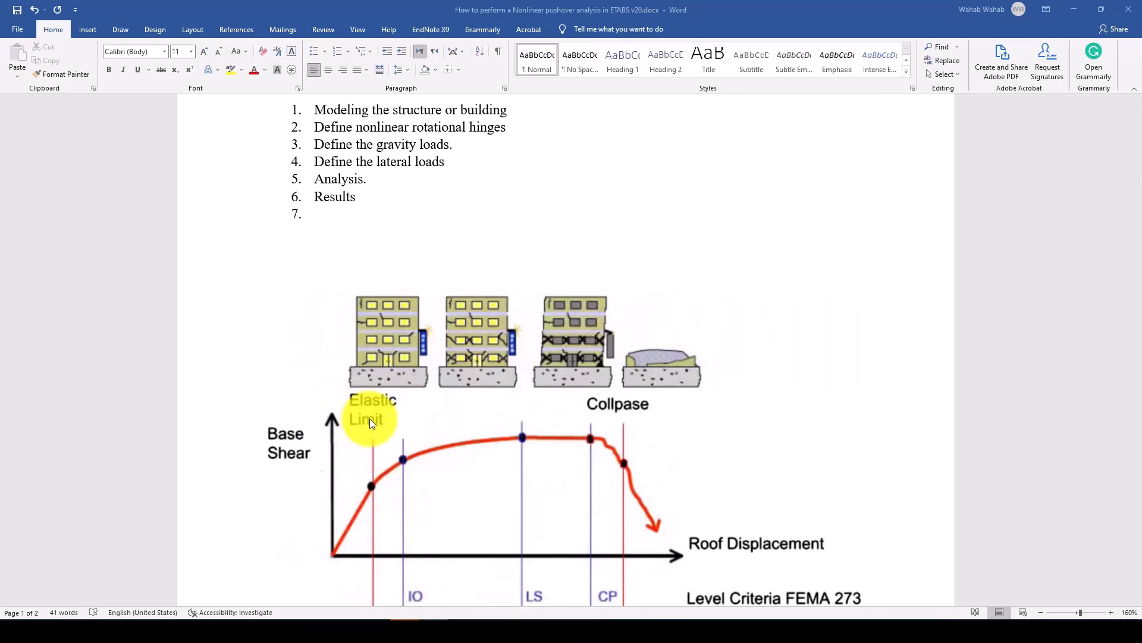
scroll(370, 419, "down", 1)
scroll(370, 423, "up", 1)
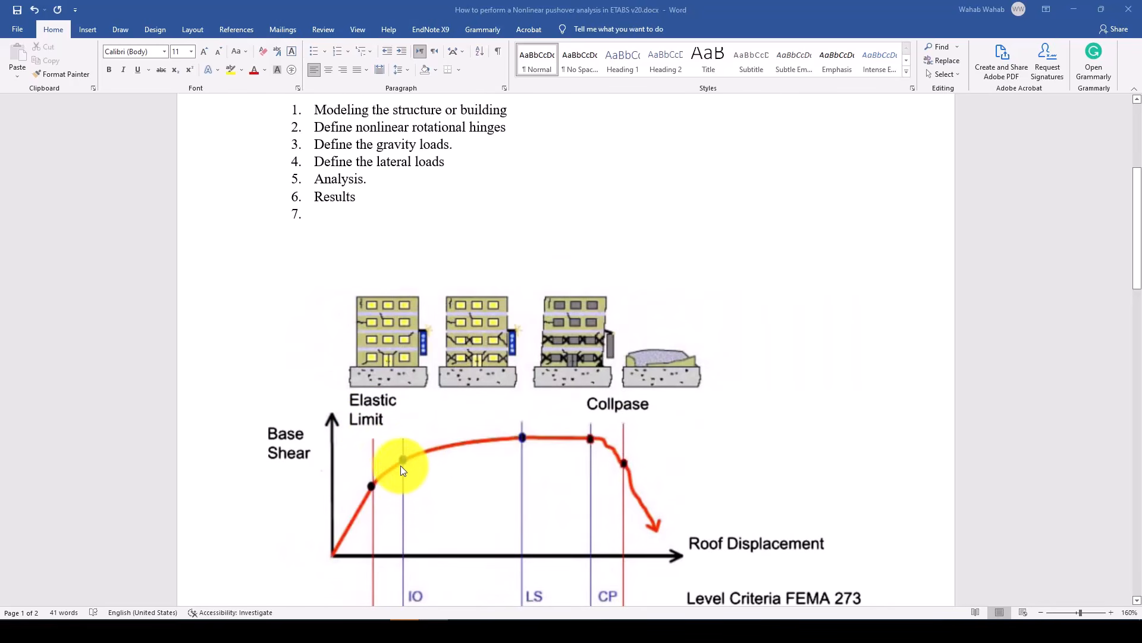
- Examine the IO, LS and CP performance levels along the pushover curve in the Word document
scroll(403, 466, "down", 2)
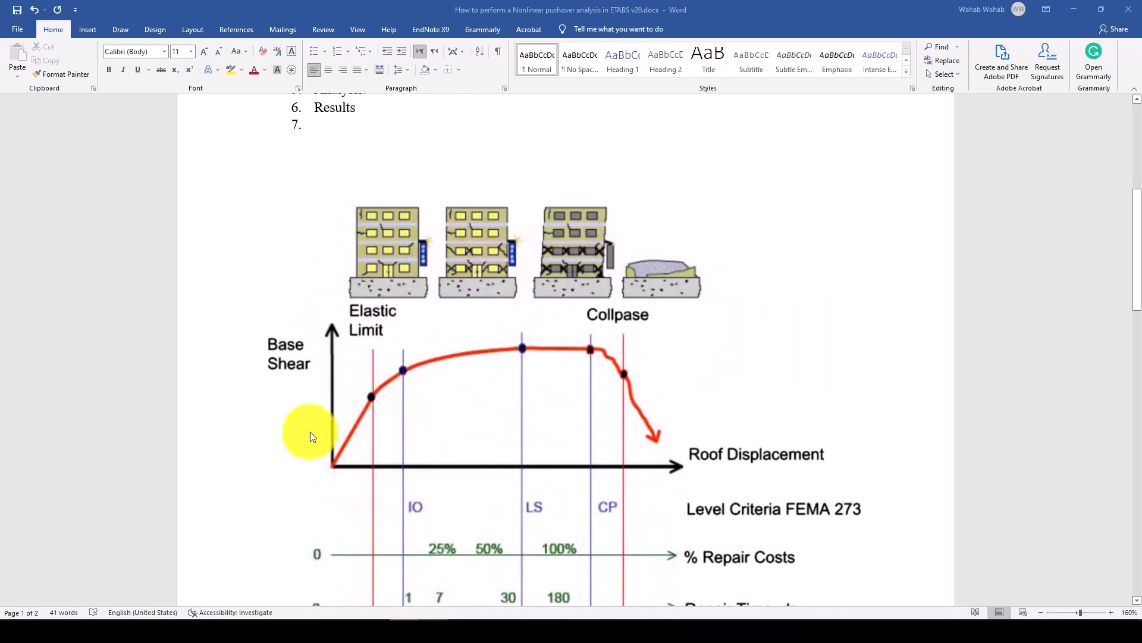
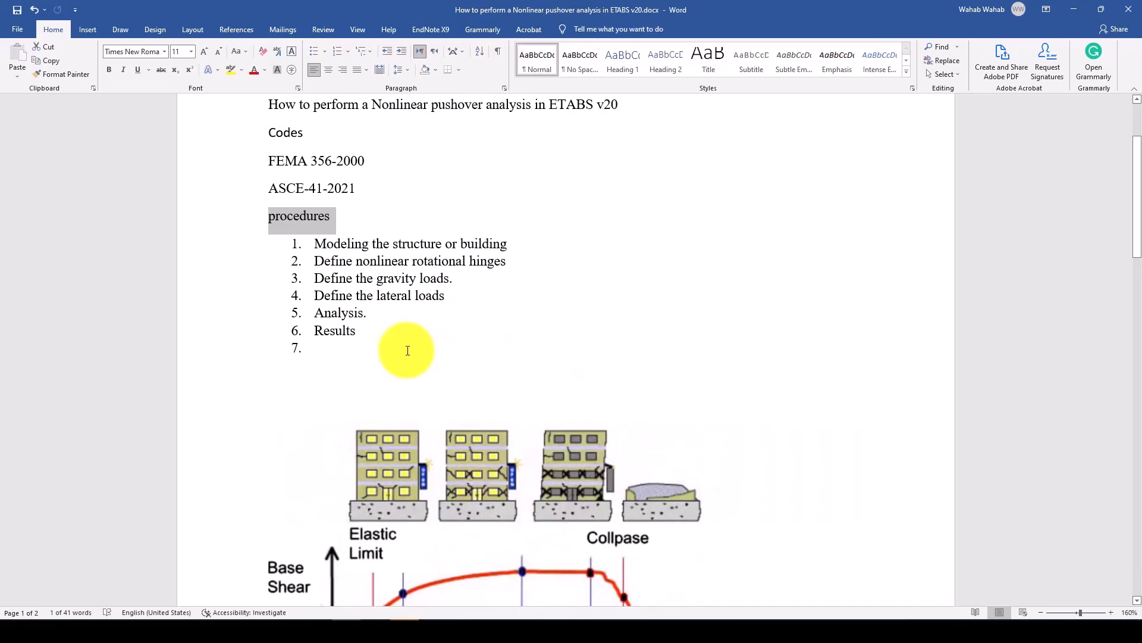
scroll(417, 476, "down", 3)
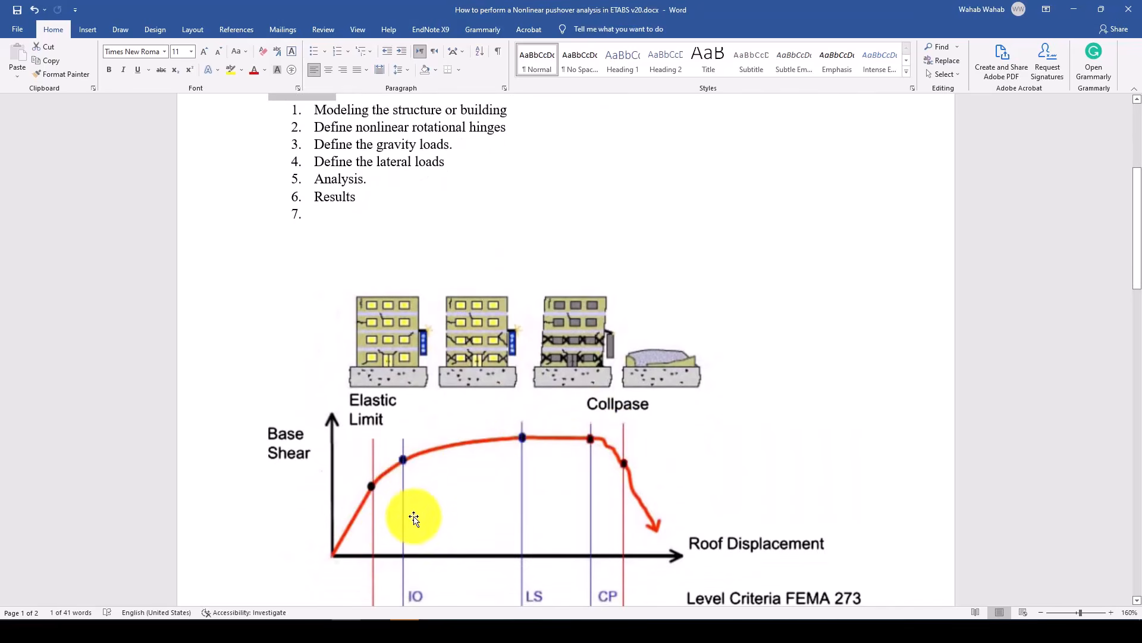
scroll(365, 423, "up", 1)
scroll(365, 424, "up", 2)
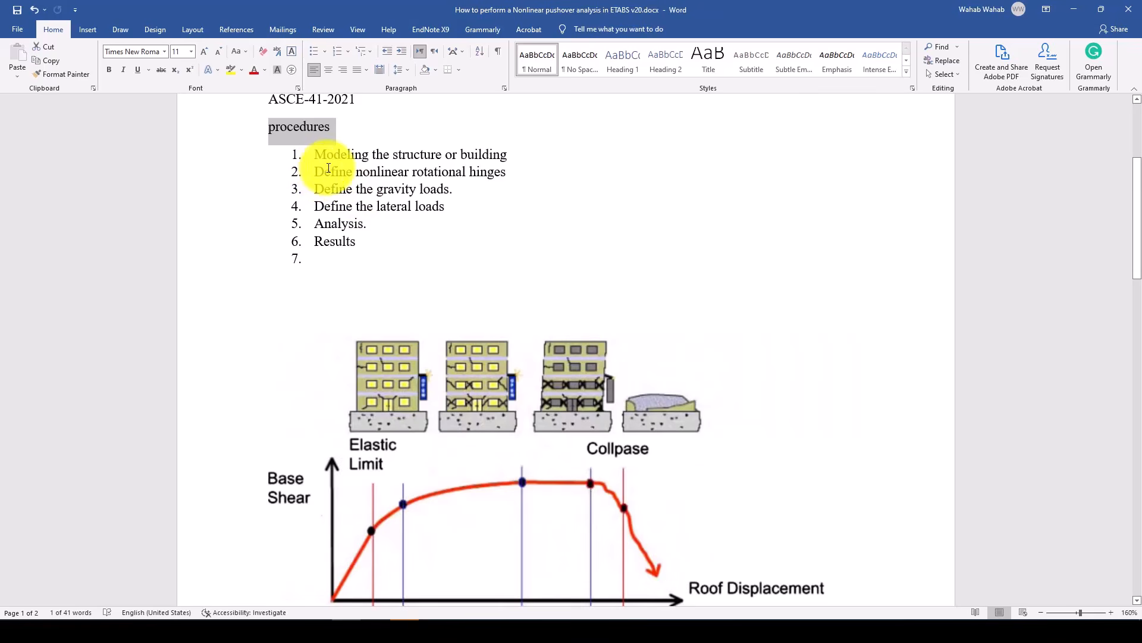
scroll(334, 184, "up", 3)
- Go through the numbered procedure items in order, highlighting modeling, hinges, gravity loads, lateral loads, analysis and results
left_click_drag(317, 203, 515, 202)
double_click(319, 217)
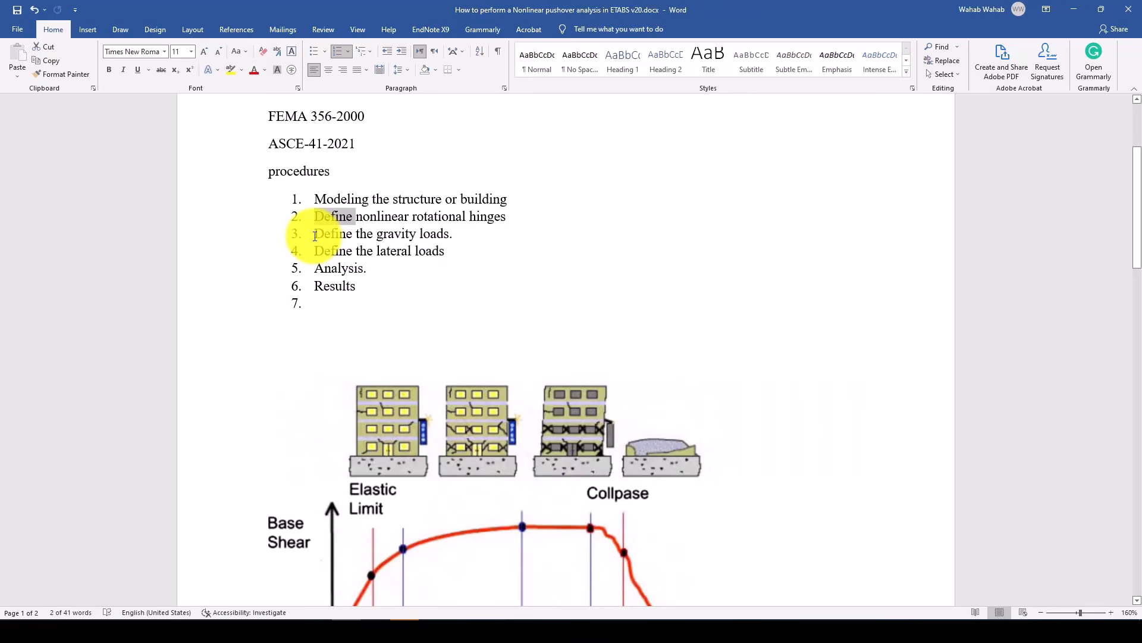
left_click_drag(315, 236, 458, 231)
left_click(459, 231)
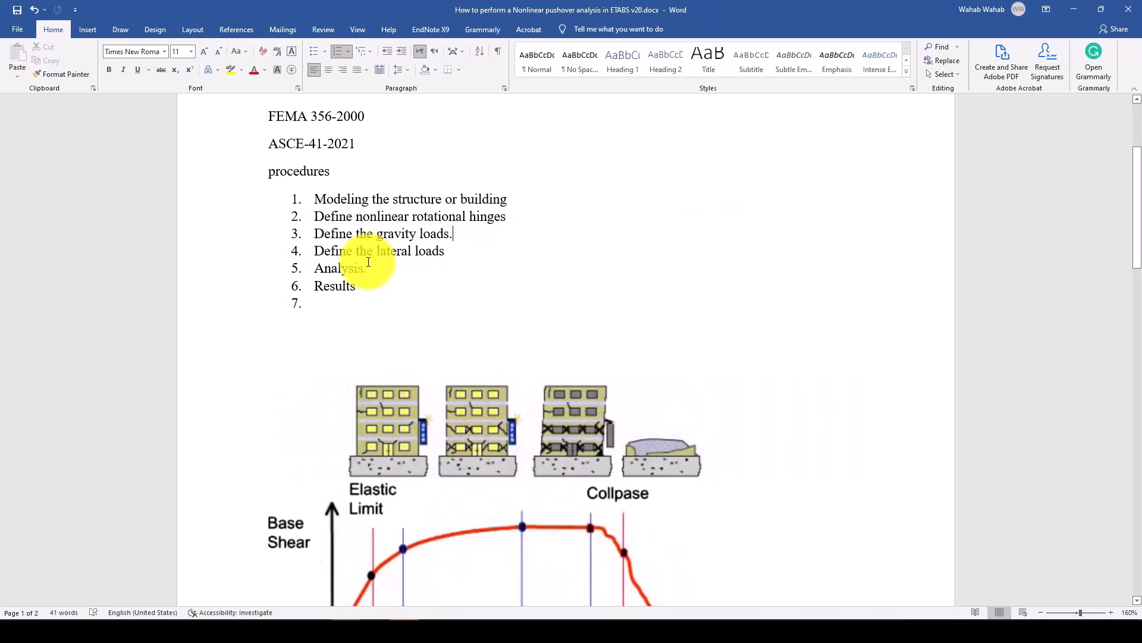
mouse_move(325, 253)
left_mouse_down()
mouse_move(438, 255)
mouse_move(324, 252)
left_mouse_up()
left_click(447, 255)
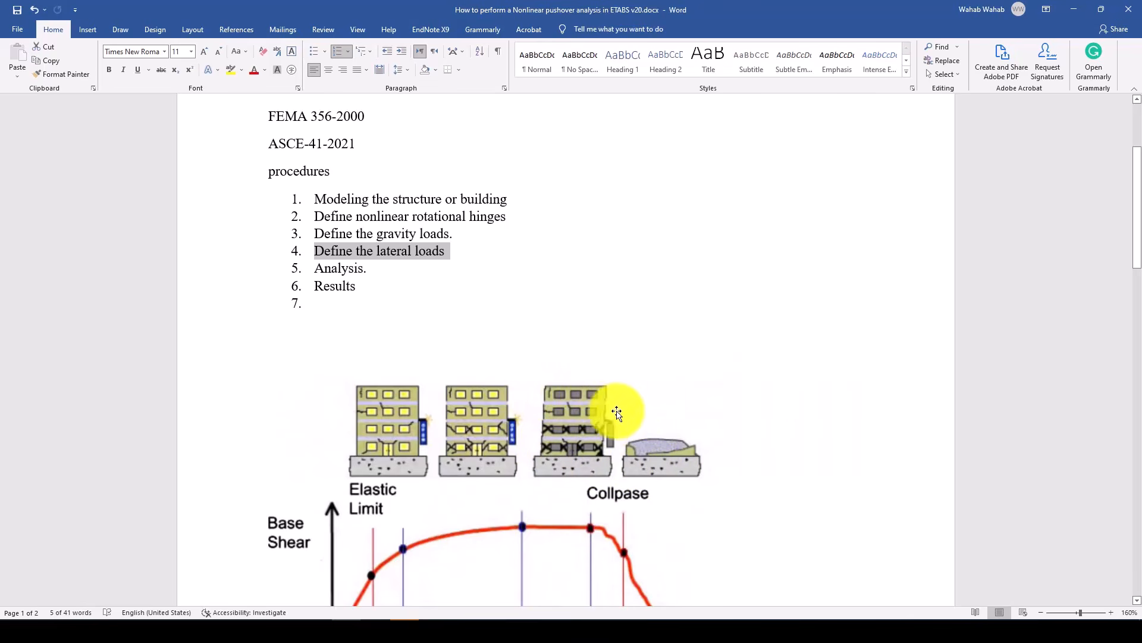
scroll(553, 366, "down", 1)
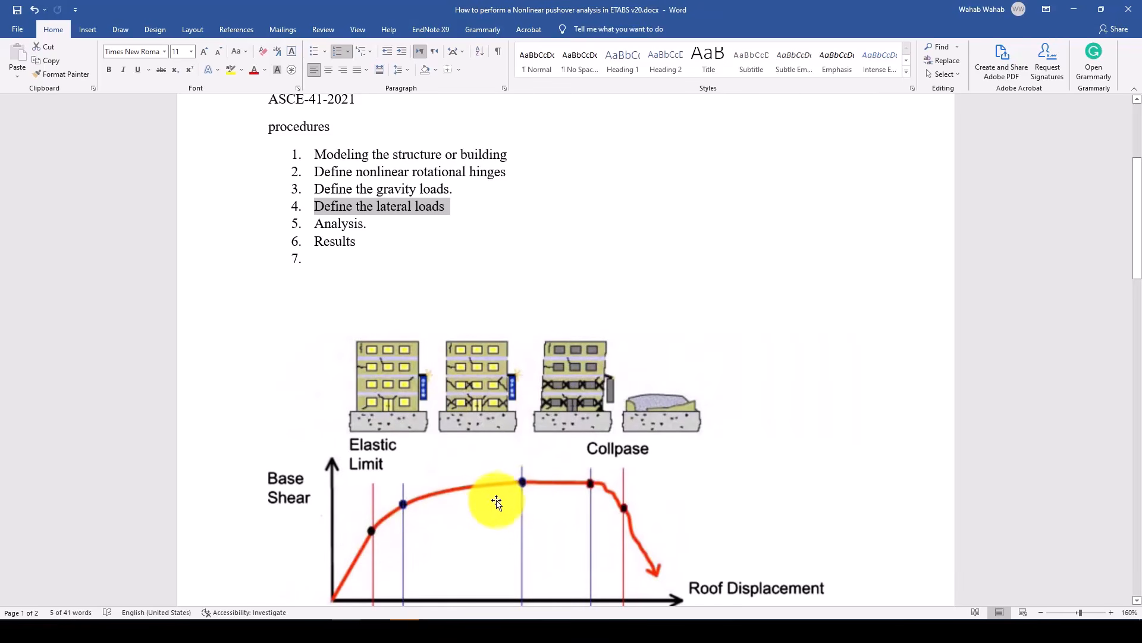
scroll(452, 452, "up", 2)
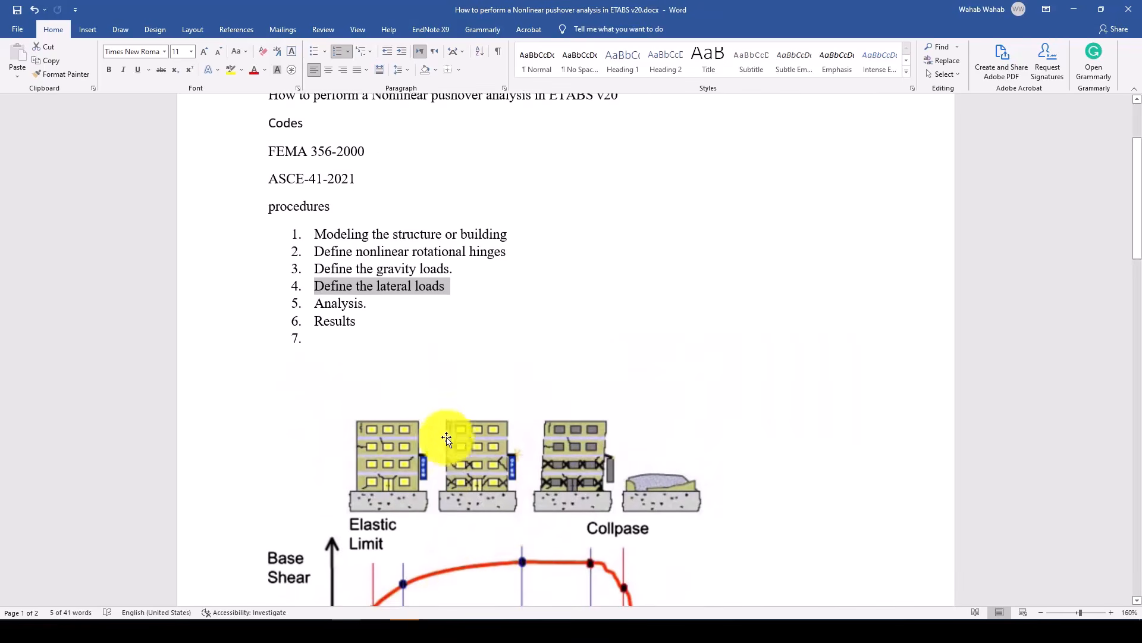
left_click(410, 311)
left_click_drag(466, 296, 323, 293)
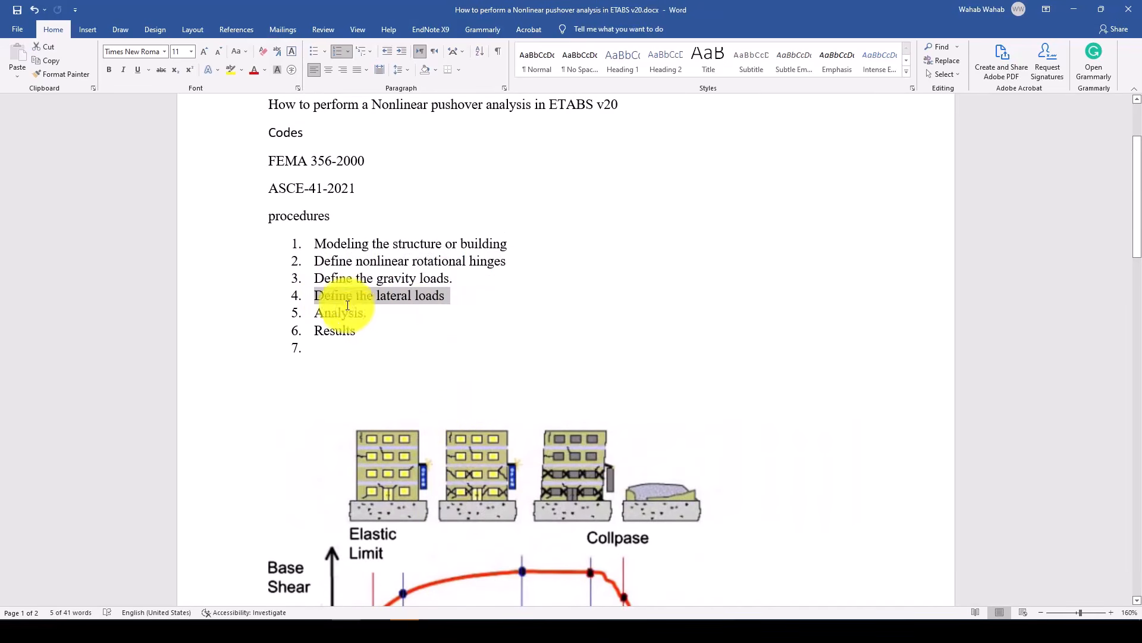
scroll(390, 356, "down", 1)
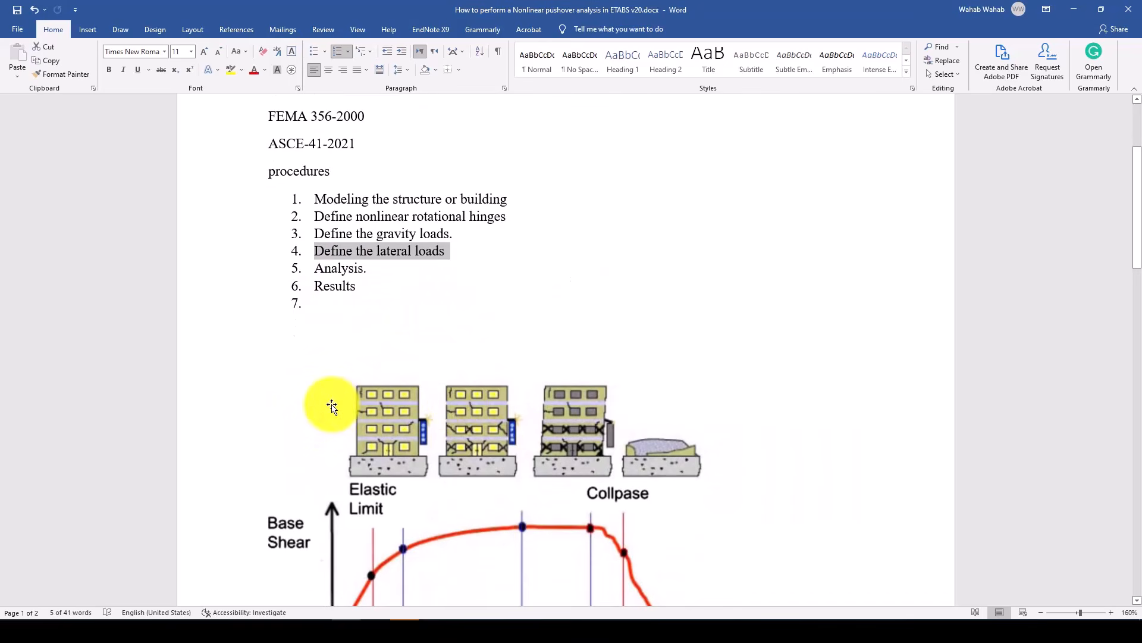
scroll(391, 400, "down", 1)
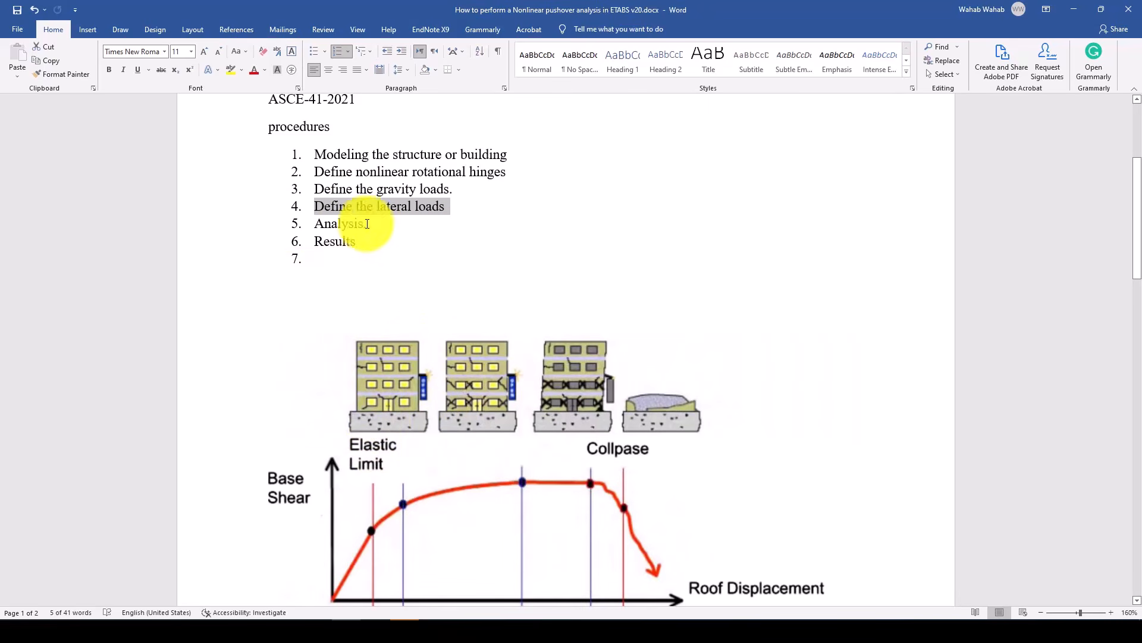
left_click_drag(369, 224, 290, 222)
left_click(357, 245)
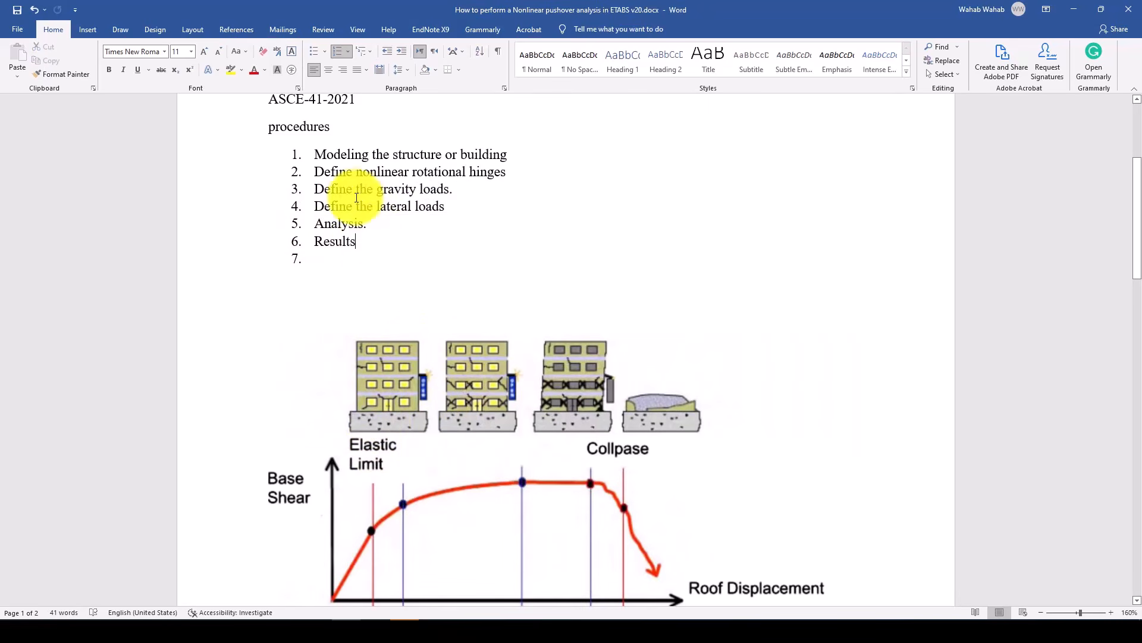
left_click_drag(366, 246, 315, 241)
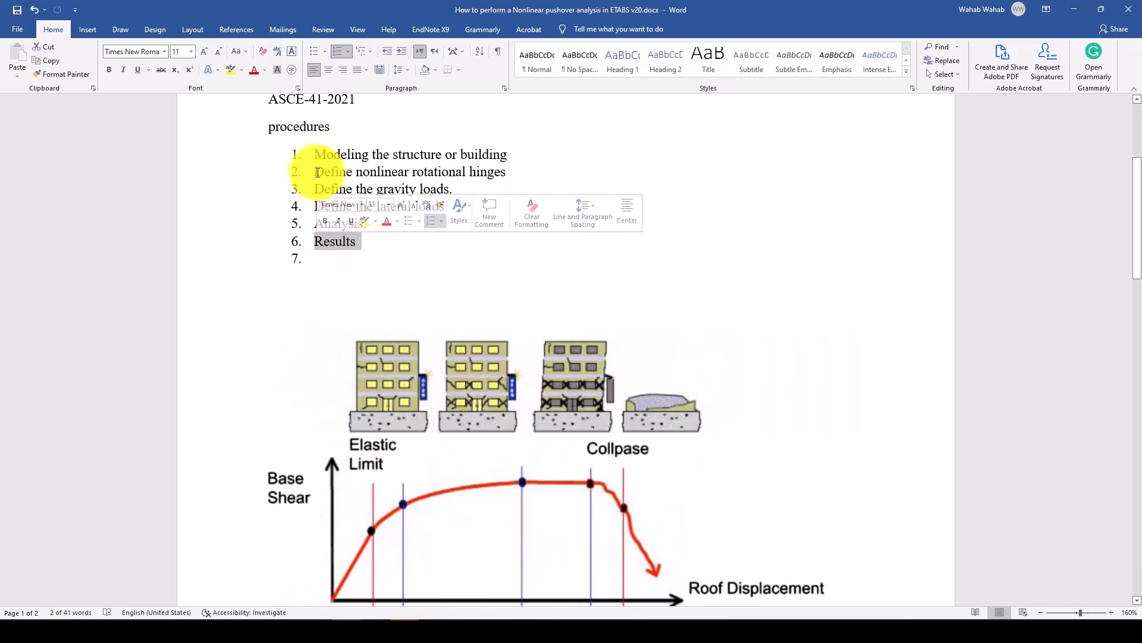
- Highlight and examine the procedure item on defining nonlinear rotational hinges, relating it to the building damage figure
left_click_drag(316, 173, 505, 172)
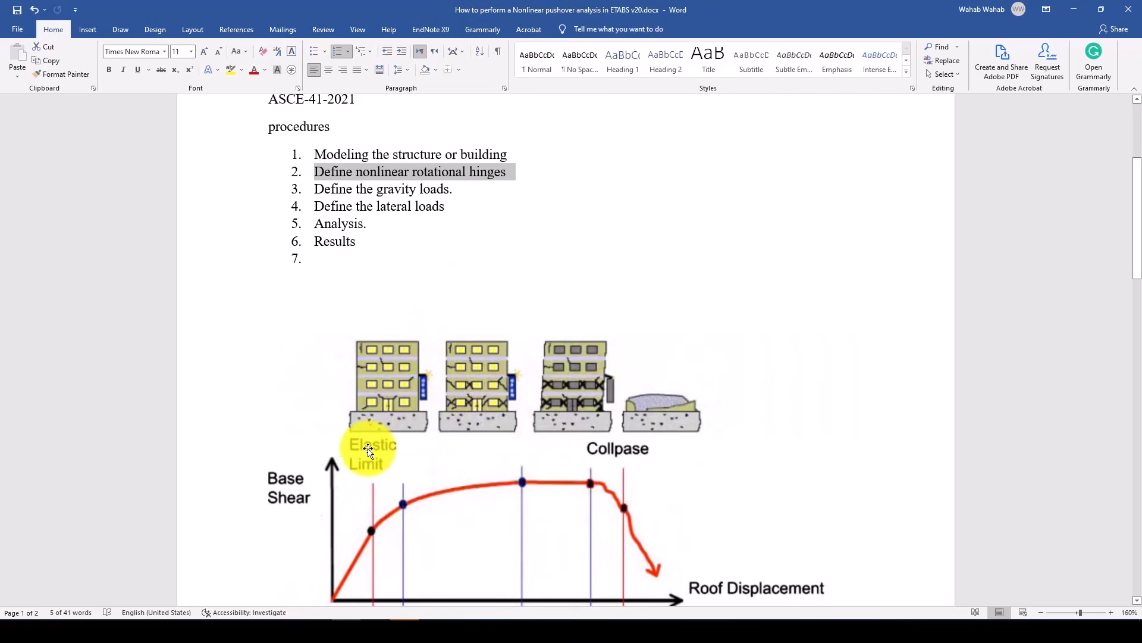
scroll(377, 444, "down", 3)
scroll(376, 437, "up", 5)
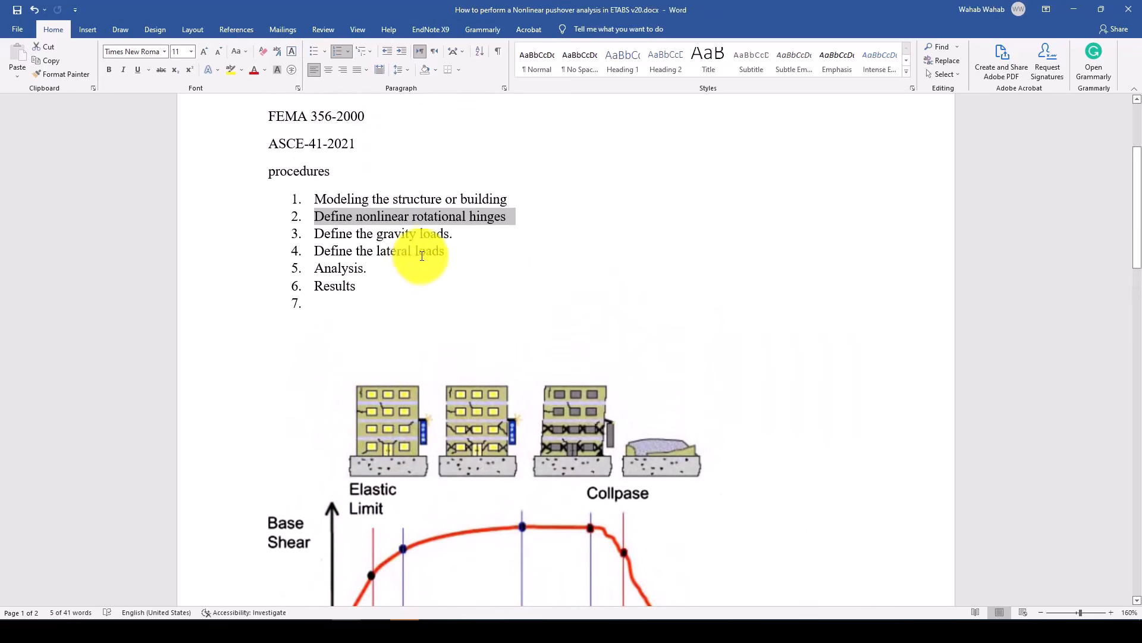
left_click(504, 223)
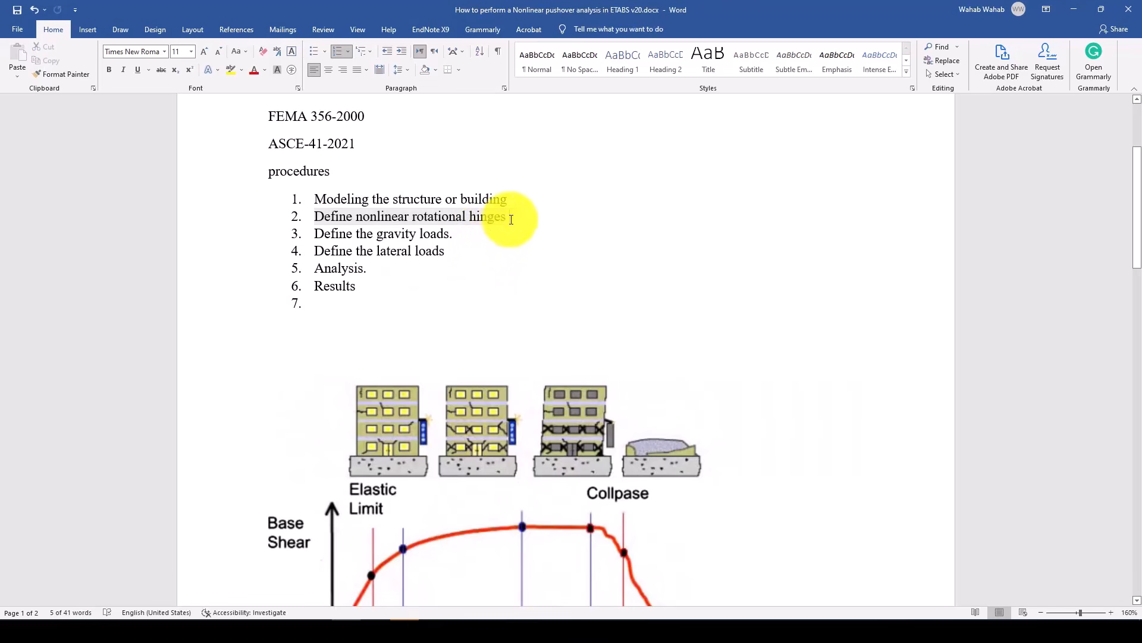
left_click_drag(319, 216, 472, 219)
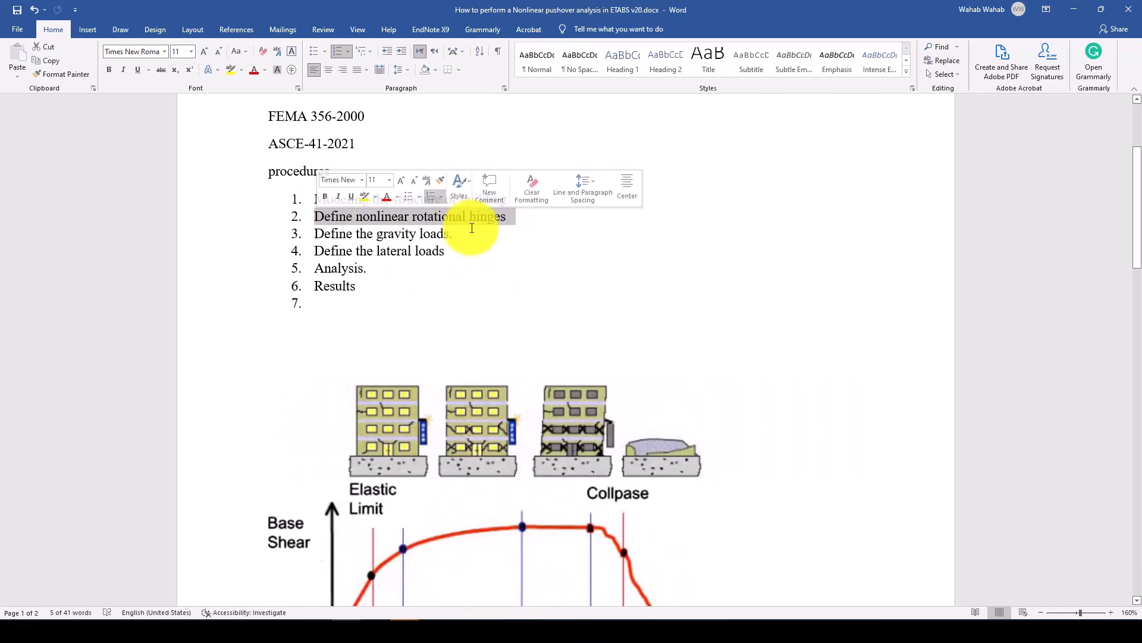
left_click(502, 219)
left_click_drag(325, 216, 467, 219)
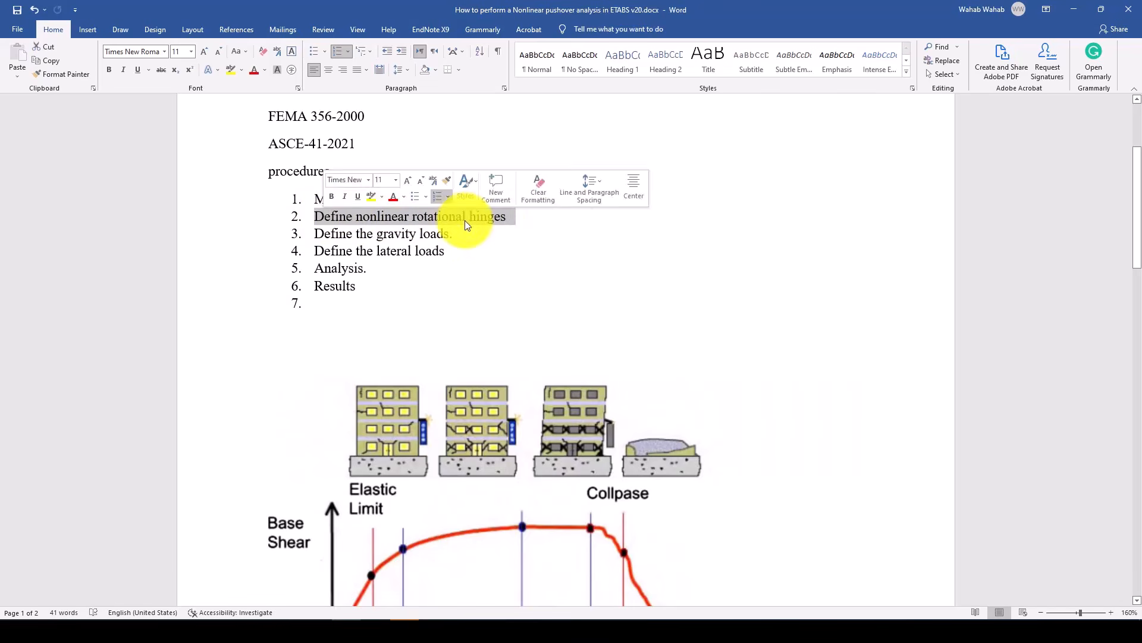
left_click(485, 219)
left_click_drag(316, 215, 483, 219)
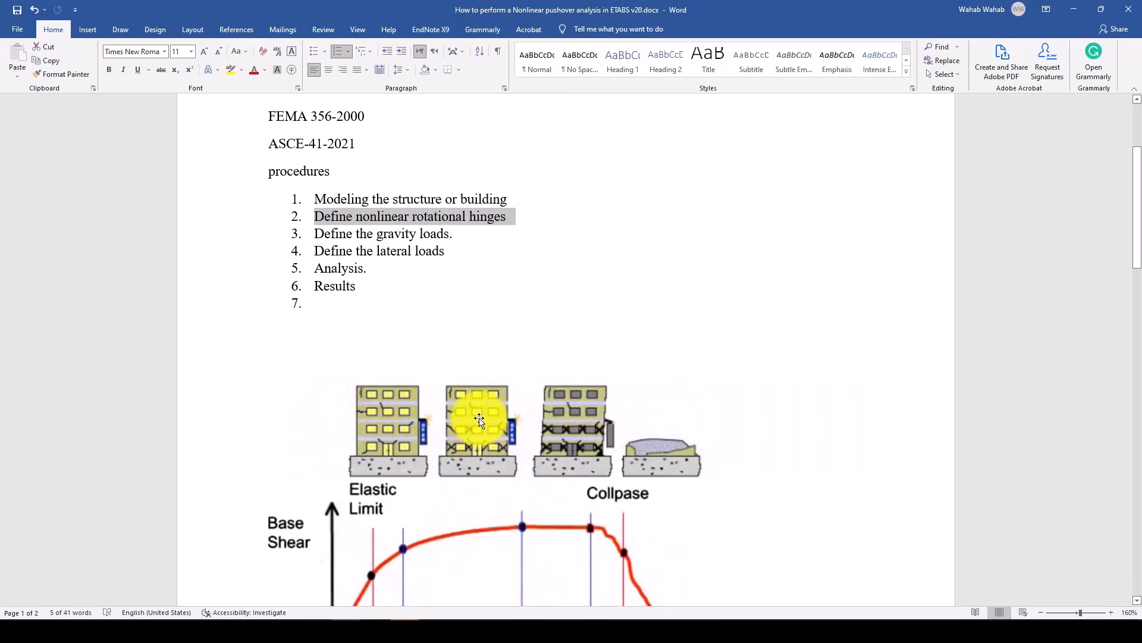
left_click(499, 219)
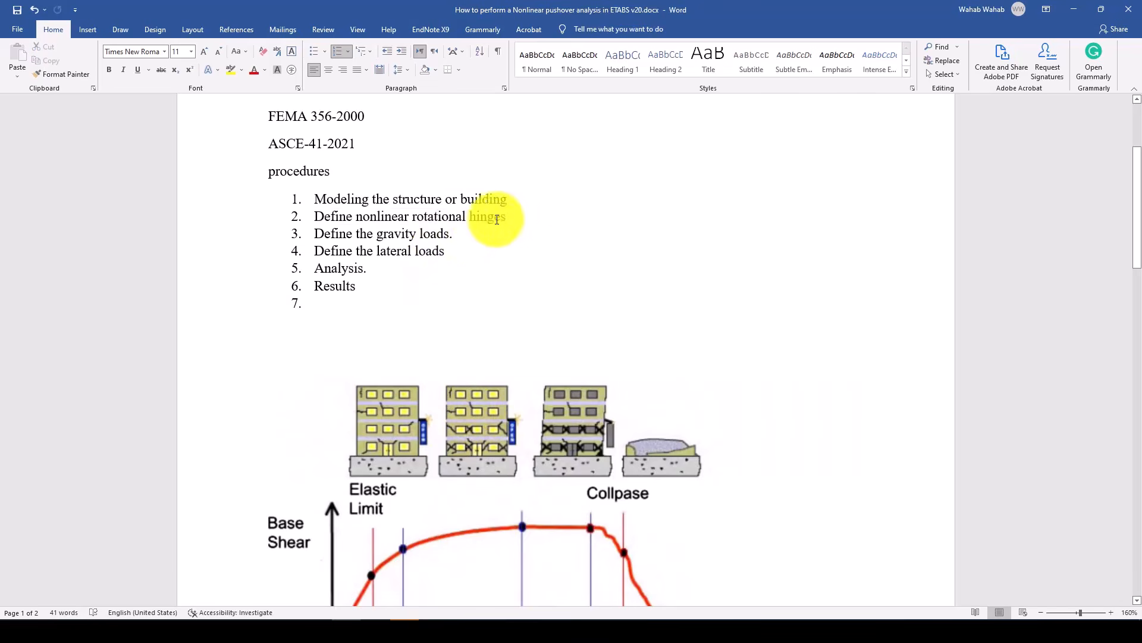
left_click_drag(497, 220, 324, 221)
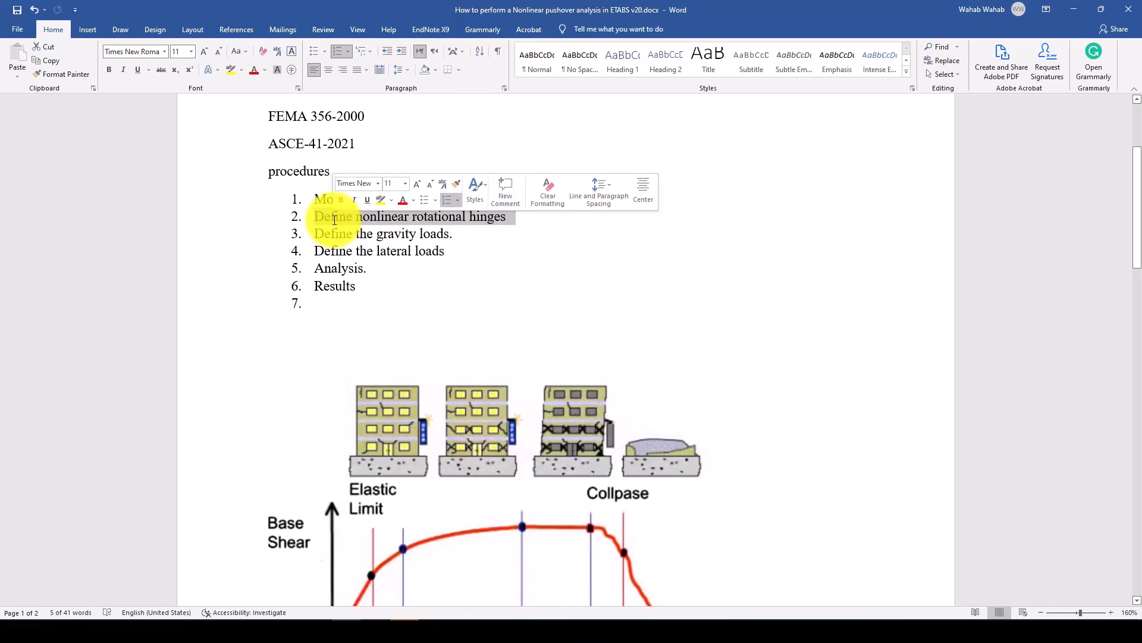
left_click(509, 217)
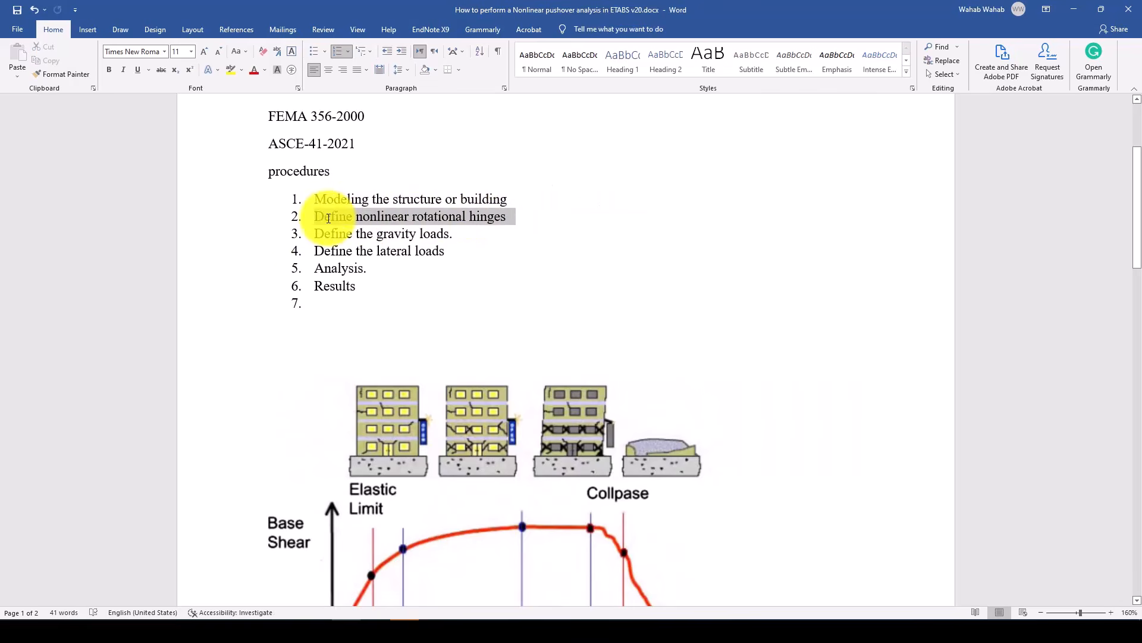
left_click_drag(329, 218, 324, 219)
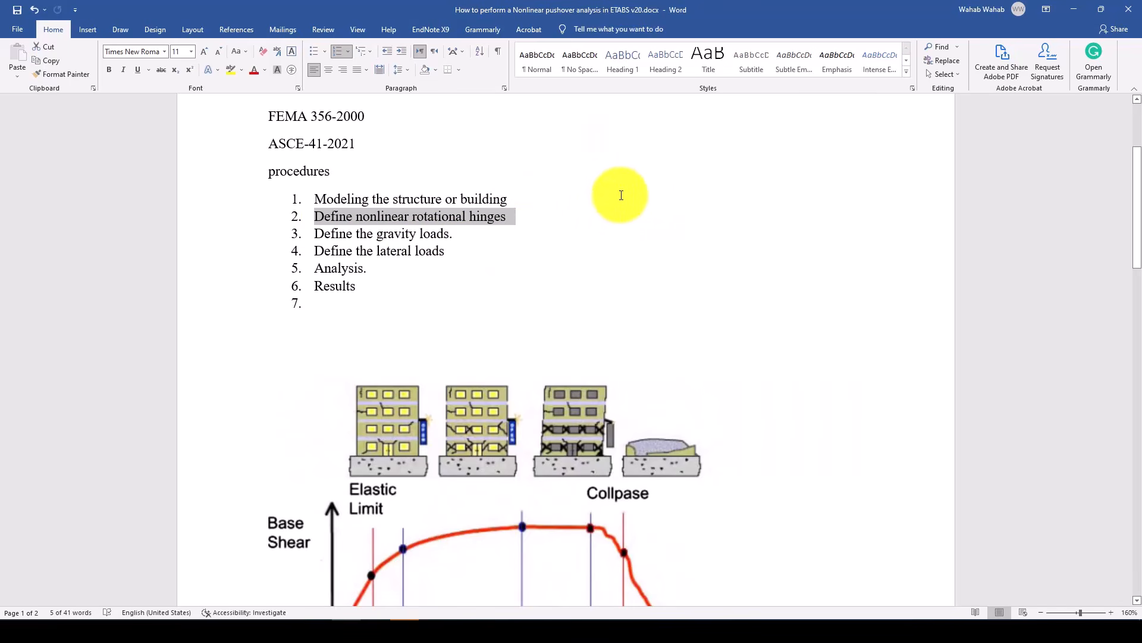
left_click(505, 220)
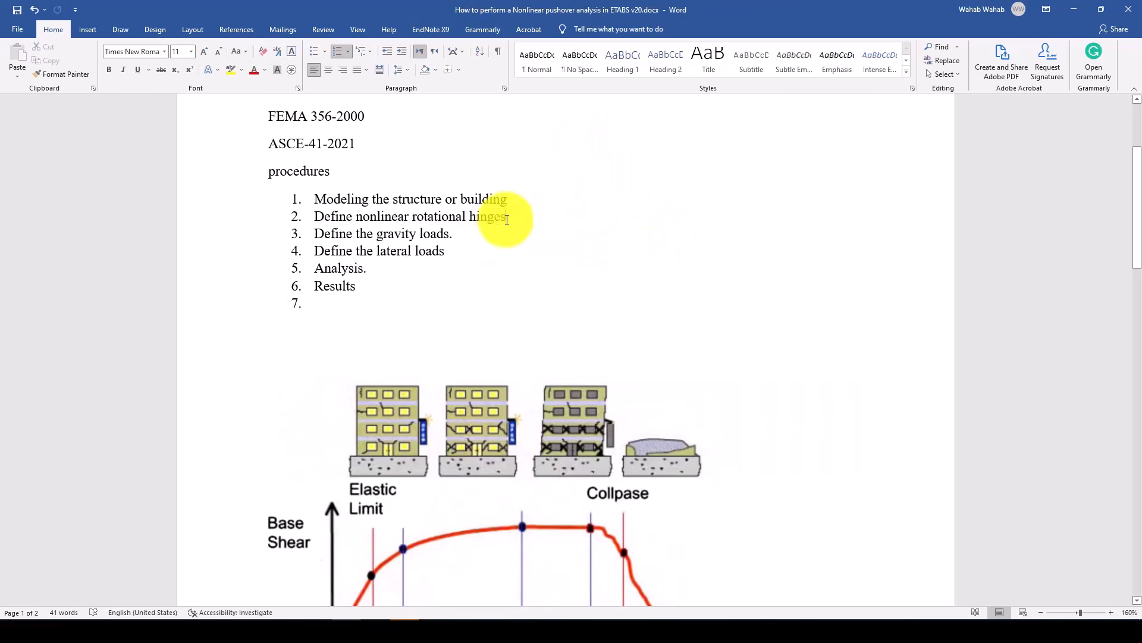
triple_click(332, 216)
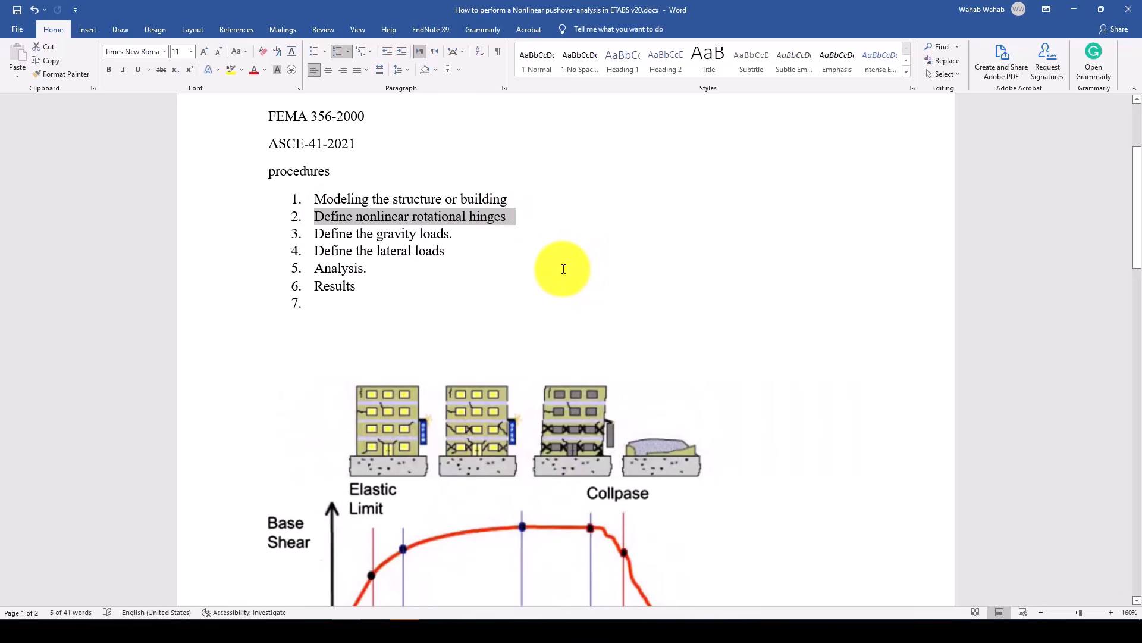
left_click(461, 232)
left_click_drag(513, 216, 307, 217)
left_click(512, 217)
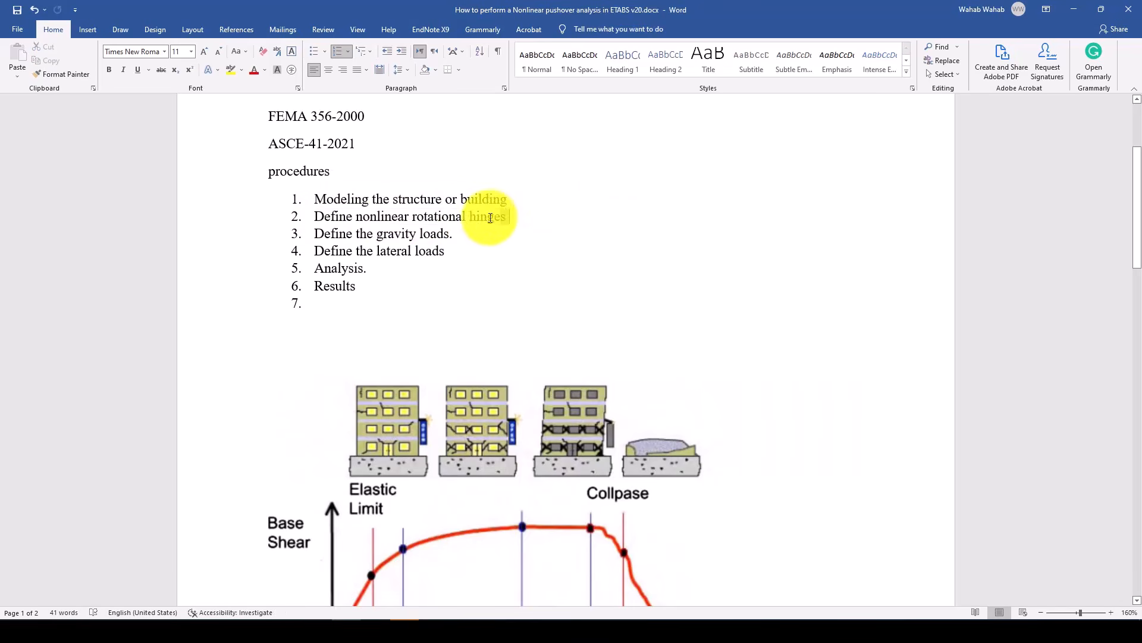
left_click_drag(337, 213, 309, 217)
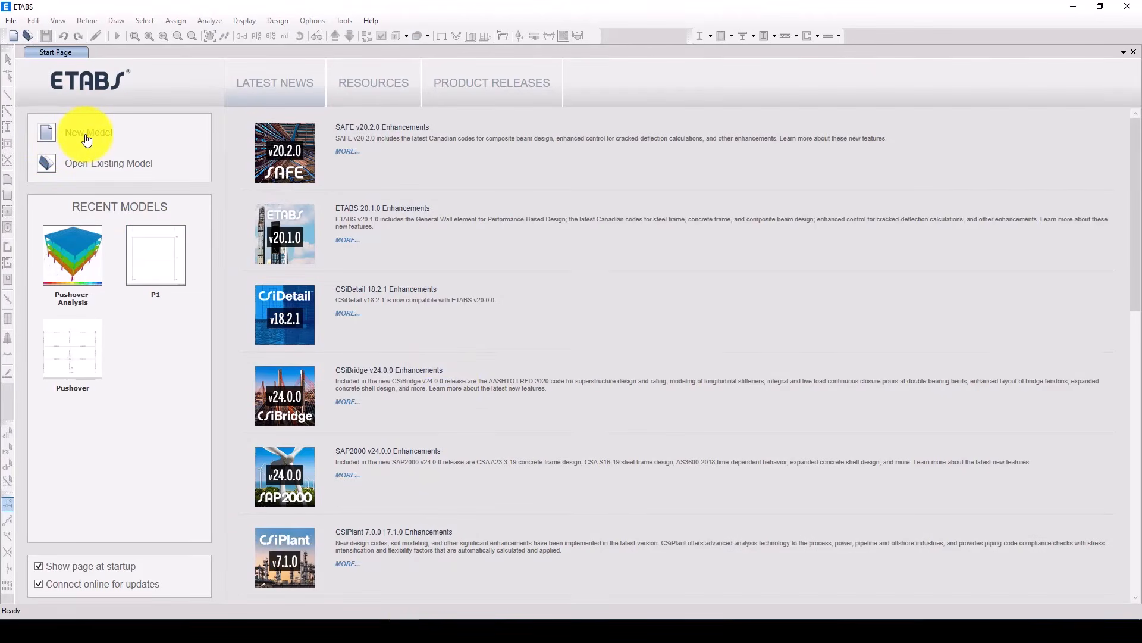
- Switch to ETABS, open the recent Pushover-Analysis model, and start a new model without saving changes to it
left_click(66, 263)
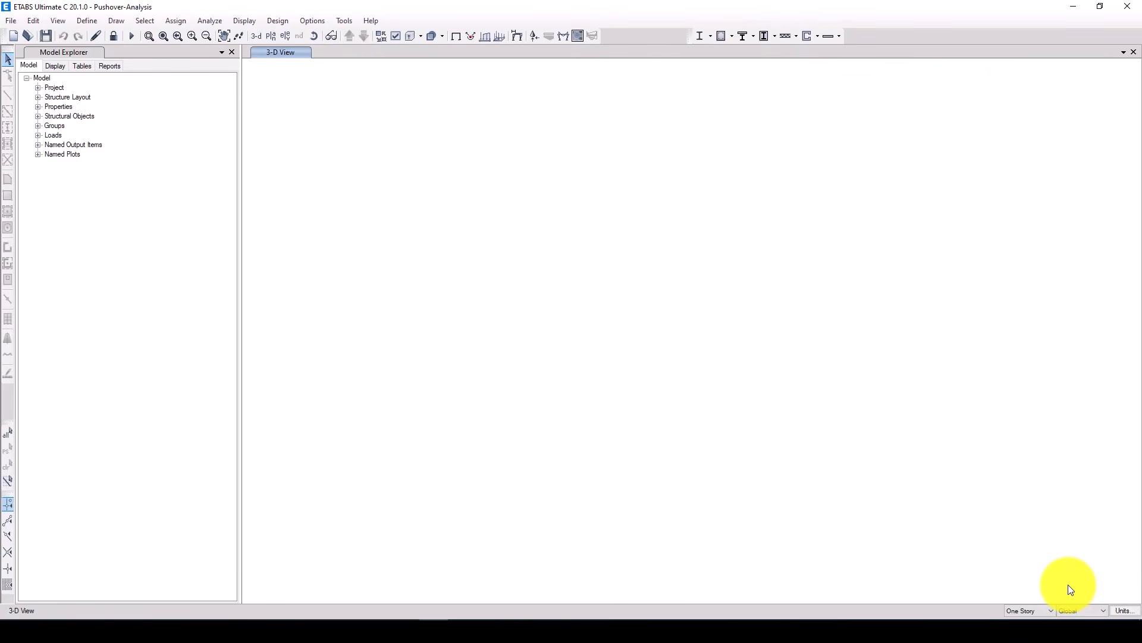
left_click(16, 32)
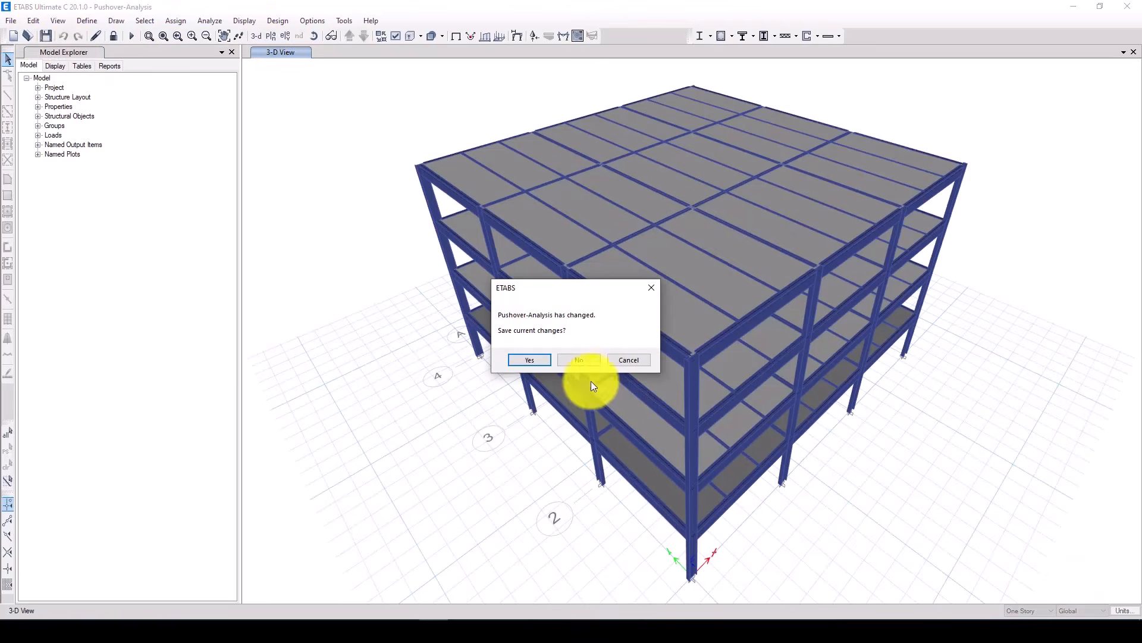
left_click(584, 361)
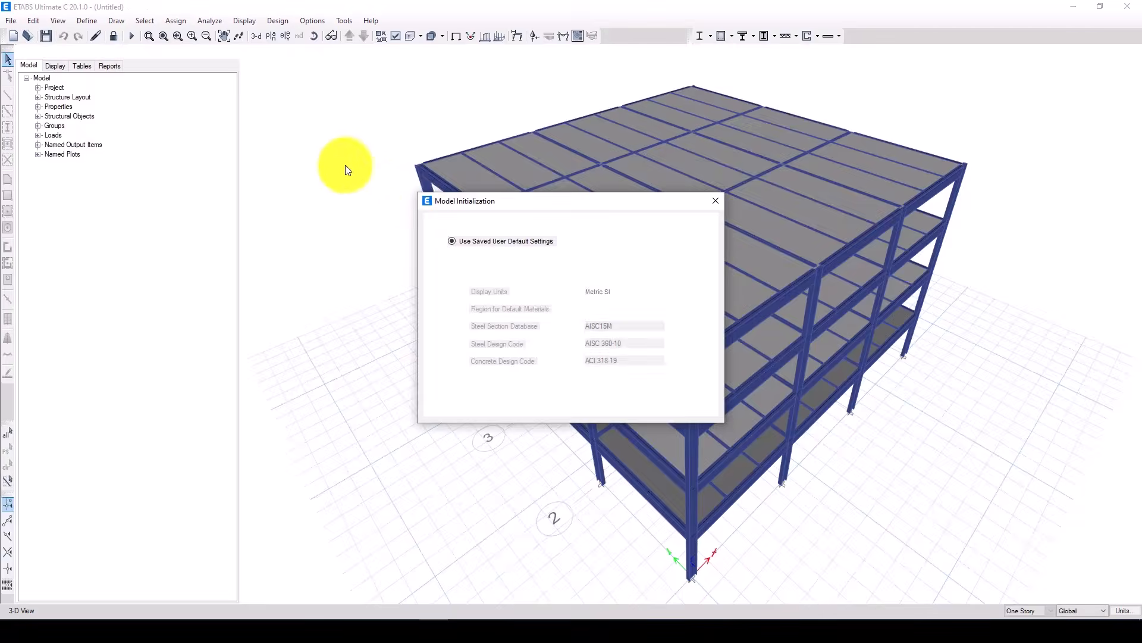
- Initialize the new model with built-in Metric SI settings, the Europe region for default materials and the Euro steel section database
left_click_drag(646, 208, 614, 191)
left_click(461, 258)
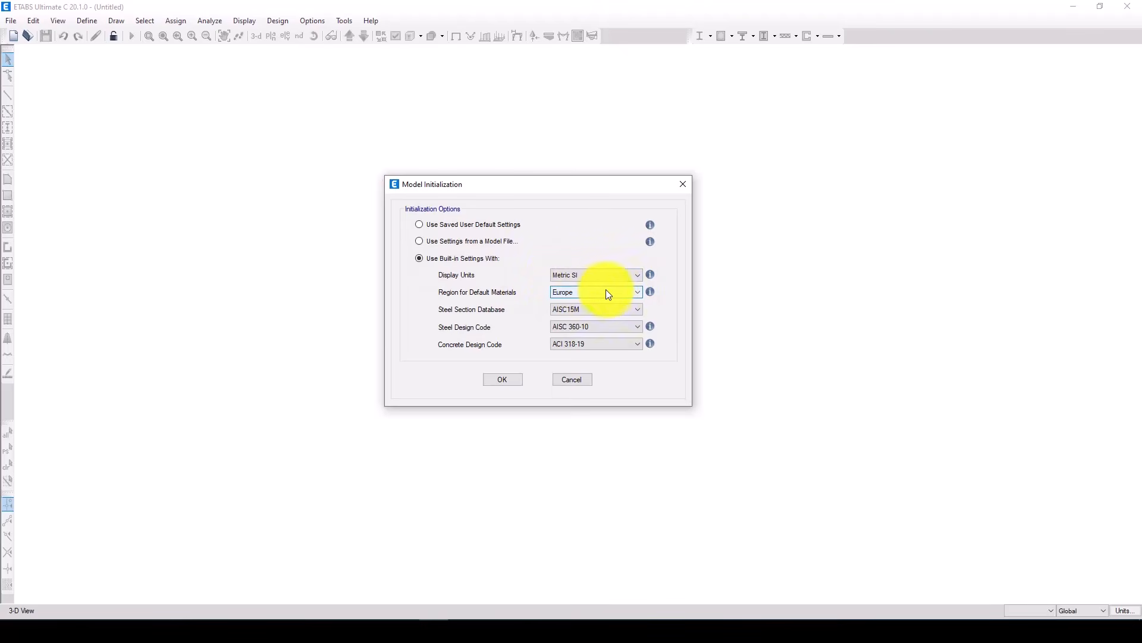
left_click(580, 307)
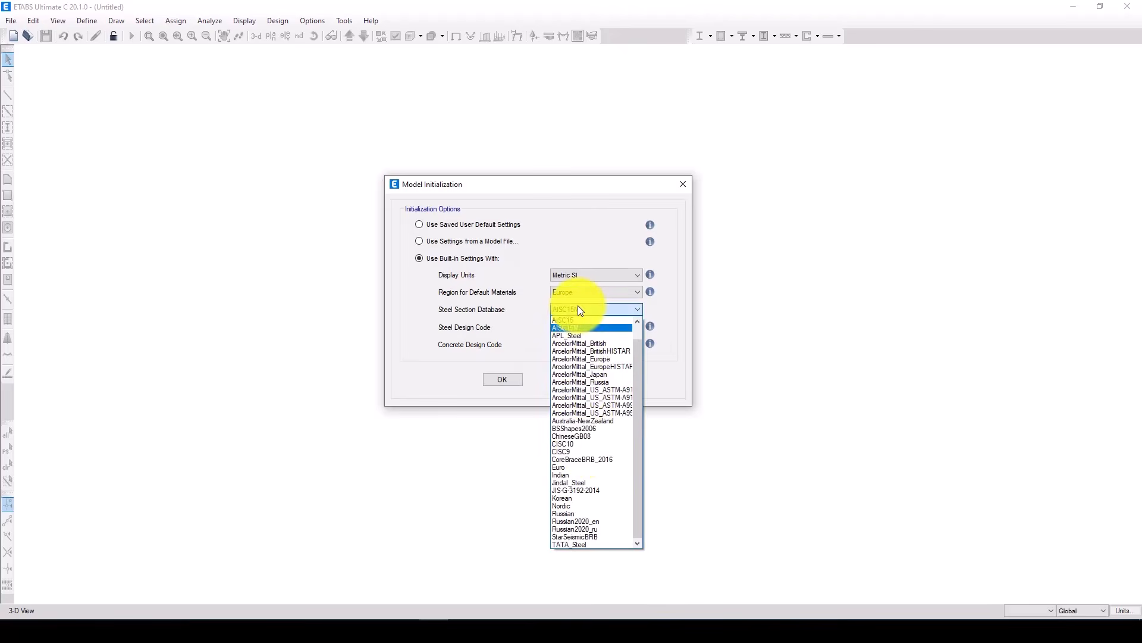
left_click(588, 467)
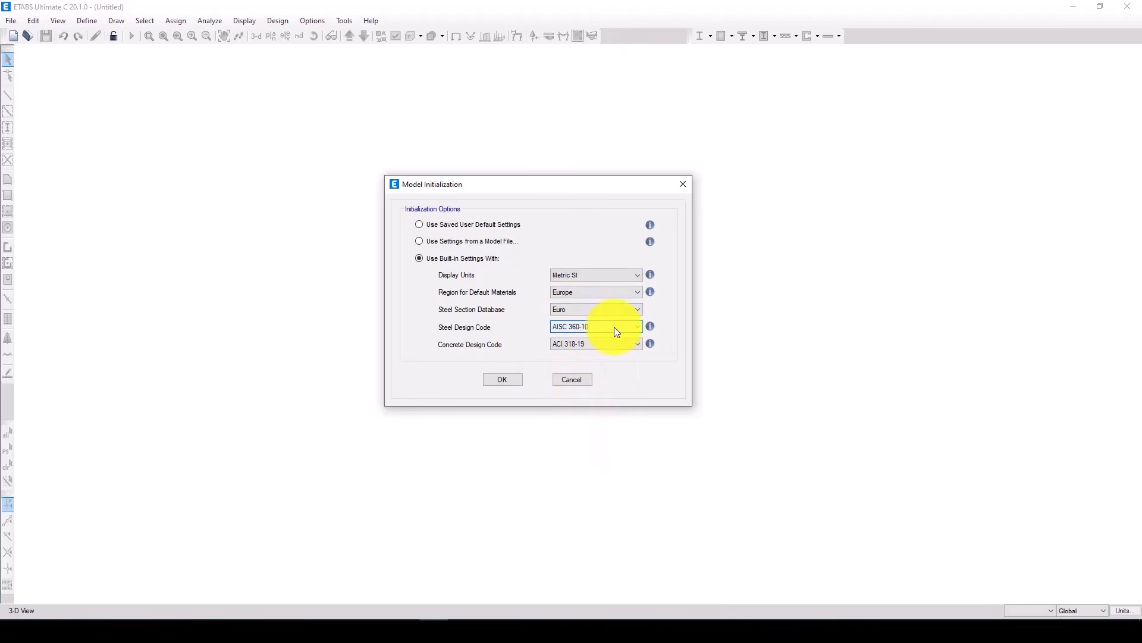
left_click(504, 384)
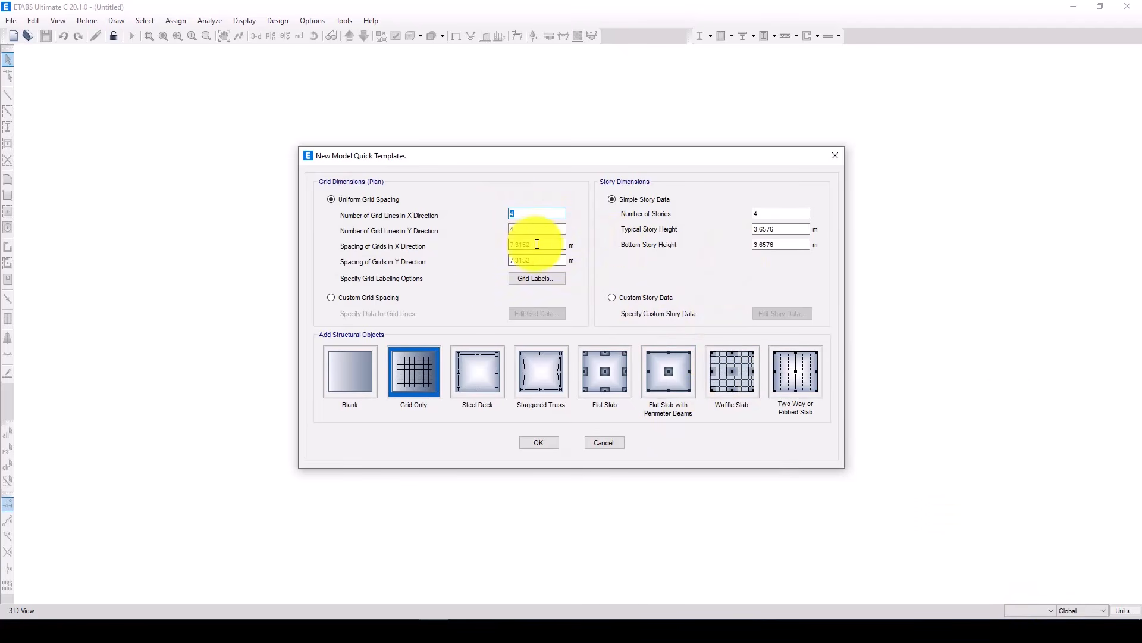
- Set the uniform grid spacing to 6 m in the X direction and 5 m in the Y direction
key("Tab")
key("Tab")
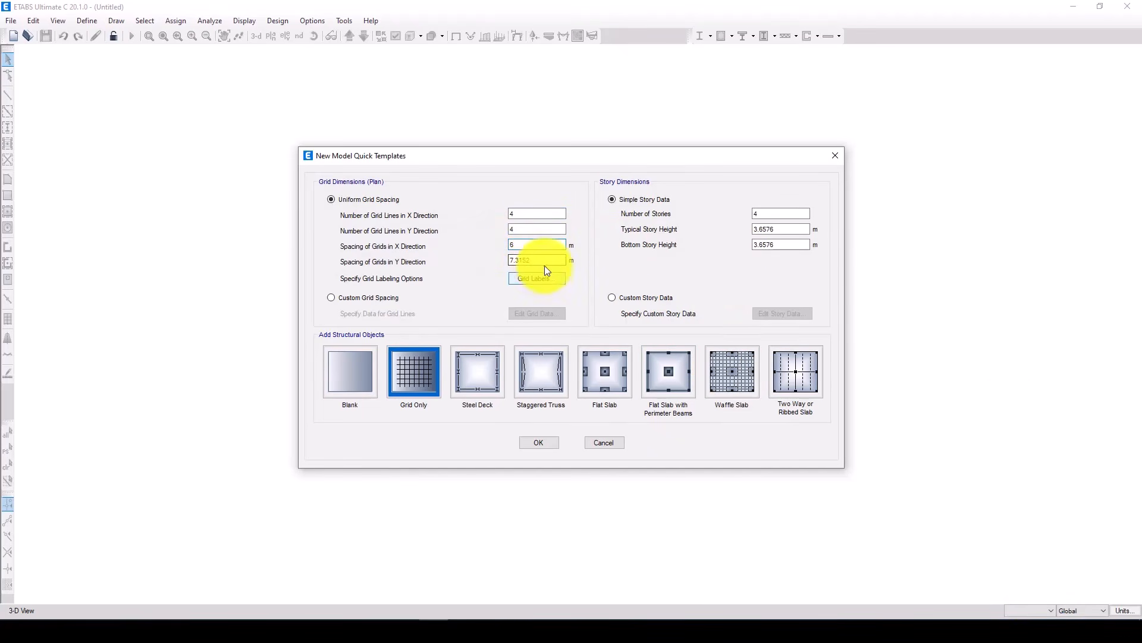
left_click_drag(540, 261, 492, 259)
key("BackSpace")
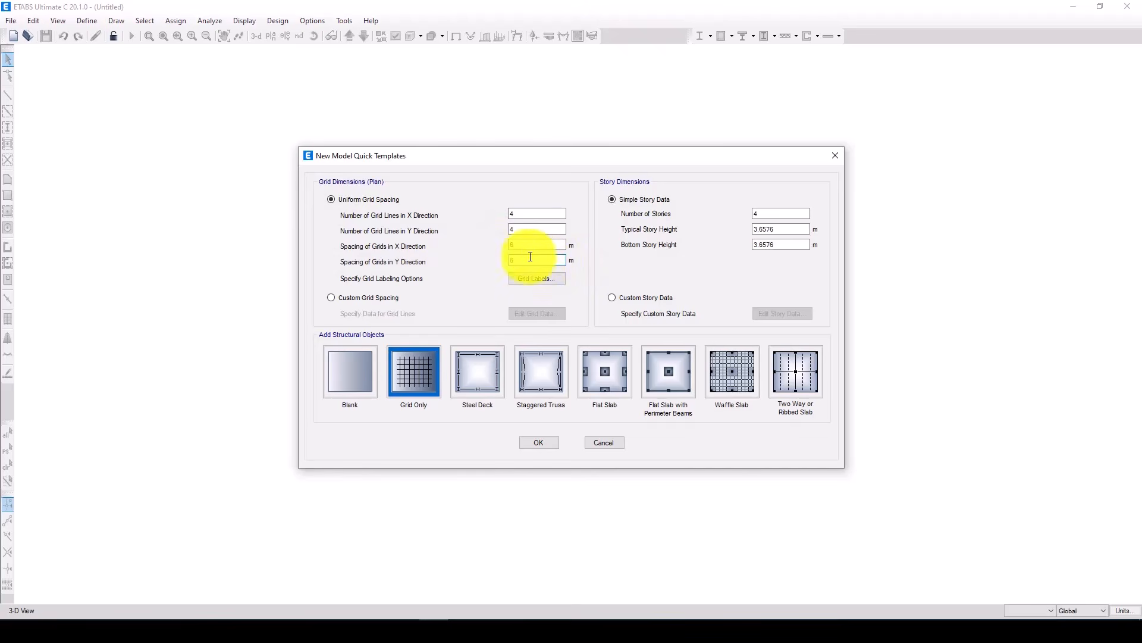
left_click_drag(548, 262, 482, 261)
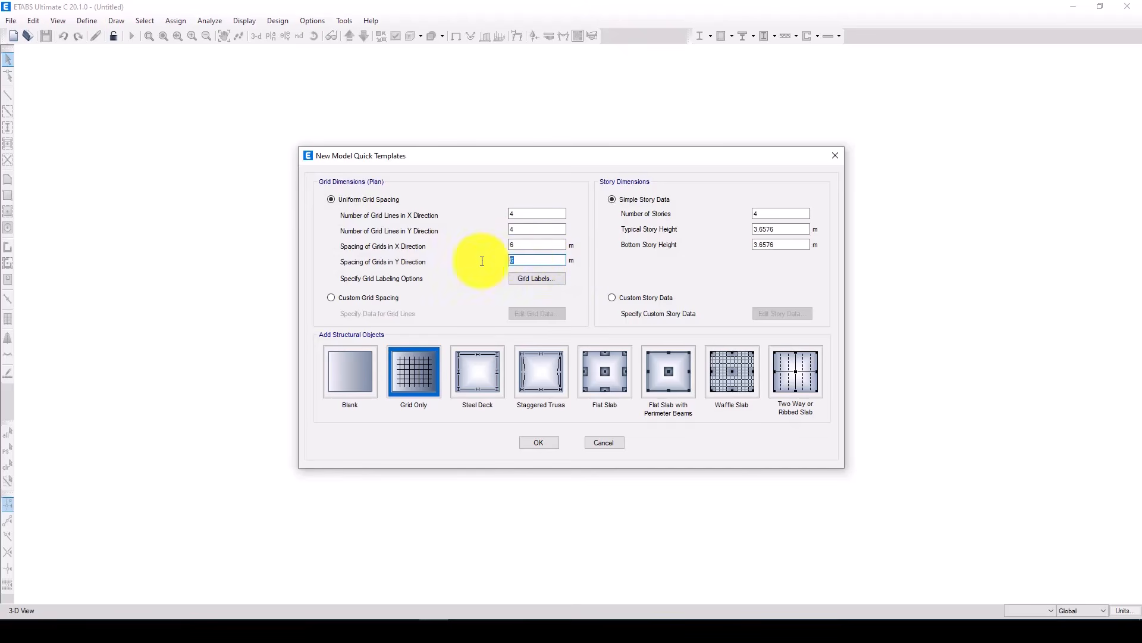
type("5")
left_click(529, 244)
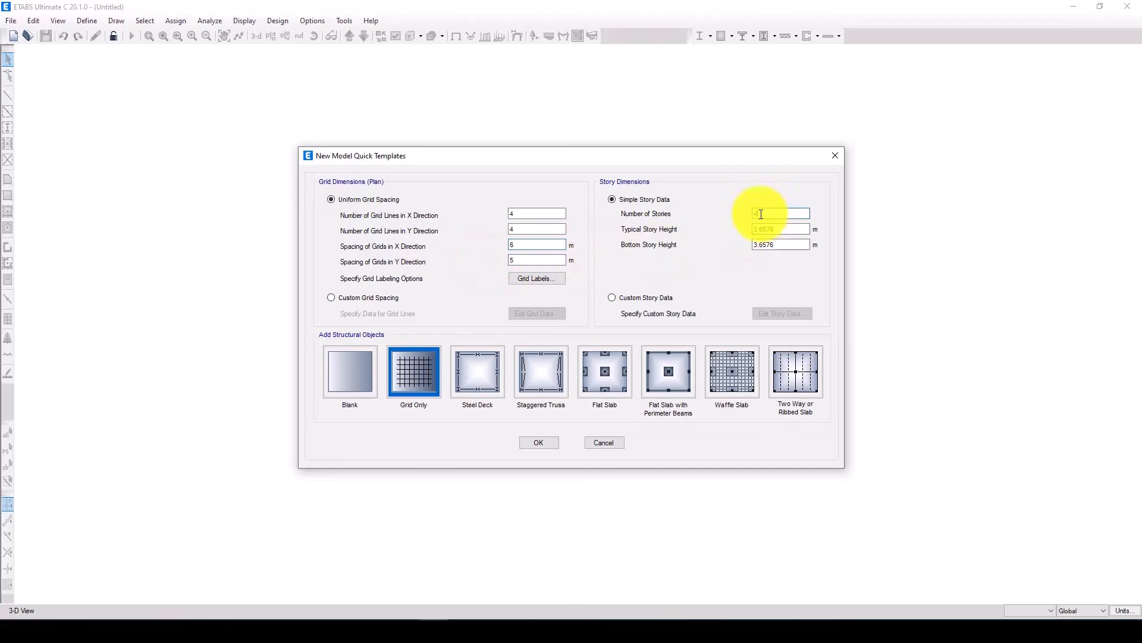
- Set the typical story height to 3 m and the bottom story height to 3.2 m, and create the grid-only model
double_click(784, 230)
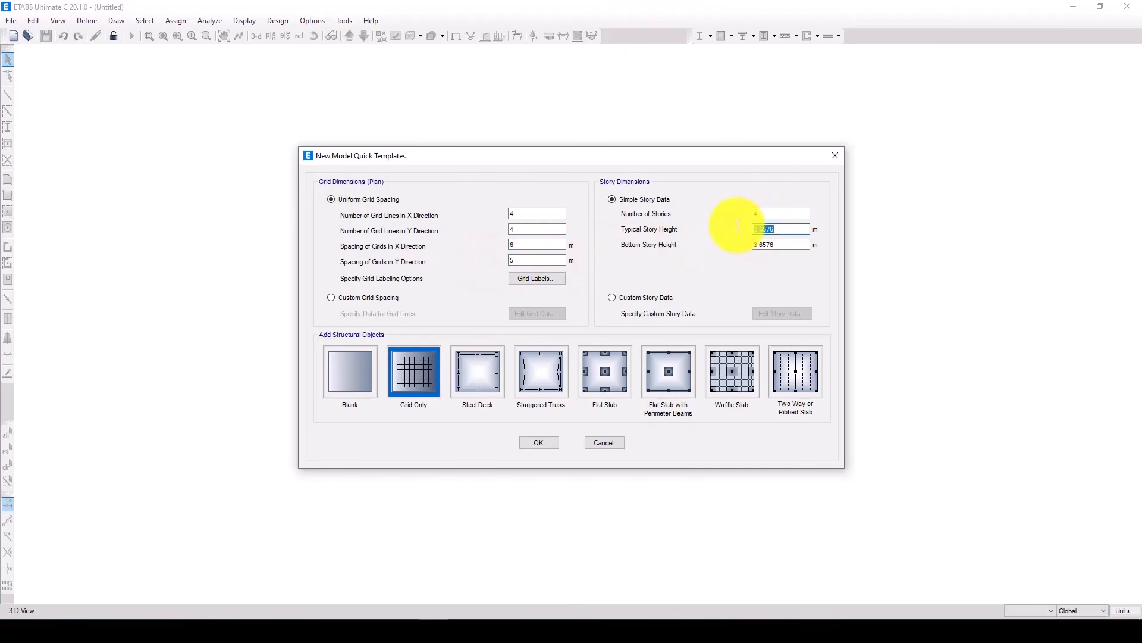
left_click_drag(789, 244, 736, 242)
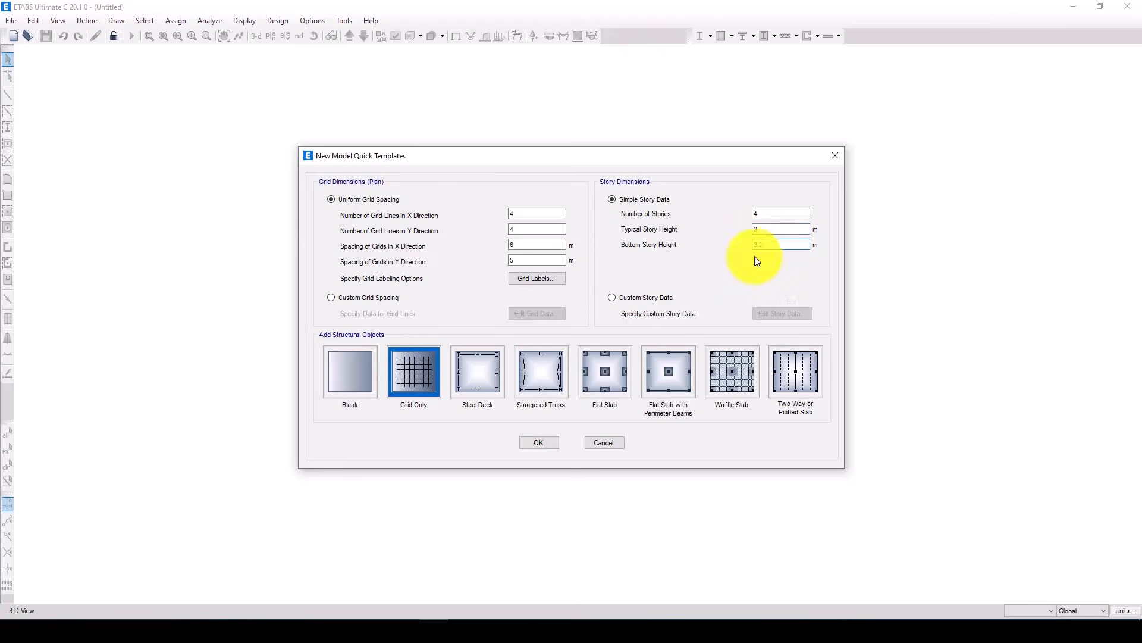
left_click(534, 442)
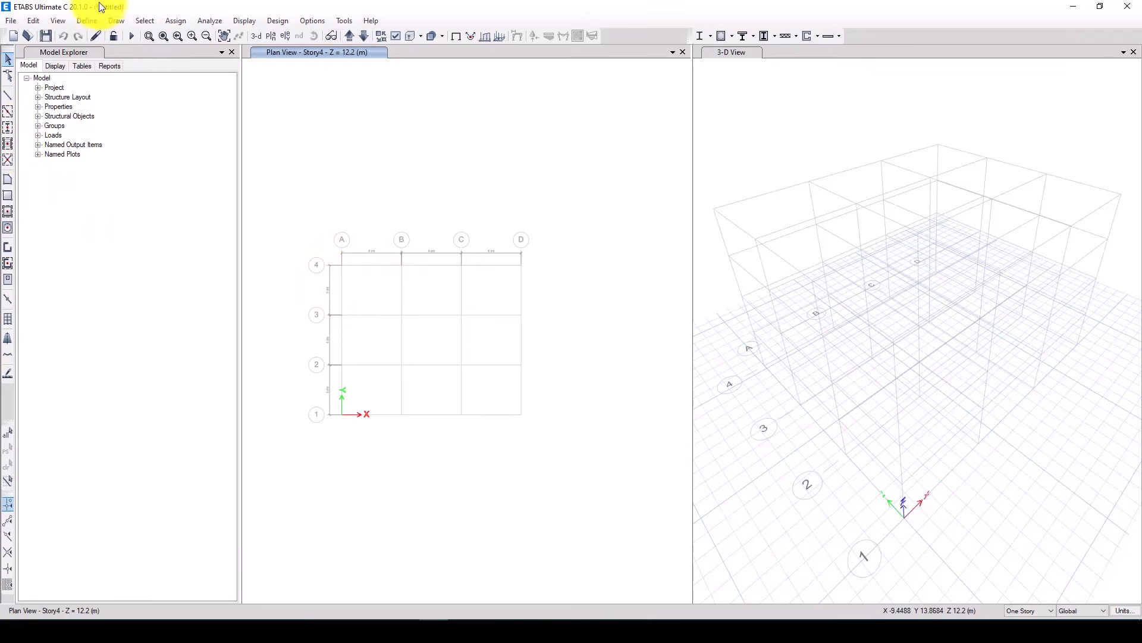
- Review the list of materials defined in the model
left_click(90, 20)
left_click(102, 35)
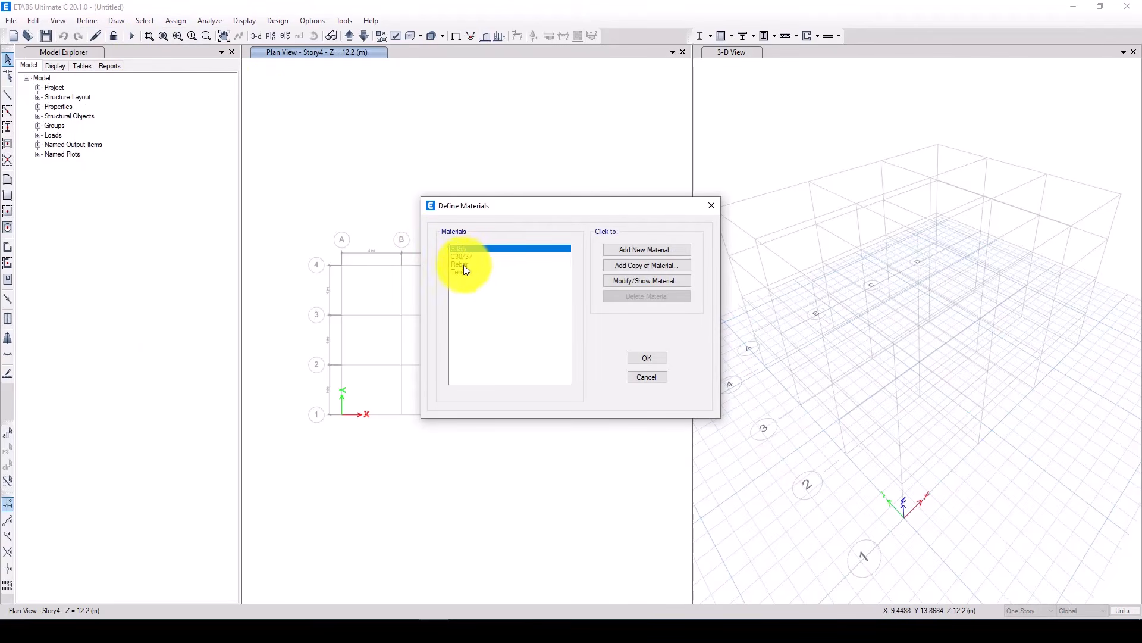
left_click(646, 357)
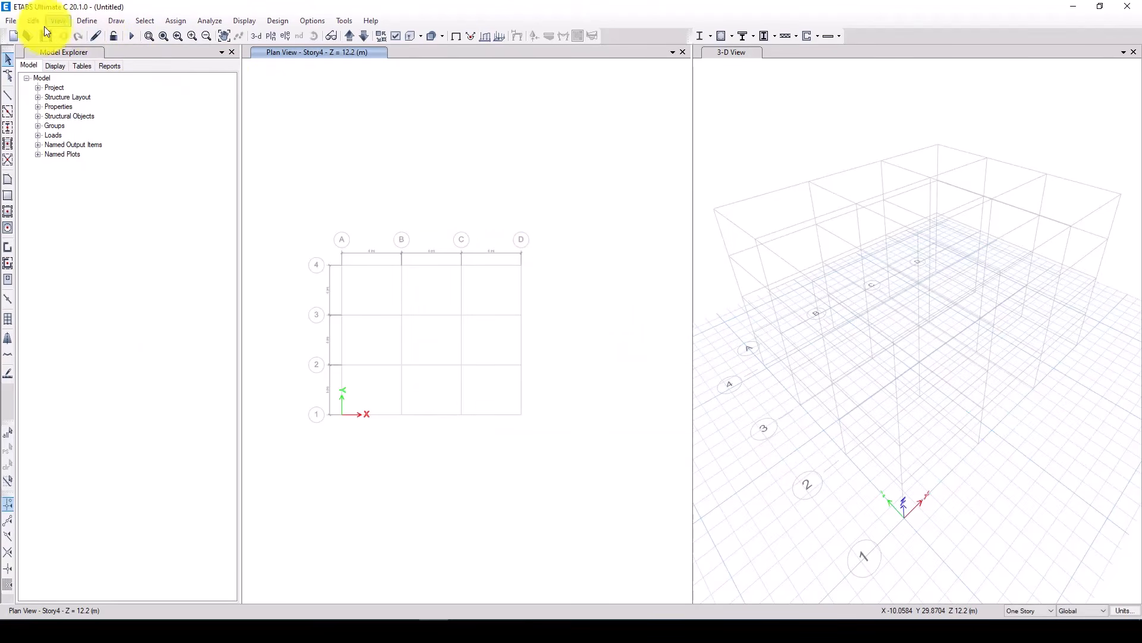
- Start the quick column drawing command and look through the section properties available for the columns
left_click(7, 127)
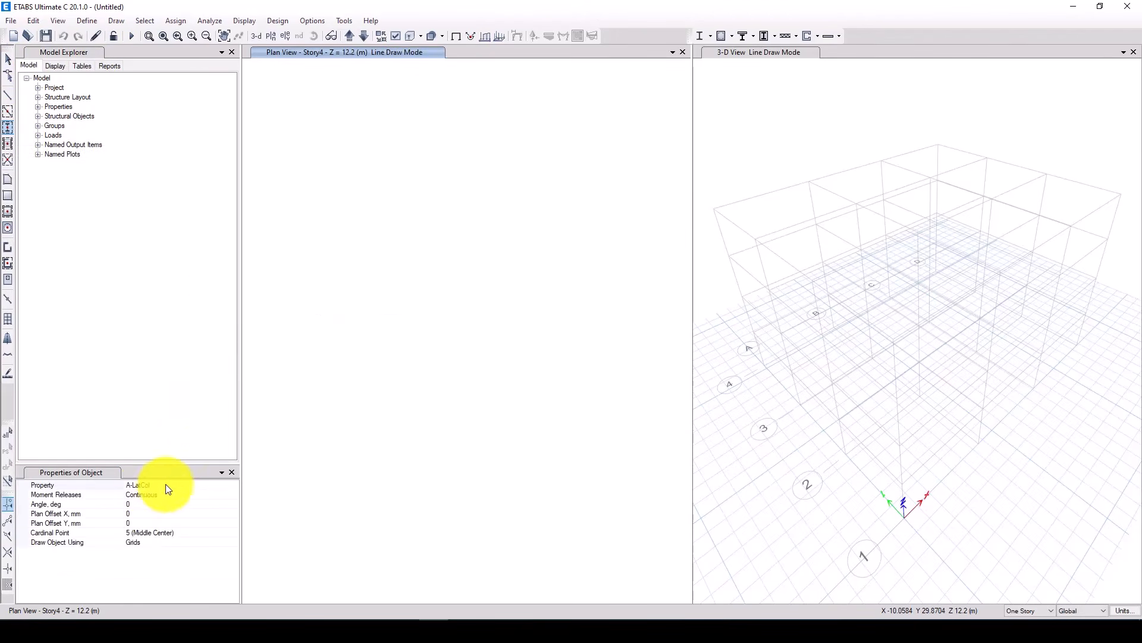
left_click(234, 485)
scroll(205, 524, "down", 5)
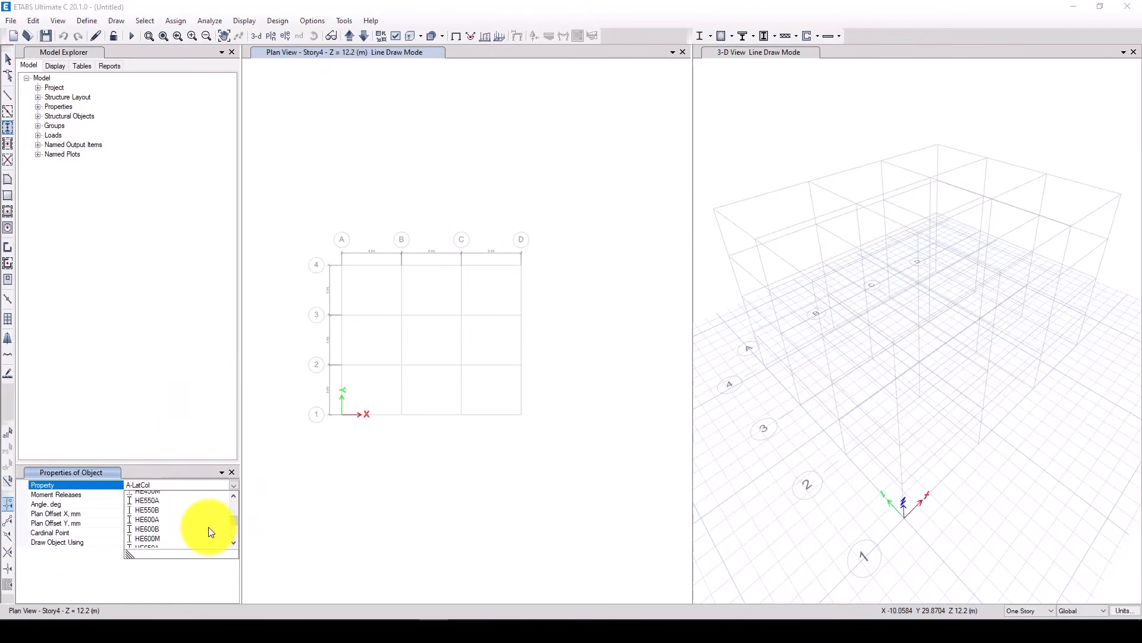
scroll(205, 528, "up", 2)
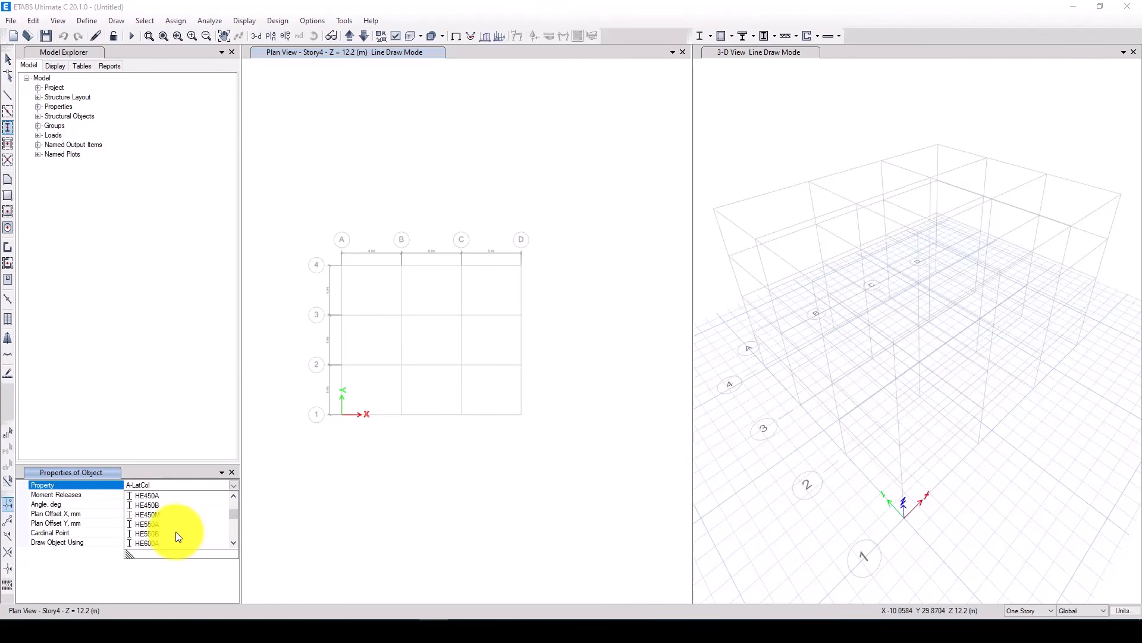
scroll(176, 531, "up", 5)
- Open the frame section definitions and look through the listed properties
left_click(92, 21)
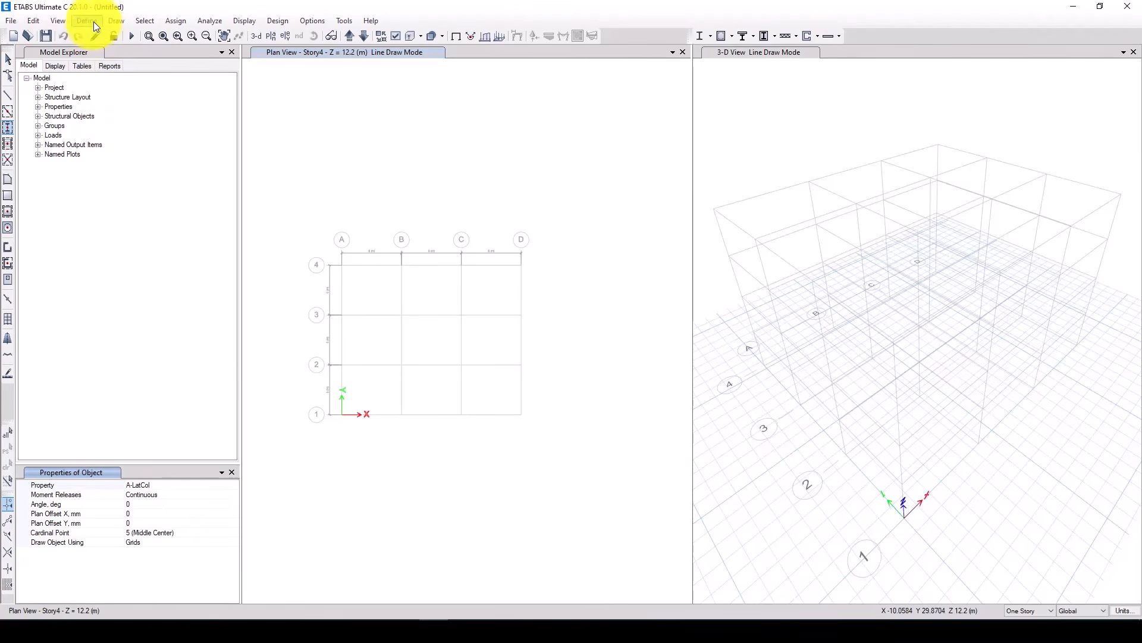
left_click(94, 21)
mouse_move(118, 53)
left_click(257, 56)
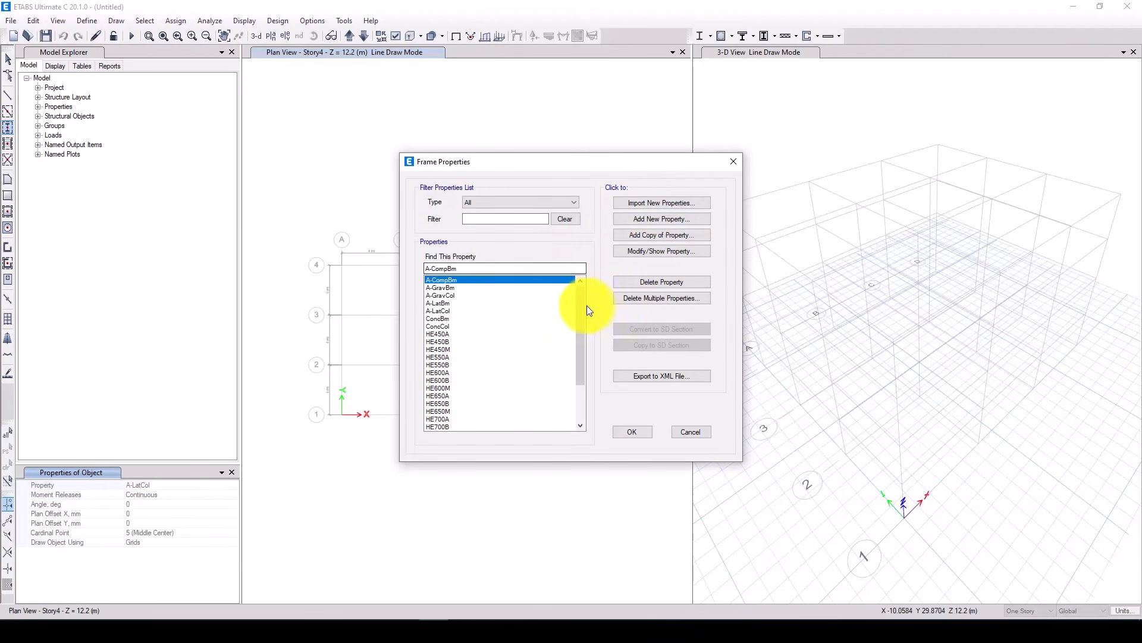
left_click_drag(582, 305, 573, 364)
left_click(660, 217)
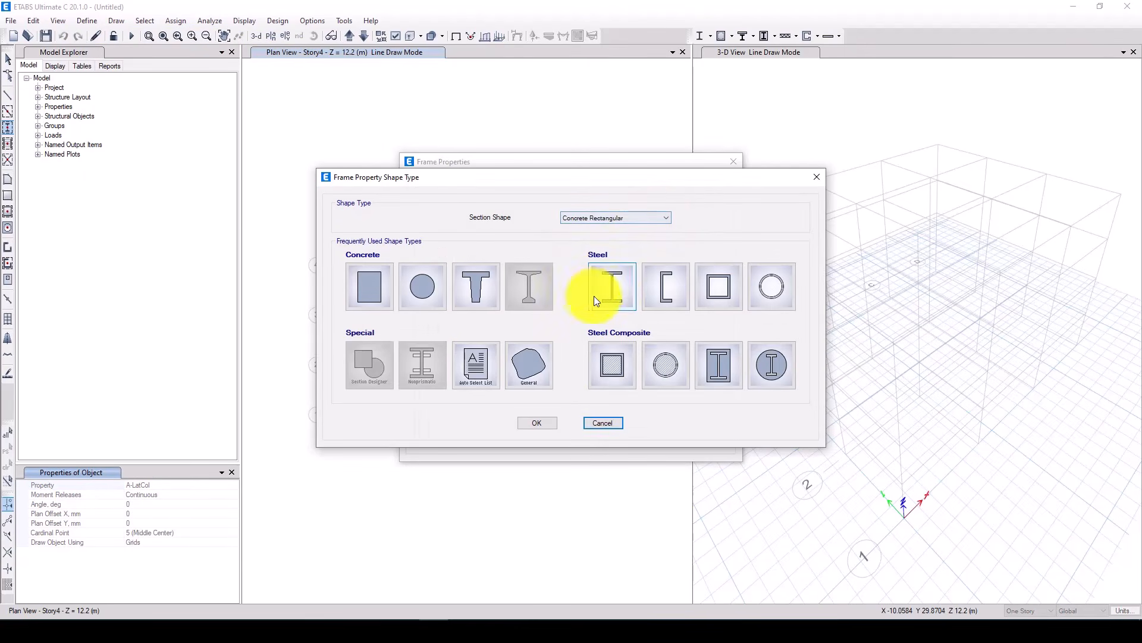
left_click(607, 219)
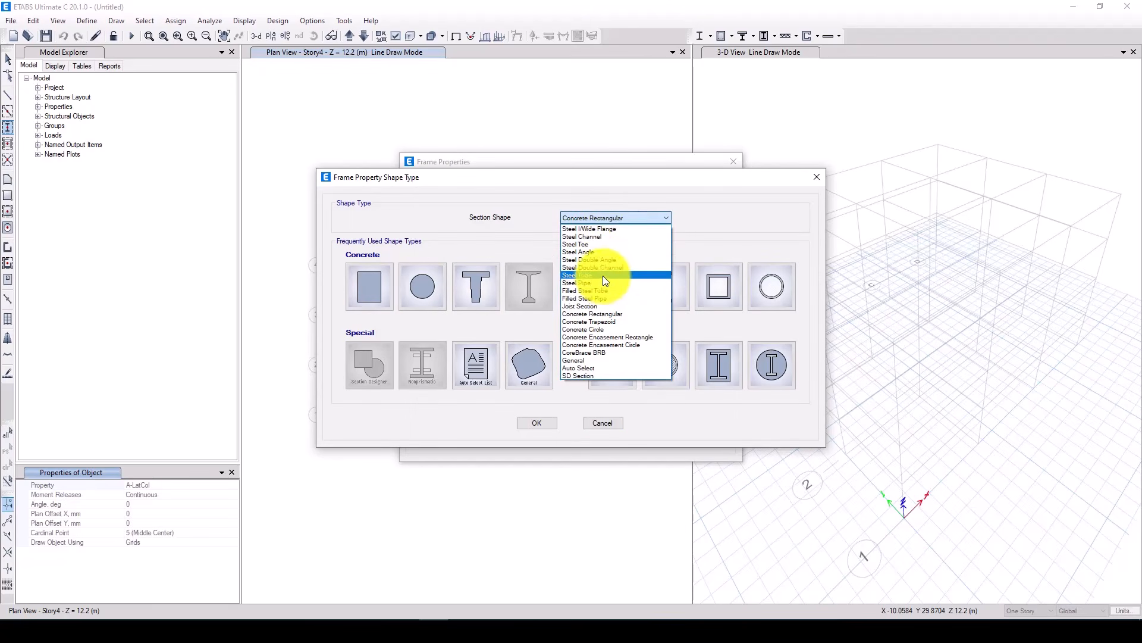
left_click(602, 226)
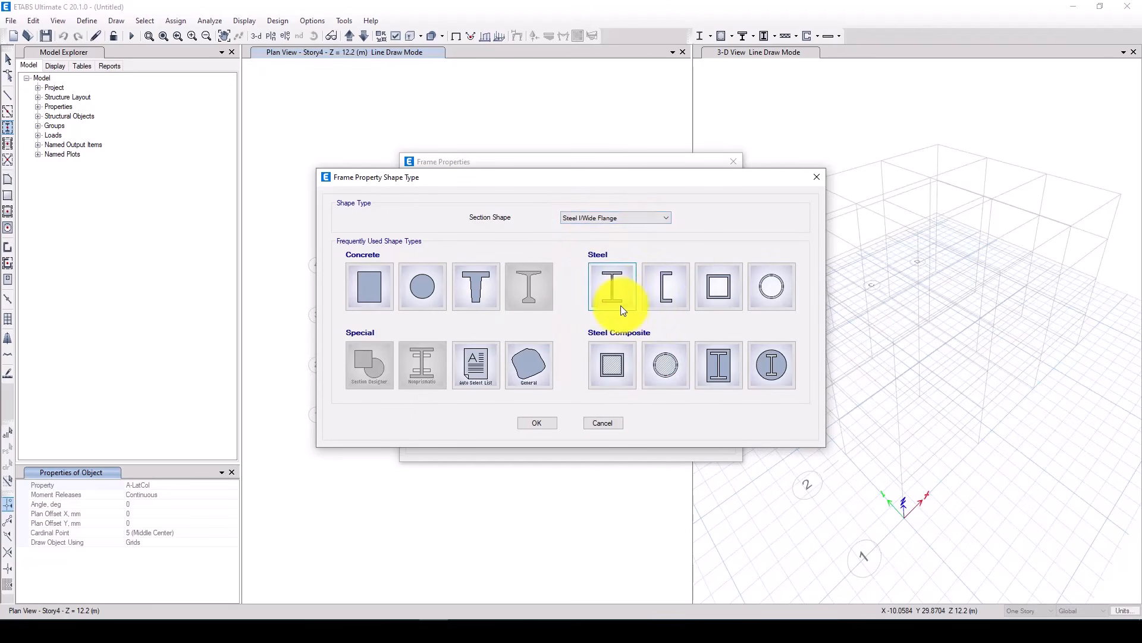
left_click(616, 289)
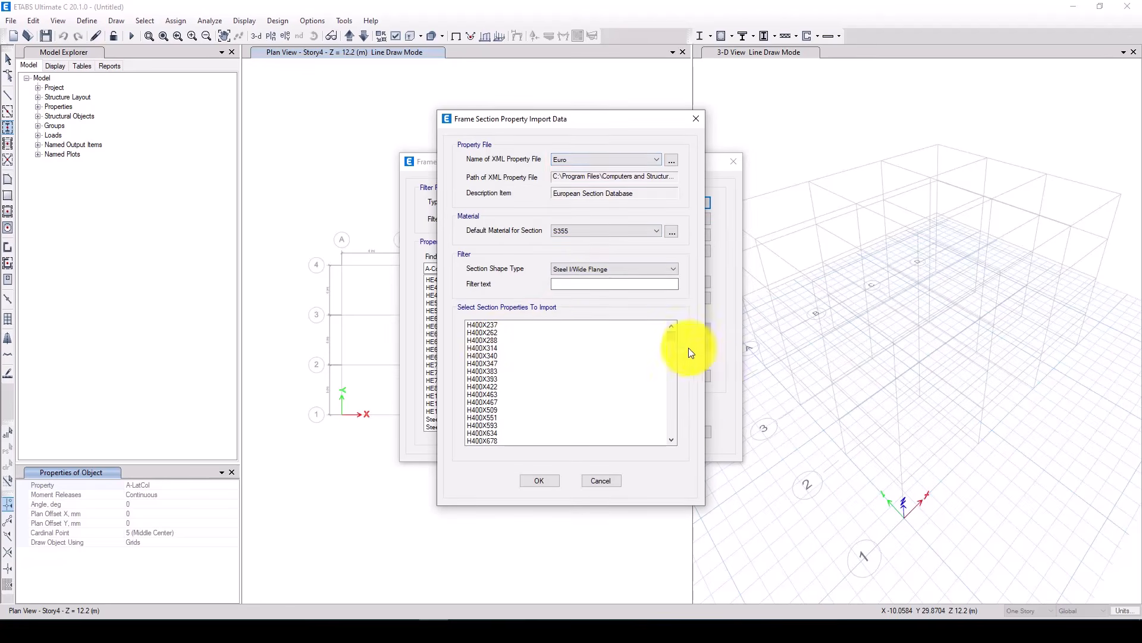
- Import the steel I sections IPE200 through IPE600V from the Euro database with S355 as material
left_click(673, 350)
left_click_drag(674, 354, 669, 417)
scroll(472, 342, "up", 2)
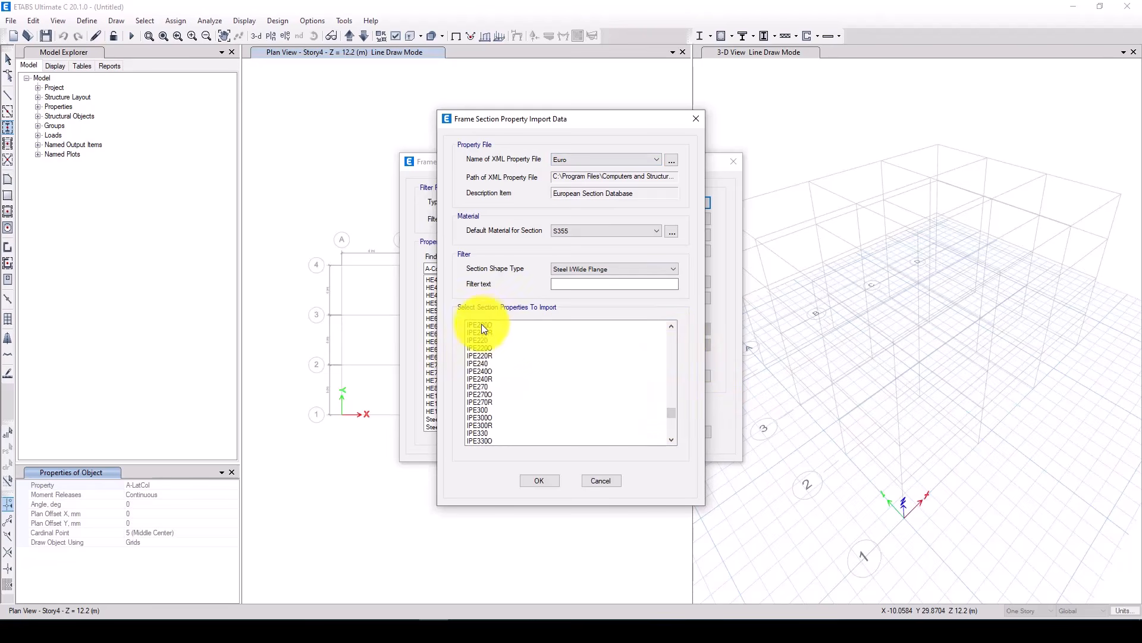
scroll(483, 334, "up", 1)
left_click_drag(482, 348, 488, 381)
left_click(536, 481)
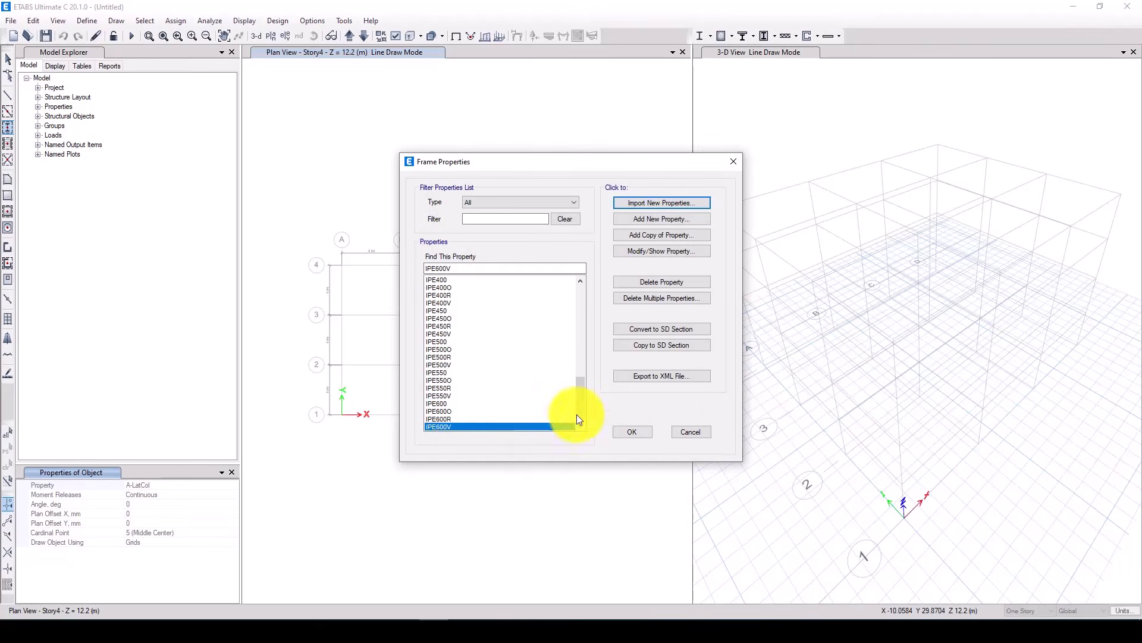
left_click(641, 431)
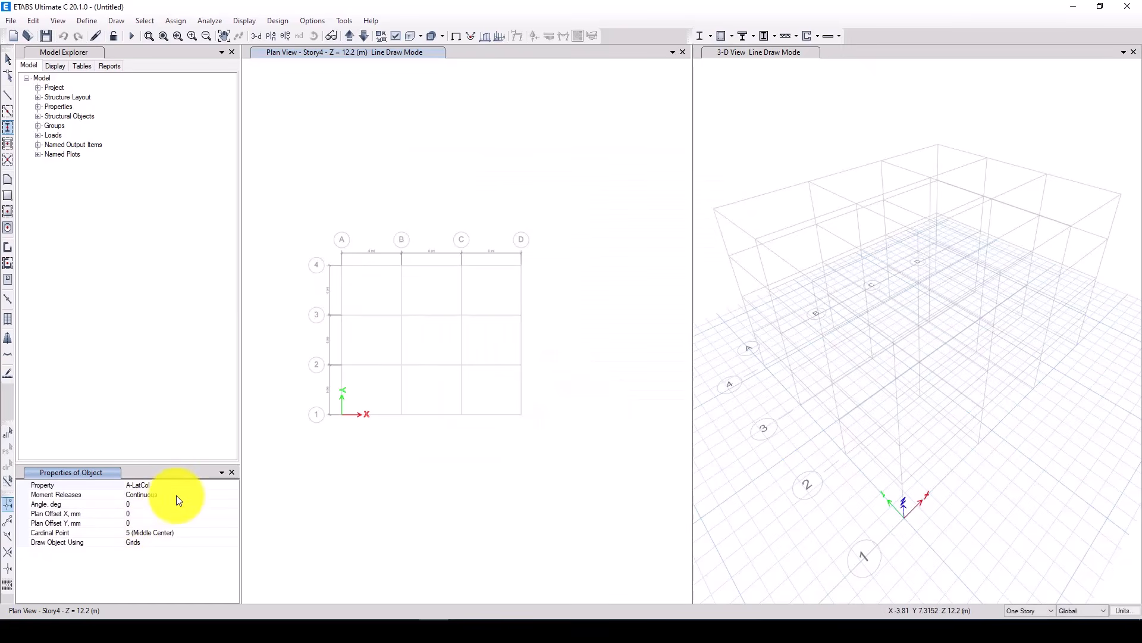
- Choose IPE400 as the column section and place columns at all grid intersections on the top story
left_click(191, 487)
left_click(233, 485)
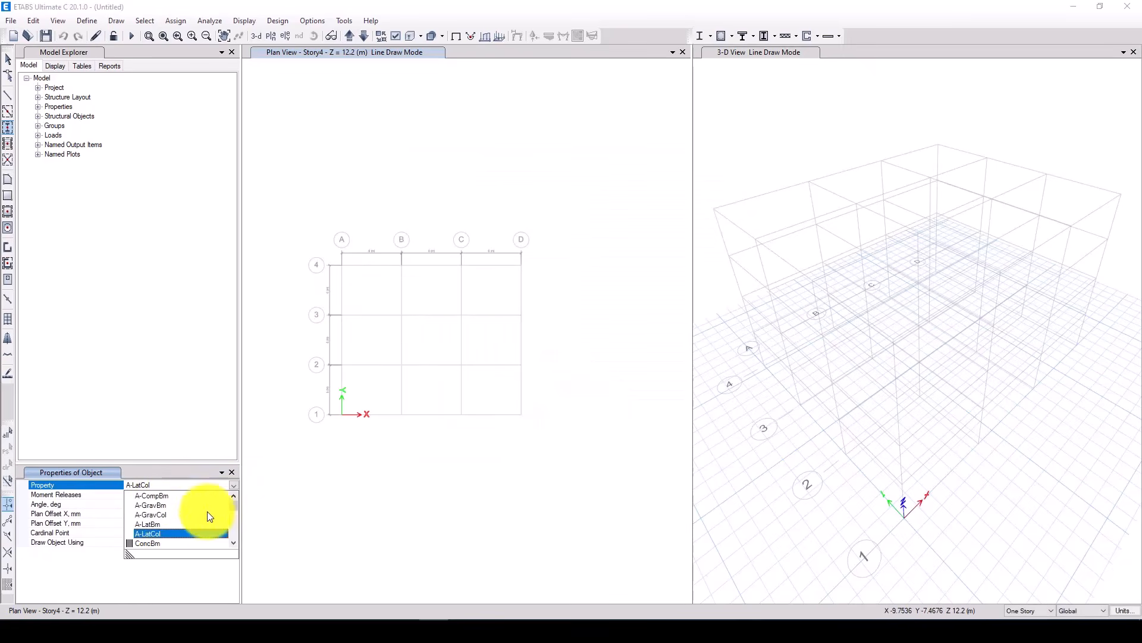
scroll(176, 536, "down", 5)
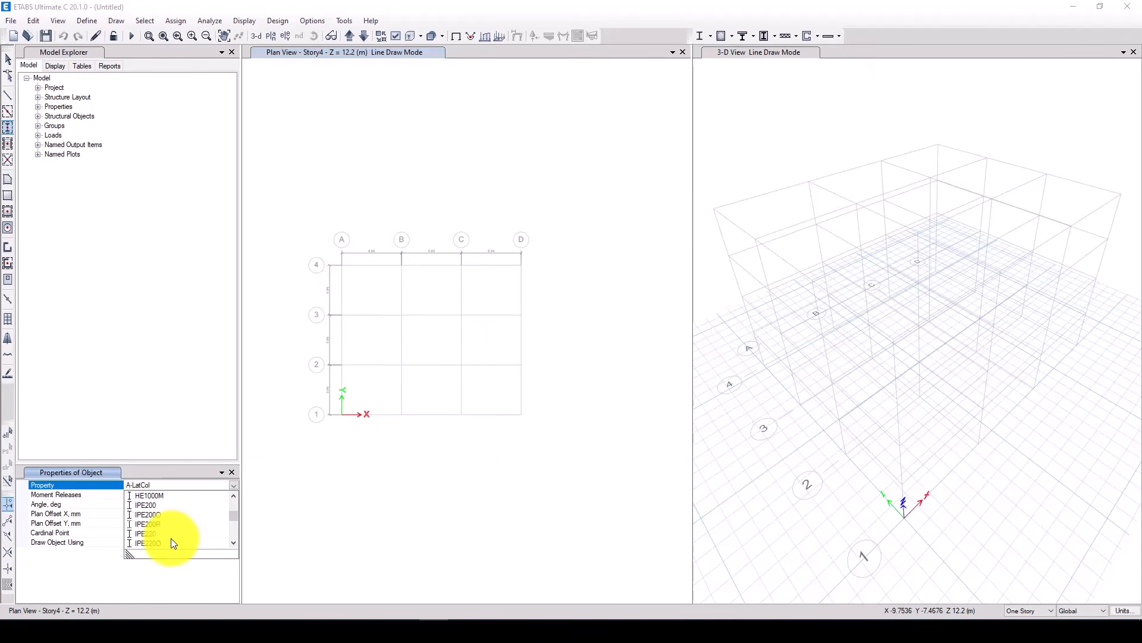
scroll(170, 537, "down", 1)
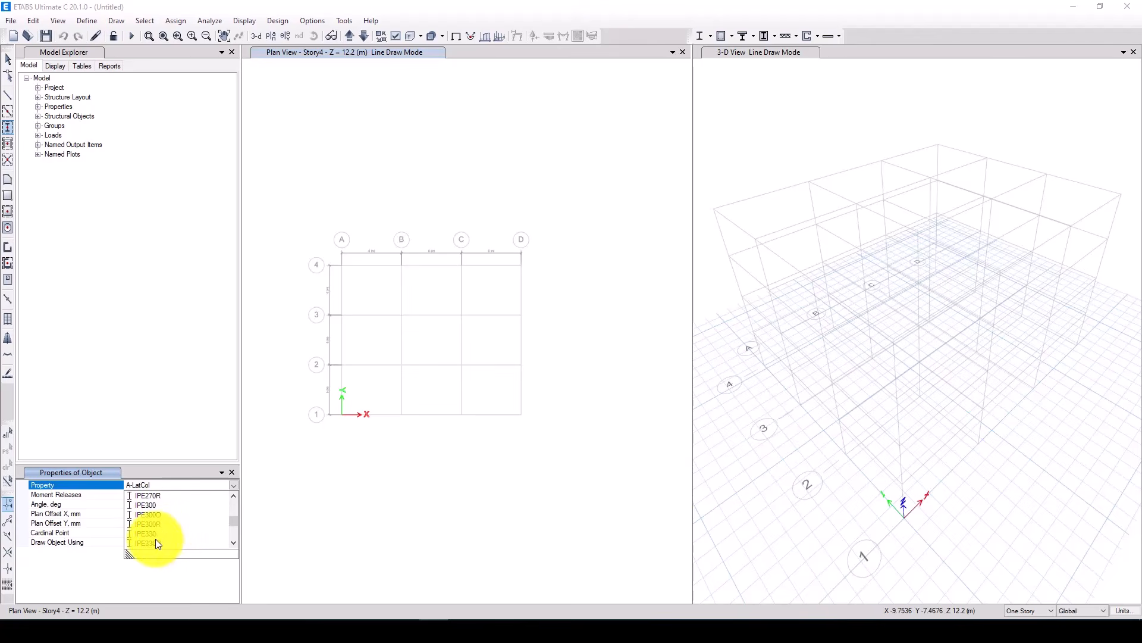
scroll(155, 538, "down", 3)
left_click(155, 534)
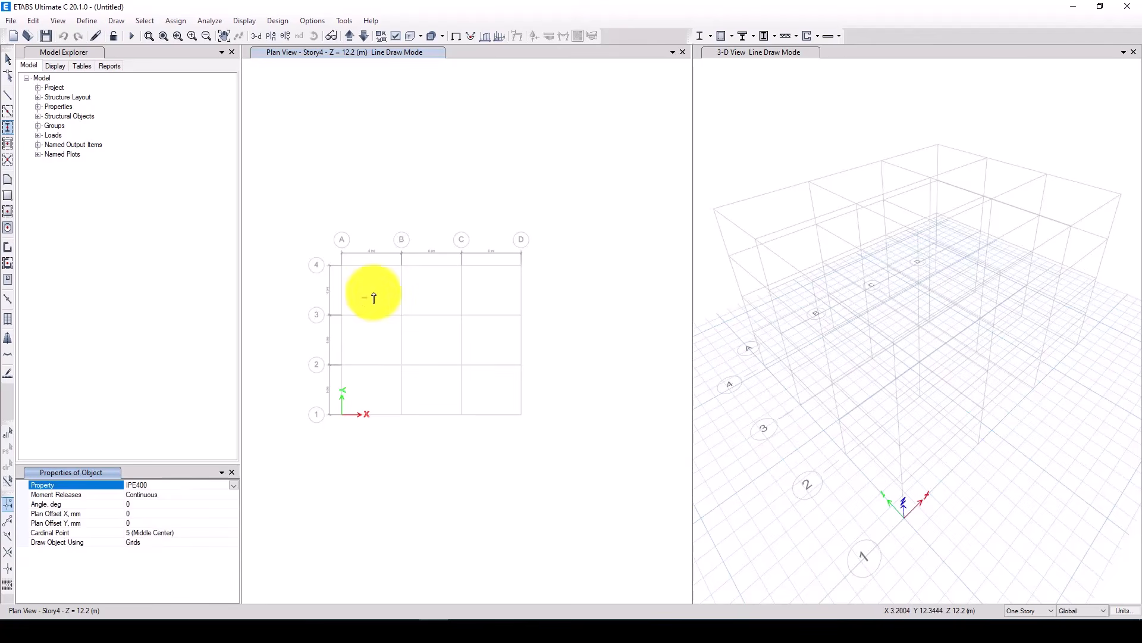
mouse_move(308, 243)
left_mouse_down()
mouse_move(370, 387)
mouse_move(419, 434)
mouse_move(539, 439)
left_mouse_up()
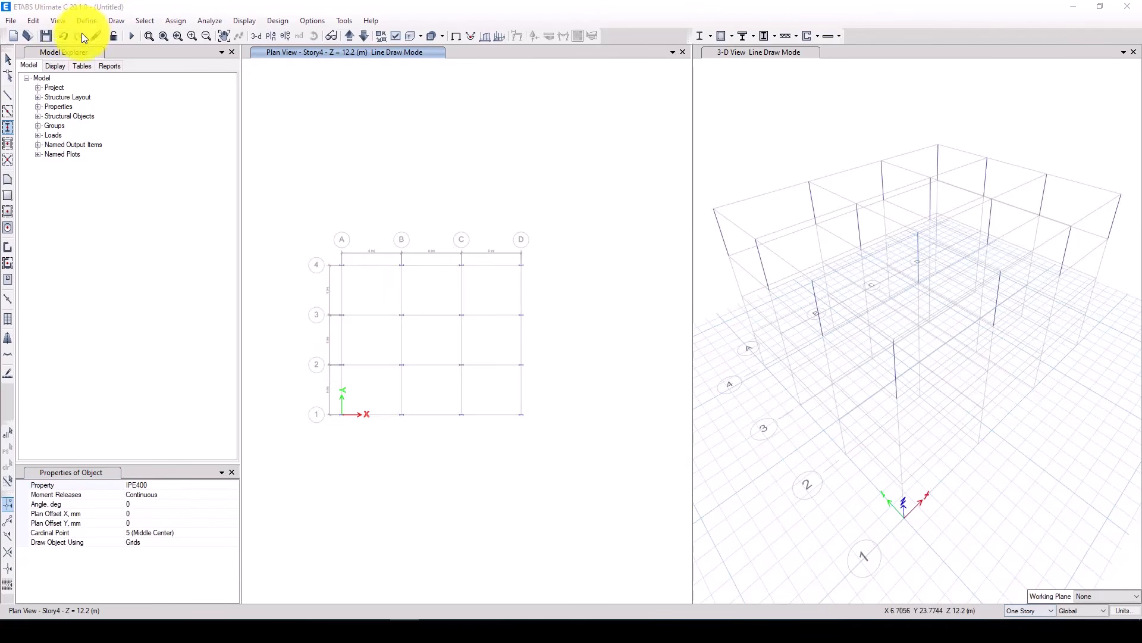
- Undo the single-story columns and place IPE400 columns at all grid intersections with All Stories active
left_click(67, 35)
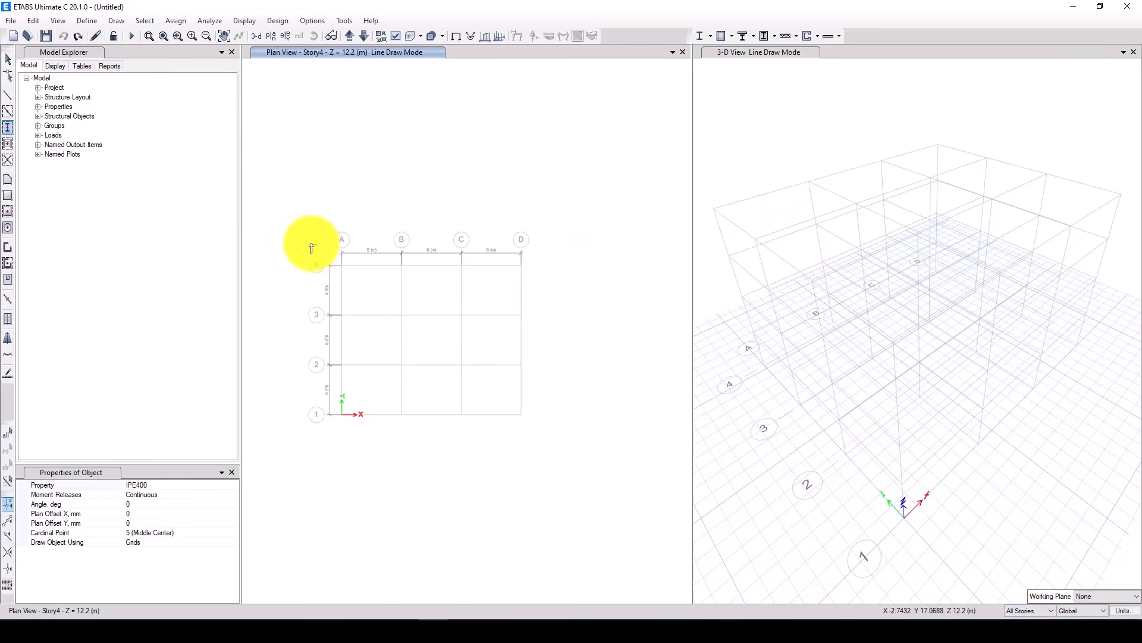
left_click_drag(311, 244, 436, 395)
left_click_drag(521, 438, 602, 457)
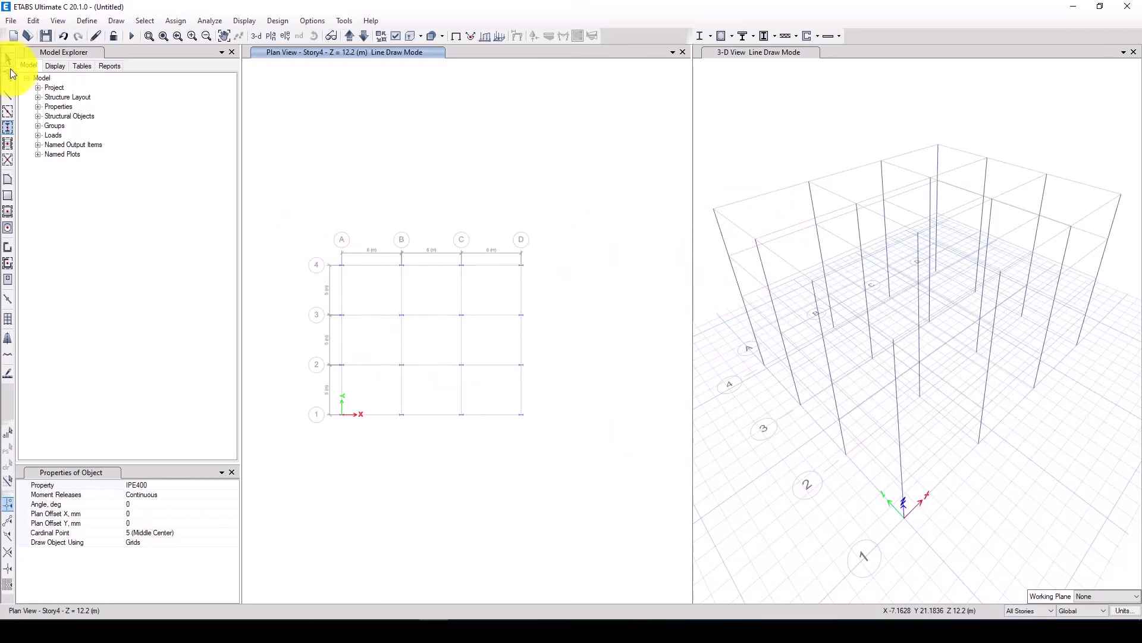
left_click(10, 61)
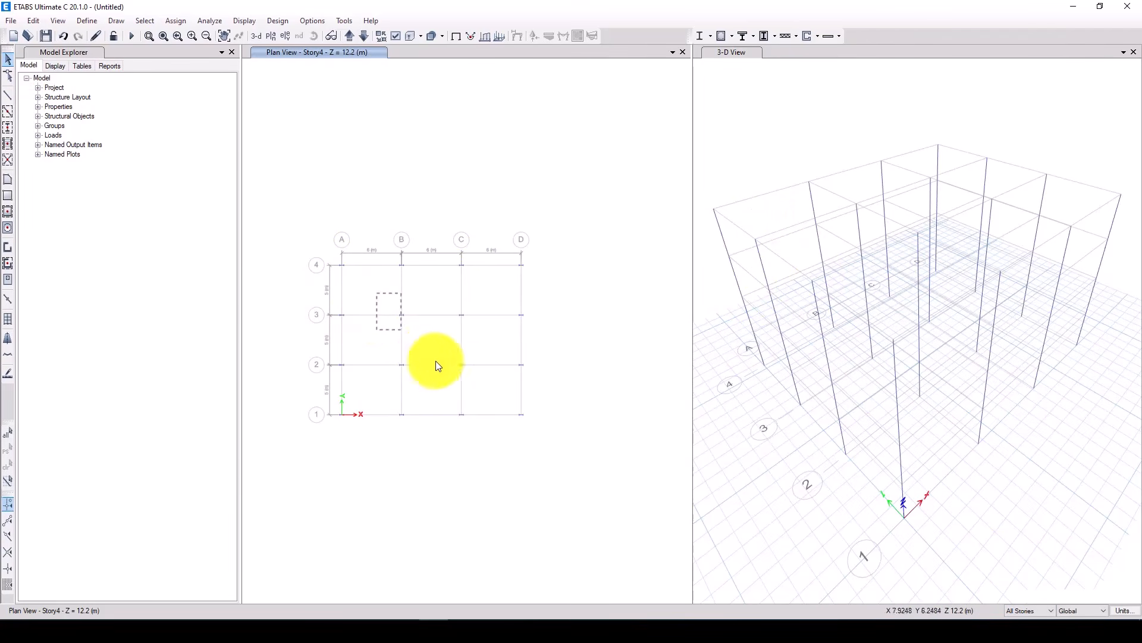
- Select all columns along grid lines 2 and 3 and set their local axes angle to 90 degrees
left_click_drag(438, 365, 495, 386)
left_click_drag(299, 294, 544, 377)
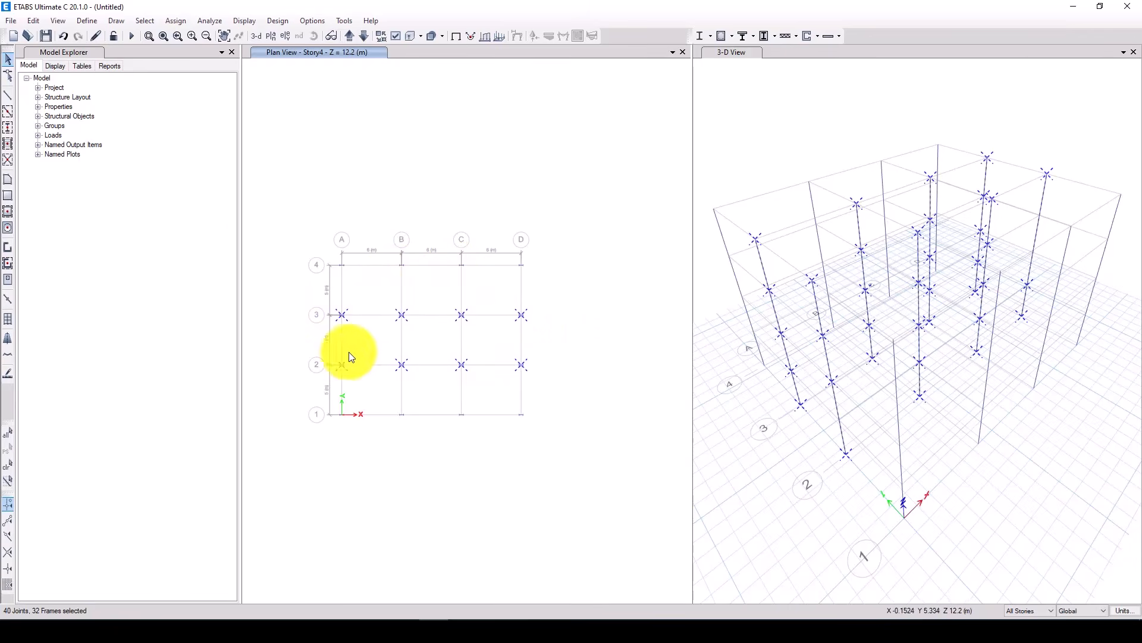
left_click(173, 20)
mouse_move(193, 53)
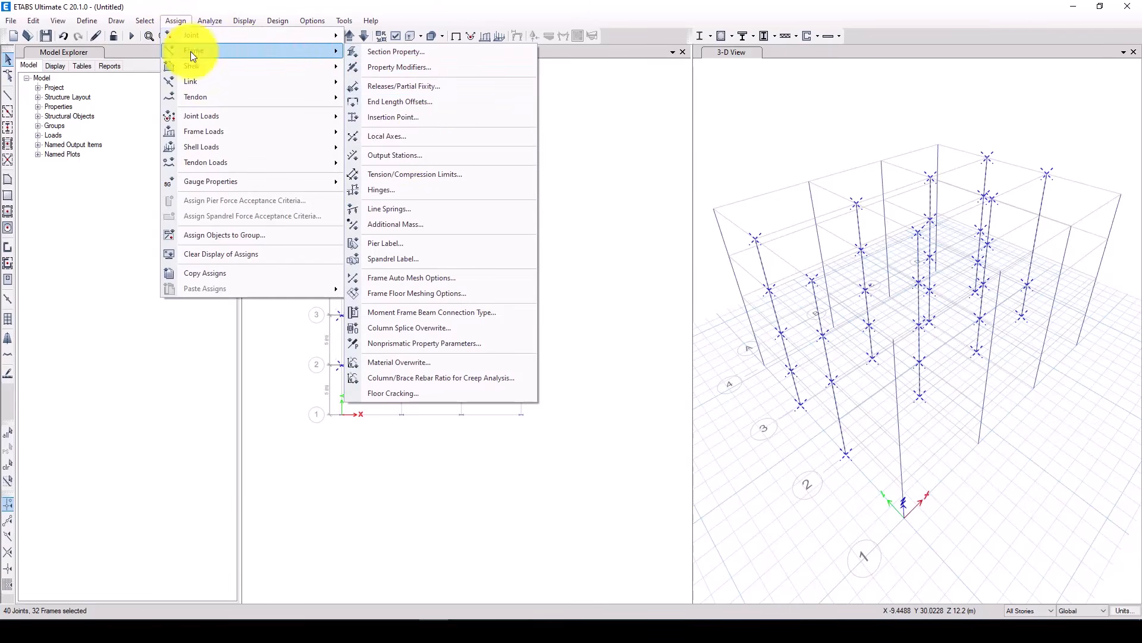
left_click(411, 134)
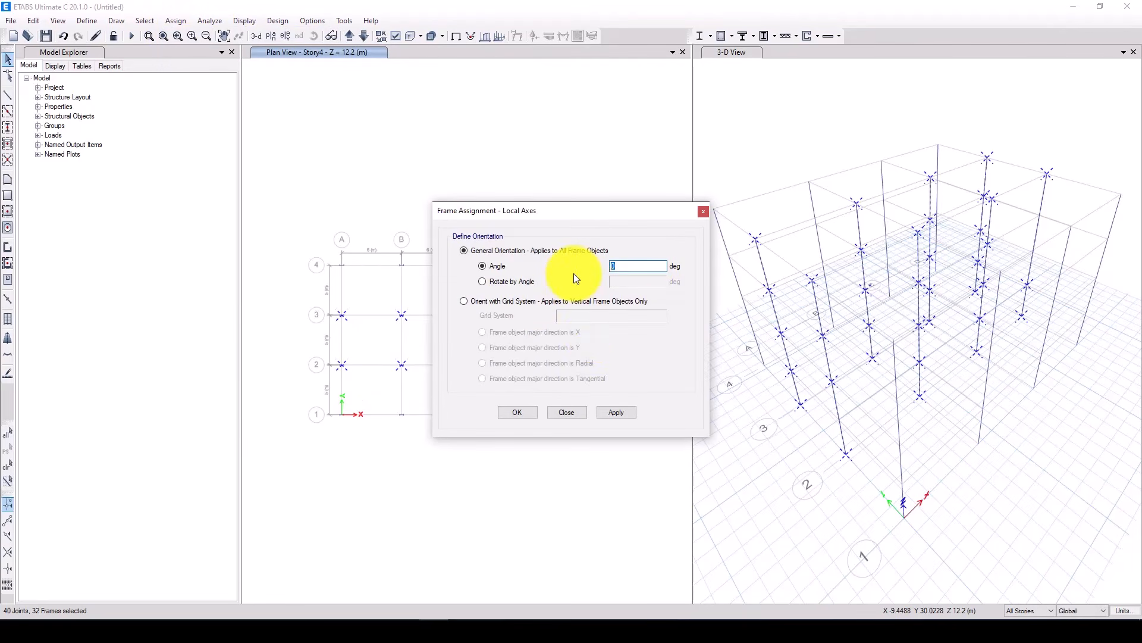
type("90")
left_click(624, 411)
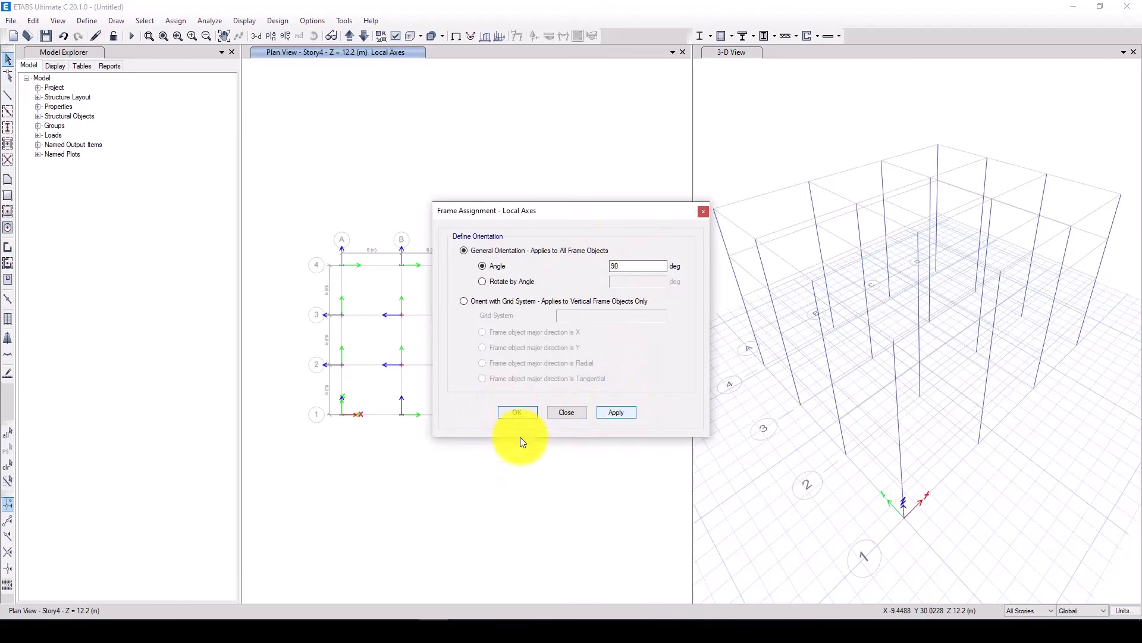
left_click(519, 413)
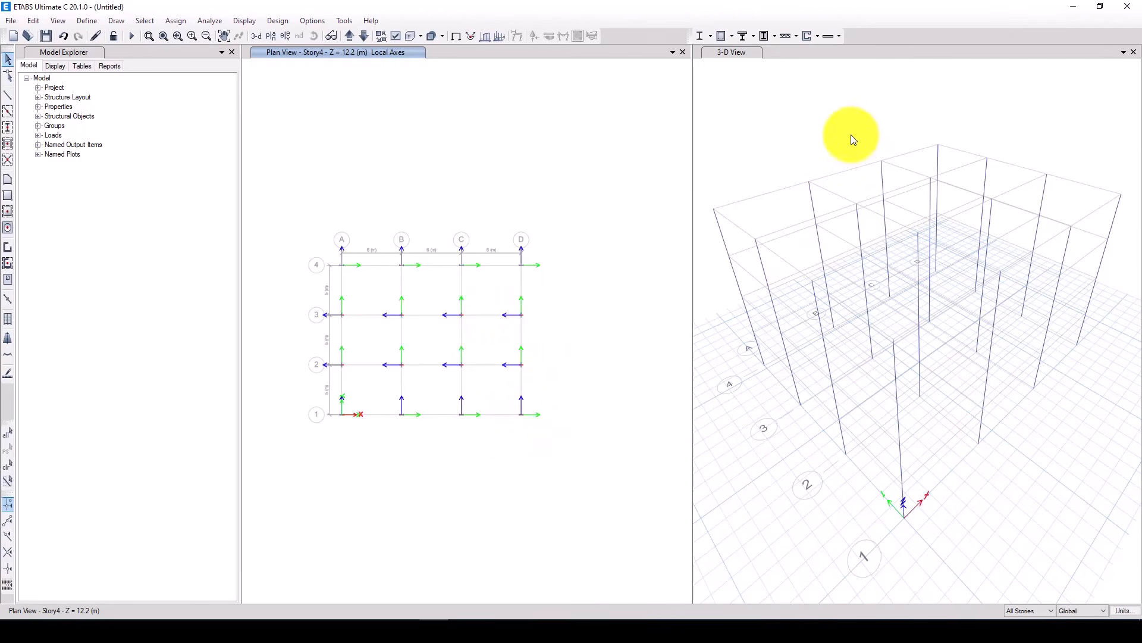
left_click(807, 123)
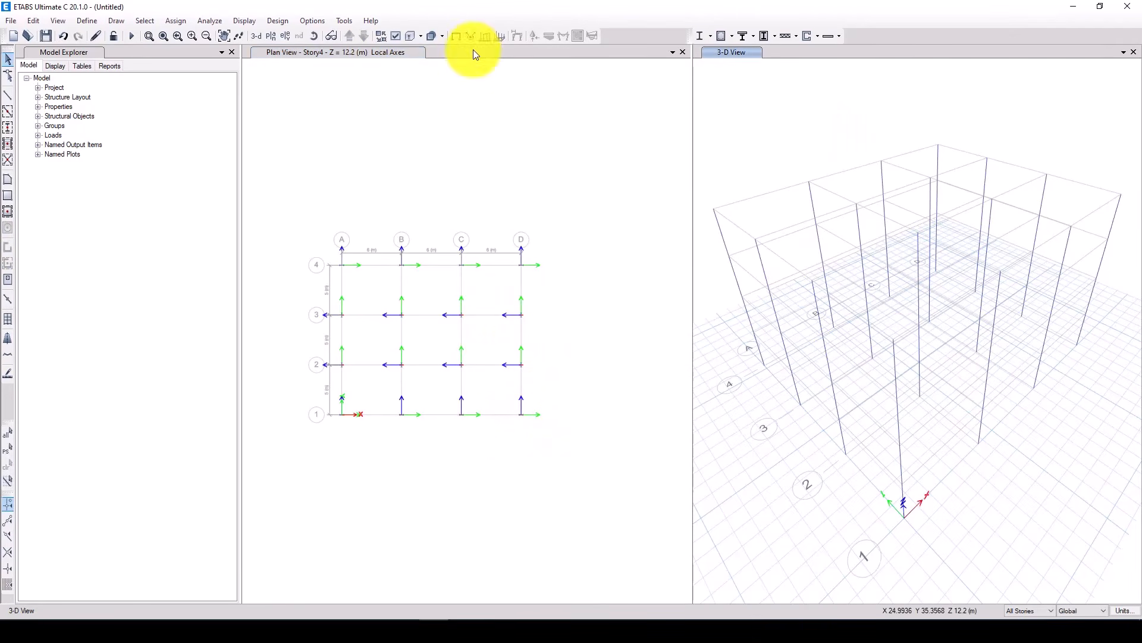
- Show the 3D view extruded and draw continuous IPE500 frame beams along all grid lines on all stories
left_click(427, 37)
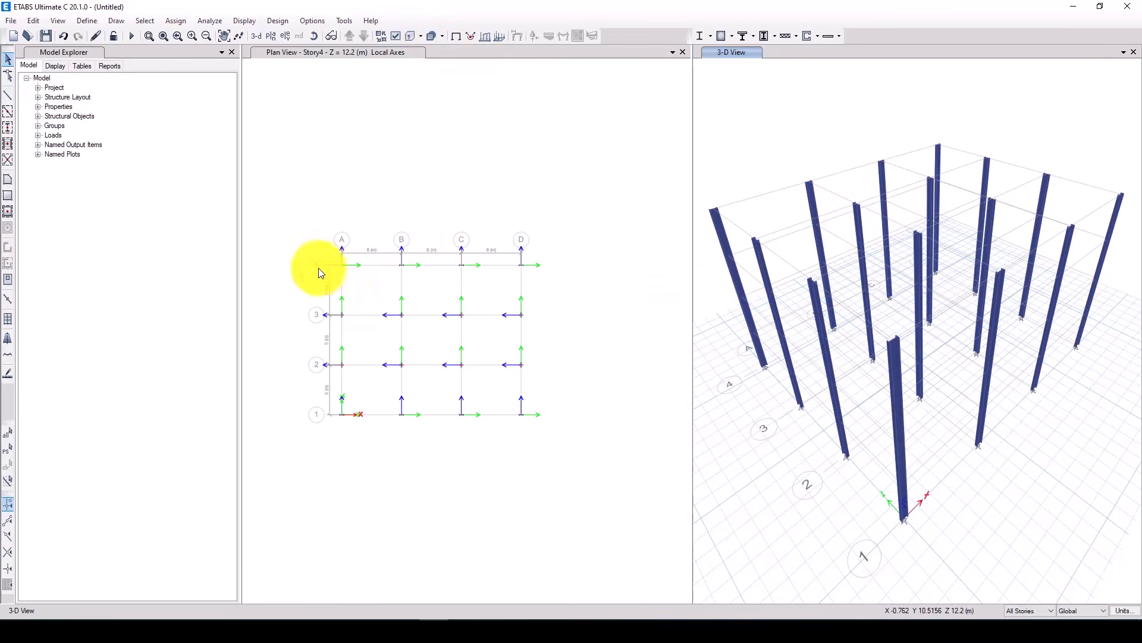
left_click(9, 113)
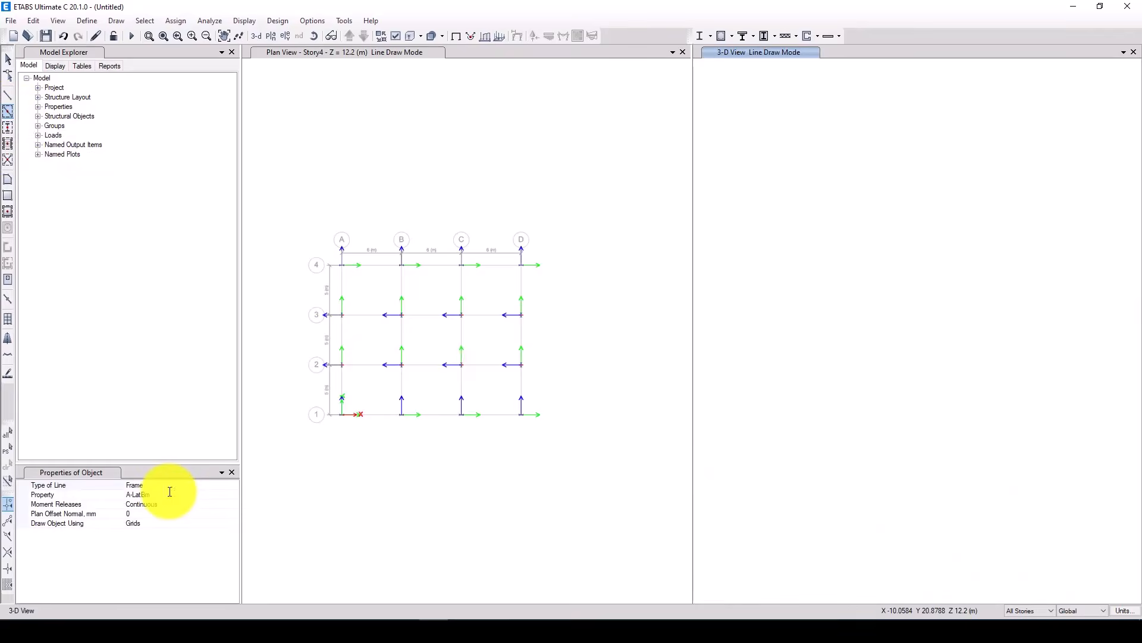
left_click(234, 495)
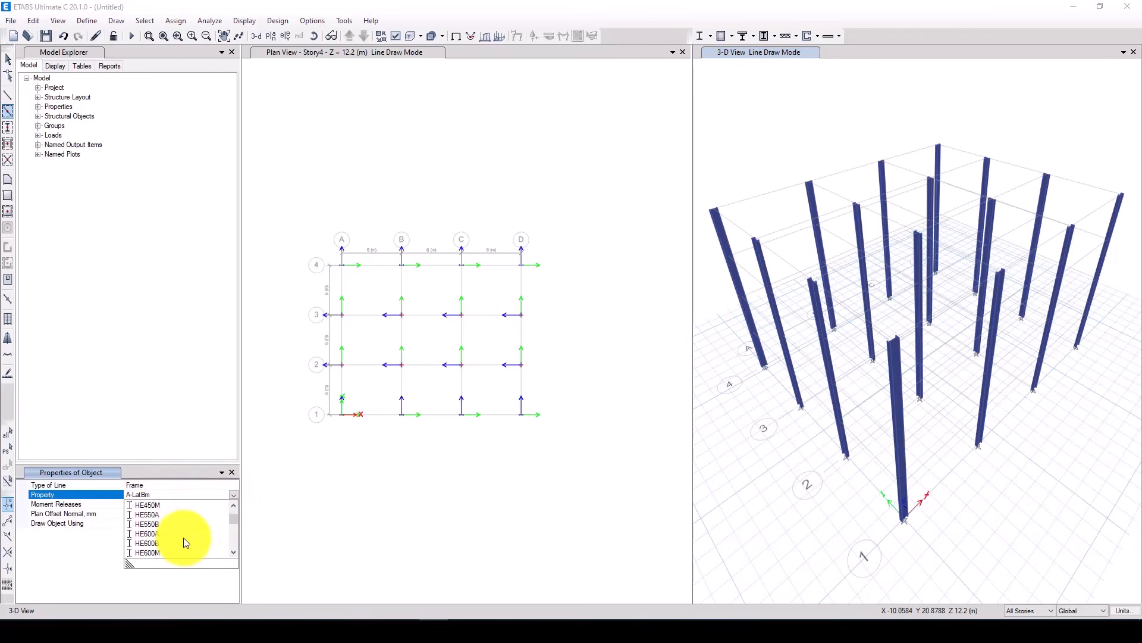
scroll(162, 538, "down", 2)
scroll(160, 539, "down", 3)
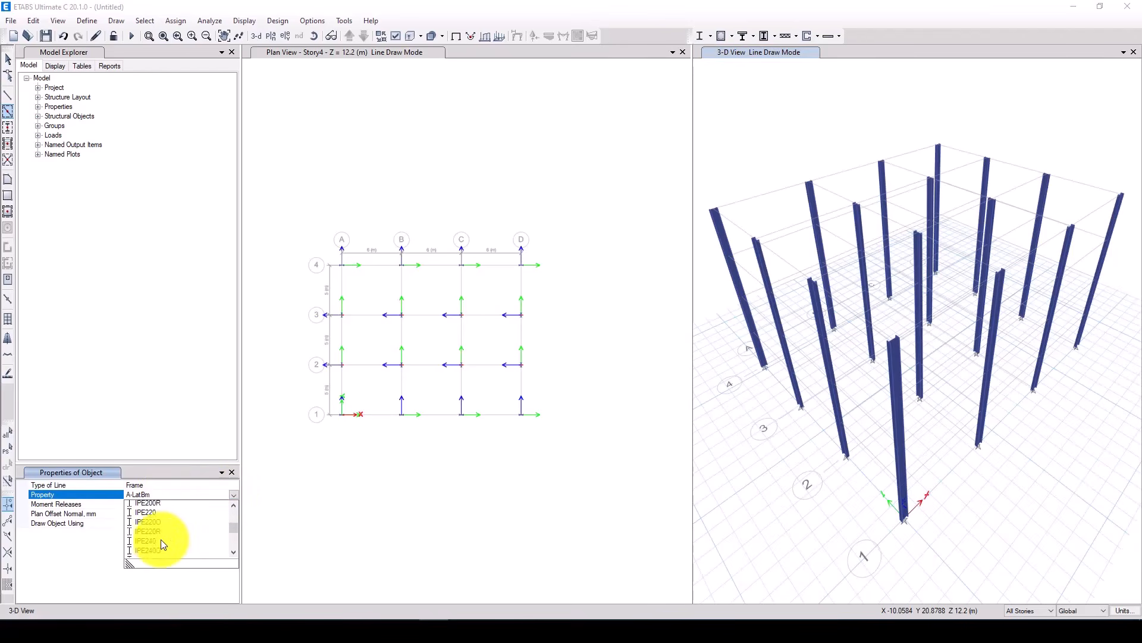
scroll(156, 546, "down", 2)
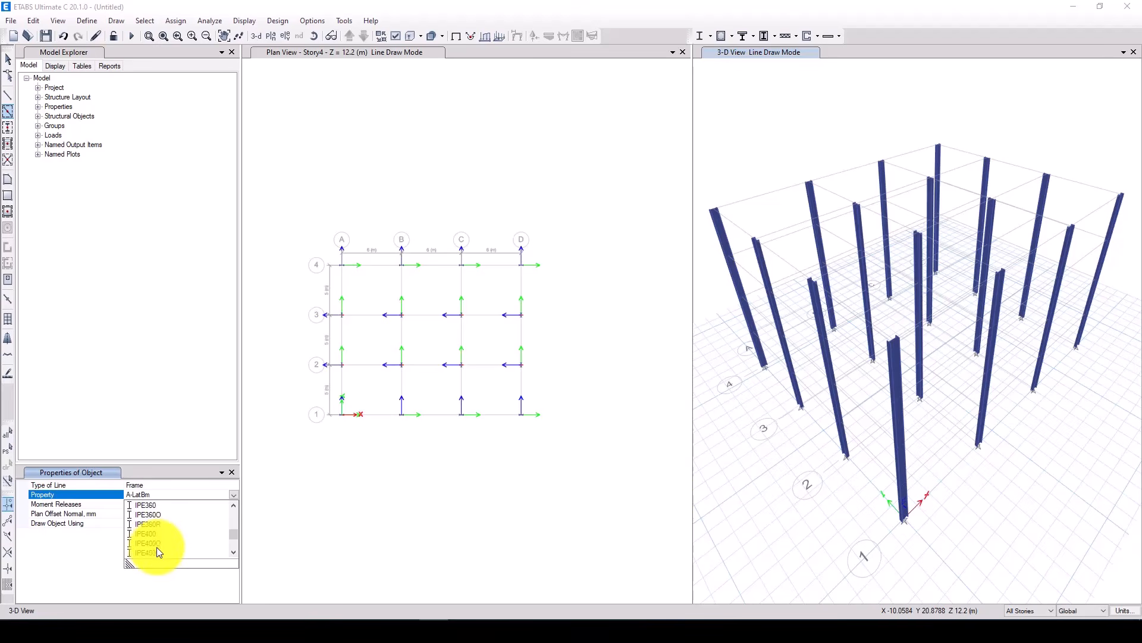
scroll(156, 546, "down", 2)
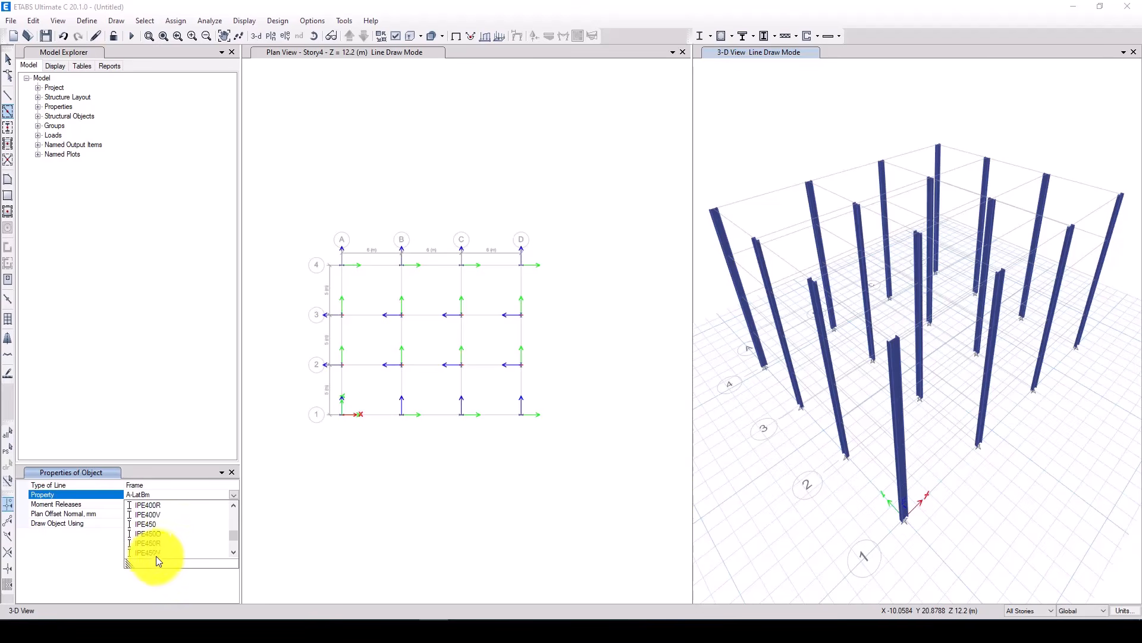
scroll(156, 542, "down", 1)
left_click(145, 505)
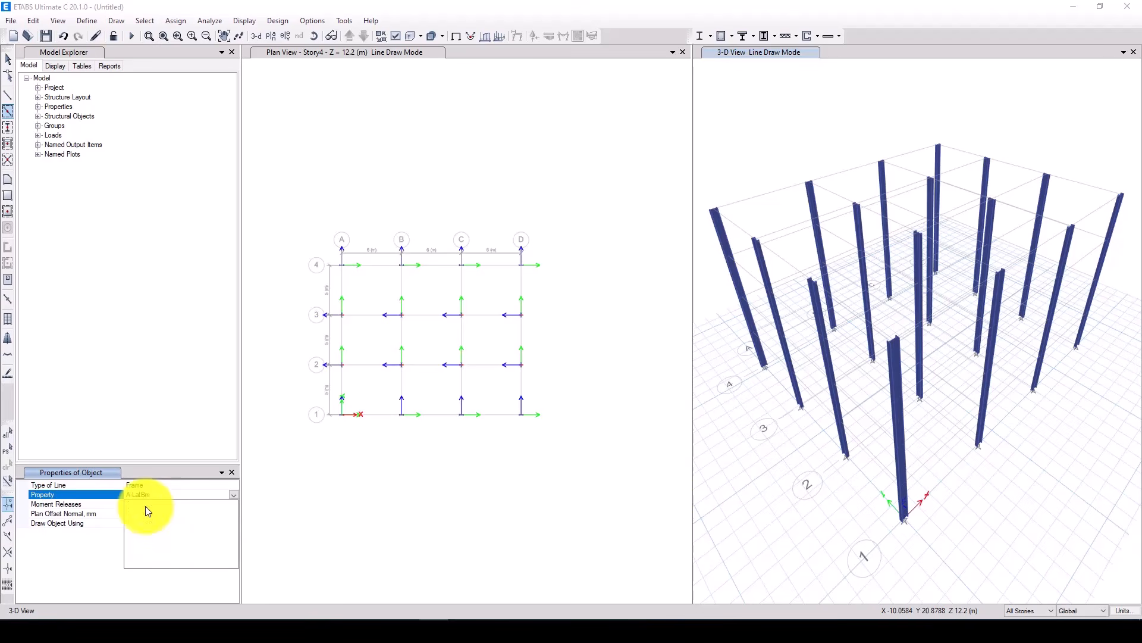
mouse_move(293, 241)
left_mouse_down()
mouse_move(375, 357)
mouse_move(498, 442)
mouse_move(558, 447)
mouse_move(548, 449)
left_mouse_up()
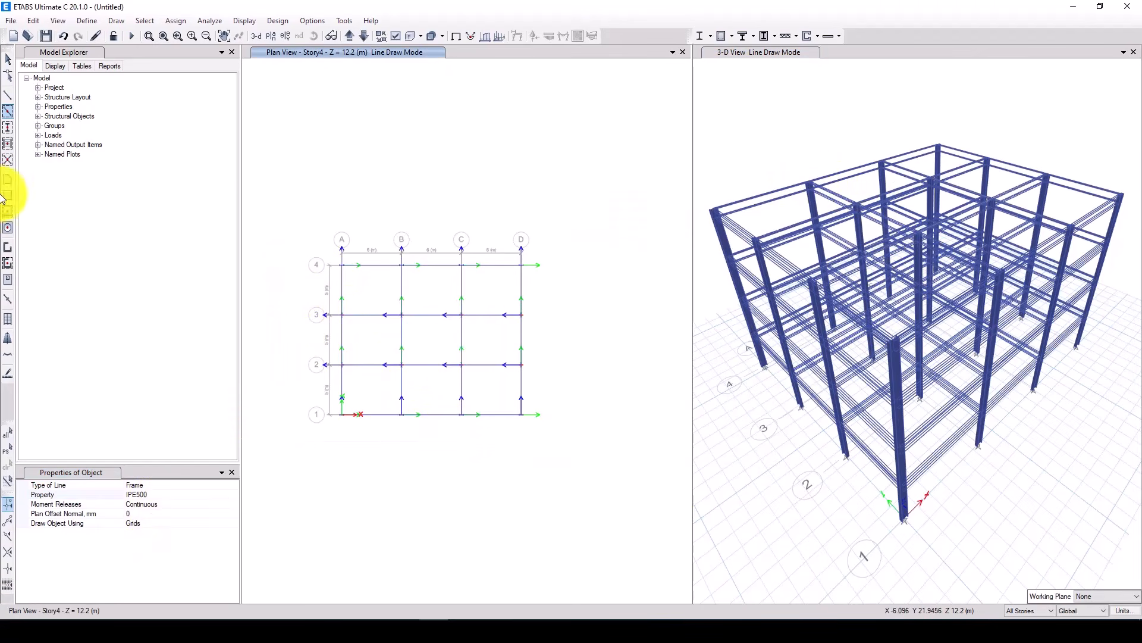
left_click(7, 59)
left_click(787, 156)
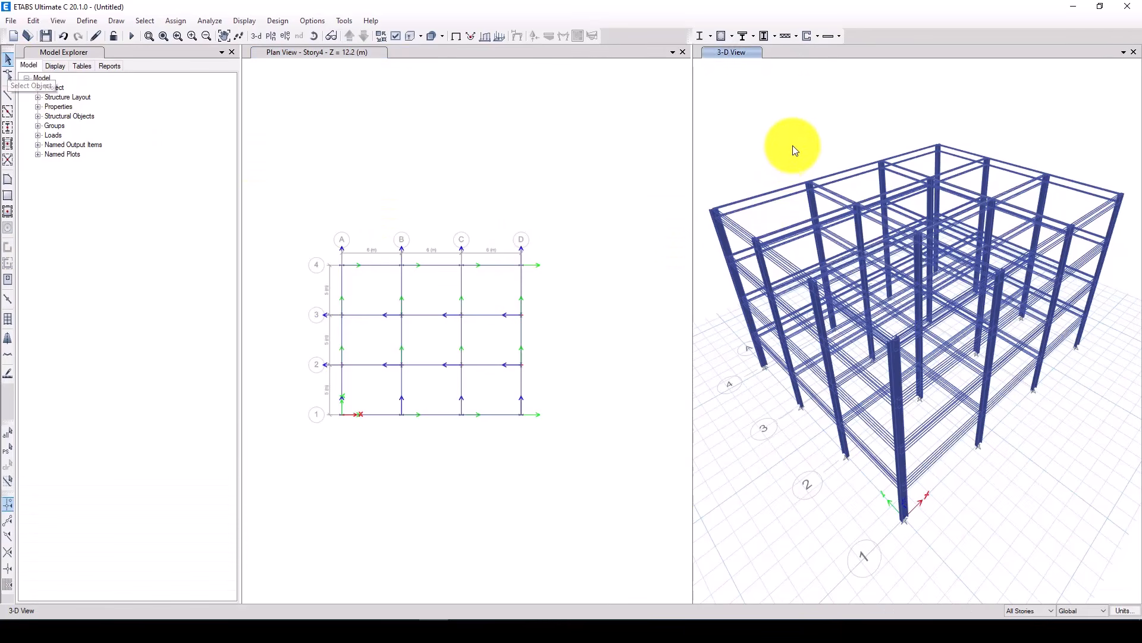
- Toggle the extruded display of the 3D view and inspect the beam and column connections up close
left_click(410, 36)
left_click(420, 36)
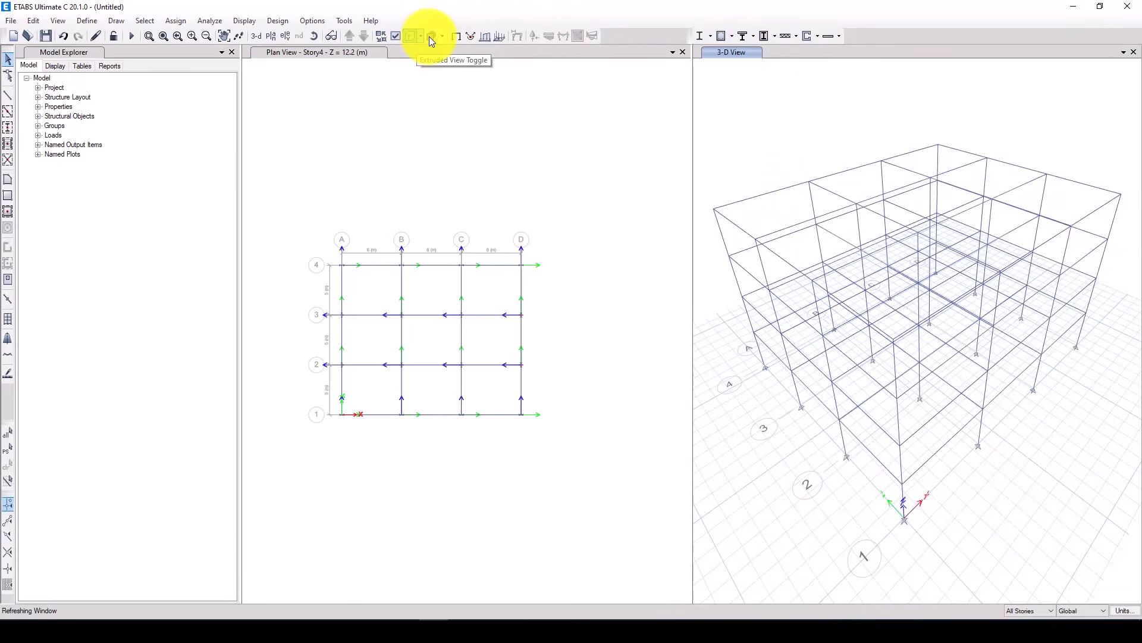
scroll(827, 227, "up", 5)
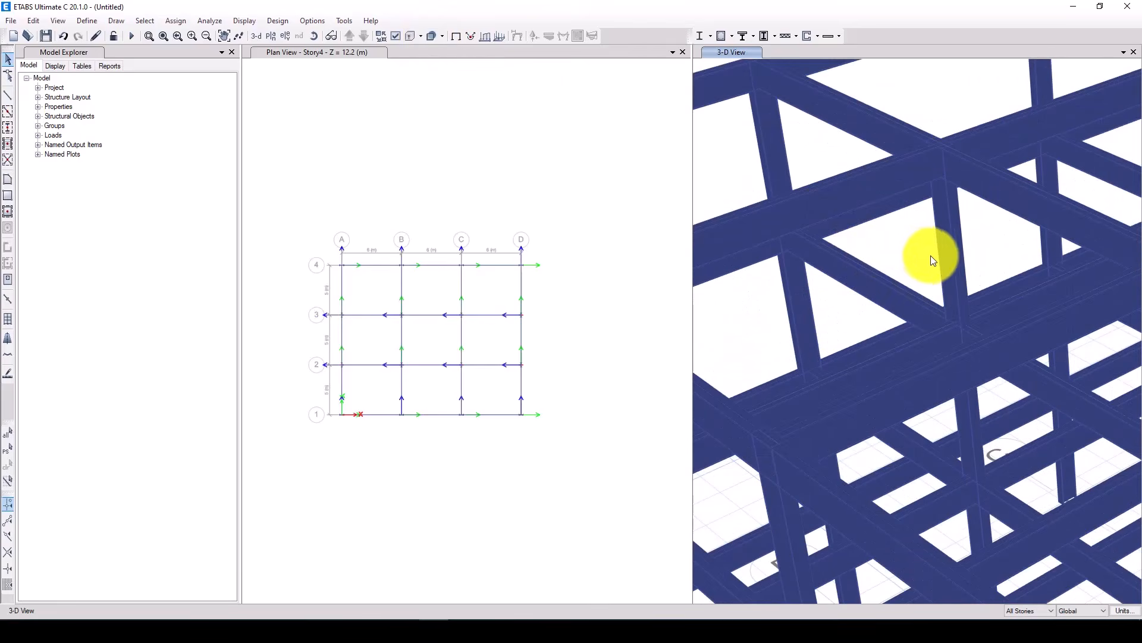
scroll(916, 258, "down", 5)
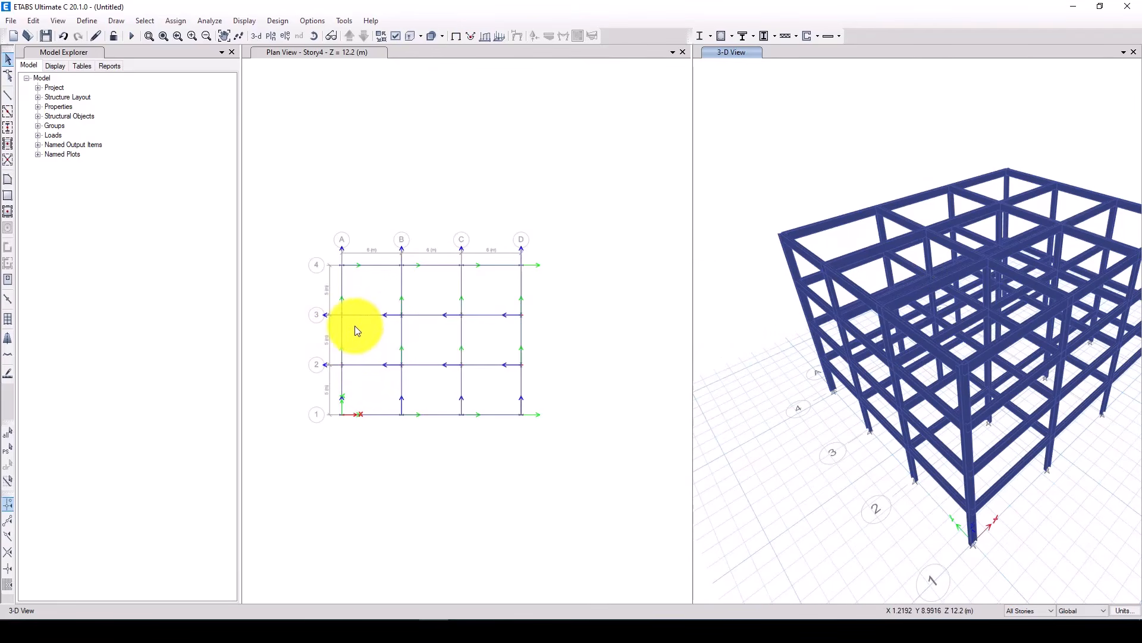
- Set up secondary beams with section IPE200, pinned ends and 2 beams per bay, parallel to Y
scroll(355, 326, "up", 2)
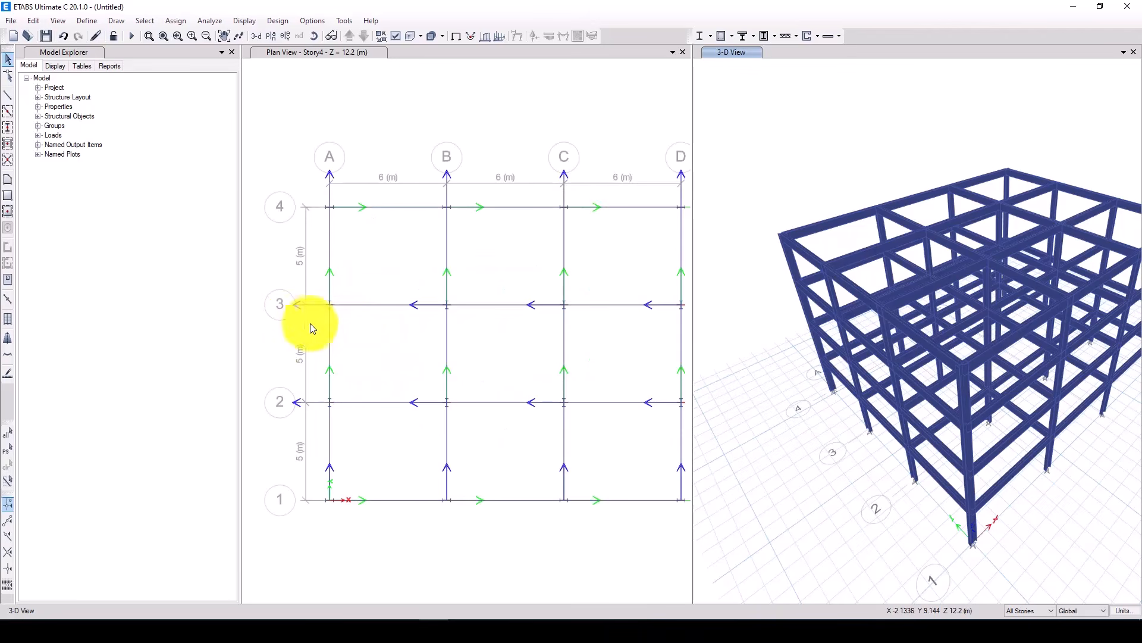
scroll(262, 298, "down", 2)
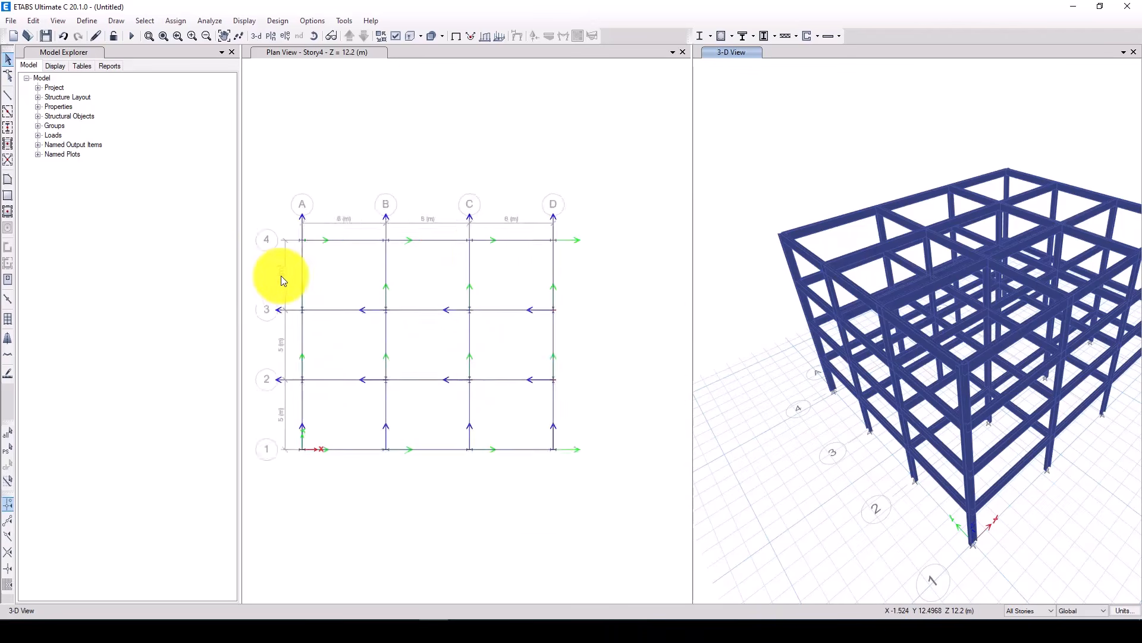
scroll(281, 276, "up", 1)
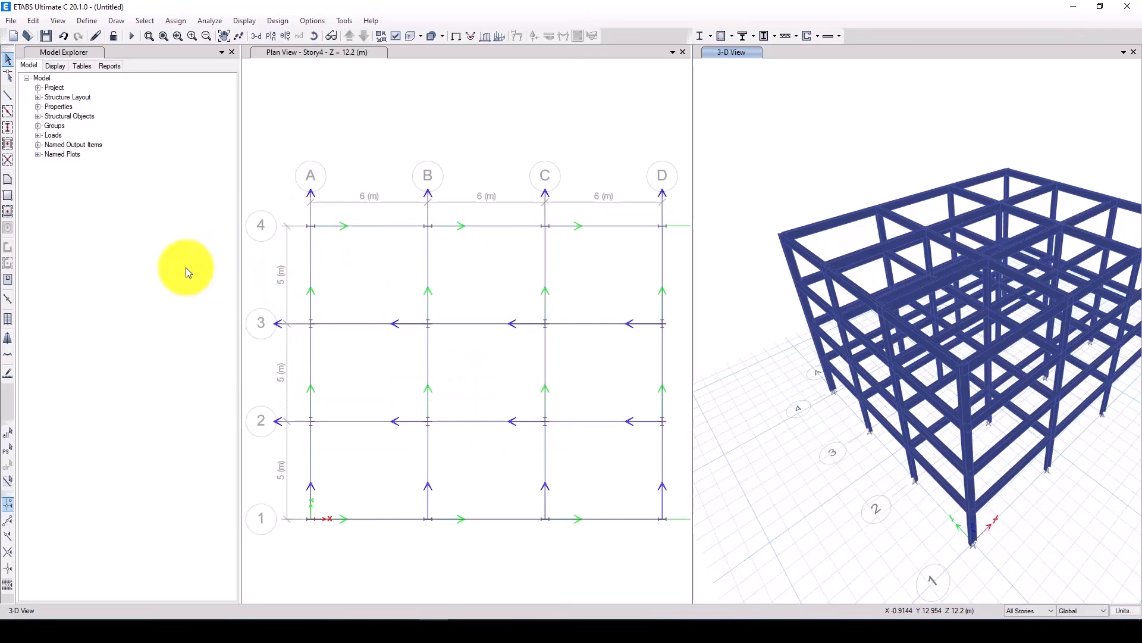
left_click(8, 144)
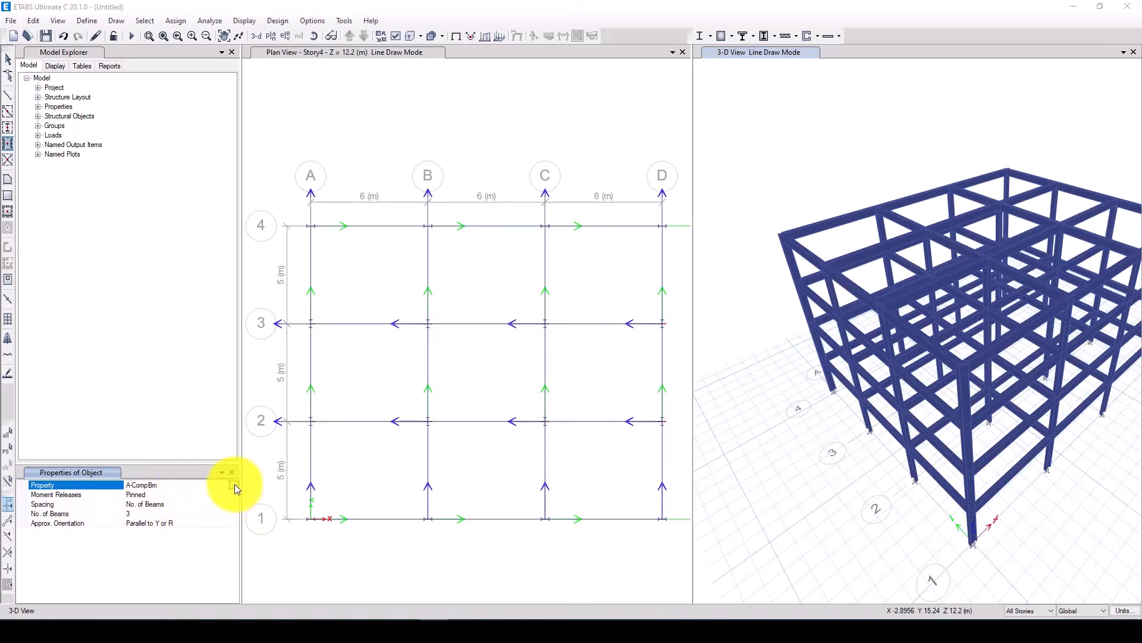
left_click(234, 484)
scroll(180, 524, "down", 5)
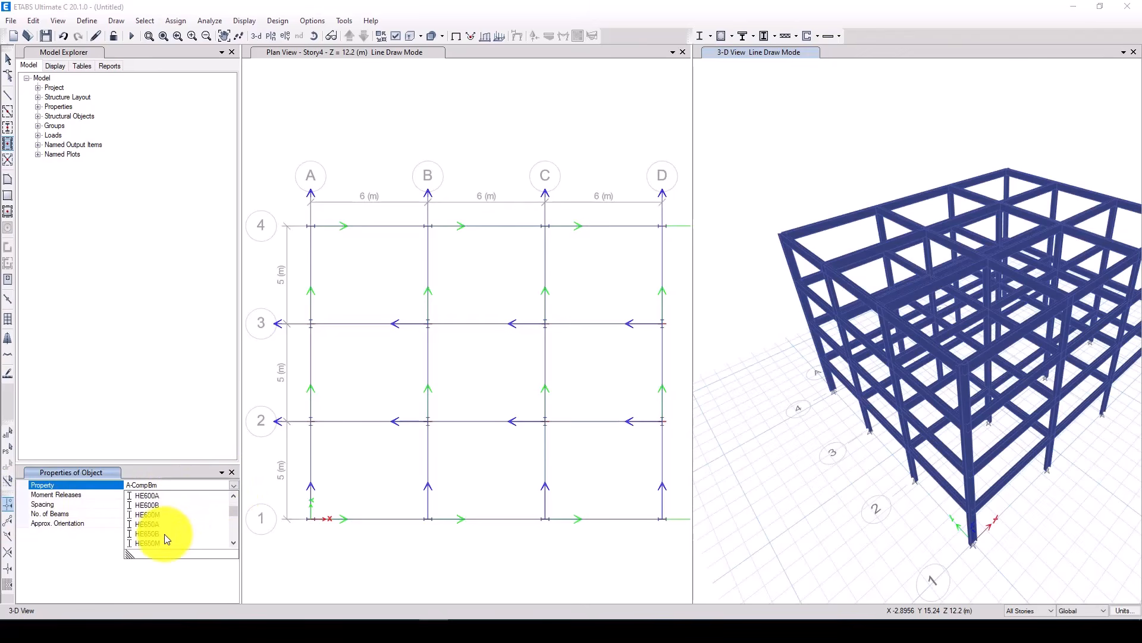
left_click(1045, 451)
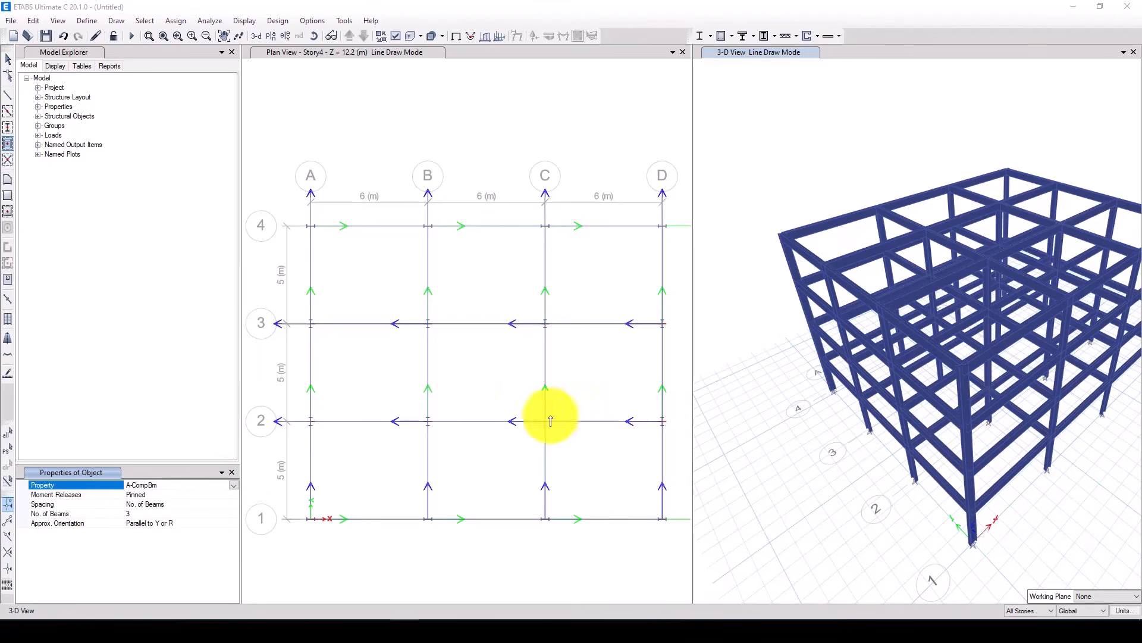
left_click(234, 485)
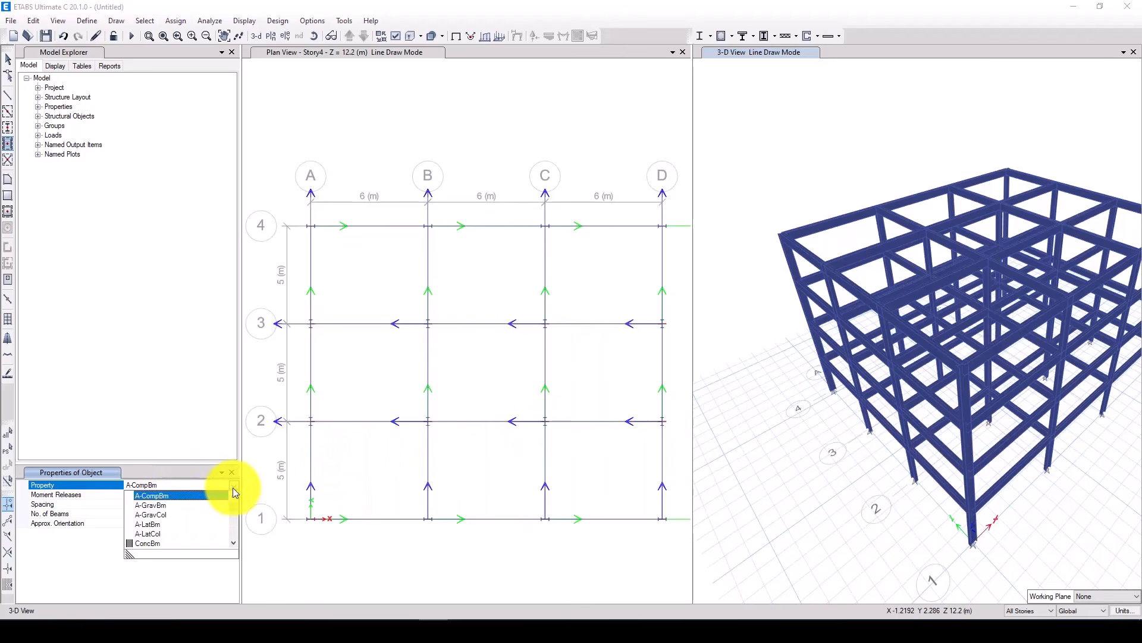
scroll(171, 530, "down", 10)
scroll(158, 532, "down", 4)
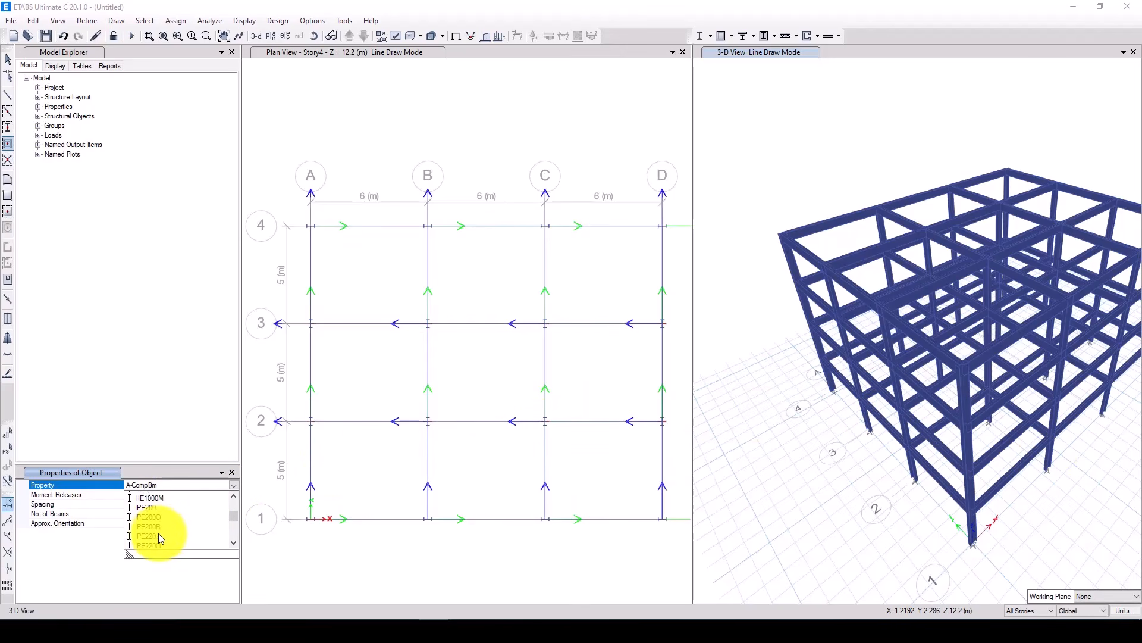
left_click(146, 504)
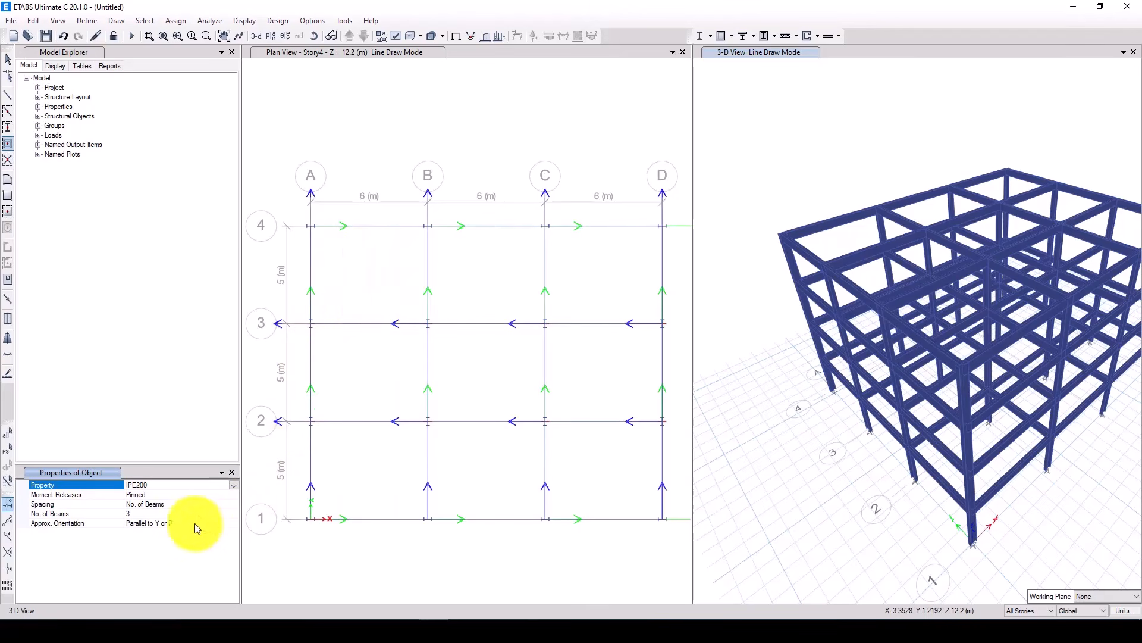
left_click(130, 515)
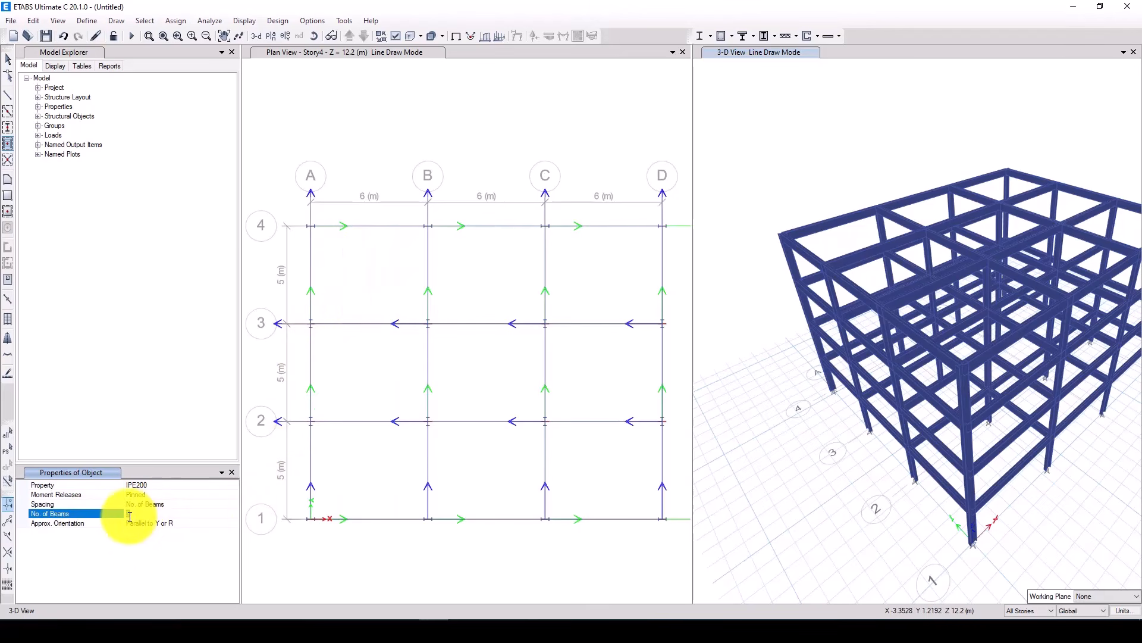
type("2")
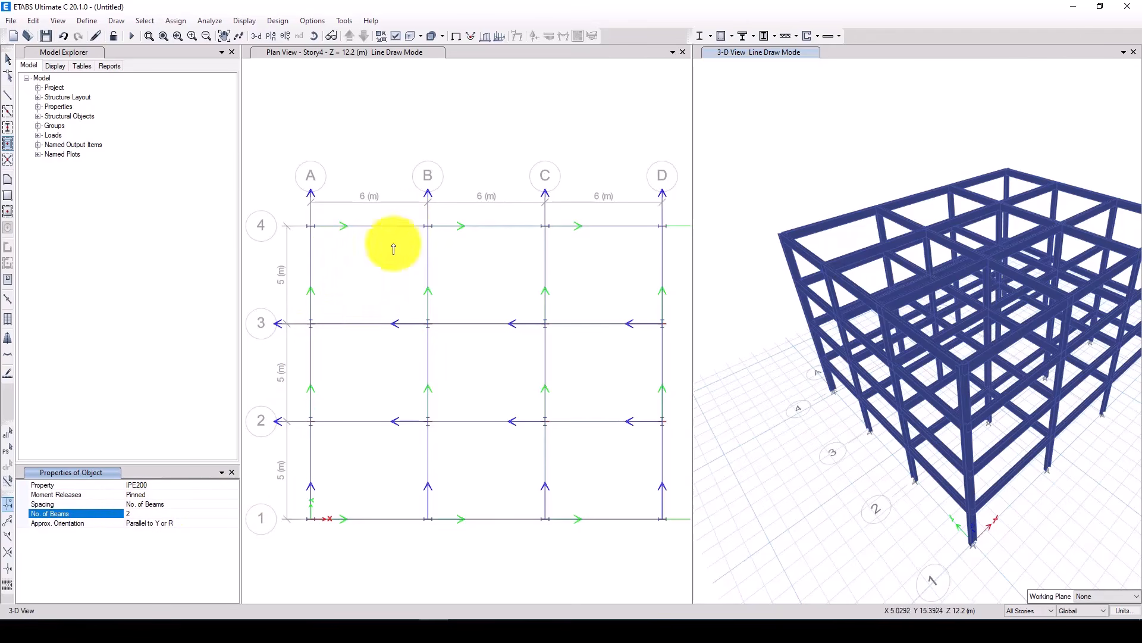
- Place the IPE200 secondary beams in all nine bays of the plan and check them in the 3D view
left_click(373, 263)
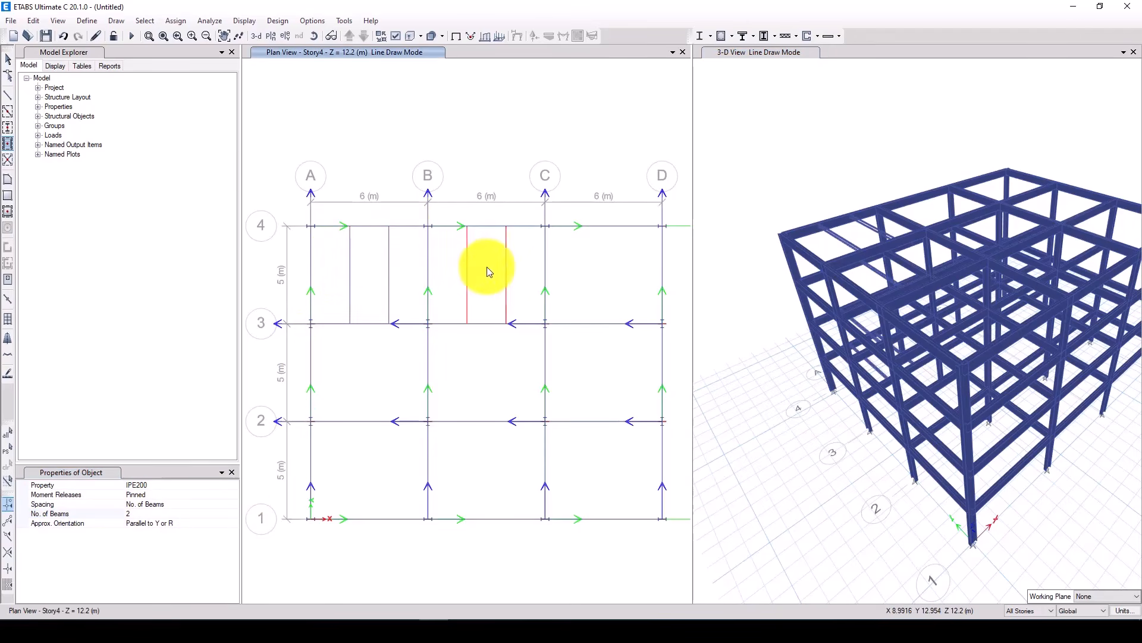
left_click(484, 262)
left_click(594, 273)
left_click(606, 373)
left_click(595, 455)
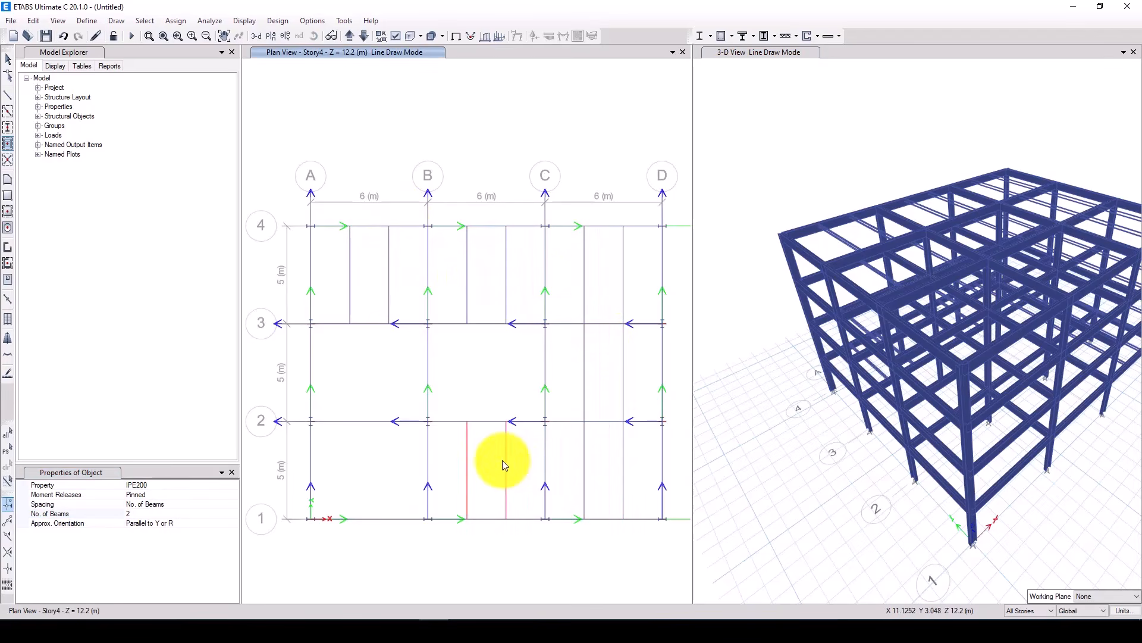
left_click(507, 462)
left_click(393, 467)
left_click(378, 403)
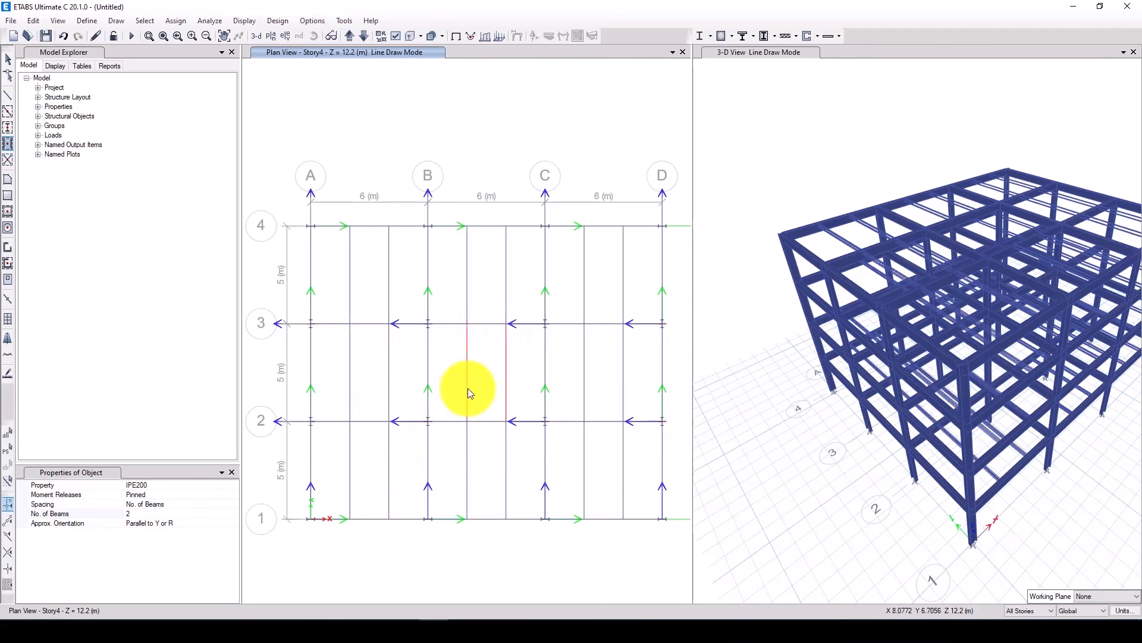
left_click(468, 388)
left_click(8, 59)
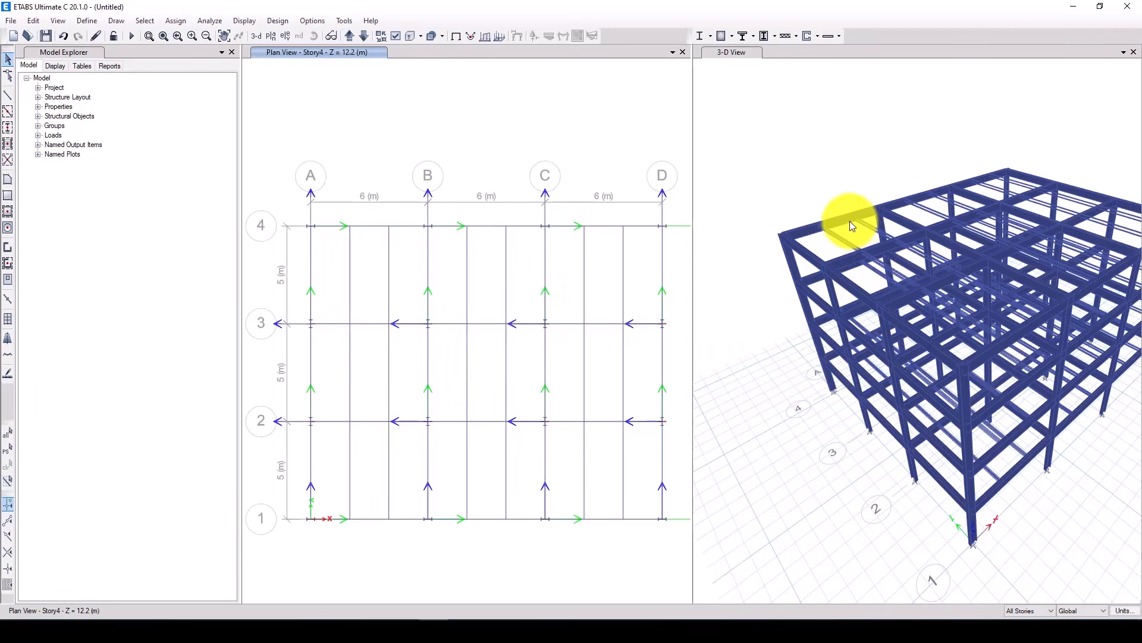
scroll(849, 220, "up", 5)
scroll(849, 220, "down", 4)
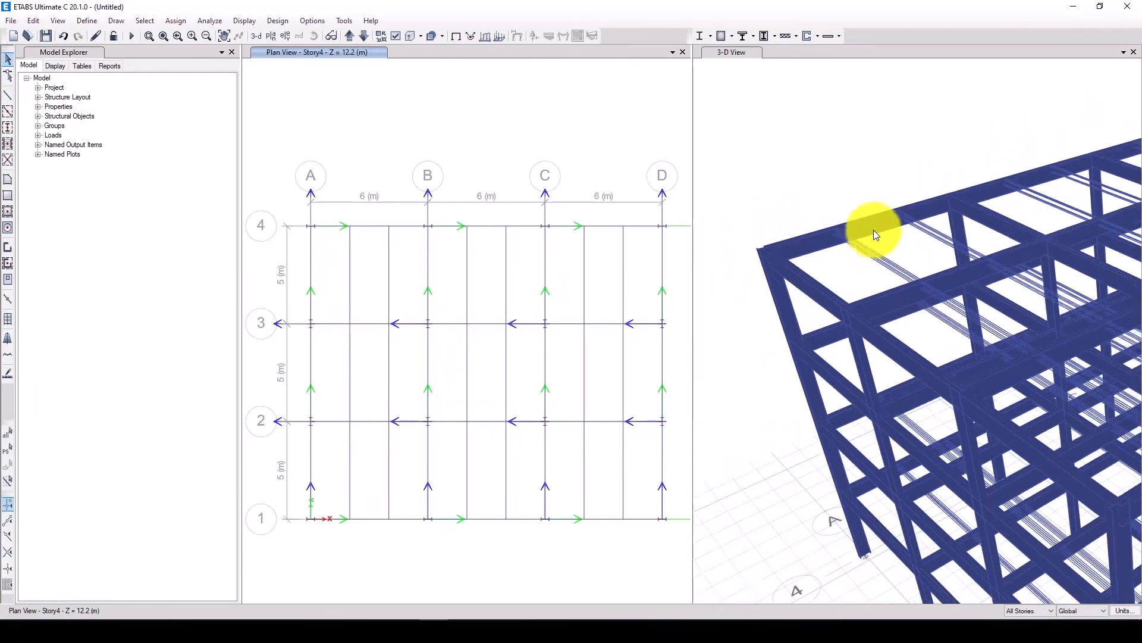
scroll(874, 229, "down", 2)
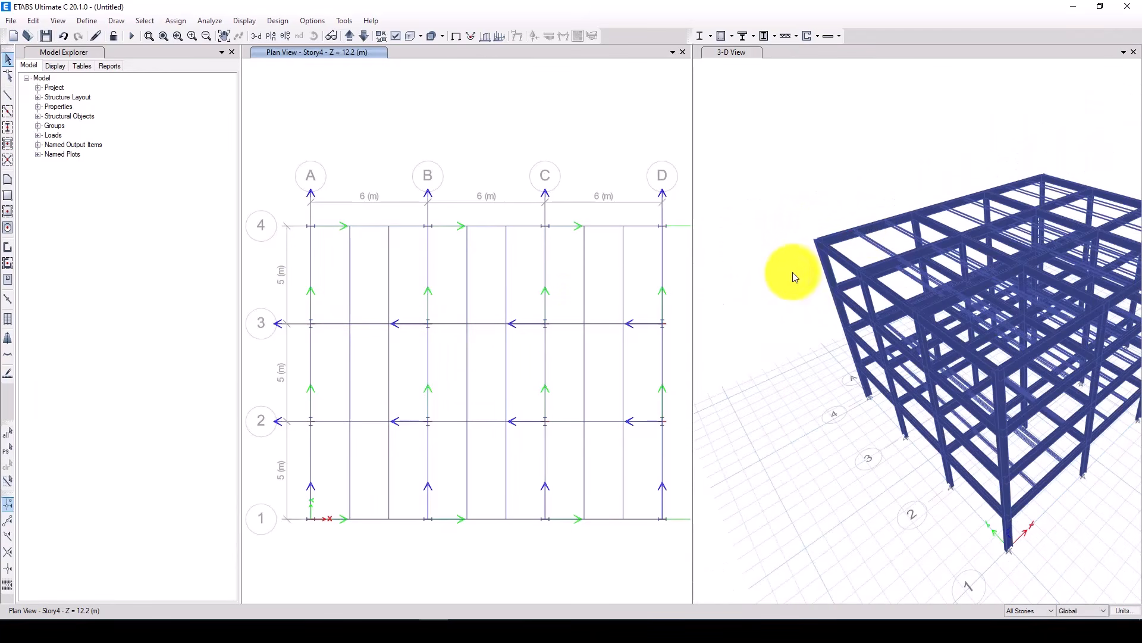
left_click(8, 60)
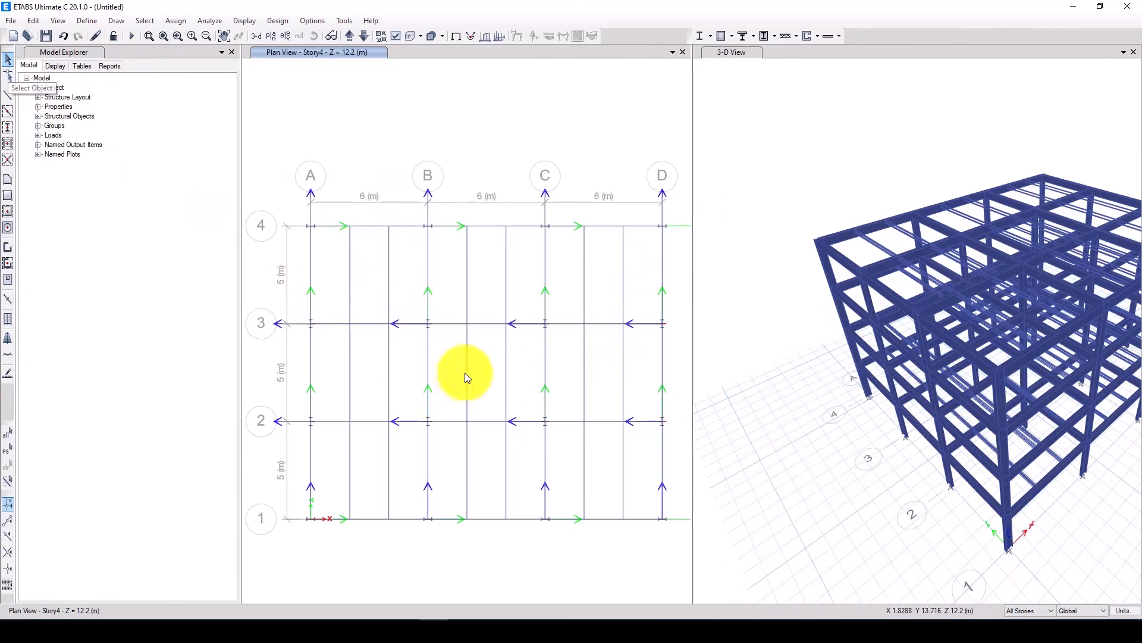
- Set the thickness of slab property Slab1 to 150 mm
left_click(87, 20)
mouse_move(184, 52)
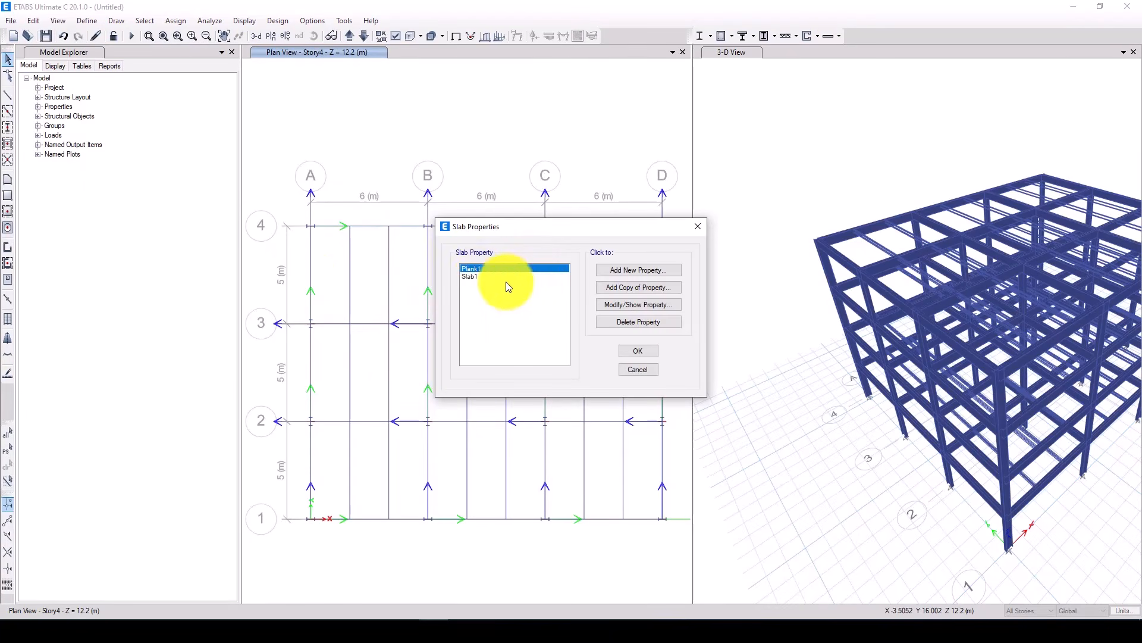
left_click(481, 276)
left_click(632, 306)
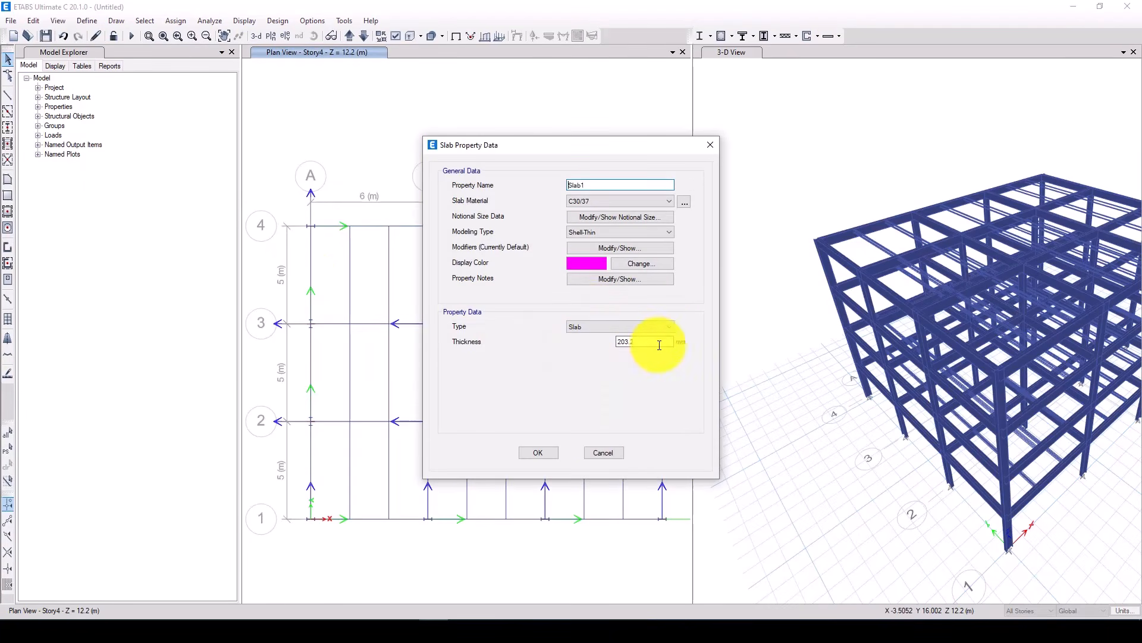
left_click_drag(645, 345, 607, 345)
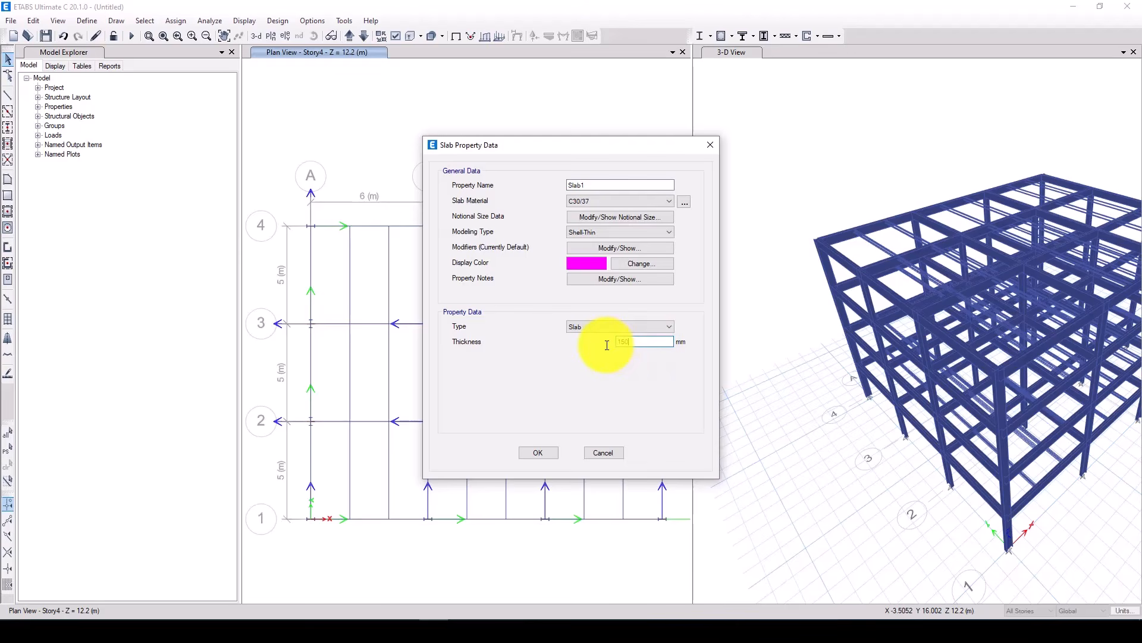
left_click(539, 453)
left_click(635, 351)
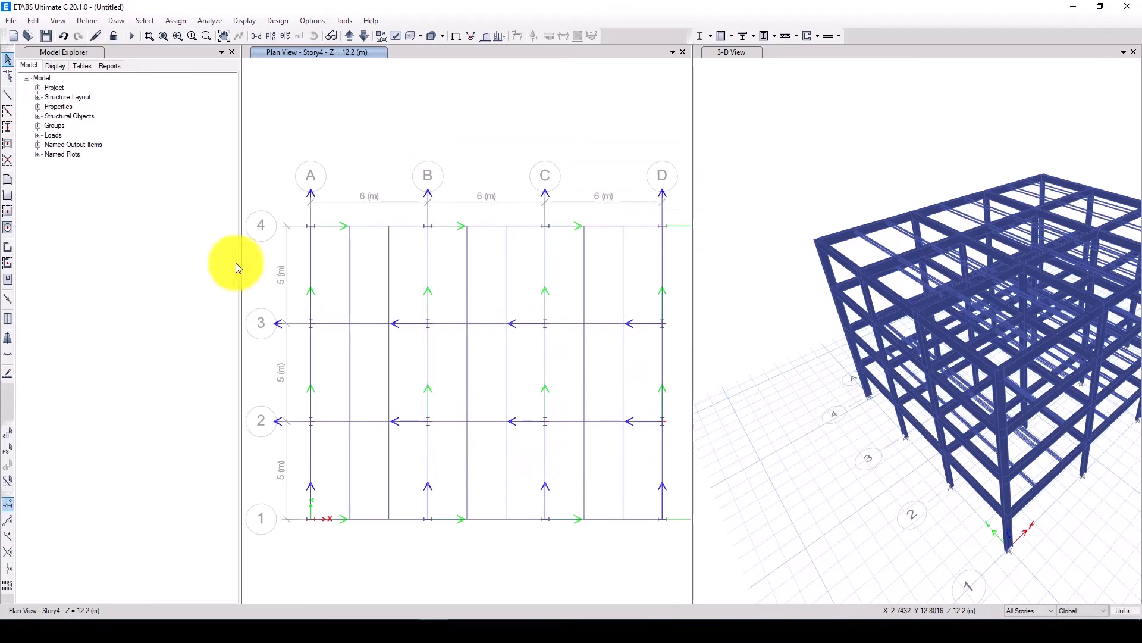
- Draw a rectangular Slab1 floor from grid A-4 to grid D-1 on all stories
left_click(9, 196)
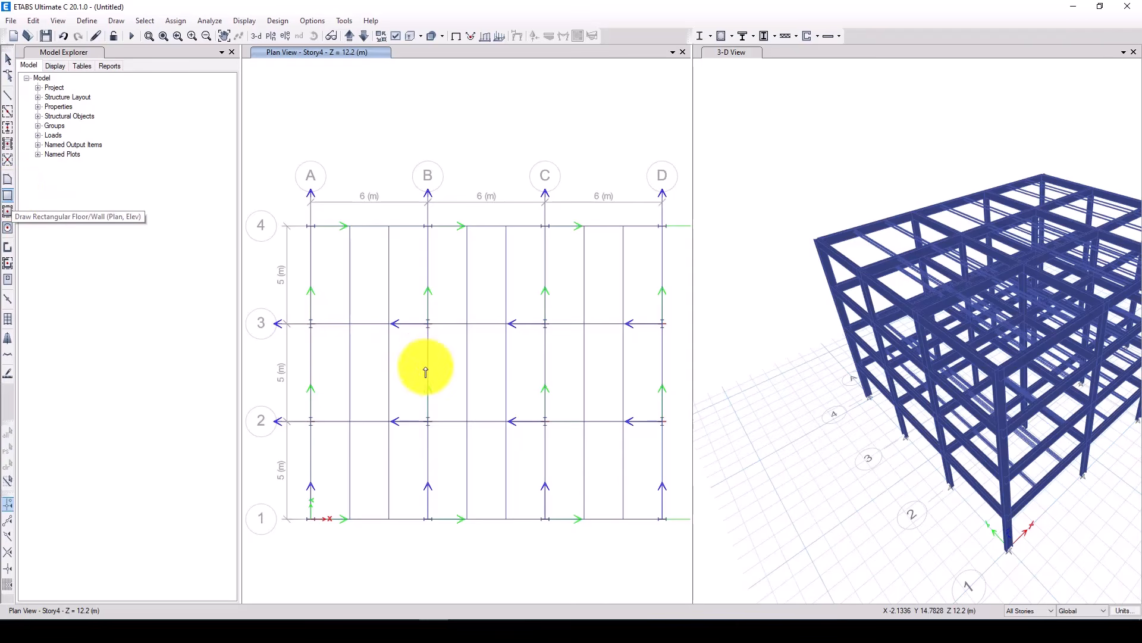
left_click(312, 228)
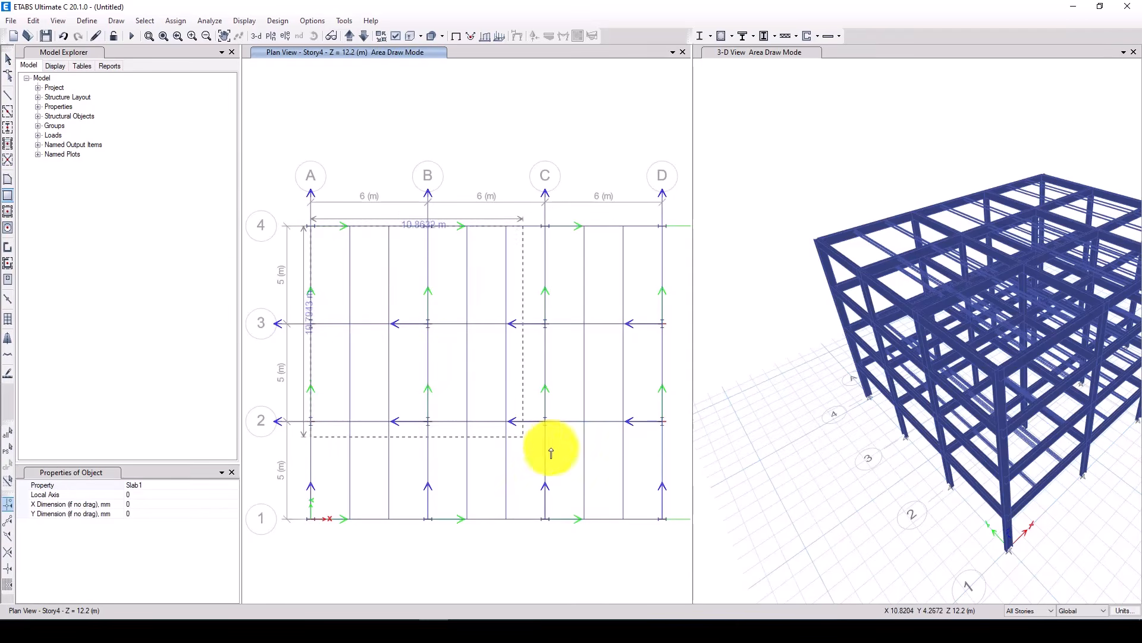
left_click(662, 519)
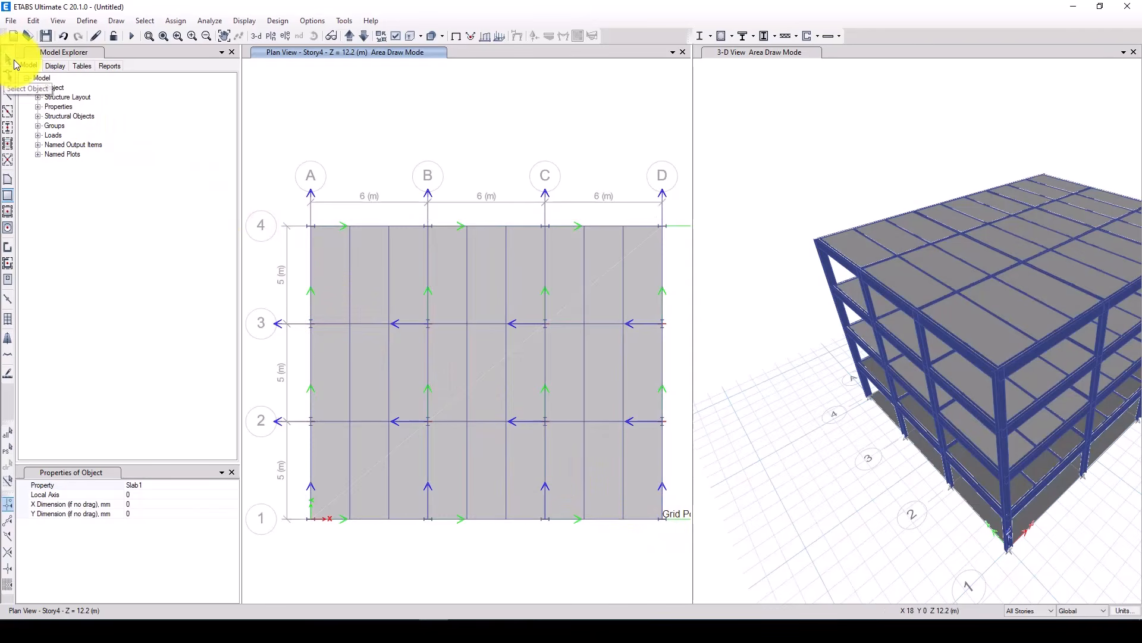
left_click(11, 61)
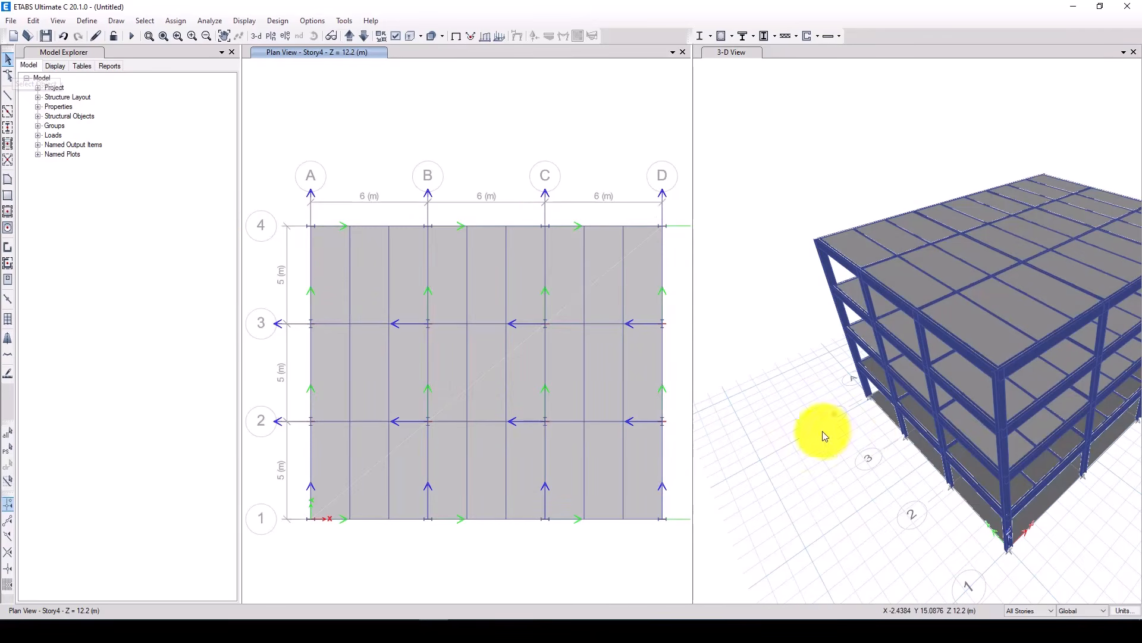
- Restrict editing to One Story and delete the slab from the Base level
left_click(351, 36)
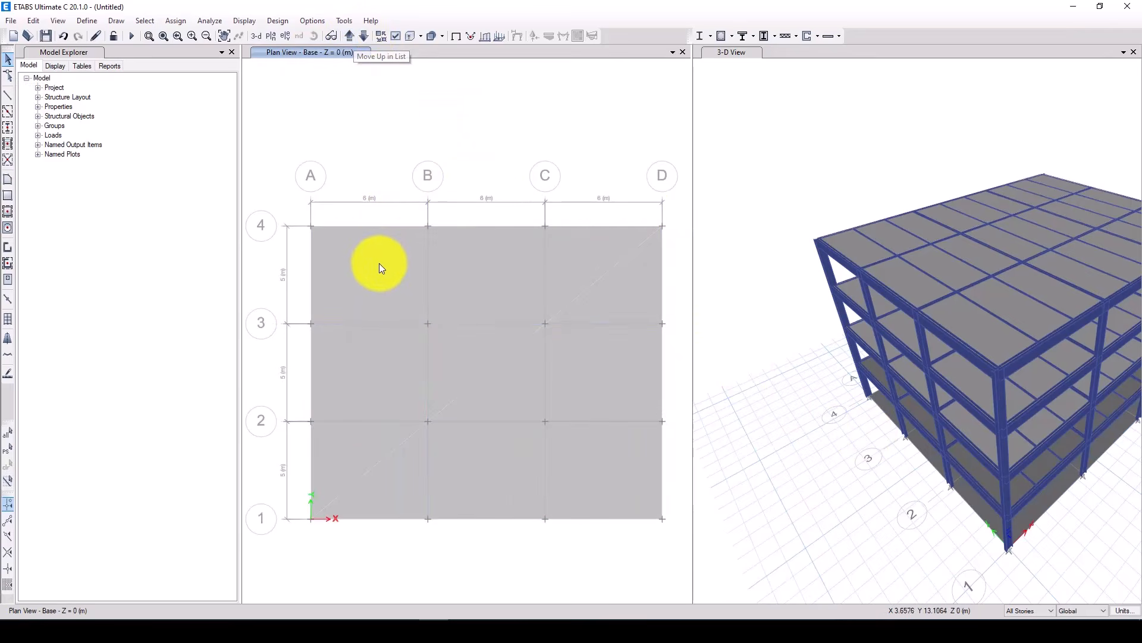
mouse_move(977, 632)
left_click(1027, 608)
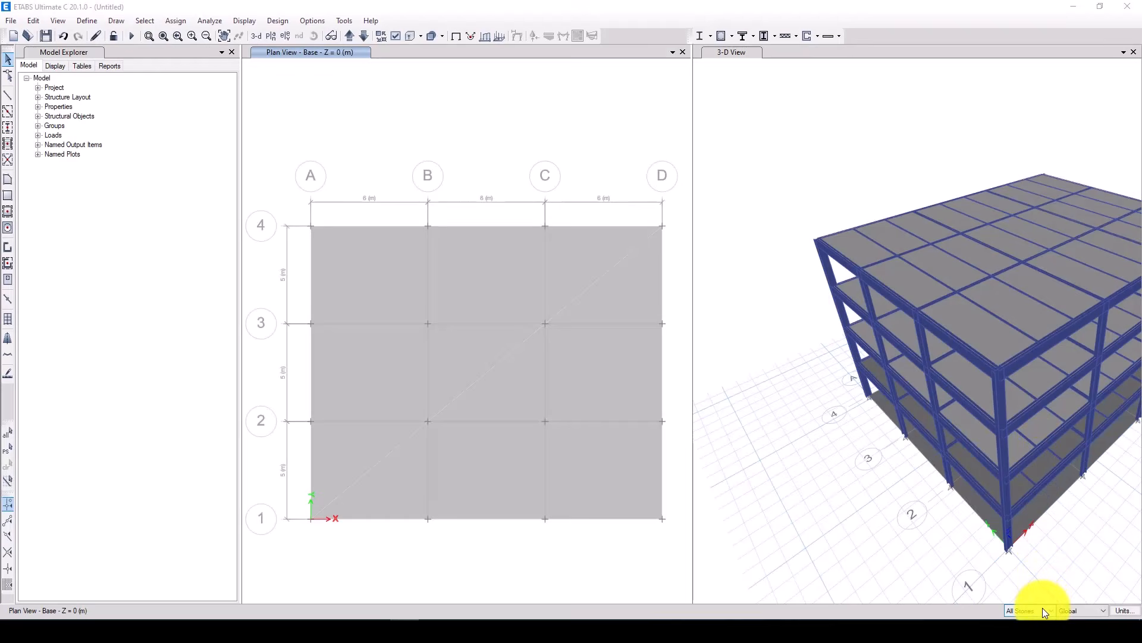
left_click(1039, 611)
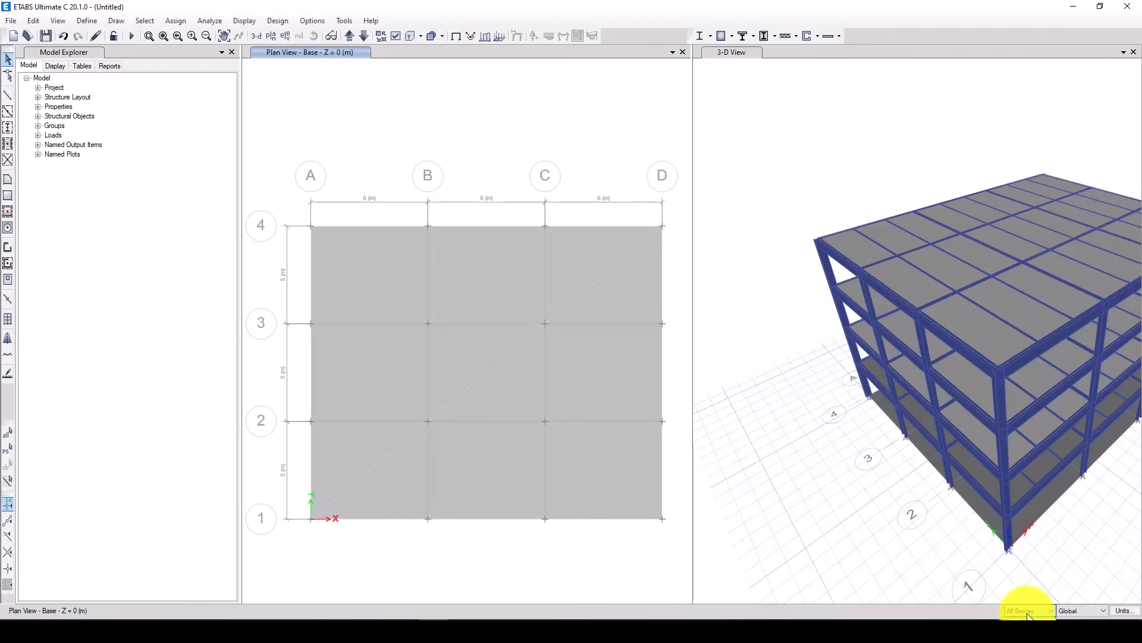
left_click(1029, 616)
left_click(475, 305)
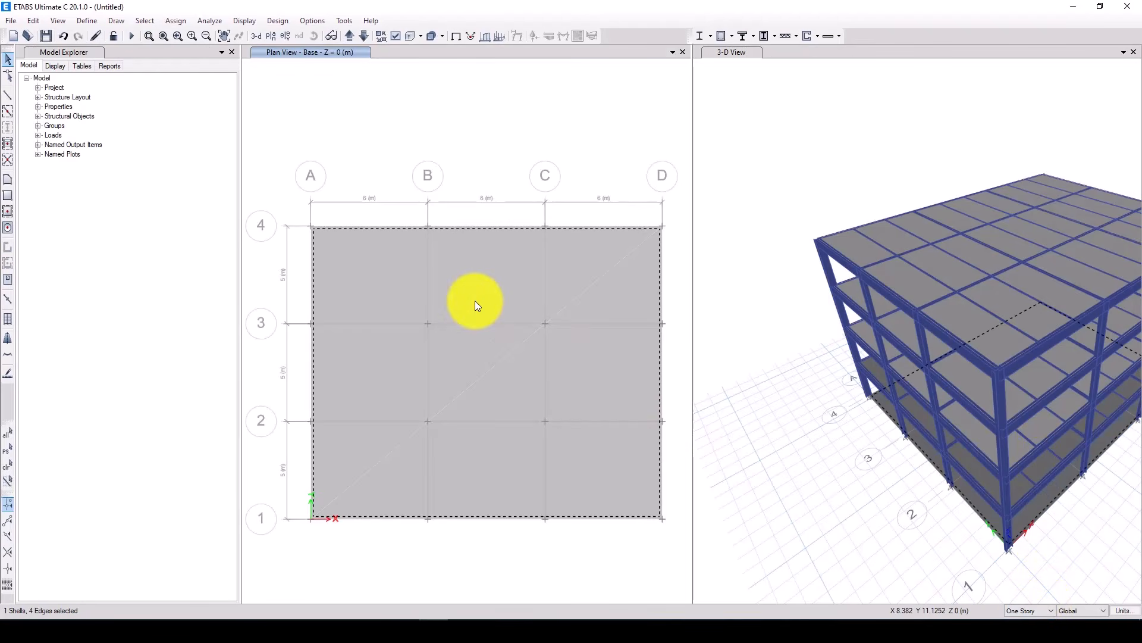
key("Delete")
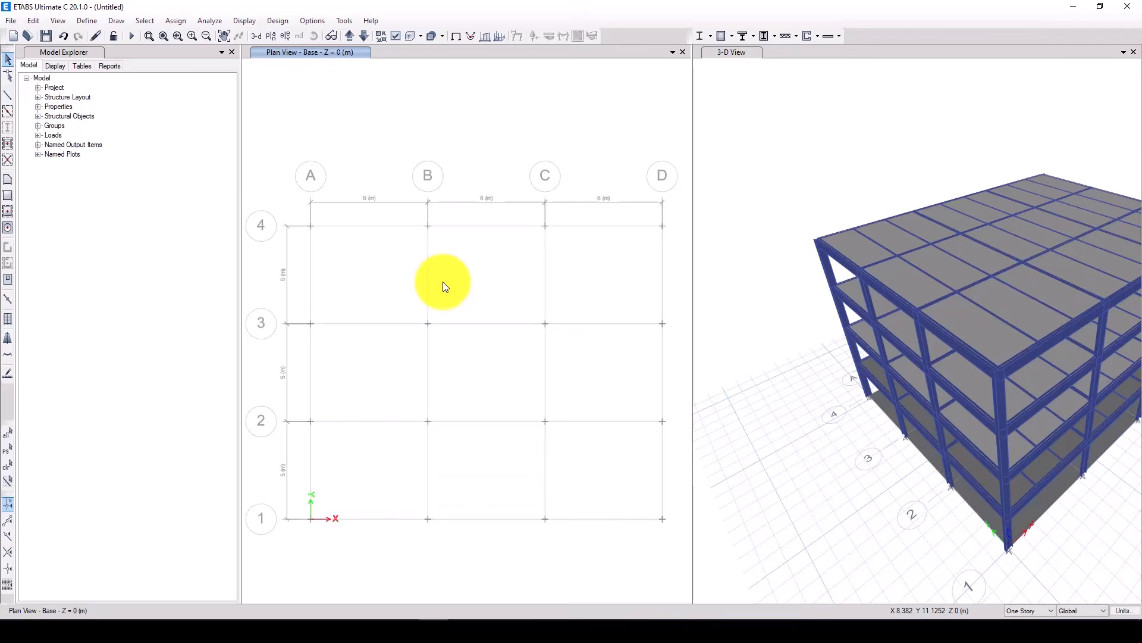
- Assign fixed restraints, with all translations and rotations restrained, to all column base joints at the Base level
left_click_drag(310, 212, 667, 526)
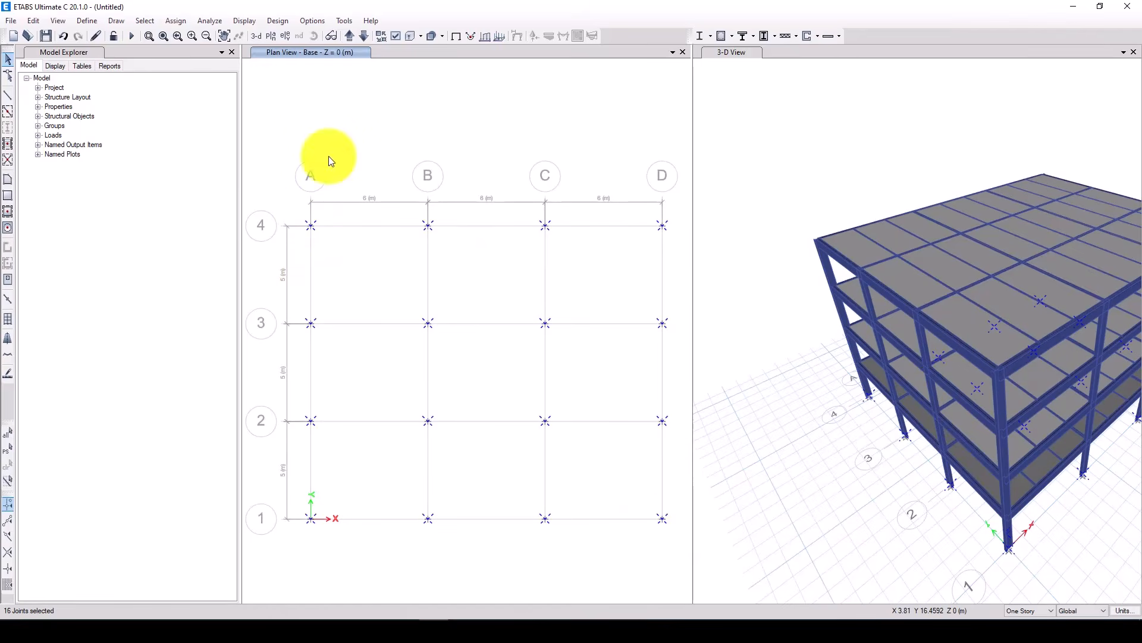
left_click(167, 21)
mouse_move(340, 38)
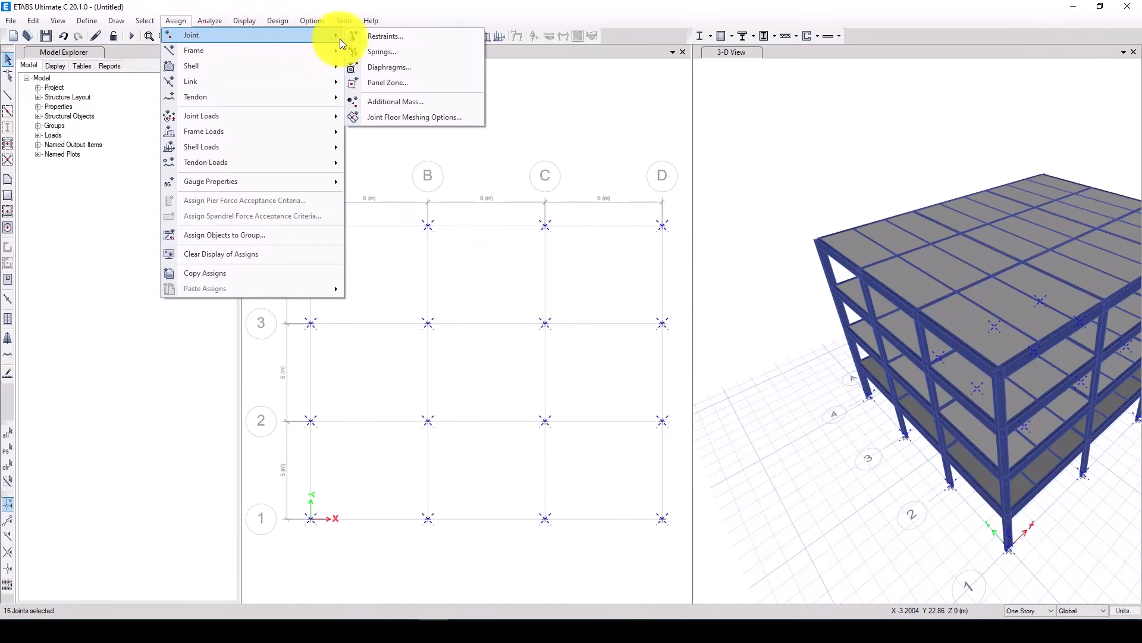
left_click(387, 38)
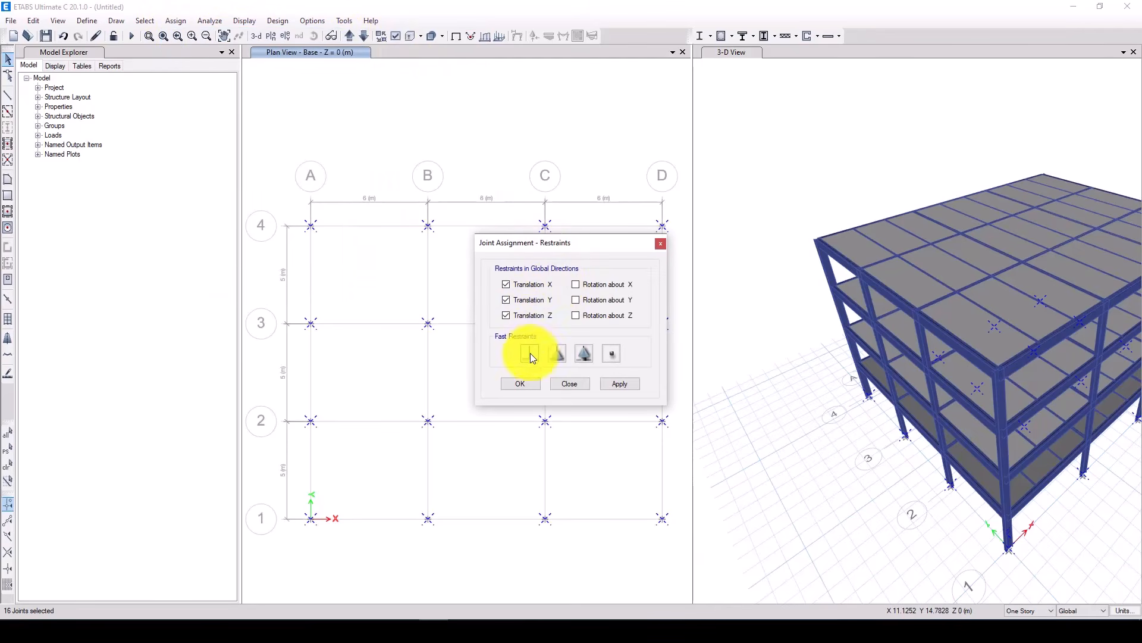
left_click(523, 382)
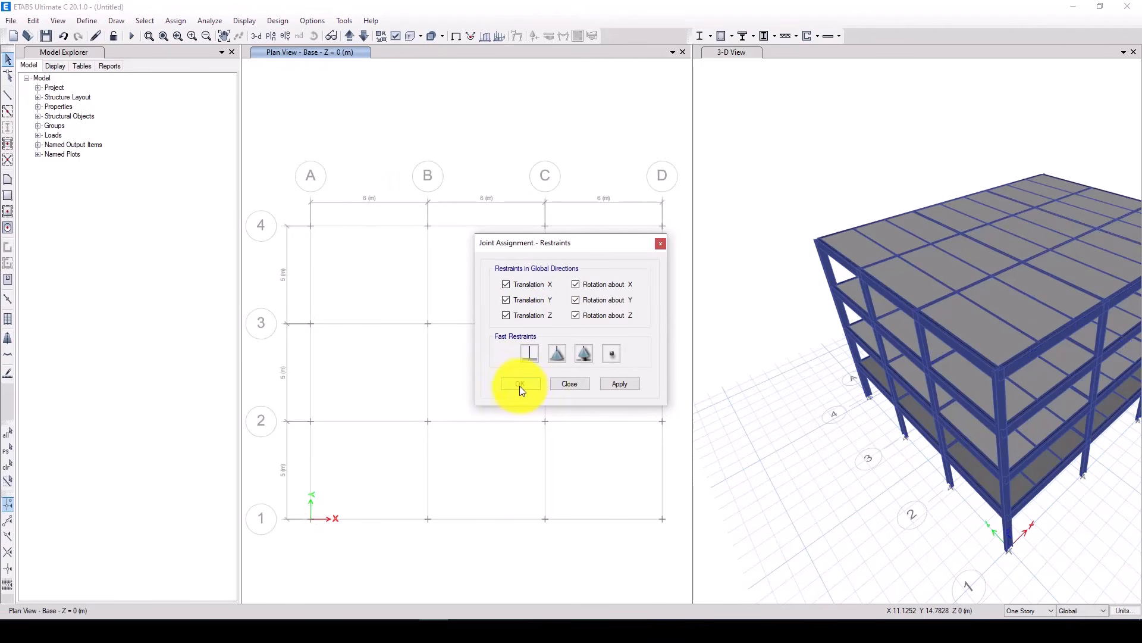
left_click(568, 383)
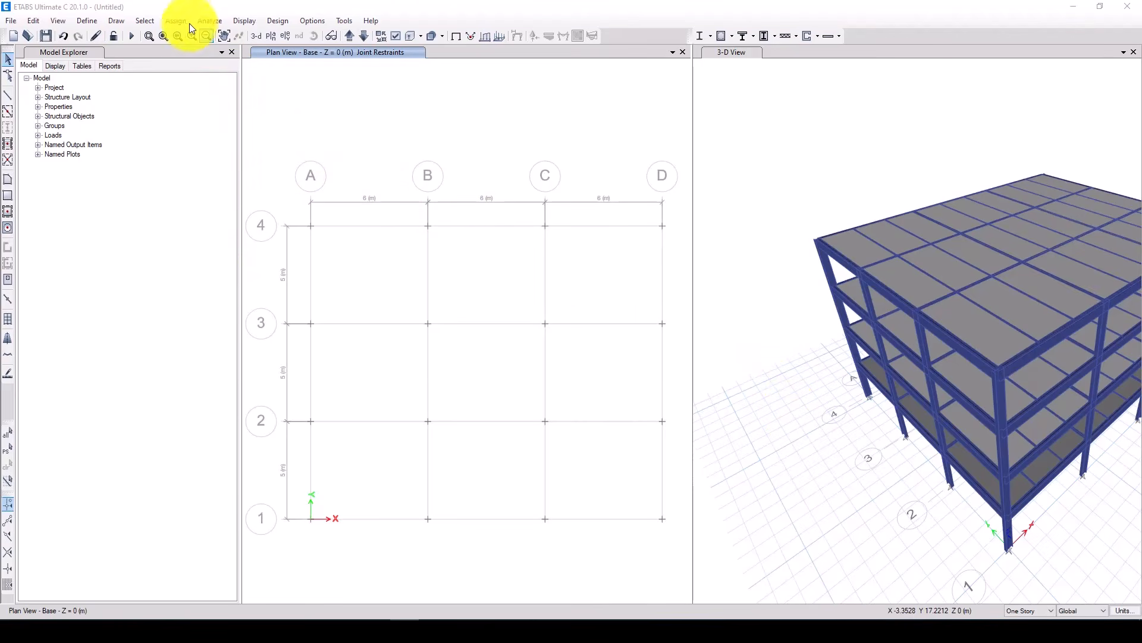
- Select all floors by object type and assign them a uniform Dead load of -1.2 kN/m² in the Gravity direction
left_click(147, 21)
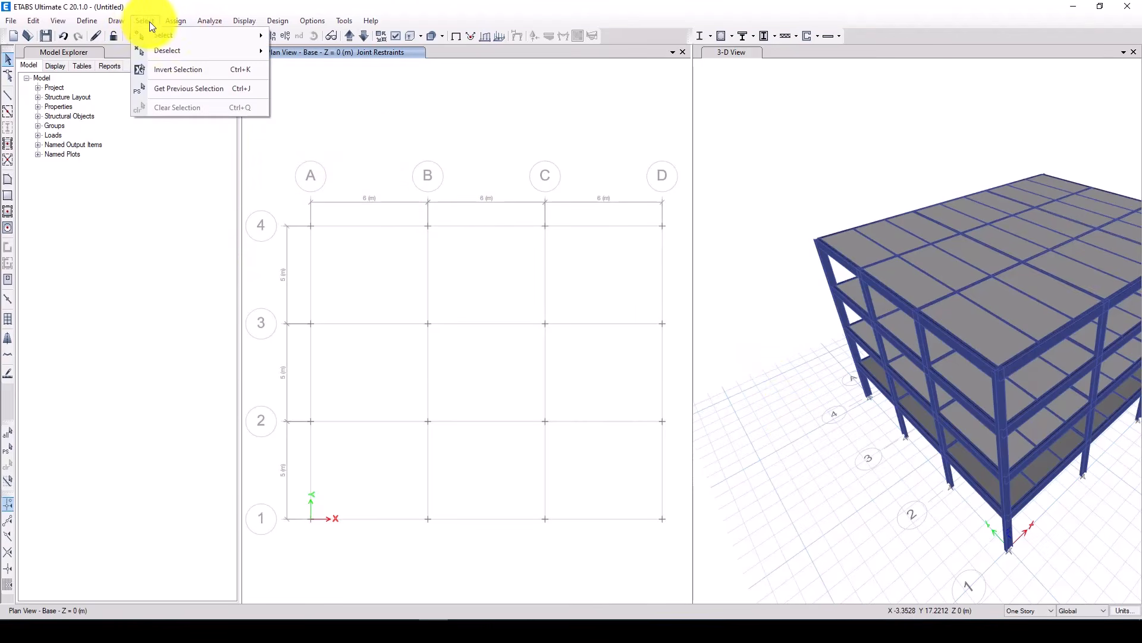
mouse_move(231, 37)
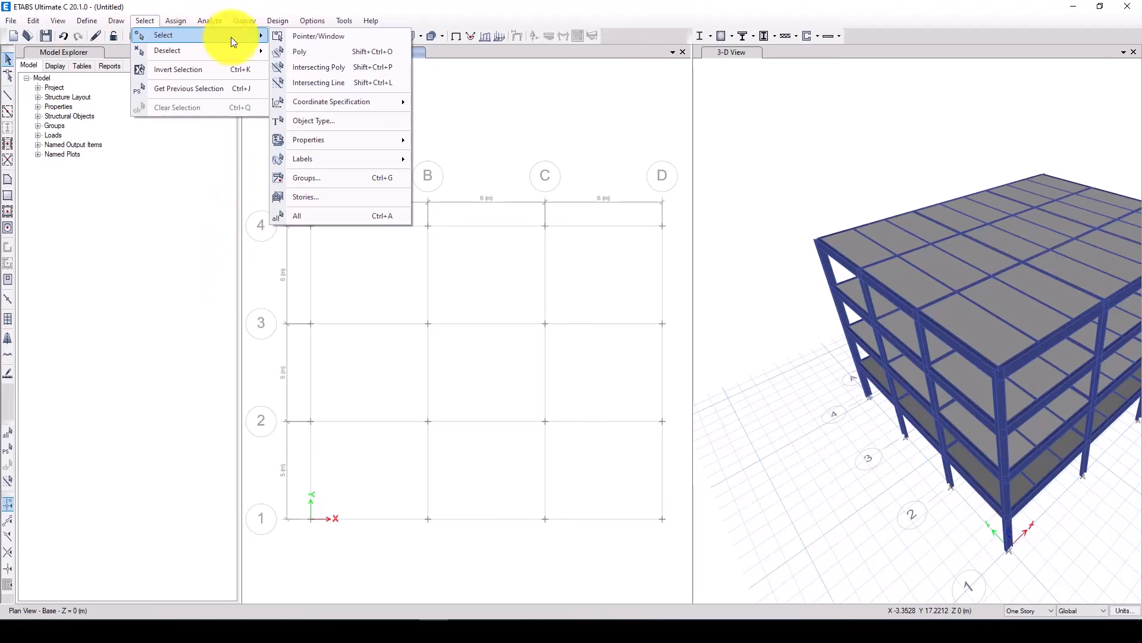
left_click(325, 123)
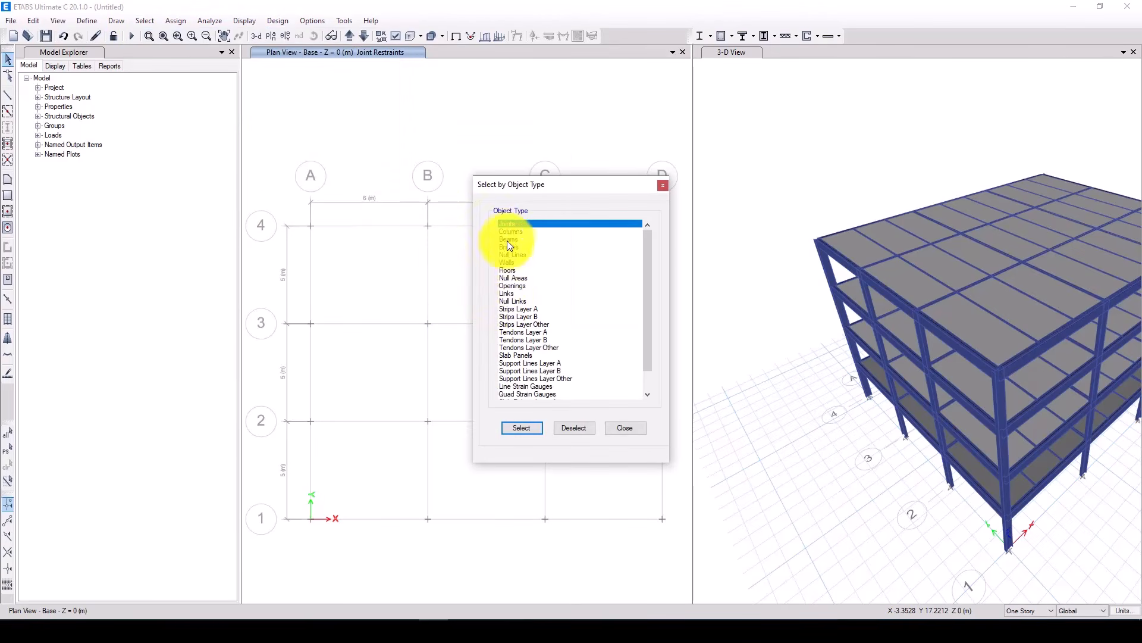
left_click(509, 271)
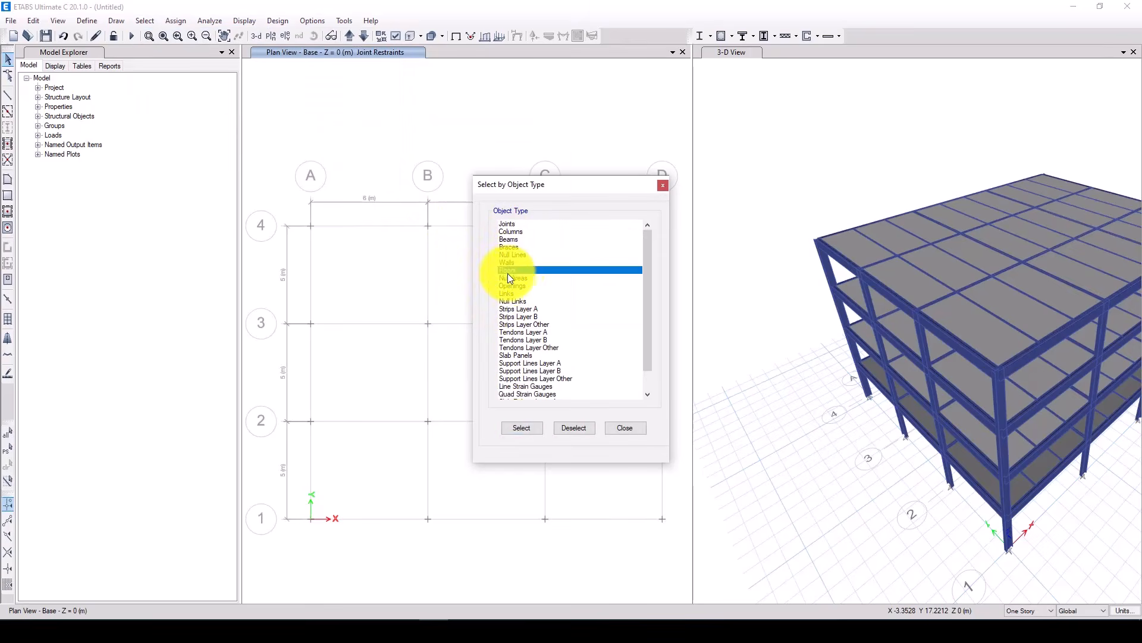
left_click(520, 427)
left_click(663, 187)
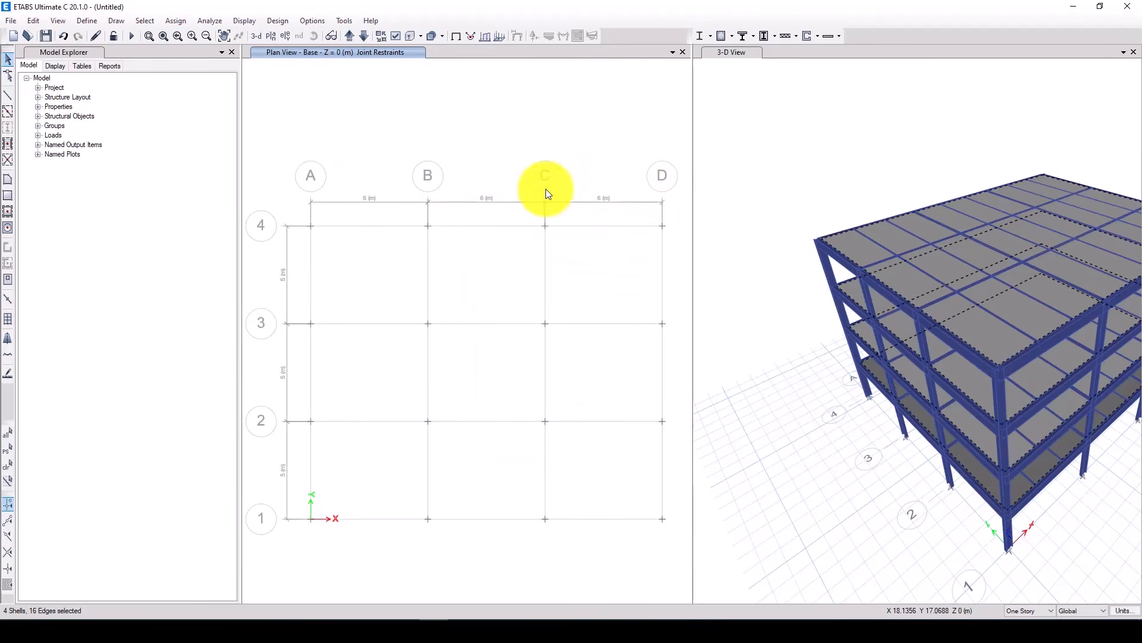
left_click(176, 20)
mouse_move(214, 135)
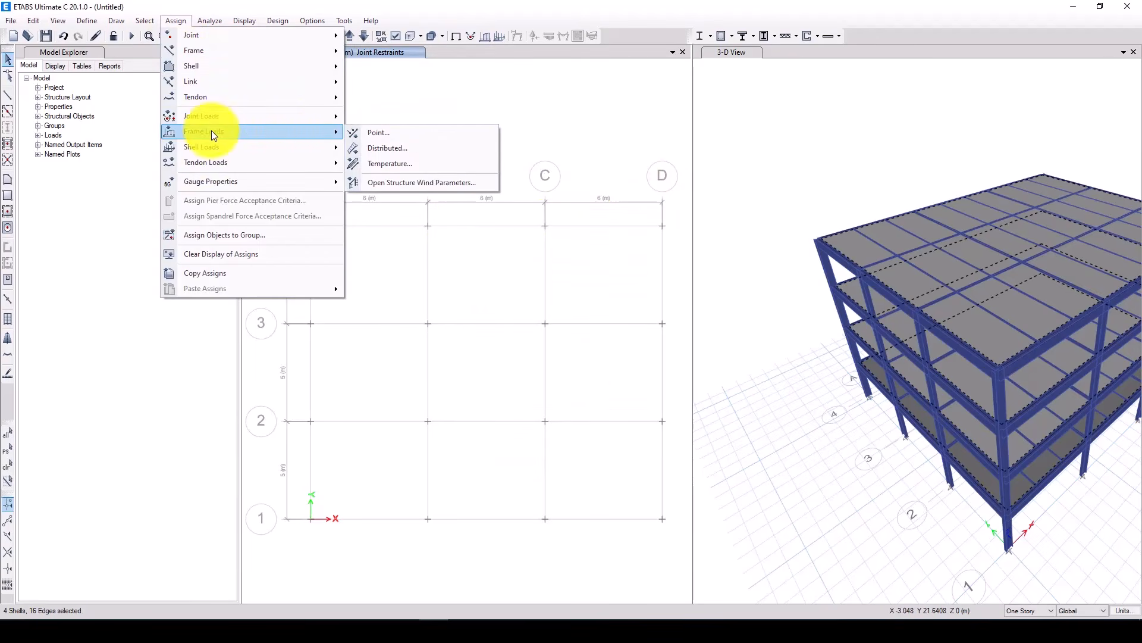
mouse_move(290, 147)
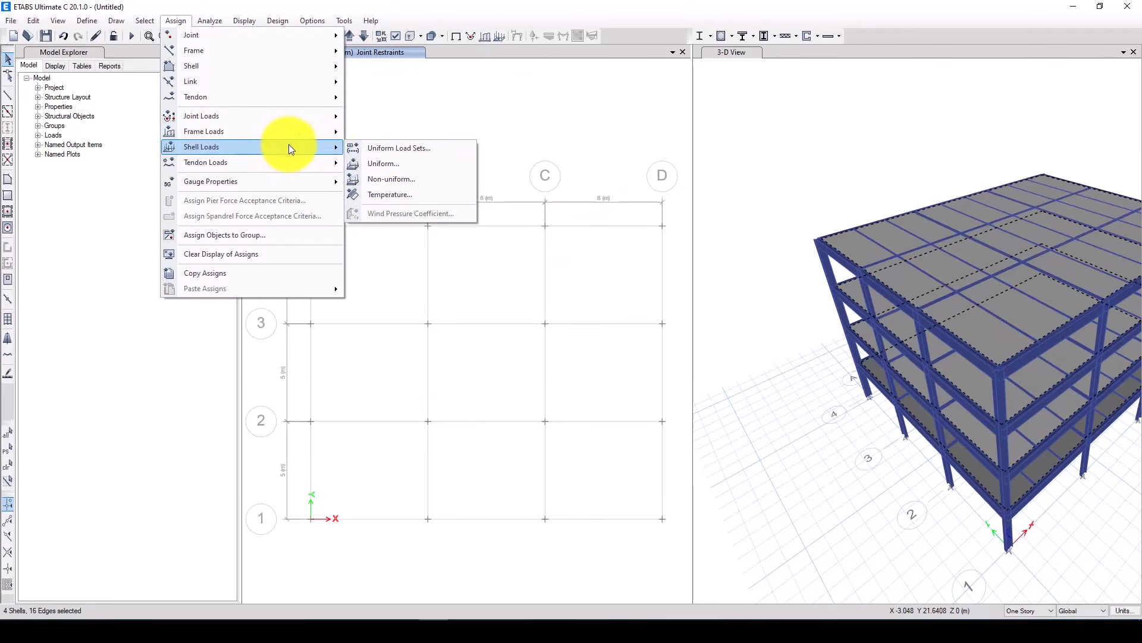
left_click(388, 163)
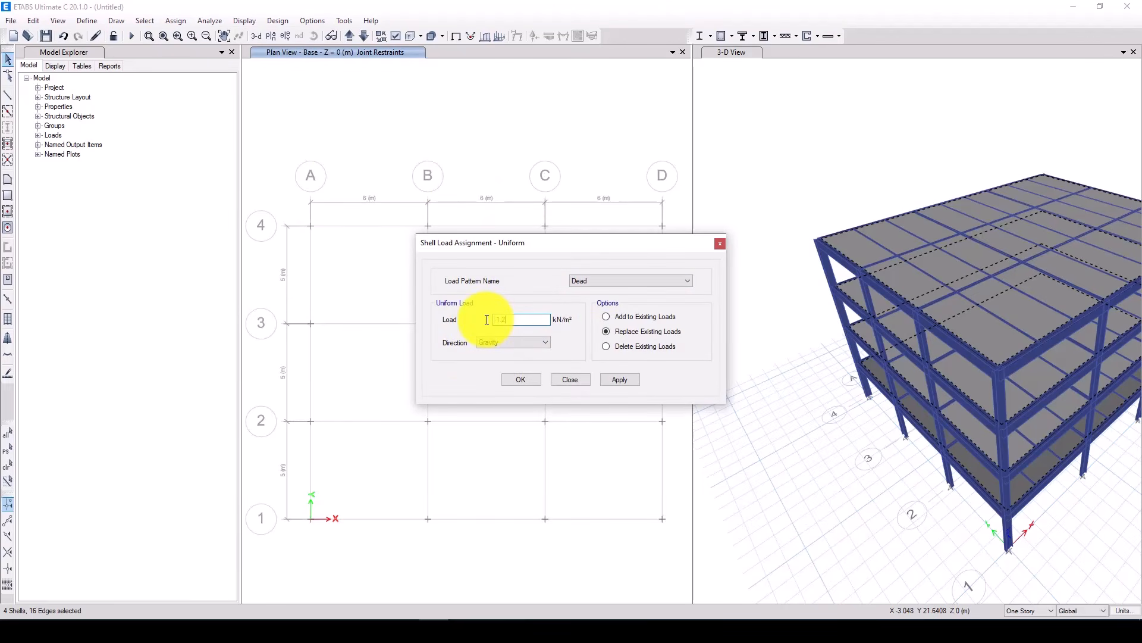
- Reselect the floors and assign them a uniform Live load of -2.5 kN/m² in the Gravity direction
left_click(598, 284)
left_click(594, 299)
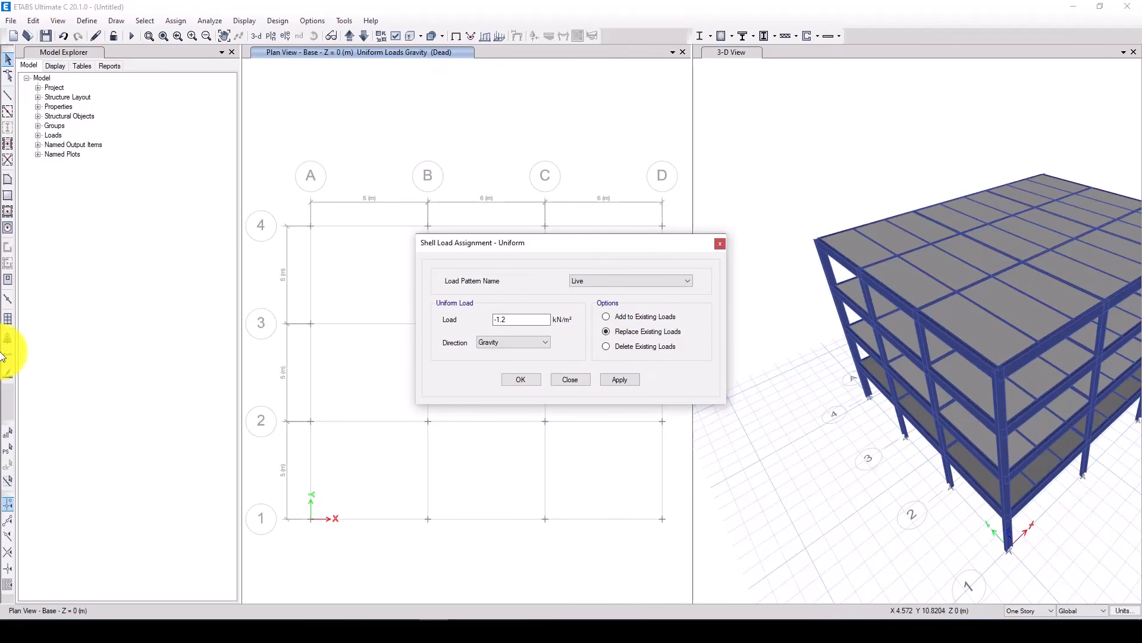
left_click(8, 447)
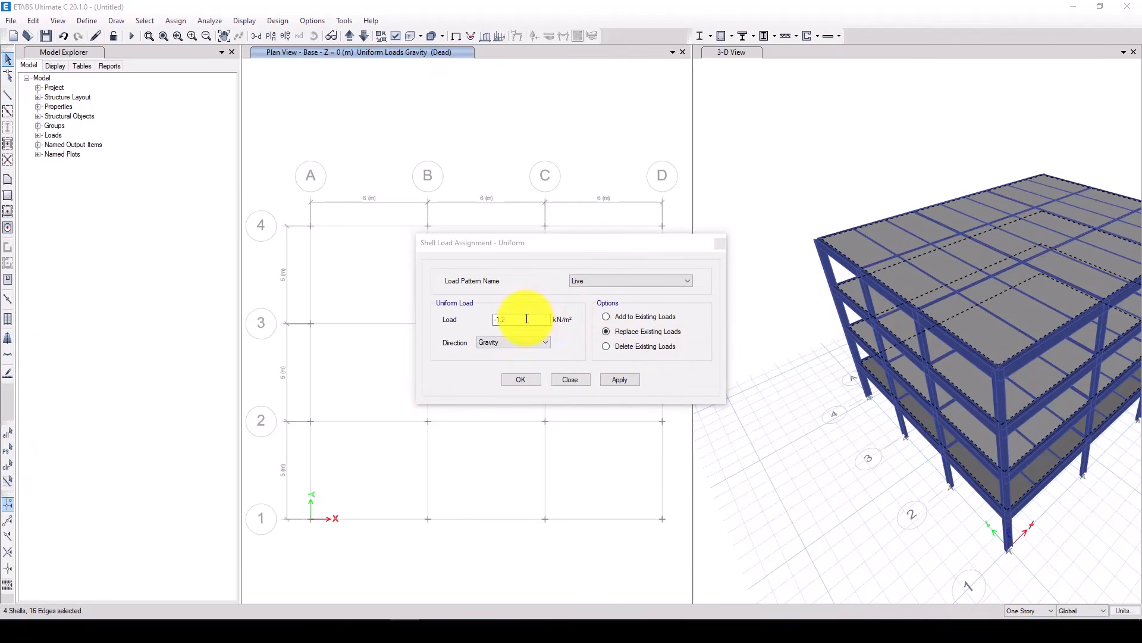
left_click_drag(526, 318, 499, 320)
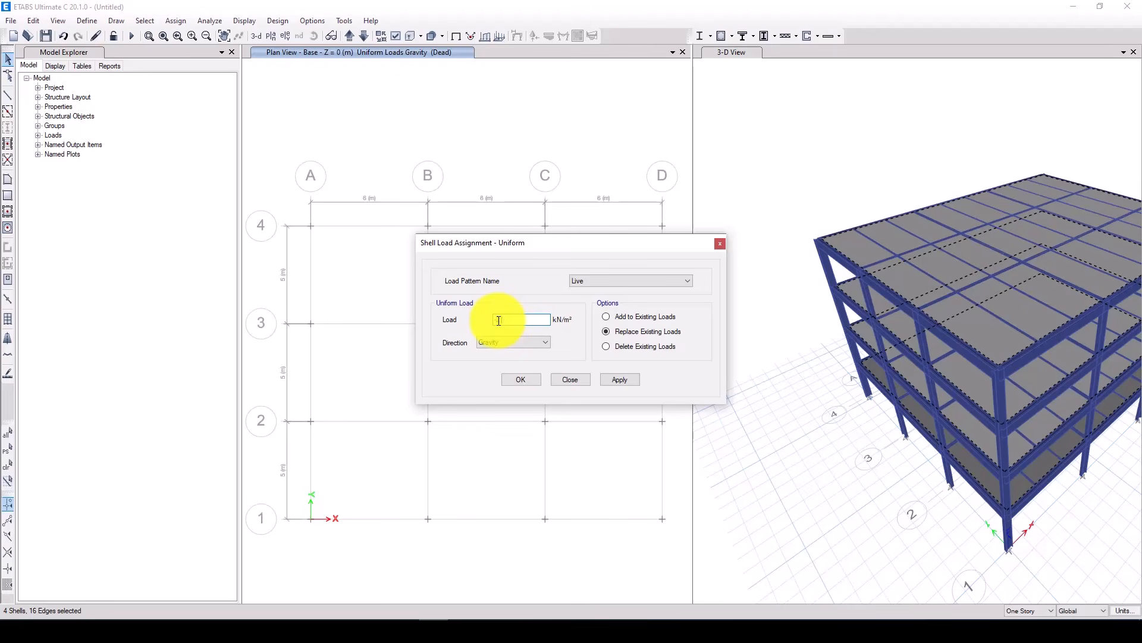
left_click(599, 380)
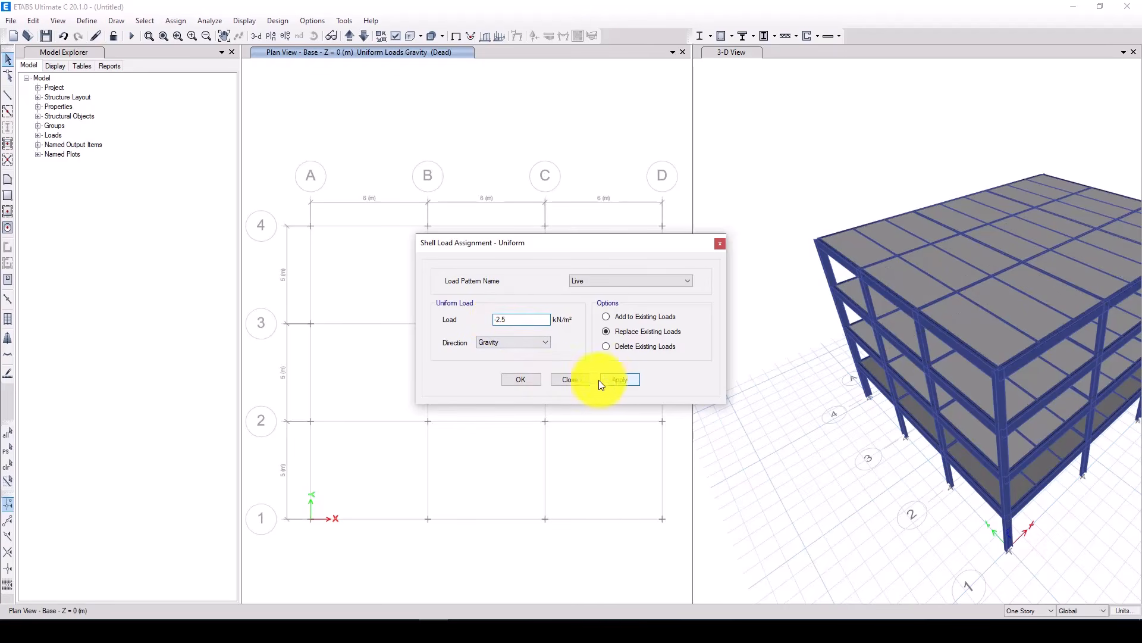
left_click(522, 380)
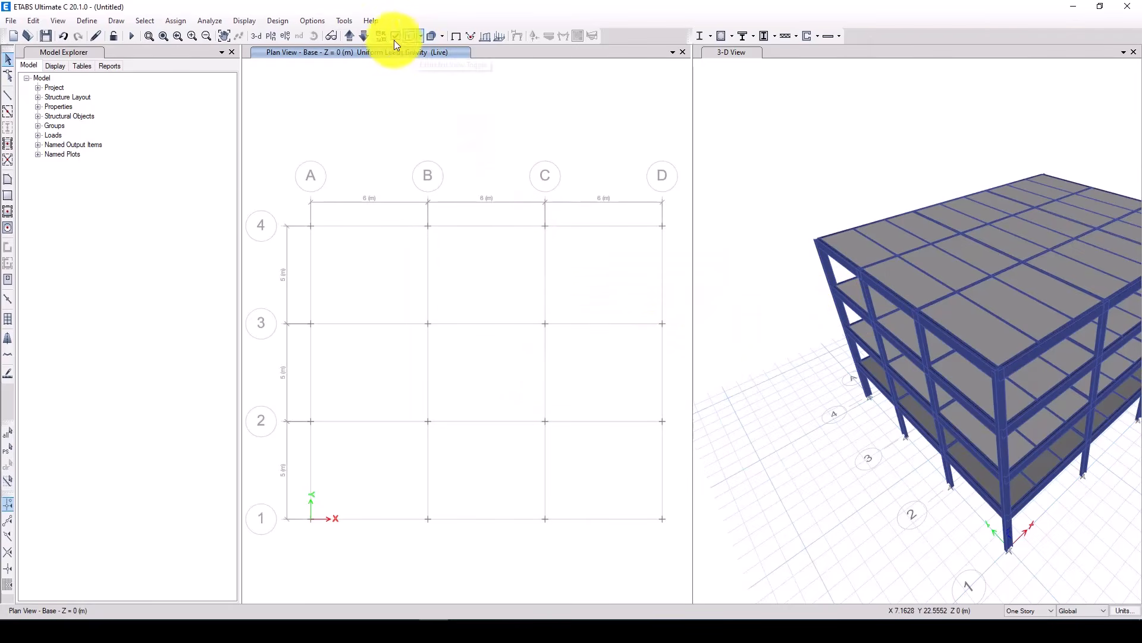
- Show the Story1 plan and check the load assignments in the slab's information
left_click(349, 36)
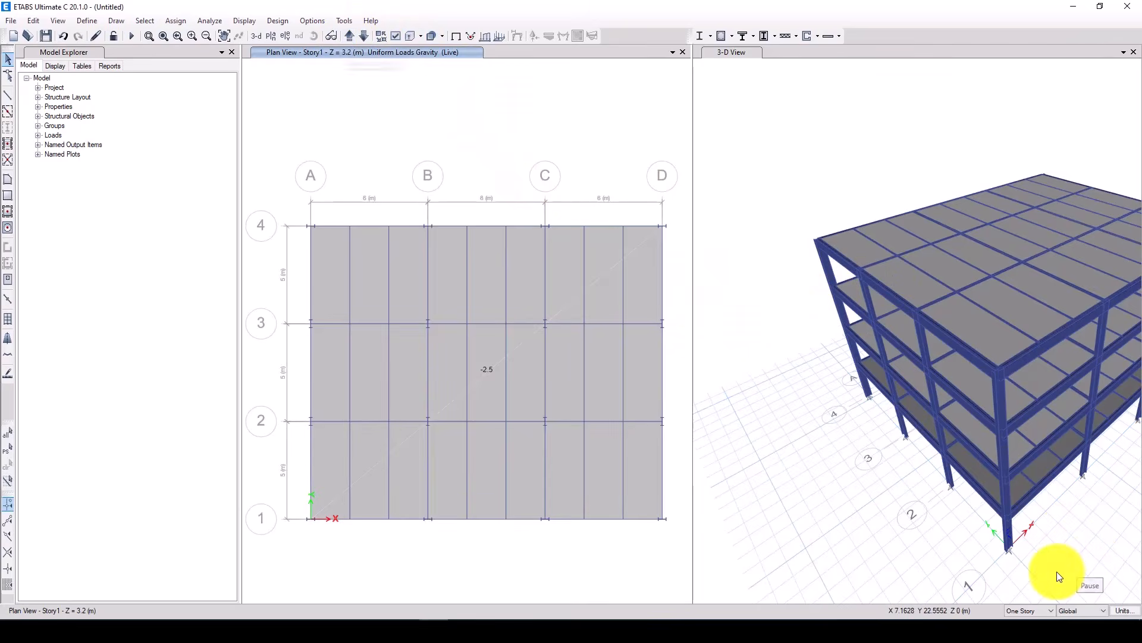
right_click(487, 299)
left_click(583, 207)
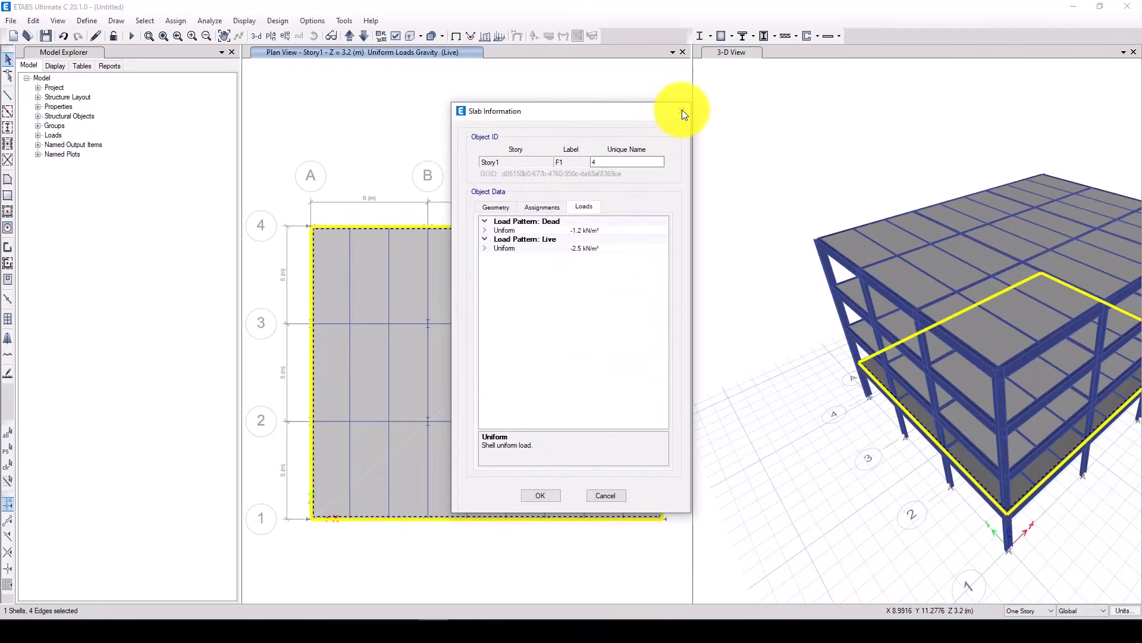
left_click(682, 110)
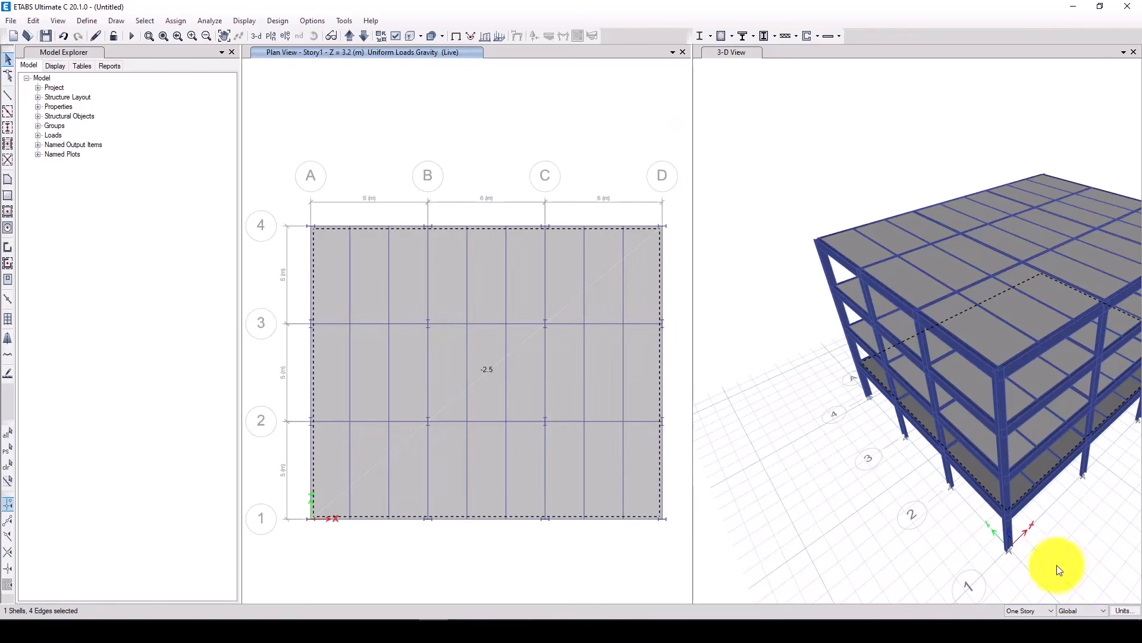
- Select all floors of the model by object type
left_click(143, 20)
mouse_move(167, 35)
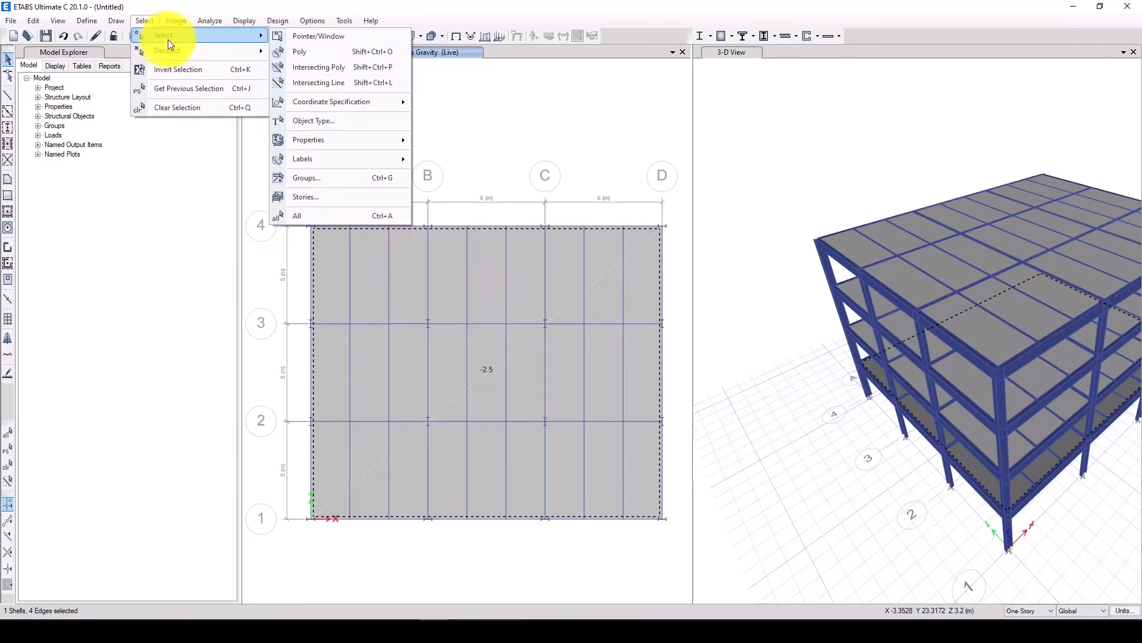
left_click(337, 121)
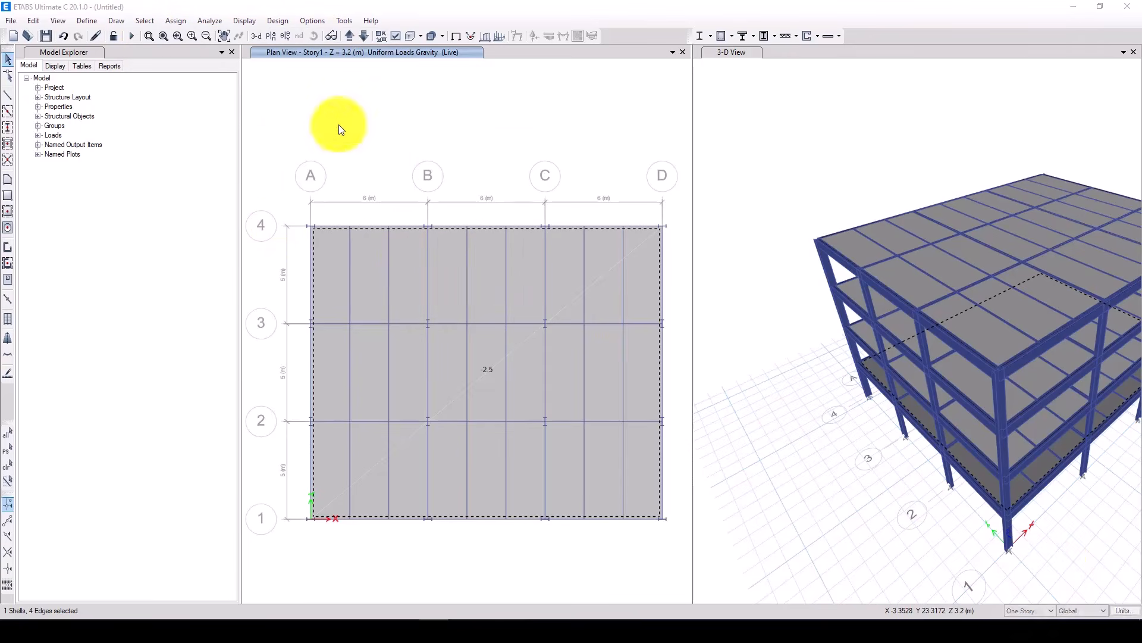
left_click(511, 269)
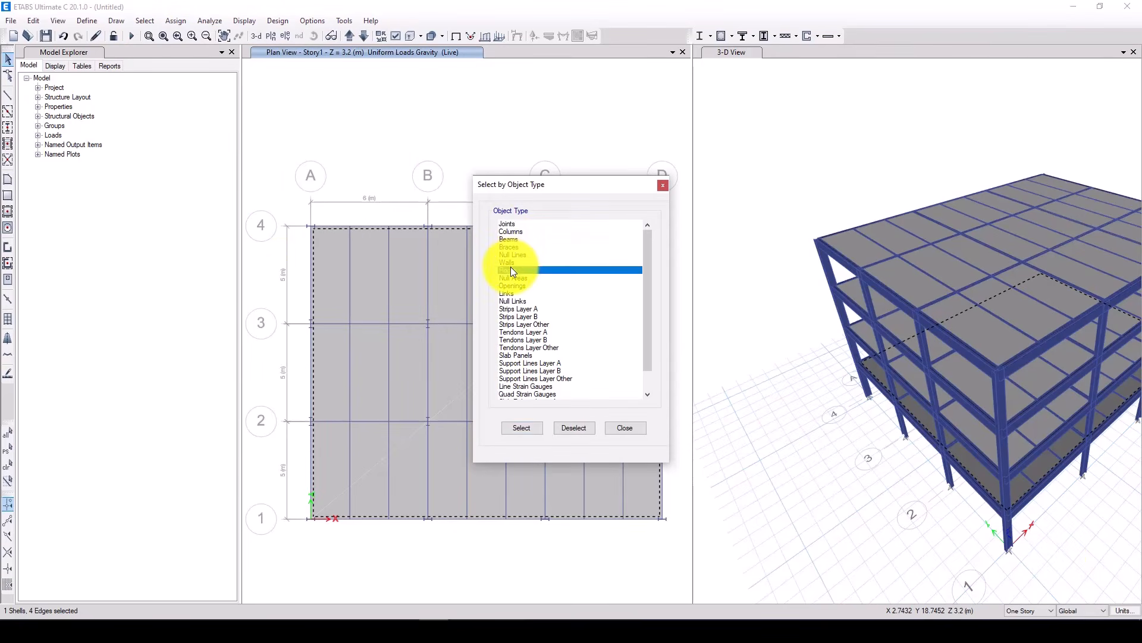
- Select all floor objects by object type and assign the defined diaphragm to them
left_click(521, 441)
left_click(625, 428)
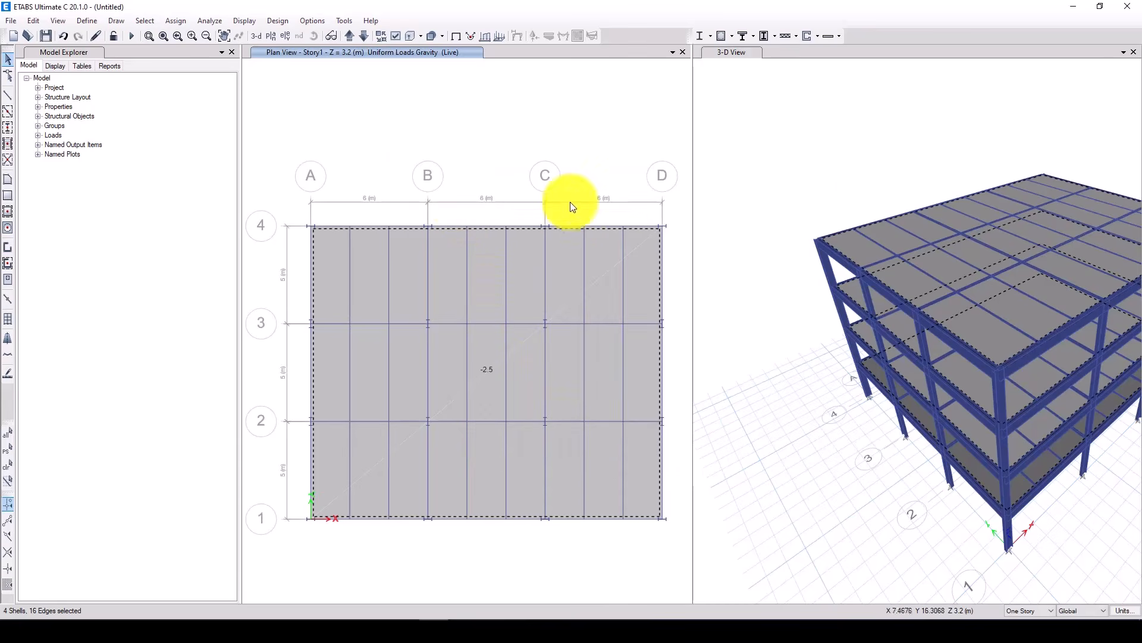
left_click(169, 21)
mouse_move(212, 65)
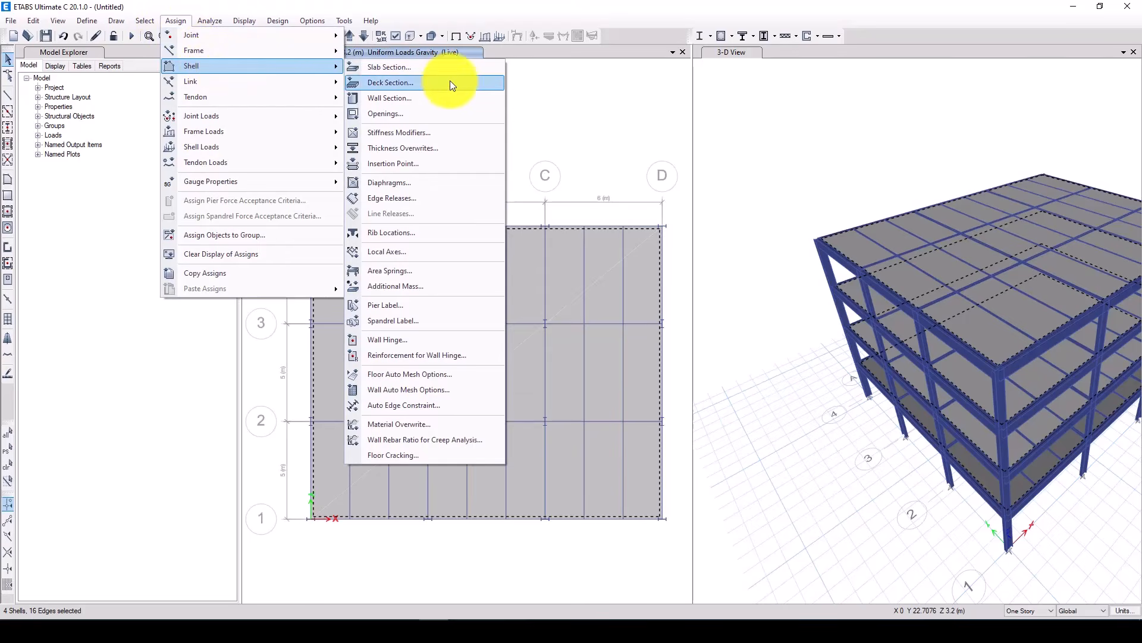
left_click(446, 186)
left_click(502, 231)
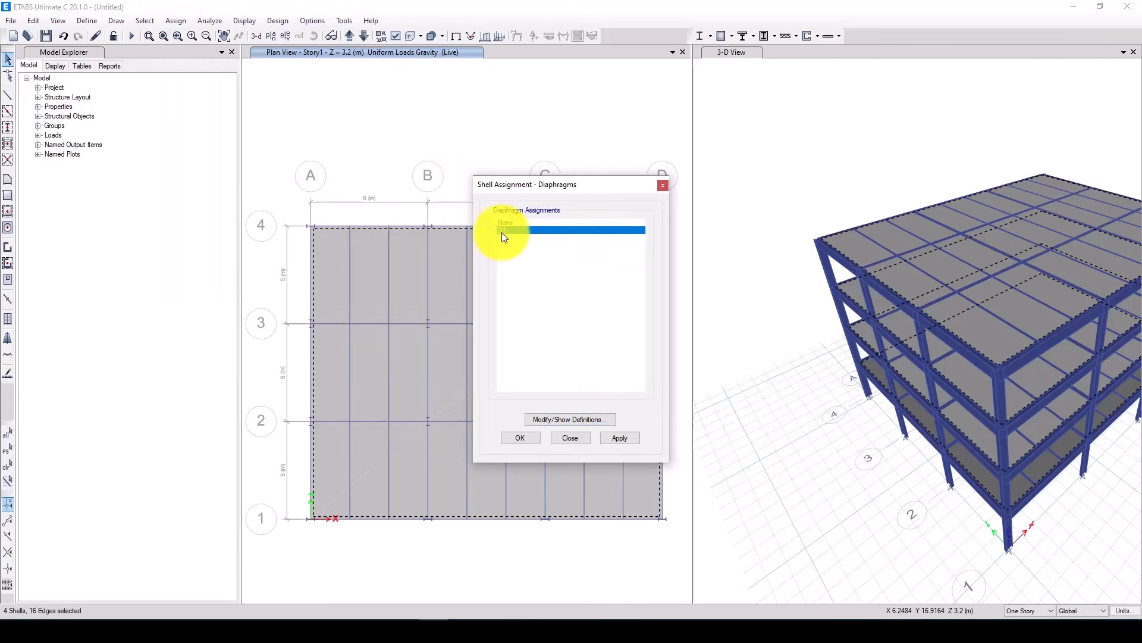
left_click(532, 438)
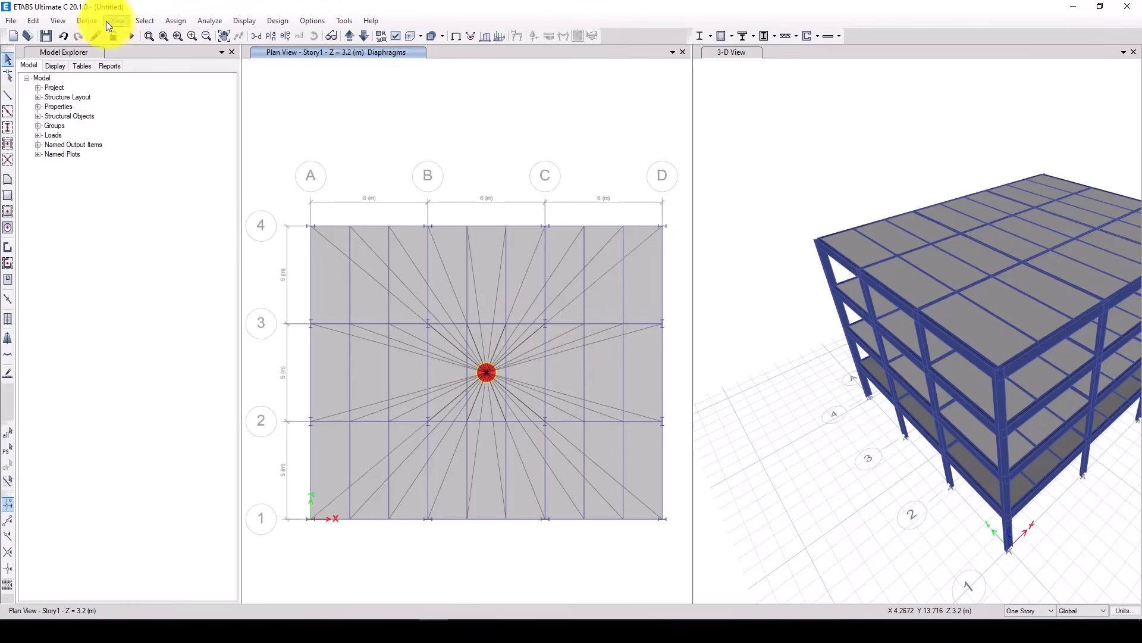
- Examine the deformation-controlled hinge types offered for a new steel frame hinge property, without defining one
left_click(85, 21)
mouse_move(122, 52)
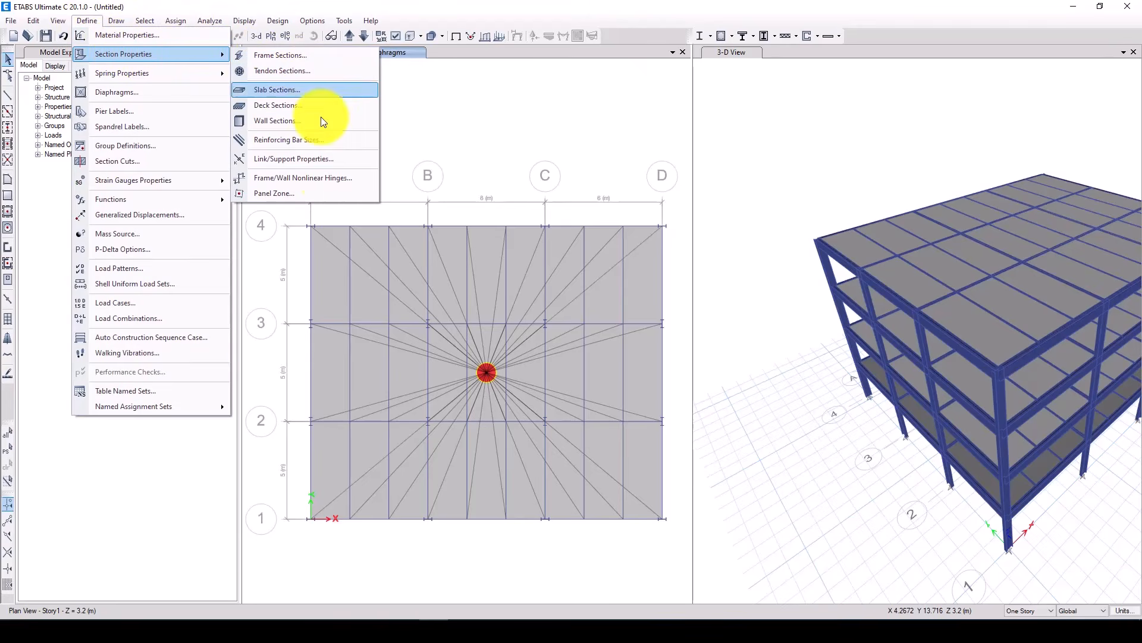
left_click(328, 179)
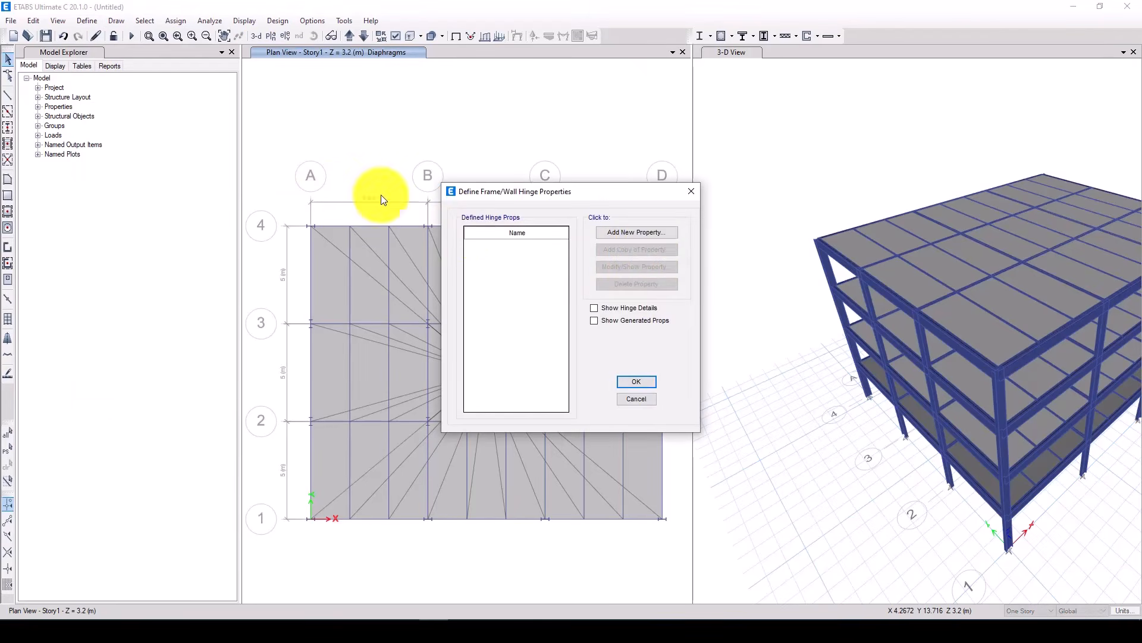
left_click(634, 232)
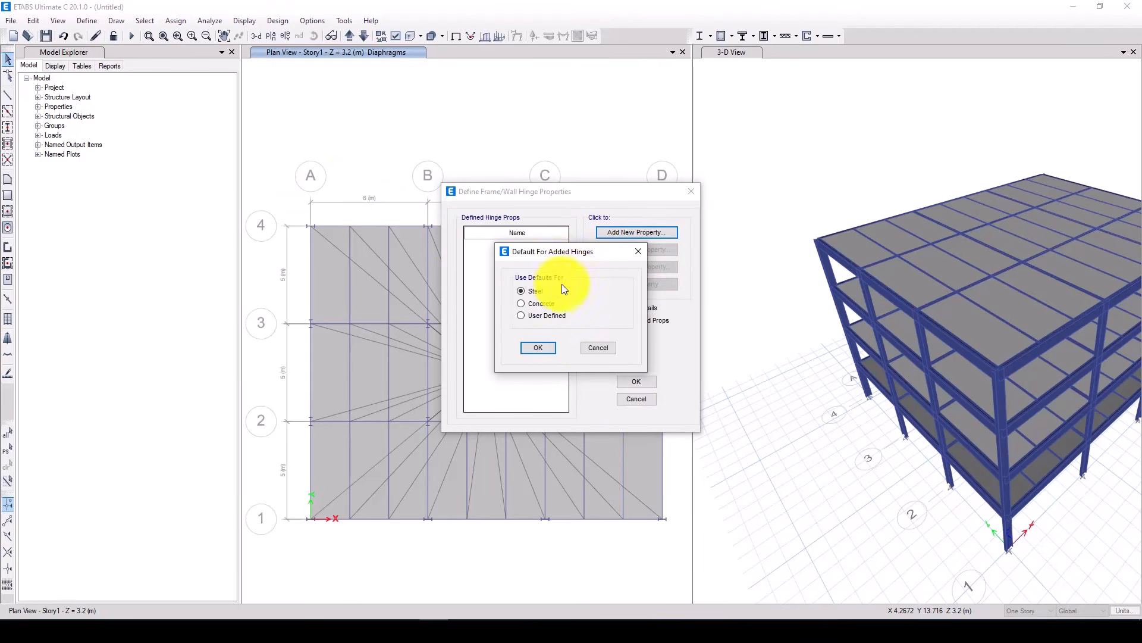
left_click(539, 348)
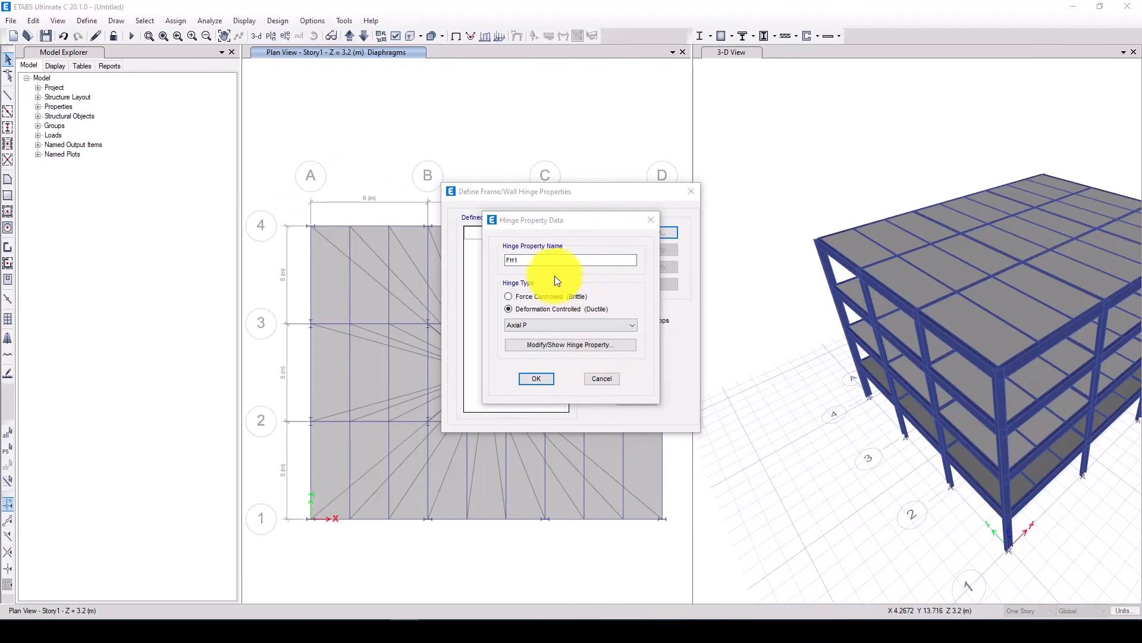
left_click(540, 325)
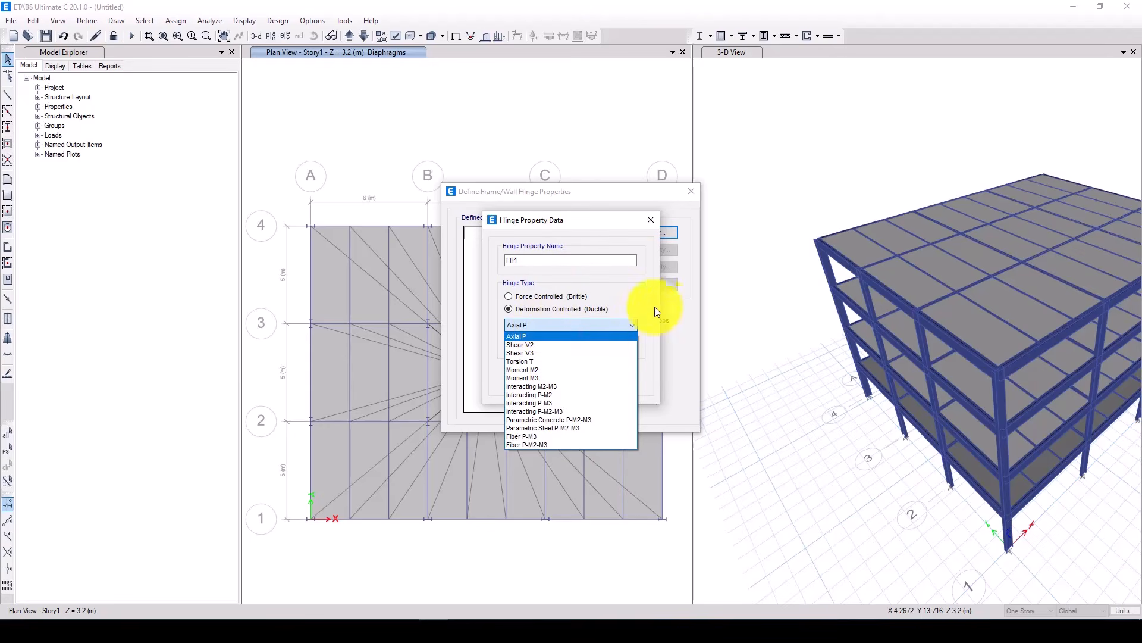
left_click(673, 305)
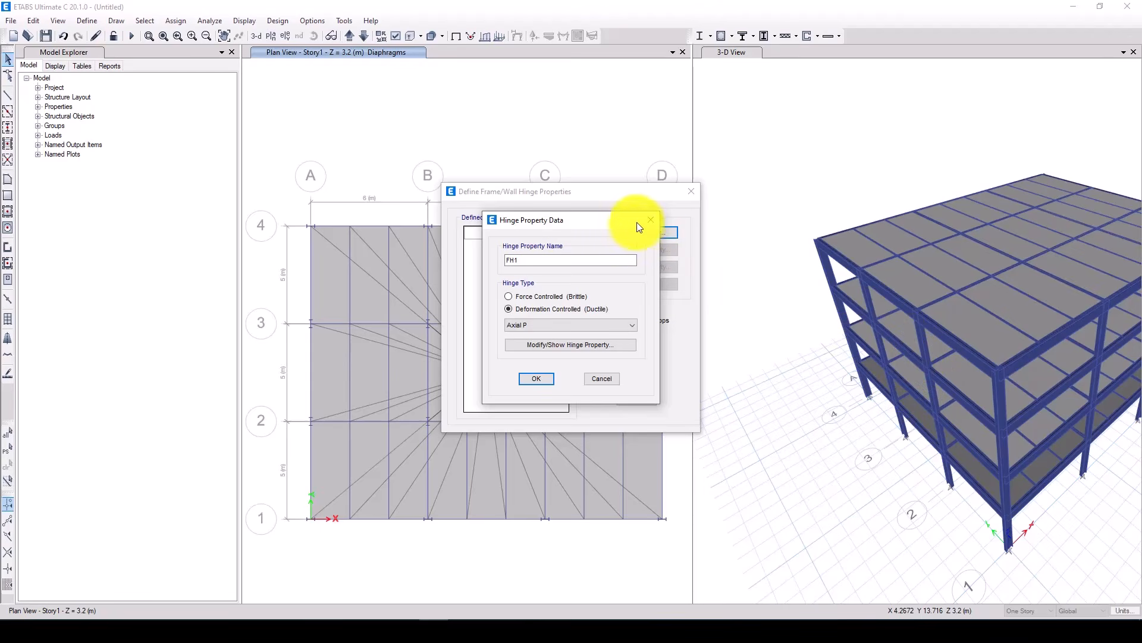
left_click(652, 220)
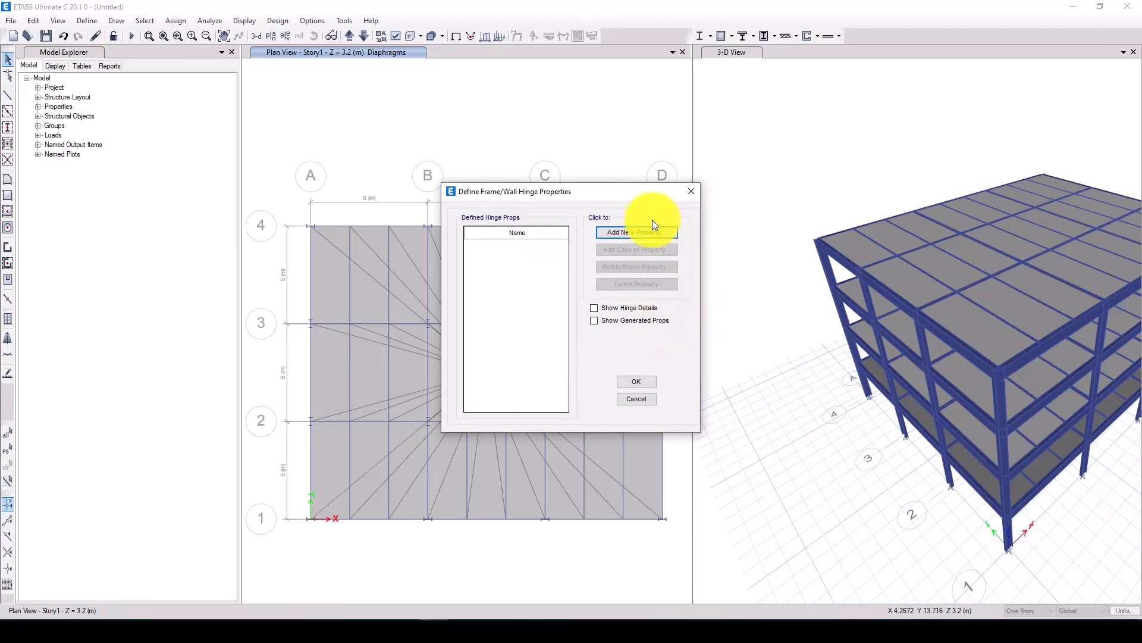
left_click(691, 194)
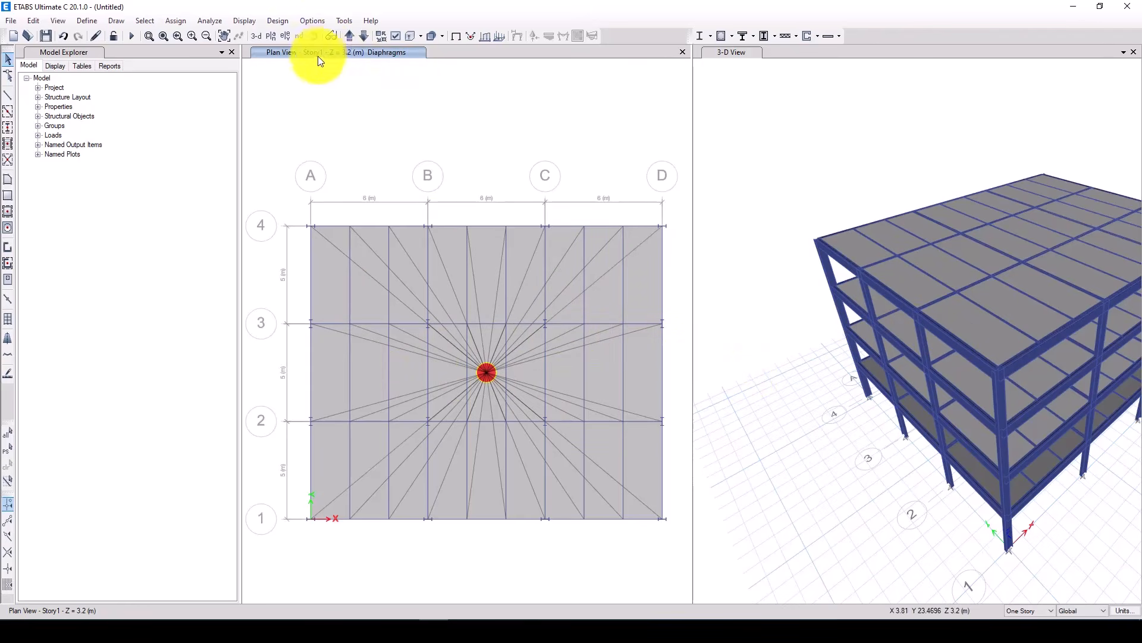
- Select all beams in the model by object type
left_click(145, 21)
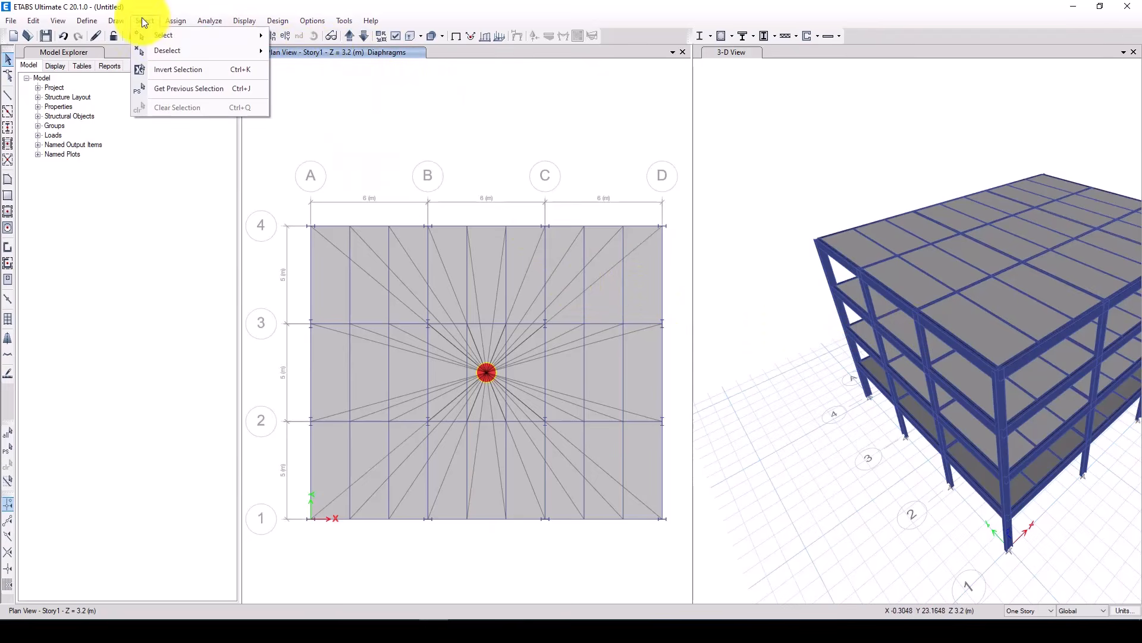
mouse_move(274, 34)
mouse_move(143, 20)
mouse_move(172, 34)
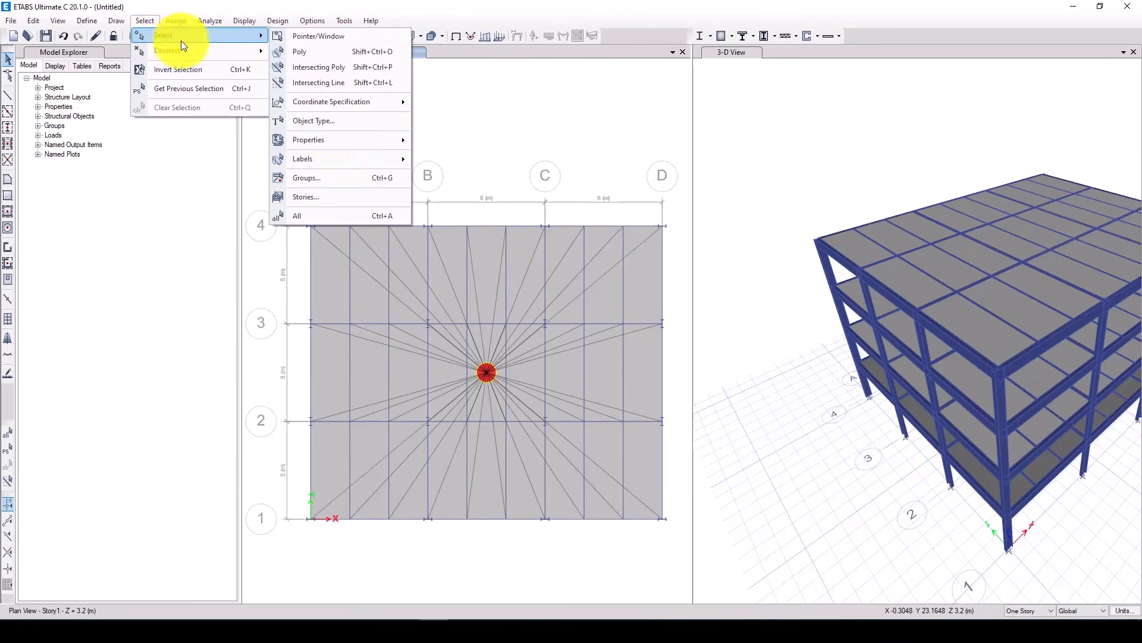
mouse_move(333, 140)
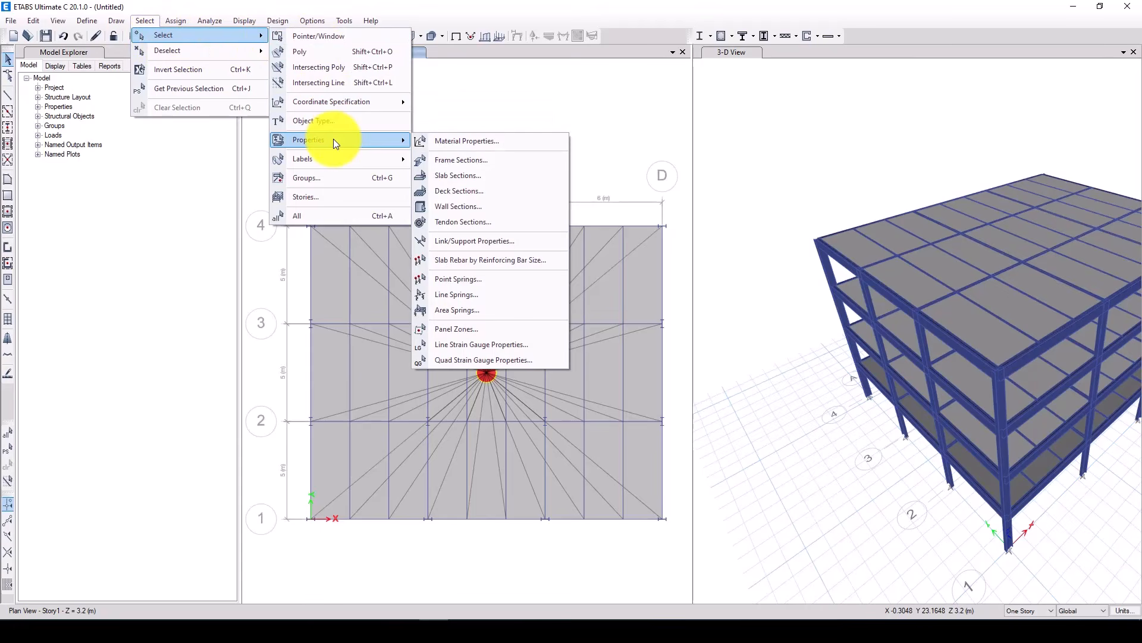
left_click(330, 119)
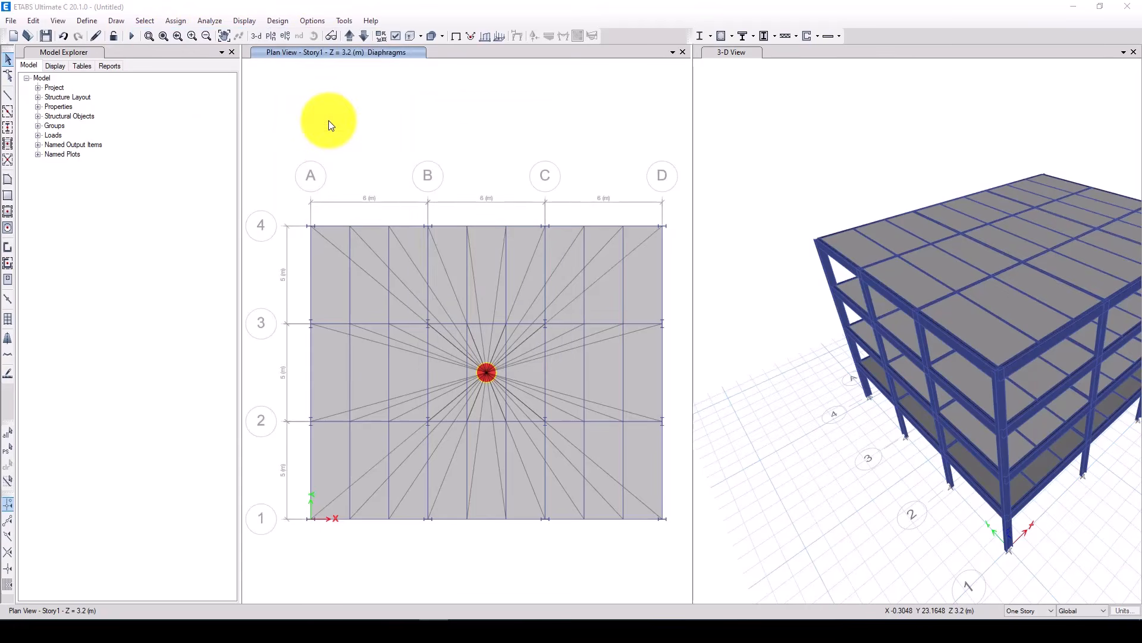
left_click(513, 240)
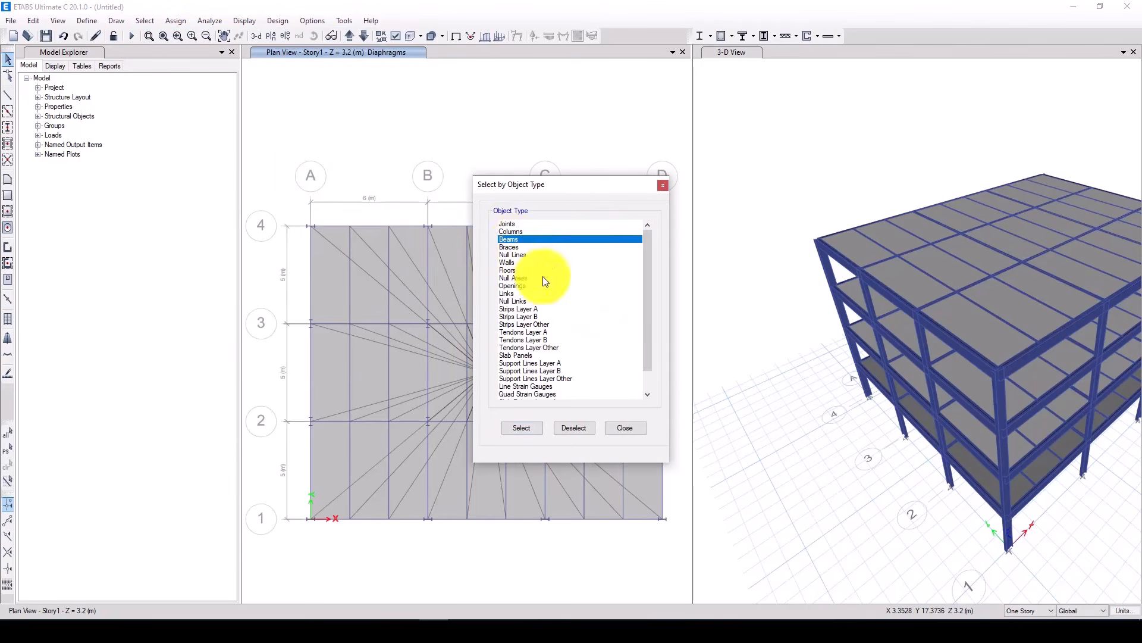
left_click(530, 426)
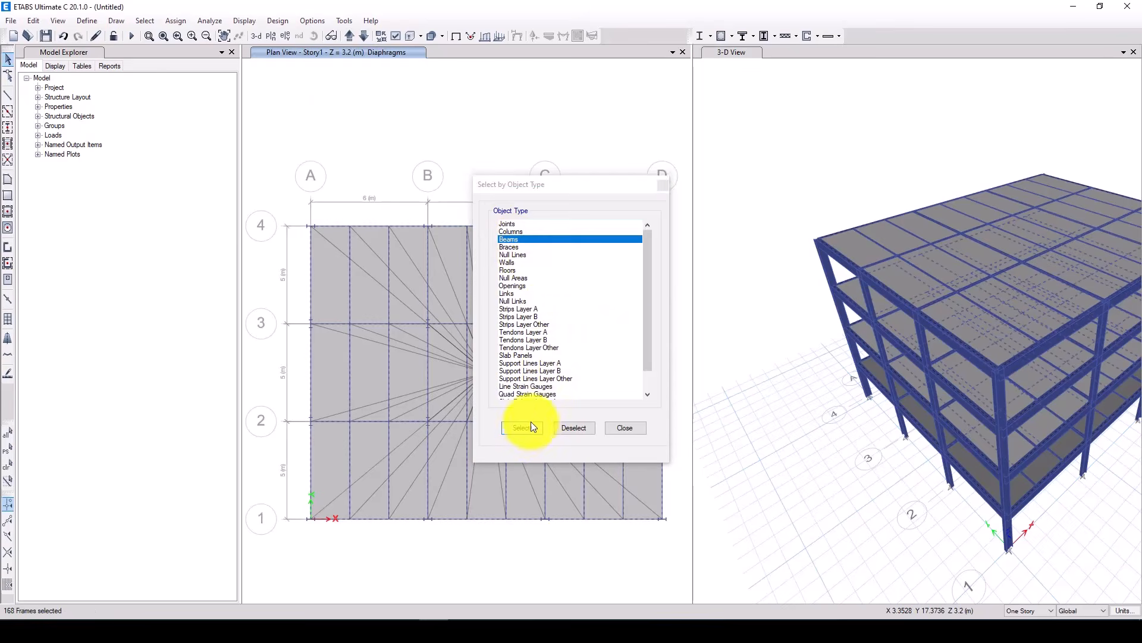
left_click(662, 188)
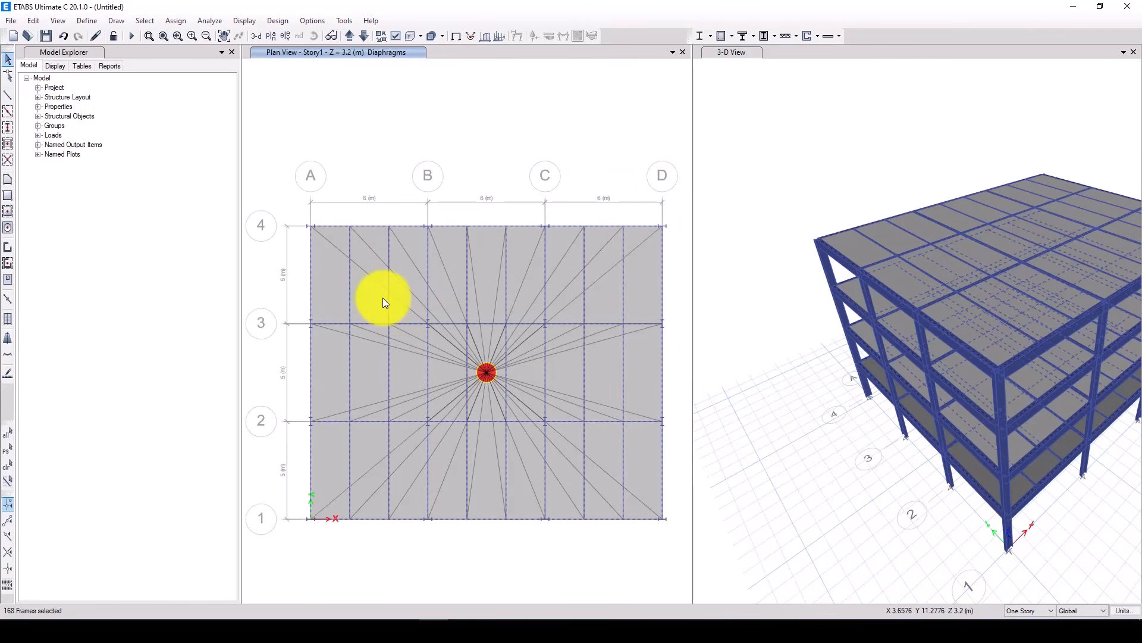
- Start adding an auto hinge to the selected beams at relative distance 0, with the hinge type From Tables In ASCE 41-17
left_click(167, 24)
mouse_move(262, 52)
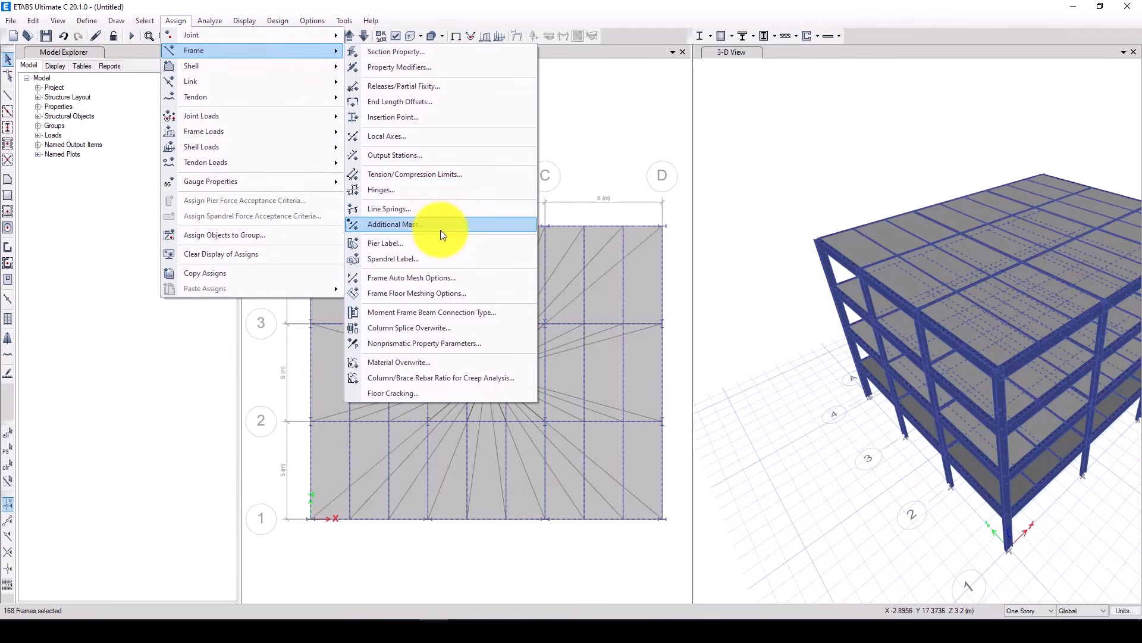
left_click(409, 188)
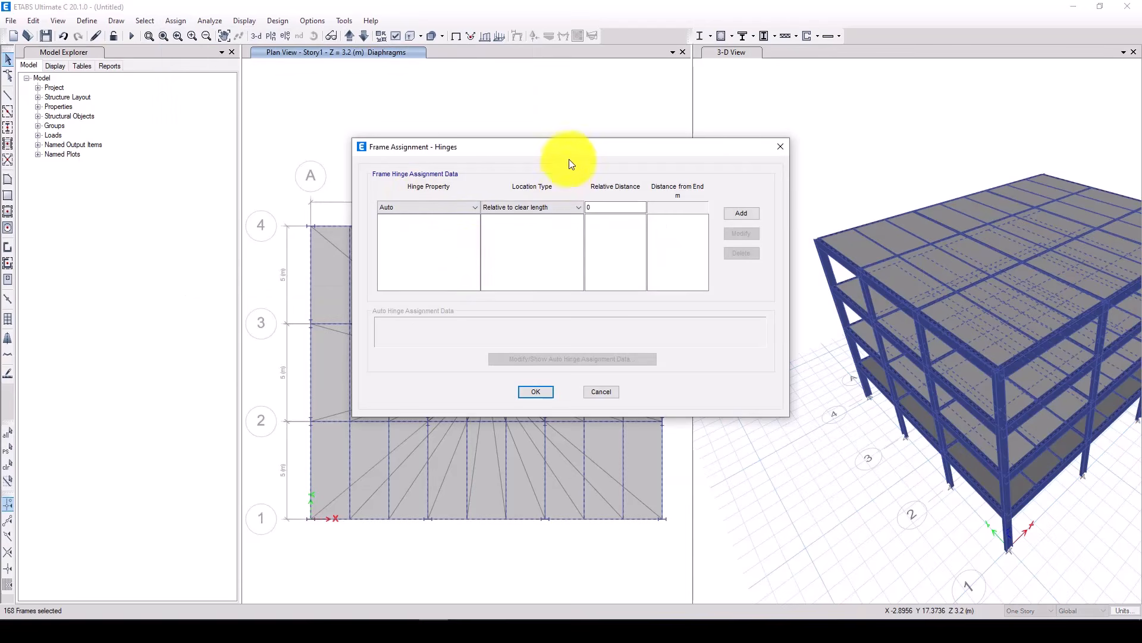
left_click_drag(493, 143, 357, 129)
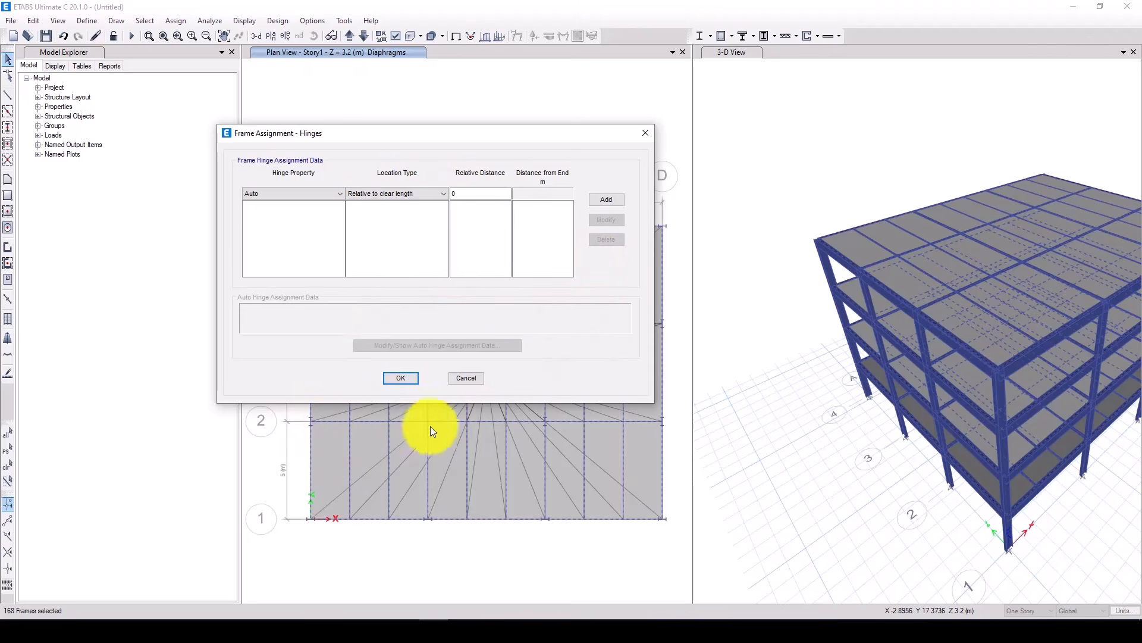
left_click(602, 200)
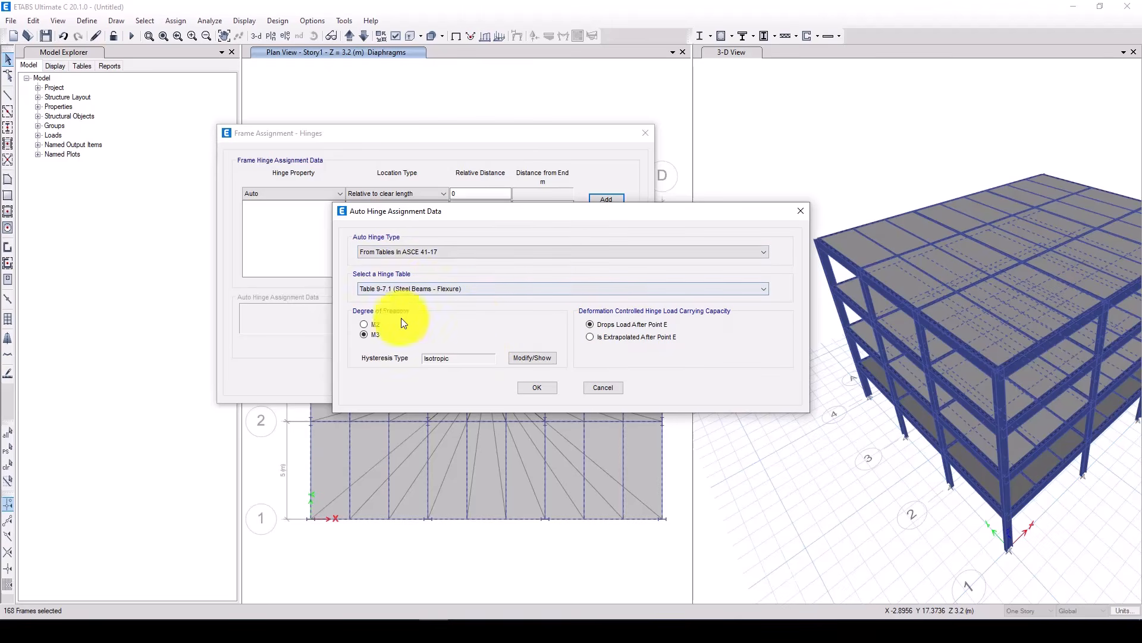
left_click(451, 250)
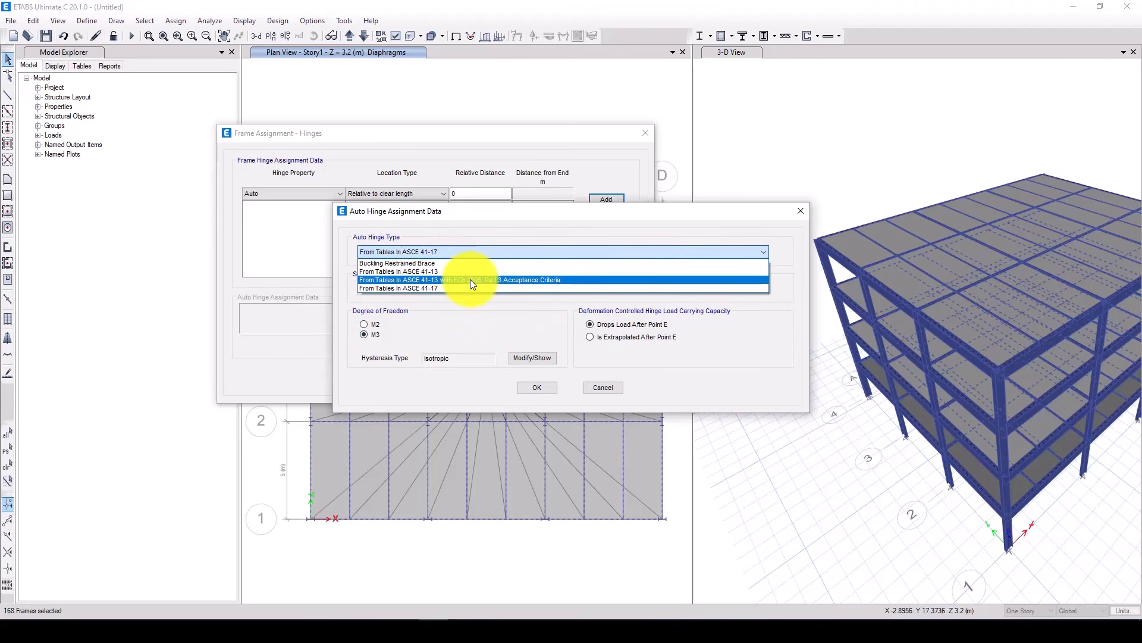
left_click(440, 288)
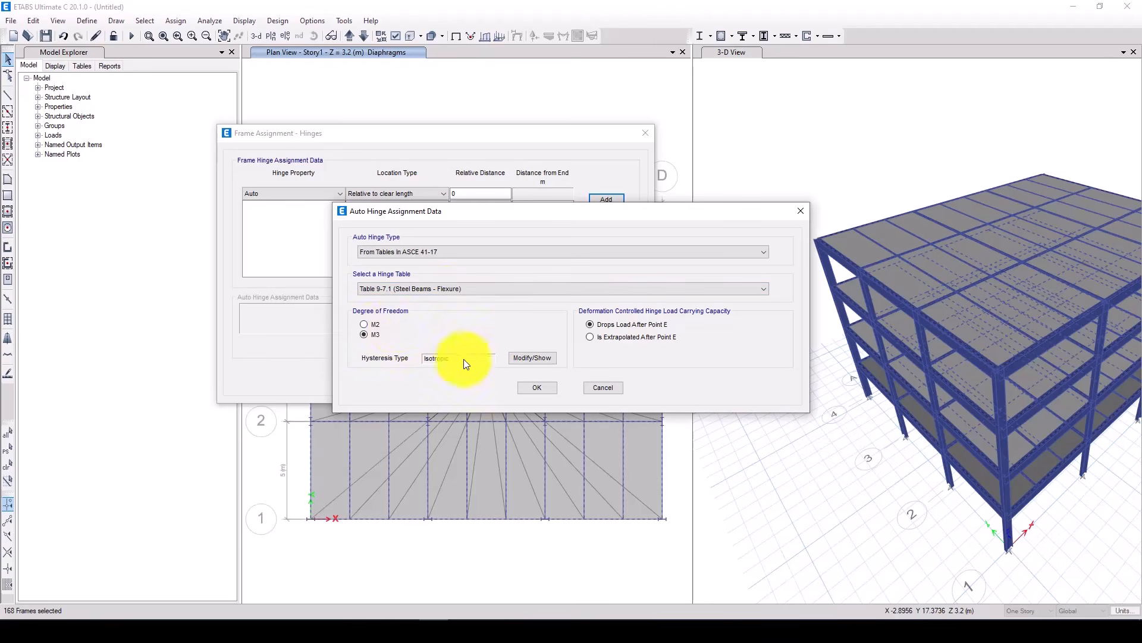
- Set the M3 beam hinge's hysteresis type to Kinematic and add the hinge to the frame assignment list
left_click(545, 358)
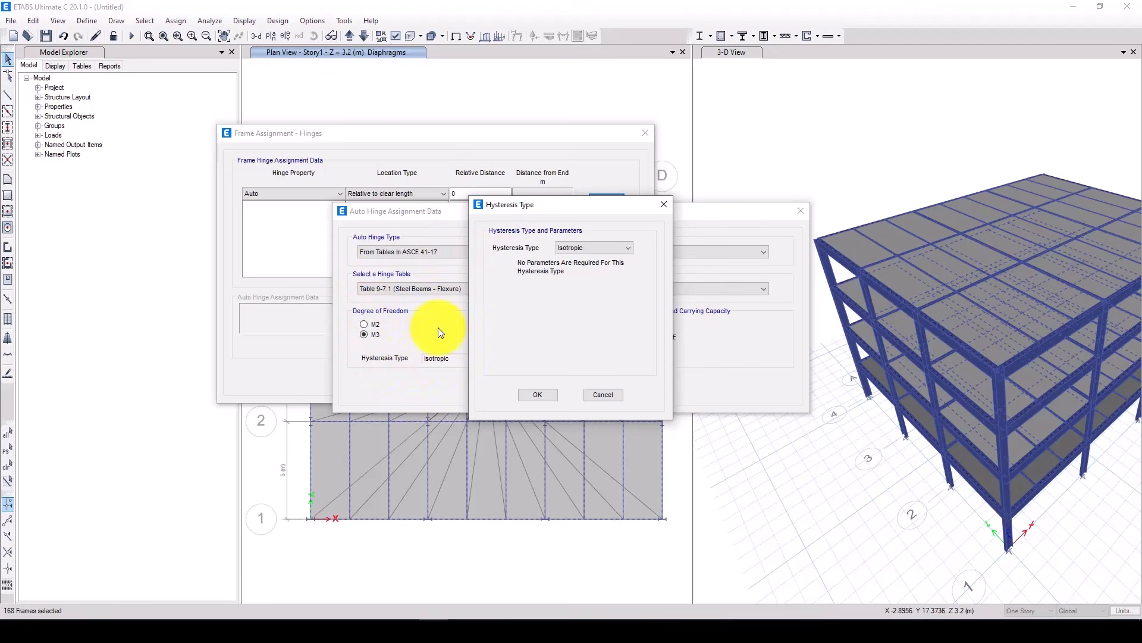
left_click(583, 247)
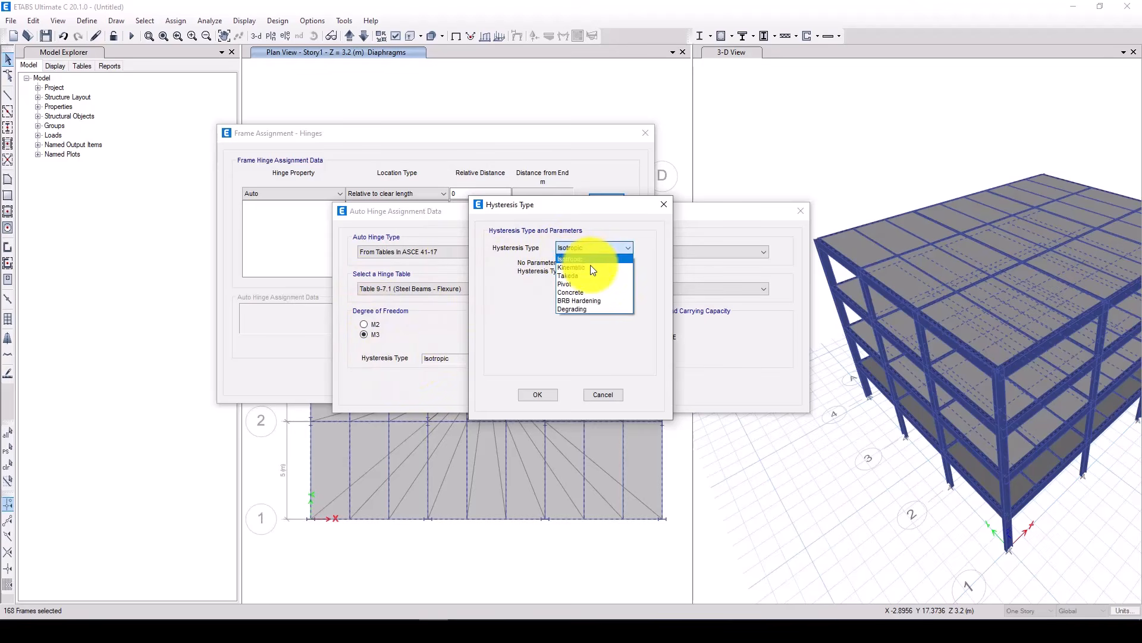
left_click(591, 266)
left_click(589, 253)
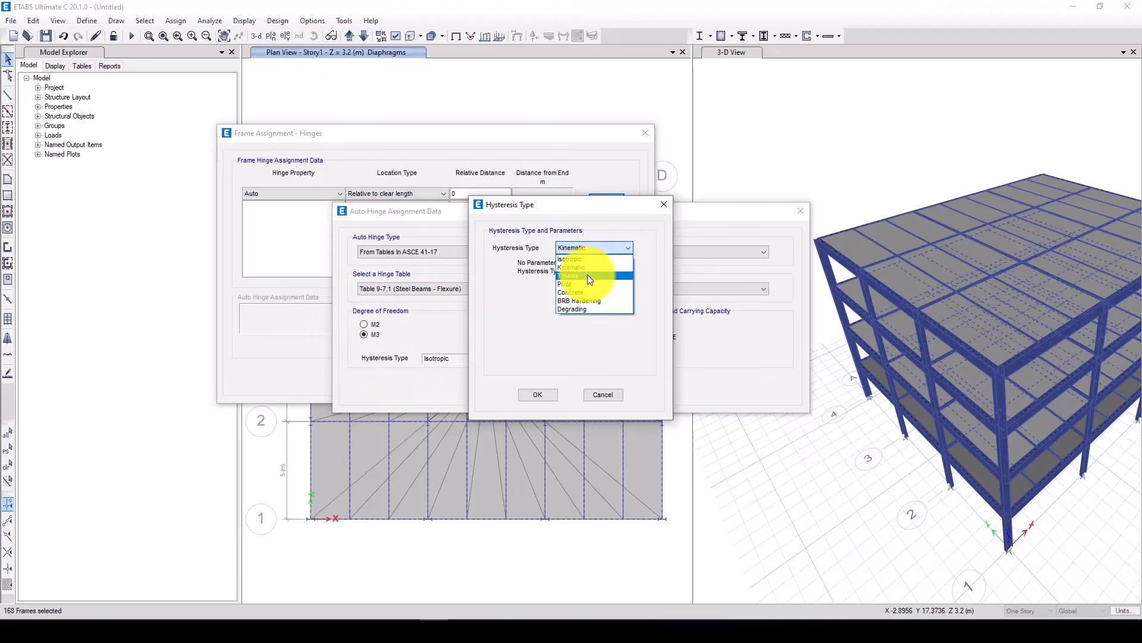
left_click(521, 295)
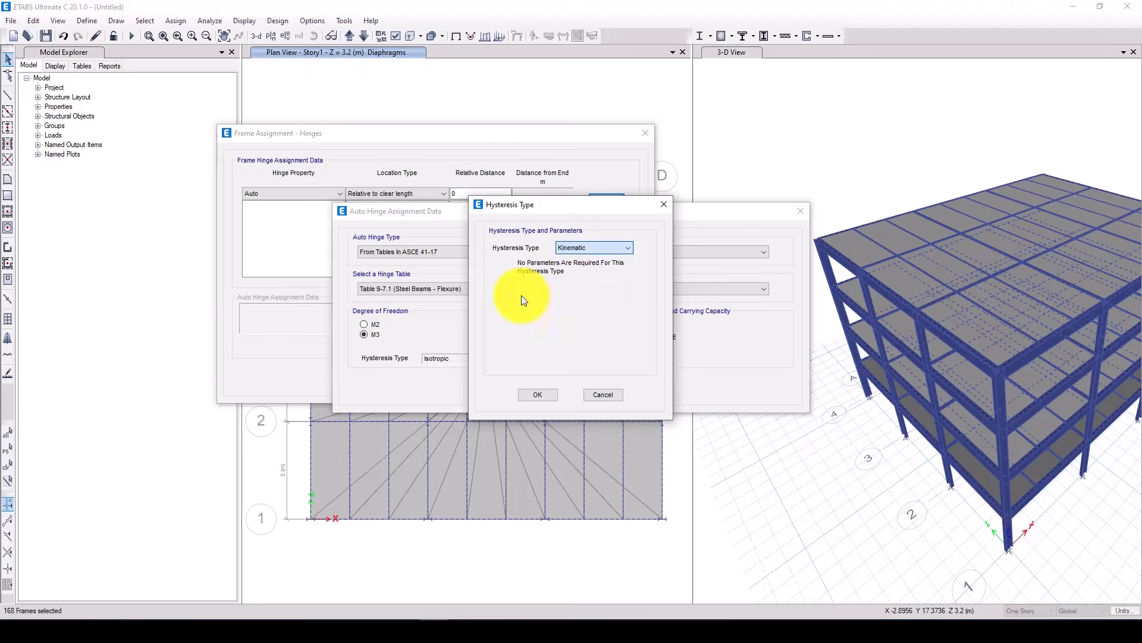
left_click(571, 247)
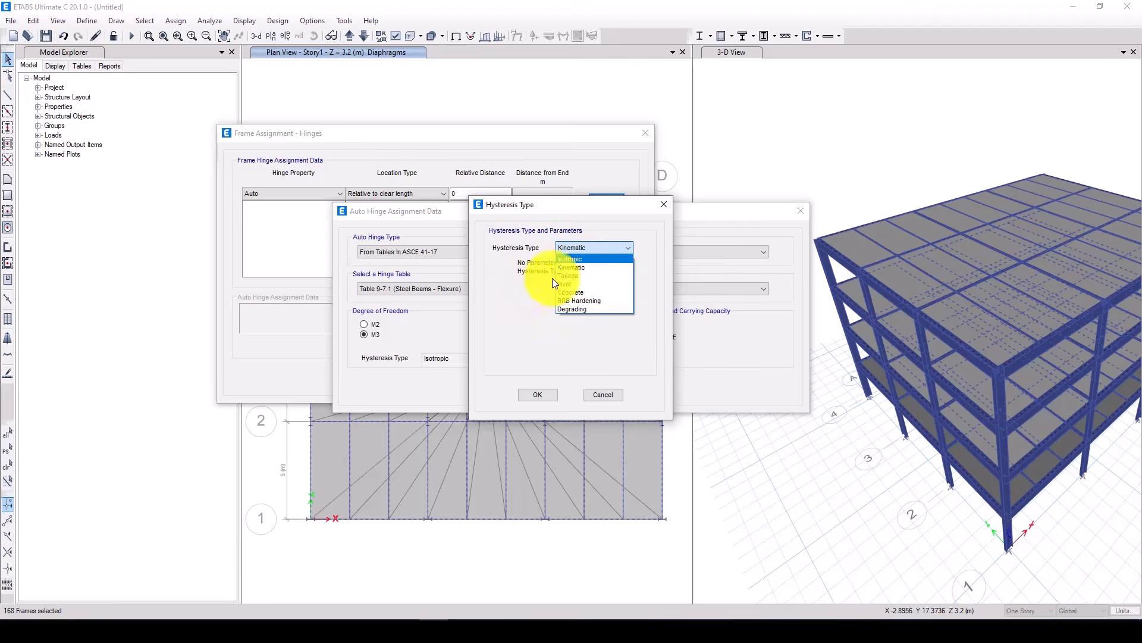
left_click(590, 267)
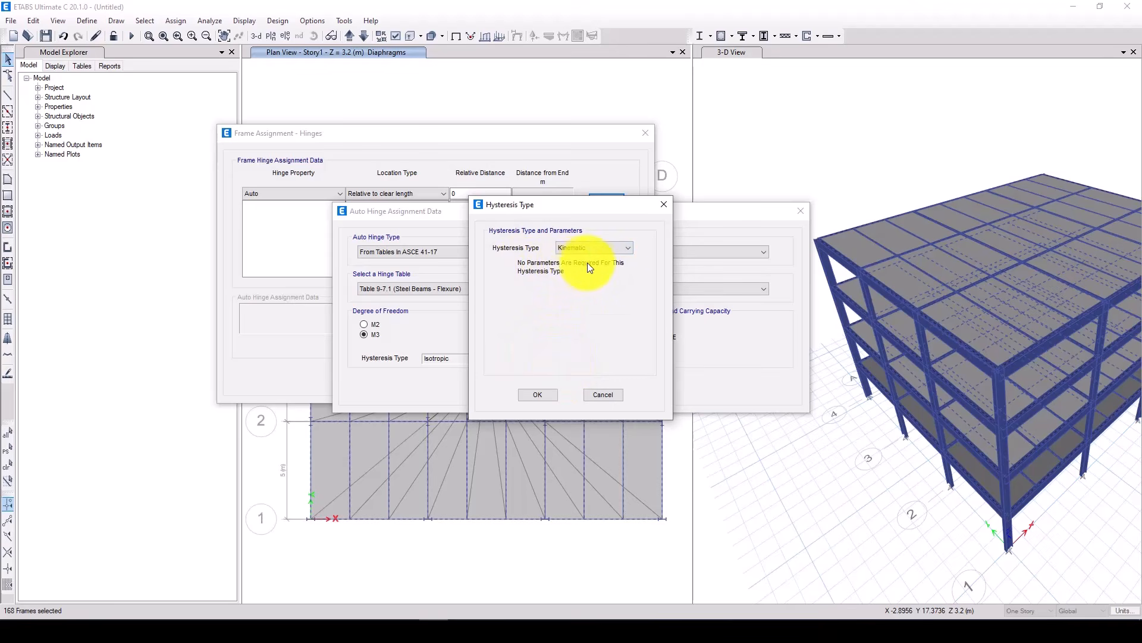
left_click(575, 250)
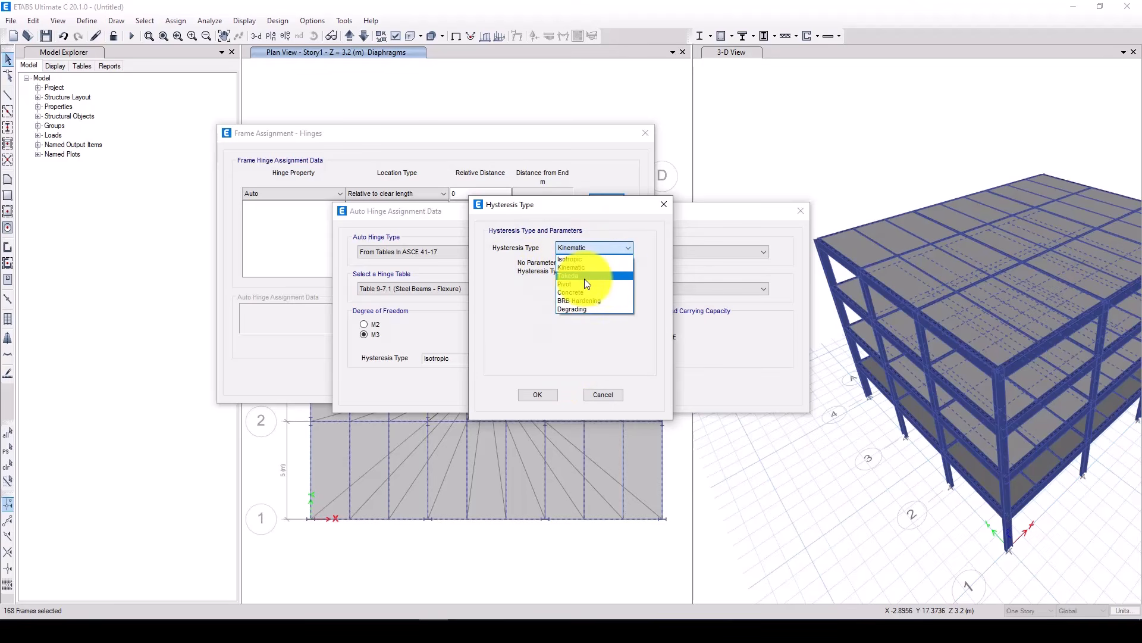
left_click(585, 278)
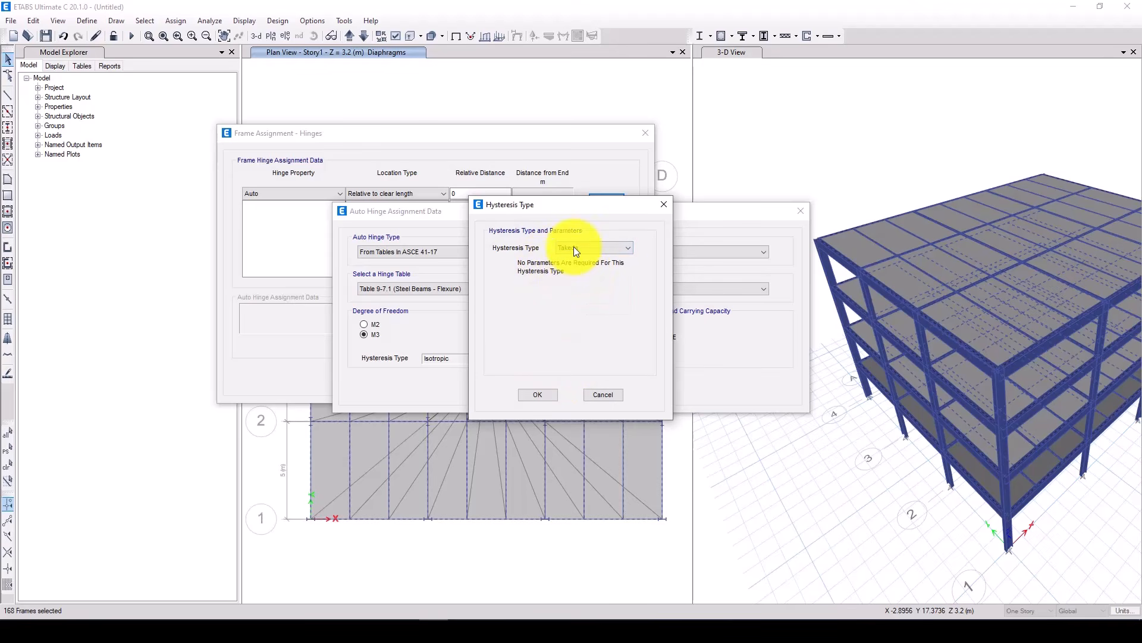
left_click(575, 248)
left_click(576, 266)
left_click(538, 394)
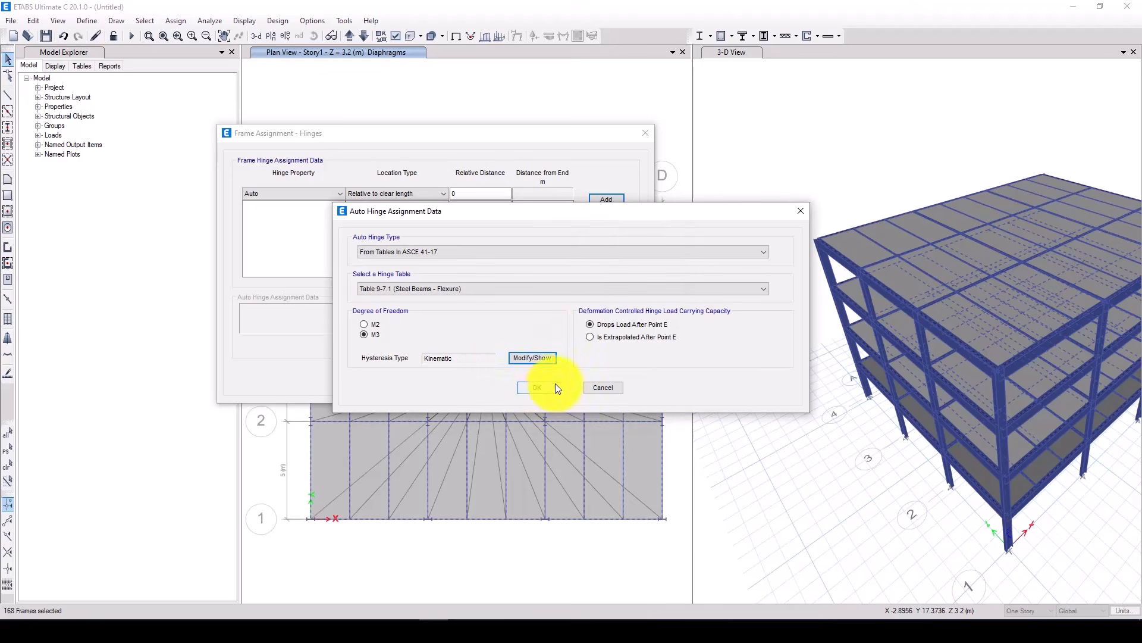
left_click(540, 385)
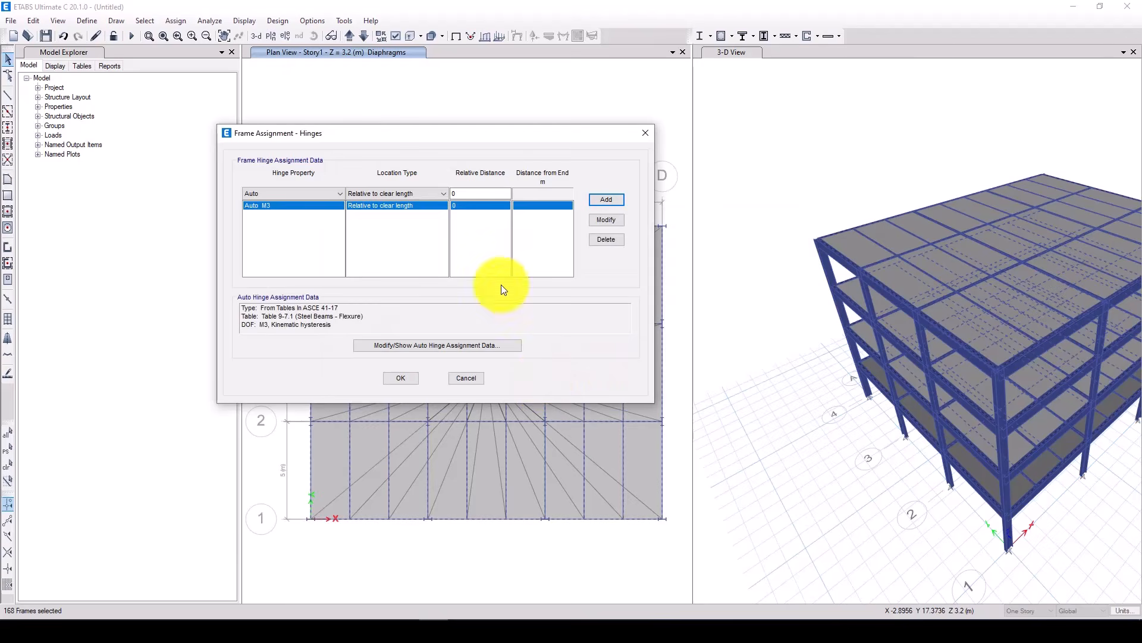
- Add a second auto M3 hinge at relative distance 1 with the same ASCE 41-17 settings and apply both hinges to the beams
left_click(471, 195)
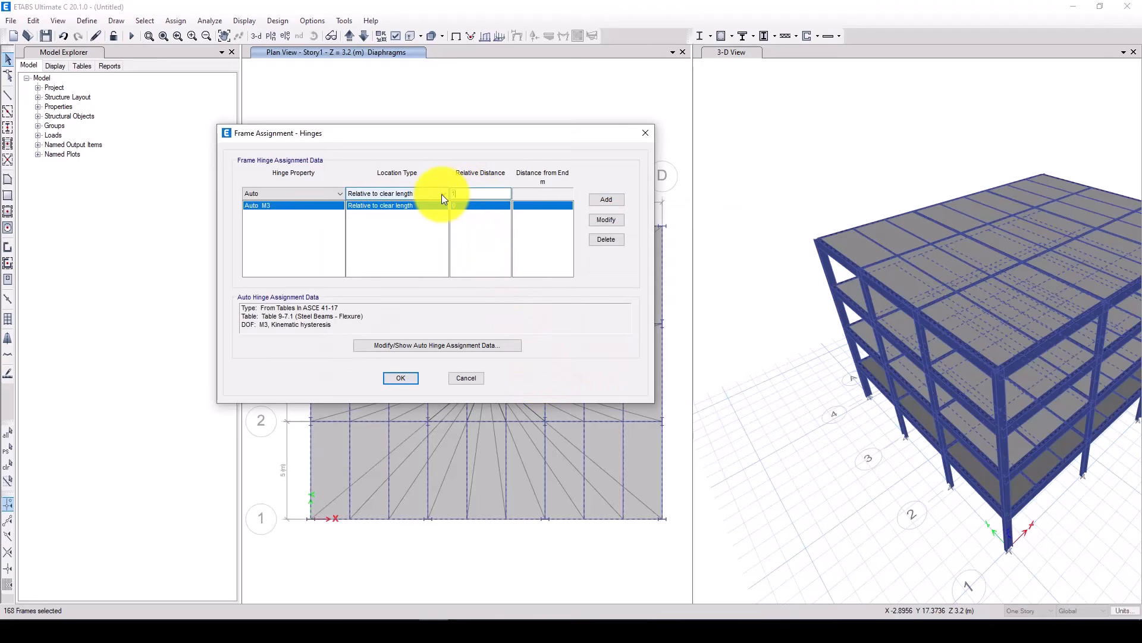
type("1")
left_click(604, 200)
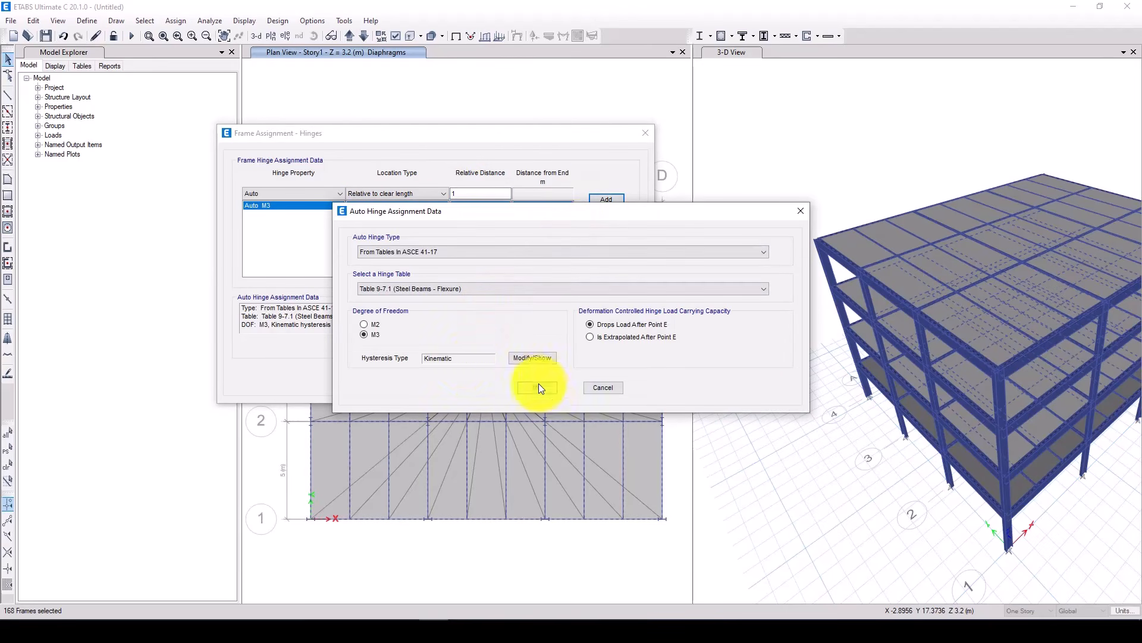
left_click(538, 387)
left_click(397, 380)
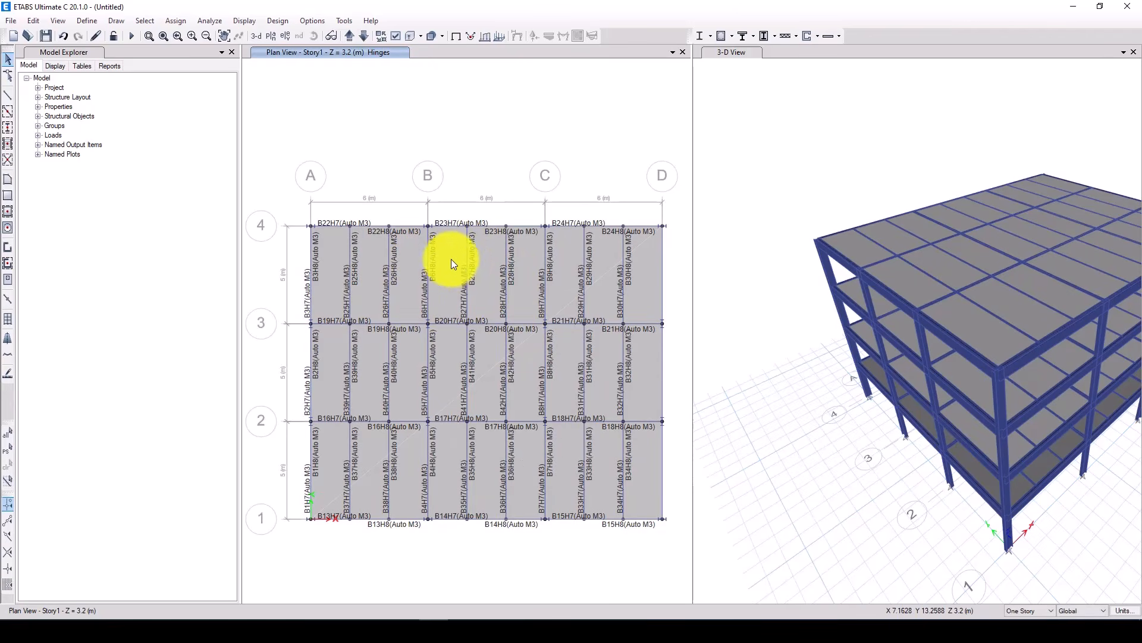
- Select all columns in the model by object type
left_click(155, 17)
mouse_move(264, 34)
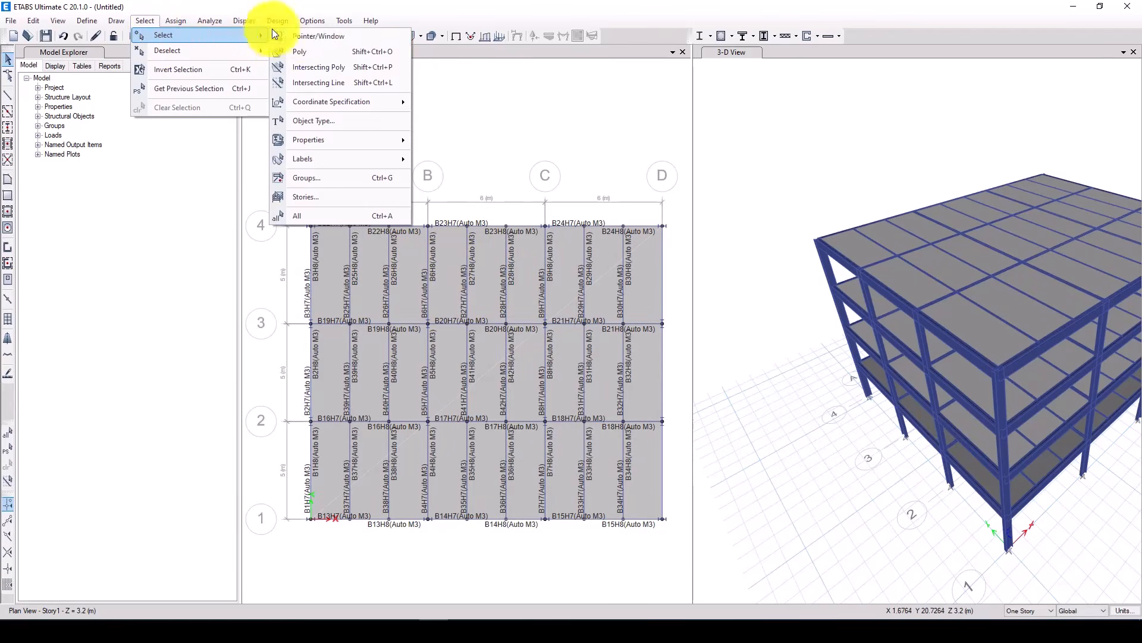
left_click(351, 120)
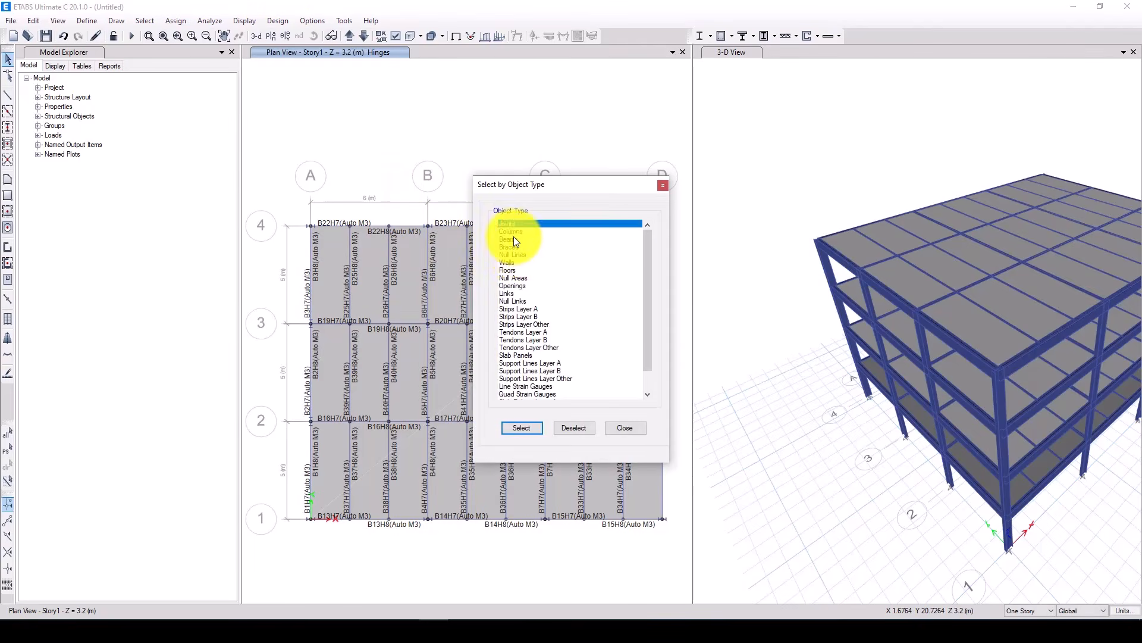
left_click(512, 231)
left_click(523, 433)
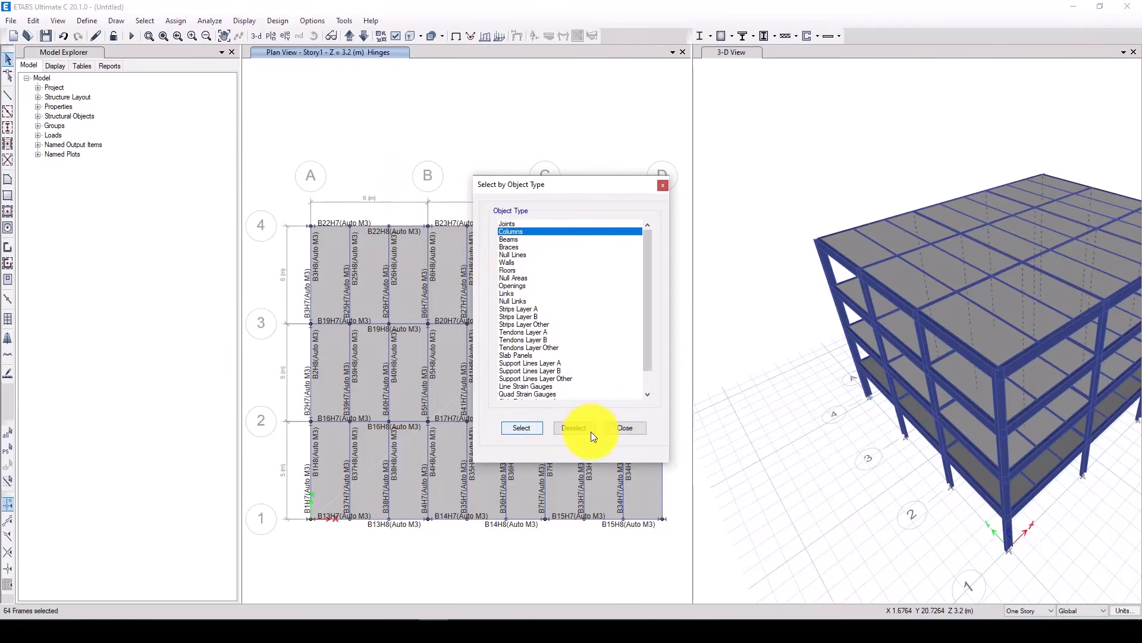
left_click(628, 428)
- Add an auto P-M3 hinge at relative distance 0 for the selected columns, using ASCE 41-17 Table 9-7.1 (Steel Columns - Flexure)
left_click(176, 21)
mouse_move(212, 50)
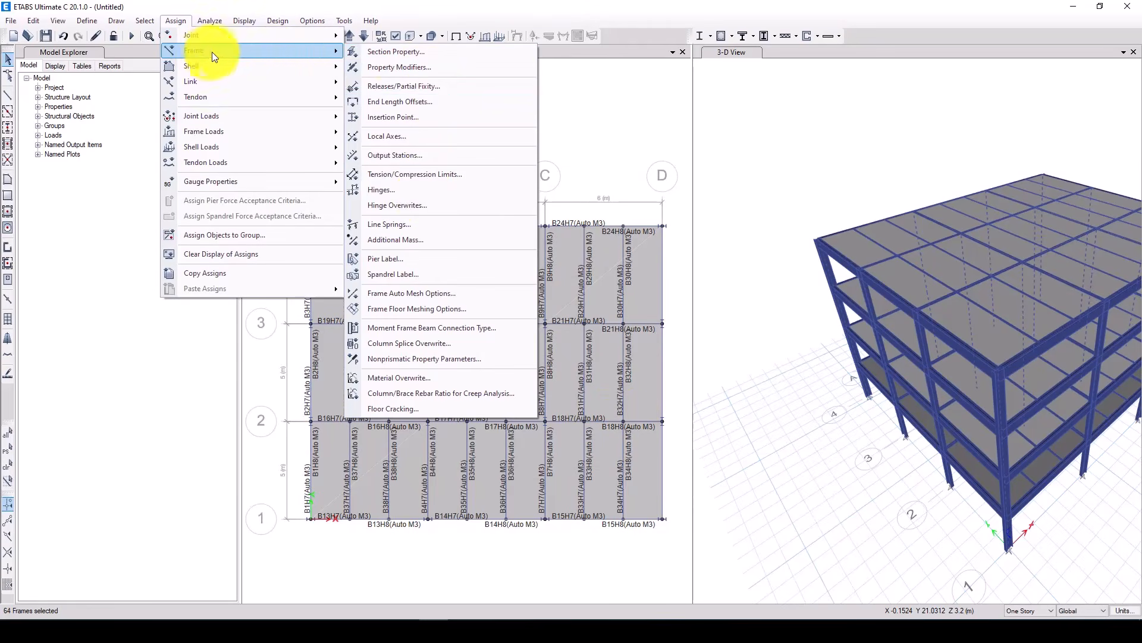
left_click(424, 191)
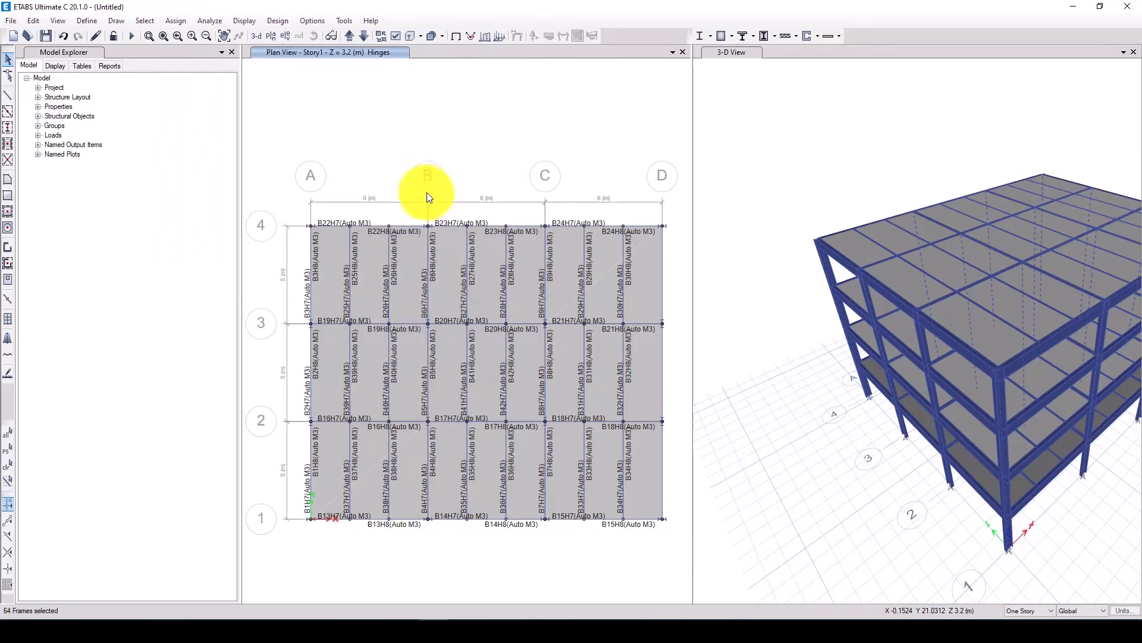
left_click_drag(514, 155, 470, 142)
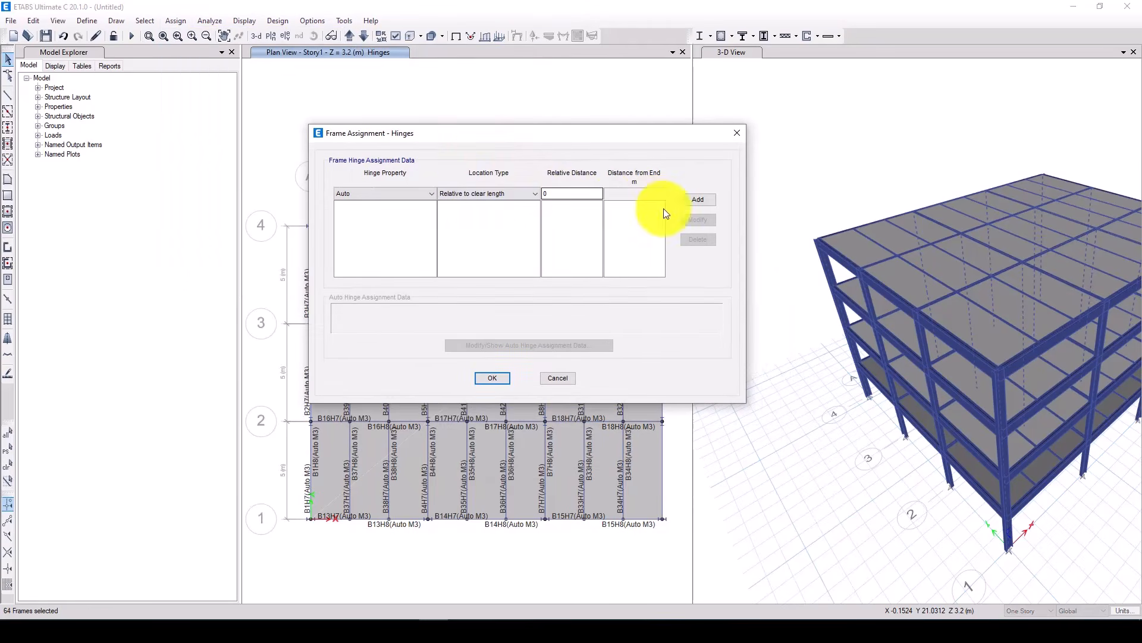
left_click(690, 200)
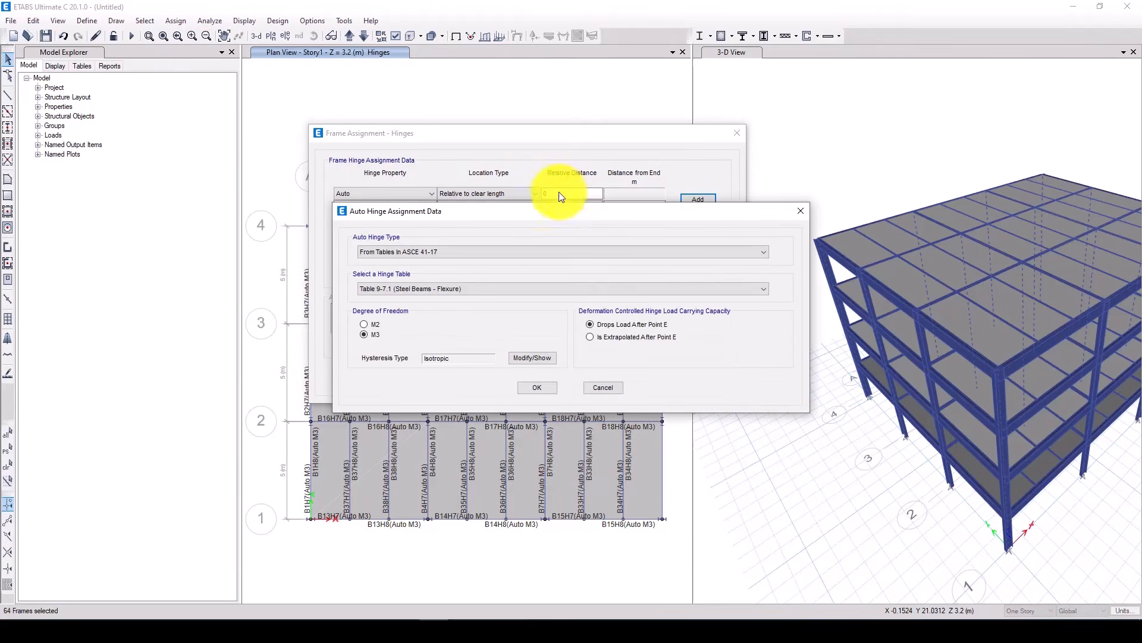
left_click(450, 288)
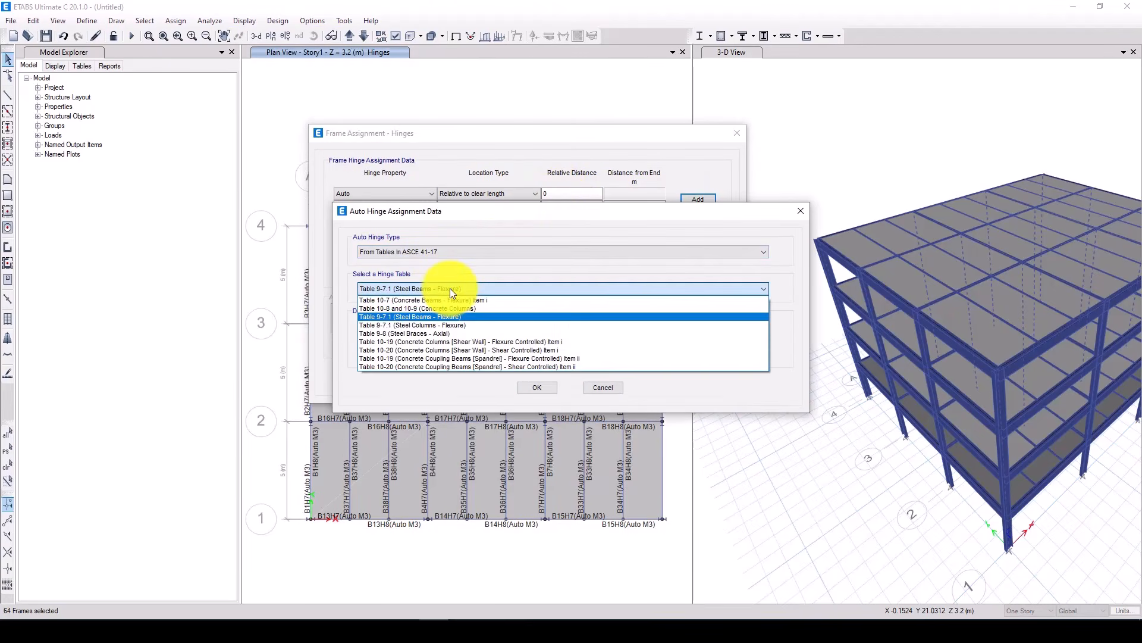
left_click(465, 325)
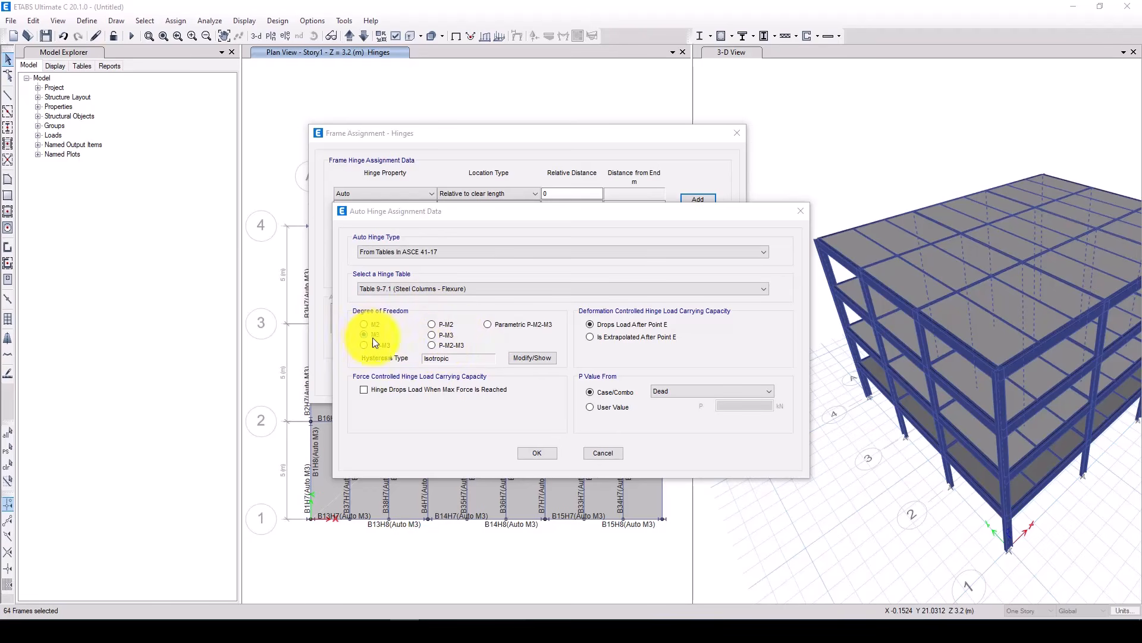
left_click(432, 334)
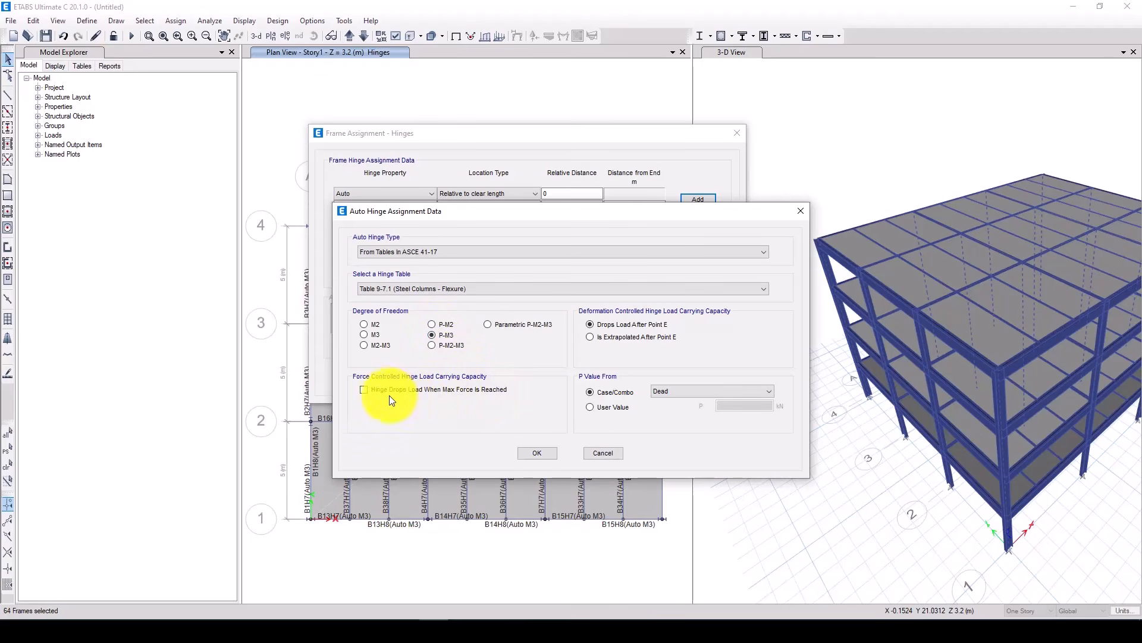
left_click(534, 454)
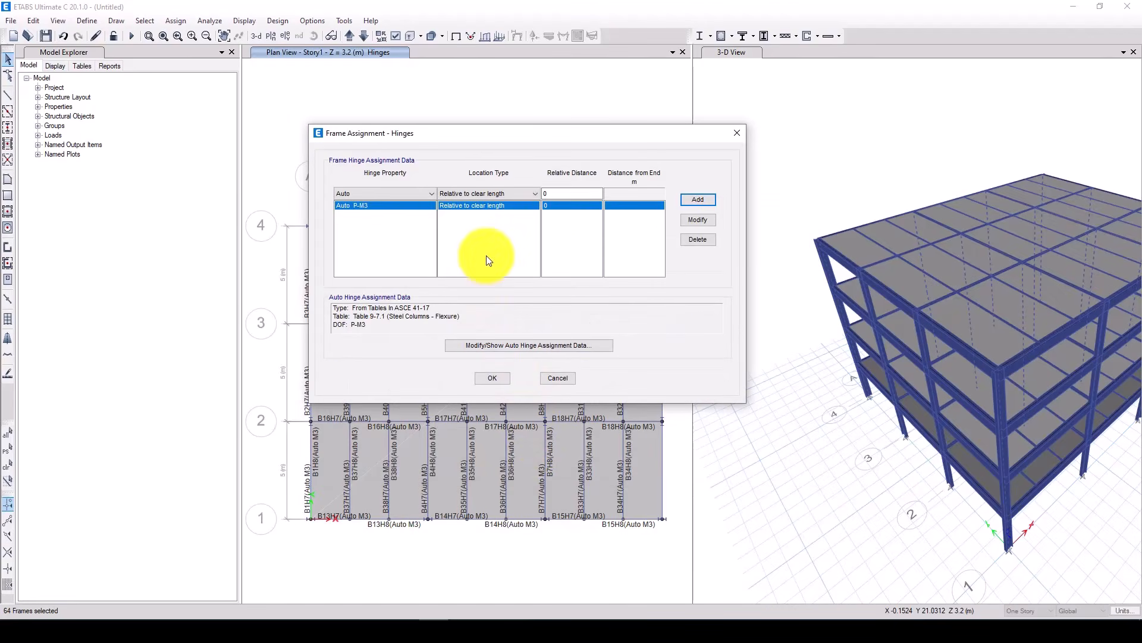
- Add a second auto P-M3 hinge at relative distance 1 and apply both hinges to the columns
left_click_drag(572, 192, 538, 196)
type("1")
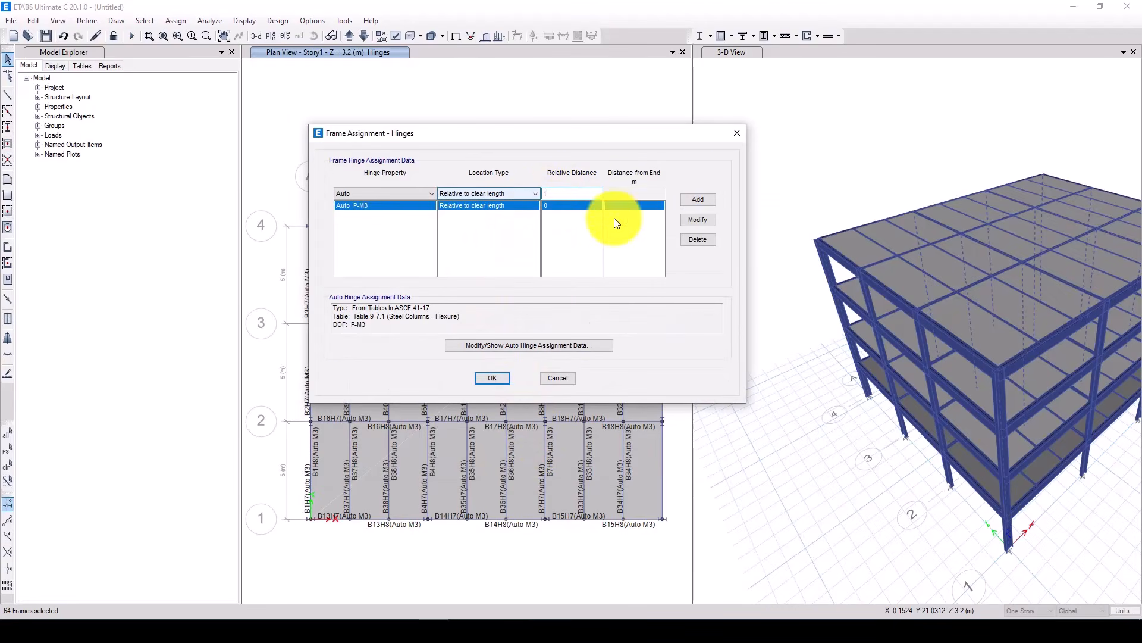
left_click(702, 200)
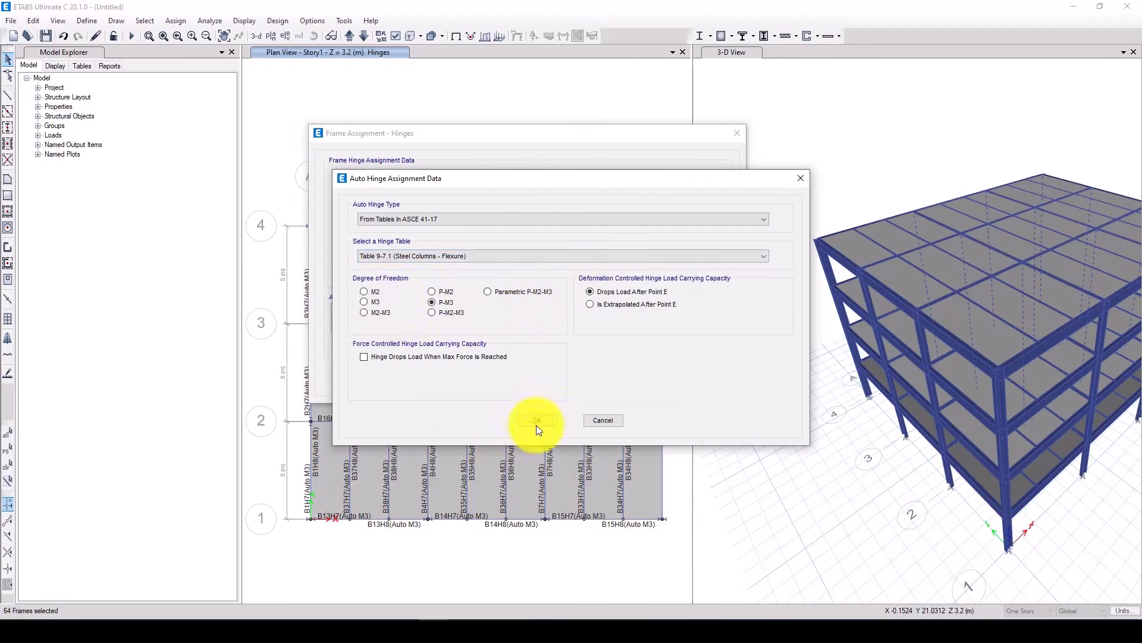
left_click(536, 418)
left_click(495, 378)
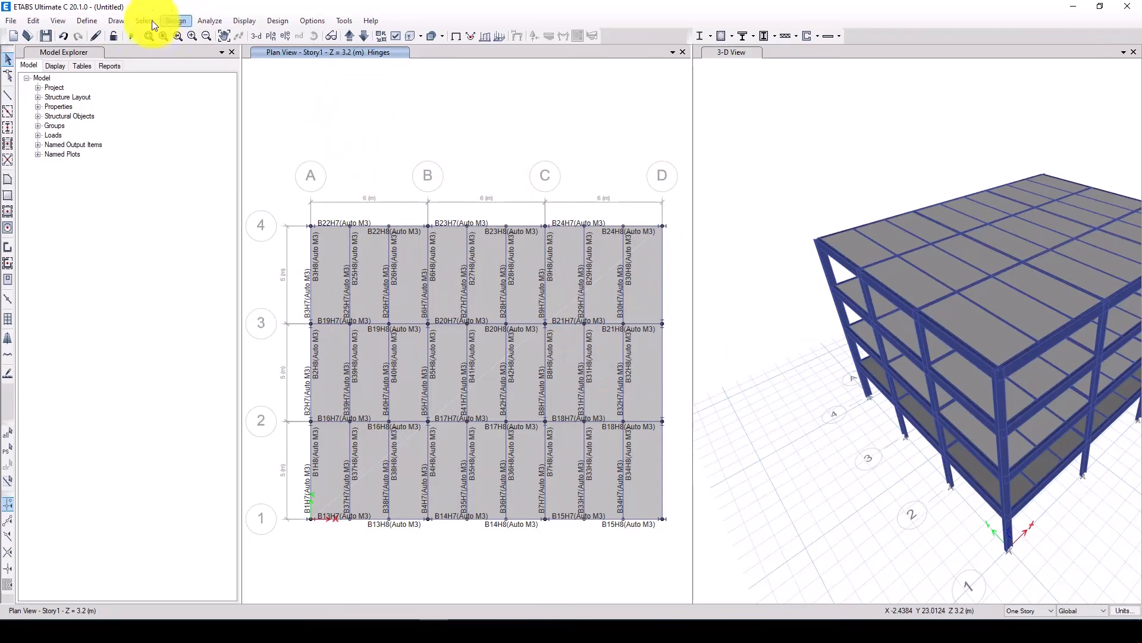
- Review the generated beam and column hinge properties with hinge details shown in the frame/wall hinge definitions
left_click(87, 20)
mouse_move(116, 70)
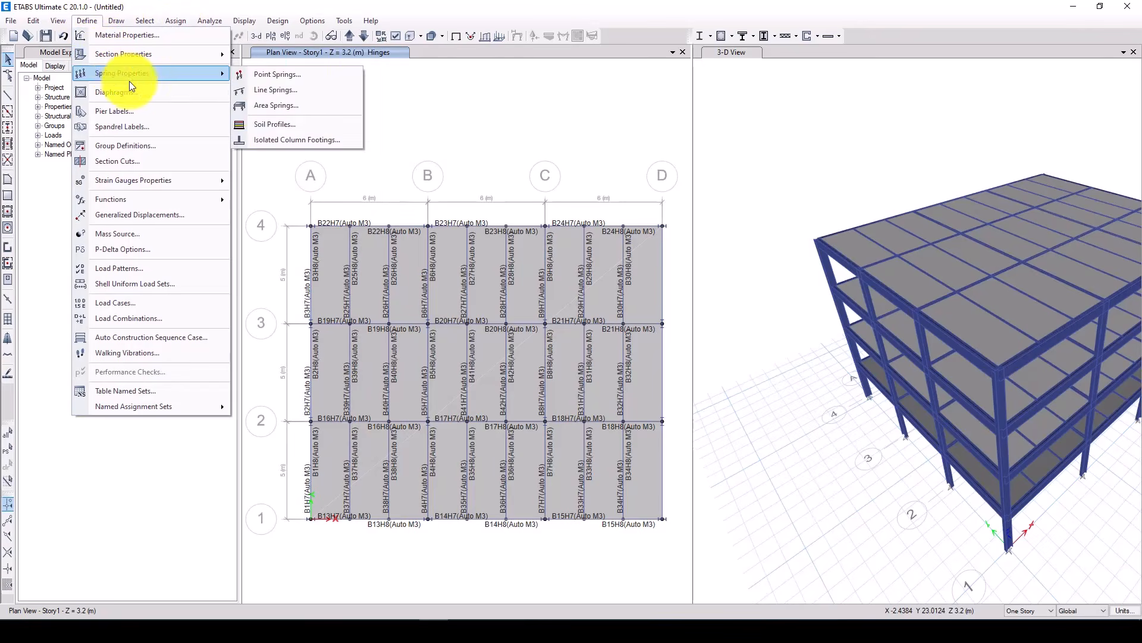
mouse_move(202, 54)
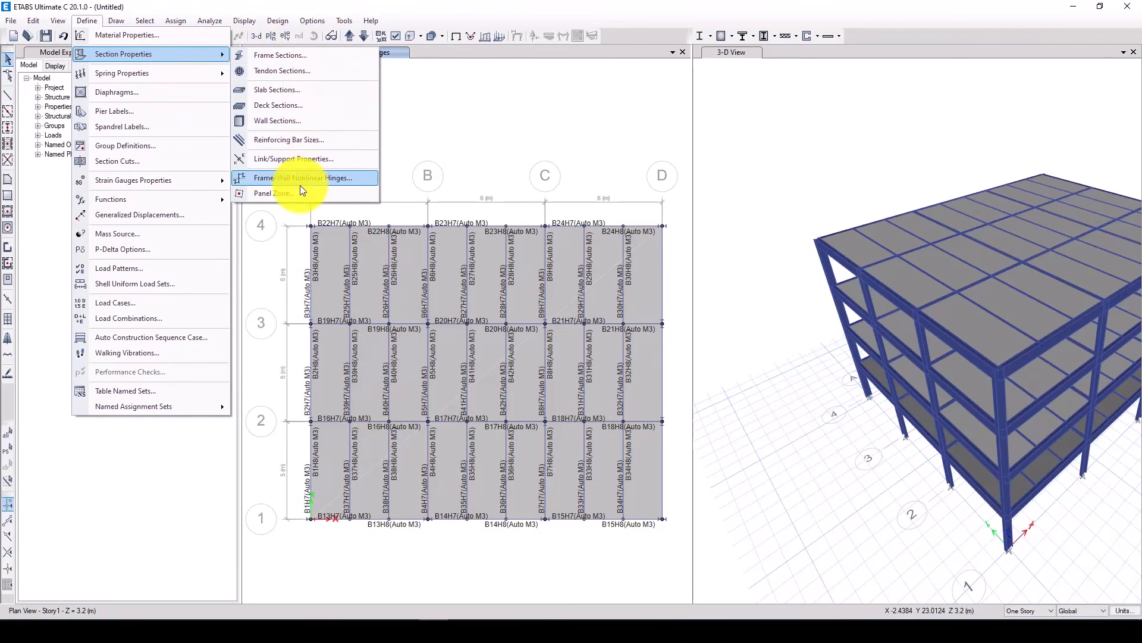
left_click(322, 177)
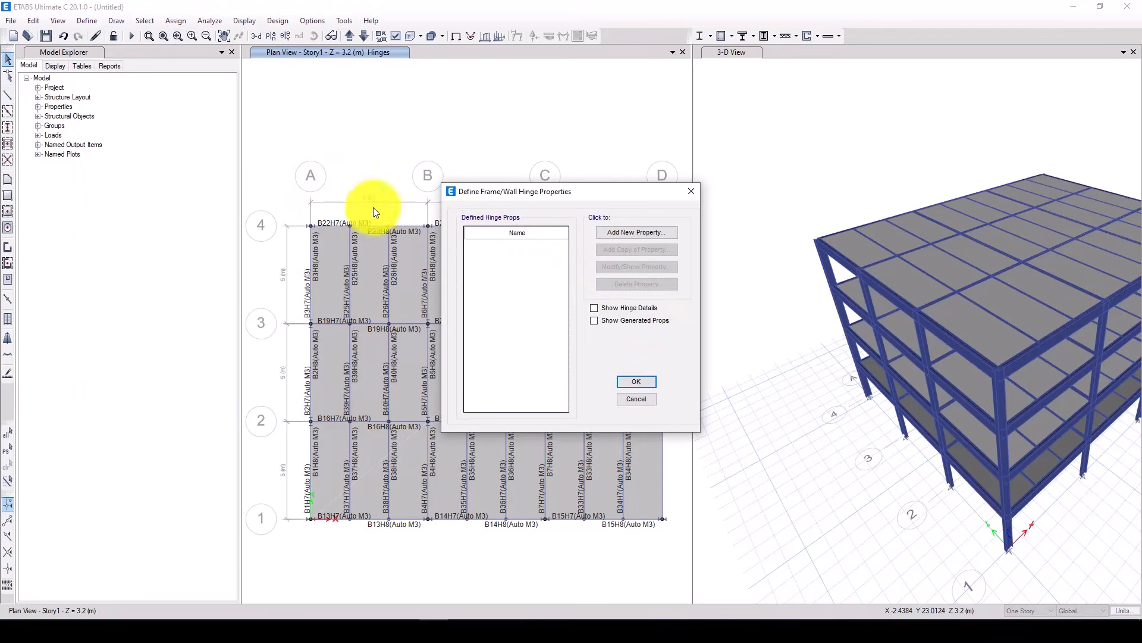
left_click(617, 309)
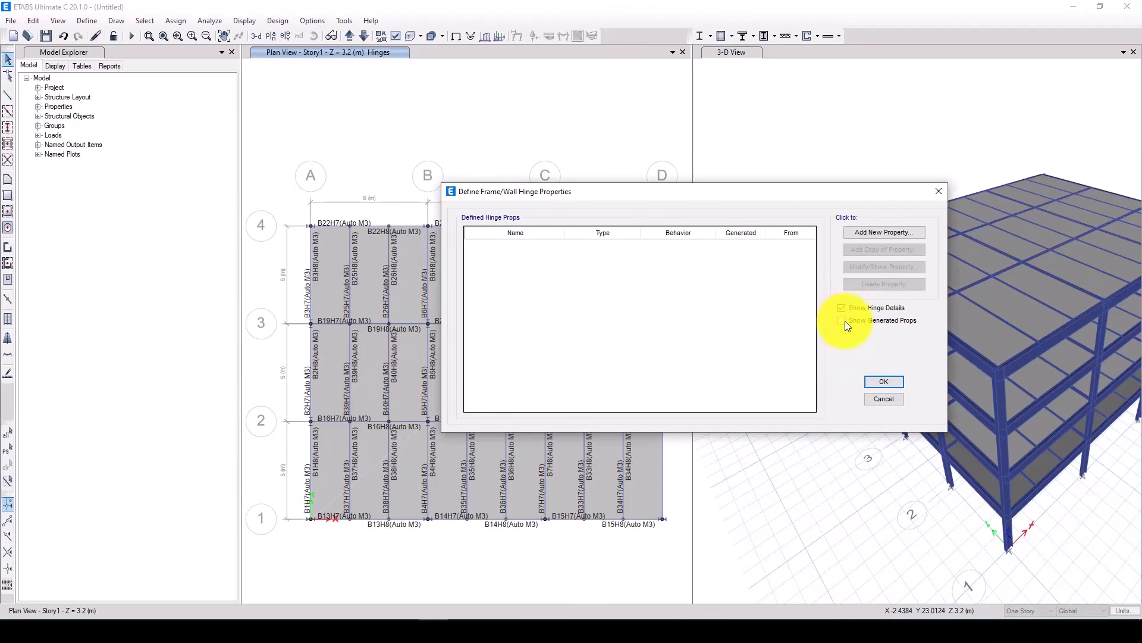
left_click(842, 321)
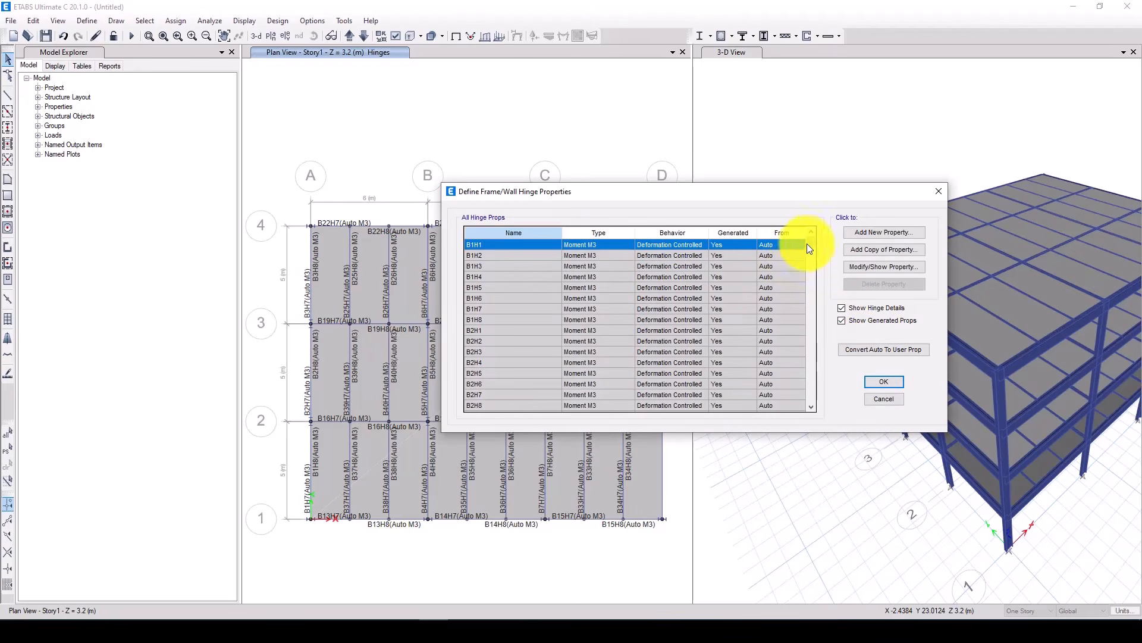
left_click_drag(809, 244, 807, 405)
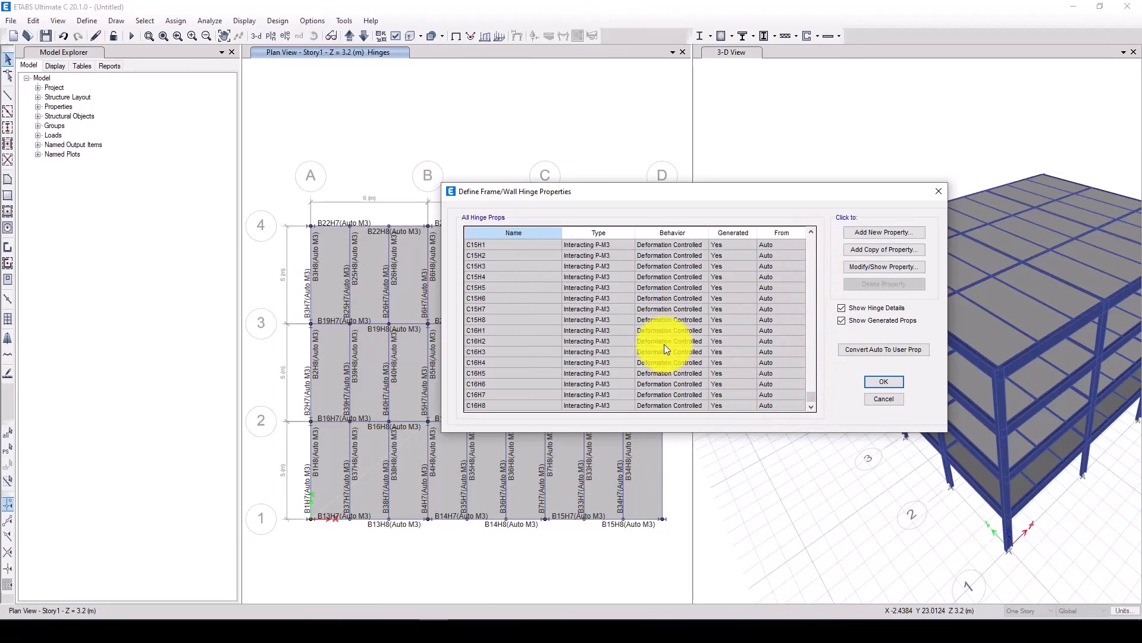
scroll(780, 330, "up", 5)
scroll(634, 324, "down", 5)
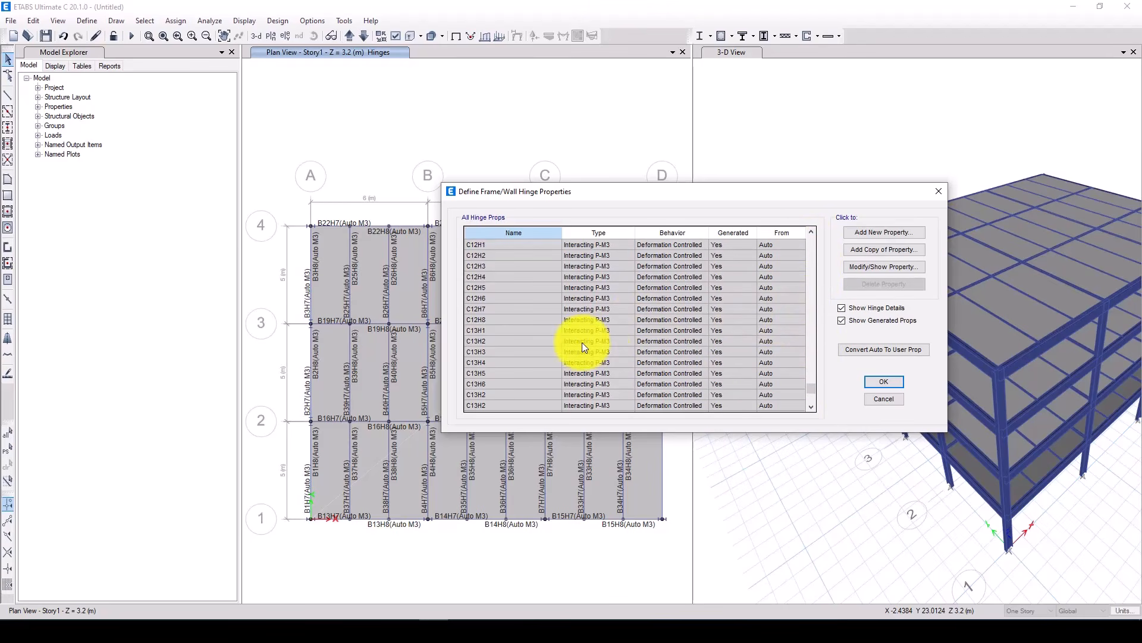
left_click(880, 383)
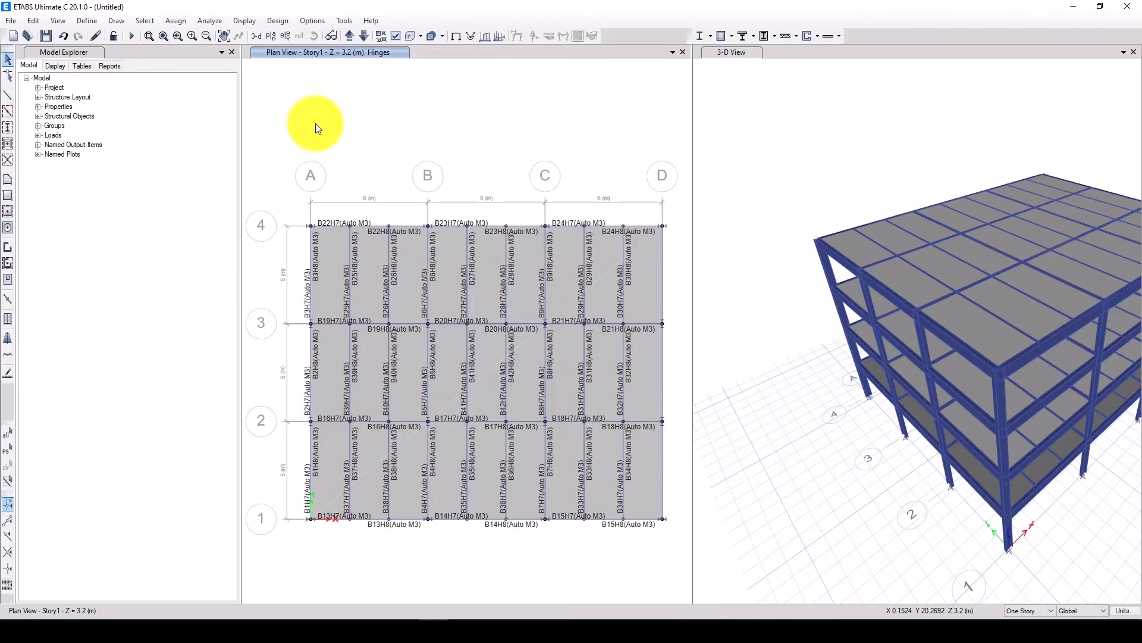
- Select the whole model and assign hinge overwrites that auto-subdivide frames at hinges with relative length 0.02 and limiting negative stiffness ratio 0.1
left_click(8, 433)
left_click(176, 21)
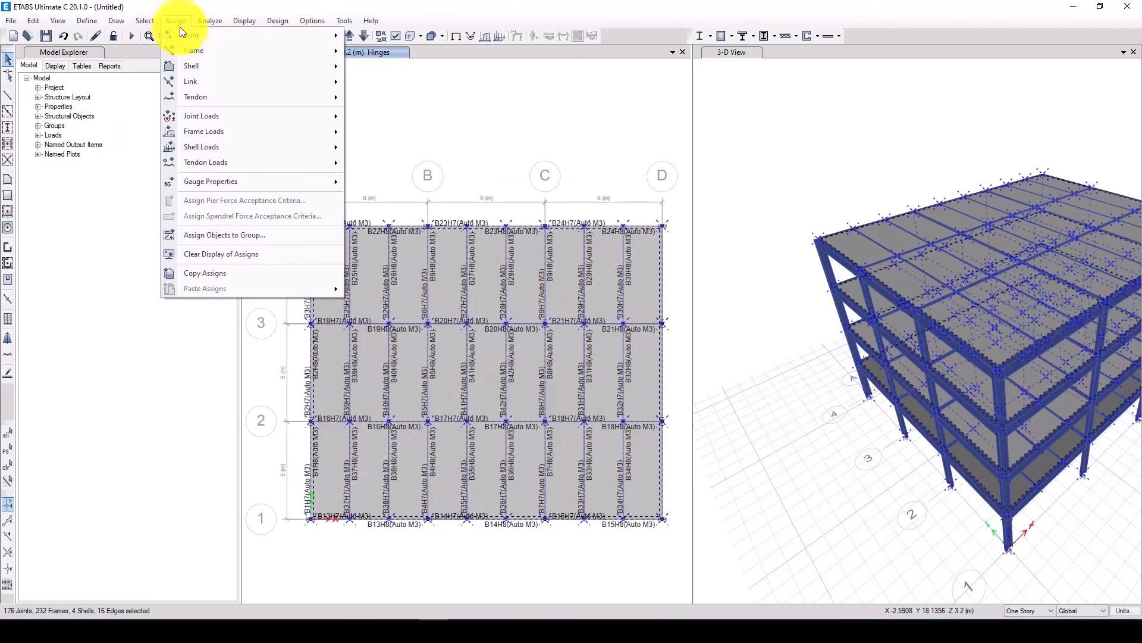
mouse_move(278, 51)
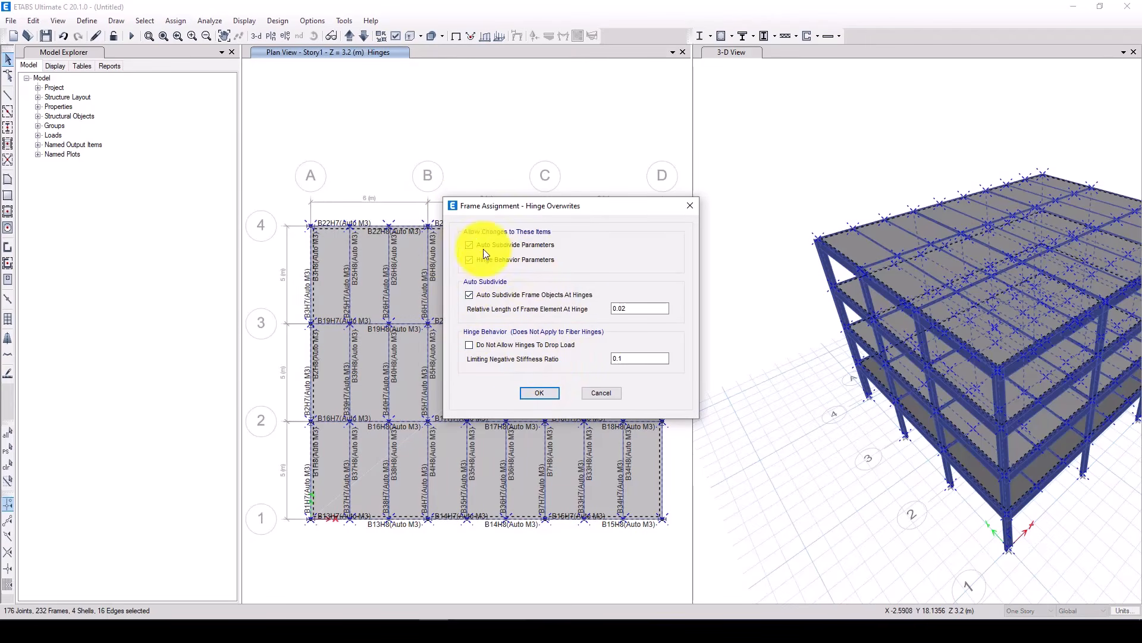
left_click(536, 394)
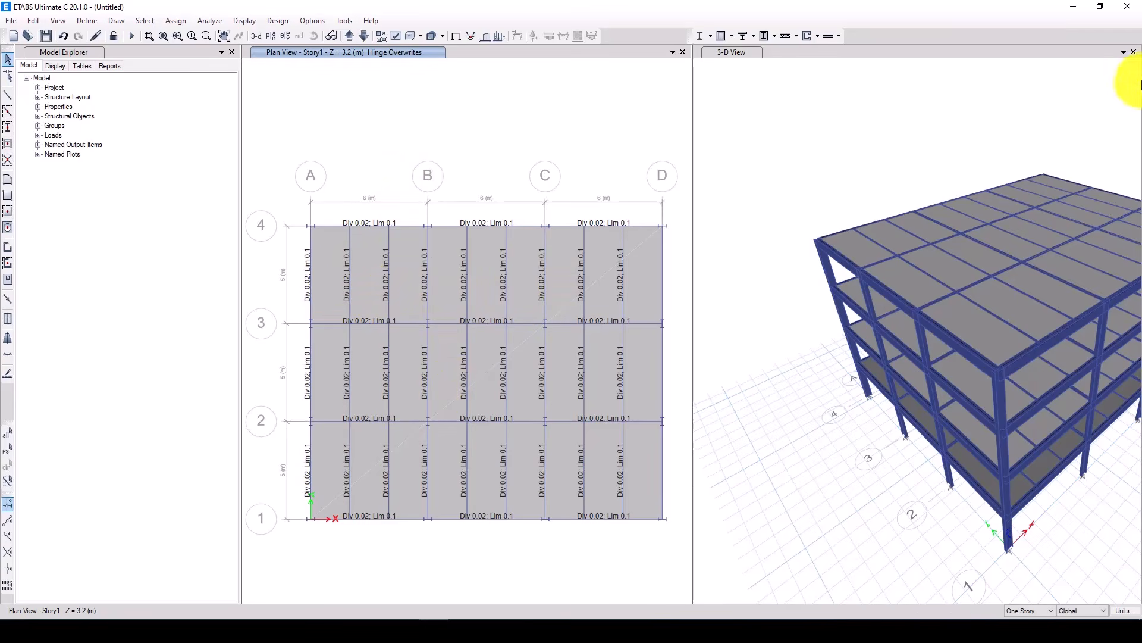
- Close the separate 3-D view and display the remaining plan view as a 3-D view of the building
left_click(1133, 53)
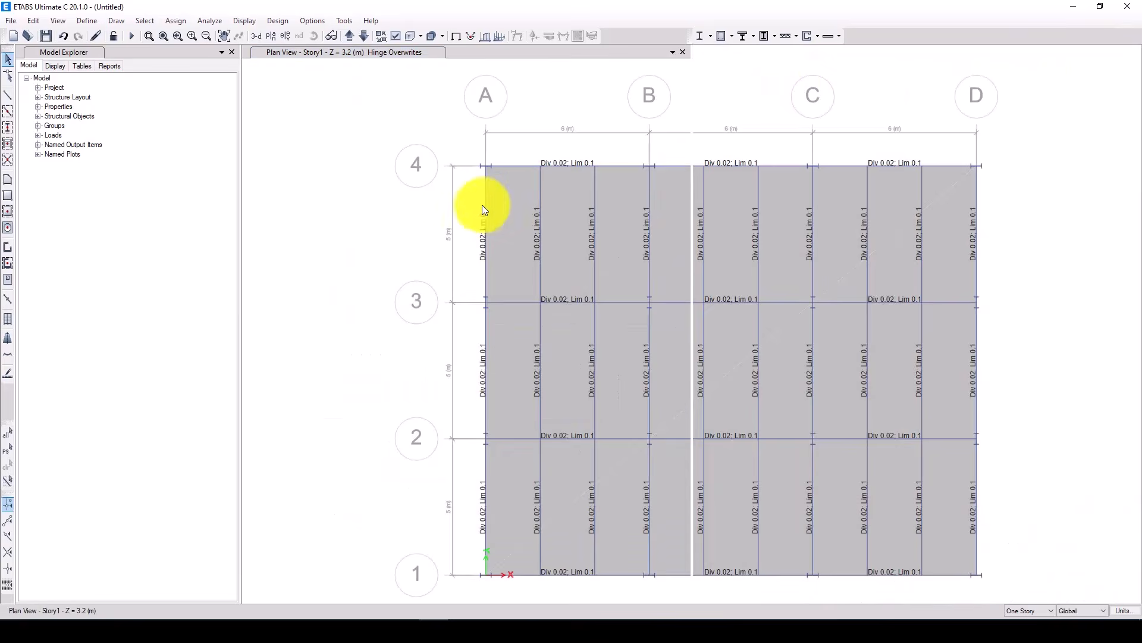
left_click(255, 36)
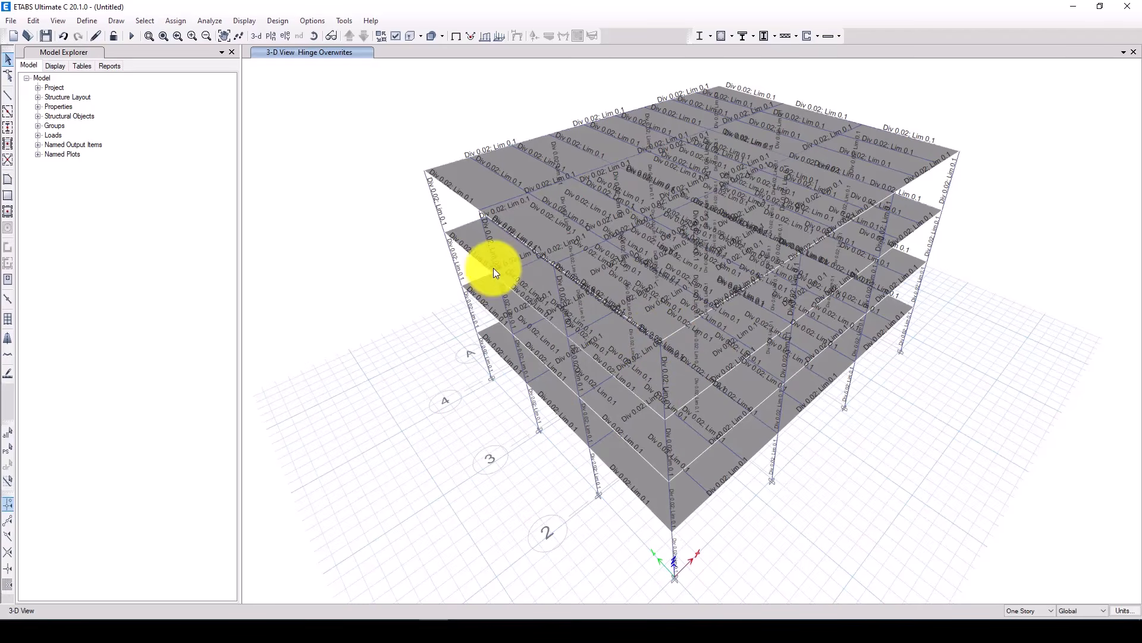
left_click(84, 20)
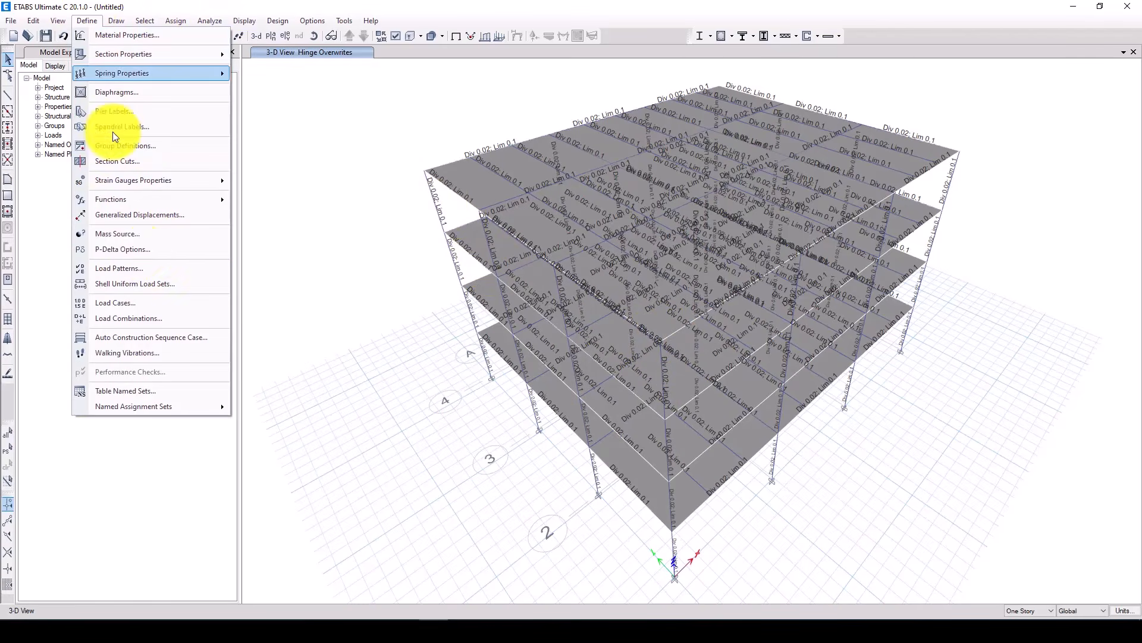
left_click(125, 301)
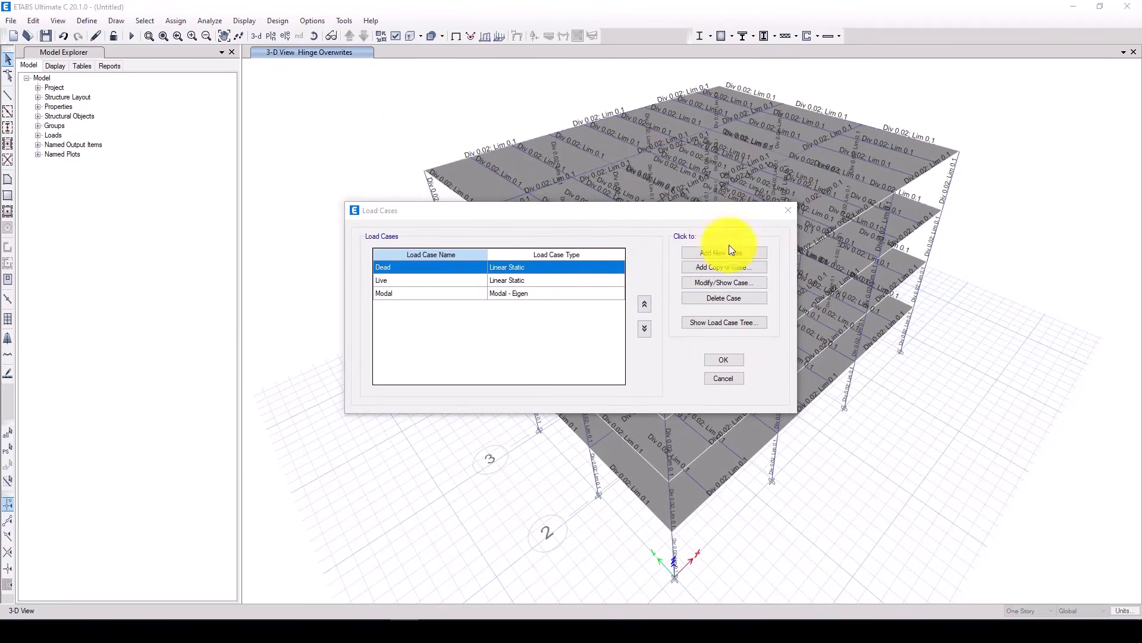
left_click(788, 210)
- Edit mass source MsSrc1 to use only specified load patterns, excluding element self mass and additional mass
left_click(94, 22)
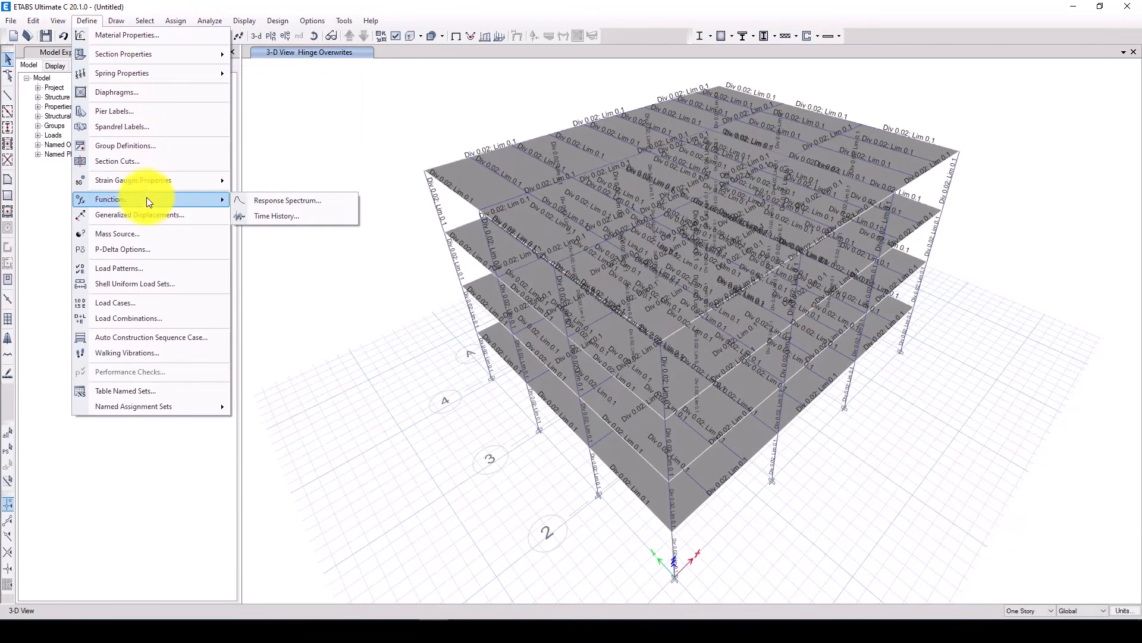
left_click(153, 234)
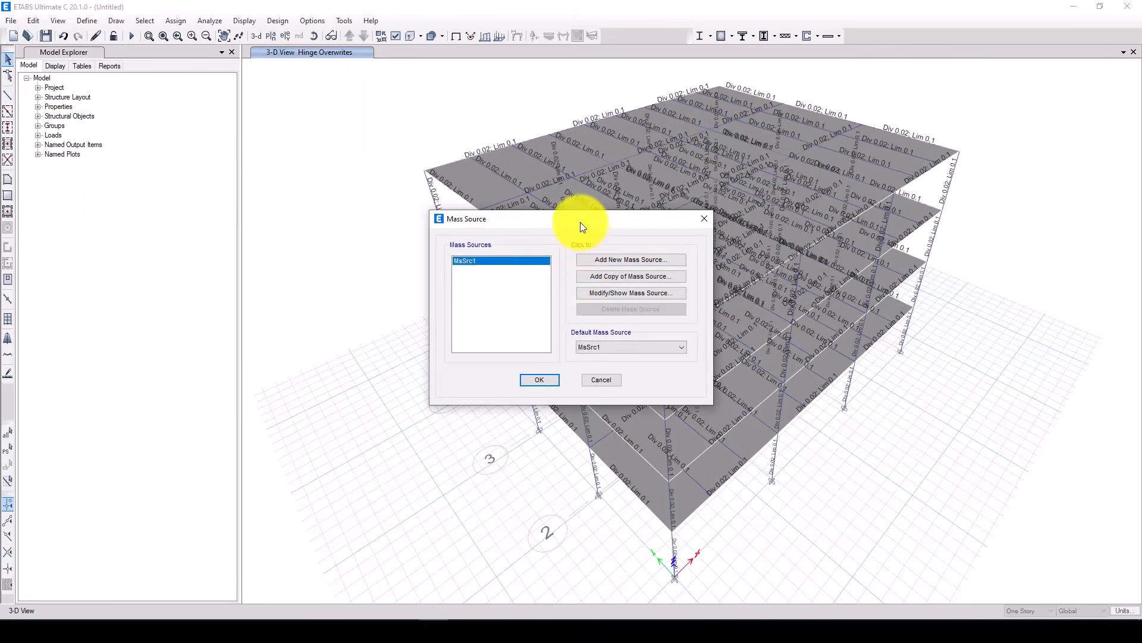
left_click_drag(581, 225, 268, 195)
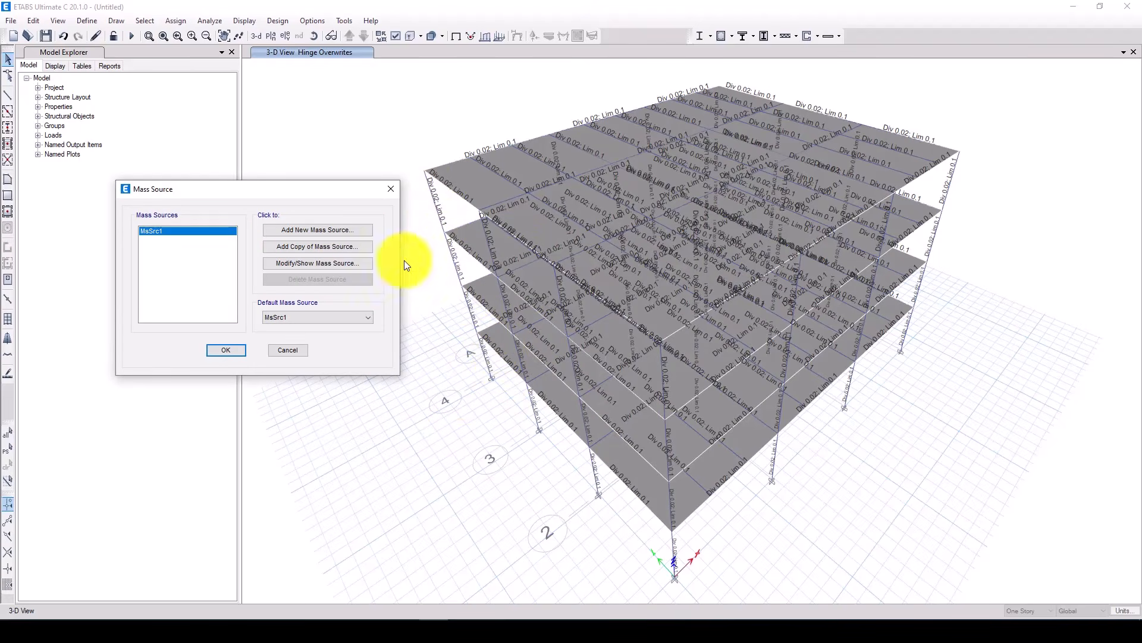
left_click(300, 264)
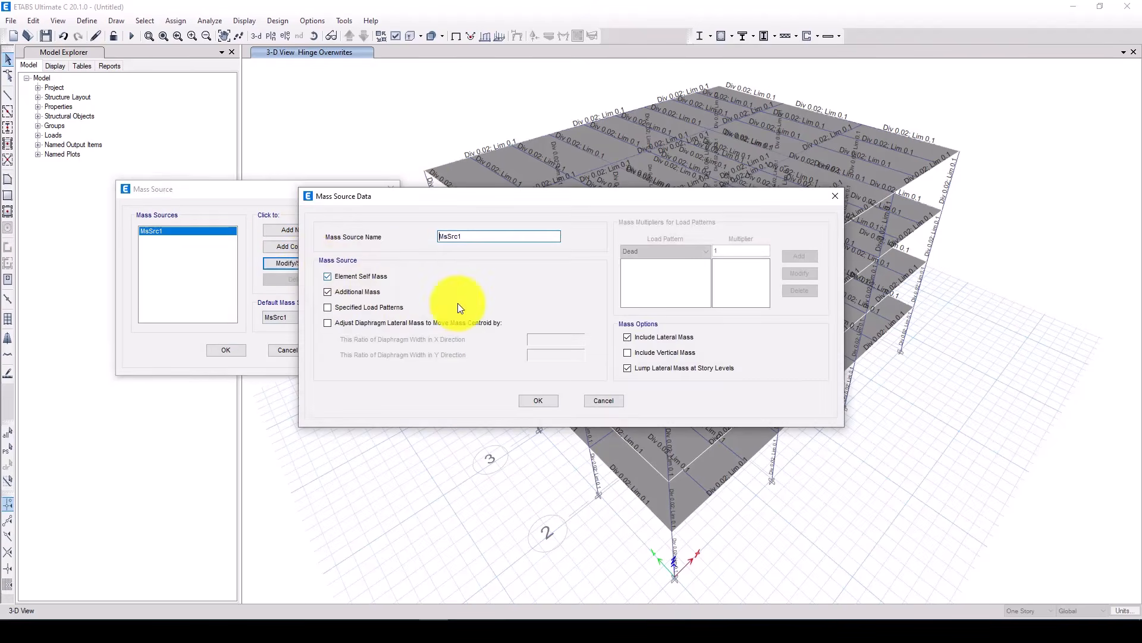
left_click(329, 307)
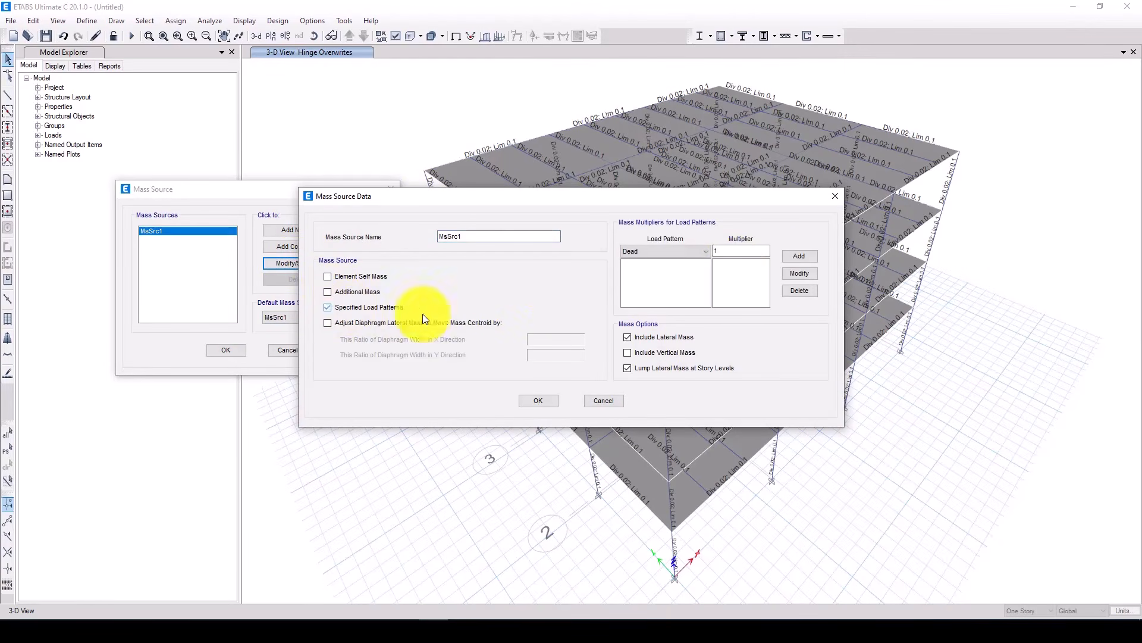
- Add mass multipliers of 1 for the Dead load pattern and 0.25 for Live, and accept the mass source
left_click(797, 256)
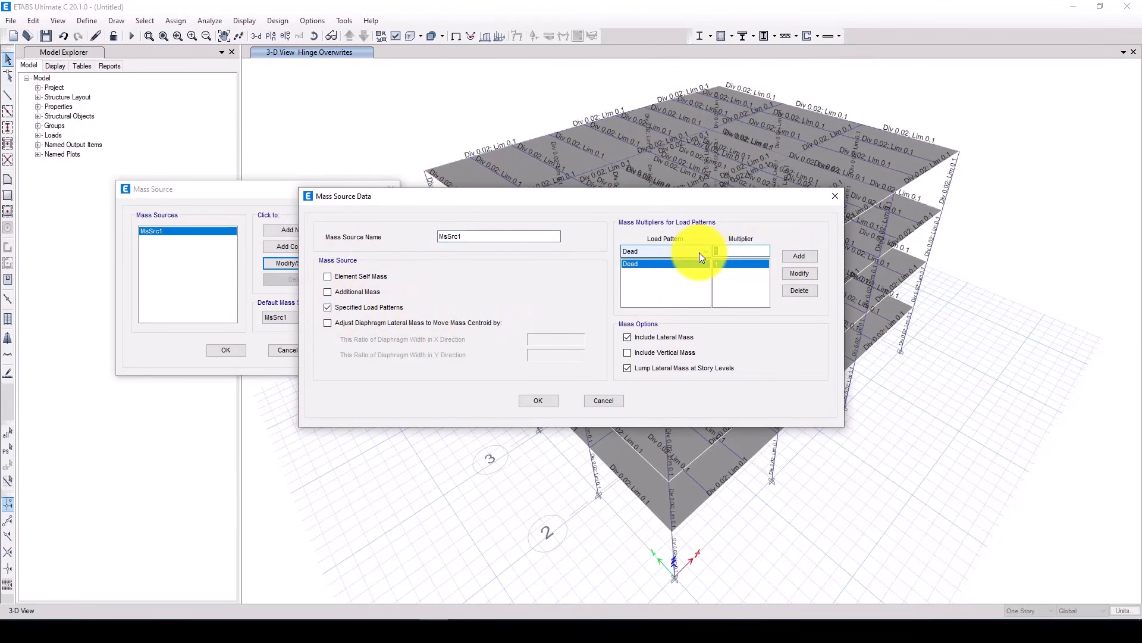
type(".25")
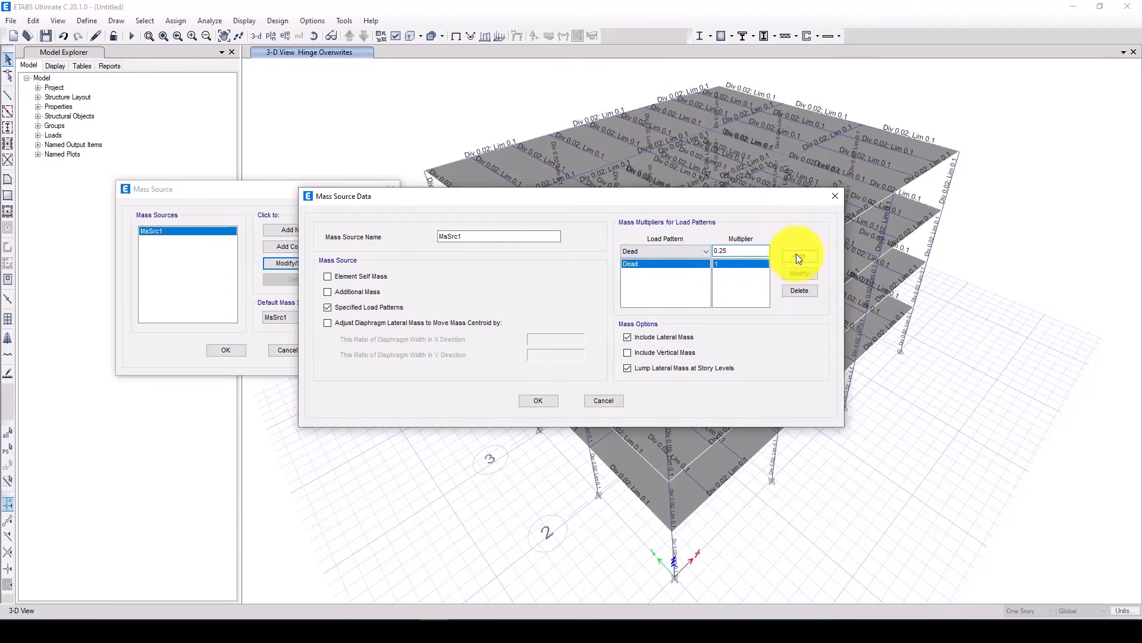
left_click(698, 246)
left_click(654, 273)
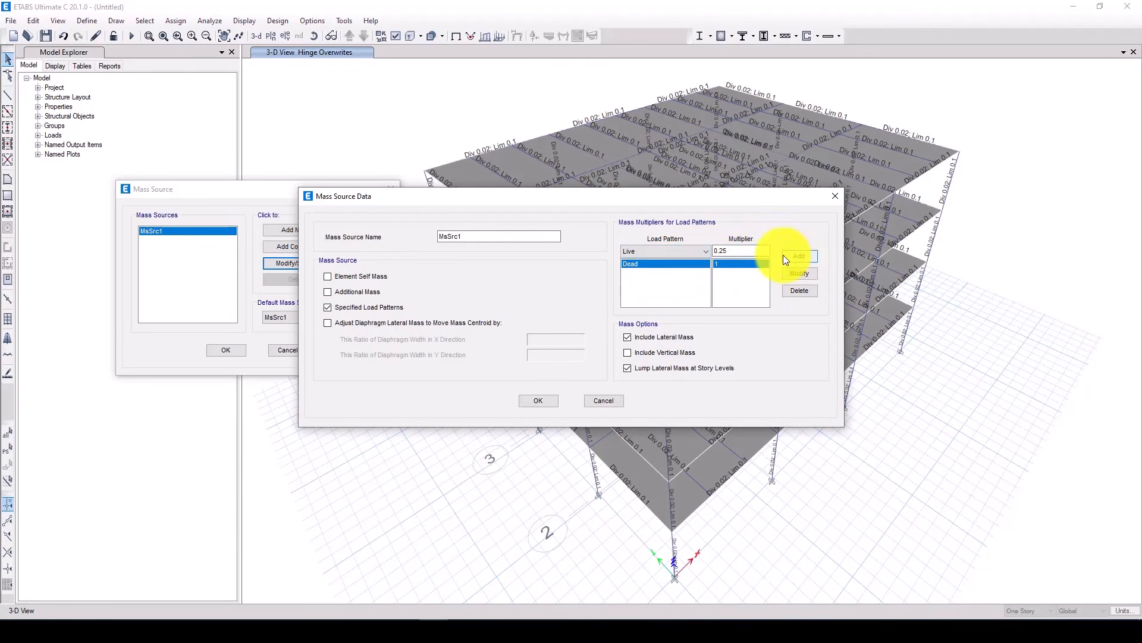
left_click(800, 256)
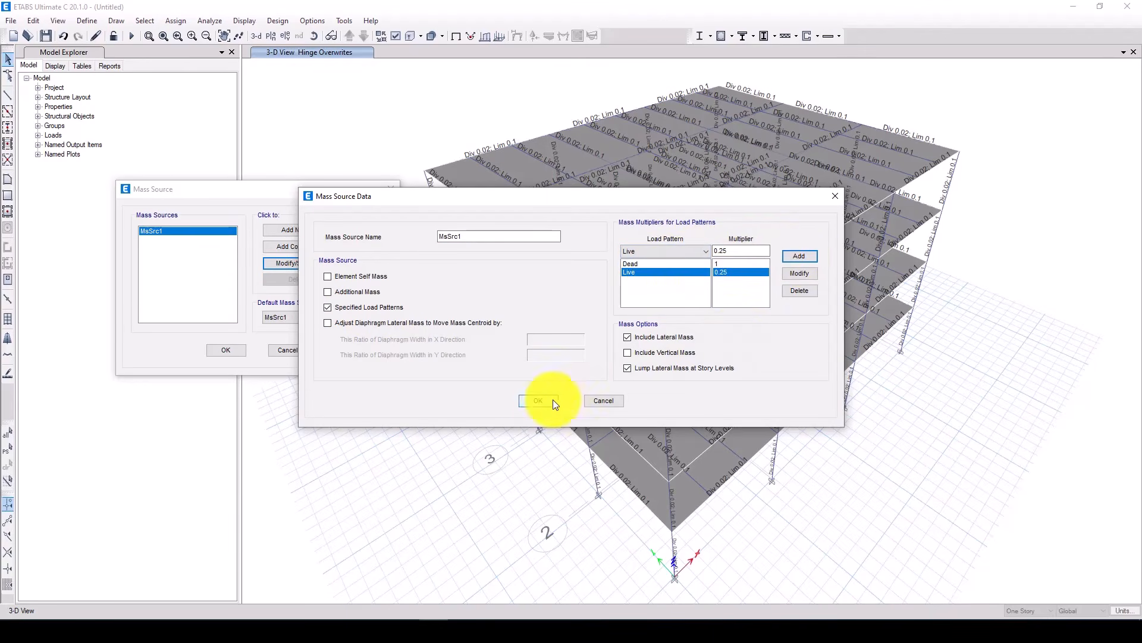
left_click(538, 400)
left_click(227, 350)
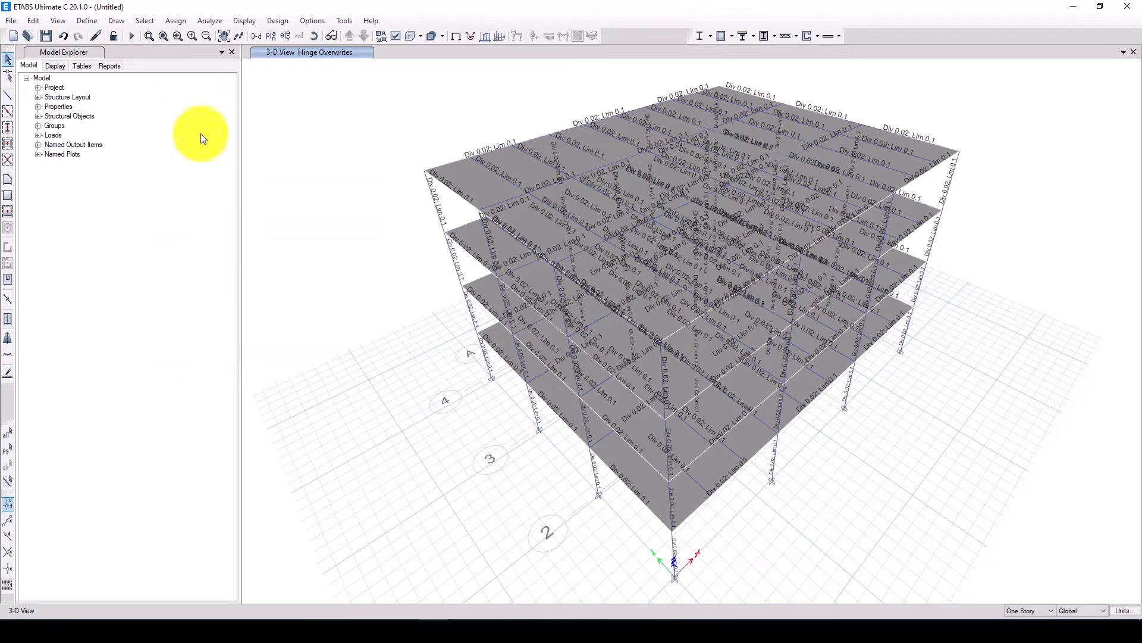
- Open the load case definitions and select the Modal case
left_click(75, 22)
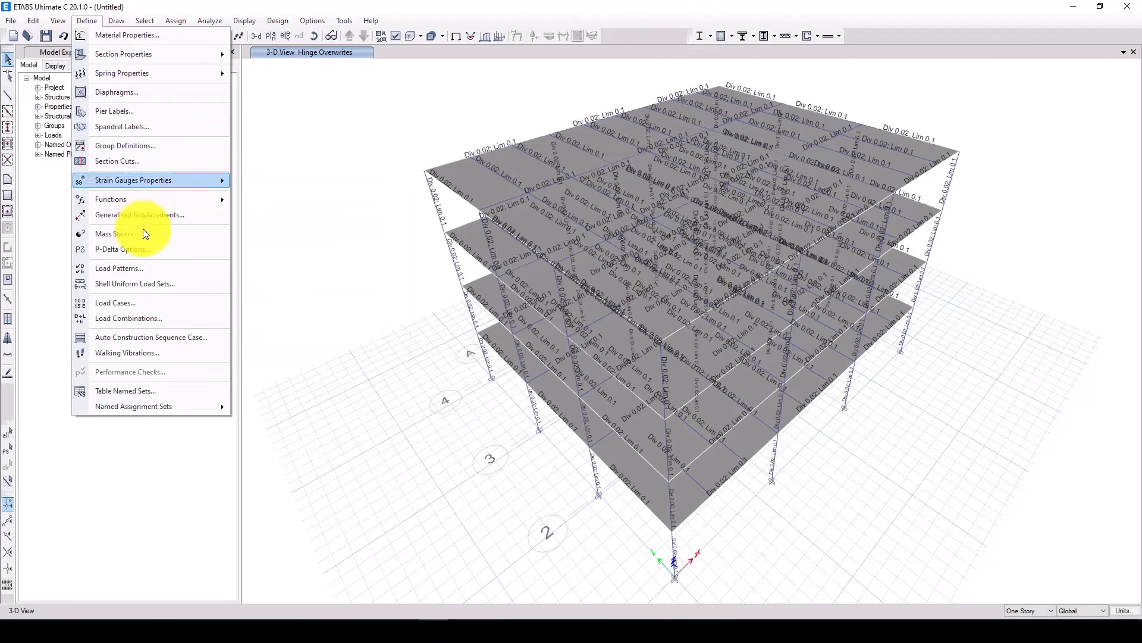
left_click(155, 302)
left_click(535, 293)
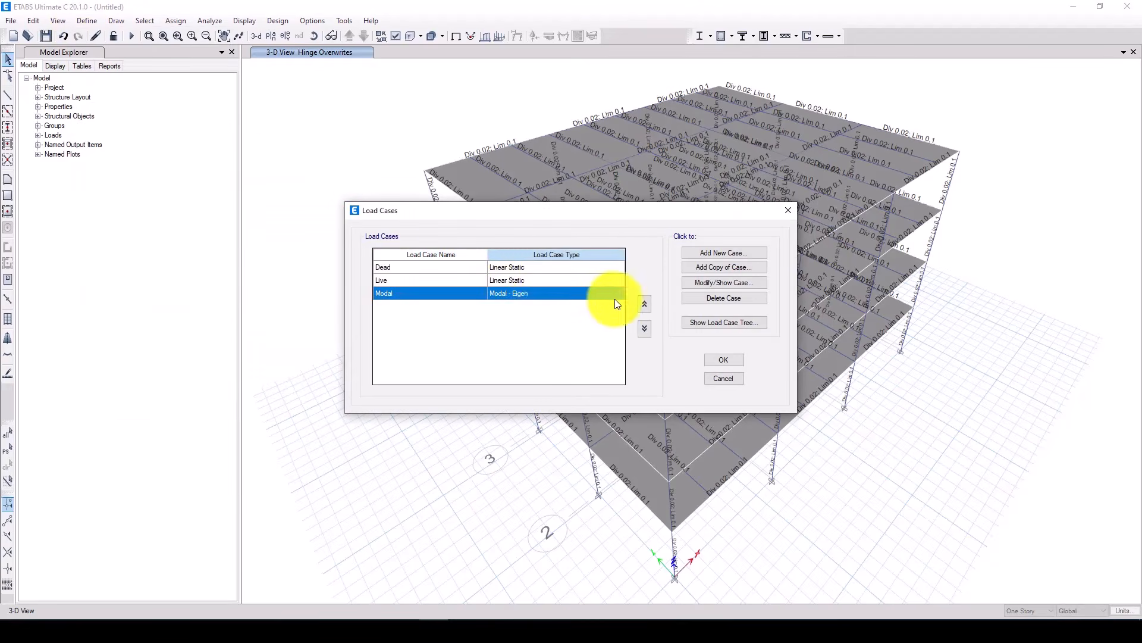
- Display the Pushover deformed shape at step 3 with Displacement UX contours and IO, LS and CP hinge states, and advance it to step 4
left_click(1050, 561)
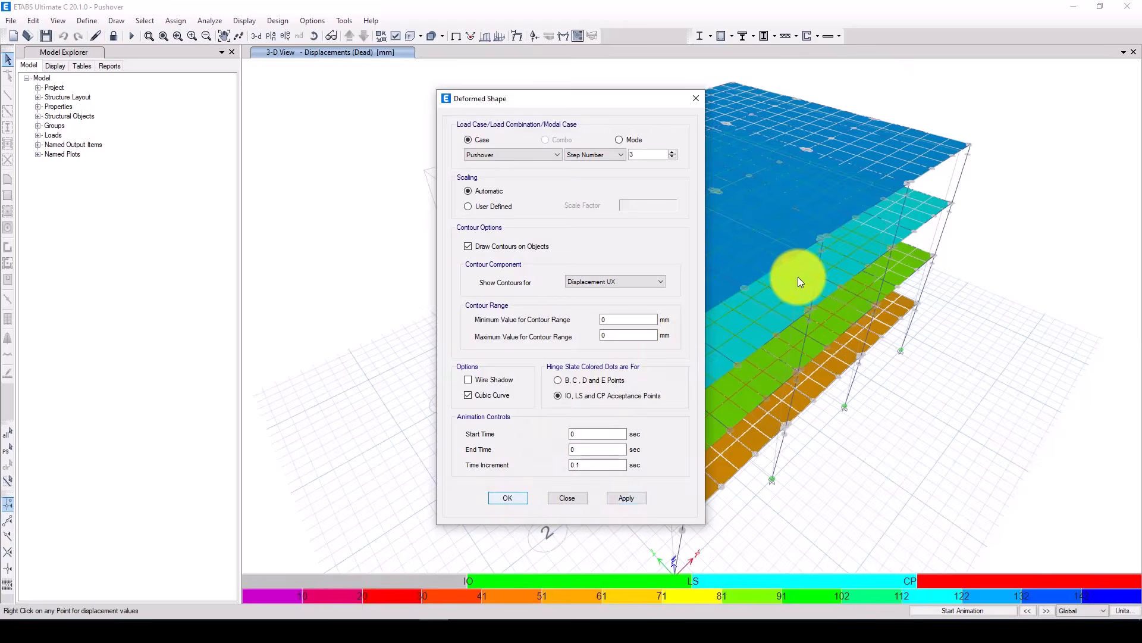
key("Return")
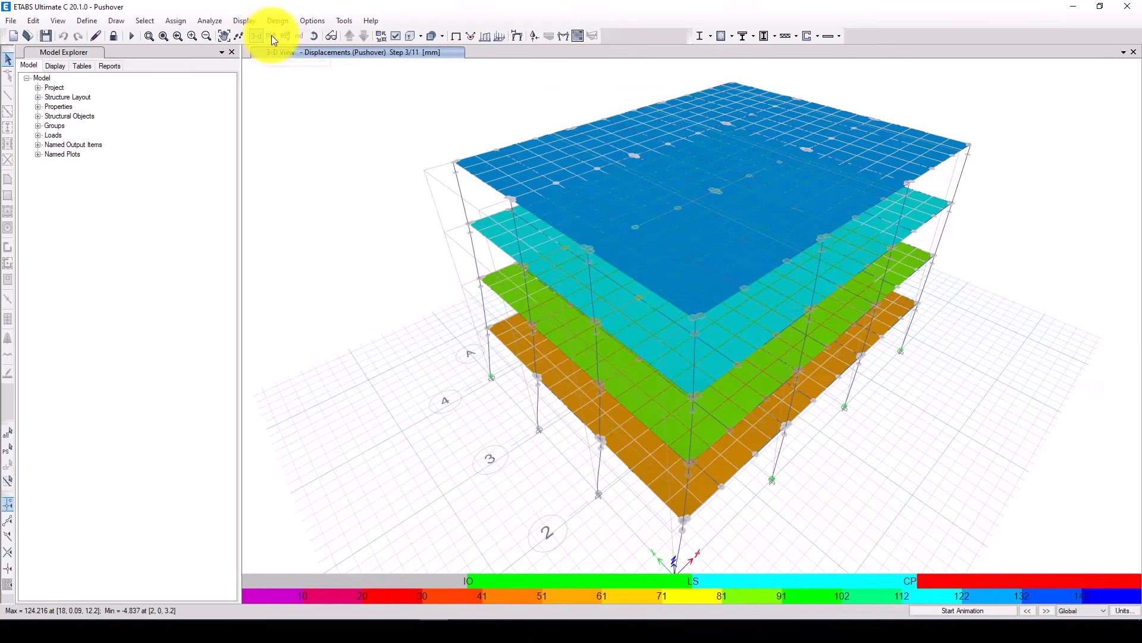
right_click(492, 377)
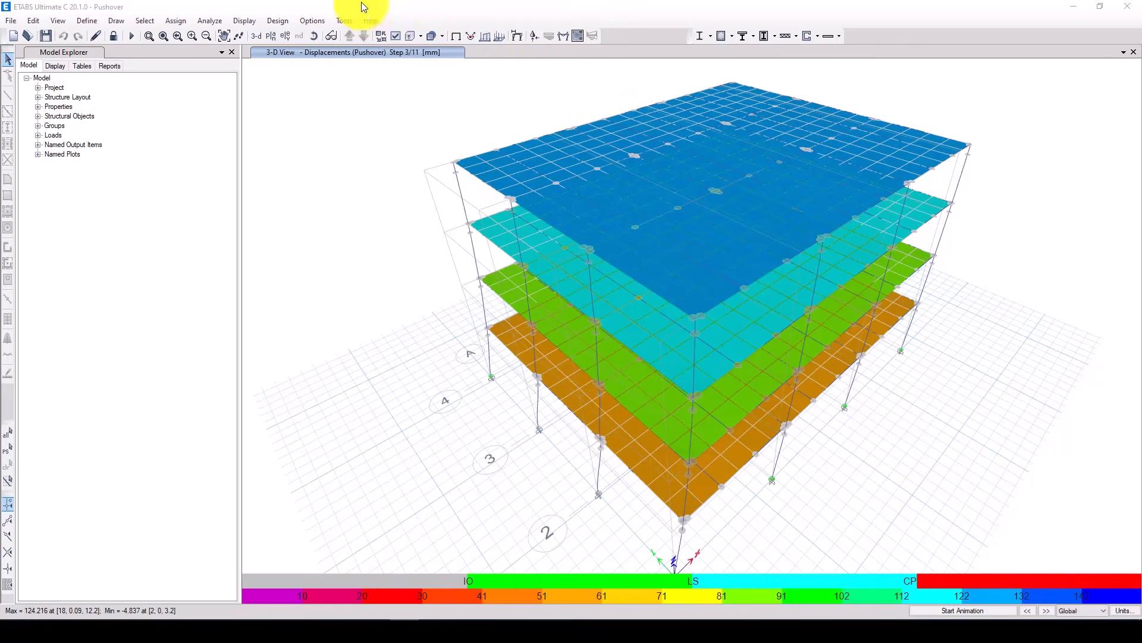
left_click(1046, 610)
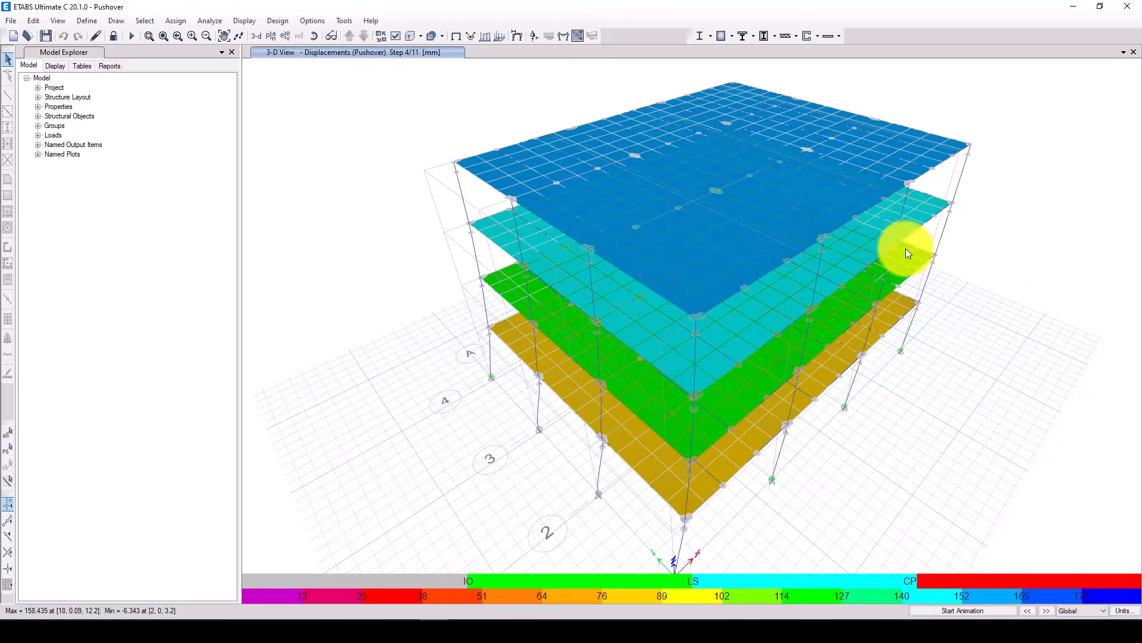
- Show the elevation at grid A and advance the Pushover deformed shape to step 8 to check the frame's hinge states
left_click(286, 35)
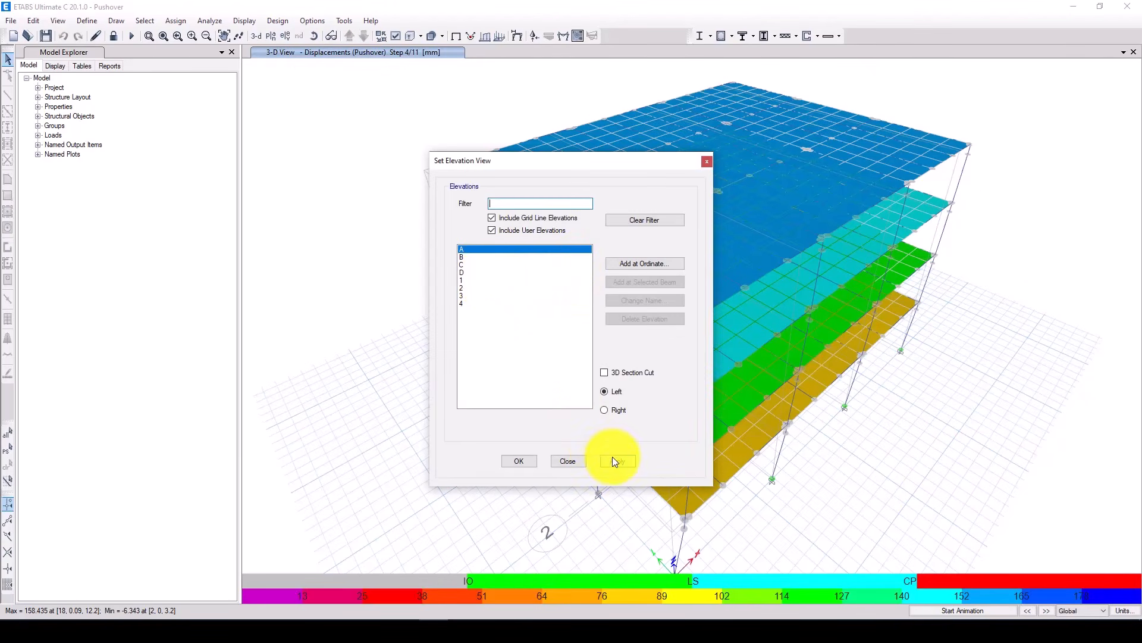
left_click(614, 462)
left_click(519, 461)
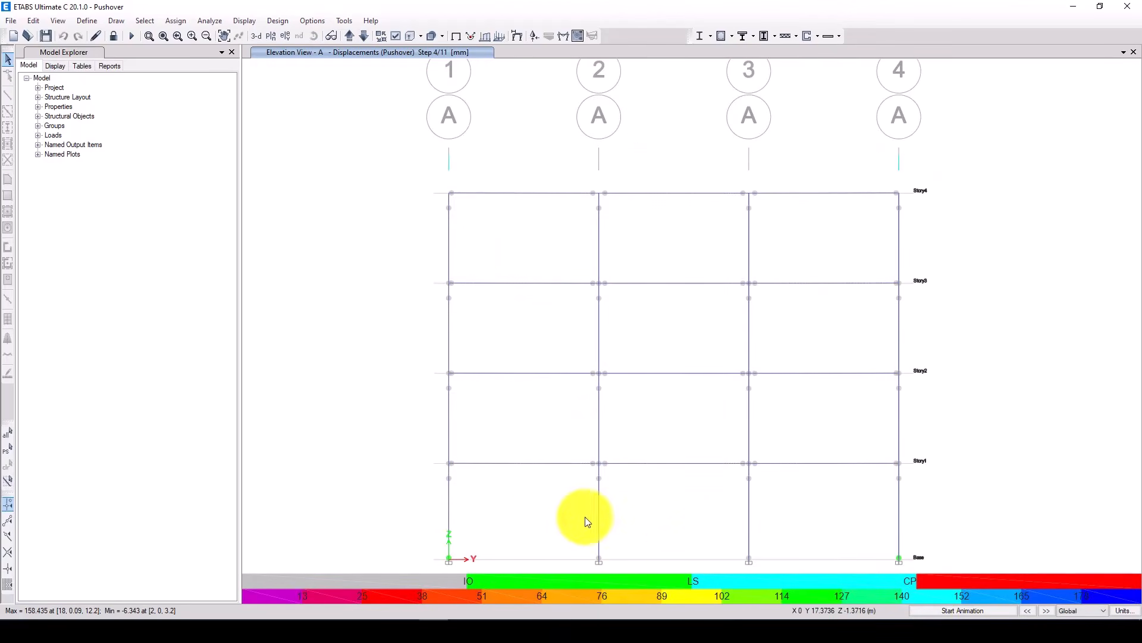
left_click(1046, 611)
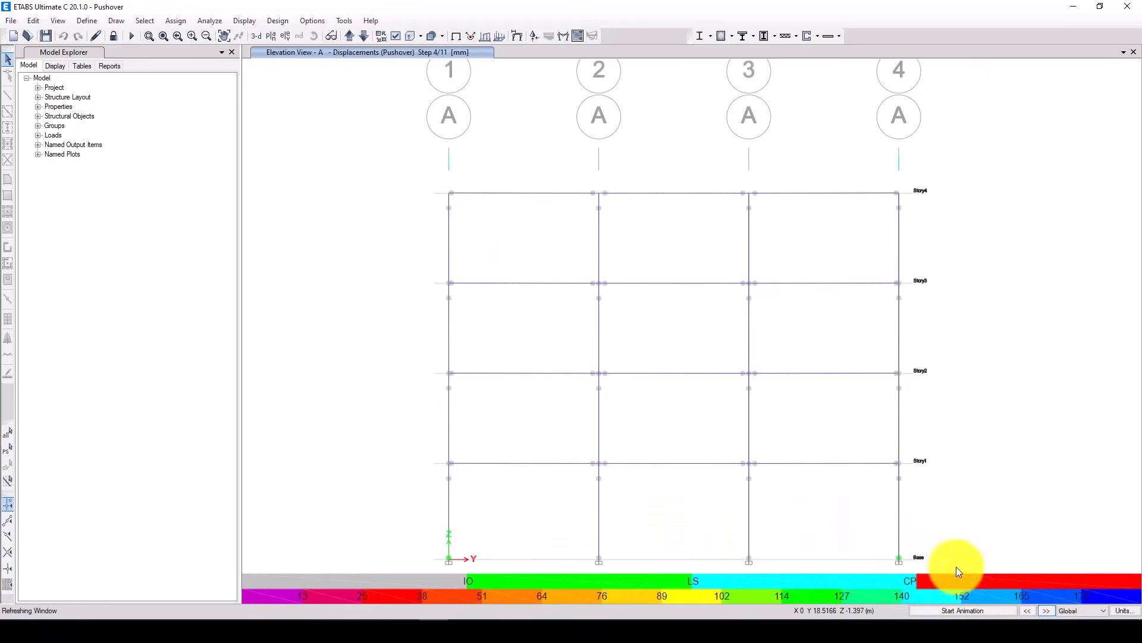
left_click(1046, 611)
left_click(1046, 611)
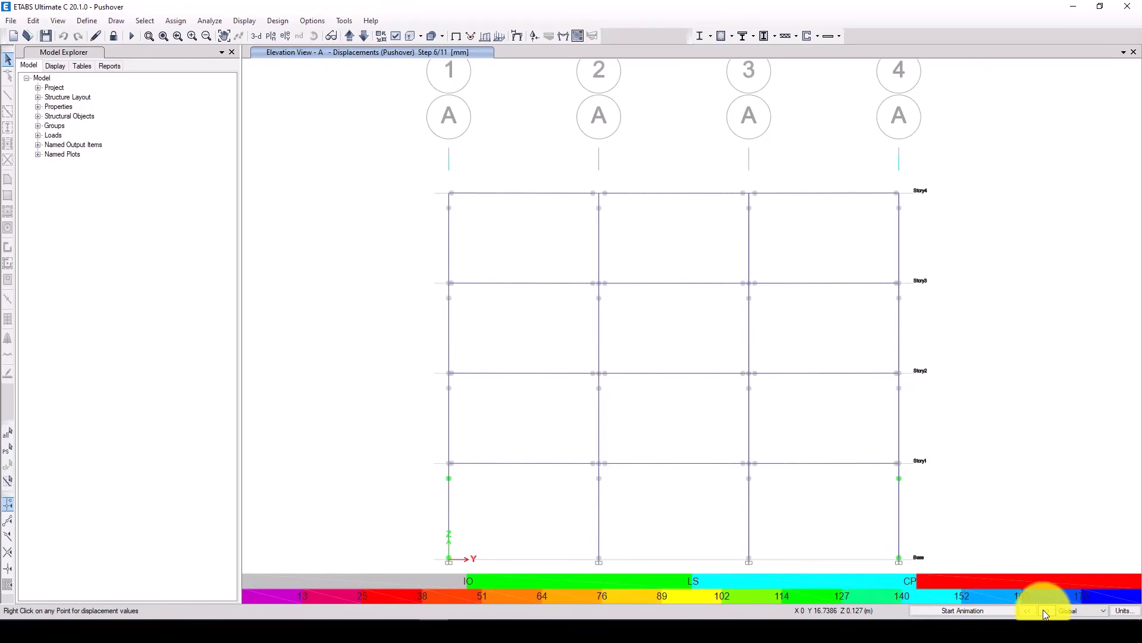
left_click(1046, 610)
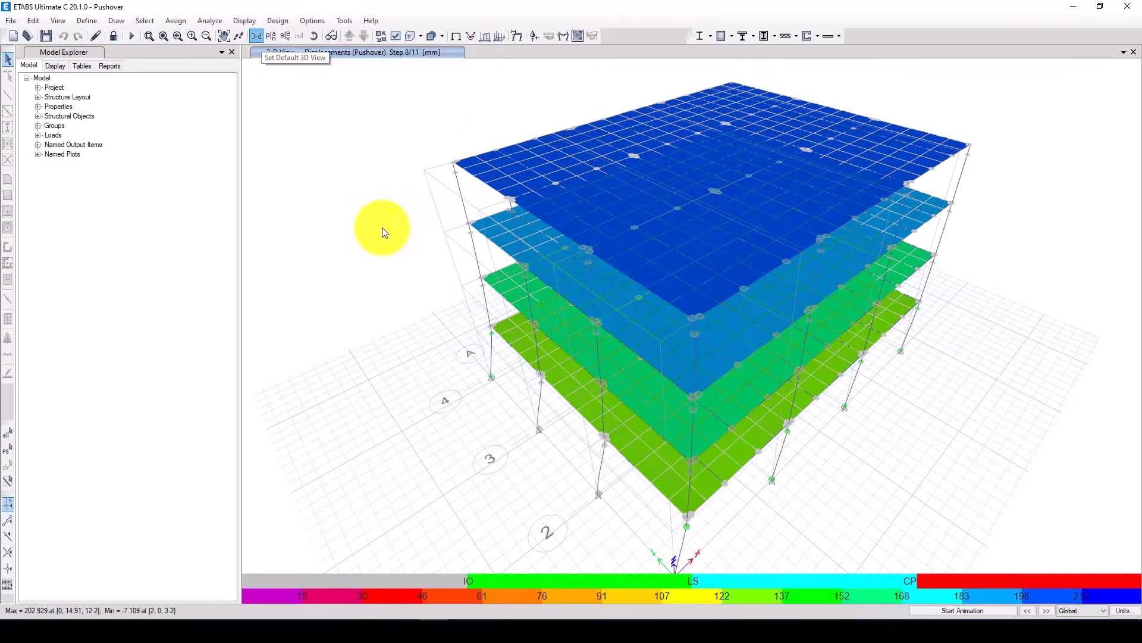
- Examine the step 8 Pushover deformed shape in 3-D and read joint displacements on several storeys
scroll(376, 229, "down", 3)
right_click(431, 251)
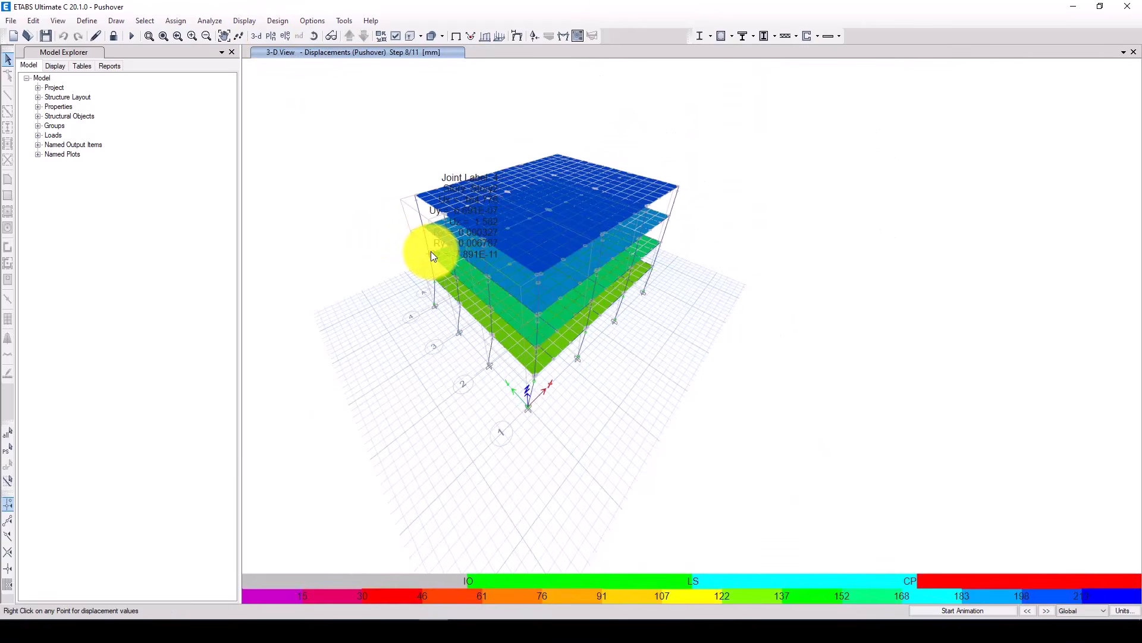
scroll(431, 251, "up", 4)
right_click(568, 199)
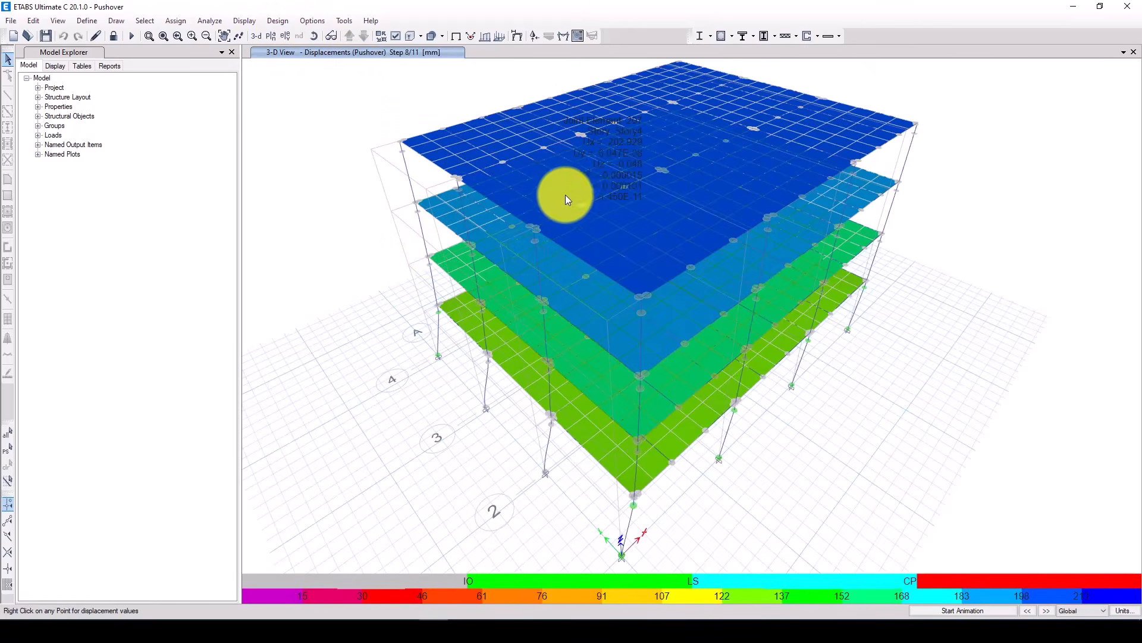
scroll(438, 217, "down", 5)
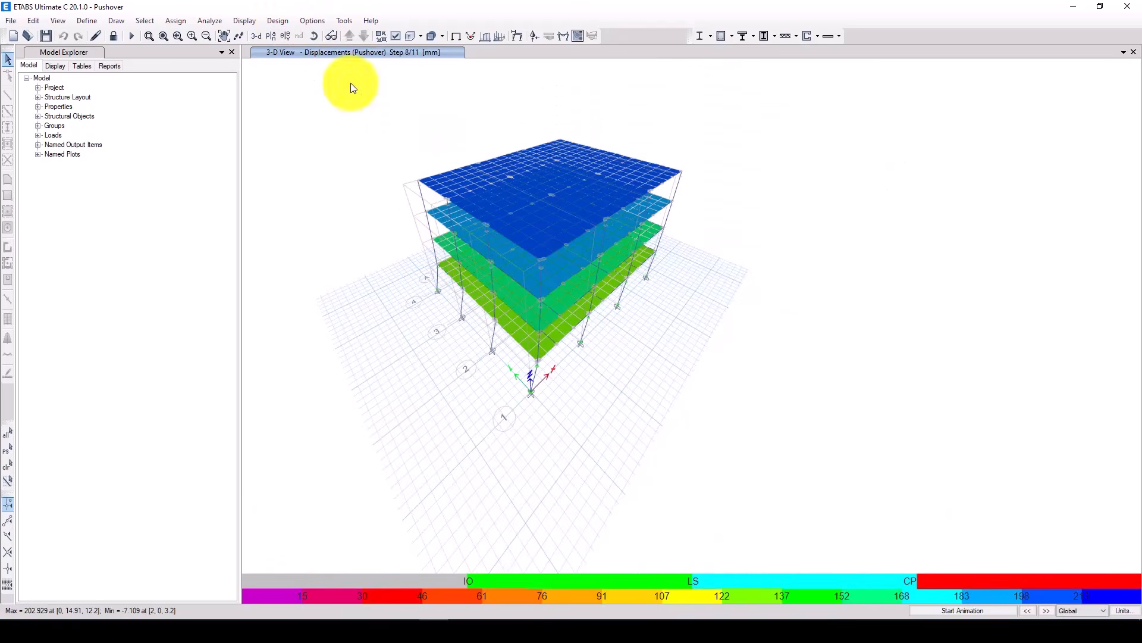
right_click(470, 169)
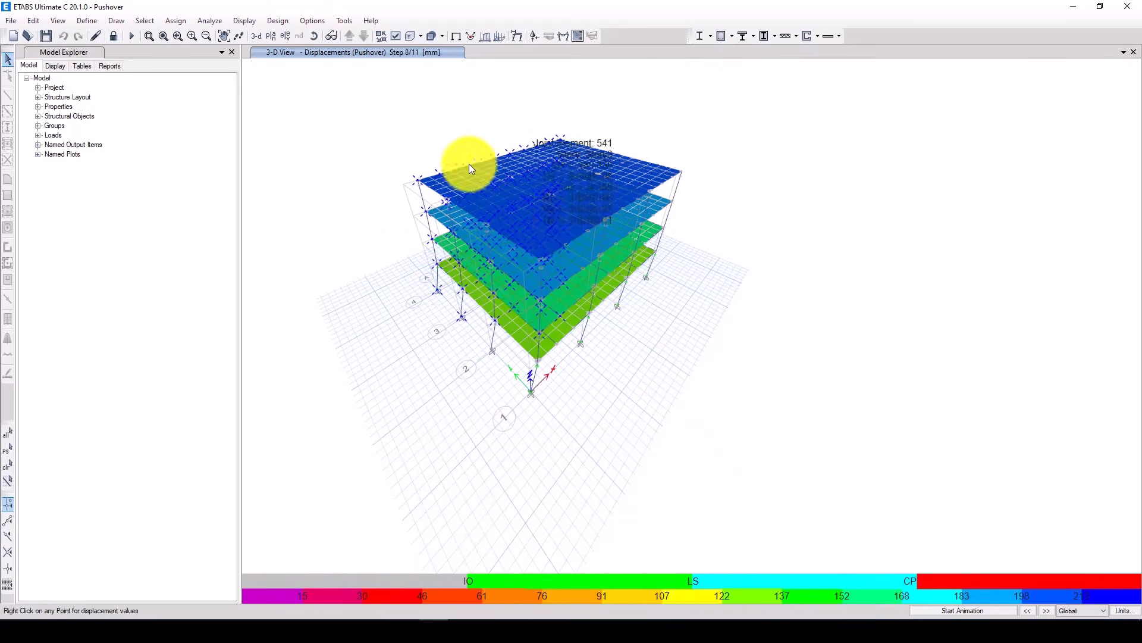
right_click(620, 226)
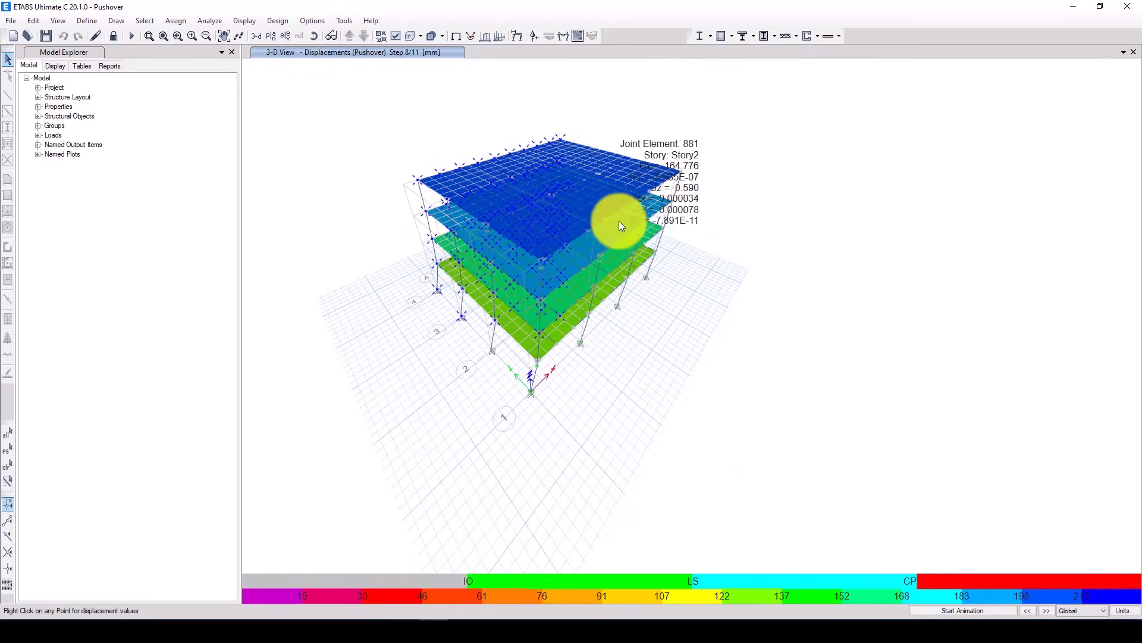
scroll(619, 220, "up", 4)
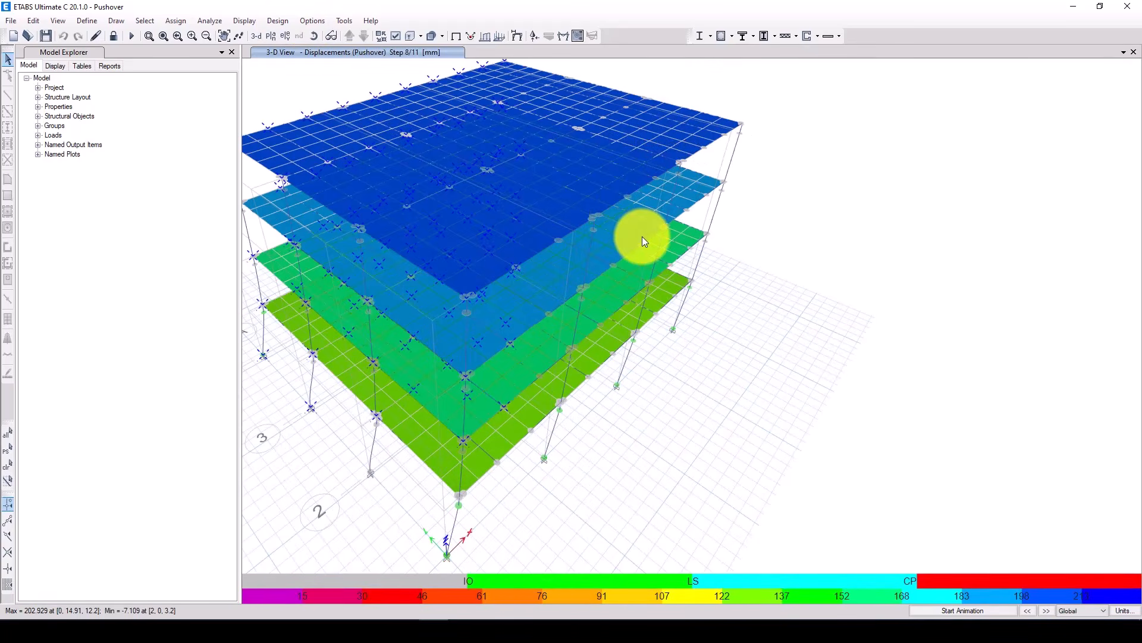
scroll(642, 237, "down", 3)
right_click(627, 290)
right_click(619, 303)
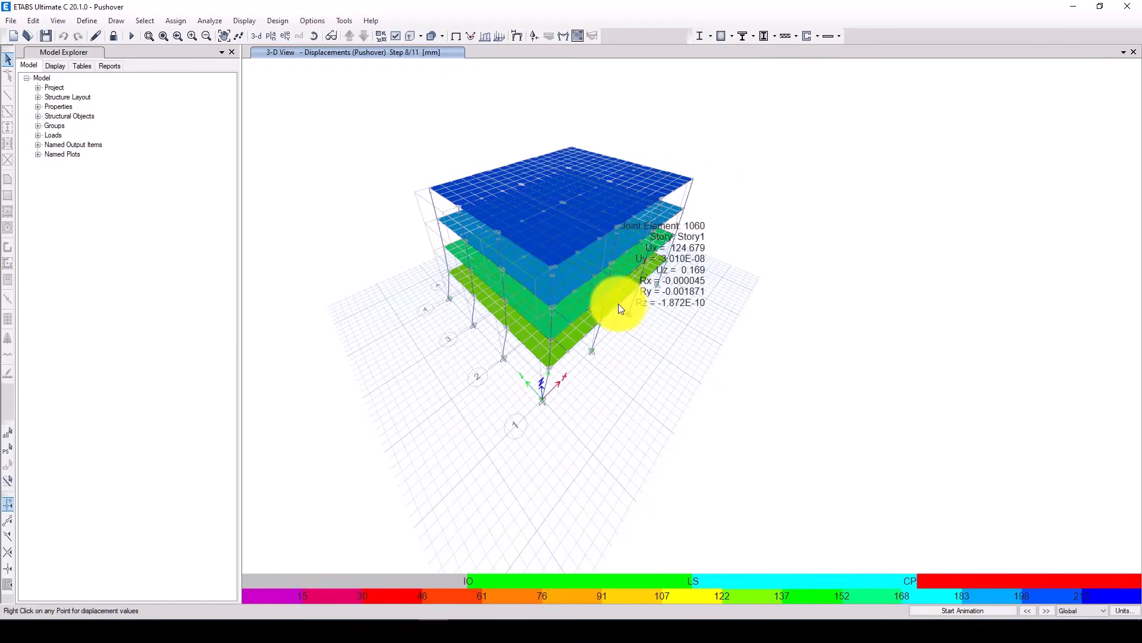
middle_click_drag(618, 303, 575, 311, "shift")
right_click(575, 310)
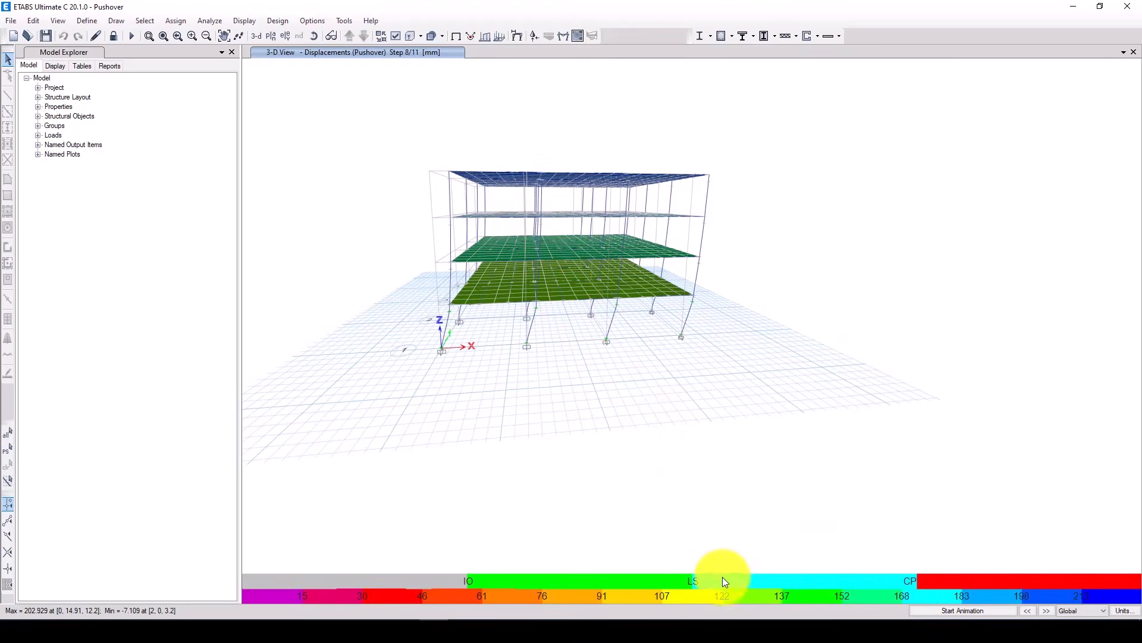
- Inspect the ground-storey column hinge states from several sides and advance the Pushover deformed shape to step 10
scroll(562, 310, "up", 5)
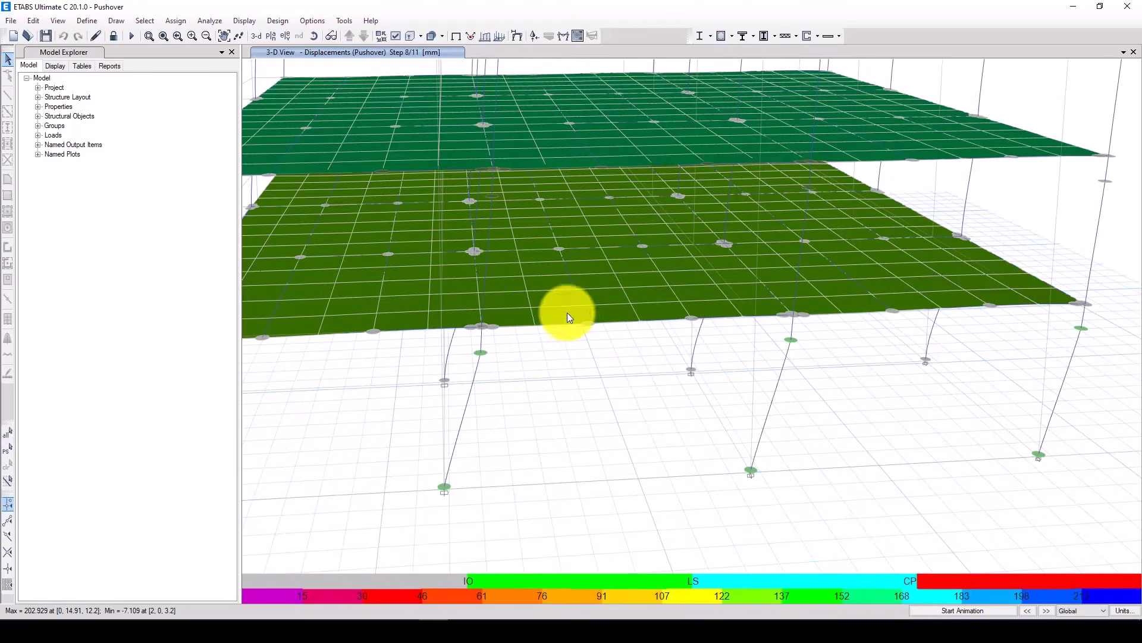
scroll(568, 316, "down", 5)
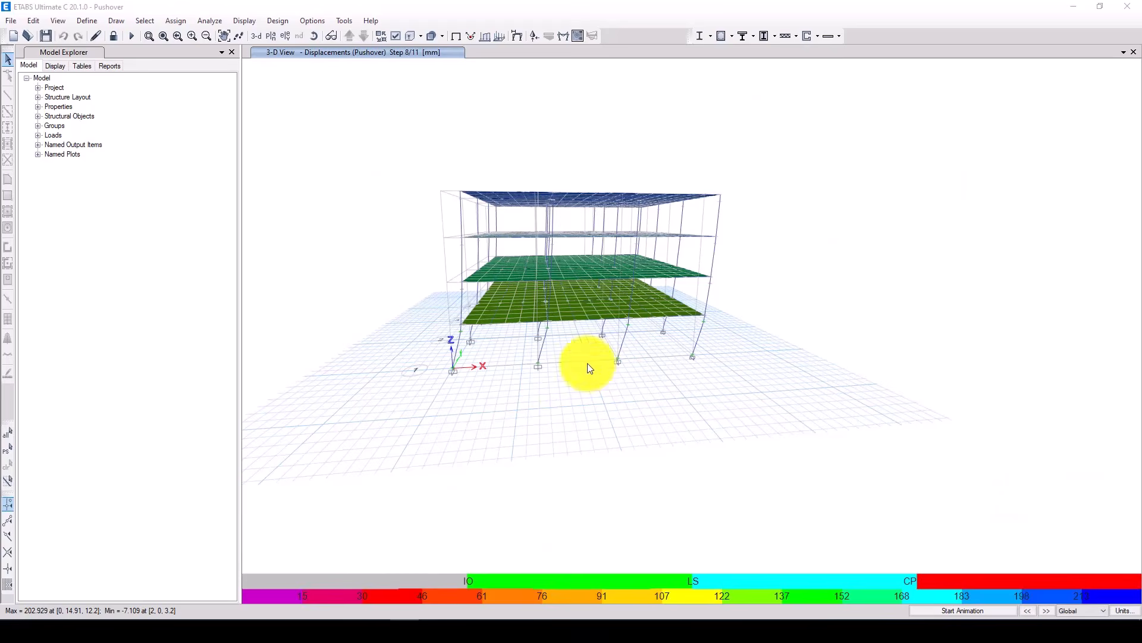
middle_click_drag(587, 364, 603, 298, "shift")
middle_click_drag(687, 370, 684, 376, "shift")
scroll(545, 294, "up", 5)
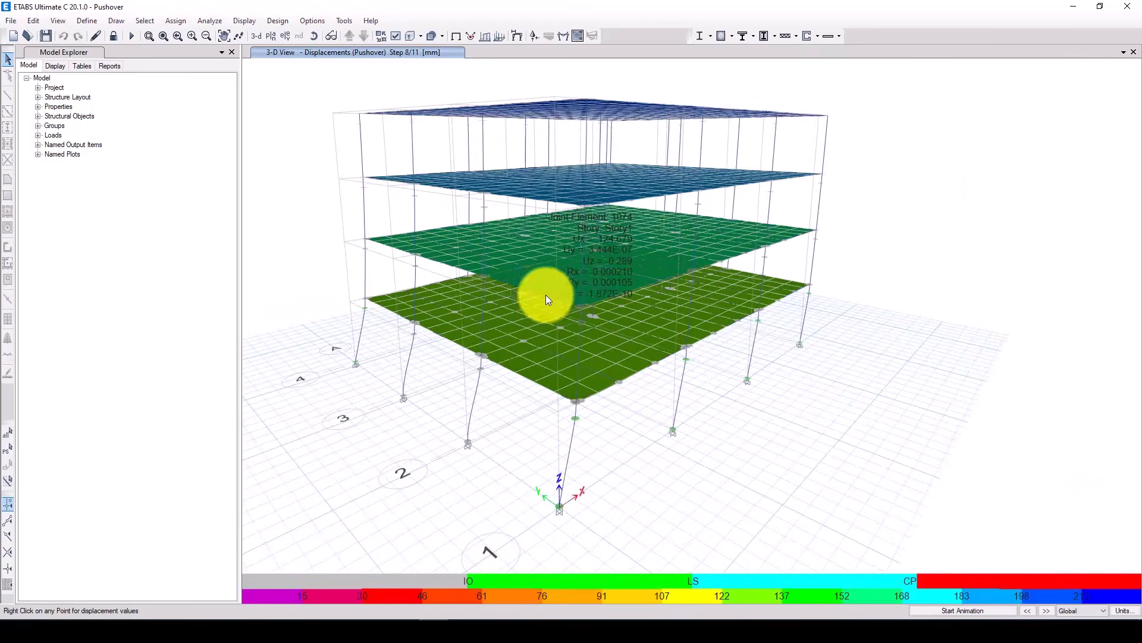
scroll(538, 313, "down", 3)
mouse_move(513, 377)
middle_mouse_down("shift")
mouse_move(661, 326)
mouse_move(519, 359)
middle_mouse_up("shift")
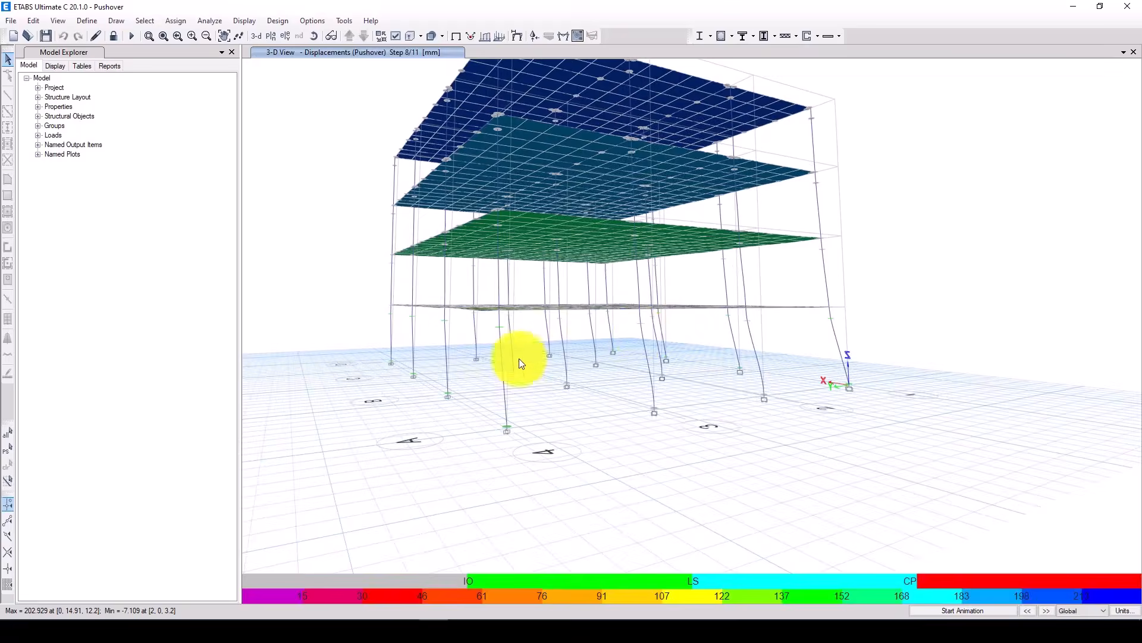
left_click(1046, 612)
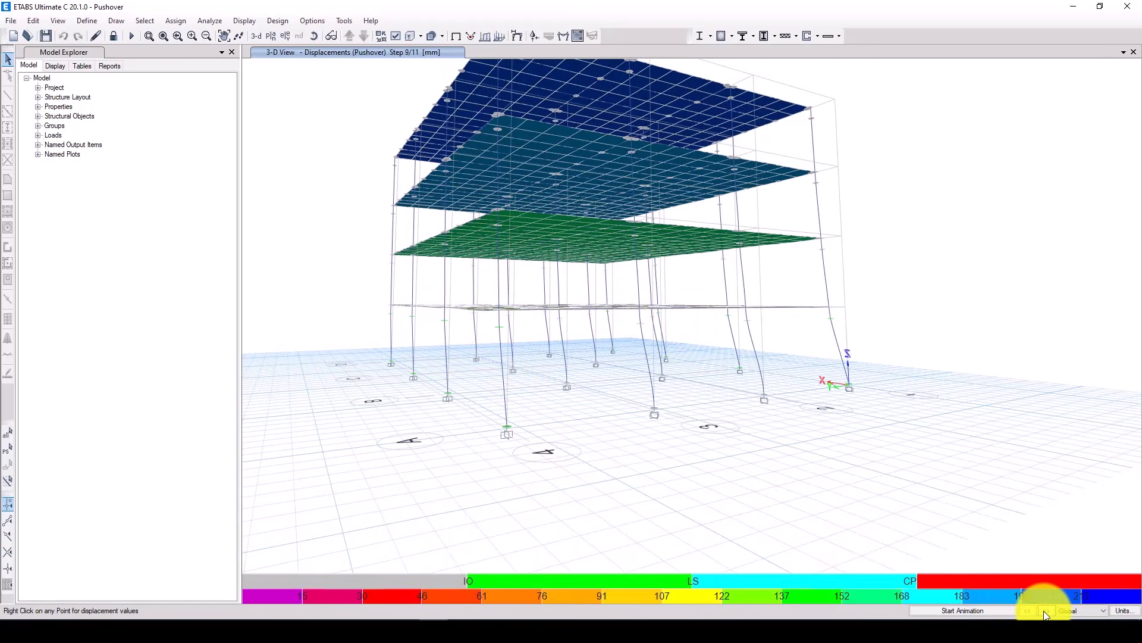
left_click(1046, 611)
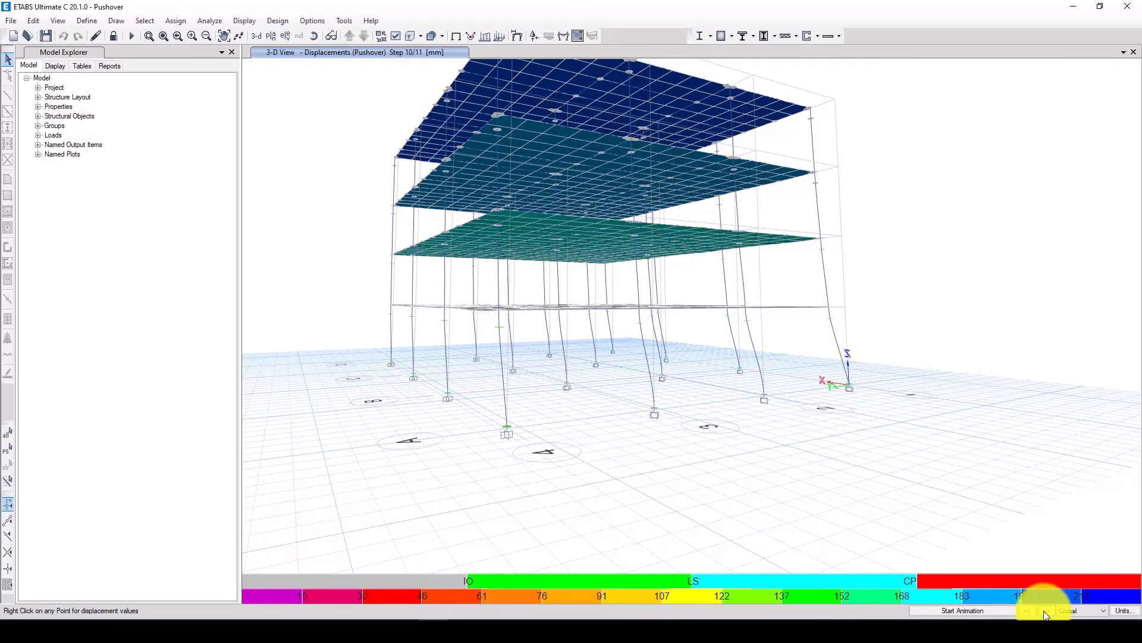
- Advance the Pushover deformed shape to step 11 and examine the frame's displacements and ground-storey column hinges from several angles
left_click(1046, 611)
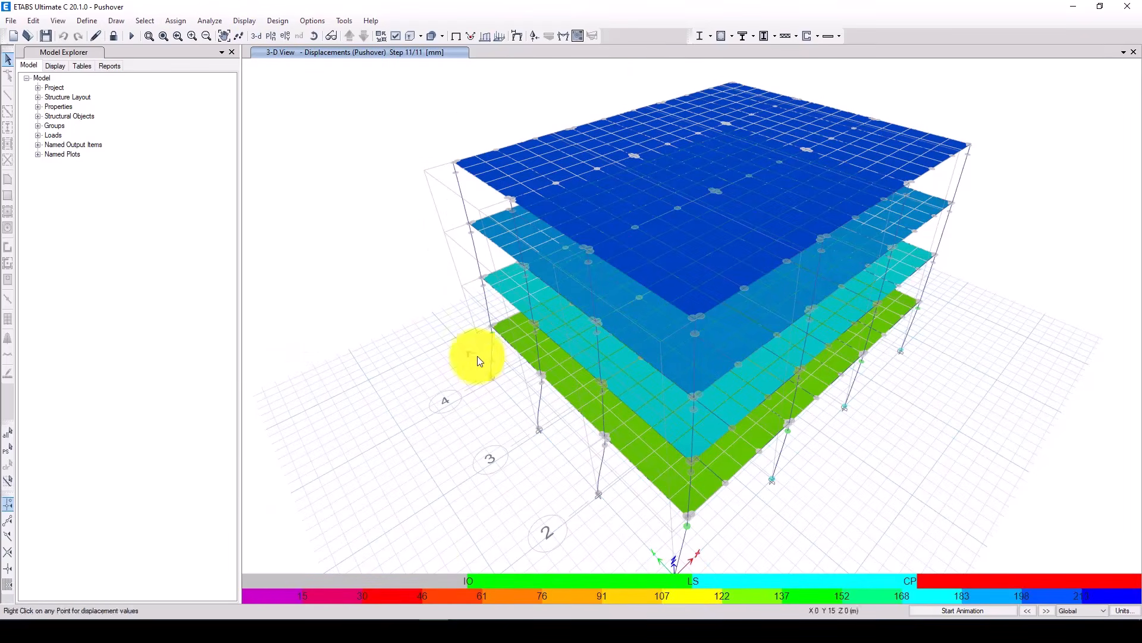
scroll(489, 331, "up", 3)
scroll(545, 394, "down", 5)
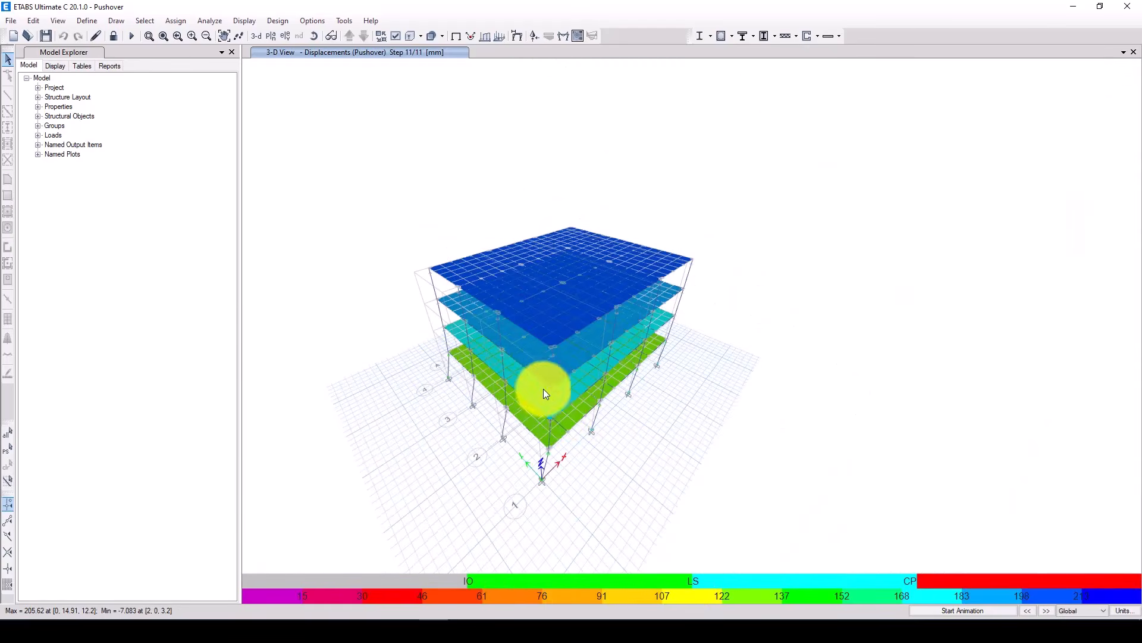
middle_click_drag(556, 412, 443, 310, "shift")
scroll(594, 412, "down", 3)
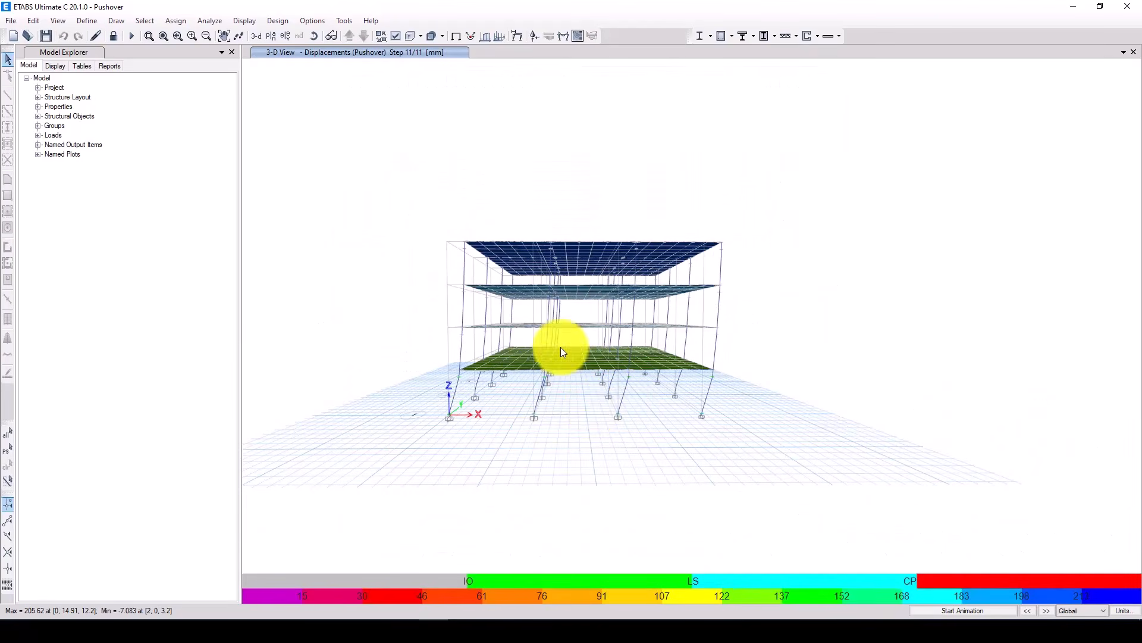
scroll(584, 353, "up", 3)
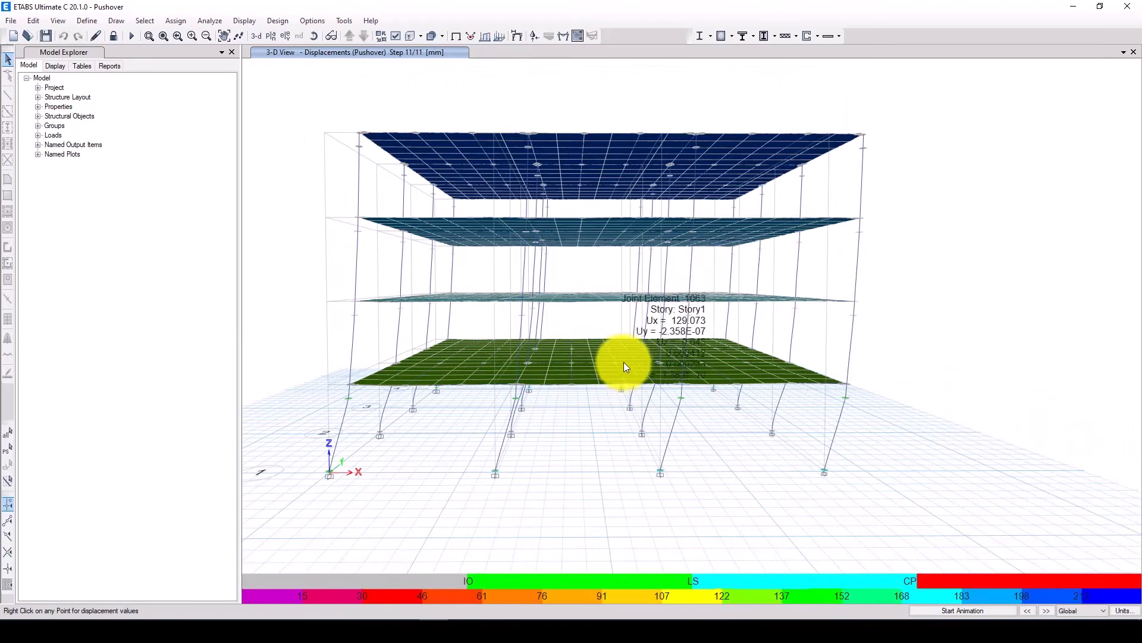
scroll(643, 362, "up", 4)
scroll(715, 364, "down", 2)
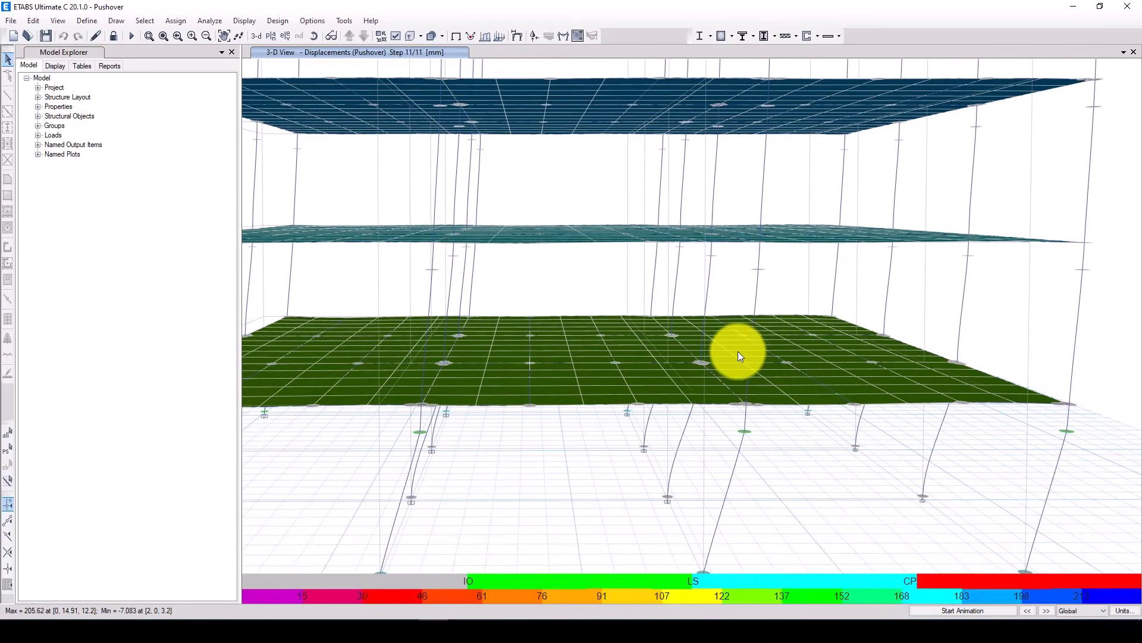
scroll(738, 351, "down", 3)
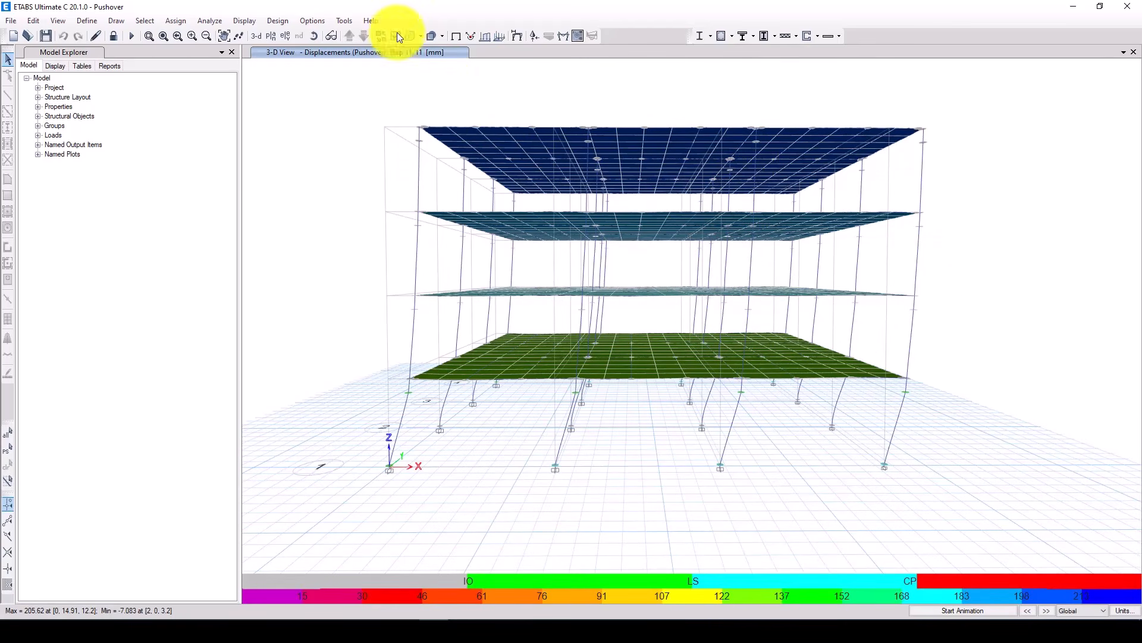
- Display the static pushover curve and compare it with the force-deformation diagram of I.O., L.S. and C.P. limits in the Word document
left_click(244, 21)
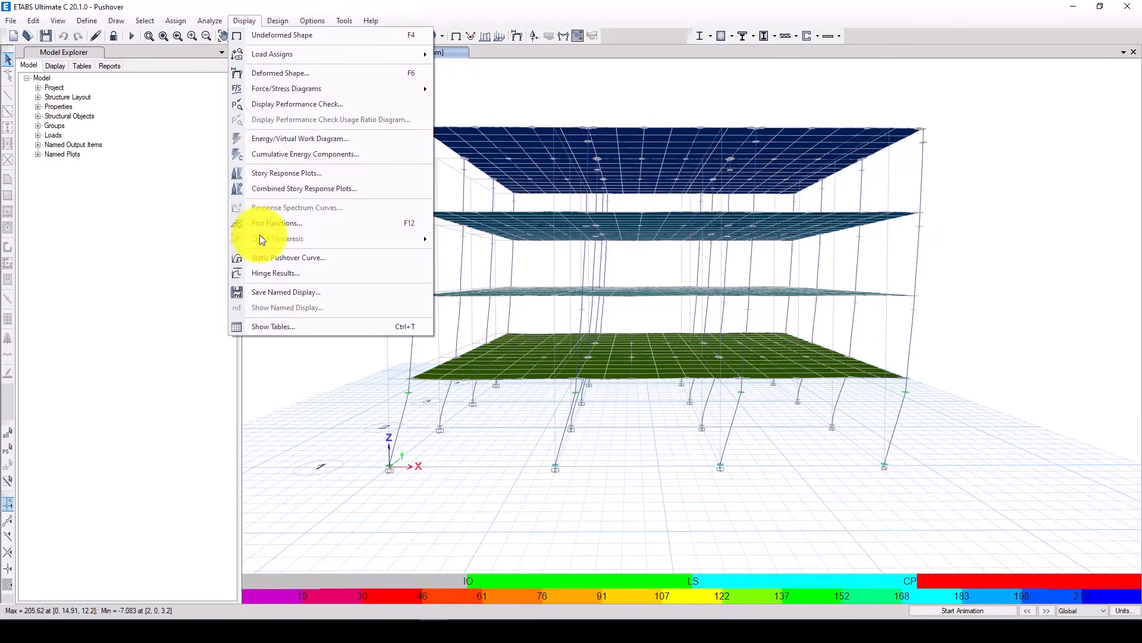
left_click(318, 260)
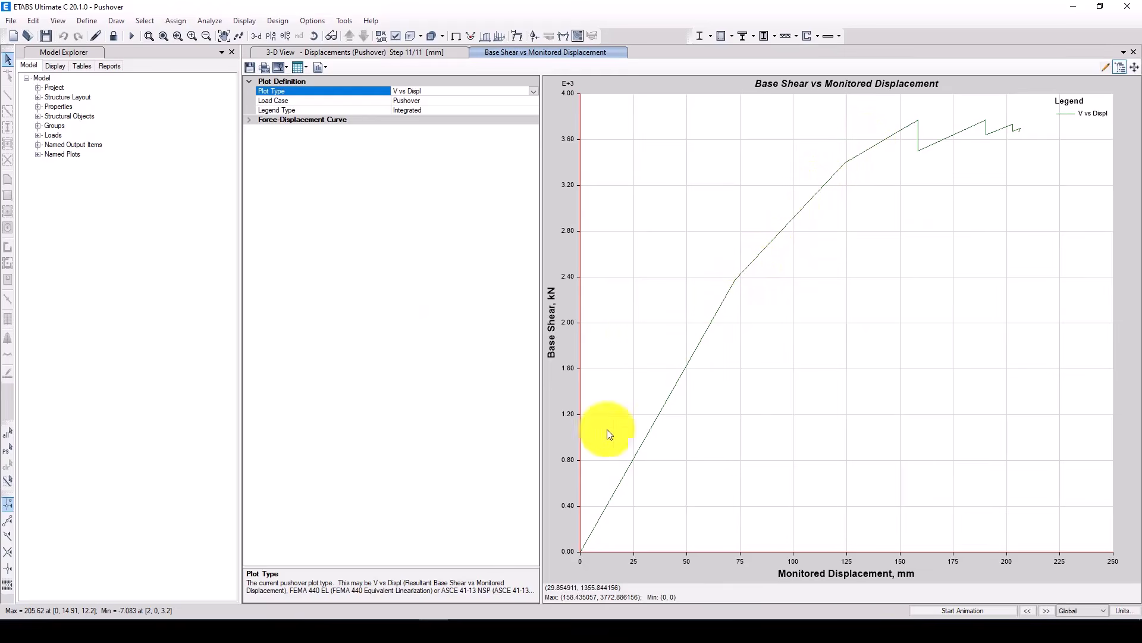
left_click(348, 628)
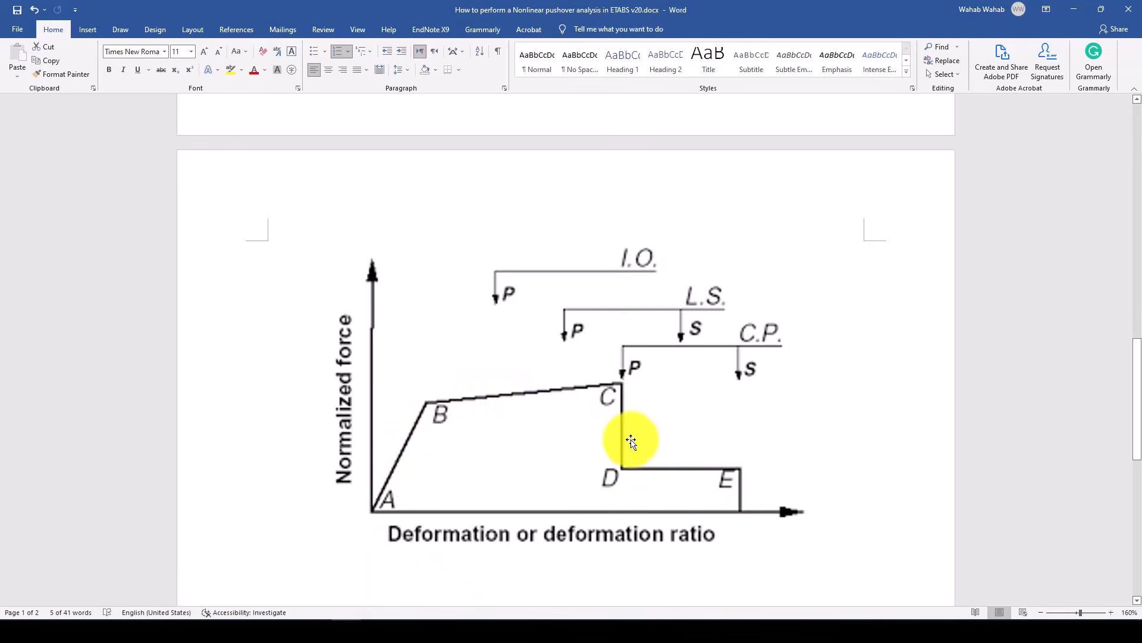
left_click(436, 614)
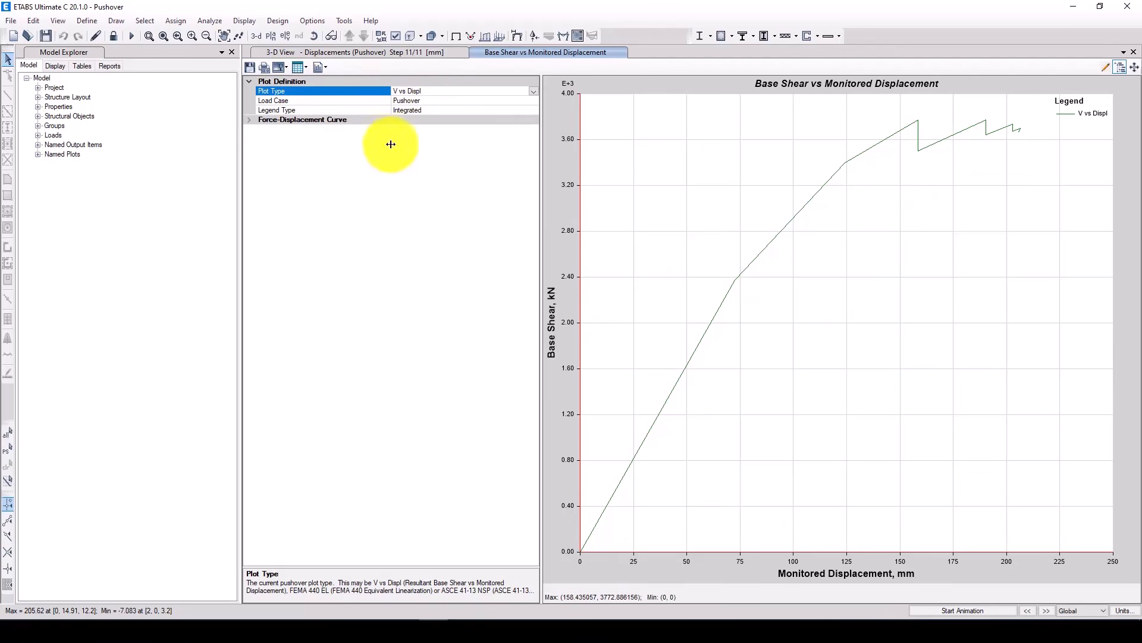
- Expand the Force-Displacement Curve properties and change the pushover plot type to ASCE 41-13 NSP
left_click(250, 121)
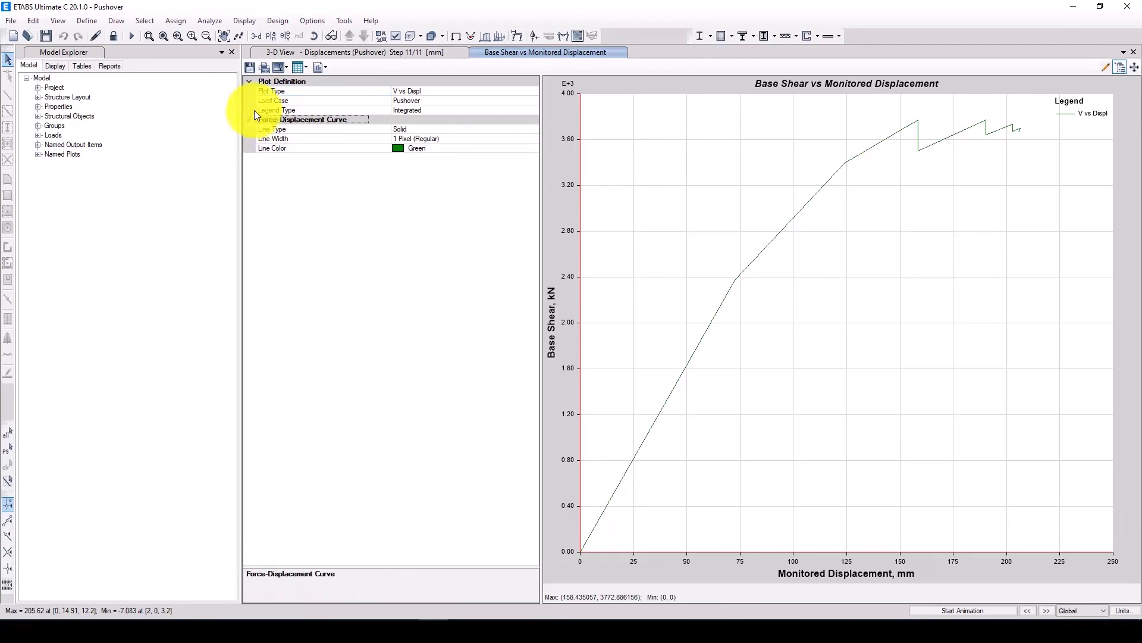
left_click(443, 99)
left_click(479, 91)
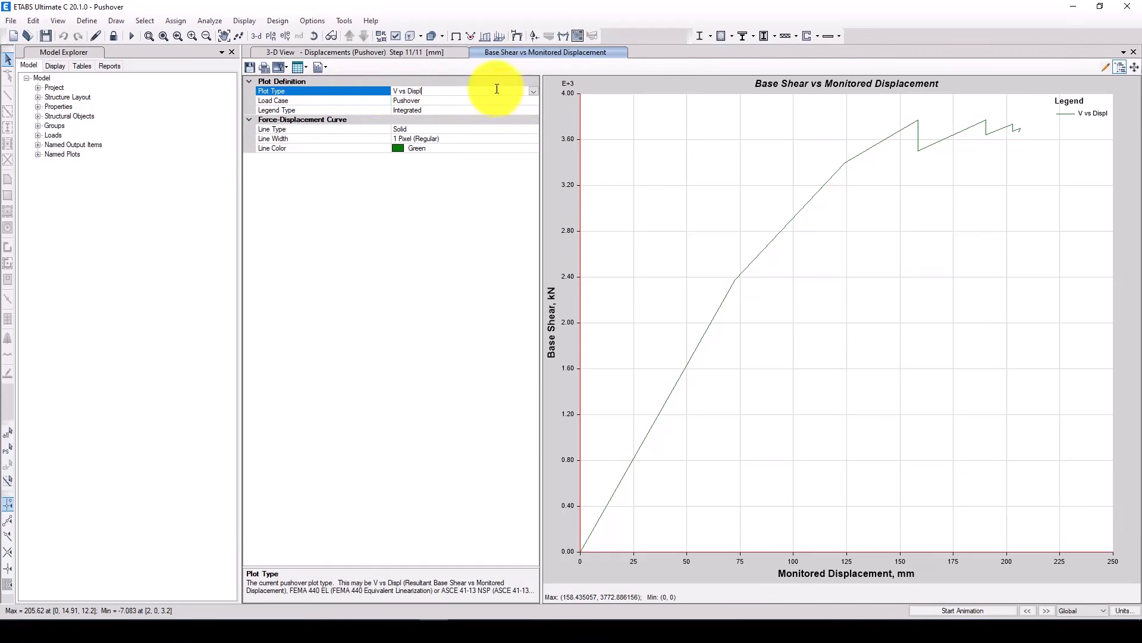
left_click(533, 92)
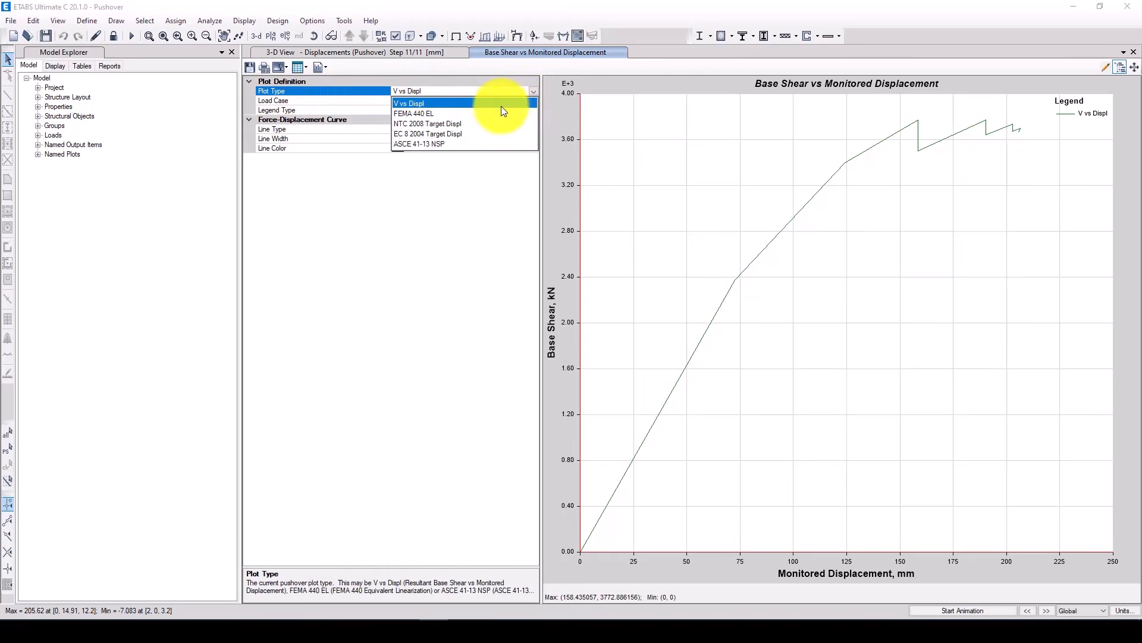
left_click(407, 144)
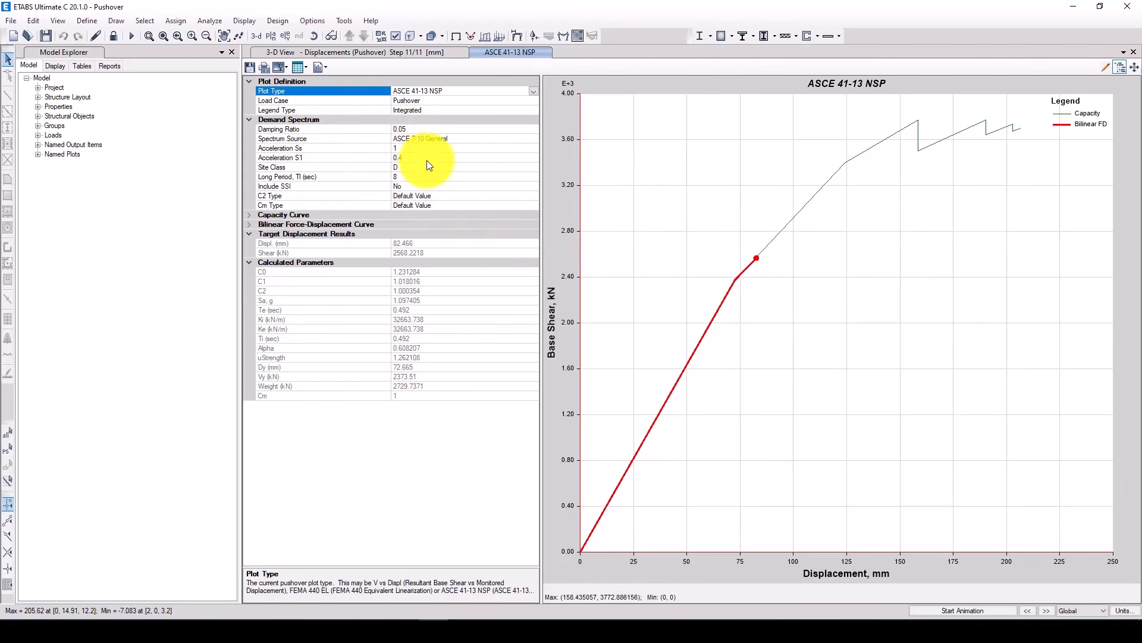
- Set the demand spectrum's Acceleration Ss to 1.2 and Acceleration S1 to 0.8
left_click(407, 149)
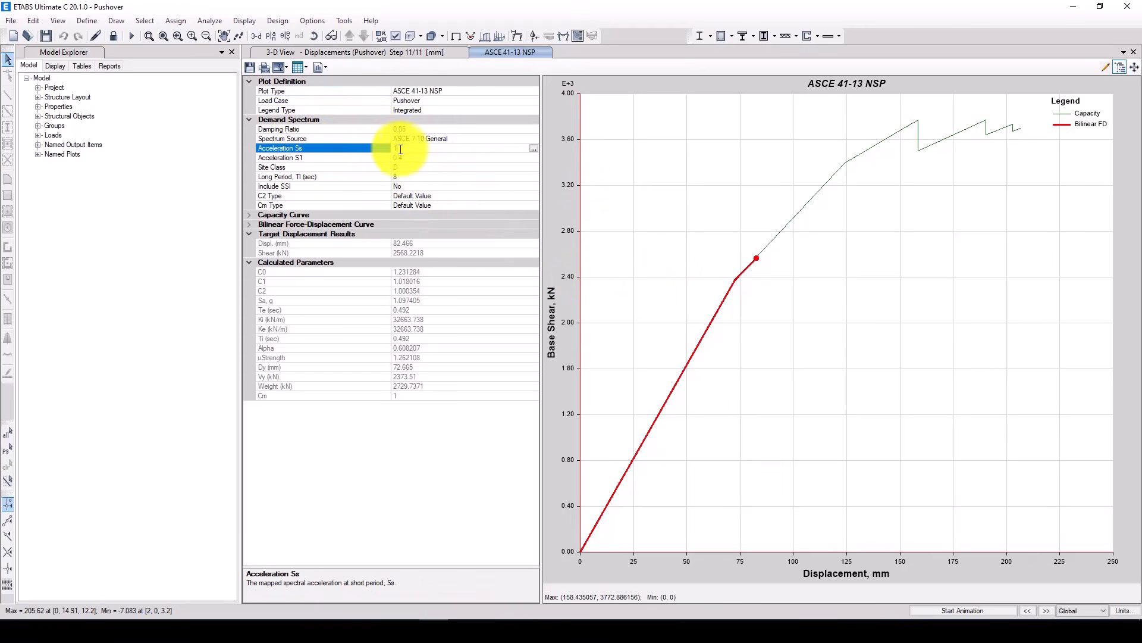
double_click(395, 149)
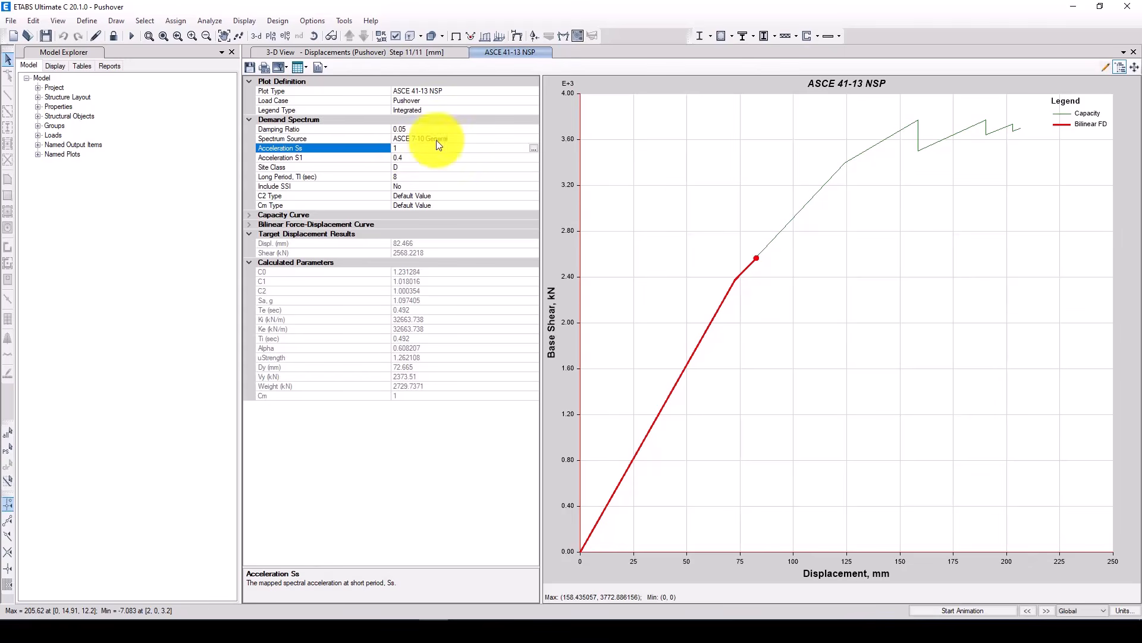
left_click(533, 149)
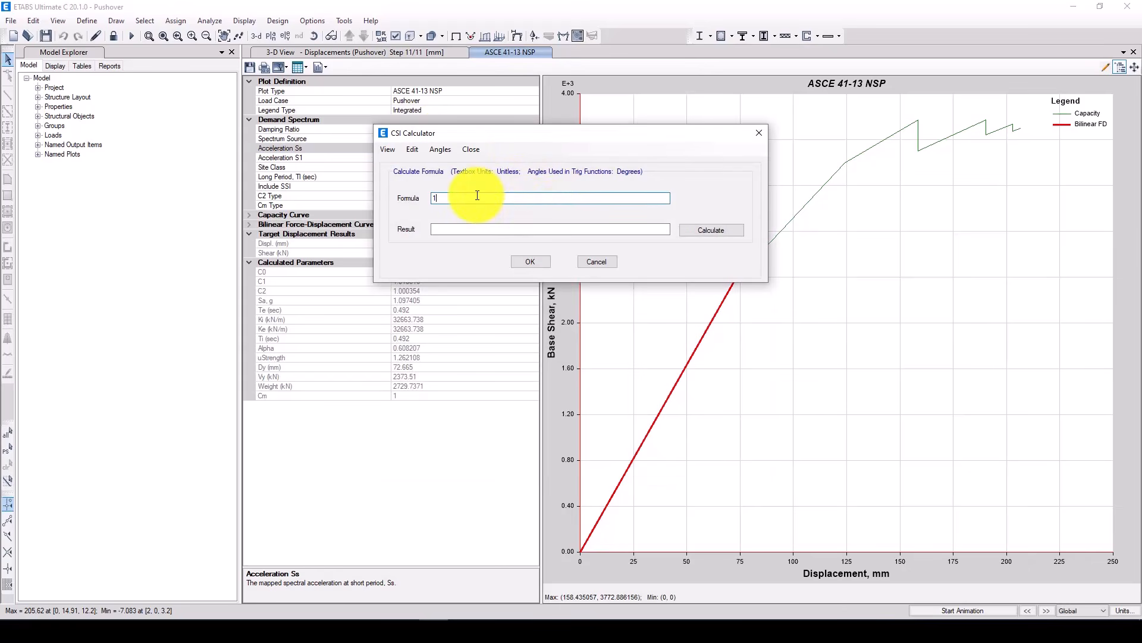
left_click(759, 133)
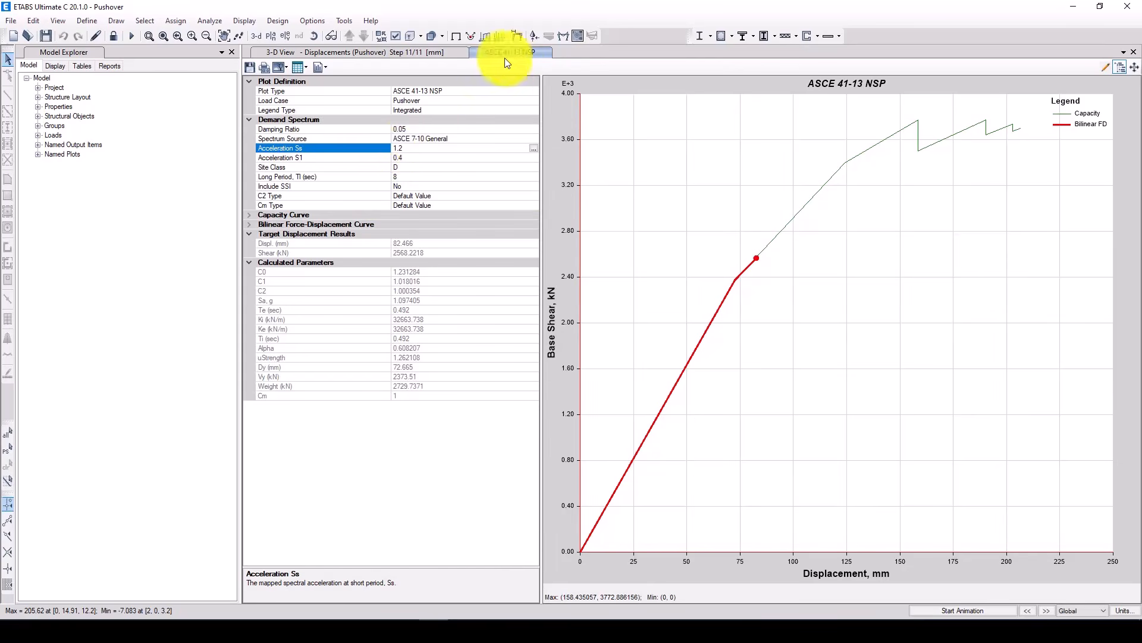
left_click(410, 159)
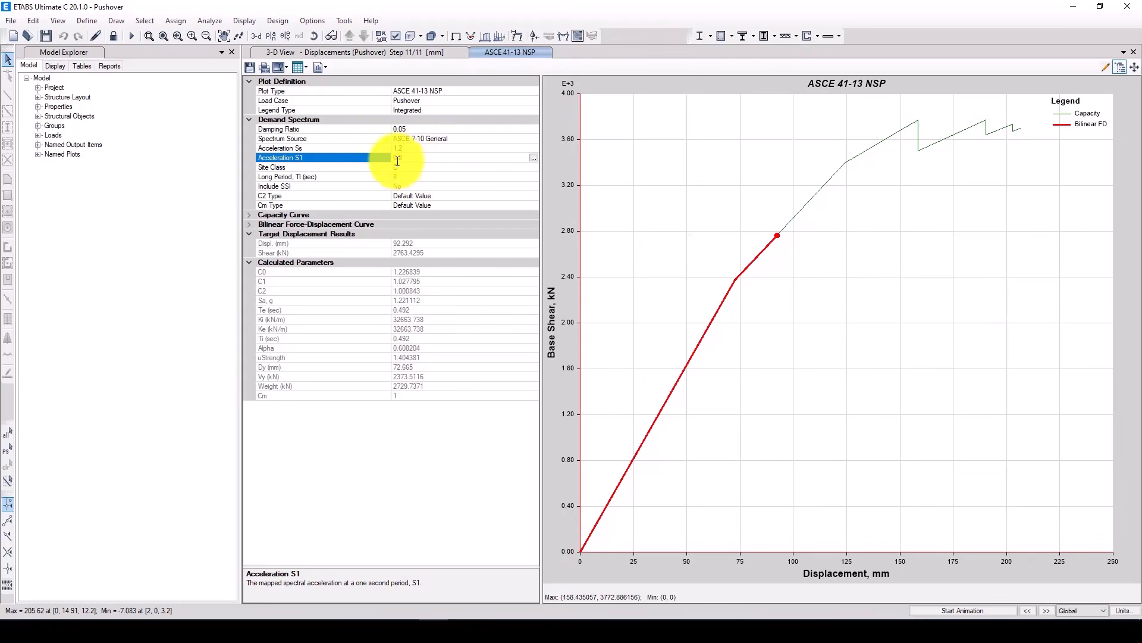
left_click(409, 167)
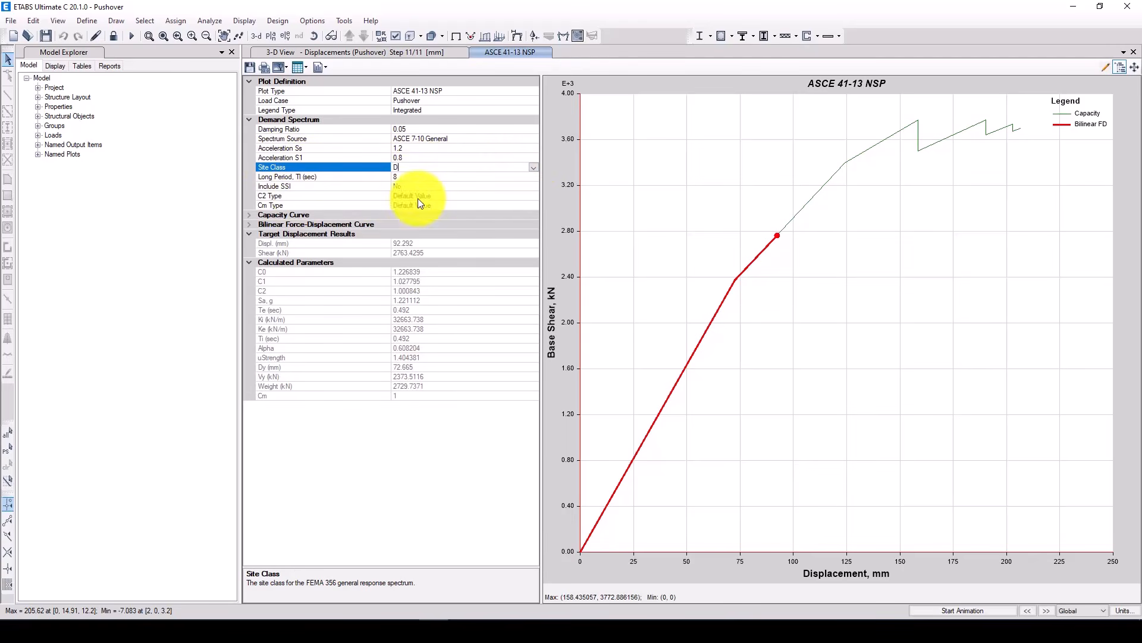
- Expand the capacity and bilinear curve properties and check the target displacement and base shear against the performance point on the plot
left_click(250, 215)
left_click(249, 263)
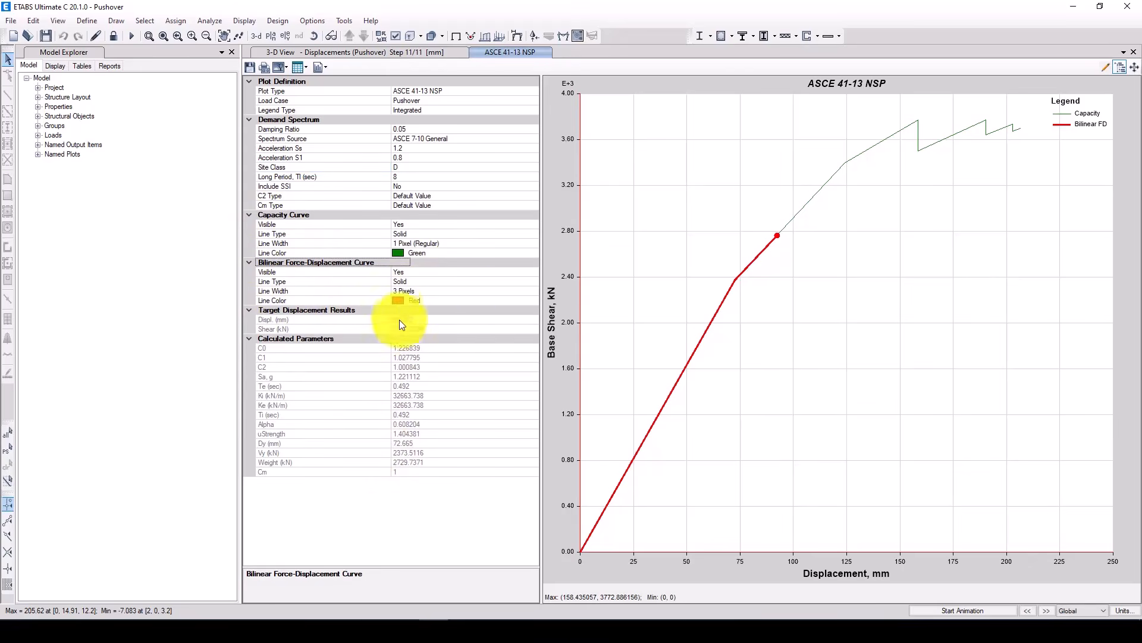
left_click(251, 338)
left_click(251, 338)
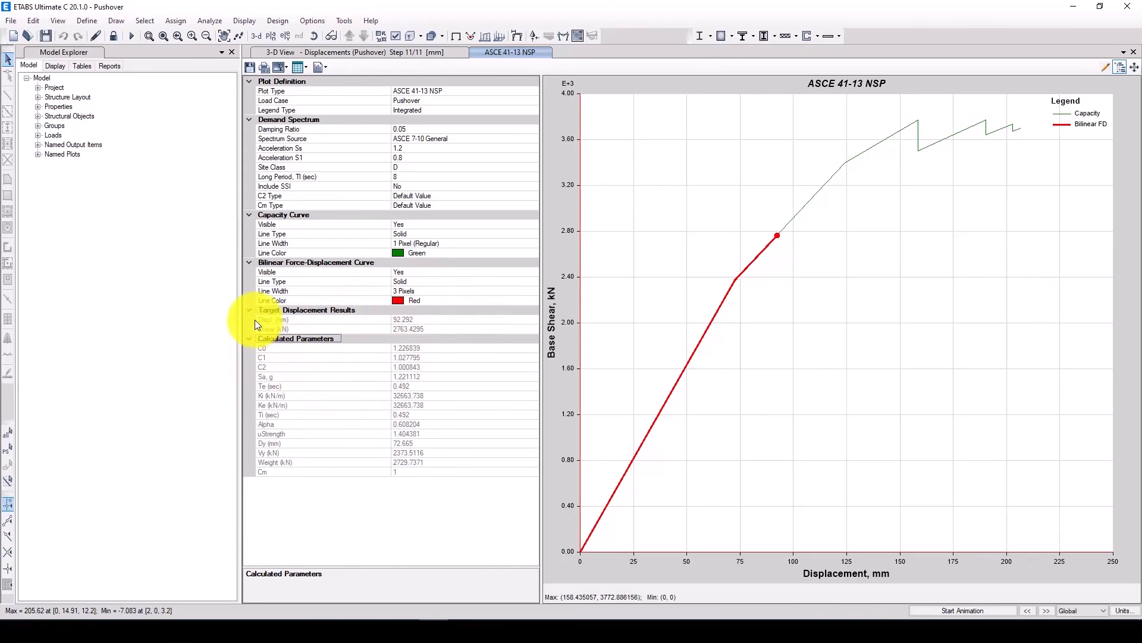
left_click(292, 321)
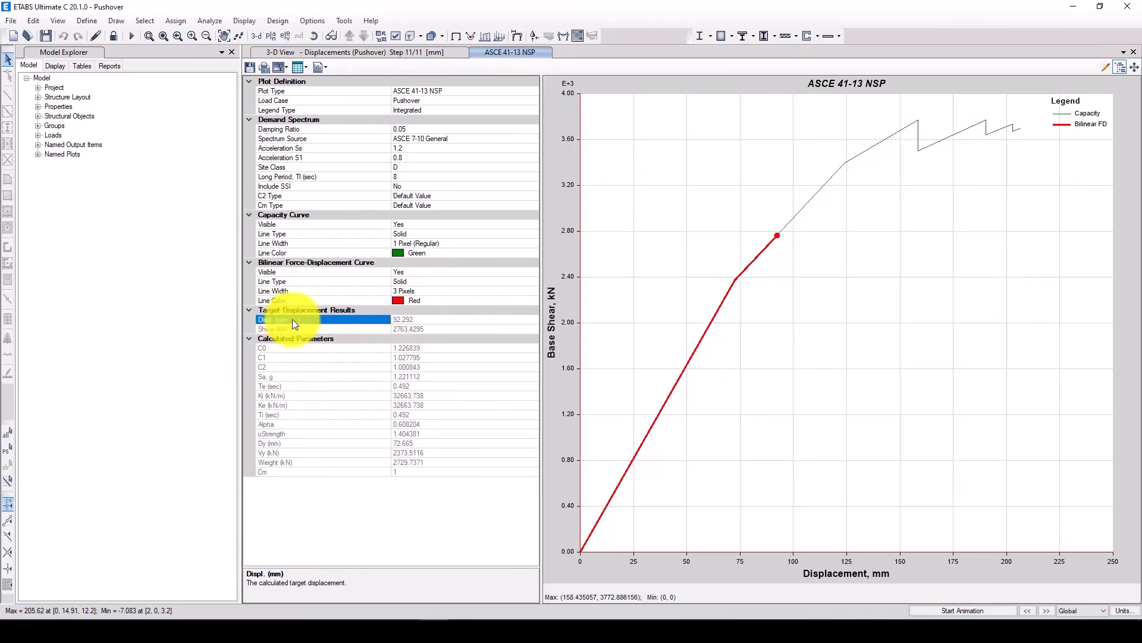
left_click(395, 320)
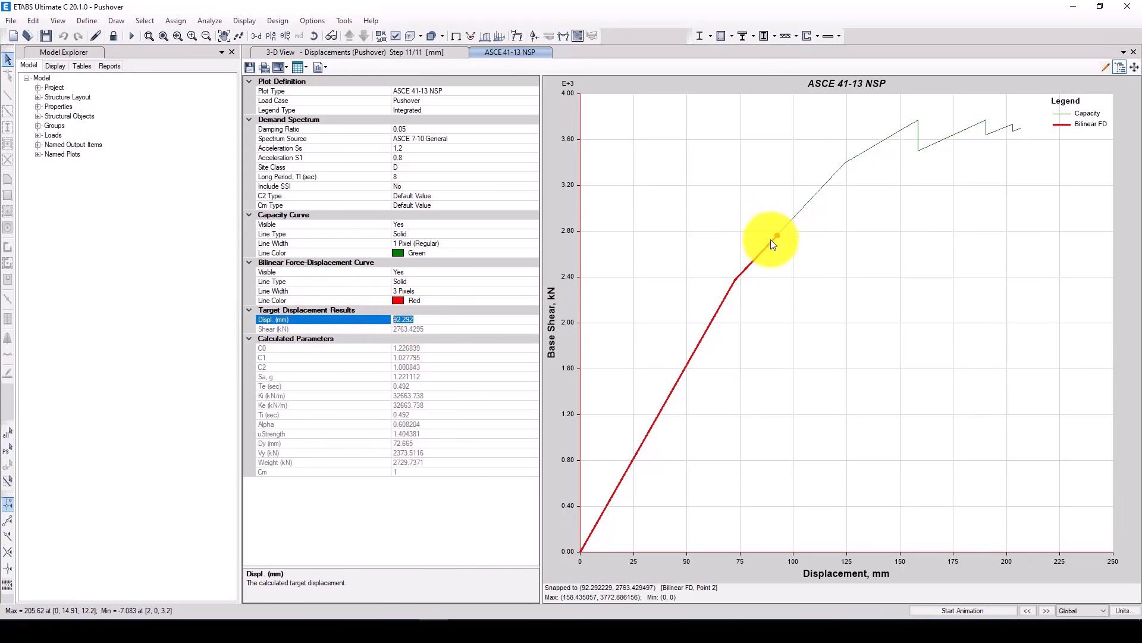
left_click(432, 328)
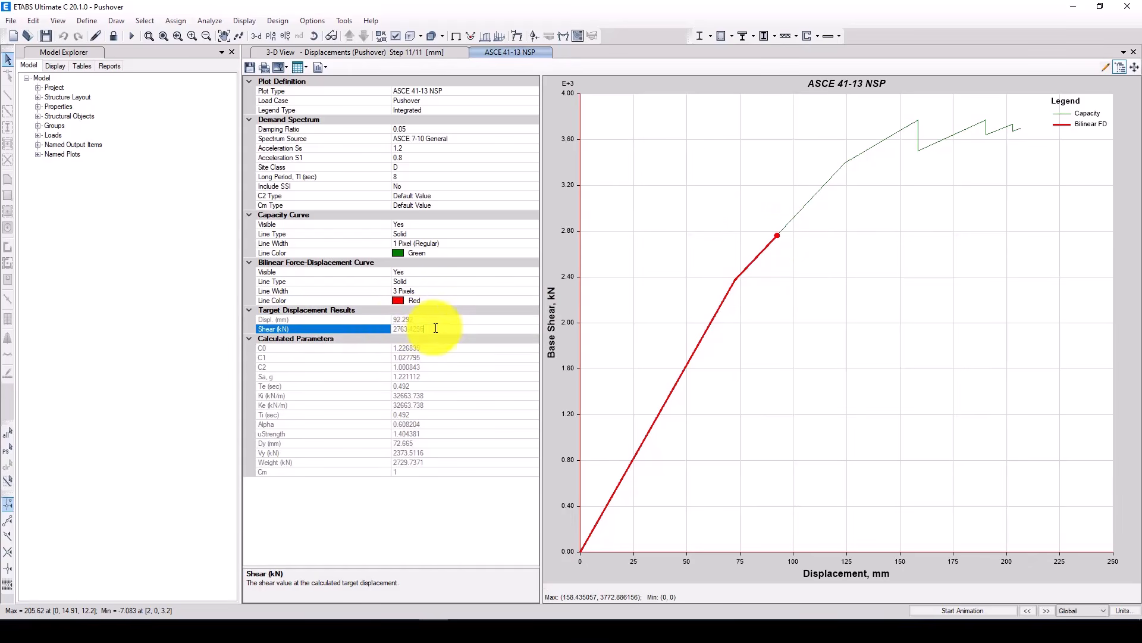
left_click_drag(435, 328, 387, 331)
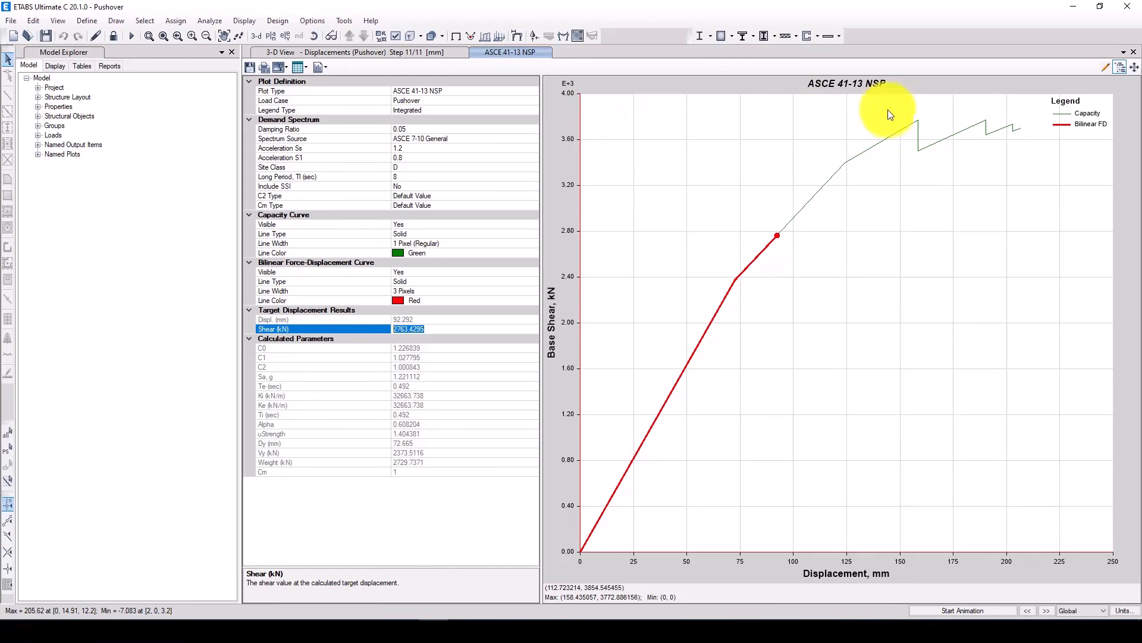
- Try an Acceleration Ss of 1.6 for the demand spectrum, and raise it to 2.5
left_click(405, 148)
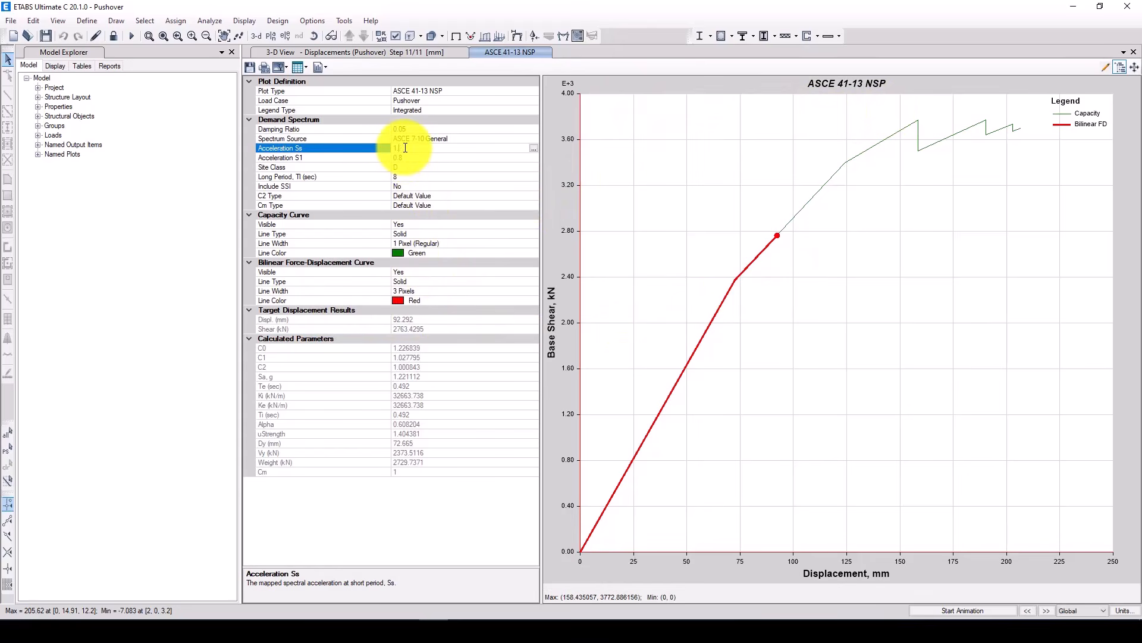
left_click(459, 167)
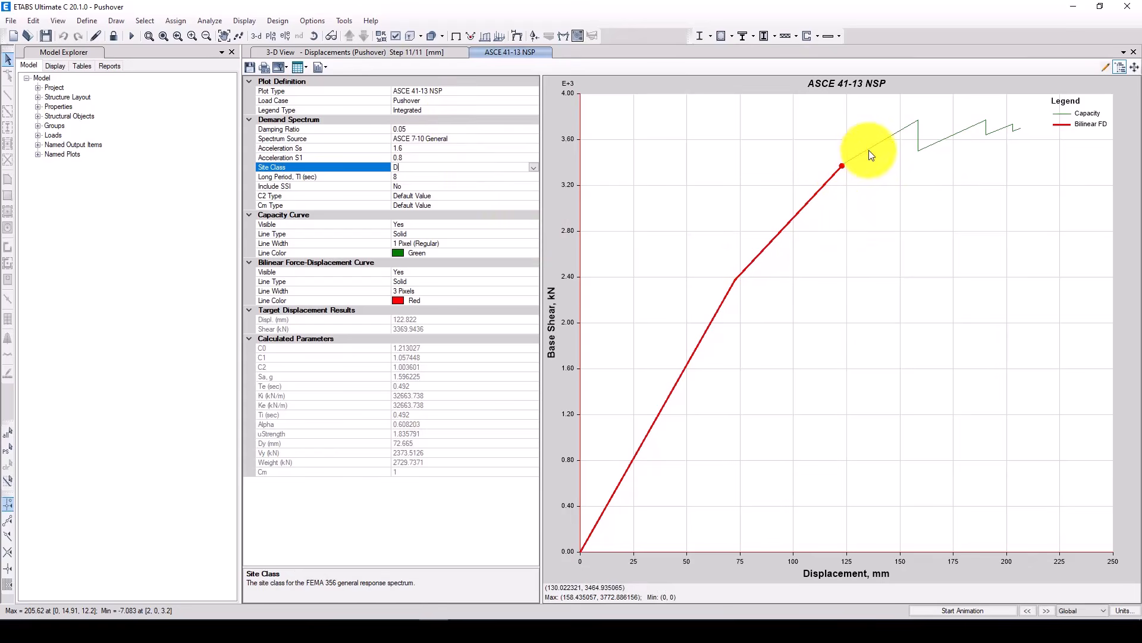
left_click(415, 148)
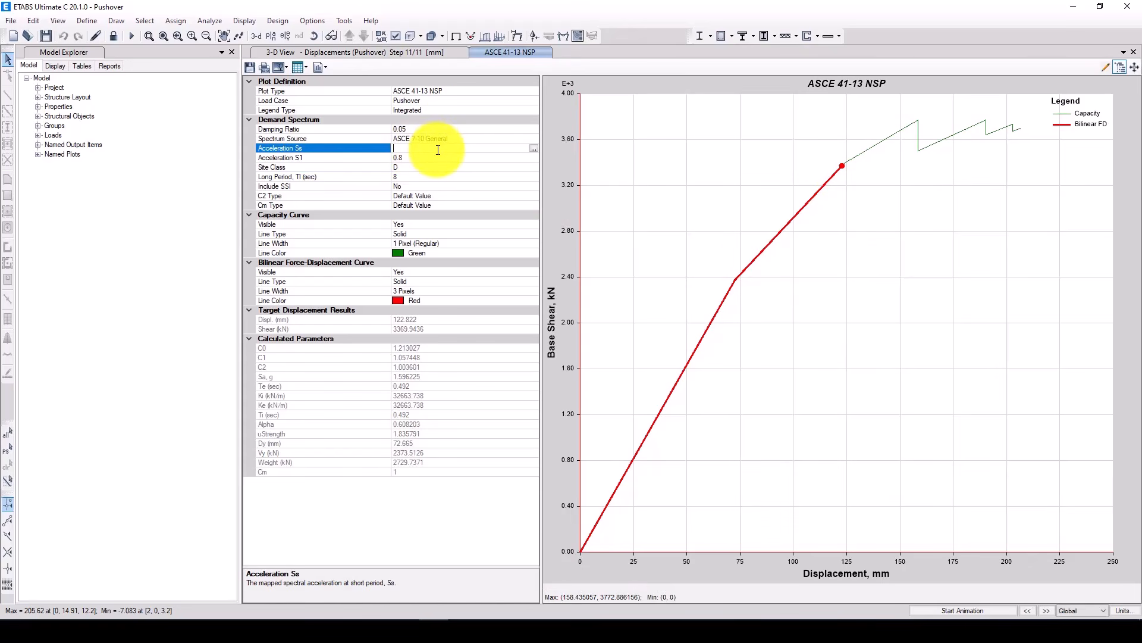
left_click(454, 177)
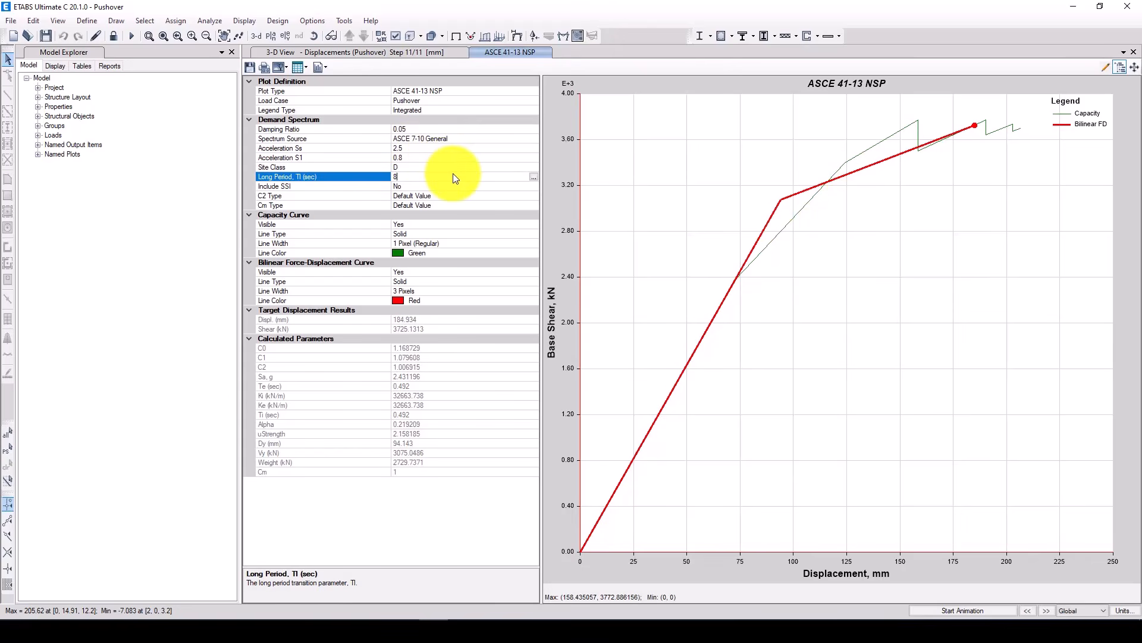
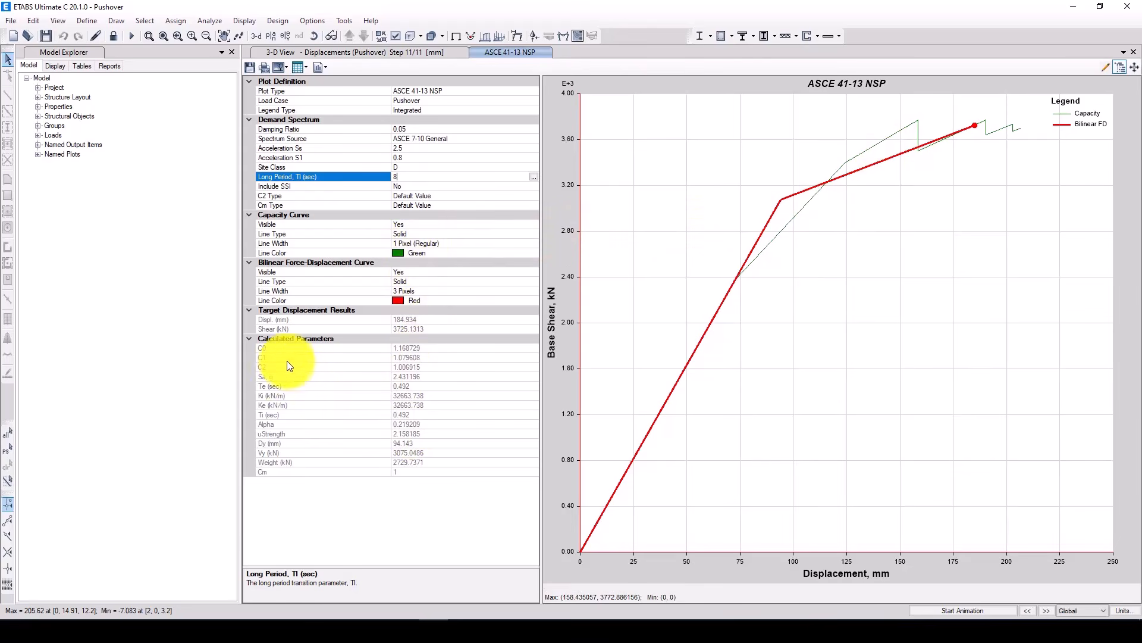
- Read the descriptions of the calculated parameters C0, Ki, Ke, Ti and Alpha for the ASCE 41-13 NSP plot
left_click(280, 348)
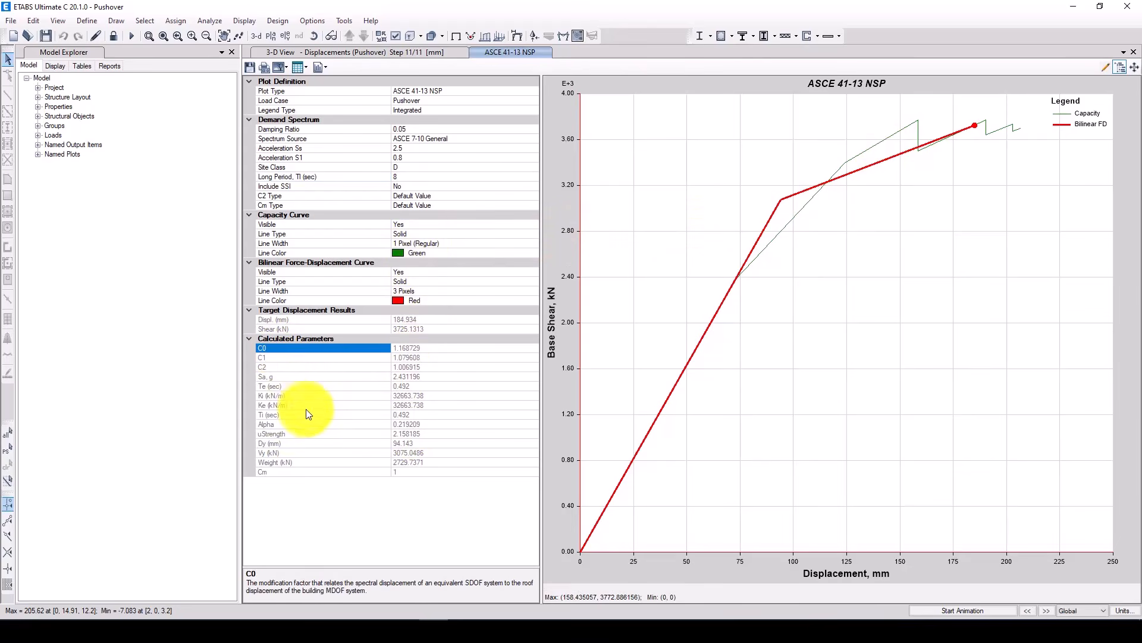
left_click(267, 396)
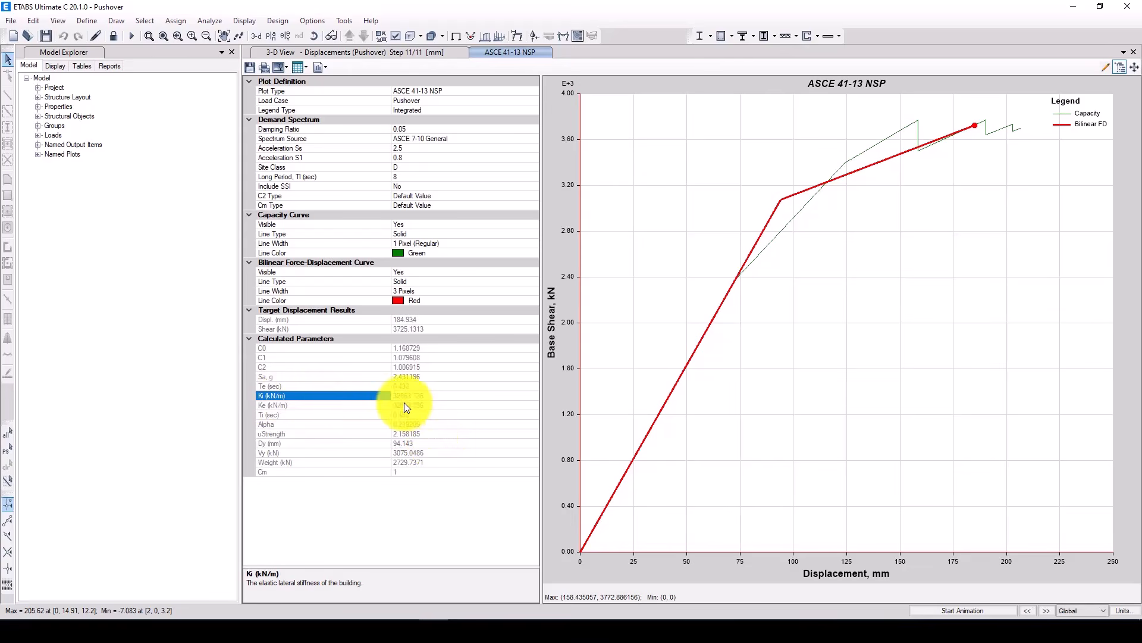
left_click(280, 404)
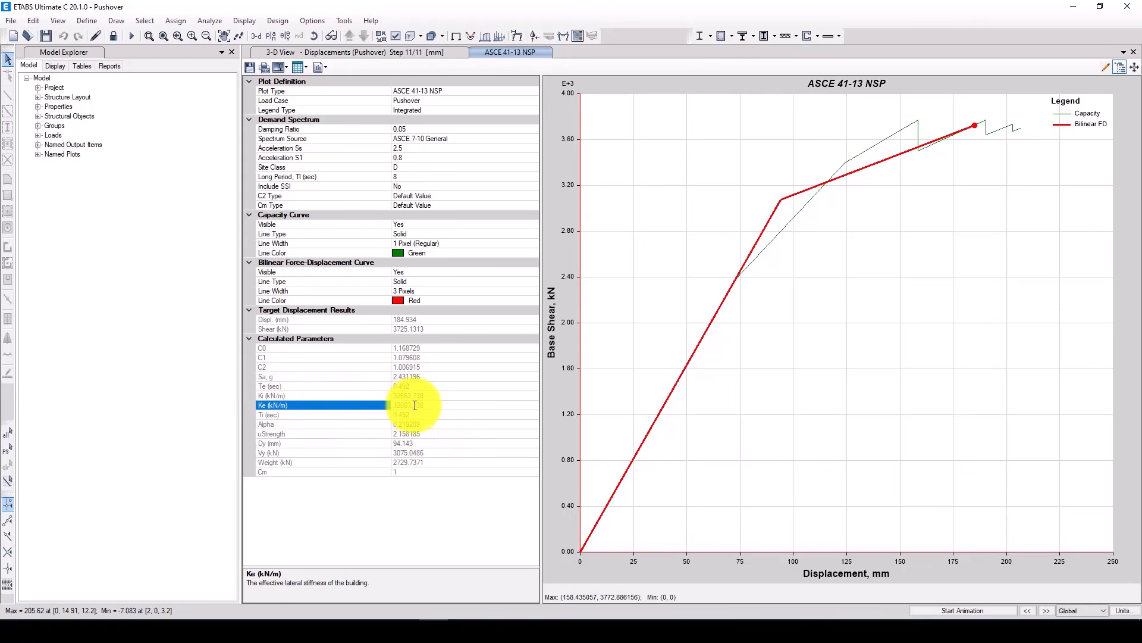
left_click(287, 415)
left_click(299, 424)
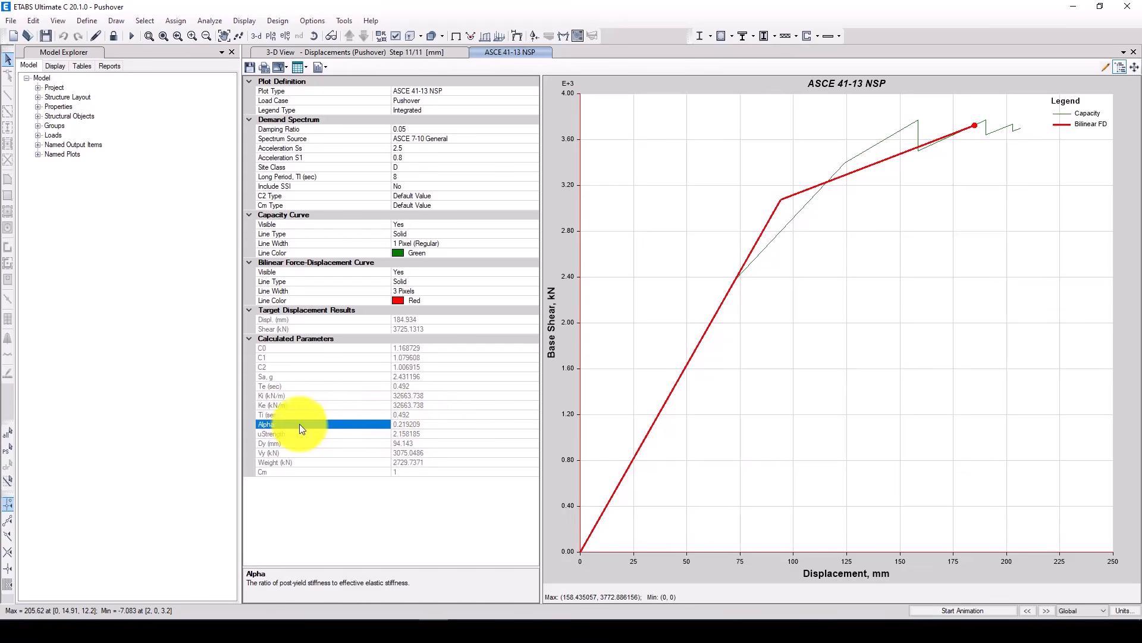
- Read the descriptions of the calculated parameters uStrength, Dy, Vy and Weight, comparing the yield point with the bilinear curve
left_click(299, 435)
left_click(275, 445)
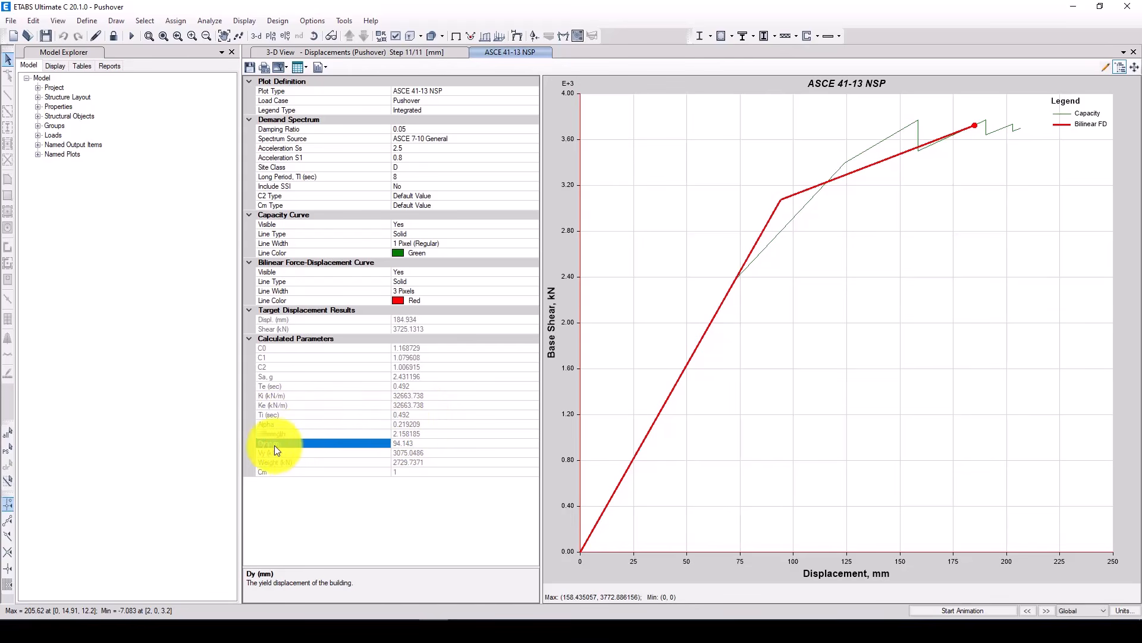
left_click(408, 443)
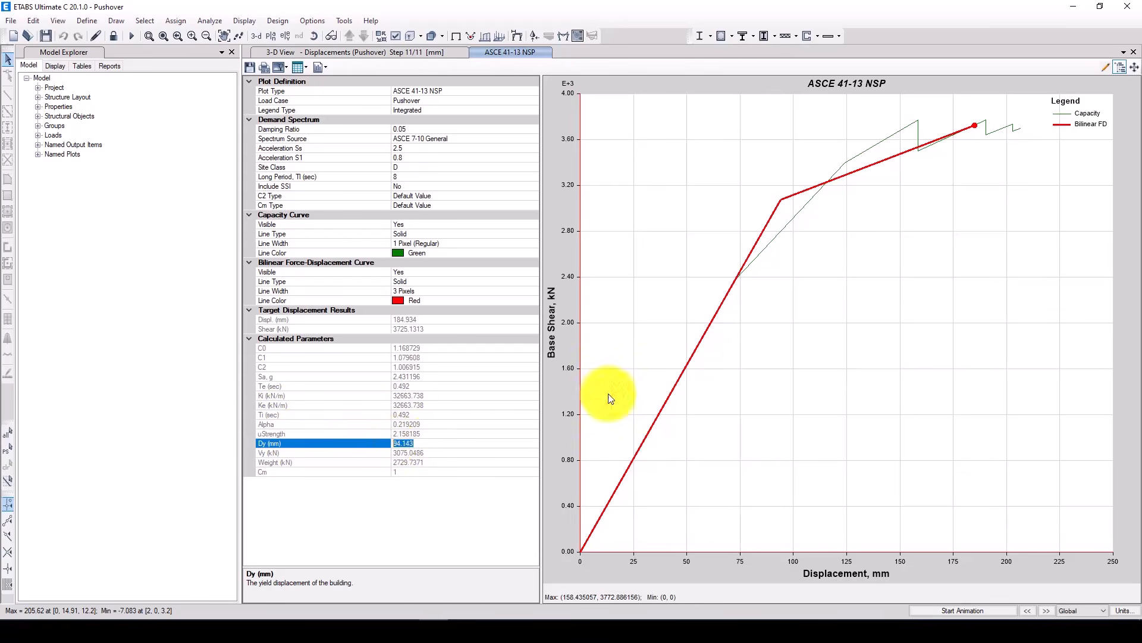
left_click(414, 455)
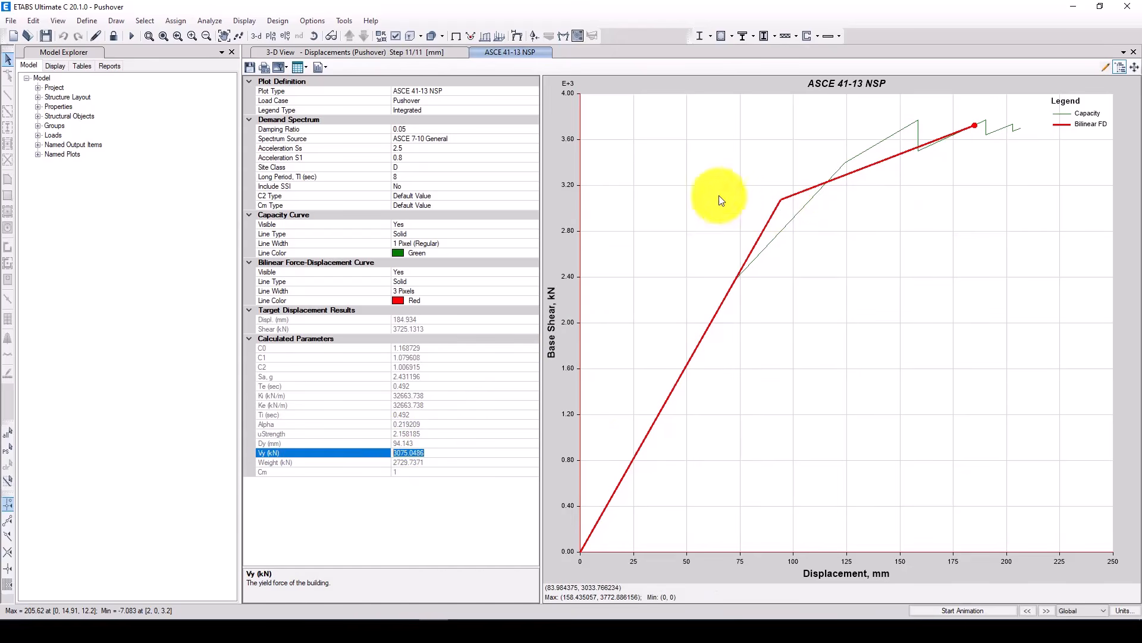
left_click(394, 462)
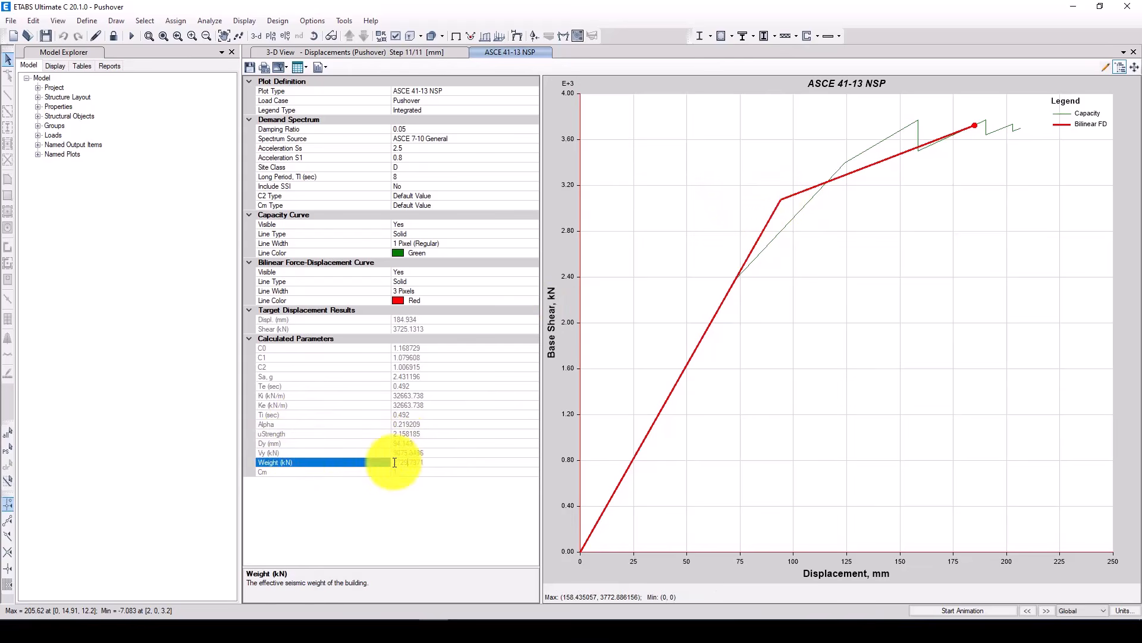
left_click_drag(431, 463, 357, 477)
left_click_drag(434, 466, 387, 462)
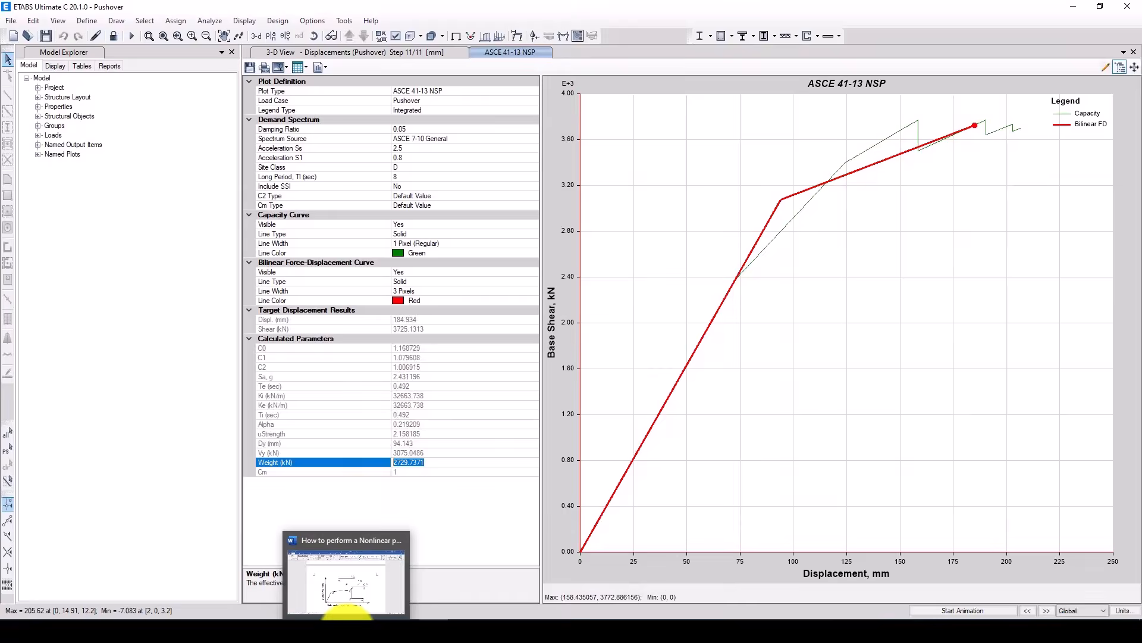
- Switch to the Word document, review the procedure list and the base shear–roof displacement performance diagram, and return to ETABS
left_click(345, 630)
scroll(556, 379, "up", 10)
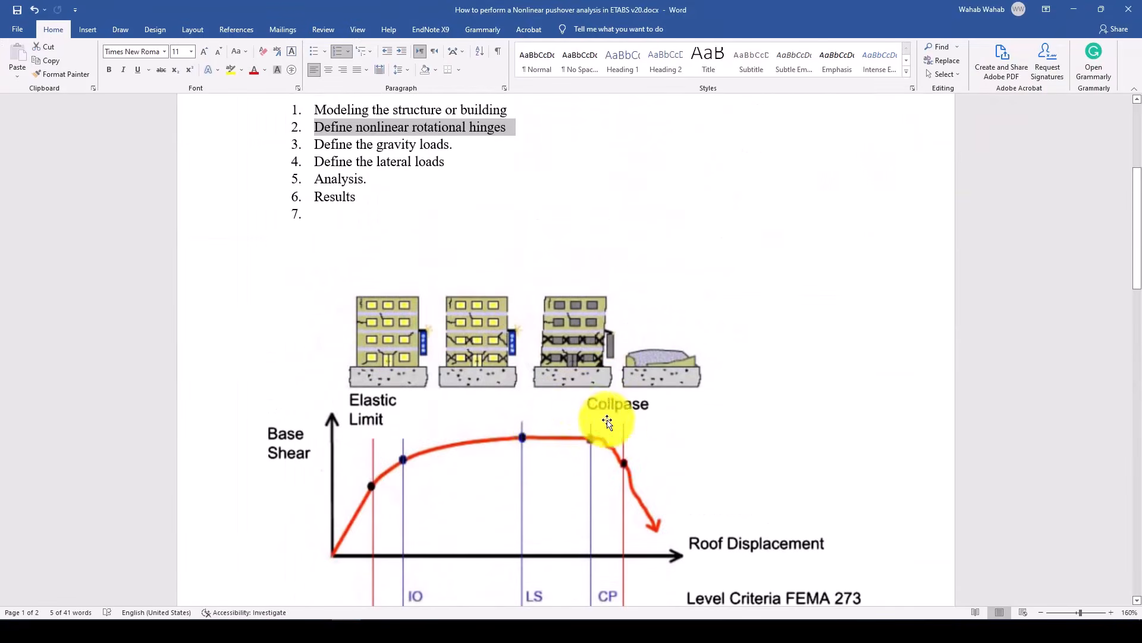
scroll(566, 401, "down", 2)
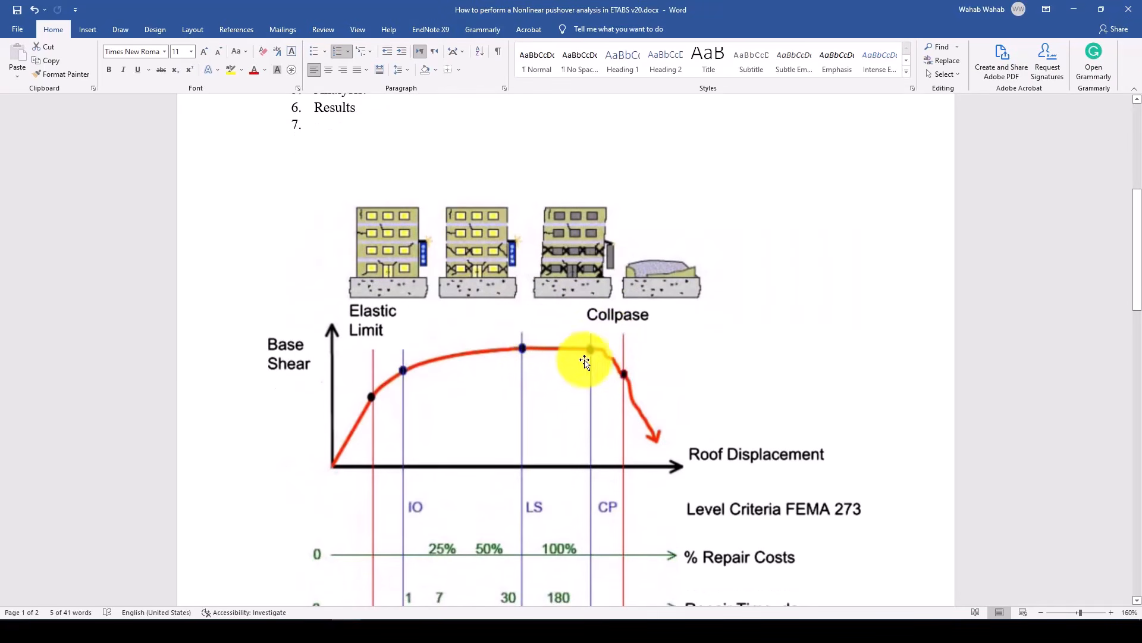
scroll(536, 333, "down", 3)
scroll(553, 395, "up", 5)
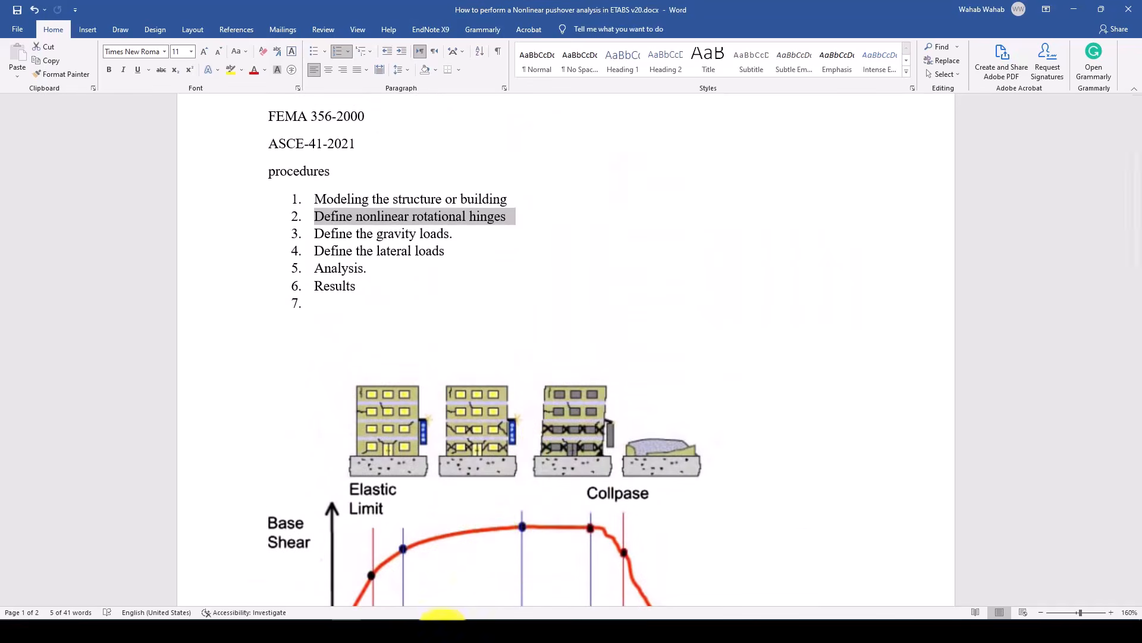
left_click(437, 630)
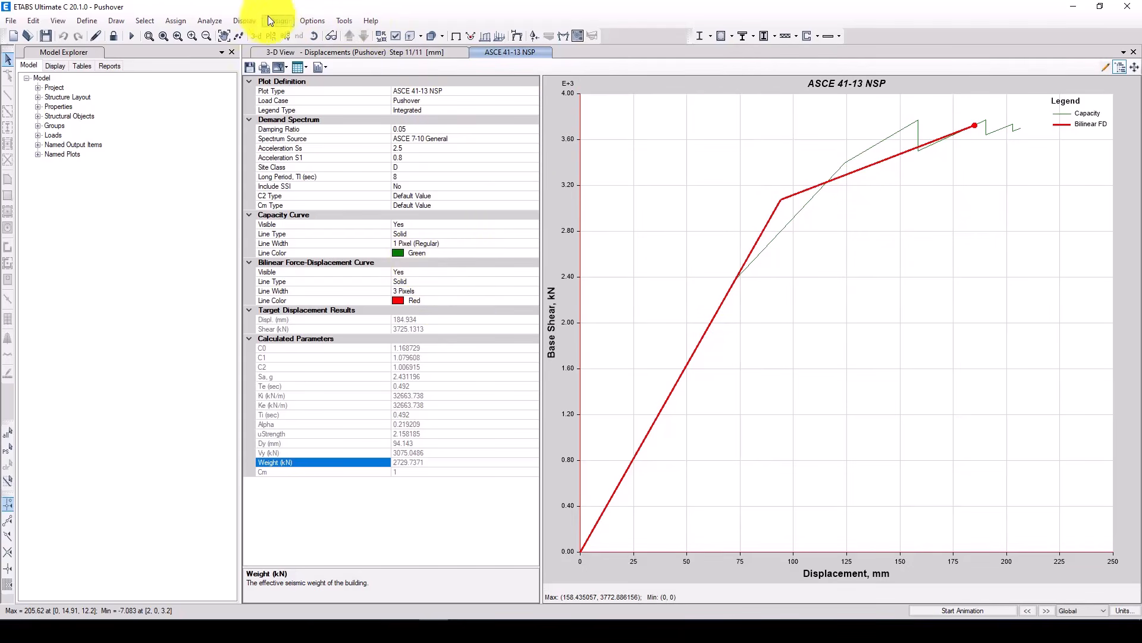
- Display the hinge results of the Story1 column C1 for the Pushover case, and close the hinge response view
left_click(251, 20)
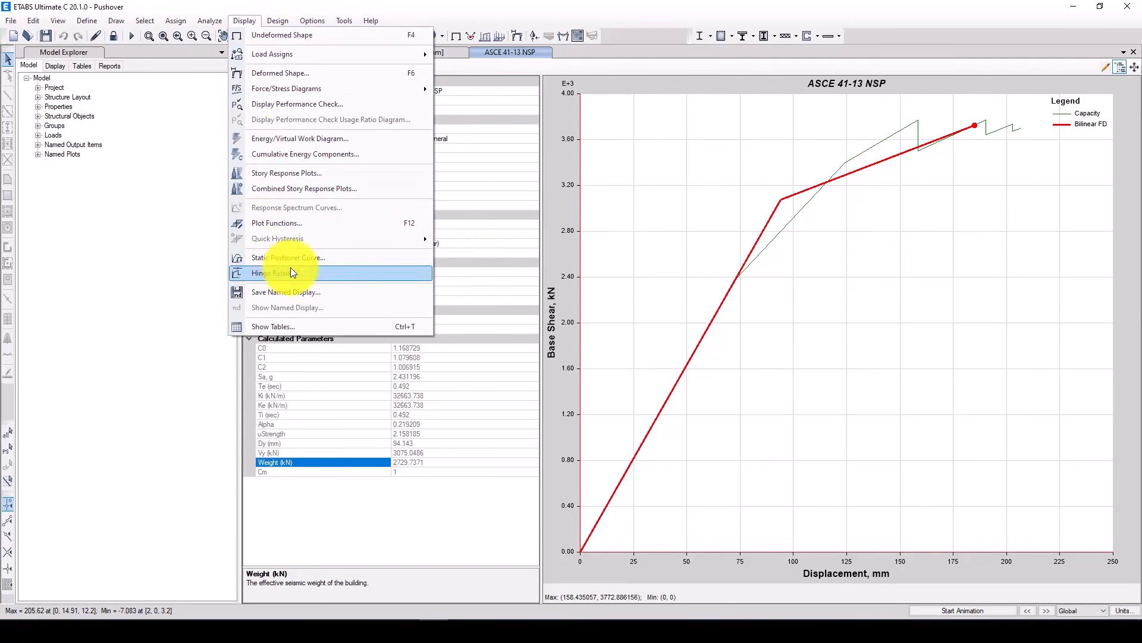
left_click(291, 272)
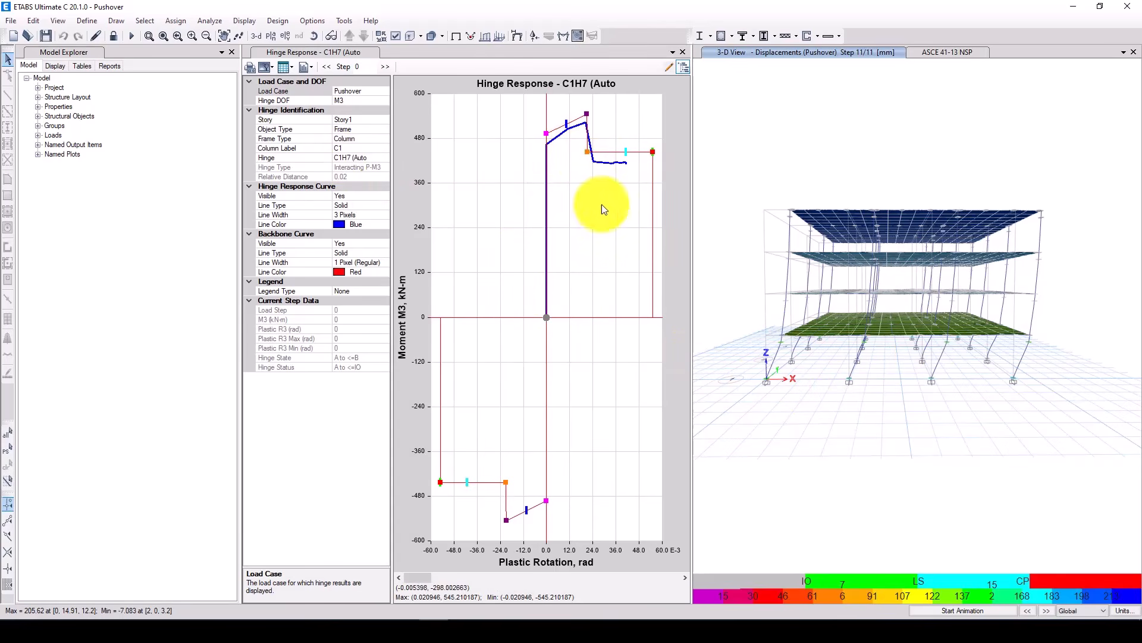
left_click(682, 52)
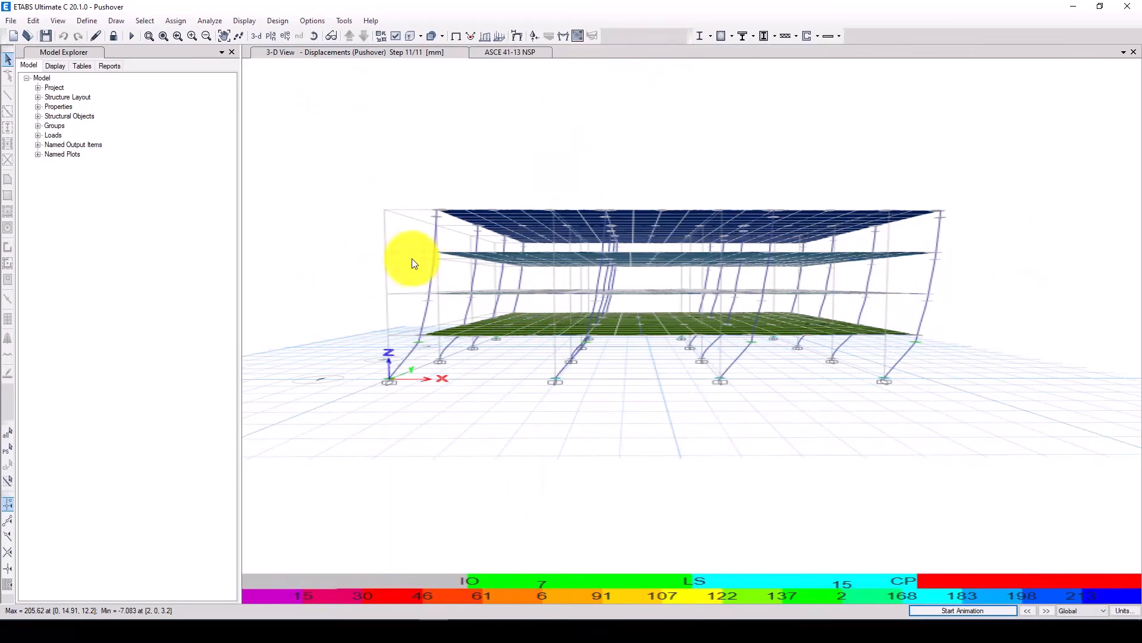
- Restore the default 3D view and inspect the hinge states on the deformed building at the final pushover step
left_click(259, 35)
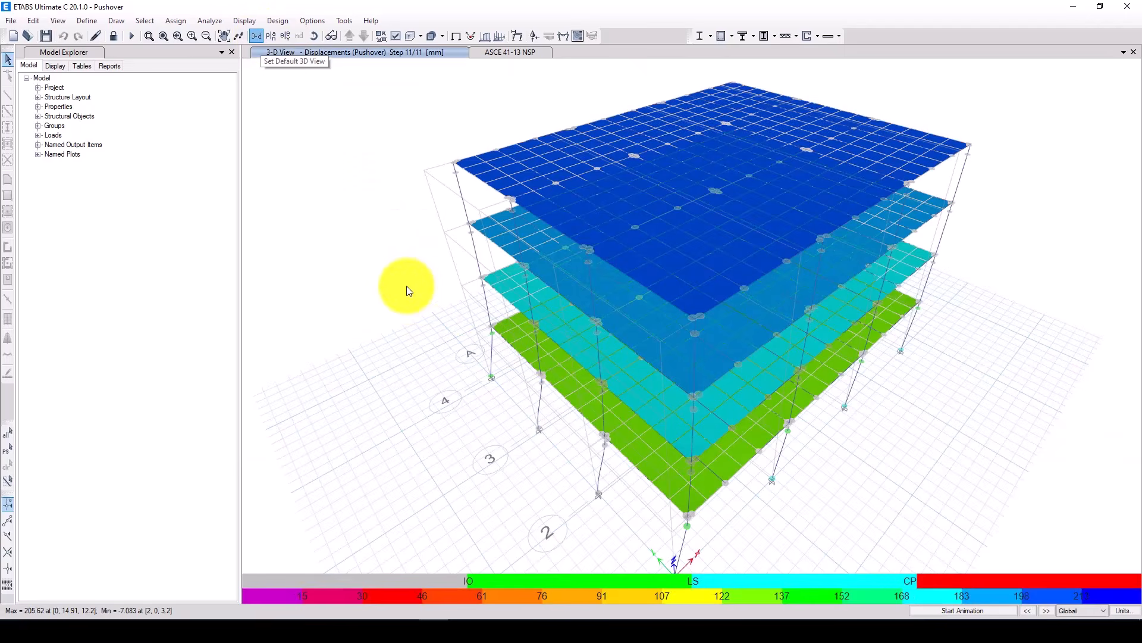
scroll(410, 296, "down", 3)
scroll(510, 376, "up", 3)
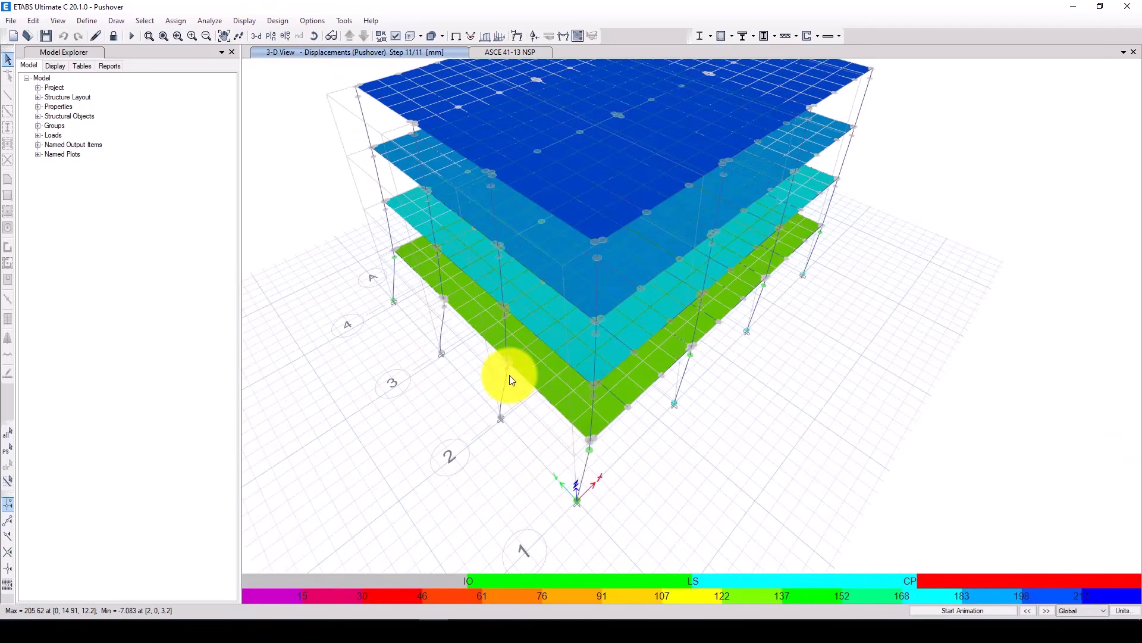
scroll(577, 473, "down", 3)
right_click(582, 422)
scroll(584, 424, "up", 3)
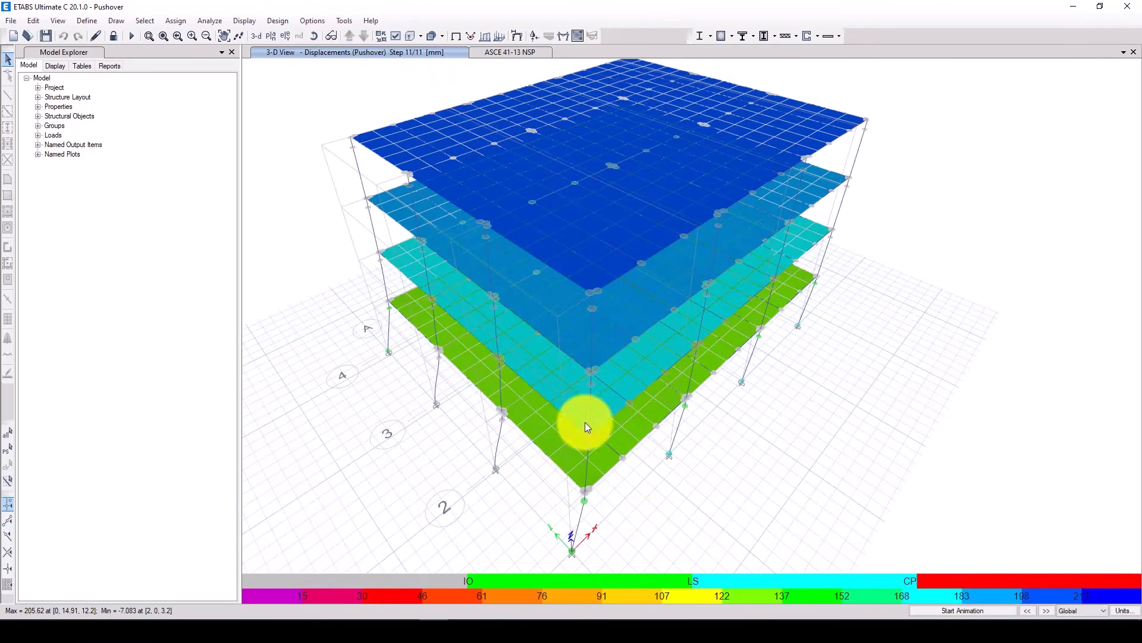
scroll(613, 453, "up", 1)
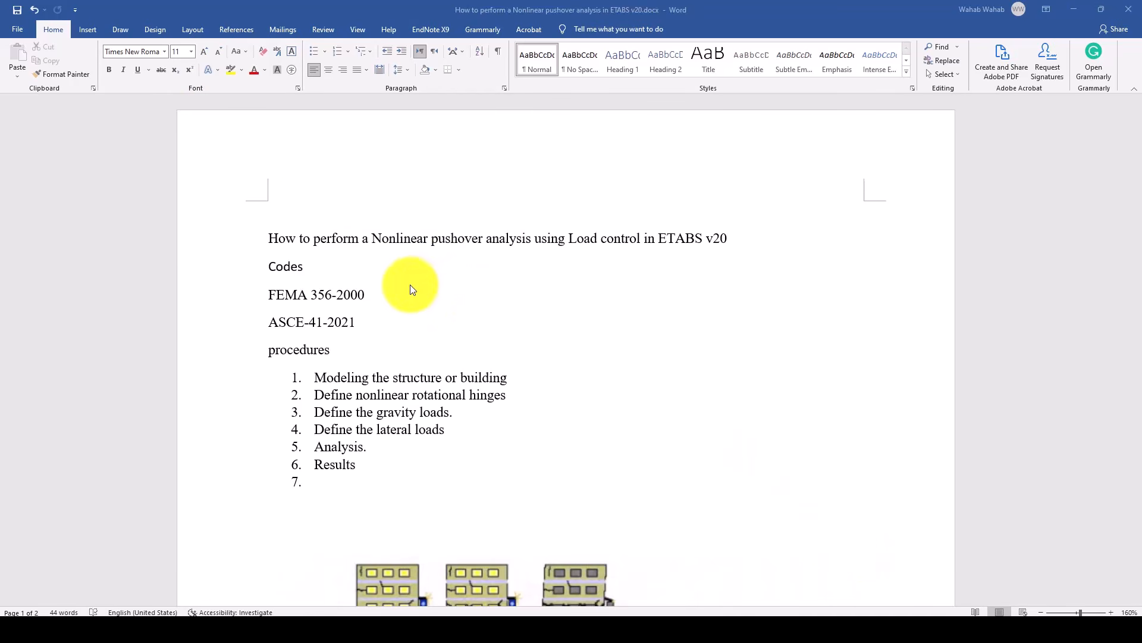
- Point out "Load control" in the title of the pushover procedure document in Word
left_click_drag(570, 239, 626, 236)
left_click(610, 238)
left_click(574, 241)
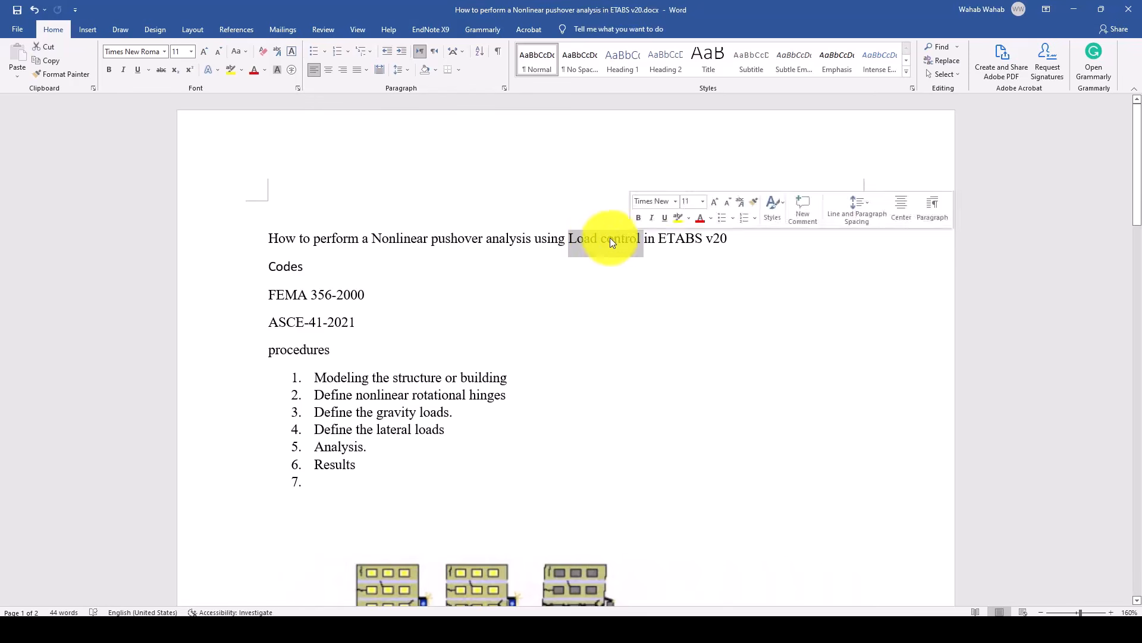
left_click(581, 241)
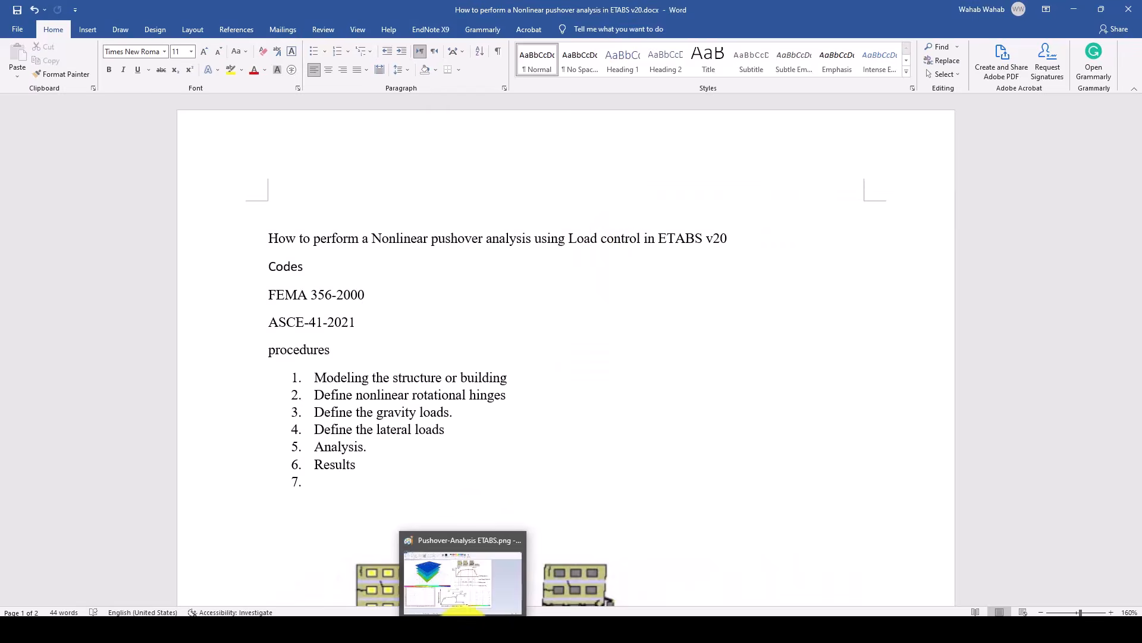
- Switch to the Paint image, circle the roof corner joint and the pushover curve's end, and handwrite an underlined displacement note beside the building
left_click(462, 625)
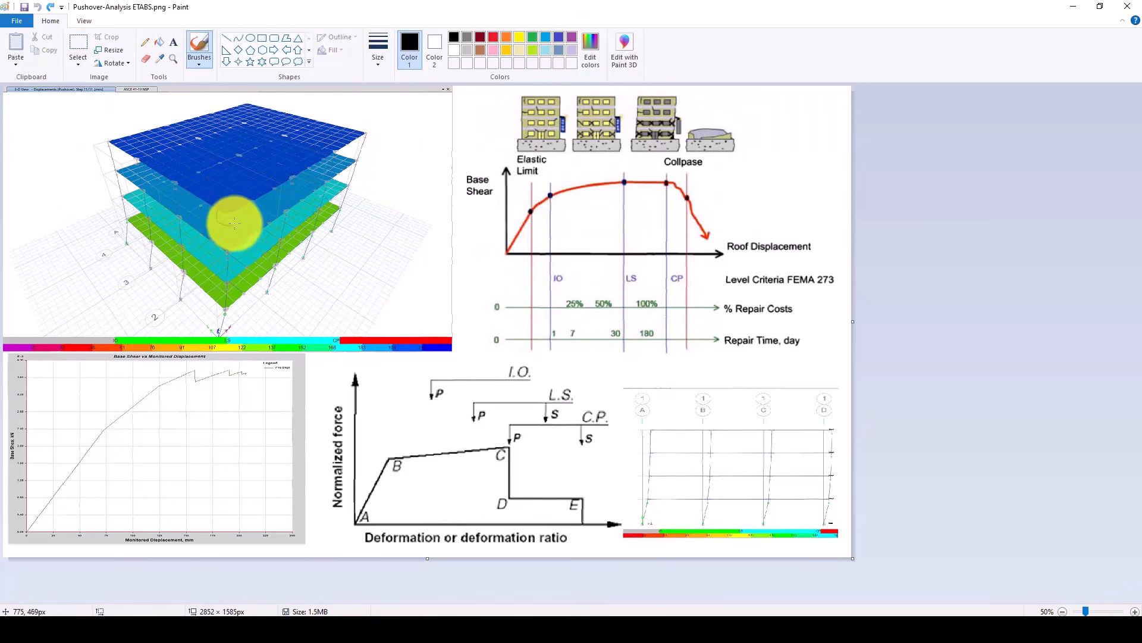
left_click_drag(229, 208, 228, 206)
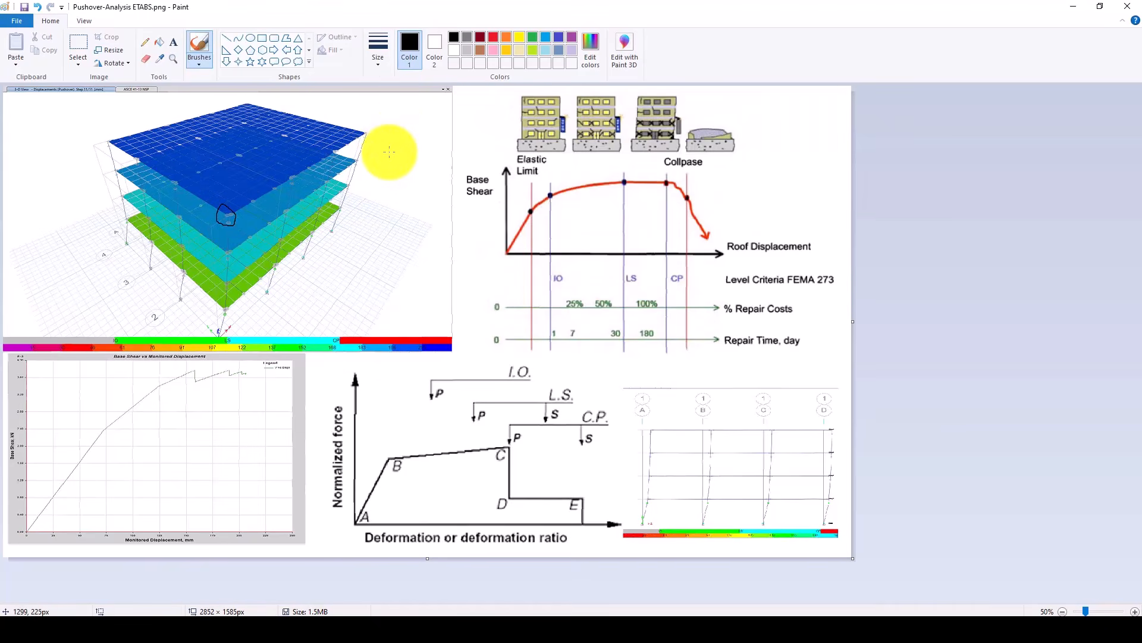
mouse_move(383, 134)
left_mouse_down()
mouse_move(393, 157)
mouse_move(412, 134)
mouse_move(395, 132)
mouse_move(428, 132)
mouse_move(418, 125)
left_mouse_up()
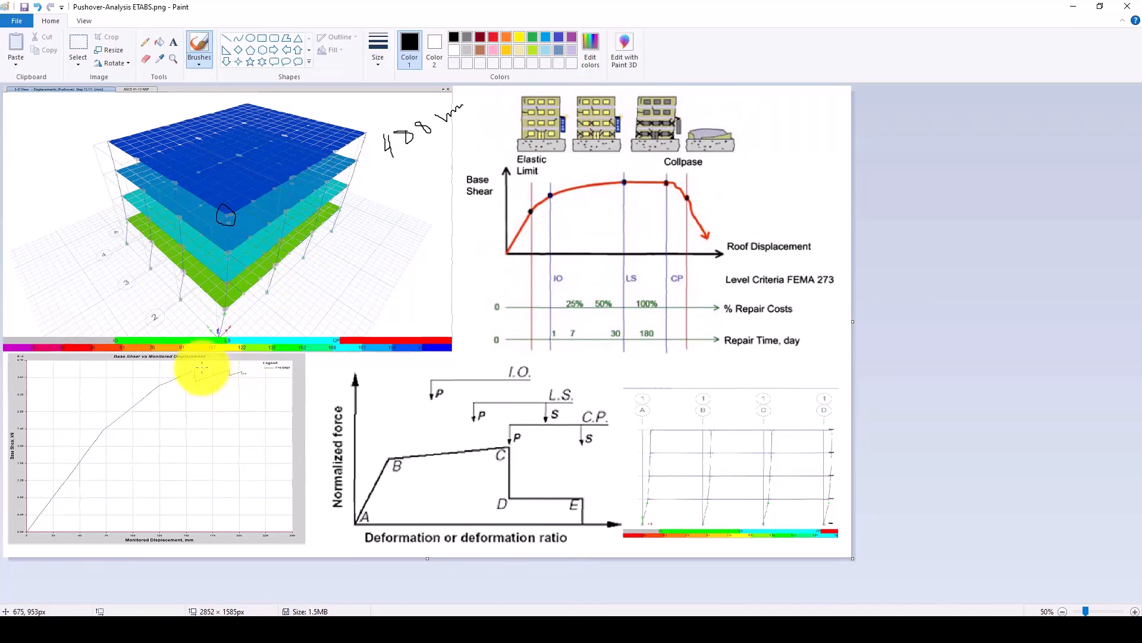
mouse_move(188, 374)
left_mouse_down()
mouse_move(248, 377)
mouse_move(218, 365)
left_mouse_up()
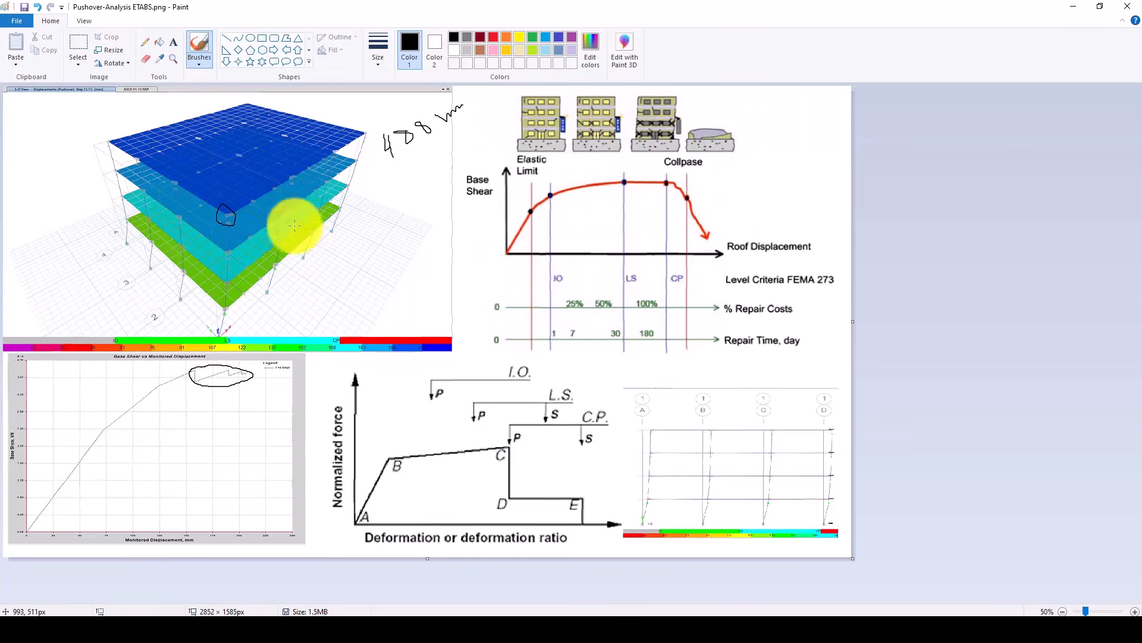
left_click_drag(390, 172, 461, 121)
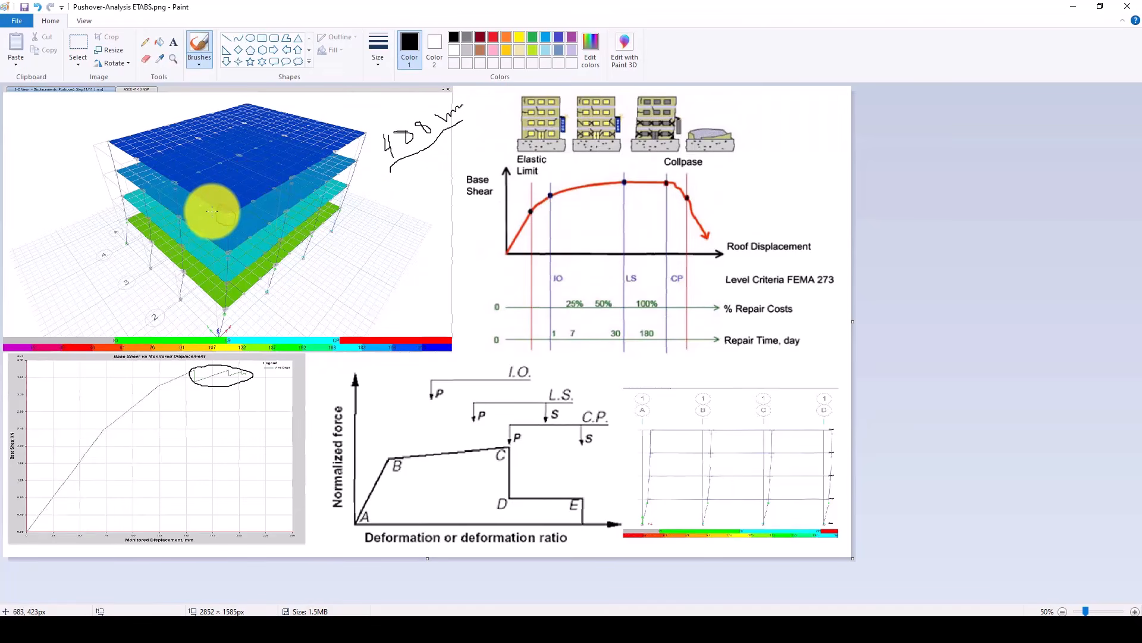
mouse_move(218, 209)
left_mouse_down()
mouse_move(236, 224)
mouse_move(222, 206)
left_mouse_up()
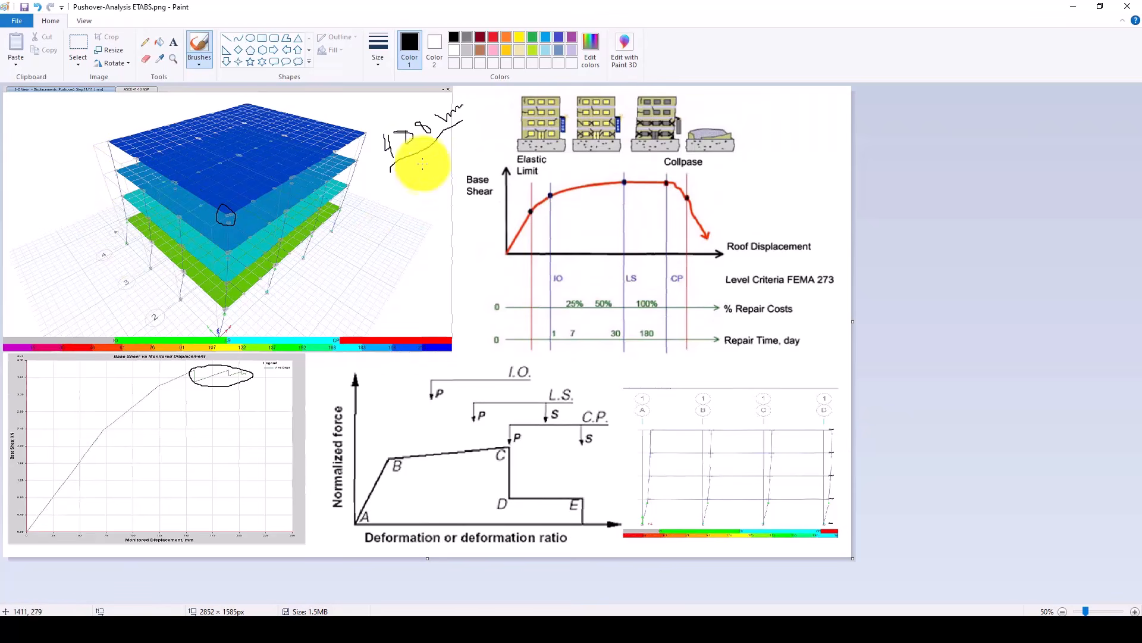
- Sketch a triangular lateral load profile with arrows beside the building, circle the base shear axis top, and trace the roof corner joint again
left_click_drag(422, 163, 422, 279)
mouse_move(422, 164)
left_mouse_down()
mouse_move(382, 168)
mouse_move(419, 274)
left_mouse_up()
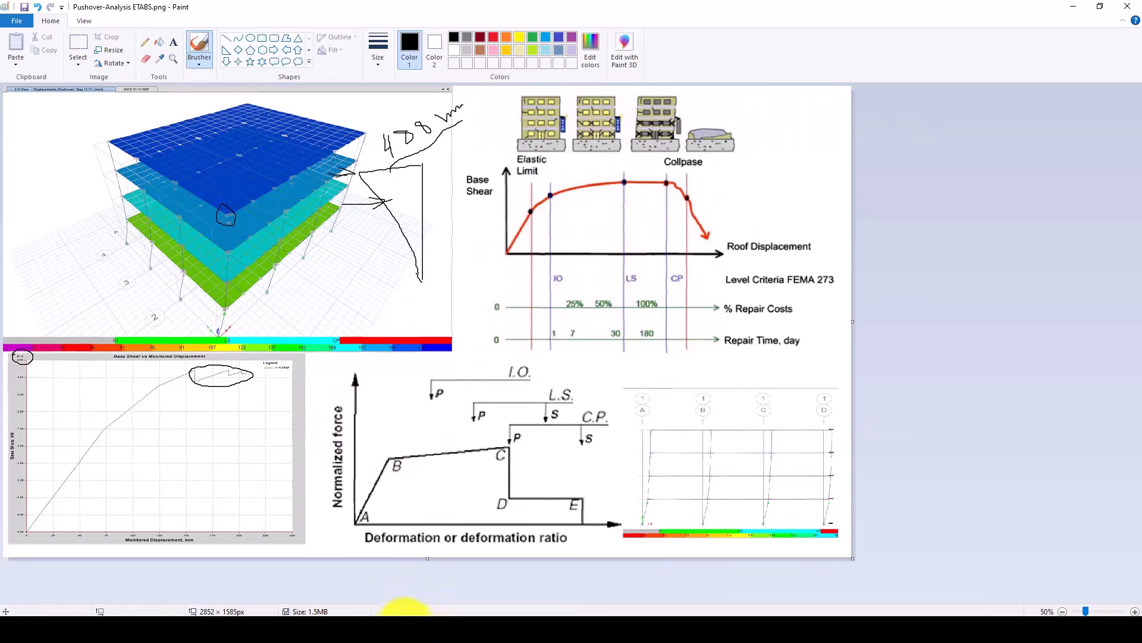
left_click(405, 627)
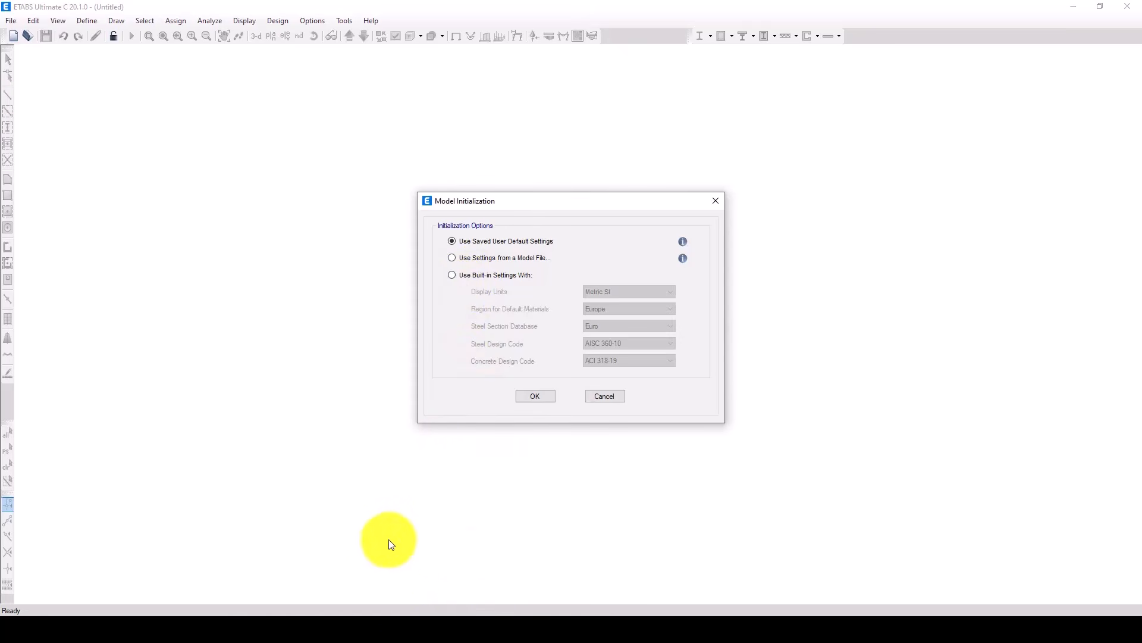
left_click(381, 589)
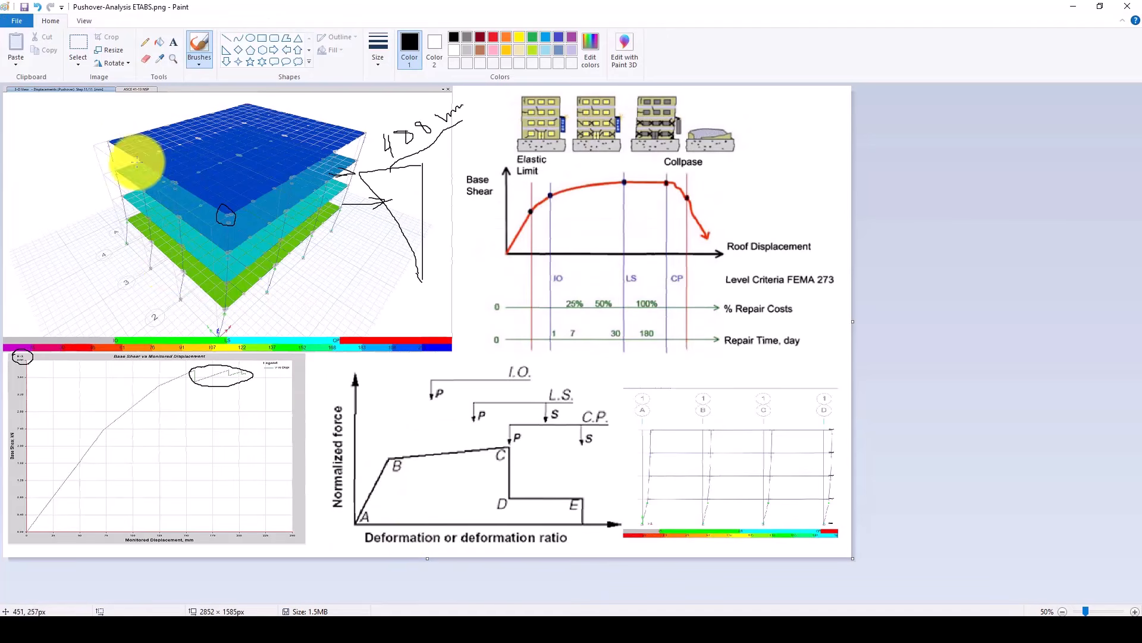
left_click_drag(235, 224, 231, 209)
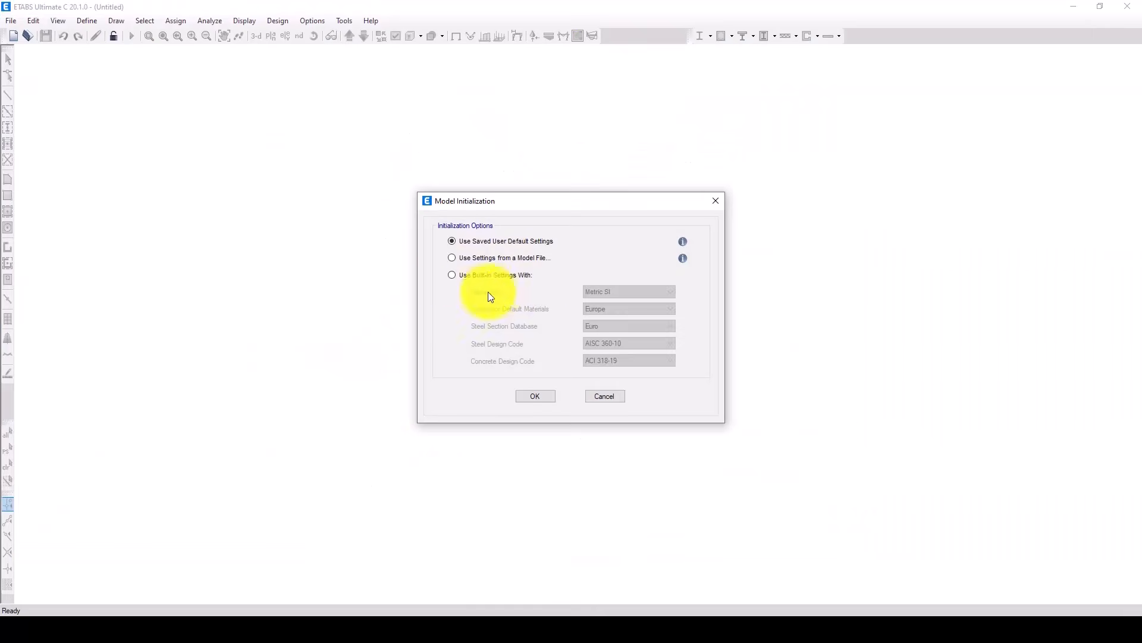
- Initialize a new ETABS model with built-in settings, and set the number of grid lines in the Y direction to 1
left_click(453, 274)
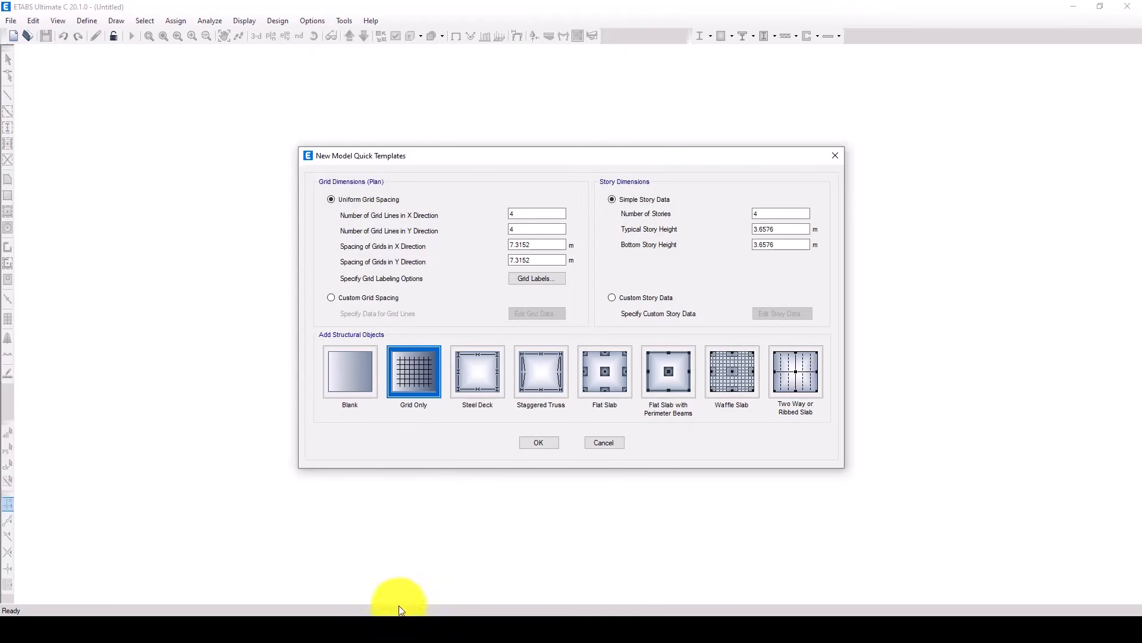
left_click(419, 595)
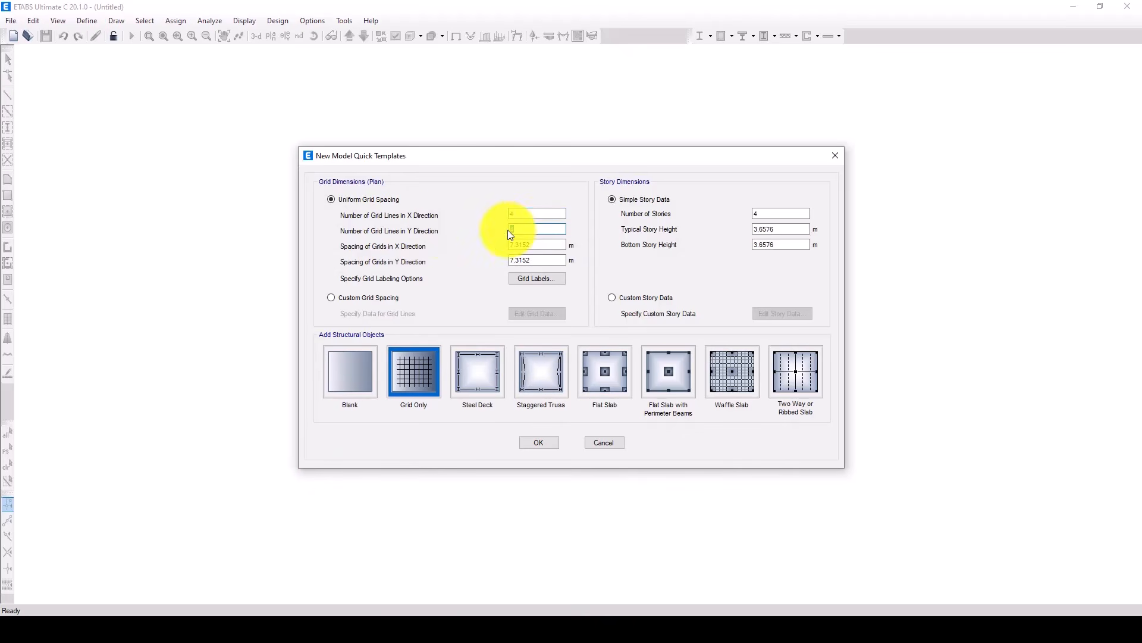
left_click(439, 631)
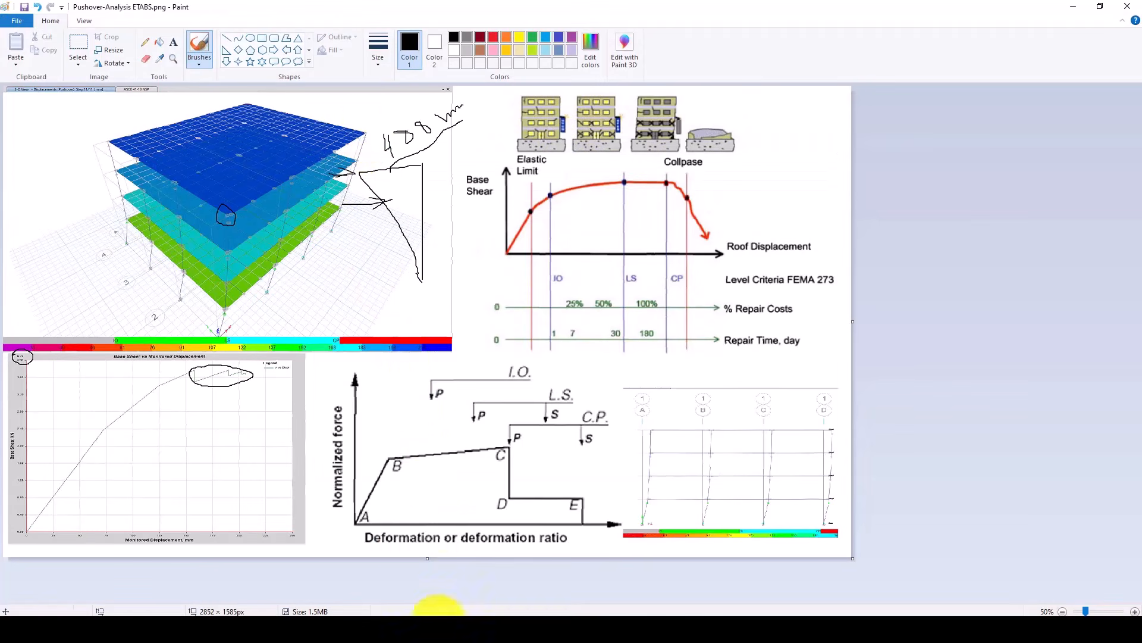
mouse_move(369, 115)
left_mouse_down()
mouse_move(264, 172)
mouse_move(198, 248)
mouse_move(199, 301)
mouse_move(242, 339)
mouse_move(361, 226)
mouse_move(379, 137)
left_mouse_up()
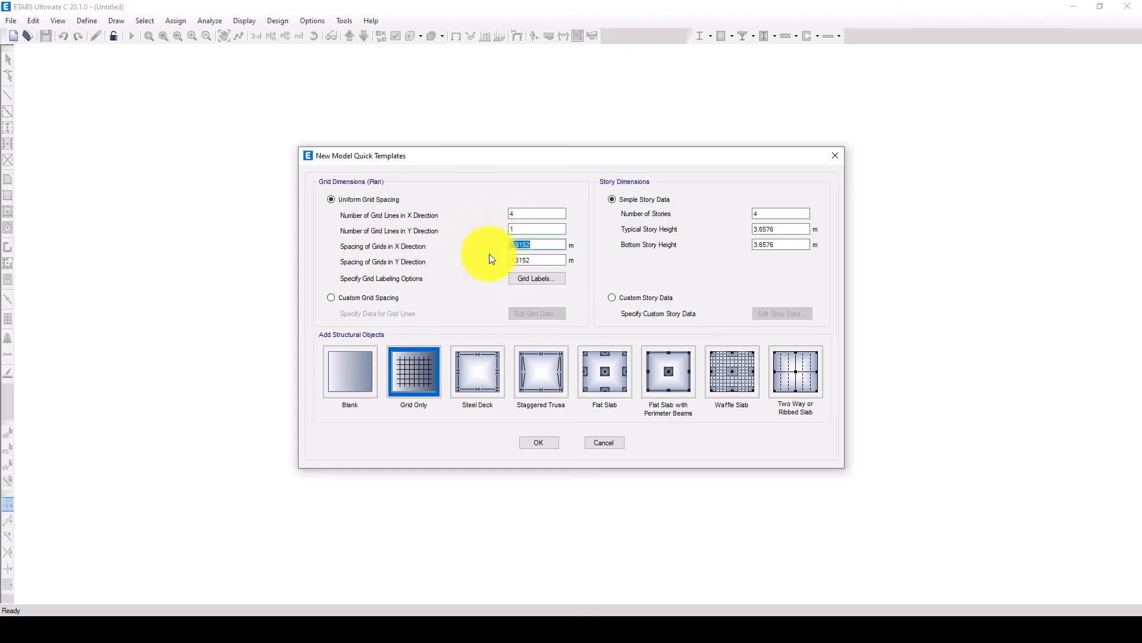
- Set the grid spacing to 6 m in X and 1 m in Y, typical story height 3 m, bottom story 3.2 m, and create the grid-only model
type("6")
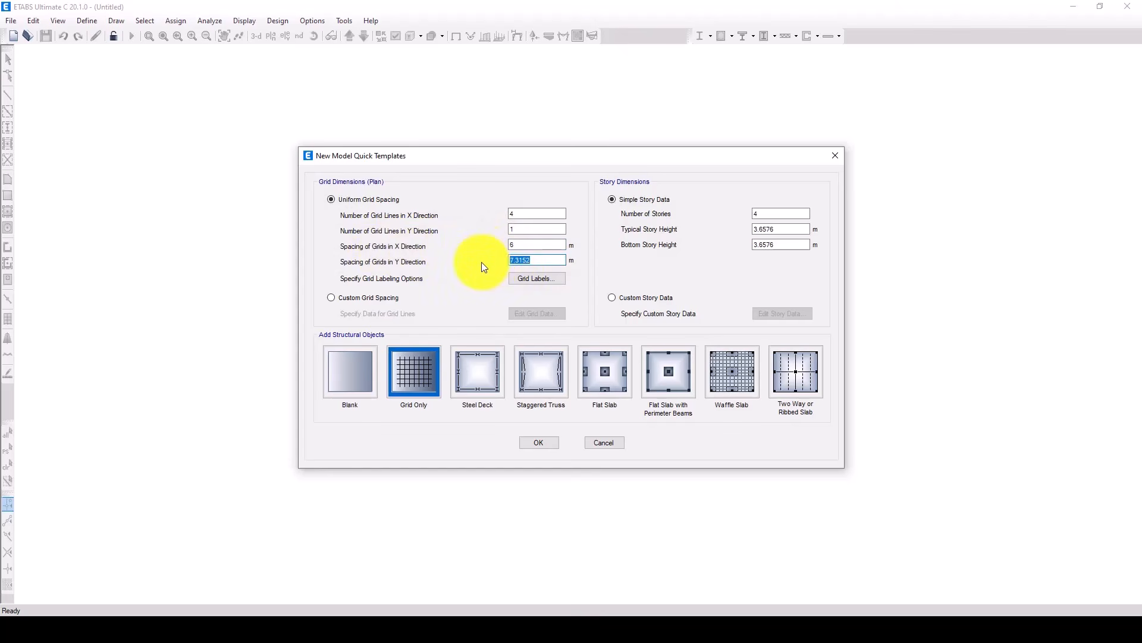
type("1")
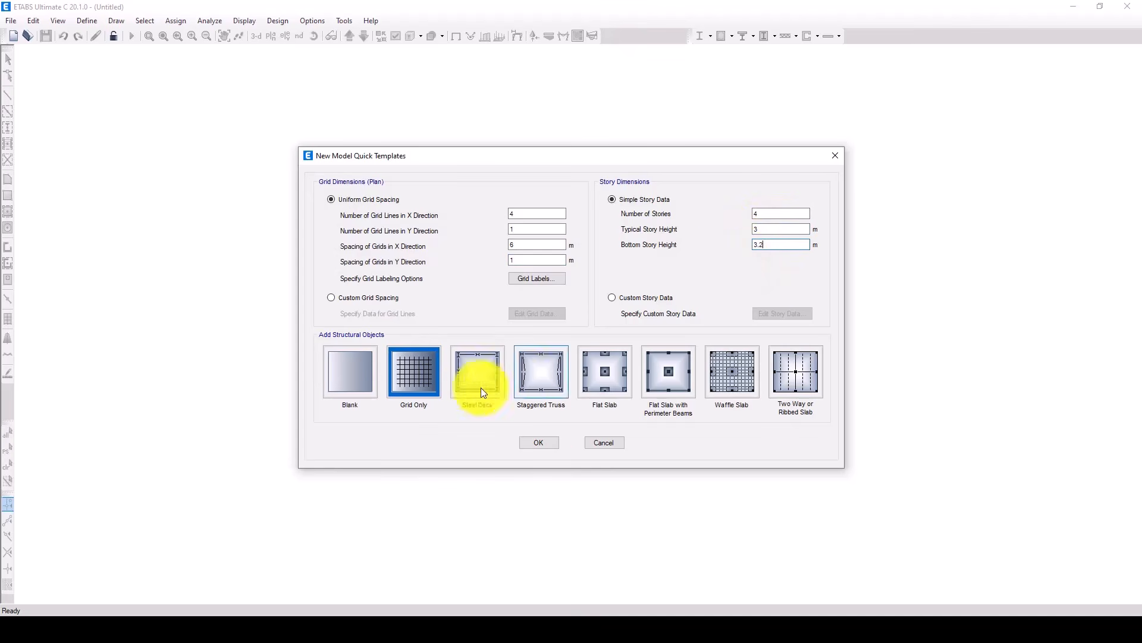
left_click(548, 449)
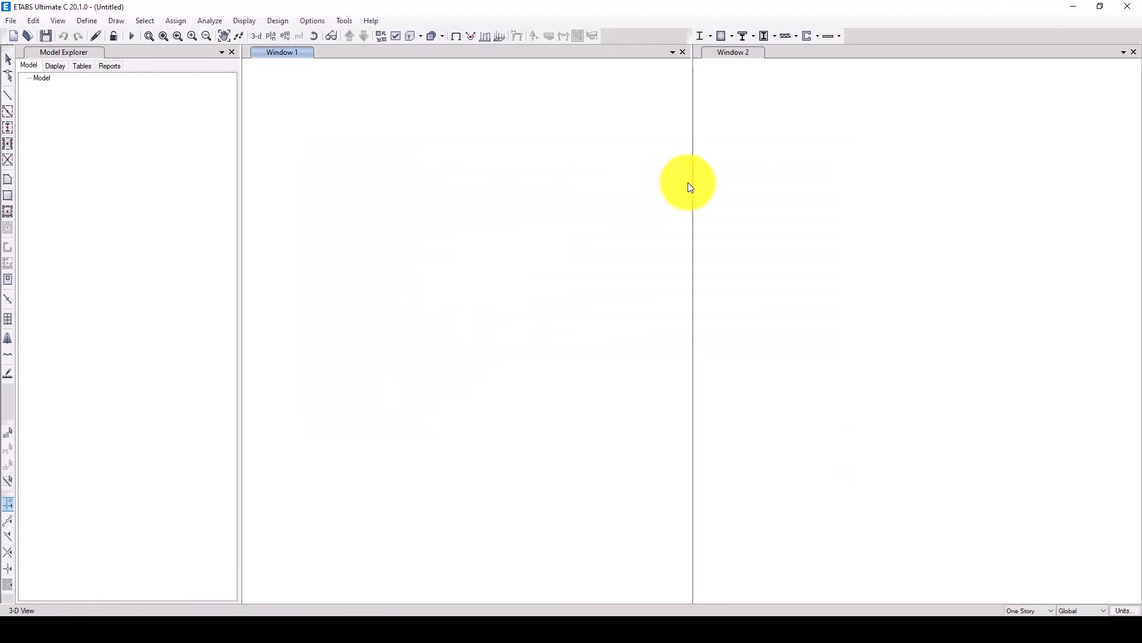
- Close the extra view window and show the elevation along grid line 1 in the remaining window
left_click(684, 51)
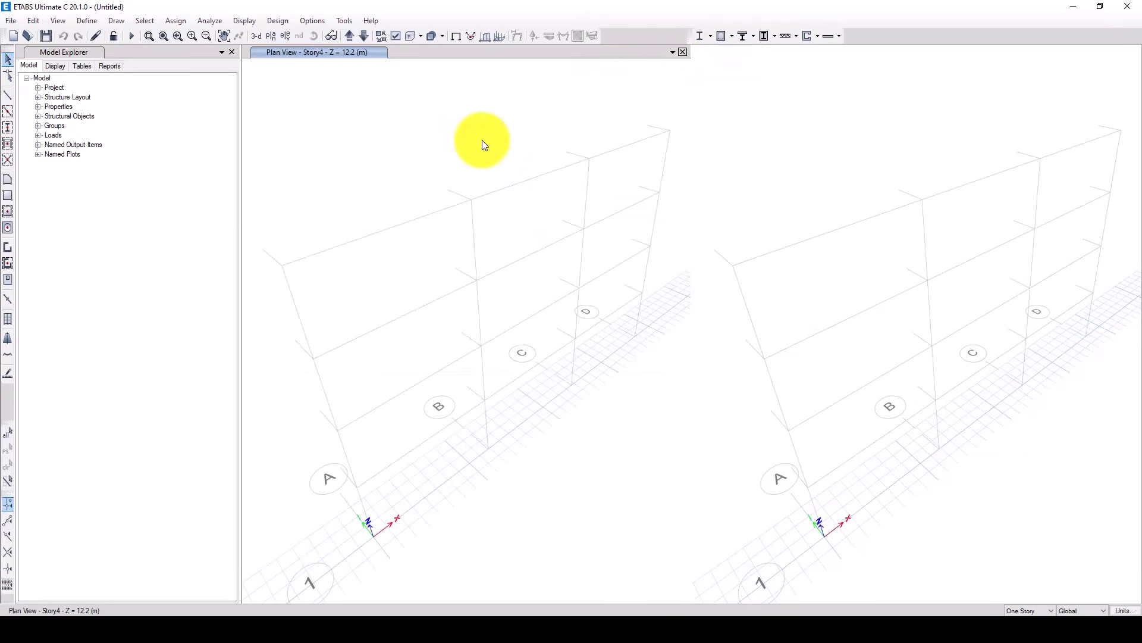
left_click(286, 36)
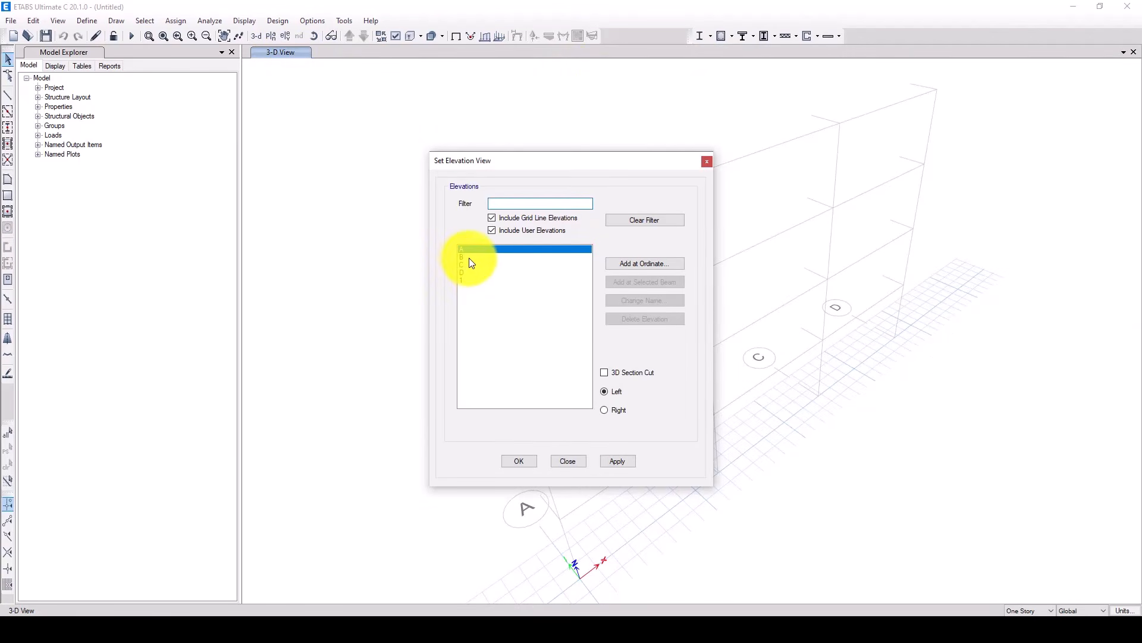
left_click(464, 279)
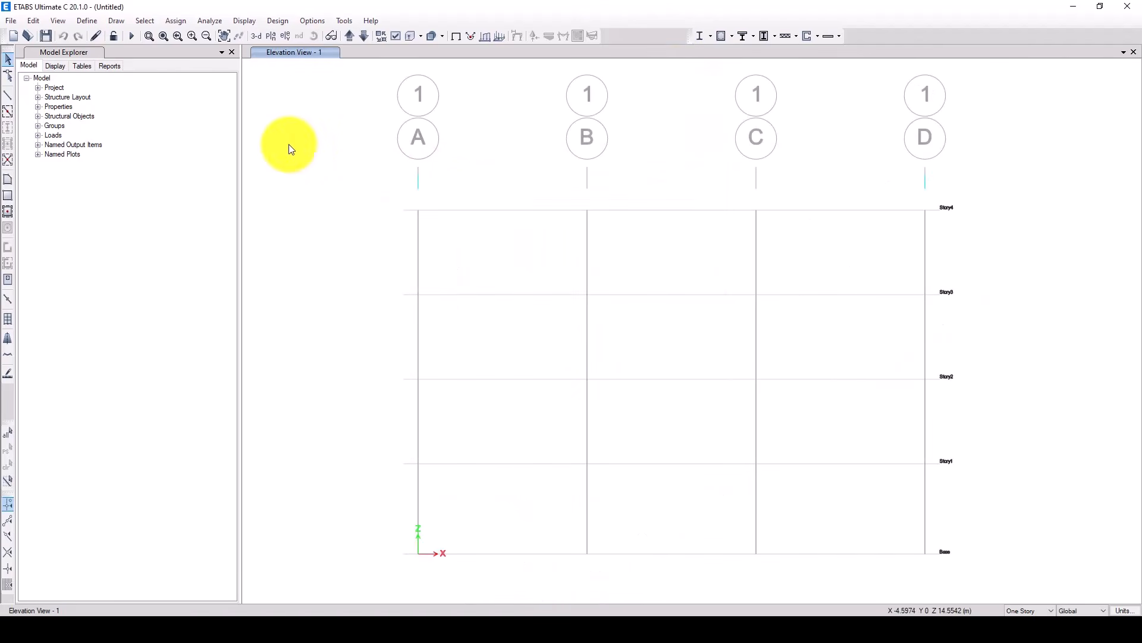
scroll(399, 223, "up", 2)
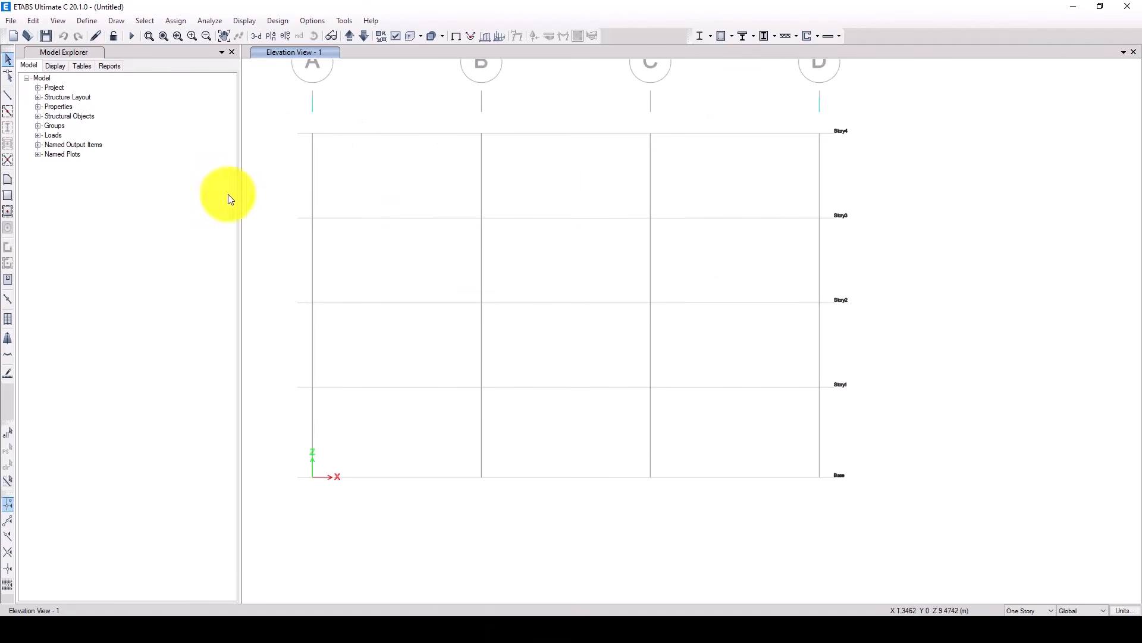
- Review the list of defined materials
left_click(87, 21)
left_click(131, 35)
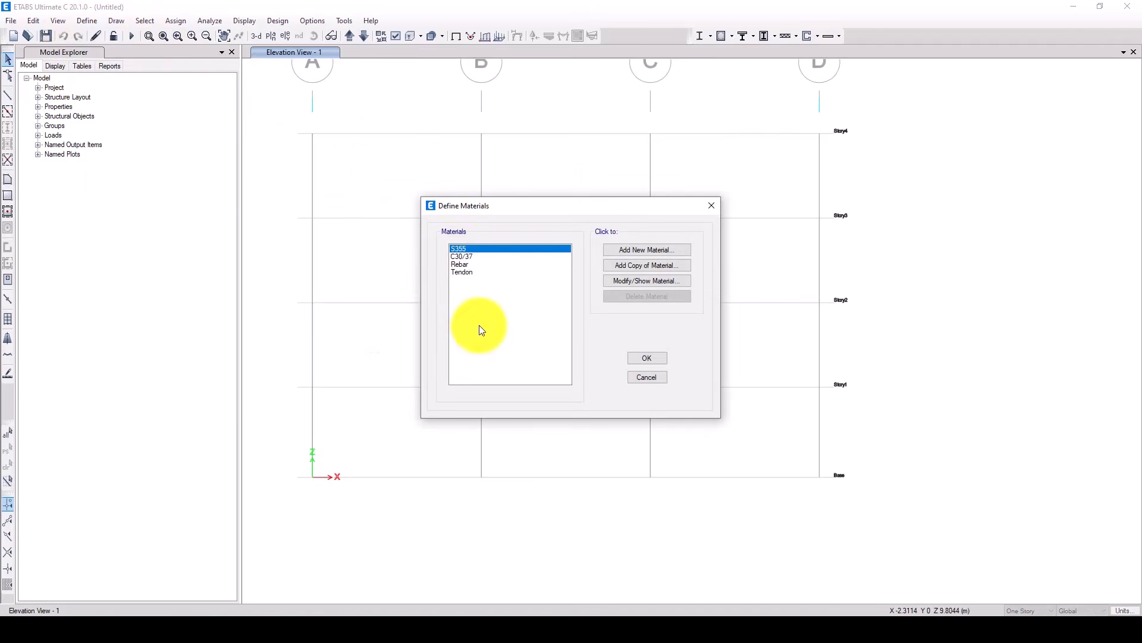
left_click(647, 357)
- Try to import the steel I-sections IPE400 and IPE500 from the Euro section database with S355 as default material
left_click(84, 22)
mouse_move(216, 55)
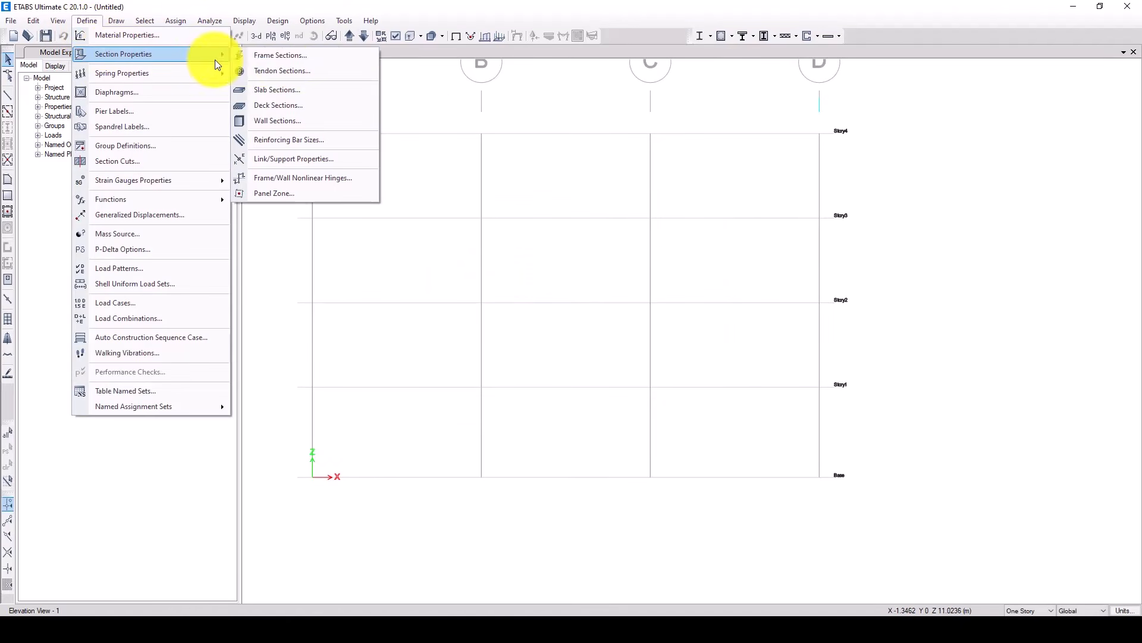
left_click(301, 57)
scroll(580, 310, "down", 5)
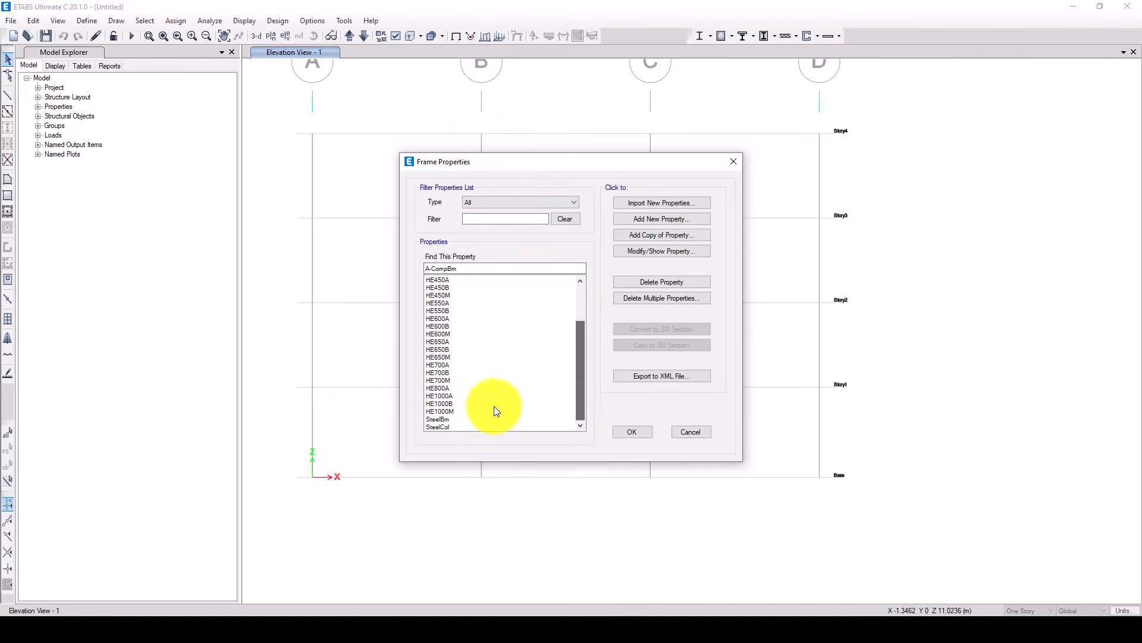
left_click(662, 203)
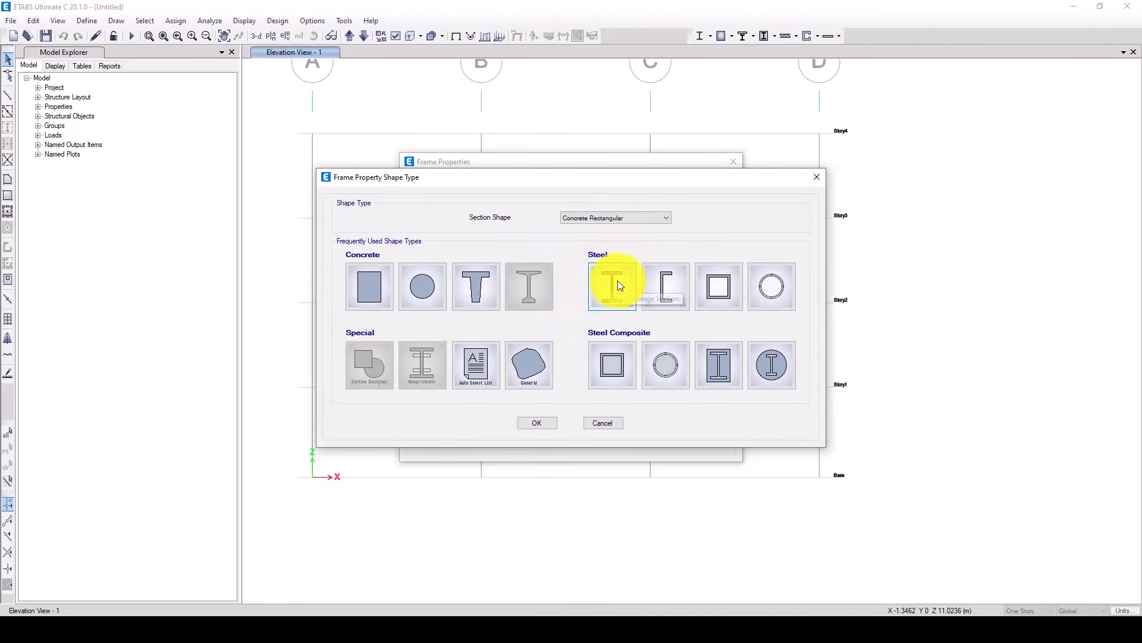
left_click(611, 281)
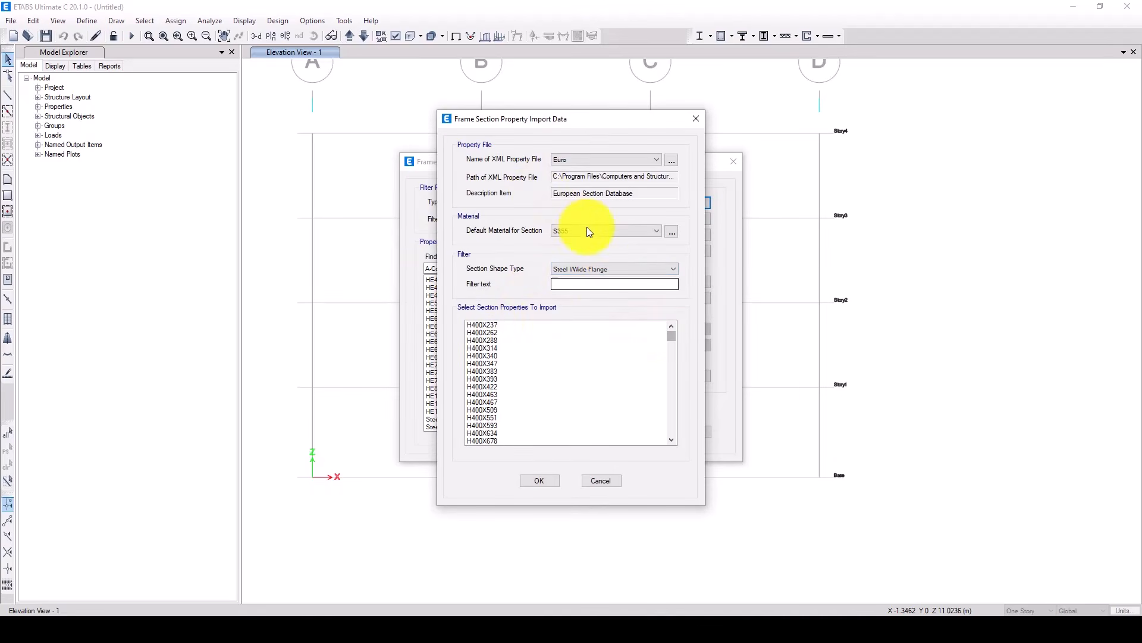
left_click_drag(669, 339, 669, 401)
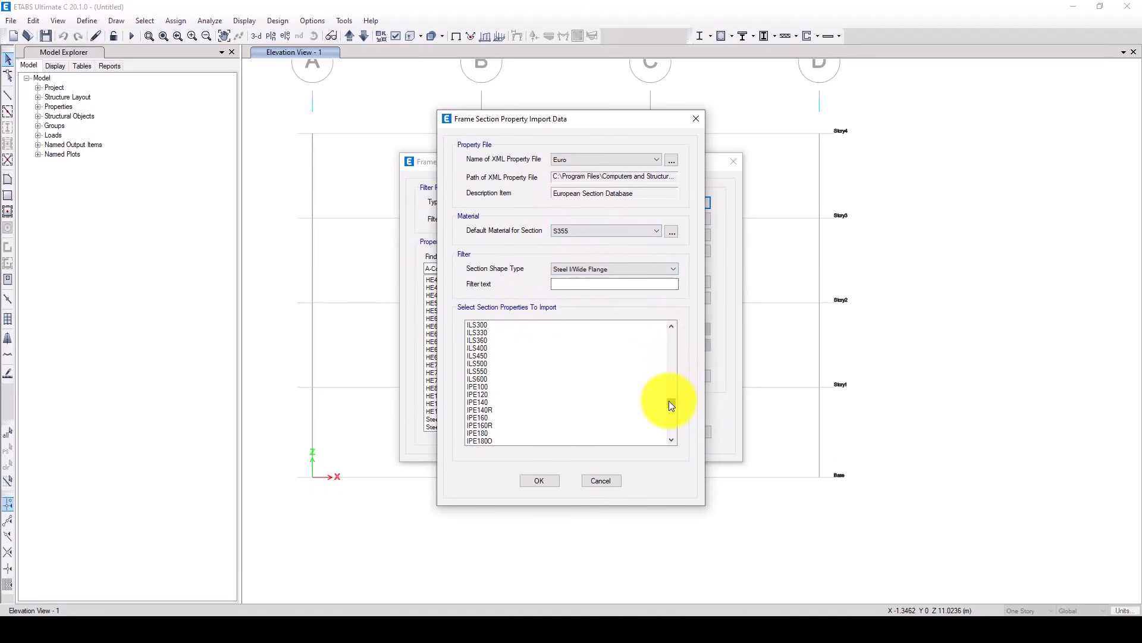
scroll(492, 376, "down", 1)
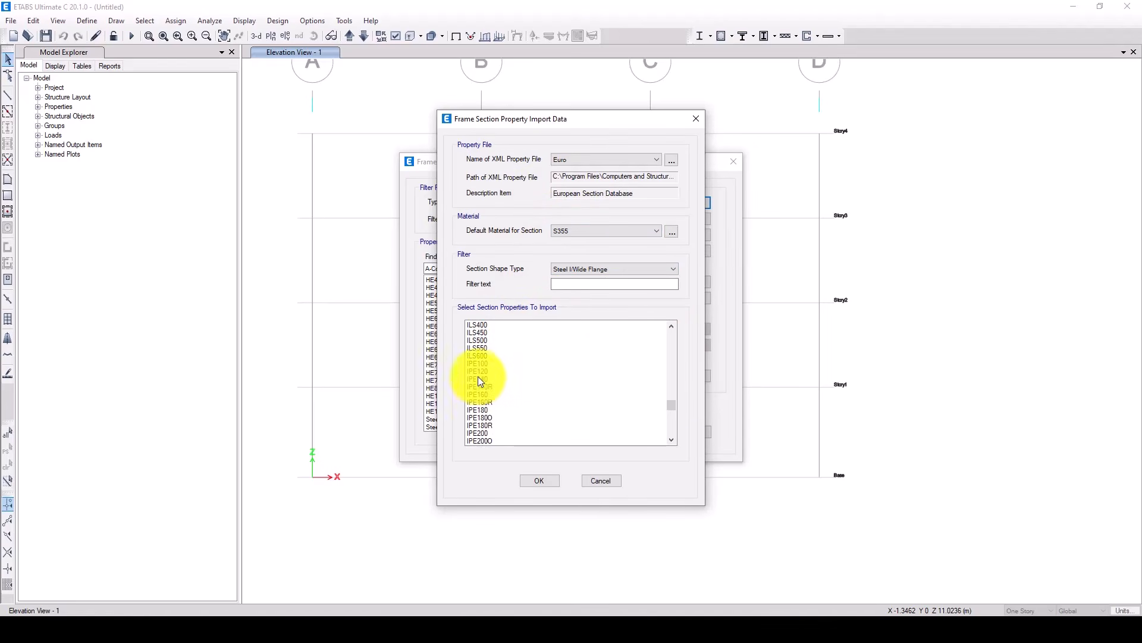
scroll(480, 381, "down", 8)
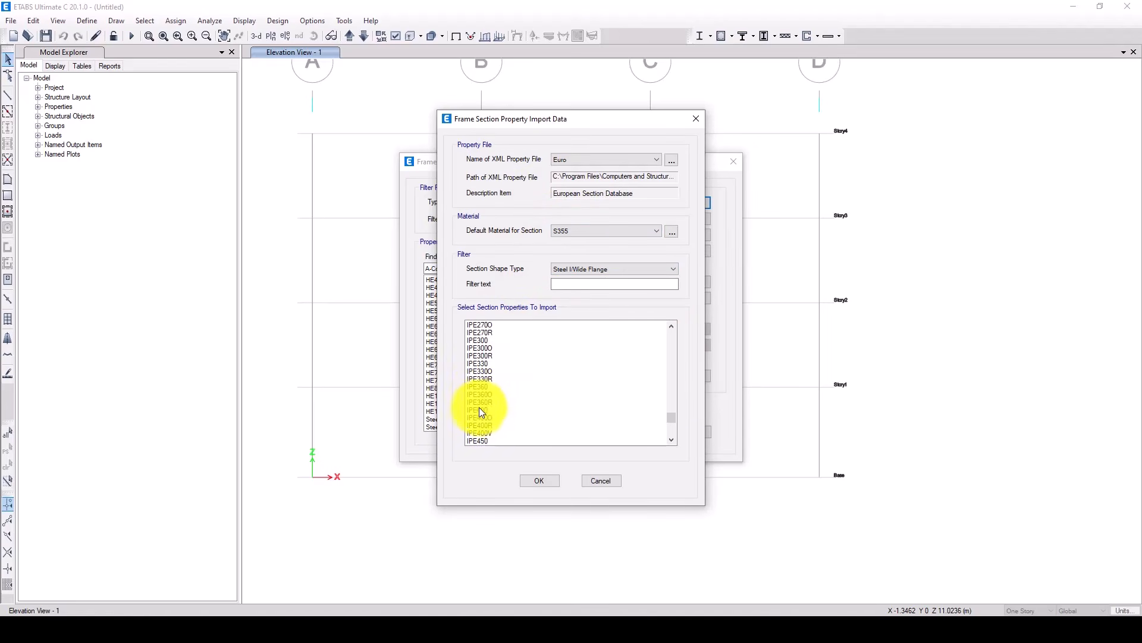
left_click(483, 409)
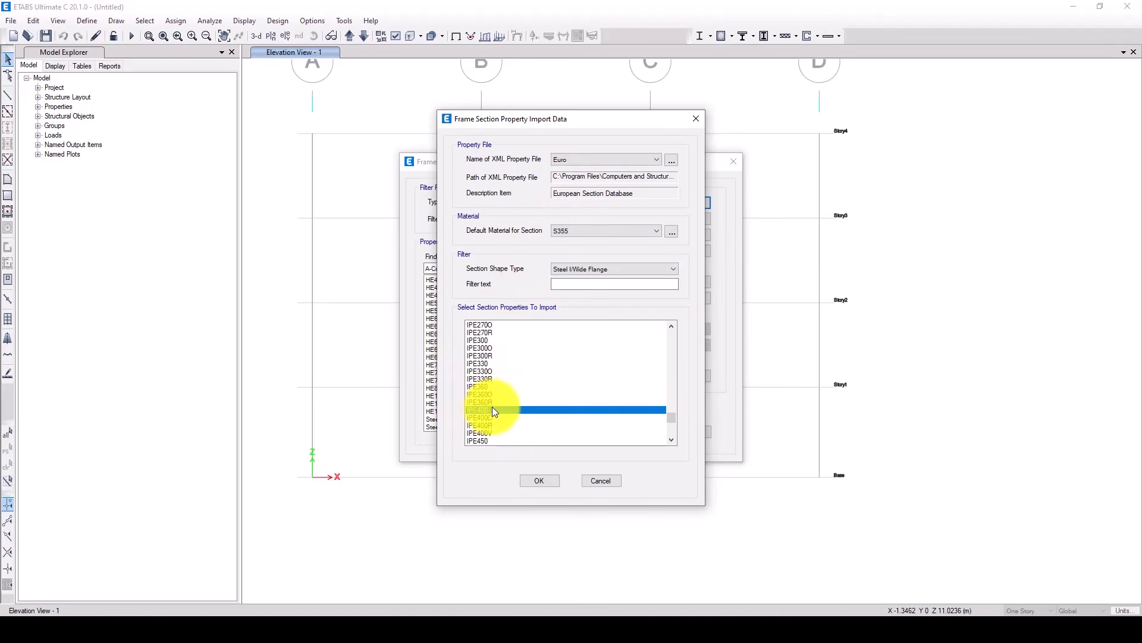
scroll(495, 407, "down", 5)
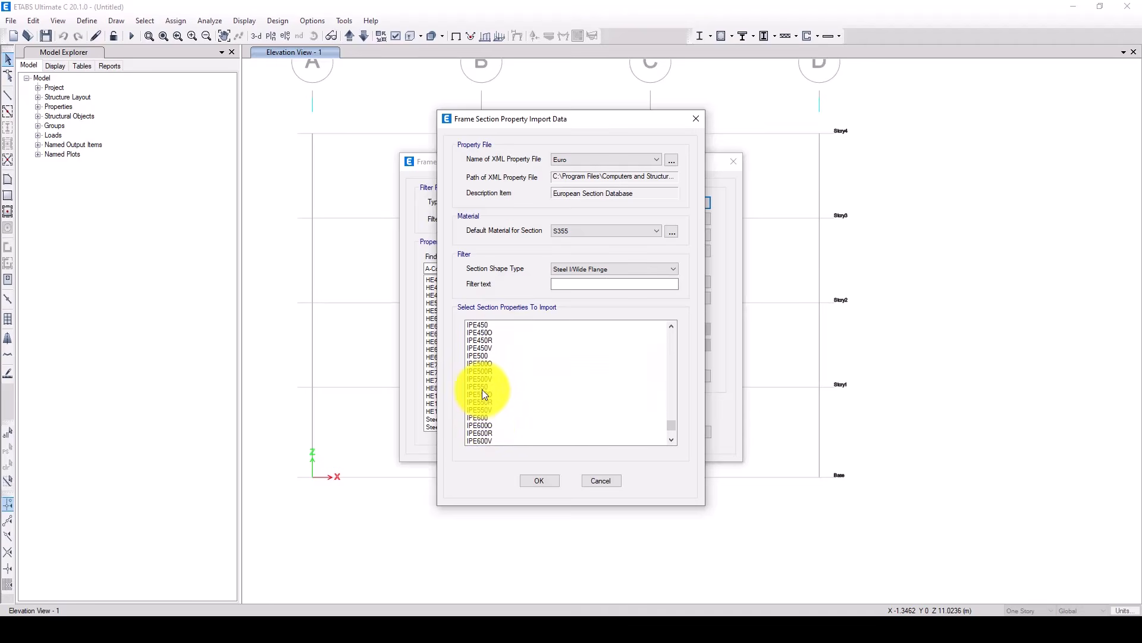
left_click(480, 355)
left_click(535, 480)
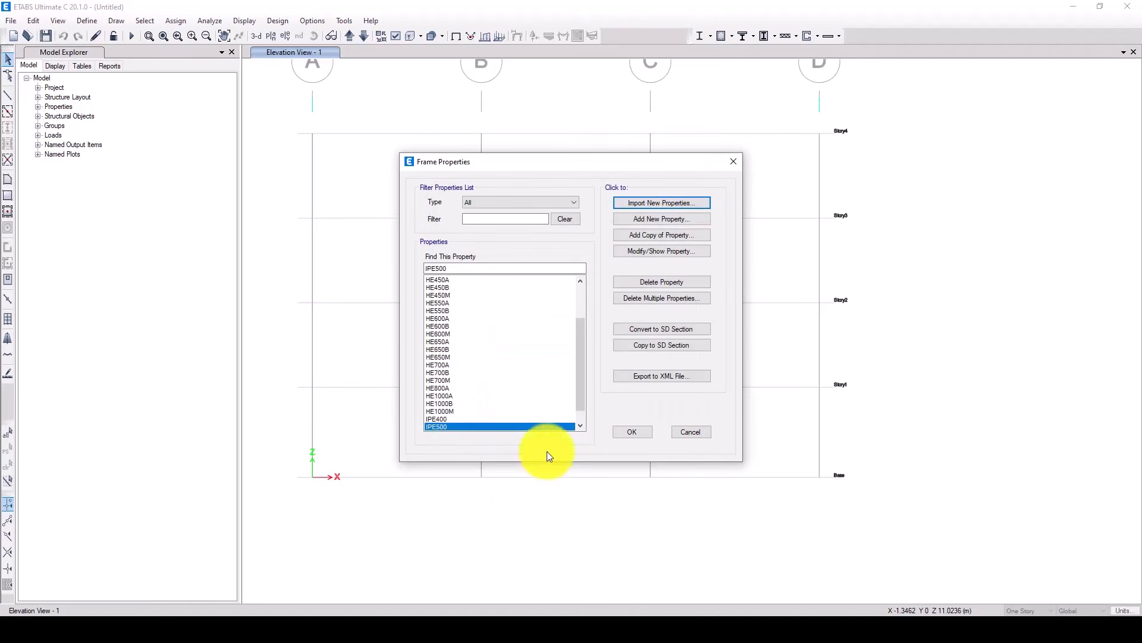
left_click(734, 161)
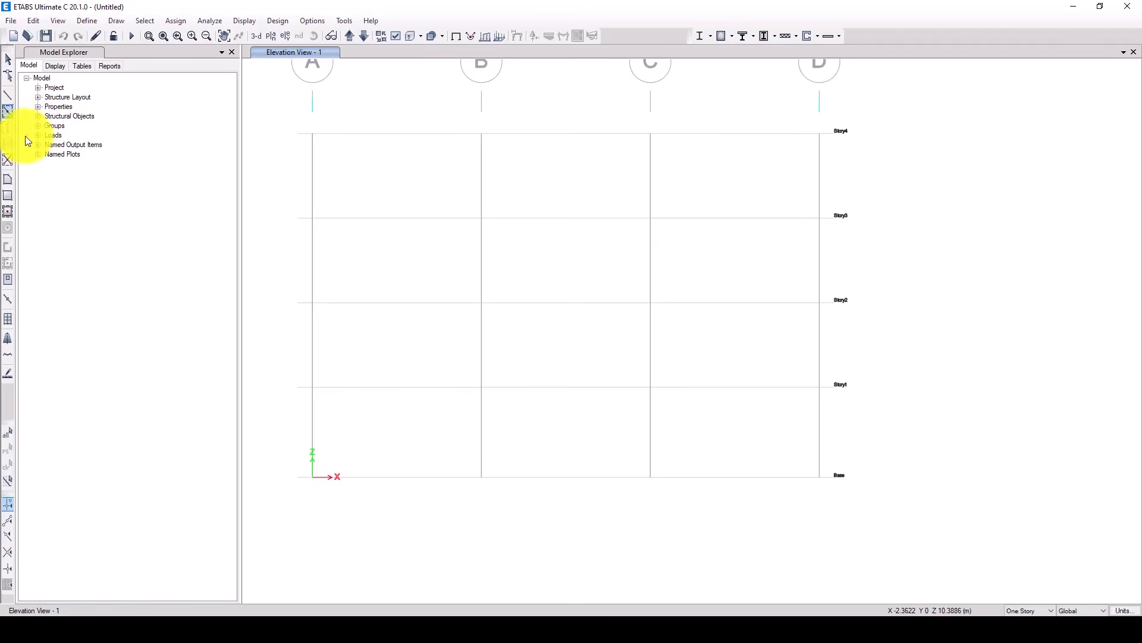
- Start the Quick Draw command for frame objects and look for the IPE sections among its available section properties
left_click(9, 113)
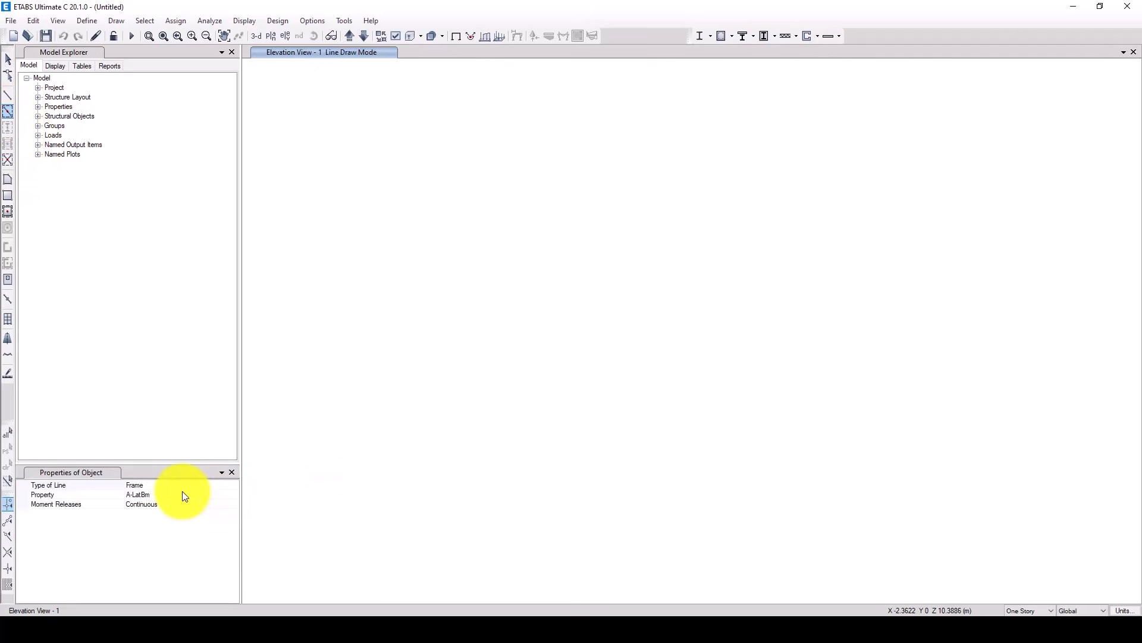
left_click(234, 495)
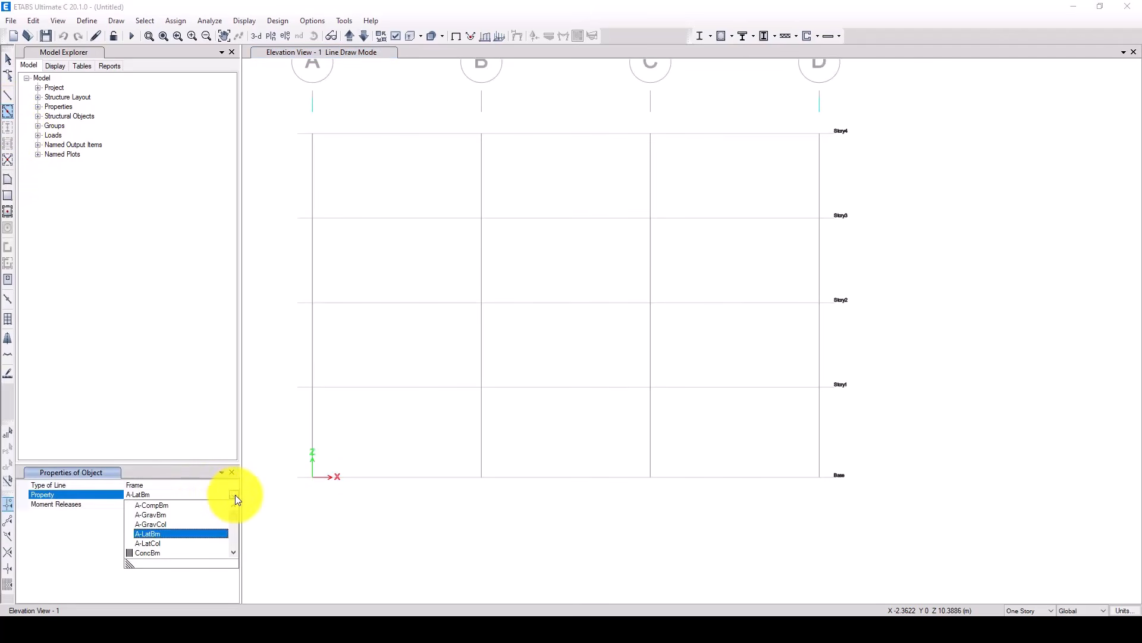
scroll(206, 545, "down", 10)
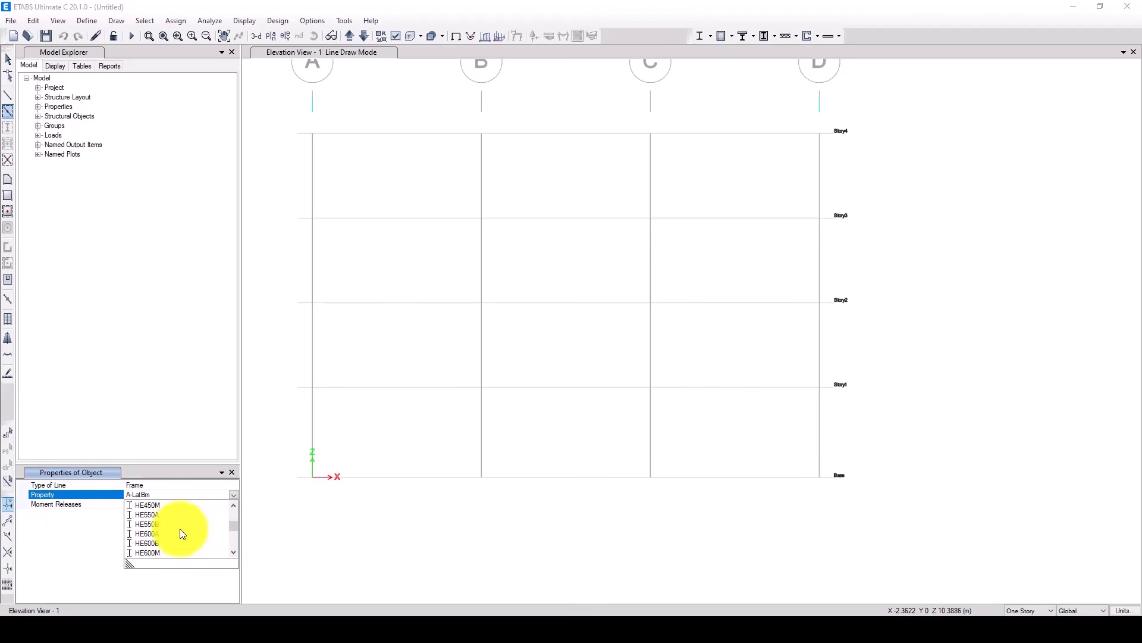
scroll(171, 539, "down", 3)
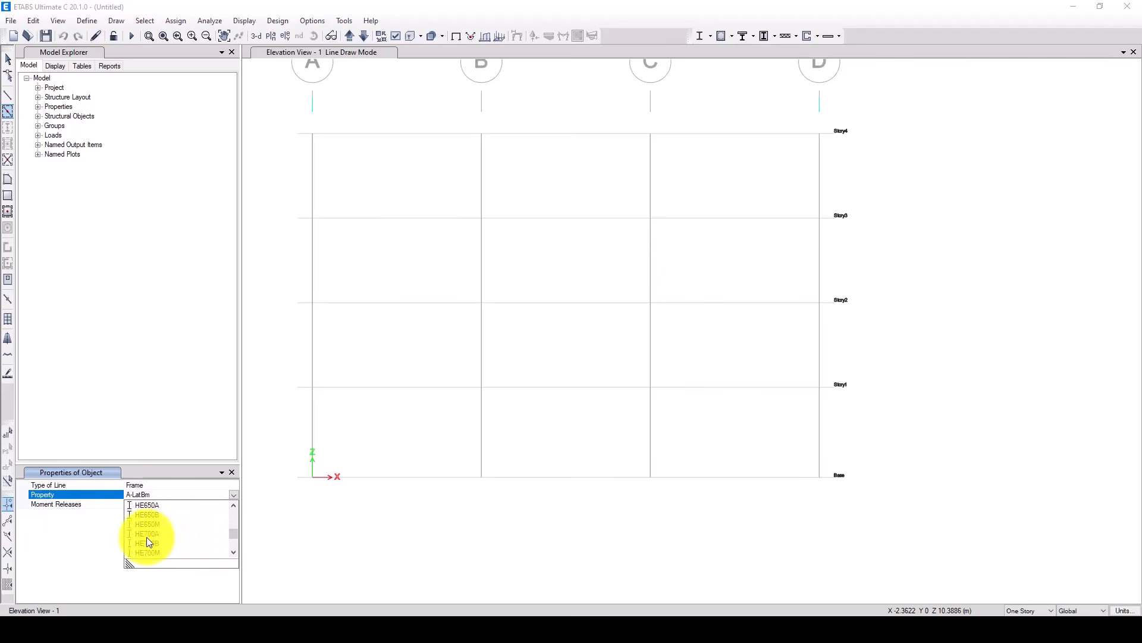
scroll(160, 550, "down", 3)
scroll(159, 542, "up", 15)
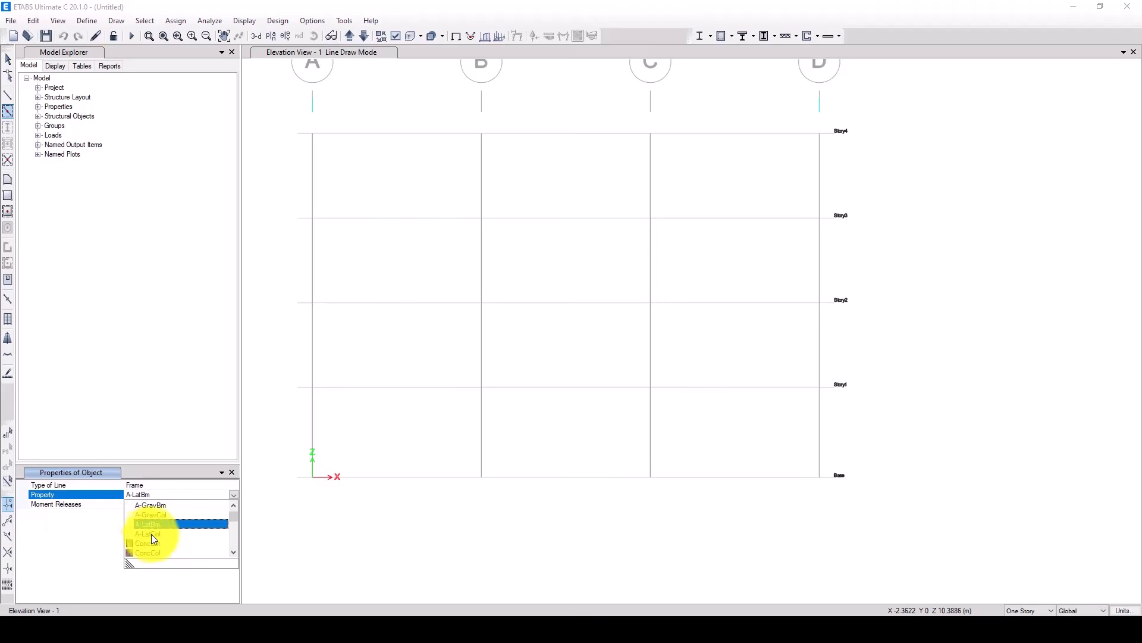
scroll(162, 534, "down", 1)
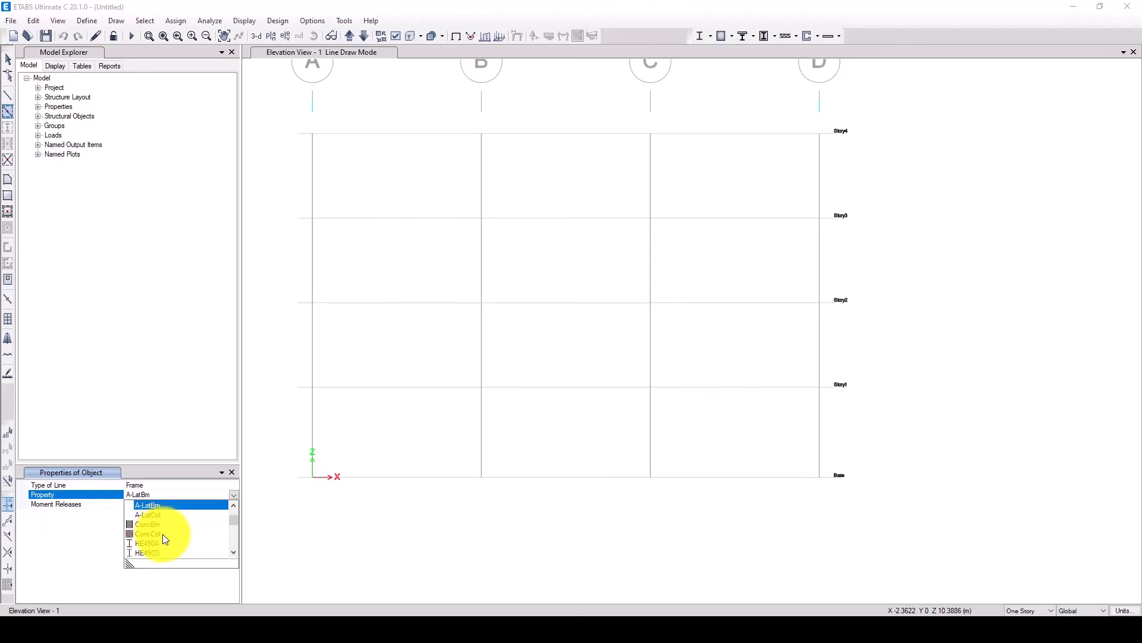
left_click(105, 26)
- Import the steel I-sections IPE400 and IPE500 from the Euro database with material S355, and accept the frame properties
left_click(87, 21)
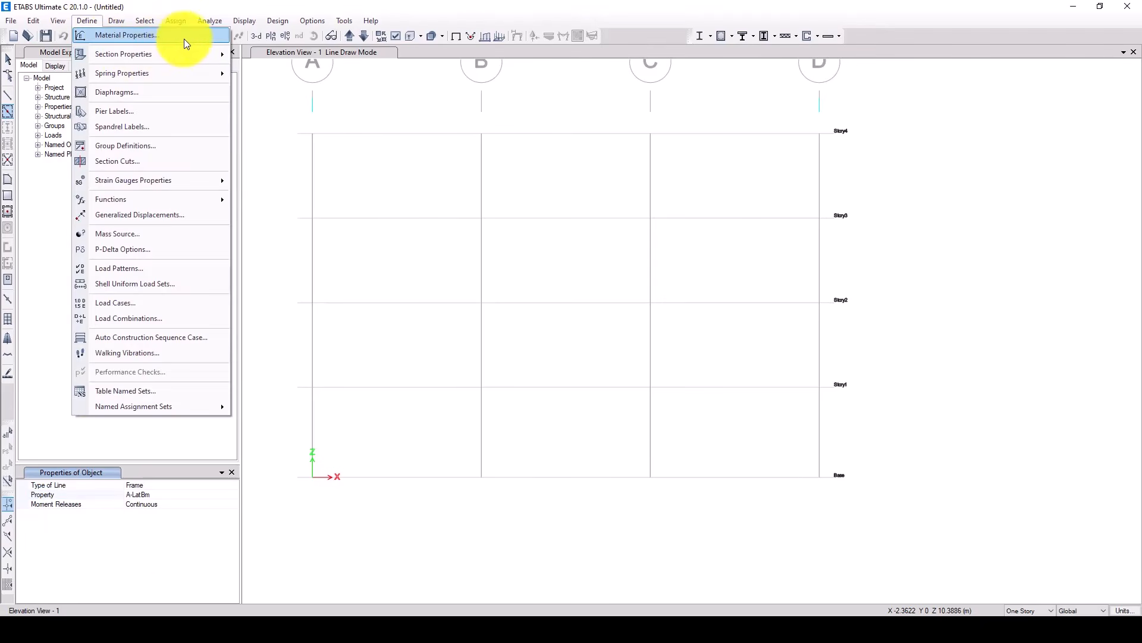
mouse_move(203, 54)
left_click(266, 55)
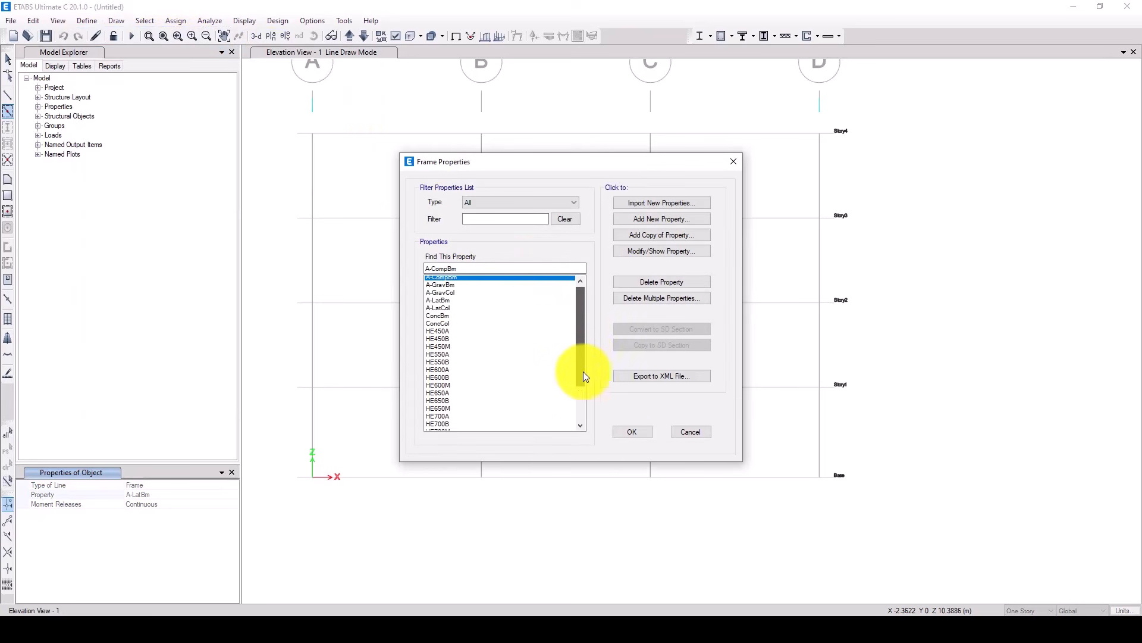
left_click(662, 218)
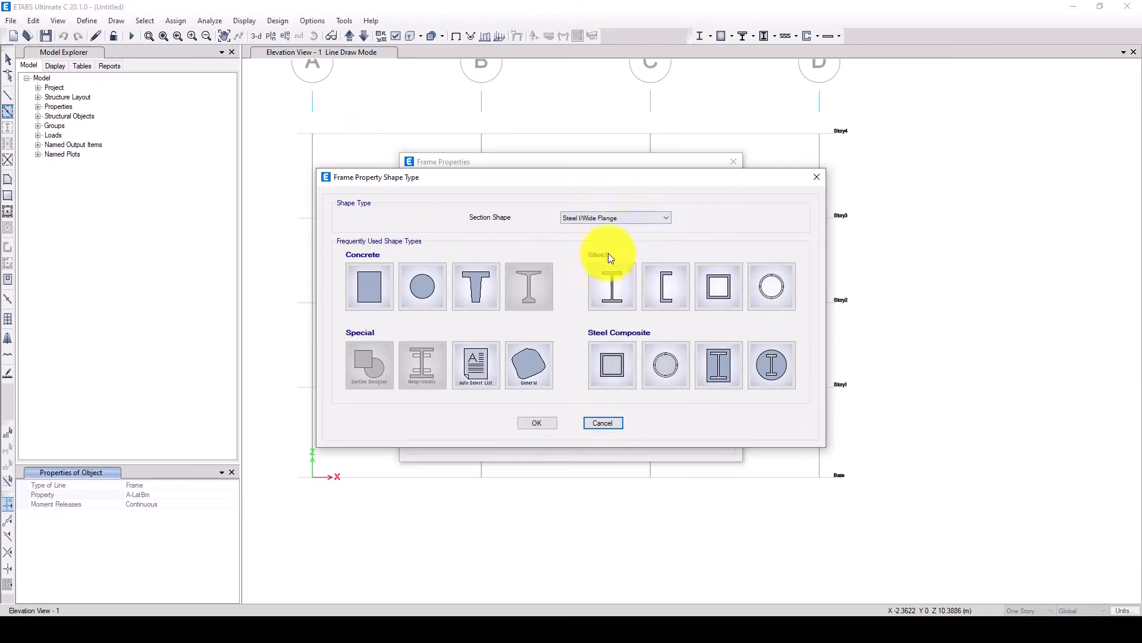
left_click(613, 287)
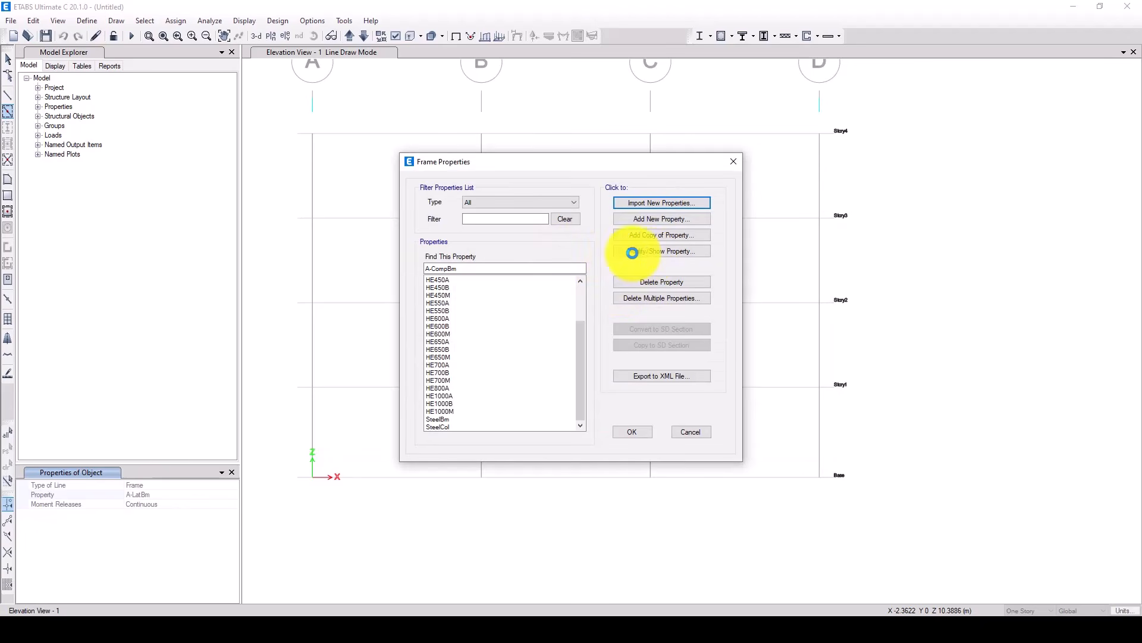
left_click_drag(671, 337, 647, 410)
scroll(502, 370, "down", 5)
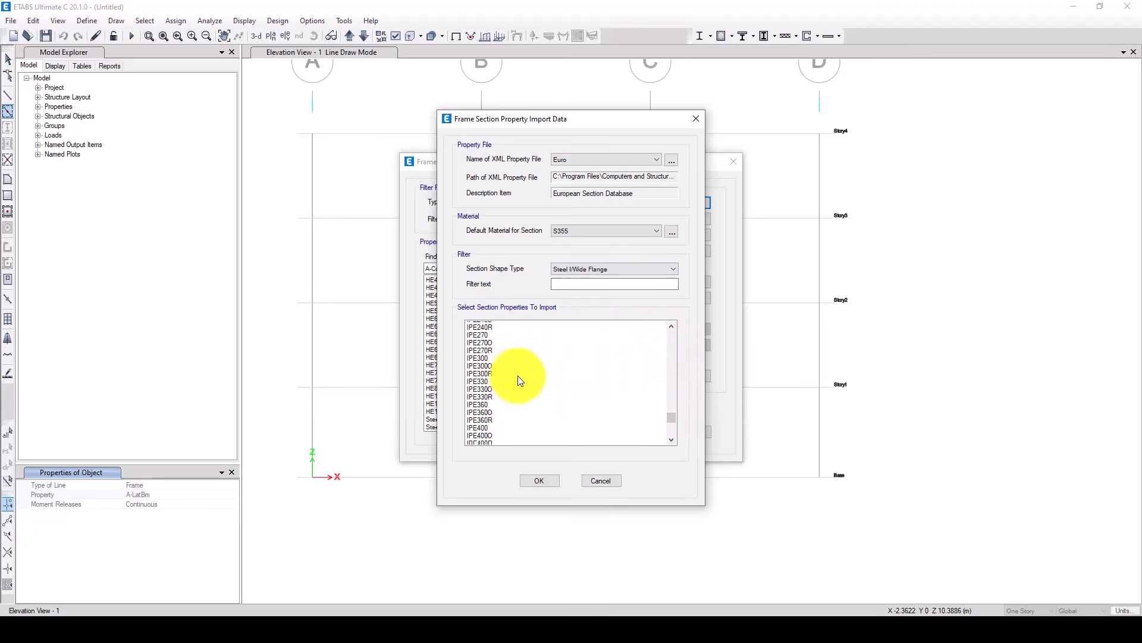
left_click(484, 386)
scroll(541, 404, "down", 5)
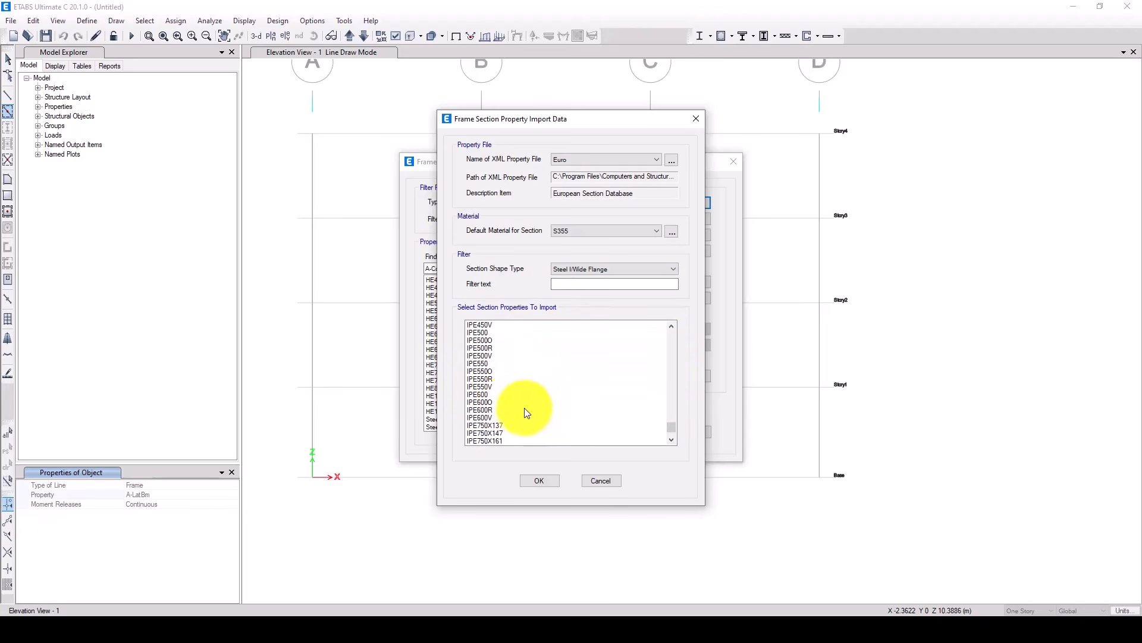
left_click(484, 333)
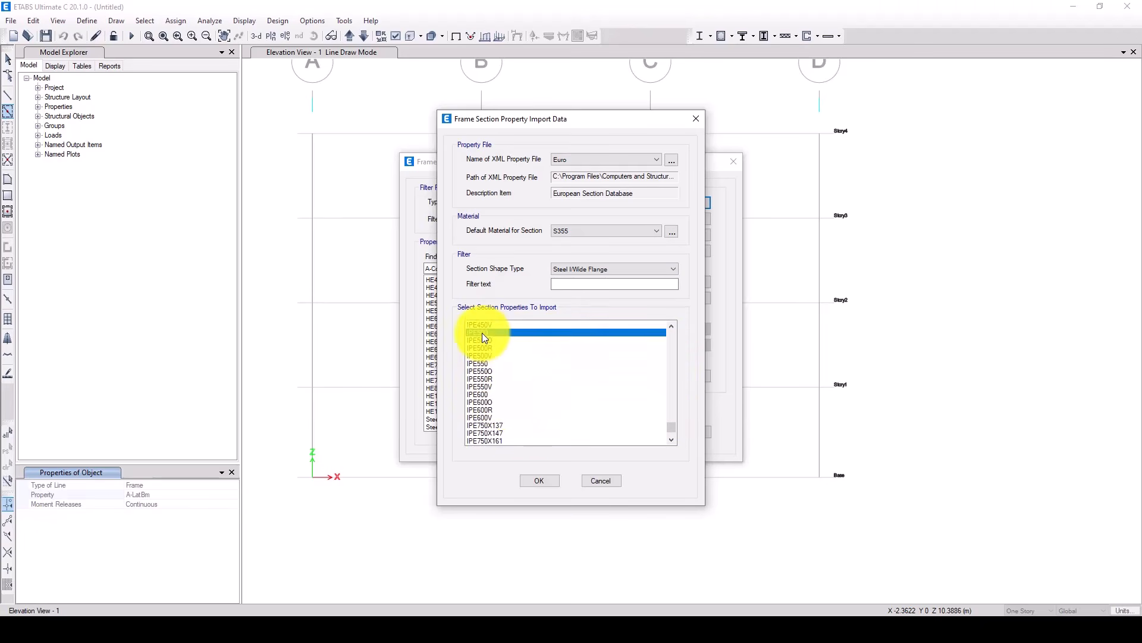
left_click(537, 480)
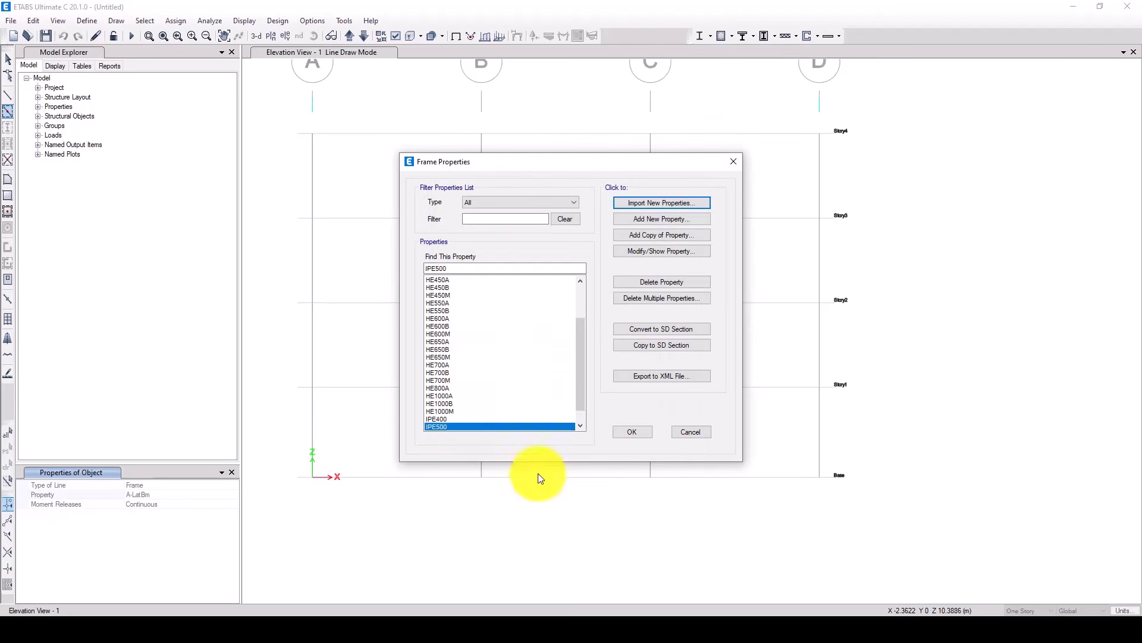
left_click(631, 433)
- Set the frame property to IPE400 and draw beams between grids A and B at all four storeys
left_click(181, 494)
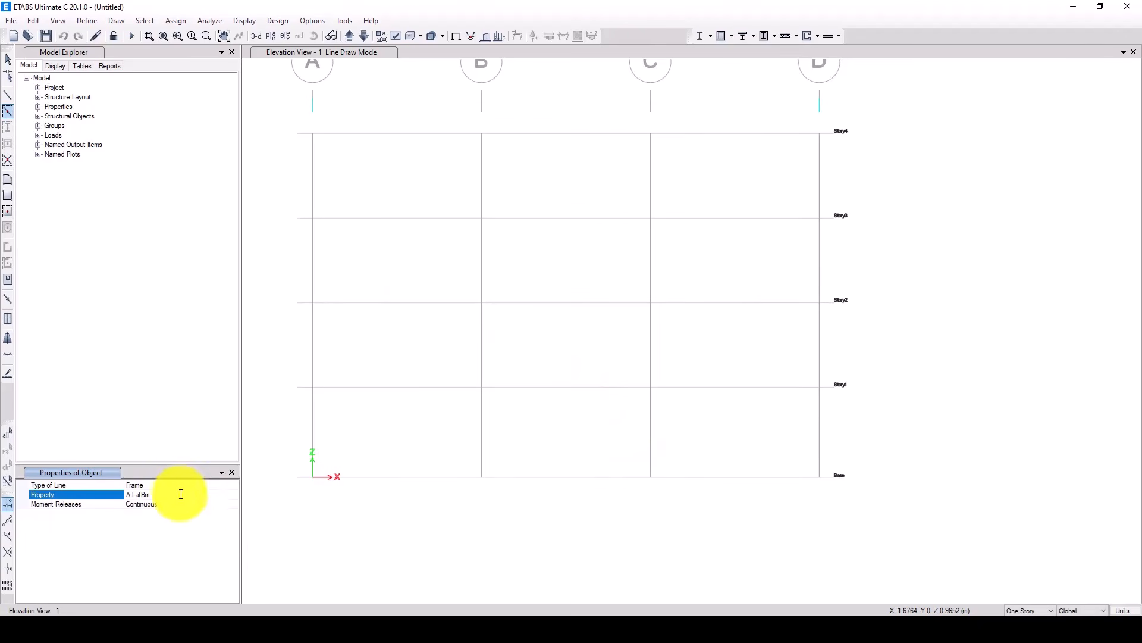
left_click(234, 495)
scroll(200, 543, "down", 2)
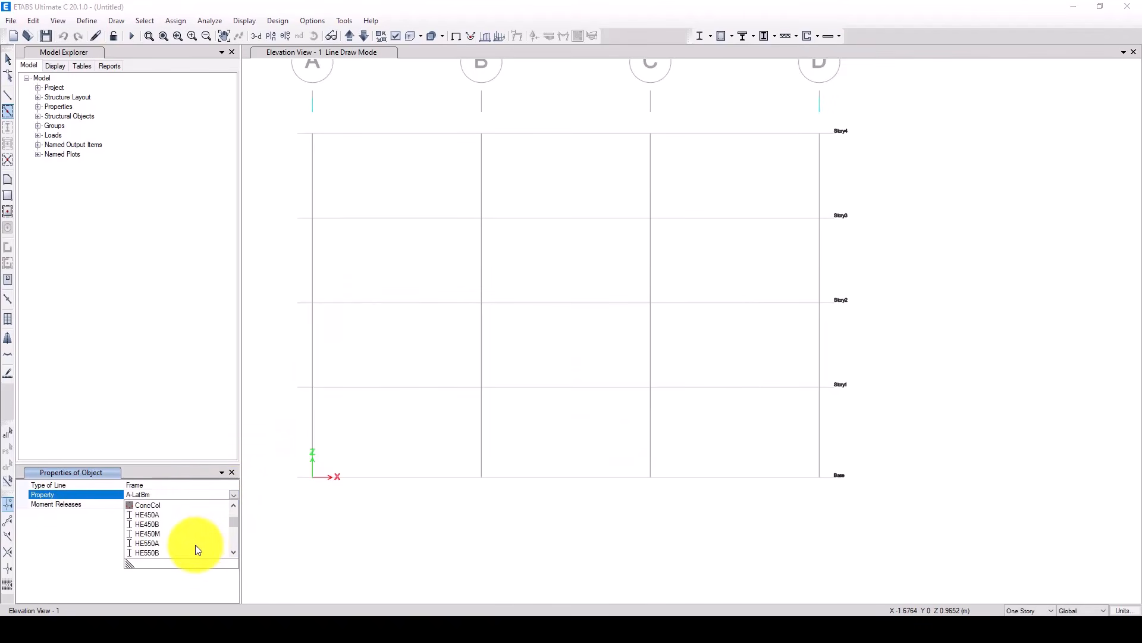
scroll(195, 545, "down", 6)
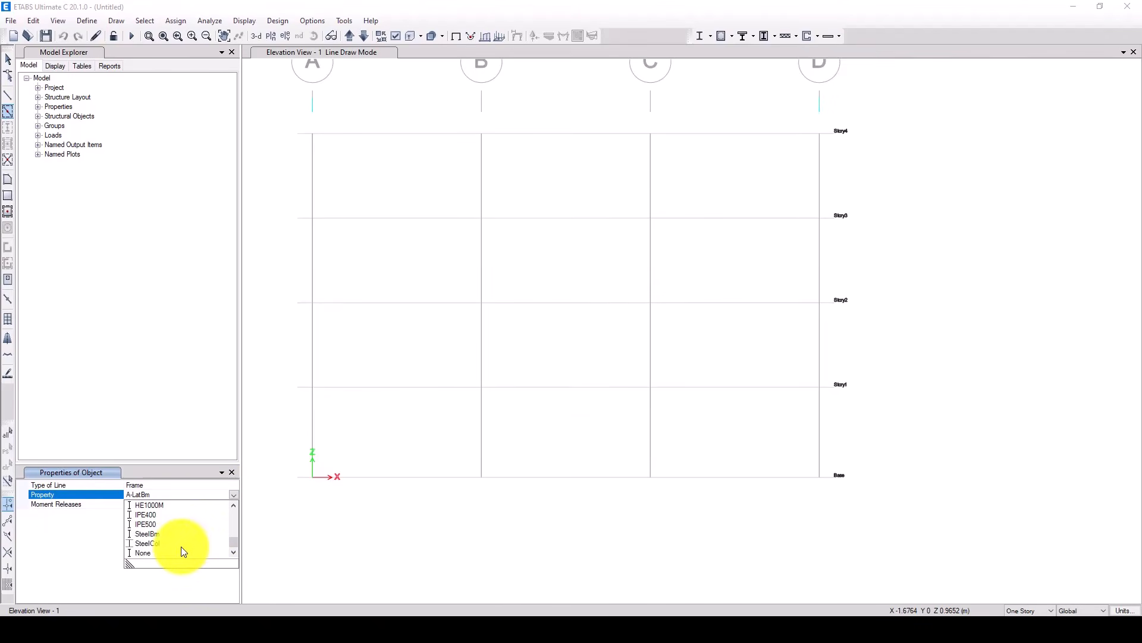
left_click(145, 516)
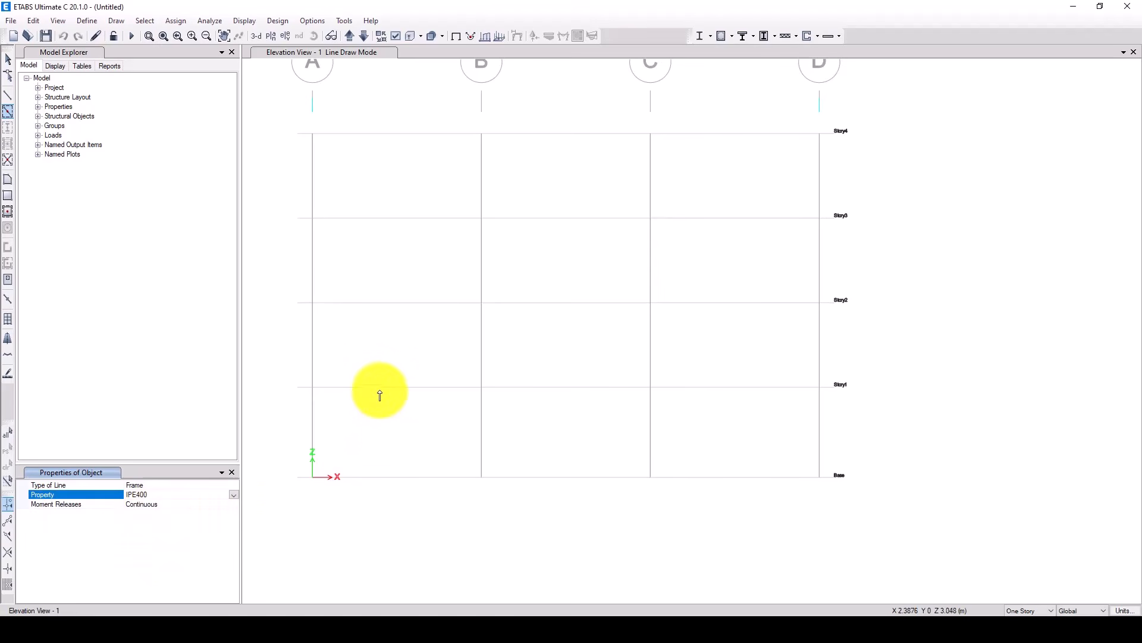
left_click(378, 388)
scroll(379, 391, "down", 3)
left_click(360, 260)
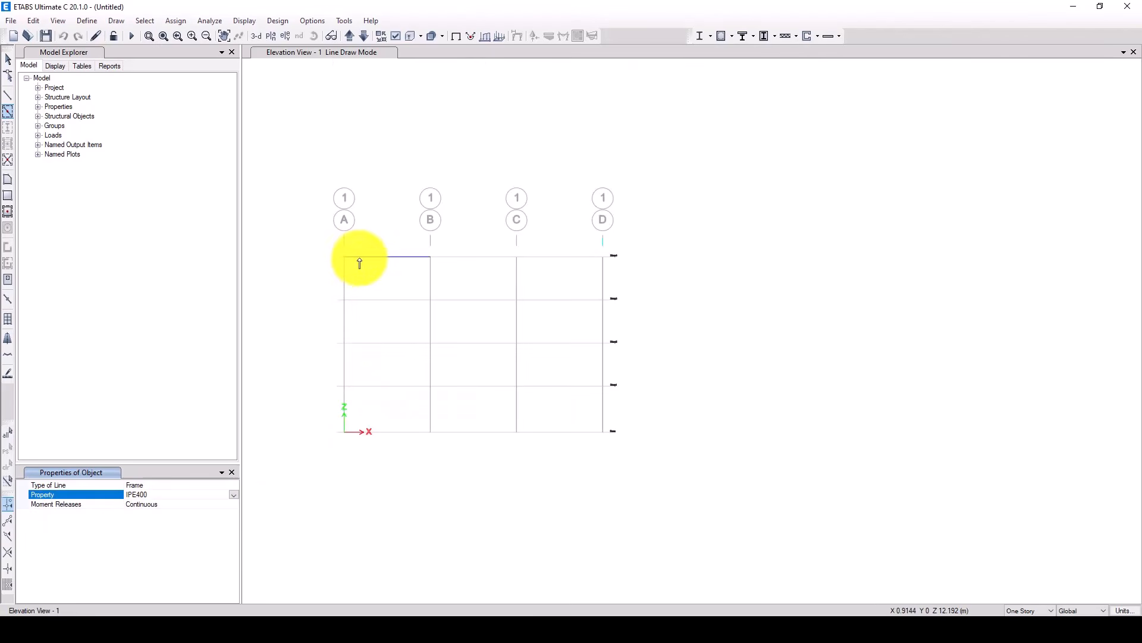
left_click(381, 301)
left_click(380, 347)
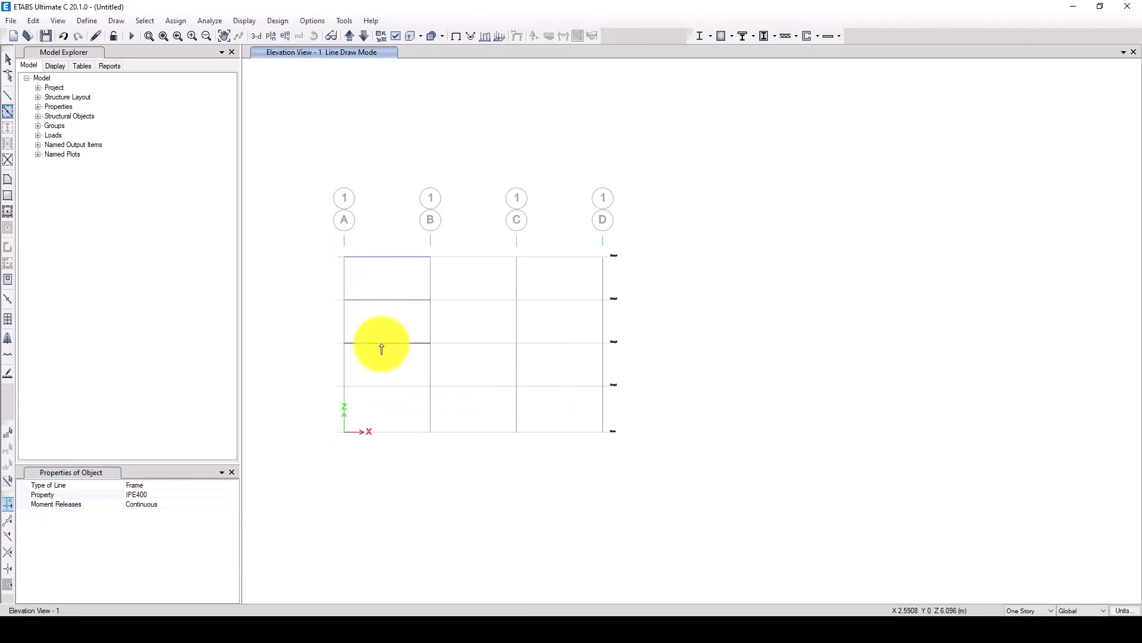
left_click(390, 392)
- Draw IPE400 beams at all four storeys in the bays between grids B and C and grids C and D
left_click(466, 258)
left_click(472, 301)
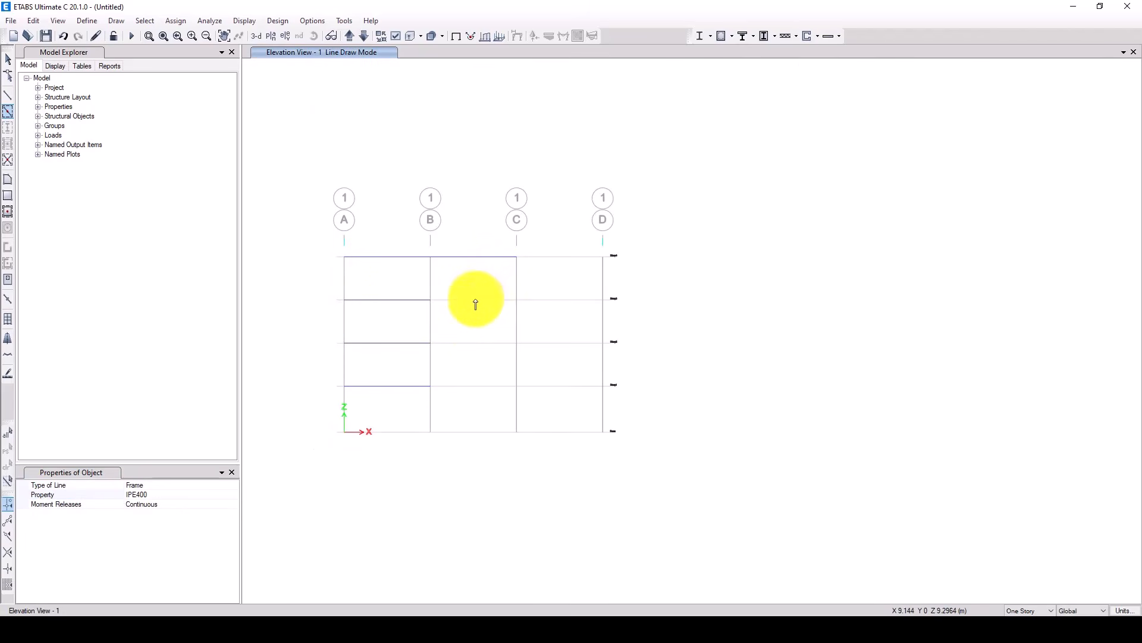
left_click(474, 344)
left_click(472, 387)
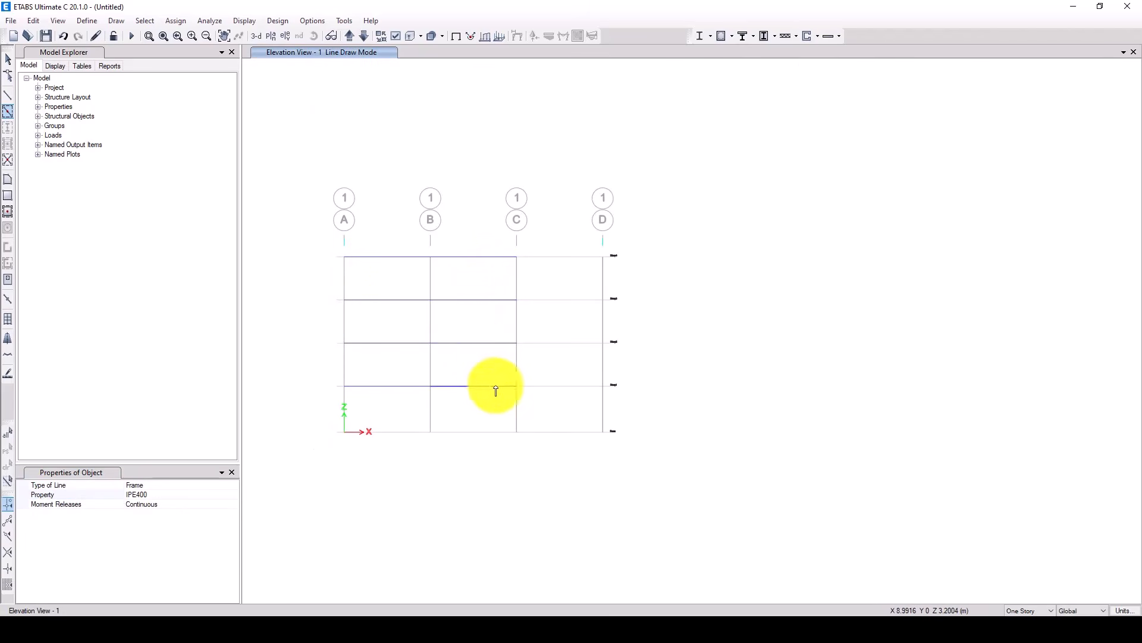
left_click(553, 387)
left_click(548, 345)
left_click(543, 301)
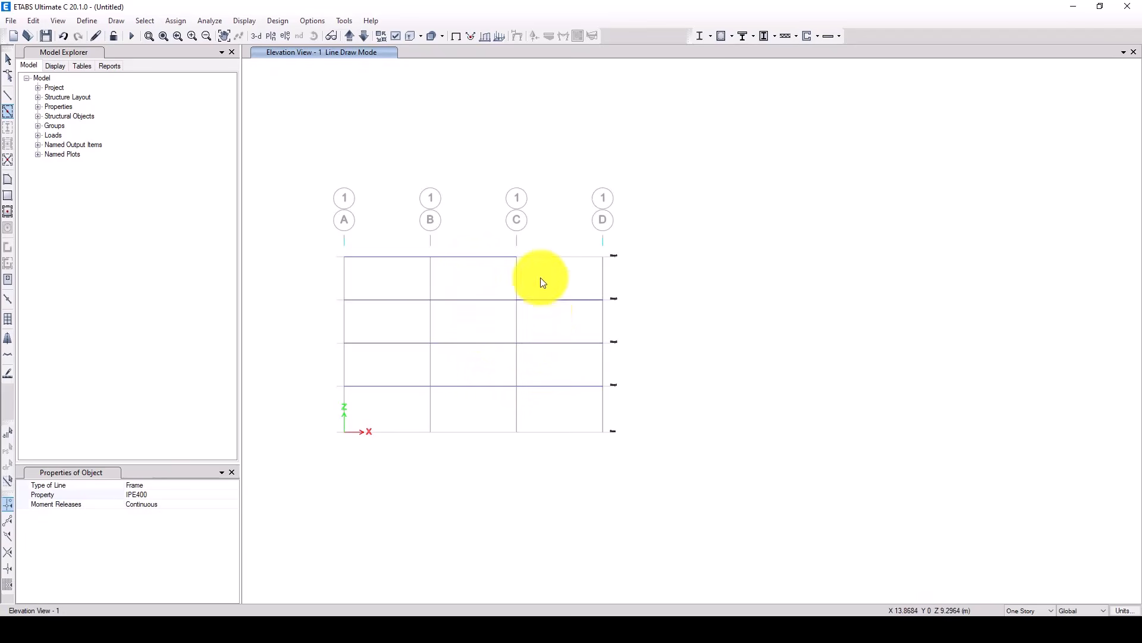
left_click(539, 257)
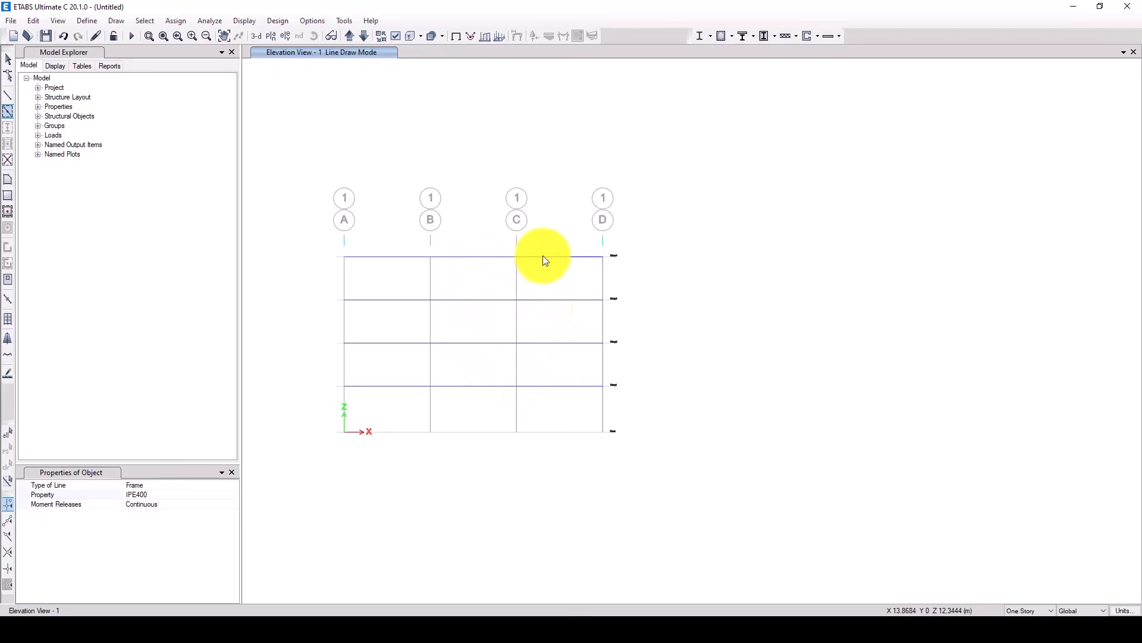
- Set the frame property to IPE500 and draw columns over the full height on grids A, B, C and D
left_click(157, 494)
left_click(234, 495)
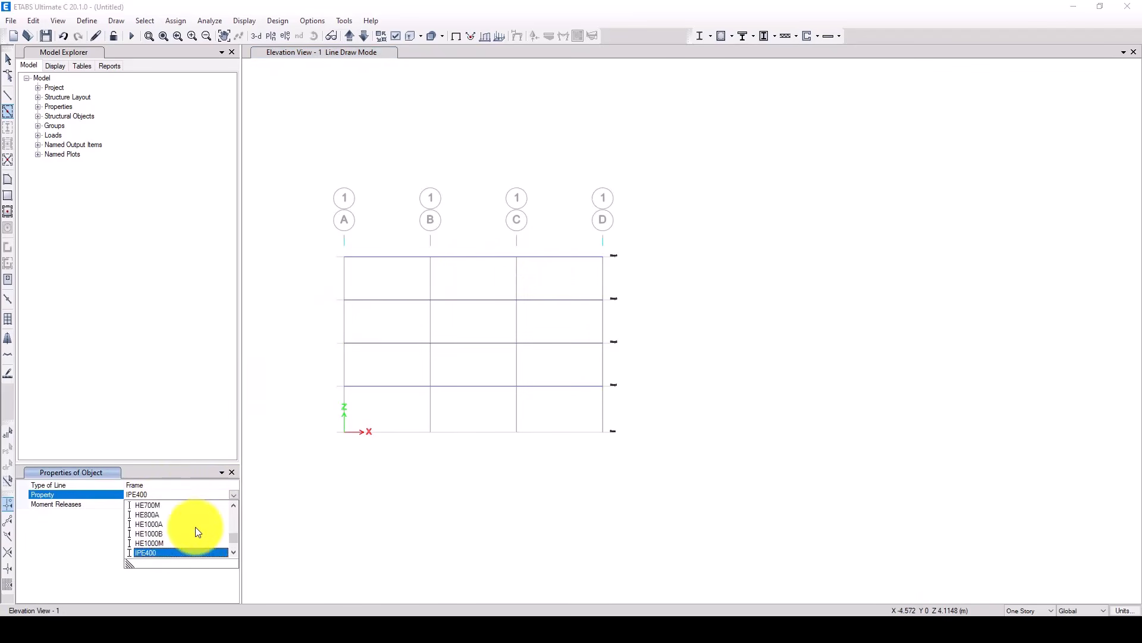
left_click(148, 524)
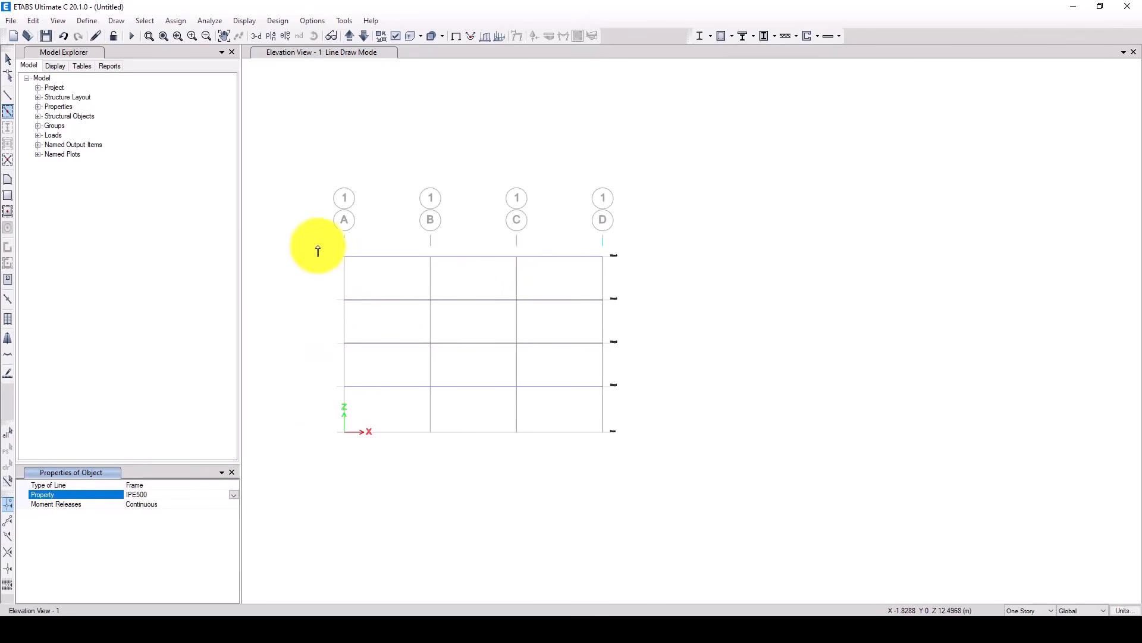
left_click_drag(319, 245, 365, 463)
mouse_move(397, 232)
left_mouse_down()
mouse_move(448, 456)
mouse_move(456, 445)
left_mouse_up()
left_click_drag(507, 225, 534, 485)
left_click_drag(583, 197, 618, 465)
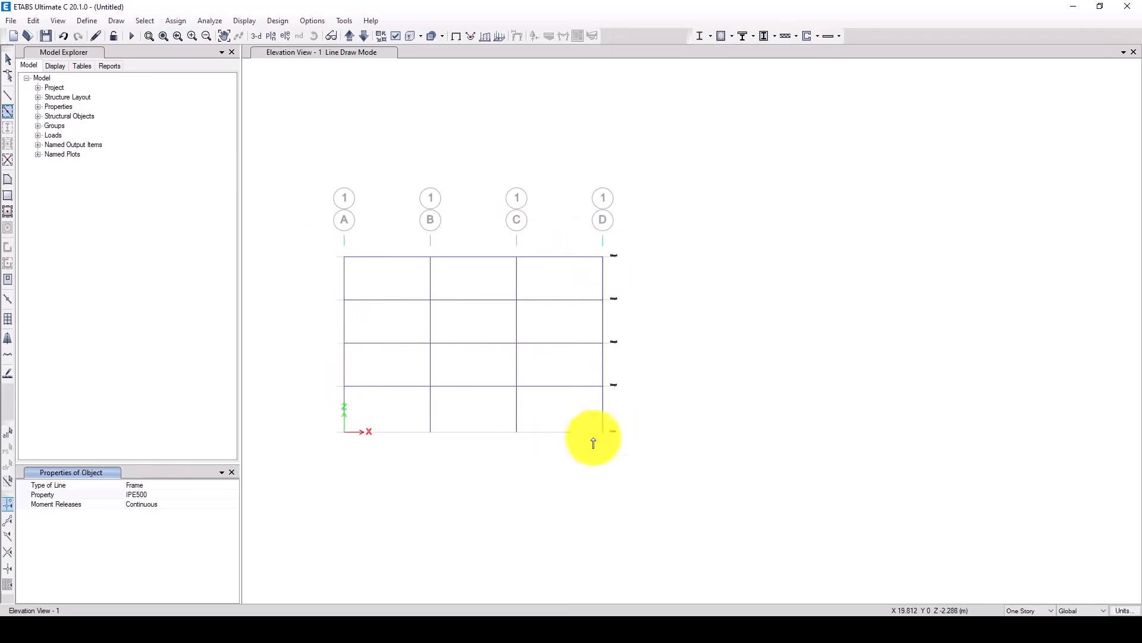
- Assign fixed restraints to the four joints at the base
left_click(8, 60)
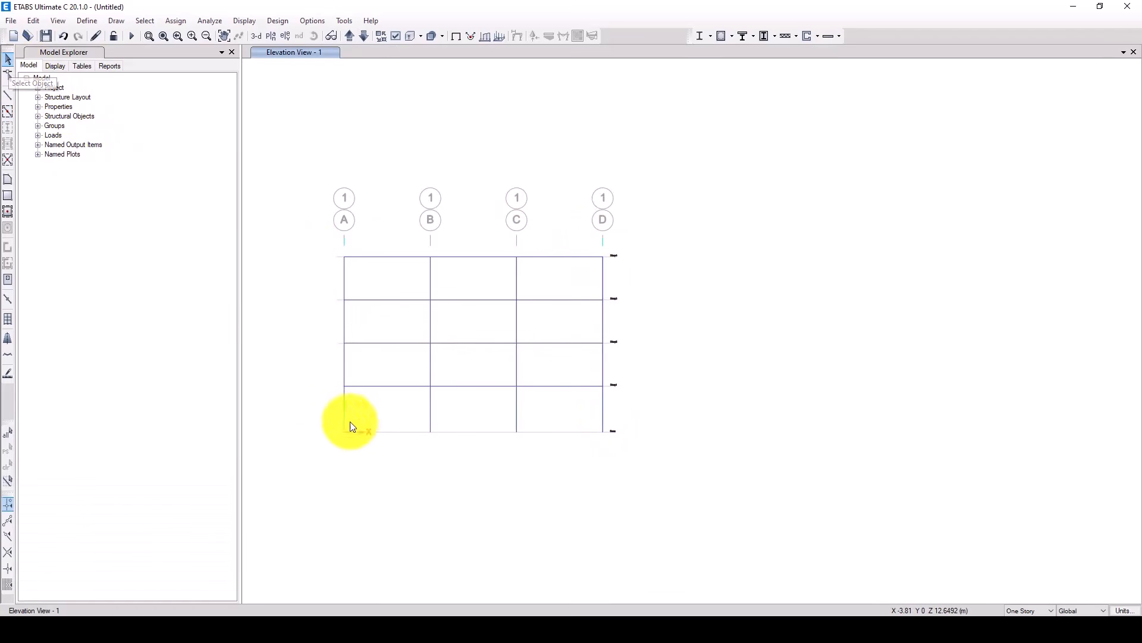
mouse_move(322, 422)
left_mouse_down()
mouse_move(633, 478)
mouse_move(648, 466)
left_mouse_up()
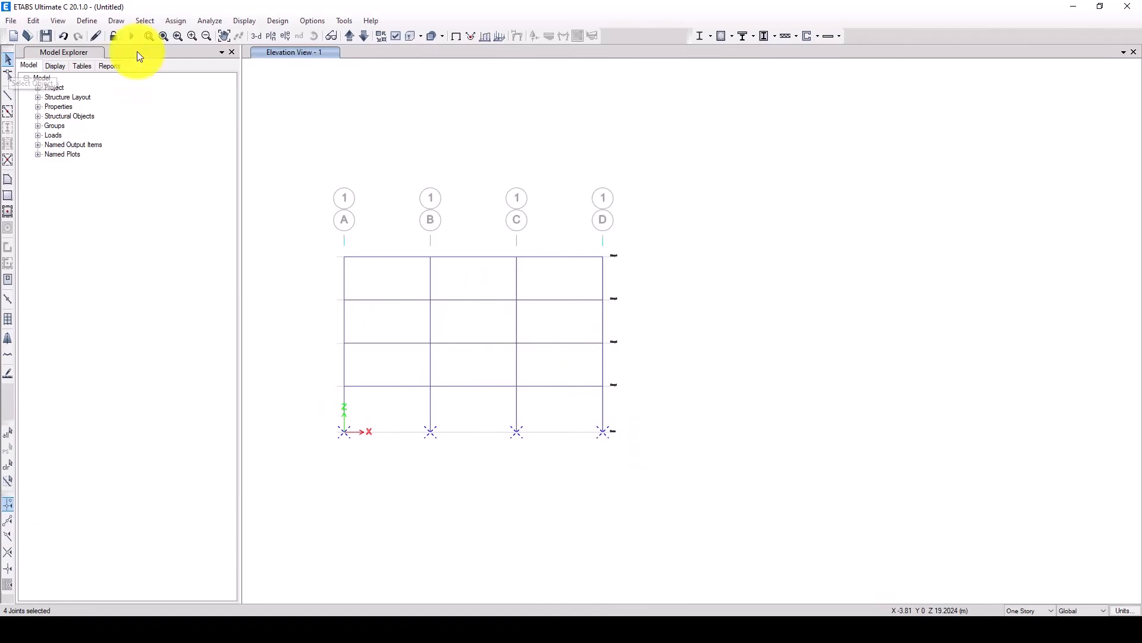
left_click(175, 21)
mouse_move(195, 37)
left_click(393, 28)
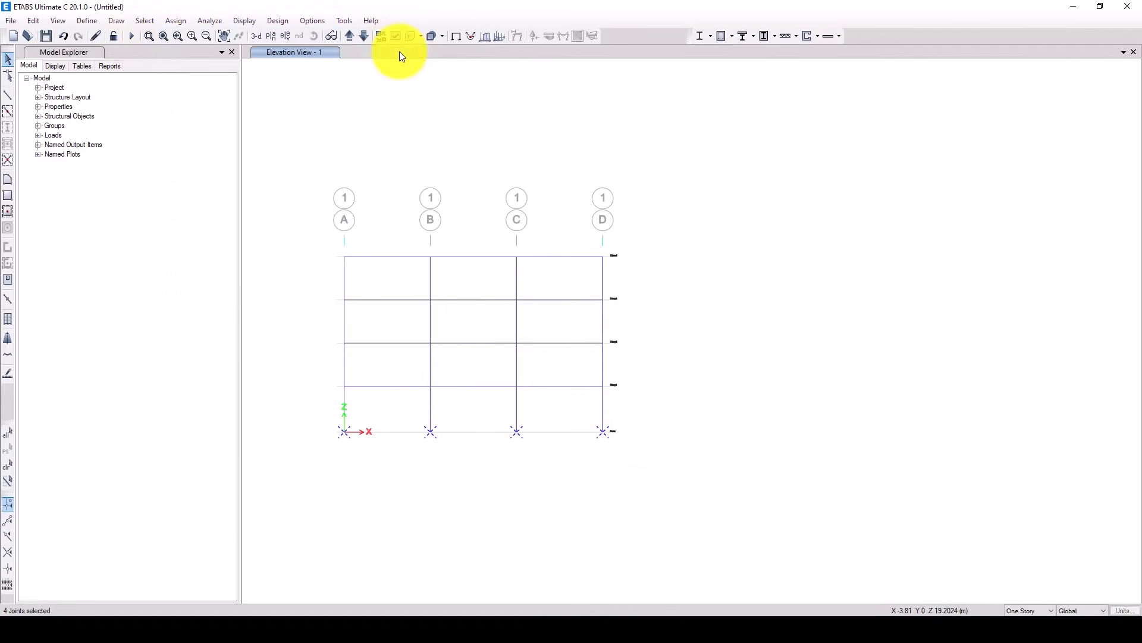
left_click(521, 384)
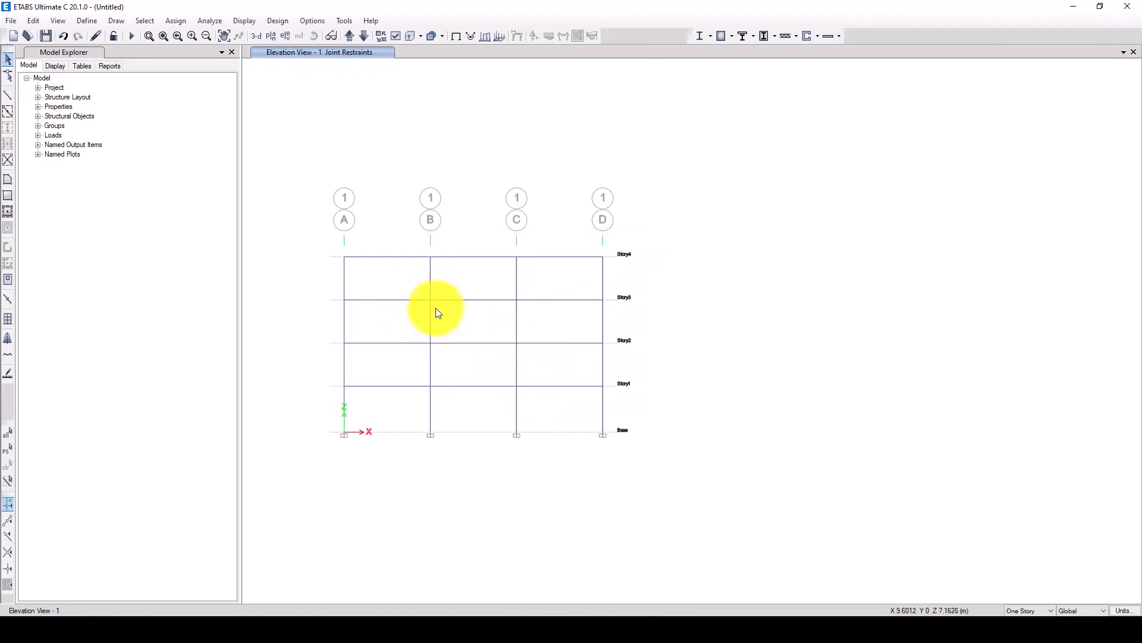
- Select the beams of all three bays and open the distributed frame load assignment with its uniform load ready for editing
left_click_drag(395, 237, 377, 416)
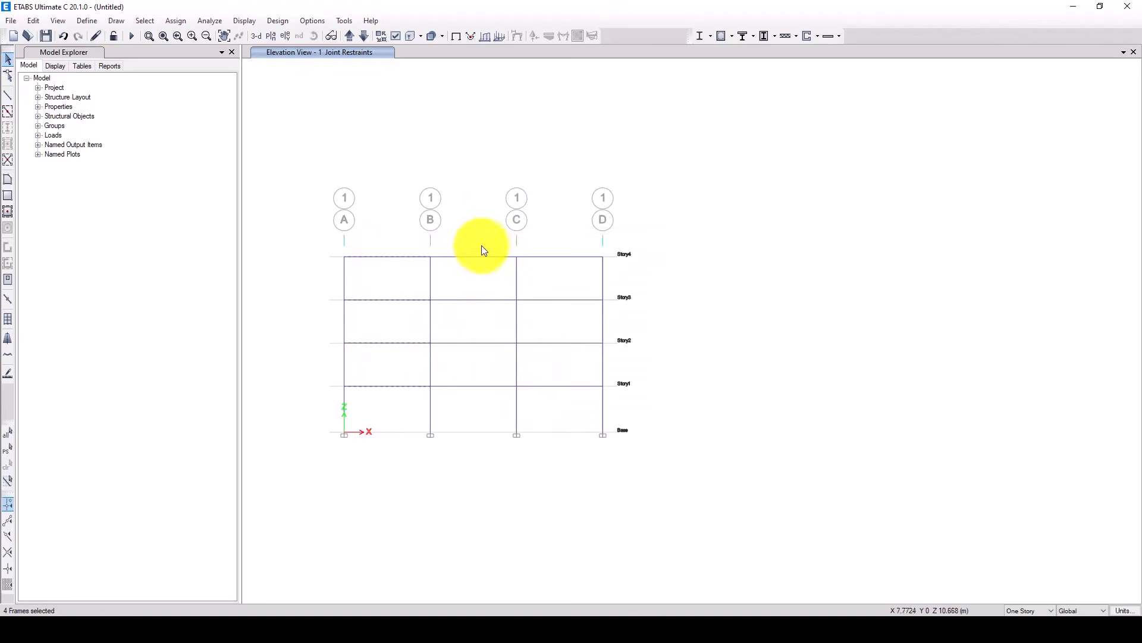
left_click_drag(485, 237, 462, 411)
left_click_drag(566, 237, 545, 408)
left_click(180, 22)
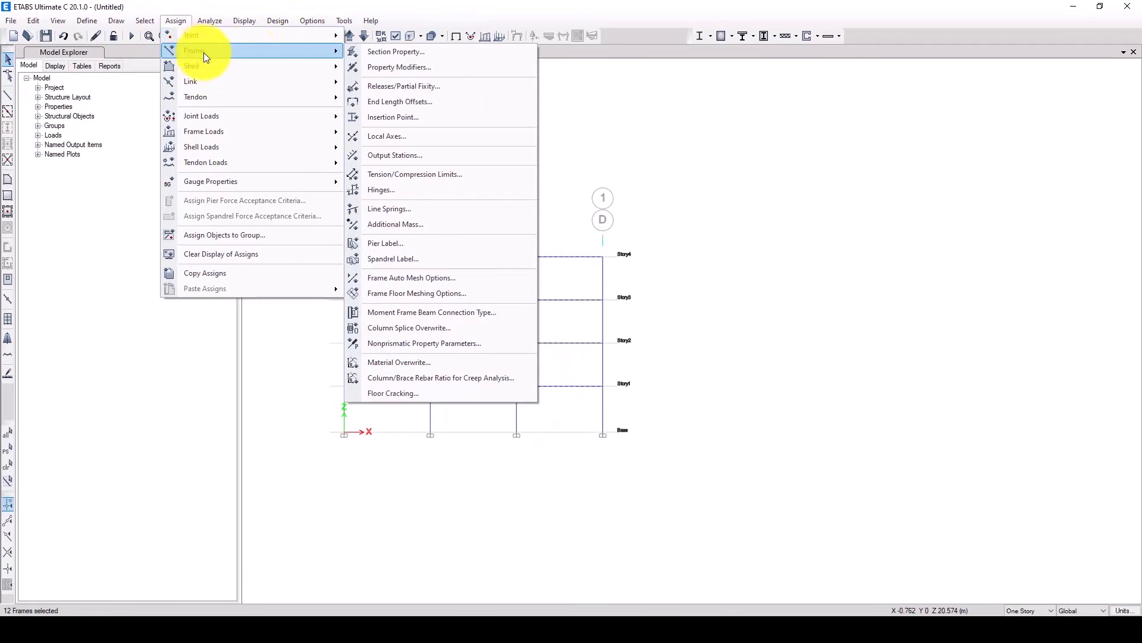
mouse_move(221, 132)
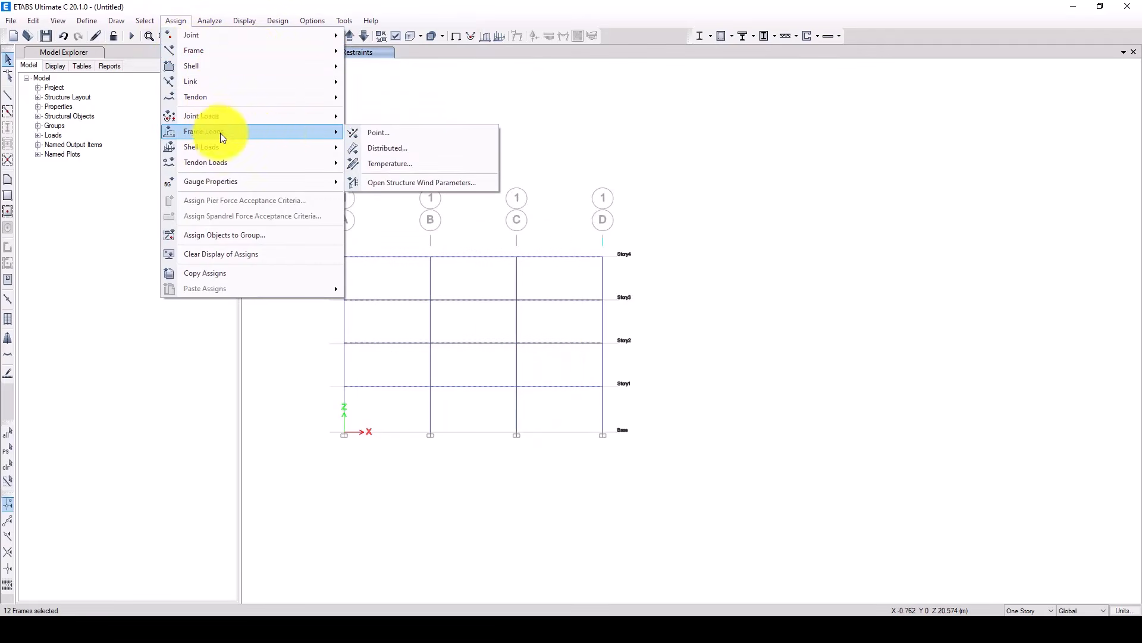
left_click(405, 147)
left_click_drag(614, 207, 887, 127)
double_click(740, 330)
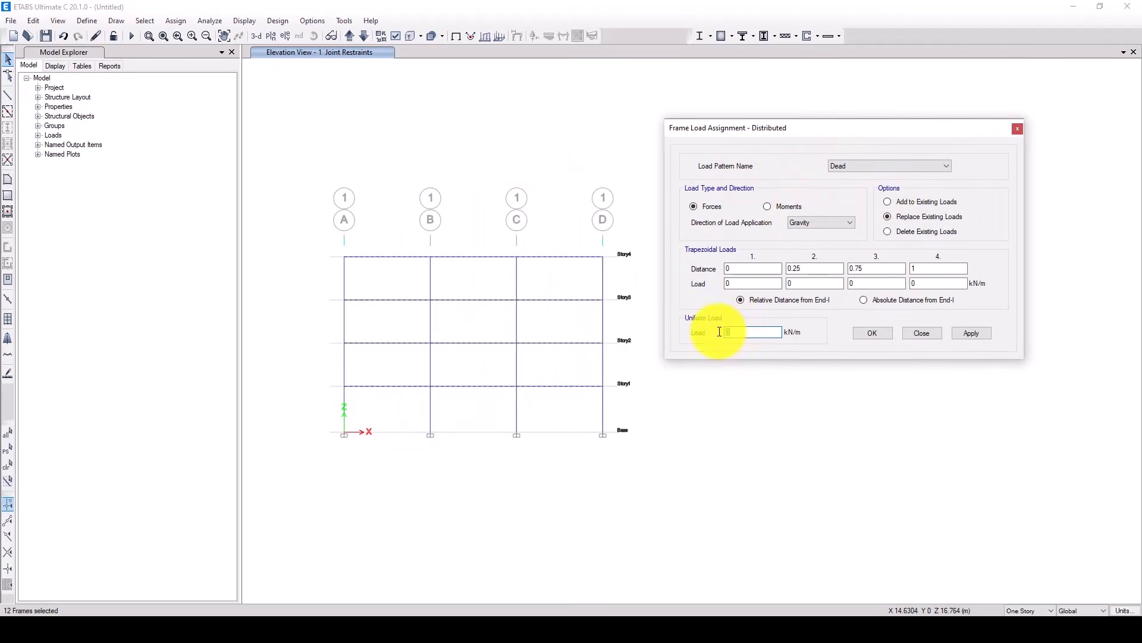
- Try a uniform Dead load of -10 kN/m in the gravity direction on the beams, and undo the assignment
type("-10")
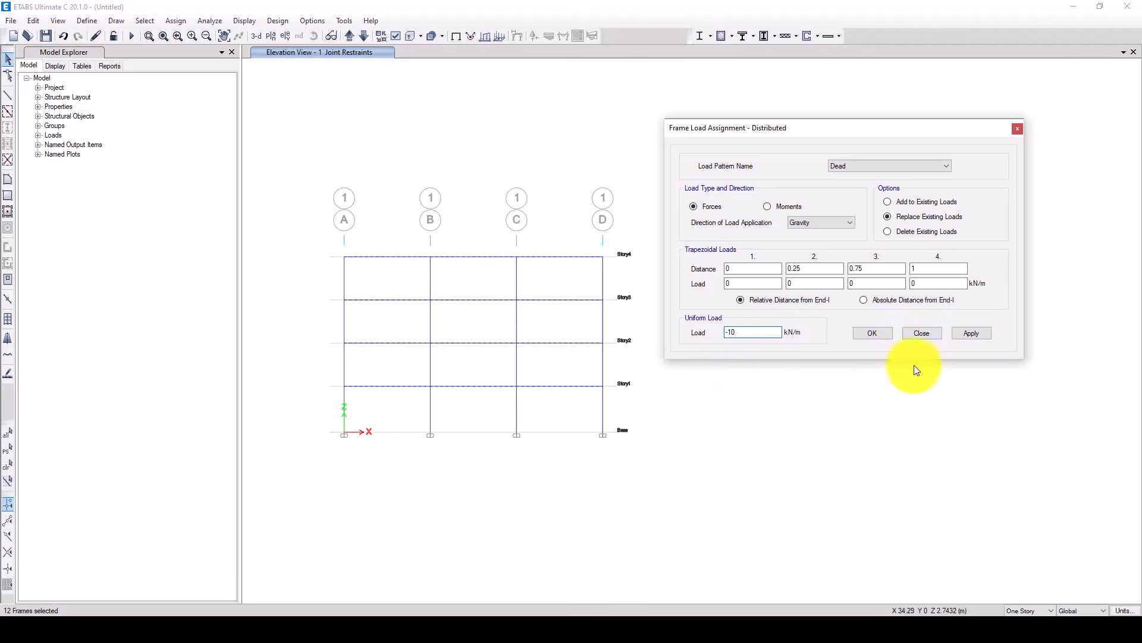
left_click(966, 332)
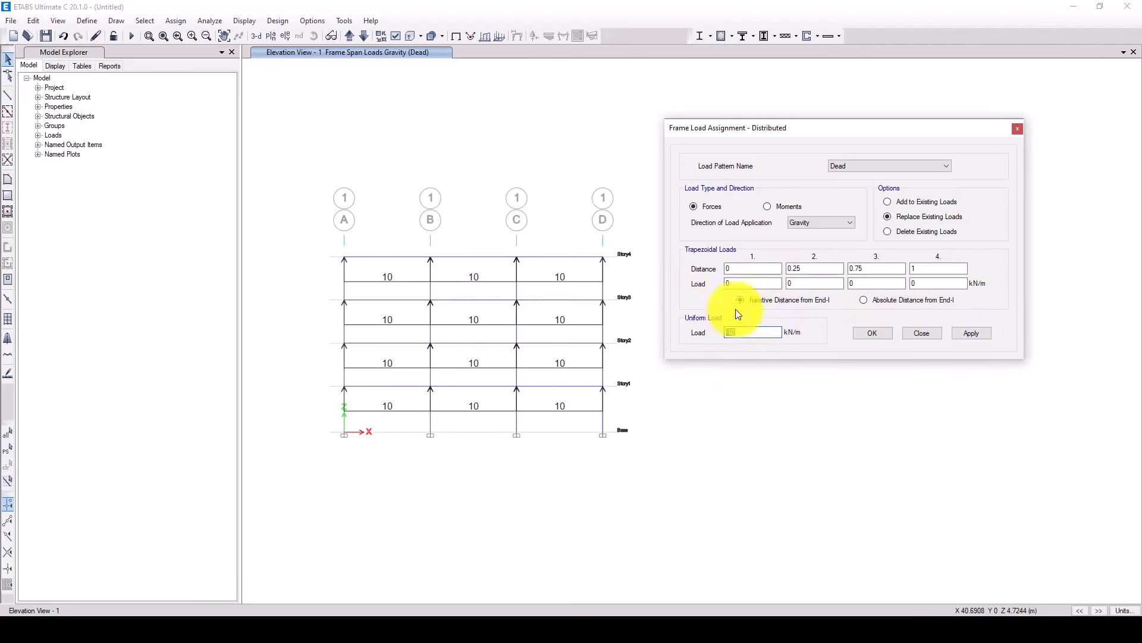
left_click(64, 36)
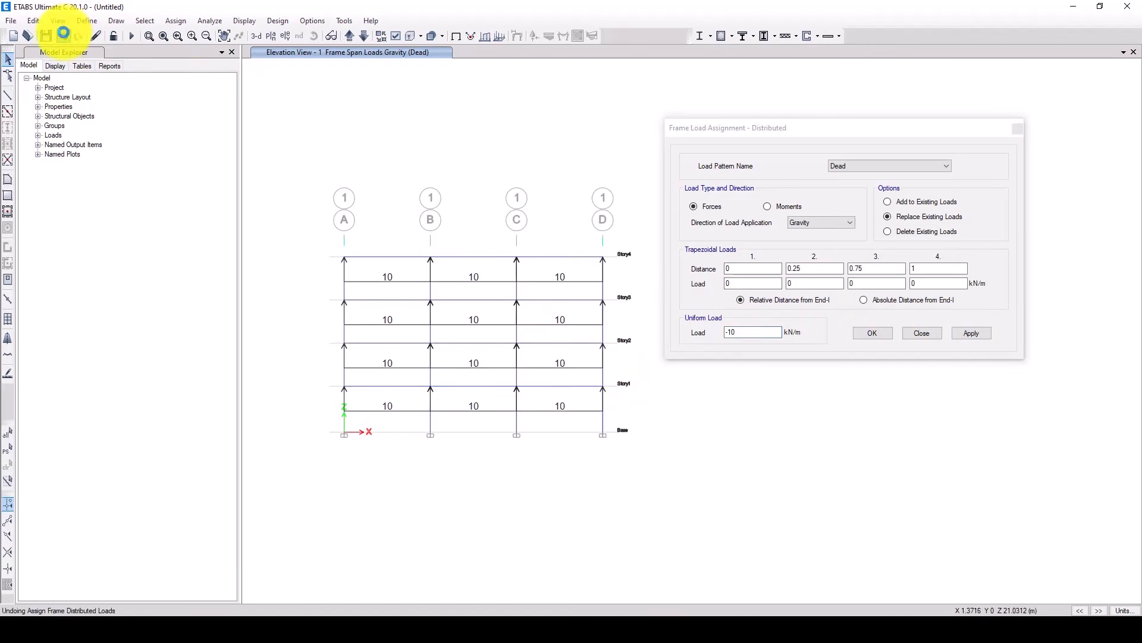
- Reselect the beams and assign them a uniform Dead load of 10 kN/m in the gravity direction
left_click(725, 332)
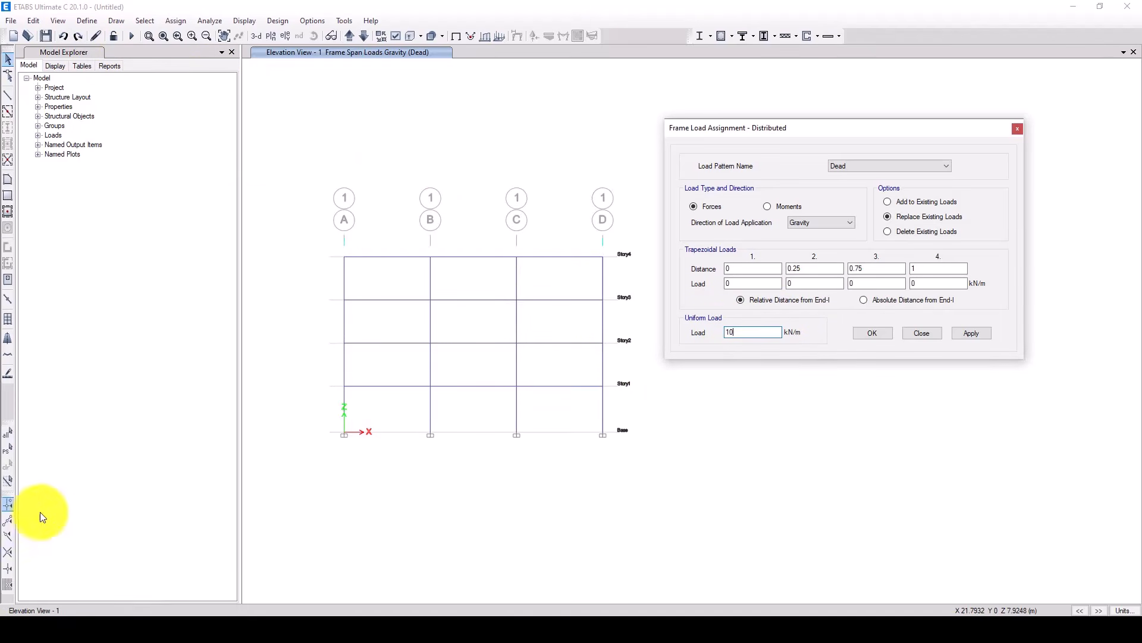
left_click(7, 450)
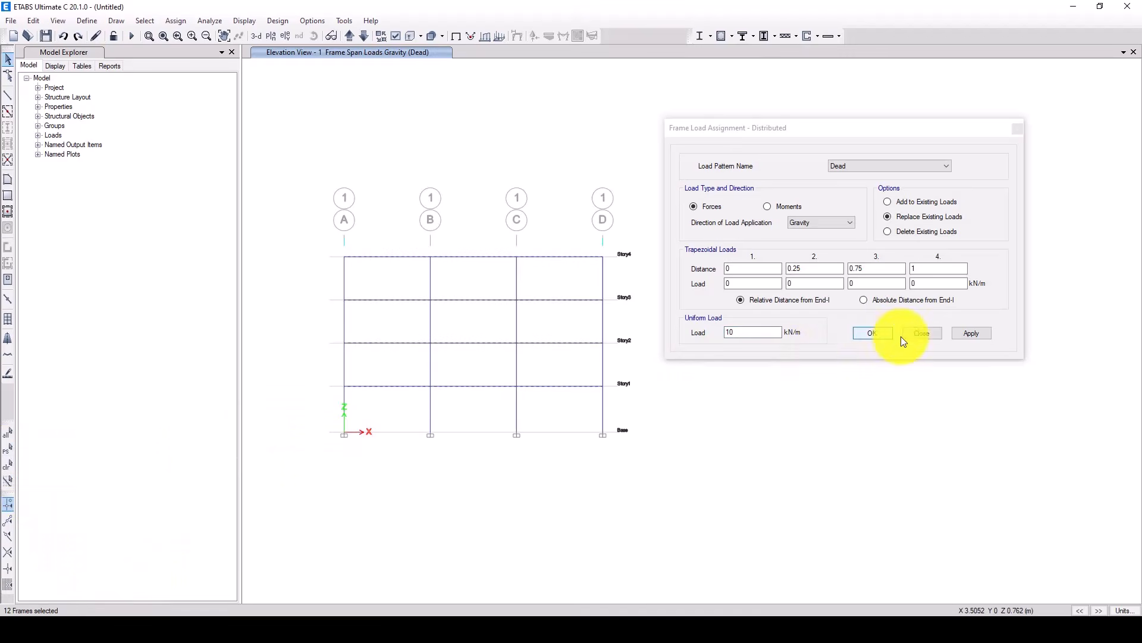
left_click(968, 333)
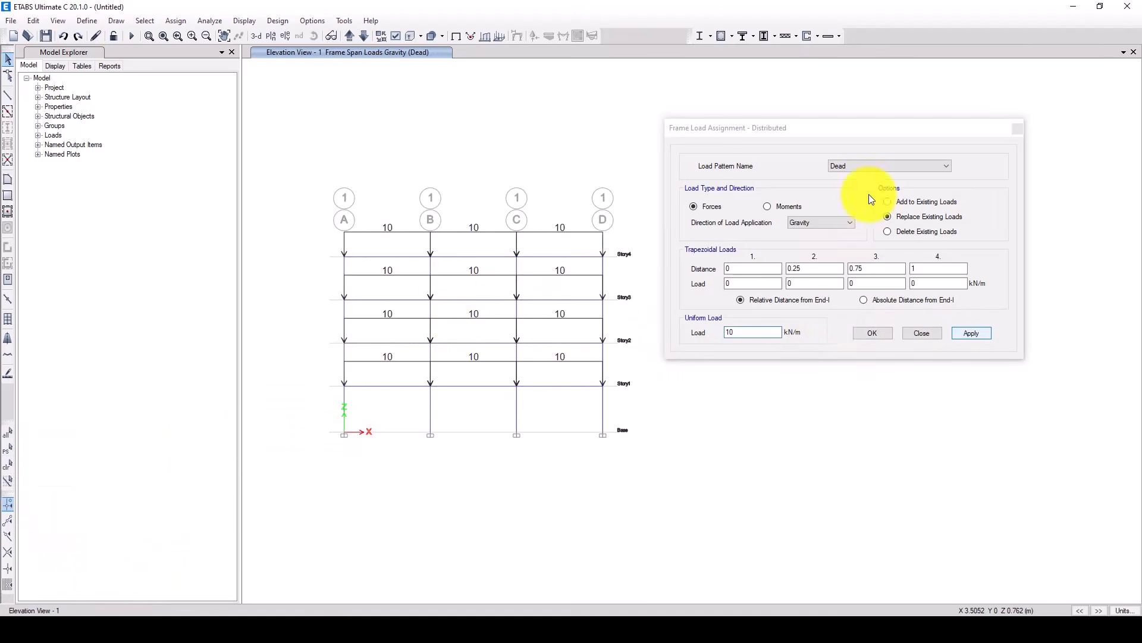
- Assign a uniform Live load of 15 kN/m in the gravity direction to the same beams and finish the load assignment
left_click(852, 165)
left_click(852, 181)
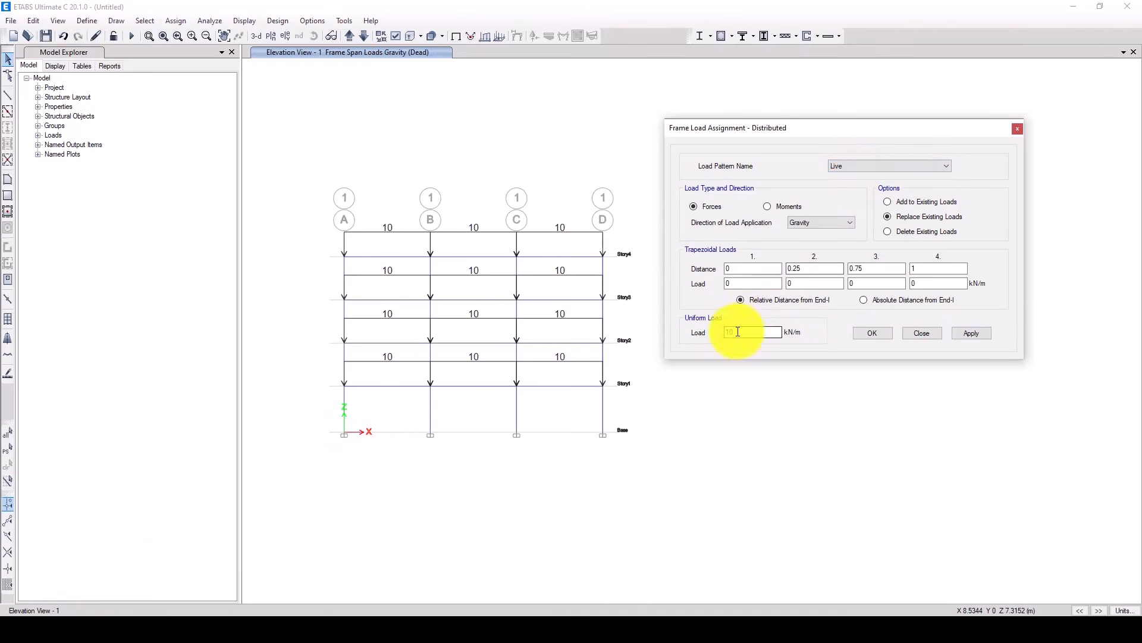
left_click_drag(737, 332, 720, 335)
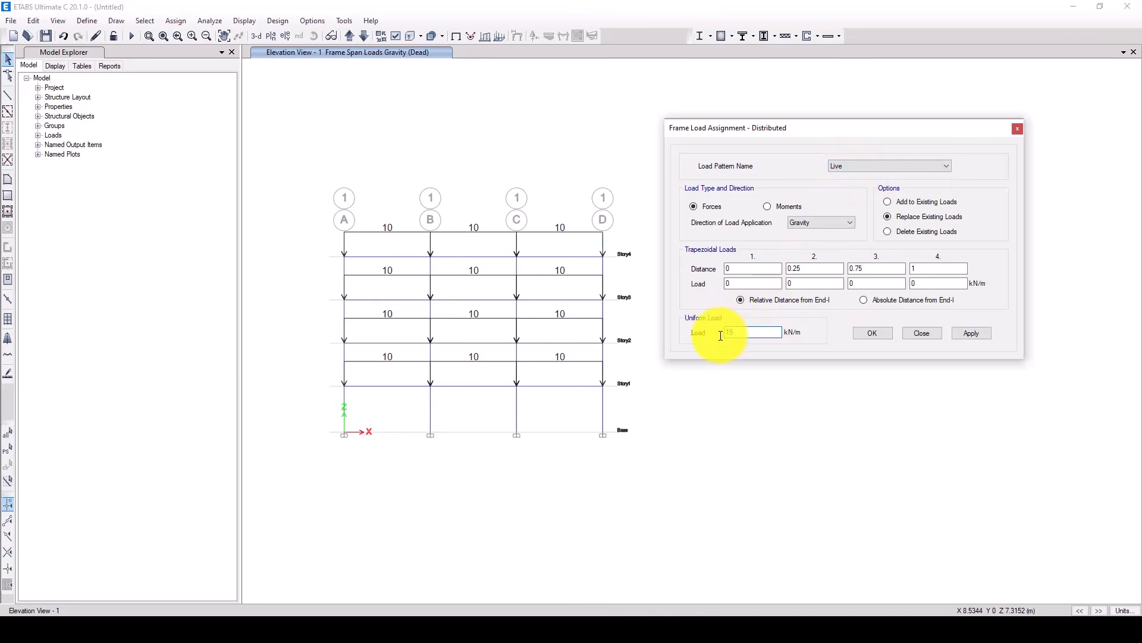
left_click(8, 447)
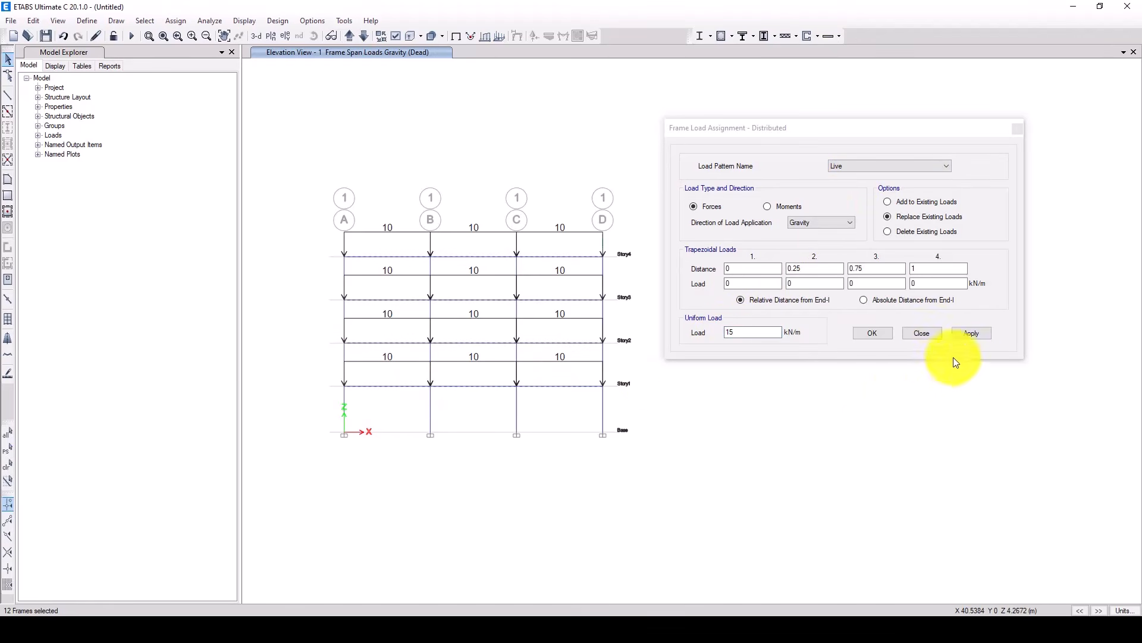
left_click(970, 333)
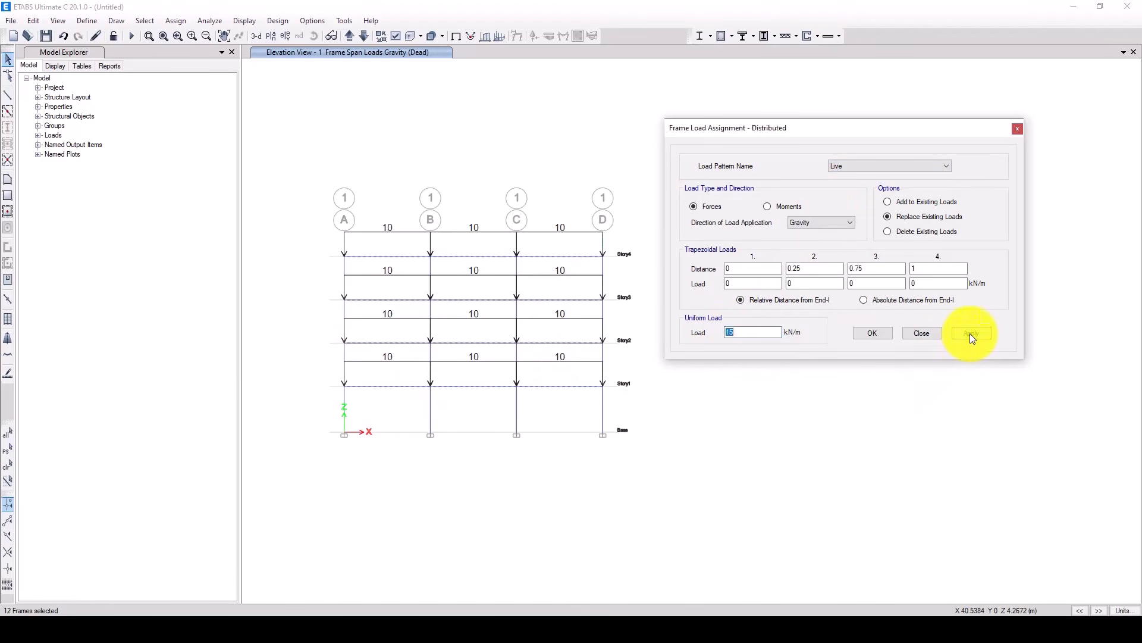
left_click(872, 334)
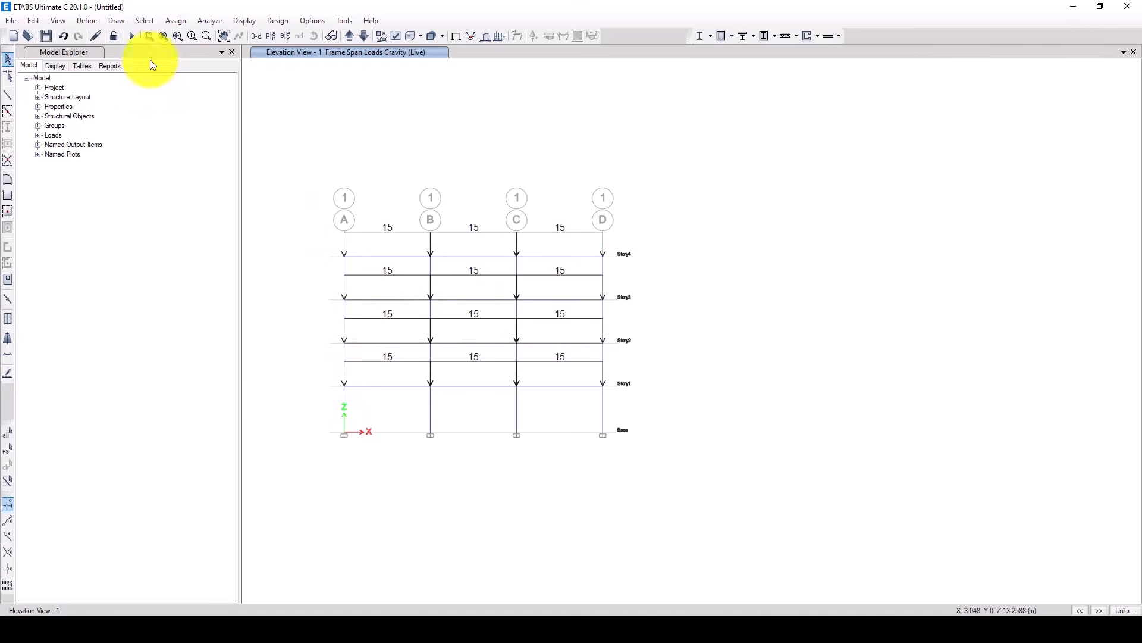
- Add a load pattern named Lateral_Load of type Other with a self-weight multiplier of 0
left_click(85, 20)
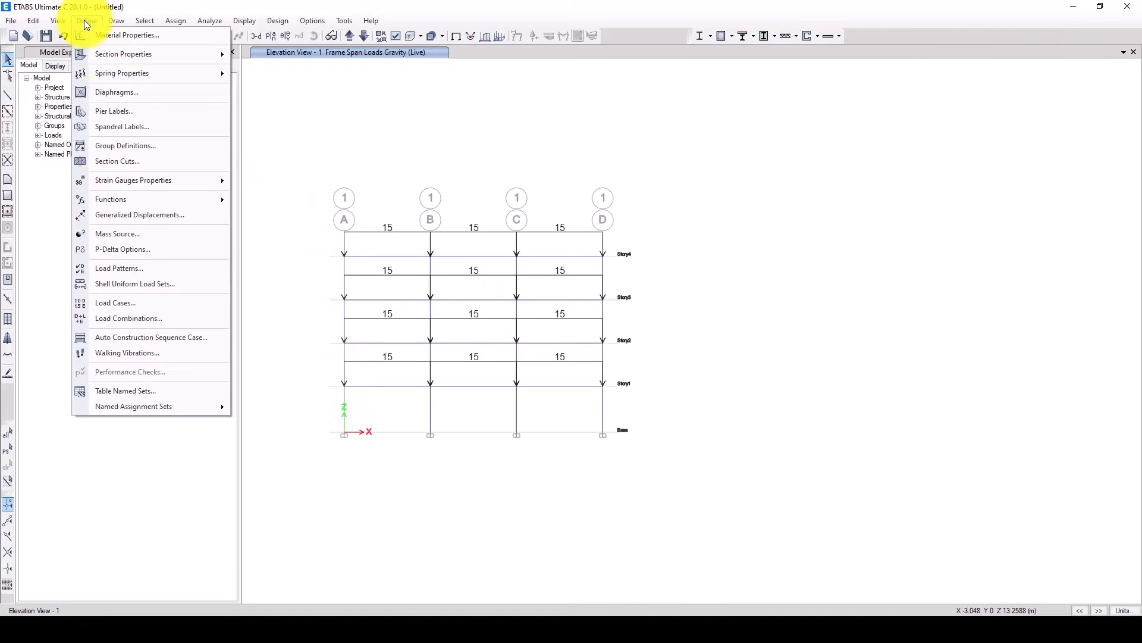
left_click(116, 266)
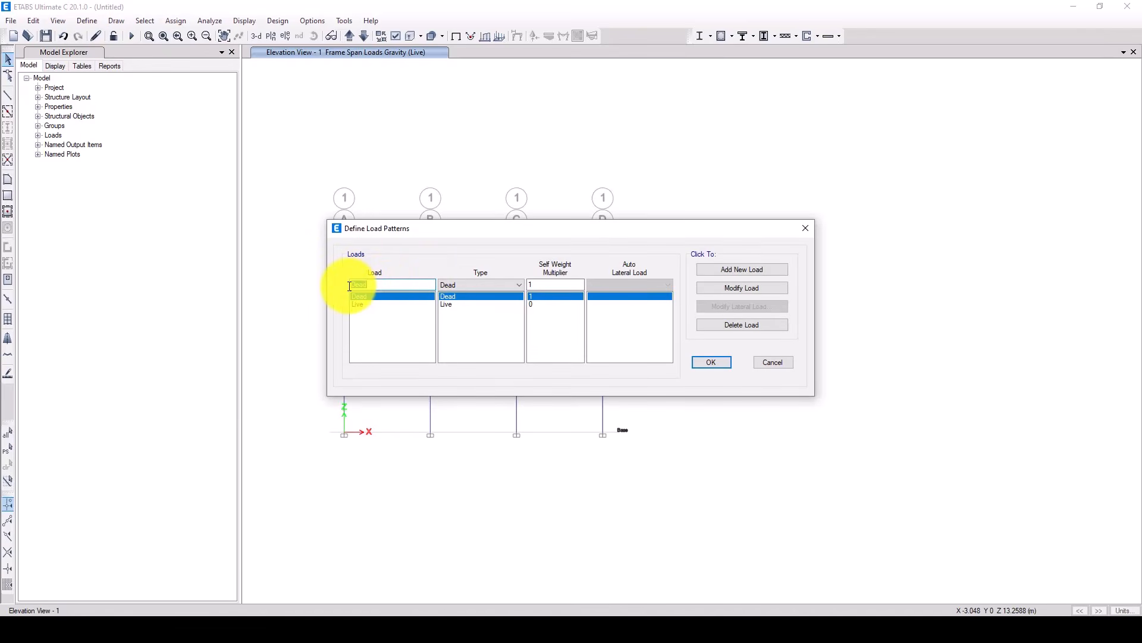
type("Le")
left_click(454, 290)
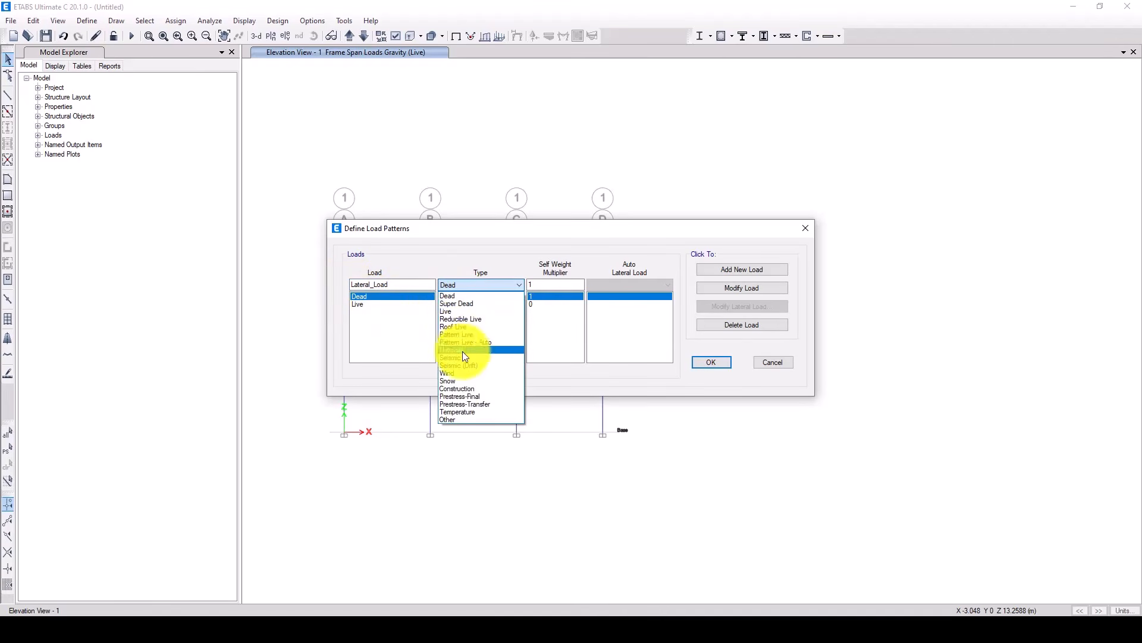
left_click(442, 418)
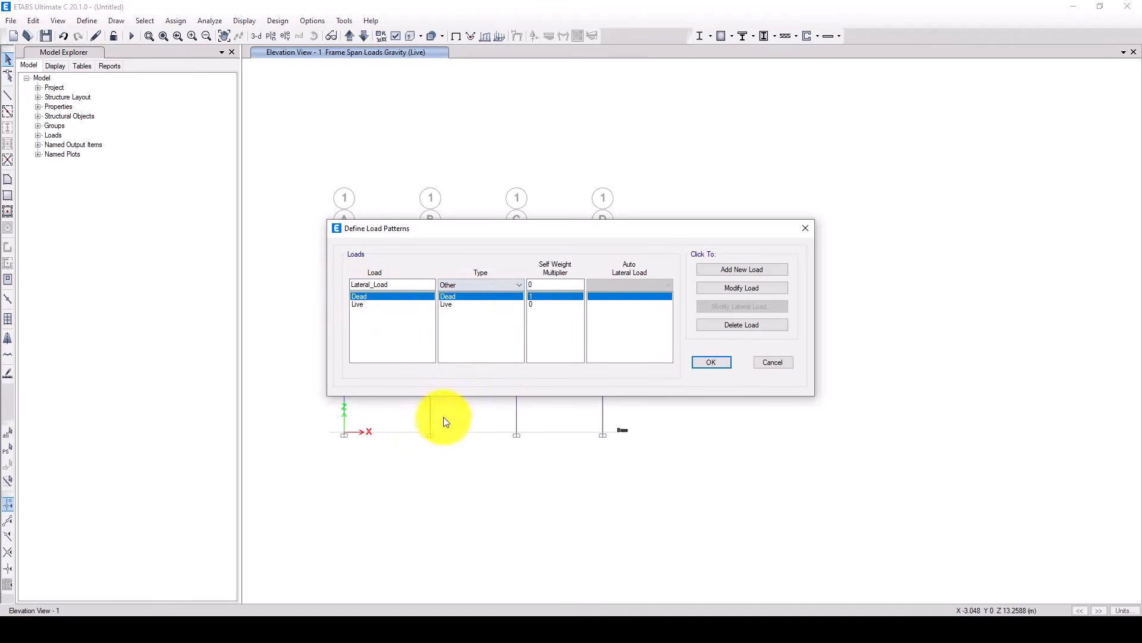
left_click(735, 270)
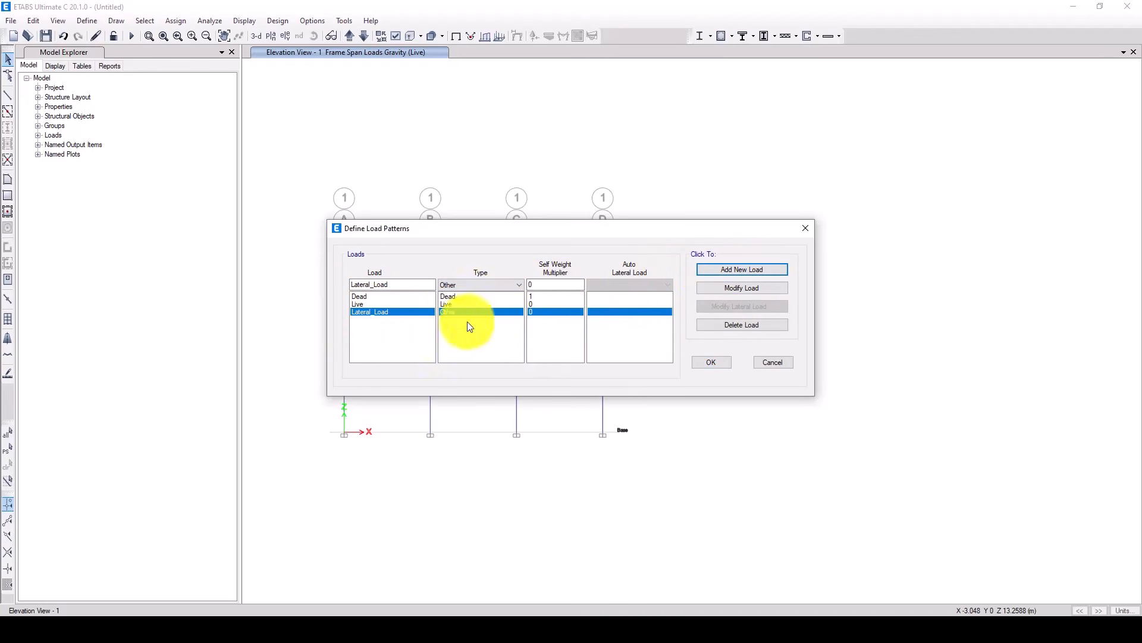
left_click(705, 364)
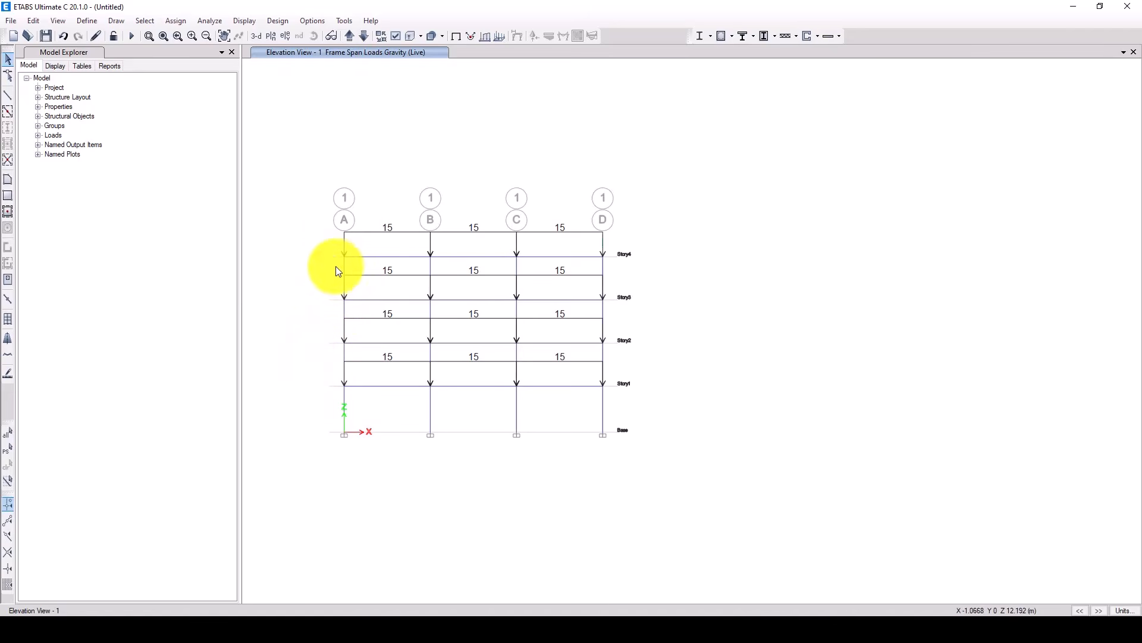
- Assign a Lateral_Load joint force of 1000 kN in global X to the Story1 joint on grid A
left_click_drag(360, 398, 351, 394)
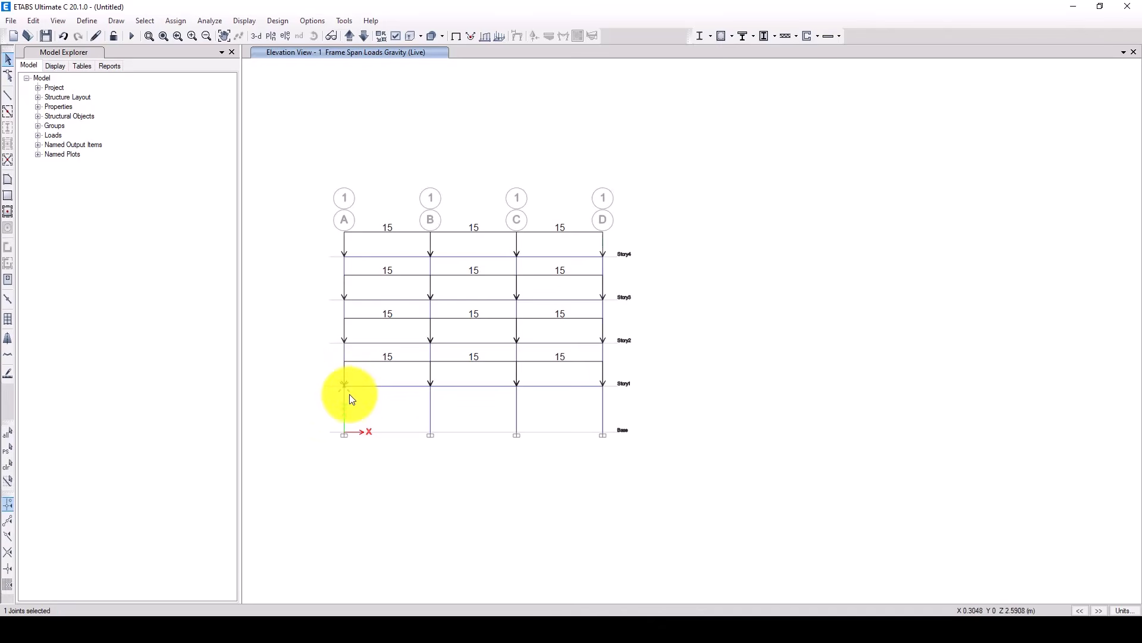
mouse_move(188, 22)
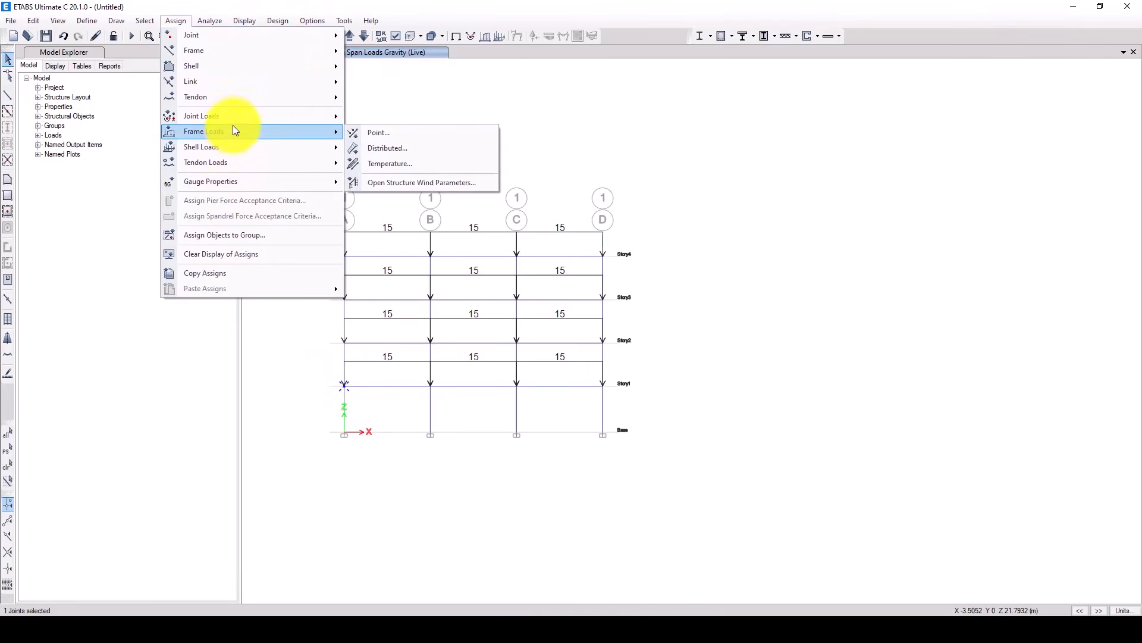
mouse_move(250, 116)
left_click(376, 119)
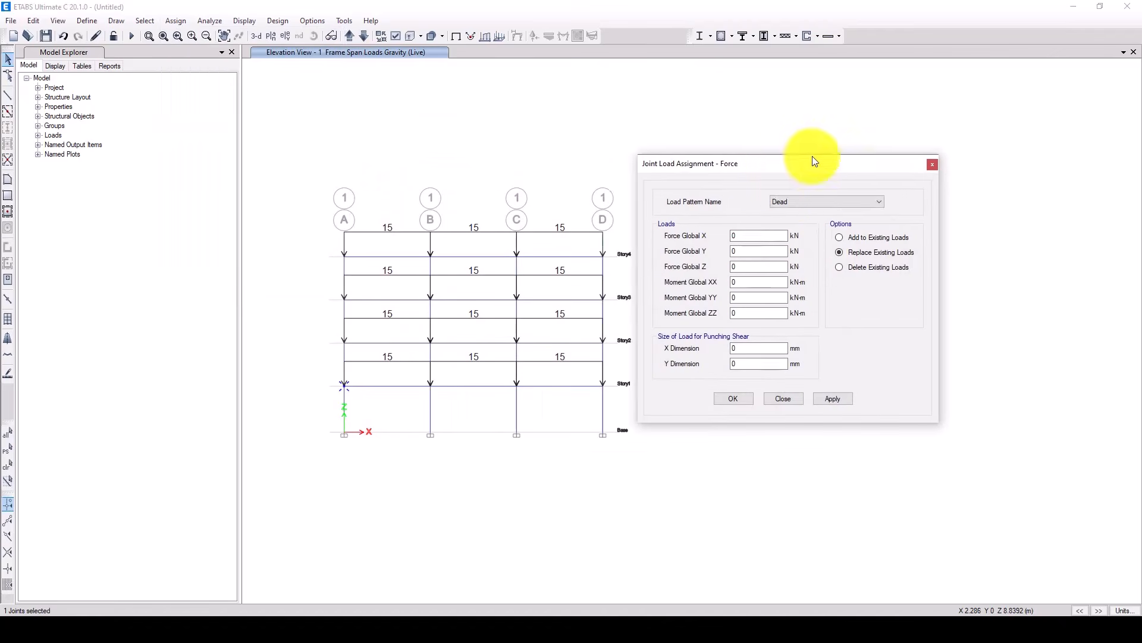
left_click(874, 187)
left_click(862, 217)
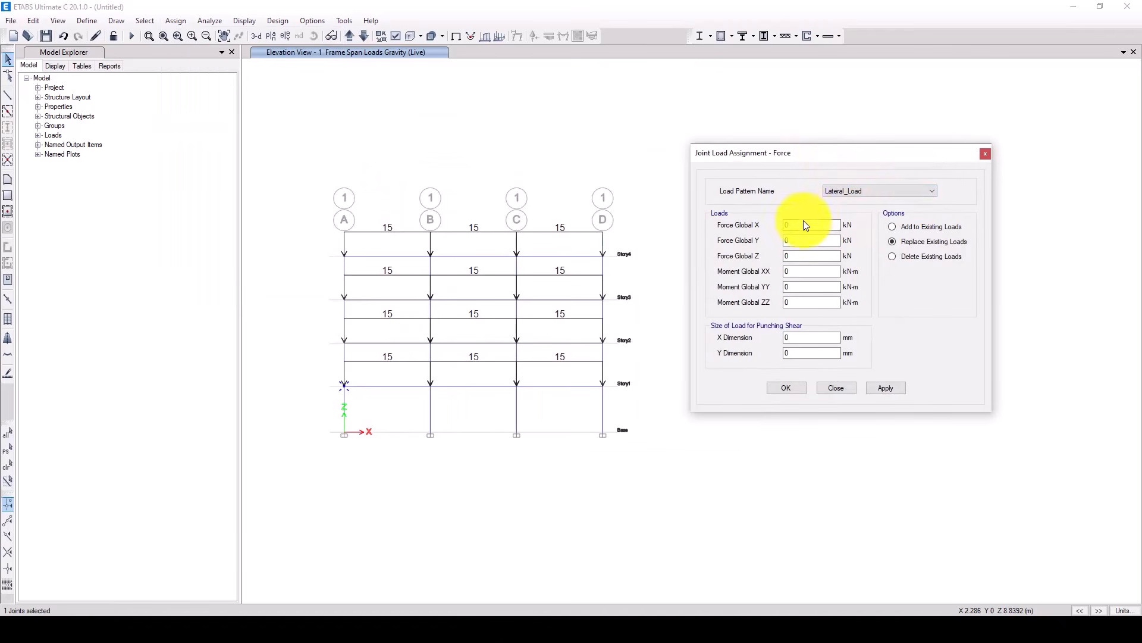
left_click(787, 225)
type("10")
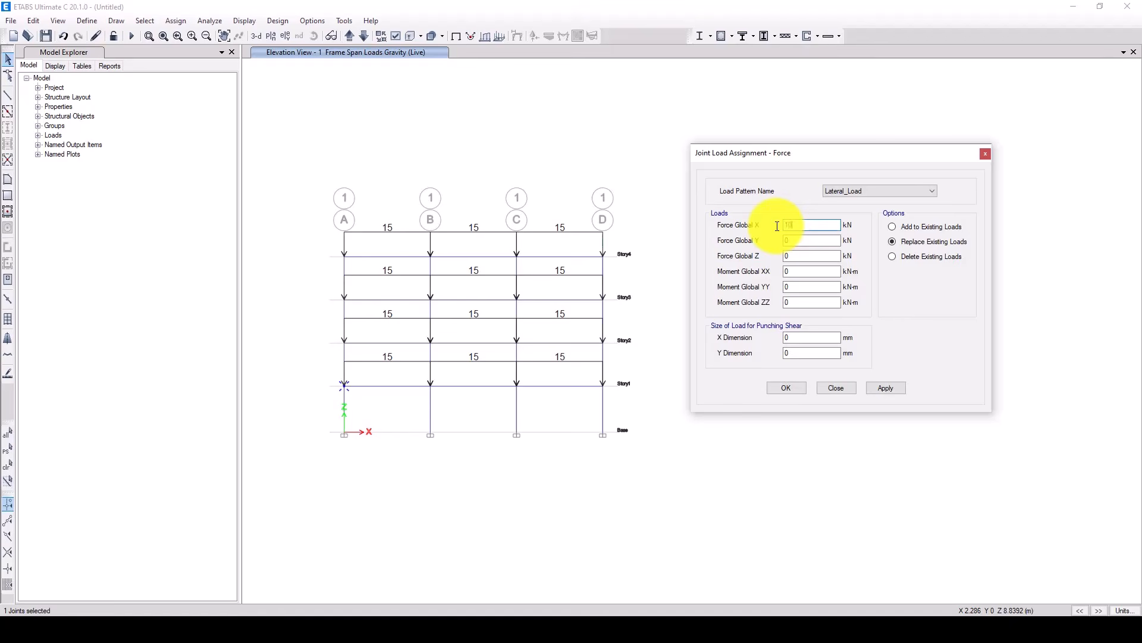
type("00")
left_click(886, 388)
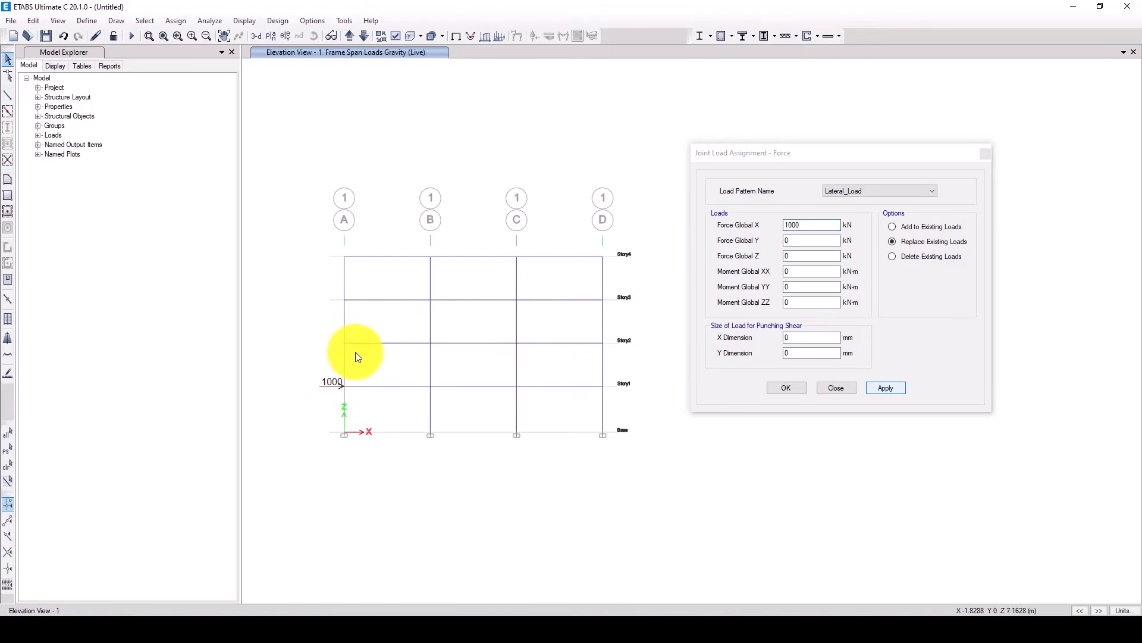
- Assign a Lateral_Load joint force of 1500 kN in global X to the Story2 joint on grid A
left_click_drag(317, 329, 362, 354)
left_click_drag(806, 225, 777, 226)
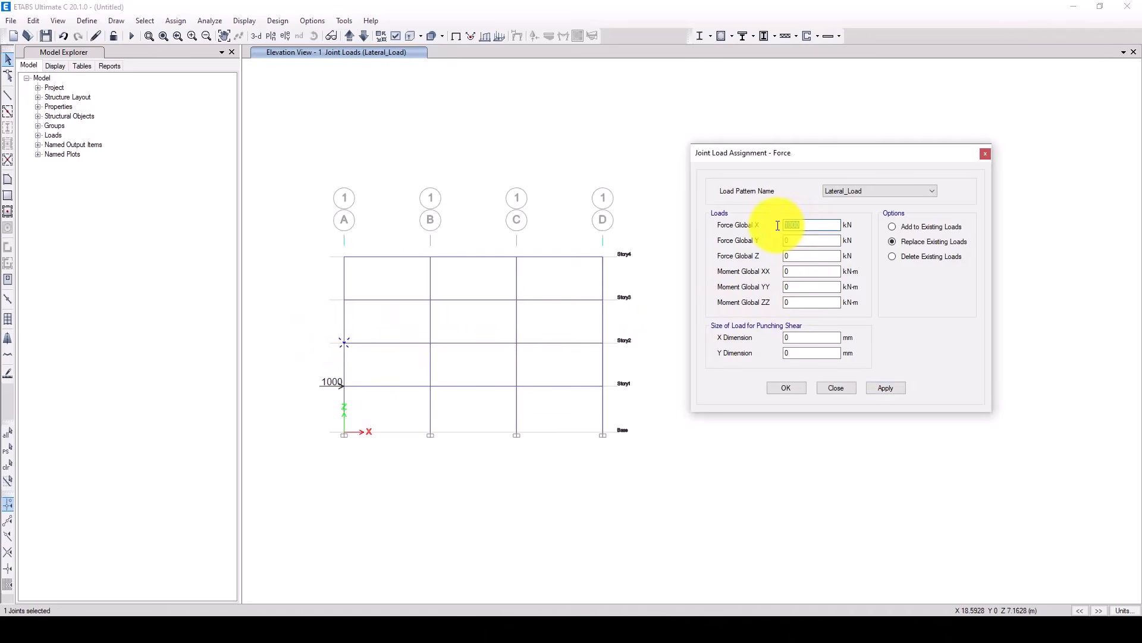
type("1500")
left_click(887, 388)
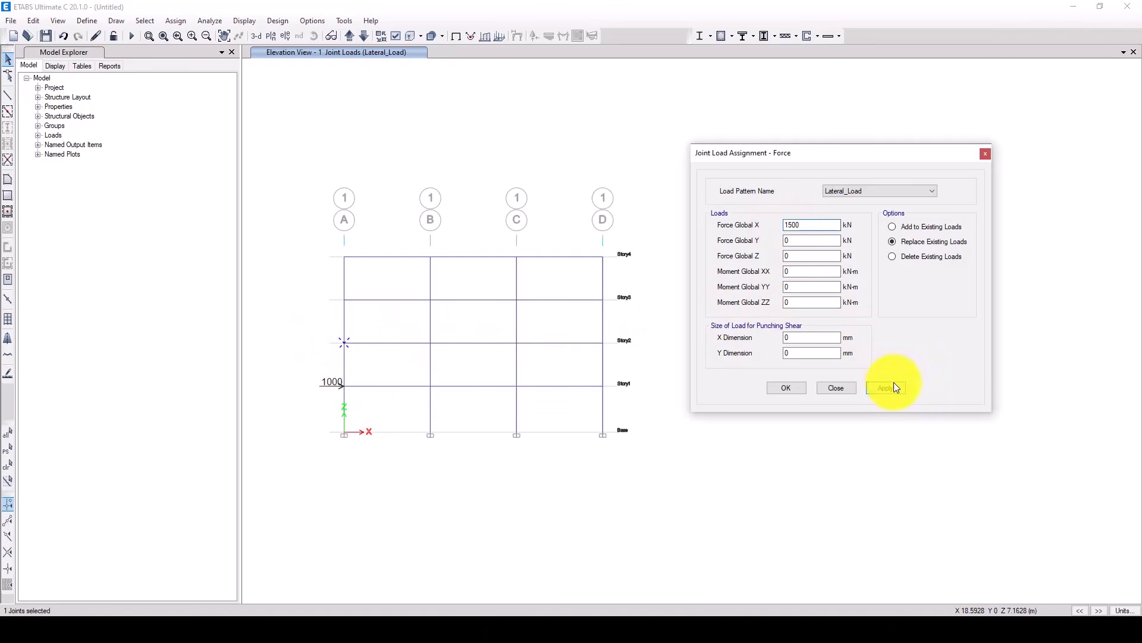
- Assign a Lateral_Load joint force of 200 kN in global X to the Story3 joint on grid A
left_click_drag(322, 285, 375, 310)
left_click_drag(810, 225, 785, 225)
type("200")
left_click(902, 392)
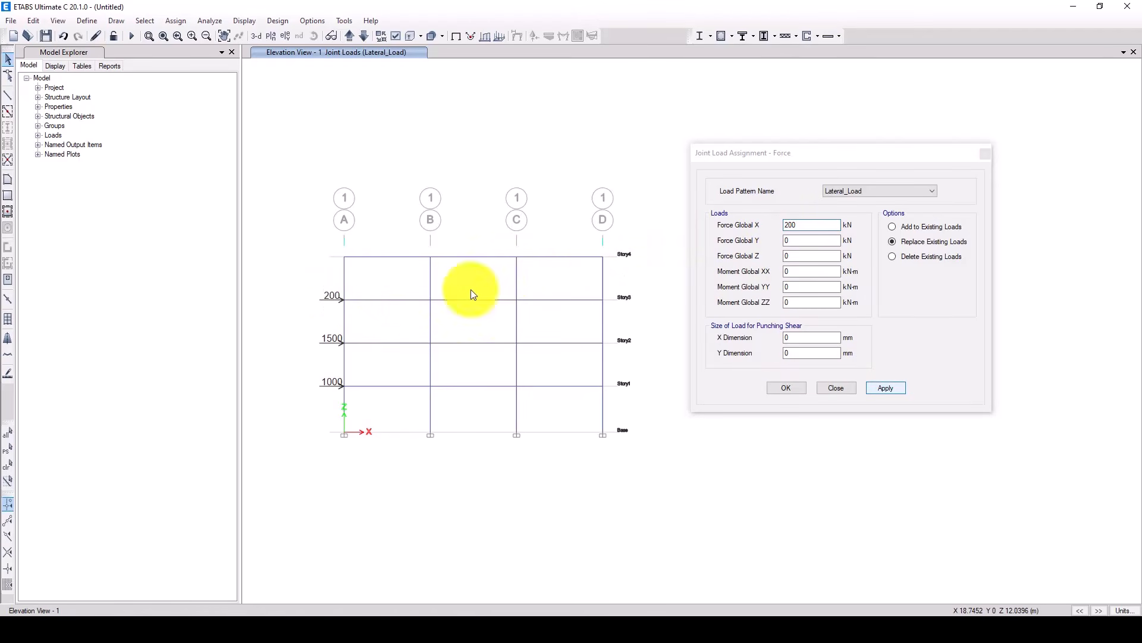
- Replace the Lateral_Load force in global X on the grid A joint at Story3 with 2000 kN
left_click_drag(333, 290, 358, 312)
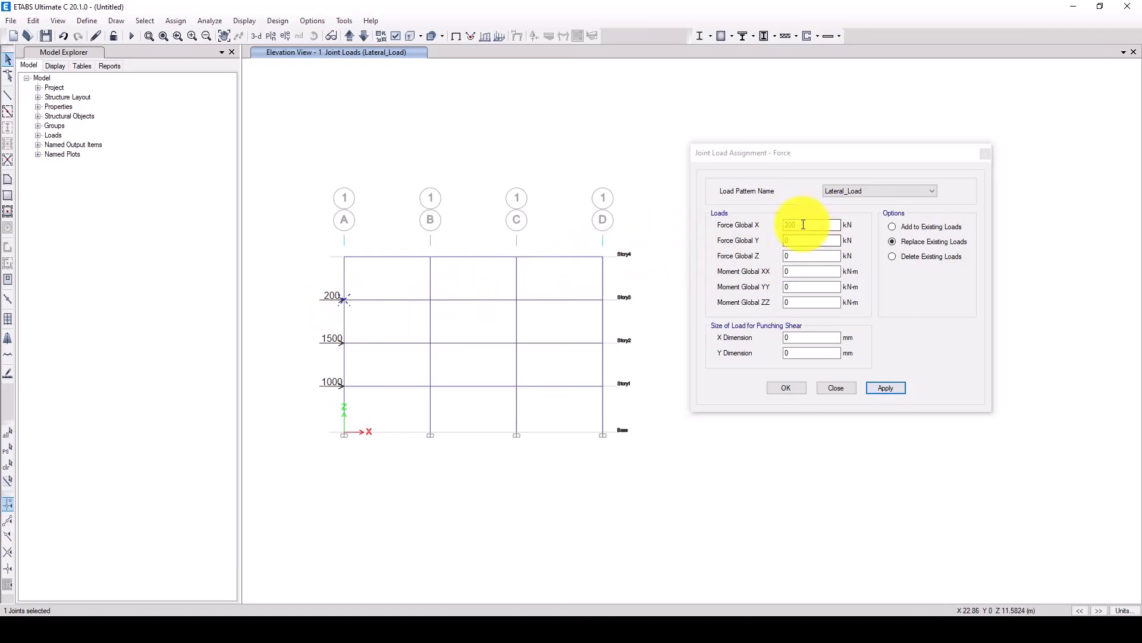
left_click(804, 224)
type("0")
left_click(878, 387)
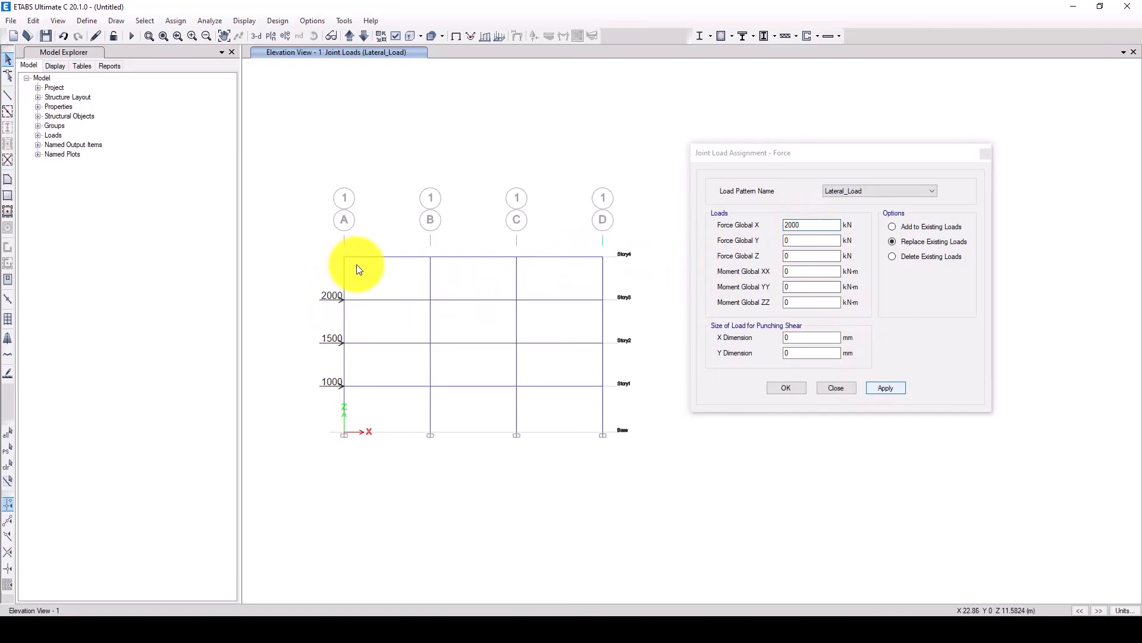
- Assign a Lateral_Load force of 2500 kN in global X to the Story4 joint on grid A and finish the joint load assignment
left_click_drag(369, 275, 325, 236)
double_click(803, 225)
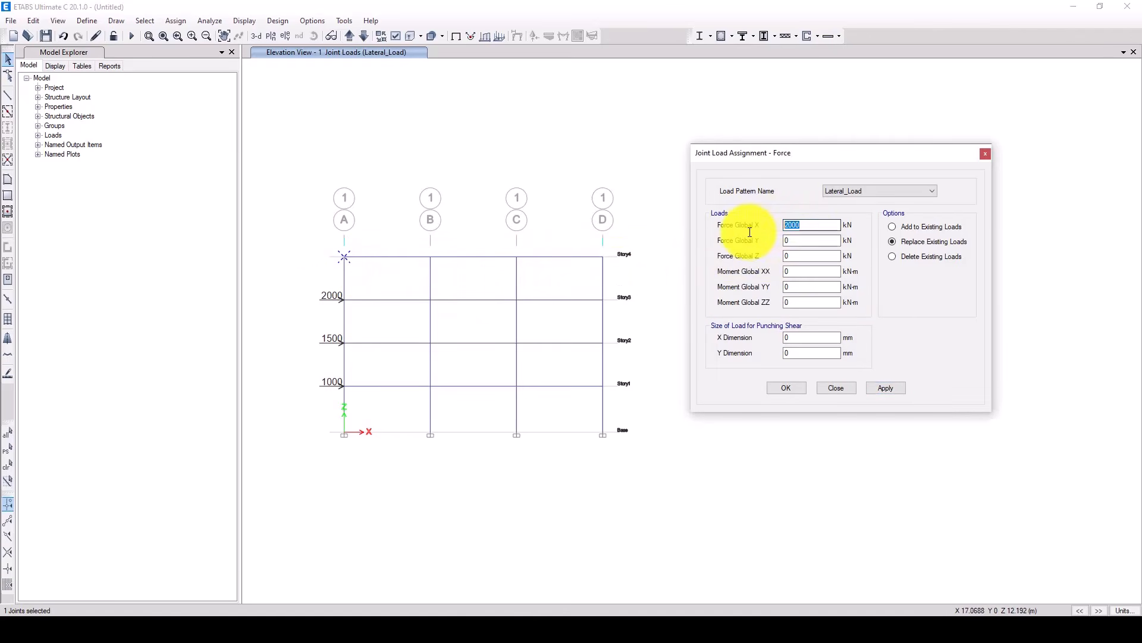
type("2500")
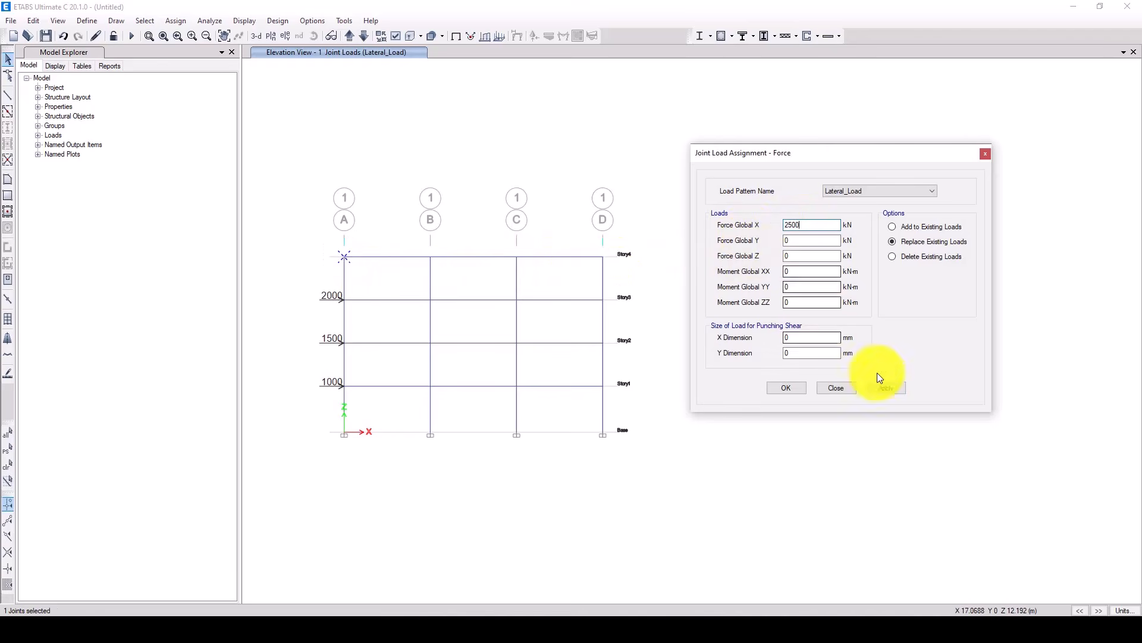
left_click(888, 388)
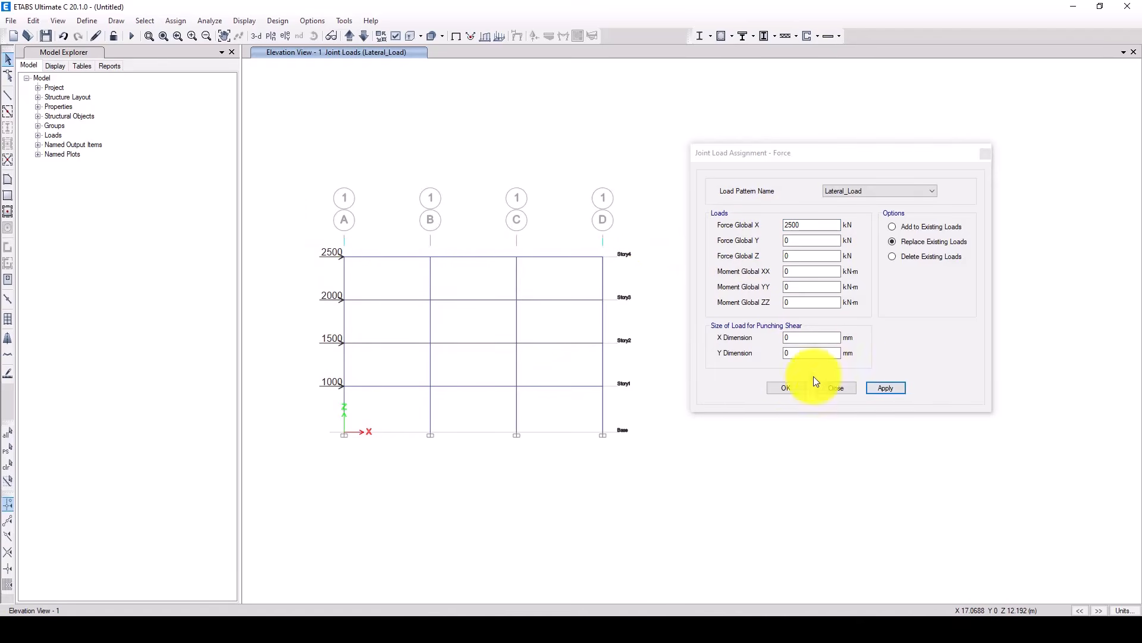
left_click(793, 388)
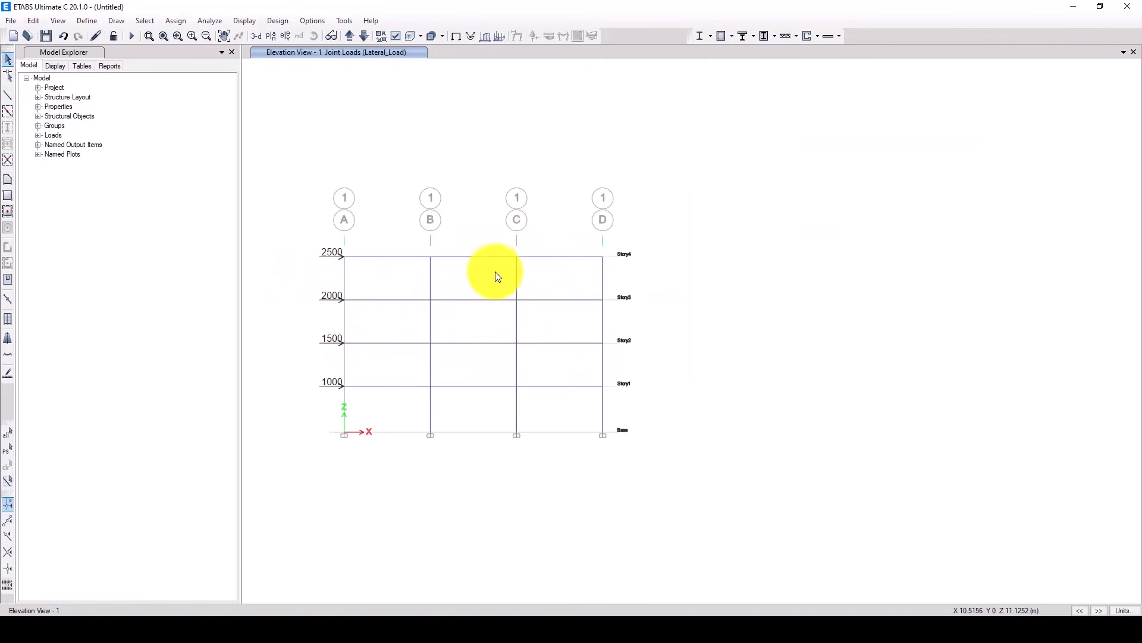
- For the beams of all three bays, add an auto M3 hinge from ASCE 41-17 Table 9-7.1 (Steel Beams - Flexure) at relative distance 0
left_click_drag(402, 240, 384, 417)
left_click_drag(486, 239, 526, 343)
left_click_drag(571, 241, 551, 410)
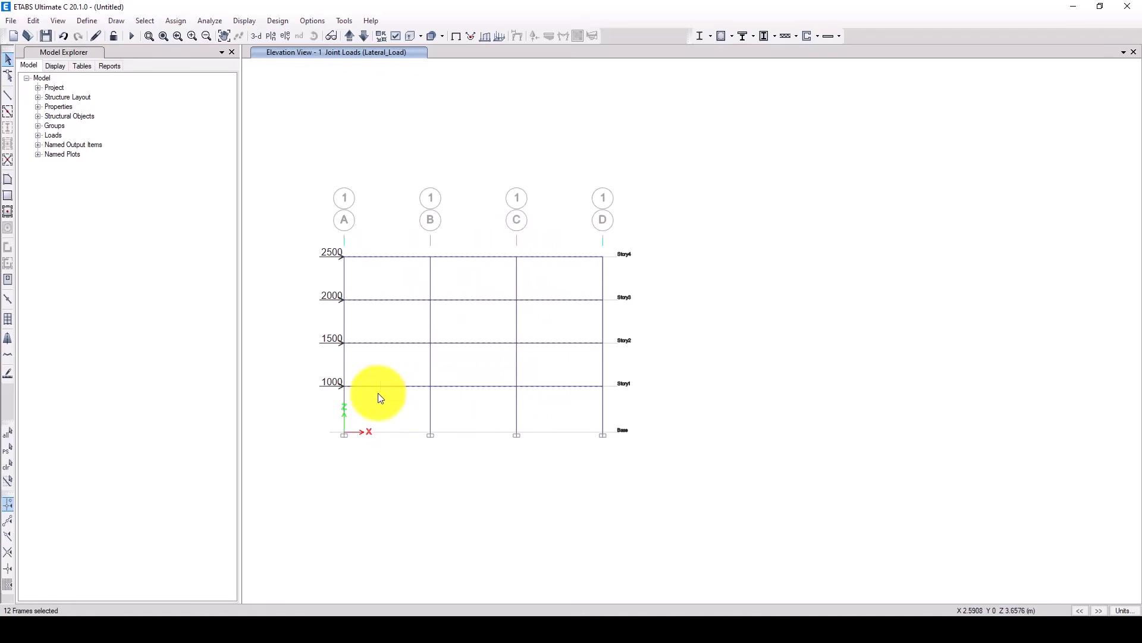
left_click(174, 21)
mouse_move(194, 50)
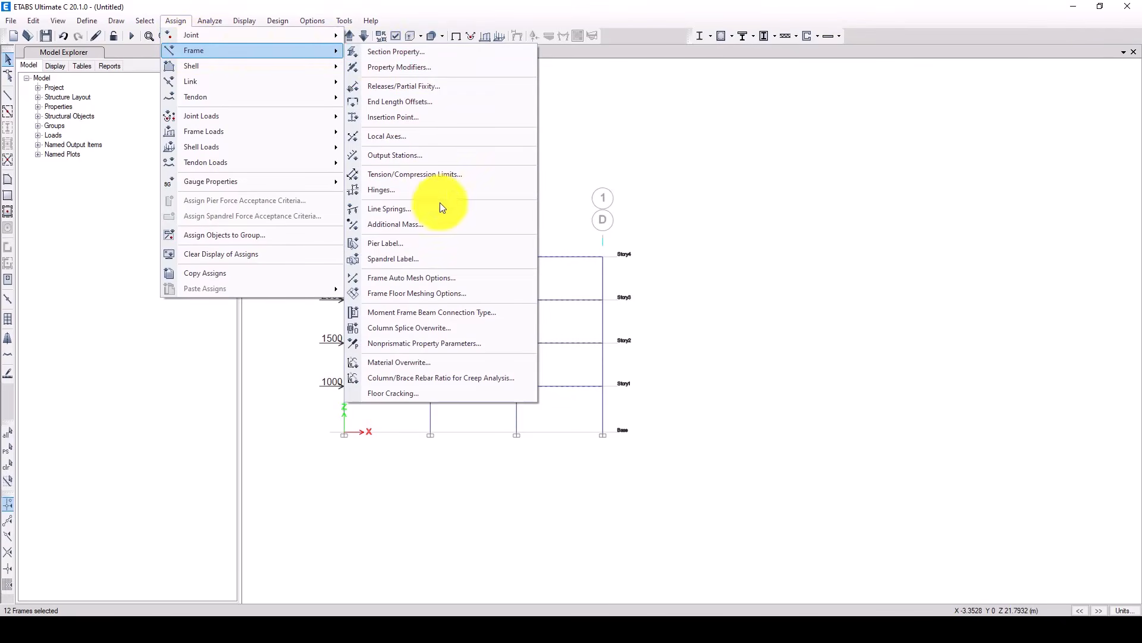
left_click(420, 191)
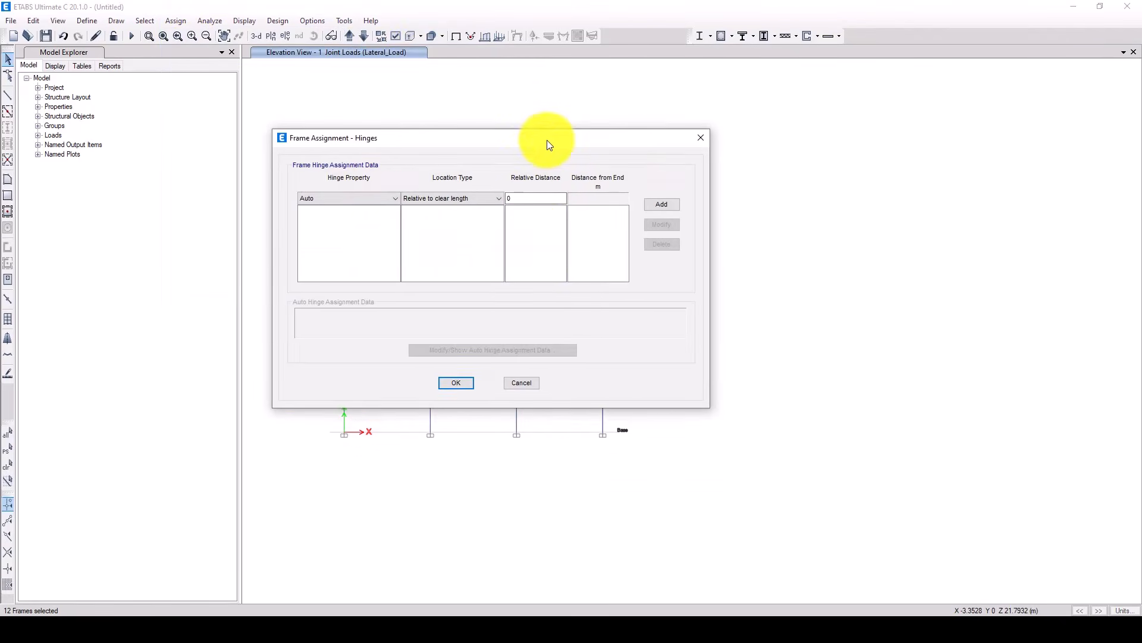
left_click(663, 203)
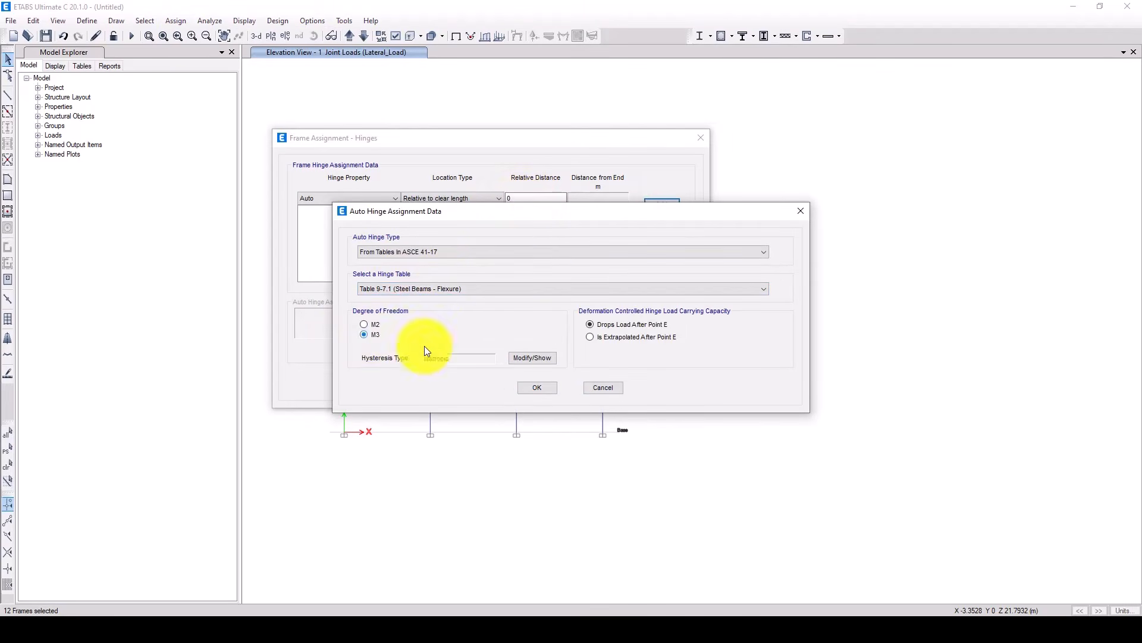
left_click(537, 385)
- Add a second auto M3 steel beam hinge at relative distance 1 and assign both hinges to the selected beams
double_click(518, 198)
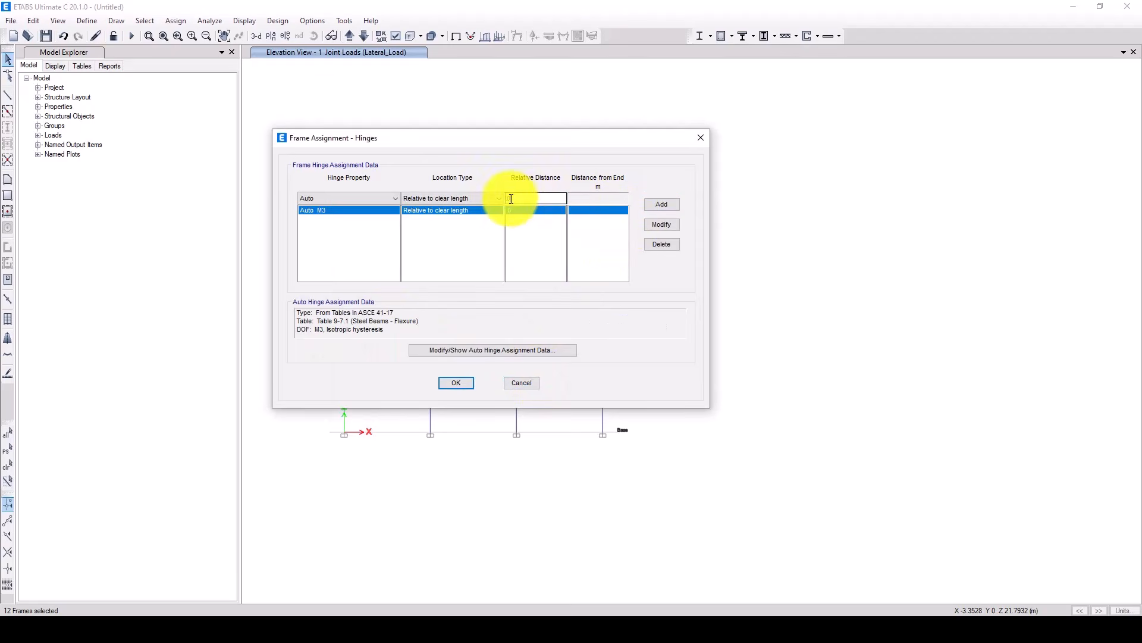
type("1")
left_click(664, 204)
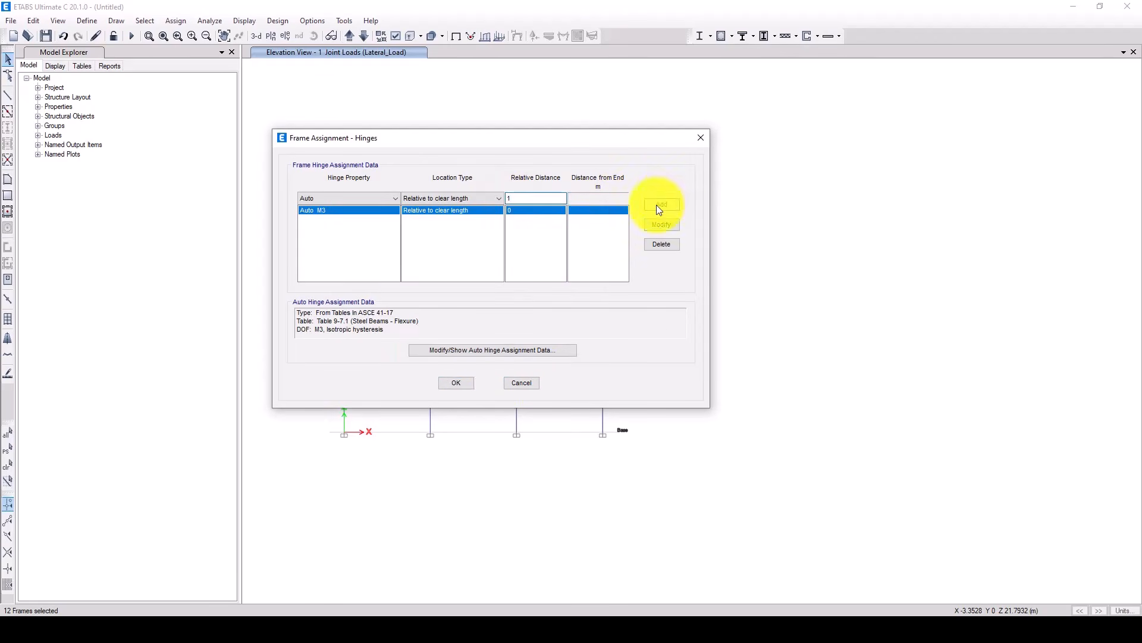
left_click(534, 389)
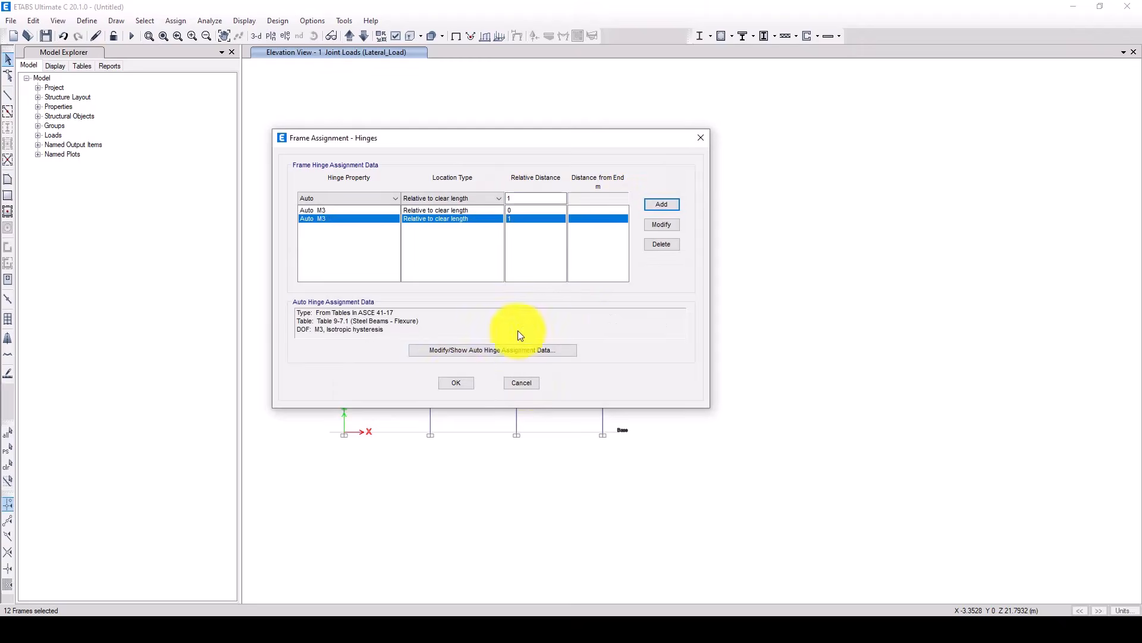
left_click(455, 381)
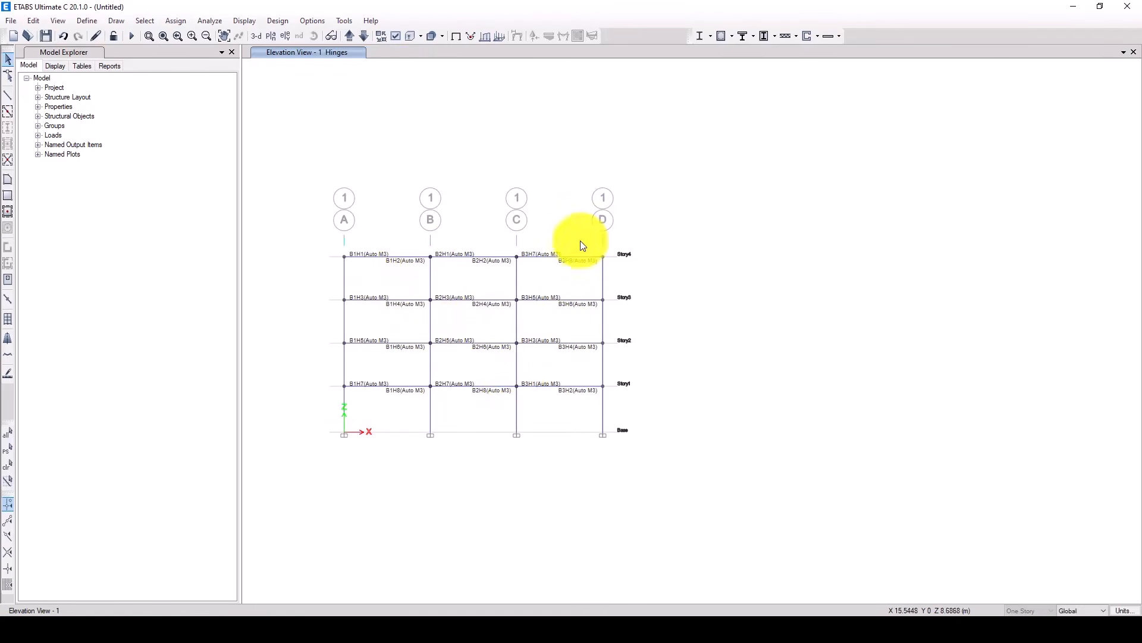
- For all columns on the four storeys, add an auto P-M3 hinge from ASCE 41-17 Table 9-7.1 (Steel Columns - Flexure) at relative distance 0
left_click_drag(629, 273, 304, 289)
left_click_drag(619, 319, 305, 326)
left_click_drag(623, 358, 314, 372)
left_click_drag(624, 408, 325, 416)
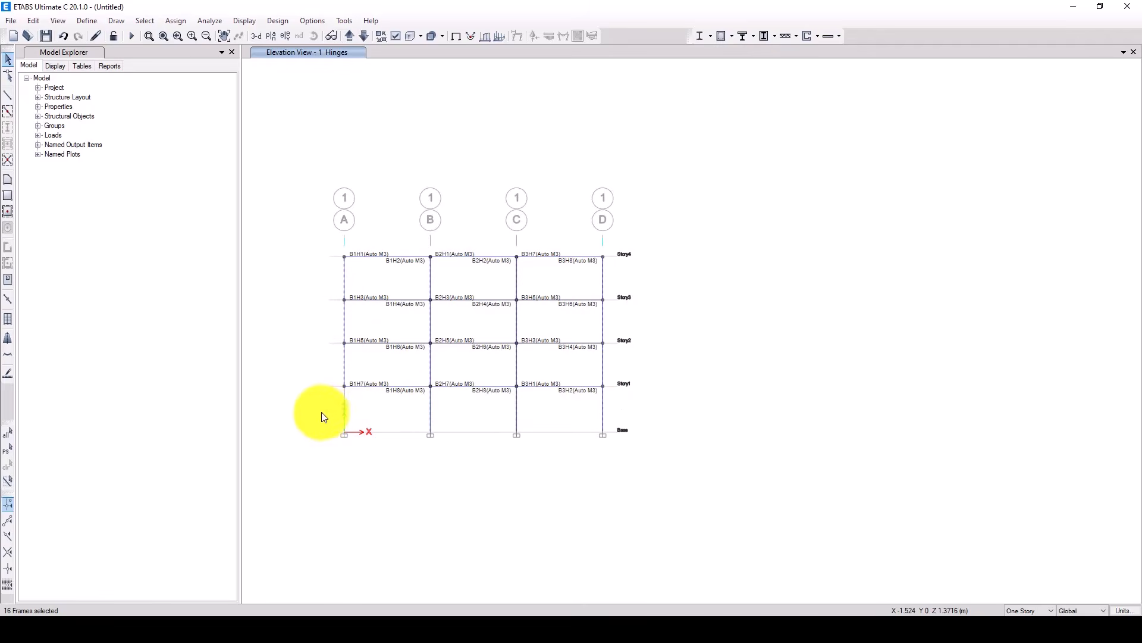
left_click(176, 20)
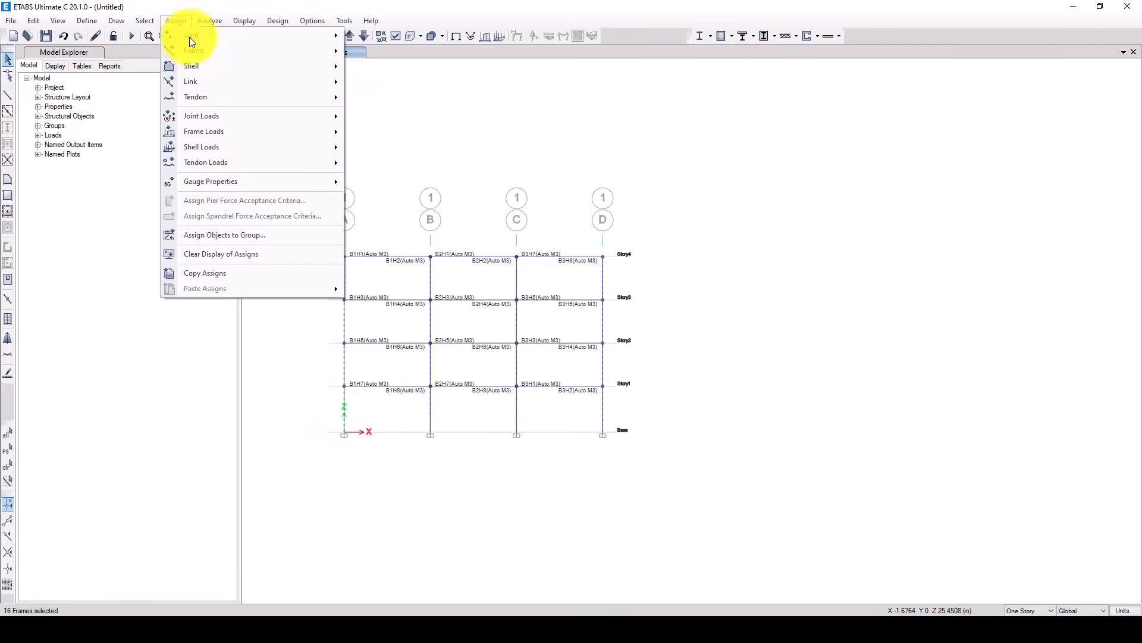
mouse_move(250, 51)
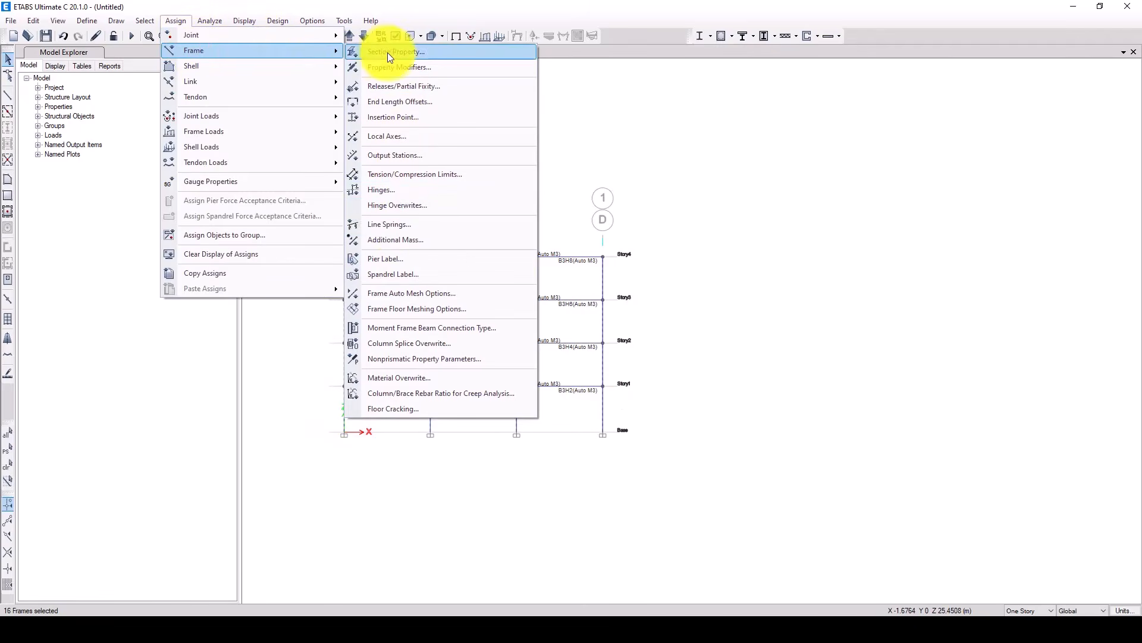
left_click(402, 190)
left_click(738, 213)
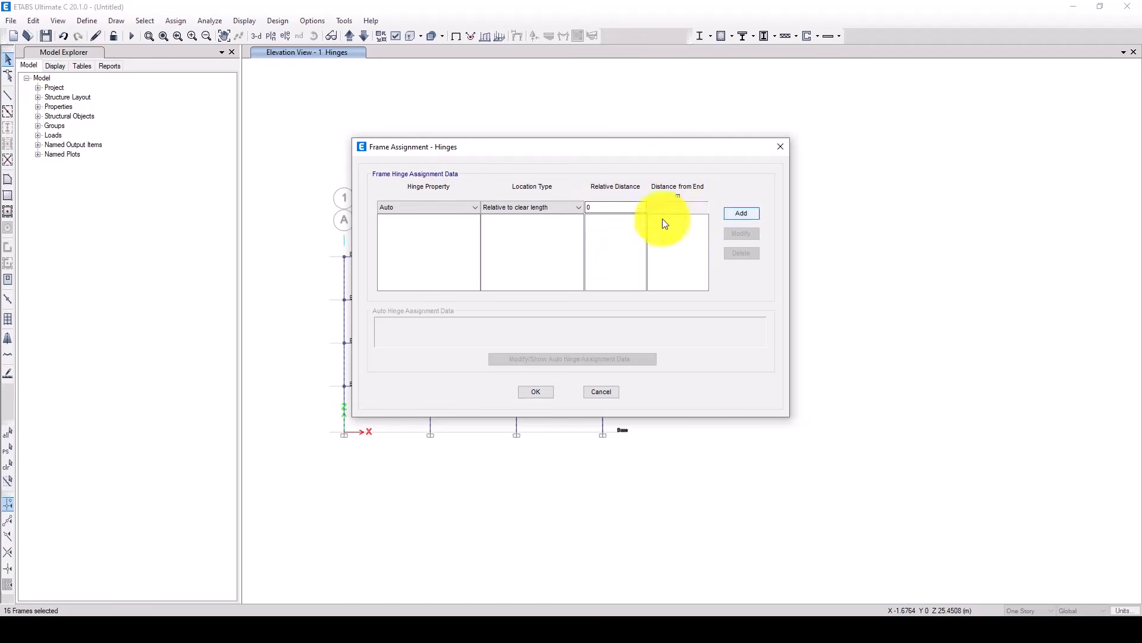
left_click(436, 288)
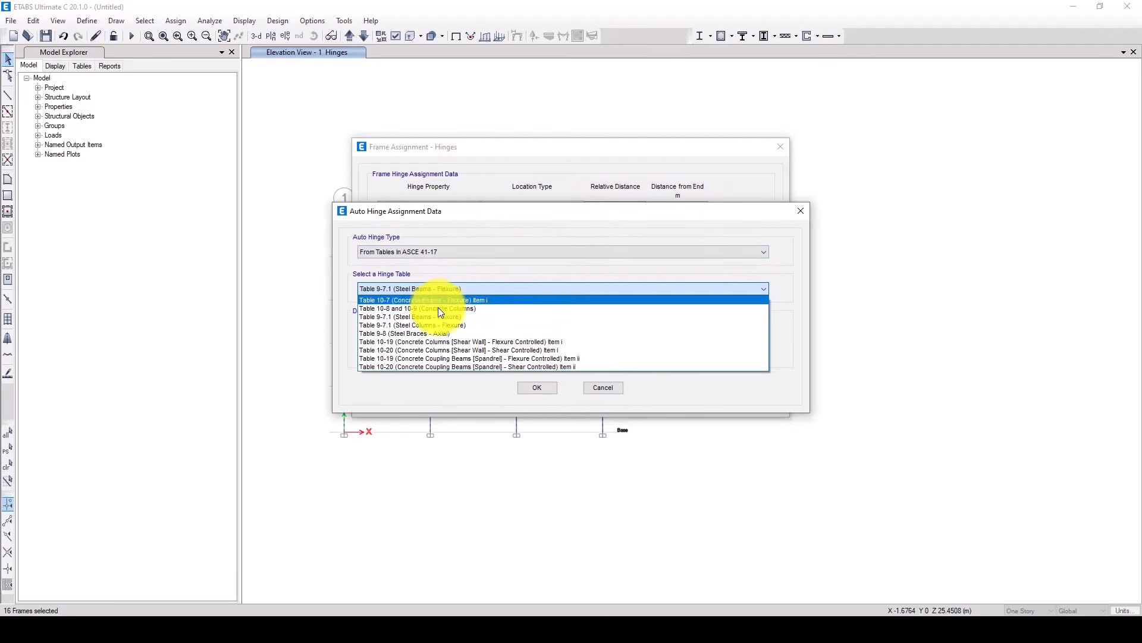
left_click(440, 326)
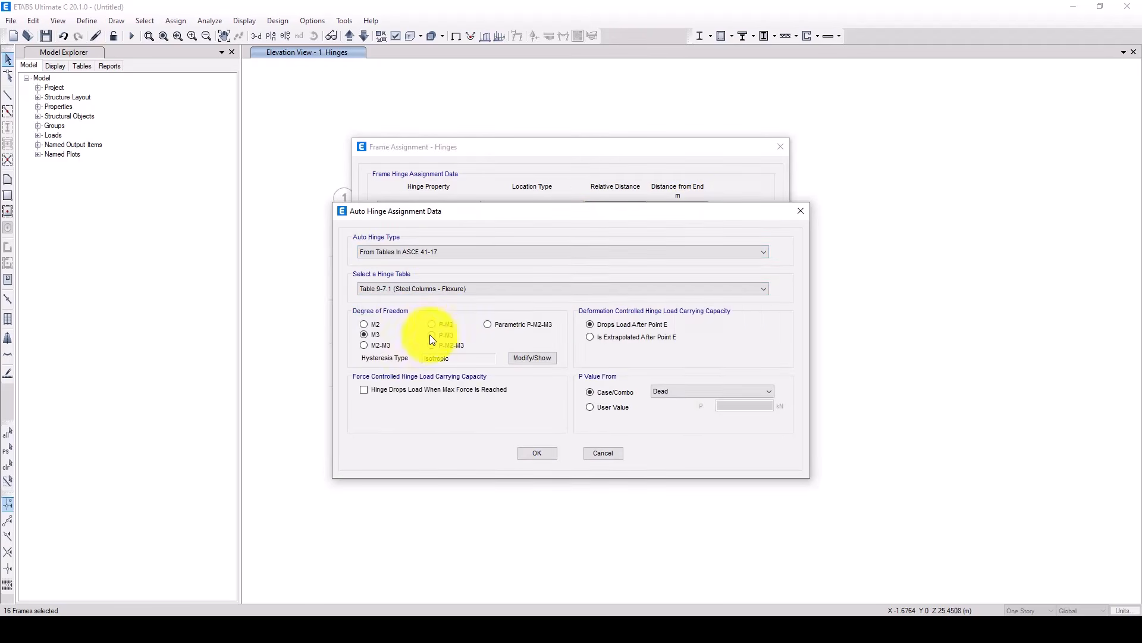
left_click(431, 335)
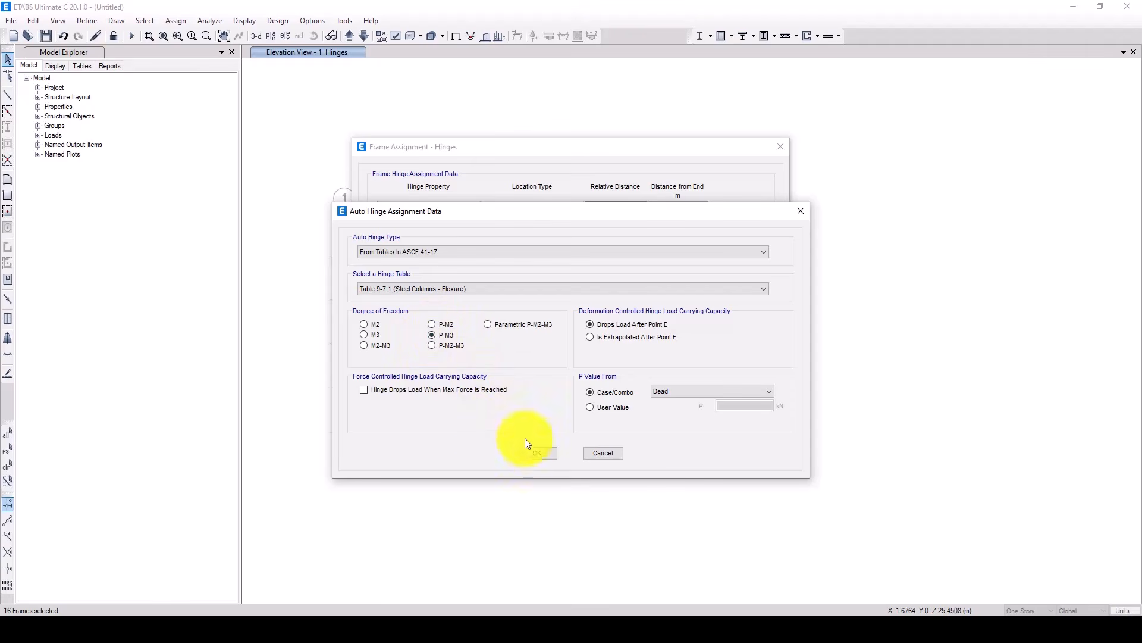
left_click(534, 454)
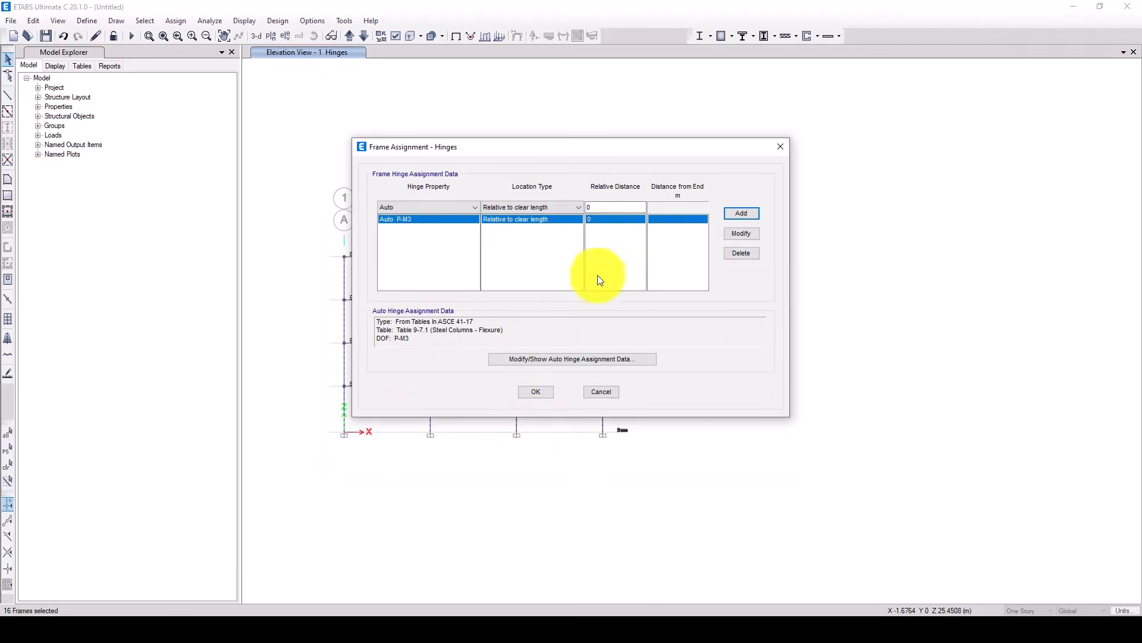
- Add a second auto P-M3 steel column hinge at relative distance 1 and assign both hinges to the selected columns
left_click(587, 207)
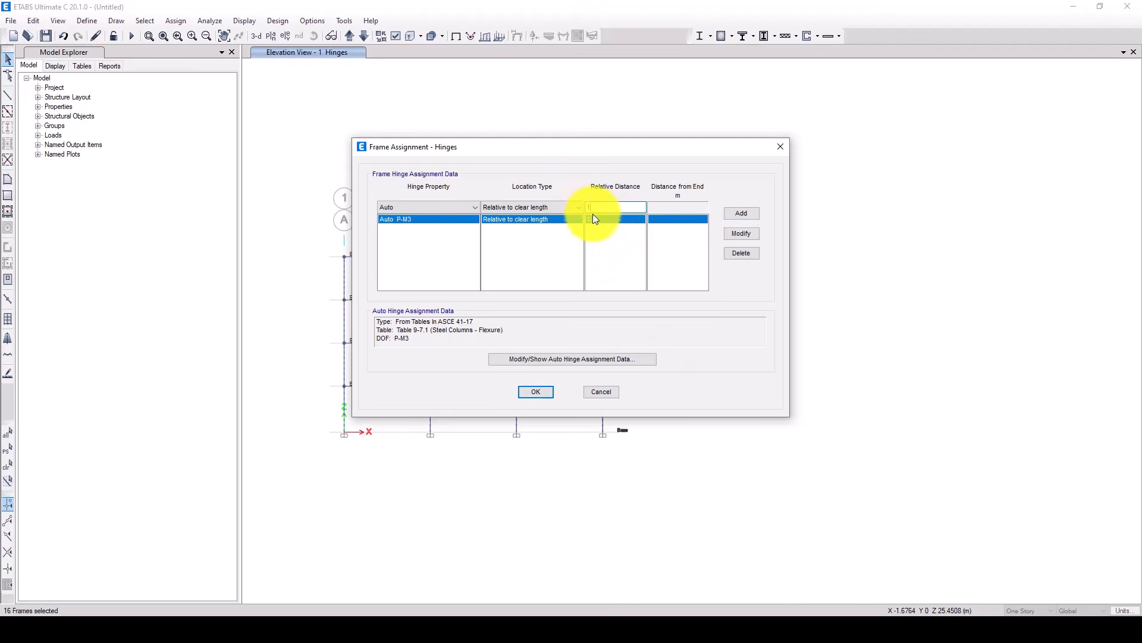
left_click(738, 216)
left_click(536, 416)
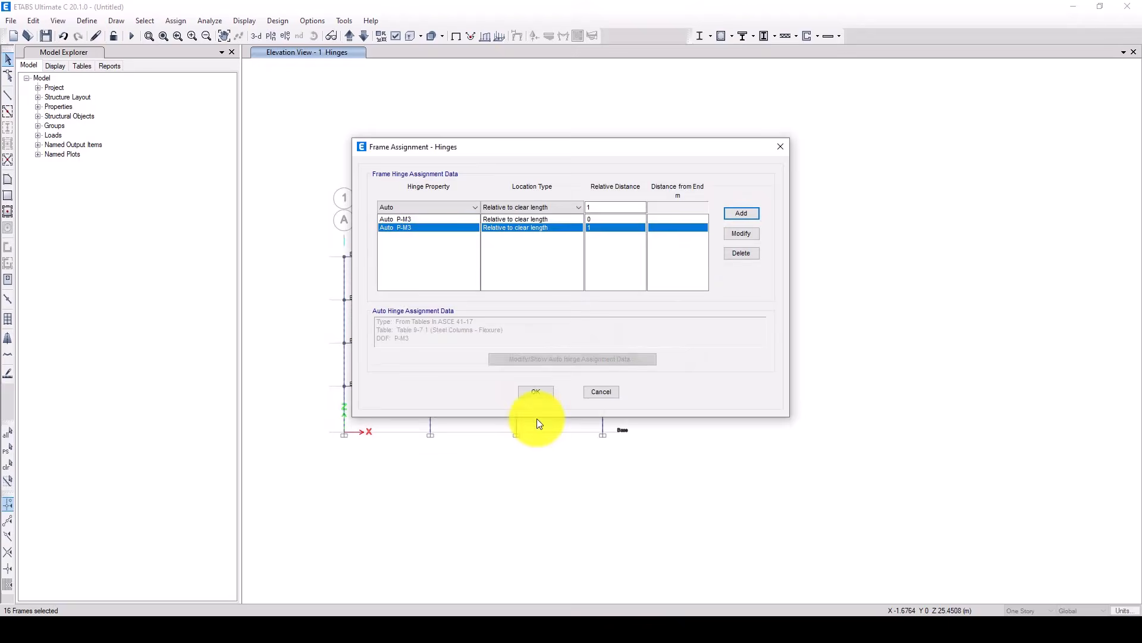
left_click(541, 394)
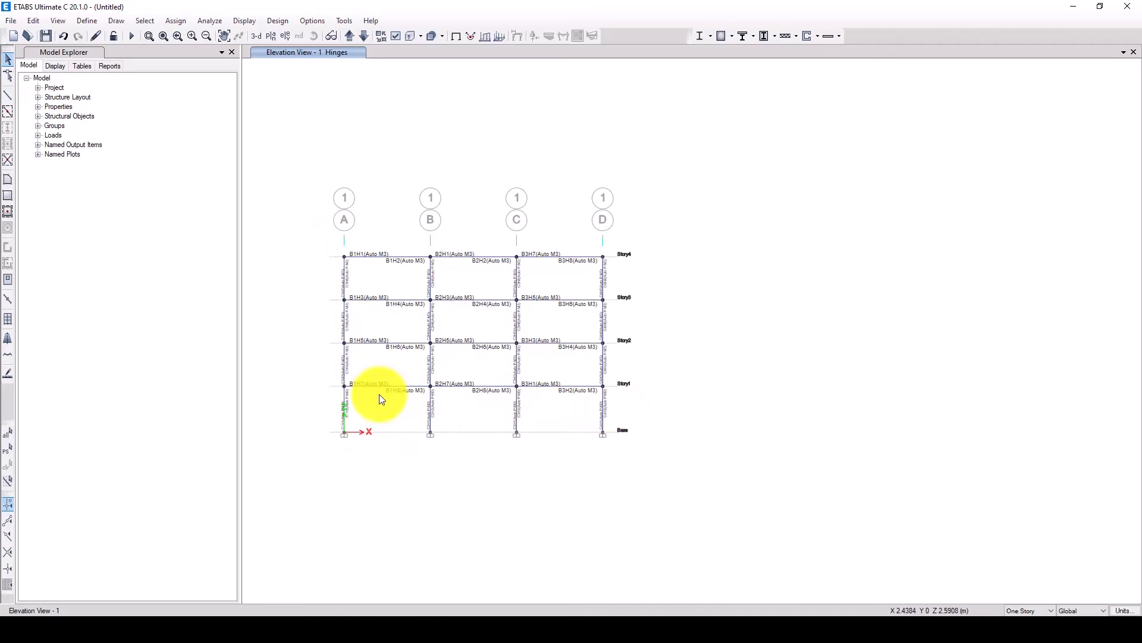
- Check the assignments of the Story1 column on grid A, including its hinges, and close the column information
left_click(344, 398)
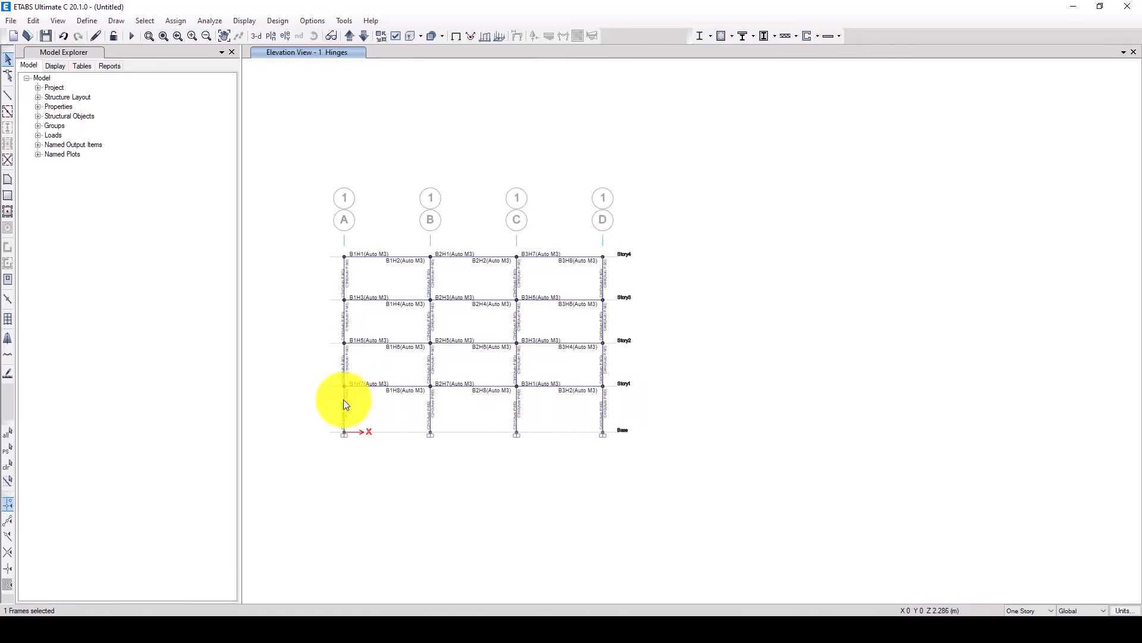
right_click(344, 399)
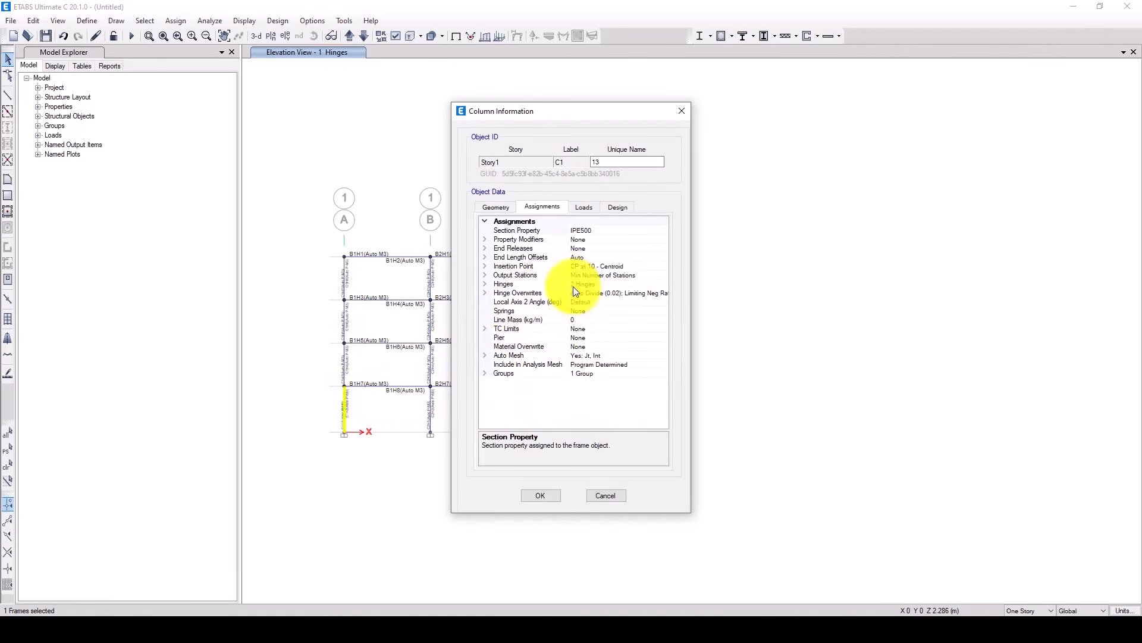
left_click(681, 110)
- Assign hinge overwrites to the whole frame, auto subdividing frame objects at hinges with a relative length of 0.02
left_click_drag(650, 479, 690, 491)
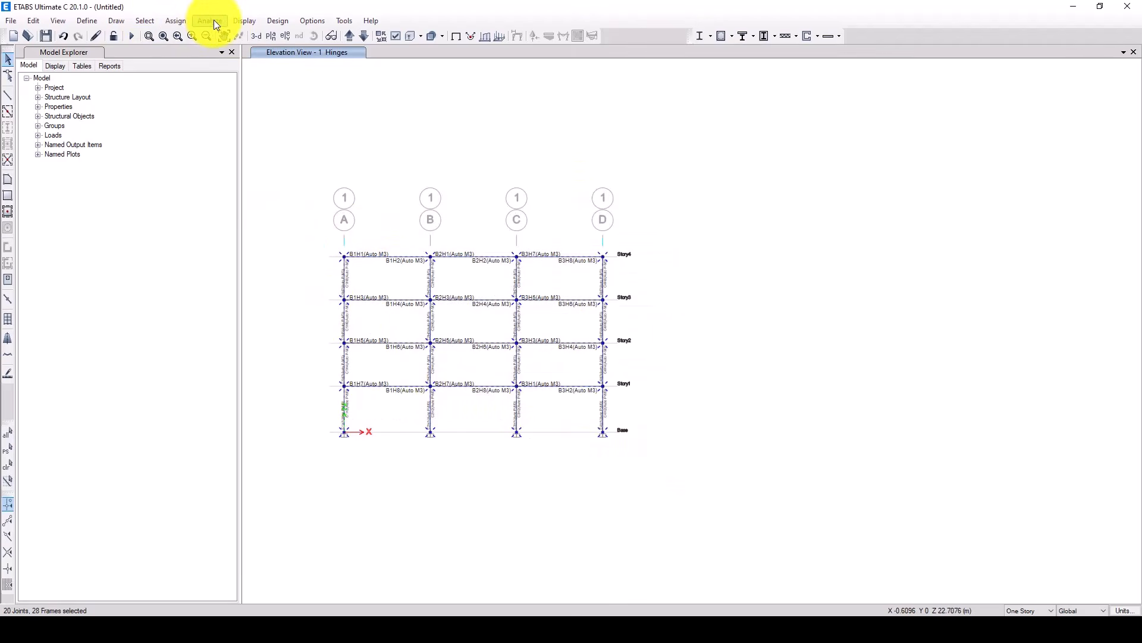
left_click(281, 21)
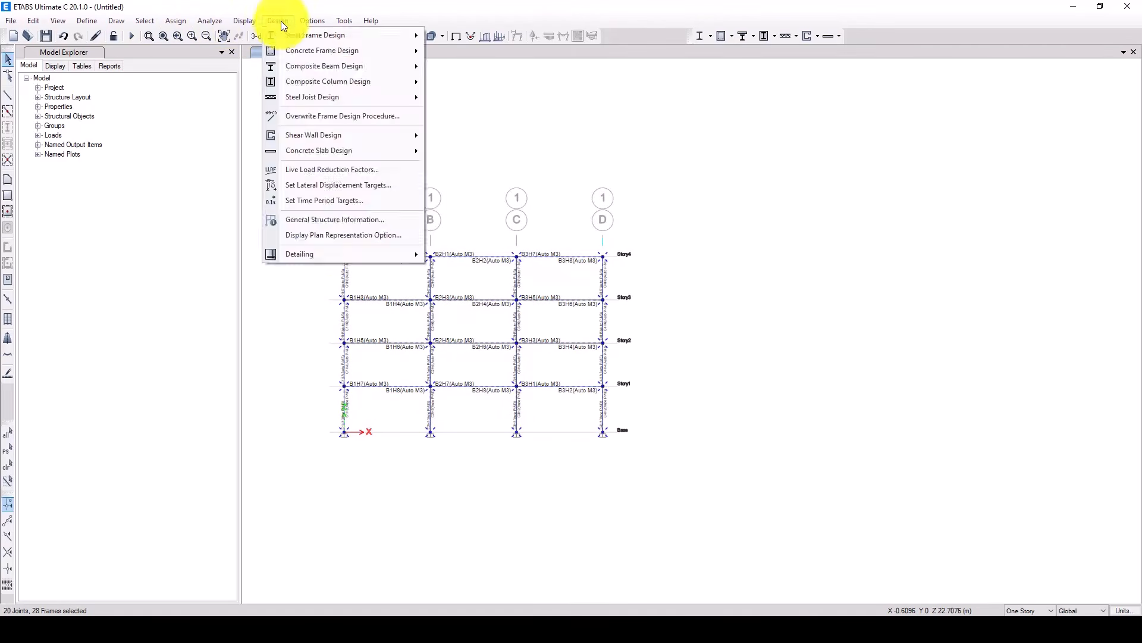
left_click(246, 21)
left_click(177, 22)
mouse_move(333, 50)
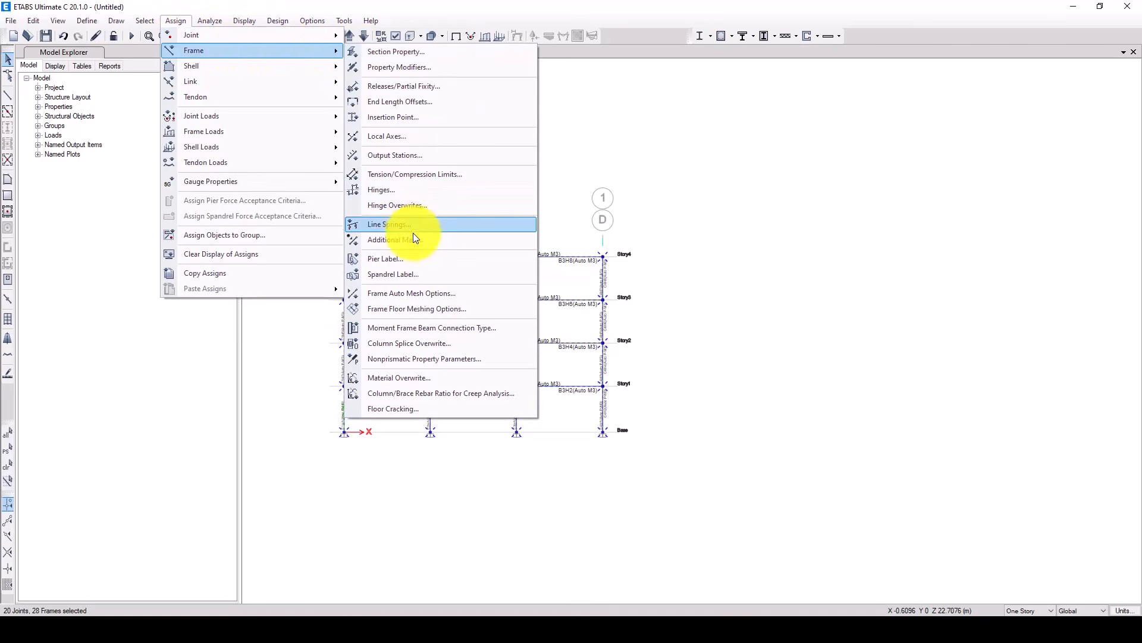
left_click(416, 206)
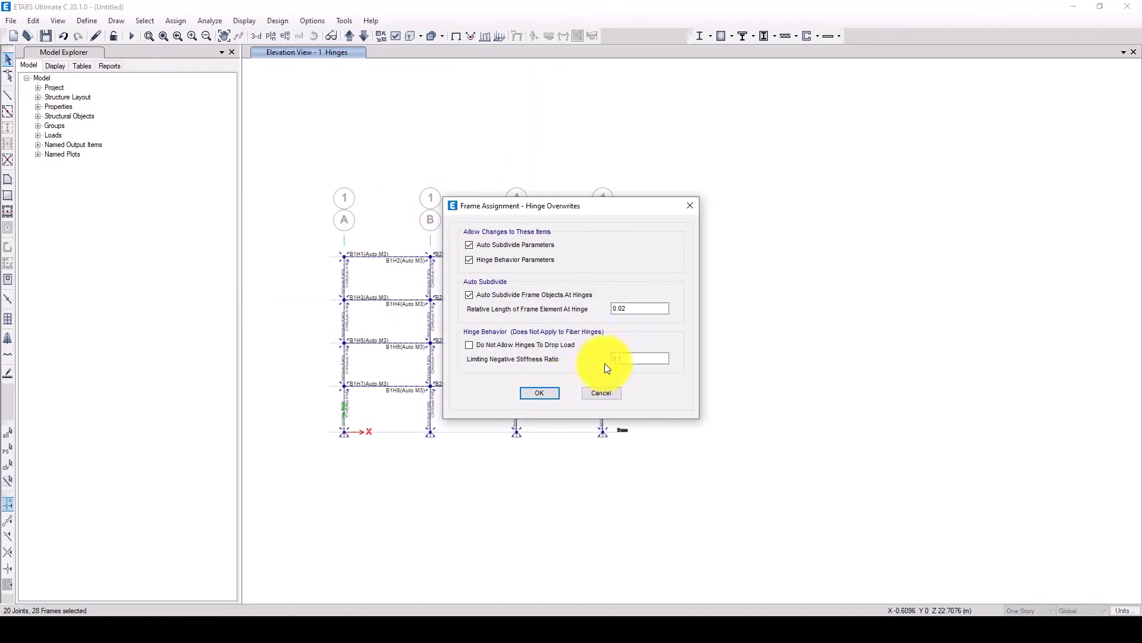
left_click(550, 393)
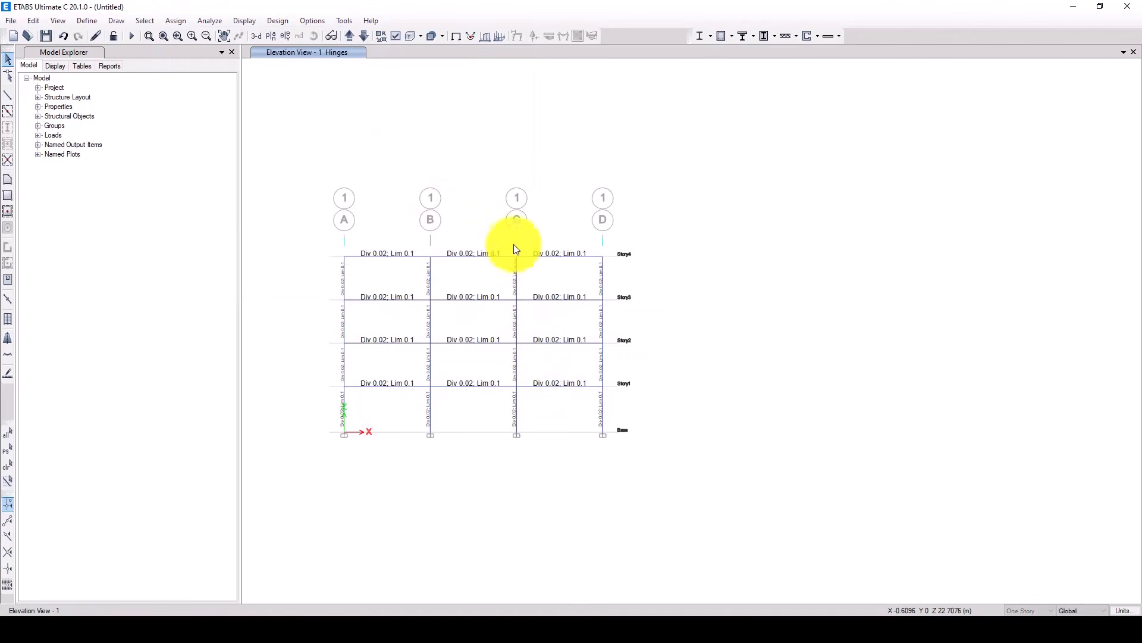
- Review the frame/wall nonlinear hinge properties with hinge details and generated properties shown, down to the last column hinges
left_click(87, 21)
mouse_move(110, 56)
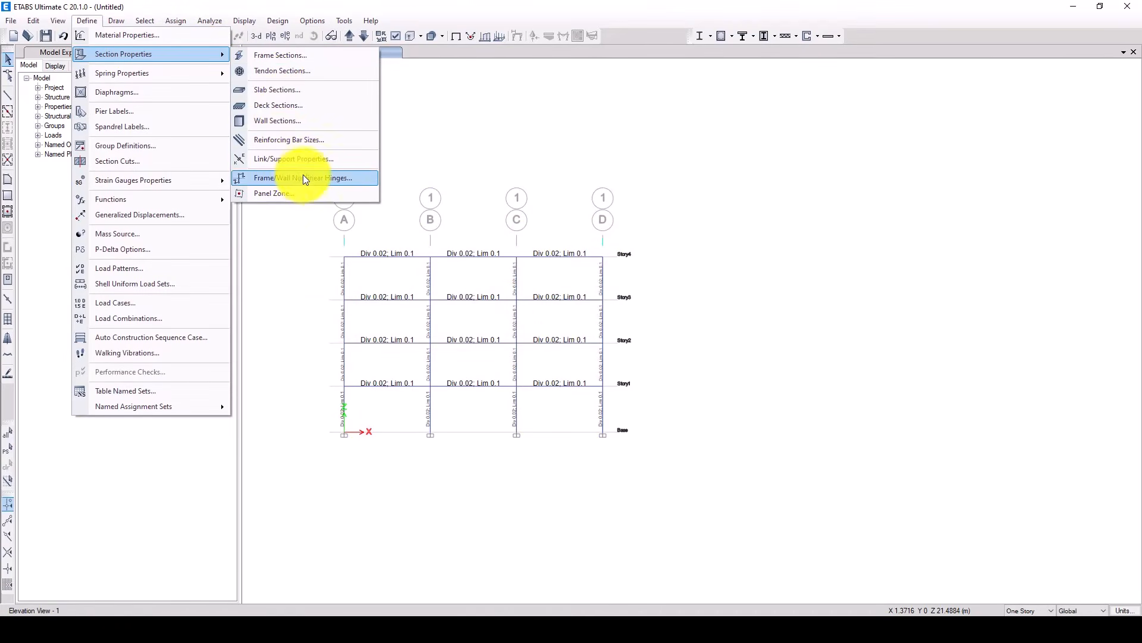
left_click(323, 177)
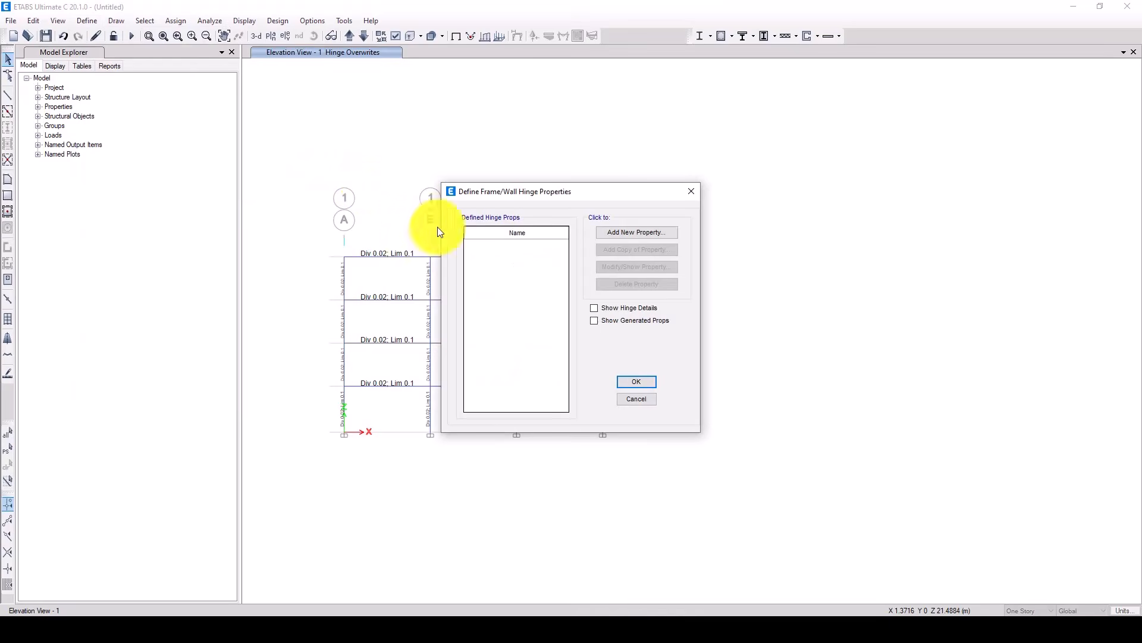
left_click(614, 307)
left_click(842, 320)
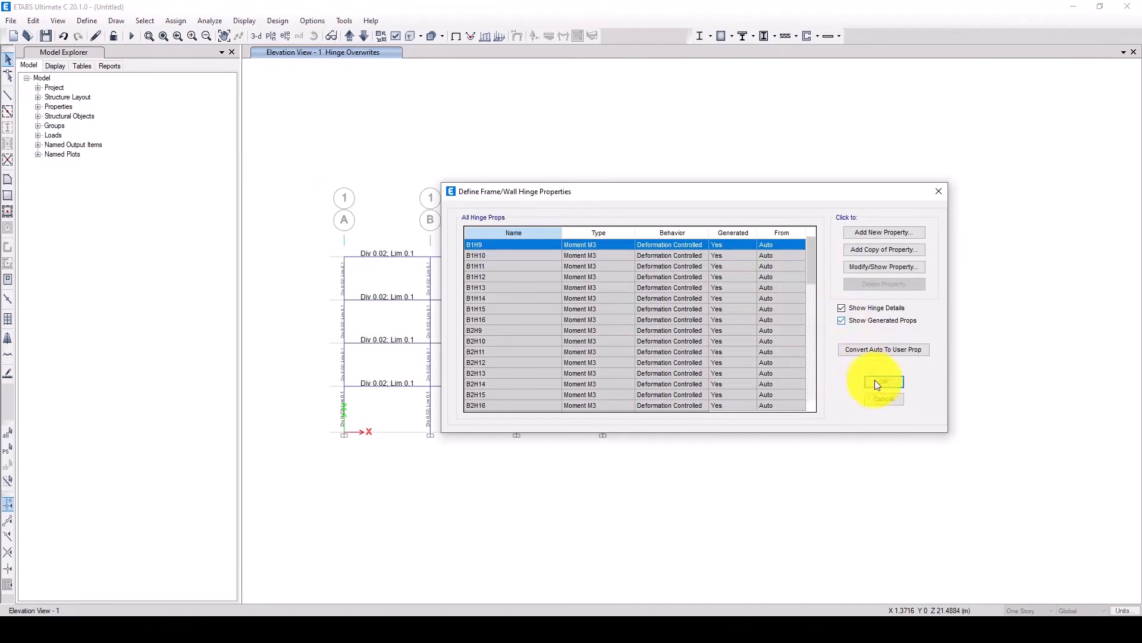
scroll(816, 252, "down", 15)
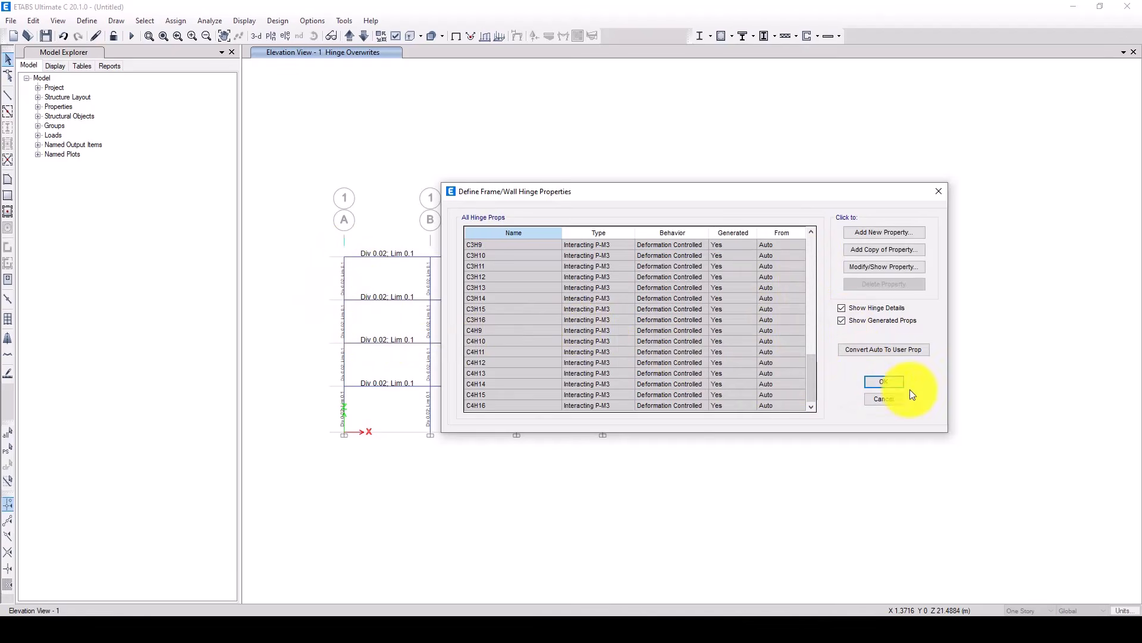
left_click(885, 381)
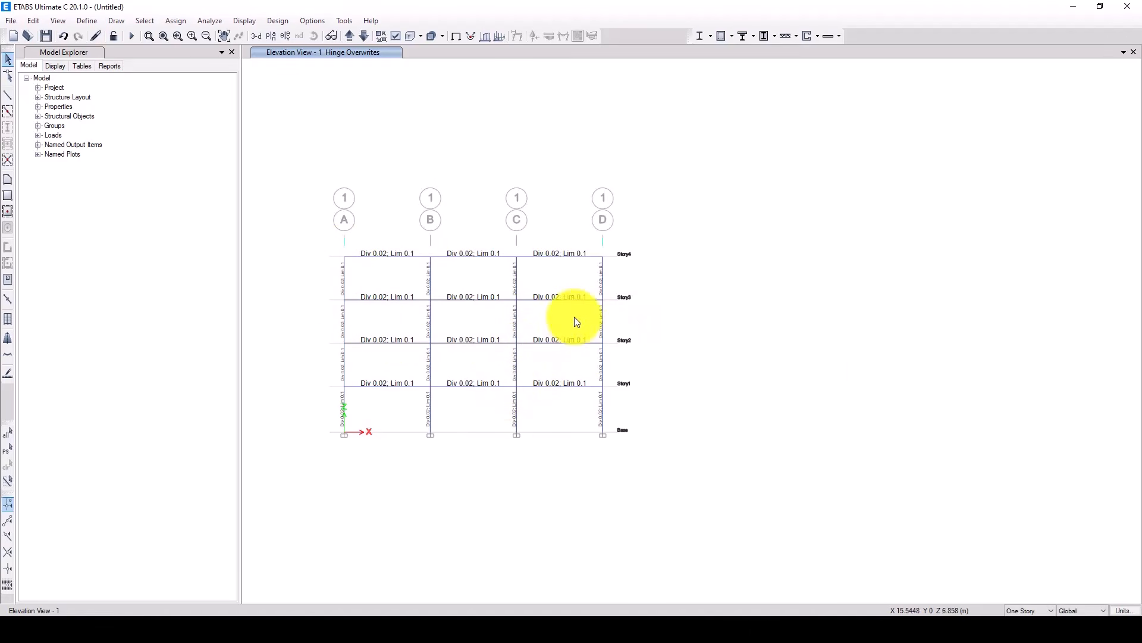
scroll(527, 257, "up", 2)
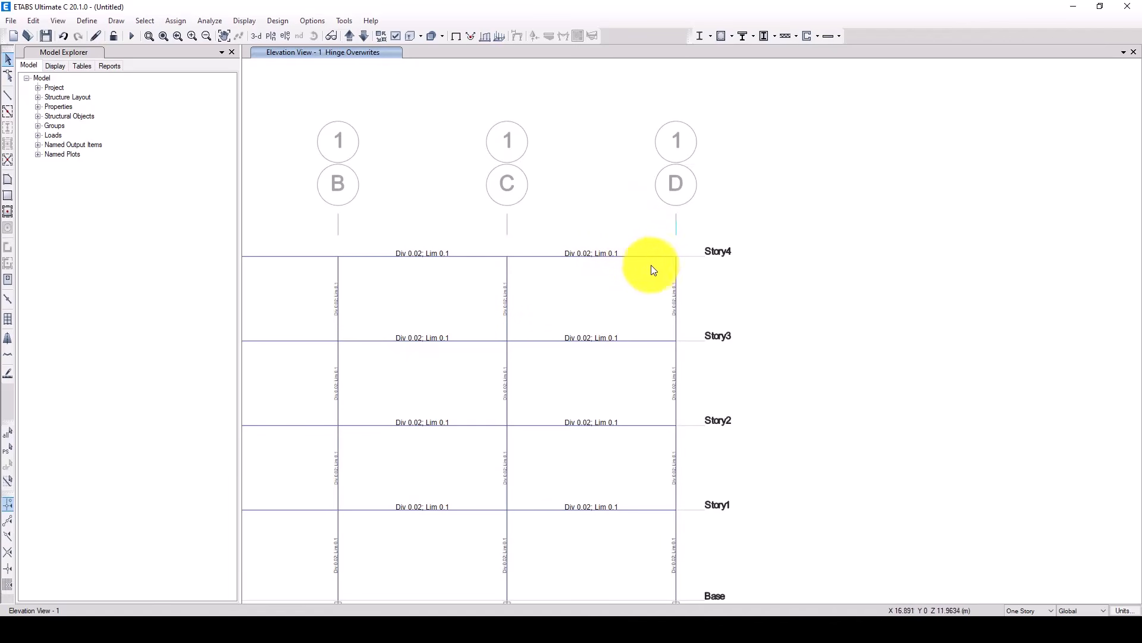
scroll(669, 260, "down", 3)
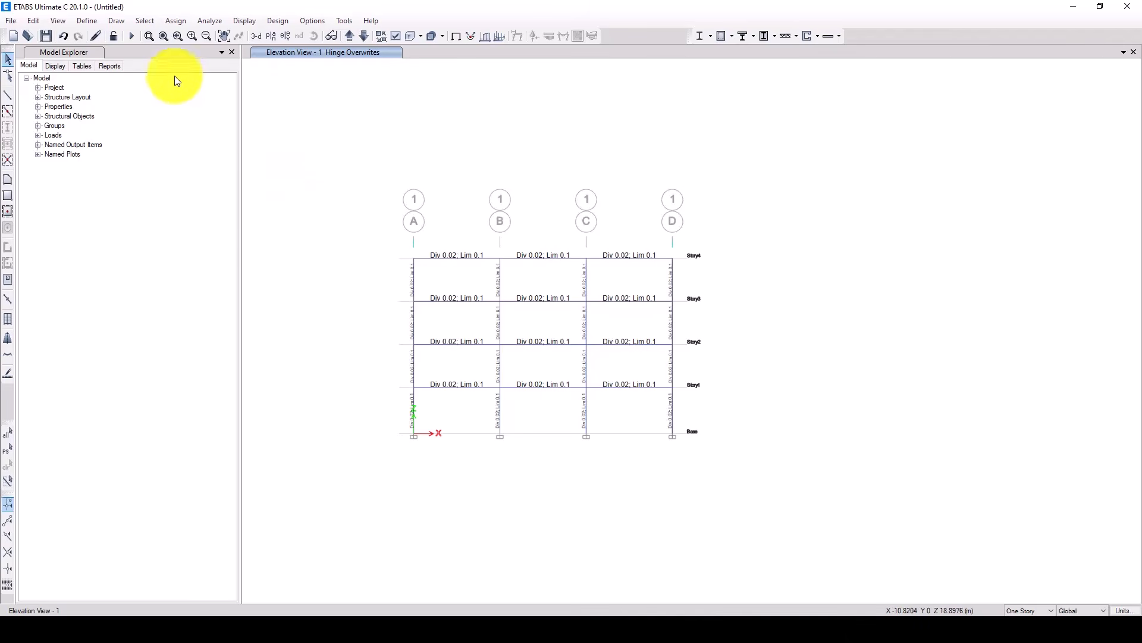
- Save the model as Load-Control-Pushover in the Pushover-Analysis ETABS folder on drive D
left_click(46, 35)
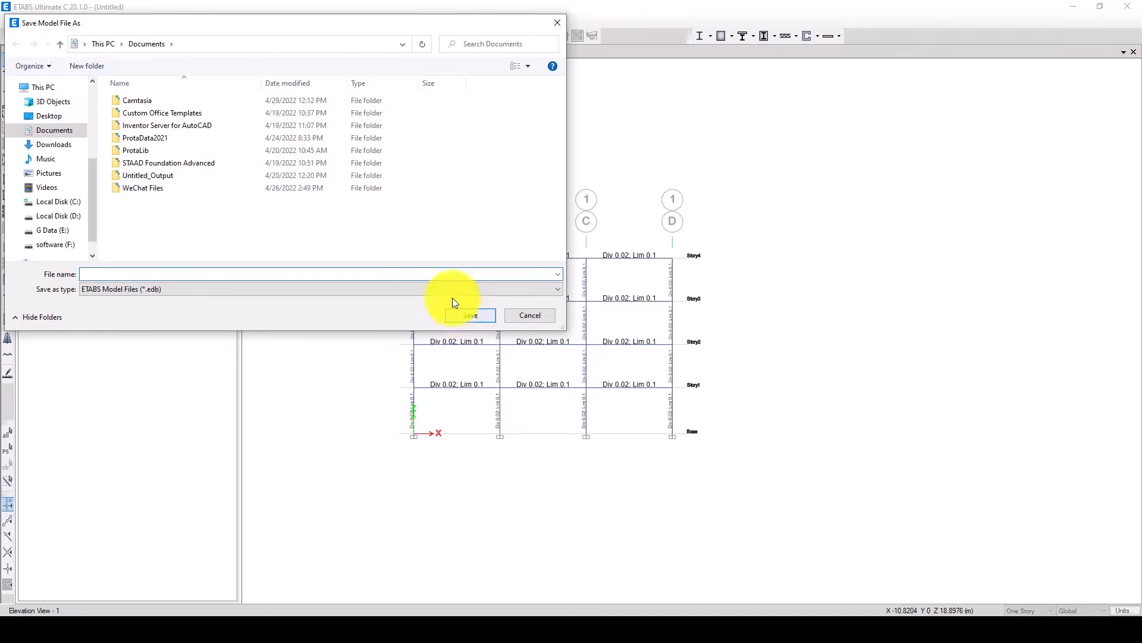
left_click(108, 275)
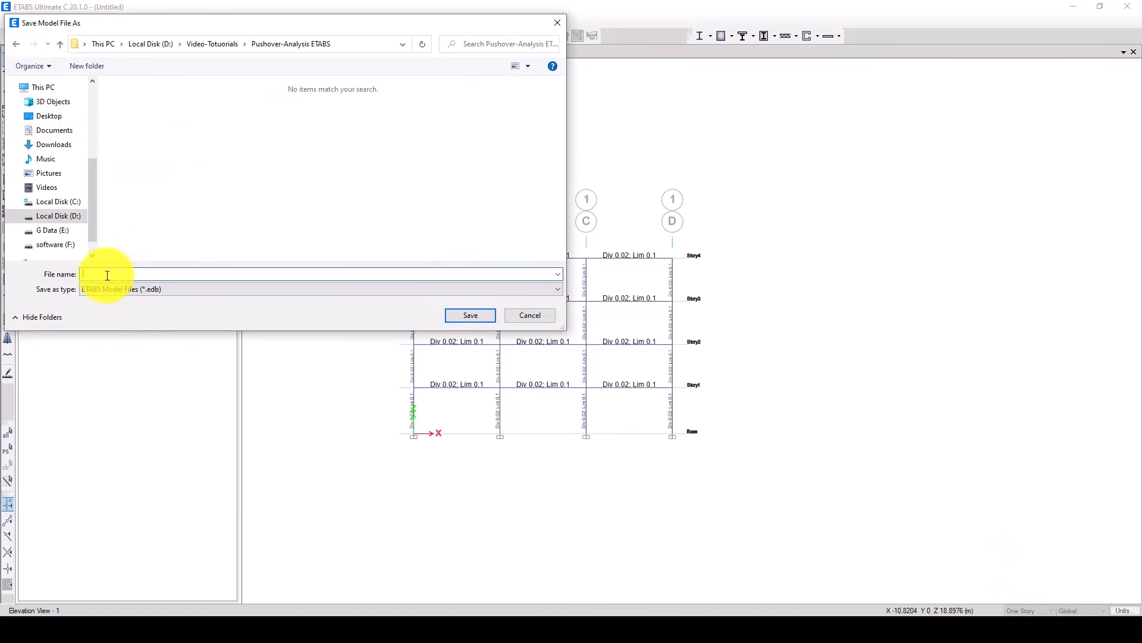
type("Load-Control-Pushover")
left_click(448, 313)
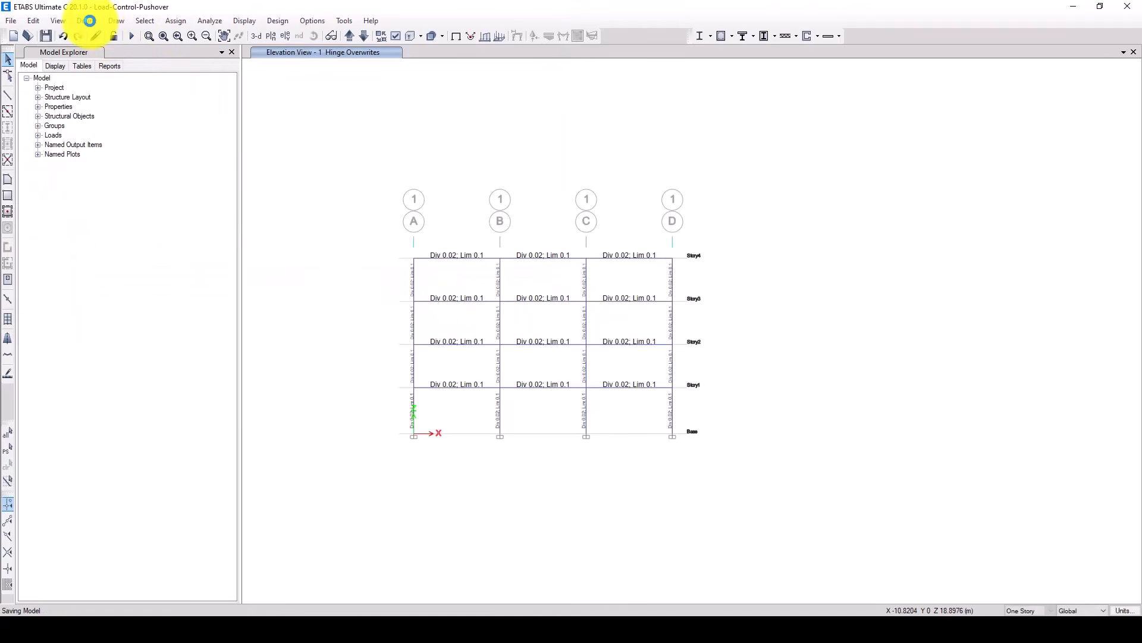
- Base mass source MsSrc1 on specified load patterns only, without element self mass or additional mass, and add Dead with multiplier 1
left_click(86, 21)
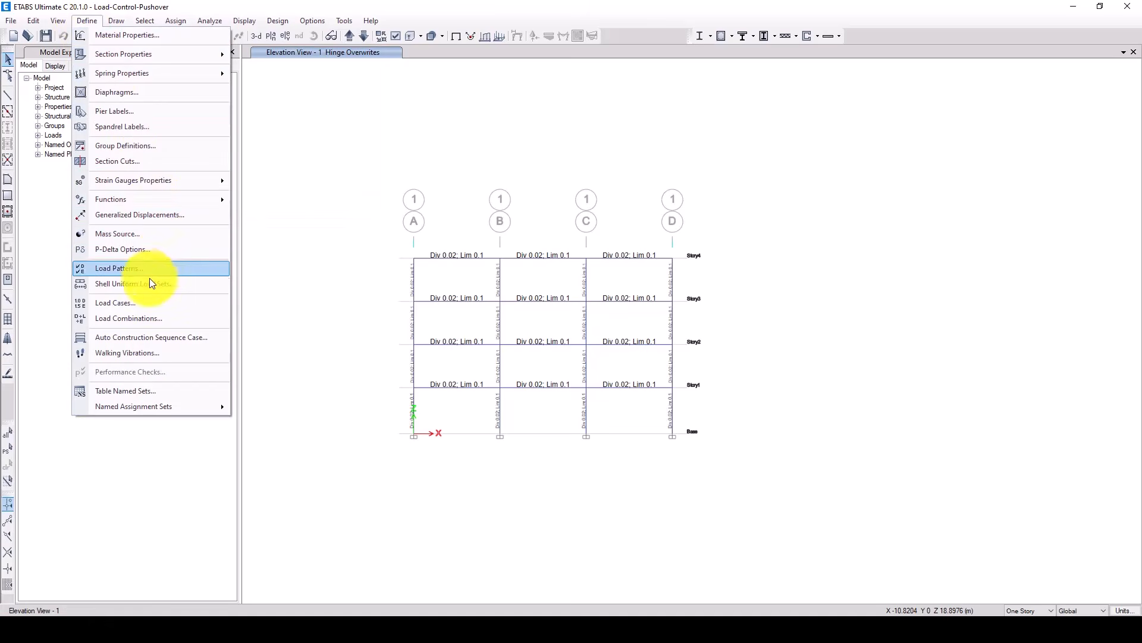
left_click(133, 235)
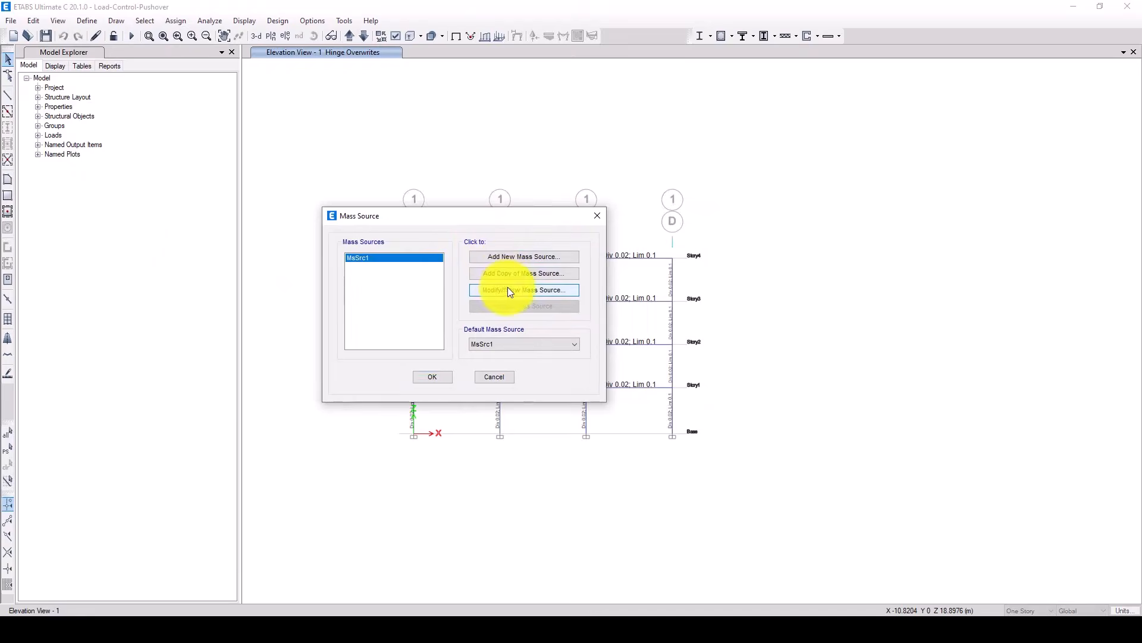
left_click(508, 287)
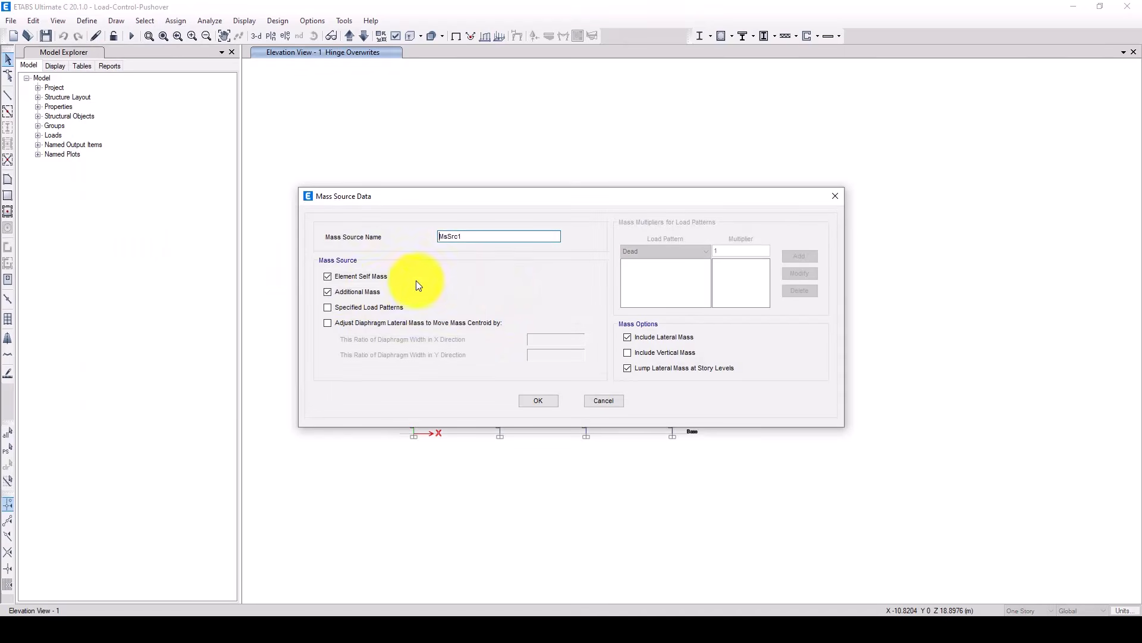
left_click(338, 306)
left_click(798, 259)
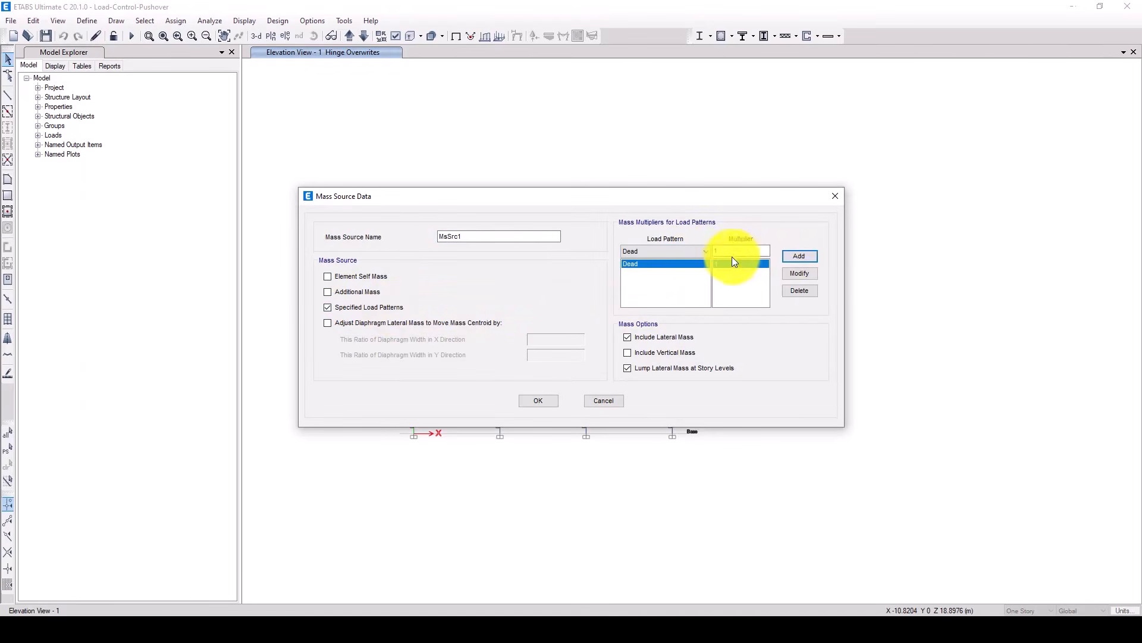
- Add the Live load pattern with multiplier 0.25 to the mass source and confirm the mass source definition
left_click(711, 253)
type("0.25")
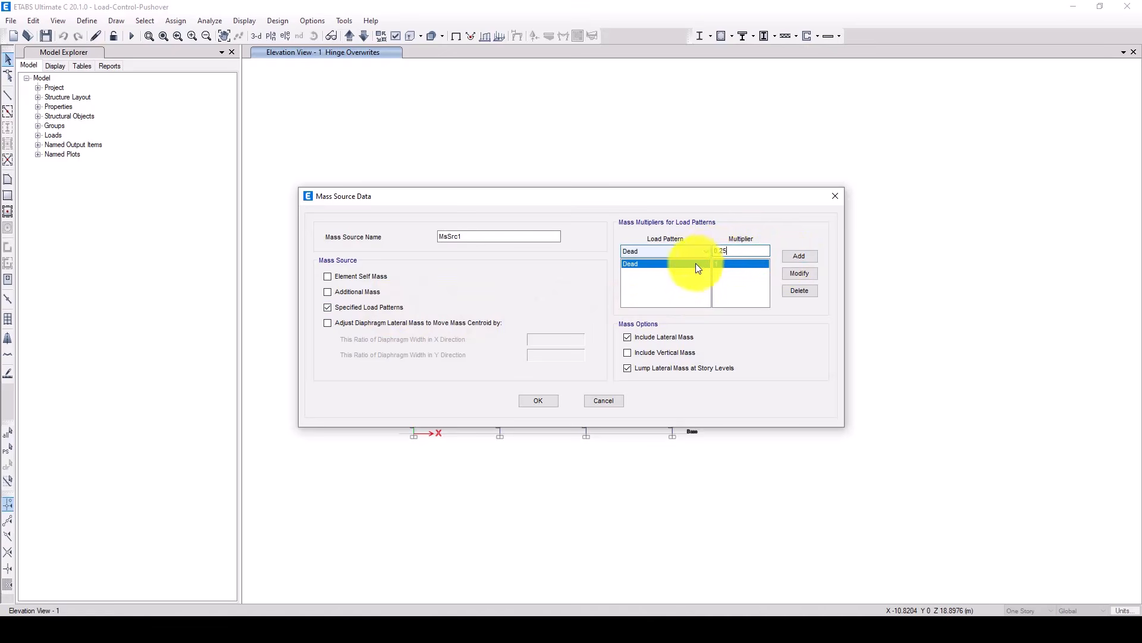
left_click(677, 250)
left_click(683, 267)
left_click(797, 260)
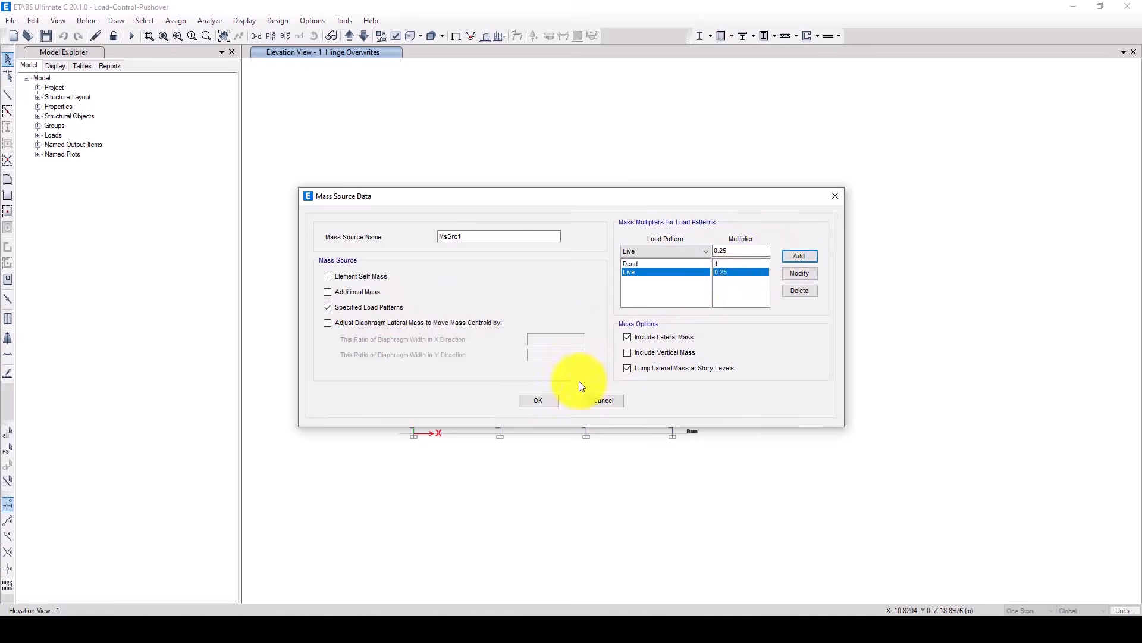
left_click(538, 401)
left_click(427, 376)
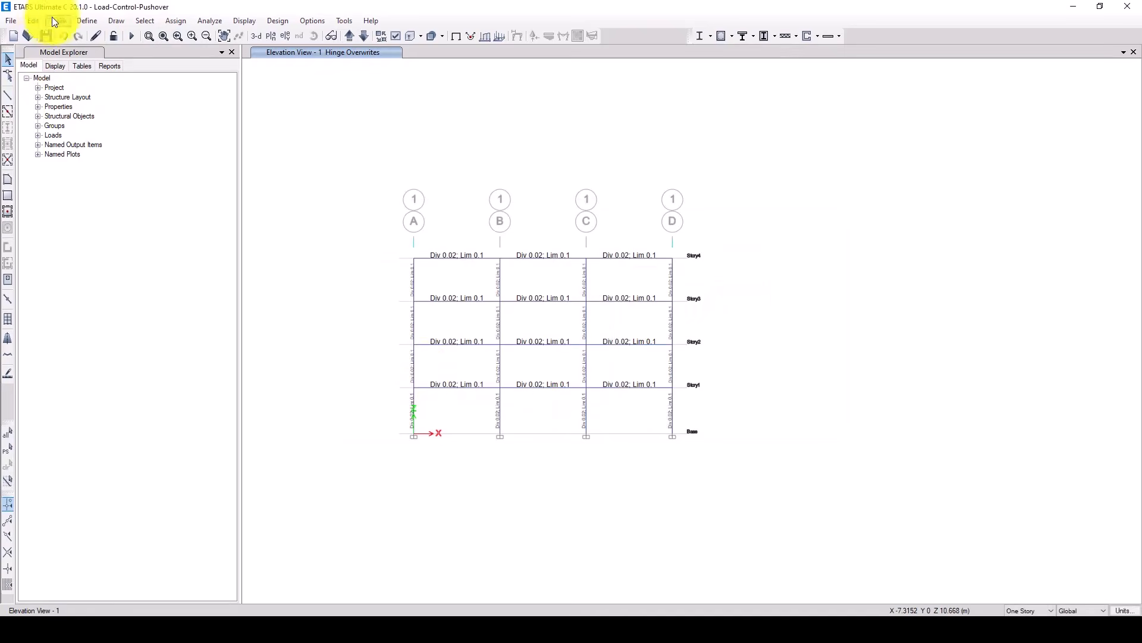
- Set the maximum number of modes of the Modal load case to 8
left_click(87, 20)
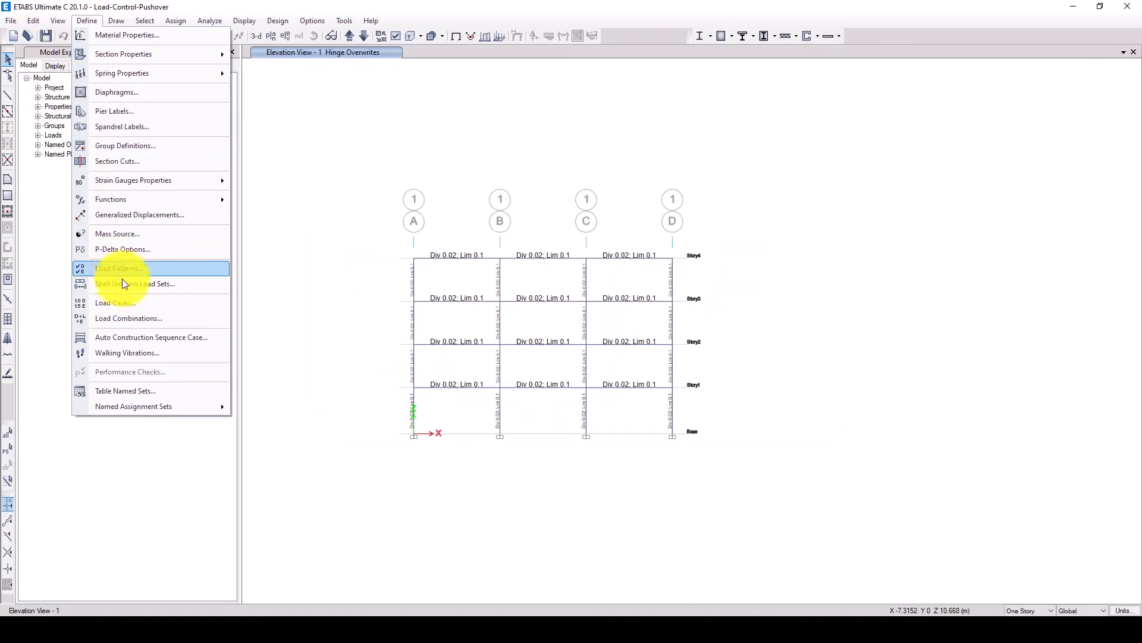
left_click(123, 303)
left_click_drag(494, 222, 192, 177)
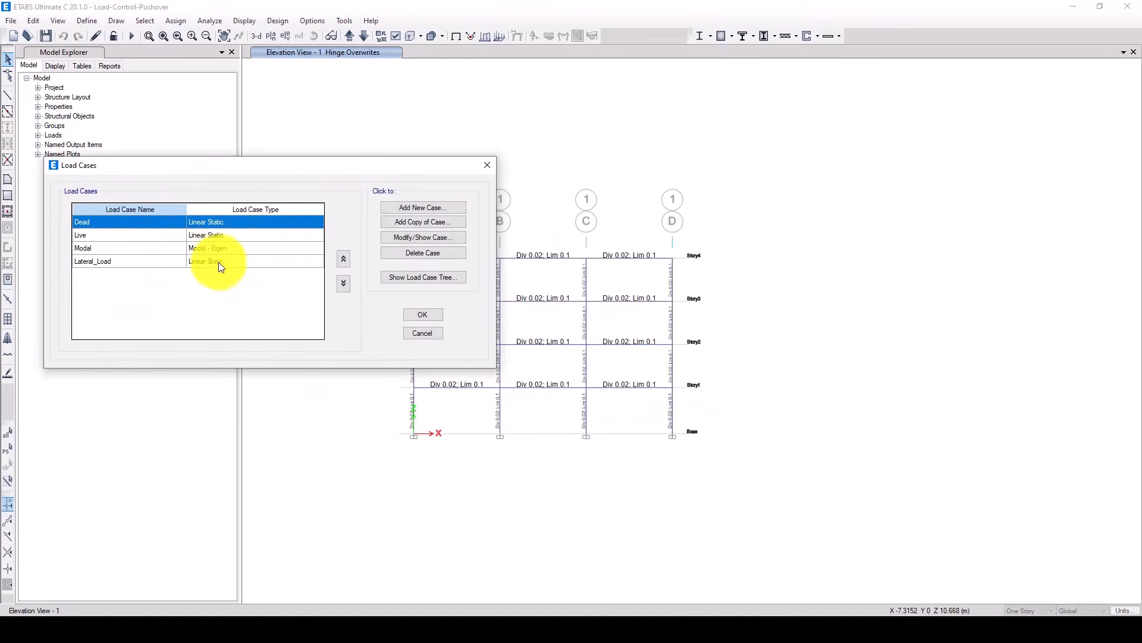
left_click(317, 249)
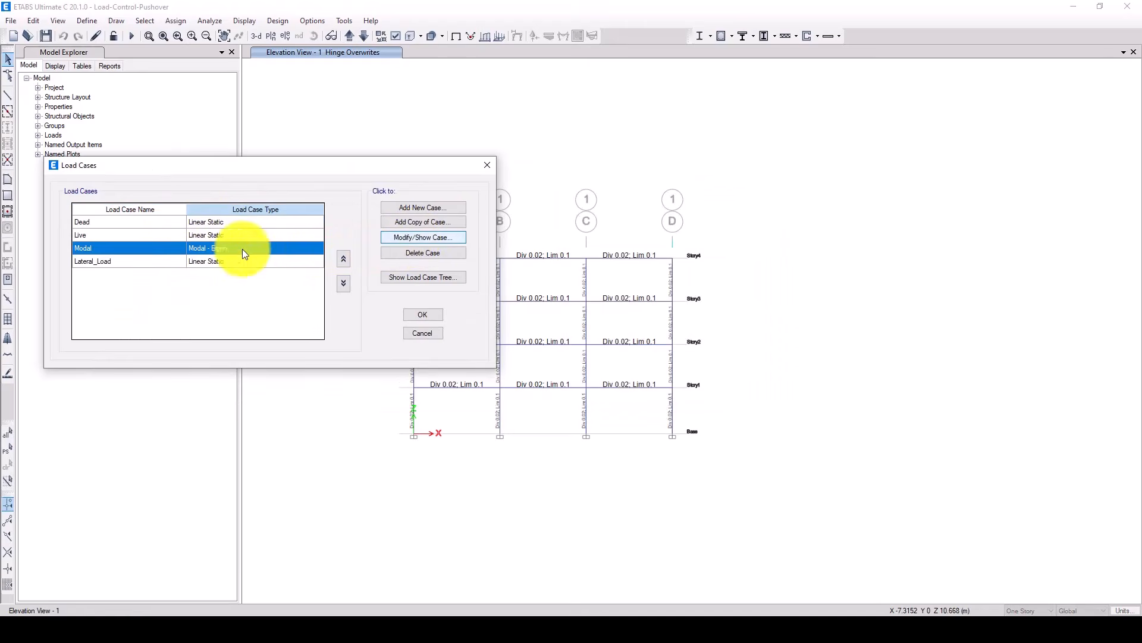
left_click(424, 237)
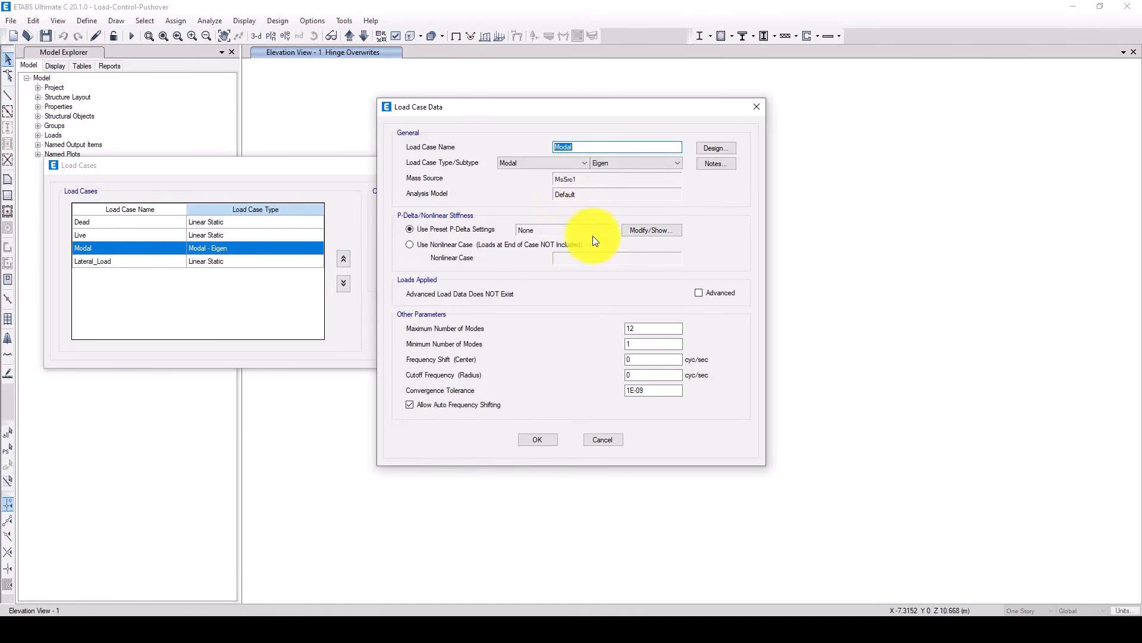
left_click_drag(645, 329, 616, 330)
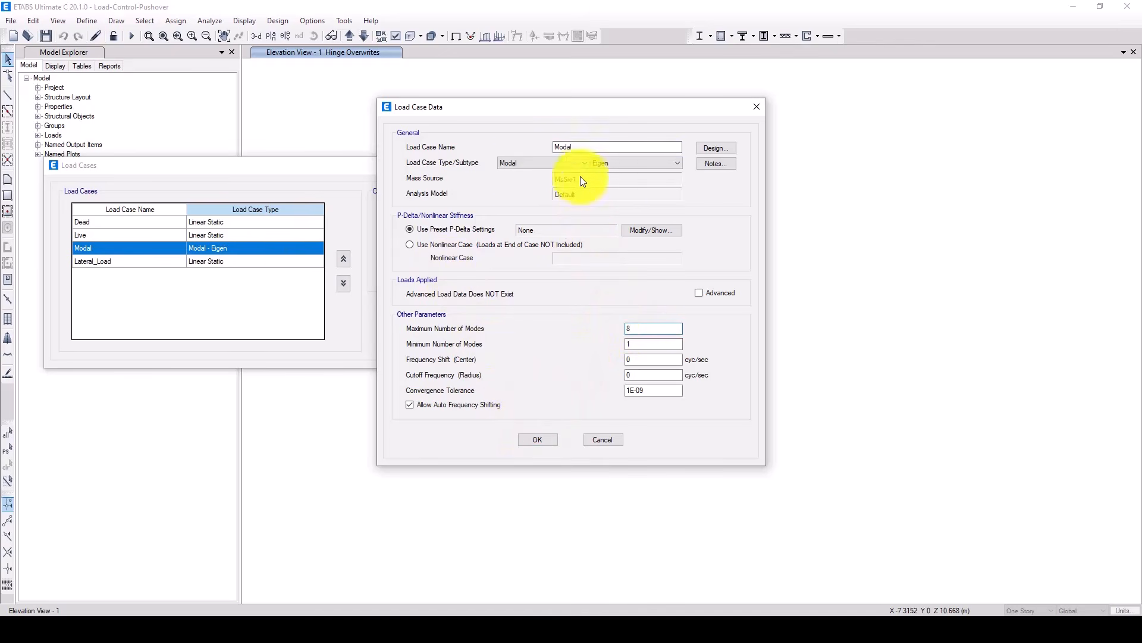
left_click(536, 440)
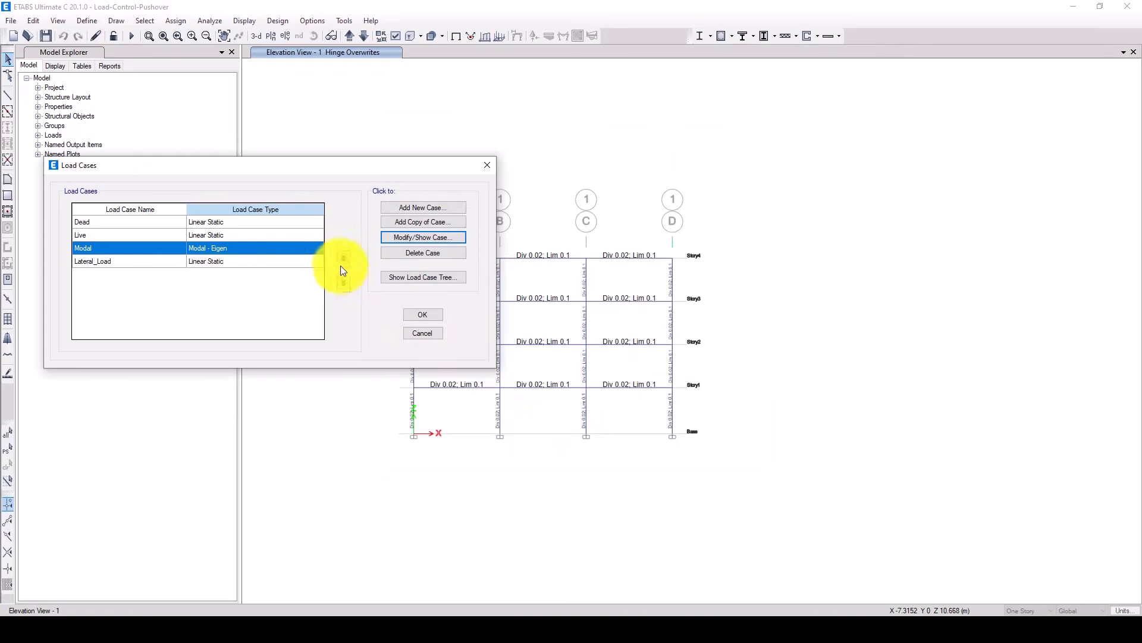
- Change the Lateral_Load load case to type Nonlinear Static and rename it Pushover
left_click(432, 212)
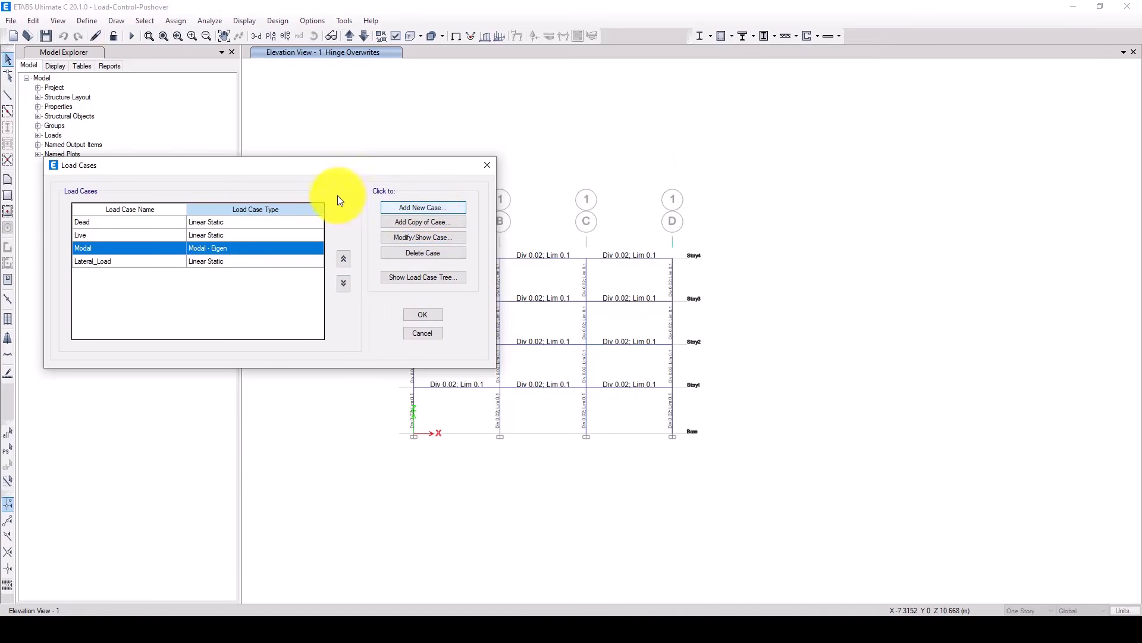
left_click(222, 262)
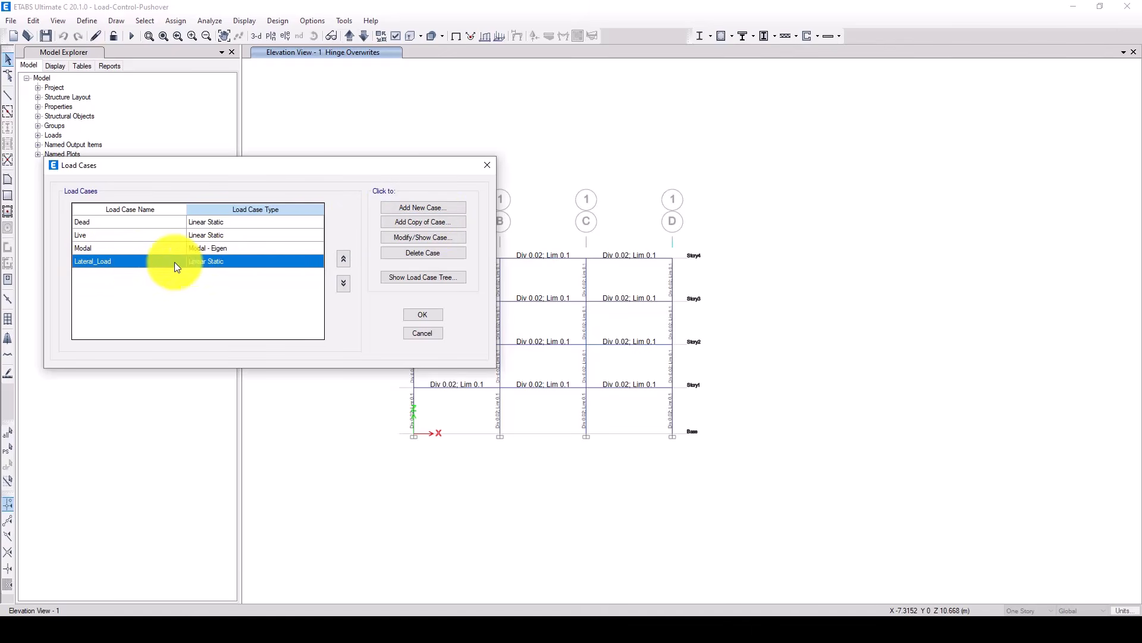
left_click(414, 239)
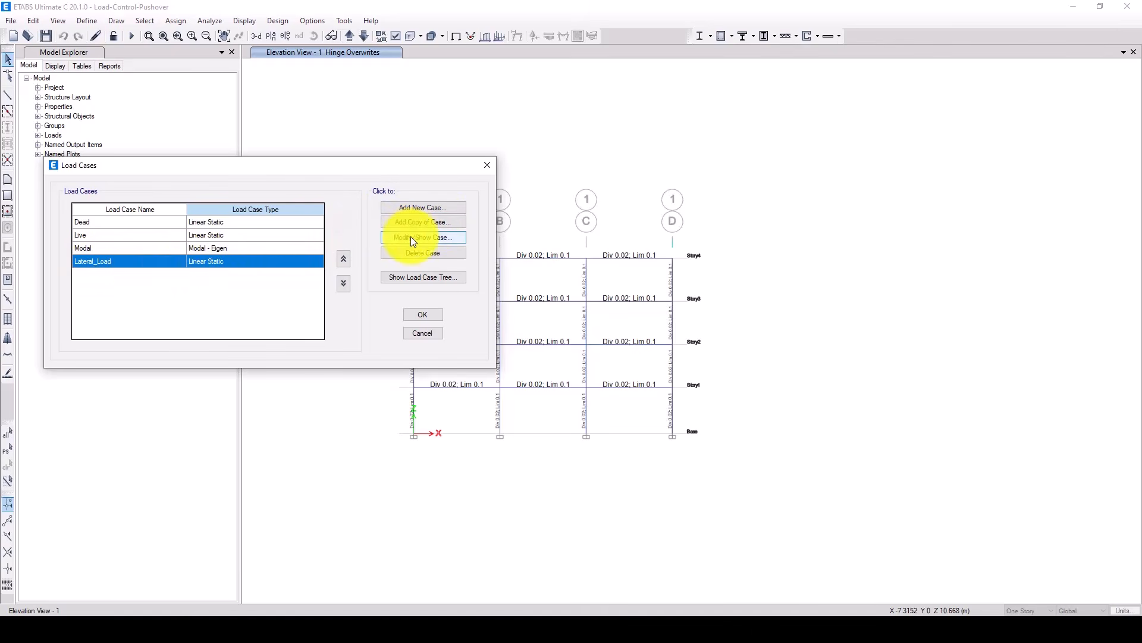
left_click_drag(526, 110, 551, 109)
left_click(594, 161)
left_click(595, 178)
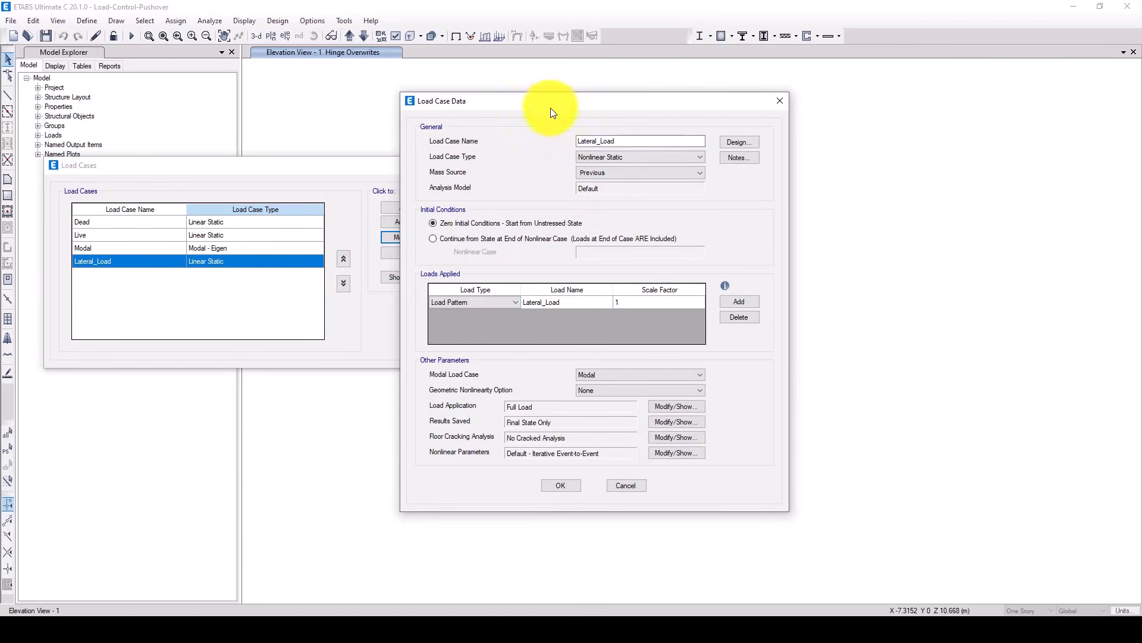
left_click_drag(622, 143, 563, 142)
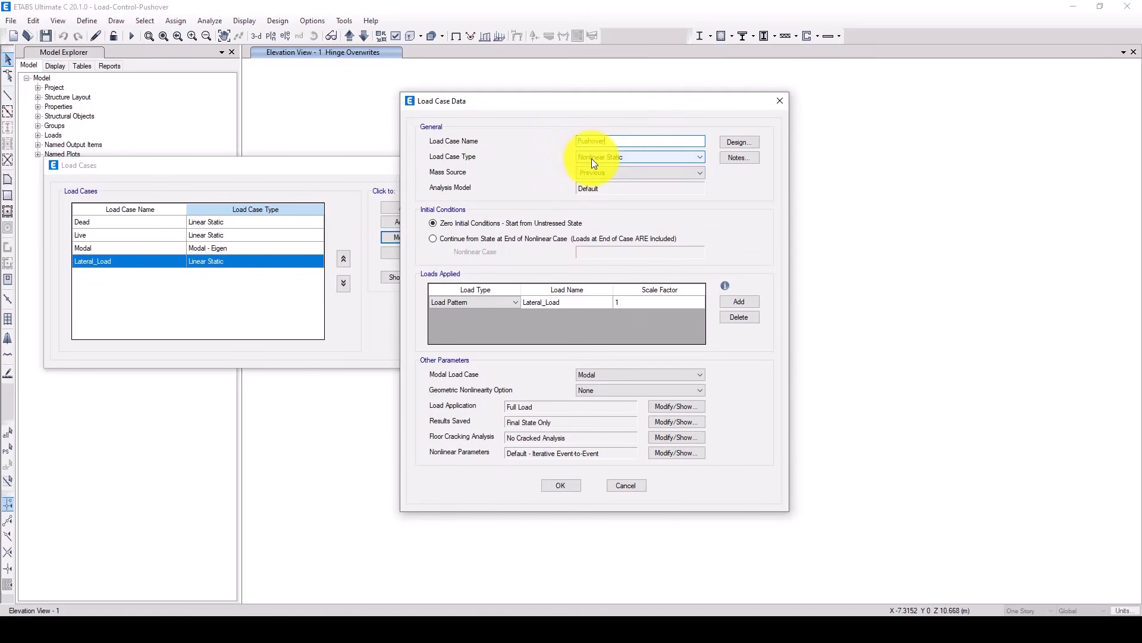
- Assign mass source MsSrc1 to the Pushover load case
left_click_drag(602, 106, 401, 117)
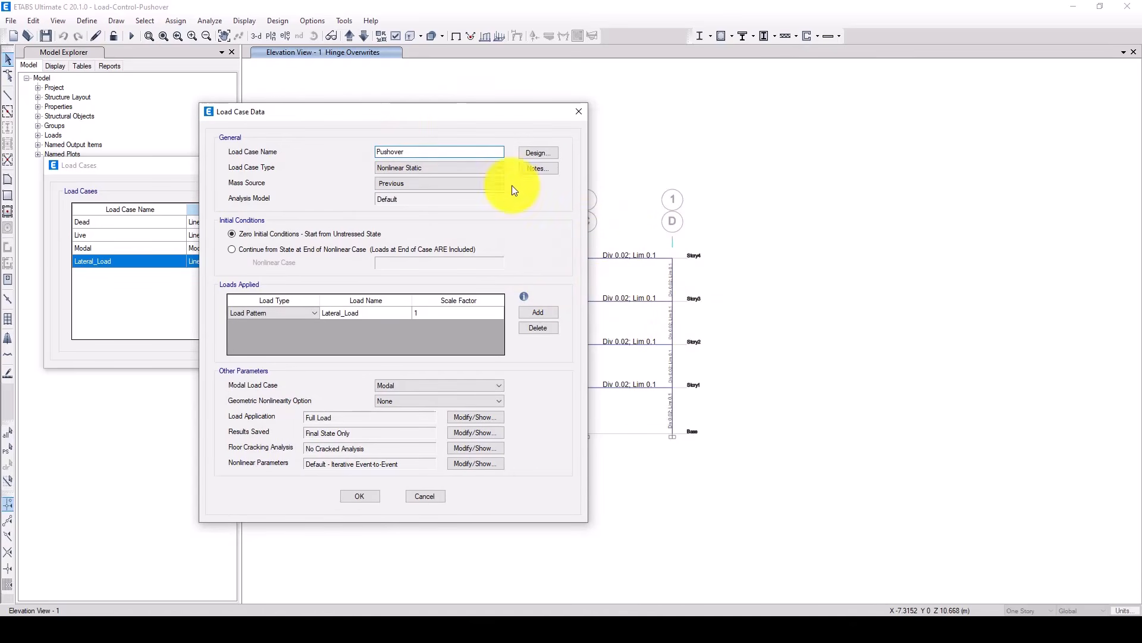
left_click_drag(457, 114, 579, 124)
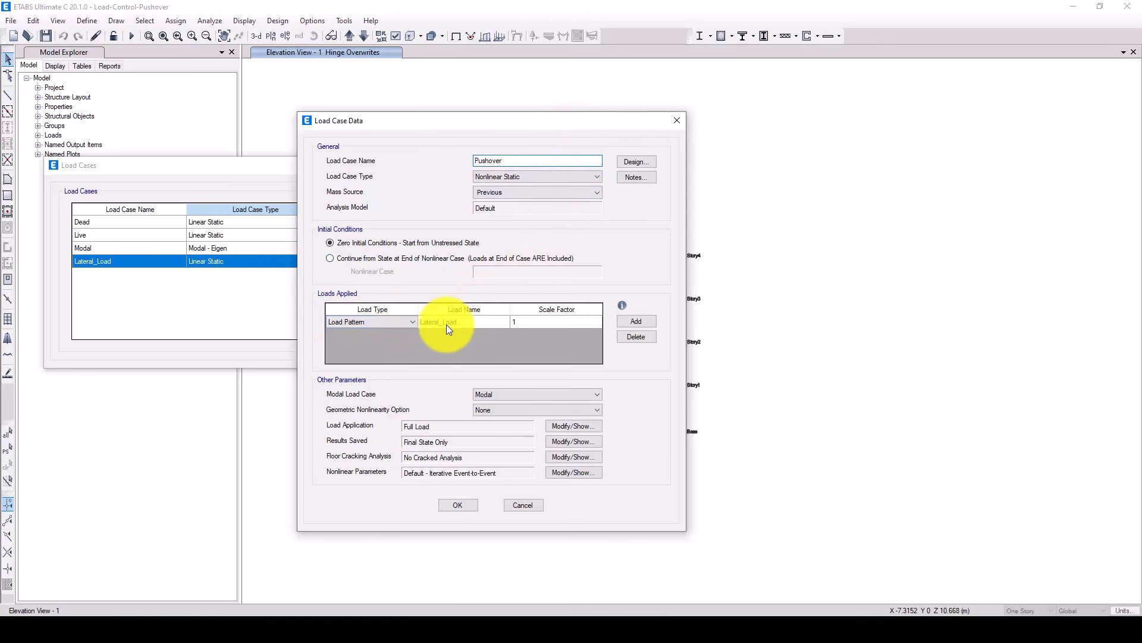
left_click(520, 321)
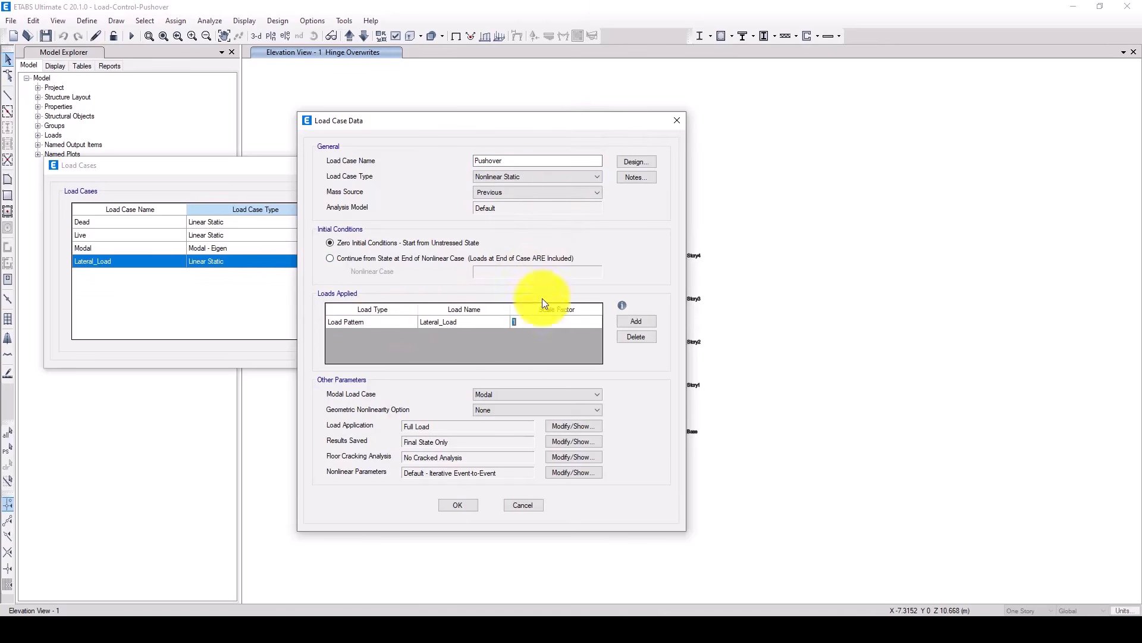
left_click_drag(571, 121, 345, 118)
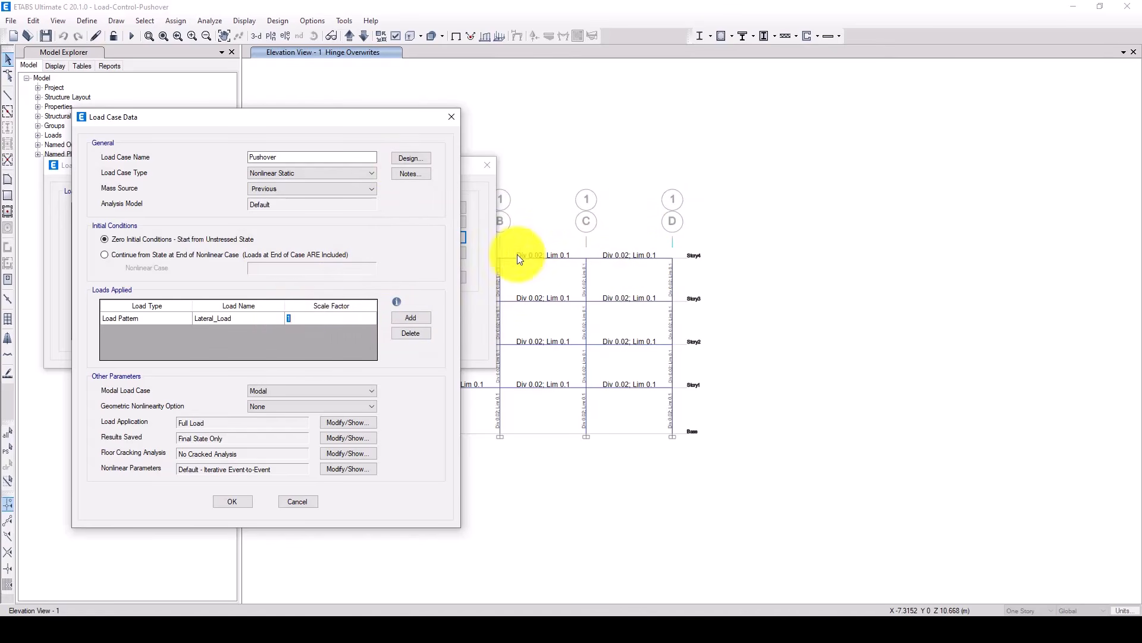
left_click_drag(353, 114, 513, 98)
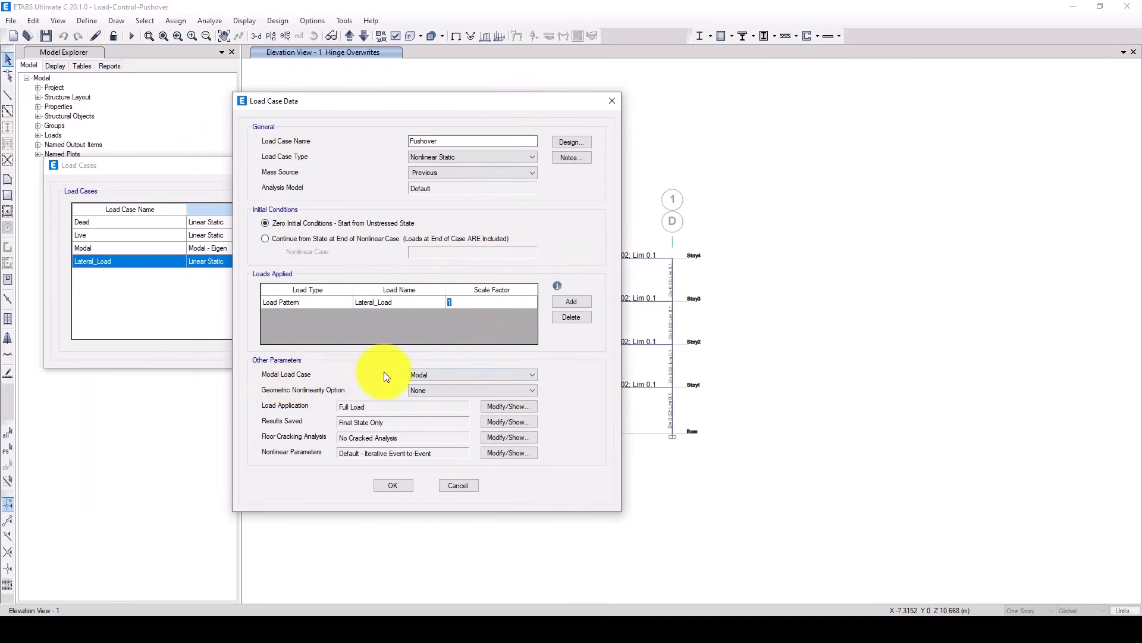
left_click(452, 372)
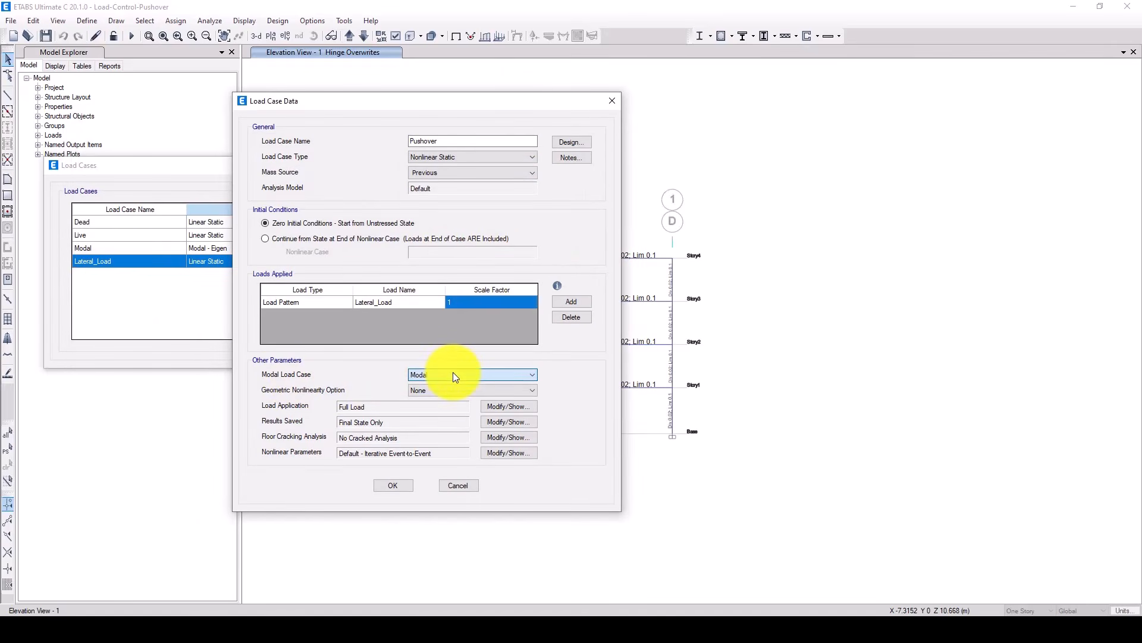
left_click(440, 171)
left_click(431, 189)
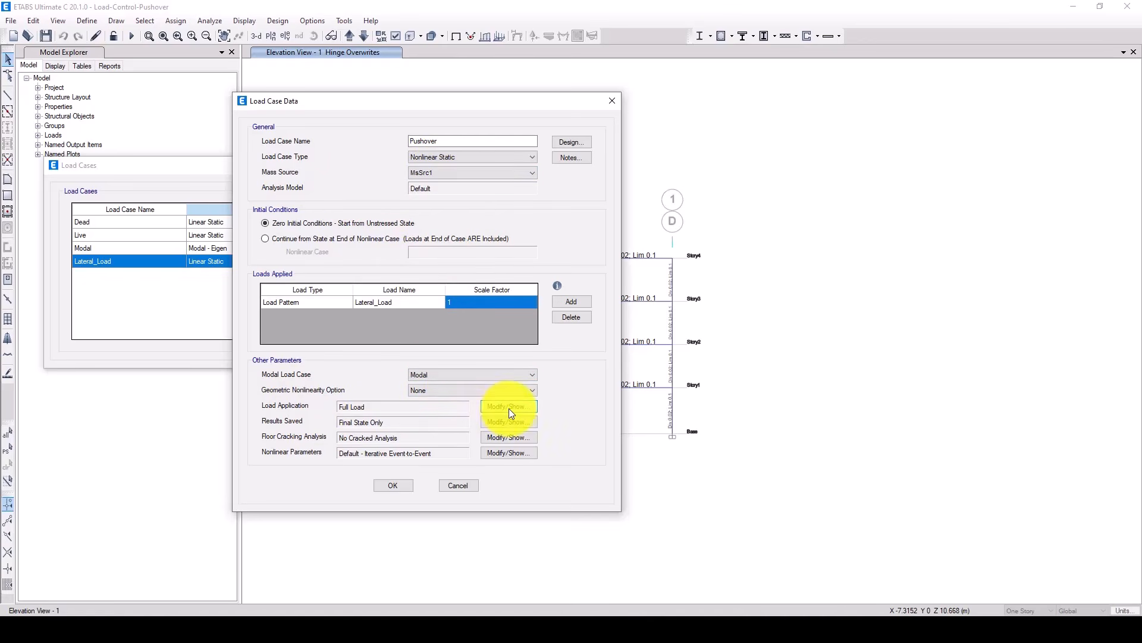
- Set the Pushover case's geometric nonlinearity option to P-Delta plus Large Displacements
left_click(434, 388)
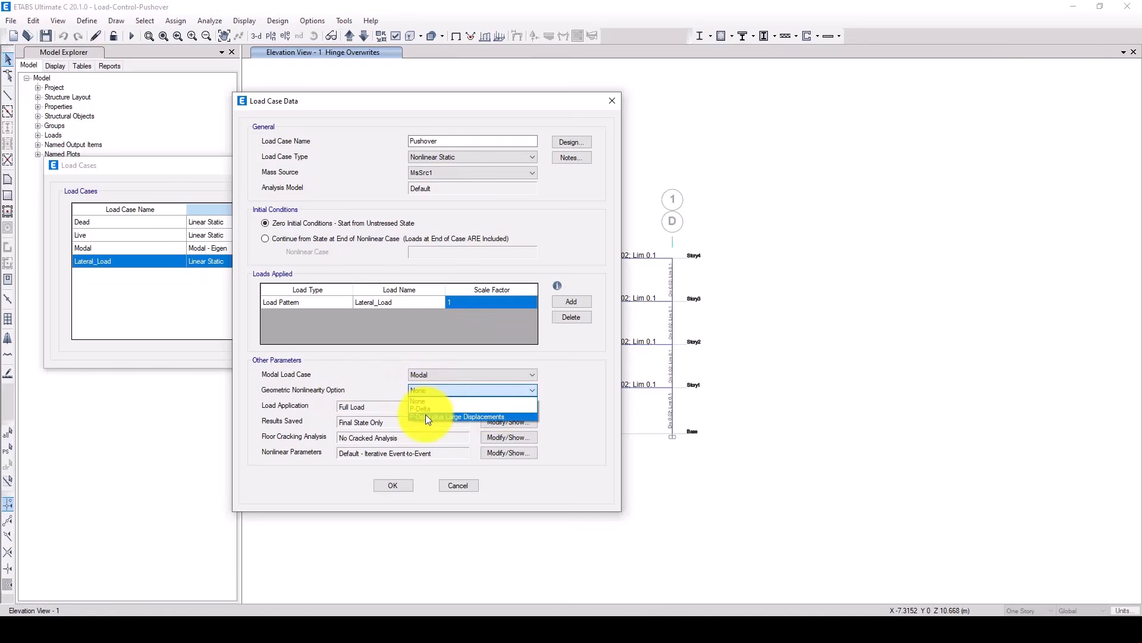
left_click(426, 409)
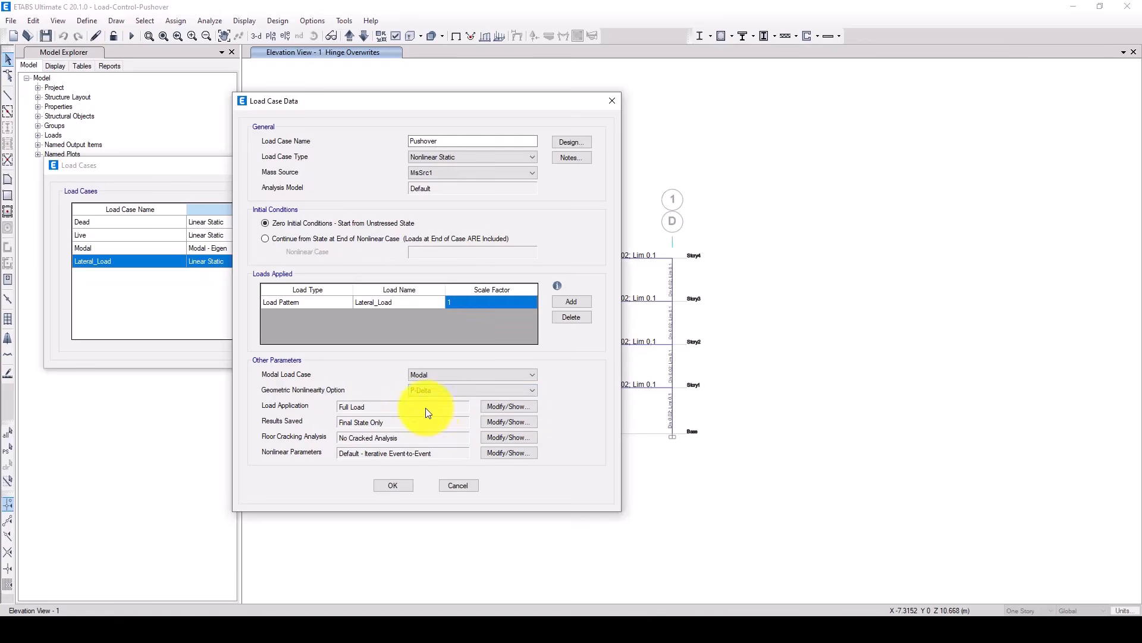
left_click(432, 391)
left_click(429, 415)
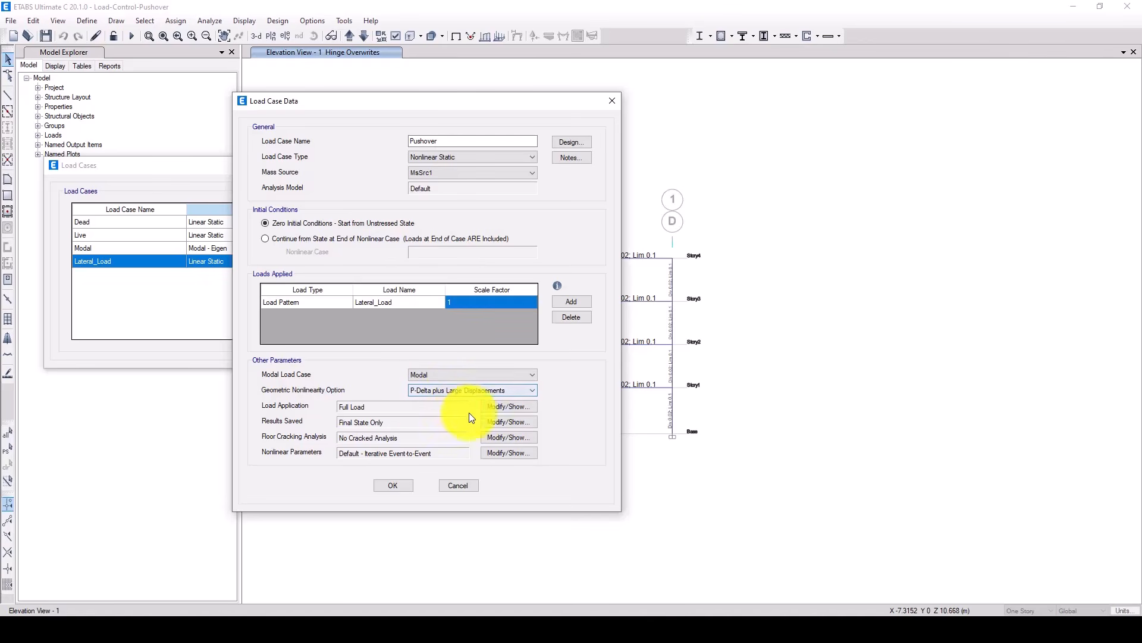
- Confirm Full Load application control for the Pushover case, monitoring displacement U1 at Story4 joint 1
left_click(503, 407)
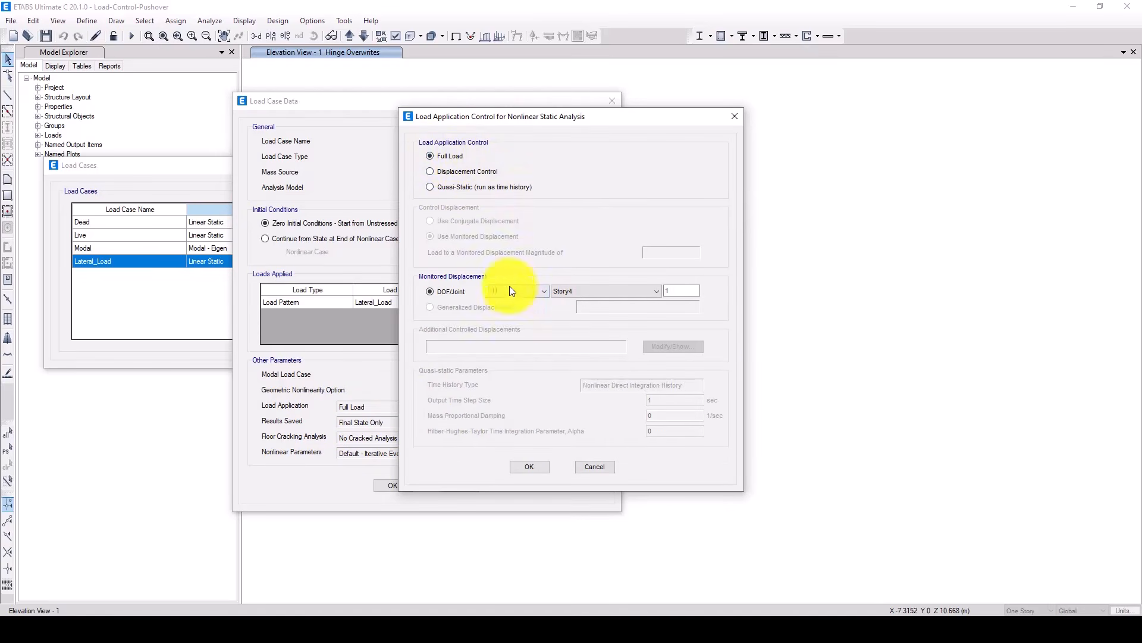
left_click_drag(614, 117, 494, 117)
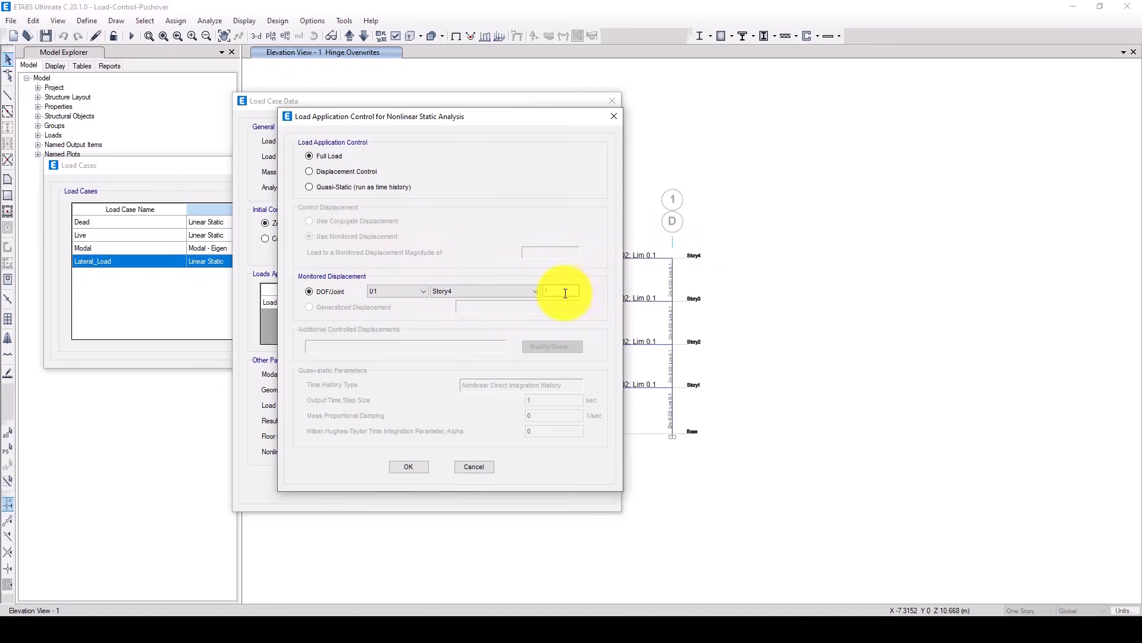
left_click(393, 294)
left_click(391, 290)
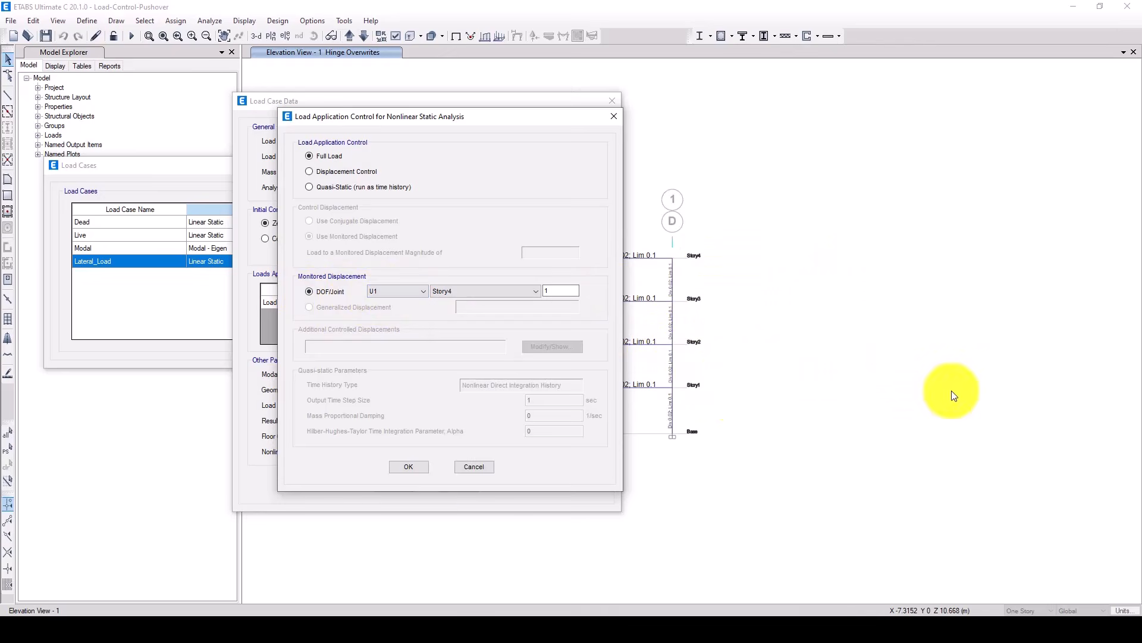
left_click(408, 467)
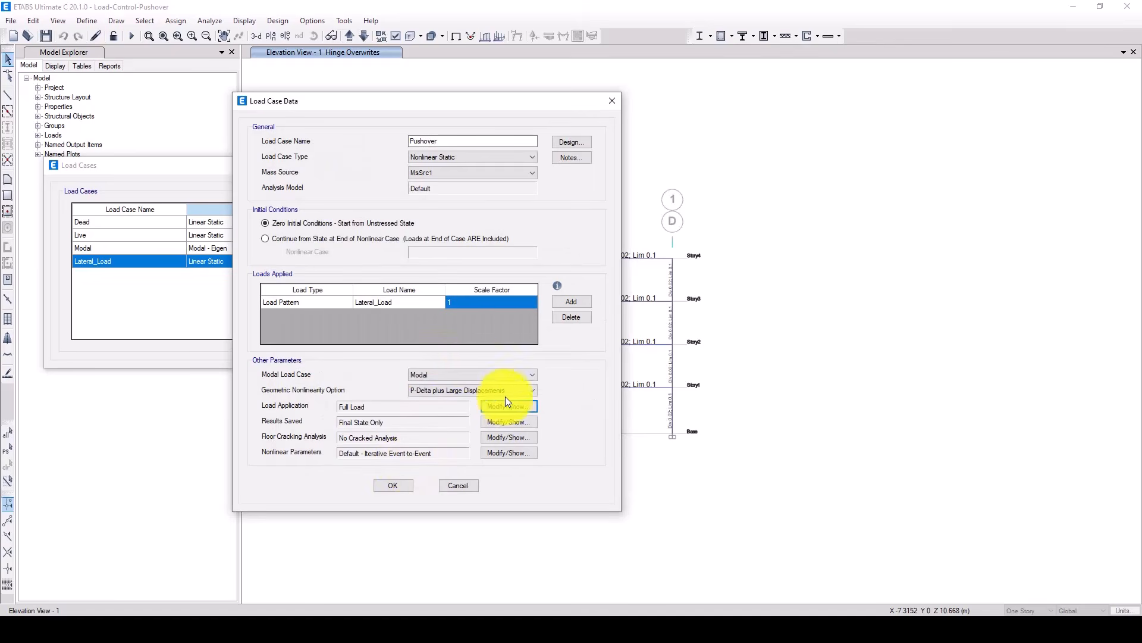
- Set the Pushover case to save results at multiple states
left_click(513, 424)
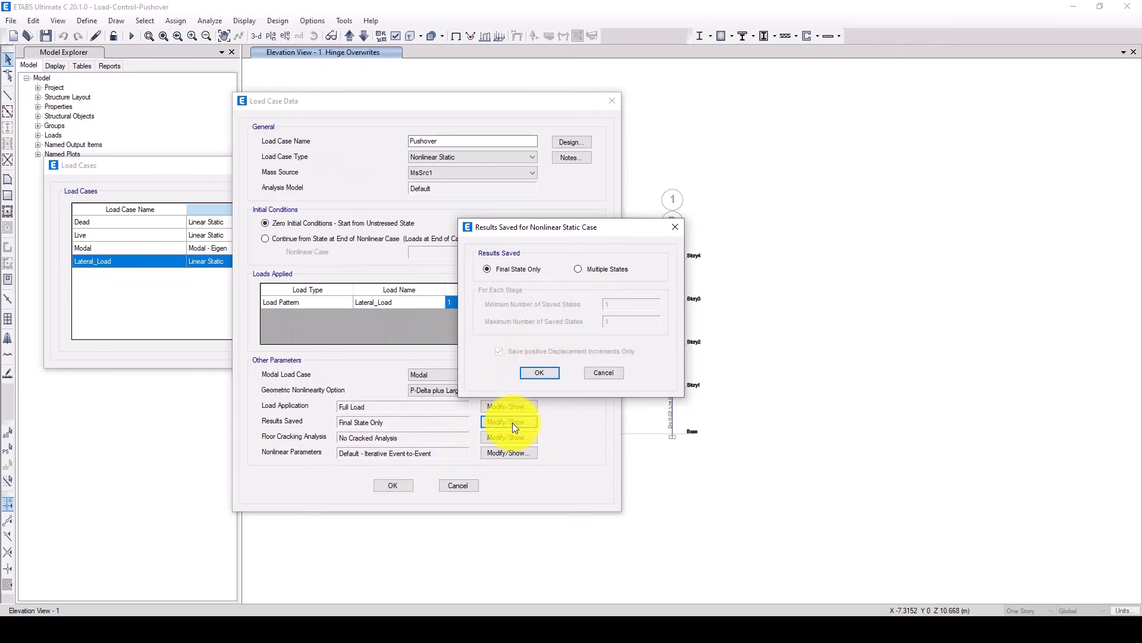
left_click(582, 269)
left_click(539, 373)
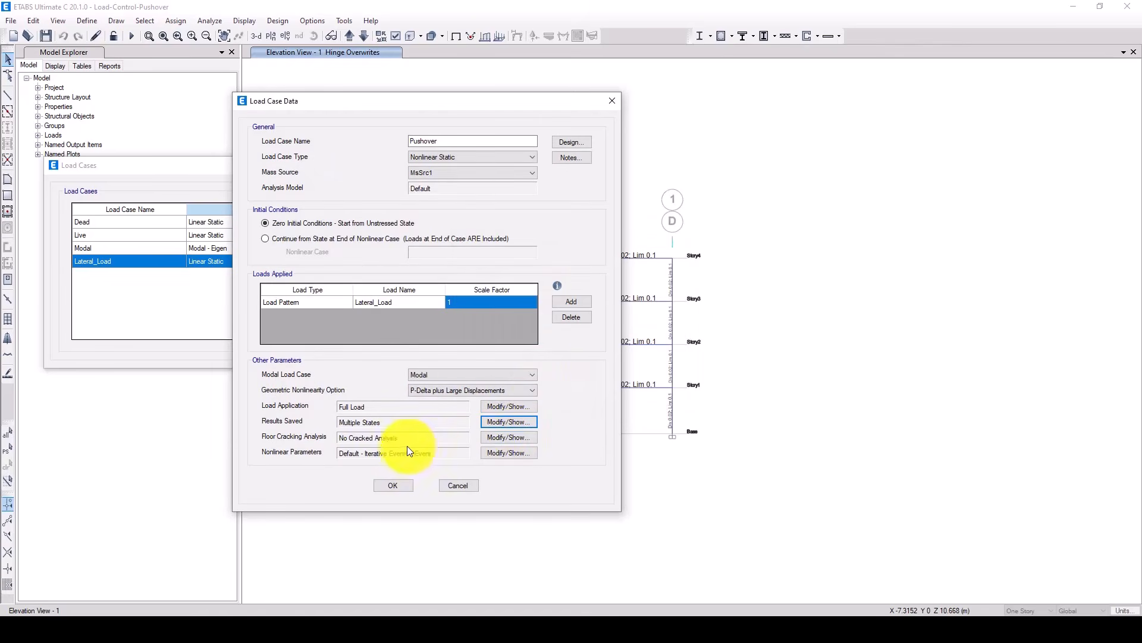
- Accept the load case definitions, run the analysis and dismiss the analysis messages
left_click(401, 488)
left_click(418, 314)
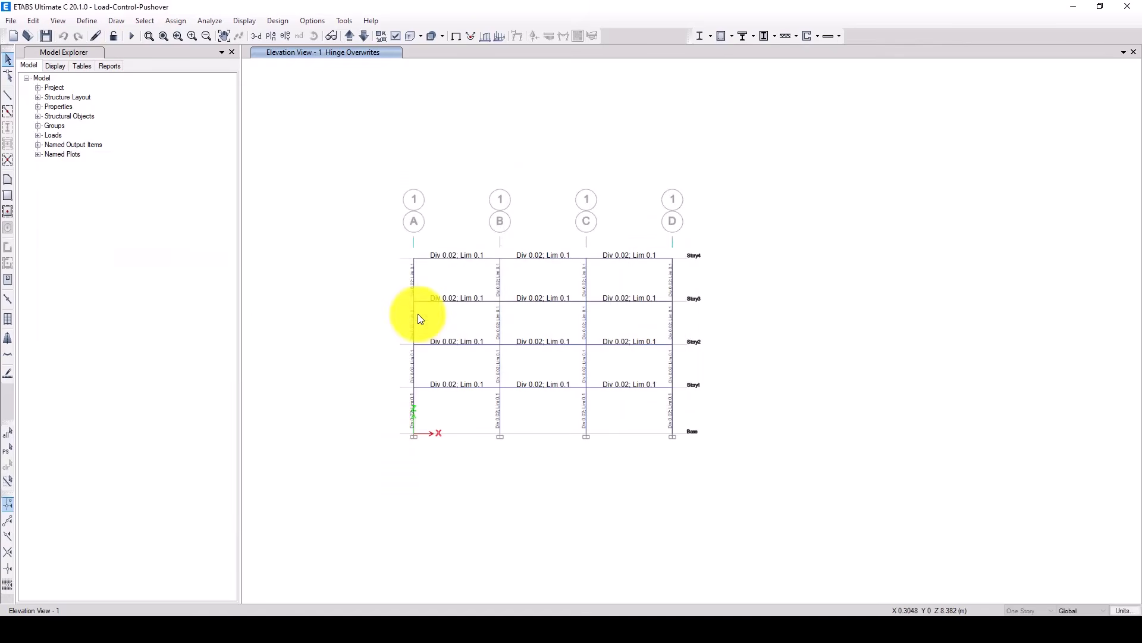
left_click(130, 37)
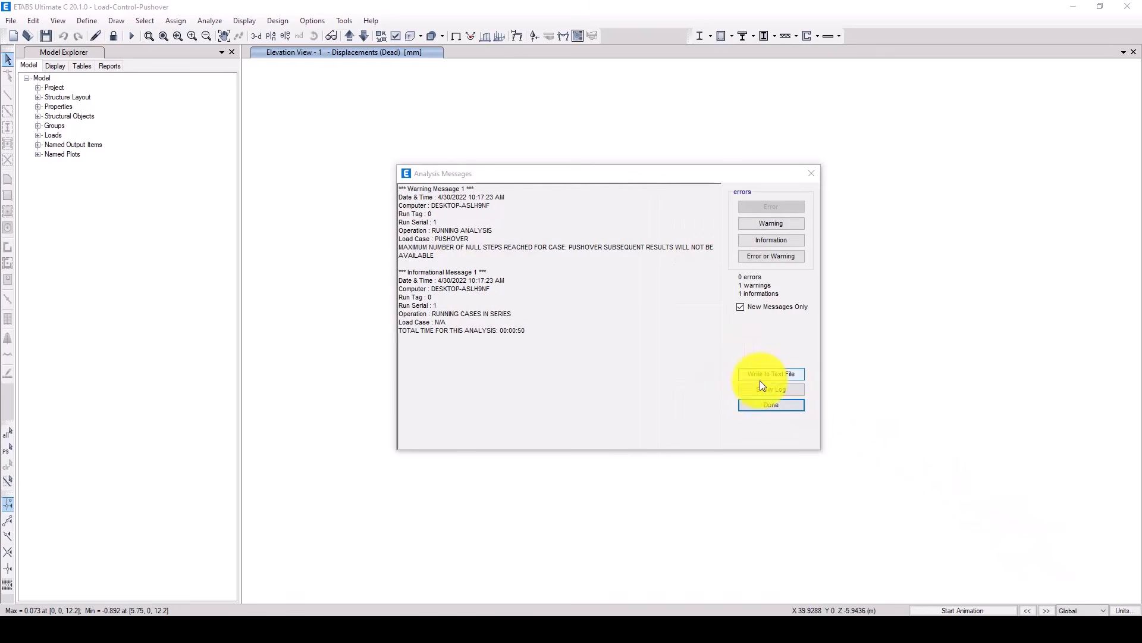
left_click(771, 406)
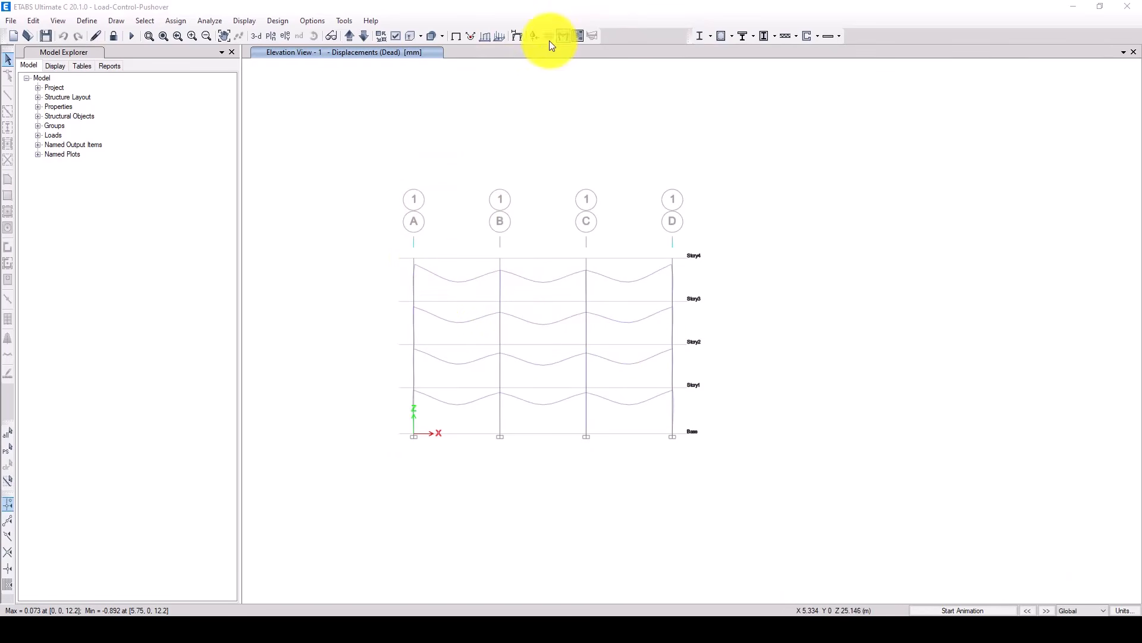
- Display the deformed shape for the Pushover case at step 1 with Displacement UX contours drawn on objects
left_click(517, 36)
left_click(489, 154)
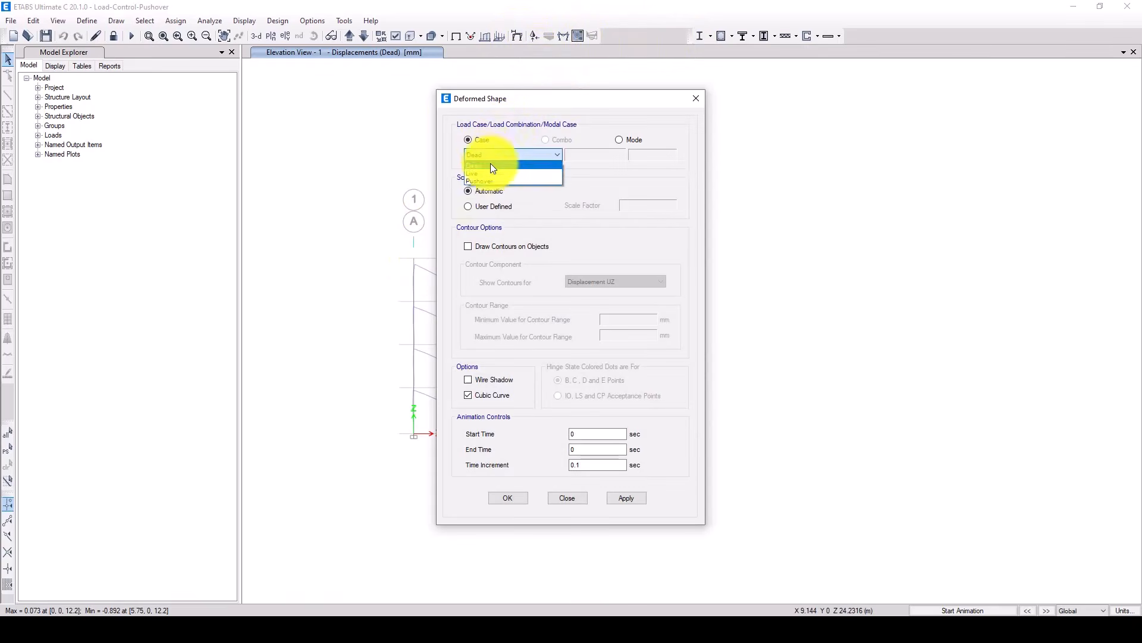
left_click(490, 178)
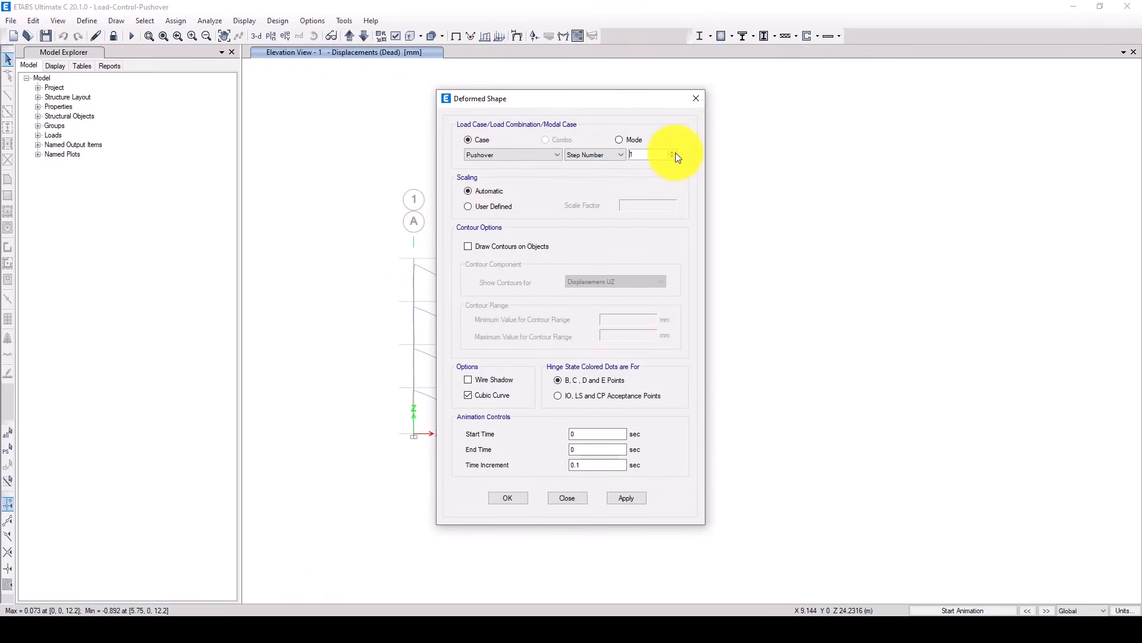
left_click(489, 247)
left_click(607, 283)
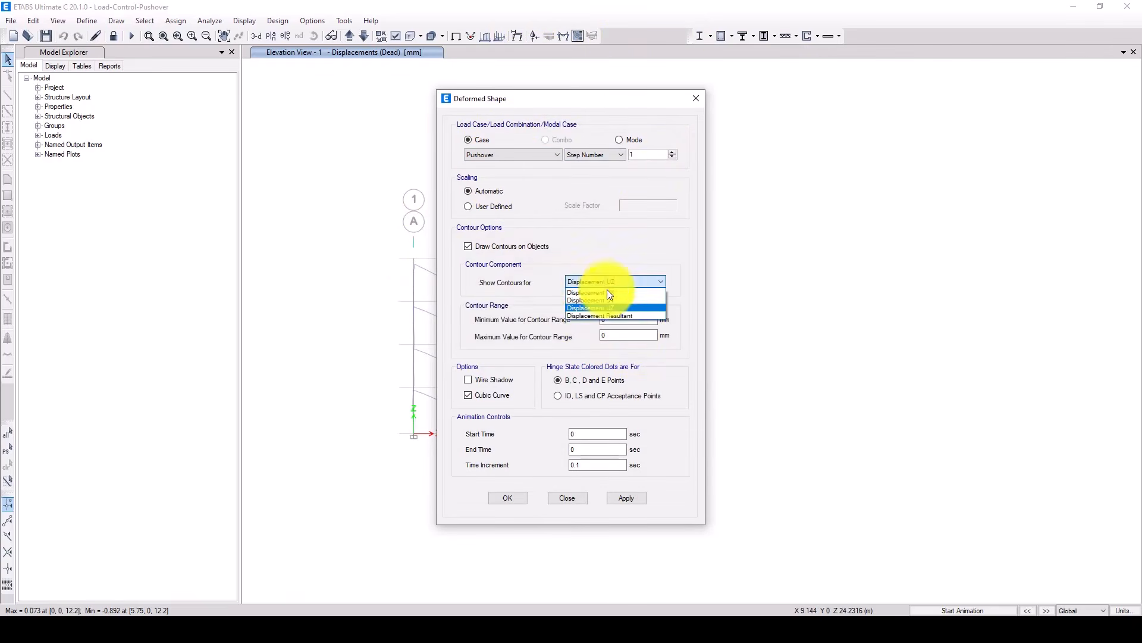
left_click(608, 294)
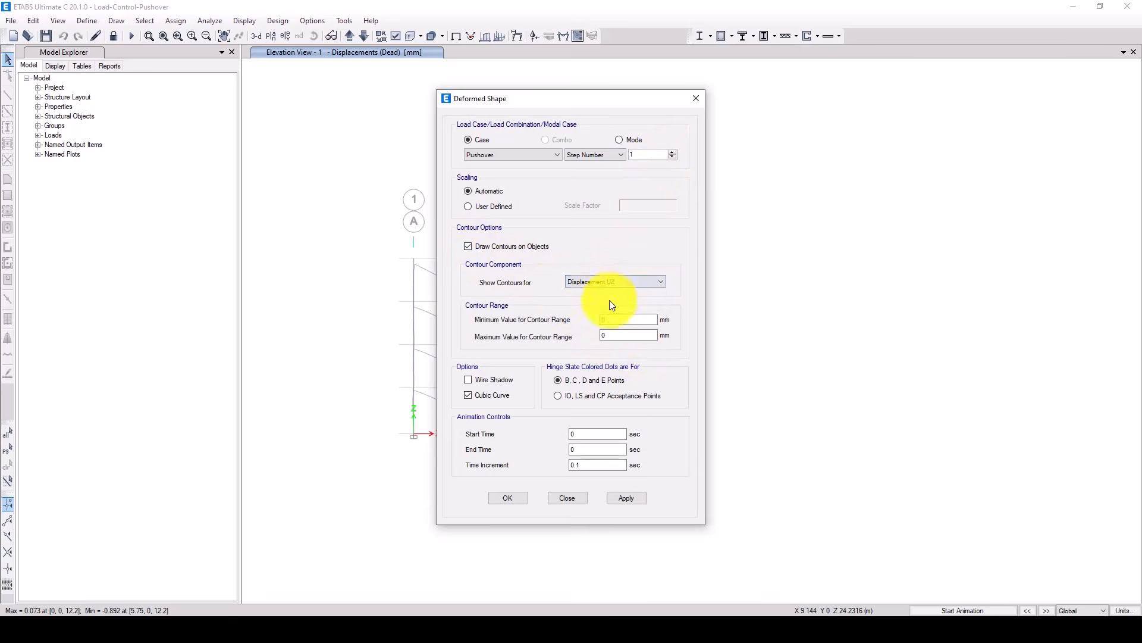
left_click(627, 498)
left_click(509, 498)
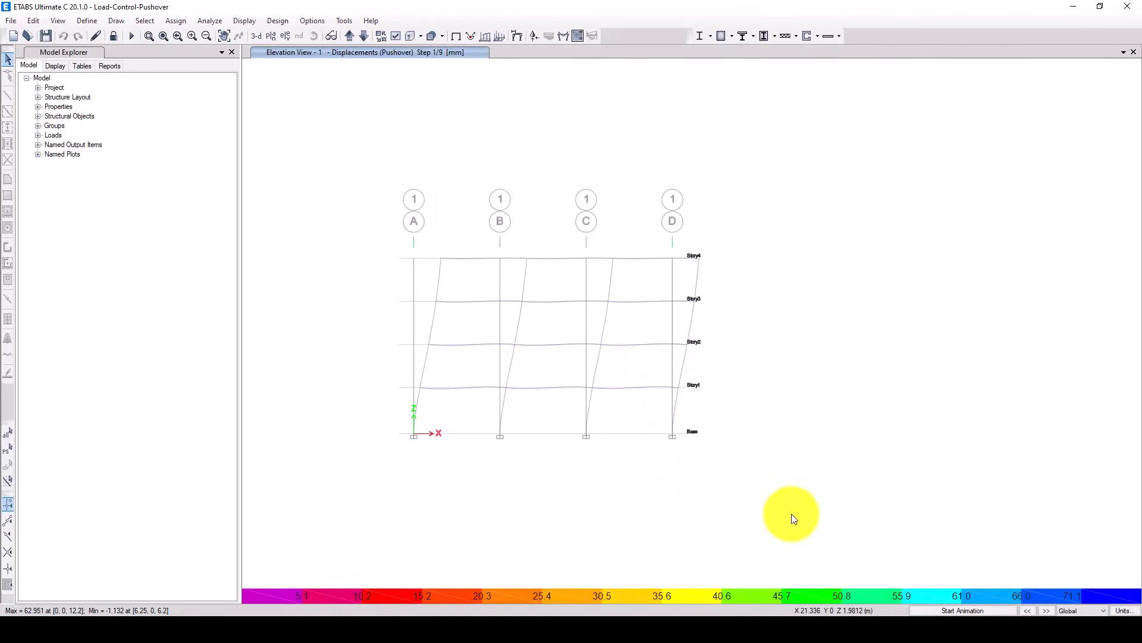
- Advance the displayed Pushover deformed shape step by step through step 9 to examine the plastic hinge states
left_click(1045, 612)
left_click(1046, 611)
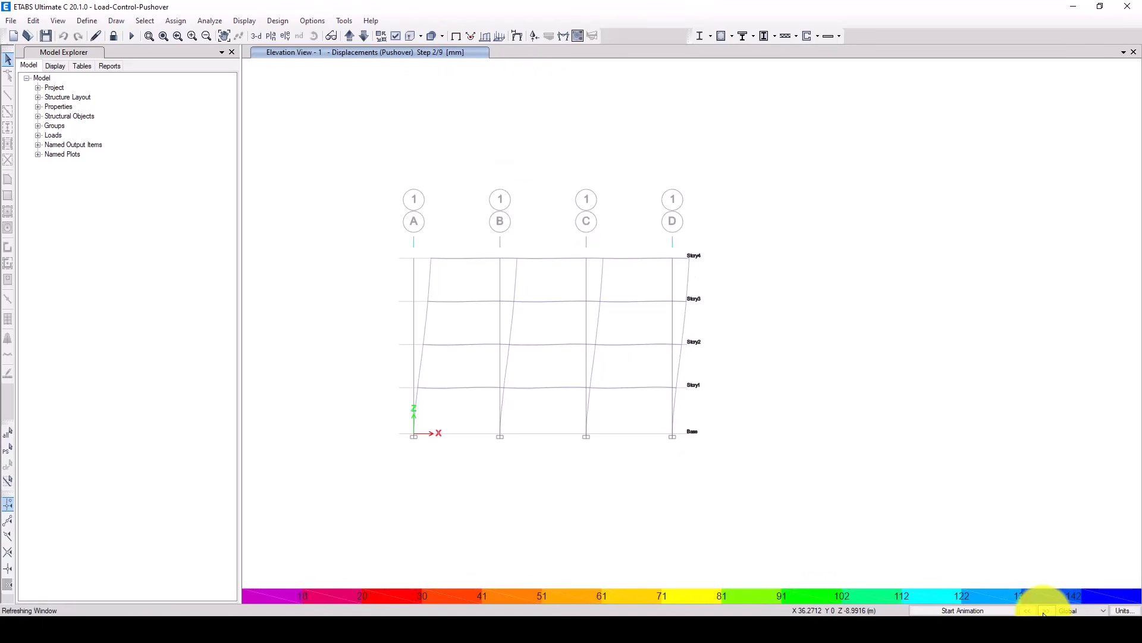
left_click(1045, 611)
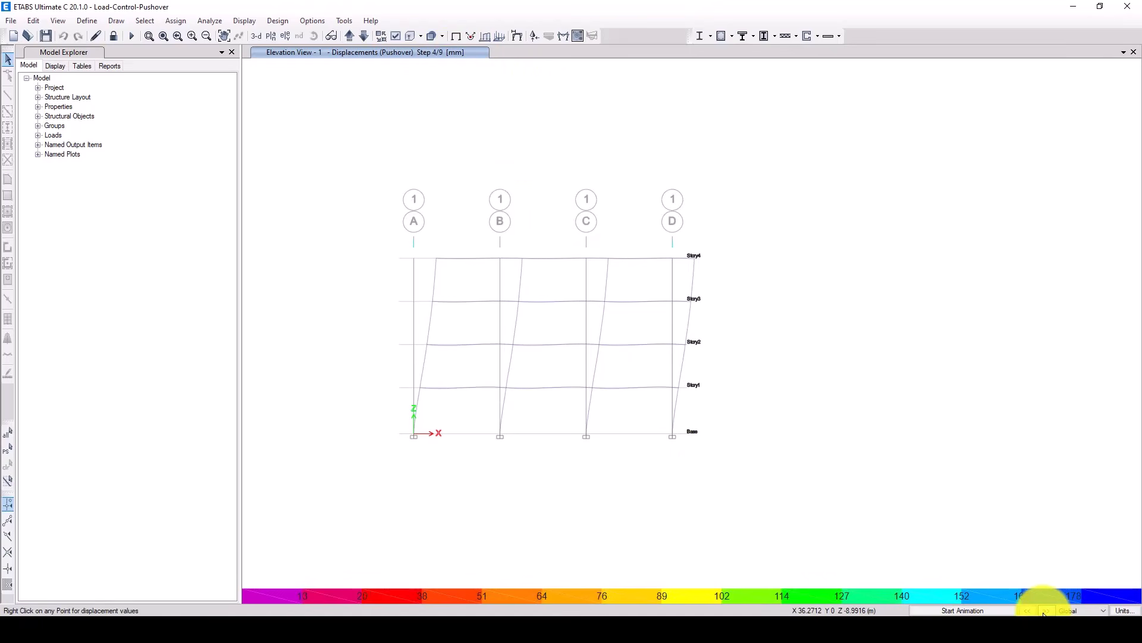
left_click(1045, 611)
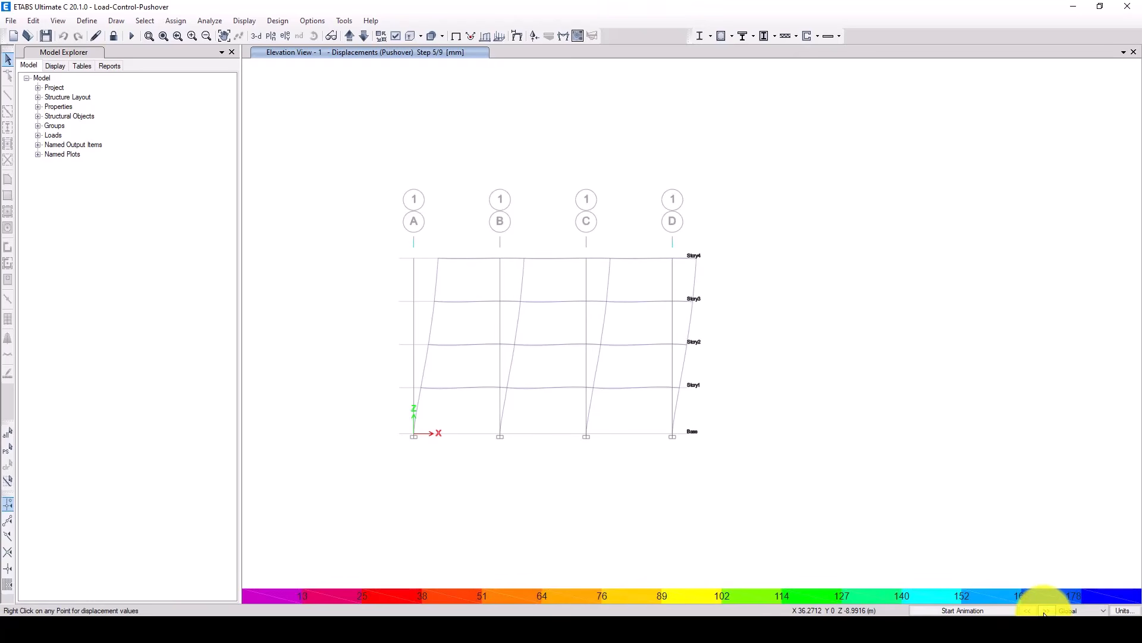
left_click(1045, 611)
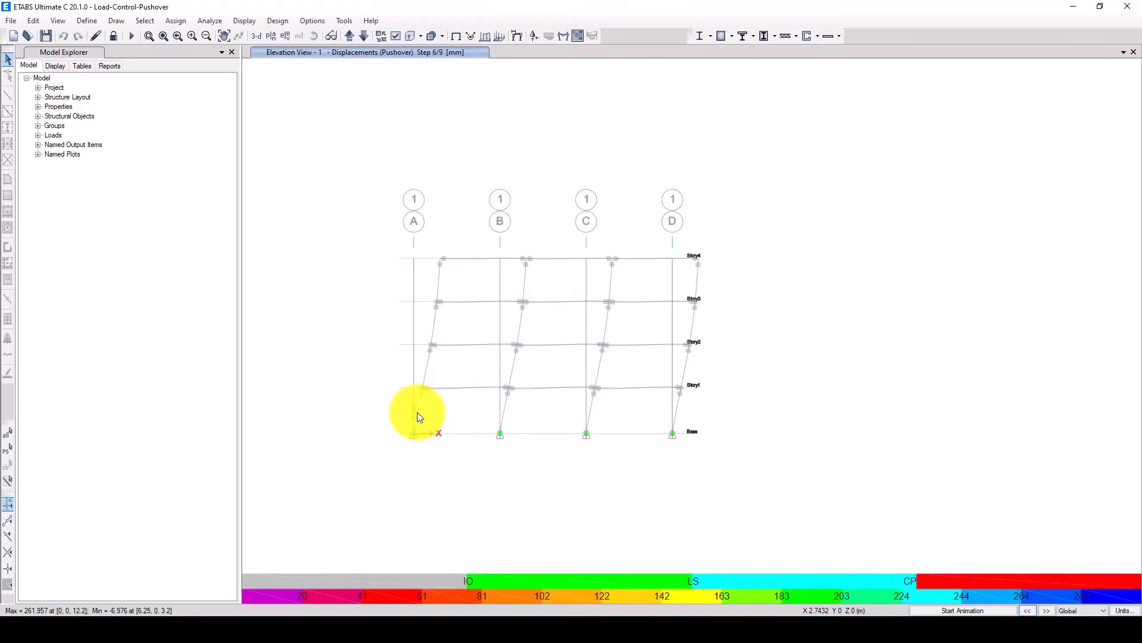
left_click(1047, 611)
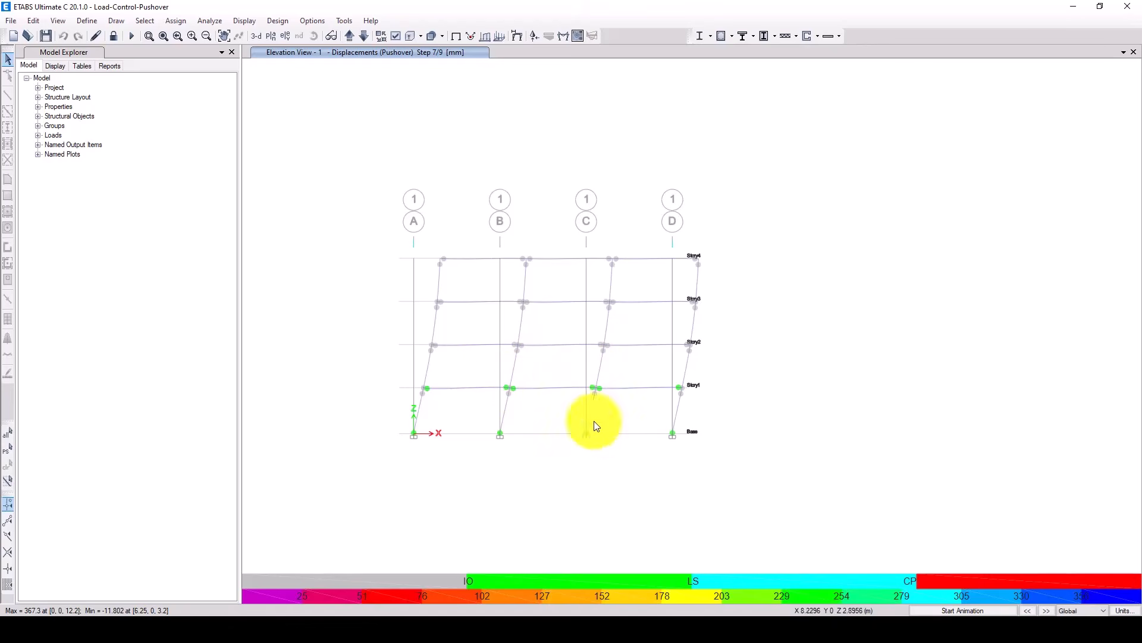
left_click(1046, 611)
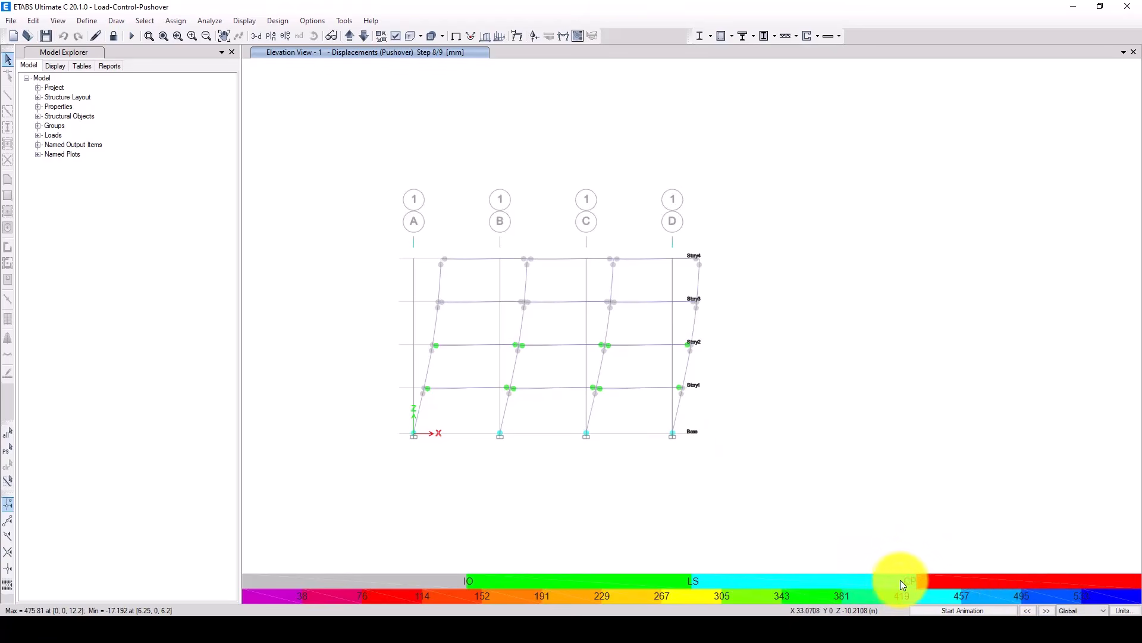
left_click(1046, 611)
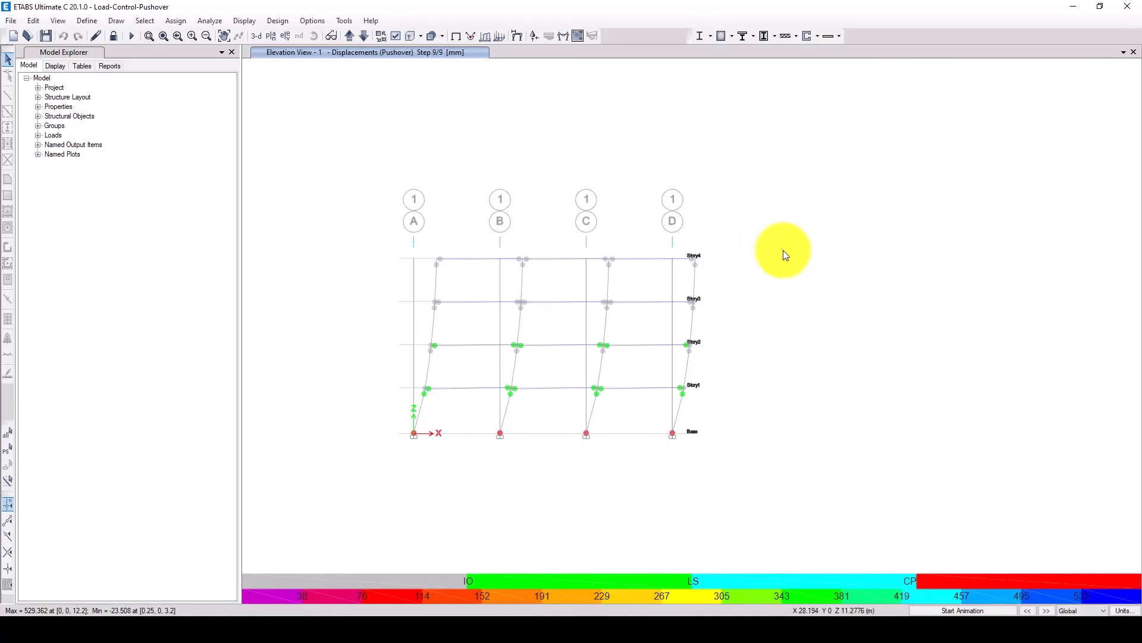
- Display the static pushover curve of base shear versus monitored displacement and widen its plot area beside the elevation view
left_click(245, 20)
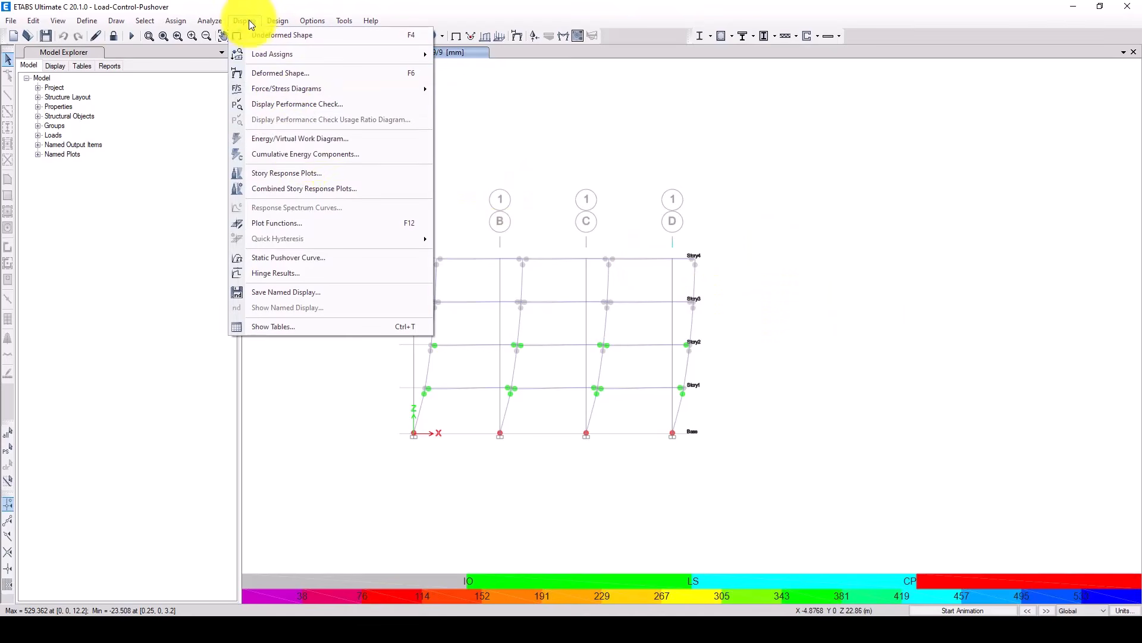
left_click(308, 261)
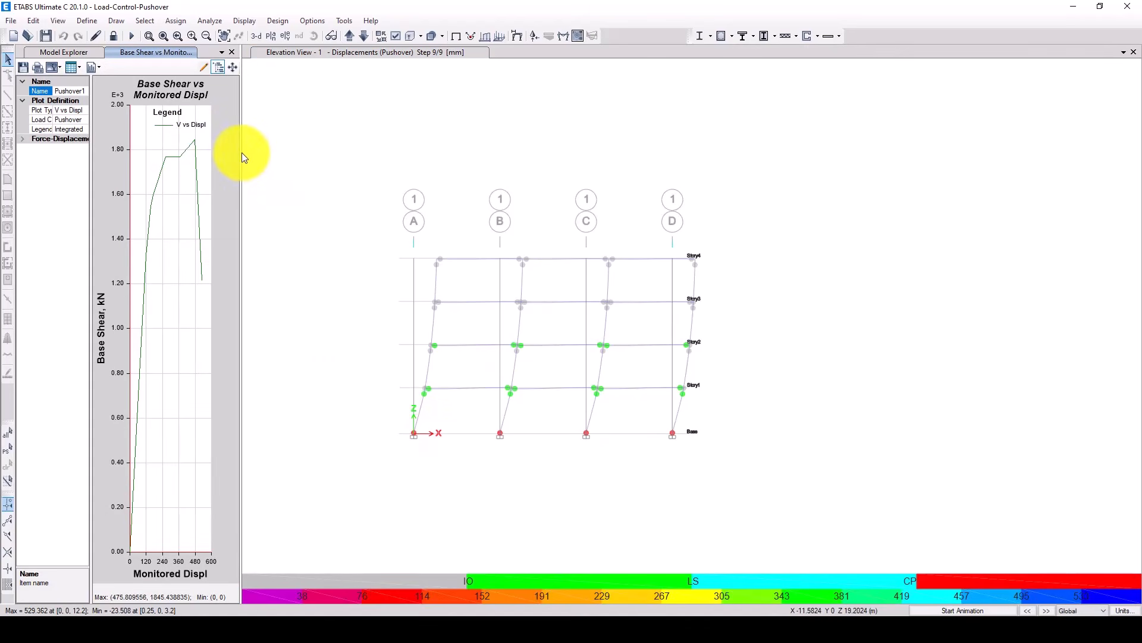
left_click_drag(240, 150, 663, 161)
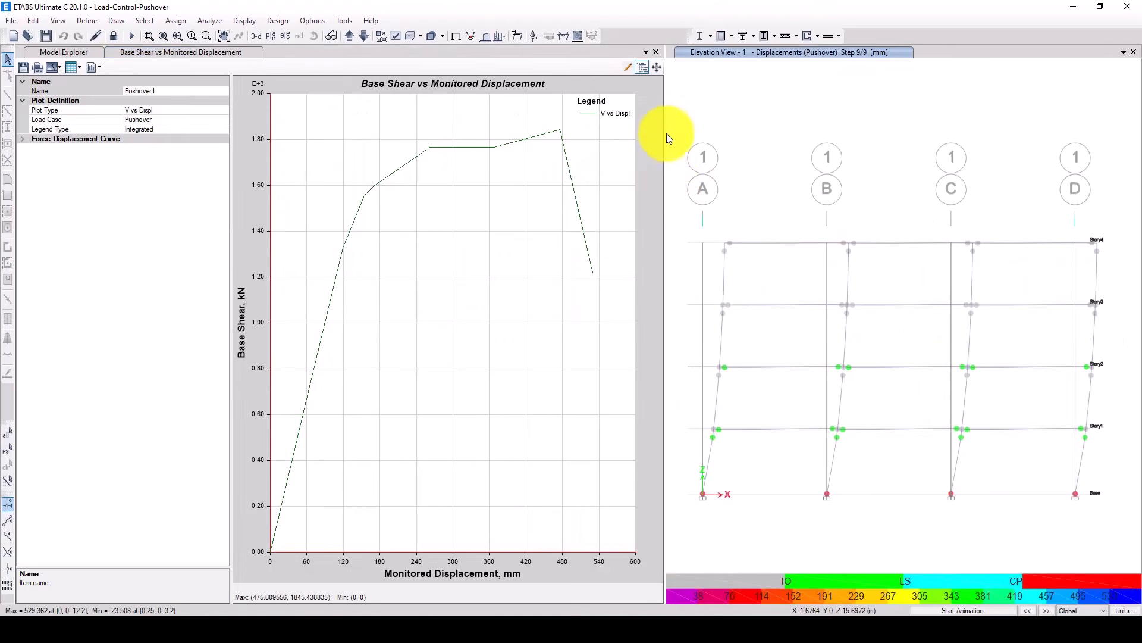
left_click_drag(663, 130, 686, 139)
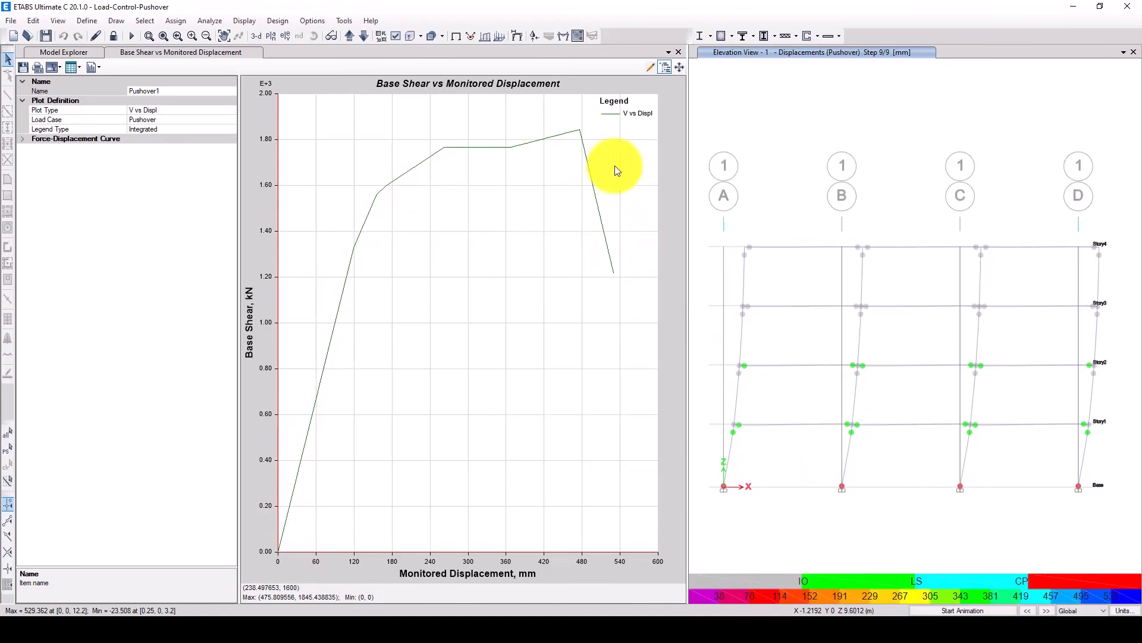
- Increase the line width of the V vs Displ pushover curve in its plot function data and accept the change
double_click(401, 172)
left_click(506, 317)
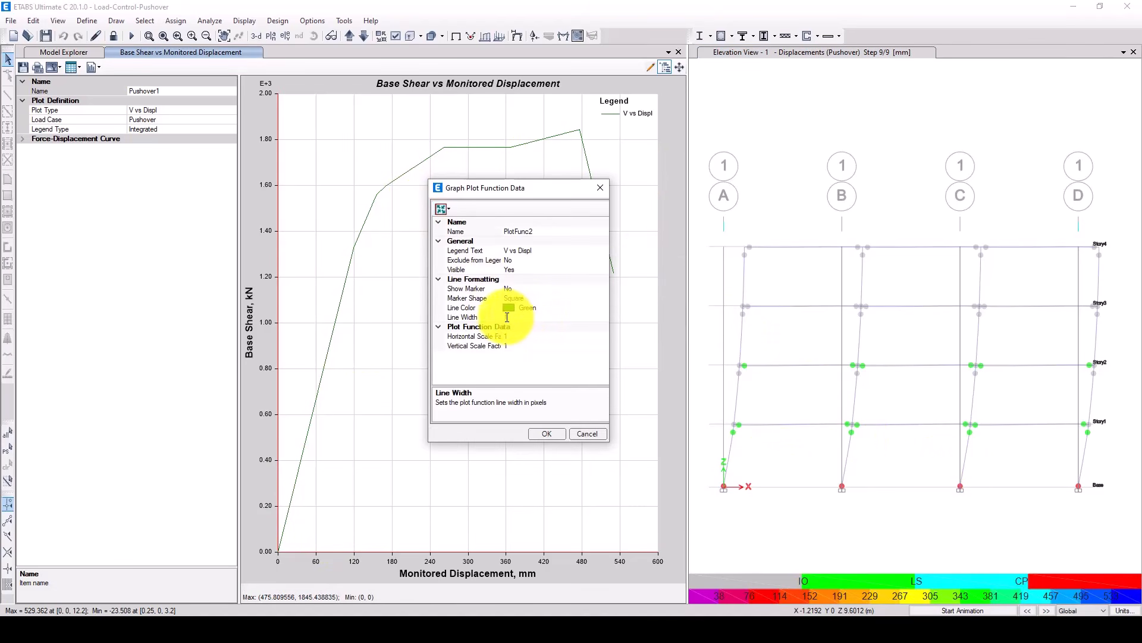
left_click(547, 433)
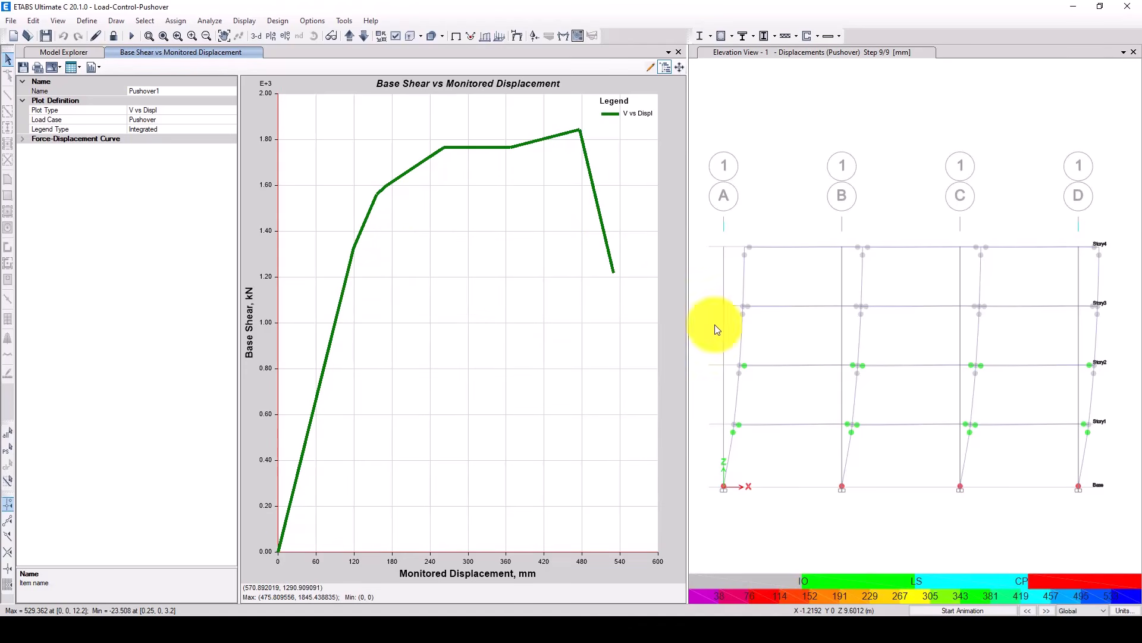